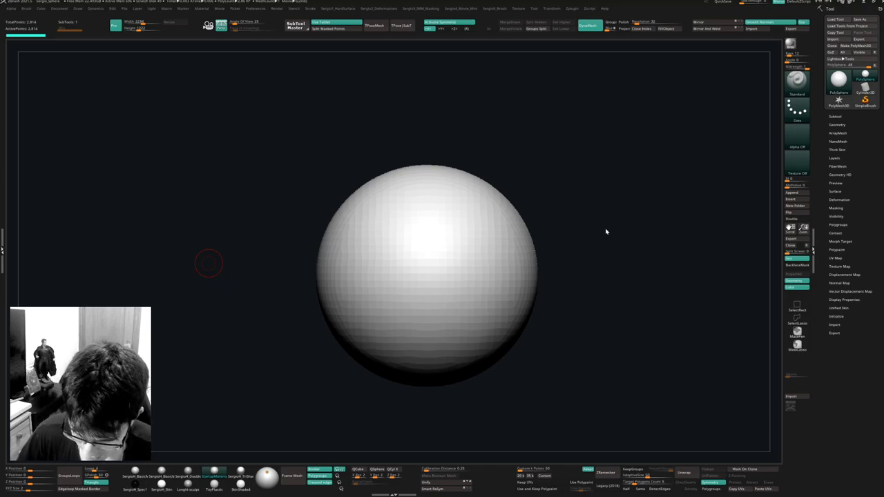
pyautogui.click(523, 195)
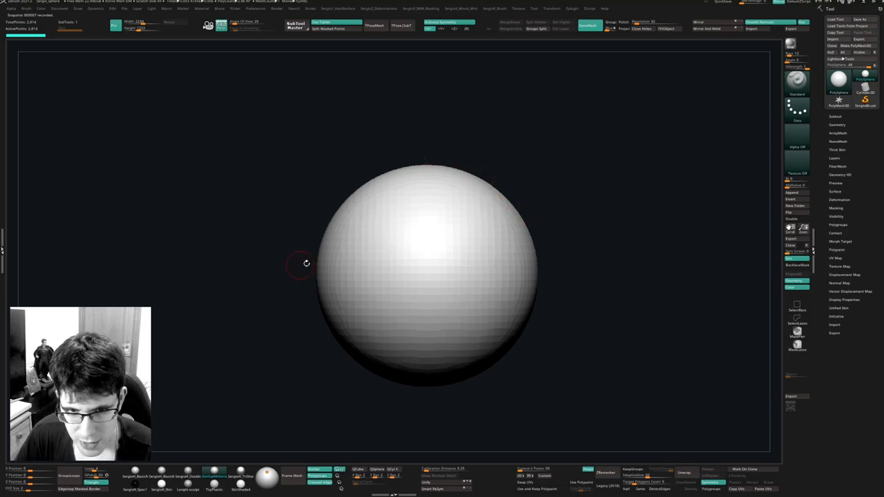
pyautogui.click(555, 196)
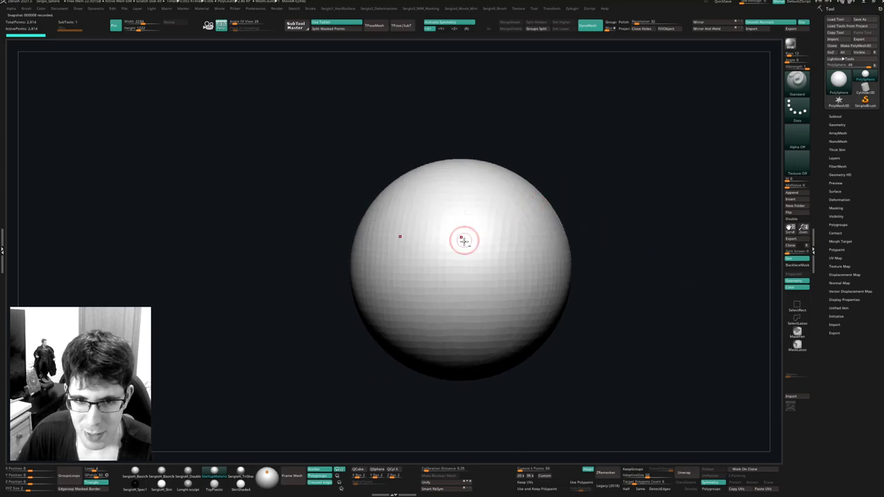
pyautogui.keyDown('alt'); pyautogui.moveTo(463, 241); pyautogui.dragTo(485, 244, button='right'); pyautogui.keyUp('alt')
pyautogui.keyDown('alt'); pyautogui.moveTo(465, 284); pyautogui.dragTo(461, 247, button='right'); pyautogui.keyUp('alt')
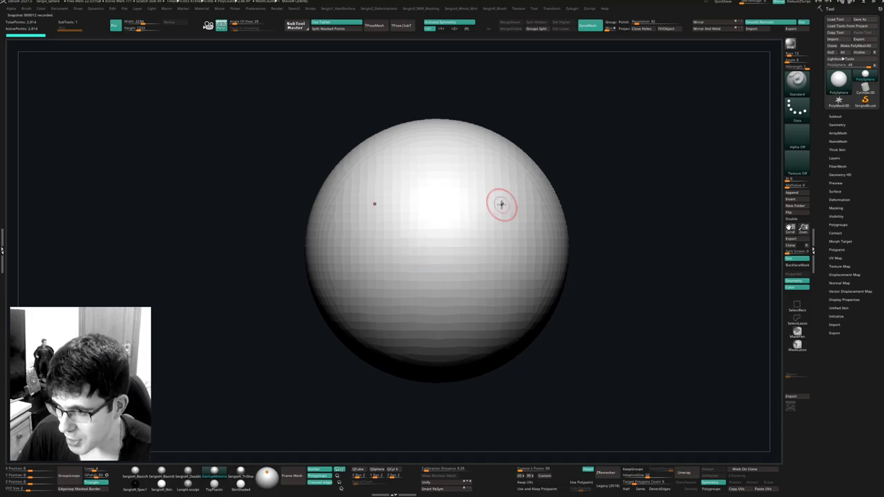
pyautogui.moveTo(574, 221)
pyautogui.mouseDown()
pyautogui.moveTo(519, 239)
pyautogui.moveTo(488, 275)
pyautogui.moveTo(482, 266)
pyautogui.mouseUp()
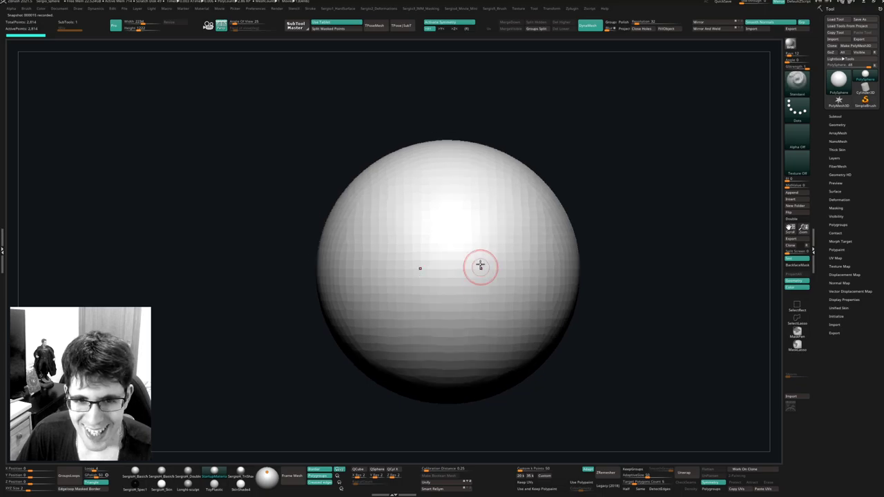
# Scale the sphere down uniformly to less than half its size with the transform gizmo.
pyautogui.press('w')
pyautogui.press('4')
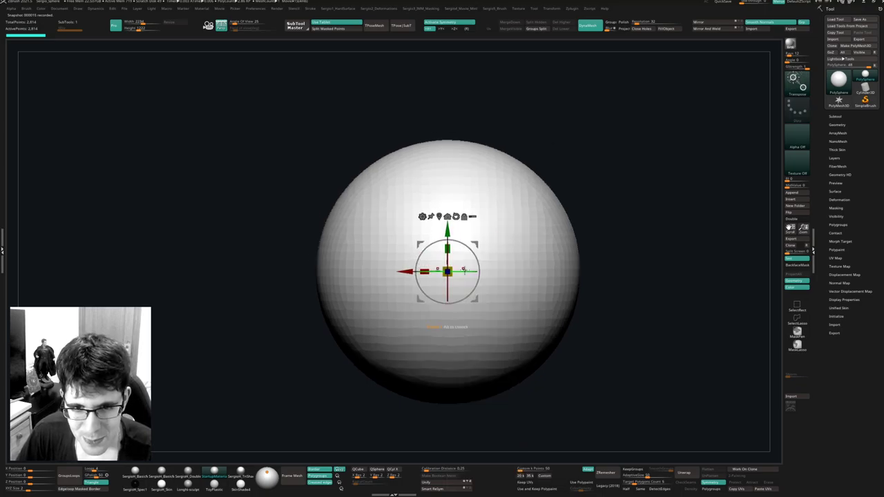
pyautogui.moveTo(447, 271); pyautogui.dragTo(403, 306)
pyautogui.press('q')
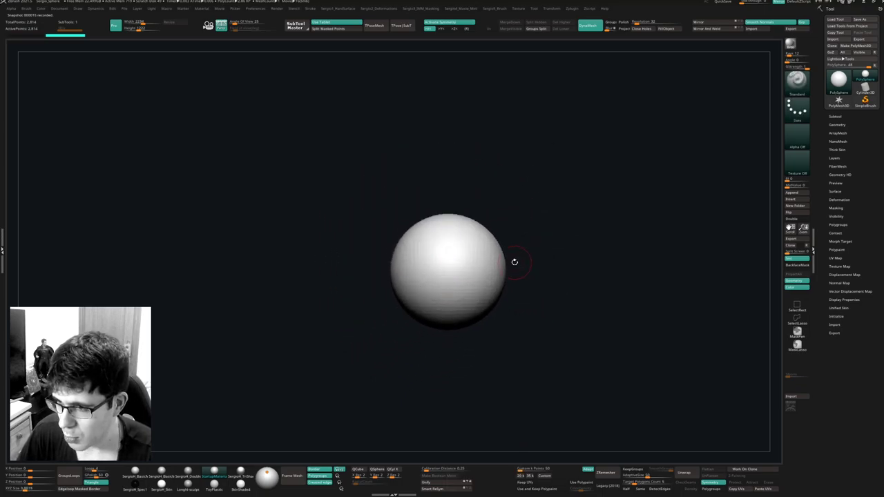
# Enlarge the brush and pull the sphere's lower part down with the Move brush into a tapered, egg-like head shape.
pyautogui.press('s')
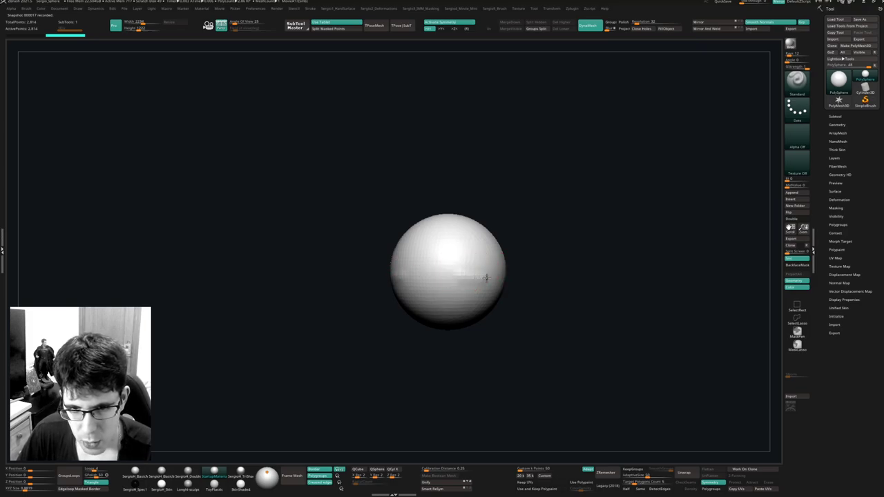
pyautogui.moveTo(486, 277)
pyautogui.mouseDown()
pyautogui.moveTo(506, 278)
pyautogui.moveTo(462, 286)
pyautogui.mouseUp()
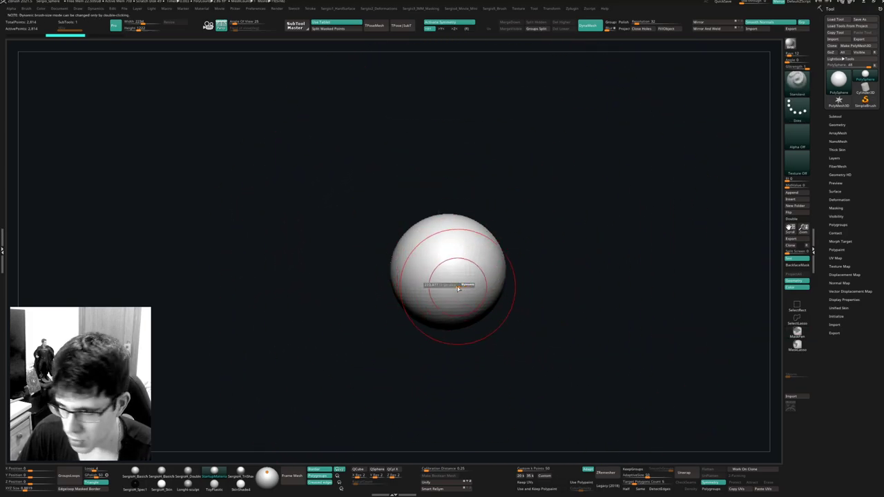
pyautogui.moveTo(456, 290)
pyautogui.keyDown('ctrl'); pyautogui.mouseDown(button='right')
pyautogui.moveTo(469, 280)
pyautogui.moveTo(467, 288)
pyautogui.moveTo(451, 243)
pyautogui.mouseUp(button='right'); pyautogui.keyUp('ctrl')
pyautogui.keyDown('ctrl'); pyautogui.moveTo(452, 243); pyautogui.dragTo(465, 272, button='right'); pyautogui.keyUp('ctrl')
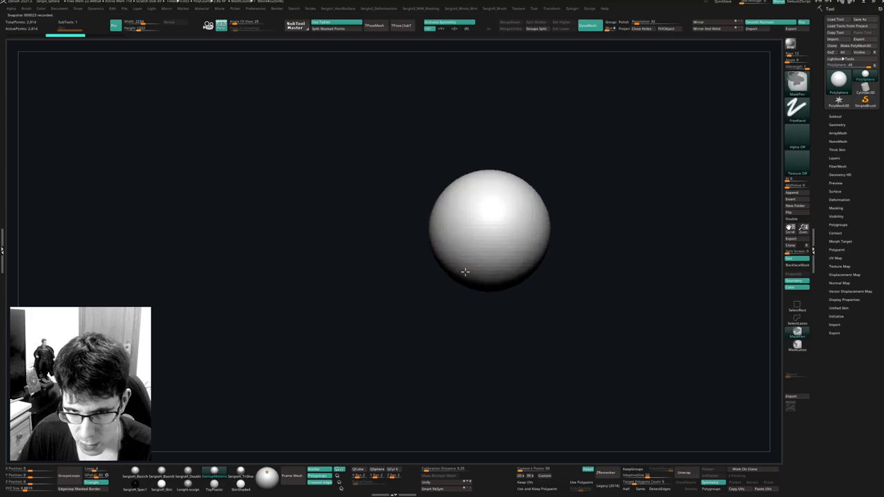
pyautogui.keyDown('ctrl'); pyautogui.moveTo(406, 239); pyautogui.dragTo(506, 363); pyautogui.keyUp('ctrl')
pyautogui.keyDown('ctrl'); pyautogui.click(509, 335); pyautogui.keyUp('ctrl')
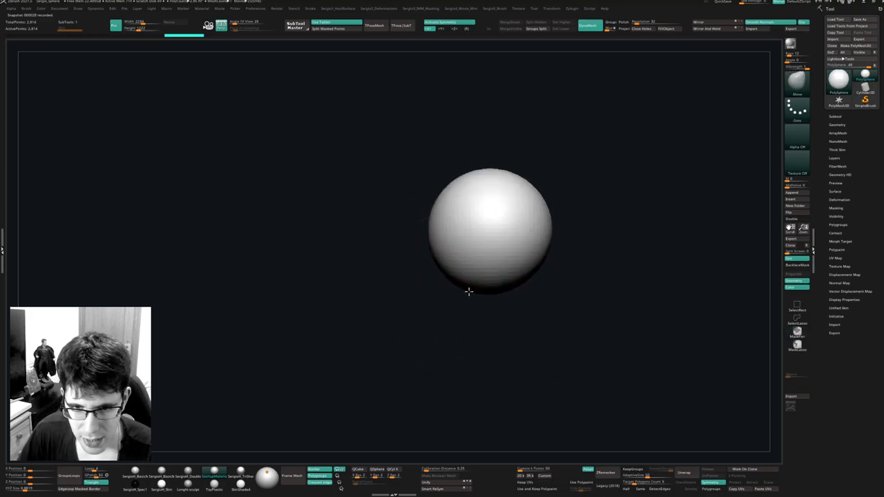
pyautogui.moveTo(468, 292)
pyautogui.mouseDown()
pyautogui.moveTo(456, 310)
pyautogui.moveTo(462, 306)
pyautogui.mouseUp()
pyautogui.moveTo(460, 315)
pyautogui.mouseDown(button='right')
pyautogui.moveTo(504, 276)
pyautogui.moveTo(508, 292)
pyautogui.mouseUp(button='right')
pyautogui.moveTo(506, 285); pyautogui.dragTo(500, 278)
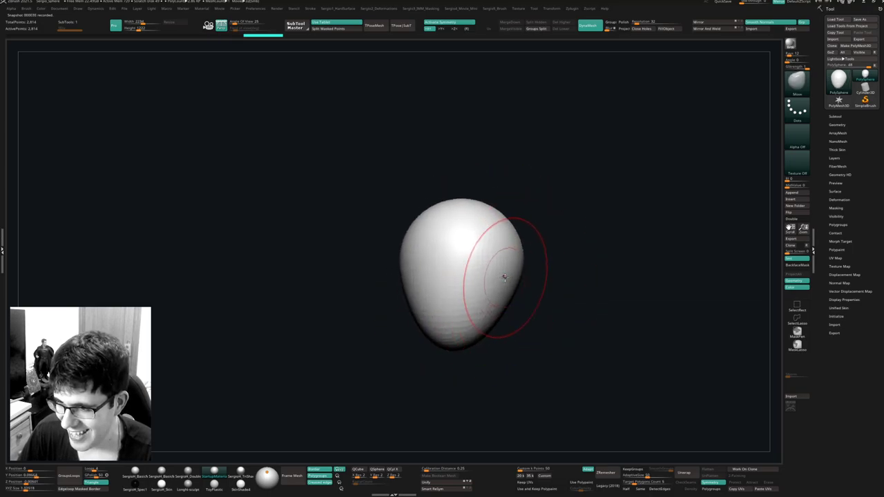
# Push the sides of the head inward with the Move brush to narrow the skull and cheeks.
pyautogui.moveTo(503, 276); pyautogui.dragTo(505, 280, button='right')
pyautogui.moveTo(518, 258); pyautogui.dragTo(512, 260)
pyautogui.moveTo(507, 289); pyautogui.dragTo(502, 282)
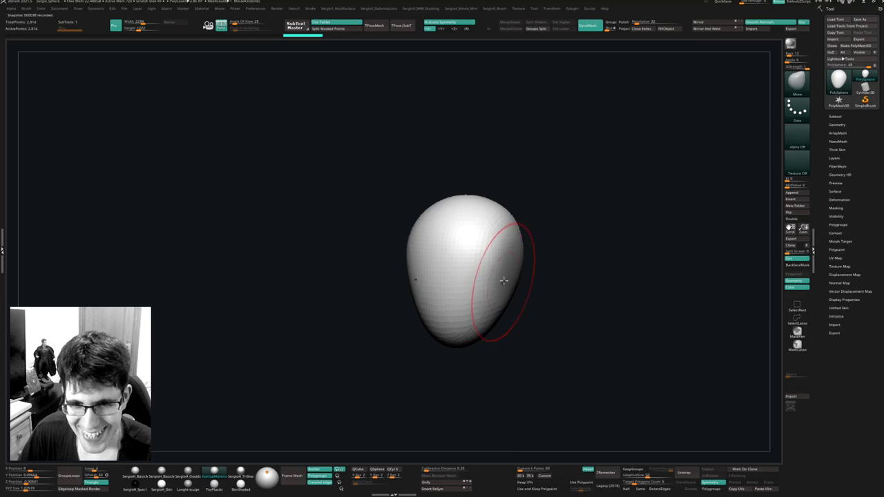
pyautogui.moveTo(509, 241); pyautogui.dragTo(500, 238)
pyautogui.moveTo(507, 227); pyautogui.dragTo(507, 252, button='right')
# Smooth the sides, lower end and front of the narrowed head.
pyautogui.keyDown('shift'); pyautogui.moveTo(507, 252); pyautogui.dragTo(499, 257); pyautogui.keyUp('shift')
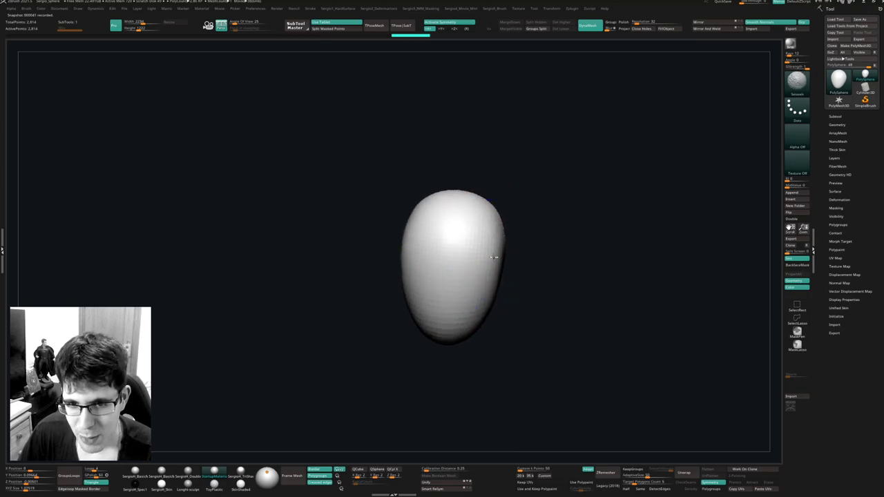
pyautogui.moveTo(500, 256); pyautogui.dragTo(494, 276, button='right')
pyautogui.keyDown('shift'); pyautogui.moveTo(494, 276); pyautogui.dragTo(526, 279); pyautogui.keyUp('shift')
pyautogui.moveTo(526, 279); pyautogui.dragTo(495, 274, button='right')
pyautogui.keyDown('shift'); pyautogui.moveTo(495, 274); pyautogui.dragTo(465, 328); pyautogui.keyUp('shift')
pyautogui.moveTo(448, 355); pyautogui.dragTo(446, 299, button='right')
pyautogui.keyDown('shift'); pyautogui.moveTo(446, 298); pyautogui.dragTo(436, 252); pyautogui.keyUp('shift')
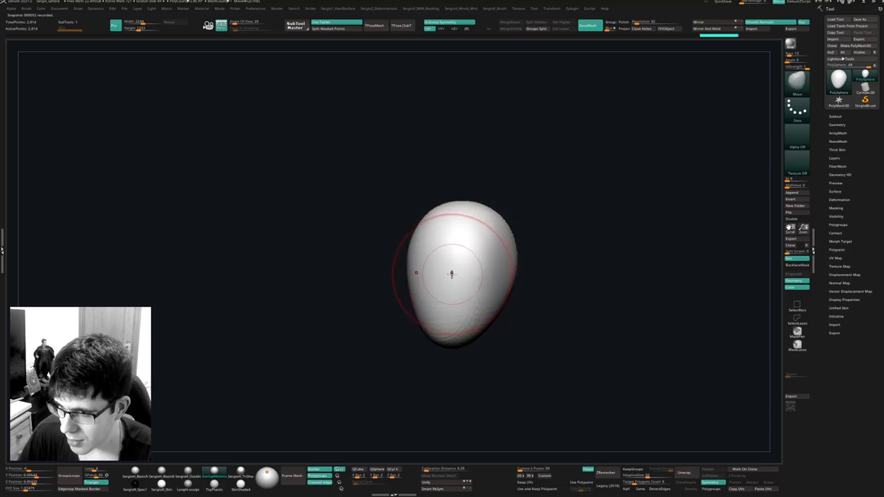
# Shape the profile with the Move brush, pushing out the chin and raising the underside of the jaw towards the back.
pyautogui.moveTo(441, 292)
pyautogui.mouseDown(button='right')
pyautogui.moveTo(444, 319)
pyautogui.moveTo(438, 297)
pyautogui.moveTo(469, 283)
pyautogui.mouseUp(button='right')
pyautogui.keyDown('ctrl'); pyautogui.moveTo(469, 283); pyautogui.dragTo(473, 315, button='right'); pyautogui.keyUp('ctrl')
pyautogui.moveTo(474, 315)
pyautogui.mouseDown()
pyautogui.moveTo(447, 316)
pyautogui.moveTo(493, 311)
pyautogui.mouseUp()
pyautogui.moveTo(504, 311); pyautogui.dragTo(527, 310, button='right')
pyautogui.moveTo(527, 310)
pyautogui.mouseDown()
pyautogui.moveTo(529, 290)
pyautogui.moveTo(497, 289)
pyautogui.mouseUp()
pyautogui.moveTo(510, 291); pyautogui.dragTo(512, 286)
pyautogui.moveTo(525, 286); pyautogui.dragTo(526, 280)
pyautogui.moveTo(487, 301); pyautogui.dragTo(487, 298)
pyautogui.moveTo(512, 291); pyautogui.dragTo(515, 286)
pyautogui.moveTo(515, 286)
pyautogui.mouseDown(button='right')
pyautogui.moveTo(528, 280)
pyautogui.moveTo(523, 271)
pyautogui.moveTo(533, 274)
pyautogui.mouseUp(button='right')
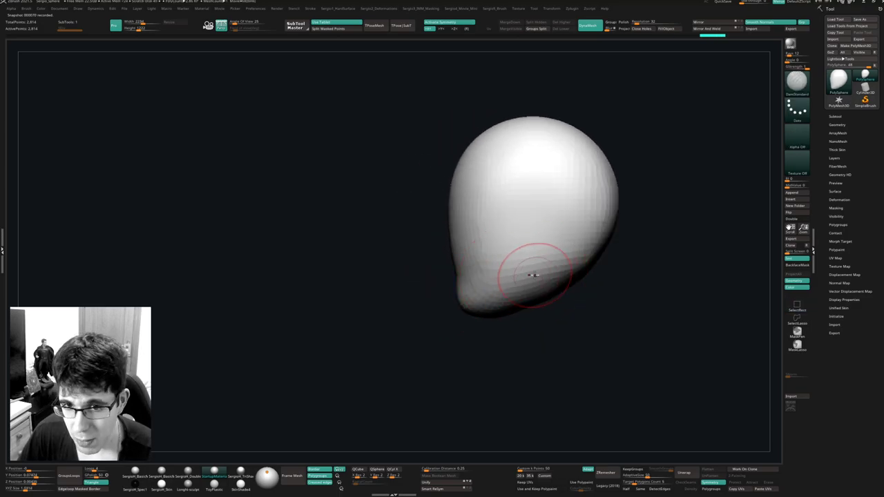
# Undo a trial DamStandard stroke on the jaw and assign the BrushAlpha alpha to the brush.
pyautogui.moveTo(572, 239); pyautogui.dragTo(549, 297)
pyautogui.hotkey('ctrl', 'z')
pyautogui.rightClick(557, 274)
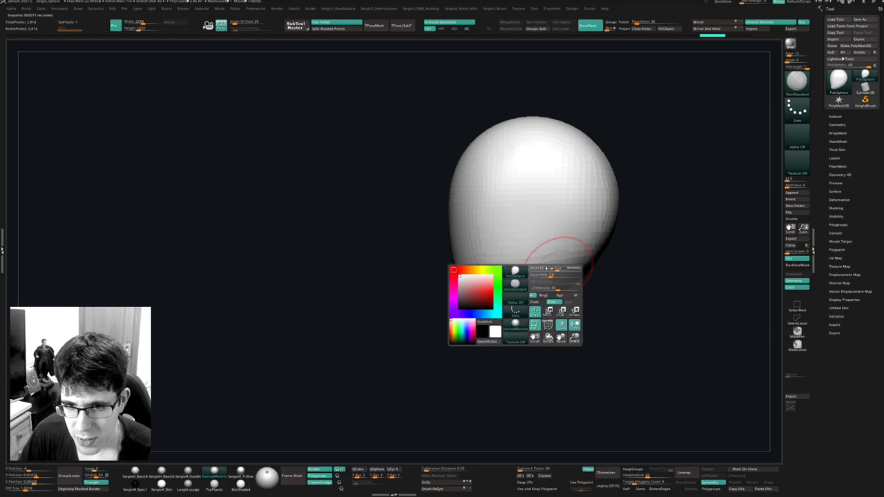
pyautogui.click(796, 144)
pyautogui.click(576, 144)
pyautogui.keyDown('ctrl'); pyautogui.keyDown('shift'); pyautogui.click(796, 138); pyautogui.keyUp('shift'); pyautogui.keyUp('ctrl')
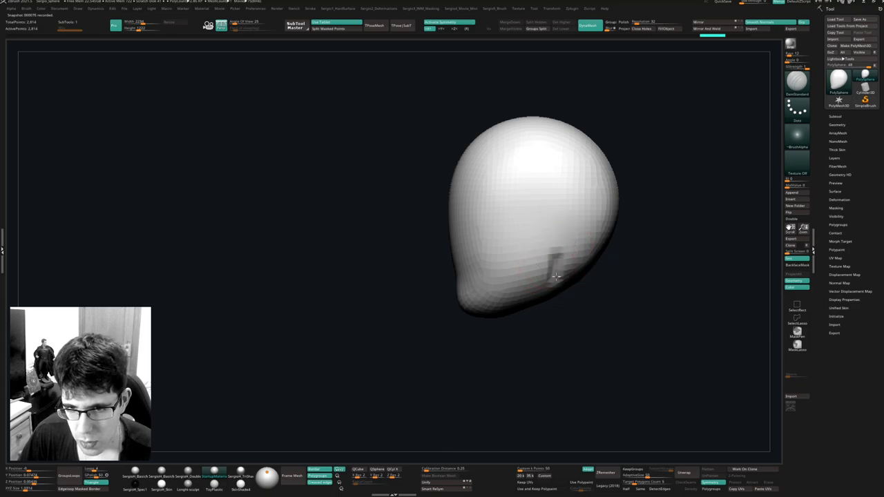
# Carve an angled jawline groove on the lower side of the head with DamStandard and soften its edge.
pyautogui.moveTo(556, 276); pyautogui.dragTo(550, 286)
pyautogui.moveTo(550, 286); pyautogui.dragTo(549, 297, button='right')
pyautogui.moveTo(555, 276); pyautogui.dragTo(520, 303)
pyautogui.moveTo(542, 285); pyautogui.dragTo(529, 306, button='right')
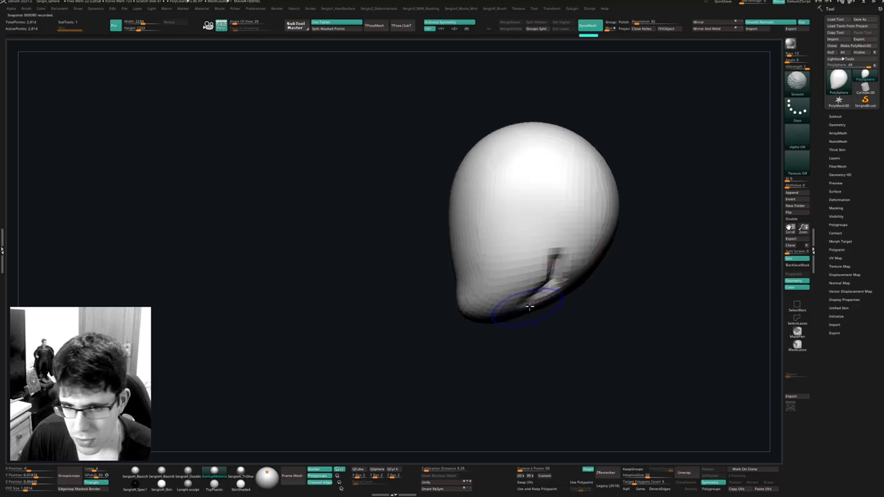
pyautogui.keyDown('shift'); pyautogui.moveTo(576, 275); pyautogui.dragTo(575, 278); pyautogui.keyUp('shift')
# Carve away the volume behind and below the jaw with the Clay brush in subtract mode and smooth the hollow.
pyautogui.moveTo(574, 278)
pyautogui.mouseDown(button='right')
pyautogui.moveTo(568, 297)
pyautogui.moveTo(594, 248)
pyautogui.moveTo(587, 292)
pyautogui.mouseUp(button='right')
pyautogui.press('b')
pyautogui.press('c')
pyautogui.press('l')
pyautogui.moveTo(586, 293)
pyautogui.keyDown('alt'); pyautogui.mouseDown()
pyautogui.moveTo(573, 297)
pyautogui.moveTo(595, 319)
pyautogui.moveTo(607, 297)
pyautogui.mouseUp(); pyautogui.keyUp('alt')
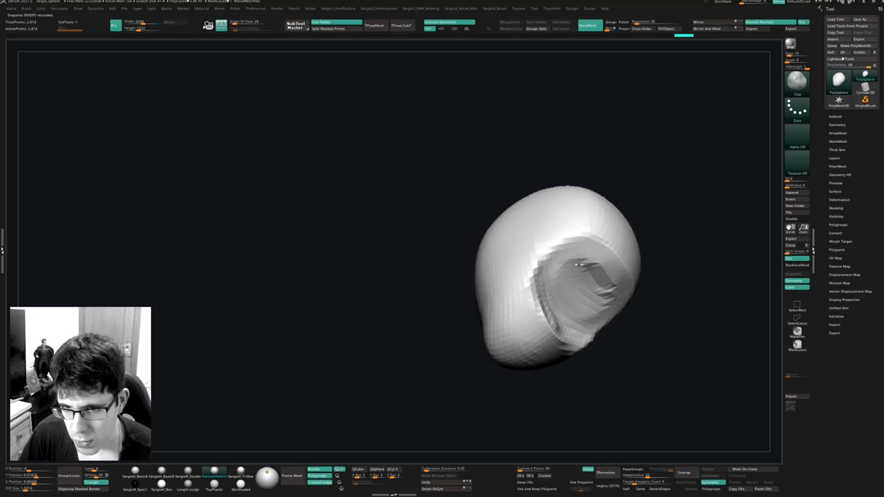
pyautogui.moveTo(602, 307); pyautogui.dragTo(595, 319, button='right')
pyautogui.keyDown('shift'); pyautogui.moveTo(580, 324); pyautogui.dragTo(591, 304); pyautogui.keyUp('shift')
pyautogui.moveTo(592, 304)
pyautogui.mouseDown(button='right')
pyautogui.moveTo(559, 325)
pyautogui.moveTo(578, 302)
pyautogui.mouseUp(button='right')
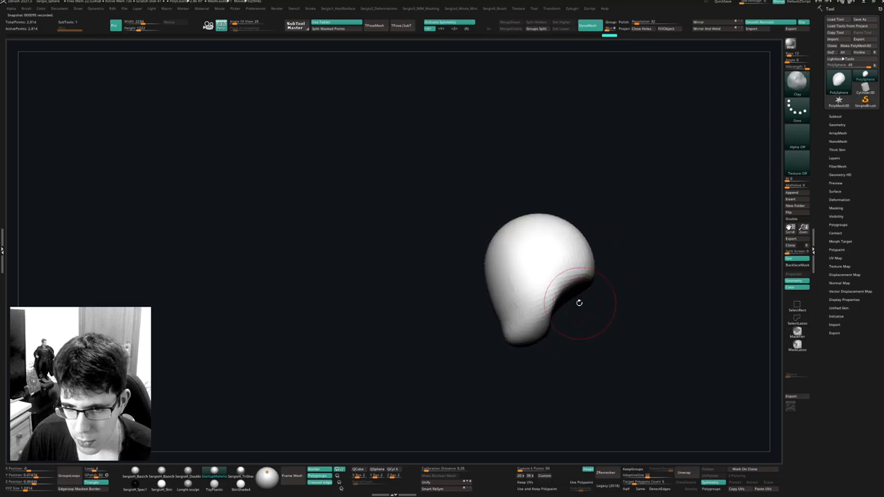
# Change the head's display colour from white to a mid grey.
pyautogui.press('space')
pyautogui.moveTo(463, 323)
pyautogui.mouseDown(button='right')
pyautogui.moveTo(528, 276)
pyautogui.moveTo(519, 266)
pyautogui.moveTo(523, 276)
pyautogui.moveTo(575, 279)
pyautogui.moveTo(571, 288)
pyautogui.moveTo(541, 266)
pyautogui.mouseUp(button='right')
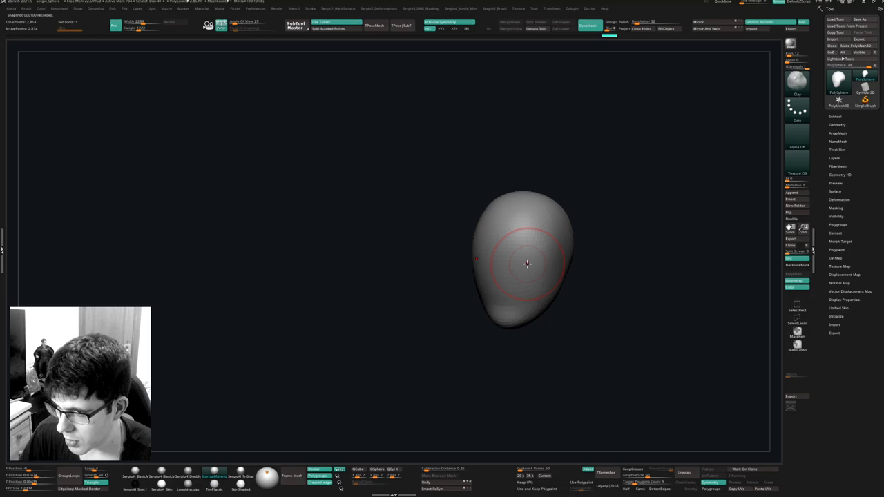
pyautogui.moveTo(528, 264)
pyautogui.mouseDown(button='right')
pyautogui.moveTo(534, 266)
pyautogui.moveTo(525, 247)
pyautogui.moveTo(531, 296)
pyautogui.mouseUp(button='right')
# Pull the sides of the jaw inward with the Move brush to slim the lower face.
pyautogui.press('b')
pyautogui.press('m')
pyautogui.press('v')
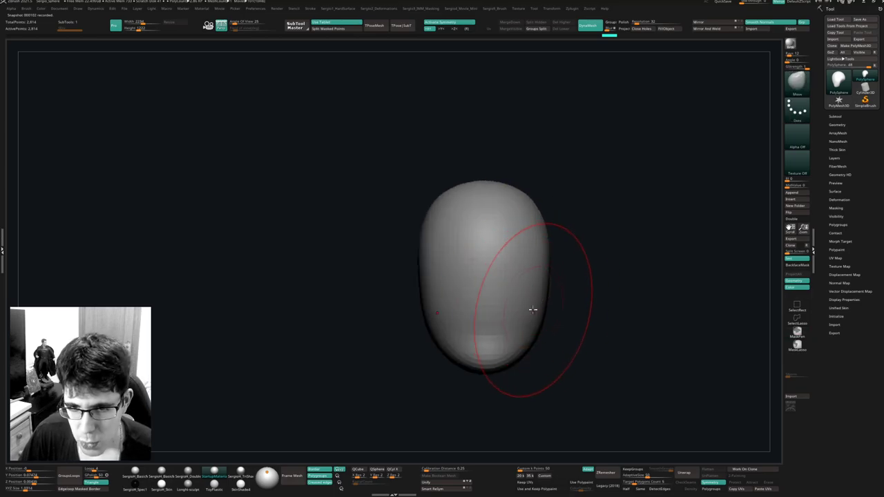
pyautogui.moveTo(538, 318); pyautogui.dragTo(527, 321)
pyautogui.press('s')
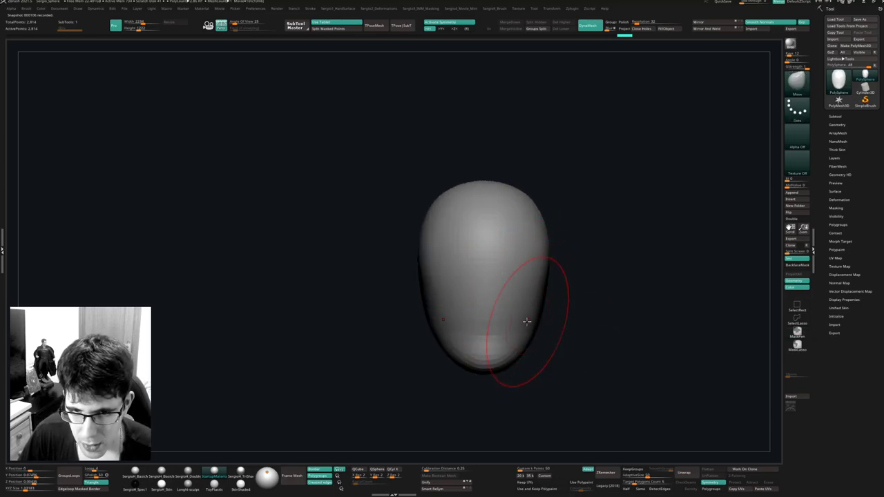
# Flatten the side planes of the head from the jaw up to the temple with the TrimDynamic brush.
pyautogui.moveTo(527, 321)
pyautogui.mouseDown(button='right')
pyautogui.moveTo(509, 308)
pyautogui.moveTo(470, 307)
pyautogui.mouseUp(button='right')
pyautogui.keyDown('ctrl'); pyautogui.moveTo(470, 307); pyautogui.dragTo(483, 316, button='right'); pyautogui.keyUp('ctrl')
pyautogui.press('b')
pyautogui.press('t')
pyautogui.press('d')
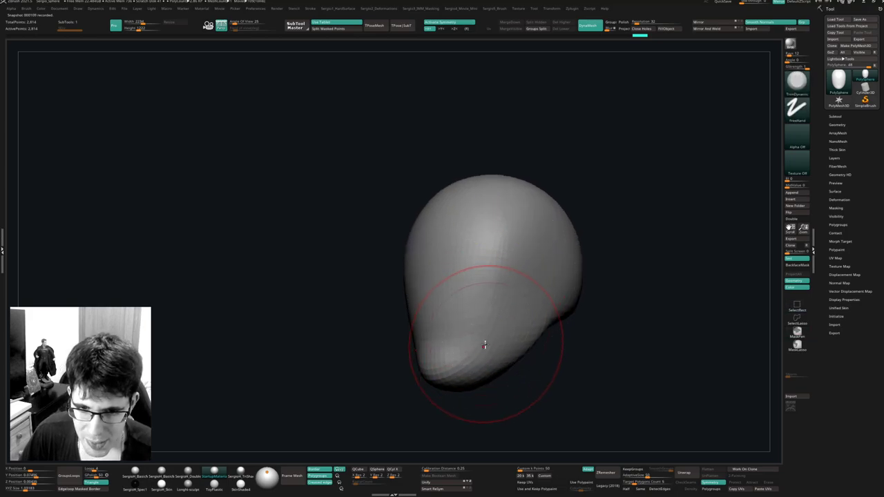
pyautogui.moveTo(485, 345)
pyautogui.mouseDown()
pyautogui.moveTo(475, 359)
pyautogui.moveTo(504, 329)
pyautogui.moveTo(488, 349)
pyautogui.mouseUp()
pyautogui.keyDown('ctrl'); pyautogui.moveTo(497, 344); pyautogui.dragTo(489, 341, button='right'); pyautogui.keyUp('ctrl')
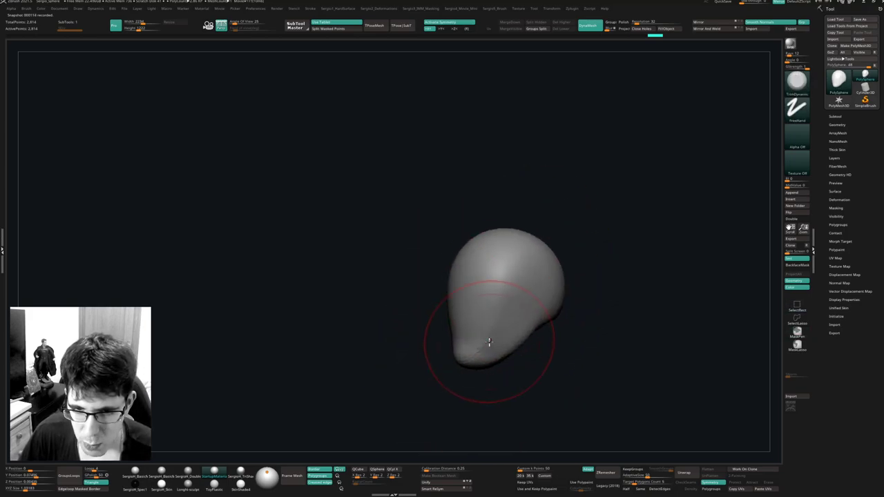
pyautogui.moveTo(489, 342); pyautogui.dragTo(500, 312)
pyautogui.moveTo(513, 278); pyautogui.dragTo(505, 297)
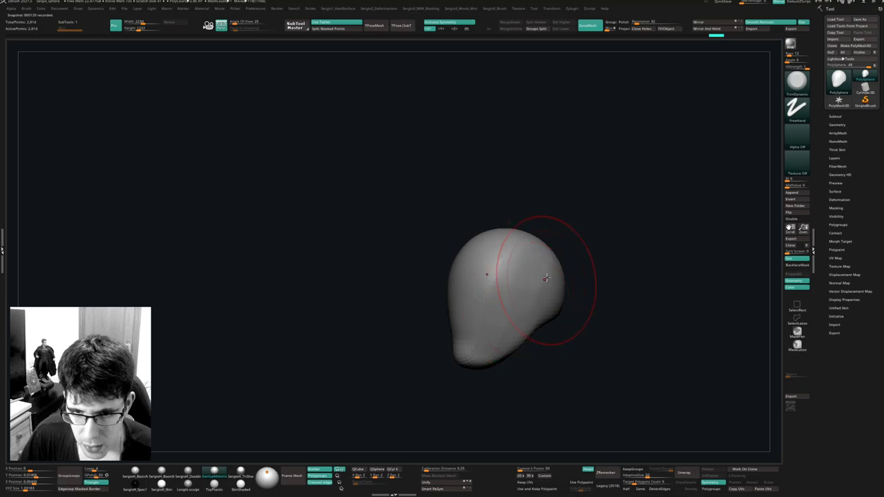
pyautogui.moveTo(546, 277)
pyautogui.mouseDown()
pyautogui.moveTo(527, 266)
pyautogui.moveTo(513, 290)
pyautogui.moveTo(518, 305)
pyautogui.mouseUp()
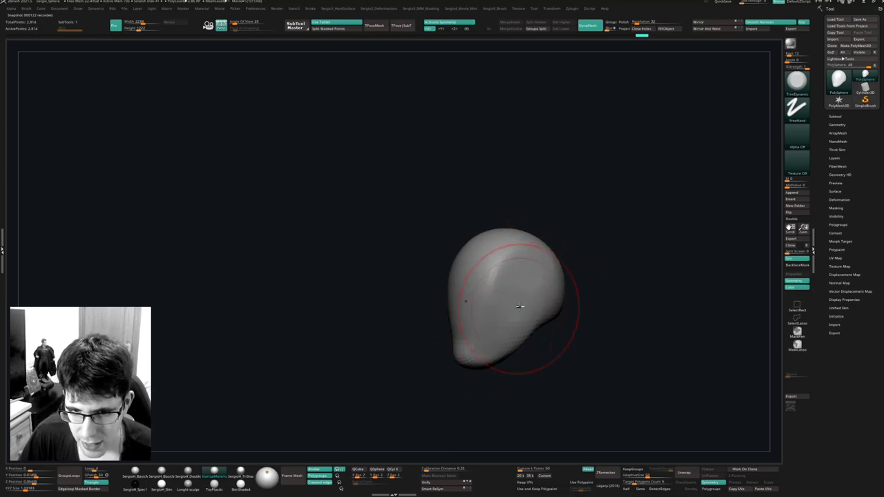
# Smooth the trimmed planes on the cheek, temple and side of the skull.
pyautogui.moveTo(471, 350); pyautogui.dragTo(513, 363, button='right')
pyautogui.keyDown('shift'); pyautogui.moveTo(507, 338); pyautogui.dragTo(528, 286); pyautogui.keyUp('shift')
pyautogui.moveTo(528, 290); pyautogui.dragTo(509, 318, button='right')
pyautogui.moveTo(500, 328)
pyautogui.keyDown('shift'); pyautogui.mouseDown()
pyautogui.moveTo(479, 351)
pyautogui.moveTo(534, 259)
pyautogui.mouseUp(); pyautogui.keyUp('shift')
pyautogui.moveTo(535, 258); pyautogui.dragTo(509, 286, button='right')
pyautogui.keyDown('shift'); pyautogui.moveTo(508, 286); pyautogui.dragTo(539, 292); pyautogui.keyUp('shift')
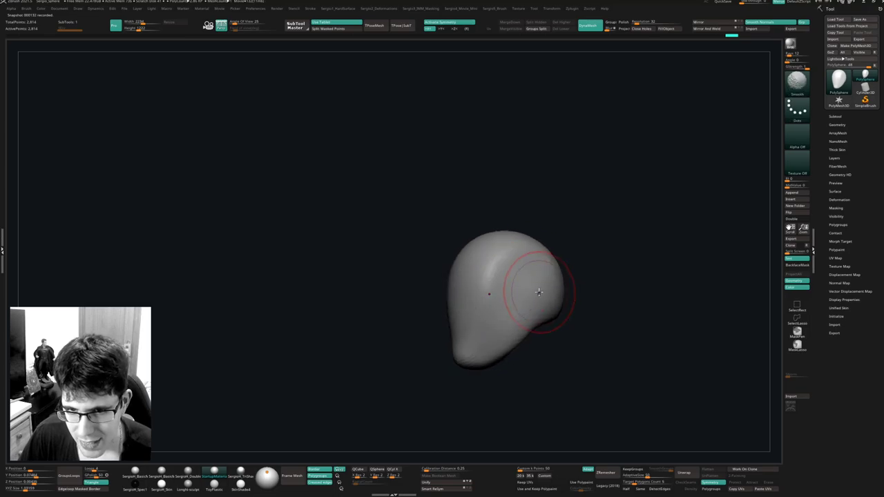
# Reshape the back and top of the skull in profile with a large Move brush.
pyautogui.moveTo(539, 292); pyautogui.dragTo(548, 292, button='right')
pyautogui.press('b')
pyautogui.press('m')
pyautogui.press('v')
pyautogui.press('s')
pyautogui.keyDown('shift'); pyautogui.moveTo(548, 292); pyautogui.dragTo(570, 304); pyautogui.keyUp('shift')
pyautogui.press('s')
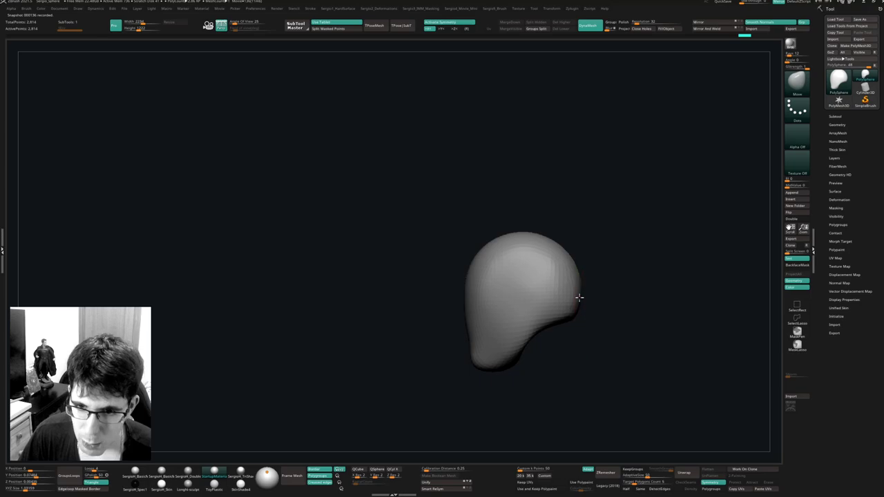
pyautogui.moveTo(566, 256)
pyautogui.mouseDown()
pyautogui.moveTo(578, 294)
pyautogui.moveTo(548, 279)
pyautogui.mouseUp()
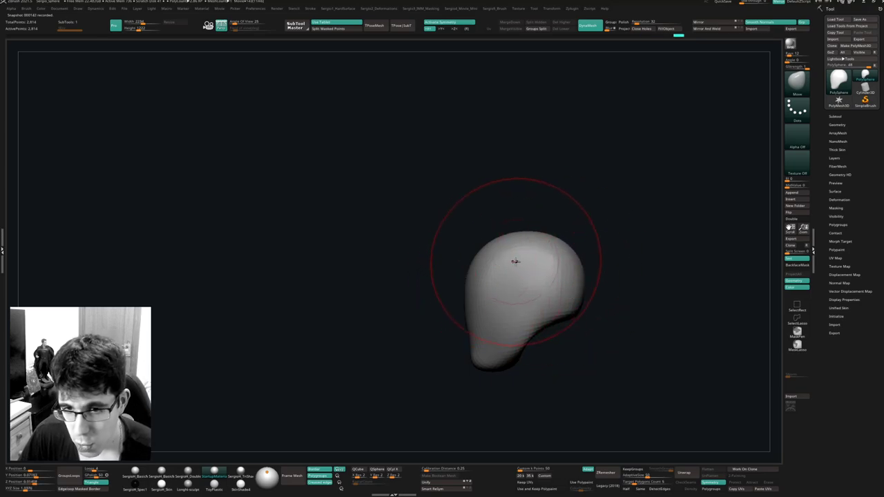
pyautogui.moveTo(565, 252)
pyautogui.mouseDown()
pyautogui.moveTo(527, 266)
pyautogui.moveTo(504, 247)
pyautogui.moveTo(518, 241)
pyautogui.mouseUp()
pyautogui.press('s')
# Refine the width of the cheeks and jaw sides with the Move brush.
pyautogui.moveTo(501, 250); pyautogui.dragTo(521, 270, button='right')
pyautogui.moveTo(505, 287); pyautogui.dragTo(509, 295)
pyautogui.moveTo(509, 301); pyautogui.dragTo(513, 314, button='right')
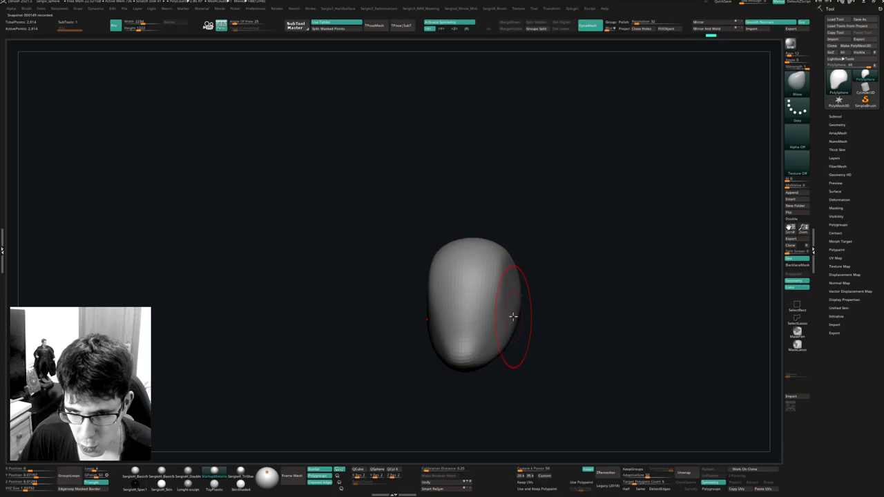
pyautogui.moveTo(513, 318); pyautogui.dragTo(511, 323)
pyautogui.moveTo(505, 336); pyautogui.dragTo(499, 364, button='right')
# Adjust the chin's lower edge and the adjoining jaw corners with small Move brush strokes.
pyautogui.moveTo(486, 368); pyautogui.dragTo(484, 371)
pyautogui.keyDown('shift'); pyautogui.moveTo(484, 371); pyautogui.dragTo(479, 375, button='right'); pyautogui.keyUp('shift')
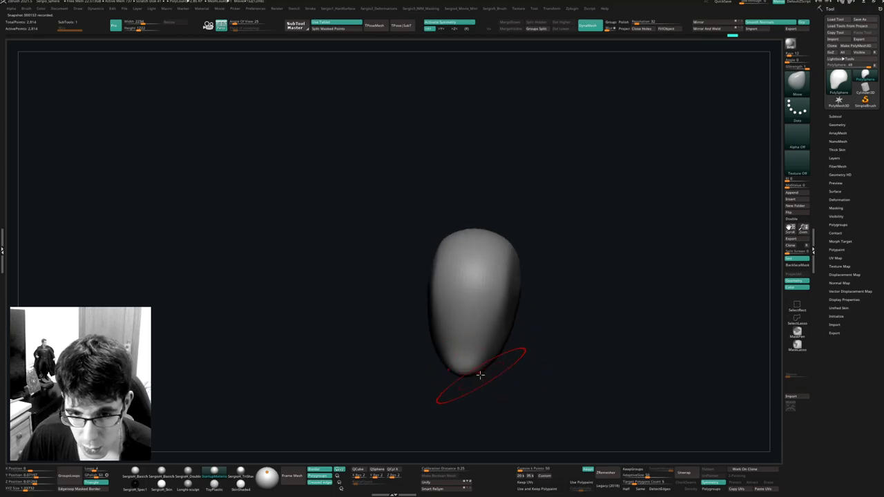
pyautogui.moveTo(483, 370); pyautogui.dragTo(483, 372)
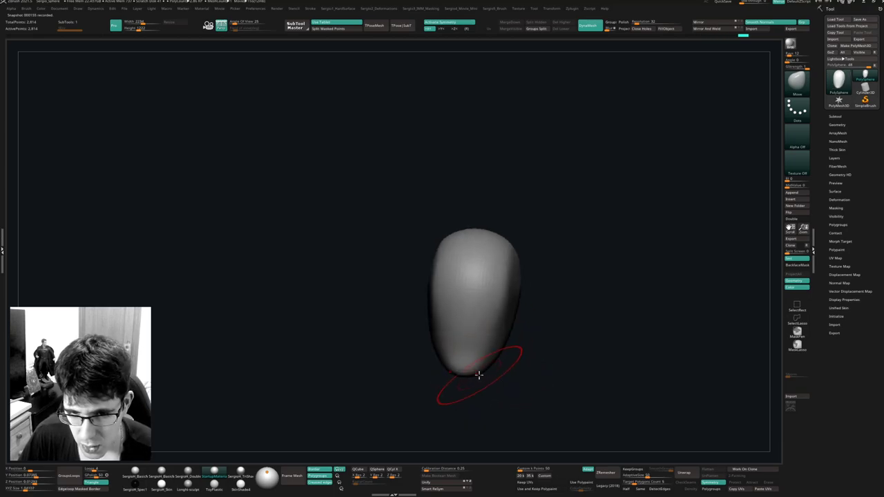
pyautogui.moveTo(499, 357); pyautogui.dragTo(494, 354, button='right')
pyautogui.moveTo(502, 352); pyautogui.dragTo(499, 351)
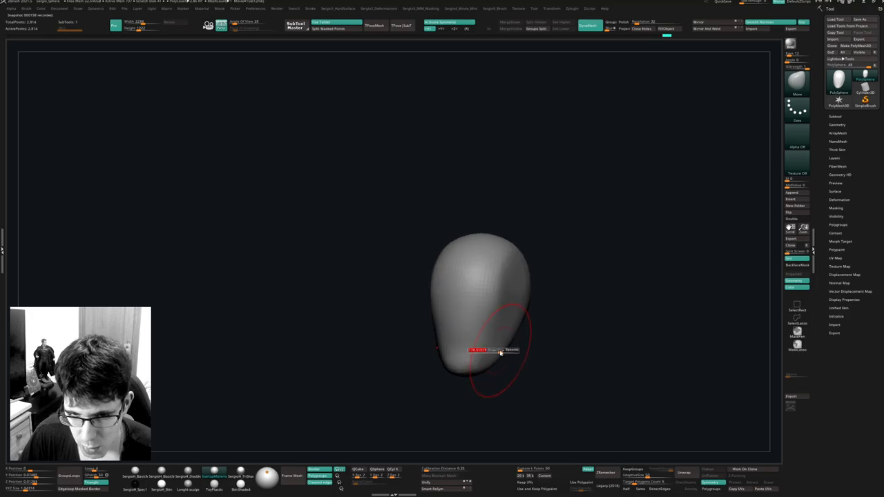
pyautogui.moveTo(510, 328); pyautogui.dragTo(499, 339, button='right')
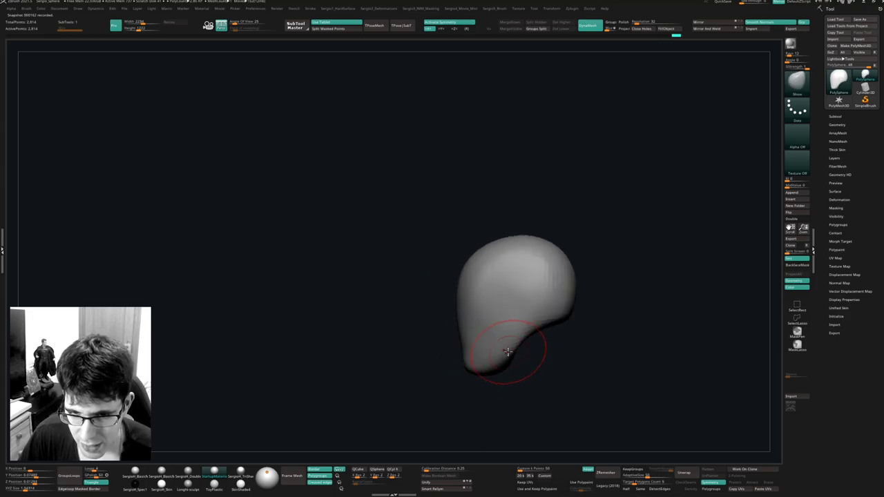
# Lasso-mask the neck area on the skull's underside behind the jaw and invert the mask.
pyautogui.moveTo(497, 368); pyautogui.dragTo(495, 350, button='right')
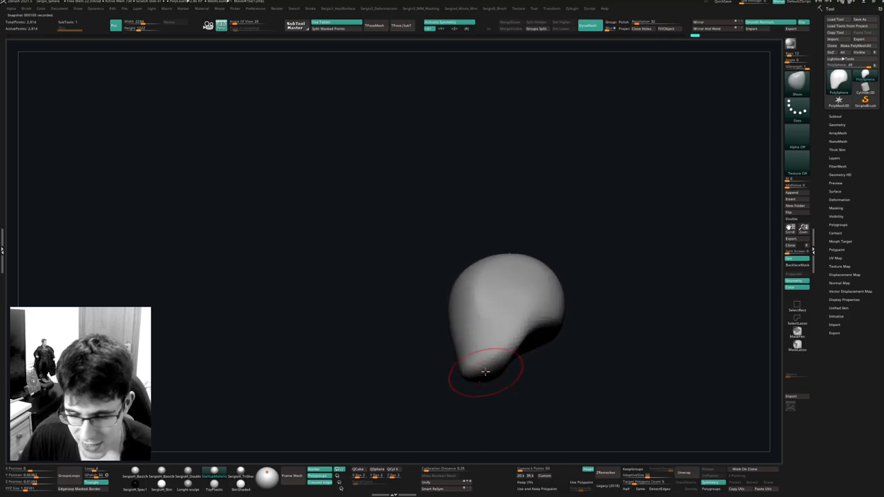
pyautogui.moveTo(496, 318)
pyautogui.mouseDown(button='right')
pyautogui.moveTo(483, 336)
pyautogui.moveTo(474, 325)
pyautogui.moveTo(517, 343)
pyautogui.moveTo(519, 318)
pyautogui.moveTo(507, 330)
pyautogui.moveTo(535, 313)
pyautogui.mouseUp(button='right')
pyautogui.keyDown('ctrl'); pyautogui.click(797, 345); pyautogui.keyUp('ctrl')
pyautogui.keyDown('ctrl'); pyautogui.moveTo(539, 313); pyautogui.dragTo(536, 290); pyautogui.keyUp('ctrl')
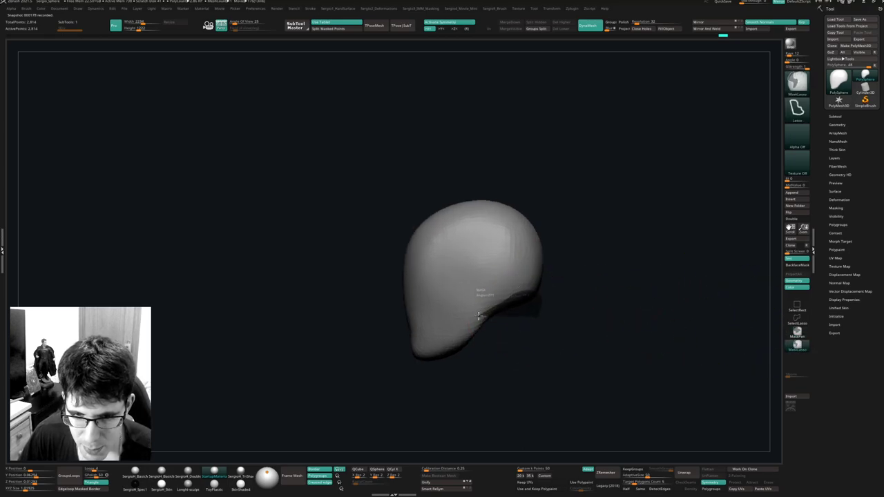
pyautogui.keyDown('ctrl'); pyautogui.moveTo(456, 345); pyautogui.dragTo(459, 356); pyautogui.keyUp('ctrl')
pyautogui.keyDown('ctrl'); pyautogui.click(521, 368); pyautogui.keyUp('ctrl')
# Extrude the unmasked area downward to form the neck and clear the mask.
pyautogui.keyDown('ctrl'); pyautogui.moveTo(520, 359); pyautogui.dragTo(519, 320, button='right'); pyautogui.keyUp('ctrl')
pyautogui.press('w')
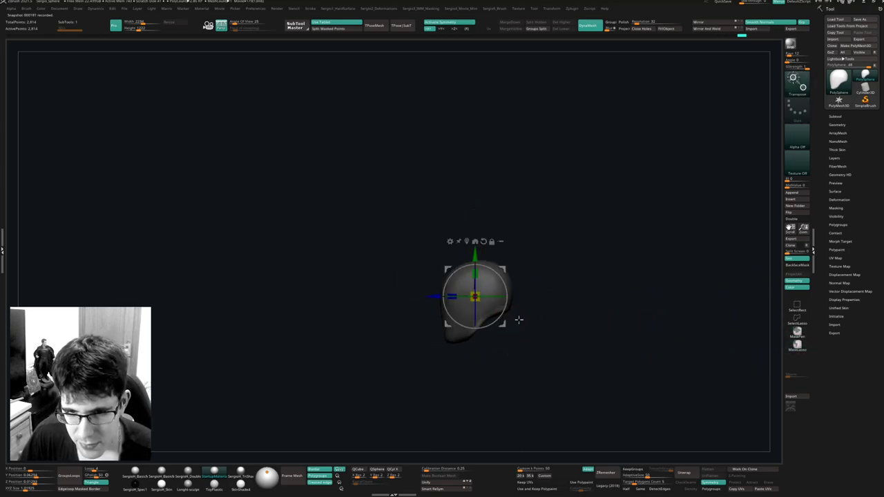
pyautogui.keyDown('ctrl'); pyautogui.moveTo(507, 323); pyautogui.dragTo(519, 368); pyautogui.keyUp('ctrl')
pyautogui.moveTo(518, 369)
pyautogui.keyDown('alt'); pyautogui.mouseDown(button='right')
pyautogui.moveTo(522, 305)
pyautogui.moveTo(560, 317)
pyautogui.mouseUp(button='right'); pyautogui.keyUp('alt')
pyautogui.press('q')
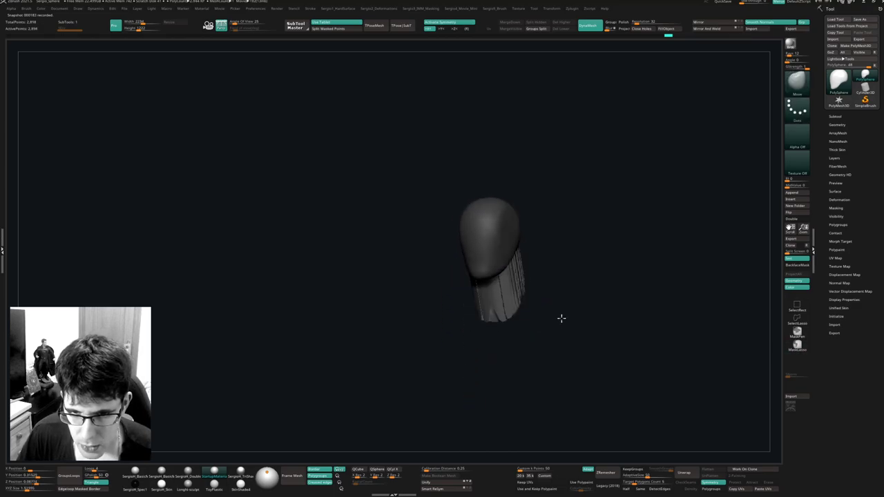
pyautogui.keyDown('ctrl'); pyautogui.moveTo(560, 318); pyautogui.dragTo(541, 317); pyautogui.keyUp('ctrl')
# Show the wireframe and remesh the head and neck with DynaMesh at a higher resolution.
pyautogui.moveTo(538, 317)
pyautogui.mouseDown(button='right')
pyautogui.moveTo(487, 315)
pyautogui.moveTo(489, 330)
pyautogui.mouseUp(button='right')
pyautogui.moveTo(499, 290); pyautogui.dragTo(470, 288, button='right')
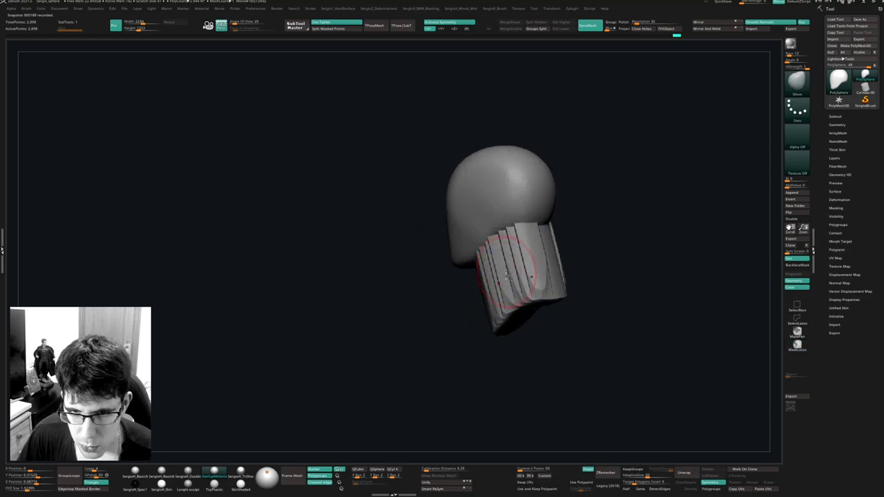
pyautogui.moveTo(529, 276); pyautogui.dragTo(473, 309, button='right')
pyautogui.moveTo(473, 308)
pyautogui.mouseDown()
pyautogui.moveTo(450, 299)
pyautogui.moveTo(498, 293)
pyautogui.mouseUp()
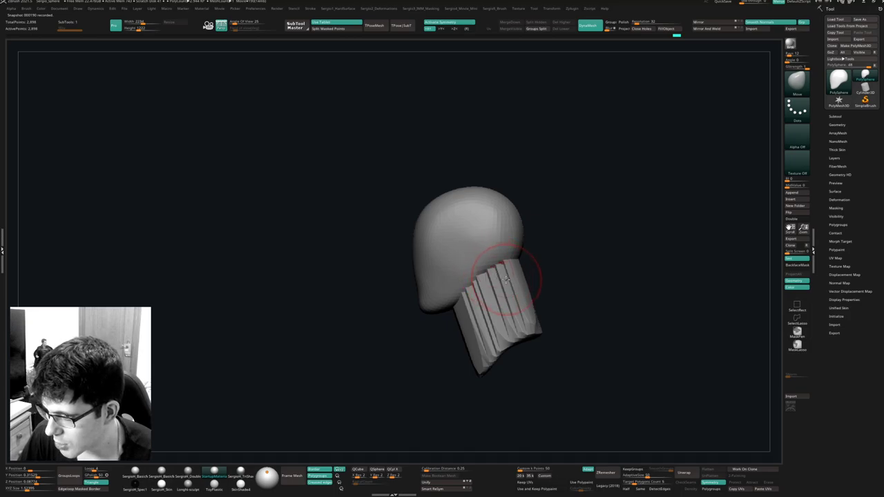
pyautogui.moveTo(555, 276)
pyautogui.mouseDown(button='right')
pyautogui.moveTo(560, 284)
pyautogui.moveTo(523, 276)
pyautogui.mouseUp(button='right')
pyautogui.hotkey('shift', 'f')
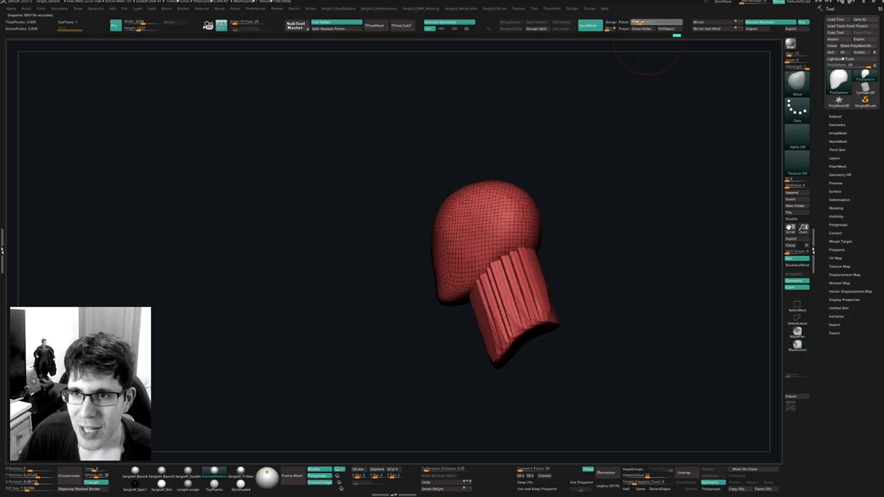
pyautogui.press('ctrl')
pyautogui.keyDown('ctrl'); pyautogui.moveTo(629, 97); pyautogui.dragTo(595, 161); pyautogui.keyUp('ctrl')
# Smooth the ridges along the neck and round off its lower end.
pyautogui.keyDown('shift'); pyautogui.moveTo(529, 284); pyautogui.dragTo(507, 302); pyautogui.keyUp('shift')
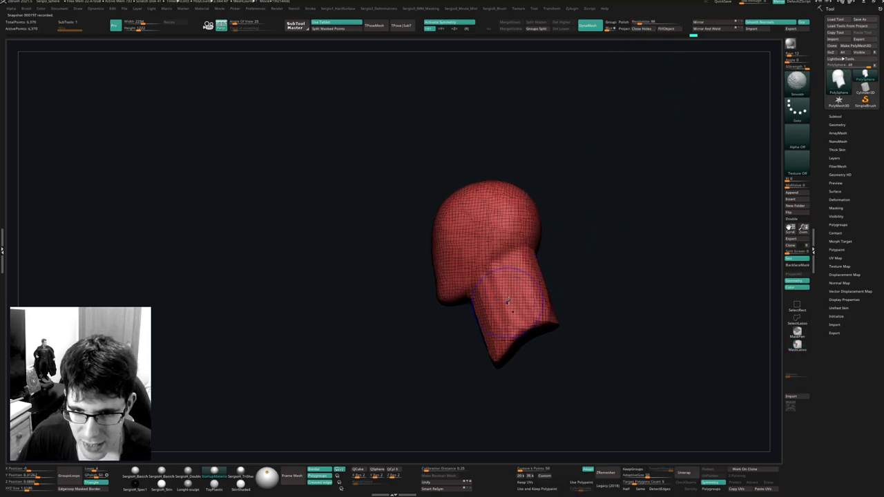
pyautogui.keyDown('shift'); pyautogui.moveTo(499, 351); pyautogui.dragTo(523, 344); pyautogui.keyUp('shift')
pyautogui.moveTo(523, 344)
pyautogui.mouseDown(button='right')
pyautogui.moveTo(540, 304)
pyautogui.moveTo(552, 345)
pyautogui.mouseUp(button='right')
pyautogui.keyDown('shift'); pyautogui.moveTo(529, 332); pyautogui.dragTo(508, 345); pyautogui.keyUp('shift')
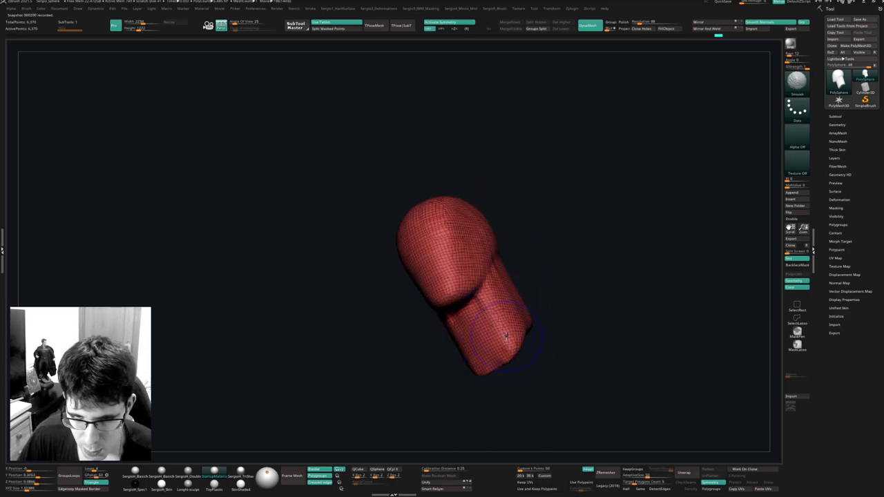
pyautogui.moveTo(508, 345)
pyautogui.mouseDown(button='right')
pyautogui.moveTo(504, 315)
pyautogui.moveTo(538, 290)
pyautogui.moveTo(564, 306)
pyautogui.mouseUp(button='right')
pyautogui.keyDown('shift'); pyautogui.moveTo(565, 305); pyautogui.dragTo(582, 297); pyautogui.keyUp('shift')
# Lasso-mask the lower end of the neck and invert the mask for the shoulders.
pyautogui.moveTo(538, 307)
pyautogui.mouseDown(button='right')
pyautogui.moveTo(570, 312)
pyautogui.moveTo(560, 257)
pyautogui.moveTo(541, 227)
pyautogui.mouseUp(button='right')
pyautogui.moveTo(541, 227)
pyautogui.keyDown('ctrl'); pyautogui.mouseDown()
pyautogui.moveTo(509, 394)
pyautogui.moveTo(533, 272)
pyautogui.mouseUp(); pyautogui.keyUp('ctrl')
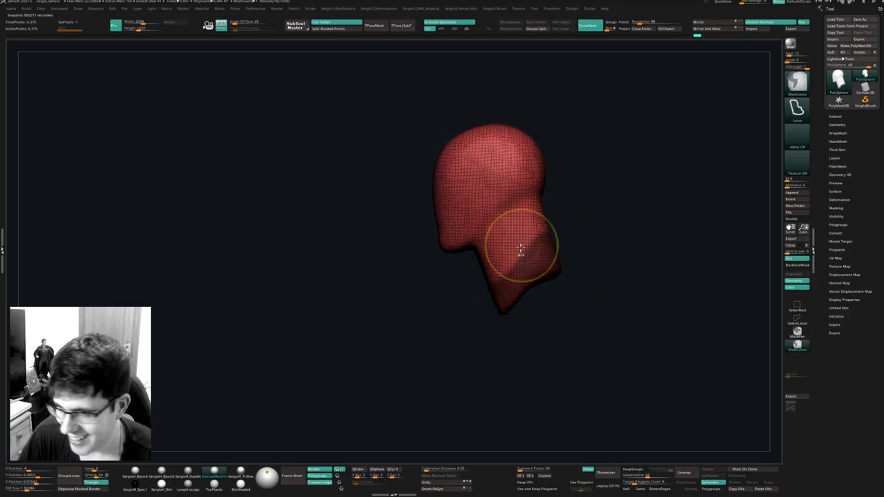
pyautogui.keyDown('ctrl'); pyautogui.click(516, 259); pyautogui.keyUp('ctrl')
pyautogui.moveTo(517, 261)
pyautogui.keyDown('ctrl'); pyautogui.mouseDown(button='right')
pyautogui.moveTo(531, 256)
pyautogui.moveTo(523, 266)
pyautogui.moveTo(537, 280)
pyautogui.moveTo(511, 276)
pyautogui.mouseUp(button='right'); pyautogui.keyUp('ctrl')
# Enlarge the neck's unmasked base and stretch it sideways to start the shoulders.
pyautogui.press('w')
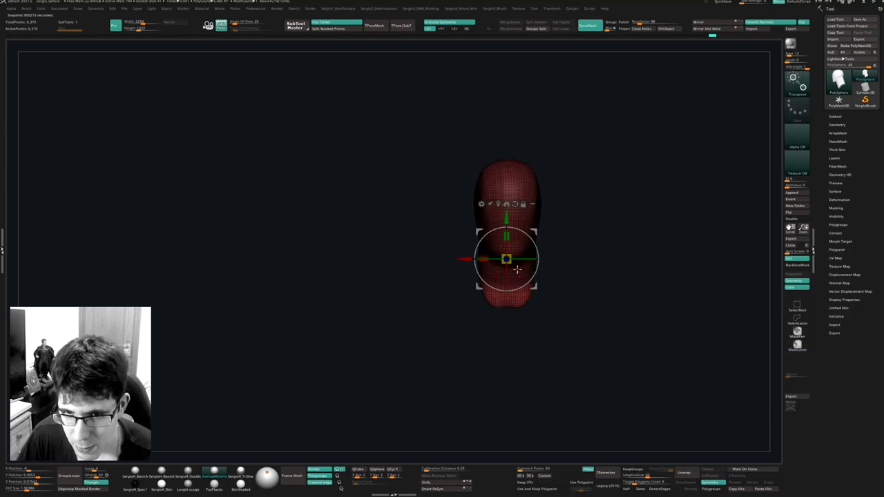
pyautogui.keyDown('shift'); pyautogui.moveTo(519, 233); pyautogui.dragTo(542, 242, button='right'); pyautogui.keyUp('shift')
pyautogui.moveTo(536, 232); pyautogui.dragTo(544, 241)
pyautogui.moveTo(568, 246); pyautogui.dragTo(598, 254, button='right')
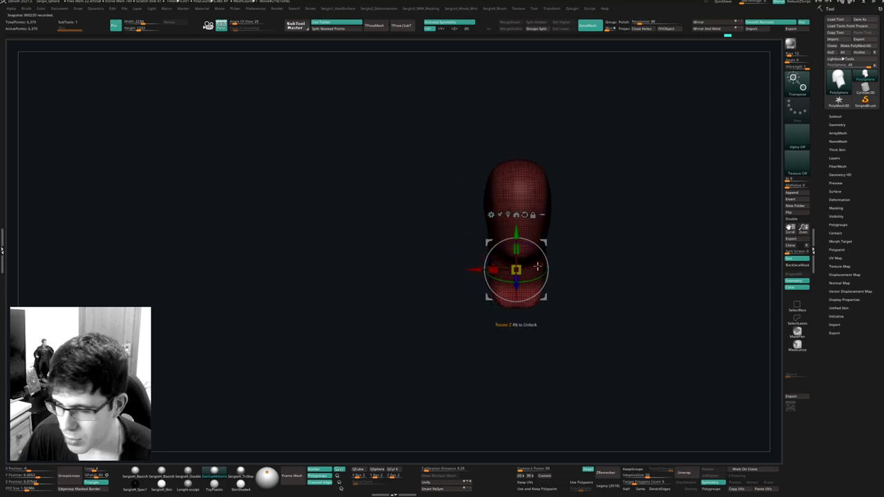
pyautogui.moveTo(495, 270); pyautogui.dragTo(470, 279)
pyautogui.moveTo(540, 285); pyautogui.dragTo(501, 280, button='right')
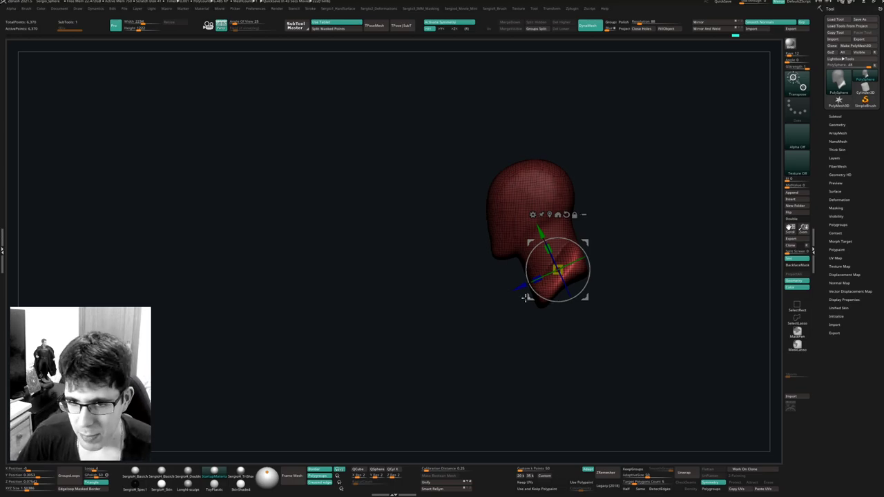
# Extrude the torso downward from the shoulder base, then clear the mask and remesh with DynaMesh.
pyautogui.moveTo(471, 331)
pyautogui.keyDown('alt'); pyautogui.mouseDown(button='right')
pyautogui.moveTo(420, 334)
pyautogui.moveTo(474, 321)
pyautogui.mouseUp(button='right'); pyautogui.keyUp('alt')
pyautogui.moveTo(458, 324); pyautogui.dragTo(449, 301)
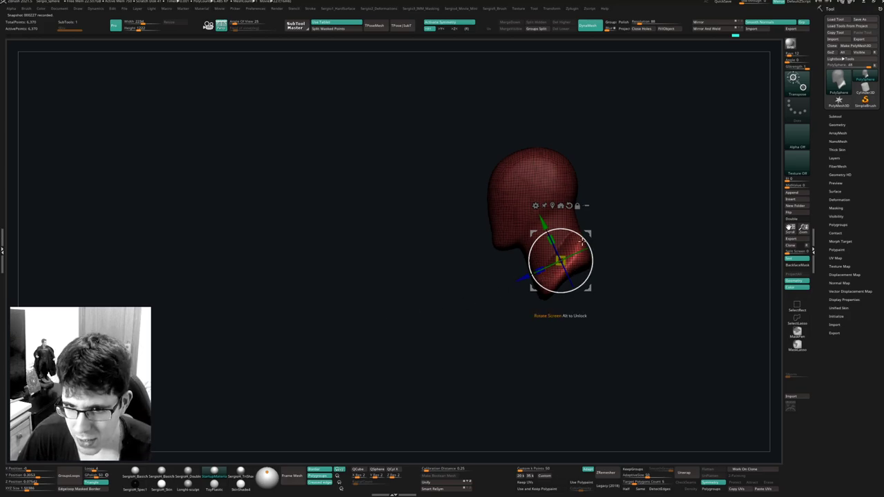
pyautogui.keyDown('ctrl'); pyautogui.moveTo(587, 255); pyautogui.dragTo(598, 256, button='right'); pyautogui.keyUp('ctrl')
pyautogui.moveTo(598, 235)
pyautogui.keyDown('shift'); pyautogui.mouseDown()
pyautogui.moveTo(670, 237)
pyautogui.moveTo(602, 234)
pyautogui.moveTo(581, 246)
pyautogui.moveTo(598, 239)
pyautogui.moveTo(634, 256)
pyautogui.moveTo(581, 328)
pyautogui.moveTo(576, 373)
pyautogui.moveTo(608, 290)
pyautogui.moveTo(558, 310)
pyautogui.moveTo(596, 332)
pyautogui.moveTo(587, 342)
pyautogui.mouseUp(); pyautogui.keyUp('shift')
pyautogui.press('q')
pyautogui.moveTo(585, 325); pyautogui.dragTo(598, 324)
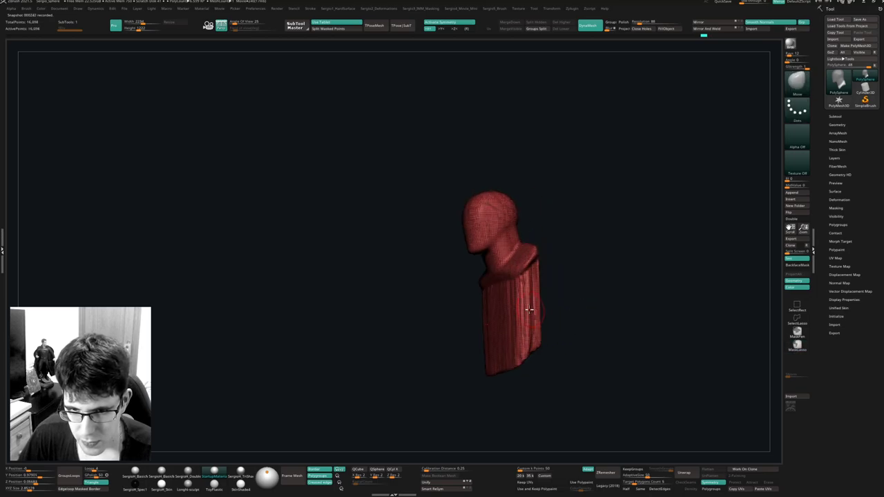
# Smooth the vertical ridges on the extruded torso and its transition into the shoulders.
pyautogui.keyDown('shift'); pyautogui.moveTo(529, 310); pyautogui.dragTo(538, 268); pyautogui.keyUp('shift')
pyautogui.moveTo(521, 309)
pyautogui.keyDown('shift'); pyautogui.mouseDown()
pyautogui.moveTo(529, 354)
pyautogui.moveTo(510, 345)
pyautogui.mouseUp(); pyautogui.keyUp('shift')
pyautogui.moveTo(508, 308)
pyautogui.mouseDown(button='right')
pyautogui.moveTo(517, 304)
pyautogui.moveTo(522, 330)
pyautogui.moveTo(515, 329)
pyautogui.mouseUp(button='right')
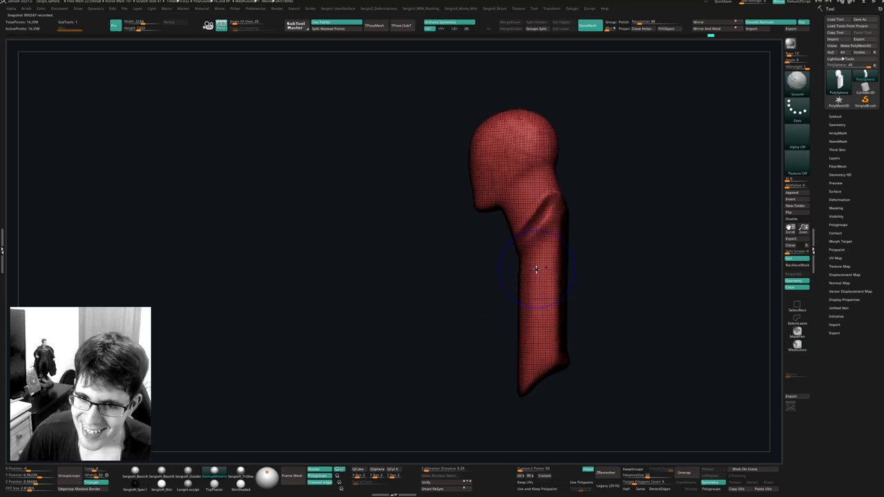
pyautogui.moveTo(537, 263); pyautogui.dragTo(560, 261, button='right')
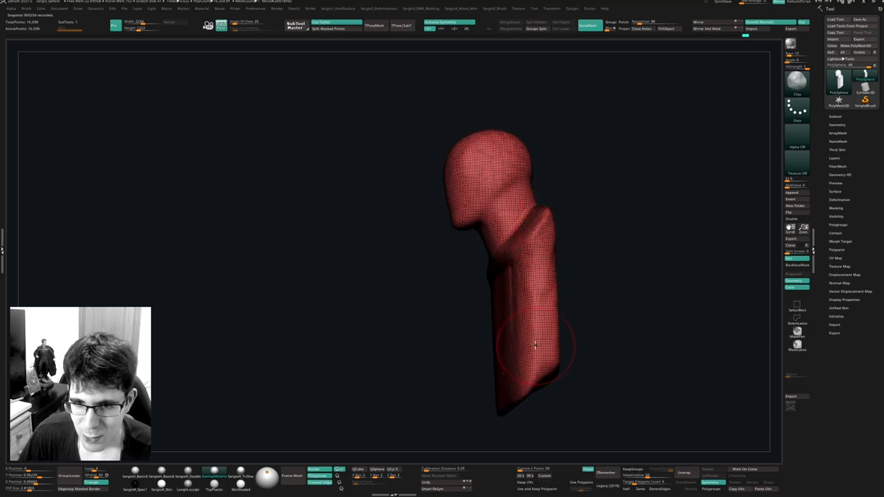
# Even out the torso's front and soften its lower edge and side corners.
pyautogui.moveTo(543, 304); pyautogui.dragTo(514, 292, button='right')
pyautogui.moveTo(496, 271)
pyautogui.mouseDown()
pyautogui.moveTo(458, 294)
pyautogui.moveTo(448, 338)
pyautogui.mouseUp()
pyautogui.moveTo(489, 367); pyautogui.dragTo(514, 349)
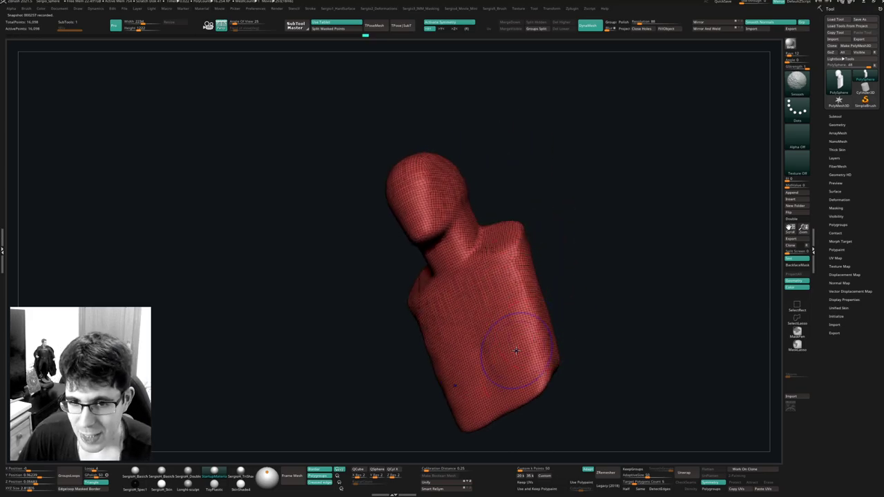
pyautogui.moveTo(546, 292); pyautogui.dragTo(493, 372, button='right')
pyautogui.moveTo(543, 342); pyautogui.dragTo(543, 364, button='right')
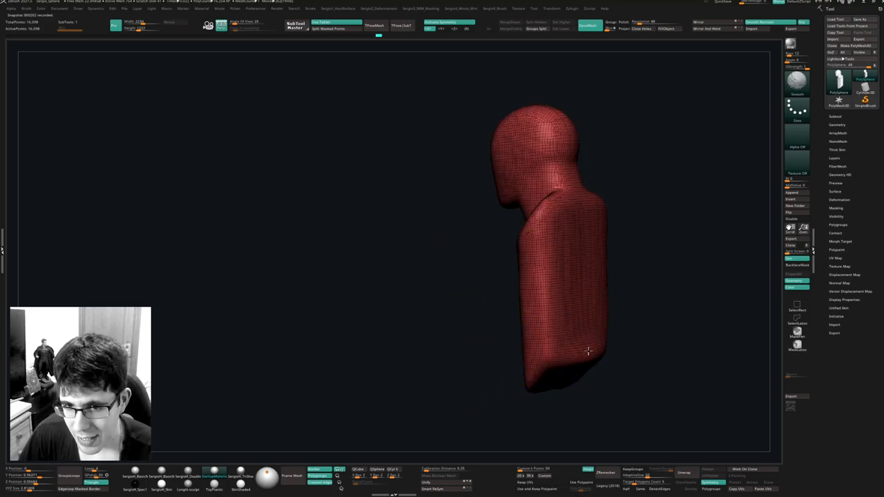
pyautogui.moveTo(578, 360); pyautogui.dragTo(541, 302, button='right')
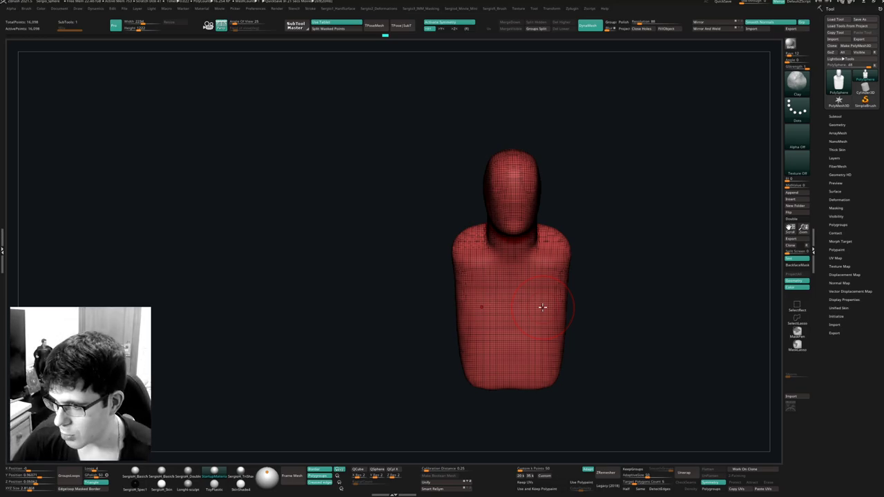
# Lasso-mask the outer shoulders symmetrically and invert the mask for extruding the arms.
pyautogui.moveTo(566, 232)
pyautogui.mouseDown()
pyautogui.moveTo(590, 246)
pyautogui.moveTo(523, 262)
pyautogui.moveTo(533, 227)
pyautogui.mouseUp()
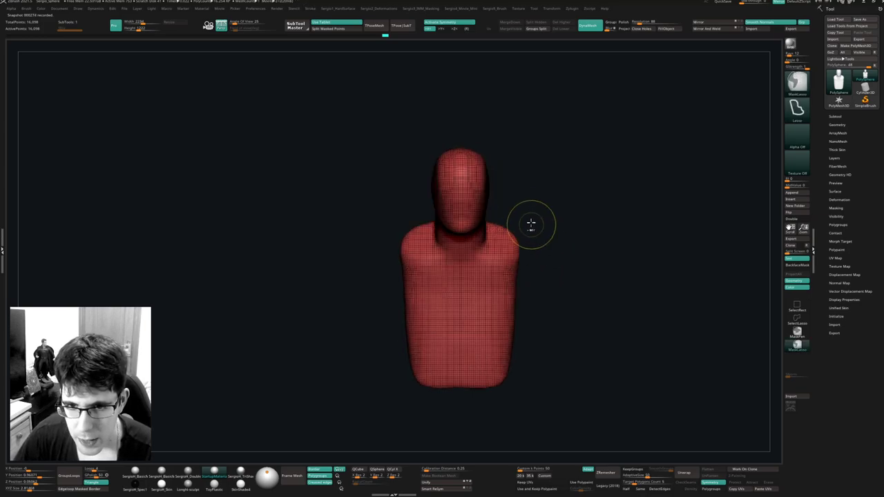
pyautogui.keyDown('ctrl'); pyautogui.click(554, 288); pyautogui.keyUp('ctrl')
pyautogui.keyDown('ctrl'); pyautogui.moveTo(554, 288); pyautogui.dragTo(529, 265, button='right'); pyautogui.keyUp('ctrl')
# Extrude both arms outward and downward from the shoulders, then clear the mask and remesh.
pyautogui.press('w')
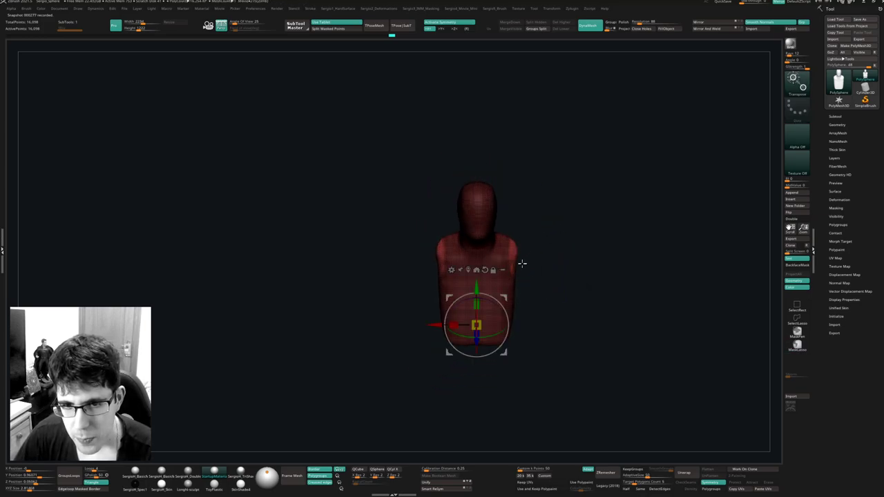
pyautogui.keyDown('ctrl'); pyautogui.moveTo(508, 298); pyautogui.dragTo(534, 234); pyautogui.keyUp('ctrl')
pyautogui.hotkey('ctrl', 'z')
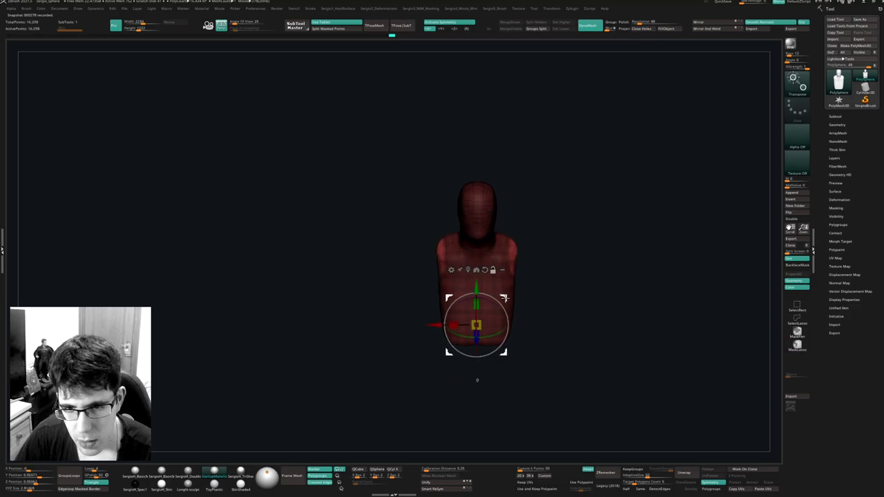
pyautogui.moveTo(507, 300)
pyautogui.keyDown('alt'); pyautogui.mouseDown()
pyautogui.moveTo(533, 229)
pyautogui.moveTo(601, 274)
pyautogui.moveTo(603, 291)
pyautogui.mouseUp(); pyautogui.keyUp('alt')
pyautogui.press('q')
pyautogui.keyDown('ctrl'); pyautogui.moveTo(573, 250); pyautogui.dragTo(570, 262); pyautogui.keyUp('ctrl')
pyautogui.keyDown('ctrl'); pyautogui.moveTo(546, 235); pyautogui.dragTo(554, 243); pyautogui.keyUp('ctrl')
# Smooth the arms and their joins to the torso around the armpits.
pyautogui.keyDown('ctrl'); pyautogui.moveTo(554, 243); pyautogui.dragTo(530, 293, button='right'); pyautogui.keyUp('ctrl')
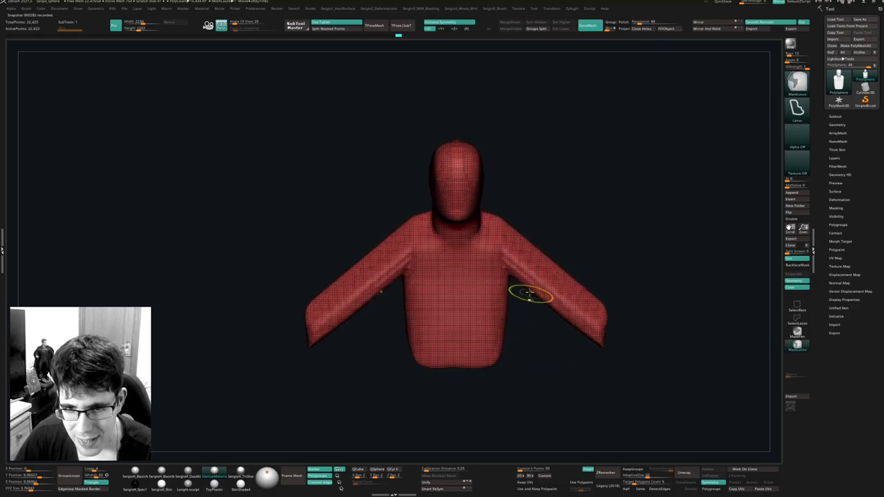
pyautogui.moveTo(504, 282)
pyautogui.keyDown('shift'); pyautogui.mouseDown()
pyautogui.moveTo(508, 263)
pyautogui.moveTo(572, 308)
pyautogui.moveTo(586, 303)
pyautogui.mouseUp(); pyautogui.keyUp('shift')
pyautogui.moveTo(585, 303); pyautogui.dragTo(544, 283, button='right')
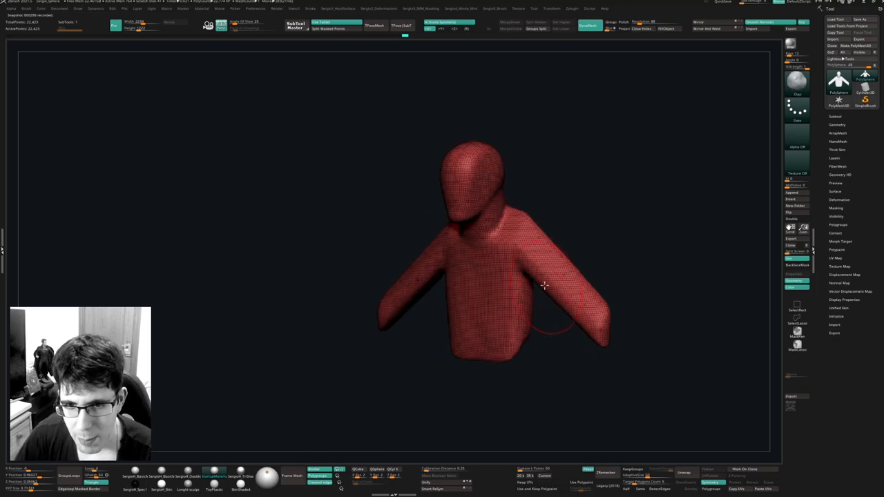
pyautogui.keyDown('shift'); pyautogui.moveTo(544, 283); pyautogui.dragTo(537, 266); pyautogui.keyUp('shift')
pyautogui.moveTo(565, 271); pyautogui.dragTo(587, 244, button='right')
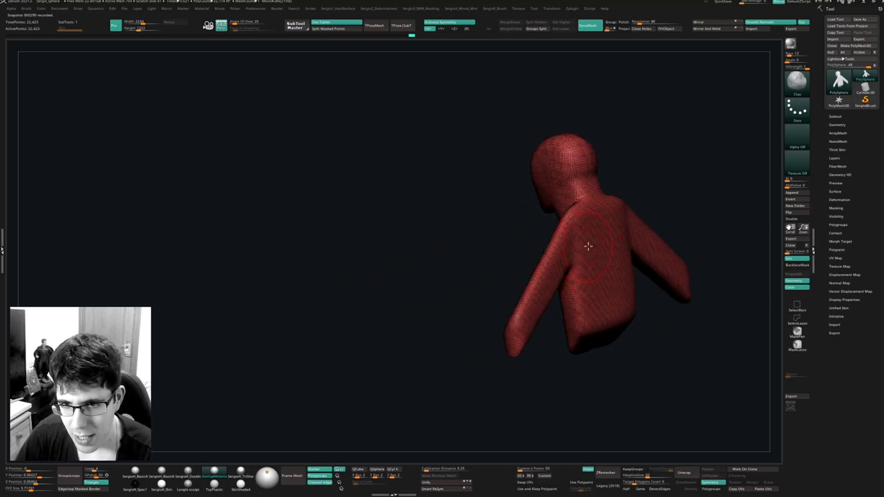
# Build up the shoulder blade masses on the upper back with the Clay brush and smooth them.
pyautogui.moveTo(577, 228)
pyautogui.mouseDown()
pyautogui.moveTo(598, 227)
pyautogui.moveTo(574, 244)
pyautogui.mouseUp()
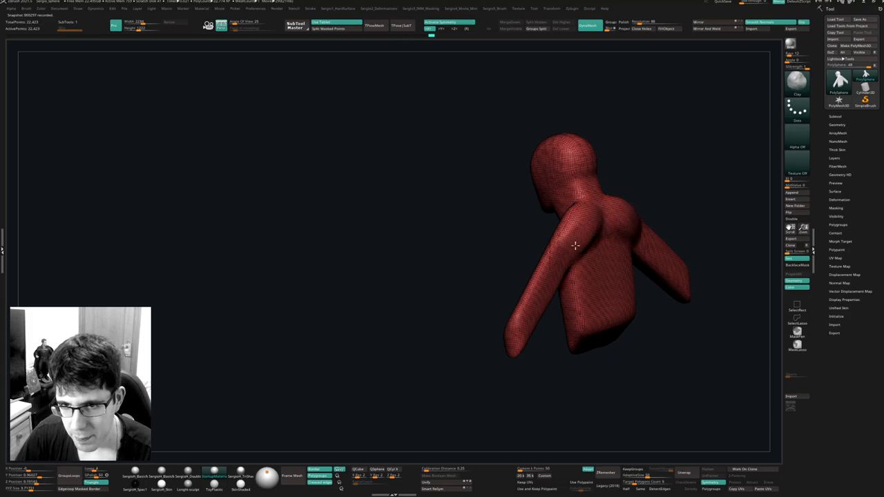
pyautogui.moveTo(574, 245); pyautogui.dragTo(538, 242, button='right')
pyautogui.keyDown('shift'); pyautogui.moveTo(592, 231); pyautogui.dragTo(582, 247); pyautogui.keyUp('shift')
pyautogui.moveTo(585, 252); pyautogui.dragTo(515, 197, button='right')
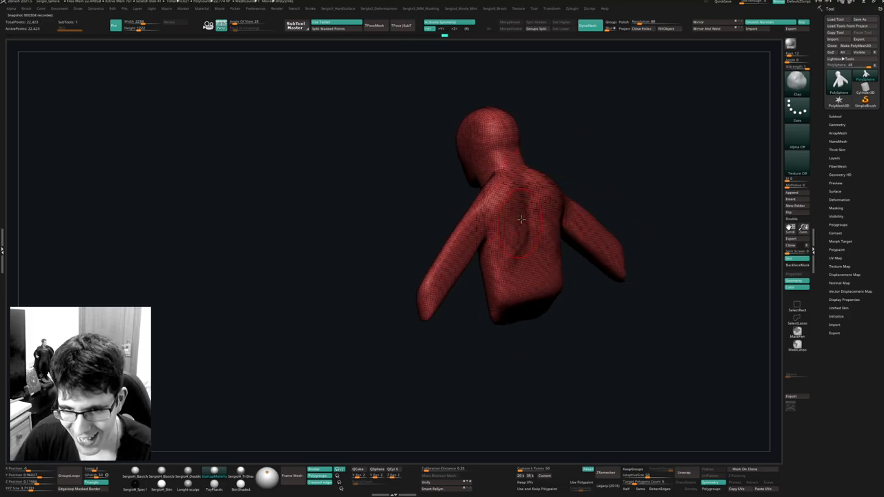
# Shape and smooth the middle and lower back with the Clay brush, and hide the wireframe.
pyautogui.moveTo(521, 219); pyautogui.dragTo(505, 228)
pyautogui.keyDown('shift'); pyautogui.moveTo(518, 259); pyautogui.dragTo(508, 267); pyautogui.keyUp('shift')
pyautogui.moveTo(476, 248); pyautogui.dragTo(541, 235, button='right')
pyautogui.hotkey('shift', 'f')
pyautogui.keyDown('shift'); pyautogui.moveTo(541, 235); pyautogui.dragTo(562, 220); pyautogui.keyUp('shift')
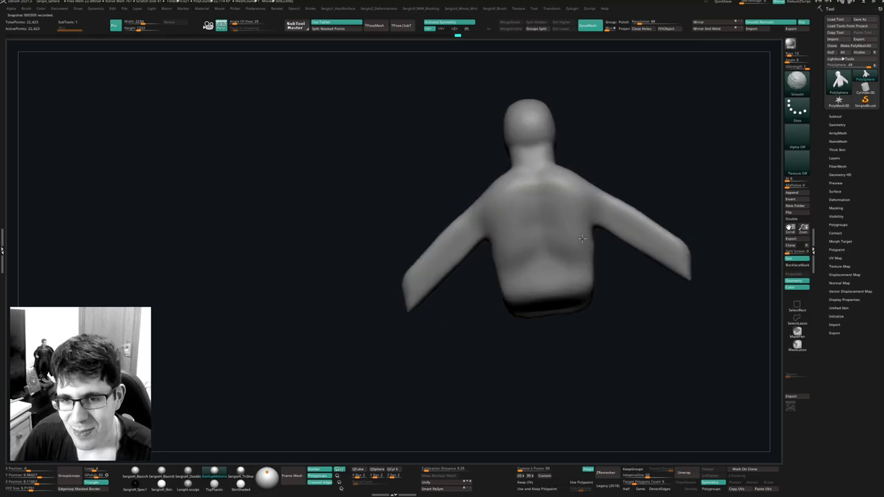
# Build up both pectoral masses on the chest with the Clay brush.
pyautogui.moveTo(529, 260)
pyautogui.mouseDown(button='right')
pyautogui.moveTo(578, 242)
pyautogui.moveTo(537, 248)
pyautogui.moveTo(524, 223)
pyautogui.moveTo(461, 255)
pyautogui.moveTo(495, 283)
pyautogui.mouseUp(button='right')
pyautogui.moveTo(495, 282)
pyautogui.mouseDown()
pyautogui.moveTo(517, 233)
pyautogui.moveTo(500, 212)
pyautogui.moveTo(517, 234)
pyautogui.moveTo(513, 278)
pyautogui.mouseUp()
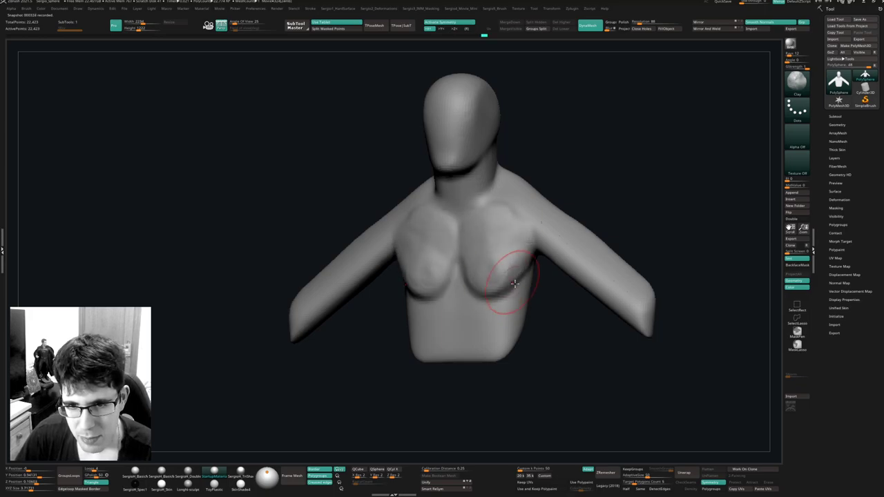
# Reshape the chest and abdomen in profile with a large Move brush, pulling the lower front downward.
pyautogui.moveTo(513, 278)
pyautogui.mouseDown(button='right')
pyautogui.moveTo(476, 287)
pyautogui.moveTo(461, 304)
pyautogui.moveTo(441, 301)
pyautogui.mouseUp(button='right')
pyautogui.press('b')
pyautogui.press('m')
pyautogui.press('v')
pyautogui.press('s')
pyautogui.moveTo(492, 295)
pyautogui.mouseDown()
pyautogui.moveTo(464, 292)
pyautogui.moveTo(488, 349)
pyautogui.moveTo(472, 365)
pyautogui.mouseUp()
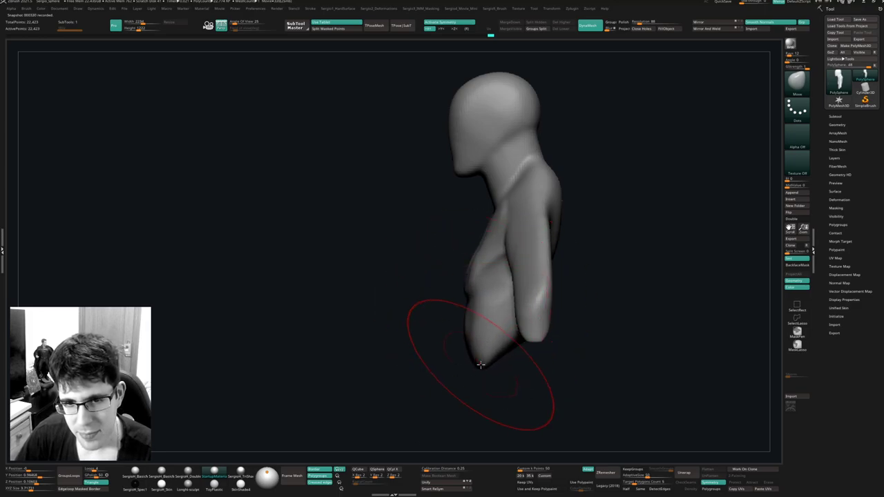
# Adjust the curve of the back and the width of the waist with the Move brush.
pyautogui.moveTo(522, 349); pyautogui.dragTo(501, 282, button='right')
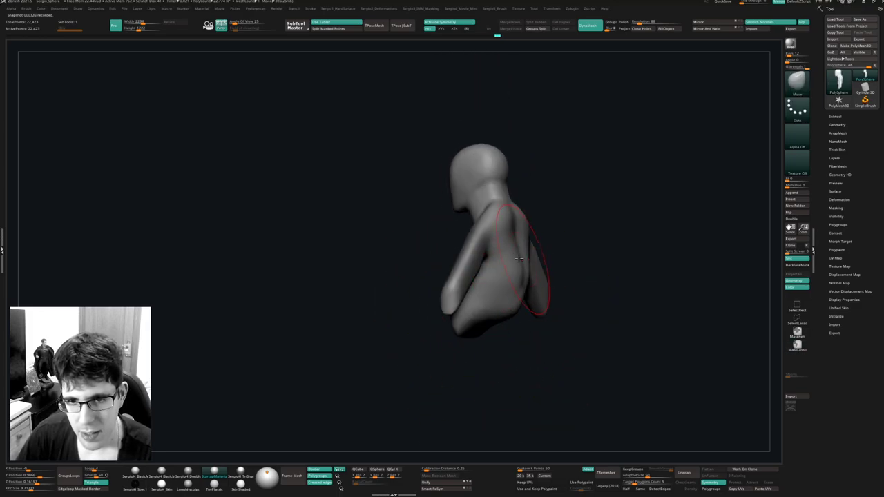
pyautogui.moveTo(526, 253); pyautogui.dragTo(504, 267, button='right')
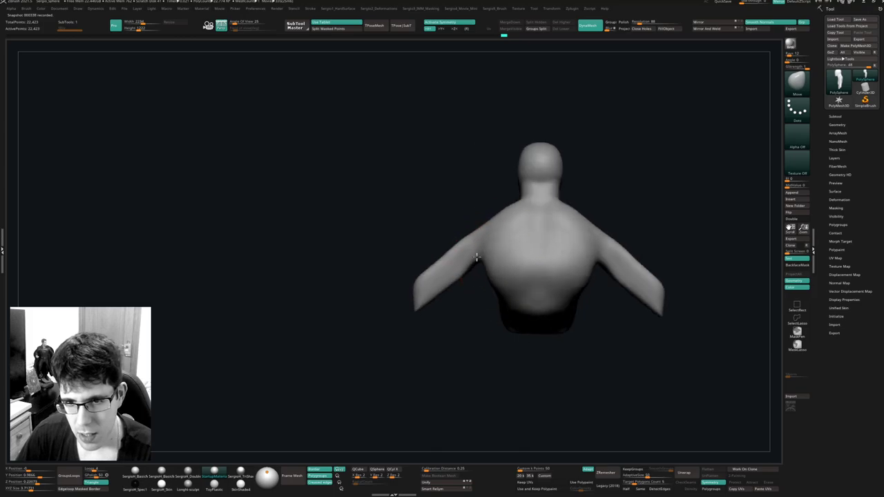
pyautogui.moveTo(523, 315); pyautogui.dragTo(532, 276, button='right')
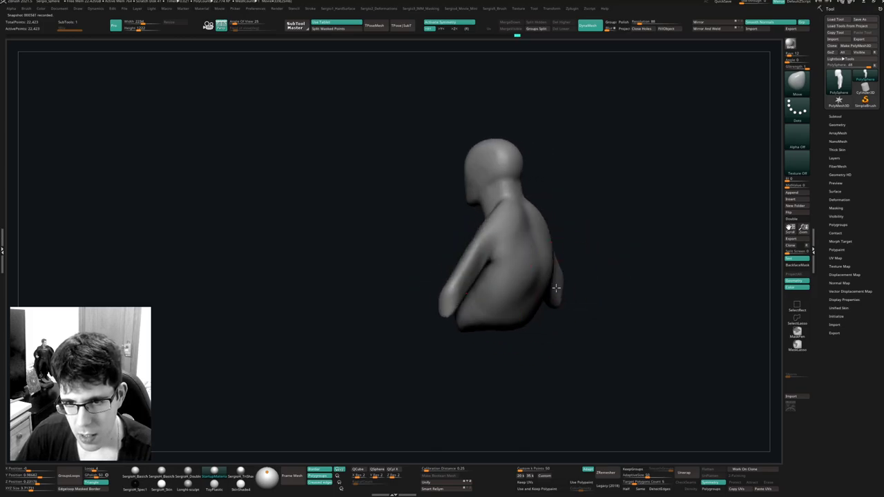
pyautogui.press('s')
pyautogui.click(532, 277)
pyautogui.moveTo(534, 275); pyautogui.dragTo(532, 283)
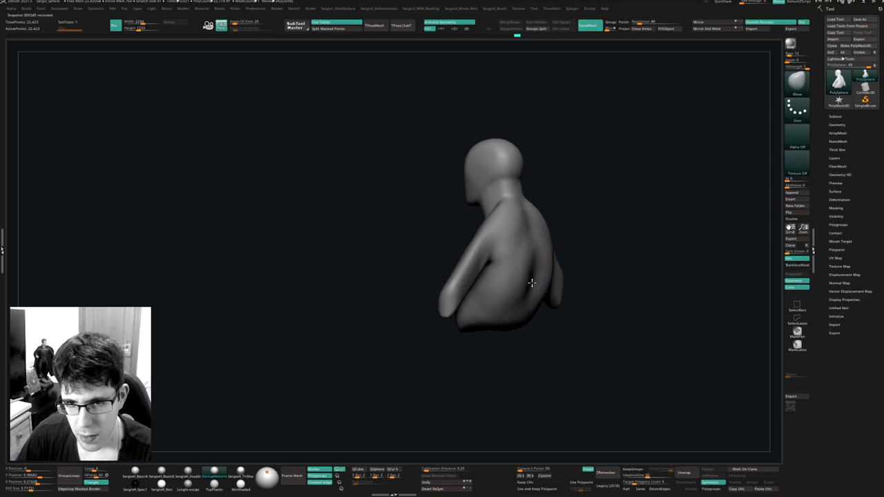
# Smooth the upper back and adjust the body contour at the armpits with the Move brush.
pyautogui.moveTo(529, 255); pyautogui.dragTo(477, 199, button='right')
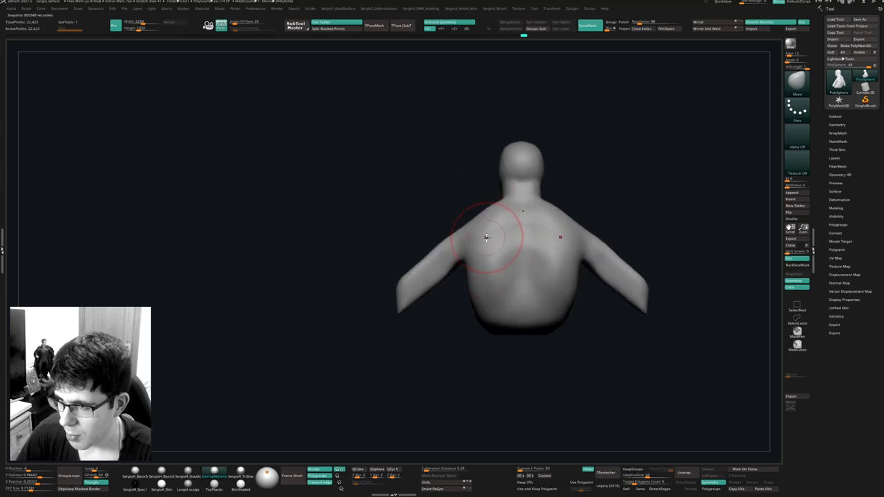
pyautogui.keyDown('shift'); pyautogui.moveTo(492, 263); pyautogui.dragTo(528, 260); pyautogui.keyUp('shift')
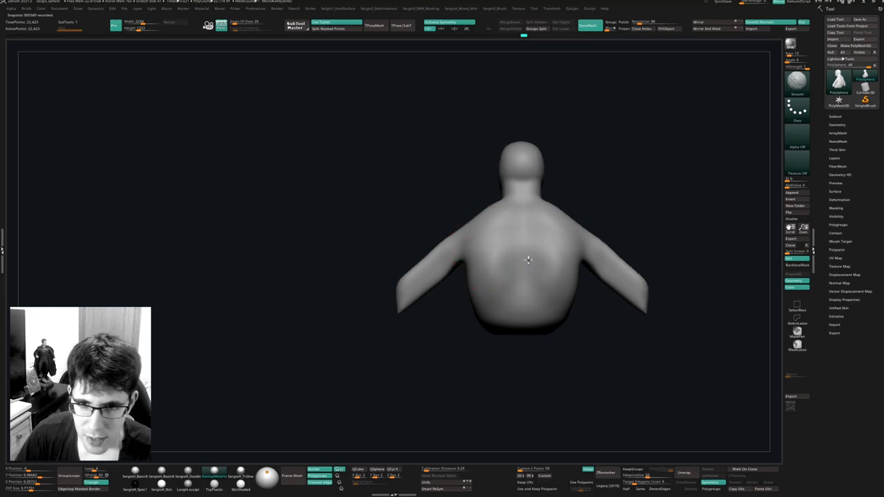
pyautogui.moveTo(506, 279)
pyautogui.mouseDown(button='right')
pyautogui.moveTo(529, 272)
pyautogui.moveTo(495, 297)
pyautogui.mouseUp(button='right')
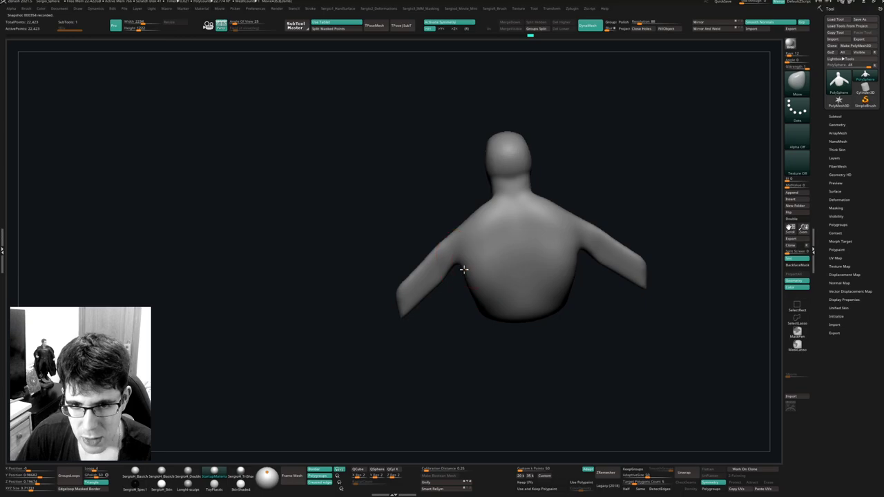
pyautogui.moveTo(456, 267); pyautogui.dragTo(452, 272)
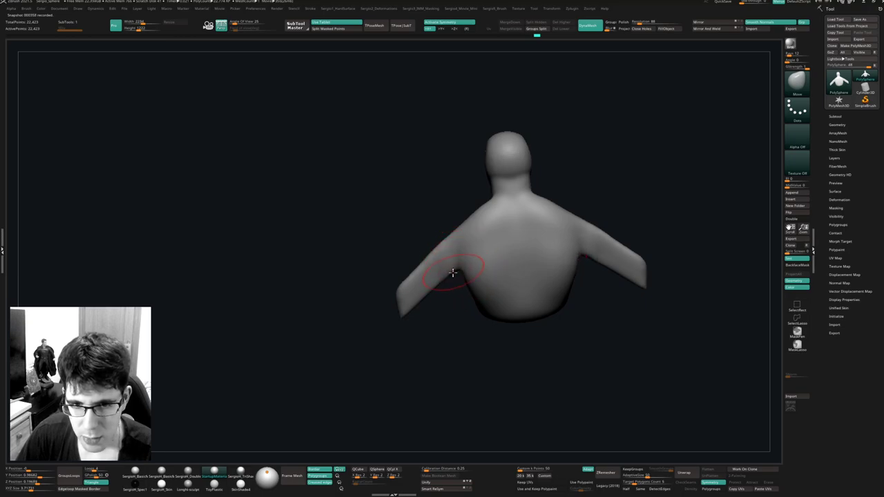
# Build volume along the back of the shoulders and arms with the Standard brush, and smooth it out toward the arm ends.
pyautogui.moveTo(451, 272)
pyautogui.mouseDown(button='right')
pyautogui.moveTo(452, 249)
pyautogui.moveTo(451, 274)
pyautogui.mouseUp(button='right')
pyautogui.press('b')
pyautogui.press('s')
pyautogui.press('t')
pyautogui.moveTo(476, 235)
pyautogui.mouseDown()
pyautogui.moveTo(357, 341)
pyautogui.moveTo(362, 333)
pyautogui.mouseUp()
pyautogui.keyDown('shift'); pyautogui.moveTo(425, 279); pyautogui.dragTo(432, 272); pyautogui.keyUp('shift')
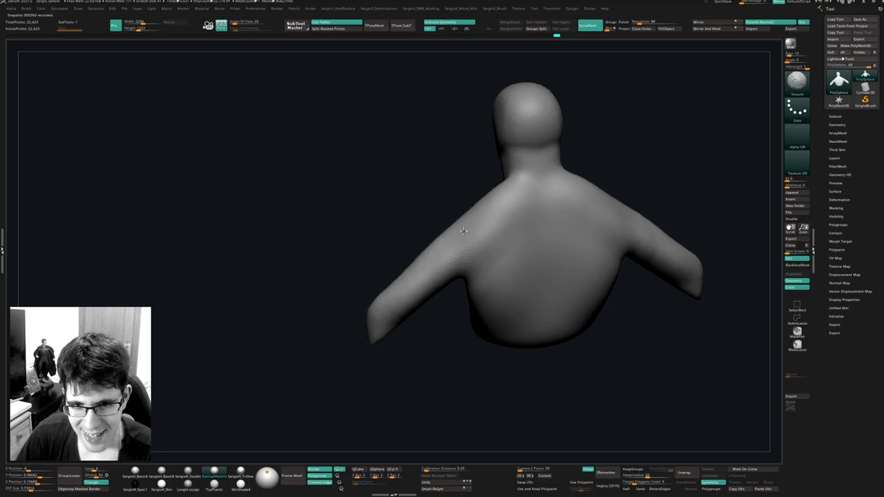
pyautogui.moveTo(517, 300)
pyautogui.keyDown('ctrl'); pyautogui.mouseDown(button='right')
pyautogui.moveTo(511, 276)
pyautogui.moveTo(521, 268)
pyautogui.moveTo(493, 244)
pyautogui.moveTo(479, 266)
pyautogui.moveTo(460, 267)
pyautogui.mouseUp(button='right'); pyautogui.keyUp('ctrl')
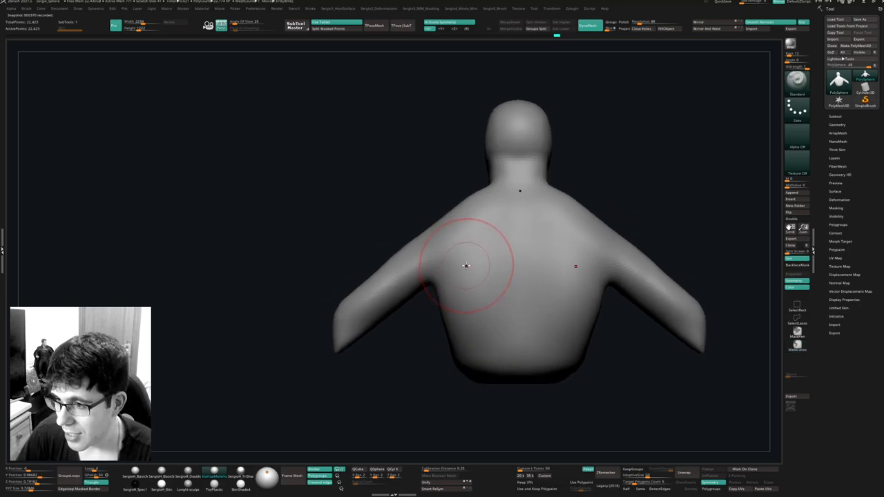
pyautogui.moveTo(464, 265); pyautogui.dragTo(504, 269, button='right')
pyautogui.keyDown('ctrl'); pyautogui.moveTo(457, 289); pyautogui.dragTo(476, 275, button='right'); pyautogui.keyUp('ctrl')
pyautogui.keyDown('shift'); pyautogui.moveTo(369, 330); pyautogui.dragTo(360, 335); pyautogui.keyUp('shift')
# Carve the crease between the outer pectorals and the front of the shoulders with the DamStandard brush.
pyautogui.keyDown('alt'); pyautogui.moveTo(333, 314); pyautogui.dragTo(382, 325, button='right'); pyautogui.keyUp('alt')
pyautogui.moveTo(387, 310); pyautogui.dragTo(428, 296, button='right')
pyautogui.moveTo(435, 291); pyautogui.dragTo(443, 284)
pyautogui.moveTo(449, 294); pyautogui.dragTo(450, 272, button='right')
pyautogui.press('b')
pyautogui.press('d')
pyautogui.press('s')
pyautogui.moveTo(472, 276)
pyautogui.mouseDown()
pyautogui.moveTo(429, 308)
pyautogui.moveTo(408, 302)
pyautogui.moveTo(403, 282)
pyautogui.moveTo(438, 264)
pyautogui.mouseUp()
# Fill out the outer part of the pectorals near the armpits with the Clay brush.
pyautogui.press('b')
pyautogui.press('c')
pyautogui.press('l')
pyautogui.moveTo(407, 296); pyautogui.dragTo(425, 297, button='right')
pyautogui.moveTo(425, 297)
pyautogui.mouseDown()
pyautogui.moveTo(388, 290)
pyautogui.moveTo(418, 261)
pyautogui.moveTo(395, 244)
pyautogui.mouseUp()
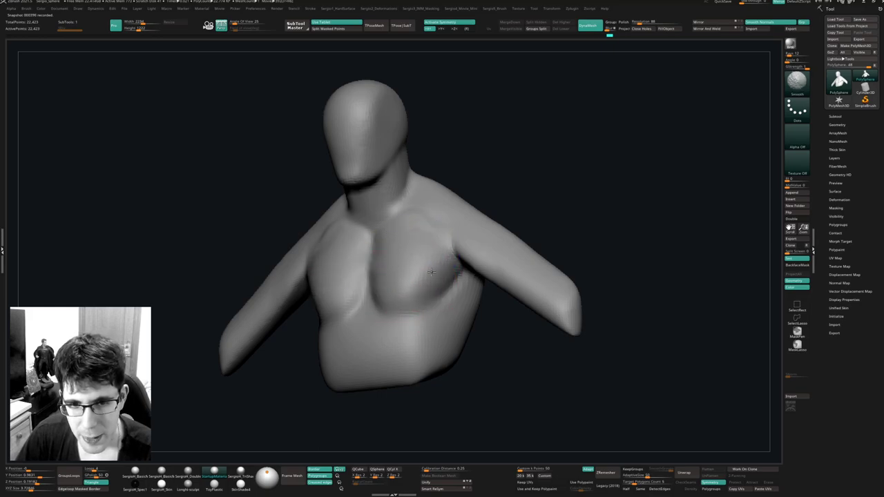
# Add Clay strokes over the abdomen and side of the torso below the pectorals, and smooth them.
pyautogui.moveTo(407, 283)
pyautogui.mouseDown(button='right')
pyautogui.moveTo(422, 290)
pyautogui.moveTo(385, 335)
pyautogui.moveTo(402, 322)
pyautogui.mouseUp(button='right')
pyautogui.moveTo(396, 321)
pyautogui.mouseDown()
pyautogui.moveTo(420, 326)
pyautogui.moveTo(424, 343)
pyautogui.moveTo(444, 359)
pyautogui.mouseUp()
pyautogui.moveTo(423, 314)
pyautogui.keyDown('shift'); pyautogui.mouseDown()
pyautogui.moveTo(414, 341)
pyautogui.moveTo(430, 338)
pyautogui.mouseUp(); pyautogui.keyUp('shift')
# Reshape the sides of the waist from the front with the Move brush.
pyautogui.moveTo(464, 336); pyautogui.dragTo(448, 349, button='right')
pyautogui.press('b')
pyautogui.press('m')
pyautogui.press('v')
pyautogui.moveTo(455, 348); pyautogui.dragTo(446, 352)
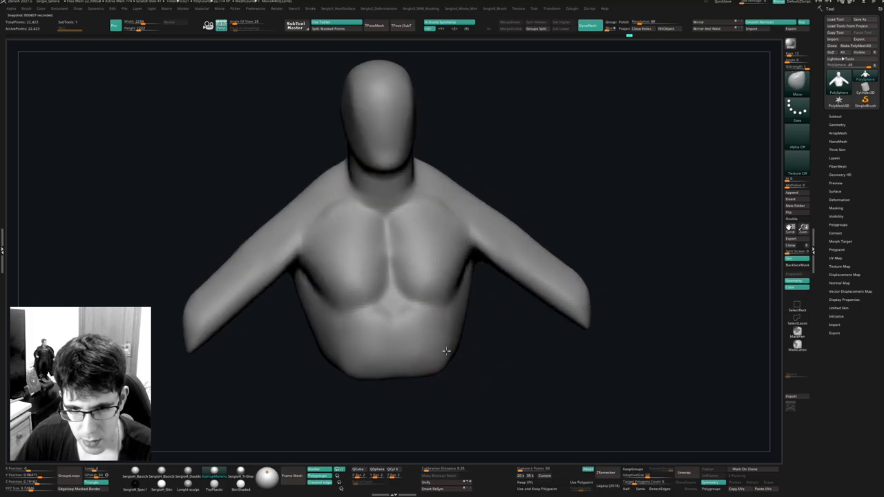
pyautogui.moveTo(449, 351); pyautogui.dragTo(460, 349, button='right')
pyautogui.moveTo(460, 350); pyautogui.dragTo(458, 337)
# Adjust the slope of the trapezius between neck and shoulders with the Move brush.
pyautogui.moveTo(479, 316)
pyautogui.mouseDown(button='right')
pyautogui.moveTo(460, 300)
pyautogui.moveTo(483, 325)
pyautogui.moveTo(529, 218)
pyautogui.mouseUp(button='right')
pyautogui.moveTo(449, 172)
pyautogui.mouseDown()
pyautogui.moveTo(441, 175)
pyautogui.moveTo(465, 185)
pyautogui.mouseUp()
pyautogui.moveTo(466, 185)
pyautogui.keyDown('shift'); pyautogui.mouseDown(button='right')
pyautogui.moveTo(487, 180)
pyautogui.moveTo(465, 247)
pyautogui.mouseUp(button='right'); pyautogui.keyUp('shift')
pyautogui.moveTo(464, 243); pyautogui.dragTo(455, 243)
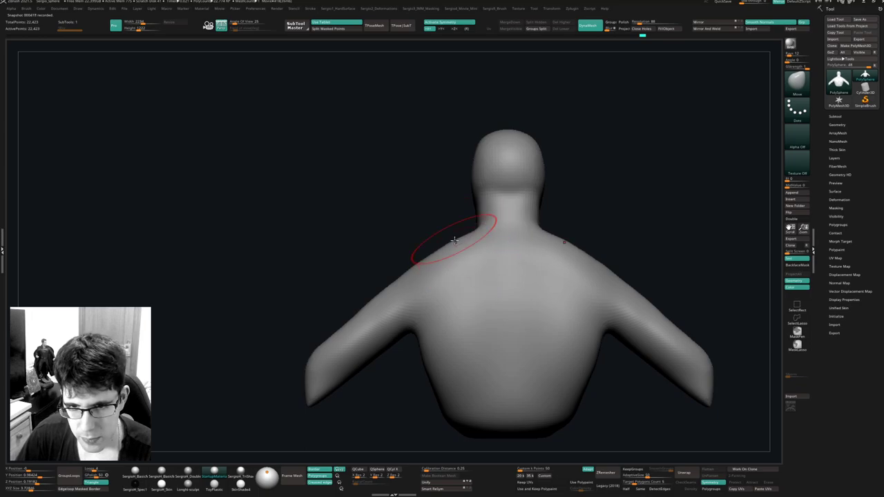
# Carve the upper and inner edges of the shoulder blades with the DamStandard brush, and soften the grooves.
pyautogui.moveTo(506, 283); pyautogui.dragTo(552, 289, button='right')
pyautogui.hotkey('ctrl', 'shift', 'd')
pyautogui.moveTo(604, 267); pyautogui.dragTo(516, 311)
pyautogui.keyDown('alt'); pyautogui.moveTo(516, 311); pyautogui.dragTo(501, 289, button='right'); pyautogui.keyUp('alt')
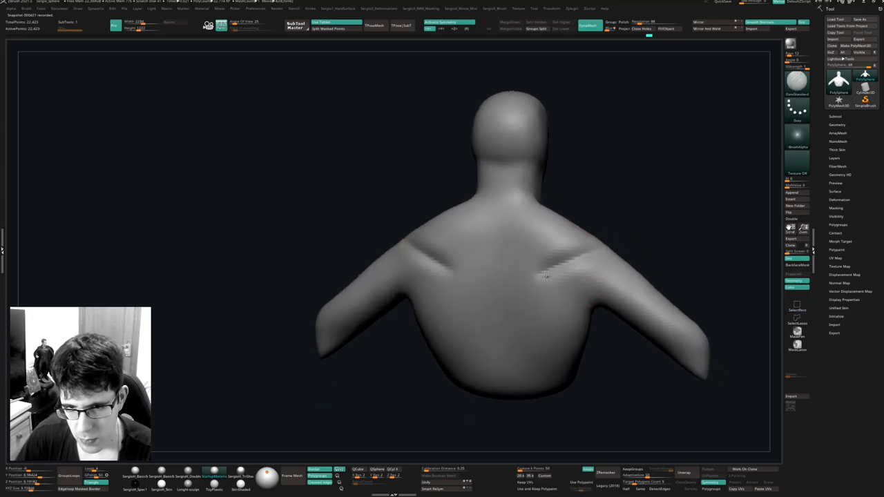
pyautogui.moveTo(546, 276); pyautogui.dragTo(522, 428)
pyautogui.hotkey('ctrl', 'z')
pyautogui.moveTo(542, 275); pyautogui.dragTo(535, 364)
pyautogui.keyDown('shift'); pyautogui.moveTo(534, 364); pyautogui.dragTo(518, 327, button='right'); pyautogui.keyUp('shift')
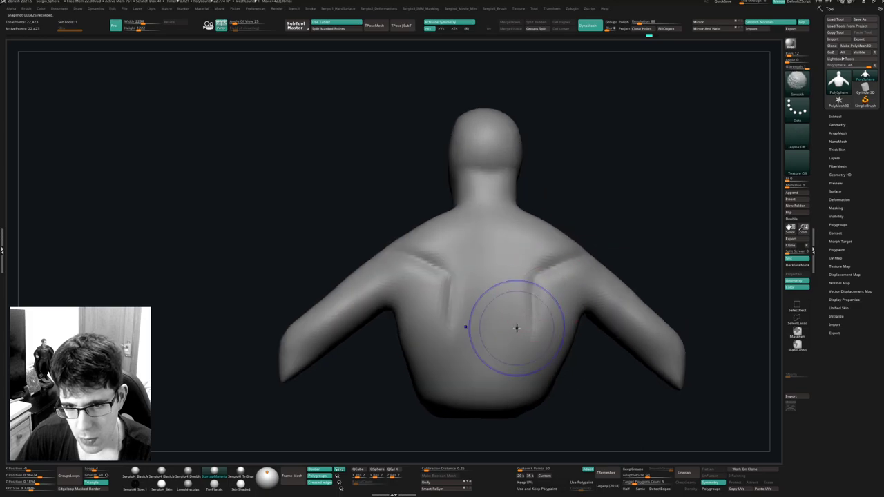
pyautogui.moveTo(517, 328)
pyautogui.keyDown('shift'); pyautogui.mouseDown()
pyautogui.moveTo(592, 253)
pyautogui.moveTo(560, 268)
pyautogui.mouseUp(); pyautogui.keyUp('shift')
# Carve the spine groove down the middle of the back from the neck base, and smooth beside it.
pyautogui.moveTo(505, 357)
pyautogui.mouseDown(button='right')
pyautogui.moveTo(504, 258)
pyautogui.moveTo(487, 203)
pyautogui.mouseUp(button='right')
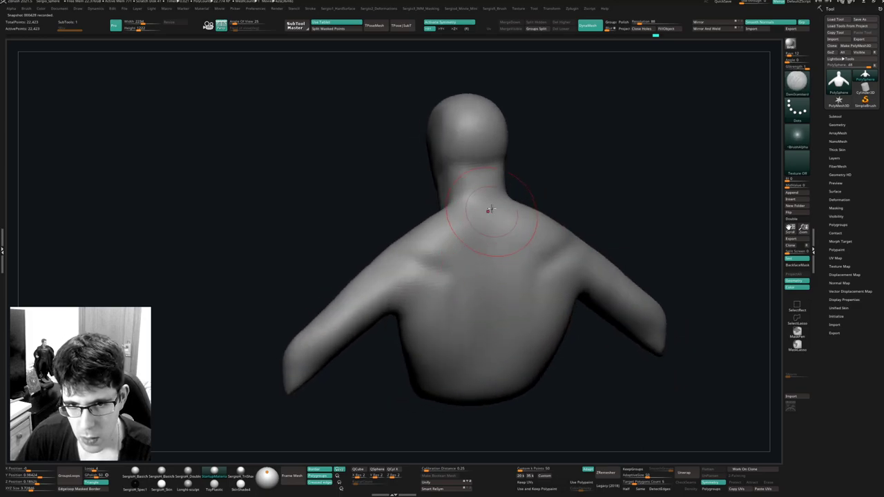
pyautogui.moveTo(488, 203); pyautogui.dragTo(497, 355)
pyautogui.moveTo(497, 356); pyautogui.dragTo(483, 320, button='right')
pyautogui.keyDown('shift'); pyautogui.moveTo(525, 267); pyautogui.dragTo(515, 386); pyautogui.keyUp('shift')
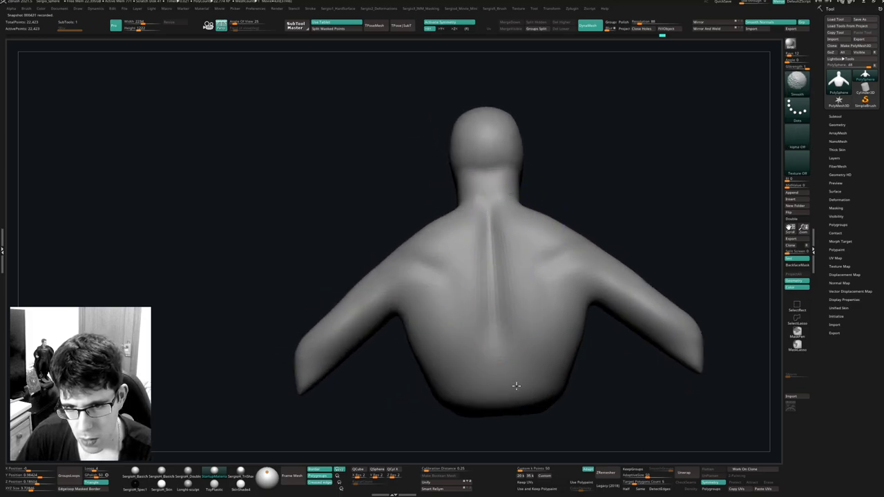
# Refine the torso silhouette and the transition from neck to shoulders with a larger Move brush.
pyautogui.moveTo(515, 387); pyautogui.dragTo(470, 288, button='right')
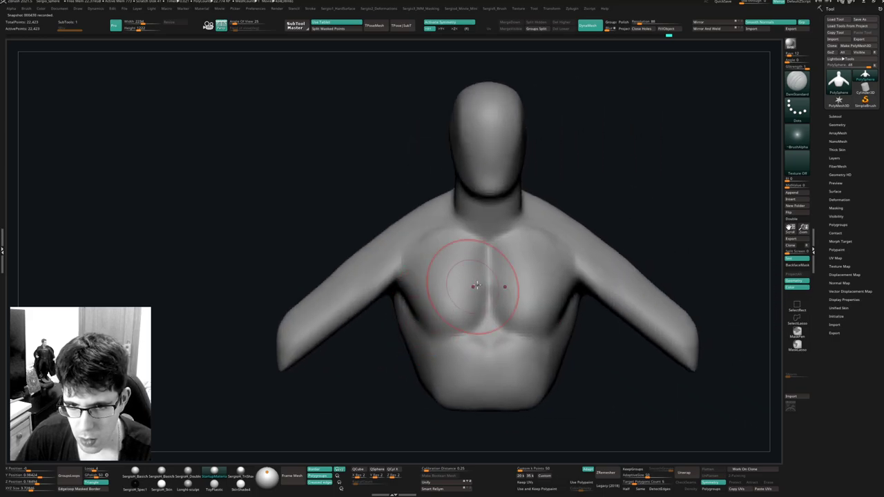
pyautogui.moveTo(602, 280)
pyautogui.mouseDown(button='right')
pyautogui.moveTo(556, 285)
pyautogui.moveTo(572, 277)
pyautogui.moveTo(526, 323)
pyautogui.mouseUp(button='right')
pyautogui.moveTo(523, 321); pyautogui.dragTo(509, 322)
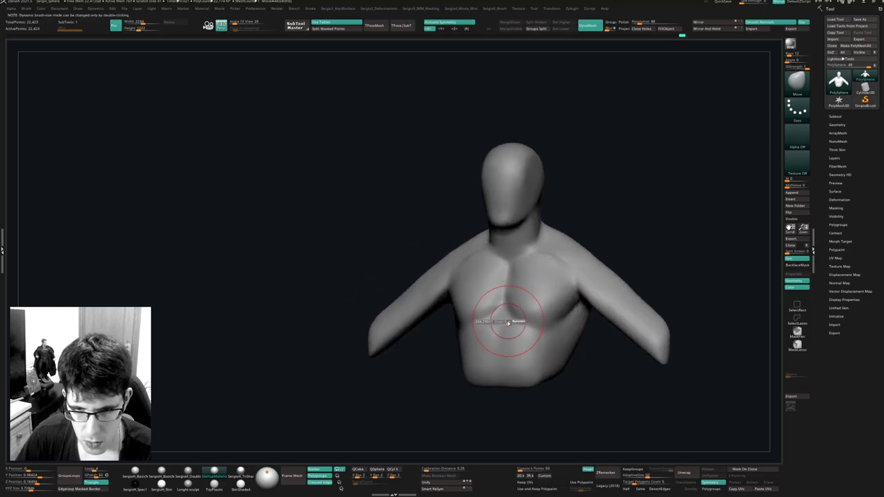
pyautogui.moveTo(511, 323)
pyautogui.mouseDown(button='right')
pyautogui.moveTo(498, 329)
pyautogui.moveTo(498, 314)
pyautogui.mouseUp(button='right')
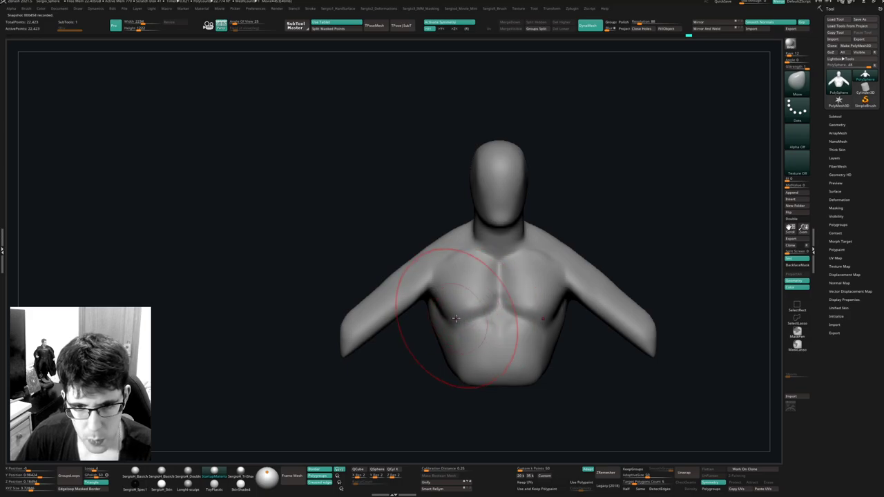
pyautogui.moveTo(544, 256); pyautogui.dragTo(509, 281, button='right')
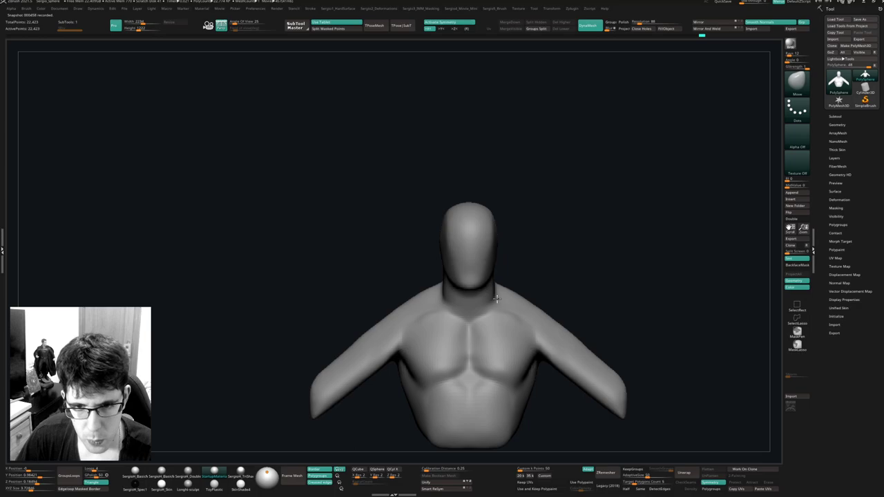
pyautogui.moveTo(494, 302); pyautogui.dragTo(500, 297)
pyautogui.keyDown('ctrl'); pyautogui.moveTo(492, 290); pyautogui.dragTo(476, 314, button='right'); pyautogui.keyUp('ctrl')
pyautogui.moveTo(449, 284)
pyautogui.mouseDown(button='right')
pyautogui.moveTo(491, 281)
pyautogui.moveTo(462, 297)
pyautogui.mouseUp(button='right')
pyautogui.moveTo(463, 297)
pyautogui.keyDown('ctrl'); pyautogui.mouseDown(button='right')
pyautogui.moveTo(471, 277)
pyautogui.moveTo(457, 235)
pyautogui.mouseUp(button='right'); pyautogui.keyUp('ctrl')
# Build up the deltoid masses around both shoulders with the Clay brush.
pyautogui.moveTo(562, 281); pyautogui.dragTo(532, 304, button='right')
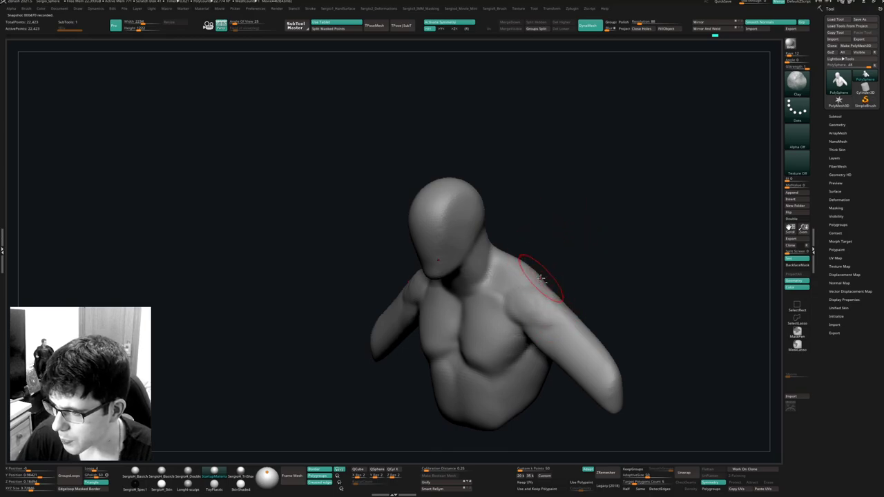
pyautogui.moveTo(540, 278)
pyautogui.mouseDown(button='right')
pyautogui.moveTo(538, 292)
pyautogui.moveTo(591, 262)
pyautogui.moveTo(611, 274)
pyautogui.moveTo(560, 303)
pyautogui.moveTo(596, 266)
pyautogui.moveTo(529, 300)
pyautogui.mouseUp(button='right')
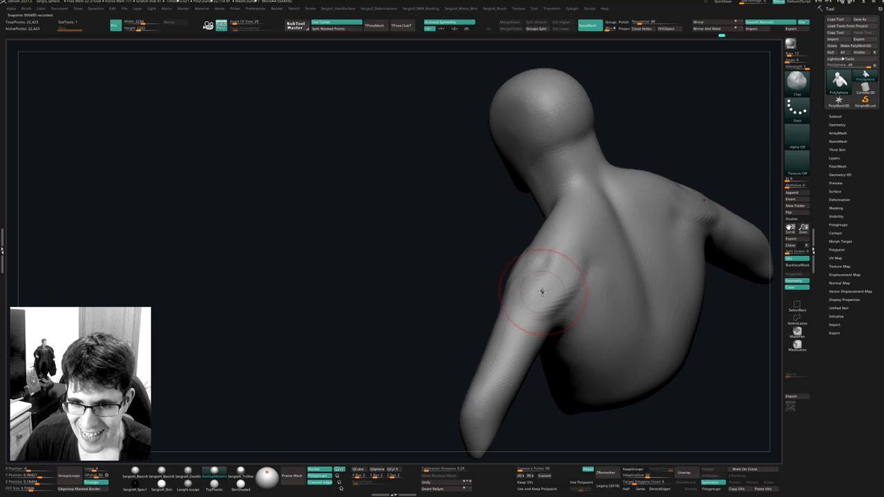
pyautogui.moveTo(549, 268); pyautogui.dragTo(506, 262, button='right')
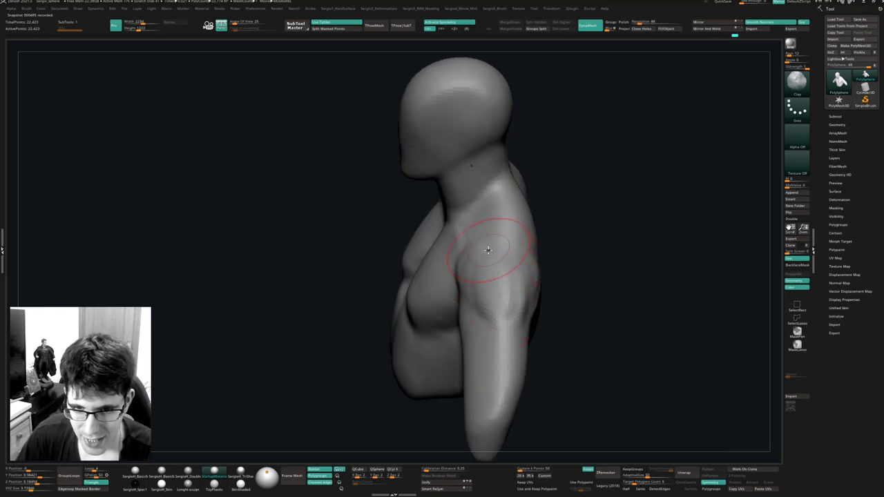
pyautogui.moveTo(483, 294); pyautogui.dragTo(488, 251, button='right')
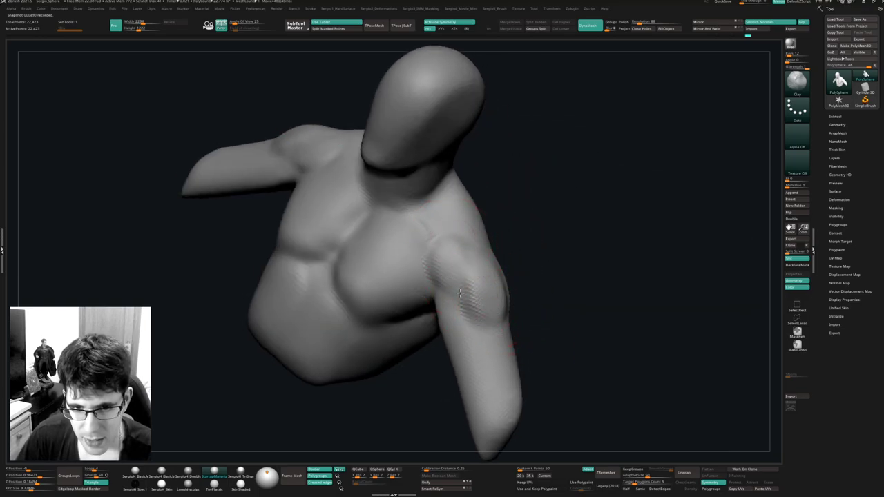
pyautogui.moveTo(459, 293); pyautogui.dragTo(488, 303, button='right')
pyautogui.moveTo(499, 334); pyautogui.dragTo(506, 303, button='right')
# Adjust the outer contour of the deltoids with the Move brush.
pyautogui.moveTo(504, 304); pyautogui.dragTo(488, 292)
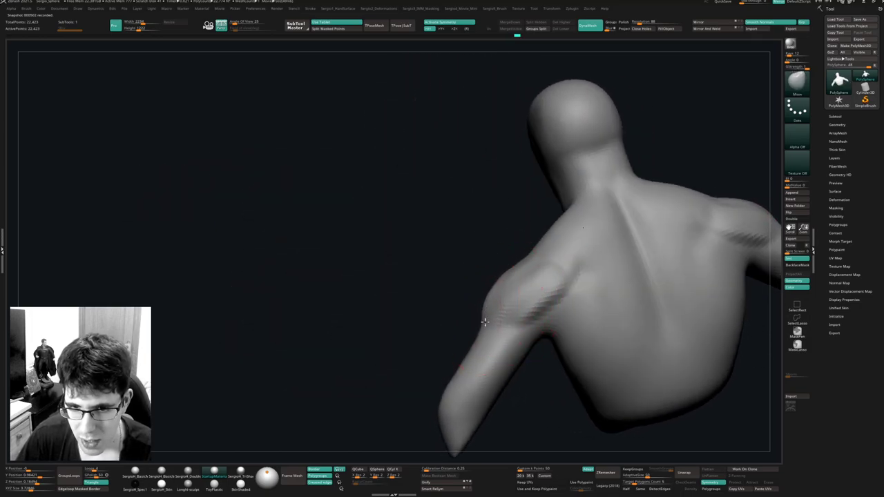
pyautogui.moveTo(485, 321); pyautogui.dragTo(523, 288, button='right')
pyautogui.moveTo(495, 317)
pyautogui.mouseDown(button='right')
pyautogui.moveTo(480, 310)
pyautogui.moveTo(506, 310)
pyautogui.mouseUp(button='right')
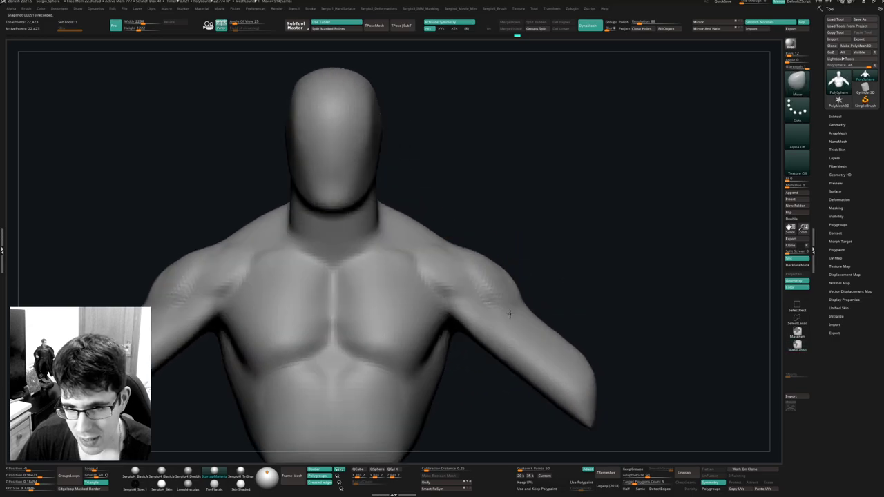
# Mask the pectorals, deltoids and shoulder blades, and adjust the unmasked upper arms with the Move brush.
pyautogui.keyDown('ctrl'); pyautogui.moveTo(530, 281); pyautogui.dragTo(484, 304); pyautogui.keyUp('ctrl')
pyautogui.moveTo(449, 332)
pyautogui.keyDown('ctrl'); pyautogui.mouseDown()
pyautogui.moveTo(359, 228)
pyautogui.moveTo(490, 267)
pyautogui.mouseUp(); pyautogui.keyUp('ctrl')
pyautogui.moveTo(540, 298)
pyautogui.mouseDown(button='right')
pyautogui.moveTo(473, 316)
pyautogui.moveTo(536, 308)
pyautogui.mouseUp(button='right')
pyautogui.moveTo(495, 314); pyautogui.dragTo(497, 305)
pyautogui.moveTo(497, 306); pyautogui.dragTo(522, 312, button='right')
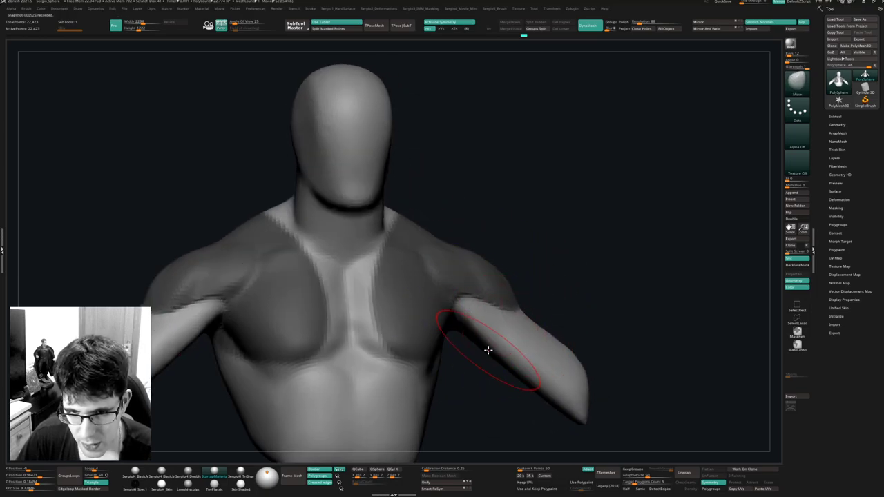
# Build up the biceps on the front of the unmasked upper arms with the Clay brush.
pyautogui.moveTo(487, 350); pyautogui.dragTo(493, 352, button='right')
pyautogui.press('b')
pyautogui.press('c')
pyautogui.press('l')
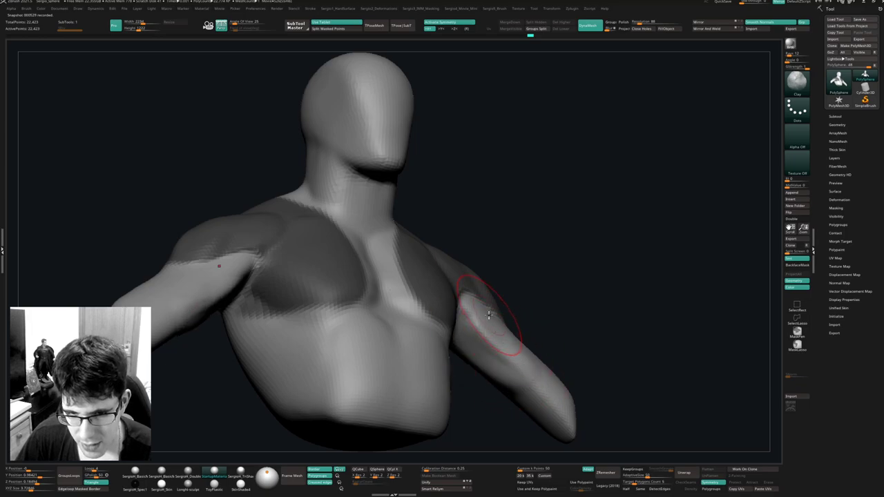
pyautogui.moveTo(489, 314)
pyautogui.mouseDown()
pyautogui.moveTo(537, 369)
pyautogui.moveTo(523, 365)
pyautogui.mouseUp()
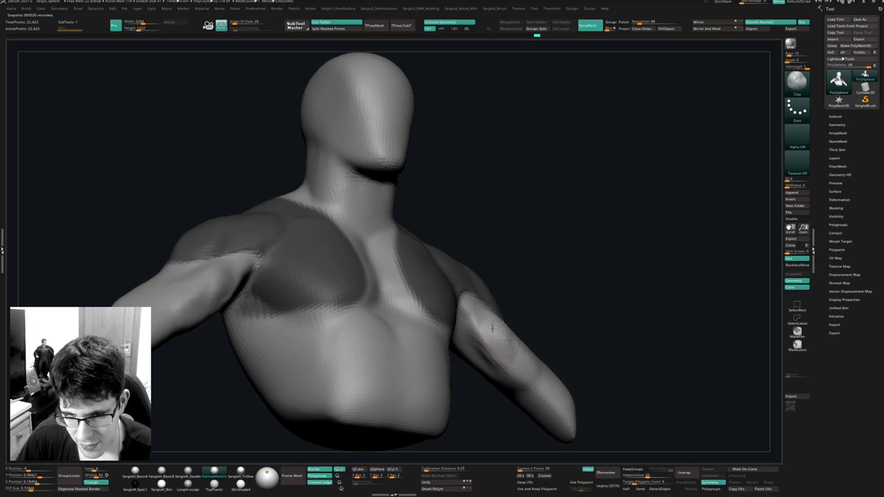
# Reshape the upper arms from above and below with the Move brush.
pyautogui.moveTo(494, 334)
pyautogui.mouseDown(button='right')
pyautogui.moveTo(488, 363)
pyautogui.moveTo(567, 366)
pyautogui.moveTo(552, 375)
pyautogui.moveTo(546, 339)
pyautogui.mouseUp(button='right')
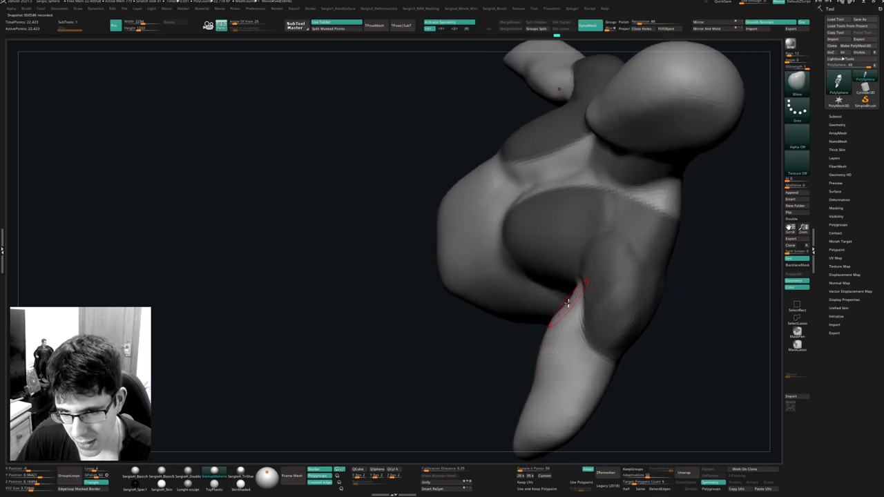
pyautogui.moveTo(547, 334)
pyautogui.mouseDown(button='right')
pyautogui.moveTo(545, 361)
pyautogui.moveTo(586, 357)
pyautogui.moveTo(562, 367)
pyautogui.mouseUp(button='right')
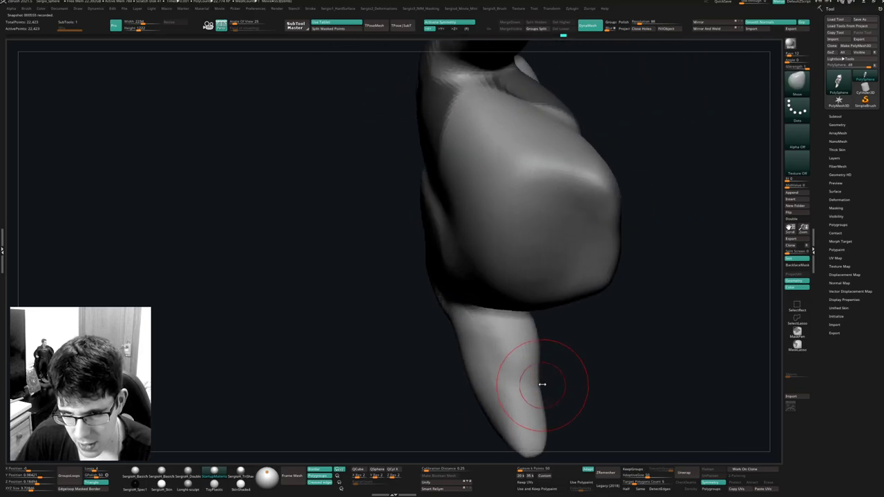
pyautogui.moveTo(543, 385); pyautogui.dragTo(536, 394)
pyautogui.moveTo(533, 401)
pyautogui.mouseDown(button='right')
pyautogui.moveTo(517, 381)
pyautogui.moveTo(535, 339)
pyautogui.moveTo(562, 325)
pyautogui.moveTo(550, 283)
pyautogui.moveTo(537, 300)
pyautogui.moveTo(552, 220)
pyautogui.mouseUp(button='right')
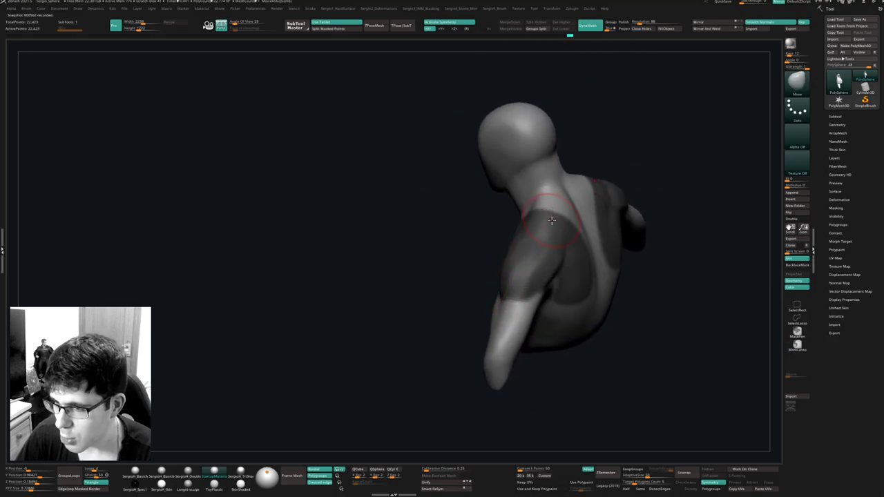
# Build up the triceps on the back of the upper arms with the Clay brush, and smooth them.
pyautogui.moveTo(531, 272)
pyautogui.mouseDown(button='right')
pyautogui.moveTo(515, 306)
pyautogui.moveTo(555, 320)
pyautogui.mouseUp(button='right')
pyautogui.press('b')
pyautogui.press('c')
pyautogui.press('l')
pyautogui.press('s')
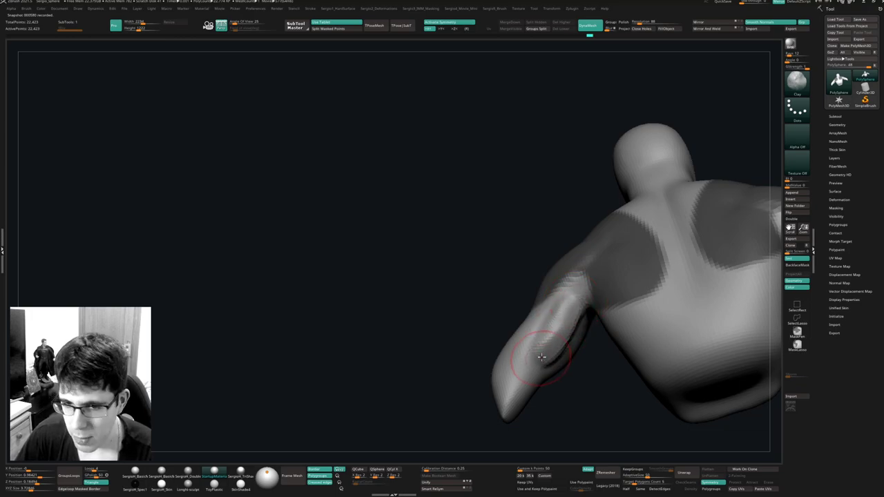
pyautogui.moveTo(542, 357)
pyautogui.mouseDown(button='right')
pyautogui.moveTo(578, 315)
pyautogui.moveTo(563, 370)
pyautogui.moveTo(565, 339)
pyautogui.moveTo(560, 358)
pyautogui.moveTo(551, 346)
pyautogui.moveTo(532, 351)
pyautogui.moveTo(529, 323)
pyautogui.mouseUp(button='right')
pyautogui.press('shift')
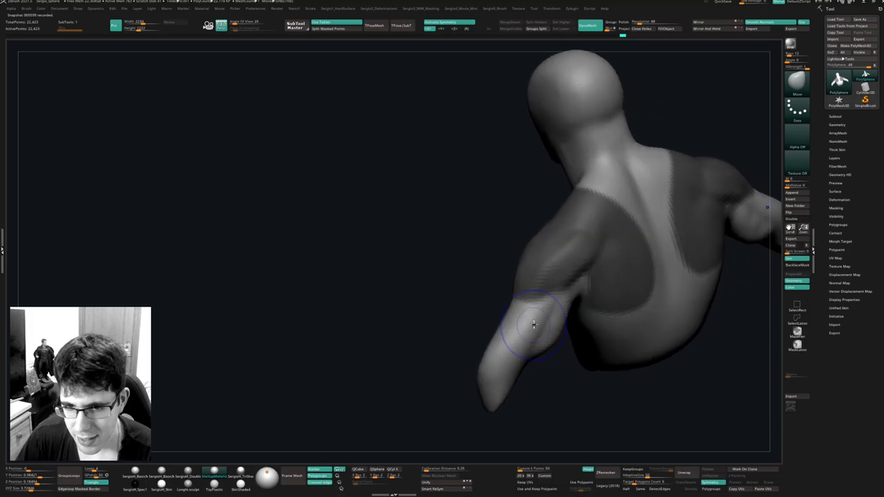
# Add more Clay volume to the top of the triceps just below the masked deltoids.
pyautogui.press('b')
pyautogui.press('c')
pyautogui.press('l')
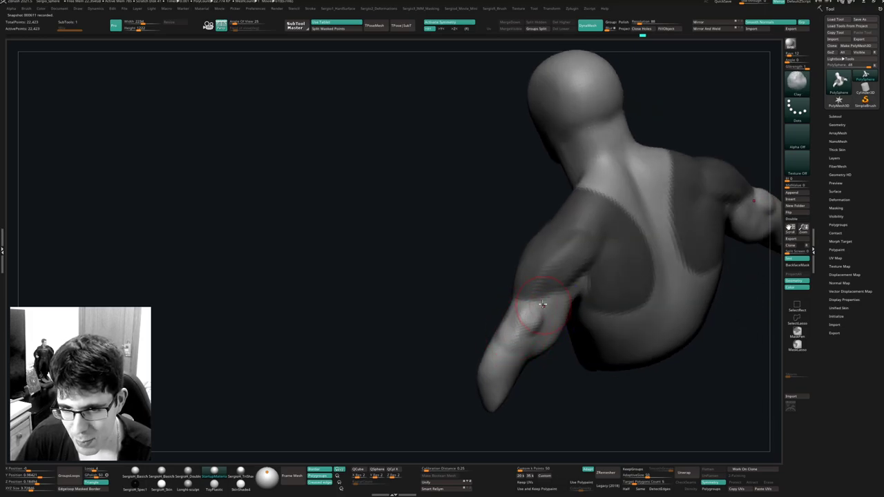
pyautogui.moveTo(519, 330)
pyautogui.mouseDown(button='right')
pyautogui.moveTo(545, 361)
pyautogui.moveTo(525, 306)
pyautogui.moveTo(539, 302)
pyautogui.moveTo(567, 323)
pyautogui.moveTo(548, 306)
pyautogui.moveTo(537, 316)
pyautogui.mouseUp(button='right')
# Refine the outline of the biceps and triceps with a larger Move brush.
pyautogui.press('b')
pyautogui.press('m')
pyautogui.press('v')
pyautogui.moveTo(497, 350); pyautogui.dragTo(512, 307, button='right')
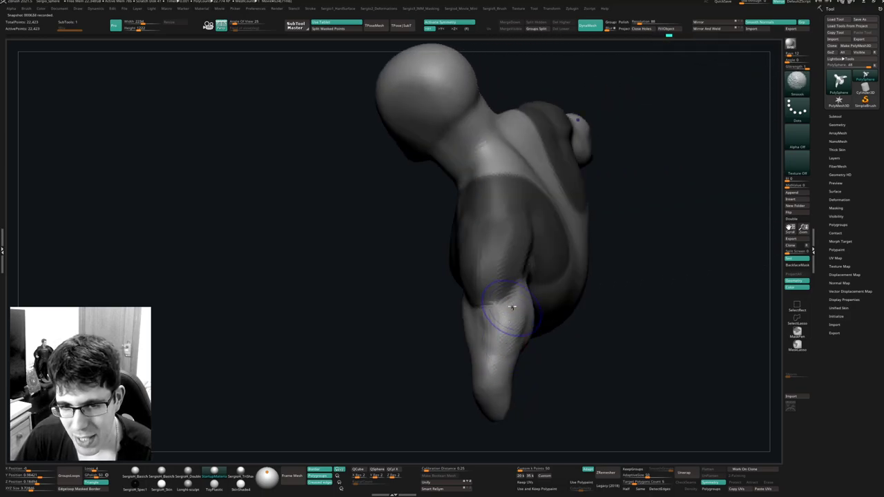
pyautogui.moveTo(490, 336)
pyautogui.mouseDown(button='right')
pyautogui.moveTo(541, 343)
pyautogui.moveTo(474, 329)
pyautogui.moveTo(517, 335)
pyautogui.moveTo(533, 309)
pyautogui.moveTo(525, 310)
pyautogui.moveTo(563, 321)
pyautogui.moveTo(578, 310)
pyautogui.moveTo(571, 274)
pyautogui.mouseUp(button='right')
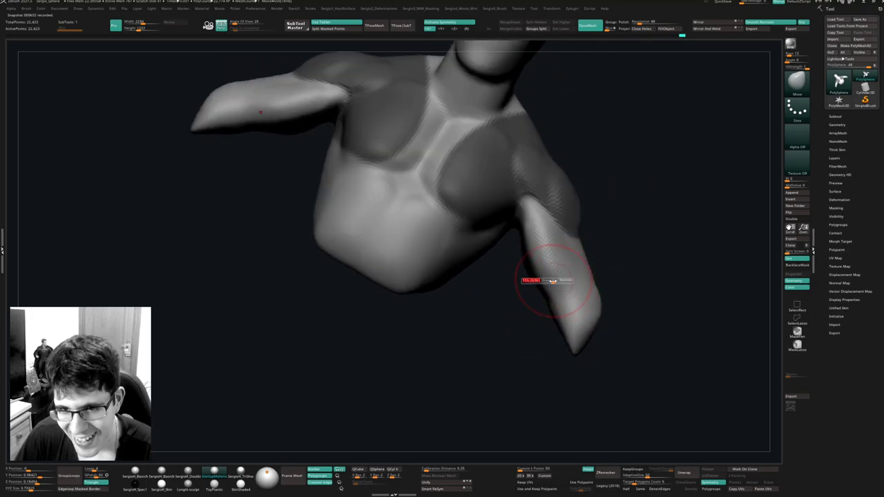
pyautogui.moveTo(556, 256); pyautogui.dragTo(537, 261)
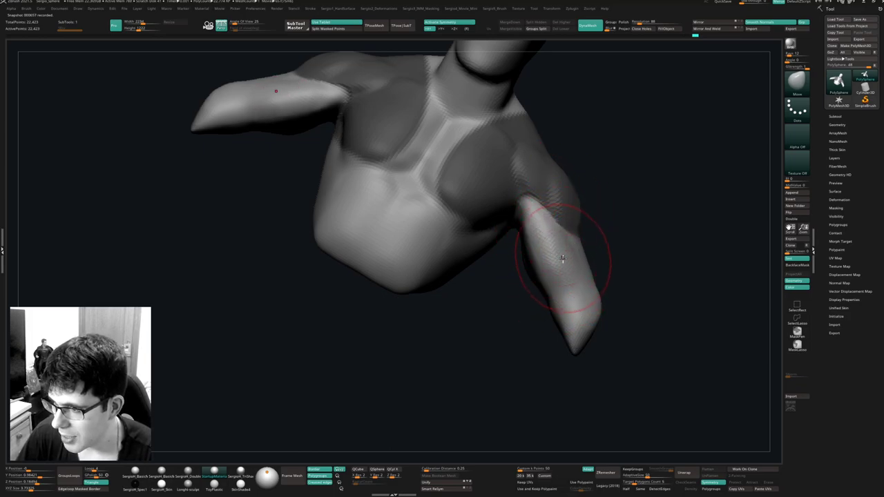
# Carve the groove between the biceps and triceps on the inner side of the upper arms with the DamStandard brush.
pyautogui.moveTo(562, 258); pyautogui.dragTo(542, 268, button='right')
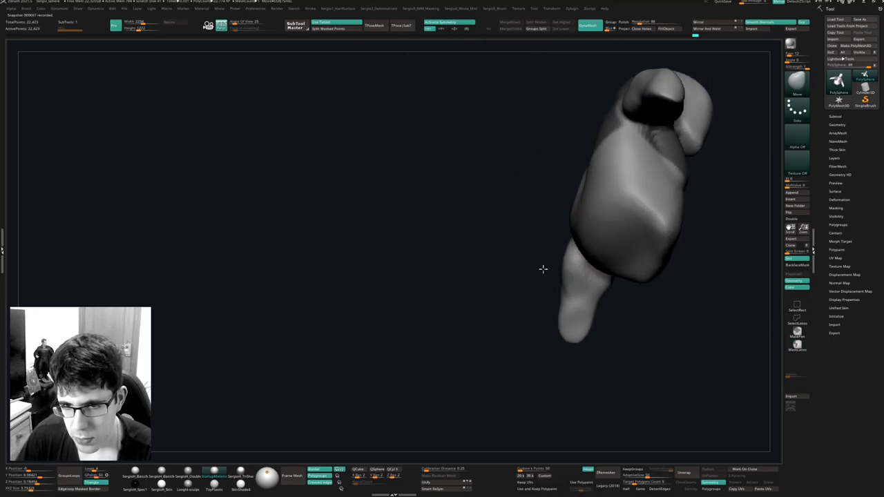
pyautogui.moveTo(543, 269)
pyautogui.mouseDown()
pyautogui.moveTo(570, 289)
pyautogui.moveTo(570, 268)
pyautogui.moveTo(565, 302)
pyautogui.moveTo(590, 321)
pyautogui.moveTo(566, 292)
pyautogui.mouseUp()
pyautogui.press('b')
pyautogui.press('d')
pyautogui.press('s')
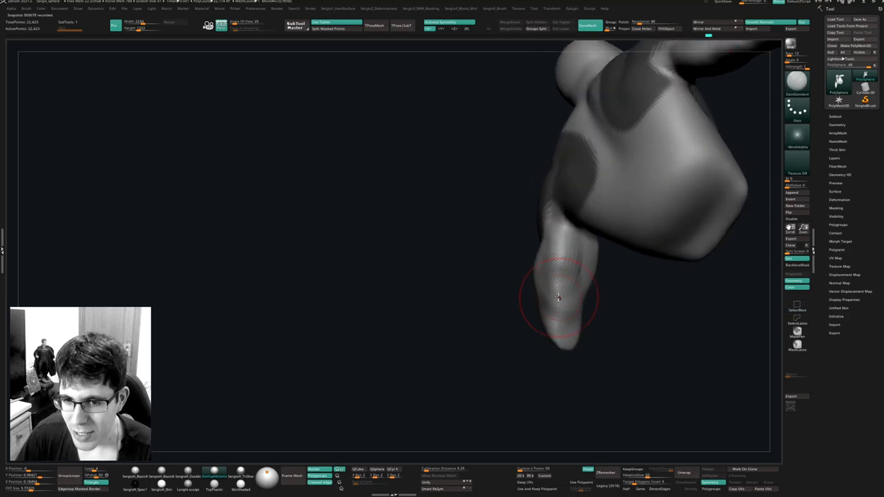
pyautogui.moveTo(597, 247)
pyautogui.mouseDown()
pyautogui.moveTo(566, 278)
pyautogui.moveTo(588, 251)
pyautogui.mouseUp()
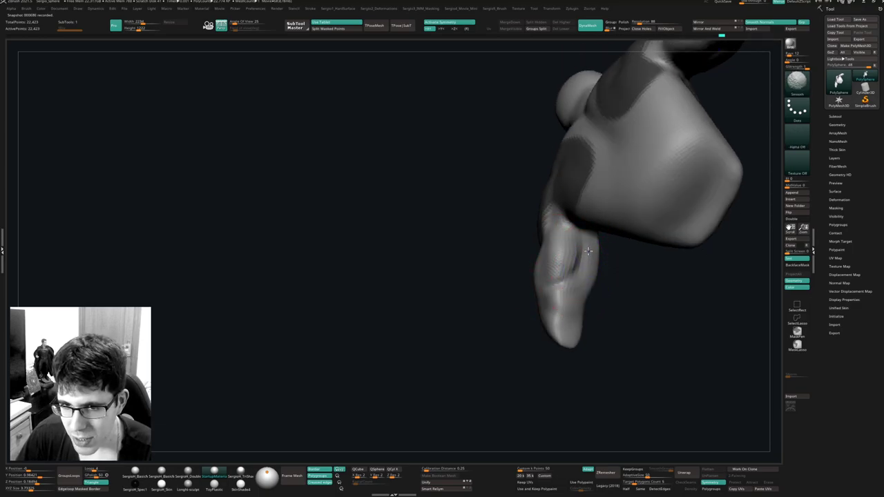
pyautogui.moveTo(543, 302)
pyautogui.mouseDown(button='right')
pyautogui.moveTo(567, 300)
pyautogui.moveTo(567, 290)
pyautogui.moveTo(578, 320)
pyautogui.moveTo(536, 299)
pyautogui.mouseUp(button='right')
# Add Clay volume to the back of the upper arms and smooth it toward the elbows.
pyautogui.press('b')
pyautogui.press('c')
pyautogui.press('l')
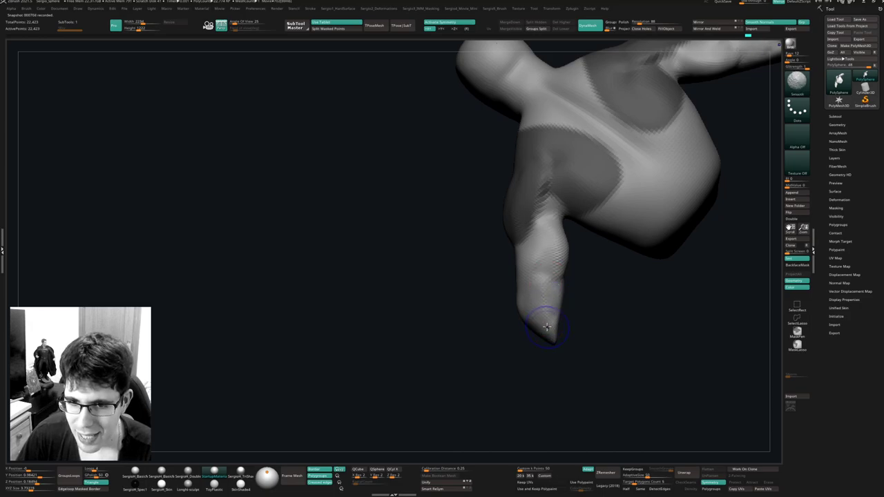
pyautogui.moveTo(547, 326); pyautogui.dragTo(548, 324, button='right')
# Adjust the overall shape of the upper arms with the Move brush, undoing a stroke along the way.
pyautogui.press('b')
pyautogui.press('m')
pyautogui.press('v')
pyautogui.moveTo(548, 323)
pyautogui.mouseDown()
pyautogui.moveTo(538, 332)
pyautogui.moveTo(521, 312)
pyautogui.moveTo(565, 333)
pyautogui.moveTo(582, 361)
pyautogui.moveTo(573, 315)
pyautogui.moveTo(603, 292)
pyautogui.moveTo(583, 292)
pyautogui.moveTo(627, 305)
pyautogui.mouseUp()
pyautogui.moveTo(576, 322)
pyautogui.mouseDown()
pyautogui.moveTo(578, 332)
pyautogui.moveTo(560, 339)
pyautogui.moveTo(532, 286)
pyautogui.moveTo(527, 423)
pyautogui.mouseUp()
pyautogui.press('s')
pyautogui.hotkey('ctrl', 'z')
pyautogui.moveTo(538, 373)
pyautogui.keyDown('ctrl'); pyautogui.mouseDown()
pyautogui.moveTo(525, 233)
pyautogui.moveTo(455, 254)
pyautogui.moveTo(507, 422)
pyautogui.mouseUp(); pyautogui.keyUp('ctrl')
pyautogui.moveTo(564, 327); pyautogui.dragTo(562, 332)
# Invert the mask to protect the arms, reshape the deltoids with the Move brush, and clear the mask.
pyautogui.keyDown('ctrl'); pyautogui.click(564, 338); pyautogui.keyUp('ctrl')
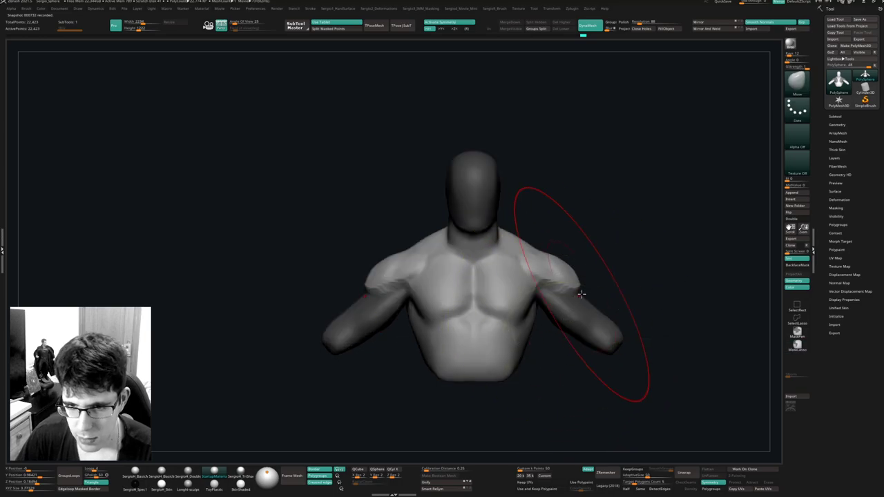
pyautogui.moveTo(575, 293); pyautogui.dragTo(550, 293)
pyautogui.moveTo(590, 297)
pyautogui.mouseDown(button='right')
pyautogui.moveTo(554, 306)
pyautogui.moveTo(596, 296)
pyautogui.moveTo(598, 263)
pyautogui.mouseUp(button='right')
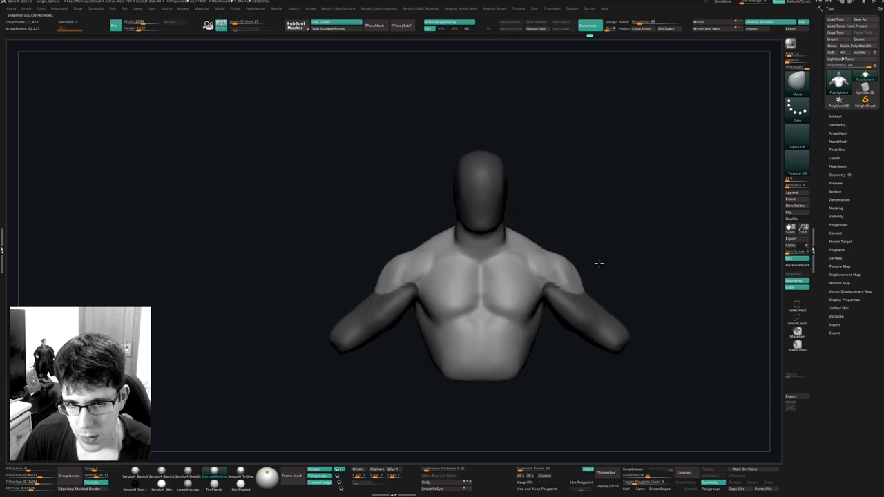
pyautogui.keyDown('ctrl'); pyautogui.moveTo(598, 263); pyautogui.dragTo(601, 280); pyautogui.keyUp('ctrl')
# Mask everything except the bottom of the torso, extend it downward into a waist with the gizmo, and remesh with DynaMesh.
pyautogui.moveTo(597, 257); pyautogui.dragTo(499, 319, button='right')
pyautogui.press('ctrl')
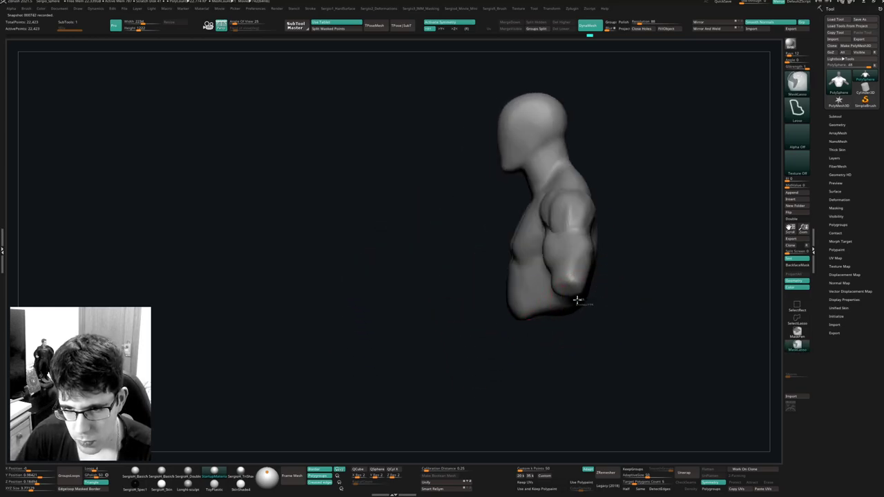
pyautogui.keyDown('ctrl'); pyautogui.click(553, 340); pyautogui.keyUp('ctrl')
pyautogui.press('w')
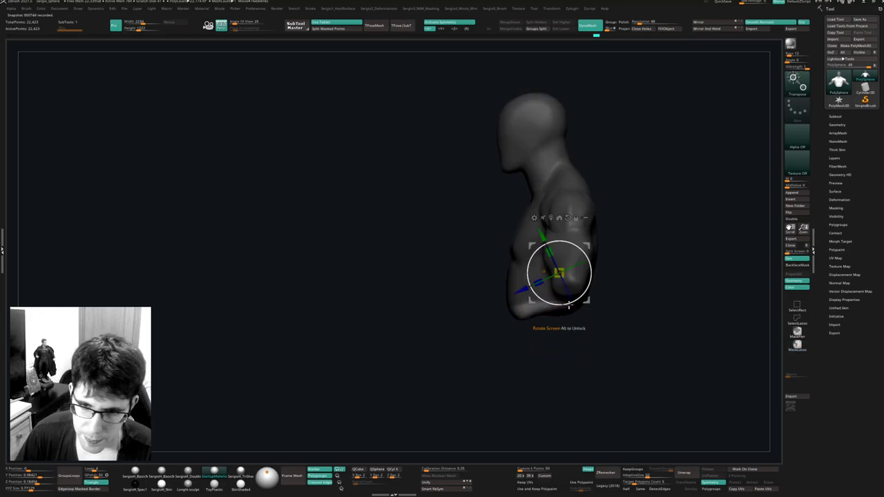
pyautogui.moveTo(588, 300); pyautogui.dragTo(590, 353)
pyautogui.moveTo(455, 387); pyautogui.dragTo(520, 348, button='right')
pyautogui.press('q')
pyautogui.keyDown('ctrl'); pyautogui.moveTo(519, 348); pyautogui.dragTo(525, 338); pyautogui.keyUp('ctrl')
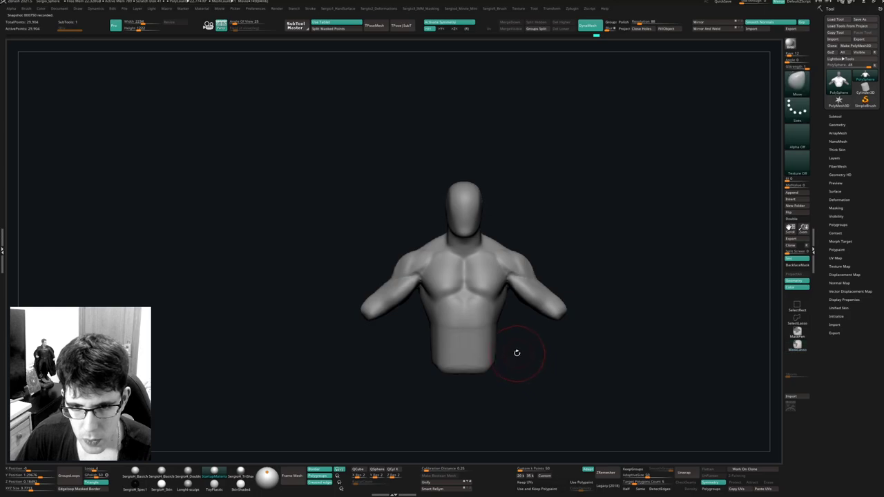
# Smooth the extended waist and define the sides of the torso below the armpits with the DamStandard brush.
pyautogui.press('shift')
pyautogui.moveTo(500, 350)
pyautogui.keyDown('shift'); pyautogui.mouseDown(button='right')
pyautogui.moveTo(545, 337)
pyautogui.moveTo(510, 364)
pyautogui.moveTo(529, 366)
pyautogui.mouseUp(button='right'); pyautogui.keyUp('shift')
pyautogui.moveTo(461, 369)
pyautogui.mouseDown(button='right')
pyautogui.moveTo(487, 369)
pyautogui.moveTo(463, 360)
pyautogui.mouseUp(button='right')
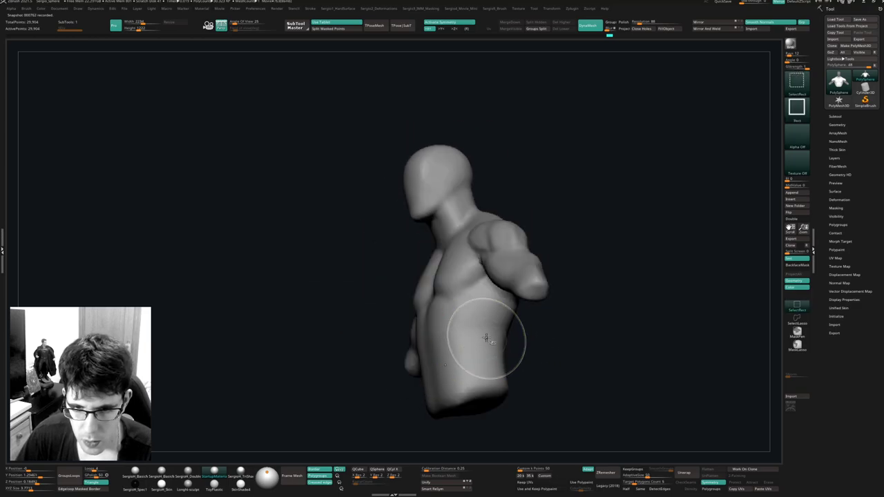
pyautogui.moveTo(483, 311)
pyautogui.mouseDown(button='right')
pyautogui.moveTo(468, 316)
pyautogui.moveTo(484, 289)
pyautogui.mouseUp(button='right')
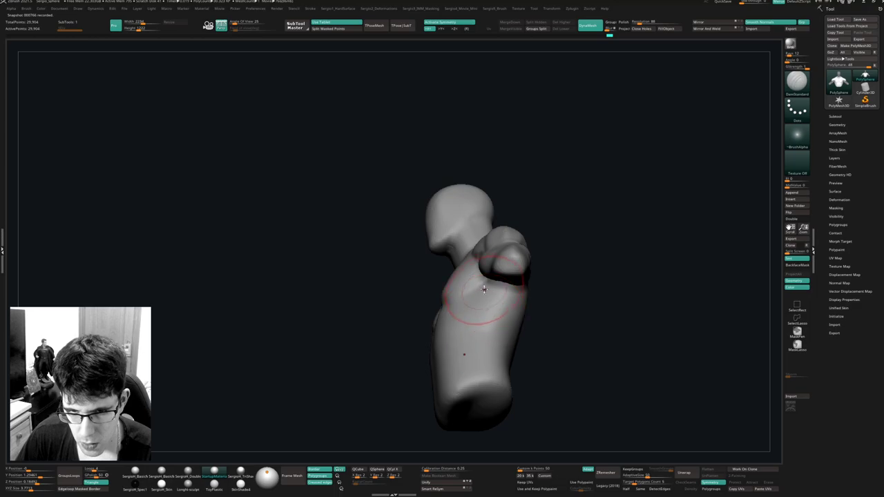
pyautogui.moveTo(506, 342)
pyautogui.mouseDown(button='right')
pyautogui.moveTo(508, 363)
pyautogui.moveTo(476, 317)
pyautogui.moveTo(474, 288)
pyautogui.mouseUp(button='right')
pyautogui.moveTo(519, 347)
pyautogui.mouseDown(button='right')
pyautogui.moveTo(495, 335)
pyautogui.moveTo(504, 357)
pyautogui.moveTo(544, 347)
pyautogui.moveTo(513, 315)
pyautogui.mouseUp(button='right')
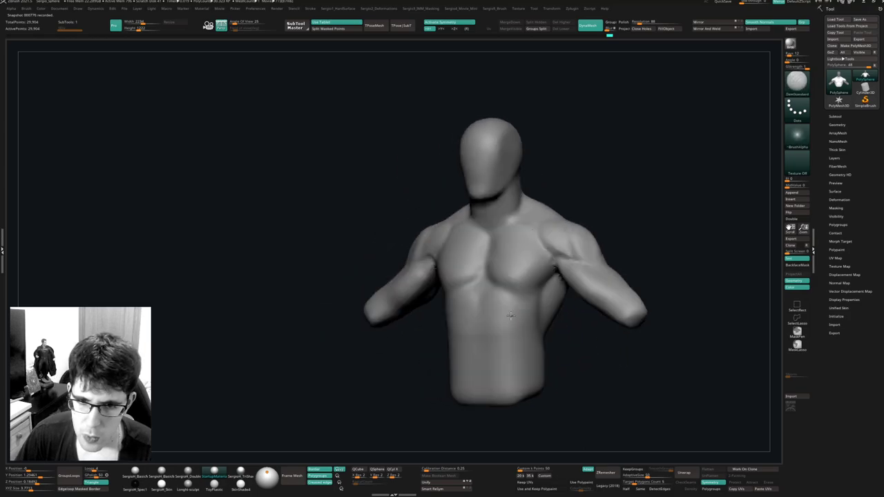
# Adjust the side contour of the torso below the armpits with the Move brush.
pyautogui.press('b')
pyautogui.press('m')
pyautogui.press('v')
pyautogui.press('s')
pyautogui.moveTo(551, 308); pyautogui.dragTo(543, 311)
pyautogui.moveTo(543, 320)
pyautogui.mouseDown(button='right')
pyautogui.moveTo(532, 332)
pyautogui.moveTo(500, 310)
pyautogui.mouseUp(button='right')
# Sculpt the lower edge of the rib cage and hollow the sides of the abdomen with the Clay brush.
pyautogui.press('b')
pyautogui.press('c')
pyautogui.press('l')
pyautogui.hotkey('ctrl', 'z')
pyautogui.moveTo(499, 307); pyautogui.dragTo(512, 314)
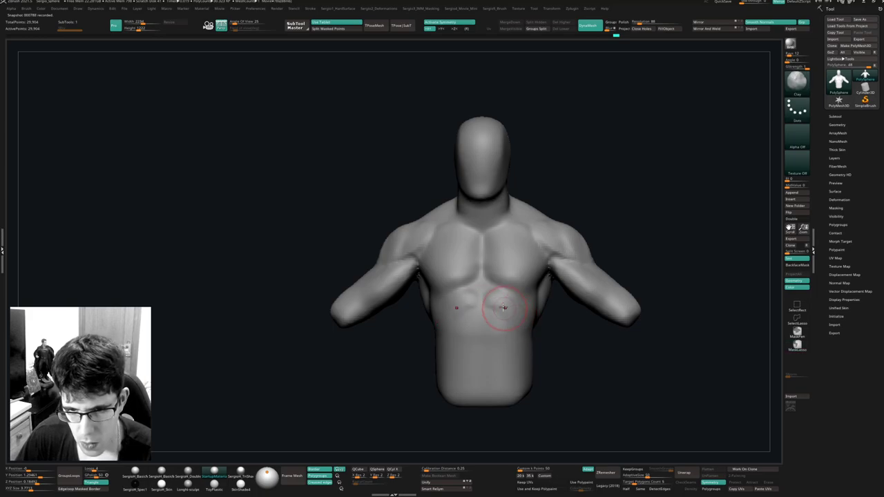
pyautogui.moveTo(541, 330); pyautogui.dragTo(518, 341, button='right')
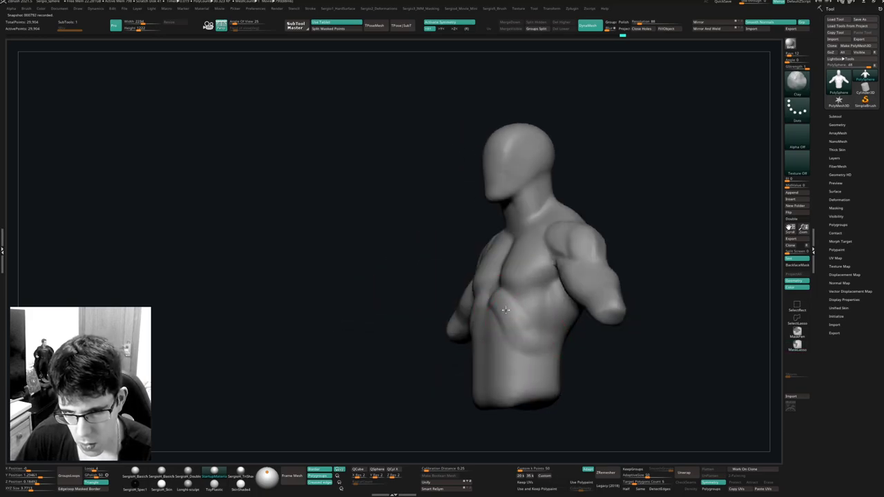
pyautogui.moveTo(512, 352)
pyautogui.mouseDown()
pyautogui.moveTo(512, 343)
pyautogui.moveTo(512, 370)
pyautogui.mouseUp()
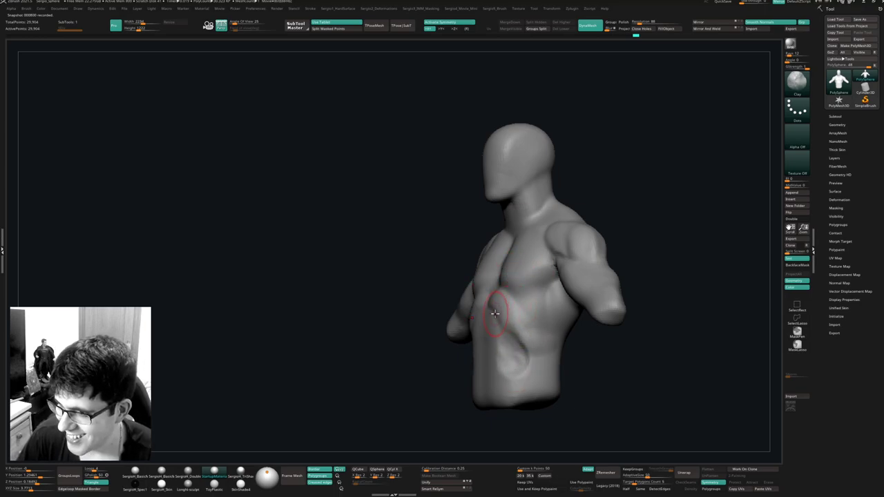
# Build up the rib cage arch and obliques with more Clay strokes, and smooth the abdomen.
pyautogui.moveTo(492, 312); pyautogui.dragTo(500, 304, button='right')
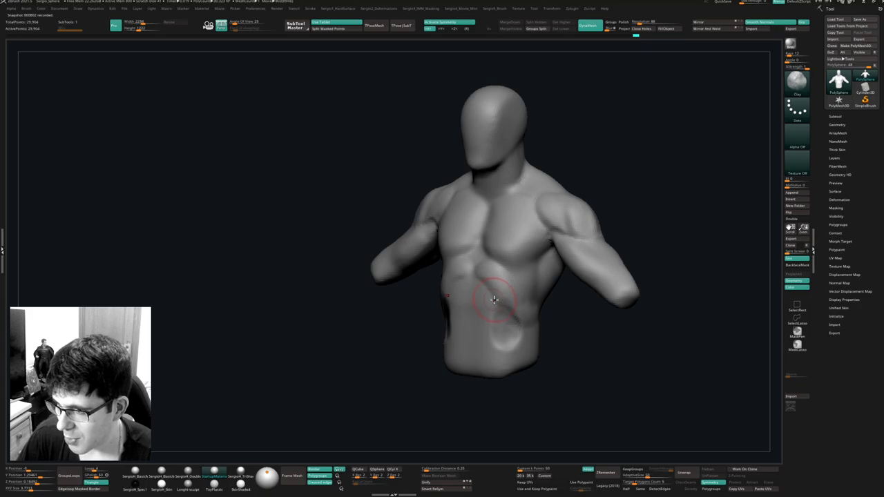
pyautogui.moveTo(494, 299)
pyautogui.mouseDown(button='right')
pyautogui.moveTo(525, 304)
pyautogui.moveTo(492, 318)
pyautogui.mouseUp(button='right')
pyautogui.moveTo(506, 344)
pyautogui.mouseDown()
pyautogui.moveTo(485, 316)
pyautogui.moveTo(504, 373)
pyautogui.moveTo(519, 356)
pyautogui.moveTo(508, 379)
pyautogui.moveTo(521, 357)
pyautogui.moveTo(504, 341)
pyautogui.moveTo(520, 356)
pyautogui.mouseUp()
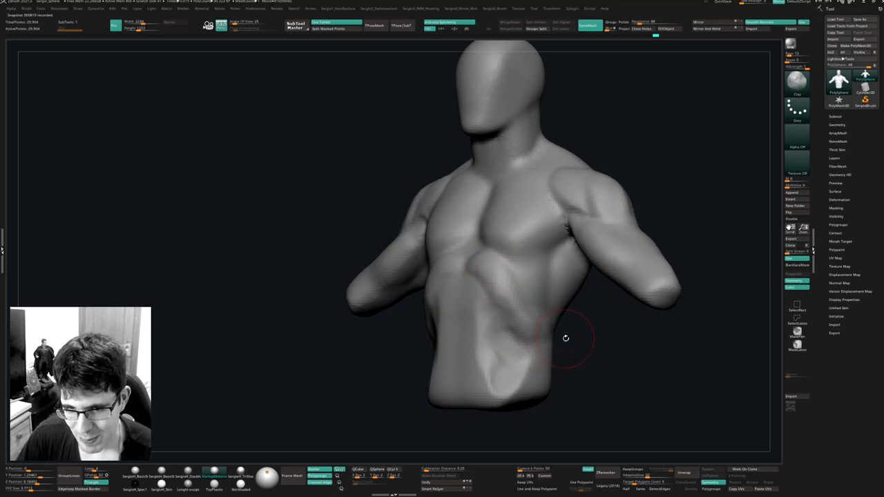
pyautogui.moveTo(565, 338); pyautogui.dragTo(497, 299, button='right')
pyautogui.moveTo(537, 320)
pyautogui.keyDown('shift'); pyautogui.mouseDown()
pyautogui.moveTo(528, 305)
pyautogui.moveTo(499, 307)
pyautogui.mouseUp(); pyautogui.keyUp('shift')
pyautogui.moveTo(499, 307)
pyautogui.mouseDown(button='right')
pyautogui.moveTo(530, 314)
pyautogui.moveTo(515, 332)
pyautogui.mouseUp(button='right')
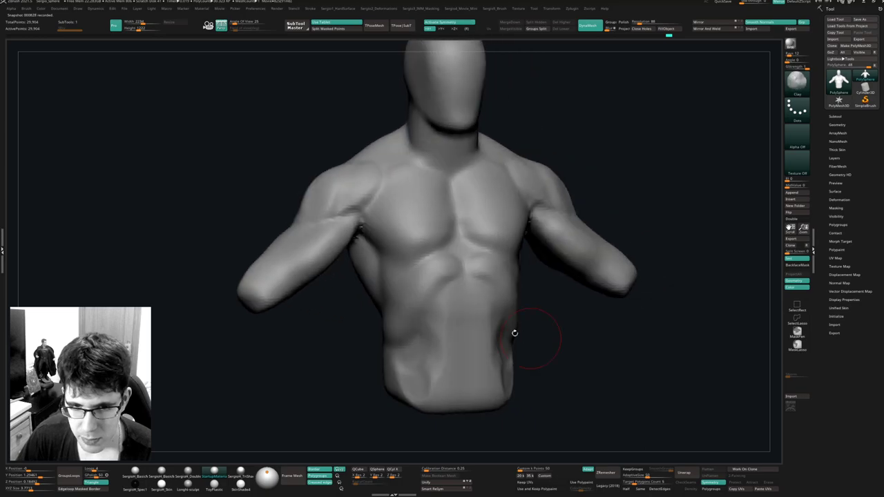
# Refine the outline of the lats and waist with the Move brush.
pyautogui.keyDown('shift'); pyautogui.moveTo(453, 306); pyautogui.dragTo(456, 300, button='right'); pyautogui.keyUp('shift')
pyautogui.press('b')
pyautogui.press('m')
pyautogui.press('v')
pyautogui.moveTo(532, 295); pyautogui.dragTo(533, 303)
pyautogui.moveTo(552, 310)
pyautogui.mouseDown(button='right')
pyautogui.moveTo(557, 295)
pyautogui.moveTo(517, 293)
pyautogui.moveTo(543, 282)
pyautogui.mouseUp(button='right')
pyautogui.moveTo(557, 283); pyautogui.dragTo(565, 286)
# Smooth the abdomen and build up the abdominal muscles and lower obliques with a resized Clay brush.
pyautogui.moveTo(573, 295)
pyautogui.mouseDown(button='right')
pyautogui.moveTo(578, 323)
pyautogui.moveTo(562, 308)
pyautogui.moveTo(464, 344)
pyautogui.mouseUp(button='right')
pyautogui.keyDown('shift'); pyautogui.moveTo(462, 346); pyautogui.dragTo(444, 359); pyautogui.keyUp('shift')
pyautogui.moveTo(457, 366)
pyautogui.keyDown('ctrl'); pyautogui.mouseDown(button='right')
pyautogui.moveTo(487, 362)
pyautogui.moveTo(507, 342)
pyautogui.mouseUp(button='right'); pyautogui.keyUp('ctrl')
pyautogui.press('2')
pyautogui.press('s')
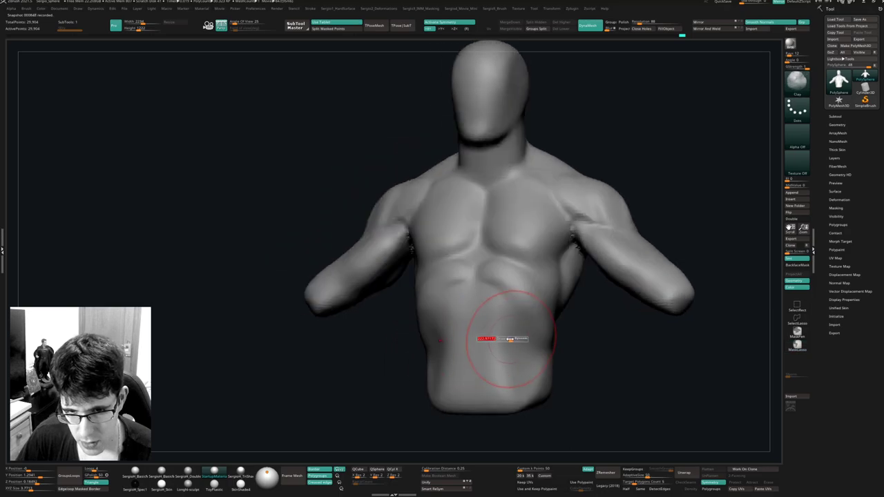
pyautogui.moveTo(512, 296)
pyautogui.mouseDown()
pyautogui.moveTo(493, 308)
pyautogui.moveTo(493, 345)
pyautogui.moveTo(531, 354)
pyautogui.moveTo(504, 387)
pyautogui.moveTo(550, 362)
pyautogui.moveTo(546, 385)
pyautogui.mouseUp()
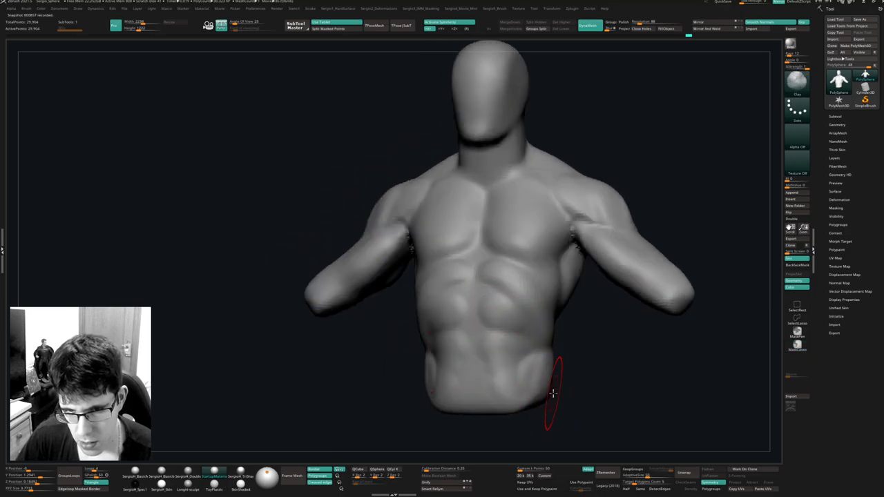
# Adjust the torso and lat proportions from the front with a larger Move brush.
pyautogui.keyDown('shift'); pyautogui.moveTo(553, 392); pyautogui.dragTo(553, 384, button='right'); pyautogui.keyUp('shift')
pyautogui.press('1')
pyautogui.press('s')
pyautogui.moveTo(566, 327); pyautogui.dragTo(576, 327)
pyautogui.moveTo(558, 283)
pyautogui.mouseDown()
pyautogui.moveTo(572, 270)
pyautogui.moveTo(561, 271)
pyautogui.mouseUp()
pyautogui.press('s')
pyautogui.moveTo(589, 259); pyautogui.dragTo(598, 248)
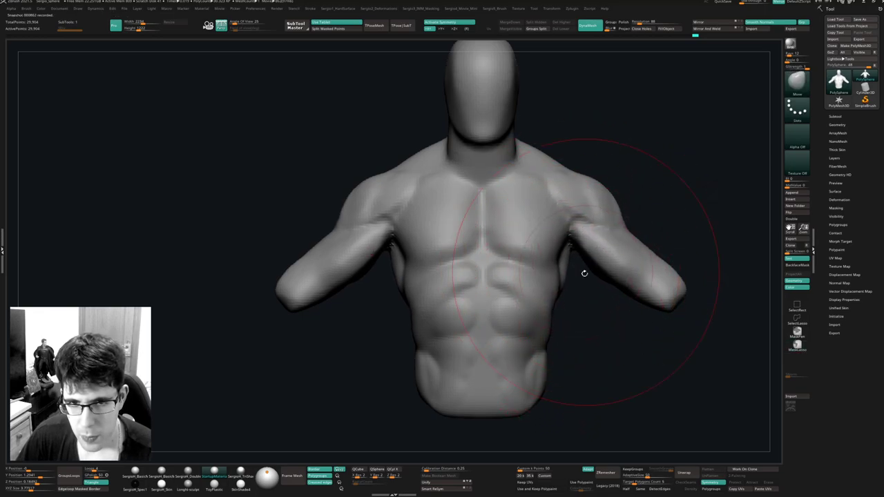
# Build up the muscles on the sides of the neck with the Clay brush and smooth them.
pyautogui.keyDown('ctrl'); pyautogui.moveTo(584, 273); pyautogui.dragTo(518, 290, button='right'); pyautogui.keyUp('ctrl')
pyautogui.moveTo(500, 261); pyautogui.dragTo(497, 266)
pyautogui.moveTo(499, 263)
pyautogui.keyDown('ctrl'); pyautogui.mouseDown(button='right')
pyautogui.moveTo(515, 259)
pyautogui.moveTo(543, 185)
pyautogui.mouseUp(button='right'); pyautogui.keyUp('ctrl')
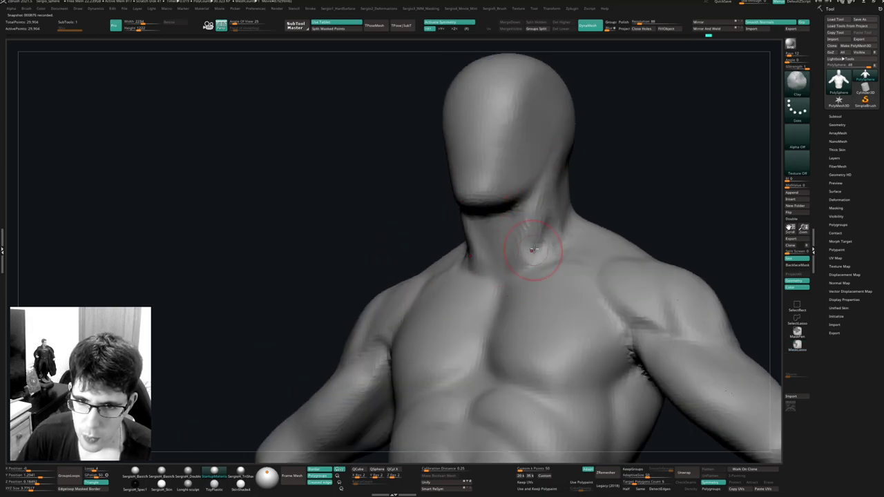
pyautogui.moveTo(529, 246); pyautogui.dragTo(535, 229, button='right')
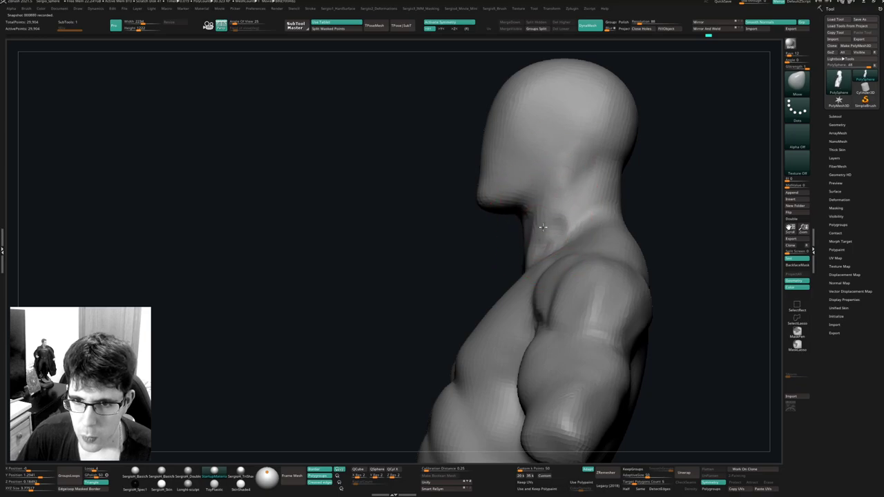
pyautogui.moveTo(565, 175); pyautogui.dragTo(559, 233, button='right')
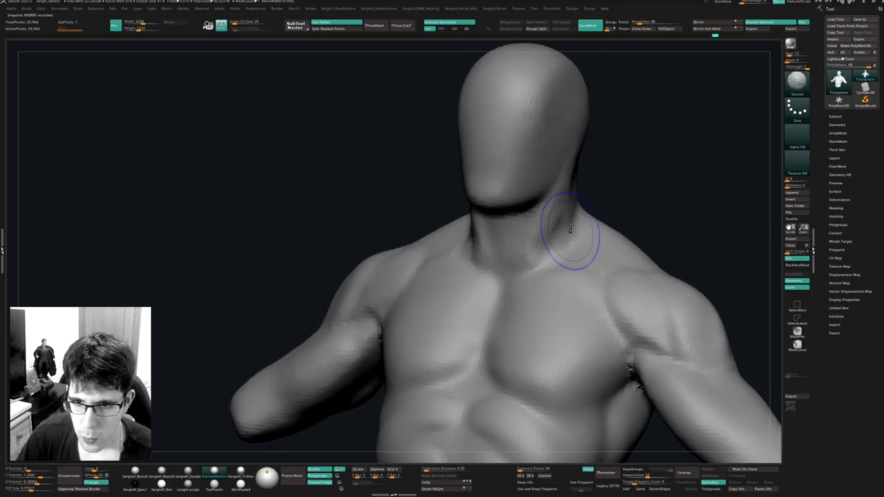
# Define the front of the neck and the pit between the collarbones with the Clay brush.
pyautogui.moveTo(511, 266); pyautogui.dragTo(505, 263, button='right')
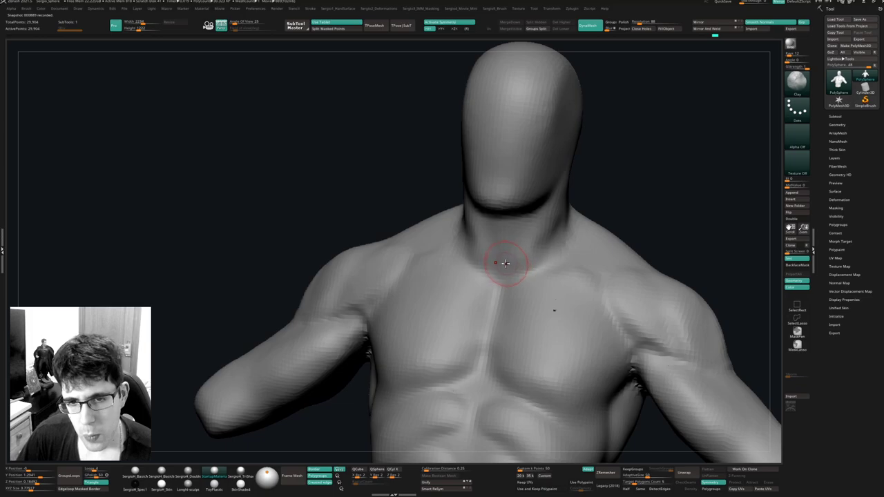
pyautogui.moveTo(498, 265)
pyautogui.mouseDown()
pyautogui.moveTo(523, 205)
pyautogui.moveTo(514, 255)
pyautogui.mouseUp()
pyautogui.keyDown('ctrl'); pyautogui.moveTo(534, 270); pyautogui.dragTo(531, 250, button='right'); pyautogui.keyUp('ctrl')
pyautogui.keyDown('shift'); pyautogui.moveTo(530, 250); pyautogui.dragTo(546, 271, button='right'); pyautogui.keyUp('shift')
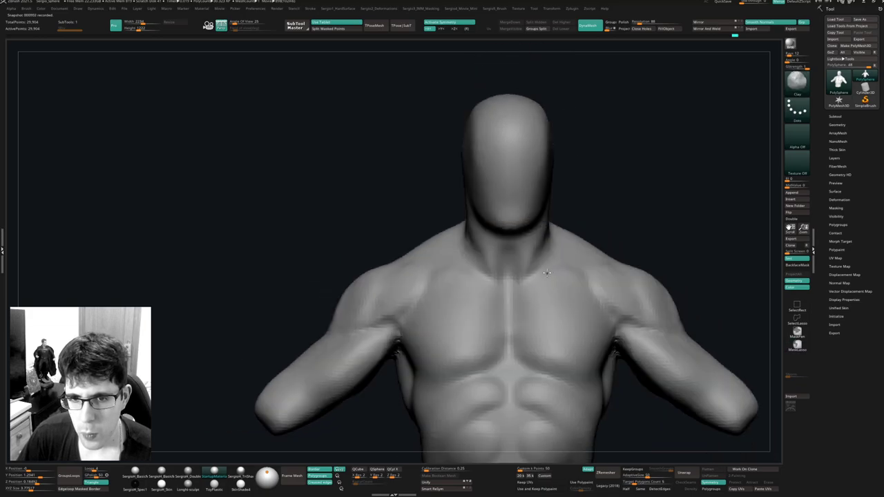
pyautogui.moveTo(581, 202)
pyautogui.mouseDown(button='right')
pyautogui.moveTo(558, 200)
pyautogui.moveTo(537, 249)
pyautogui.moveTo(580, 231)
pyautogui.mouseUp(button='right')
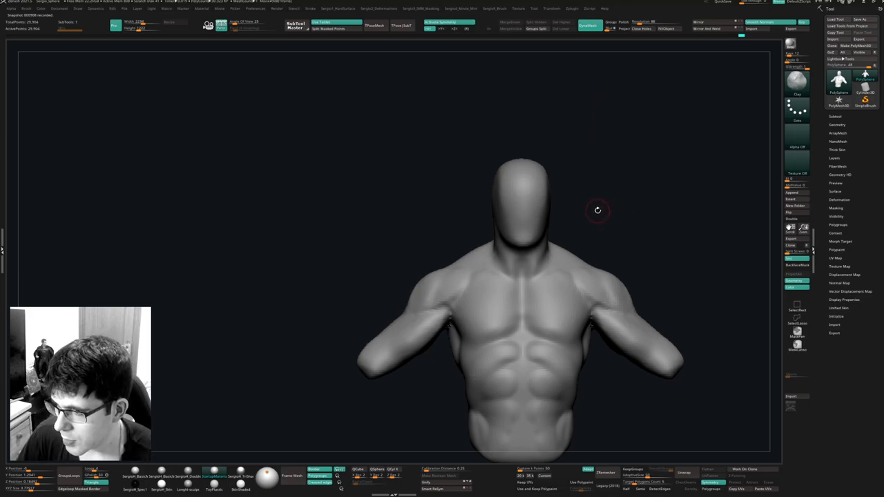
# Strengthen the neck muscles from behind the jaw down to the collarbones with Clay, and smooth the collarbone area.
pyautogui.moveTo(615, 221)
pyautogui.mouseDown(button='right')
pyautogui.moveTo(546, 282)
pyautogui.moveTo(542, 266)
pyautogui.moveTo(561, 238)
pyautogui.mouseUp(button='right')
pyautogui.moveTo(568, 246)
pyautogui.mouseDown()
pyautogui.moveTo(543, 260)
pyautogui.moveTo(565, 255)
pyautogui.mouseUp()
pyautogui.moveTo(563, 197); pyautogui.dragTo(566, 271)
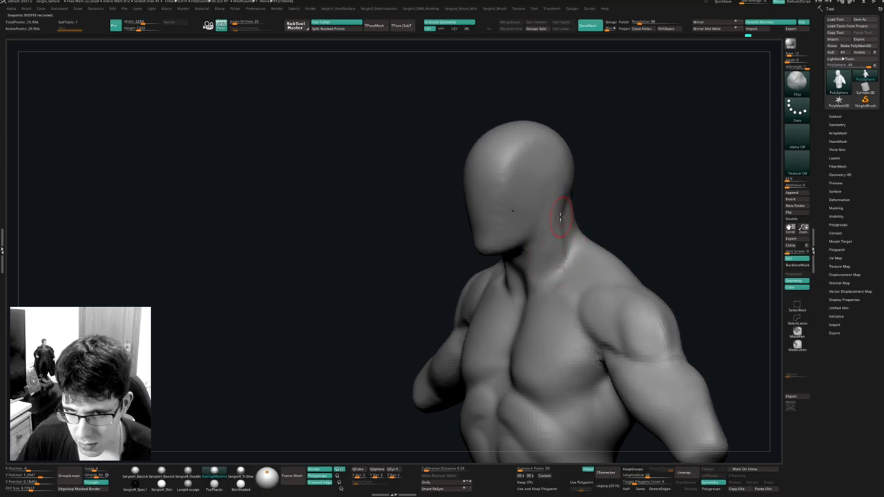
pyautogui.moveTo(560, 215)
pyautogui.mouseDown()
pyautogui.moveTo(565, 260)
pyautogui.moveTo(558, 250)
pyautogui.moveTo(575, 278)
pyautogui.mouseUp()
pyautogui.moveTo(574, 278); pyautogui.dragTo(595, 271, button='right')
pyautogui.keyDown('shift'); pyautogui.moveTo(572, 279); pyautogui.dragTo(560, 289); pyautogui.keyUp('shift')
pyautogui.moveTo(561, 287); pyautogui.dragTo(570, 282, button='right')
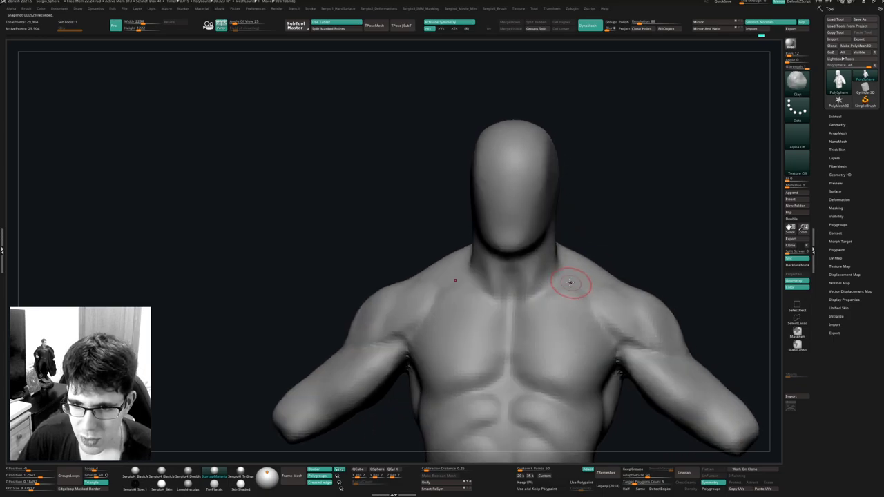
pyautogui.keyDown('shift'); pyautogui.moveTo(570, 282); pyautogui.dragTo(557, 292); pyautogui.keyUp('shift')
# Add Clay volume to the back of the neck, smooth it, and adjust its width with the Move brush.
pyautogui.moveTo(554, 295)
pyautogui.mouseDown(button='right')
pyautogui.moveTo(557, 285)
pyautogui.moveTo(521, 259)
pyautogui.mouseUp(button='right')
pyautogui.moveTo(521, 259); pyautogui.dragTo(542, 248, button='right')
pyautogui.moveTo(486, 214); pyautogui.dragTo(515, 243)
pyautogui.moveTo(517, 245); pyautogui.dragTo(549, 243, button='right')
pyautogui.keyDown('ctrl'); pyautogui.moveTo(549, 243); pyautogui.dragTo(558, 269, button='right'); pyautogui.keyUp('ctrl')
pyautogui.moveTo(501, 228)
pyautogui.keyDown('alt'); pyautogui.mouseDown(button='right')
pyautogui.moveTo(503, 281)
pyautogui.moveTo(452, 353)
pyautogui.mouseUp(button='right'); pyautogui.keyUp('alt')
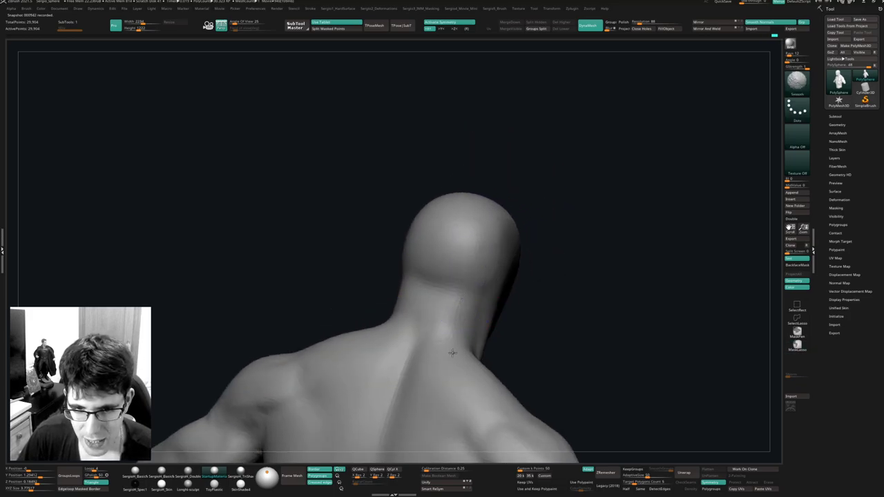
pyautogui.moveTo(473, 297)
pyautogui.keyDown('shift'); pyautogui.mouseDown(button='right')
pyautogui.moveTo(474, 345)
pyautogui.moveTo(509, 300)
pyautogui.moveTo(465, 291)
pyautogui.mouseUp(button='right'); pyautogui.keyUp('shift')
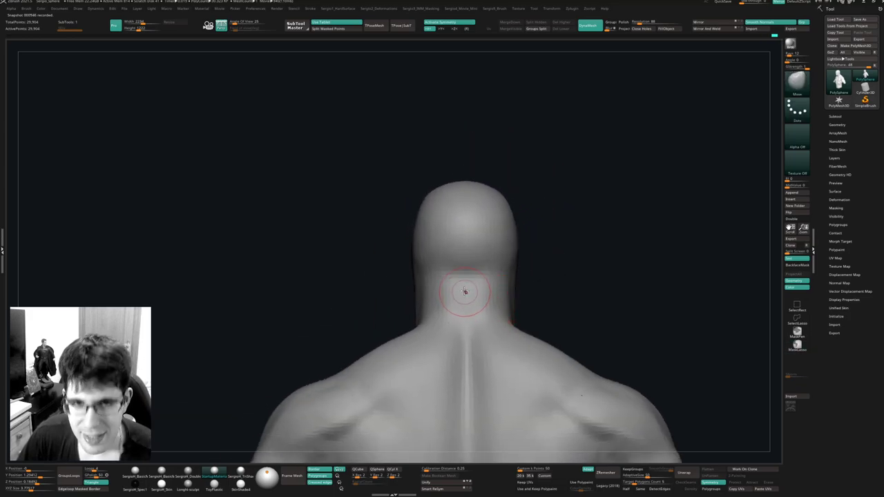
pyautogui.moveTo(434, 296); pyautogui.dragTo(437, 295)
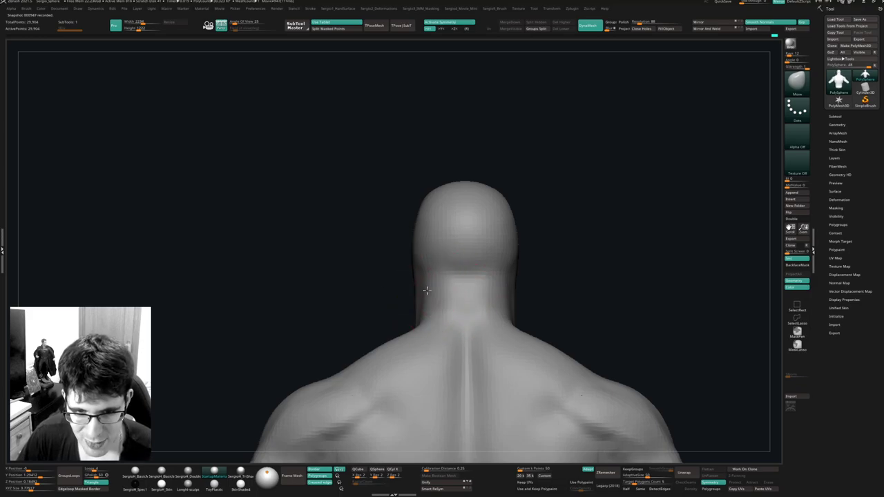
pyautogui.moveTo(438, 308)
pyautogui.mouseDown(button='right')
pyautogui.moveTo(450, 289)
pyautogui.moveTo(414, 339)
pyautogui.moveTo(407, 304)
pyautogui.moveTo(446, 319)
pyautogui.moveTo(451, 296)
pyautogui.moveTo(435, 310)
pyautogui.mouseUp(button='right')
# Refine the neck muscles below the jaw with the DamStandard brush and smooth the throat.
pyautogui.press('ctrl')
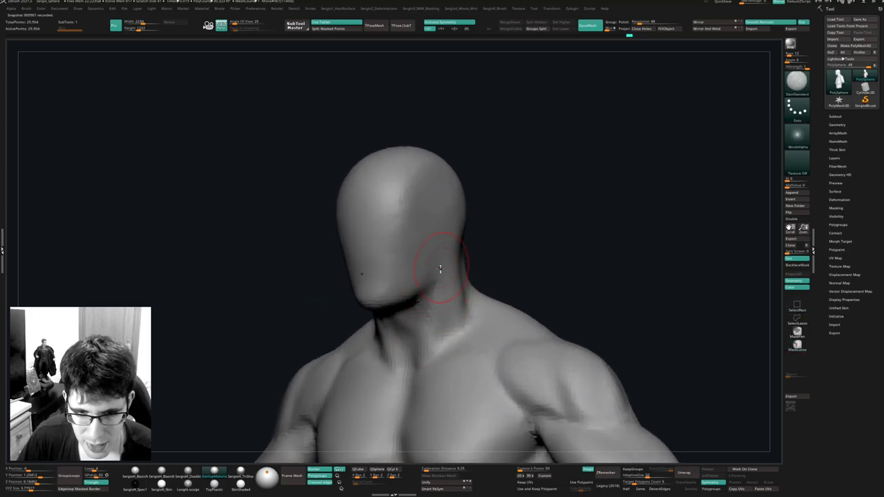
pyautogui.moveTo(428, 355); pyautogui.dragTo(438, 305, button='right')
pyautogui.press('shift')
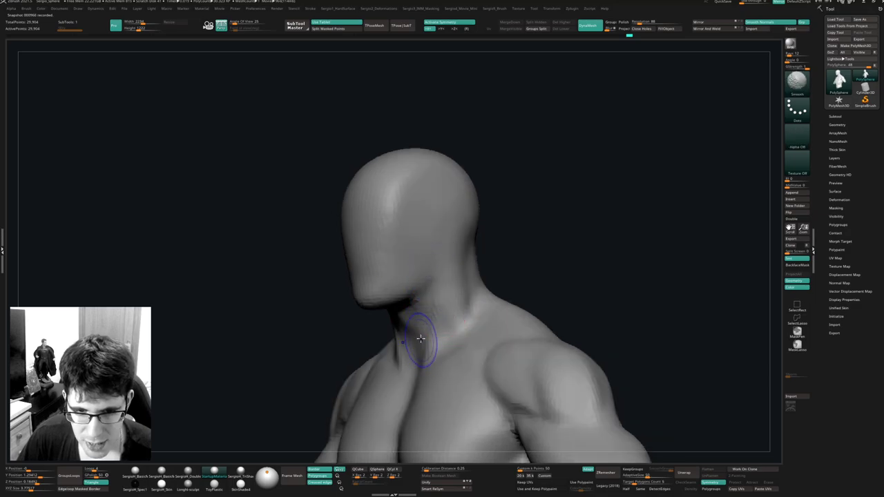
pyautogui.moveTo(420, 337)
pyautogui.mouseDown(button='right')
pyautogui.moveTo(399, 307)
pyautogui.moveTo(410, 284)
pyautogui.mouseUp(button='right')
# Carve the brow line and the inner corners of the eye sockets across the face with the DamStandard brush.
pyautogui.moveTo(396, 178)
pyautogui.keyDown('alt'); pyautogui.mouseDown(button='right')
pyautogui.moveTo(419, 197)
pyautogui.moveTo(420, 294)
pyautogui.mouseUp(button='right'); pyautogui.keyUp('alt')
pyautogui.press('b')
pyautogui.press('d')
pyautogui.press('s')
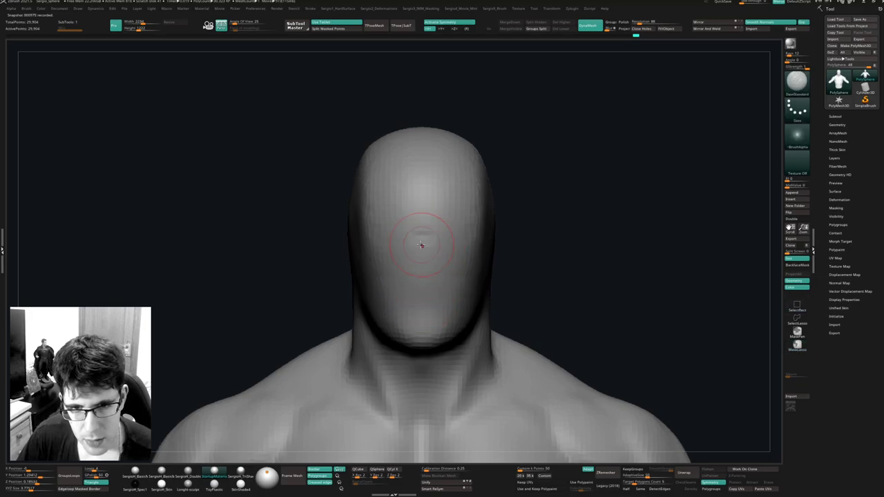
pyautogui.moveTo(447, 238)
pyautogui.mouseDown()
pyautogui.moveTo(467, 242)
pyautogui.moveTo(435, 241)
pyautogui.moveTo(461, 228)
pyautogui.moveTo(470, 235)
pyautogui.mouseUp()
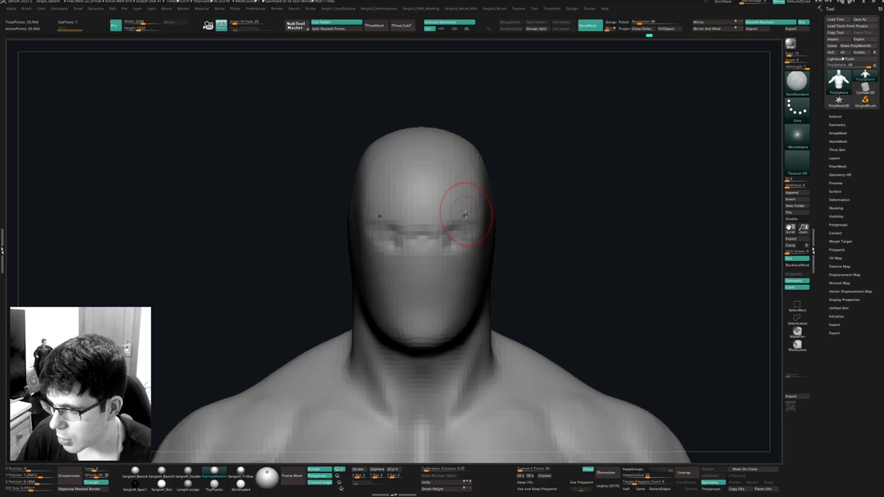
pyautogui.moveTo(535, 236)
pyautogui.mouseDown()
pyautogui.moveTo(477, 244)
pyautogui.moveTo(493, 204)
pyautogui.mouseUp()
# Mask the neck and body from the side view so that only the head stays unmasked.
pyautogui.moveTo(471, 193)
pyautogui.keyDown('ctrl'); pyautogui.mouseDown(button='right')
pyautogui.moveTo(437, 308)
pyautogui.moveTo(543, 214)
pyautogui.mouseUp(button='right'); pyautogui.keyUp('ctrl')
pyautogui.moveTo(526, 166)
pyautogui.keyDown('ctrl'); pyautogui.mouseDown()
pyautogui.moveTo(408, 230)
pyautogui.moveTo(415, 310)
pyautogui.moveTo(499, 263)
pyautogui.moveTo(489, 334)
pyautogui.moveTo(499, 327)
pyautogui.mouseUp(); pyautogui.keyUp('ctrl')
pyautogui.keyDown('ctrl'); pyautogui.moveTo(508, 252); pyautogui.dragTo(498, 310, button='right'); pyautogui.keyUp('ctrl')
pyautogui.keyDown('ctrl'); pyautogui.click(545, 262); pyautogui.keyUp('ctrl')
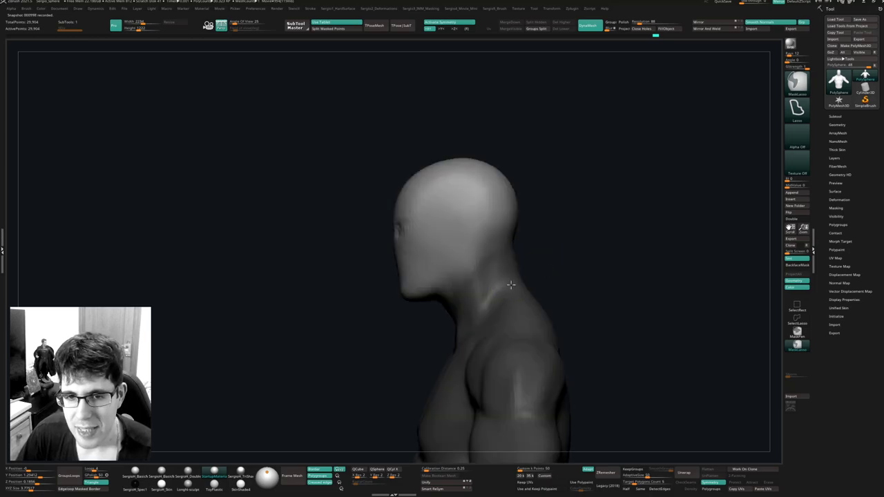
# Move the unmasked head slightly backward over the neck with the transform gizmo, and invert the mask.
pyautogui.press('w')
pyautogui.keyDown('alt'); pyautogui.click(477, 251); pyautogui.keyUp('alt')
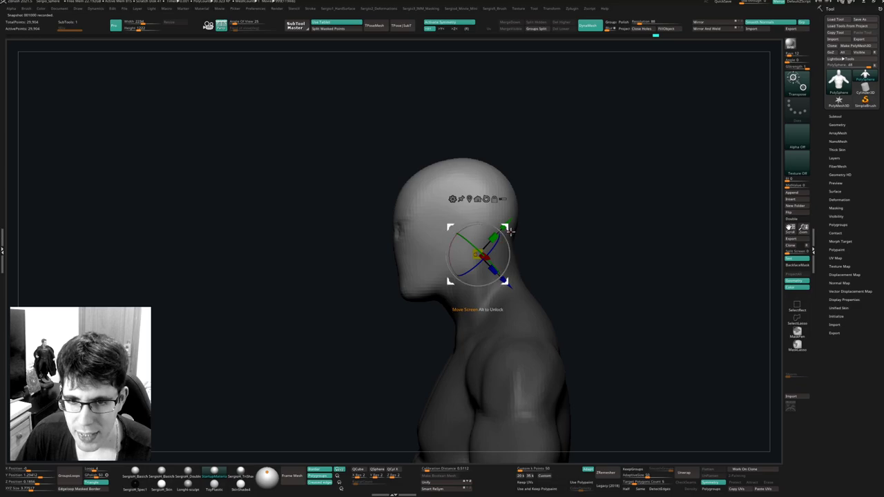
pyautogui.moveTo(506, 225); pyautogui.dragTo(515, 227)
pyautogui.keyDown('ctrl'); pyautogui.click(557, 235); pyautogui.keyUp('ctrl')
pyautogui.press('q')
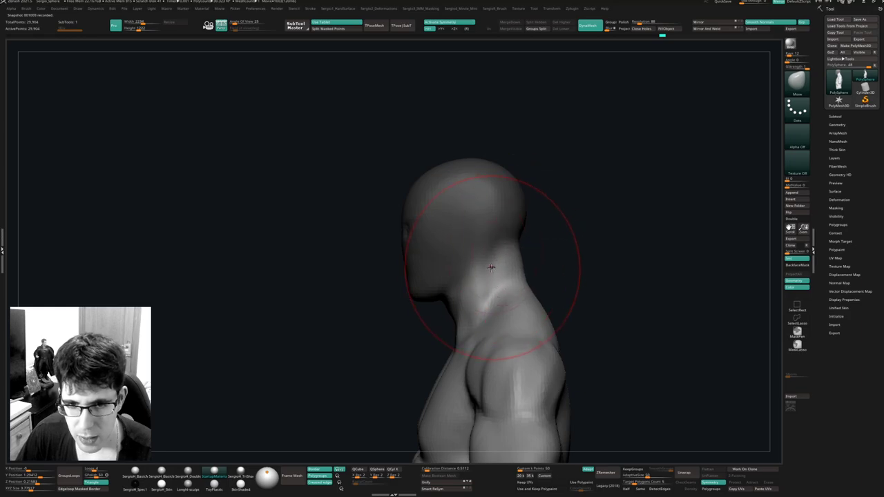
# Reshape the back of the neck with the Move brush and smooth its transition into the head.
pyautogui.moveTo(493, 256)
pyautogui.mouseDown(button='right')
pyautogui.moveTo(438, 241)
pyautogui.moveTo(522, 261)
pyautogui.moveTo(433, 320)
pyautogui.moveTo(485, 290)
pyautogui.mouseUp(button='right')
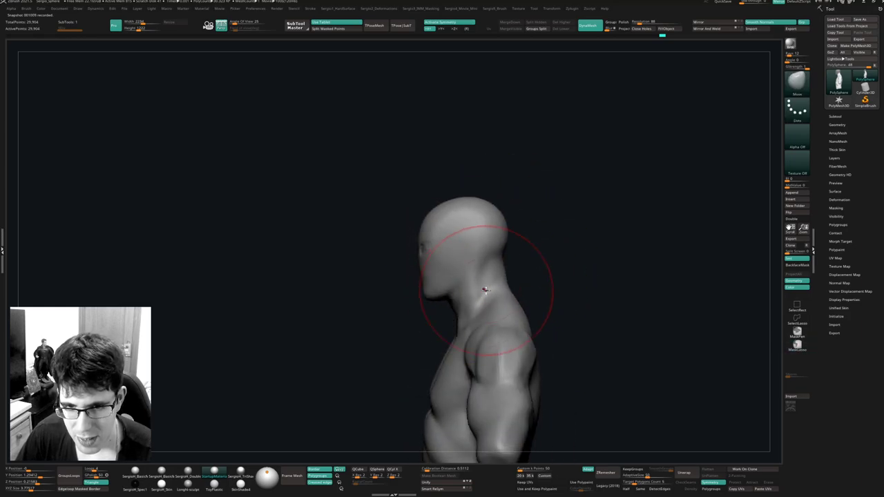
pyautogui.moveTo(505, 257); pyautogui.dragTo(502, 259)
pyautogui.moveTo(502, 259)
pyautogui.keyDown('ctrl'); pyautogui.mouseDown(button='right')
pyautogui.moveTo(504, 268)
pyautogui.moveTo(506, 251)
pyautogui.mouseUp(button='right'); pyautogui.keyUp('ctrl')
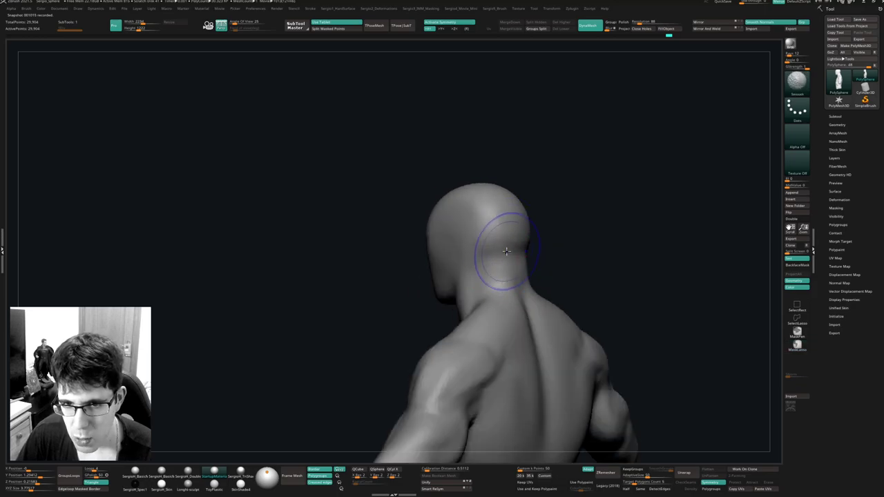
pyautogui.moveTo(508, 296)
pyautogui.mouseDown(button='right')
pyautogui.moveTo(517, 253)
pyautogui.moveTo(508, 267)
pyautogui.moveTo(494, 269)
pyautogui.moveTo(489, 336)
pyautogui.mouseUp(button='right')
pyautogui.press('s')
pyautogui.moveTo(495, 314); pyautogui.dragTo(480, 315)
pyautogui.moveTo(480, 314); pyautogui.dragTo(482, 333, button='right')
pyautogui.keyDown('shift'); pyautogui.moveTo(495, 220); pyautogui.dragTo(491, 239); pyautogui.keyUp('shift')
# Adjust the slope where the side of the neck meets the trapezius with the Move brush.
pyautogui.moveTo(491, 239); pyautogui.dragTo(479, 339, button='right')
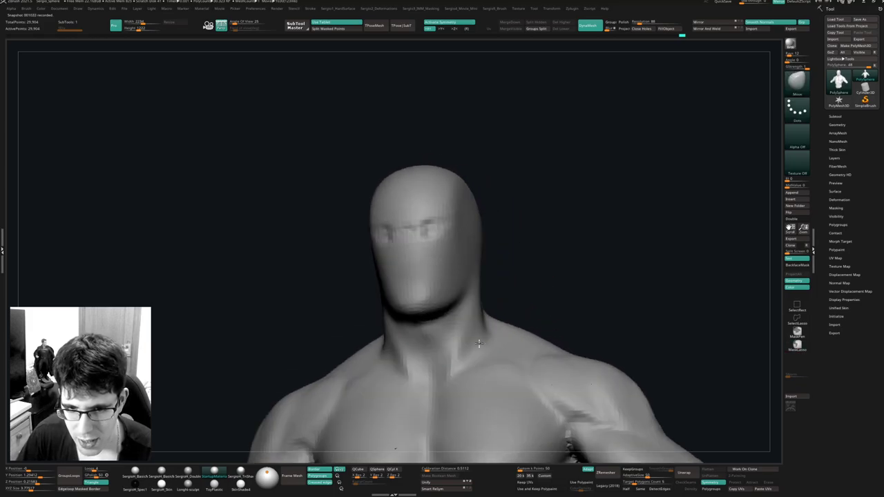
pyautogui.moveTo(479, 339); pyautogui.dragTo(478, 326)
pyautogui.moveTo(477, 325); pyautogui.dragTo(479, 339, button='right')
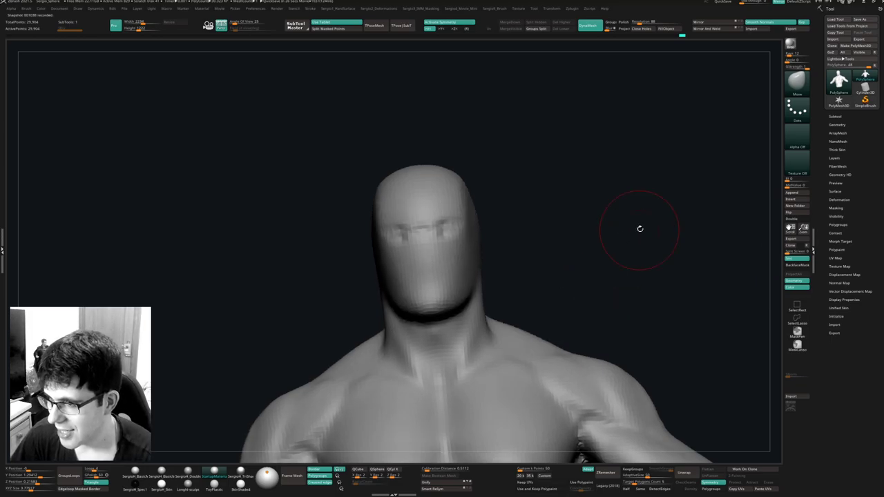
pyautogui.moveTo(638, 228); pyautogui.dragTo(757, 284)
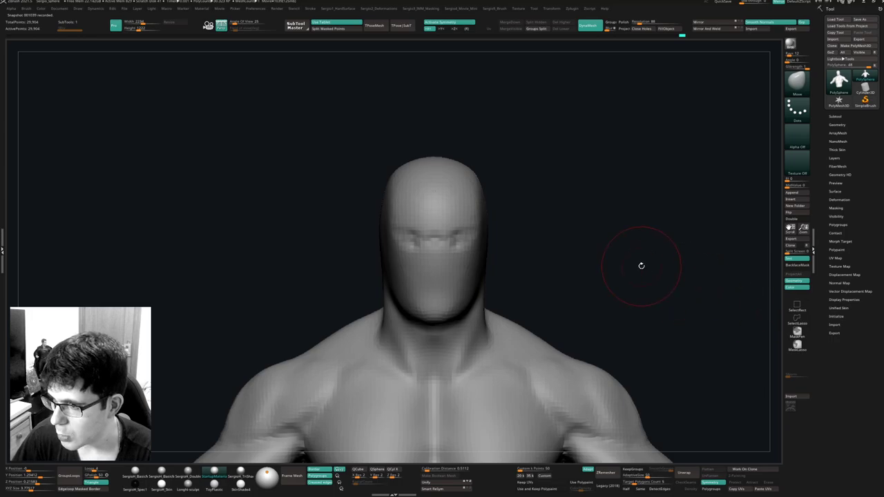
pyautogui.moveTo(641, 266); pyautogui.dragTo(635, 267)
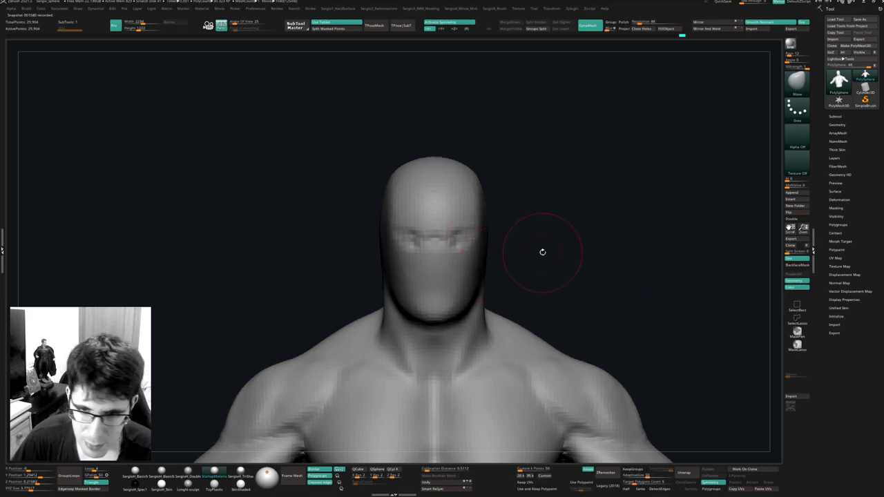
pyautogui.moveTo(545, 251); pyautogui.dragTo(532, 285)
pyautogui.moveTo(534, 284)
pyautogui.keyDown('ctrl'); pyautogui.mouseDown(button='right')
pyautogui.moveTo(500, 310)
pyautogui.moveTo(509, 254)
pyautogui.moveTo(515, 269)
pyautogui.mouseUp(button='right'); pyautogui.keyUp('ctrl')
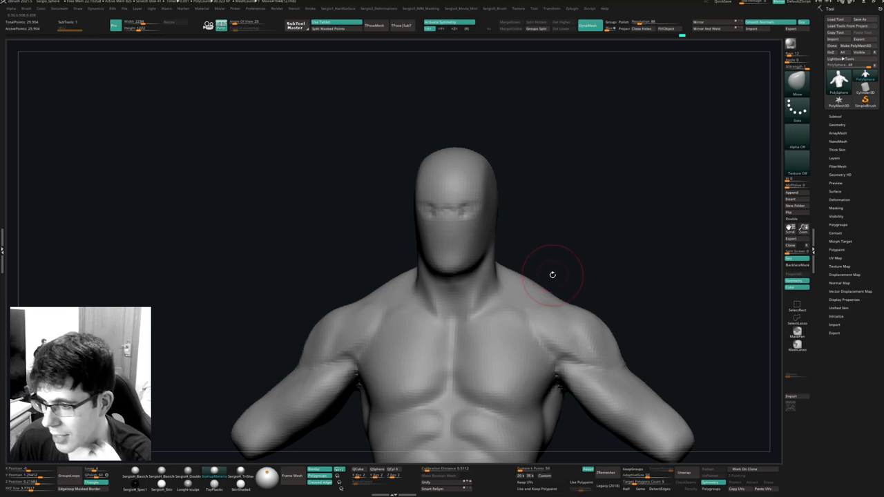
pyautogui.moveTo(555, 276); pyautogui.dragTo(568, 265)
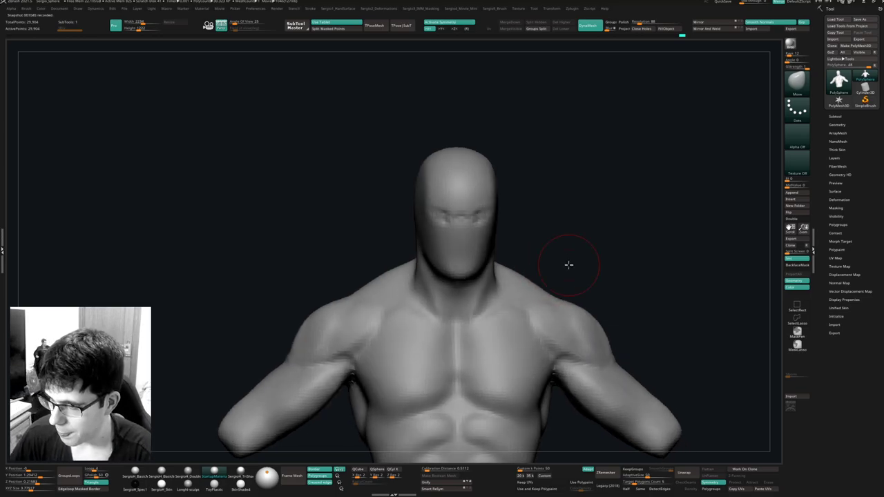
# Deepen the eye sockets and build up the area beneath them with the Clay brush.
pyautogui.keyDown('ctrl'); pyautogui.moveTo(478, 209); pyautogui.dragTo(472, 244, button='right'); pyautogui.keyUp('ctrl')
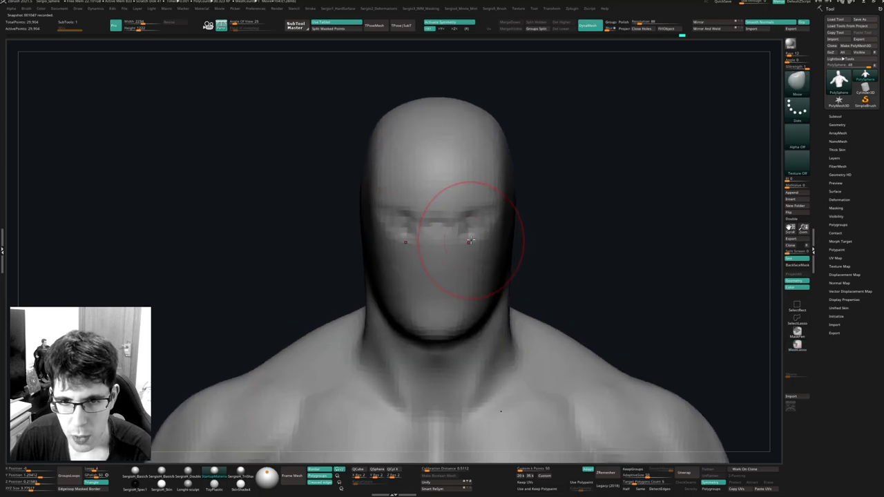
pyautogui.press('b')
pyautogui.press('c')
pyautogui.press('l')
pyautogui.press('s')
pyautogui.moveTo(470, 240)
pyautogui.mouseDown()
pyautogui.moveTo(482, 239)
pyautogui.moveTo(478, 227)
pyautogui.moveTo(464, 232)
pyautogui.moveTo(476, 223)
pyautogui.moveTo(446, 233)
pyautogui.moveTo(488, 224)
pyautogui.mouseUp()
pyautogui.moveTo(495, 232); pyautogui.dragTo(469, 237, button='right')
pyautogui.moveTo(486, 238)
pyautogui.mouseDown()
pyautogui.moveTo(477, 243)
pyautogui.moveTo(490, 218)
pyautogui.moveTo(483, 243)
pyautogui.moveTo(471, 245)
pyautogui.moveTo(494, 221)
pyautogui.moveTo(457, 221)
pyautogui.moveTo(450, 230)
pyautogui.moveTo(473, 243)
pyautogui.moveTo(490, 233)
pyautogui.moveTo(455, 241)
pyautogui.moveTo(466, 262)
pyautogui.mouseUp()
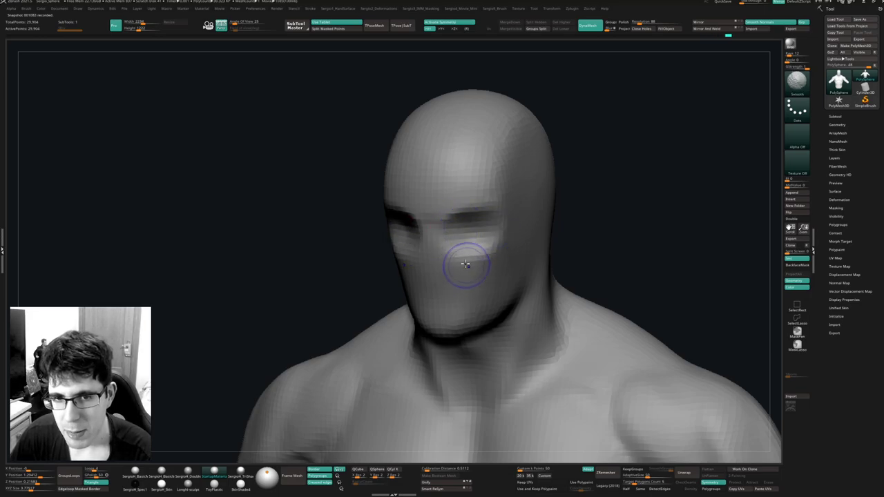
# Build up the brow ridge above the eyes and refine the inner eye sockets with Clay.
pyautogui.moveTo(473, 227); pyautogui.dragTo(482, 217)
pyautogui.keyDown('alt'); pyautogui.moveTo(458, 219); pyautogui.dragTo(465, 227, button='right'); pyautogui.keyUp('alt')
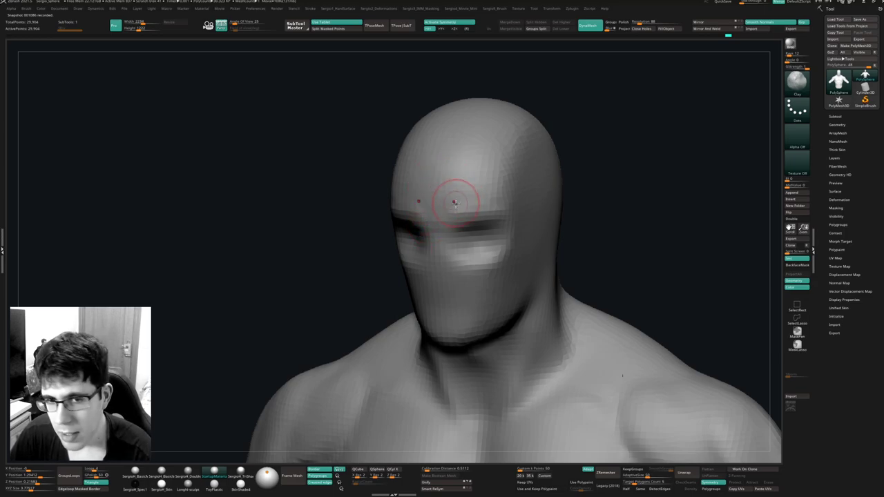
pyautogui.moveTo(490, 216)
pyautogui.mouseDown()
pyautogui.moveTo(451, 230)
pyautogui.moveTo(471, 232)
pyautogui.mouseUp()
pyautogui.keyDown('alt'); pyautogui.moveTo(481, 227); pyautogui.dragTo(462, 226, button='right'); pyautogui.keyUp('alt')
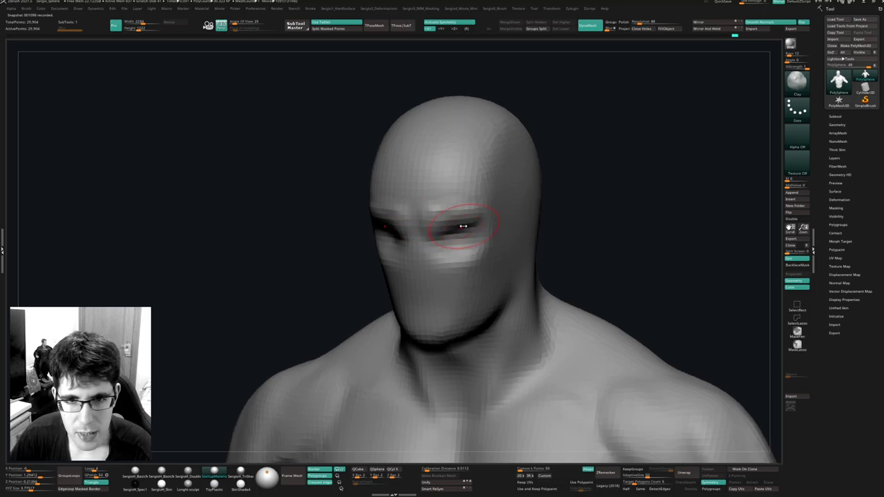
# Define the forehead plane and the temples with the Clay brush, and smooth the side of the skull.
pyautogui.moveTo(478, 213)
pyautogui.mouseDown()
pyautogui.moveTo(468, 145)
pyautogui.moveTo(450, 128)
pyautogui.moveTo(473, 189)
pyautogui.moveTo(494, 152)
pyautogui.mouseUp()
pyautogui.moveTo(503, 221)
pyautogui.mouseDown(button='right')
pyautogui.moveTo(506, 211)
pyautogui.moveTo(489, 202)
pyautogui.mouseUp(button='right')
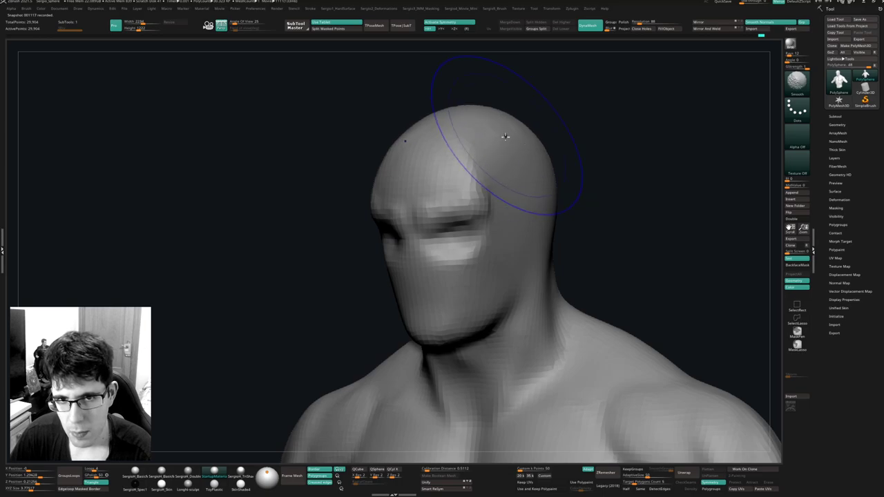
pyautogui.moveTo(463, 142)
pyautogui.mouseDown(button='right')
pyautogui.moveTo(517, 171)
pyautogui.moveTo(509, 187)
pyautogui.moveTo(484, 197)
pyautogui.mouseUp(button='right')
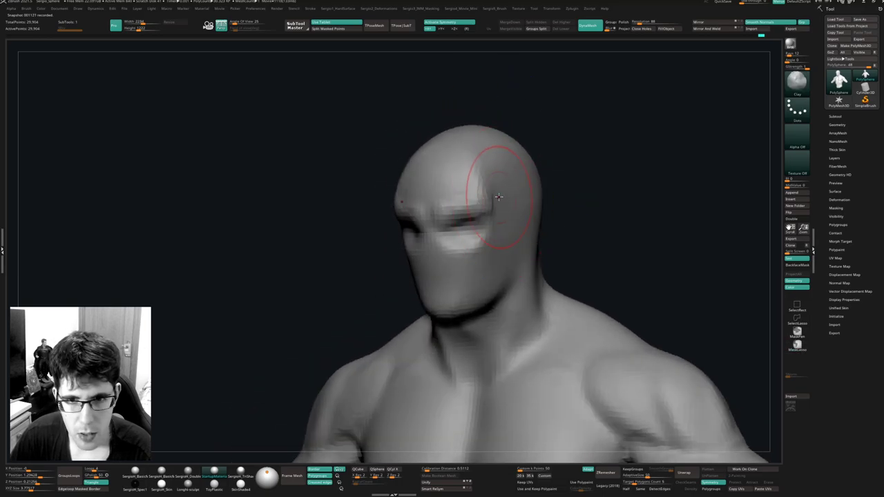
pyautogui.moveTo(488, 182); pyautogui.dragTo(488, 211)
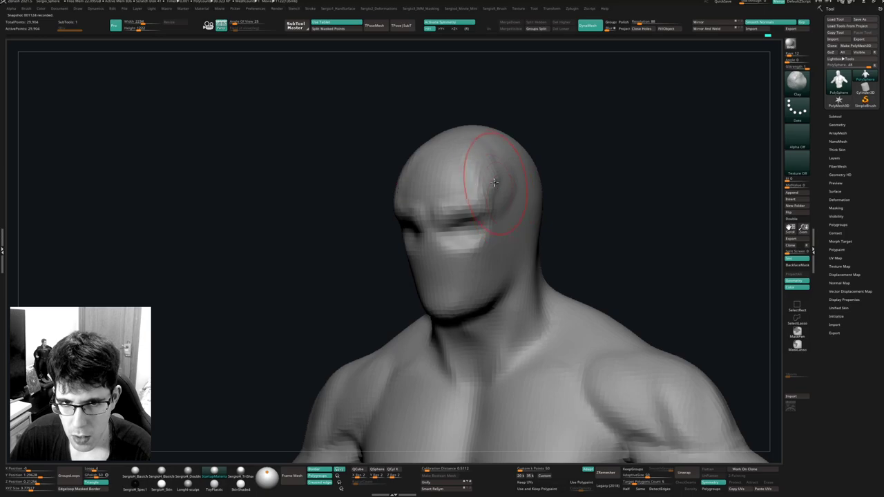
pyautogui.moveTo(477, 178); pyautogui.dragTo(484, 219, button='right')
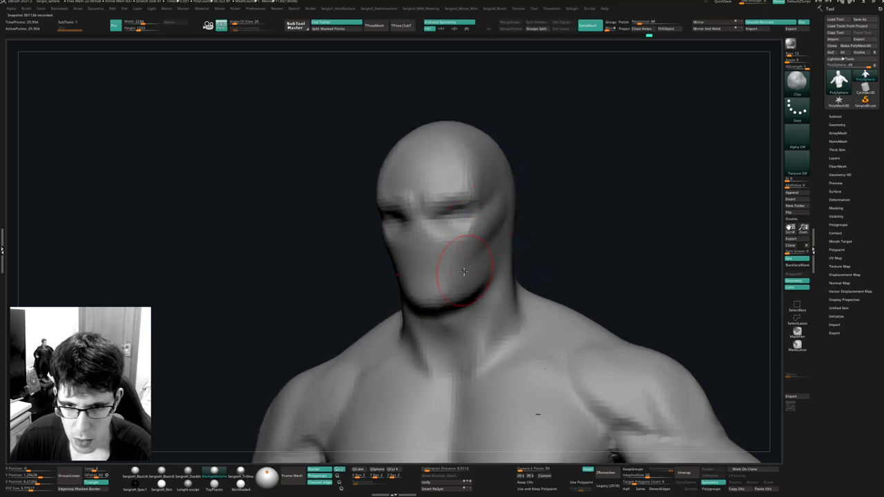
# Form a simple protruding nose at the center of the face and shape its tip with the Move brush.
pyautogui.moveTo(466, 266)
pyautogui.mouseDown(button='right')
pyautogui.moveTo(486, 252)
pyautogui.moveTo(440, 226)
pyautogui.moveTo(430, 237)
pyautogui.moveTo(444, 209)
pyautogui.mouseUp(button='right')
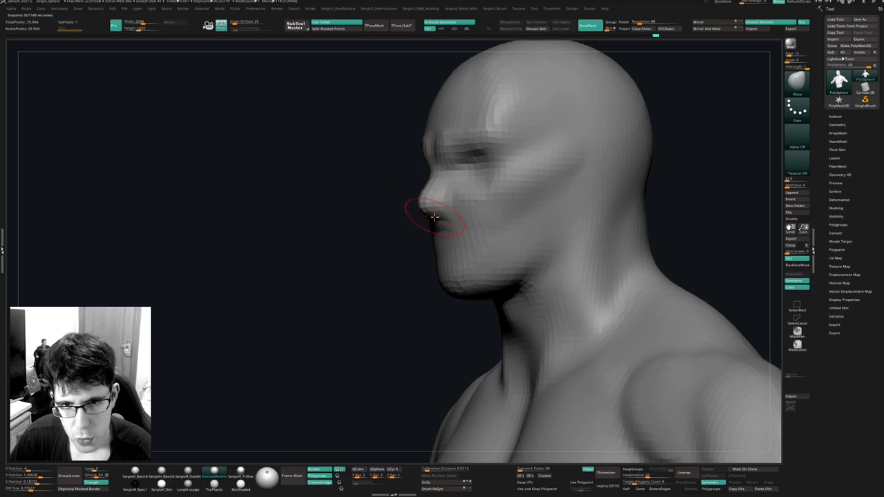
pyautogui.moveTo(424, 211)
pyautogui.mouseDown(button='right')
pyautogui.moveTo(478, 222)
pyautogui.moveTo(478, 200)
pyautogui.mouseUp(button='right')
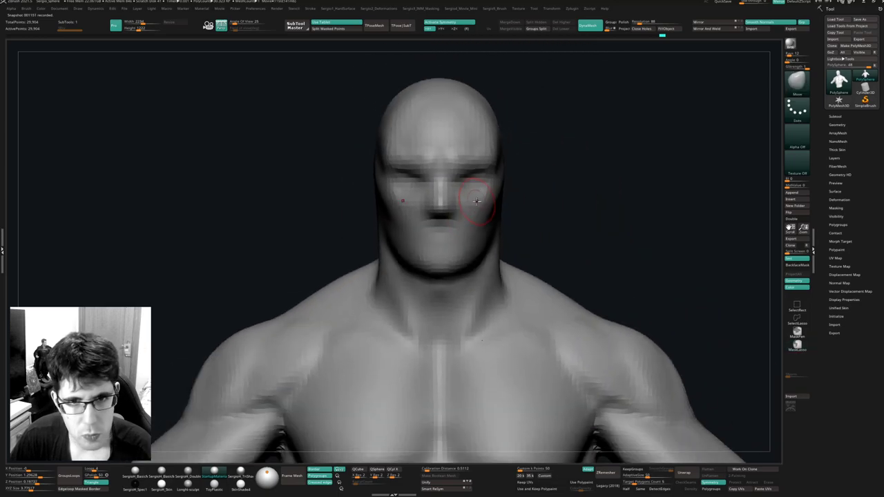
# Adjust the sides of the upper skull with the Move brush, and undo the last change at the jaw.
pyautogui.press('s')
pyautogui.moveTo(490, 139); pyautogui.dragTo(494, 140)
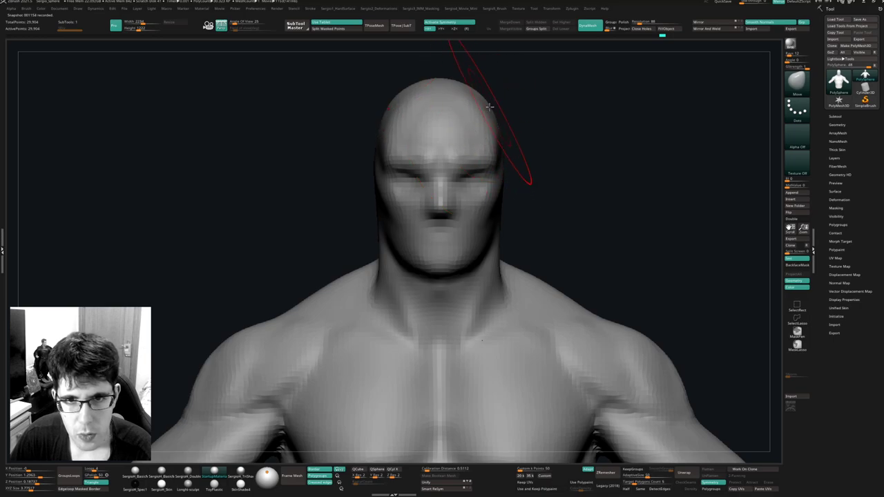
pyautogui.keyDown('alt'); pyautogui.moveTo(483, 118); pyautogui.dragTo(489, 136, button='right'); pyautogui.keyUp('alt')
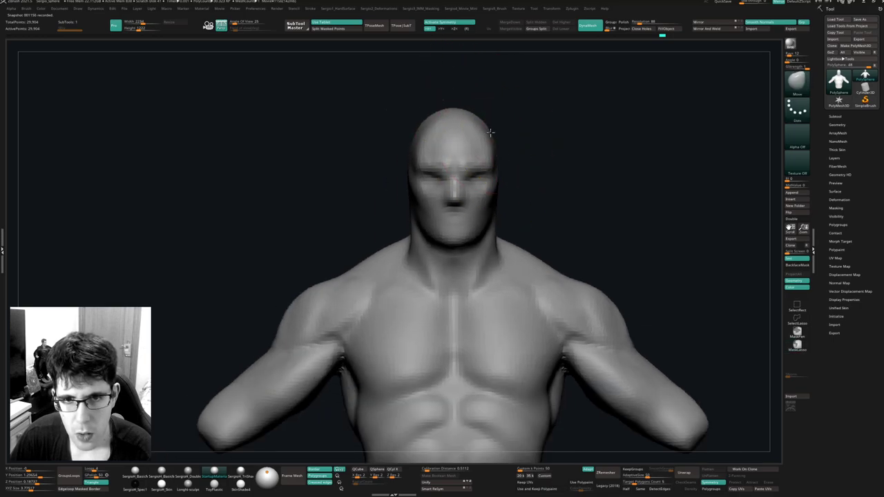
pyautogui.moveTo(490, 132); pyautogui.dragTo(488, 134)
pyautogui.moveTo(499, 222); pyautogui.dragTo(493, 216)
pyautogui.hotkey('ctrl', 'z')
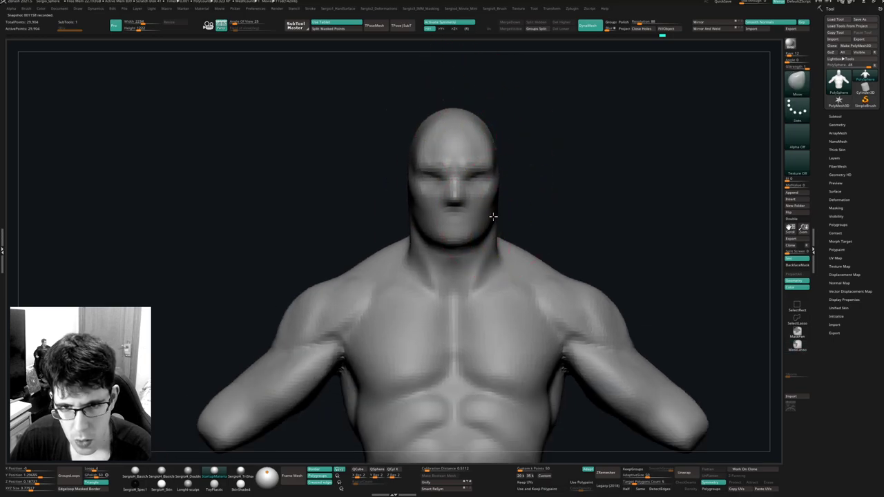
# Sculpt the cheek hollow and the side of the jaw down to the chin with the Clay brush.
pyautogui.moveTo(493, 217)
pyautogui.mouseDown(button='right')
pyautogui.moveTo(478, 213)
pyautogui.moveTo(504, 216)
pyautogui.moveTo(491, 216)
pyautogui.mouseUp(button='right')
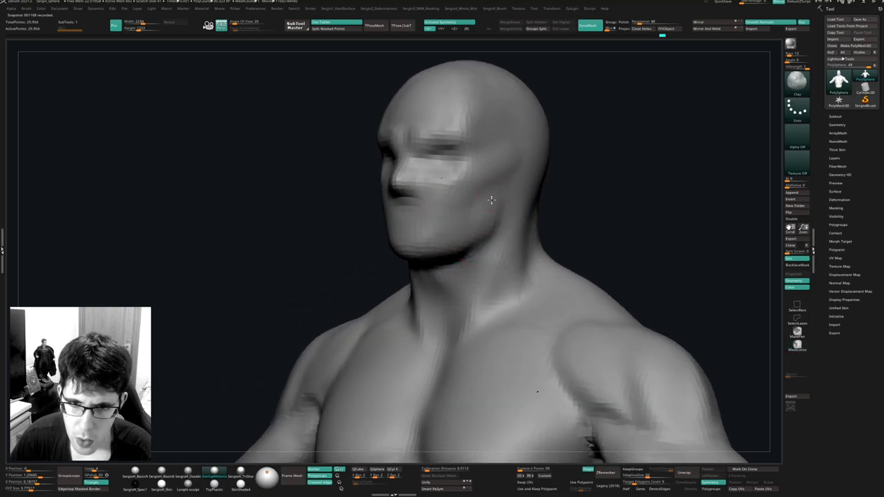
pyautogui.moveTo(492, 200)
pyautogui.mouseDown()
pyautogui.moveTo(488, 234)
pyautogui.moveTo(457, 242)
pyautogui.mouseUp()
pyautogui.moveTo(428, 258); pyautogui.dragTo(471, 256, button='right')
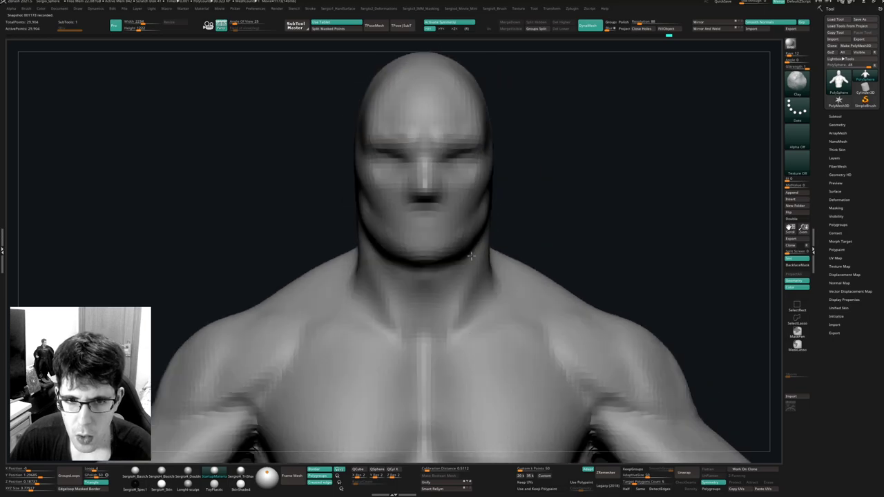
pyautogui.moveTo(478, 214); pyautogui.dragTo(488, 192, button='right')
pyautogui.moveTo(437, 248); pyautogui.dragTo(461, 252, button='right')
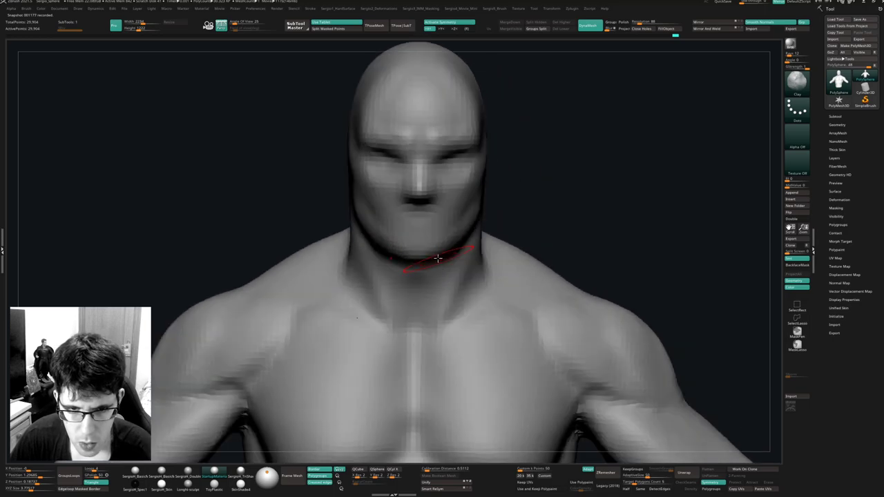
# Adjust the underside of the chin with the Move brush and check the head's overall shape.
pyautogui.press('b')
pyautogui.press('m')
pyautogui.press('v')
pyautogui.moveTo(437, 257); pyautogui.dragTo(437, 260)
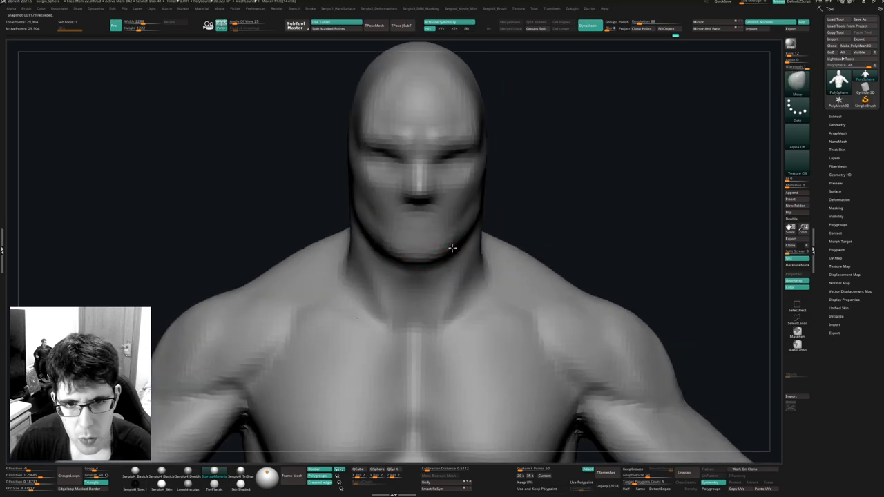
pyautogui.moveTo(451, 247)
pyautogui.mouseDown(button='right')
pyautogui.moveTo(473, 213)
pyautogui.moveTo(479, 179)
pyautogui.mouseUp(button='right')
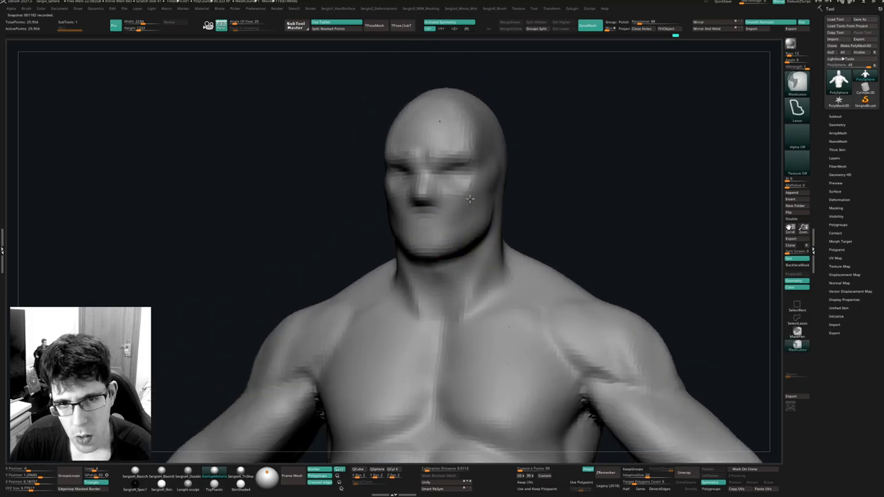
pyautogui.moveTo(483, 219)
pyautogui.mouseDown(button='right')
pyautogui.moveTo(463, 225)
pyautogui.moveTo(458, 198)
pyautogui.moveTo(496, 186)
pyautogui.moveTo(510, 158)
pyautogui.mouseUp(button='right')
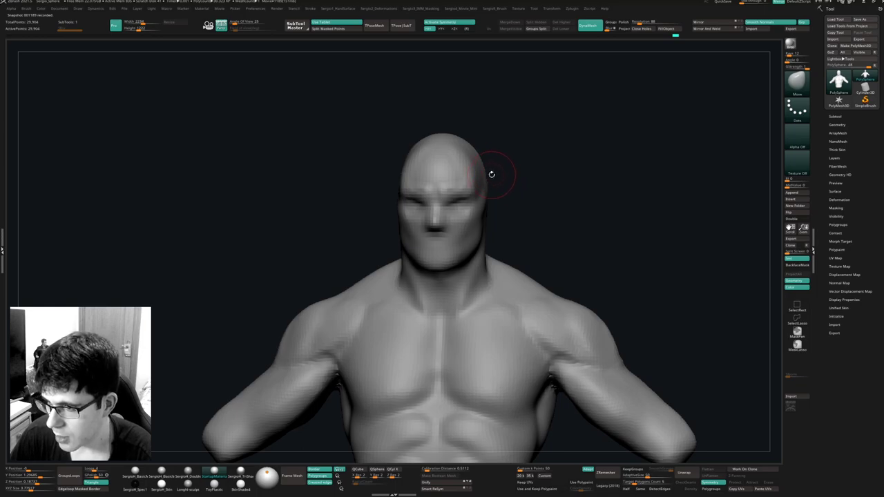
# Push the outer shoulder contour slightly outward from the front with the Move brush.
pyautogui.keyDown('ctrl'); pyautogui.moveTo(503, 196); pyautogui.dragTo(489, 225, button='right'); pyautogui.keyUp('ctrl')
pyautogui.keyDown('alt'); pyautogui.moveTo(489, 225); pyautogui.dragTo(490, 201, button='right'); pyautogui.keyUp('alt')
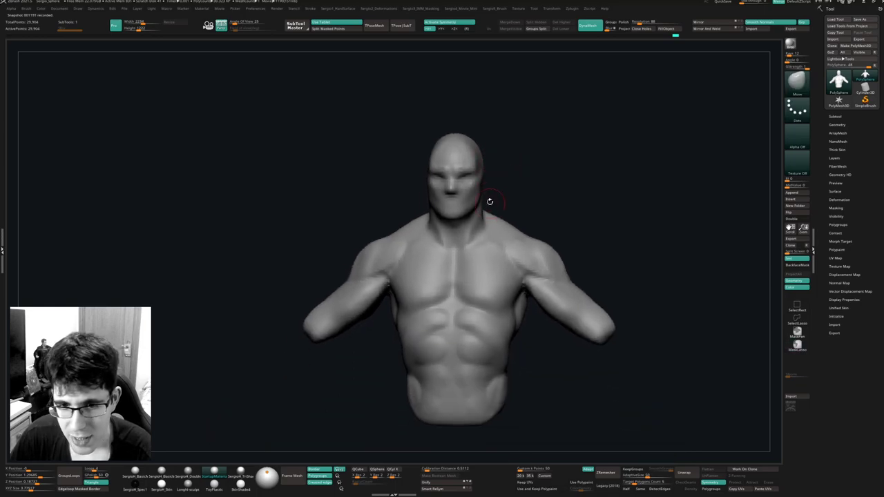
pyautogui.moveTo(529, 177); pyautogui.dragTo(533, 195, button='right')
pyautogui.moveTo(535, 241); pyautogui.dragTo(542, 241)
# Adjust the arm's outer contour near the elbow from behind with the Move brush and check the arm from several angles.
pyautogui.moveTo(531, 259)
pyautogui.mouseDown(button='right')
pyautogui.moveTo(524, 255)
pyautogui.moveTo(561, 271)
pyautogui.mouseUp(button='right')
pyautogui.moveTo(607, 217); pyautogui.dragTo(566, 261, button='right')
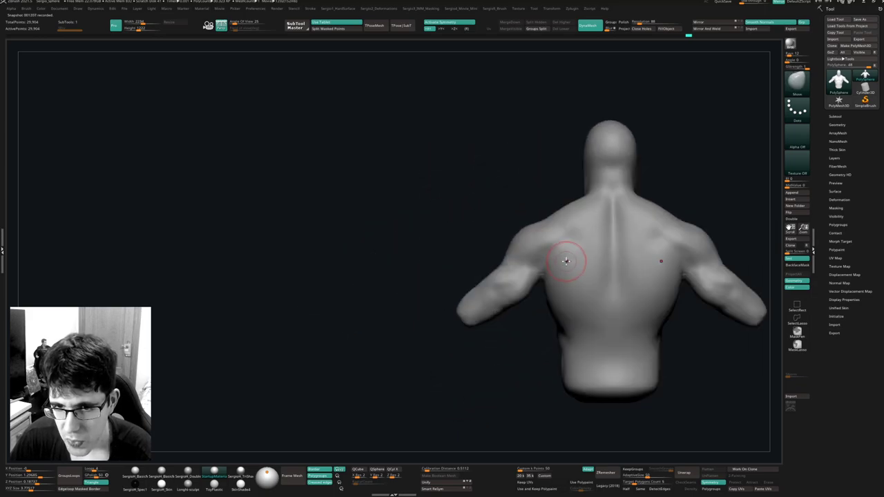
pyautogui.moveTo(523, 272); pyautogui.dragTo(491, 267)
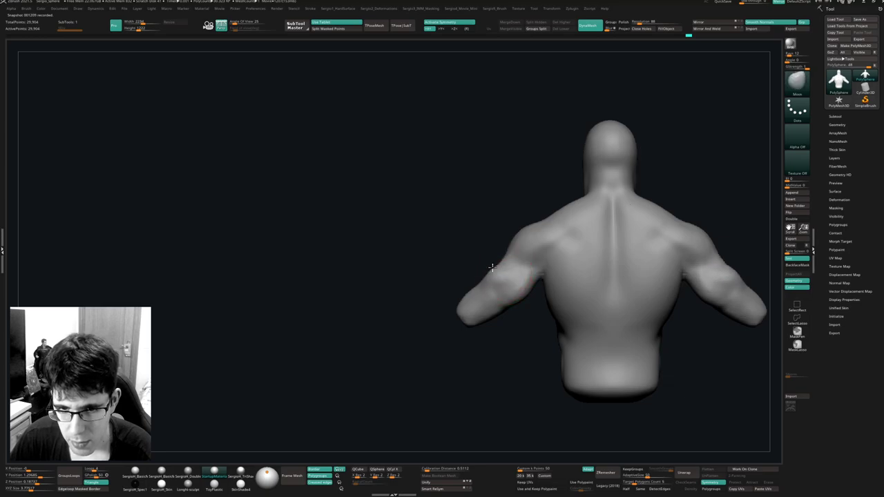
pyautogui.moveTo(496, 273)
pyautogui.mouseDown(button='right')
pyautogui.moveTo(483, 266)
pyautogui.moveTo(523, 298)
pyautogui.moveTo(476, 329)
pyautogui.moveTo(473, 297)
pyautogui.moveTo(538, 290)
pyautogui.moveTo(450, 308)
pyautogui.moveTo(459, 304)
pyautogui.moveTo(442, 303)
pyautogui.moveTo(437, 289)
pyautogui.moveTo(452, 303)
pyautogui.mouseUp(button='right')
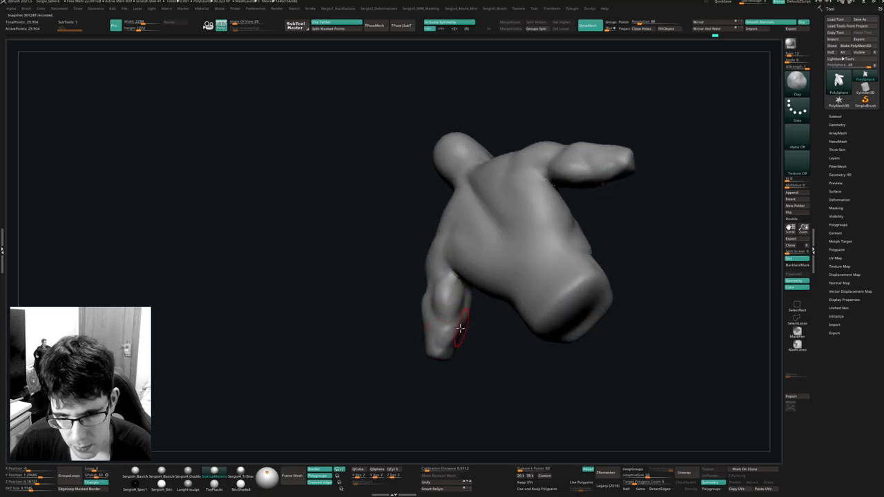
pyautogui.moveTo(459, 329); pyautogui.dragTo(475, 358, button='right')
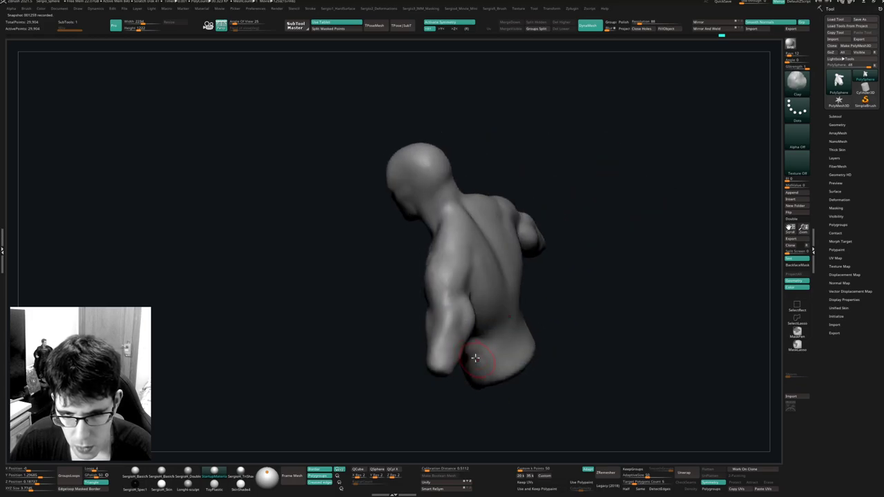
pyautogui.moveTo(449, 311); pyautogui.dragTo(463, 363, button='right')
# Mask the whole body except the ends of the arms with an inverted lasso mask and activate the Move brush.
pyautogui.press('b')
pyautogui.press('d')
pyautogui.press('s')
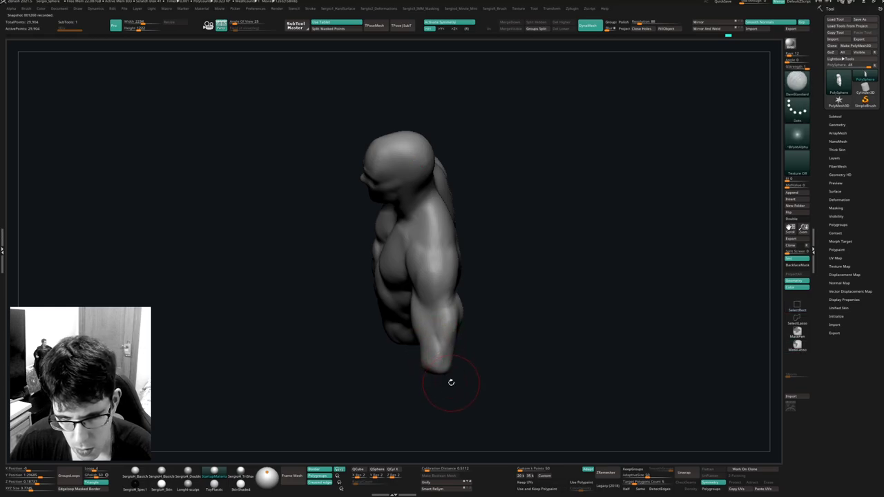
pyautogui.moveTo(450, 379); pyautogui.dragTo(517, 284, button='right')
pyautogui.press('b')
pyautogui.press('m')
pyautogui.press('v')
pyautogui.moveTo(490, 310)
pyautogui.mouseDown(button='right')
pyautogui.moveTo(517, 290)
pyautogui.moveTo(509, 282)
pyautogui.mouseUp(button='right')
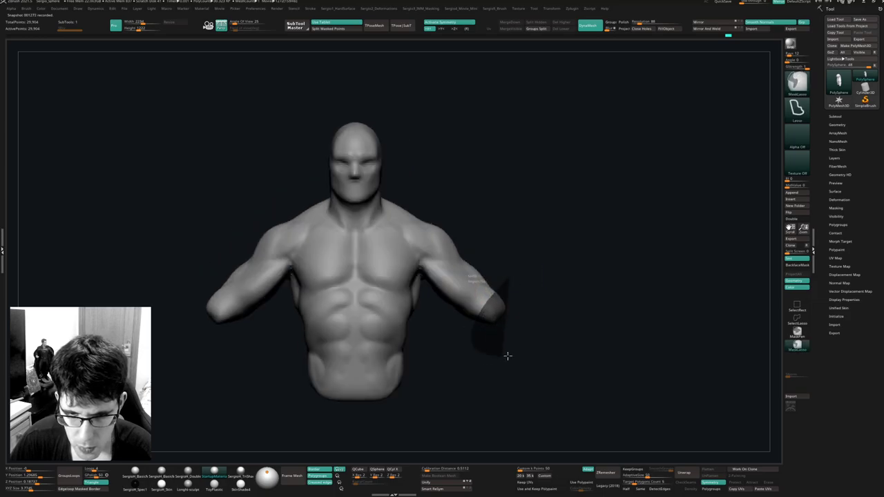
pyautogui.moveTo(507, 353)
pyautogui.mouseDown(button='right')
pyautogui.moveTo(476, 372)
pyautogui.moveTo(529, 320)
pyautogui.mouseUp(button='right')
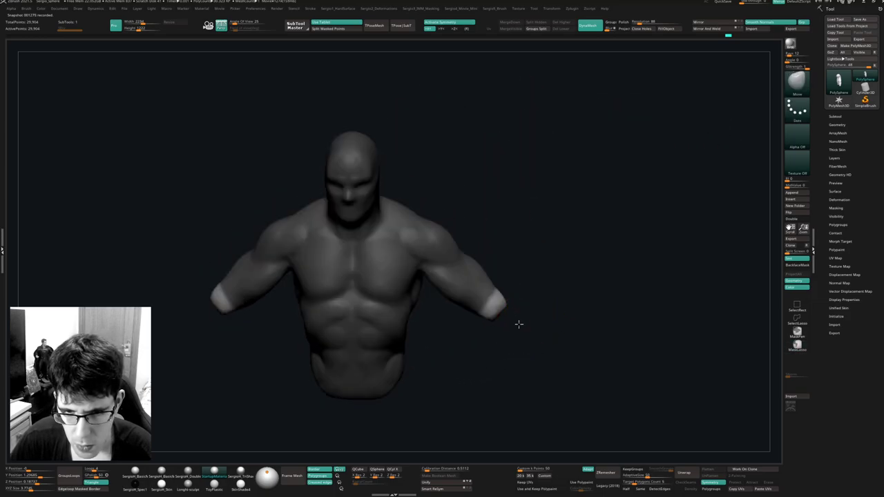
# Pull the unmasked arm ends outward and down with the Move brush to lengthen the forearms.
pyautogui.press('s')
pyautogui.moveTo(499, 311); pyautogui.dragTo(571, 392)
pyautogui.moveTo(567, 384); pyautogui.dragTo(550, 323, button='right')
pyautogui.moveTo(536, 348)
pyautogui.mouseDown()
pyautogui.moveTo(566, 370)
pyautogui.moveTo(552, 366)
pyautogui.mouseUp()
pyautogui.moveTo(527, 294)
pyautogui.mouseDown(button='right')
pyautogui.moveTo(525, 284)
pyautogui.moveTo(572, 283)
pyautogui.moveTo(545, 318)
pyautogui.moveTo(569, 293)
pyautogui.moveTo(558, 274)
pyautogui.moveTo(539, 284)
pyautogui.moveTo(501, 262)
pyautogui.moveTo(449, 252)
pyautogui.moveTo(468, 317)
pyautogui.mouseUp(button='right')
pyautogui.press('s')
pyautogui.moveTo(470, 317); pyautogui.dragTo(462, 314)
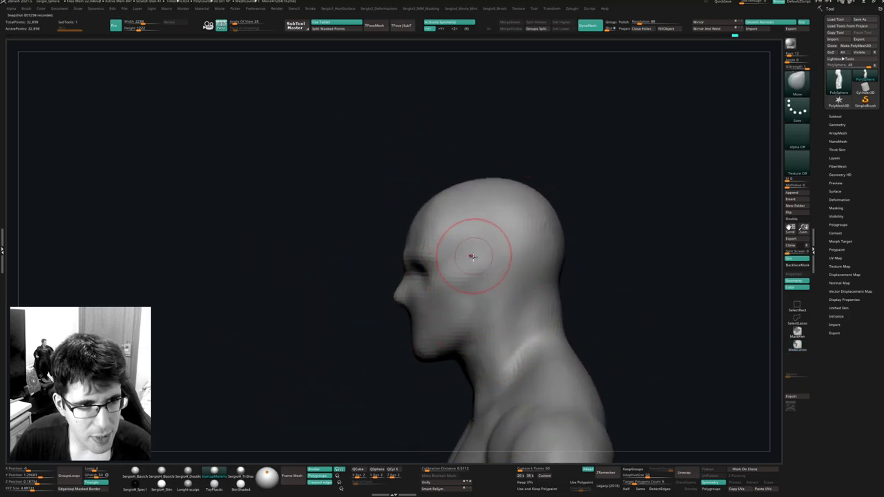
# Isolate the head along the jaw and nape with a selection and split the hidden body into its own subtool.
pyautogui.click(835, 116)
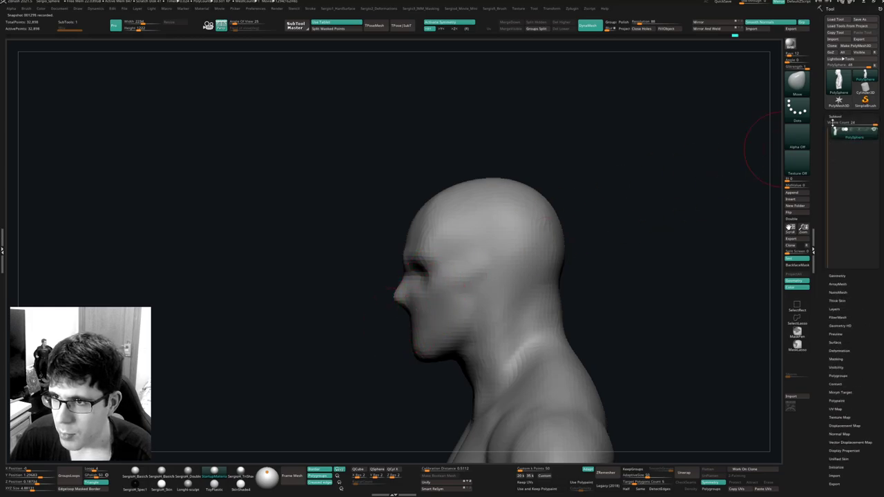
pyautogui.keyDown('ctrl'); pyautogui.keyDown('shift'); pyautogui.moveTo(390, 327); pyautogui.dragTo(468, 377); pyautogui.keyUp('shift'); pyautogui.keyUp('ctrl')
pyautogui.keyDown('ctrl'); pyautogui.keyDown('shift'); pyautogui.click(394, 365); pyautogui.keyUp('shift'); pyautogui.keyUp('ctrl')
pyautogui.moveTo(385, 341)
pyautogui.keyDown('ctrl'); pyautogui.keyDown('shift'); pyautogui.mouseDown()
pyautogui.moveTo(444, 373)
pyautogui.moveTo(483, 322)
pyautogui.moveTo(571, 282)
pyautogui.moveTo(331, 198)
pyautogui.moveTo(338, 207)
pyautogui.mouseUp(); pyautogui.keyUp('shift'); pyautogui.keyUp('ctrl')
pyautogui.click(530, 23)
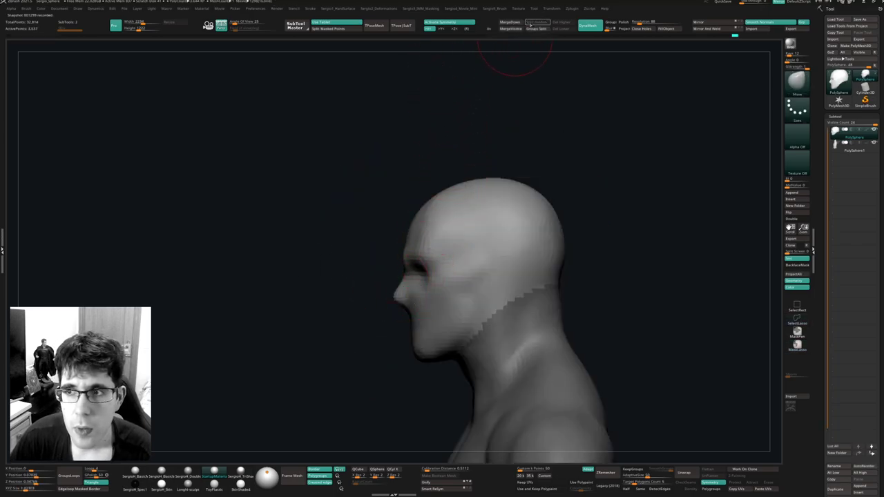
# Try remeshing the isolated head with DynaMesh at a changed resolution.
pyautogui.moveTo(602, 217); pyautogui.dragTo(531, 271)
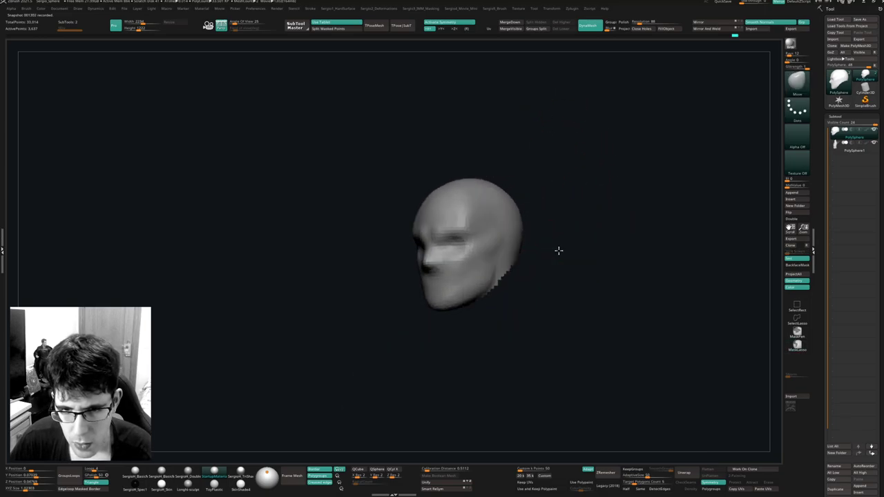
pyautogui.moveTo(558, 251); pyautogui.dragTo(568, 247)
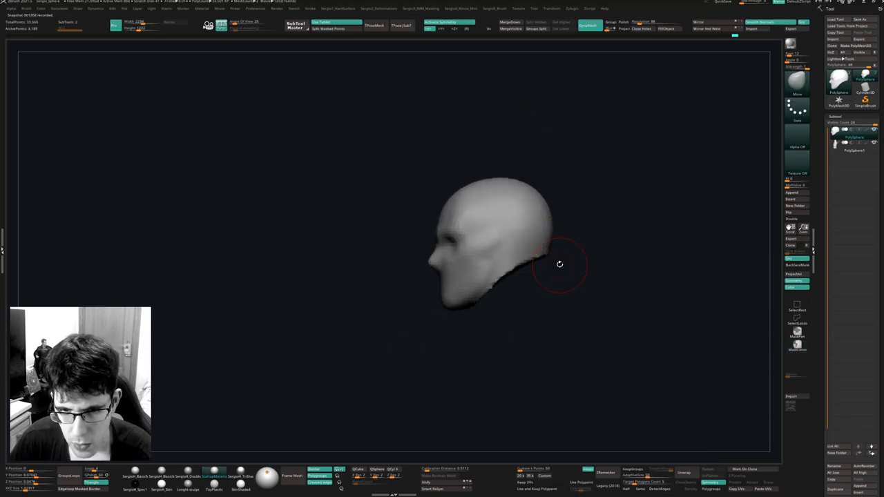
pyautogui.hotkey('ctrl', 'z')
pyautogui.click(642, 24)
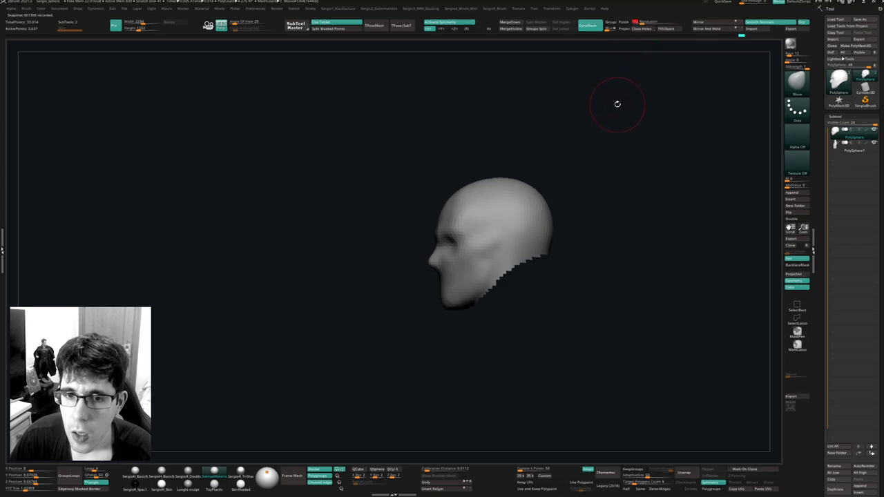
pyautogui.keyDown('ctrl'); pyautogui.moveTo(617, 104); pyautogui.dragTo(602, 123); pyautogui.keyUp('ctrl')
pyautogui.keyDown('ctrl'); pyautogui.moveTo(528, 205); pyautogui.dragTo(544, 190, button='right'); pyautogui.keyUp('ctrl')
pyautogui.hotkey('ctrl', 'z')
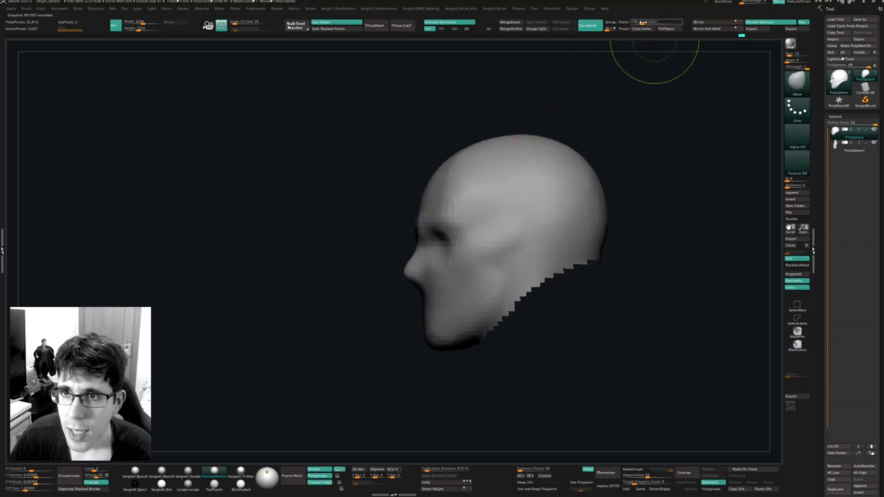
# Change the DynaMesh resolution, remesh the separated head, and inspect its polygons in PolyFrame view.
pyautogui.click(644, 23)
pyautogui.keyDown('ctrl'); pyautogui.moveTo(643, 126); pyautogui.dragTo(629, 144); pyautogui.keyUp('ctrl')
pyautogui.hotkey('shift', 'f')
pyautogui.moveTo(527, 255)
pyautogui.mouseDown(button='right')
pyautogui.moveTo(532, 276)
pyautogui.moveTo(551, 274)
pyautogui.moveTo(537, 297)
pyautogui.moveTo(531, 259)
pyautogui.moveTo(587, 262)
pyautogui.moveTo(523, 258)
pyautogui.moveTo(553, 273)
pyautogui.moveTo(544, 283)
pyautogui.mouseUp(button='right')
pyautogui.hotkey('shift', 'f')
# Show the whole figure with the body subtool active and set the lasso as the selection brush.
pyautogui.hotkey('alt', 's')
pyautogui.press('ctrl')
pyautogui.keyDown('ctrl'); pyautogui.click(562, 285); pyautogui.keyUp('ctrl')
pyautogui.press('space')
pyautogui.click(560, 284)
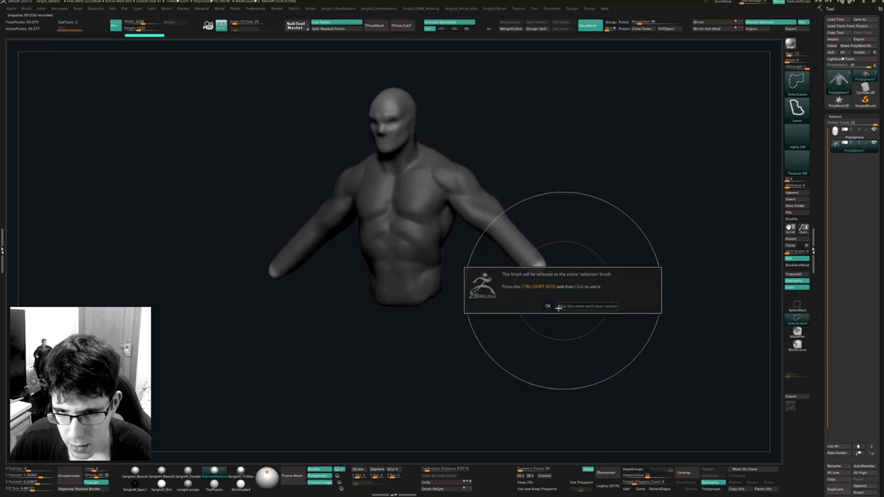
pyautogui.click(557, 308)
# Pull out the arm ends with the Move brush and flatten them into simple hand shapes.
pyautogui.moveTo(541, 272); pyautogui.dragTo(574, 326)
pyautogui.hotkey('ctrl', 'z')
pyautogui.moveTo(570, 312); pyautogui.dragTo(544, 331, button='right')
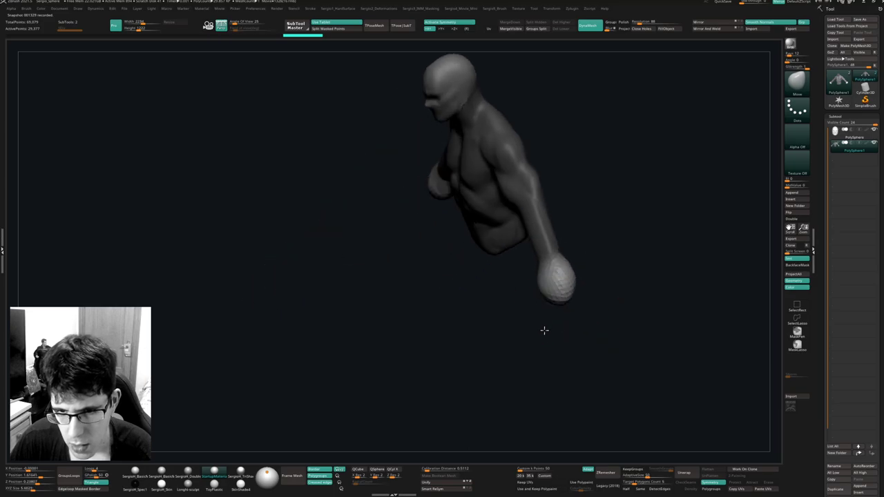
pyautogui.moveTo(566, 289)
pyautogui.mouseDown(button='right')
pyautogui.moveTo(567, 296)
pyautogui.moveTo(561, 281)
pyautogui.mouseUp(button='right')
pyautogui.moveTo(560, 282); pyautogui.dragTo(548, 301)
pyautogui.moveTo(546, 302); pyautogui.dragTo(530, 303, button='right')
pyautogui.moveTo(529, 302)
pyautogui.mouseDown()
pyautogui.moveTo(545, 287)
pyautogui.moveTo(558, 303)
pyautogui.mouseUp()
pyautogui.moveTo(557, 303)
pyautogui.mouseDown(button='right')
pyautogui.moveTo(562, 286)
pyautogui.moveTo(605, 290)
pyautogui.moveTo(560, 311)
pyautogui.mouseUp(button='right')
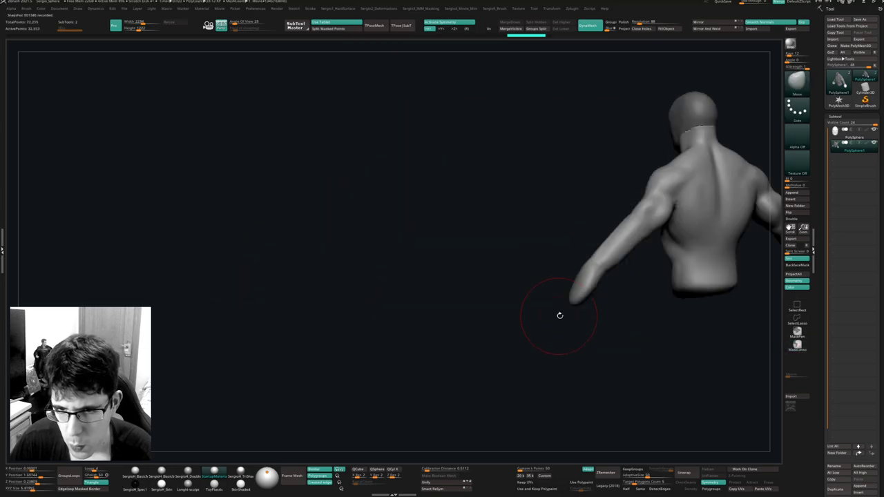
# Adjust the inner upper arm beside the armpit from the front with the Move brush.
pyautogui.moveTo(592, 274)
pyautogui.mouseDown(button='right')
pyautogui.moveTo(635, 258)
pyautogui.moveTo(537, 276)
pyautogui.mouseUp(button='right')
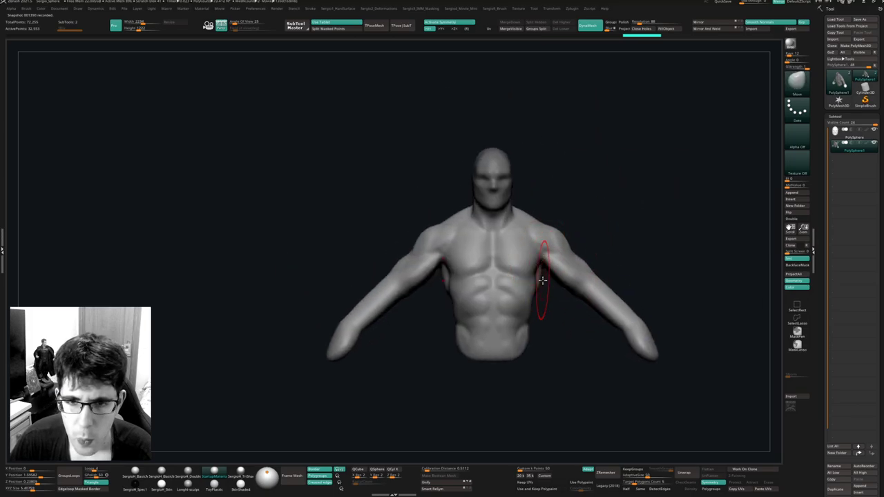
pyautogui.moveTo(547, 278)
pyautogui.mouseDown()
pyautogui.moveTo(546, 265)
pyautogui.moveTo(560, 258)
pyautogui.mouseUp()
pyautogui.hotkey('ctrl', 'z')
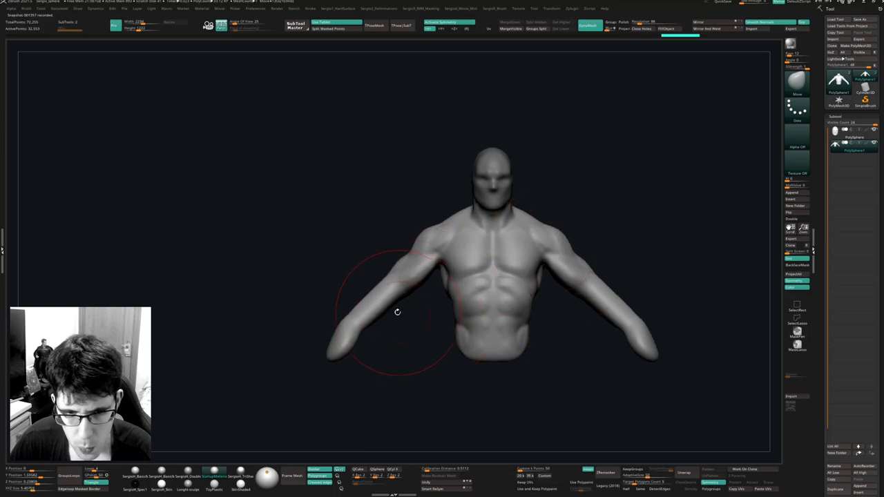
pyautogui.hotkey('ctrl', 'shift', 'z')
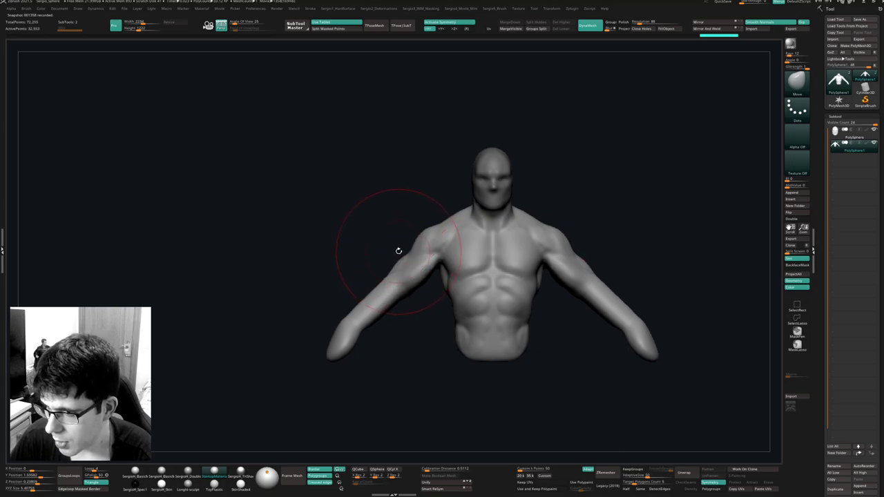
# Mask the body below the neck with a lasso from the side and adjust the area around the neck with the Move brush.
pyautogui.keyDown('ctrl'); pyautogui.moveTo(461, 242); pyautogui.dragTo(524, 296, button='right'); pyautogui.keyUp('ctrl')
pyautogui.moveTo(525, 297)
pyautogui.keyDown('ctrl'); pyautogui.mouseDown(button='right')
pyautogui.moveTo(448, 276)
pyautogui.moveTo(482, 288)
pyautogui.moveTo(505, 205)
pyautogui.mouseUp(button='right'); pyautogui.keyUp('ctrl')
pyautogui.moveTo(504, 207)
pyautogui.keyDown('ctrl'); pyautogui.mouseDown()
pyautogui.moveTo(487, 230)
pyautogui.moveTo(448, 145)
pyautogui.moveTo(471, 172)
pyautogui.mouseUp(); pyautogui.keyUp('ctrl')
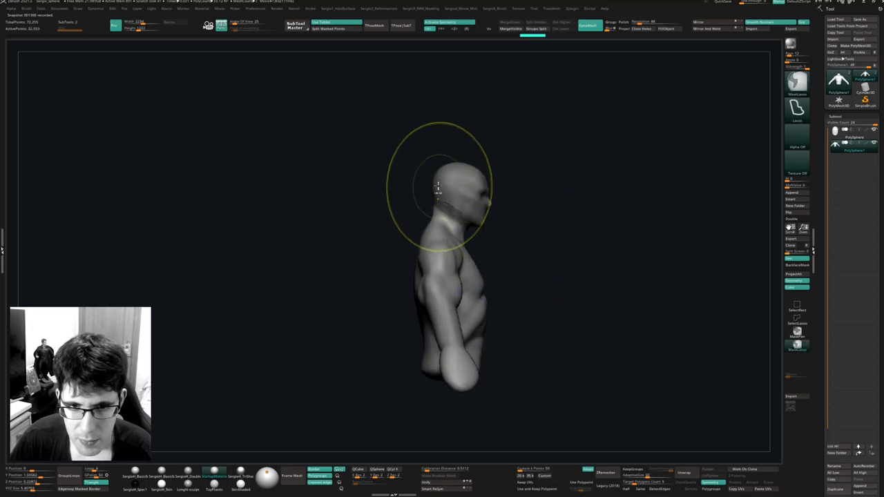
pyautogui.moveTo(425, 192)
pyautogui.keyDown('ctrl'); pyautogui.mouseDown()
pyautogui.moveTo(426, 207)
pyautogui.moveTo(461, 206)
pyautogui.mouseUp(); pyautogui.keyUp('ctrl')
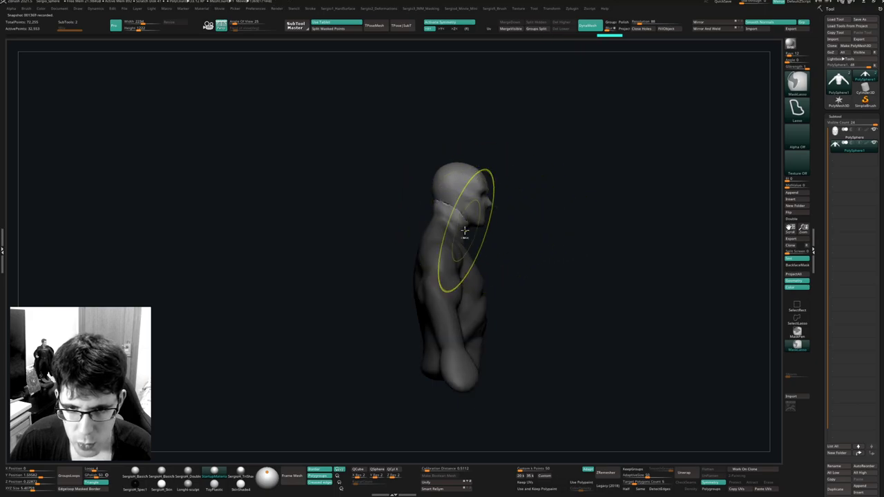
pyautogui.moveTo(468, 262); pyautogui.dragTo(479, 261)
pyautogui.moveTo(479, 260); pyautogui.dragTo(483, 263, button='right')
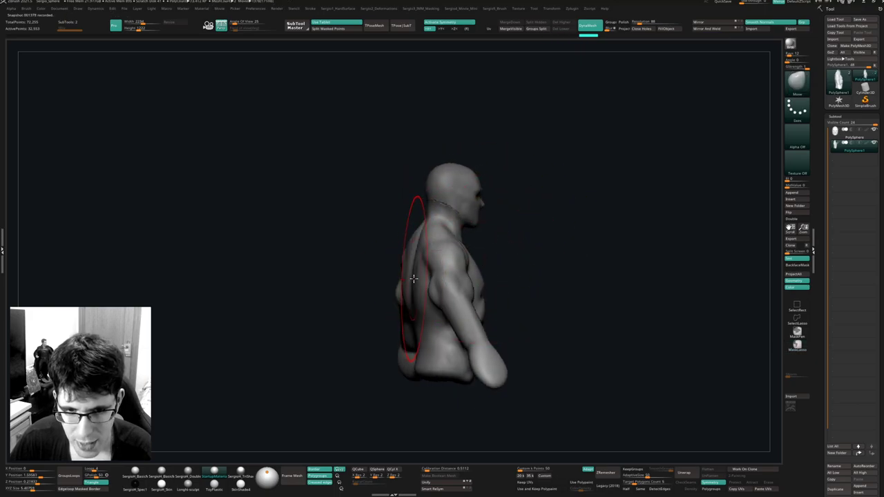
# Refine the contours of the upper back and chest from the side with the Move brush.
pyautogui.moveTo(414, 267); pyautogui.dragTo(422, 271)
pyautogui.moveTo(452, 279); pyautogui.dragTo(436, 280, button='right')
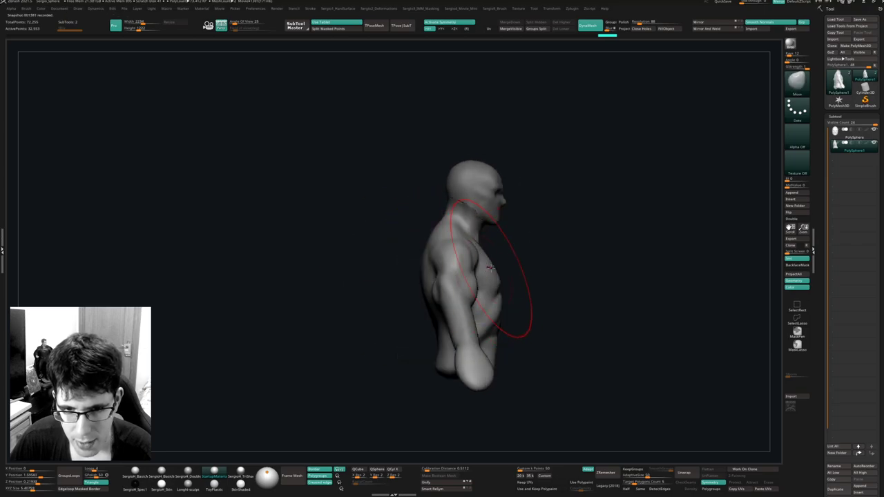
pyautogui.moveTo(488, 266)
pyautogui.mouseDown()
pyautogui.moveTo(499, 264)
pyautogui.moveTo(492, 256)
pyautogui.mouseUp()
pyautogui.moveTo(492, 264)
pyautogui.mouseDown()
pyautogui.moveTo(424, 262)
pyautogui.moveTo(453, 290)
pyautogui.mouseUp()
# Resize the Move brush and reshape the back of the upper arm around the triceps and elbow.
pyautogui.moveTo(427, 297); pyautogui.dragTo(452, 303, button='right')
pyautogui.press('s')
pyautogui.click(433, 306)
pyautogui.press('s')
pyautogui.click(424, 308)
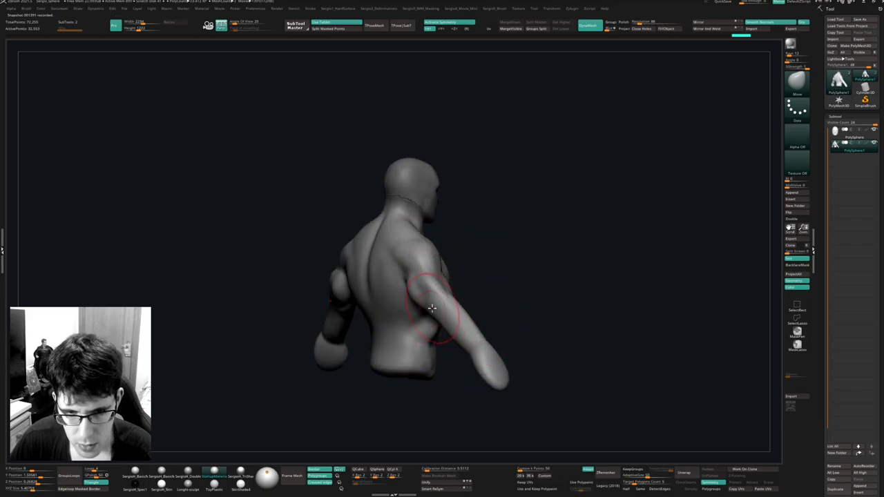
pyautogui.moveTo(432, 307); pyautogui.dragTo(429, 311)
pyautogui.moveTo(430, 312); pyautogui.dragTo(447, 309, button='right')
pyautogui.moveTo(434, 306); pyautogui.dragTo(422, 318)
pyautogui.moveTo(422, 319)
pyautogui.mouseDown(button='right')
pyautogui.moveTo(410, 329)
pyautogui.moveTo(442, 317)
pyautogui.moveTo(434, 303)
pyautogui.moveTo(431, 311)
pyautogui.mouseUp(button='right')
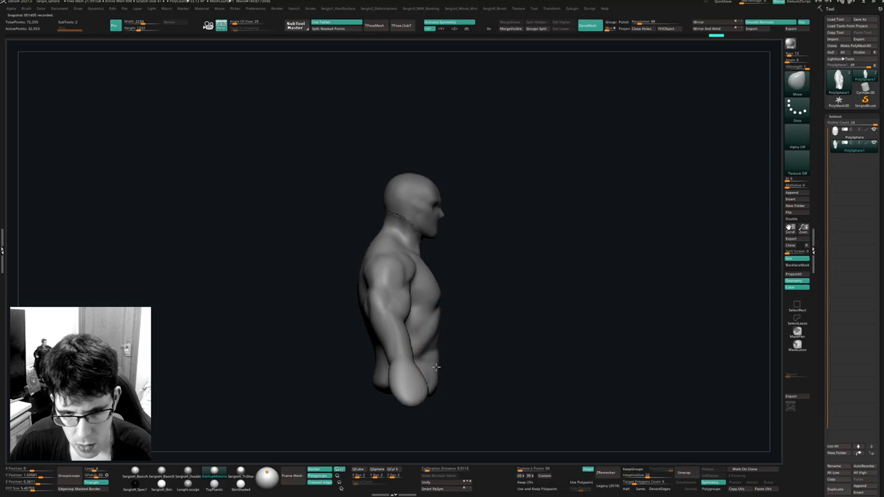
# Carve a notch at the centre of the torso just below the chest muscles with the DamStandard brush.
pyautogui.moveTo(362, 331); pyautogui.dragTo(359, 321, button='right')
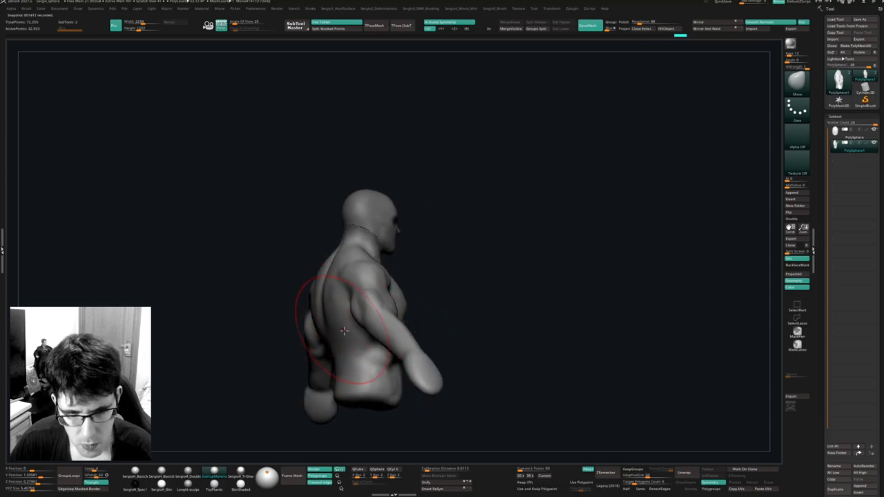
pyautogui.moveTo(344, 330)
pyautogui.mouseDown(button='right')
pyautogui.moveTo(379, 348)
pyautogui.moveTo(460, 306)
pyautogui.moveTo(447, 282)
pyautogui.mouseUp(button='right')
pyautogui.moveTo(421, 293); pyautogui.dragTo(473, 309, button='right')
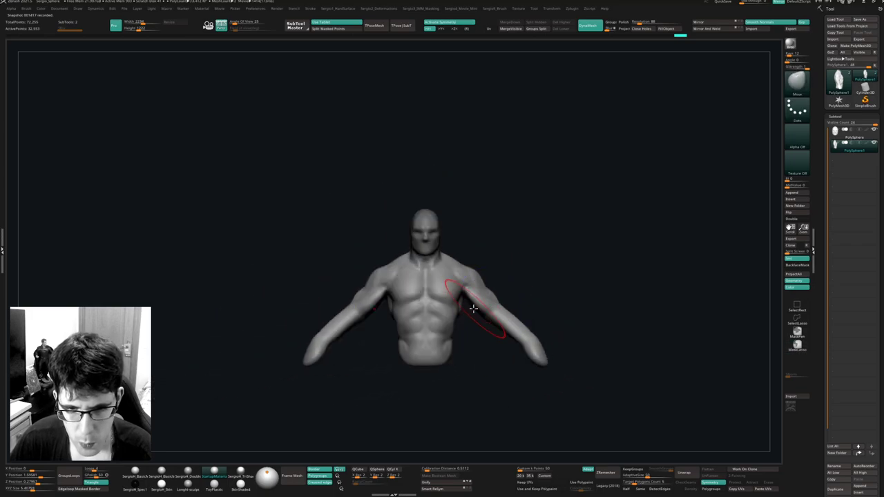
pyautogui.moveTo(449, 280)
pyautogui.keyDown('ctrl'); pyautogui.mouseDown(button='right')
pyautogui.moveTo(472, 297)
pyautogui.moveTo(496, 296)
pyautogui.mouseUp(button='right'); pyautogui.keyUp('ctrl')
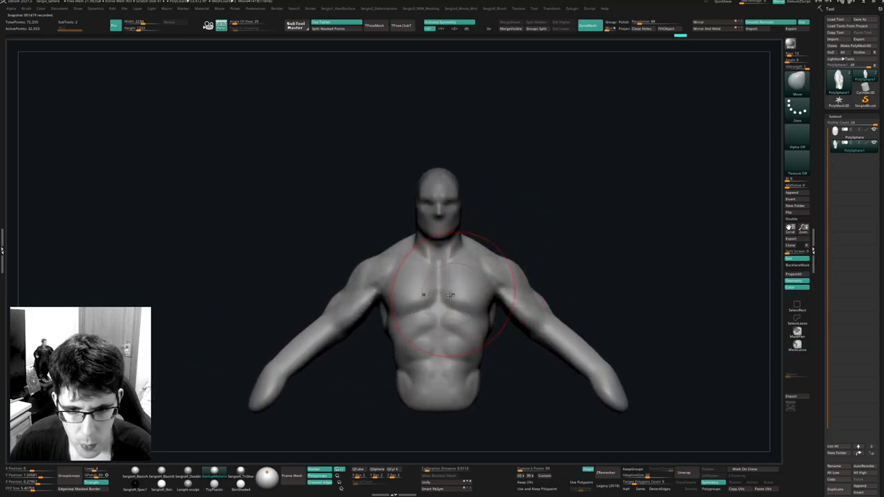
pyautogui.press('b')
pyautogui.press('d')
pyautogui.press('s')
pyautogui.keyDown('ctrl'); pyautogui.moveTo(424, 318); pyautogui.dragTo(438, 331, button='right'); pyautogui.keyUp('ctrl')
pyautogui.moveTo(442, 310)
pyautogui.mouseDown()
pyautogui.moveTo(443, 339)
pyautogui.moveTo(442, 325)
pyautogui.mouseUp()
pyautogui.moveTo(424, 347); pyautogui.dragTo(432, 320, button='right')
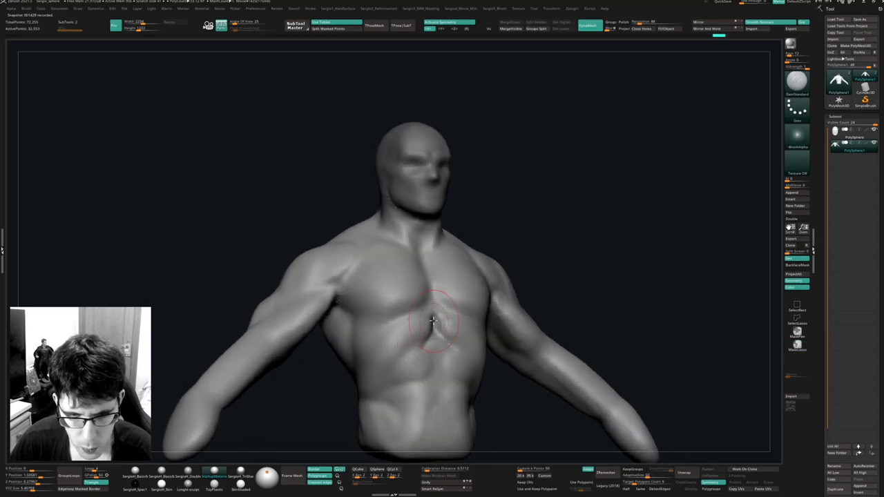
# Carve the rib cage arch from the central notch down to the waist with DamStandard and smooth its lower end.
pyautogui.moveTo(431, 339); pyautogui.dragTo(391, 369)
pyautogui.moveTo(383, 420)
pyautogui.mouseDown(button='right')
pyautogui.moveTo(409, 375)
pyautogui.moveTo(394, 350)
pyautogui.moveTo(440, 334)
pyautogui.mouseUp(button='right')
pyautogui.moveTo(443, 349)
pyautogui.keyDown('shift'); pyautogui.mouseDown()
pyautogui.moveTo(437, 344)
pyautogui.moveTo(450, 358)
pyautogui.mouseUp(); pyautogui.keyUp('shift')
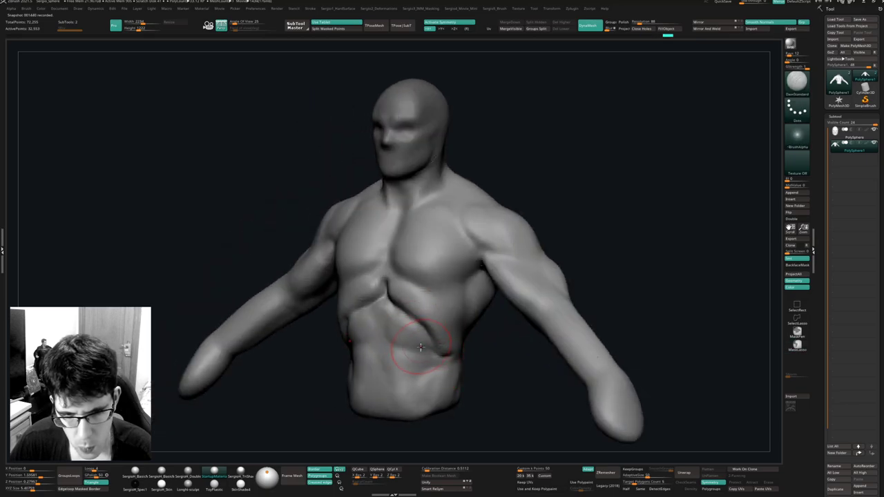
# Carve the vertical centre line of the abdomen and the lower edge of the upper abdominal muscles with DamStandard.
pyautogui.moveTo(420, 346); pyautogui.dragTo(406, 335, button='right')
pyautogui.moveTo(379, 344); pyautogui.dragTo(379, 291)
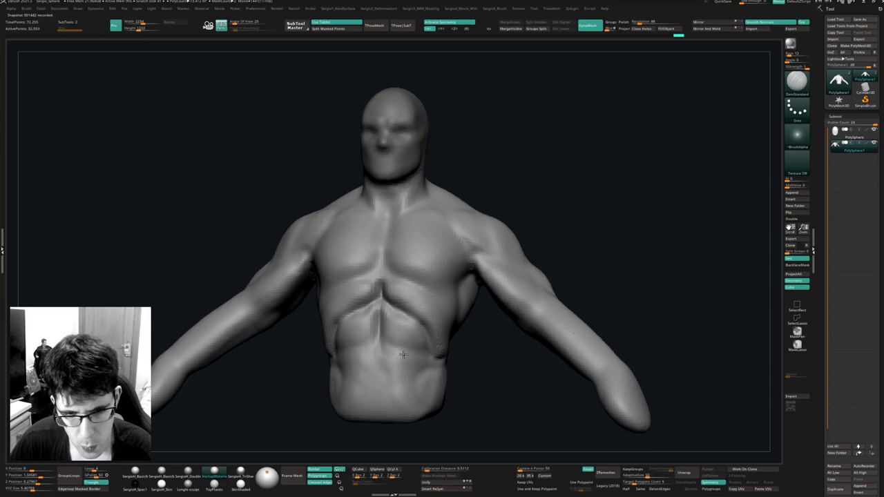
pyautogui.moveTo(402, 355); pyautogui.dragTo(373, 342, button='right')
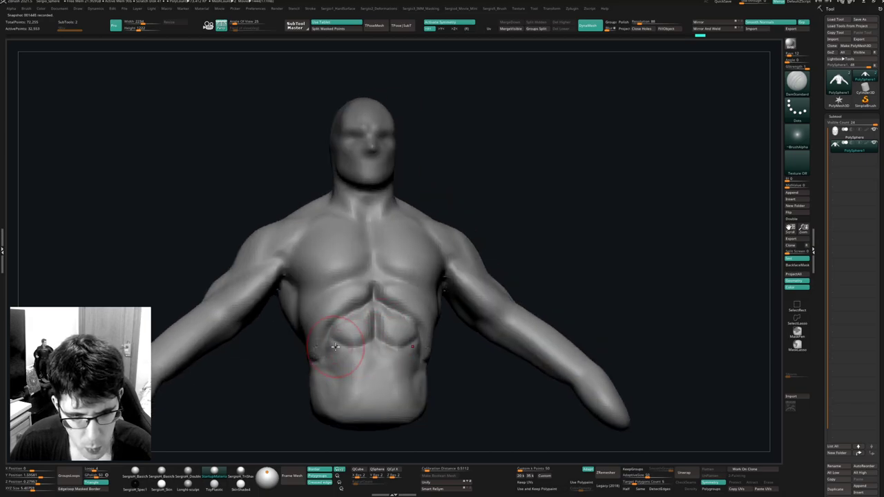
pyautogui.moveTo(335, 346); pyautogui.dragTo(350, 349)
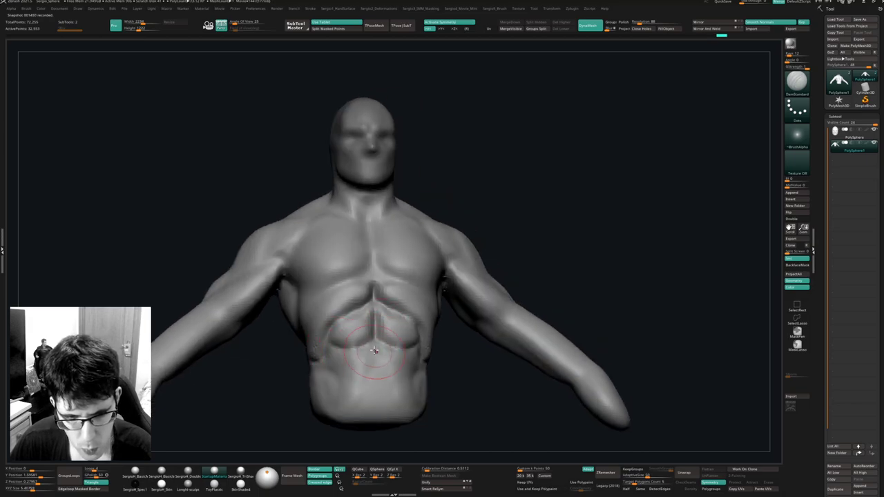
pyautogui.moveTo(379, 379); pyautogui.dragTo(404, 295, button='right')
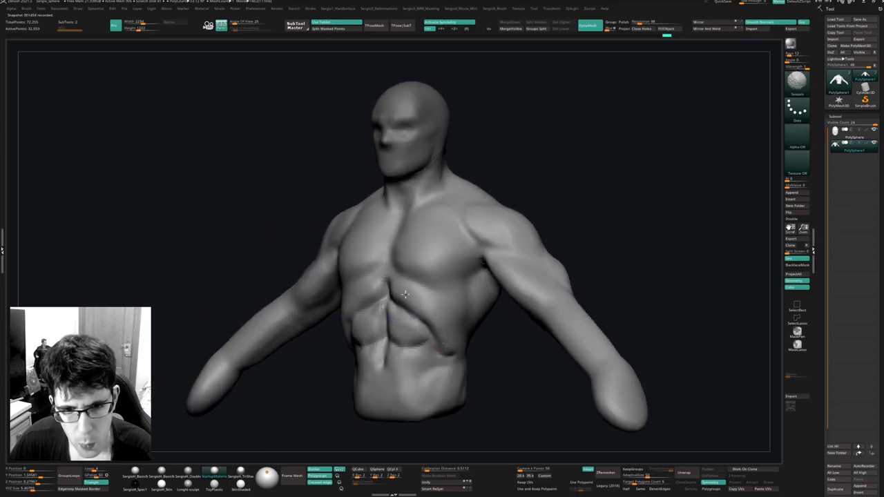
# Reshape the side of the rib cage below the armpit with the Move brush.
pyautogui.moveTo(469, 336)
pyautogui.mouseDown(button='right')
pyautogui.moveTo(446, 407)
pyautogui.moveTo(449, 393)
pyautogui.moveTo(449, 405)
pyautogui.moveTo(429, 382)
pyautogui.moveTo(414, 381)
pyautogui.moveTo(454, 347)
pyautogui.mouseUp(button='right')
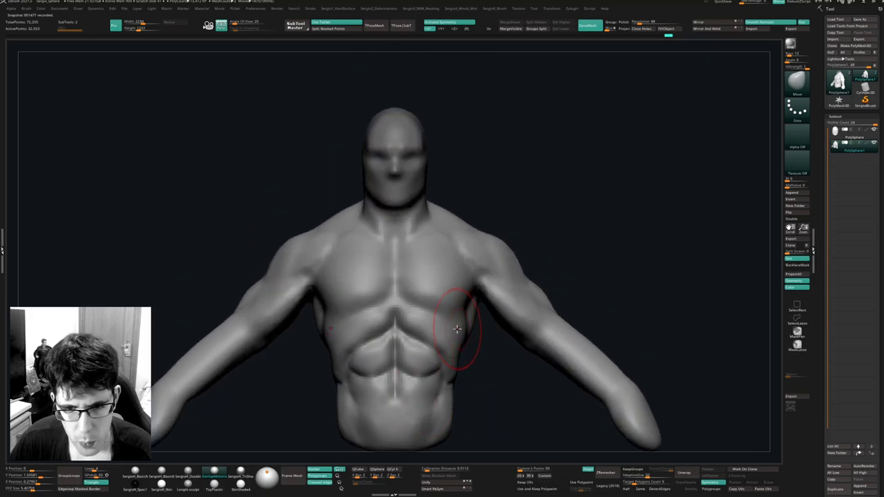
pyautogui.moveTo(457, 329); pyautogui.dragTo(448, 334)
pyautogui.press('b')
pyautogui.press('c')
pyautogui.press('l')
pyautogui.moveTo(449, 334)
pyautogui.mouseDown(button='right')
pyautogui.moveTo(443, 359)
pyautogui.moveTo(415, 325)
pyautogui.mouseUp(button='right')
pyautogui.moveTo(461, 354); pyautogui.dragTo(375, 347, button='right')
# Carve along the lower edge of the chest muscle from the centre outward with the DamStandard brush.
pyautogui.press('b')
pyautogui.press('d')
pyautogui.press('s')
pyautogui.moveTo(389, 337); pyautogui.dragTo(364, 355)
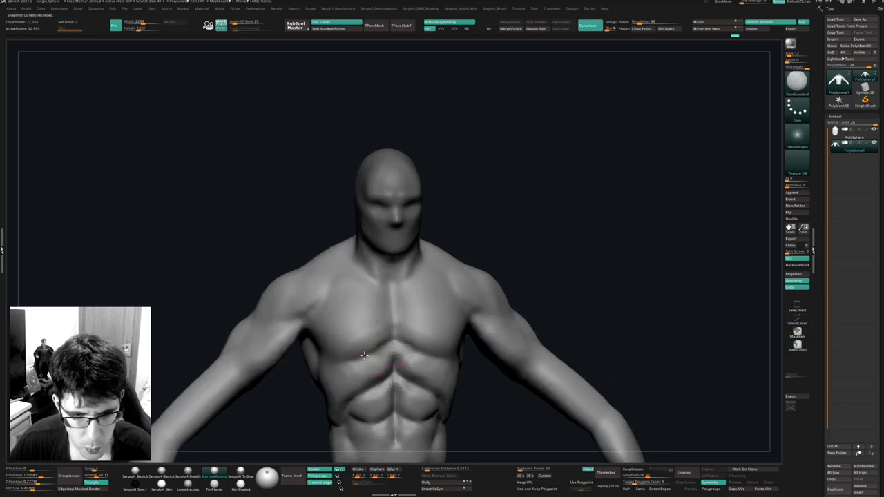
pyautogui.moveTo(390, 344); pyautogui.dragTo(419, 351, button='right')
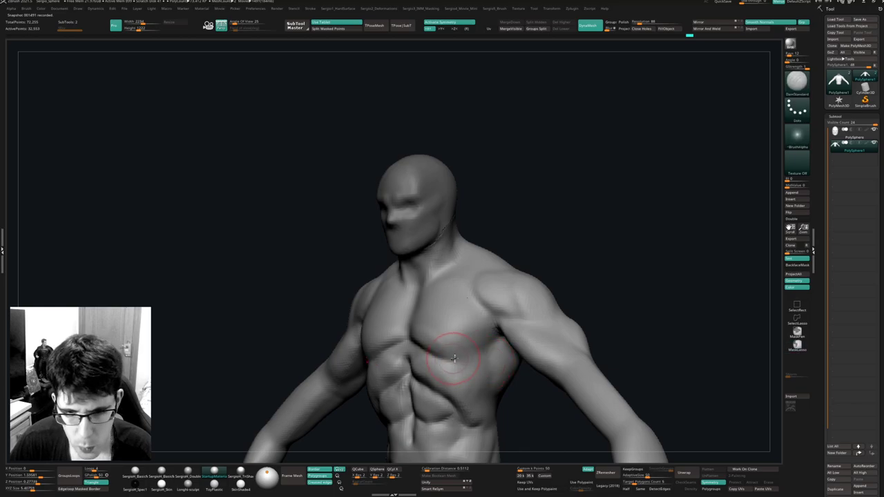
# Refine the outer corner of the chest muscle near the armpit with Clay and DamStandard, and smooth it.
pyautogui.press('b')
pyautogui.press('c')
pyautogui.press('l')
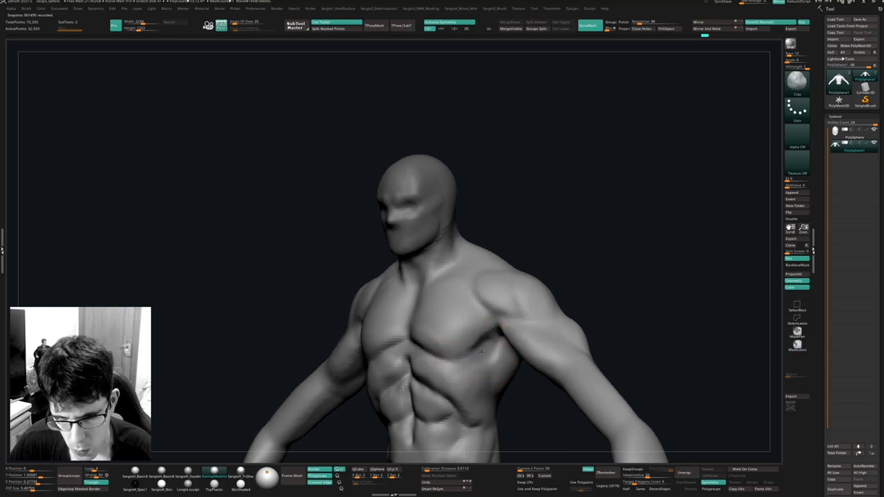
pyautogui.press('b')
pyautogui.press('d')
pyautogui.press('s')
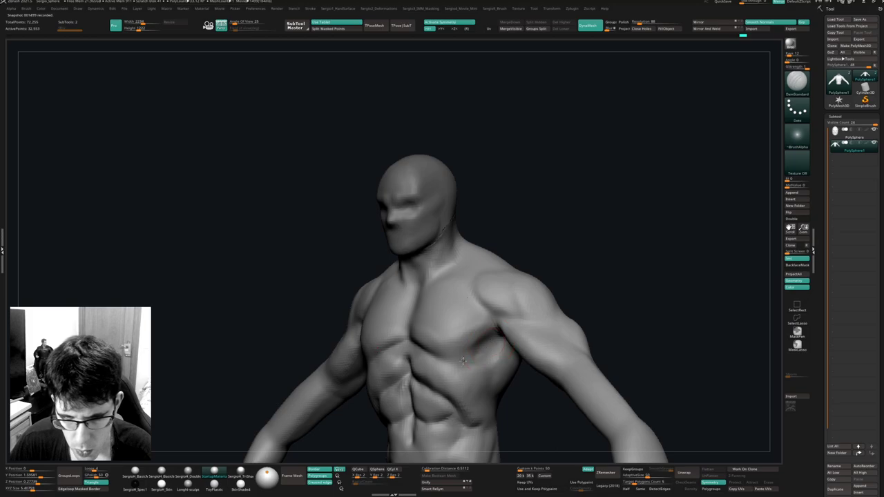
pyautogui.keyDown('shift'); pyautogui.moveTo(457, 364); pyautogui.dragTo(463, 345); pyautogui.keyUp('shift')
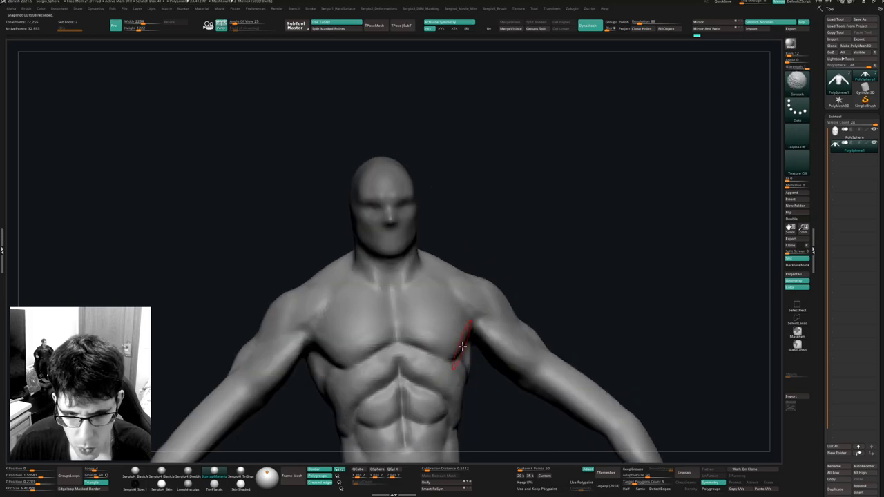
# Define the side of the rib cage between the armpit and the waist with DamStandard, undoing the first stroke.
pyautogui.moveTo(464, 346); pyautogui.dragTo(414, 349, button='right')
pyautogui.moveTo(465, 361); pyautogui.dragTo(464, 380)
pyautogui.hotkey('ctrl', 'z')
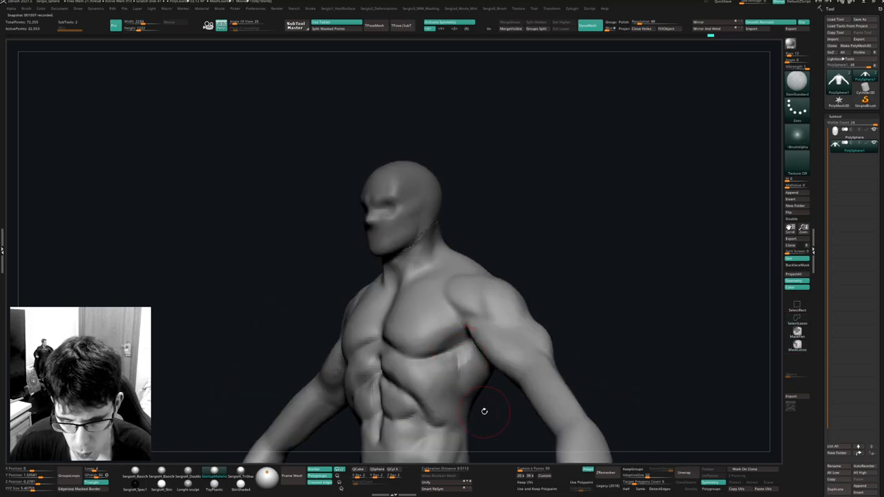
pyautogui.moveTo(471, 348)
pyautogui.mouseDown()
pyautogui.moveTo(479, 391)
pyautogui.moveTo(453, 386)
pyautogui.moveTo(477, 389)
pyautogui.moveTo(477, 406)
pyautogui.mouseUp()
pyautogui.moveTo(489, 376)
pyautogui.mouseDown()
pyautogui.moveTo(477, 405)
pyautogui.moveTo(456, 409)
pyautogui.mouseUp()
pyautogui.moveTo(455, 409)
pyautogui.mouseDown(button='right')
pyautogui.moveTo(471, 410)
pyautogui.moveTo(473, 376)
pyautogui.mouseUp(button='right')
pyautogui.moveTo(472, 376)
pyautogui.mouseDown(button='right')
pyautogui.moveTo(486, 375)
pyautogui.moveTo(484, 317)
pyautogui.mouseUp(button='right')
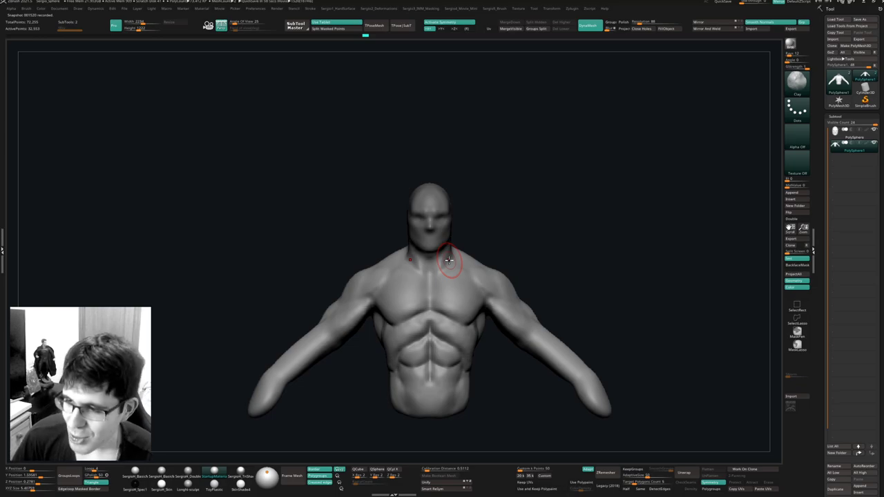
# Make the head the active subtool for sculpting.
pyautogui.moveTo(477, 223)
pyautogui.mouseDown()
pyautogui.moveTo(516, 221)
pyautogui.moveTo(497, 214)
pyautogui.mouseUp()
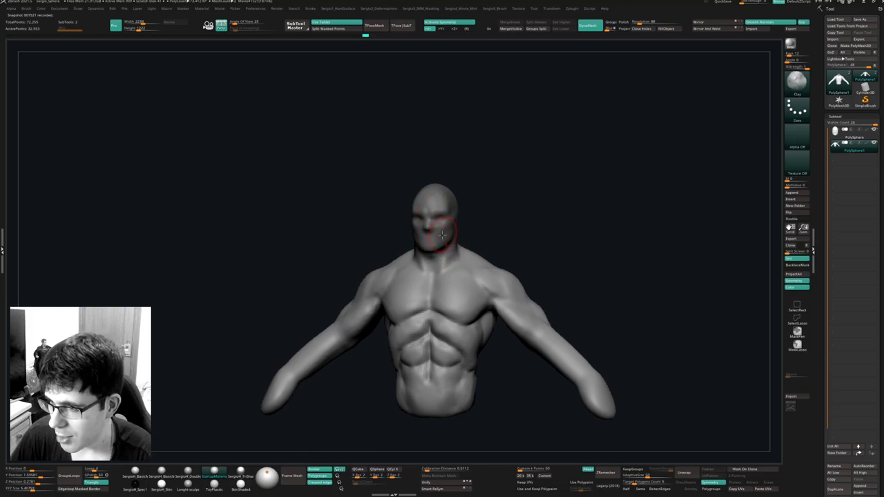
pyautogui.moveTo(442, 234)
pyautogui.mouseDown(button='right')
pyautogui.moveTo(453, 276)
pyautogui.moveTo(435, 259)
pyautogui.moveTo(468, 248)
pyautogui.moveTo(453, 245)
pyautogui.mouseUp(button='right')
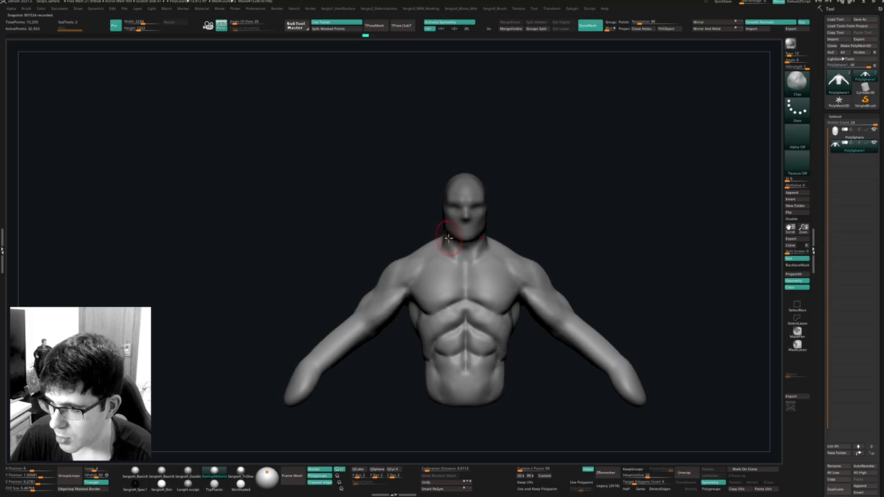
pyautogui.moveTo(449, 225)
pyautogui.keyDown('ctrl'); pyautogui.mouseDown(button='right')
pyautogui.moveTo(461, 252)
pyautogui.moveTo(458, 284)
pyautogui.mouseUp(button='right'); pyautogui.keyUp('ctrl')
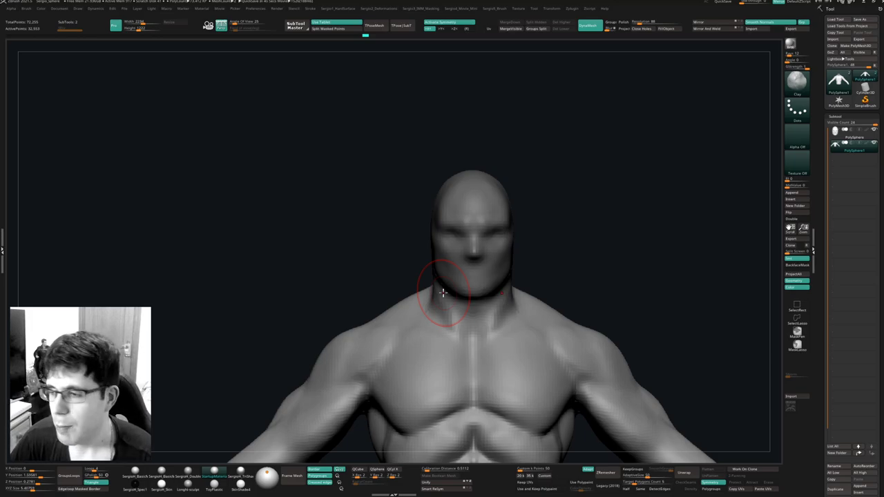
pyautogui.moveTo(598, 230); pyautogui.dragTo(540, 222)
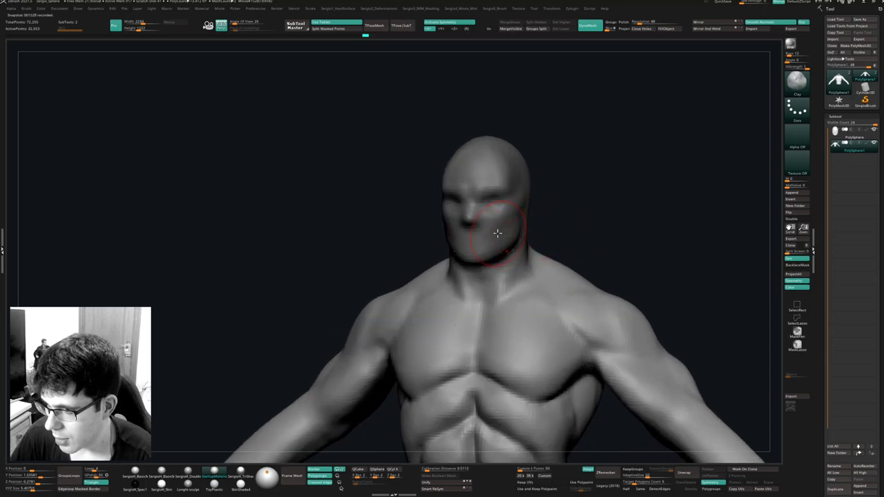
pyautogui.moveTo(497, 205)
pyautogui.keyDown('alt'); pyautogui.mouseDown(button='right')
pyautogui.moveTo(474, 246)
pyautogui.moveTo(483, 275)
pyautogui.moveTo(458, 291)
pyautogui.mouseUp(button='right'); pyautogui.keyUp('alt')
pyautogui.keyDown('alt'); pyautogui.click(476, 259); pyautogui.keyUp('alt')
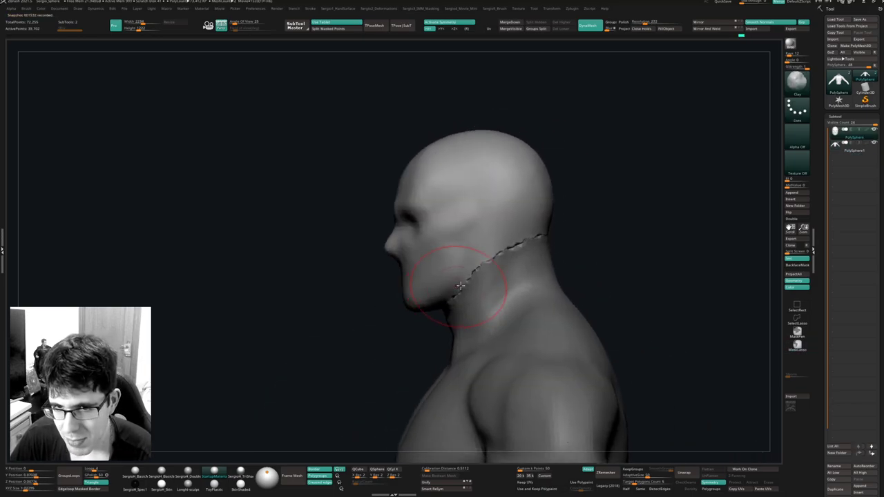
# Resize the brush, smooth the cut edge under the isolated head and remesh it with DynaMesh.
pyautogui.press('s')
pyautogui.moveTo(532, 251); pyautogui.dragTo(518, 246, button='right')
pyautogui.keyDown('shift'); pyautogui.moveTo(517, 246); pyautogui.dragTo(556, 249); pyautogui.keyUp('shift')
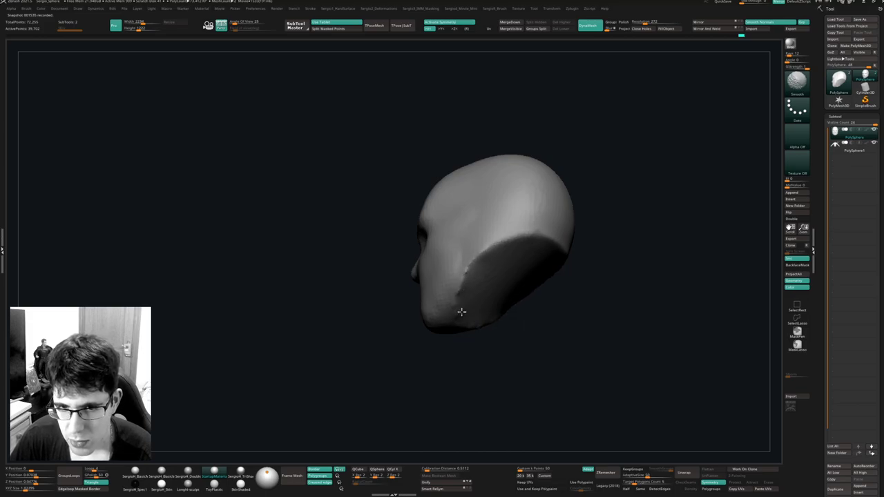
pyautogui.keyDown('ctrl'); pyautogui.moveTo(553, 316); pyautogui.dragTo(533, 337); pyautogui.keyUp('ctrl')
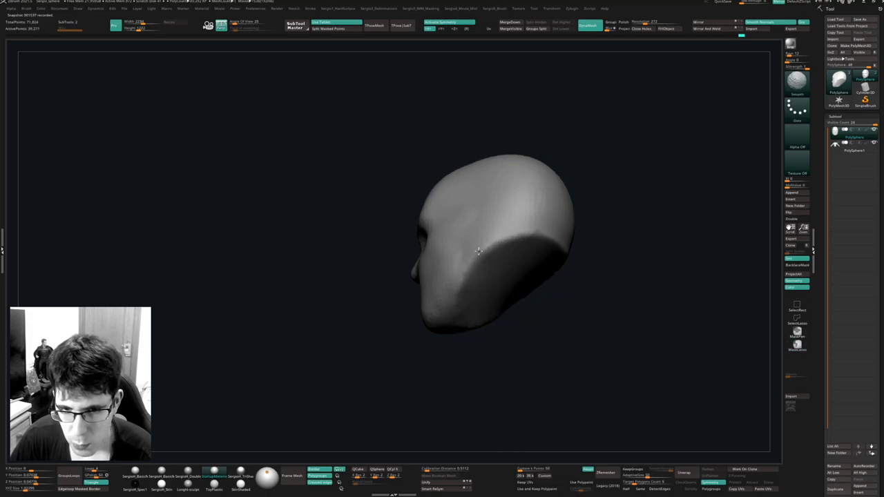
# Refine the jawline of the isolated head with Clay and smooth the side and back of the skull.
pyautogui.moveTo(489, 307); pyautogui.dragTo(493, 327, button='right')
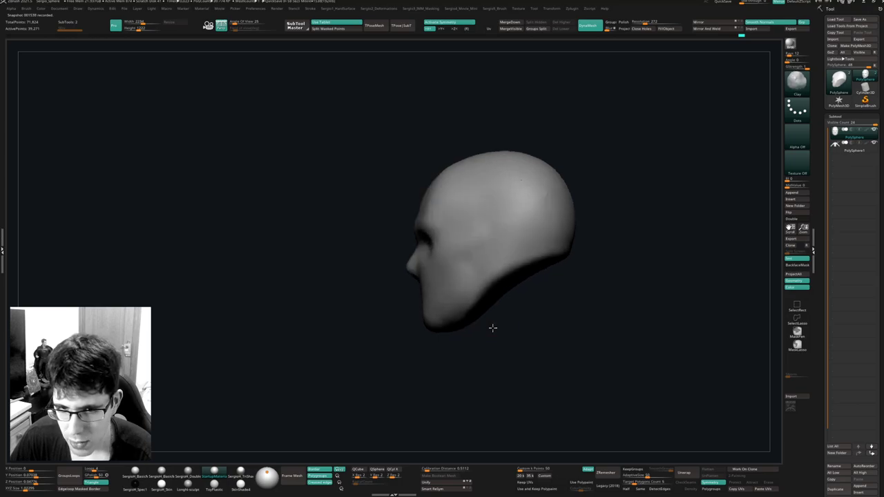
pyautogui.moveTo(488, 321); pyautogui.dragTo(479, 315)
pyautogui.moveTo(479, 316); pyautogui.dragTo(486, 298, button='right')
pyautogui.moveTo(479, 288)
pyautogui.keyDown('shift'); pyautogui.mouseDown()
pyautogui.moveTo(477, 274)
pyautogui.moveTo(453, 269)
pyautogui.moveTo(493, 194)
pyautogui.mouseUp(); pyautogui.keyUp('shift')
pyautogui.moveTo(558, 168); pyautogui.dragTo(543, 170, button='right')
pyautogui.keyDown('shift'); pyautogui.moveTo(543, 170); pyautogui.dragTo(552, 197); pyautogui.keyUp('shift')
# Smooth the top of the skull, the temple and the forehead into a cleaner rounded form.
pyautogui.moveTo(609, 219); pyautogui.dragTo(578, 213, button='right')
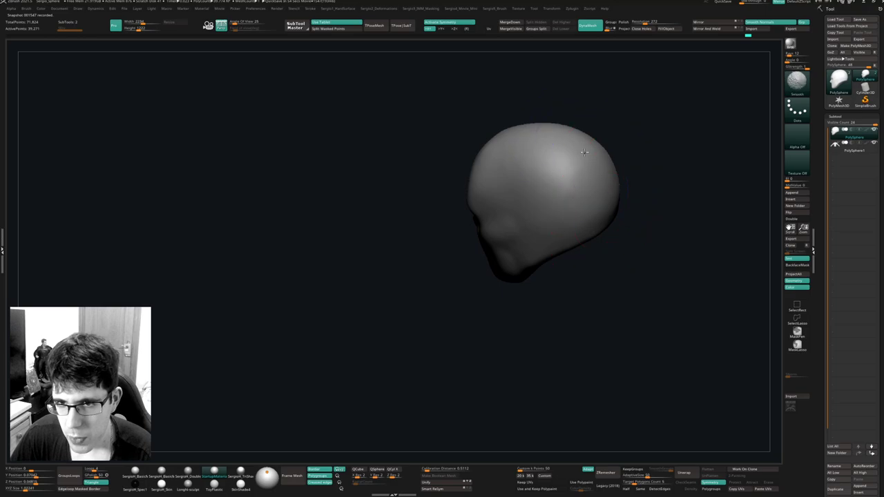
pyautogui.keyDown('shift'); pyautogui.moveTo(571, 153); pyautogui.dragTo(584, 153); pyautogui.keyUp('shift')
pyautogui.moveTo(545, 239); pyautogui.dragTo(568, 226, button='right')
pyautogui.keyDown('shift'); pyautogui.moveTo(550, 212); pyautogui.dragTo(553, 171); pyautogui.keyUp('shift')
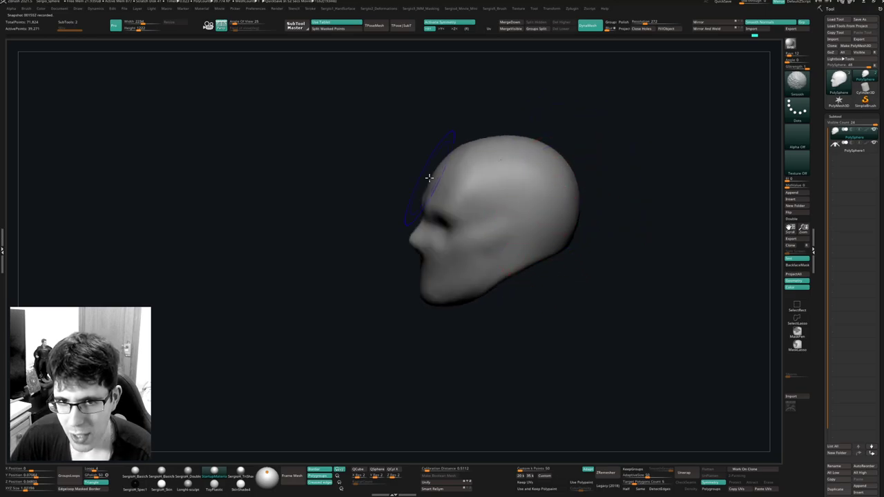
pyautogui.keyDown('shift'); pyautogui.moveTo(429, 178); pyautogui.dragTo(468, 182); pyautogui.keyUp('shift')
pyautogui.moveTo(473, 213)
pyautogui.mouseDown(button='right')
pyautogui.moveTo(495, 217)
pyautogui.moveTo(515, 265)
pyautogui.moveTo(498, 268)
pyautogui.moveTo(523, 280)
pyautogui.moveTo(524, 246)
pyautogui.moveTo(513, 267)
pyautogui.moveTo(484, 237)
pyautogui.moveTo(477, 249)
pyautogui.mouseUp(button='right')
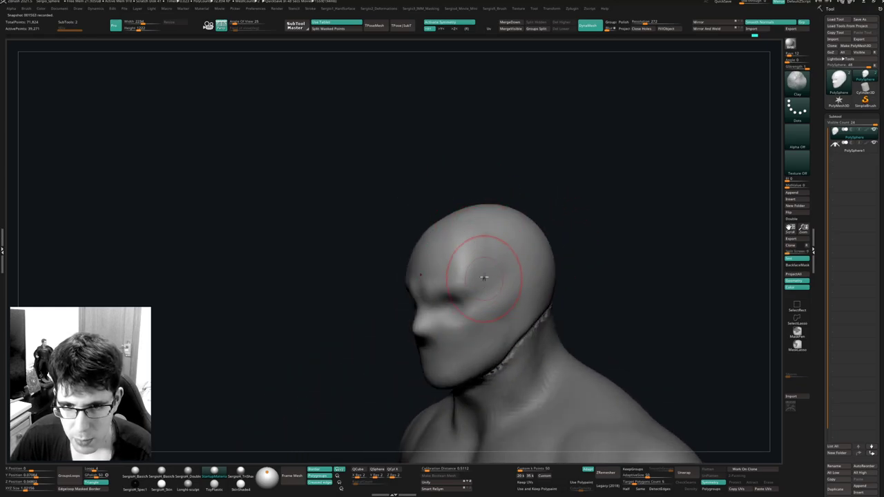
# Smooth the side of the skull above the temple and reshape the forehead profile with the Move brush.
pyautogui.moveTo(432, 237)
pyautogui.mouseDown(button='right')
pyautogui.moveTo(454, 223)
pyautogui.moveTo(476, 227)
pyautogui.moveTo(486, 245)
pyautogui.mouseUp(button='right')
pyautogui.press('space')
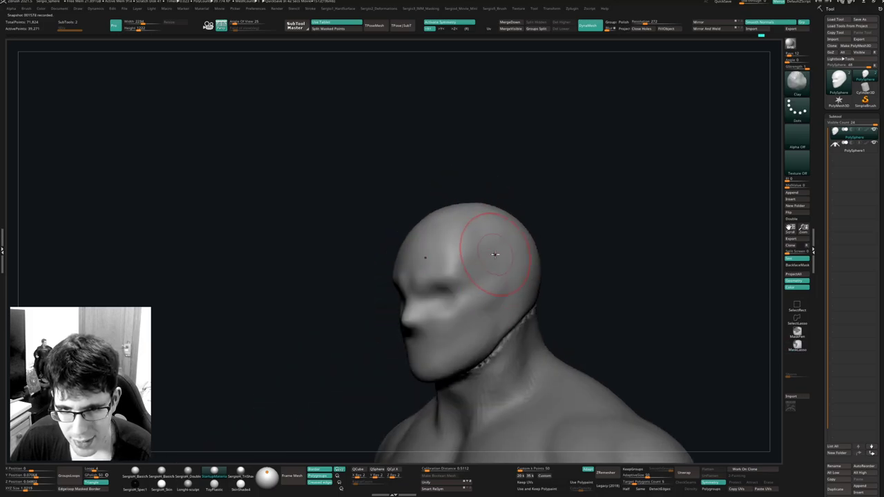
pyautogui.keyDown('shift'); pyautogui.moveTo(489, 263); pyautogui.dragTo(500, 238); pyautogui.keyUp('shift')
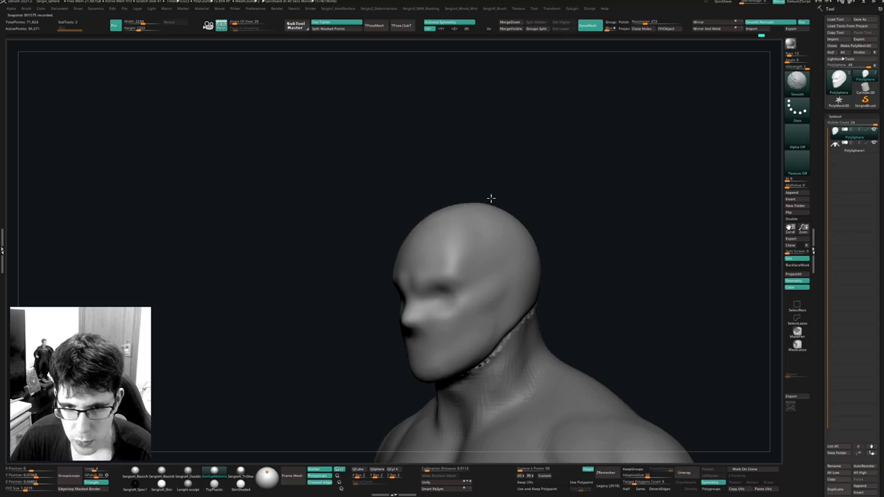
pyautogui.moveTo(490, 198); pyautogui.dragTo(473, 247, button='right')
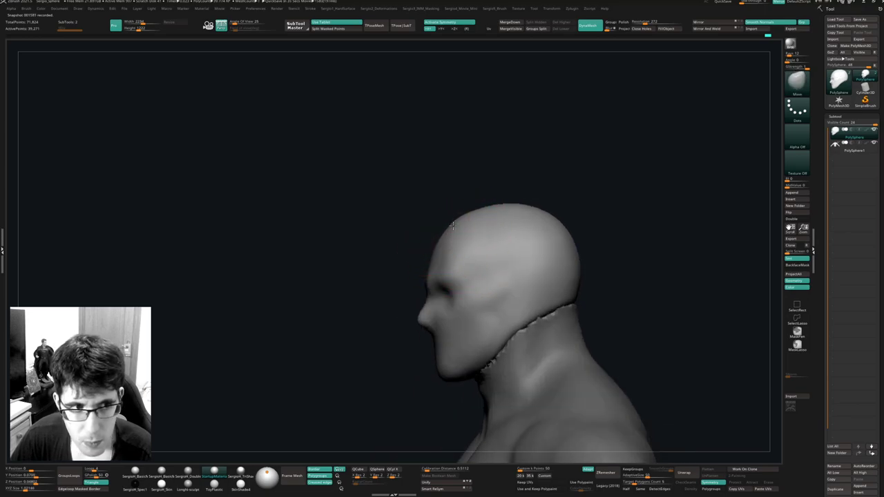
pyautogui.moveTo(453, 225); pyautogui.dragTo(438, 246)
# Carve the inner brow creases on both sides of the nose bridge with the DamStandard brush.
pyautogui.keyDown('ctrl'); pyautogui.moveTo(438, 265); pyautogui.dragTo(431, 312, button='right'); pyautogui.keyUp('ctrl')
pyautogui.moveTo(430, 312)
pyautogui.mouseDown(button='right')
pyautogui.moveTo(444, 300)
pyautogui.moveTo(410, 303)
pyautogui.mouseUp(button='right')
pyautogui.press('b')
pyautogui.press('d')
pyautogui.press('s')
pyautogui.moveTo(407, 288)
pyautogui.mouseDown()
pyautogui.moveTo(416, 312)
pyautogui.moveTo(443, 304)
pyautogui.mouseUp()
pyautogui.moveTo(433, 307); pyautogui.dragTo(448, 302, button='right')
# Resize the DamStandard brush and carve the slanted brow line and the outer edge of the eye sockets.
pyautogui.press('s')
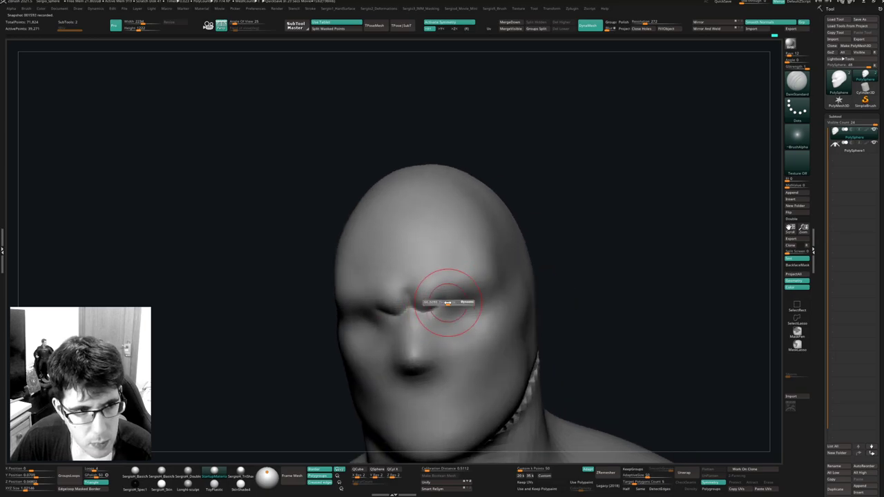
pyautogui.moveTo(427, 310); pyautogui.dragTo(482, 288)
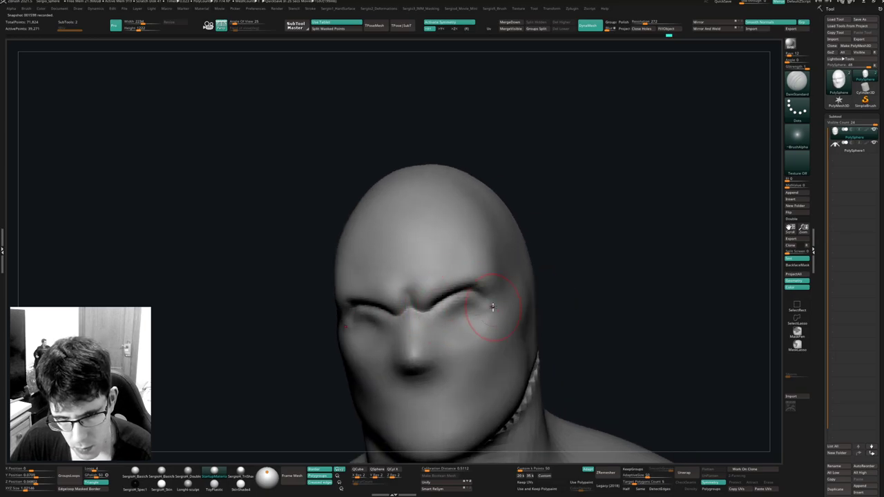
pyautogui.moveTo(492, 307); pyautogui.dragTo(482, 314, button='right')
pyautogui.moveTo(480, 302)
pyautogui.mouseDown()
pyautogui.moveTo(485, 318)
pyautogui.moveTo(477, 328)
pyautogui.mouseUp()
pyautogui.moveTo(470, 323); pyautogui.dragTo(479, 318, button='right')
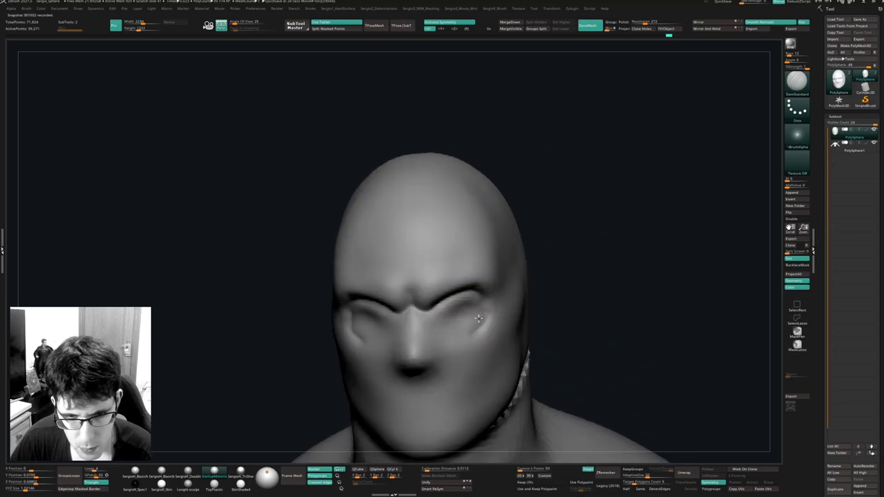
# Hollow out the eye sockets and the area beneath the brows by subtracting with the Clay brush.
pyautogui.press('b')
pyautogui.press('c')
pyautogui.press('l')
pyautogui.moveTo(471, 306)
pyautogui.keyDown('alt'); pyautogui.mouseDown()
pyautogui.moveTo(446, 308)
pyautogui.moveTo(461, 310)
pyautogui.moveTo(446, 310)
pyautogui.moveTo(452, 320)
pyautogui.mouseUp(); pyautogui.keyUp('alt')
pyautogui.moveTo(458, 321); pyautogui.dragTo(456, 304, button='right')
pyautogui.moveTo(453, 297)
pyautogui.keyDown('alt'); pyautogui.mouseDown()
pyautogui.moveTo(435, 292)
pyautogui.moveTo(469, 284)
pyautogui.mouseUp(); pyautogui.keyUp('alt')
pyautogui.moveTo(440, 304); pyautogui.dragTo(451, 307, button='right')
# Build up the brow ridge and the frown folds above the nose bridge with the Clay brush.
pyautogui.moveTo(469, 281)
pyautogui.mouseDown()
pyautogui.moveTo(448, 288)
pyautogui.moveTo(461, 284)
pyautogui.mouseUp()
pyautogui.moveTo(439, 295); pyautogui.dragTo(424, 292, button='right')
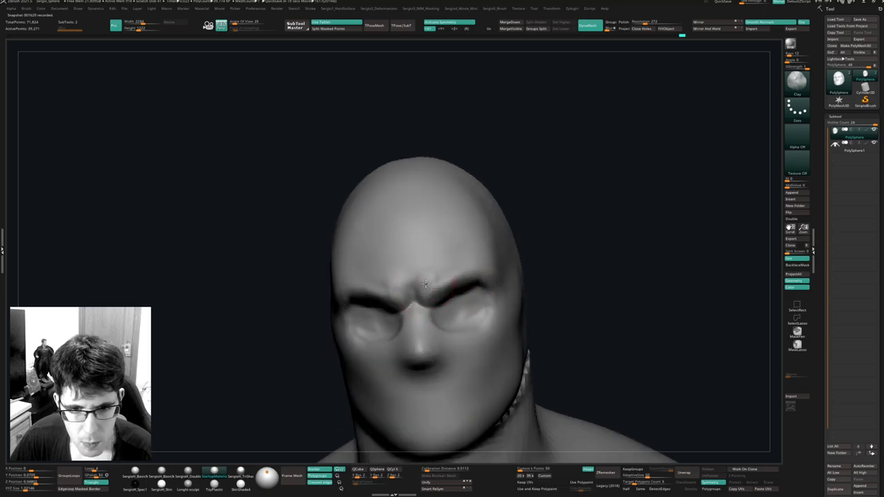
pyautogui.moveTo(454, 286); pyautogui.dragTo(437, 272)
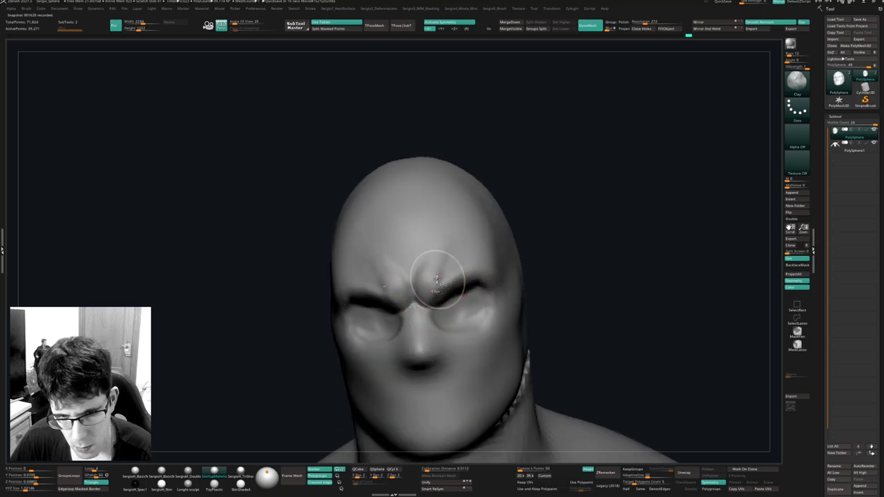
# Carve a diagonal fold from beside the nose below the eye down the cheek with DamStandard.
pyautogui.press('b')
pyautogui.press('d')
pyautogui.press('s')
pyautogui.moveTo(411, 285); pyautogui.dragTo(458, 336, button='right')
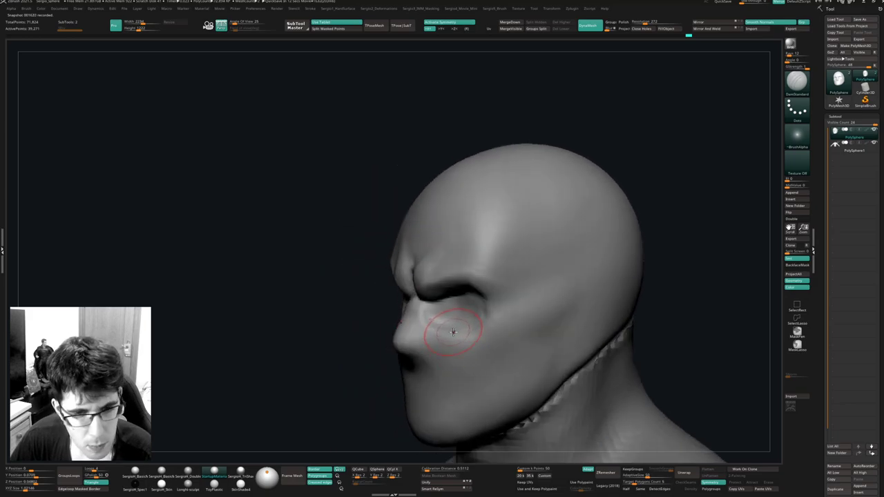
pyautogui.moveTo(433, 331)
pyautogui.mouseDown()
pyautogui.moveTo(457, 345)
pyautogui.moveTo(478, 376)
pyautogui.mouseUp()
pyautogui.moveTo(442, 373); pyautogui.dragTo(500, 371, button='right')
# Resize the Move brush and push the cheek forward below the outer eye socket to reshape the cheekbone.
pyautogui.press('b')
pyautogui.press('m')
pyautogui.press('v')
pyautogui.press('s')
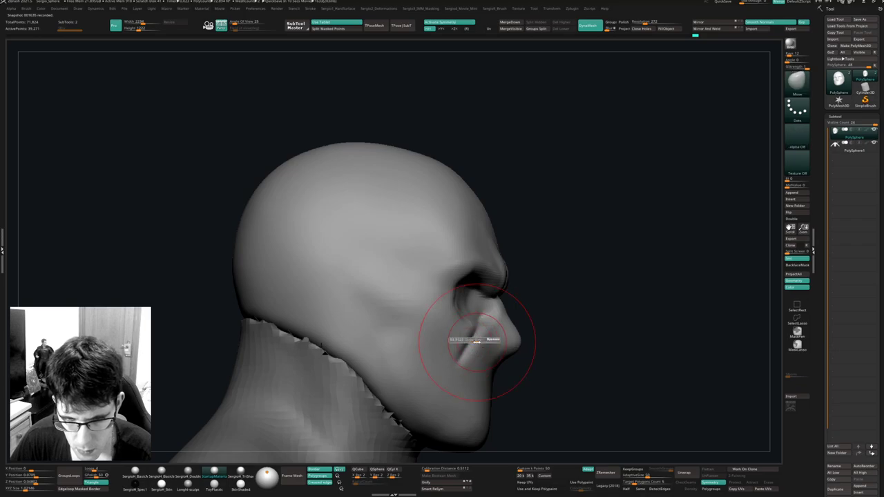
pyautogui.moveTo(476, 342)
pyautogui.mouseDown(button='right')
pyautogui.moveTo(483, 325)
pyautogui.moveTo(456, 337)
pyautogui.mouseUp(button='right')
pyautogui.moveTo(458, 336); pyautogui.dragTo(466, 330)
pyautogui.moveTo(465, 330); pyautogui.dragTo(476, 332, button='right')
pyautogui.moveTo(458, 331); pyautogui.dragTo(466, 327)
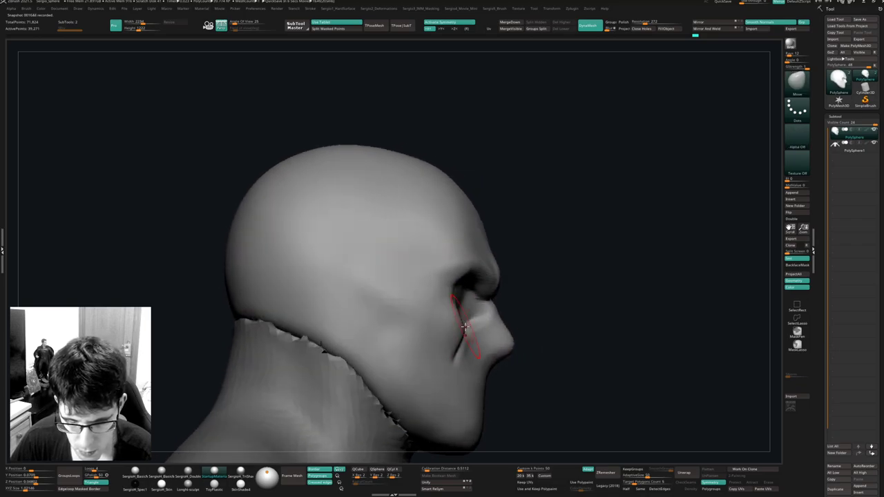
pyautogui.moveTo(465, 327); pyautogui.dragTo(433, 299, button='right')
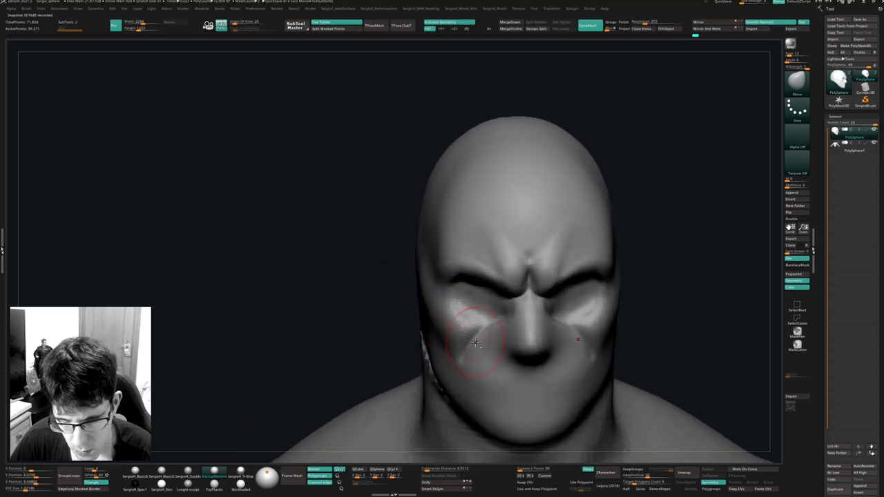
pyautogui.moveTo(475, 343)
pyautogui.mouseDown(button='right')
pyautogui.moveTo(456, 310)
pyautogui.moveTo(484, 266)
pyautogui.mouseUp(button='right')
pyautogui.press('s')
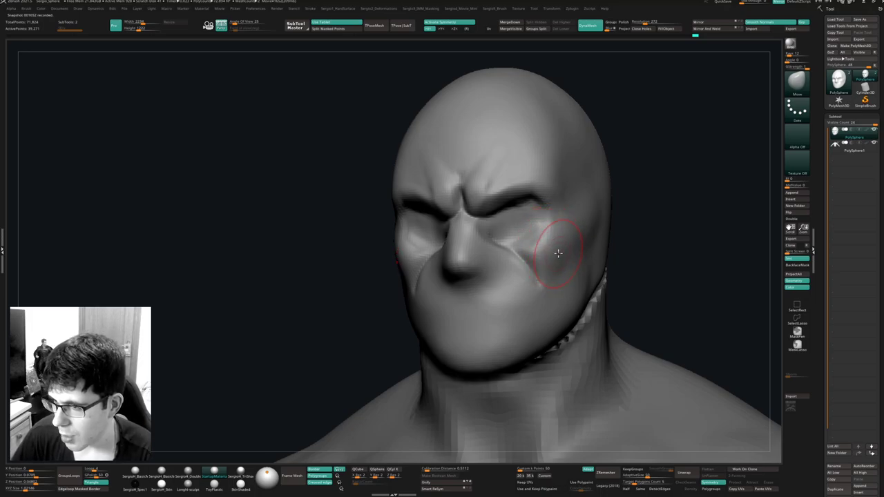
# Work the Clay brush from the lower end of the cheek fold along the cheekbone toward the ear.
pyautogui.moveTo(563, 254); pyautogui.dragTo(564, 269, button='right')
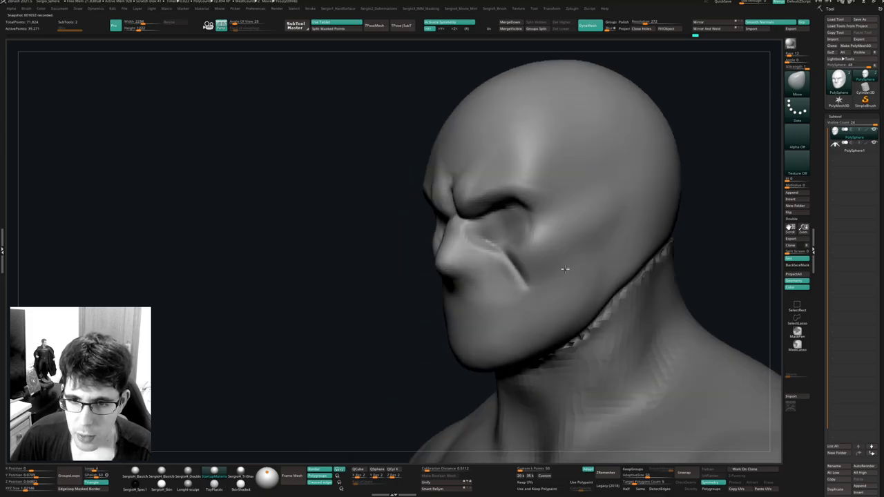
pyautogui.press('b')
pyautogui.press('c')
pyautogui.press('l')
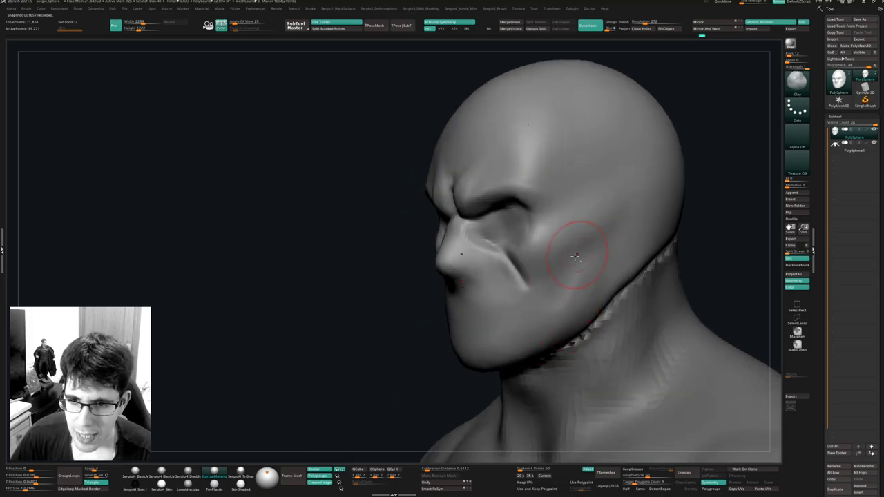
pyautogui.moveTo(530, 280)
pyautogui.mouseDown()
pyautogui.moveTo(513, 265)
pyautogui.moveTo(526, 278)
pyautogui.moveTo(572, 227)
pyautogui.moveTo(616, 211)
pyautogui.mouseUp()
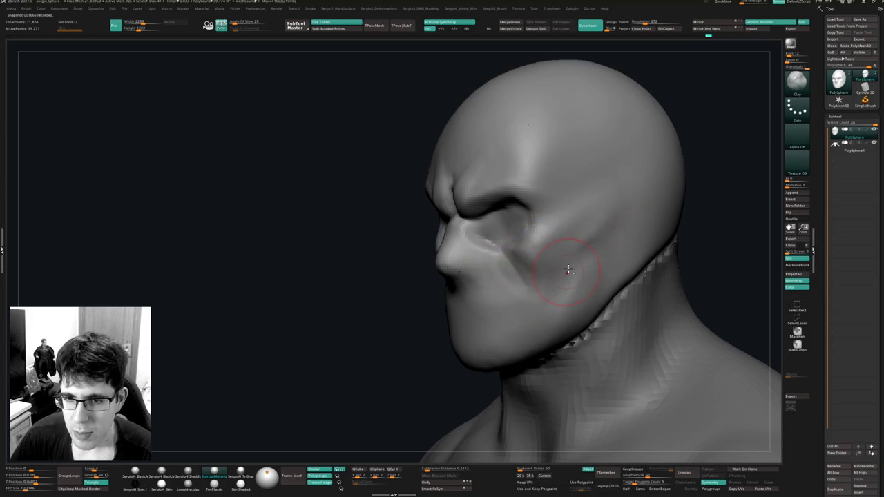
# Smooth the cheek hollow below the cheekbone and add clay down the area beside the nose.
pyautogui.moveTo(568, 269)
pyautogui.keyDown('shift'); pyautogui.mouseDown()
pyautogui.moveTo(542, 296)
pyautogui.moveTo(538, 267)
pyautogui.mouseUp(); pyautogui.keyUp('shift')
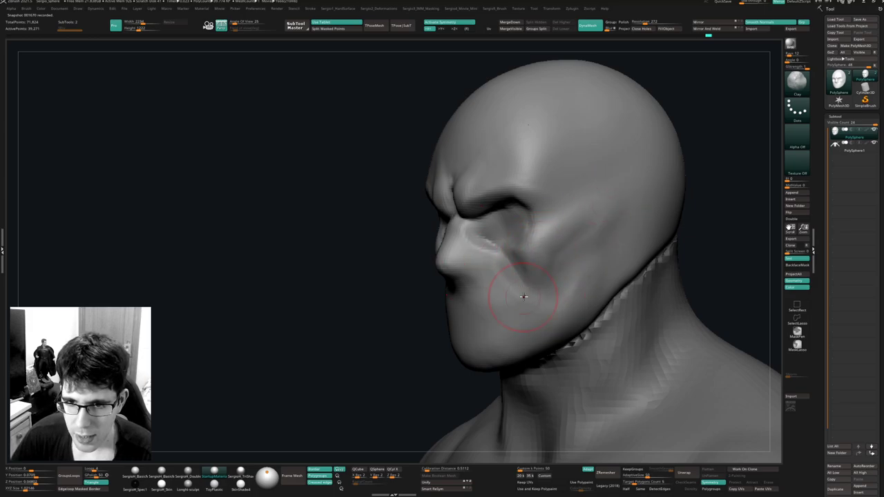
pyautogui.moveTo(553, 252); pyautogui.dragTo(525, 235, button='right')
pyautogui.moveTo(489, 228)
pyautogui.mouseDown()
pyautogui.moveTo(499, 220)
pyautogui.moveTo(481, 223)
pyautogui.moveTo(470, 240)
pyautogui.moveTo(487, 266)
pyautogui.moveTo(453, 232)
pyautogui.moveTo(468, 225)
pyautogui.moveTo(484, 252)
pyautogui.moveTo(460, 274)
pyautogui.mouseUp()
pyautogui.moveTo(460, 274); pyautogui.dragTo(428, 258, button='right')
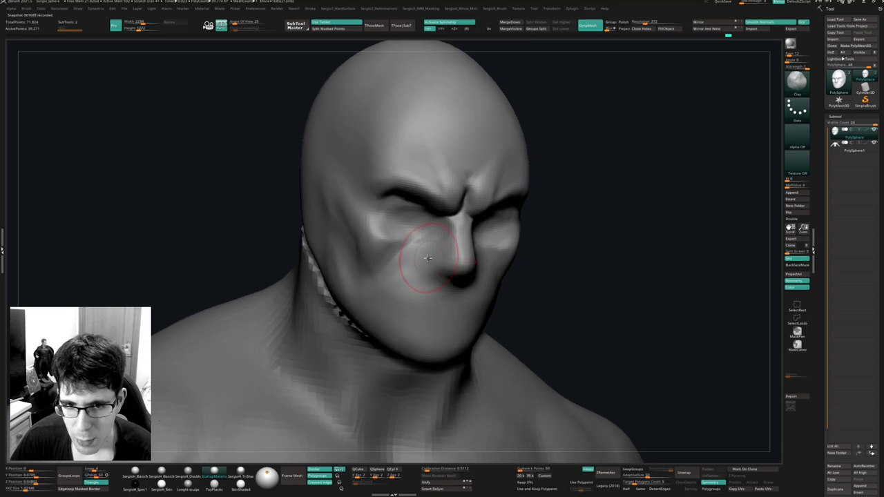
# Reshape the lower cheek contour beside the jaw with a resized Move brush.
pyautogui.moveTo(367, 308); pyautogui.dragTo(406, 293, button='right')
pyautogui.press('b')
pyautogui.press('m')
pyautogui.press('v')
pyautogui.press('s')
pyautogui.moveTo(405, 293); pyautogui.dragTo(411, 292)
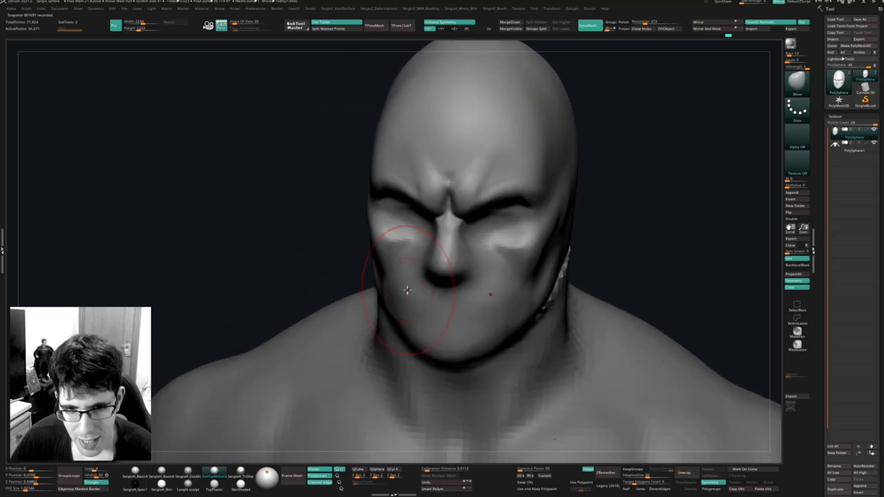
pyautogui.moveTo(415, 301); pyautogui.dragTo(398, 295, button='right')
pyautogui.moveTo(395, 281); pyautogui.dragTo(405, 281)
pyautogui.moveTo(405, 281); pyautogui.dragTo(505, 292, button='right')
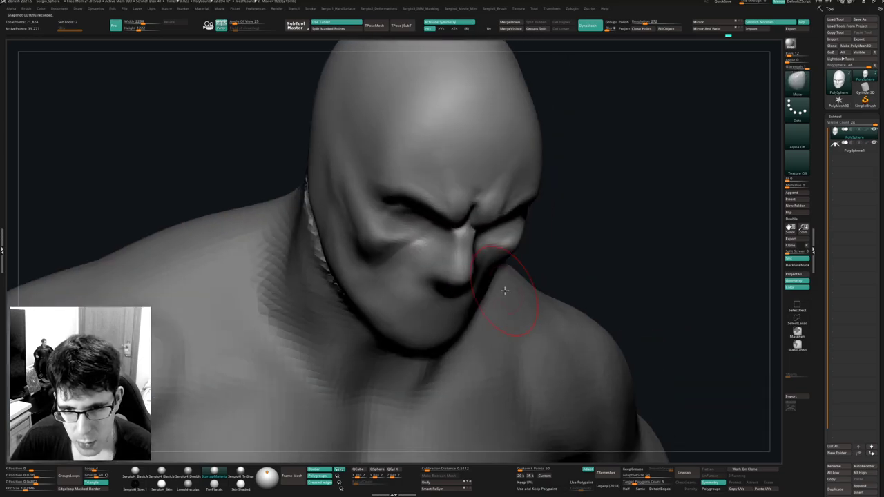
# Carve the nostril opening under the nose tip with the DamStandard brush.
pyautogui.moveTo(416, 290)
pyautogui.mouseDown(button='right')
pyautogui.moveTo(388, 278)
pyautogui.moveTo(506, 281)
pyautogui.moveTo(498, 304)
pyautogui.moveTo(489, 268)
pyautogui.moveTo(472, 269)
pyautogui.mouseUp(button='right')
pyautogui.moveTo(472, 269)
pyautogui.keyDown('ctrl'); pyautogui.mouseDown(button='right')
pyautogui.moveTo(461, 251)
pyautogui.moveTo(462, 274)
pyautogui.moveTo(449, 286)
pyautogui.mouseUp(button='right'); pyautogui.keyUp('ctrl')
pyautogui.press('b')
pyautogui.press('d')
pyautogui.press('s')
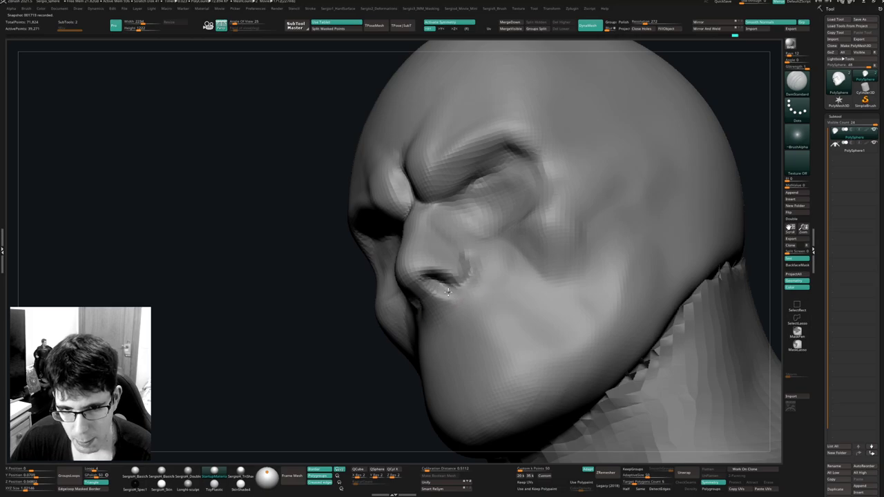
# Reshape the nose wing with the Move brush and smooth its transition into the cheek.
pyautogui.press('b')
pyautogui.press('m')
pyautogui.press('v')
pyautogui.moveTo(439, 302); pyautogui.dragTo(463, 310, button='right')
pyautogui.press('shift')
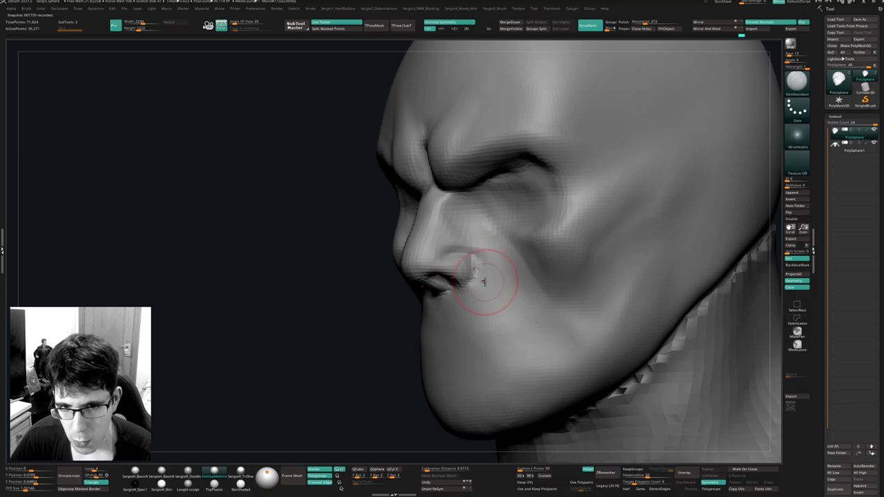
pyautogui.press('shift')
pyautogui.moveTo(496, 274); pyautogui.dragTo(538, 266, button='right')
# Adjust the nose bridge with the Move brush and smooth the side of the nose.
pyautogui.press('b')
pyautogui.press('m')
pyautogui.press('v')
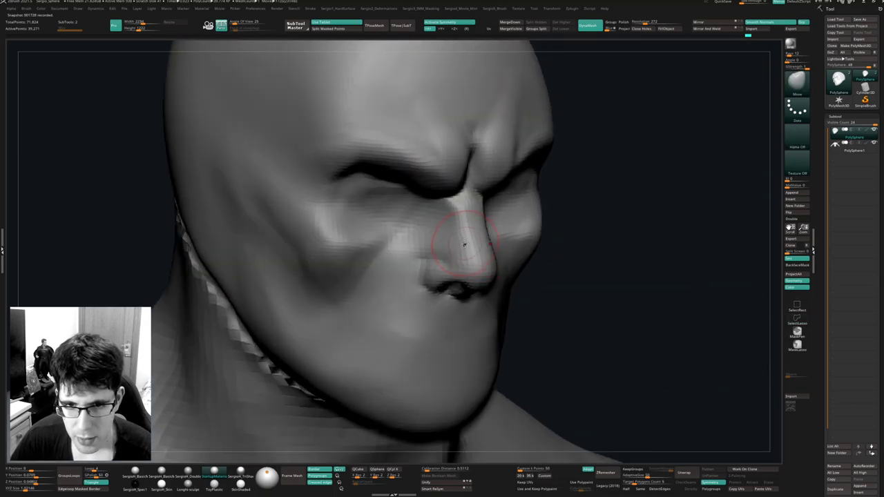
pyautogui.moveTo(465, 244); pyautogui.dragTo(435, 228, button='right')
pyautogui.moveTo(465, 213); pyautogui.dragTo(460, 210)
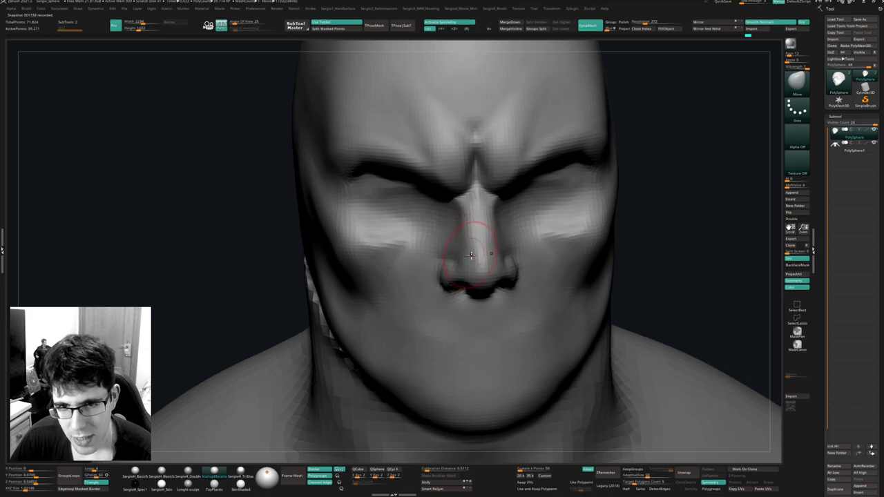
pyautogui.moveTo(471, 256)
pyautogui.keyDown('ctrl'); pyautogui.mouseDown(button='right')
pyautogui.moveTo(473, 220)
pyautogui.moveTo(477, 243)
pyautogui.mouseUp(button='right'); pyautogui.keyUp('ctrl')
pyautogui.keyDown('shift'); pyautogui.moveTo(501, 245); pyautogui.dragTo(511, 242); pyautogui.keyUp('shift')
# Refine the creases around the nose with DamStandard and smooth the side of the bridge.
pyautogui.press('b')
pyautogui.press('d')
pyautogui.press('s')
pyautogui.moveTo(442, 238)
pyautogui.mouseDown(button='right')
pyautogui.moveTo(483, 235)
pyautogui.moveTo(469, 233)
pyautogui.mouseUp(button='right')
pyautogui.keyDown('shift'); pyautogui.moveTo(464, 226); pyautogui.dragTo(474, 239); pyautogui.keyUp('shift')
pyautogui.keyDown('ctrl'); pyautogui.moveTo(473, 271); pyautogui.dragTo(450, 238, button='right'); pyautogui.keyUp('ctrl')
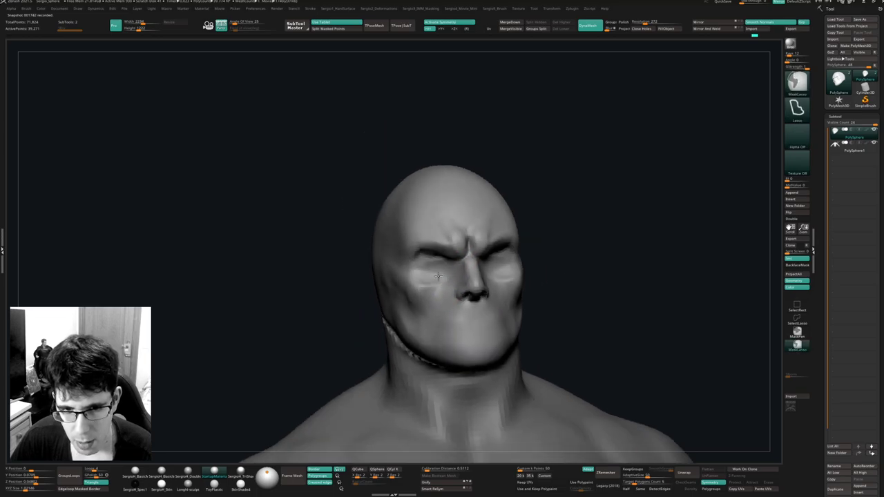
# Adjust the mid-face contour beside the nose with the Move brush and smooth the cheek.
pyautogui.moveTo(423, 275); pyautogui.dragTo(466, 300, button='right')
pyautogui.press('b')
pyautogui.press('m')
pyautogui.press('v')
pyautogui.press('s')
pyautogui.moveTo(442, 295); pyautogui.dragTo(457, 295)
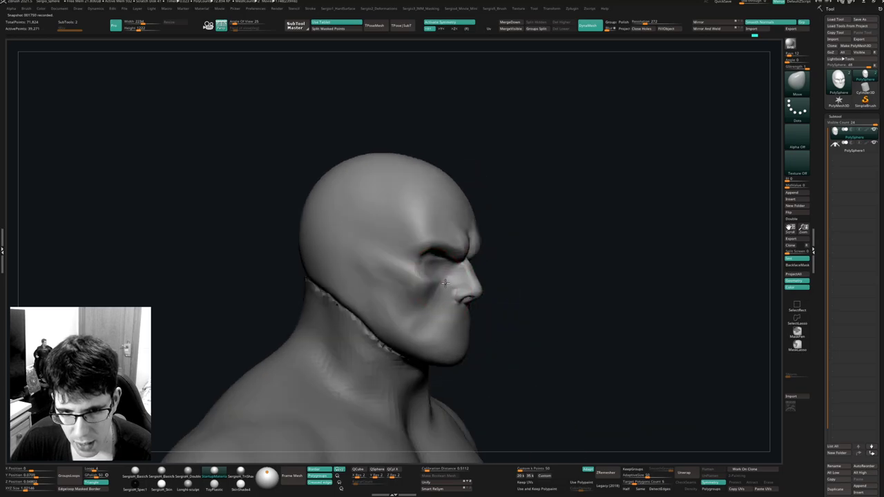
pyautogui.press('s')
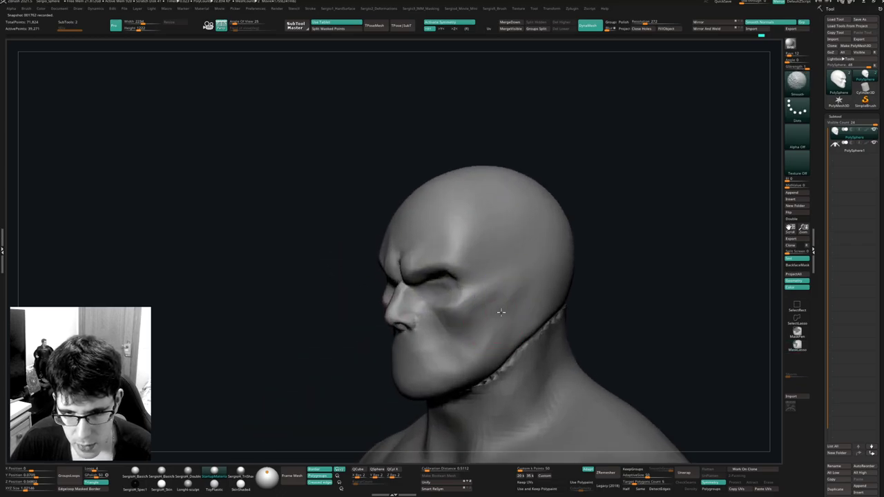
pyautogui.keyDown('alt'); pyautogui.moveTo(501, 312); pyautogui.dragTo(502, 272, button='right'); pyautogui.keyUp('alt')
pyautogui.keyDown('shift'); pyautogui.moveTo(503, 272); pyautogui.dragTo(485, 300); pyautogui.keyUp('shift')
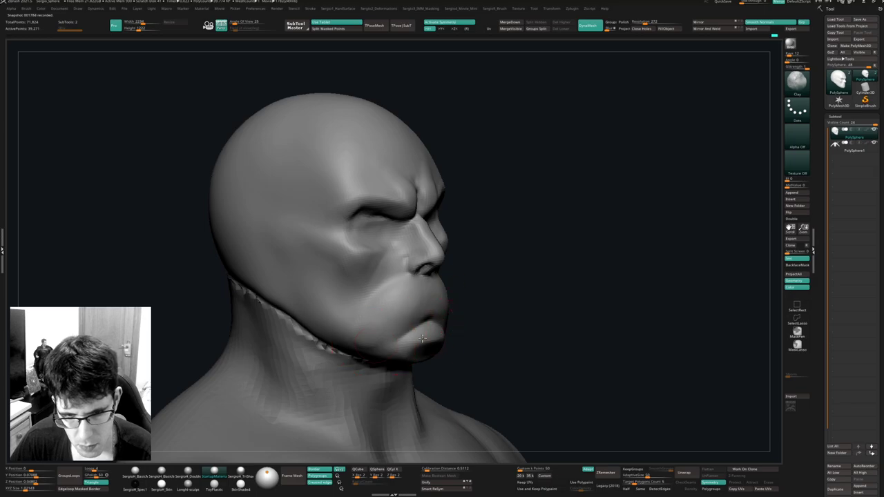
# Form a frowning mouth with lips and a chin bulge using Clay and DamStandard, smoothing around it.
pyautogui.moveTo(422, 338); pyautogui.dragTo(345, 331, button='right')
pyautogui.moveTo(511, 307); pyautogui.dragTo(474, 305, button='right')
pyautogui.moveTo(474, 306)
pyautogui.keyDown('shift'); pyautogui.mouseDown()
pyautogui.moveTo(462, 299)
pyautogui.moveTo(457, 319)
pyautogui.moveTo(450, 316)
pyautogui.mouseUp(); pyautogui.keyUp('shift')
pyautogui.moveTo(441, 305); pyautogui.dragTo(438, 293, button='right')
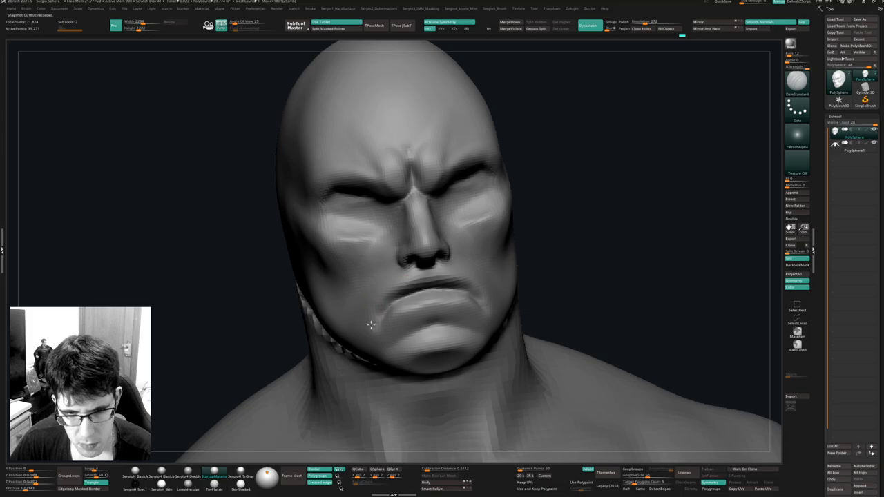
pyautogui.moveTo(429, 308)
pyautogui.mouseDown(button='right')
pyautogui.moveTo(412, 310)
pyautogui.moveTo(467, 274)
pyautogui.moveTo(485, 305)
pyautogui.moveTo(480, 262)
pyautogui.moveTo(536, 232)
pyautogui.mouseUp(button='right')
pyautogui.moveTo(589, 236); pyautogui.dragTo(677, 200, button='right')
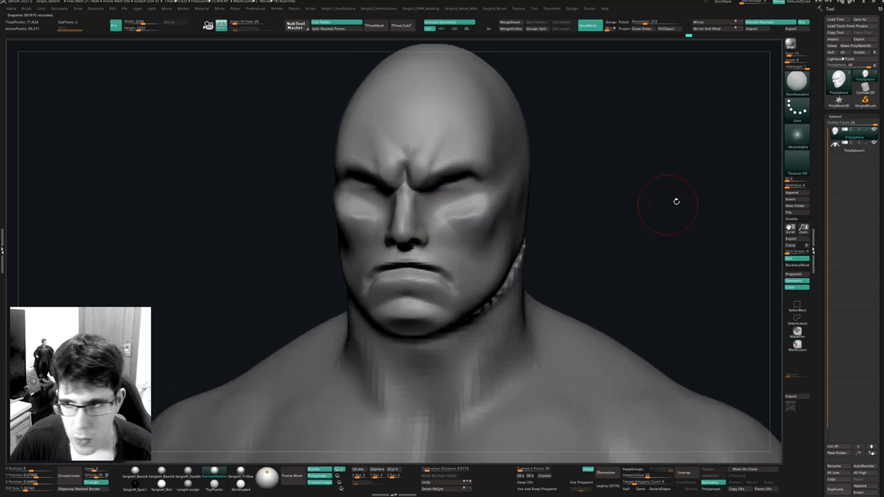
# Append a sphere as a new subtool and activate it for moving and scaling.
pyautogui.click(794, 192)
pyautogui.click(603, 235)
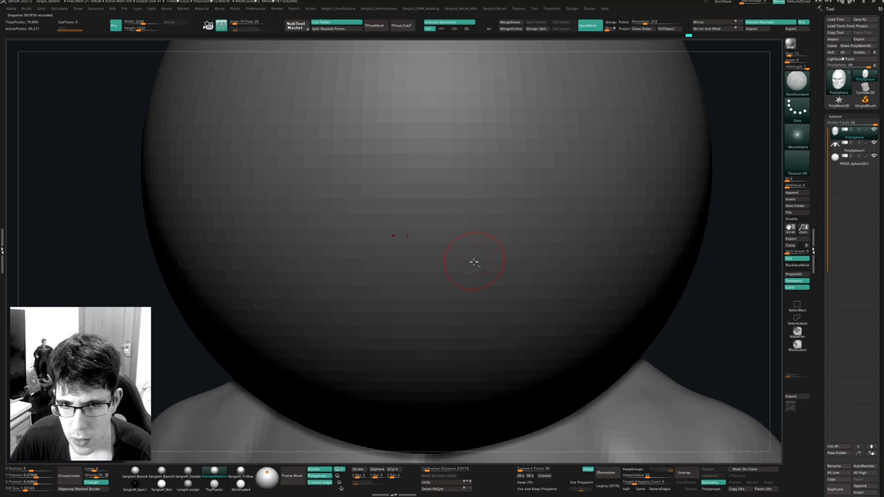
pyautogui.press('w')
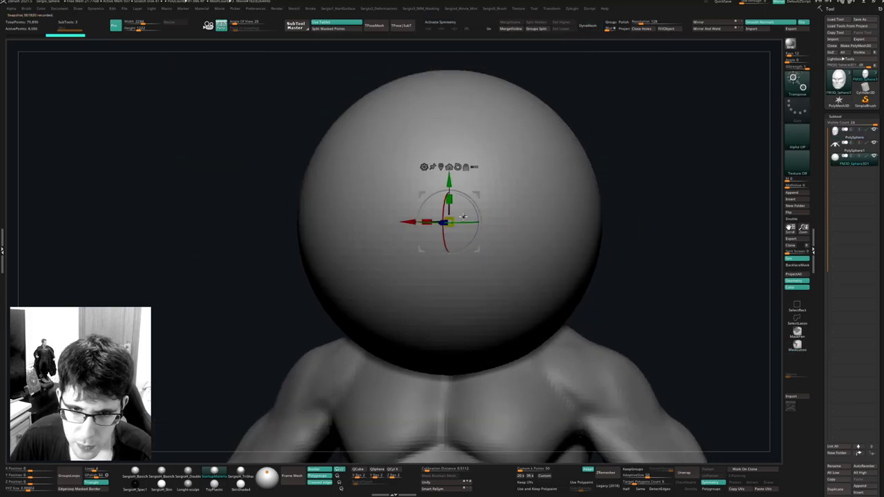
# Turn on symmetry, shrink the sphere and place it inside the lower face at mouth level.
pyautogui.press('x')
pyautogui.moveTo(451, 220); pyautogui.dragTo(422, 243)
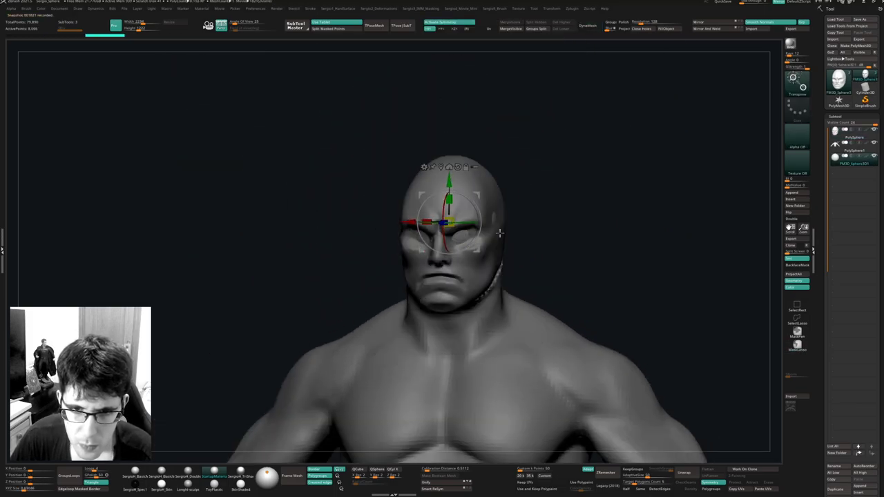
pyautogui.keyDown('shift'); pyautogui.moveTo(500, 232); pyautogui.dragTo(494, 212, button='right'); pyautogui.keyUp('shift')
pyautogui.moveTo(450, 212)
pyautogui.mouseDown()
pyautogui.moveTo(435, 265)
pyautogui.moveTo(436, 226)
pyautogui.mouseUp()
pyautogui.moveTo(437, 257)
pyautogui.keyDown('shift'); pyautogui.mouseDown(button='right')
pyautogui.moveTo(467, 262)
pyautogui.moveTo(475, 286)
pyautogui.mouseUp(button='right'); pyautogui.keyUp('shift')
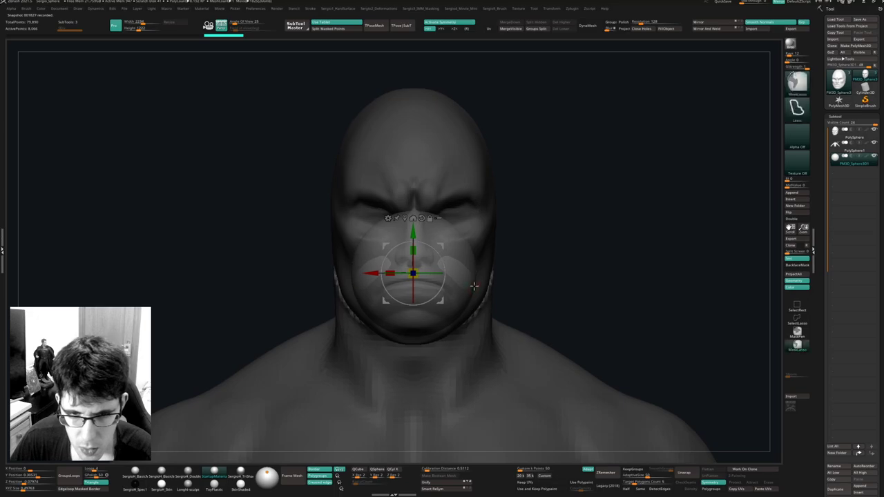
# Resize the Move brush and push the side of the sphere inward at mouth level.
pyautogui.press('q')
pyautogui.press('s')
pyautogui.moveTo(464, 287)
pyautogui.mouseDown()
pyautogui.moveTo(475, 287)
pyautogui.moveTo(458, 282)
pyautogui.mouseUp()
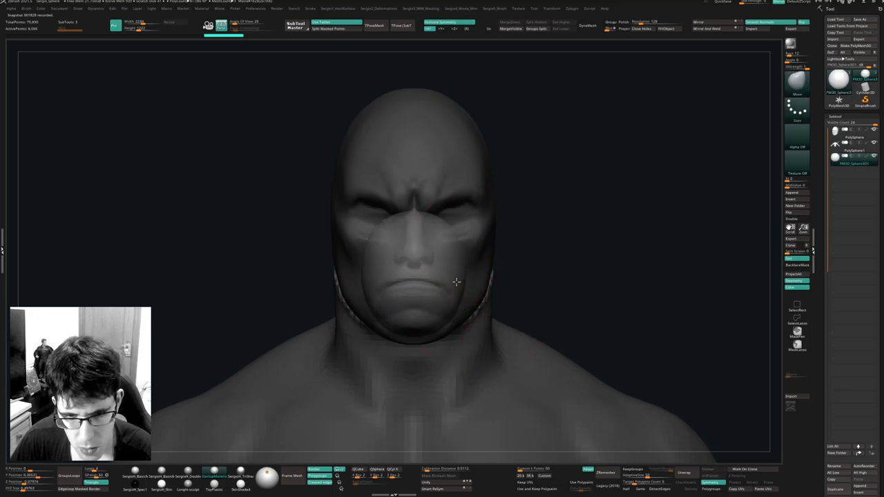
pyautogui.moveTo(466, 286); pyautogui.dragTo(442, 294, button='right')
# Isolate the sphere and flatten its top and bottom into a wide rounded block with the Move brush.
pyautogui.hotkey('alt', 'shift', 's')
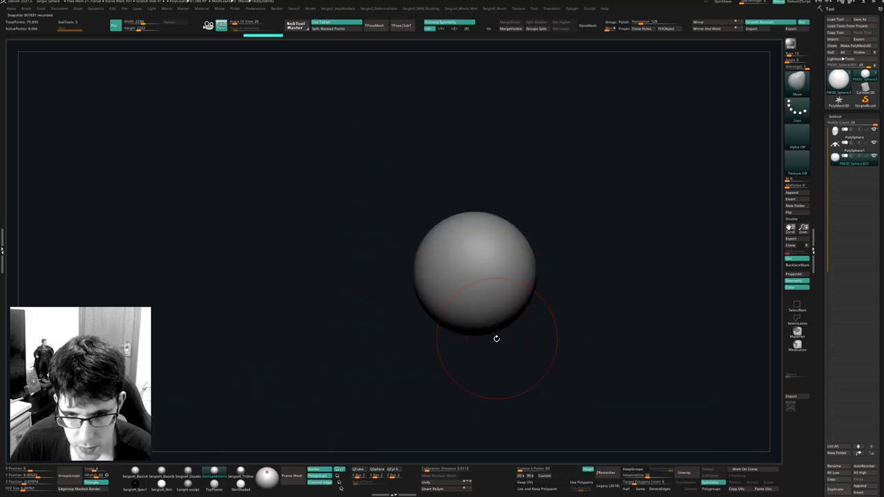
pyautogui.moveTo(497, 338); pyautogui.dragTo(502, 351, button='right')
pyautogui.moveTo(479, 339); pyautogui.dragTo(477, 321)
pyautogui.moveTo(487, 276); pyautogui.dragTo(490, 255, button='right')
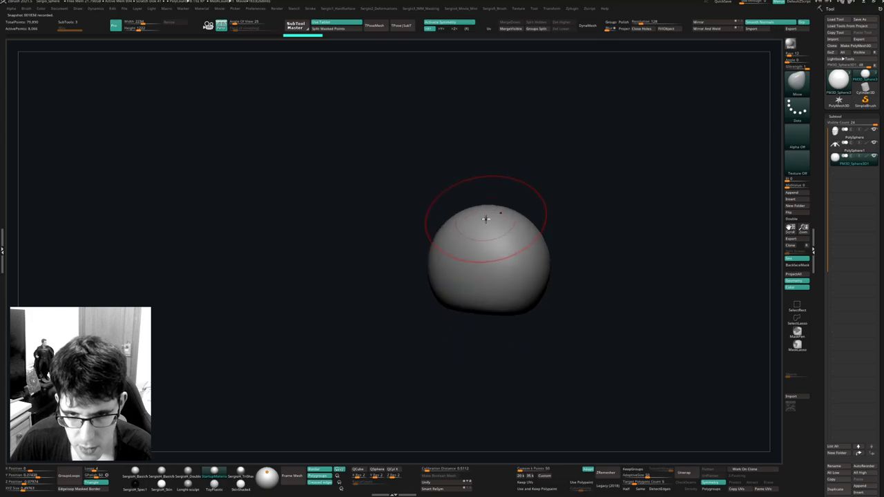
pyautogui.moveTo(485, 219)
pyautogui.mouseDown()
pyautogui.moveTo(484, 241)
pyautogui.moveTo(461, 239)
pyautogui.mouseUp()
pyautogui.moveTo(530, 235); pyautogui.dragTo(514, 241)
pyautogui.moveTo(478, 232)
pyautogui.mouseDown()
pyautogui.moveTo(476, 239)
pyautogui.moveTo(493, 238)
pyautogui.mouseUp()
pyautogui.hotkey('alt', 'shift', 's')
pyautogui.moveTo(487, 278)
pyautogui.mouseDown(button='right')
pyautogui.moveTo(440, 277)
pyautogui.moveTo(542, 278)
pyautogui.mouseUp(button='right')
# Subdivide the rounded block and carve a horizontal bite line around it with a resized DamStandard brush.
pyautogui.keyDown('ctrl'); pyautogui.moveTo(420, 276); pyautogui.dragTo(419, 290, button='right'); pyautogui.keyUp('ctrl')
pyautogui.press('b')
pyautogui.press('d')
pyautogui.press('s')
pyautogui.press('s')
pyautogui.moveTo(418, 290)
pyautogui.mouseDown()
pyautogui.moveTo(410, 290)
pyautogui.moveTo(445, 285)
pyautogui.mouseUp()
pyautogui.keyDown('ctrl'); pyautogui.keyDown('shift'); pyautogui.click(409, 289); pyautogui.keyUp('shift'); pyautogui.keyUp('ctrl')
pyautogui.moveTo(475, 282); pyautogui.dragTo(432, 285, button='right')
pyautogui.moveTo(429, 285); pyautogui.dragTo(509, 277)
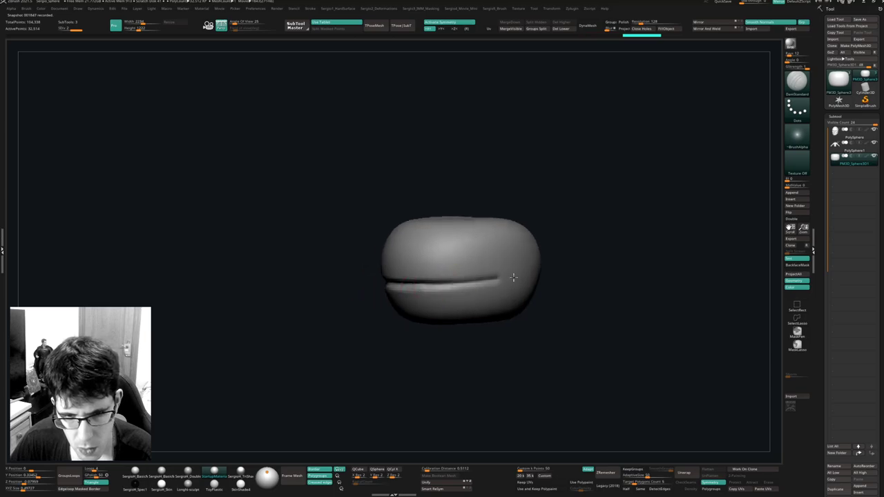
# Carve short vertical gaps above the bite line to separate the upper teeth.
pyautogui.moveTo(514, 277); pyautogui.dragTo(466, 283, button='right')
pyautogui.moveTo(437, 260); pyautogui.dragTo(440, 281)
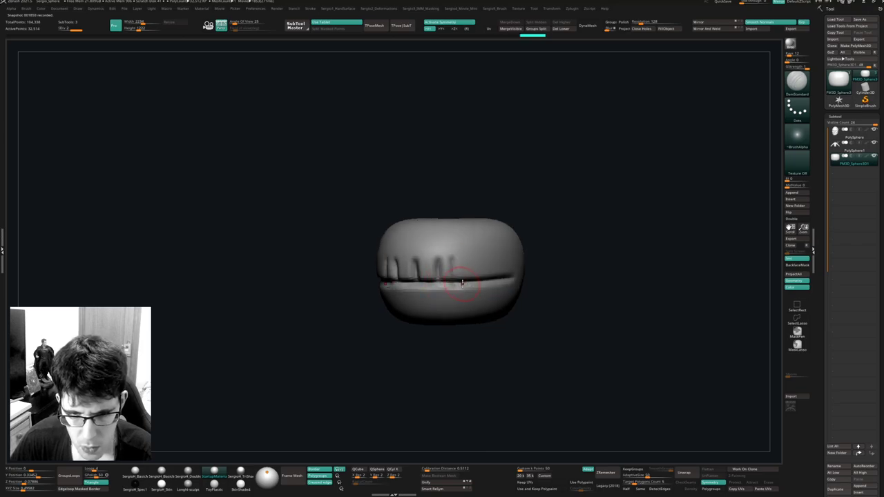
pyautogui.hotkey('ctrl', 'z')
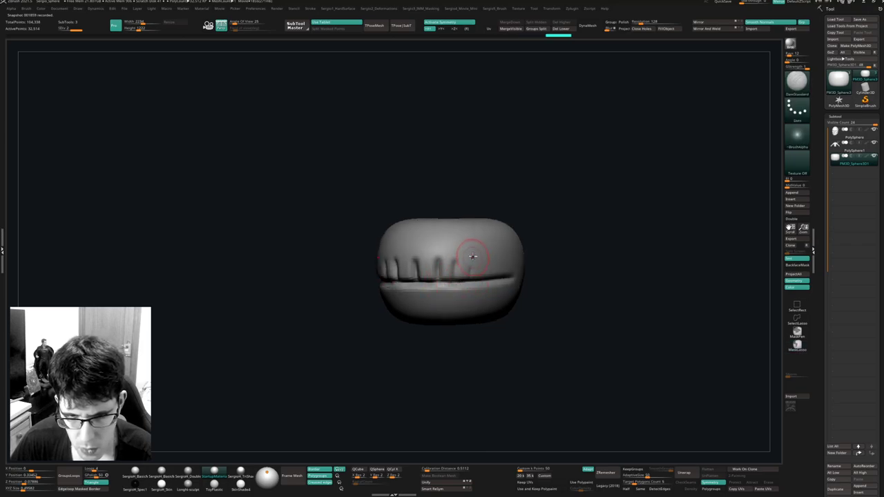
pyautogui.moveTo(473, 257); pyautogui.dragTo(473, 279)
pyautogui.moveTo(477, 279); pyautogui.dragTo(483, 276, button='right')
pyautogui.moveTo(492, 261); pyautogui.dragTo(491, 279)
pyautogui.moveTo(504, 276); pyautogui.dragTo(510, 269, button='right')
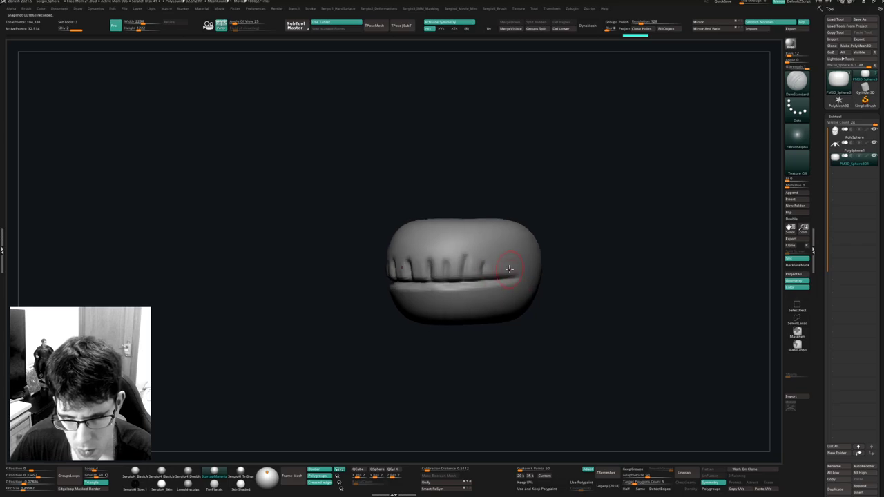
pyautogui.moveTo(505, 260); pyautogui.dragTo(504, 279)
pyautogui.moveTo(517, 263); pyautogui.dragTo(515, 277)
# Carve vertical gaps below the bite line to separate the lower teeth.
pyautogui.keyDown('shift'); pyautogui.moveTo(474, 299); pyautogui.dragTo(455, 314, button='right'); pyautogui.keyUp('shift')
pyautogui.moveTo(415, 288)
pyautogui.mouseDown()
pyautogui.moveTo(414, 313)
pyautogui.moveTo(447, 310)
pyautogui.mouseUp()
pyautogui.moveTo(467, 308); pyautogui.dragTo(421, 283, button='right')
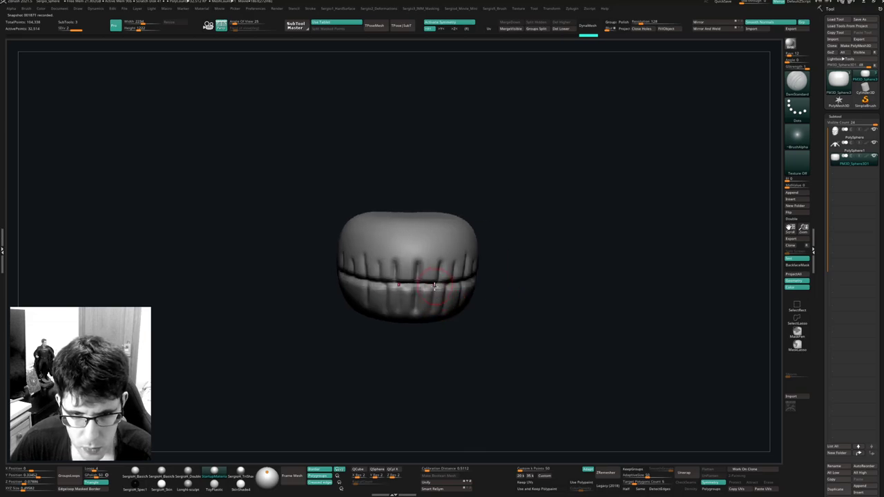
# Build up the upper front teeth with the Clay brush.
pyautogui.press('b')
pyautogui.press('c')
pyautogui.press('l')
pyautogui.moveTo(430, 282); pyautogui.dragTo(430, 281)
# Carve the curved gum line around the upper teeth with DamStandard, from the front teeth toward the back.
pyautogui.moveTo(416, 276); pyautogui.dragTo(438, 270, button='right')
pyautogui.press('b')
pyautogui.press('d')
pyautogui.press('s')
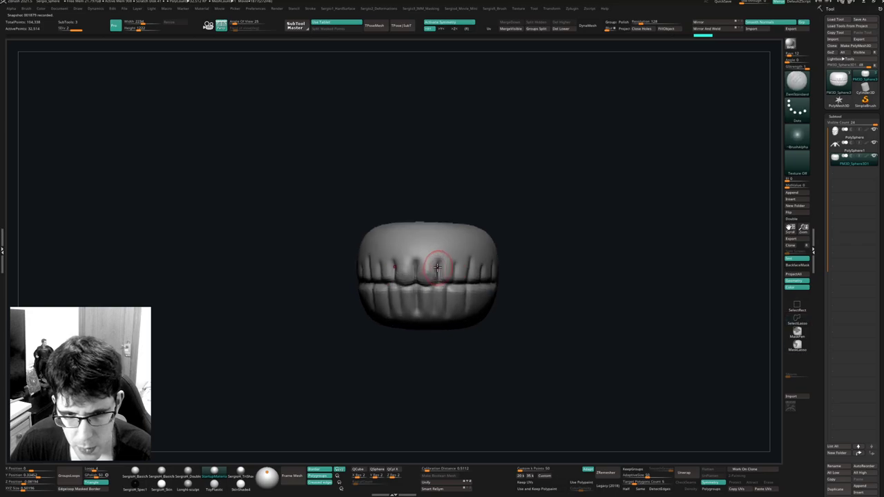
pyautogui.moveTo(417, 265)
pyautogui.mouseDown()
pyautogui.moveTo(437, 268)
pyautogui.moveTo(422, 276)
pyautogui.mouseUp()
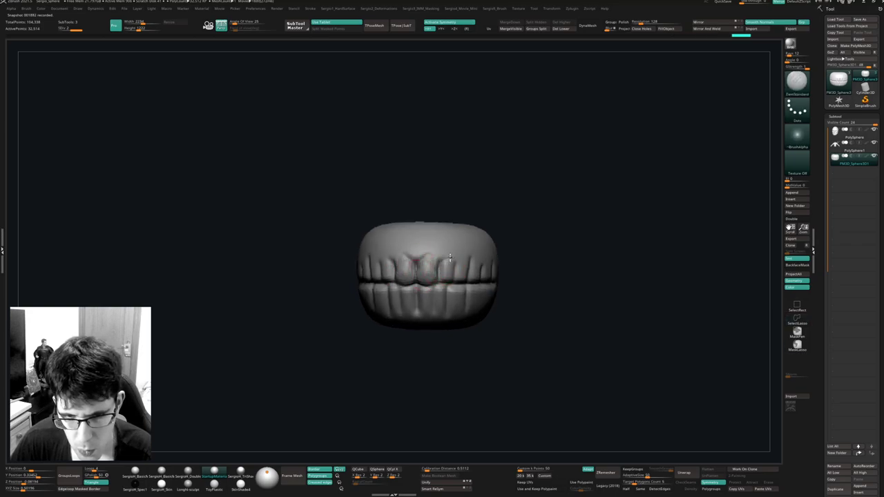
pyautogui.moveTo(450, 258); pyautogui.dragTo(466, 261, button='right')
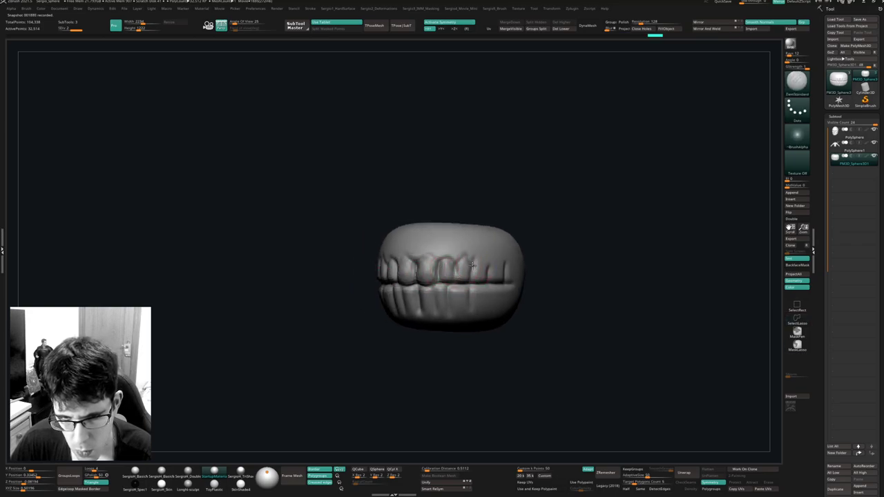
pyautogui.moveTo(472, 264); pyautogui.dragTo(480, 263)
# Carve the gum line under the lower teeth from the front toward the back.
pyautogui.moveTo(473, 274); pyautogui.dragTo(420, 305, button='right')
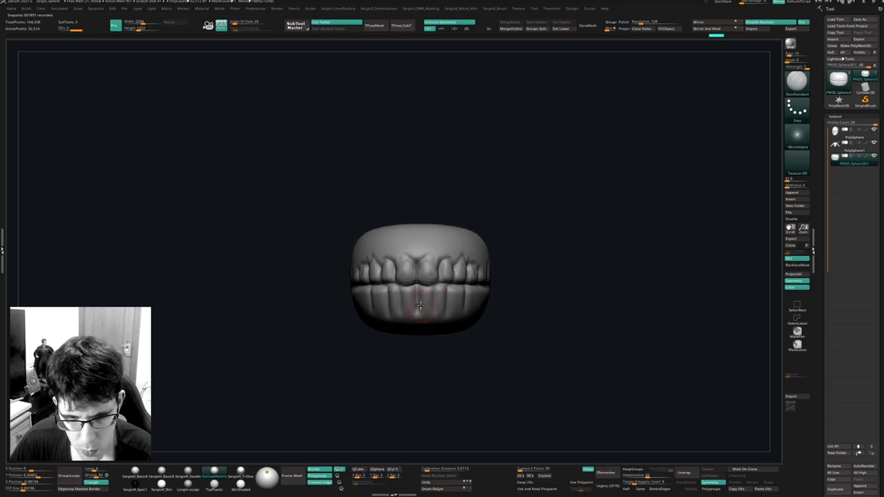
pyautogui.moveTo(447, 302)
pyautogui.mouseDown()
pyautogui.moveTo(436, 310)
pyautogui.moveTo(479, 302)
pyautogui.mouseUp()
pyautogui.moveTo(479, 302); pyautogui.dragTo(460, 302, button='right')
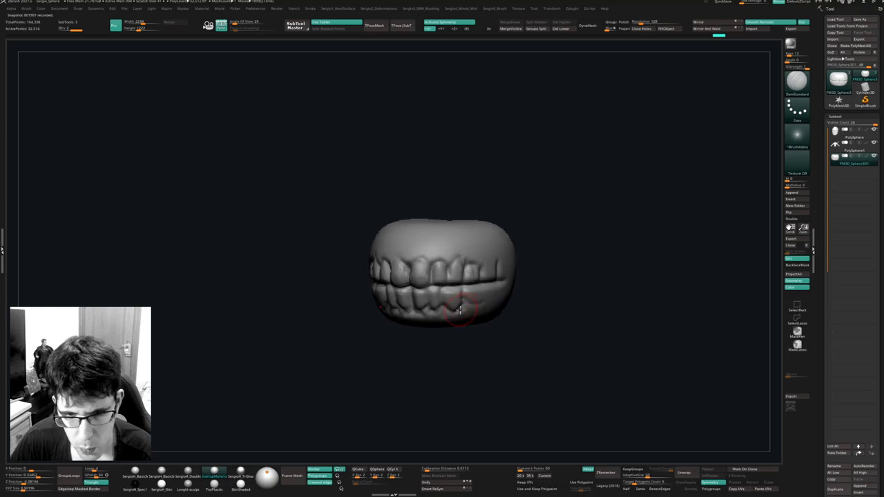
# Adjust the shape of the lower side teeth with the Move brush at different sizes.
pyautogui.press('b')
pyautogui.press('m')
pyautogui.press('v')
pyautogui.moveTo(459, 302); pyautogui.dragTo(453, 297)
pyautogui.moveTo(447, 306); pyautogui.dragTo(465, 310, button='right')
pyautogui.press('s')
pyautogui.moveTo(461, 301); pyautogui.dragTo(464, 302)
# Refine the curve of the dental arch with a resized Move brush, checking it from above.
pyautogui.moveTo(463, 304); pyautogui.dragTo(453, 325, button='right')
pyautogui.press('s')
pyautogui.moveTo(451, 306); pyautogui.dragTo(453, 297)
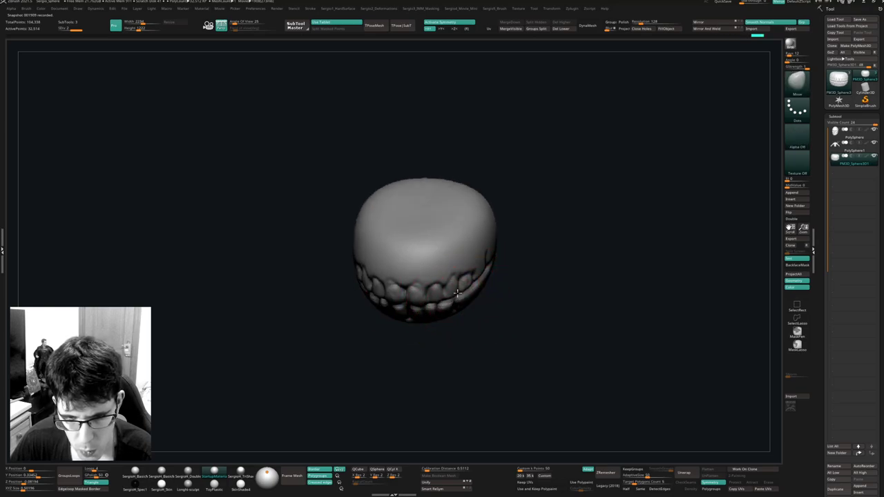
pyautogui.moveTo(469, 297); pyautogui.dragTo(454, 285, button='right')
pyautogui.moveTo(466, 284); pyautogui.dragTo(462, 289)
pyautogui.moveTo(461, 290)
pyautogui.mouseDown(button='right')
pyautogui.moveTo(455, 285)
pyautogui.moveTo(433, 315)
pyautogui.moveTo(444, 299)
pyautogui.mouseUp(button='right')
# Show all parts again, select the head instead of the teeth, and isolate it for work on the mouth.
pyautogui.hotkey('alt', 's')
pyautogui.keyDown('alt'); pyautogui.click(436, 306); pyautogui.keyUp('alt')
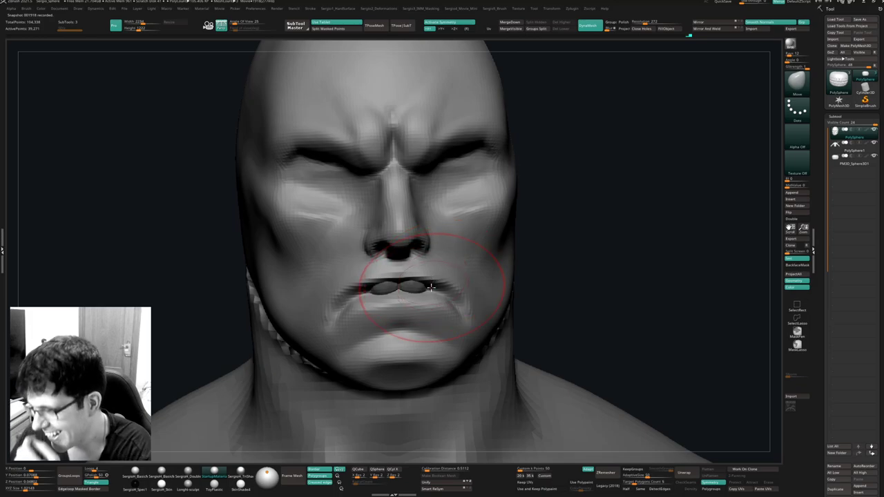
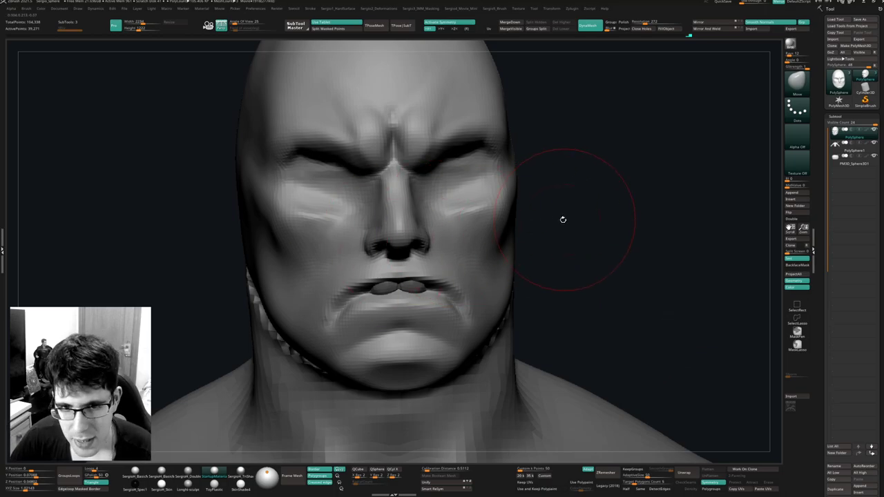
pyautogui.moveTo(562, 219); pyautogui.dragTo(511, 228)
pyautogui.moveTo(407, 308); pyautogui.dragTo(410, 303)
pyautogui.moveTo(596, 304); pyautogui.dragTo(694, 293)
pyautogui.moveTo(417, 280)
pyautogui.mouseDown()
pyautogui.moveTo(453, 270)
pyautogui.moveTo(409, 276)
pyautogui.moveTo(385, 263)
pyautogui.moveTo(332, 284)
pyautogui.mouseUp()
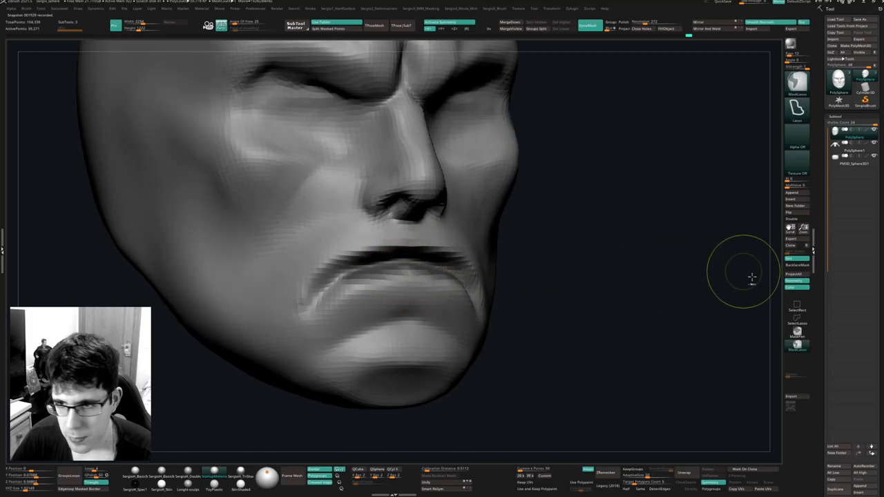
# Mask everything except the area between the lips and push that area back into the head with the Move brush.
pyautogui.keyDown('ctrl'); pyautogui.click(796, 332); pyautogui.keyUp('ctrl')
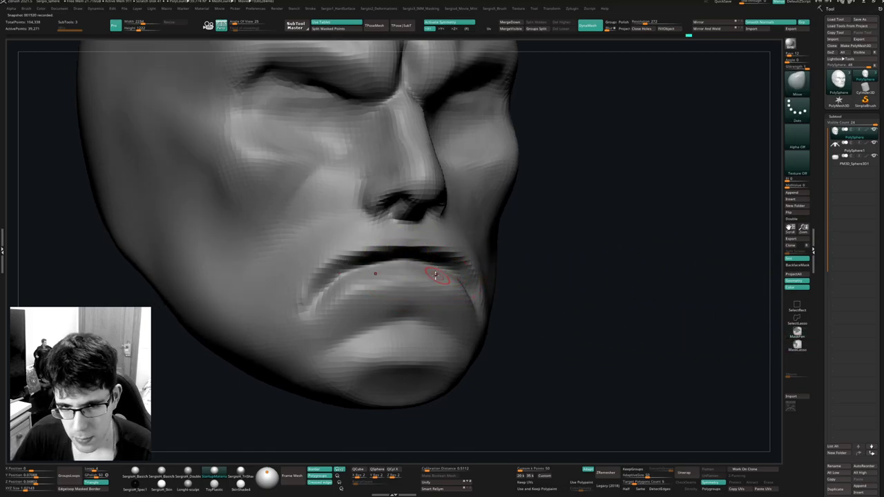
pyautogui.moveTo(396, 262)
pyautogui.keyDown('ctrl'); pyautogui.mouseDown()
pyautogui.moveTo(345, 271)
pyautogui.moveTo(316, 300)
pyautogui.moveTo(387, 267)
pyautogui.mouseUp(); pyautogui.keyUp('ctrl')
pyautogui.keyDown('ctrl'); pyautogui.click(566, 267); pyautogui.keyUp('ctrl')
pyautogui.moveTo(468, 284); pyautogui.dragTo(531, 289, button='right')
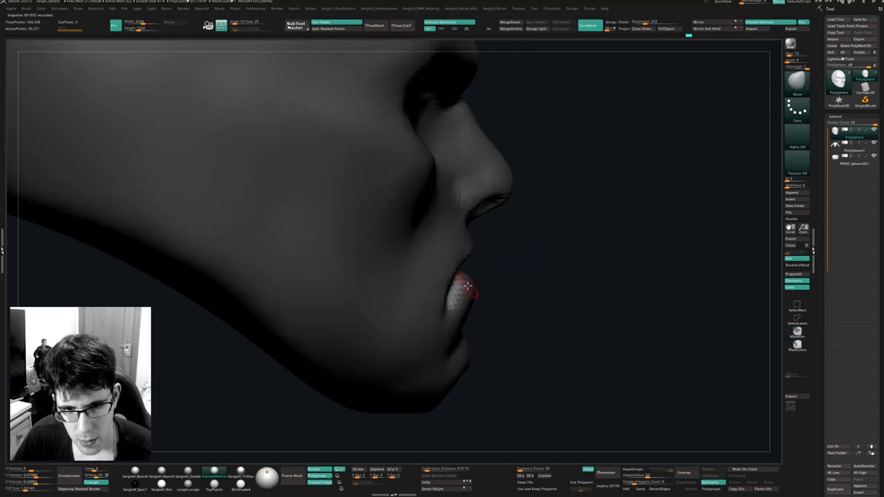
pyautogui.moveTo(465, 286); pyautogui.dragTo(408, 283)
pyautogui.moveTo(510, 282); pyautogui.dragTo(447, 279, button='right')
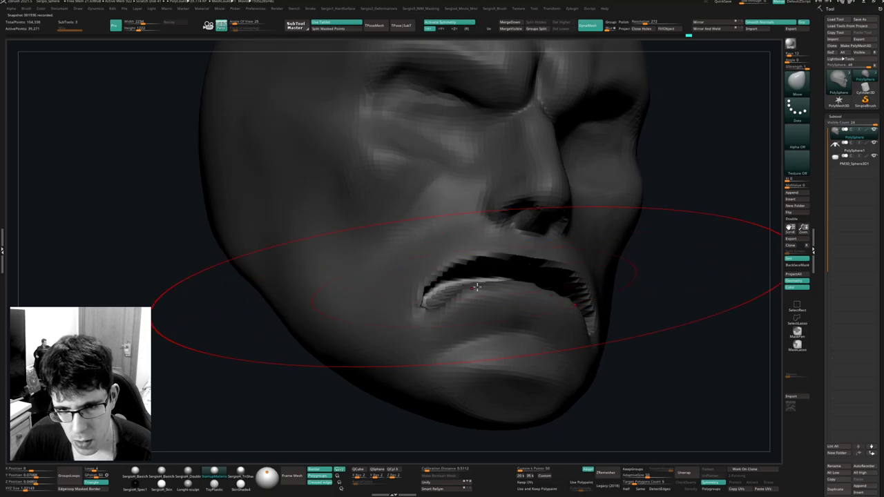
# Clear the mask, remesh the head with DynaMesh and smooth the stretched surface along the lower lip.
pyautogui.keyDown('ctrl'); pyautogui.moveTo(658, 300); pyautogui.dragTo(657, 326); pyautogui.keyUp('ctrl')
pyautogui.keyDown('ctrl'); pyautogui.moveTo(591, 327); pyautogui.dragTo(477, 285, button='right'); pyautogui.keyUp('ctrl')
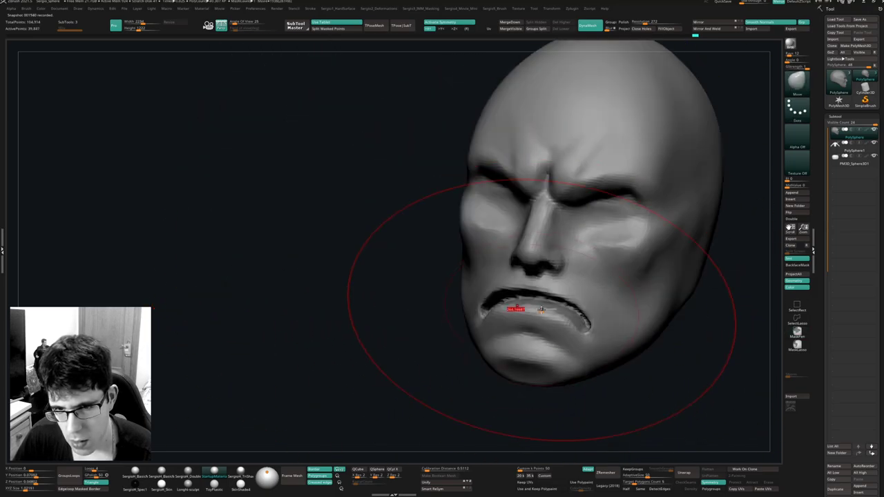
pyautogui.keyDown('shift'); pyautogui.moveTo(524, 308); pyautogui.dragTo(486, 314); pyautogui.keyUp('shift')
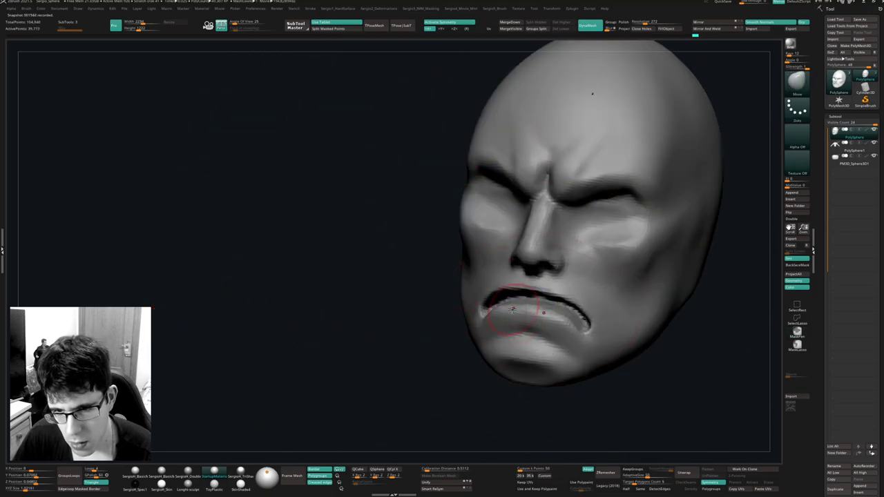
pyautogui.moveTo(586, 336); pyautogui.dragTo(530, 301, button='right')
pyautogui.moveTo(530, 301)
pyautogui.keyDown('alt'); pyautogui.mouseDown(button='right')
pyautogui.moveTo(496, 287)
pyautogui.moveTo(479, 308)
pyautogui.moveTo(499, 292)
pyautogui.moveTo(459, 287)
pyautogui.moveTo(489, 279)
pyautogui.moveTo(401, 316)
pyautogui.mouseUp(button='right'); pyautogui.keyUp('alt')
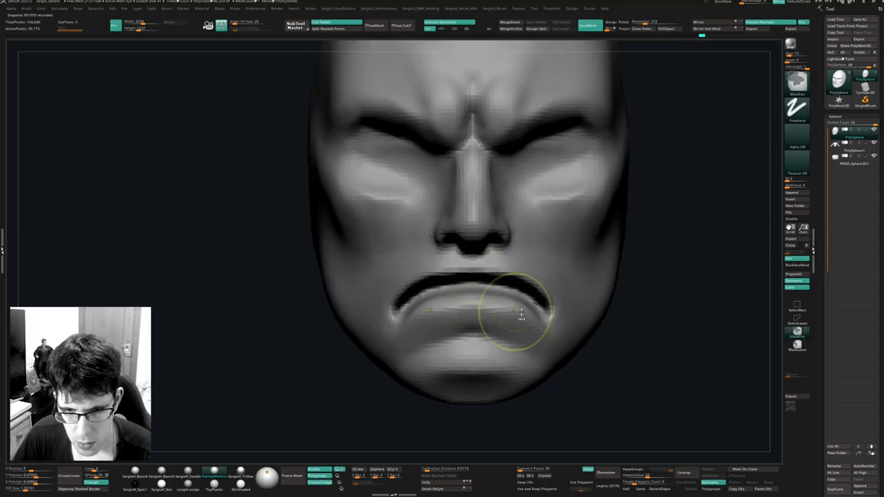
# Outline the lower lip with MaskLasso and invert the mask so only the lip stays editable.
pyautogui.click(797, 345)
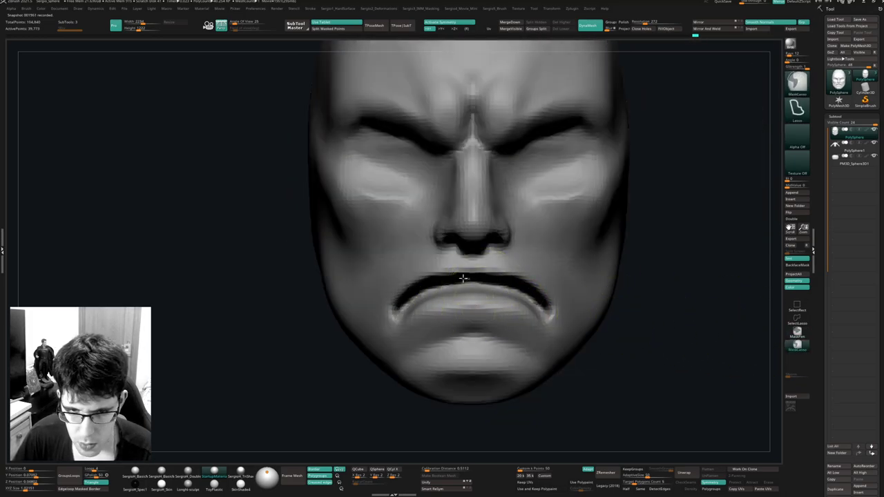
pyautogui.moveTo(463, 279)
pyautogui.keyDown('ctrl'); pyautogui.mouseDown()
pyautogui.moveTo(400, 310)
pyautogui.moveTo(481, 332)
pyautogui.mouseUp(); pyautogui.keyUp('ctrl')
pyautogui.keyDown('ctrl'); pyautogui.click(664, 347); pyautogui.keyUp('ctrl')
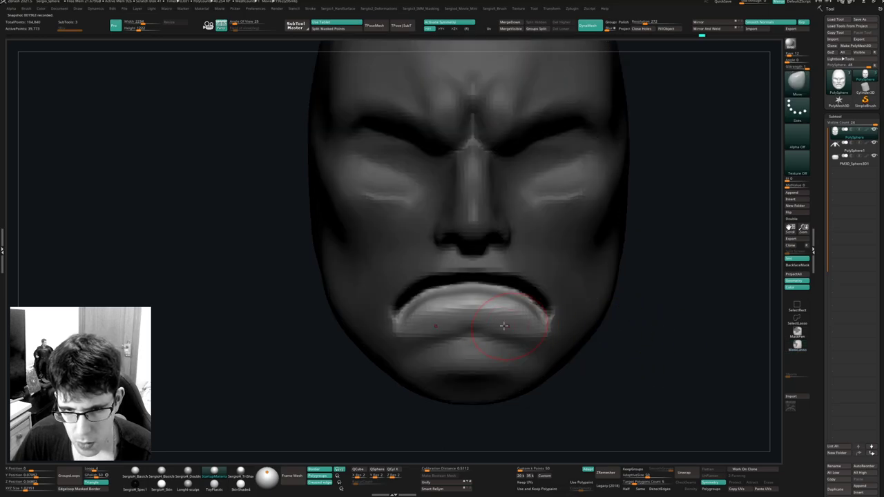
pyautogui.moveTo(504, 326)
pyautogui.mouseDown(button='right')
pyautogui.moveTo(486, 283)
pyautogui.moveTo(492, 314)
pyautogui.mouseUp(button='right')
pyautogui.keyDown('ctrl'); pyautogui.click(468, 309); pyautogui.keyUp('ctrl')
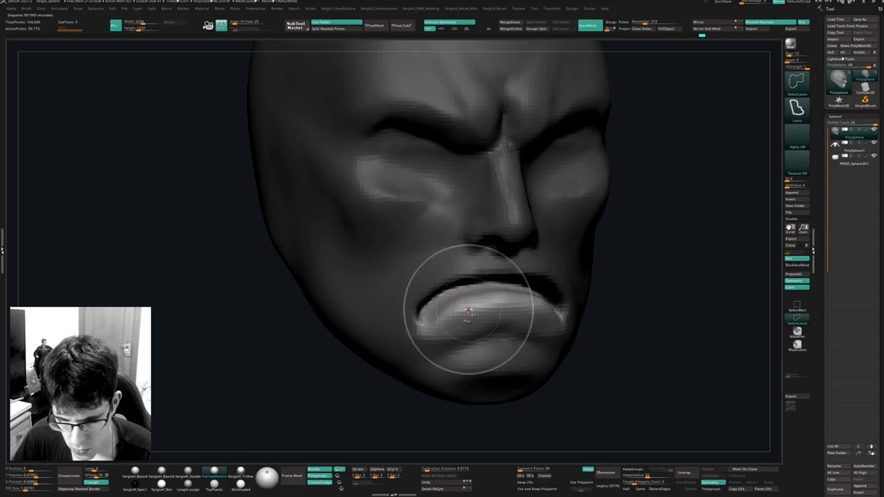
# Flatten the unmasked lower lip with the TrimDynamic brush.
pyautogui.press('b')
pyautogui.press('t')
pyautogui.press('d')
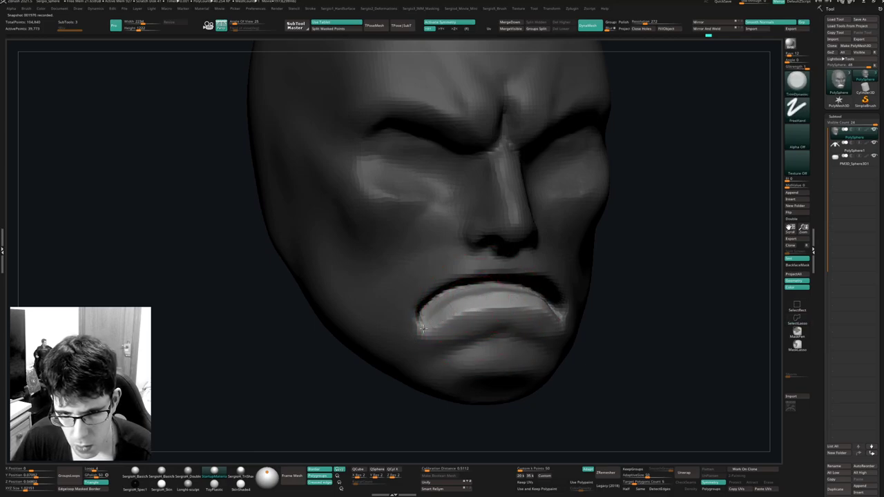
pyautogui.moveTo(472, 305); pyautogui.dragTo(485, 306, button='right')
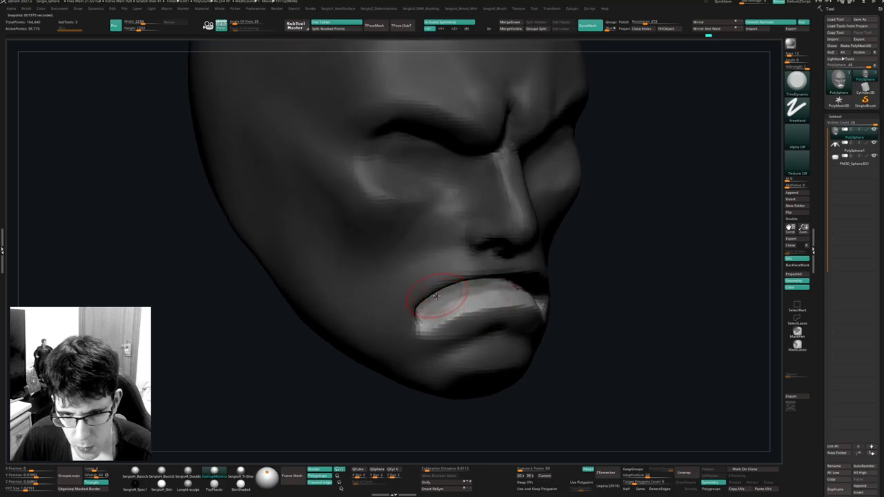
pyautogui.moveTo(435, 296); pyautogui.dragTo(496, 290, button='right')
# Lasso-mask the front of the lower lip, push its inner edge into the mouth with Move, and clear the mask.
pyautogui.press('ctrl')
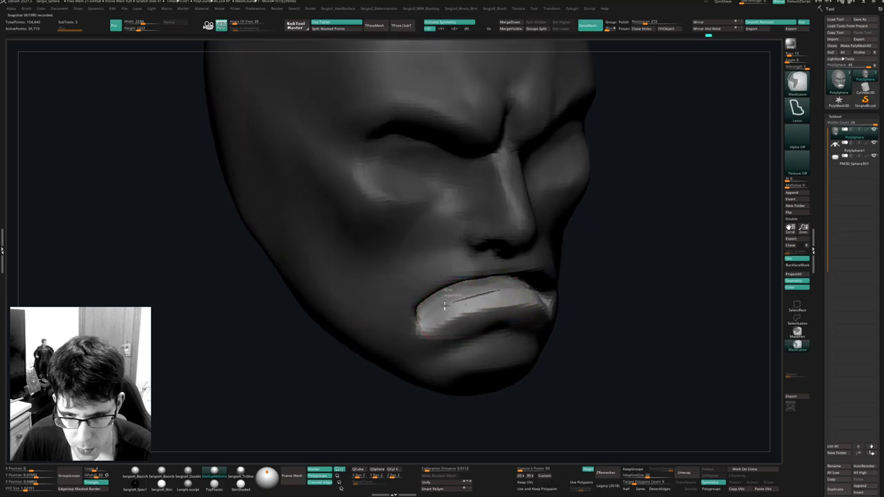
pyautogui.moveTo(444, 306)
pyautogui.keyDown('ctrl'); pyautogui.mouseDown()
pyautogui.moveTo(449, 391)
pyautogui.moveTo(555, 311)
pyautogui.mouseUp(); pyautogui.keyUp('ctrl')
pyautogui.press('b')
pyautogui.press('m')
pyautogui.press('v')
pyautogui.moveTo(485, 313)
pyautogui.keyDown('ctrl'); pyautogui.mouseDown(button='right')
pyautogui.moveTo(464, 293)
pyautogui.moveTo(476, 291)
pyautogui.moveTo(444, 304)
pyautogui.mouseUp(button='right'); pyautogui.keyUp('ctrl')
pyautogui.moveTo(416, 313); pyautogui.dragTo(419, 315)
pyautogui.moveTo(430, 318); pyautogui.dragTo(502, 328, button='right')
pyautogui.keyDown('ctrl'); pyautogui.moveTo(689, 343); pyautogui.dragTo(681, 371); pyautogui.keyUp('ctrl')
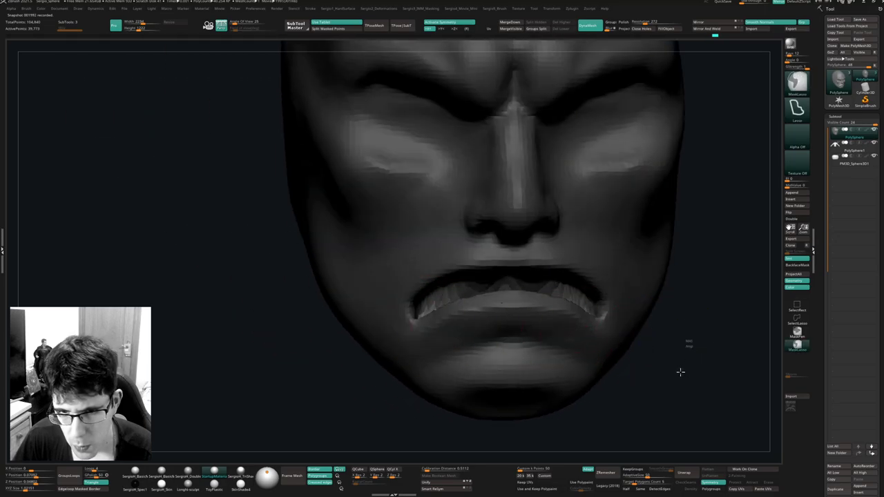
# Adjust the inside of the mouth opening with Move and flatten the upper lip's edge with TrimDynamic.
pyautogui.moveTo(680, 371)
pyautogui.mouseDown(button='right')
pyautogui.moveTo(517, 306)
pyautogui.moveTo(535, 261)
pyautogui.moveTo(511, 266)
pyautogui.mouseUp(button='right')
pyautogui.moveTo(505, 277); pyautogui.dragTo(501, 279)
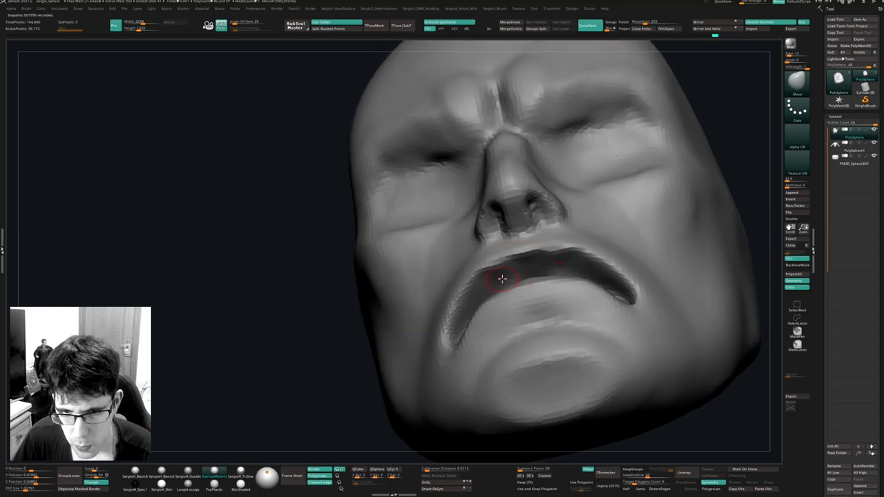
pyautogui.moveTo(502, 278); pyautogui.dragTo(497, 310, button='right')
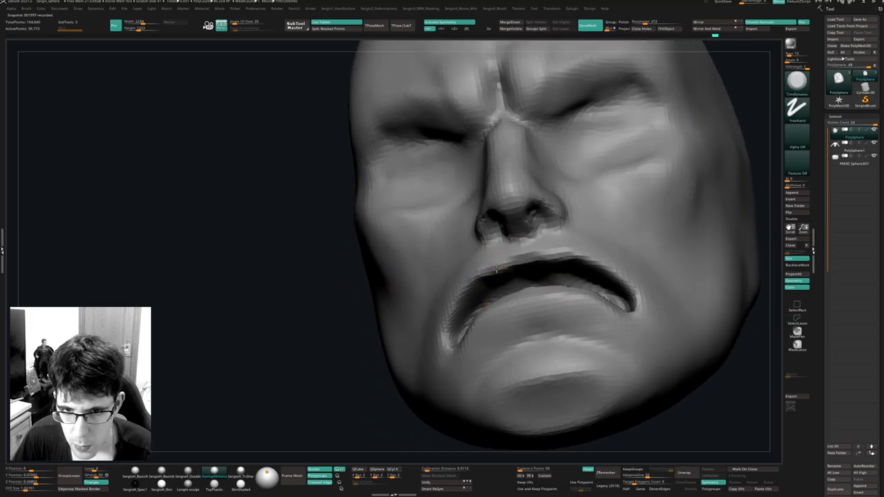
pyautogui.moveTo(469, 282); pyautogui.dragTo(473, 292, button='right')
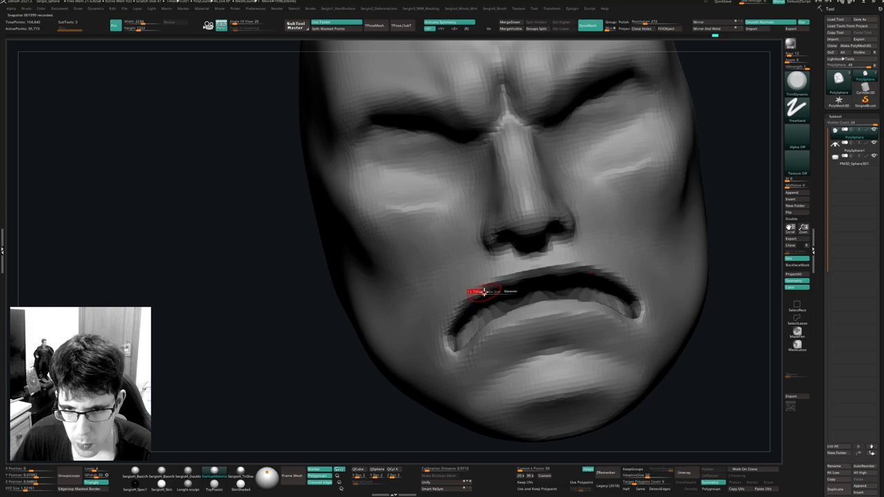
pyautogui.moveTo(486, 286)
pyautogui.mouseDown()
pyautogui.moveTo(505, 277)
pyautogui.moveTo(556, 290)
pyautogui.moveTo(528, 293)
pyautogui.moveTo(555, 268)
pyautogui.moveTo(576, 274)
pyautogui.mouseUp()
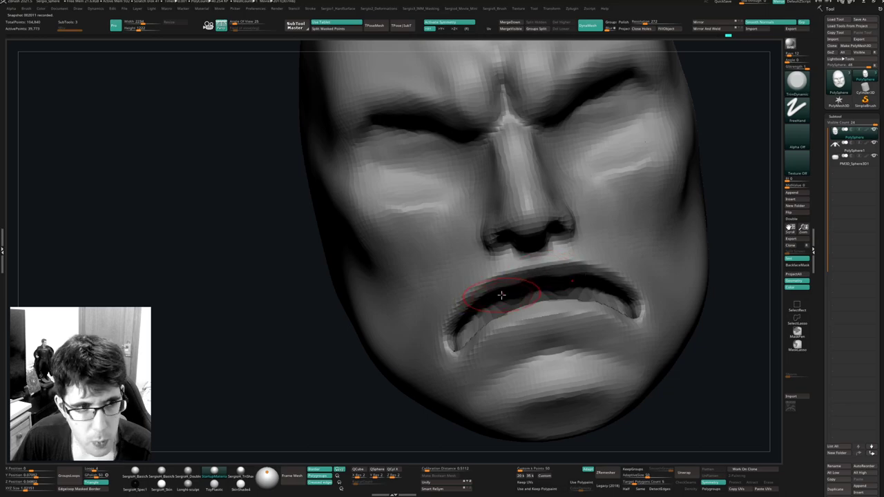
pyautogui.moveTo(517, 279)
pyautogui.mouseDown(button='right')
pyautogui.moveTo(495, 292)
pyautogui.moveTo(518, 291)
pyautogui.moveTo(485, 300)
pyautogui.moveTo(511, 308)
pyautogui.mouseUp(button='right')
# Mask the upper lip area and the lower lip, chin and jaw with MaskLasso.
pyautogui.moveTo(545, 332)
pyautogui.mouseDown(button='right')
pyautogui.moveTo(524, 301)
pyautogui.moveTo(656, 272)
pyautogui.mouseUp(button='right')
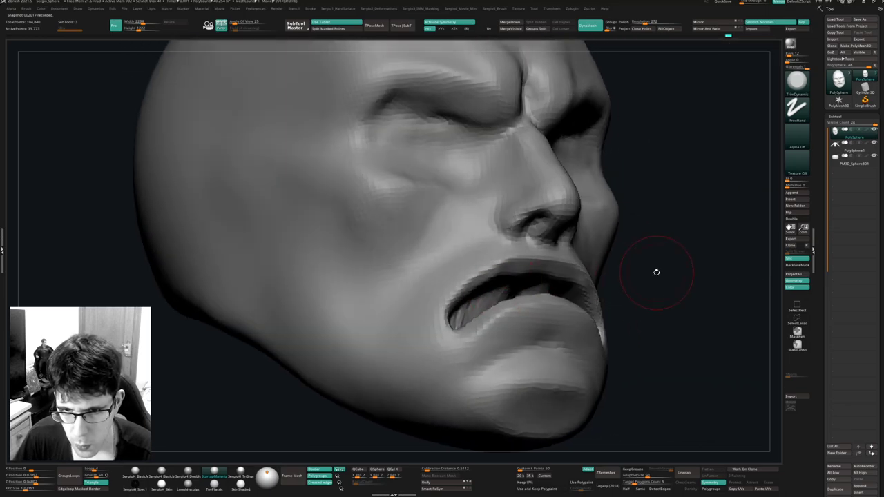
pyautogui.press('ctrl')
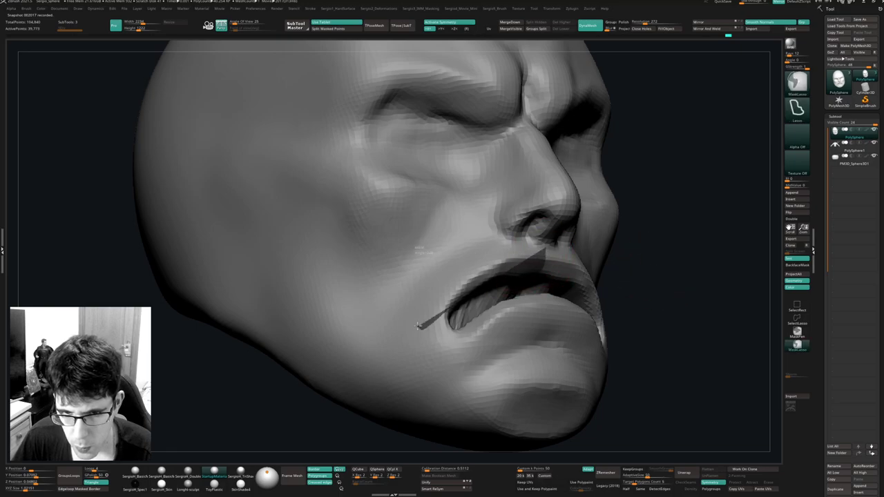
pyautogui.keyDown('ctrl'); pyautogui.moveTo(417, 326); pyautogui.dragTo(551, 185); pyautogui.keyUp('ctrl')
pyautogui.moveTo(568, 247); pyautogui.dragTo(537, 261, button='right')
pyautogui.moveTo(476, 287); pyautogui.dragTo(532, 296, button='right')
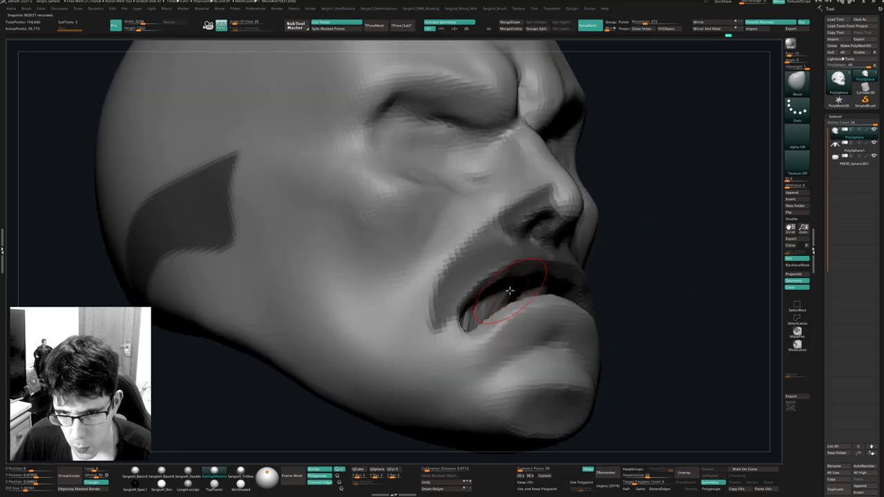
pyautogui.moveTo(614, 304); pyautogui.dragTo(553, 320, button='right')
pyautogui.moveTo(555, 291)
pyautogui.keyDown('ctrl'); pyautogui.mouseDown()
pyautogui.moveTo(529, 291)
pyautogui.moveTo(496, 456)
pyautogui.moveTo(653, 315)
pyautogui.mouseUp(); pyautogui.keyUp('ctrl')
# Push the unmasked mouth interior and corner further back with the Move brush and clear the mask.
pyautogui.moveTo(507, 322); pyautogui.dragTo(511, 298, button='right')
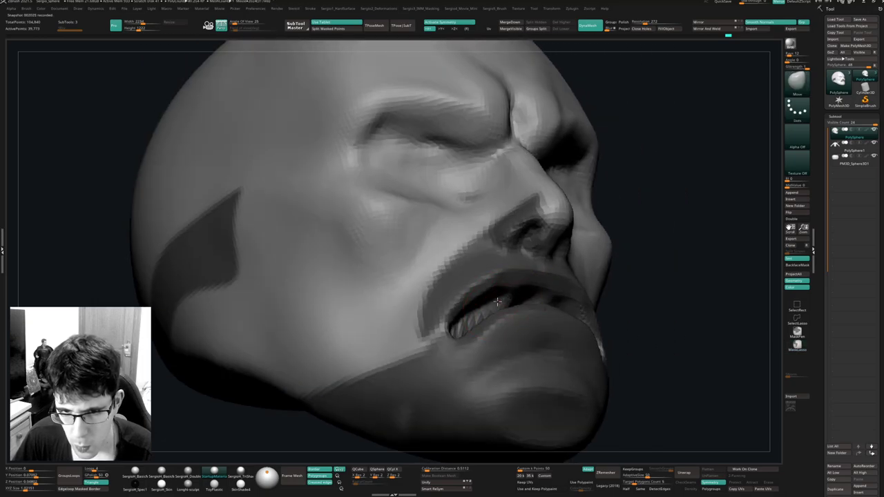
pyautogui.moveTo(432, 260); pyautogui.dragTo(464, 281, button='right')
pyautogui.keyDown('ctrl'); pyautogui.moveTo(464, 282); pyautogui.dragTo(477, 304); pyautogui.keyUp('ctrl')
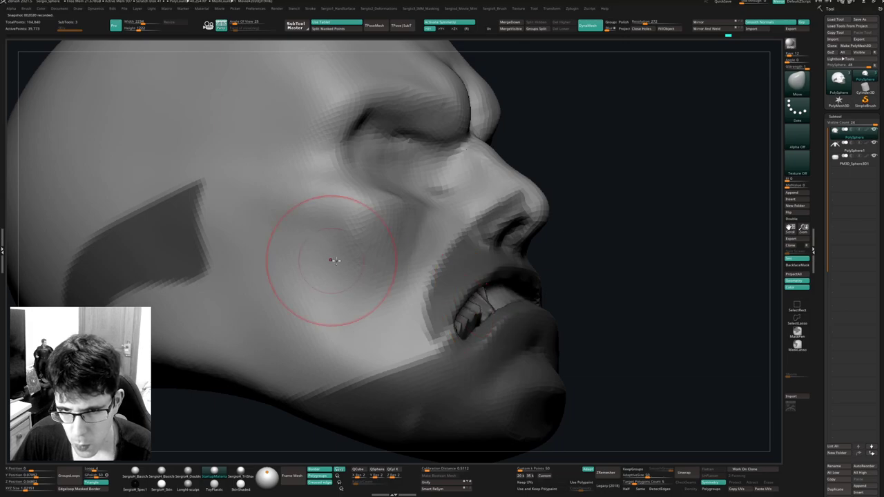
pyautogui.moveTo(596, 300)
pyautogui.mouseDown()
pyautogui.moveTo(483, 302)
pyautogui.moveTo(476, 311)
pyautogui.mouseUp()
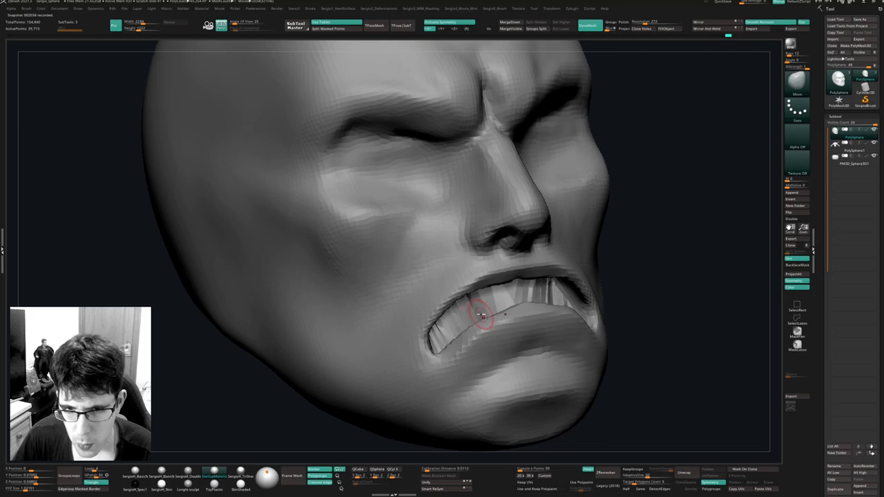
pyautogui.moveTo(479, 312); pyautogui.dragTo(489, 322, button='right')
# Smooth the lower lip's inner edge, remesh the head with DynaMesh and show all parts again.
pyautogui.keyDown('shift'); pyautogui.moveTo(483, 311); pyautogui.dragTo(511, 297); pyautogui.keyUp('shift')
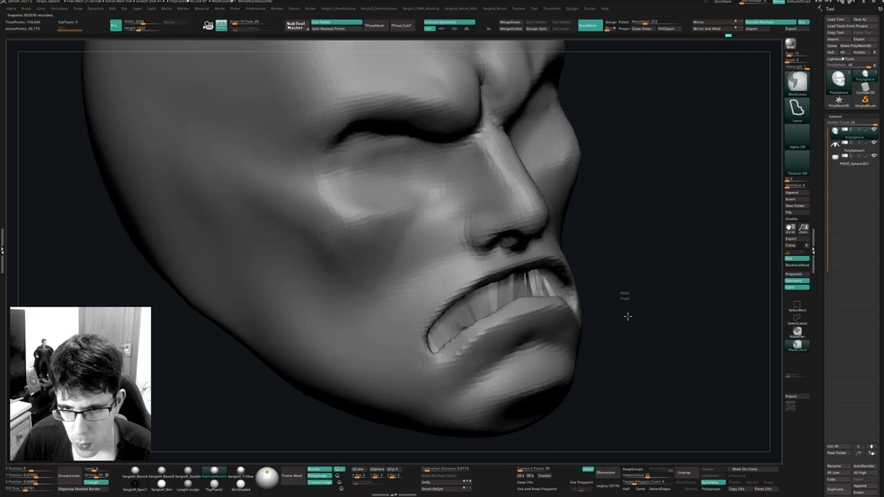
pyautogui.moveTo(624, 298); pyautogui.dragTo(517, 319)
pyautogui.hotkey('alt', 's')
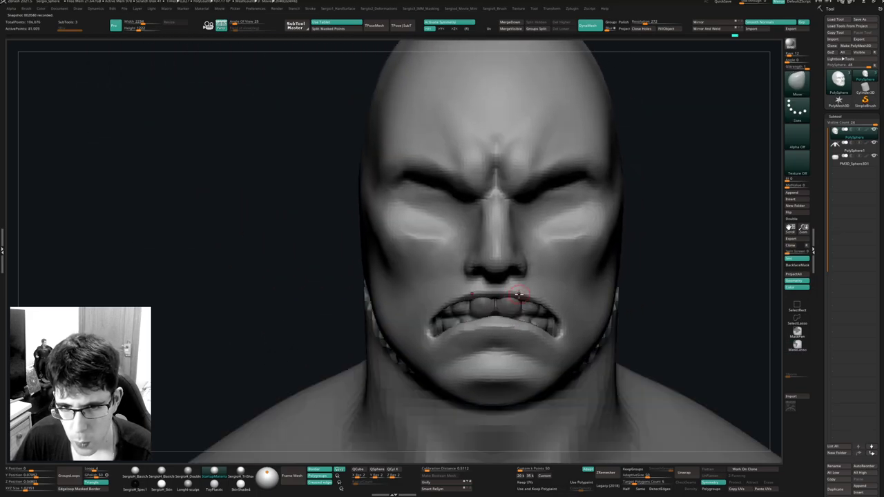
# Select the teeth and scale them uniformly with the gizmo to fit the mouth opening.
pyautogui.moveTo(484, 308)
pyautogui.mouseDown(button='right')
pyautogui.moveTo(513, 310)
pyautogui.moveTo(487, 315)
pyautogui.moveTo(531, 328)
pyautogui.mouseUp(button='right')
pyautogui.keyDown('alt'); pyautogui.click(513, 310); pyautogui.keyUp('alt')
pyautogui.hotkey('alt', 's')
pyautogui.press('w')
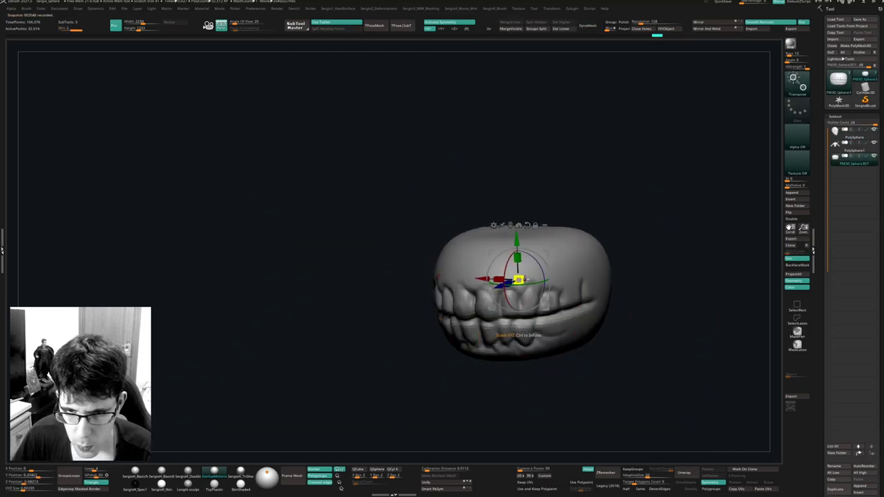
pyautogui.moveTo(517, 280); pyautogui.dragTo(514, 284)
pyautogui.hotkey('alt', 's')
pyautogui.moveTo(514, 284); pyautogui.dragTo(532, 287, button='right')
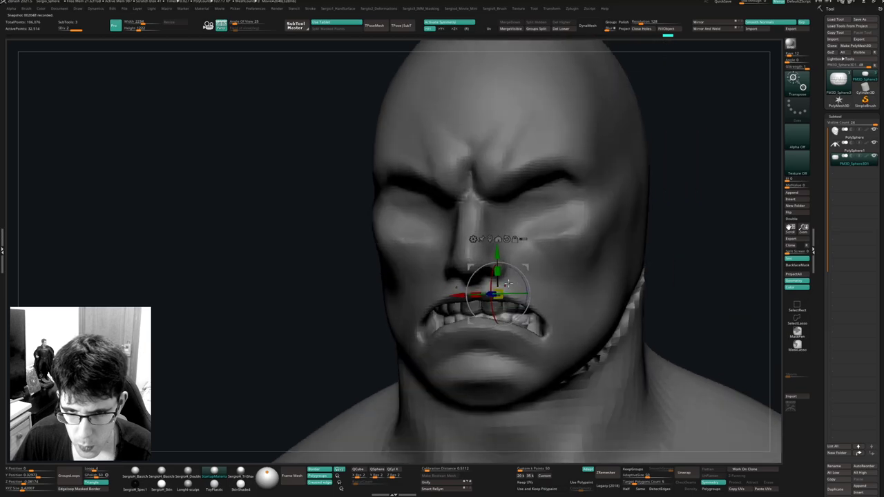
pyautogui.moveTo(497, 294); pyautogui.dragTo(504, 289)
# Select the head again and adjust the lip around the teeth with a resized Move brush.
pyautogui.moveTo(503, 290)
pyautogui.mouseDown(button='right')
pyautogui.moveTo(586, 266)
pyautogui.moveTo(493, 324)
pyautogui.moveTo(501, 315)
pyautogui.mouseUp(button='right')
pyautogui.press('q')
pyautogui.keyDown('alt'); pyautogui.click(490, 334); pyautogui.keyUp('alt')
pyautogui.press('s')
pyautogui.moveTo(503, 315); pyautogui.dragTo(497, 315)
pyautogui.moveTo(496, 314)
pyautogui.mouseDown(button='right')
pyautogui.moveTo(455, 311)
pyautogui.moveTo(476, 297)
pyautogui.moveTo(484, 331)
pyautogui.mouseUp(button='right')
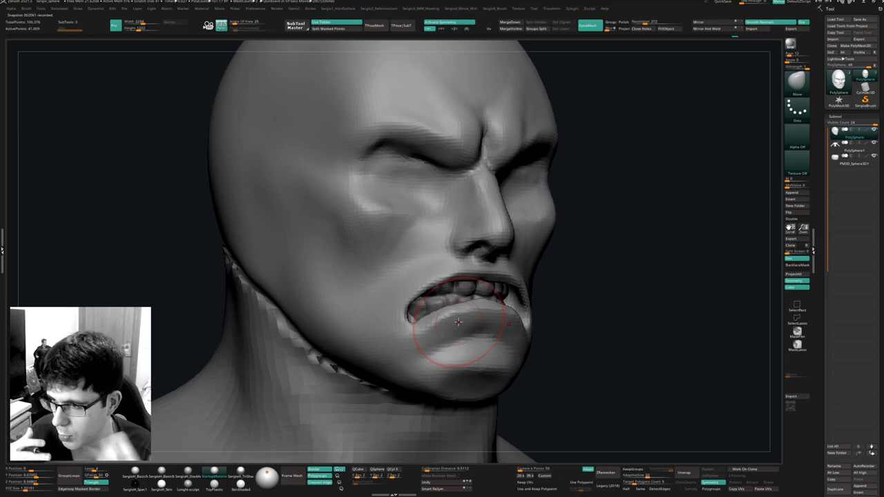
# Refine the base and nostril area of the nose with small Move strokes from several angles.
pyautogui.moveTo(638, 209); pyautogui.dragTo(574, 213)
pyautogui.moveTo(518, 238); pyautogui.dragTo(510, 242)
pyautogui.moveTo(634, 223); pyautogui.dragTo(568, 227)
pyautogui.moveTo(513, 245); pyautogui.dragTo(518, 242)
pyautogui.moveTo(690, 224); pyautogui.dragTo(625, 225)
pyautogui.moveTo(509, 240); pyautogui.dragTo(506, 237)
pyautogui.moveTo(704, 224); pyautogui.dragTo(639, 227)
pyautogui.moveTo(517, 240); pyautogui.dragTo(510, 238)
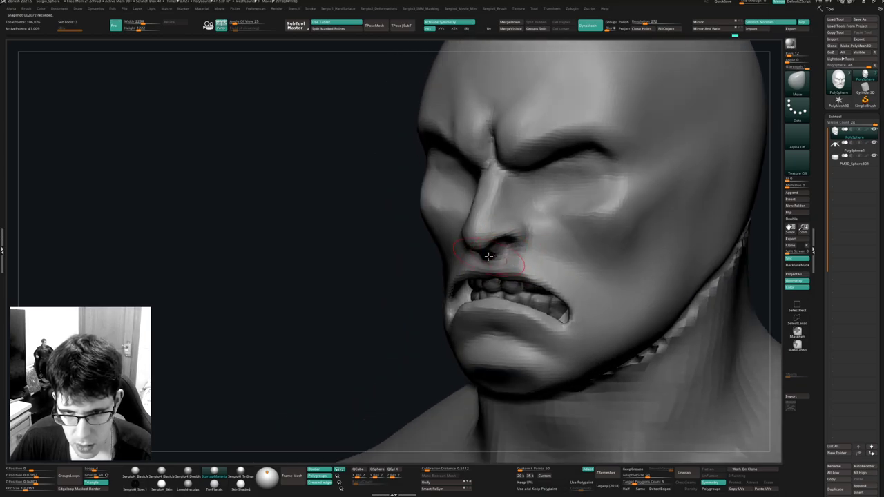
# Reshape the upper lip's profile below the nose and toward the mouth corner with the Move brush.
pyautogui.moveTo(489, 253)
pyautogui.mouseDown(button='right')
pyautogui.moveTo(477, 262)
pyautogui.moveTo(474, 252)
pyautogui.mouseUp(button='right')
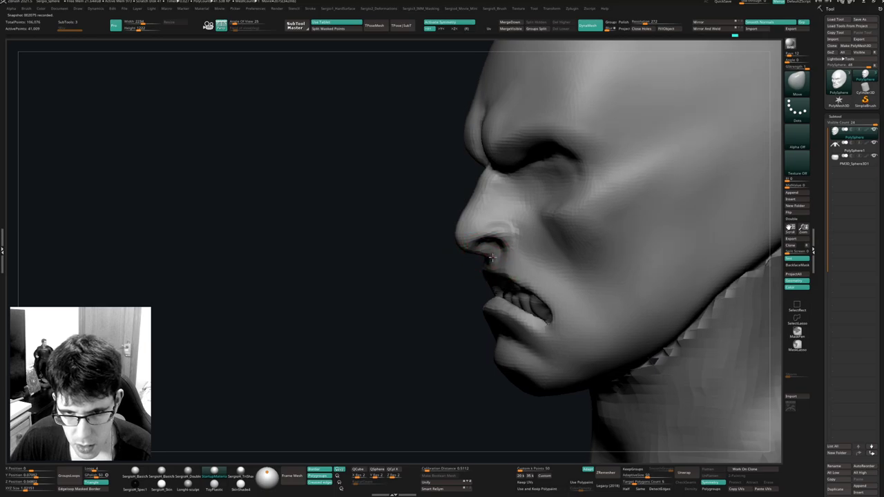
pyautogui.moveTo(493, 255); pyautogui.dragTo(492, 268)
pyautogui.moveTo(492, 276)
pyautogui.mouseDown(button='right')
pyautogui.moveTo(517, 279)
pyautogui.moveTo(499, 273)
pyautogui.mouseUp(button='right')
pyautogui.moveTo(507, 272); pyautogui.dragTo(505, 278)
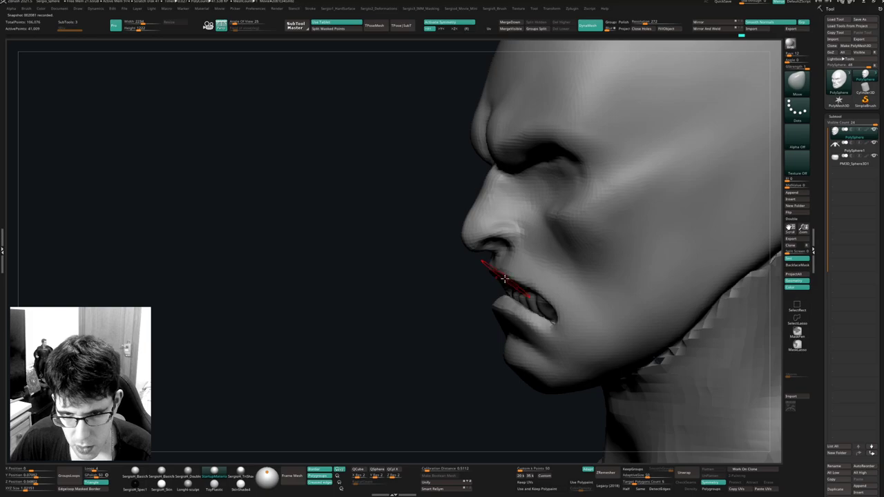
pyautogui.moveTo(519, 283); pyautogui.dragTo(502, 279, button='right')
pyautogui.moveTo(538, 286); pyautogui.dragTo(540, 281)
# Mask the lower lip and chin with a lasso and invert the mask so only that area stays editable.
pyautogui.moveTo(440, 282); pyautogui.dragTo(479, 296, button='right')
pyautogui.moveTo(424, 292)
pyautogui.mouseDown(button='right')
pyautogui.moveTo(498, 276)
pyautogui.moveTo(496, 265)
pyautogui.mouseUp(button='right')
pyautogui.keyDown('ctrl'); pyautogui.moveTo(451, 269); pyautogui.dragTo(476, 343); pyautogui.keyUp('ctrl')
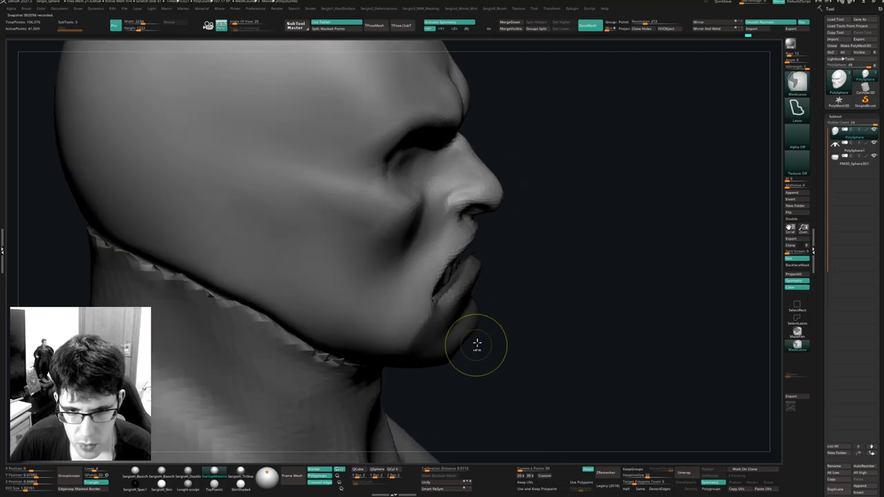
pyautogui.moveTo(547, 303); pyautogui.dragTo(517, 297, button='right')
pyautogui.keyDown('ctrl'); pyautogui.click(522, 297); pyautogui.keyUp('ctrl')
# Reshape the lower lip and mouth corner with a resized Move brush, working from front and profile views.
pyautogui.moveTo(434, 302); pyautogui.dragTo(423, 285)
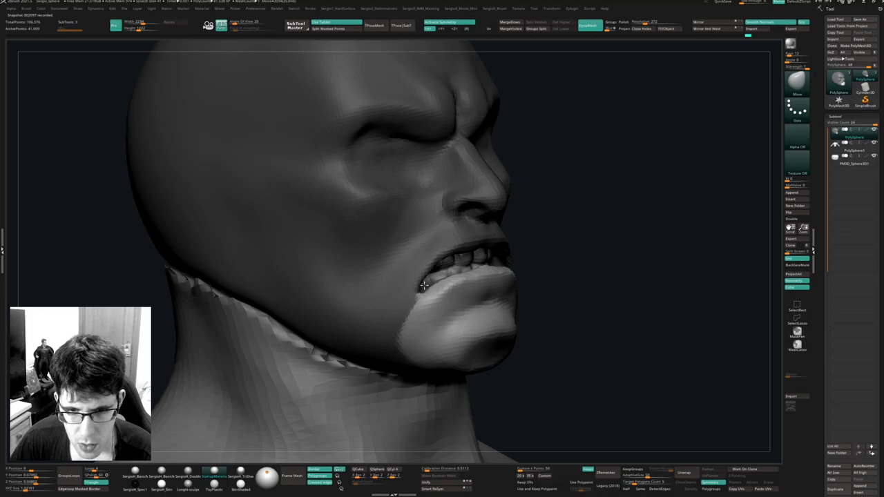
pyautogui.moveTo(447, 286); pyautogui.dragTo(443, 312, button='right')
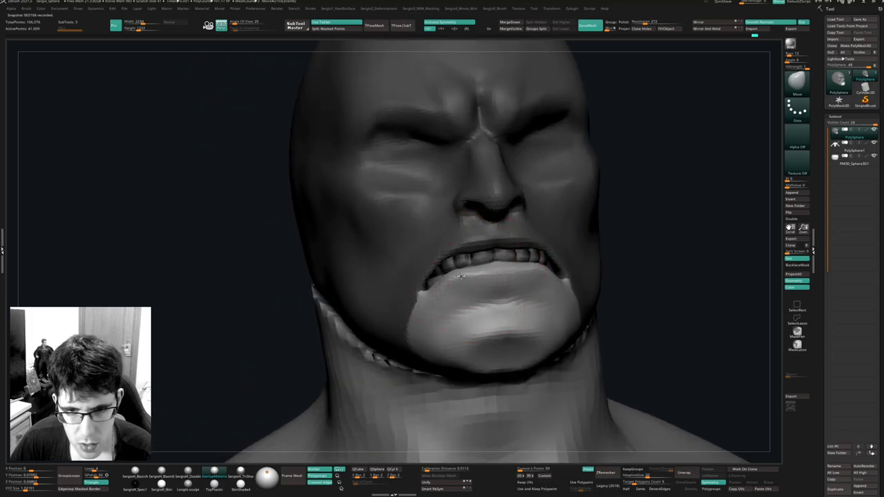
pyautogui.moveTo(477, 275)
pyautogui.mouseDown(button='right')
pyautogui.moveTo(472, 260)
pyautogui.moveTo(454, 306)
pyautogui.moveTo(438, 290)
pyautogui.moveTo(491, 267)
pyautogui.mouseUp(button='right')
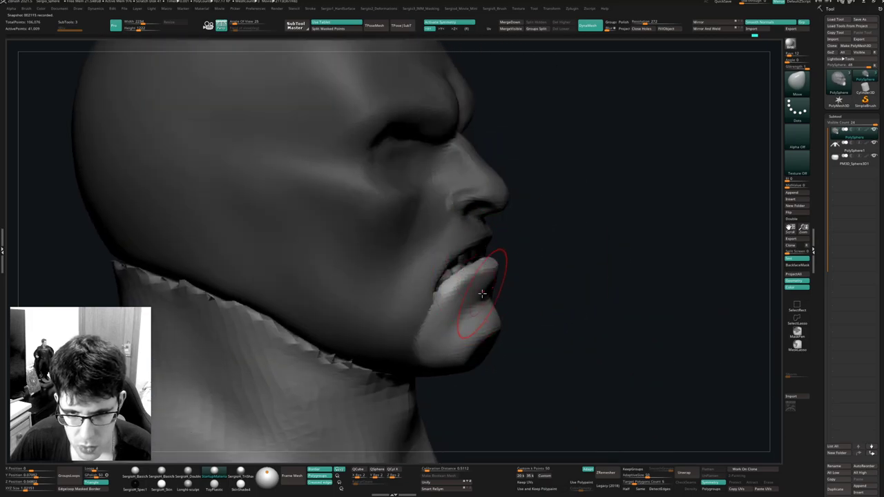
pyautogui.press('s')
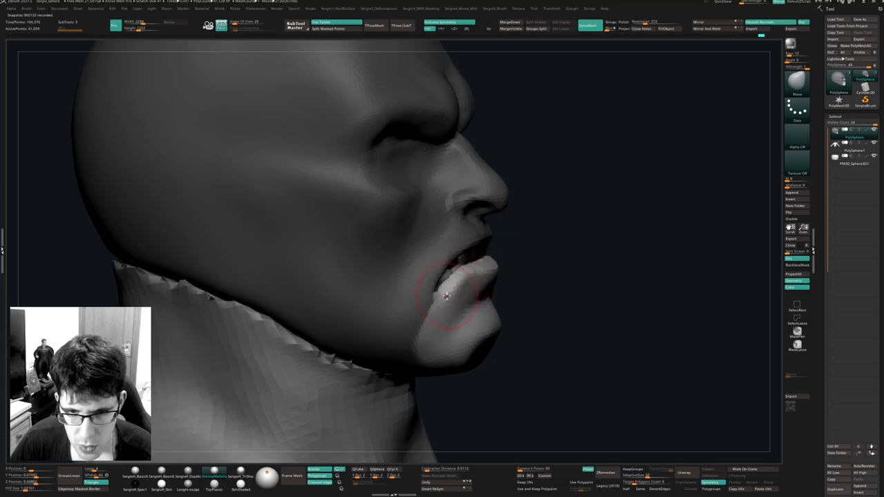
pyautogui.moveTo(446, 296); pyautogui.dragTo(437, 292, button='right')
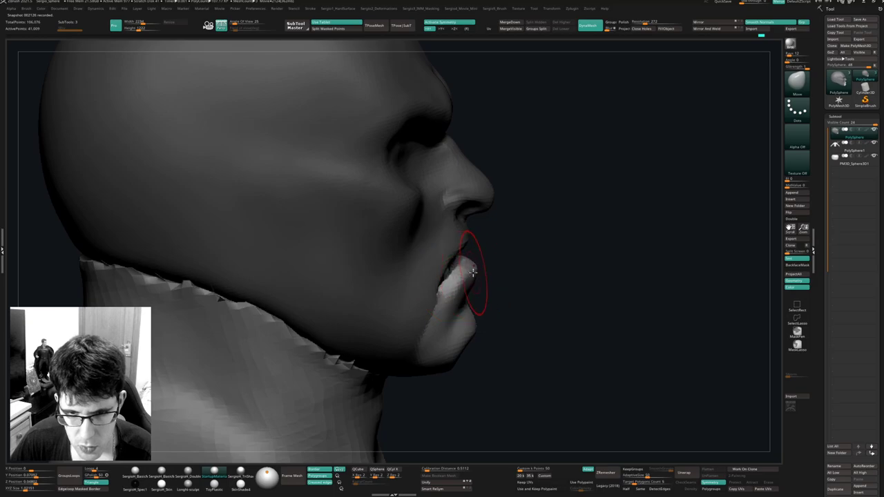
pyautogui.keyDown('ctrl'); pyautogui.moveTo(452, 296); pyautogui.dragTo(426, 282, button='right'); pyautogui.keyUp('ctrl')
pyautogui.moveTo(482, 273); pyautogui.dragTo(438, 293, button='right')
# Invert the mask to protect the lower lip and chin, and adjust the upper lip with the Move brush.
pyautogui.keyDown('ctrl'); pyautogui.click(452, 308); pyautogui.keyUp('ctrl')
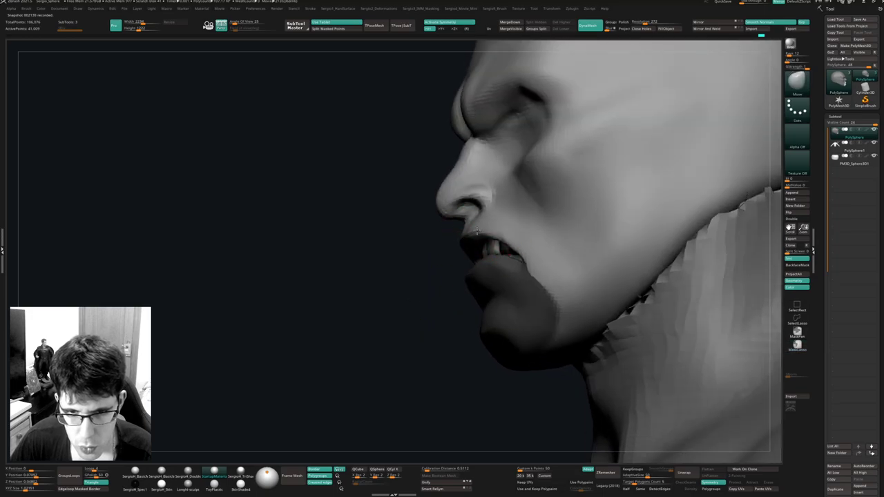
pyautogui.moveTo(476, 238); pyautogui.dragTo(495, 239, button='right')
pyautogui.moveTo(495, 238)
pyautogui.mouseDown()
pyautogui.moveTo(523, 235)
pyautogui.moveTo(518, 231)
pyautogui.moveTo(549, 238)
pyautogui.mouseUp()
# Carve the nasolabial fold from the nostril down past the mouth corner with the DamStandard brush.
pyautogui.press('b')
pyautogui.press('c')
pyautogui.press('l')
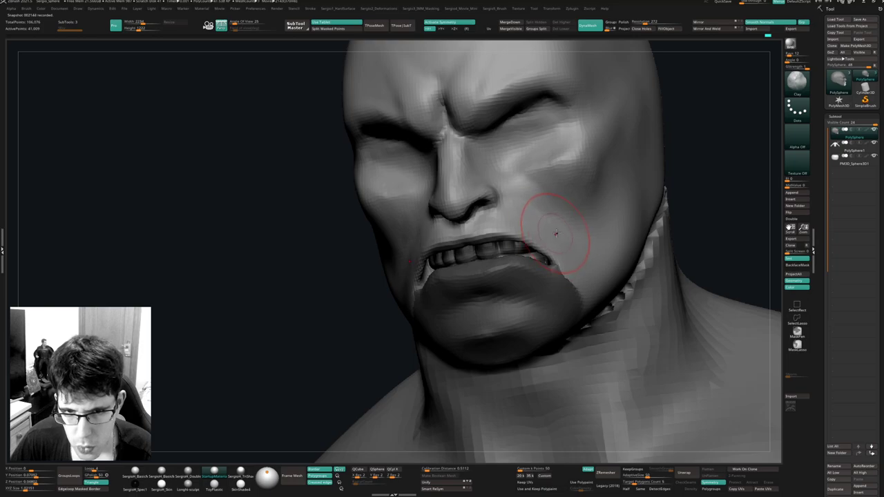
pyautogui.moveTo(556, 211); pyautogui.dragTo(424, 256, button='right')
pyautogui.press('b')
pyautogui.press('d')
pyautogui.press('s')
pyautogui.moveTo(457, 219); pyautogui.dragTo(465, 216, button='right')
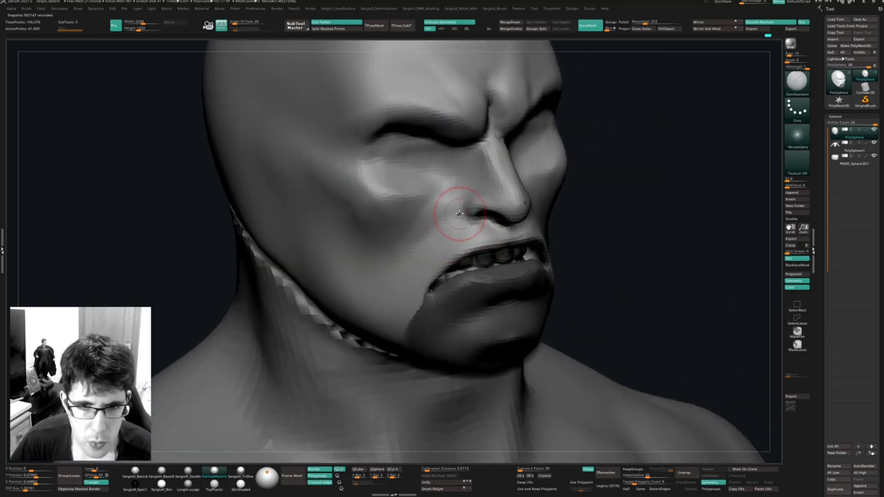
pyautogui.moveTo(467, 199); pyautogui.dragTo(414, 259)
pyautogui.moveTo(469, 195); pyautogui.dragTo(413, 277)
pyautogui.moveTo(413, 278)
pyautogui.mouseDown(button='right')
pyautogui.moveTo(435, 251)
pyautogui.moveTo(409, 248)
pyautogui.moveTo(439, 247)
pyautogui.mouseUp(button='right')
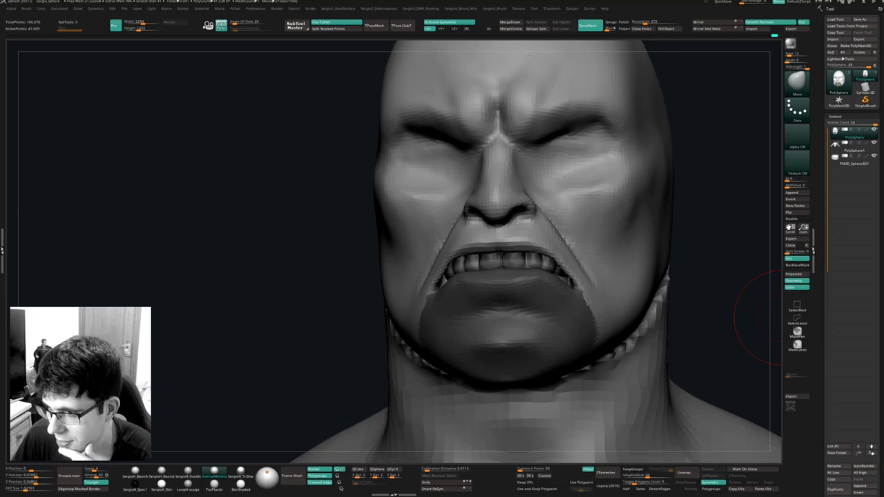
# Clear the mask and adjust the face around the mouth and nasolabial fold with a resized Move brush.
pyautogui.moveTo(710, 276); pyautogui.dragTo(703, 292)
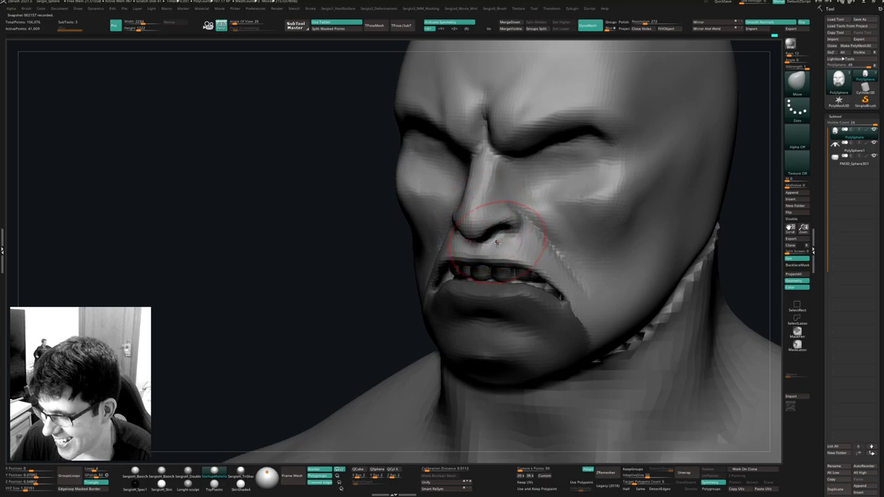
pyautogui.moveTo(497, 241)
pyautogui.keyDown('ctrl'); pyautogui.mouseDown(button='right')
pyautogui.moveTo(523, 144)
pyautogui.moveTo(529, 237)
pyautogui.mouseUp(button='right'); pyautogui.keyUp('ctrl')
pyautogui.moveTo(529, 237)
pyautogui.mouseDown()
pyautogui.moveTo(574, 246)
pyautogui.moveTo(543, 273)
pyautogui.mouseUp()
pyautogui.press('s')
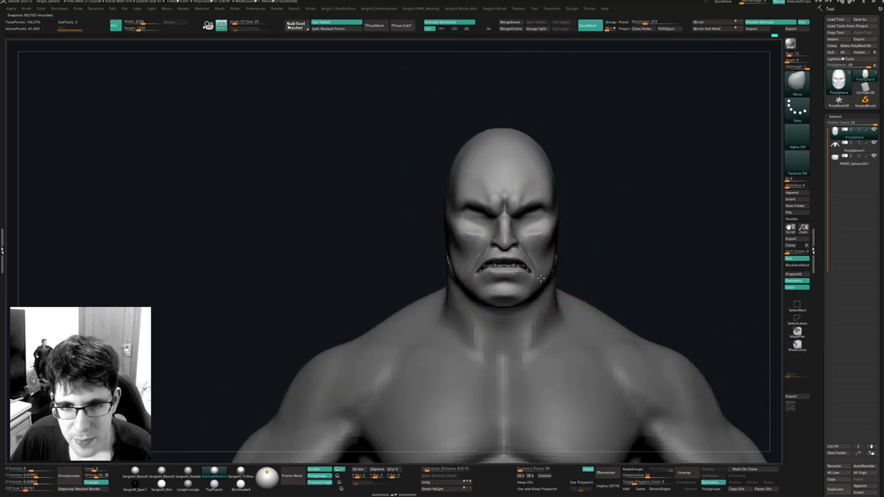
pyautogui.moveTo(543, 273); pyautogui.dragTo(522, 267, button='right')
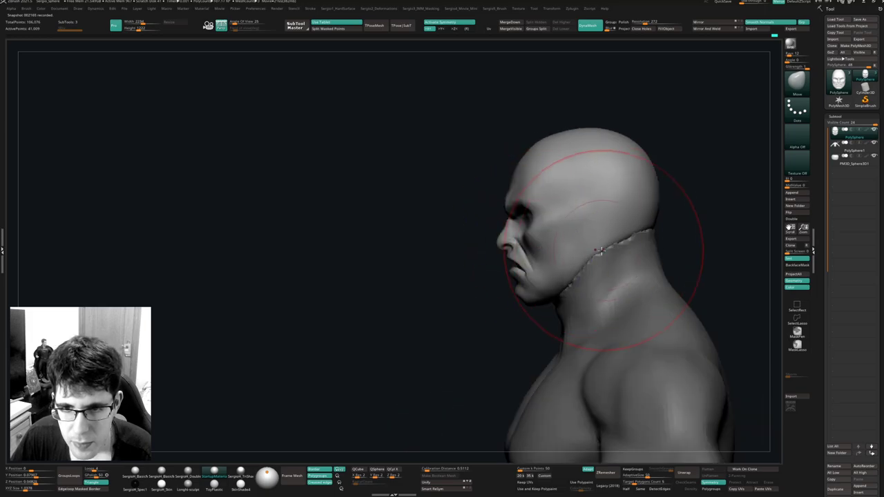
pyautogui.press('s')
pyautogui.moveTo(531, 274); pyautogui.dragTo(523, 273)
pyautogui.moveTo(514, 265)
pyautogui.keyDown('ctrl'); pyautogui.mouseDown(button='right')
pyautogui.moveTo(537, 302)
pyautogui.moveTo(556, 302)
pyautogui.mouseUp(button='right'); pyautogui.keyUp('ctrl')
pyautogui.moveTo(532, 285); pyautogui.dragTo(537, 293)
pyautogui.moveTo(537, 293)
pyautogui.mouseDown(button='right')
pyautogui.moveTo(550, 288)
pyautogui.moveTo(535, 273)
pyautogui.moveTo(518, 290)
pyautogui.mouseUp(button='right')
# Select the teeth, isolate them, and flatten the tooth surfaces with the TrimDynamic brush.
pyautogui.keyDown('alt'); pyautogui.click(507, 268); pyautogui.keyUp('alt')
pyautogui.hotkey('alt', 's')
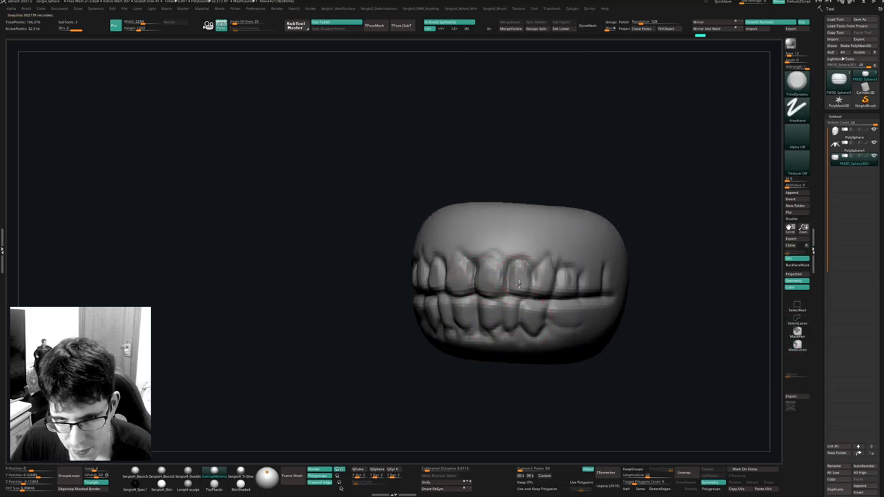
pyautogui.moveTo(570, 282); pyautogui.dragTo(570, 288)
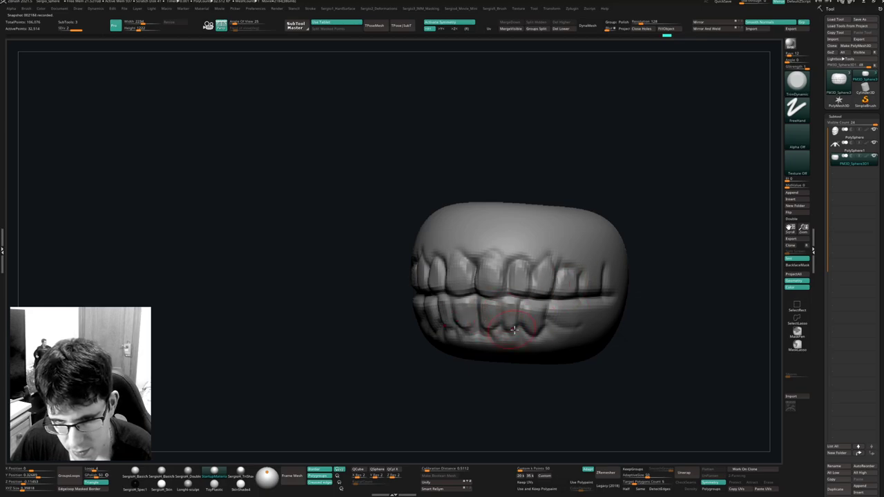
# Adjust the shape of the teeth with the Move brush and compare them with the head.
pyautogui.press('b')
pyautogui.press('m')
pyautogui.press('v')
pyautogui.moveTo(549, 314); pyautogui.dragTo(540, 322, button='right')
pyautogui.moveTo(541, 323); pyautogui.dragTo(484, 310)
pyautogui.moveTo(485, 310)
pyautogui.mouseDown(button='right')
pyautogui.moveTo(543, 312)
pyautogui.moveTo(587, 279)
pyautogui.moveTo(562, 315)
pyautogui.mouseUp(button='right')
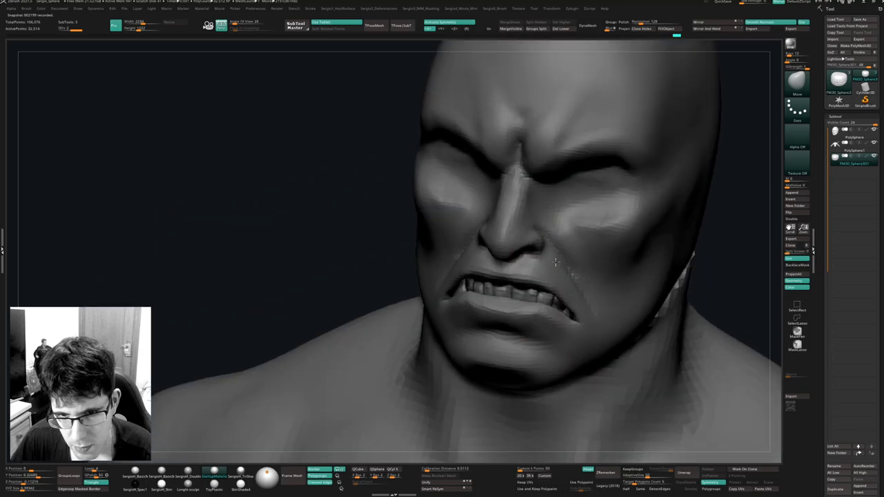
# Isolate the teeth and mask the lower row with a lasso along the bite line.
pyautogui.moveTo(555, 261); pyautogui.dragTo(523, 286, button='right')
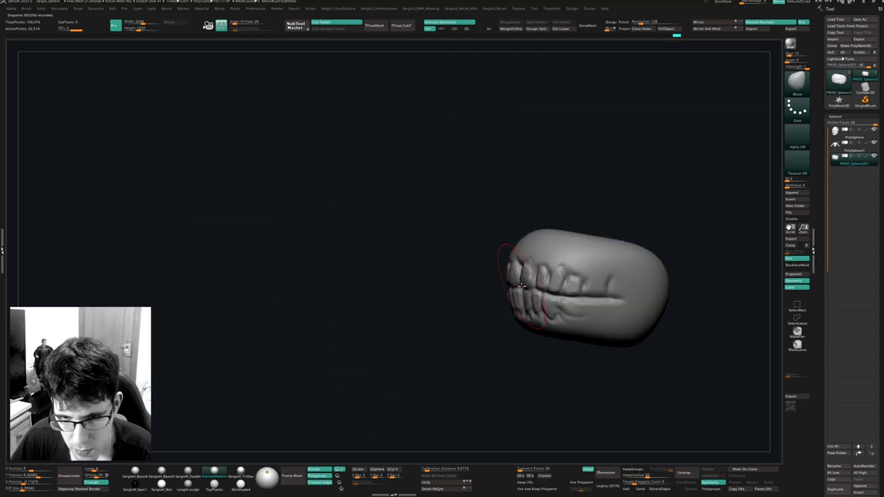
pyautogui.moveTo(530, 299); pyautogui.dragTo(510, 304, button='right')
pyautogui.moveTo(562, 287)
pyautogui.keyDown('ctrl'); pyautogui.mouseDown()
pyautogui.moveTo(668, 293)
pyautogui.moveTo(498, 349)
pyautogui.mouseUp(); pyautogui.keyUp('ctrl')
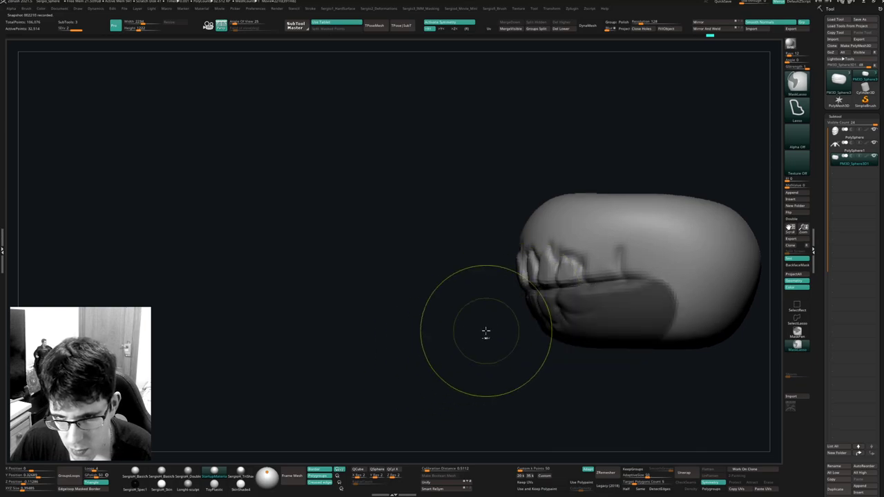
# Pull the unmasked upper teeth outward and down over the lower row with the Move brush.
pyautogui.moveTo(538, 292); pyautogui.dragTo(562, 304)
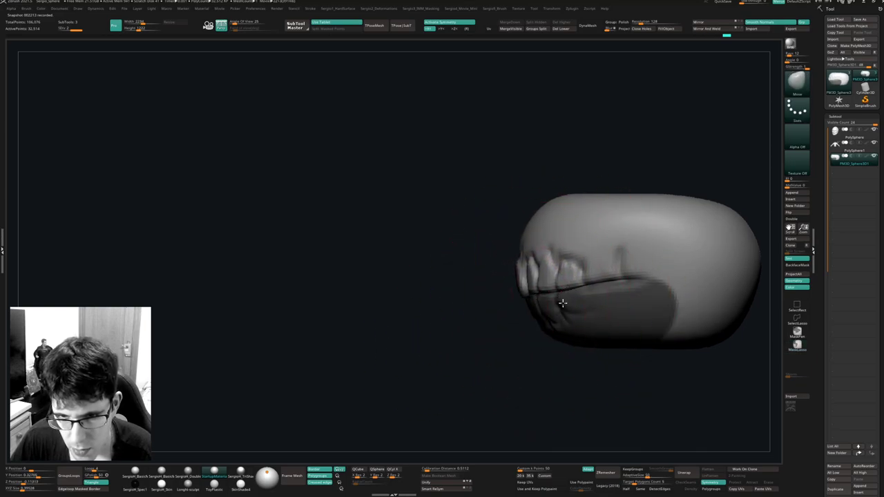
pyautogui.moveTo(562, 304); pyautogui.dragTo(582, 301, button='right')
pyautogui.moveTo(516, 303); pyautogui.dragTo(550, 316, button='right')
pyautogui.moveTo(528, 296); pyautogui.dragTo(536, 297)
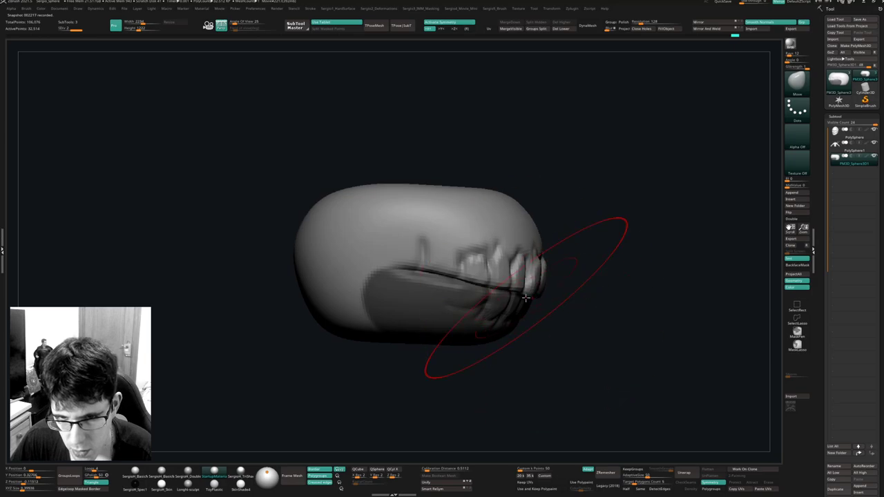
pyautogui.moveTo(528, 297)
pyautogui.mouseDown(button='right')
pyautogui.moveTo(497, 297)
pyautogui.moveTo(548, 331)
pyautogui.mouseUp(button='right')
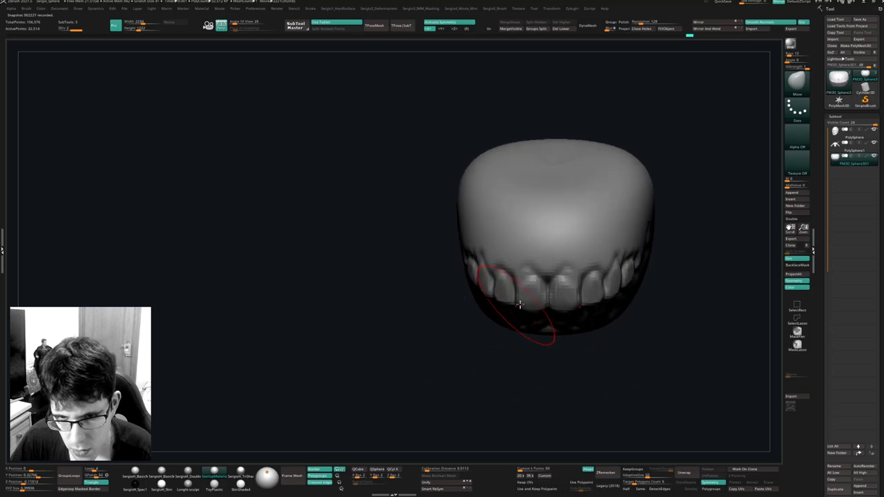
pyautogui.moveTo(637, 263)
pyautogui.mouseDown(button='right')
pyautogui.moveTo(576, 285)
pyautogui.moveTo(602, 296)
pyautogui.moveTo(596, 282)
pyautogui.mouseUp(button='right')
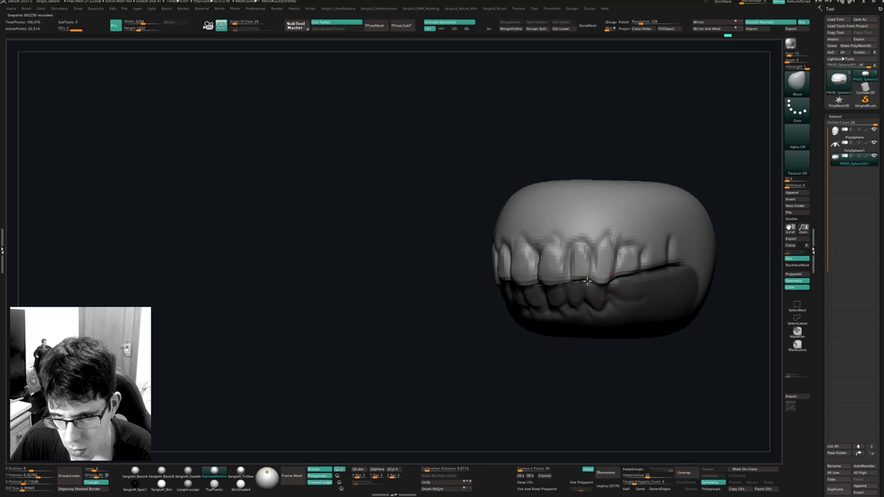
pyautogui.moveTo(547, 286); pyautogui.dragTo(614, 277, button='right')
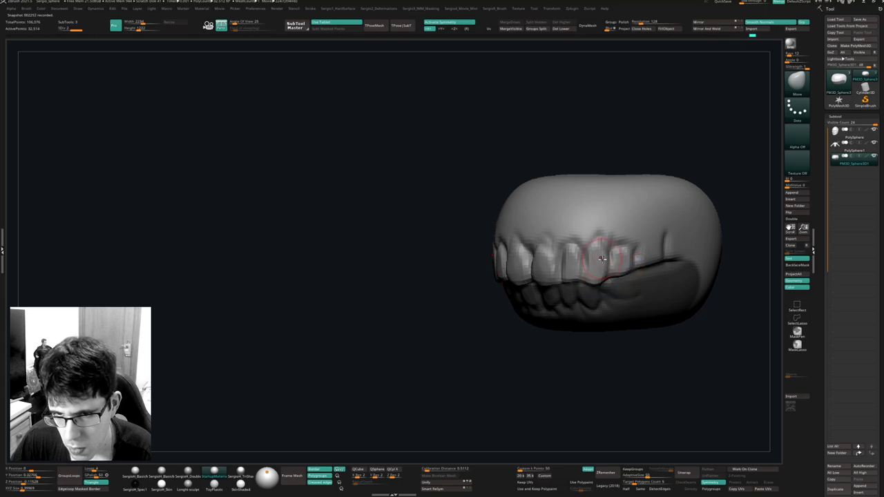
# Touch up the teeth with the Standard brush and clear the mask from the lower row.
pyautogui.press('b')
pyautogui.press('s')
pyautogui.press('t')
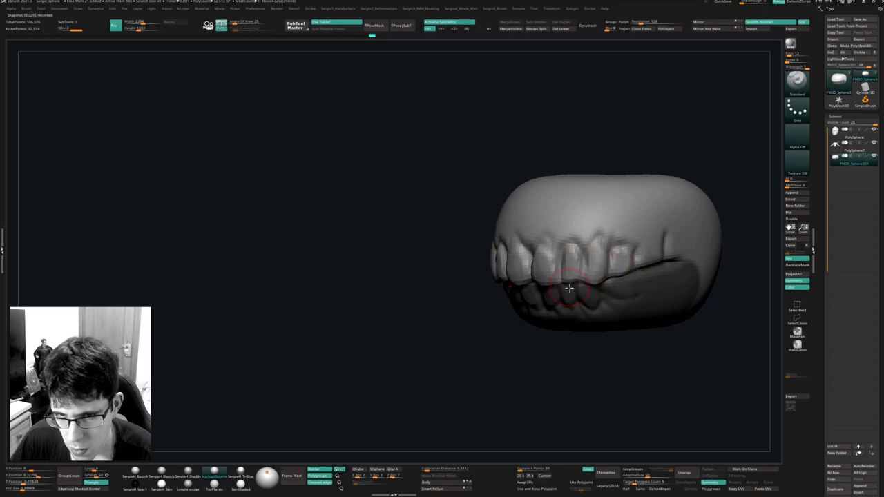
pyautogui.moveTo(544, 319); pyautogui.dragTo(578, 306, button='right')
pyautogui.moveTo(578, 306); pyautogui.dragTo(628, 318)
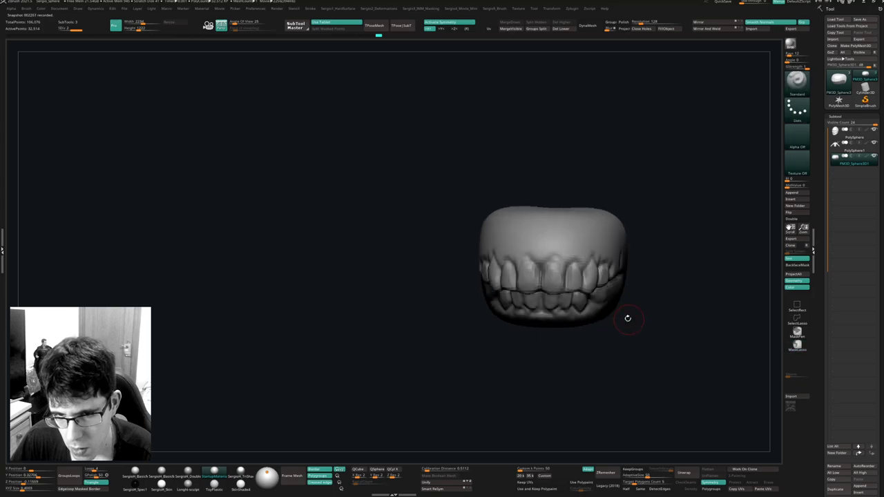
# Fit the teeth to the mouth opening with a resized Move brush while the head is displayed.
pyautogui.hotkey('alt', 's')
pyautogui.moveTo(593, 304); pyautogui.dragTo(558, 292, button='right')
pyautogui.press('b')
pyautogui.press('m')
pyautogui.press('v')
pyautogui.press('s')
pyautogui.moveTo(557, 292); pyautogui.dragTo(562, 293)
pyautogui.moveTo(581, 293)
pyautogui.mouseDown()
pyautogui.moveTo(571, 292)
pyautogui.moveTo(584, 284)
pyautogui.moveTo(595, 289)
pyautogui.mouseUp()
pyautogui.press('s')
# Push in the sides of the isolated teeth block with a large Move brush and compare with the head.
pyautogui.keyDown('ctrl'); pyautogui.keyDown('shift'); pyautogui.click(583, 283); pyautogui.keyUp('shift'); pyautogui.keyUp('ctrl')
pyautogui.moveTo(596, 290); pyautogui.dragTo(618, 279, button='right')
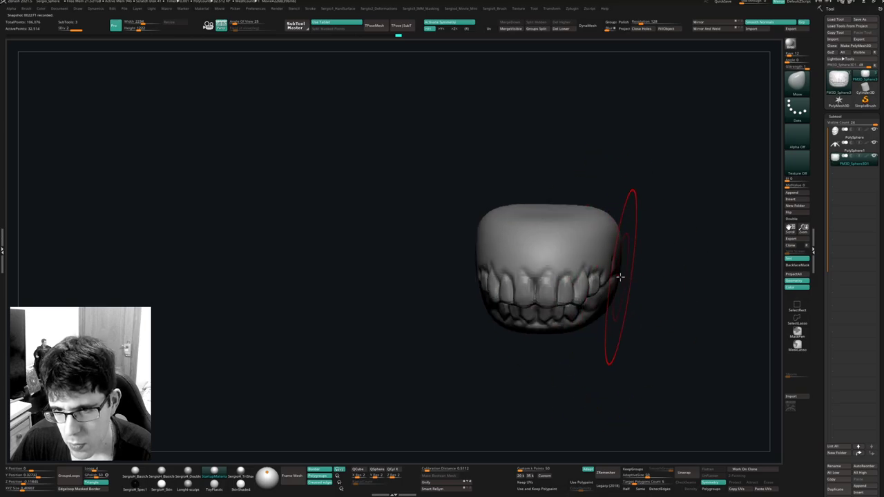
pyautogui.moveTo(619, 278); pyautogui.dragTo(613, 278)
pyautogui.hotkey('alt', 's')
pyautogui.moveTo(586, 295)
pyautogui.mouseDown(button='right')
pyautogui.moveTo(596, 286)
pyautogui.moveTo(582, 300)
pyautogui.mouseUp(button='right')
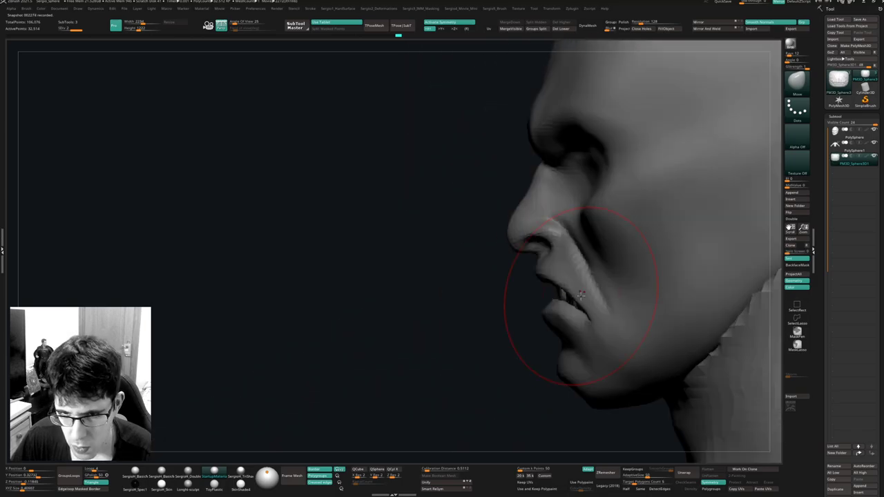
# Nudge the whole teeth object slightly inside the mouth with the gizmo and return to sculpting.
pyautogui.press('w')
pyautogui.moveTo(627, 240); pyautogui.dragTo(627, 241)
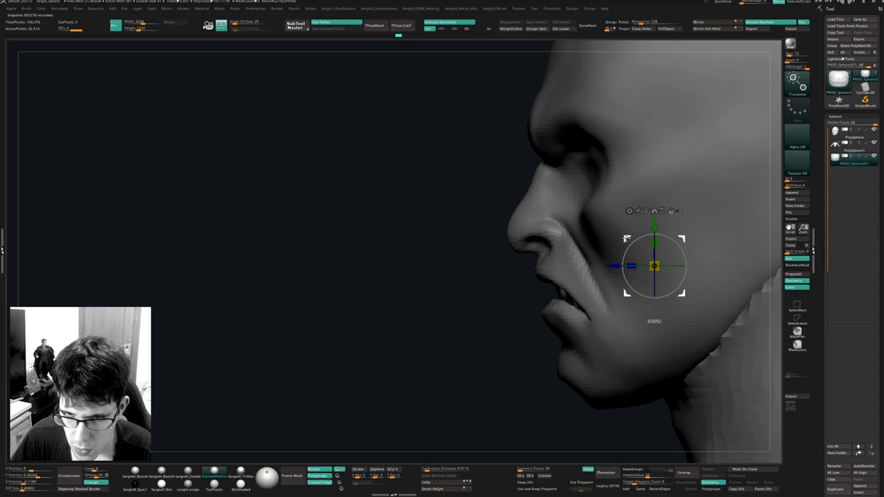
pyautogui.press('q')
pyautogui.moveTo(626, 240)
pyautogui.mouseDown(button='right')
pyautogui.moveTo(599, 306)
pyautogui.moveTo(558, 290)
pyautogui.mouseUp(button='right')
pyautogui.keyDown('ctrl'); pyautogui.moveTo(558, 290); pyautogui.dragTo(566, 322, button='right'); pyautogui.keyUp('ctrl')
# Reshape the sides of the teeth block with a resized Move brush, toggling isolation to check against the lips.
pyautogui.hotkey('alt', 's')
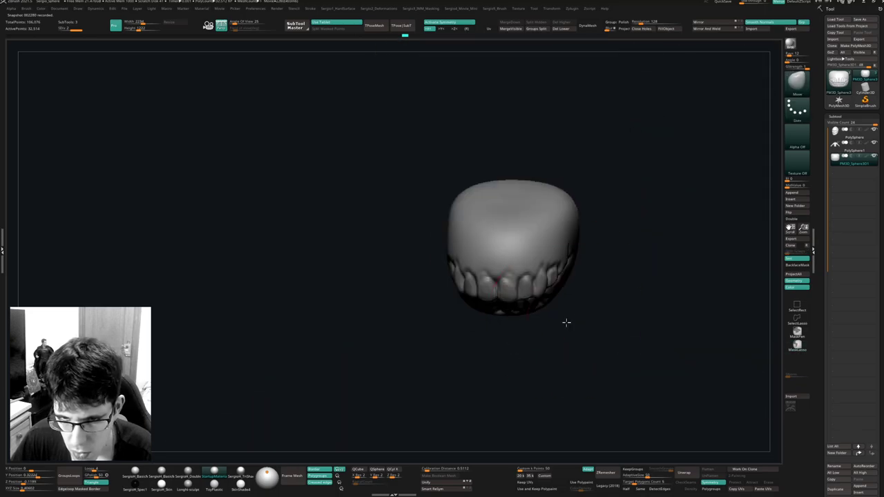
pyautogui.moveTo(577, 259)
pyautogui.mouseDown()
pyautogui.moveTo(581, 265)
pyautogui.moveTo(567, 274)
pyautogui.mouseUp()
pyautogui.press('s')
pyautogui.press('s')
pyautogui.hotkey('alt', 's')
pyautogui.moveTo(562, 283); pyautogui.dragTo(576, 251, button='right')
pyautogui.moveTo(473, 291); pyautogui.dragTo(494, 296)
pyautogui.hotkey('alt', 's')
# Refine the lower jaw area and upper gum of the teeth with small Move strokes from several angles.
pyautogui.moveTo(494, 296)
pyautogui.mouseDown(button='right')
pyautogui.moveTo(515, 297)
pyautogui.moveTo(507, 322)
pyautogui.mouseUp(button='right')
pyautogui.press('space')
pyautogui.moveTo(492, 323); pyautogui.dragTo(494, 327)
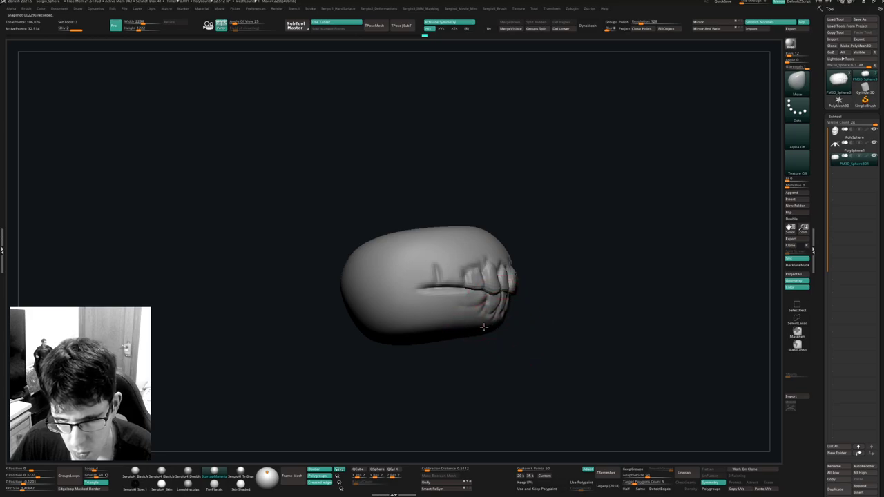
pyautogui.moveTo(479, 325); pyautogui.dragTo(448, 324, button='right')
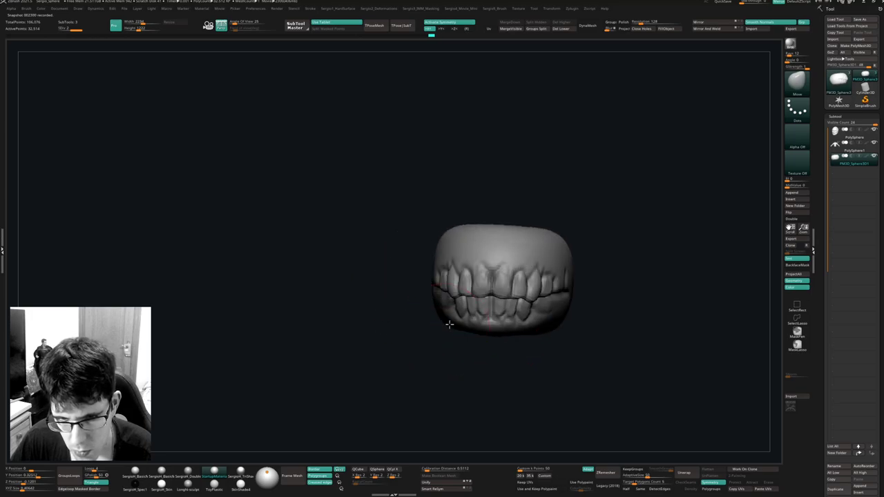
pyautogui.moveTo(442, 318); pyautogui.dragTo(474, 322)
pyautogui.moveTo(523, 247); pyautogui.dragTo(496, 269, button='right')
pyautogui.moveTo(515, 256); pyautogui.dragTo(519, 256)
pyautogui.moveTo(551, 258); pyautogui.dragTo(584, 256, button='right')
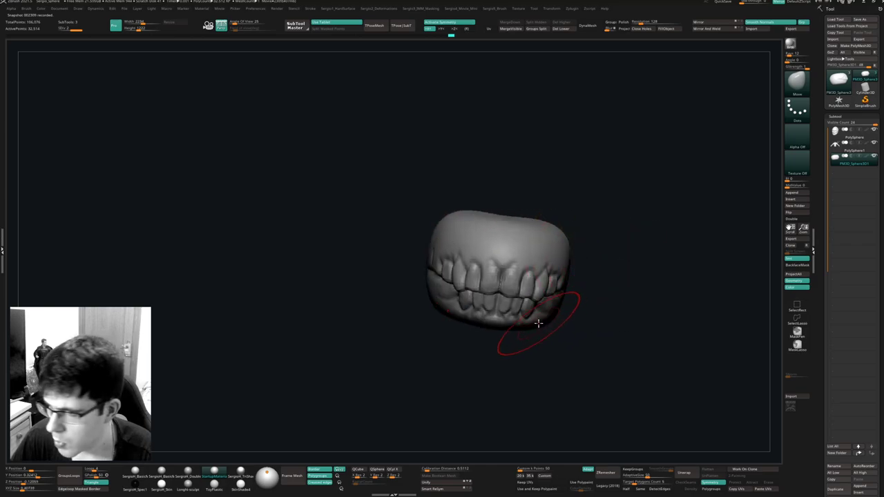
pyautogui.moveTo(538, 323); pyautogui.dragTo(552, 223, button='right')
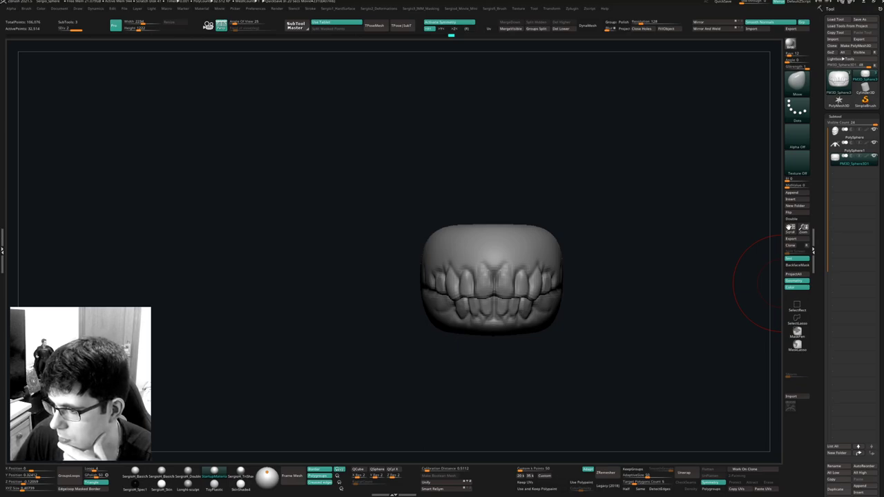
pyautogui.moveTo(705, 335); pyautogui.dragTo(645, 336)
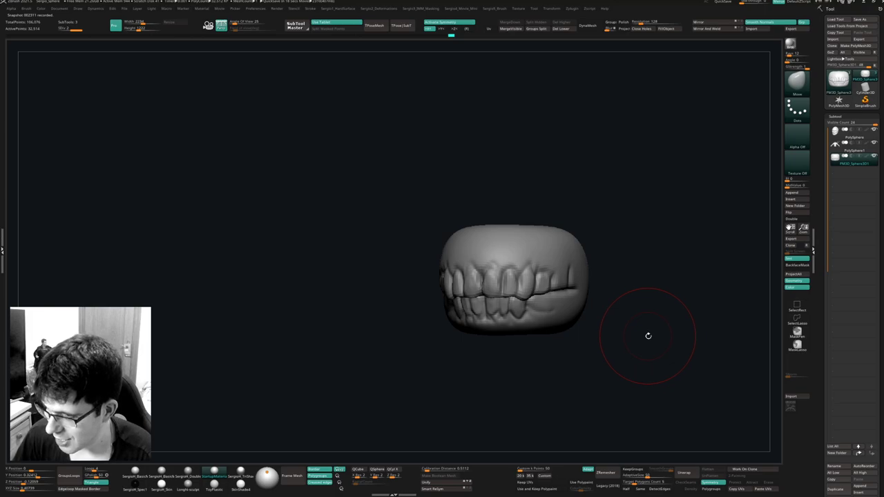
pyautogui.moveTo(568, 200); pyautogui.dragTo(562, 199)
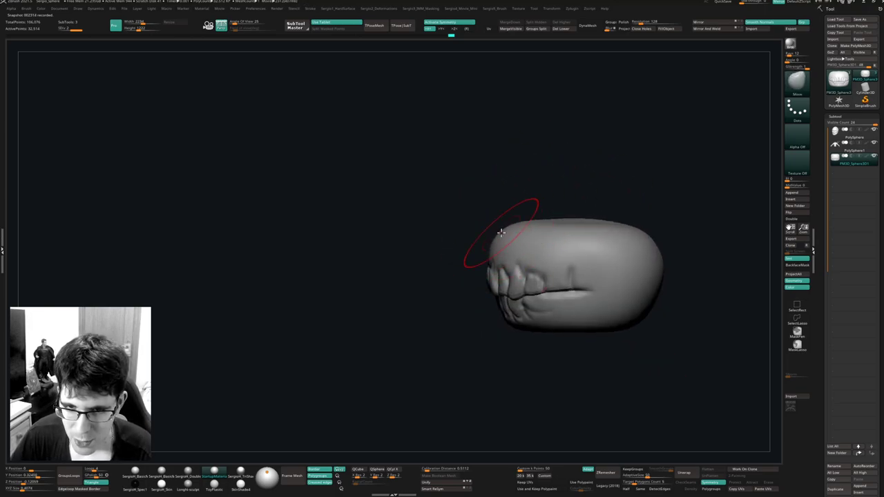
# Reshape the side of the isolated teeth block with Move, flatten it with TrimDynamic, and bring back the whole figure.
pyautogui.moveTo(489, 253)
pyautogui.mouseDown()
pyautogui.moveTo(529, 239)
pyautogui.moveTo(545, 206)
pyautogui.moveTo(574, 194)
pyautogui.moveTo(589, 216)
pyautogui.mouseUp()
pyautogui.hotkey('ctrl', 'shift', 't')
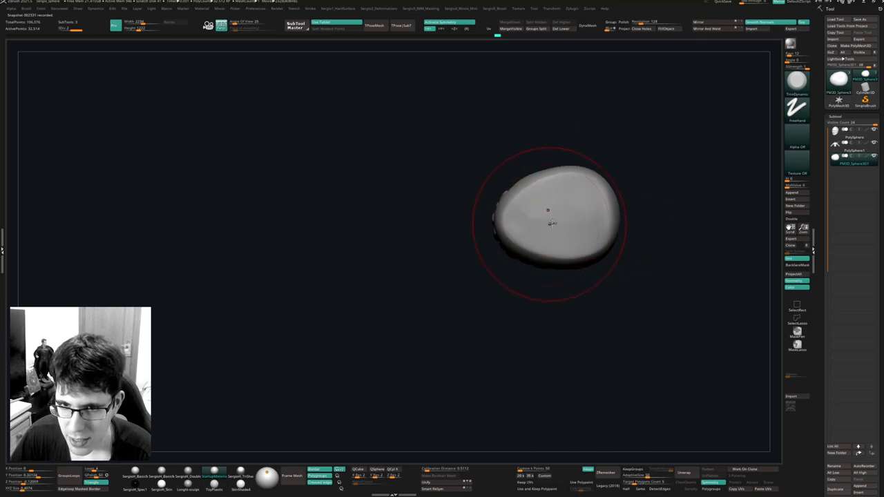
pyautogui.moveTo(591, 206); pyautogui.dragTo(546, 212, button='right')
pyautogui.moveTo(546, 211)
pyautogui.mouseDown()
pyautogui.moveTo(531, 235)
pyautogui.moveTo(581, 227)
pyautogui.moveTo(584, 244)
pyautogui.moveTo(588, 232)
pyautogui.moveTo(517, 253)
pyautogui.moveTo(529, 227)
pyautogui.moveTo(562, 248)
pyautogui.moveTo(561, 232)
pyautogui.moveTo(587, 242)
pyautogui.mouseUp()
pyautogui.hotkey('alt', 's')
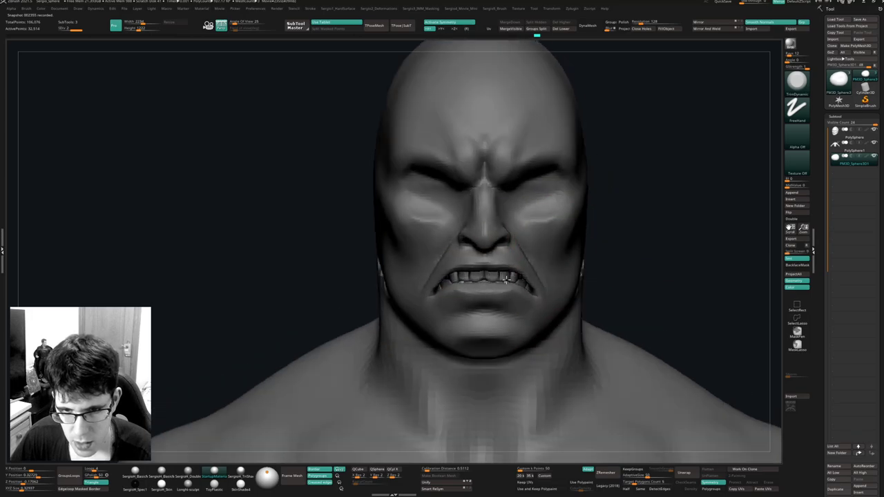
# Nudge the teeth object slightly in height behind the lips with the gizmo and return to sculpting.
pyautogui.press('w')
pyautogui.moveTo(481, 217); pyautogui.dragTo(482, 219)
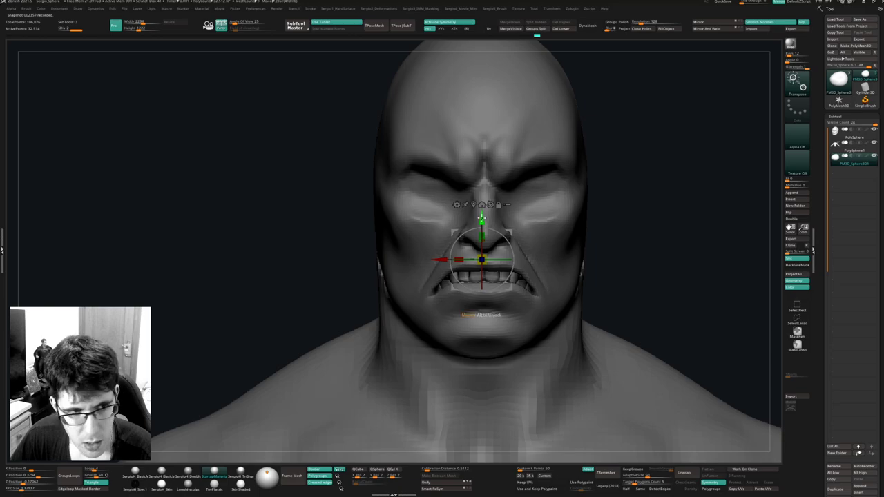
pyautogui.press('q')
pyautogui.moveTo(495, 241)
pyautogui.mouseDown(button='right')
pyautogui.moveTo(507, 275)
pyautogui.moveTo(476, 259)
pyautogui.mouseUp(button='right')
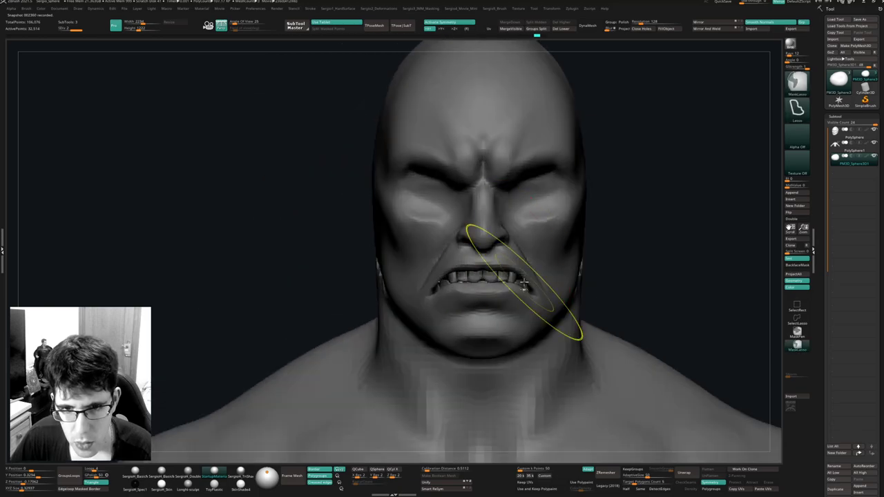
# Select the head subtool and duplicate it as a base for a mask piece.
pyautogui.moveTo(524, 282)
pyautogui.keyDown('ctrl'); pyautogui.mouseDown(button='right')
pyautogui.moveTo(516, 210)
pyautogui.moveTo(557, 189)
pyautogui.moveTo(511, 267)
pyautogui.moveTo(517, 193)
pyautogui.mouseUp(button='right'); pyautogui.keyUp('ctrl')
pyautogui.keyDown('alt'); pyautogui.click(533, 253); pyautogui.keyUp('alt')
pyautogui.keyDown('alt'); pyautogui.click(516, 215); pyautogui.keyUp('alt')
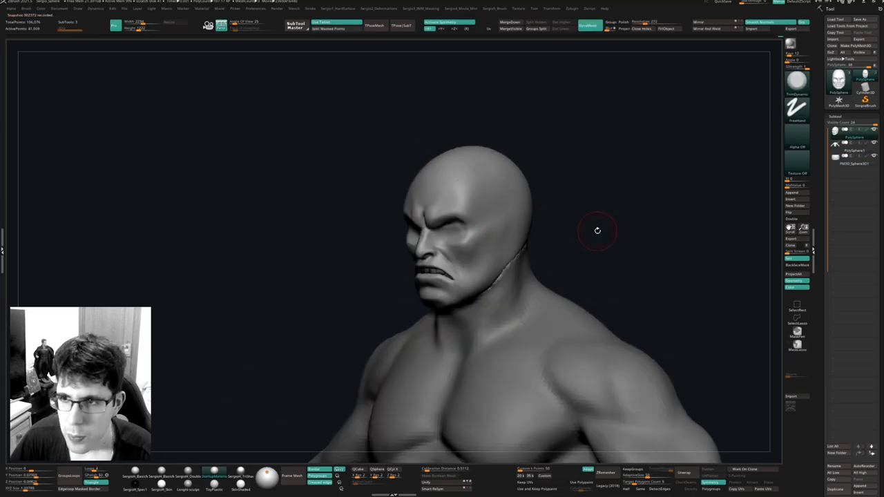
pyautogui.hotkey('ctrl', 'shift', 'd')
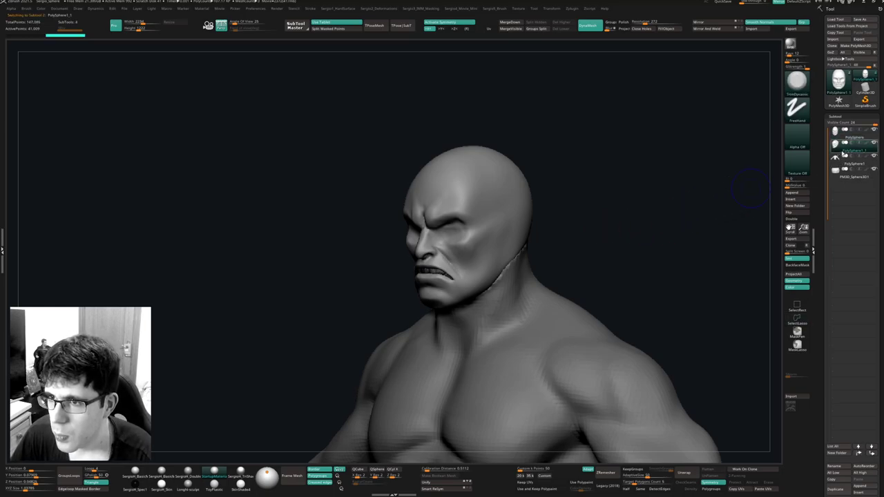
# Lasso-mask the back, side and jaw of the duplicated head in profile, leaving the face unmasked.
pyautogui.moveTo(473, 197)
pyautogui.mouseDown(button='right')
pyautogui.moveTo(488, 256)
pyautogui.moveTo(483, 248)
pyautogui.moveTo(535, 250)
pyautogui.moveTo(511, 263)
pyautogui.mouseUp(button='right')
pyautogui.press('w')
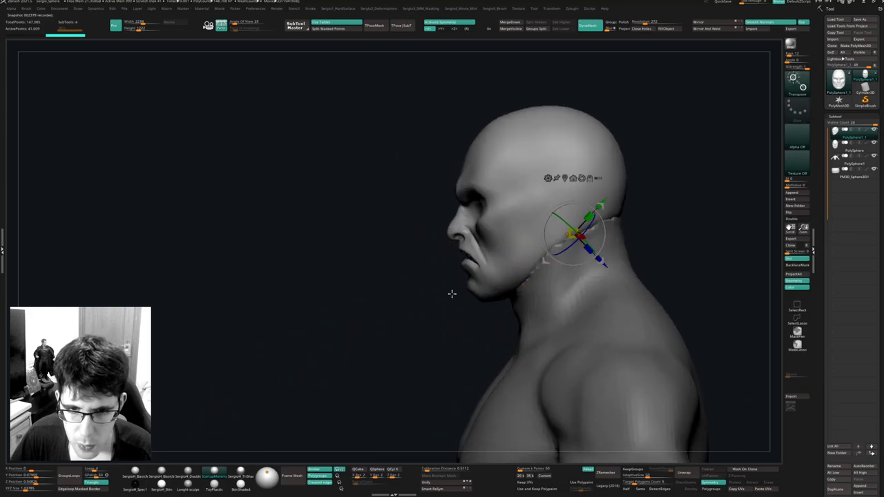
pyautogui.press('ctrl')
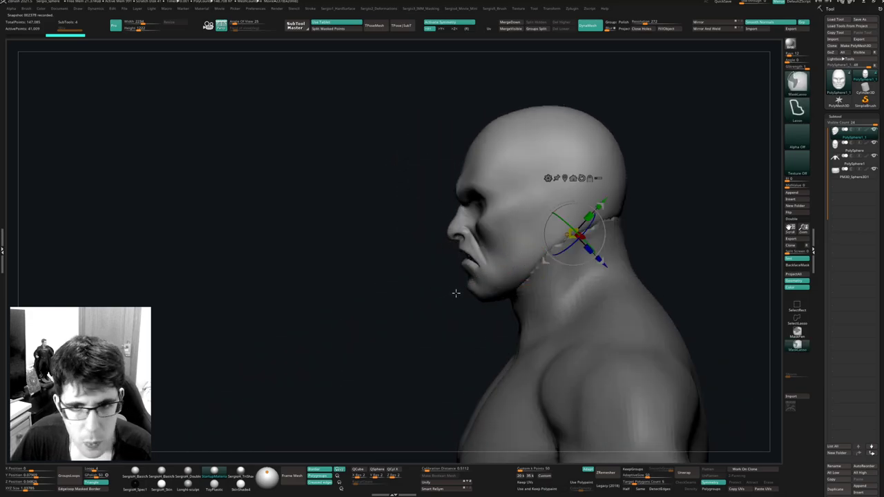
pyautogui.moveTo(537, 109)
pyautogui.keyDown('ctrl'); pyautogui.mouseDown()
pyautogui.moveTo(540, 164)
pyautogui.moveTo(526, 206)
pyautogui.moveTo(501, 219)
pyautogui.moveTo(506, 256)
pyautogui.moveTo(458, 296)
pyautogui.moveTo(547, 302)
pyautogui.moveTo(645, 152)
pyautogui.moveTo(602, 113)
pyautogui.mouseUp(); pyautogui.keyUp('ctrl')
pyautogui.moveTo(645, 201)
pyautogui.mouseDown()
pyautogui.moveTo(688, 226)
pyautogui.moveTo(674, 234)
pyautogui.moveTo(655, 230)
pyautogui.mouseUp()
pyautogui.press('q')
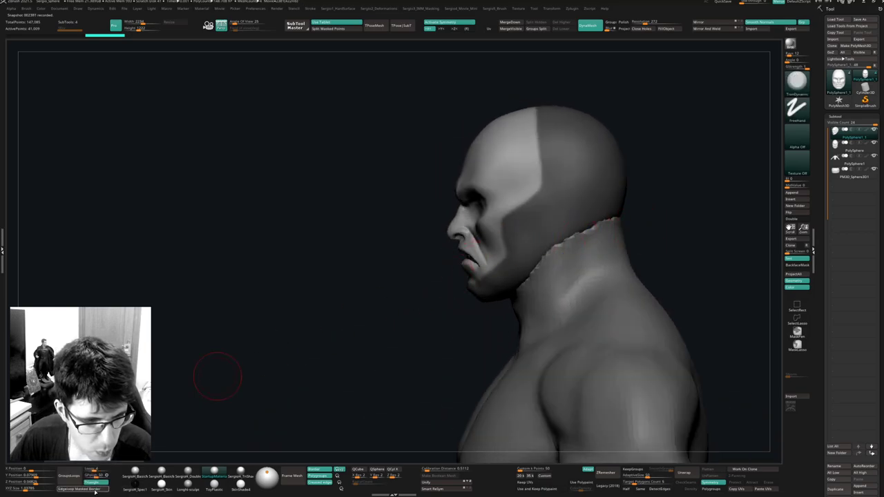
# Split the duplicate into polygroups with Edgeloop Masked Border, clear the mask, and isolate it with polyframe shown.
pyautogui.keyDown('ctrl'); pyautogui.moveTo(185, 416); pyautogui.dragTo(207, 435); pyautogui.keyUp('ctrl')
pyautogui.hotkey('shift', 'f')
pyautogui.hotkey('alt', 's')
pyautogui.moveTo(515, 238); pyautogui.dragTo(506, 202, button='right')
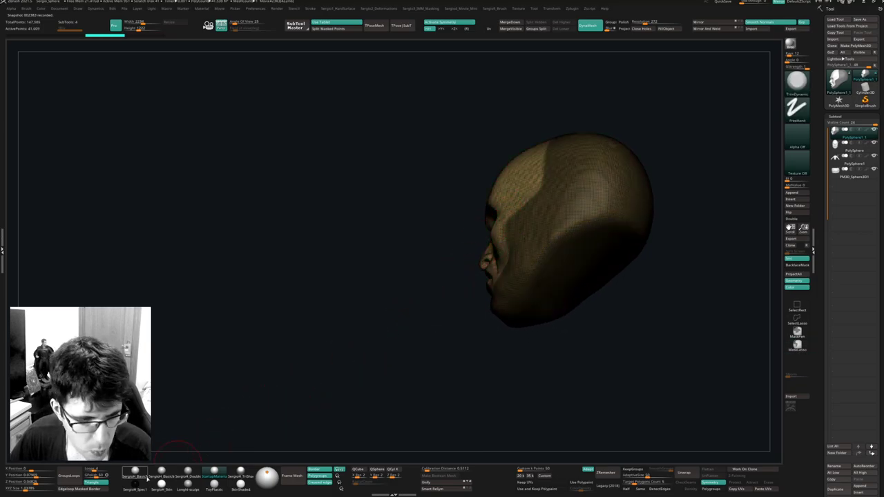
pyautogui.click(82, 489)
# Keep only the skull-and-jaw polygroup, delete the hidden face part, close the opening, and turn off polyframe.
pyautogui.keyDown('ctrl'); pyautogui.keyDown('shift'); pyautogui.click(603, 248); pyautogui.keyUp('shift'); pyautogui.keyUp('ctrl')
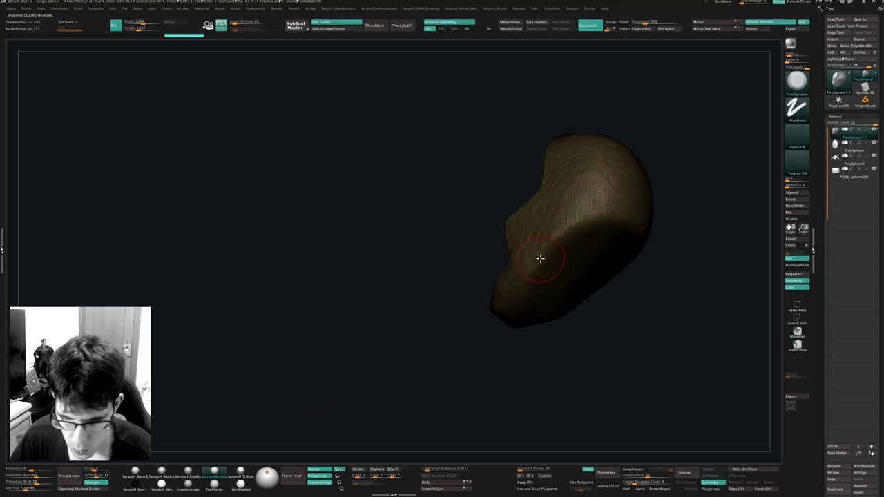
pyautogui.hotkey('alt', 'd')
pyautogui.moveTo(537, 286); pyautogui.dragTo(601, 258, button='right')
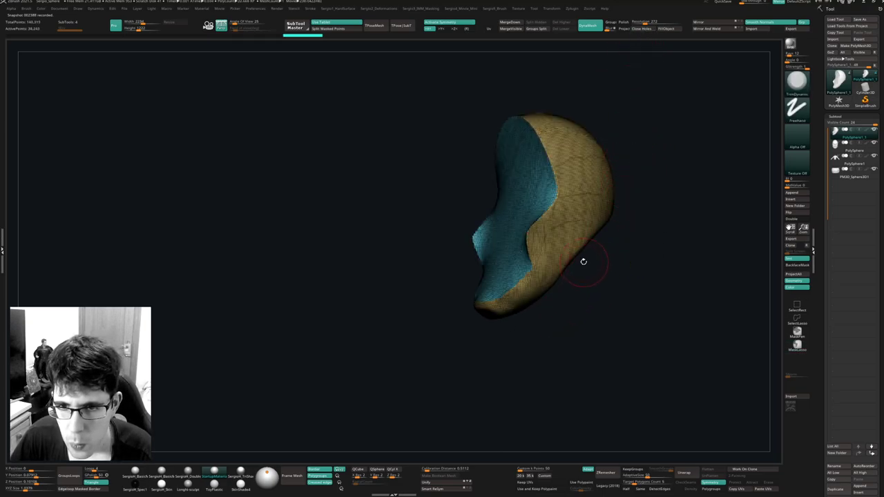
pyautogui.hotkey('shift', 'f')
# Push the inner front surface of the isolated mask piece with Inflat brush strokes from several angles.
pyautogui.moveTo(562, 263); pyautogui.dragTo(573, 267)
pyautogui.moveTo(546, 251)
pyautogui.mouseDown(button='right')
pyautogui.moveTo(533, 238)
pyautogui.moveTo(483, 267)
pyautogui.mouseUp(button='right')
pyautogui.press('w')
pyautogui.press('q')
pyautogui.hotkey('ctrl', 'shift', 'i')
pyautogui.moveTo(455, 224)
pyautogui.mouseDown()
pyautogui.moveTo(452, 235)
pyautogui.moveTo(477, 280)
pyautogui.mouseUp()
pyautogui.keyDown('shift'); pyautogui.moveTo(476, 280); pyautogui.dragTo(474, 253, button='right'); pyautogui.keyUp('shift')
pyautogui.moveTo(473, 252)
pyautogui.mouseDown()
pyautogui.moveTo(444, 239)
pyautogui.moveTo(444, 196)
pyautogui.moveTo(475, 290)
pyautogui.mouseUp()
pyautogui.moveTo(492, 277); pyautogui.dragTo(477, 260, button='right')
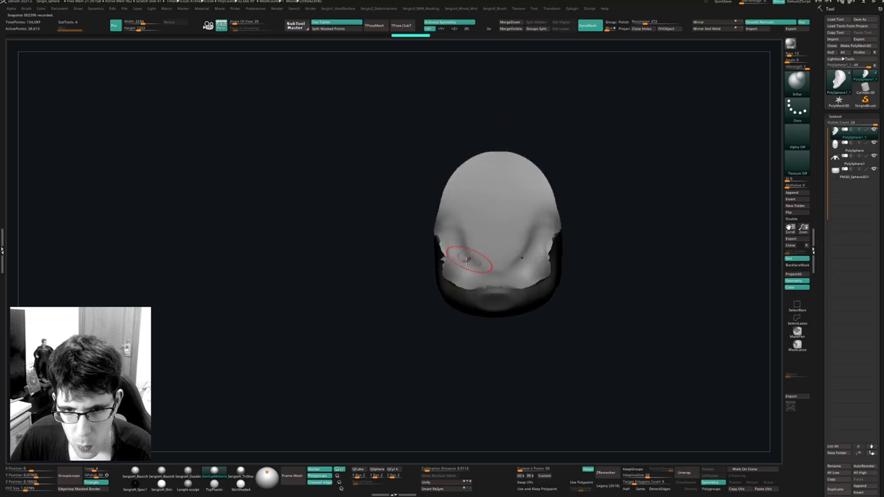
# Smooth the cut rim of the mask around the cheeks and temples and remesh it with DynaMesh.
pyautogui.keyDown('shift'); pyautogui.moveTo(475, 261); pyautogui.dragTo(438, 268); pyautogui.keyUp('shift')
pyautogui.moveTo(448, 292); pyautogui.dragTo(481, 306, button='right')
pyautogui.keyDown('shift'); pyautogui.moveTo(443, 279); pyautogui.dragTo(461, 300); pyautogui.keyUp('shift')
pyautogui.moveTo(573, 298); pyautogui.dragTo(527, 288, button='right')
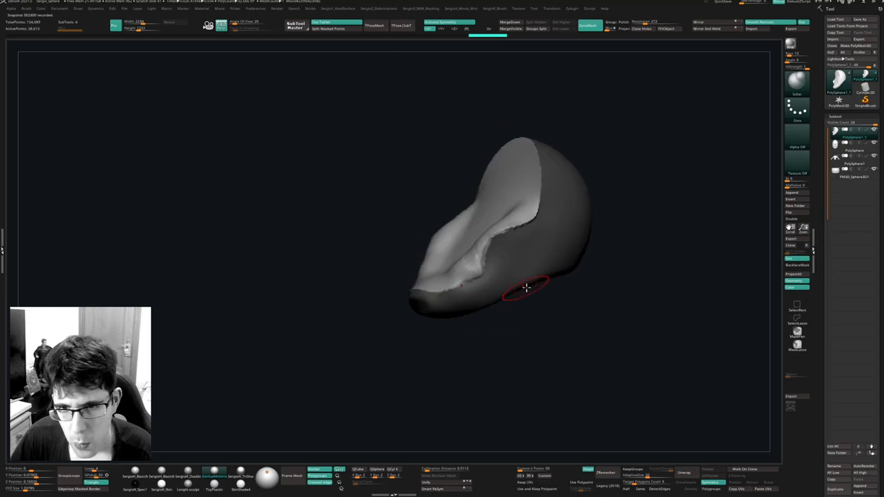
pyautogui.keyDown('shift'); pyautogui.moveTo(506, 228); pyautogui.dragTo(537, 205); pyautogui.keyUp('shift')
pyautogui.keyDown('ctrl'); pyautogui.moveTo(633, 220); pyautogui.dragTo(643, 251); pyautogui.keyUp('ctrl')
pyautogui.keyDown('ctrl'); pyautogui.moveTo(643, 253); pyautogui.dragTo(629, 282); pyautogui.keyUp('ctrl')
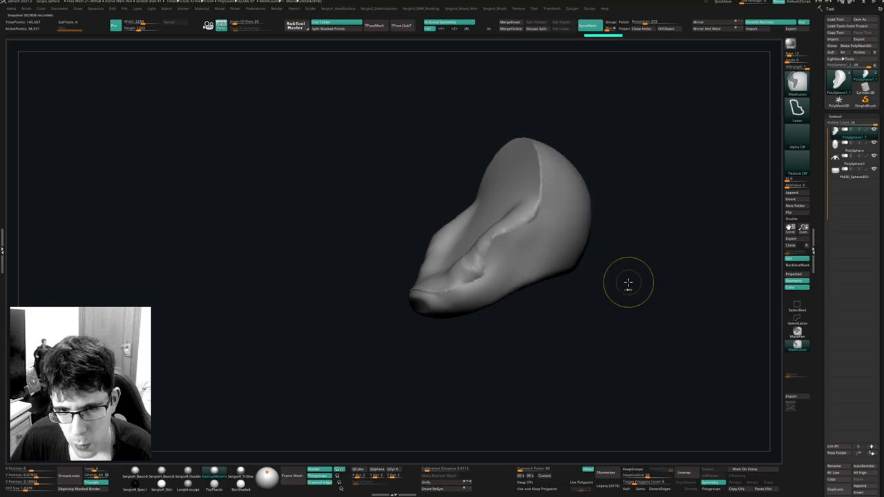
pyautogui.keyDown('shift'); pyautogui.moveTo(449, 286); pyautogui.dragTo(459, 285); pyautogui.keyUp('shift')
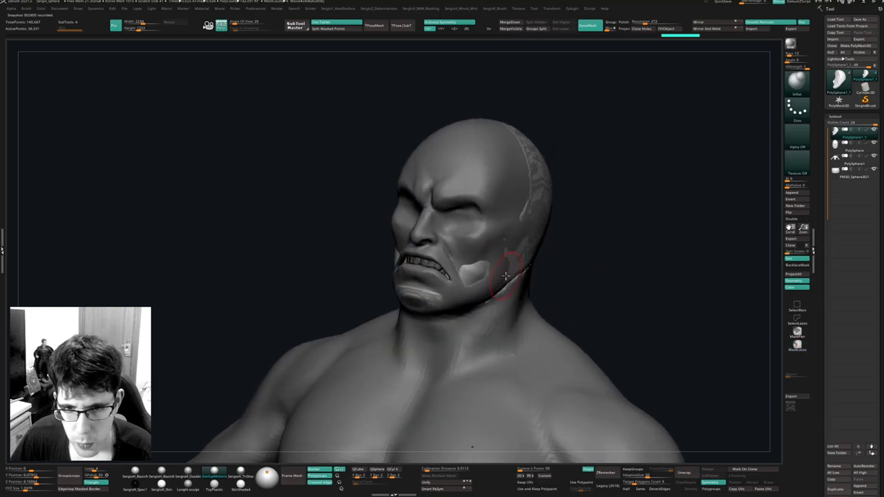
# Show the full figure and pull the mask's lower edge upward at the jaw corner with the Move brush.
pyautogui.press('2')
pyautogui.moveTo(528, 253); pyautogui.dragTo(532, 252)
pyautogui.moveTo(527, 276)
pyautogui.keyDown('ctrl'); pyautogui.mouseDown(button='right')
pyautogui.moveTo(474, 288)
pyautogui.moveTo(508, 294)
pyautogui.mouseUp(button='right'); pyautogui.keyUp('ctrl')
pyautogui.press('b')
pyautogui.press('m')
pyautogui.press('v')
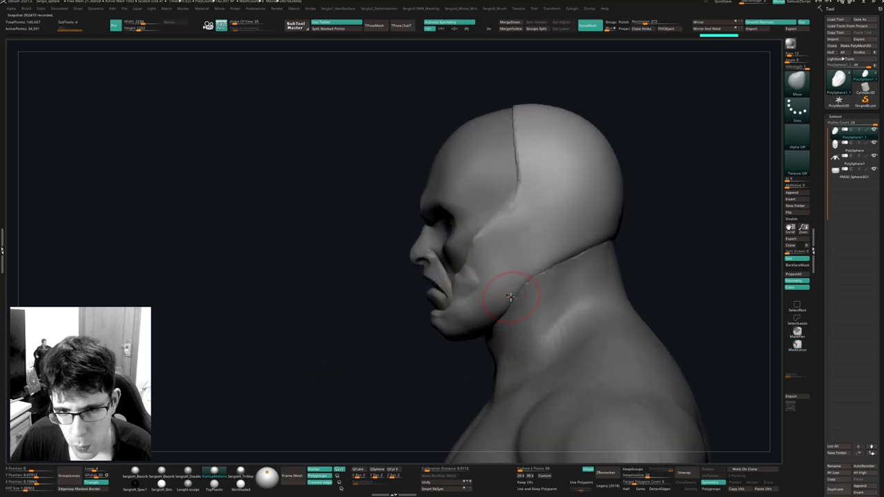
pyautogui.moveTo(521, 283); pyautogui.dragTo(532, 280)
# Carve a crease with DamStandard at the mask's jaw corner below the ear and smooth the area around it.
pyautogui.press('b')
pyautogui.press('d')
pyautogui.press('s')
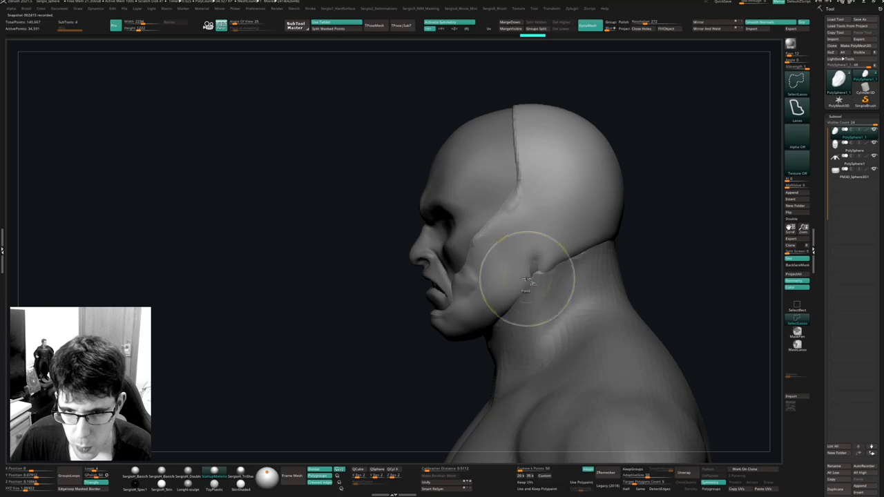
pyautogui.keyDown('alt'); pyautogui.moveTo(529, 278); pyautogui.dragTo(560, 260, button='right'); pyautogui.keyUp('alt')
pyautogui.moveTo(562, 244)
pyautogui.keyDown('shift'); pyautogui.mouseDown()
pyautogui.moveTo(559, 259)
pyautogui.moveTo(509, 294)
pyautogui.moveTo(520, 286)
pyautogui.mouseUp(); pyautogui.keyUp('shift')
pyautogui.moveTo(536, 274); pyautogui.dragTo(551, 243, button='right')
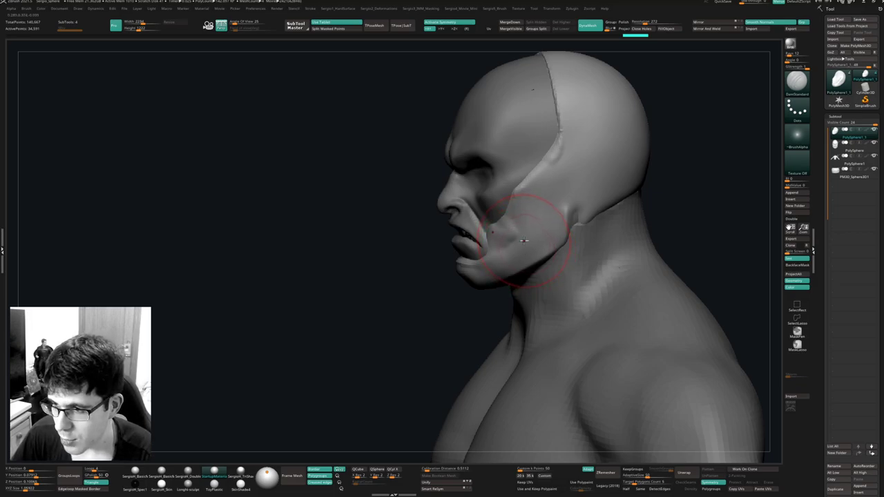
# Sharpen the mask's lower jawline with resized DamStandard strokes from the jaw corner to the chin.
pyautogui.moveTo(524, 240); pyautogui.dragTo(532, 250, button='right')
pyautogui.press('s')
pyautogui.moveTo(544, 240); pyautogui.dragTo(538, 239)
pyautogui.moveTo(546, 243); pyautogui.dragTo(542, 247, button='right')
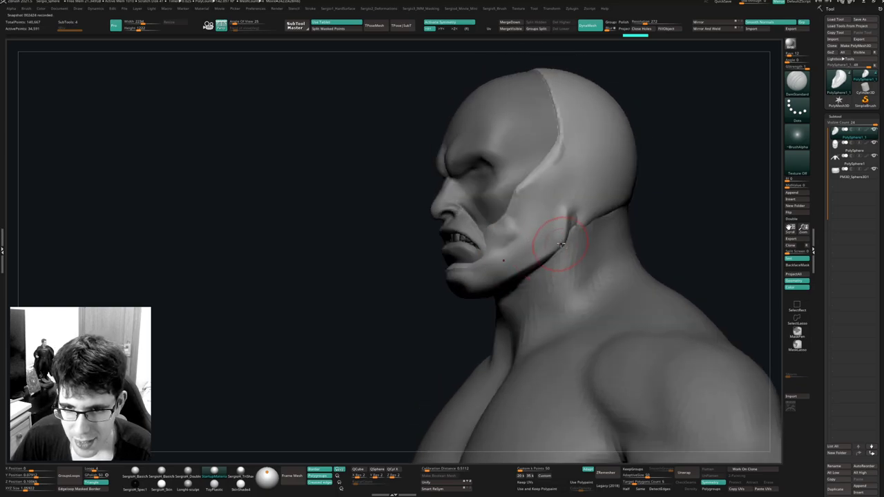
pyautogui.moveTo(561, 243)
pyautogui.mouseDown()
pyautogui.moveTo(498, 287)
pyautogui.moveTo(559, 249)
pyautogui.moveTo(462, 298)
pyautogui.mouseUp()
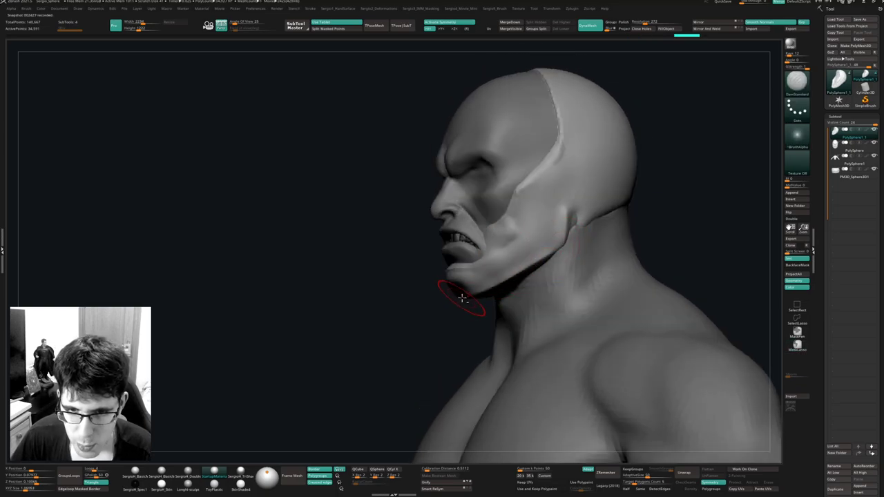
# Adjust the underside of the mask's jaw near the chin with small Move brush strokes.
pyautogui.moveTo(585, 237); pyautogui.dragTo(647, 244, button='right')
pyautogui.press('b')
pyautogui.press('m')
pyautogui.press('v')
pyautogui.moveTo(496, 290); pyautogui.dragTo(493, 298)
pyautogui.moveTo(494, 304)
pyautogui.mouseDown(button='right')
pyautogui.moveTo(498, 316)
pyautogui.moveTo(497, 305)
pyautogui.mouseUp(button='right')
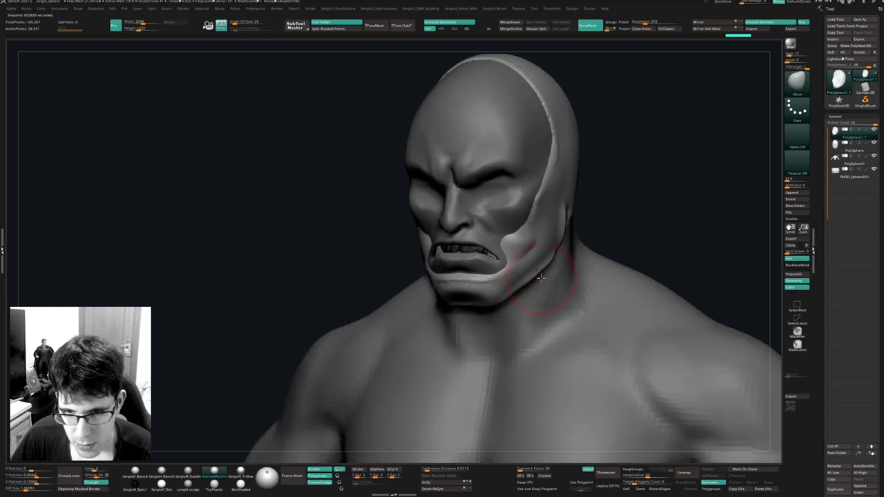
# Refine the mask's jaw edge with Move and smoothing strokes, checking it from below and three-quarter views.
pyautogui.moveTo(541, 277); pyautogui.dragTo(539, 275)
pyautogui.moveTo(538, 275); pyautogui.dragTo(494, 261, button='right')
pyautogui.keyDown('shift'); pyautogui.moveTo(536, 268); pyautogui.dragTo(544, 261); pyautogui.keyUp('shift')
pyautogui.moveTo(542, 262)
pyautogui.mouseDown(button='right')
pyautogui.moveTo(528, 264)
pyautogui.moveTo(573, 213)
pyautogui.moveTo(534, 246)
pyautogui.mouseUp(button='right')
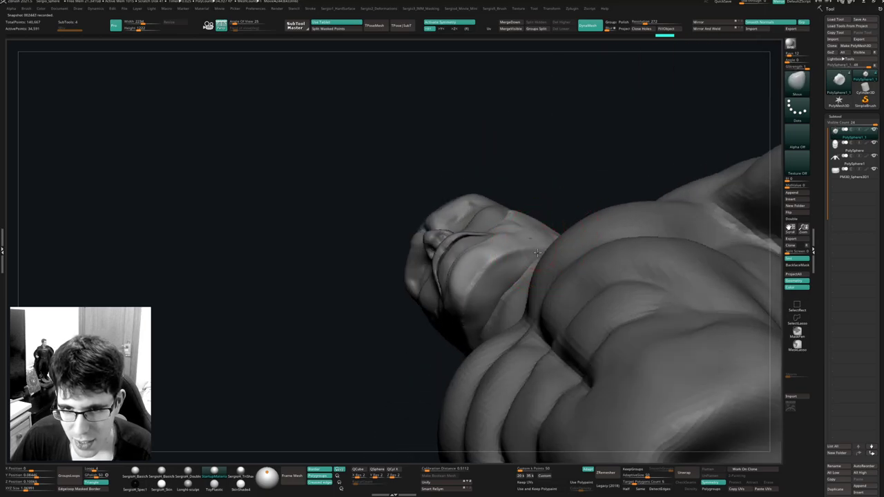
pyautogui.moveTo(542, 247); pyautogui.dragTo(487, 252, button='right')
pyautogui.moveTo(493, 292)
pyautogui.mouseDown(button='right')
pyautogui.moveTo(473, 285)
pyautogui.moveTo(486, 295)
pyautogui.mouseUp(button='right')
pyautogui.moveTo(486, 294); pyautogui.dragTo(485, 297)
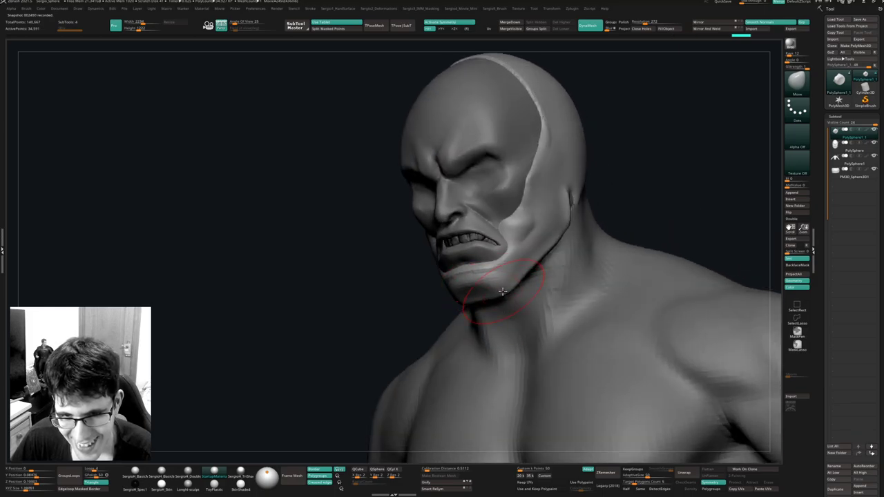
# Flatten the front of the mask's chin with TrimDynamic and check it from the side.
pyautogui.moveTo(502, 292); pyautogui.dragTo(488, 298, button='right')
pyautogui.hotkey('ctrl', 'shift', 't')
pyautogui.moveTo(478, 277); pyautogui.dragTo(483, 277)
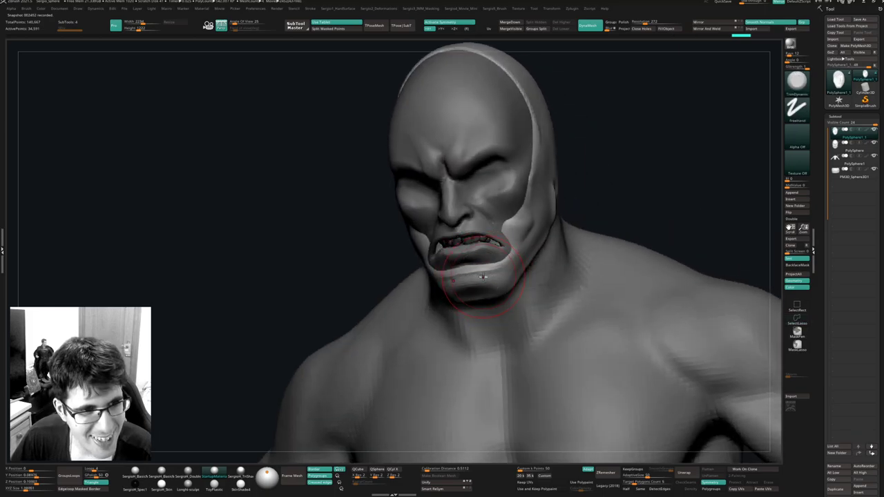
pyautogui.moveTo(482, 268); pyautogui.dragTo(495, 271, button='right')
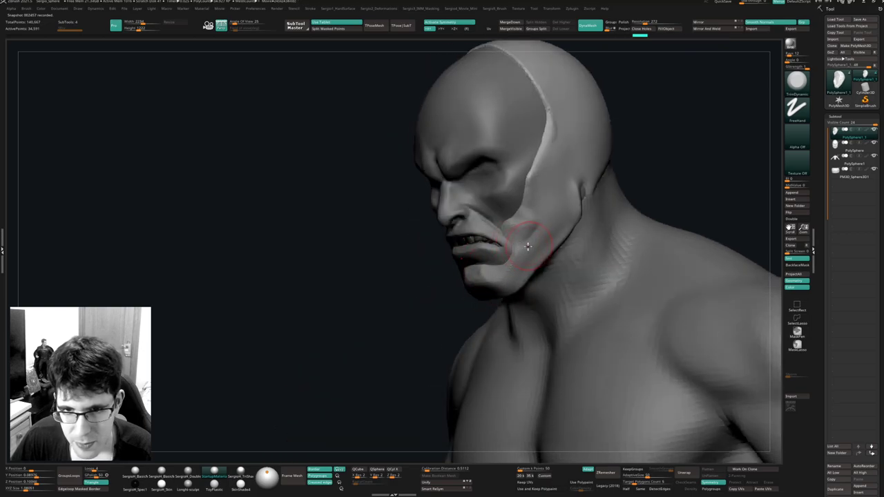
pyautogui.moveTo(527, 247)
pyautogui.mouseDown(button='right')
pyautogui.moveTo(523, 237)
pyautogui.moveTo(501, 271)
pyautogui.mouseUp(button='right')
# Redefine the mask's cheek opening beside the mouth with DamStandard and Move strokes.
pyautogui.hotkey('ctrl', 'shift', 'd')
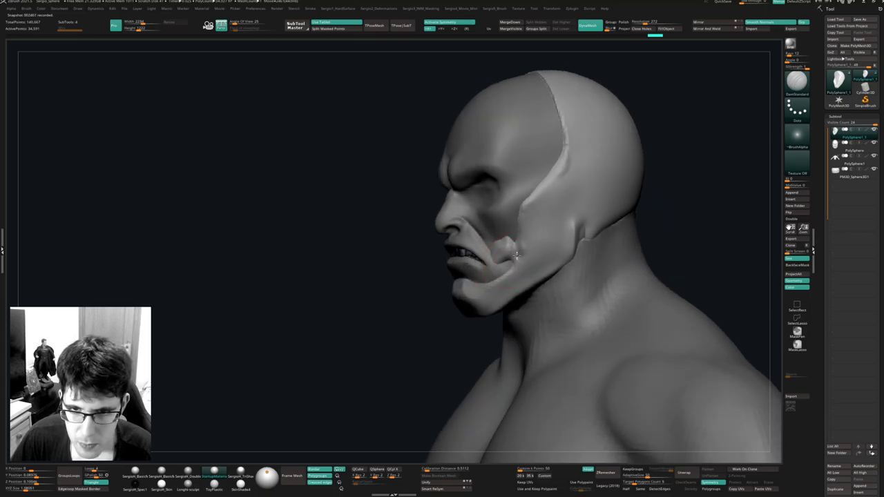
pyautogui.moveTo(511, 228); pyautogui.dragTo(509, 239, button='right')
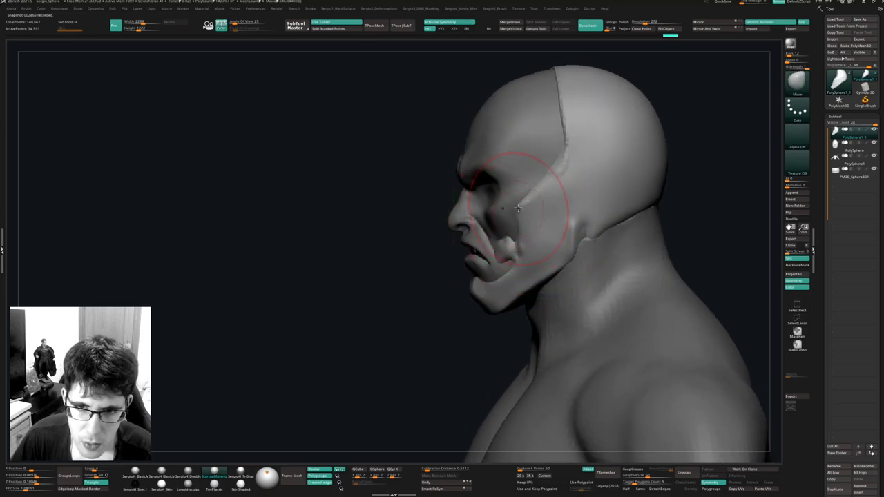
pyautogui.moveTo(510, 226); pyautogui.dragTo(491, 227)
pyautogui.moveTo(506, 225)
pyautogui.mouseDown(button='right')
pyautogui.moveTo(525, 219)
pyautogui.moveTo(496, 257)
pyautogui.mouseUp(button='right')
# Build up the recessed area inside the isolated mask's cheek opening with ClayBuildup strokes.
pyautogui.press('b')
pyautogui.press('c')
pyautogui.press('b')
pyautogui.moveTo(496, 257)
pyautogui.mouseDown()
pyautogui.moveTo(491, 234)
pyautogui.moveTo(499, 243)
pyautogui.moveTo(477, 268)
pyautogui.moveTo(472, 243)
pyautogui.moveTo(486, 217)
pyautogui.mouseUp()
pyautogui.moveTo(486, 252); pyautogui.dragTo(496, 243, button='right')
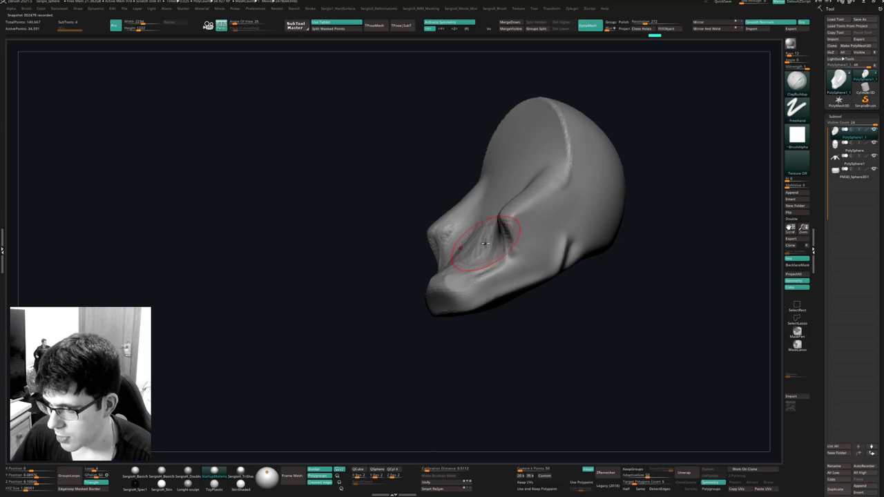
# Smooth the built-up clay across the inner front of the mask and around both cheek hollows.
pyautogui.moveTo(502, 236)
pyautogui.mouseDown(button='right')
pyautogui.moveTo(552, 242)
pyautogui.moveTo(503, 241)
pyautogui.moveTo(503, 187)
pyautogui.mouseUp(button='right')
pyautogui.moveTo(496, 226)
pyautogui.keyDown('shift'); pyautogui.mouseDown()
pyautogui.moveTo(486, 187)
pyautogui.moveTo(490, 163)
pyautogui.moveTo(510, 203)
pyautogui.mouseUp(); pyautogui.keyUp('shift')
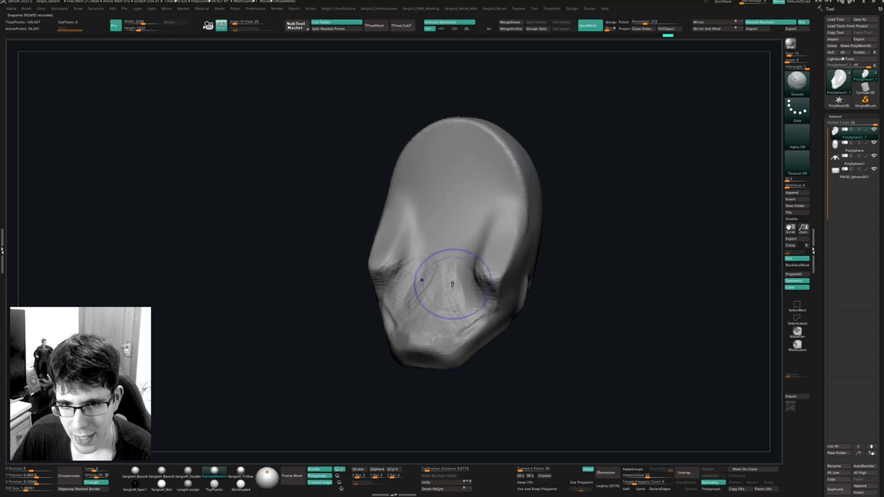
pyautogui.moveTo(441, 321)
pyautogui.keyDown('shift'); pyautogui.mouseDown()
pyautogui.moveTo(470, 301)
pyautogui.moveTo(477, 278)
pyautogui.mouseUp(); pyautogui.keyUp('shift')
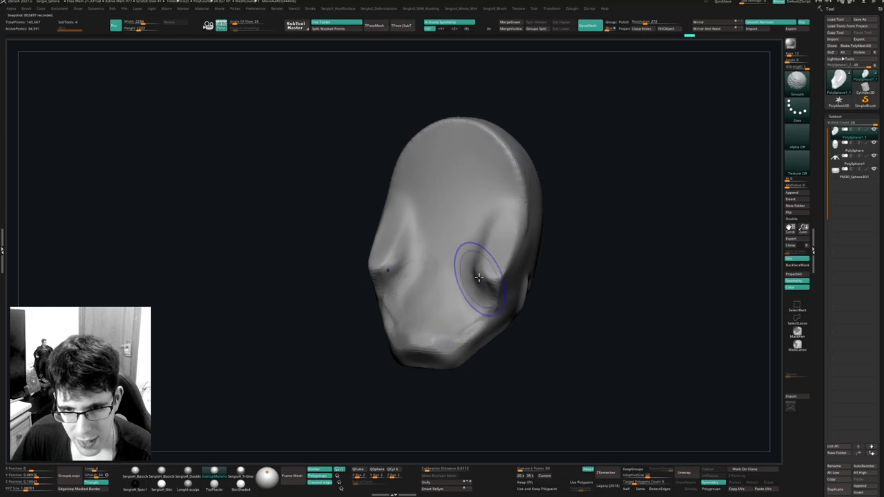
pyautogui.moveTo(477, 279); pyautogui.dragTo(483, 258, button='right')
# Add ClayBuildup strokes along the mask's lower cheek and jaw to fill out the rim.
pyautogui.moveTo(486, 301); pyautogui.dragTo(495, 318, button='right')
pyautogui.moveTo(495, 318); pyautogui.dragTo(492, 316)
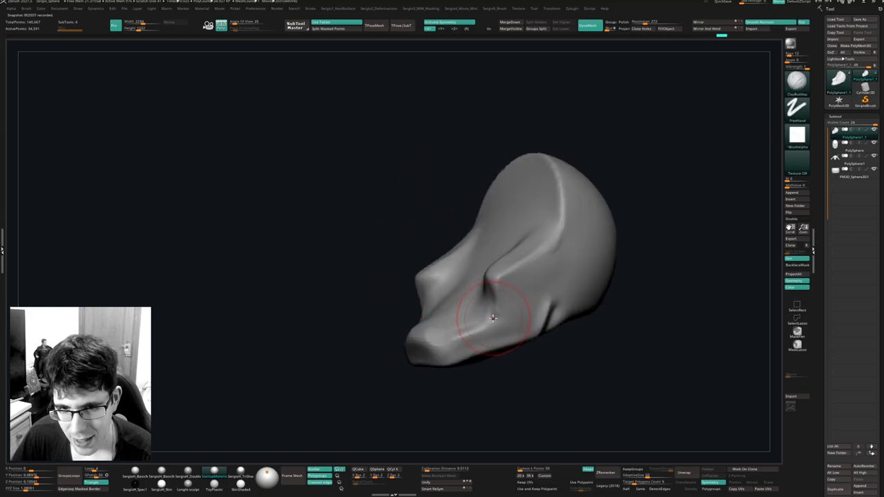
pyautogui.moveTo(492, 317); pyautogui.dragTo(497, 302, button='right')
pyautogui.moveTo(497, 302); pyautogui.dragTo(475, 308)
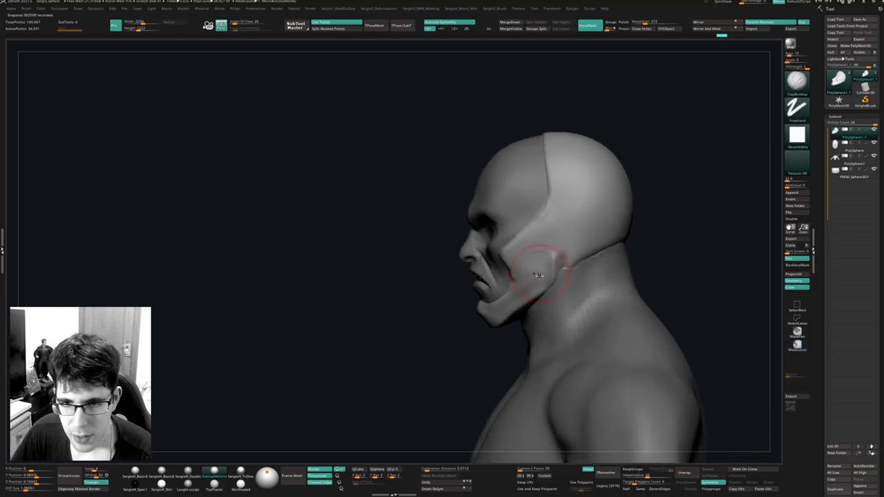
# Reshape the mask's cheek and jaw edge in profile with a resized Move brush.
pyautogui.press('b')
pyautogui.press('m')
pyautogui.press('v')
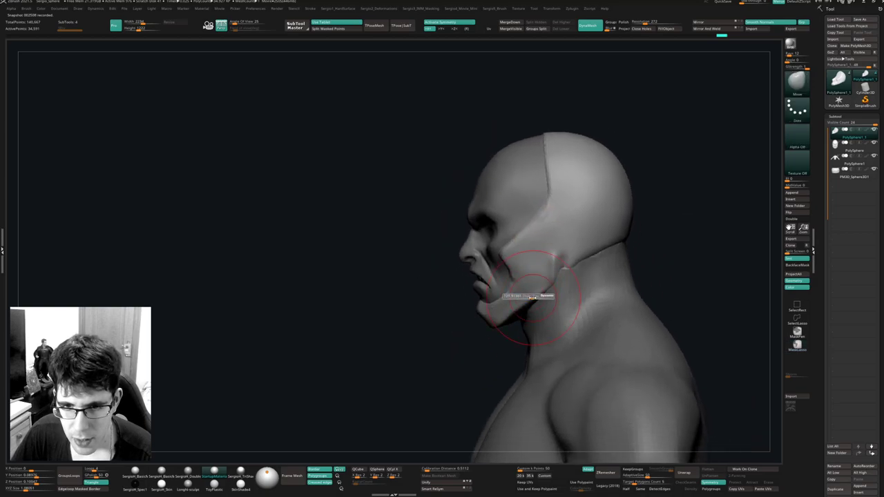
# Pull the mask's jawline and chin into shape in profile with the Move brush, resizing the brush as needed.
pyautogui.press('s')
pyautogui.moveTo(521, 315); pyautogui.dragTo(515, 330)
pyautogui.press('s')
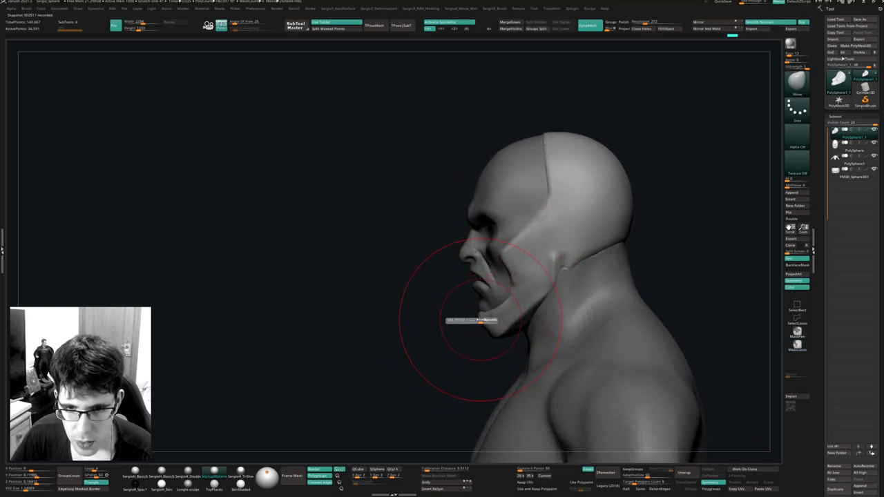
pyautogui.moveTo(480, 301)
pyautogui.mouseDown()
pyautogui.moveTo(472, 303)
pyautogui.moveTo(515, 322)
pyautogui.mouseUp()
pyautogui.moveTo(501, 320); pyautogui.dragTo(553, 322, button='right')
pyautogui.press('s')
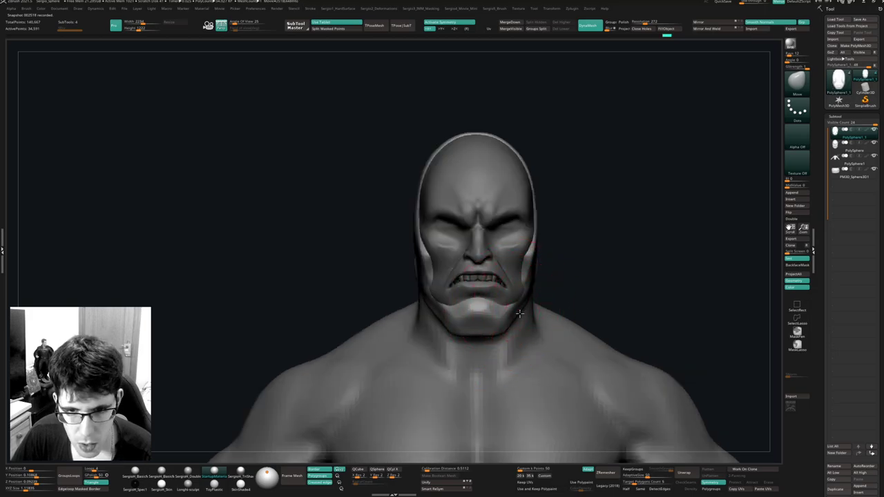
# Reshape the mask's jaw sides and pull the chin corners downward from the front with the Move brush.
pyautogui.moveTo(539, 310); pyautogui.dragTo(507, 292, button='right')
pyautogui.moveTo(506, 292); pyautogui.dragTo(493, 292)
pyautogui.moveTo(493, 292)
pyautogui.mouseDown(button='right')
pyautogui.moveTo(552, 303)
pyautogui.moveTo(519, 301)
pyautogui.mouseUp(button='right')
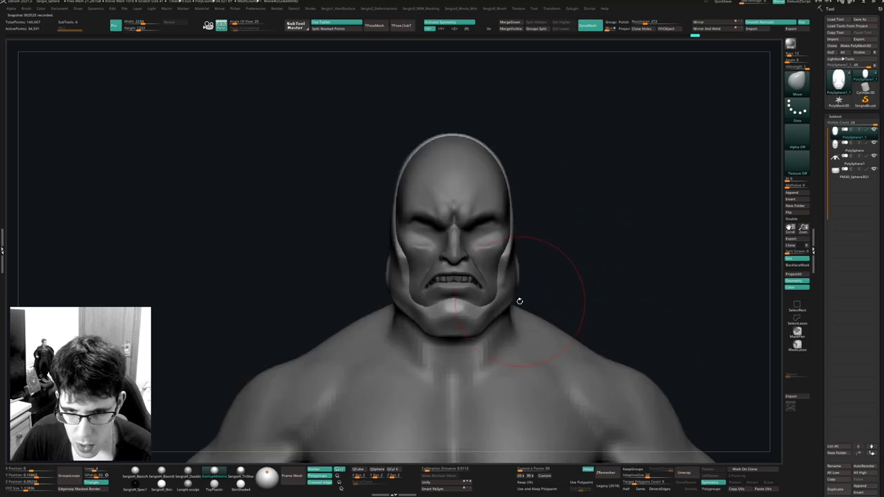
pyautogui.moveTo(511, 308); pyautogui.dragTo(513, 288)
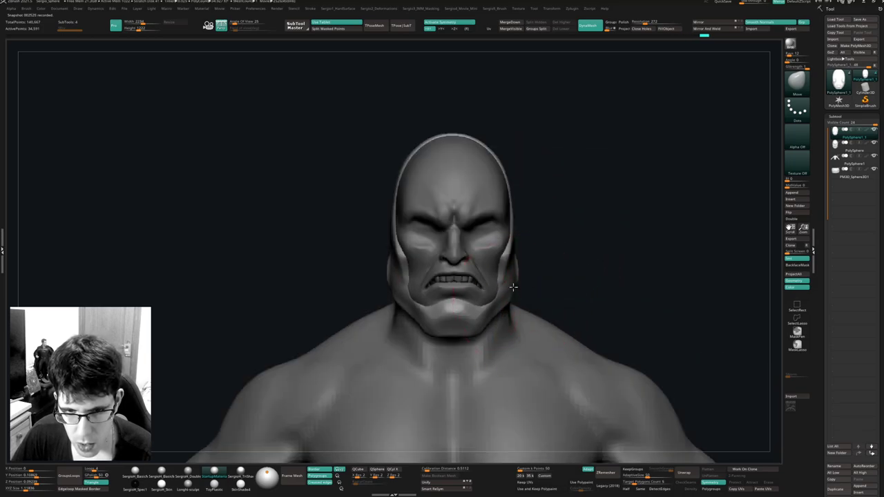
pyautogui.moveTo(485, 328); pyautogui.dragTo(477, 343)
pyautogui.moveTo(506, 311); pyautogui.dragTo(503, 307)
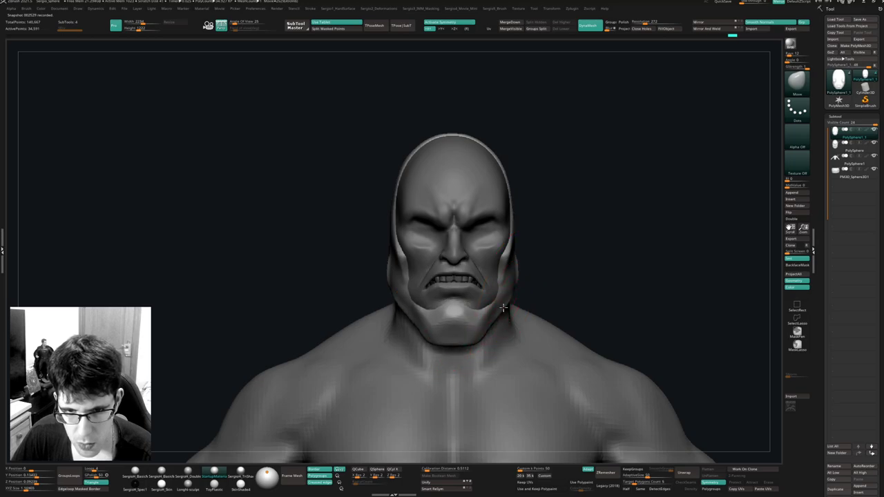
# Flatten the side of the mask's jaw from the ear area towards the chin with the TrimDynamic brush.
pyautogui.moveTo(502, 299); pyautogui.dragTo(481, 293, button='right')
pyautogui.press('b')
pyautogui.press('t')
pyautogui.press('d')
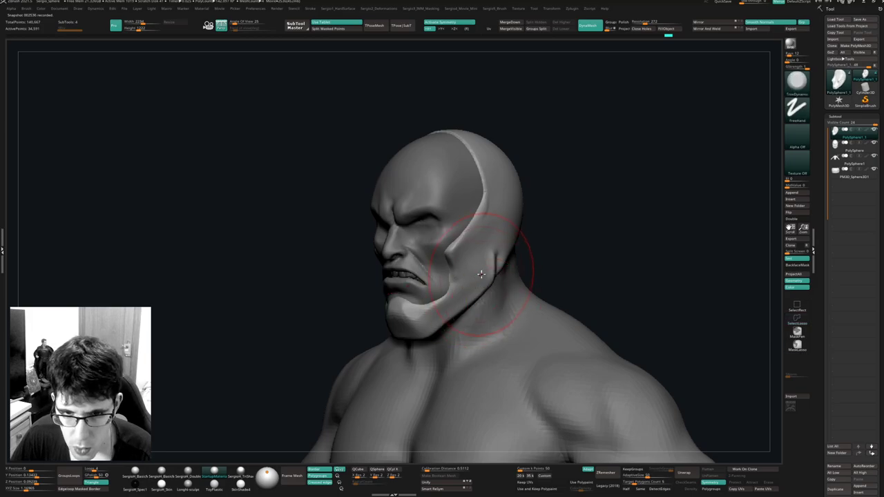
pyautogui.moveTo(488, 272); pyautogui.dragTo(448, 308)
pyautogui.moveTo(475, 268); pyautogui.dragTo(495, 263, button='right')
# Select the head subtool, check it in isolation, and nudge its lower cheek inward with the Move brush.
pyautogui.keyDown('alt'); pyautogui.click(466, 288); pyautogui.keyUp('alt')
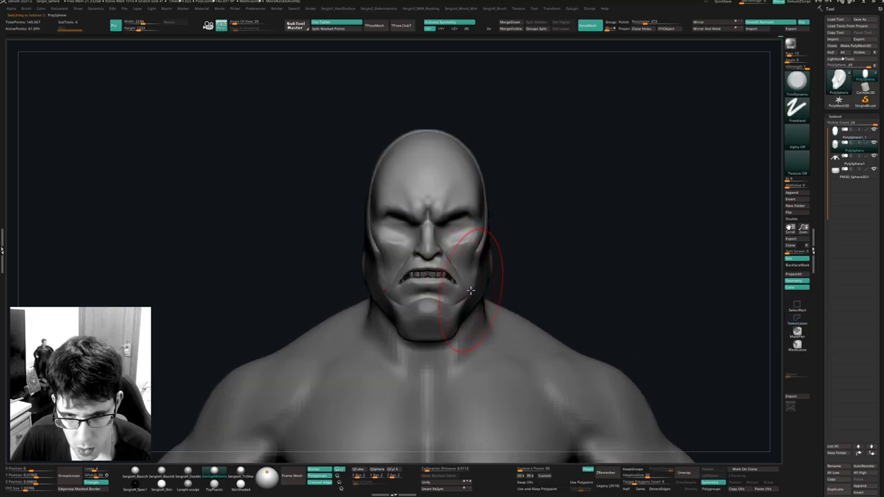
pyautogui.keyDown('ctrl'); pyautogui.keyDown('shift'); pyautogui.click(467, 290); pyautogui.keyUp('shift'); pyautogui.keyUp('ctrl')
pyautogui.press('b')
pyautogui.press('m')
pyautogui.press('v')
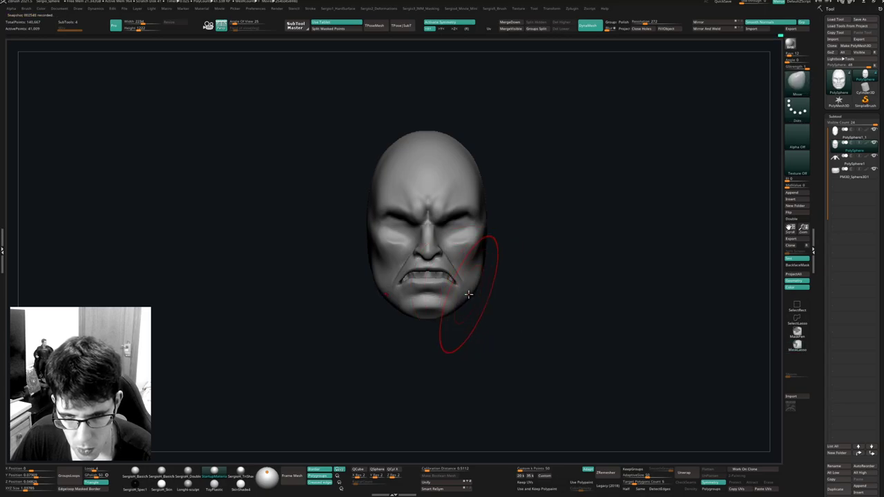
pyautogui.keyDown('ctrl'); pyautogui.keyDown('shift'); pyautogui.click(467, 293); pyautogui.keyUp('shift'); pyautogui.keyUp('ctrl')
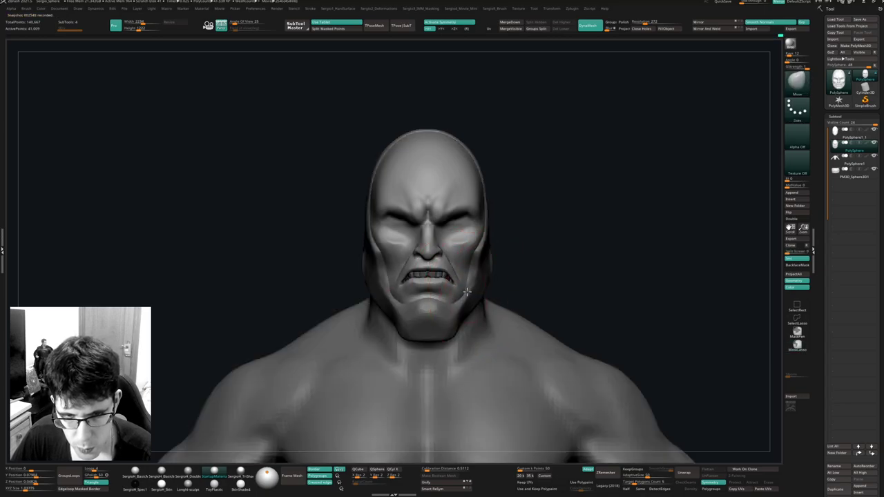
pyautogui.moveTo(466, 292); pyautogui.dragTo(464, 293)
# Return to the mask subtool and flatten the front of the chin with the TrimDynamic brush.
pyautogui.moveTo(464, 292)
pyautogui.mouseDown(button='right')
pyautogui.moveTo(448, 283)
pyautogui.moveTo(418, 297)
pyautogui.moveTo(430, 304)
pyautogui.moveTo(420, 309)
pyautogui.moveTo(455, 302)
pyautogui.moveTo(456, 311)
pyautogui.moveTo(440, 306)
pyautogui.moveTo(409, 258)
pyautogui.moveTo(419, 272)
pyautogui.mouseUp(button='right')
pyautogui.keyDown('alt'); pyautogui.click(418, 306); pyautogui.keyUp('alt')
pyautogui.press('b')
pyautogui.press('t')
pyautogui.press('d')
pyautogui.moveTo(418, 272); pyautogui.dragTo(419, 270)
pyautogui.moveTo(415, 271); pyautogui.dragTo(421, 273, button='right')
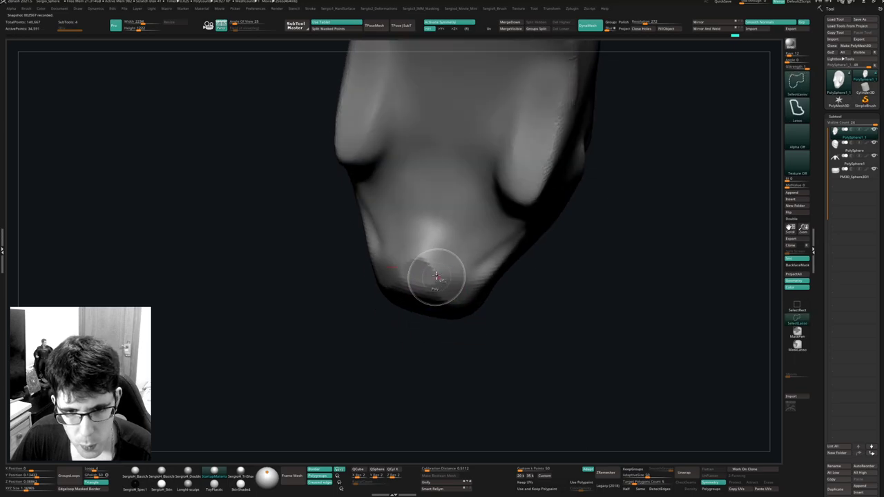
# Carve creases above the mask's chin and along the edge rising towards the cheek with the DamStandard brush.
pyautogui.press('b')
pyautogui.press('d')
pyautogui.press('s')
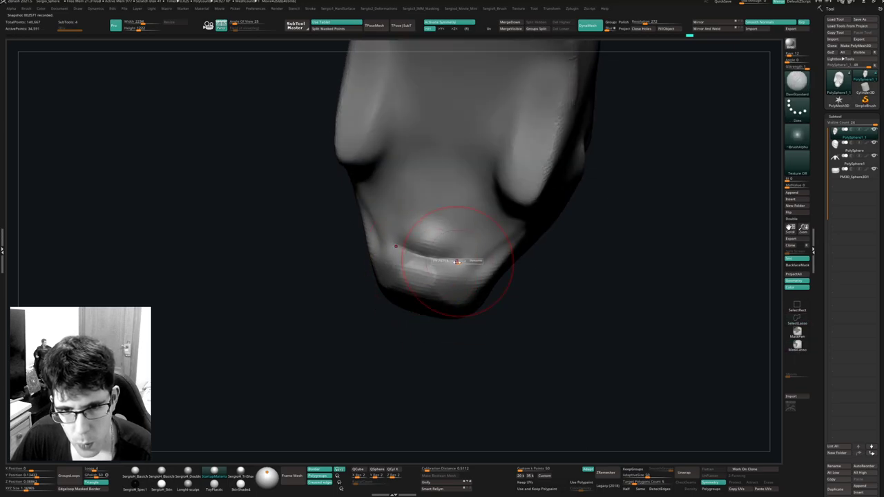
pyautogui.moveTo(459, 264); pyautogui.dragTo(518, 232)
pyautogui.moveTo(482, 256); pyautogui.dragTo(476, 240, button='right')
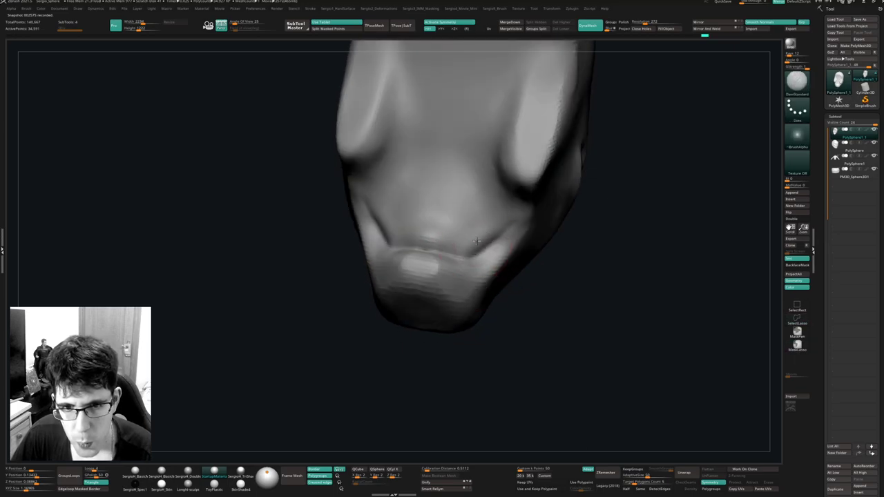
pyautogui.click(438, 263)
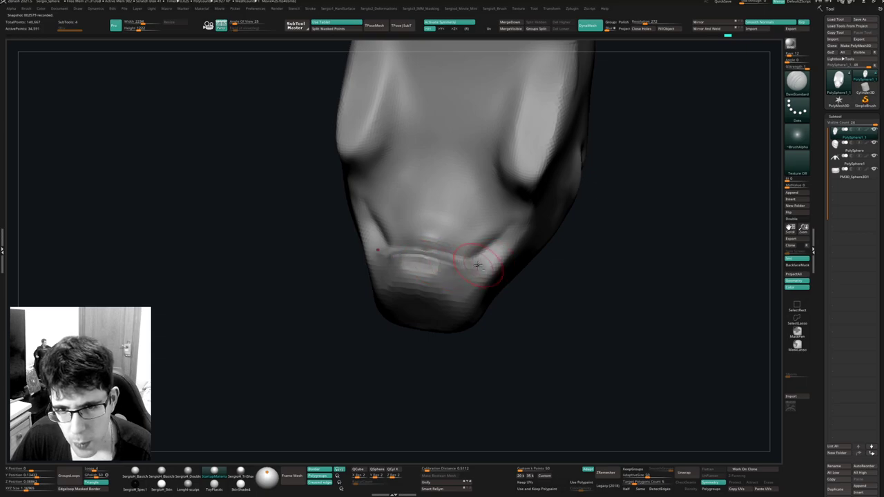
pyautogui.moveTo(478, 274); pyautogui.dragTo(500, 271)
pyautogui.moveTo(500, 272); pyautogui.dragTo(488, 245, button='right')
pyautogui.moveTo(483, 266); pyautogui.dragTo(529, 228)
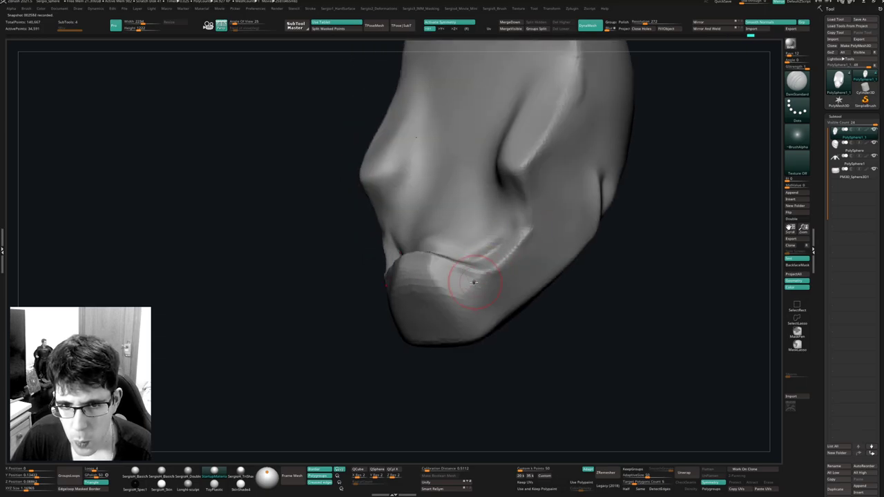
# Pull the chin's upper lip upward with the Move brush and smooth the transition into the jaw.
pyautogui.moveTo(474, 279); pyautogui.dragTo(434, 270, button='right')
pyautogui.press('b')
pyautogui.press('m')
pyautogui.press('v')
pyautogui.moveTo(433, 270); pyautogui.dragTo(435, 247)
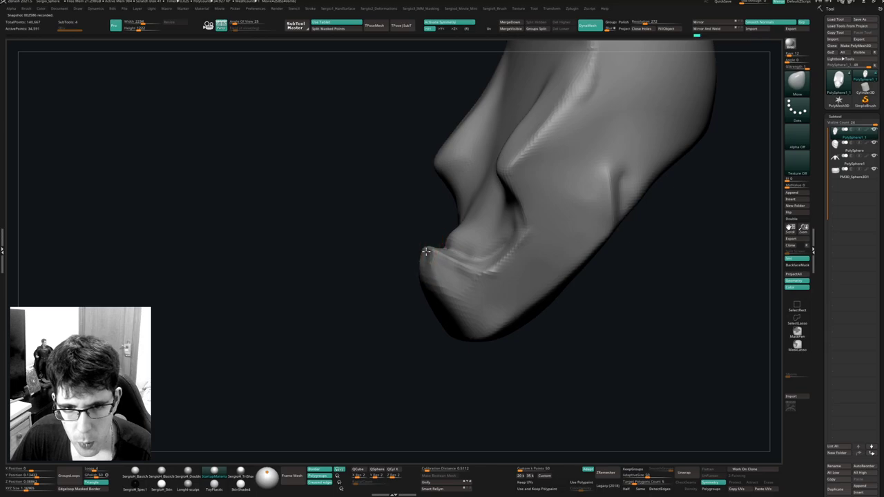
pyautogui.moveTo(428, 252); pyautogui.dragTo(435, 253, button='right')
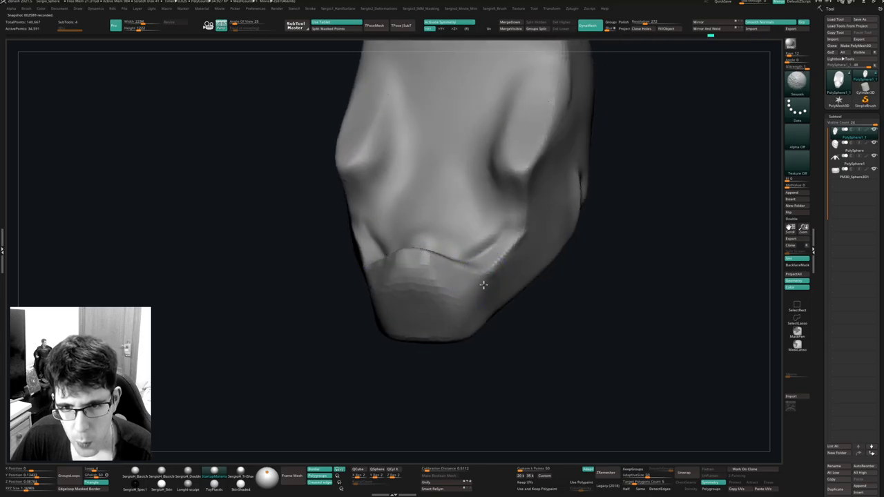
pyautogui.moveTo(497, 288); pyautogui.dragTo(493, 282)
# Widen and round the mask's raised chin plate along its upper edge and sides with the Move brush.
pyautogui.keyDown('ctrl'); pyautogui.moveTo(493, 294); pyautogui.dragTo(480, 266, button='right'); pyautogui.keyUp('ctrl')
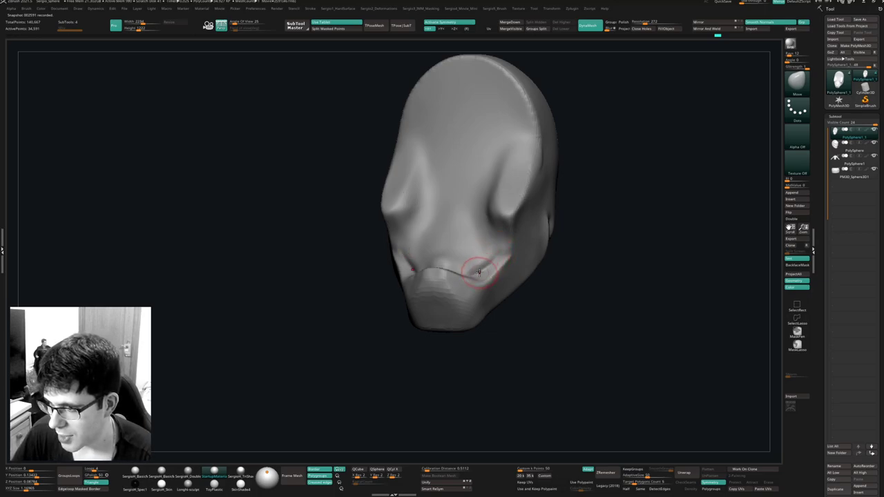
pyautogui.moveTo(464, 270)
pyautogui.mouseDown(button='right')
pyautogui.moveTo(485, 272)
pyautogui.moveTo(490, 250)
pyautogui.moveTo(482, 254)
pyautogui.mouseUp(button='right')
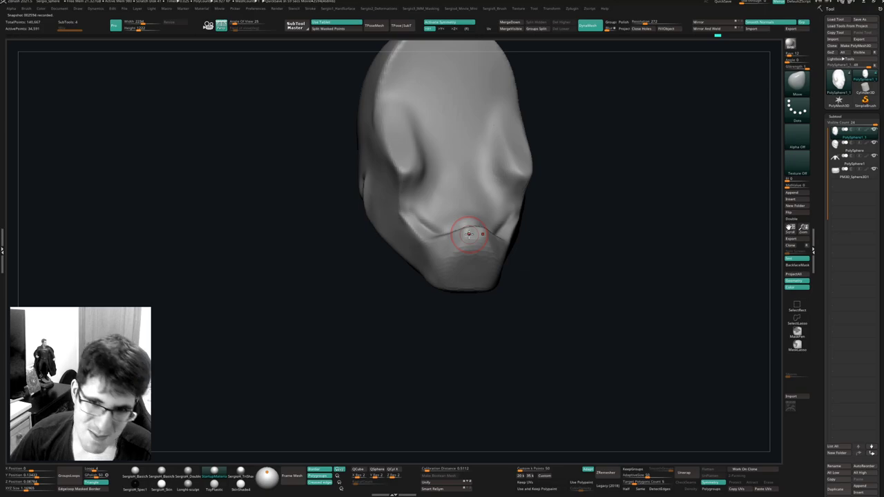
pyautogui.moveTo(599, 249)
pyautogui.mouseDown(button='right')
pyautogui.moveTo(470, 272)
pyautogui.moveTo(486, 250)
pyautogui.moveTo(472, 250)
pyautogui.mouseUp(button='right')
pyautogui.hotkey('ctrl', '2')
pyautogui.press('s')
pyautogui.moveTo(479, 254); pyautogui.dragTo(486, 253)
pyautogui.moveTo(487, 196); pyautogui.dragTo(507, 278)
pyautogui.hotkey('ctrl', '1')
pyautogui.moveTo(493, 223); pyautogui.dragTo(510, 227, button='right')
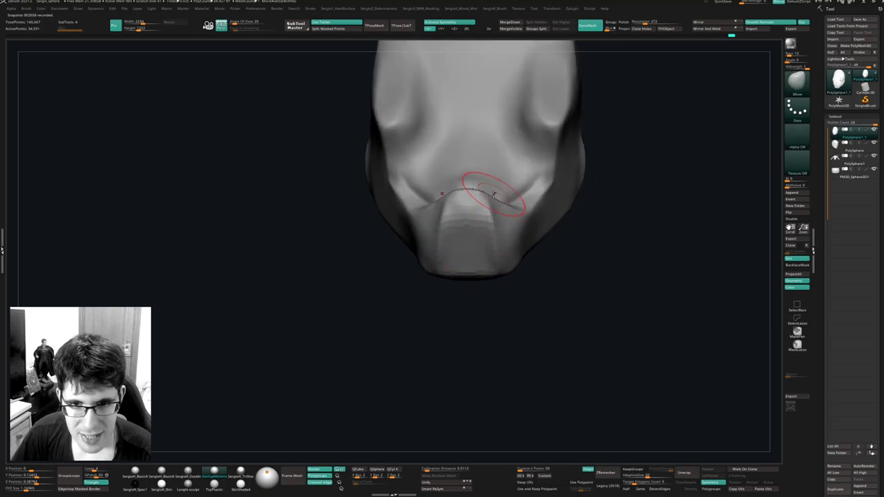
pyautogui.moveTo(493, 191); pyautogui.dragTo(497, 225)
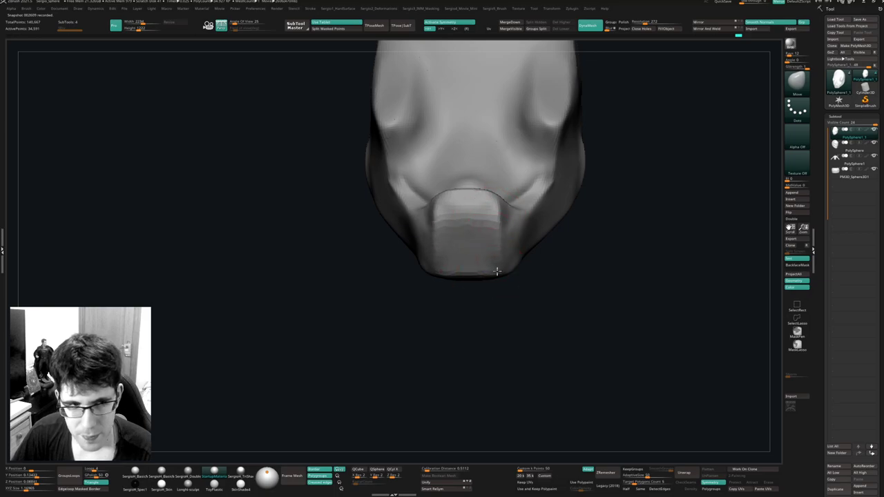
# Refine the chin's front profile and upper tip from the side with the Move brush.
pyautogui.moveTo(484, 270); pyautogui.dragTo(475, 277, button='right')
pyautogui.moveTo(473, 266)
pyautogui.mouseDown(button='right')
pyautogui.moveTo(487, 202)
pyautogui.moveTo(507, 228)
pyautogui.mouseUp(button='right')
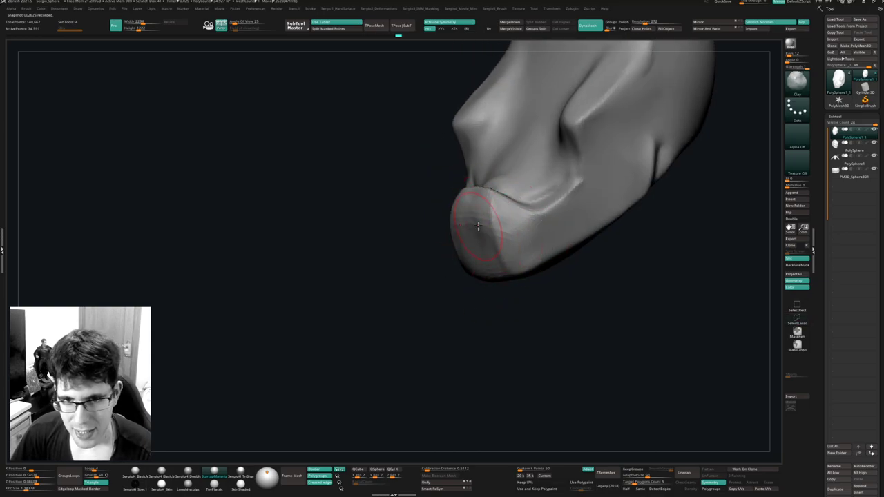
pyautogui.moveTo(493, 235); pyautogui.dragTo(477, 250, button='right')
pyautogui.press('b')
pyautogui.press('m')
pyautogui.press('v')
pyautogui.moveTo(477, 251); pyautogui.dragTo(471, 242)
pyautogui.moveTo(476, 192); pyautogui.dragTo(473, 185)
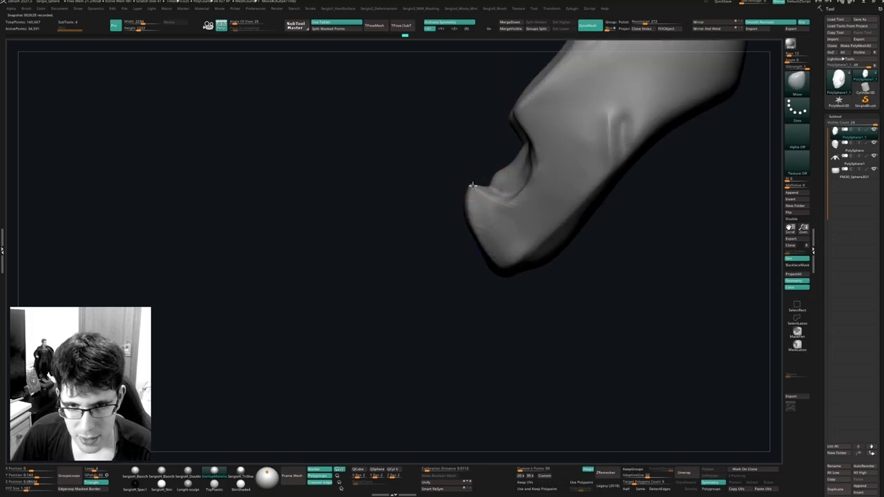
pyautogui.moveTo(475, 188)
pyautogui.mouseDown(button='right')
pyautogui.moveTo(495, 208)
pyautogui.moveTo(461, 182)
pyautogui.mouseUp(button='right')
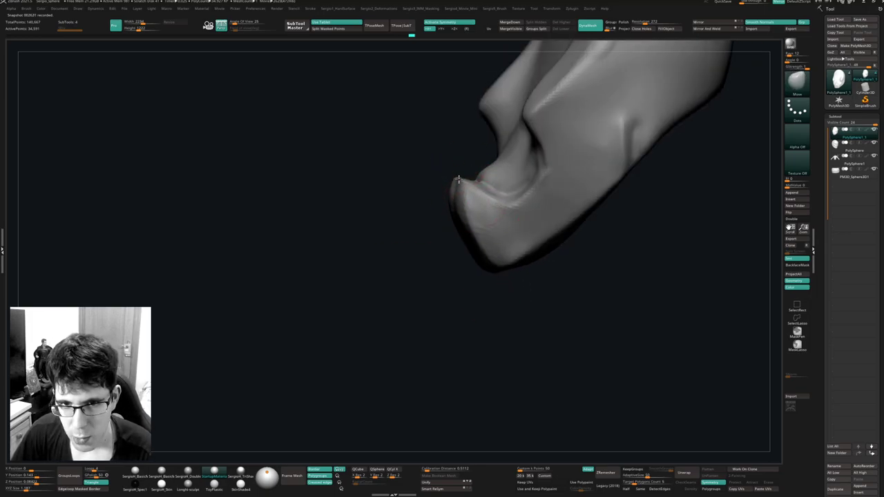
pyautogui.moveTo(459, 199); pyautogui.dragTo(464, 210)
pyautogui.moveTo(465, 210); pyautogui.dragTo(478, 205, button='right')
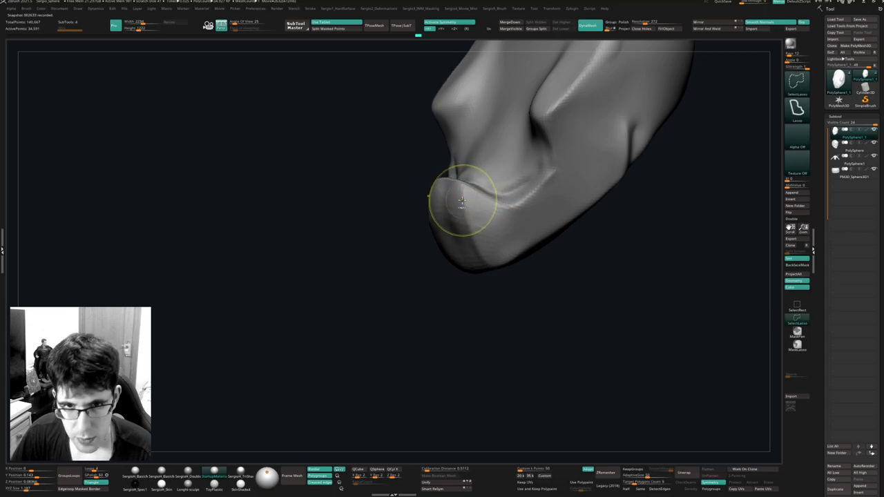
# Flatten the chin plate's front and side planes with a resized TrimDynamic brush, then smooth the surface.
pyautogui.press('b')
pyautogui.press('t')
pyautogui.press('d')
pyautogui.moveTo(461, 200); pyautogui.dragTo(451, 198)
pyautogui.moveTo(461, 248); pyautogui.dragTo(464, 251)
pyautogui.moveTo(470, 246); pyautogui.dragTo(459, 239, button='right')
pyautogui.press('s')
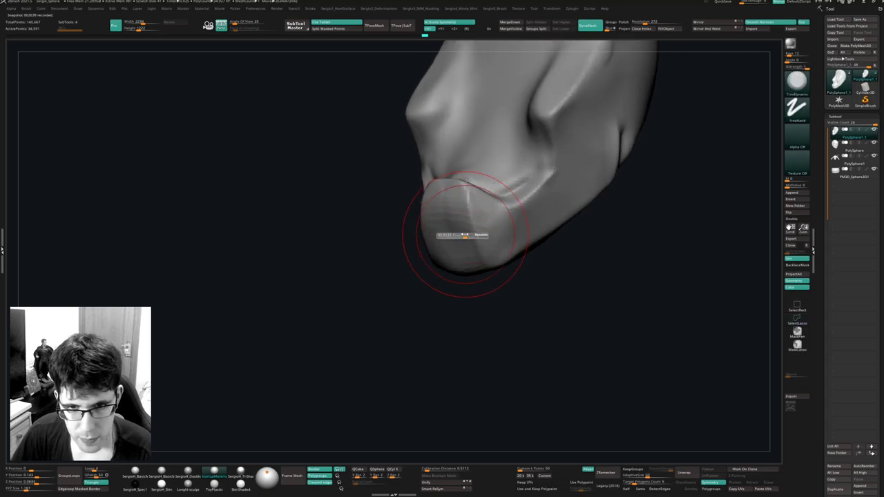
pyautogui.moveTo(468, 279); pyautogui.dragTo(461, 262)
pyautogui.press('s')
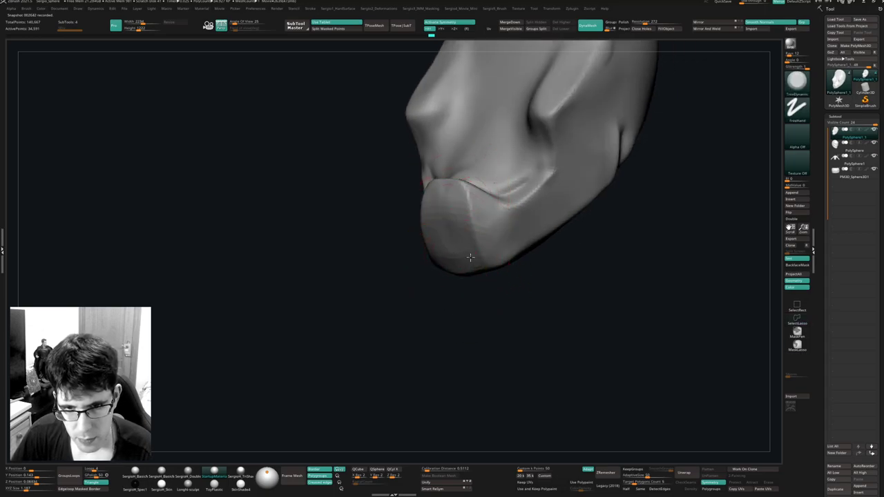
pyautogui.moveTo(459, 207); pyautogui.dragTo(458, 264)
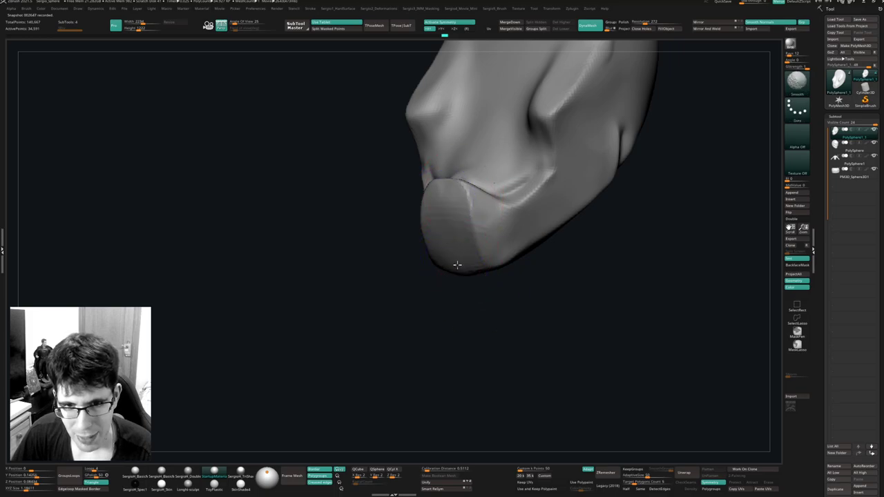
pyautogui.moveTo(458, 211)
pyautogui.keyDown('shift'); pyautogui.mouseDown()
pyautogui.moveTo(473, 196)
pyautogui.moveTo(497, 222)
pyautogui.moveTo(509, 222)
pyautogui.mouseUp(); pyautogui.keyUp('shift')
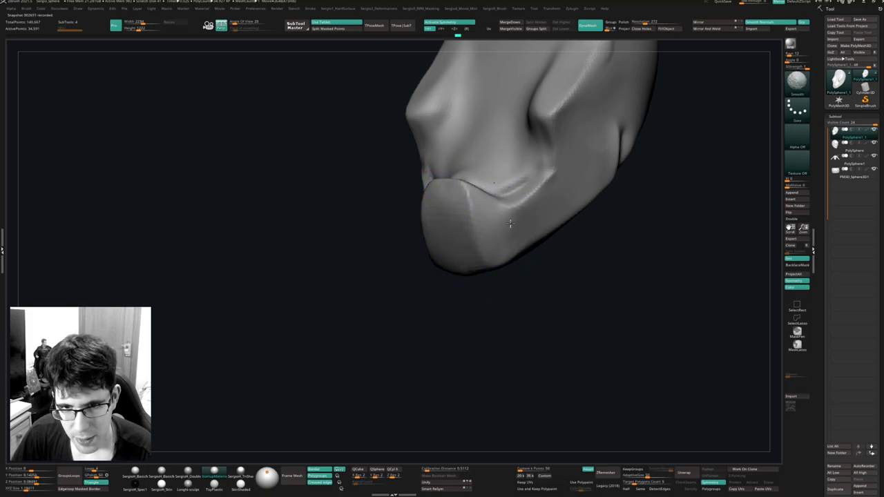
# Push the mask's lower jaw edge beside the chin outward with the Move brush.
pyautogui.moveTo(508, 224)
pyautogui.mouseDown(button='right')
pyautogui.moveTo(542, 231)
pyautogui.moveTo(517, 233)
pyautogui.moveTo(562, 185)
pyautogui.mouseUp(button='right')
pyautogui.press('b')
pyautogui.press('c')
pyautogui.press('l')
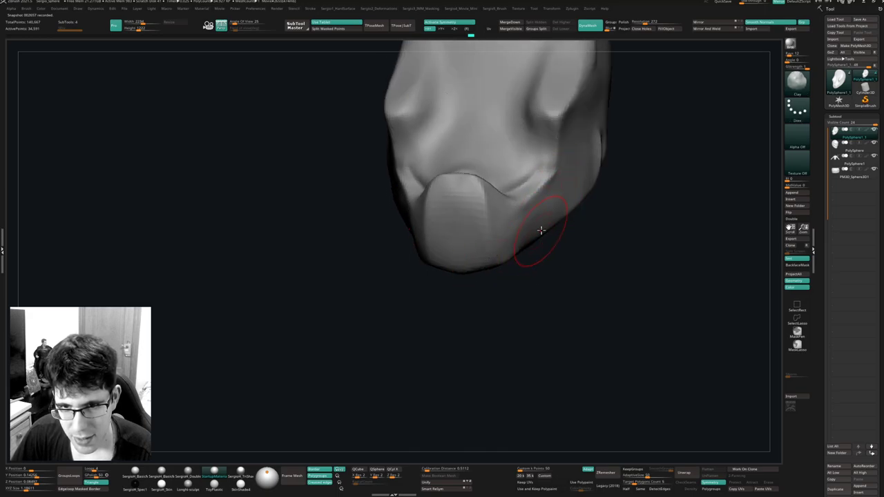
pyautogui.press('b')
pyautogui.press('m')
pyautogui.press('v')
pyautogui.moveTo(523, 247); pyautogui.dragTo(535, 240)
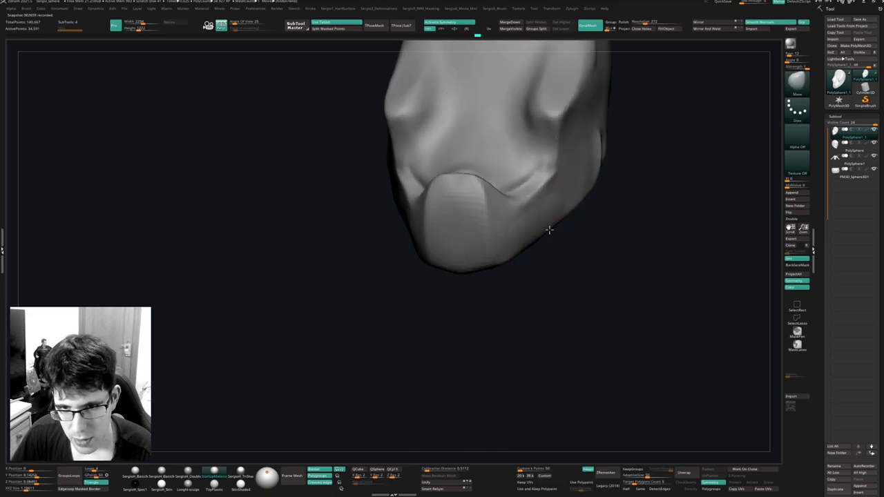
pyautogui.moveTo(549, 230)
pyautogui.mouseDown(button='right')
pyautogui.moveTo(532, 211)
pyautogui.moveTo(529, 245)
pyautogui.moveTo(491, 169)
pyautogui.moveTo(494, 230)
pyautogui.mouseUp(button='right')
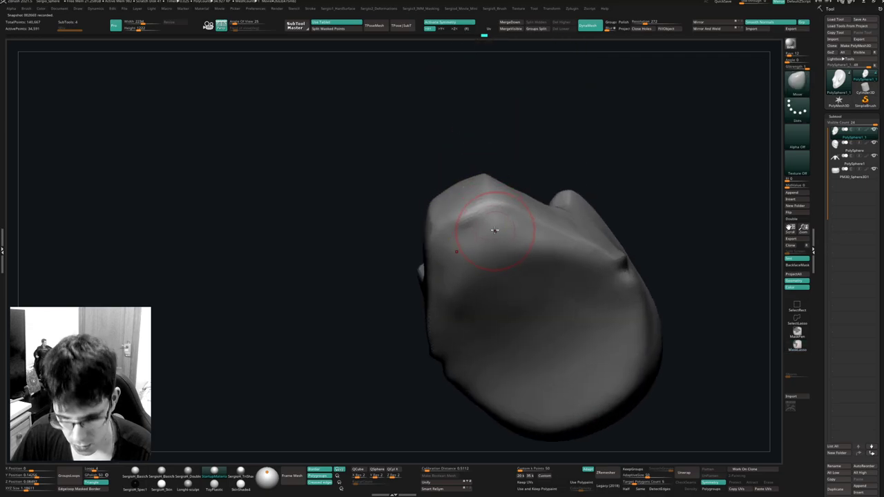
# Flatten the underside of the mask's chin and jaw into a clean plane with the TrimDynamic brush.
pyautogui.press('b')
pyautogui.press('t')
pyautogui.press('d')
pyautogui.moveTo(460, 232)
pyautogui.mouseDown()
pyautogui.moveTo(476, 263)
pyautogui.moveTo(495, 241)
pyautogui.moveTo(544, 256)
pyautogui.moveTo(532, 244)
pyautogui.moveTo(513, 262)
pyautogui.moveTo(490, 250)
pyautogui.mouseUp()
pyautogui.moveTo(471, 245); pyautogui.dragTo(466, 278, button='right')
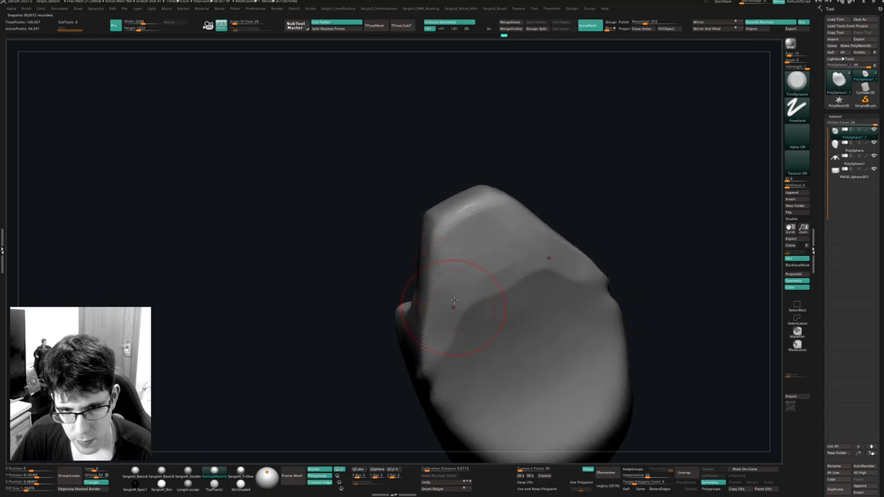
pyautogui.moveTo(475, 262); pyautogui.dragTo(481, 312)
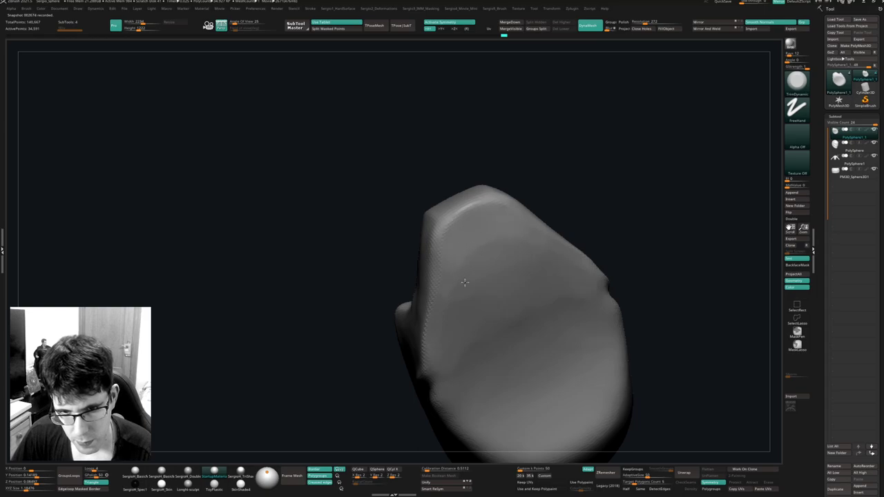
# Trim the jaw's side plane along the lower jaw edge to sharpen the ridge.
pyautogui.moveTo(459, 242); pyautogui.dragTo(470, 291, button='right')
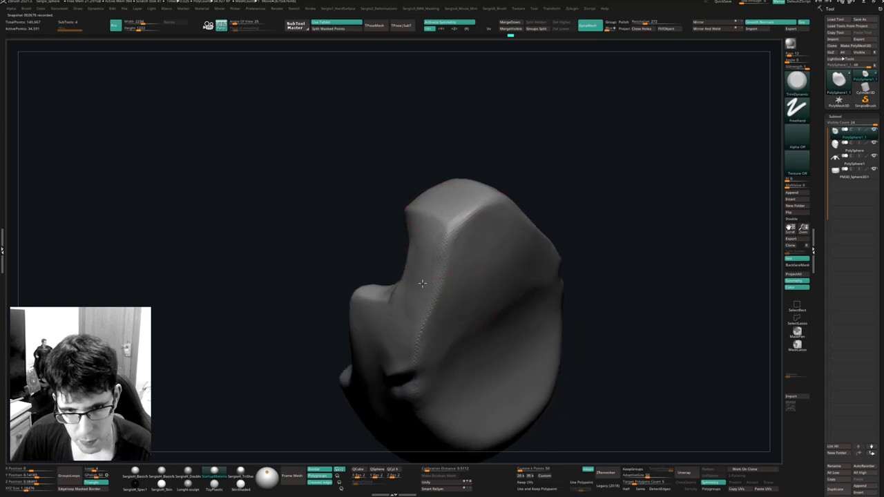
pyautogui.moveTo(423, 283); pyautogui.dragTo(421, 298)
pyautogui.moveTo(434, 233)
pyautogui.mouseDown()
pyautogui.moveTo(423, 253)
pyautogui.moveTo(434, 307)
pyautogui.mouseUp()
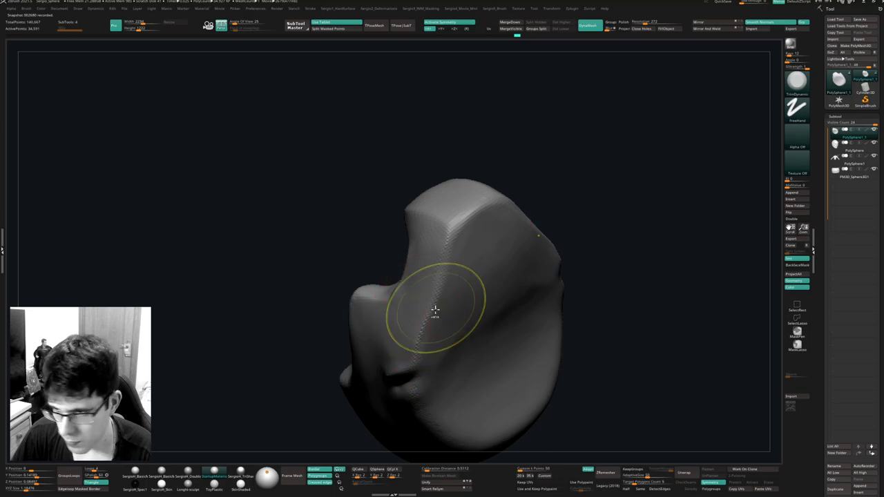
# Reshape the upper rim and side edge of the mask's chin plate with the Move brush.
pyautogui.moveTo(435, 311)
pyautogui.mouseDown(button='right')
pyautogui.moveTo(434, 339)
pyautogui.moveTo(470, 286)
pyautogui.mouseUp(button='right')
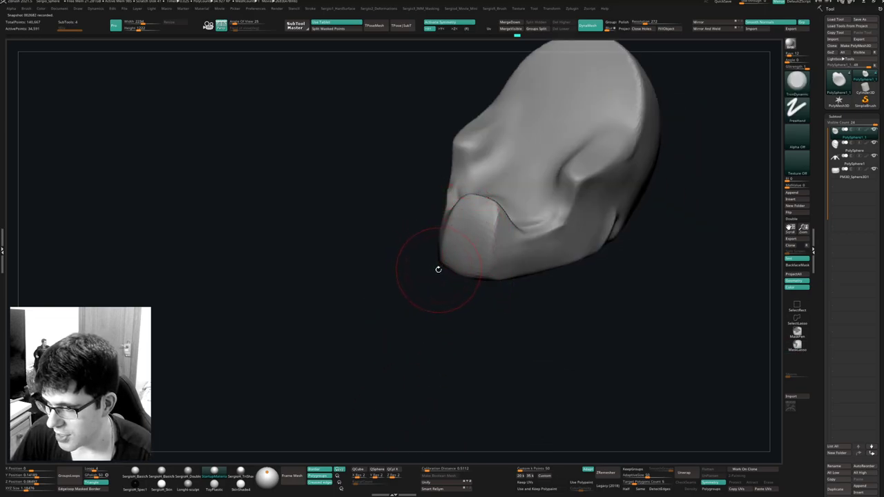
pyautogui.moveTo(438, 270)
pyautogui.mouseDown(button='right')
pyautogui.moveTo(479, 270)
pyautogui.moveTo(489, 282)
pyautogui.moveTo(468, 269)
pyautogui.mouseUp(button='right')
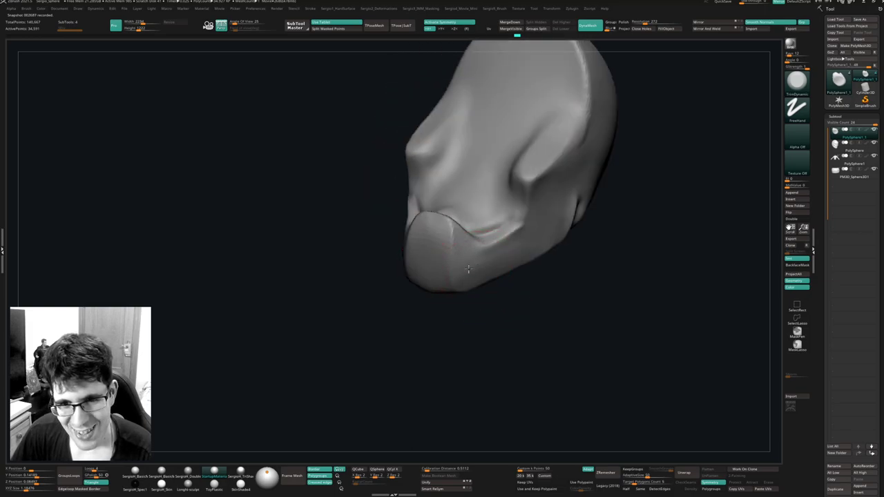
pyautogui.moveTo(532, 264)
pyautogui.mouseDown(button='right')
pyautogui.moveTo(491, 267)
pyautogui.moveTo(465, 243)
pyautogui.mouseUp(button='right')
pyautogui.press('b')
pyautogui.press('m')
pyautogui.press('v')
pyautogui.moveTo(462, 233); pyautogui.dragTo(468, 231)
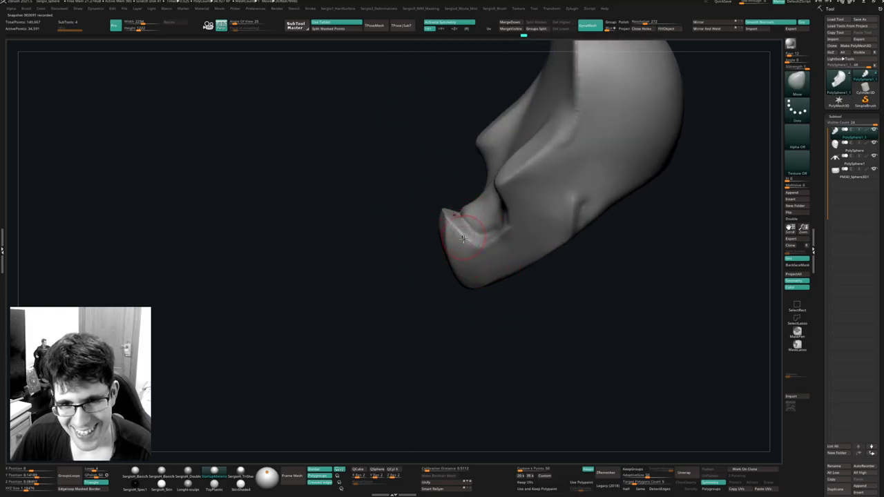
pyautogui.moveTo(468, 231)
pyautogui.mouseDown(button='right')
pyautogui.moveTo(458, 233)
pyautogui.moveTo(464, 279)
pyautogui.mouseUp(button='right')
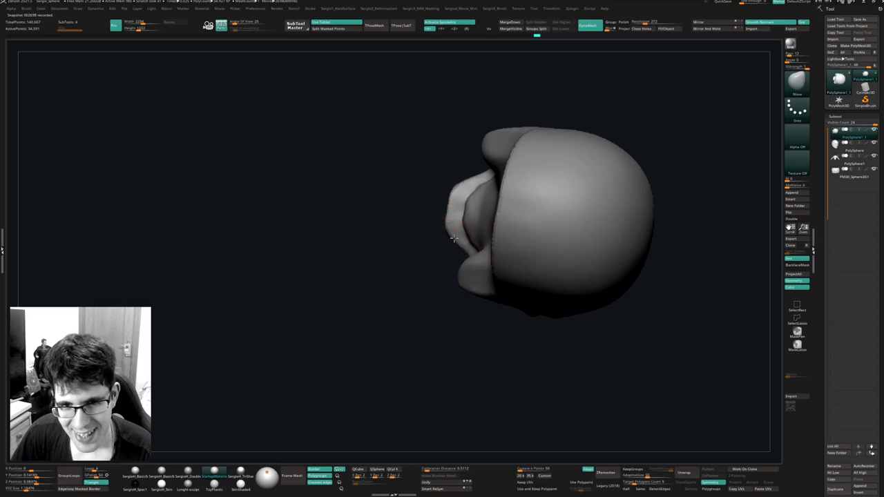
pyautogui.moveTo(447, 225); pyautogui.dragTo(464, 208, button='right')
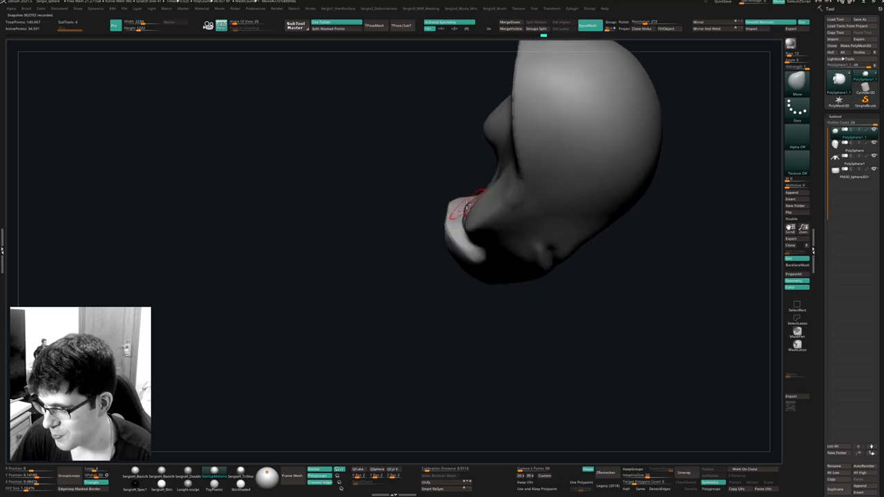
pyautogui.moveTo(458, 207); pyautogui.dragTo(454, 213)
pyautogui.moveTo(453, 212); pyautogui.dragTo(471, 207, button='right')
pyautogui.moveTo(447, 225); pyautogui.dragTo(444, 228)
pyautogui.moveTo(449, 230); pyautogui.dragTo(474, 228, button='right')
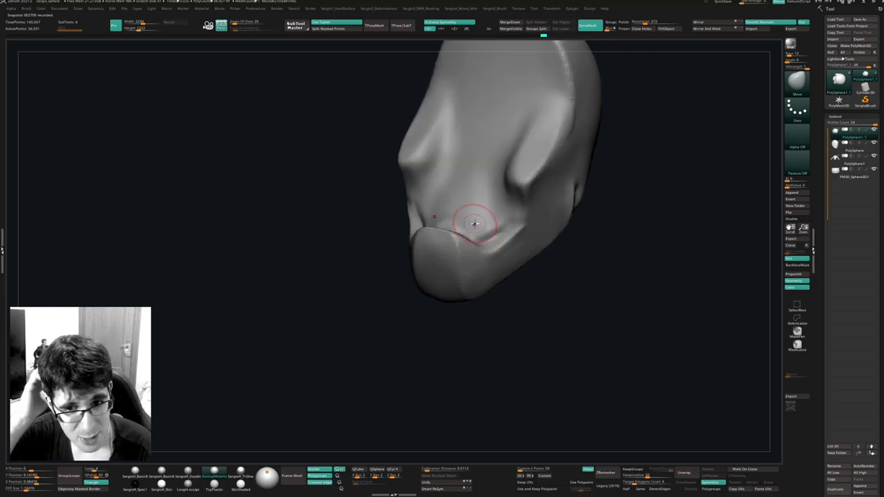
# Undo the last chin edge adjustment and smooth the side of the mask's jaw.
pyautogui.moveTo(553, 245)
pyautogui.mouseDown(button='right')
pyautogui.moveTo(499, 265)
pyautogui.moveTo(483, 259)
pyautogui.mouseUp(button='right')
pyautogui.hotkey('ctrl', 'z')
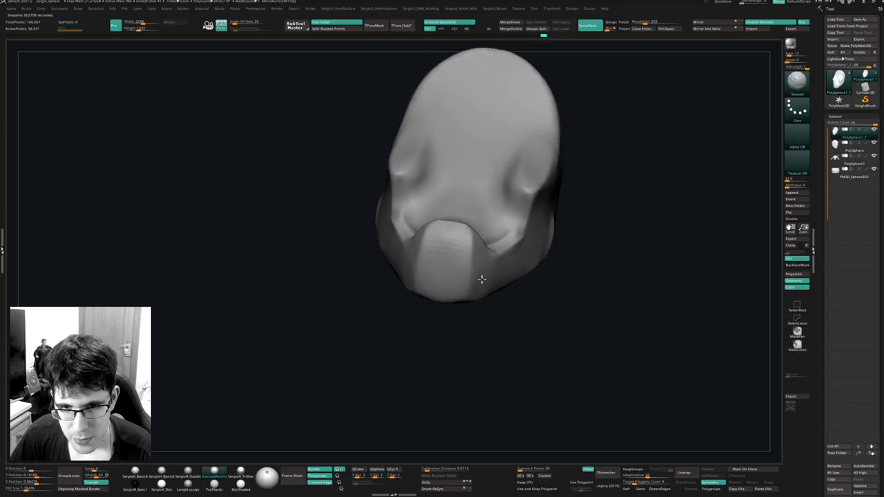
pyautogui.keyDown('shift'); pyautogui.moveTo(483, 285); pyautogui.dragTo(516, 271); pyautogui.keyUp('shift')
pyautogui.moveTo(516, 271); pyautogui.dragTo(531, 256, button='right')
pyautogui.keyDown('shift'); pyautogui.moveTo(531, 256); pyautogui.dragTo(555, 219); pyautogui.keyUp('shift')
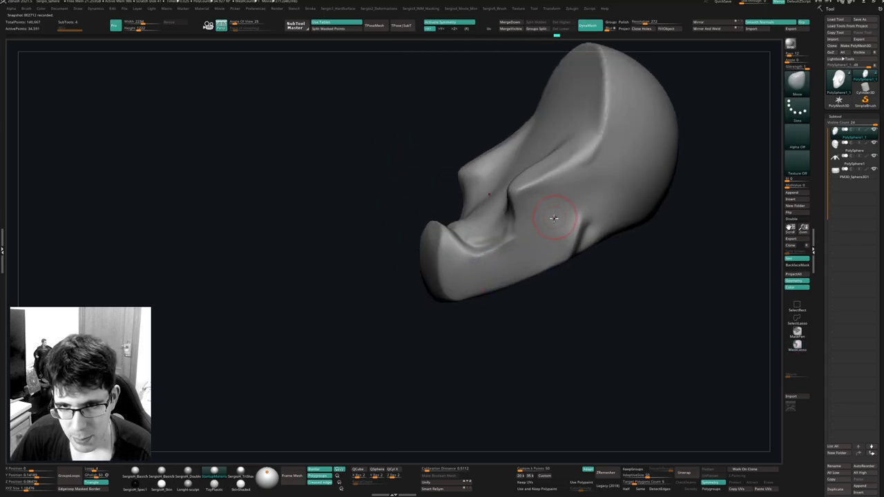
# Isolate the face subtool and carve the crease from the nose down the cheek with the Dam Standard brush, smoothing its lower end.
pyautogui.moveTo(554, 218)
pyautogui.mouseDown(button='right')
pyautogui.moveTo(507, 286)
pyautogui.moveTo(502, 271)
pyautogui.moveTo(499, 283)
pyautogui.moveTo(483, 267)
pyautogui.mouseUp(button='right')
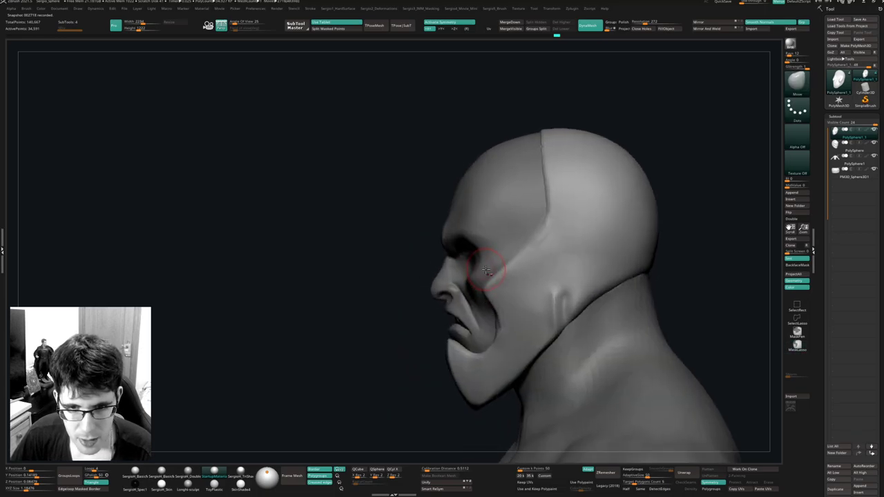
pyautogui.keyDown('alt'); pyautogui.click(485, 271); pyautogui.keyUp('alt')
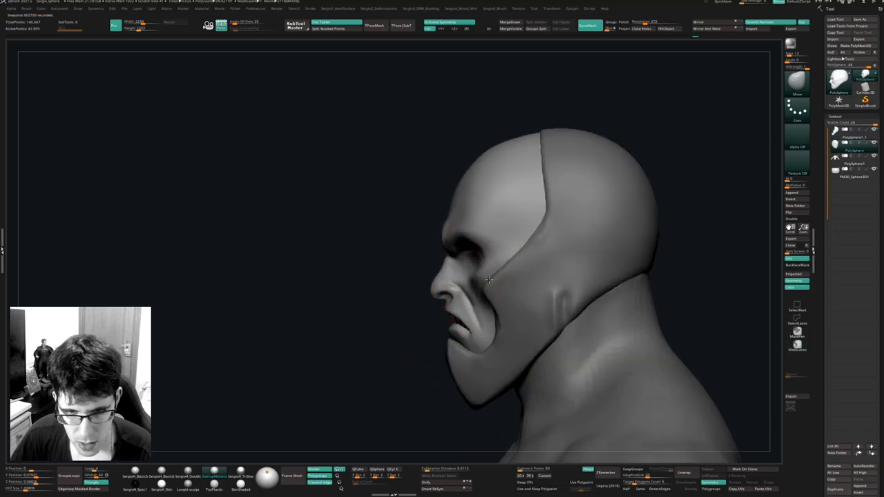
pyautogui.moveTo(493, 277)
pyautogui.mouseDown(button='right')
pyautogui.moveTo(515, 279)
pyautogui.moveTo(482, 289)
pyautogui.moveTo(397, 278)
pyautogui.moveTo(389, 290)
pyautogui.moveTo(404, 296)
pyautogui.moveTo(398, 308)
pyautogui.moveTo(400, 297)
pyautogui.mouseUp(button='right')
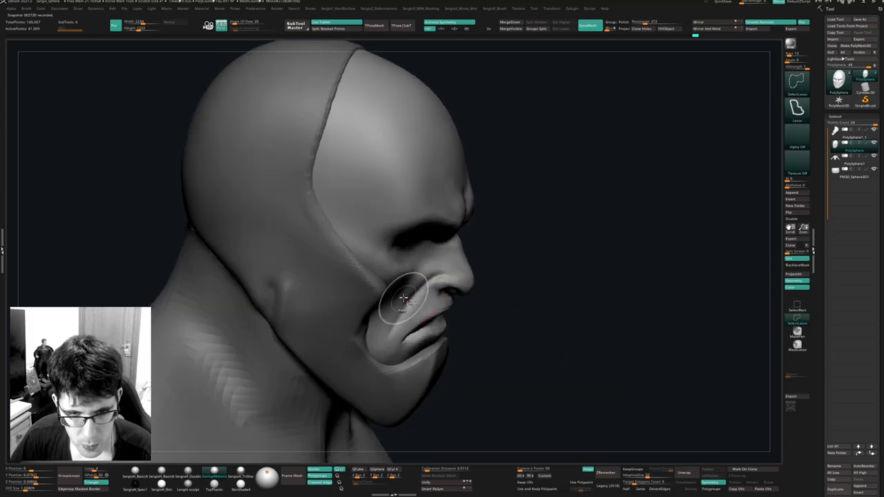
pyautogui.press('b')
pyautogui.press('d')
pyautogui.press('s')
pyautogui.hotkey('alt', 's')
pyautogui.moveTo(428, 261); pyautogui.dragTo(370, 323)
pyautogui.moveTo(370, 323); pyautogui.dragTo(358, 327, button='right')
pyautogui.moveTo(378, 316)
pyautogui.keyDown('shift'); pyautogui.mouseDown()
pyautogui.moveTo(405, 288)
pyautogui.moveTo(373, 325)
pyautogui.mouseUp(); pyautogui.keyUp('shift')
pyautogui.moveTo(362, 339)
pyautogui.mouseDown(button='right')
pyautogui.moveTo(341, 366)
pyautogui.moveTo(373, 376)
pyautogui.moveTo(504, 335)
pyautogui.moveTo(508, 359)
pyautogui.moveTo(548, 308)
pyautogui.moveTo(528, 304)
pyautogui.moveTo(539, 293)
pyautogui.moveTo(543, 301)
pyautogui.mouseUp(button='right')
# Build up the cheek fold beside the nose and mouth with a resized Clay brush.
pyautogui.hotkey('shift', 'alt', 's')
pyautogui.hotkey('shift', 'alt', 's')
pyautogui.press('s')
pyautogui.moveTo(360, 300); pyautogui.dragTo(394, 297, button='right')
pyautogui.press('b')
pyautogui.press('c')
pyautogui.press('l')
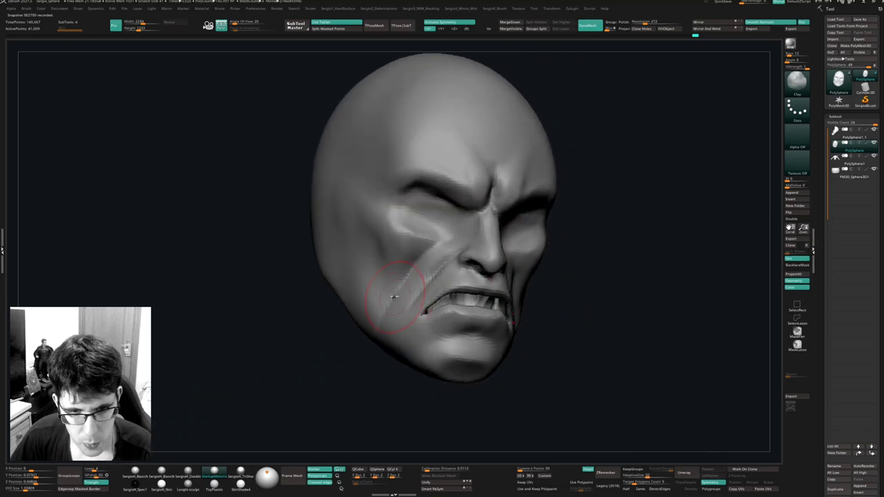
pyautogui.moveTo(425, 251)
pyautogui.mouseDown()
pyautogui.moveTo(382, 302)
pyautogui.moveTo(422, 246)
pyautogui.moveTo(415, 254)
pyautogui.mouseUp()
pyautogui.moveTo(635, 268)
pyautogui.mouseDown(button='right')
pyautogui.moveTo(525, 281)
pyautogui.moveTo(554, 237)
pyautogui.mouseUp(button='right')
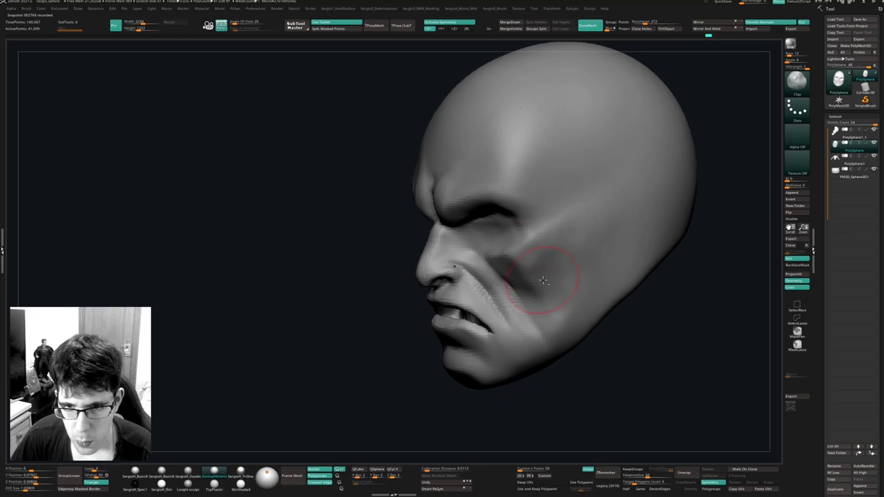
pyautogui.moveTo(611, 194)
pyautogui.mouseDown(button='right')
pyautogui.moveTo(527, 263)
pyautogui.moveTo(523, 235)
pyautogui.mouseUp(button='right')
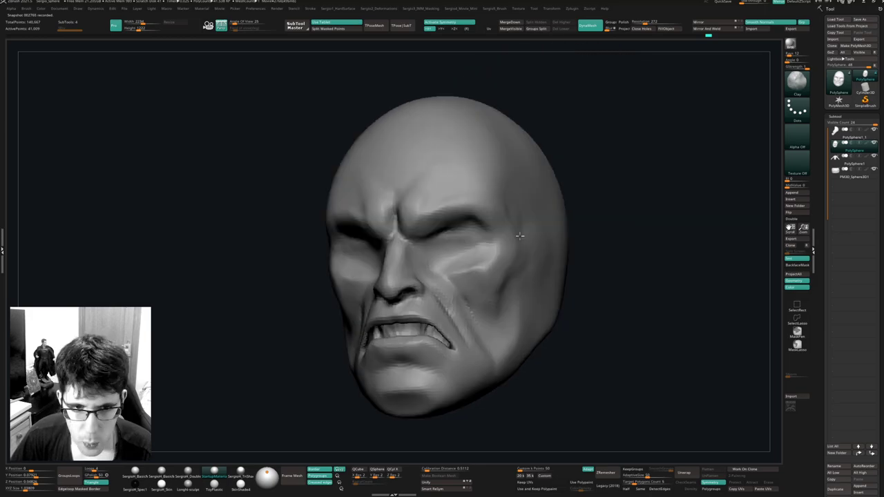
# Pull the outer brow ridge outward with a resized Move brush and add volume around it with the Clay brush.
pyautogui.press('s')
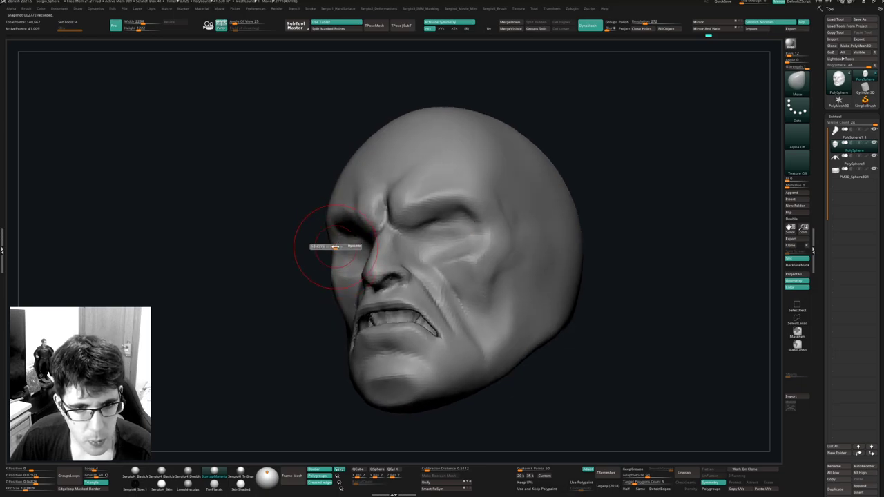
pyautogui.moveTo(336, 235); pyautogui.dragTo(321, 236)
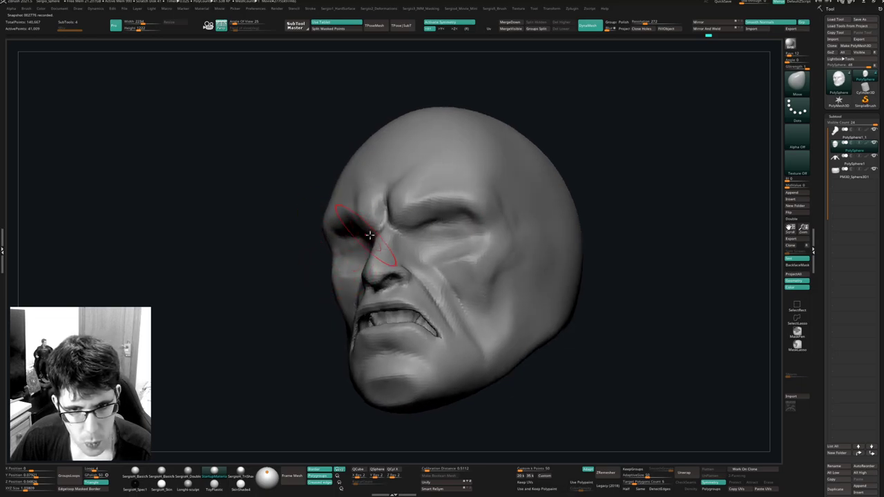
pyautogui.moveTo(370, 235)
pyautogui.mouseDown(button='right')
pyautogui.moveTo(491, 191)
pyautogui.moveTo(513, 202)
pyautogui.moveTo(503, 206)
pyautogui.moveTo(494, 188)
pyautogui.moveTo(514, 196)
pyautogui.moveTo(469, 216)
pyautogui.mouseUp(button='right')
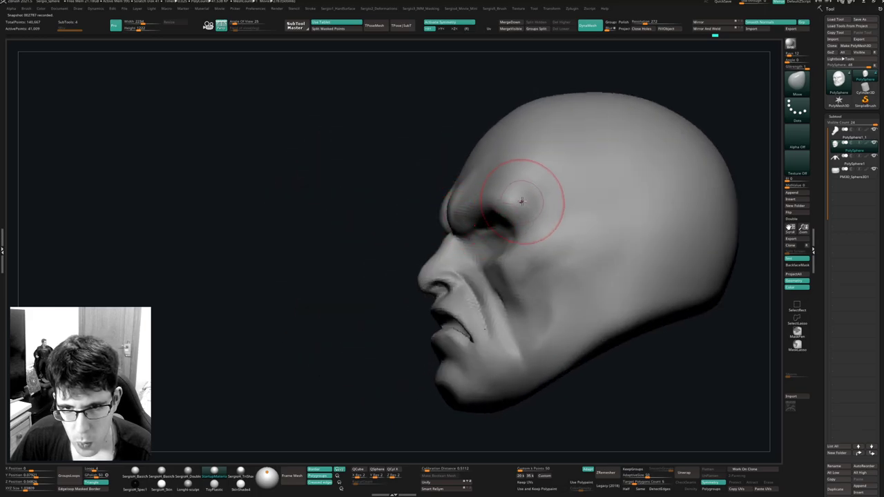
pyautogui.moveTo(521, 201); pyautogui.dragTo(517, 197, button='right')
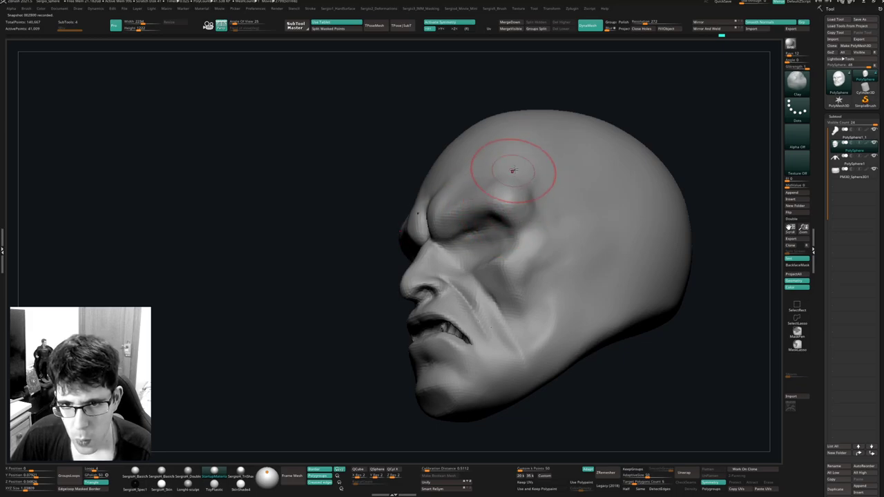
pyautogui.moveTo(513, 171)
pyautogui.mouseDown(button='right')
pyautogui.moveTo(483, 178)
pyautogui.moveTo(535, 210)
pyautogui.moveTo(510, 220)
pyautogui.mouseUp(button='right')
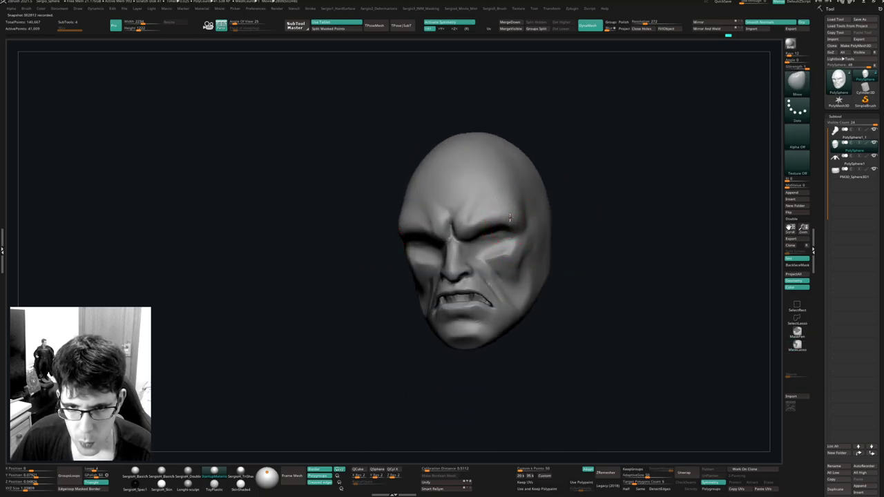
# Select the torso subtool and widen the sides of the neck under the jaw with the resized Move brush.
pyautogui.keyDown('shift'); pyautogui.moveTo(503, 247); pyautogui.dragTo(511, 276, button='right'); pyautogui.keyUp('shift')
pyautogui.keyDown('ctrl'); pyautogui.moveTo(511, 276); pyautogui.dragTo(420, 408, button='right'); pyautogui.keyUp('ctrl')
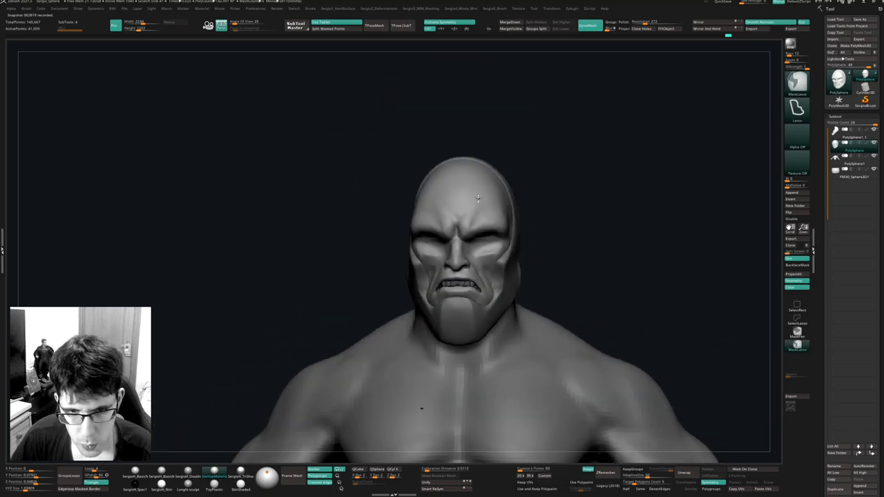
pyautogui.moveTo(571, 234)
pyautogui.mouseDown(button='right')
pyautogui.moveTo(545, 278)
pyautogui.moveTo(510, 297)
pyautogui.mouseUp(button='right')
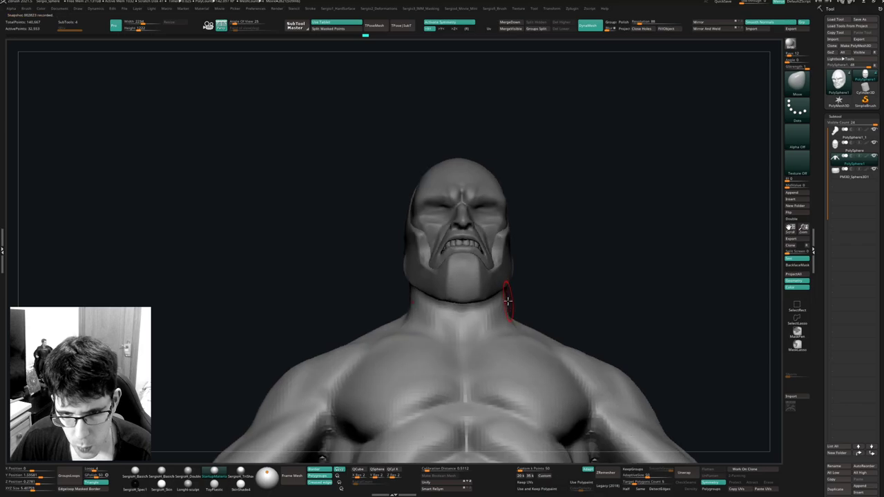
pyautogui.press('s')
pyautogui.hotkey('alt', 's')
pyautogui.moveTo(504, 289); pyautogui.dragTo(512, 284)
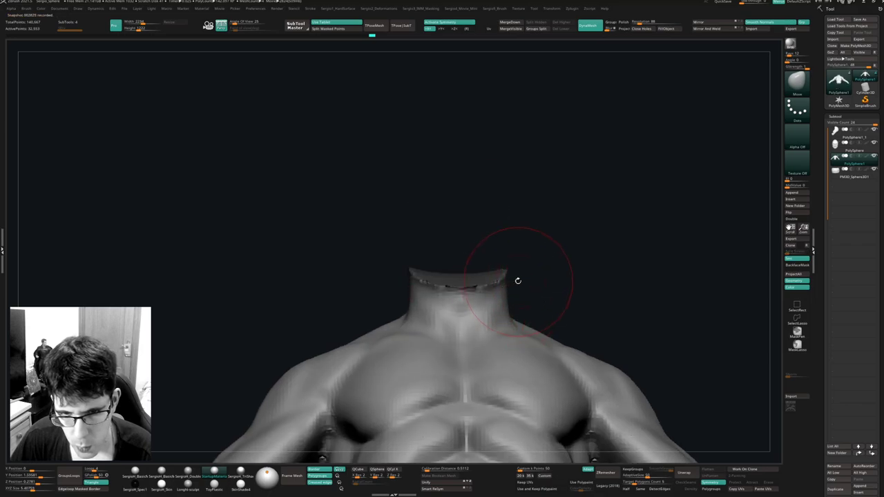
pyautogui.keyDown('ctrl'); pyautogui.keyDown('shift'); pyautogui.click(545, 282); pyautogui.keyUp('shift'); pyautogui.keyUp('ctrl')
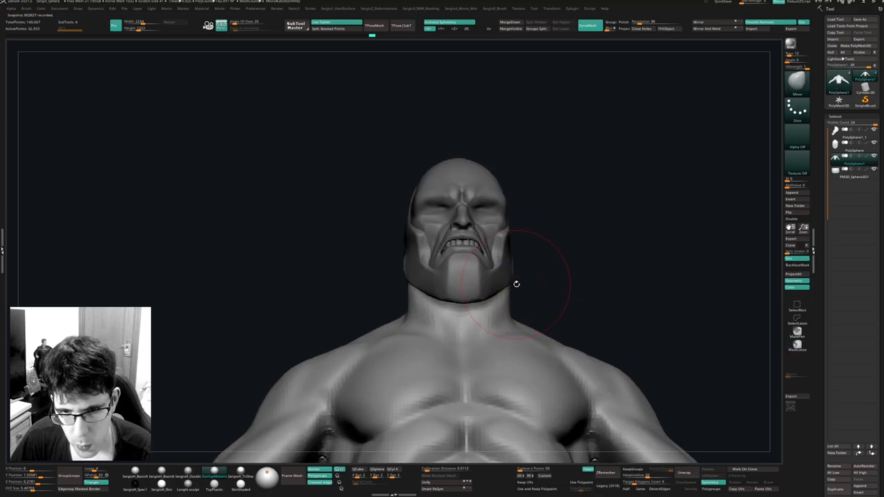
pyautogui.moveTo(517, 283); pyautogui.dragTo(522, 332, button='right')
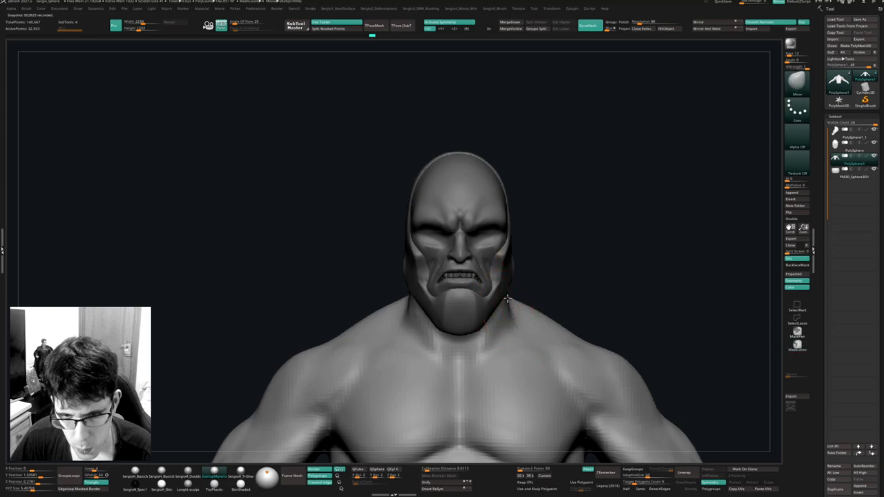
# Select the mask subtool, build up the side of the jaw with Clay, and flatten its rear edge with TrimDynamic.
pyautogui.keyDown('alt'); pyautogui.click(501, 294); pyautogui.keyUp('alt')
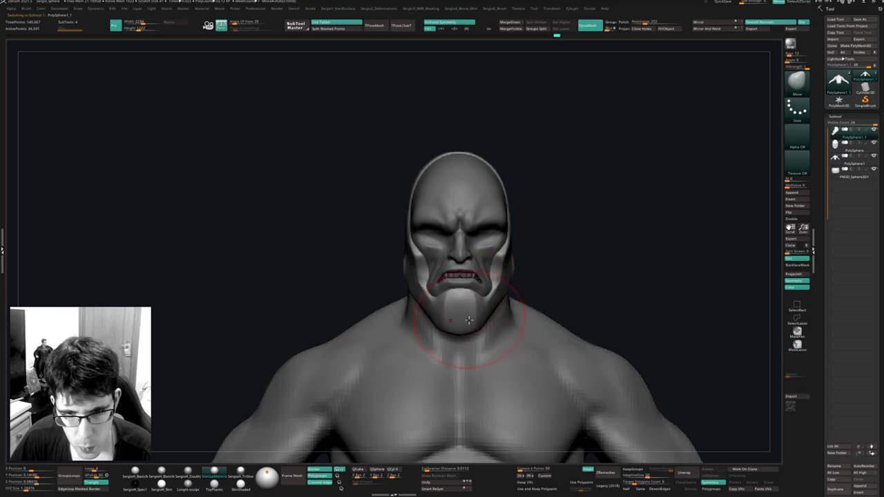
pyautogui.moveTo(466, 327)
pyautogui.mouseDown(button='right')
pyautogui.moveTo(433, 304)
pyautogui.moveTo(456, 323)
pyautogui.moveTo(474, 306)
pyautogui.moveTo(504, 227)
pyautogui.moveTo(479, 239)
pyautogui.mouseUp(button='right')
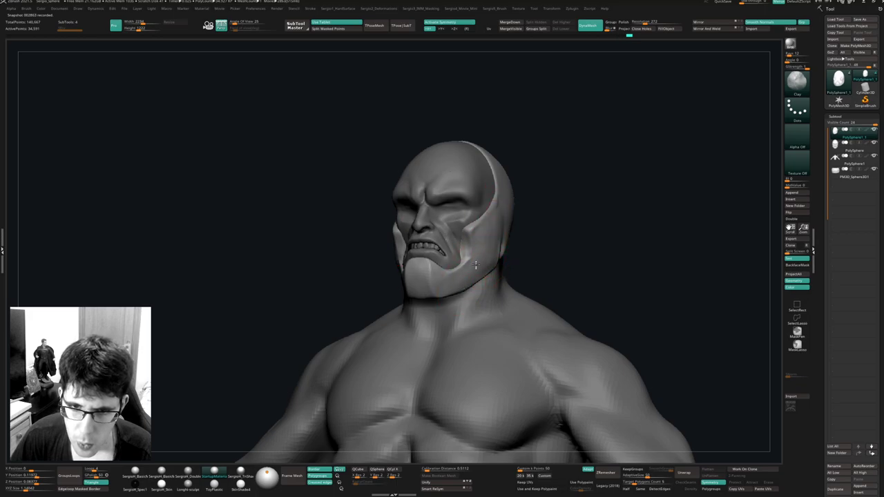
pyautogui.moveTo(475, 265); pyautogui.dragTo(480, 272)
pyautogui.moveTo(480, 271); pyautogui.dragTo(475, 266, button='right')
pyautogui.hotkey('ctrl', '2')
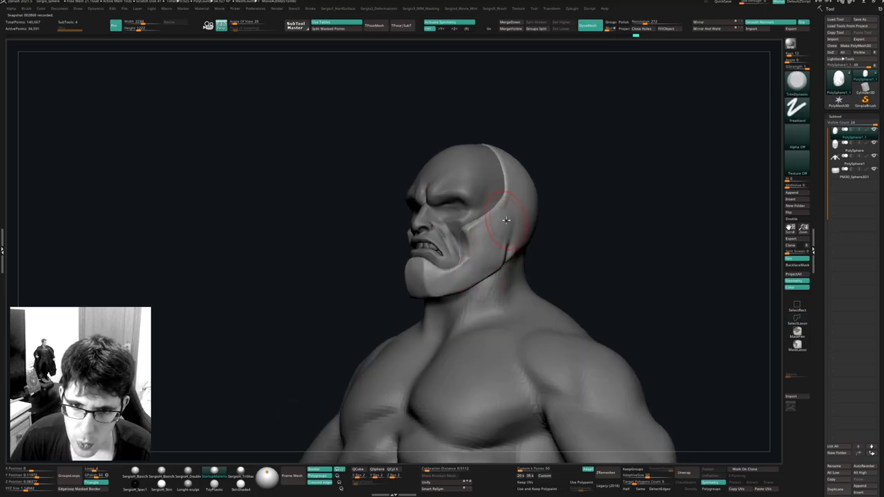
pyautogui.moveTo(502, 267); pyautogui.dragTo(512, 257)
pyautogui.moveTo(511, 257)
pyautogui.mouseDown(button='right')
pyautogui.moveTo(486, 260)
pyautogui.moveTo(517, 255)
pyautogui.mouseUp(button='right')
# Isolate the mask and sculpt a deeper step behind the jaw corner with the Clay brush.
pyautogui.hotkey('ctrl', '1')
pyautogui.hotkey('alt', 's')
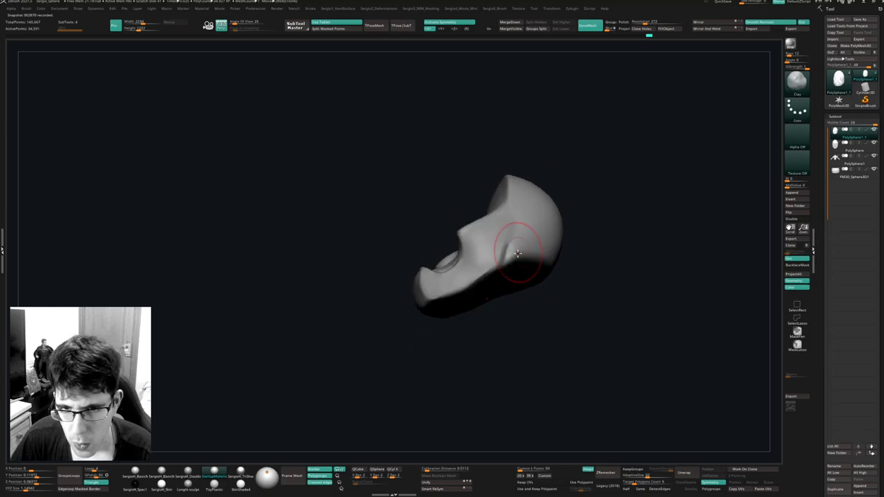
pyautogui.moveTo(513, 246); pyautogui.dragTo(511, 259)
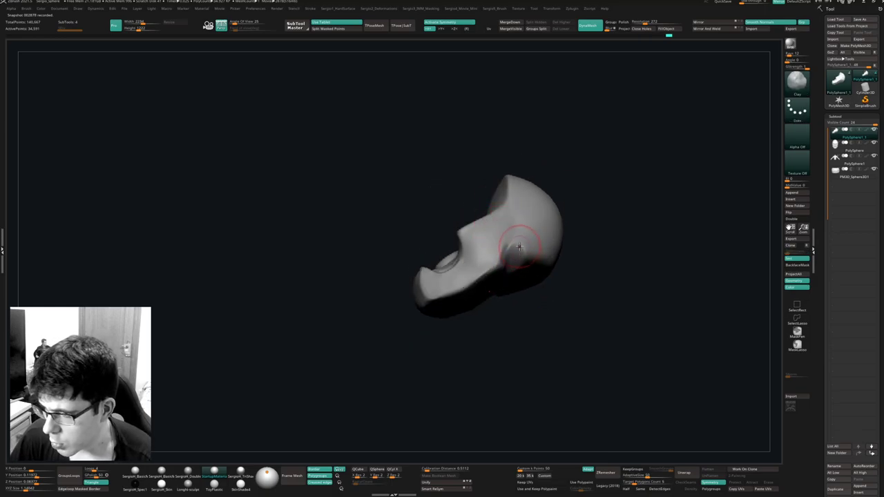
pyautogui.moveTo(509, 240); pyautogui.dragTo(507, 269, button='right')
pyautogui.moveTo(508, 270); pyautogui.dragTo(498, 266)
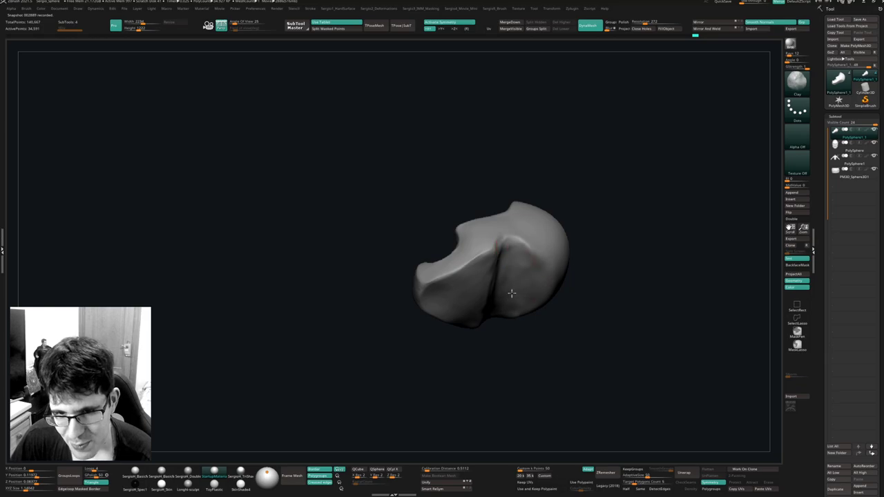
# Even out the underside of the mask's jaw with the Clay brush and smooth the groove behind it.
pyautogui.moveTo(510, 292)
pyautogui.mouseDown(button='right')
pyautogui.moveTo(497, 253)
pyautogui.moveTo(448, 289)
pyautogui.mouseUp(button='right')
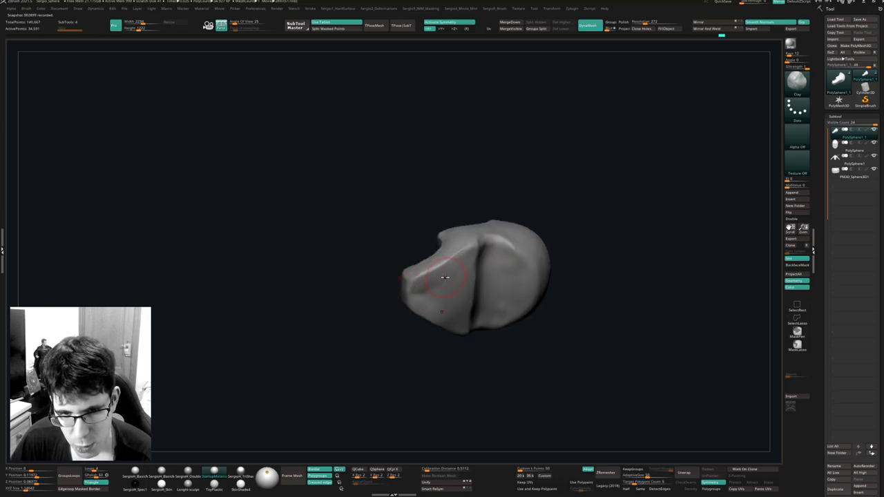
pyautogui.moveTo(445, 276)
pyautogui.mouseDown()
pyautogui.moveTo(417, 298)
pyautogui.moveTo(434, 295)
pyautogui.mouseUp()
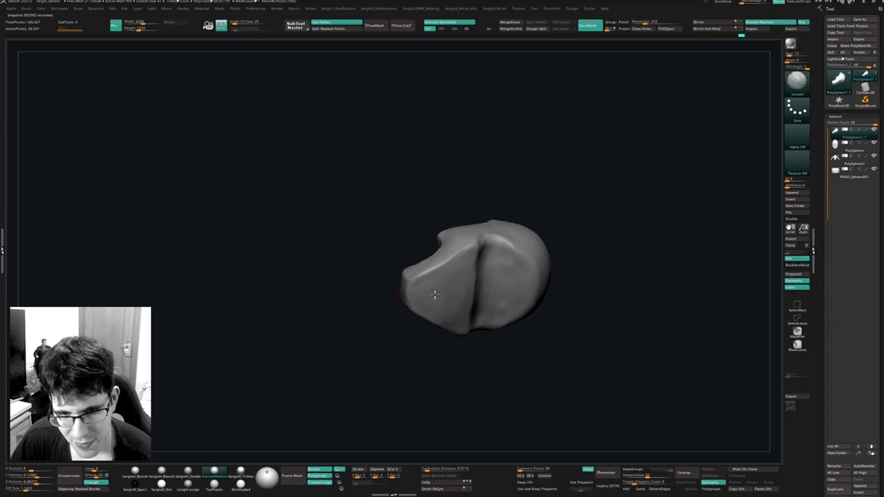
pyautogui.moveTo(451, 301); pyautogui.dragTo(470, 293, button='right')
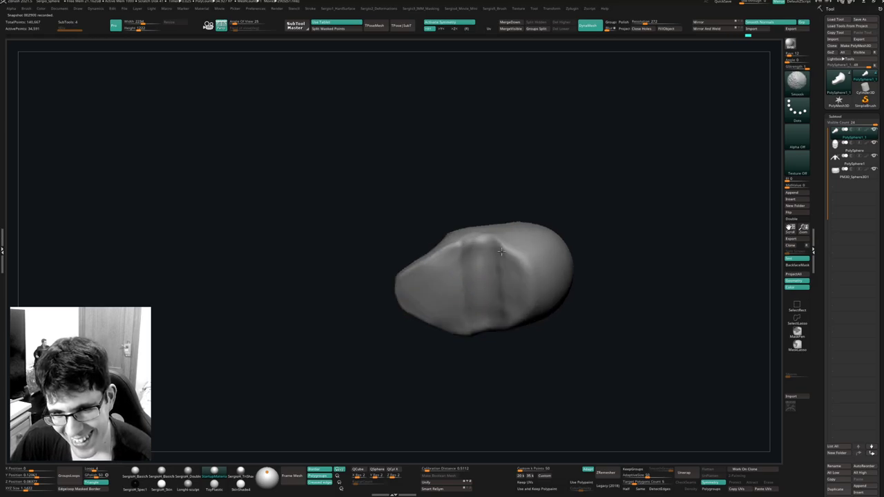
# Adjust the mask's rear jaw edge and the notch below the ear area with the Move brush.
pyautogui.moveTo(496, 294)
pyautogui.mouseDown(button='right')
pyautogui.moveTo(485, 280)
pyautogui.moveTo(488, 307)
pyautogui.moveTo(478, 290)
pyautogui.moveTo(492, 299)
pyautogui.moveTo(511, 266)
pyautogui.moveTo(527, 332)
pyautogui.moveTo(518, 325)
pyautogui.moveTo(515, 341)
pyautogui.moveTo(519, 330)
pyautogui.mouseUp(button='right')
pyautogui.press('b')
pyautogui.press('m')
pyautogui.press('v')
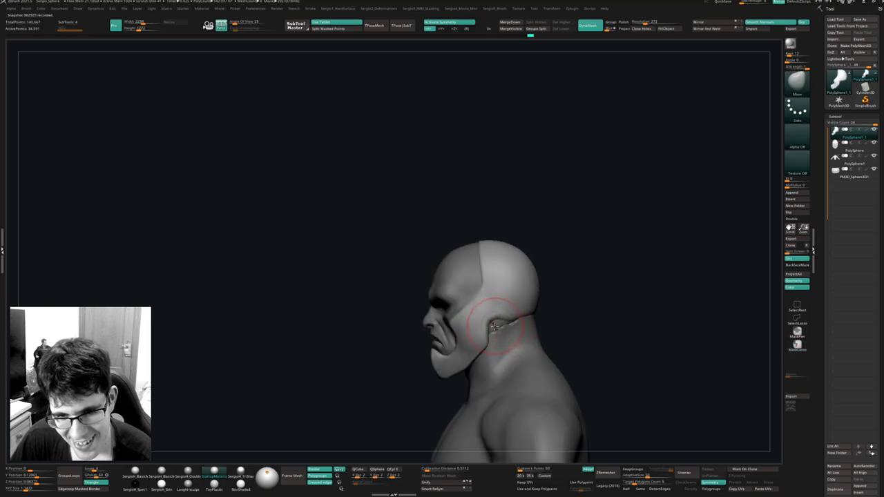
pyautogui.moveTo(488, 335); pyautogui.dragTo(497, 335)
pyautogui.press('s')
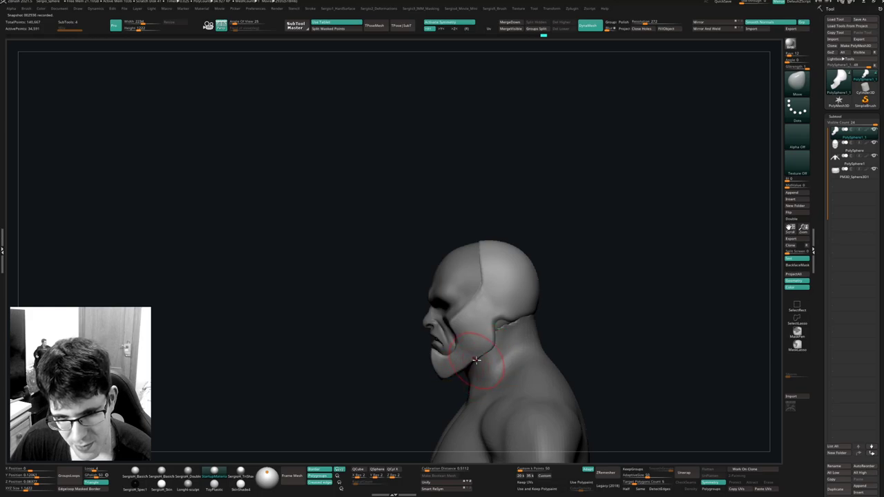
# Select the face subtool and reshape the fold between the nose and cheek with the resized Move brush.
pyautogui.moveTo(476, 360); pyautogui.dragTo(460, 303, button='right')
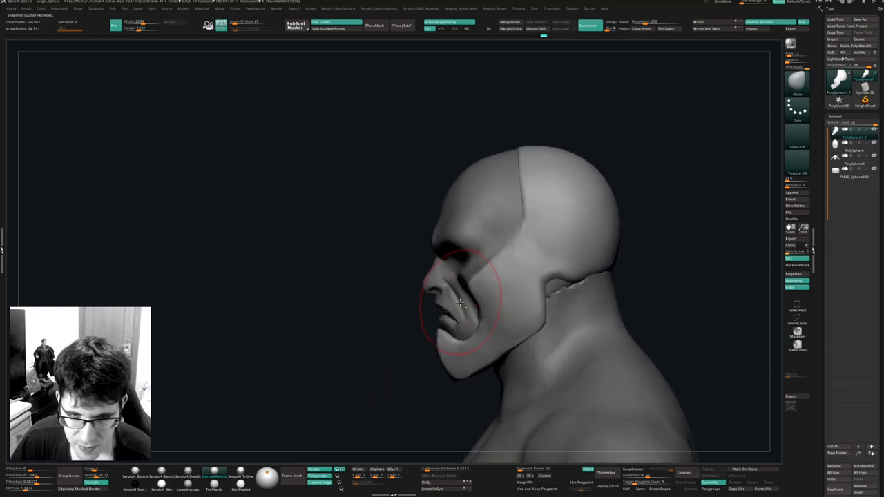
pyautogui.keyDown('alt'); pyautogui.click(460, 302); pyautogui.keyUp('alt')
pyautogui.press('s')
pyautogui.moveTo(462, 291); pyautogui.dragTo(473, 269)
pyautogui.press('s')
pyautogui.press('s')
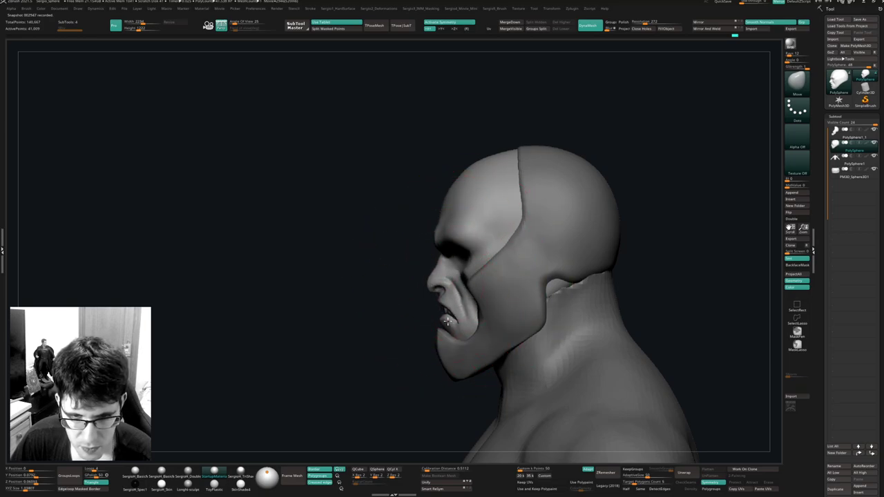
# Reshape the upper lip and cheek beside the snarling mouth with a resized Move brush.
pyautogui.keyDown('ctrl'); pyautogui.moveTo(446, 319); pyautogui.dragTo(437, 282, button='right'); pyautogui.keyUp('ctrl')
pyautogui.moveTo(433, 279); pyautogui.dragTo(484, 294, button='right')
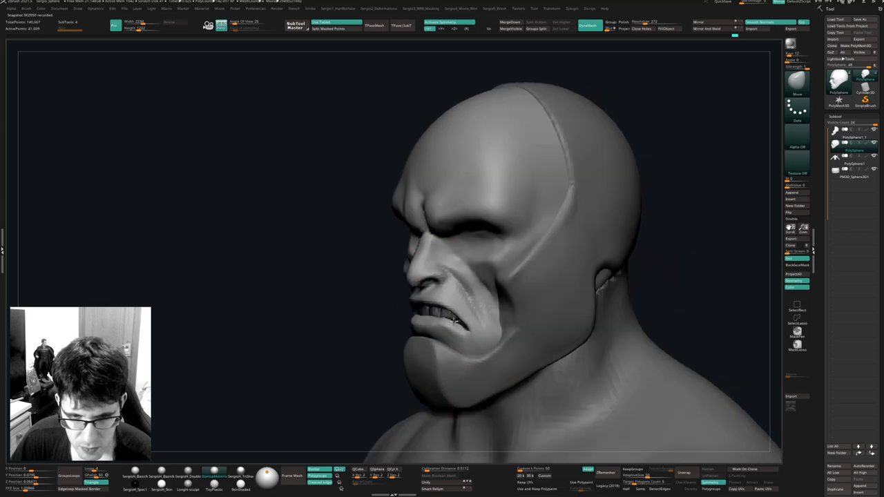
pyautogui.moveTo(442, 320)
pyautogui.keyDown('ctrl'); pyautogui.mouseDown(button='right')
pyautogui.moveTo(442, 341)
pyautogui.moveTo(414, 331)
pyautogui.mouseUp(button='right'); pyautogui.keyUp('ctrl')
pyautogui.press('s')
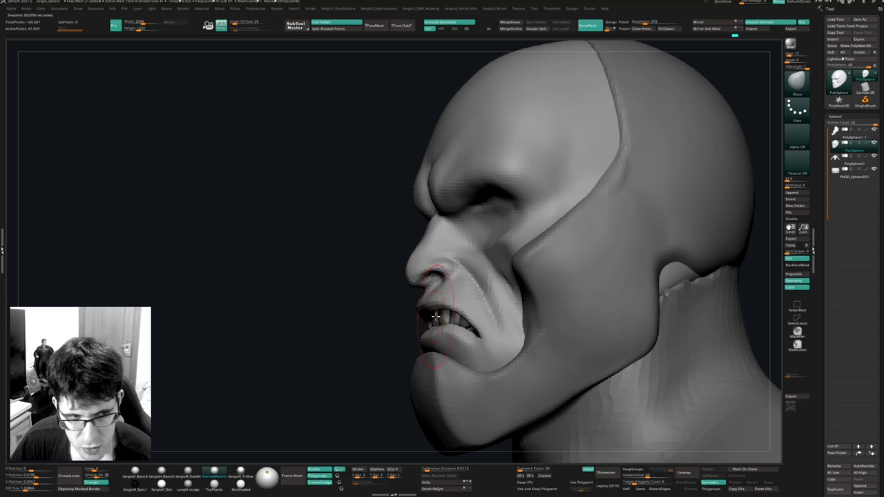
pyautogui.moveTo(437, 316); pyautogui.dragTo(475, 310, button='right')
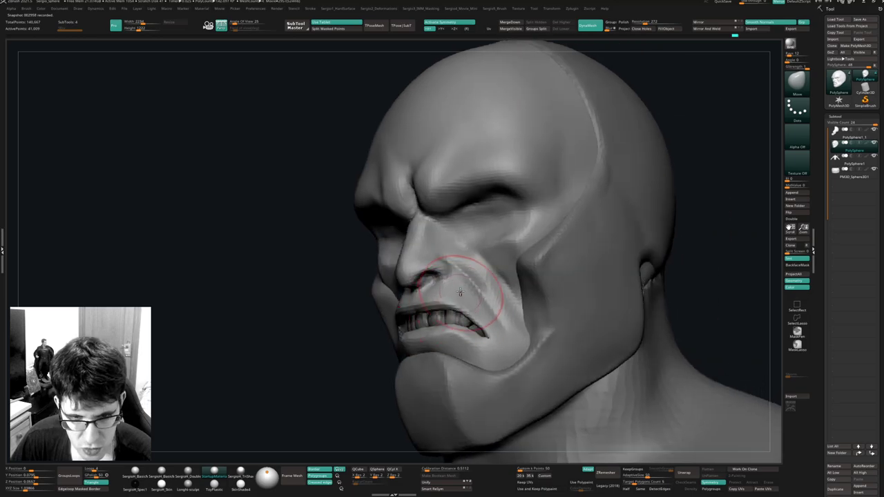
pyautogui.moveTo(465, 282)
pyautogui.mouseDown()
pyautogui.moveTo(466, 321)
pyautogui.moveTo(457, 334)
pyautogui.mouseUp()
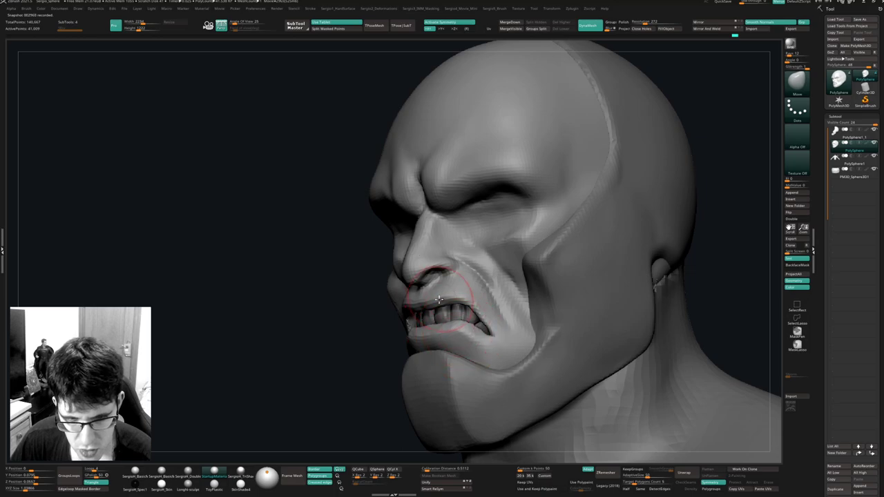
# Refine the mouth corners and the lower lip of the snarl with the Move brush.
pyautogui.moveTo(439, 299)
pyautogui.mouseDown(button='right')
pyautogui.moveTo(476, 337)
pyautogui.moveTo(462, 272)
pyautogui.moveTo(449, 267)
pyautogui.moveTo(440, 290)
pyautogui.mouseUp(button='right')
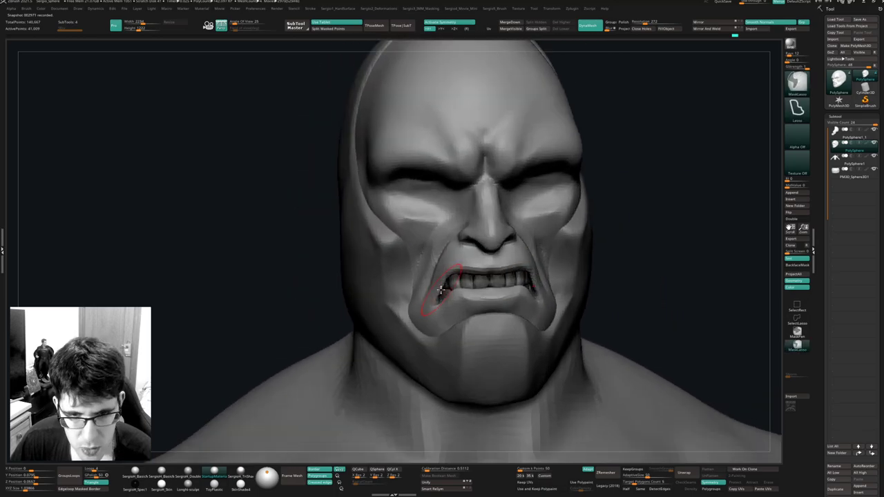
pyautogui.moveTo(440, 290); pyautogui.dragTo(458, 270)
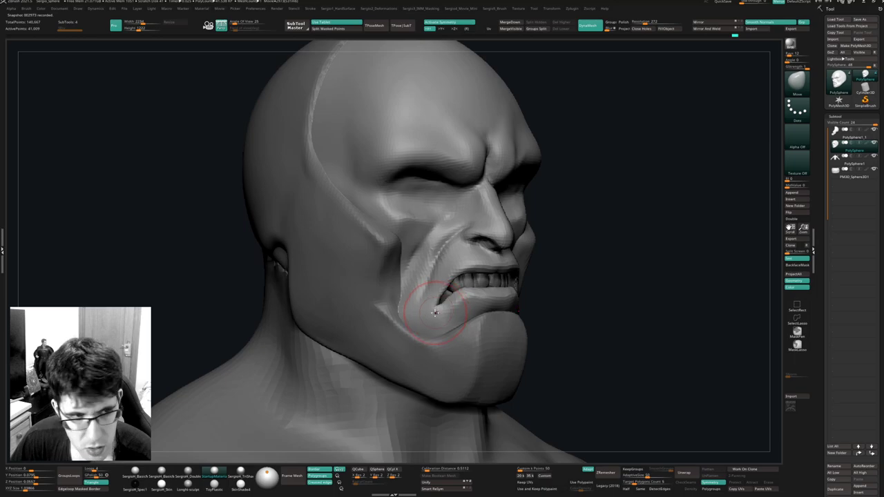
pyautogui.moveTo(435, 313)
pyautogui.mouseDown(button='right')
pyautogui.moveTo(432, 321)
pyautogui.moveTo(406, 311)
pyautogui.moveTo(423, 317)
pyautogui.mouseUp(button='right')
pyautogui.moveTo(491, 309); pyautogui.dragTo(488, 308)
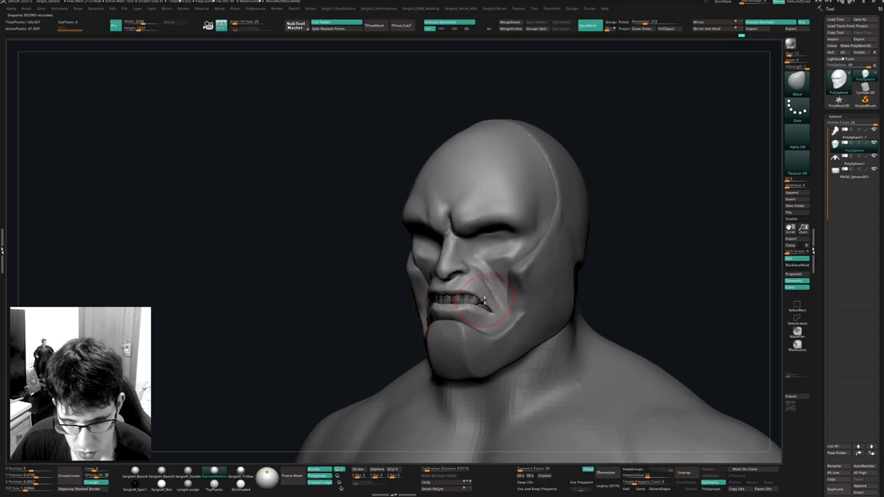
pyautogui.moveTo(470, 295)
pyautogui.mouseDown(button='right')
pyautogui.moveTo(465, 322)
pyautogui.moveTo(458, 300)
pyautogui.moveTo(471, 299)
pyautogui.mouseUp(button='right')
pyautogui.keyDown('ctrl'); pyautogui.moveTo(470, 299); pyautogui.dragTo(477, 306, button='right'); pyautogui.keyUp('ctrl')
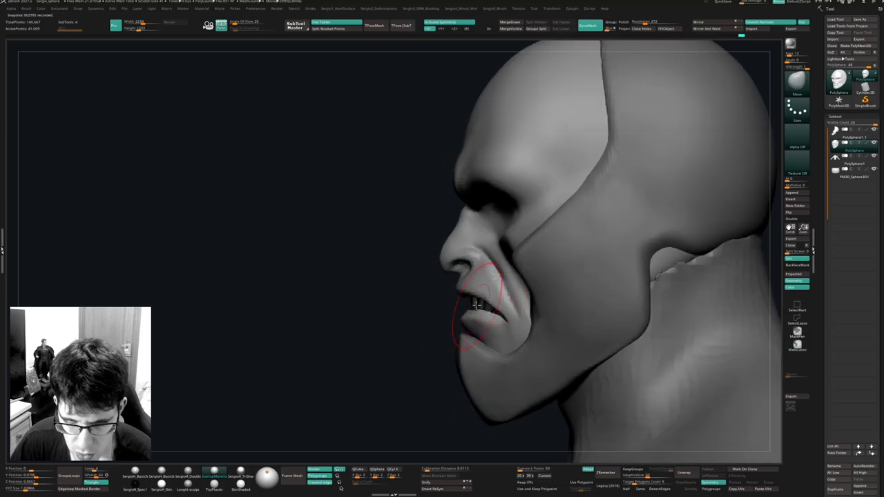
# Select the teeth subtool, nudge it to fit inside the mouth with the Transpose gizmo, and return to Draw mode.
pyautogui.keyDown('alt'); pyautogui.click(476, 304); pyautogui.keyUp('alt')
pyautogui.press('w')
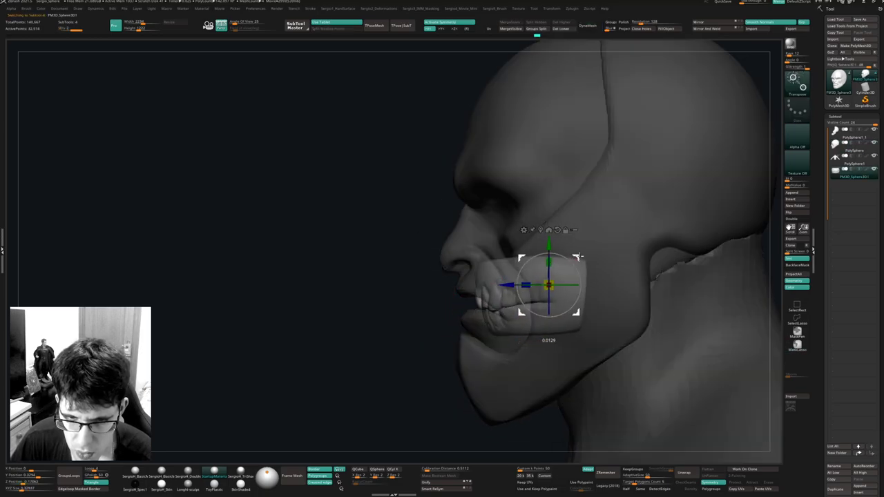
pyautogui.moveTo(580, 257); pyautogui.dragTo(579, 257)
pyautogui.hotkey('shift', 't')
pyautogui.moveTo(504, 323)
pyautogui.keyDown('ctrl'); pyautogui.mouseDown(button='right')
pyautogui.moveTo(504, 313)
pyautogui.moveTo(537, 315)
pyautogui.moveTo(525, 309)
pyautogui.mouseUp(button='right'); pyautogui.keyUp('ctrl')
pyautogui.press('q')
pyautogui.moveTo(536, 306)
pyautogui.keyDown('ctrl'); pyautogui.mouseDown(button='right')
pyautogui.moveTo(539, 287)
pyautogui.moveTo(574, 315)
pyautogui.mouseUp(button='right'); pyautogui.keyUp('ctrl')
pyautogui.moveTo(575, 315)
pyautogui.keyDown('ctrl'); pyautogui.mouseDown(button='right')
pyautogui.moveTo(576, 304)
pyautogui.moveTo(570, 311)
pyautogui.moveTo(535, 263)
pyautogui.moveTo(561, 261)
pyautogui.mouseUp(button='right'); pyautogui.keyUp('ctrl')
# Select the torso subtool and reshape the sides of the chest and waist with the resized Move brush.
pyautogui.keyDown('alt'); pyautogui.click(532, 280); pyautogui.keyUp('alt')
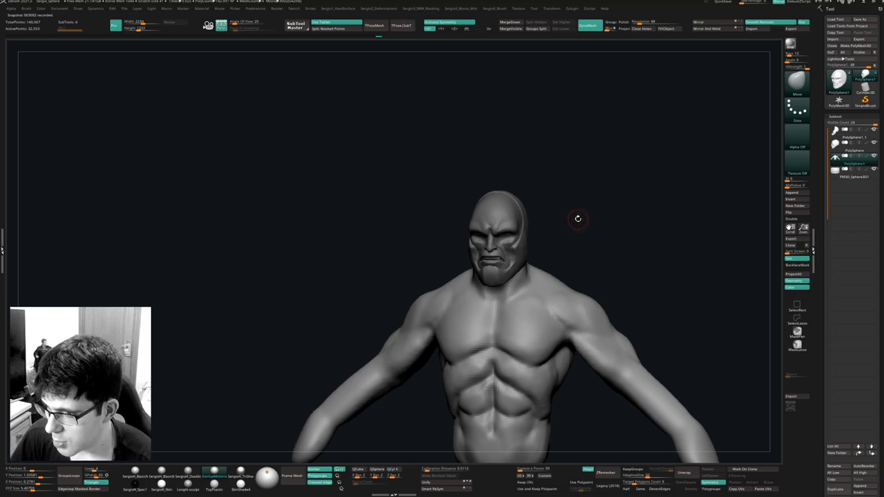
pyautogui.moveTo(586, 221); pyautogui.dragTo(568, 282, button='right')
pyautogui.keyDown('alt'); pyautogui.moveTo(568, 283); pyautogui.dragTo(565, 255, button='right'); pyautogui.keyUp('alt')
pyautogui.press('s')
pyautogui.moveTo(562, 277)
pyautogui.mouseDown()
pyautogui.moveTo(577, 281)
pyautogui.moveTo(538, 332)
pyautogui.mouseUp()
pyautogui.moveTo(530, 373)
pyautogui.mouseDown()
pyautogui.moveTo(535, 384)
pyautogui.moveTo(536, 362)
pyautogui.moveTo(470, 357)
pyautogui.mouseUp()
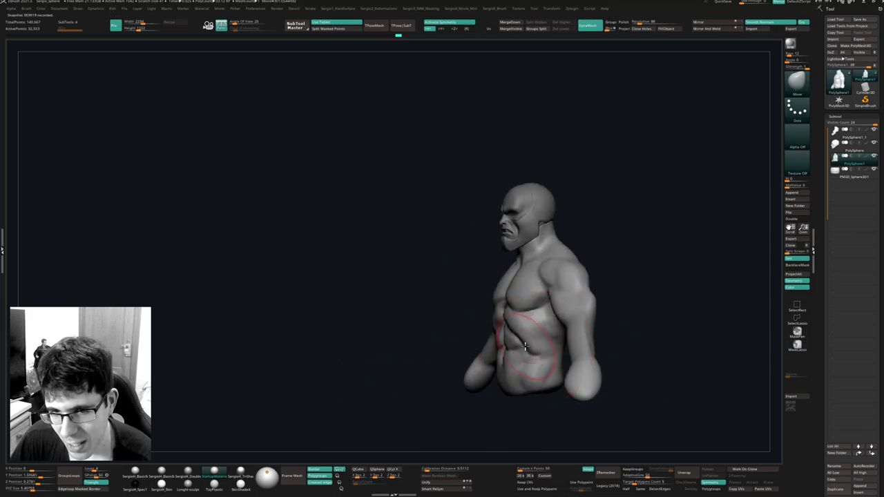
pyautogui.moveTo(611, 337)
pyautogui.mouseDown()
pyautogui.moveTo(516, 333)
pyautogui.moveTo(509, 320)
pyautogui.mouseUp()
pyautogui.moveTo(486, 360); pyautogui.dragTo(466, 365)
pyautogui.rightClick(464, 366)
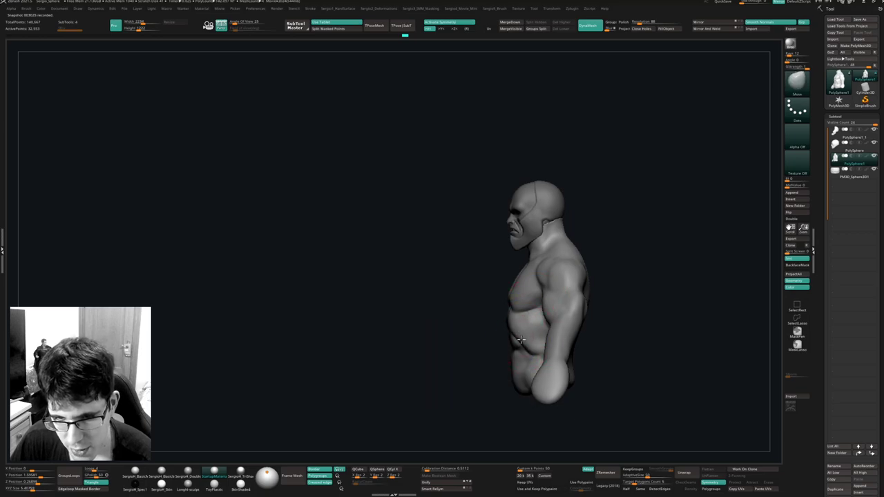
# Adjust the abdomen's side profile with the Move brush at different sizes.
pyautogui.press('s')
pyautogui.moveTo(521, 339); pyautogui.dragTo(518, 349)
pyautogui.moveTo(516, 349); pyautogui.dragTo(516, 340, button='right')
pyautogui.press('s')
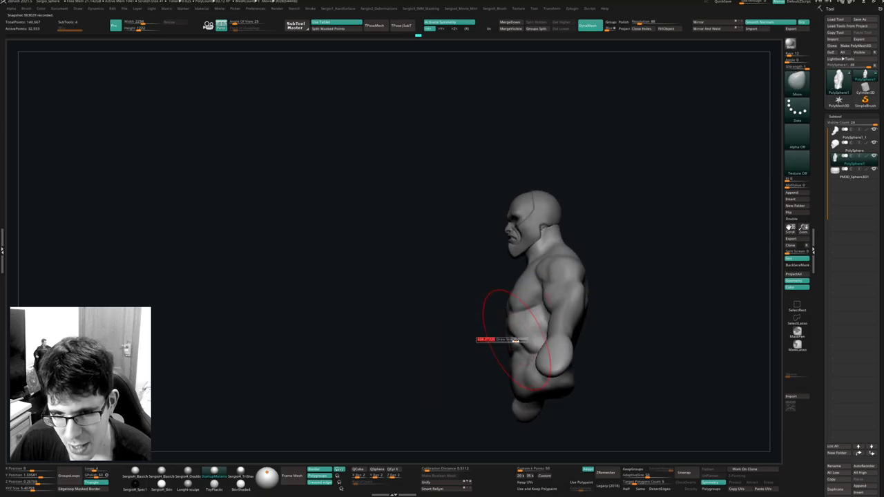
pyautogui.click(516, 339)
pyautogui.moveTo(519, 359); pyautogui.dragTo(516, 360)
pyautogui.moveTo(516, 360); pyautogui.dragTo(519, 372, button='right')
pyautogui.moveTo(564, 356); pyautogui.dragTo(558, 354)
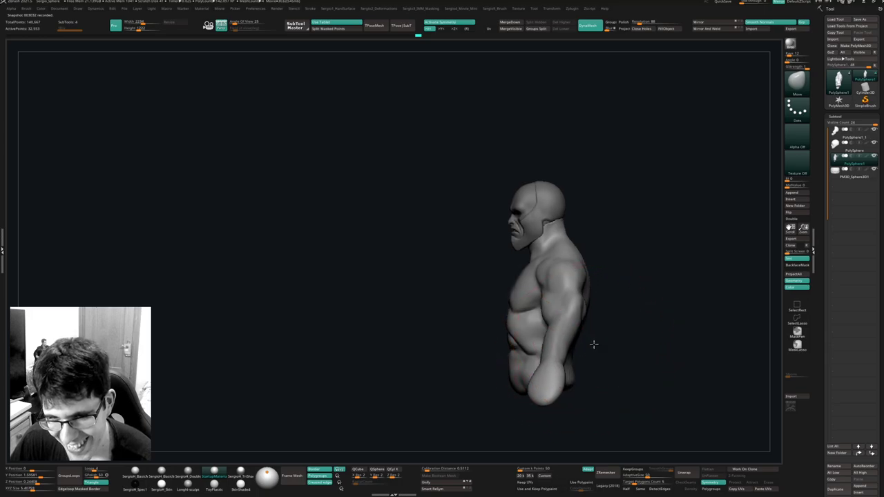
# Refine the belly line and the curve of the back with a resized Move brush.
pyautogui.moveTo(593, 344); pyautogui.dragTo(589, 345, button='right')
pyautogui.moveTo(509, 353); pyautogui.dragTo(517, 352)
pyautogui.moveTo(615, 323); pyautogui.dragTo(598, 327, button='right')
pyautogui.press('s')
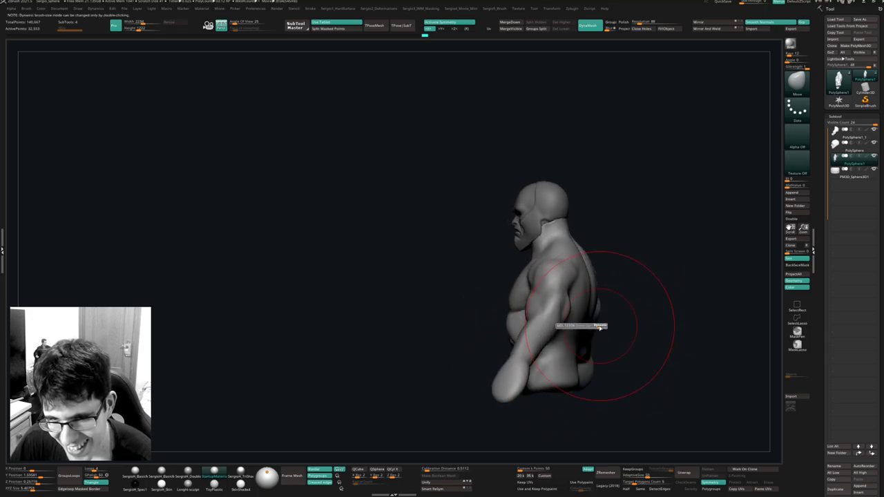
pyautogui.click(600, 328)
pyautogui.moveTo(593, 304); pyautogui.dragTo(591, 301)
pyautogui.moveTo(697, 276)
pyautogui.mouseDown(button='right')
pyautogui.moveTo(656, 271)
pyautogui.moveTo(555, 292)
pyautogui.mouseUp(button='right')
pyautogui.moveTo(555, 291)
pyautogui.keyDown('ctrl'); pyautogui.mouseDown(button='right')
pyautogui.moveTo(559, 302)
pyautogui.moveTo(579, 297)
pyautogui.mouseUp(button='right'); pyautogui.keyUp('ctrl')
pyautogui.press('b')
pyautogui.press('d')
pyautogui.press('s')
pyautogui.press('s')
pyautogui.click(571, 295)
pyautogui.moveTo(602, 274)
pyautogui.mouseDown()
pyautogui.moveTo(555, 299)
pyautogui.moveTo(553, 290)
pyautogui.mouseUp()
pyautogui.press('s')
pyautogui.hotkey('ctrl', 'z')
# Build up the lower back muscles beside the spine with the resized Clay brush.
pyautogui.press('b')
pyautogui.press('c')
pyautogui.press('l')
pyautogui.press('s')
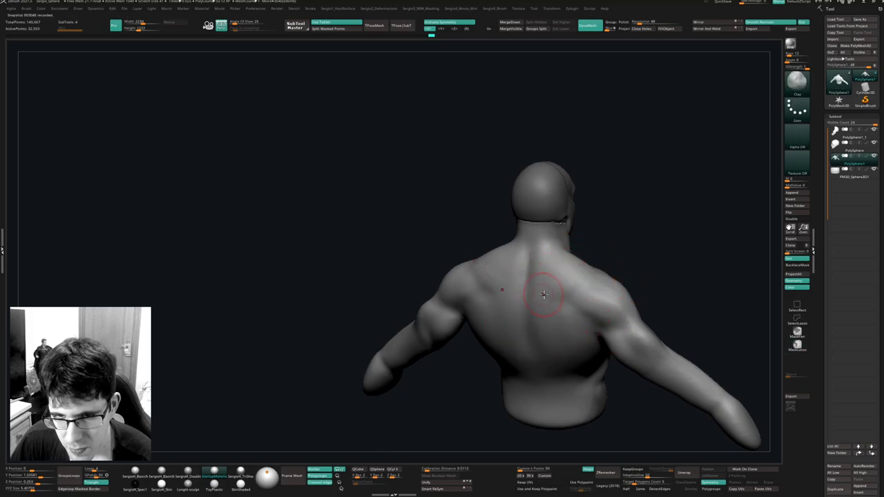
pyautogui.moveTo(541, 278); pyautogui.dragTo(546, 289, button='right')
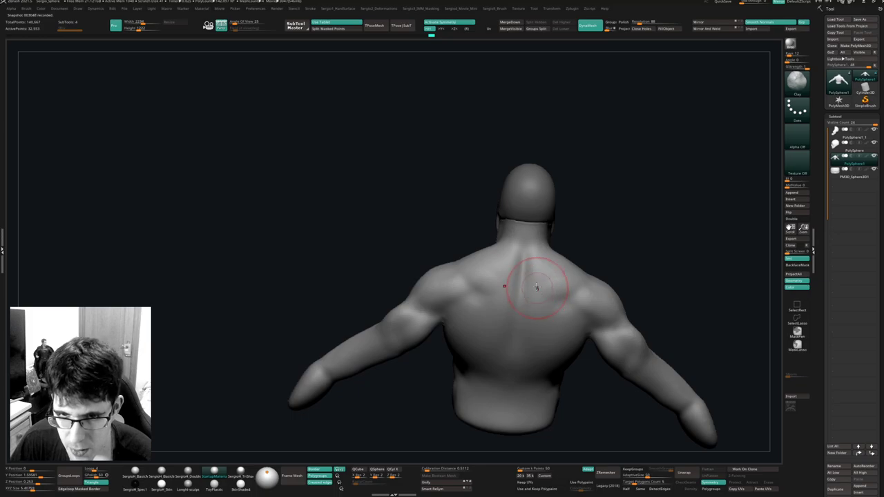
pyautogui.moveTo(509, 388)
pyautogui.mouseDown()
pyautogui.moveTo(524, 279)
pyautogui.moveTo(507, 410)
pyautogui.mouseUp()
pyautogui.keyDown('alt'); pyautogui.moveTo(510, 399); pyautogui.dragTo(519, 333, button='right'); pyautogui.keyUp('alt')
pyautogui.moveTo(518, 331)
pyautogui.mouseDown()
pyautogui.moveTo(515, 315)
pyautogui.moveTo(515, 366)
pyautogui.mouseUp()
# Build up the trapezius, shoulder blade and lat areas with Clay, and smooth the middle of the back.
pyautogui.moveTo(515, 369); pyautogui.dragTo(518, 338, button='right')
pyautogui.moveTo(531, 281); pyautogui.dragTo(536, 266)
pyautogui.moveTo(545, 185)
pyautogui.mouseDown()
pyautogui.moveTo(534, 258)
pyautogui.moveTo(557, 235)
pyautogui.mouseUp()
pyautogui.moveTo(533, 344)
pyautogui.keyDown('shift'); pyautogui.mouseDown()
pyautogui.moveTo(523, 335)
pyautogui.moveTo(529, 364)
pyautogui.moveTo(526, 313)
pyautogui.mouseUp(); pyautogui.keyUp('shift')
pyautogui.moveTo(525, 313)
pyautogui.mouseDown(button='right')
pyautogui.moveTo(533, 366)
pyautogui.moveTo(547, 373)
pyautogui.moveTo(541, 362)
pyautogui.moveTo(558, 294)
pyautogui.mouseUp(button='right')
pyautogui.moveTo(580, 264)
pyautogui.mouseDown()
pyautogui.moveTo(561, 261)
pyautogui.moveTo(582, 244)
pyautogui.moveTo(565, 245)
pyautogui.mouseUp()
pyautogui.moveTo(561, 238)
pyautogui.mouseDown(button='right')
pyautogui.moveTo(569, 232)
pyautogui.moveTo(573, 276)
pyautogui.mouseUp(button='right')
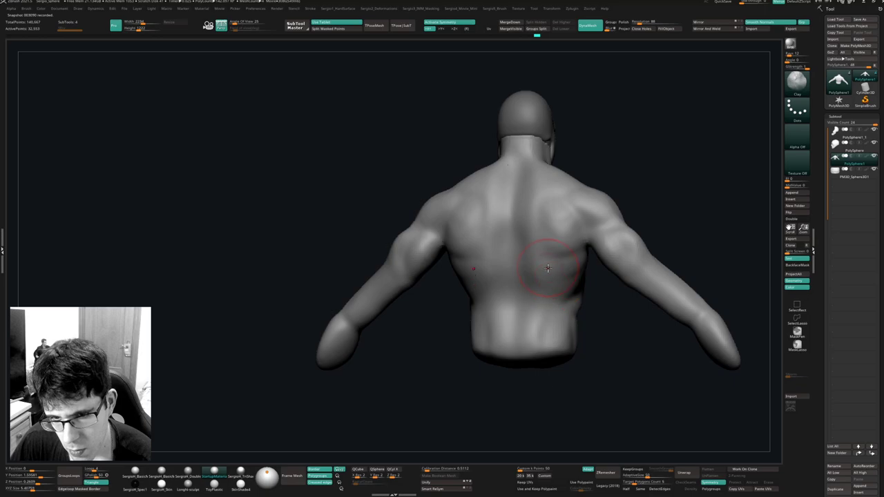
pyautogui.moveTo(555, 268)
pyautogui.mouseDown()
pyautogui.moveTo(545, 253)
pyautogui.moveTo(579, 271)
pyautogui.mouseUp()
pyautogui.moveTo(586, 293); pyautogui.dragTo(549, 308, button='right')
# Carve the lower contour of the lat muscle with the resized DamStandard brush.
pyautogui.press('b')
pyautogui.press('d')
pyautogui.press('s')
pyautogui.press('s')
pyautogui.moveTo(538, 279); pyautogui.dragTo(567, 315)
pyautogui.moveTo(567, 331); pyautogui.dragTo(562, 310, button='right')
# Build up the lower flank at the base of the back with the Clay brush.
pyautogui.press('b')
pyautogui.press('m')
pyautogui.press('v')
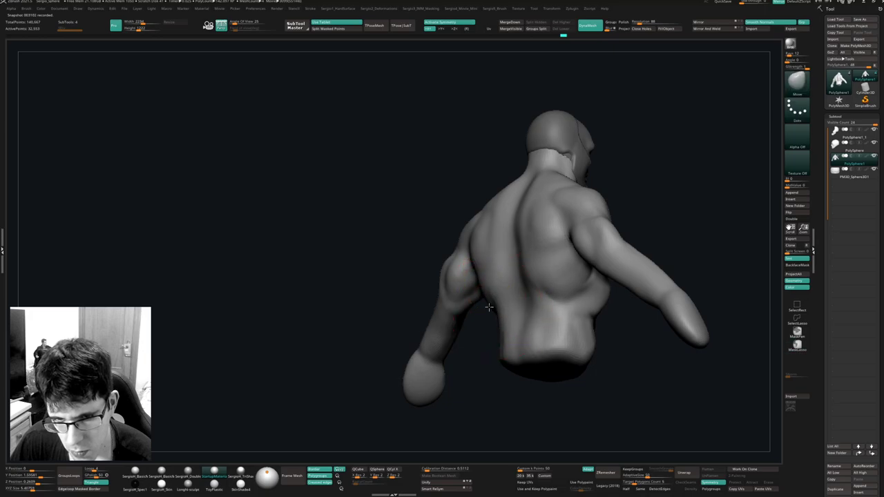
pyautogui.moveTo(498, 369); pyautogui.dragTo(515, 365, button='right')
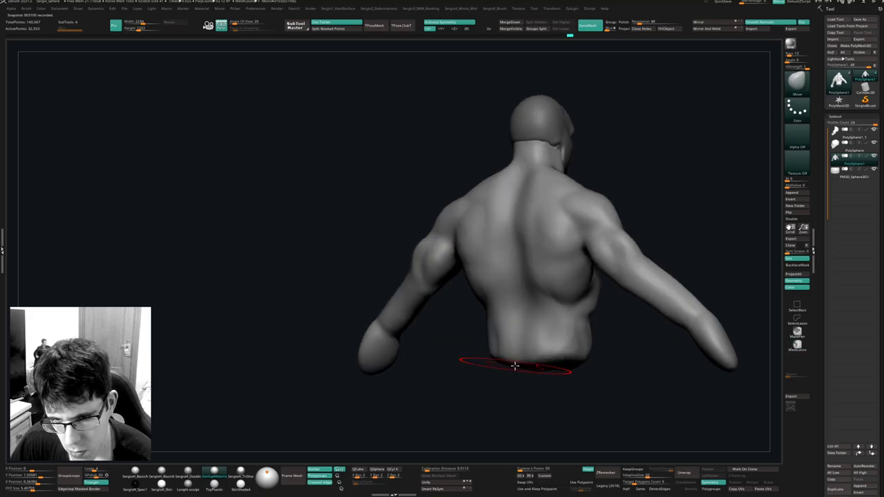
pyautogui.press('b')
pyautogui.press('c')
pyautogui.press('l')
pyautogui.moveTo(562, 359); pyautogui.dragTo(584, 334)
# Adjust the front of the ribcage and the inner upper arm with the Move brush.
pyautogui.moveTo(608, 334)
pyautogui.mouseDown(button='right')
pyautogui.moveTo(541, 352)
pyautogui.moveTo(592, 345)
pyautogui.moveTo(547, 315)
pyautogui.mouseUp(button='right')
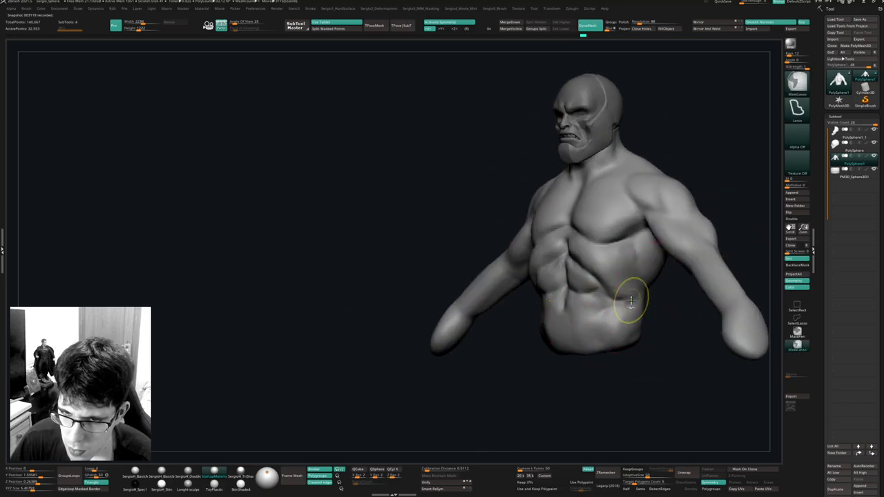
pyautogui.moveTo(608, 306); pyautogui.dragTo(594, 290, button='right')
pyautogui.moveTo(587, 283); pyautogui.dragTo(585, 283)
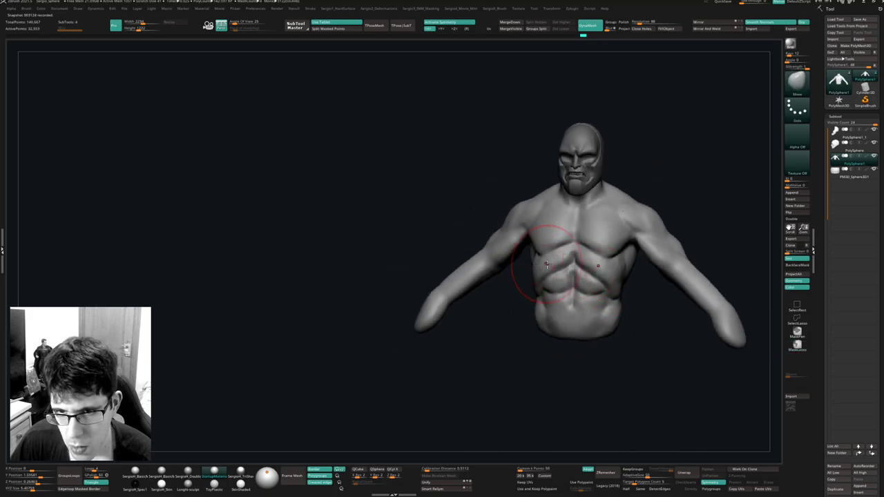
pyautogui.moveTo(546, 265)
pyautogui.mouseDown(button='right')
pyautogui.moveTo(595, 263)
pyautogui.moveTo(621, 316)
pyautogui.moveTo(562, 345)
pyautogui.moveTo(556, 288)
pyautogui.moveTo(542, 323)
pyautogui.mouseUp(button='right')
pyautogui.moveTo(453, 321); pyautogui.dragTo(438, 316, button='right')
pyautogui.moveTo(444, 316); pyautogui.dragTo(439, 324)
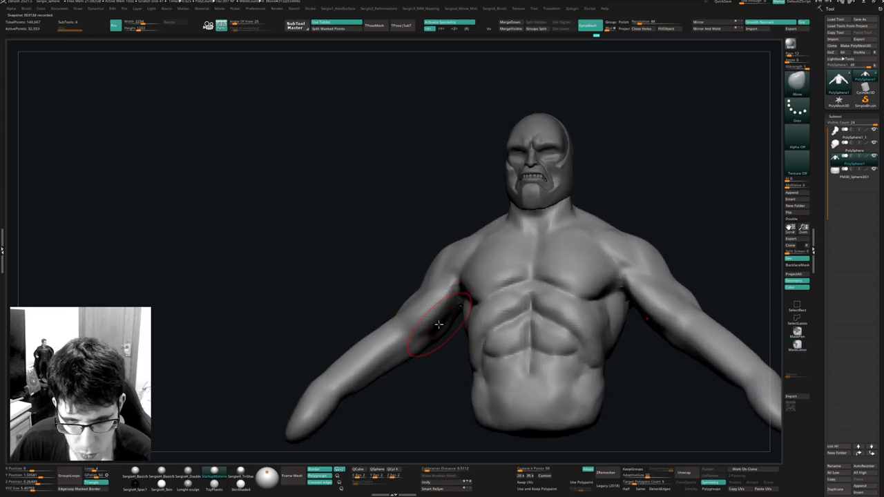
# Carve the muscle separation from the elbow along the forearm with the DamStandard brush.
pyautogui.moveTo(423, 312)
pyautogui.mouseDown(button='right')
pyautogui.moveTo(406, 350)
pyautogui.moveTo(385, 345)
pyautogui.moveTo(400, 335)
pyautogui.mouseUp(button='right')
pyautogui.press('b')
pyautogui.press('d')
pyautogui.press('s')
pyautogui.moveTo(391, 317); pyautogui.dragTo(359, 383)
pyautogui.moveTo(354, 373); pyautogui.dragTo(368, 332, button='right')
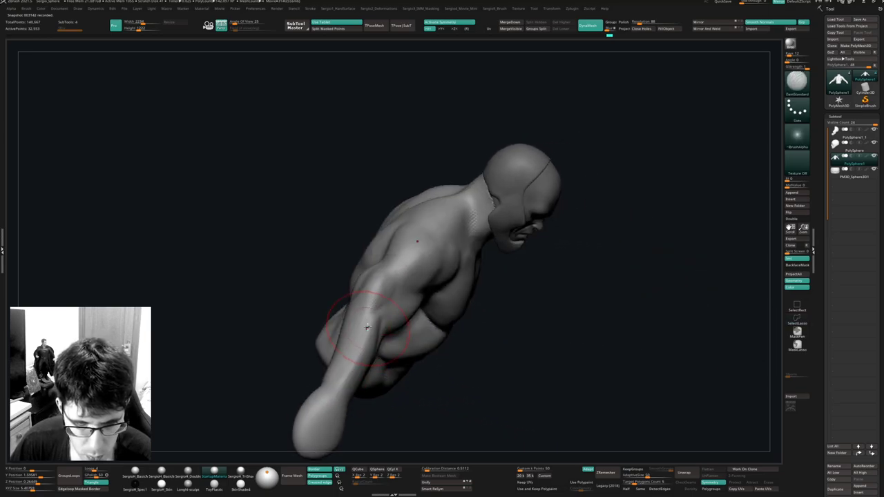
# Build up the forearm muscles around the elbow with the Clay brush.
pyautogui.moveTo(382, 384)
pyautogui.mouseDown(button='right')
pyautogui.moveTo(325, 339)
pyautogui.moveTo(405, 315)
pyautogui.moveTo(407, 340)
pyautogui.mouseUp(button='right')
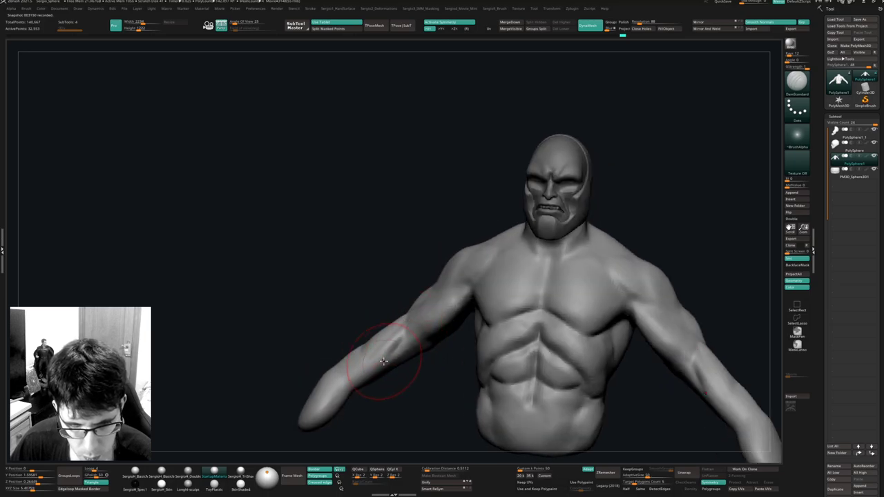
pyautogui.press('b')
pyautogui.press('c')
pyautogui.press('l')
pyautogui.moveTo(372, 365)
pyautogui.mouseDown(button='right')
pyautogui.moveTo(390, 348)
pyautogui.moveTo(391, 324)
pyautogui.mouseUp(button='right')
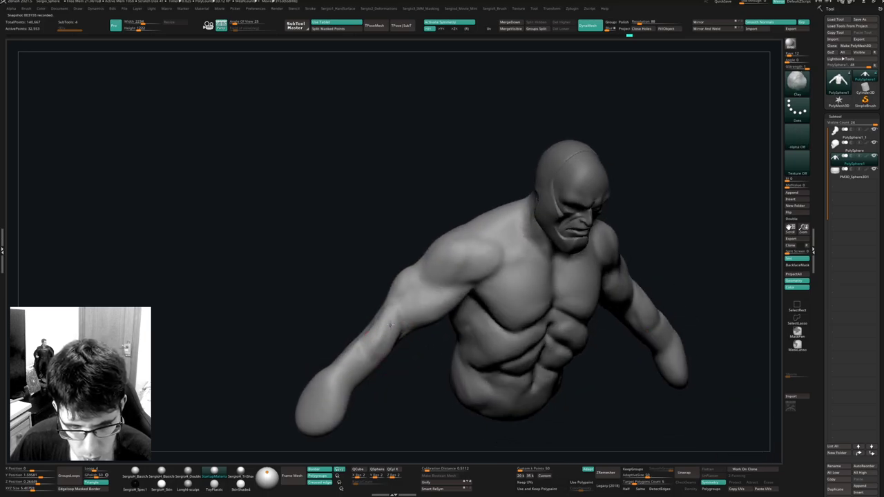
pyautogui.moveTo(375, 355); pyautogui.dragTo(394, 332, button='right')
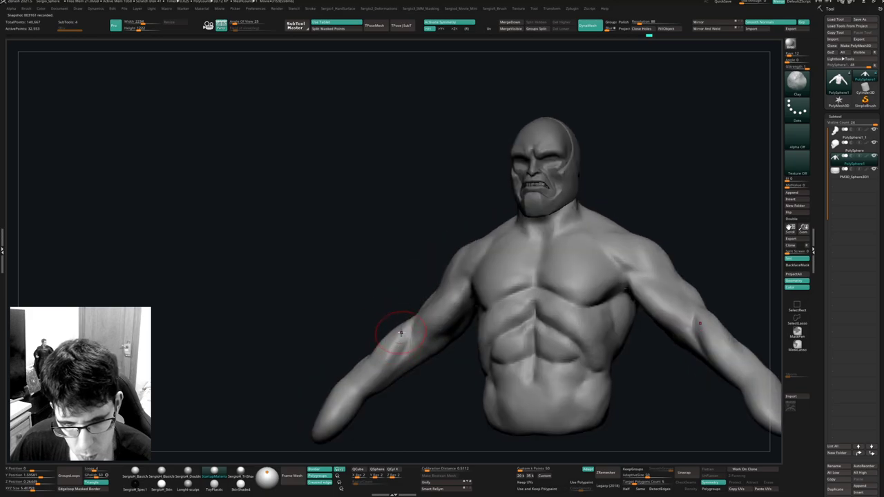
pyautogui.moveTo(387, 366)
pyautogui.mouseDown(button='right')
pyautogui.moveTo(436, 336)
pyautogui.moveTo(444, 298)
pyautogui.moveTo(469, 310)
pyautogui.moveTo(464, 304)
pyautogui.moveTo(474, 351)
pyautogui.moveTo(418, 292)
pyautogui.moveTo(448, 326)
pyautogui.moveTo(410, 360)
pyautogui.mouseUp(button='right')
pyautogui.rightClick(410, 360)
# Add volume to the back of the forearm with Clay and carve a groove toward the wrist with DamStandard.
pyautogui.moveTo(471, 306)
pyautogui.mouseDown(button='right')
pyautogui.moveTo(447, 369)
pyautogui.moveTo(442, 343)
pyautogui.mouseUp(button='right')
pyautogui.moveTo(441, 343); pyautogui.dragTo(448, 314)
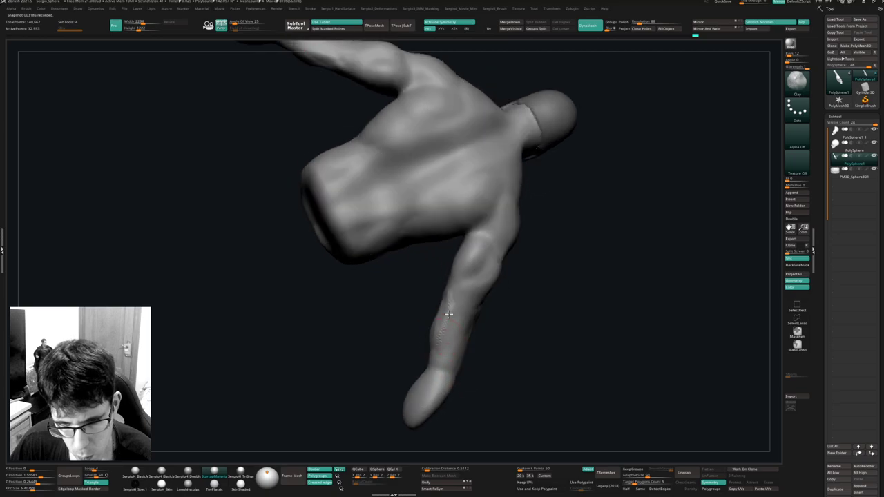
pyautogui.moveTo(448, 314)
pyautogui.mouseDown(button='right')
pyautogui.moveTo(441, 332)
pyautogui.moveTo(452, 318)
pyautogui.mouseUp(button='right')
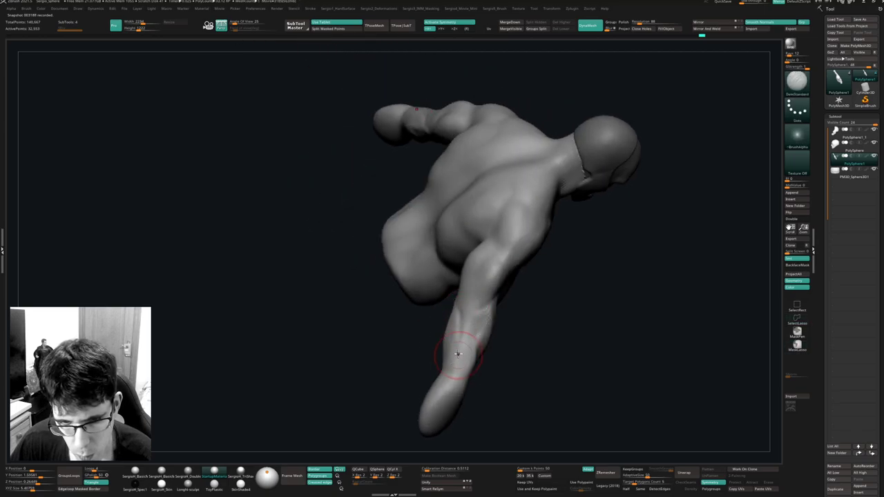
pyautogui.moveTo(457, 354); pyautogui.dragTo(470, 398)
pyautogui.moveTo(470, 398)
pyautogui.mouseDown(button='right')
pyautogui.moveTo(461, 366)
pyautogui.moveTo(492, 312)
pyautogui.mouseUp(button='right')
# Build up the outer forearm with the Clay brush and flatten its planes with TrimDynamic.
pyautogui.press('b')
pyautogui.press('c')
pyautogui.press('l')
pyautogui.press('b')
pyautogui.press('t')
pyautogui.press('d')
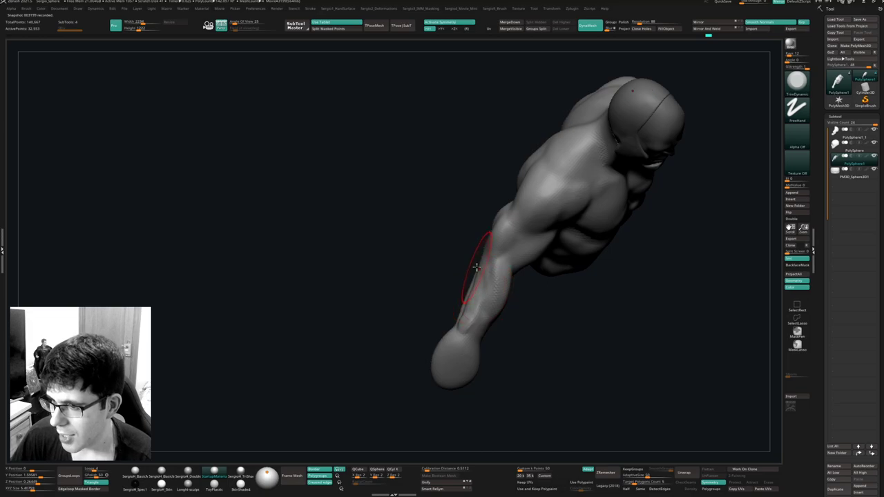
pyautogui.moveTo(504, 290)
pyautogui.mouseDown(button='right')
pyautogui.moveTo(481, 316)
pyautogui.moveTo(488, 294)
pyautogui.mouseUp(button='right')
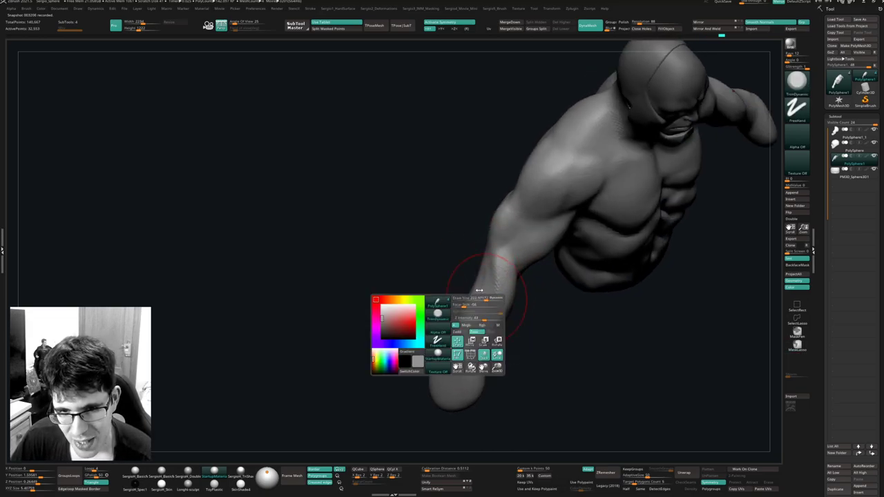
pyautogui.moveTo(460, 281); pyautogui.dragTo(468, 285)
# Adjust the forearm silhouette between the elbow and wrist with the Move brush.
pyautogui.press('b')
pyautogui.press('m')
pyautogui.press('v')
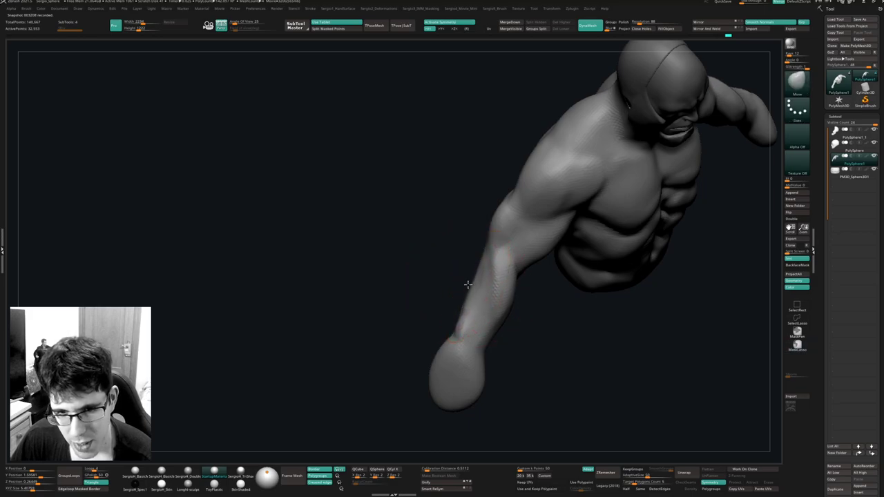
pyautogui.moveTo(473, 315); pyautogui.dragTo(508, 289, button='right')
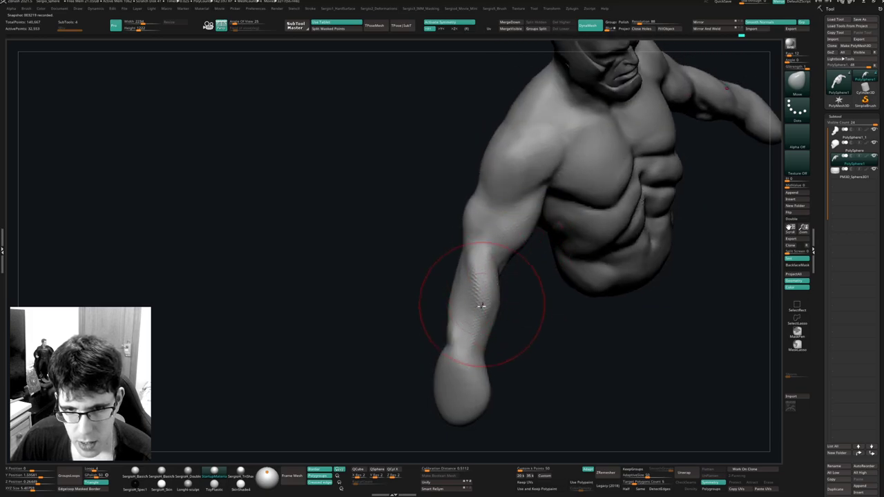
pyautogui.moveTo(481, 305); pyautogui.dragTo(480, 309)
pyautogui.moveTo(479, 334)
pyautogui.keyDown('ctrl'); pyautogui.mouseDown(button='right')
pyautogui.moveTo(473, 267)
pyautogui.moveTo(511, 279)
pyautogui.moveTo(545, 202)
pyautogui.moveTo(529, 219)
pyautogui.mouseUp(button='right'); pyautogui.keyUp('ctrl')
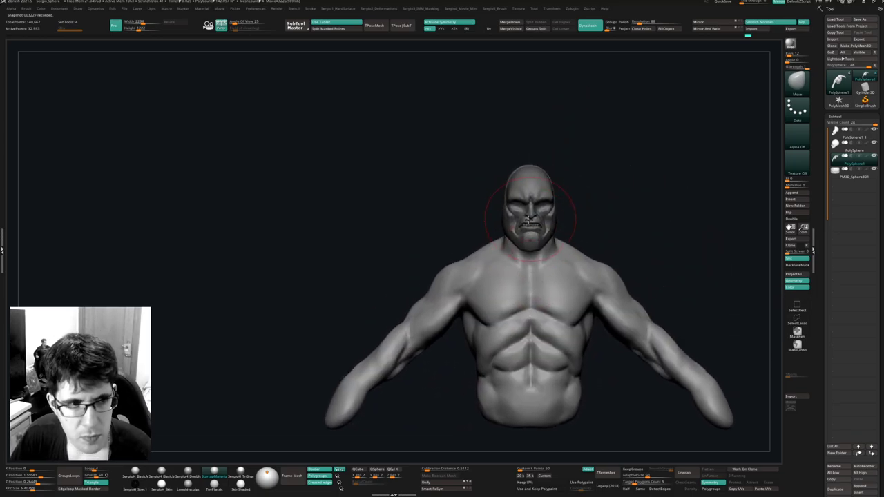
# Select the face subtool, smooth around the mouth corner and thicken the lips with the Inflat brush.
pyautogui.moveTo(500, 268); pyautogui.dragTo(495, 259, button='right')
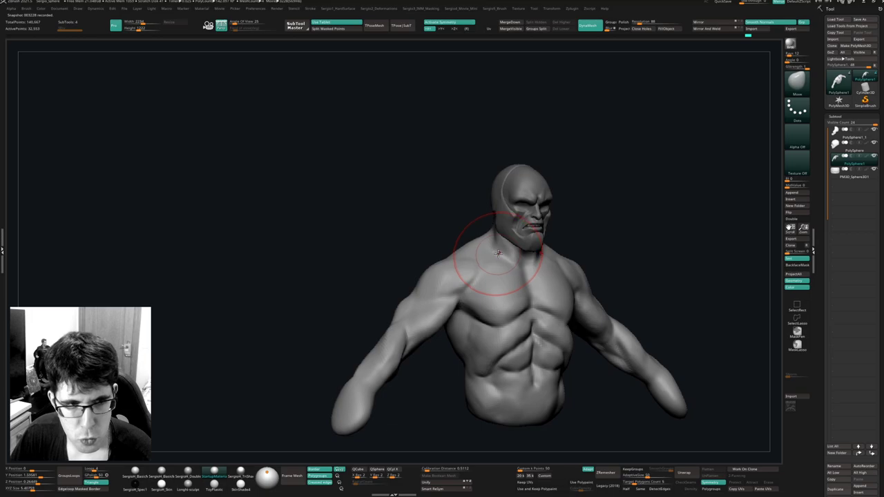
pyautogui.moveTo(513, 256)
pyautogui.mouseDown(button='right')
pyautogui.moveTo(525, 227)
pyautogui.moveTo(534, 286)
pyautogui.moveTo(478, 290)
pyautogui.mouseUp(button='right')
pyautogui.keyDown('ctrl'); pyautogui.moveTo(533, 242); pyautogui.dragTo(533, 251, button='right'); pyautogui.keyUp('ctrl')
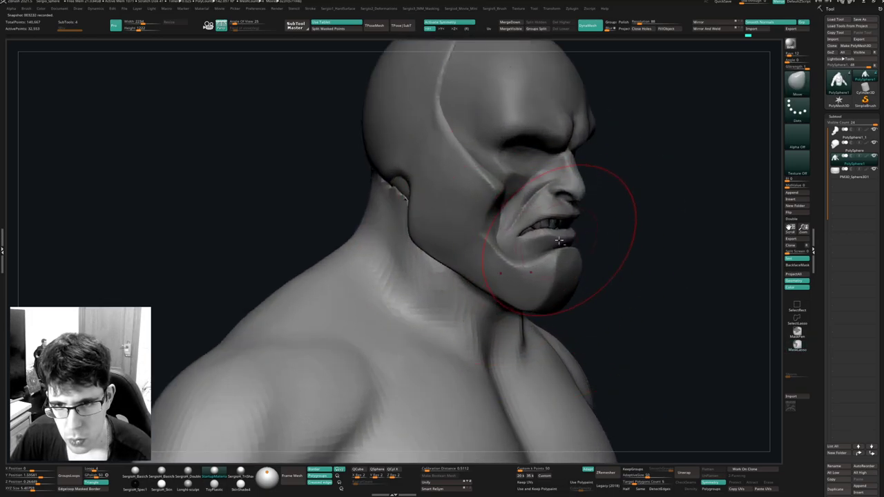
pyautogui.keyDown('alt'); pyautogui.click(560, 239); pyautogui.keyUp('alt')
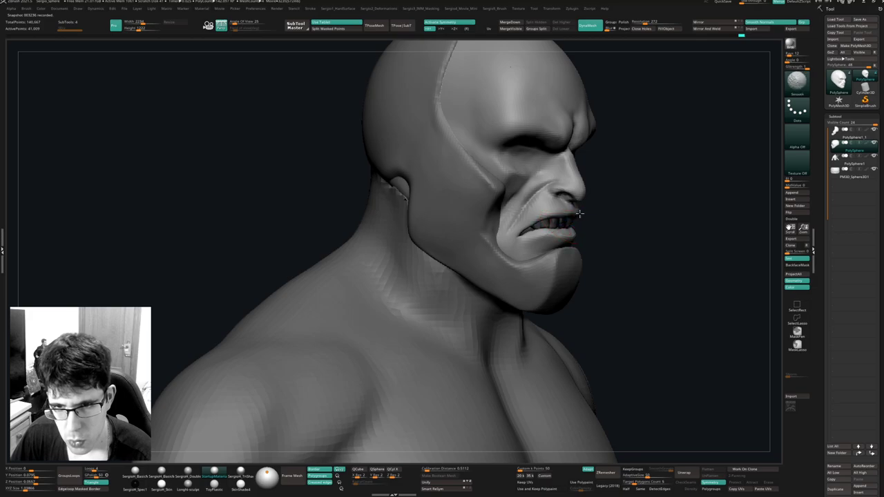
pyautogui.moveTo(579, 214); pyautogui.dragTo(561, 220, button='right')
pyautogui.keyDown('shift'); pyautogui.moveTo(519, 241); pyautogui.dragTo(525, 250); pyautogui.keyUp('shift')
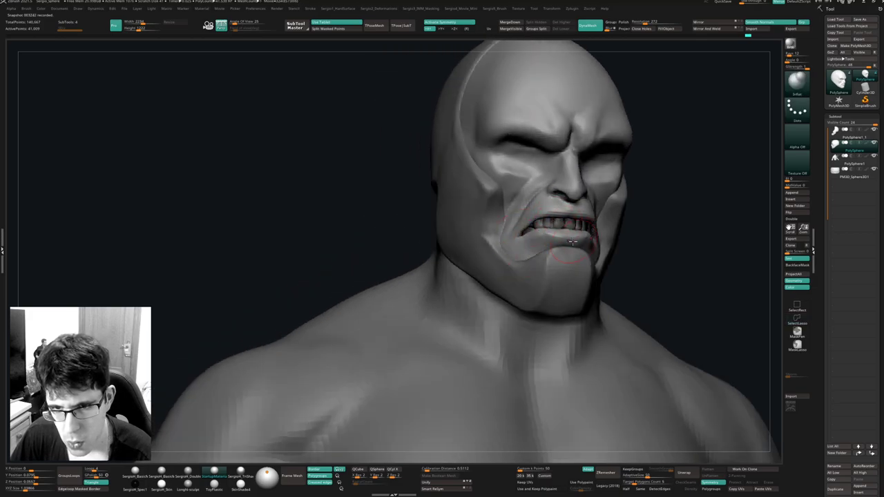
pyautogui.moveTo(572, 241)
pyautogui.mouseDown(button='right')
pyautogui.moveTo(587, 270)
pyautogui.moveTo(572, 228)
pyautogui.mouseUp(button='right')
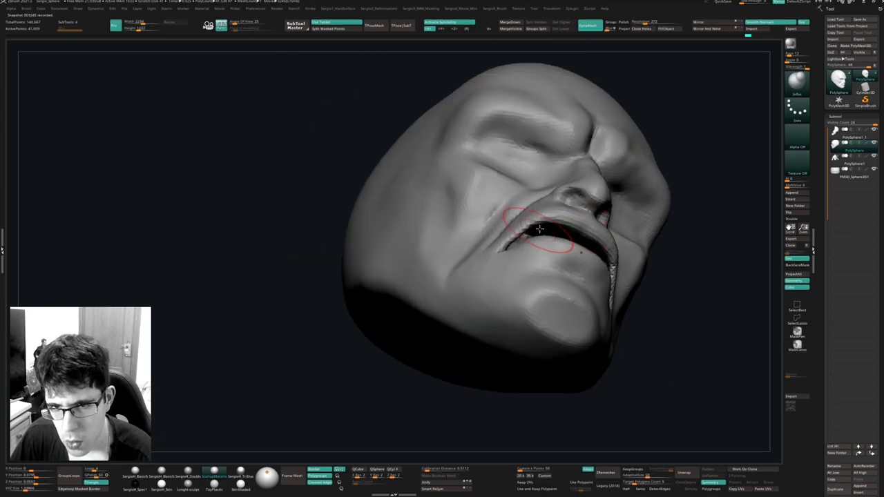
pyautogui.moveTo(539, 228)
pyautogui.mouseDown()
pyautogui.moveTo(509, 239)
pyautogui.moveTo(594, 217)
pyautogui.mouseUp()
# Isolate the face and flatten the area between the nose and upper lip with TrimDynamic.
pyautogui.moveTo(589, 215)
pyautogui.mouseDown(button='right')
pyautogui.moveTo(566, 241)
pyautogui.moveTo(627, 218)
pyautogui.mouseUp(button='right')
pyautogui.moveTo(630, 205)
pyautogui.keyDown('ctrl'); pyautogui.mouseDown()
pyautogui.moveTo(646, 195)
pyautogui.moveTo(656, 102)
pyautogui.mouseUp(); pyautogui.keyUp('ctrl')
pyautogui.moveTo(677, 173)
pyautogui.mouseDown(button='right')
pyautogui.moveTo(633, 212)
pyautogui.moveTo(585, 220)
pyautogui.mouseUp(button='right')
pyautogui.keyDown('ctrl'); pyautogui.click(561, 218); pyautogui.keyUp('ctrl')
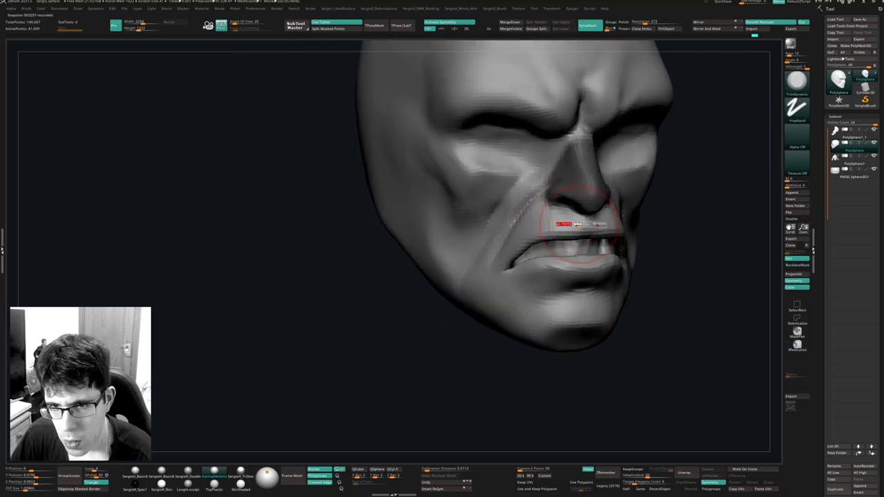
pyautogui.moveTo(572, 220); pyautogui.dragTo(580, 222)
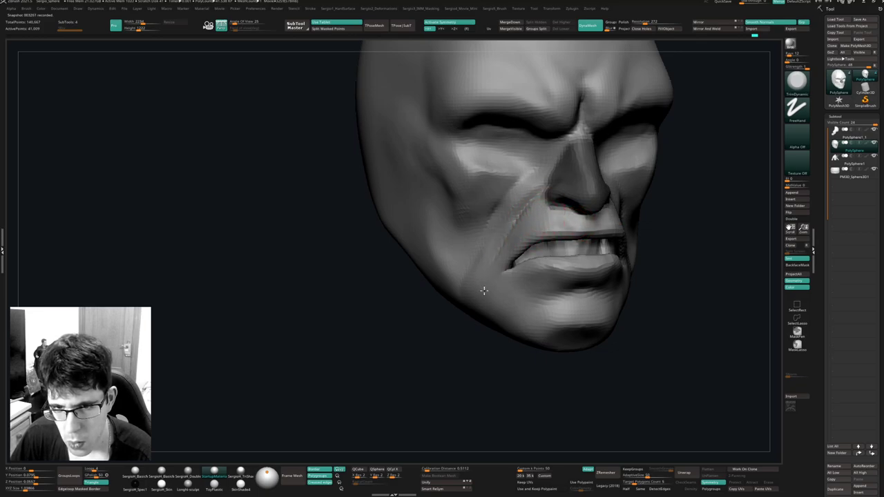
# Reshape the edge of the upper lip with the Move brush.
pyautogui.moveTo(508, 274); pyautogui.dragTo(482, 274, button='right')
pyautogui.press('b')
pyautogui.press('m')
pyautogui.press('v')
pyautogui.moveTo(559, 230)
pyautogui.mouseDown(button='right')
pyautogui.moveTo(599, 214)
pyautogui.moveTo(580, 211)
pyautogui.moveTo(592, 214)
pyautogui.mouseUp(button='right')
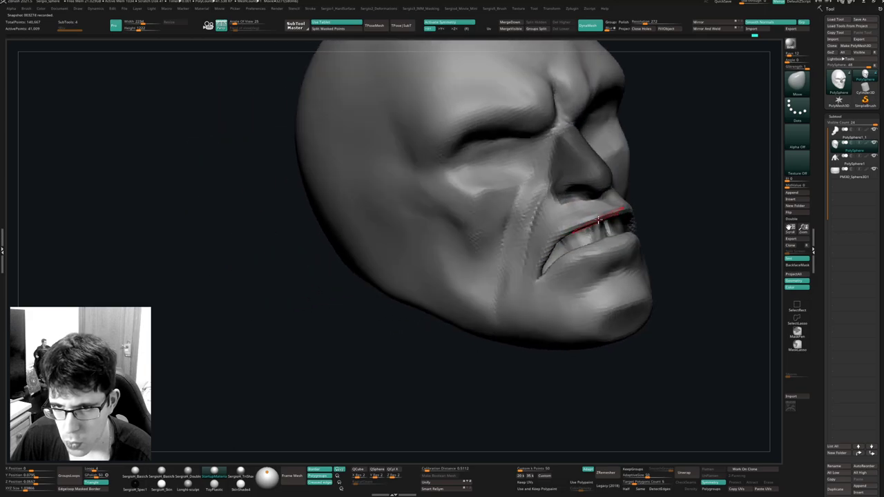
# Sharpen the crease at the mouth corner and lip edges with the DamStandard brush.
pyautogui.press('b')
pyautogui.press('d')
pyautogui.press('s')
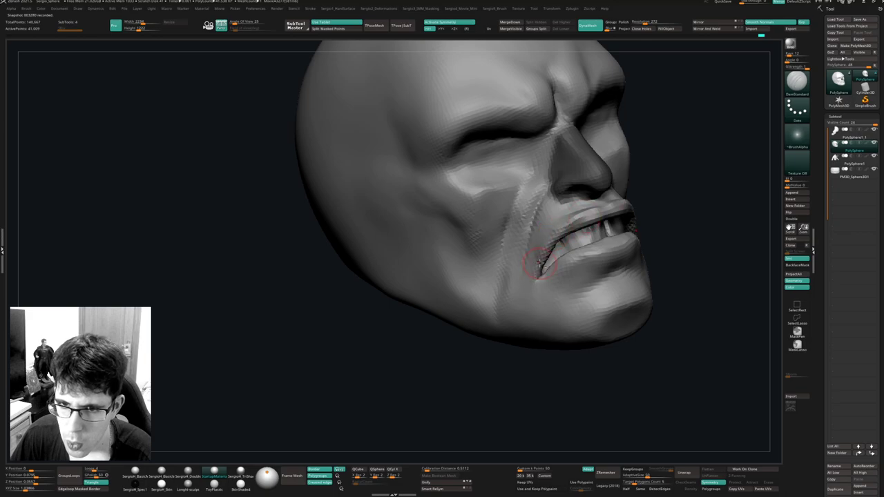
pyautogui.moveTo(585, 214)
pyautogui.mouseDown(button='right')
pyautogui.moveTo(607, 218)
pyautogui.moveTo(598, 228)
pyautogui.moveTo(614, 217)
pyautogui.moveTo(554, 267)
pyautogui.moveTo(593, 252)
pyautogui.moveTo(572, 272)
pyautogui.mouseUp(button='right')
# Add volume beneath the lower lip with the Clay brush.
pyautogui.hotkey('ctrl', 'shift', 't')
pyautogui.press('s')
pyautogui.press('b')
pyautogui.press('c')
pyautogui.press('l')
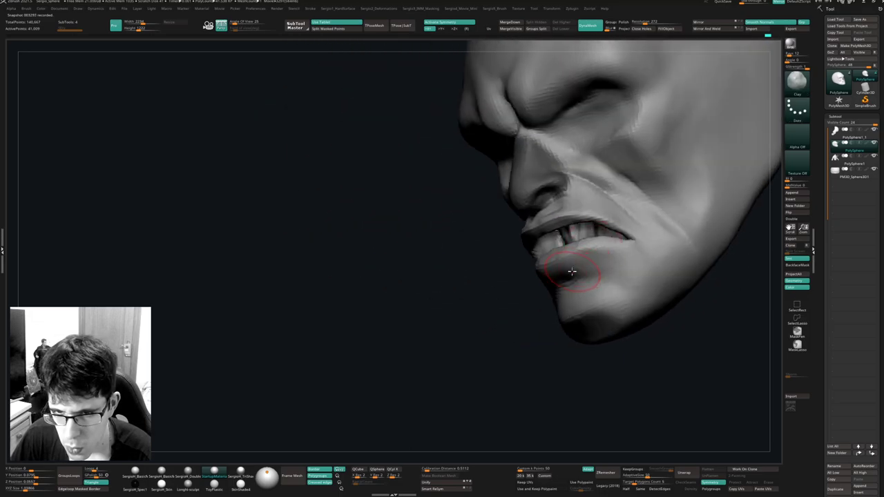
# Adjust the lower lip with the Move brush and show the mask and body again.
pyautogui.press('b')
pyautogui.press('m')
pyautogui.press('v')
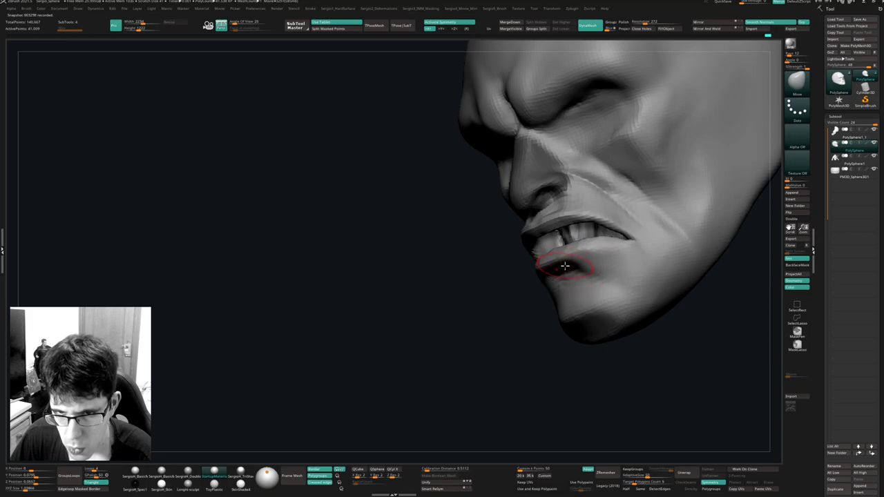
pyautogui.moveTo(565, 265)
pyautogui.mouseDown(button='right')
pyautogui.moveTo(623, 239)
pyautogui.moveTo(565, 218)
pyautogui.moveTo(526, 276)
pyautogui.mouseUp(button='right')
pyautogui.keyDown('ctrl'); pyautogui.moveTo(526, 277); pyautogui.dragTo(523, 242, button='right'); pyautogui.keyUp('ctrl')
pyautogui.hotkey('shift', 'alt', 's')
# Refine the projection of the upper and lower lips in three-quarter and profile views with the Move brush.
pyautogui.moveTo(580, 287)
pyautogui.mouseDown(button='right')
pyautogui.moveTo(507, 296)
pyautogui.moveTo(442, 290)
pyautogui.mouseUp(button='right')
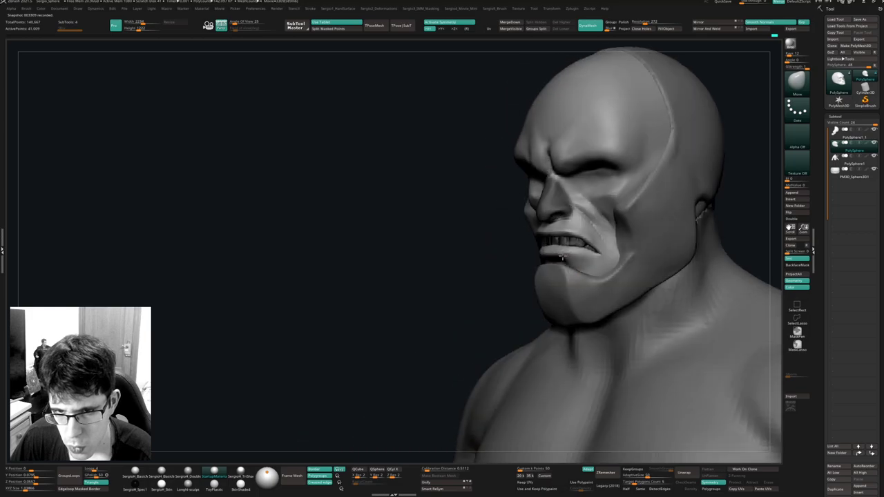
pyautogui.moveTo(599, 257)
pyautogui.keyDown('ctrl'); pyautogui.mouseDown(button='right')
pyautogui.moveTo(614, 220)
pyautogui.moveTo(544, 240)
pyautogui.mouseUp(button='right'); pyautogui.keyUp('ctrl')
pyautogui.moveTo(542, 242); pyautogui.dragTo(533, 262)
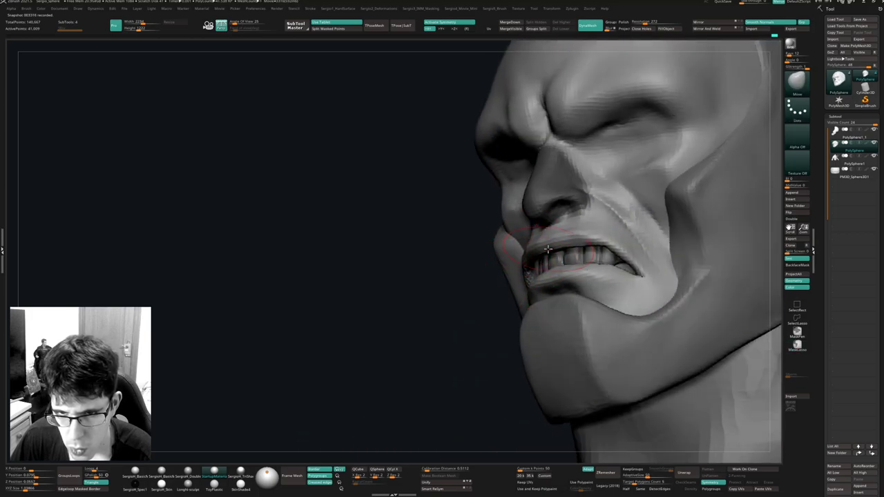
pyautogui.moveTo(547, 248); pyautogui.dragTo(536, 278, button='right')
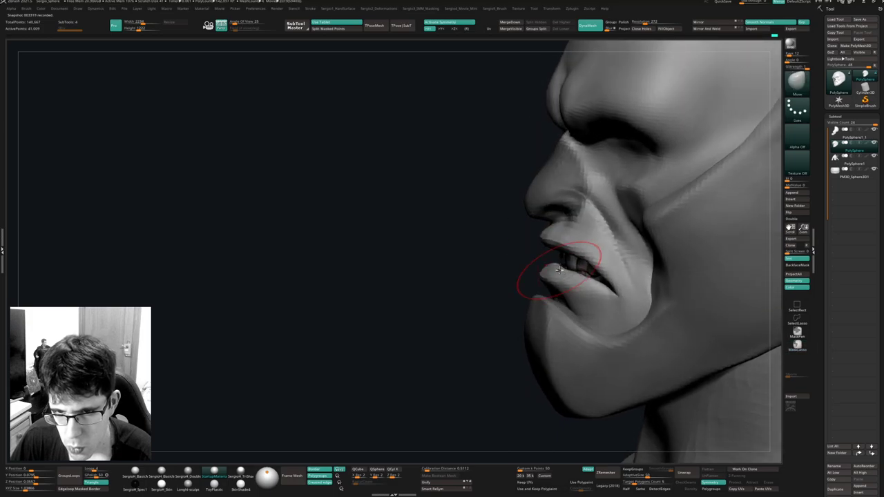
pyautogui.press('shift')
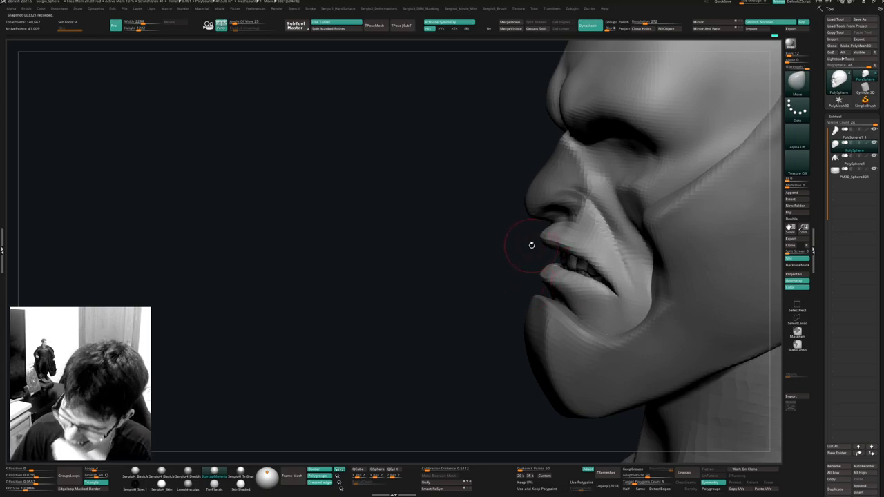
pyautogui.moveTo(539, 268)
pyautogui.mouseDown()
pyautogui.moveTo(526, 272)
pyautogui.moveTo(519, 250)
pyautogui.moveTo(514, 257)
pyautogui.mouseUp()
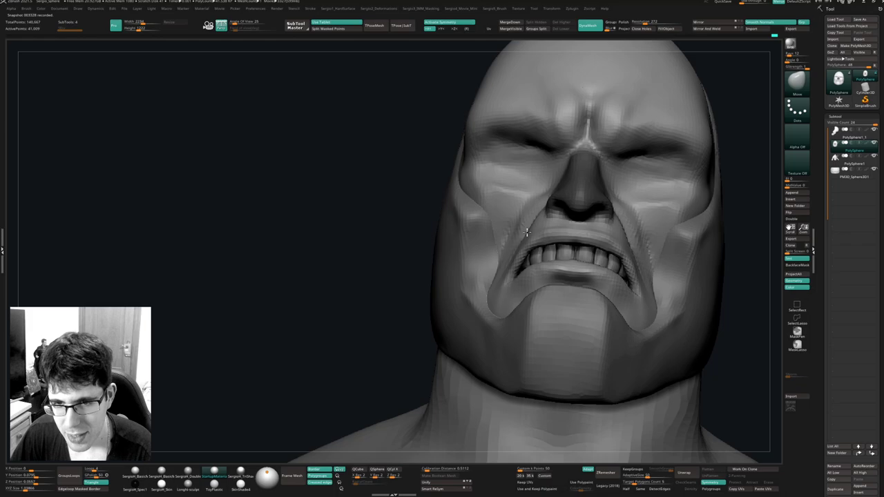
# Build up the side of the nose with the Clay brush.
pyautogui.press('b')
pyautogui.press('c')
pyautogui.press('l')
pyautogui.moveTo(568, 166); pyautogui.dragTo(561, 212)
# Carve the nasolabial fold from the nostril toward the cheek with DamStandard and smooth the side of the nose.
pyautogui.moveTo(356, 270); pyautogui.dragTo(483, 235)
pyautogui.moveTo(530, 179)
pyautogui.mouseDown()
pyautogui.moveTo(533, 190)
pyautogui.moveTo(472, 238)
pyautogui.moveTo(474, 249)
pyautogui.mouseUp()
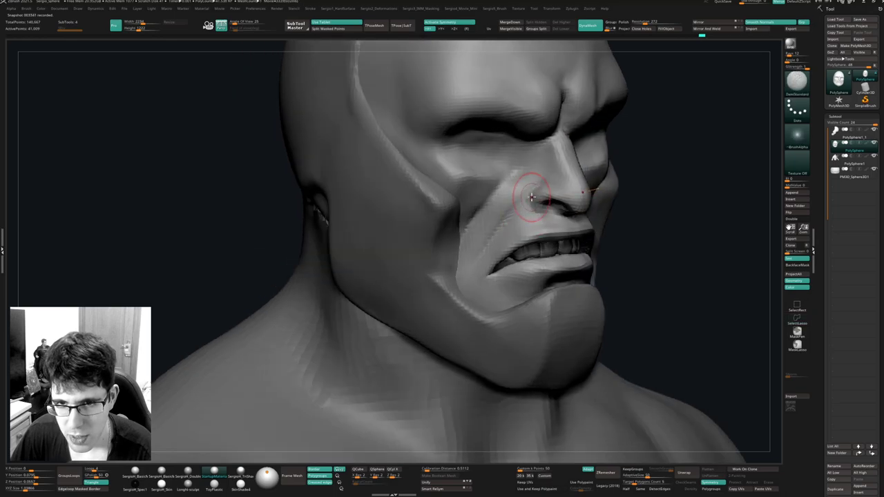
pyautogui.moveTo(536, 182); pyautogui.dragTo(473, 260)
pyautogui.moveTo(473, 260); pyautogui.dragTo(551, 196, button='right')
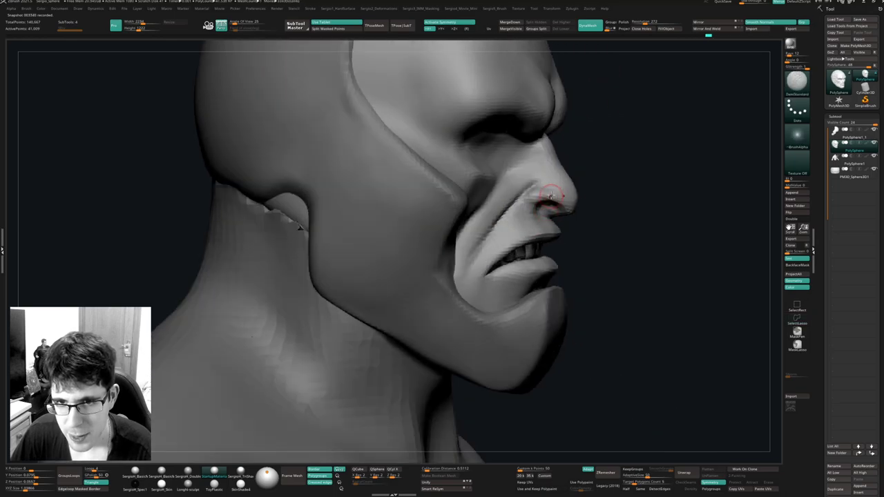
pyautogui.keyDown('shift'); pyautogui.moveTo(548, 187); pyautogui.dragTo(546, 173); pyautogui.keyUp('shift')
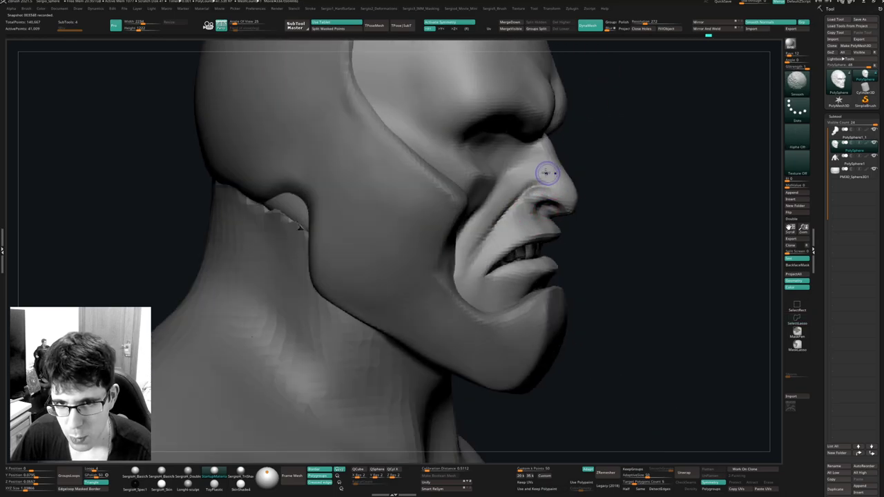
# Isolate the head, fill out the jaw underside and skull base with the Clay brush, and smooth the transition.
pyautogui.moveTo(546, 174); pyautogui.dragTo(472, 252, button='right')
pyautogui.press('b')
pyautogui.press('c')
pyautogui.press('l')
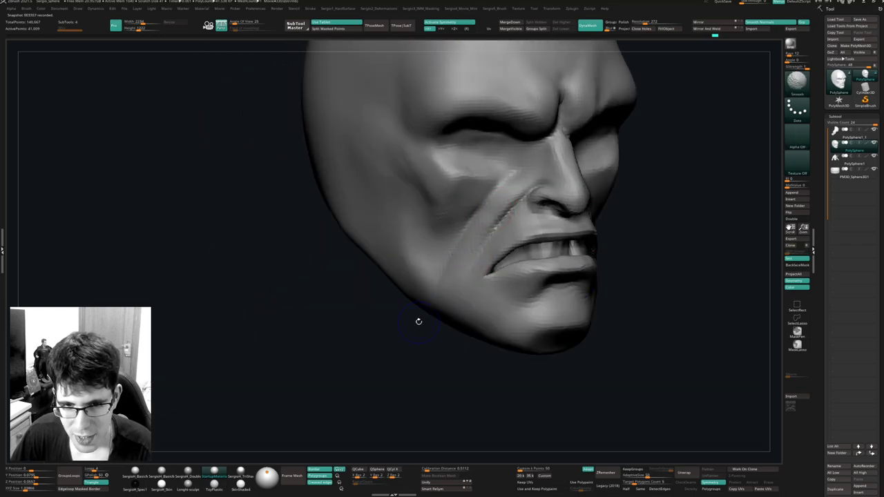
pyautogui.moveTo(418, 320)
pyautogui.mouseDown(button='right')
pyautogui.moveTo(450, 276)
pyautogui.moveTo(428, 273)
pyautogui.moveTo(530, 271)
pyautogui.mouseUp(button='right')
pyautogui.moveTo(536, 265)
pyautogui.mouseDown()
pyautogui.moveTo(537, 233)
pyautogui.moveTo(537, 273)
pyautogui.mouseUp()
pyautogui.moveTo(537, 273); pyautogui.dragTo(539, 257, button='right')
pyautogui.moveTo(538, 276); pyautogui.dragTo(540, 233)
pyautogui.moveTo(525, 229)
pyautogui.mouseDown(button='right')
pyautogui.moveTo(562, 262)
pyautogui.moveTo(571, 232)
pyautogui.mouseUp(button='right')
pyautogui.moveTo(571, 232)
pyautogui.mouseDown()
pyautogui.moveTo(560, 256)
pyautogui.moveTo(568, 325)
pyautogui.mouseUp()
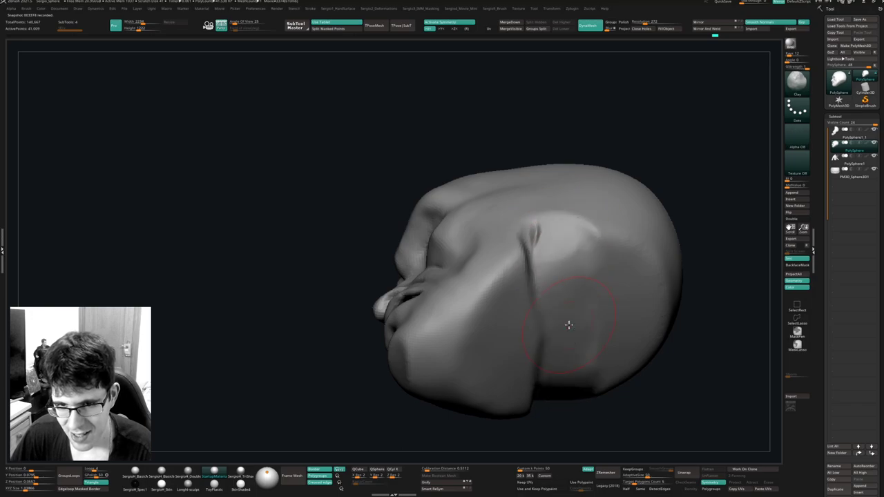
pyautogui.moveTo(568, 325); pyautogui.dragTo(567, 312, button='right')
pyautogui.keyDown('shift'); pyautogui.moveTo(564, 258); pyautogui.dragTo(577, 255); pyautogui.keyUp('shift')
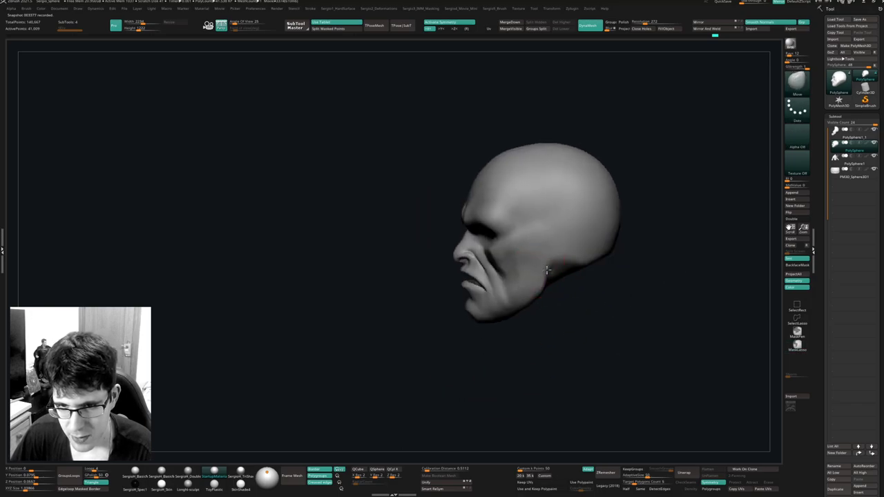
# Adjust the jaw angle with the Move brush and flatten the jaw planes with TrimDynamic.
pyautogui.moveTo(538, 288); pyautogui.dragTo(522, 304)
pyautogui.moveTo(523, 304); pyautogui.dragTo(521, 280, button='right')
pyautogui.press('b')
pyautogui.press('t')
pyautogui.press('d')
pyautogui.moveTo(522, 296); pyautogui.dragTo(530, 310)
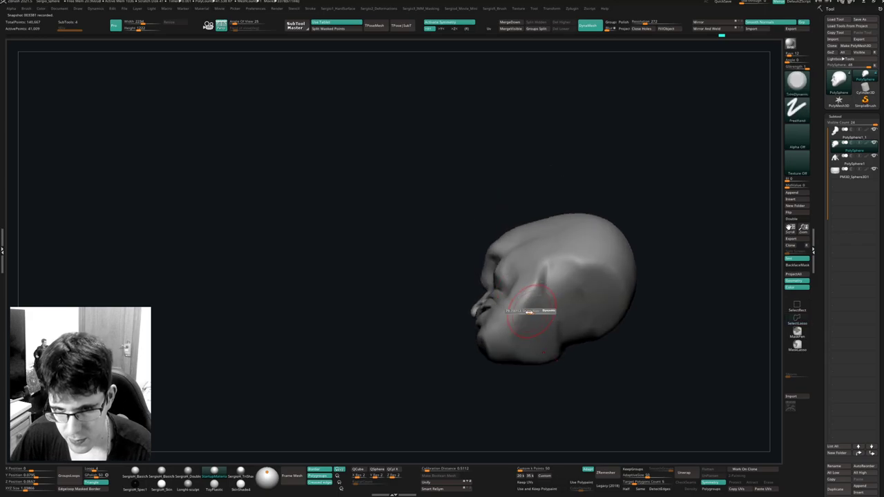
pyautogui.moveTo(531, 311); pyautogui.dragTo(517, 328, button='right')
pyautogui.moveTo(517, 328)
pyautogui.mouseDown()
pyautogui.moveTo(522, 317)
pyautogui.moveTo(536, 324)
pyautogui.moveTo(531, 337)
pyautogui.mouseUp()
pyautogui.moveTo(562, 304)
pyautogui.mouseDown(button='right')
pyautogui.moveTo(584, 371)
pyautogui.moveTo(568, 294)
pyautogui.moveTo(587, 273)
pyautogui.moveTo(578, 285)
pyautogui.moveTo(612, 320)
pyautogui.mouseUp(button='right')
pyautogui.moveTo(573, 297); pyautogui.dragTo(551, 311, button='right')
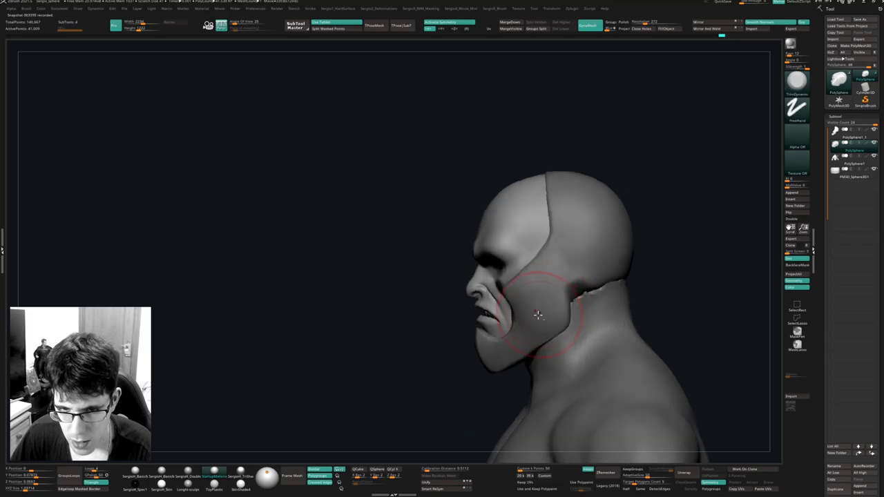
# Select the mask subtool and reshape the front of its chin with the Move brush.
pyautogui.press('b')
pyautogui.press('m')
pyautogui.press('v')
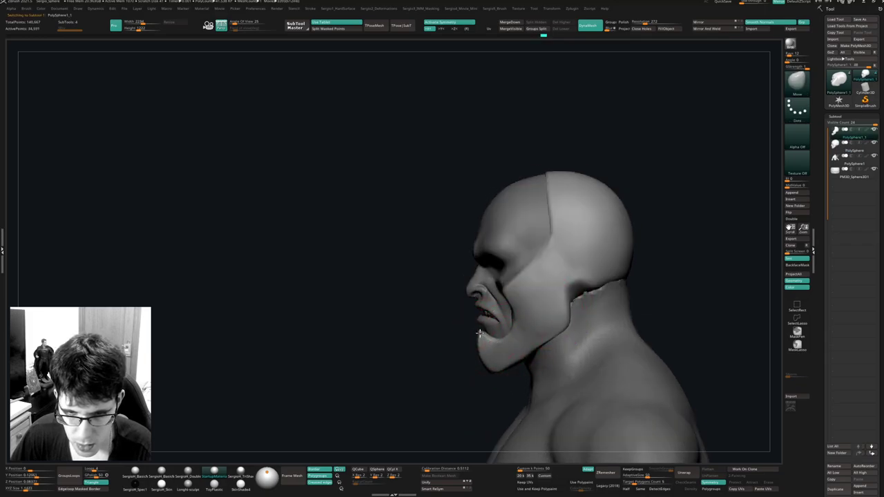
pyautogui.moveTo(481, 345); pyautogui.dragTo(487, 365)
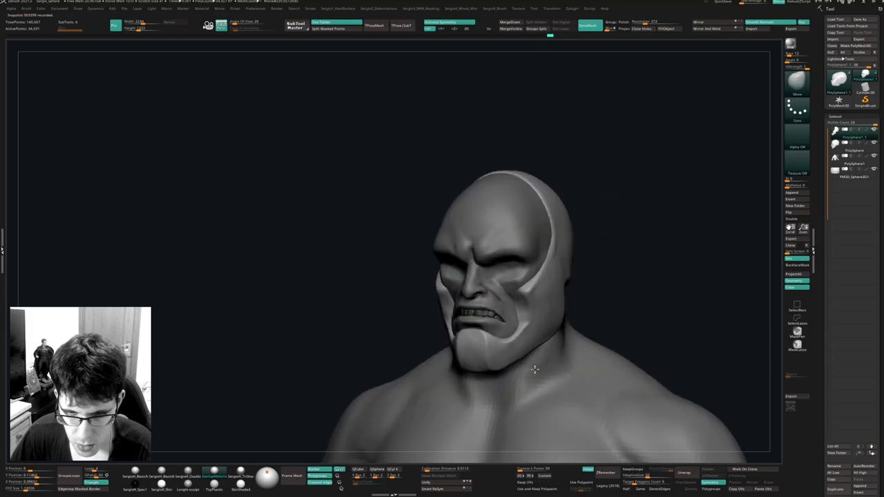
pyautogui.moveTo(490, 370)
pyautogui.mouseDown(button='right')
pyautogui.moveTo(527, 350)
pyautogui.moveTo(435, 276)
pyautogui.mouseUp(button='right')
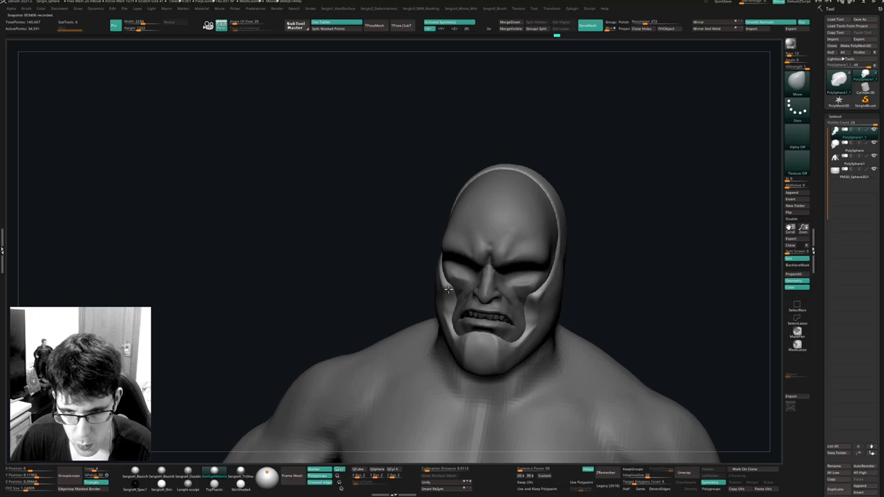
# Adjust the side and lower jaw edge of the mask with the Move brush.
pyautogui.moveTo(535, 319); pyautogui.dragTo(542, 319, button='right')
pyautogui.moveTo(542, 319); pyautogui.dragTo(540, 321)
pyautogui.moveTo(545, 319)
pyautogui.mouseDown(button='right')
pyautogui.moveTo(551, 308)
pyautogui.moveTo(552, 331)
pyautogui.mouseUp(button='right')
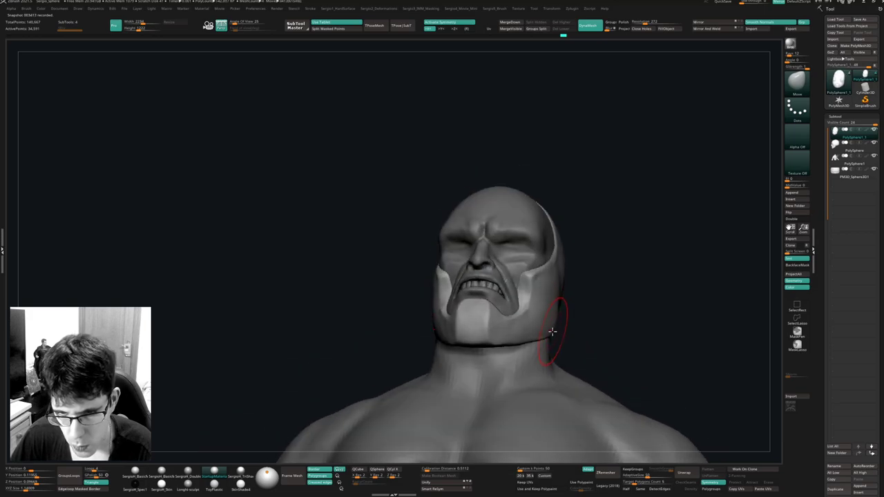
pyautogui.moveTo(535, 341); pyautogui.dragTo(537, 339)
pyautogui.moveTo(537, 339); pyautogui.dragTo(568, 308, button='right')
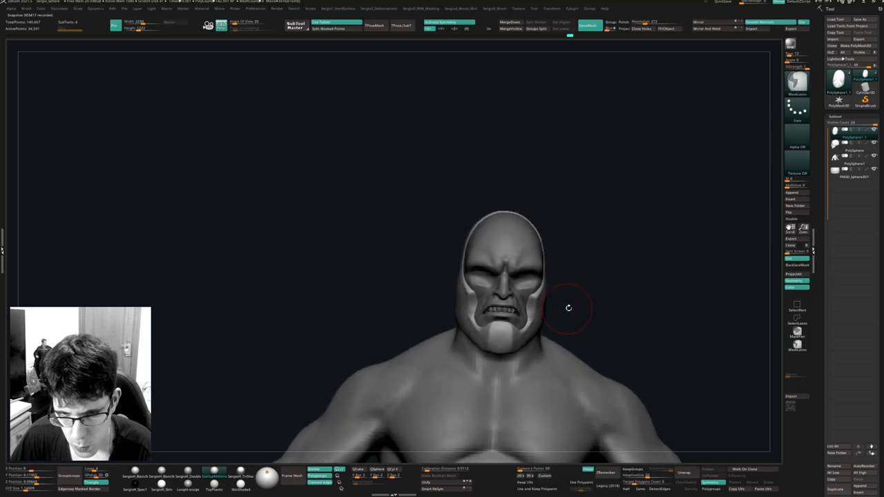
# Select the teeth subtool and refine the teeth's shape and fit inside the mouth with the Move brush and the gizmo.
pyautogui.moveTo(504, 299)
pyautogui.keyDown('ctrl'); pyautogui.mouseDown(button='right')
pyautogui.moveTo(513, 322)
pyautogui.moveTo(518, 311)
pyautogui.mouseUp(button='right'); pyautogui.keyUp('ctrl')
pyautogui.keyDown('alt'); pyautogui.click(511, 303); pyautogui.keyUp('alt')
pyautogui.moveTo(518, 311); pyautogui.dragTo(513, 311)
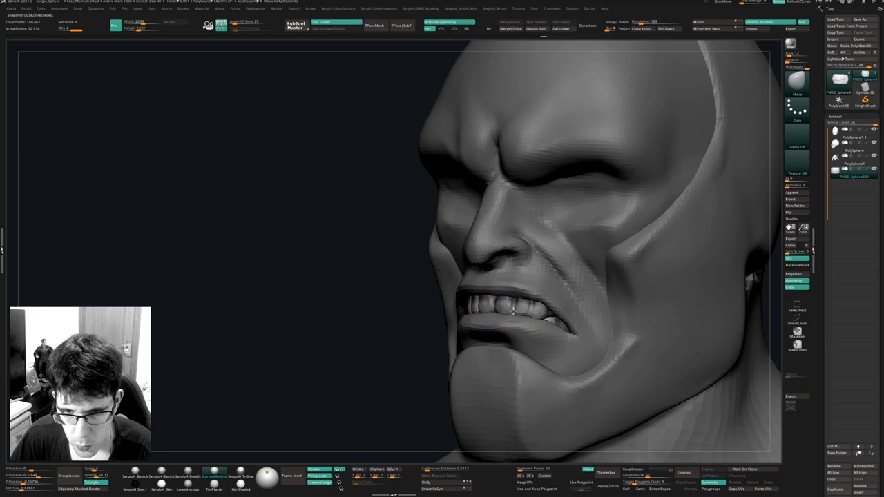
pyautogui.moveTo(528, 313)
pyautogui.mouseDown(button='right')
pyautogui.moveTo(559, 314)
pyautogui.moveTo(552, 316)
pyautogui.mouseUp(button='right')
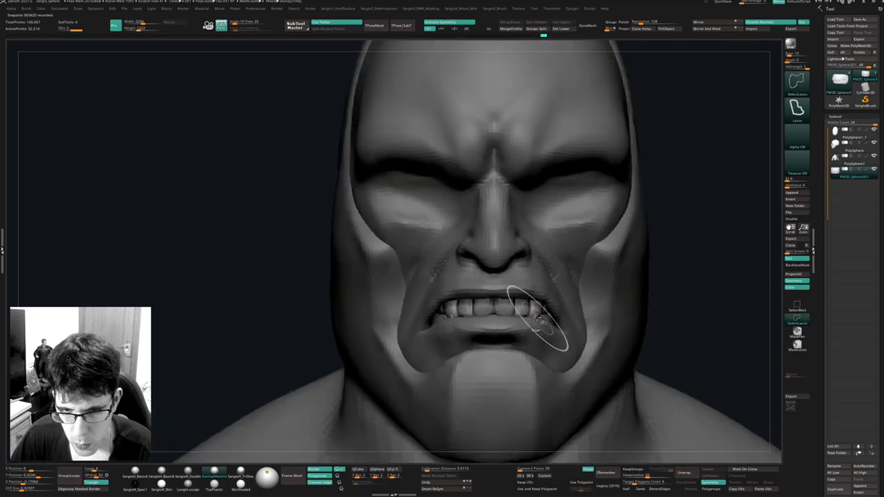
pyautogui.press('w')
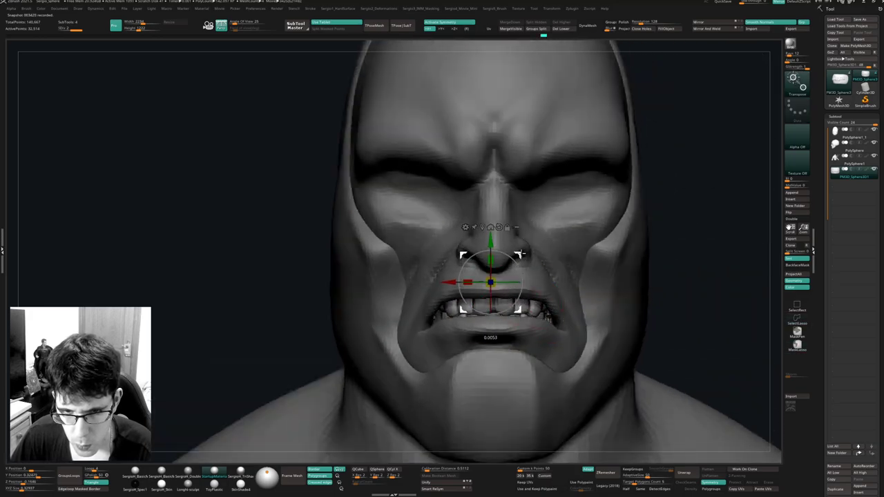
pyautogui.moveTo(521, 253); pyautogui.dragTo(522, 254)
pyautogui.moveTo(584, 255); pyautogui.dragTo(539, 277, button='right')
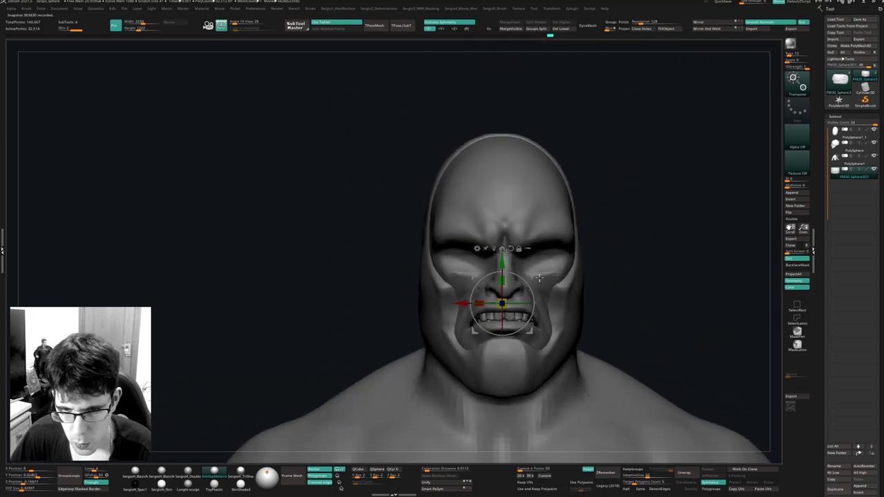
pyautogui.press('q')
# Append a sphere as a new subtool and select it.
pyautogui.keyDown('ctrl'); pyautogui.moveTo(562, 306); pyautogui.dragTo(546, 273, button='right'); pyautogui.keyUp('ctrl')
pyautogui.moveTo(445, 303)
pyautogui.mouseDown(button='right')
pyautogui.moveTo(486, 308)
pyautogui.moveTo(495, 354)
pyautogui.mouseUp(button='right')
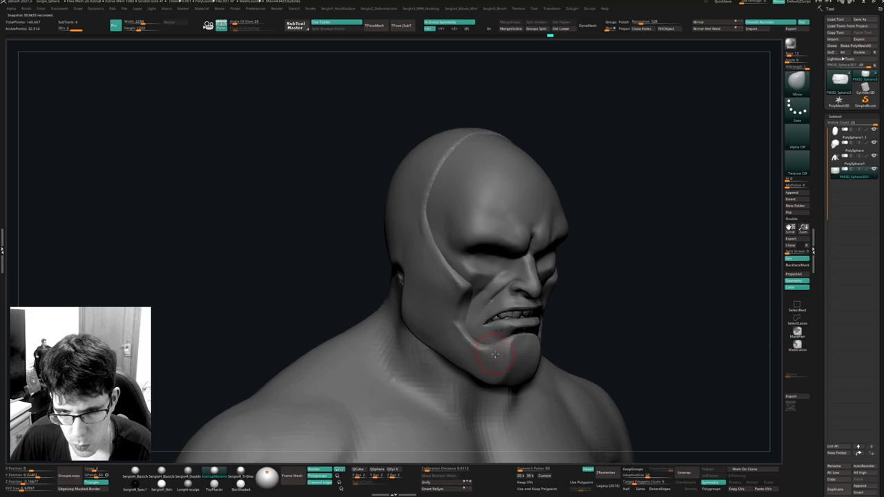
pyautogui.moveTo(561, 266)
pyautogui.mouseDown(button='right')
pyautogui.moveTo(533, 257)
pyautogui.moveTo(548, 278)
pyautogui.mouseUp(button='right')
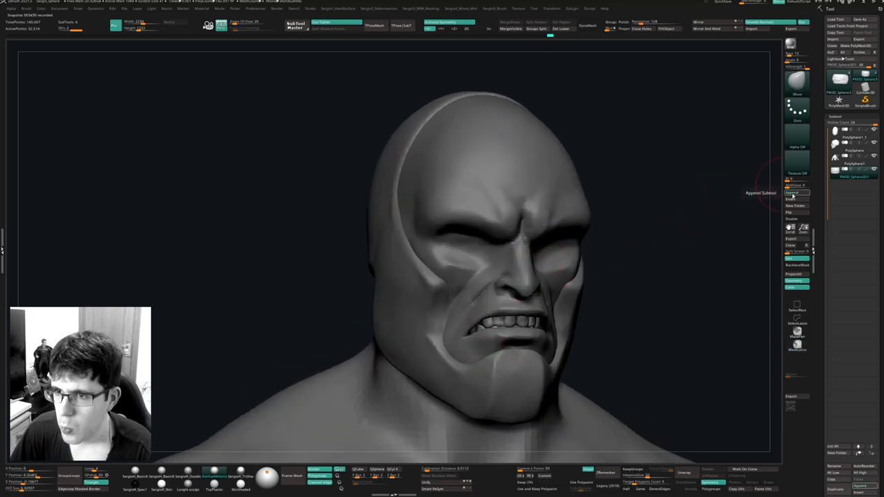
pyautogui.click(792, 196)
pyautogui.click(595, 240)
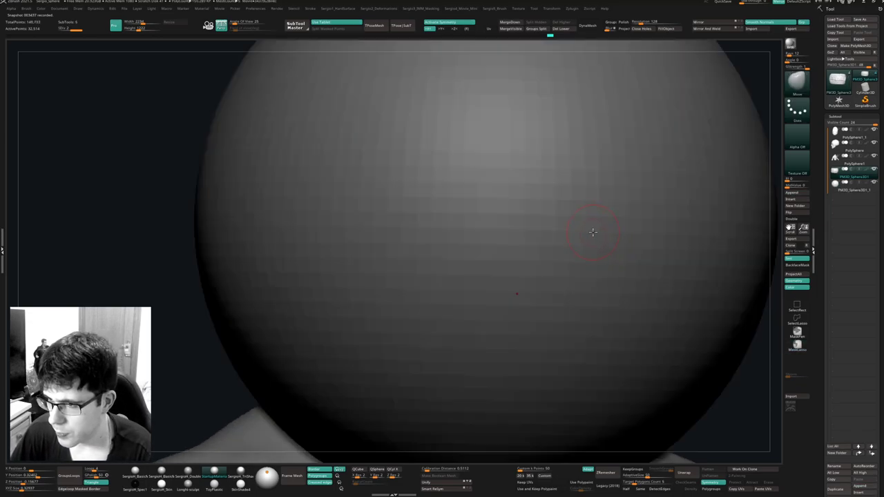
pyautogui.keyDown('ctrl'); pyautogui.moveTo(585, 254); pyautogui.dragTo(582, 181, button='right'); pyautogui.keyUp('ctrl')
pyautogui.keyDown('shift'); pyautogui.moveTo(588, 272); pyautogui.dragTo(576, 267, button='right'); pyautogui.keyUp('shift')
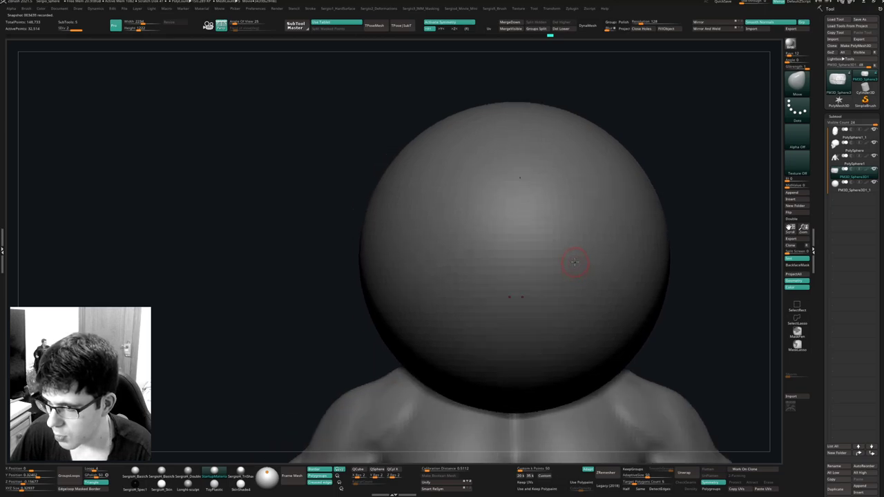
pyautogui.keyDown('ctrl'); pyautogui.moveTo(577, 260); pyautogui.dragTo(579, 262, button='right'); pyautogui.keyUp('ctrl')
pyautogui.keyDown('alt'); pyautogui.click(575, 284); pyautogui.keyUp('alt')
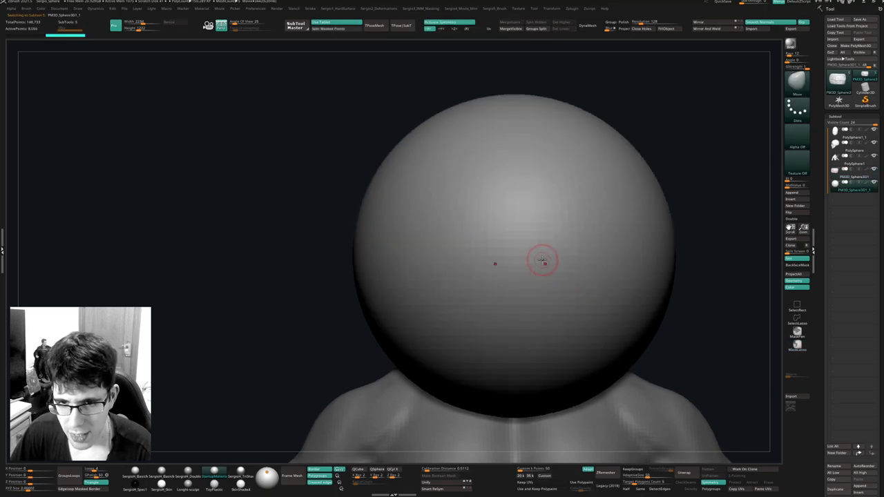
# Scale the sphere down to eyeball size, place it over one eye, and apply Mirror And Weld to create the second eyeball.
pyautogui.press('w')
pyautogui.moveTo(512, 255); pyautogui.dragTo(434, 361)
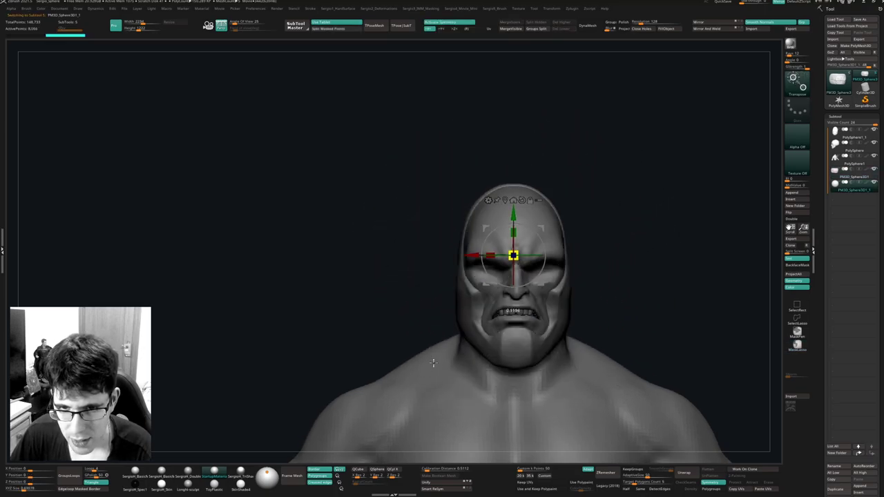
pyautogui.keyDown('shift'); pyautogui.moveTo(648, 250); pyautogui.dragTo(570, 247, button='right'); pyautogui.keyUp('shift')
pyautogui.moveTo(545, 228); pyautogui.dragTo(388, 259)
pyautogui.click(710, 30)
pyautogui.keyDown('alt'); pyautogui.moveTo(424, 240); pyautogui.dragTo(486, 231, button='right'); pyautogui.keyUp('alt')
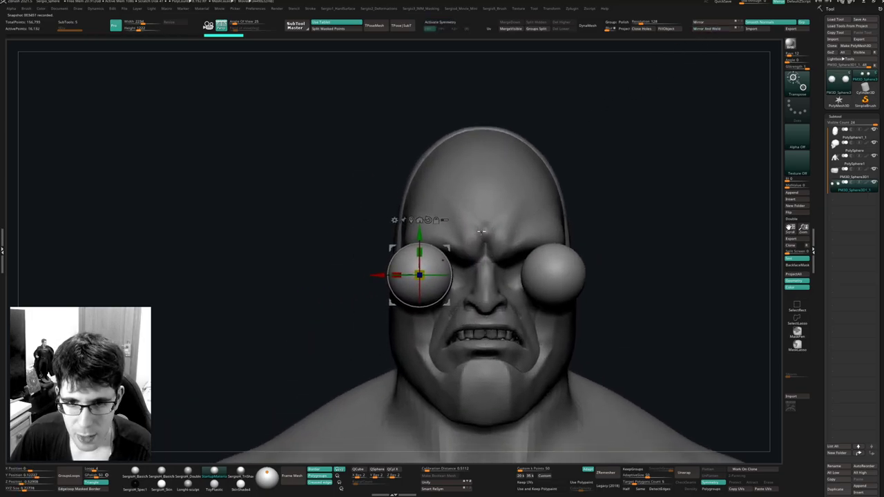
# Turn on symmetry, then move and scale both eyeballs to fit into the eye sockets.
pyautogui.press('x')
pyautogui.moveTo(420, 273); pyautogui.dragTo(422, 270)
pyautogui.moveTo(422, 270); pyautogui.dragTo(450, 260, button='right')
pyautogui.moveTo(438, 246); pyautogui.dragTo(336, 233)
pyautogui.keyDown('ctrl'); pyautogui.moveTo(365, 258); pyautogui.dragTo(401, 301, button='right'); pyautogui.keyUp('ctrl')
pyautogui.moveTo(400, 301); pyautogui.dragTo(366, 261, button='right')
pyautogui.moveTo(328, 235); pyautogui.dragTo(380, 238)
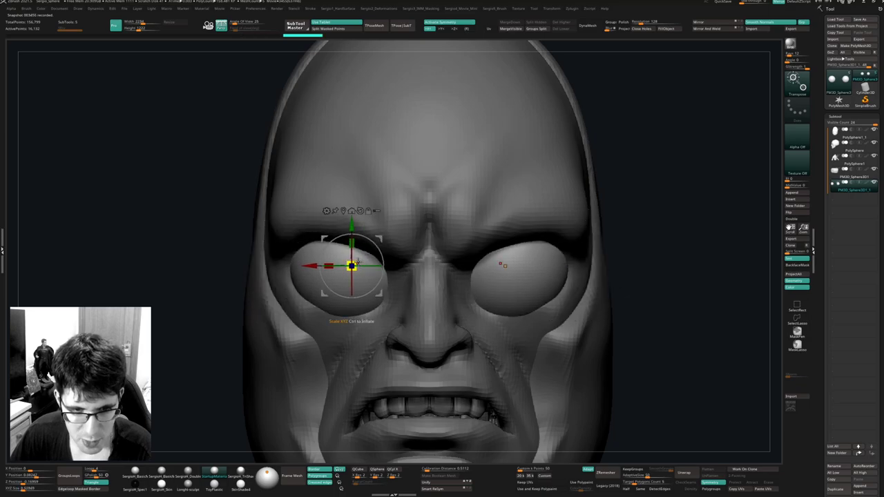
pyautogui.moveTo(352, 266); pyautogui.dragTo(334, 279)
pyautogui.moveTo(379, 239); pyautogui.dragTo(346, 259)
# Fine-tune the eyeballs' size and spacing in the sockets with the gizmo.
pyautogui.hotkey('shift', 't')
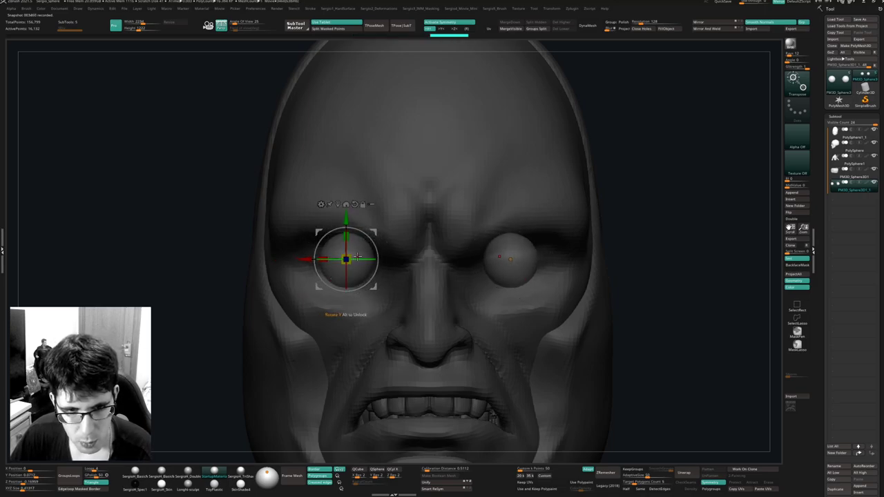
pyautogui.moveTo(356, 255); pyautogui.dragTo(415, 302, button='right')
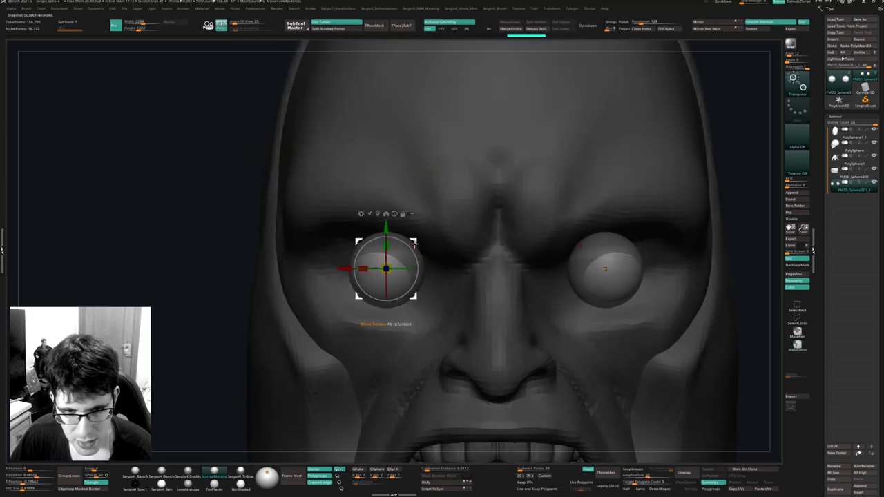
pyautogui.moveTo(413, 242); pyautogui.dragTo(414, 243)
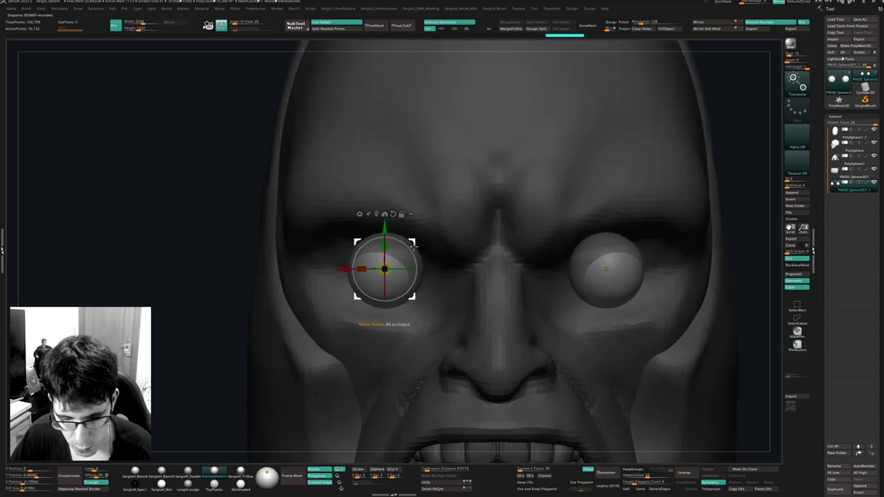
pyautogui.press('q')
pyautogui.keyDown('ctrl'); pyautogui.moveTo(412, 270); pyautogui.dragTo(446, 279, button='right'); pyautogui.keyUp('ctrl')
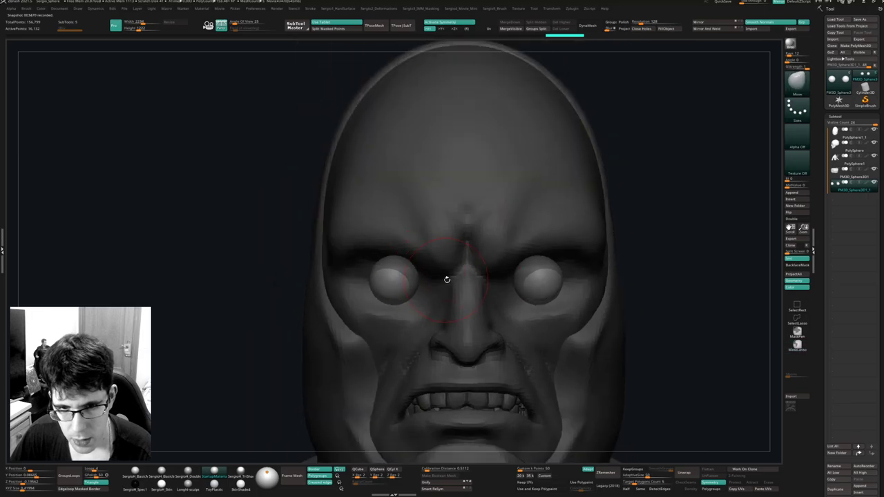
pyautogui.press('w')
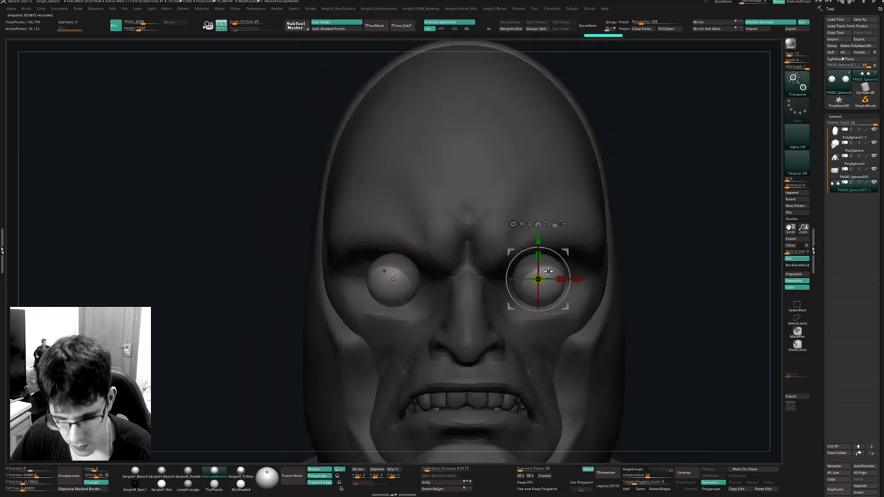
pyautogui.press('q')
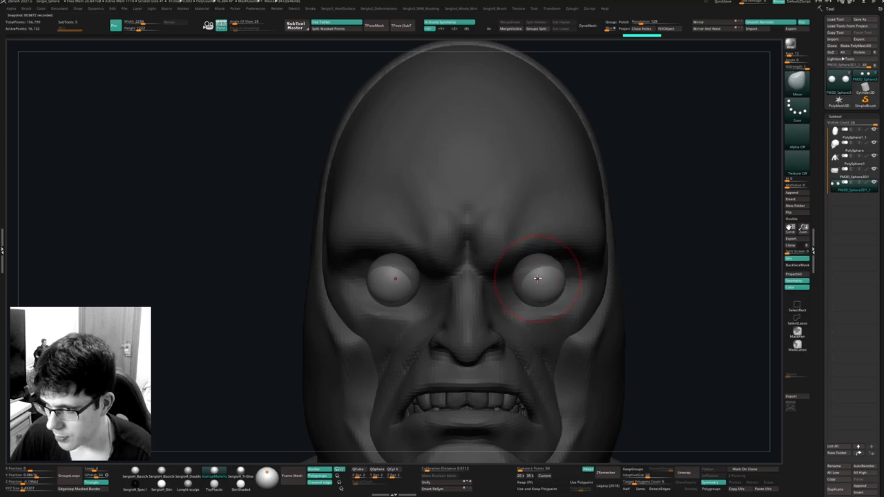
# Select the head subtool, isolate it, and carve the eyelid line across the eye with the DamStandard brush.
pyautogui.keyDown('alt'); pyautogui.click(560, 274); pyautogui.keyUp('alt')
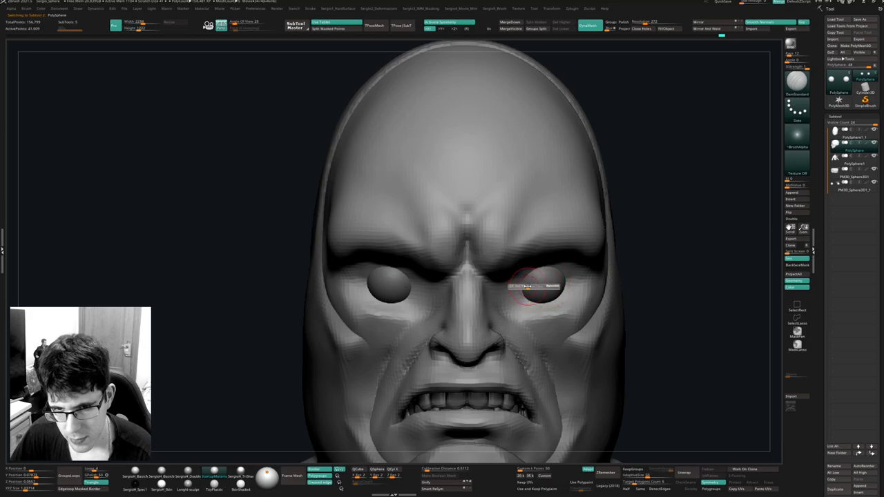
pyautogui.moveTo(526, 286); pyautogui.dragTo(518, 277, button='right')
pyautogui.moveTo(515, 284)
pyautogui.mouseDown()
pyautogui.moveTo(566, 274)
pyautogui.moveTo(522, 281)
pyautogui.moveTo(577, 282)
pyautogui.mouseUp()
pyautogui.hotkey('alt', 's')
pyautogui.moveTo(567, 289)
pyautogui.mouseDown(button='right')
pyautogui.moveTo(533, 297)
pyautogui.moveTo(523, 286)
pyautogui.mouseUp(button='right')
# Adjust the eyelid shape with the Move brush and deepen the eye slit with DamStandard.
pyautogui.press('b')
pyautogui.press('m')
pyautogui.press('v')
pyautogui.moveTo(523, 286); pyautogui.dragTo(526, 282)
pyautogui.moveTo(526, 282)
pyautogui.mouseDown(button='right')
pyautogui.moveTo(536, 276)
pyautogui.moveTo(549, 295)
pyautogui.mouseUp(button='right')
pyautogui.press('b')
pyautogui.press('d')
pyautogui.press('s')
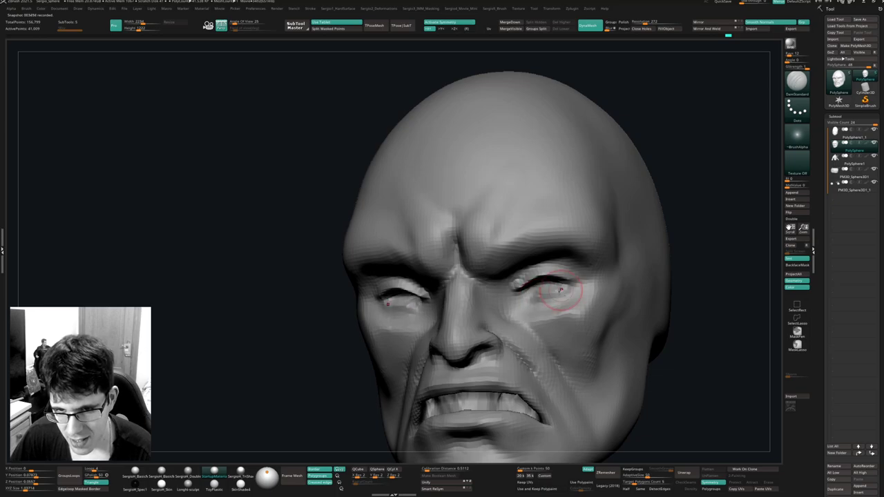
pyautogui.moveTo(560, 290); pyautogui.dragTo(516, 295)
# Switch to the Move brush and lasso-mask the upper eyelids and brow area.
pyautogui.press('b')
pyautogui.press('m')
pyautogui.press('v')
pyautogui.moveTo(547, 295)
pyautogui.mouseDown(button='right')
pyautogui.moveTo(548, 305)
pyautogui.moveTo(570, 296)
pyautogui.moveTo(547, 283)
pyautogui.moveTo(549, 301)
pyautogui.moveTo(586, 292)
pyautogui.moveTo(593, 301)
pyautogui.moveTo(597, 288)
pyautogui.mouseUp(button='right')
pyautogui.keyDown('ctrl'); pyautogui.moveTo(597, 289); pyautogui.dragTo(610, 273, button='right'); pyautogui.keyUp('ctrl')
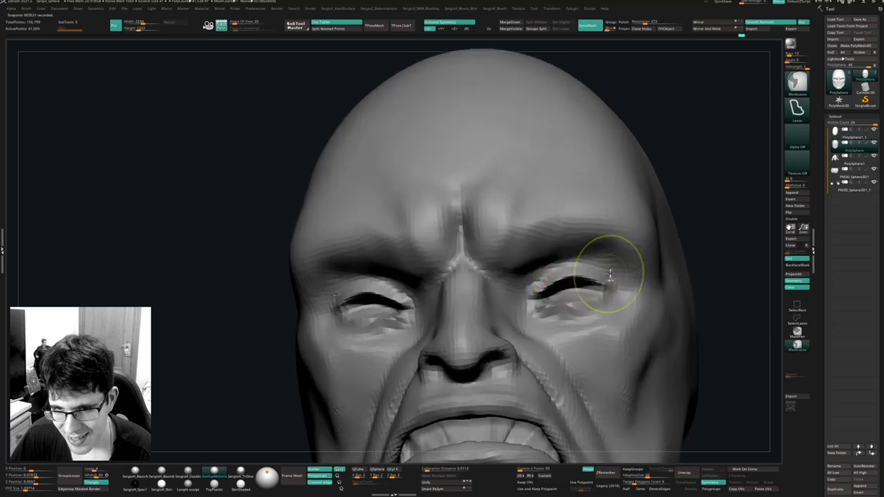
pyautogui.keyDown('ctrl'); pyautogui.moveTo(626, 274); pyautogui.dragTo(596, 286); pyautogui.keyUp('ctrl')
pyautogui.keyDown('ctrl'); pyautogui.moveTo(533, 302); pyautogui.dragTo(587, 255); pyautogui.keyUp('ctrl')
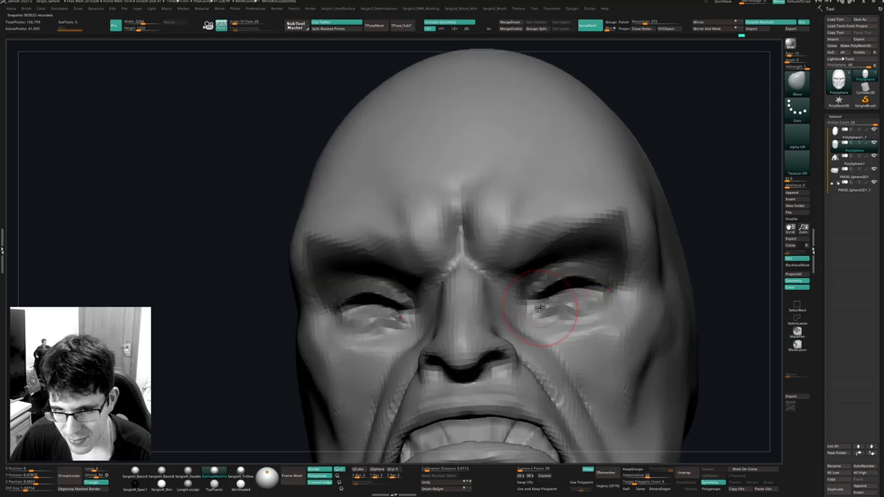
# Shape the lower eyelid below the masked area with the Move brush.
pyautogui.click(561, 306)
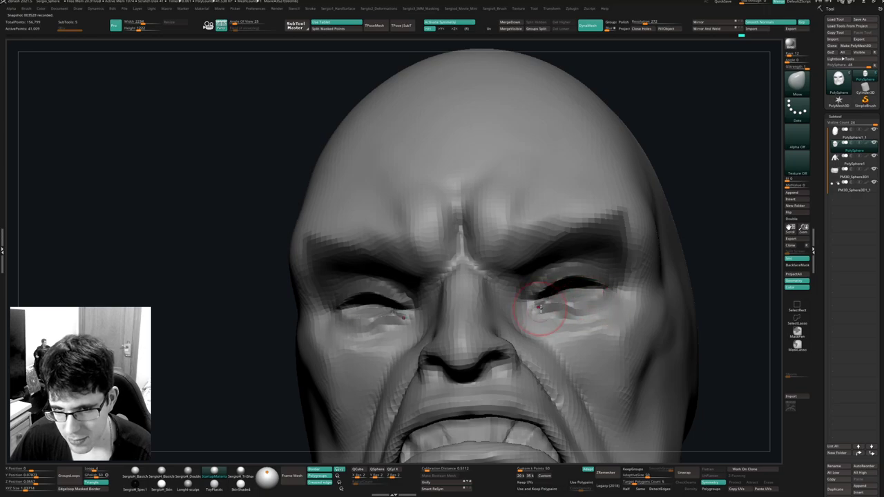
pyautogui.moveTo(575, 308)
pyautogui.mouseDown(button='right')
pyautogui.moveTo(572, 345)
pyautogui.moveTo(529, 344)
pyautogui.mouseUp(button='right')
pyautogui.moveTo(560, 308); pyautogui.dragTo(560, 302)
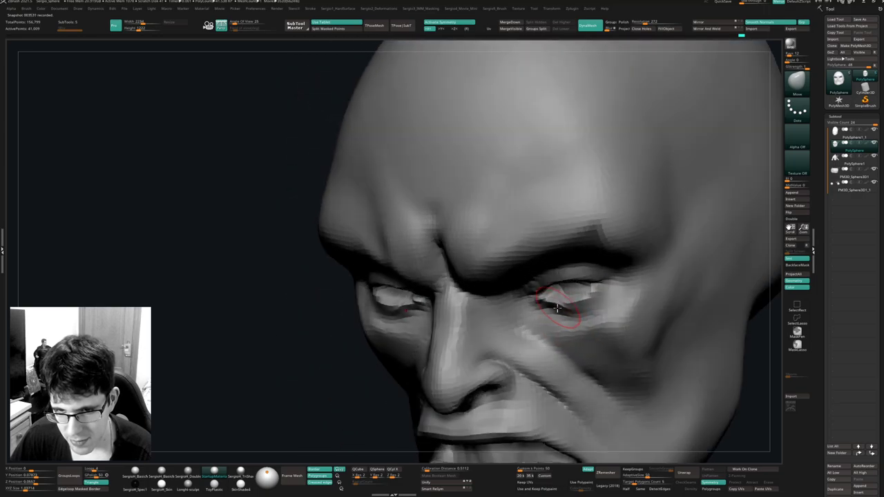
pyautogui.moveTo(560, 301); pyautogui.dragTo(535, 296, button='right')
pyautogui.moveTo(550, 291); pyautogui.dragTo(678, 296, button='right')
pyautogui.moveTo(551, 296); pyautogui.dragTo(575, 299)
pyautogui.keyDown('shift'); pyautogui.moveTo(632, 294); pyautogui.dragTo(608, 282, button='right'); pyautogui.keyUp('shift')
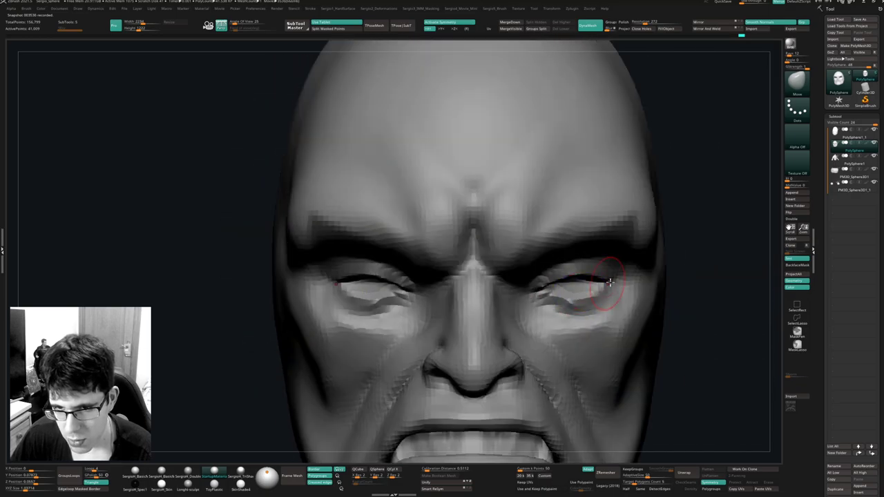
# Clear the mask and arch the upper eyelid from its inner to outer corner with the Move brush.
pyautogui.keyDown('ctrl'); pyautogui.moveTo(628, 310); pyautogui.dragTo(588, 284, button='right'); pyautogui.keyUp('ctrl')
pyautogui.press('f')
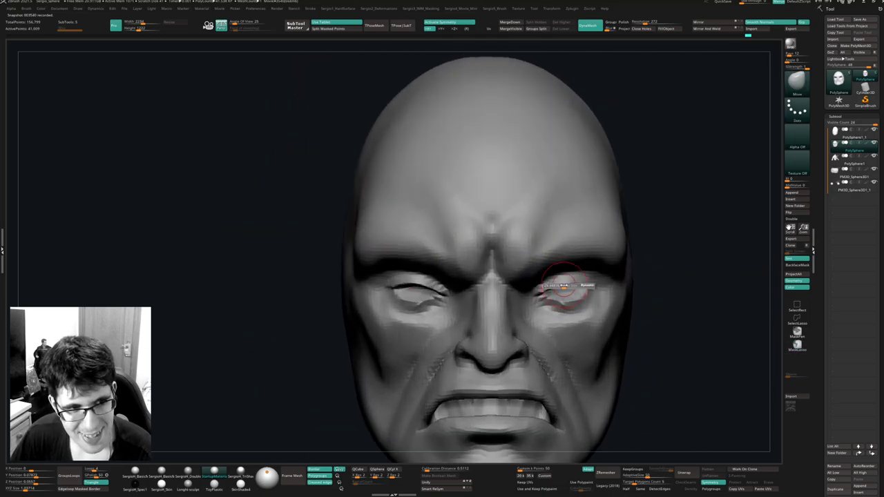
pyautogui.moveTo(566, 280)
pyautogui.mouseDown()
pyautogui.moveTo(557, 277)
pyautogui.moveTo(564, 294)
pyautogui.moveTo(558, 277)
pyautogui.moveTo(571, 276)
pyautogui.moveTo(539, 282)
pyautogui.mouseUp()
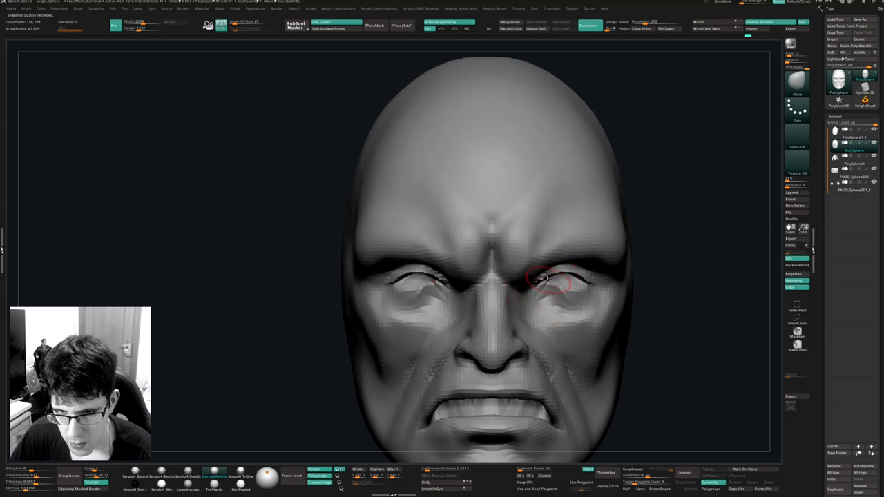
pyautogui.moveTo(585, 279); pyautogui.dragTo(580, 280)
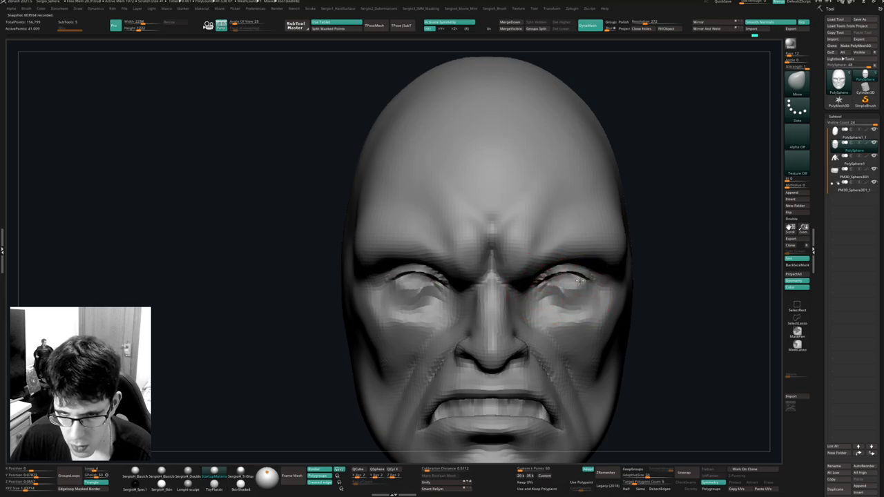
pyautogui.moveTo(571, 287); pyautogui.dragTo(543, 316, button='right')
# Carve the lower eye contour with DamStandard and flatten the area below the eye with TrimDynamic.
pyautogui.press('b')
pyautogui.press('d')
pyautogui.press('s')
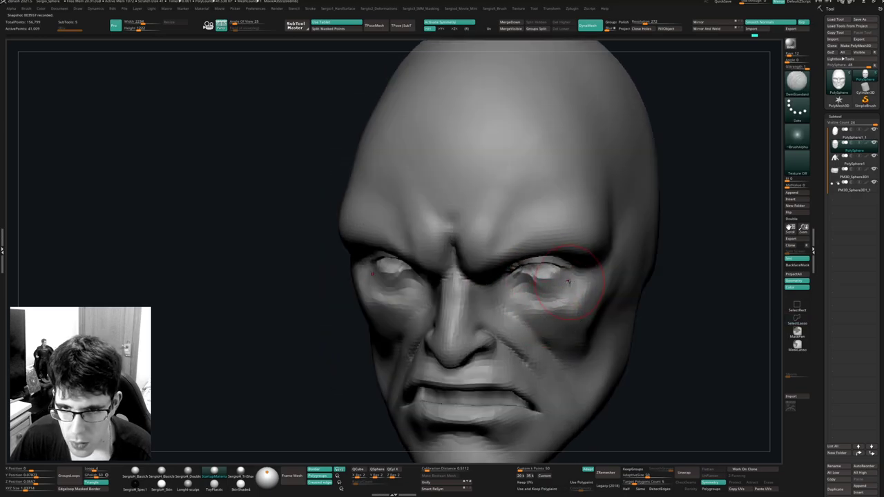
pyautogui.moveTo(553, 294); pyautogui.dragTo(577, 280)
pyautogui.moveTo(576, 282); pyautogui.dragTo(566, 306, button='right')
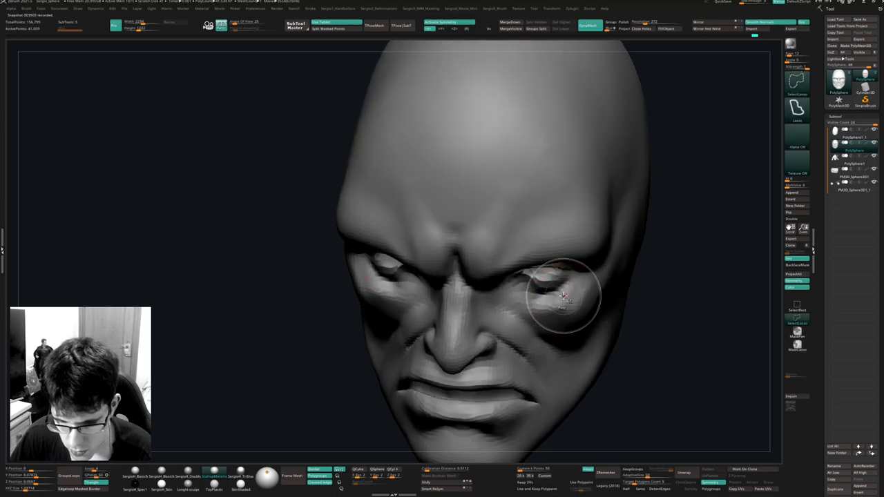
pyautogui.press('b')
pyautogui.press('t')
pyautogui.press('d')
pyautogui.moveTo(573, 289)
pyautogui.mouseDown()
pyautogui.moveTo(530, 293)
pyautogui.moveTo(544, 295)
pyautogui.mouseUp()
# Adjust the lower eyelid and upper cheek from the side with the Move brush.
pyautogui.press('b')
pyautogui.press('m')
pyautogui.press('v')
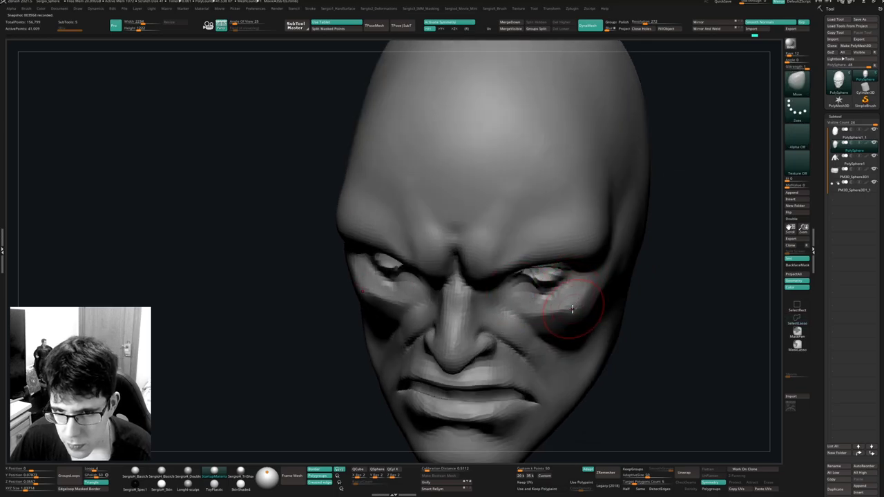
pyautogui.moveTo(577, 317); pyautogui.dragTo(520, 312, button='right')
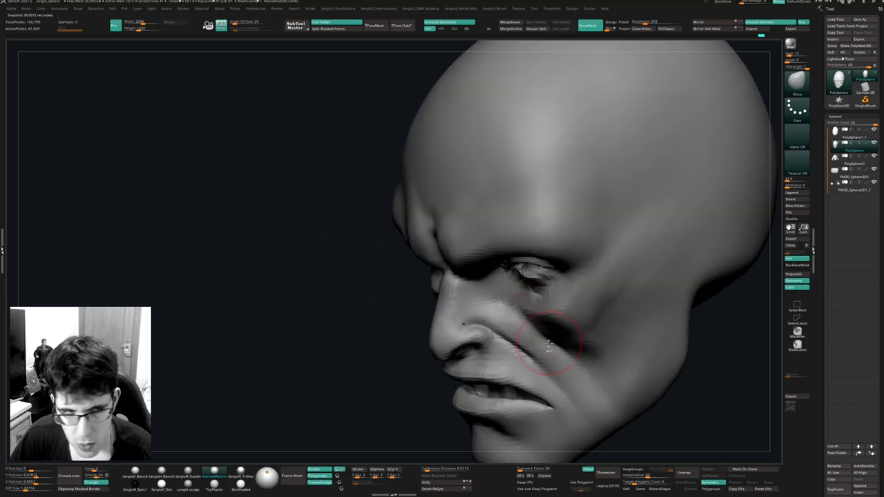
pyautogui.moveTo(548, 347)
pyautogui.mouseDown(button='right')
pyautogui.moveTo(554, 316)
pyautogui.moveTo(573, 325)
pyautogui.moveTo(543, 349)
pyautogui.moveTo(558, 303)
pyautogui.mouseUp(button='right')
pyautogui.rightClick(553, 317)
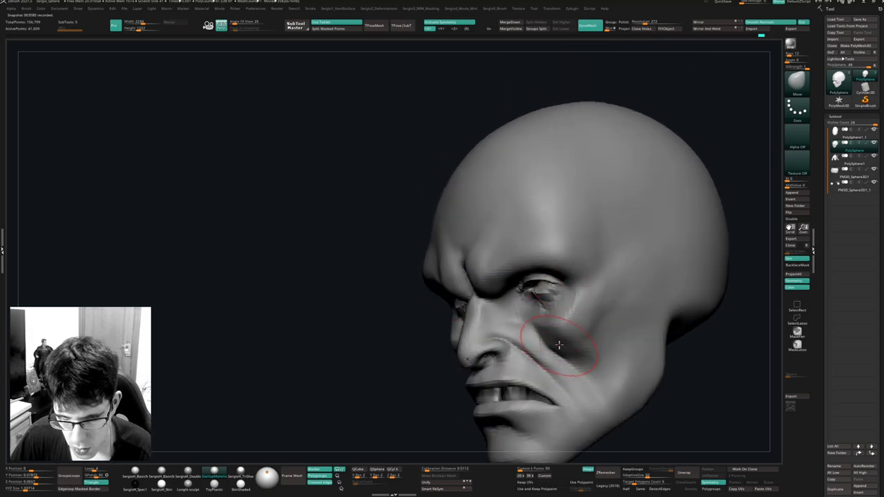
pyautogui.moveTo(559, 345)
pyautogui.mouseDown(button='right')
pyautogui.moveTo(598, 339)
pyautogui.moveTo(449, 376)
pyautogui.mouseUp(button='right')
pyautogui.moveTo(460, 423)
pyautogui.mouseDown(button='right')
pyautogui.moveTo(454, 375)
pyautogui.moveTo(557, 339)
pyautogui.moveTo(536, 258)
pyautogui.moveTo(524, 292)
pyautogui.moveTo(530, 366)
pyautogui.mouseUp(button='right')
# Select the eyeballs subtool and reposition the eyeballs in the sockets from the side with the gizmo.
pyautogui.keyDown('alt'); pyautogui.click(522, 289); pyautogui.keyUp('alt')
pyautogui.moveTo(563, 297); pyautogui.dragTo(469, 304, button='right')
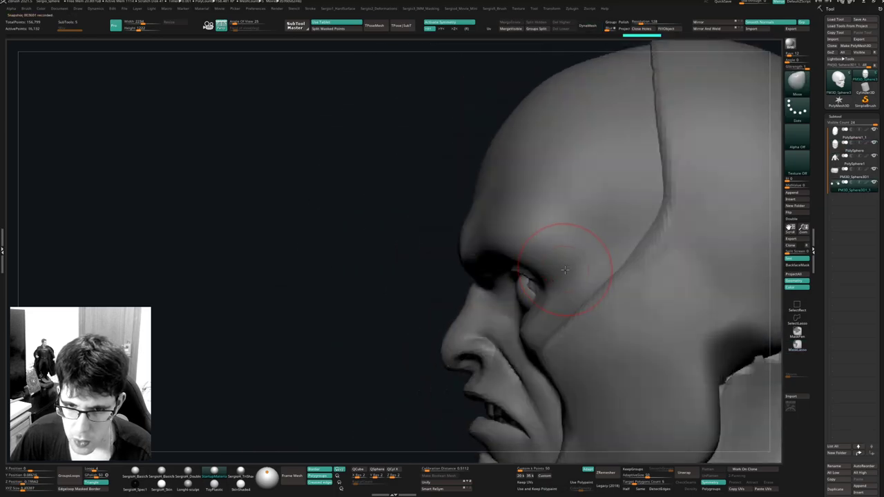
pyautogui.press('w')
pyautogui.keyDown('alt'); pyautogui.moveTo(572, 261); pyautogui.dragTo(574, 249); pyautogui.keyUp('alt')
pyautogui.moveTo(491, 298)
pyautogui.mouseDown(button='right')
pyautogui.moveTo(615, 300)
pyautogui.moveTo(610, 285)
pyautogui.moveTo(582, 298)
pyautogui.moveTo(616, 276)
pyautogui.moveTo(573, 277)
pyautogui.mouseUp(button='right')
pyautogui.press('q')
# Select the face subtool, mask the brow areas, smooth the lower eyelids beneath them, and clear the mask.
pyautogui.keyDown('alt'); pyautogui.click(606, 299); pyautogui.keyUp('alt')
pyautogui.moveTo(658, 238)
pyautogui.keyDown('ctrl'); pyautogui.mouseDown()
pyautogui.moveTo(598, 241)
pyautogui.moveTo(616, 158)
pyautogui.mouseUp(); pyautogui.keyUp('ctrl')
pyautogui.moveTo(650, 255)
pyautogui.mouseDown(button='right')
pyautogui.moveTo(605, 262)
pyautogui.moveTo(619, 276)
pyautogui.mouseUp(button='right')
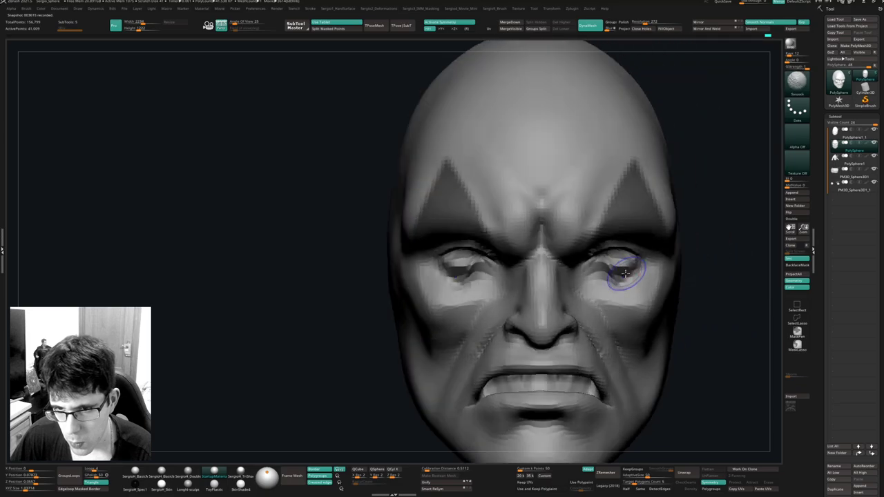
pyautogui.moveTo(607, 265); pyautogui.dragTo(600, 266)
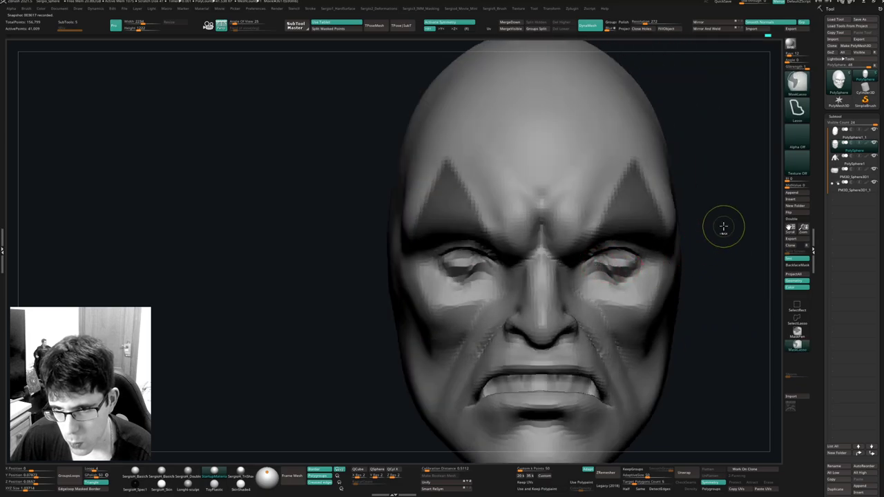
pyautogui.keyDown('ctrl'); pyautogui.moveTo(724, 228); pyautogui.dragTo(703, 256); pyautogui.keyUp('ctrl')
# Show all subtools and inspect the eyes and face on the full figure from the front and three-quarter angles.
pyautogui.hotkey('alt', 's')
pyautogui.moveTo(640, 287); pyautogui.dragTo(549, 225, button='right')
pyautogui.moveTo(548, 224)
pyautogui.keyDown('ctrl'); pyautogui.mouseDown(button='right')
pyautogui.moveTo(556, 215)
pyautogui.moveTo(580, 288)
pyautogui.moveTo(533, 232)
pyautogui.mouseUp(button='right'); pyautogui.keyUp('ctrl')
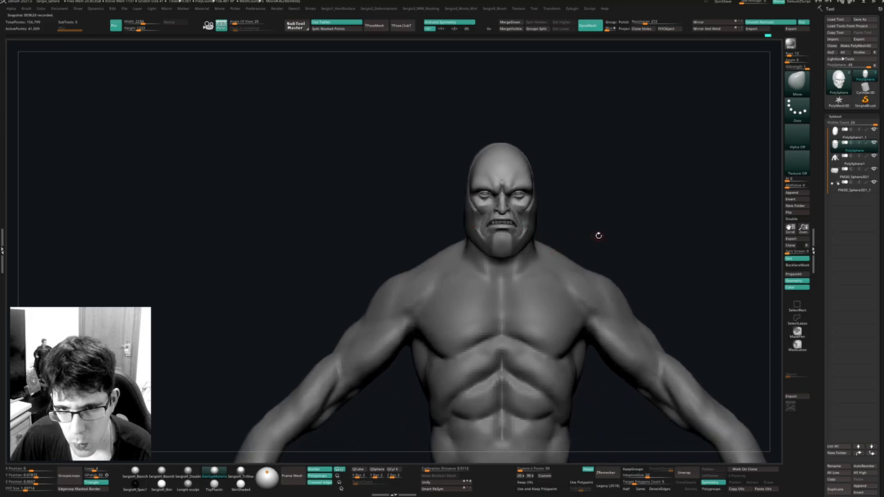
pyautogui.moveTo(599, 236); pyautogui.dragTo(584, 240, button='right')
pyautogui.moveTo(538, 255)
pyautogui.keyDown('ctrl'); pyautogui.mouseDown(button='right')
pyautogui.moveTo(521, 316)
pyautogui.moveTo(529, 348)
pyautogui.mouseUp(button='right'); pyautogui.keyUp('ctrl')
pyautogui.keyDown('shift'); pyautogui.moveTo(562, 233); pyautogui.dragTo(556, 239); pyautogui.keyUp('shift')
pyautogui.moveTo(519, 236); pyautogui.dragTo(551, 237, button='right')
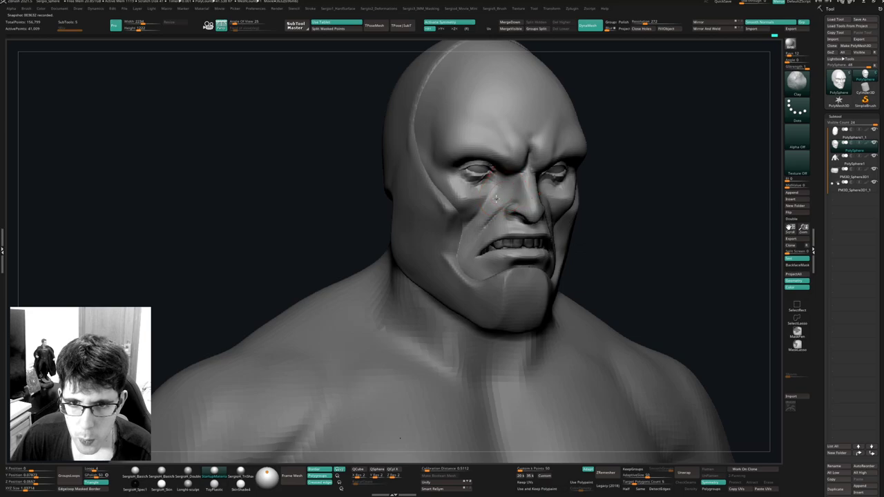
pyautogui.moveTo(495, 199)
pyautogui.mouseDown(button='right')
pyautogui.moveTo(471, 210)
pyautogui.moveTo(490, 205)
pyautogui.moveTo(488, 192)
pyautogui.moveTo(497, 204)
pyautogui.moveTo(491, 187)
pyautogui.moveTo(511, 182)
pyautogui.moveTo(498, 201)
pyautogui.moveTo(525, 200)
pyautogui.moveTo(556, 220)
pyautogui.moveTo(548, 187)
pyautogui.moveTo(503, 223)
pyautogui.moveTo(554, 185)
pyautogui.moveTo(568, 199)
pyautogui.mouseUp(button='right')
# Refine the inner eye corner and the upper cheek with the DamStandard and Clay brushes.
pyautogui.press('b')
pyautogui.press('d')
pyautogui.press('s')
pyautogui.press('b')
pyautogui.press('c')
pyautogui.press('l')
# Select the mask subtool and adjust its front edge at the top of the head with the Move brush.
pyautogui.press('b')
pyautogui.press('m')
pyautogui.press('v')
pyautogui.keyDown('alt'); pyautogui.click(557, 219); pyautogui.keyUp('alt')
pyautogui.press('s')
pyautogui.moveTo(561, 193); pyautogui.dragTo(571, 192)
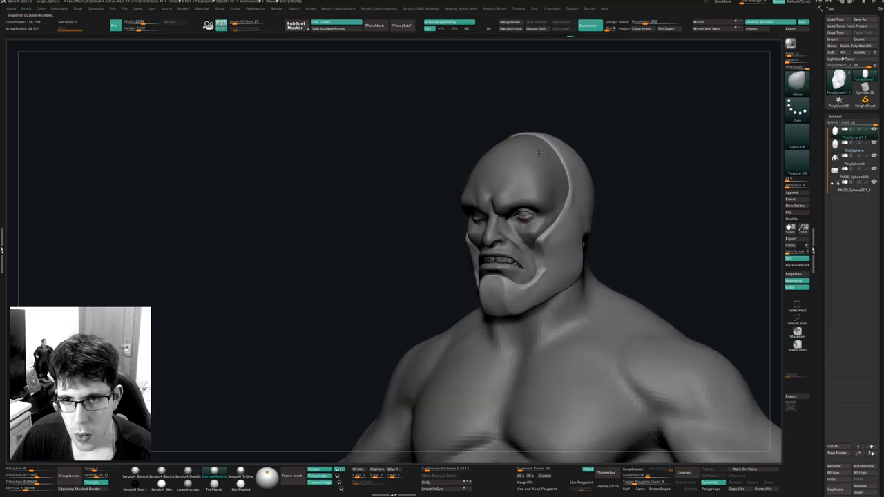
pyautogui.moveTo(544, 158); pyautogui.dragTo(622, 164, button='right')
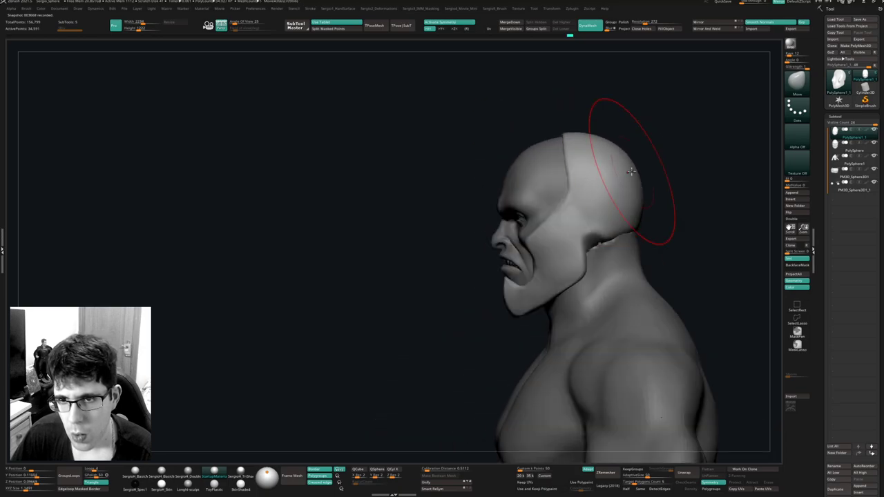
pyautogui.moveTo(569, 142); pyautogui.dragTo(569, 147)
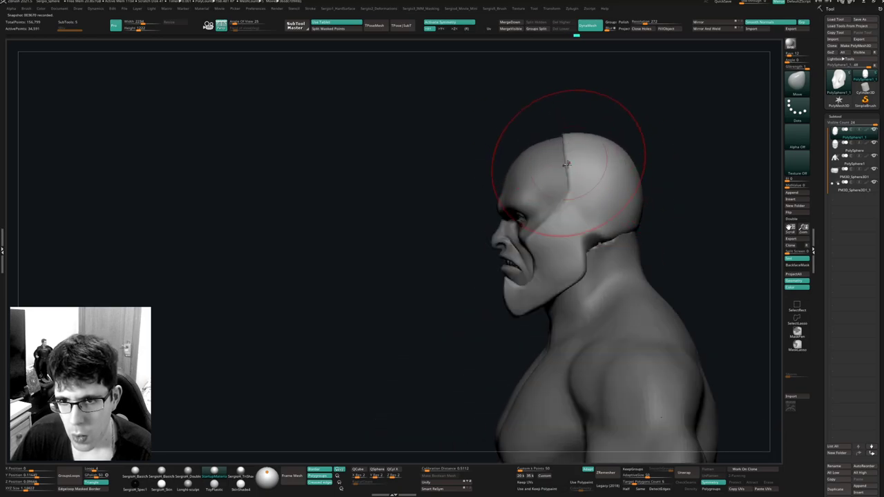
# Isolate the mask and flatten the underside of its back portion into a clean plane with TrimDynamic.
pyautogui.keyDown('alt'); pyautogui.moveTo(590, 213); pyautogui.dragTo(541, 199, button='right'); pyautogui.keyUp('alt')
pyautogui.press('s')
pyautogui.moveTo(566, 228); pyautogui.dragTo(560, 228)
pyautogui.moveTo(570, 237); pyautogui.dragTo(566, 222, button='right')
pyautogui.keyDown('ctrl'); pyautogui.moveTo(566, 222); pyautogui.dragTo(570, 247, button='right'); pyautogui.keyUp('ctrl')
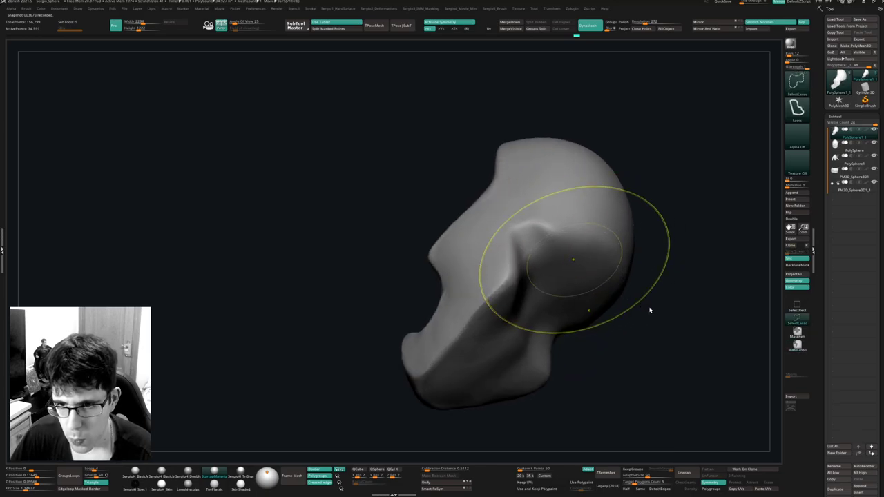
pyautogui.press('s')
pyautogui.moveTo(576, 258); pyautogui.dragTo(568, 258)
pyautogui.keyDown('alt'); pyautogui.moveTo(566, 238); pyautogui.dragTo(557, 203, button='right'); pyautogui.keyUp('alt')
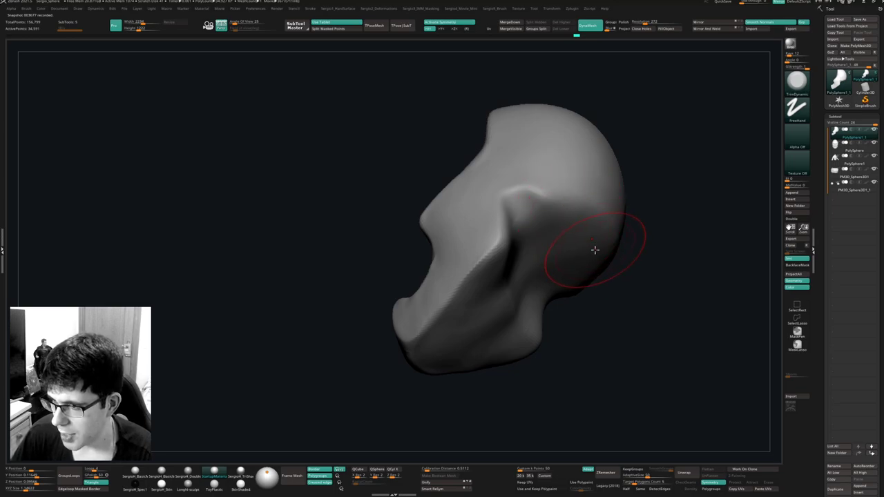
pyautogui.moveTo(586, 246); pyautogui.dragTo(562, 230, button='right')
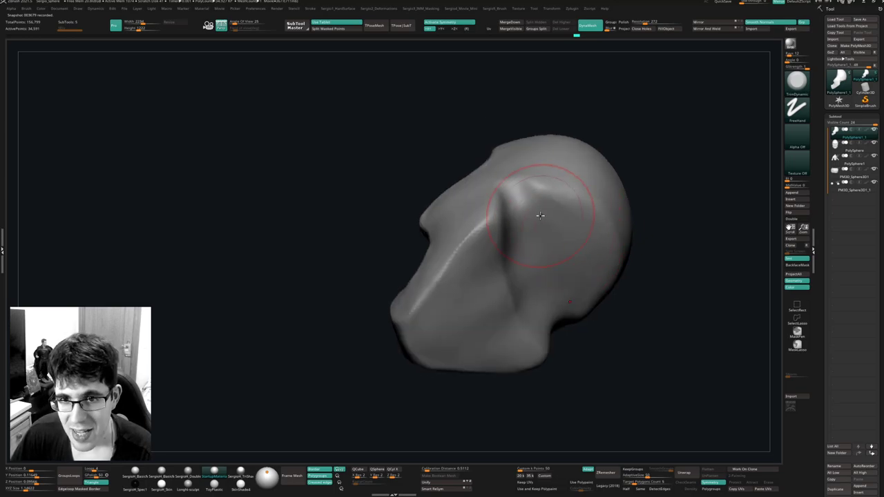
pyautogui.moveTo(540, 215)
pyautogui.mouseDown()
pyautogui.moveTo(533, 211)
pyautogui.moveTo(576, 225)
pyautogui.mouseUp()
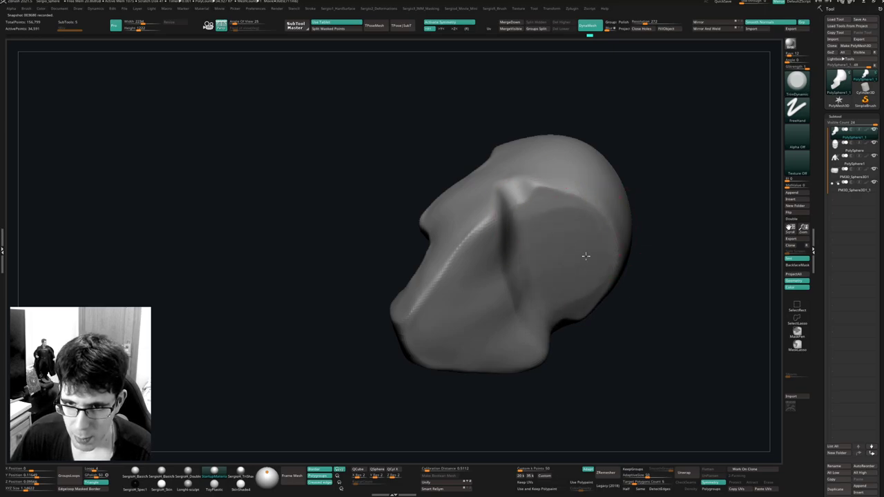
pyautogui.moveTo(550, 206); pyautogui.dragTo(546, 201)
# Build up the mask's lower rim behind the jaw notch with the Clay brush.
pyautogui.moveTo(583, 321); pyautogui.dragTo(551, 245, button='right')
pyautogui.press('s')
pyautogui.press('b')
pyautogui.press('c')
pyautogui.press('l')
pyautogui.press('s')
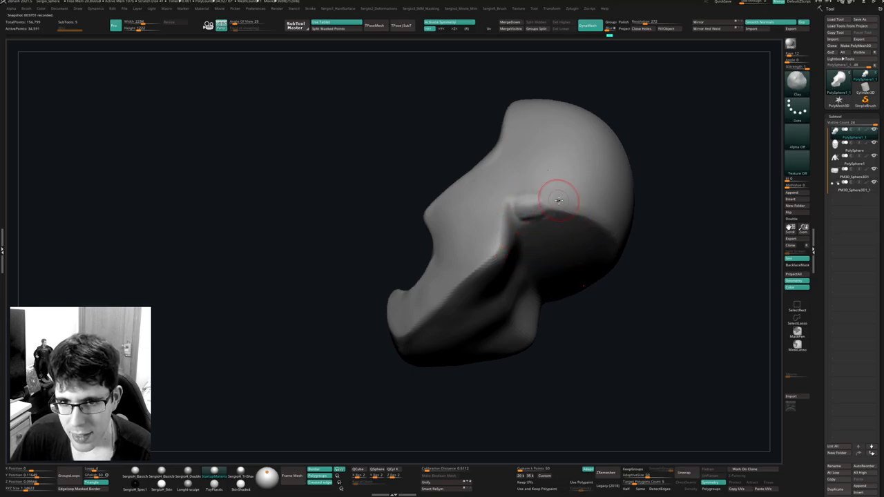
# Flatten the mask's underside behind the jaw with TrimDynamic and smooth the plane around the notch.
pyautogui.press('b')
pyautogui.press('t')
pyautogui.press('d')
pyautogui.moveTo(543, 198)
pyautogui.mouseDown(button='right')
pyautogui.moveTo(527, 193)
pyautogui.moveTo(538, 198)
pyautogui.mouseUp(button='right')
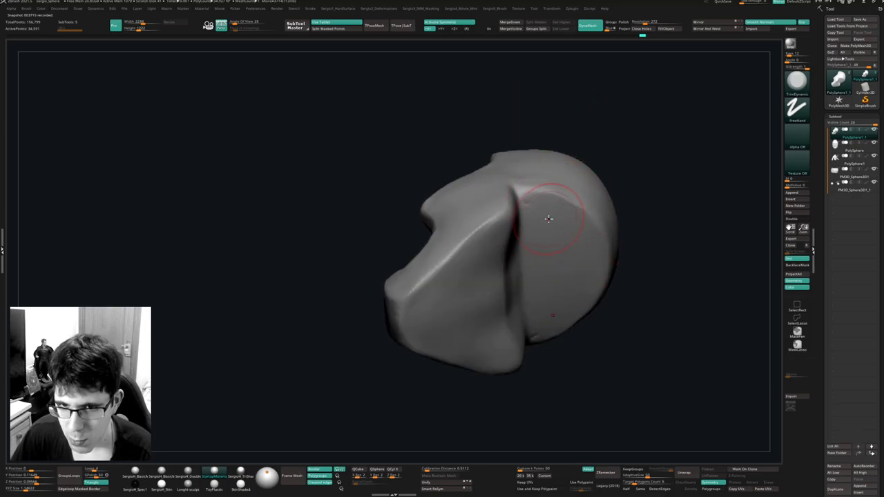
pyautogui.keyDown('shift'); pyautogui.moveTo(542, 217); pyautogui.dragTo(544, 237); pyautogui.keyUp('shift')
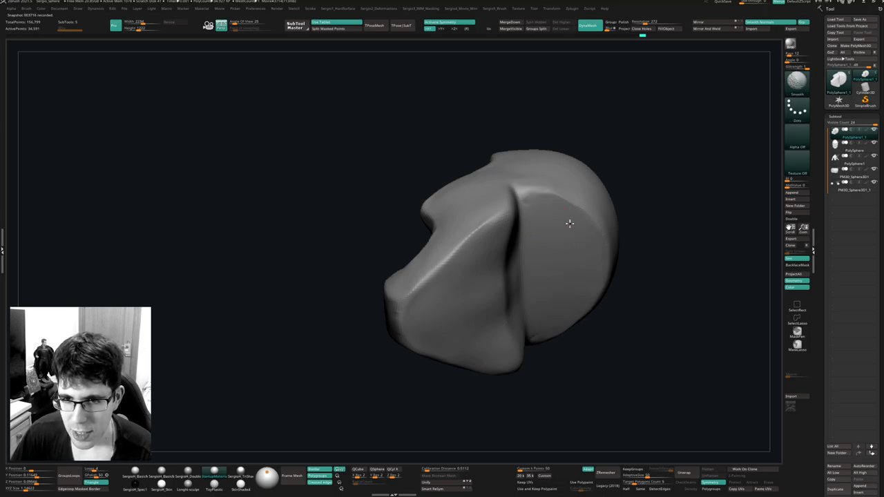
pyautogui.moveTo(560, 208); pyautogui.dragTo(580, 248, button='right')
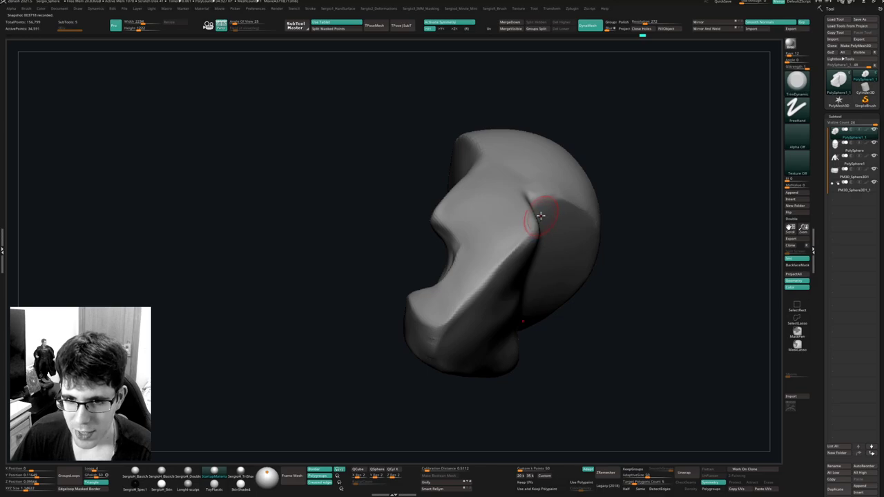
pyautogui.moveTo(553, 225); pyautogui.dragTo(558, 233, button='right')
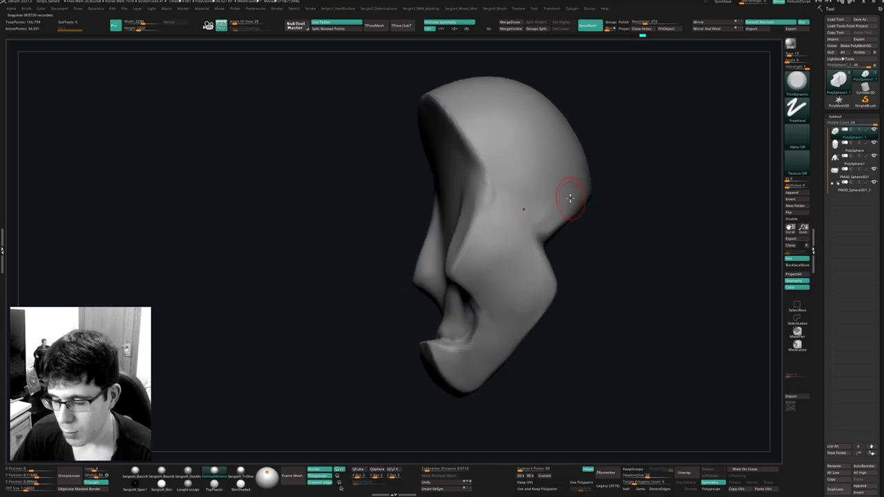
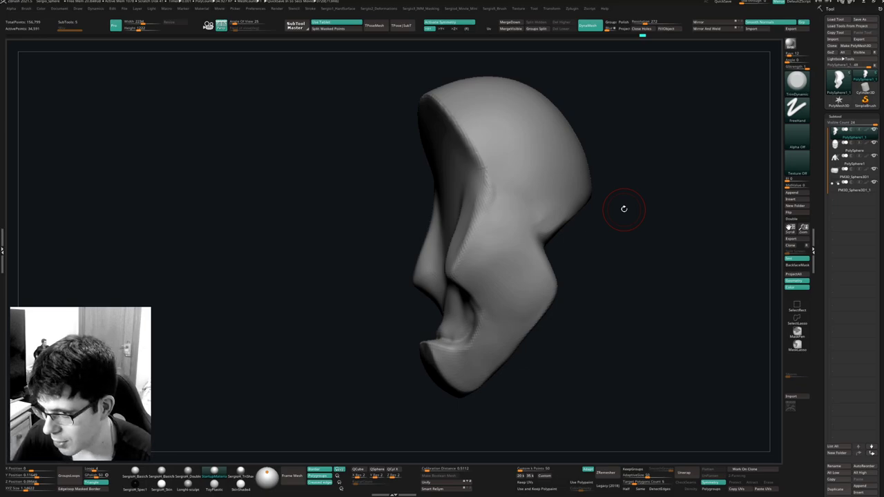
# Sharpen the mask's lower back rim with DamStandard and smooth the corner where it meets the jaw section.
pyautogui.moveTo(600, 228)
pyautogui.mouseDown()
pyautogui.moveTo(558, 203)
pyautogui.moveTo(624, 203)
pyautogui.moveTo(537, 228)
pyautogui.mouseUp()
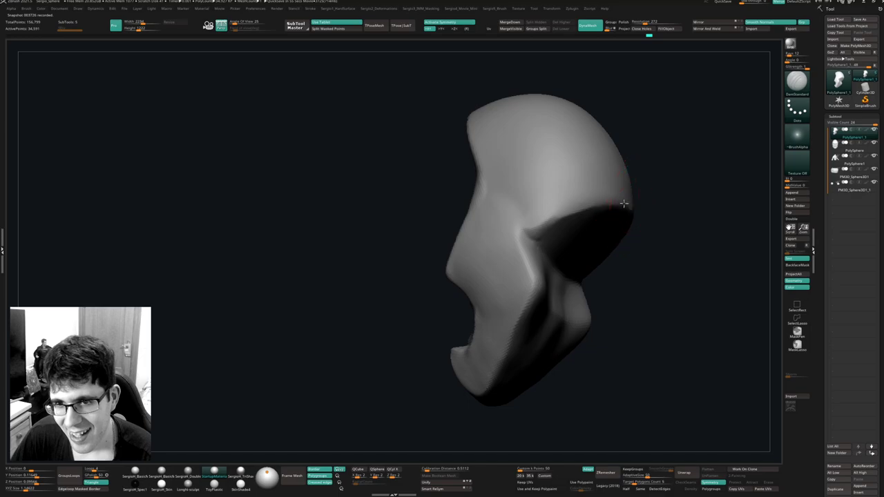
pyautogui.moveTo(626, 206)
pyautogui.mouseDown()
pyautogui.moveTo(532, 235)
pyautogui.moveTo(627, 203)
pyautogui.mouseUp()
pyautogui.moveTo(608, 225); pyautogui.dragTo(599, 229, button='right')
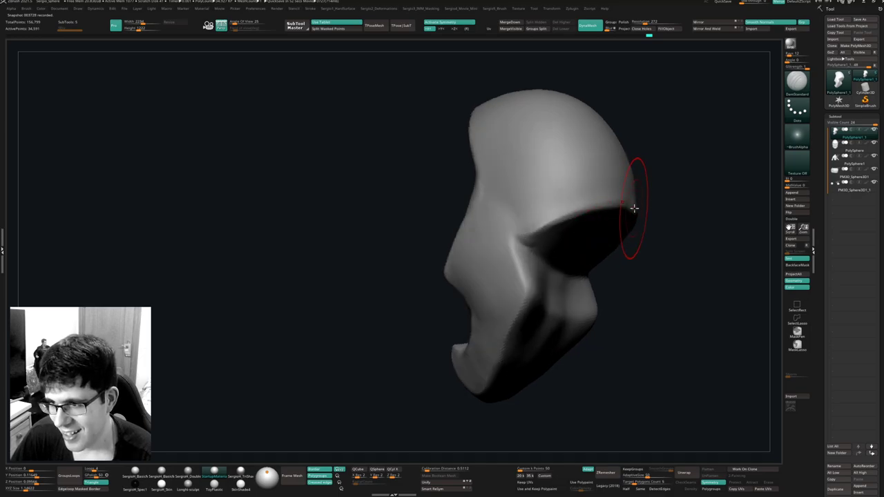
pyautogui.moveTo(633, 207); pyautogui.dragTo(640, 210)
pyautogui.moveTo(639, 210); pyautogui.dragTo(625, 213, button='right')
pyautogui.moveTo(624, 211); pyautogui.dragTo(515, 240)
pyautogui.moveTo(539, 240); pyautogui.dragTo(510, 241, button='right')
pyautogui.keyDown('shift'); pyautogui.moveTo(509, 241); pyautogui.dragTo(533, 223); pyautogui.keyUp('shift')
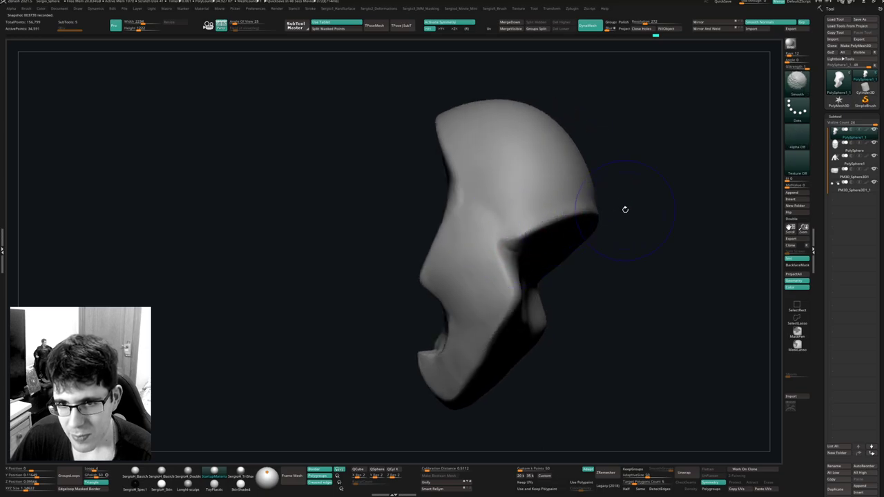
# Show all subtools, select the body, and adjust the neck beneath the mask with the Move brush.
pyautogui.moveTo(590, 264)
pyautogui.keyDown('ctrl'); pyautogui.mouseDown(button='right')
pyautogui.moveTo(582, 241)
pyautogui.moveTo(568, 251)
pyautogui.moveTo(569, 235)
pyautogui.moveTo(580, 270)
pyautogui.moveTo(547, 271)
pyautogui.moveTo(564, 264)
pyautogui.moveTo(531, 243)
pyautogui.moveTo(562, 270)
pyautogui.moveTo(579, 271)
pyautogui.moveTo(520, 270)
pyautogui.mouseUp(button='right'); pyautogui.keyUp('ctrl')
pyautogui.press('s')
pyautogui.keyDown('alt'); pyautogui.click(563, 279); pyautogui.keyUp('alt')
pyautogui.press('b')
pyautogui.press('m')
pyautogui.press('v')
pyautogui.keyDown('ctrl'); pyautogui.moveTo(523, 257); pyautogui.dragTo(520, 278, button='right'); pyautogui.keyUp('ctrl')
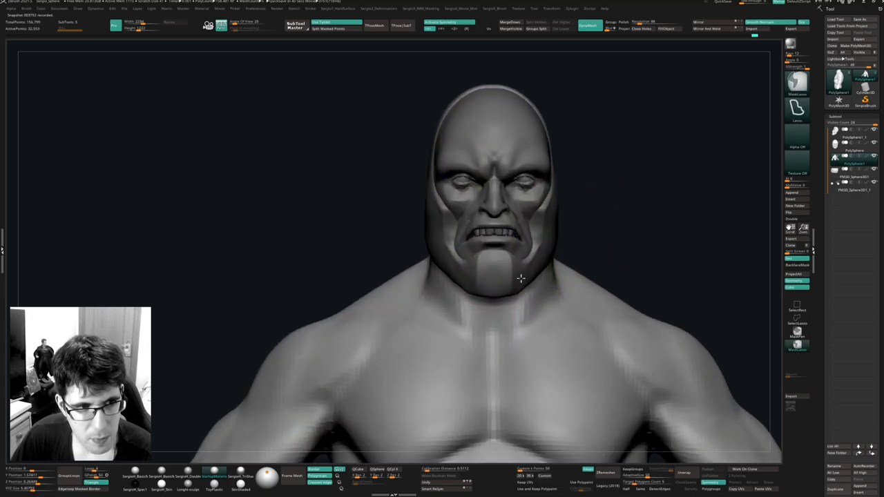
pyautogui.press('s')
# Select the face subtool and reshape the lips and mouth corners from the front and side with the Move brush.
pyautogui.keyDown('alt'); pyautogui.click(531, 231); pyautogui.keyUp('alt')
pyautogui.moveTo(522, 231)
pyautogui.keyDown('ctrl'); pyautogui.mouseDown(button='right')
pyautogui.moveTo(516, 266)
pyautogui.moveTo(512, 242)
pyautogui.mouseUp(button='right'); pyautogui.keyUp('ctrl')
pyautogui.press('s')
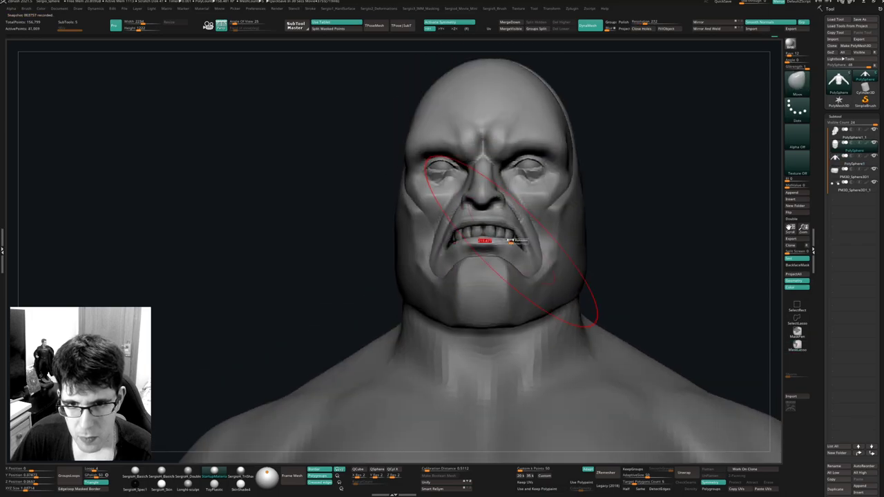
pyautogui.moveTo(511, 241); pyautogui.dragTo(500, 241)
pyautogui.moveTo(520, 242); pyautogui.dragTo(500, 240, button='right')
pyautogui.moveTo(516, 248); pyautogui.dragTo(512, 242)
pyautogui.moveTo(542, 242)
pyautogui.mouseDown(button='right')
pyautogui.moveTo(511, 241)
pyautogui.moveTo(553, 272)
pyautogui.mouseUp(button='right')
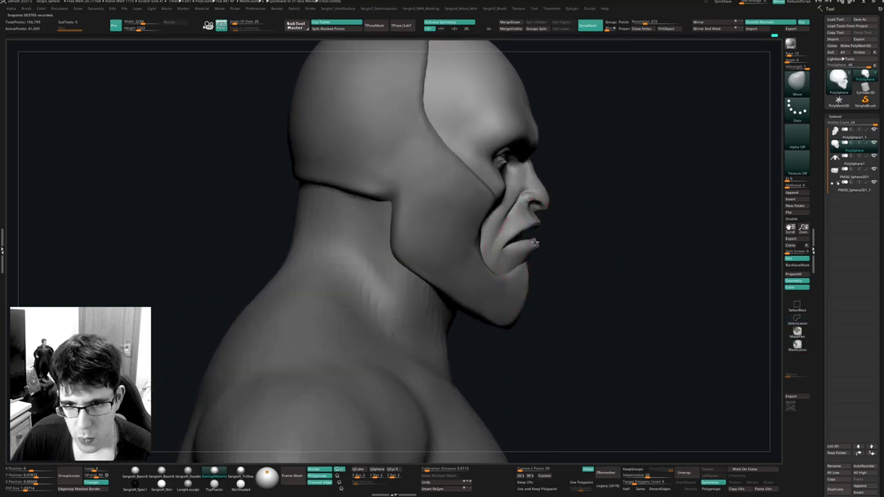
pyautogui.moveTo(530, 248)
pyautogui.mouseDown(button='right')
pyautogui.moveTo(538, 202)
pyautogui.moveTo(556, 212)
pyautogui.moveTo(574, 199)
pyautogui.moveTo(552, 223)
pyautogui.moveTo(577, 223)
pyautogui.moveTo(561, 200)
pyautogui.moveTo(584, 201)
pyautogui.moveTo(567, 191)
pyautogui.moveTo(571, 203)
pyautogui.moveTo(529, 239)
pyautogui.moveTo(562, 228)
pyautogui.mouseUp(button='right')
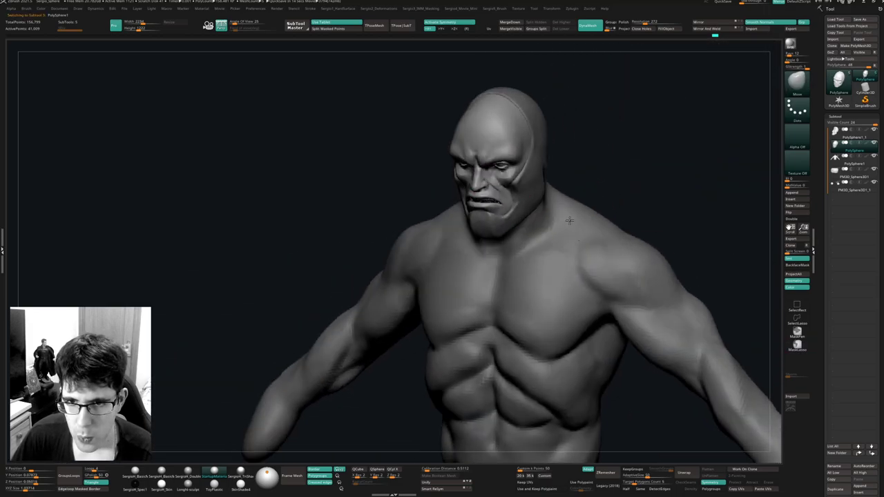
# Select the body subtool, duplicate it, and isolate the copy.
pyautogui.keyDown('alt'); pyautogui.click(570, 220); pyautogui.keyUp('alt')
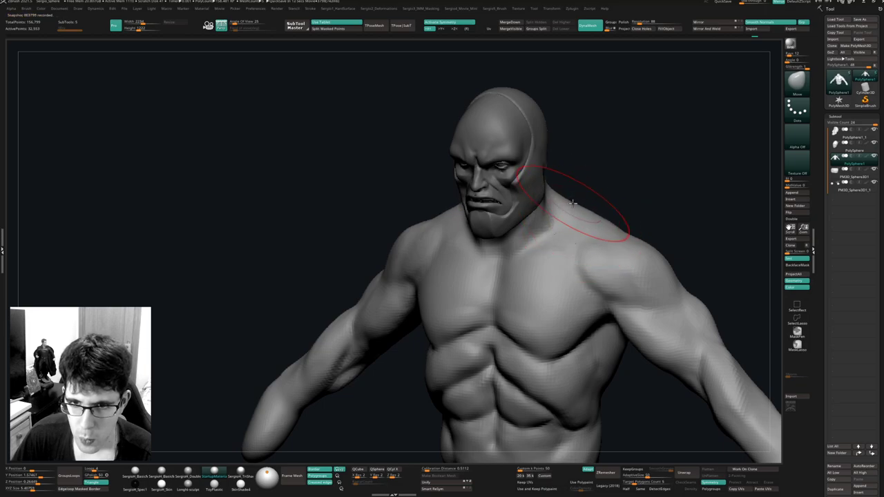
pyautogui.moveTo(573, 203)
pyautogui.mouseDown(button='right')
pyautogui.moveTo(595, 259)
pyautogui.moveTo(582, 207)
pyautogui.mouseUp(button='right')
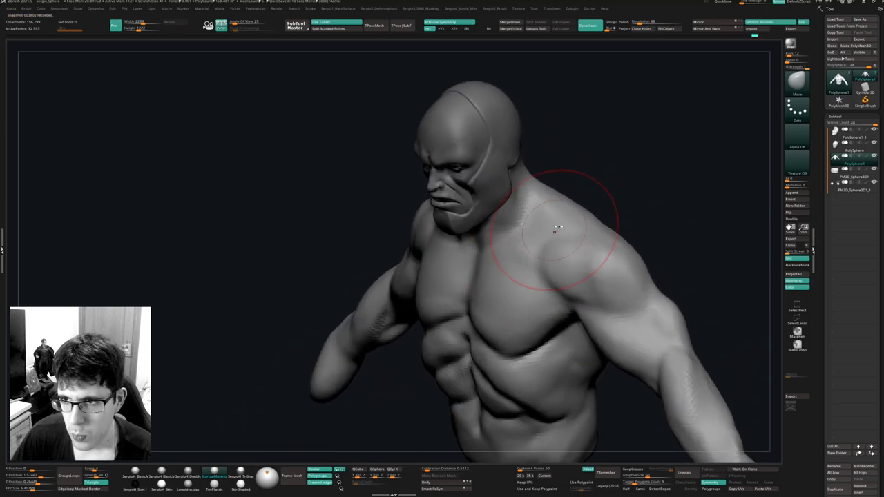
pyautogui.click(847, 173)
pyautogui.moveTo(572, 206); pyautogui.dragTo(542, 203, button='right')
pyautogui.keyDown('shift'); pyautogui.moveTo(521, 210); pyautogui.dragTo(538, 207); pyautogui.keyUp('shift')
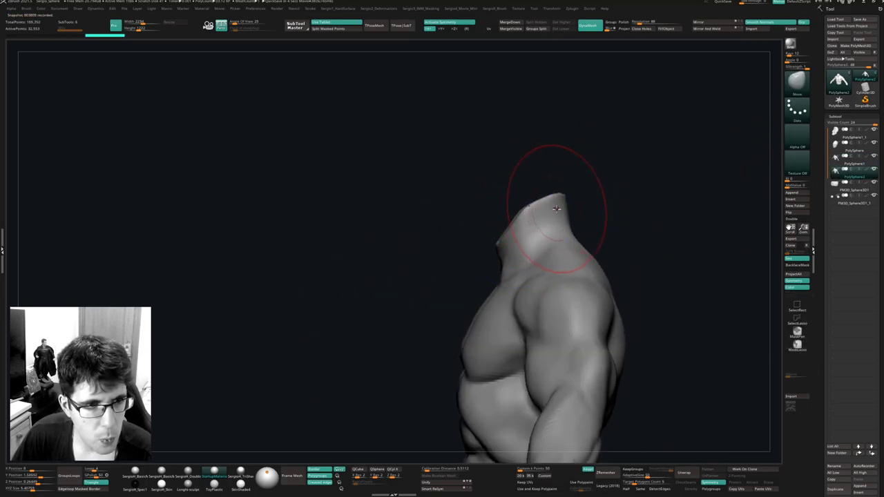
# Mask the neck, trapezius and upper shoulder area on the duplicated body with MaskLasso, trimming the mask's outline from several angles.
pyautogui.moveTo(551, 224)
pyautogui.mouseDown(button='right')
pyautogui.moveTo(572, 255)
pyautogui.moveTo(585, 206)
pyautogui.mouseUp(button='right')
pyautogui.moveTo(541, 239); pyautogui.dragTo(534, 292)
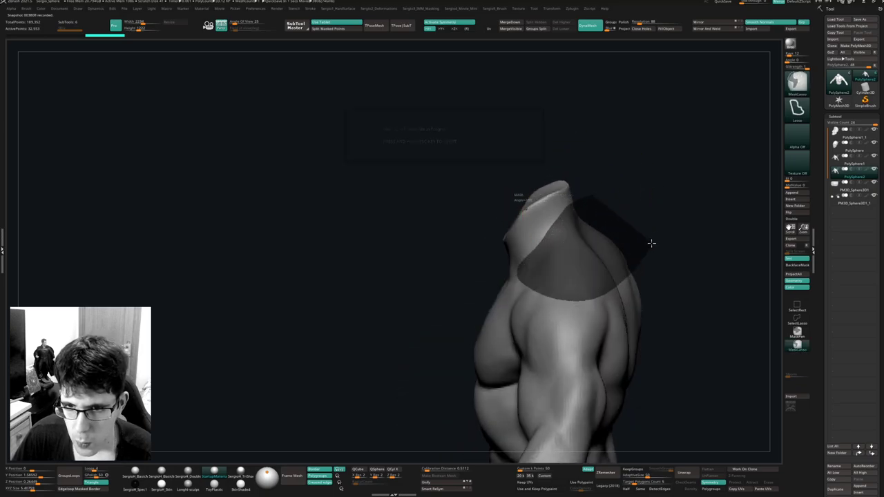
pyautogui.moveTo(651, 243); pyautogui.dragTo(649, 246)
pyautogui.moveTo(632, 255)
pyautogui.mouseDown(button='right')
pyautogui.moveTo(627, 272)
pyautogui.moveTo(660, 256)
pyautogui.moveTo(682, 294)
pyautogui.moveTo(698, 298)
pyautogui.mouseUp(button='right')
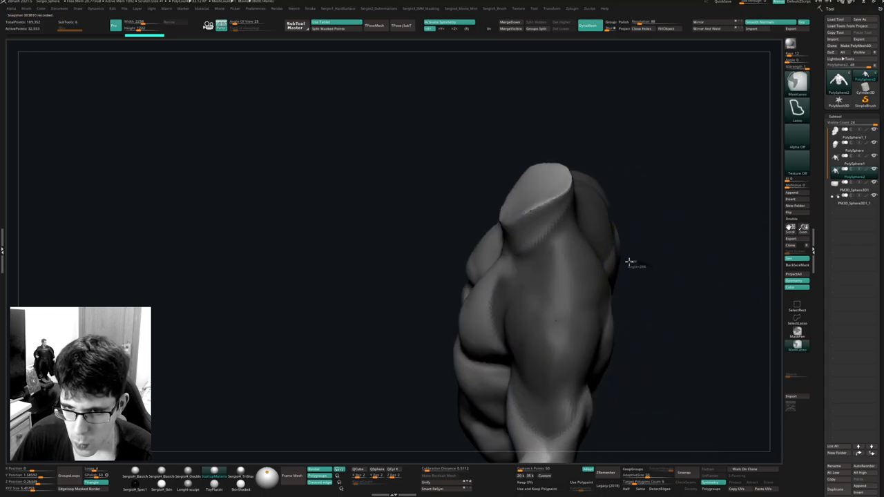
pyautogui.moveTo(628, 256)
pyautogui.keyDown('ctrl'); pyautogui.mouseDown()
pyautogui.moveTo(592, 302)
pyautogui.moveTo(547, 336)
pyautogui.moveTo(466, 330)
pyautogui.moveTo(639, 351)
pyautogui.mouseUp(); pyautogui.keyUp('ctrl')
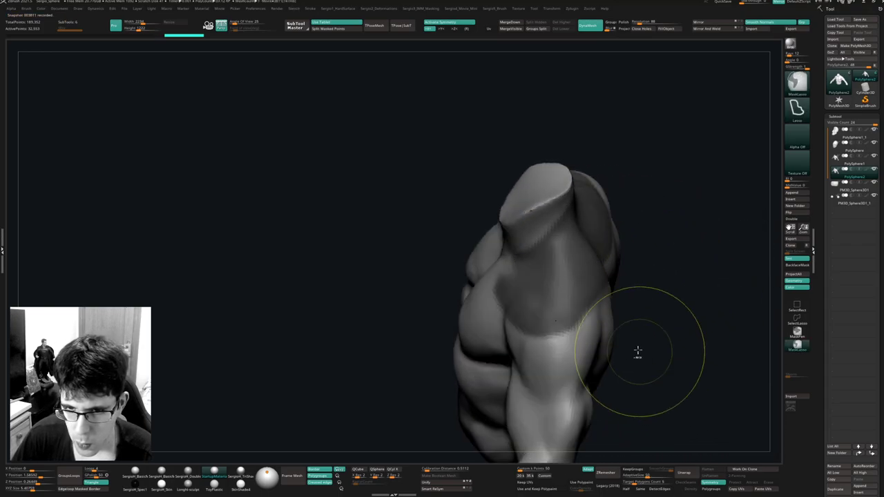
pyautogui.moveTo(637, 353)
pyautogui.mouseDown(button='right')
pyautogui.moveTo(604, 334)
pyautogui.moveTo(584, 340)
pyautogui.mouseUp(button='right')
pyautogui.moveTo(489, 292); pyautogui.dragTo(474, 291, button='right')
pyautogui.moveTo(473, 291)
pyautogui.keyDown('ctrl'); pyautogui.keyDown('alt'); pyautogui.mouseDown()
pyautogui.moveTo(522, 358)
pyautogui.moveTo(472, 258)
pyautogui.mouseUp(); pyautogui.keyUp('alt'); pyautogui.keyUp('ctrl')
pyautogui.moveTo(470, 316); pyautogui.dragTo(493, 280, button='right')
# Cut an edge loop along the masked border, isolate the neck and shoulder piece, and clear the mask.
pyautogui.moveTo(488, 297)
pyautogui.mouseDown(button='right')
pyautogui.moveTo(483, 290)
pyautogui.moveTo(505, 314)
pyautogui.moveTo(569, 290)
pyautogui.mouseUp(button='right')
pyautogui.click(99, 492)
pyautogui.keyDown('ctrl'); pyautogui.keyDown('shift'); pyautogui.click(541, 301); pyautogui.keyUp('shift'); pyautogui.keyUp('ctrl')
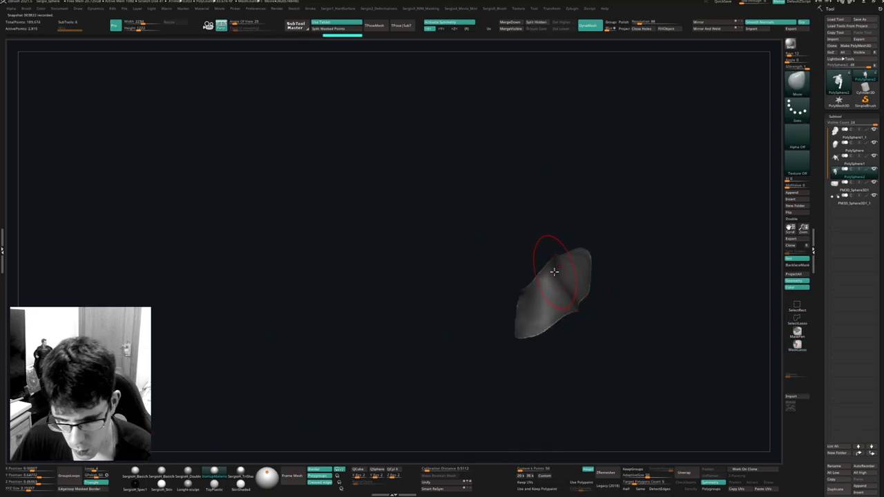
pyautogui.keyDown('ctrl'); pyautogui.moveTo(618, 269); pyautogui.dragTo(615, 285); pyautogui.keyUp('ctrl')
# Give the neck and shoulder piece thickness with Panel Loops and show it on the full figure.
pyautogui.hotkey('shift', '1')
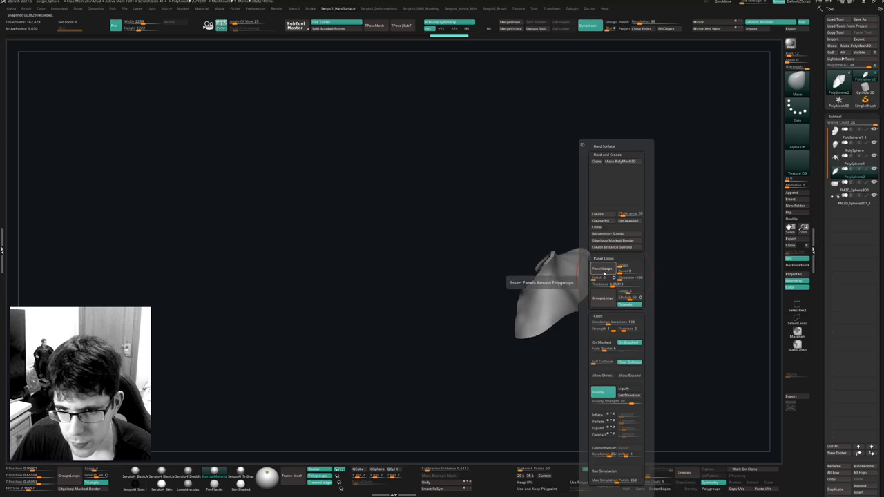
pyautogui.click(602, 272)
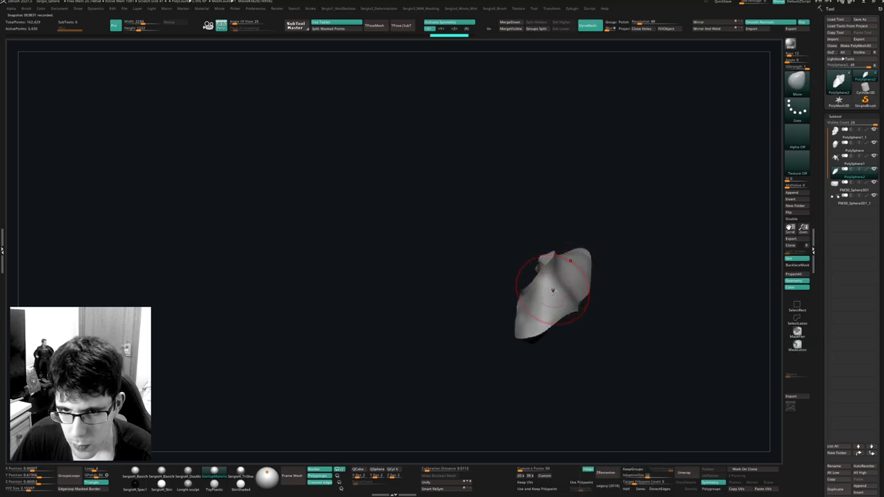
pyautogui.moveTo(554, 290)
pyautogui.mouseDown(button='right')
pyautogui.moveTo(563, 306)
pyautogui.moveTo(555, 290)
pyautogui.moveTo(606, 279)
pyautogui.moveTo(574, 292)
pyautogui.moveTo(626, 316)
pyautogui.moveTo(625, 350)
pyautogui.moveTo(624, 339)
pyautogui.mouseUp(button='right')
pyautogui.hotkey('alt', 's')
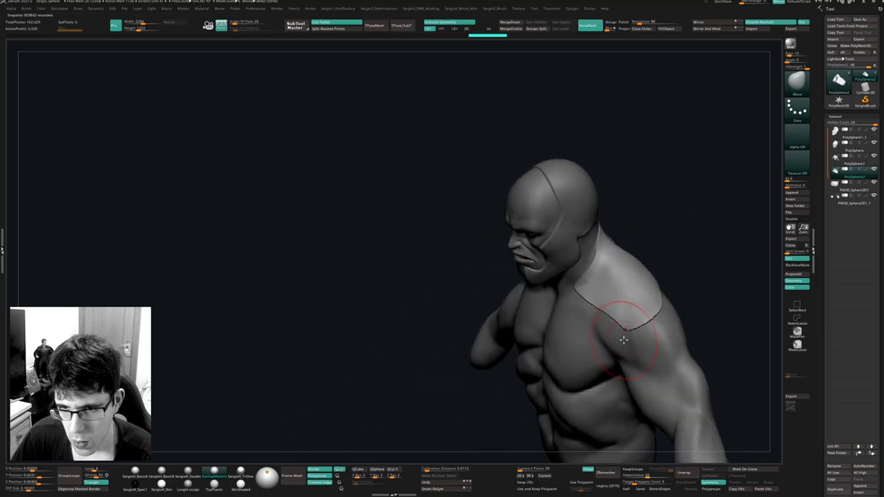
pyautogui.moveTo(631, 306); pyautogui.dragTo(654, 229, button='right')
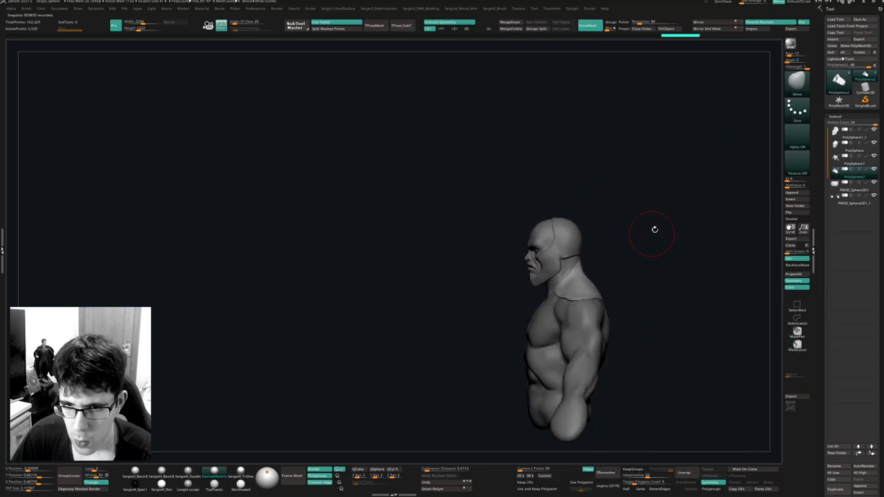
# Smooth the surface and border of the neck and shoulder piece from the side and back.
pyautogui.moveTo(627, 290)
pyautogui.mouseDown(button='right')
pyautogui.moveTo(637, 278)
pyautogui.moveTo(588, 293)
pyautogui.moveTo(608, 297)
pyautogui.moveTo(587, 304)
pyautogui.moveTo(618, 309)
pyautogui.moveTo(594, 309)
pyautogui.moveTo(594, 293)
pyautogui.moveTo(564, 285)
pyautogui.mouseUp(button='right')
pyautogui.keyDown('shift'); pyautogui.moveTo(571, 273); pyautogui.dragTo(572, 288); pyautogui.keyUp('shift')
pyautogui.moveTo(614, 278); pyautogui.dragTo(596, 272, button='right')
pyautogui.keyDown('shift'); pyautogui.moveTo(594, 250); pyautogui.dragTo(602, 257); pyautogui.keyUp('shift')
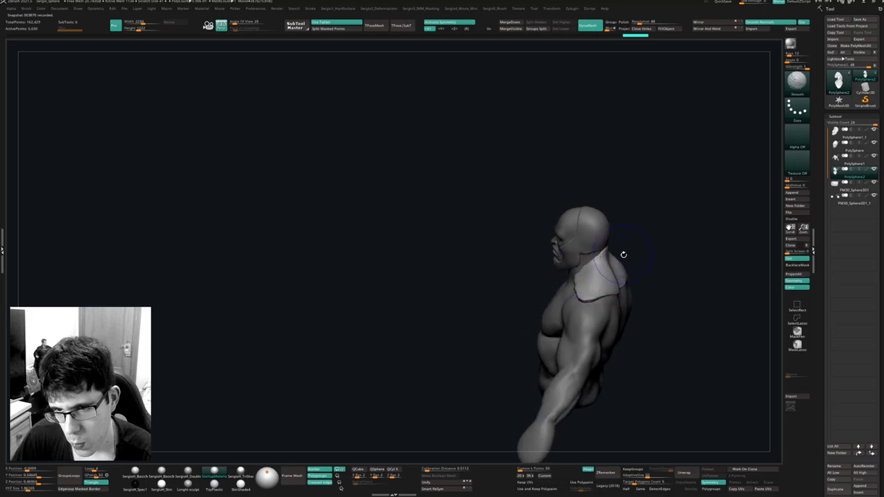
pyautogui.moveTo(624, 255); pyautogui.dragTo(569, 293, button='right')
pyautogui.keyDown('shift'); pyautogui.moveTo(568, 293); pyautogui.dragTo(613, 285); pyautogui.keyUp('shift')
pyautogui.moveTo(615, 288); pyautogui.dragTo(645, 282, button='right')
# Isolate the shoulder piece, remesh it with DynaMesh at resolution 160, and smooth it before showing the full figure.
pyautogui.hotkey('alt', 's')
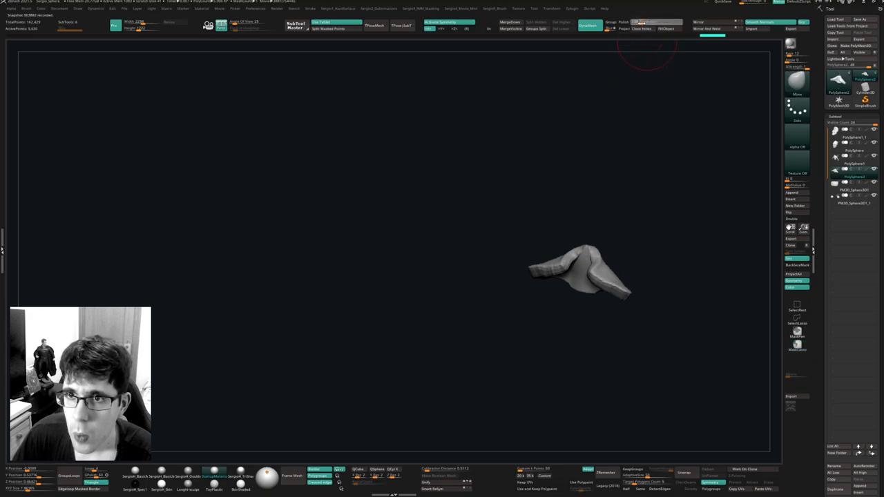
pyautogui.moveTo(656, 244); pyautogui.dragTo(656, 322)
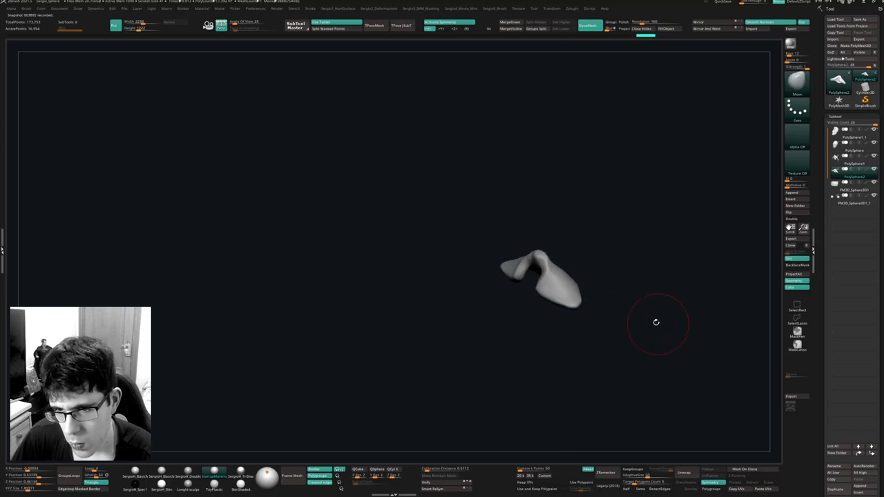
pyautogui.moveTo(558, 294)
pyautogui.keyDown('shift'); pyautogui.mouseDown()
pyautogui.moveTo(592, 324)
pyautogui.moveTo(608, 290)
pyautogui.mouseUp(); pyautogui.keyUp('shift')
pyautogui.hotkey('alt', 's')
pyautogui.moveTo(656, 373); pyautogui.dragTo(628, 388)
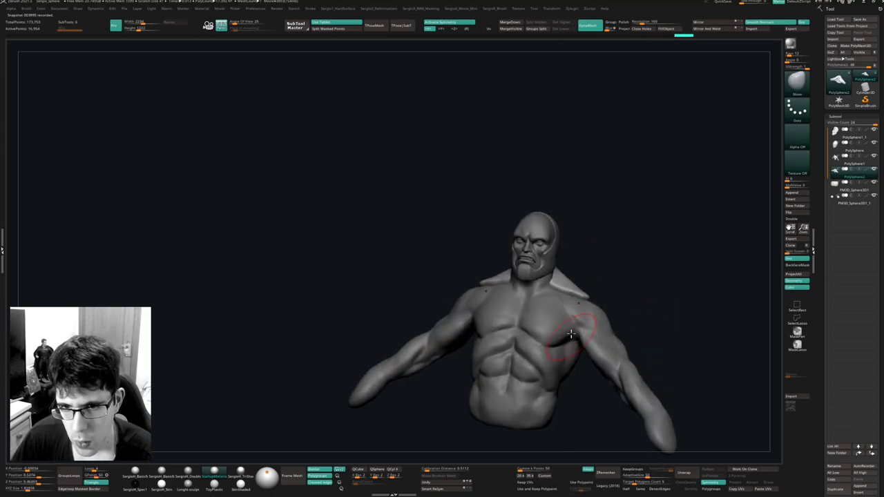
# Define the shoulder piece's neck-side and lower edges with the DamStandard brush.
pyautogui.moveTo(570, 334)
pyautogui.mouseDown()
pyautogui.moveTo(591, 276)
pyautogui.moveTo(601, 326)
pyautogui.moveTo(568, 279)
pyautogui.moveTo(536, 263)
pyautogui.mouseUp()
pyautogui.hotkey('alt', 's')
pyautogui.moveTo(536, 263)
pyautogui.mouseDown(button='right')
pyautogui.moveTo(550, 276)
pyautogui.moveTo(562, 250)
pyautogui.moveTo(552, 275)
pyautogui.mouseUp(button='right')
pyautogui.press('b')
pyautogui.press('d')
pyautogui.press('s')
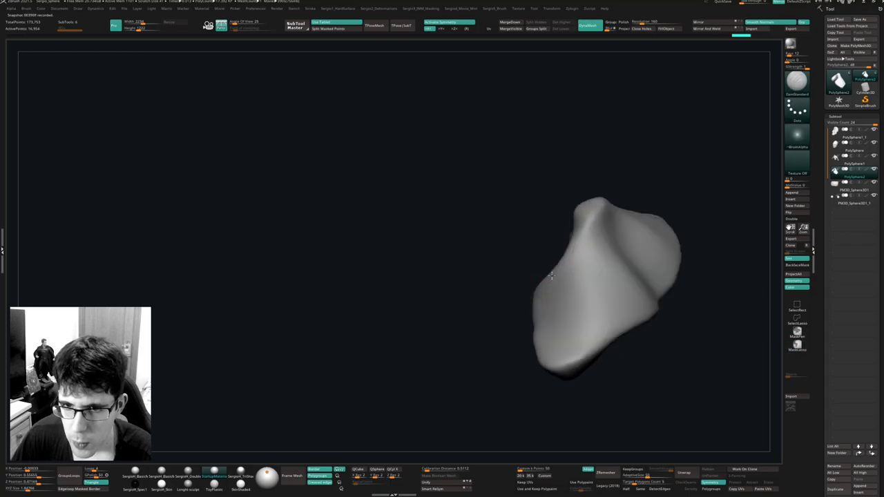
pyautogui.moveTo(559, 276)
pyautogui.mouseDown()
pyautogui.moveTo(569, 253)
pyautogui.moveTo(520, 299)
pyautogui.mouseUp()
pyautogui.moveTo(520, 299); pyautogui.dragTo(541, 302, button='right')
pyautogui.keyDown('alt'); pyautogui.moveTo(549, 242); pyautogui.dragTo(523, 303); pyautogui.keyUp('alt')
pyautogui.hotkey('alt', 's')
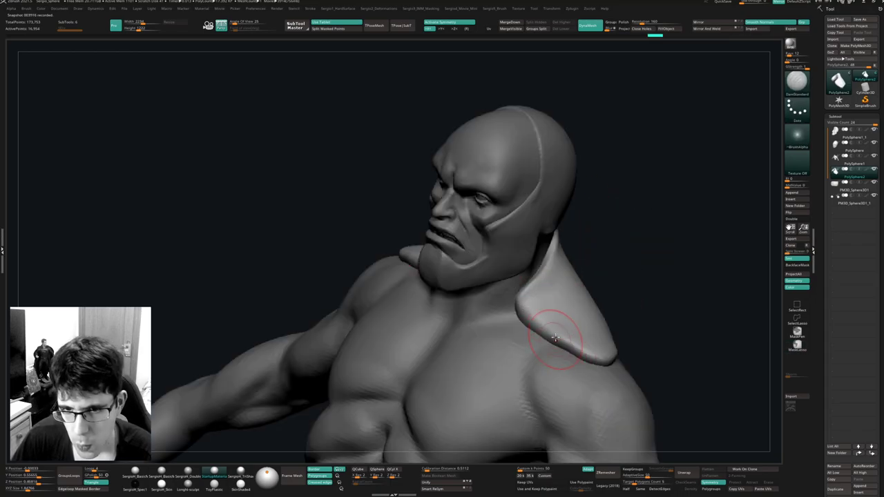
pyautogui.moveTo(554, 337)
pyautogui.mouseDown()
pyautogui.moveTo(510, 299)
pyautogui.moveTo(631, 262)
pyautogui.mouseUp()
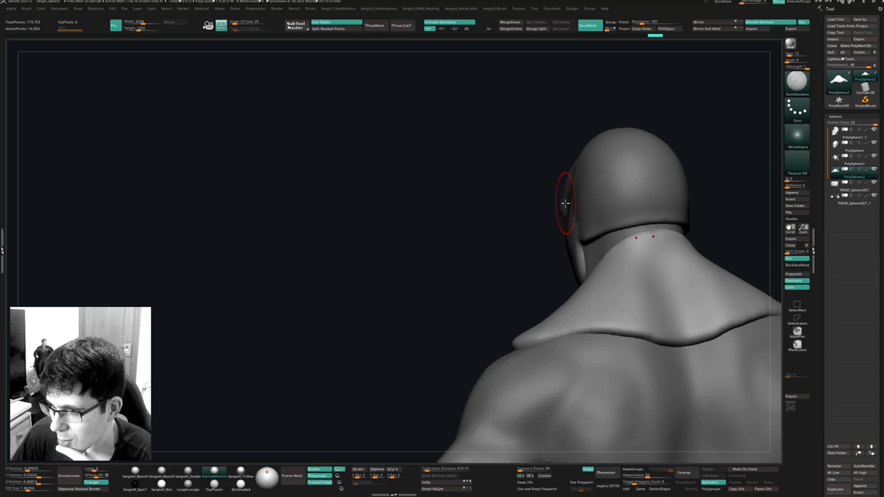
# Adjust the shoulder piece's upper edge at the nape with the Move brush.
pyautogui.moveTo(490, 276)
pyautogui.mouseDown()
pyautogui.moveTo(534, 273)
pyautogui.moveTo(584, 300)
pyautogui.moveTo(583, 318)
pyautogui.moveTo(563, 297)
pyautogui.mouseUp()
pyautogui.press('b')
pyautogui.press('m')
pyautogui.press('v')
pyautogui.moveTo(542, 304)
pyautogui.mouseDown(button='right')
pyautogui.moveTo(573, 307)
pyautogui.moveTo(562, 335)
pyautogui.moveTo(588, 302)
pyautogui.moveTo(569, 297)
pyautogui.moveTo(585, 286)
pyautogui.moveTo(545, 267)
pyautogui.mouseUp(button='right')
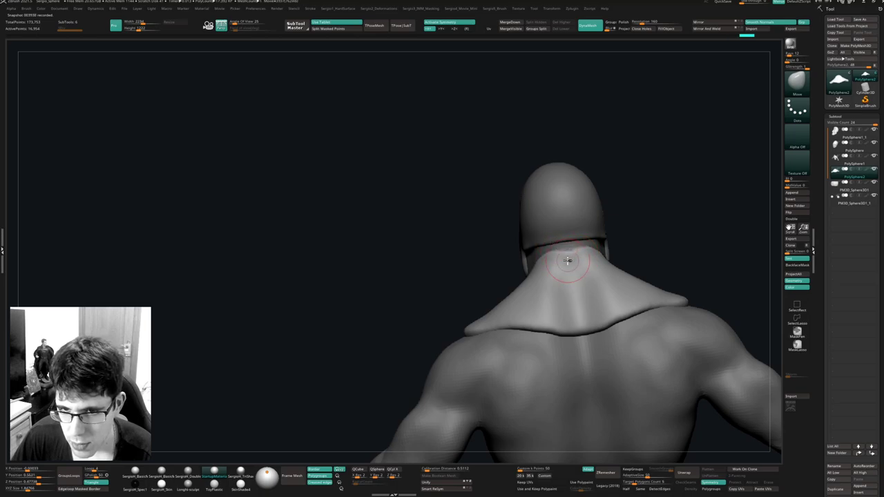
pyautogui.moveTo(573, 246)
pyautogui.mouseDown(button='right')
pyautogui.moveTo(570, 223)
pyautogui.moveTo(570, 253)
pyautogui.mouseUp(button='right')
# Flatten the isolated shoulder piece's rim around the neck opening with TrimDynamic and show the full figure.
pyautogui.hotkey('alt', 's')
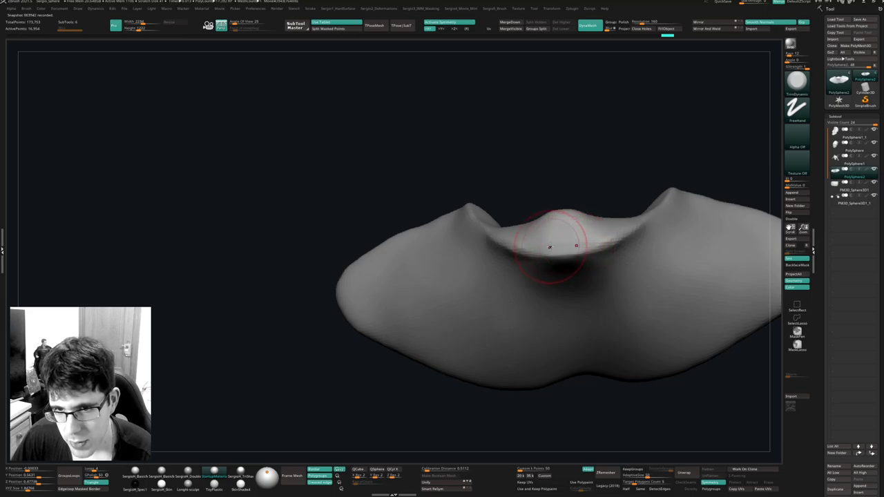
pyautogui.moveTo(592, 240); pyautogui.dragTo(611, 233, button='right')
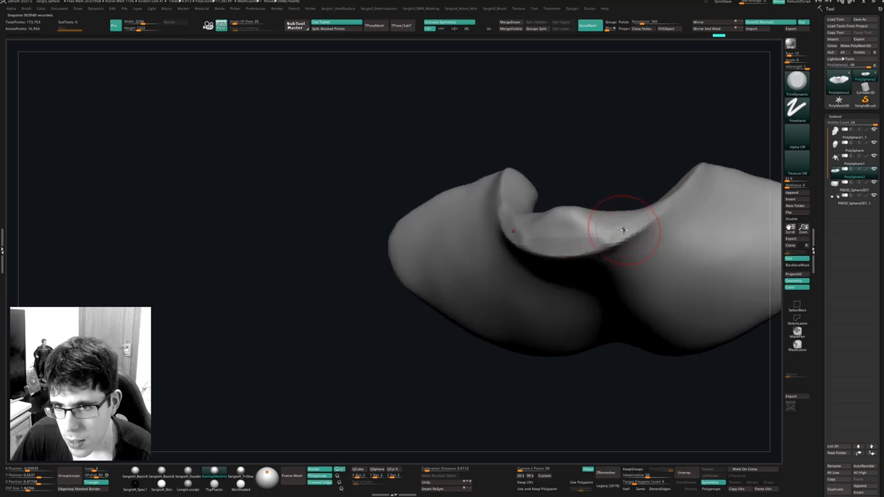
pyautogui.keyDown('ctrl'); pyautogui.moveTo(615, 289); pyautogui.dragTo(631, 182, button='right'); pyautogui.keyUp('ctrl')
pyautogui.hotkey('alt', 's')
pyautogui.moveTo(604, 259)
pyautogui.mouseDown(button='right')
pyautogui.moveTo(628, 294)
pyautogui.moveTo(566, 262)
pyautogui.moveTo(617, 247)
pyautogui.moveTo(610, 260)
pyautogui.moveTo(574, 264)
pyautogui.moveTo(592, 264)
pyautogui.moveTo(462, 312)
pyautogui.mouseUp(button='right')
# Carve a groove parallel to the shoulder piece's outer border with DamStandard, running from the front around to the back.
pyautogui.press('b')
pyautogui.press('d')
pyautogui.press('s')
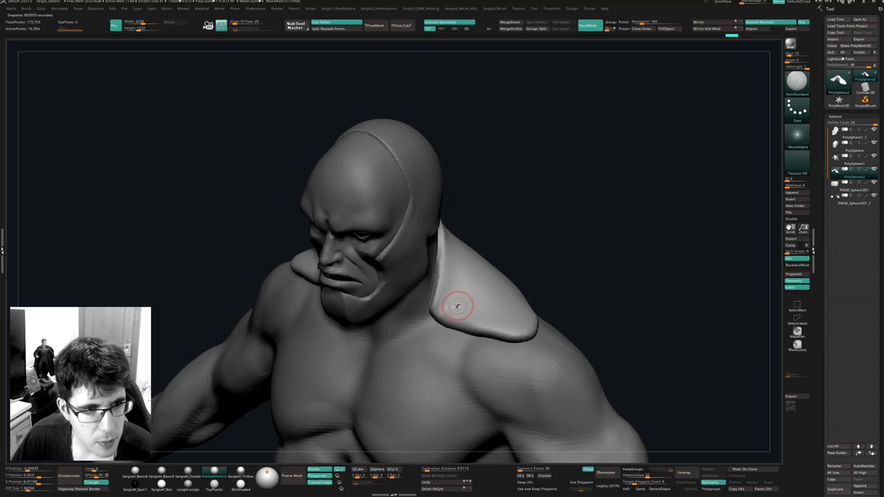
pyautogui.moveTo(437, 308); pyautogui.dragTo(523, 310)
pyautogui.moveTo(585, 298); pyautogui.dragTo(523, 309, button='right')
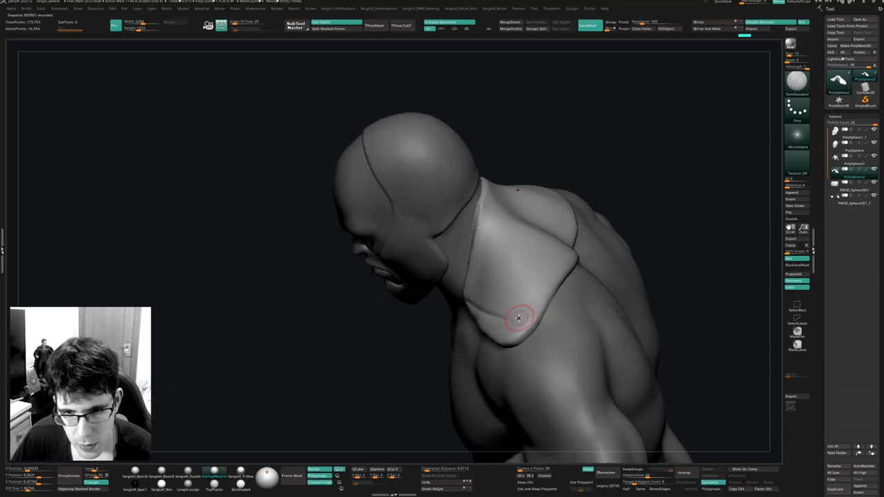
pyautogui.moveTo(513, 319); pyautogui.dragTo(562, 240)
pyautogui.moveTo(598, 245); pyautogui.dragTo(560, 258, button='right')
pyautogui.moveTo(579, 216); pyautogui.dragTo(513, 311)
pyautogui.moveTo(495, 321); pyautogui.dragTo(493, 296, button='right')
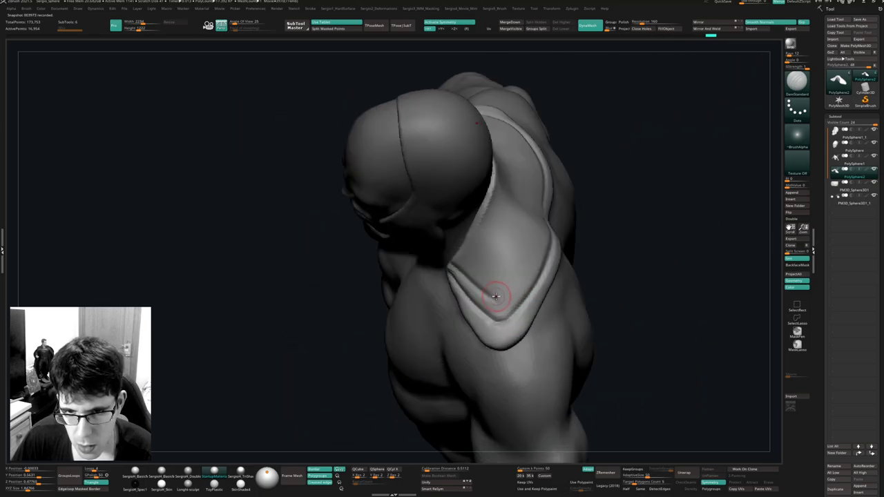
# Carve further parallel fold grooves inside the border groove, sweeping over the shoulder to the back.
pyautogui.moveTo(532, 237); pyautogui.dragTo(548, 220, button='right')
pyautogui.moveTo(551, 216); pyautogui.dragTo(520, 260)
pyautogui.moveTo(517, 266); pyautogui.dragTo(535, 243, button='right')
pyautogui.moveTo(524, 253); pyautogui.dragTo(485, 297)
pyautogui.moveTo(458, 273); pyautogui.dragTo(456, 267, button='right')
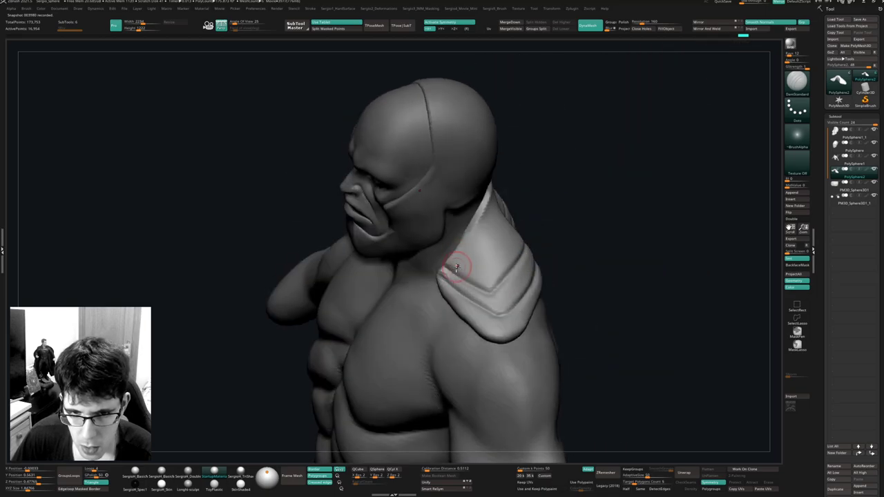
pyautogui.moveTo(469, 284); pyautogui.dragTo(491, 296)
pyautogui.moveTo(446, 262); pyautogui.dragTo(508, 261)
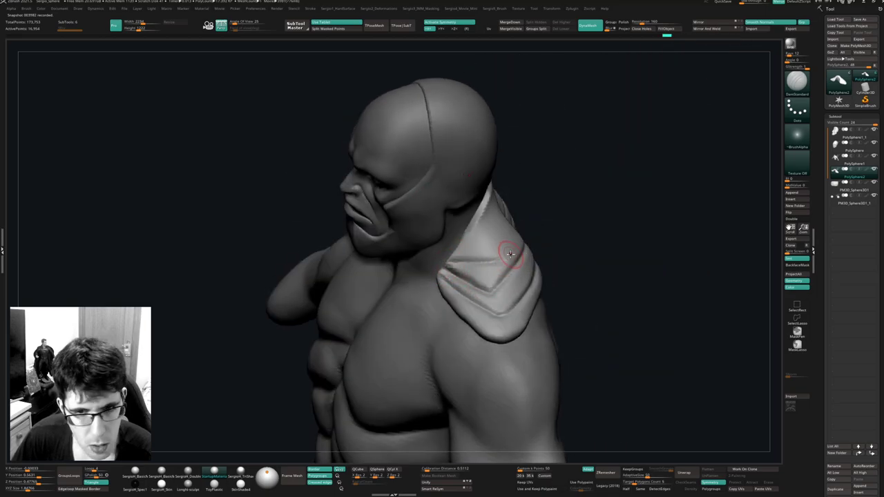
pyautogui.moveTo(509, 254); pyautogui.dragTo(474, 259, button='right')
pyautogui.moveTo(475, 258)
pyautogui.mouseDown()
pyautogui.moveTo(544, 181)
pyautogui.moveTo(537, 154)
pyautogui.mouseUp()
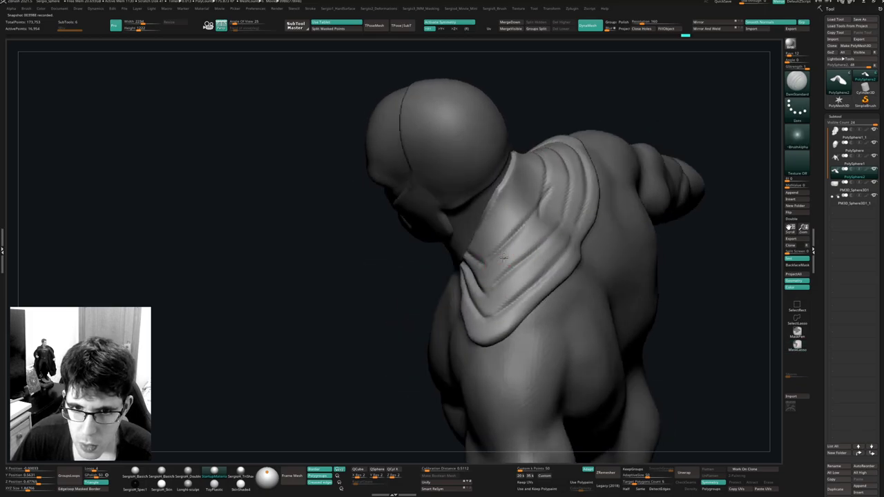
# Smooth and recarve the folds where they converge at the shoulder piece's front corner.
pyautogui.moveTo(469, 257); pyautogui.dragTo(447, 282, button='right')
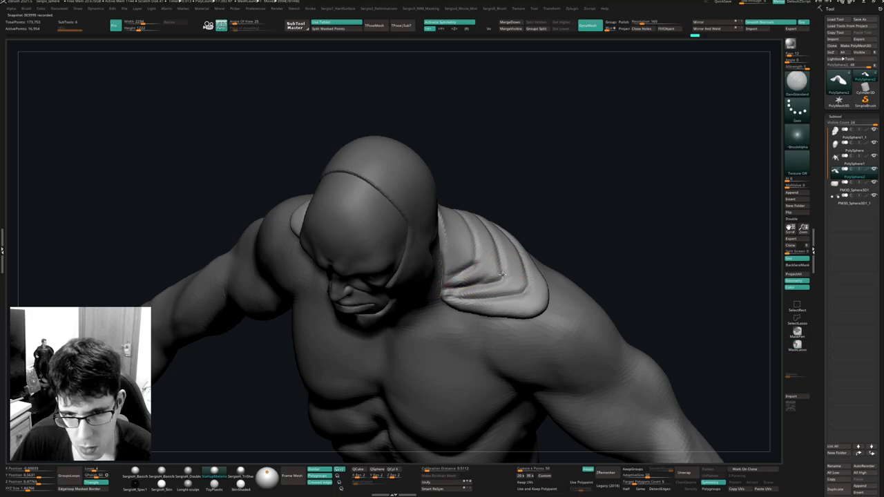
pyautogui.moveTo(474, 292); pyautogui.dragTo(468, 264, button='right')
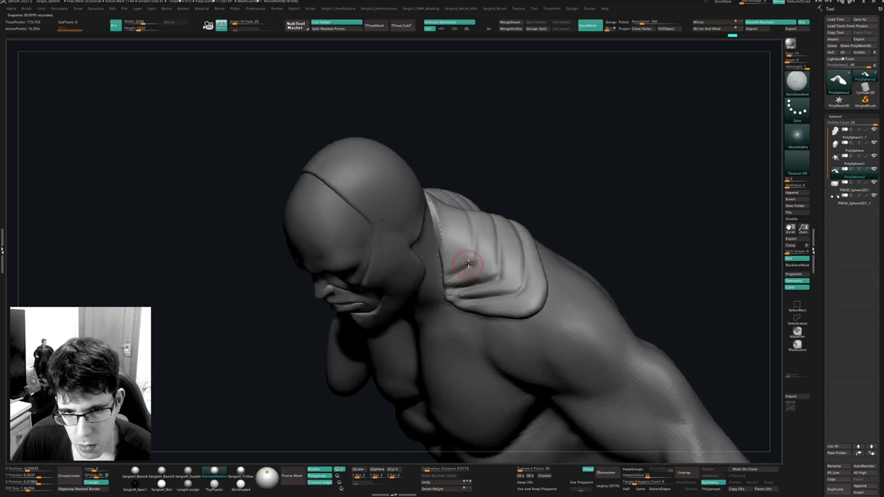
pyautogui.keyDown('shift'); pyautogui.moveTo(458, 276); pyautogui.dragTo(446, 285); pyautogui.keyUp('shift')
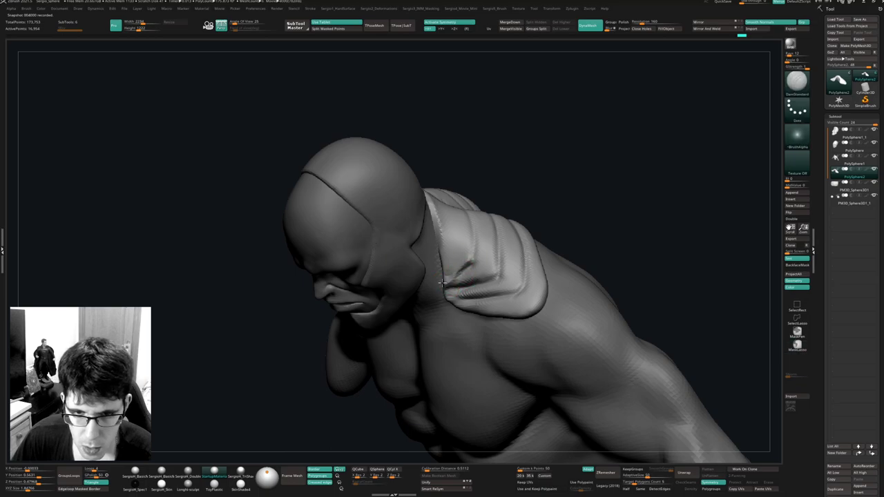
pyautogui.moveTo(478, 254); pyautogui.dragTo(474, 319, button='right')
pyautogui.moveTo(474, 319)
pyautogui.mouseDown()
pyautogui.moveTo(434, 354)
pyautogui.moveTo(451, 354)
pyautogui.mouseUp()
pyautogui.moveTo(447, 353)
pyautogui.mouseDown()
pyautogui.moveTo(505, 322)
pyautogui.moveTo(444, 355)
pyautogui.moveTo(524, 334)
pyautogui.mouseUp()
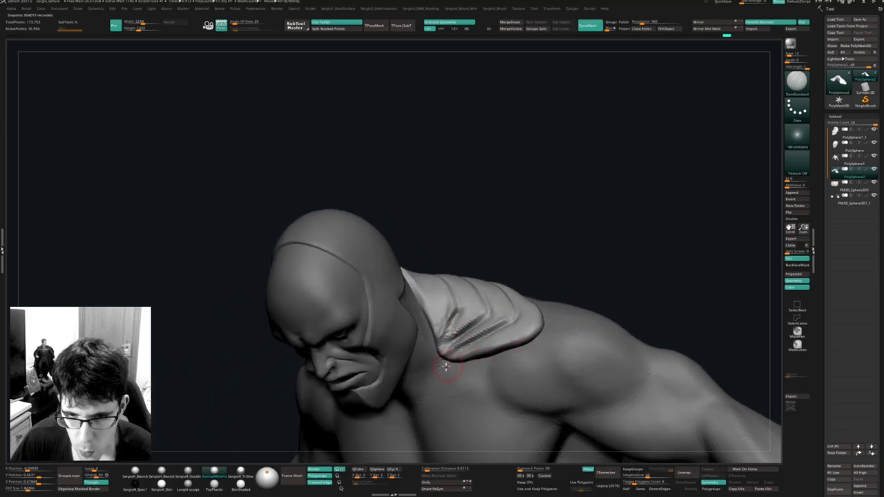
pyautogui.moveTo(528, 324); pyautogui.dragTo(511, 308, button='right')
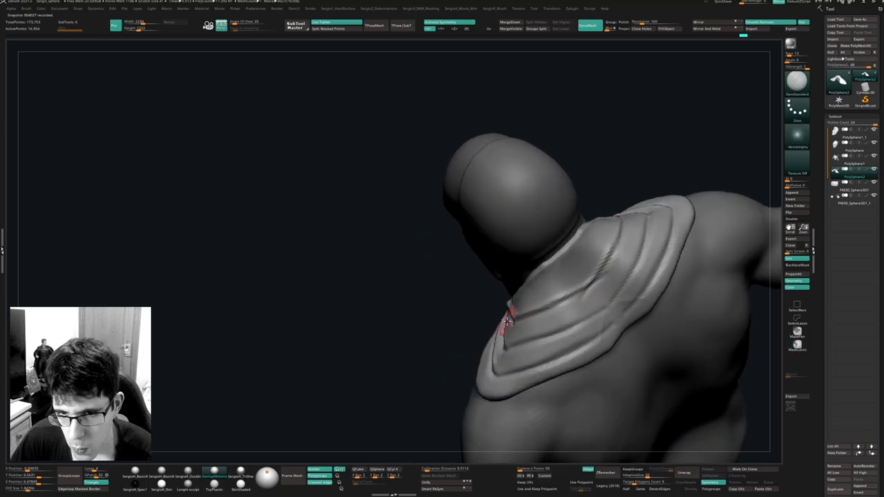
# Deepen the fold grooves across the back and outer side of the shoulder piece.
pyautogui.moveTo(607, 304); pyautogui.dragTo(492, 353)
pyautogui.moveTo(531, 340); pyautogui.dragTo(550, 327, button='right')
pyautogui.moveTo(584, 317); pyautogui.dragTo(493, 355)
pyautogui.moveTo(492, 355)
pyautogui.mouseDown(button='right')
pyautogui.moveTo(534, 348)
pyautogui.moveTo(500, 351)
pyautogui.moveTo(522, 306)
pyautogui.mouseUp(button='right')
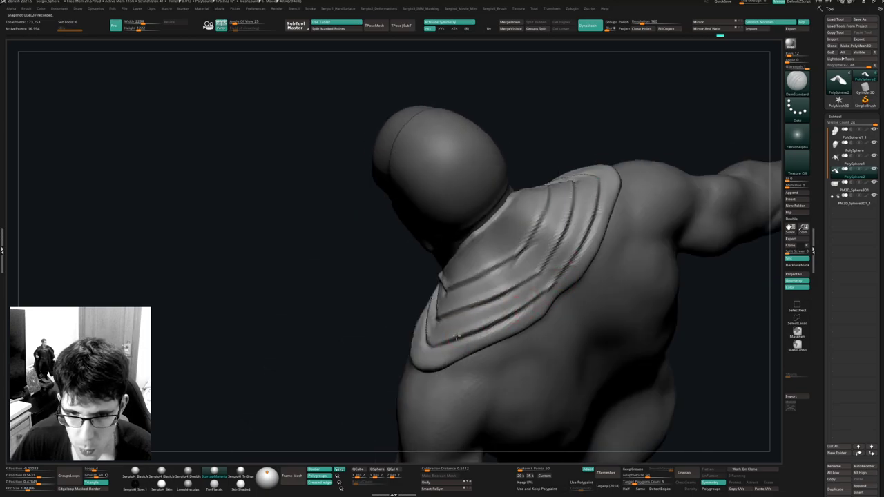
pyautogui.moveTo(432, 348); pyautogui.dragTo(558, 300, button='right')
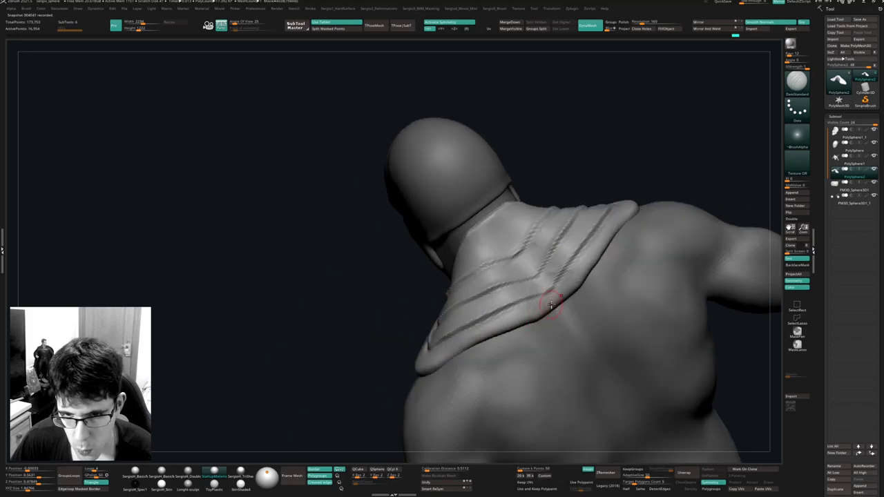
pyautogui.moveTo(414, 365); pyautogui.dragTo(403, 383, button='right')
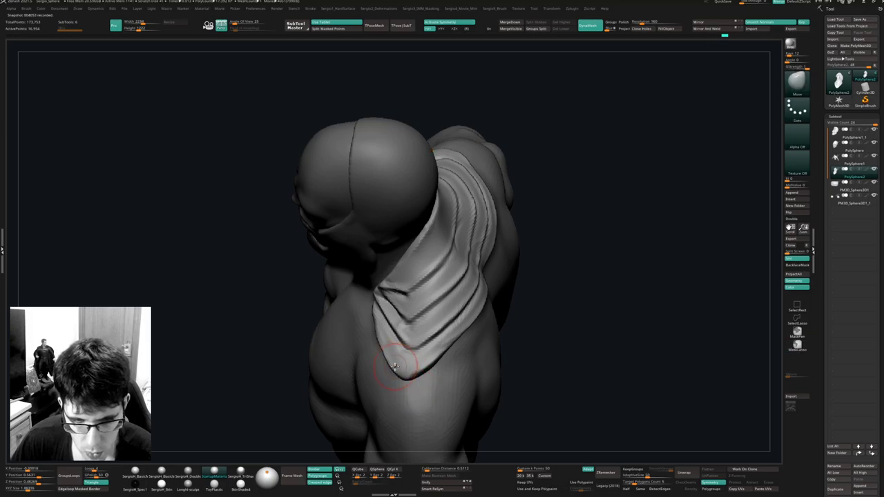
# Reshape the shoulder piece's outer tip and back silhouette with the Move brush, undoing the last adjustment.
pyautogui.moveTo(375, 343); pyautogui.dragTo(384, 347)
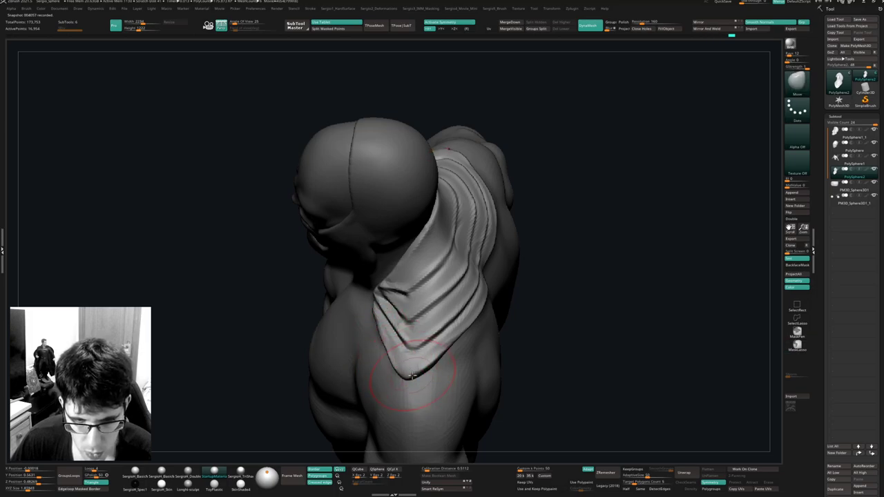
pyautogui.moveTo(412, 375)
pyautogui.mouseDown(button='right')
pyautogui.moveTo(400, 364)
pyautogui.moveTo(408, 345)
pyautogui.moveTo(446, 315)
pyautogui.moveTo(463, 283)
pyautogui.moveTo(519, 287)
pyautogui.mouseUp(button='right')
pyautogui.moveTo(577, 245); pyautogui.dragTo(564, 261)
pyautogui.moveTo(565, 261); pyautogui.dragTo(599, 295, button='right')
pyautogui.hotkey('ctrl', 'z')
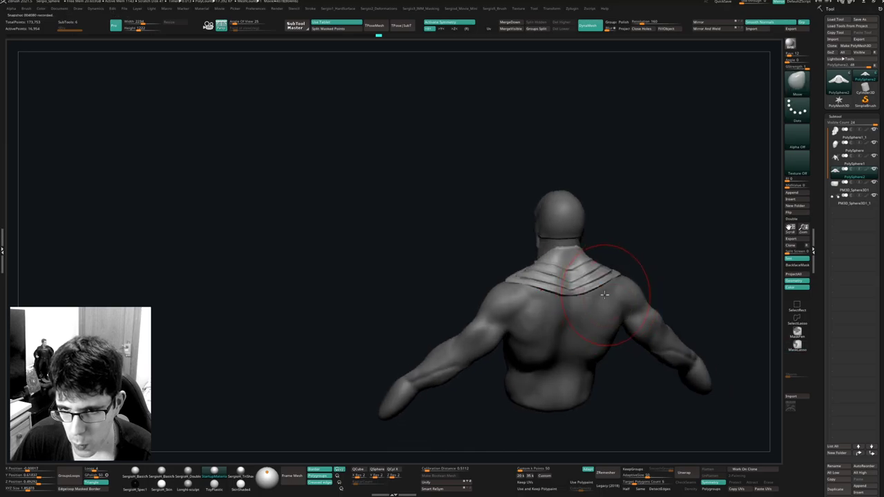
pyautogui.moveTo(585, 294); pyautogui.dragTo(606, 296, button='right')
pyautogui.press('s')
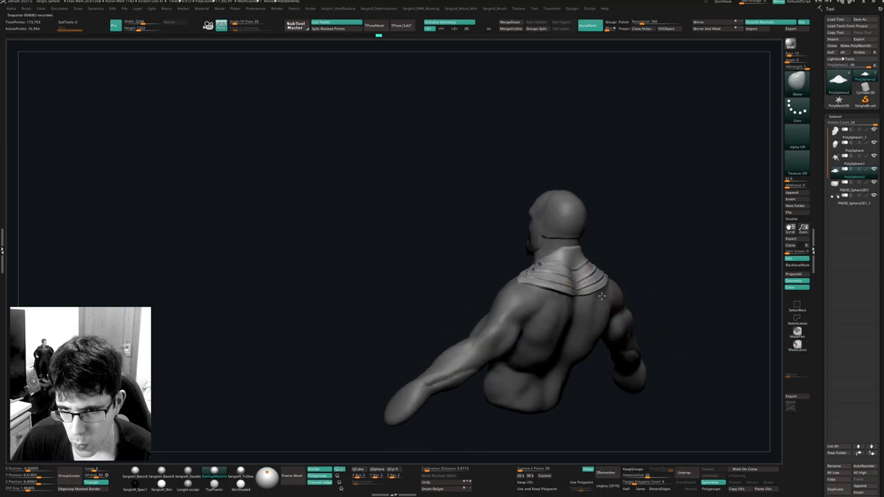
# Select and isolate the body subtool and carve the collarbone lines with DamStandard.
pyautogui.moveTo(600, 296)
pyautogui.keyDown('shift'); pyautogui.mouseDown(button='right')
pyautogui.moveTo(586, 319)
pyautogui.moveTo(581, 283)
pyautogui.moveTo(552, 316)
pyautogui.moveTo(468, 332)
pyautogui.moveTo(449, 316)
pyautogui.moveTo(539, 324)
pyautogui.moveTo(525, 310)
pyautogui.mouseUp(button='right'); pyautogui.keyUp('shift')
pyautogui.keyDown('alt'); pyautogui.click(505, 307); pyautogui.keyUp('alt')
pyautogui.hotkey('ctrl', 'shift', 's')
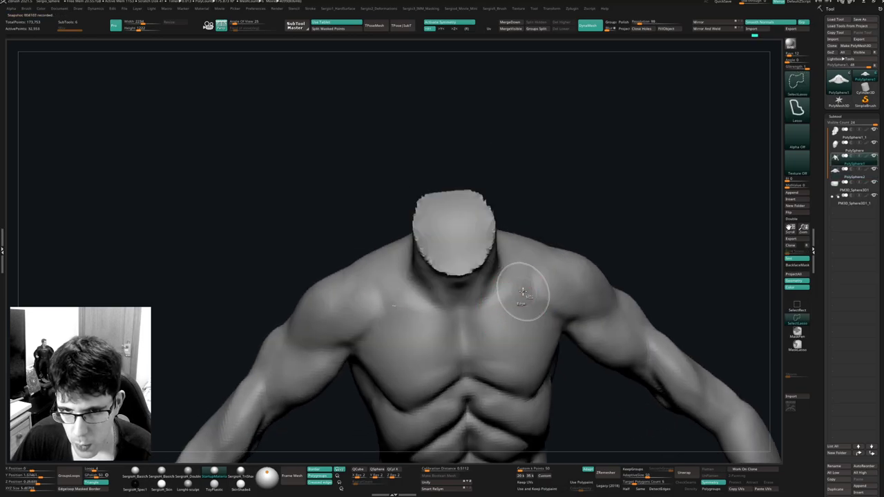
pyautogui.press('b')
pyautogui.press('d')
pyautogui.press('s')
pyautogui.moveTo(490, 288)
pyautogui.mouseDown()
pyautogui.moveTo(551, 273)
pyautogui.moveTo(471, 307)
pyautogui.mouseUp()
pyautogui.moveTo(486, 303); pyautogui.dragTo(493, 294, button='right')
# Build up the collarbones and upper chest with the Standard brush, smooth them, and show the full figure.
pyautogui.press('b')
pyautogui.press('s')
pyautogui.press('t')
pyautogui.press('s')
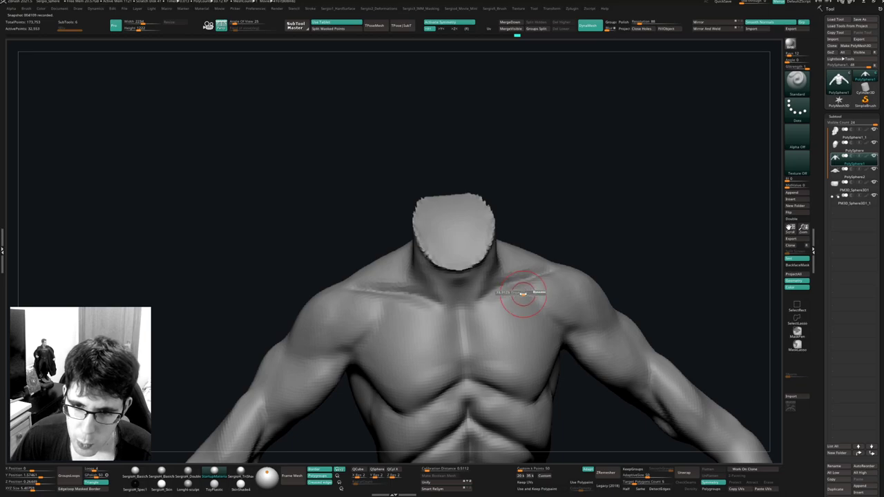
pyautogui.moveTo(523, 294)
pyautogui.mouseDown()
pyautogui.moveTo(471, 307)
pyautogui.moveTo(521, 296)
pyautogui.moveTo(561, 322)
pyautogui.moveTo(531, 302)
pyautogui.mouseUp()
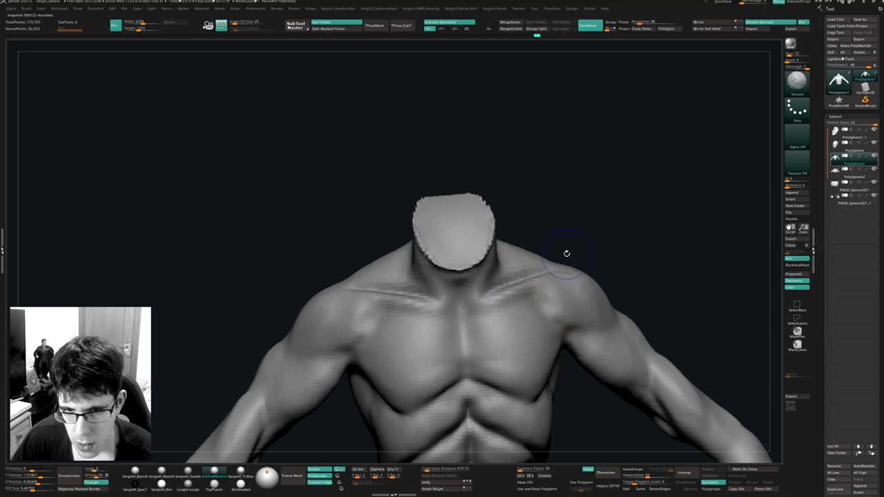
pyautogui.moveTo(528, 274)
pyautogui.mouseDown(button='right')
pyautogui.moveTo(532, 267)
pyautogui.moveTo(533, 300)
pyautogui.mouseUp(button='right')
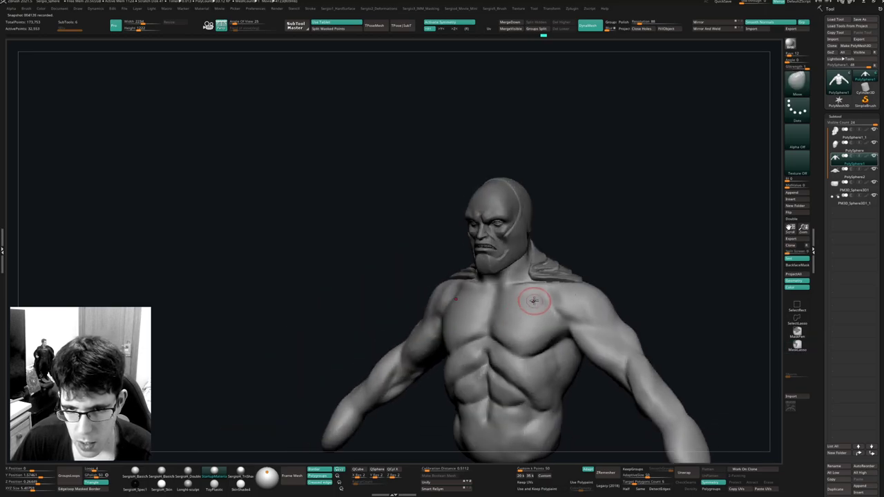
pyautogui.moveTo(578, 279)
pyautogui.keyDown('shift'); pyautogui.mouseDown(button='right')
pyautogui.moveTo(588, 283)
pyautogui.moveTo(537, 290)
pyautogui.moveTo(553, 286)
pyautogui.mouseUp(button='right'); pyautogui.keyUp('shift')
pyautogui.moveTo(553, 287)
pyautogui.keyDown('shift'); pyautogui.mouseDown(button='right')
pyautogui.moveTo(576, 285)
pyautogui.moveTo(562, 272)
pyautogui.mouseUp(button='right'); pyautogui.keyUp('shift')
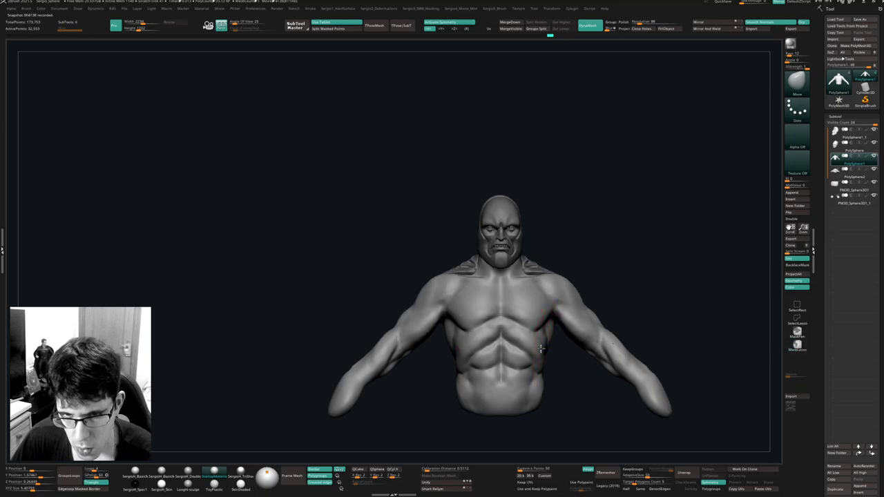
# Select the teeth subtool inside the mouth and isolate it.
pyautogui.keyDown('ctrl'); pyautogui.moveTo(546, 326); pyautogui.dragTo(537, 387, button='right'); pyautogui.keyUp('ctrl')
pyautogui.keyDown('alt'); pyautogui.moveTo(507, 228); pyautogui.dragTo(528, 389, button='right'); pyautogui.keyUp('alt')
pyautogui.press('s')
pyautogui.moveTo(498, 287)
pyautogui.keyDown('ctrl'); pyautogui.mouseDown(button='right')
pyautogui.moveTo(490, 328)
pyautogui.moveTo(479, 321)
pyautogui.mouseUp(button='right'); pyautogui.keyUp('ctrl')
pyautogui.keyDown('alt'); pyautogui.click(472, 314); pyautogui.keyUp('alt')
pyautogui.hotkey('alt', 's')
pyautogui.keyDown('ctrl'); pyautogui.moveTo(458, 278); pyautogui.dragTo(474, 341, button='right'); pyautogui.keyUp('ctrl')
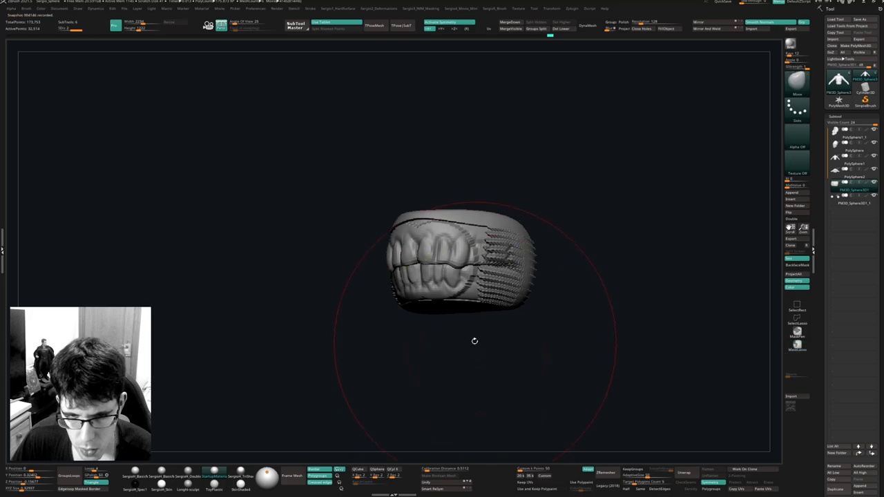
# Try to smooth the jagged side of the teeth piece and undo the strokes.
pyautogui.moveTo(483, 289); pyautogui.dragTo(489, 309, button='right')
pyautogui.keyDown('ctrl'); pyautogui.moveTo(489, 310); pyautogui.dragTo(497, 323, button='right'); pyautogui.keyUp('ctrl')
pyautogui.keyDown('shift'); pyautogui.moveTo(518, 270); pyautogui.dragTo(509, 293); pyautogui.keyUp('shift')
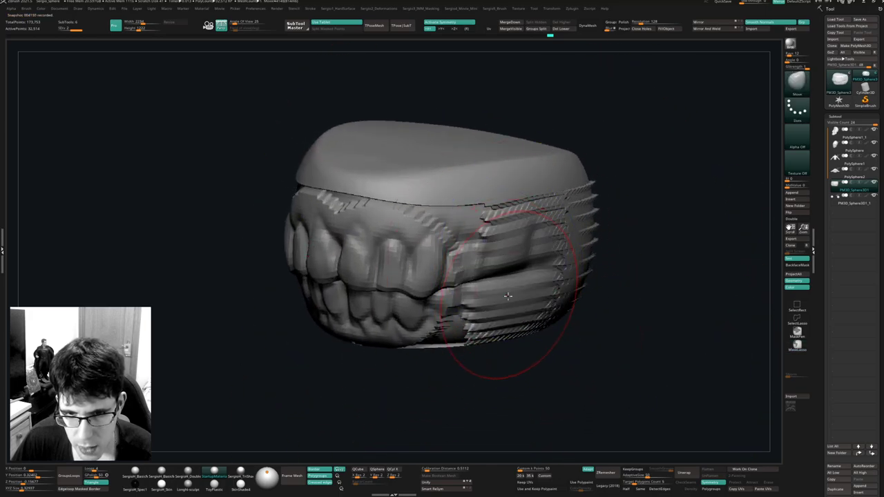
pyautogui.keyDown('ctrl'); pyautogui.moveTo(509, 294); pyautogui.dragTo(521, 233, button='right'); pyautogui.keyUp('ctrl')
pyautogui.hotkey('ctrl', 'z')
pyautogui.hotkey('ctrl', 'z')
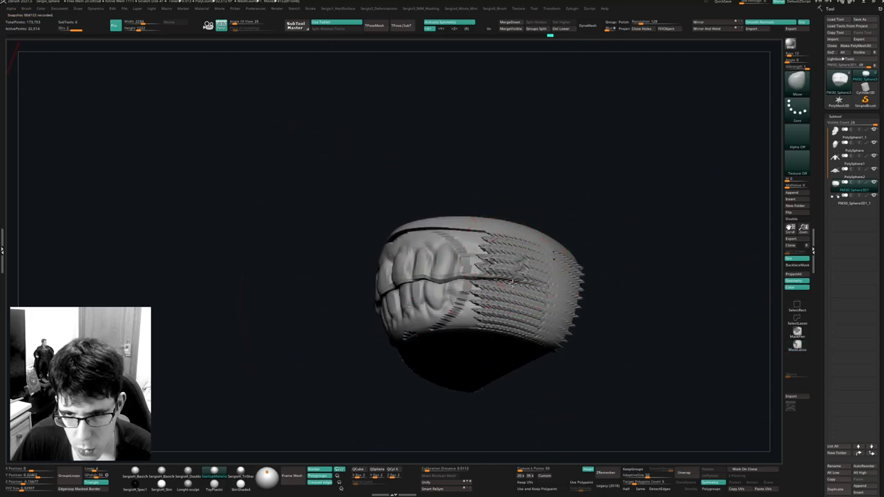
# Smooth the jagged side of the teeth block behind the teeth, enlarging the brush to cover the spiky area.
pyautogui.moveTo(451, 296); pyautogui.dragTo(419, 294, button='right')
pyautogui.moveTo(419, 295)
pyautogui.keyDown('alt'); pyautogui.mouseDown(button='right')
pyautogui.moveTo(436, 319)
pyautogui.moveTo(432, 294)
pyautogui.mouseUp(button='right'); pyautogui.keyUp('alt')
pyautogui.keyDown('ctrl'); pyautogui.moveTo(472, 324); pyautogui.dragTo(478, 290, button='right'); pyautogui.keyUp('ctrl')
pyautogui.moveTo(478, 290); pyautogui.dragTo(491, 304, button='right')
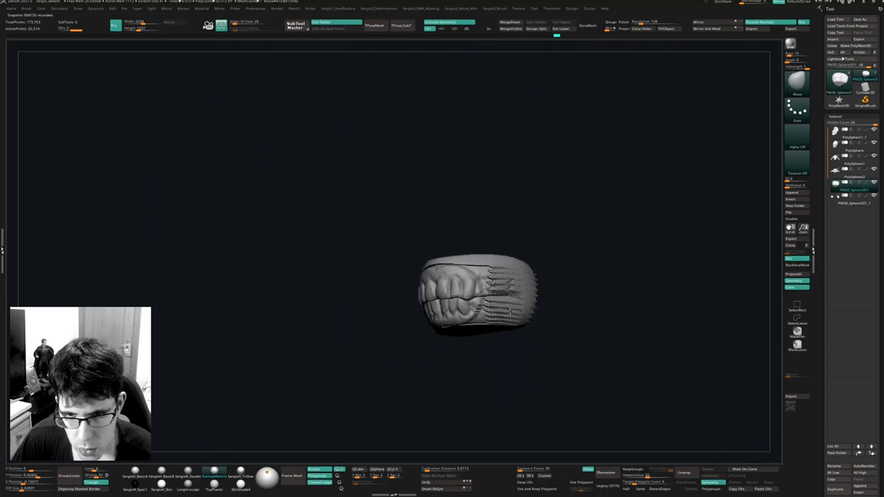
pyautogui.press('s')
pyautogui.moveTo(499, 305); pyautogui.dragTo(492, 307)
pyautogui.keyDown('ctrl'); pyautogui.moveTo(492, 306); pyautogui.dragTo(497, 340, button='right'); pyautogui.keyUp('ctrl')
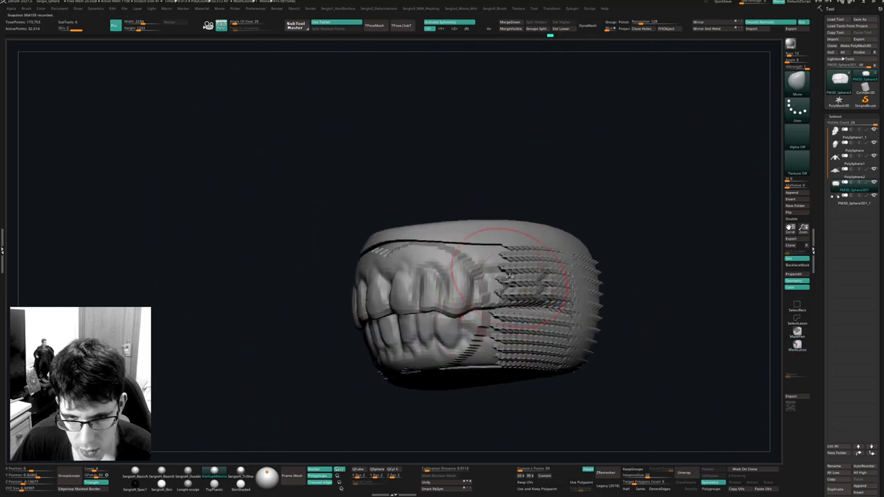
pyautogui.moveTo(509, 283)
pyautogui.keyDown('shift'); pyautogui.mouseDown()
pyautogui.moveTo(539, 290)
pyautogui.moveTo(595, 274)
pyautogui.mouseUp(); pyautogui.keyUp('shift')
pyautogui.moveTo(514, 349); pyautogui.dragTo(532, 286, button='right')
pyautogui.moveTo(502, 281)
pyautogui.keyDown('shift'); pyautogui.mouseDown()
pyautogui.moveTo(542, 269)
pyautogui.moveTo(558, 249)
pyautogui.moveTo(551, 273)
pyautogui.moveTo(485, 292)
pyautogui.mouseUp(); pyautogui.keyUp('shift')
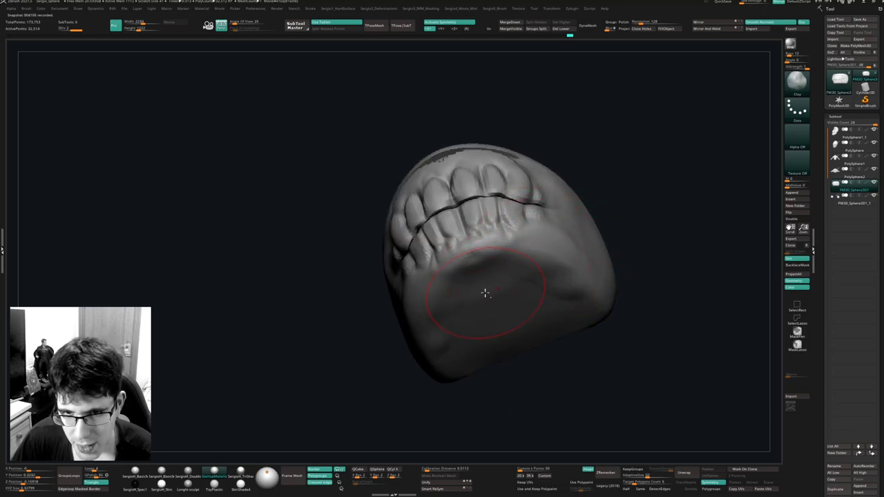
pyautogui.moveTo(512, 243); pyautogui.dragTo(540, 272, button='right')
pyautogui.press('space')
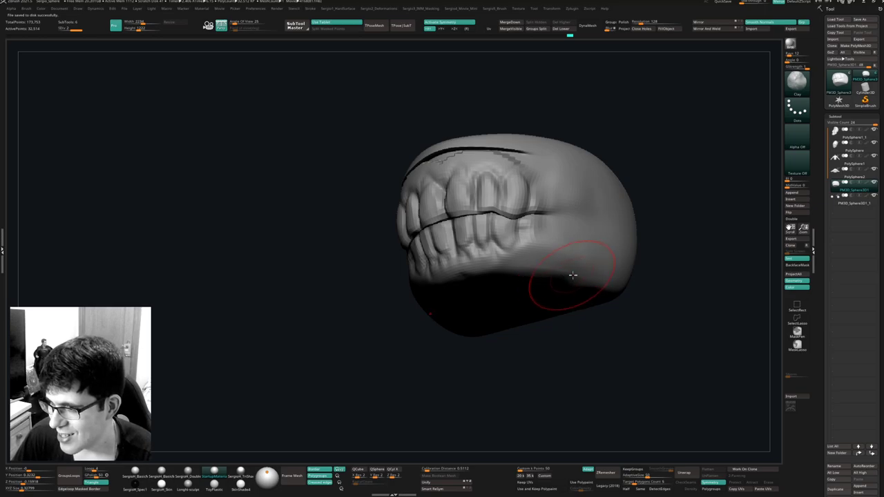
pyautogui.moveTo(596, 326); pyautogui.dragTo(578, 300)
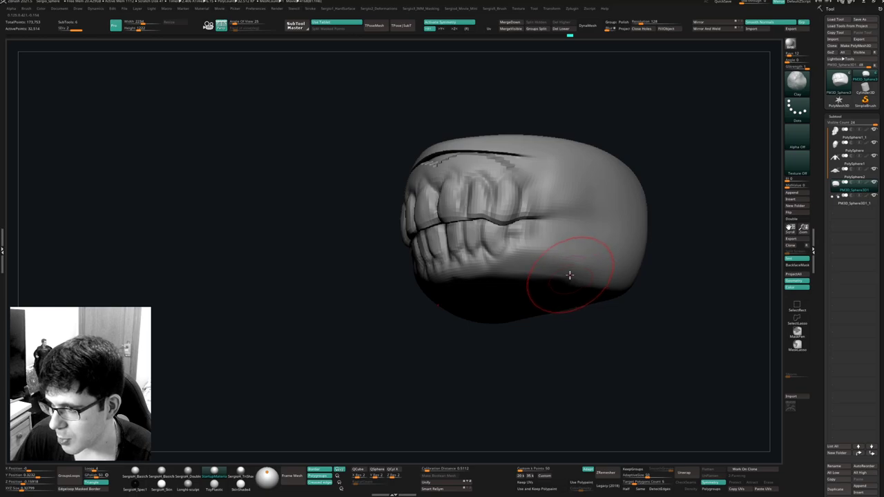
pyautogui.press('4')
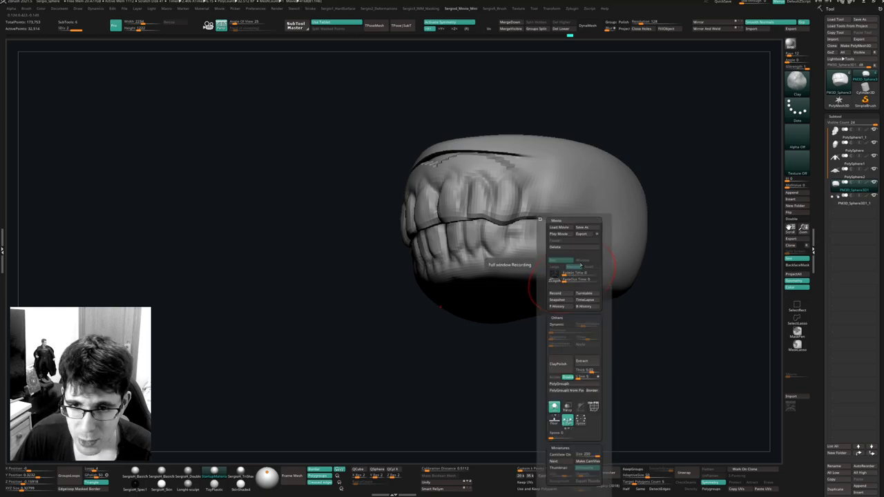
pyautogui.press('ctrl')
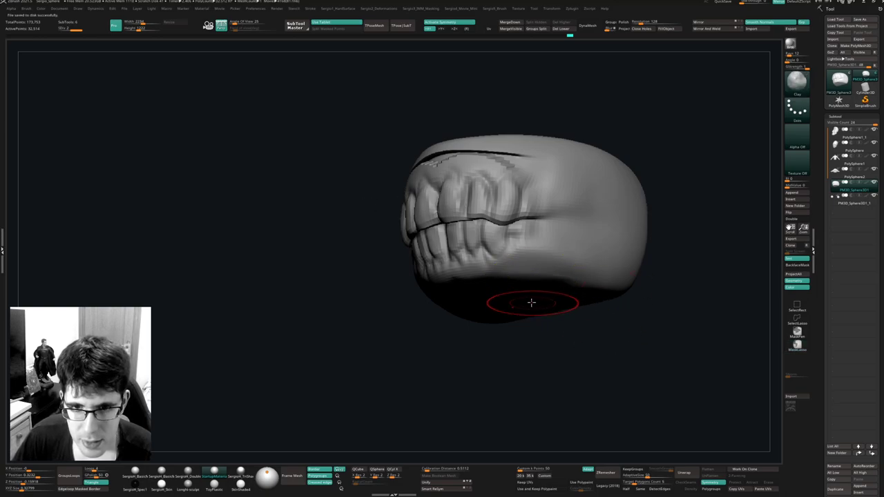
# Smooth away the seam and jagged gum line along the upper edge of the teeth block.
pyautogui.moveTo(536, 271); pyautogui.dragTo(535, 306, button='right')
pyautogui.press('4')
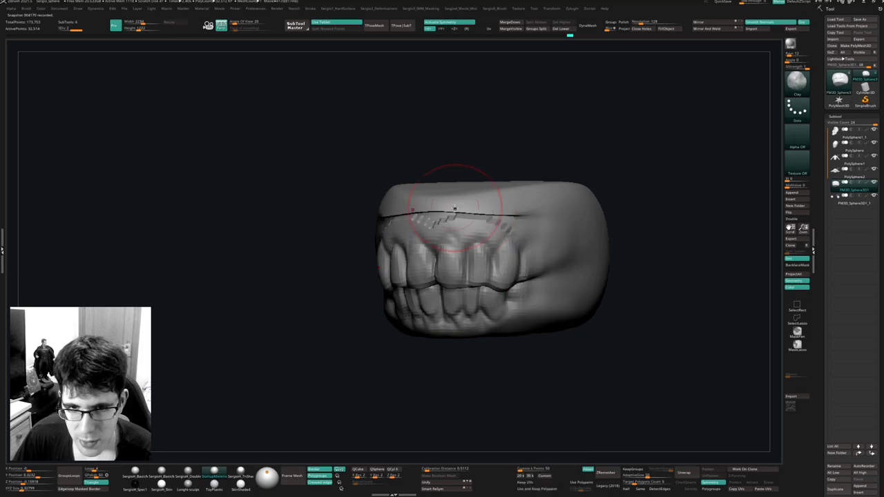
pyautogui.moveTo(453, 210)
pyautogui.keyDown('shift'); pyautogui.mouseDown()
pyautogui.moveTo(442, 207)
pyautogui.moveTo(470, 214)
pyautogui.moveTo(507, 201)
pyautogui.moveTo(597, 204)
pyautogui.mouseUp(); pyautogui.keyUp('shift')
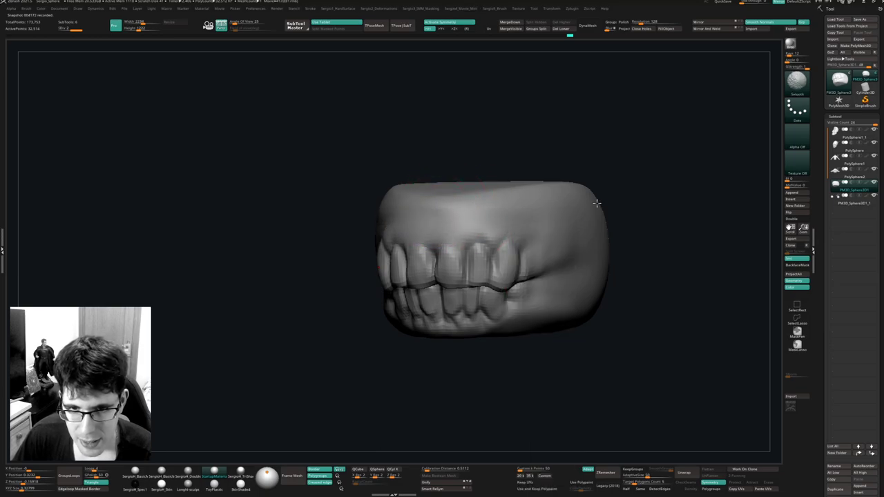
pyautogui.moveTo(582, 230); pyautogui.dragTo(552, 221, button='right')
pyautogui.keyDown('shift'); pyautogui.moveTo(552, 221); pyautogui.dragTo(607, 214); pyautogui.keyUp('shift')
pyautogui.moveTo(545, 207)
pyautogui.keyDown('ctrl'); pyautogui.mouseDown(button='right')
pyautogui.moveTo(526, 233)
pyautogui.moveTo(531, 275)
pyautogui.moveTo(514, 249)
pyautogui.moveTo(497, 245)
pyautogui.moveTo(512, 228)
pyautogui.mouseUp(button='right'); pyautogui.keyUp('ctrl')
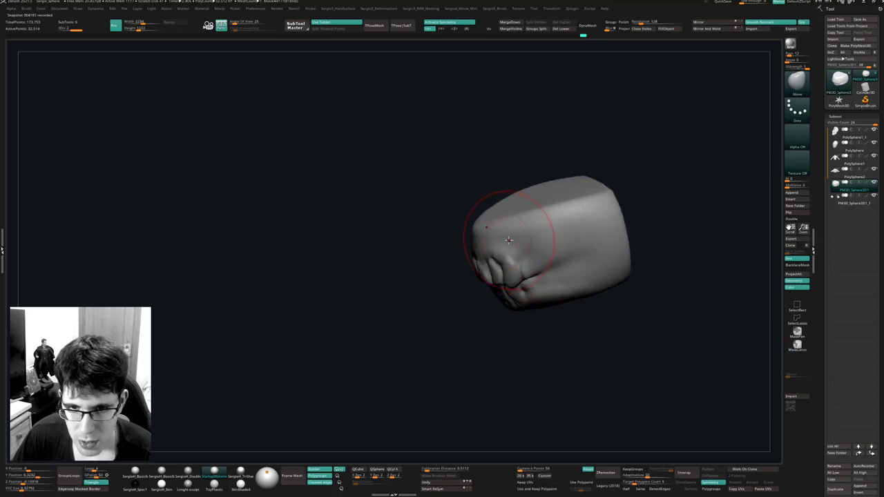
# Refine the front corners and sides of the teeth block with the Move and Clay brushes.
pyautogui.moveTo(509, 267); pyautogui.dragTo(502, 274)
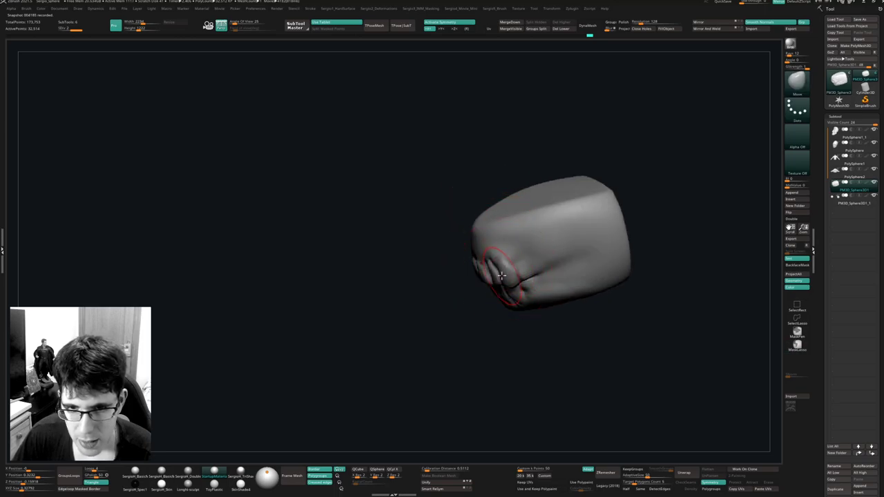
pyautogui.moveTo(501, 275)
pyautogui.mouseDown(button='right')
pyautogui.moveTo(527, 243)
pyautogui.moveTo(532, 253)
pyautogui.moveTo(503, 241)
pyautogui.mouseUp(button='right')
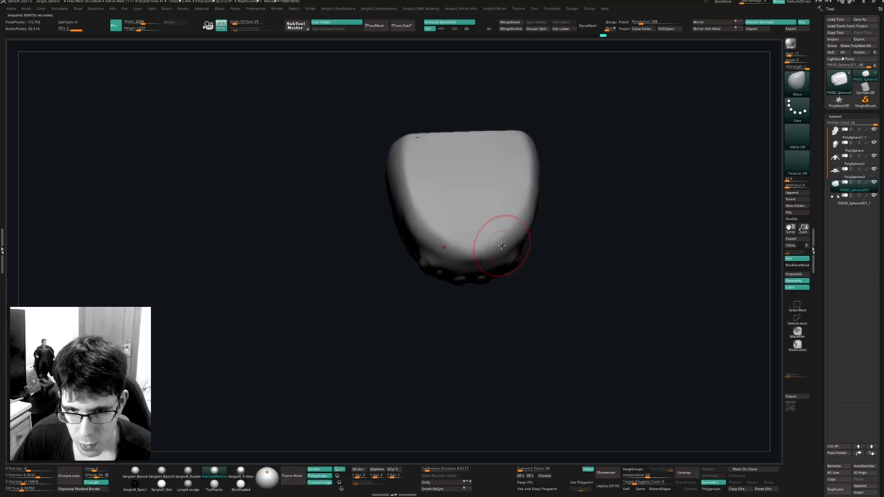
pyautogui.moveTo(561, 213); pyautogui.dragTo(523, 233, button='right')
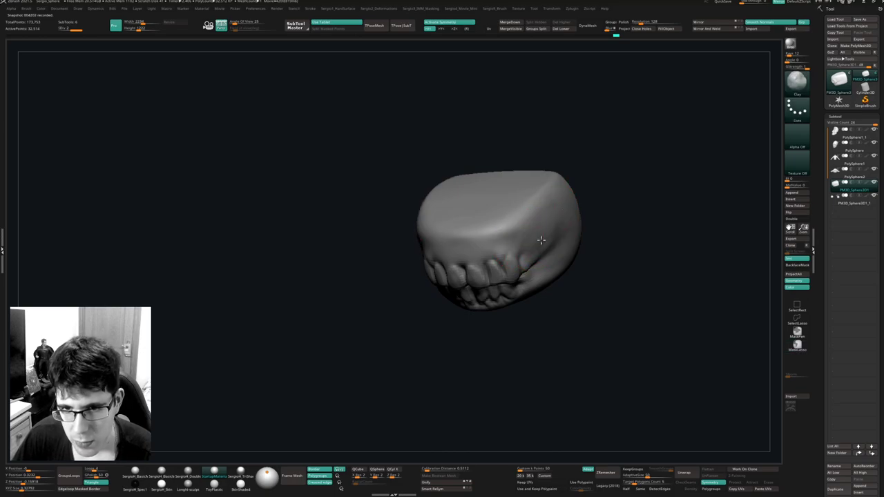
pyautogui.moveTo(527, 265); pyautogui.dragTo(542, 256, button='right')
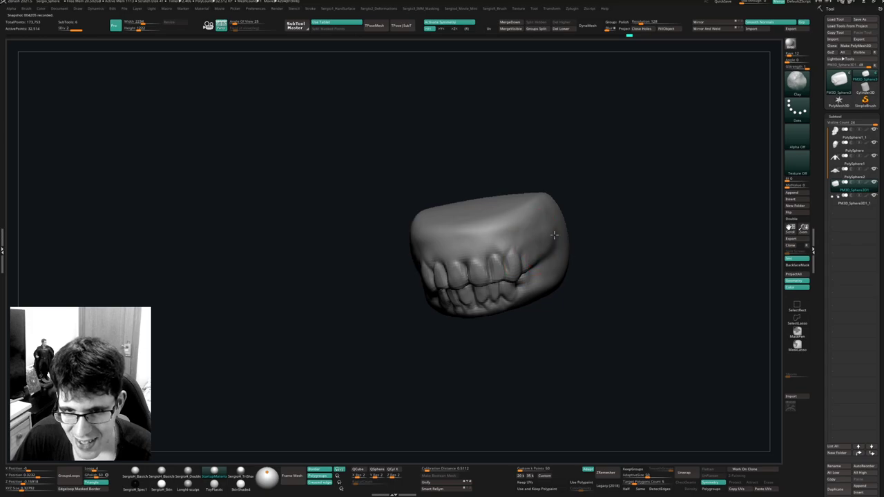
pyautogui.moveTo(546, 233); pyautogui.dragTo(495, 236, button='right')
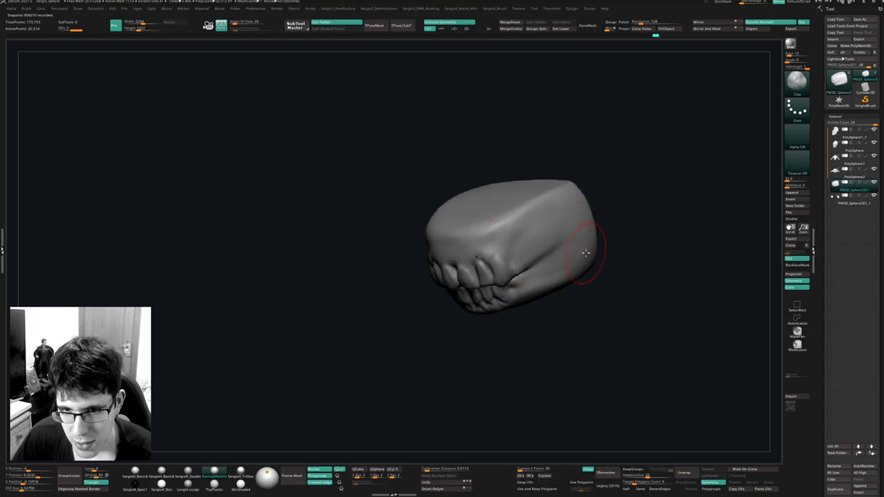
pyautogui.moveTo(607, 244); pyautogui.dragTo(567, 273, button='right')
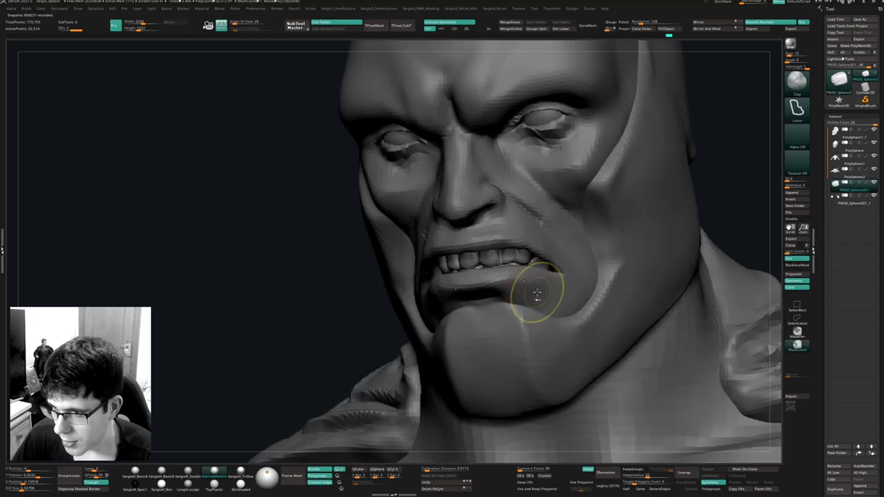
# Select the hood subtool surrounding the face and isolate it for sculpting.
pyautogui.moveTo(532, 296)
pyautogui.mouseDown(button='right')
pyautogui.moveTo(537, 266)
pyautogui.moveTo(544, 273)
pyautogui.moveTo(518, 269)
pyautogui.mouseUp(button='right')
pyautogui.keyDown('ctrl'); pyautogui.moveTo(518, 270); pyautogui.dragTo(518, 208, button='right'); pyautogui.keyUp('ctrl')
pyautogui.moveTo(575, 250); pyautogui.dragTo(530, 259, button='right')
pyautogui.keyDown('alt'); pyautogui.moveTo(531, 260); pyautogui.dragTo(527, 241, button='right'); pyautogui.keyUp('alt')
pyautogui.moveTo(528, 242)
pyautogui.keyDown('ctrl'); pyautogui.mouseDown(button='right')
pyautogui.moveTo(528, 266)
pyautogui.moveTo(543, 264)
pyautogui.moveTo(531, 262)
pyautogui.mouseUp(button='right'); pyautogui.keyUp('ctrl')
pyautogui.keyDown('alt'); pyautogui.click(529, 250); pyautogui.keyUp('alt')
pyautogui.press('b')
pyautogui.press('m')
pyautogui.press('v')
pyautogui.press('s')
pyautogui.hotkey('alt', 's')
pyautogui.keyDown('ctrl'); pyautogui.moveTo(521, 228); pyautogui.dragTo(513, 253, button='right'); pyautogui.keyUp('ctrl')
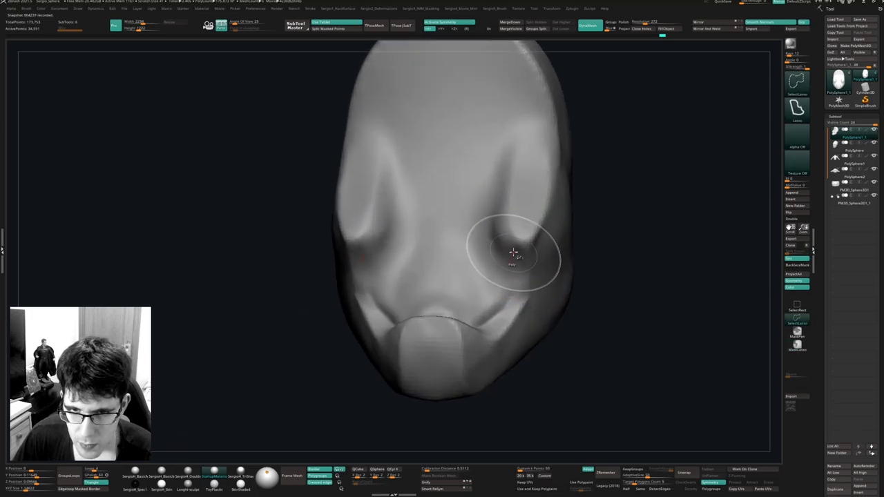
# Carve long symmetrical grooves down the cheek edges of the hood with the DamStandard brush.
pyautogui.press('b')
pyautogui.press('d')
pyautogui.press('s')
pyautogui.press('s')
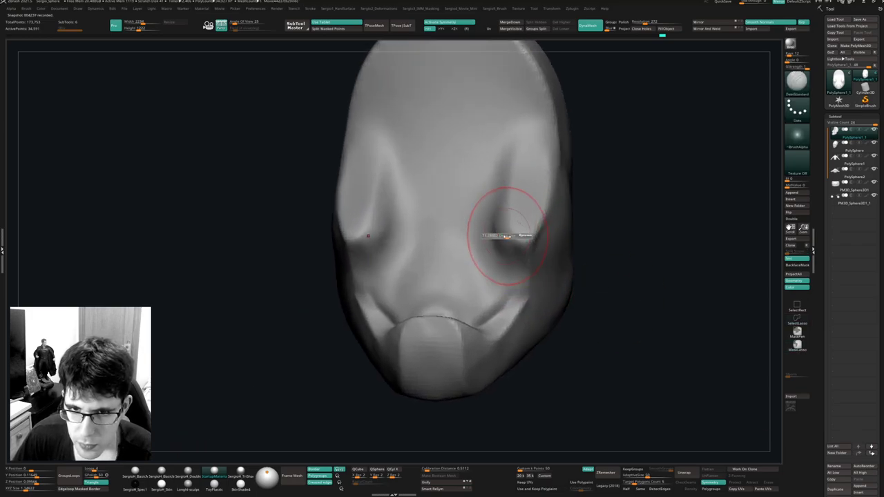
pyautogui.moveTo(511, 237); pyautogui.dragTo(506, 237)
pyautogui.moveTo(506, 237); pyautogui.dragTo(523, 223, button='right')
pyautogui.moveTo(519, 170)
pyautogui.mouseDown()
pyautogui.moveTo(509, 250)
pyautogui.moveTo(511, 233)
pyautogui.mouseUp()
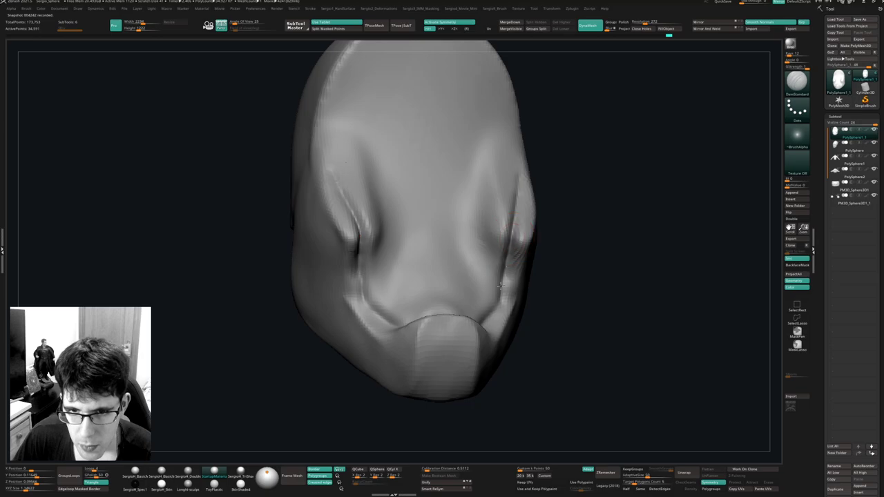
pyautogui.moveTo(505, 173); pyautogui.dragTo(520, 148, button='right')
pyautogui.moveTo(521, 184); pyautogui.dragTo(511, 240)
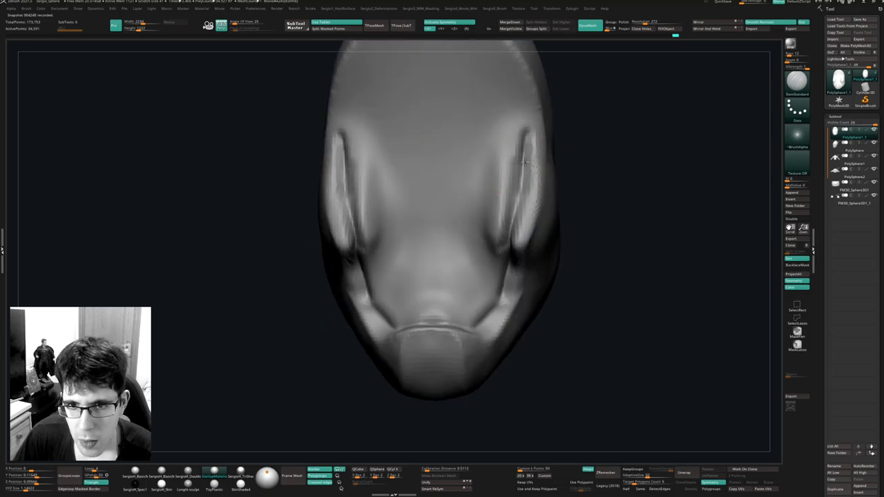
pyautogui.moveTo(523, 167); pyautogui.dragTo(510, 242)
# Fill the hollows beside the cheek edges with symmetrical ClayBuildup strokes.
pyautogui.press('b')
pyautogui.press('c')
pyautogui.press('b')
pyautogui.moveTo(514, 133); pyautogui.dragTo(501, 252)
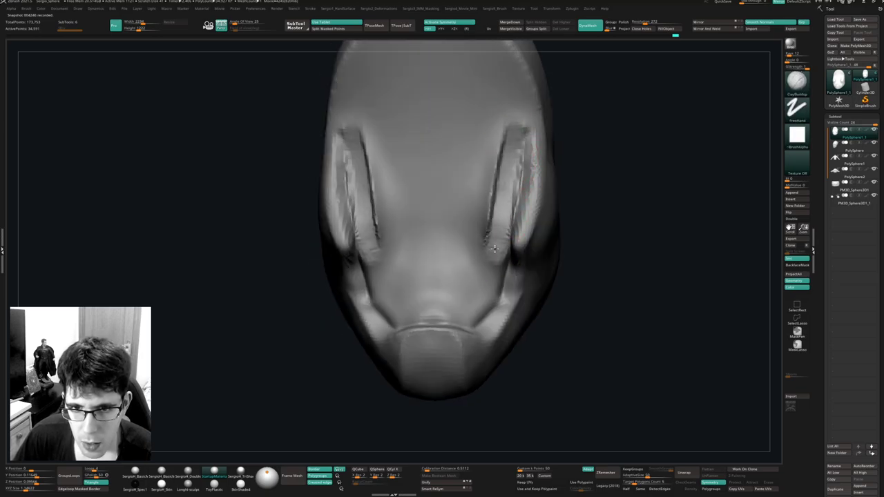
pyautogui.moveTo(506, 197); pyautogui.dragTo(492, 273)
pyautogui.moveTo(513, 135)
pyautogui.mouseDown()
pyautogui.moveTo(498, 238)
pyautogui.moveTo(482, 252)
pyautogui.mouseUp()
pyautogui.moveTo(473, 241)
pyautogui.mouseDown()
pyautogui.moveTo(477, 176)
pyautogui.moveTo(463, 260)
pyautogui.mouseUp()
# Extend the ClayBuildup volume down the lower cheeks toward the chin piece of the hood.
pyautogui.moveTo(476, 235); pyautogui.dragTo(489, 237, button='right')
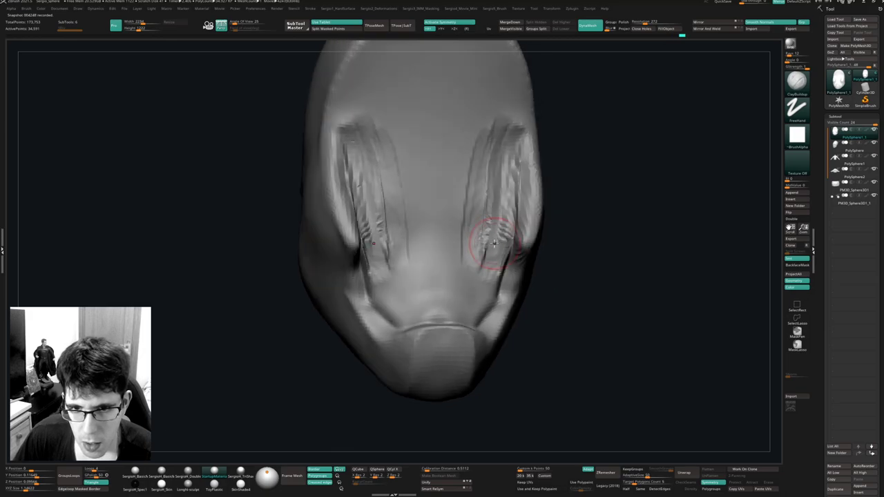
pyautogui.moveTo(503, 240); pyautogui.dragTo(488, 302)
pyautogui.moveTo(493, 221)
pyautogui.mouseDown()
pyautogui.moveTo(478, 299)
pyautogui.moveTo(495, 253)
pyautogui.moveTo(491, 207)
pyautogui.mouseUp()
pyautogui.moveTo(489, 210); pyautogui.dragTo(473, 300)
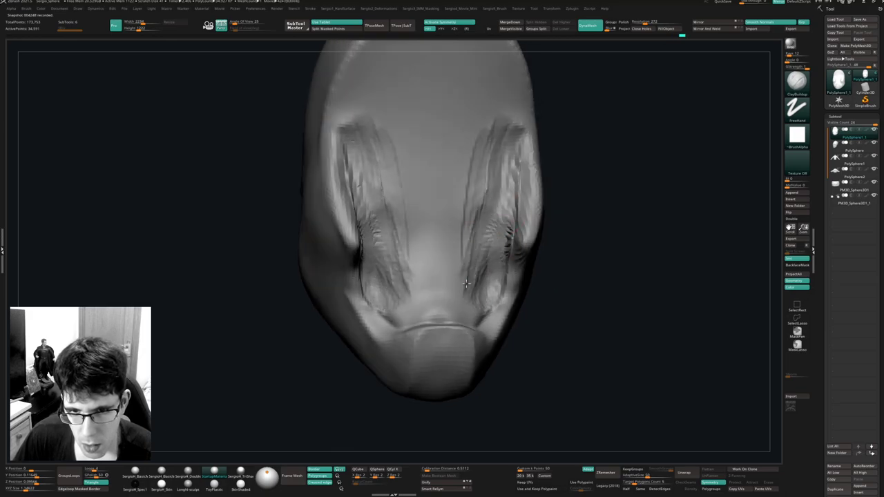
pyautogui.moveTo(480, 238); pyautogui.dragTo(464, 285)
pyautogui.moveTo(476, 276); pyautogui.dragTo(482, 311, button='right')
pyautogui.moveTo(486, 314)
pyautogui.mouseDown()
pyautogui.moveTo(469, 327)
pyautogui.moveTo(417, 328)
pyautogui.moveTo(399, 323)
pyautogui.moveTo(384, 288)
pyautogui.moveTo(427, 304)
pyautogui.mouseUp()
pyautogui.moveTo(394, 269)
pyautogui.mouseDown()
pyautogui.moveTo(417, 303)
pyautogui.moveTo(394, 283)
pyautogui.mouseUp()
pyautogui.moveTo(477, 276)
pyautogui.mouseDown(button='right')
pyautogui.moveTo(489, 243)
pyautogui.moveTo(517, 275)
pyautogui.moveTo(515, 260)
pyautogui.moveTo(509, 296)
pyautogui.moveTo(519, 306)
pyautogui.moveTo(507, 292)
pyautogui.moveTo(504, 187)
pyautogui.moveTo(528, 284)
pyautogui.mouseUp(button='right')
# Select and isolate the body subtool and smooth the rim of the open neck.
pyautogui.press('s')
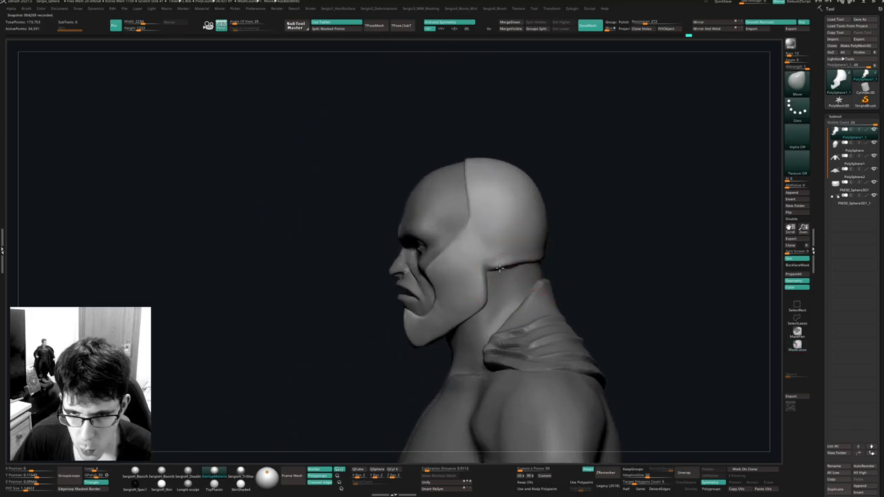
pyautogui.moveTo(500, 269); pyautogui.dragTo(516, 295, button='right')
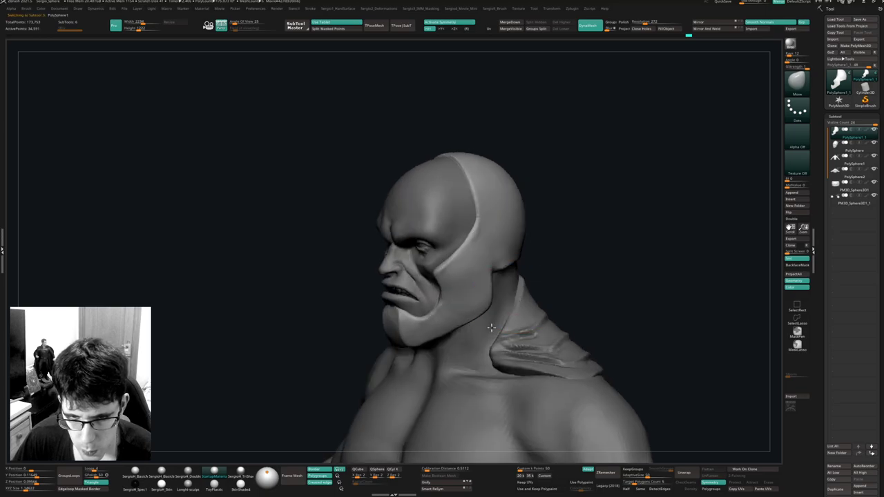
pyautogui.keyDown('alt'); pyautogui.click(494, 329); pyautogui.keyUp('alt')
pyautogui.moveTo(493, 328); pyautogui.dragTo(489, 309, button='right')
pyautogui.press('s')
pyautogui.hotkey('alt', 's')
pyautogui.moveTo(494, 308)
pyautogui.mouseDown()
pyautogui.moveTo(435, 315)
pyautogui.moveTo(520, 252)
pyautogui.mouseUp()
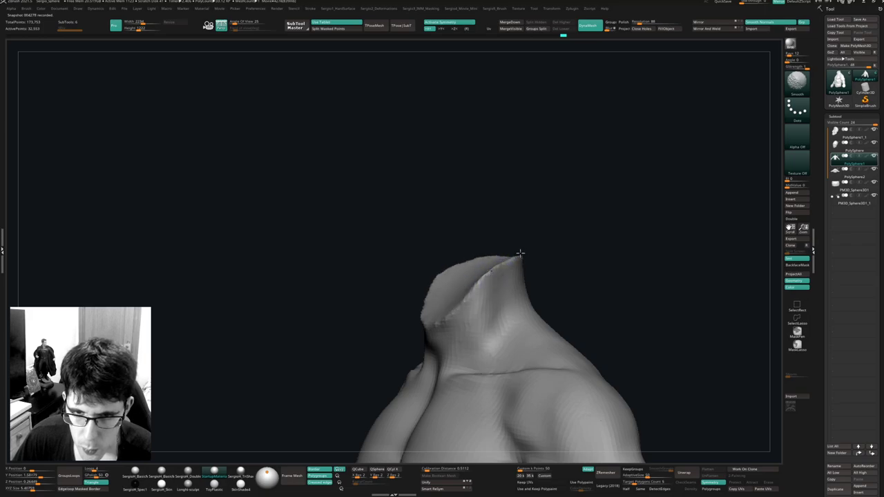
# Remesh the body with DynaMesh at resolution 128 and smooth the top of the neck.
pyautogui.moveTo(519, 255)
pyautogui.keyDown('ctrl'); pyautogui.mouseDown(button='right')
pyautogui.moveTo(505, 237)
pyautogui.moveTo(556, 225)
pyautogui.mouseUp(button='right'); pyautogui.keyUp('ctrl')
pyautogui.keyDown('ctrl'); pyautogui.moveTo(584, 231); pyautogui.dragTo(587, 312); pyautogui.keyUp('ctrl')
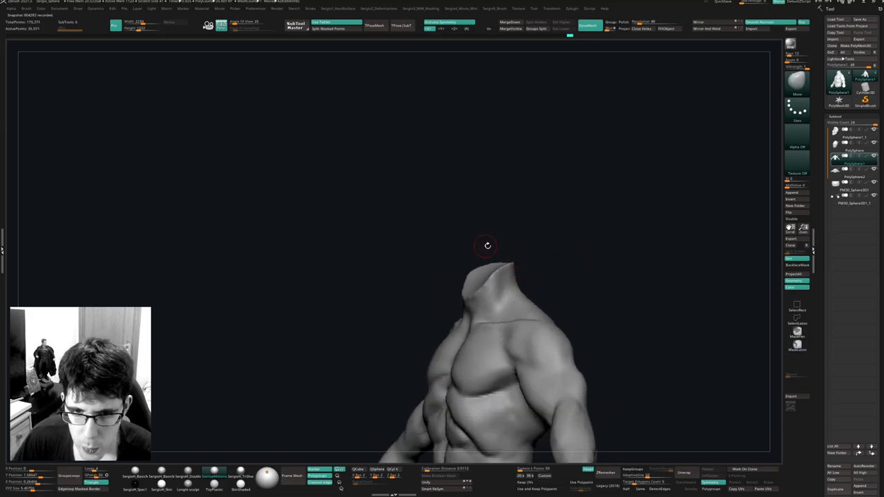
pyautogui.hotkey('ctrl', 'z')
pyautogui.click(640, 22)
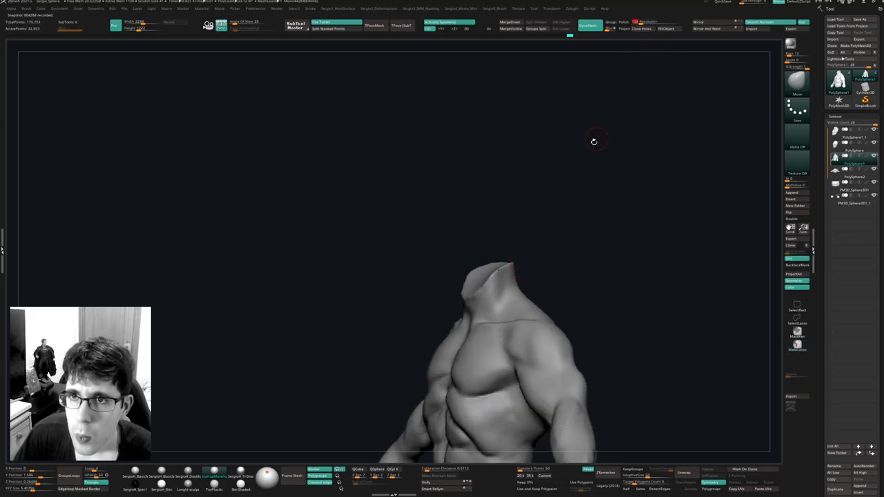
pyautogui.moveTo(506, 252); pyautogui.dragTo(480, 293)
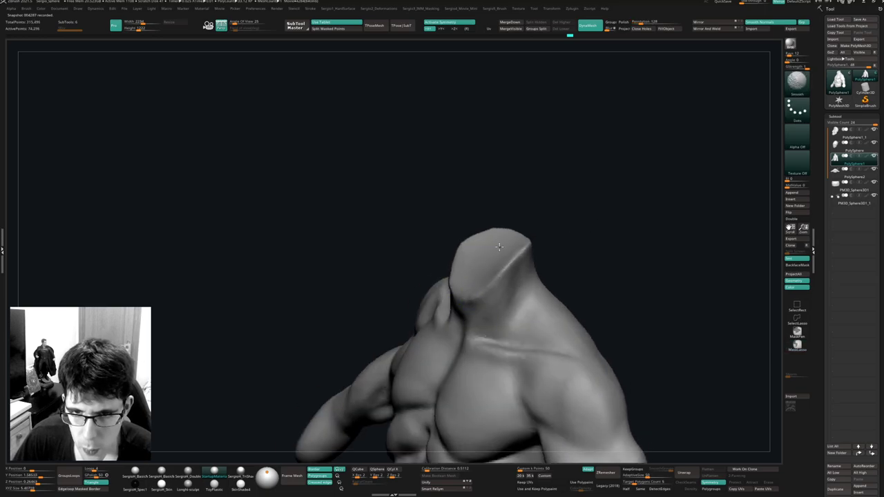
pyautogui.moveTo(499, 247)
pyautogui.mouseDown()
pyautogui.moveTo(510, 282)
pyautogui.moveTo(492, 292)
pyautogui.mouseUp()
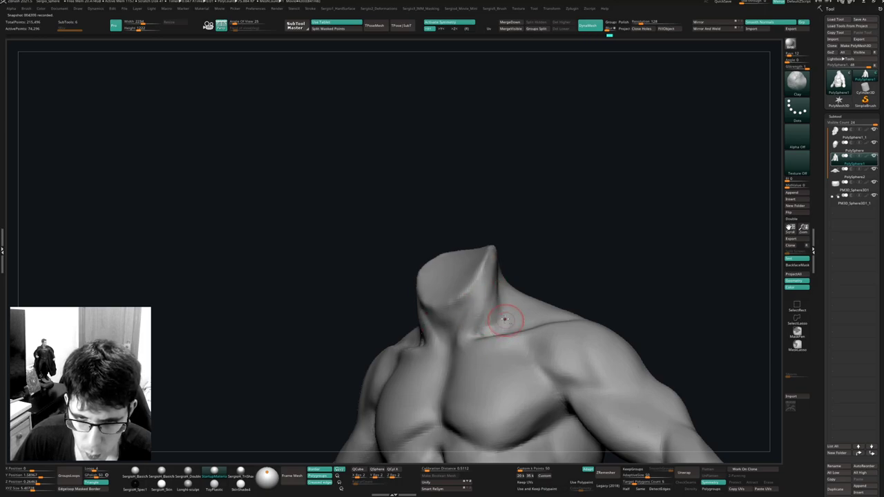
# Adjust the side contour of the neck with the Move brush and show the other subtools again.
pyautogui.keyDown('shift'); pyautogui.moveTo(505, 319); pyautogui.dragTo(515, 304, button='right'); pyautogui.keyUp('shift')
pyautogui.press('b')
pyautogui.press('m')
pyautogui.press('v')
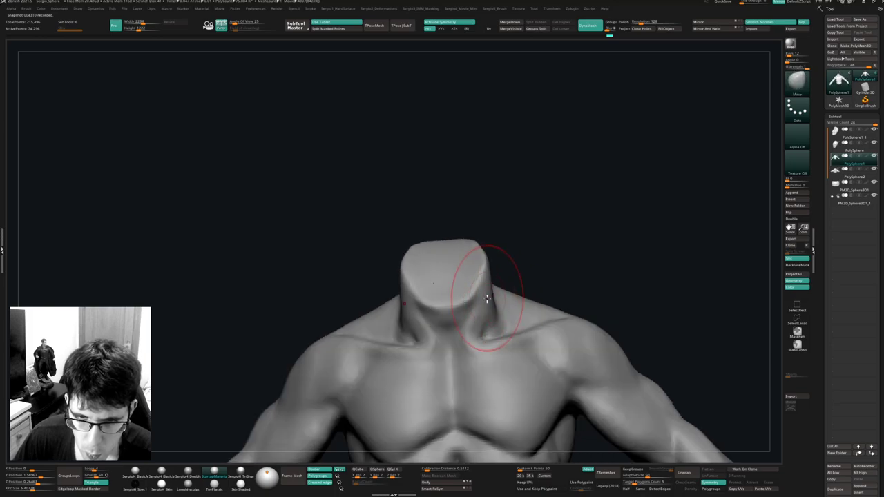
pyautogui.moveTo(487, 299); pyautogui.dragTo(491, 301)
pyautogui.hotkey('alt', 'shift', 's')
pyautogui.moveTo(486, 308)
pyautogui.mouseDown(button='right')
pyautogui.moveTo(491, 270)
pyautogui.moveTo(451, 306)
pyautogui.moveTo(422, 298)
pyautogui.mouseUp(button='right')
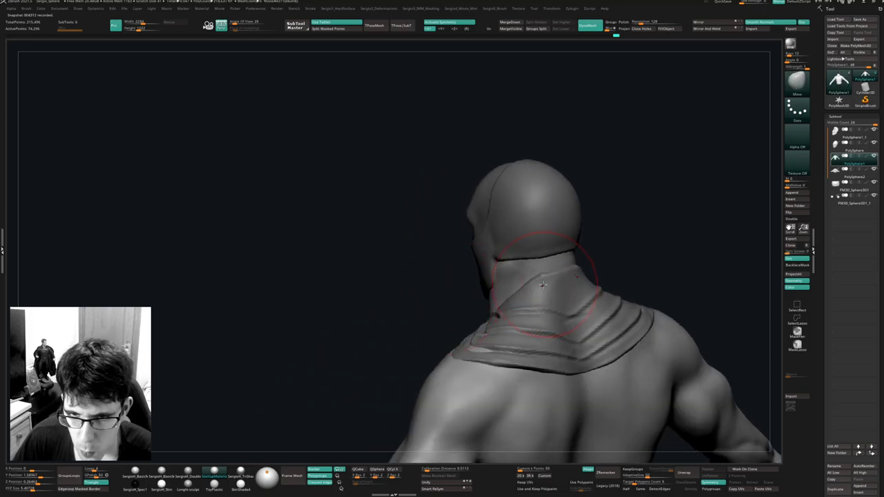
# Isolate the body subtool again and smooth the upper side of the neck.
pyautogui.moveTo(542, 284)
pyautogui.mouseDown(button='right')
pyautogui.moveTo(533, 278)
pyautogui.moveTo(560, 282)
pyautogui.mouseUp(button='right')
pyautogui.press('b')
pyautogui.press('d')
pyautogui.press('s')
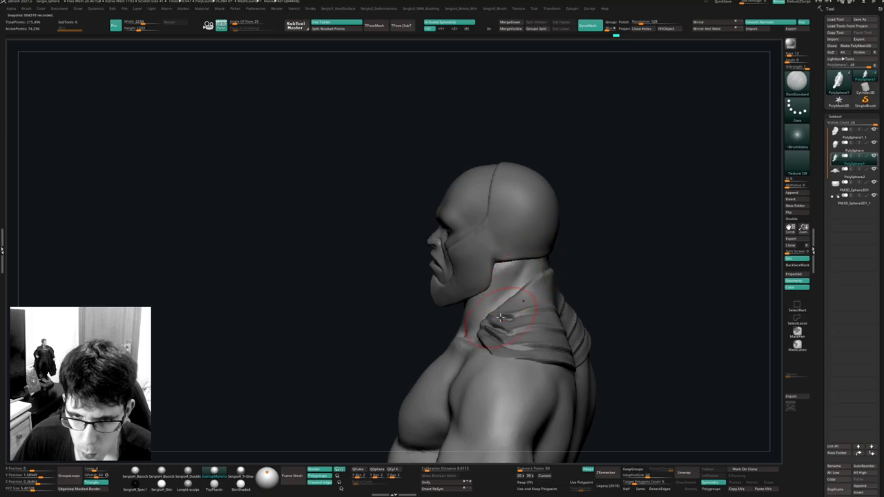
pyautogui.keyDown('ctrl'); pyautogui.keyDown('shift'); pyautogui.click(505, 310); pyautogui.keyUp('shift'); pyautogui.keyUp('ctrl')
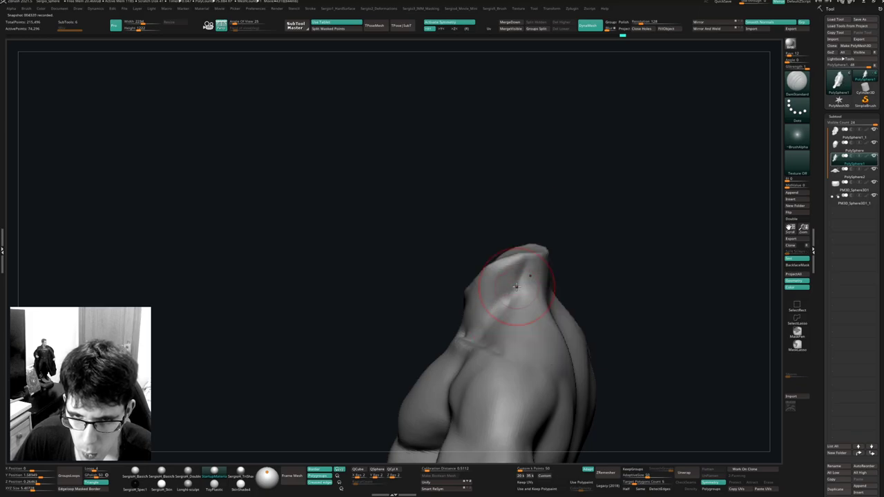
pyautogui.moveTo(524, 270)
pyautogui.keyDown('shift'); pyautogui.mouseDown()
pyautogui.moveTo(515, 276)
pyautogui.moveTo(519, 261)
pyautogui.mouseUp(); pyautogui.keyUp('shift')
# Reshape the back and front contours of the neck stump with the Move brush.
pyautogui.moveTo(526, 294); pyautogui.dragTo(504, 284, button='right')
pyautogui.press('b')
pyautogui.press('m')
pyautogui.press('v')
pyautogui.moveTo(540, 265)
pyautogui.mouseDown()
pyautogui.moveTo(546, 243)
pyautogui.moveTo(458, 283)
pyautogui.mouseUp()
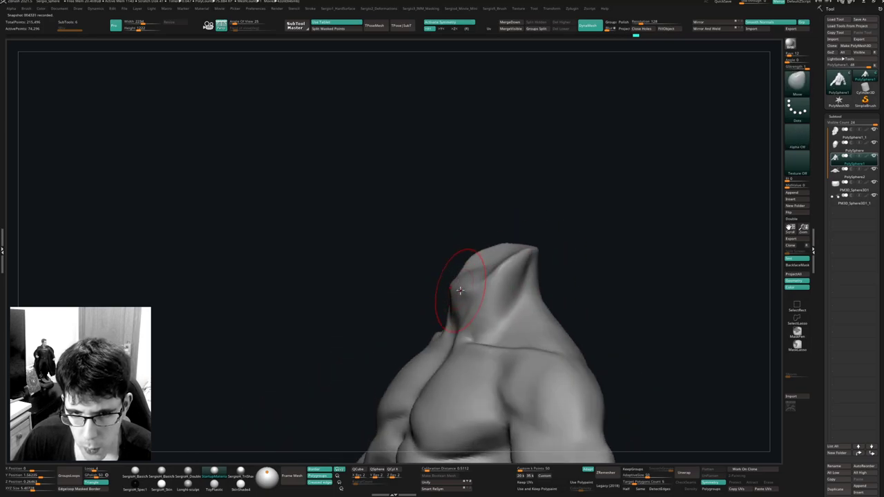
# Refine the neck stump's front contour with the Move and Clay brushes and show the other subtools again.
pyautogui.moveTo(454, 315); pyautogui.dragTo(468, 283)
pyautogui.moveTo(464, 290); pyautogui.dragTo(488, 295, button='right')
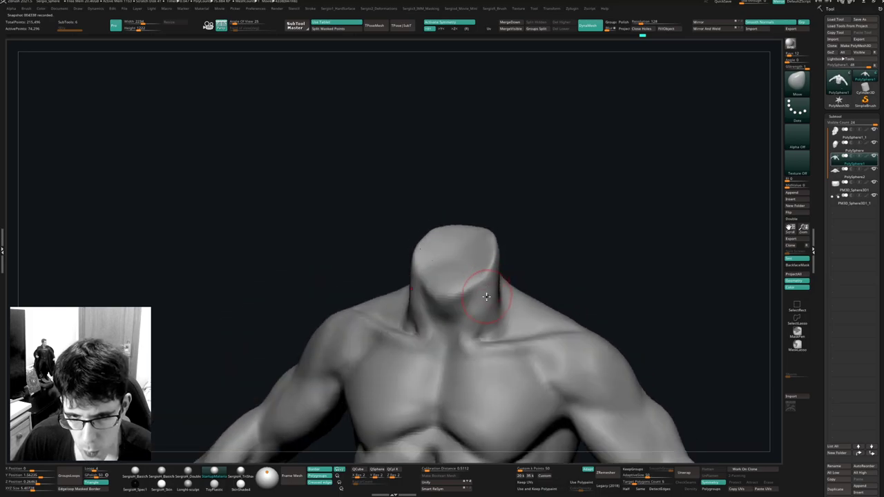
pyautogui.press('b')
pyautogui.press('c')
pyautogui.press('l')
pyautogui.moveTo(466, 339); pyautogui.dragTo(470, 334)
pyautogui.hotkey('alt', 's')
pyautogui.moveTo(470, 334); pyautogui.dragTo(487, 302, button='right')
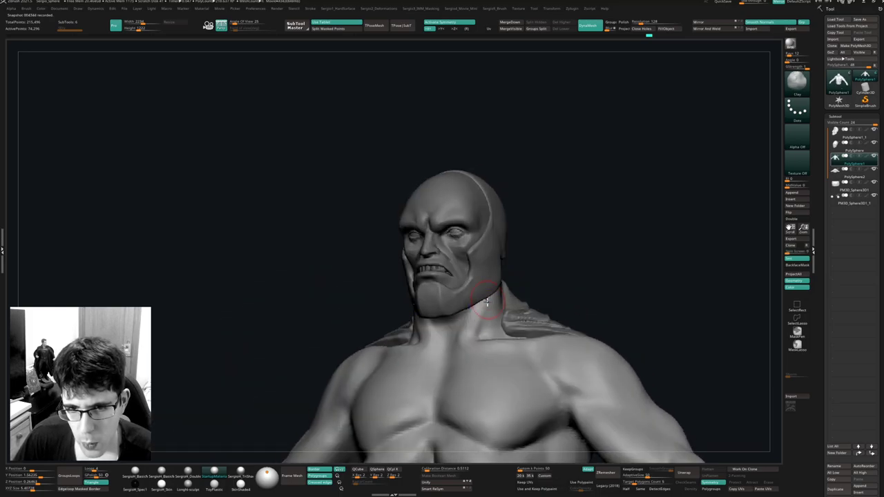
# Smooth the base of the neck and adjust the collarbone area with the Move brush.
pyautogui.keyDown('shift'); pyautogui.moveTo(475, 340); pyautogui.dragTo(486, 344); pyautogui.keyUp('shift')
pyautogui.moveTo(486, 344)
pyautogui.keyDown('ctrl'); pyautogui.mouseDown(button='right')
pyautogui.moveTo(475, 300)
pyautogui.moveTo(487, 332)
pyautogui.mouseUp(button='right'); pyautogui.keyUp('ctrl')
pyautogui.press('b')
pyautogui.press('m')
pyautogui.press('v')
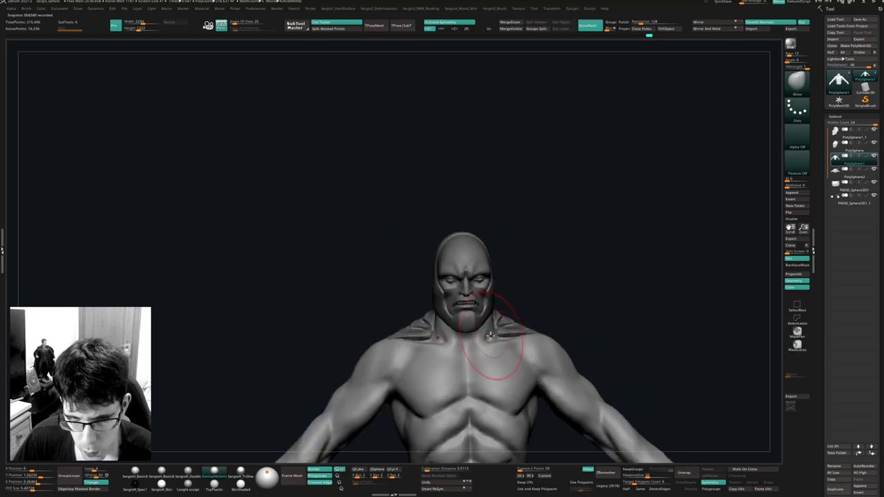
pyautogui.moveTo(486, 336); pyautogui.dragTo(406, 345)
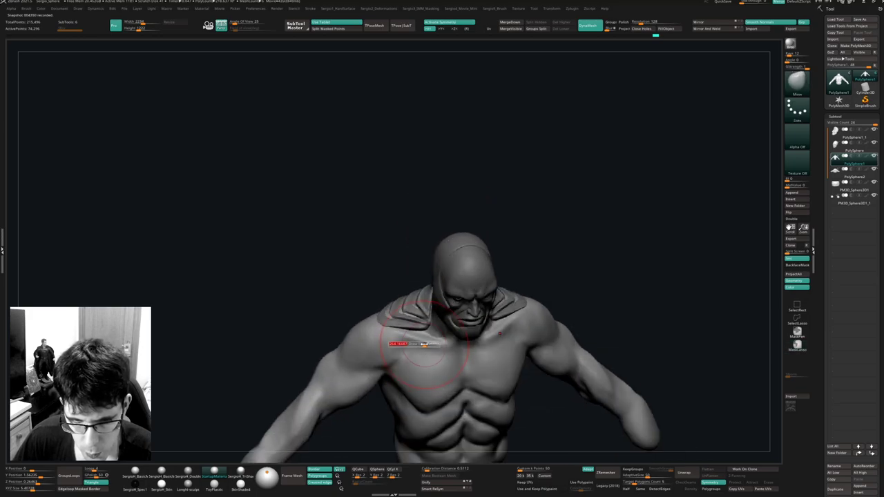
pyautogui.moveTo(421, 333)
pyautogui.mouseDown(button='right')
pyautogui.moveTo(474, 377)
pyautogui.moveTo(487, 284)
pyautogui.mouseUp(button='right')
# Build up the front of the shoulders with the Clay brush.
pyautogui.press('b')
pyautogui.press('c')
pyautogui.press('l')
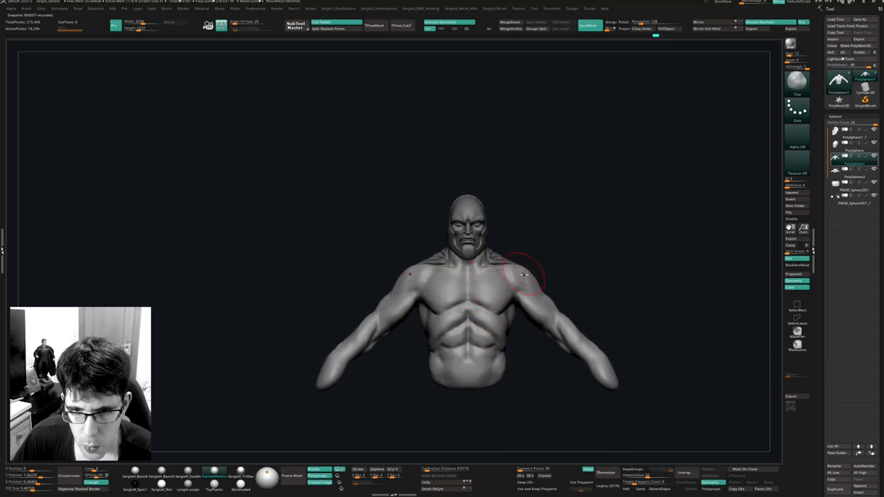
pyautogui.moveTo(519, 269)
pyautogui.mouseDown()
pyautogui.moveTo(510, 270)
pyautogui.moveTo(519, 271)
pyautogui.mouseUp()
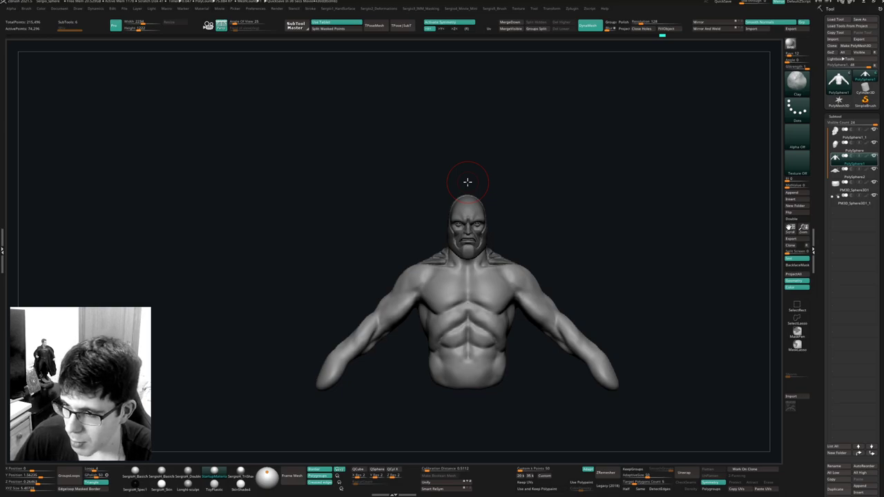
# Select the face subtool and reshape the top of the forehead with the Move brush.
pyautogui.moveTo(571, 174)
pyautogui.mouseDown(button='right')
pyautogui.moveTo(572, 220)
pyautogui.moveTo(476, 256)
pyautogui.moveTo(494, 241)
pyautogui.moveTo(465, 223)
pyautogui.moveTo(479, 279)
pyautogui.moveTo(470, 252)
pyautogui.moveTo(473, 211)
pyautogui.moveTo(459, 182)
pyautogui.moveTo(464, 226)
pyautogui.mouseUp(button='right')
pyautogui.keyDown('alt'); pyautogui.click(468, 198); pyautogui.keyUp('alt')
pyautogui.press('b')
pyautogui.press('m')
pyautogui.press('v')
pyautogui.moveTo(458, 188); pyautogui.dragTo(488, 168)
pyautogui.moveTo(462, 195); pyautogui.dragTo(494, 204, button='right')
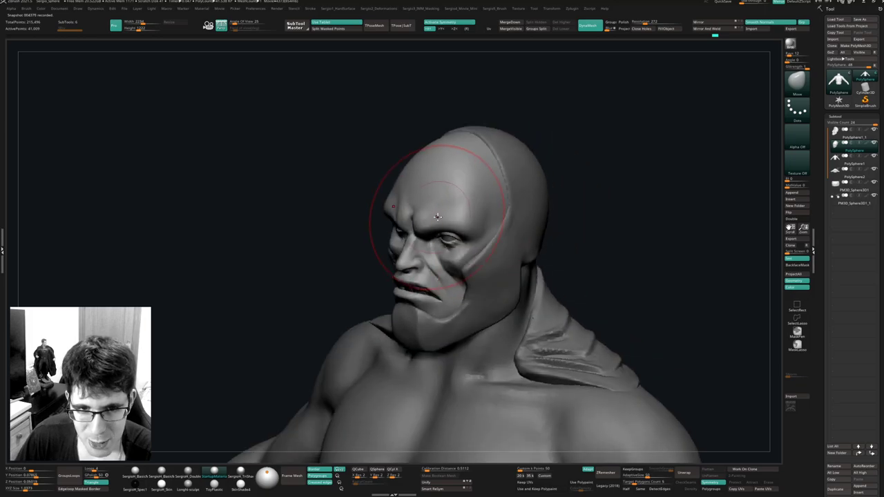
# Adjust the forehead and cheek contours of the face with a resized Move brush, checking the face in isolation.
pyautogui.moveTo(436, 217); pyautogui.dragTo(461, 203, button='right')
pyautogui.press('s')
pyautogui.moveTo(396, 200)
pyautogui.mouseDown()
pyautogui.moveTo(369, 196)
pyautogui.moveTo(462, 208)
pyautogui.moveTo(461, 241)
pyautogui.mouseUp()
pyautogui.moveTo(426, 245); pyautogui.dragTo(516, 241, button='right')
pyautogui.hotkey('alt', 's')
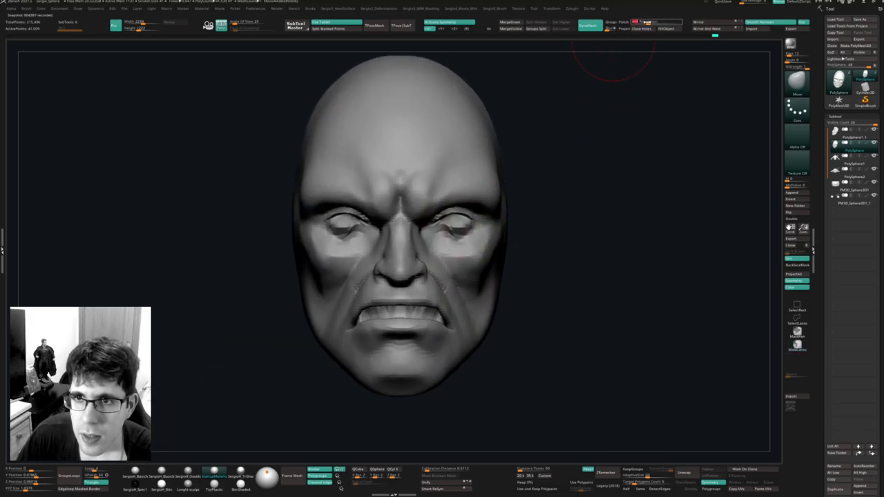
pyautogui.keyDown('ctrl'); pyautogui.keyDown('shift'); pyautogui.click(495, 310); pyautogui.keyUp('shift'); pyautogui.keyUp('ctrl')
pyautogui.moveTo(495, 309); pyautogui.dragTo(483, 263, button='right')
pyautogui.moveTo(483, 262)
pyautogui.mouseDown(button='right')
pyautogui.moveTo(545, 246)
pyautogui.moveTo(525, 246)
pyautogui.mouseUp(button='right')
# Select the hood subtool, adjust its lower edge behind the jaw and mask everything except the band at the nape.
pyautogui.keyDown('alt'); pyautogui.click(534, 255); pyautogui.keyUp('alt')
pyautogui.keyDown('alt'); pyautogui.click(520, 244); pyautogui.keyUp('alt')
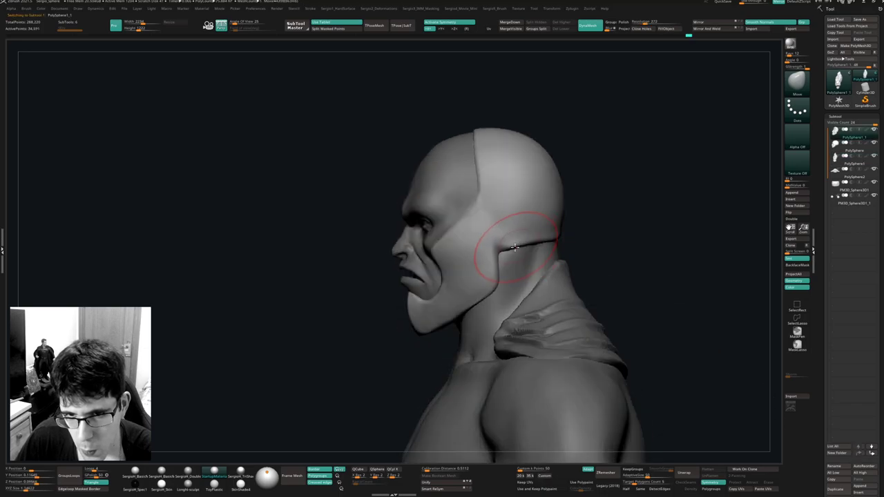
pyautogui.moveTo(517, 248); pyautogui.dragTo(512, 246)
pyautogui.moveTo(582, 214)
pyautogui.keyDown('ctrl'); pyautogui.mouseDown()
pyautogui.moveTo(495, 226)
pyautogui.moveTo(502, 248)
pyautogui.moveTo(580, 259)
pyautogui.mouseUp(); pyautogui.keyUp('ctrl')
pyautogui.keyDown('ctrl'); pyautogui.click(591, 245); pyautogui.keyUp('ctrl')
pyautogui.hotkey('alt', 's')
pyautogui.keyDown('shift'); pyautogui.moveTo(516, 262); pyautogui.dragTo(493, 264, button='right'); pyautogui.keyUp('shift')
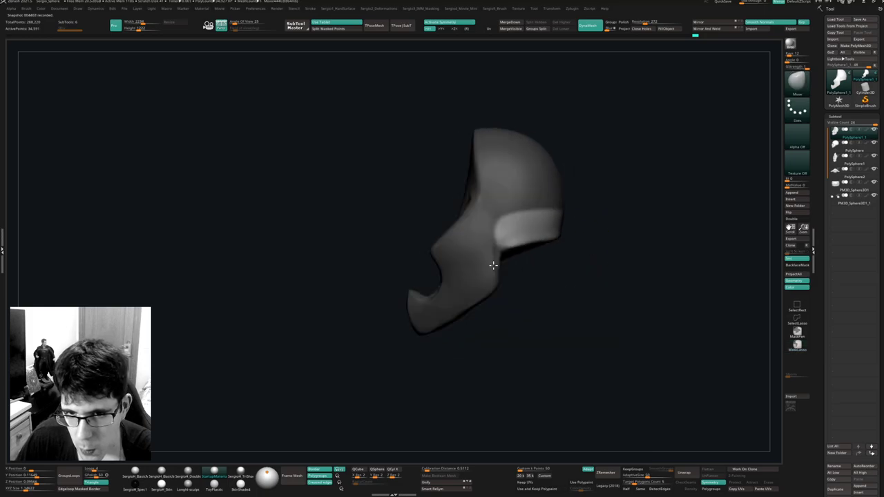
# Pull the hood's unmasked nape band down behind the jaw with the Move brush and clear the mask.
pyautogui.keyDown('ctrl'); pyautogui.moveTo(521, 260); pyautogui.dragTo(447, 332); pyautogui.keyUp('ctrl')
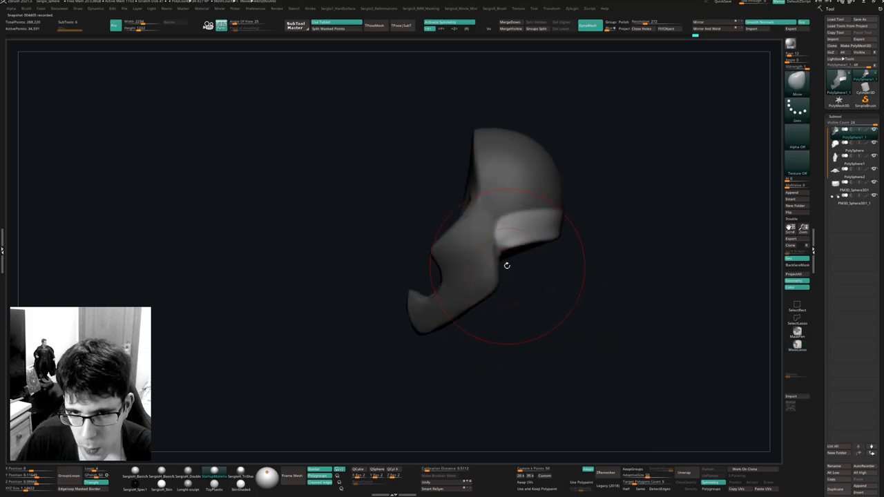
pyautogui.moveTo(504, 275); pyautogui.dragTo(509, 268)
pyautogui.hotkey('alt', 's')
pyautogui.moveTo(516, 273); pyautogui.dragTo(493, 265, button='right')
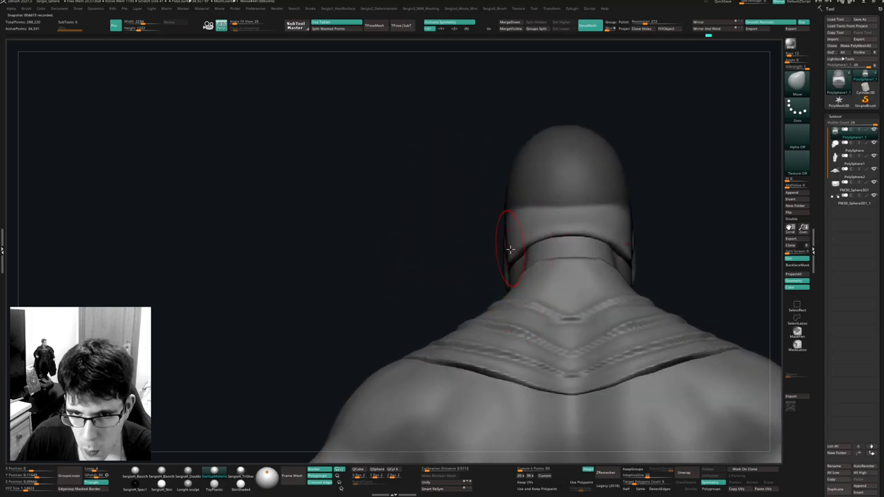
pyautogui.moveTo(509, 248); pyautogui.dragTo(497, 265, button='right')
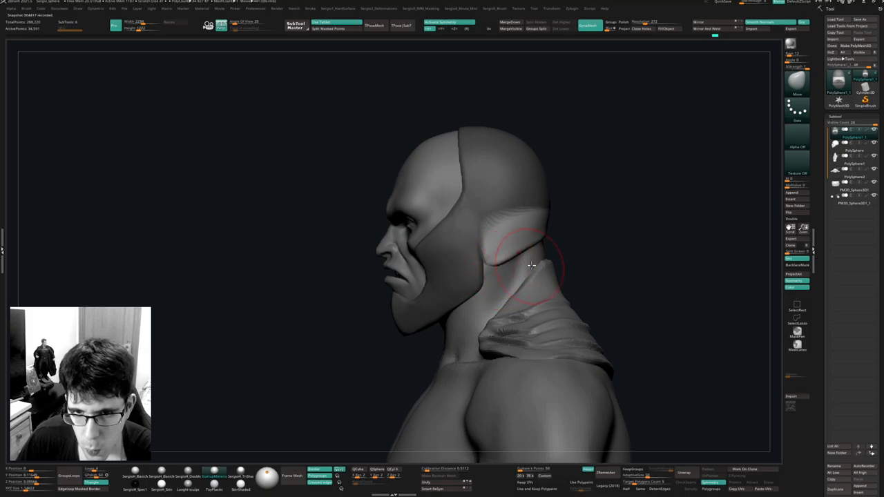
pyautogui.moveTo(549, 248)
pyautogui.mouseDown()
pyautogui.moveTo(547, 212)
pyautogui.moveTo(579, 234)
pyautogui.mouseUp()
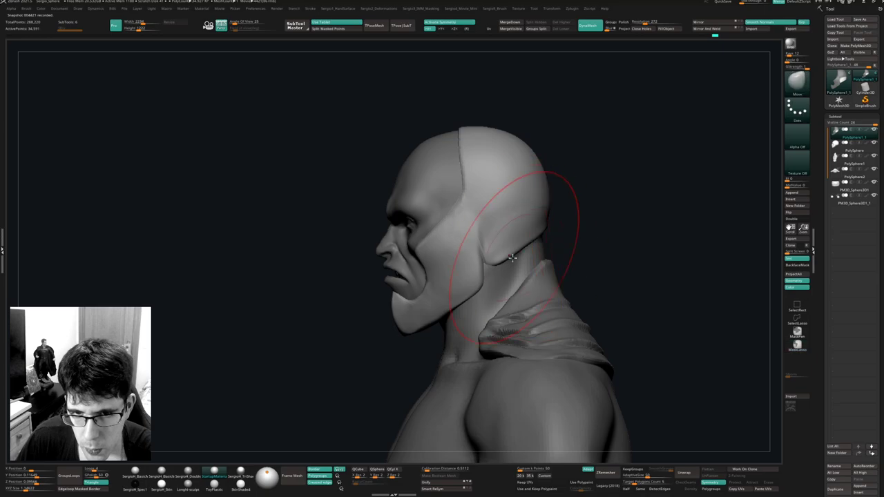
# Isolate the hood and clean up the notch behind the jaw with the DamStandard, Move and Clay brushes plus smoothing.
pyautogui.press('[')
pyautogui.hotkey('alt', 's')
pyautogui.keyDown('ctrl'); pyautogui.moveTo(484, 249); pyautogui.dragTo(491, 272, button='right'); pyautogui.keyUp('ctrl')
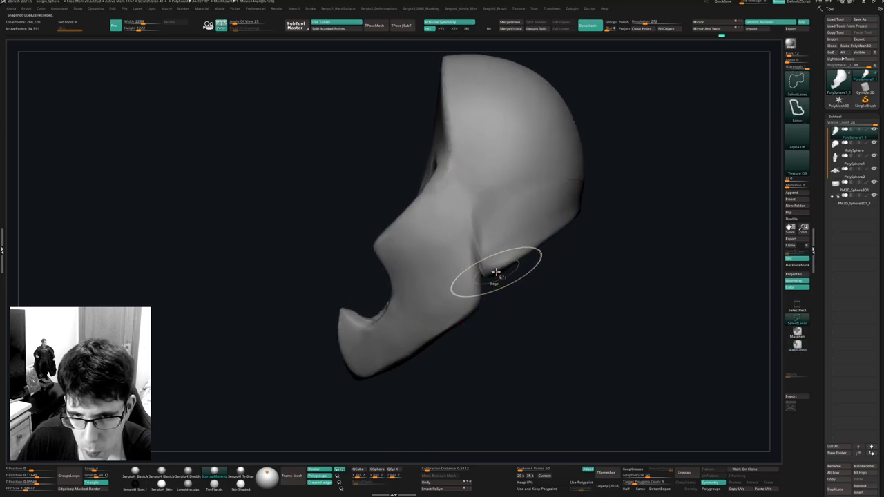
pyautogui.press('b')
pyautogui.press('d')
pyautogui.press('s')
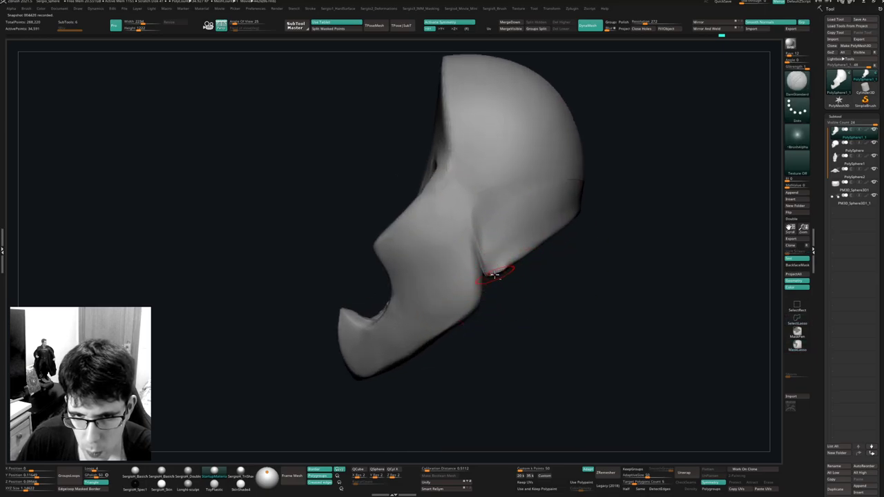
pyautogui.moveTo(493, 274); pyautogui.dragTo(492, 273, button='right')
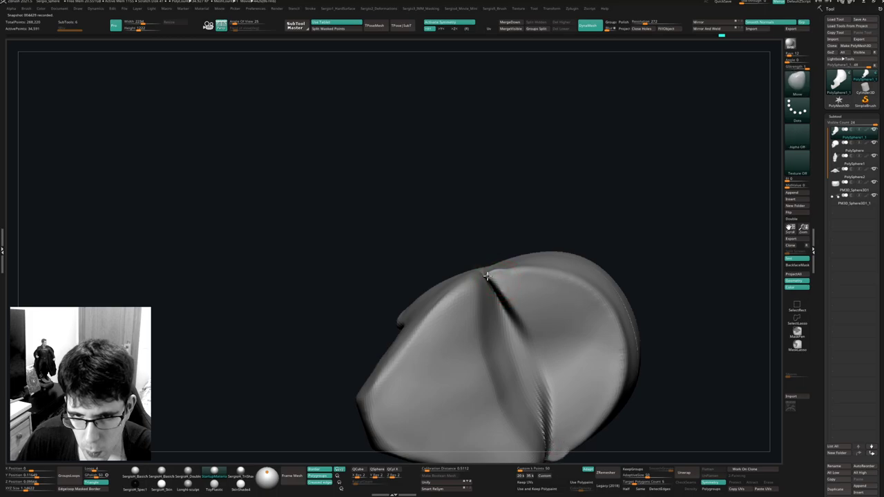
pyautogui.moveTo(502, 264)
pyautogui.mouseDown(button='right')
pyautogui.moveTo(489, 262)
pyautogui.moveTo(501, 299)
pyautogui.mouseUp(button='right')
pyautogui.moveTo(501, 299); pyautogui.dragTo(504, 277, button='right')
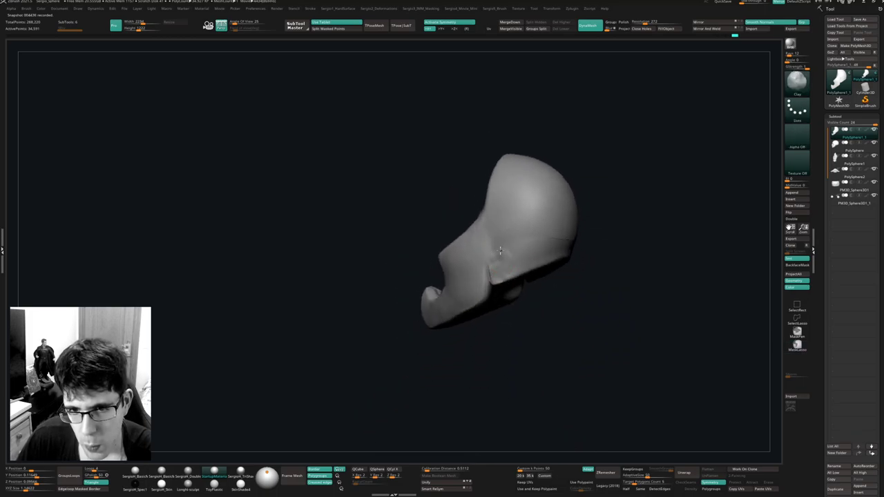
pyautogui.keyDown('shift'); pyautogui.moveTo(495, 244); pyautogui.dragTo(504, 254); pyautogui.keyUp('shift')
# Show all subtools and fit the hood's rear lower edge around the neck with the Move brush.
pyautogui.moveTo(518, 261)
pyautogui.mouseDown(button='right')
pyautogui.moveTo(536, 277)
pyautogui.moveTo(520, 258)
pyautogui.moveTo(556, 240)
pyautogui.moveTo(548, 245)
pyautogui.mouseUp(button='right')
pyautogui.hotkey('alt', 's')
pyautogui.press('b')
pyautogui.press('m')
pyautogui.press('v')
pyautogui.press('s')
pyautogui.moveTo(558, 242); pyautogui.dragTo(566, 239)
pyautogui.press('s')
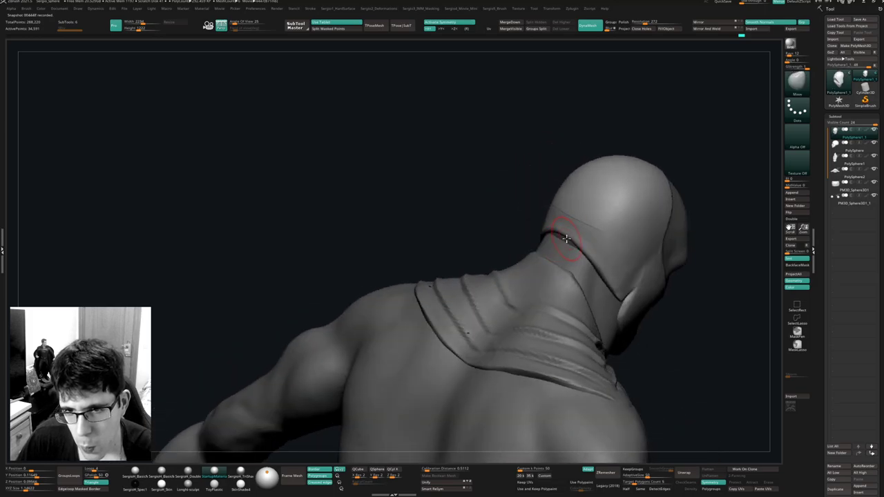
pyautogui.moveTo(570, 240); pyautogui.dragTo(573, 239, button='right')
pyautogui.moveTo(572, 239); pyautogui.dragTo(565, 236)
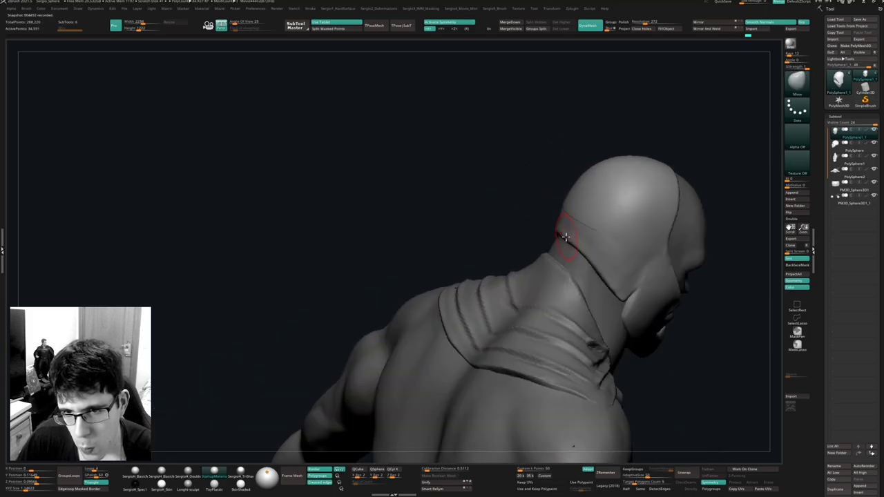
pyautogui.moveTo(567, 240)
pyautogui.mouseDown(button='right')
pyautogui.moveTo(582, 251)
pyautogui.moveTo(528, 243)
pyautogui.moveTo(576, 221)
pyautogui.moveTo(548, 200)
pyautogui.moveTo(553, 195)
pyautogui.moveTo(510, 197)
pyautogui.moveTo(463, 217)
pyautogui.mouseUp(button='right')
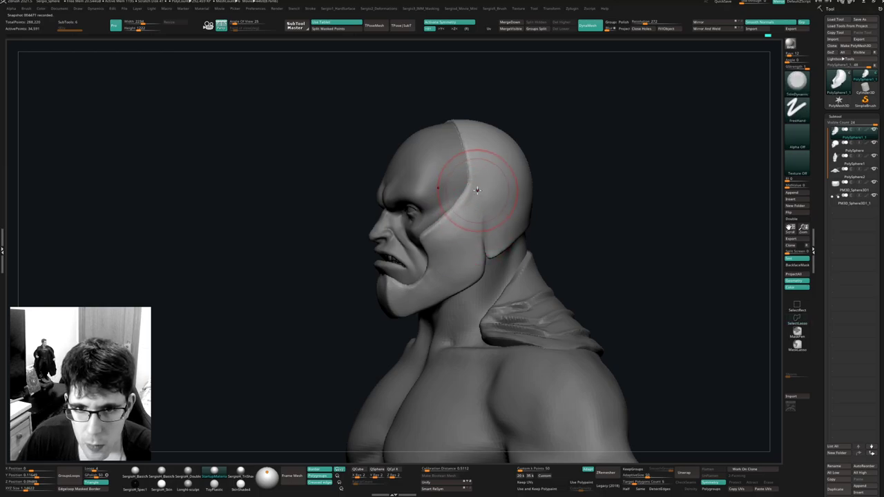
# Adjust the side of the hood along the cheek and jaw with the Move brush.
pyautogui.moveTo(441, 279); pyautogui.dragTo(517, 284, button='right')
pyautogui.press('b')
pyautogui.press('m')
pyautogui.press('v')
pyautogui.moveTo(445, 269); pyautogui.dragTo(449, 268)
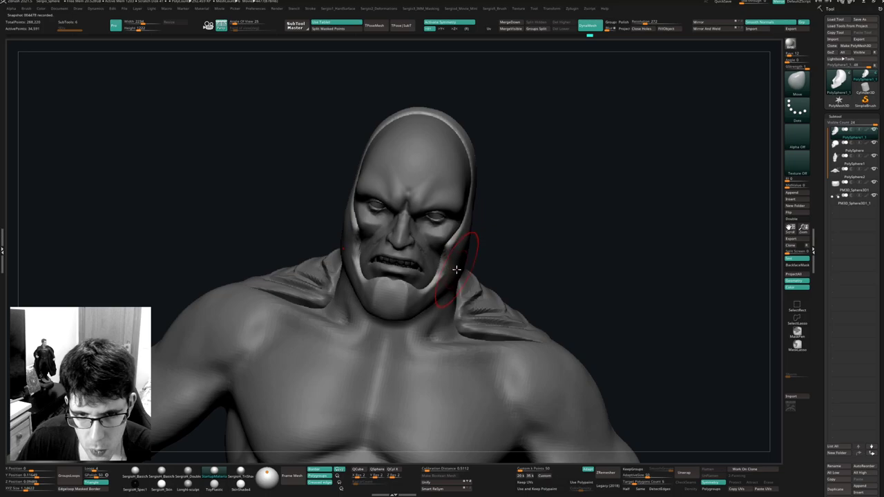
pyautogui.moveTo(457, 269); pyautogui.dragTo(454, 257, button='right')
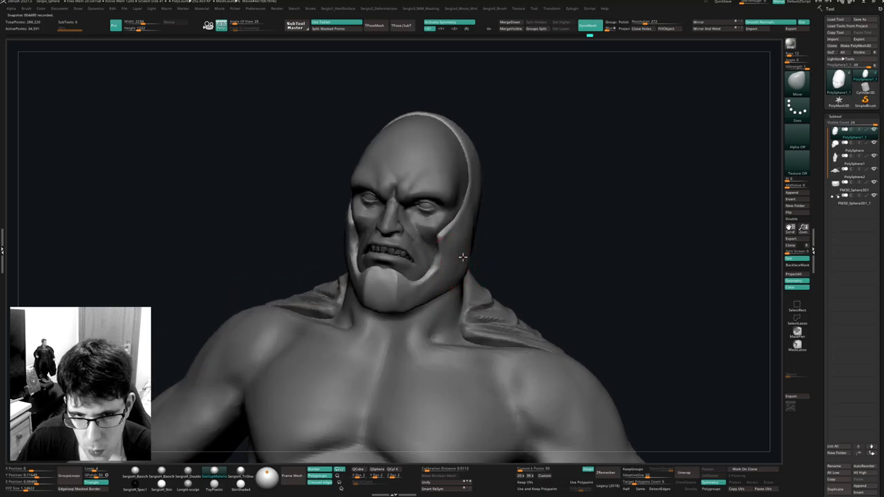
pyautogui.press('shift')
# Select the body subtool and adjust the torso's side contour with a resized Move brush.
pyautogui.keyDown('ctrl'); pyautogui.moveTo(454, 312); pyautogui.dragTo(501, 345, button='right'); pyautogui.keyUp('ctrl')
pyautogui.keyDown('alt'); pyautogui.moveTo(501, 345); pyautogui.dragTo(497, 278, button='right'); pyautogui.keyUp('alt')
pyautogui.keyDown('alt'); pyautogui.moveTo(497, 278); pyautogui.dragTo(527, 222, button='right'); pyautogui.keyUp('alt')
pyautogui.keyDown('alt'); pyautogui.click(314, 307); pyautogui.keyUp('alt')
pyautogui.keyDown('alt'); pyautogui.moveTo(625, 311); pyautogui.dragTo(535, 283, button='right'); pyautogui.keyUp('alt')
pyautogui.press('s')
pyautogui.moveTo(411, 302); pyautogui.dragTo(428, 308)
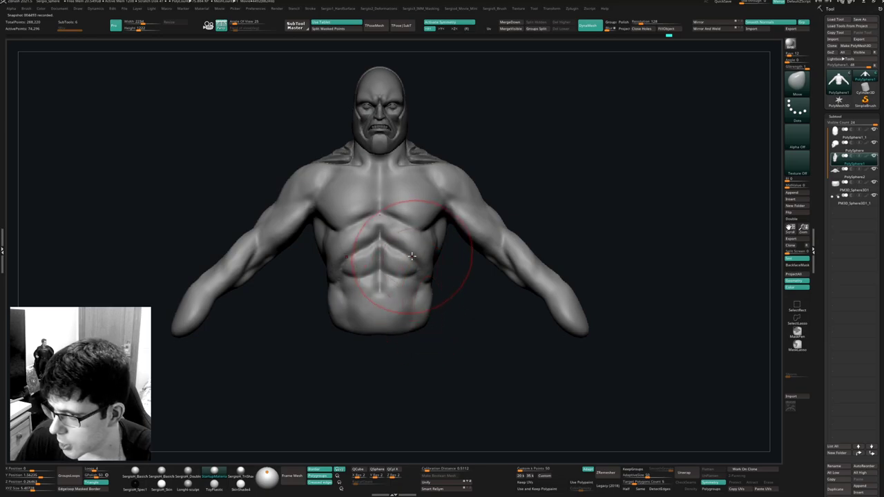
# Reshape the rounded hand ends and wrists of the arms with the Move brush.
pyautogui.keyDown('alt'); pyautogui.moveTo(560, 247); pyautogui.dragTo(535, 226, button='right'); pyautogui.keyUp('alt')
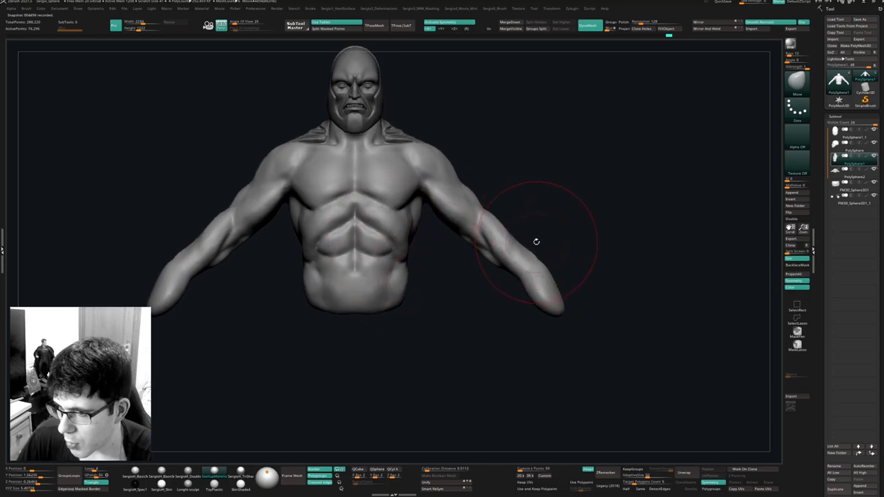
pyautogui.moveTo(581, 253)
pyautogui.keyDown('alt'); pyautogui.mouseDown(button='right')
pyautogui.moveTo(542, 228)
pyautogui.moveTo(527, 263)
pyautogui.moveTo(478, 278)
pyautogui.mouseUp(button='right'); pyautogui.keyUp('alt')
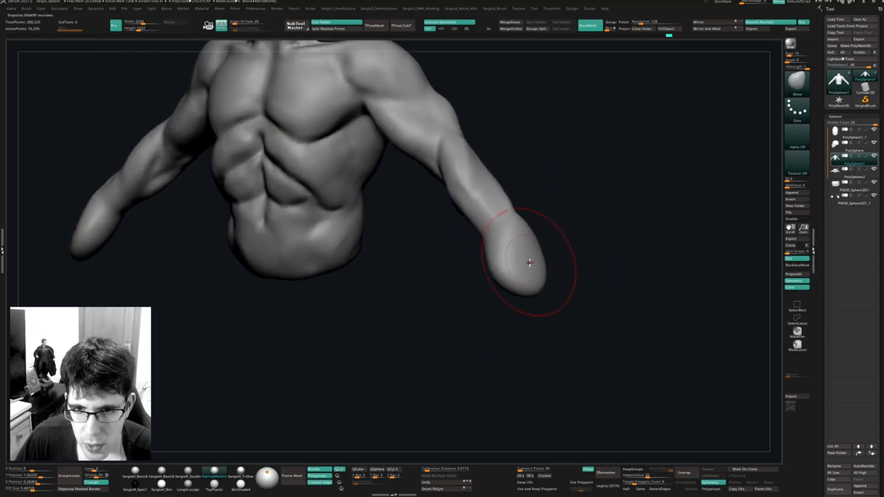
pyautogui.moveTo(531, 263); pyautogui.dragTo(490, 274, button='right')
pyautogui.moveTo(571, 263); pyautogui.dragTo(574, 266)
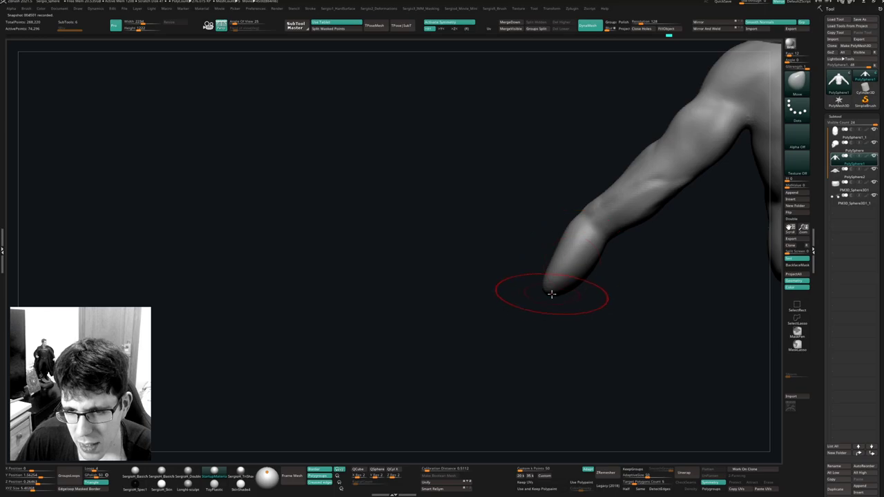
pyautogui.moveTo(550, 292); pyautogui.dragTo(577, 282, button='right')
pyautogui.moveTo(539, 264); pyautogui.dragTo(532, 266)
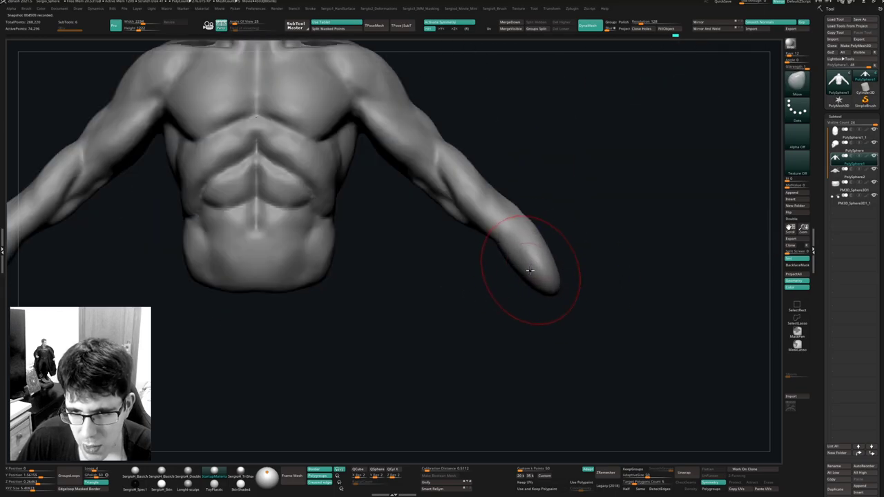
pyautogui.moveTo(569, 276)
pyautogui.mouseDown(button='right')
pyautogui.moveTo(567, 257)
pyautogui.moveTo(585, 279)
pyautogui.moveTo(552, 265)
pyautogui.moveTo(584, 257)
pyautogui.mouseUp(button='right')
pyautogui.moveTo(587, 226); pyautogui.dragTo(588, 217)
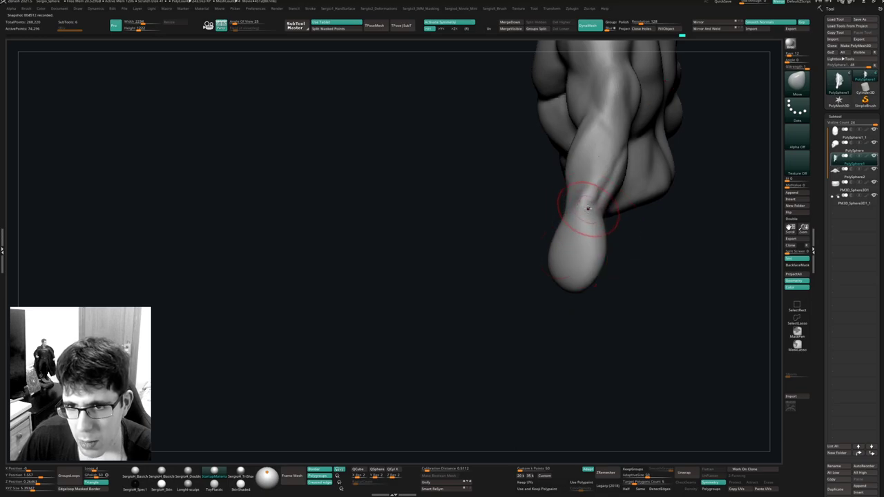
# Adjust the forearm's contours from several sides with the Move brush and smooth its surface.
pyautogui.moveTo(587, 203); pyautogui.dragTo(586, 227, button='right')
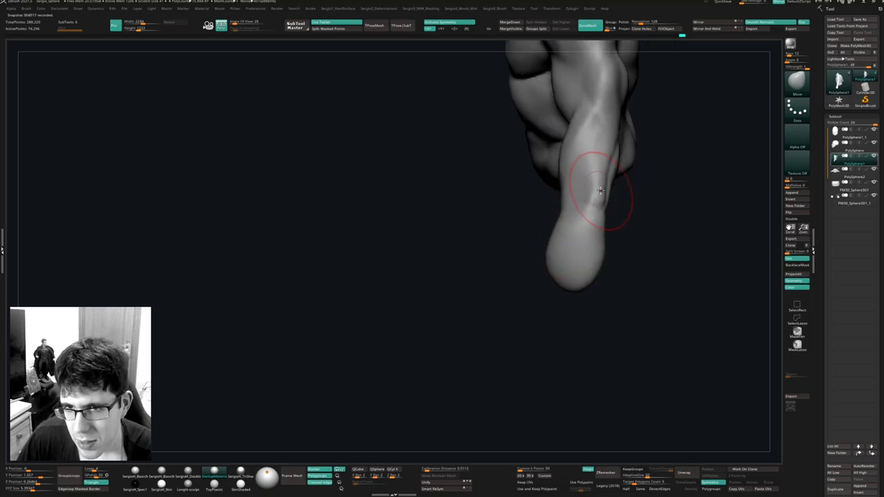
pyautogui.moveTo(592, 187); pyautogui.dragTo(587, 200, button='right')
pyautogui.moveTo(619, 160); pyautogui.dragTo(613, 153)
pyautogui.moveTo(615, 155); pyautogui.dragTo(620, 157, button='right')
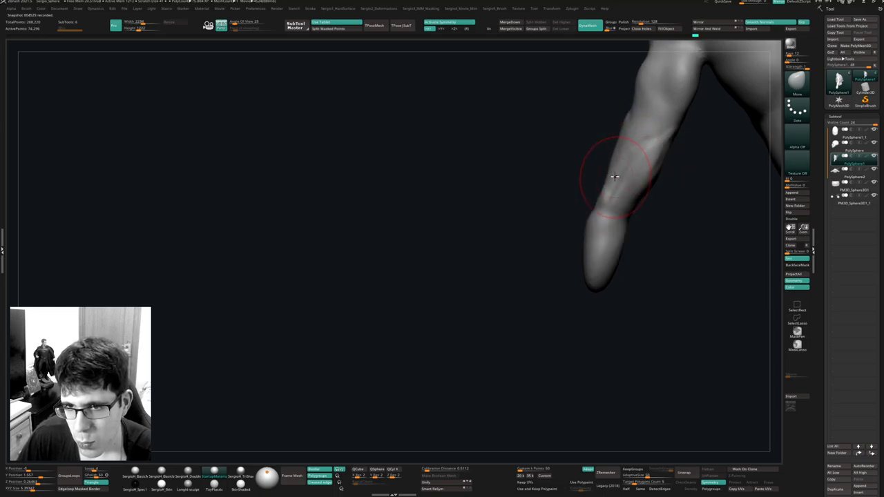
pyautogui.moveTo(612, 176); pyautogui.dragTo(631, 183)
pyautogui.moveTo(646, 184)
pyautogui.mouseDown(button='right')
pyautogui.moveTo(681, 187)
pyautogui.moveTo(671, 168)
pyautogui.mouseUp(button='right')
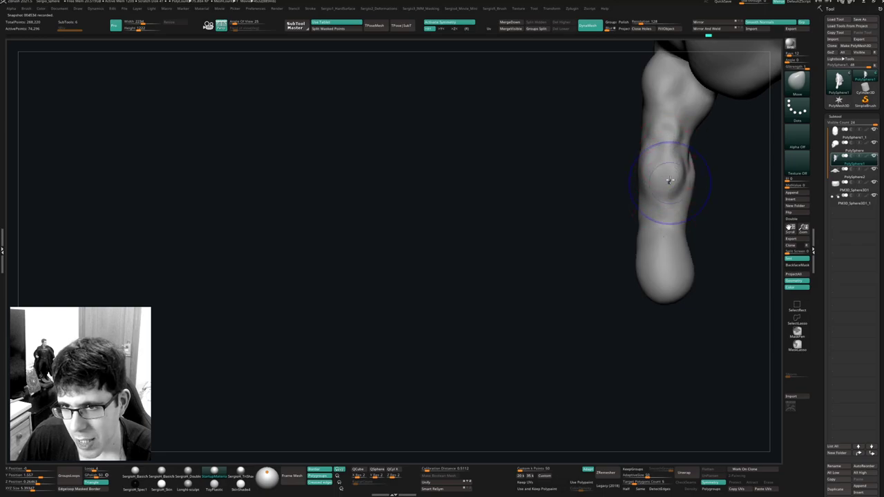
pyautogui.press('shift')
# Carve the crease at the elbow and upper forearm with the DamStandard brush and smooth its edges.
pyautogui.moveTo(652, 175)
pyautogui.mouseDown(button='right')
pyautogui.moveTo(647, 196)
pyautogui.moveTo(659, 182)
pyautogui.moveTo(690, 244)
pyautogui.moveTo(646, 188)
pyautogui.moveTo(701, 209)
pyautogui.moveTo(667, 198)
pyautogui.moveTo(623, 207)
pyautogui.moveTo(652, 160)
pyautogui.moveTo(642, 187)
pyautogui.moveTo(676, 182)
pyautogui.moveTo(649, 181)
pyautogui.moveTo(671, 167)
pyautogui.mouseUp(button='right')
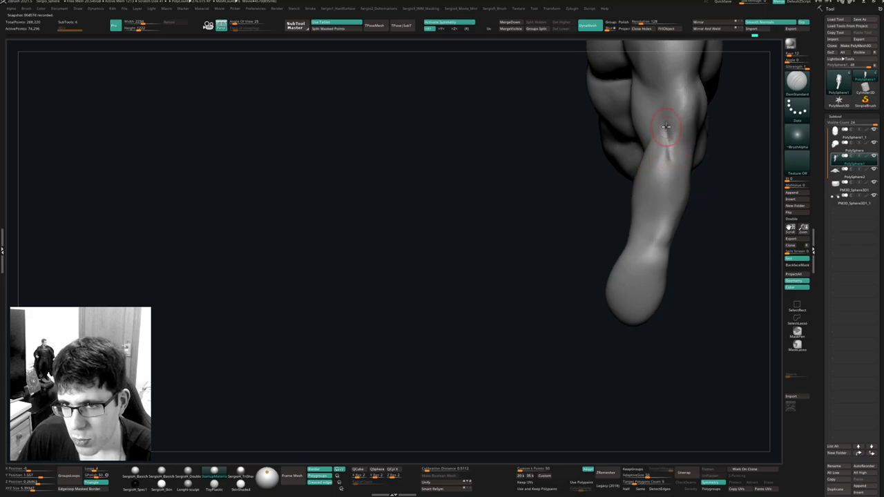
pyautogui.moveTo(666, 127)
pyautogui.keyDown('shift'); pyautogui.mouseDown()
pyautogui.moveTo(681, 153)
pyautogui.moveTo(664, 132)
pyautogui.mouseUp(); pyautogui.keyUp('shift')
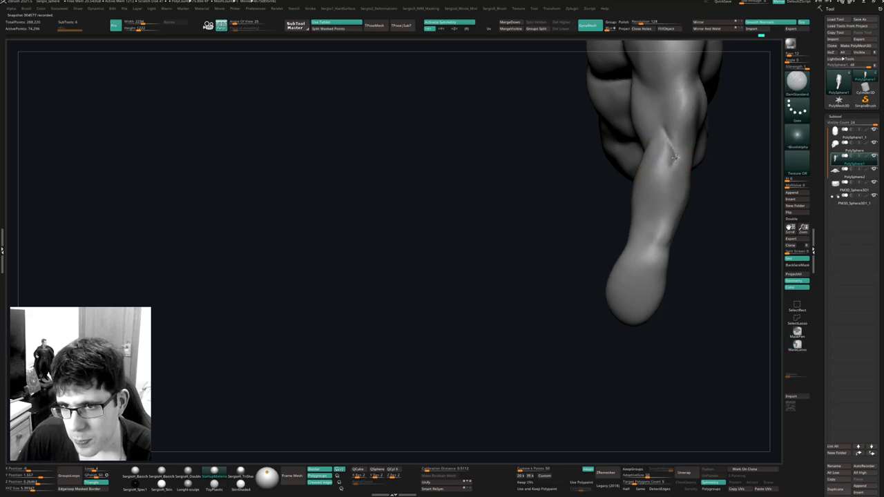
pyautogui.moveTo(673, 178)
pyautogui.mouseDown(button='right')
pyautogui.moveTo(640, 183)
pyautogui.moveTo(648, 168)
pyautogui.mouseUp(button='right')
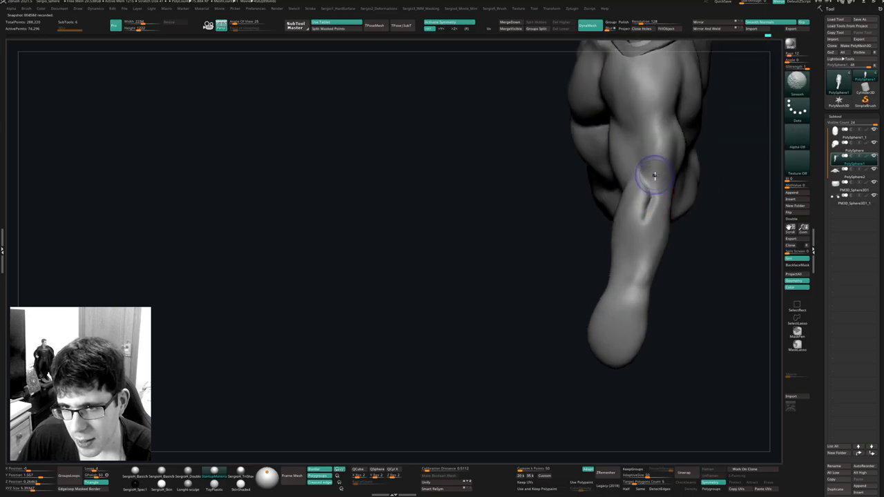
pyautogui.keyDown('shift'); pyautogui.moveTo(654, 176); pyautogui.dragTo(650, 208); pyautogui.keyUp('shift')
# Build up the forearm muscle below the elbow with the Clay brush and smooth its inner surface.
pyautogui.moveTo(662, 225); pyautogui.dragTo(634, 226, button='right')
pyautogui.moveTo(645, 190)
pyautogui.mouseDown()
pyautogui.moveTo(624, 232)
pyautogui.moveTo(643, 225)
pyautogui.mouseUp()
pyautogui.moveTo(644, 198)
pyautogui.mouseDown(button='right')
pyautogui.moveTo(617, 237)
pyautogui.moveTo(625, 209)
pyautogui.mouseUp(button='right')
pyautogui.moveTo(632, 183); pyautogui.dragTo(603, 232)
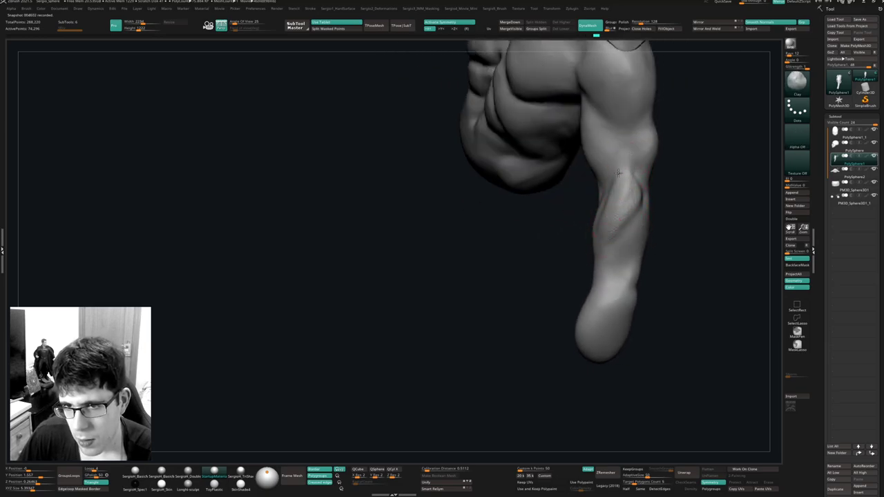
pyautogui.moveTo(609, 228); pyautogui.dragTo(616, 197, button='right')
pyautogui.moveTo(606, 241); pyautogui.dragTo(590, 234, button='right')
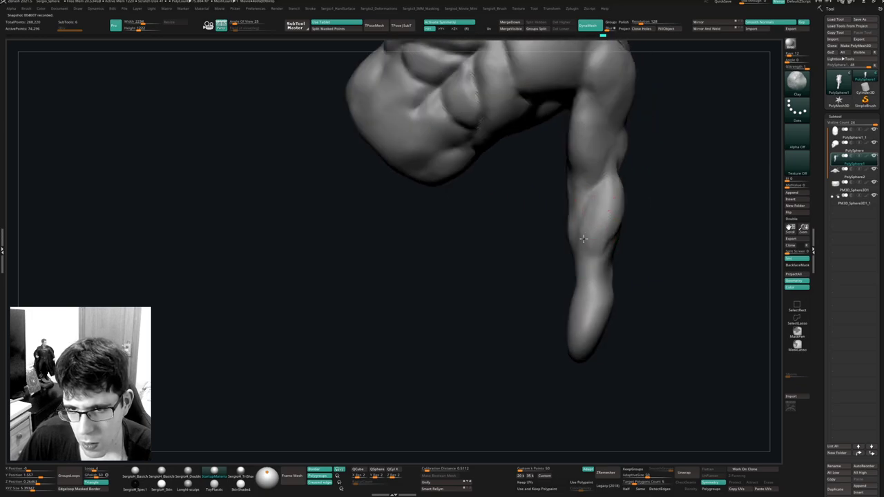
pyautogui.keyDown('shift'); pyautogui.moveTo(586, 214); pyautogui.dragTo(591, 199); pyautogui.keyUp('shift')
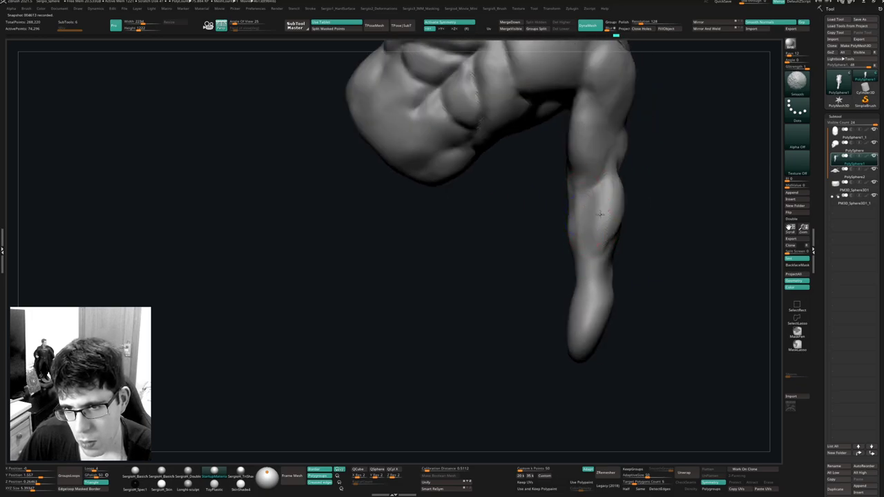
# Build up the underside of the forearm from the elbow towards the wrist with the Clay brush.
pyautogui.moveTo(600, 227)
pyautogui.mouseDown(button='right')
pyautogui.moveTo(622, 251)
pyautogui.moveTo(587, 220)
pyautogui.moveTo(573, 232)
pyautogui.mouseUp(button='right')
pyautogui.moveTo(542, 252); pyautogui.dragTo(593, 263)
pyautogui.moveTo(542, 260); pyautogui.dragTo(580, 276)
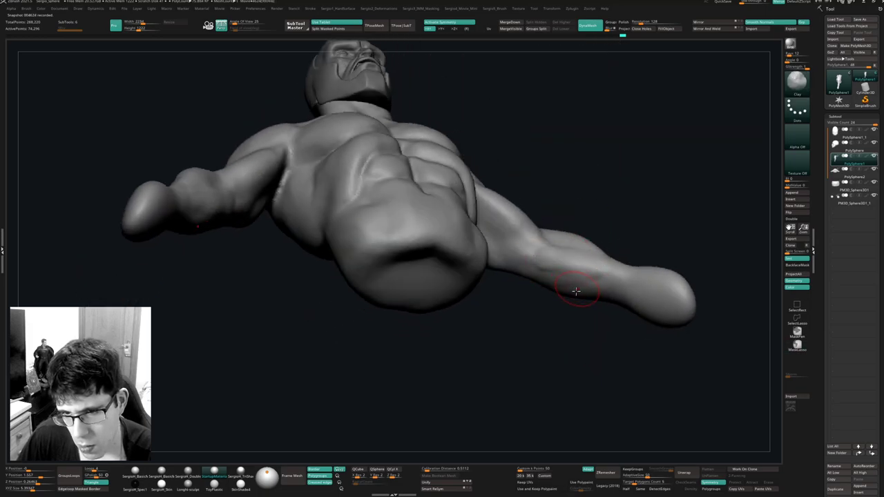
pyautogui.moveTo(574, 290)
pyautogui.mouseDown(button='right')
pyautogui.moveTo(576, 316)
pyautogui.moveTo(571, 274)
pyautogui.mouseUp(button='right')
pyautogui.moveTo(555, 273); pyautogui.dragTo(596, 270)
pyautogui.moveTo(546, 272); pyautogui.dragTo(555, 277)
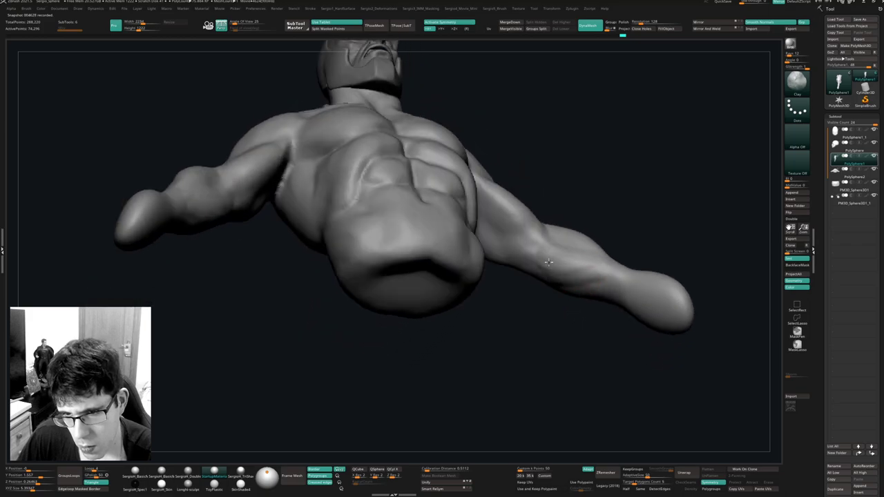
# Refine the muscle volumes along the back of the upper arm with the Clay brush.
pyautogui.moveTo(594, 277); pyautogui.dragTo(573, 305, button='right')
pyautogui.moveTo(517, 300); pyautogui.dragTo(554, 248)
pyautogui.moveTo(587, 216); pyautogui.dragTo(531, 289)
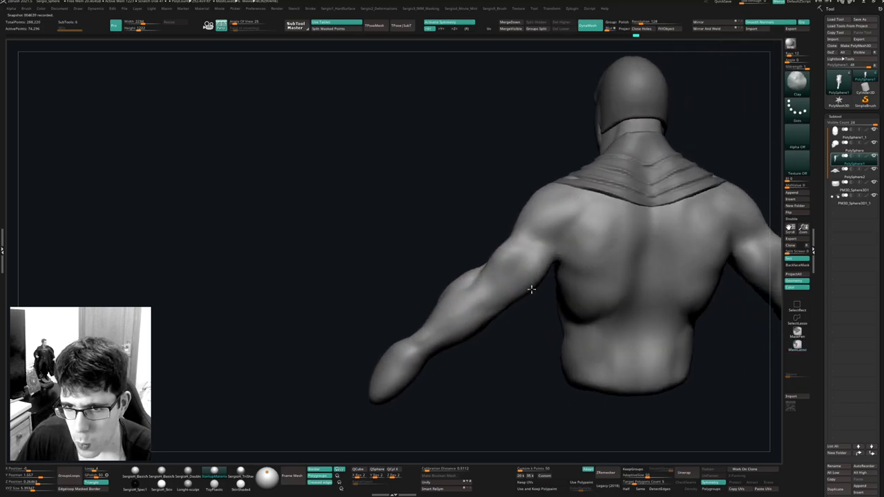
pyautogui.moveTo(578, 273)
pyautogui.mouseDown(button='right')
pyautogui.moveTo(549, 276)
pyautogui.moveTo(578, 260)
pyautogui.mouseUp(button='right')
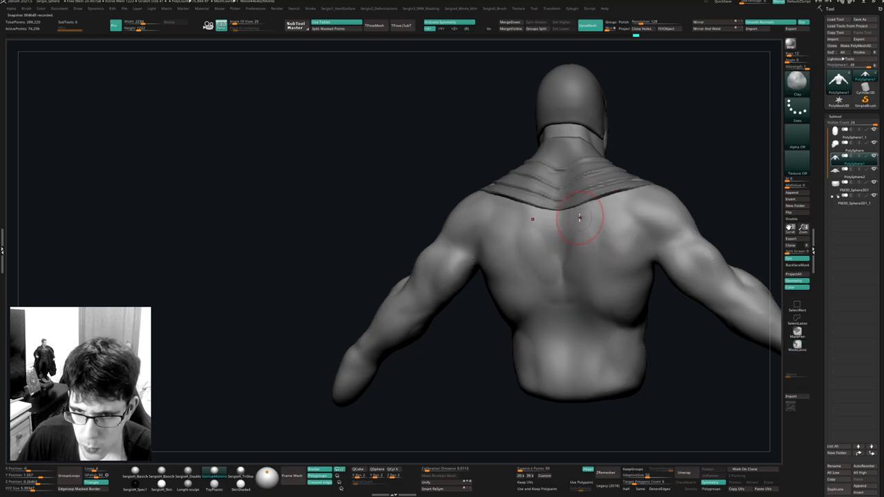
# Adjust the shoulder and upper-back contours below the folded garment with an enlarged Move brush.
pyautogui.moveTo(566, 270)
pyautogui.mouseDown(button='right')
pyautogui.moveTo(596, 216)
pyautogui.moveTo(582, 227)
pyautogui.mouseUp(button='right')
pyautogui.moveTo(636, 181); pyautogui.dragTo(593, 227)
pyautogui.press('b')
pyautogui.press('m')
pyautogui.press('v')
pyautogui.press(']')
pyautogui.press(']')
pyautogui.press(']')
pyautogui.hotkey('shift', 's')
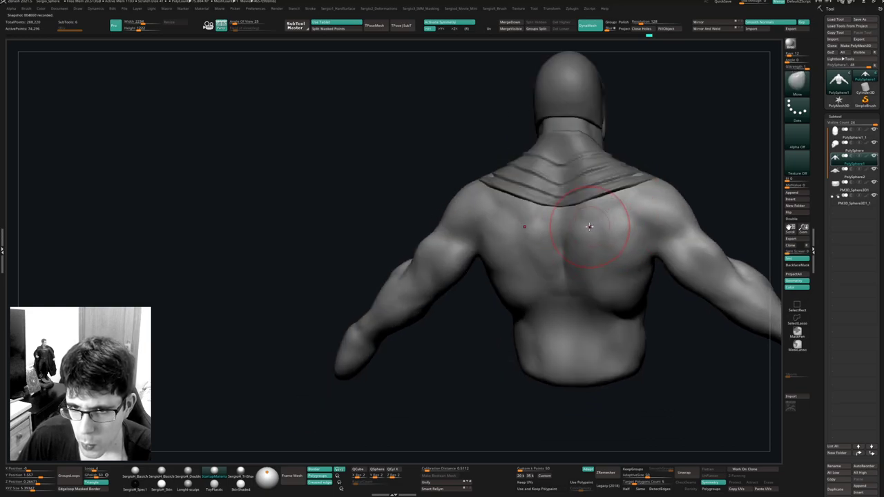
# Define the spine groove and shoulder-blade muscles on the upper back with the Clay brush.
pyautogui.moveTo(590, 227); pyautogui.dragTo(574, 273, button='right')
pyautogui.press('b')
pyautogui.press('c')
pyautogui.press('l')
pyautogui.moveTo(578, 249); pyautogui.dragTo(587, 241)
pyautogui.moveTo(557, 242); pyautogui.dragTo(564, 295)
pyautogui.moveTo(606, 184); pyautogui.dragTo(614, 231, button='right')
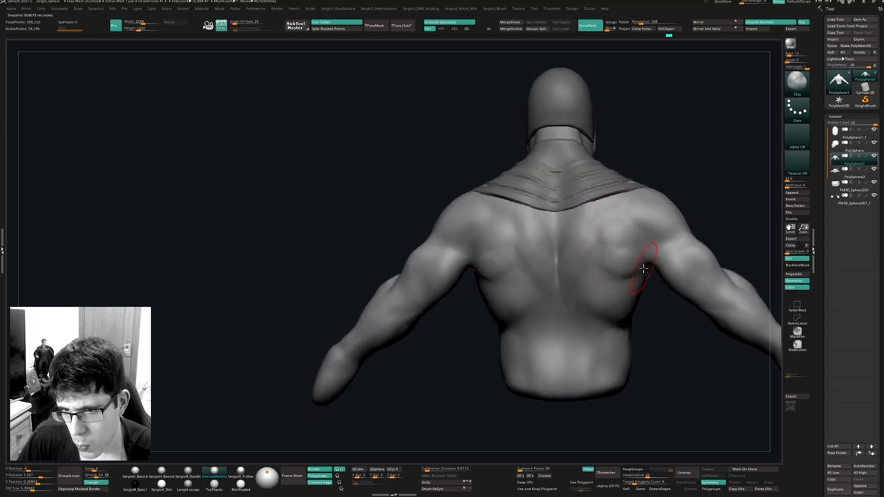
# Shape the back muscles between the shoulder blade and the armpit with the Clay brush.
pyautogui.moveTo(649, 268); pyautogui.dragTo(608, 259, button='right')
pyautogui.moveTo(647, 273); pyautogui.dragTo(636, 254)
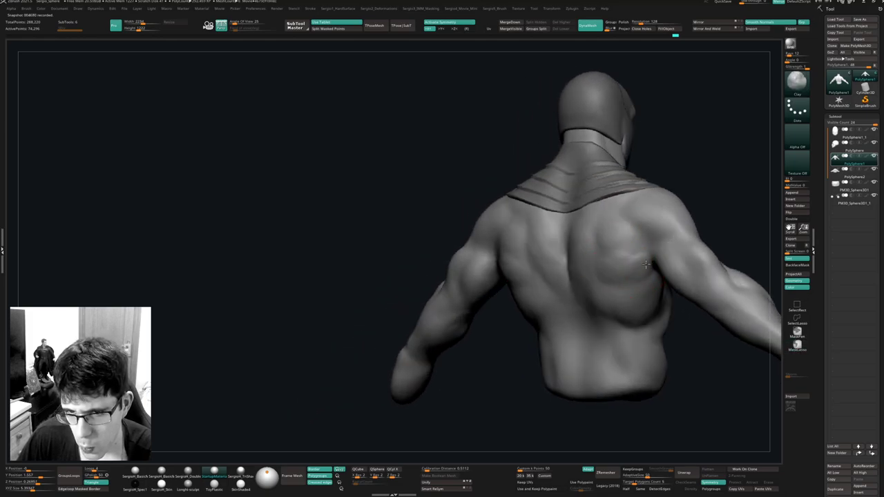
pyautogui.moveTo(637, 254); pyautogui.dragTo(602, 252, button='right')
# Sculpt the vertical muscle columns beside the spine on the lower back with Clay and smooth them.
pyautogui.moveTo(601, 285)
pyautogui.mouseDown(button='right')
pyautogui.moveTo(599, 279)
pyautogui.moveTo(568, 302)
pyautogui.moveTo(540, 306)
pyautogui.mouseUp(button='right')
pyautogui.moveTo(549, 323)
pyautogui.mouseDown()
pyautogui.moveTo(546, 275)
pyautogui.moveTo(549, 331)
pyautogui.moveTo(549, 291)
pyautogui.mouseUp()
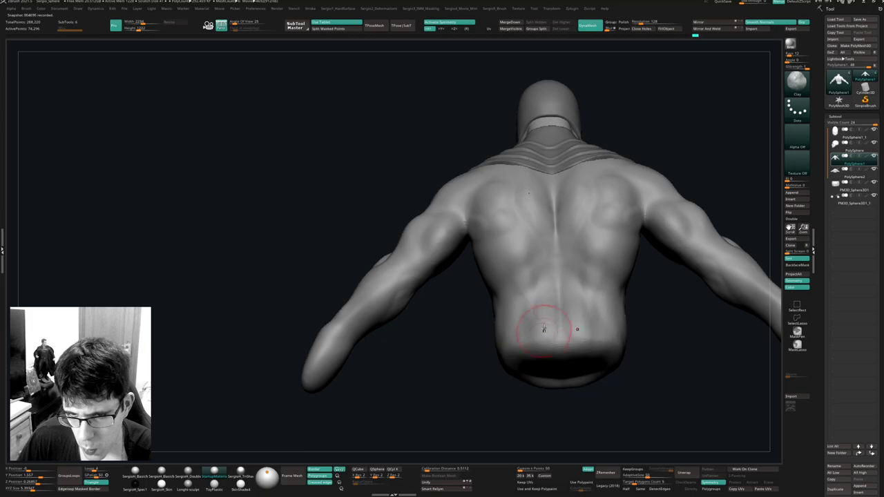
pyautogui.moveTo(545, 353); pyautogui.dragTo(570, 351, button='right')
pyautogui.moveTo(581, 323); pyautogui.dragTo(585, 298)
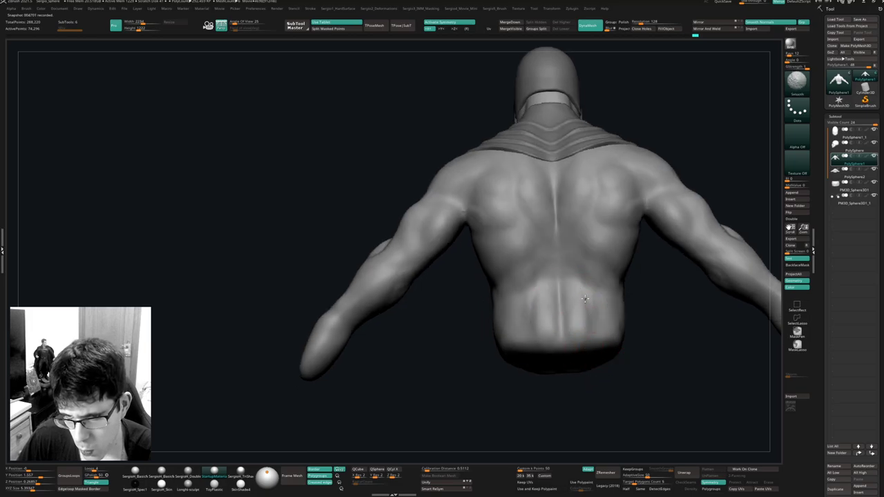
pyautogui.moveTo(579, 363)
pyautogui.keyDown('shift'); pyautogui.mouseDown(button='right')
pyautogui.moveTo(588, 324)
pyautogui.moveTo(693, 204)
pyautogui.moveTo(627, 242)
pyautogui.moveTo(623, 291)
pyautogui.moveTo(599, 276)
pyautogui.mouseUp(button='right'); pyautogui.keyUp('shift')
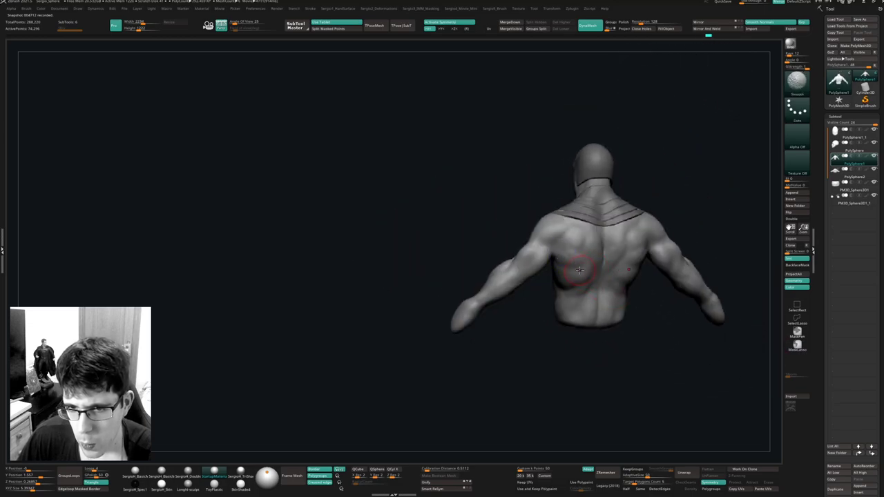
# Carve the crease between the rear shoulder and the back at the armpit with the DamStandard brush.
pyautogui.moveTo(565, 234)
pyautogui.keyDown('ctrl'); pyautogui.mouseDown(button='right')
pyautogui.moveTo(675, 244)
pyautogui.moveTo(656, 216)
pyautogui.mouseUp(button='right'); pyautogui.keyUp('ctrl')
pyautogui.press('b')
pyautogui.press('d')
pyautogui.press('s')
pyautogui.moveTo(553, 265); pyautogui.dragTo(542, 290)
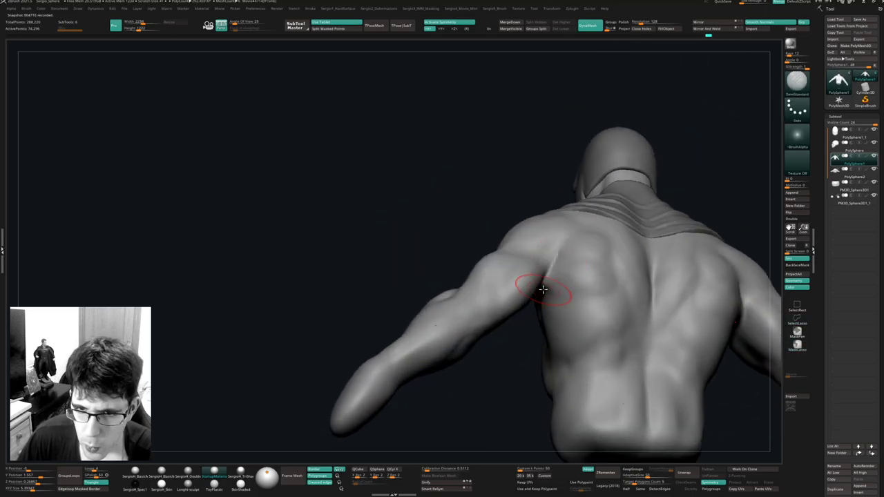
# Fill and blend the area around the rear armpit and outer back with the Clay brush.
pyautogui.moveTo(543, 289)
pyautogui.mouseDown(button='right')
pyautogui.moveTo(562, 292)
pyautogui.moveTo(552, 258)
pyautogui.mouseUp(button='right')
pyautogui.press('b')
pyautogui.press('c')
pyautogui.press('l')
pyautogui.moveTo(552, 258); pyautogui.dragTo(553, 298)
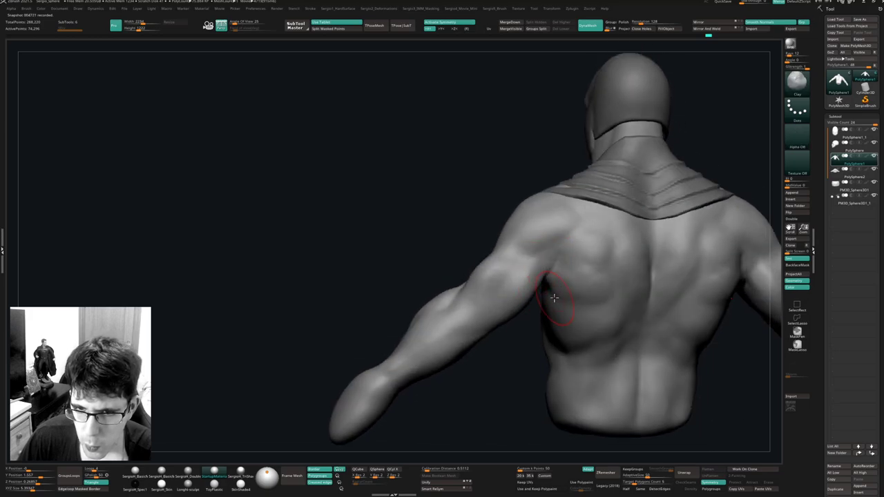
pyautogui.moveTo(554, 297); pyautogui.dragTo(526, 268, button='right')
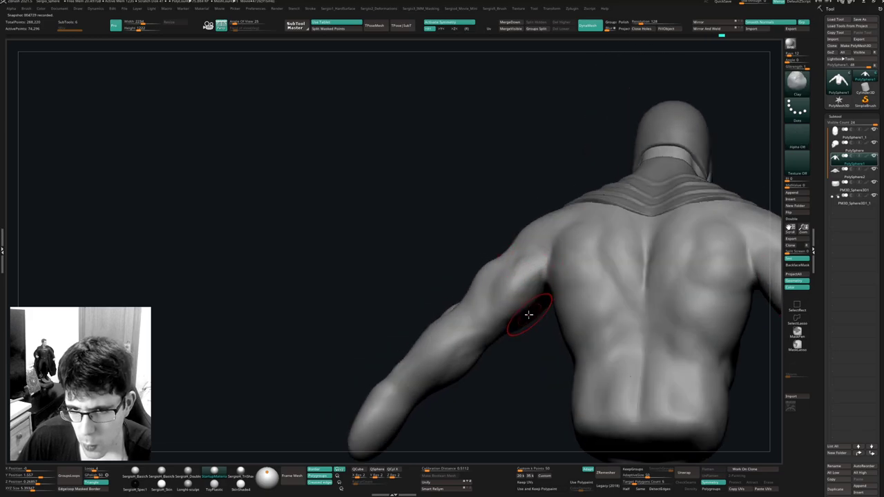
# Adjust the back of the arm around the elbow with the Move brush.
pyautogui.moveTo(522, 312)
pyautogui.mouseDown(button='right')
pyautogui.moveTo(543, 296)
pyautogui.moveTo(535, 338)
pyautogui.moveTo(546, 302)
pyautogui.moveTo(532, 296)
pyautogui.moveTo(521, 343)
pyautogui.moveTo(545, 321)
pyautogui.moveTo(464, 298)
pyautogui.mouseUp(button='right')
pyautogui.press('b')
pyautogui.press('m')
pyautogui.press('v')
pyautogui.moveTo(463, 298); pyautogui.dragTo(466, 296)
pyautogui.moveTo(466, 296); pyautogui.dragTo(462, 300, button='right')
# Sculpt the rounded bony bump of the elbow on the back of the arm with the Clay brush.
pyautogui.press('b')
pyautogui.press('c')
pyautogui.press('l')
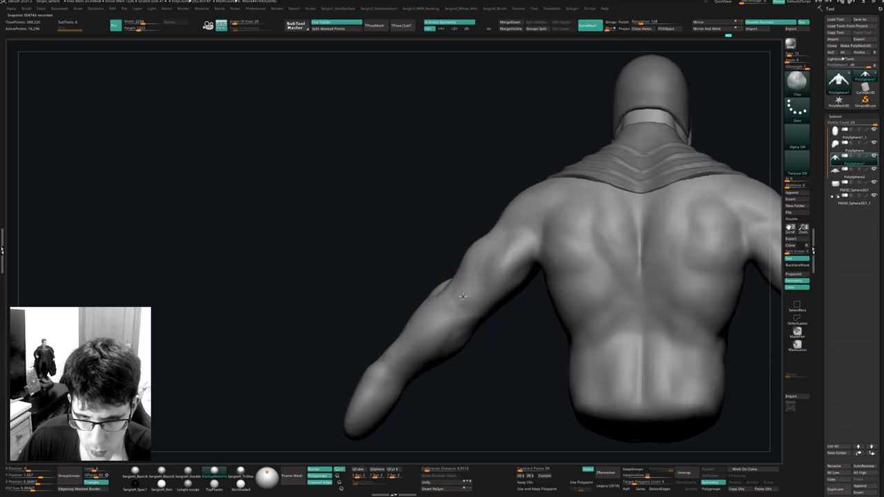
pyautogui.moveTo(467, 291); pyautogui.dragTo(464, 296)
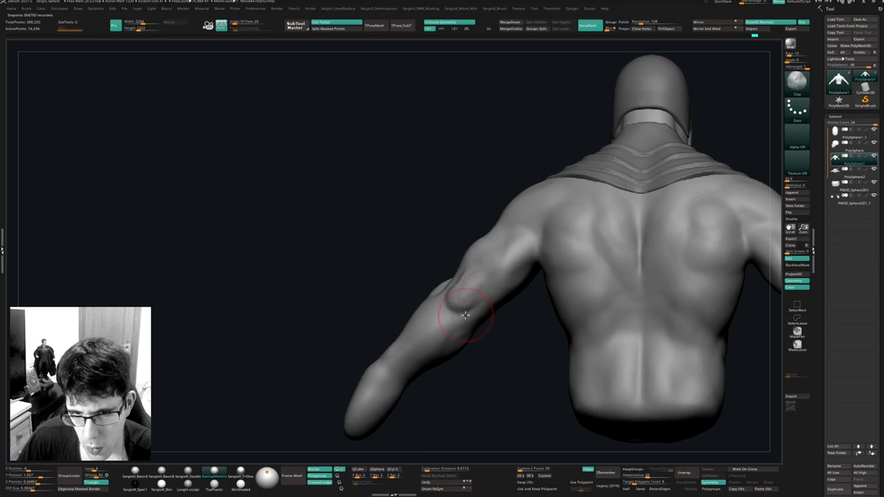
pyautogui.moveTo(466, 315); pyautogui.dragTo(457, 300, button='right')
# Reshape the elbow bump with the Move brush and smooth its transition into the upper arm.
pyautogui.press('b')
pyautogui.press('m')
pyautogui.press('v')
pyautogui.moveTo(458, 300); pyautogui.dragTo(460, 302)
pyautogui.moveTo(460, 302)
pyautogui.mouseDown(button='right')
pyautogui.moveTo(472, 310)
pyautogui.moveTo(463, 296)
pyautogui.moveTo(476, 284)
pyautogui.moveTo(381, 288)
pyautogui.mouseUp(button='right')
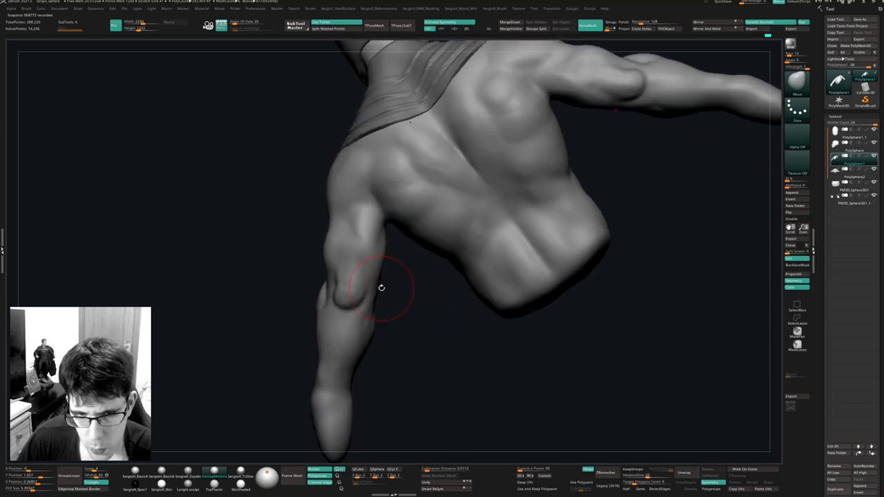
pyautogui.keyDown('shift'); pyautogui.moveTo(346, 279); pyautogui.dragTo(351, 298); pyautogui.keyUp('shift')
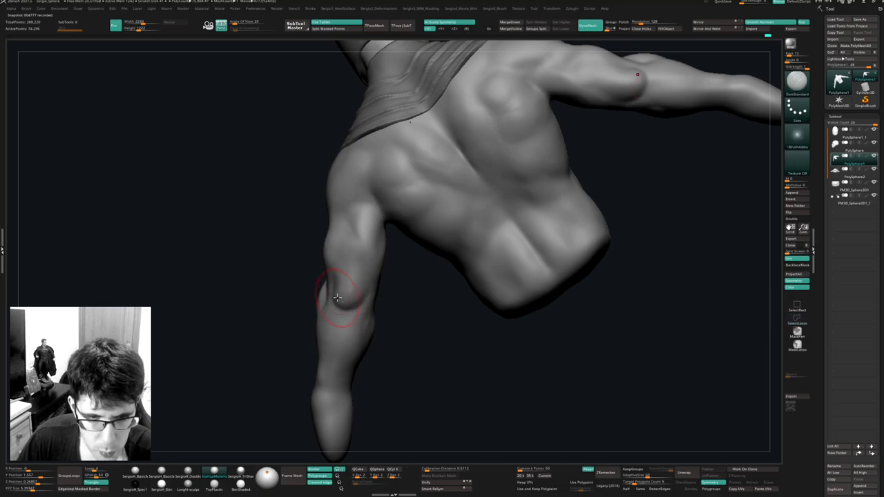
# Build up the forearm just below the elbow with the Clay brush and soften the transition.
pyautogui.moveTo(362, 302)
pyautogui.mouseDown(button='right')
pyautogui.moveTo(372, 294)
pyautogui.moveTo(355, 296)
pyautogui.mouseUp(button='right')
pyautogui.press('b')
pyautogui.press('c')
pyautogui.press('l')
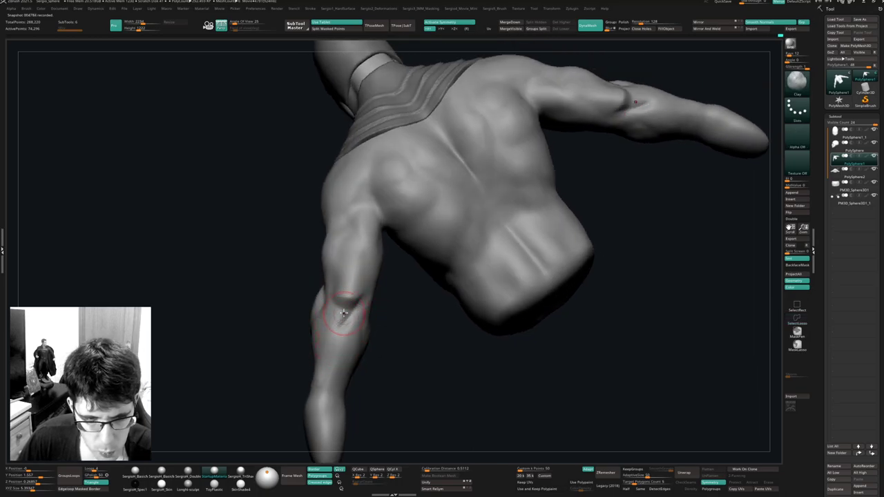
pyautogui.moveTo(344, 314); pyautogui.dragTo(330, 327)
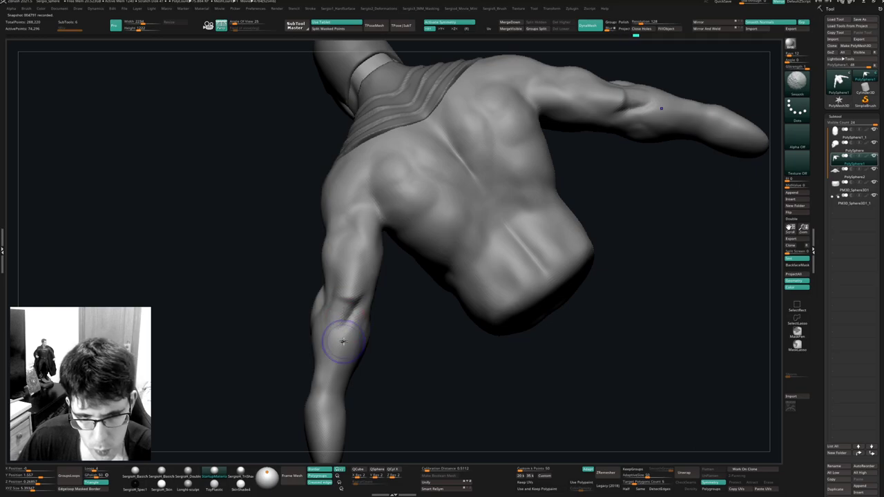
pyautogui.moveTo(369, 338)
pyautogui.mouseDown(button='right')
pyautogui.moveTo(395, 296)
pyautogui.moveTo(377, 292)
pyautogui.moveTo(388, 387)
pyautogui.moveTo(394, 343)
pyautogui.moveTo(350, 326)
pyautogui.moveTo(410, 298)
pyautogui.moveTo(402, 325)
pyautogui.moveTo(459, 276)
pyautogui.moveTo(504, 288)
pyautogui.moveTo(458, 253)
pyautogui.moveTo(493, 276)
pyautogui.moveTo(461, 268)
pyautogui.moveTo(493, 270)
pyautogui.moveTo(490, 304)
pyautogui.moveTo(502, 316)
pyautogui.mouseUp(button='right')
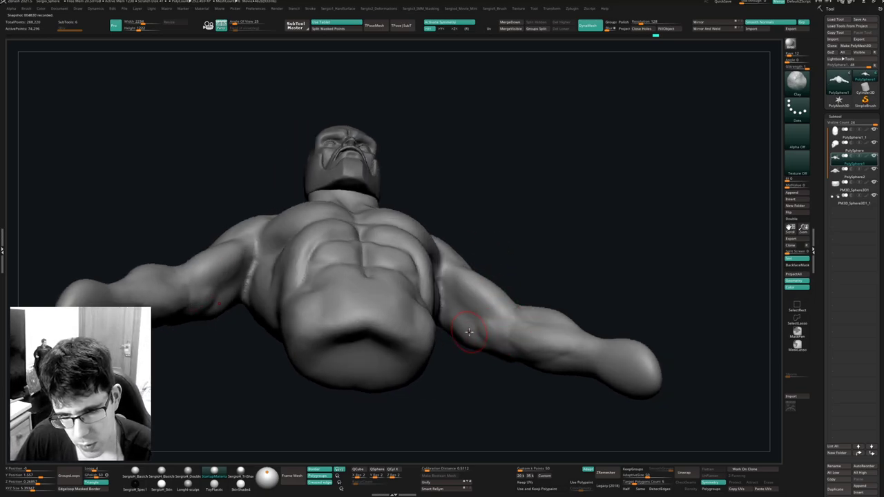
# Flatten the rounded hand end with the TrimDynamic brush and smooth the trimmed surface.
pyautogui.moveTo(499, 334)
pyautogui.mouseDown(button='right')
pyautogui.moveTo(483, 330)
pyautogui.moveTo(503, 346)
pyautogui.moveTo(494, 348)
pyautogui.moveTo(505, 341)
pyautogui.moveTo(495, 344)
pyautogui.moveTo(529, 385)
pyautogui.moveTo(521, 350)
pyautogui.moveTo(493, 336)
pyautogui.mouseUp(button='right')
pyautogui.moveTo(554, 319)
pyautogui.mouseDown(button='right')
pyautogui.moveTo(532, 357)
pyautogui.moveTo(554, 336)
pyautogui.moveTo(552, 312)
pyautogui.mouseUp(button='right')
pyautogui.moveTo(552, 312)
pyautogui.mouseDown(button='right')
pyautogui.moveTo(541, 349)
pyautogui.moveTo(542, 302)
pyautogui.moveTo(559, 333)
pyautogui.moveTo(548, 332)
pyautogui.mouseUp(button='right')
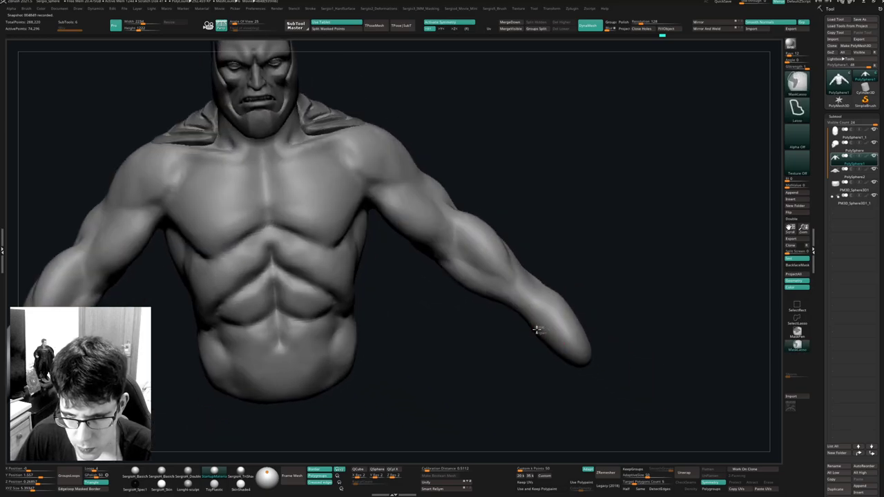
pyautogui.moveTo(629, 308); pyautogui.dragTo(610, 190, button='right')
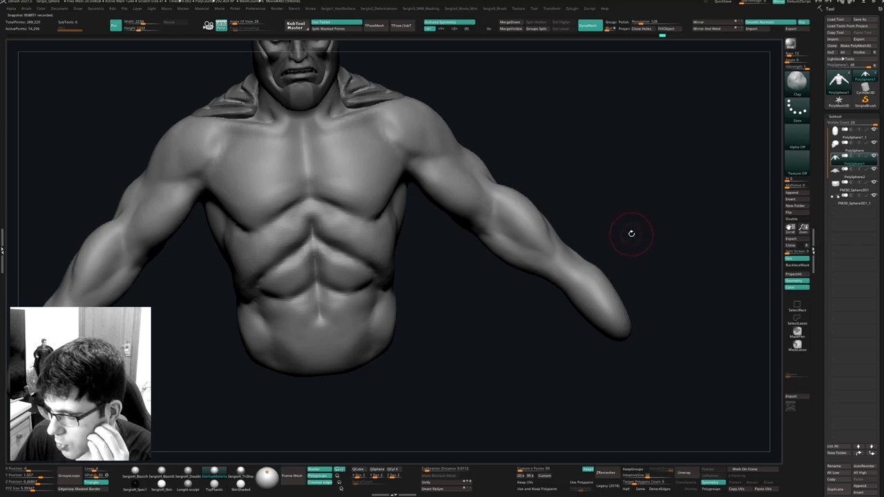
pyautogui.moveTo(621, 272)
pyautogui.mouseDown()
pyautogui.moveTo(617, 295)
pyautogui.moveTo(623, 263)
pyautogui.moveTo(608, 305)
pyautogui.moveTo(620, 306)
pyautogui.moveTo(616, 296)
pyautogui.mouseUp()
pyautogui.press('s')
pyautogui.moveTo(616, 295); pyautogui.dragTo(617, 300, button='right')
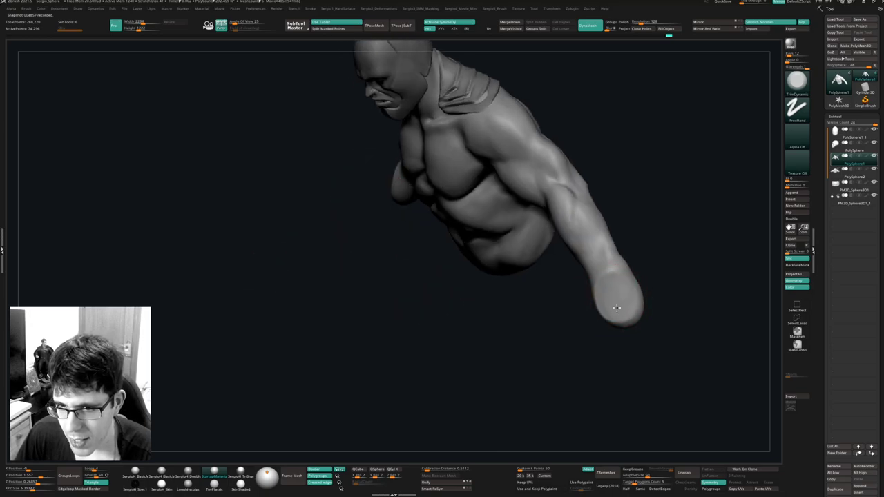
pyautogui.moveTo(617, 308); pyautogui.dragTo(628, 308)
pyautogui.moveTo(628, 306)
pyautogui.mouseDown(button='right')
pyautogui.moveTo(649, 270)
pyautogui.moveTo(670, 274)
pyautogui.moveTo(641, 275)
pyautogui.mouseUp(button='right')
pyautogui.keyDown('shift'); pyautogui.moveTo(627, 296); pyautogui.dragTo(635, 294); pyautogui.keyUp('shift')
# Refine the wrist and flattened hand shape with the Move brush and smooth the surface.
pyautogui.press('b')
pyautogui.press('m')
pyautogui.press('v')
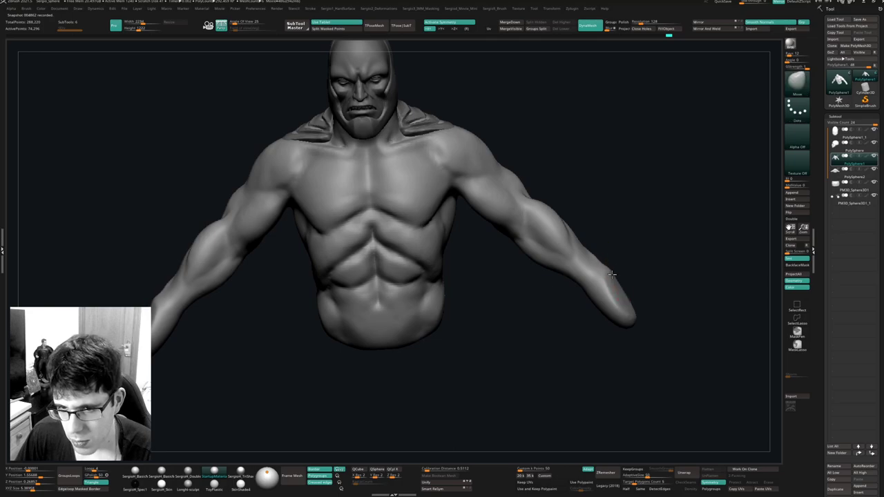
pyautogui.moveTo(624, 284); pyautogui.dragTo(628, 286, button='right')
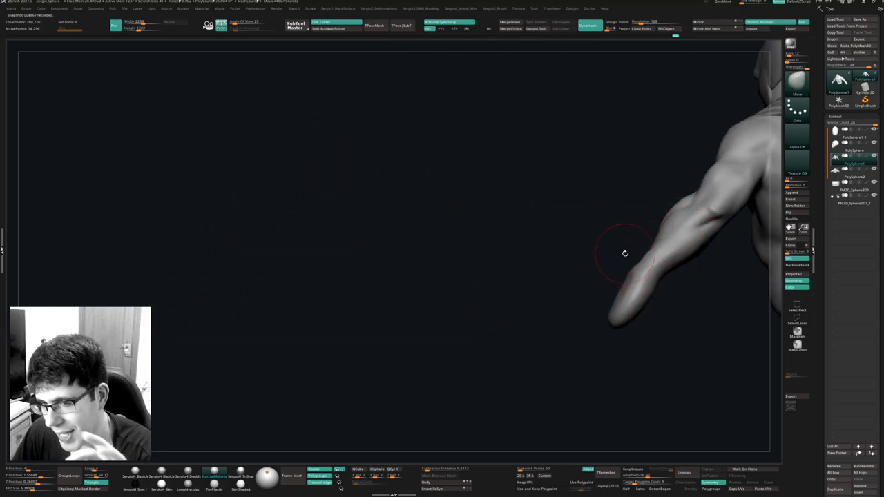
pyautogui.keyDown('shift'); pyautogui.moveTo(642, 250); pyautogui.dragTo(619, 290); pyautogui.keyUp('shift')
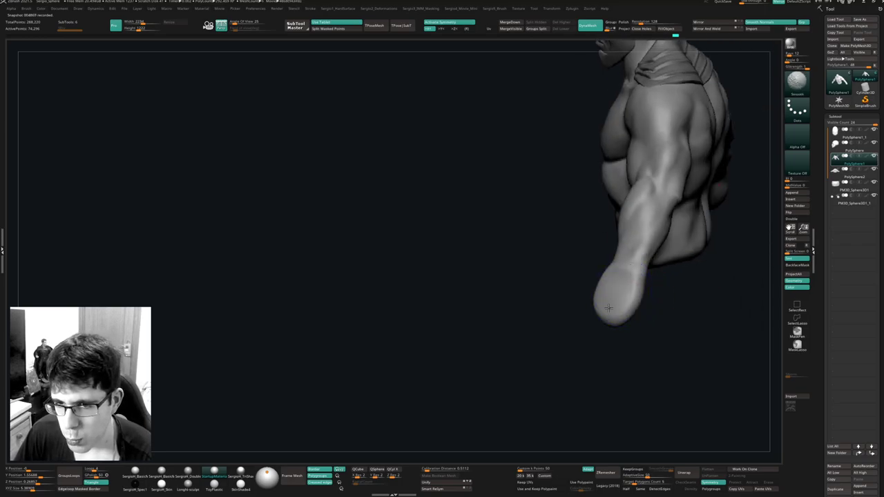
# Mask the thumb's base area on the side of the hand, soften the mask and invert it.
pyautogui.moveTo(608, 308)
pyautogui.mouseDown(button='right')
pyautogui.moveTo(628, 288)
pyautogui.moveTo(610, 292)
pyautogui.moveTo(618, 284)
pyautogui.moveTo(633, 303)
pyautogui.moveTo(612, 303)
pyautogui.moveTo(623, 296)
pyautogui.mouseUp(button='right')
pyautogui.moveTo(623, 296)
pyautogui.keyDown('ctrl'); pyautogui.mouseDown()
pyautogui.moveTo(635, 300)
pyautogui.moveTo(667, 253)
pyautogui.moveTo(634, 298)
pyautogui.mouseUp(); pyautogui.keyUp('ctrl')
pyautogui.press('ctrl')
pyautogui.moveTo(621, 319); pyautogui.dragTo(643, 297, button='right')
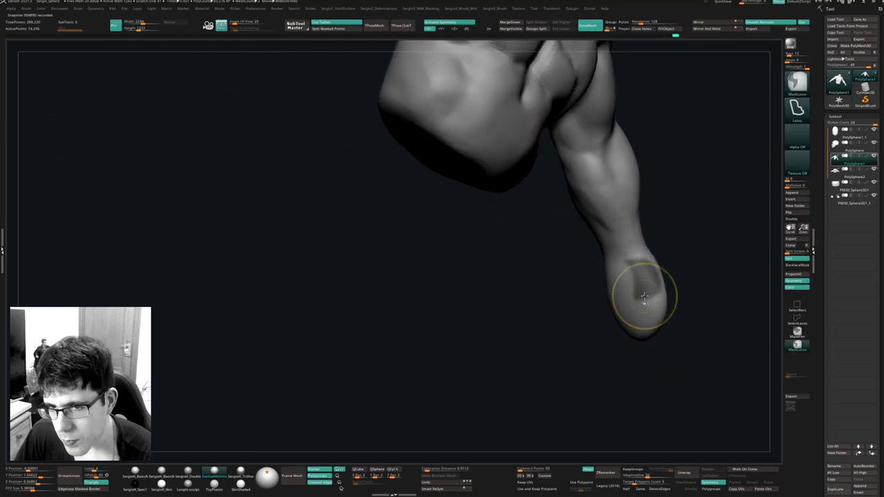
pyautogui.keyDown('ctrl'); pyautogui.click(643, 294); pyautogui.keyUp('ctrl')
pyautogui.keyDown('ctrl'); pyautogui.click(685, 302); pyautogui.keyUp('ctrl')
# Pull a thumb out of the unmasked hand area and adjust its direction with a resized Move brush.
pyautogui.moveTo(660, 300)
pyautogui.mouseDown()
pyautogui.moveTo(651, 288)
pyautogui.moveTo(663, 272)
pyautogui.mouseUp()
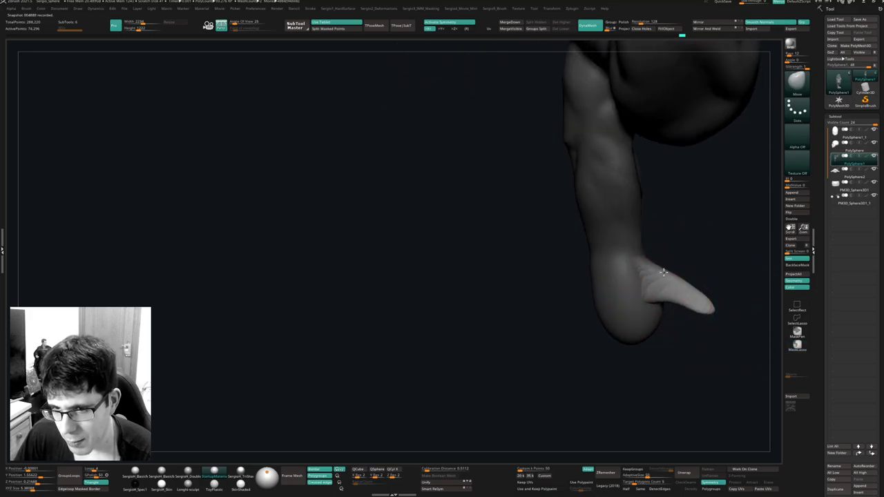
pyautogui.moveTo(676, 298)
pyautogui.mouseDown(button='right')
pyautogui.moveTo(655, 316)
pyautogui.moveTo(671, 299)
pyautogui.moveTo(669, 313)
pyautogui.mouseUp(button='right')
pyautogui.press('s')
pyautogui.moveTo(670, 314); pyautogui.dragTo(667, 316)
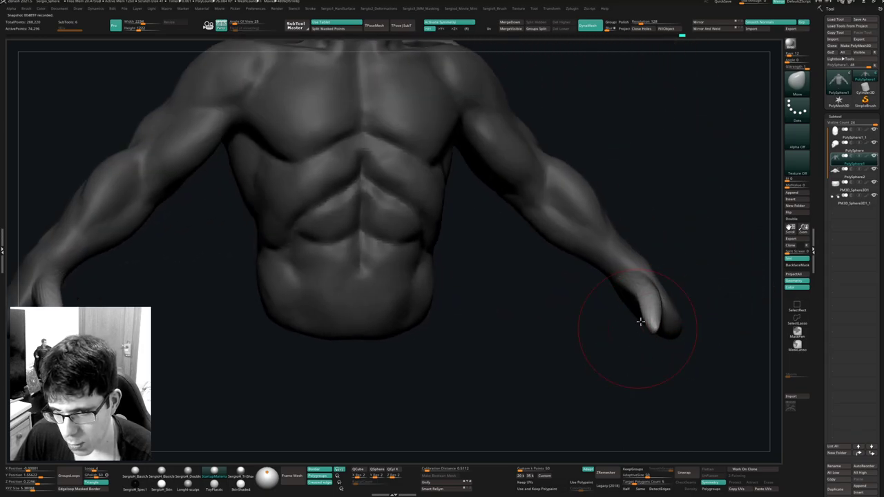
# Reposition the thumb with the Move brush, remesh the body with DynaMesh and smooth the thumb's surface.
pyautogui.moveTo(631, 338); pyautogui.dragTo(660, 294)
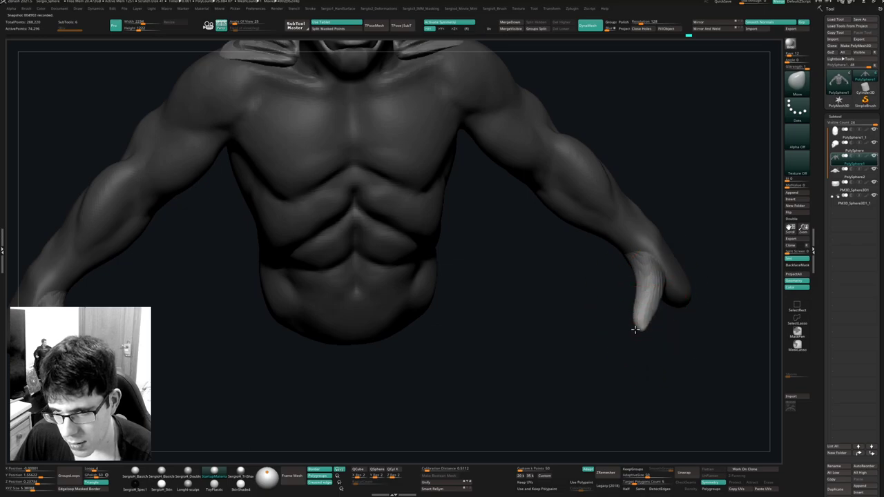
pyautogui.keyDown('ctrl'); pyautogui.moveTo(657, 339); pyautogui.dragTo(668, 351); pyautogui.keyUp('ctrl')
pyautogui.moveTo(668, 351)
pyautogui.mouseDown()
pyautogui.moveTo(649, 322)
pyautogui.moveTo(647, 337)
pyautogui.mouseUp()
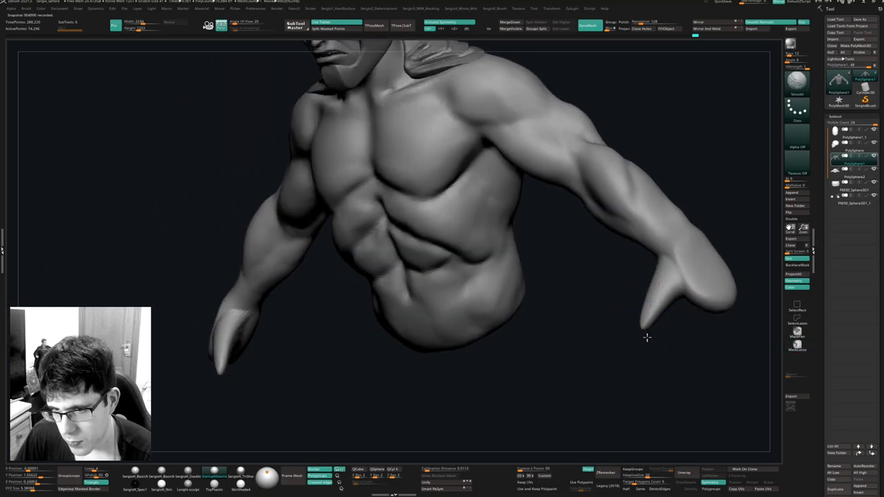
pyautogui.keyDown('ctrl'); pyautogui.moveTo(644, 348); pyautogui.dragTo(653, 311, button='right'); pyautogui.keyUp('ctrl')
pyautogui.moveTo(639, 352); pyautogui.dragTo(657, 366)
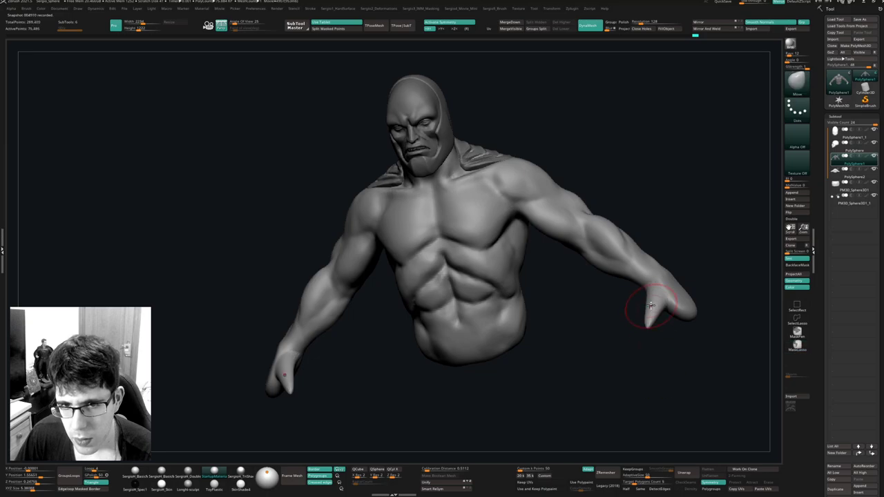
# Refine the thumb's angle and thickness from several sides with a resized Move brush.
pyautogui.keyDown('ctrl'); pyautogui.moveTo(650, 338); pyautogui.dragTo(655, 361, button='right'); pyautogui.keyUp('ctrl')
pyautogui.moveTo(656, 361); pyautogui.dragTo(648, 342)
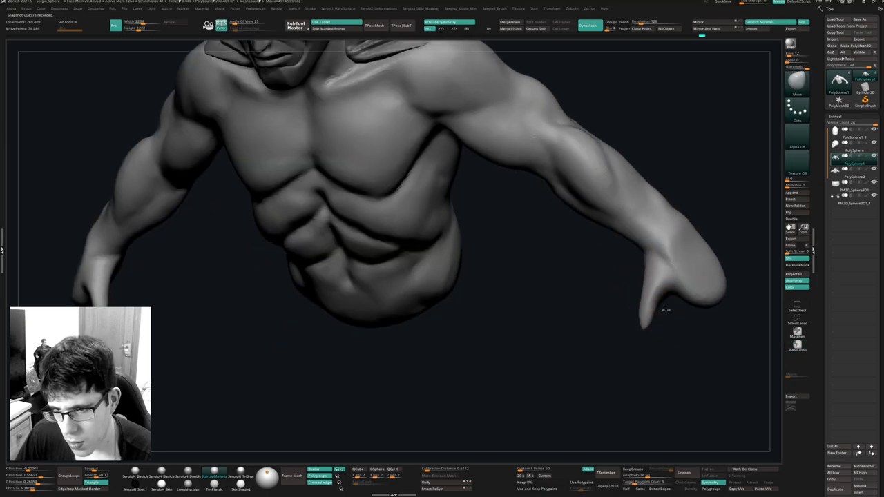
pyautogui.moveTo(664, 310); pyautogui.dragTo(642, 275)
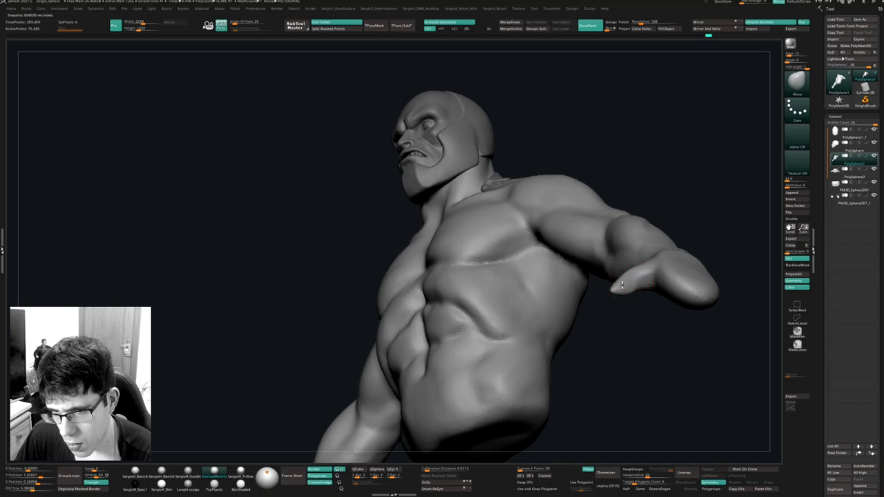
pyautogui.moveTo(624, 296); pyautogui.dragTo(639, 215, button='right')
pyautogui.keyDown('ctrl'); pyautogui.moveTo(631, 258); pyautogui.dragTo(609, 325, button='right'); pyautogui.keyUp('ctrl')
pyautogui.press('s')
pyautogui.moveTo(606, 328); pyautogui.dragTo(593, 330)
pyautogui.moveTo(610, 326); pyautogui.dragTo(610, 318, button='right')
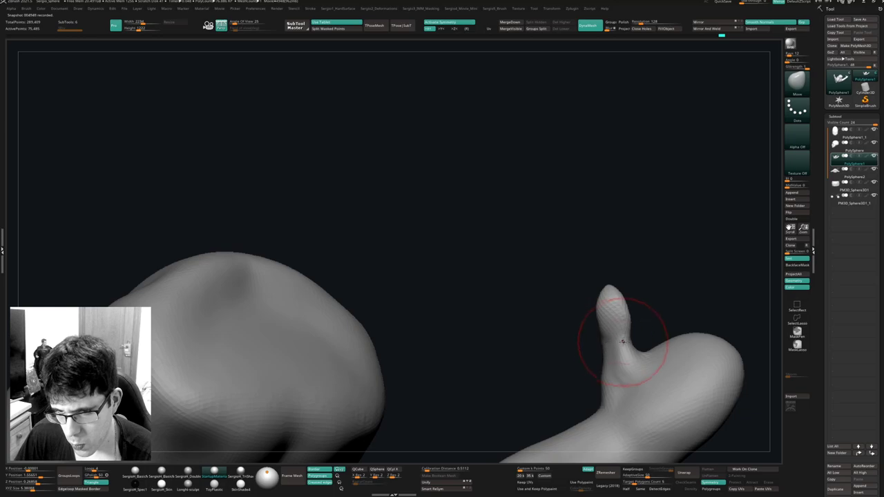
# Build up the thumb's base with the Clay brush and carve the palm and wrist creases with DamStandard.
pyautogui.press('c')
pyautogui.press('s')
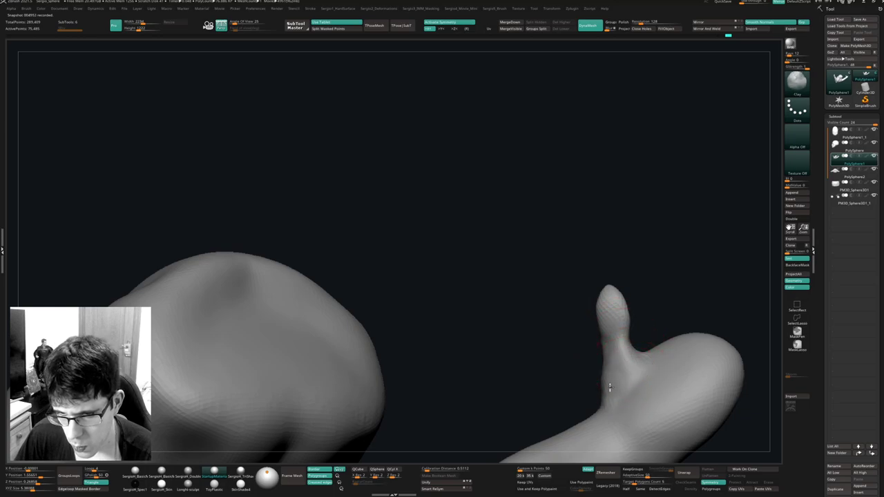
pyautogui.moveTo(630, 385); pyautogui.dragTo(642, 335, button='right')
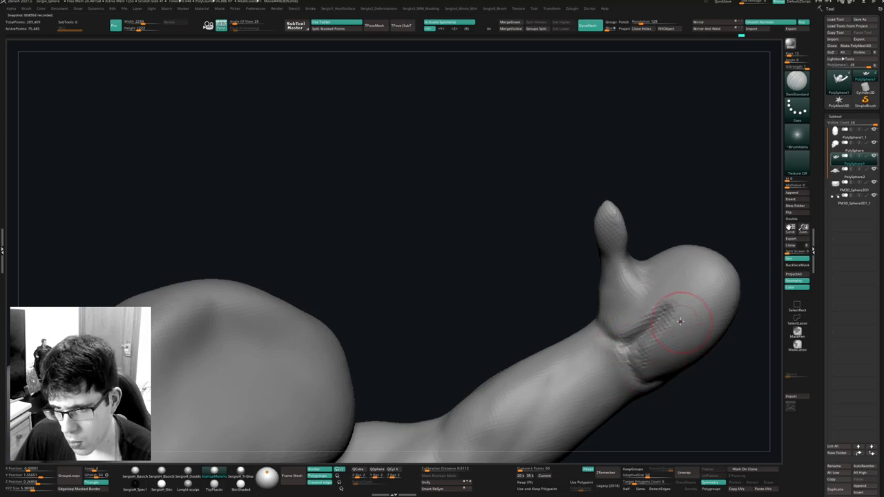
pyautogui.moveTo(687, 332)
pyautogui.keyDown('alt'); pyautogui.mouseDown(button='right')
pyautogui.moveTo(612, 306)
pyautogui.moveTo(621, 332)
pyautogui.moveTo(614, 314)
pyautogui.mouseUp(button='right'); pyautogui.keyUp('alt')
pyautogui.moveTo(599, 291); pyautogui.dragTo(634, 317)
pyautogui.moveTo(638, 321)
pyautogui.mouseDown(button='right')
pyautogui.moveTo(635, 373)
pyautogui.moveTo(616, 321)
pyautogui.moveTo(612, 330)
pyautogui.mouseUp(button='right')
# Adjust the hand's outline around the palm and thumb with the Move brush.
pyautogui.press('b')
pyautogui.press('m')
pyautogui.press('v')
pyautogui.moveTo(613, 330); pyautogui.dragTo(616, 332)
pyautogui.moveTo(616, 332); pyautogui.dragTo(625, 337, button='right')
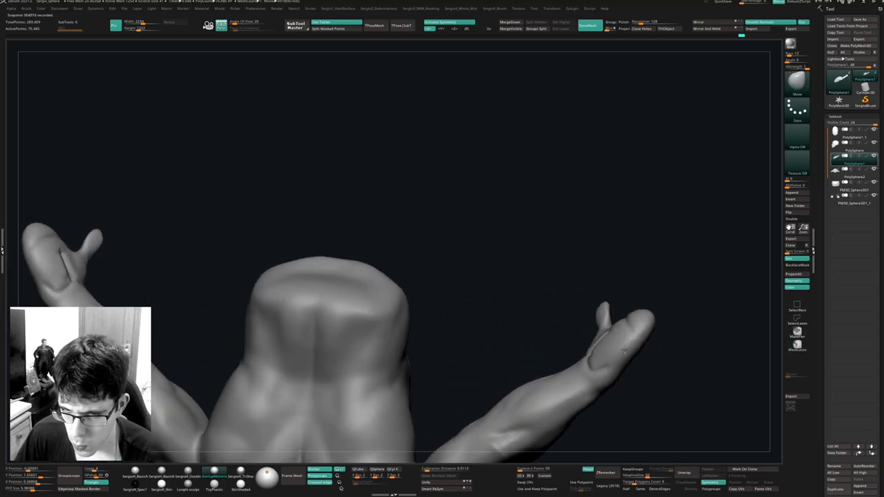
pyautogui.moveTo(625, 336); pyautogui.dragTo(606, 345)
# Add volume to the palm pads around the central hollow with the Clay brush.
pyautogui.moveTo(613, 351)
pyautogui.mouseDown(button='right')
pyautogui.moveTo(627, 375)
pyautogui.moveTo(607, 366)
pyautogui.mouseUp(button='right')
pyautogui.press('b')
pyautogui.press('c')
pyautogui.press('l')
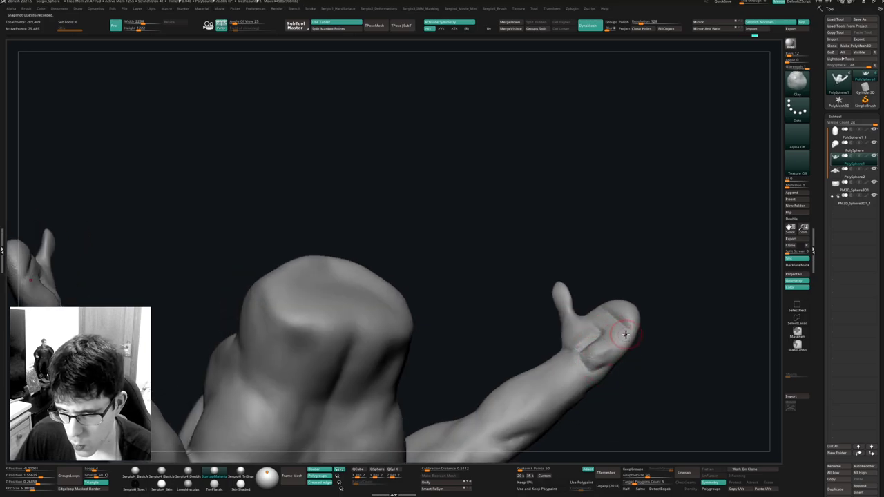
pyautogui.moveTo(611, 329)
pyautogui.mouseDown(button='right')
pyautogui.moveTo(581, 322)
pyautogui.moveTo(577, 339)
pyautogui.mouseUp(button='right')
# Correct the contour of the palm and thumb base with the Move brush.
pyautogui.press('b')
pyautogui.press('m')
pyautogui.press('v')
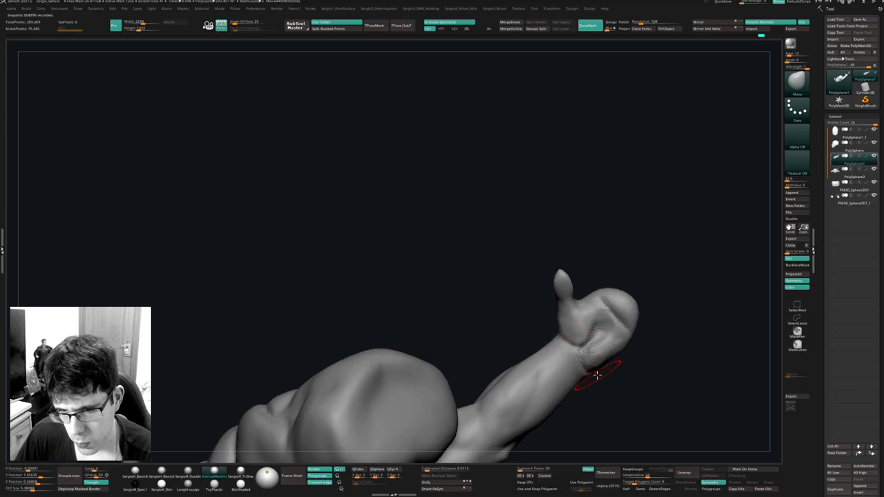
pyautogui.moveTo(596, 375); pyautogui.dragTo(586, 359, button='right')
# Build up the heel of the palm and the ridge below the fingers with the Clay brush.
pyautogui.press('b')
pyautogui.press('c')
pyautogui.press('l')
pyautogui.moveTo(578, 357); pyautogui.dragTo(595, 377)
pyautogui.moveTo(582, 391)
pyautogui.mouseDown(button='right')
pyautogui.moveTo(583, 341)
pyautogui.moveTo(592, 361)
pyautogui.moveTo(569, 377)
pyautogui.moveTo(578, 316)
pyautogui.moveTo(614, 291)
pyautogui.mouseUp(button='right')
pyautogui.moveTo(602, 282); pyautogui.dragTo(627, 308)
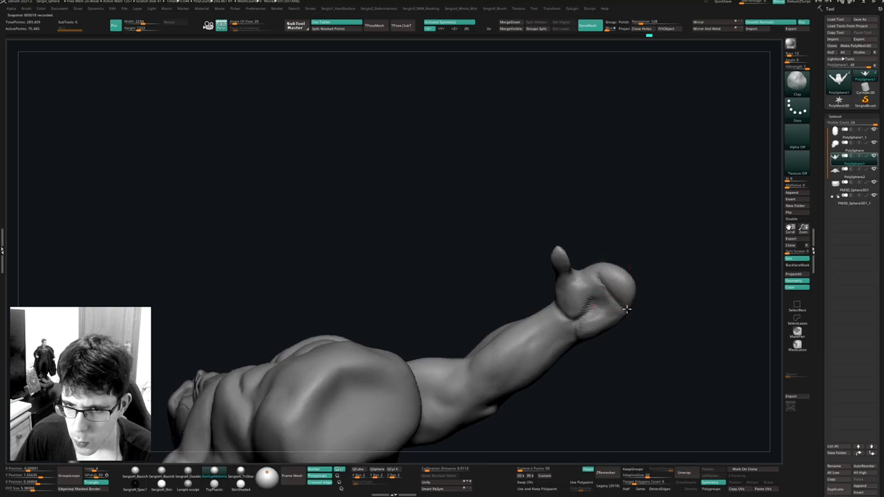
# Square off the finger end of the palm with a resized Move brush.
pyautogui.moveTo(626, 308)
pyautogui.mouseDown(button='right')
pyautogui.moveTo(630, 297)
pyautogui.moveTo(641, 306)
pyautogui.mouseUp(button='right')
pyautogui.press('b')
pyautogui.press('m')
pyautogui.press('v')
pyautogui.press('s')
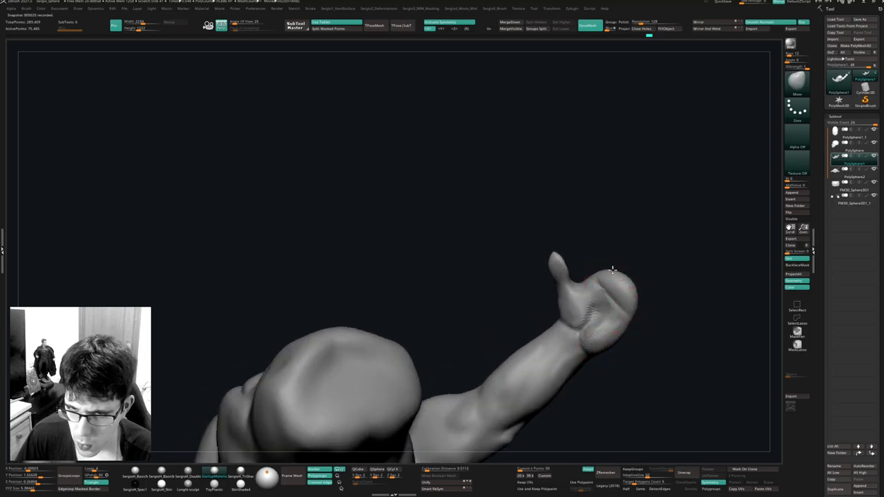
pyautogui.moveTo(628, 277); pyautogui.dragTo(623, 282)
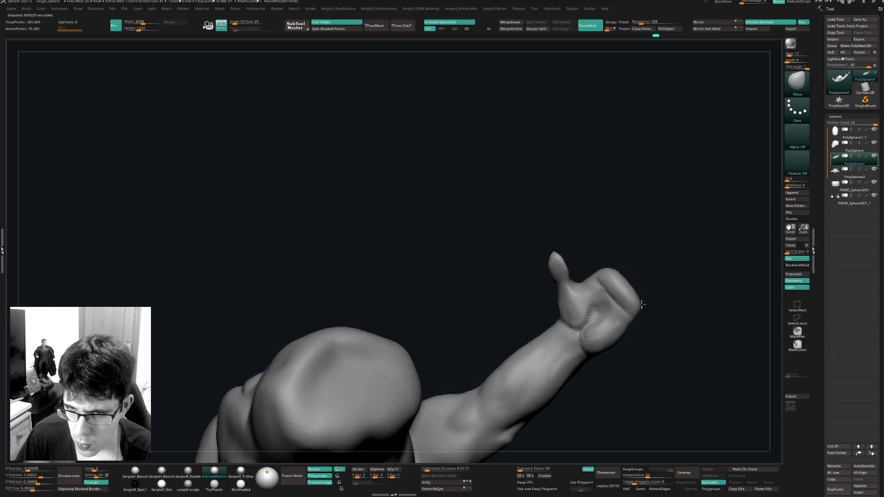
# Fill out the palm between the thumb base and outer edge with the Clay brush and smooth it.
pyautogui.moveTo(631, 315); pyautogui.dragTo(575, 308, button='right')
pyautogui.keyDown('ctrl'); pyautogui.moveTo(572, 260); pyautogui.dragTo(580, 277, button='right'); pyautogui.keyUp('ctrl')
pyautogui.moveTo(580, 278); pyautogui.dragTo(573, 256, button='right')
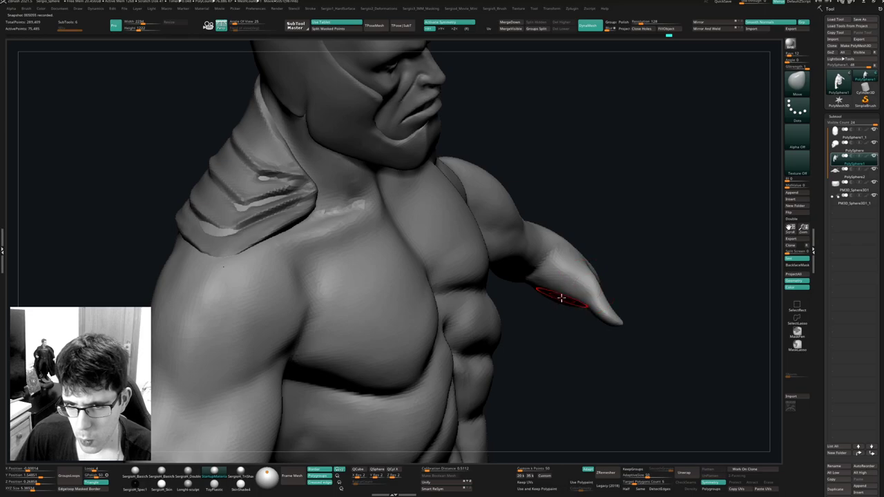
pyautogui.moveTo(562, 297); pyautogui.dragTo(557, 288, button='right')
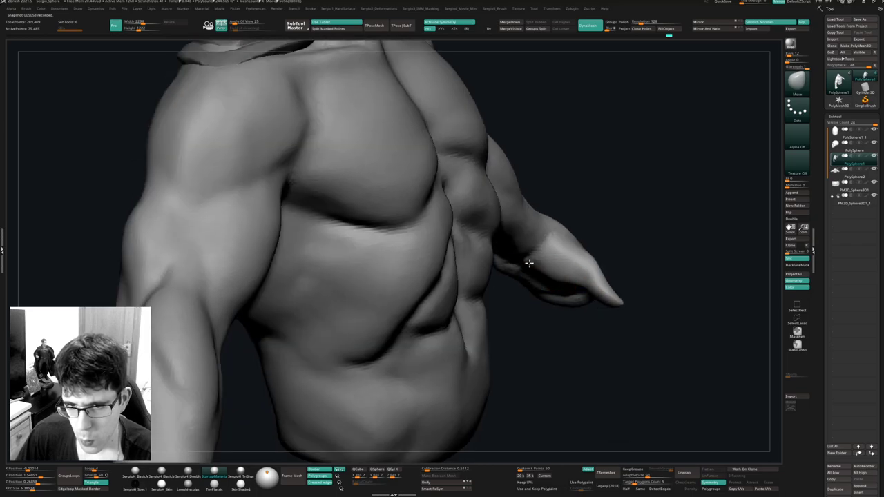
pyautogui.moveTo(528, 262); pyautogui.dragTo(550, 260, button='right')
pyautogui.press('b')
pyautogui.press('c')
pyautogui.press('l')
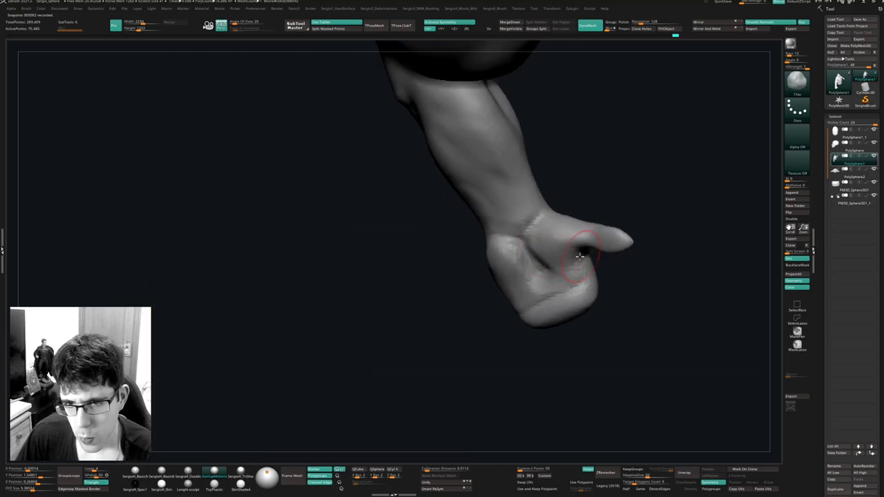
pyautogui.moveTo(520, 264); pyautogui.dragTo(515, 248)
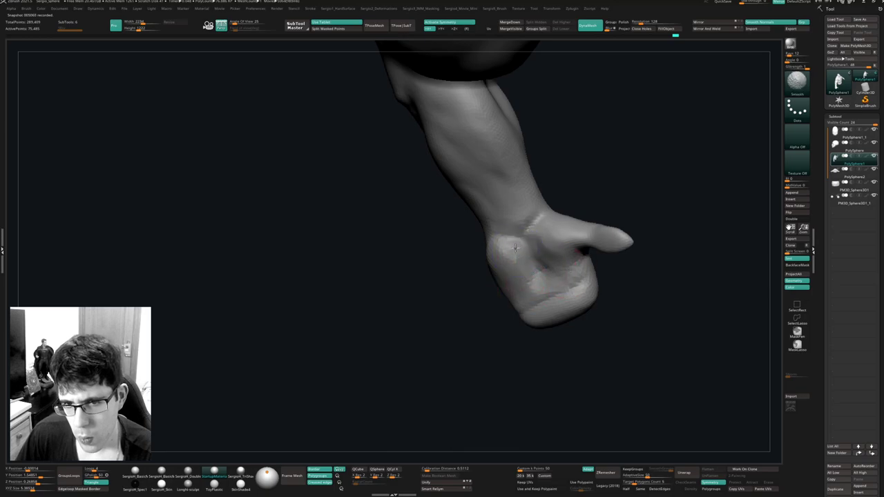
# Reshape the thumb and its transition into the hand with the Move brush.
pyautogui.moveTo(589, 271)
pyautogui.mouseDown(button='right')
pyautogui.moveTo(572, 310)
pyautogui.moveTo(546, 302)
pyautogui.moveTo(542, 267)
pyautogui.mouseUp(button='right')
pyautogui.press('b')
pyautogui.press('m')
pyautogui.press('v')
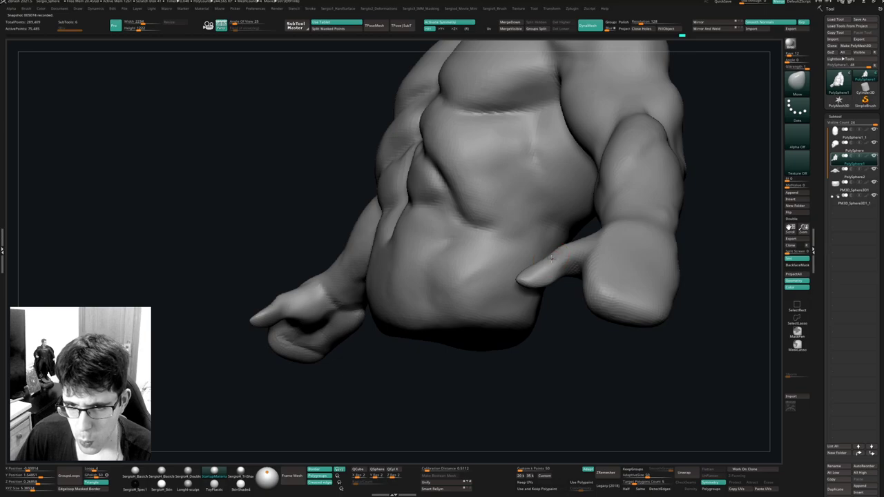
pyautogui.moveTo(550, 261); pyautogui.dragTo(546, 242, button='right')
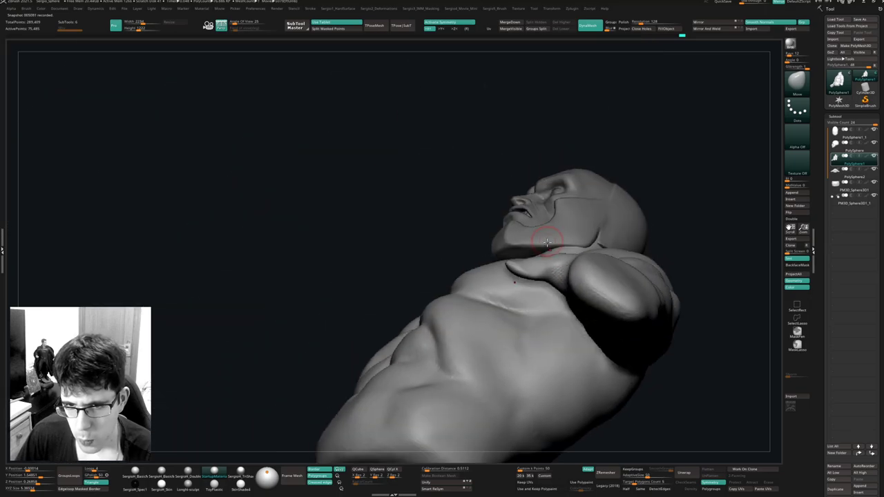
# Thicken the thumb's tip and inner pad with the Clay brush.
pyautogui.moveTo(541, 274); pyautogui.dragTo(530, 282, button='right')
pyautogui.press('b')
pyautogui.press('c')
pyautogui.press('l')
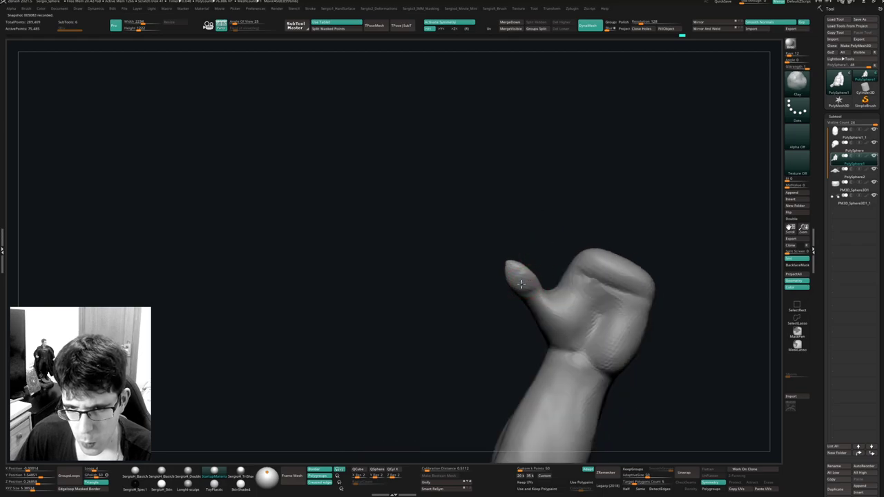
pyautogui.moveTo(520, 282); pyautogui.dragTo(518, 290)
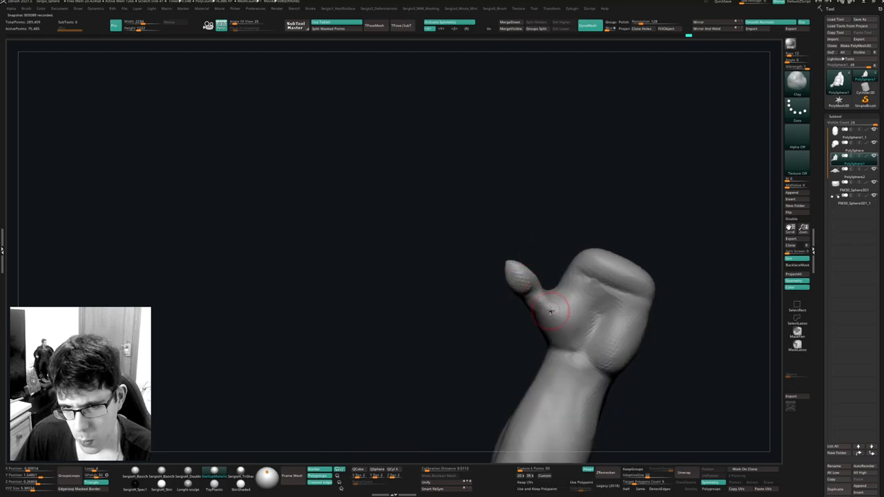
# Define the creases along the thumb and palm with the DamStandard brush.
pyautogui.moveTo(549, 310)
pyautogui.mouseDown(button='right')
pyautogui.moveTo(535, 294)
pyautogui.moveTo(545, 304)
pyautogui.moveTo(541, 347)
pyautogui.mouseUp(button='right')
pyautogui.press('b')
pyautogui.press('d')
pyautogui.press('s')
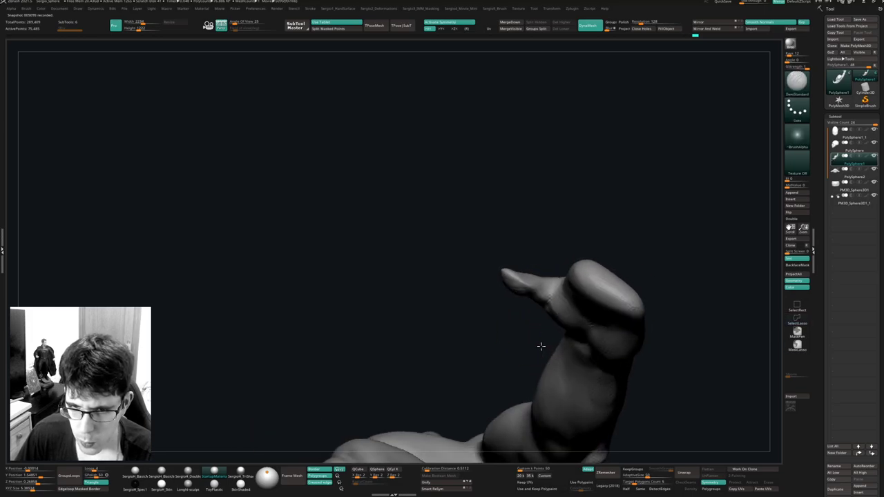
# Adjust the proportions of the thumb and palm block with the Move brush.
pyautogui.moveTo(548, 303)
pyautogui.mouseDown(button='right')
pyautogui.moveTo(576, 287)
pyautogui.moveTo(507, 319)
pyautogui.moveTo(551, 288)
pyautogui.moveTo(557, 294)
pyautogui.moveTo(524, 345)
pyautogui.moveTo(533, 361)
pyautogui.moveTo(552, 331)
pyautogui.moveTo(545, 292)
pyautogui.moveTo(536, 290)
pyautogui.moveTo(555, 294)
pyautogui.moveTo(548, 305)
pyautogui.moveTo(582, 248)
pyautogui.moveTo(573, 269)
pyautogui.mouseUp(button='right')
pyautogui.press('b')
pyautogui.press('m')
pyautogui.press('v')
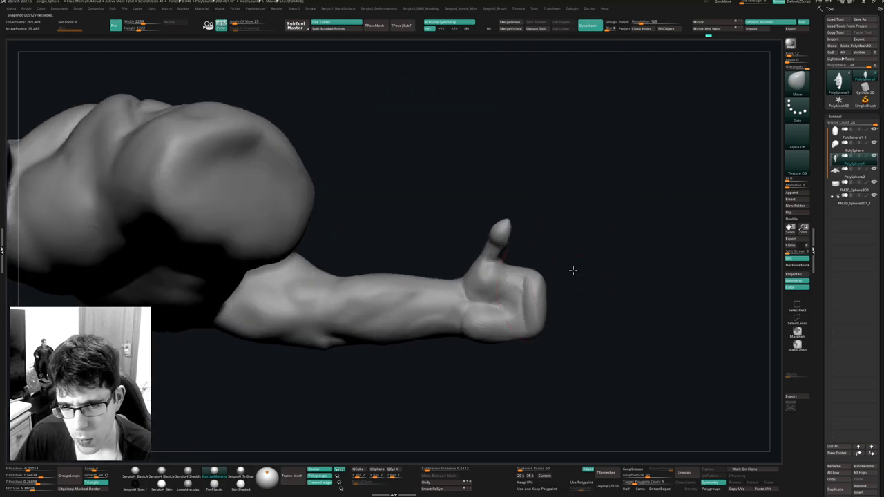
# Refine the width and side profile of the whole hand with a resized Move brush.
pyautogui.keyDown('ctrl'); pyautogui.moveTo(539, 325); pyautogui.dragTo(535, 286, button='right'); pyautogui.keyUp('ctrl')
pyautogui.moveTo(535, 287)
pyautogui.mouseDown(button='right')
pyautogui.moveTo(531, 345)
pyautogui.moveTo(551, 332)
pyautogui.moveTo(544, 320)
pyautogui.mouseUp(button='right')
pyautogui.press('s')
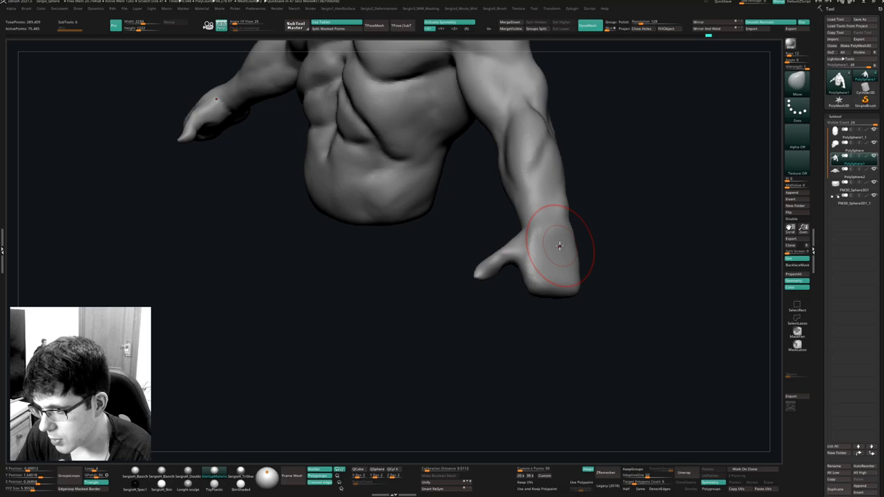
pyautogui.moveTo(617, 259); pyautogui.dragTo(537, 253)
pyautogui.moveTo(542, 253); pyautogui.dragTo(538, 273, button='right')
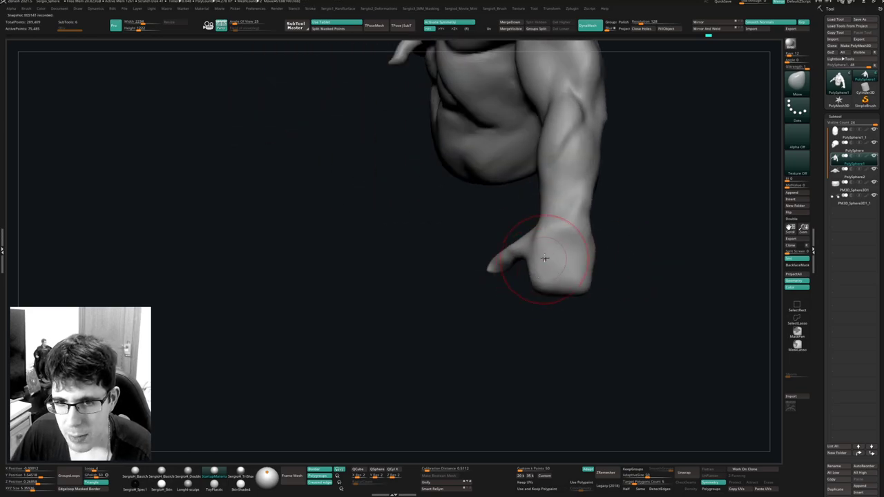
pyautogui.moveTo(544, 256)
pyautogui.mouseDown()
pyautogui.moveTo(535, 254)
pyautogui.moveTo(540, 274)
pyautogui.mouseUp()
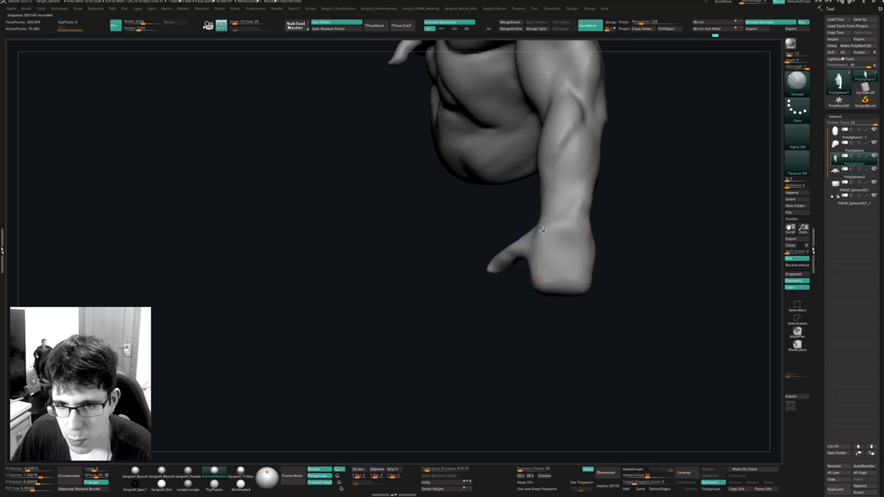
# Smooth the wrist and the back of the hand.
pyautogui.moveTo(540, 274); pyautogui.dragTo(560, 272, button='right')
pyautogui.moveTo(555, 229)
pyautogui.keyDown('shift'); pyautogui.mouseDown()
pyautogui.moveTo(537, 266)
pyautogui.moveTo(548, 241)
pyautogui.mouseUp(); pyautogui.keyUp('shift')
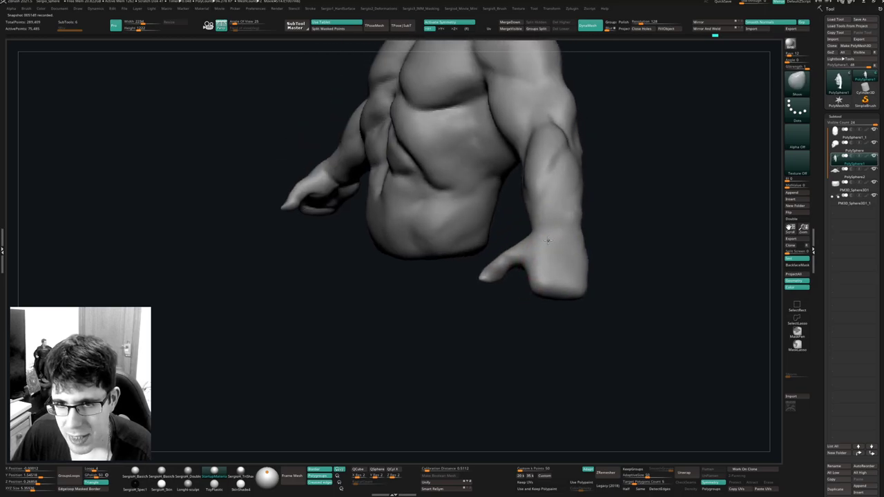
pyautogui.moveTo(548, 240); pyautogui.dragTo(550, 234, button='right')
pyautogui.keyDown('shift'); pyautogui.moveTo(562, 217); pyautogui.dragTo(558, 225); pyautogui.keyUp('shift')
pyautogui.press('1')
# Add volume to the back of the hand toward the knuckles with the Clay brush and smooth it.
pyautogui.moveTo(561, 231); pyautogui.dragTo(571, 248, button='right')
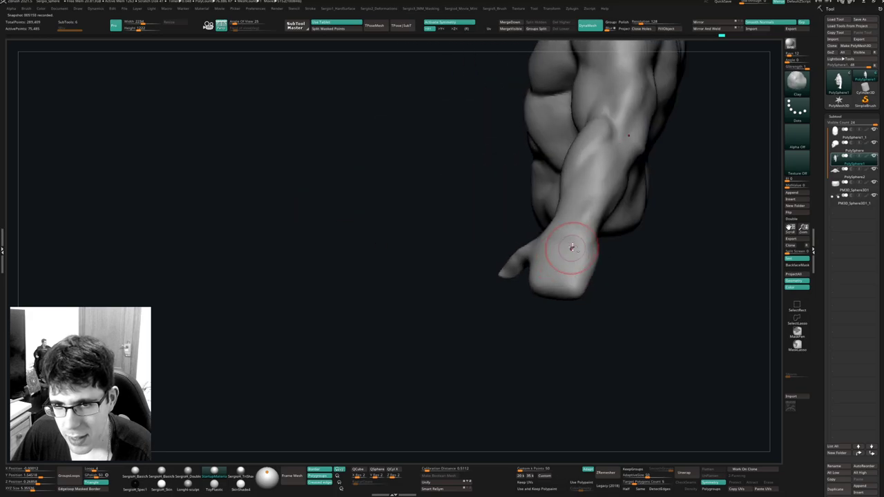
pyautogui.moveTo(571, 248)
pyautogui.mouseDown()
pyautogui.moveTo(579, 258)
pyautogui.moveTo(583, 249)
pyautogui.moveTo(576, 290)
pyautogui.mouseUp()
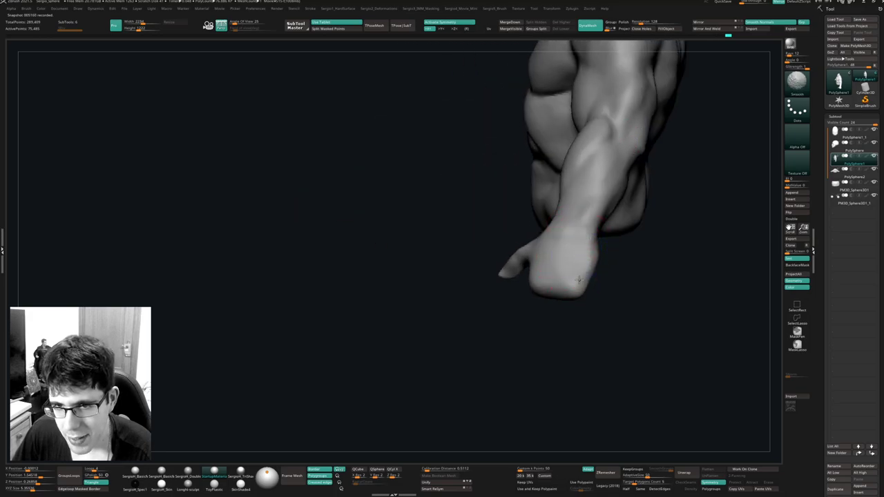
pyautogui.moveTo(579, 290); pyautogui.dragTo(576, 276, button='right')
pyautogui.moveTo(576, 276)
pyautogui.mouseDown()
pyautogui.moveTo(576, 259)
pyautogui.moveTo(536, 262)
pyautogui.moveTo(556, 274)
pyautogui.moveTo(582, 271)
pyautogui.moveTo(541, 273)
pyautogui.moveTo(561, 273)
pyautogui.mouseUp()
# Flatten the end of the hand where the fingers start with the TrimDynamic brush.
pyautogui.press('b')
pyautogui.press('t')
pyautogui.press('d')
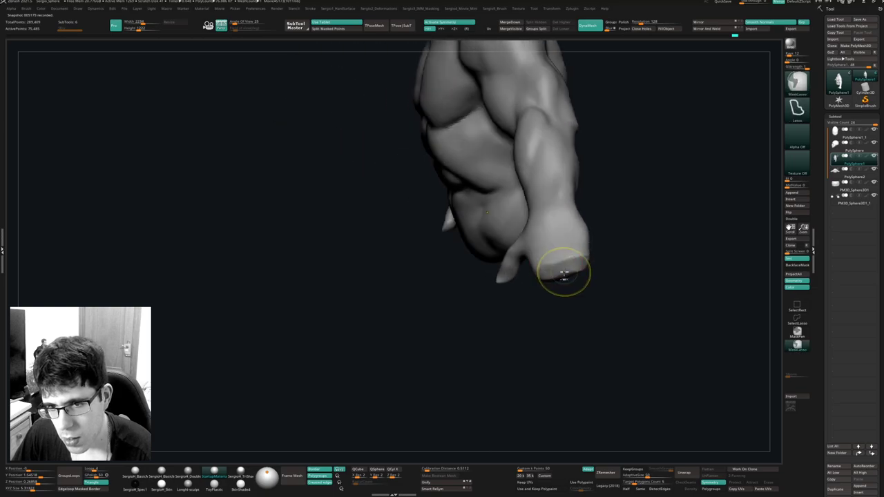
# Adjust the outer corner of the flattened hand end with the Move brush.
pyautogui.press('b')
pyautogui.press('m')
pyautogui.press('v')
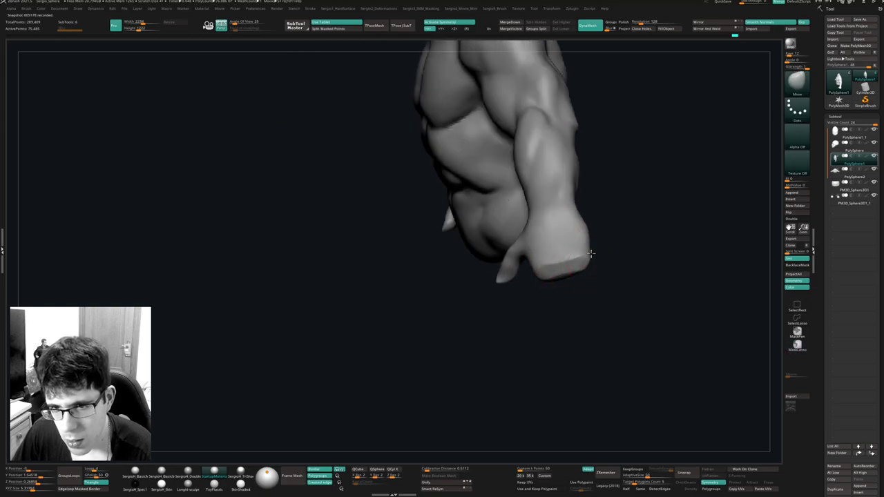
pyautogui.moveTo(589, 262); pyautogui.dragTo(571, 230)
pyautogui.moveTo(570, 230); pyautogui.dragTo(568, 211, button='right')
# Trim the hand's finger end into a clean, flat plane with the TrimDynamic brush.
pyautogui.press('b')
pyautogui.press('t')
pyautogui.press('d')
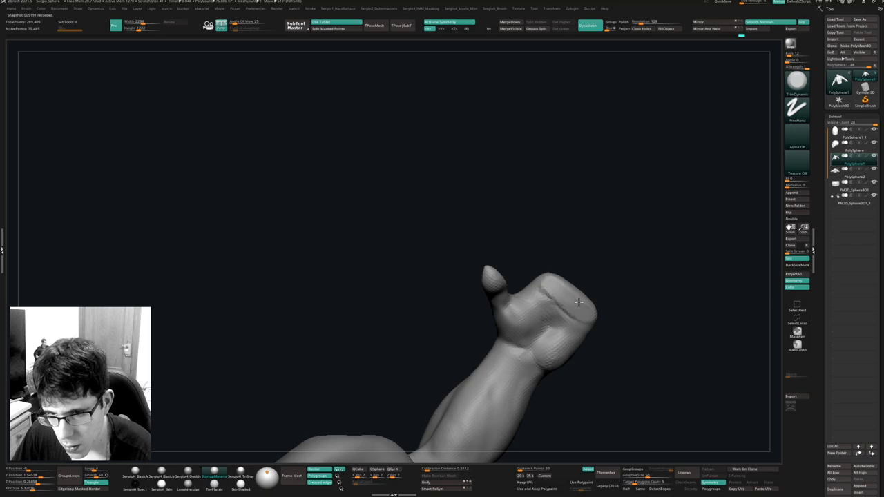
pyautogui.moveTo(574, 308)
pyautogui.mouseDown(button='right')
pyautogui.moveTo(563, 284)
pyautogui.moveTo(574, 312)
pyautogui.moveTo(559, 298)
pyautogui.mouseUp(button='right')
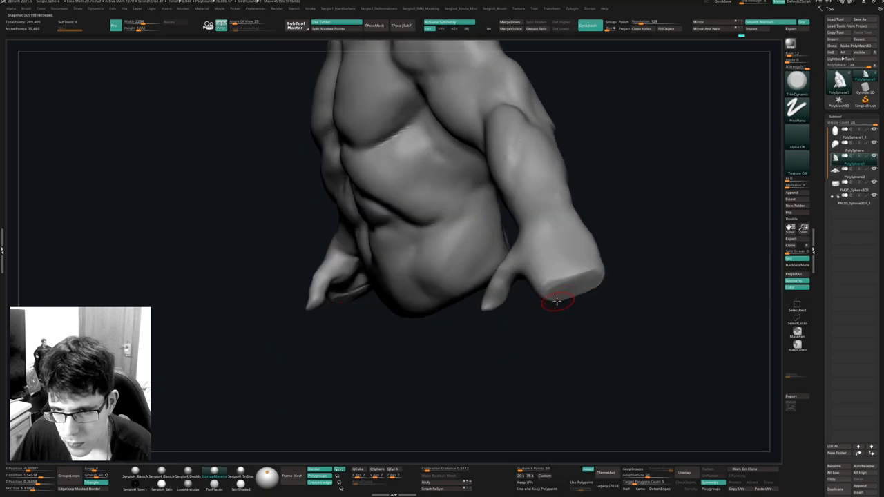
# Mask the first finger's base on the flat hand end with MaskPen and pull a long finger out with Move.
pyautogui.press('ctrl')
pyautogui.click(797, 331)
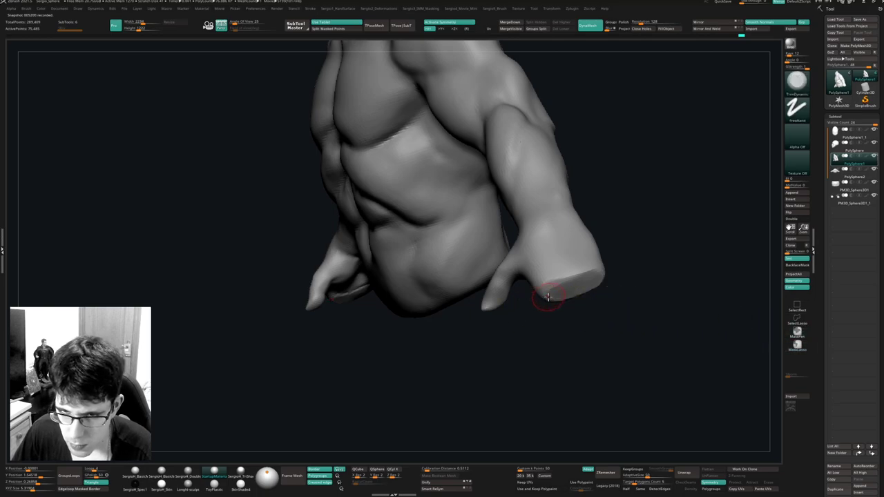
pyautogui.moveTo(576, 330); pyautogui.dragTo(560, 308, button='right')
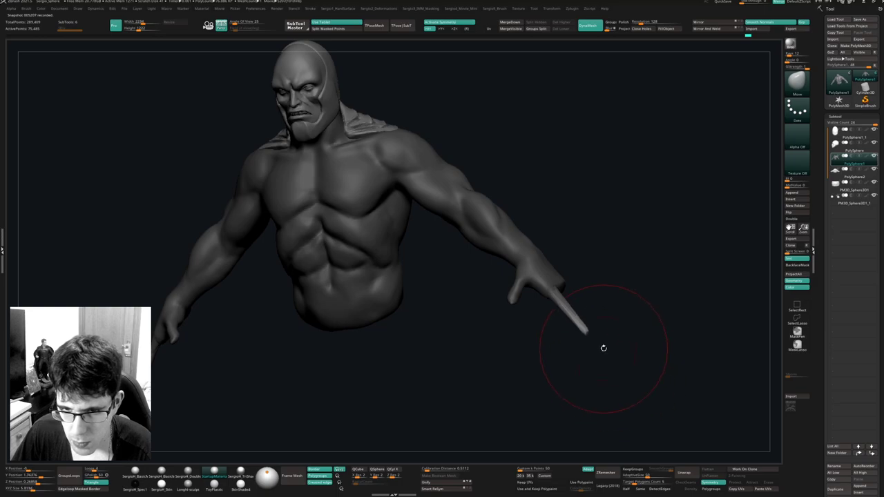
# Adjust the position of the extended index finger with the Move brush and update the body's DynaMesh.
pyautogui.moveTo(604, 349); pyautogui.dragTo(517, 323, button='right')
pyautogui.moveTo(516, 323); pyautogui.dragTo(500, 332)
pyautogui.moveTo(541, 322); pyautogui.dragTo(566, 299, button='right')
pyautogui.keyDown('ctrl'); pyautogui.moveTo(563, 293); pyautogui.dragTo(563, 323); pyautogui.keyUp('ctrl')
pyautogui.keyDown('shift'); pyautogui.moveTo(564, 322); pyautogui.dragTo(546, 305, button='right'); pyautogui.keyUp('shift')
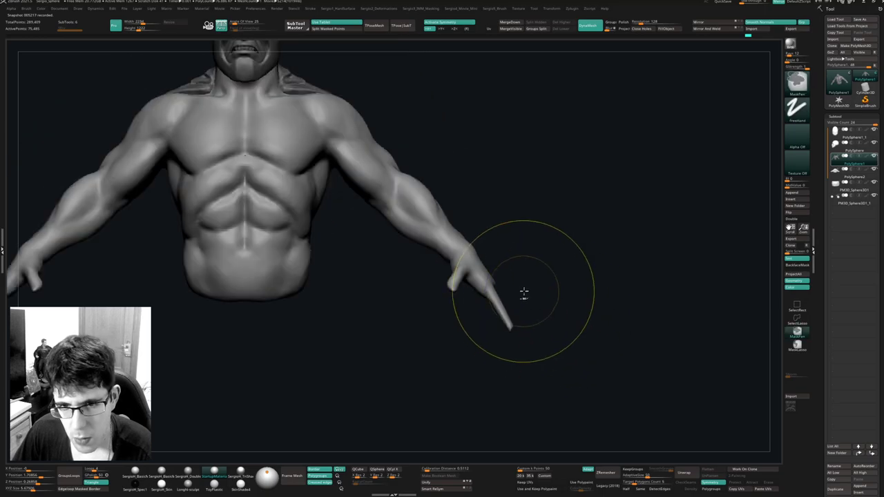
# Refine the width and length of the index finger with a resized Move brush, and smooth its surface.
pyautogui.press('s')
pyautogui.moveTo(503, 309); pyautogui.dragTo(500, 309)
pyautogui.moveTo(502, 311)
pyautogui.keyDown('ctrl'); pyautogui.mouseDown(button='right')
pyautogui.moveTo(507, 339)
pyautogui.moveTo(515, 322)
pyautogui.moveTo(514, 339)
pyautogui.mouseUp(button='right'); pyautogui.keyUp('ctrl')
pyautogui.press('s')
pyautogui.moveTo(514, 335); pyautogui.dragTo(509, 334)
pyautogui.moveTo(512, 334); pyautogui.dragTo(489, 348, button='right')
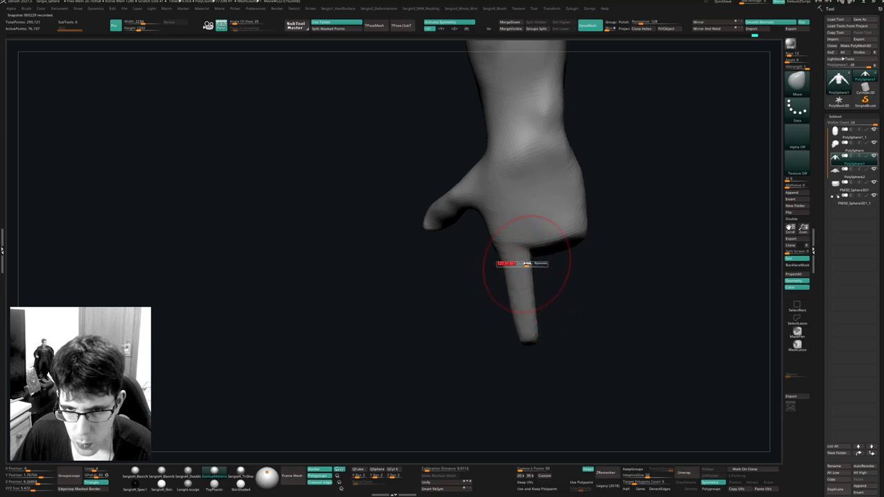
pyautogui.moveTo(527, 263); pyautogui.dragTo(527, 255)
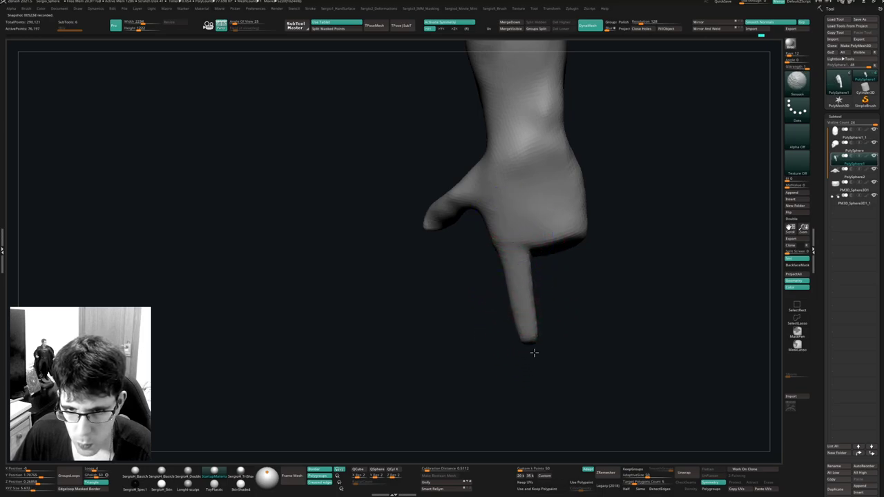
pyautogui.moveTo(529, 352)
pyautogui.mouseDown()
pyautogui.moveTo(582, 276)
pyautogui.moveTo(532, 302)
pyautogui.moveTo(523, 283)
pyautogui.moveTo(543, 286)
pyautogui.moveTo(509, 292)
pyautogui.mouseUp()
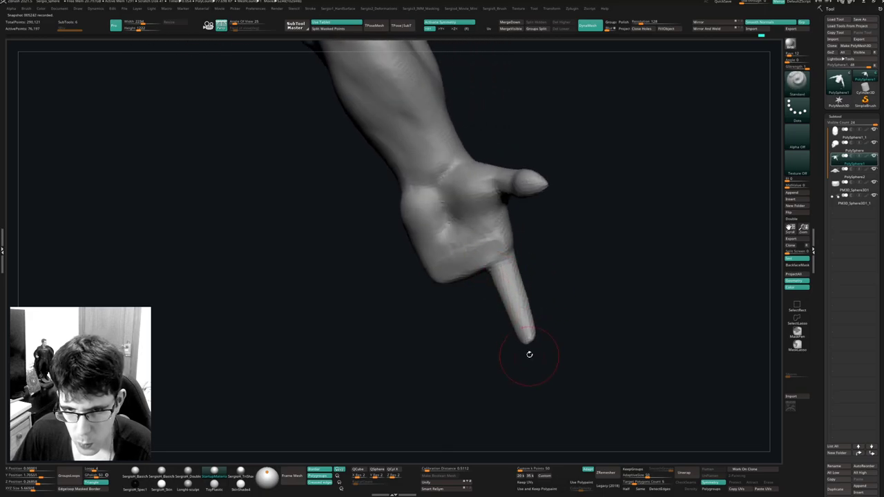
pyautogui.moveTo(526, 342); pyautogui.dragTo(515, 310)
# Flatten the palm-side plane of the index finger with the TrimDynamic brush.
pyautogui.press('b')
pyautogui.press('t')
pyautogui.press('d')
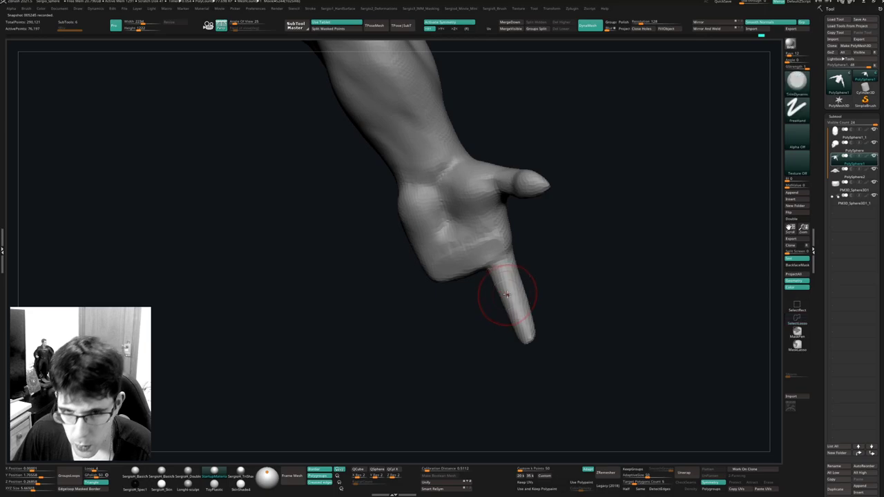
pyautogui.moveTo(502, 270)
pyautogui.mouseDown()
pyautogui.moveTo(521, 321)
pyautogui.moveTo(522, 293)
pyautogui.mouseUp()
pyautogui.moveTo(505, 279); pyautogui.dragTo(515, 318)
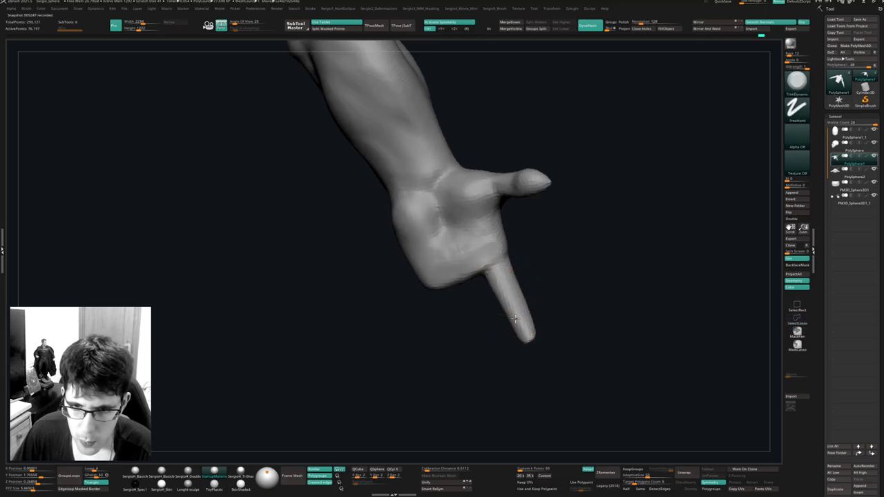
pyautogui.moveTo(506, 283)
pyautogui.mouseDown()
pyautogui.moveTo(520, 319)
pyautogui.moveTo(511, 306)
pyautogui.mouseUp()
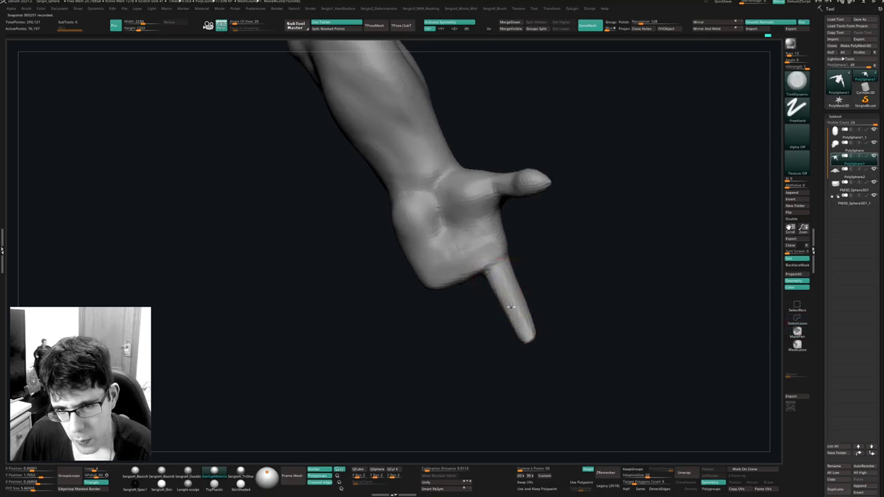
pyautogui.moveTo(525, 336)
pyautogui.mouseDown(button='right')
pyautogui.moveTo(525, 271)
pyautogui.moveTo(505, 321)
pyautogui.moveTo(557, 260)
pyautogui.moveTo(559, 297)
pyautogui.moveTo(532, 324)
pyautogui.mouseUp(button='right')
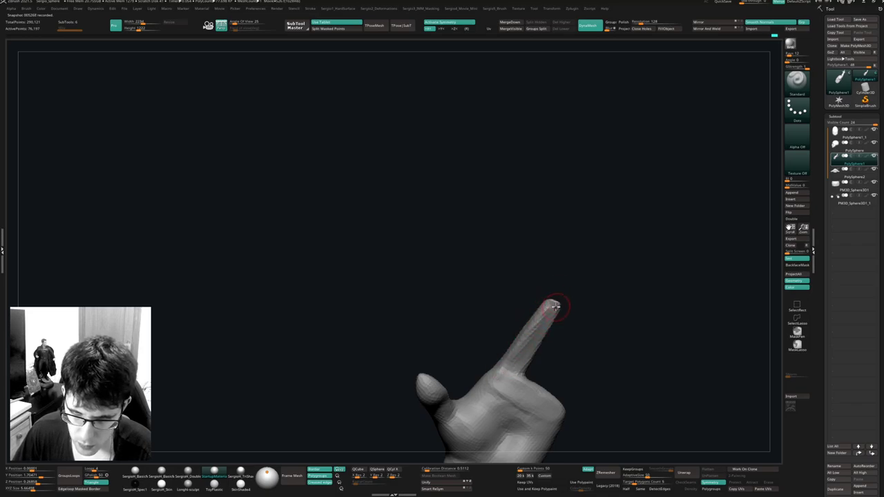
# Clean up the base and sides of the index finger with TrimDynamic and smooth it along its length.
pyautogui.moveTo(553, 306); pyautogui.dragTo(537, 278, button='right')
pyautogui.moveTo(509, 337); pyautogui.dragTo(518, 341)
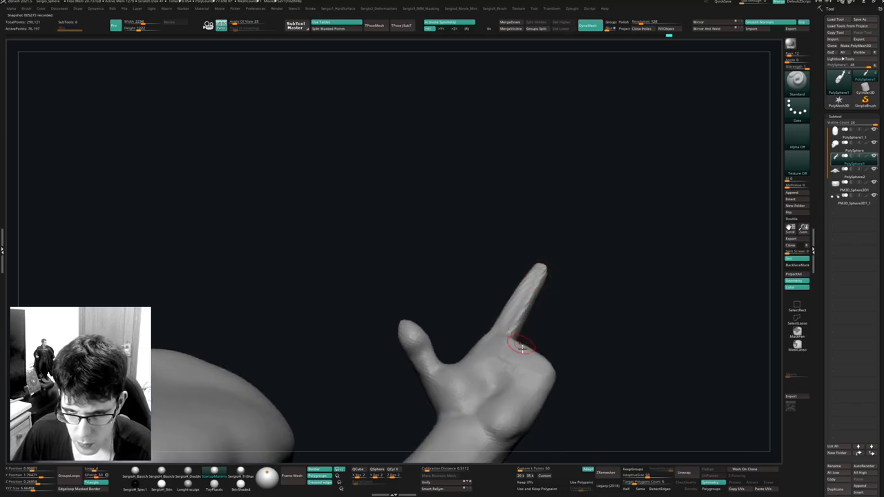
pyautogui.moveTo(518, 341); pyautogui.dragTo(516, 339, button='right')
pyautogui.hotkey('ctrl', 'shift', 't')
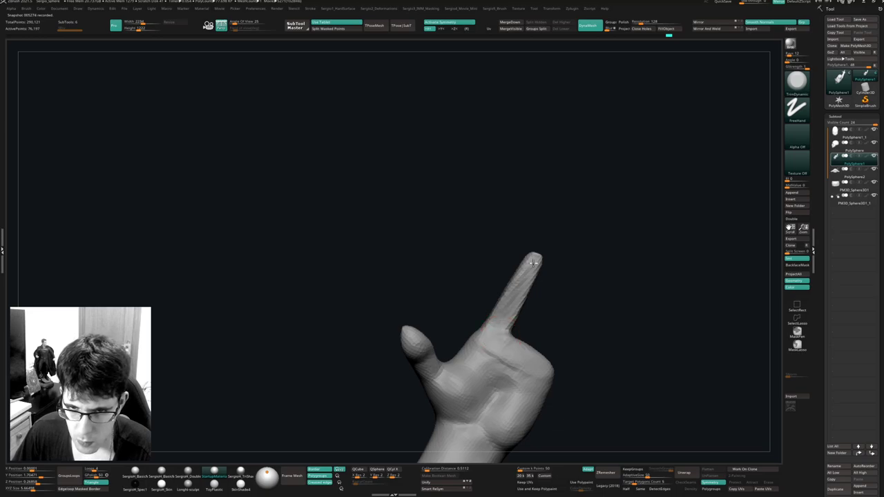
pyautogui.keyDown('shift'); pyautogui.moveTo(495, 331); pyautogui.dragTo(532, 262); pyautogui.keyUp('shift')
pyautogui.moveTo(546, 304); pyautogui.dragTo(535, 361, button='right')
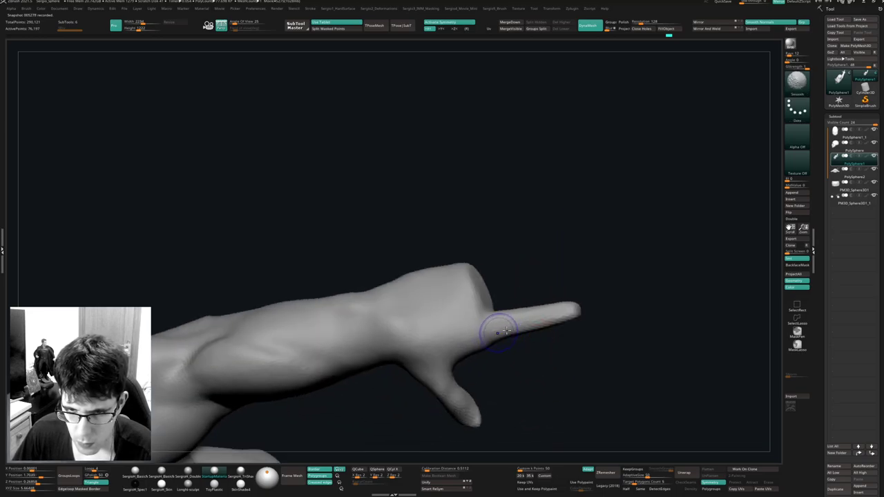
pyautogui.moveTo(506, 331)
pyautogui.keyDown('shift'); pyautogui.mouseDown(button='right')
pyautogui.moveTo(545, 368)
pyautogui.moveTo(531, 352)
pyautogui.mouseUp(button='right'); pyautogui.keyUp('shift')
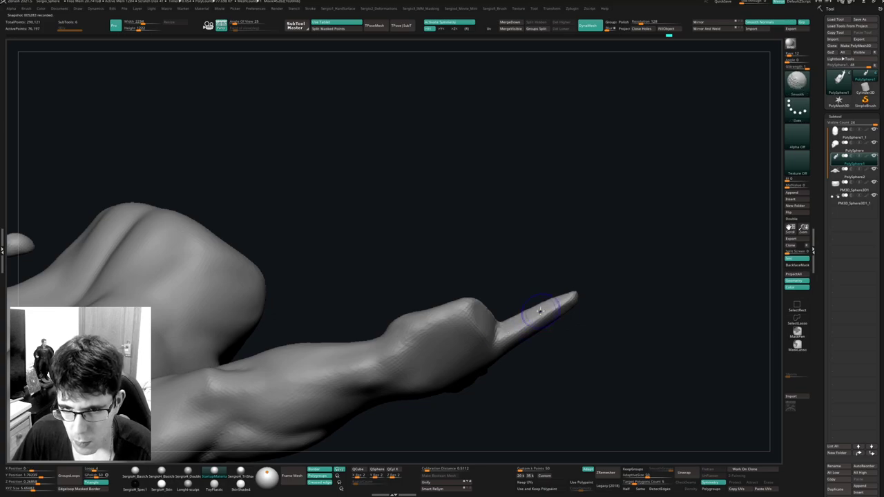
# Correct the index finger's profile and thickness with the Move brush from the side and the palm.
pyautogui.moveTo(535, 310); pyautogui.dragTo(557, 297, button='right')
pyautogui.press('b')
pyautogui.press('m')
pyautogui.press('v')
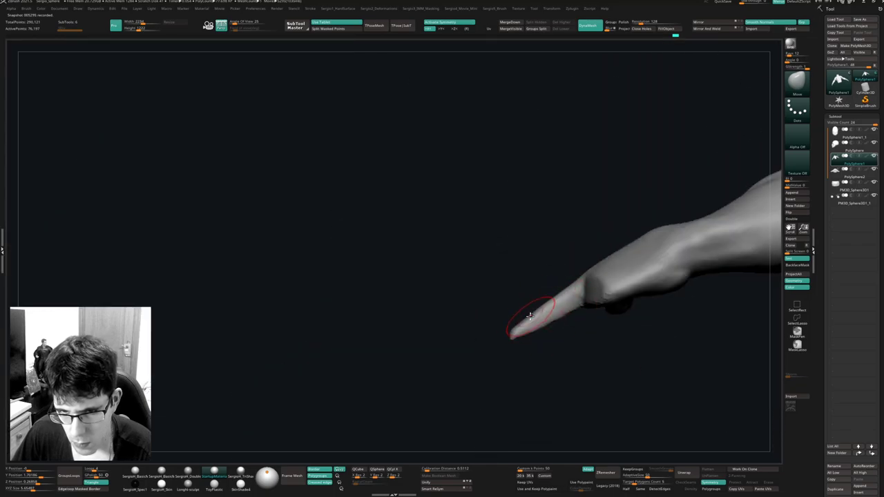
pyautogui.moveTo(529, 335); pyautogui.dragTo(556, 332, button='right')
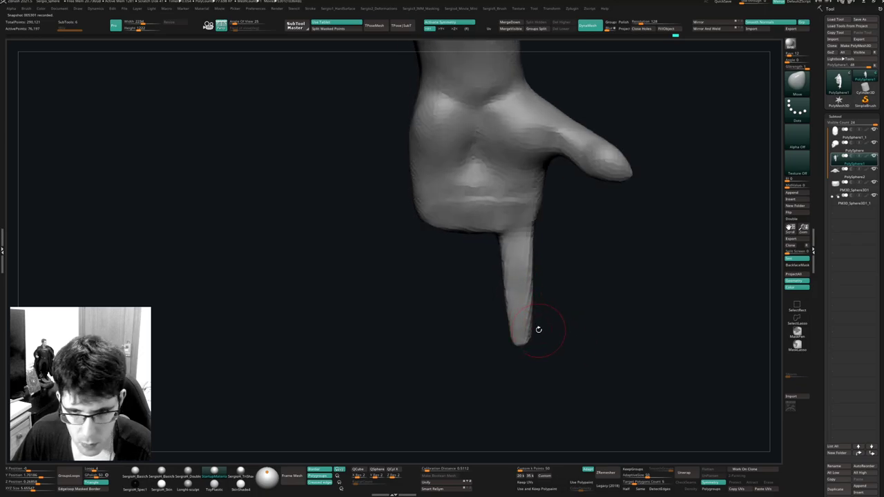
pyautogui.moveTo(556, 330); pyautogui.dragTo(511, 329, button='right')
# Build up volume on the back and underside of the index fingertip with the Clay brush.
pyautogui.press('b')
pyautogui.press('c')
pyautogui.press('l')
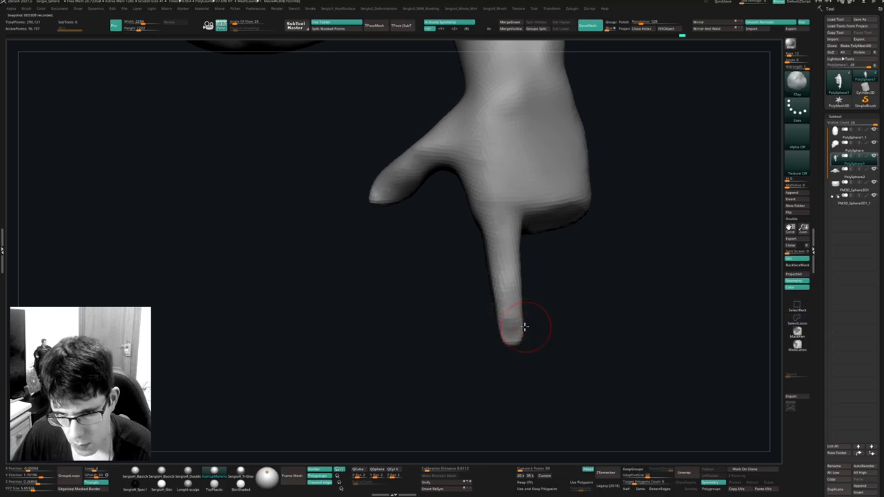
pyautogui.moveTo(525, 327)
pyautogui.mouseDown(button='right')
pyautogui.moveTo(527, 310)
pyautogui.moveTo(518, 336)
pyautogui.moveTo(547, 324)
pyautogui.moveTo(532, 315)
pyautogui.mouseUp(button='right')
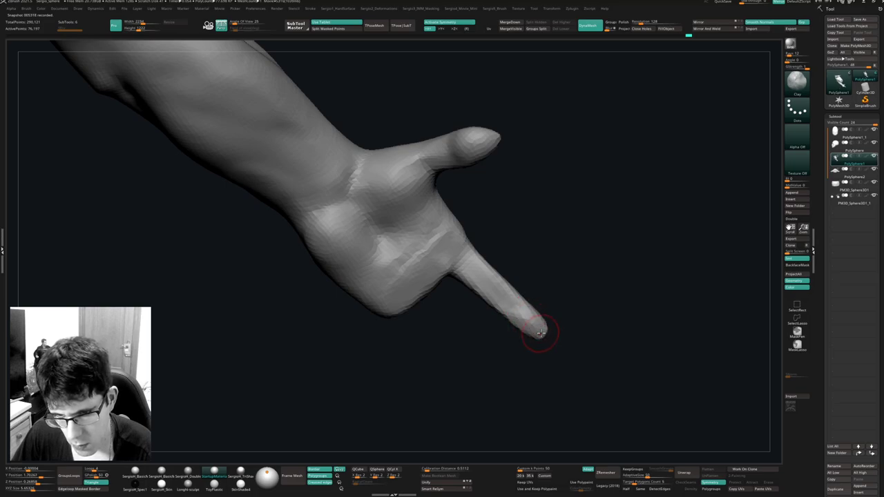
pyautogui.moveTo(541, 333)
pyautogui.mouseDown(button='right')
pyautogui.moveTo(532, 339)
pyautogui.moveTo(546, 339)
pyautogui.moveTo(558, 309)
pyautogui.moveTo(568, 357)
pyautogui.moveTo(586, 327)
pyautogui.moveTo(570, 352)
pyautogui.moveTo(573, 289)
pyautogui.moveTo(621, 293)
pyautogui.moveTo(517, 287)
pyautogui.moveTo(534, 259)
pyautogui.moveTo(585, 295)
pyautogui.moveTo(592, 276)
pyautogui.moveTo(586, 285)
pyautogui.moveTo(598, 290)
pyautogui.moveTo(623, 280)
pyautogui.moveTo(601, 296)
pyautogui.moveTo(623, 260)
pyautogui.moveTo(603, 311)
pyautogui.moveTo(560, 252)
pyautogui.moveTo(538, 263)
pyautogui.mouseUp(button='right')
# Carve the joint creases across the palm side of the index finger with the DamStandard brush.
pyautogui.press('b')
pyautogui.press('d')
pyautogui.press('s')
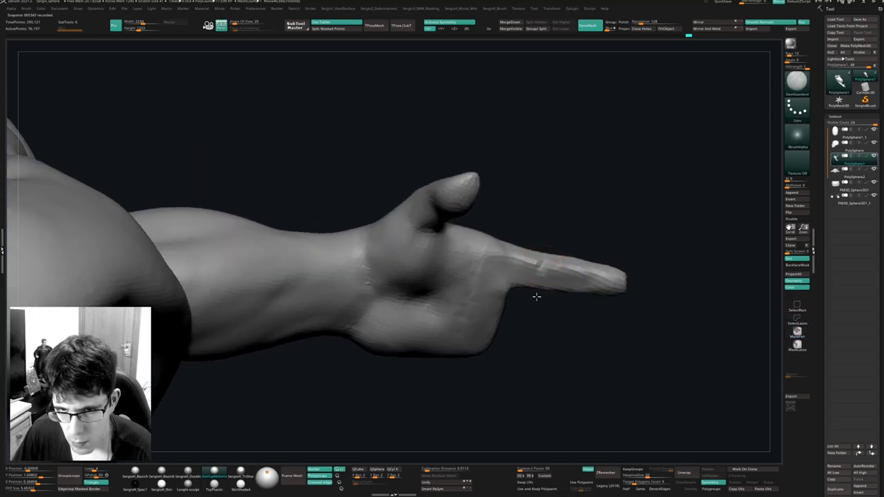
pyautogui.moveTo(537, 296); pyautogui.dragTo(582, 269, button='right')
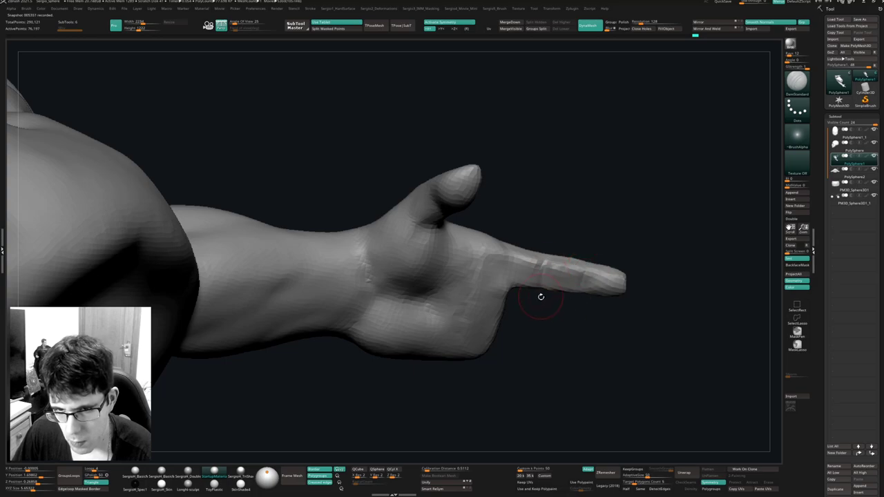
# Shape the nail area and tip of the index finger with the Clay and Move brushes.
pyautogui.moveTo(540, 296)
pyautogui.mouseDown(button='right')
pyautogui.moveTo(553, 274)
pyautogui.moveTo(586, 284)
pyautogui.moveTo(562, 302)
pyautogui.moveTo(566, 330)
pyautogui.moveTo(573, 306)
pyautogui.moveTo(547, 284)
pyautogui.moveTo(562, 267)
pyautogui.moveTo(590, 283)
pyautogui.moveTo(583, 321)
pyautogui.moveTo(572, 296)
pyautogui.moveTo(566, 319)
pyautogui.mouseUp(button='right')
pyautogui.press('b')
pyautogui.press('m')
pyautogui.press('v')
pyautogui.press('b')
pyautogui.press('c')
pyautogui.press('l')
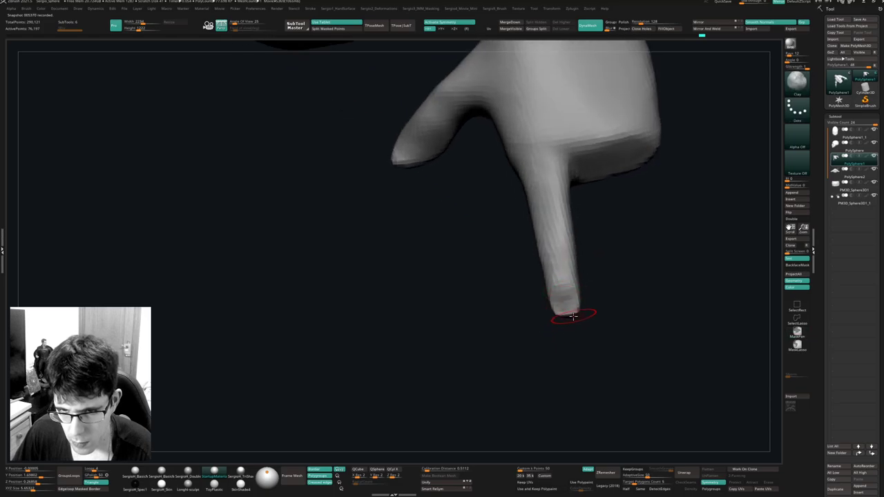
pyautogui.moveTo(572, 315)
pyautogui.keyDown('alt'); pyautogui.mouseDown()
pyautogui.moveTo(560, 317)
pyautogui.moveTo(574, 316)
pyautogui.mouseUp(); pyautogui.keyUp('alt')
pyautogui.press('b')
pyautogui.press('m')
pyautogui.press('v')
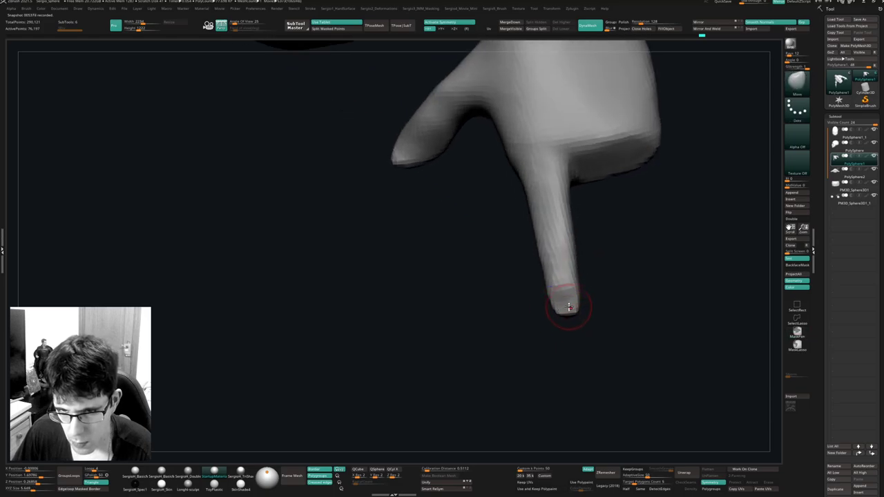
pyautogui.moveTo(580, 300)
pyautogui.mouseDown(button='right')
pyautogui.moveTo(578, 259)
pyautogui.moveTo(566, 252)
pyautogui.moveTo(550, 269)
pyautogui.mouseUp(button='right')
# Build up the joints on the back of the index finger with the Clay brush, undoing the last stroke.
pyautogui.press('b')
pyautogui.press('c')
pyautogui.press('l')
pyautogui.moveTo(560, 259); pyautogui.dragTo(551, 249)
pyautogui.hotkey('ctrl', 'z')
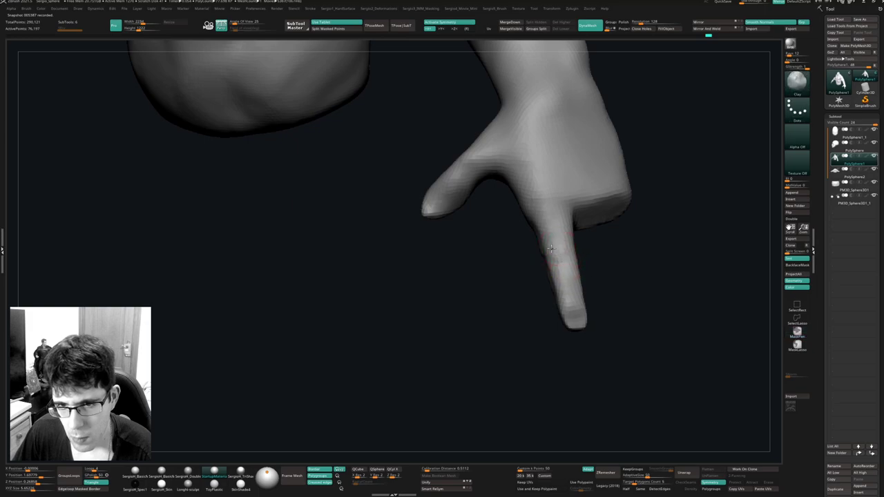
# Adjust the side contour and tip of the index finger with the Move brush.
pyautogui.moveTo(575, 246); pyautogui.dragTo(580, 310, button='right')
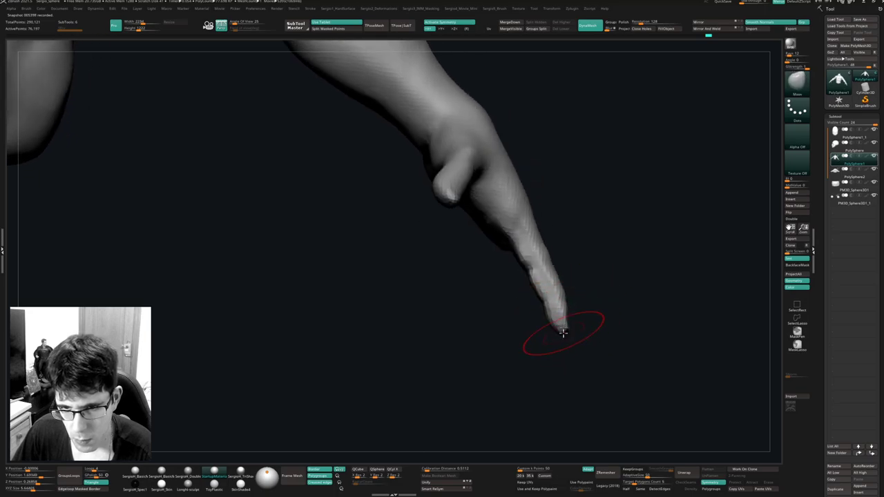
pyautogui.moveTo(562, 339)
pyautogui.mouseDown(button='right')
pyautogui.moveTo(562, 292)
pyautogui.moveTo(566, 336)
pyautogui.mouseUp(button='right')
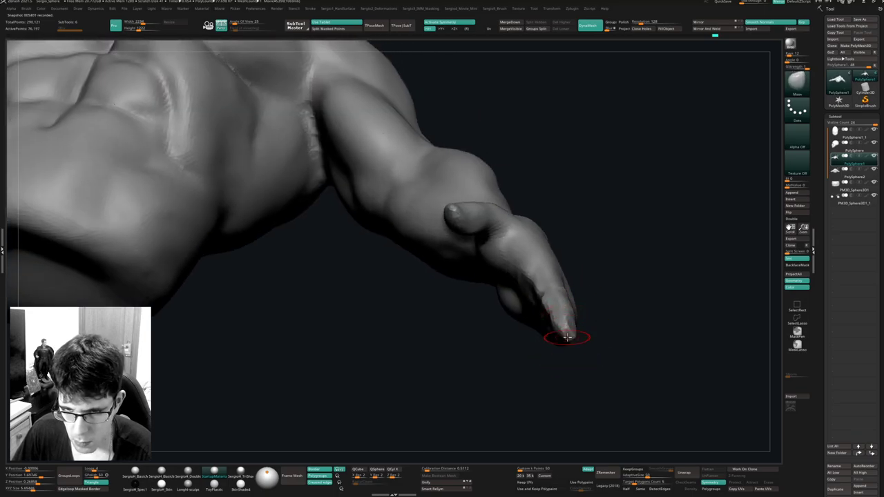
pyautogui.moveTo(567, 337); pyautogui.dragTo(572, 335)
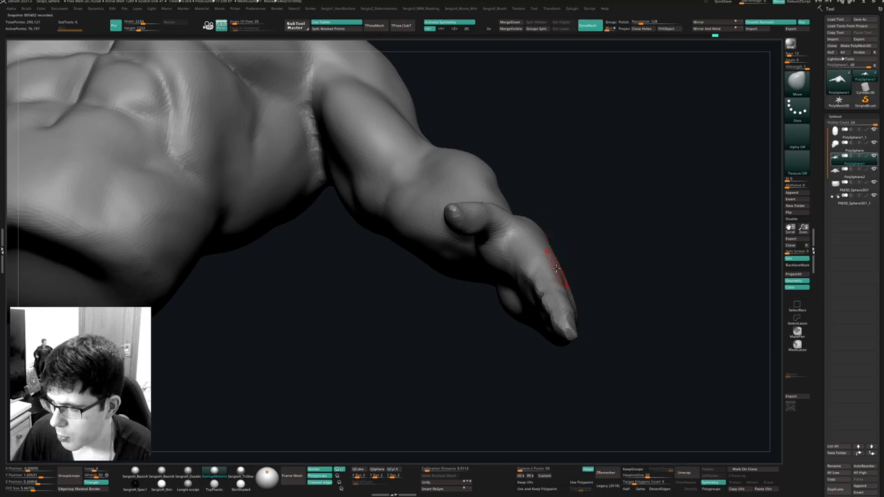
pyautogui.moveTo(556, 268); pyautogui.dragTo(557, 303, button='right')
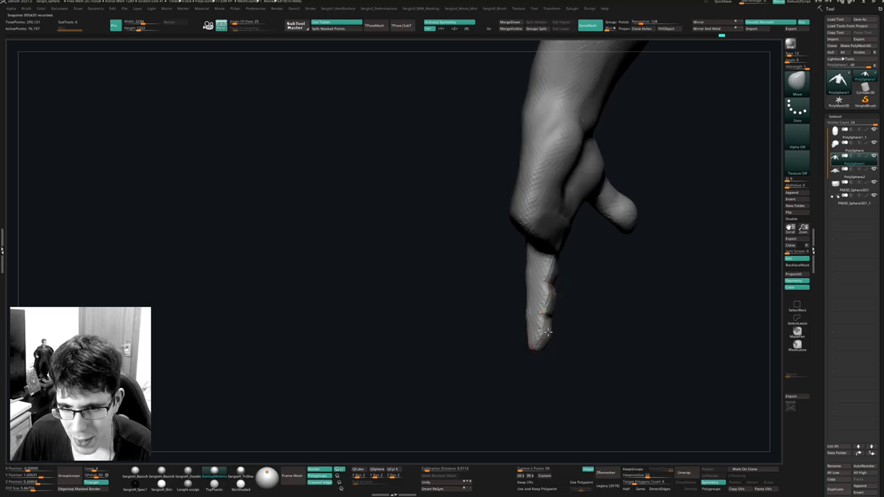
# Smooth the underside of the index finger's segments and adjust the finger's bend with the Move brush.
pyautogui.moveTo(547, 333); pyautogui.dragTo(544, 334, button='right')
pyautogui.moveTo(552, 302)
pyautogui.mouseDown(button='right')
pyautogui.moveTo(553, 266)
pyautogui.moveTo(571, 291)
pyautogui.mouseUp(button='right')
pyautogui.moveTo(556, 290)
pyautogui.keyDown('shift'); pyautogui.mouseDown()
pyautogui.moveTo(573, 275)
pyautogui.moveTo(553, 310)
pyautogui.mouseUp(); pyautogui.keyUp('shift')
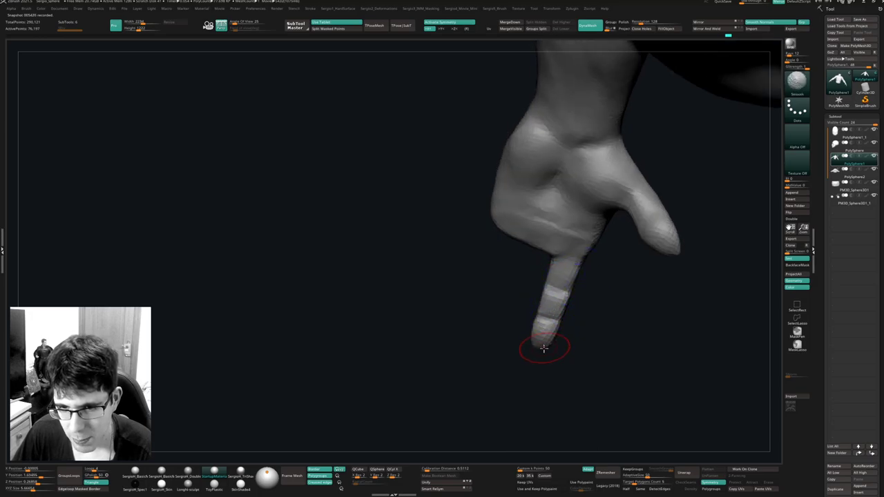
pyautogui.moveTo(544, 348); pyautogui.dragTo(561, 344, button='right')
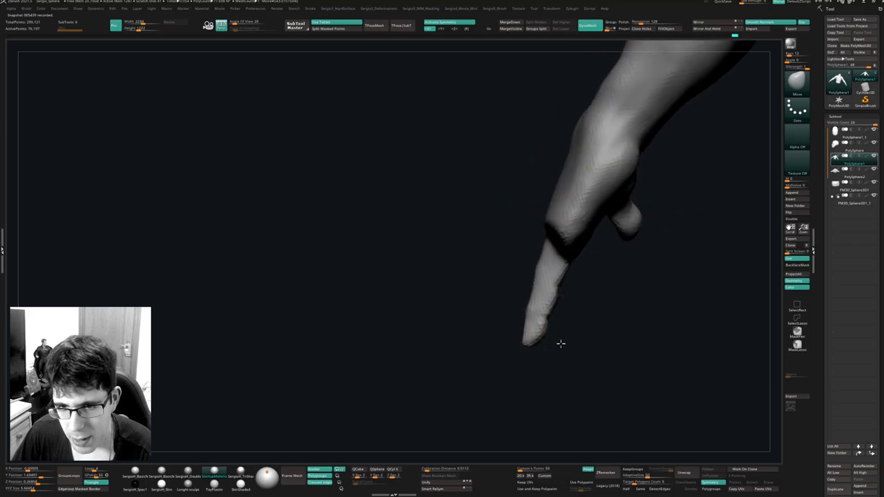
pyautogui.click(562, 313)
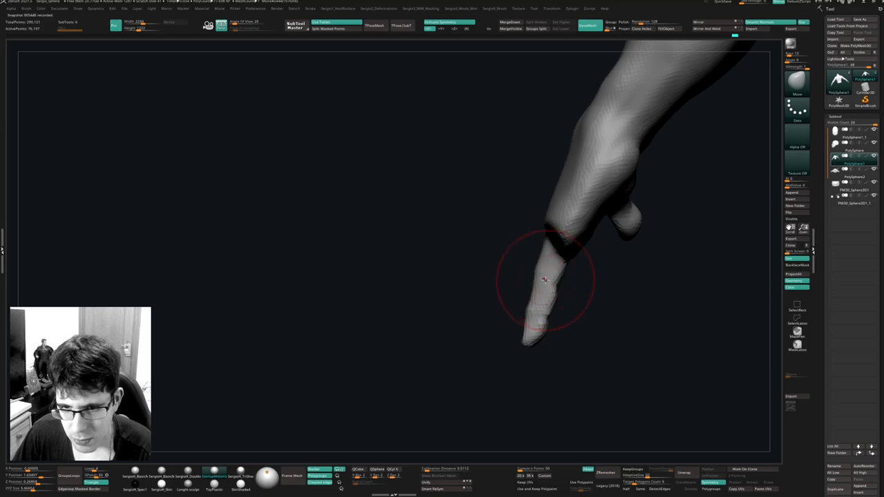
pyautogui.moveTo(557, 282)
pyautogui.mouseDown(button='right')
pyautogui.moveTo(584, 308)
pyautogui.moveTo(558, 296)
pyautogui.moveTo(562, 281)
pyautogui.moveTo(573, 296)
pyautogui.moveTo(561, 333)
pyautogui.moveTo(567, 350)
pyautogui.moveTo(577, 336)
pyautogui.moveTo(570, 312)
pyautogui.moveTo(567, 321)
pyautogui.moveTo(570, 283)
pyautogui.moveTo(578, 292)
pyautogui.moveTo(542, 304)
pyautogui.moveTo(519, 296)
pyautogui.moveTo(529, 292)
pyautogui.mouseUp(button='right')
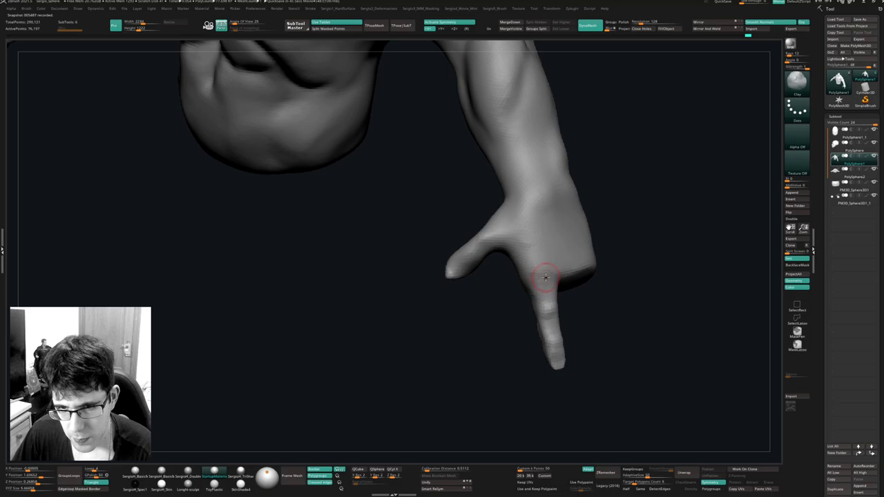
# Sculpt the knuckle area at the index finger's base using the Move and DamStandard brushes, undoing the last stroke.
pyautogui.moveTo(546, 232)
pyautogui.mouseDown(button='right')
pyautogui.moveTo(558, 283)
pyautogui.moveTo(529, 277)
pyautogui.moveTo(539, 262)
pyautogui.moveTo(513, 306)
pyautogui.moveTo(525, 301)
pyautogui.mouseUp(button='right')
pyautogui.press('s')
pyautogui.press('b')
pyautogui.press('m')
pyautogui.press('v')
pyautogui.press('b')
pyautogui.press('d')
pyautogui.press('s')
pyautogui.moveTo(525, 270)
pyautogui.mouseDown(button='right')
pyautogui.moveTo(518, 263)
pyautogui.moveTo(572, 292)
pyautogui.moveTo(562, 253)
pyautogui.moveTo(515, 259)
pyautogui.moveTo(532, 269)
pyautogui.moveTo(531, 257)
pyautogui.moveTo(523, 275)
pyautogui.moveTo(517, 254)
pyautogui.moveTo(526, 304)
pyautogui.mouseUp(button='right')
pyautogui.hotkey('ctrl', 'z')
# Refine the area between the thumb and index finger with the Move brush and smooth it.
pyautogui.press('b')
pyautogui.press('m')
pyautogui.press('v')
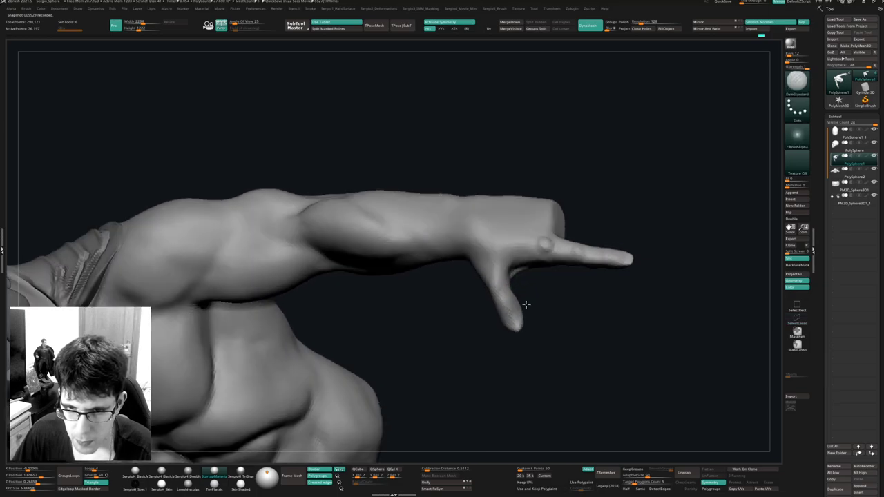
pyautogui.keyDown('shift'); pyautogui.moveTo(513, 278); pyautogui.dragTo(517, 270); pyautogui.keyUp('shift')
pyautogui.moveTo(523, 270)
pyautogui.mouseDown(button='right')
pyautogui.moveTo(528, 284)
pyautogui.moveTo(524, 233)
pyautogui.moveTo(558, 241)
pyautogui.moveTo(532, 220)
pyautogui.moveTo(522, 230)
pyautogui.moveTo(529, 211)
pyautogui.moveTo(519, 237)
pyautogui.moveTo(553, 242)
pyautogui.moveTo(568, 214)
pyautogui.moveTo(568, 235)
pyautogui.moveTo(535, 279)
pyautogui.mouseUp(button='right')
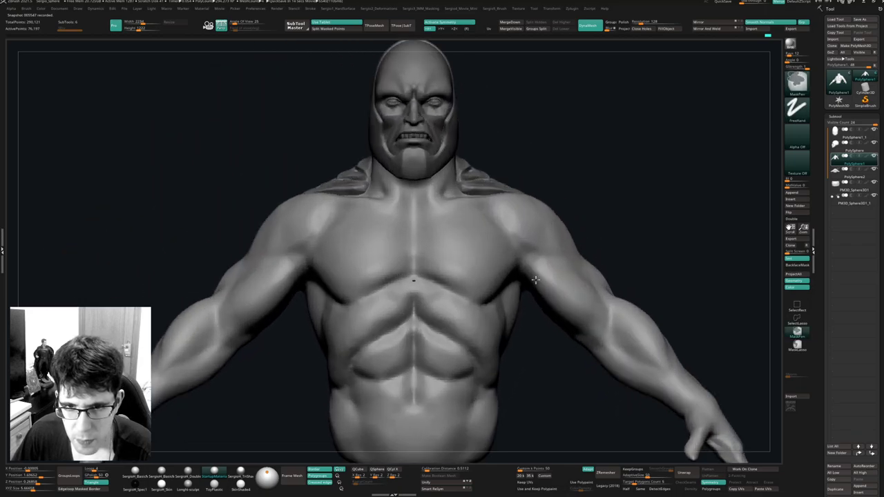
# Make the teeth subtool active and isolate it from the rest of the figure.
pyautogui.keyDown('alt'); pyautogui.moveTo(448, 135); pyautogui.dragTo(487, 314, button='right'); pyautogui.keyUp('alt')
pyautogui.keyDown('alt'); pyautogui.click(459, 282); pyautogui.keyUp('alt')
pyautogui.hotkey('alt', 's')
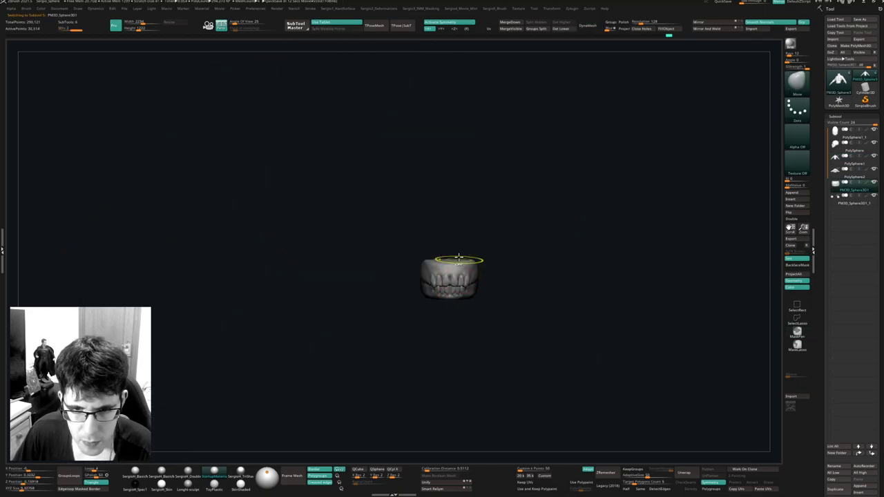
# Adjust the shape of the teeth and the bite line between the two rows with the Move brush.
pyautogui.keyDown('ctrl'); pyautogui.moveTo(459, 257); pyautogui.dragTo(486, 391, button='right'); pyautogui.keyUp('ctrl')
pyautogui.moveTo(469, 325); pyautogui.dragTo(451, 327, button='right')
pyautogui.press('s')
pyautogui.moveTo(451, 327); pyautogui.dragTo(441, 328)
pyautogui.moveTo(447, 341); pyautogui.dragTo(450, 327, button='right')
pyautogui.moveTo(448, 339); pyautogui.dragTo(476, 343)
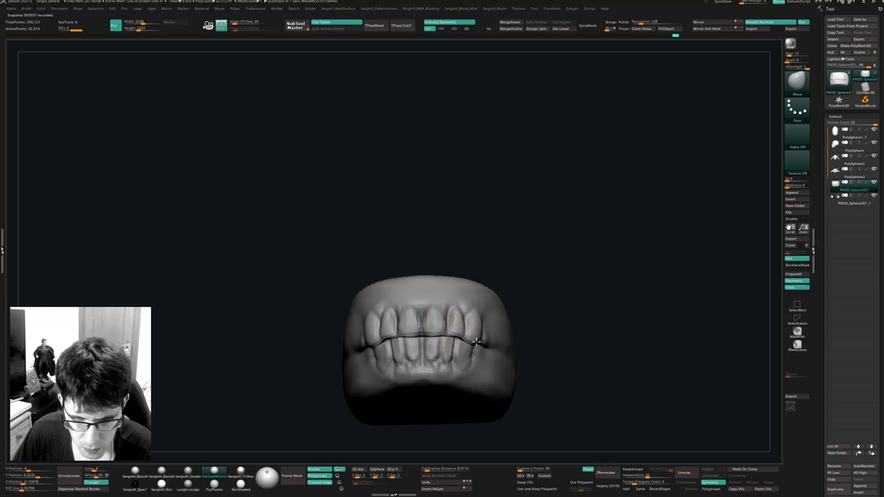
pyautogui.moveTo(473, 341); pyautogui.dragTo(448, 338, button='right')
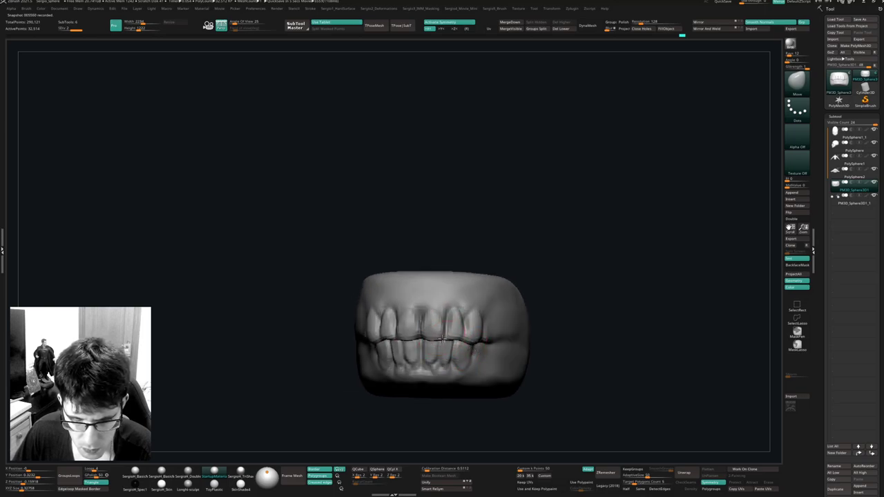
pyautogui.press('s')
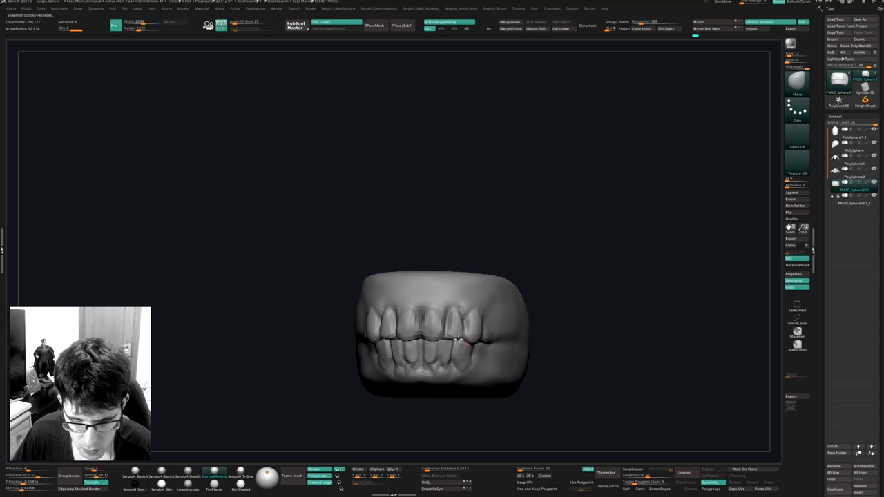
# Show the whole figure again and adjust the teeth's height inside the mouth with the transform gizmo.
pyautogui.moveTo(471, 345); pyautogui.dragTo(460, 294, button='right')
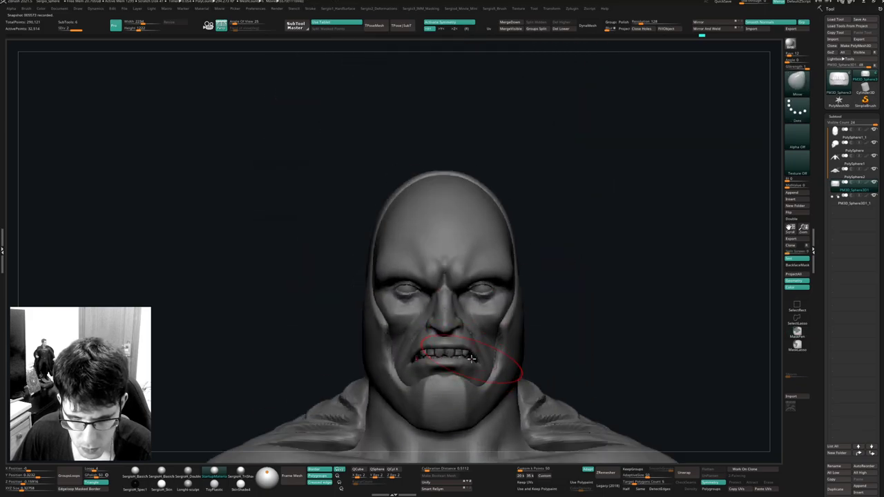
pyautogui.moveTo(471, 358); pyautogui.dragTo(458, 359, button='right')
pyautogui.press('w')
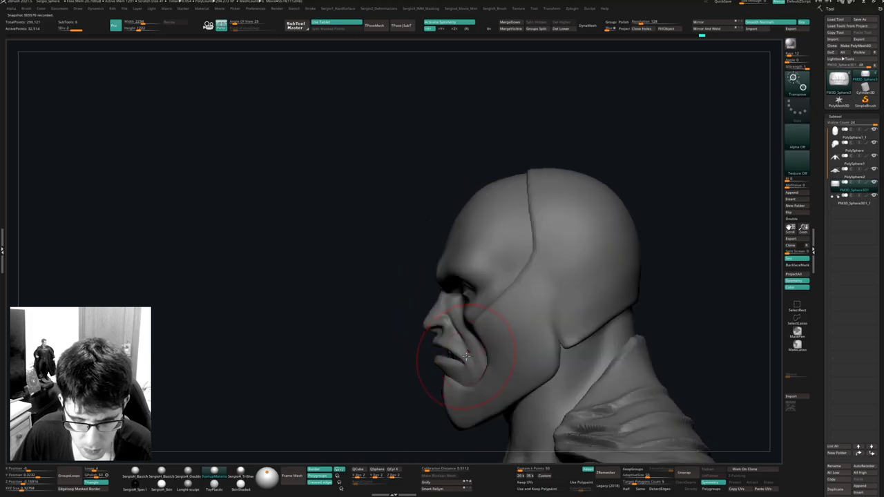
pyautogui.keyDown('ctrl'); pyautogui.click(476, 332); pyautogui.keyUp('ctrl')
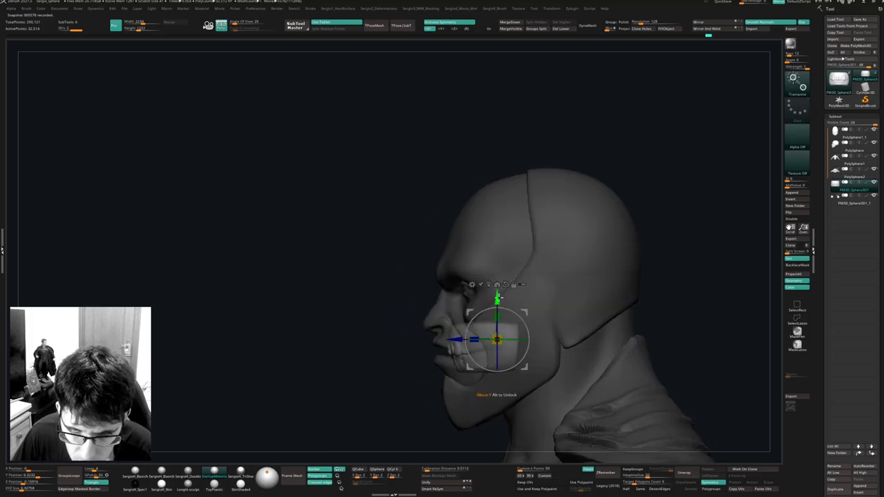
pyautogui.moveTo(495, 296); pyautogui.dragTo(495, 297)
pyautogui.moveTo(483, 375)
pyautogui.mouseDown(button='right')
pyautogui.moveTo(497, 378)
pyautogui.moveTo(500, 322)
pyautogui.moveTo(484, 313)
pyautogui.mouseUp(button='right')
pyautogui.press('q')
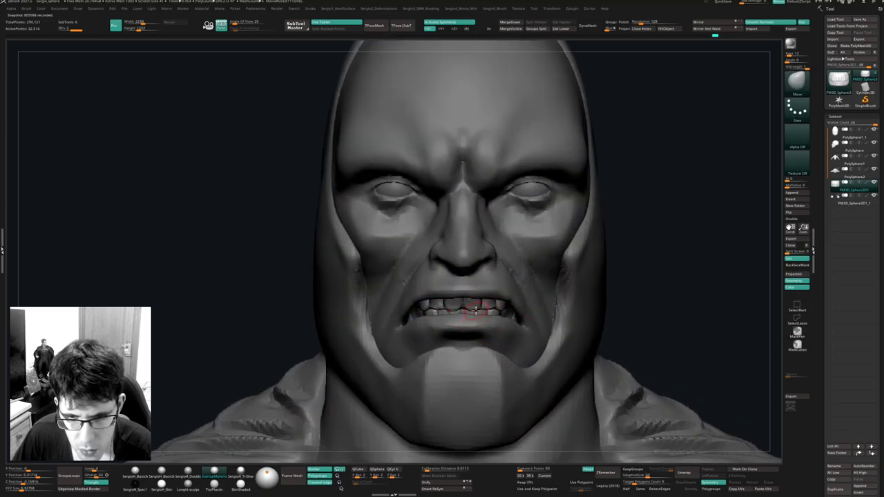
pyautogui.moveTo(489, 313)
pyautogui.mouseDown(button='right')
pyautogui.moveTo(458, 317)
pyautogui.moveTo(488, 323)
pyautogui.moveTo(495, 298)
pyautogui.mouseUp(button='right')
pyautogui.moveTo(580, 246); pyautogui.dragTo(580, 253, button='right')
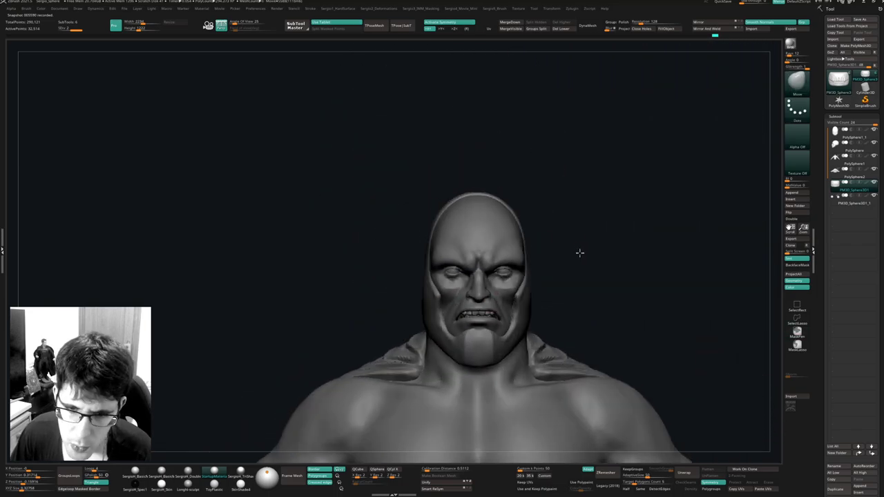
# Isolate the face subtool and remesh it with DynaMesh at a resolution of 512.
pyautogui.keyDown('alt'); pyautogui.click(507, 287); pyautogui.keyUp('alt')
pyautogui.hotkey('alt', 's')
pyautogui.keyDown('ctrl'); pyautogui.moveTo(515, 291); pyautogui.dragTo(532, 395, button='right'); pyautogui.keyUp('ctrl')
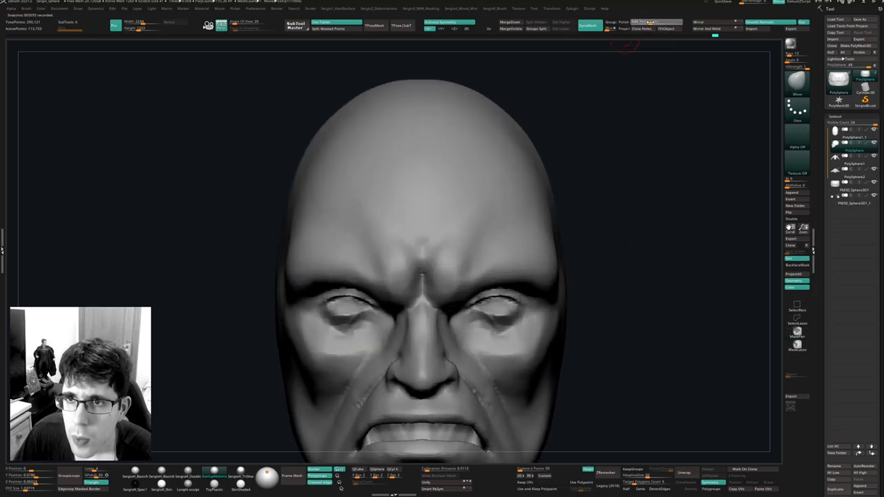
pyautogui.keyDown('shift'); pyautogui.moveTo(606, 216); pyautogui.dragTo(631, 211); pyautogui.keyUp('shift')
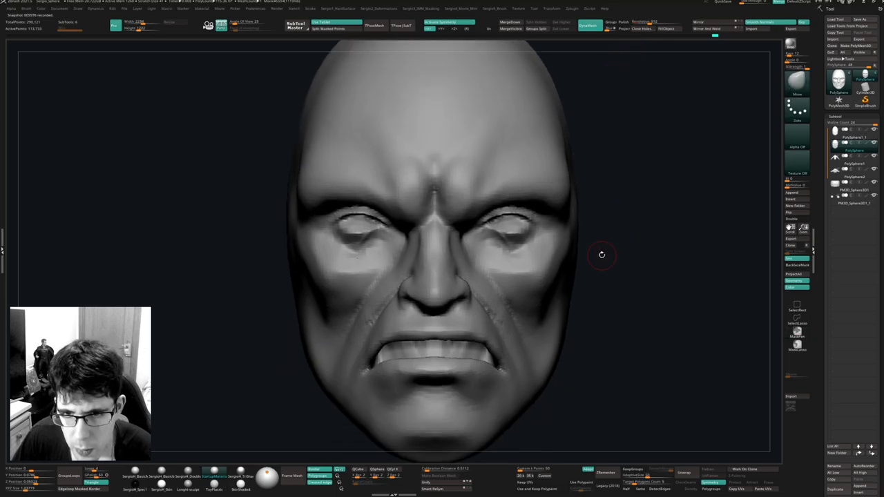
pyautogui.hotkey('shift', 'f')
pyautogui.press('ctrl')
pyautogui.moveTo(619, 268); pyautogui.dragTo(610, 266)
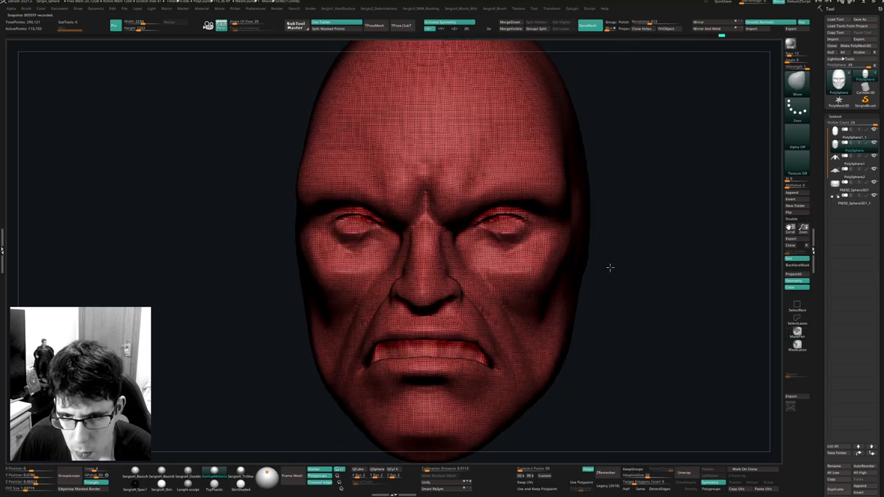
pyautogui.press('ctrl')
pyautogui.press('shift')
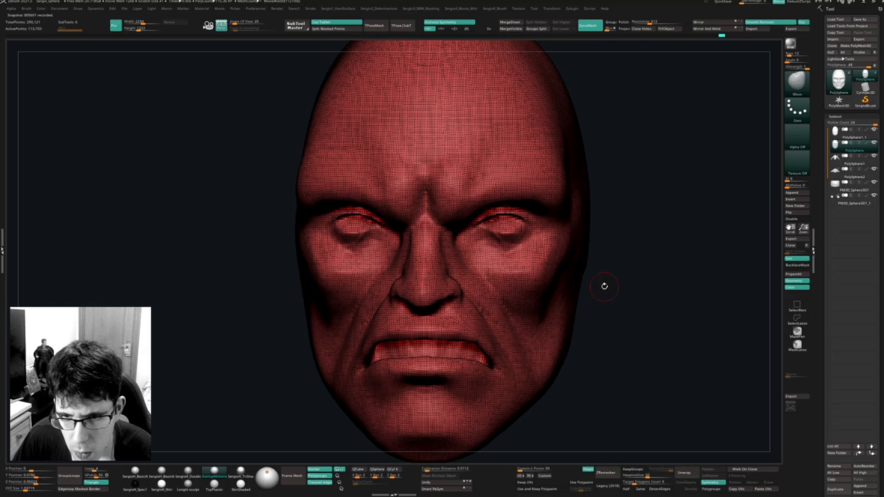
pyautogui.hotkey('shift', 'f')
pyautogui.moveTo(583, 296); pyautogui.dragTo(496, 240)
# Carve the crease along the upper eyelids with the DamStandard brush.
pyautogui.keyDown('ctrl'); pyautogui.moveTo(492, 240); pyautogui.dragTo(526, 239, button='right'); pyautogui.keyUp('ctrl')
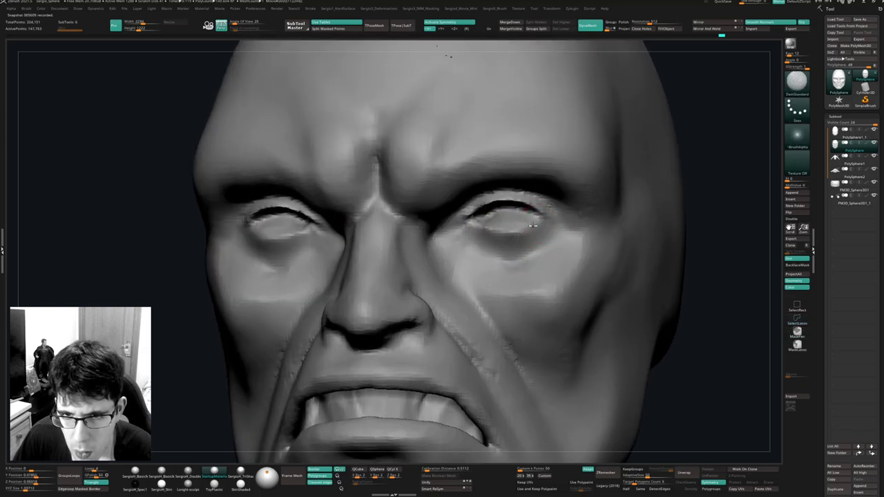
pyautogui.moveTo(539, 225)
pyautogui.mouseDown()
pyautogui.moveTo(462, 223)
pyautogui.moveTo(479, 221)
pyautogui.mouseUp()
pyautogui.moveTo(479, 219); pyautogui.dragTo(425, 173, button='right')
pyautogui.moveTo(533, 205)
pyautogui.mouseDown()
pyautogui.moveTo(539, 212)
pyautogui.moveTo(517, 202)
pyautogui.mouseUp()
pyautogui.moveTo(517, 225); pyautogui.dragTo(509, 205, button='right')
# Build up the lower eyelids with the Clay brush and smooth the eye openings.
pyautogui.press('b')
pyautogui.press('c')
pyautogui.press('l')
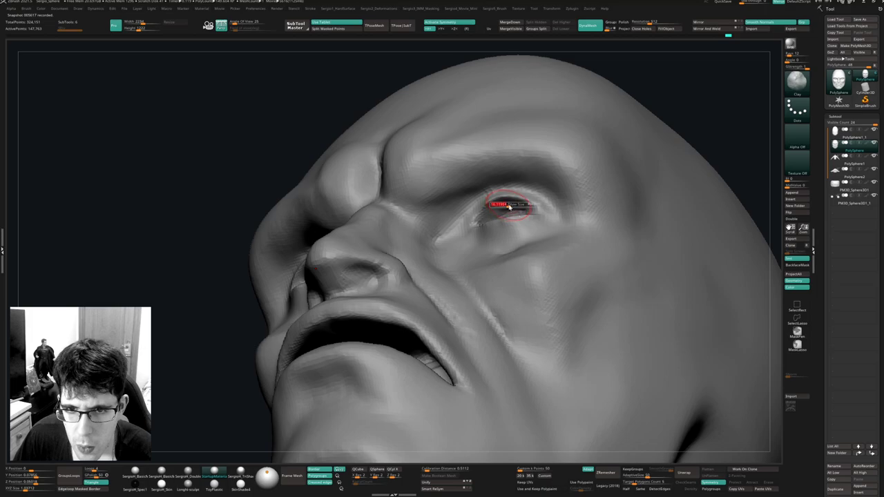
pyautogui.moveTo(481, 220)
pyautogui.mouseDown()
pyautogui.moveTo(515, 206)
pyautogui.moveTo(495, 219)
pyautogui.mouseUp()
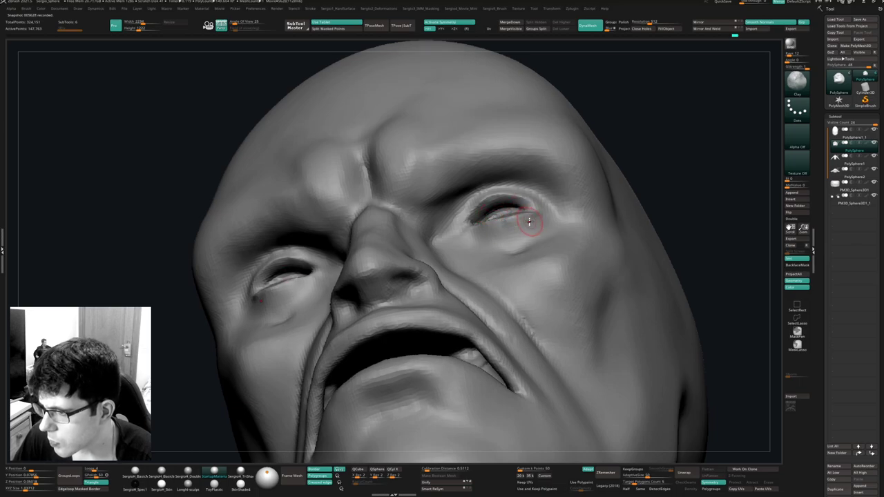
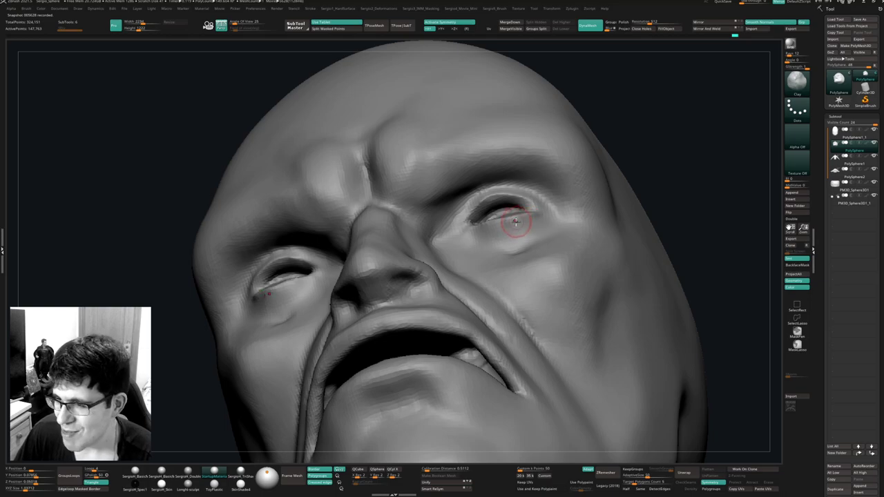
pyautogui.moveTo(513, 227); pyautogui.dragTo(502, 227, button='right')
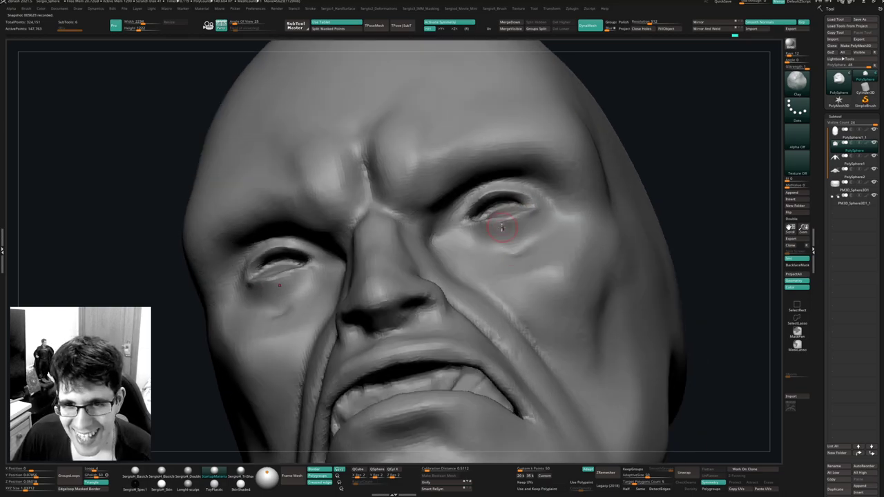
pyautogui.keyDown('shift'); pyautogui.moveTo(495, 201); pyautogui.dragTo(482, 207); pyautogui.keyUp('shift')
# Define the inner corners of the eyes with the DamStandard brush.
pyautogui.moveTo(470, 227)
pyautogui.keyDown('ctrl'); pyautogui.mouseDown(button='right')
pyautogui.moveTo(472, 250)
pyautogui.moveTo(454, 235)
pyautogui.mouseUp(button='right'); pyautogui.keyUp('ctrl')
pyautogui.press('b')
pyautogui.press('d')
pyautogui.press('s')
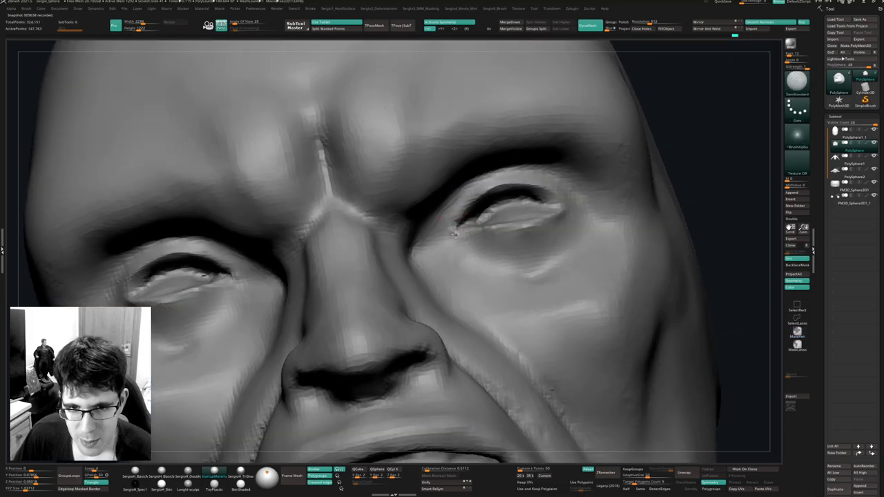
pyautogui.moveTo(453, 229); pyautogui.dragTo(469, 210)
# Adjust the lower eyelid edge near the inner eye corner with the Move brush, undoing the last stroke.
pyautogui.press('b')
pyautogui.press('m')
pyautogui.press('v')
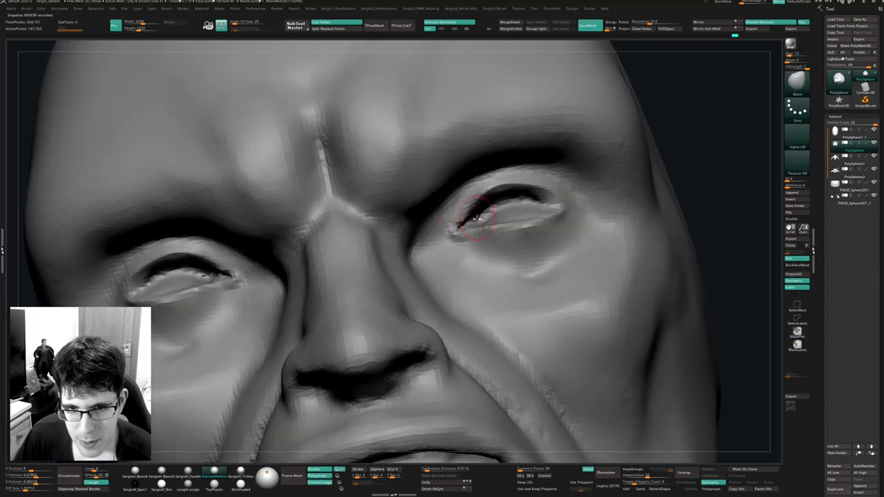
pyautogui.moveTo(463, 233)
pyautogui.mouseDown(button='right')
pyautogui.moveTo(467, 246)
pyautogui.moveTo(435, 260)
pyautogui.moveTo(488, 244)
pyautogui.mouseUp(button='right')
pyautogui.moveTo(475, 234)
pyautogui.mouseDown()
pyautogui.moveTo(471, 245)
pyautogui.moveTo(540, 228)
pyautogui.mouseUp()
pyautogui.hotkey('ctrl', 'z')
# Carve the fold beneath the lower eyelids with the DamStandard brush.
pyautogui.press('b')
pyautogui.press('d')
pyautogui.press('s')
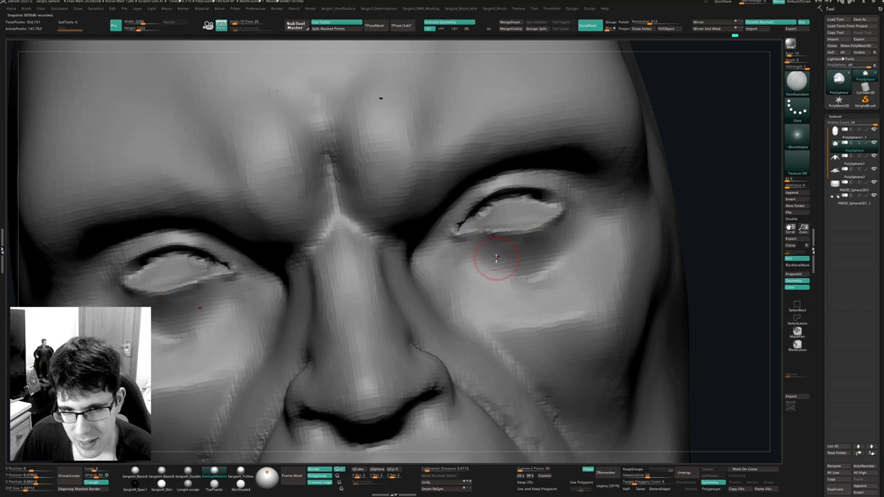
pyautogui.moveTo(495, 258); pyautogui.dragTo(503, 264)
pyautogui.keyDown('ctrl'); pyautogui.moveTo(505, 265); pyautogui.dragTo(510, 244, button='right'); pyautogui.keyUp('ctrl')
pyautogui.moveTo(513, 245); pyautogui.dragTo(496, 256, button='right')
pyautogui.moveTo(482, 250)
pyautogui.mouseDown()
pyautogui.moveTo(531, 255)
pyautogui.moveTo(567, 235)
pyautogui.moveTo(523, 264)
pyautogui.moveTo(538, 255)
pyautogui.mouseUp()
# Adjust the eye bags below the lower eyelids with the Move brush.
pyautogui.press('b')
pyautogui.press('m')
pyautogui.press('v')
pyautogui.moveTo(548, 249)
pyautogui.mouseDown(button='right')
pyautogui.moveTo(542, 261)
pyautogui.moveTo(517, 254)
pyautogui.mouseUp(button='right')
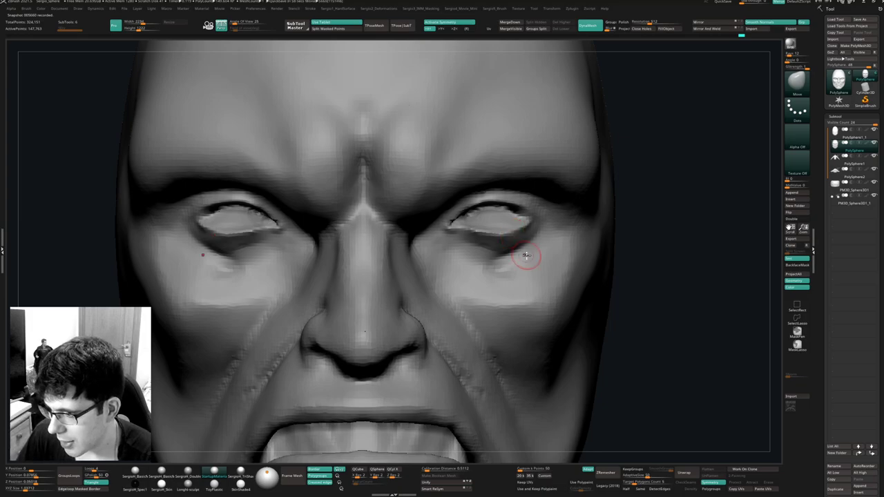
# Build up the skin under the inner half of the eyes with the Clay brush.
pyautogui.moveTo(581, 262)
pyautogui.keyDown('alt'); pyautogui.mouseDown(button='right')
pyautogui.moveTo(600, 258)
pyautogui.moveTo(584, 240)
pyautogui.moveTo(535, 261)
pyautogui.moveTo(488, 262)
pyautogui.moveTo(466, 247)
pyautogui.mouseUp(button='right'); pyautogui.keyUp('alt')
pyautogui.press('b')
pyautogui.press('c')
pyautogui.press('l')
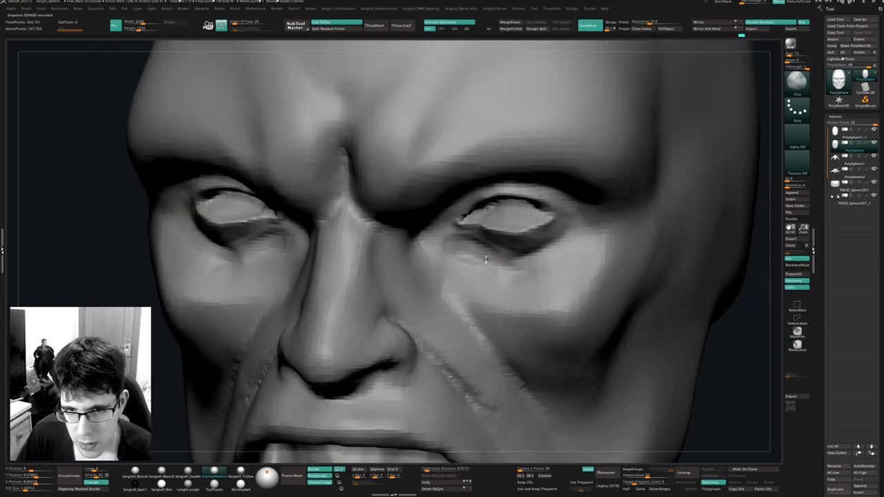
# Reshape the area between the inner eye corners and the nose with the Move brush.
pyautogui.moveTo(448, 274); pyautogui.dragTo(417, 275, button='right')
pyautogui.moveTo(417, 275)
pyautogui.keyDown('ctrl'); pyautogui.mouseDown(button='right')
pyautogui.moveTo(438, 268)
pyautogui.moveTo(430, 252)
pyautogui.mouseUp(button='right'); pyautogui.keyUp('ctrl')
pyautogui.press('b')
pyautogui.press('m')
pyautogui.press('v')
pyautogui.moveTo(437, 263); pyautogui.dragTo(435, 267)
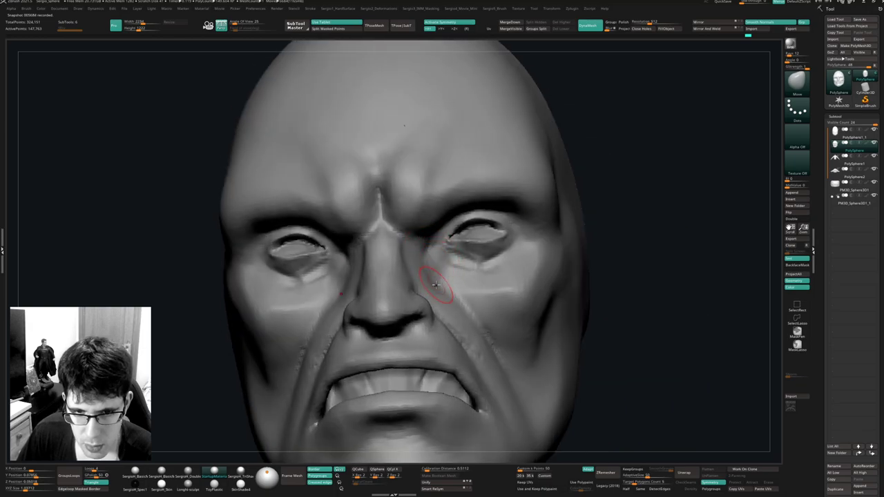
# Carve the creases running from the inner eye corners down beside the nose with the DamStandard brush.
pyautogui.moveTo(443, 281)
pyautogui.mouseDown(button='right')
pyautogui.moveTo(436, 261)
pyautogui.moveTo(427, 268)
pyautogui.mouseUp(button='right')
pyautogui.press('b')
pyautogui.press('d')
pyautogui.press('s')
pyautogui.moveTo(435, 268); pyautogui.dragTo(456, 278)
pyautogui.moveTo(456, 277); pyautogui.dragTo(497, 276, button='right')
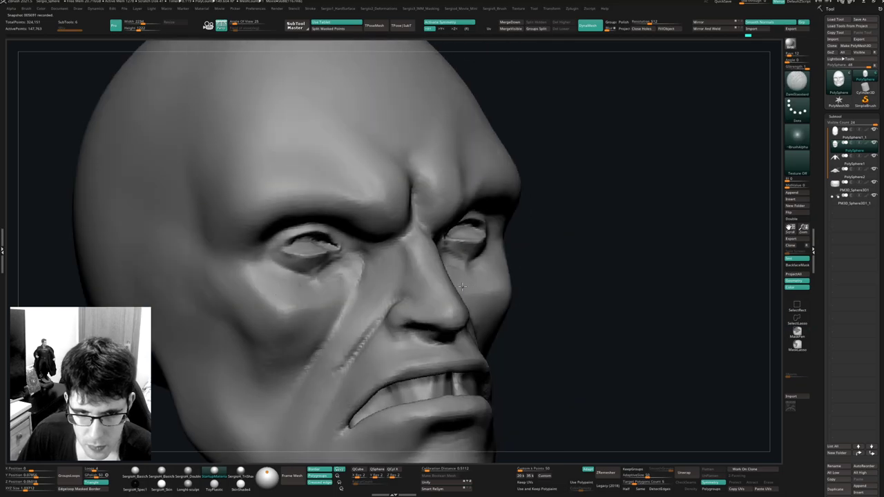
pyautogui.moveTo(359, 288); pyautogui.dragTo(363, 275)
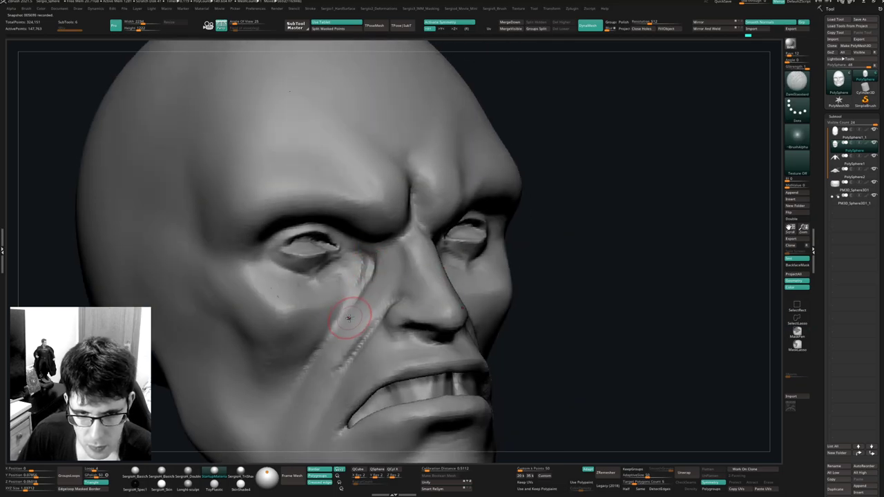
# Add volume between the inner eye corners and the nose creases with the Clay brush.
pyautogui.moveTo(348, 317); pyautogui.dragTo(336, 276, button='right')
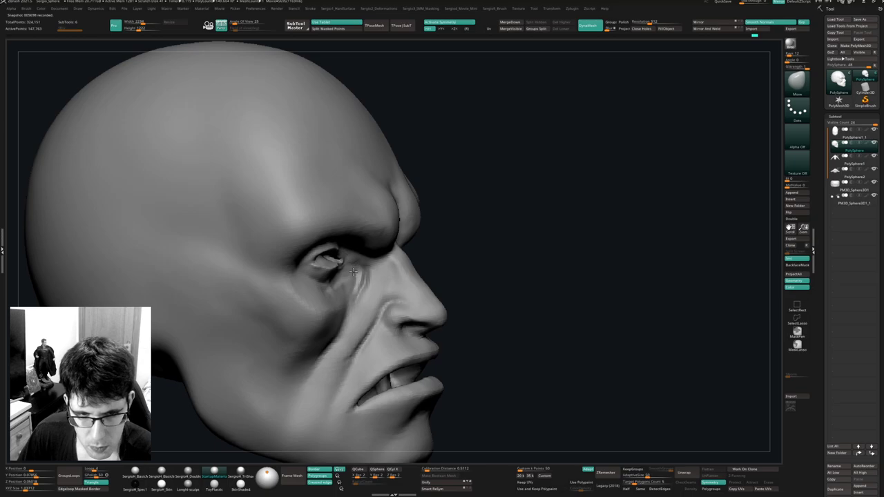
pyautogui.press('b')
pyautogui.press('c')
pyautogui.press('l')
pyautogui.press('s')
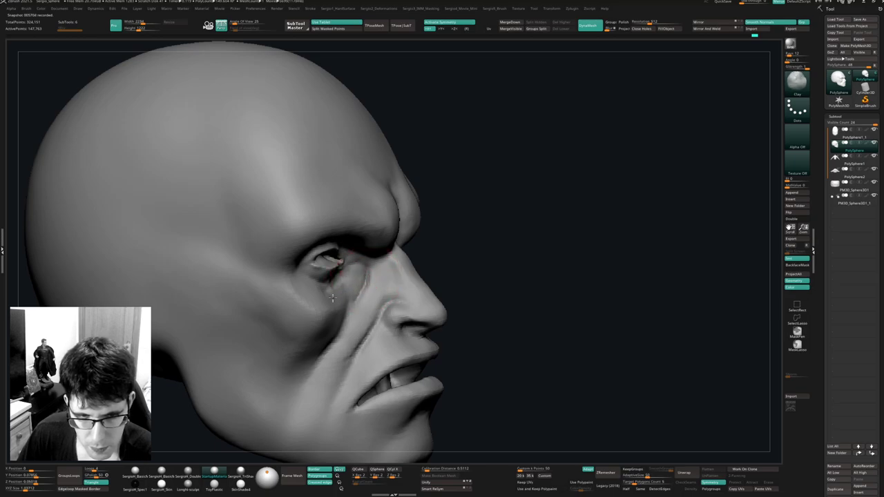
pyautogui.moveTo(332, 298); pyautogui.dragTo(339, 295, button='right')
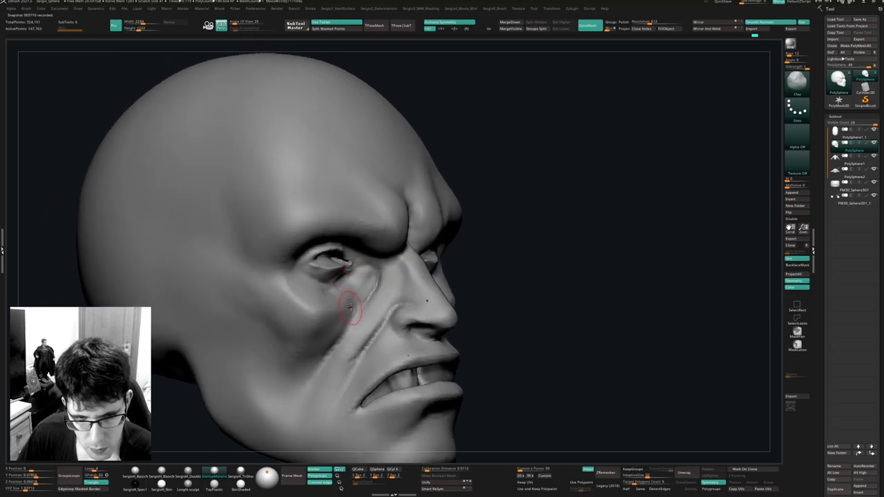
pyautogui.moveTo(330, 337); pyautogui.dragTo(369, 280, button='right')
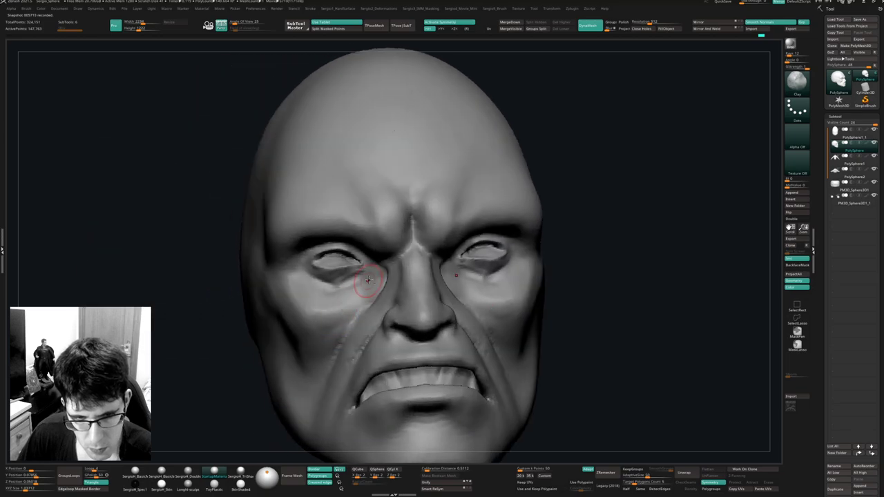
# Reshape the upper cheeks beneath the eyes with a resized Move brush.
pyautogui.moveTo(343, 311)
pyautogui.mouseDown(button='right')
pyautogui.moveTo(504, 300)
pyautogui.moveTo(493, 301)
pyautogui.mouseUp(button='right')
pyautogui.press('b')
pyautogui.press('m')
pyautogui.press('v')
pyautogui.press('s')
pyautogui.moveTo(493, 302); pyautogui.dragTo(503, 302)
pyautogui.moveTo(496, 305); pyautogui.dragTo(502, 273, button='right')
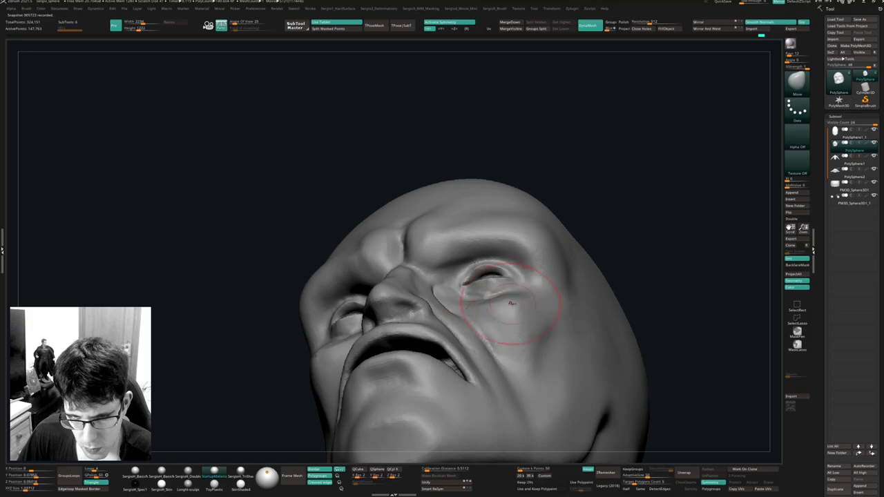
pyautogui.moveTo(509, 312)
pyautogui.mouseDown(button='right')
pyautogui.moveTo(506, 332)
pyautogui.moveTo(556, 329)
pyautogui.moveTo(540, 314)
pyautogui.moveTo(536, 331)
pyautogui.moveTo(504, 339)
pyautogui.moveTo(467, 286)
pyautogui.moveTo(468, 314)
pyautogui.moveTo(475, 272)
pyautogui.moveTo(531, 295)
pyautogui.moveTo(571, 286)
pyautogui.mouseUp(button='right')
# Isolate the lip area with a lasso selection and hide the leftover piece of mesh below it.
pyautogui.hotkey('alt', 's')
pyautogui.hotkey('alt', 's')
pyautogui.moveTo(629, 261)
pyautogui.keyDown('ctrl'); pyautogui.keyDown('shift'); pyautogui.mouseDown()
pyautogui.moveTo(525, 330)
pyautogui.moveTo(573, 319)
pyautogui.mouseUp(); pyautogui.keyUp('shift'); pyautogui.keyUp('ctrl')
pyautogui.moveTo(582, 316); pyautogui.dragTo(552, 359, button='right')
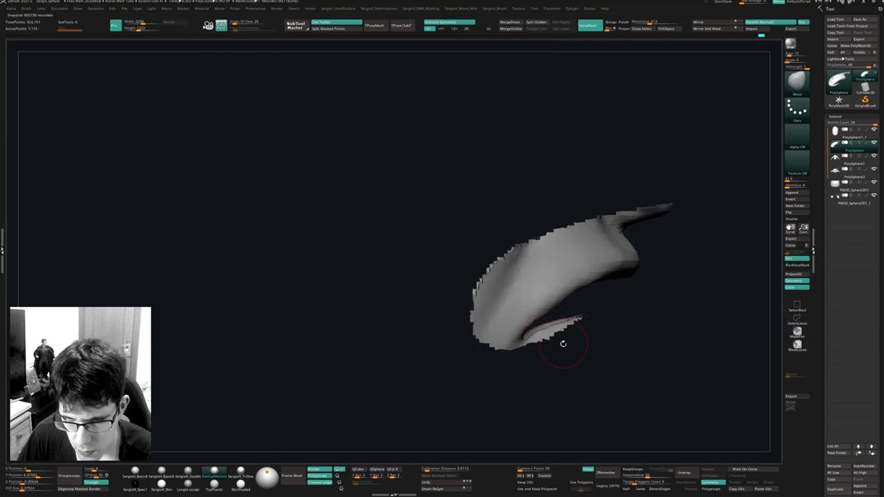
pyautogui.moveTo(527, 345)
pyautogui.mouseDown(button='right')
pyautogui.moveTo(534, 361)
pyautogui.moveTo(523, 367)
pyautogui.moveTo(529, 327)
pyautogui.moveTo(555, 370)
pyautogui.mouseUp(button='right')
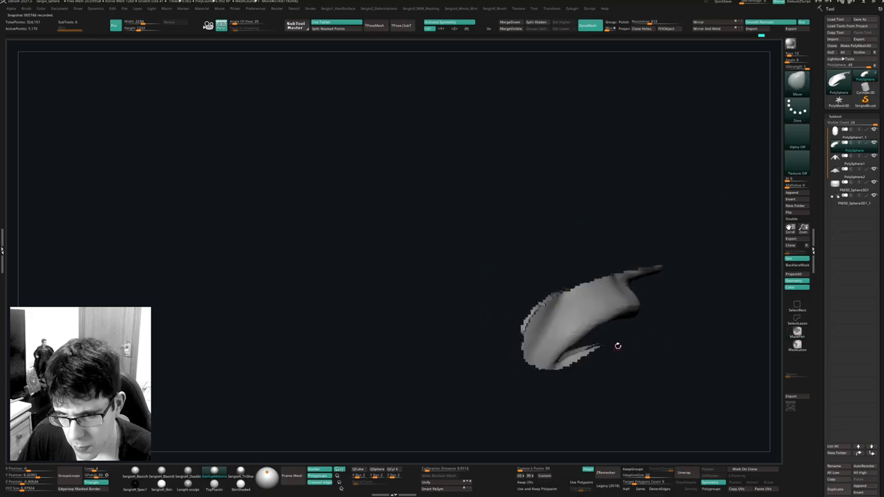
pyautogui.moveTo(624, 332)
pyautogui.keyDown('ctrl'); pyautogui.keyDown('alt'); pyautogui.keyDown('shift'); pyautogui.mouseDown()
pyautogui.moveTo(581, 337)
pyautogui.moveTo(566, 354)
pyautogui.moveTo(593, 385)
pyautogui.mouseUp(); pyautogui.keyUp('shift'); pyautogui.keyUp('alt'); pyautogui.keyUp('ctrl')
pyautogui.hotkey('ctrl', 'z')
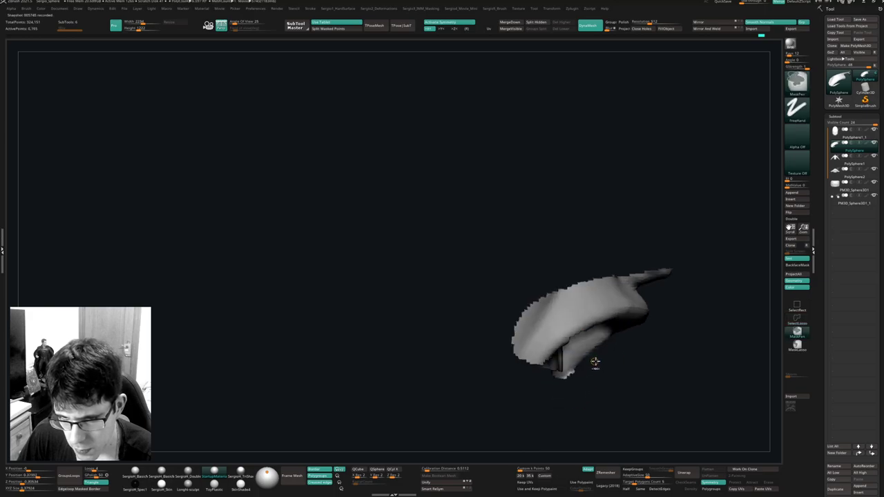
pyautogui.hotkey('ctrl', 'shift', 'z')
pyautogui.keyDown('ctrl'); pyautogui.keyDown('alt'); pyautogui.keyDown('shift'); pyautogui.moveTo(569, 353); pyautogui.dragTo(599, 366); pyautogui.keyUp('shift'); pyautogui.keyUp('alt'); pyautogui.keyUp('ctrl')
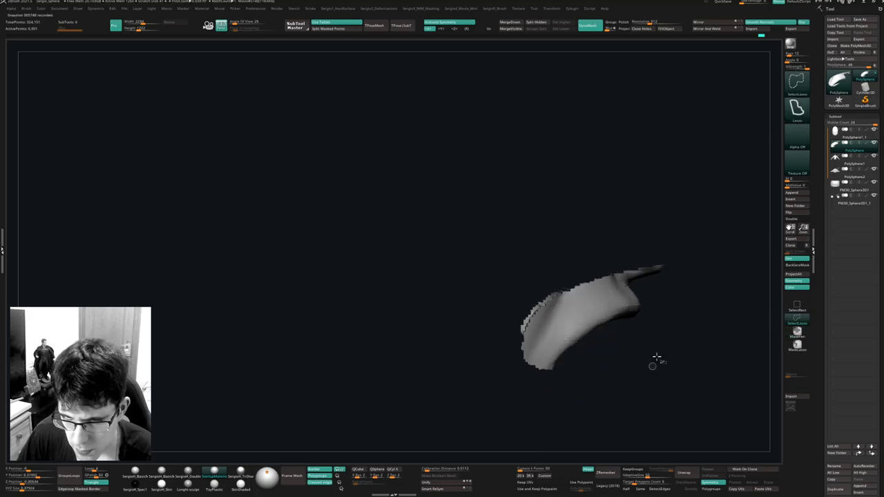
# Smooth the rough inner side of the isolated lip piece, along the fold behind the lip edge.
pyautogui.moveTo(624, 361)
pyautogui.mouseDown(button='right')
pyautogui.moveTo(661, 365)
pyautogui.moveTo(641, 283)
pyautogui.moveTo(597, 276)
pyautogui.mouseUp(button='right')
pyautogui.keyDown('ctrl'); pyautogui.moveTo(546, 311); pyautogui.dragTo(526, 337, button='right'); pyautogui.keyUp('ctrl')
pyautogui.press('b')
pyautogui.press('c')
pyautogui.press('l')
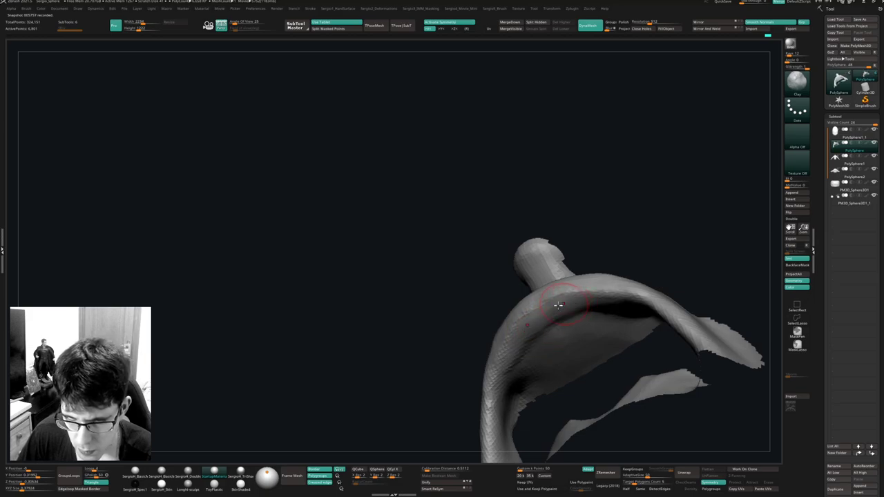
pyautogui.moveTo(580, 295); pyautogui.dragTo(536, 300, button='right')
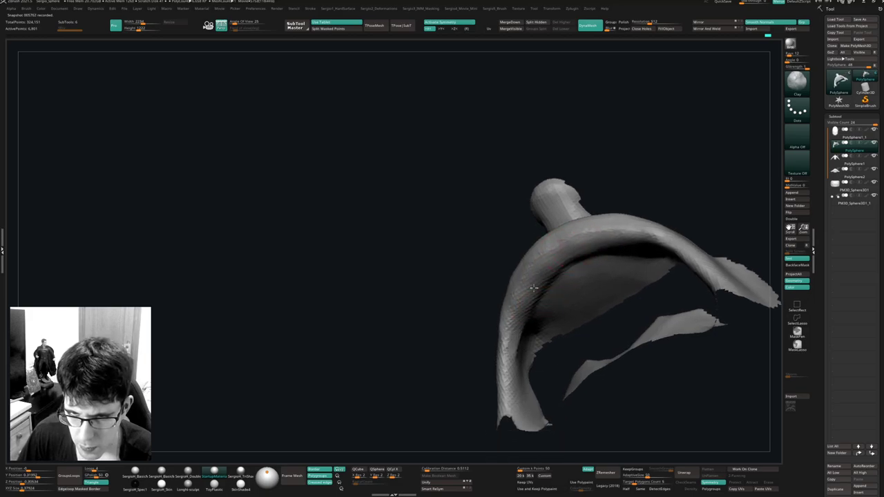
pyautogui.moveTo(576, 262); pyautogui.dragTo(569, 240, button='right')
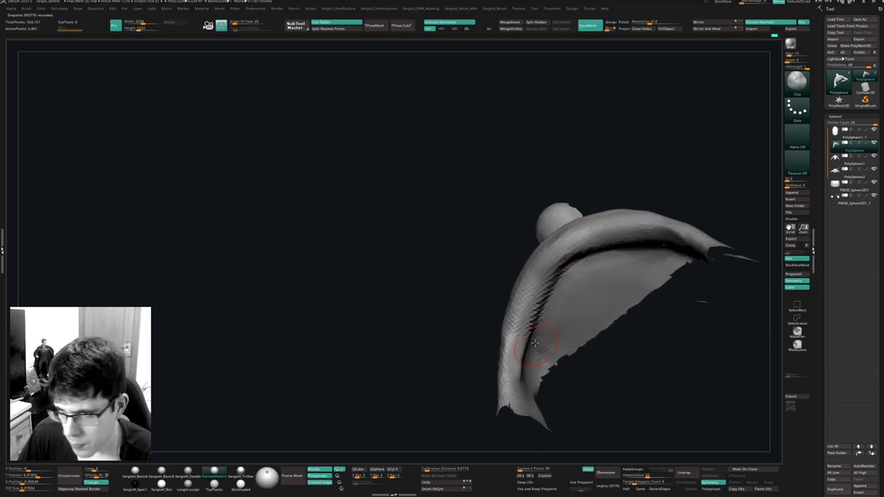
pyautogui.moveTo(535, 344)
pyautogui.mouseDown(button='right')
pyautogui.moveTo(524, 318)
pyautogui.moveTo(529, 241)
pyautogui.mouseUp(button='right')
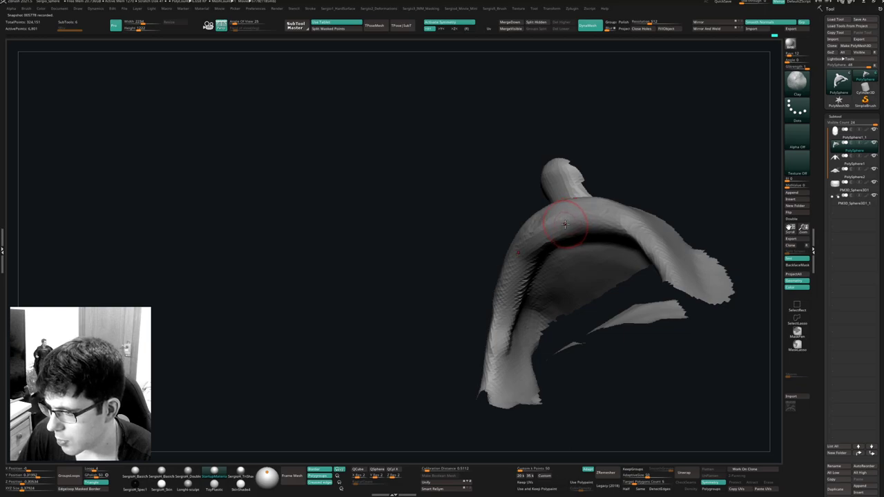
pyautogui.moveTo(550, 229); pyautogui.dragTo(557, 256, button='right')
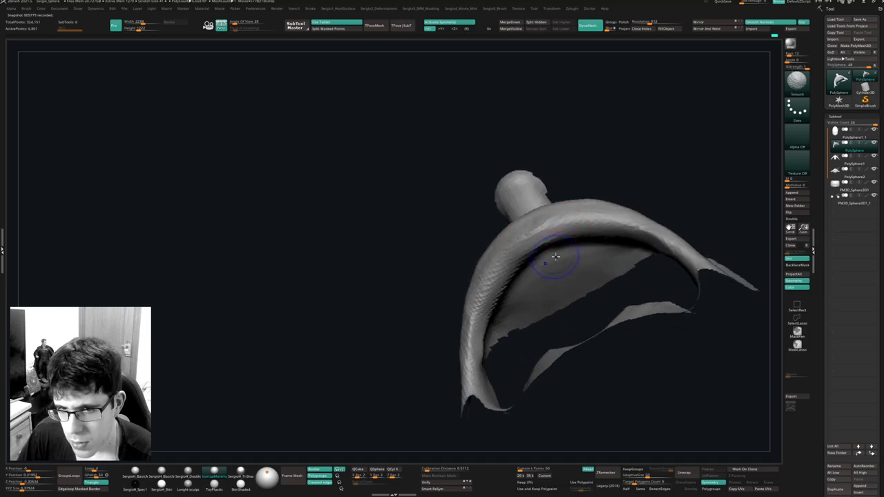
pyautogui.keyDown('shift'); pyautogui.moveTo(557, 256); pyautogui.dragTo(535, 257); pyautogui.keyUp('shift')
pyautogui.moveTo(534, 288); pyautogui.dragTo(535, 244, button='right')
pyautogui.keyDown('shift'); pyautogui.moveTo(535, 244); pyautogui.dragTo(484, 345); pyautogui.keyUp('shift')
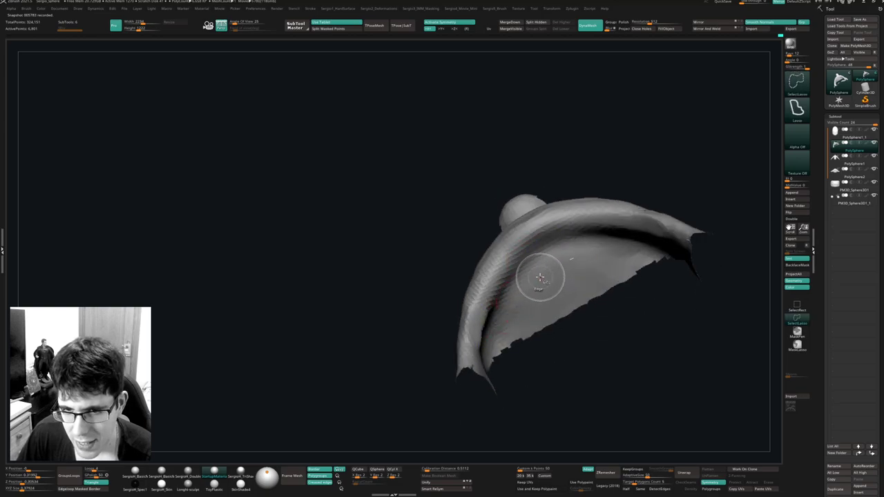
# Carve the crease behind the isolated lip's rim with the DamStandard brush.
pyautogui.press('b')
pyautogui.press('d')
pyautogui.press('s')
pyautogui.moveTo(566, 260); pyautogui.dragTo(502, 298)
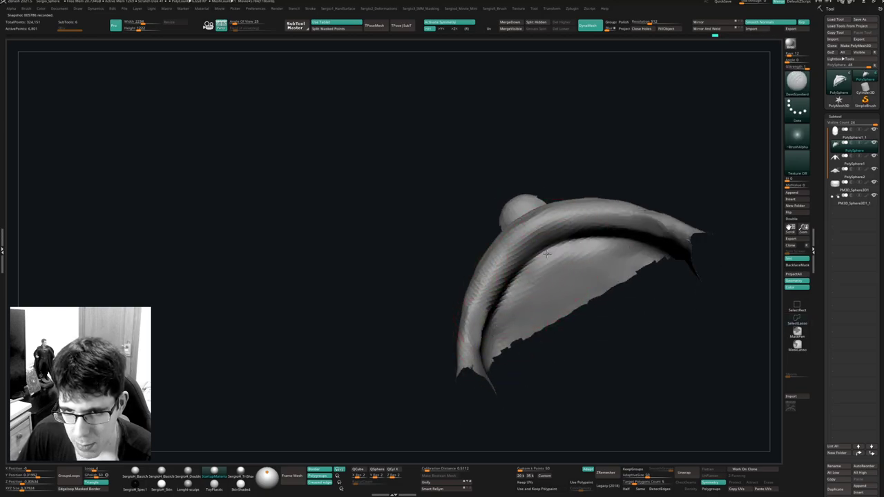
# Build up the inner surface next to the lip crease with Clay brush strokes.
pyautogui.press('b')
pyautogui.press('c')
pyautogui.press('l')
pyautogui.press('s')
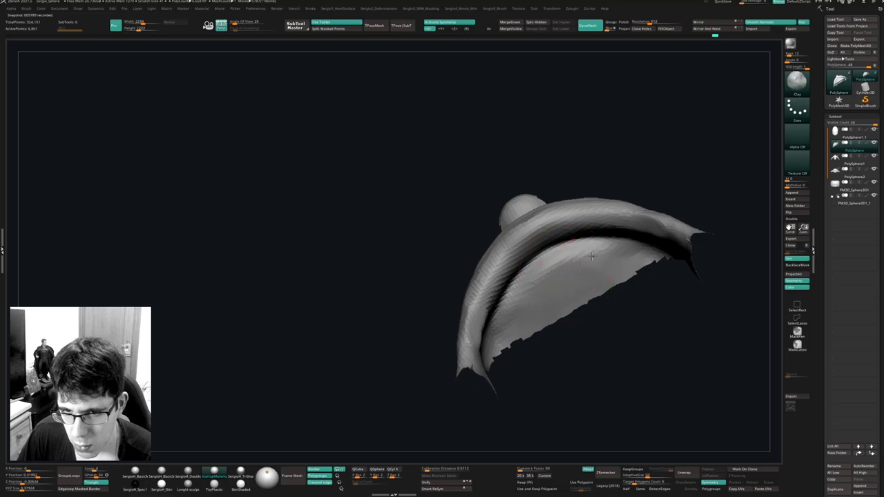
pyautogui.moveTo(599, 253)
pyautogui.mouseDown()
pyautogui.moveTo(515, 315)
pyautogui.moveTo(519, 302)
pyautogui.mouseUp()
pyautogui.moveTo(609, 267)
pyautogui.mouseDown()
pyautogui.moveTo(510, 334)
pyautogui.moveTo(535, 318)
pyautogui.moveTo(516, 330)
pyautogui.moveTo(514, 304)
pyautogui.moveTo(504, 336)
pyautogui.mouseUp()
pyautogui.moveTo(504, 336)
pyautogui.mouseDown(button='right')
pyautogui.moveTo(530, 304)
pyautogui.moveTo(515, 304)
pyautogui.moveTo(565, 293)
pyautogui.mouseUp(button='right')
# Narrow the visible mesh to the inner lip, rework its folds with the Clay brush, and show the full head again.
pyautogui.keyDown('ctrl'); pyautogui.keyDown('shift'); pyautogui.click(623, 312); pyautogui.keyUp('shift'); pyautogui.keyUp('ctrl')
pyautogui.moveTo(466, 317)
pyautogui.keyDown('ctrl'); pyautogui.keyDown('shift'); pyautogui.mouseDown()
pyautogui.moveTo(607, 343)
pyautogui.moveTo(604, 334)
pyautogui.mouseUp(); pyautogui.keyUp('shift'); pyautogui.keyUp('ctrl')
pyautogui.moveTo(576, 345); pyautogui.dragTo(490, 304, button='right')
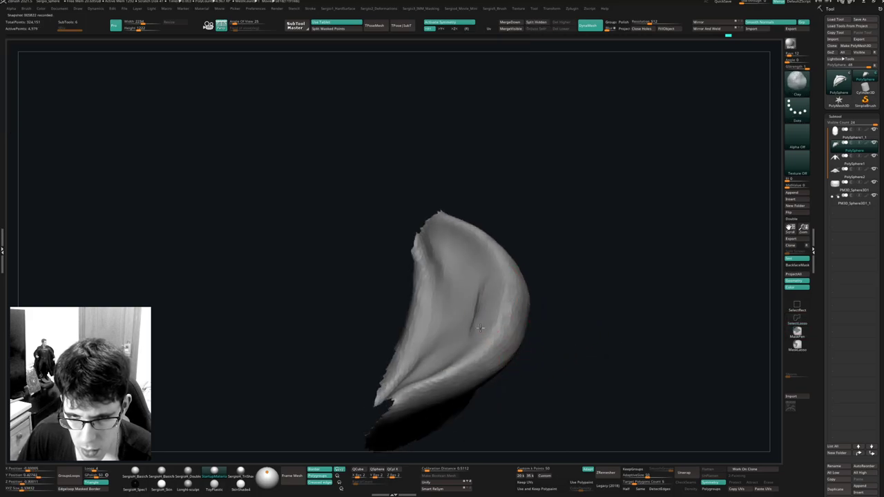
pyautogui.moveTo(467, 351); pyautogui.dragTo(449, 219, button='right')
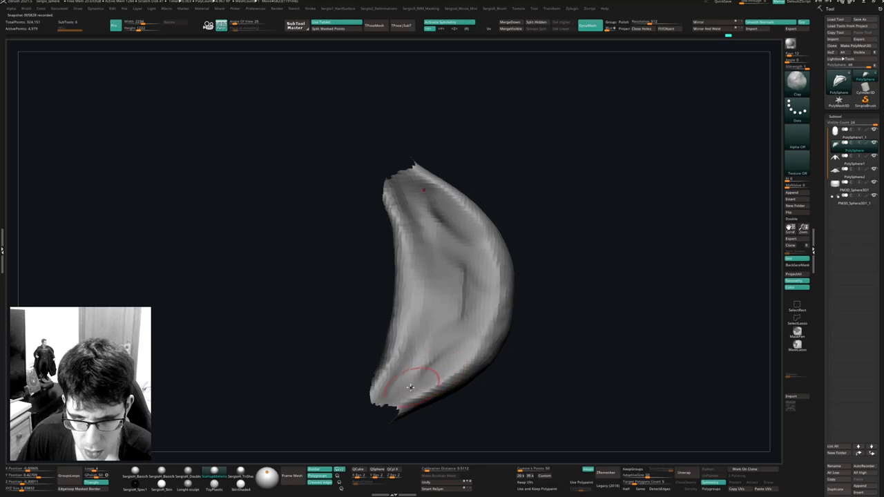
pyautogui.moveTo(411, 387)
pyautogui.mouseDown()
pyautogui.moveTo(495, 292)
pyautogui.moveTo(485, 270)
pyautogui.moveTo(448, 350)
pyautogui.moveTo(491, 316)
pyautogui.mouseUp()
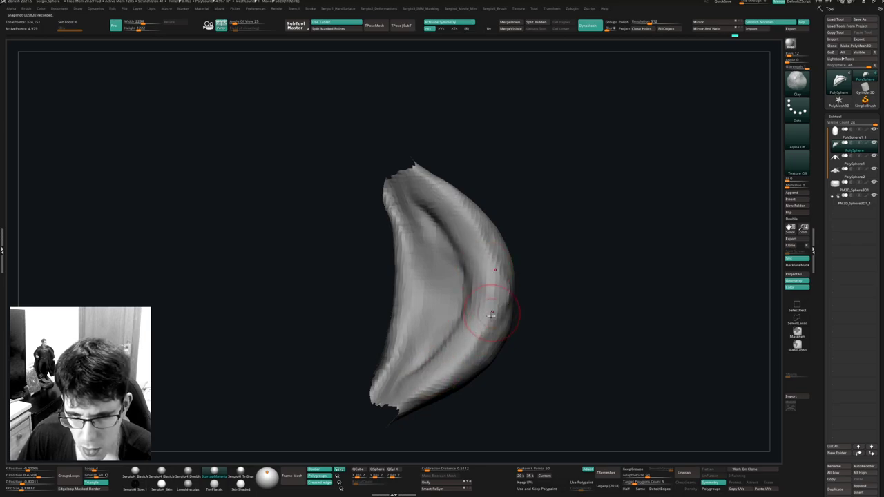
pyautogui.moveTo(491, 314)
pyautogui.mouseDown(button='right')
pyautogui.moveTo(507, 315)
pyautogui.moveTo(503, 352)
pyautogui.moveTo(537, 307)
pyautogui.moveTo(515, 351)
pyautogui.moveTo(510, 321)
pyautogui.mouseUp(button='right')
pyautogui.keyDown('ctrl'); pyautogui.keyDown('shift'); pyautogui.click(550, 359); pyautogui.keyUp('shift'); pyautogui.keyUp('ctrl')
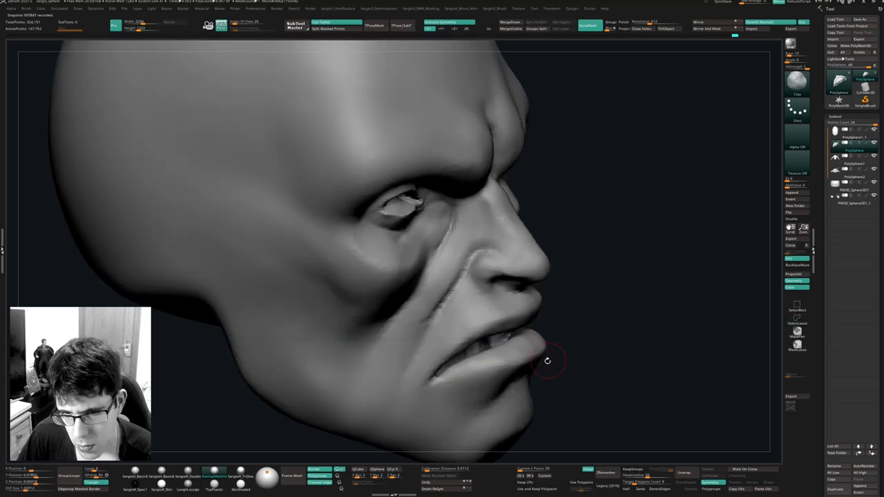
# Adjust the corners of the mouth symmetrically with the Move brush.
pyautogui.moveTo(547, 361)
pyautogui.keyDown('ctrl'); pyautogui.mouseDown(button='right')
pyautogui.moveTo(542, 351)
pyautogui.moveTo(484, 342)
pyautogui.mouseUp(button='right'); pyautogui.keyUp('ctrl')
pyautogui.moveTo(483, 342)
pyautogui.keyDown('ctrl'); pyautogui.mouseDown(button='right')
pyautogui.moveTo(533, 310)
pyautogui.moveTo(528, 301)
pyautogui.moveTo(525, 308)
pyautogui.mouseUp(button='right'); pyautogui.keyUp('ctrl')
pyautogui.press('b')
pyautogui.press('m')
pyautogui.press('v')
pyautogui.press('s')
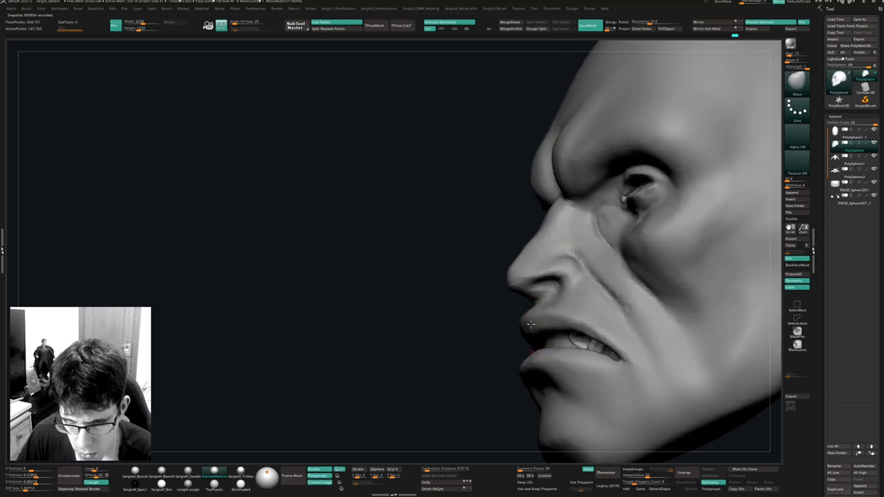
pyautogui.moveTo(539, 340)
pyautogui.mouseDown(button='right')
pyautogui.moveTo(557, 357)
pyautogui.moveTo(539, 316)
pyautogui.moveTo(536, 338)
pyautogui.moveTo(502, 323)
pyautogui.moveTo(536, 344)
pyautogui.mouseUp(button='right')
pyautogui.moveTo(536, 344)
pyautogui.keyDown('alt'); pyautogui.mouseDown(button='right')
pyautogui.moveTo(510, 297)
pyautogui.moveTo(526, 304)
pyautogui.mouseUp(button='right'); pyautogui.keyUp('alt')
pyautogui.moveTo(526, 303)
pyautogui.keyDown('ctrl'); pyautogui.mouseDown(button='right')
pyautogui.moveTo(529, 333)
pyautogui.moveTo(510, 320)
pyautogui.mouseUp(button='right'); pyautogui.keyUp('ctrl')
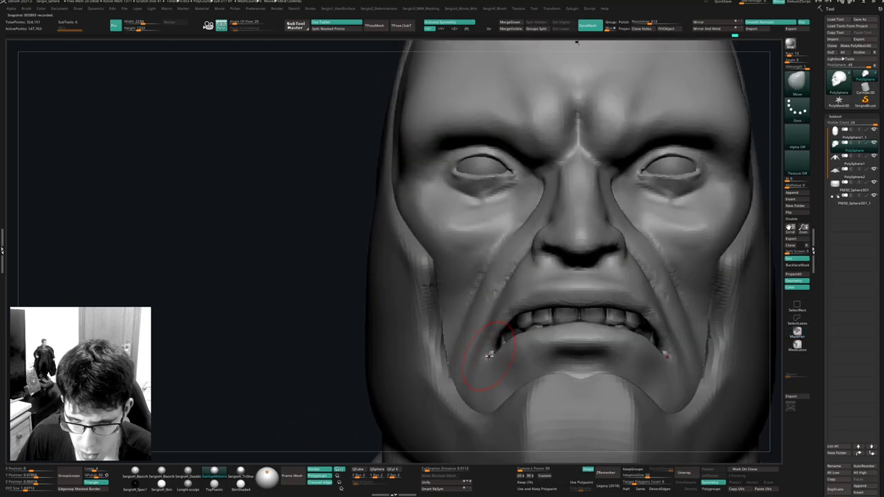
pyautogui.moveTo(488, 372)
pyautogui.mouseDown()
pyautogui.moveTo(511, 324)
pyautogui.moveTo(493, 355)
pyautogui.mouseUp()
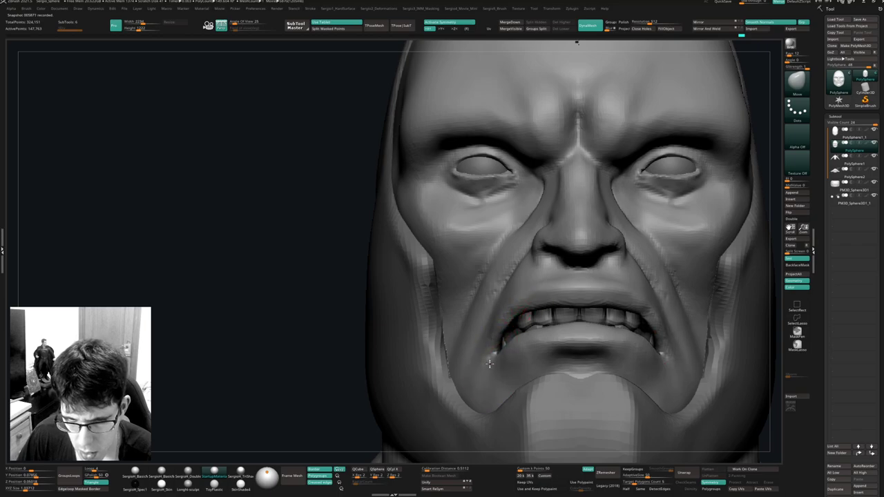
# Reshape the edge of the upper lip over the teeth with the Move brush.
pyautogui.moveTo(503, 346); pyautogui.dragTo(556, 318, button='right')
pyautogui.moveTo(555, 296); pyautogui.dragTo(562, 306)
pyautogui.moveTo(551, 300)
pyautogui.mouseDown(button='right')
pyautogui.moveTo(506, 301)
pyautogui.moveTo(625, 306)
pyautogui.mouseUp(button='right')
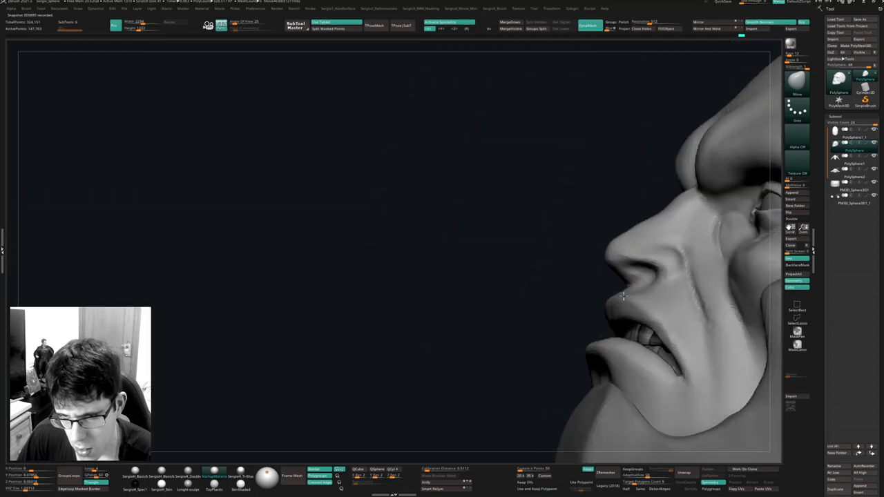
pyautogui.moveTo(647, 315); pyautogui.dragTo(645, 321)
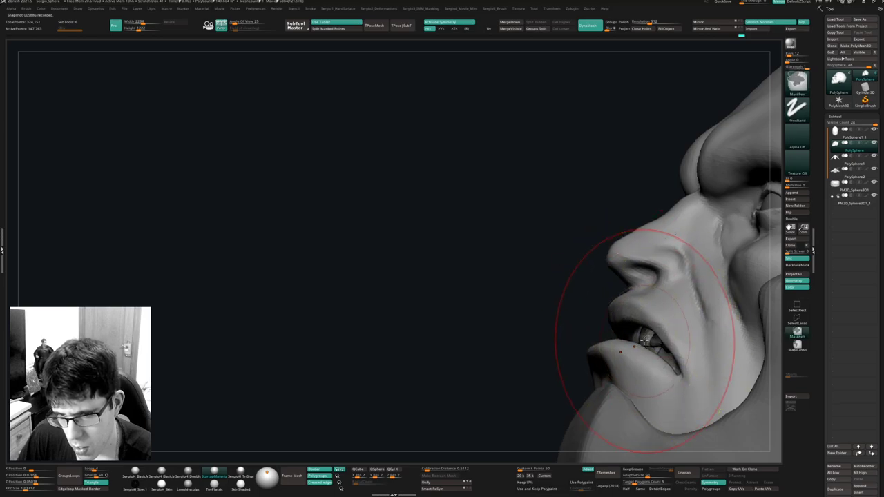
# Mask the face with MaskLasso so only the upper lip and adjoining cheek area stay editable.
pyautogui.moveTo(645, 320); pyautogui.dragTo(577, 309, button='right')
pyautogui.moveTo(571, 304)
pyautogui.keyDown('ctrl'); pyautogui.mouseDown()
pyautogui.moveTo(602, 303)
pyautogui.moveTo(661, 335)
pyautogui.moveTo(574, 191)
pyautogui.moveTo(555, 287)
pyautogui.mouseUp(); pyautogui.keyUp('ctrl')
pyautogui.keyDown('ctrl'); pyautogui.click(796, 352); pyautogui.keyUp('ctrl')
pyautogui.click(796, 349)
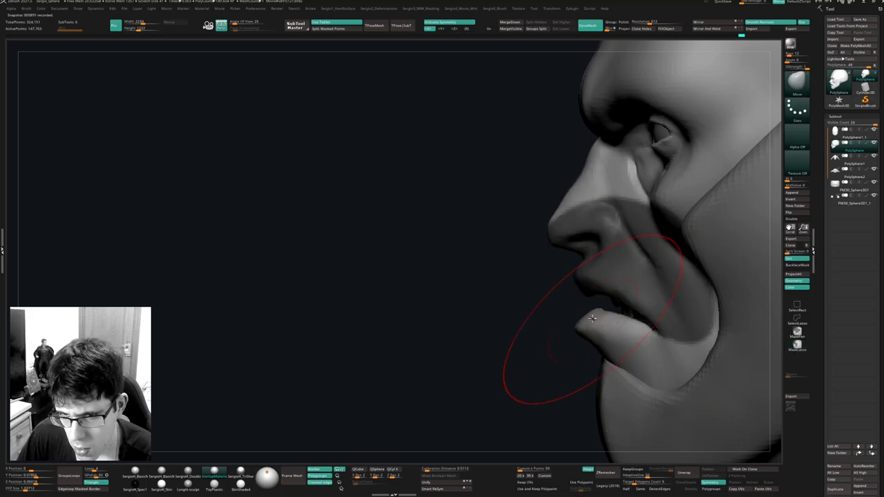
pyautogui.moveTo(535, 312); pyautogui.dragTo(557, 310, button='right')
pyautogui.keyDown('ctrl'); pyautogui.click(557, 310); pyautogui.keyUp('ctrl')
pyautogui.moveTo(561, 266)
pyautogui.keyDown('ctrl'); pyautogui.mouseDown()
pyautogui.moveTo(523, 156)
pyautogui.moveTo(530, 207)
pyautogui.mouseUp(); pyautogui.keyUp('ctrl')
# Reposition the unmasked upper lip in front of the teeth with the Move brush.
pyautogui.moveTo(583, 281); pyautogui.dragTo(577, 282)
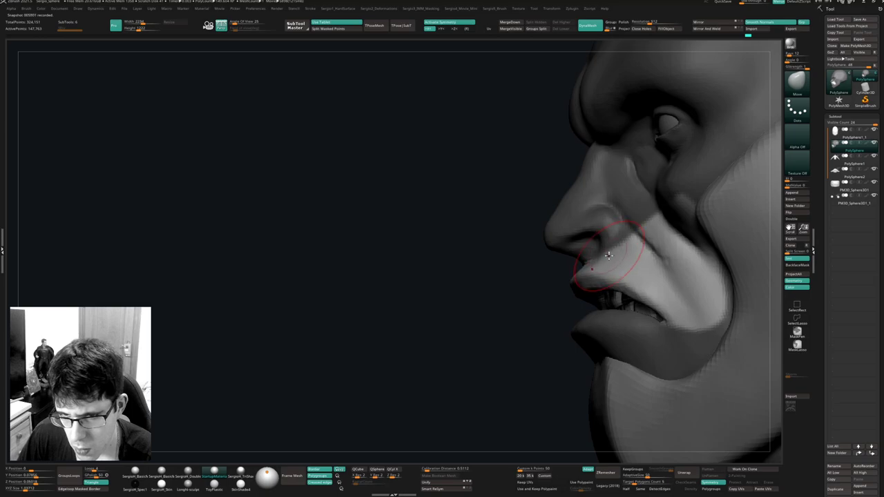
pyautogui.moveTo(622, 283); pyautogui.dragTo(617, 286)
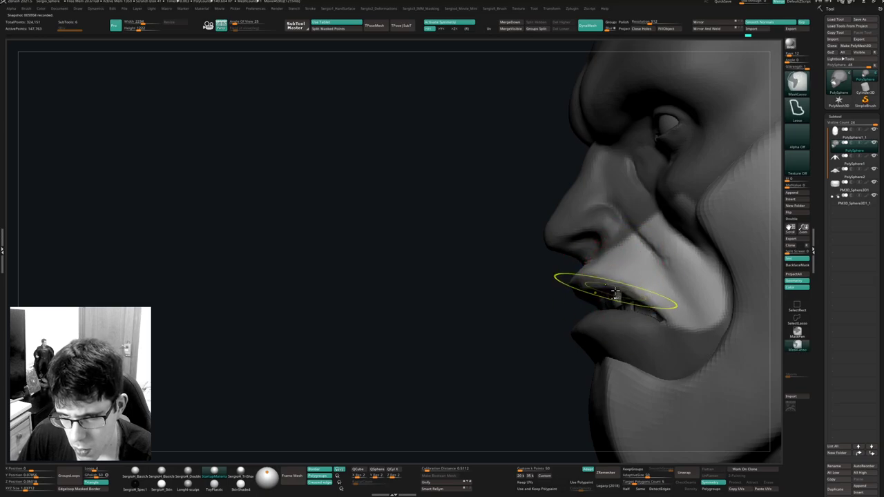
pyautogui.moveTo(627, 302); pyautogui.dragTo(602, 286, button='right')
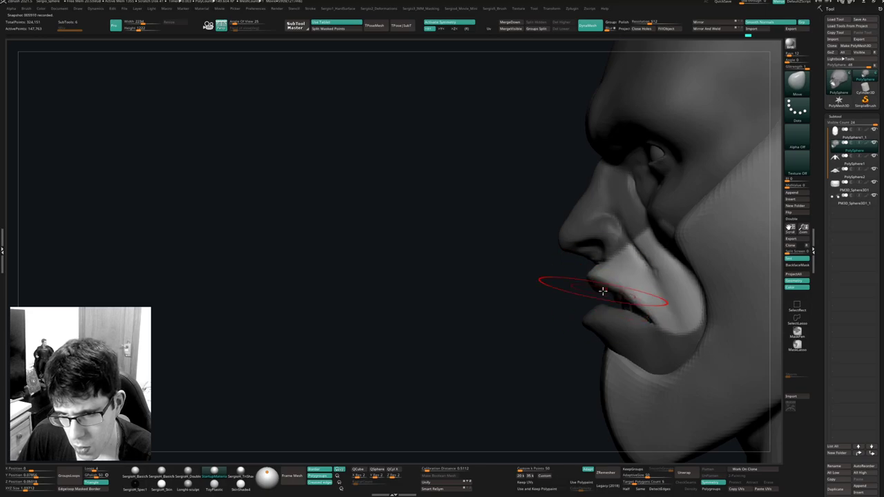
pyautogui.moveTo(602, 290); pyautogui.dragTo(634, 295, button='right')
pyautogui.moveTo(618, 296); pyautogui.dragTo(627, 295)
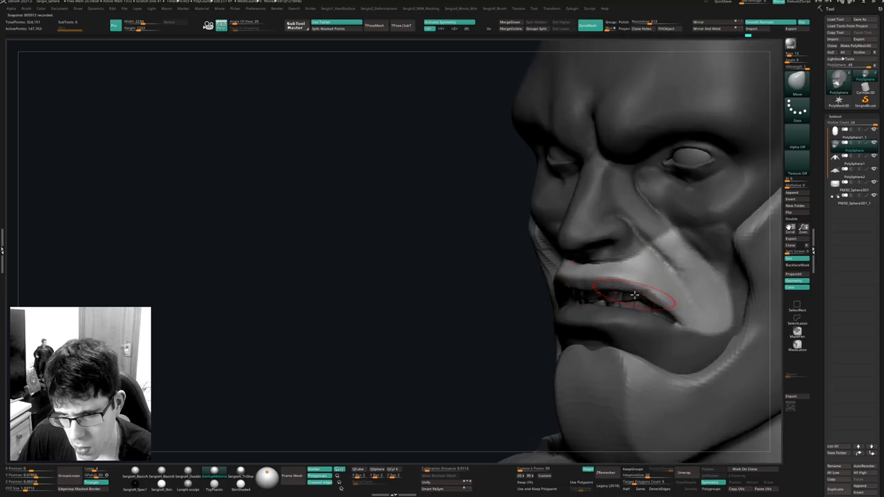
pyautogui.moveTo(636, 294)
pyautogui.mouseDown(button='right')
pyautogui.moveTo(600, 286)
pyautogui.moveTo(625, 297)
pyautogui.mouseUp(button='right')
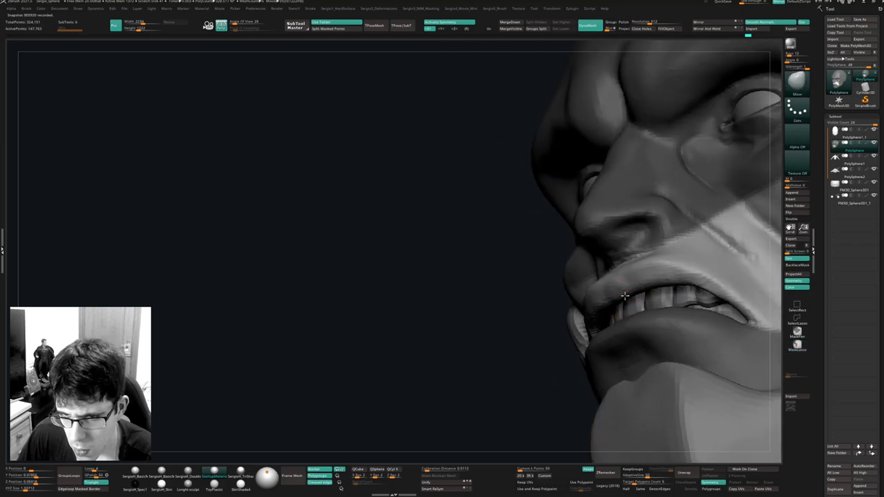
pyautogui.moveTo(625, 296); pyautogui.dragTo(627, 286)
# Refine the upper lip surface with the TrimDynamic brush and smoothing, and clear the mask.
pyautogui.press('b')
pyautogui.press('t')
pyautogui.press('d')
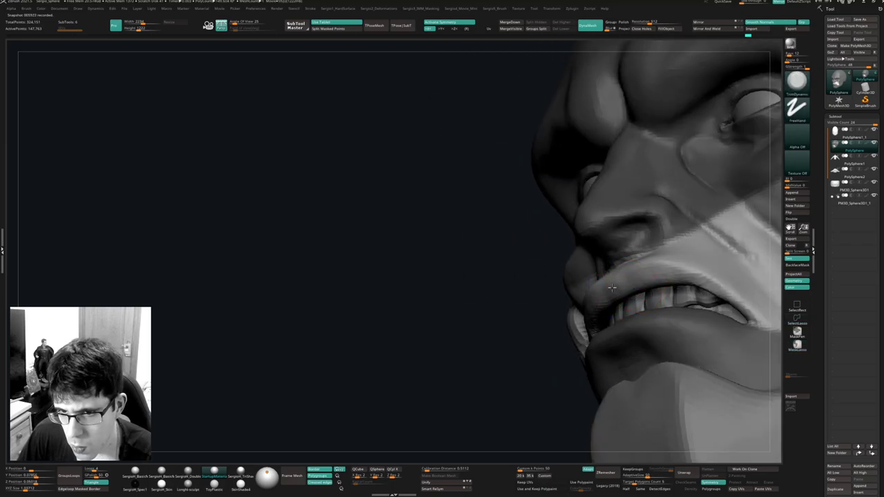
pyautogui.moveTo(612, 287)
pyautogui.mouseDown(button='right')
pyautogui.moveTo(645, 283)
pyautogui.moveTo(595, 261)
pyautogui.mouseUp(button='right')
pyautogui.press('shift')
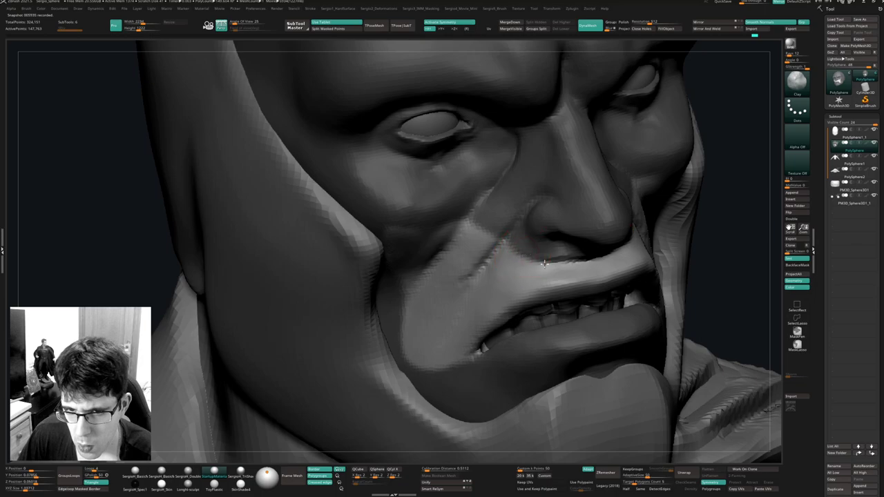
pyautogui.moveTo(725, 253); pyautogui.dragTo(574, 254, button='right')
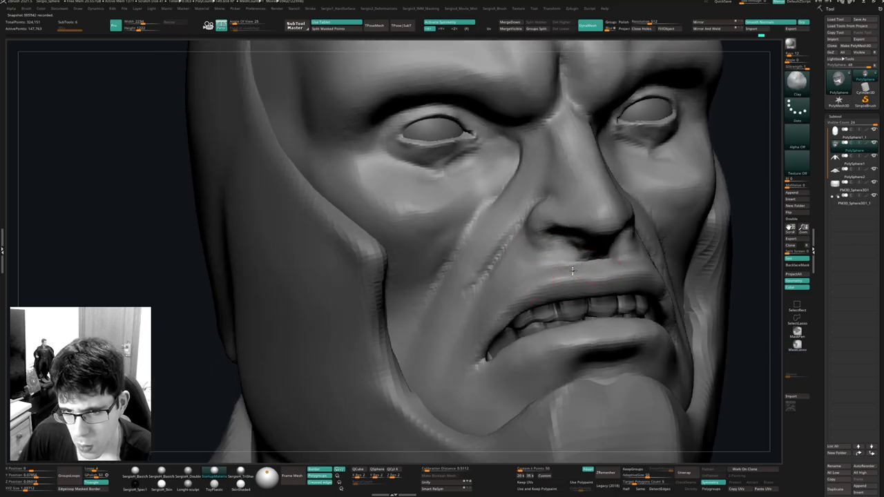
# Add volume above the upper lip with the Clay brush and smooth the area below the nose.
pyautogui.moveTo(539, 283)
pyautogui.mouseDown(button='right')
pyautogui.moveTo(592, 256)
pyautogui.moveTo(530, 238)
pyautogui.mouseUp(button='right')
pyautogui.moveTo(550, 255)
pyautogui.mouseDown()
pyautogui.moveTo(530, 248)
pyautogui.moveTo(505, 276)
pyautogui.moveTo(499, 253)
pyautogui.moveTo(510, 261)
pyautogui.mouseUp()
pyautogui.keyDown('shift'); pyautogui.moveTo(581, 261); pyautogui.dragTo(597, 267); pyautogui.keyUp('shift')
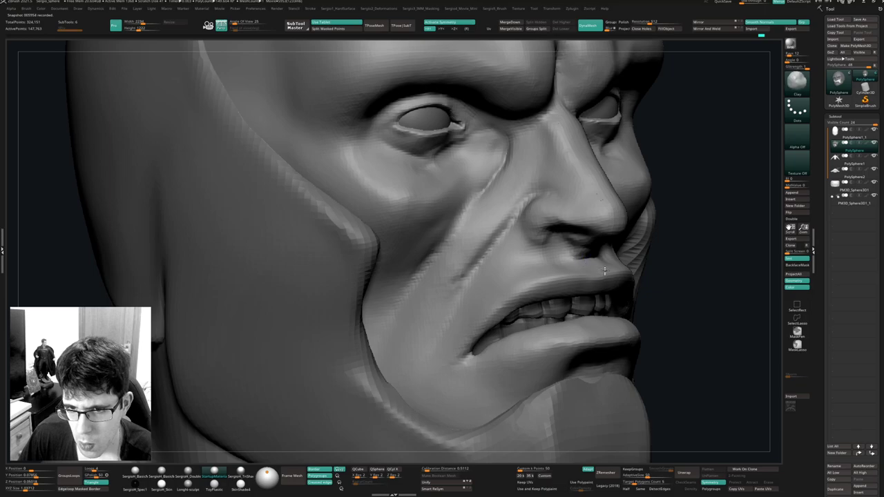
pyautogui.moveTo(598, 266); pyautogui.dragTo(621, 267, button='right')
pyautogui.keyDown('shift'); pyautogui.moveTo(621, 267); pyautogui.dragTo(630, 268); pyautogui.keyUp('shift')
# Reshape the base of the nostrils with the Move brush.
pyautogui.moveTo(630, 268); pyautogui.dragTo(612, 256, button='right')
pyautogui.press('b')
pyautogui.press('m')
pyautogui.press('v')
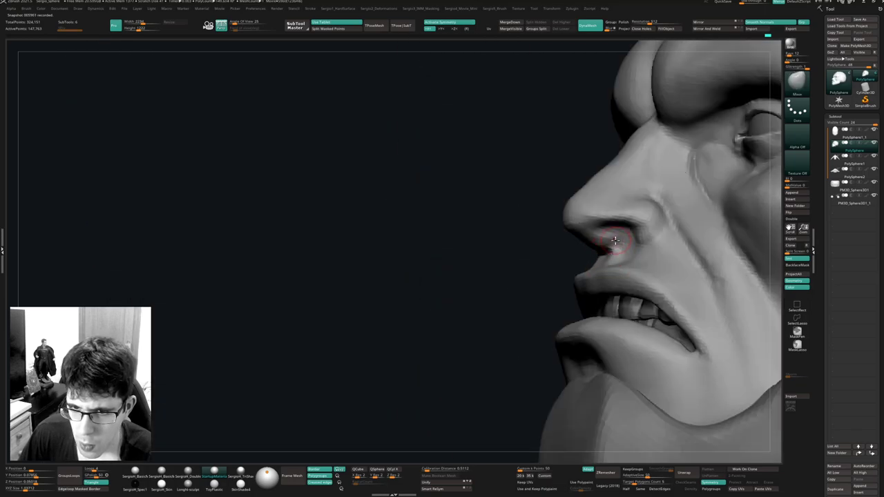
pyautogui.moveTo(613, 242); pyautogui.dragTo(591, 250, button='right')
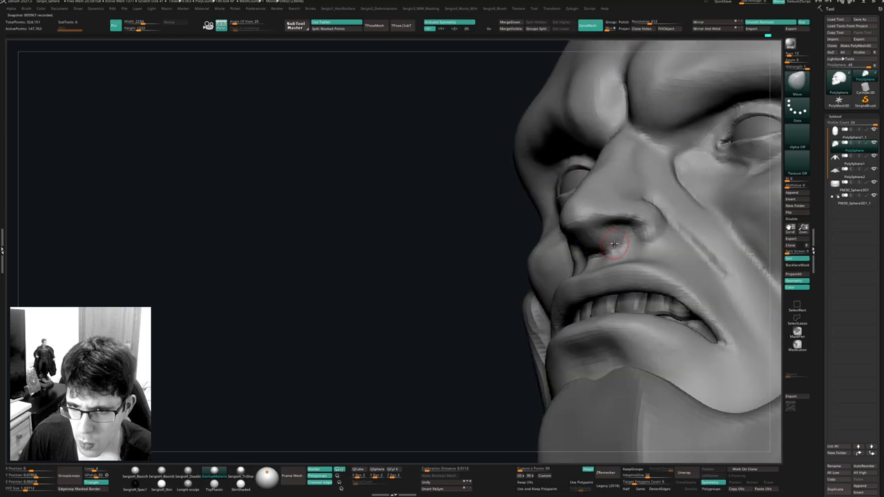
pyautogui.moveTo(609, 240); pyautogui.dragTo(619, 238)
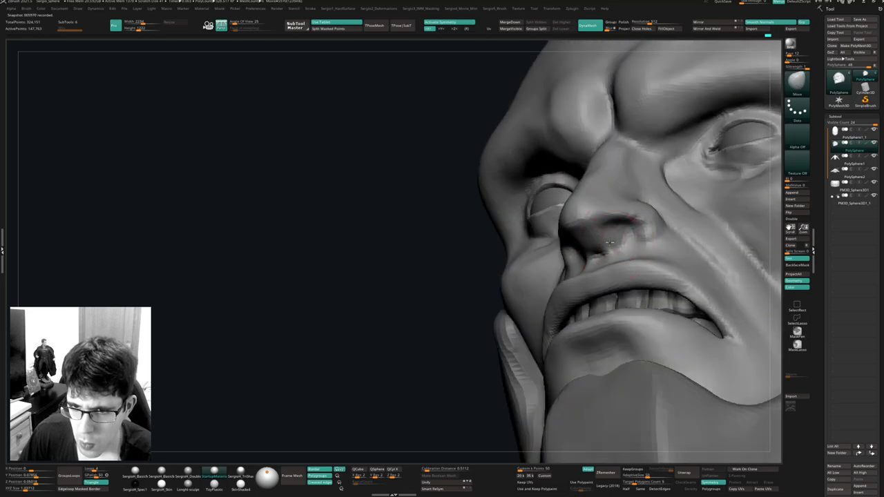
pyautogui.moveTo(619, 255); pyautogui.dragTo(623, 229, button='right')
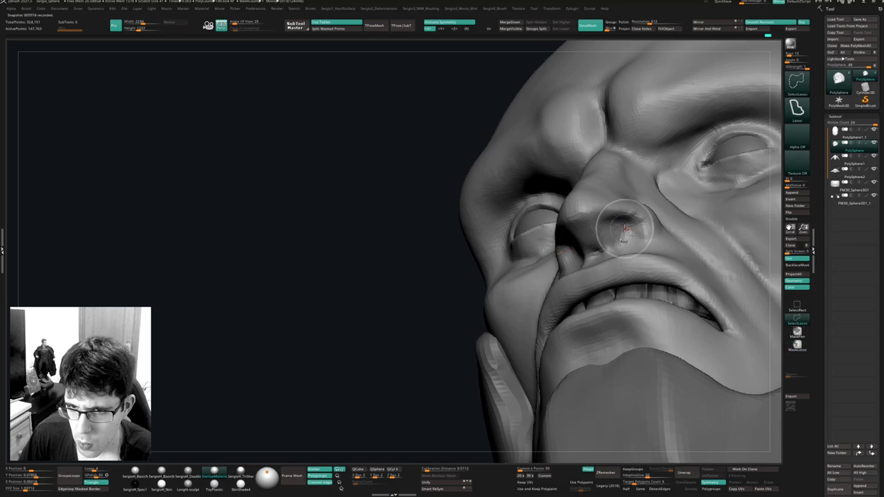
# Carve the nostril openings deeper with the DamStandard brush.
pyautogui.press('b')
pyautogui.press('d')
pyautogui.press('s')
pyautogui.moveTo(615, 224)
pyautogui.mouseDown()
pyautogui.moveTo(606, 223)
pyautogui.moveTo(650, 234)
pyautogui.mouseUp()
pyautogui.moveTo(603, 245)
pyautogui.mouseDown(button='right')
pyautogui.moveTo(642, 256)
pyautogui.moveTo(648, 224)
pyautogui.mouseUp(button='right')
# Refine the lower nostril rim with the Standard brush and smooth the skin beside the nose wing.
pyautogui.press('b')
pyautogui.press('s')
pyautogui.press('t')
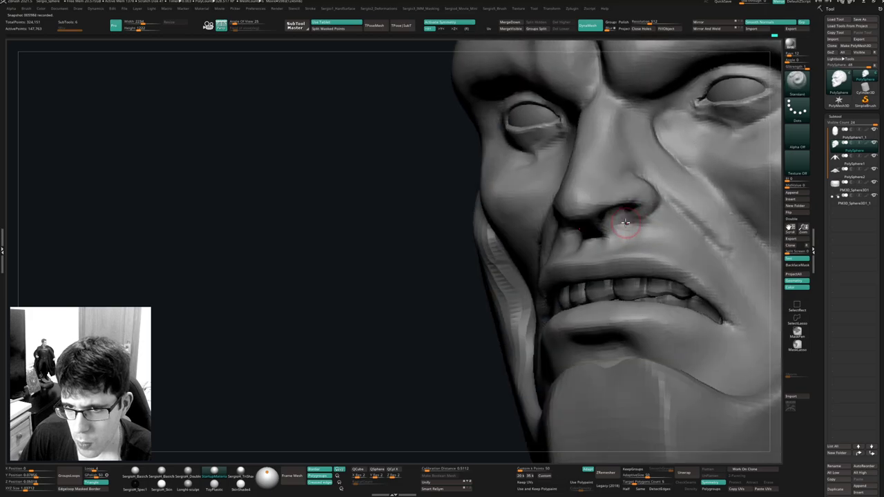
pyautogui.moveTo(627, 222); pyautogui.dragTo(619, 219)
pyautogui.moveTo(642, 209)
pyautogui.mouseDown(button='right')
pyautogui.moveTo(620, 211)
pyautogui.moveTo(644, 223)
pyautogui.mouseUp(button='right')
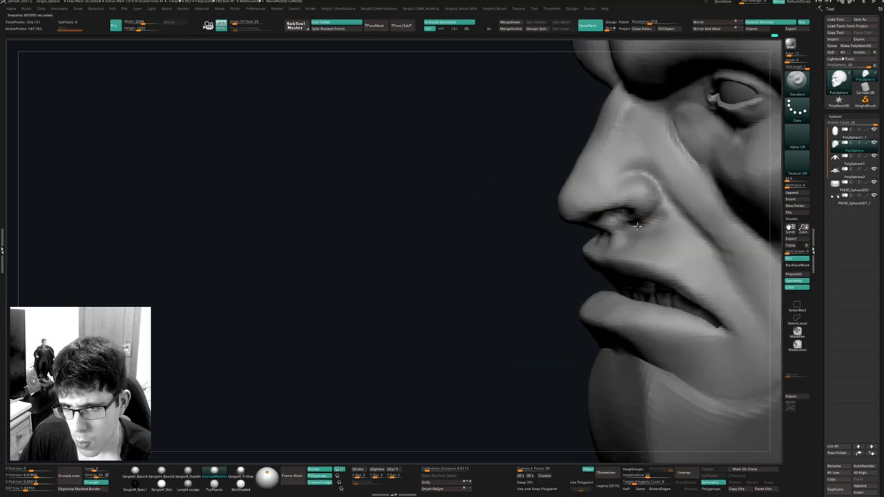
pyautogui.keyDown('shift'); pyautogui.moveTo(655, 223); pyautogui.dragTo(666, 216); pyautogui.keyUp('shift')
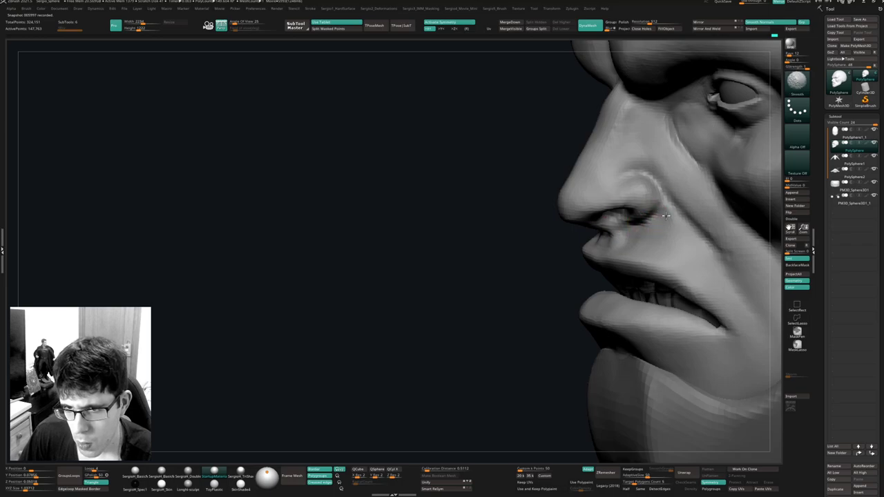
pyautogui.moveTo(675, 222); pyautogui.dragTo(624, 253, button='right')
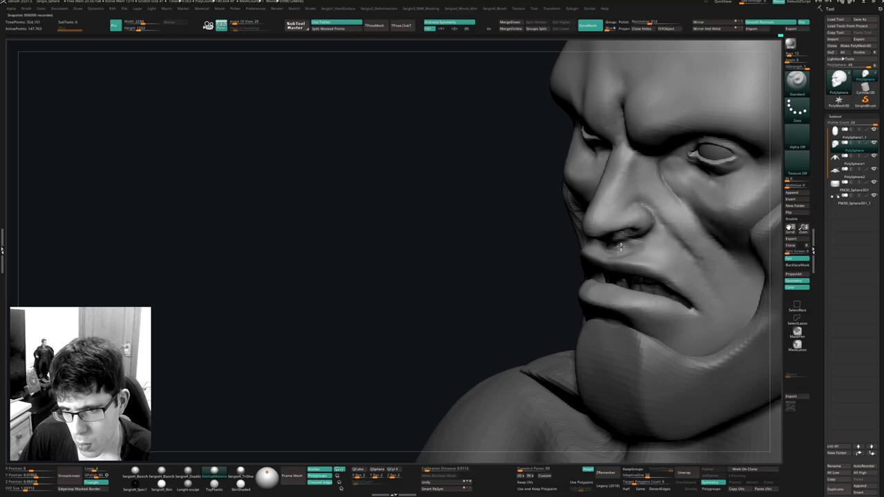
# Refine the skin between the nose and upper lip with the Standard brush and get the Clay brush ready.
pyautogui.moveTo(621, 247)
pyautogui.mouseDown(button='right')
pyautogui.moveTo(636, 265)
pyautogui.moveTo(618, 271)
pyautogui.moveTo(613, 251)
pyautogui.mouseUp(button='right')
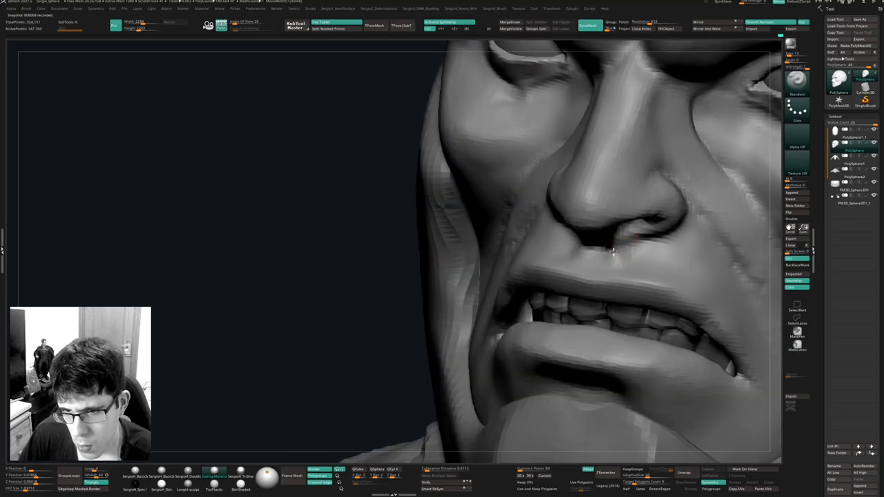
pyautogui.moveTo(611, 262)
pyautogui.mouseDown()
pyautogui.moveTo(598, 265)
pyautogui.moveTo(612, 268)
pyautogui.moveTo(643, 250)
pyautogui.moveTo(648, 265)
pyautogui.moveTo(645, 257)
pyautogui.moveTo(619, 268)
pyautogui.mouseUp()
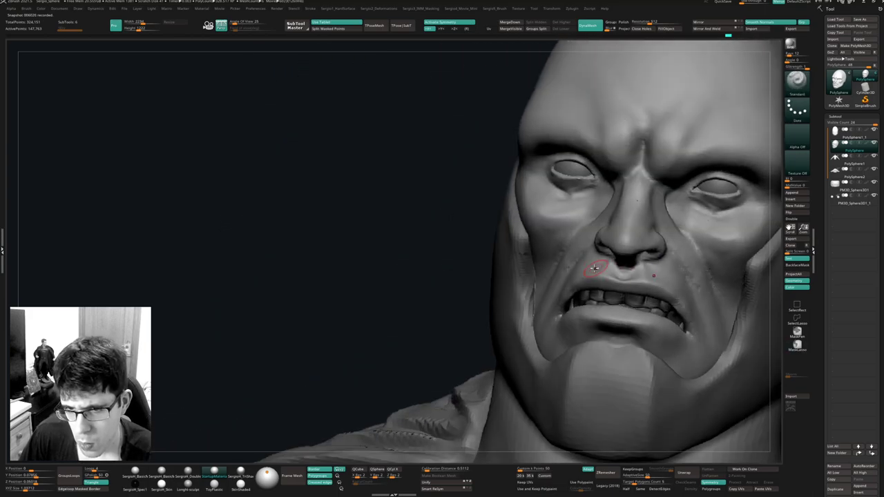
pyautogui.press('b')
pyautogui.press('c')
pyautogui.press('l')
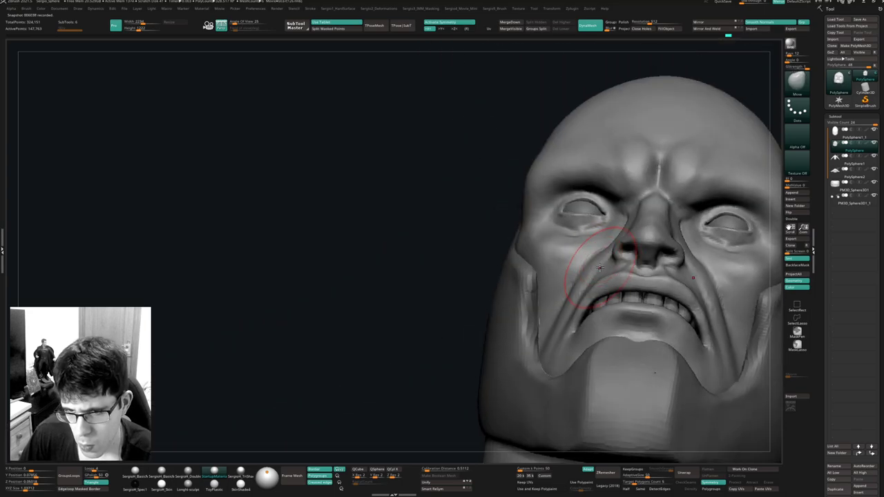
# Reshape the folds beside the nose, the upper lip and the mouth corners with the Move brush.
pyautogui.moveTo(588, 265)
pyautogui.mouseDown()
pyautogui.moveTo(595, 269)
pyautogui.moveTo(588, 270)
pyautogui.mouseUp()
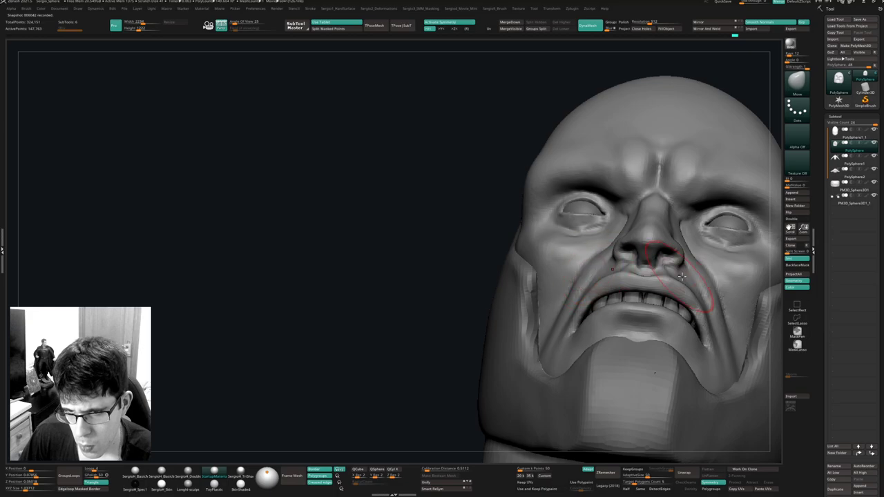
pyautogui.moveTo(706, 278); pyautogui.dragTo(699, 286)
pyautogui.moveTo(696, 288); pyautogui.dragTo(680, 299, button='right')
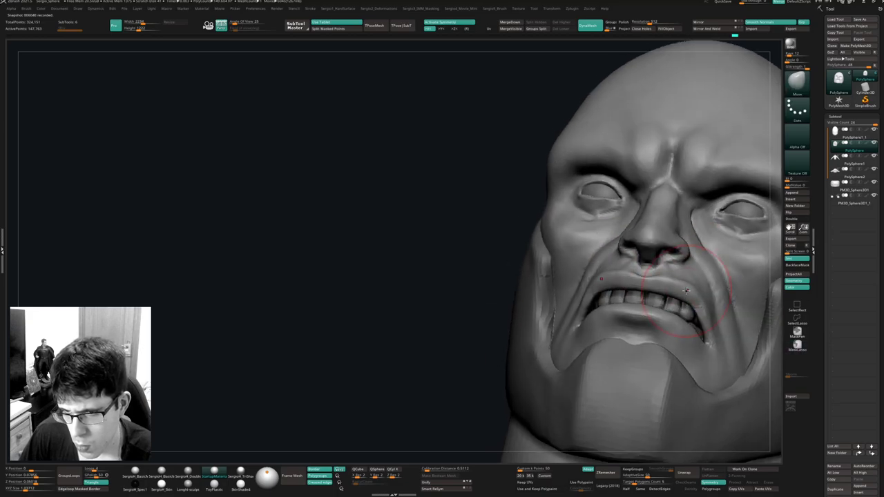
pyautogui.moveTo(691, 294); pyautogui.dragTo(693, 288)
pyautogui.moveTo(691, 290); pyautogui.dragTo(680, 318, button='right')
pyautogui.moveTo(679, 316); pyautogui.dragTo(673, 317)
pyautogui.moveTo(663, 317); pyautogui.dragTo(680, 314, button='right')
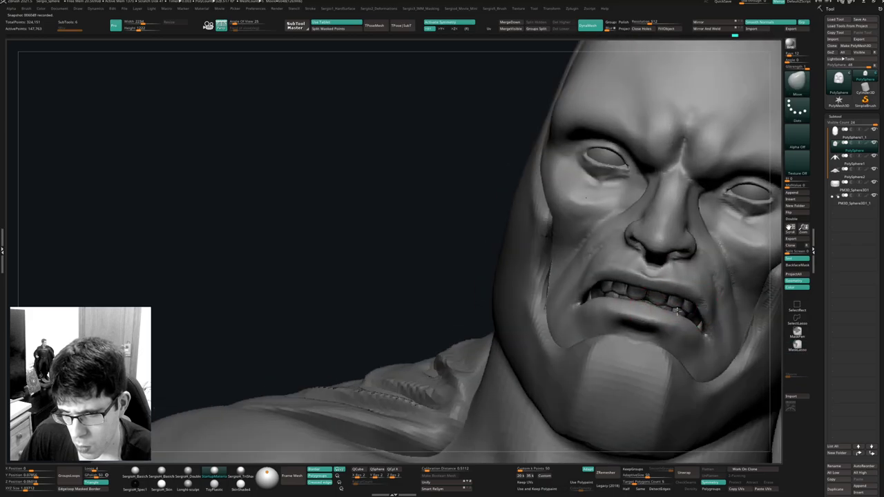
pyautogui.moveTo(591, 297); pyautogui.dragTo(587, 293)
pyautogui.moveTo(592, 295)
pyautogui.mouseDown(button='right')
pyautogui.moveTo(631, 299)
pyautogui.moveTo(573, 227)
pyautogui.moveTo(497, 290)
pyautogui.moveTo(484, 276)
pyautogui.moveTo(467, 327)
pyautogui.moveTo(454, 297)
pyautogui.mouseUp(button='right')
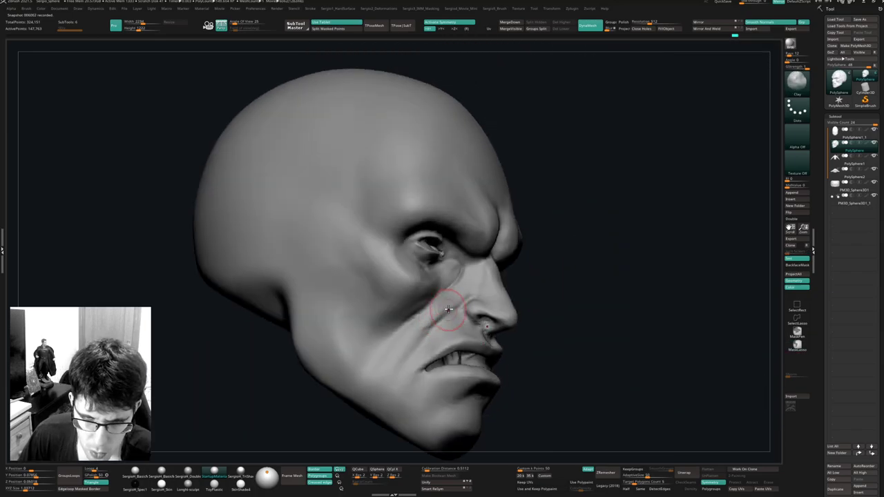
# Add volume to the cheek between the lower eyelid and the nose wing with the Clay brush.
pyautogui.keyDown('alt'); pyautogui.moveTo(383, 381); pyautogui.dragTo(422, 352, button='right'); pyautogui.keyUp('alt')
pyautogui.moveTo(449, 311); pyautogui.dragTo(483, 289)
pyautogui.moveTo(524, 287)
pyautogui.mouseDown(button='right')
pyautogui.moveTo(484, 290)
pyautogui.moveTo(509, 280)
pyautogui.mouseUp(button='right')
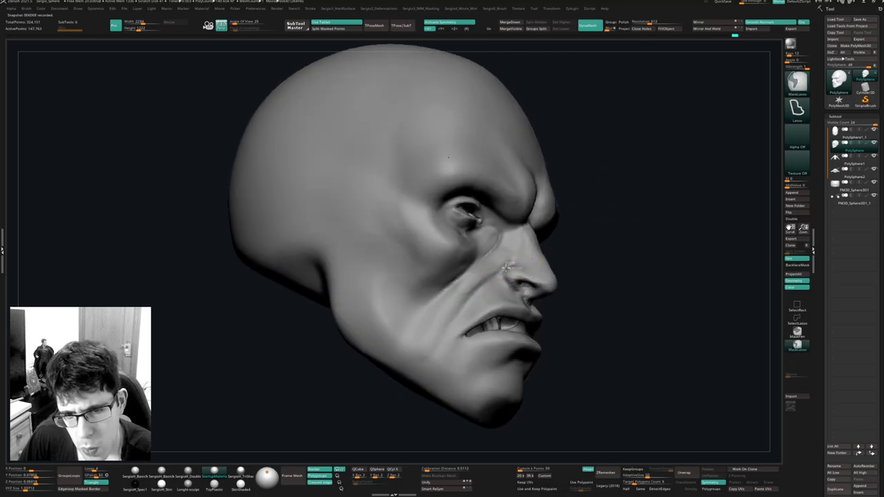
# Mask the lower nose, lips and skin around the mouth with the MaskLasso brush.
pyautogui.moveTo(514, 263)
pyautogui.keyDown('ctrl'); pyautogui.mouseDown()
pyautogui.moveTo(446, 317)
pyautogui.moveTo(577, 291)
pyautogui.mouseUp(); pyautogui.keyUp('ctrl')
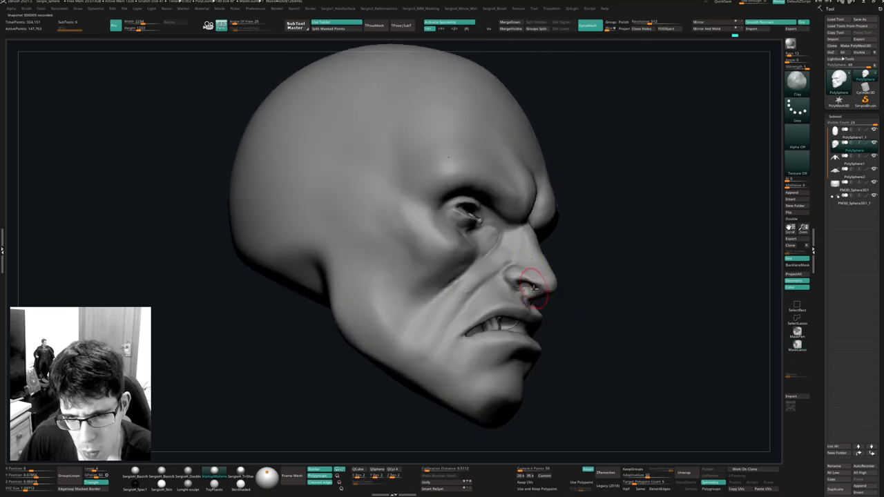
pyautogui.moveTo(520, 272); pyautogui.dragTo(527, 267, button='right')
pyautogui.moveTo(540, 258)
pyautogui.keyDown('ctrl'); pyautogui.mouseDown()
pyautogui.moveTo(511, 268)
pyautogui.moveTo(486, 370)
pyautogui.moveTo(558, 314)
pyautogui.mouseUp(); pyautogui.keyUp('ctrl')
pyautogui.moveTo(542, 307); pyautogui.dragTo(457, 286, button='right')
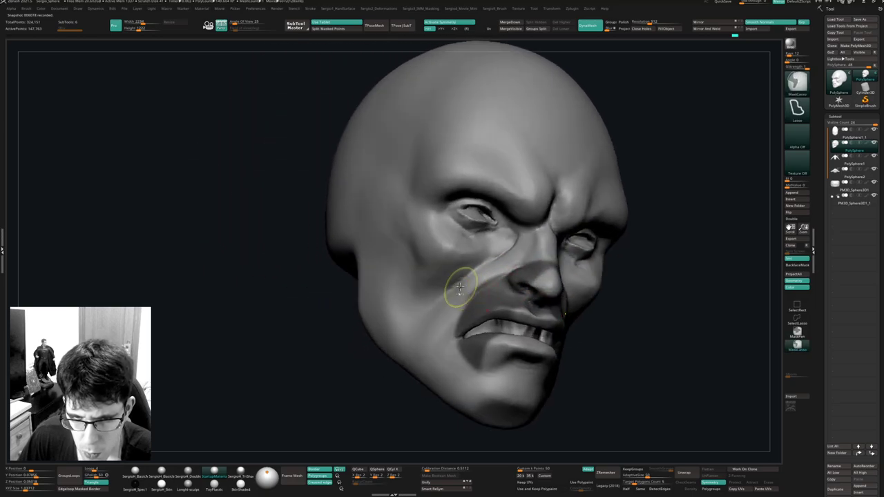
pyautogui.moveTo(458, 286)
pyautogui.keyDown('ctrl'); pyautogui.mouseDown()
pyautogui.moveTo(455, 293)
pyautogui.moveTo(482, 260)
pyautogui.mouseUp(); pyautogui.keyUp('ctrl')
pyautogui.keyDown('ctrl'); pyautogui.moveTo(468, 243); pyautogui.dragTo(477, 257, button='right'); pyautogui.keyUp('ctrl')
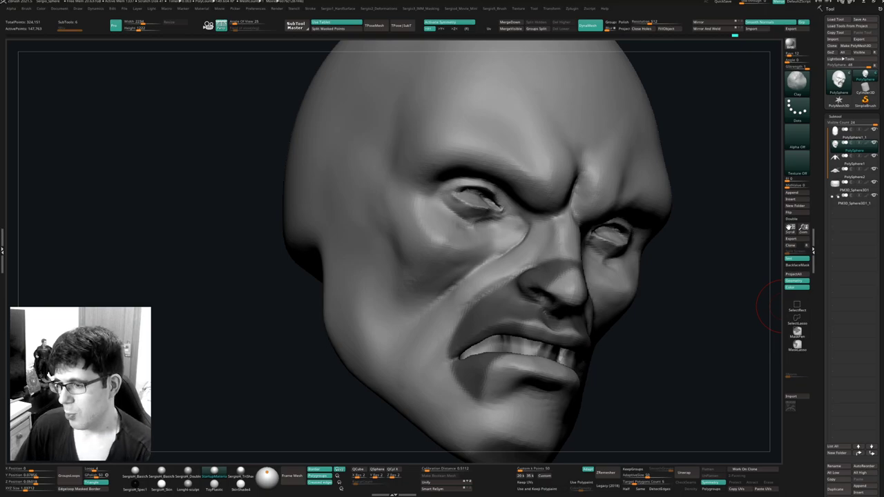
pyautogui.keyDown('shift'); pyautogui.moveTo(697, 304); pyautogui.dragTo(691, 306); pyautogui.keyUp('shift')
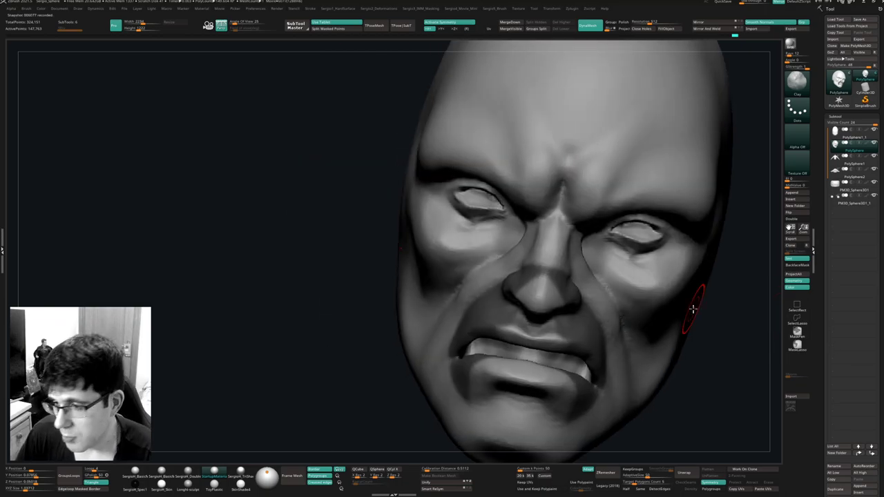
pyautogui.moveTo(468, 262)
pyautogui.keyDown('ctrl'); pyautogui.mouseDown(button='right')
pyautogui.moveTo(486, 249)
pyautogui.moveTo(529, 276)
pyautogui.moveTo(540, 265)
pyautogui.moveTo(534, 280)
pyautogui.moveTo(553, 258)
pyautogui.mouseUp(button='right'); pyautogui.keyUp('ctrl')
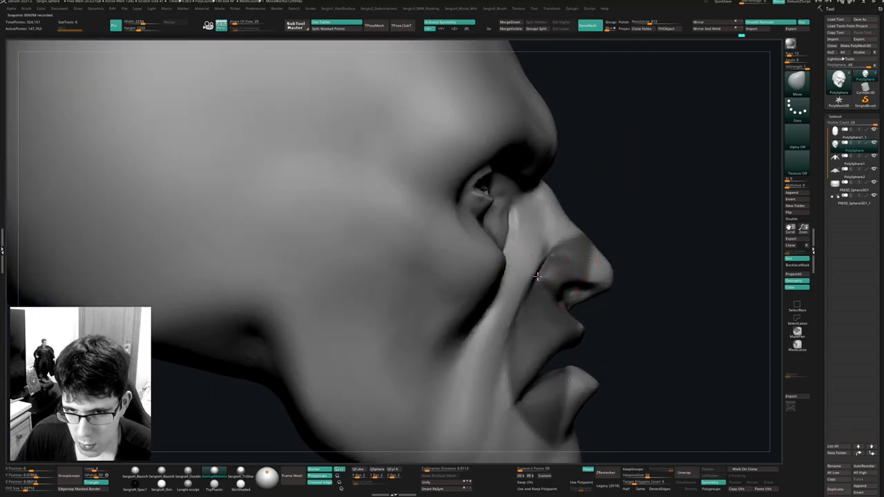
# Try to smooth the crease beside the nose wing.
pyautogui.moveTo(629, 258); pyautogui.dragTo(549, 261, button='right')
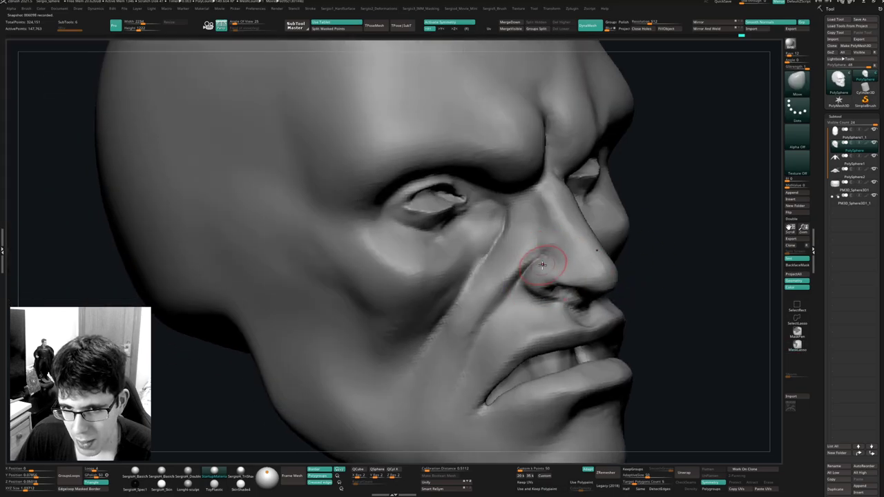
pyautogui.moveTo(542, 260)
pyautogui.keyDown('shift'); pyautogui.mouseDown()
pyautogui.moveTo(509, 263)
pyautogui.moveTo(517, 257)
pyautogui.moveTo(513, 272)
pyautogui.mouseUp(); pyautogui.keyUp('shift')
pyautogui.hotkey('ctrl', 'z')
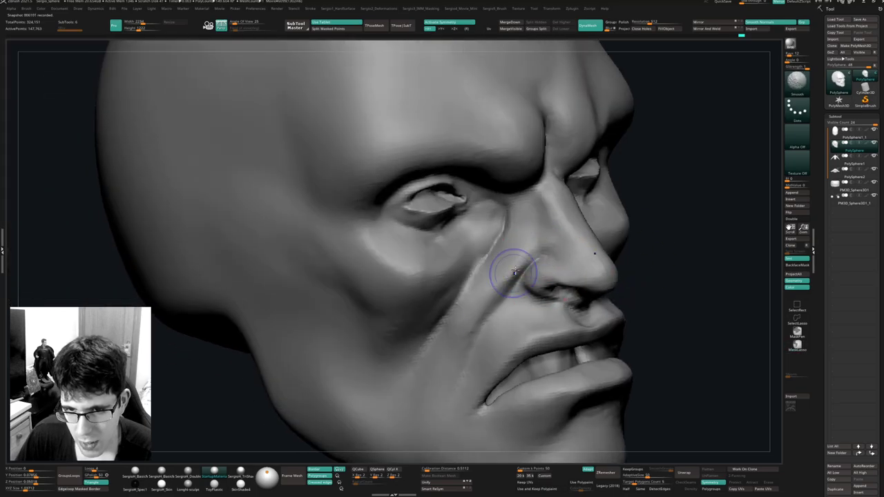
# Flatten the cheek plane along the fold running down from the nose with the TrimDynamic brush.
pyautogui.moveTo(510, 312)
pyautogui.mouseDown(button='right')
pyautogui.moveTo(518, 314)
pyautogui.moveTo(493, 311)
pyautogui.moveTo(507, 305)
pyautogui.mouseUp(button='right')
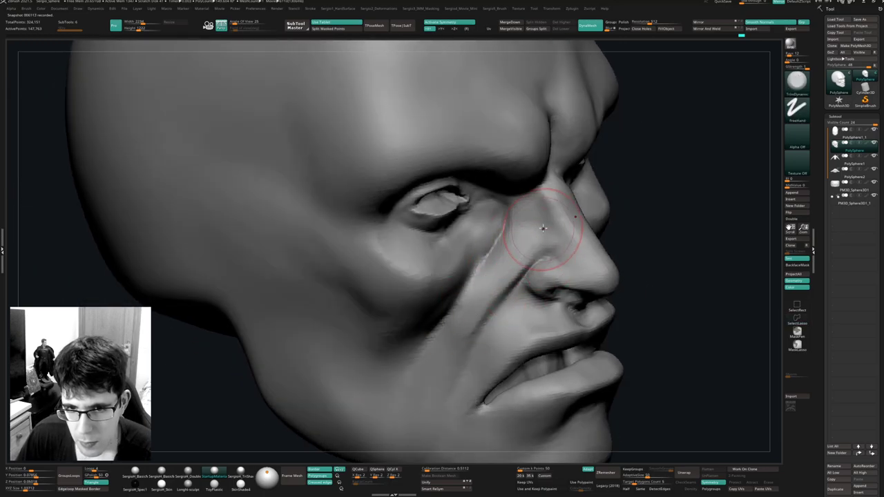
pyautogui.moveTo(458, 307); pyautogui.dragTo(473, 269)
pyautogui.moveTo(427, 325)
pyautogui.mouseDown(button='right')
pyautogui.moveTo(420, 312)
pyautogui.moveTo(442, 303)
pyautogui.mouseUp(button='right')
# Build up the fold running from the inner eye down the cheek with the Clay brush.
pyautogui.press('b')
pyautogui.press('c')
pyautogui.press('l')
pyautogui.moveTo(446, 301); pyautogui.dragTo(442, 308)
pyautogui.moveTo(464, 266); pyautogui.dragTo(399, 365)
pyautogui.moveTo(415, 339)
pyautogui.keyDown('ctrl'); pyautogui.mouseDown(button='right')
pyautogui.moveTo(432, 312)
pyautogui.moveTo(449, 317)
pyautogui.mouseUp(button='right'); pyautogui.keyUp('ctrl')
# Adjust the brush size and reshape the cheek edge along the fold below the eye with the Move brush.
pyautogui.press('b')
pyautogui.press('m')
pyautogui.press('v')
pyautogui.press('s')
pyautogui.moveTo(423, 337); pyautogui.dragTo(410, 338)
pyautogui.press('s')
pyautogui.moveTo(439, 338); pyautogui.dragTo(419, 332, button='right')
pyautogui.moveTo(432, 317); pyautogui.dragTo(446, 301)
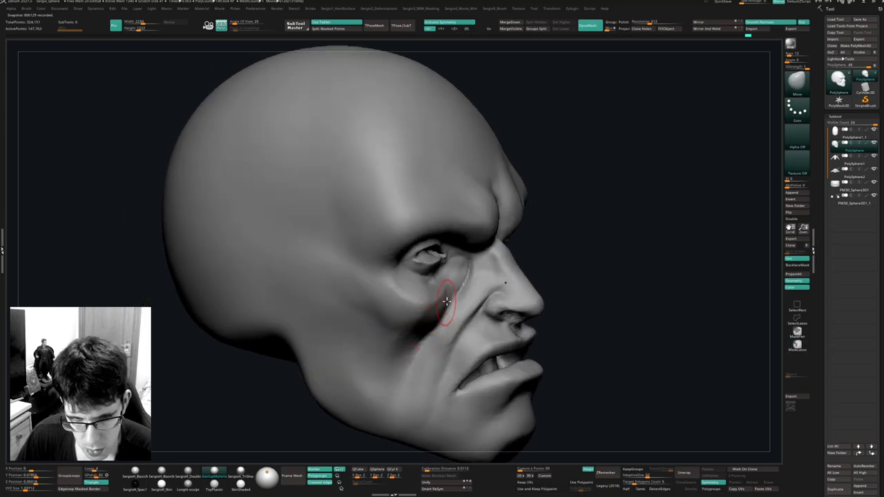
pyautogui.moveTo(442, 300); pyautogui.dragTo(458, 290, button='right')
pyautogui.moveTo(457, 290); pyautogui.dragTo(457, 284)
pyautogui.moveTo(457, 286); pyautogui.dragTo(444, 293, button='right')
# Refine the upper end of the cheek fold near the inner eye corner with the Standard brush.
pyautogui.press('b')
pyautogui.press('s')
pyautogui.press('t')
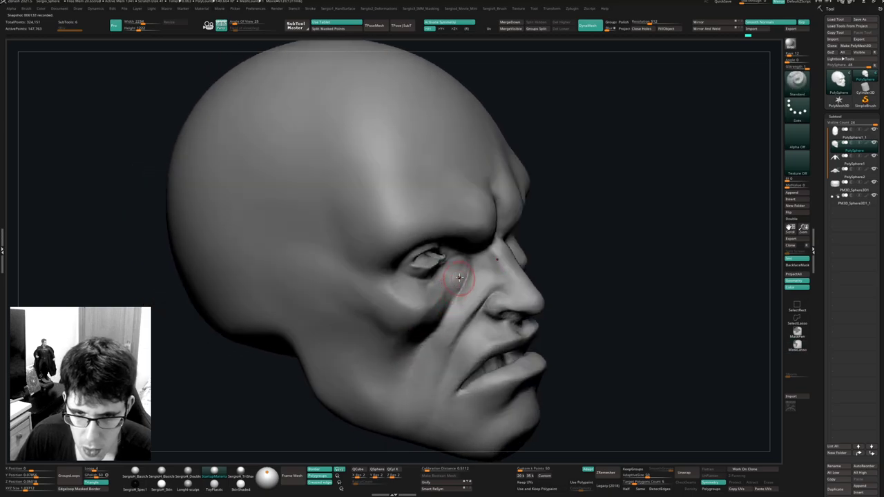
pyautogui.moveTo(458, 277); pyautogui.dragTo(452, 287)
# Plane the cheek below the eye with the TrimDynamic brush and smooth the transition into the fold.
pyautogui.moveTo(418, 315)
pyautogui.mouseDown(button='right')
pyautogui.moveTo(439, 311)
pyautogui.moveTo(431, 305)
pyautogui.mouseUp(button='right')
pyautogui.press('b')
pyautogui.press('t')
pyautogui.press('d')
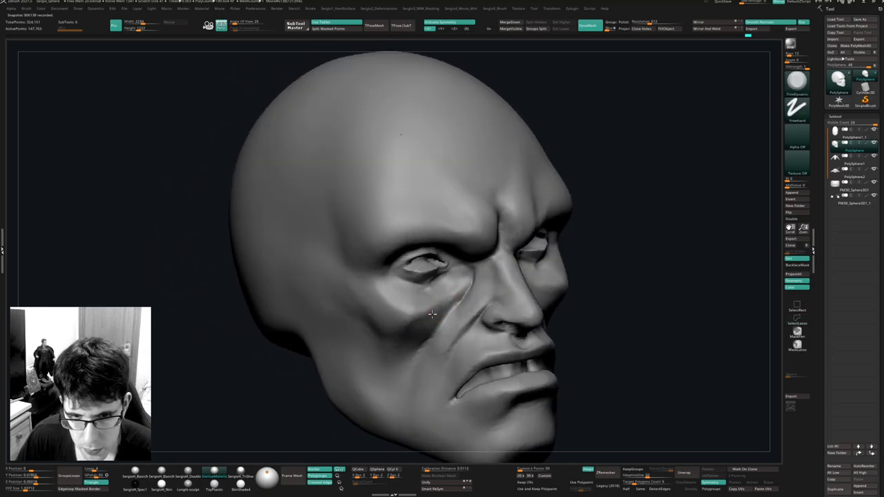
pyautogui.press('shift')
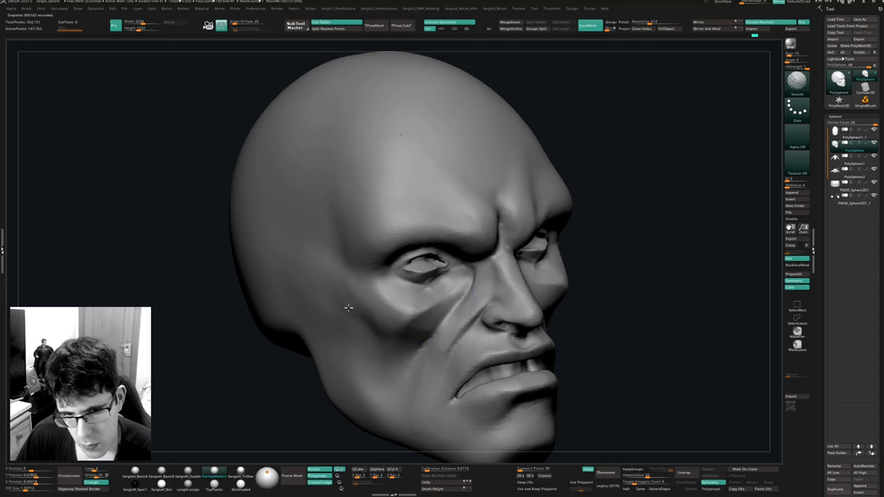
# Show the hood and body again and adjust the corner of the mouth with the Move brush.
pyautogui.keyDown('ctrl'); pyautogui.moveTo(394, 357); pyautogui.dragTo(449, 356, button='right'); pyautogui.keyUp('ctrl')
pyautogui.moveTo(449, 357)
pyautogui.mouseDown(button='right')
pyautogui.moveTo(412, 351)
pyautogui.moveTo(452, 344)
pyautogui.moveTo(448, 297)
pyautogui.mouseUp(button='right')
pyautogui.hotkey('alt', 's')
pyautogui.moveTo(447, 297)
pyautogui.keyDown('ctrl'); pyautogui.mouseDown(button='right')
pyautogui.moveTo(447, 331)
pyautogui.moveTo(426, 331)
pyautogui.mouseUp(button='right'); pyautogui.keyUp('ctrl')
pyautogui.press('b')
pyautogui.press('m')
pyautogui.press('v')
pyautogui.moveTo(435, 346); pyautogui.dragTo(432, 341)
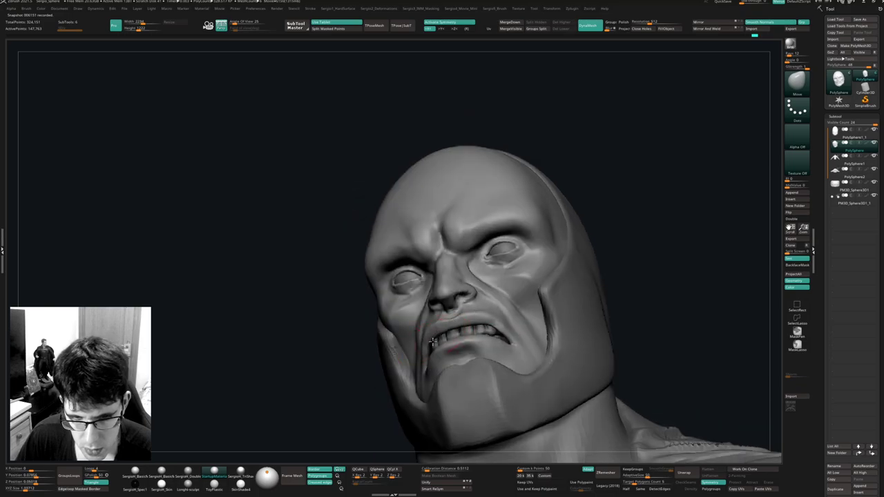
pyautogui.moveTo(431, 341); pyautogui.dragTo(492, 336, button='right')
# Strengthen the crease running from the nose past the mouth with the Standard brush and smooth its lower end.
pyautogui.moveTo(503, 304)
pyautogui.mouseDown(button='right')
pyautogui.moveTo(545, 304)
pyautogui.moveTo(493, 272)
pyautogui.mouseUp(button='right')
pyautogui.press('b')
pyautogui.press('s')
pyautogui.press('t')
pyautogui.moveTo(456, 292); pyautogui.dragTo(446, 303)
pyautogui.moveTo(507, 259); pyautogui.dragTo(442, 302)
pyautogui.moveTo(443, 302); pyautogui.dragTo(443, 335, button='right')
pyautogui.moveTo(444, 336)
pyautogui.keyDown('shift'); pyautogui.mouseDown()
pyautogui.moveTo(448, 292)
pyautogui.moveTo(424, 338)
pyautogui.mouseUp(); pyautogui.keyUp('shift')
# Resize the Move brush and reshape the mouth corner and the skin beside the lips.
pyautogui.moveTo(424, 338); pyautogui.dragTo(493, 297, button='right')
pyautogui.moveTo(493, 297); pyautogui.dragTo(453, 275, button='right')
pyautogui.moveTo(452, 275)
pyautogui.keyDown('ctrl'); pyautogui.mouseDown(button='right')
pyautogui.moveTo(468, 317)
pyautogui.moveTo(477, 294)
pyautogui.mouseUp(button='right'); pyautogui.keyUp('ctrl')
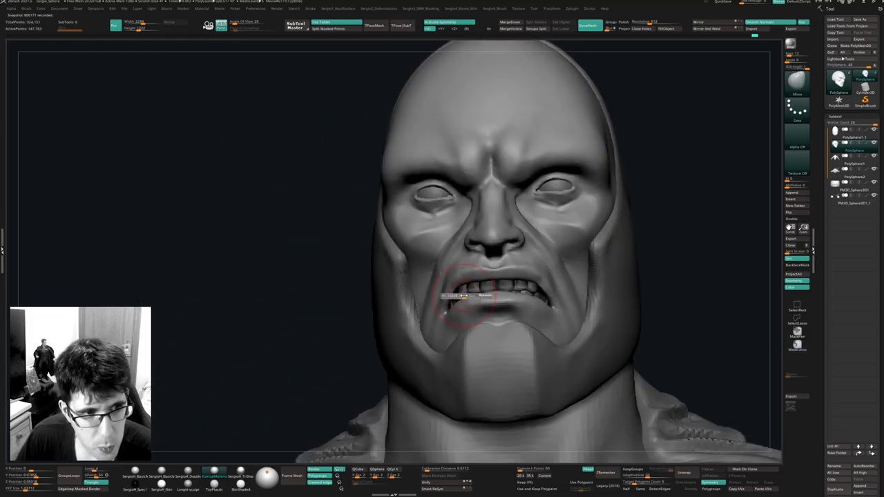
pyautogui.moveTo(449, 315); pyautogui.dragTo(467, 281)
pyautogui.moveTo(467, 284)
pyautogui.mouseDown(button='right')
pyautogui.moveTo(454, 305)
pyautogui.moveTo(480, 280)
pyautogui.moveTo(453, 309)
pyautogui.mouseUp(button='right')
pyautogui.moveTo(462, 303); pyautogui.dragTo(461, 299)
pyautogui.moveTo(453, 307); pyautogui.dragTo(461, 305, button='right')
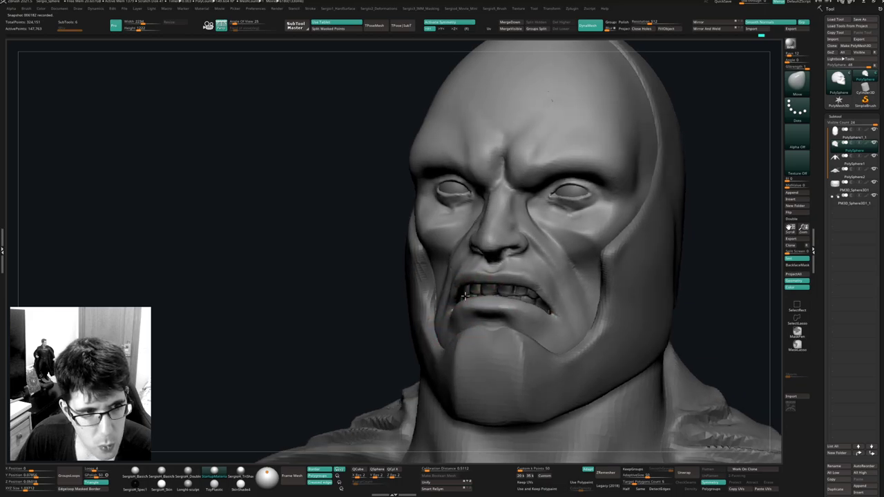
pyautogui.rightClick(456, 308)
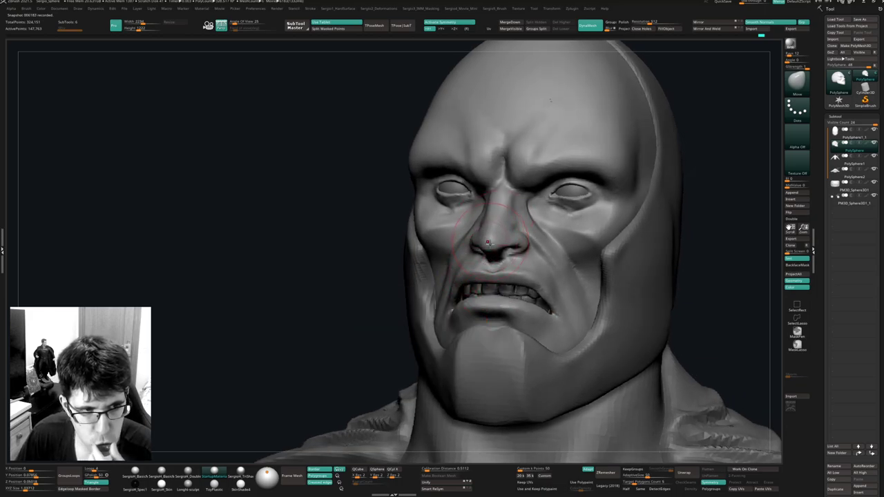
# Fine-tune the upper lip and adjacent nasolabial fold, working from low and profile views.
pyautogui.moveTo(487, 243)
pyautogui.mouseDown(button='right')
pyautogui.moveTo(556, 302)
pyautogui.moveTo(550, 308)
pyautogui.mouseUp(button='right')
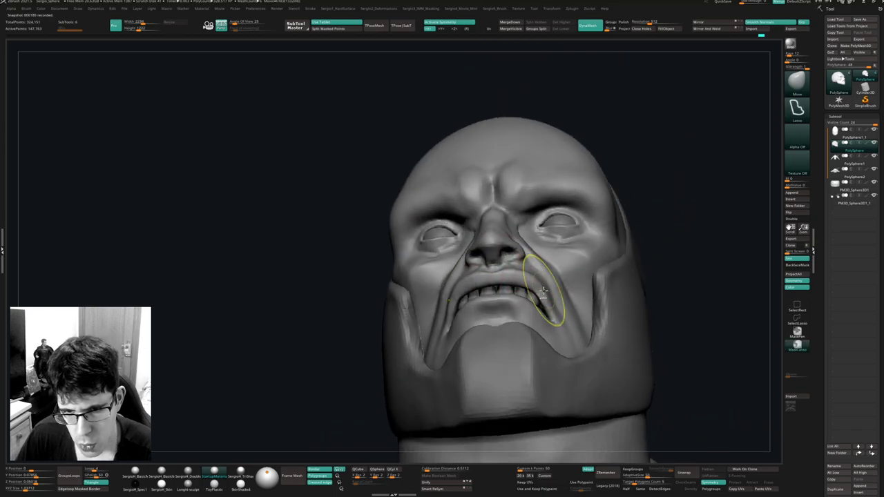
pyautogui.moveTo(549, 289); pyautogui.dragTo(524, 280)
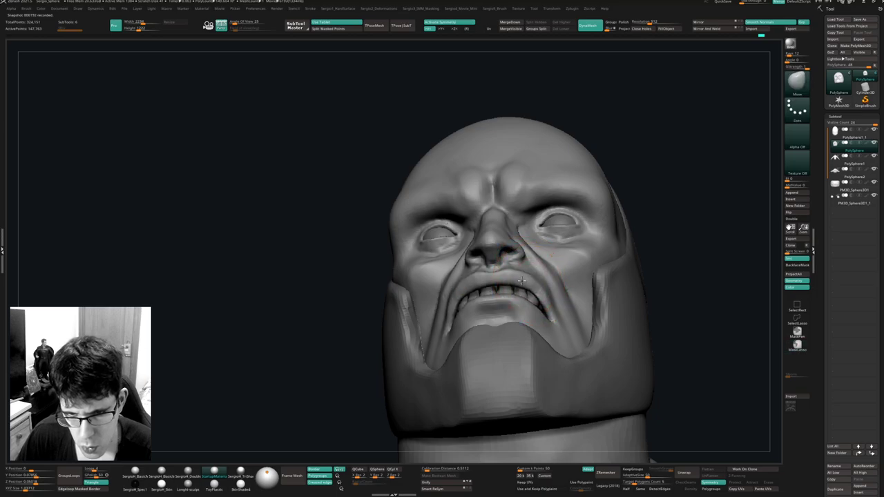
pyautogui.moveTo(522, 280)
pyautogui.mouseDown(button='right')
pyautogui.moveTo(507, 293)
pyautogui.moveTo(542, 321)
pyautogui.moveTo(532, 316)
pyautogui.moveTo(566, 322)
pyautogui.moveTo(544, 321)
pyautogui.moveTo(559, 287)
pyautogui.mouseUp(button='right')
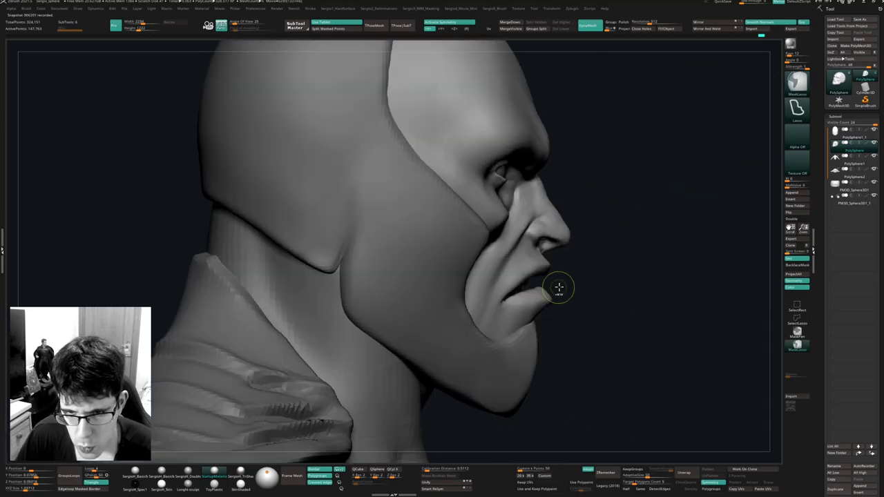
pyautogui.moveTo(558, 288)
pyautogui.keyDown('ctrl'); pyautogui.mouseDown()
pyautogui.moveTo(523, 290)
pyautogui.moveTo(498, 306)
pyautogui.moveTo(580, 312)
pyautogui.mouseUp(); pyautogui.keyUp('ctrl')
pyautogui.moveTo(596, 312)
pyautogui.mouseDown(button='right')
pyautogui.moveTo(535, 307)
pyautogui.moveTo(674, 277)
pyautogui.mouseUp(button='right')
pyautogui.moveTo(615, 292)
pyautogui.keyDown('ctrl'); pyautogui.mouseDown(button='right')
pyautogui.moveTo(595, 319)
pyautogui.moveTo(518, 253)
pyautogui.moveTo(552, 249)
pyautogui.moveTo(525, 266)
pyautogui.moveTo(497, 228)
pyautogui.mouseUp(button='right'); pyautogui.keyUp('ctrl')
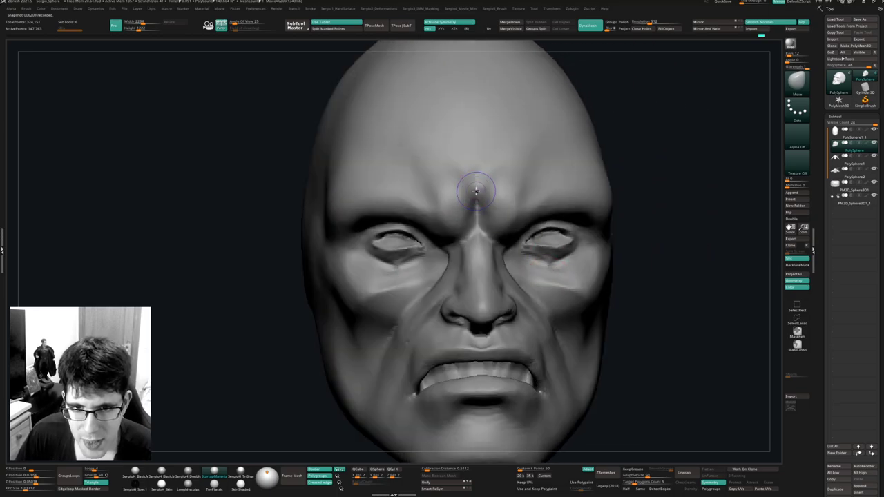
# Smooth the frown crease and the forehead skin between the eyebrows on the isolated head.
pyautogui.keyDown('shift'); pyautogui.moveTo(476, 191); pyautogui.dragTo(477, 214); pyautogui.keyUp('shift')
pyautogui.keyDown('shift'); pyautogui.moveTo(501, 175); pyautogui.dragTo(489, 199); pyautogui.keyUp('shift')
pyautogui.moveTo(527, 272)
pyautogui.mouseDown(button='right')
pyautogui.moveTo(497, 258)
pyautogui.moveTo(479, 270)
pyautogui.mouseUp(button='right')
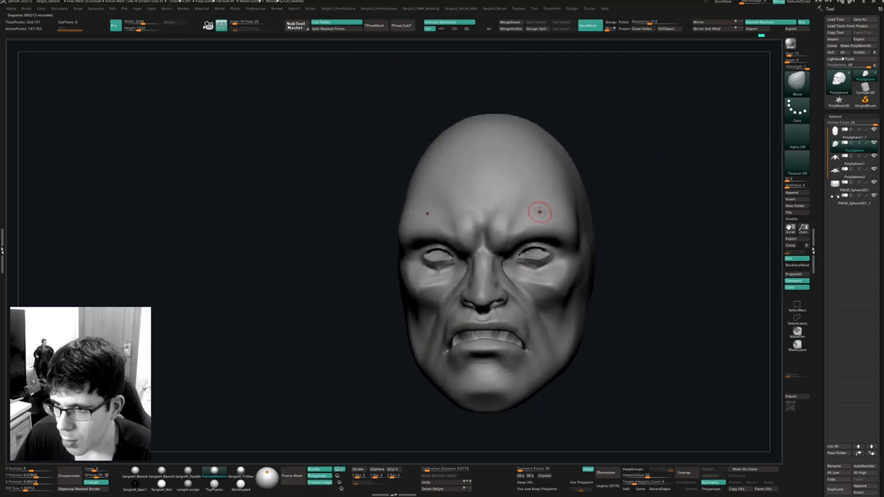
pyautogui.moveTo(540, 211); pyautogui.dragTo(637, 190, button='right')
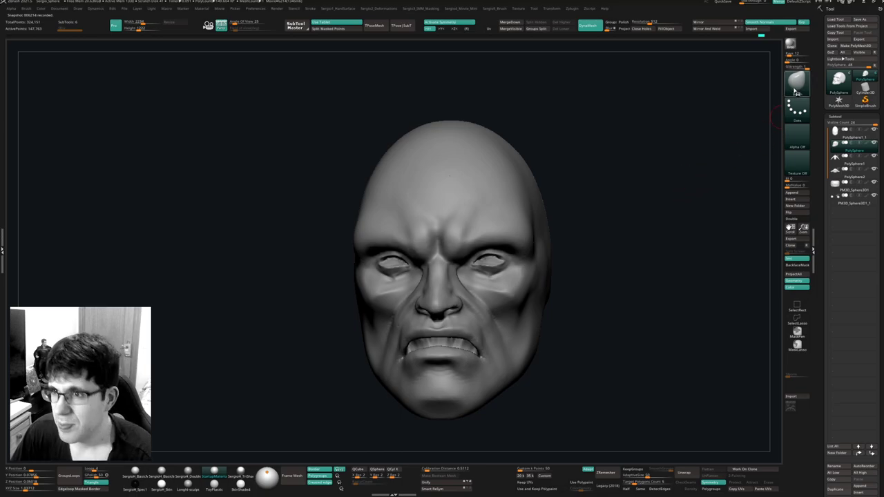
# Save the project.
pyautogui.press('ctrl')
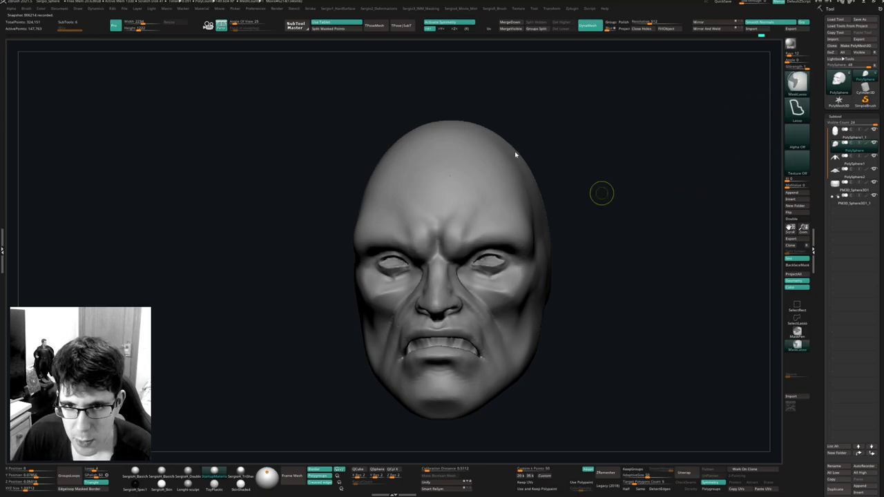
pyautogui.hotkey('ctrl', 's')
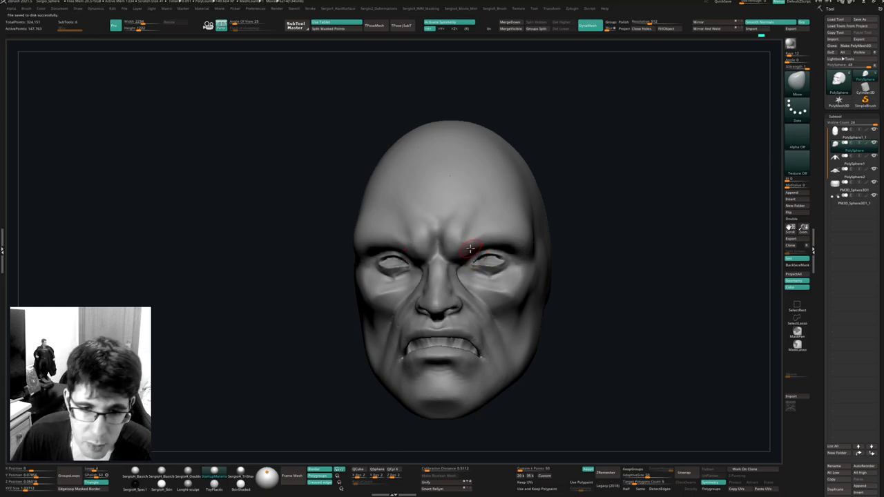
# Save the recorded sculpting movie and restart the time-lapse recording.
pyautogui.moveTo(575, 208); pyautogui.dragTo(558, 219)
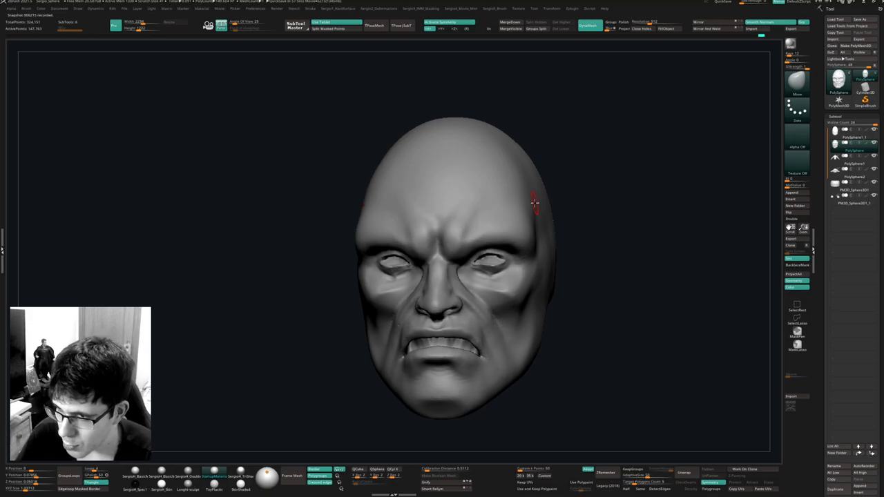
pyautogui.press('4')
pyautogui.click(540, 196)
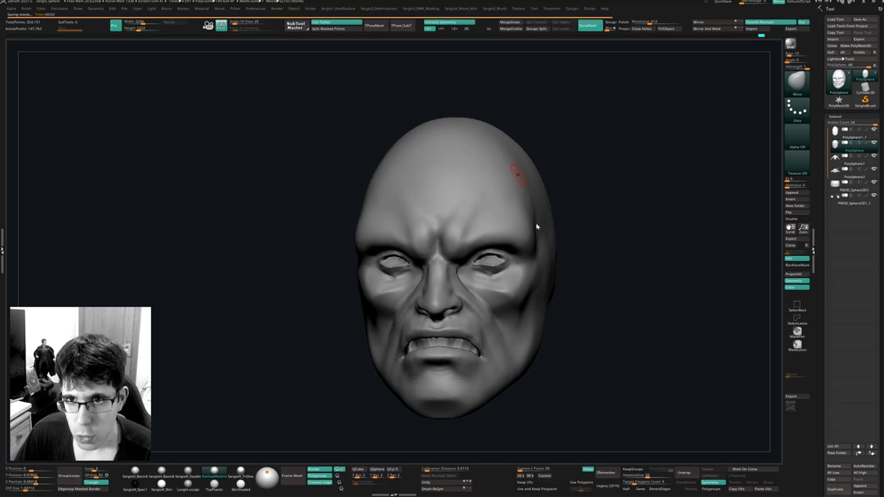
pyautogui.press('4')
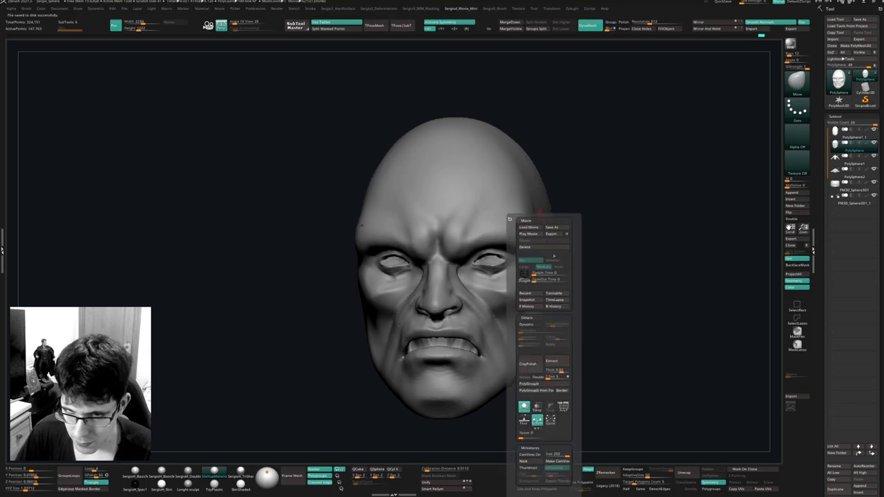
pyautogui.click(555, 295)
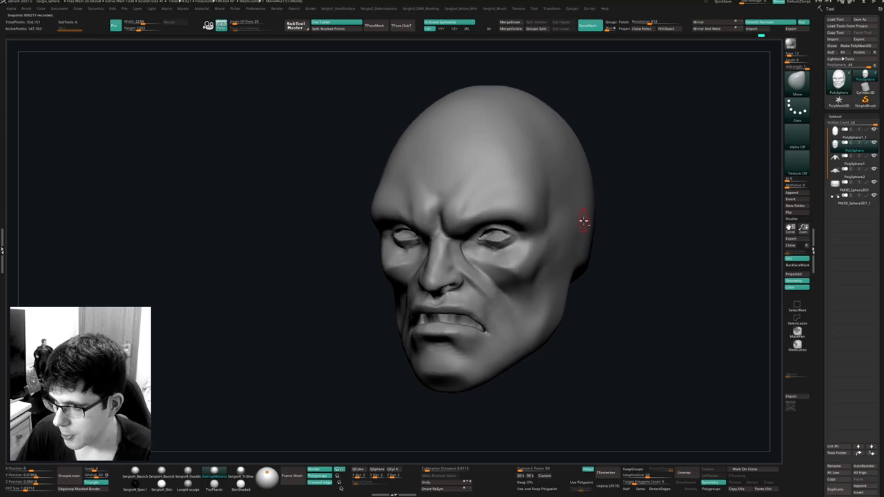
# Clone the head into a separate tool and duplicate it there as a second subtool.
pyautogui.keyDown('alt'); pyautogui.moveTo(584, 221); pyautogui.dragTo(566, 234, button='right'); pyautogui.keyUp('alt')
pyautogui.keyDown('ctrl'); pyautogui.moveTo(566, 234); pyautogui.dragTo(564, 245, button='right'); pyautogui.keyUp('ctrl')
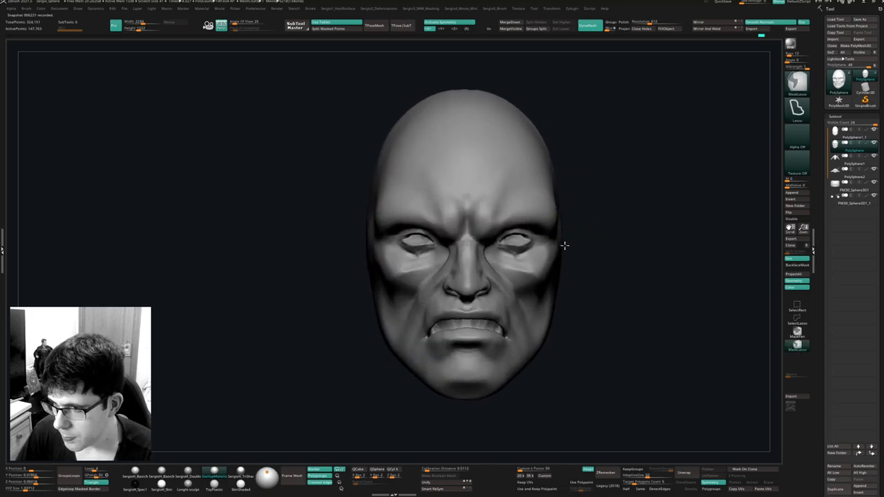
pyautogui.click(832, 46)
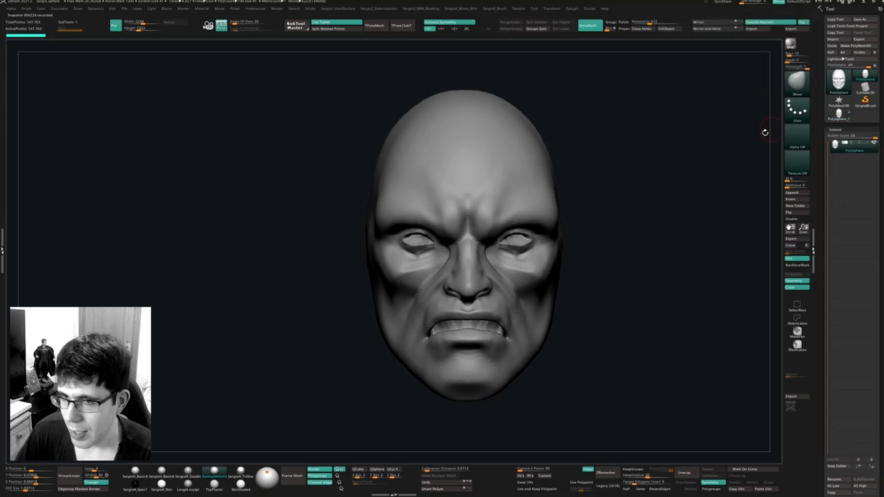
pyautogui.moveTo(764, 131); pyautogui.dragTo(753, 158)
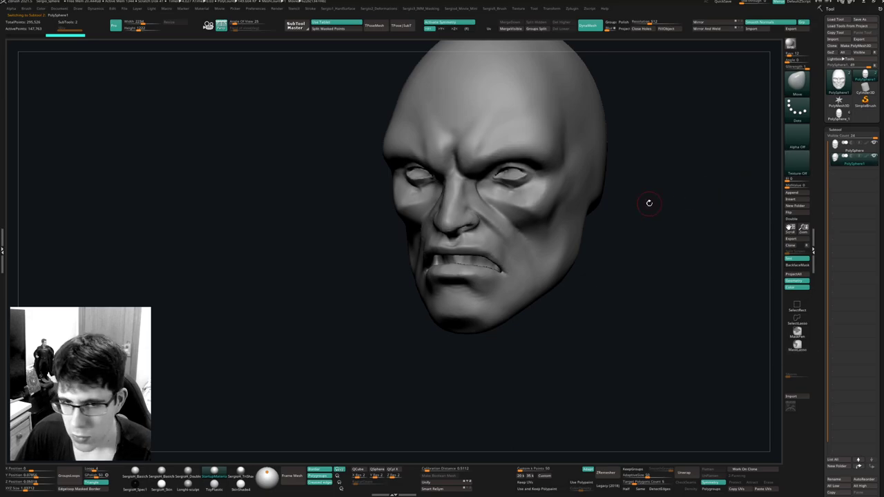
# Show the polygon wireframe on the duplicated head and apply Mirror And Weld to it.
pyautogui.keyDown('alt'); pyautogui.moveTo(649, 203); pyautogui.dragTo(647, 237, button='right'); pyautogui.keyUp('alt')
pyautogui.keyDown('ctrl'); pyautogui.moveTo(519, 223); pyautogui.dragTo(520, 250, button='right'); pyautogui.keyUp('ctrl')
pyautogui.moveTo(519, 250); pyautogui.dragTo(559, 239, button='right')
pyautogui.moveTo(514, 201)
pyautogui.keyDown('ctrl'); pyautogui.mouseDown(button='right')
pyautogui.moveTo(512, 228)
pyautogui.moveTo(500, 213)
pyautogui.moveTo(517, 185)
pyautogui.mouseUp(button='right'); pyautogui.keyUp('ctrl')
pyautogui.hotkey('shift', 'f')
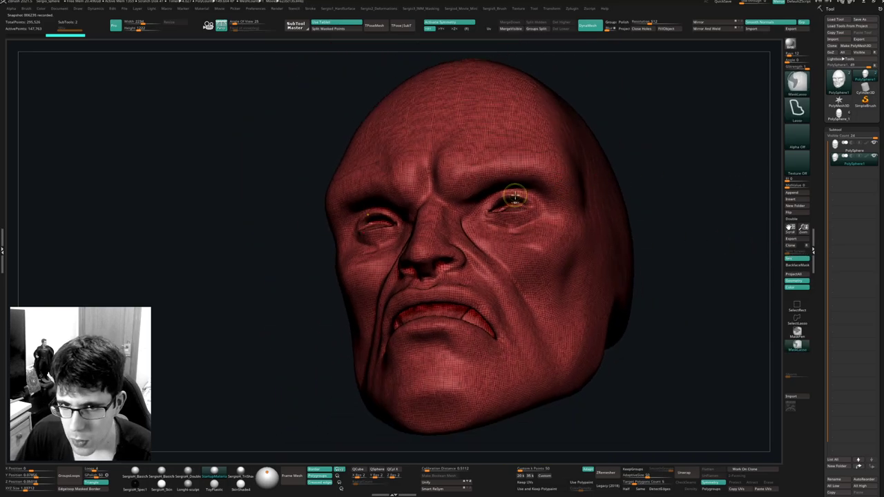
pyautogui.keyDown('ctrl'); pyautogui.moveTo(515, 195); pyautogui.dragTo(507, 243, button='right'); pyautogui.keyUp('ctrl')
pyautogui.keyDown('shift'); pyautogui.moveTo(478, 203); pyautogui.dragTo(526, 205); pyautogui.keyUp('shift')
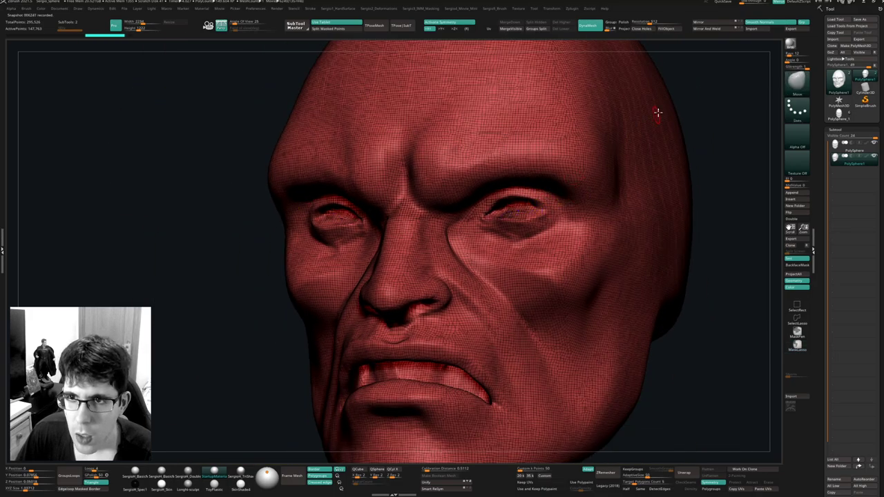
pyautogui.click(713, 30)
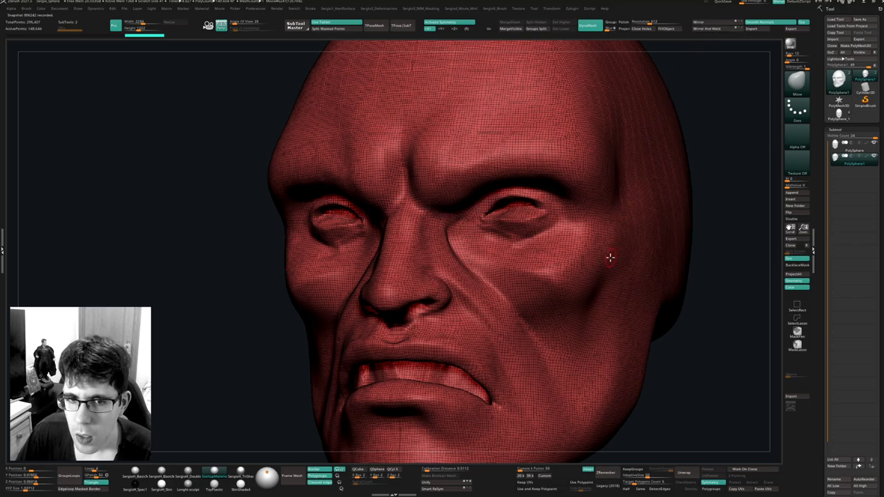
# Try a low-polygon ZRemesher retopology on the duplicated head and inspect the edge flow around the face.
pyautogui.keyDown('ctrl'); pyautogui.moveTo(607, 234); pyautogui.dragTo(623, 181, button='right'); pyautogui.keyUp('ctrl')
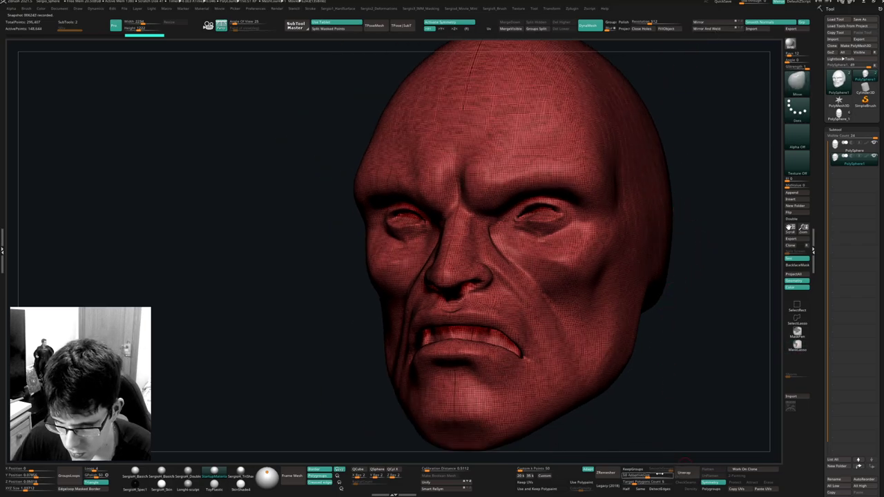
pyautogui.click(606, 472)
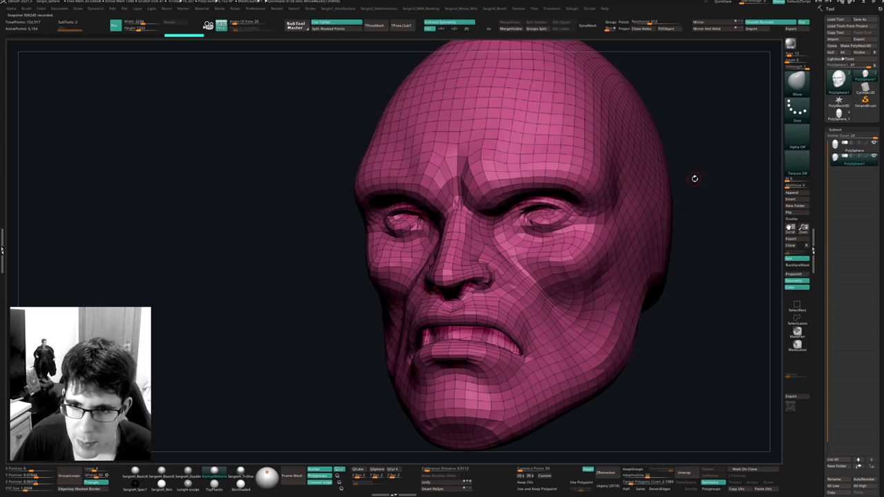
pyautogui.moveTo(694, 179); pyautogui.dragTo(594, 202)
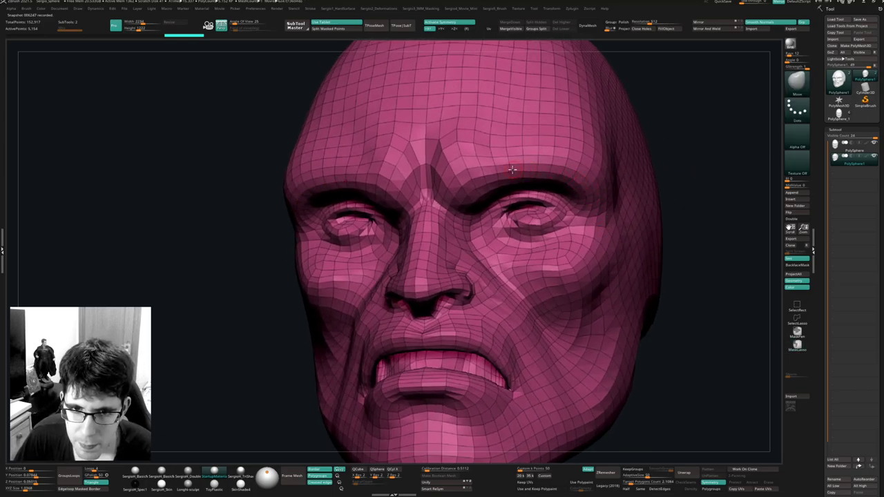
# Undo the ZRemesher retopology to restore the dense DynaMesh head.
pyautogui.hotkey('ctrl', 'z')
pyautogui.keyDown('ctrl'); pyautogui.moveTo(529, 229); pyautogui.dragTo(530, 262, button='right'); pyautogui.keyUp('ctrl')
pyautogui.hotkey('ctrl', 'z')
pyautogui.hotkey('ctrl', 'z')
pyautogui.hotkey('ctrl', 'z')
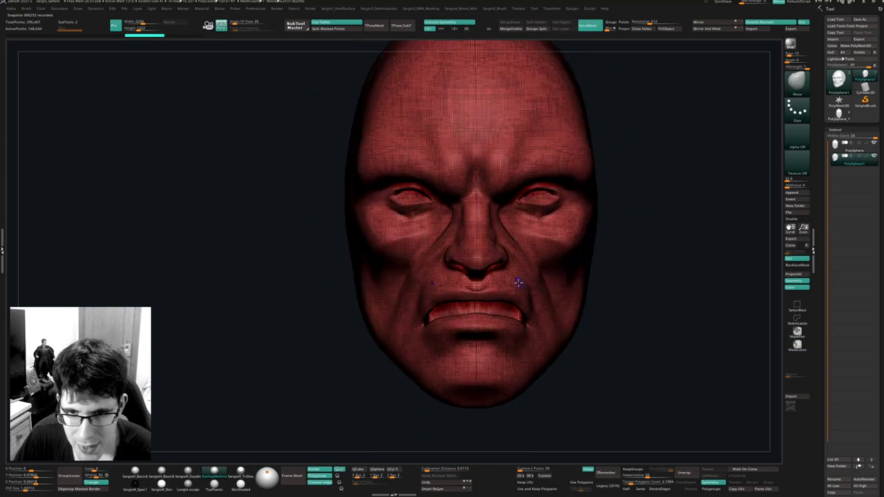
pyautogui.hotkey('ctrl', 'z')
pyautogui.hotkey('ctrl', 'z')
pyautogui.hotkey('ctrl', 'z')
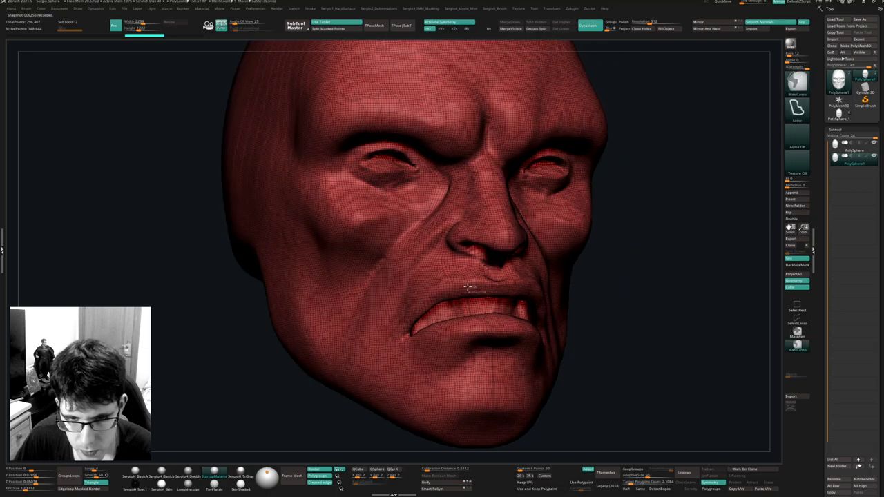
# Mask the upper and lower lips with the MaskPen brush and hide the polygon wireframe.
pyautogui.moveTo(476, 289)
pyautogui.keyDown('ctrl'); pyautogui.mouseDown()
pyautogui.moveTo(464, 305)
pyautogui.moveTo(475, 305)
pyautogui.mouseUp(); pyautogui.keyUp('ctrl')
pyautogui.click(796, 332)
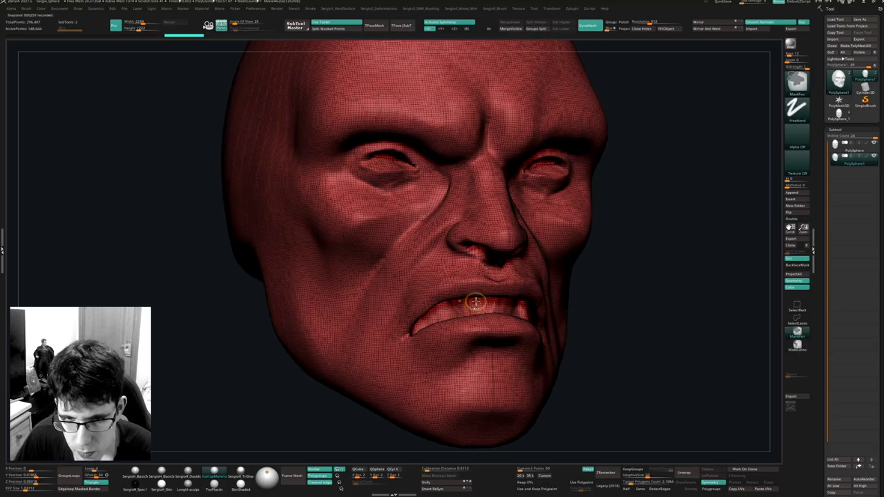
pyautogui.keyDown('ctrl'); pyautogui.moveTo(478, 287); pyautogui.dragTo(426, 306); pyautogui.keyUp('ctrl')
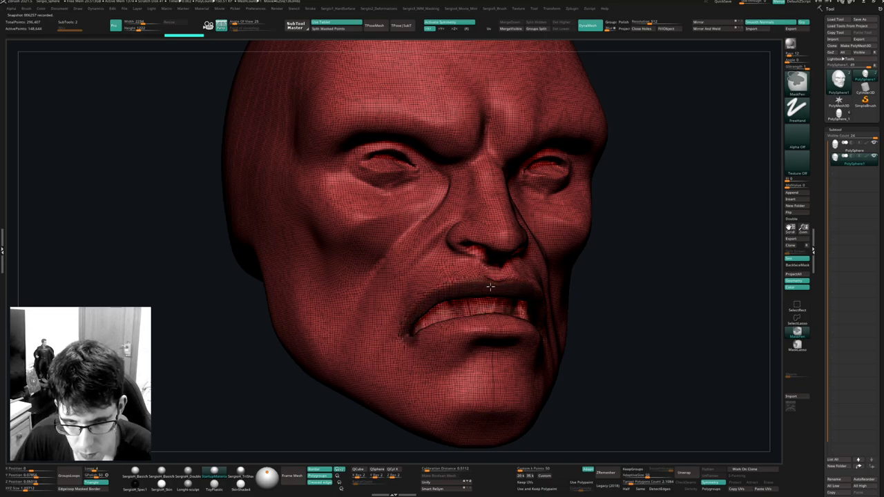
pyautogui.moveTo(491, 286)
pyautogui.mouseDown(button='right')
pyautogui.moveTo(499, 347)
pyautogui.moveTo(485, 360)
pyautogui.mouseUp(button='right')
pyautogui.moveTo(491, 323)
pyautogui.keyDown('ctrl'); pyautogui.mouseDown()
pyautogui.moveTo(525, 317)
pyautogui.moveTo(483, 314)
pyautogui.mouseUp(); pyautogui.keyUp('ctrl')
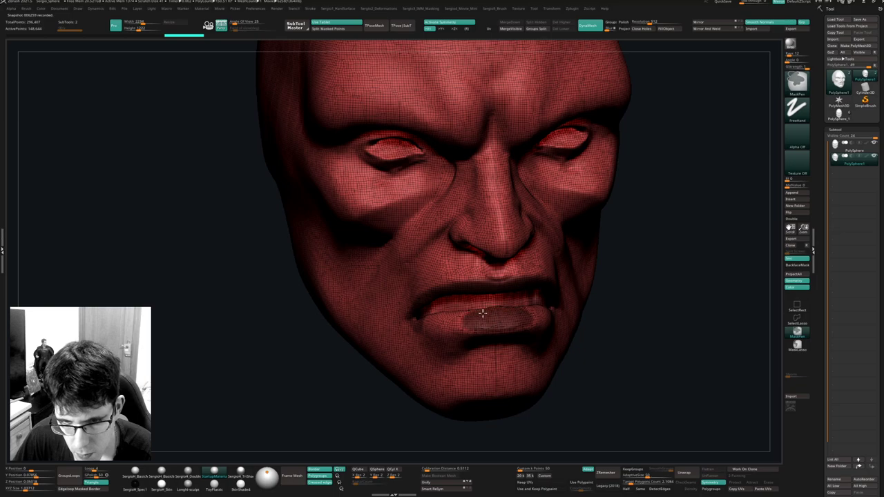
pyautogui.moveTo(503, 309); pyautogui.dragTo(497, 321, button='right')
pyautogui.keyDown('ctrl'); pyautogui.moveTo(497, 322); pyautogui.dragTo(567, 306); pyautogui.keyUp('ctrl')
pyautogui.hotkey('shift', 'f')
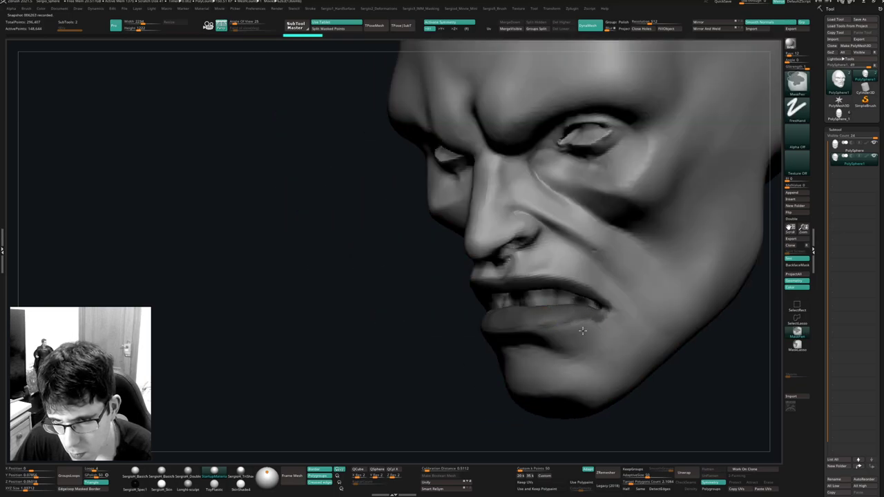
# Isolate the inner mouth surface by hiding the surrounding parts of the head with lasso selections.
pyautogui.moveTo(593, 328)
pyautogui.mouseDown(button='right')
pyautogui.moveTo(528, 276)
pyautogui.moveTo(569, 288)
pyautogui.mouseUp(button='right')
pyautogui.moveTo(577, 266)
pyautogui.keyDown('ctrl'); pyautogui.keyDown('shift'); pyautogui.mouseDown()
pyautogui.moveTo(413, 293)
pyautogui.moveTo(563, 348)
pyautogui.mouseUp(); pyautogui.keyUp('shift'); pyautogui.keyUp('ctrl')
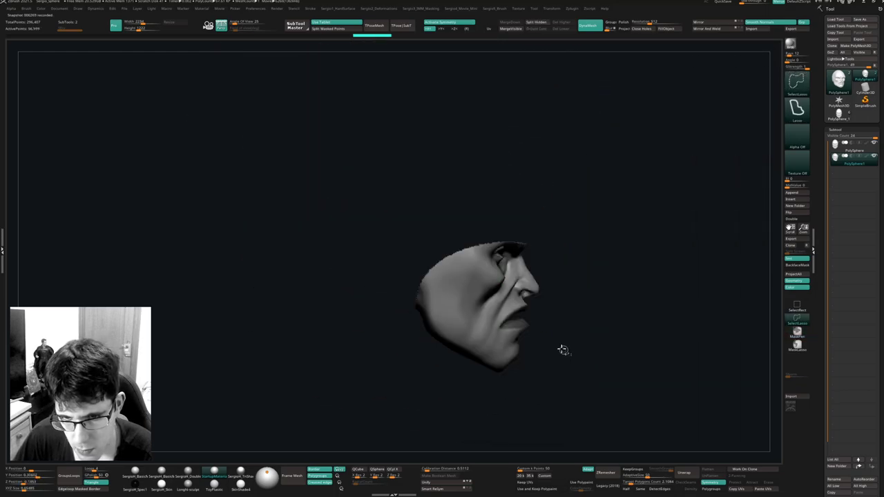
pyautogui.moveTo(562, 350)
pyautogui.mouseDown(button='right')
pyautogui.moveTo(538, 386)
pyautogui.moveTo(550, 400)
pyautogui.moveTo(529, 345)
pyautogui.mouseUp(button='right')
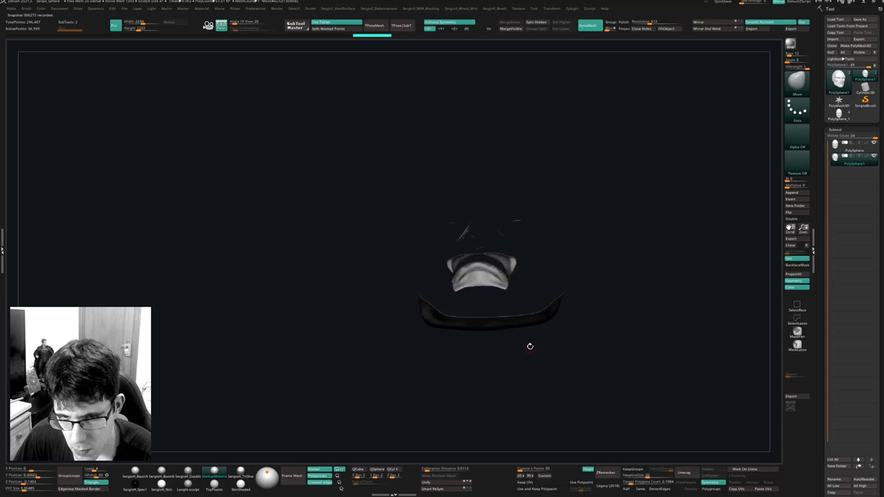
pyautogui.moveTo(599, 228)
pyautogui.keyDown('ctrl'); pyautogui.keyDown('alt'); pyautogui.keyDown('shift'); pyautogui.mouseDown()
pyautogui.moveTo(562, 385)
pyautogui.moveTo(569, 373)
pyautogui.mouseUp(); pyautogui.keyUp('shift'); pyautogui.keyUp('alt'); pyautogui.keyUp('ctrl')
pyautogui.moveTo(551, 375); pyautogui.dragTo(545, 357, button='right')
pyautogui.moveTo(523, 299)
pyautogui.keyDown('ctrl'); pyautogui.keyDown('alt'); pyautogui.keyDown('shift'); pyautogui.mouseDown()
pyautogui.moveTo(432, 377)
pyautogui.moveTo(449, 380)
pyautogui.mouseUp(); pyautogui.keyUp('shift'); pyautogui.keyUp('alt'); pyautogui.keyUp('ctrl')
pyautogui.moveTo(510, 242)
pyautogui.mouseDown(button='right')
pyautogui.moveTo(514, 279)
pyautogui.moveTo(485, 345)
pyautogui.moveTo(499, 357)
pyautogui.moveTo(529, 352)
pyautogui.moveTo(474, 321)
pyautogui.mouseUp(button='right')
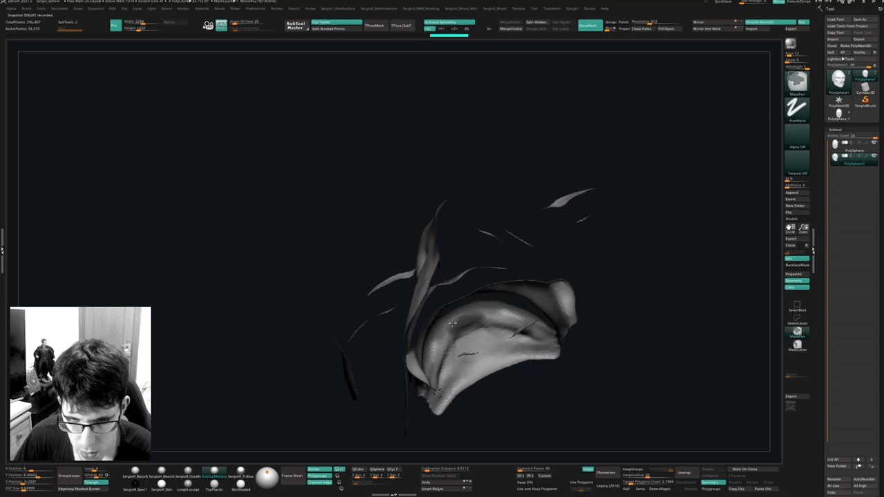
# Mask the inner surface of the lips from inside the isolated mouth cavity.
pyautogui.moveTo(460, 352); pyautogui.dragTo(447, 339, button='right')
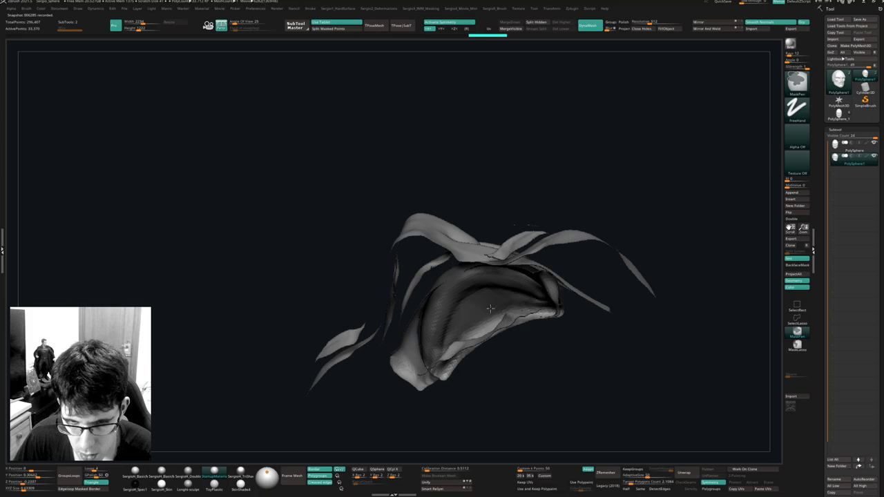
pyautogui.moveTo(489, 308); pyautogui.dragTo(475, 337, button='right')
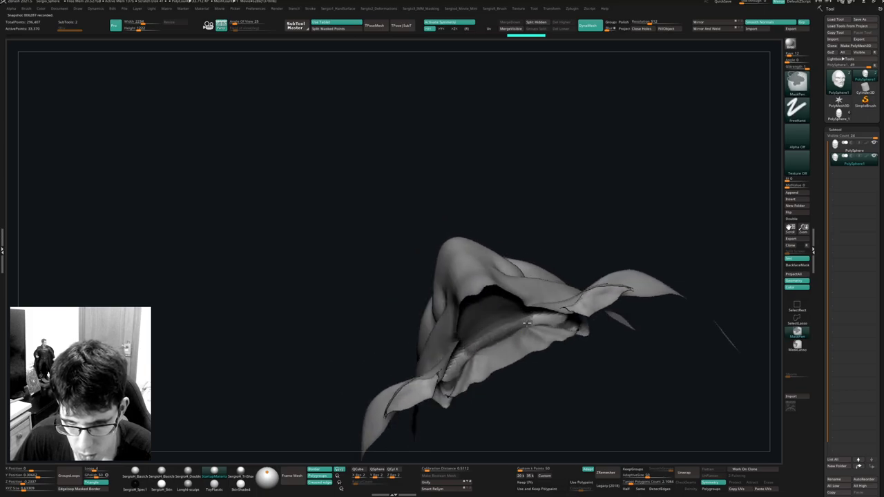
pyautogui.moveTo(529, 339); pyautogui.dragTo(462, 316, button='right')
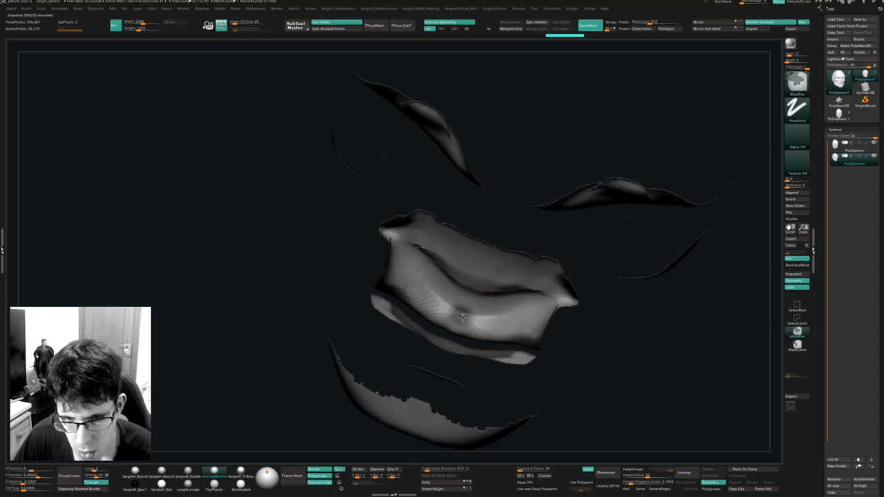
pyautogui.keyDown('ctrl'); pyautogui.moveTo(462, 317); pyautogui.dragTo(518, 315); pyautogui.keyUp('ctrl')
pyautogui.moveTo(507, 316)
pyautogui.mouseDown(button='right')
pyautogui.moveTo(498, 296)
pyautogui.moveTo(486, 298)
pyautogui.mouseUp(button='right')
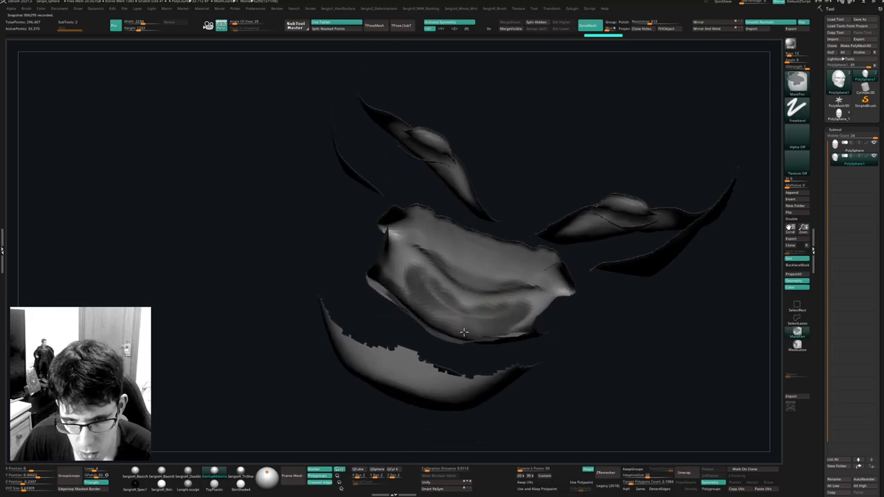
# Try to extend the mask across the inner mouth wall, check it from outside and undo the strokes.
pyautogui.moveTo(408, 289)
pyautogui.mouseDown()
pyautogui.moveTo(414, 259)
pyautogui.moveTo(470, 286)
pyautogui.moveTo(463, 267)
pyautogui.moveTo(495, 275)
pyautogui.mouseUp()
pyautogui.moveTo(494, 277)
pyautogui.mouseDown(button='right')
pyautogui.moveTo(519, 308)
pyautogui.moveTo(454, 280)
pyautogui.mouseUp(button='right')
pyautogui.moveTo(455, 280)
pyautogui.mouseDown()
pyautogui.moveTo(449, 259)
pyautogui.moveTo(487, 265)
pyautogui.moveTo(504, 282)
pyautogui.mouseUp()
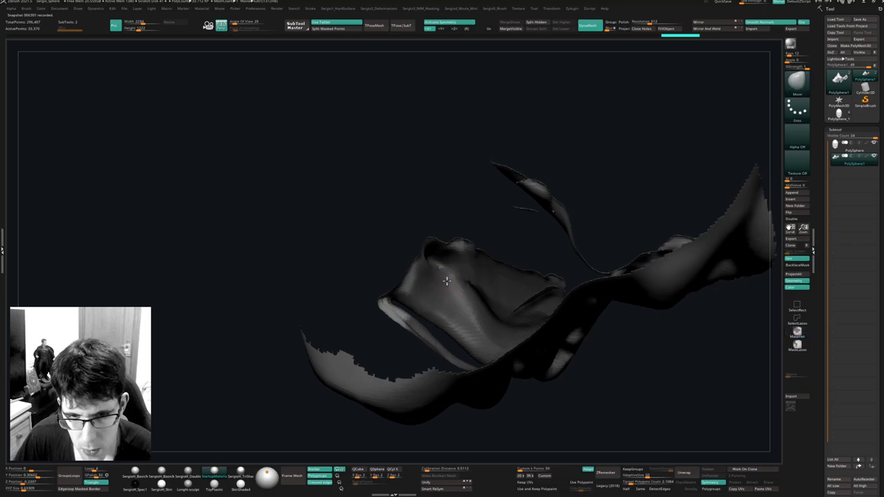
pyautogui.moveTo(415, 286); pyautogui.dragTo(450, 253, button='right')
pyautogui.moveTo(431, 243); pyautogui.dragTo(415, 272)
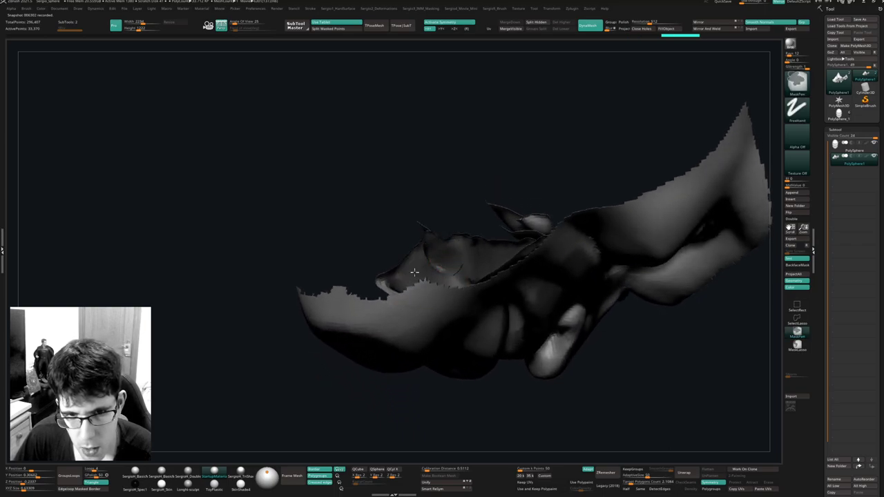
pyautogui.moveTo(426, 262); pyautogui.dragTo(428, 222, button='right')
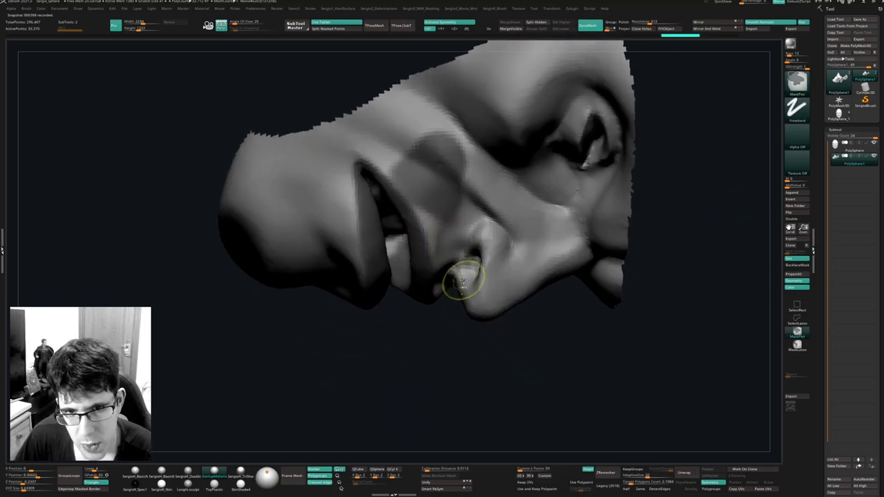
pyautogui.moveTo(469, 263); pyautogui.dragTo(547, 294, button='right')
pyautogui.press('ctrl')
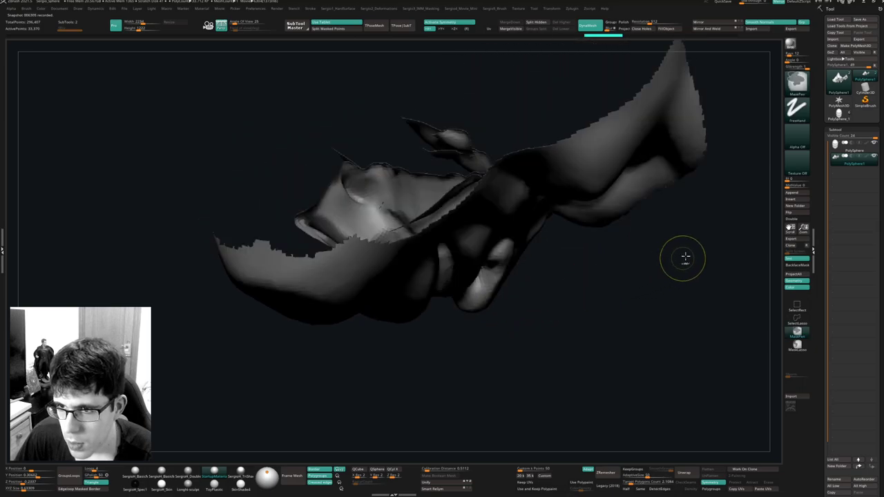
# Enable BackfaceMask for the MaskPen brush, adjust the brush size and mask the inside of the mouth.
pyautogui.keyDown('ctrl'); pyautogui.click(800, 265); pyautogui.keyUp('ctrl')
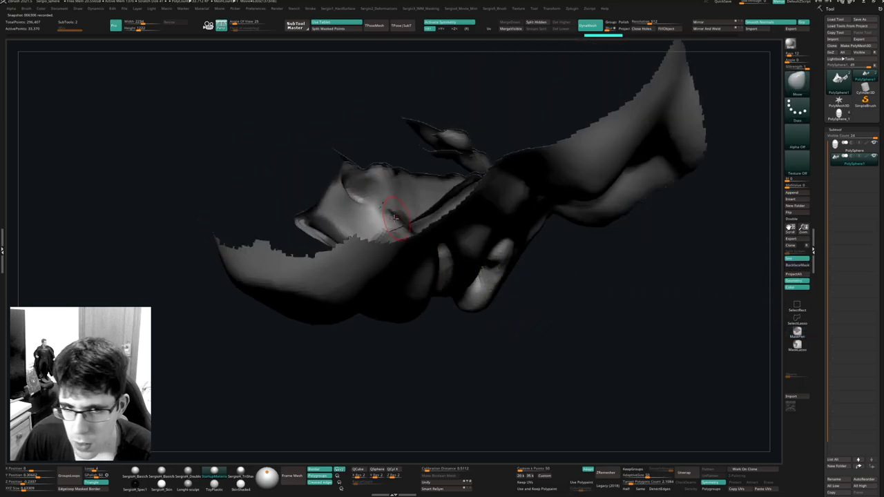
pyautogui.moveTo(395, 200); pyautogui.dragTo(409, 234, button='right')
pyautogui.moveTo(431, 234)
pyautogui.keyDown('ctrl'); pyautogui.mouseDown()
pyautogui.moveTo(378, 197)
pyautogui.moveTo(356, 198)
pyautogui.moveTo(368, 217)
pyautogui.moveTo(392, 185)
pyautogui.mouseUp(); pyautogui.keyUp('ctrl')
pyautogui.moveTo(409, 212); pyautogui.dragTo(433, 348, button='right')
pyautogui.moveTo(350, 292)
pyautogui.mouseDown(button='right')
pyautogui.moveTo(316, 276)
pyautogui.moveTo(360, 294)
pyautogui.moveTo(394, 325)
pyautogui.moveTo(395, 339)
pyautogui.mouseUp(button='right')
pyautogui.press('s')
pyautogui.moveTo(395, 338); pyautogui.dragTo(378, 285, button='right')
pyautogui.press('ctrl')
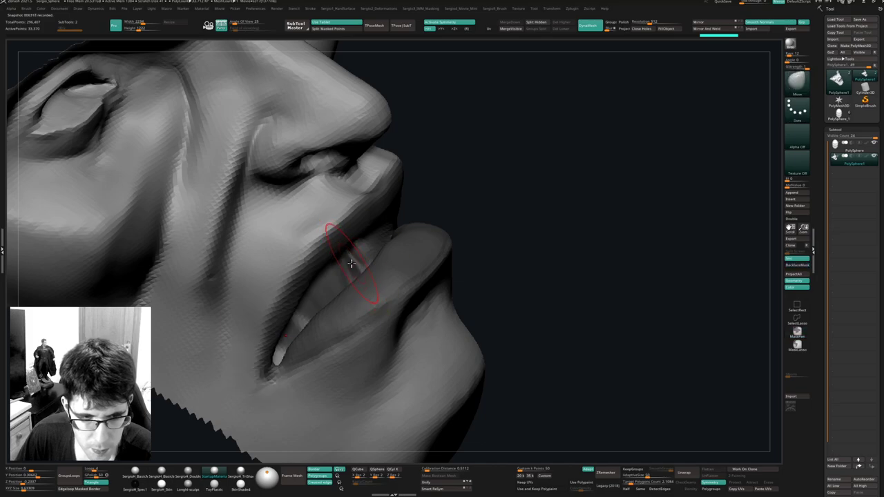
# Touch up the mask on the inner surface of the lips near the mouth corner and check it from several angles.
pyautogui.moveTo(355, 263)
pyautogui.mouseDown(button='right')
pyautogui.moveTo(331, 302)
pyautogui.moveTo(352, 268)
pyautogui.moveTo(340, 296)
pyautogui.moveTo(371, 325)
pyautogui.mouseUp(button='right')
pyautogui.moveTo(370, 325); pyautogui.dragTo(399, 290, button='right')
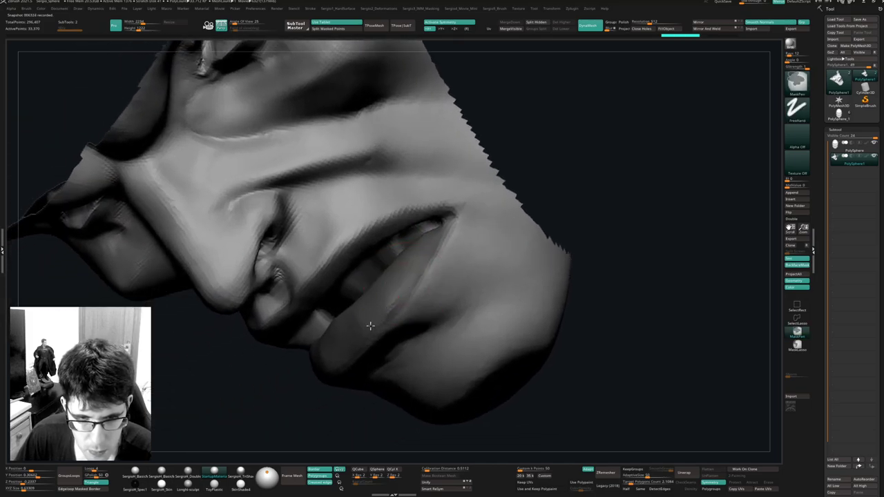
pyautogui.keyDown('ctrl'); pyautogui.moveTo(422, 248); pyautogui.dragTo(425, 243); pyautogui.keyUp('ctrl')
pyautogui.moveTo(425, 243)
pyautogui.mouseDown(button='right')
pyautogui.moveTo(418, 250)
pyautogui.moveTo(422, 233)
pyautogui.moveTo(431, 249)
pyautogui.moveTo(387, 262)
pyautogui.moveTo(346, 202)
pyautogui.moveTo(357, 253)
pyautogui.moveTo(375, 187)
pyautogui.moveTo(405, 213)
pyautogui.moveTo(401, 257)
pyautogui.moveTo(389, 227)
pyautogui.moveTo(394, 266)
pyautogui.moveTo(346, 314)
pyautogui.mouseUp(button='right')
pyautogui.press('s')
pyautogui.press('ctrl')
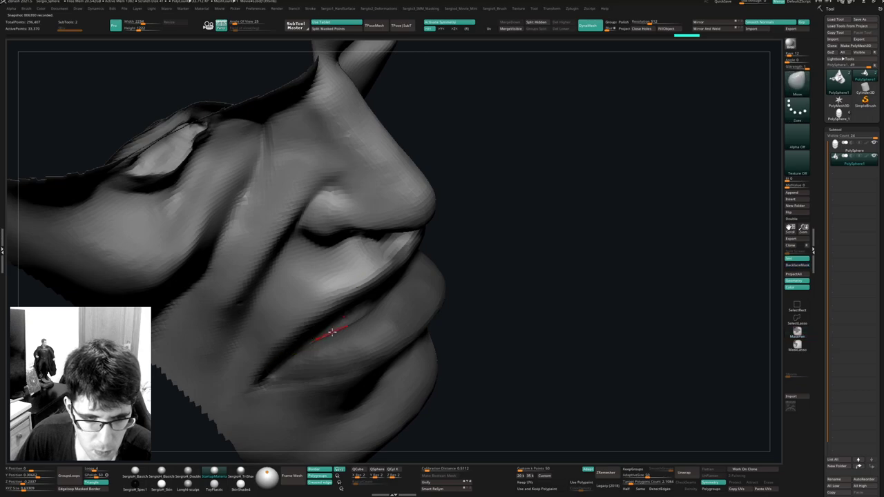
pyautogui.moveTo(335, 326)
pyautogui.mouseDown(button='right')
pyautogui.moveTo(312, 331)
pyautogui.moveTo(326, 302)
pyautogui.moveTo(301, 326)
pyautogui.mouseUp(button='right')
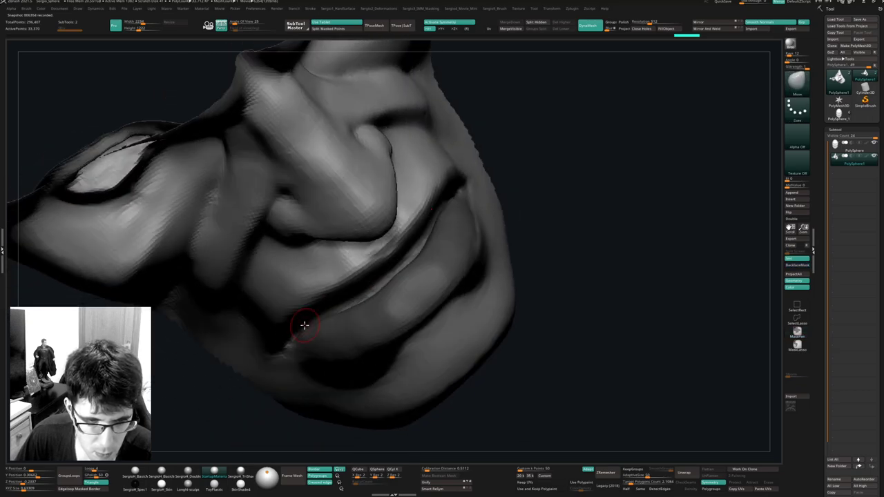
pyautogui.press('ctrl')
pyautogui.moveTo(384, 304)
pyautogui.keyDown('ctrl'); pyautogui.mouseDown(button='right')
pyautogui.moveTo(379, 282)
pyautogui.moveTo(405, 258)
pyautogui.moveTo(384, 349)
pyautogui.moveTo(425, 330)
pyautogui.moveTo(421, 387)
pyautogui.moveTo(366, 347)
pyautogui.moveTo(348, 384)
pyautogui.moveTo(386, 338)
pyautogui.moveTo(395, 312)
pyautogui.moveTo(417, 364)
pyautogui.mouseUp(button='right'); pyautogui.keyUp('ctrl')
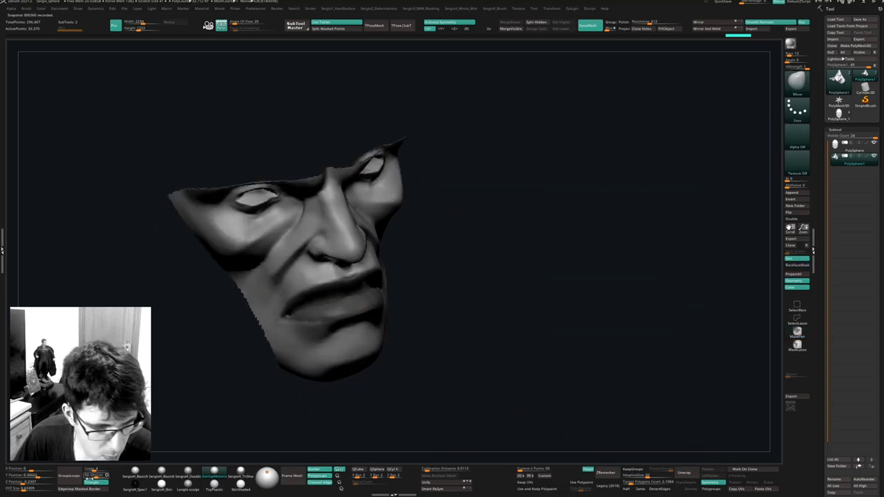
# Unhide the whole head and add an edge loop along the border of the mouth mask.
pyautogui.click(93, 489)
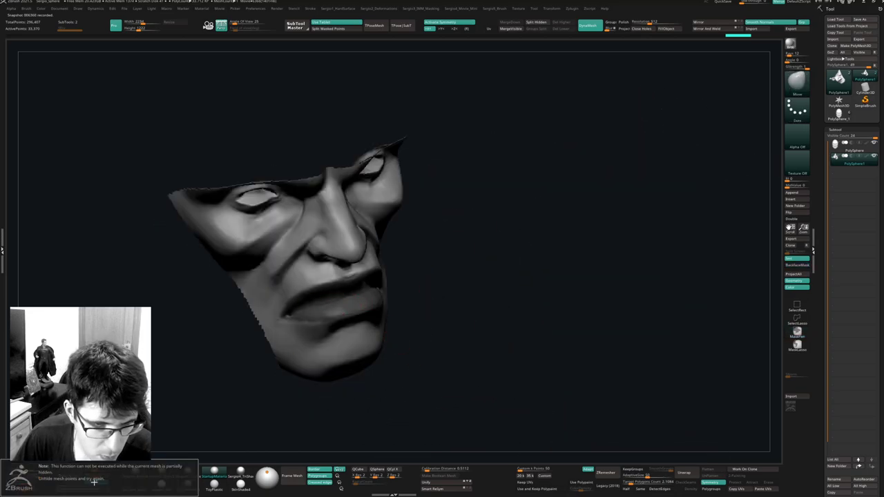
pyautogui.keyDown('ctrl'); pyautogui.keyDown('shift'); pyautogui.click(275, 395); pyautogui.keyUp('shift'); pyautogui.keyUp('ctrl')
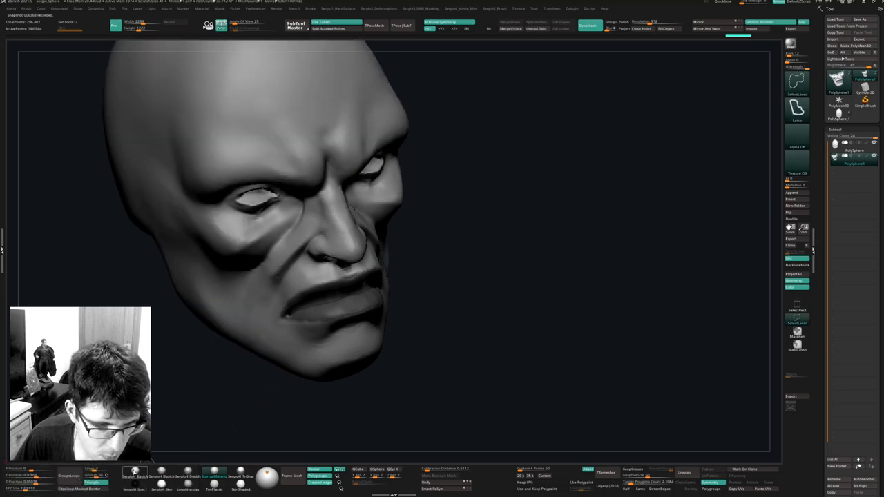
pyautogui.click(106, 491)
pyautogui.moveTo(245, 361); pyautogui.dragTo(284, 259, button='right')
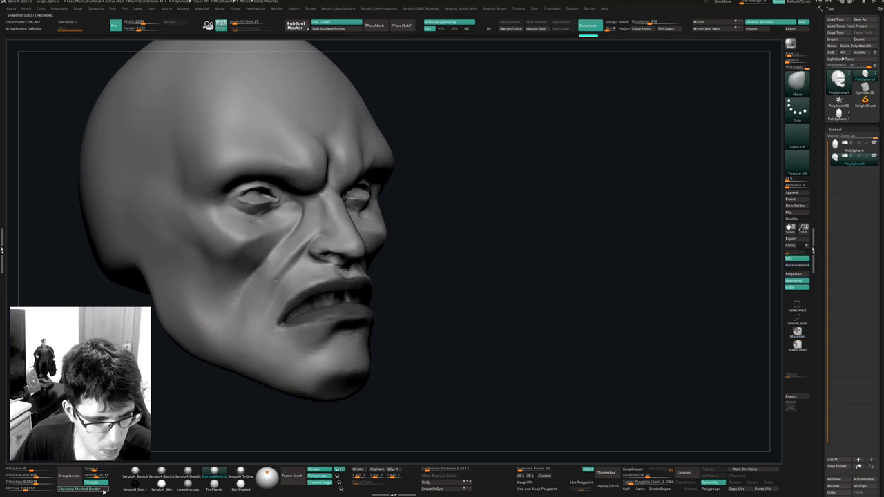
# Display the polygroup wireframe and isolate the face by hiding the lips and inner mouth.
pyautogui.hotkey('shift', 'f')
pyautogui.moveTo(366, 303); pyautogui.dragTo(445, 226, button='right')
pyautogui.moveTo(445, 226); pyautogui.dragTo(414, 283)
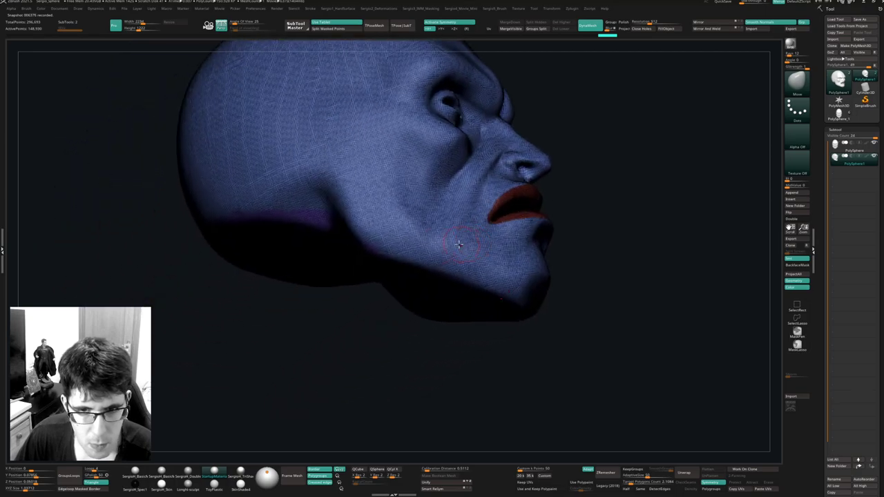
pyautogui.keyDown('ctrl'); pyautogui.keyDown('shift'); pyautogui.click(523, 212); pyautogui.keyUp('shift'); pyautogui.keyUp('ctrl')
pyautogui.moveTo(554, 233); pyautogui.dragTo(582, 223)
pyautogui.keyDown('ctrl'); pyautogui.keyDown('shift'); pyautogui.click(547, 278); pyautogui.keyUp('shift'); pyautogui.keyUp('ctrl')
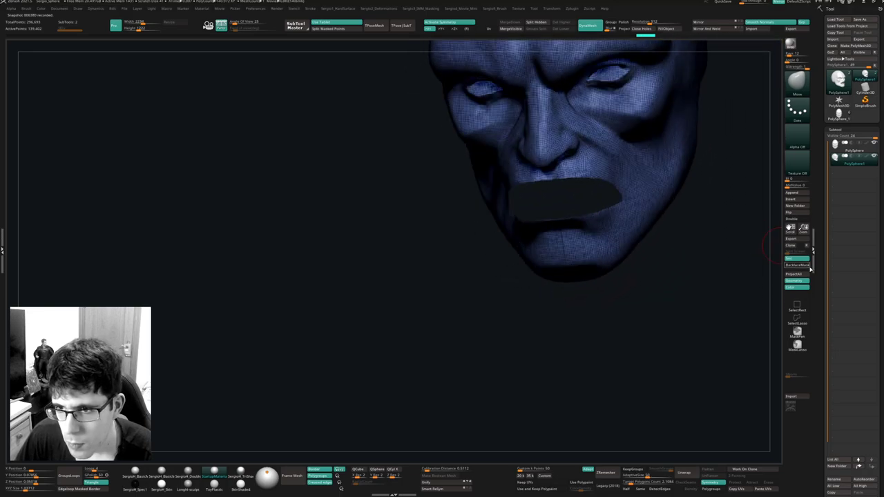
pyautogui.moveTo(750, 257); pyautogui.dragTo(712, 241)
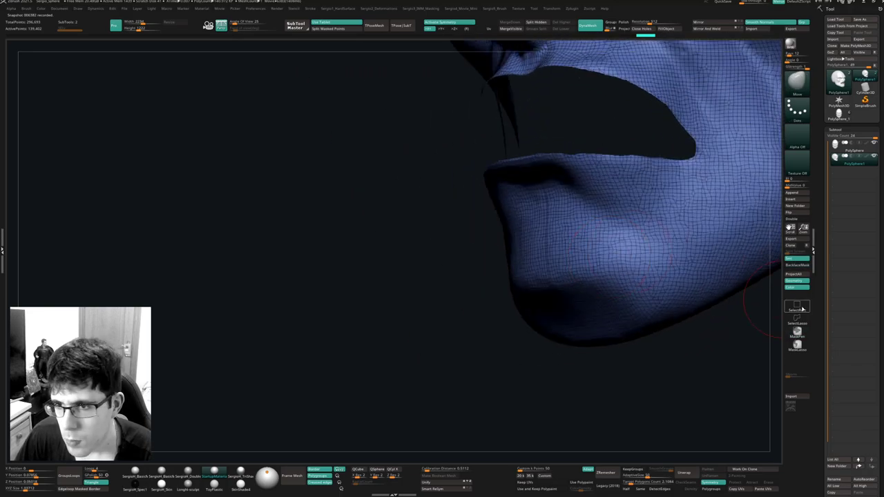
# Enable BackfaceMask for the Move brush and assign the visible face to one new polygroup.
pyautogui.click(801, 268)
pyautogui.keyDown('alt'); pyautogui.moveTo(574, 201); pyautogui.dragTo(565, 252, button='right'); pyautogui.keyUp('alt')
pyautogui.moveTo(565, 253); pyautogui.dragTo(528, 191)
pyautogui.keyDown('ctrl'); pyautogui.moveTo(516, 232); pyautogui.dragTo(523, 128, button='right'); pyautogui.keyUp('ctrl')
pyautogui.hotkey('ctrl', 'w')
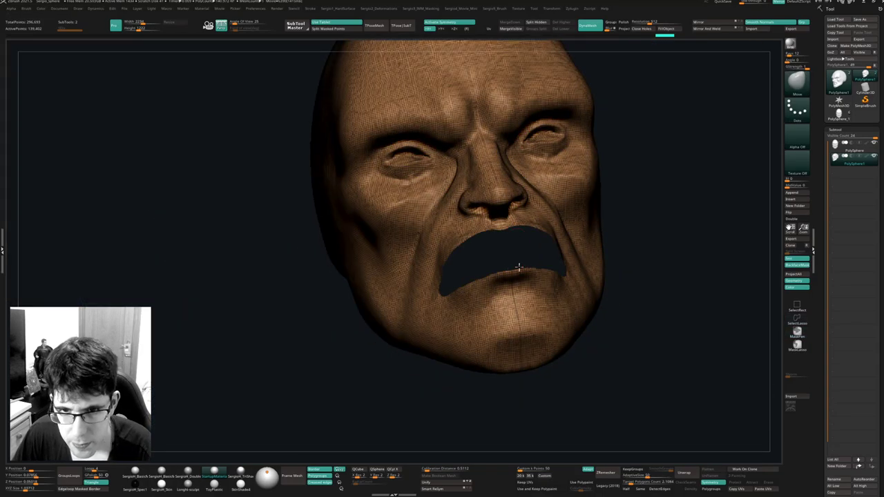
# Assign the lips and inner mouth to their own polygroup and isolate the face again.
pyautogui.moveTo(518, 267)
pyautogui.mouseDown(button='right')
pyautogui.moveTo(557, 218)
pyautogui.moveTo(519, 265)
pyautogui.mouseUp(button='right')
pyautogui.keyDown('ctrl'); pyautogui.keyDown('shift'); pyautogui.click(533, 265); pyautogui.keyUp('shift'); pyautogui.keyUp('ctrl')
pyautogui.keyDown('ctrl'); pyautogui.keyDown('shift'); pyautogui.moveTo(603, 261); pyautogui.dragTo(644, 285); pyautogui.keyUp('shift'); pyautogui.keyUp('ctrl')
pyautogui.keyDown('ctrl'); pyautogui.keyDown('shift'); pyautogui.click(532, 285); pyautogui.keyUp('shift'); pyautogui.keyUp('ctrl')
pyautogui.hotkey('ctrl', 'z')
pyautogui.keyDown('ctrl'); pyautogui.keyDown('shift'); pyautogui.click(526, 264); pyautogui.keyUp('shift'); pyautogui.keyUp('ctrl')
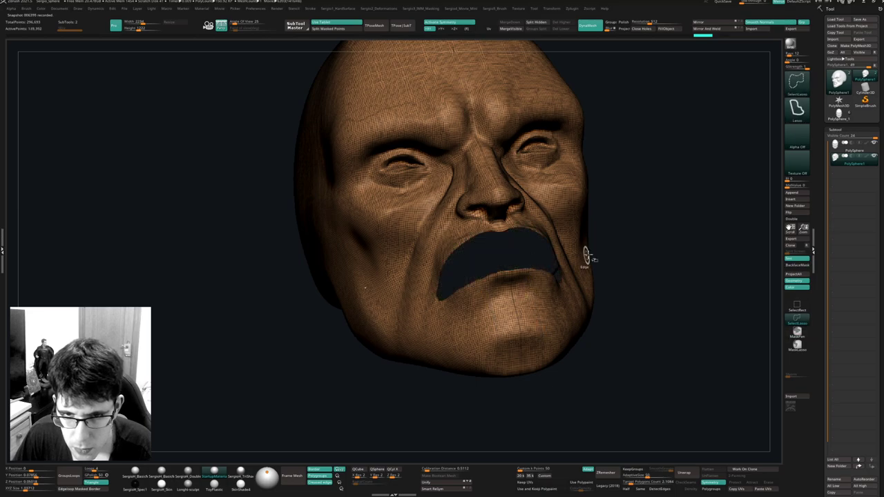
pyautogui.keyDown('ctrl'); pyautogui.keyDown('shift'); pyautogui.moveTo(629, 236); pyautogui.dragTo(616, 260); pyautogui.keyUp('shift'); pyautogui.keyUp('ctrl')
pyautogui.moveTo(534, 268); pyautogui.dragTo(549, 242, button='right')
pyautogui.hotkey('ctrl', 'w')
pyautogui.keyDown('ctrl'); pyautogui.keyDown('shift'); pyautogui.click(610, 261); pyautogui.keyUp('shift'); pyautogui.keyUp('ctrl')
pyautogui.keyDown('ctrl'); pyautogui.keyDown('shift'); pyautogui.click(570, 289); pyautogui.keyUp('shift'); pyautogui.keyUp('ctrl')
pyautogui.moveTo(549, 242)
pyautogui.keyDown('alt'); pyautogui.mouseDown(button='right')
pyautogui.moveTo(537, 298)
pyautogui.moveTo(518, 257)
pyautogui.moveTo(515, 214)
pyautogui.mouseUp(button='right'); pyautogui.keyUp('alt')
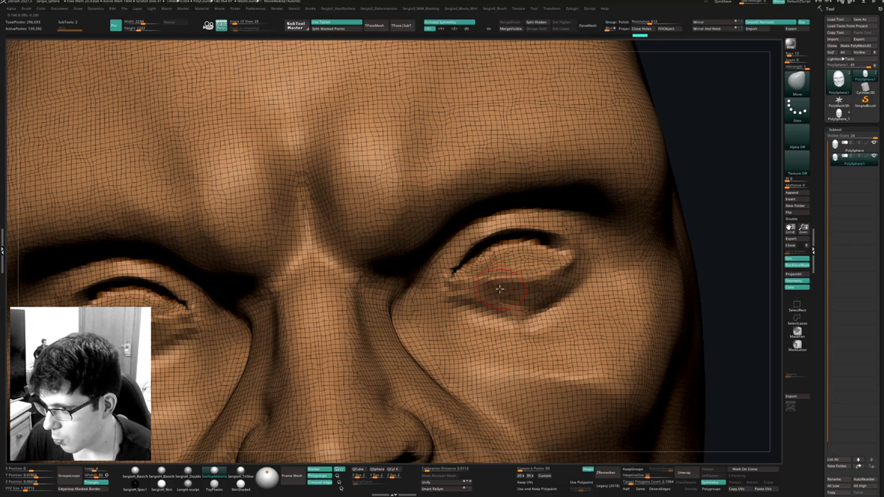
# Turn off the polygroup wireframe and mask the surface inside the eye openings.
pyautogui.moveTo(727, 209); pyautogui.dragTo(680, 213)
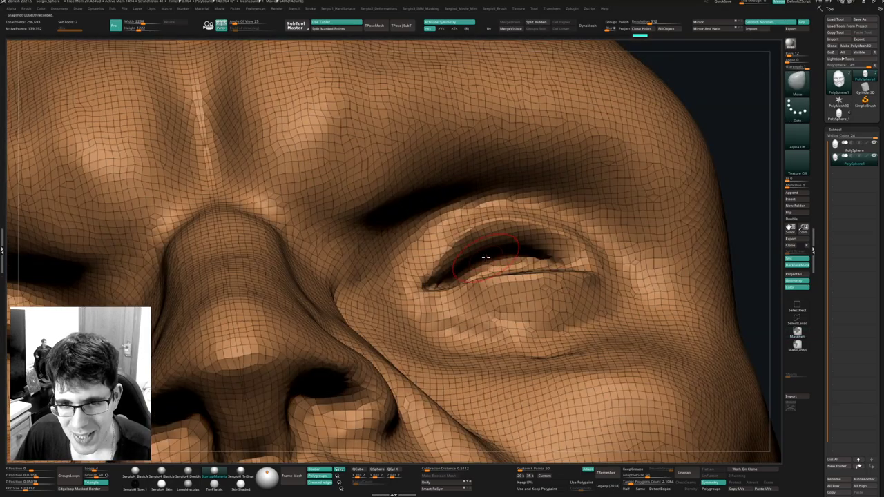
pyautogui.moveTo(486, 257); pyautogui.dragTo(459, 264)
pyautogui.hotkey('shift', 'f')
pyautogui.press('s')
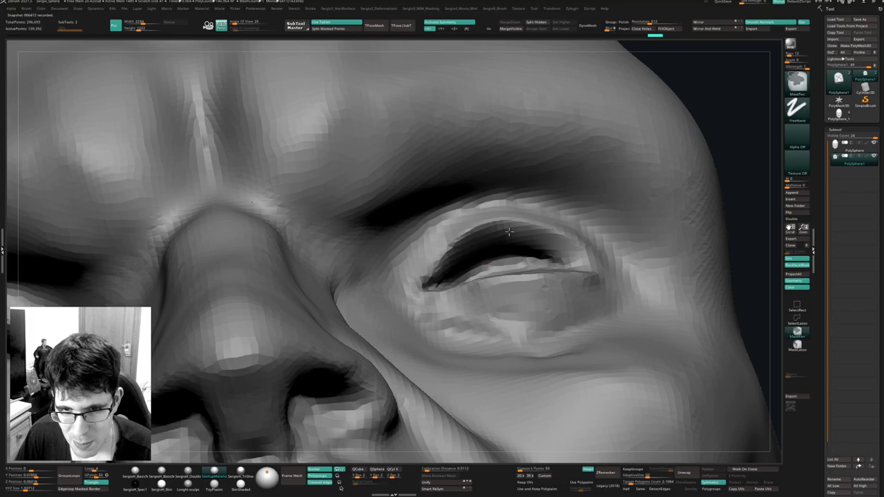
pyautogui.moveTo(521, 228)
pyautogui.keyDown('ctrl'); pyautogui.mouseDown()
pyautogui.moveTo(491, 227)
pyautogui.moveTo(549, 237)
pyautogui.moveTo(491, 238)
pyautogui.mouseUp(); pyautogui.keyUp('ctrl')
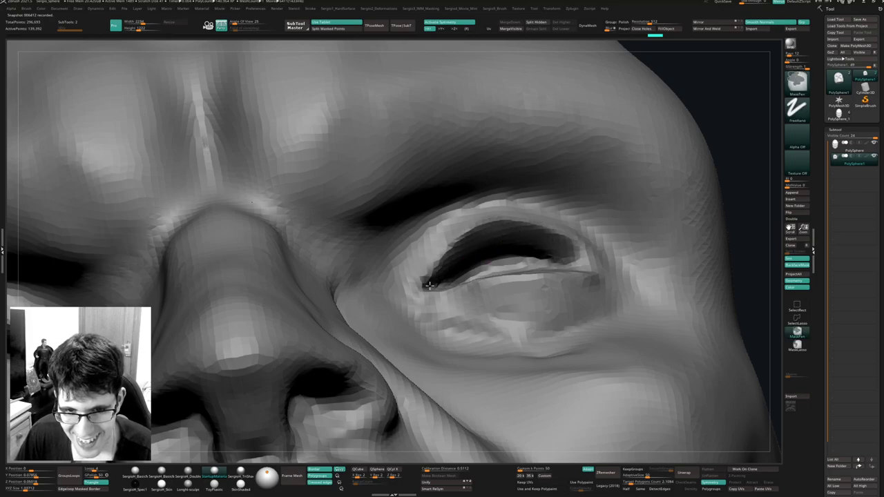
pyautogui.moveTo(461, 274); pyautogui.dragTo(446, 297, button='right')
pyautogui.moveTo(446, 298)
pyautogui.keyDown('ctrl'); pyautogui.mouseDown()
pyautogui.moveTo(409, 315)
pyautogui.moveTo(455, 310)
pyautogui.moveTo(479, 284)
pyautogui.moveTo(464, 283)
pyautogui.mouseUp(); pyautogui.keyUp('ctrl')
pyautogui.moveTo(469, 297); pyautogui.dragTo(473, 280, button='right')
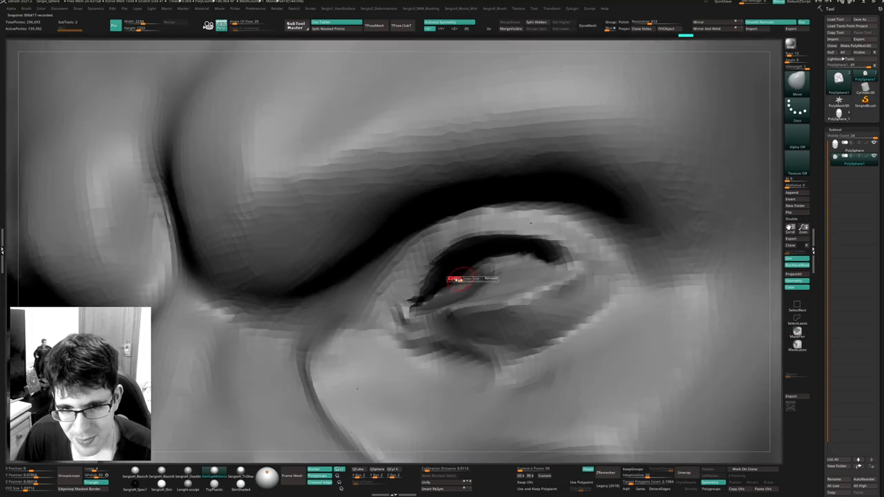
pyautogui.moveTo(471, 280)
pyautogui.keyDown('ctrl'); pyautogui.mouseDown()
pyautogui.moveTo(549, 263)
pyautogui.moveTo(483, 293)
pyautogui.moveTo(483, 282)
pyautogui.mouseUp(); pyautogui.keyUp('ctrl')
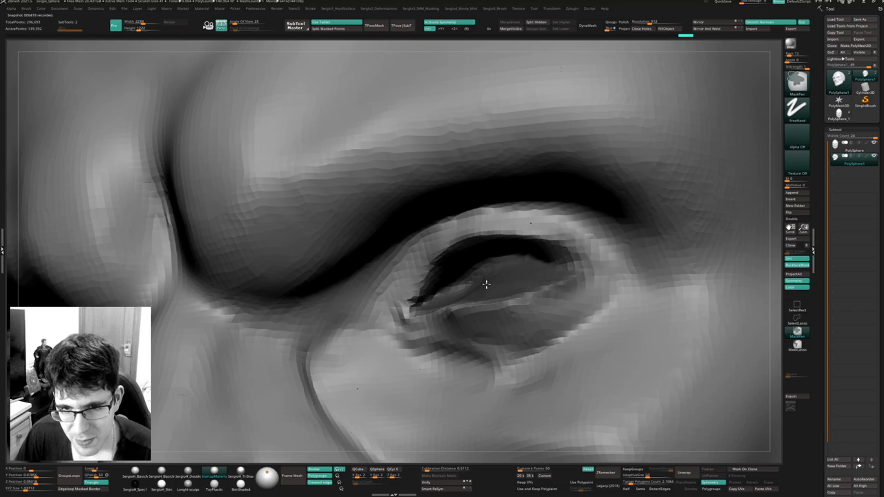
# Disable BackfaceMask for the MaskPen brush and clean up the mask edge along the eyelids by unmasking the excess.
pyautogui.click(802, 265)
pyautogui.keyDown('ctrl'); pyautogui.moveTo(501, 265); pyautogui.dragTo(523, 286, button='right'); pyautogui.keyUp('ctrl')
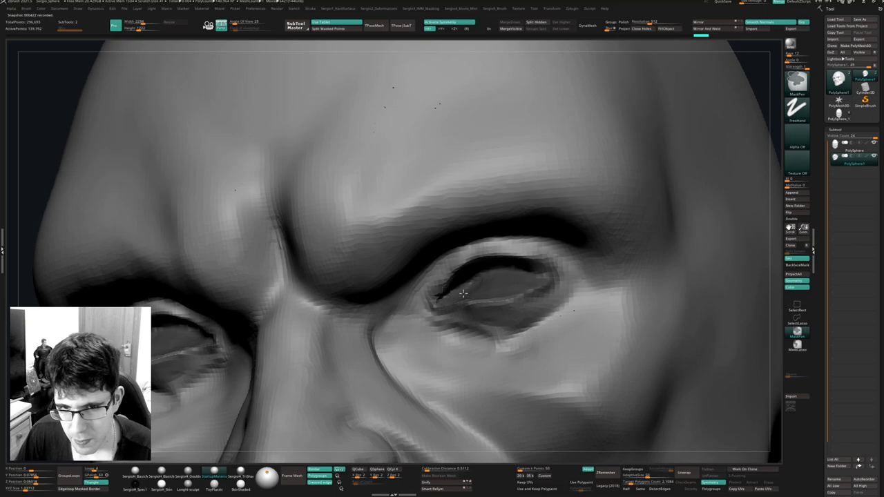
pyautogui.moveTo(529, 262); pyautogui.dragTo(514, 255, button='right')
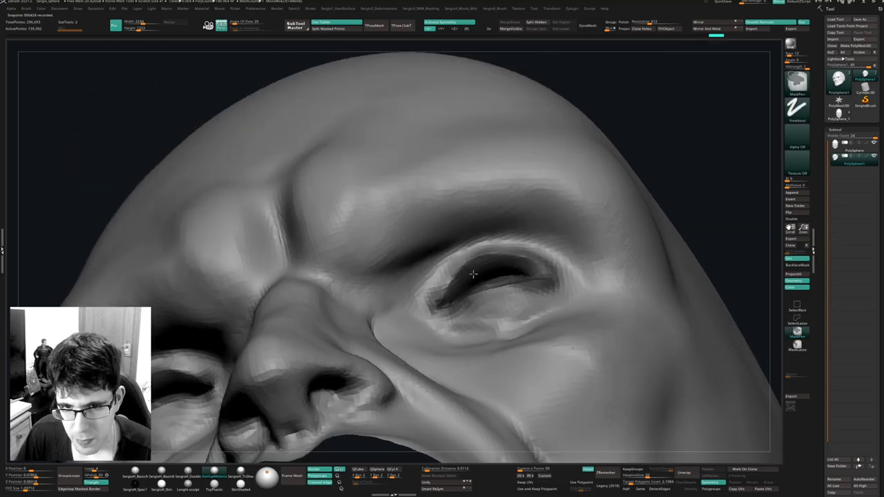
pyautogui.moveTo(464, 285); pyautogui.dragTo(468, 272, button='right')
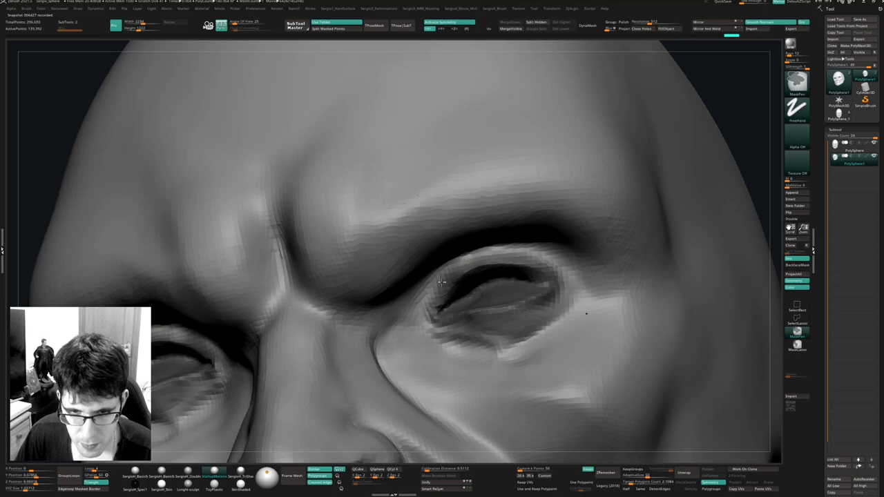
pyautogui.moveTo(440, 324)
pyautogui.keyDown('ctrl'); pyautogui.keyDown('alt'); pyautogui.mouseDown()
pyautogui.moveTo(460, 325)
pyautogui.moveTo(447, 321)
pyautogui.mouseUp(); pyautogui.keyUp('alt'); pyautogui.keyUp('ctrl')
pyautogui.moveTo(511, 316)
pyautogui.keyDown('ctrl'); pyautogui.keyDown('alt'); pyautogui.mouseDown()
pyautogui.moveTo(544, 305)
pyautogui.moveTo(519, 256)
pyautogui.moveTo(457, 268)
pyautogui.mouseUp(); pyautogui.keyUp('alt'); pyautogui.keyUp('ctrl')
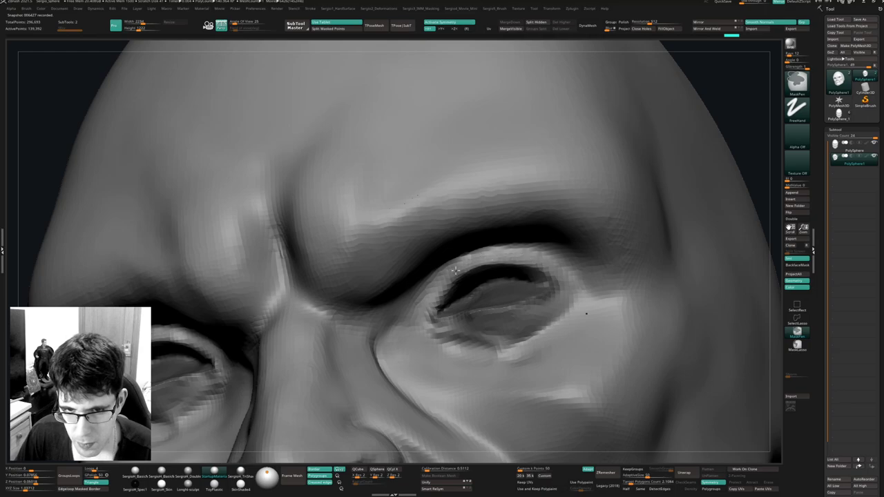
# Unhide the whole head and add an edge loop along the border of the eye masks.
pyautogui.click(79, 489)
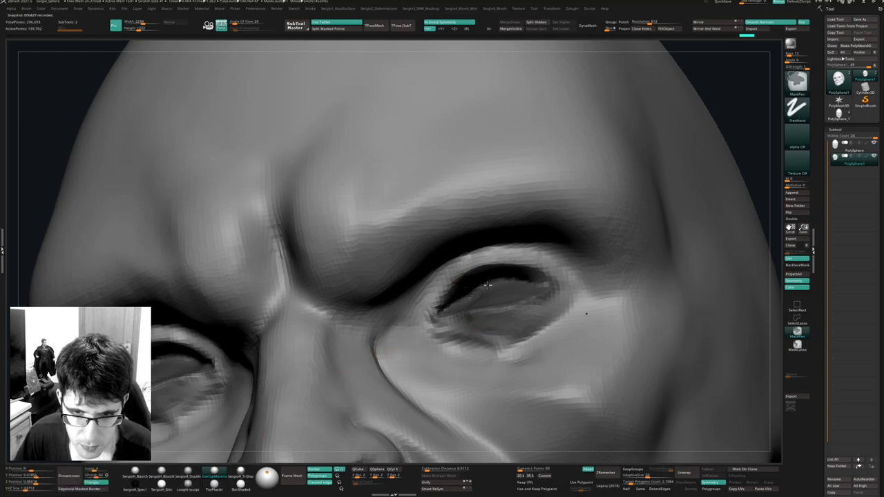
pyautogui.keyDown('ctrl'); pyautogui.moveTo(485, 337); pyautogui.dragTo(626, 279, button='right'); pyautogui.keyUp('ctrl')
pyautogui.click(81, 489)
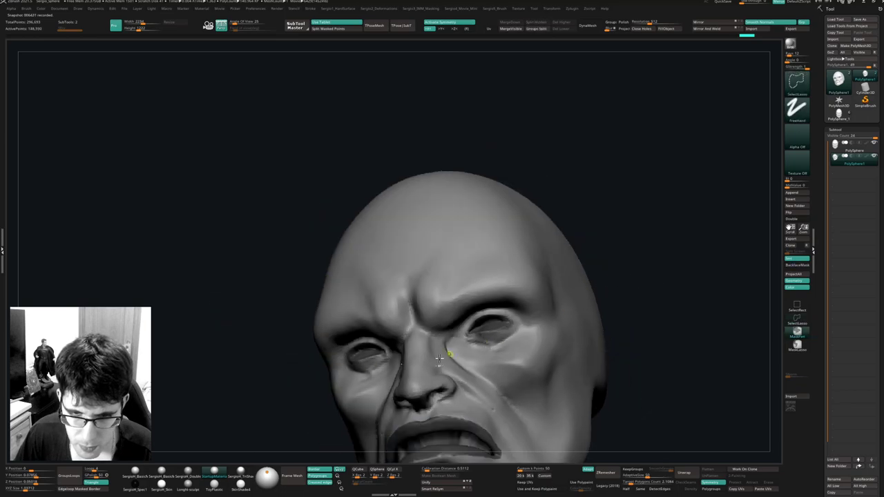
pyautogui.click(85, 492)
pyautogui.moveTo(370, 351)
pyautogui.keyDown('ctrl'); pyautogui.mouseDown(button='right')
pyautogui.moveTo(527, 359)
pyautogui.moveTo(550, 297)
pyautogui.moveTo(546, 266)
pyautogui.moveTo(500, 262)
pyautogui.moveTo(540, 351)
pyautogui.moveTo(555, 351)
pyautogui.moveTo(543, 272)
pyautogui.moveTo(556, 311)
pyautogui.moveTo(521, 317)
pyautogui.moveTo(522, 308)
pyautogui.mouseUp(button='right'); pyautogui.keyUp('ctrl')
# Isolate the face with the wireframe shown, mask a wide ring around each eye opening and select the Move brush.
pyautogui.hotkey('shift', 'f')
pyautogui.keyDown('ctrl'); pyautogui.keyDown('shift'); pyautogui.click(554, 319); pyautogui.keyUp('shift'); pyautogui.keyUp('ctrl')
pyautogui.moveTo(522, 308); pyautogui.dragTo(510, 284, button='right')
pyautogui.moveTo(461, 287)
pyautogui.keyDown('ctrl'); pyautogui.mouseDown()
pyautogui.moveTo(548, 283)
pyautogui.moveTo(448, 278)
pyautogui.moveTo(444, 290)
pyautogui.moveTo(528, 305)
pyautogui.moveTo(547, 258)
pyautogui.mouseUp(); pyautogui.keyUp('ctrl')
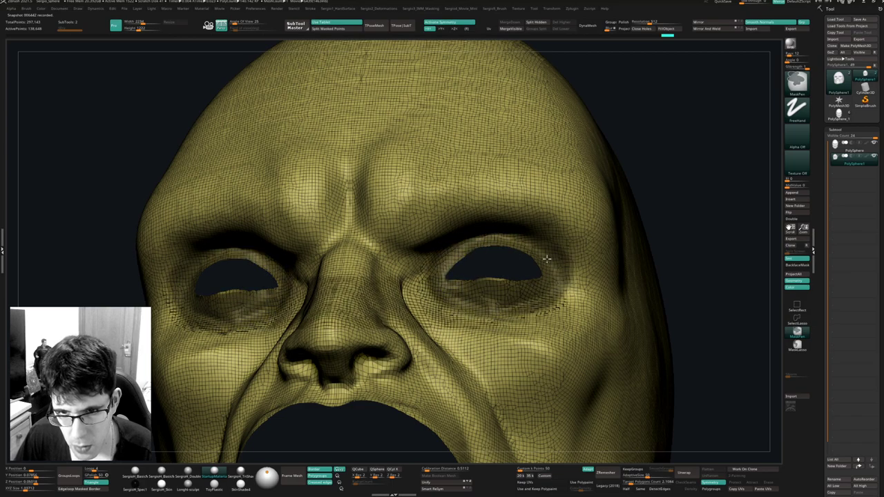
pyautogui.moveTo(479, 258); pyautogui.dragTo(517, 253, button='right')
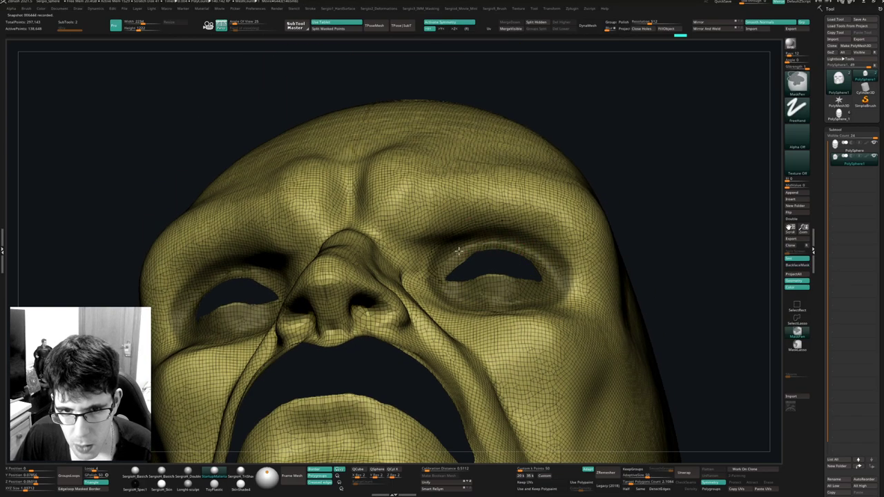
pyautogui.press('b')
pyautogui.press('m')
pyautogui.press('v')
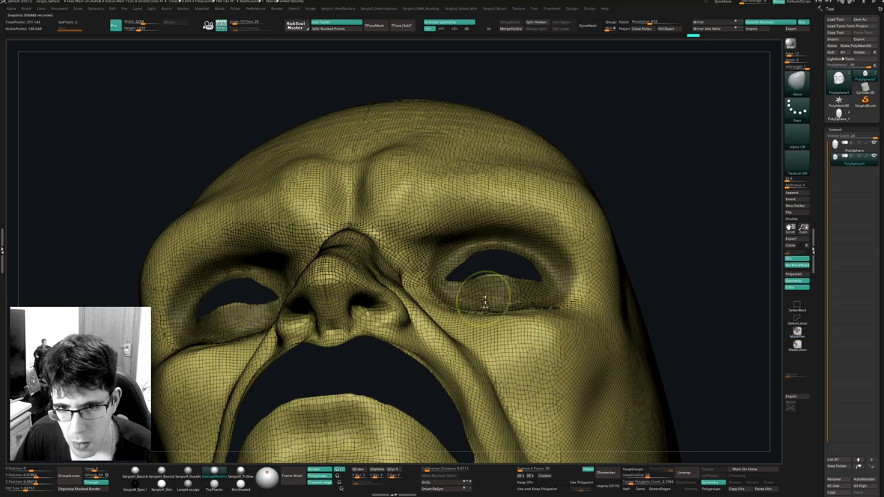
# Unhide the whole head and add an edge loop along the border of the masked rings around the eyes.
pyautogui.moveTo(484, 301); pyautogui.dragTo(576, 297, button='right')
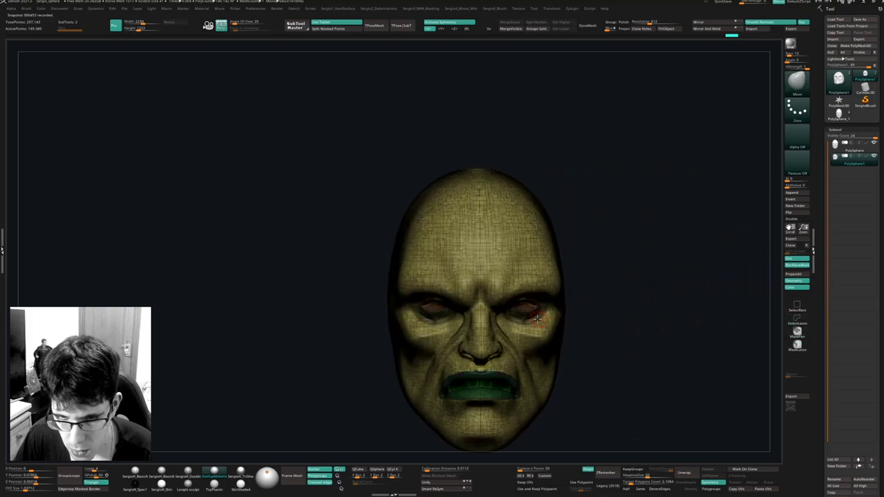
pyautogui.keyDown('ctrl'); pyautogui.moveTo(390, 355); pyautogui.dragTo(318, 410, button='right'); pyautogui.keyUp('ctrl')
pyautogui.click(79, 489)
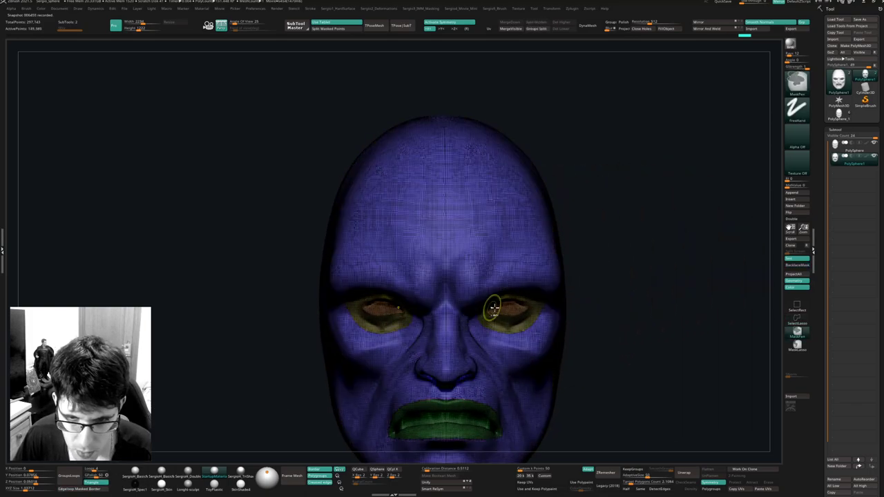
pyautogui.keyDown('ctrl'); pyautogui.moveTo(494, 309); pyautogui.dragTo(536, 336, button='right'); pyautogui.keyUp('ctrl')
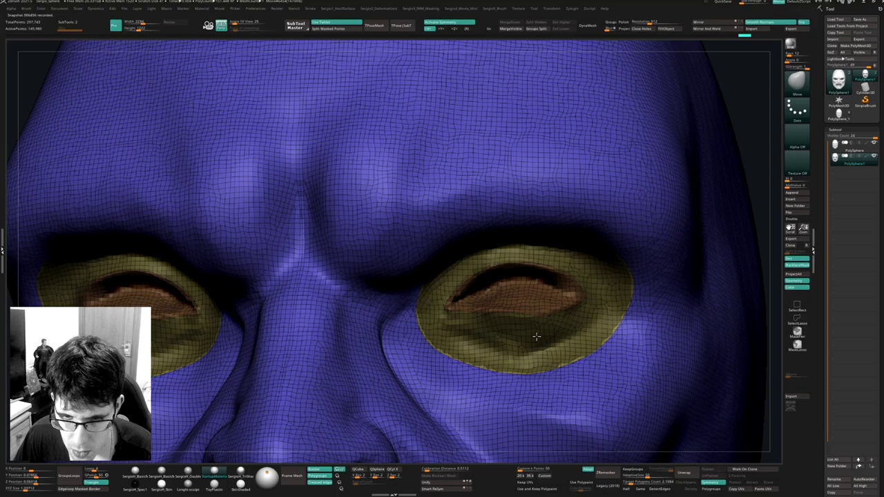
pyautogui.keyDown('ctrl'); pyautogui.moveTo(612, 355); pyautogui.dragTo(565, 258, button='right'); pyautogui.keyUp('ctrl')
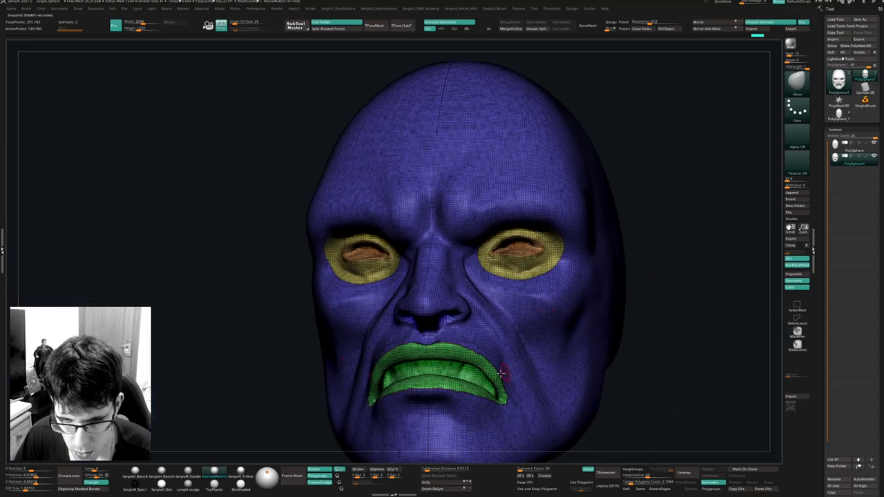
pyautogui.keyDown('alt'); pyautogui.moveTo(501, 374); pyautogui.dragTo(514, 284, button='right'); pyautogui.keyUp('alt')
pyautogui.keyDown('ctrl'); pyautogui.moveTo(515, 283); pyautogui.dragTo(538, 272, button='right'); pyautogui.keyUp('ctrl')
pyautogui.keyDown('ctrl'); pyautogui.keyDown('shift'); pyautogui.click(533, 293); pyautogui.keyUp('shift'); pyautogui.keyUp('ctrl')
pyautogui.keyDown('ctrl'); pyautogui.keyDown('shift'); pyautogui.click(585, 369); pyautogui.keyUp('shift'); pyautogui.keyUp('ctrl')
pyautogui.keyDown('ctrl'); pyautogui.keyDown('shift'); pyautogui.click(624, 278); pyautogui.keyUp('shift'); pyautogui.keyUp('ctrl')
pyautogui.hotkey('ctrl', 'z')
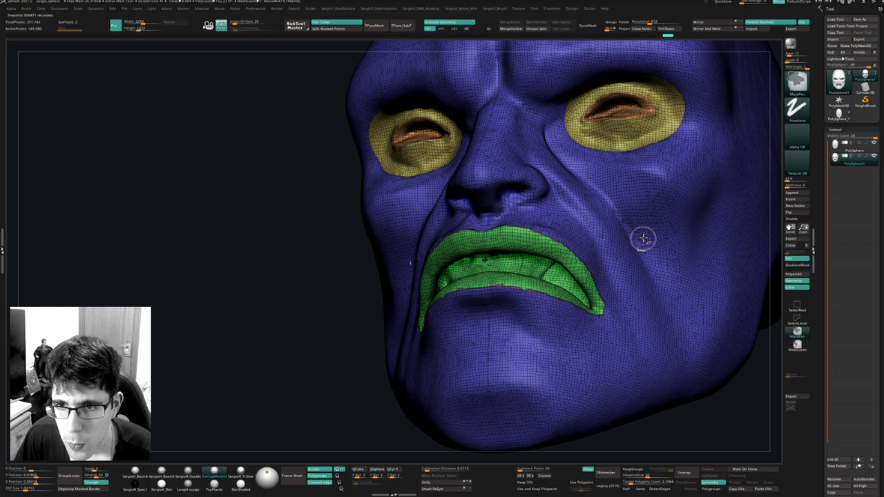
# Isolate the lips and inner mouth by hiding the face and both eye areas.
pyautogui.keyDown('ctrl'); pyautogui.keyDown('shift'); pyautogui.click(642, 238); pyautogui.keyUp('shift'); pyautogui.keyUp('ctrl')
pyautogui.moveTo(642, 232); pyautogui.dragTo(623, 256, button='right')
pyautogui.keyDown('ctrl'); pyautogui.keyDown('shift'); pyautogui.click(623, 256); pyautogui.keyUp('shift'); pyautogui.keyUp('ctrl')
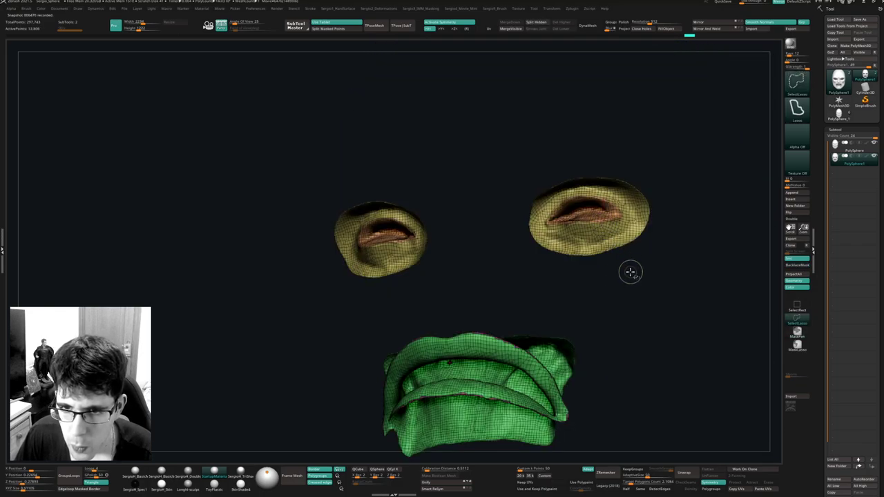
pyautogui.keyDown('ctrl'); pyautogui.keyDown('shift'); pyautogui.click(628, 241); pyautogui.keyUp('shift'); pyautogui.keyUp('ctrl')
pyautogui.moveTo(687, 205)
pyautogui.keyDown('ctrl'); pyautogui.keyDown('alt'); pyautogui.keyDown('shift'); pyautogui.mouseDown()
pyautogui.moveTo(498, 268)
pyautogui.moveTo(729, 274)
pyautogui.mouseUp(); pyautogui.keyUp('shift'); pyautogui.keyUp('alt'); pyautogui.keyUp('ctrl')
# Assign the visible lips and inner mouth to one polygroup and unhide the whole head.
pyautogui.keyDown('ctrl'); pyautogui.moveTo(645, 269); pyautogui.dragTo(590, 261, button='right'); pyautogui.keyUp('ctrl')
pyautogui.hotkey('ctrl', 'w')
pyautogui.moveTo(563, 310)
pyautogui.keyDown('ctrl'); pyautogui.mouseDown(button='right')
pyautogui.moveTo(600, 392)
pyautogui.moveTo(651, 343)
pyautogui.mouseUp(button='right'); pyautogui.keyUp('ctrl')
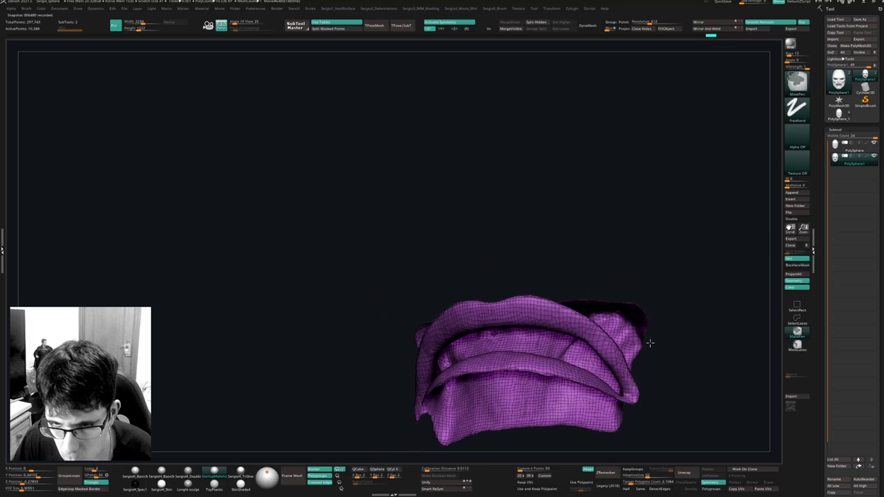
pyautogui.keyDown('ctrl'); pyautogui.keyDown('shift'); pyautogui.click(649, 348); pyautogui.keyUp('shift'); pyautogui.keyUp('ctrl')
pyautogui.keyDown('ctrl'); pyautogui.moveTo(622, 372); pyautogui.dragTo(602, 303, button='right'); pyautogui.keyUp('ctrl')
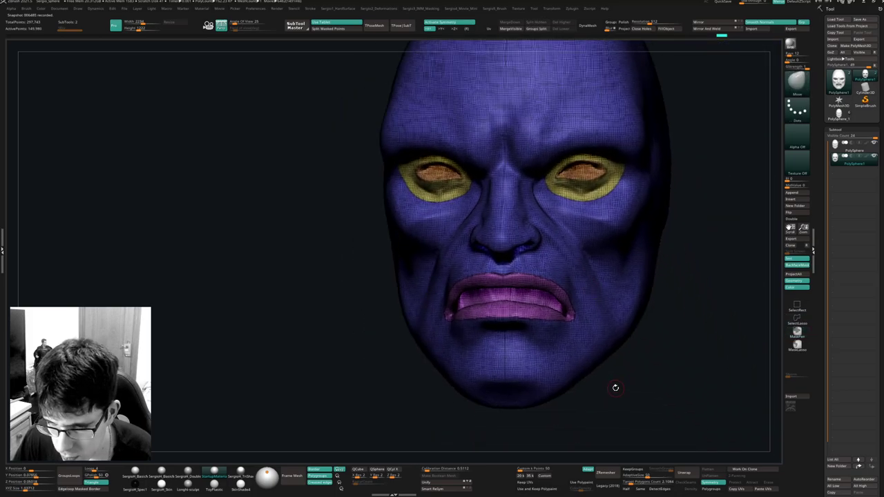
# Enable KeepGroups and ZRemesh the head, replacing the coarse first attempt with a remesh at a higher target polygon count.
pyautogui.click(638, 470)
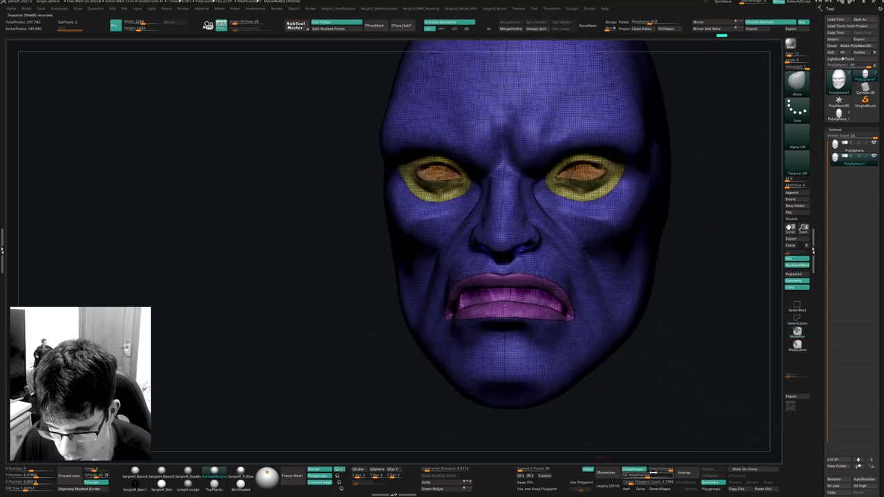
pyautogui.click(606, 474)
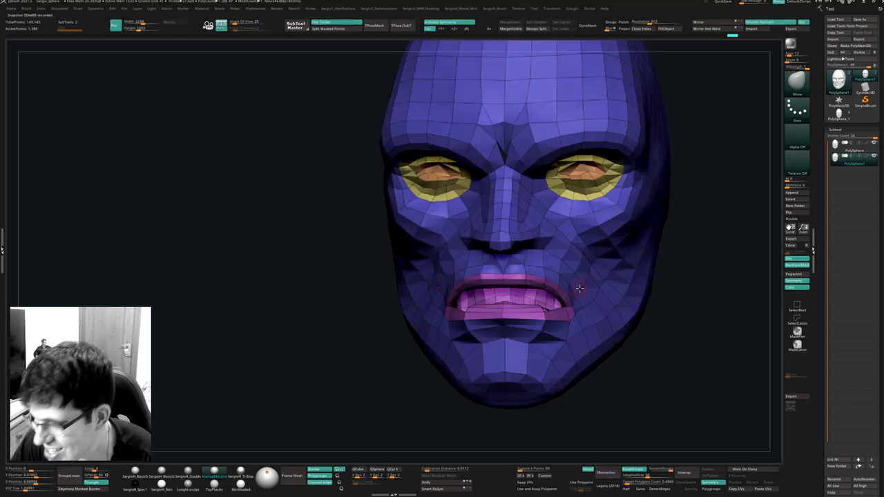
pyautogui.moveTo(583, 279)
pyautogui.mouseDown(button='right')
pyautogui.moveTo(560, 276)
pyautogui.moveTo(581, 281)
pyautogui.moveTo(584, 246)
pyautogui.moveTo(589, 262)
pyautogui.mouseUp(button='right')
pyautogui.hotkey('ctrl', 'z')
pyautogui.click(628, 481)
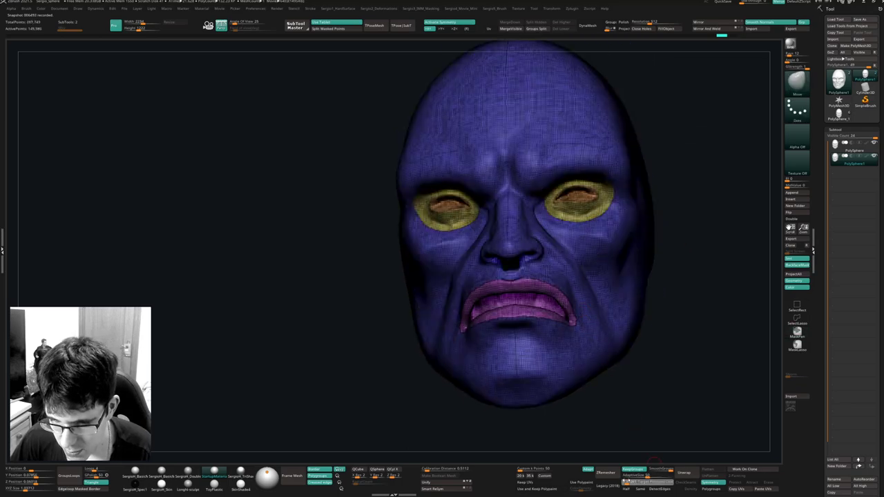
pyautogui.click(606, 473)
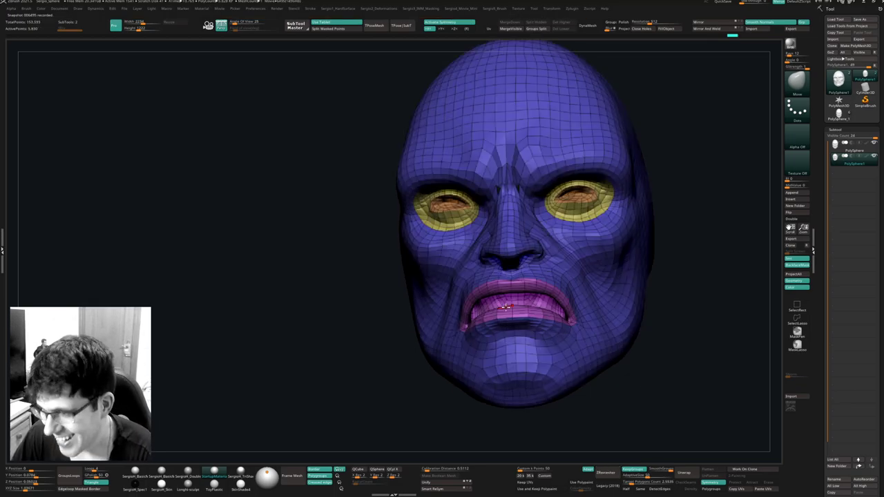
# Examine the remeshed head from several angles, both shaded and with the polygroup wireframe shown.
pyautogui.moveTo(701, 254); pyautogui.dragTo(680, 263)
pyautogui.hotkey('shift', 'f')
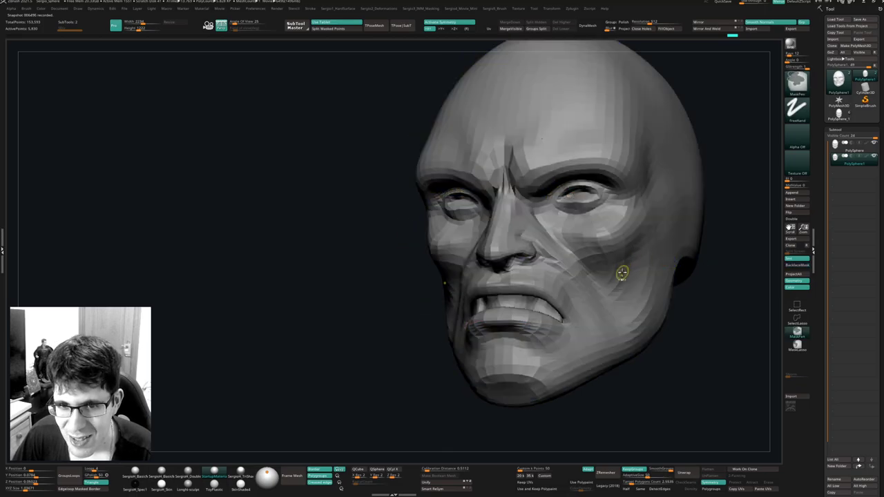
pyautogui.keyDown('ctrl'); pyautogui.moveTo(622, 272); pyautogui.dragTo(538, 228, button='right'); pyautogui.keyUp('ctrl')
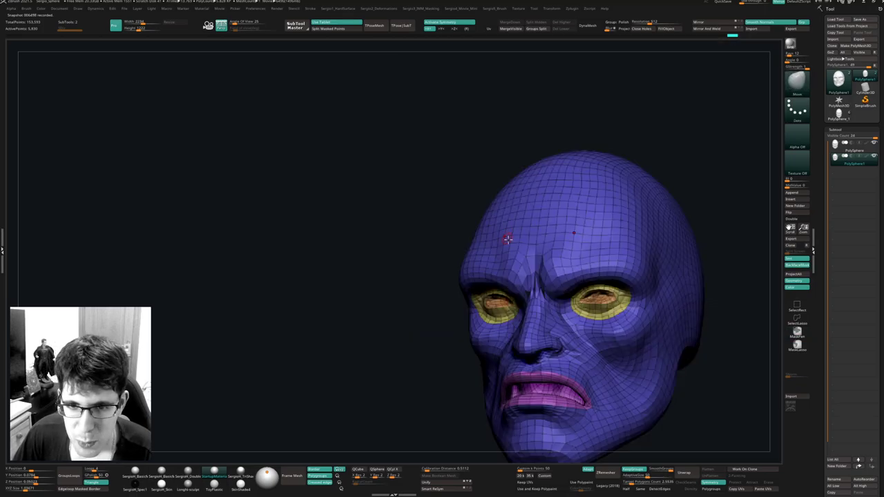
pyautogui.moveTo(509, 239); pyautogui.dragTo(537, 310)
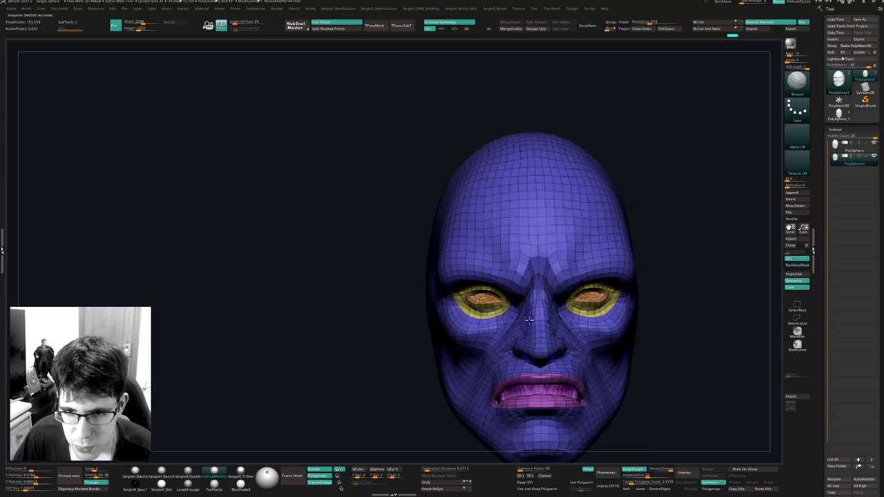
pyautogui.hotkey('shift', 'f')
pyautogui.keyDown('ctrl'); pyautogui.moveTo(605, 310); pyautogui.dragTo(667, 263, button='right'); pyautogui.keyUp('ctrl')
pyautogui.moveTo(667, 262); pyautogui.dragTo(647, 266, button='right')
pyautogui.moveTo(646, 265)
pyautogui.mouseDown()
pyautogui.moveTo(633, 292)
pyautogui.moveTo(651, 256)
pyautogui.mouseUp()
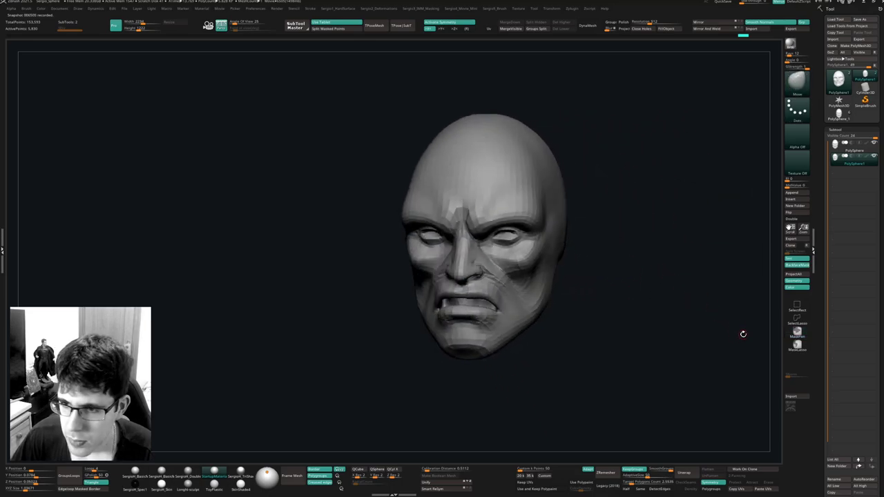
# Subdivide the remeshed head twice, projecting the original sculpt's detail onto it after each subdivision.
pyautogui.press('ctrl')
pyautogui.hotkey('ctrl', 'd')
pyautogui.click(801, 274)
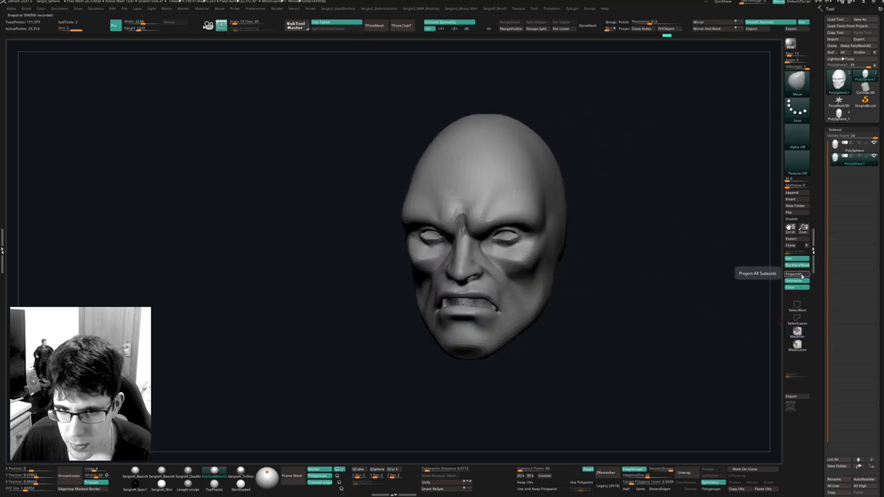
pyautogui.hotkey('ctrl', 'd')
pyautogui.click(801, 276)
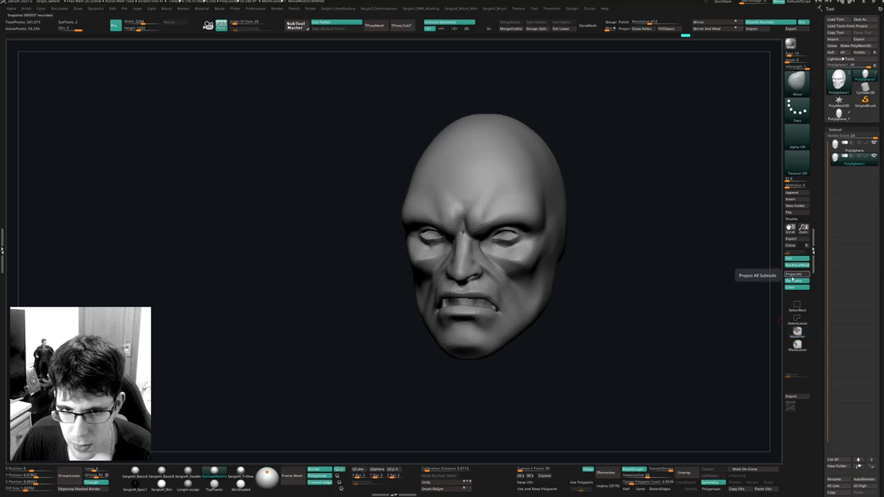
# Show the wireframe and smooth the creased area between the eyebrows on the subdivided head.
pyautogui.keyDown('ctrl'); pyautogui.moveTo(464, 155); pyautogui.dragTo(464, 262, button='right'); pyautogui.keyUp('ctrl')
pyautogui.hotkey('shift', 'f')
pyautogui.keyDown('shift'); pyautogui.moveTo(463, 262); pyautogui.dragTo(463, 221); pyautogui.keyUp('shift')
pyautogui.keyDown('ctrl'); pyautogui.moveTo(464, 231); pyautogui.dragTo(469, 280, button='right'); pyautogui.keyUp('ctrl')
pyautogui.hotkey('shift', 'f')
pyautogui.hotkey('shift', 'f')
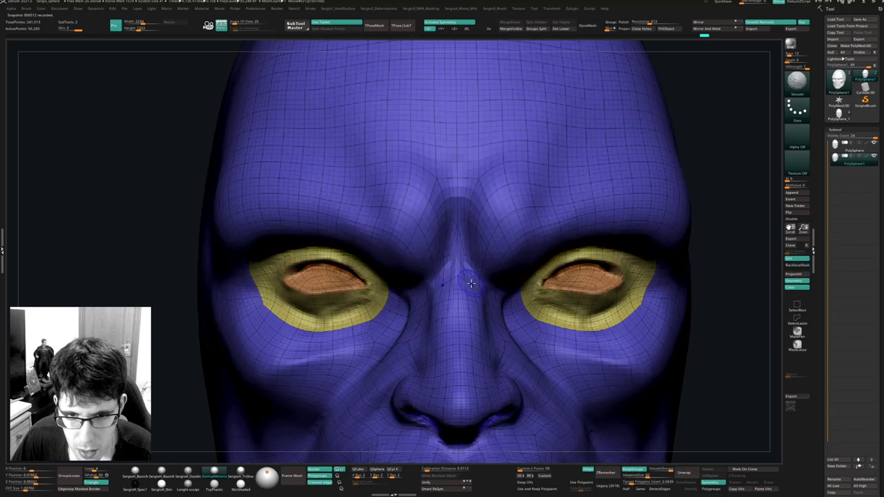
# Undo the brow smoothing, the detail projections and the subdivisions to return to the low-poly remeshed head.
pyautogui.hotkey('ctrl', 'z')
pyautogui.hotkey('ctrl', 'z')
pyautogui.hotkey('ctrl', 'z')
pyautogui.hotkey('ctrl', 'z')
pyautogui.hotkey('ctrl', 'z')
pyautogui.hotkey('ctrl', 'z')
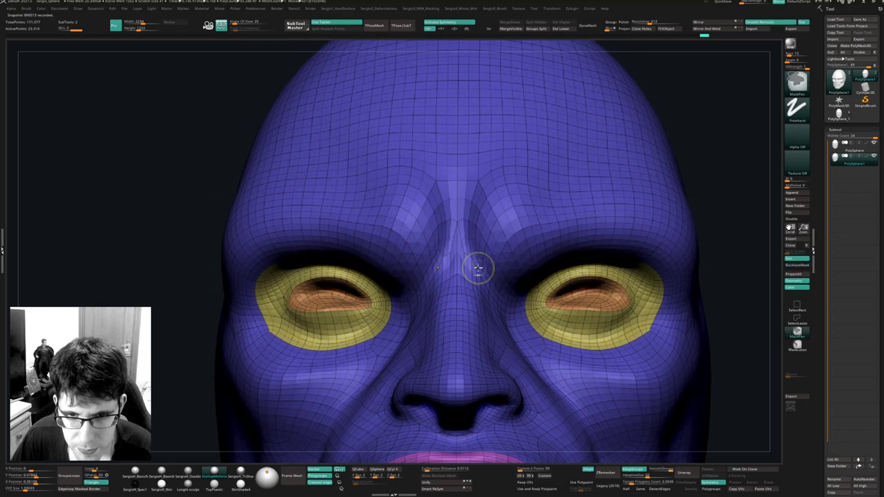
pyautogui.hotkey('ctrl', 'shift', 'z')
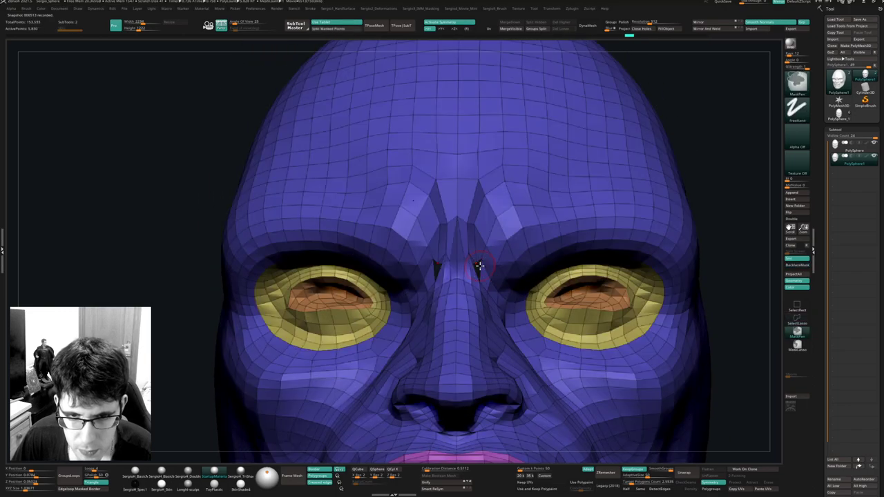
# Smooth the pinched polygons between the eyebrows and at the top of the nose bridge.
pyautogui.keyDown('shift'); pyautogui.moveTo(477, 267); pyautogui.dragTo(472, 243); pyautogui.keyUp('shift')
pyautogui.keyDown('ctrl'); pyautogui.moveTo(473, 243); pyautogui.dragTo(442, 276, button='right'); pyautogui.keyUp('ctrl')
pyautogui.keyDown('shift'); pyautogui.moveTo(436, 234); pyautogui.dragTo(433, 291); pyautogui.keyUp('shift')
pyautogui.keyDown('shift'); pyautogui.moveTo(453, 222); pyautogui.dragTo(435, 276); pyautogui.keyUp('shift')
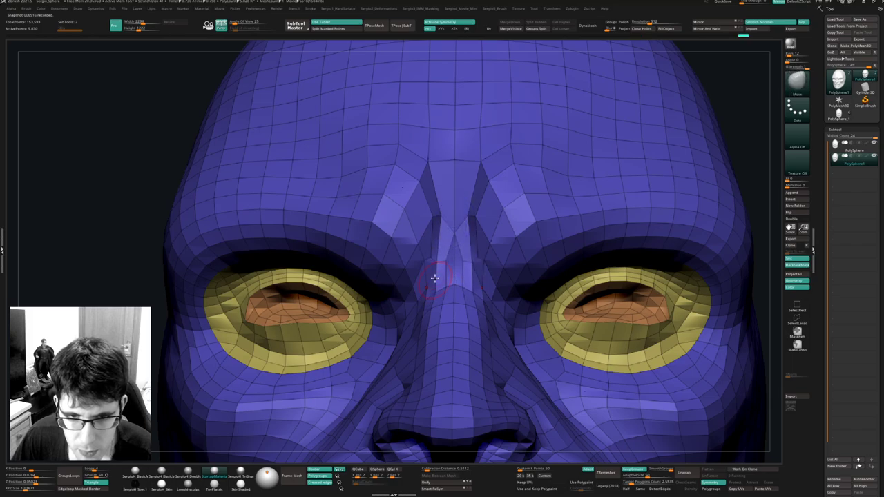
# Delete the distorted polygons between the eyebrows with ZModeler and raise the hole's upper centre point with the Move brush.
pyautogui.keyDown('ctrl'); pyautogui.moveTo(434, 259); pyautogui.dragTo(440, 276, button='right'); pyautogui.keyUp('ctrl')
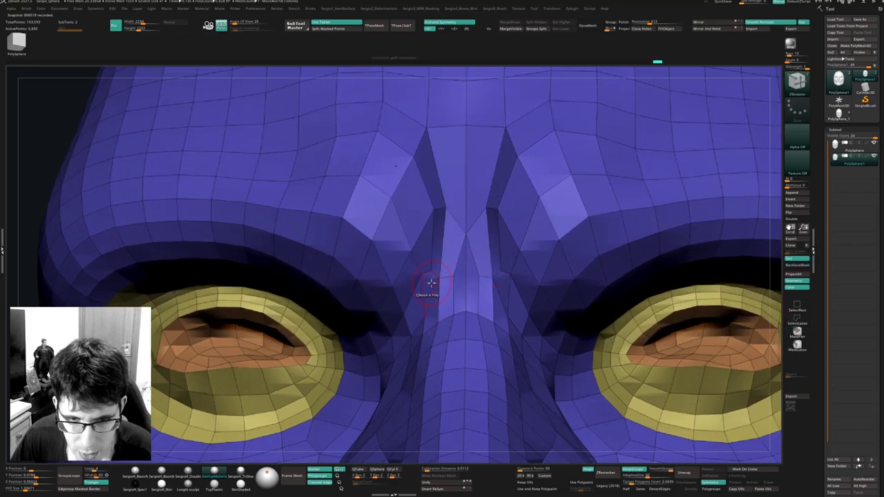
pyautogui.press('space')
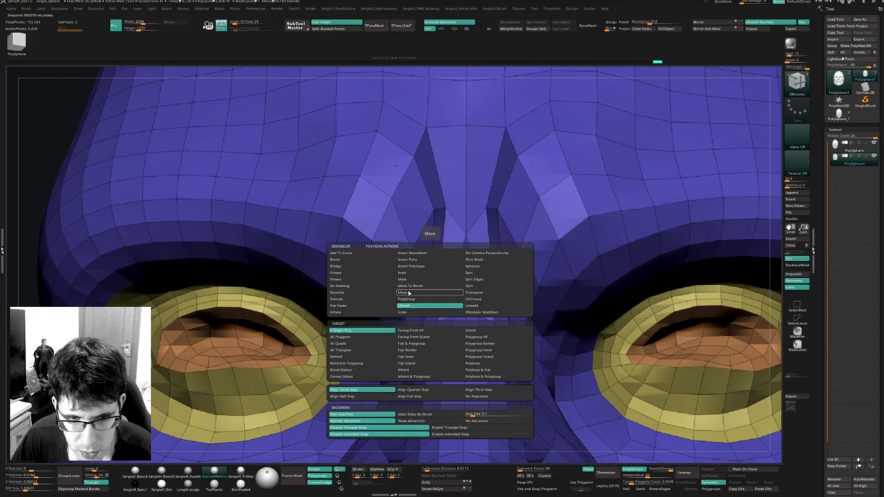
pyautogui.click(389, 281)
pyautogui.click(428, 284)
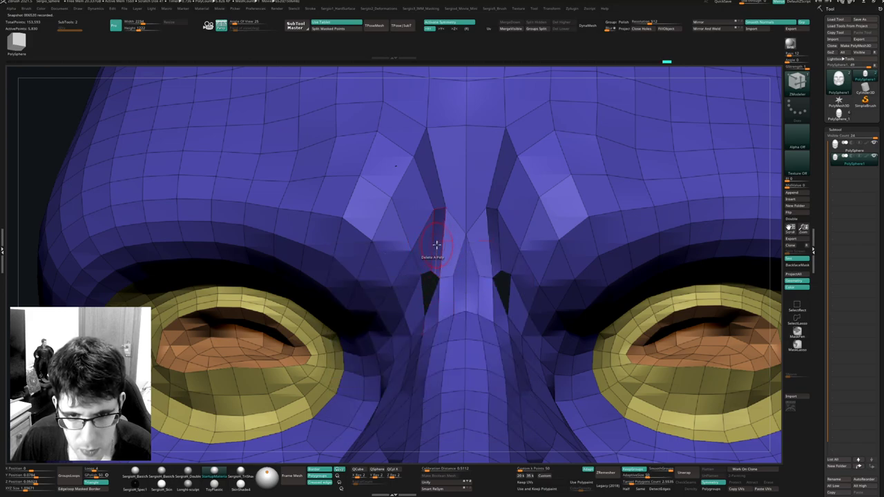
pyautogui.click(437, 240)
pyautogui.click(455, 249)
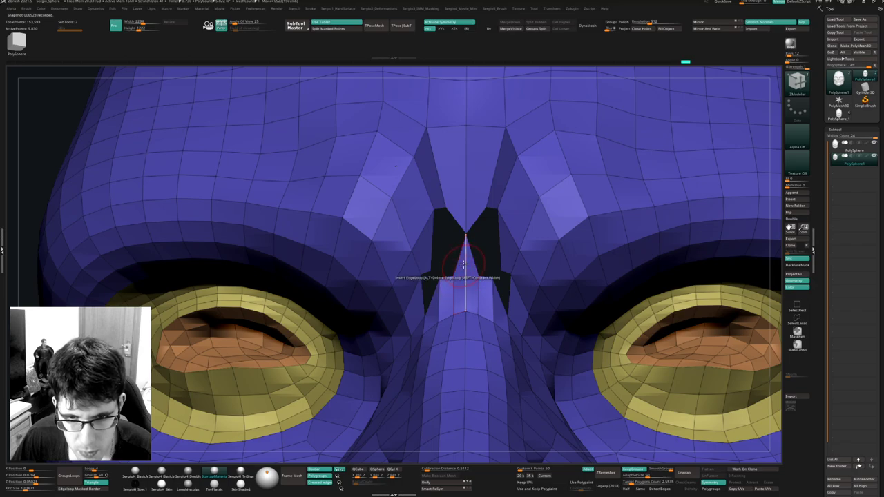
pyautogui.click(459, 295)
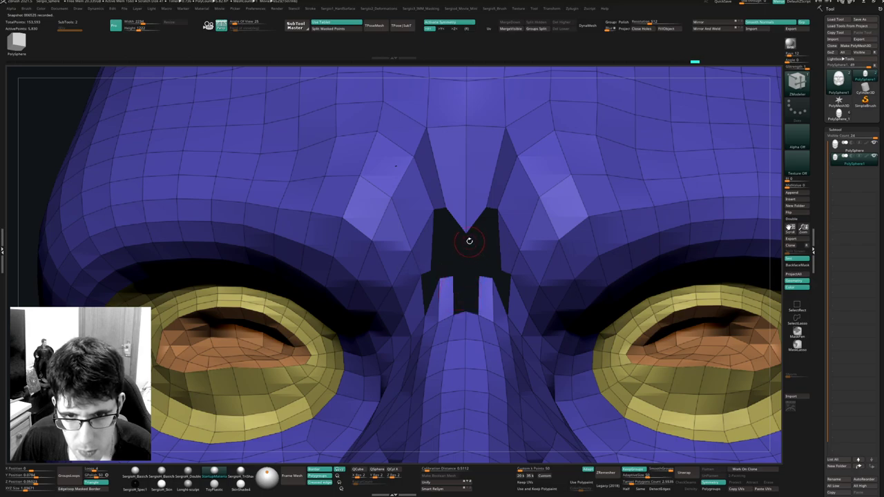
pyautogui.moveTo(469, 238); pyautogui.dragTo(464, 224)
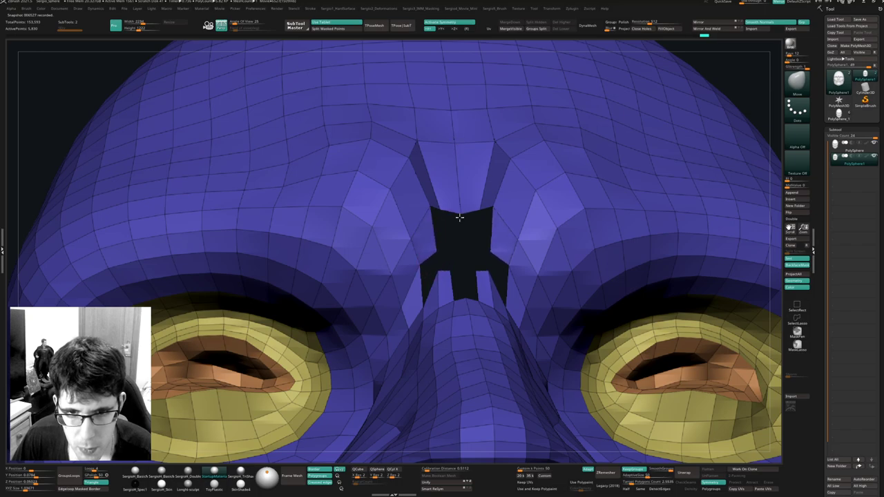
pyautogui.moveTo(459, 217)
pyautogui.mouseDown()
pyautogui.moveTo(446, 230)
pyautogui.moveTo(456, 210)
pyautogui.mouseUp()
# Bridge the two opposite side edges across the upper part of the brow hole with ZModeler.
pyautogui.press('b')
pyautogui.press('z')
pyautogui.press('m')
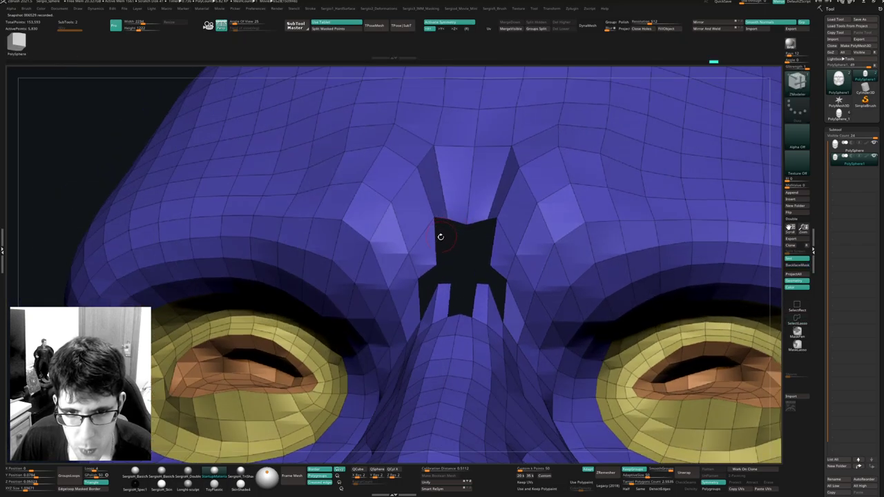
pyautogui.press('space')
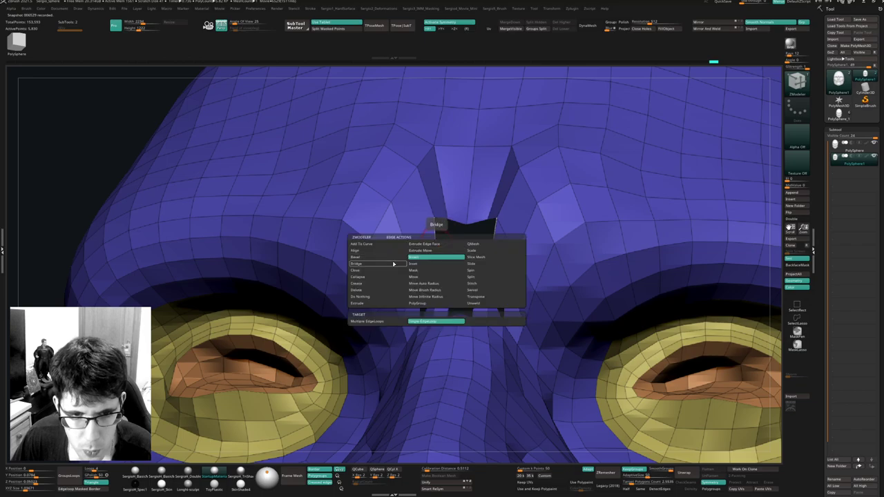
pyautogui.click(392, 264)
pyautogui.moveTo(472, 253); pyautogui.dragTo(448, 297)
pyautogui.click(464, 263)
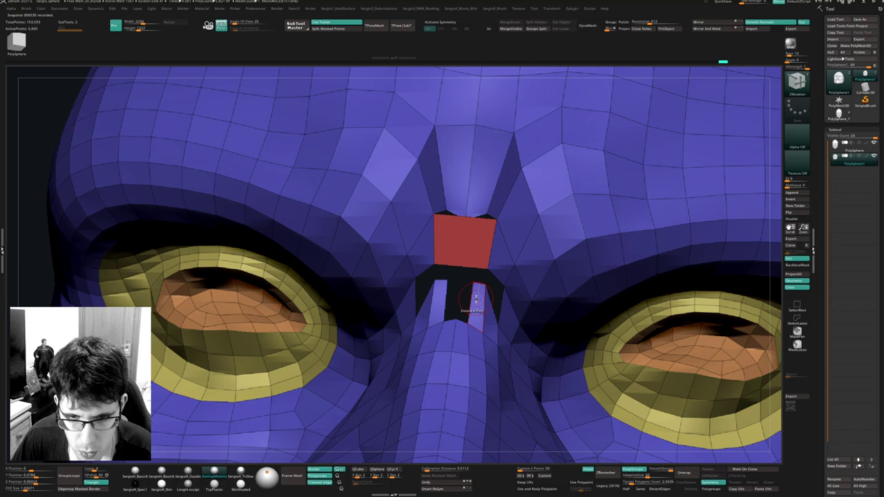
# Bridge the gap between the two narrow strips atop the nose and the notch beside one strip.
pyautogui.click(473, 299)
pyautogui.hotkey('ctrl', 'z')
pyautogui.click(468, 299)
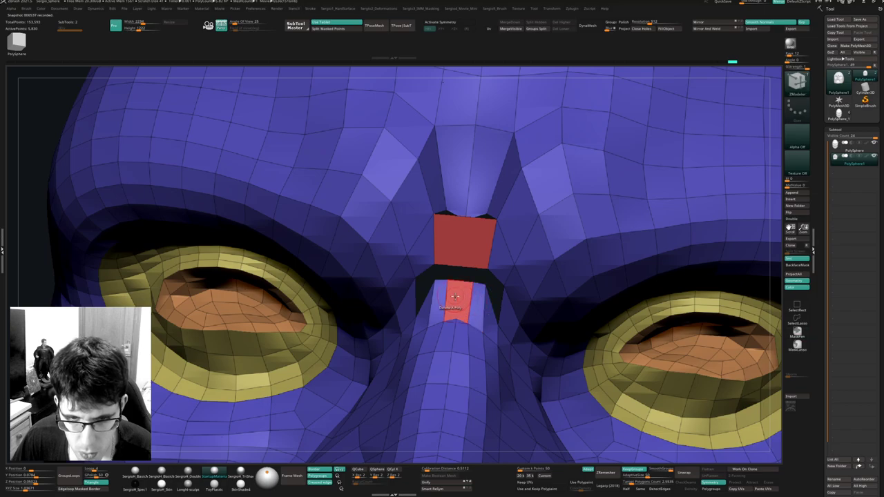
pyautogui.moveTo(462, 299); pyautogui.dragTo(424, 280)
pyautogui.click(424, 296)
pyautogui.click(424, 272)
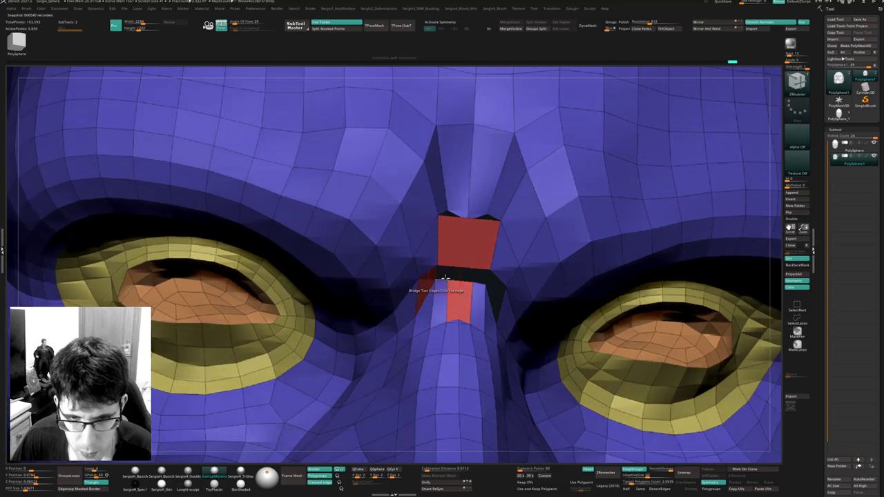
# Insert vertical edge loops through the bridged polygons and bridge the open gap between the upper and lower patches.
pyautogui.keyDown('ctrl'); pyautogui.moveTo(445, 279); pyautogui.dragTo(490, 253, button='right'); pyautogui.keyUp('ctrl')
pyautogui.press('space')
pyautogui.click(438, 269)
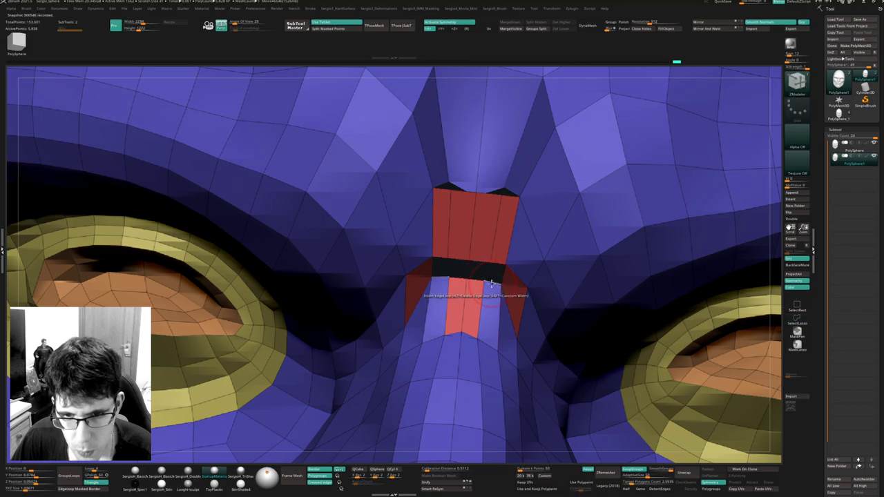
pyautogui.press('space')
pyautogui.click(492, 290)
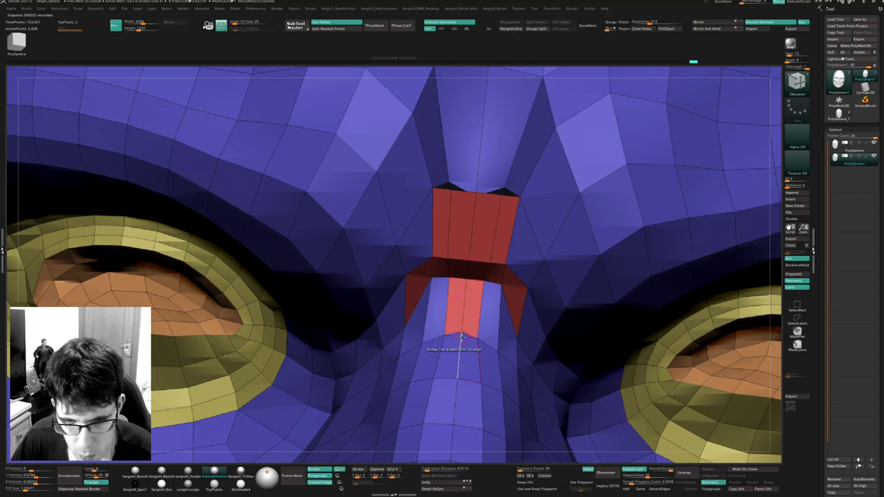
# Pull apart the unwelded points at the lower centre of the patched nose strip with the Move Topological brush.
pyautogui.press('space')
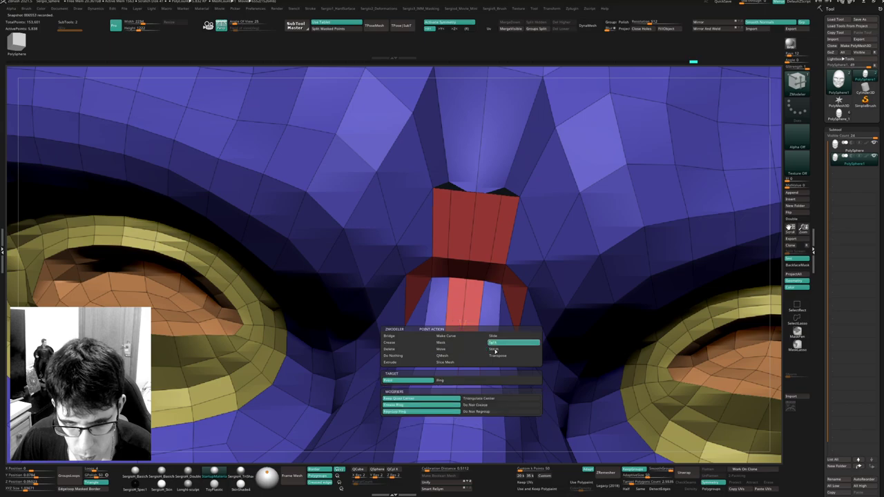
pyautogui.click(461, 335)
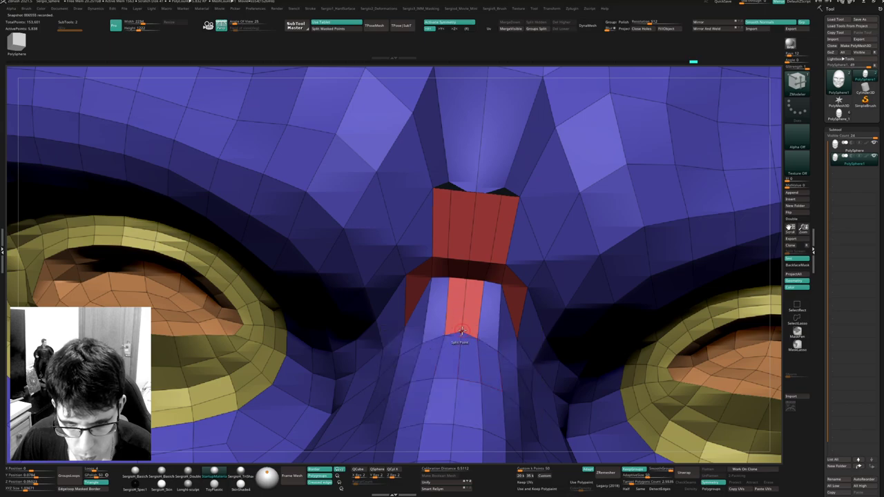
pyautogui.moveTo(463, 324)
pyautogui.mouseDown(button='right')
pyautogui.moveTo(484, 327)
pyautogui.moveTo(465, 391)
pyautogui.mouseUp(button='right')
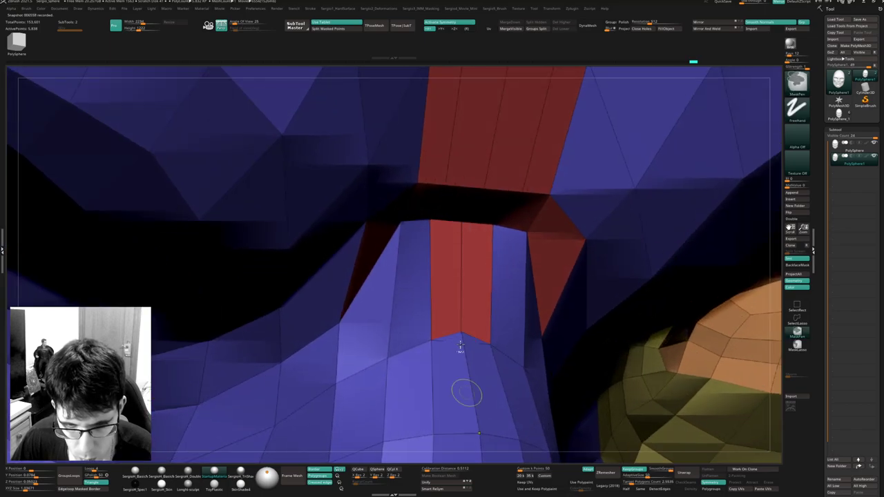
pyautogui.click(461, 332)
pyautogui.moveTo(463, 349); pyautogui.dragTo(465, 346, button='right')
pyautogui.press('b')
pyautogui.press('m')
pyautogui.press('v')
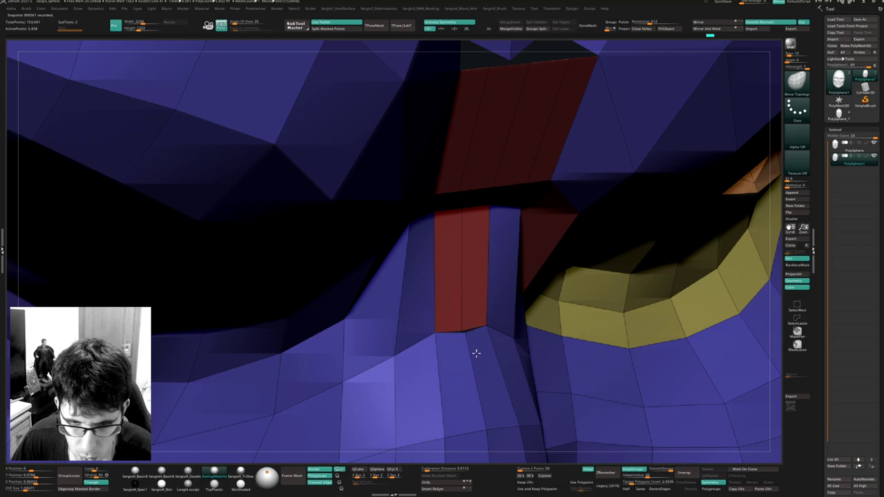
# Stitch the two loose points at the lower centre of the patched nose strip together with ZModeler.
pyautogui.press('b')
pyautogui.press('z')
pyautogui.press('m')
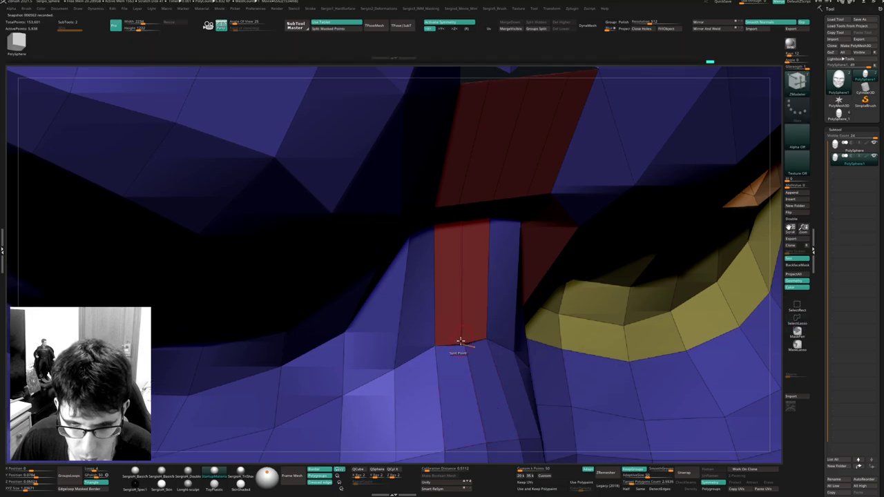
pyautogui.press('space')
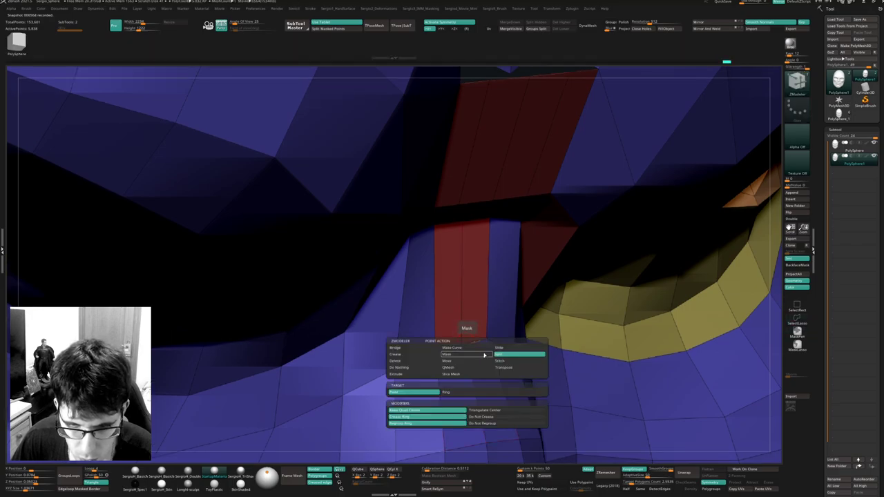
pyautogui.click(500, 360)
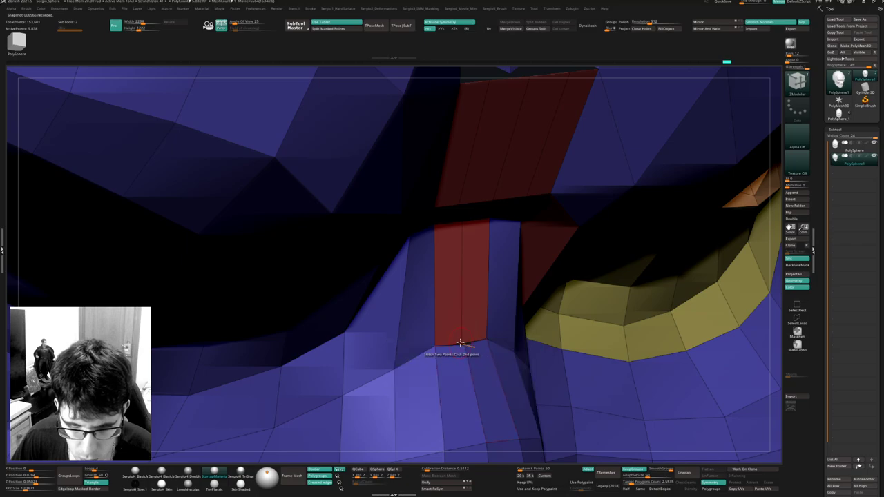
pyautogui.click(460, 343)
pyautogui.moveTo(474, 355)
pyautogui.keyDown('ctrl'); pyautogui.mouseDown(button='right')
pyautogui.moveTo(471, 277)
pyautogui.moveTo(502, 251)
pyautogui.mouseUp(button='right'); pyautogui.keyUp('ctrl')
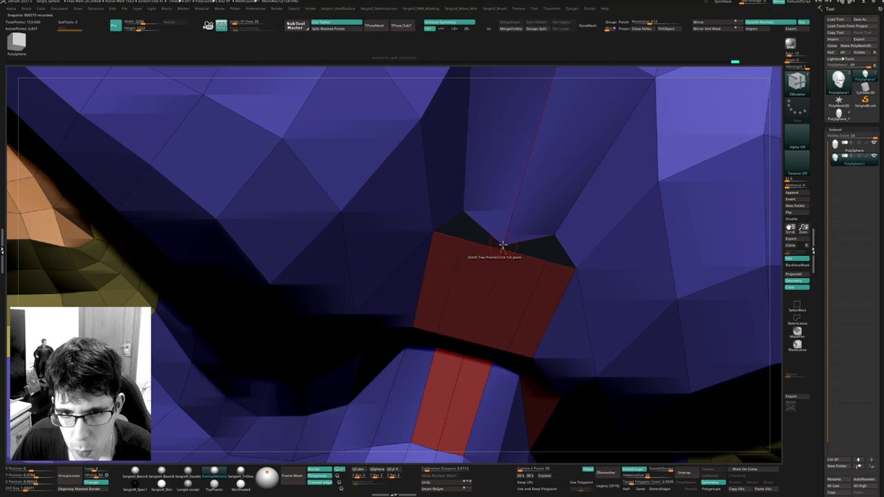
# Stitch the remaining pair of loose points at the upper edge of the patched nose strip.
pyautogui.click(502, 246)
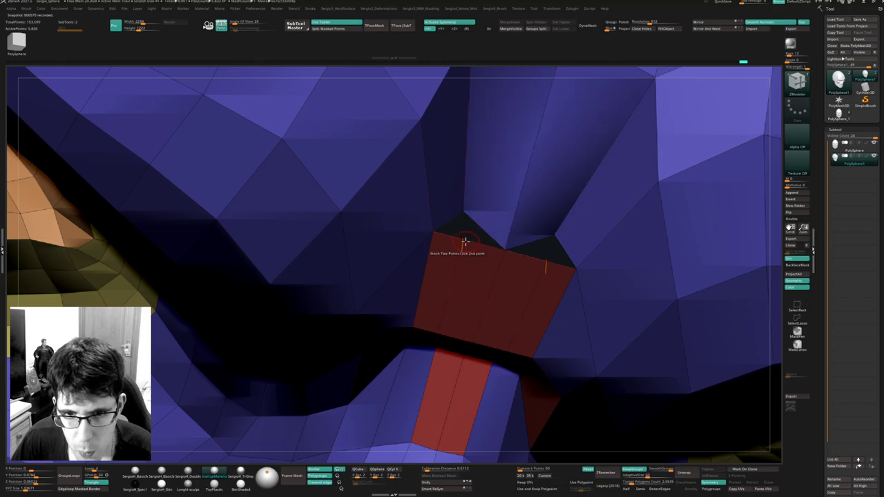
pyautogui.click(464, 241)
pyautogui.keyDown('ctrl'); pyautogui.moveTo(472, 270); pyautogui.dragTo(497, 249, button='right'); pyautogui.keyUp('ctrl')
# Group the face and the red nose patch as one polygroup with the eyes and mouth hidden, and show the whole head.
pyautogui.keyDown('ctrl'); pyautogui.keyDown('shift'); pyautogui.click(519, 240); pyautogui.keyUp('shift'); pyautogui.keyUp('ctrl')
pyautogui.keyDown('ctrl'); pyautogui.keyDown('shift'); pyautogui.moveTo(678, 227); pyautogui.dragTo(690, 239); pyautogui.keyUp('shift'); pyautogui.keyUp('ctrl')
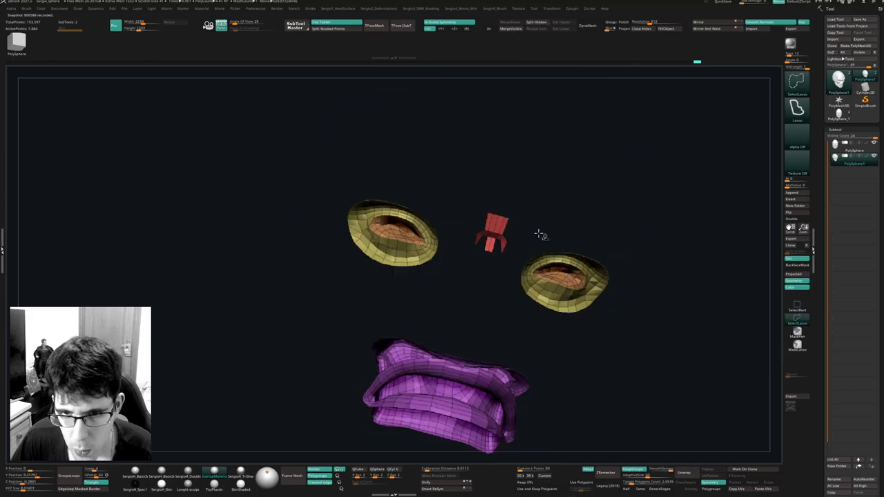
pyautogui.moveTo(502, 194)
pyautogui.keyDown('ctrl'); pyautogui.keyDown('alt'); pyautogui.keyDown('shift'); pyautogui.mouseDown()
pyautogui.moveTo(462, 256)
pyautogui.moveTo(552, 209)
pyautogui.mouseUp(); pyautogui.keyUp('shift'); pyautogui.keyUp('alt'); pyautogui.keyUp('ctrl')
pyautogui.hotkey('ctrl', 'w')
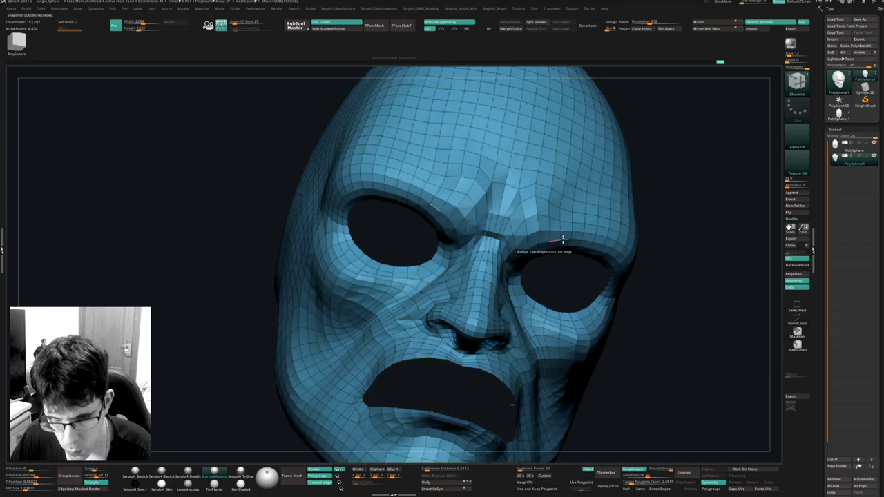
pyautogui.keyDown('ctrl'); pyautogui.keyDown('shift'); pyautogui.click(635, 266); pyautogui.keyUp('shift'); pyautogui.keyUp('ctrl')
pyautogui.keyDown('ctrl'); pyautogui.moveTo(606, 305); pyautogui.dragTo(631, 290, button='right'); pyautogui.keyUp('ctrl')
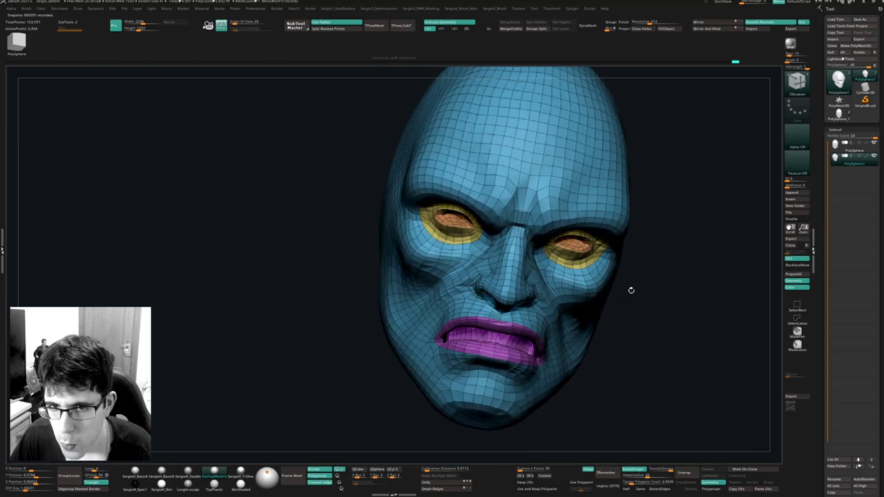
# Subdivide the head while projecting the original sculpt's detail onto it, hide the polyframe, and smooth the projection artifact between the brows.
pyautogui.click(799, 275)
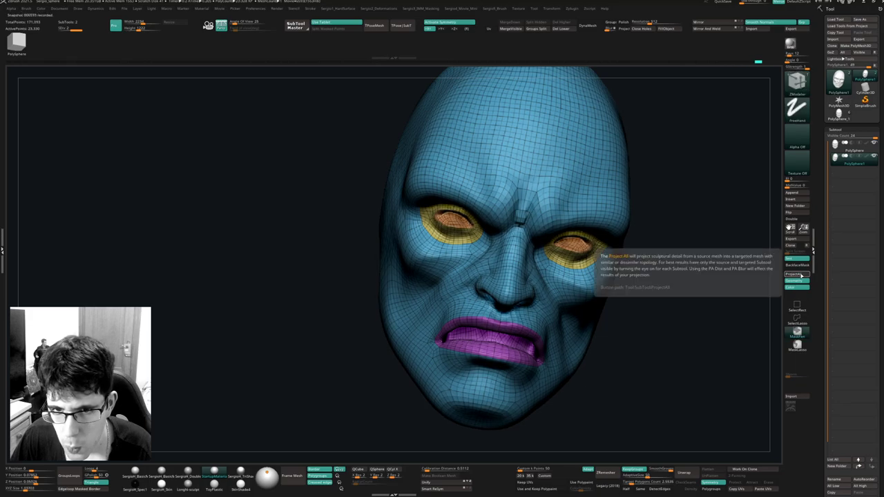
pyautogui.hotkey('shift', 'f')
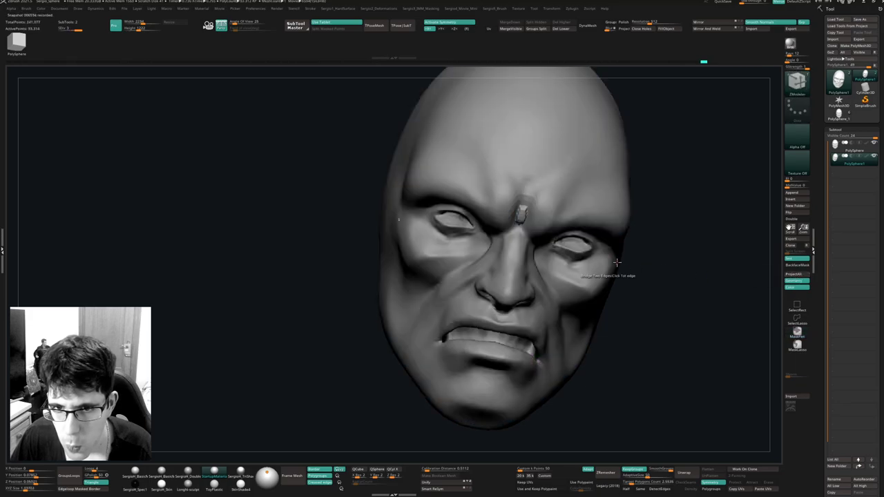
pyautogui.press('b')
pyautogui.press('c')
pyautogui.press('l')
pyautogui.press('s')
pyautogui.keyDown('ctrl'); pyautogui.moveTo(525, 193); pyautogui.dragTo(519, 221, button='right'); pyautogui.keyUp('ctrl')
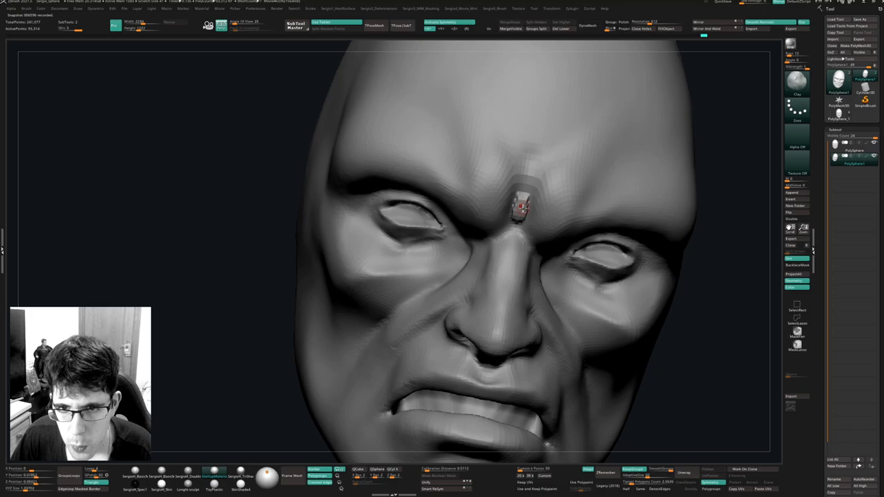
pyautogui.keyDown('shift'); pyautogui.moveTo(521, 202); pyautogui.dragTo(518, 214); pyautogui.keyUp('shift')
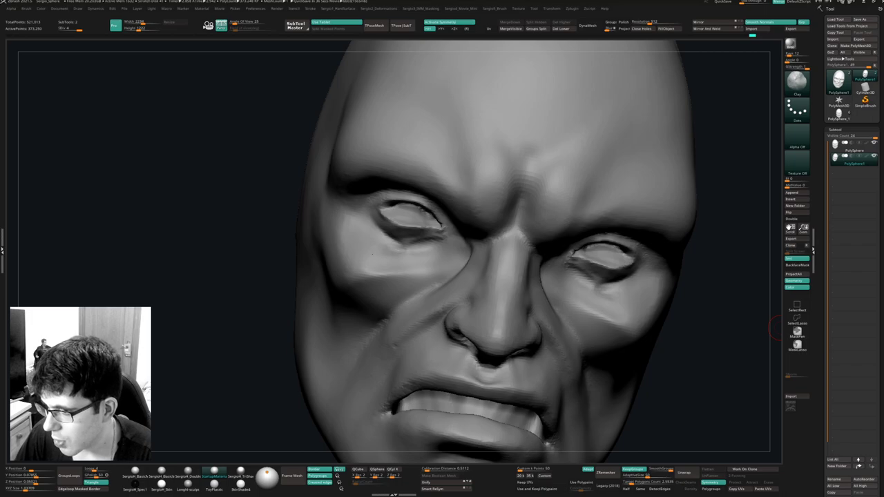
# Smooth the areas around the eyes and nudge the lower eyelids with the Move brush.
pyautogui.moveTo(699, 300)
pyautogui.keyDown('ctrl'); pyautogui.mouseDown(button='right')
pyautogui.moveTo(609, 304)
pyautogui.moveTo(428, 152)
pyautogui.moveTo(539, 41)
pyautogui.moveTo(627, 300)
pyautogui.mouseUp(button='right'); pyautogui.keyUp('ctrl')
pyautogui.moveTo(627, 301)
pyautogui.keyDown('shift'); pyautogui.mouseDown()
pyautogui.moveTo(617, 288)
pyautogui.moveTo(675, 318)
pyautogui.mouseUp(); pyautogui.keyUp('shift')
pyautogui.moveTo(683, 311); pyautogui.dragTo(638, 304, button='right')
pyautogui.keyDown('shift'); pyautogui.moveTo(663, 315); pyautogui.dragTo(687, 298); pyautogui.keyUp('shift')
pyautogui.press('b')
pyautogui.press('m')
pyautogui.press('v')
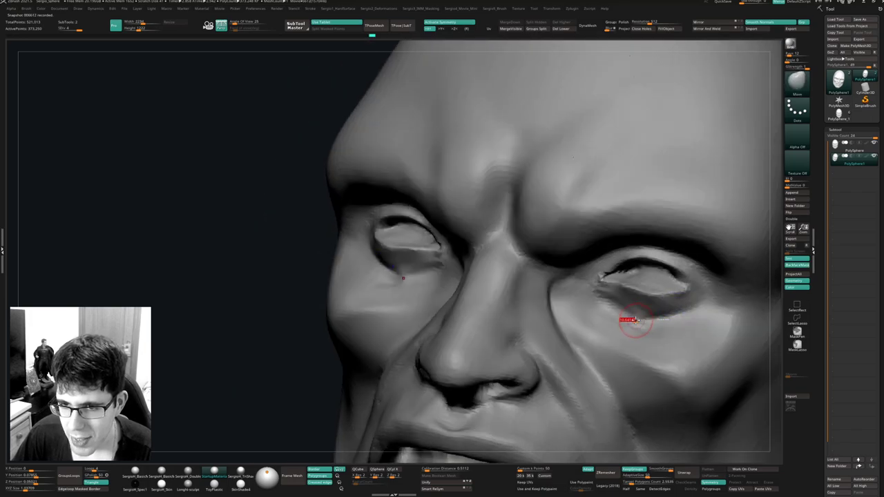
pyautogui.moveTo(634, 321); pyautogui.dragTo(643, 319)
pyautogui.moveTo(663, 319)
pyautogui.mouseDown(button='right')
pyautogui.moveTo(640, 327)
pyautogui.moveTo(631, 302)
pyautogui.moveTo(650, 302)
pyautogui.mouseUp(button='right')
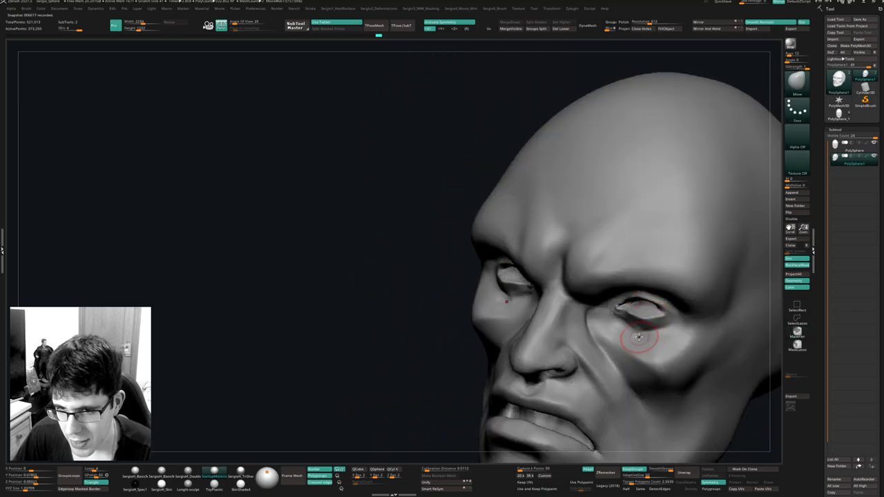
# Turn off backface masking and reshape the skin just below the eyes with the Move brush.
pyautogui.moveTo(637, 323)
pyautogui.mouseDown()
pyautogui.moveTo(635, 330)
pyautogui.moveTo(641, 318)
pyautogui.mouseUp()
pyautogui.hotkey('ctrl', 'z')
pyautogui.click(803, 266)
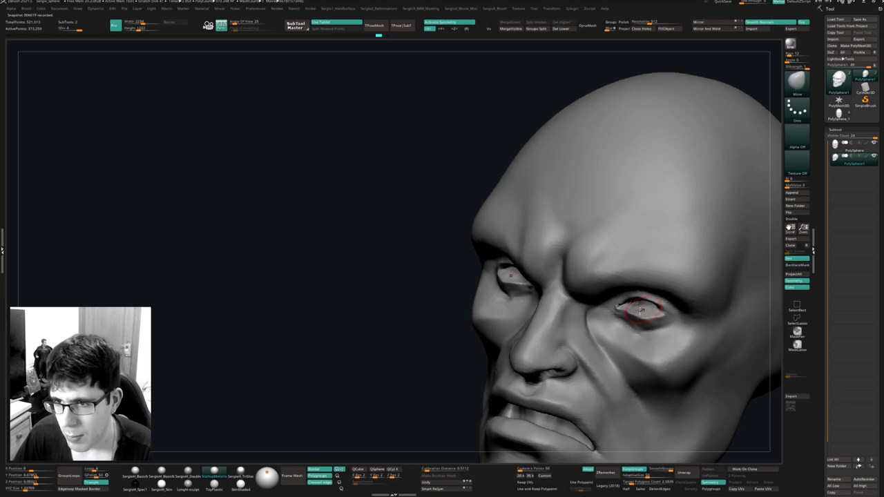
pyautogui.moveTo(641, 341); pyautogui.dragTo(643, 339)
pyautogui.moveTo(643, 339)
pyautogui.mouseDown(button='right')
pyautogui.moveTo(661, 339)
pyautogui.moveTo(653, 337)
pyautogui.mouseUp(button='right')
pyautogui.moveTo(652, 336); pyautogui.dragTo(644, 337)
pyautogui.moveTo(650, 335)
pyautogui.mouseDown(button='right')
pyautogui.moveTo(622, 335)
pyautogui.moveTo(657, 337)
pyautogui.mouseUp(button='right')
# Refine the under-eye bags with the Standard, Clay and TrimDynamic brushes, and smooth their inner ends.
pyautogui.press('b')
pyautogui.press('s')
pyautogui.press('t')
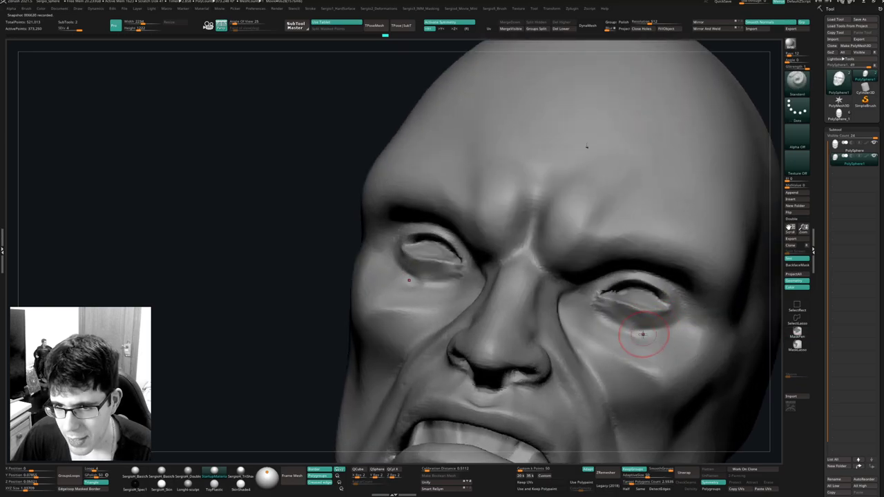
pyautogui.moveTo(667, 326)
pyautogui.mouseDown()
pyautogui.moveTo(643, 331)
pyautogui.moveTo(656, 336)
pyautogui.moveTo(630, 313)
pyautogui.moveTo(646, 326)
pyautogui.moveTo(629, 327)
pyautogui.moveTo(665, 325)
pyautogui.mouseUp()
pyautogui.press('b')
pyautogui.press('c')
pyautogui.press('l')
pyautogui.moveTo(665, 325)
pyautogui.mouseDown(button='right')
pyautogui.moveTo(649, 333)
pyautogui.moveTo(653, 344)
pyautogui.moveTo(642, 322)
pyautogui.moveTo(600, 318)
pyautogui.mouseUp(button='right')
pyautogui.press('b')
pyautogui.press('t')
pyautogui.press('d')
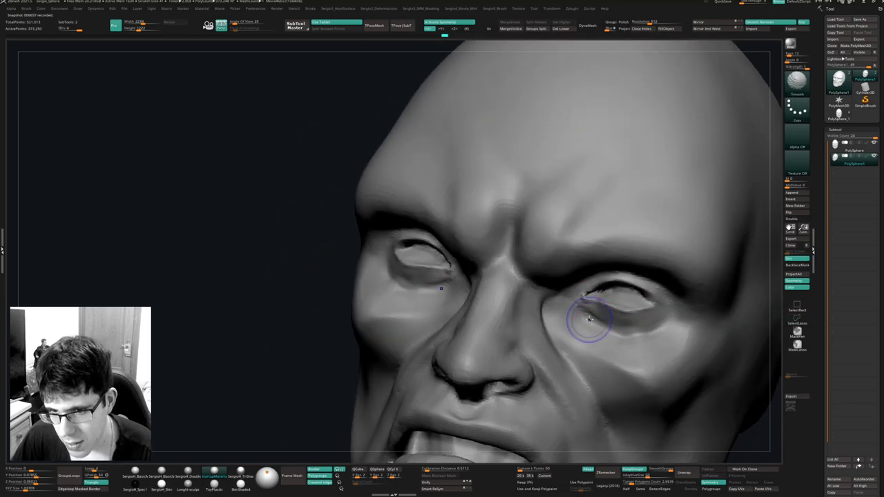
pyautogui.keyDown('shift'); pyautogui.moveTo(589, 321); pyautogui.dragTo(589, 323); pyautogui.keyUp('shift')
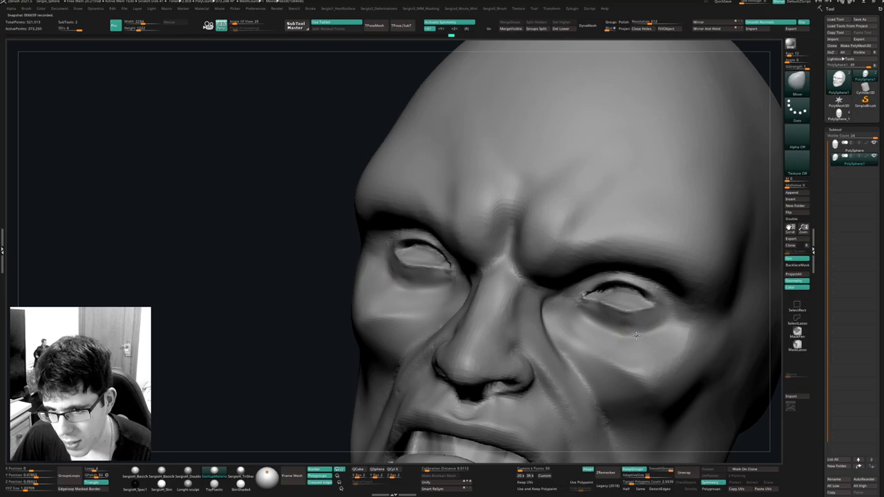
# Shift the skin beneath the eye with the Move brush from a turned view of the head.
pyautogui.moveTo(637, 336)
pyautogui.mouseDown(button='right')
pyautogui.moveTo(617, 346)
pyautogui.moveTo(575, 334)
pyautogui.mouseUp(button='right')
pyautogui.press('b')
pyautogui.press('m')
pyautogui.press('v')
pyautogui.moveTo(576, 334); pyautogui.dragTo(584, 342)
pyautogui.moveTo(597, 348)
pyautogui.mouseDown(button='right')
pyautogui.moveTo(585, 357)
pyautogui.moveTo(562, 272)
pyautogui.moveTo(545, 296)
pyautogui.mouseUp(button='right')
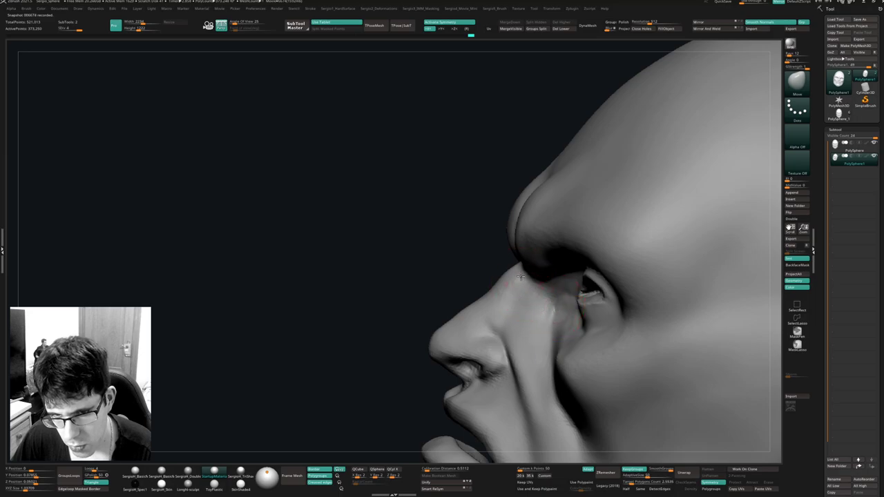
# Adjust the shape of the lower eyelids with a smaller Move brush from the front view.
pyautogui.moveTo(505, 338)
pyautogui.keyDown('ctrl'); pyautogui.mouseDown(button='right')
pyautogui.moveTo(504, 308)
pyautogui.moveTo(532, 311)
pyautogui.moveTo(511, 291)
pyautogui.moveTo(521, 291)
pyautogui.mouseUp(button='right'); pyautogui.keyUp('ctrl')
pyautogui.moveTo(526, 301); pyautogui.dragTo(536, 313, button='right')
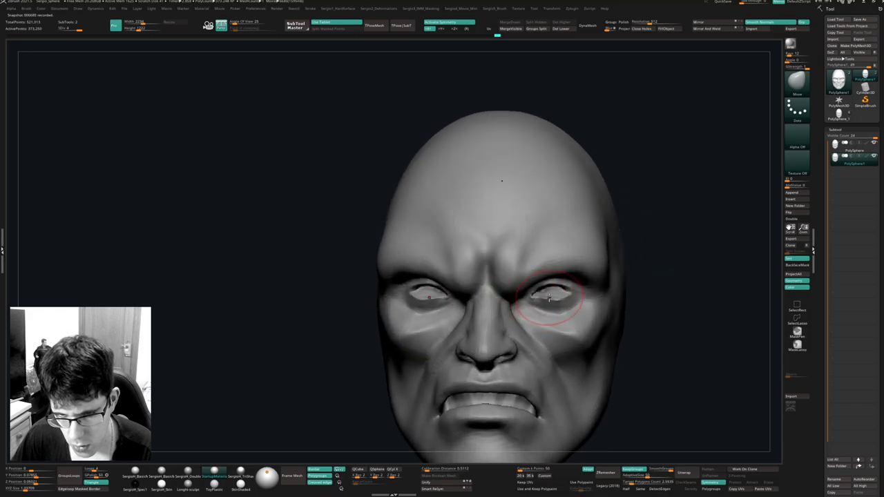
pyautogui.moveTo(538, 298)
pyautogui.mouseDown()
pyautogui.moveTo(527, 297)
pyautogui.moveTo(557, 304)
pyautogui.moveTo(560, 285)
pyautogui.moveTo(568, 295)
pyautogui.mouseUp()
pyautogui.press('s')
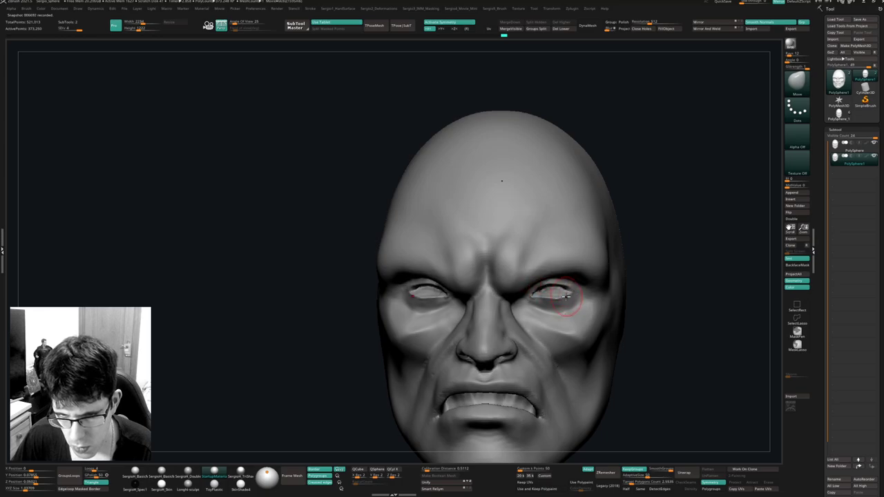
pyautogui.keyDown('ctrl'); pyautogui.moveTo(554, 327); pyautogui.dragTo(553, 300, button='right'); pyautogui.keyUp('ctrl')
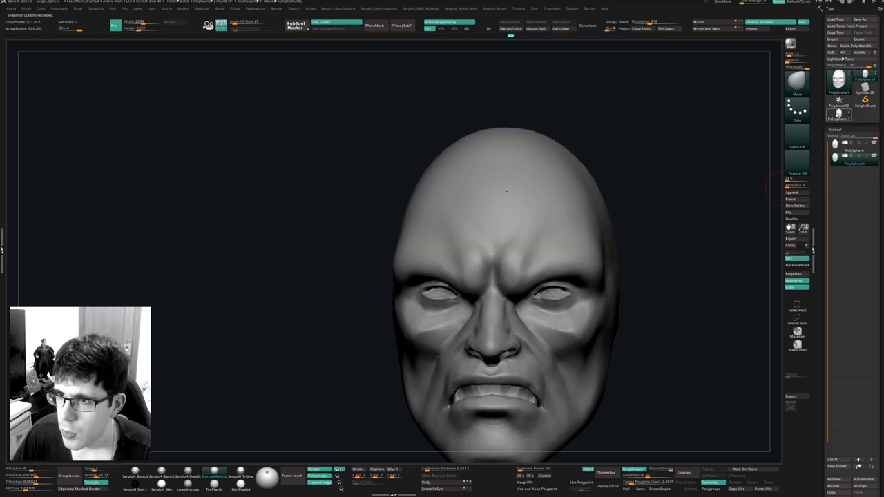
# Add the retopologized head to the bust's subtools, select it, and hide the old head.
pyautogui.click(794, 193)
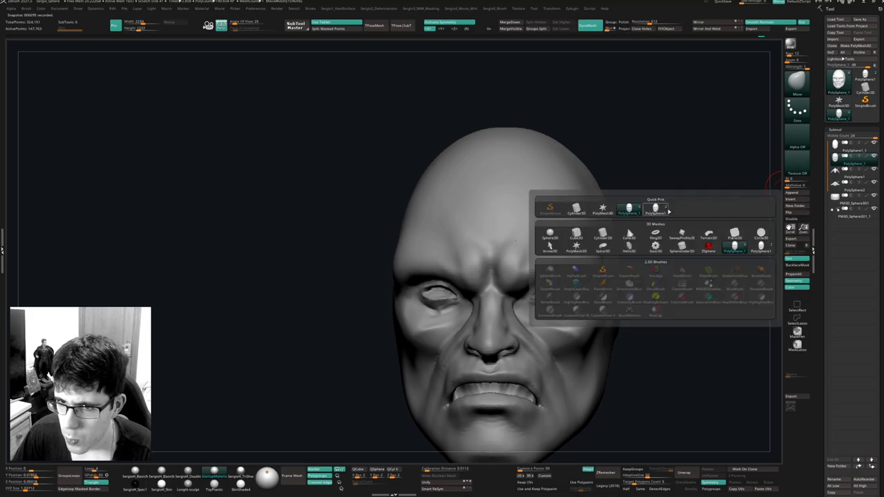
pyautogui.click(655, 208)
pyautogui.click(854, 176)
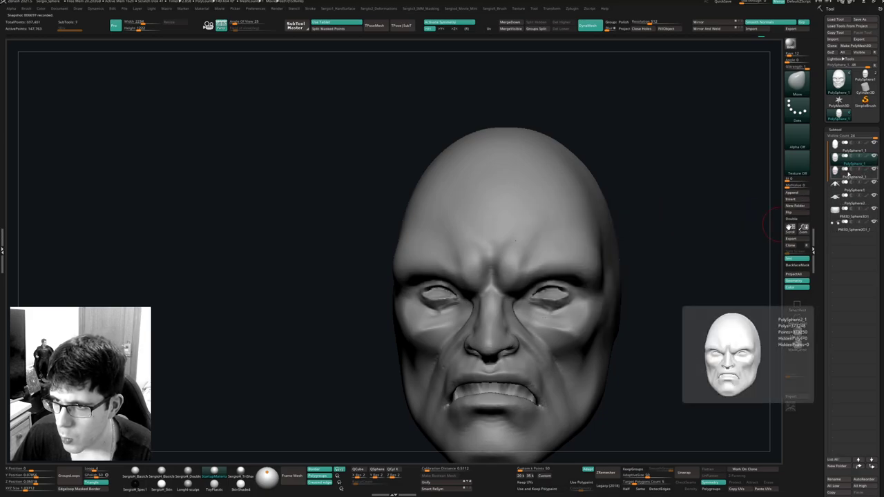
# Smooth the chin, jaw and frown area of the new head.
pyautogui.keyDown('alt'); pyautogui.moveTo(540, 303); pyautogui.dragTo(557, 231, button='right'); pyautogui.keyUp('alt')
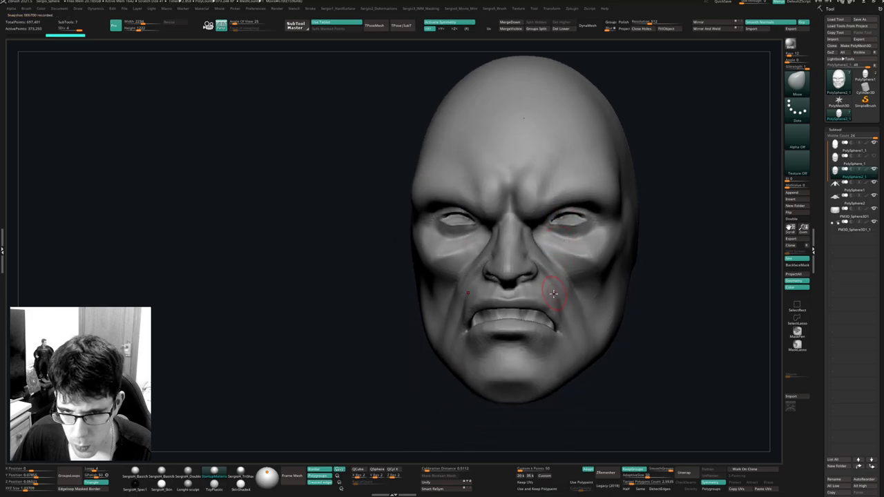
pyautogui.moveTo(554, 285); pyautogui.dragTo(591, 293, button='right')
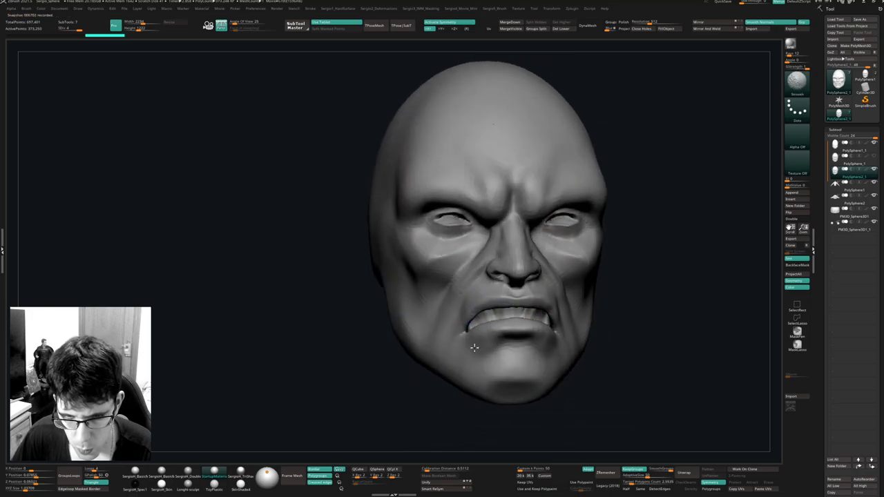
pyautogui.moveTo(474, 346); pyautogui.dragTo(518, 377, button='right')
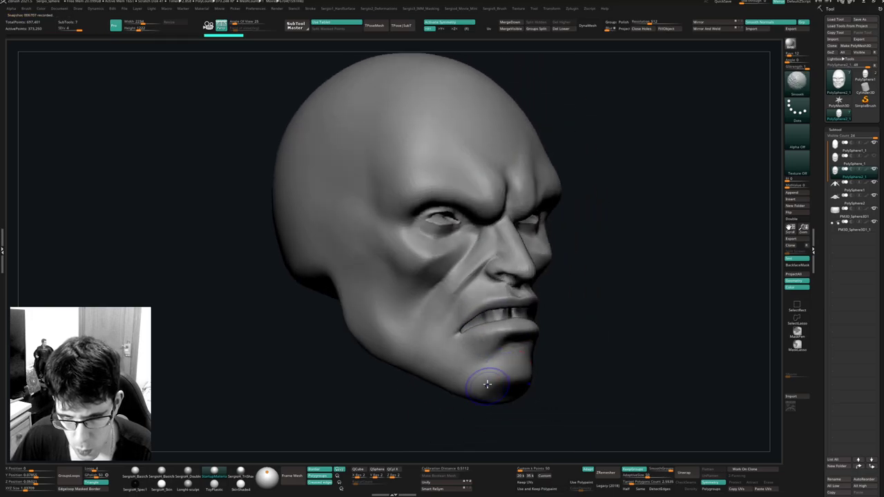
pyautogui.keyDown('shift'); pyautogui.moveTo(408, 331); pyautogui.dragTo(428, 324, button='right'); pyautogui.keyUp('shift')
pyautogui.keyDown('shift'); pyautogui.moveTo(482, 236); pyautogui.dragTo(496, 221); pyautogui.keyUp('shift')
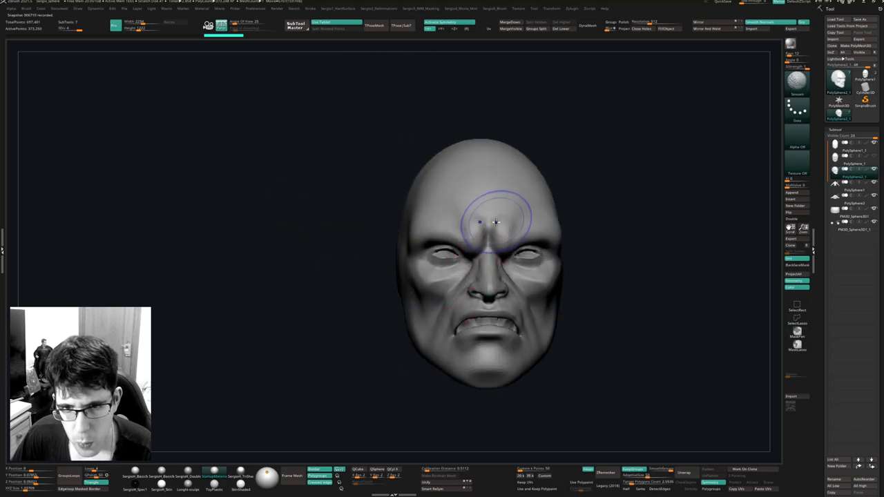
# Smooth the cheeks and the folds beside the nose and mouth.
pyautogui.moveTo(565, 226); pyautogui.dragTo(529, 224, button='right')
pyautogui.keyDown('shift'); pyautogui.moveTo(592, 255); pyautogui.dragTo(567, 267); pyautogui.keyUp('shift')
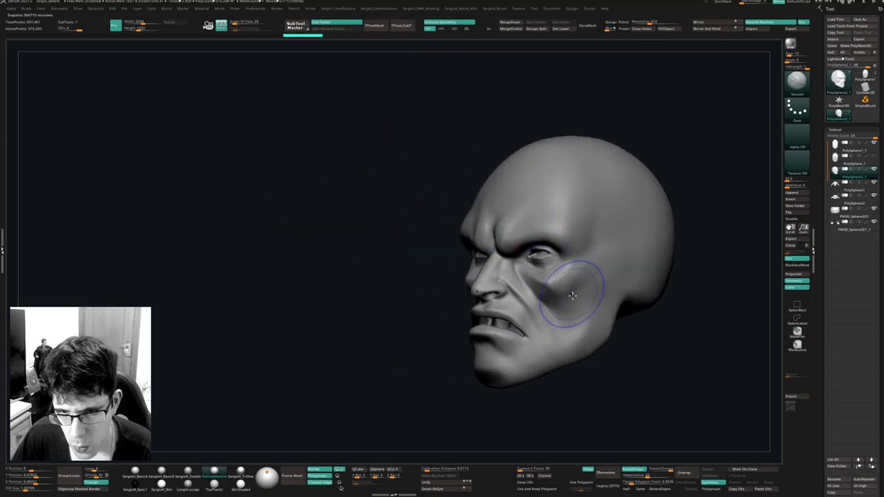
pyautogui.moveTo(572, 286); pyautogui.dragTo(561, 291, button='right')
pyautogui.keyDown('shift'); pyautogui.moveTo(549, 321); pyautogui.dragTo(533, 310); pyautogui.keyUp('shift')
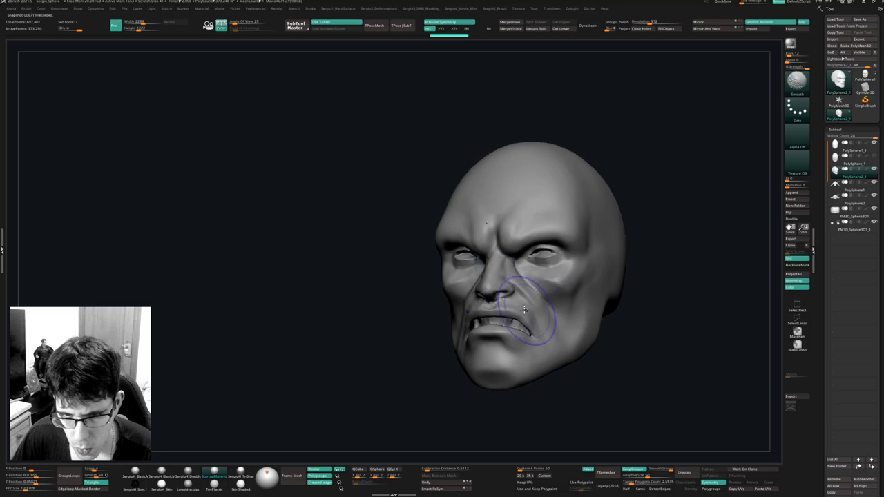
pyautogui.moveTo(461, 294); pyautogui.dragTo(489, 289, button='right')
pyautogui.moveTo(489, 291)
pyautogui.keyDown('shift'); pyautogui.mouseDown()
pyautogui.moveTo(498, 294)
pyautogui.moveTo(484, 306)
pyautogui.mouseUp(); pyautogui.keyUp('shift')
pyautogui.moveTo(482, 304)
pyautogui.mouseDown(button='right')
pyautogui.moveTo(504, 297)
pyautogui.moveTo(497, 309)
pyautogui.moveTo(507, 286)
pyautogui.moveTo(497, 298)
pyautogui.mouseUp(button='right')
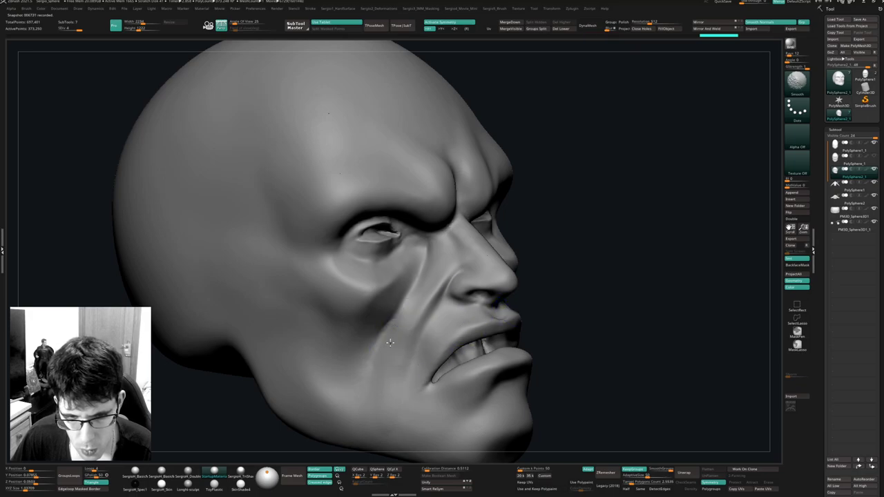
# Adjust the side of the skull and the mouth area with a large Move brush.
pyautogui.press('f')
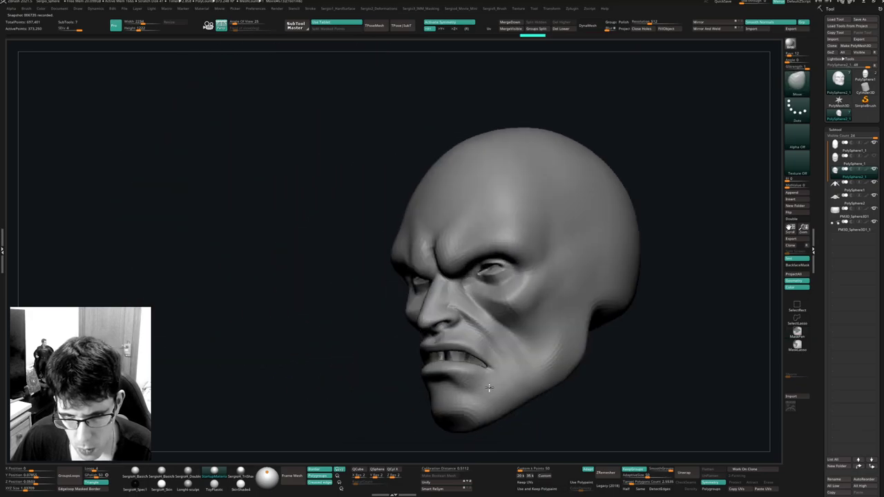
pyautogui.moveTo(489, 387); pyautogui.dragTo(478, 385, button='right')
pyautogui.moveTo(610, 223); pyautogui.dragTo(605, 223)
pyautogui.moveTo(435, 345)
pyautogui.mouseDown(button='right')
pyautogui.moveTo(529, 316)
pyautogui.moveTo(523, 336)
pyautogui.mouseUp(button='right')
pyautogui.moveTo(518, 317); pyautogui.dragTo(517, 323)
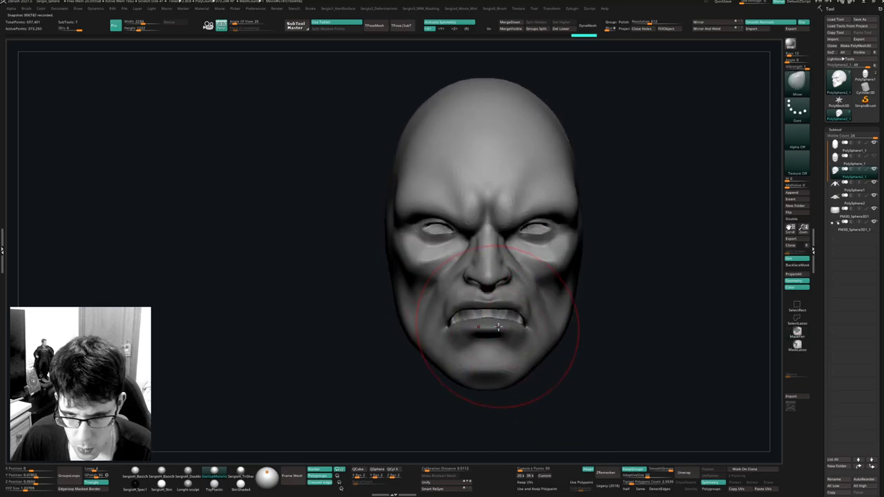
# Reshape the mouth corners with the Move brush from a low view beneath the face.
pyautogui.moveTo(514, 327); pyautogui.dragTo(512, 288, button='right')
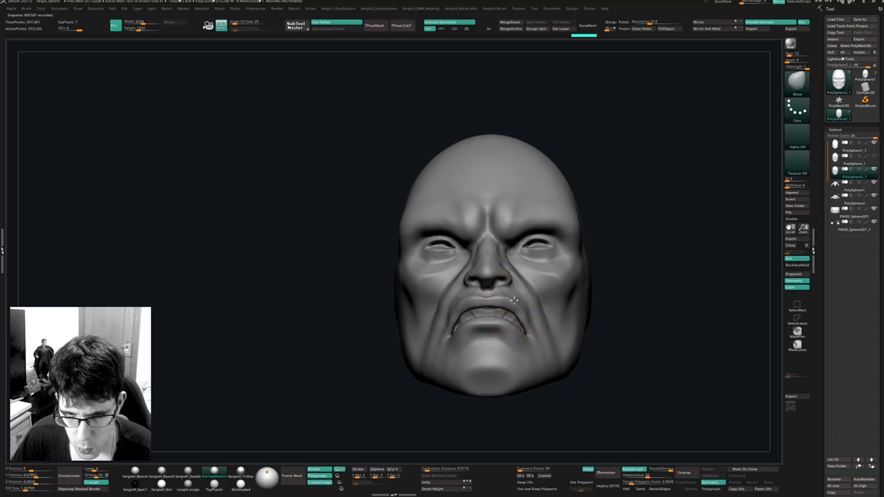
pyautogui.moveTo(517, 318)
pyautogui.mouseDown(button='right')
pyautogui.moveTo(496, 297)
pyautogui.moveTo(489, 312)
pyautogui.moveTo(497, 301)
pyautogui.moveTo(529, 316)
pyautogui.moveTo(480, 335)
pyautogui.moveTo(508, 296)
pyautogui.moveTo(507, 317)
pyautogui.mouseUp(button='right')
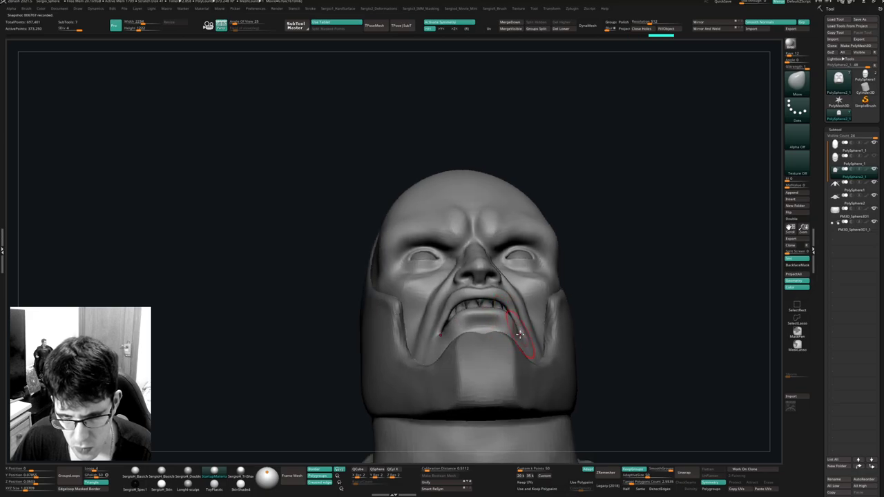
pyautogui.moveTo(522, 334); pyautogui.dragTo(522, 340, button='right')
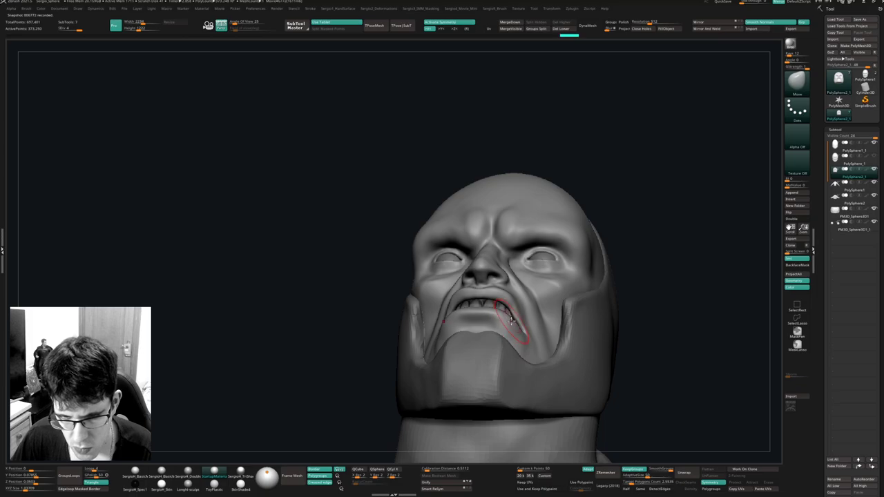
pyautogui.moveTo(510, 326); pyautogui.dragTo(510, 320)
# Mask the head at subdivision level 3 except the upper lip, its side folds and the underside of the nose, and soften the mask.
pyautogui.moveTo(511, 316)
pyautogui.mouseDown(button='right')
pyautogui.moveTo(522, 366)
pyautogui.moveTo(535, 354)
pyautogui.moveTo(490, 346)
pyautogui.moveTo(490, 308)
pyautogui.moveTo(548, 310)
pyautogui.moveTo(516, 302)
pyautogui.moveTo(543, 296)
pyautogui.moveTo(529, 300)
pyautogui.moveTo(551, 315)
pyautogui.moveTo(550, 305)
pyautogui.mouseUp(button='right')
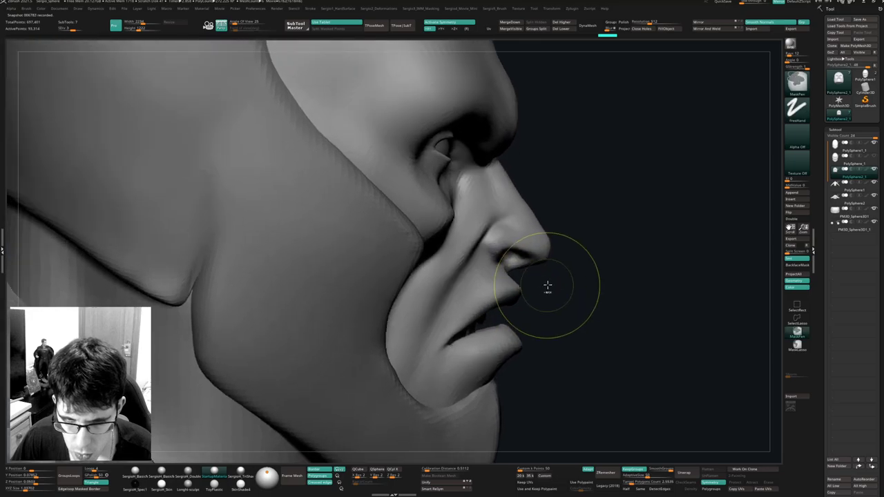
pyautogui.keyDown('ctrl'); pyautogui.moveTo(553, 284); pyautogui.dragTo(477, 322); pyautogui.keyUp('ctrl')
pyautogui.keyDown('ctrl'); pyautogui.click(782, 344); pyautogui.keyUp('ctrl')
pyautogui.keyDown('ctrl'); pyautogui.click(796, 345); pyautogui.keyUp('ctrl')
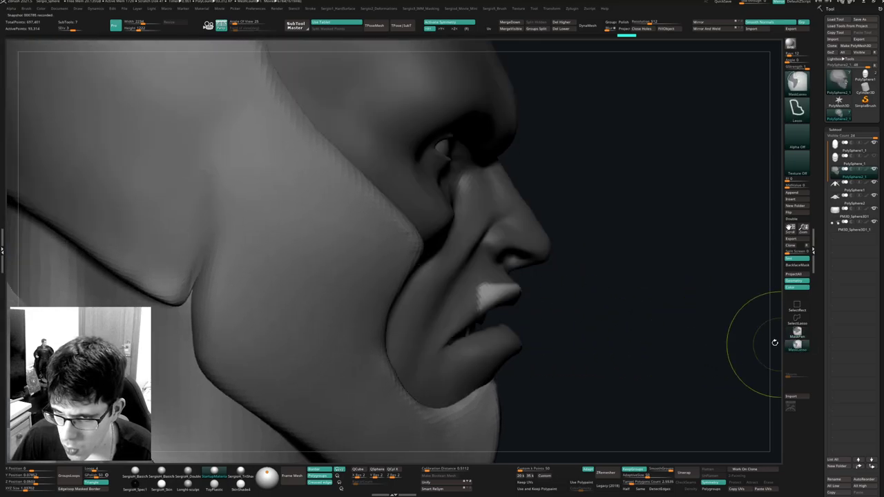
pyautogui.moveTo(605, 283)
pyautogui.keyDown('ctrl'); pyautogui.mouseDown()
pyautogui.moveTo(589, 315)
pyautogui.moveTo(574, 314)
pyautogui.mouseUp(); pyautogui.keyUp('ctrl')
pyautogui.moveTo(563, 279)
pyautogui.keyDown('ctrl'); pyautogui.mouseDown()
pyautogui.moveTo(486, 317)
pyautogui.moveTo(419, 281)
pyautogui.moveTo(587, 230)
pyautogui.mouseUp(); pyautogui.keyUp('ctrl')
pyautogui.keyDown('ctrl'); pyautogui.click(577, 297); pyautogui.keyUp('ctrl')
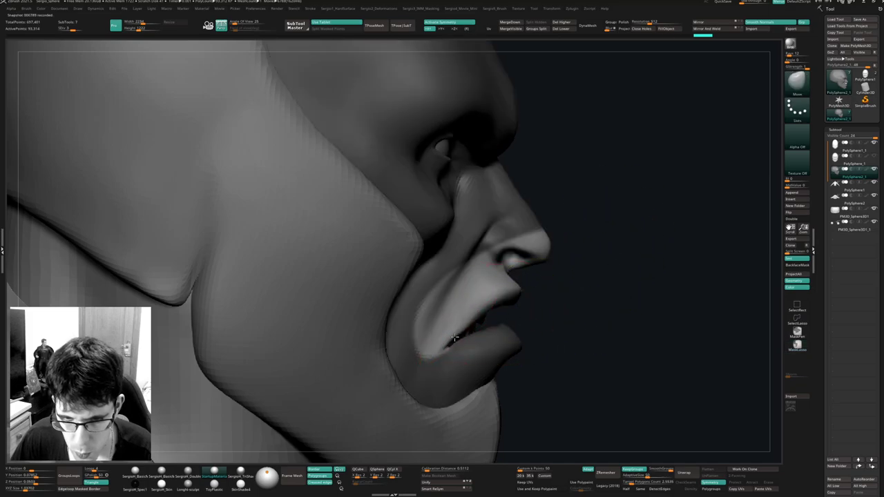
# Adjust the mouth corner with the Move brush, inverting the mask to shift from the upper lip to the lower lip side.
pyautogui.moveTo(445, 344); pyautogui.dragTo(452, 351)
pyautogui.moveTo(471, 357); pyautogui.dragTo(466, 357, button='right')
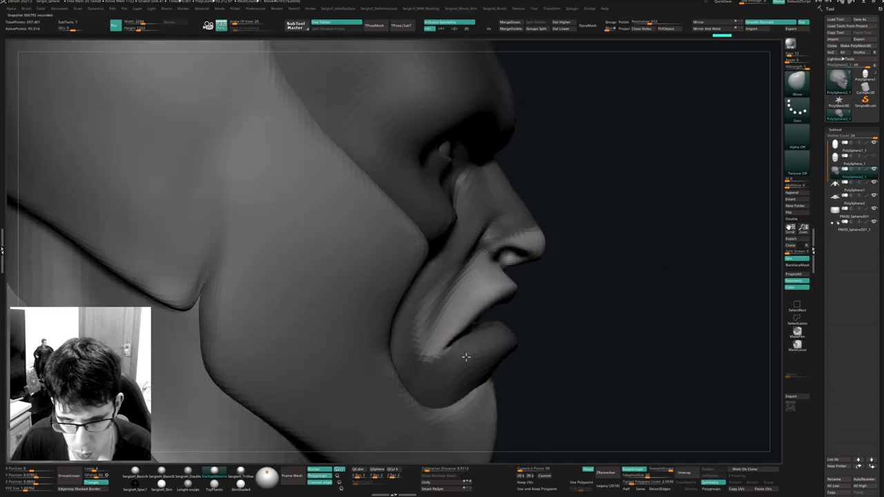
pyautogui.keyDown('ctrl'); pyautogui.moveTo(554, 331); pyautogui.dragTo(546, 334); pyautogui.keyUp('ctrl')
pyautogui.moveTo(449, 341); pyautogui.dragTo(453, 343)
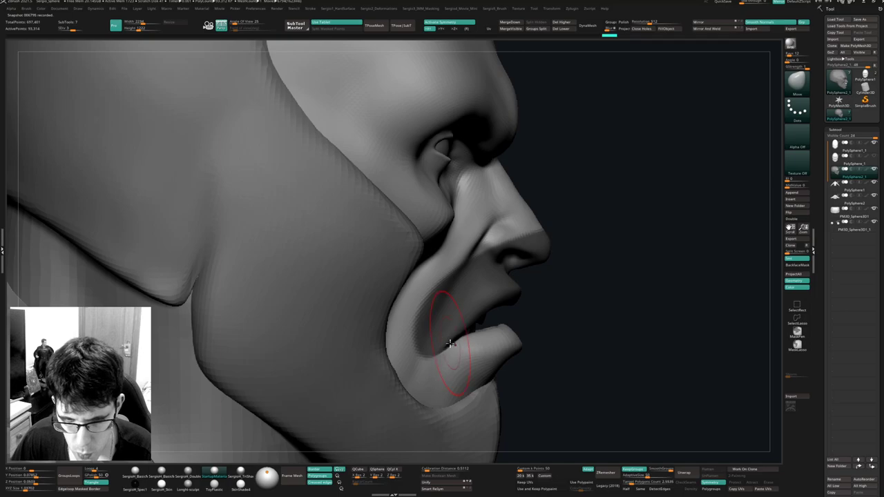
# Unmask the lower lip with a lasso selection and reshape its upper edge with the Move brush.
pyautogui.keyDown('ctrl'); pyautogui.moveTo(458, 353); pyautogui.dragTo(491, 368, button='right'); pyautogui.keyUp('ctrl')
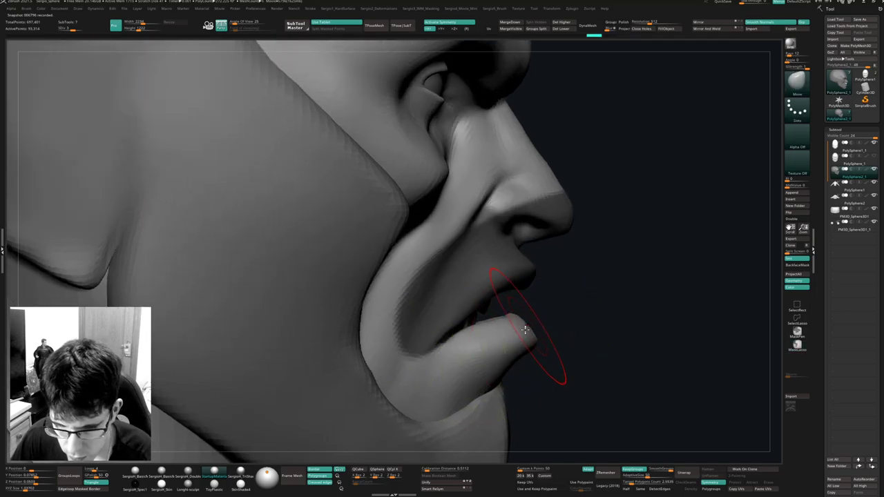
pyautogui.moveTo(526, 325); pyautogui.dragTo(540, 323, button='right')
pyautogui.keyDown('ctrl'); pyautogui.moveTo(558, 307); pyautogui.dragTo(504, 305); pyautogui.keyUp('ctrl')
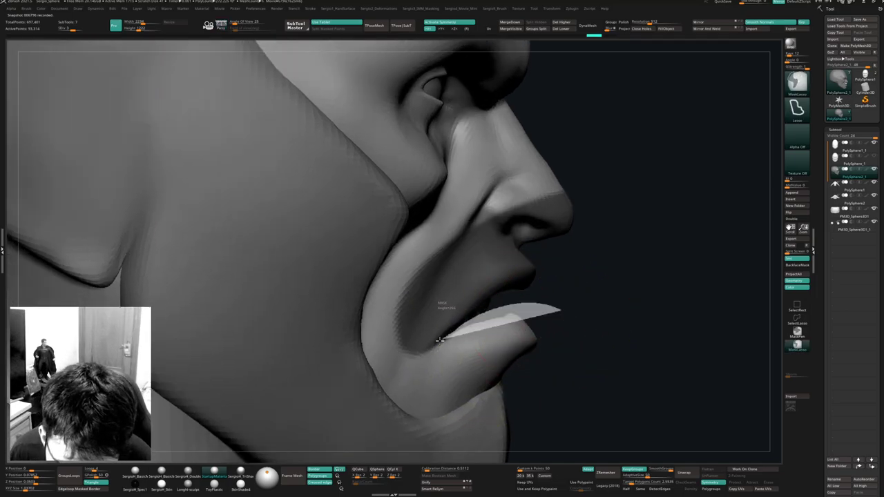
pyautogui.keyDown('ctrl'); pyautogui.moveTo(440, 339); pyautogui.dragTo(497, 418); pyautogui.keyUp('ctrl')
pyautogui.moveTo(448, 340); pyautogui.dragTo(500, 317)
pyautogui.moveTo(542, 346)
pyautogui.keyDown('ctrl'); pyautogui.mouseDown(button='right')
pyautogui.moveTo(539, 328)
pyautogui.moveTo(528, 326)
pyautogui.mouseUp(button='right'); pyautogui.keyUp('ctrl')
pyautogui.moveTo(533, 326); pyautogui.dragTo(541, 322)
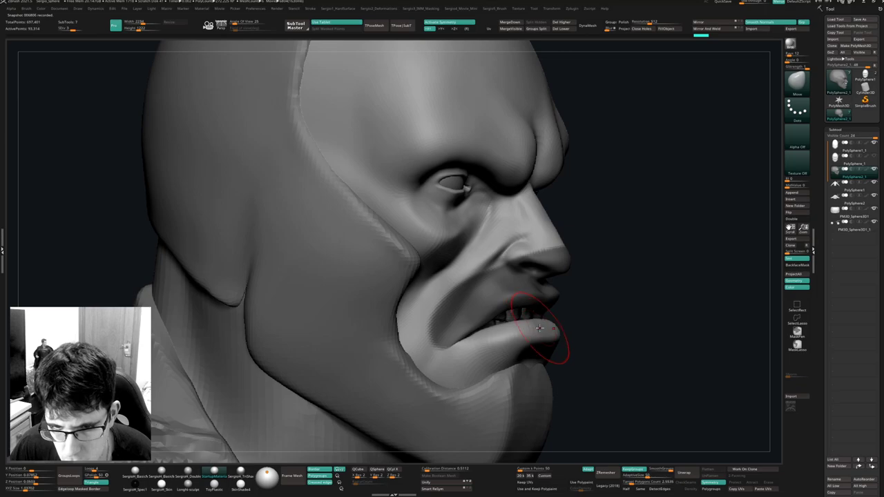
# Adjust the lower lip near the mouth corner with the Move brush, checking from beneath, and clear the mask.
pyautogui.moveTo(539, 329); pyautogui.dragTo(503, 352, button='right')
pyautogui.moveTo(476, 347); pyautogui.dragTo(474, 342)
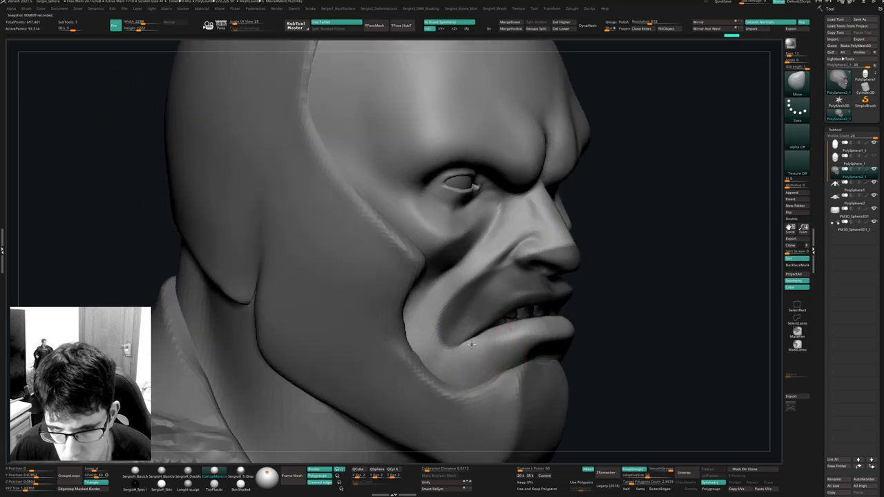
pyautogui.moveTo(473, 341)
pyautogui.mouseDown(button='right')
pyautogui.moveTo(457, 344)
pyautogui.moveTo(483, 355)
pyautogui.moveTo(492, 348)
pyautogui.mouseUp(button='right')
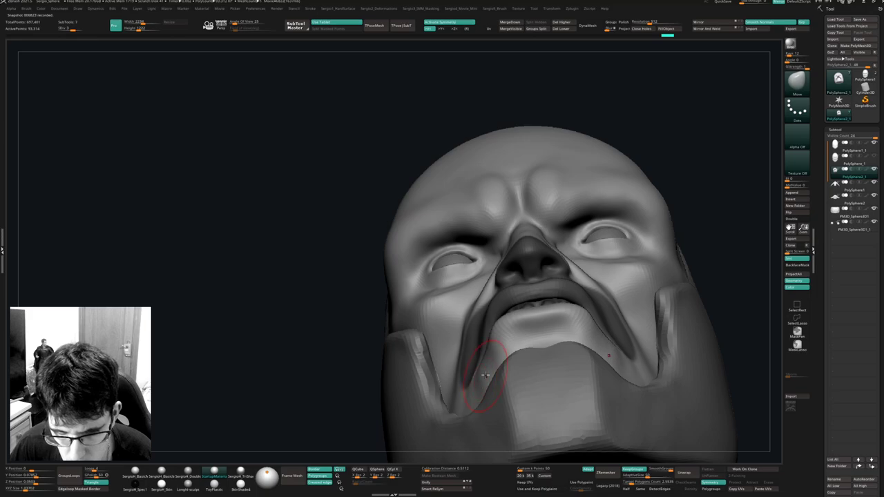
pyautogui.moveTo(484, 364)
pyautogui.mouseDown(button='right')
pyautogui.moveTo(488, 345)
pyautogui.moveTo(500, 348)
pyautogui.mouseUp(button='right')
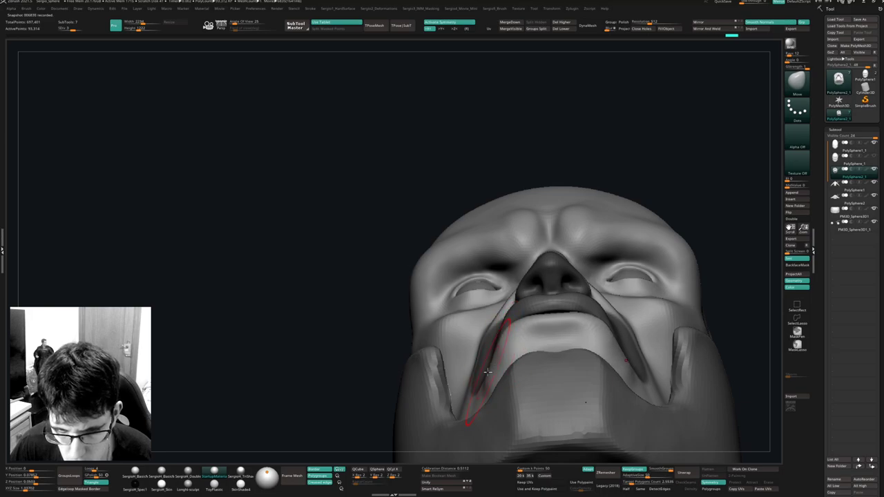
pyautogui.moveTo(492, 377); pyautogui.dragTo(513, 379, button='right')
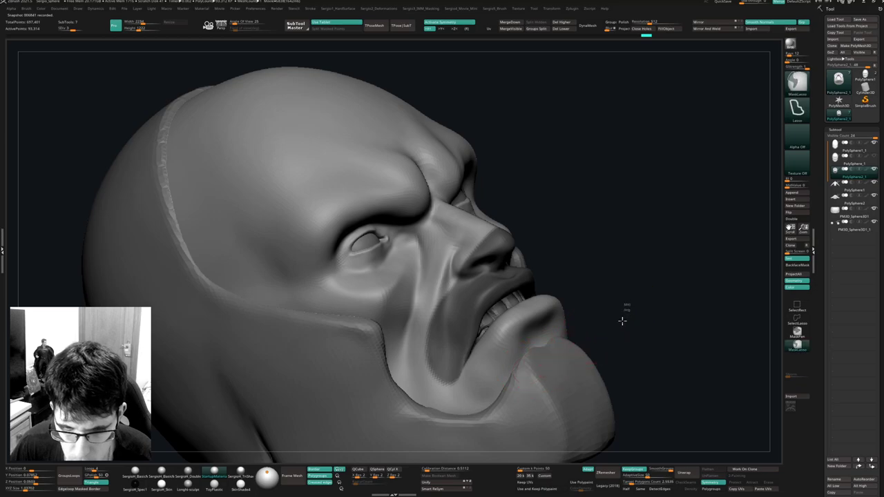
pyautogui.keyDown('ctrl'); pyautogui.moveTo(627, 308); pyautogui.dragTo(621, 320); pyautogui.keyUp('ctrl')
pyautogui.moveTo(506, 330)
pyautogui.keyDown('ctrl'); pyautogui.mouseDown(button='right')
pyautogui.moveTo(504, 304)
pyautogui.moveTo(520, 385)
pyautogui.moveTo(538, 345)
pyautogui.moveTo(553, 373)
pyautogui.mouseUp(button='right'); pyautogui.keyUp('ctrl')
# Reshape the mouth corner and the fold running from the nose into the cheek with the Move brush.
pyautogui.moveTo(552, 373)
pyautogui.mouseDown(button='right')
pyautogui.moveTo(568, 356)
pyautogui.moveTo(612, 343)
pyautogui.mouseUp(button='right')
pyautogui.press('b')
pyautogui.press('m')
pyautogui.press('v')
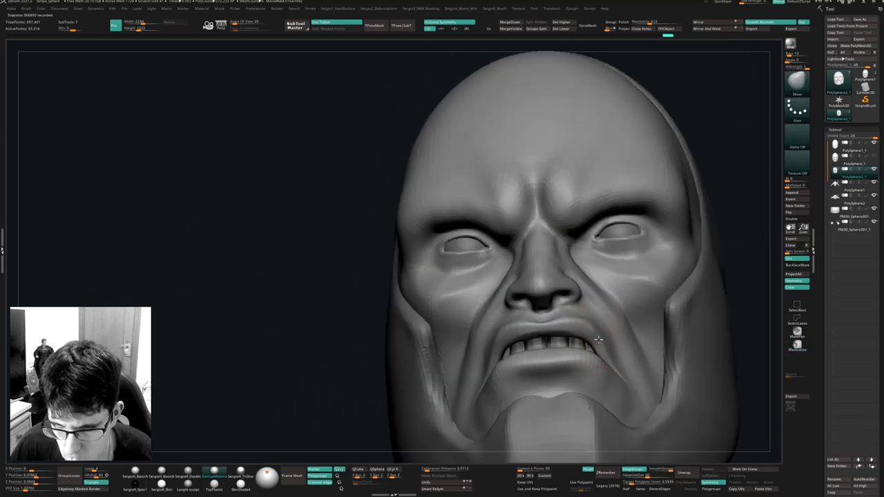
pyautogui.moveTo(595, 351); pyautogui.dragTo(590, 346)
pyautogui.moveTo(590, 345)
pyautogui.mouseDown(button='right')
pyautogui.moveTo(609, 351)
pyautogui.moveTo(624, 300)
pyautogui.mouseUp(button='right')
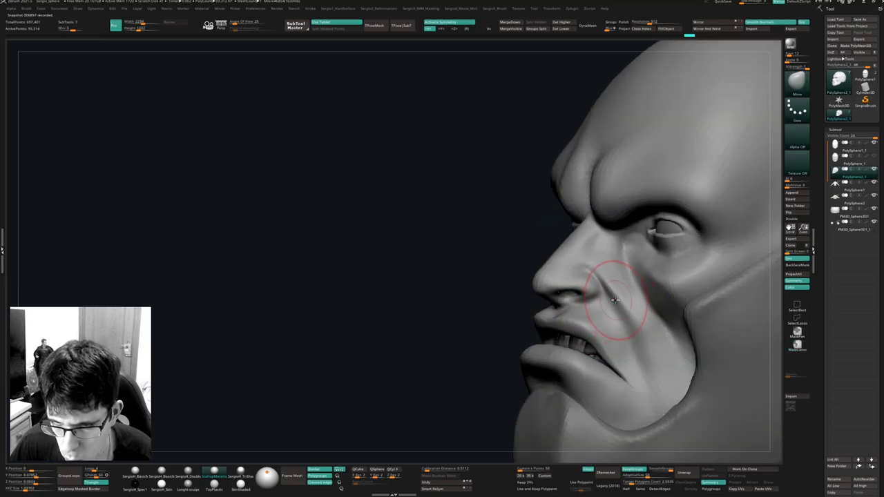
pyautogui.moveTo(610, 283); pyautogui.dragTo(617, 281)
pyautogui.moveTo(621, 293); pyautogui.dragTo(626, 314)
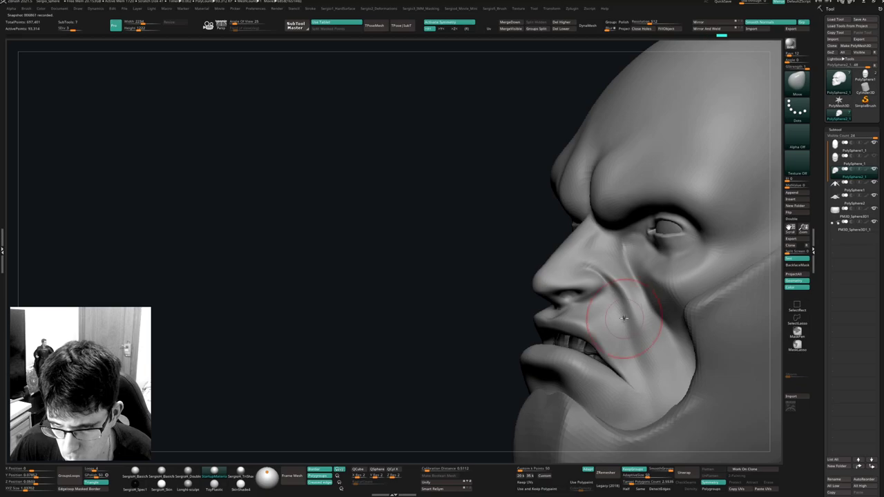
# Refine the cheek and the area beside the mouth from the side with a larger Move brush.
pyautogui.moveTo(634, 335)
pyautogui.mouseDown(button='right')
pyautogui.moveTo(641, 306)
pyautogui.moveTo(529, 315)
pyautogui.moveTo(503, 345)
pyautogui.mouseUp(button='right')
pyautogui.moveTo(503, 345); pyautogui.dragTo(504, 346)
pyautogui.moveTo(504, 368); pyautogui.dragTo(526, 323, button='right')
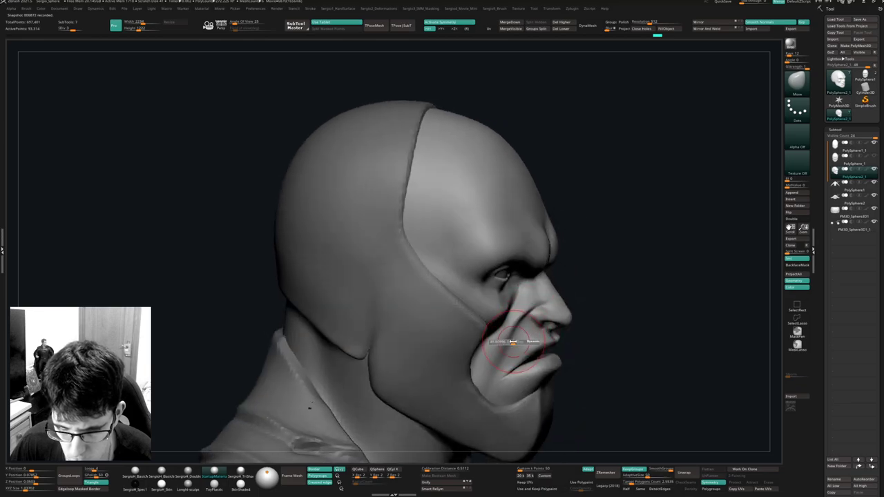
pyautogui.moveTo(518, 341); pyautogui.dragTo(503, 349)
pyautogui.moveTo(500, 354); pyautogui.dragTo(510, 359, button='right')
pyautogui.moveTo(510, 358)
pyautogui.mouseDown()
pyautogui.moveTo(480, 370)
pyautogui.moveTo(488, 389)
pyautogui.mouseUp()
pyautogui.moveTo(514, 390); pyautogui.dragTo(472, 385, button='right')
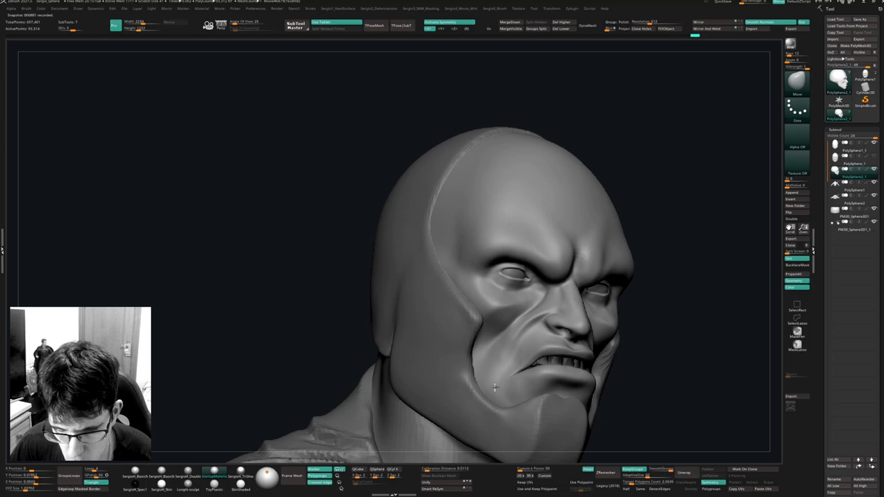
# Adjust the lower cheek and mouth corner with the Move brush and bring the head up to subdivision level 4.
pyautogui.moveTo(494, 389); pyautogui.dragTo(499, 386)
pyautogui.moveTo(511, 387); pyautogui.dragTo(492, 359, button='right')
pyautogui.moveTo(529, 361); pyautogui.dragTo(523, 358)
pyautogui.hotkey('shift', 'd')
pyautogui.hotkey('shift', 'd')
pyautogui.moveTo(525, 361)
pyautogui.mouseDown(button='right')
pyautogui.moveTo(579, 385)
pyautogui.moveTo(542, 394)
pyautogui.moveTo(538, 361)
pyautogui.moveTo(561, 347)
pyautogui.mouseUp(button='right')
pyautogui.press('d')
pyautogui.press('d')
pyautogui.press('d')
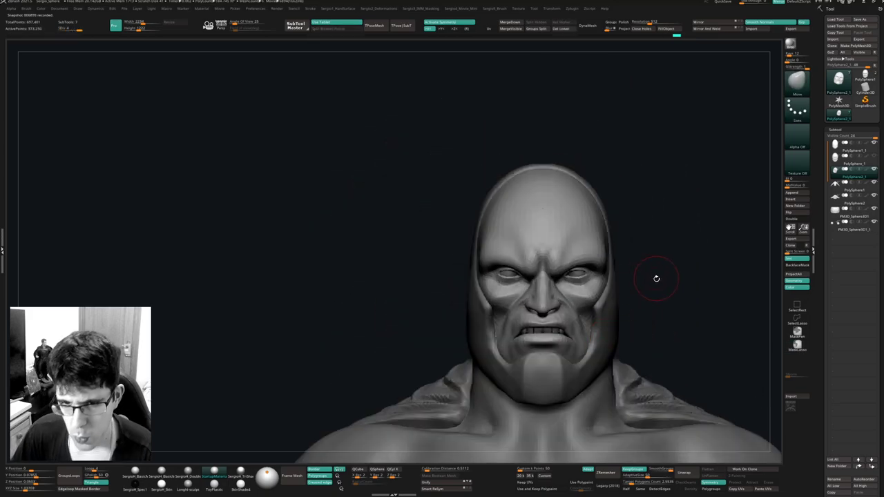
# Isolate the head, sculpt the area below the lower lip with the Clay brush, and show the whole bust again.
pyautogui.moveTo(656, 279)
pyautogui.mouseDown(button='right')
pyautogui.moveTo(571, 345)
pyautogui.moveTo(573, 363)
pyautogui.moveTo(561, 347)
pyautogui.mouseUp(button='right')
pyautogui.hotkey('alt', 's')
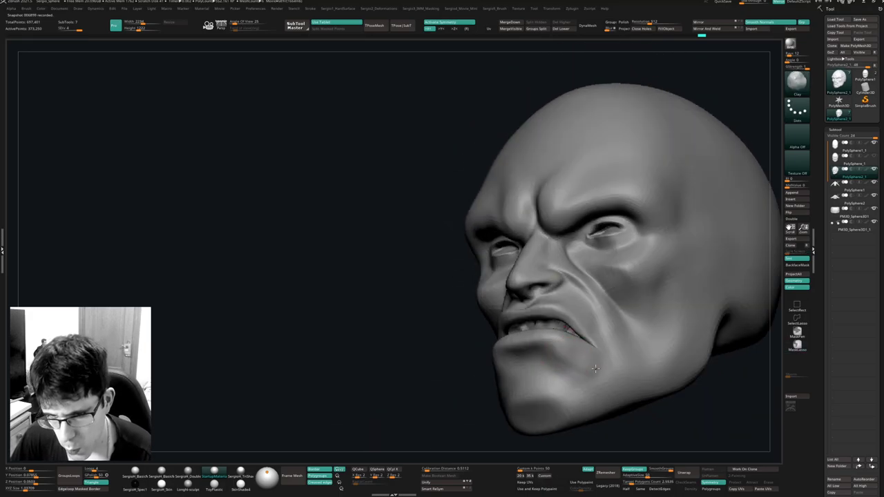
pyautogui.moveTo(568, 363)
pyautogui.mouseDown()
pyautogui.moveTo(573, 377)
pyautogui.moveTo(526, 372)
pyautogui.mouseUp()
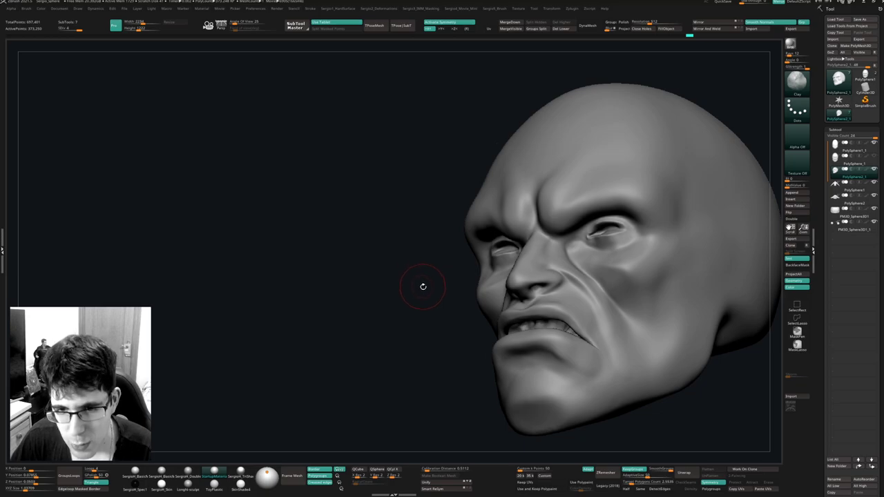
pyautogui.moveTo(422, 286); pyautogui.dragTo(455, 303, button='right')
pyautogui.hotkey('alt', 's')
# Reselect the face subtool and adjust the cheek with the Move brush at different brush sizes.
pyautogui.moveTo(535, 297)
pyautogui.keyDown('ctrl'); pyautogui.mouseDown(button='right')
pyautogui.moveTo(536, 223)
pyautogui.moveTo(587, 314)
pyautogui.moveTo(583, 326)
pyautogui.moveTo(606, 311)
pyautogui.moveTo(571, 279)
pyautogui.moveTo(504, 342)
pyautogui.mouseUp(button='right'); pyautogui.keyUp('ctrl')
pyautogui.keyDown('alt'); pyautogui.click(593, 324); pyautogui.keyUp('alt')
pyautogui.keyDown('alt'); pyautogui.click(514, 313); pyautogui.keyUp('alt')
pyautogui.press('b')
pyautogui.press('m')
pyautogui.press('v')
pyautogui.press('s')
pyautogui.moveTo(509, 319); pyautogui.dragTo(530, 315)
pyautogui.moveTo(537, 308); pyautogui.dragTo(565, 308, button='right')
pyautogui.press('s')
pyautogui.moveTo(542, 313); pyautogui.dragTo(530, 316)
pyautogui.moveTo(531, 316)
pyautogui.keyDown('ctrl'); pyautogui.mouseDown(button='right')
pyautogui.moveTo(522, 282)
pyautogui.moveTo(504, 405)
pyautogui.mouseUp(button='right'); pyautogui.keyUp('ctrl')
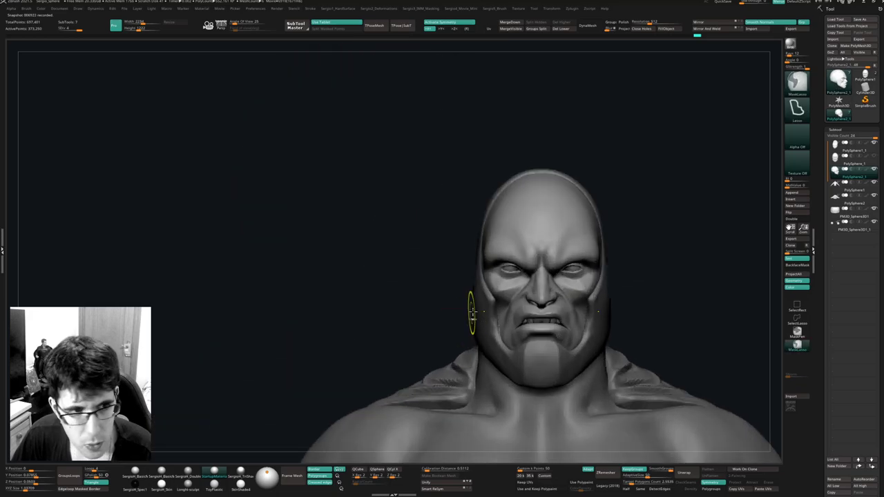
# Nudge the area around the mouth corner with the Move brush and smooth it.
pyautogui.moveTo(471, 311)
pyautogui.keyDown('ctrl'); pyautogui.mouseDown(button='right')
pyautogui.moveTo(499, 352)
pyautogui.moveTo(535, 353)
pyautogui.mouseUp(button='right'); pyautogui.keyUp('ctrl')
pyautogui.moveTo(552, 353); pyautogui.dragTo(544, 349)
pyautogui.keyDown('ctrl'); pyautogui.moveTo(547, 321); pyautogui.dragTo(552, 345, button='right'); pyautogui.keyUp('ctrl')
pyautogui.moveTo(552, 345)
pyautogui.keyDown('shift'); pyautogui.mouseDown()
pyautogui.moveTo(542, 348)
pyautogui.moveTo(558, 356)
pyautogui.mouseUp(); pyautogui.keyUp('shift')
# Sculpt the cheek surface outside the mouth corner with Clay brush strokes and smooth them into the surrounding skin.
pyautogui.press('b')
pyautogui.press('c')
pyautogui.press('l')
pyautogui.moveTo(550, 324); pyautogui.dragTo(536, 380)
pyautogui.moveTo(551, 320)
pyautogui.mouseDown()
pyautogui.moveTo(531, 371)
pyautogui.moveTo(528, 364)
pyautogui.moveTo(538, 385)
pyautogui.mouseUp()
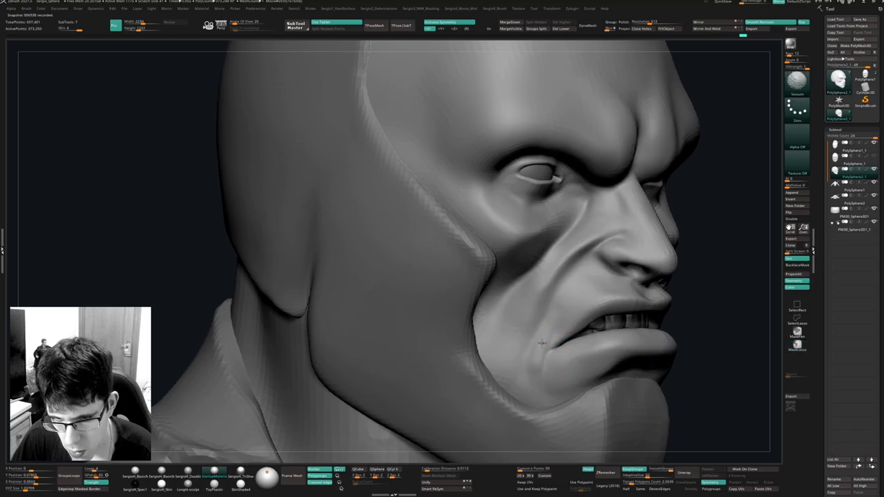
pyautogui.moveTo(558, 302)
pyautogui.keyDown('shift'); pyautogui.mouseDown()
pyautogui.moveTo(531, 355)
pyautogui.moveTo(551, 321)
pyautogui.moveTo(534, 348)
pyautogui.mouseUp(); pyautogui.keyUp('shift')
pyautogui.moveTo(659, 238)
pyautogui.mouseDown(button='right')
pyautogui.moveTo(563, 241)
pyautogui.moveTo(623, 237)
pyautogui.mouseUp(button='right')
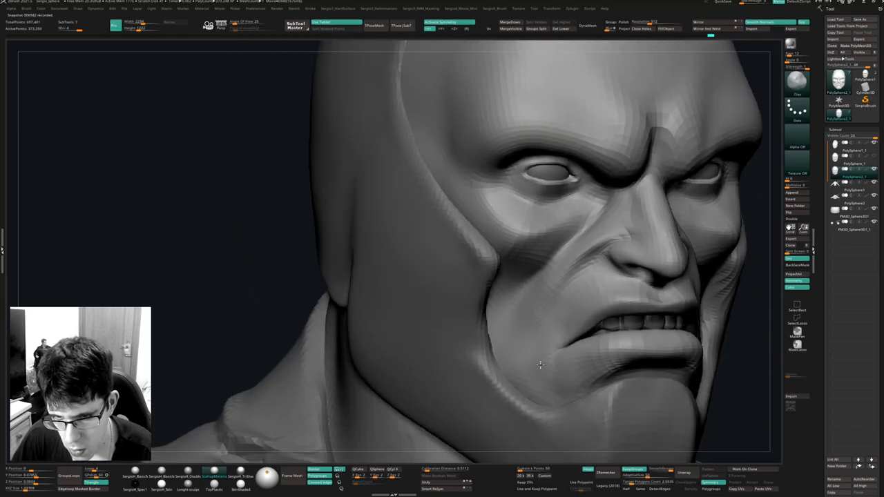
pyautogui.moveTo(576, 299)
pyautogui.mouseDown()
pyautogui.moveTo(555, 345)
pyautogui.moveTo(554, 390)
pyautogui.mouseUp()
pyautogui.keyDown('shift'); pyautogui.moveTo(584, 346); pyautogui.dragTo(563, 366); pyautogui.keyUp('shift')
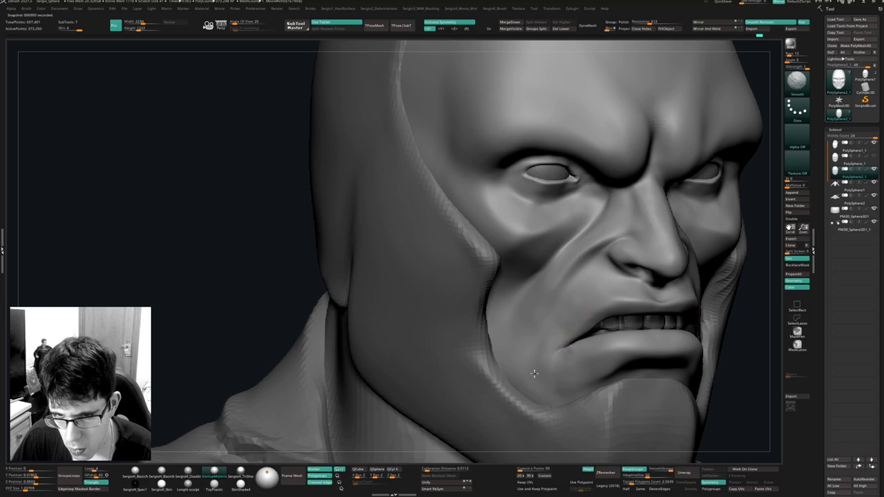
# Reshape the cheek beside the hood edge and the fold next to the nostril with the Move brush.
pyautogui.moveTo(583, 296)
pyautogui.mouseDown(button='right')
pyautogui.moveTo(560, 319)
pyautogui.moveTo(602, 280)
pyautogui.moveTo(564, 239)
pyautogui.mouseUp(button='right')
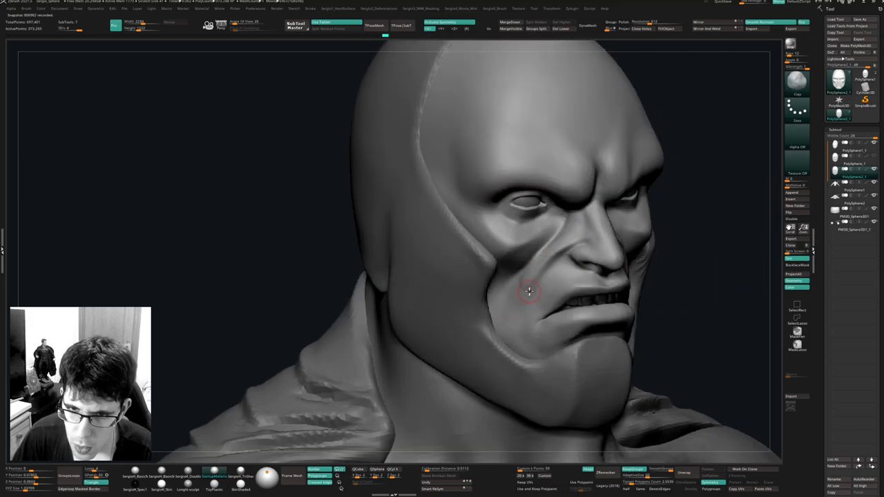
pyautogui.moveTo(528, 290)
pyautogui.mouseDown(button='right')
pyautogui.moveTo(527, 263)
pyautogui.moveTo(555, 236)
pyautogui.mouseUp(button='right')
pyautogui.moveTo(534, 254); pyautogui.dragTo(529, 257)
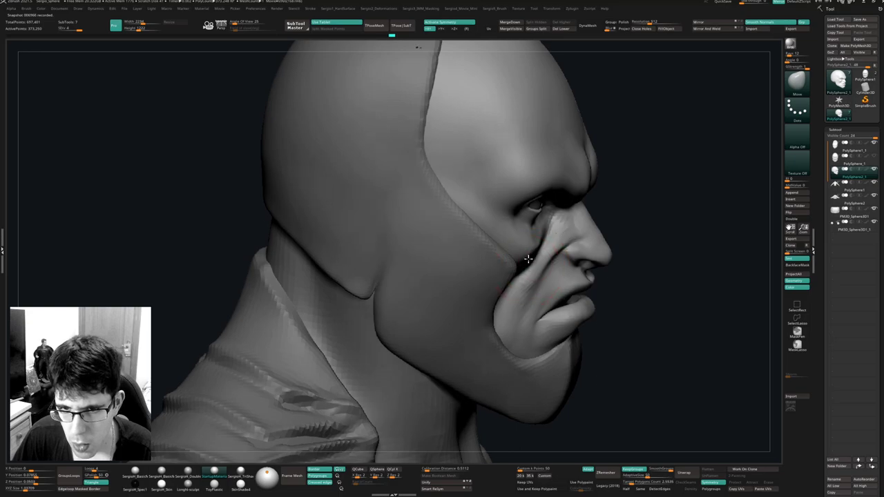
pyautogui.moveTo(529, 257); pyautogui.dragTo(526, 262, button='right')
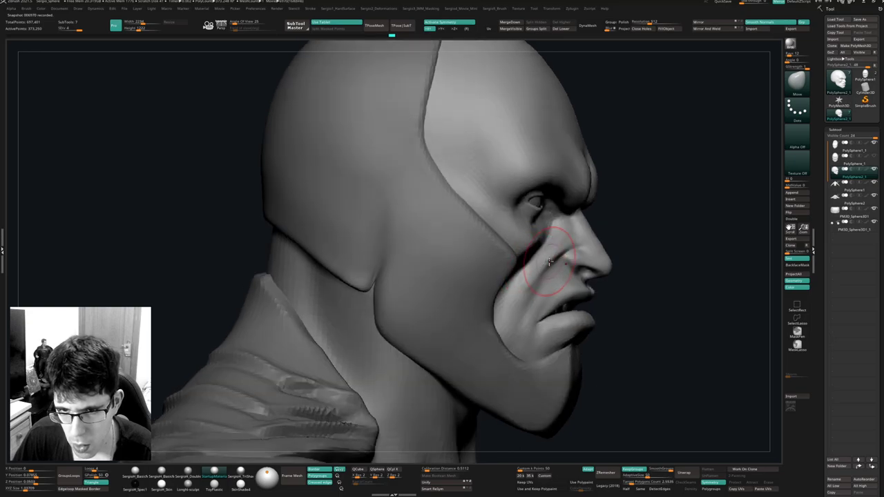
pyautogui.moveTo(568, 251); pyautogui.dragTo(553, 267)
pyautogui.moveTo(549, 275)
pyautogui.mouseDown(button='right')
pyautogui.moveTo(604, 270)
pyautogui.moveTo(582, 269)
pyautogui.mouseUp(button='right')
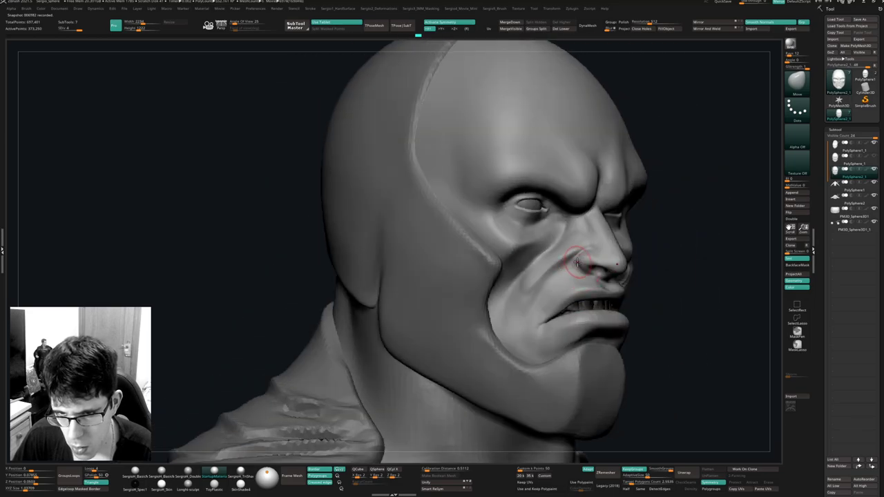
pyautogui.moveTo(578, 262); pyautogui.dragTo(552, 266)
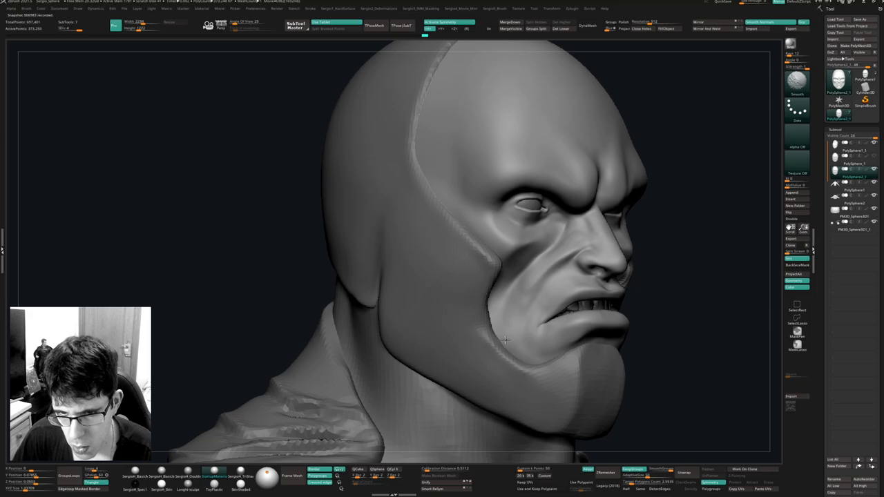
# Refine the upper lip beneath the nose with the Clay brush from a low view.
pyautogui.moveTo(505, 340)
pyautogui.keyDown('ctrl'); pyautogui.mouseDown(button='right')
pyautogui.moveTo(517, 300)
pyautogui.moveTo(537, 343)
pyautogui.moveTo(554, 354)
pyautogui.moveTo(532, 245)
pyautogui.mouseUp(button='right'); pyautogui.keyUp('ctrl')
pyautogui.moveTo(539, 299); pyautogui.dragTo(543, 296)
pyautogui.moveTo(543, 296)
pyautogui.keyDown('ctrl'); pyautogui.mouseDown(button='right')
pyautogui.moveTo(548, 330)
pyautogui.moveTo(535, 295)
pyautogui.mouseUp(button='right'); pyautogui.keyUp('ctrl')
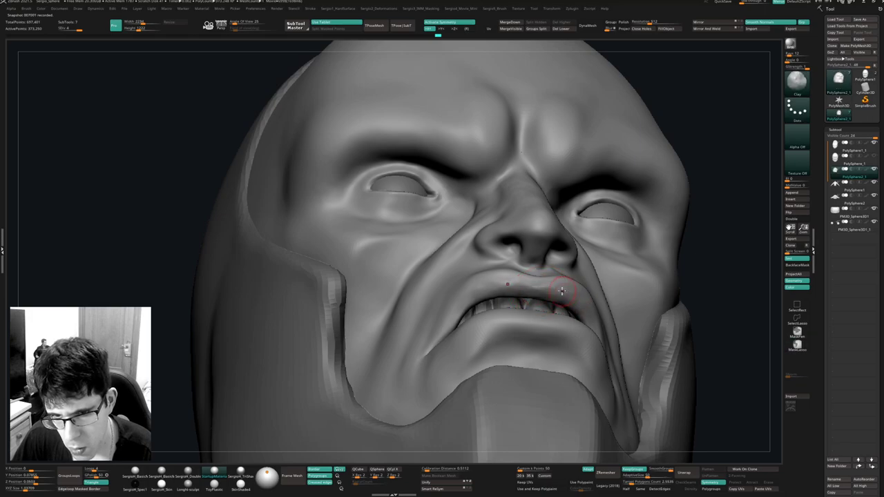
pyautogui.moveTo(561, 291); pyautogui.dragTo(536, 290, button='right')
pyautogui.moveTo(549, 284)
pyautogui.mouseDown()
pyautogui.moveTo(578, 292)
pyautogui.moveTo(550, 283)
pyautogui.mouseUp()
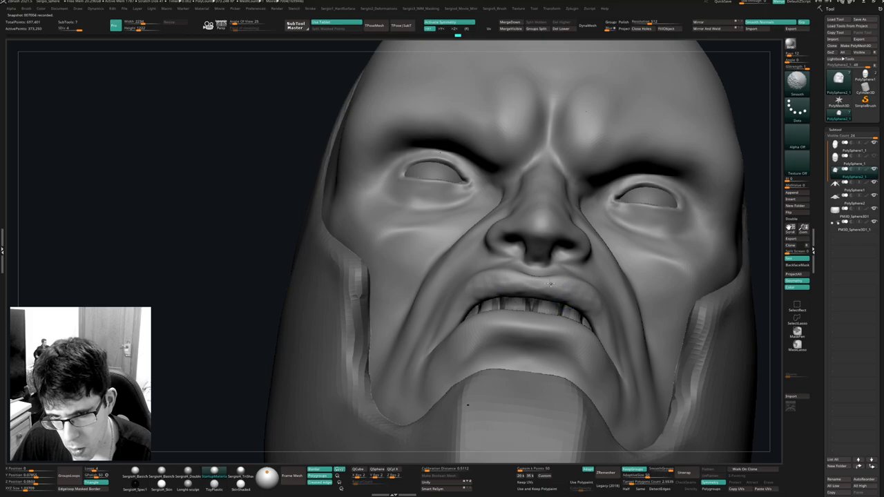
# Sculpt the upper lip's edge toward the mouth corners with the Clay brush and smooth both sides.
pyautogui.moveTo(605, 319); pyautogui.dragTo(484, 306, button='right')
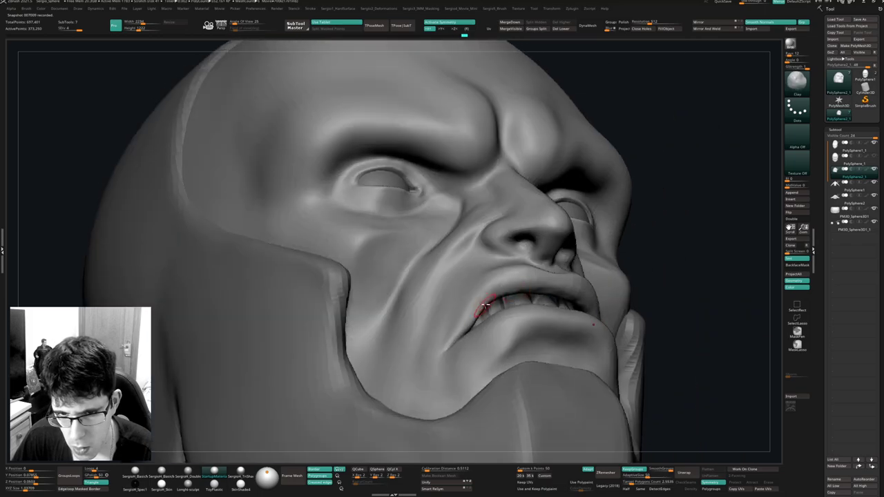
pyautogui.moveTo(500, 291); pyautogui.dragTo(516, 296)
pyautogui.moveTo(477, 318); pyautogui.dragTo(513, 338, button='right')
pyautogui.keyDown('shift'); pyautogui.moveTo(513, 295); pyautogui.dragTo(490, 308); pyautogui.keyUp('shift')
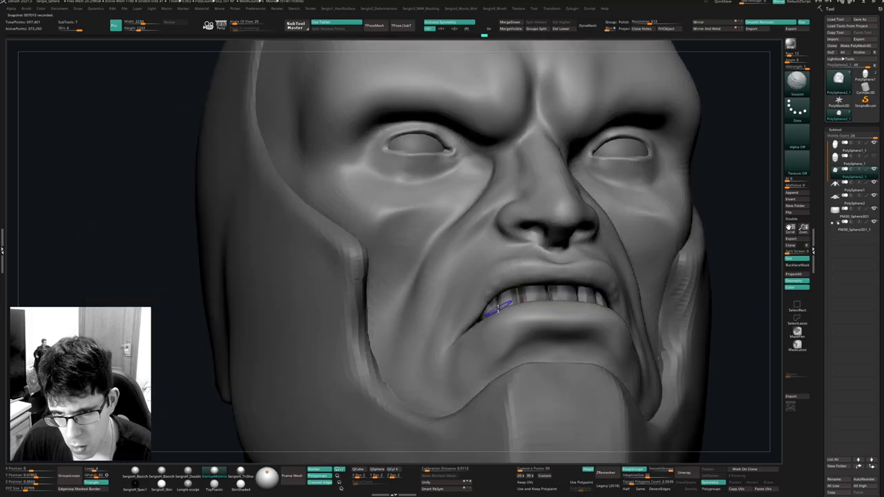
pyautogui.moveTo(504, 311); pyautogui.dragTo(587, 304, button='right')
pyautogui.keyDown('shift'); pyautogui.moveTo(603, 294); pyautogui.dragTo(616, 299); pyautogui.keyUp('shift')
pyautogui.moveTo(607, 301); pyautogui.dragTo(553, 309, button='right')
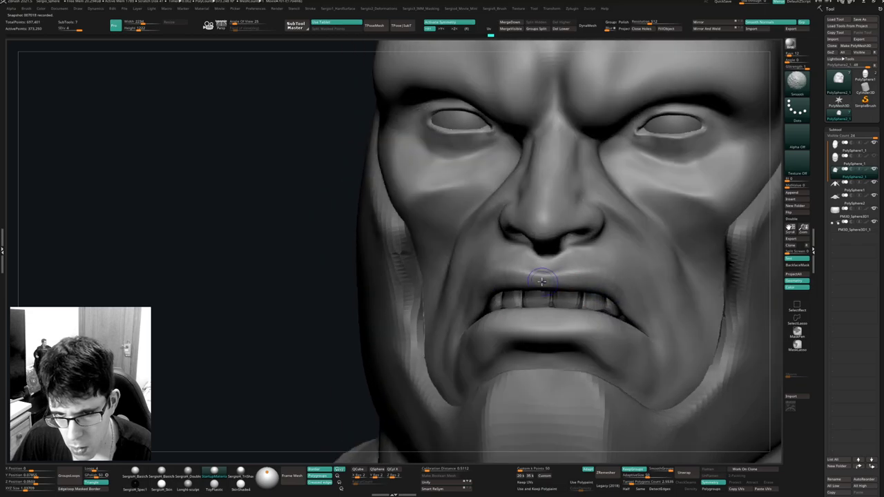
# Smooth the cheek and nose-to-mouth fold, and touch up the fold beside the nose with the Clay brush.
pyautogui.keyDown('ctrl'); pyautogui.moveTo(620, 304); pyautogui.dragTo(619, 273, button='right'); pyautogui.keyUp('ctrl')
pyautogui.moveTo(656, 322)
pyautogui.mouseDown(button='right')
pyautogui.moveTo(614, 333)
pyautogui.moveTo(611, 297)
pyautogui.mouseUp(button='right')
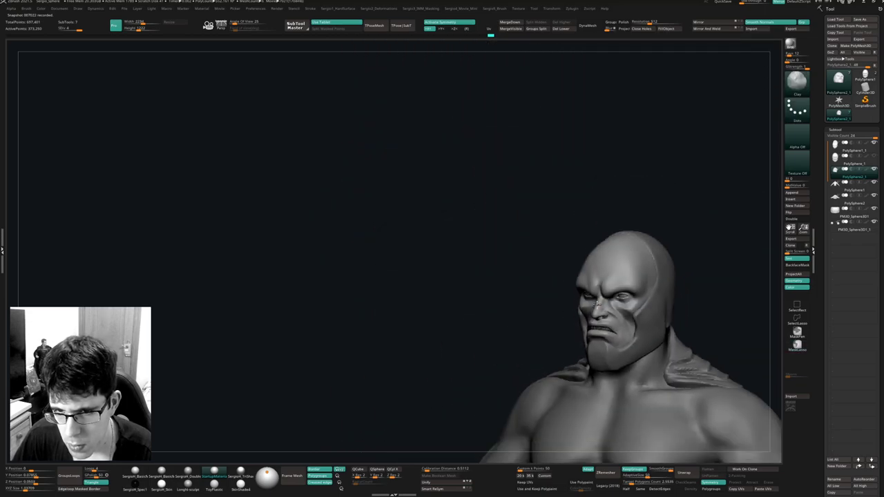
pyautogui.keyDown('alt'); pyautogui.moveTo(611, 332); pyautogui.dragTo(542, 293, button='right'); pyautogui.keyUp('alt')
pyautogui.moveTo(542, 294)
pyautogui.mouseDown(button='right')
pyautogui.moveTo(585, 308)
pyautogui.moveTo(545, 300)
pyautogui.mouseUp(button='right')
pyautogui.keyDown('ctrl'); pyautogui.moveTo(546, 300); pyautogui.dragTo(551, 345, button='right'); pyautogui.keyUp('ctrl')
pyautogui.moveTo(573, 303); pyautogui.dragTo(523, 290, button='right')
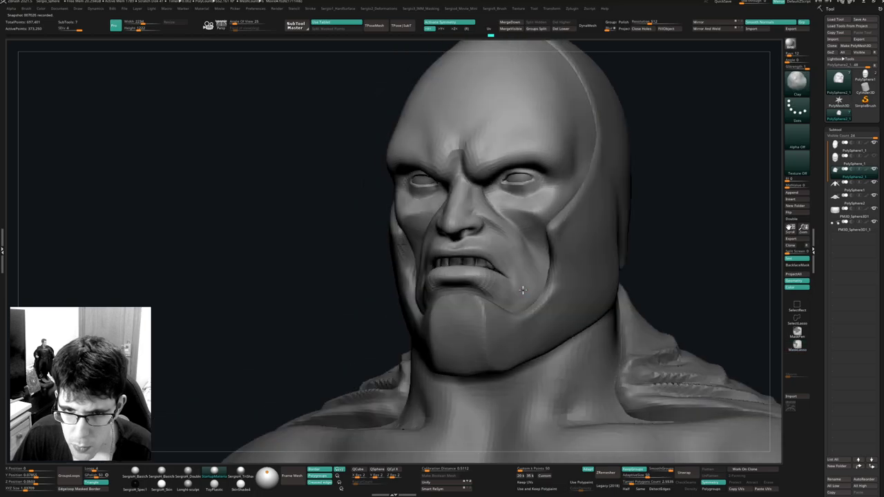
pyautogui.moveTo(522, 290)
pyautogui.keyDown('shift'); pyautogui.mouseDown()
pyautogui.moveTo(490, 236)
pyautogui.moveTo(472, 257)
pyautogui.mouseUp(); pyautogui.keyUp('shift')
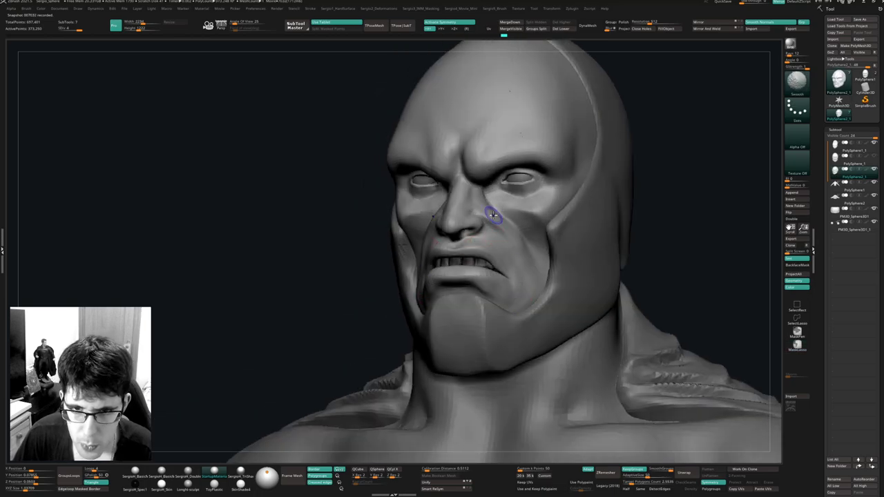
pyautogui.keyDown('shift'); pyautogui.moveTo(493, 215); pyautogui.dragTo(511, 239); pyautogui.keyUp('shift')
pyautogui.moveTo(483, 198); pyautogui.dragTo(485, 211)
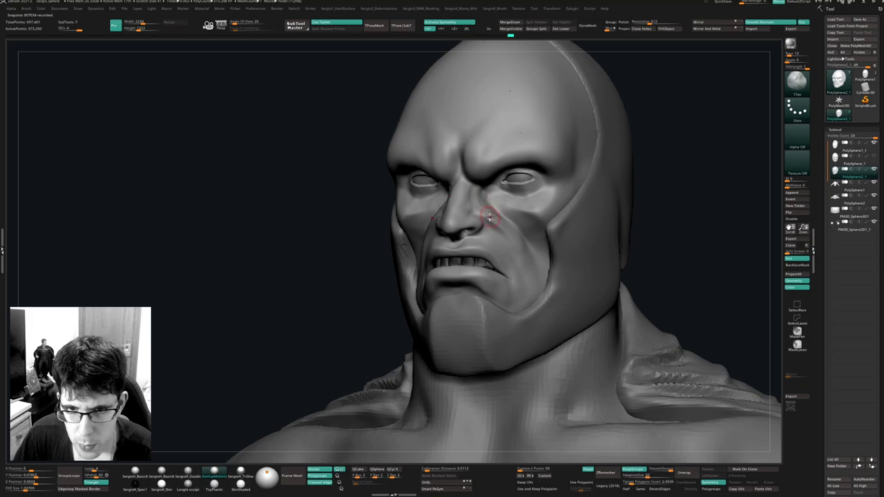
# Refine the fold between the inner eye and the side of the nose with the Clay brush.
pyautogui.moveTo(485, 213); pyautogui.dragTo(552, 215, button='right')
pyautogui.moveTo(493, 217); pyautogui.dragTo(486, 210, button='right')
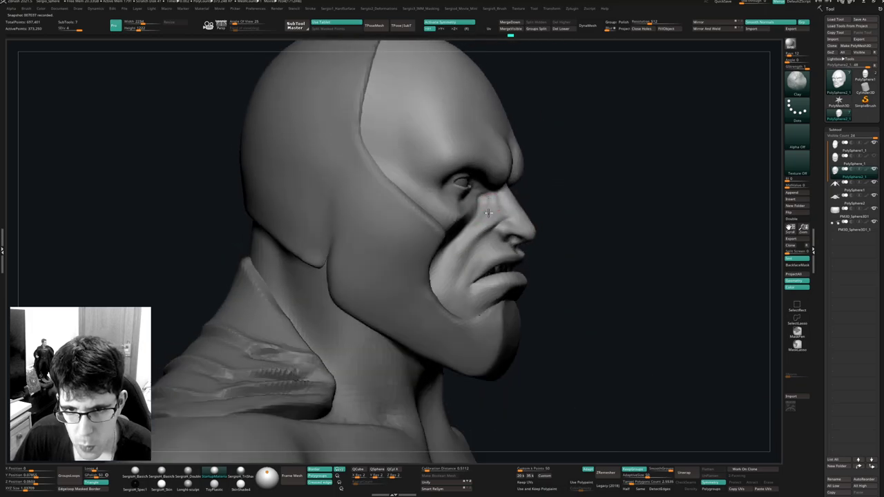
pyautogui.moveTo(491, 205); pyautogui.dragTo(489, 222)
pyautogui.moveTo(487, 225); pyautogui.dragTo(500, 203, button='right')
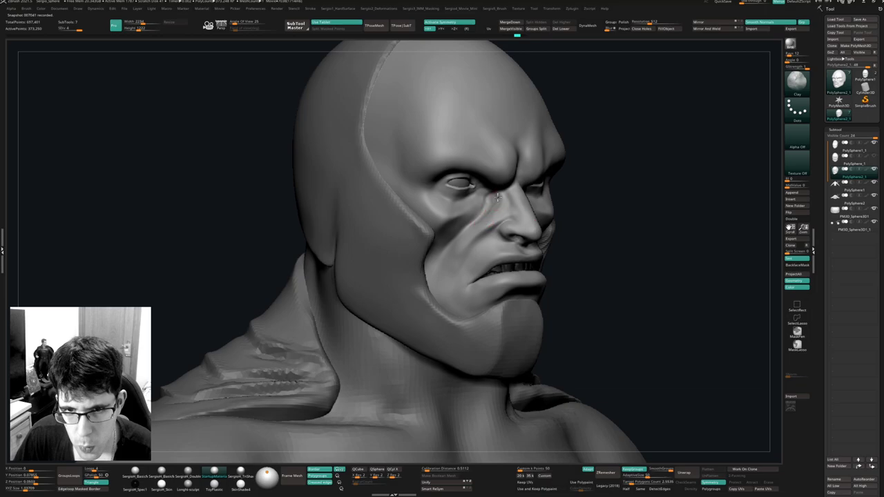
pyautogui.moveTo(499, 202)
pyautogui.mouseDown()
pyautogui.moveTo(486, 212)
pyautogui.moveTo(494, 209)
pyautogui.moveTo(487, 202)
pyautogui.mouseUp()
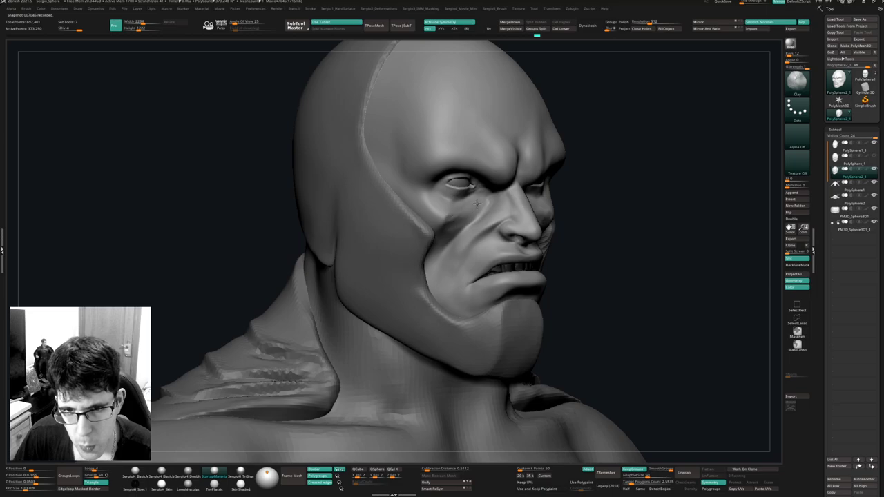
# Smooth the cheek hollow under the eye and touch up its inner edge with the Clay brush.
pyautogui.press('shift')
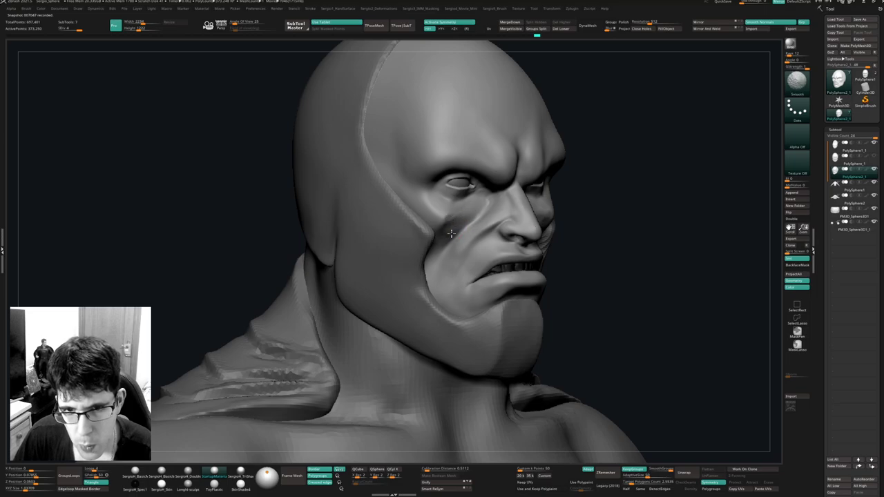
pyautogui.moveTo(471, 206); pyautogui.dragTo(480, 232, button='right')
pyautogui.moveTo(467, 222); pyautogui.dragTo(465, 223)
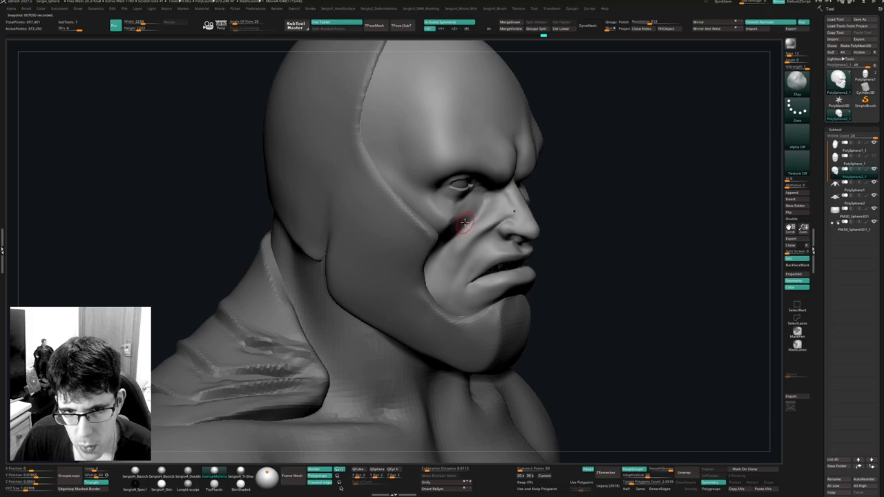
pyautogui.moveTo(457, 224)
pyautogui.mouseDown(button='right')
pyautogui.moveTo(468, 219)
pyautogui.moveTo(449, 225)
pyautogui.mouseUp(button='right')
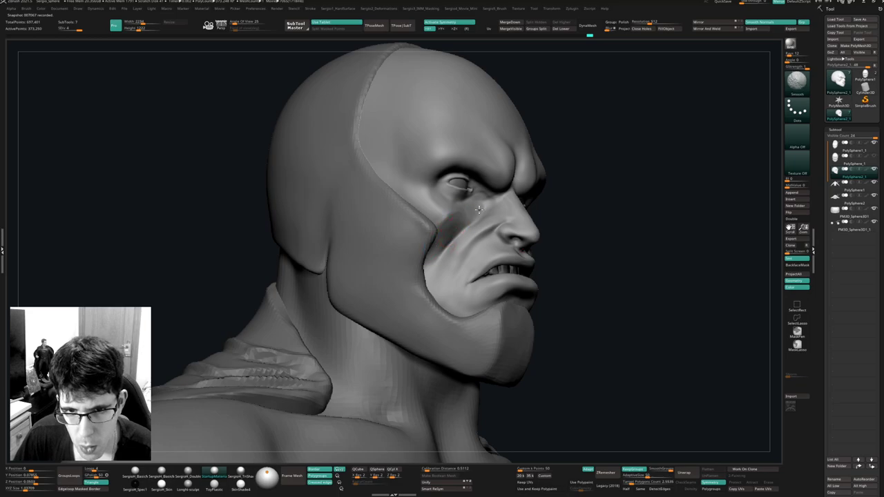
pyautogui.moveTo(432, 250)
pyautogui.mouseDown(button='right')
pyautogui.moveTo(491, 228)
pyautogui.moveTo(479, 222)
pyautogui.mouseUp(button='right')
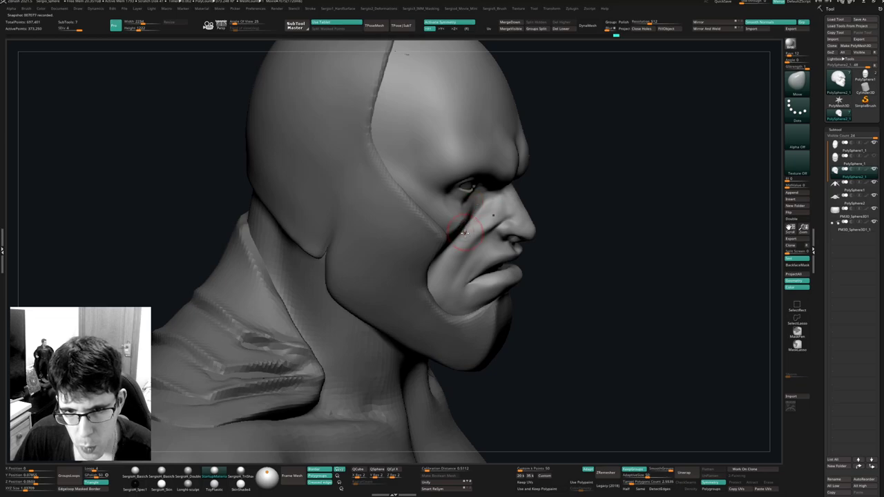
# Adjust the lower eyelid area from the front with the Move brush.
pyautogui.moveTo(480, 222)
pyautogui.mouseDown(button='right')
pyautogui.moveTo(572, 178)
pyautogui.moveTo(551, 305)
pyautogui.mouseUp(button='right')
pyautogui.moveTo(517, 286); pyautogui.dragTo(512, 279)
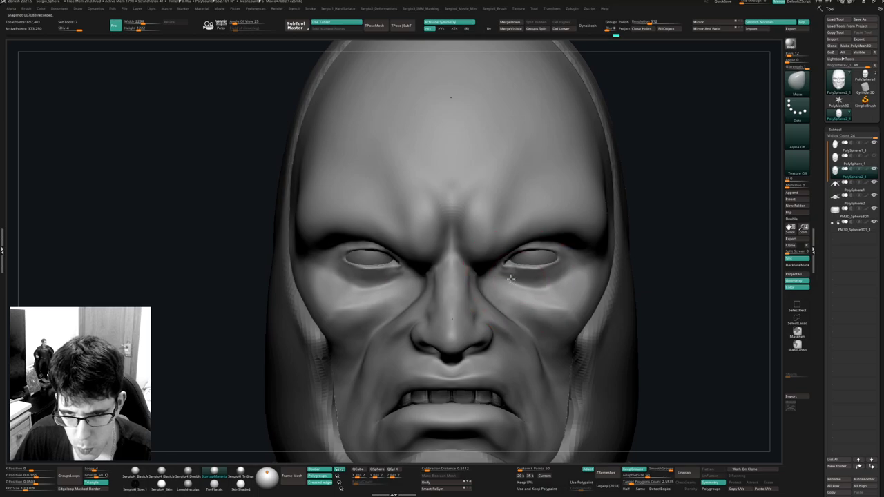
pyautogui.moveTo(546, 272); pyautogui.dragTo(553, 263, button='right')
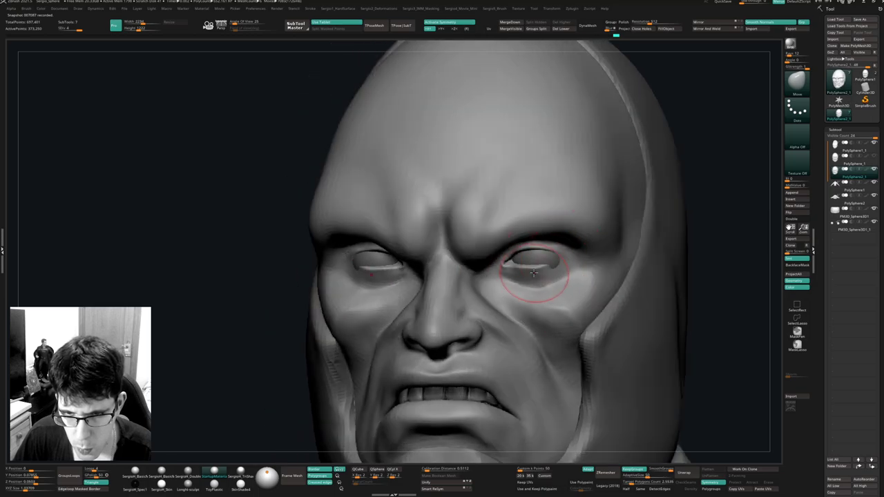
# Select the eyeballs subtool and shift the eyes slightly inward toward the nose with the transform gizmo.
pyautogui.keyDown('alt'); pyautogui.click(553, 274); pyautogui.keyUp('alt')
pyautogui.keyDown('shift'); pyautogui.moveTo(553, 274); pyautogui.dragTo(549, 267, button='right'); pyautogui.keyUp('shift')
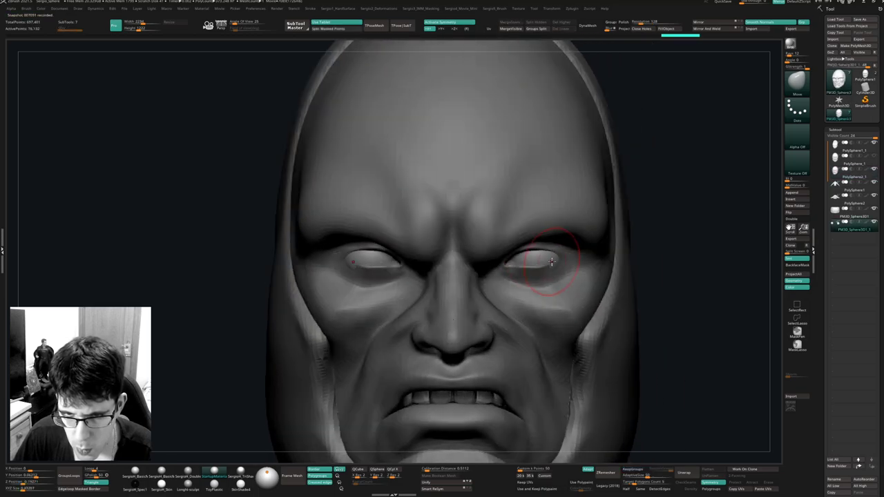
pyautogui.press('w')
pyautogui.click(369, 201)
pyautogui.moveTo(505, 227); pyautogui.dragTo(500, 226)
pyautogui.press('q')
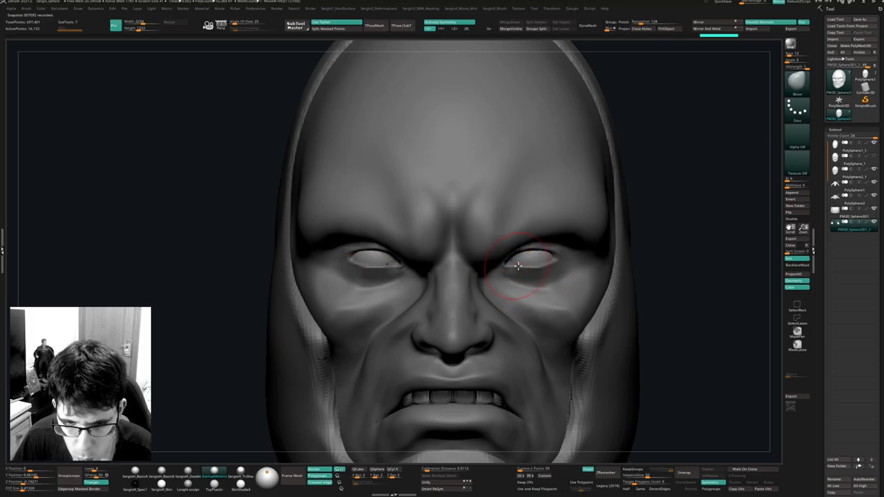
# Reselect the head, sculpt the cheek fold running from the nose with the Standard brush, and smooth it.
pyautogui.keyDown('ctrl'); pyautogui.moveTo(521, 297); pyautogui.dragTo(525, 259, button='right'); pyautogui.keyUp('ctrl')
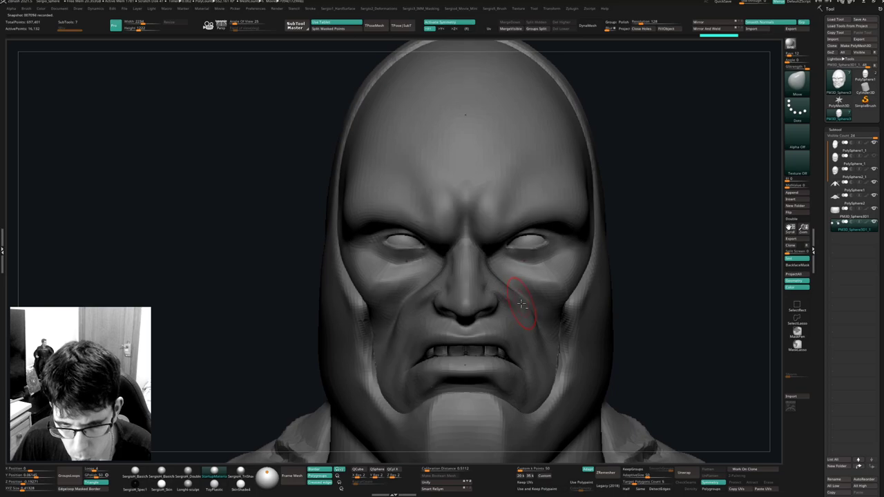
pyautogui.keyDown('alt'); pyautogui.click(519, 307); pyautogui.keyUp('alt')
pyautogui.moveTo(521, 311); pyautogui.dragTo(520, 312)
pyautogui.moveTo(522, 312)
pyautogui.mouseDown(button='right')
pyautogui.moveTo(456, 311)
pyautogui.moveTo(435, 297)
pyautogui.moveTo(570, 308)
pyautogui.mouseUp(button='right')
pyautogui.press('b')
pyautogui.press('s')
pyautogui.press('t')
pyautogui.moveTo(402, 335); pyautogui.dragTo(464, 278)
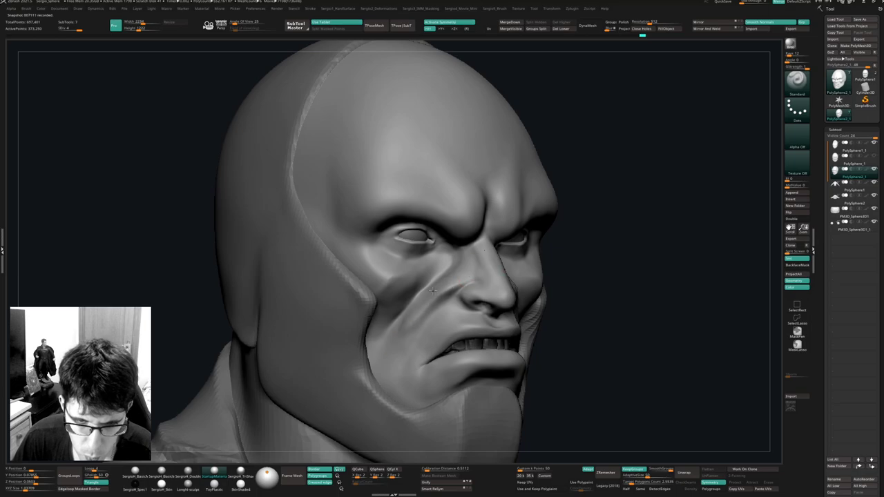
pyautogui.keyDown('shift'); pyautogui.moveTo(433, 303); pyautogui.dragTo(404, 322); pyautogui.keyUp('shift')
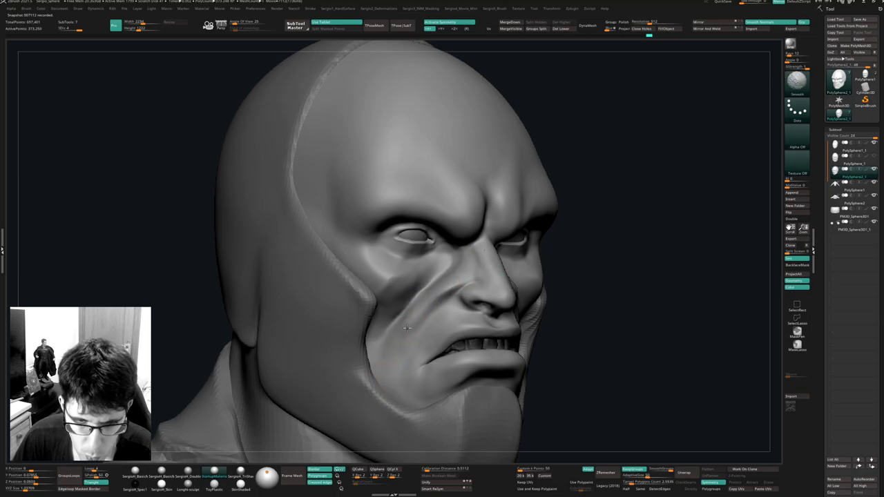
# Build up the cheek fold between the nose and the hood edge with Clay brush strokes.
pyautogui.moveTo(382, 358)
pyautogui.mouseDown(button='right')
pyautogui.moveTo(422, 313)
pyautogui.moveTo(397, 293)
pyautogui.moveTo(412, 291)
pyautogui.mouseUp(button='right')
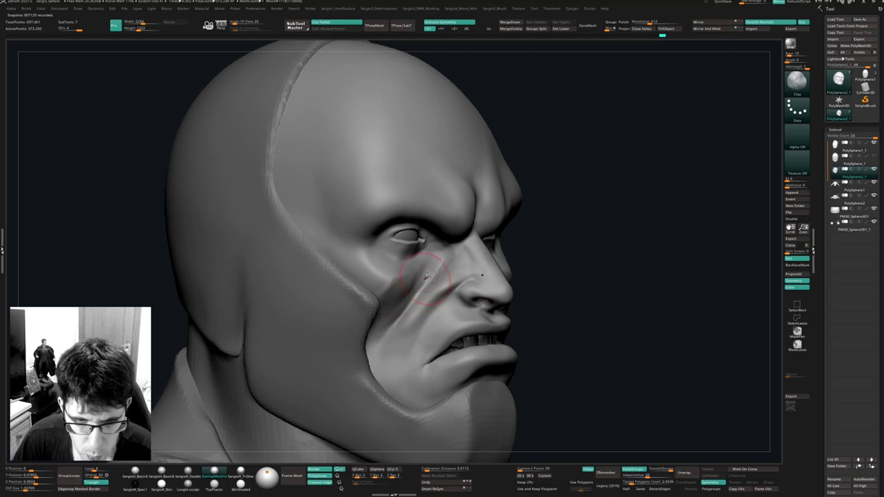
pyautogui.moveTo(400, 334)
pyautogui.mouseDown()
pyautogui.moveTo(452, 261)
pyautogui.moveTo(442, 280)
pyautogui.mouseUp()
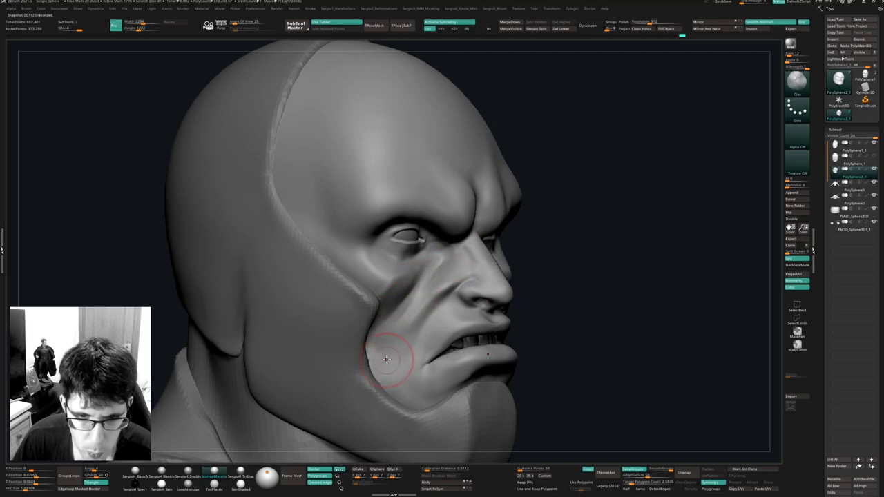
pyautogui.moveTo(387, 359); pyautogui.dragTo(428, 304)
pyautogui.moveTo(446, 359)
pyautogui.mouseDown(button='right')
pyautogui.moveTo(390, 334)
pyautogui.moveTo(321, 329)
pyautogui.mouseUp(button='right')
pyautogui.moveTo(489, 285); pyautogui.dragTo(428, 279, button='right')
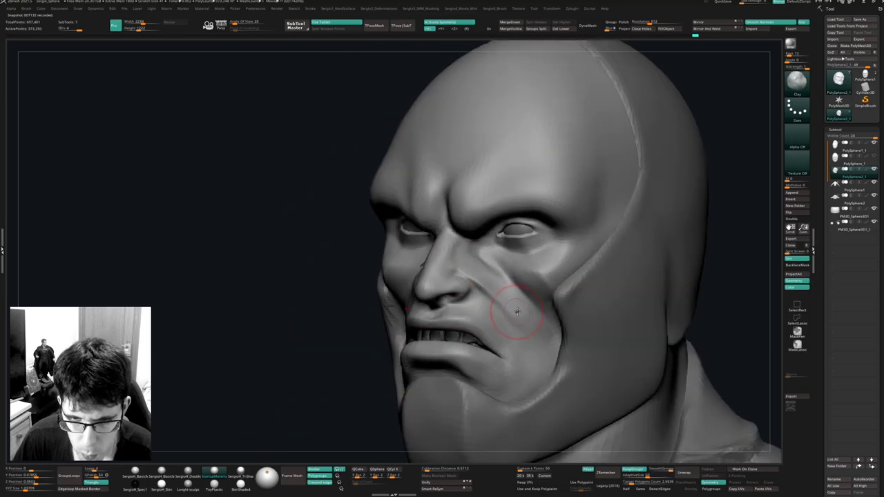
pyautogui.moveTo(517, 306); pyautogui.dragTo(454, 296, button='right')
pyautogui.moveTo(426, 361); pyautogui.dragTo(436, 346)
# Isolate the head without the hood and adjust the Clay brush size over the area below the lower lip.
pyautogui.moveTo(483, 338)
pyautogui.mouseDown(button='right')
pyautogui.moveTo(442, 304)
pyautogui.moveTo(476, 280)
pyautogui.moveTo(477, 328)
pyautogui.moveTo(521, 312)
pyautogui.moveTo(507, 297)
pyautogui.mouseUp(button='right')
pyautogui.press('b')
pyautogui.press('m')
pyautogui.press('v')
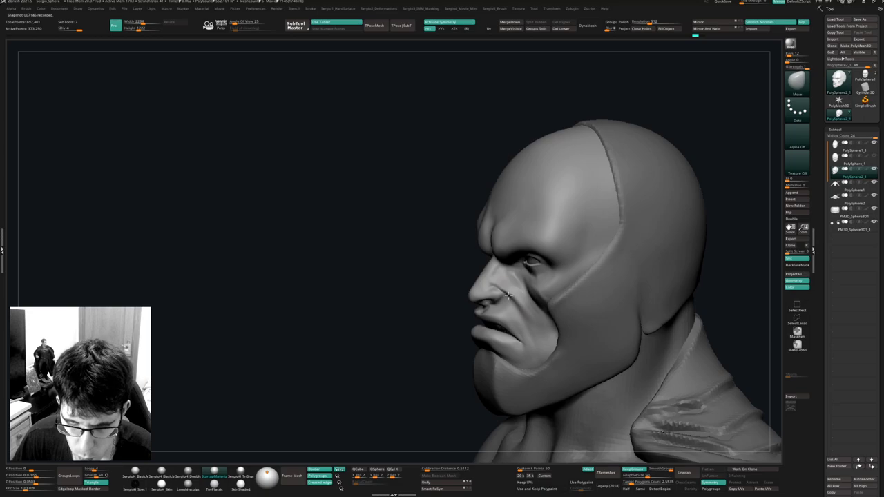
pyautogui.moveTo(522, 307); pyautogui.dragTo(536, 318, button='right')
pyautogui.moveTo(469, 317)
pyautogui.mouseDown(button='right')
pyautogui.moveTo(466, 334)
pyautogui.moveTo(505, 327)
pyautogui.moveTo(527, 359)
pyautogui.moveTo(464, 317)
pyautogui.mouseUp(button='right')
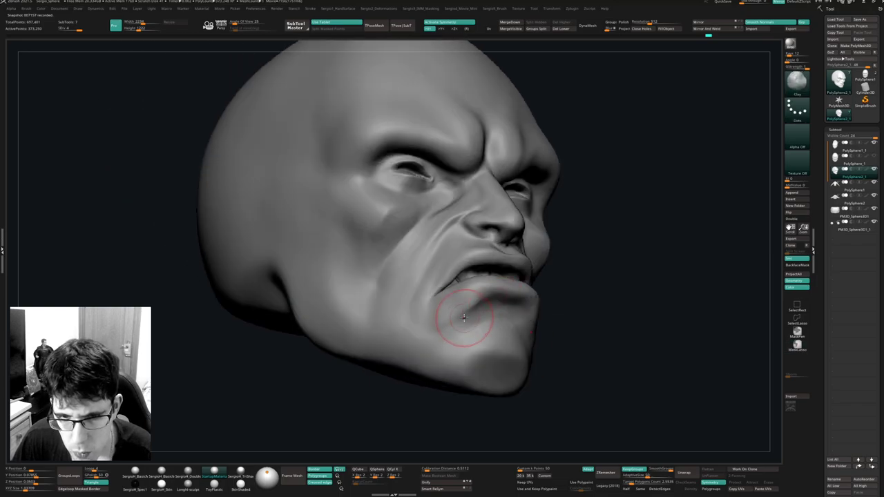
pyautogui.moveTo(515, 324); pyautogui.dragTo(509, 308)
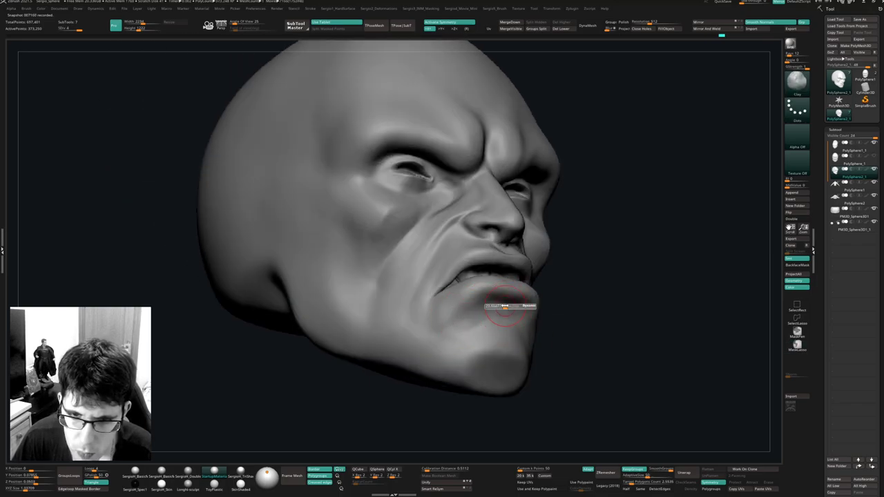
pyautogui.moveTo(498, 305)
pyautogui.mouseDown(button='right')
pyautogui.moveTo(460, 306)
pyautogui.moveTo(468, 316)
pyautogui.moveTo(449, 319)
pyautogui.mouseUp(button='right')
# Show the head's polygroups at subdivision level 1 and isolate the purple lips-and-mouth group.
pyautogui.moveTo(442, 277)
pyautogui.keyDown('ctrl'); pyautogui.mouseDown(button='right')
pyautogui.moveTo(451, 328)
pyautogui.moveTo(449, 286)
pyautogui.mouseUp(button='right'); pyautogui.keyUp('ctrl')
pyautogui.hotkey('shift', 'f')
pyautogui.hotkey('shift', 'd')
pyautogui.hotkey('shift', 'd')
pyautogui.hotkey('shift', 'd')
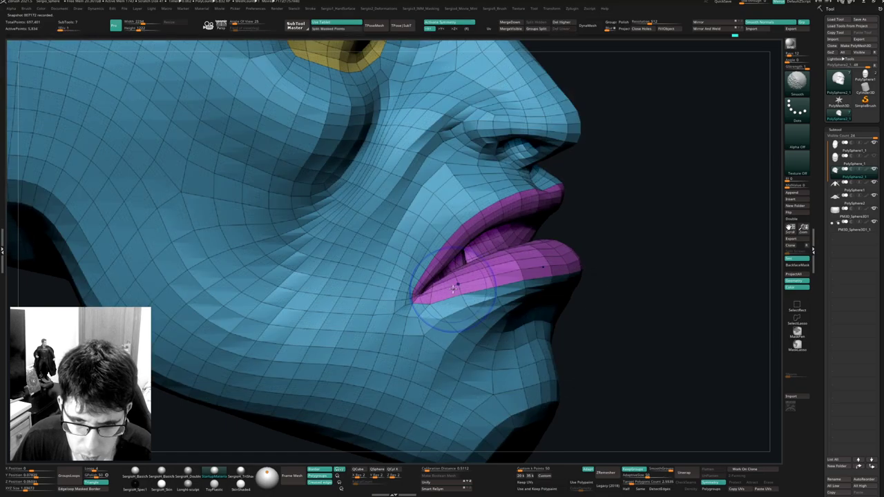
pyautogui.hotkey('ctrl', 'shift')
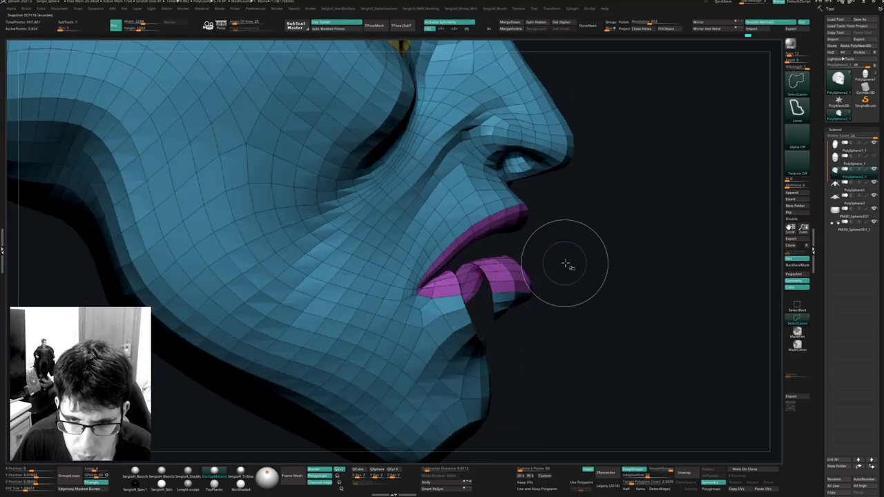
pyautogui.keyDown('ctrl'); pyautogui.keyDown('shift'); pyautogui.click(514, 276); pyautogui.keyUp('shift'); pyautogui.keyUp('ctrl')
pyautogui.press('f')
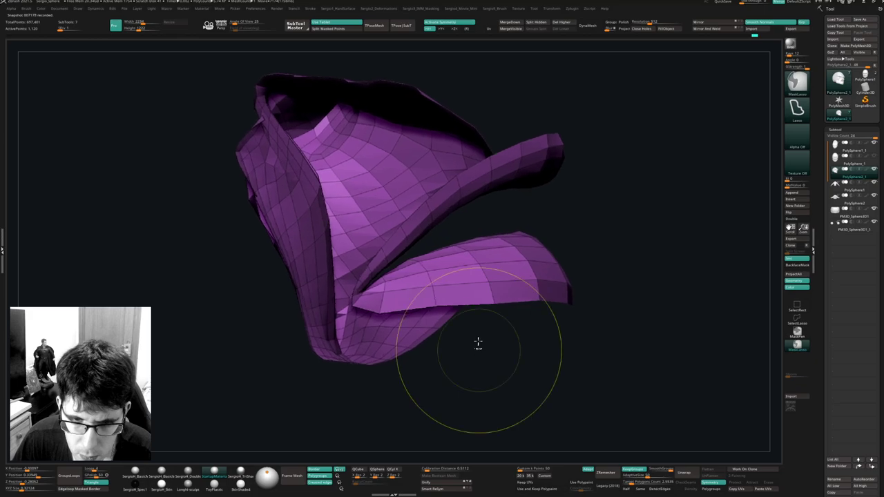
# Hide the polygons joining the upper and lower lips around the mouth corner with lasso selections.
pyautogui.moveTo(399, 268); pyautogui.dragTo(360, 278, button='right')
pyautogui.moveTo(314, 288)
pyautogui.keyDown('ctrl'); pyautogui.keyDown('alt'); pyautogui.keyDown('shift'); pyautogui.mouseDown()
pyautogui.moveTo(336, 296)
pyautogui.moveTo(363, 288)
pyautogui.moveTo(344, 277)
pyautogui.mouseUp(); pyautogui.keyUp('shift'); pyautogui.keyUp('alt'); pyautogui.keyUp('ctrl')
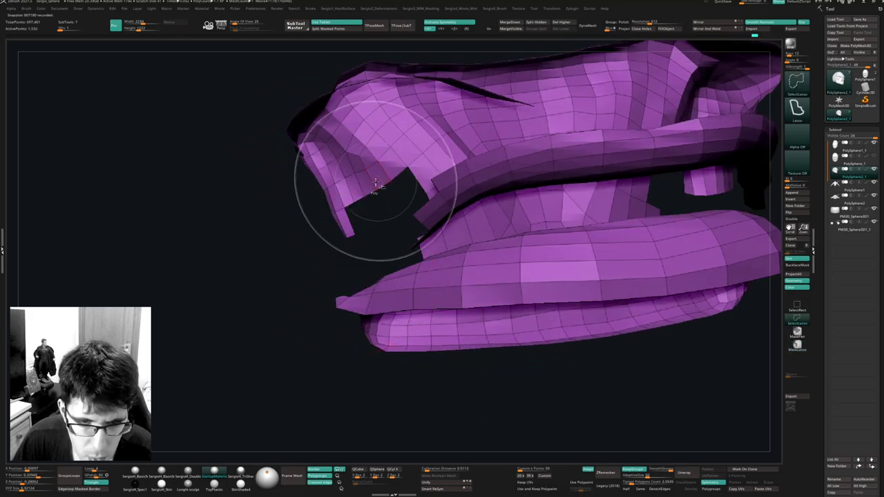
pyautogui.moveTo(377, 185); pyautogui.dragTo(346, 284, button='right')
pyautogui.moveTo(355, 270)
pyautogui.mouseDown()
pyautogui.moveTo(341, 290)
pyautogui.moveTo(365, 308)
pyautogui.mouseUp()
pyautogui.keyDown('ctrl'); pyautogui.moveTo(365, 308); pyautogui.dragTo(367, 314, button='right'); pyautogui.keyUp('ctrl')
pyautogui.moveTo(337, 276); pyautogui.dragTo(332, 279, button='right')
pyautogui.keyDown('ctrl'); pyautogui.keyDown('alt'); pyautogui.keyDown('shift'); pyautogui.moveTo(331, 281); pyautogui.dragTo(341, 302); pyautogui.keyUp('shift'); pyautogui.keyUp('alt'); pyautogui.keyUp('ctrl')
pyautogui.keyDown('ctrl'); pyautogui.keyDown('alt'); pyautogui.keyDown('shift'); pyautogui.moveTo(395, 251); pyautogui.dragTo(363, 228); pyautogui.keyUp('shift'); pyautogui.keyUp('alt'); pyautogui.keyUp('ctrl')
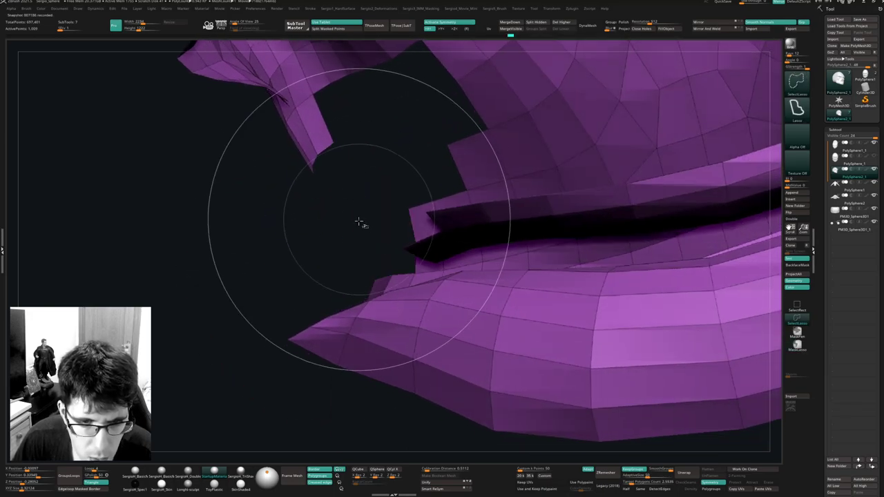
# Hide the upper lip and mouth cavity polygons with lasso selections, leaving the lower lip.
pyautogui.moveTo(361, 223)
pyautogui.mouseDown(button='right')
pyautogui.moveTo(369, 310)
pyautogui.moveTo(346, 327)
pyautogui.moveTo(363, 288)
pyautogui.moveTo(355, 245)
pyautogui.mouseUp(button='right')
pyautogui.moveTo(300, 171)
pyautogui.keyDown('ctrl'); pyautogui.keyDown('alt'); pyautogui.keyDown('shift'); pyautogui.mouseDown()
pyautogui.moveTo(299, 202)
pyautogui.moveTo(337, 287)
pyautogui.moveTo(495, 245)
pyautogui.moveTo(690, 173)
pyautogui.mouseUp(); pyautogui.keyUp('shift'); pyautogui.keyUp('alt'); pyautogui.keyUp('ctrl')
pyautogui.keyDown('ctrl'); pyautogui.moveTo(368, 247); pyautogui.dragTo(349, 265, button='right'); pyautogui.keyUp('ctrl')
pyautogui.moveTo(350, 245)
pyautogui.keyDown('ctrl'); pyautogui.keyDown('alt'); pyautogui.keyDown('shift'); pyautogui.mouseDown()
pyautogui.moveTo(373, 269)
pyautogui.moveTo(401, 231)
pyautogui.moveTo(428, 235)
pyautogui.moveTo(624, 200)
pyautogui.mouseUp(); pyautogui.keyUp('shift'); pyautogui.keyUp('alt'); pyautogui.keyUp('ctrl')
pyautogui.moveTo(529, 146)
pyautogui.mouseDown()
pyautogui.moveTo(442, 237)
pyautogui.moveTo(428, 238)
pyautogui.moveTo(389, 294)
pyautogui.moveTo(602, 166)
pyautogui.mouseUp()
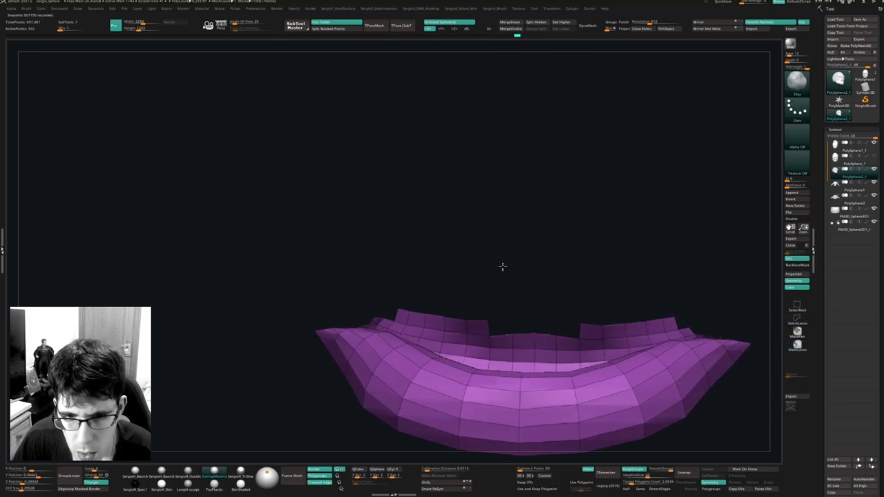
# Hide the leftover inner-mouth polygons above the lower lip with lasso selections.
pyautogui.keyDown('ctrl'); pyautogui.keyDown('alt'); pyautogui.keyDown('shift'); pyautogui.moveTo(395, 320); pyautogui.dragTo(378, 280); pyautogui.keyUp('shift'); pyautogui.keyUp('alt'); pyautogui.keyUp('ctrl')
pyautogui.keyDown('ctrl'); pyautogui.moveTo(435, 308); pyautogui.dragTo(434, 293, button='right'); pyautogui.keyUp('ctrl')
pyautogui.moveTo(434, 310)
pyautogui.mouseDown()
pyautogui.moveTo(417, 315)
pyautogui.moveTo(394, 305)
pyautogui.mouseUp()
pyautogui.moveTo(394, 306)
pyautogui.keyDown('ctrl'); pyautogui.mouseDown(button='right')
pyautogui.moveTo(379, 324)
pyautogui.moveTo(353, 326)
pyautogui.moveTo(343, 312)
pyautogui.moveTo(330, 331)
pyautogui.mouseUp(button='right'); pyautogui.keyUp('ctrl')
pyautogui.moveTo(350, 329); pyautogui.dragTo(388, 292)
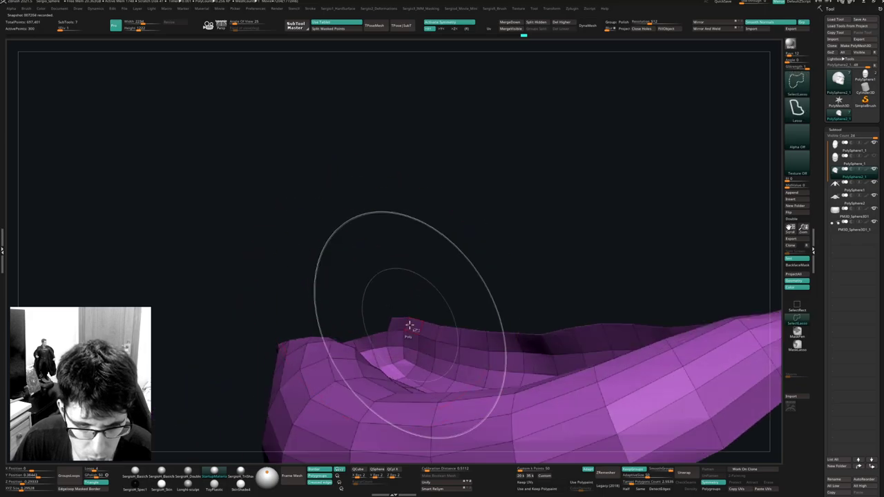
# Assign the visible lower lip to its own polygroup, mask it and show the whole head again.
pyautogui.keyDown('ctrl'); pyautogui.moveTo(417, 332); pyautogui.dragTo(406, 219, button='right'); pyautogui.keyUp('ctrl')
pyautogui.hotkey('ctrl', 'w')
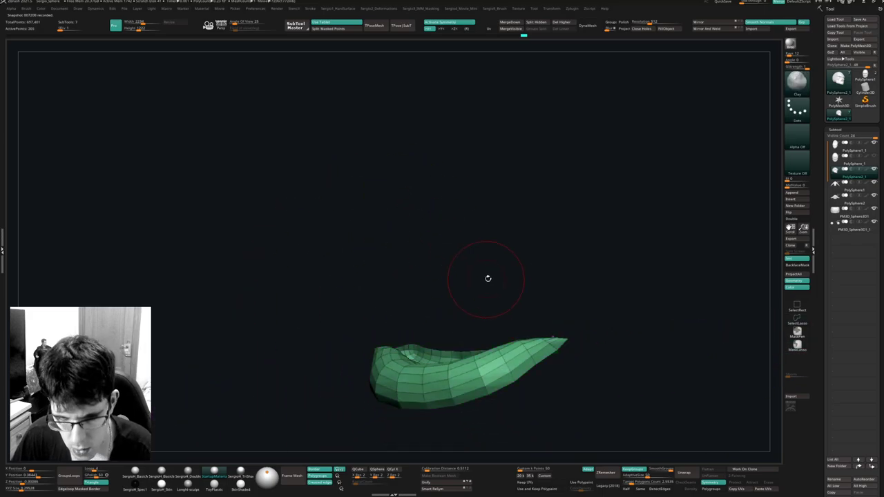
pyautogui.keyDown('ctrl'); pyautogui.click(514, 284); pyautogui.keyUp('ctrl')
pyautogui.keyDown('ctrl'); pyautogui.keyDown('shift'); pyautogui.click(520, 286); pyautogui.keyUp('shift'); pyautogui.keyUp('ctrl')
pyautogui.keyDown('ctrl'); pyautogui.moveTo(519, 286); pyautogui.dragTo(576, 314, button='right'); pyautogui.keyUp('ctrl')
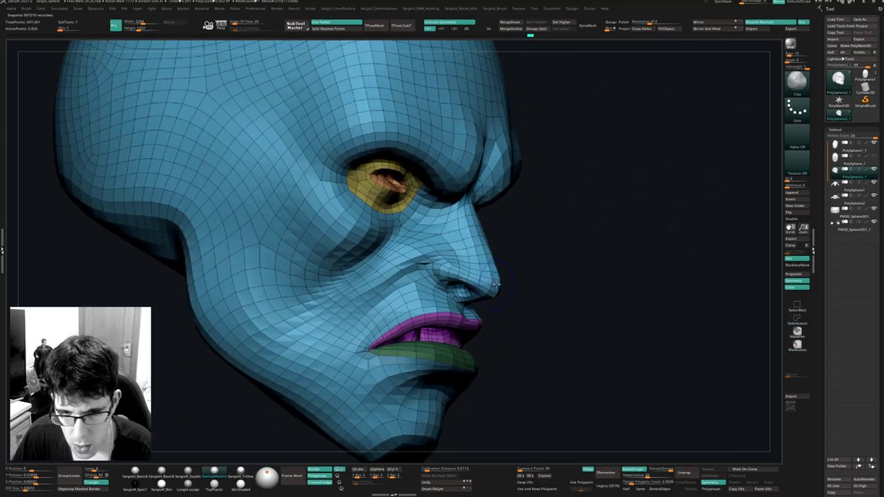
# Hide the wireframe, invert the mask and reshape the lower lip's corners with the Move brush at a higher subdivision level.
pyautogui.hotkey('shift', 'f')
pyautogui.keyDown('ctrl'); pyautogui.click(516, 347); pyautogui.keyUp('ctrl')
pyautogui.moveTo(445, 375)
pyautogui.keyDown('ctrl'); pyautogui.mouseDown(button='right')
pyautogui.moveTo(449, 339)
pyautogui.moveTo(419, 315)
pyautogui.moveTo(464, 293)
pyautogui.mouseUp(button='right'); pyautogui.keyUp('ctrl')
pyautogui.press('b')
pyautogui.press('m')
pyautogui.press('v')
pyautogui.hotkey('ctrl', 'd')
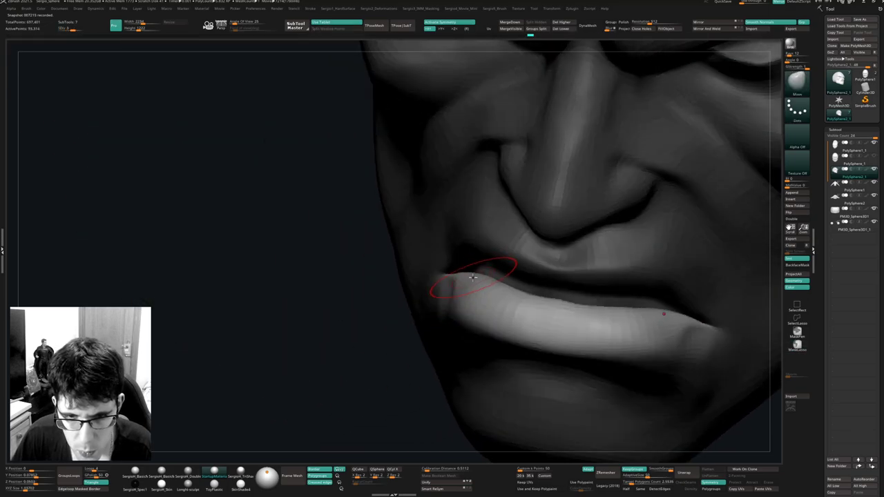
pyautogui.moveTo(473, 275); pyautogui.dragTo(467, 265)
pyautogui.moveTo(467, 265)
pyautogui.mouseDown(button='right')
pyautogui.moveTo(477, 287)
pyautogui.moveTo(479, 272)
pyautogui.moveTo(492, 276)
pyautogui.mouseUp(button='right')
pyautogui.moveTo(454, 266); pyautogui.dragTo(450, 274)
pyautogui.moveTo(450, 274); pyautogui.dragTo(459, 290, button='right')
# Isolate the lower lip and sculpt its corners with the Standard brush.
pyautogui.keyDown('ctrl'); pyautogui.keyDown('shift'); pyautogui.click(450, 276); pyautogui.keyUp('shift'); pyautogui.keyUp('ctrl')
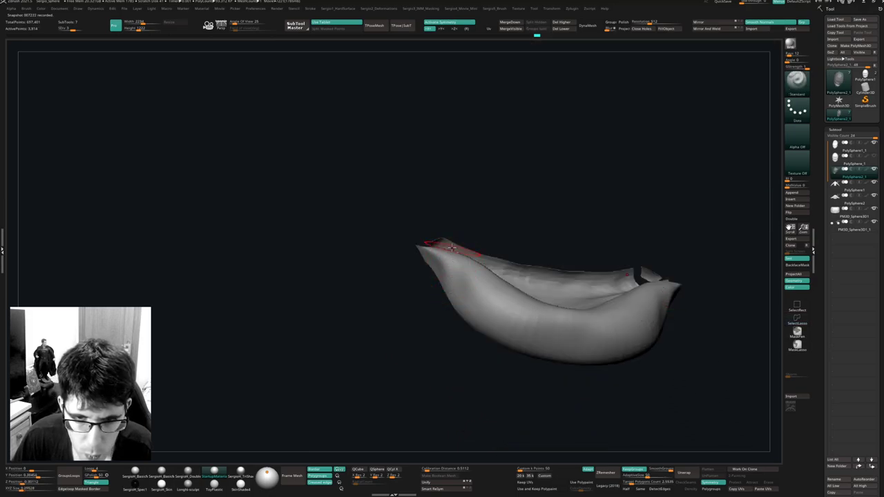
pyautogui.moveTo(450, 255); pyautogui.dragTo(450, 286, button='right')
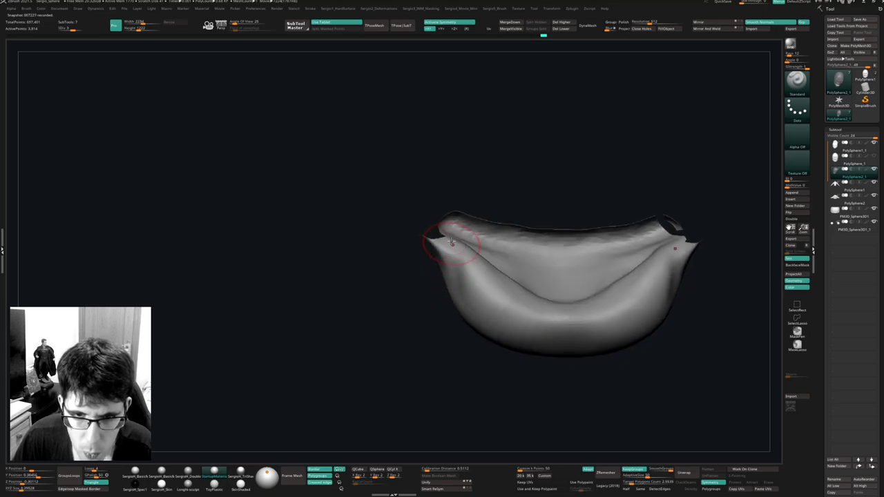
pyautogui.moveTo(452, 241); pyautogui.dragTo(460, 274)
pyautogui.moveTo(460, 274)
pyautogui.mouseDown(button='right')
pyautogui.moveTo(447, 257)
pyautogui.moveTo(457, 276)
pyautogui.mouseUp(button='right')
# Add volume to the outer ends of the isolated lower lip with the Clay brush.
pyautogui.press('b')
pyautogui.press('c')
pyautogui.press('l')
pyautogui.moveTo(474, 263)
pyautogui.mouseDown()
pyautogui.moveTo(458, 253)
pyautogui.moveTo(468, 278)
pyautogui.mouseUp()
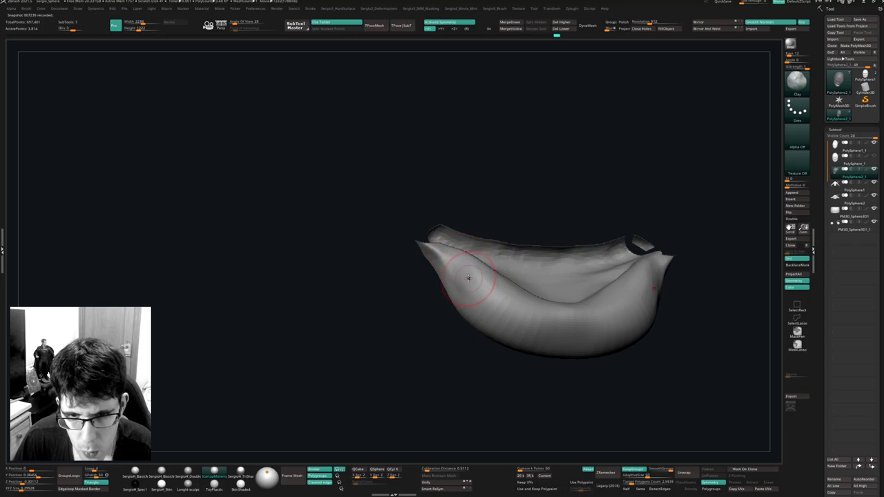
pyautogui.moveTo(468, 277); pyautogui.dragTo(446, 267, button='right')
pyautogui.moveTo(446, 267); pyautogui.dragTo(439, 282)
# Expand the visible area around the isolated lower lip to include the surrounding mouth corners.
pyautogui.keyDown('ctrl'); pyautogui.keyDown('shift'); pyautogui.click(426, 302); pyautogui.keyUp('shift'); pyautogui.keyUp('ctrl')
pyautogui.moveTo(429, 300)
pyautogui.mouseDown(button='right')
pyautogui.moveTo(464, 266)
pyautogui.moveTo(455, 260)
pyautogui.moveTo(473, 253)
pyautogui.moveTo(469, 262)
pyautogui.moveTo(583, 256)
pyautogui.mouseUp(button='right')
pyautogui.keyDown('ctrl'); pyautogui.keyDown('shift'); pyautogui.click(491, 272); pyautogui.keyUp('shift'); pyautogui.keyUp('ctrl')
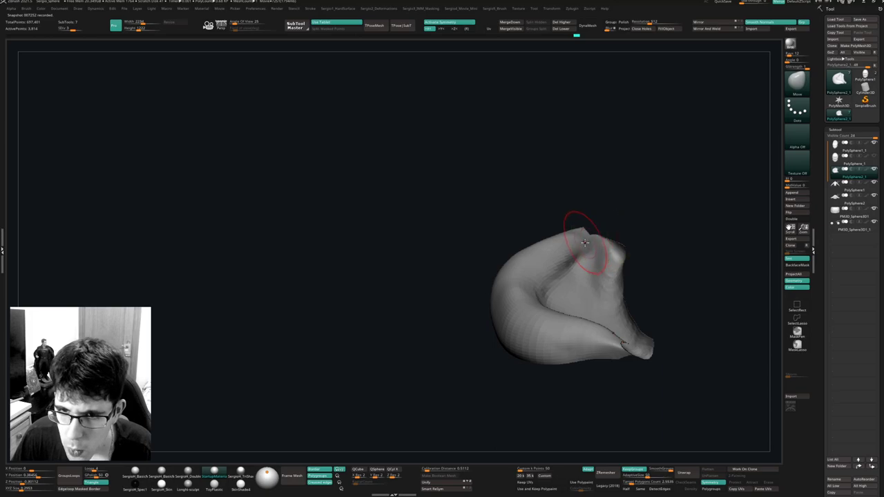
pyautogui.hotkey('ctrl', 'shift')
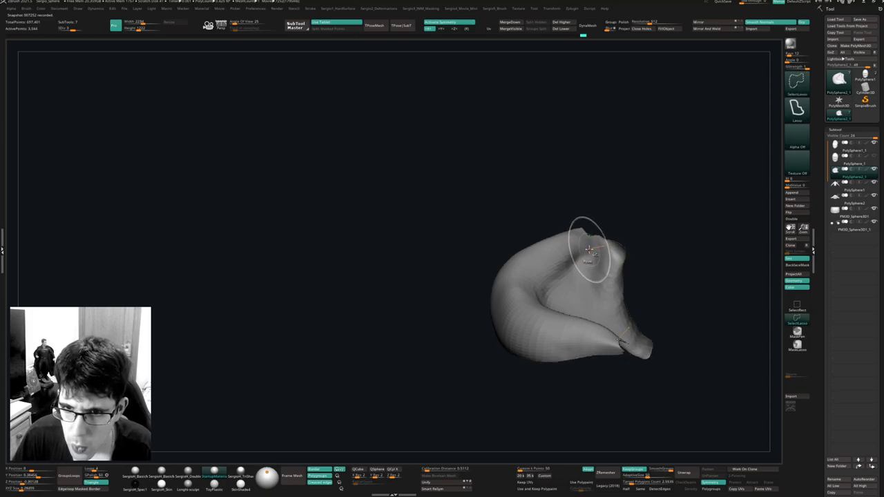
pyautogui.hotkey('ctrl', 'shift', 'x')
pyautogui.hotkey('ctrl', 'shift', 'x')
pyautogui.hotkey('ctrl', 'shift', 'x')
pyautogui.hotkey('ctrl', 'shift', 'x')
pyautogui.hotkey('ctrl', 'shift', 'x')
pyautogui.hotkey('ctrl', 'shift', 'x')
pyautogui.moveTo(587, 252); pyautogui.dragTo(591, 245, button='right')
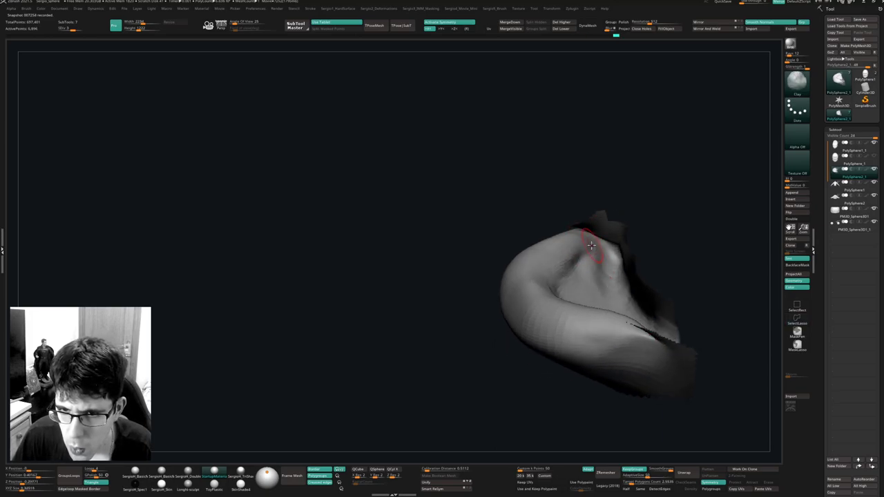
# Swell the mouth corners with the Inflat brush and smooth the skin just below the lower lip.
pyautogui.press('b')
pyautogui.press('i')
pyautogui.press('n')
pyautogui.moveTo(585, 235)
pyautogui.mouseDown()
pyautogui.moveTo(592, 236)
pyautogui.moveTo(591, 250)
pyautogui.moveTo(598, 242)
pyautogui.mouseUp()
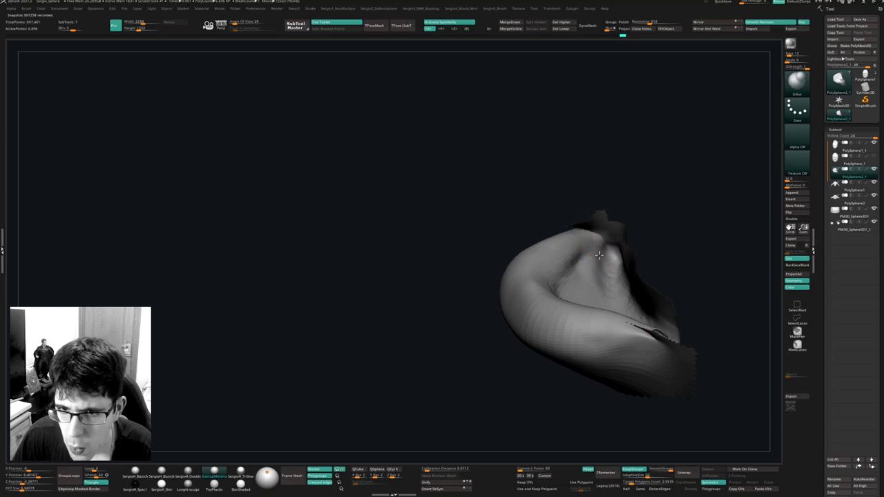
pyautogui.moveTo(605, 236)
pyautogui.mouseDown(button='right')
pyautogui.moveTo(631, 276)
pyautogui.moveTo(578, 276)
pyautogui.moveTo(550, 294)
pyautogui.moveTo(566, 318)
pyautogui.moveTo(578, 291)
pyautogui.moveTo(560, 290)
pyautogui.moveTo(588, 280)
pyautogui.moveTo(527, 300)
pyautogui.moveTo(577, 306)
pyautogui.mouseUp(button='right')
pyautogui.moveTo(577, 307); pyautogui.dragTo(612, 310)
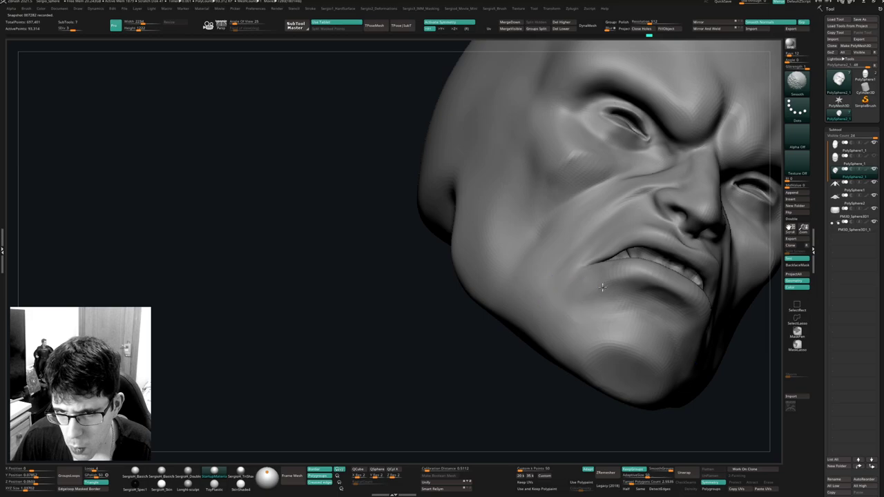
# Show the other subtools again and examine the snarling face from the side, the front and around the eyes.
pyautogui.moveTo(612, 316)
pyautogui.mouseDown(button='right')
pyautogui.moveTo(689, 299)
pyautogui.moveTo(618, 310)
pyautogui.mouseUp(button='right')
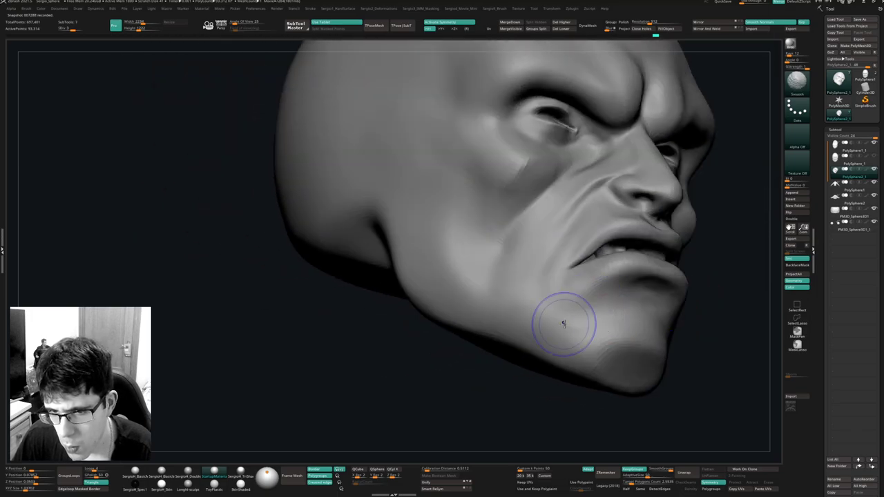
pyautogui.moveTo(645, 355); pyautogui.dragTo(599, 287, button='right')
pyautogui.moveTo(641, 232)
pyautogui.mouseDown(button='right')
pyautogui.moveTo(651, 269)
pyautogui.moveTo(625, 264)
pyautogui.mouseUp(button='right')
pyautogui.hotkey('alt', 'shift', 's')
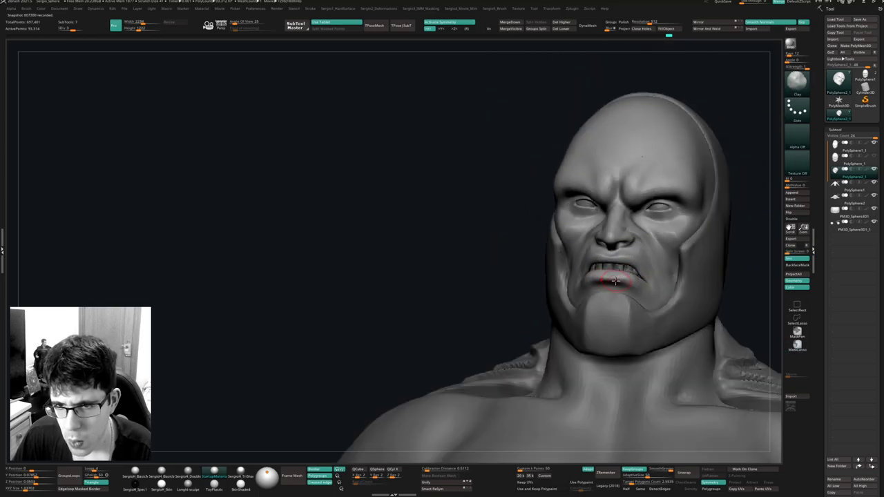
pyautogui.keyDown('ctrl'); pyautogui.moveTo(625, 308); pyautogui.dragTo(566, 283, button='right'); pyautogui.keyUp('ctrl')
pyautogui.keyDown('ctrl'); pyautogui.moveTo(567, 283); pyautogui.dragTo(562, 376, button='right'); pyautogui.keyUp('ctrl')
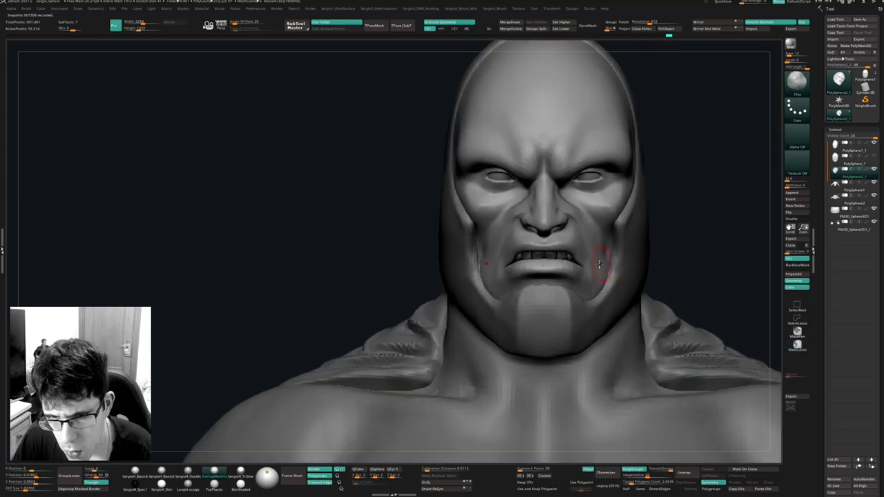
pyautogui.moveTo(552, 259); pyautogui.dragTo(612, 242, button='right')
pyautogui.moveTo(612, 280); pyautogui.dragTo(587, 304, button='right')
pyautogui.moveTo(538, 272)
pyautogui.mouseDown(button='right')
pyautogui.moveTo(514, 272)
pyautogui.moveTo(549, 297)
pyautogui.moveTo(552, 328)
pyautogui.mouseUp(button='right')
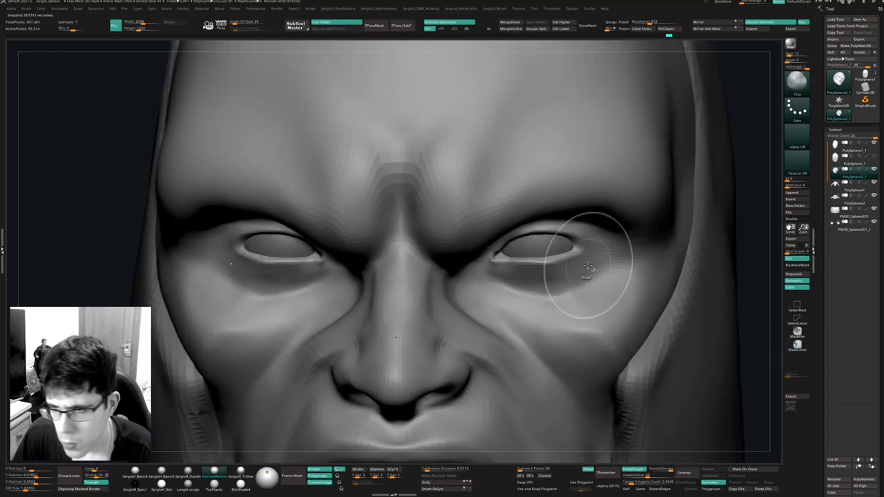
# Reshape the cheek below the outer eye corner in profile with a resized Move brush.
pyautogui.press('b')
pyautogui.press('d')
pyautogui.press('s')
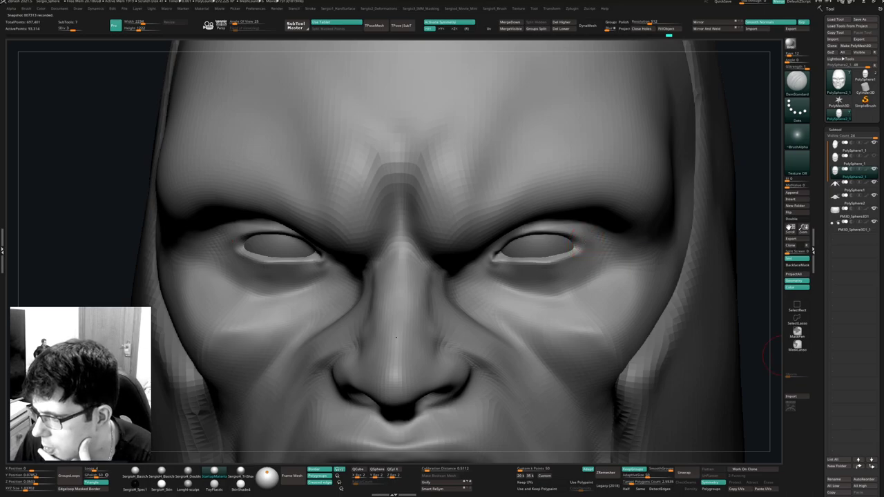
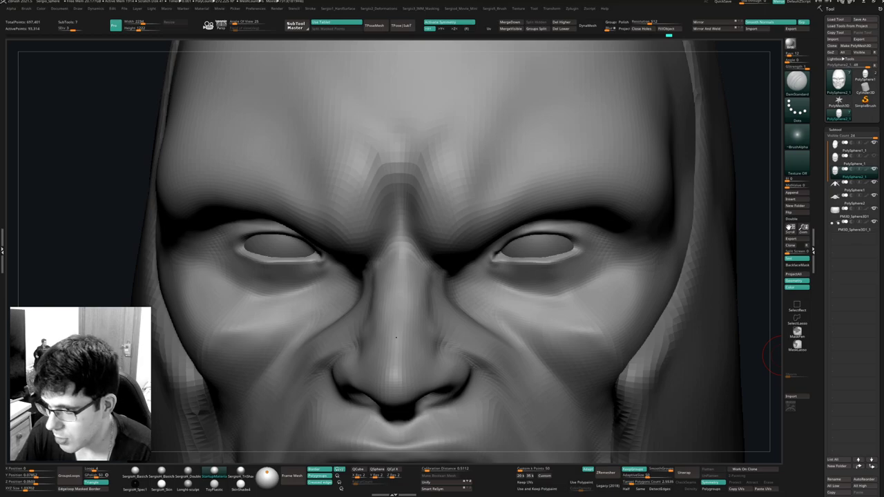
pyautogui.moveTo(513, 217)
pyautogui.mouseDown(button='right')
pyautogui.moveTo(483, 214)
pyautogui.moveTo(524, 194)
pyautogui.moveTo(465, 251)
pyautogui.moveTo(422, 223)
pyautogui.moveTo(451, 263)
pyautogui.moveTo(470, 243)
pyautogui.moveTo(444, 273)
pyautogui.mouseUp(button='right')
pyautogui.press('b')
pyautogui.press('m')
pyautogui.press('v')
pyautogui.press('s')
pyautogui.moveTo(439, 272)
pyautogui.mouseDown()
pyautogui.moveTo(446, 265)
pyautogui.moveTo(429, 292)
pyautogui.moveTo(417, 287)
pyautogui.mouseUp()
pyautogui.press('s')
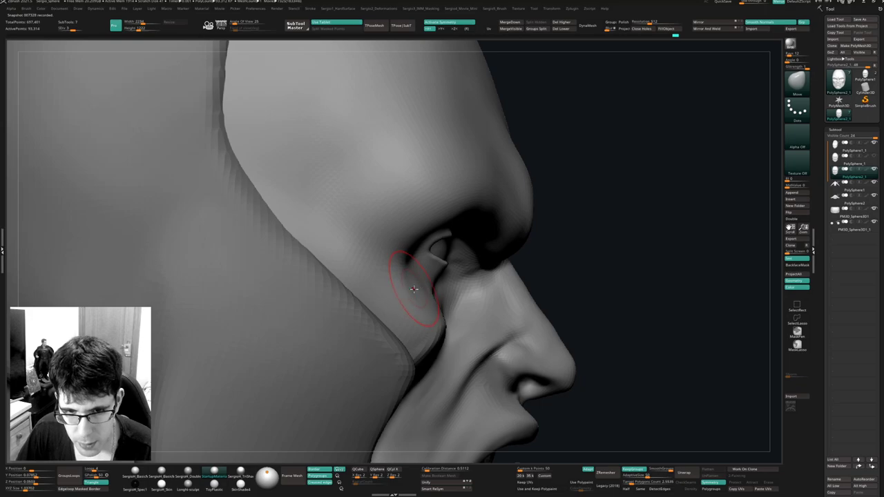
# Build up volume under the eye and along the cheekbone with the Clay brush.
pyautogui.moveTo(429, 301); pyautogui.dragTo(430, 314, button='right')
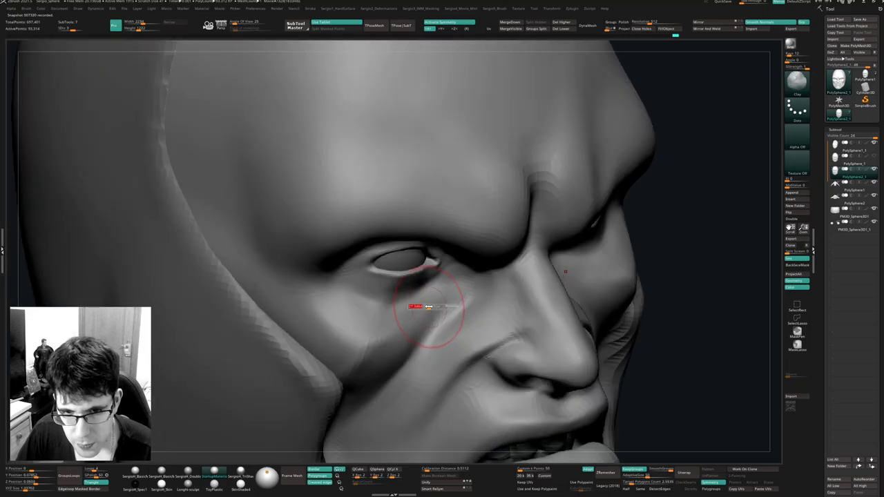
pyautogui.moveTo(424, 300); pyautogui.dragTo(429, 307)
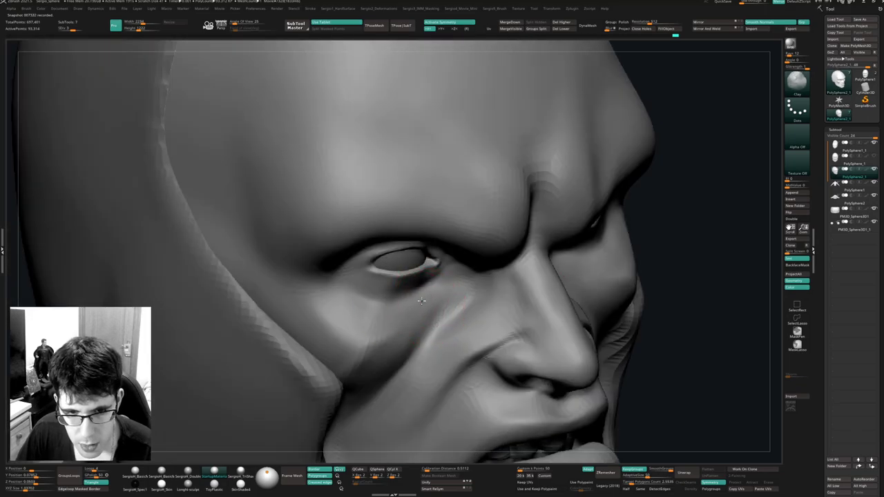
pyautogui.moveTo(328, 301); pyautogui.dragTo(392, 314)
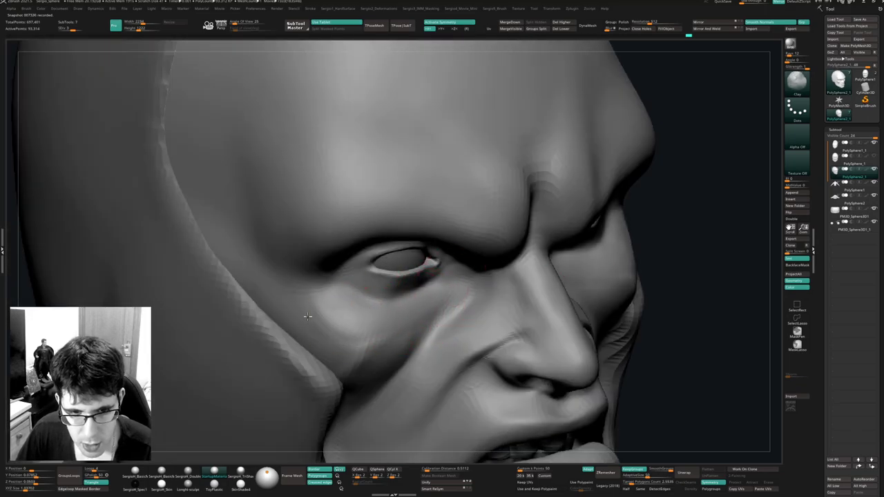
pyautogui.moveTo(308, 315)
pyautogui.mouseDown()
pyautogui.moveTo(394, 316)
pyautogui.moveTo(370, 329)
pyautogui.mouseUp()
pyautogui.moveTo(367, 323); pyautogui.dragTo(350, 279, button='right')
# Carve a crease running outward from the outer eye corner with the DamStandard brush.
pyautogui.press('b')
pyautogui.press('d')
pyautogui.press('s')
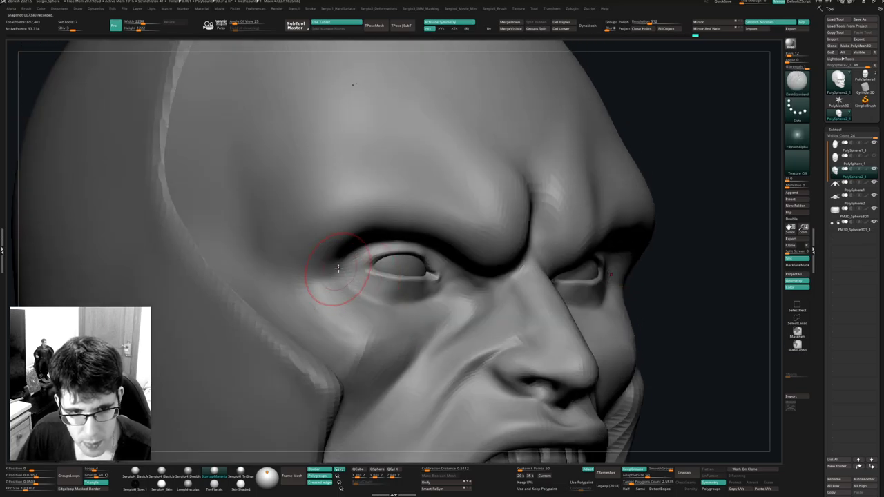
pyautogui.moveTo(339, 277); pyautogui.dragTo(293, 285)
pyautogui.moveTo(324, 294); pyautogui.dragTo(369, 307, button='right')
pyautogui.moveTo(369, 308); pyautogui.dragTo(404, 277, button='right')
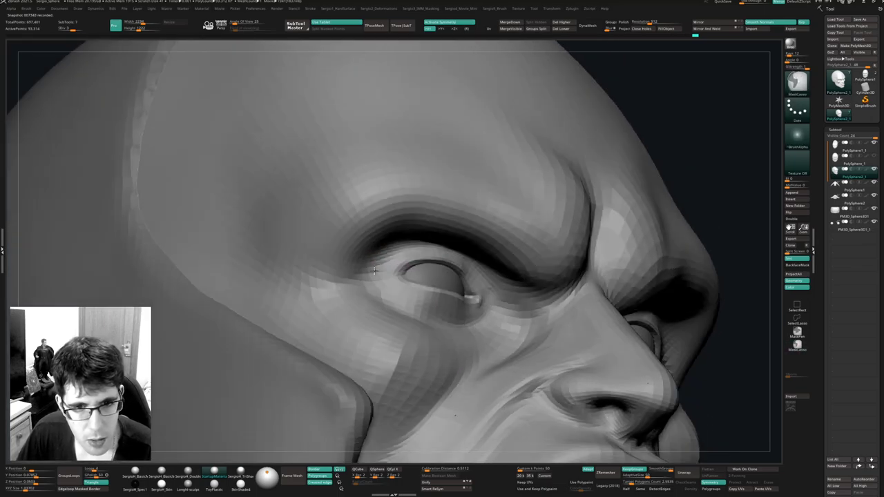
# Add volume between the upper eyelid and the brow, out to the outer eye corner, with the Clay brush.
pyautogui.press('b')
pyautogui.press('c')
pyautogui.press('l')
pyautogui.moveTo(384, 258); pyautogui.dragTo(408, 242)
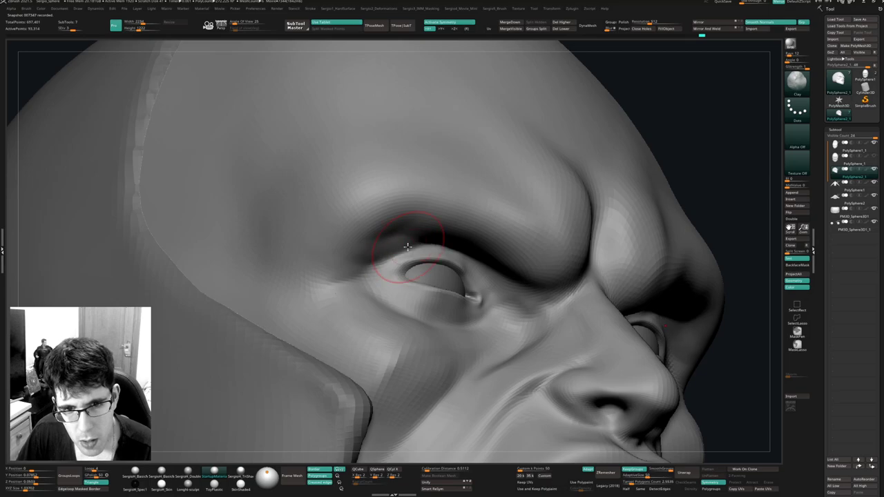
pyautogui.moveTo(408, 243); pyautogui.dragTo(411, 239, button='right')
pyautogui.moveTo(412, 238); pyautogui.dragTo(456, 248)
pyautogui.moveTo(373, 259)
pyautogui.mouseDown()
pyautogui.moveTo(418, 239)
pyautogui.moveTo(449, 238)
pyautogui.moveTo(450, 251)
pyautogui.moveTo(476, 260)
pyautogui.moveTo(382, 250)
pyautogui.moveTo(447, 250)
pyautogui.moveTo(480, 261)
pyautogui.moveTo(447, 255)
pyautogui.moveTo(356, 270)
pyautogui.mouseUp()
# Smooth the upper eye socket and carve the eyelid folds and lid edges with the DamStandard brush.
pyautogui.press('b')
pyautogui.press('d')
pyautogui.press('s')
pyautogui.moveTo(362, 312); pyautogui.dragTo(404, 271, button='right')
pyautogui.keyDown('shift'); pyautogui.moveTo(482, 251); pyautogui.dragTo(373, 246); pyautogui.keyUp('shift')
pyautogui.moveTo(374, 247)
pyautogui.keyDown('shift'); pyautogui.mouseDown()
pyautogui.moveTo(448, 244)
pyautogui.moveTo(386, 250)
pyautogui.mouseUp(); pyautogui.keyUp('shift')
pyautogui.moveTo(389, 272)
pyautogui.mouseDown(button='right')
pyautogui.moveTo(434, 257)
pyautogui.moveTo(404, 276)
pyautogui.mouseUp(button='right')
pyautogui.moveTo(404, 276)
pyautogui.mouseDown()
pyautogui.moveTo(349, 258)
pyautogui.moveTo(310, 268)
pyautogui.moveTo(269, 308)
pyautogui.mouseUp()
pyautogui.moveTo(298, 277)
pyautogui.mouseDown()
pyautogui.moveTo(263, 314)
pyautogui.moveTo(307, 270)
pyautogui.mouseUp()
pyautogui.moveTo(335, 296); pyautogui.dragTo(286, 306, button='right')
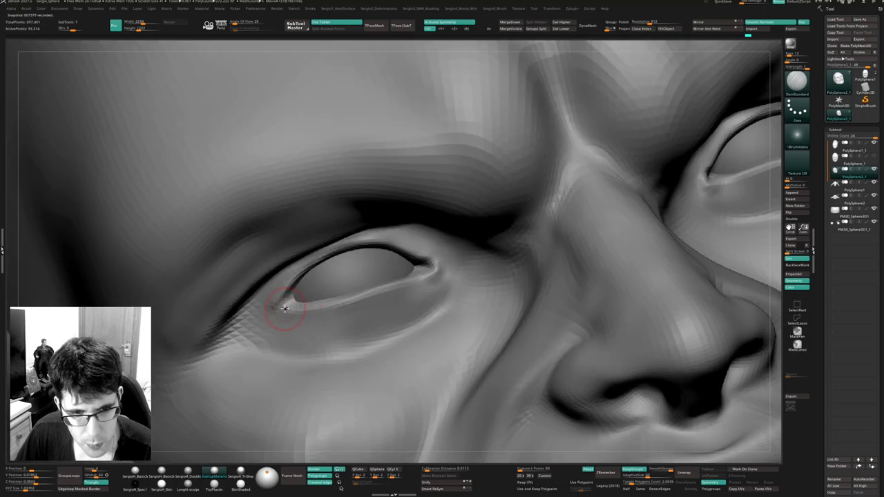
pyautogui.moveTo(326, 309); pyautogui.dragTo(426, 271)
# Refine the lower eyelid with the Move brush and smooth the creases around the outer eye corners.
pyautogui.press('b')
pyautogui.press('m')
pyautogui.press('v')
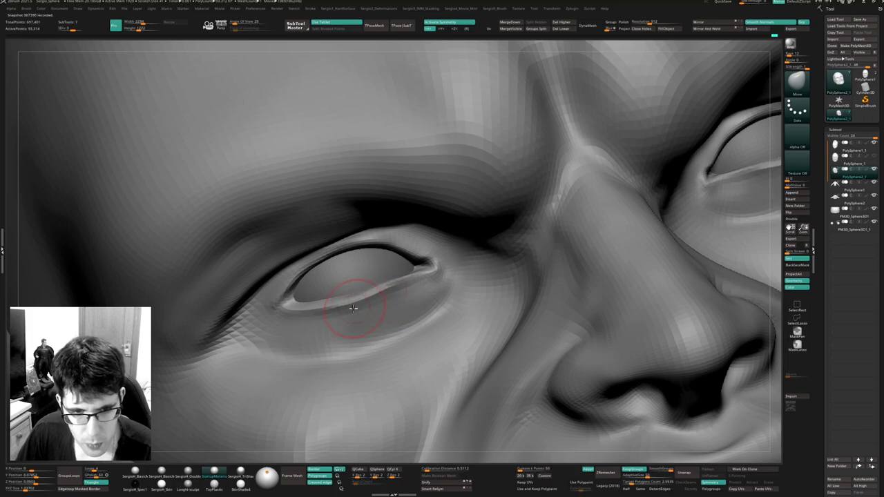
pyautogui.moveTo(310, 336)
pyautogui.keyDown('ctrl'); pyautogui.mouseDown(button='right')
pyautogui.moveTo(314, 304)
pyautogui.moveTo(329, 351)
pyautogui.mouseUp(button='right'); pyautogui.keyUp('ctrl')
pyautogui.keyDown('alt'); pyautogui.moveTo(387, 321); pyautogui.dragTo(260, 229, button='right'); pyautogui.keyUp('alt')
pyautogui.moveTo(475, 217)
pyautogui.keyDown('shift'); pyautogui.mouseDown()
pyautogui.moveTo(527, 225)
pyautogui.moveTo(579, 200)
pyautogui.moveTo(566, 198)
pyautogui.moveTo(587, 209)
pyautogui.mouseUp(); pyautogui.keyUp('shift')
pyautogui.press('b')
pyautogui.press('d')
pyautogui.press('s')
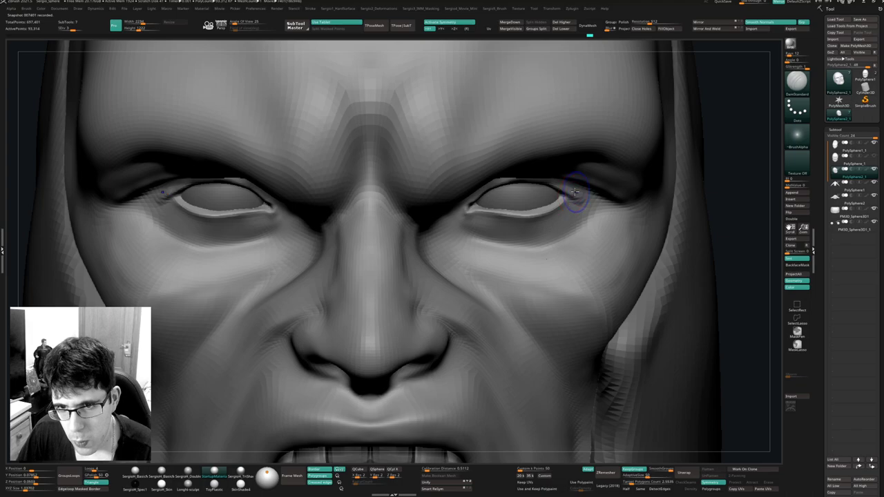
pyautogui.press('shift')
pyautogui.moveTo(572, 188); pyautogui.dragTo(545, 162, button='right')
# Reshape the inner eye corners with the Move brush and smooth the outer ones.
pyautogui.press('b')
pyautogui.press('m')
pyautogui.press('v')
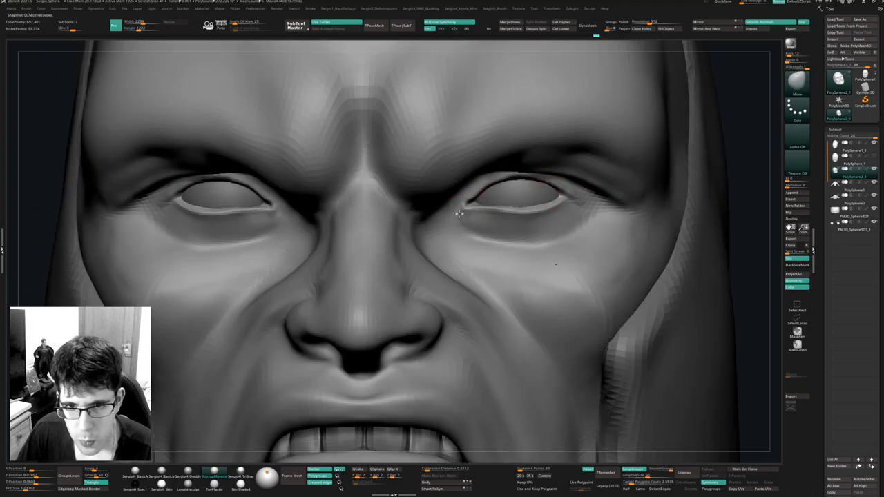
pyautogui.moveTo(461, 207)
pyautogui.mouseDown()
pyautogui.moveTo(495, 183)
pyautogui.moveTo(488, 191)
pyautogui.mouseUp()
pyautogui.keyDown('shift'); pyautogui.moveTo(564, 201); pyautogui.dragTo(573, 205); pyautogui.keyUp('shift')
pyautogui.keyDown('ctrl'); pyautogui.moveTo(572, 205); pyautogui.dragTo(504, 191, button='right'); pyautogui.keyUp('ctrl')
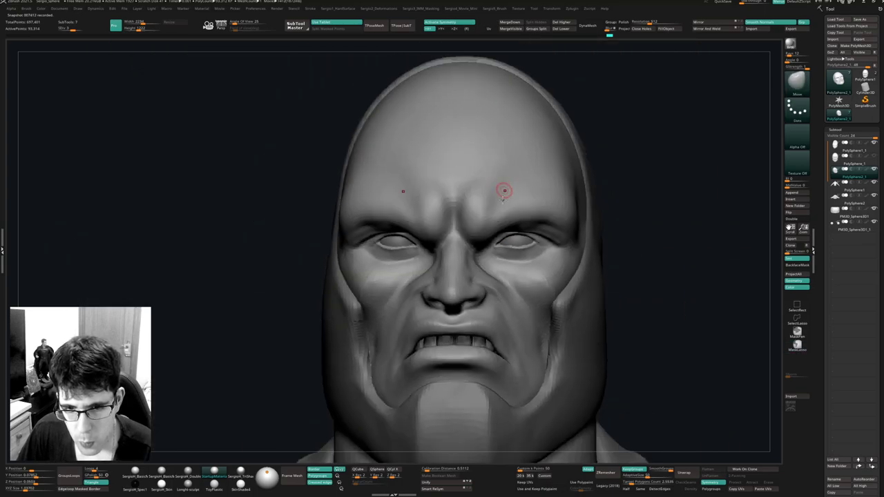
# Select the hood subtool, resize the brush and smooth the front of its chin guard.
pyautogui.moveTo(475, 332)
pyautogui.keyDown('alt'); pyautogui.mouseDown(button='right')
pyautogui.moveTo(466, 267)
pyautogui.moveTo(460, 328)
pyautogui.moveTo(444, 309)
pyautogui.mouseUp(button='right'); pyautogui.keyUp('alt')
pyautogui.keyDown('alt'); pyautogui.click(458, 302); pyautogui.keyUp('alt')
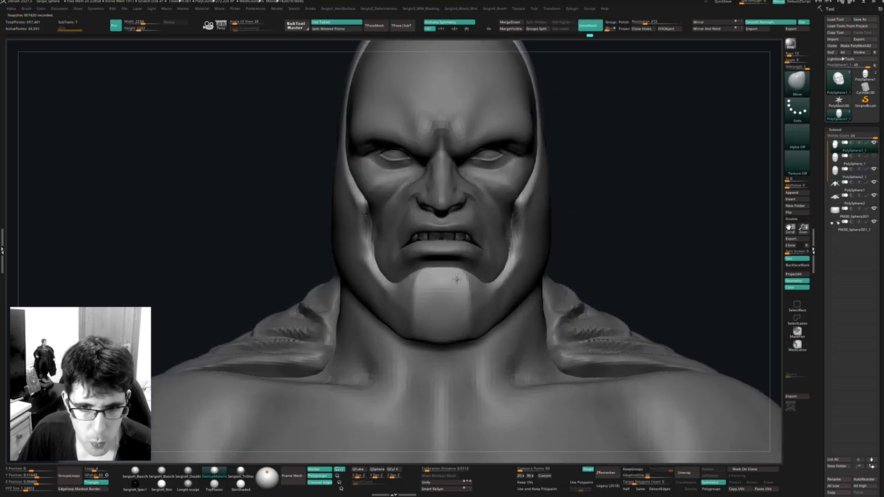
pyautogui.press('s')
pyautogui.click(460, 271)
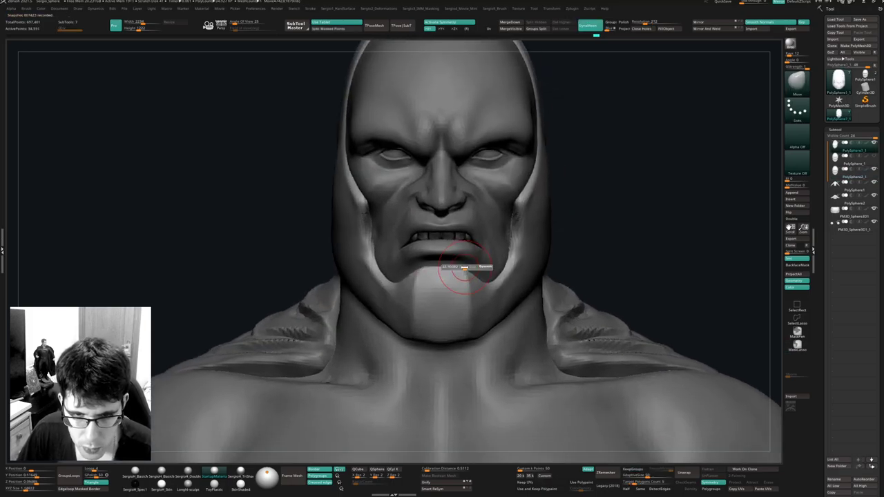
pyautogui.moveTo(462, 264); pyautogui.dragTo(455, 263, button='right')
pyautogui.keyDown('shift'); pyautogui.moveTo(439, 304); pyautogui.dragTo(437, 317); pyautogui.keyUp('shift')
pyautogui.moveTo(440, 319)
pyautogui.mouseDown(button='right')
pyautogui.moveTo(463, 318)
pyautogui.moveTo(460, 287)
pyautogui.moveTo(448, 281)
pyautogui.mouseUp(button='right')
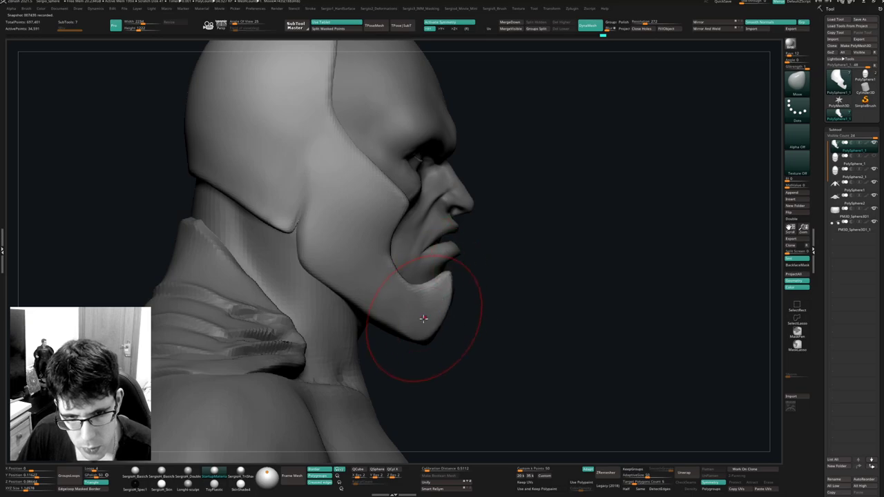
# Isolate the hood, smooth the inside of its chin guard and build it up with the Standard brush.
pyautogui.moveTo(436, 316)
pyautogui.mouseDown(button='right')
pyautogui.moveTo(425, 314)
pyautogui.moveTo(462, 269)
pyautogui.moveTo(463, 293)
pyautogui.moveTo(498, 285)
pyautogui.moveTo(477, 274)
pyautogui.mouseUp(button='right')
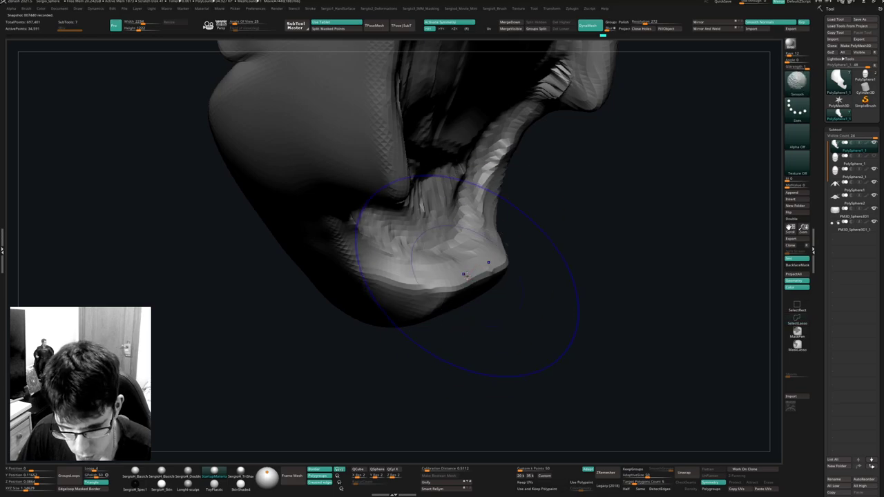
pyautogui.keyDown('shift'); pyautogui.moveTo(470, 273); pyautogui.dragTo(467, 276); pyautogui.keyUp('shift')
pyautogui.moveTo(461, 279); pyautogui.dragTo(477, 262, button='right')
pyautogui.moveTo(461, 265)
pyautogui.mouseDown()
pyautogui.moveTo(498, 263)
pyautogui.moveTo(542, 207)
pyautogui.mouseUp()
pyautogui.moveTo(519, 230)
pyautogui.mouseDown(button='right')
pyautogui.moveTo(460, 257)
pyautogui.moveTo(493, 241)
pyautogui.moveTo(474, 247)
pyautogui.moveTo(436, 294)
pyautogui.moveTo(503, 275)
pyautogui.mouseUp(button='right')
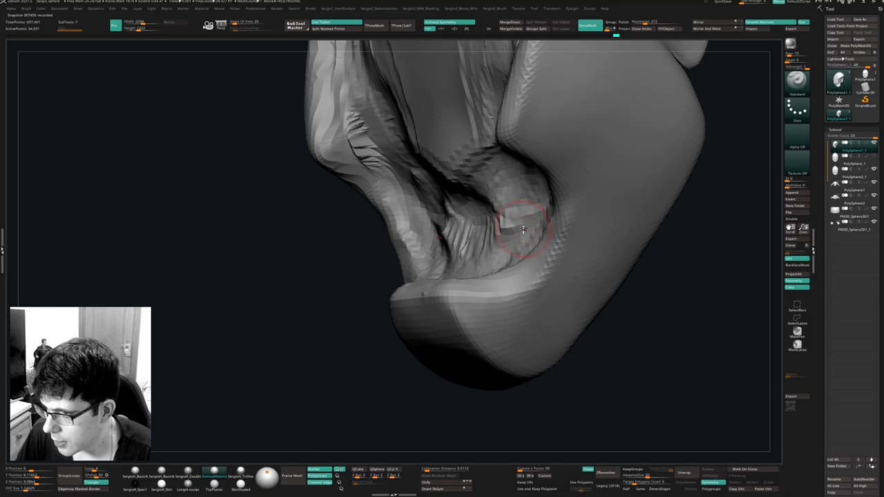
# Reshape the inner rim of the hood's chin guard with the Move brush.
pyautogui.press('b')
pyautogui.press('m')
pyautogui.press('v')
pyautogui.moveTo(513, 270); pyautogui.dragTo(507, 261, button='right')
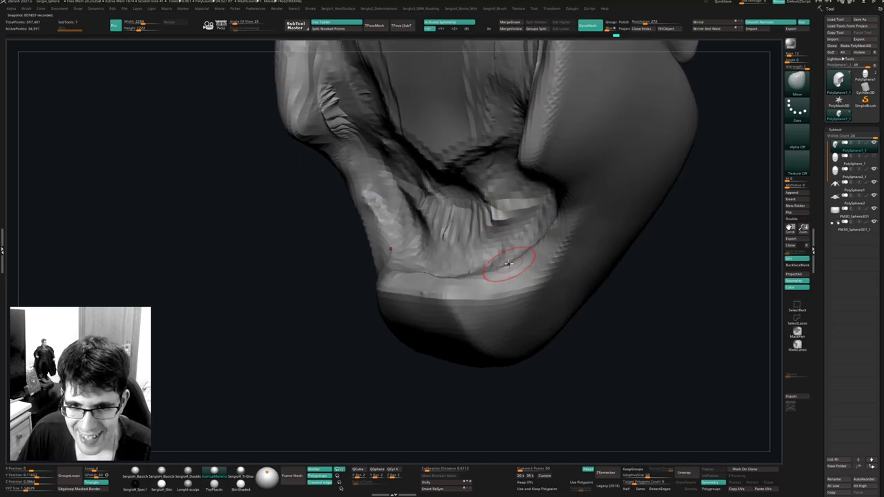
pyautogui.moveTo(507, 261); pyautogui.dragTo(511, 254)
pyautogui.moveTo(511, 254)
pyautogui.mouseDown(button='right')
pyautogui.moveTo(521, 258)
pyautogui.moveTo(506, 250)
pyautogui.mouseUp(button='right')
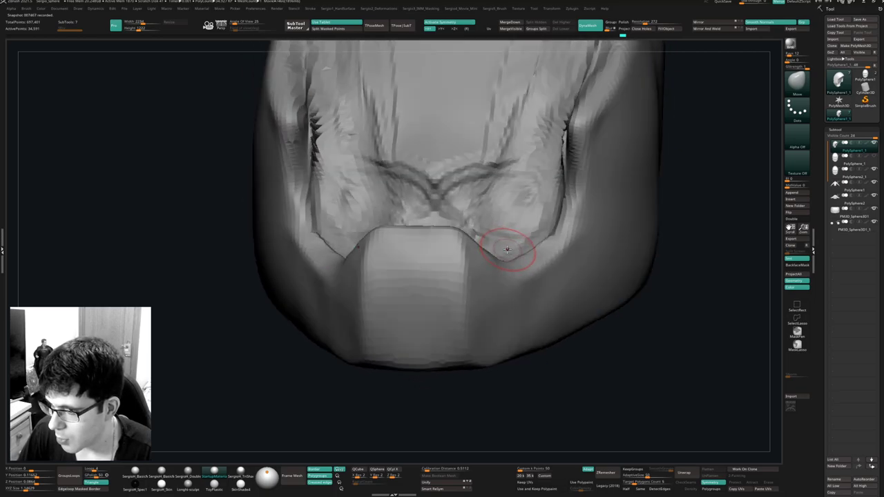
pyautogui.moveTo(504, 253)
pyautogui.mouseDown(button='right')
pyautogui.moveTo(507, 262)
pyautogui.moveTo(438, 275)
pyautogui.moveTo(407, 252)
pyautogui.mouseUp(button='right')
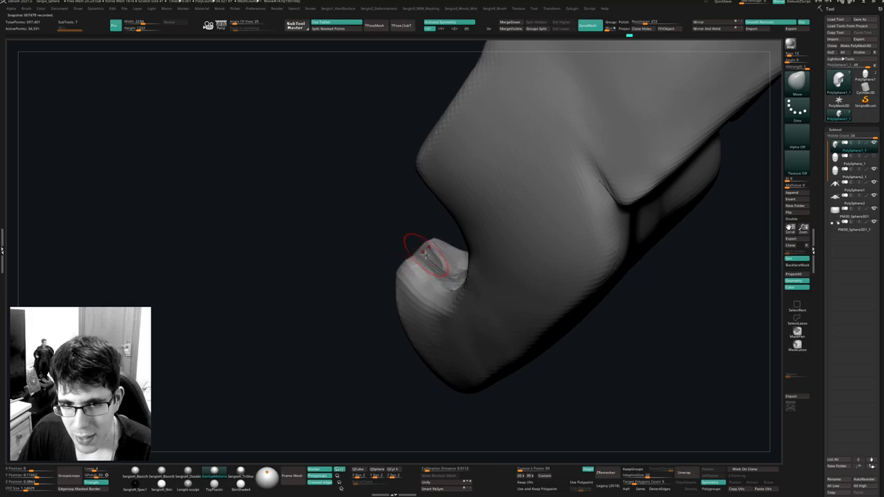
pyautogui.moveTo(404, 250)
pyautogui.mouseDown(button='right')
pyautogui.moveTo(423, 267)
pyautogui.moveTo(419, 296)
pyautogui.moveTo(437, 281)
pyautogui.moveTo(424, 250)
pyautogui.mouseUp(button='right')
# Flatten the inner rim of the chin guard with the TrimDynamic brush and smooth it.
pyautogui.hotkey('ctrl', 'shift', 't')
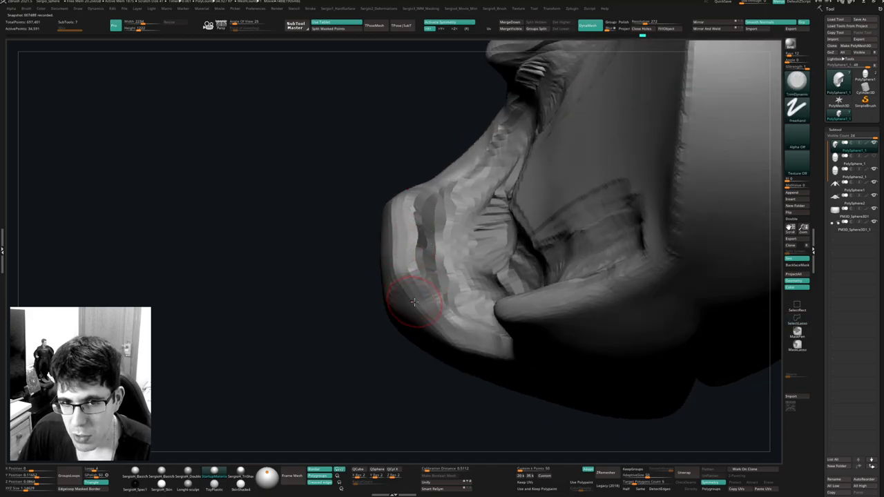
pyautogui.moveTo(414, 297)
pyautogui.mouseDown(button='right')
pyautogui.moveTo(414, 288)
pyautogui.moveTo(463, 335)
pyautogui.moveTo(444, 288)
pyautogui.moveTo(424, 299)
pyautogui.moveTo(408, 256)
pyautogui.mouseUp(button='right')
pyautogui.press('shift')
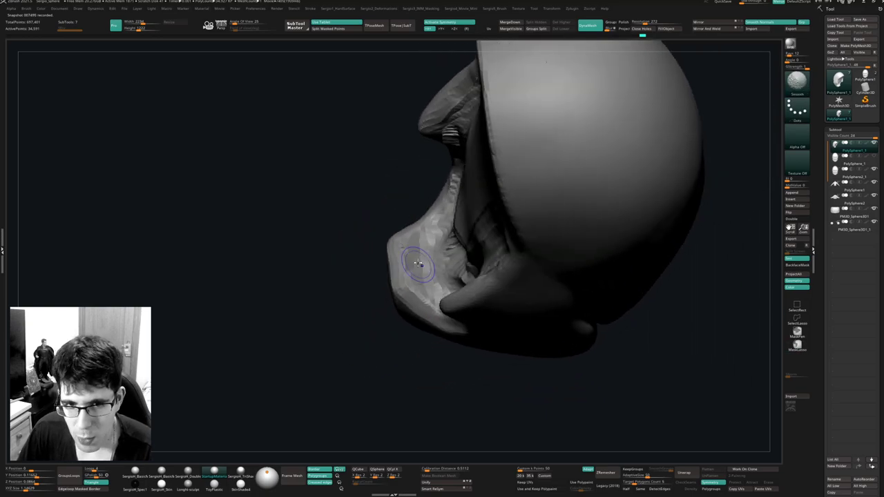
pyautogui.keyDown('shift'); pyautogui.moveTo(422, 276); pyautogui.dragTo(445, 300); pyautogui.keyUp('shift')
pyautogui.moveTo(447, 302); pyautogui.dragTo(504, 301, button='right')
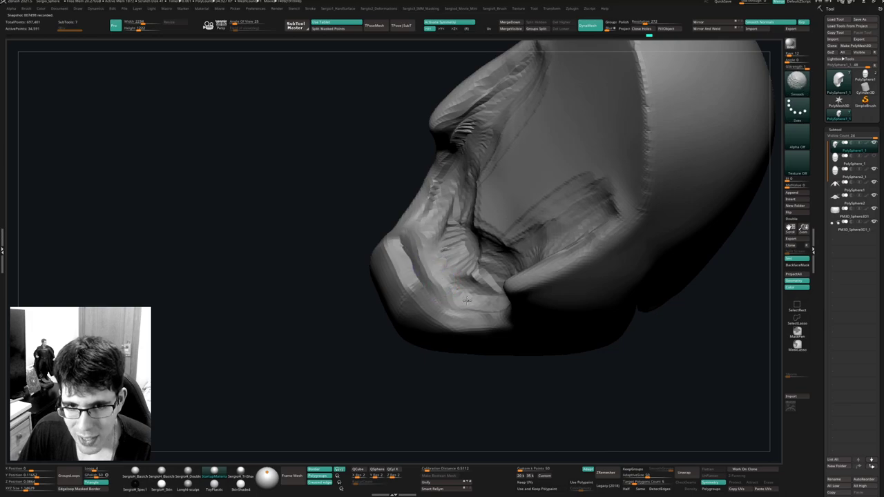
# Smooth the rough inner surface of the chin guard down to its lower rim.
pyautogui.press('shift')
pyautogui.keyDown('shift'); pyautogui.moveTo(480, 286); pyautogui.dragTo(453, 250); pyautogui.keyUp('shift')
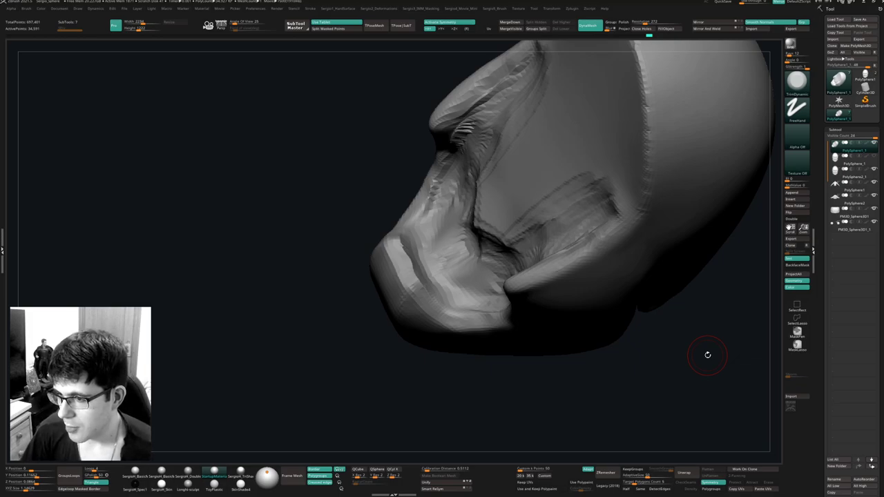
pyautogui.moveTo(610, 384); pyautogui.dragTo(610, 382)
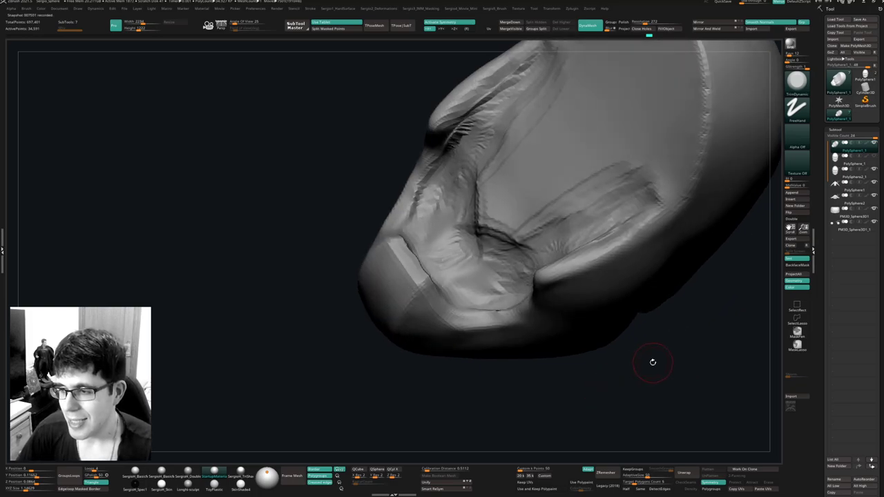
pyautogui.moveTo(629, 329); pyautogui.dragTo(631, 335, button='right')
pyautogui.moveTo(544, 328)
pyautogui.keyDown('ctrl'); pyautogui.mouseDown(button='right')
pyautogui.moveTo(534, 276)
pyautogui.moveTo(498, 302)
pyautogui.moveTo(529, 237)
pyautogui.moveTo(495, 306)
pyautogui.mouseUp(button='right'); pyautogui.keyUp('ctrl')
pyautogui.moveTo(469, 252); pyautogui.dragTo(503, 261, button='right')
pyautogui.keyDown('ctrl'); pyautogui.moveTo(502, 261); pyautogui.dragTo(494, 294, button='right'); pyautogui.keyUp('ctrl')
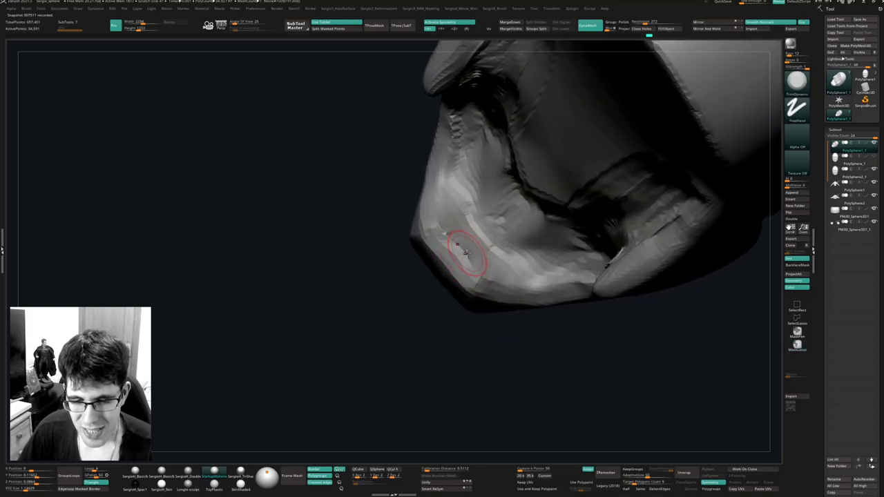
# Adjust the upper edge of the chin guard from the inside with the Move brush.
pyautogui.press('b')
pyautogui.press('m')
pyautogui.press('v')
pyautogui.moveTo(467, 254); pyautogui.dragTo(472, 261)
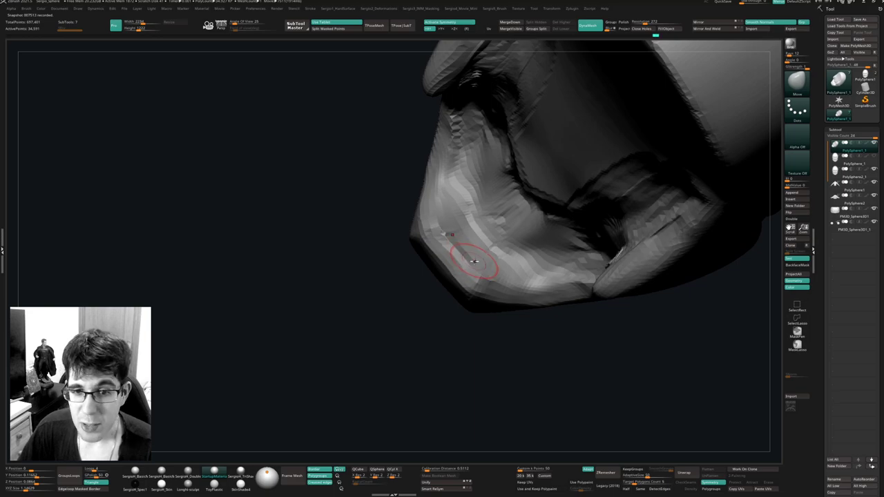
pyautogui.moveTo(529, 288); pyautogui.dragTo(531, 282)
# Show the whole bust again and resize the Move brush over the hood.
pyautogui.moveTo(531, 284)
pyautogui.mouseDown(button='right')
pyautogui.moveTo(569, 272)
pyautogui.moveTo(560, 252)
pyautogui.mouseUp(button='right')
pyautogui.hotkey('alt', 's')
pyautogui.moveTo(570, 300)
pyautogui.keyDown('ctrl'); pyautogui.mouseDown(button='right')
pyautogui.moveTo(572, 275)
pyautogui.moveTo(603, 255)
pyautogui.moveTo(502, 333)
pyautogui.mouseUp(button='right'); pyautogui.keyUp('ctrl')
pyautogui.press('s')
pyautogui.moveTo(489, 250)
pyautogui.mouseDown()
pyautogui.moveTo(497, 254)
pyautogui.moveTo(488, 255)
pyautogui.mouseUp()
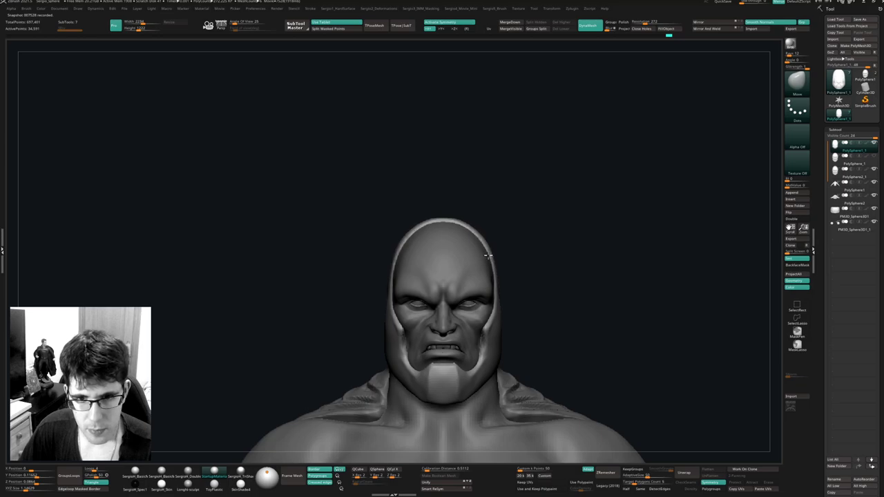
# Paint a mask patch over the ear area on the side of the helmet with the MaskPen brush.
pyautogui.moveTo(546, 270)
pyautogui.keyDown('shift'); pyautogui.mouseDown(button='right')
pyautogui.moveTo(509, 272)
pyautogui.moveTo(493, 316)
pyautogui.moveTo(494, 300)
pyautogui.mouseUp(button='right'); pyautogui.keyUp('shift')
pyautogui.press('s')
pyautogui.moveTo(495, 298); pyautogui.dragTo(494, 297)
pyautogui.moveTo(493, 290)
pyautogui.mouseDown(button='right')
pyautogui.moveTo(504, 279)
pyautogui.moveTo(491, 288)
pyautogui.mouseUp(button='right')
pyautogui.keyDown('ctrl'); pyautogui.click(797, 333); pyautogui.keyUp('ctrl')
pyautogui.press('s')
pyautogui.moveTo(490, 288); pyautogui.dragTo(482, 290)
pyautogui.keyDown('alt'); pyautogui.moveTo(485, 290); pyautogui.dragTo(488, 248, button='right'); pyautogui.keyUp('alt')
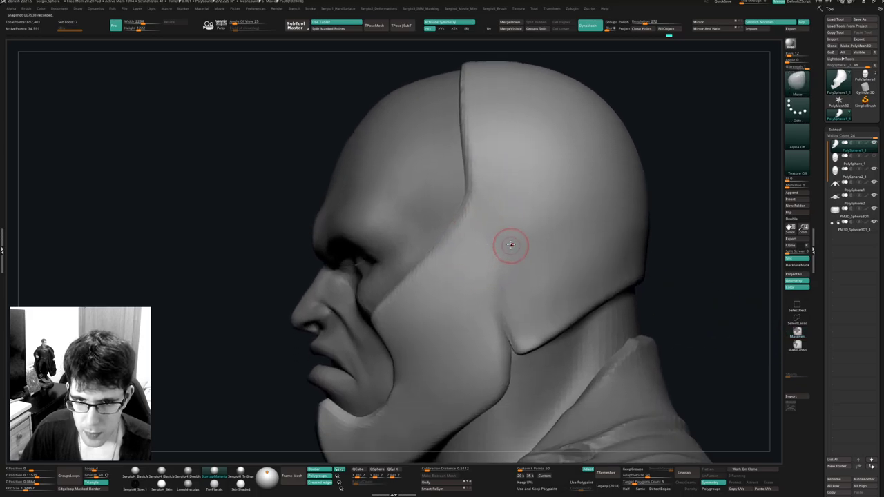
pyautogui.moveTo(510, 226)
pyautogui.keyDown('ctrl'); pyautogui.mouseDown()
pyautogui.moveTo(503, 294)
pyautogui.moveTo(509, 231)
pyautogui.moveTo(532, 290)
pyautogui.moveTo(507, 232)
pyautogui.moveTo(508, 288)
pyautogui.mouseUp(); pyautogui.keyUp('ctrl')
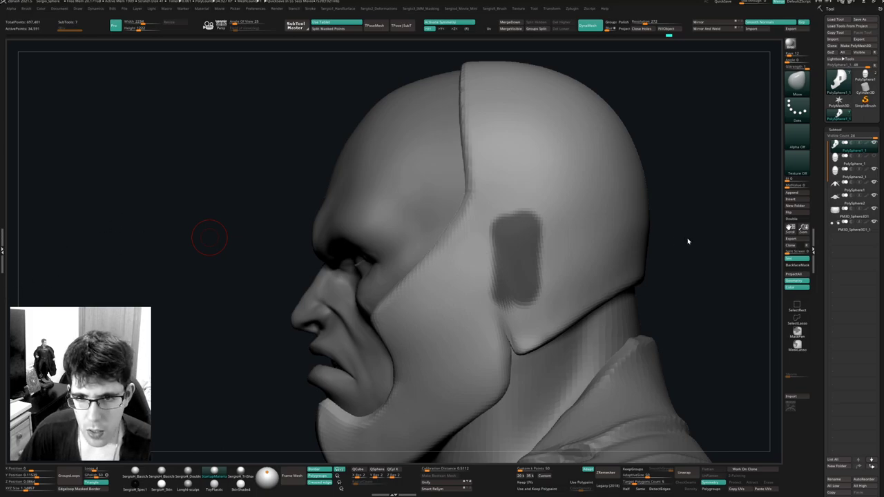
# Refine the ear mask into an upright rounded rectangle by filling it in and trimming its rear edge.
pyautogui.moveTo(688, 241); pyautogui.dragTo(699, 250)
pyautogui.moveTo(532, 233)
pyautogui.keyDown('ctrl'); pyautogui.mouseDown()
pyautogui.moveTo(532, 276)
pyautogui.moveTo(497, 249)
pyautogui.moveTo(505, 284)
pyautogui.mouseUp(); pyautogui.keyUp('ctrl')
pyautogui.keyDown('ctrl'); pyautogui.keyDown('alt'); pyautogui.moveTo(550, 212); pyautogui.dragTo(544, 278); pyautogui.keyUp('alt'); pyautogui.keyUp('ctrl')
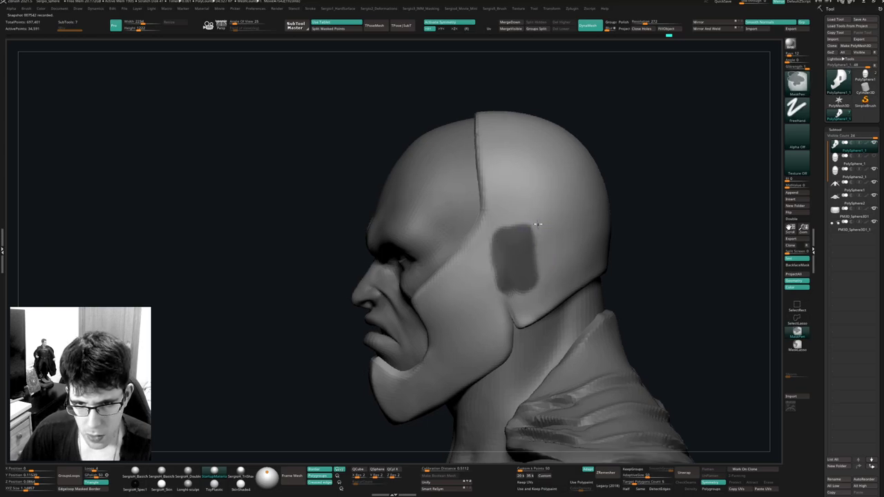
pyautogui.hotkey('ctrl', 'z')
pyautogui.keyDown('ctrl'); pyautogui.keyDown('alt'); pyautogui.moveTo(544, 217); pyautogui.dragTo(549, 275); pyautogui.keyUp('alt'); pyautogui.keyUp('ctrl')
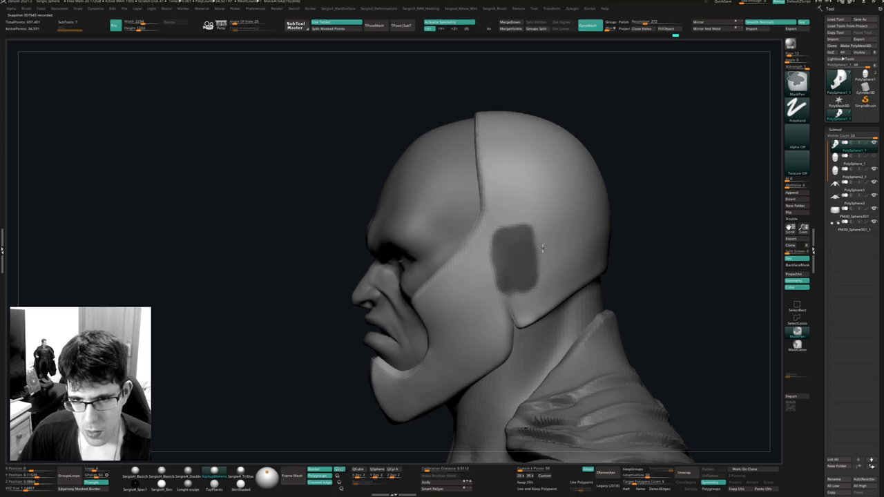
# Invert the ear mask and move the unmasked patch sideways out of the helmet along the X axis.
pyautogui.keyDown('ctrl'); pyautogui.click(632, 243); pyautogui.keyUp('ctrl')
pyautogui.moveTo(538, 265); pyautogui.dragTo(581, 257, button='right')
pyautogui.press('w')
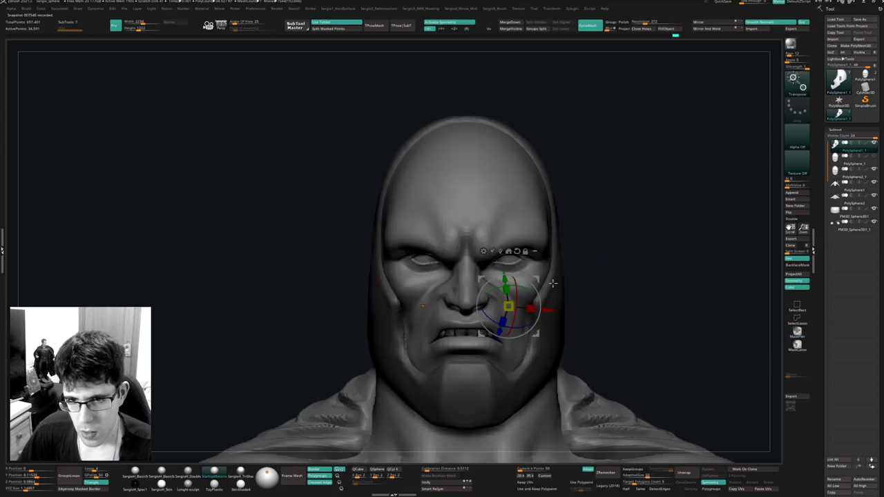
pyautogui.keyDown('alt'); pyautogui.click(517, 251); pyautogui.keyUp('alt')
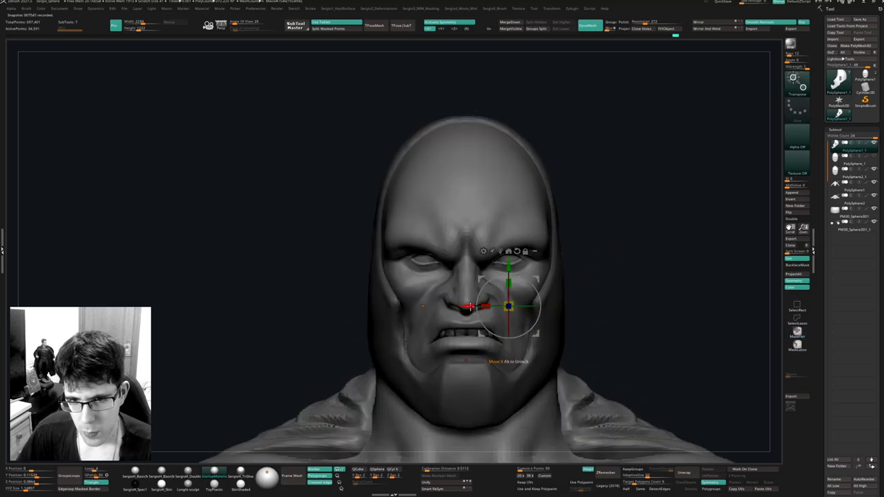
pyautogui.moveTo(471, 306); pyautogui.dragTo(486, 306)
# Center the gizmo on the raised ear patch and scale the patch down slightly.
pyautogui.keyDown('shift'); pyautogui.moveTo(623, 265); pyautogui.dragTo(598, 262, button='right'); pyautogui.keyUp('shift')
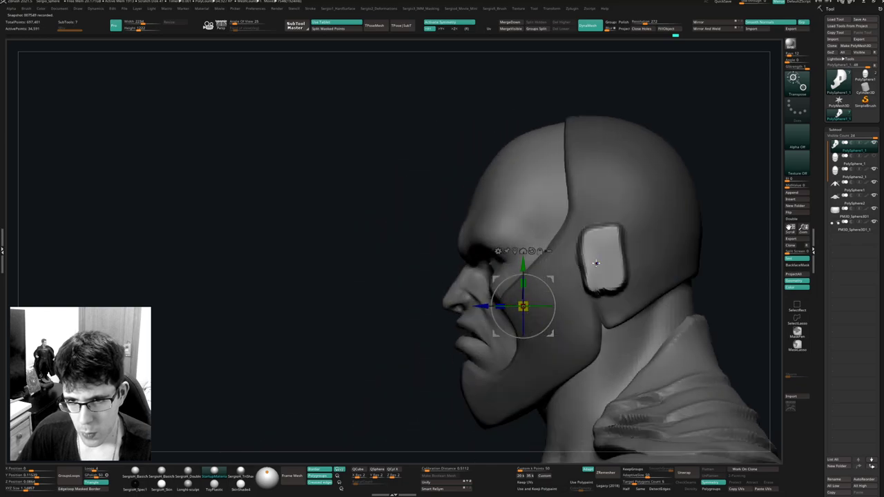
pyautogui.keyDown('alt'); pyautogui.click(599, 259); pyautogui.keyUp('alt')
pyautogui.moveTo(600, 259); pyautogui.dragTo(592, 266)
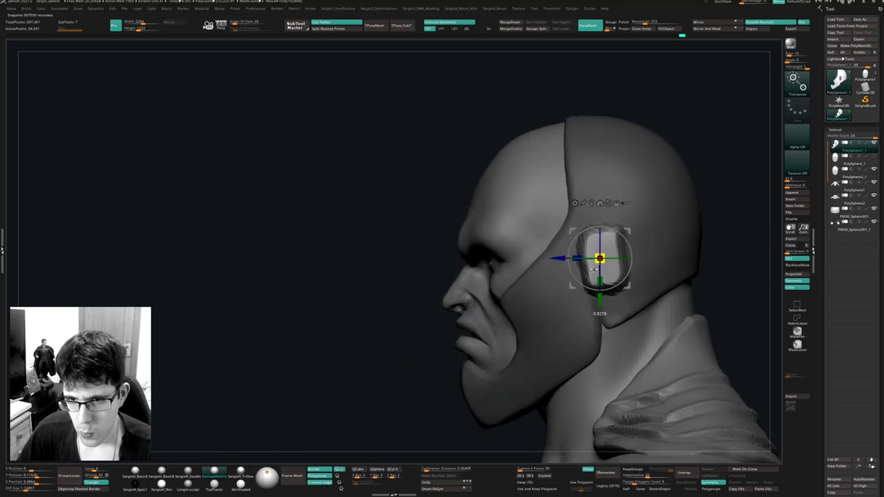
# Return to Draw mode and clear the mask around the raised ear pieces.
pyautogui.press('q')
pyautogui.keyDown('ctrl'); pyautogui.moveTo(558, 287); pyautogui.dragTo(561, 261, button='right'); pyautogui.keyUp('ctrl')
pyautogui.moveTo(560, 261); pyautogui.dragTo(618, 256, button='right')
pyautogui.keyDown('ctrl'); pyautogui.moveTo(619, 255); pyautogui.dragTo(606, 275); pyautogui.keyUp('ctrl')
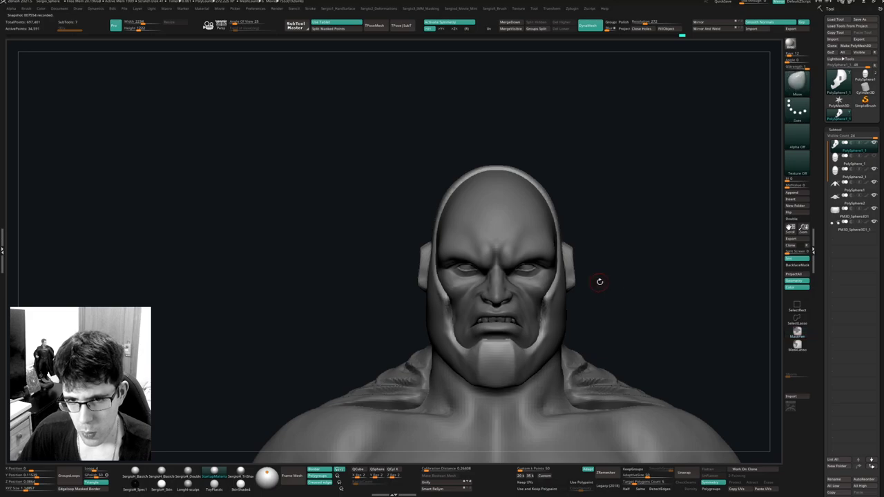
pyautogui.moveTo(600, 280); pyautogui.dragTo(593, 279, button='right')
pyautogui.moveTo(593, 279)
pyautogui.mouseDown()
pyautogui.moveTo(618, 272)
pyautogui.moveTo(544, 274)
pyautogui.moveTo(666, 297)
pyautogui.moveTo(604, 292)
pyautogui.moveTo(627, 296)
pyautogui.moveTo(611, 292)
pyautogui.moveTo(610, 274)
pyautogui.moveTo(607, 286)
pyautogui.mouseUp()
pyautogui.keyDown('ctrl'); pyautogui.click(626, 277); pyautogui.keyUp('ctrl')
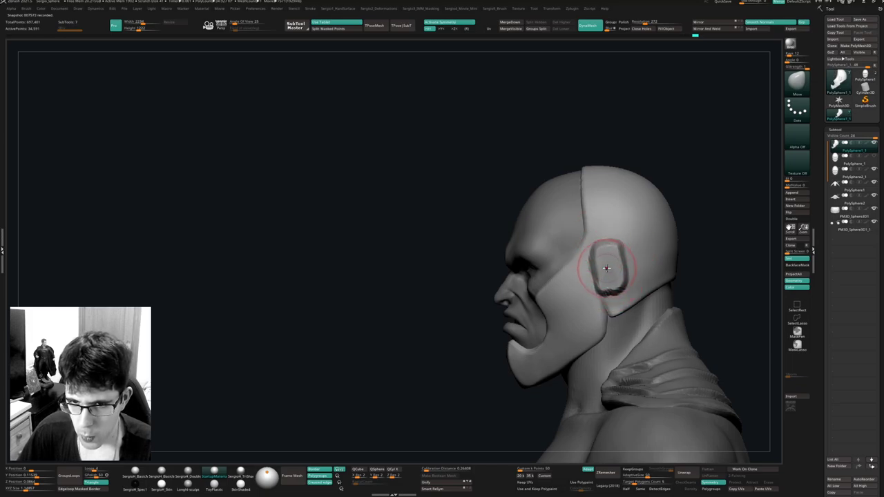
# Reshape the ear piece's outline on the helmet with the Move brush, adjusting the brush size as needed.
pyautogui.moveTo(606, 268)
pyautogui.mouseDown()
pyautogui.moveTo(611, 275)
pyautogui.moveTo(613, 264)
pyautogui.mouseUp()
pyautogui.moveTo(612, 278)
pyautogui.mouseDown(button='right')
pyautogui.moveTo(625, 287)
pyautogui.moveTo(609, 278)
pyautogui.mouseUp(button='right')
pyautogui.press('s')
pyautogui.moveTo(608, 278); pyautogui.dragTo(607, 274)
pyautogui.moveTo(606, 275); pyautogui.dragTo(600, 261, button='right')
pyautogui.press('s')
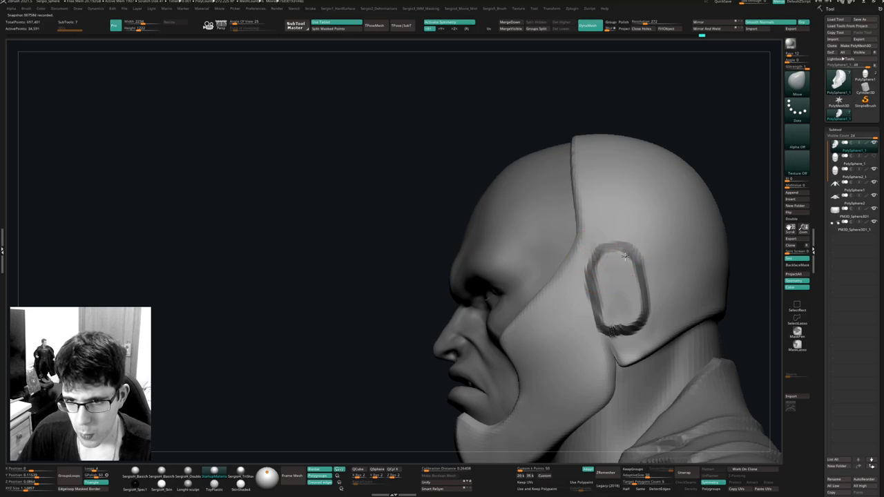
pyautogui.moveTo(600, 322); pyautogui.dragTo(634, 321)
# Carve two horizontal band grooves from the ear piece around the back of the helmet with the DamStandard brush.
pyautogui.keyDown('ctrl'); pyautogui.moveTo(625, 323); pyautogui.dragTo(623, 308, button='right'); pyautogui.keyUp('ctrl')
pyautogui.moveTo(624, 308)
pyautogui.mouseDown(button='right')
pyautogui.moveTo(639, 311)
pyautogui.moveTo(618, 316)
pyautogui.moveTo(588, 283)
pyautogui.moveTo(573, 283)
pyautogui.mouseUp(button='right')
pyautogui.moveTo(573, 283)
pyautogui.keyDown('ctrl'); pyautogui.mouseDown(button='right')
pyautogui.moveTo(573, 297)
pyautogui.moveTo(559, 292)
pyautogui.mouseUp(button='right'); pyautogui.keyUp('ctrl')
pyautogui.press('b')
pyautogui.press('d')
pyautogui.press('s')
pyautogui.press('s')
pyautogui.moveTo(564, 293); pyautogui.dragTo(538, 304)
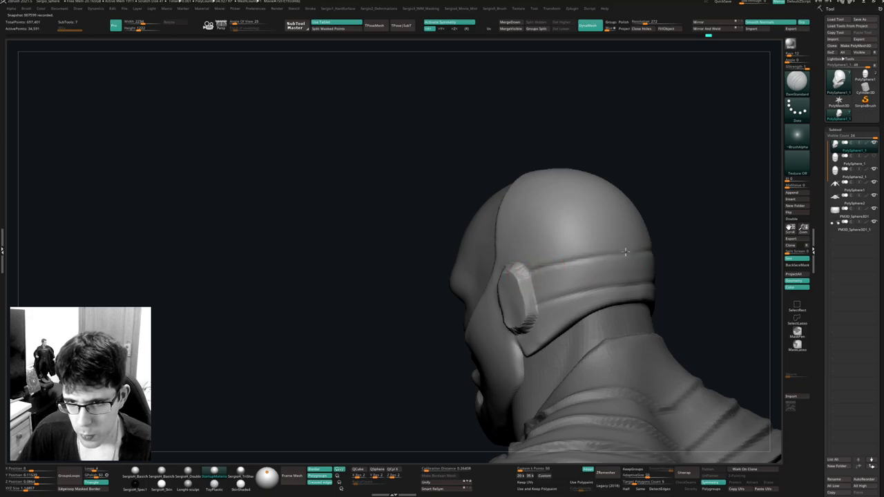
# Carve a diagonal groove across the helmet's cheek from the ear piece to the face opening.
pyautogui.moveTo(626, 250); pyautogui.dragTo(561, 275, button='right')
pyautogui.moveTo(561, 275); pyautogui.dragTo(571, 289)
pyautogui.moveTo(573, 311); pyautogui.dragTo(556, 221, button='right')
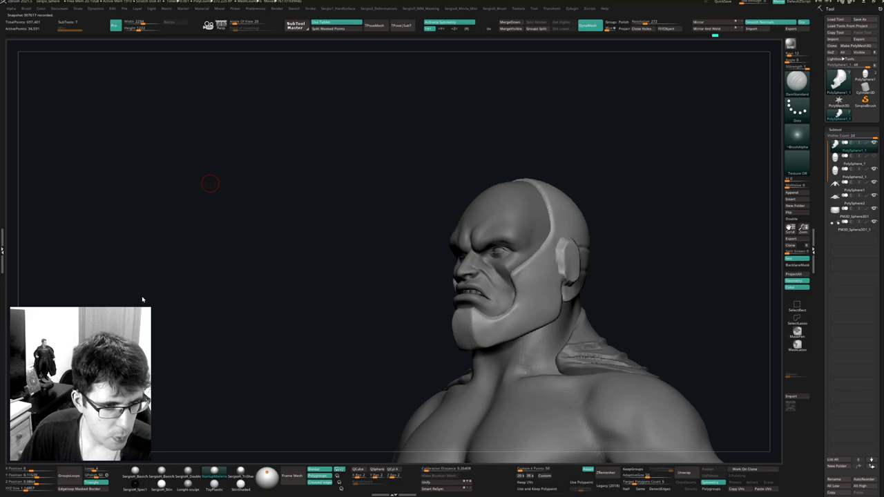
pyautogui.moveTo(627, 231); pyautogui.dragTo(612, 246, button='right')
pyautogui.keyDown('ctrl'); pyautogui.moveTo(522, 244); pyautogui.dragTo(538, 283, button='right'); pyautogui.keyUp('ctrl')
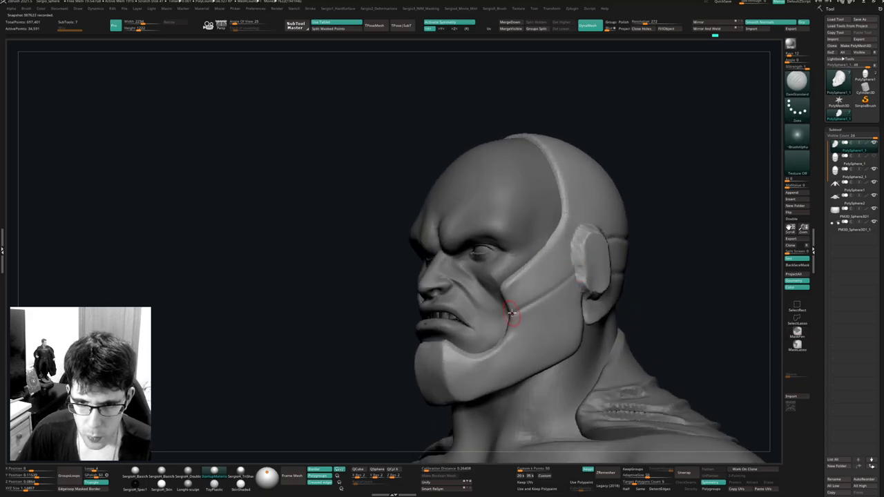
pyautogui.moveTo(573, 286); pyautogui.dragTo(572, 229, button='right')
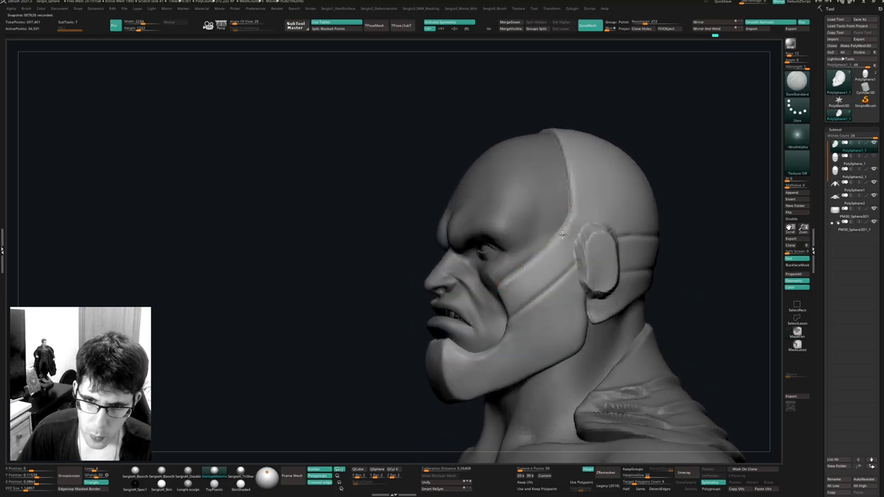
# Reshape the helmet's corner at the temple, in front of the ear piece, with the Move brush.
pyautogui.moveTo(510, 285); pyautogui.dragTo(530, 259, button='right')
pyautogui.press('b')
pyautogui.press('m')
pyautogui.press('v')
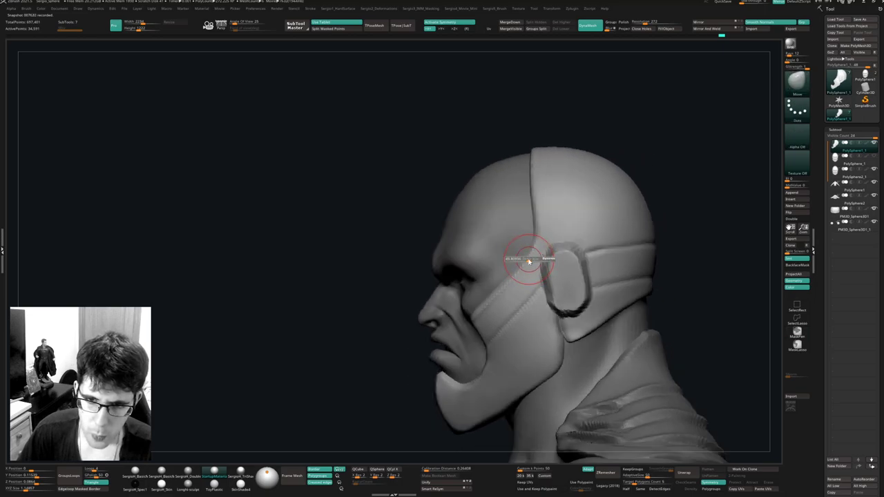
pyautogui.moveTo(532, 243); pyautogui.dragTo(527, 253)
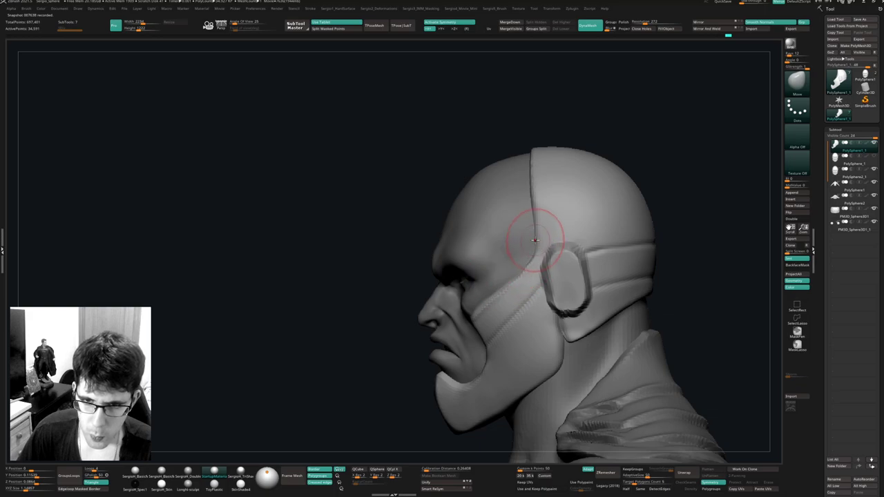
# Select the DamStandard brush and smooth the helmet's front edge down to the temple.
pyautogui.press('b')
pyautogui.press('d')
pyautogui.press('s')
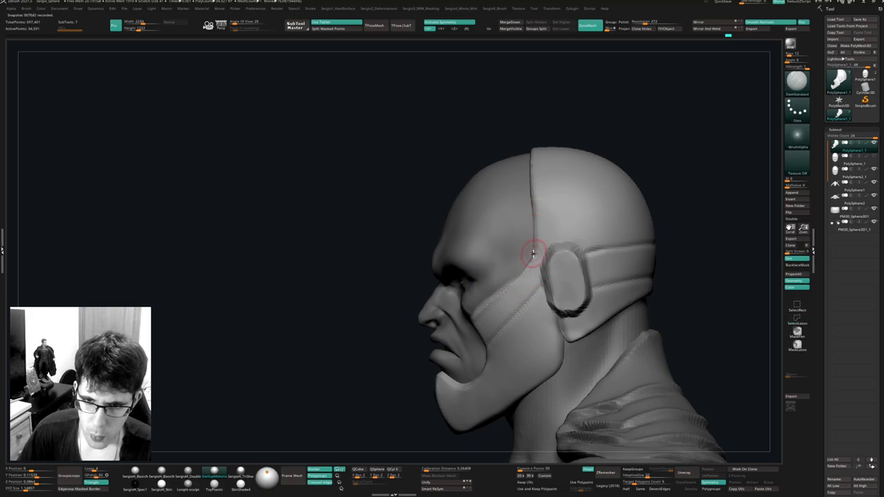
pyautogui.keyDown('shift'); pyautogui.moveTo(536, 179); pyautogui.dragTo(534, 264); pyautogui.keyUp('shift')
# Adjust the grooved cheek section of the helmet with the Move brush.
pyautogui.moveTo(517, 292)
pyautogui.mouseDown(button='right')
pyautogui.moveTo(525, 316)
pyautogui.moveTo(531, 300)
pyautogui.mouseUp(button='right')
pyautogui.press('b')
pyautogui.press('m')
pyautogui.press('v')
pyautogui.moveTo(517, 310); pyautogui.dragTo(509, 320)
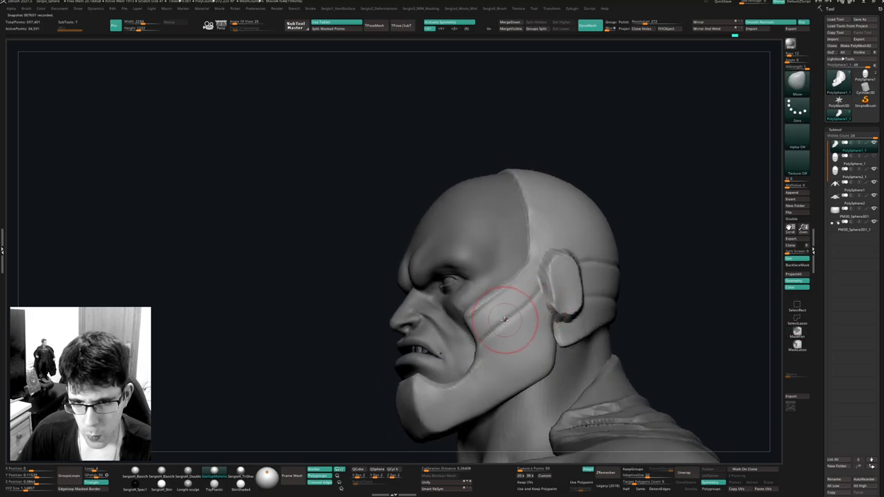
pyautogui.moveTo(509, 320)
pyautogui.mouseDown(button='right')
pyautogui.moveTo(525, 322)
pyautogui.moveTo(516, 331)
pyautogui.moveTo(506, 293)
pyautogui.moveTo(474, 295)
pyautogui.moveTo(452, 282)
pyautogui.mouseUp(button='right')
pyautogui.keyDown('alt'); pyautogui.moveTo(452, 279); pyautogui.dragTo(470, 320); pyautogui.keyUp('alt')
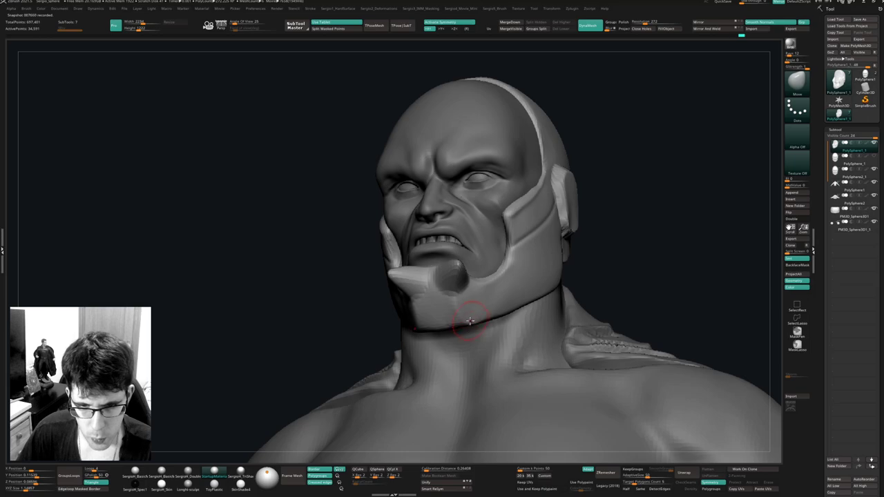
pyautogui.hotkey('ctrl', 'z')
# Raise a vertical ridge along the side of the chin plate with the Standard brush.
pyautogui.press('b')
pyautogui.press('s')
pyautogui.press('t')
pyautogui.moveTo(451, 267); pyautogui.dragTo(457, 308)
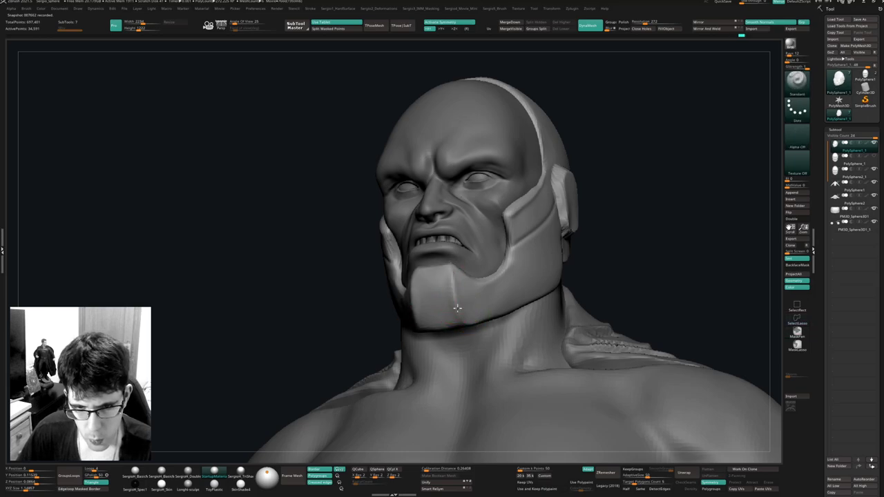
pyautogui.moveTo(476, 290); pyautogui.dragTo(468, 298, button='right')
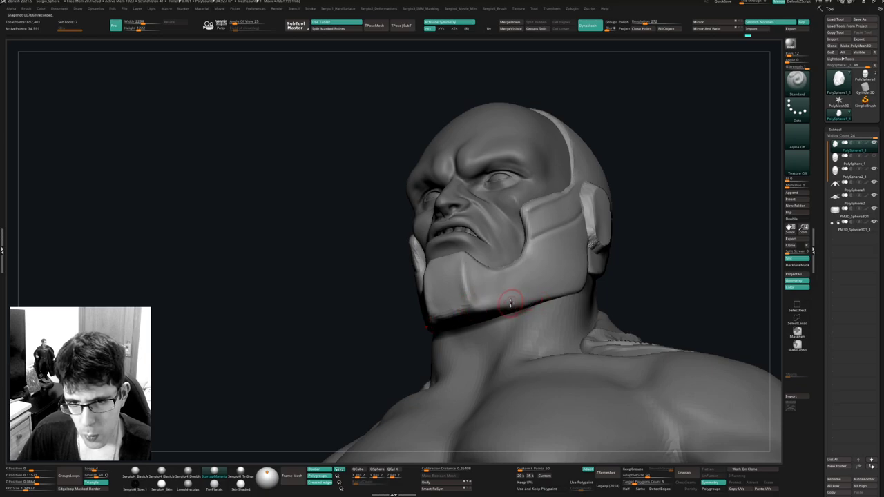
# Refine the helmet's jaw and cheek silhouette with a large Move brush.
pyautogui.moveTo(528, 315)
pyautogui.mouseDown(button='right')
pyautogui.moveTo(532, 306)
pyautogui.moveTo(489, 271)
pyautogui.moveTo(511, 298)
pyautogui.moveTo(493, 333)
pyautogui.moveTo(510, 293)
pyautogui.moveTo(498, 269)
pyautogui.moveTo(516, 271)
pyautogui.mouseUp(button='right')
pyautogui.press('s')
pyautogui.press('s')
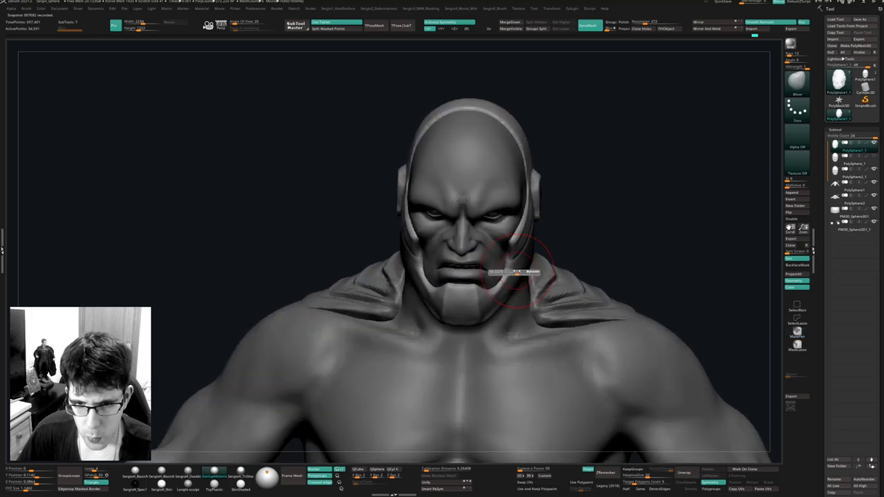
pyautogui.moveTo(530, 252); pyautogui.dragTo(526, 251)
pyautogui.moveTo(527, 251); pyautogui.dragTo(523, 239, button='right')
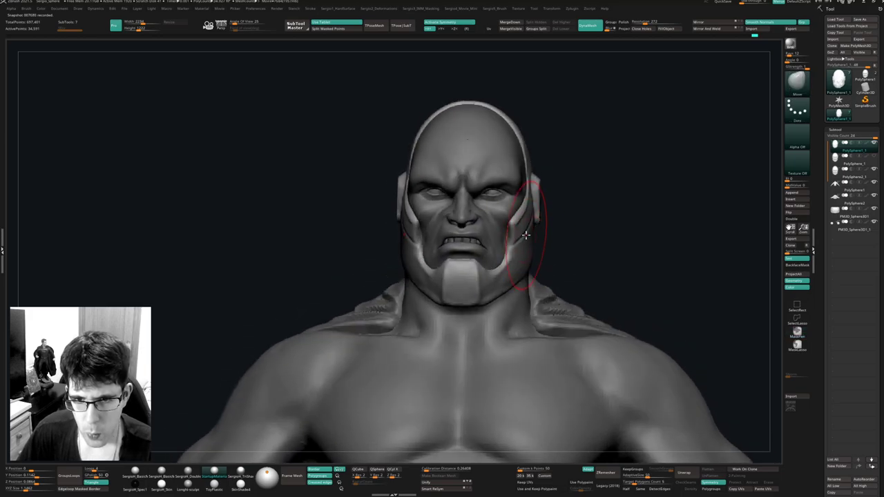
pyautogui.moveTo(519, 263)
pyautogui.keyDown('ctrl'); pyautogui.mouseDown()
pyautogui.moveTo(529, 268)
pyautogui.moveTo(518, 265)
pyautogui.mouseUp(); pyautogui.keyUp('ctrl')
pyautogui.moveTo(518, 263); pyautogui.dragTo(537, 291, button='right')
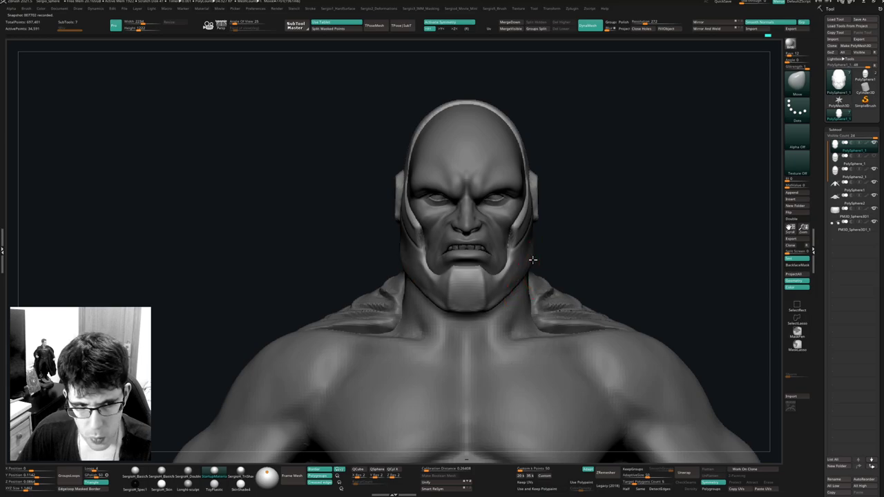
# Flatten the side of the helmet's jaw below the ear piece with the TrimDynamic brush.
pyautogui.moveTo(536, 259); pyautogui.dragTo(496, 285, button='right')
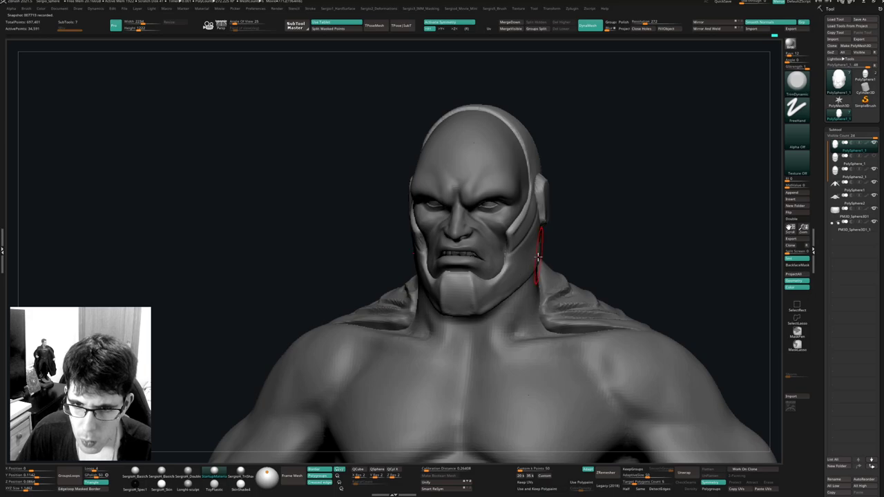
pyautogui.moveTo(538, 257); pyautogui.dragTo(535, 244, button='right')
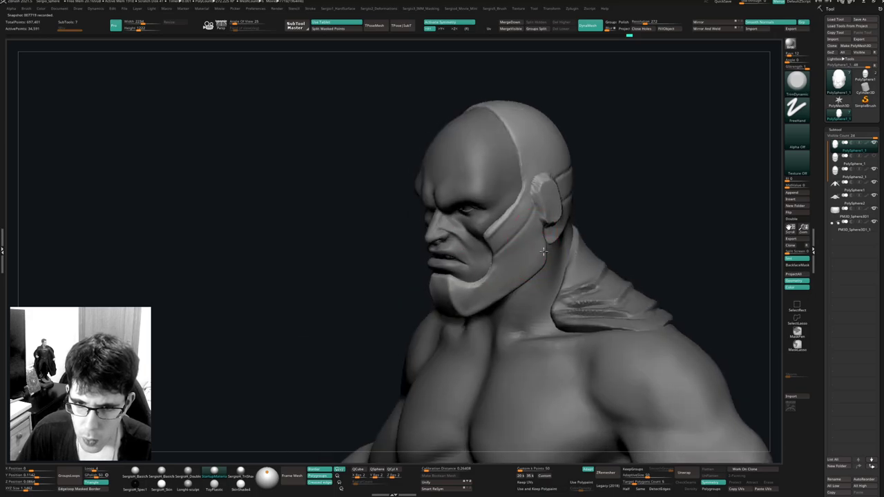
pyautogui.moveTo(477, 304); pyautogui.dragTo(582, 197, button='right')
pyautogui.keyDown('ctrl'); pyautogui.moveTo(514, 212); pyautogui.dragTo(503, 256, button='right'); pyautogui.keyUp('ctrl')
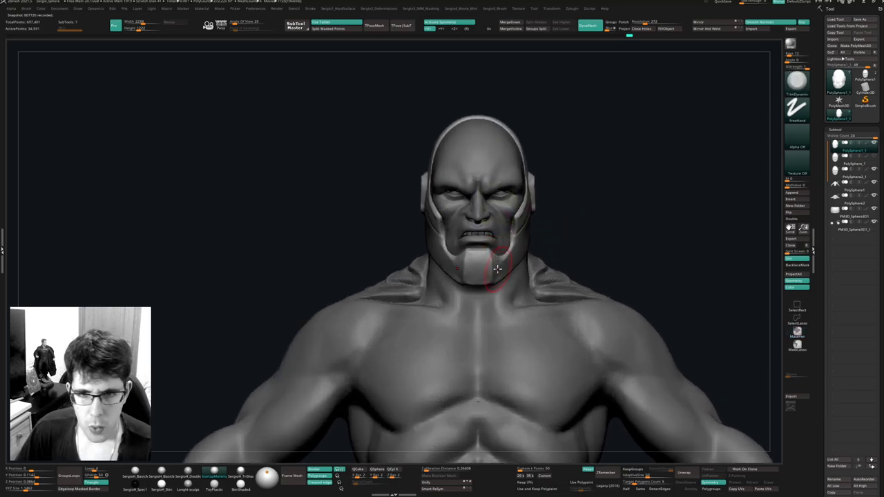
# Adjust the shape of the helmet's chin and lower jaw with the Move brush at varying sizes.
pyautogui.press('b')
pyautogui.press('m')
pyautogui.press('v')
pyautogui.moveTo(489, 283); pyautogui.dragTo(493, 271)
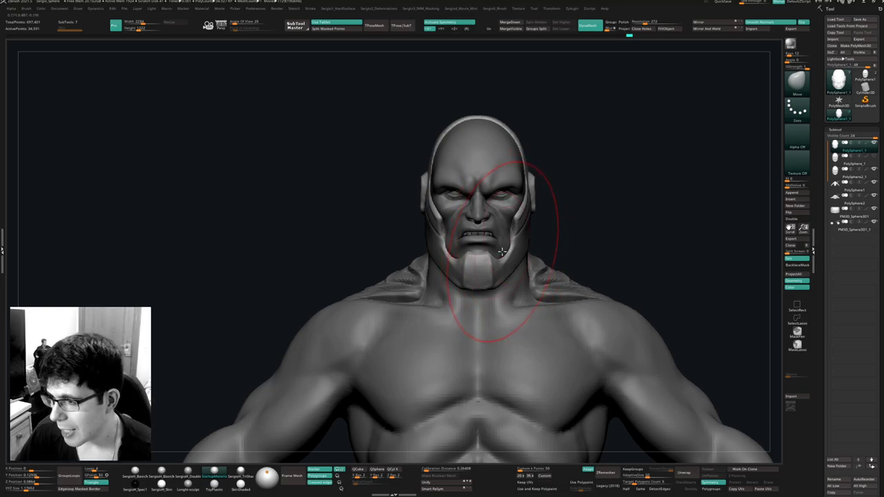
pyautogui.moveTo(506, 263)
pyautogui.mouseDown(button='right')
pyautogui.moveTo(504, 286)
pyautogui.moveTo(483, 266)
pyautogui.moveTo(486, 294)
pyautogui.mouseUp(button='right')
pyautogui.press('s')
pyautogui.moveTo(481, 289); pyautogui.dragTo(477, 293)
pyautogui.press('s')
pyautogui.moveTo(479, 299); pyautogui.dragTo(490, 295)
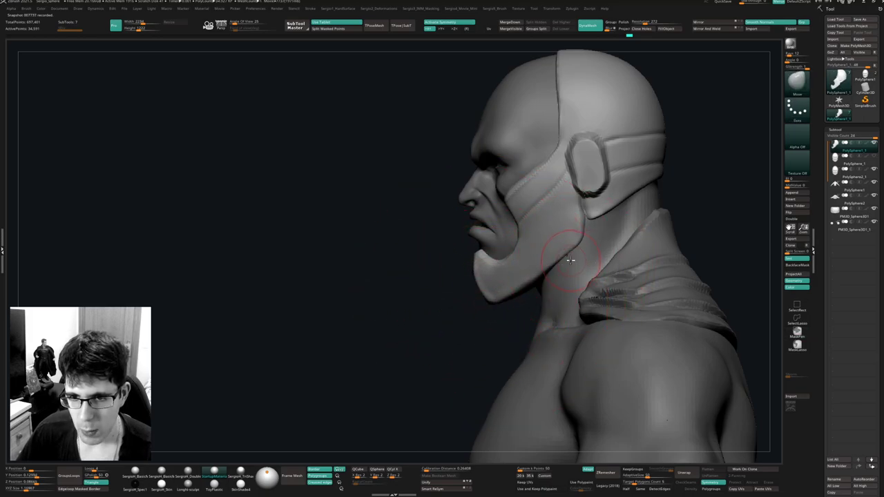
# Reshape the thumb on the body subtool with the Move and Clay brushes.
pyautogui.press('s')
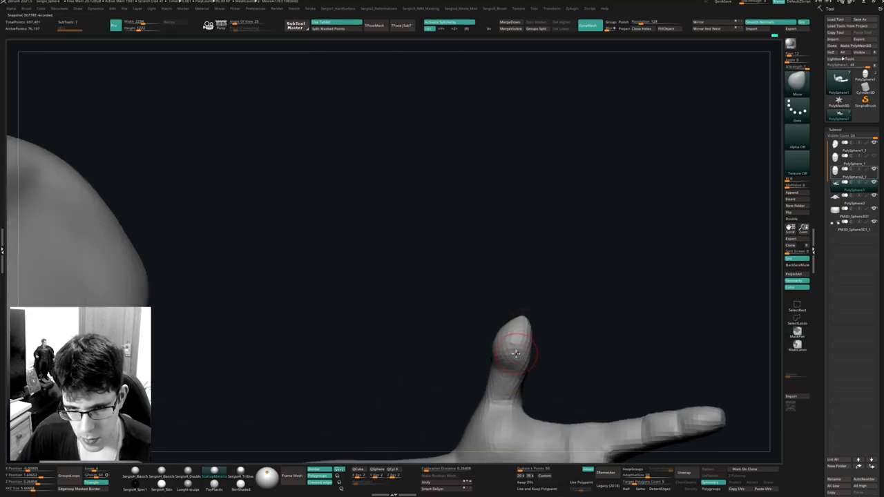
pyautogui.moveTo(525, 344); pyautogui.dragTo(532, 376, button='right')
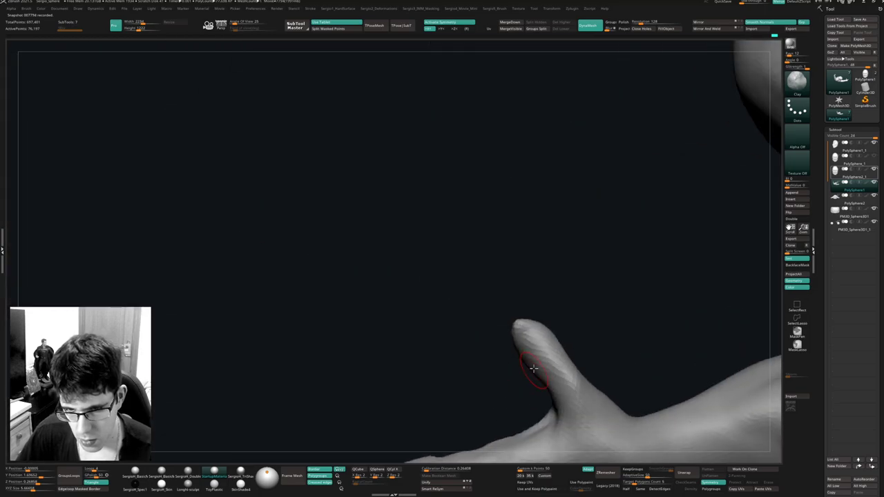
pyautogui.press('b')
pyautogui.press('m')
pyautogui.press('v')
pyautogui.moveTo(529, 352)
pyautogui.mouseDown(button='right')
pyautogui.moveTo(532, 328)
pyautogui.moveTo(515, 340)
pyautogui.mouseUp(button='right')
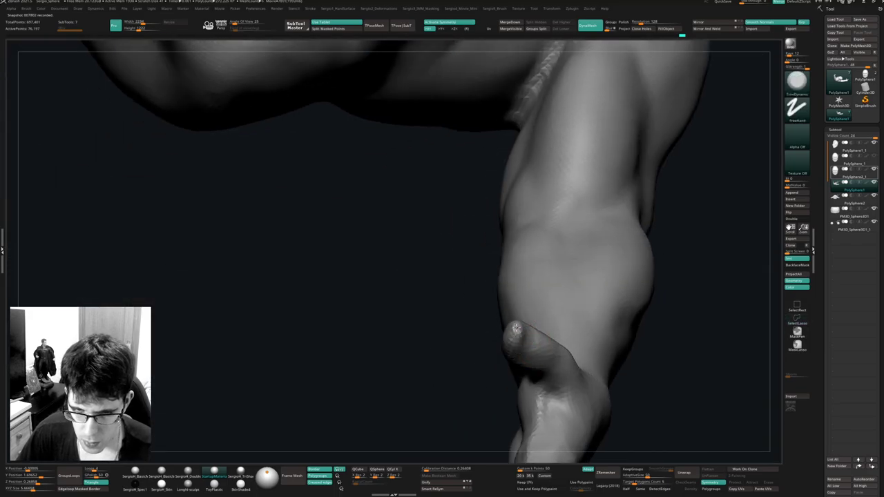
# Flatten the thumb's planes with TrimDynamic and adjust its shape with the Move brush.
pyautogui.moveTo(516, 327)
pyautogui.mouseDown(button='right')
pyautogui.moveTo(513, 382)
pyautogui.moveTo(501, 391)
pyautogui.moveTo(522, 335)
pyautogui.mouseUp(button='right')
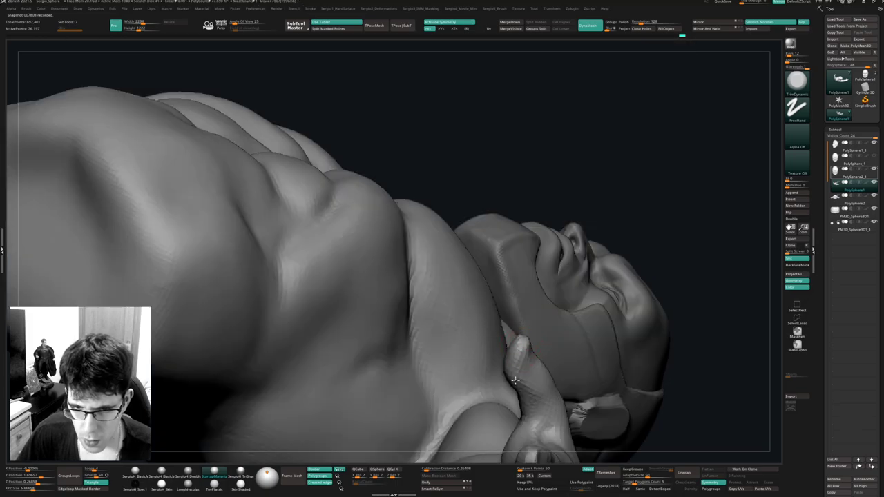
pyautogui.moveTo(515, 381)
pyautogui.mouseDown(button='right')
pyautogui.moveTo(474, 315)
pyautogui.moveTo(592, 339)
pyautogui.moveTo(559, 286)
pyautogui.moveTo(557, 310)
pyautogui.moveTo(530, 333)
pyautogui.moveTo(513, 306)
pyautogui.mouseUp(button='right')
pyautogui.press('b')
pyautogui.press('m')
pyautogui.press('v')
pyautogui.press('s')
pyautogui.moveTo(512, 301); pyautogui.dragTo(503, 286)
pyautogui.moveTo(501, 333)
pyautogui.keyDown('ctrl'); pyautogui.mouseDown(button='right')
pyautogui.moveTo(493, 314)
pyautogui.moveTo(499, 319)
pyautogui.moveTo(503, 288)
pyautogui.mouseUp(button='right'); pyautogui.keyUp('ctrl')
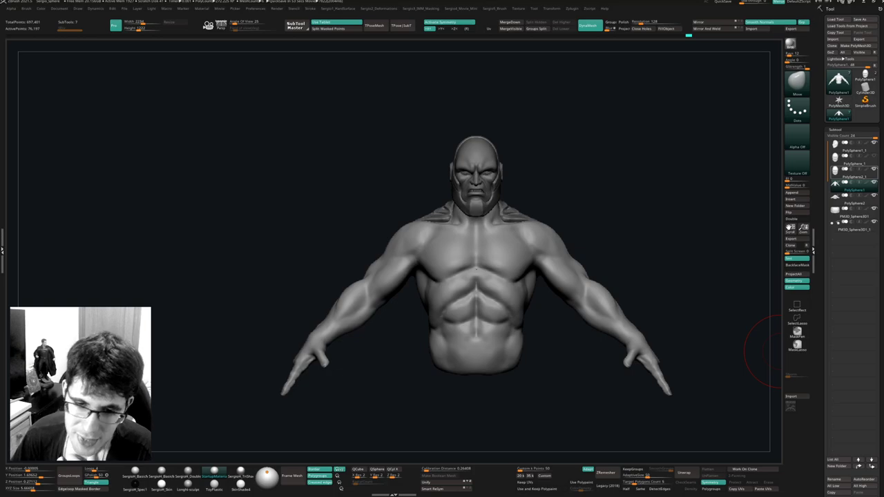
# Adjust the outer contour of the upper arm with the Move brush.
pyautogui.moveTo(614, 225); pyautogui.dragTo(600, 221)
pyautogui.keyDown('alt'); pyautogui.moveTo(529, 315); pyautogui.dragTo(506, 308, button='right'); pyautogui.keyUp('alt')
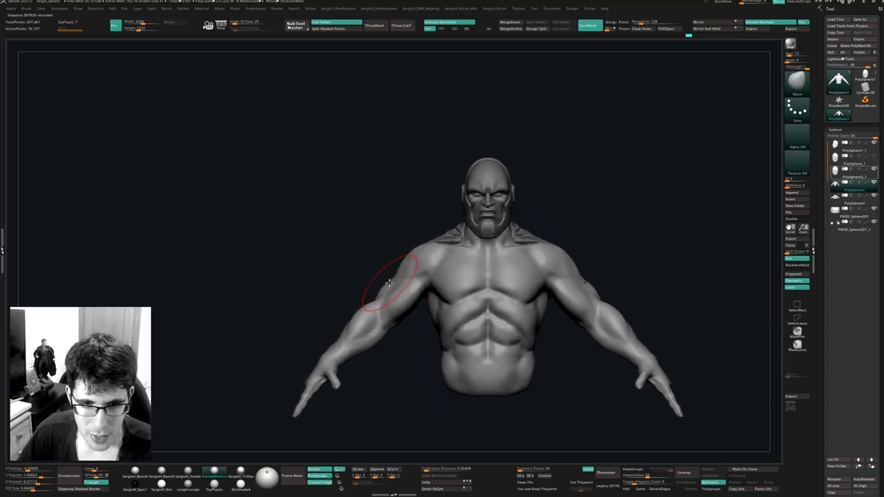
pyautogui.moveTo(388, 278); pyautogui.dragTo(394, 282)
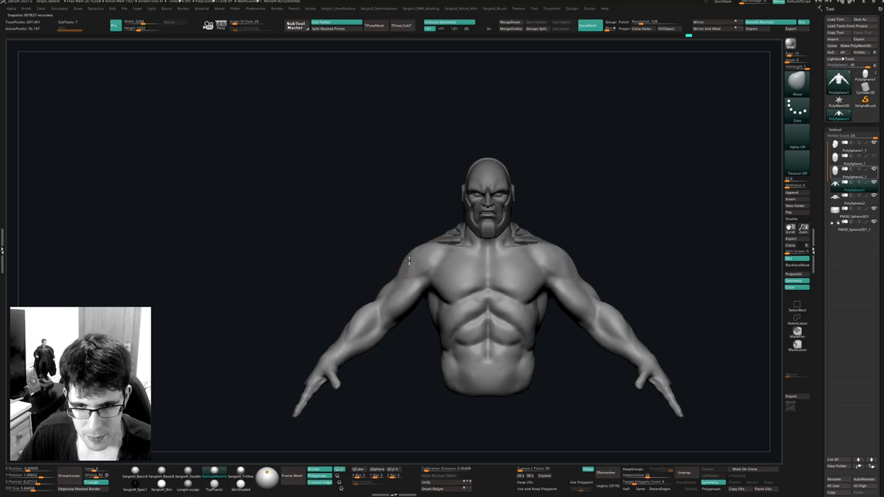
# Mask both arms with MaskLasso and invert the mask to protect the torso and shoulders.
pyautogui.moveTo(572, 306); pyautogui.dragTo(581, 317, button='right')
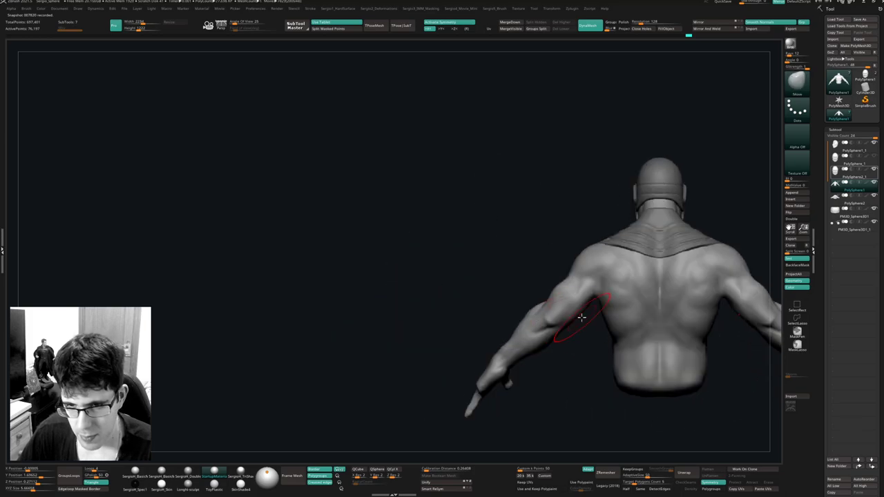
pyautogui.moveTo(590, 321)
pyautogui.keyDown('ctrl'); pyautogui.mouseDown()
pyautogui.moveTo(598, 278)
pyautogui.moveTo(538, 265)
pyautogui.mouseUp(); pyautogui.keyUp('ctrl')
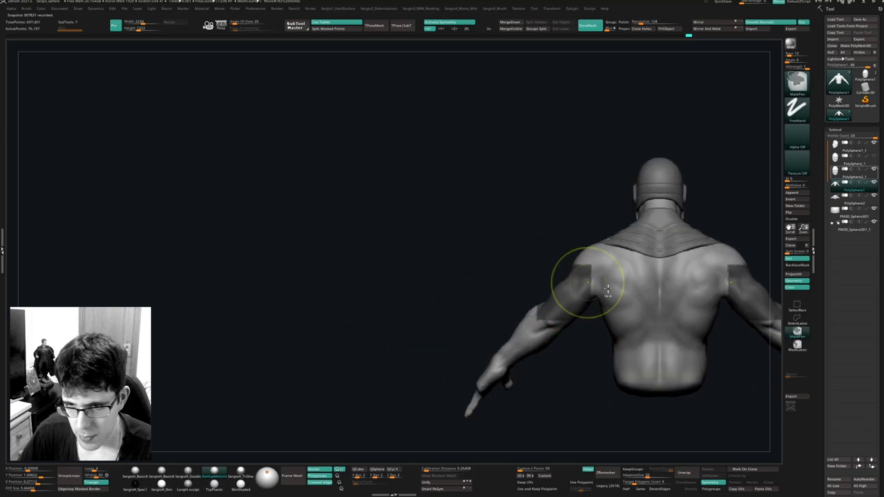
pyautogui.keyDown('ctrl'); pyautogui.click(803, 347); pyautogui.keyUp('ctrl')
pyautogui.hotkey('ctrl', 'z')
pyautogui.moveTo(599, 298)
pyautogui.keyDown('ctrl'); pyautogui.mouseDown()
pyautogui.moveTo(571, 277)
pyautogui.moveTo(427, 444)
pyautogui.moveTo(591, 330)
pyautogui.mouseUp(); pyautogui.keyUp('ctrl')
pyautogui.moveTo(576, 336)
pyautogui.mouseDown(button='right')
pyautogui.moveTo(647, 335)
pyautogui.moveTo(639, 329)
pyautogui.mouseUp(button='right')
pyautogui.moveTo(569, 288)
pyautogui.mouseDown(button='right')
pyautogui.moveTo(569, 258)
pyautogui.moveTo(571, 290)
pyautogui.mouseUp(button='right')
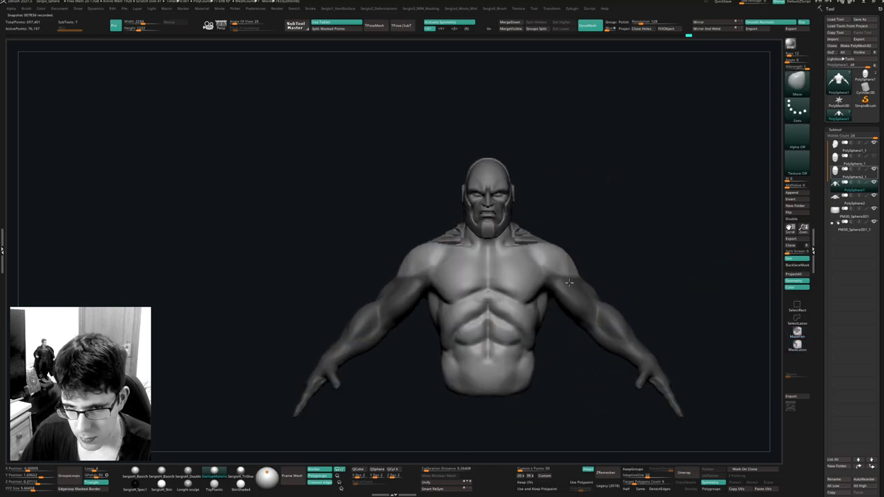
pyautogui.keyDown('ctrl'); pyautogui.click(579, 331); pyautogui.keyUp('ctrl')
pyautogui.keyDown('ctrl'); pyautogui.click(586, 314); pyautogui.keyUp('ctrl')
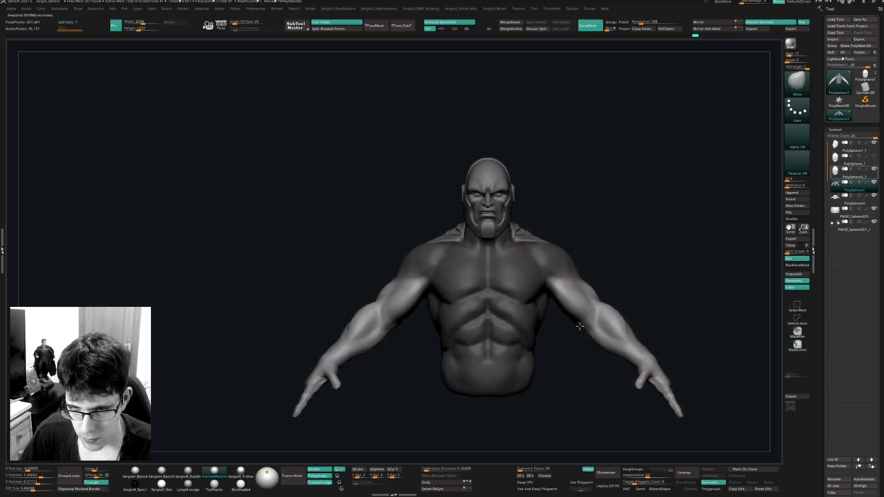
# Resize the Move brush and adjust the shape of the unmasked arms around the elbow and forearm.
pyautogui.press('s')
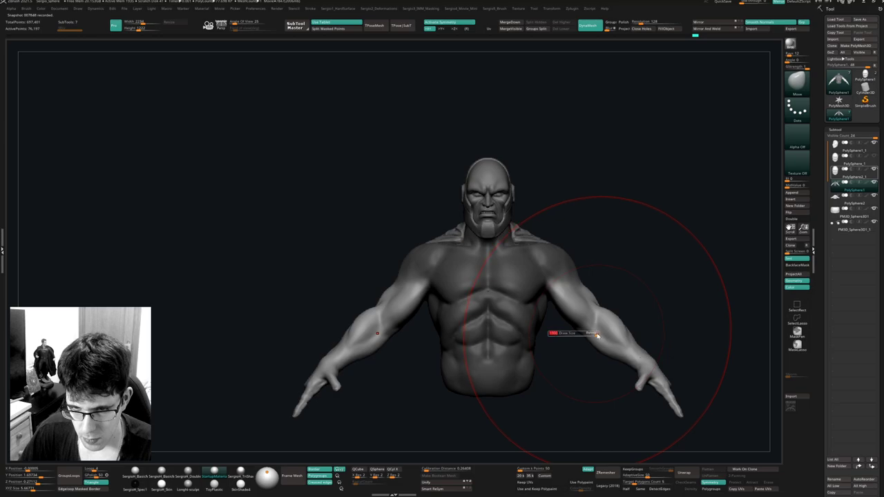
pyautogui.moveTo(597, 336); pyautogui.dragTo(582, 338)
pyautogui.press('s')
pyautogui.moveTo(583, 338); pyautogui.dragTo(456, 336, button='right')
pyautogui.moveTo(596, 332); pyautogui.dragTo(603, 330)
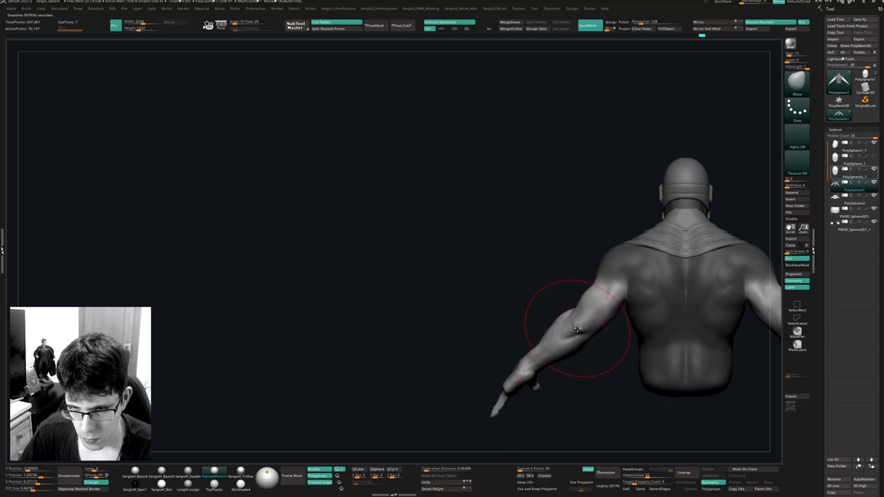
pyautogui.moveTo(572, 331); pyautogui.dragTo(583, 358, button='right')
pyautogui.moveTo(576, 338); pyautogui.dragTo(581, 328)
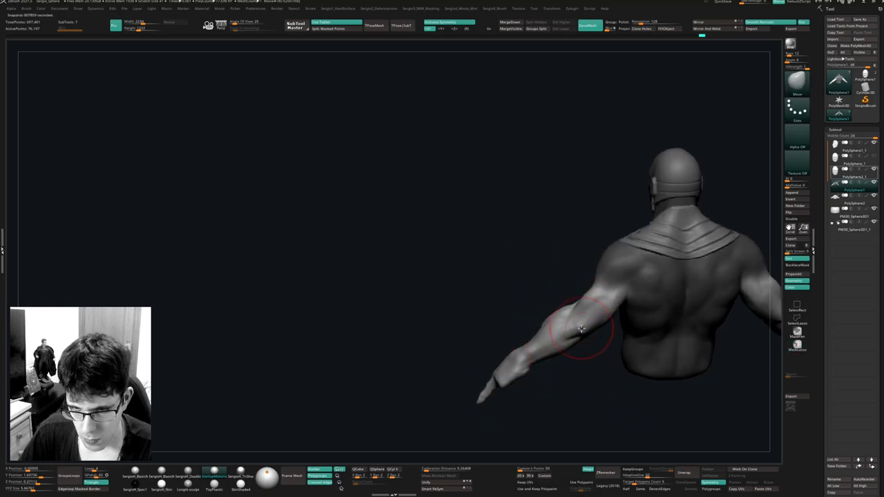
# Make the collar subtool around the neck active and save the project.
pyautogui.moveTo(567, 342)
pyautogui.mouseDown(button='right')
pyautogui.moveTo(593, 376)
pyautogui.moveTo(592, 324)
pyautogui.moveTo(641, 349)
pyautogui.mouseUp(button='right')
pyautogui.moveTo(602, 305)
pyautogui.keyDown('alt'); pyautogui.mouseDown(button='right')
pyautogui.moveTo(616, 302)
pyautogui.moveTo(582, 324)
pyautogui.moveTo(587, 368)
pyautogui.mouseUp(button='right'); pyautogui.keyUp('alt')
pyautogui.moveTo(655, 250); pyautogui.dragTo(626, 248, button='right')
pyautogui.moveTo(543, 256)
pyautogui.keyDown('ctrl'); pyautogui.mouseDown(button='right')
pyautogui.moveTo(539, 212)
pyautogui.moveTo(536, 237)
pyautogui.mouseUp(button='right'); pyautogui.keyUp('ctrl')
pyautogui.moveTo(609, 255)
pyautogui.mouseDown(button='right')
pyautogui.moveTo(558, 279)
pyautogui.moveTo(525, 258)
pyautogui.moveTo(516, 274)
pyautogui.moveTo(521, 283)
pyautogui.moveTo(529, 256)
pyautogui.moveTo(519, 276)
pyautogui.moveTo(580, 242)
pyautogui.moveTo(605, 251)
pyautogui.moveTo(608, 262)
pyautogui.moveTo(601, 269)
pyautogui.moveTo(585, 259)
pyautogui.mouseUp(button='right')
pyautogui.keyDown('alt'); pyautogui.click(579, 242); pyautogui.keyUp('alt')
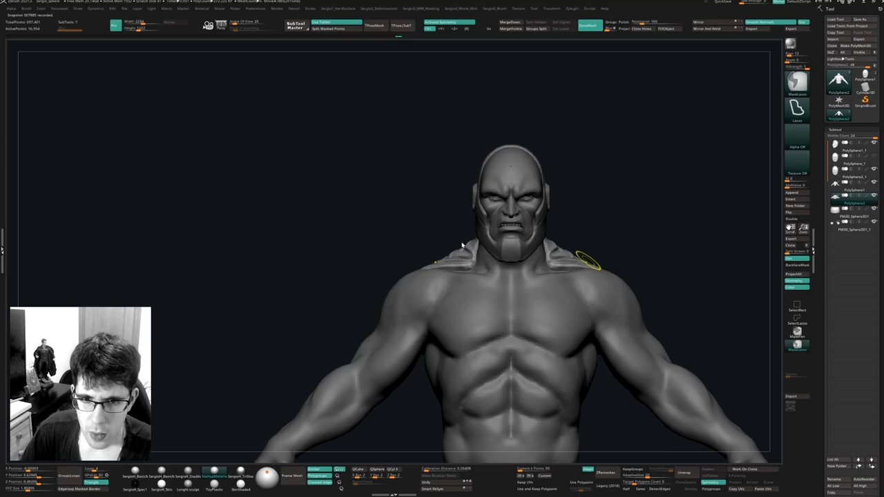
pyautogui.hotkey('ctrl', 's')
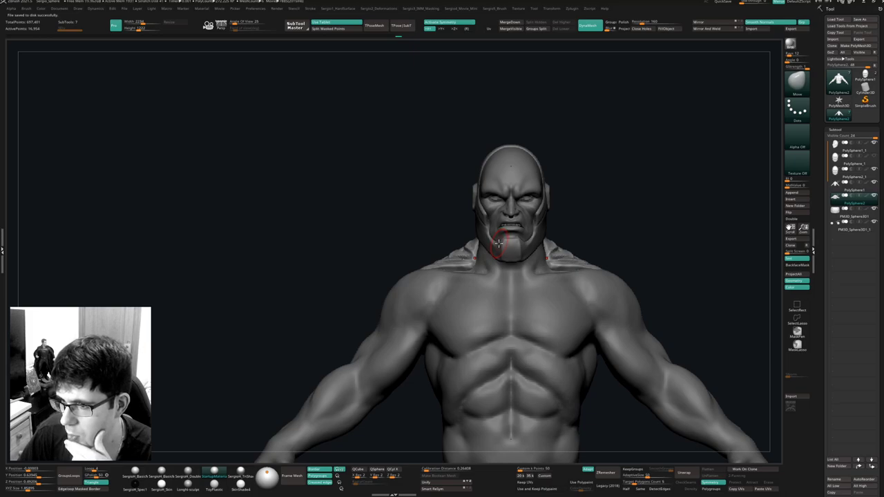
# Save the recorded movie to disk and resume the timelapse recording.
pyautogui.moveTo(605, 214); pyautogui.dragTo(562, 227)
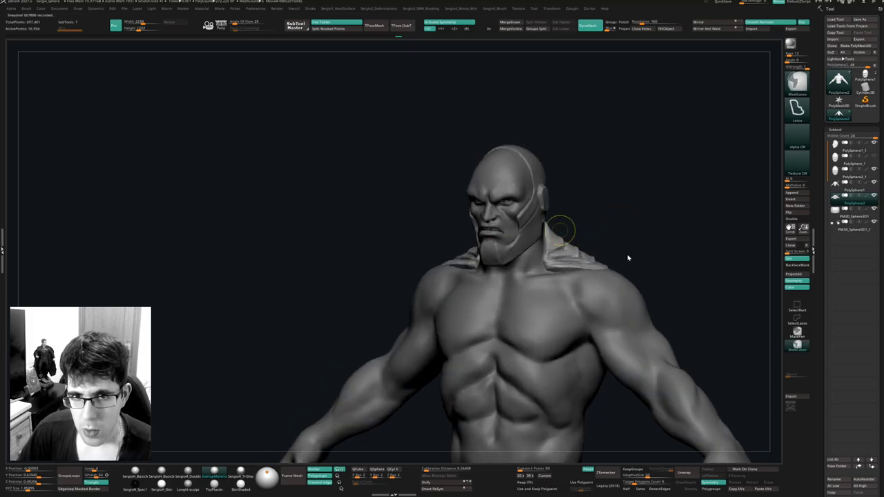
pyautogui.press('4')
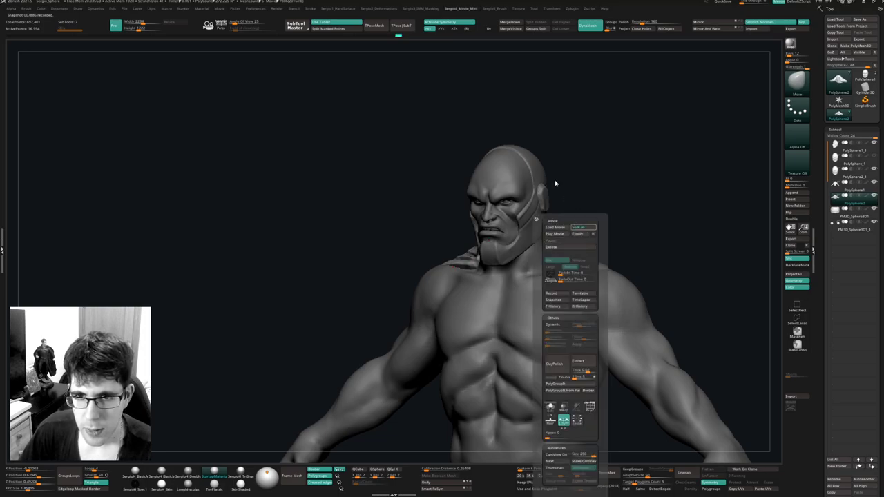
pyautogui.click(463, 246)
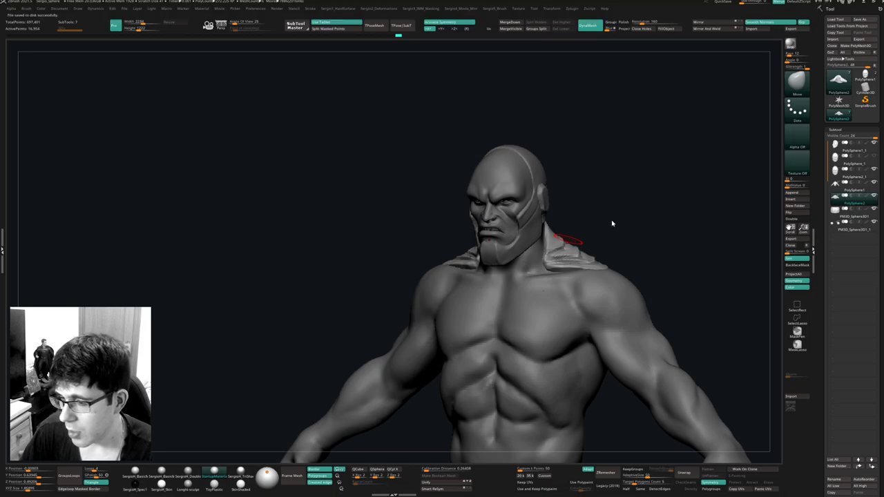
pyautogui.press('4')
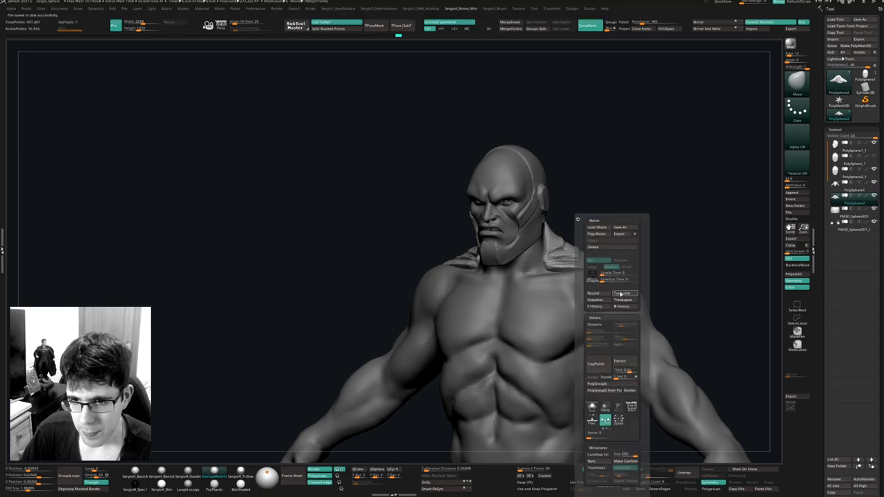
pyautogui.click(620, 293)
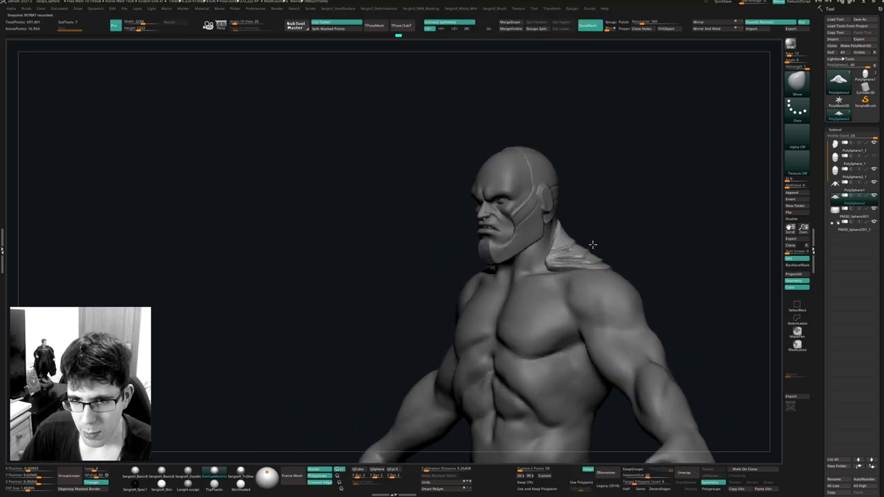
# Isolate the collar and define its upper rim and front edge with the DamStandard brush.
pyautogui.moveTo(592, 244); pyautogui.dragTo(570, 259, button='right')
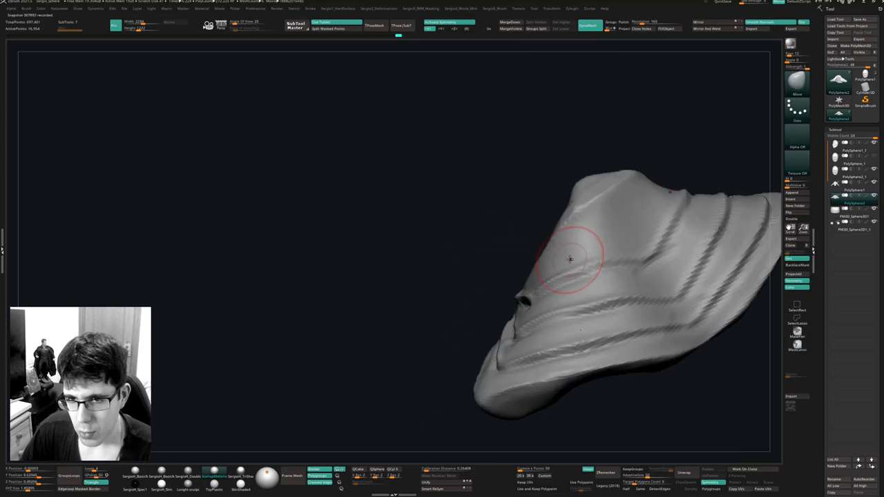
pyautogui.hotkey('ctrl', 'shift', 'd')
pyautogui.moveTo(580, 213); pyautogui.dragTo(618, 183)
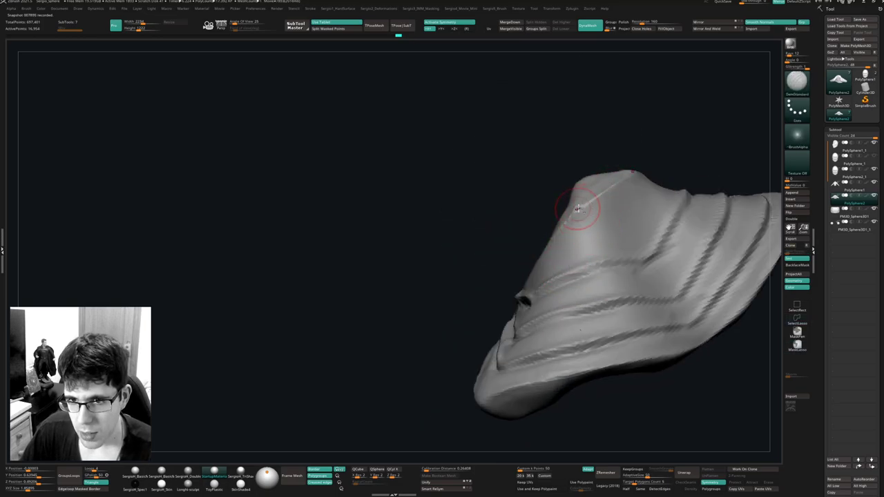
pyautogui.moveTo(564, 212); pyautogui.dragTo(564, 227, button='right')
pyautogui.moveTo(570, 216); pyautogui.dragTo(515, 274)
pyautogui.moveTo(509, 278); pyautogui.dragTo(535, 241, button='right')
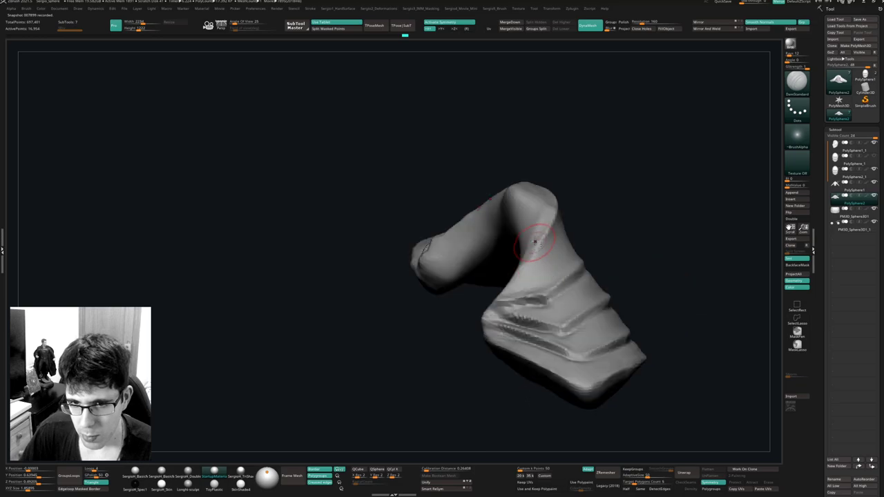
pyautogui.moveTo(503, 292); pyautogui.dragTo(529, 250, button='right')
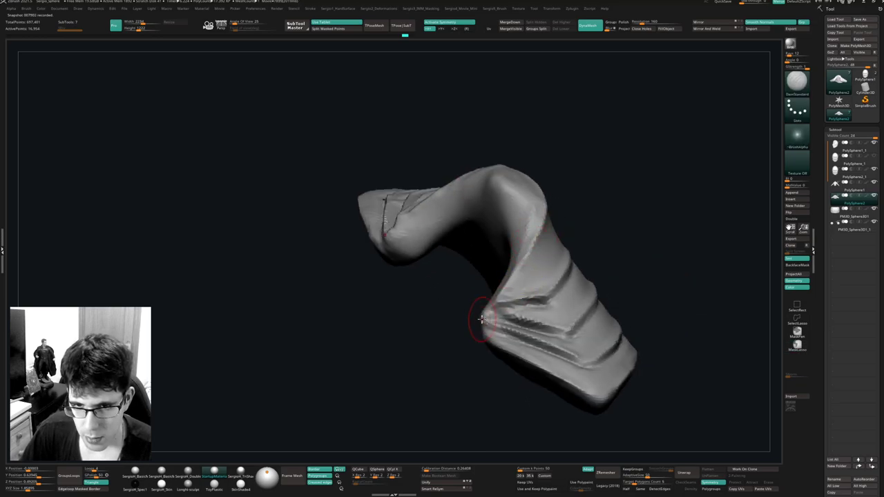
# Flatten the collar's rim at the back of the neck and its inner edge with the TrimDynamic brush.
pyautogui.moveTo(481, 319); pyautogui.dragTo(535, 304, button='right')
pyautogui.moveTo(489, 247)
pyautogui.keyDown('ctrl'); pyautogui.mouseDown(button='right')
pyautogui.moveTo(473, 281)
pyautogui.moveTo(474, 261)
pyautogui.mouseUp(button='right'); pyautogui.keyUp('ctrl')
pyautogui.press('b')
pyautogui.press('t')
pyautogui.press('d')
pyautogui.press('s')
pyautogui.moveTo(477, 243)
pyautogui.mouseDown()
pyautogui.moveTo(481, 260)
pyautogui.moveTo(453, 261)
pyautogui.moveTo(469, 241)
pyautogui.moveTo(477, 276)
pyautogui.mouseUp()
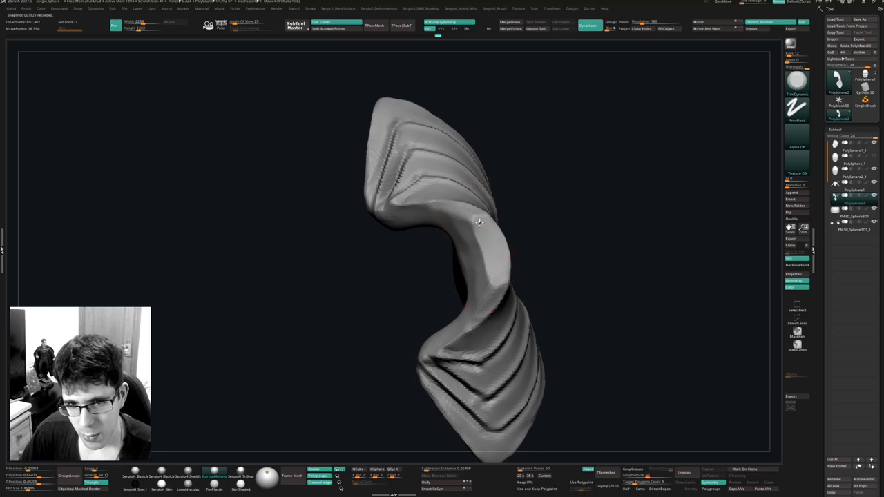
pyautogui.moveTo(489, 249); pyautogui.dragTo(495, 243)
pyautogui.moveTo(494, 243); pyautogui.dragTo(482, 256, button='right')
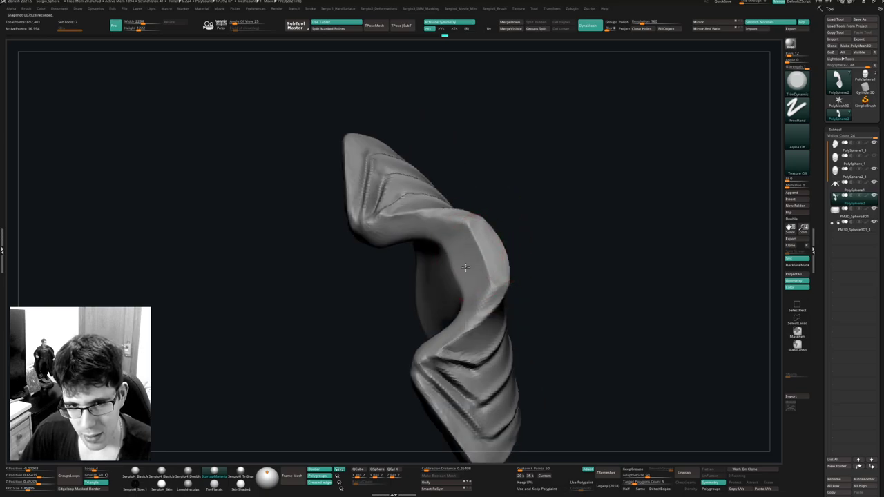
pyautogui.moveTo(450, 234)
pyautogui.mouseDown()
pyautogui.moveTo(413, 234)
pyautogui.moveTo(432, 231)
pyautogui.mouseUp()
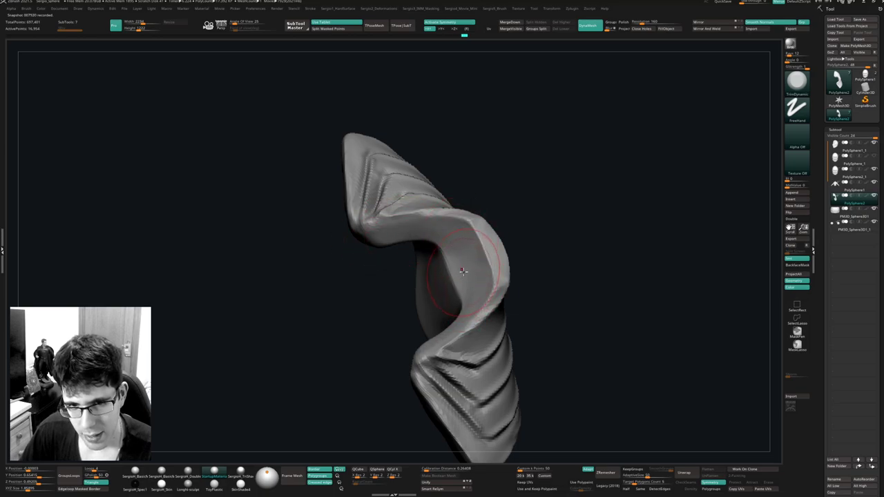
pyautogui.moveTo(462, 271); pyautogui.dragTo(439, 263, button='right')
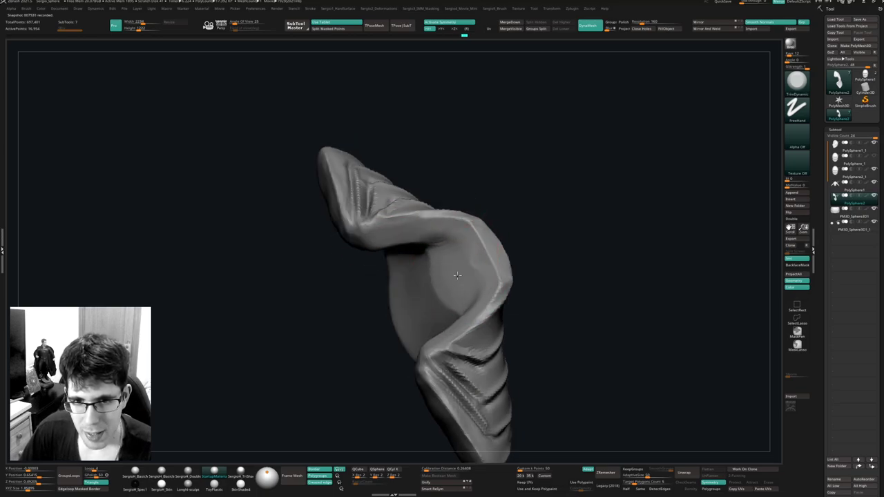
# Smooth the collar's inner surface and the transitions into both shoulder flaps.
pyautogui.moveTo(435, 290)
pyautogui.mouseDown(button='right')
pyautogui.moveTo(473, 256)
pyautogui.moveTo(458, 259)
pyautogui.moveTo(479, 254)
pyautogui.mouseUp(button='right')
pyautogui.keyDown('shift'); pyautogui.moveTo(469, 247); pyautogui.dragTo(470, 260); pyautogui.keyUp('shift')
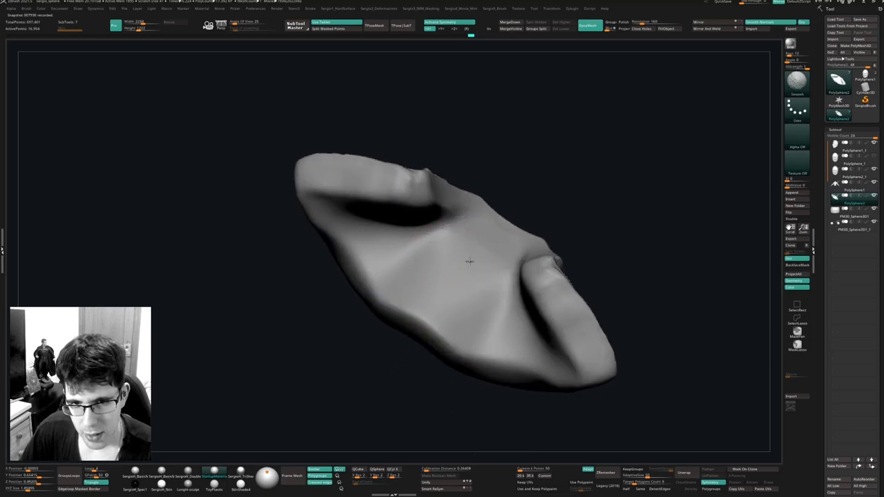
pyautogui.moveTo(469, 262); pyautogui.dragTo(465, 339, button='right')
pyautogui.moveTo(492, 240)
pyautogui.keyDown('shift'); pyautogui.mouseDown()
pyautogui.moveTo(499, 226)
pyautogui.moveTo(463, 214)
pyautogui.mouseUp(); pyautogui.keyUp('shift')
pyautogui.moveTo(483, 228); pyautogui.dragTo(426, 235, button='right')
pyautogui.keyDown('shift'); pyautogui.moveTo(423, 224); pyautogui.dragTo(393, 239); pyautogui.keyUp('shift')
pyautogui.moveTo(429, 241); pyautogui.dragTo(437, 212, button='right')
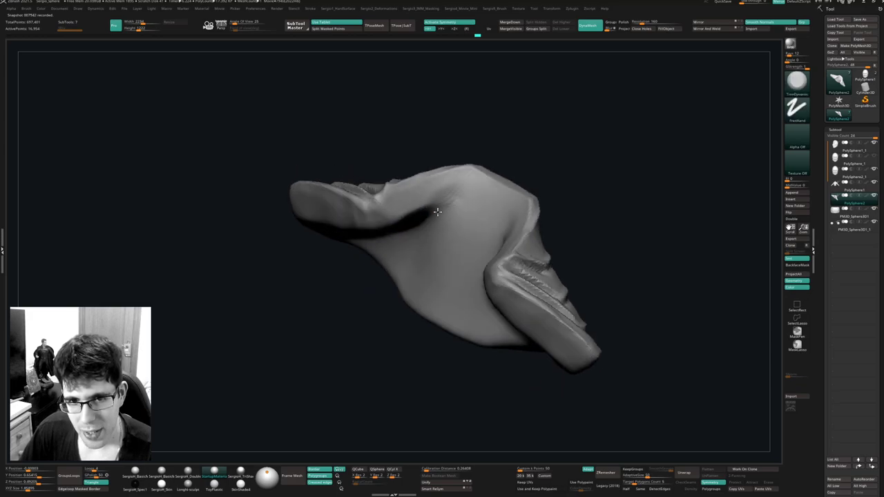
pyautogui.keyDown('shift'); pyautogui.moveTo(468, 201); pyautogui.dragTo(436, 222); pyautogui.keyUp('shift')
pyautogui.moveTo(438, 220); pyautogui.dragTo(450, 201, button='right')
pyautogui.moveTo(450, 201); pyautogui.dragTo(456, 207)
# Flatten the underside of the collar's shoulder flap with TrimDynamic and smooth the hollow.
pyautogui.moveTo(456, 207)
pyautogui.mouseDown(button='right')
pyautogui.moveTo(458, 282)
pyautogui.moveTo(502, 274)
pyautogui.moveTo(507, 223)
pyautogui.moveTo(523, 246)
pyautogui.moveTo(566, 223)
pyautogui.mouseUp(button='right')
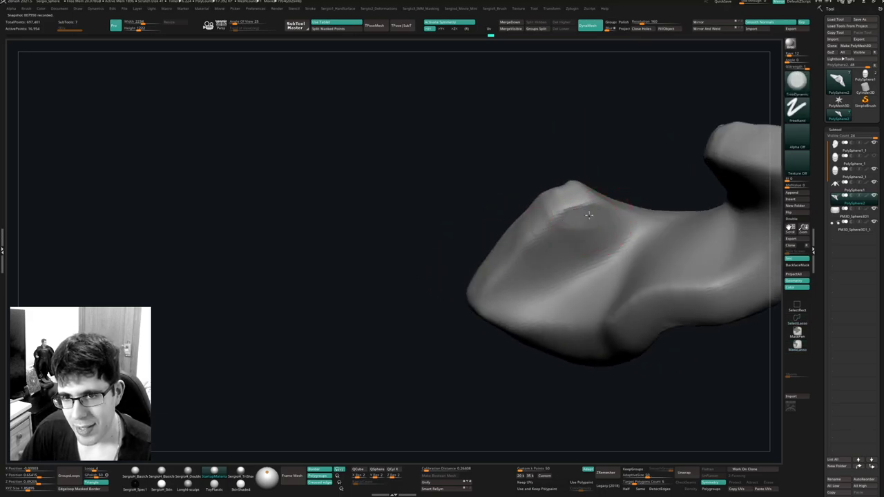
pyautogui.moveTo(589, 215)
pyautogui.mouseDown()
pyautogui.moveTo(578, 212)
pyautogui.moveTo(591, 237)
pyautogui.moveTo(573, 245)
pyautogui.moveTo(560, 227)
pyautogui.moveTo(529, 259)
pyautogui.mouseUp()
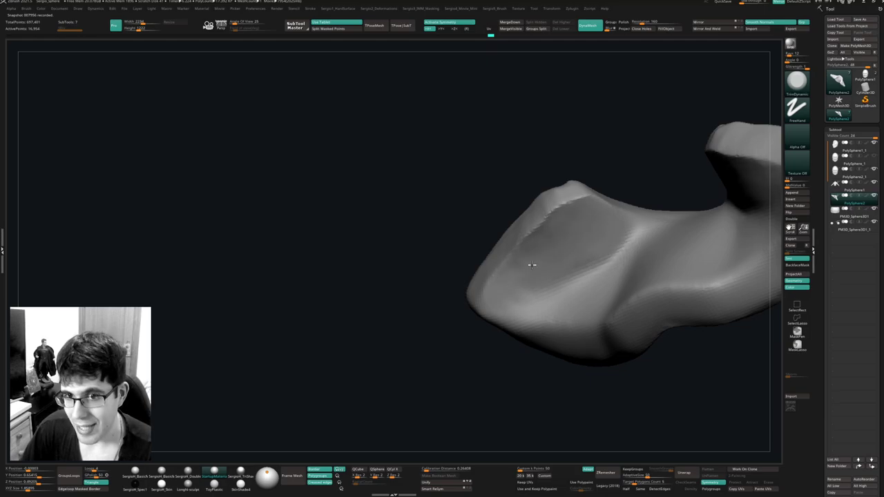
pyautogui.moveTo(501, 288); pyautogui.dragTo(535, 284, button='right')
pyautogui.keyDown('shift'); pyautogui.moveTo(558, 227); pyautogui.dragTo(490, 284); pyautogui.keyUp('shift')
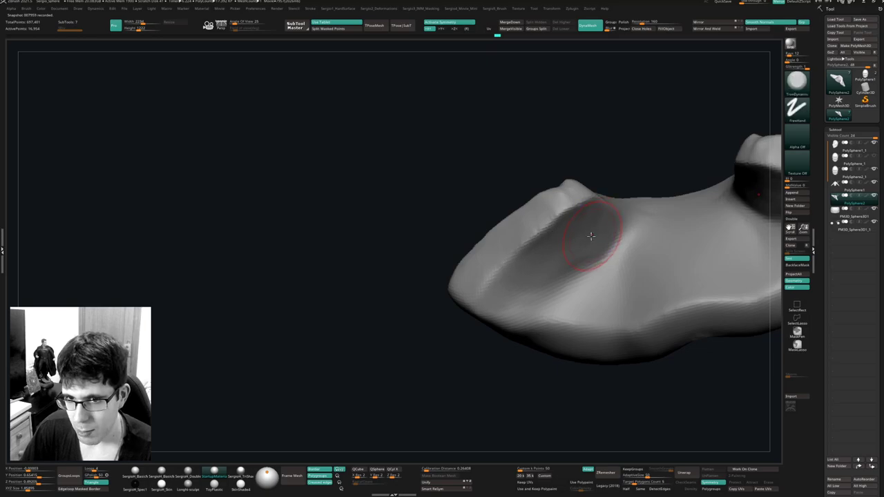
pyautogui.moveTo(590, 237)
pyautogui.keyDown('shift'); pyautogui.mouseDown()
pyautogui.moveTo(529, 285)
pyautogui.moveTo(571, 306)
pyautogui.mouseUp(); pyautogui.keyUp('shift')
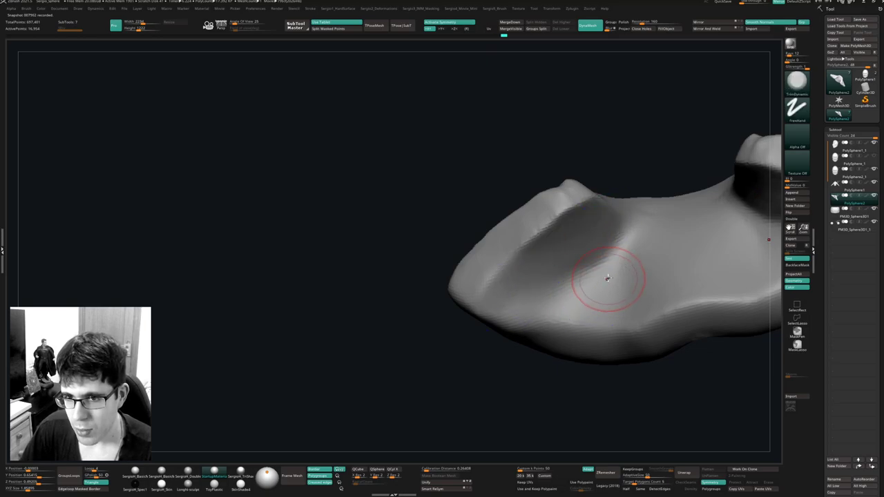
pyautogui.moveTo(589, 267); pyautogui.dragTo(624, 228, button='right')
pyautogui.moveTo(623, 229)
pyautogui.keyDown('shift'); pyautogui.mouseDown()
pyautogui.moveTo(564, 255)
pyautogui.moveTo(554, 245)
pyautogui.mouseUp(); pyautogui.keyUp('shift')
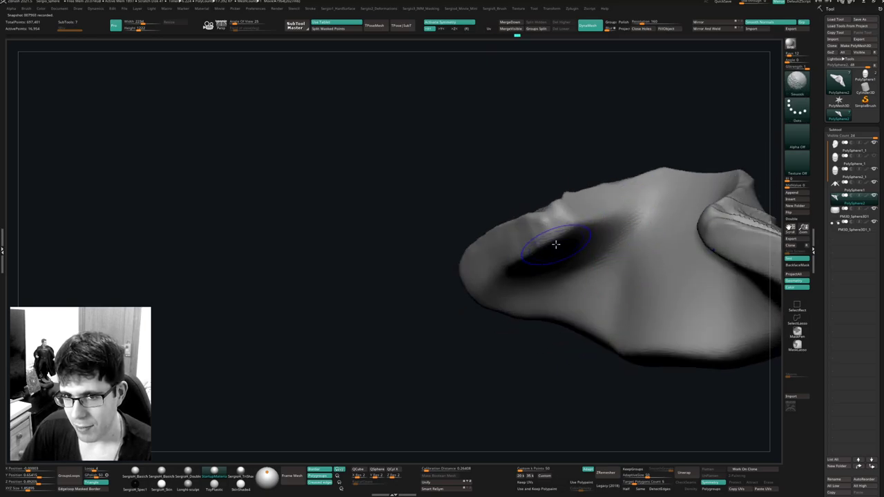
# Adjust the collar's pointed front corner and neck edge with the Move brush.
pyautogui.moveTo(554, 245)
pyautogui.mouseDown(button='right')
pyautogui.moveTo(570, 289)
pyautogui.moveTo(511, 273)
pyautogui.moveTo(537, 256)
pyautogui.moveTo(558, 256)
pyautogui.mouseUp(button='right')
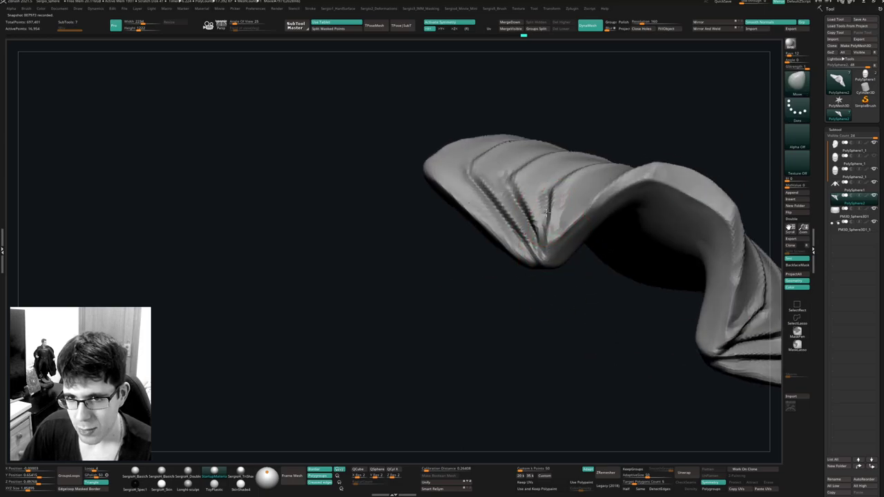
pyautogui.moveTo(548, 261); pyautogui.dragTo(561, 258, button='right')
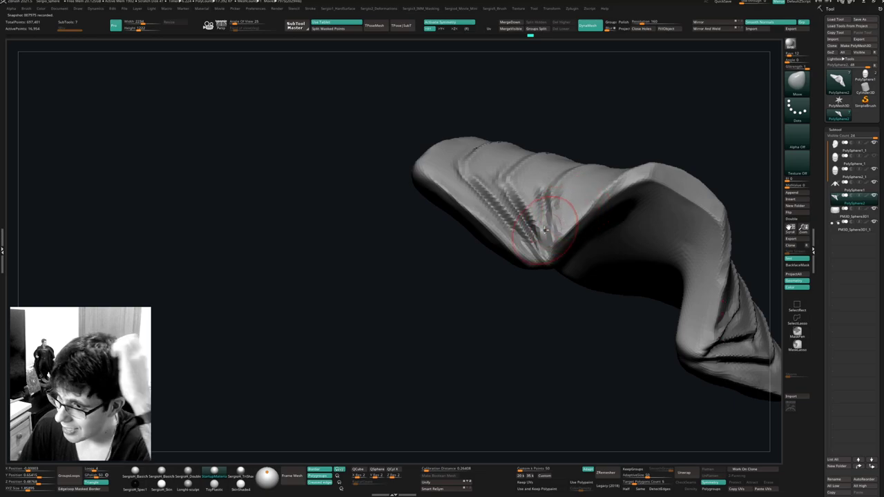
pyautogui.moveTo(537, 235)
pyautogui.mouseDown(button='right')
pyautogui.moveTo(539, 214)
pyautogui.moveTo(540, 247)
pyautogui.moveTo(574, 235)
pyautogui.moveTo(566, 203)
pyautogui.mouseUp(button='right')
pyautogui.moveTo(567, 203); pyautogui.dragTo(574, 200)
# Build up the collar's inner surface beside the shoulder flap with the Clay brush.
pyautogui.hotkey('ctrl', 'shift', 't')
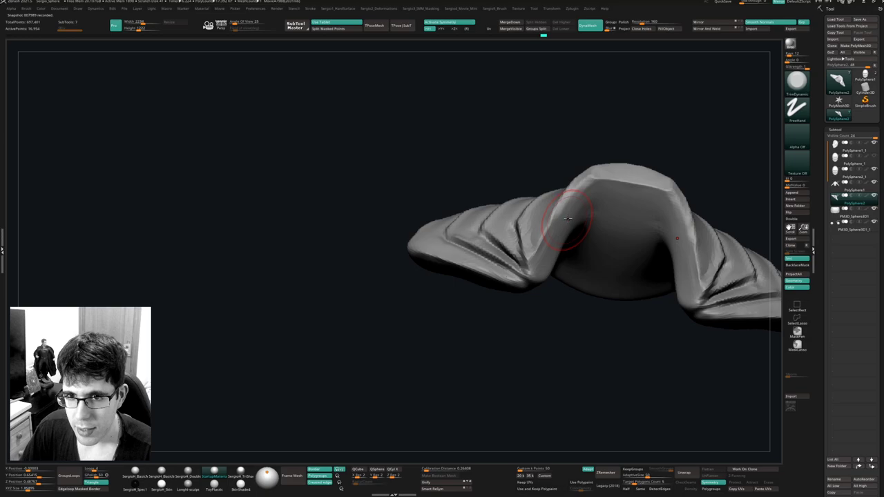
pyautogui.moveTo(542, 265)
pyautogui.mouseDown(button='right')
pyautogui.moveTo(559, 228)
pyautogui.moveTo(576, 230)
pyautogui.mouseUp(button='right')
pyautogui.press('shift')
pyautogui.press('b')
pyautogui.press('c')
pyautogui.press('l')
pyautogui.moveTo(571, 239); pyautogui.dragTo(579, 229)
pyautogui.moveTo(573, 238); pyautogui.dragTo(552, 258, button='right')
pyautogui.moveTo(550, 262); pyautogui.dragTo(556, 255)
pyautogui.moveTo(569, 243); pyautogui.dragTo(559, 233, button='right')
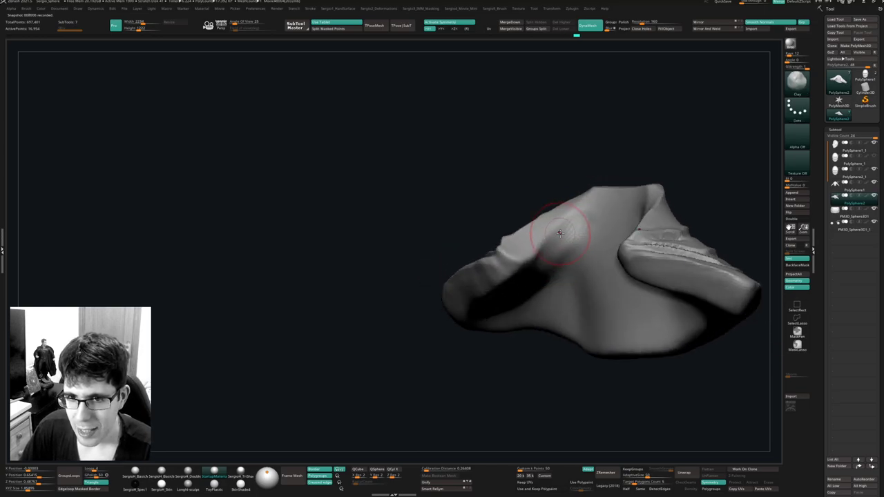
# Fill the hollow between the collar's inner surface and the shoulder flap with Clay strokes and smooth the transition.
pyautogui.moveTo(530, 264); pyautogui.dragTo(522, 273)
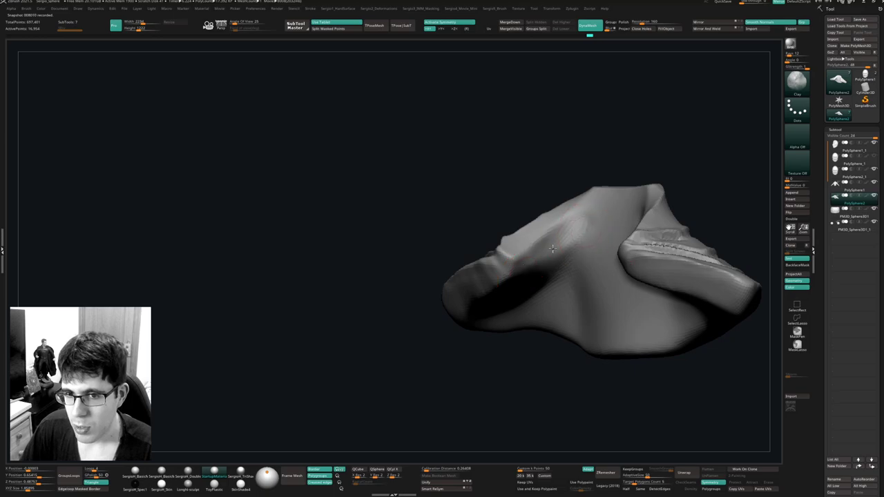
pyautogui.moveTo(553, 248); pyautogui.dragTo(537, 258)
pyautogui.moveTo(547, 251); pyautogui.dragTo(551, 243, button='right')
pyautogui.moveTo(565, 244); pyautogui.dragTo(508, 303)
pyautogui.moveTo(466, 335)
pyautogui.keyDown('shift'); pyautogui.mouseDown(button='right')
pyautogui.moveTo(517, 336)
pyautogui.moveTo(566, 300)
pyautogui.moveTo(615, 238)
pyautogui.mouseUp(button='right'); pyautogui.keyUp('shift')
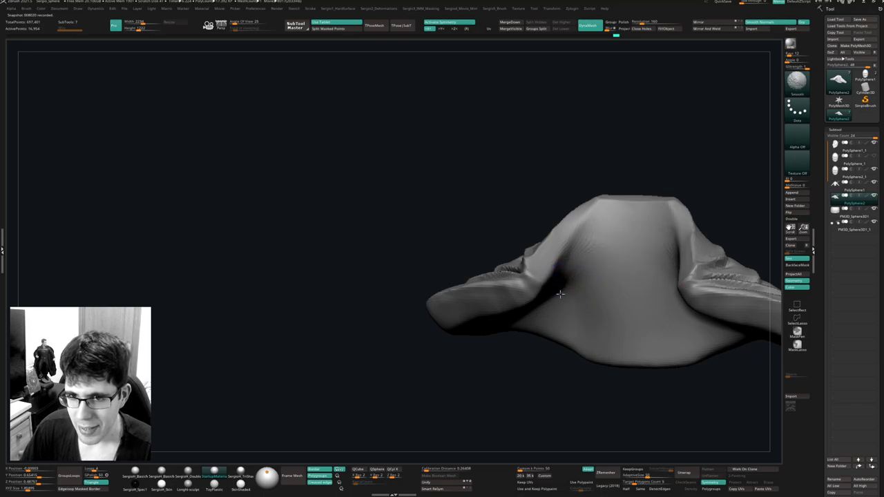
# Reshape the collar's neck edge with the Move brush and smooth the edge running down to the pointed front corner.
pyautogui.moveTo(560, 293)
pyautogui.mouseDown(button='right')
pyautogui.moveTo(523, 304)
pyautogui.moveTo(572, 320)
pyautogui.moveTo(600, 310)
pyautogui.moveTo(613, 240)
pyautogui.moveTo(625, 256)
pyautogui.mouseUp(button='right')
pyautogui.press('b')
pyautogui.press('m')
pyautogui.press('v')
pyautogui.moveTo(625, 258); pyautogui.dragTo(625, 253)
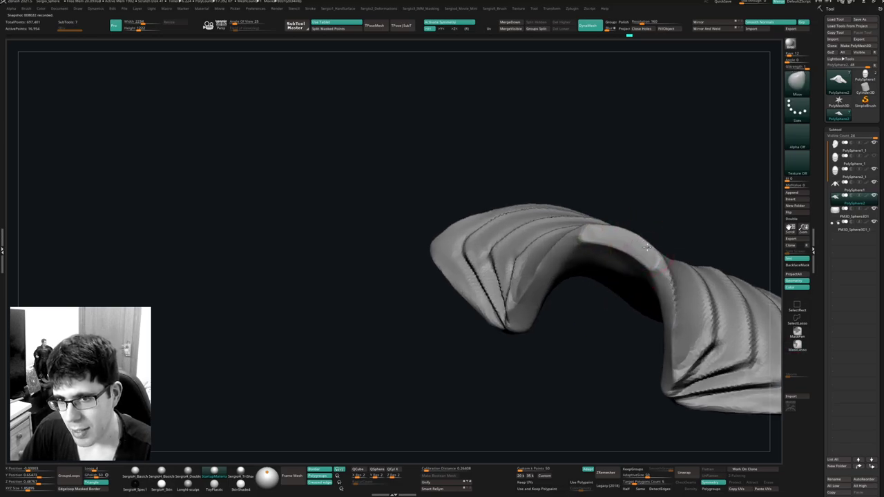
pyautogui.moveTo(608, 255); pyautogui.dragTo(631, 196, button='right')
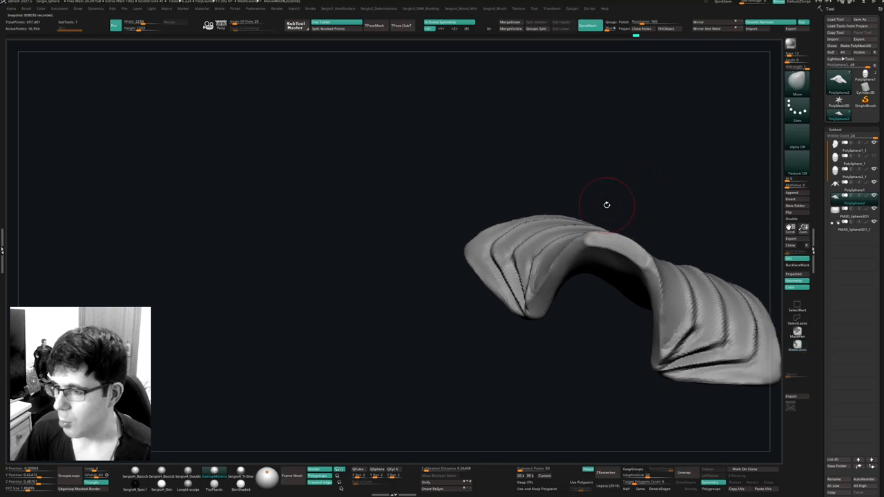
pyautogui.keyDown('ctrl'); pyautogui.moveTo(574, 228); pyautogui.dragTo(565, 262, button='right'); pyautogui.keyUp('ctrl')
pyautogui.press('s')
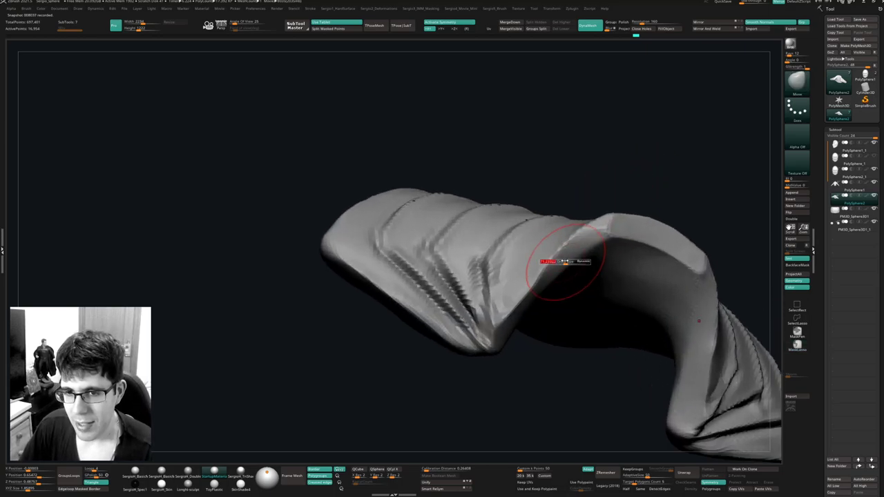
pyautogui.keyDown('shift'); pyautogui.moveTo(565, 249); pyautogui.dragTo(528, 295); pyautogui.keyUp('shift')
pyautogui.moveTo(504, 318); pyautogui.dragTo(520, 285, button='right')
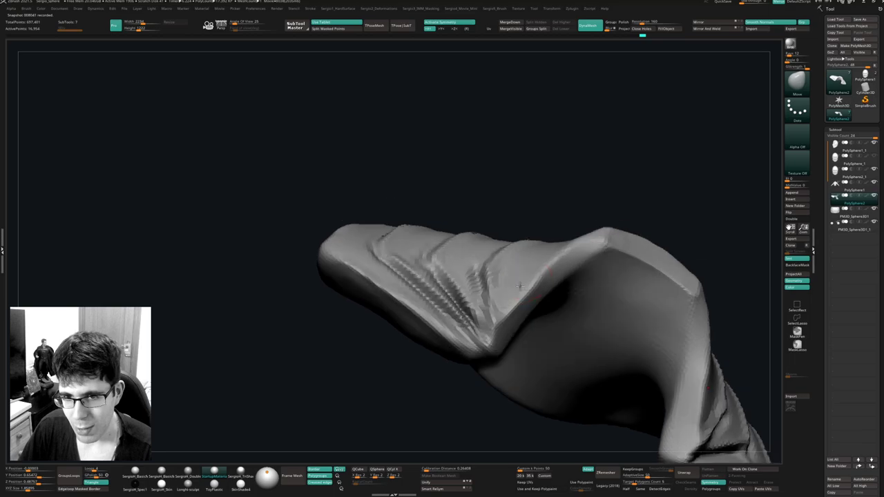
# Adjust the outer end of the collar's shoulder flap with a larger Move brush so it follows the body's shoulder.
pyautogui.keyDown('ctrl'); pyautogui.moveTo(500, 337); pyautogui.dragTo(552, 290, button='right'); pyautogui.keyUp('ctrl')
pyautogui.hotkey('alt', 's')
pyautogui.moveTo(553, 290)
pyautogui.mouseDown(button='right')
pyautogui.moveTo(528, 329)
pyautogui.moveTo(532, 315)
pyautogui.moveTo(533, 371)
pyautogui.moveTo(532, 316)
pyautogui.moveTo(579, 366)
pyautogui.moveTo(580, 304)
pyautogui.mouseUp(button='right')
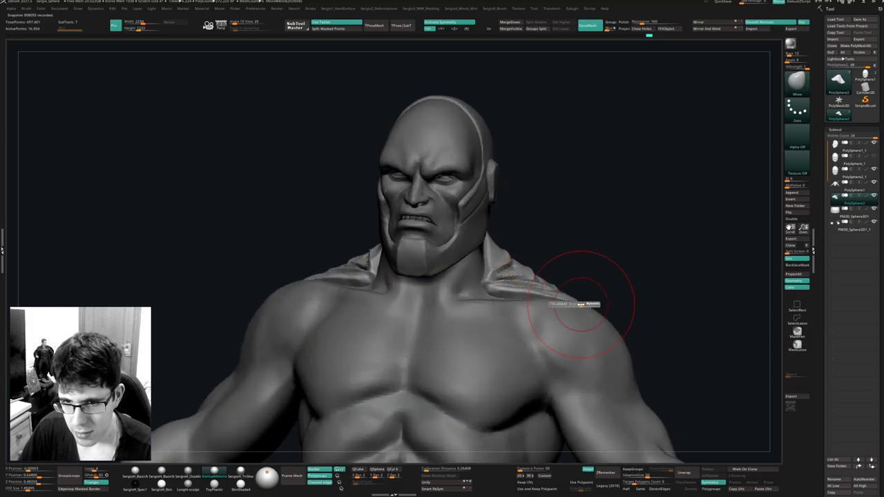
pyautogui.moveTo(580, 299); pyautogui.dragTo(583, 303)
pyautogui.moveTo(584, 302); pyautogui.dragTo(556, 296, button='right')
pyautogui.moveTo(579, 299); pyautogui.dragTo(576, 288)
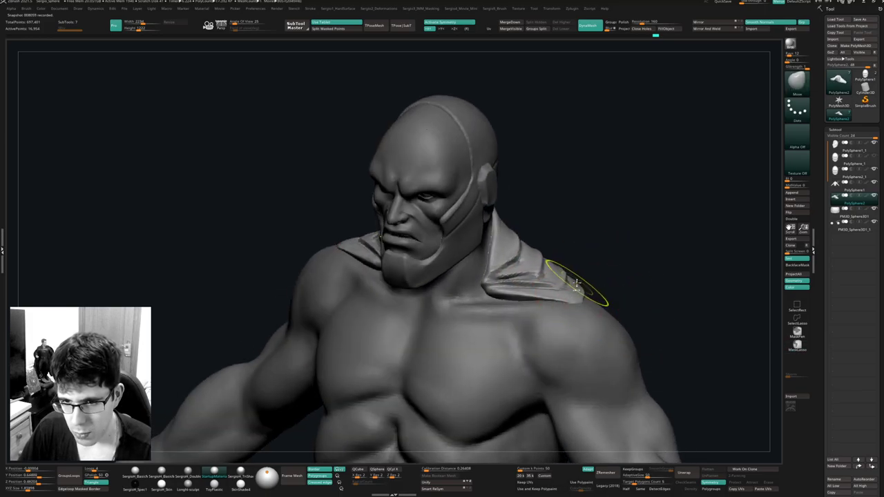
pyautogui.moveTo(576, 288)
pyautogui.keyDown('ctrl'); pyautogui.mouseDown(button='right')
pyautogui.moveTo(563, 331)
pyautogui.moveTo(635, 316)
pyautogui.moveTo(601, 292)
pyautogui.mouseUp(button='right'); pyautogui.keyUp('ctrl')
# Choose the DamStandard brush for the creases and outer edge of the collar's shoulder flap.
pyautogui.press('v')
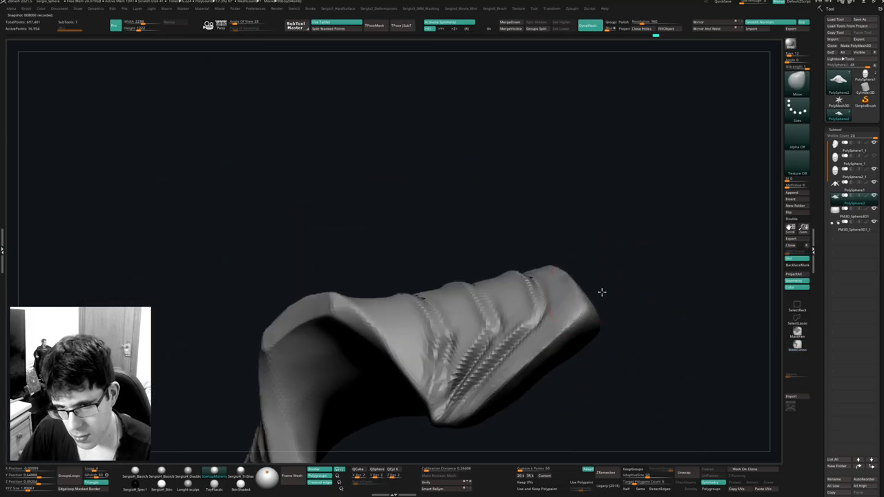
pyautogui.press('b')
pyautogui.press('d')
pyautogui.press('s')
pyautogui.press('s')
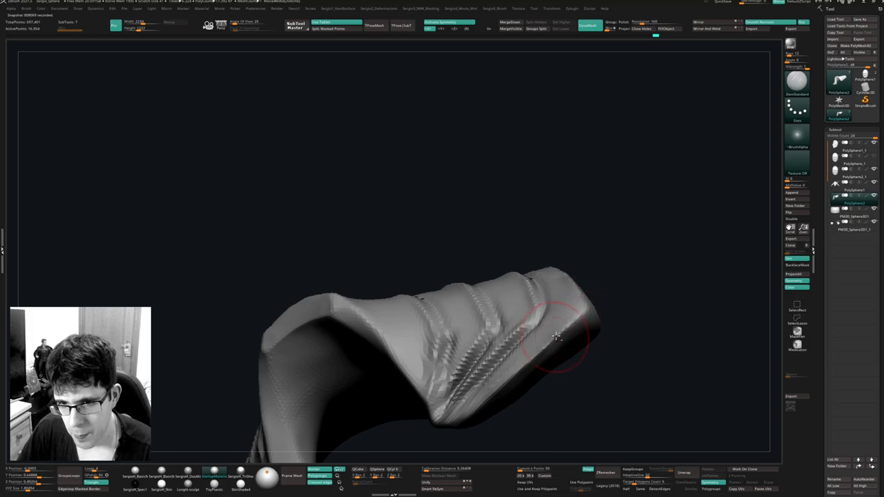
pyautogui.moveTo(556, 336); pyautogui.dragTo(623, 286, button='right')
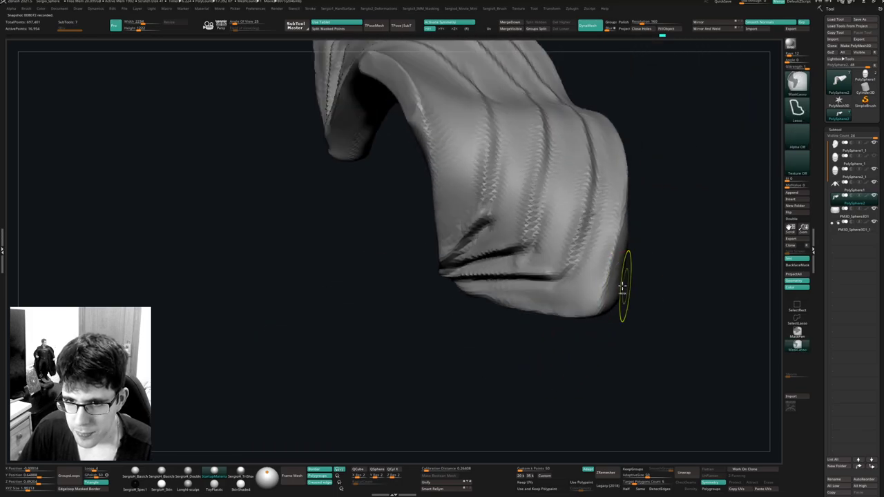
pyautogui.moveTo(592, 329); pyautogui.dragTo(613, 314, button='right')
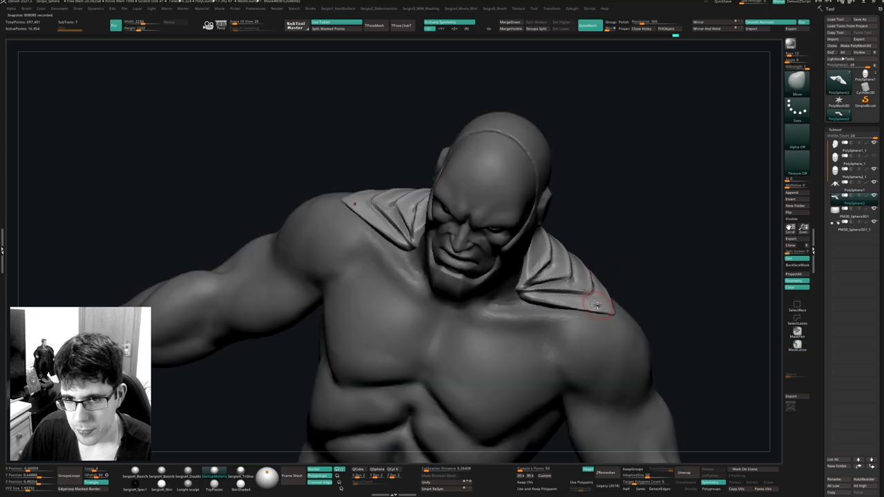
# Nudge the collar's folds beside the neck upward with the Move brush.
pyautogui.moveTo(593, 283); pyautogui.dragTo(586, 277, button='right')
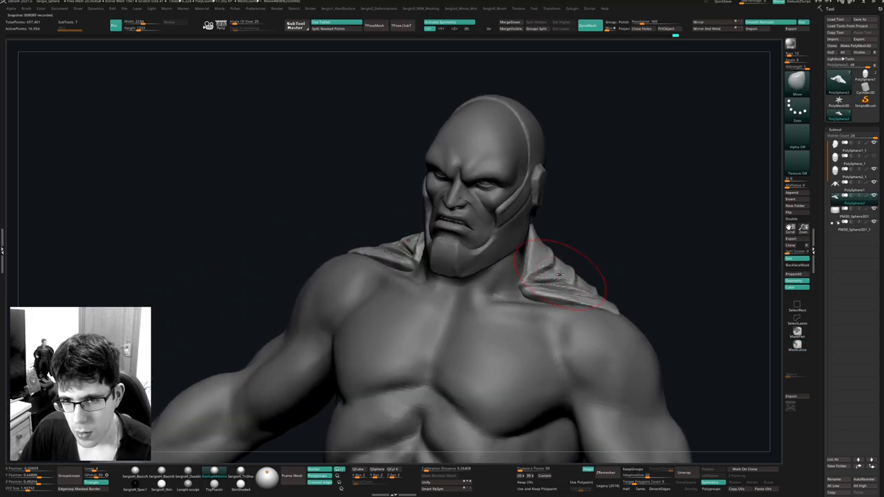
pyautogui.moveTo(561, 273); pyautogui.dragTo(560, 268)
pyautogui.keyDown('ctrl'); pyautogui.moveTo(560, 273); pyautogui.dragTo(563, 219, button='right'); pyautogui.keyUp('ctrl')
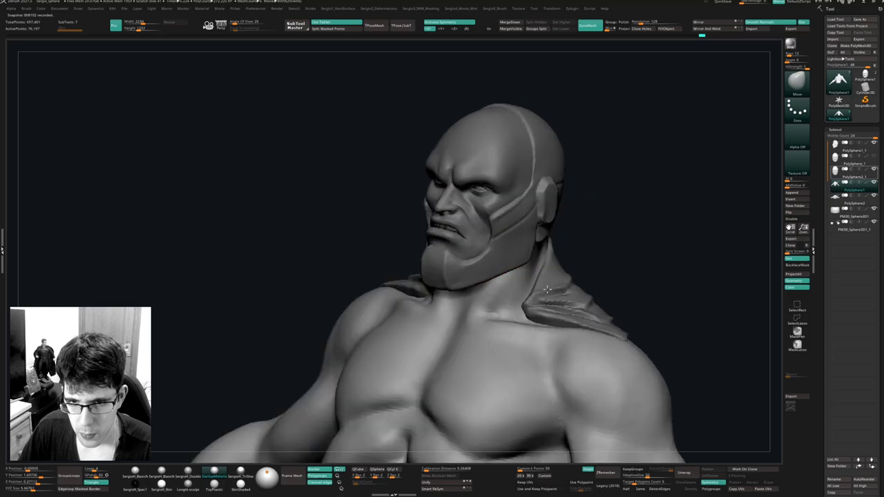
# Mask the thumb on the body subtool and invert the mask so only the thumb stays editable.
pyautogui.keyDown('ctrl'); pyautogui.moveTo(546, 289); pyautogui.dragTo(548, 257, button='right'); pyautogui.keyUp('ctrl')
pyautogui.moveTo(549, 257); pyautogui.dragTo(518, 152, button='right')
pyautogui.moveTo(608, 319)
pyautogui.mouseDown(button='right')
pyautogui.moveTo(548, 325)
pyautogui.moveTo(519, 227)
pyautogui.moveTo(554, 217)
pyautogui.mouseUp(button='right')
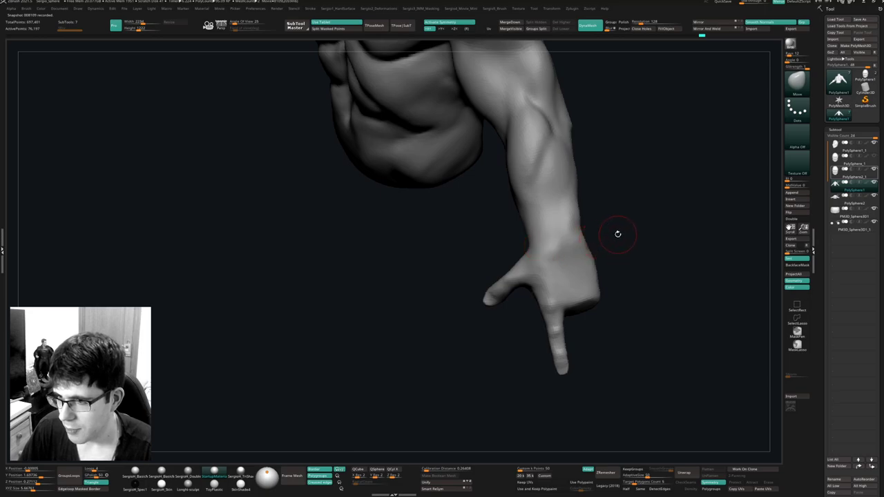
pyautogui.moveTo(618, 234); pyautogui.dragTo(612, 228, button='right')
pyautogui.moveTo(558, 273)
pyautogui.mouseDown(button='right')
pyautogui.moveTo(548, 304)
pyautogui.moveTo(552, 286)
pyautogui.moveTo(559, 300)
pyautogui.moveTo(574, 280)
pyautogui.moveTo(546, 325)
pyautogui.moveTo(525, 309)
pyautogui.moveTo(559, 319)
pyautogui.moveTo(558, 258)
pyautogui.moveTo(534, 361)
pyautogui.moveTo(564, 312)
pyautogui.mouseUp(button='right')
pyautogui.keyDown('ctrl'); pyautogui.moveTo(498, 305); pyautogui.dragTo(534, 385); pyautogui.keyUp('ctrl')
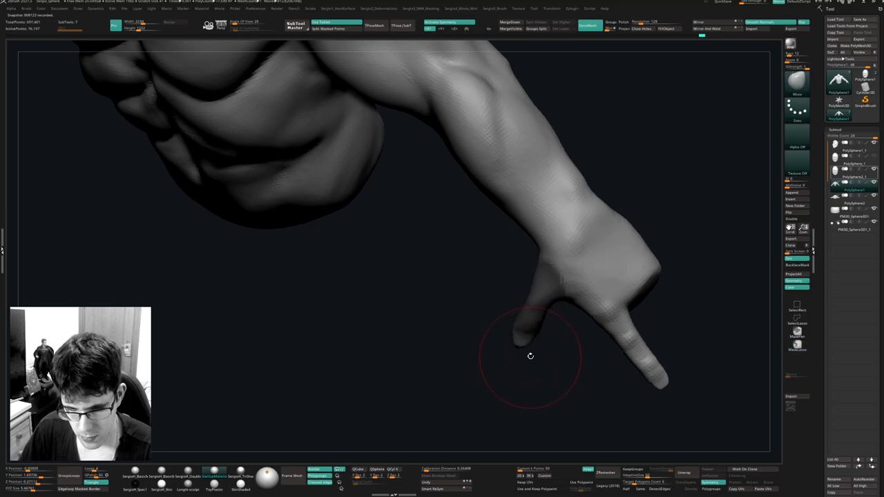
pyautogui.moveTo(530, 355)
pyautogui.mouseDown(button='right')
pyautogui.moveTo(558, 298)
pyautogui.moveTo(548, 306)
pyautogui.moveTo(600, 236)
pyautogui.moveTo(552, 286)
pyautogui.mouseUp(button='right')
pyautogui.keyDown('ctrl'); pyautogui.click(616, 272); pyautogui.keyUp('ctrl')
# Adjust the unmasked thumb's placement with the transform gizmo and return to sculpting.
pyautogui.press('w')
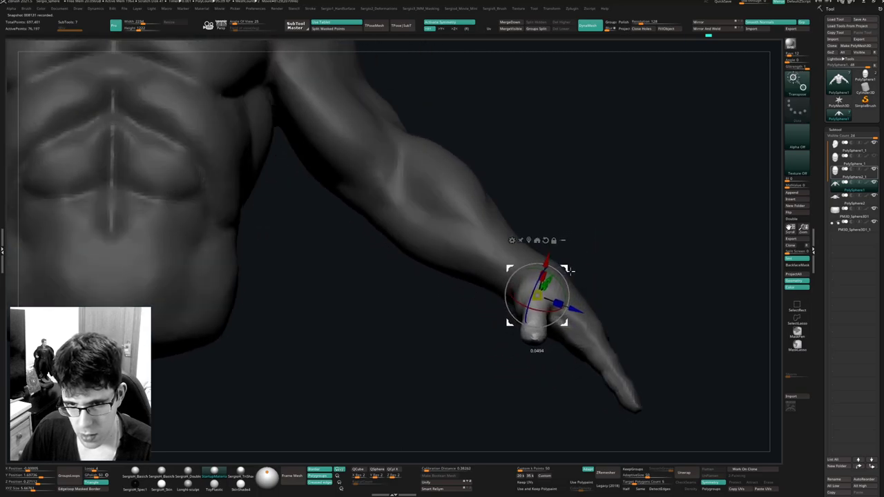
pyautogui.moveTo(569, 284); pyautogui.dragTo(570, 297)
pyautogui.press('q')
pyautogui.moveTo(566, 327); pyautogui.dragTo(544, 336, button='right')
# Clear the mask and remesh the body with DynaMesh at resolution 288.
pyautogui.keyDown('ctrl'); pyautogui.moveTo(624, 276); pyautogui.dragTo(614, 300); pyautogui.keyUp('ctrl')
pyautogui.moveTo(604, 317)
pyautogui.mouseDown(button='right')
pyautogui.moveTo(555, 338)
pyautogui.moveTo(558, 346)
pyautogui.moveTo(493, 290)
pyautogui.moveTo(497, 304)
pyautogui.moveTo(480, 299)
pyautogui.moveTo(527, 298)
pyautogui.moveTo(517, 256)
pyautogui.moveTo(529, 258)
pyautogui.moveTo(548, 295)
pyautogui.mouseUp(button='right')
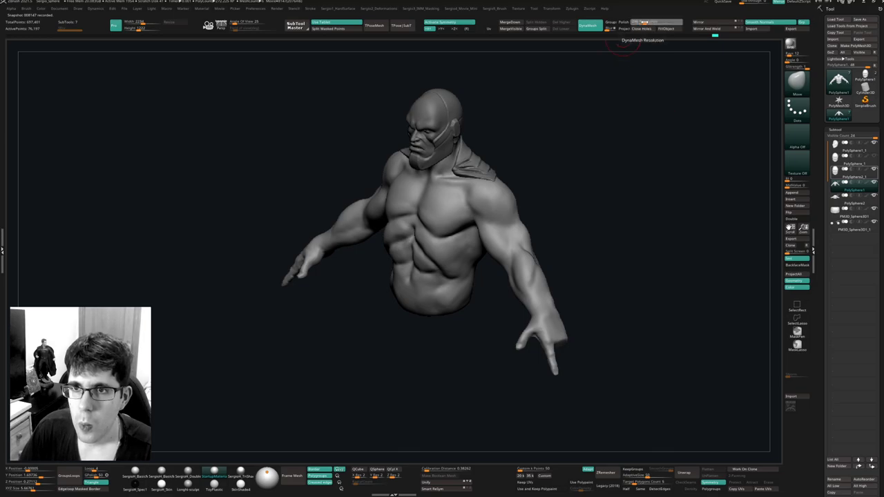
pyautogui.keyDown('ctrl'); pyautogui.moveTo(607, 131); pyautogui.dragTo(603, 178); pyautogui.keyUp('ctrl')
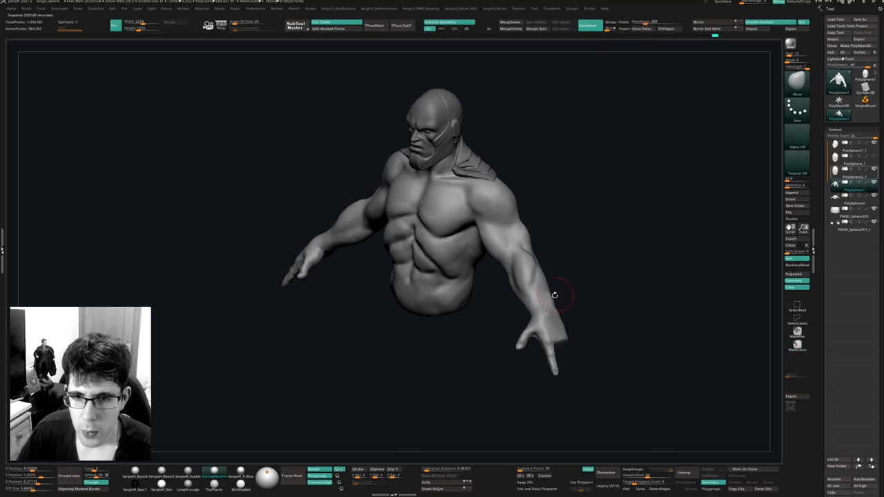
# Adjust the outline of the index finger's end section with a resized Move brush.
pyautogui.keyDown('alt'); pyautogui.moveTo(554, 296); pyautogui.dragTo(550, 252, button='right'); pyautogui.keyUp('alt')
pyautogui.keyDown('ctrl'); pyautogui.moveTo(550, 252); pyautogui.dragTo(551, 372, button='right'); pyautogui.keyUp('ctrl')
pyautogui.hotkey('shift', 'f')
pyautogui.keyDown('alt'); pyautogui.moveTo(535, 319); pyautogui.dragTo(515, 176, button='right'); pyautogui.keyUp('alt')
pyautogui.hotkey('shift', 'f')
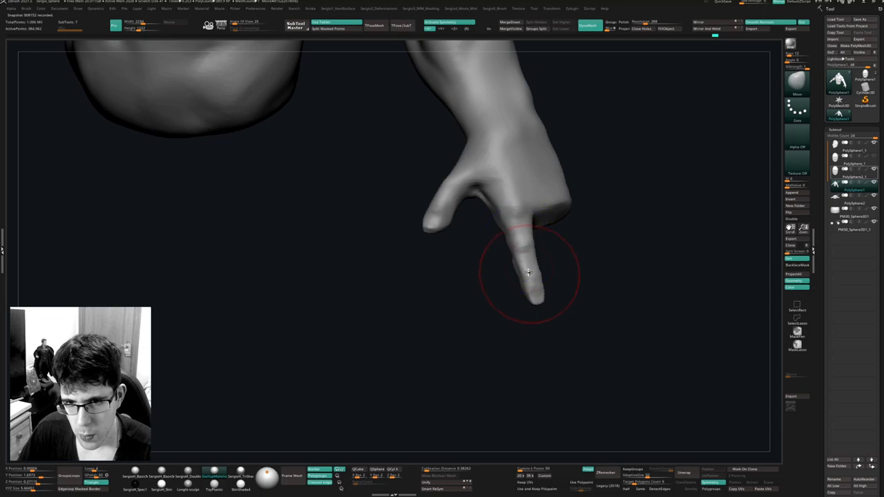
pyautogui.keyDown('ctrl'); pyautogui.moveTo(527, 268); pyautogui.dragTo(544, 322, button='right'); pyautogui.keyUp('ctrl')
pyautogui.press('s')
pyautogui.moveTo(546, 311); pyautogui.dragTo(537, 309)
pyautogui.moveTo(537, 310); pyautogui.dragTo(529, 265, button='right')
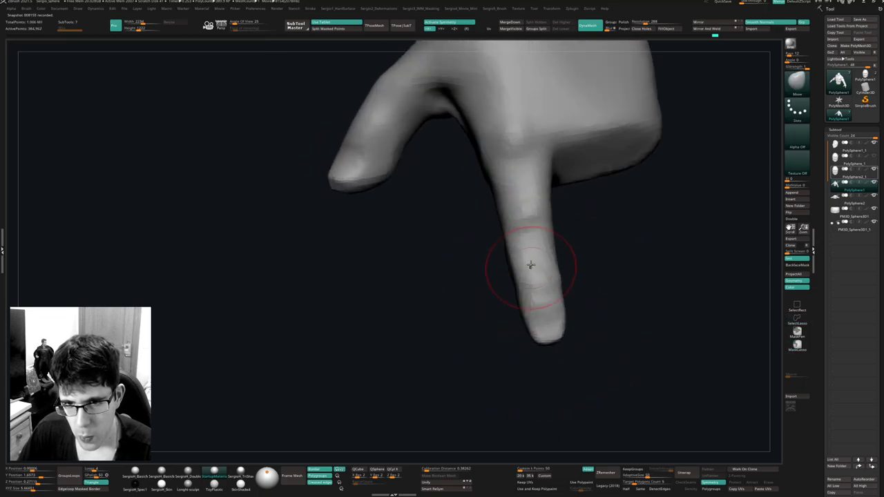
# Smooth the index finger's middle section and build up its base beside the palm with the Clay brush.
pyautogui.keyDown('shift'); pyautogui.moveTo(527, 236); pyautogui.dragTo(518, 268); pyautogui.keyUp('shift')
pyautogui.moveTo(529, 256)
pyautogui.mouseDown(button='right')
pyautogui.moveTo(515, 269)
pyautogui.moveTo(552, 238)
pyautogui.mouseUp(button='right')
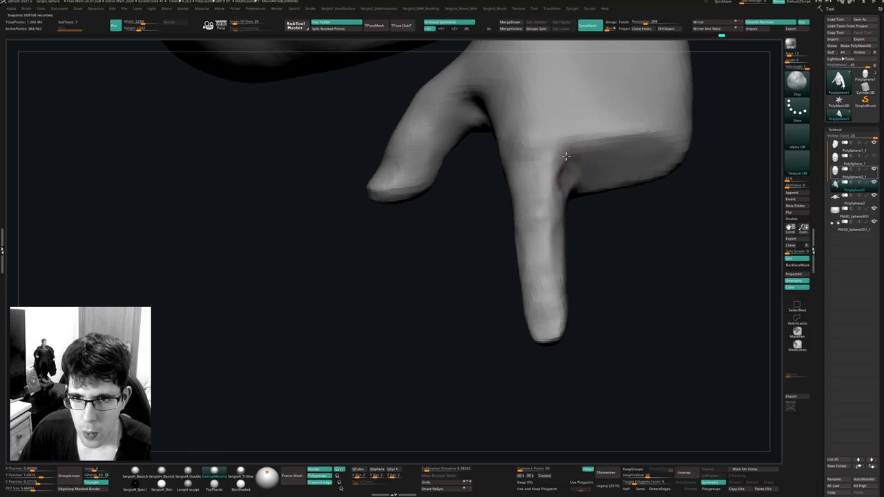
pyautogui.moveTo(563, 205)
pyautogui.mouseDown(button='right')
pyautogui.moveTo(564, 191)
pyautogui.moveTo(595, 171)
pyautogui.moveTo(580, 190)
pyautogui.moveTo(570, 185)
pyautogui.moveTo(566, 202)
pyautogui.mouseUp(button='right')
# Reshape the base of the index finger near the palm with the Move brush.
pyautogui.press('b')
pyautogui.press('m')
pyautogui.press('v')
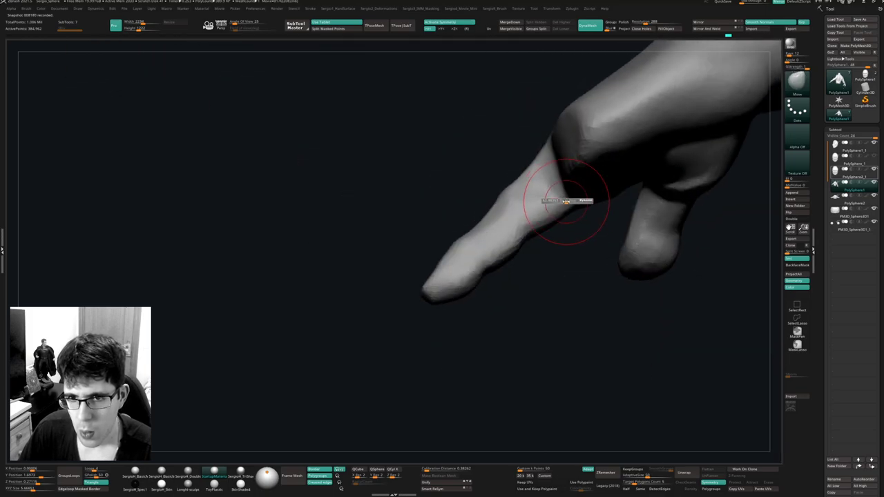
pyautogui.moveTo(570, 204); pyautogui.dragTo(560, 202)
pyautogui.press('s')
pyautogui.moveTo(571, 205); pyautogui.dragTo(565, 202)
pyautogui.moveTo(550, 214)
pyautogui.mouseDown(button='right')
pyautogui.moveTo(617, 231)
pyautogui.moveTo(572, 188)
pyautogui.moveTo(573, 198)
pyautogui.mouseUp(button='right')
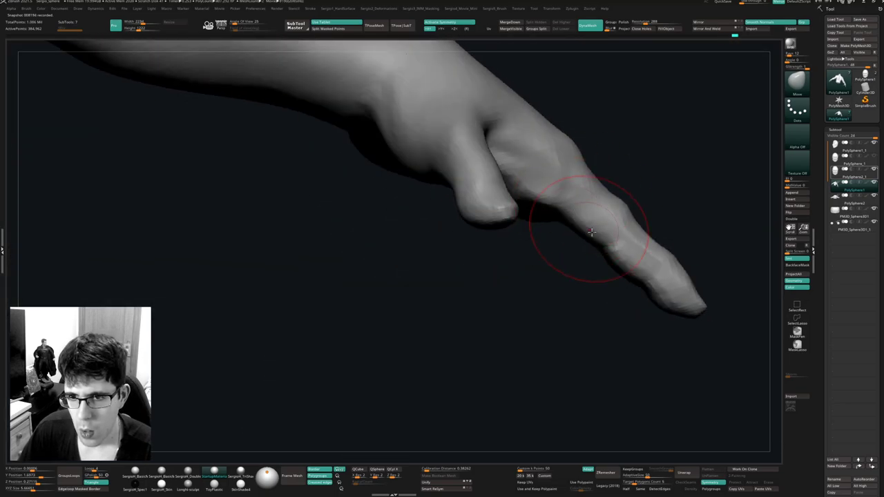
# Refine the underside contour of the index finger from the middle joint to the tip with the Move brush.
pyautogui.moveTo(620, 268); pyautogui.dragTo(626, 265)
pyautogui.moveTo(625, 264); pyautogui.dragTo(633, 264, button='right')
pyautogui.moveTo(630, 273); pyautogui.dragTo(635, 269)
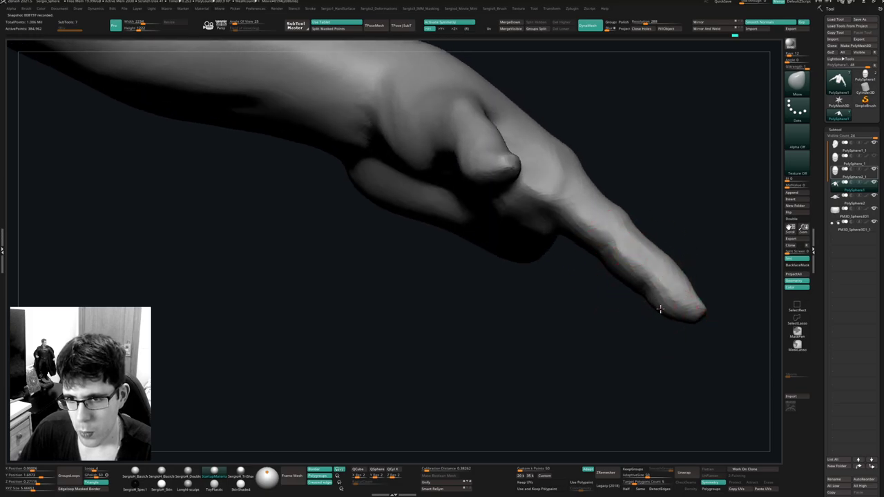
pyautogui.moveTo(660, 309); pyautogui.dragTo(662, 310)
# Push in the upper contour of the index finger's last segment with the Move brush.
pyautogui.moveTo(663, 310)
pyautogui.mouseDown(button='right')
pyautogui.moveTo(684, 308)
pyautogui.moveTo(697, 290)
pyautogui.moveTo(670, 263)
pyautogui.moveTo(675, 246)
pyautogui.mouseUp(button='right')
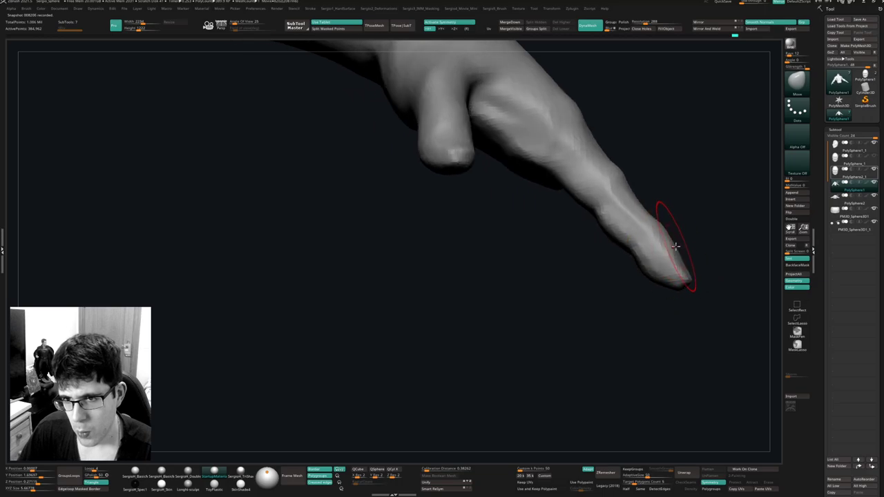
pyautogui.moveTo(675, 246); pyautogui.dragTo(671, 249)
pyautogui.moveTo(672, 250); pyautogui.dragTo(673, 253, button='right')
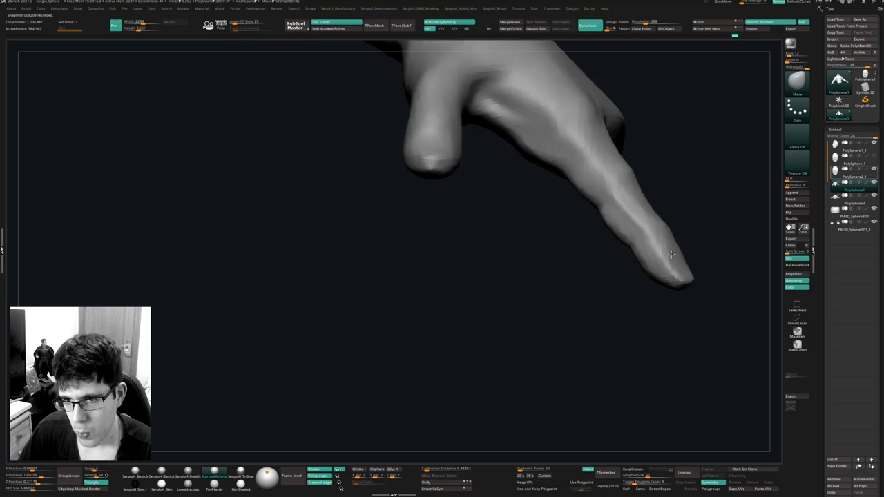
pyautogui.moveTo(679, 248); pyautogui.dragTo(676, 252)
pyautogui.moveTo(662, 268)
pyautogui.mouseDown(button='right')
pyautogui.moveTo(666, 260)
pyautogui.moveTo(604, 243)
pyautogui.moveTo(694, 262)
pyautogui.mouseUp(button='right')
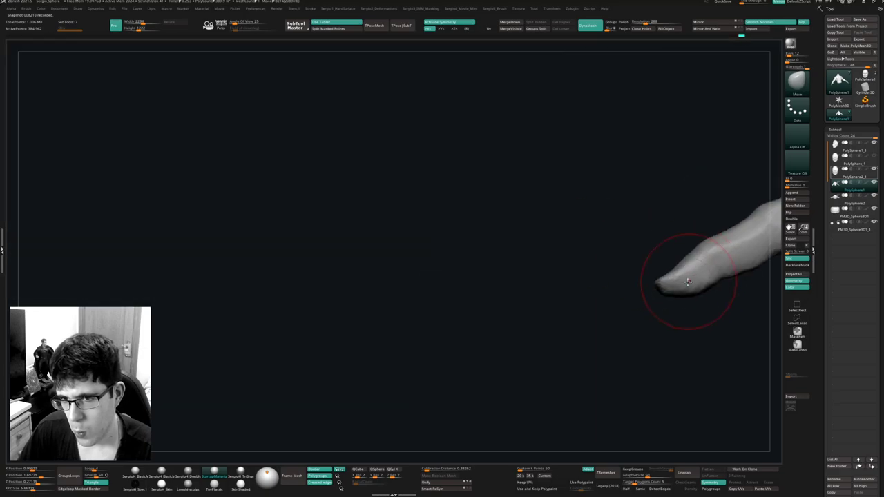
# Taper the index fingertip by pulling its underside upward with the Move brush.
pyautogui.moveTo(671, 294); pyautogui.dragTo(672, 286)
pyautogui.moveTo(673, 284); pyautogui.dragTo(682, 286, button='right')
pyautogui.moveTo(683, 288); pyautogui.dragTo(677, 281)
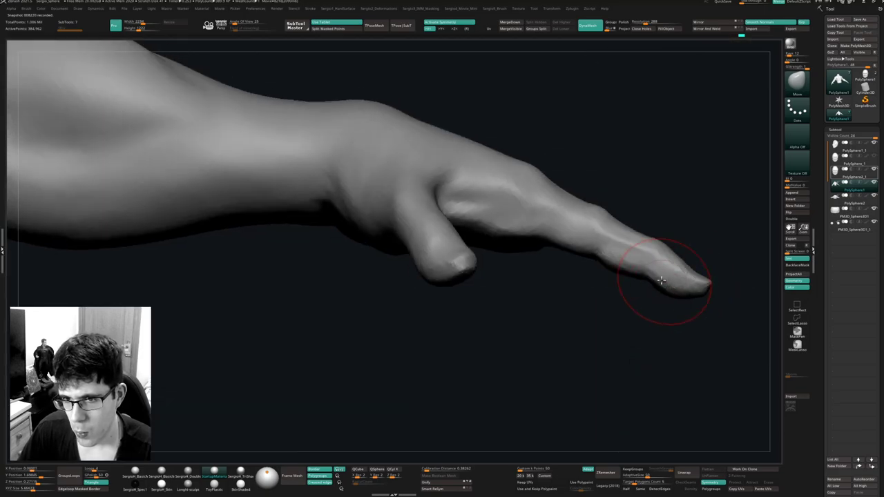
# Refine the back of the index finger around its knuckles and smooth the base where it joins the hand.
pyautogui.keyDown('ctrl'); pyautogui.moveTo(646, 272); pyautogui.dragTo(572, 297, button='right'); pyautogui.keyUp('ctrl')
pyautogui.moveTo(596, 267)
pyautogui.keyDown('ctrl'); pyautogui.mouseDown(button='right')
pyautogui.moveTo(578, 262)
pyautogui.moveTo(625, 284)
pyautogui.moveTo(605, 282)
pyautogui.moveTo(593, 217)
pyautogui.moveTo(586, 235)
pyautogui.mouseUp(button='right'); pyautogui.keyUp('ctrl')
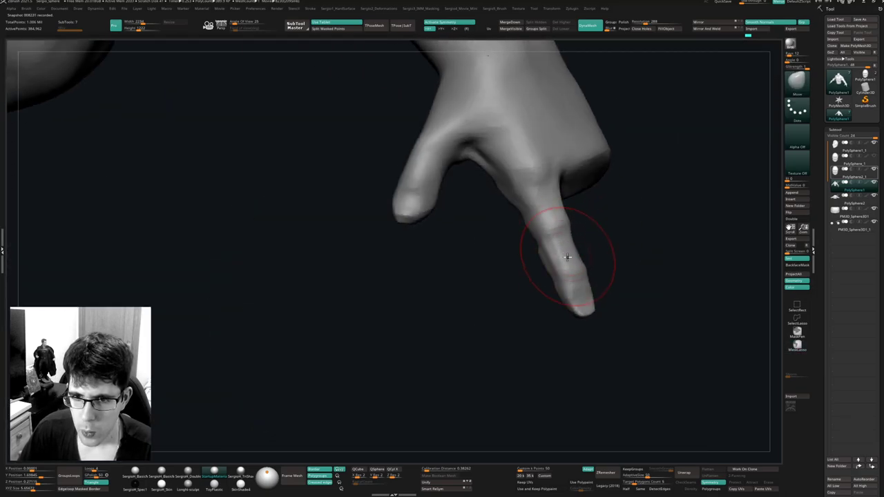
pyautogui.moveTo(568, 272); pyautogui.dragTo(568, 259, button='right')
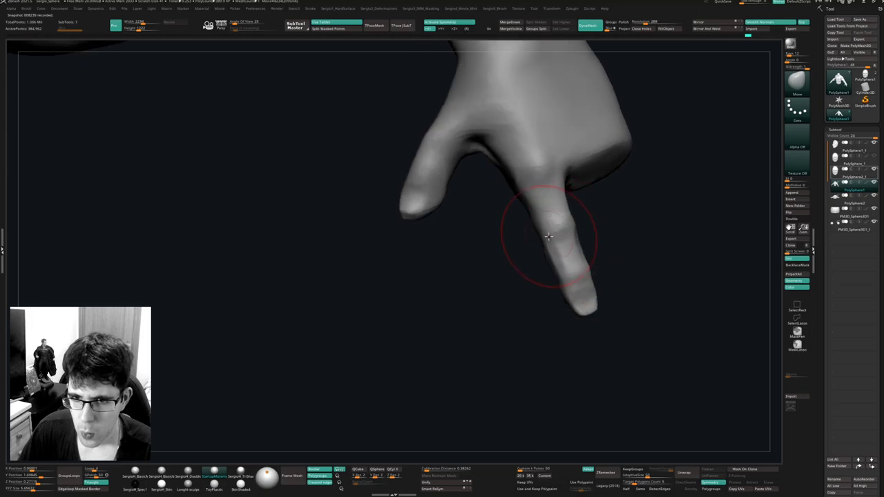
pyautogui.moveTo(564, 217)
pyautogui.mouseDown(button='right')
pyautogui.moveTo(564, 253)
pyautogui.moveTo(552, 230)
pyautogui.mouseUp(button='right')
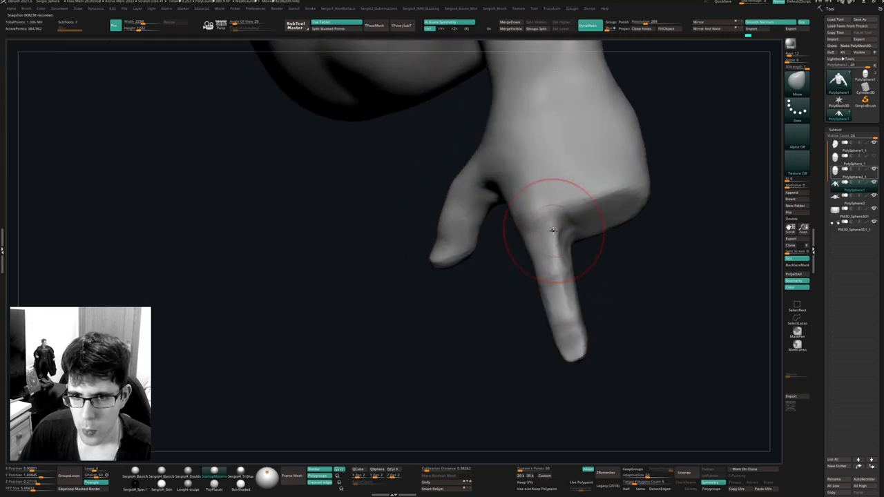
pyautogui.press('shift')
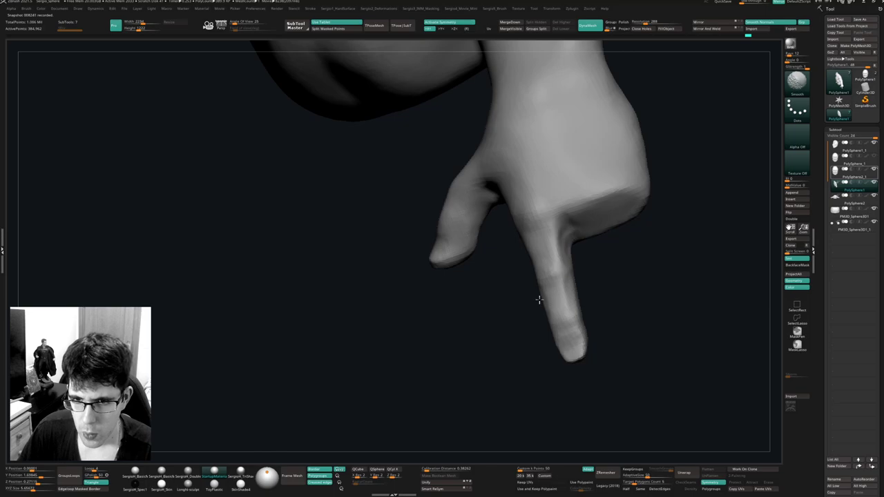
# Smooth the palm side of the index finger along its joints and edge.
pyautogui.moveTo(589, 339)
pyautogui.mouseDown(button='right')
pyautogui.moveTo(610, 300)
pyautogui.moveTo(600, 272)
pyautogui.moveTo(582, 338)
pyautogui.moveTo(552, 313)
pyautogui.mouseUp(button='right')
pyautogui.moveTo(546, 329)
pyautogui.keyDown('shift'); pyautogui.mouseDown()
pyautogui.moveTo(517, 350)
pyautogui.moveTo(529, 347)
pyautogui.mouseUp(); pyautogui.keyUp('shift')
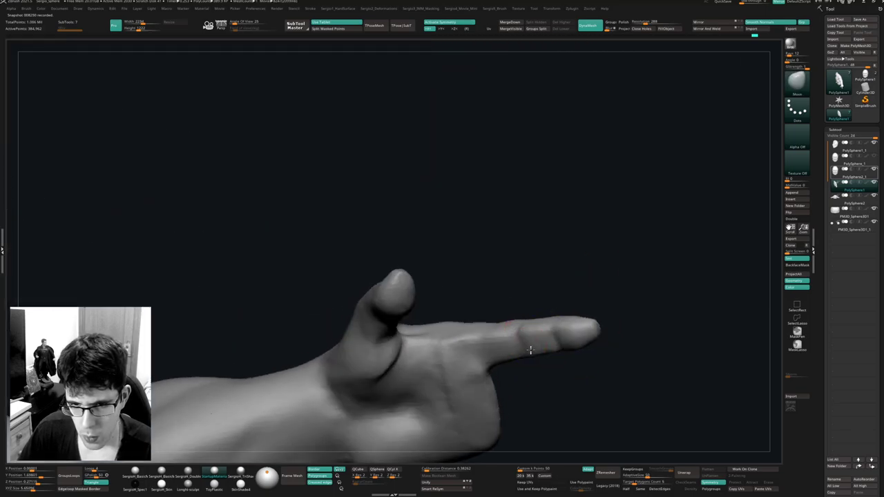
pyautogui.moveTo(528, 347)
pyautogui.mouseDown(button='right')
pyautogui.moveTo(521, 328)
pyautogui.moveTo(566, 278)
pyautogui.moveTo(512, 364)
pyautogui.mouseUp(button='right')
pyautogui.moveTo(571, 359)
pyautogui.keyDown('shift'); pyautogui.mouseDown()
pyautogui.moveTo(588, 346)
pyautogui.moveTo(545, 357)
pyautogui.mouseUp(); pyautogui.keyUp('shift')
pyautogui.moveTo(545, 357)
pyautogui.mouseDown(button='right')
pyautogui.moveTo(540, 406)
pyautogui.moveTo(513, 310)
pyautogui.moveTo(550, 287)
pyautogui.moveTo(538, 317)
pyautogui.moveTo(529, 290)
pyautogui.moveTo(522, 322)
pyautogui.mouseUp(button='right')
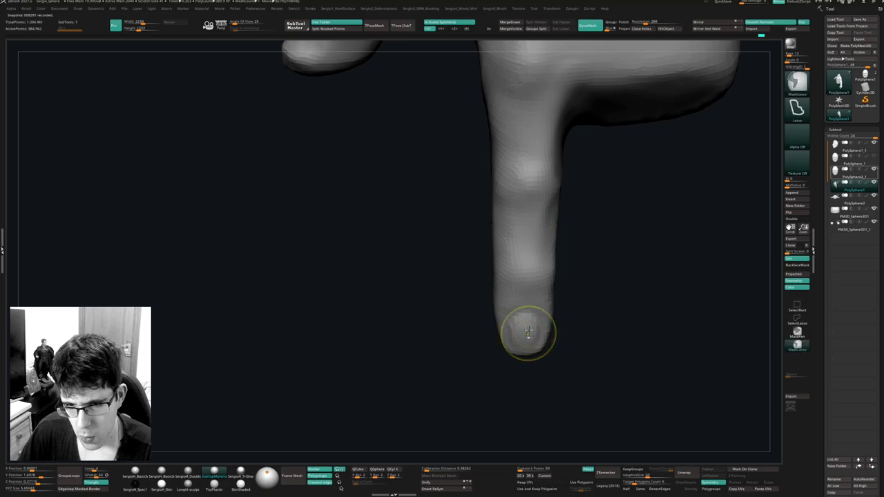
# Examine the index finger's shape and proportions against the hand, arm and torso from several angles.
pyautogui.moveTo(529, 331)
pyautogui.mouseDown(button='right')
pyautogui.moveTo(528, 294)
pyautogui.moveTo(591, 308)
pyautogui.moveTo(535, 338)
pyautogui.moveTo(543, 351)
pyautogui.moveTo(567, 330)
pyautogui.moveTo(502, 339)
pyautogui.moveTo(555, 308)
pyautogui.moveTo(544, 263)
pyautogui.moveTo(560, 317)
pyautogui.moveTo(572, 288)
pyautogui.moveTo(563, 246)
pyautogui.mouseUp(button='right')
pyautogui.press('b')
pyautogui.press('m')
pyautogui.press('v')
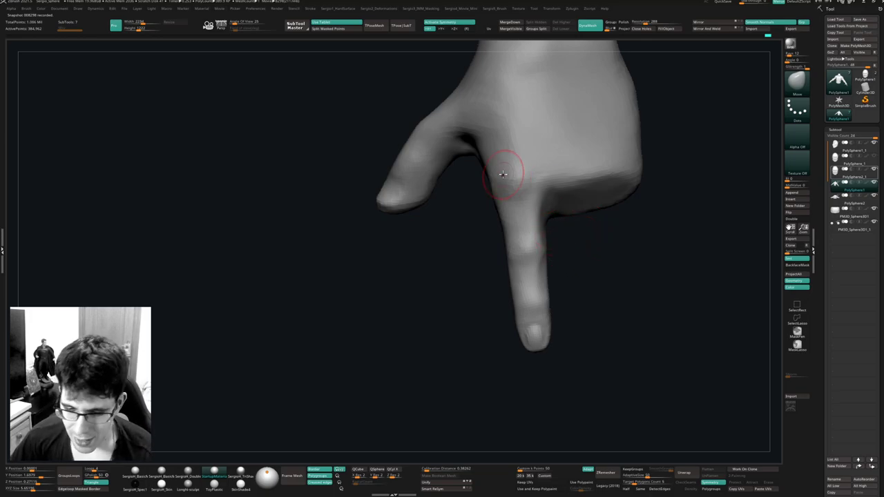
pyautogui.moveTo(587, 253); pyautogui.dragTo(545, 267, button='right')
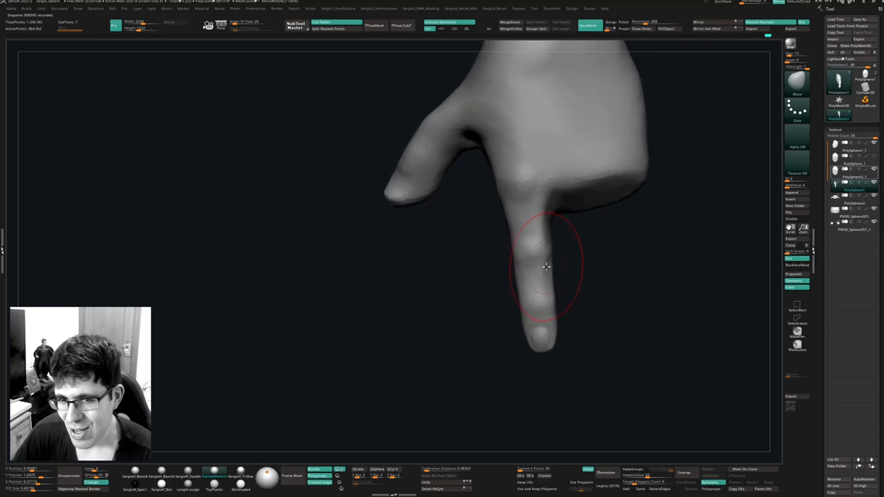
pyautogui.moveTo(531, 218); pyautogui.dragTo(552, 235, button='right')
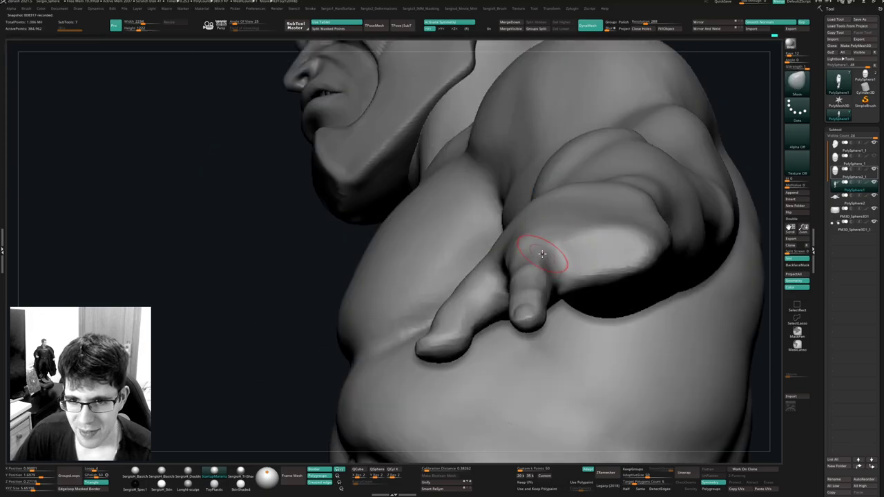
pyautogui.moveTo(542, 254); pyautogui.dragTo(577, 261, button='right')
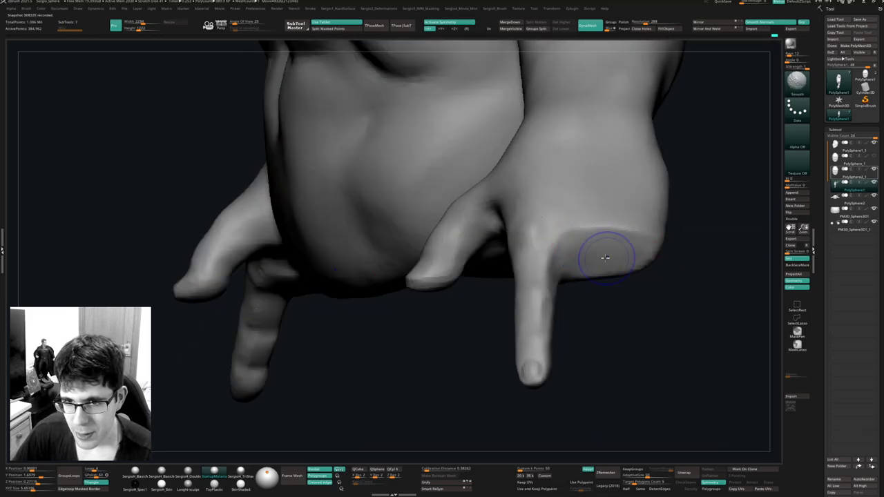
pyautogui.moveTo(605, 258); pyautogui.dragTo(578, 227, button='right')
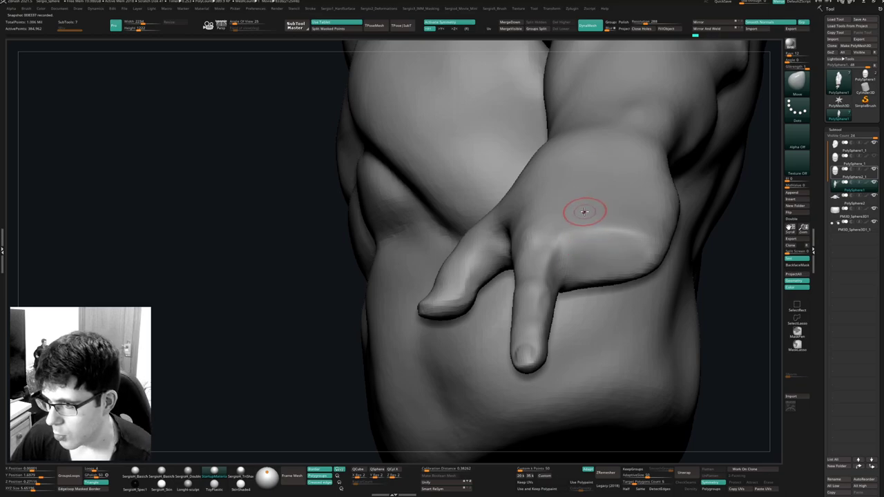
pyautogui.moveTo(572, 213)
pyautogui.mouseDown(button='right')
pyautogui.moveTo(580, 238)
pyautogui.moveTo(541, 266)
pyautogui.moveTo(516, 233)
pyautogui.mouseUp(button='right')
# Build up the webbing between the thumb and index finger with the Clay brush and smooth the back of the hand beside it.
pyautogui.press('s')
pyautogui.press('s')
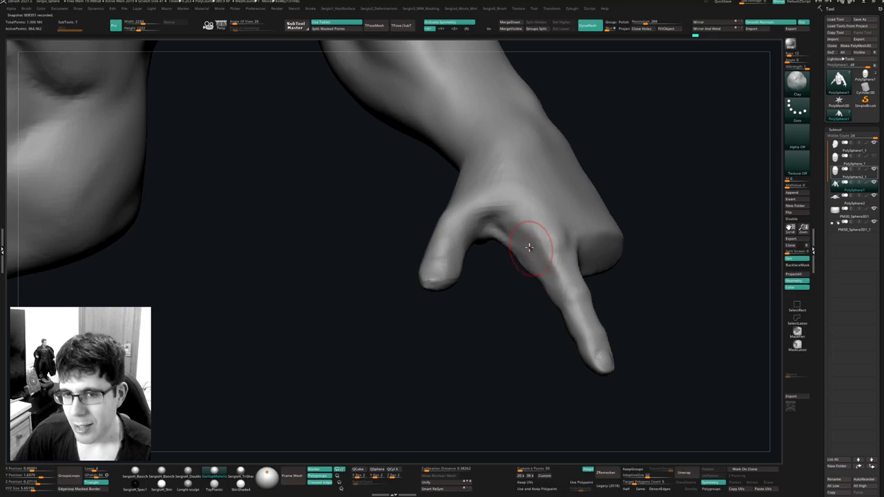
pyautogui.keyDown('shift'); pyautogui.moveTo(528, 247); pyautogui.dragTo(537, 251); pyautogui.keyUp('shift')
pyautogui.moveTo(530, 249)
pyautogui.mouseDown(button='right')
pyautogui.moveTo(536, 252)
pyautogui.moveTo(469, 245)
pyautogui.moveTo(481, 253)
pyautogui.mouseUp(button='right')
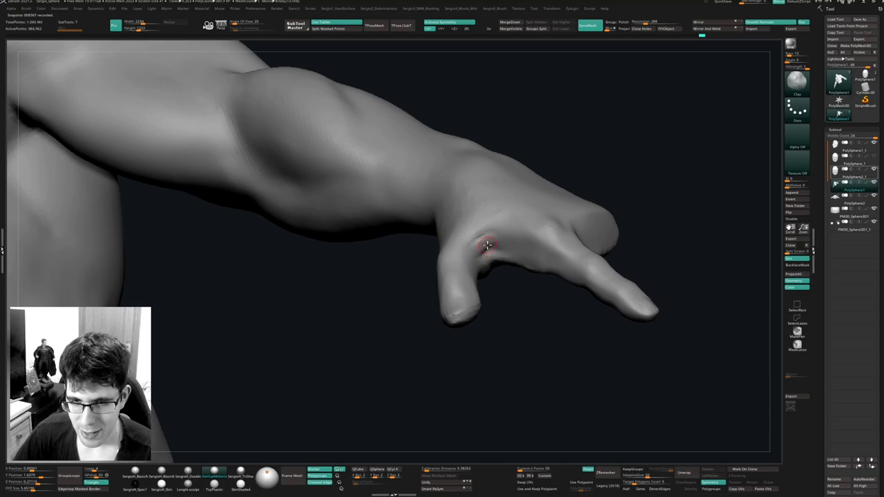
pyautogui.moveTo(487, 245); pyautogui.dragTo(490, 242, button='right')
pyautogui.moveTo(497, 225); pyautogui.dragTo(480, 240)
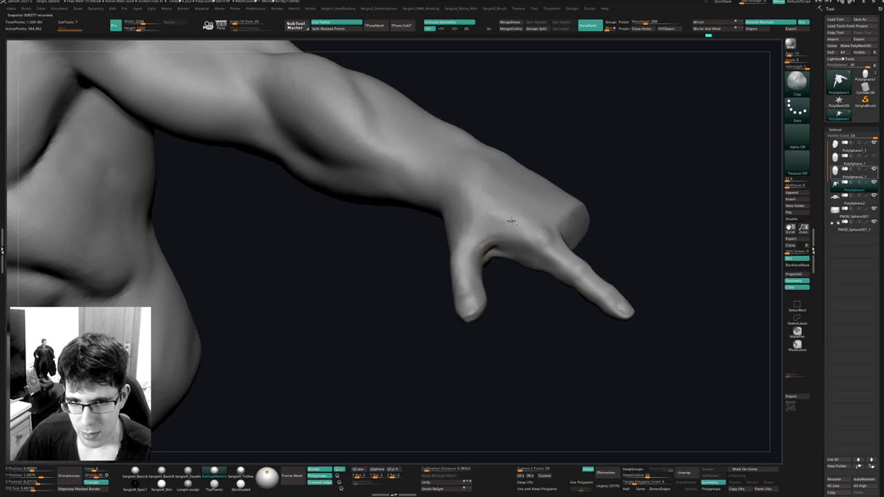
pyautogui.keyDown('shift'); pyautogui.moveTo(488, 193); pyautogui.dragTo(491, 205); pyautogui.keyUp('shift')
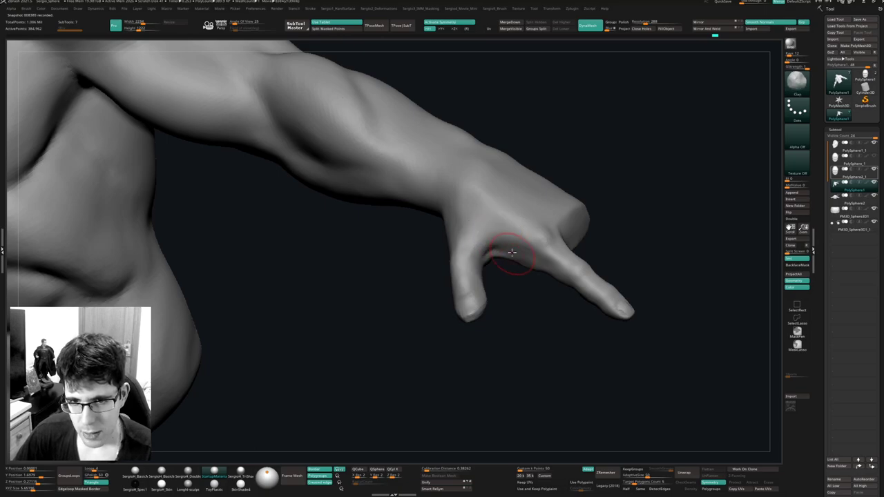
# Add volume around the thumb's base on the palm side with the Clay brush and smooth it into the palm and wrist.
pyautogui.moveTo(513, 256)
pyautogui.mouseDown()
pyautogui.moveTo(494, 213)
pyautogui.moveTo(483, 248)
pyautogui.moveTo(489, 265)
pyautogui.mouseUp()
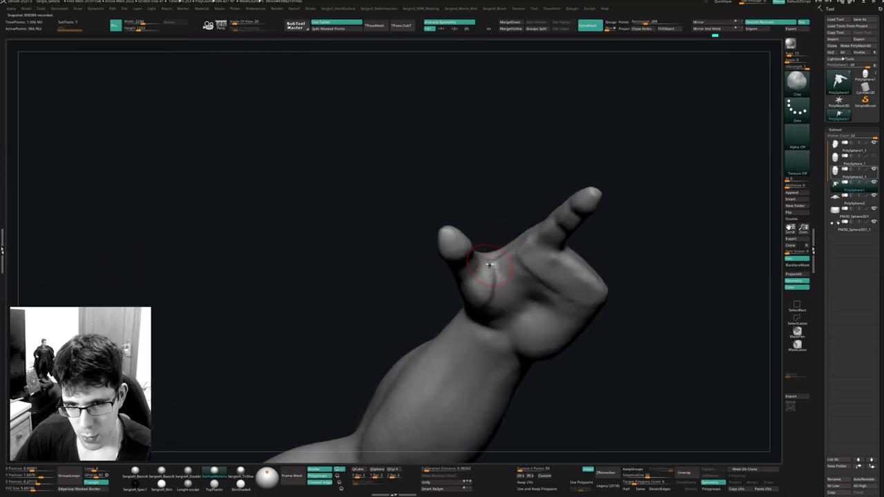
pyautogui.moveTo(489, 309); pyautogui.dragTo(481, 324)
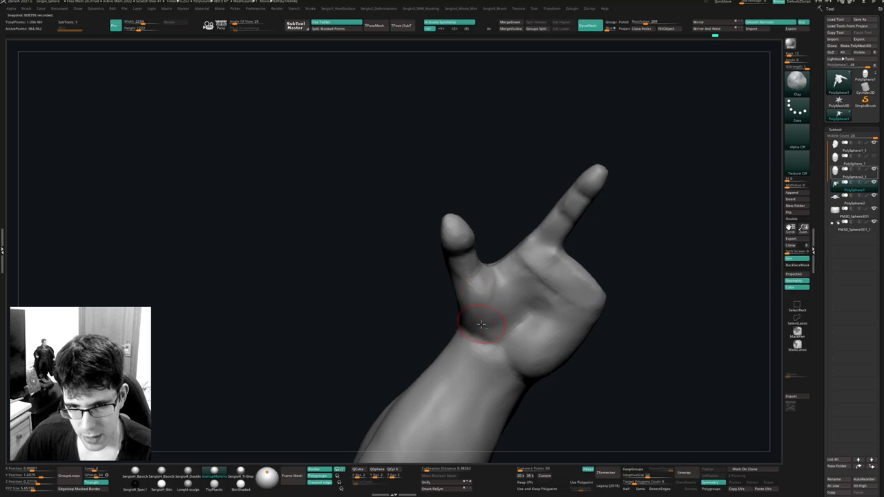
pyautogui.keyDown('shift'); pyautogui.moveTo(489, 280); pyautogui.dragTo(493, 336); pyautogui.keyUp('shift')
pyautogui.moveTo(493, 336)
pyautogui.mouseDown(button='right')
pyautogui.moveTo(500, 318)
pyautogui.moveTo(530, 351)
pyautogui.moveTo(508, 290)
pyautogui.moveTo(513, 264)
pyautogui.mouseUp(button='right')
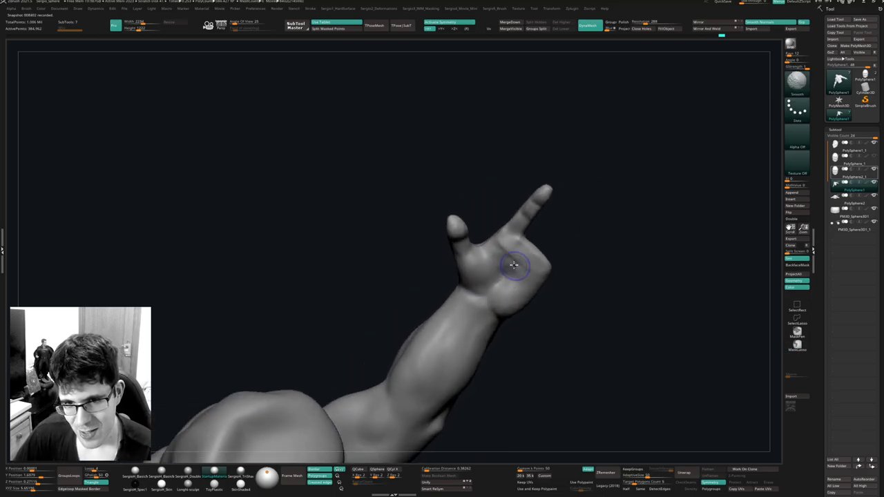
pyautogui.moveTo(513, 265)
pyautogui.keyDown('shift'); pyautogui.mouseDown()
pyautogui.moveTo(536, 277)
pyautogui.moveTo(532, 266)
pyautogui.moveTo(503, 286)
pyautogui.moveTo(470, 348)
pyautogui.moveTo(525, 300)
pyautogui.moveTo(497, 311)
pyautogui.moveTo(518, 333)
pyautogui.moveTo(510, 295)
pyautogui.mouseUp(); pyautogui.keyUp('shift')
# Duplicate the body subtool and cut the copy down to just the index finger, deleting the rest of its mesh.
pyautogui.hotkey('ctrl', 'shift', 'd')
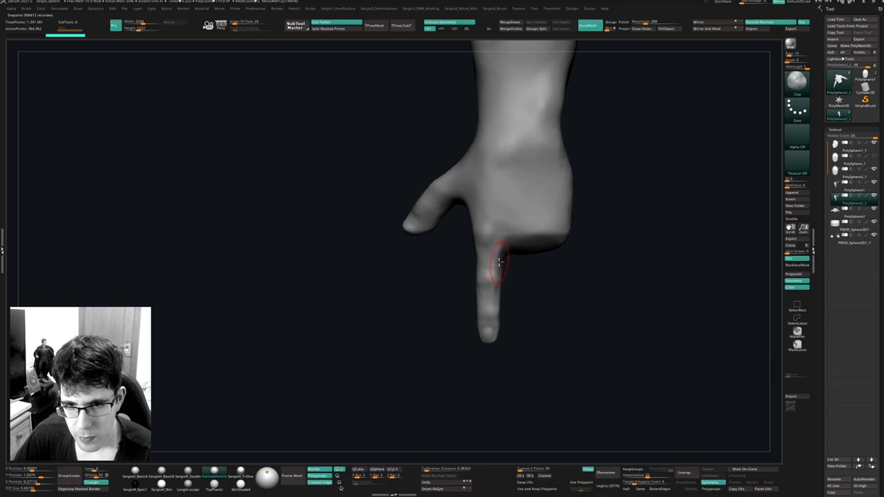
pyautogui.moveTo(498, 261)
pyautogui.keyDown('ctrl'); pyautogui.mouseDown(button='right')
pyautogui.moveTo(495, 290)
pyautogui.moveTo(504, 221)
pyautogui.moveTo(497, 250)
pyautogui.mouseUp(button='right'); pyautogui.keyUp('ctrl')
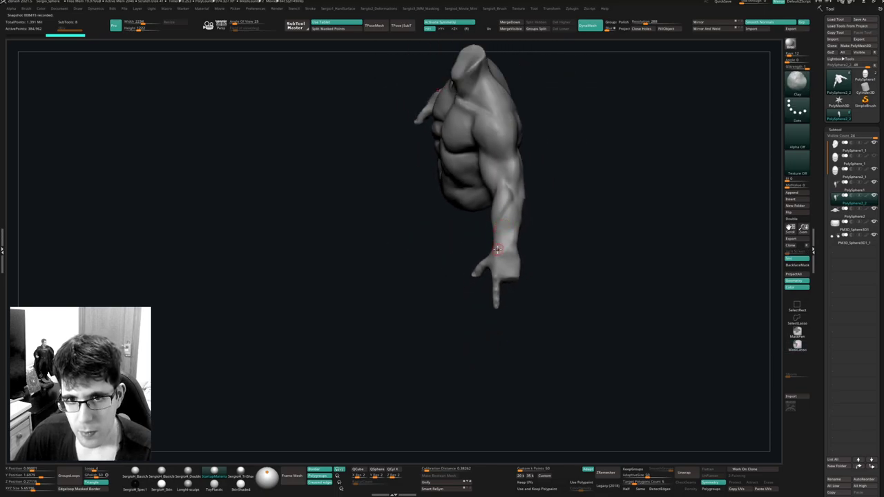
pyautogui.moveTo(497, 249)
pyautogui.mouseDown()
pyautogui.moveTo(486, 320)
pyautogui.moveTo(499, 352)
pyautogui.mouseUp()
pyautogui.moveTo(491, 321)
pyautogui.keyDown('ctrl'); pyautogui.keyDown('shift'); pyautogui.mouseDown()
pyautogui.moveTo(507, 340)
pyautogui.moveTo(459, 407)
pyautogui.moveTo(526, 366)
pyautogui.mouseUp(); pyautogui.keyUp('shift'); pyautogui.keyUp('ctrl')
pyautogui.moveTo(527, 333); pyautogui.dragTo(560, 334)
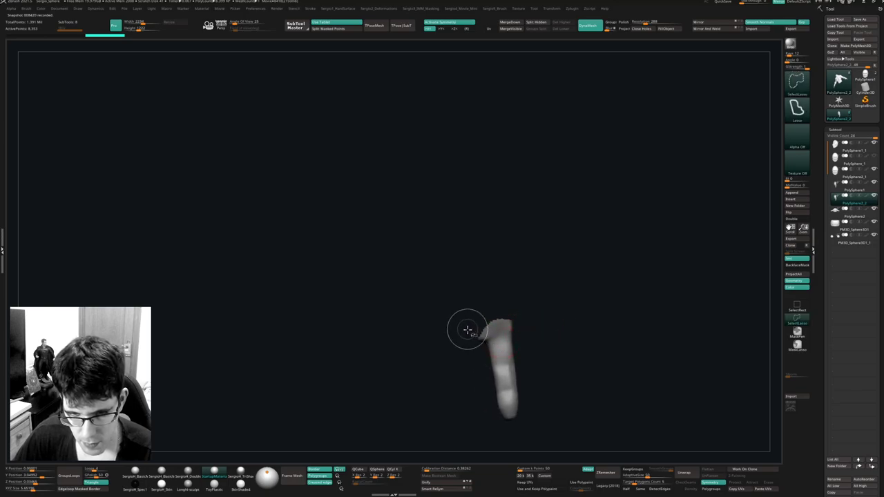
pyautogui.moveTo(468, 331)
pyautogui.mouseDown()
pyautogui.moveTo(493, 245)
pyautogui.moveTo(483, 326)
pyautogui.moveTo(507, 333)
pyautogui.moveTo(503, 314)
pyautogui.mouseUp()
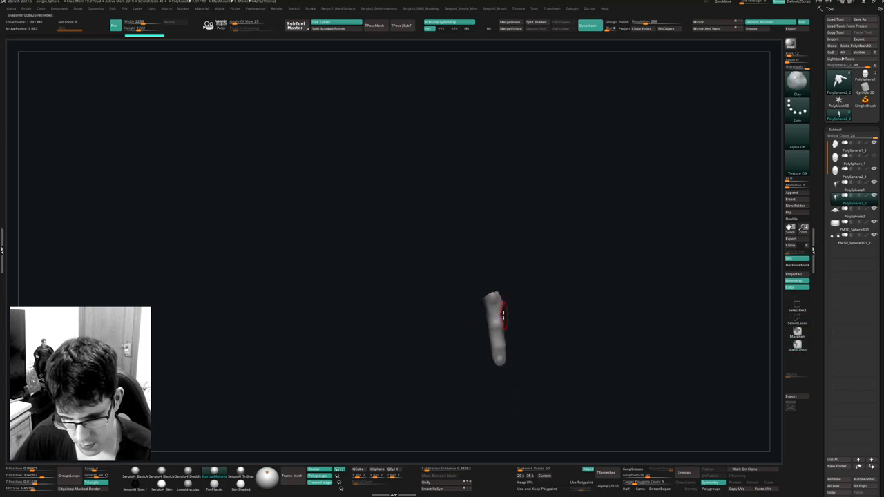
pyautogui.keyDown('ctrl'); pyautogui.keyDown('shift'); pyautogui.click(519, 318); pyautogui.keyUp('shift'); pyautogui.keyUp('ctrl')
# Place the copied finger beside the index finger as the middle finger and align it with the transform gizmo.
pyautogui.press('w')
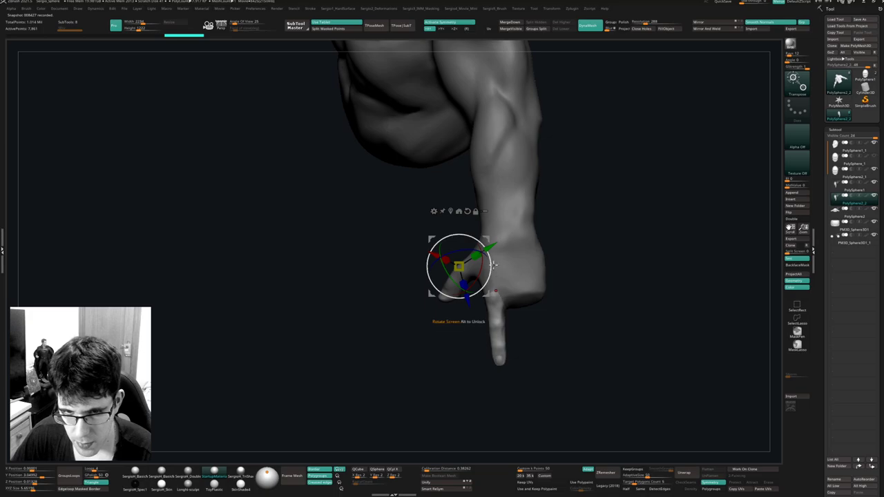
pyautogui.keyDown('ctrl'); pyautogui.moveTo(487, 239); pyautogui.dragTo(504, 238); pyautogui.keyUp('ctrl')
pyautogui.click(468, 212)
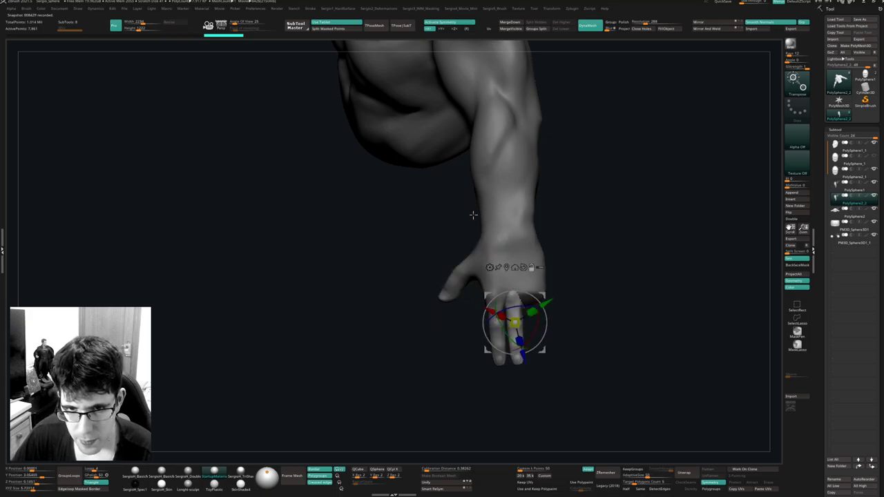
pyautogui.keyDown('ctrl'); pyautogui.moveTo(519, 305); pyautogui.dragTo(482, 277, button='right'); pyautogui.keyUp('ctrl')
pyautogui.keyDown('alt'); pyautogui.click(520, 284); pyautogui.keyUp('alt')
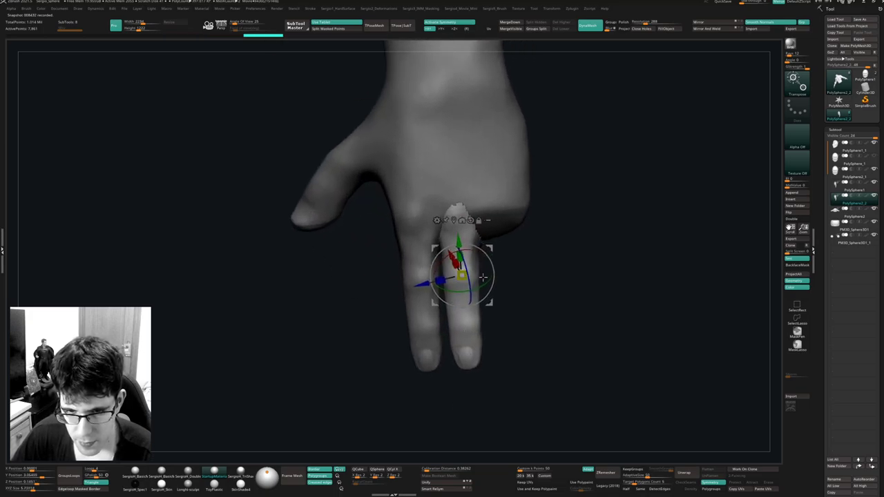
pyautogui.moveTo(482, 277)
pyautogui.mouseDown()
pyautogui.moveTo(470, 280)
pyautogui.moveTo(468, 265)
pyautogui.moveTo(477, 271)
pyautogui.moveTo(493, 251)
pyautogui.moveTo(497, 265)
pyautogui.moveTo(518, 161)
pyautogui.moveTo(525, 232)
pyautogui.moveTo(499, 270)
pyautogui.moveTo(495, 245)
pyautogui.moveTo(497, 261)
pyautogui.moveTo(519, 249)
pyautogui.moveTo(511, 367)
pyautogui.moveTo(485, 263)
pyautogui.mouseUp()
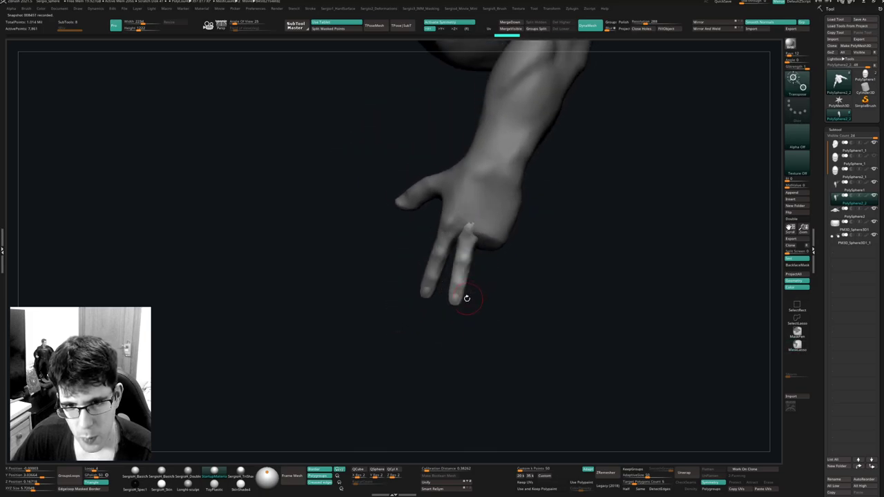
# Lengthen the middle finger slightly and adjust the index fingertip with the Move brush.
pyautogui.press('q')
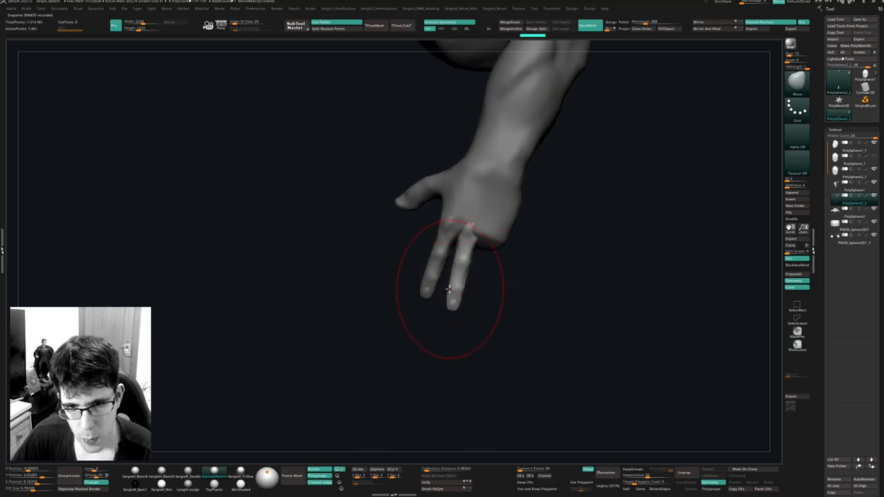
pyautogui.keyDown('alt'); pyautogui.click(418, 297); pyautogui.keyUp('alt')
pyautogui.moveTo(418, 297); pyautogui.dragTo(427, 290)
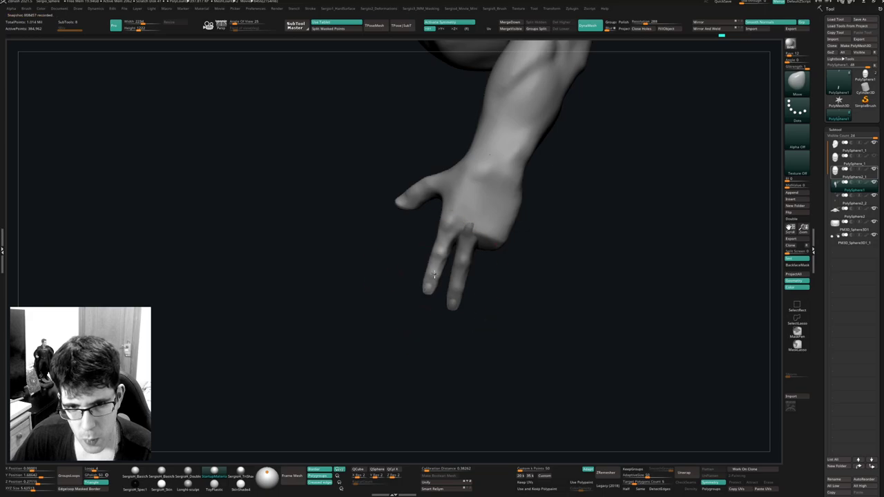
pyautogui.keyDown('alt'); pyautogui.click(484, 288); pyautogui.keyUp('alt')
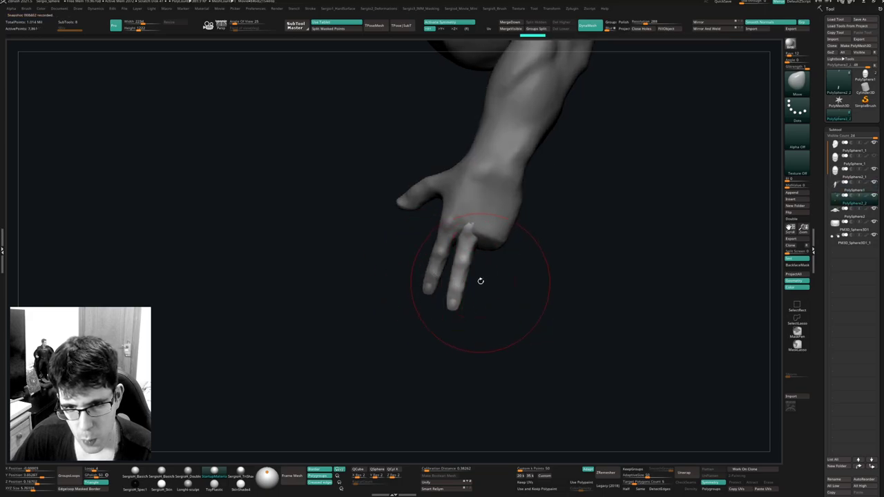
# Duplicate the middle finger as a ring finger beside it and rotate the copy slightly into line.
pyautogui.press('w')
pyautogui.moveTo(504, 240); pyautogui.dragTo(509, 240)
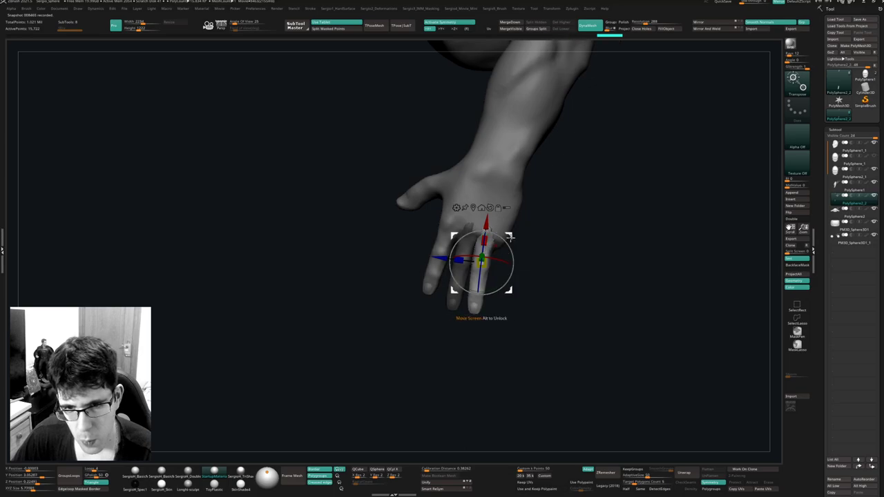
pyautogui.moveTo(513, 230); pyautogui.dragTo(514, 236)
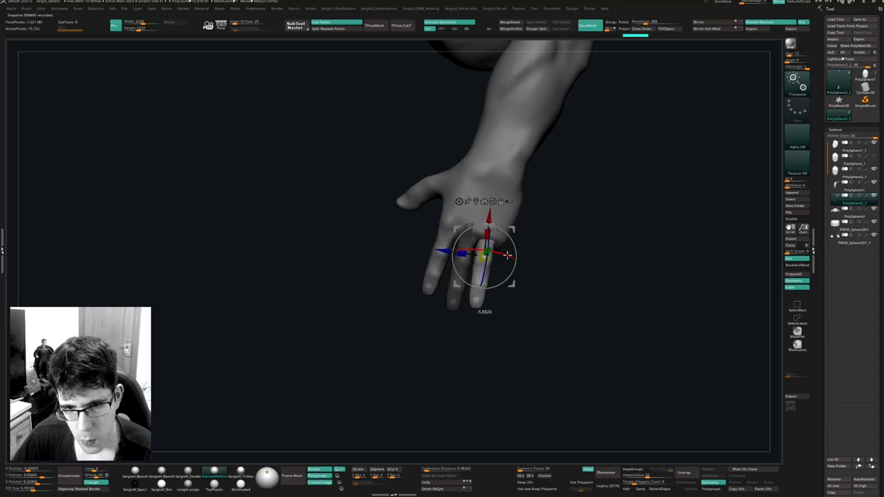
# Duplicate the ring finger as a smaller little finger and rotate it outward at the hand's outer edge.
pyautogui.moveTo(515, 246); pyautogui.dragTo(518, 190, button='right')
pyautogui.moveTo(519, 190); pyautogui.dragTo(513, 252)
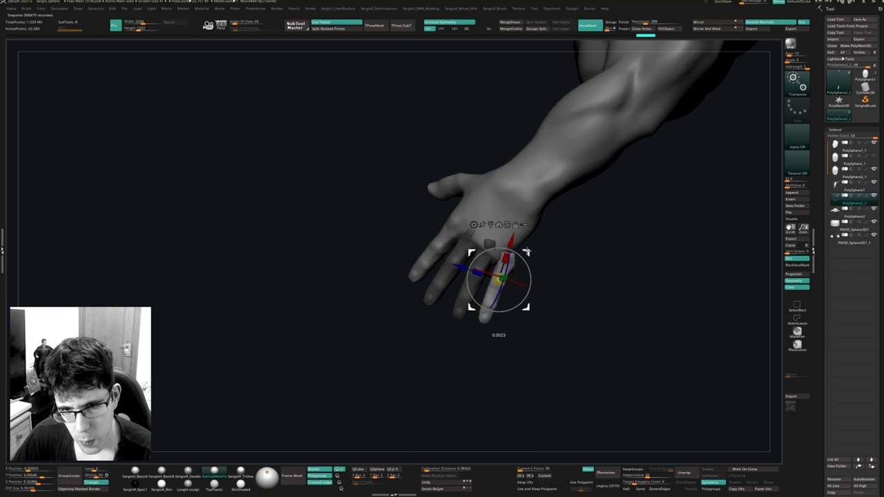
pyautogui.moveTo(530, 257); pyautogui.dragTo(525, 277)
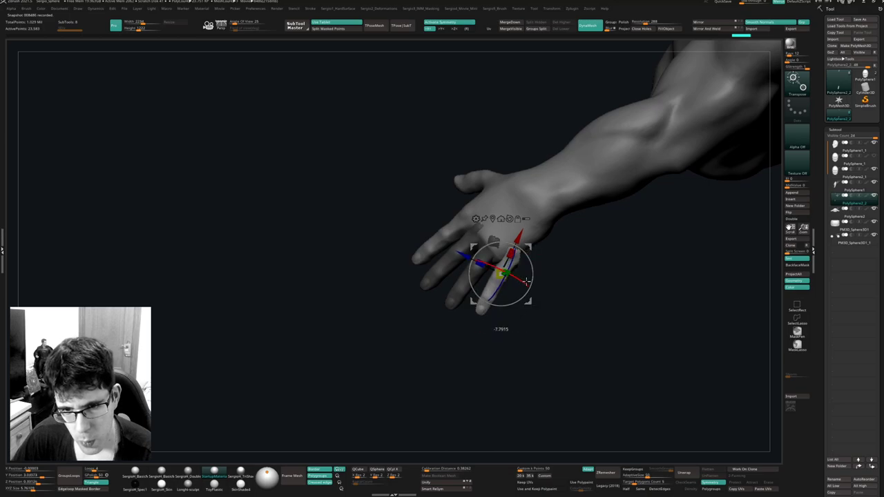
pyautogui.press('q')
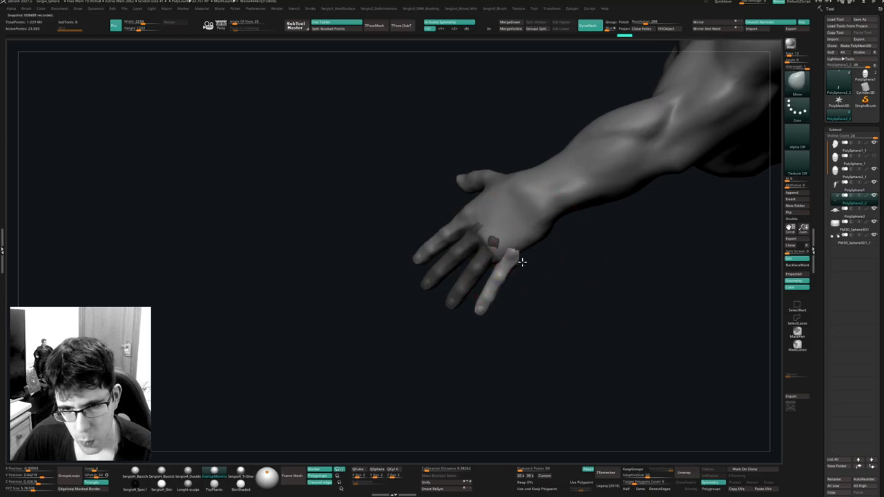
# Reshape the outer edge of the palm with the Move brush to meet the base of the little finger.
pyautogui.keyDown('alt'); pyautogui.click(504, 264); pyautogui.keyUp('alt')
pyautogui.moveTo(504, 264); pyautogui.dragTo(511, 265, button='right')
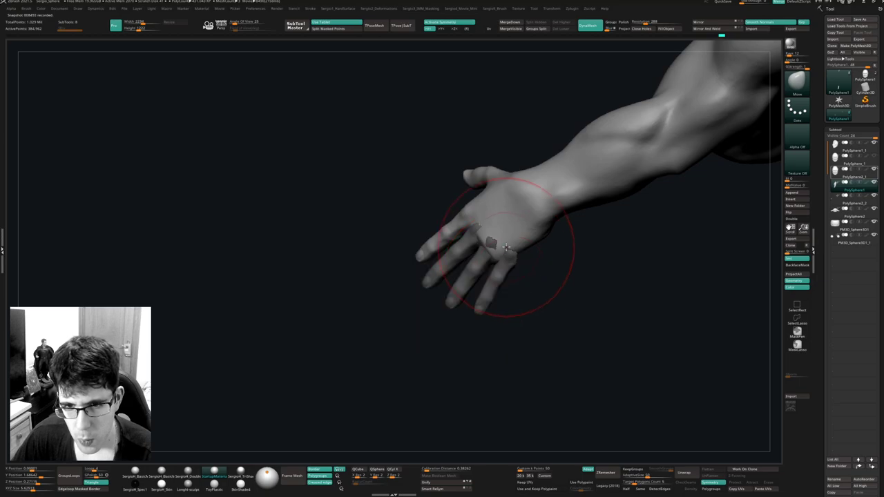
pyautogui.moveTo(517, 270); pyautogui.dragTo(498, 253)
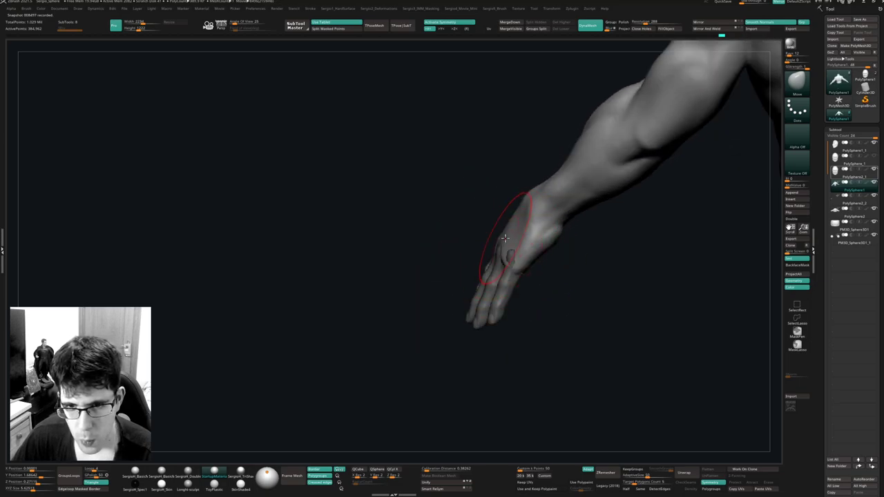
pyautogui.moveTo(505, 238); pyautogui.dragTo(517, 279, button='right')
# Isolate the three copied fingers, remesh them with DynaMesh and show the whole body again.
pyautogui.keyDown('alt'); pyautogui.click(510, 262); pyautogui.keyUp('alt')
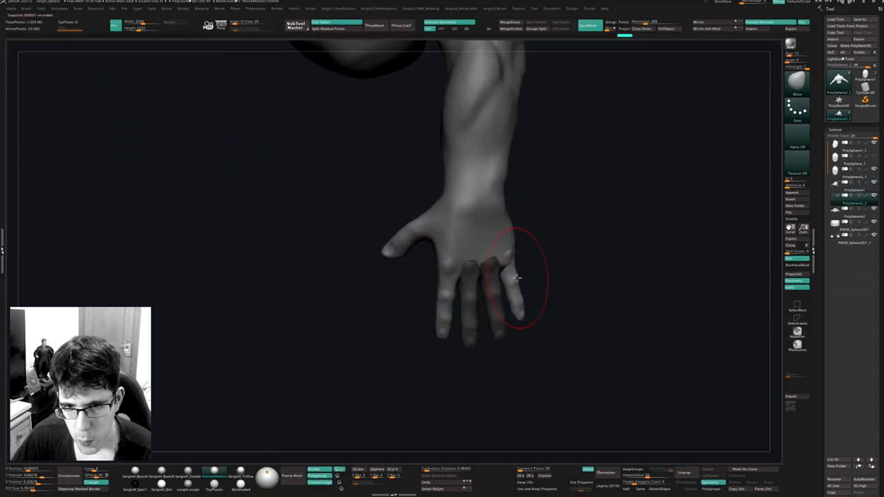
pyautogui.keyDown('ctrl'); pyautogui.keyDown('shift'); pyautogui.click(517, 277); pyautogui.keyUp('shift'); pyautogui.keyUp('ctrl')
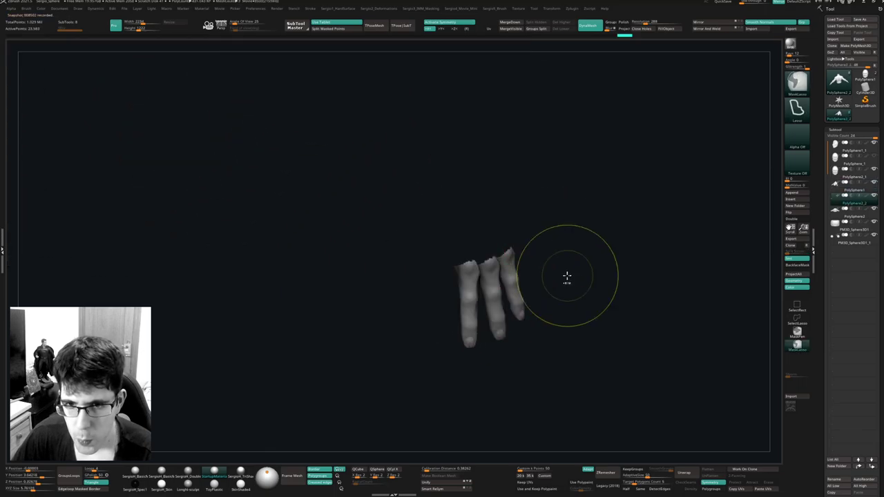
pyautogui.keyDown('ctrl'); pyautogui.keyDown('shift'); pyautogui.click(507, 225); pyautogui.keyUp('shift'); pyautogui.keyUp('ctrl')
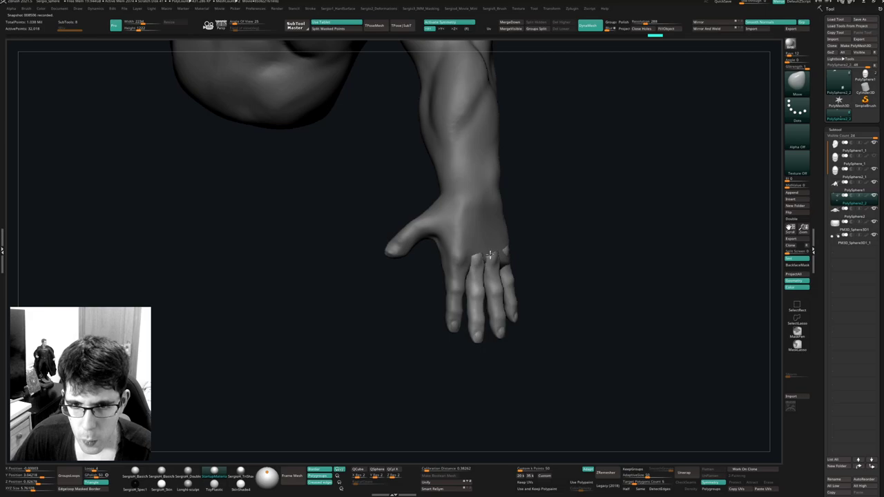
# Pull the bases of the middle and ring fingers up over the knuckle line with the Move Topological brush.
pyautogui.moveTo(492, 255)
pyautogui.mouseDown()
pyautogui.moveTo(490, 245)
pyautogui.moveTo(510, 250)
pyautogui.mouseUp()
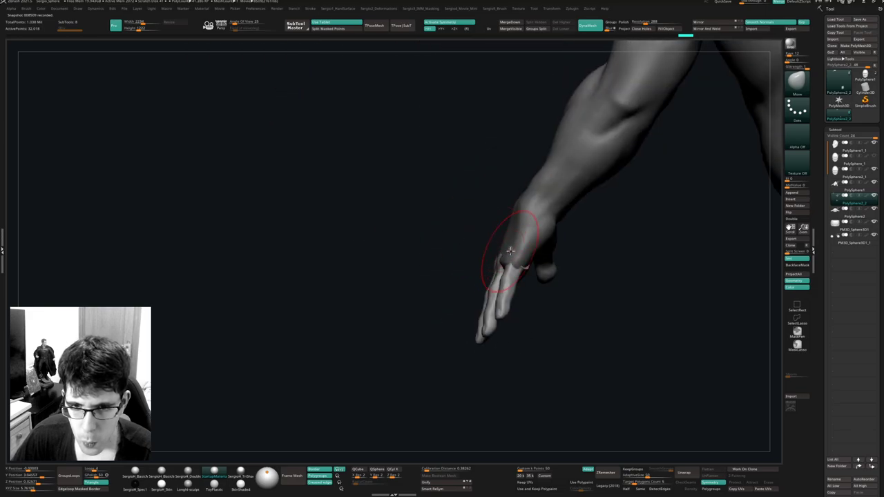
pyautogui.moveTo(513, 250); pyautogui.dragTo(519, 261, button='right')
pyautogui.moveTo(519, 263); pyautogui.dragTo(528, 262)
pyautogui.moveTo(529, 262); pyautogui.dragTo(519, 260, button='right')
pyautogui.hotkey('ctrl', 'z')
pyautogui.moveTo(531, 261)
pyautogui.mouseDown()
pyautogui.moveTo(520, 266)
pyautogui.moveTo(524, 253)
pyautogui.moveTo(483, 259)
pyautogui.moveTo(489, 296)
pyautogui.moveTo(456, 280)
pyautogui.mouseUp()
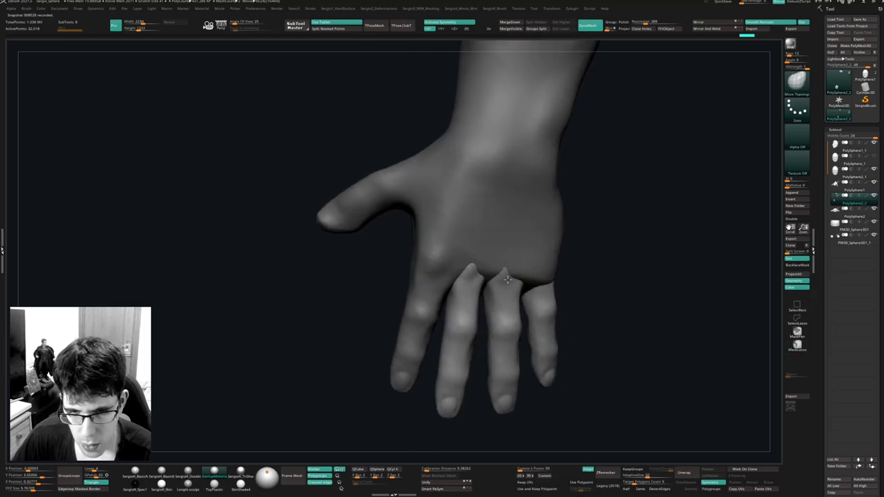
# Adjust the bases and spacing of the middle and ring fingers with a resized Move Topological brush.
pyautogui.moveTo(452, 283); pyautogui.dragTo(490, 286, button='right')
pyautogui.hotkey('ctrl', 'z')
pyautogui.moveTo(491, 282); pyautogui.dragTo(491, 280)
pyautogui.moveTo(492, 282); pyautogui.dragTo(529, 289, button='right')
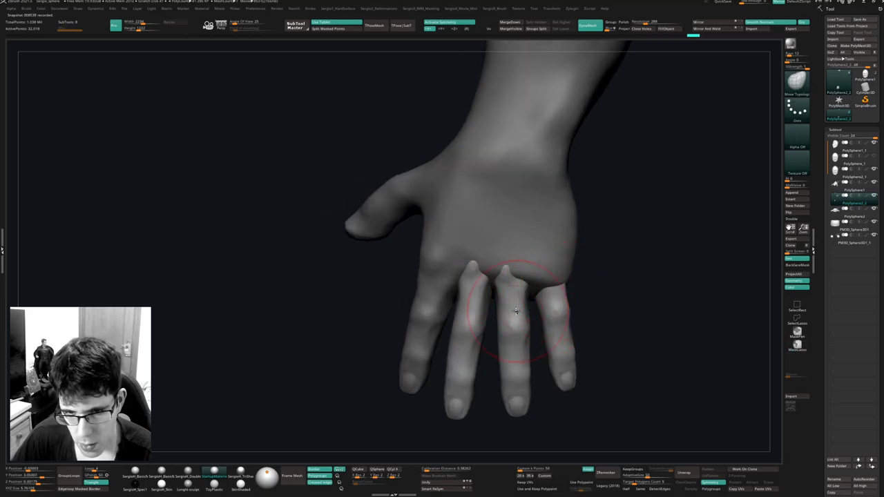
pyautogui.moveTo(516, 311); pyautogui.dragTo(481, 293, button='right')
pyautogui.moveTo(477, 331); pyautogui.dragTo(500, 335, button='right')
pyautogui.press('s')
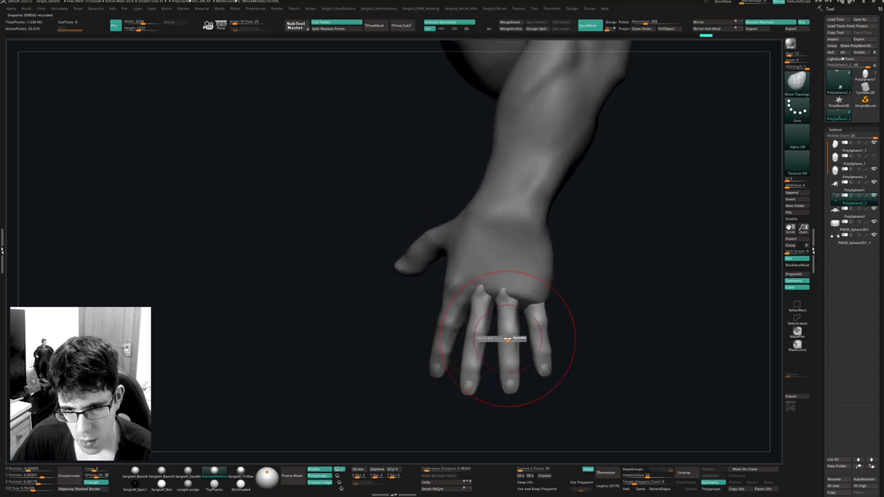
pyautogui.moveTo(503, 339); pyautogui.dragTo(507, 339)
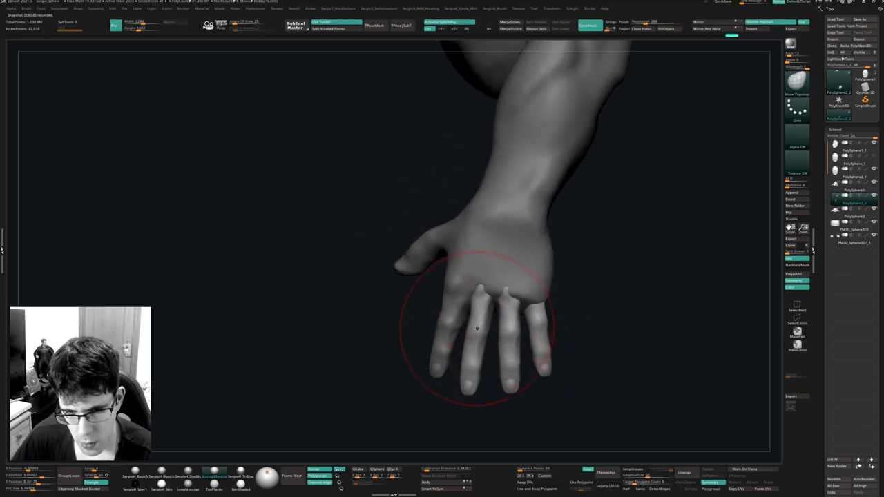
pyautogui.moveTo(454, 365); pyautogui.dragTo(491, 271, button='right')
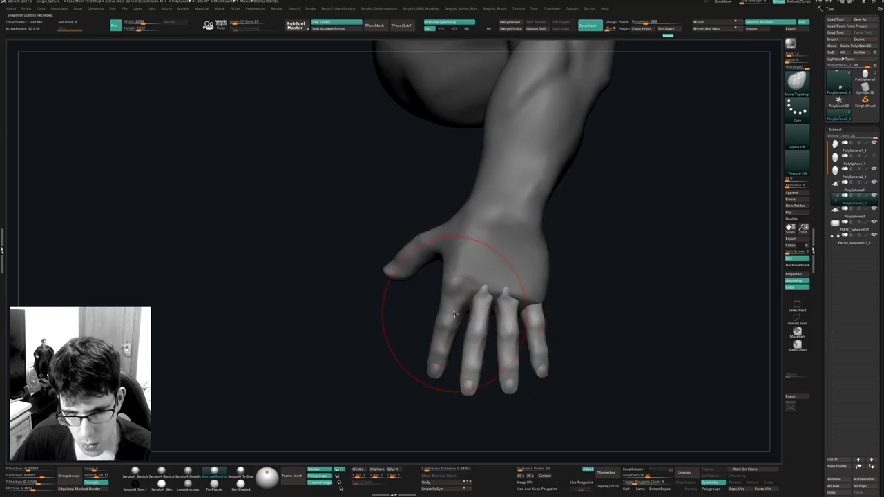
# Switch to the body subtool and reshape the base of the index finger where it meets the palm.
pyautogui.moveTo(435, 335); pyautogui.dragTo(467, 323, button='right')
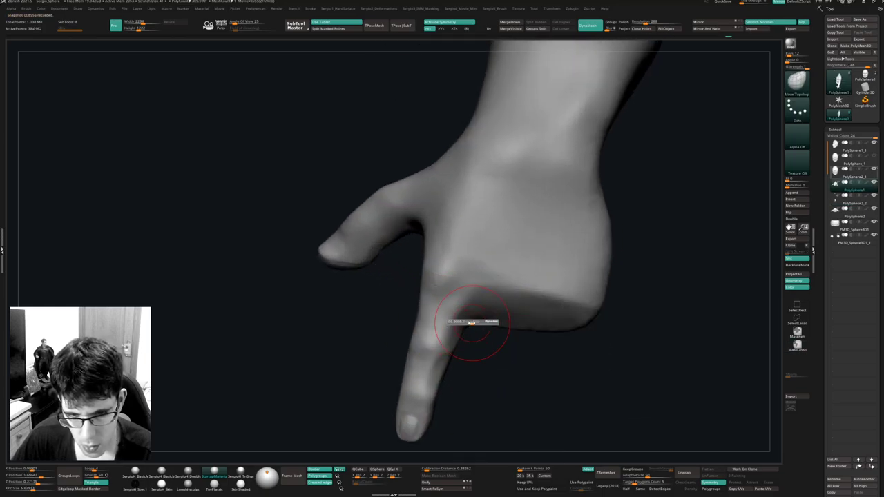
pyautogui.moveTo(462, 311); pyautogui.dragTo(476, 315)
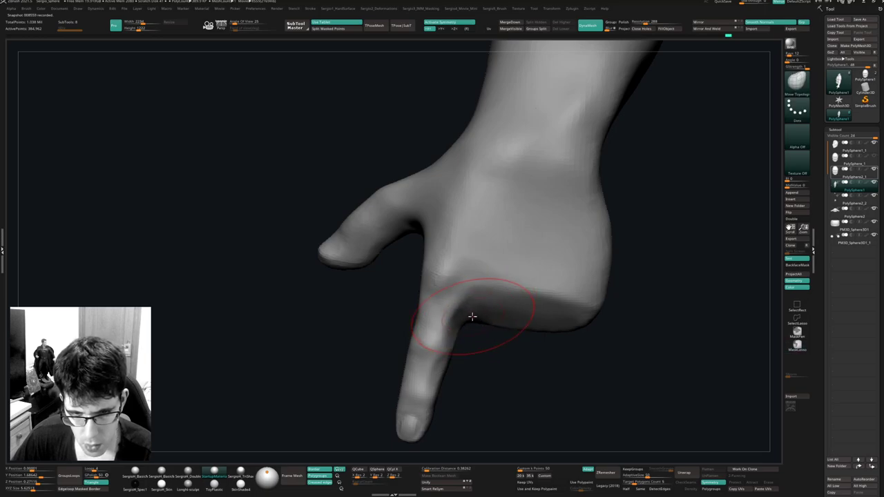
pyautogui.press('s')
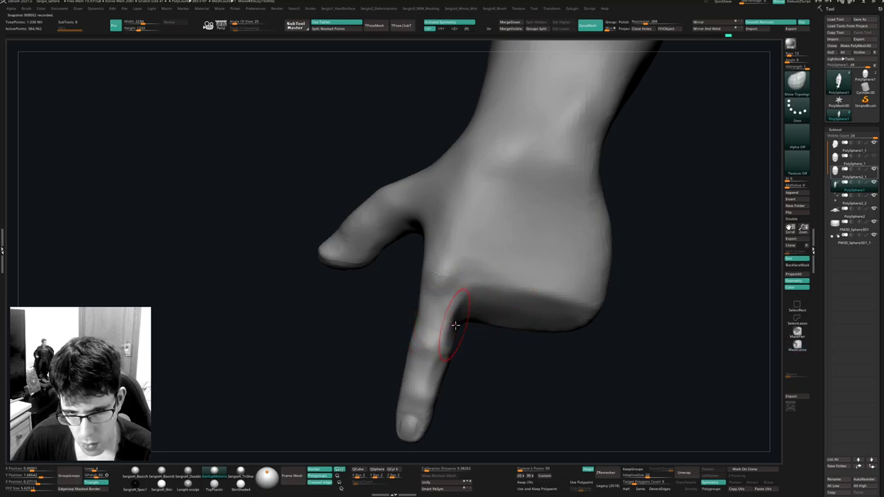
pyautogui.keyDown('ctrl'); pyautogui.keyDown('shift'); pyautogui.click(477, 366); pyautogui.keyUp('shift'); pyautogui.keyUp('ctrl')
pyautogui.moveTo(477, 316)
pyautogui.mouseDown(button='right')
pyautogui.moveTo(503, 302)
pyautogui.moveTo(479, 332)
pyautogui.mouseUp(button='right')
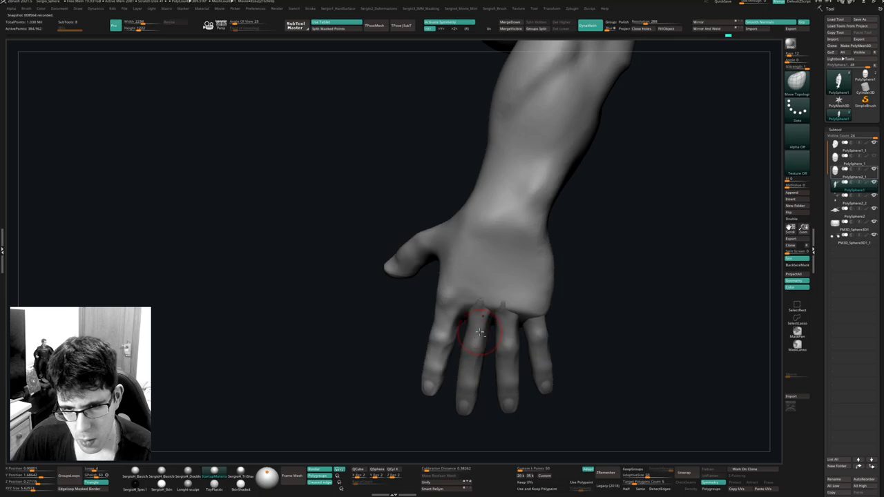
# Reposition the copied fingers subtool slightly with the gizmo and refine the middle finger's base with the Move Topological brush.
pyautogui.keyDown('alt'); pyautogui.click(519, 325); pyautogui.keyUp('alt')
pyautogui.press('w')
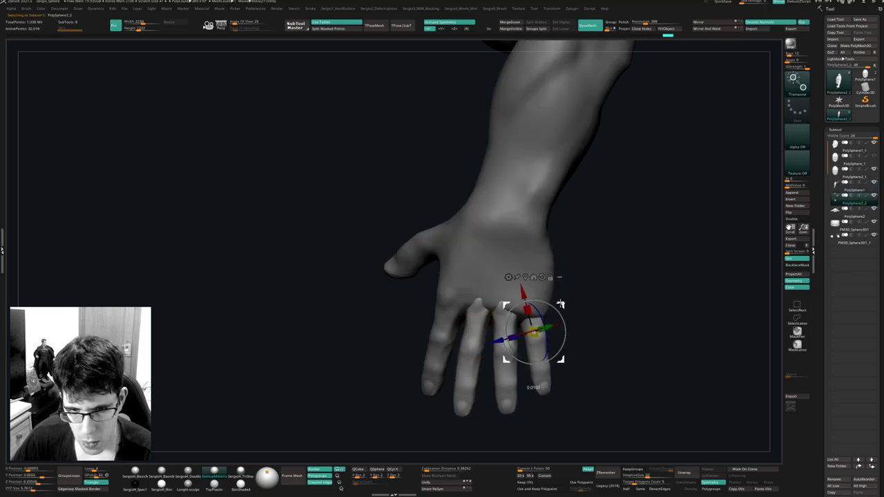
pyautogui.moveTo(559, 312); pyautogui.dragTo(561, 319)
pyautogui.press('q')
pyautogui.moveTo(516, 336); pyautogui.dragTo(505, 349, button='right')
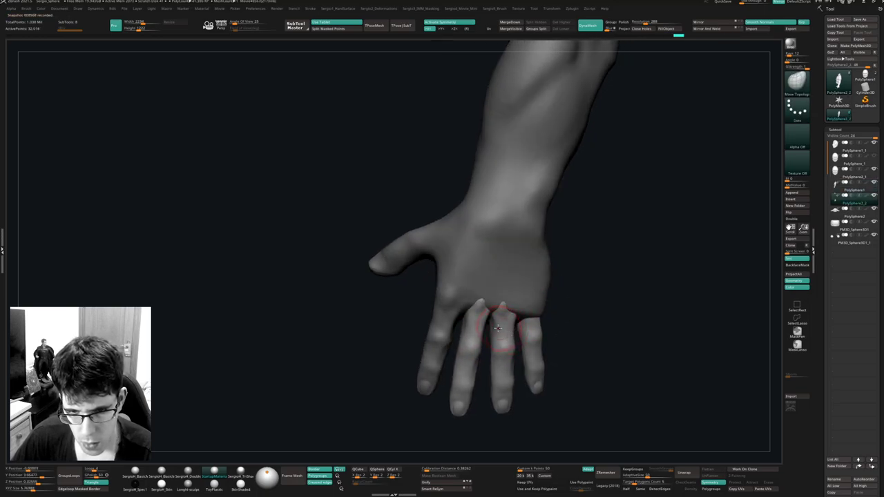
pyautogui.moveTo(464, 311); pyautogui.dragTo(458, 309)
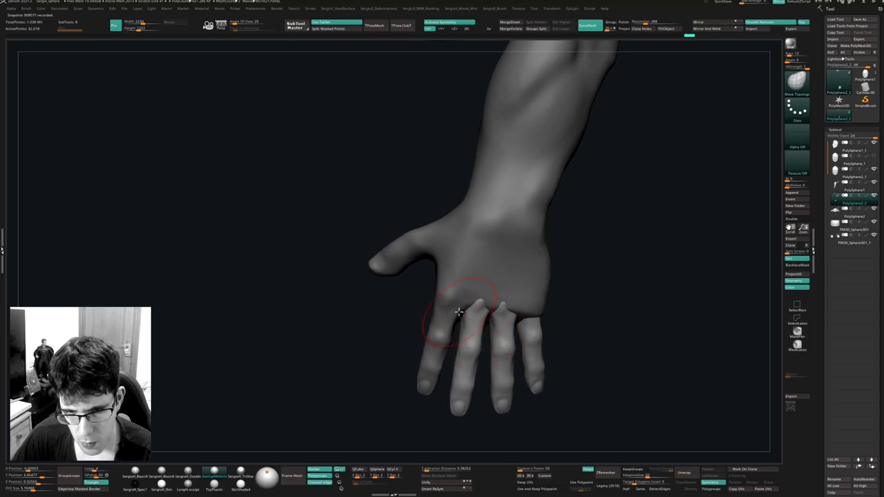
pyautogui.moveTo(459, 309)
pyautogui.mouseDown(button='right')
pyautogui.moveTo(476, 322)
pyautogui.moveTo(495, 229)
pyautogui.moveTo(529, 211)
pyautogui.moveTo(494, 310)
pyautogui.moveTo(523, 290)
pyautogui.moveTo(525, 302)
pyautogui.moveTo(509, 306)
pyautogui.moveTo(490, 343)
pyautogui.mouseUp(button='right')
# Merge the copied fingers down into the body subtool, skipping the merge confirmation until the next restart.
pyautogui.click(848, 189)
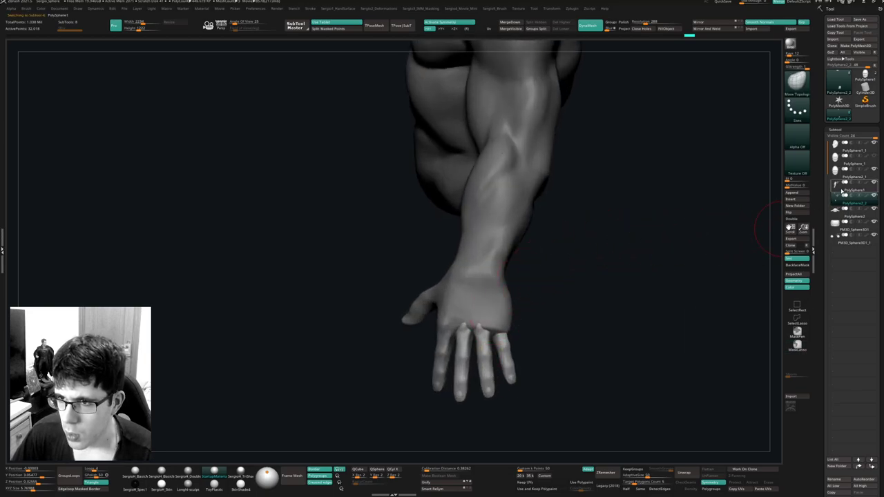
pyautogui.click(514, 24)
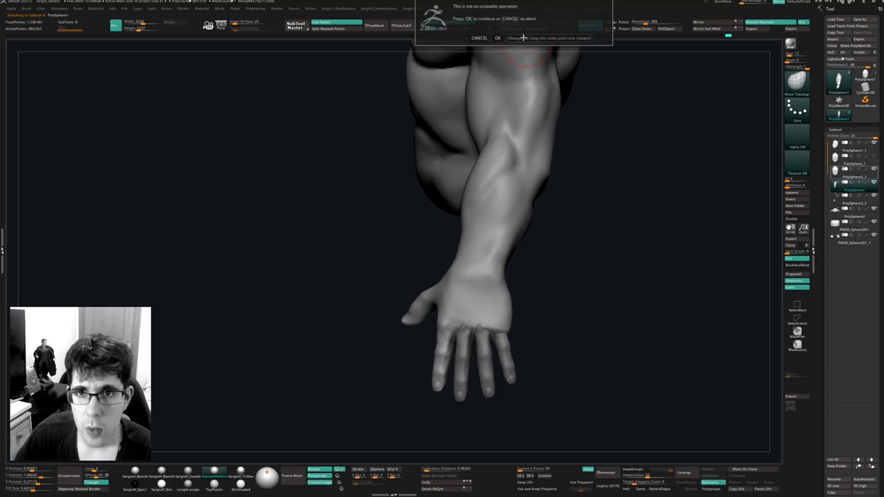
pyautogui.click(522, 37)
pyautogui.moveTo(488, 301); pyautogui.dragTo(506, 262, button='right')
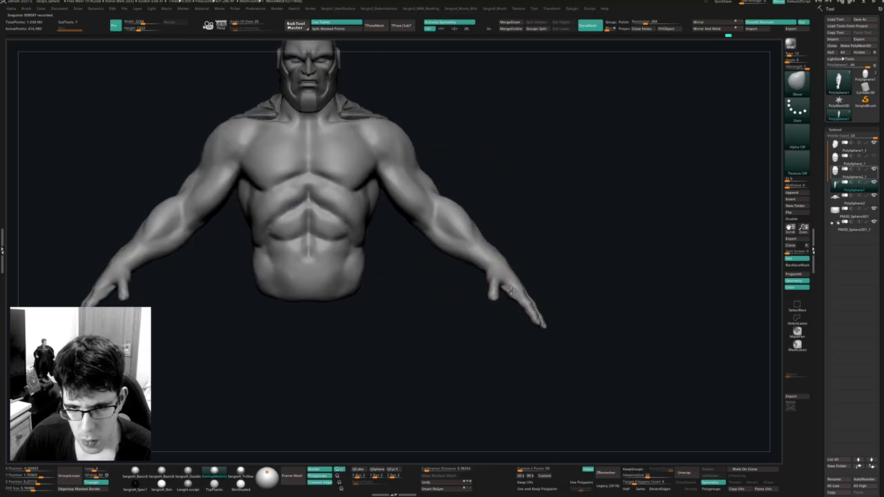
pyautogui.moveTo(511, 273); pyautogui.dragTo(511, 253, button='right')
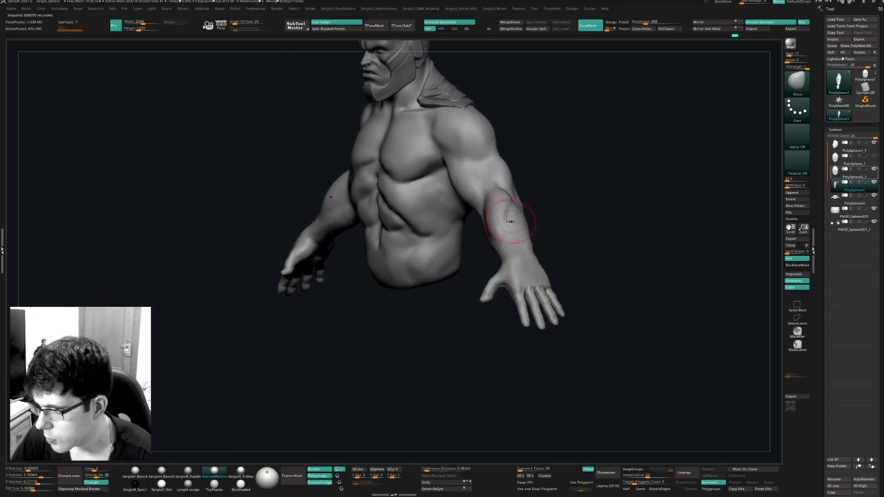
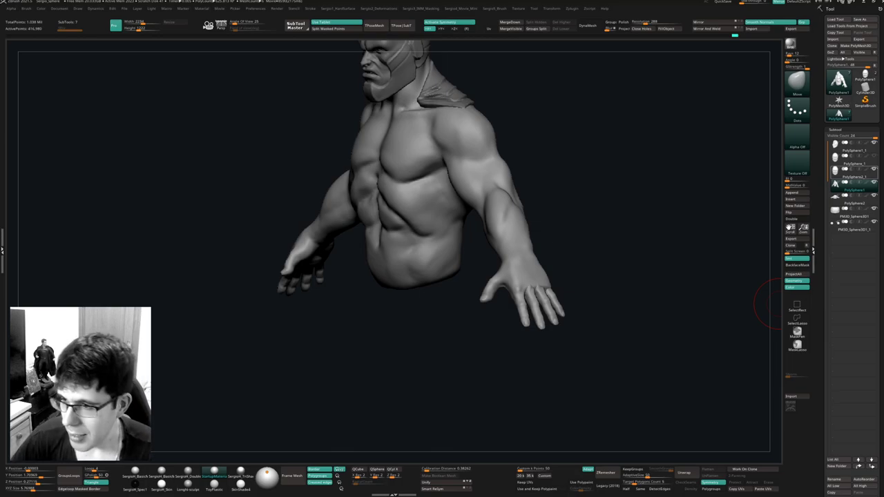
# Refine the bases of the ring and middle fingers at the knuckle line with the Move Topological brush.
pyautogui.moveTo(580, 253); pyautogui.dragTo(618, 286, button='right')
pyautogui.keyDown('ctrl'); pyautogui.moveTo(535, 264); pyautogui.dragTo(540, 289, button='right'); pyautogui.keyUp('ctrl')
pyautogui.moveTo(562, 286)
pyautogui.mouseDown(button='right')
pyautogui.moveTo(524, 301)
pyautogui.moveTo(522, 263)
pyautogui.moveTo(540, 306)
pyautogui.mouseUp(button='right')
pyautogui.press('b')
pyautogui.press('m')
pyautogui.press('t')
pyautogui.press('s')
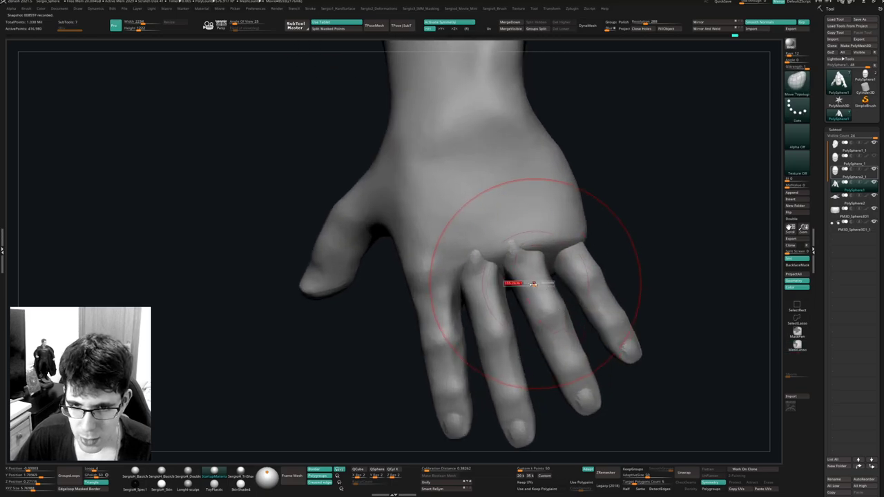
pyautogui.moveTo(533, 284); pyautogui.dragTo(525, 283)
pyautogui.moveTo(514, 248); pyautogui.dragTo(517, 245)
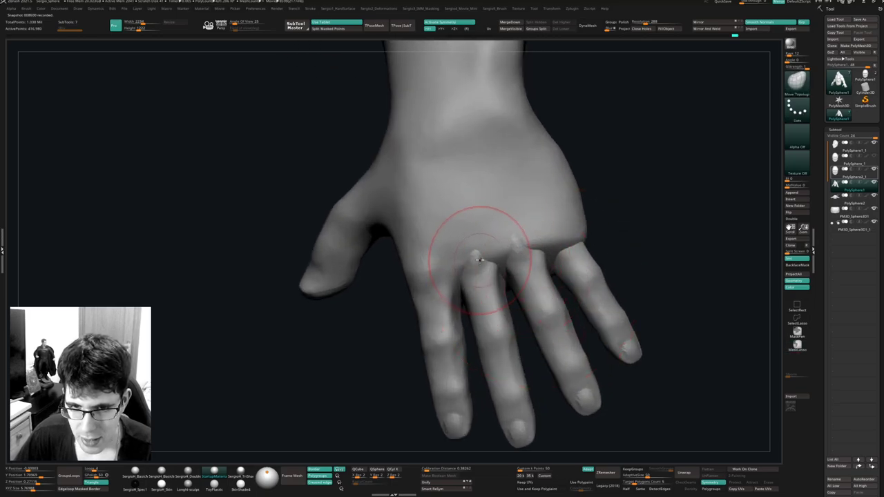
pyautogui.moveTo(479, 280); pyautogui.dragTo(476, 276)
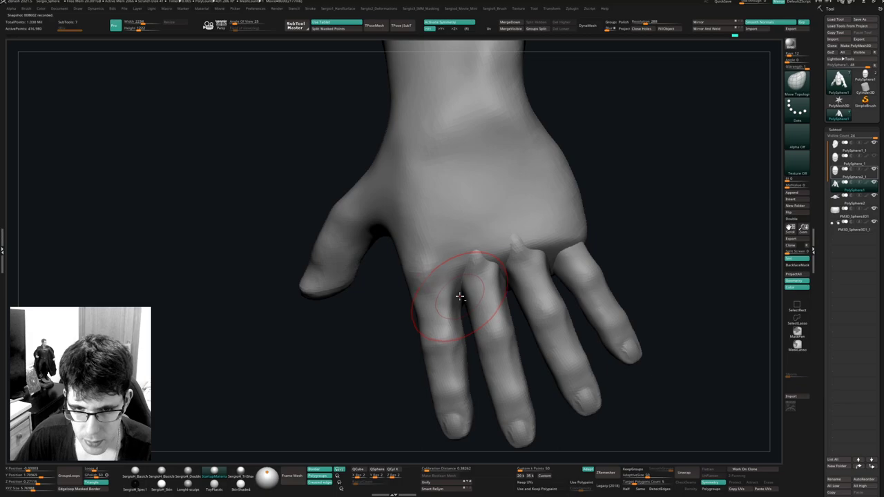
pyautogui.hotkey('shift', 'f')
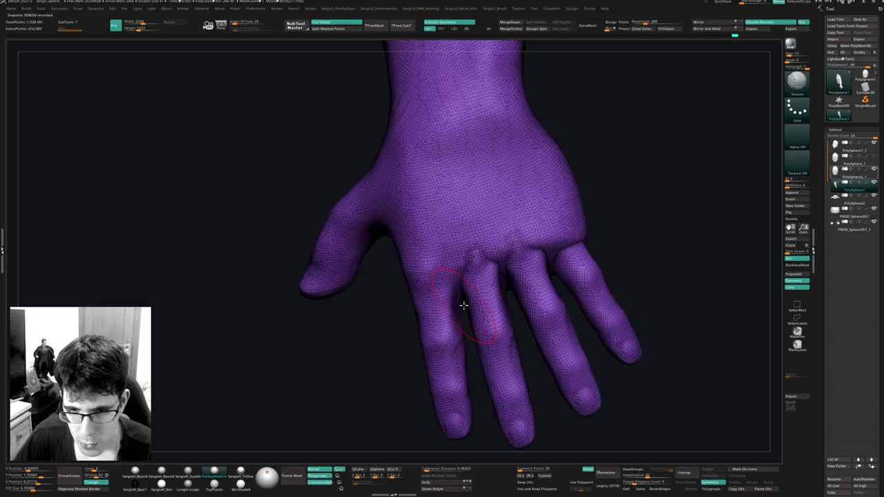
pyautogui.hotkey('shift', 'f')
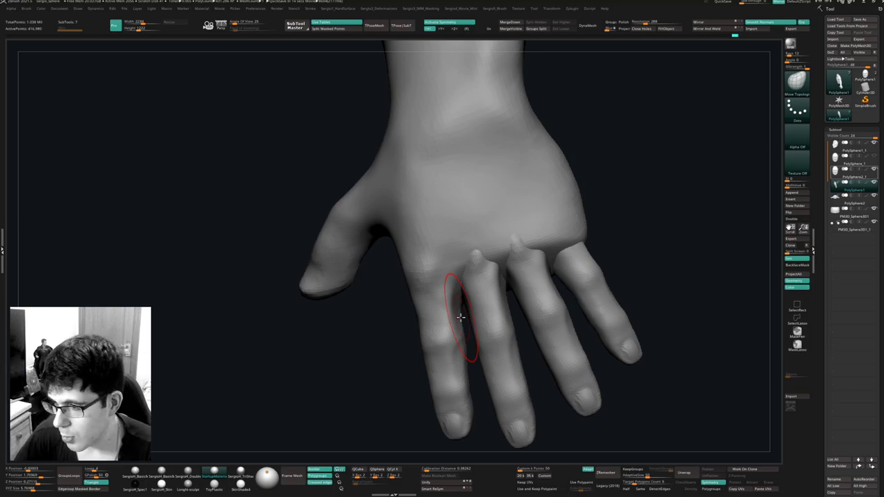
# Smooth the inner side of the index finger beside the middle finger and resize the brush for further shaping.
pyautogui.moveTo(646, 182); pyautogui.dragTo(635, 193)
pyautogui.moveTo(544, 243)
pyautogui.keyDown('ctrl'); pyautogui.mouseDown(button='right')
pyautogui.moveTo(523, 226)
pyautogui.moveTo(536, 247)
pyautogui.moveTo(524, 203)
pyautogui.moveTo(525, 231)
pyautogui.mouseUp(button='right'); pyautogui.keyUp('ctrl')
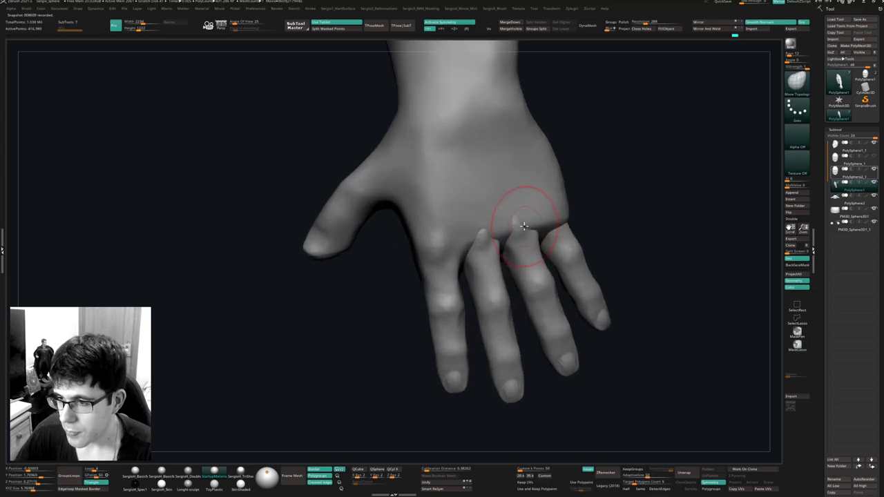
pyautogui.moveTo(521, 244)
pyautogui.keyDown('ctrl'); pyautogui.mouseDown(button='right')
pyautogui.moveTo(518, 211)
pyautogui.moveTo(517, 253)
pyautogui.moveTo(516, 230)
pyautogui.mouseUp(button='right'); pyautogui.keyUp('ctrl')
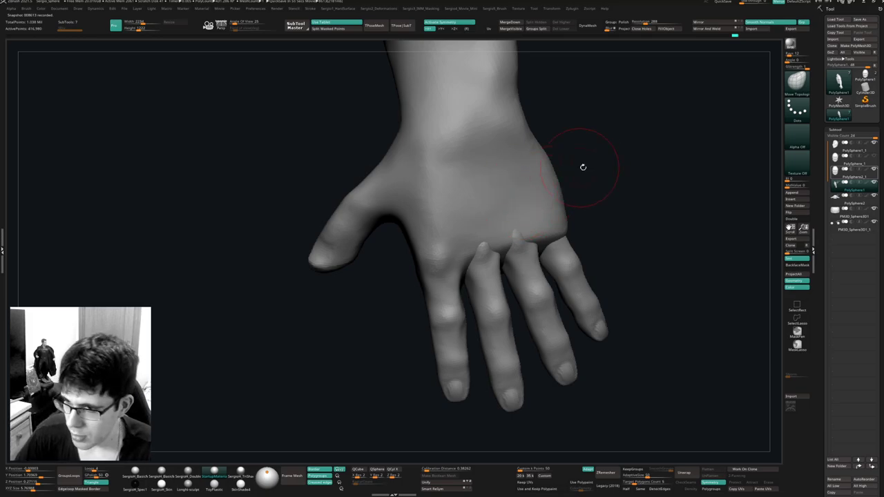
pyautogui.moveTo(623, 196); pyautogui.dragTo(592, 201)
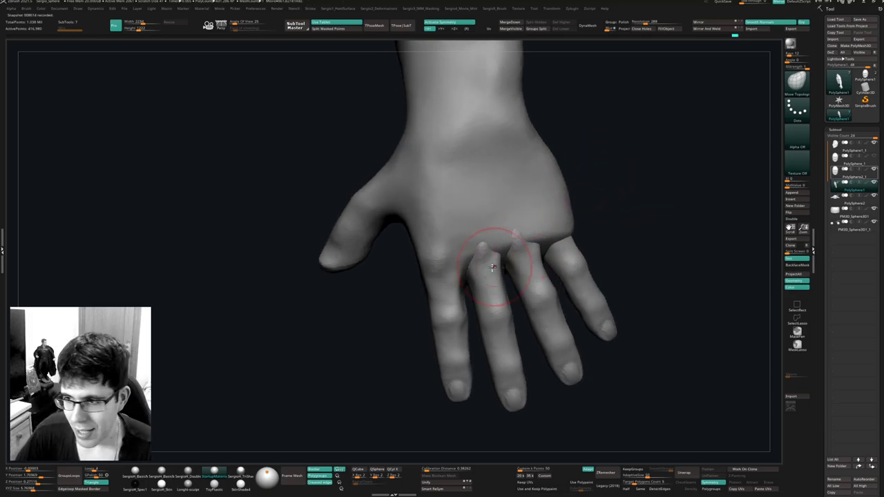
pyautogui.moveTo(454, 283); pyautogui.dragTo(464, 283, button='right')
pyautogui.keyDown('shift'); pyautogui.moveTo(462, 276); pyautogui.dragTo(465, 332); pyautogui.keyUp('shift')
pyautogui.moveTo(482, 352); pyautogui.dragTo(475, 346, button='right')
pyautogui.press('s')
pyautogui.moveTo(470, 335); pyautogui.dragTo(475, 335)
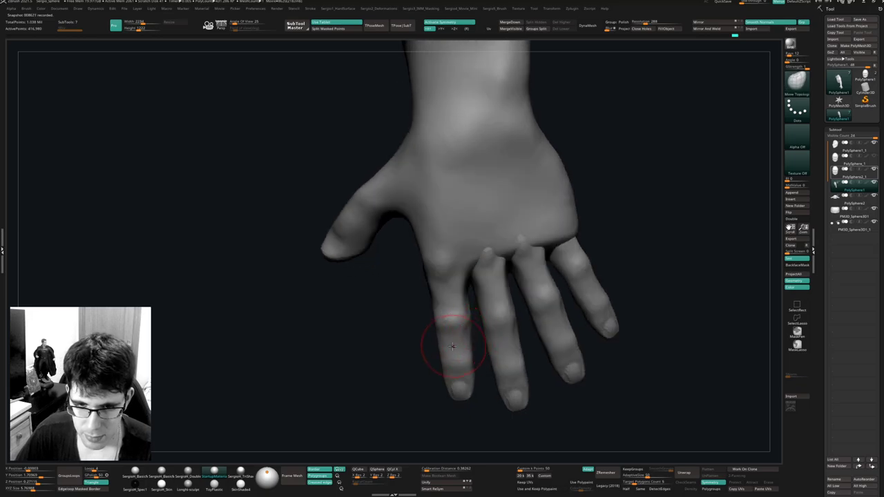
# Adjust the tips of the index and little fingers with the Move Topological brush.
pyautogui.moveTo(440, 347)
pyautogui.mouseDown(button='right')
pyautogui.moveTo(460, 356)
pyautogui.moveTo(463, 404)
pyautogui.moveTo(460, 343)
pyautogui.mouseUp(button='right')
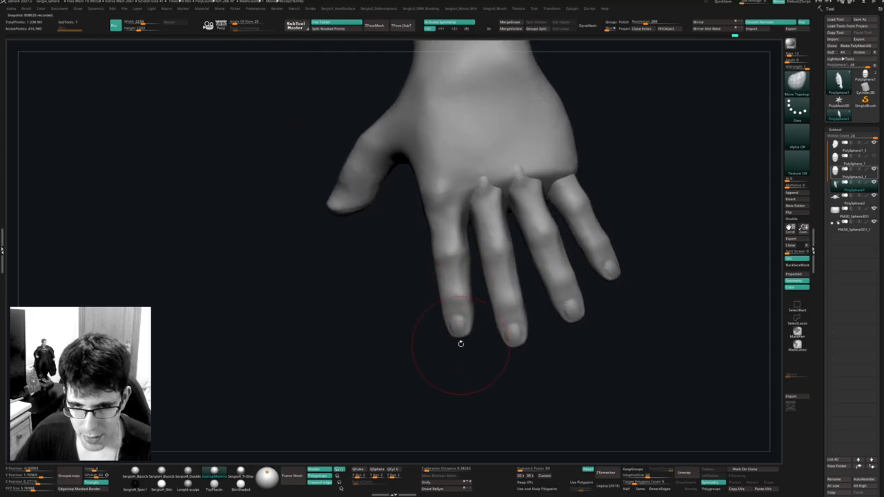
pyautogui.moveTo(460, 342); pyautogui.dragTo(465, 338)
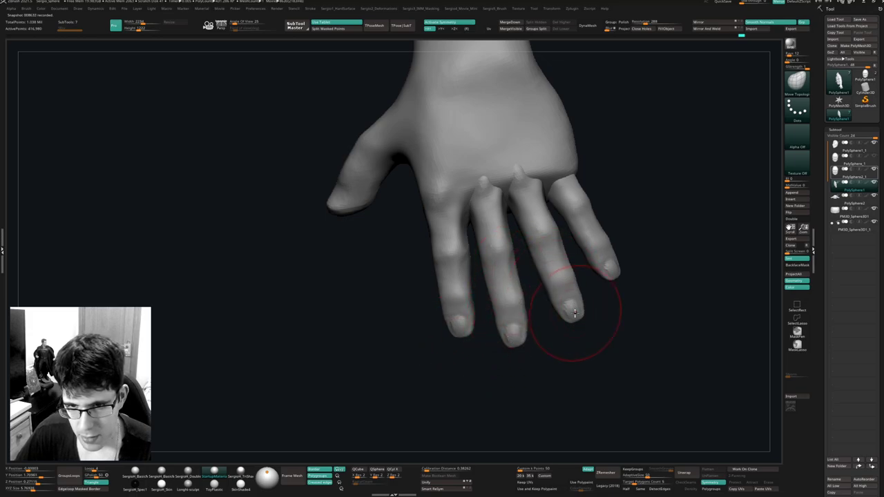
pyautogui.moveTo(606, 290); pyautogui.dragTo(614, 285, button='right')
pyautogui.moveTo(605, 292); pyautogui.dragTo(608, 280)
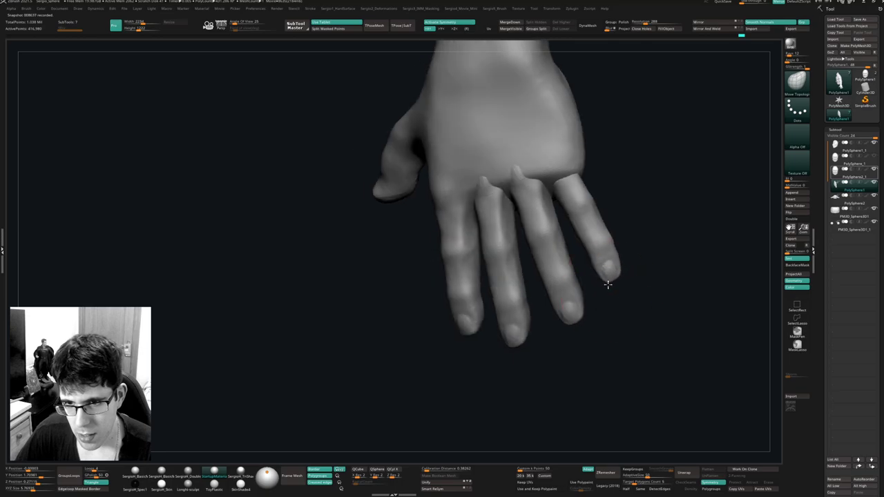
pyautogui.moveTo(587, 192); pyautogui.dragTo(575, 196)
pyautogui.moveTo(576, 221)
pyautogui.keyDown('ctrl'); pyautogui.mouseDown(button='right')
pyautogui.moveTo(560, 182)
pyautogui.moveTo(537, 212)
pyautogui.moveTo(540, 239)
pyautogui.mouseUp(button='right'); pyautogui.keyUp('ctrl')
# Reshape the thumb's contour from several sides with the Move Topological brush.
pyautogui.moveTo(432, 197); pyautogui.dragTo(446, 264, button='right')
pyautogui.moveTo(446, 264)
pyautogui.mouseDown()
pyautogui.moveTo(454, 266)
pyautogui.moveTo(454, 246)
pyautogui.mouseUp()
pyautogui.moveTo(454, 247); pyautogui.dragTo(475, 253, button='right')
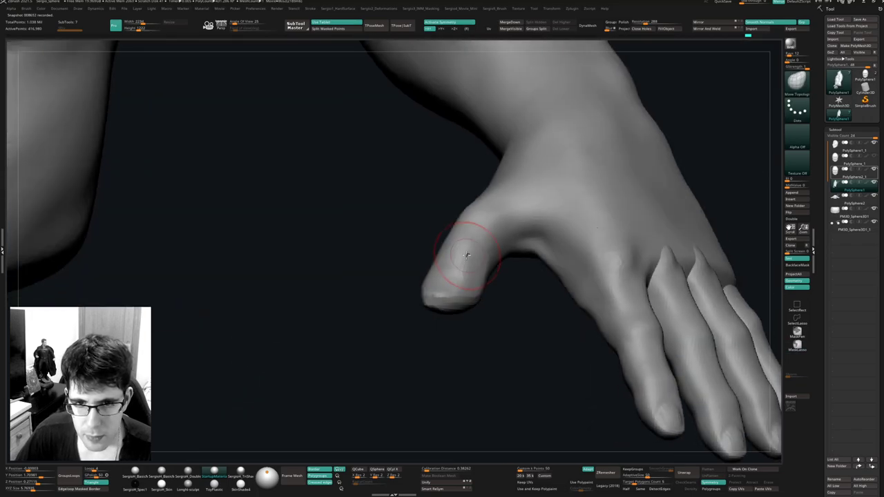
pyautogui.moveTo(466, 255); pyautogui.dragTo(461, 256)
pyautogui.moveTo(452, 255); pyautogui.dragTo(476, 252, button='right')
pyautogui.moveTo(442, 250); pyautogui.dragTo(444, 247)
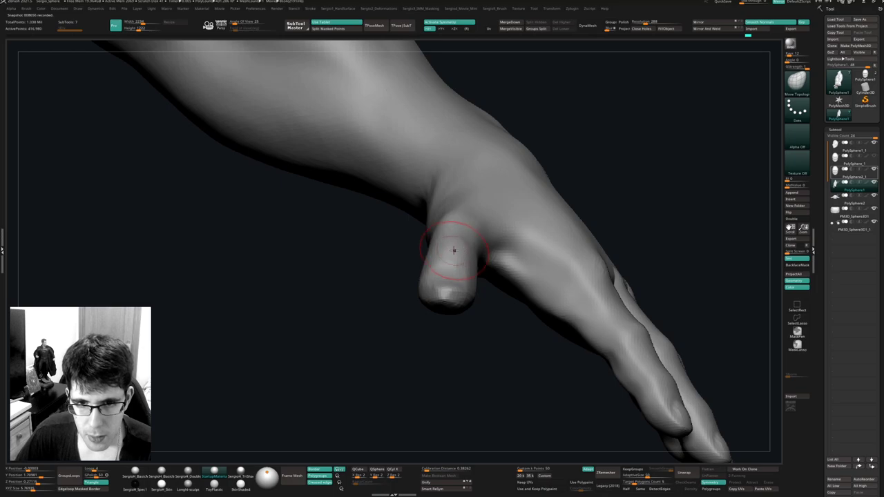
pyautogui.moveTo(450, 249); pyautogui.dragTo(473, 232, button='right')
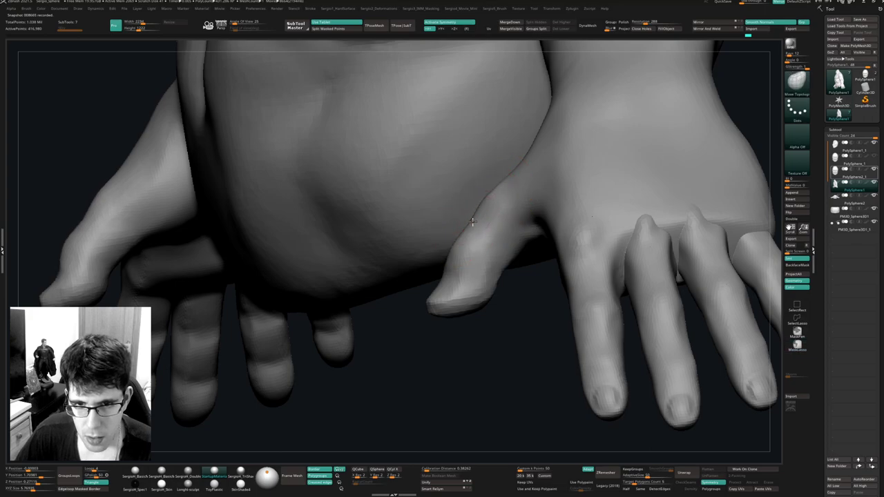
pyautogui.moveTo(472, 222)
pyautogui.mouseDown(button='right')
pyautogui.moveTo(529, 241)
pyautogui.moveTo(473, 225)
pyautogui.mouseUp(button='right')
pyautogui.press('s')
pyautogui.moveTo(473, 225); pyautogui.dragTo(467, 227)
pyautogui.moveTo(471, 228); pyautogui.dragTo(459, 204, button='right')
# Build up volume at the base of the thumb with the Clay brush and smooth it into the hand.
pyautogui.keyDown('alt'); pyautogui.moveTo(460, 204); pyautogui.dragTo(449, 236, button='right'); pyautogui.keyUp('alt')
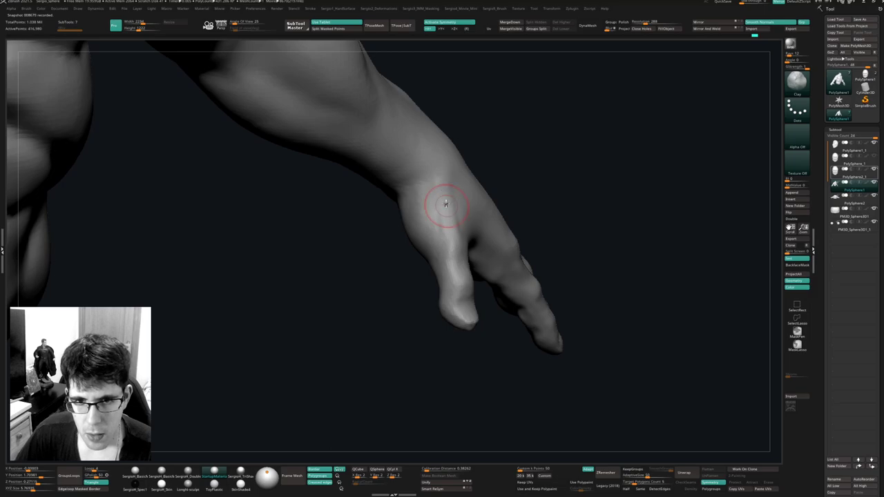
pyautogui.moveTo(449, 210); pyautogui.dragTo(450, 222)
pyautogui.moveTo(445, 215); pyautogui.dragTo(456, 212, button='right')
pyautogui.moveTo(456, 211)
pyautogui.keyDown('shift'); pyautogui.mouseDown()
pyautogui.moveTo(462, 192)
pyautogui.moveTo(465, 215)
pyautogui.mouseUp(); pyautogui.keyUp('shift')
pyautogui.moveTo(465, 223); pyautogui.dragTo(468, 200, button='right')
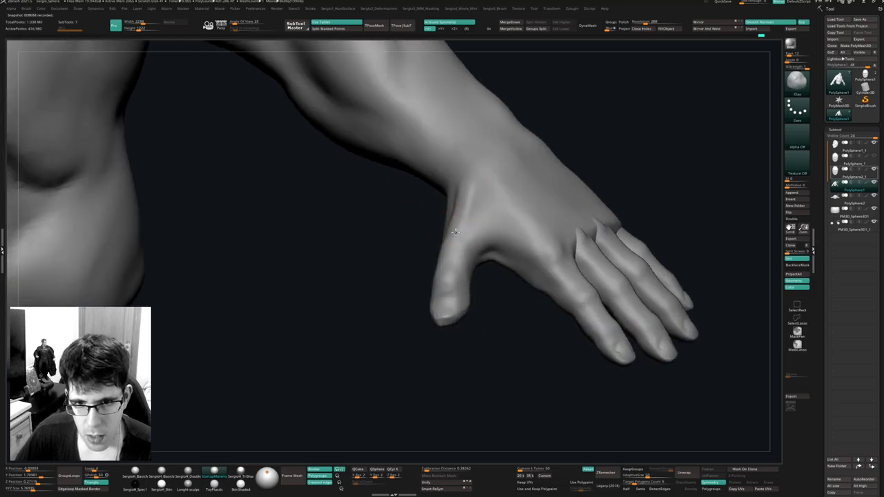
pyautogui.moveTo(456, 230)
pyautogui.mouseDown(button='right')
pyautogui.moveTo(458, 207)
pyautogui.moveTo(473, 228)
pyautogui.moveTo(505, 190)
pyautogui.moveTo(471, 233)
pyautogui.moveTo(484, 236)
pyautogui.moveTo(467, 272)
pyautogui.mouseUp(button='right')
# Adjust the thumb's contour and its transition into the hand with the Move brush.
pyautogui.press('b')
pyautogui.press('m')
pyautogui.press('v')
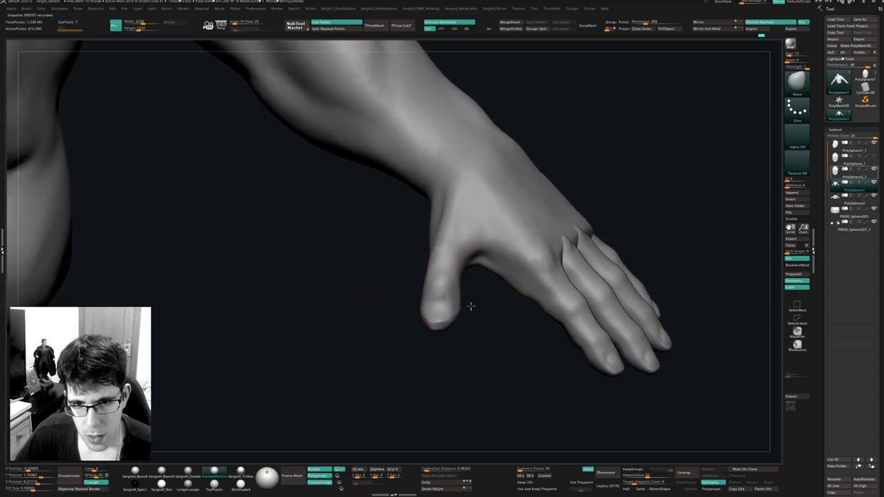
pyautogui.moveTo(472, 306); pyautogui.dragTo(460, 277, button='right')
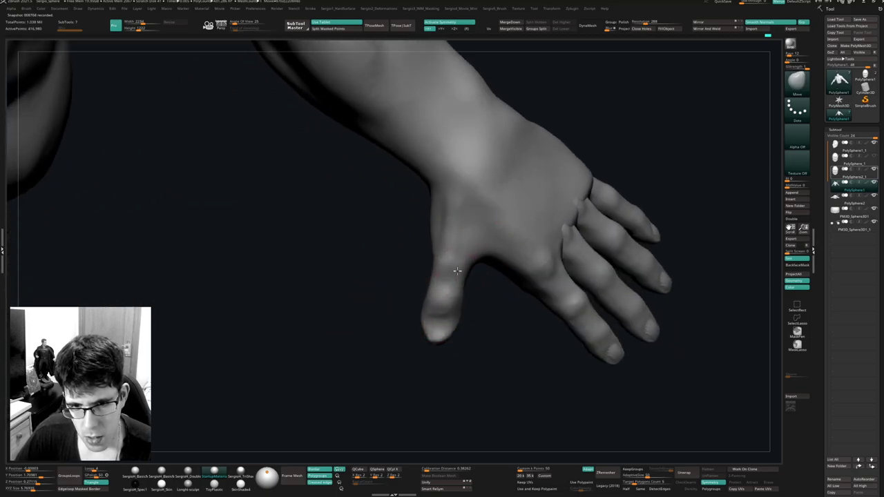
pyautogui.moveTo(455, 306)
pyautogui.mouseDown()
pyautogui.moveTo(440, 337)
pyautogui.moveTo(420, 312)
pyautogui.moveTo(455, 320)
pyautogui.mouseUp()
pyautogui.moveTo(454, 319)
pyautogui.keyDown('ctrl'); pyautogui.mouseDown(button='right')
pyautogui.moveTo(446, 295)
pyautogui.moveTo(507, 304)
pyautogui.moveTo(499, 298)
pyautogui.moveTo(509, 282)
pyautogui.moveTo(524, 304)
pyautogui.moveTo(537, 246)
pyautogui.moveTo(609, 246)
pyautogui.moveTo(614, 169)
pyautogui.mouseUp(button='right'); pyautogui.keyUp('ctrl')
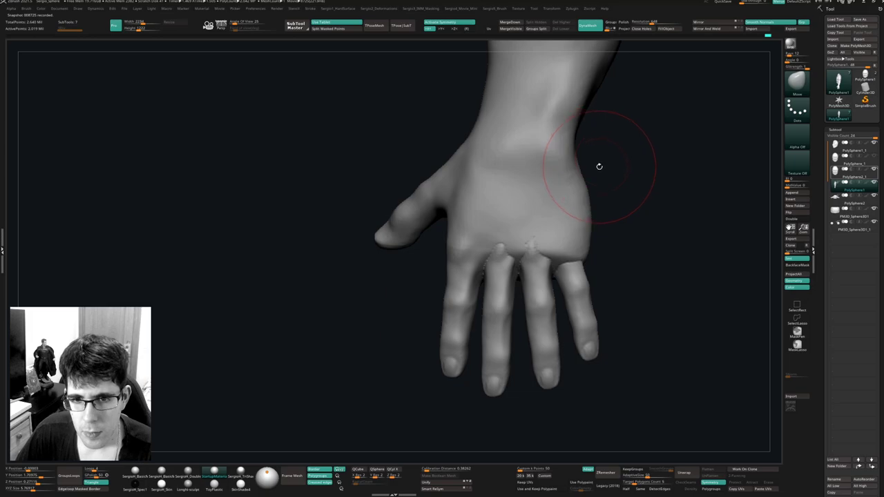
# Undo the last DynaMesh and remesh the body at a lower resolution.
pyautogui.hotkey('ctrl', 'z')
pyautogui.click(647, 24)
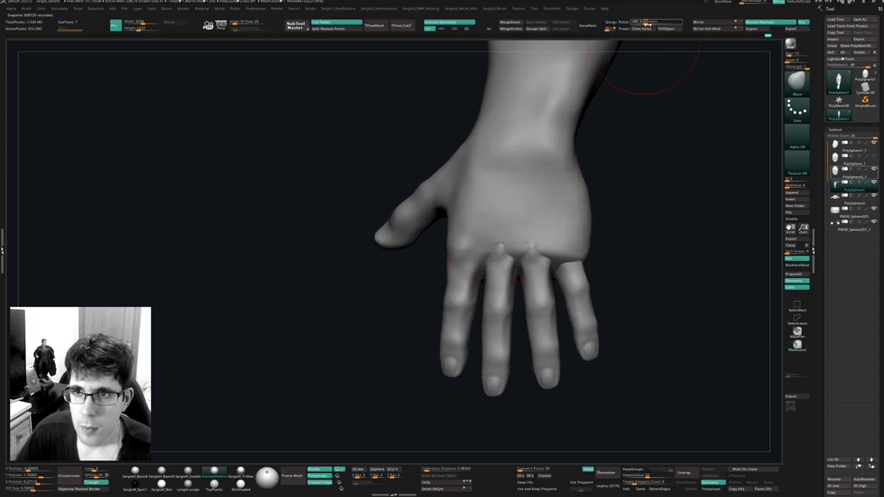
pyautogui.moveTo(648, 23); pyautogui.dragTo(644, 23)
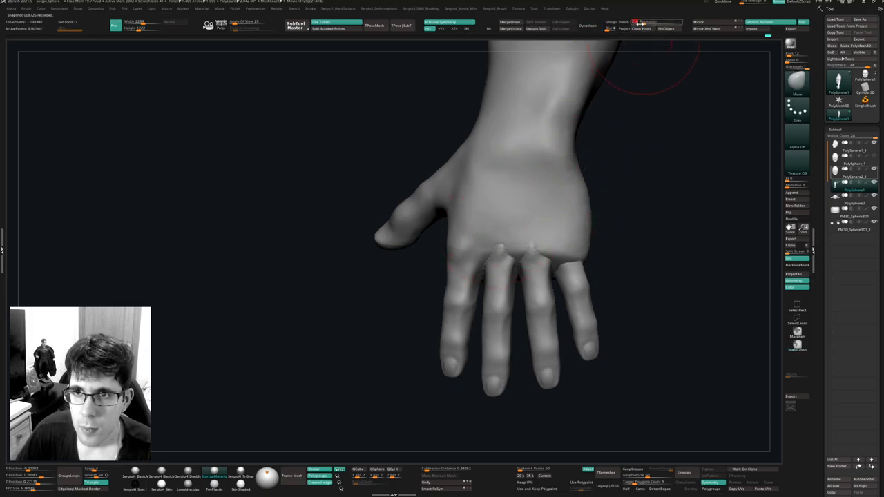
pyautogui.click(589, 27)
pyautogui.hotkey('ctrl', 'z')
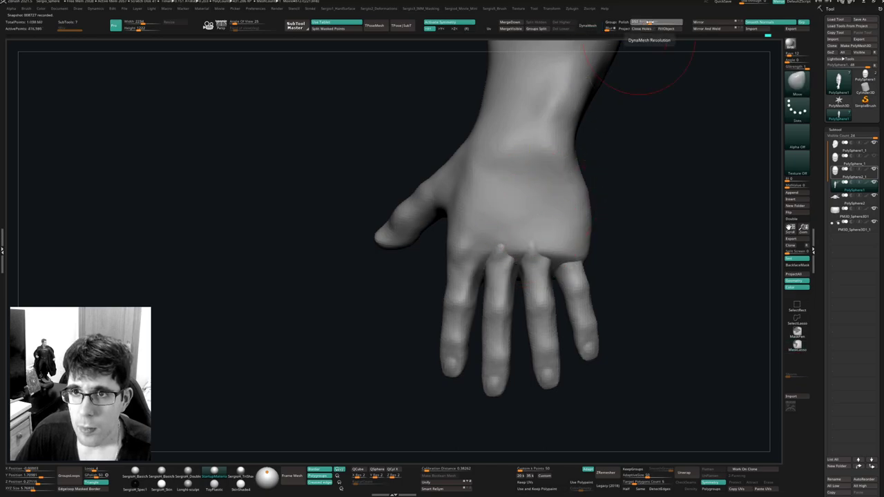
pyautogui.moveTo(650, 22); pyautogui.dragTo(652, 22)
pyautogui.click(589, 26)
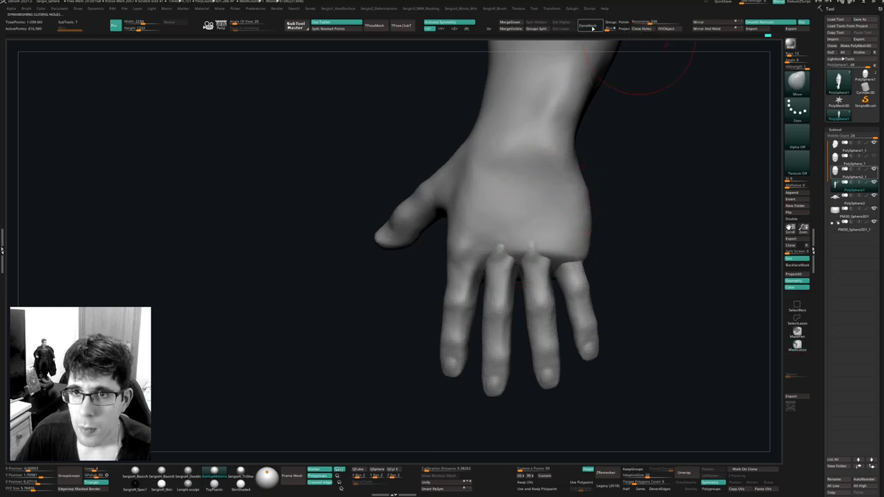
# Smooth the rough seams where the fingers join the hand, checking both the back and the palm.
pyautogui.keyDown('shift'); pyautogui.moveTo(481, 260); pyautogui.dragTo(488, 258); pyautogui.keyUp('shift')
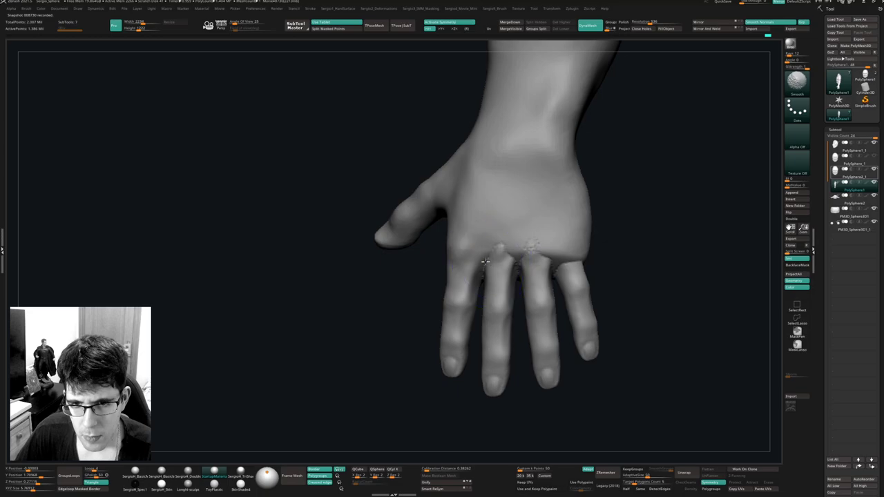
pyautogui.keyDown('shift'); pyautogui.moveTo(550, 256); pyautogui.dragTo(569, 255); pyautogui.keyUp('shift')
pyautogui.moveTo(526, 236); pyautogui.dragTo(508, 247, button='right')
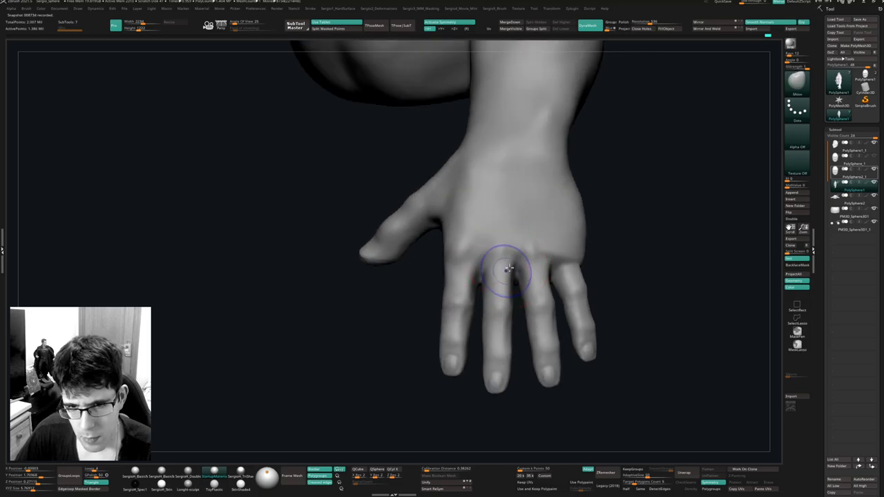
pyautogui.keyDown('shift'); pyautogui.moveTo(507, 270); pyautogui.dragTo(558, 275); pyautogui.keyUp('shift')
pyautogui.moveTo(561, 271)
pyautogui.mouseDown(button='right')
pyautogui.moveTo(528, 262)
pyautogui.moveTo(610, 301)
pyautogui.mouseUp(button='right')
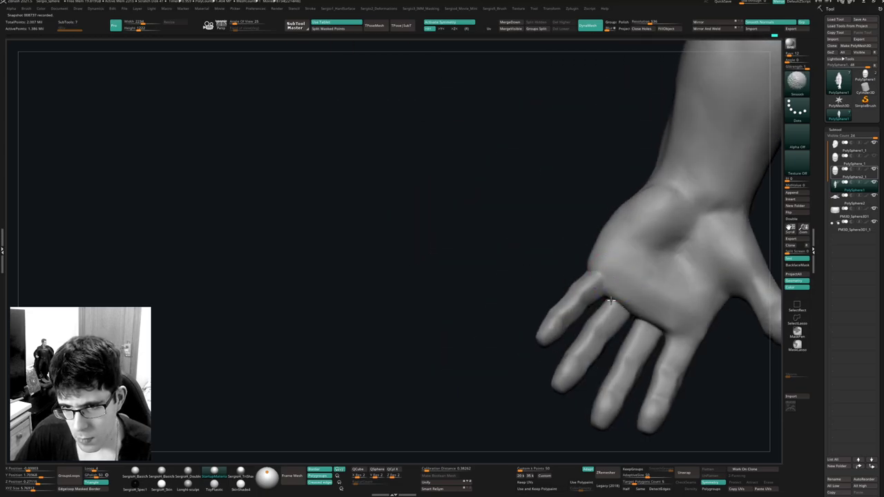
pyautogui.moveTo(681, 335); pyautogui.dragTo(673, 312, button='right')
pyautogui.moveTo(631, 266); pyautogui.dragTo(638, 290, button='right')
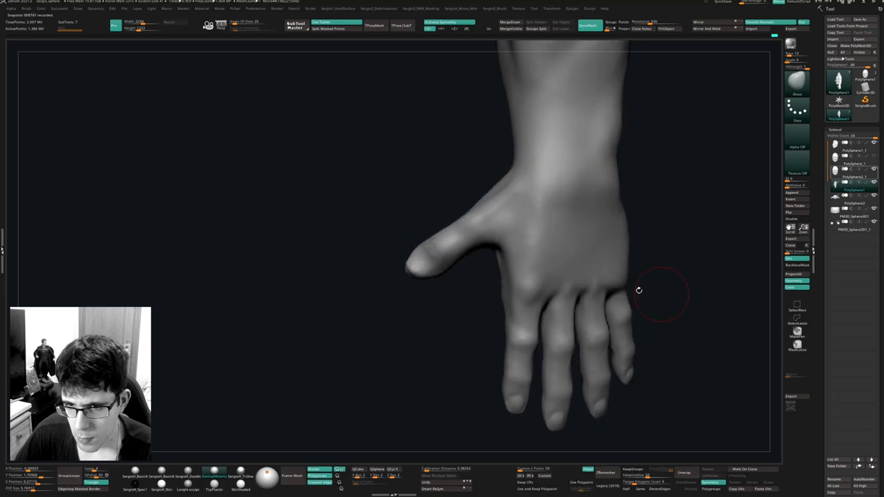
# Review the hand's proportions against the forearm and the whole bust from several angles.
pyautogui.keyDown('ctrl'); pyautogui.moveTo(572, 294); pyautogui.dragTo(562, 233, button='right'); pyautogui.keyUp('ctrl')
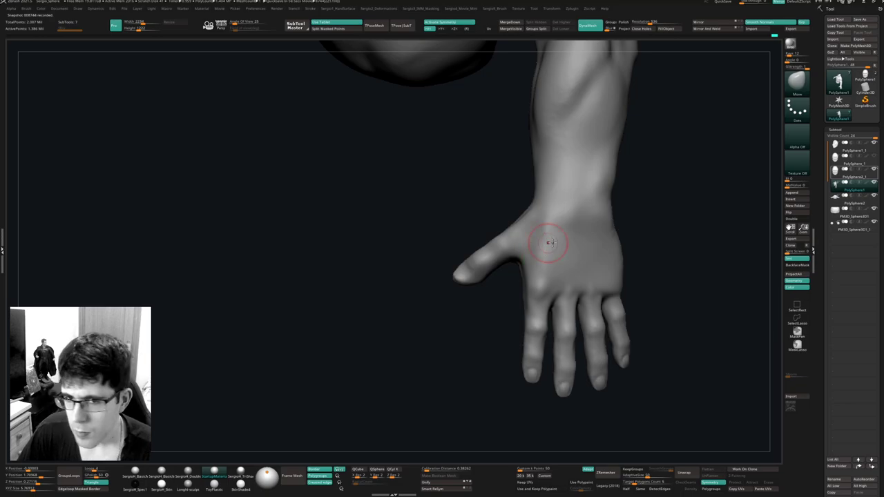
pyautogui.moveTo(513, 303)
pyautogui.mouseDown(button='right')
pyautogui.moveTo(506, 320)
pyautogui.moveTo(535, 244)
pyautogui.moveTo(566, 303)
pyautogui.mouseUp(button='right')
pyautogui.moveTo(566, 303)
pyautogui.keyDown('ctrl'); pyautogui.mouseDown(button='right')
pyautogui.moveTo(520, 269)
pyautogui.moveTo(572, 306)
pyautogui.mouseUp(button='right'); pyautogui.keyUp('ctrl')
pyautogui.keyDown('ctrl'); pyautogui.moveTo(572, 306); pyautogui.dragTo(549, 349, button='right'); pyautogui.keyUp('ctrl')
pyautogui.moveTo(513, 296)
pyautogui.keyDown('ctrl'); pyautogui.mouseDown(button='right')
pyautogui.moveTo(600, 249)
pyautogui.moveTo(558, 253)
pyautogui.moveTo(570, 245)
pyautogui.moveTo(578, 257)
pyautogui.mouseUp(button='right'); pyautogui.keyUp('ctrl')
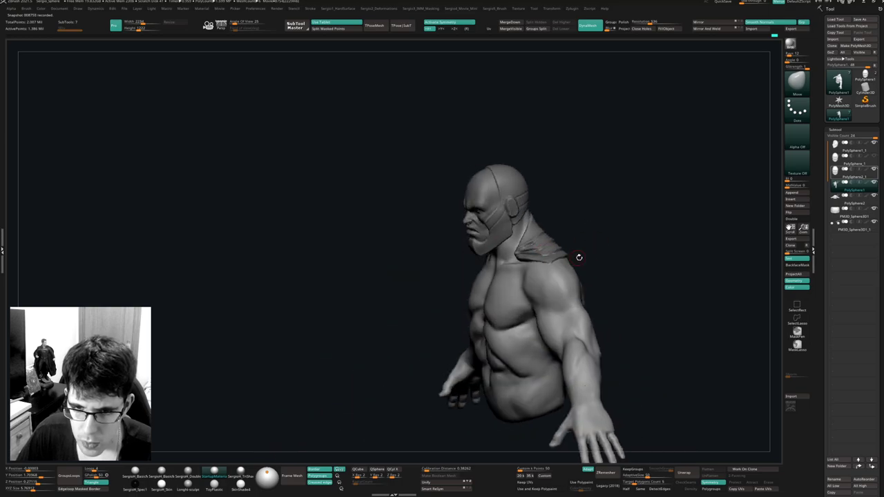
pyautogui.moveTo(527, 304); pyautogui.dragTo(494, 294, button='right')
pyautogui.keyDown('alt'); pyautogui.moveTo(495, 294); pyautogui.dragTo(535, 209, button='right'); pyautogui.keyUp('alt')
pyautogui.keyDown('alt'); pyautogui.moveTo(535, 209); pyautogui.dragTo(466, 308, button='right'); pyautogui.keyUp('alt')
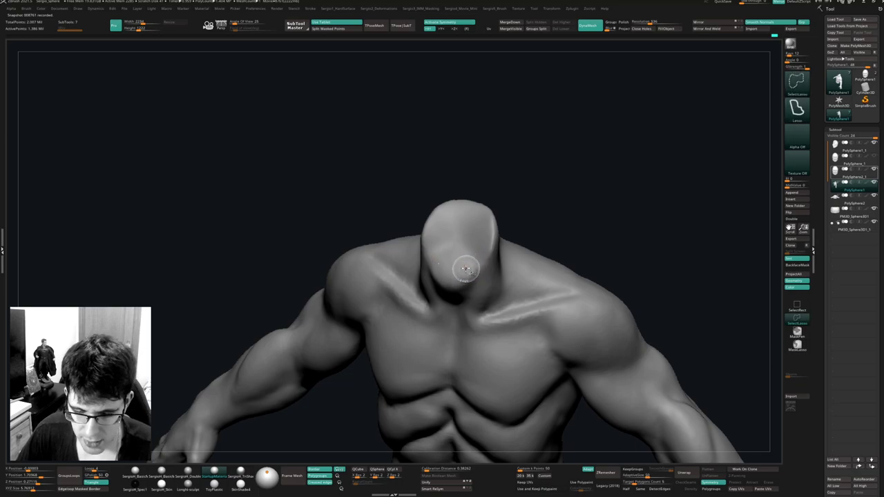
# Flatten the cut surfaces at the top of the neck and the underside of the torso with the TrimDynamic brush.
pyautogui.press('s')
pyautogui.moveTo(465, 268); pyautogui.dragTo(471, 268)
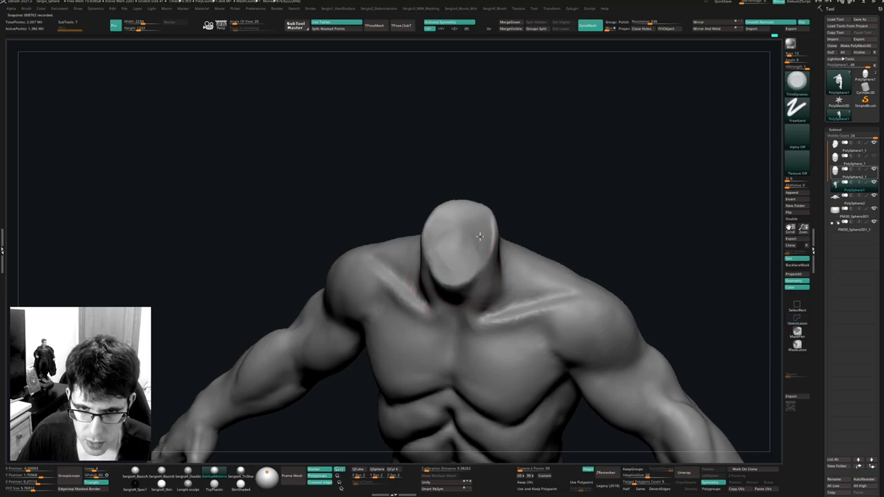
pyautogui.moveTo(469, 245)
pyautogui.mouseDown(button='right')
pyautogui.moveTo(462, 233)
pyautogui.moveTo(476, 230)
pyautogui.mouseUp(button='right')
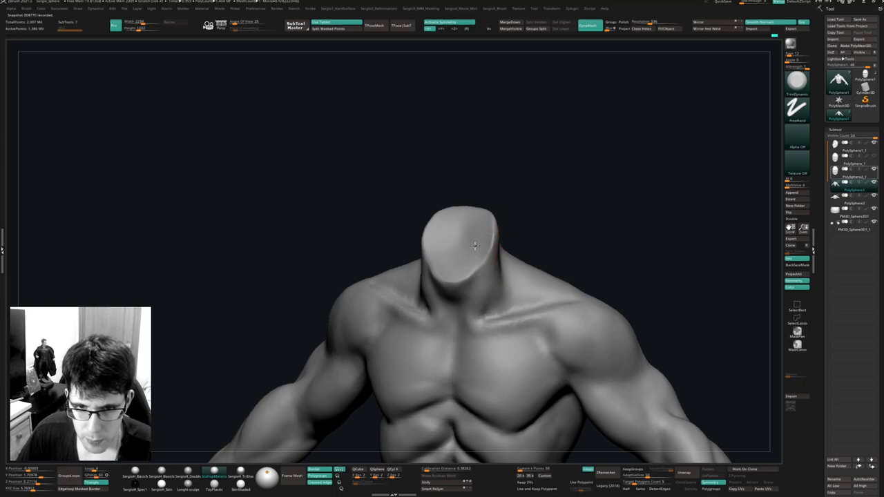
pyautogui.moveTo(475, 243)
pyautogui.keyDown('ctrl'); pyautogui.mouseDown(button='right')
pyautogui.moveTo(517, 315)
pyautogui.moveTo(517, 197)
pyautogui.moveTo(483, 233)
pyautogui.moveTo(484, 250)
pyautogui.moveTo(469, 244)
pyautogui.mouseUp(button='right'); pyautogui.keyUp('ctrl')
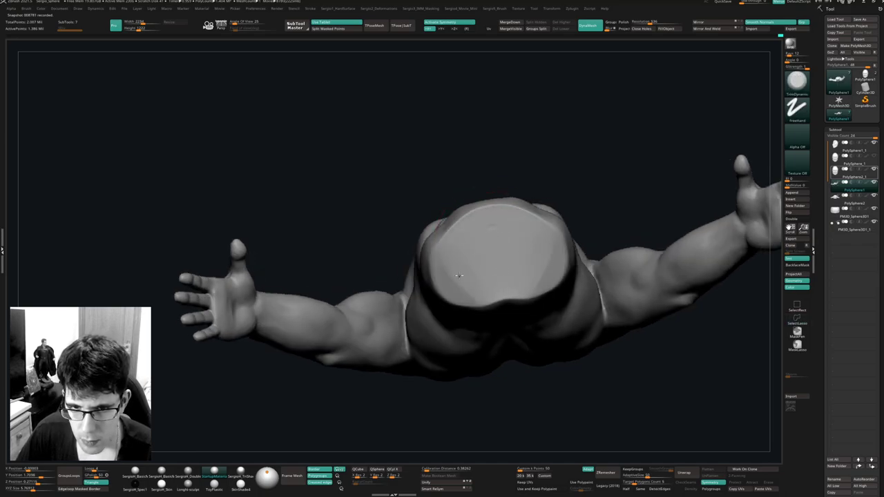
pyautogui.moveTo(485, 277)
pyautogui.mouseDown(button='right')
pyautogui.moveTo(508, 313)
pyautogui.moveTo(509, 292)
pyautogui.moveTo(542, 243)
pyautogui.moveTo(517, 331)
pyautogui.moveTo(517, 300)
pyautogui.moveTo(506, 319)
pyautogui.moveTo(473, 292)
pyautogui.mouseUp(button='right')
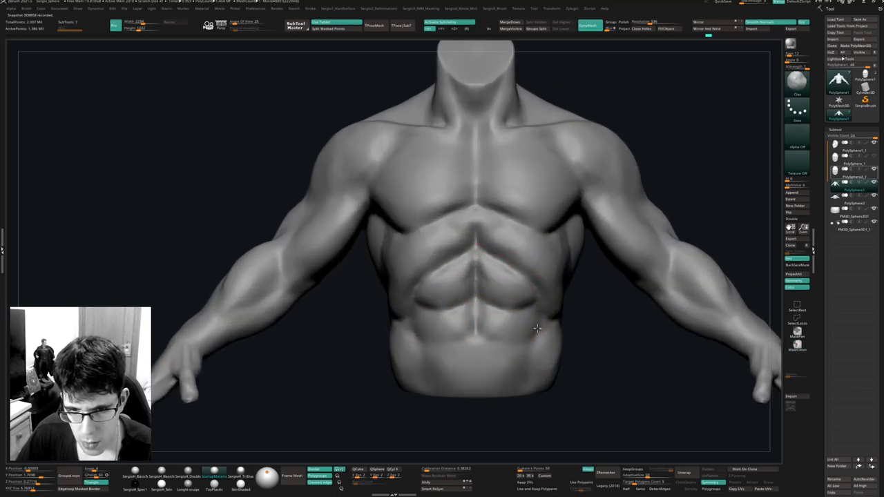
# Deepen the creases between the abdominal muscles and along the lower rib edge with the DamStandard brush.
pyautogui.moveTo(477, 328)
pyautogui.mouseDown(button='right')
pyautogui.moveTo(503, 279)
pyautogui.moveTo(483, 297)
pyautogui.moveTo(469, 273)
pyautogui.mouseUp(button='right')
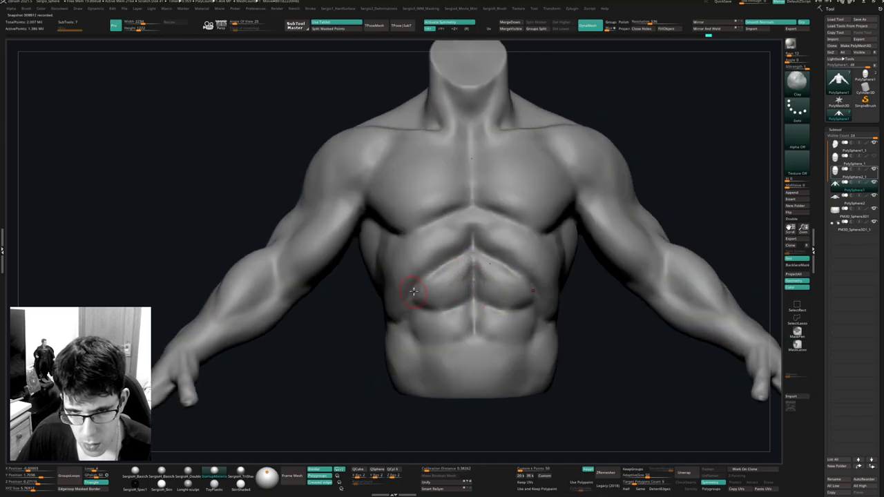
pyautogui.press('b')
pyautogui.press('d')
pyautogui.press('s')
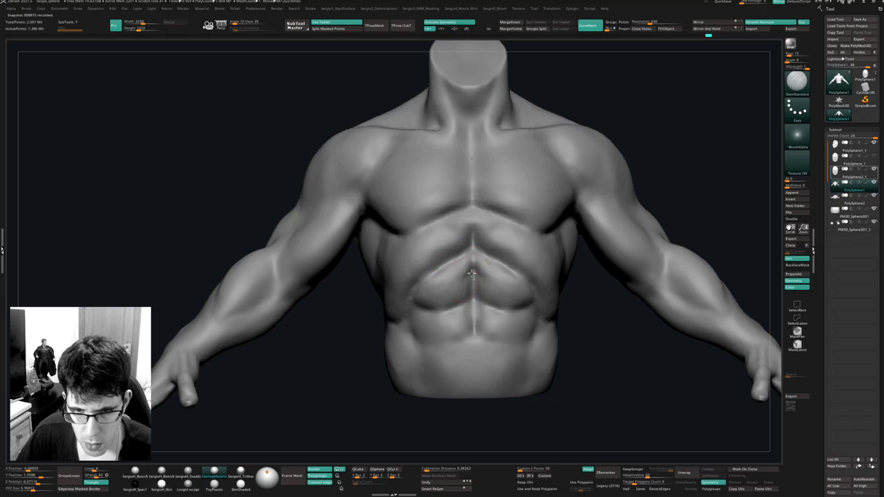
pyautogui.moveTo(472, 273); pyautogui.dragTo(408, 287)
pyautogui.moveTo(408, 287); pyautogui.dragTo(451, 293, button='right')
pyautogui.moveTo(439, 256); pyautogui.dragTo(408, 296)
pyautogui.moveTo(394, 339); pyautogui.dragTo(354, 336, button='right')
pyautogui.moveTo(455, 243); pyautogui.dragTo(410, 289)
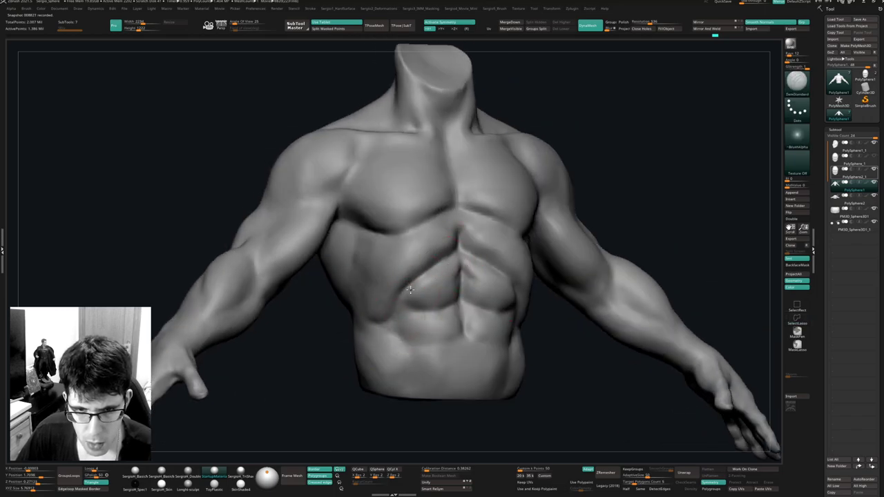
pyautogui.moveTo(459, 225); pyautogui.dragTo(458, 244)
# Build up the upper abdominals just below the chest with the Clay brush.
pyautogui.moveTo(466, 230); pyautogui.dragTo(435, 238, button='right')
pyautogui.press('b')
pyautogui.press('c')
pyautogui.press('l')
pyautogui.moveTo(480, 222); pyautogui.dragTo(473, 238)
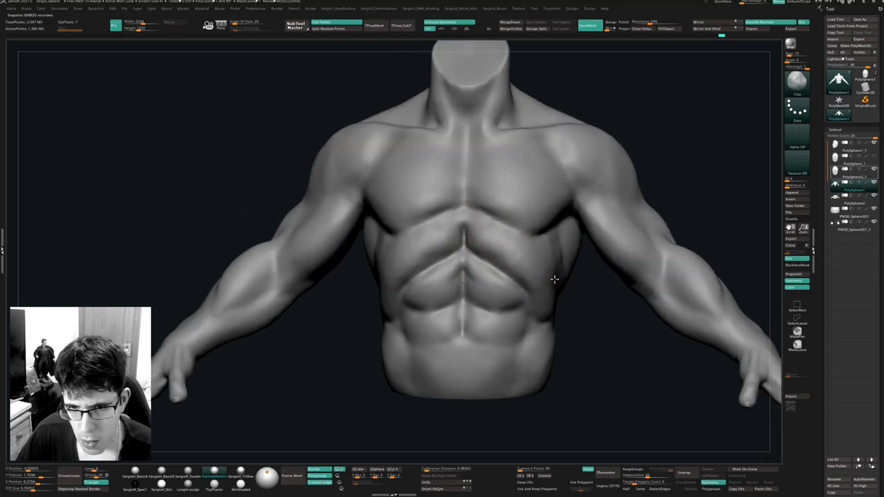
# Define the rib muscles at the side of the torso with the Clay brush, smooth them and check the polygroups.
pyautogui.moveTo(539, 311); pyautogui.dragTo(582, 288, button='right')
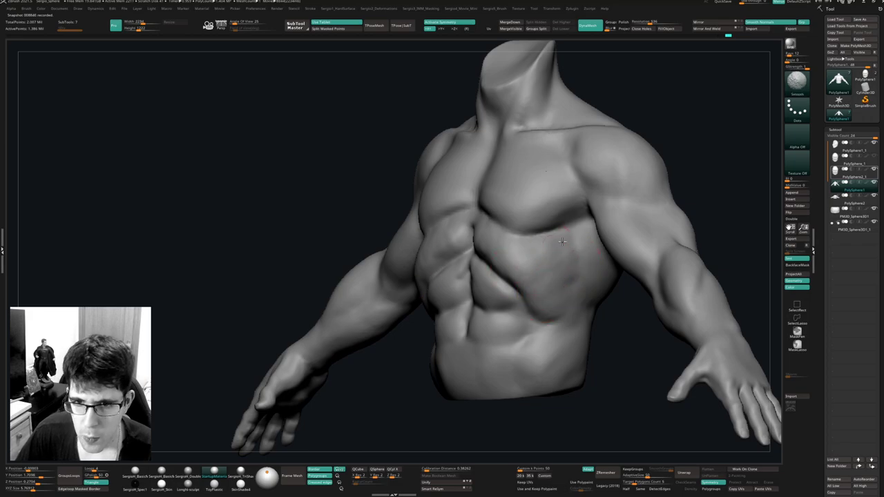
pyautogui.moveTo(575, 263); pyautogui.dragTo(528, 263, button='right')
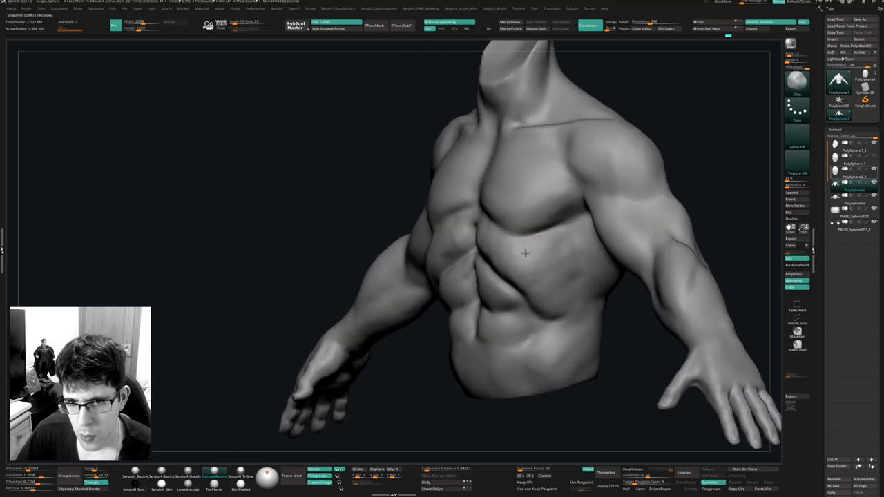
pyautogui.moveTo(526, 253)
pyautogui.mouseDown()
pyautogui.moveTo(530, 270)
pyautogui.moveTo(568, 281)
pyautogui.moveTo(573, 256)
pyautogui.mouseUp()
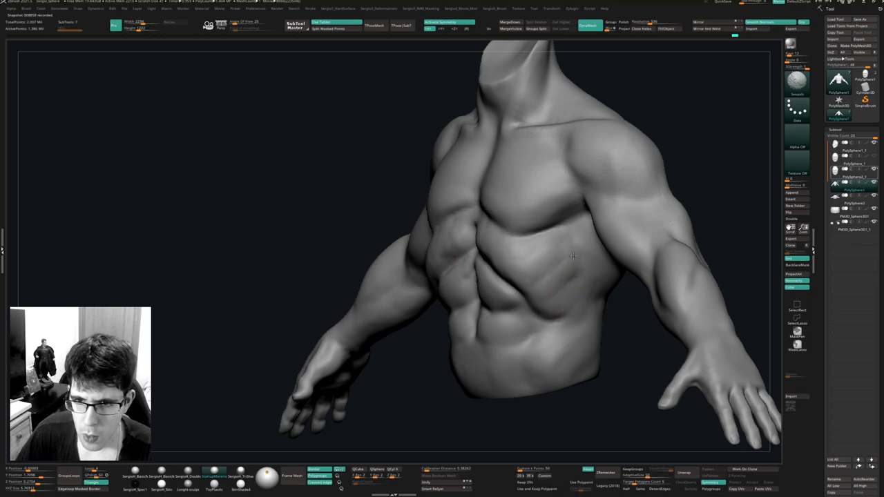
pyautogui.moveTo(572, 256)
pyautogui.mouseDown(button='right')
pyautogui.moveTo(597, 265)
pyautogui.moveTo(574, 262)
pyautogui.moveTo(575, 234)
pyautogui.moveTo(572, 303)
pyautogui.moveTo(574, 281)
pyautogui.mouseUp(button='right')
pyautogui.hotkey('shift', 'f')
pyautogui.hotkey('shift', 'f')
pyautogui.moveTo(573, 282)
pyautogui.keyDown('shift'); pyautogui.mouseDown(button='right')
pyautogui.moveTo(576, 299)
pyautogui.moveTo(541, 301)
pyautogui.mouseUp(button='right'); pyautogui.keyUp('shift')
pyautogui.moveTo(527, 237)
pyautogui.keyDown('ctrl'); pyautogui.mouseDown(button='right')
pyautogui.moveTo(510, 268)
pyautogui.moveTo(523, 271)
pyautogui.mouseUp(button='right'); pyautogui.keyUp('ctrl')
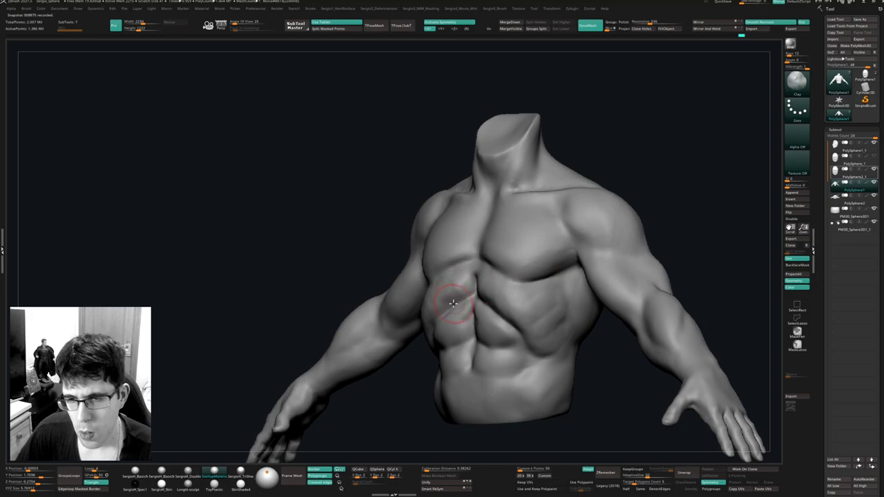
# Carve a circular recess into the centre of the chest with the Clay brush and adjust the area with the Move brush.
pyautogui.moveTo(626, 253); pyautogui.dragTo(468, 232, button='right')
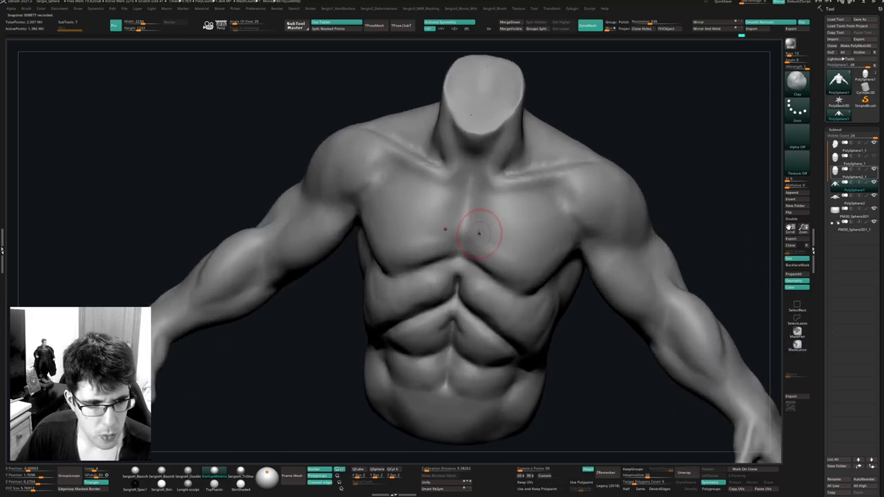
pyautogui.moveTo(475, 213)
pyautogui.mouseDown()
pyautogui.moveTo(487, 208)
pyautogui.moveTo(479, 215)
pyautogui.moveTo(489, 222)
pyautogui.moveTo(474, 201)
pyautogui.moveTo(462, 207)
pyautogui.moveTo(476, 225)
pyautogui.moveTo(481, 200)
pyautogui.mouseUp()
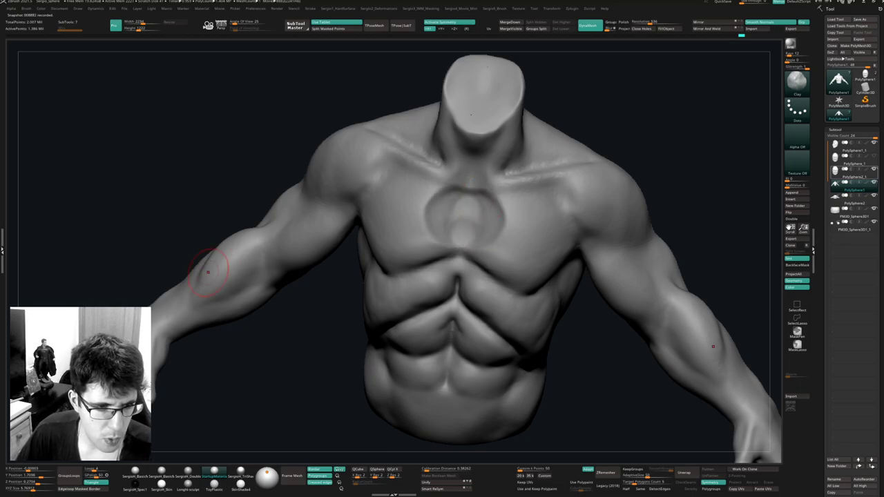
pyautogui.keyDown('ctrl'); pyautogui.moveTo(674, 128); pyautogui.dragTo(482, 239, button='right'); pyautogui.keyUp('ctrl')
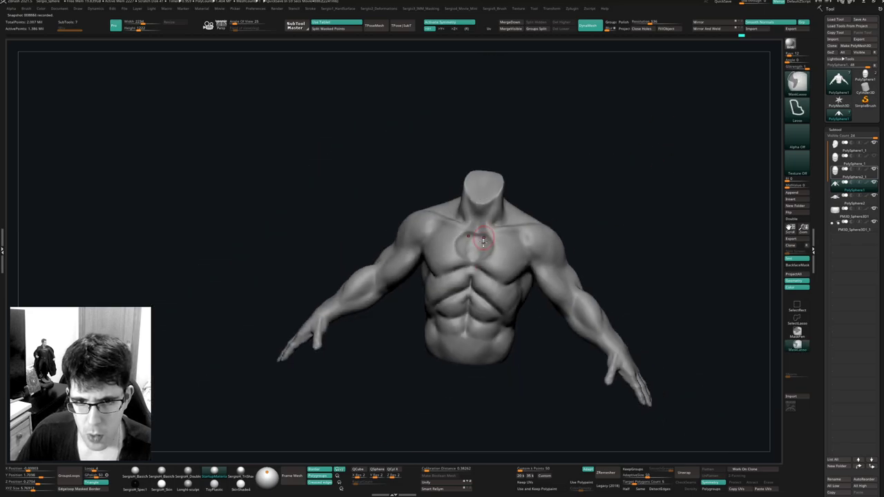
pyautogui.moveTo(531, 332)
pyautogui.mouseDown(button='right')
pyautogui.moveTo(488, 329)
pyautogui.moveTo(499, 278)
pyautogui.mouseUp(button='right')
pyautogui.moveTo(488, 290); pyautogui.dragTo(490, 286)
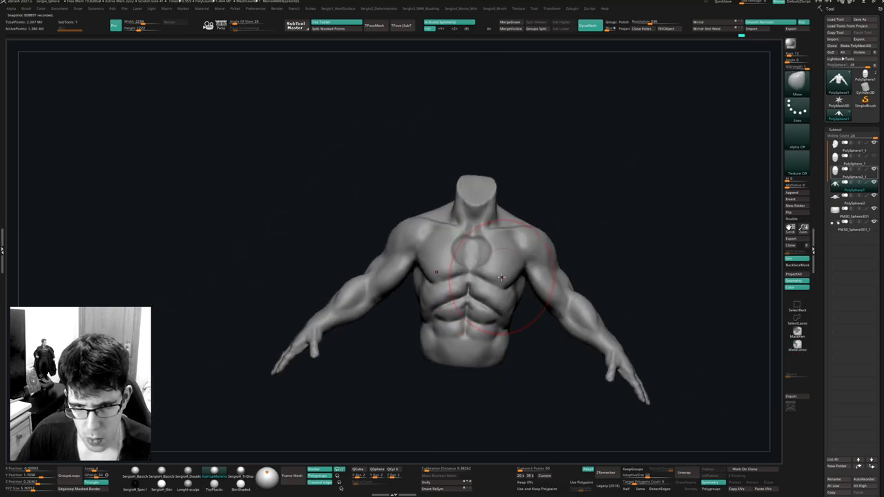
pyautogui.keyDown('ctrl'); pyautogui.moveTo(490, 285); pyautogui.dragTo(492, 261, button='right'); pyautogui.keyUp('ctrl')
# Show the head and collar again and refine the rounded chest recess and its rim with a resized Clay brush.
pyautogui.hotkey('alt', 's')
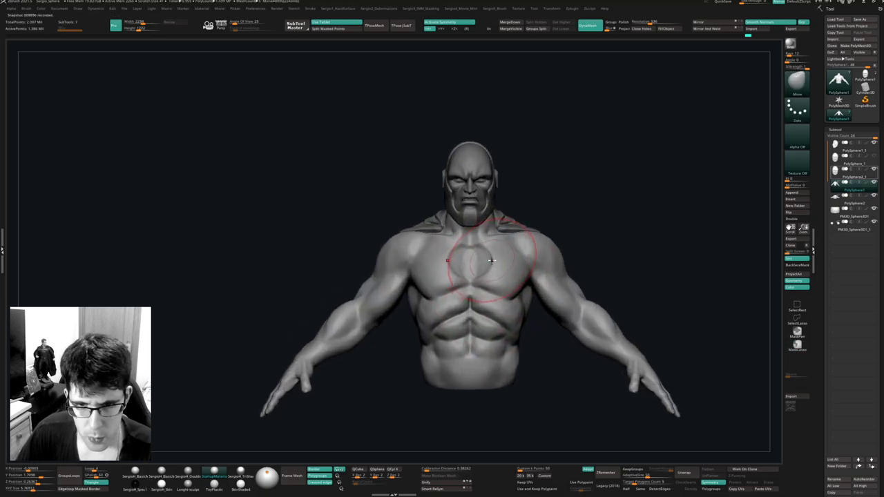
pyautogui.press('b')
pyautogui.press('c')
pyautogui.press('l')
pyautogui.press('s')
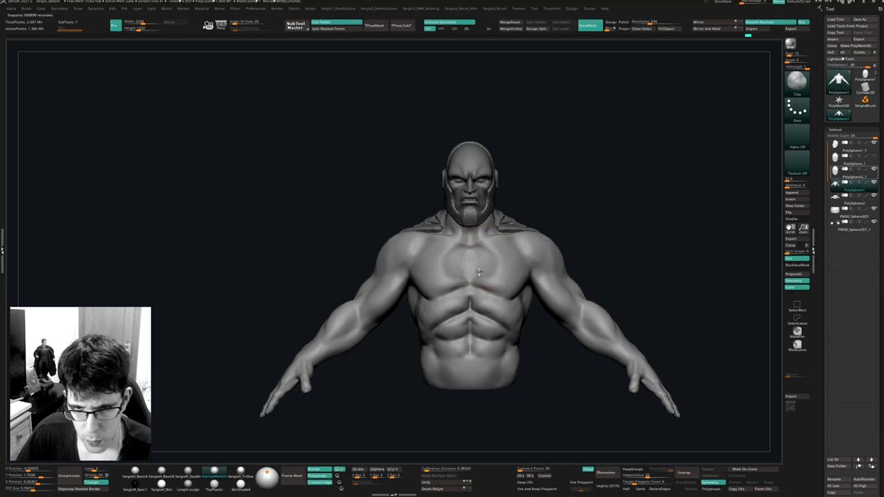
pyautogui.press('s')
pyautogui.moveTo(482, 271); pyautogui.dragTo(466, 253, button='right')
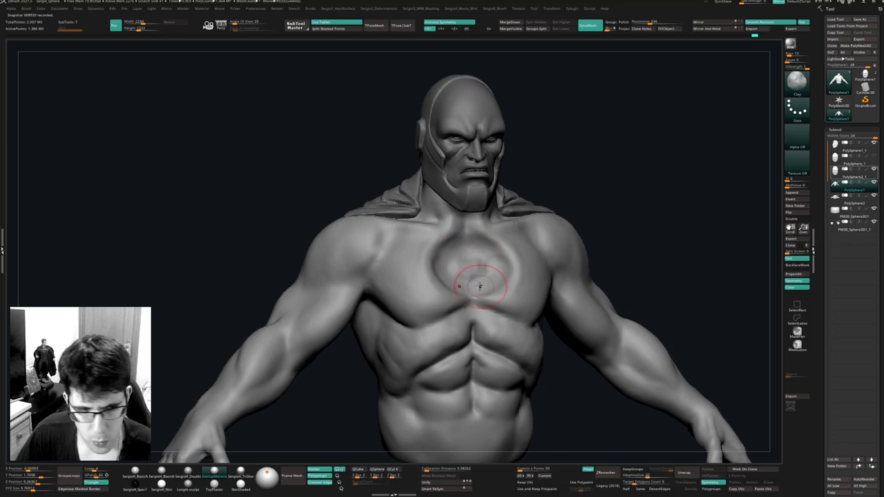
pyautogui.moveTo(476, 279)
pyautogui.mouseDown(button='right')
pyautogui.moveTo(472, 266)
pyautogui.moveTo(464, 273)
pyautogui.mouseUp(button='right')
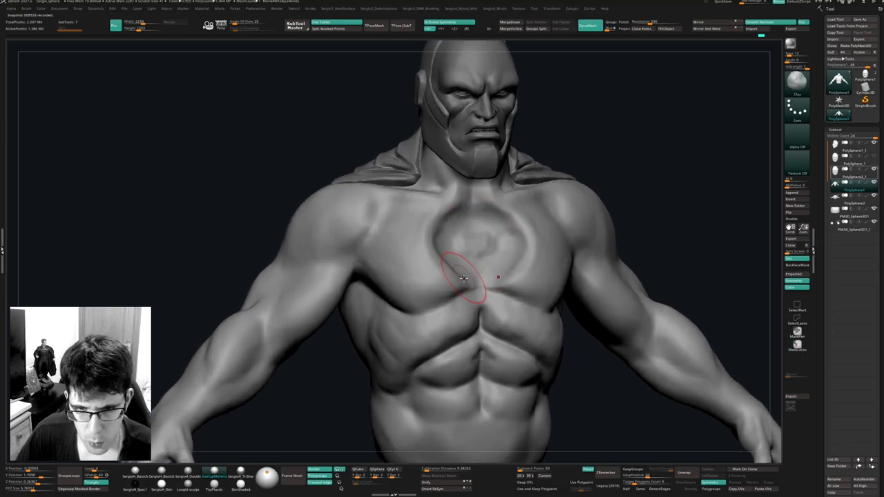
pyautogui.moveTo(483, 256); pyautogui.dragTo(483, 276, button='right')
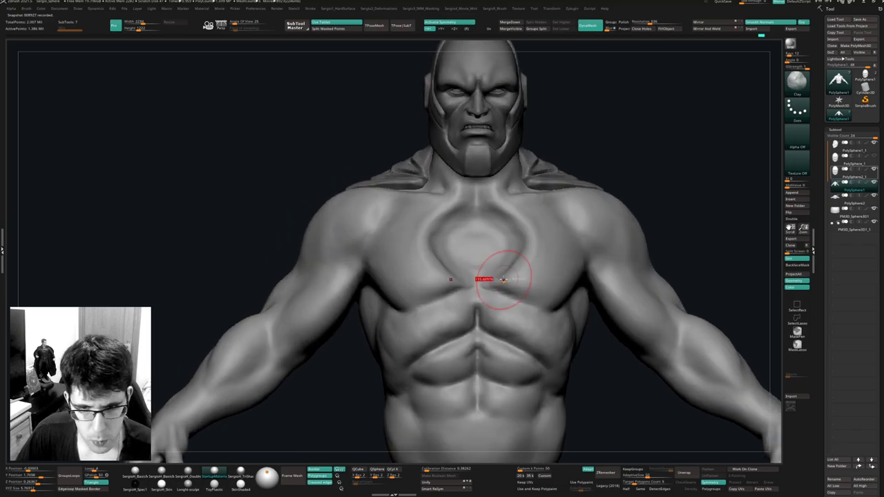
# Touch up the lower edge of the chest recess and the neighbouring chest muscle with the Clay brush, checking the bust from several angles.
pyautogui.moveTo(491, 280)
pyautogui.mouseDown()
pyautogui.moveTo(485, 287)
pyautogui.moveTo(507, 294)
pyautogui.mouseUp()
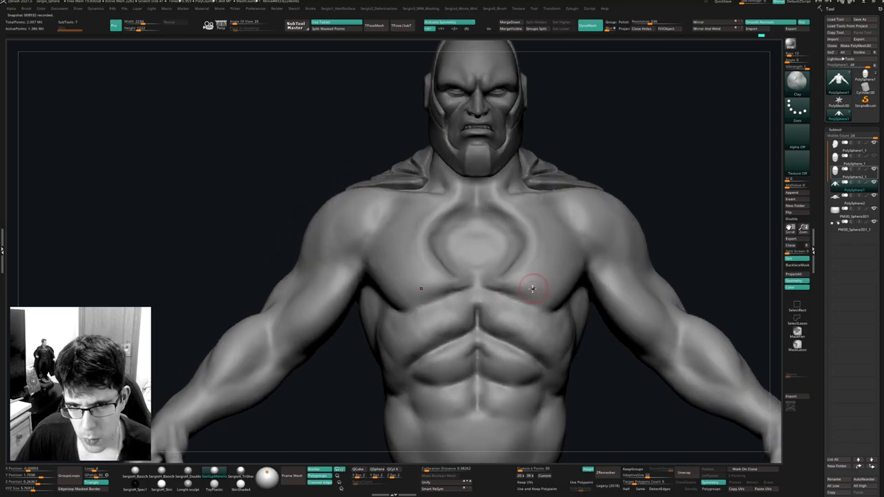
pyautogui.moveTo(512, 295)
pyautogui.keyDown('ctrl'); pyautogui.mouseDown(button='right')
pyautogui.moveTo(503, 272)
pyautogui.moveTo(467, 280)
pyautogui.moveTo(518, 247)
pyautogui.mouseUp(button='right'); pyautogui.keyUp('ctrl')
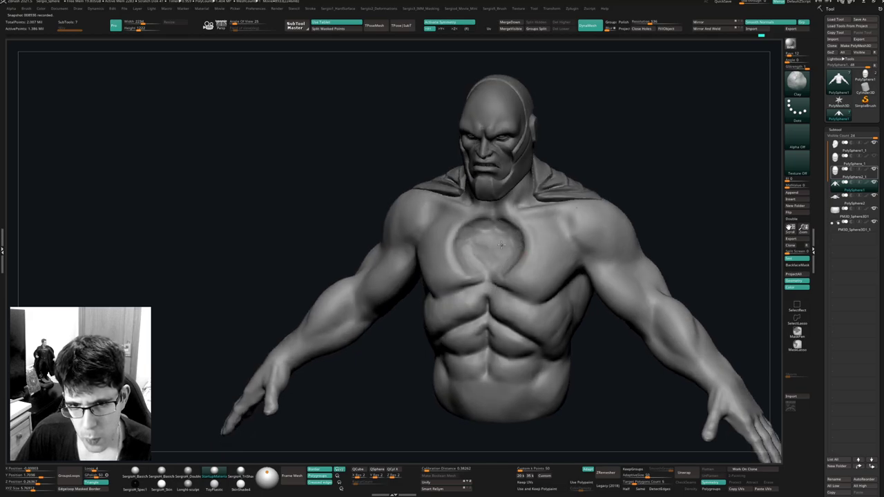
pyautogui.keyDown('ctrl'); pyautogui.moveTo(495, 281); pyautogui.dragTo(499, 250, button='right'); pyautogui.keyUp('ctrl')
pyautogui.keyDown('shift'); pyautogui.moveTo(498, 250); pyautogui.dragTo(482, 261, button='right'); pyautogui.keyUp('shift')
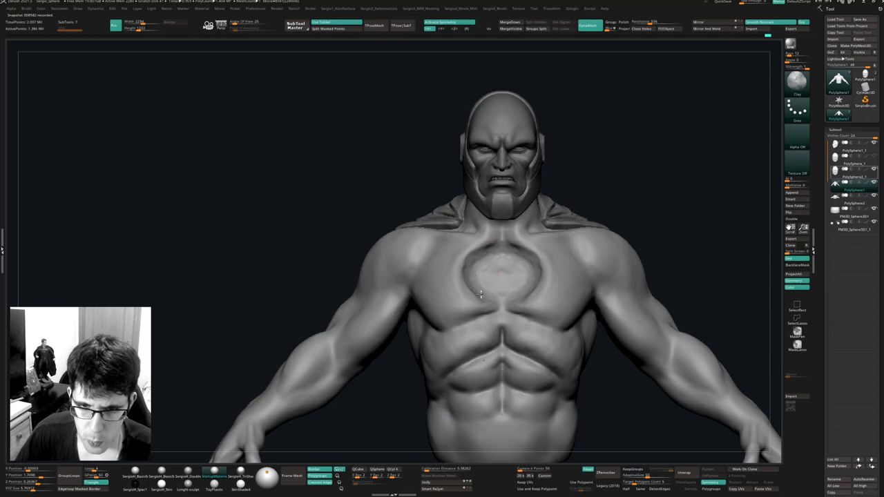
pyautogui.keyDown('ctrl'); pyautogui.moveTo(502, 293); pyautogui.dragTo(496, 265, button='right'); pyautogui.keyUp('ctrl')
pyautogui.moveTo(459, 278); pyautogui.dragTo(482, 290, button='right')
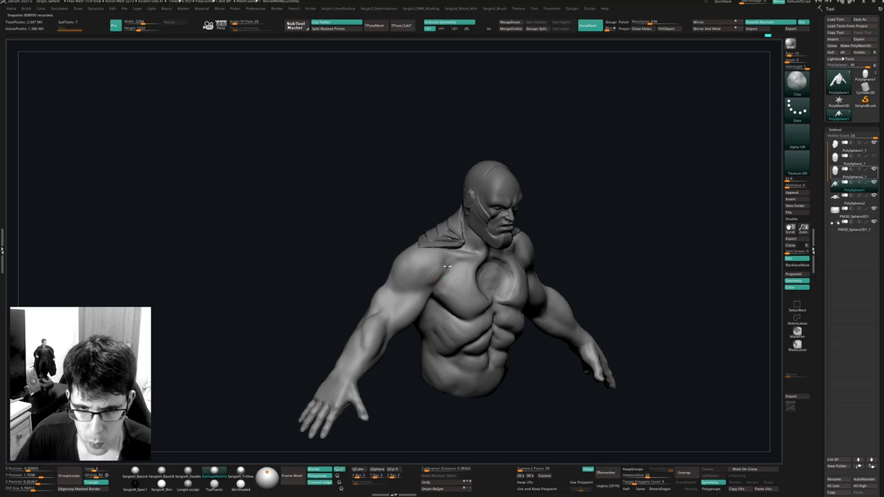
pyautogui.moveTo(462, 266)
pyautogui.mouseDown()
pyautogui.moveTo(444, 277)
pyautogui.moveTo(460, 273)
pyautogui.moveTo(449, 283)
pyautogui.moveTo(447, 274)
pyautogui.mouseUp()
pyautogui.moveTo(458, 287)
pyautogui.mouseDown(button='right')
pyautogui.moveTo(431, 272)
pyautogui.moveTo(569, 272)
pyautogui.moveTo(508, 270)
pyautogui.moveTo(561, 329)
pyautogui.moveTo(537, 320)
pyautogui.moveTo(538, 299)
pyautogui.moveTo(552, 281)
pyautogui.moveTo(574, 290)
pyautogui.moveTo(538, 291)
pyautogui.moveTo(584, 201)
pyautogui.mouseUp(button='right')
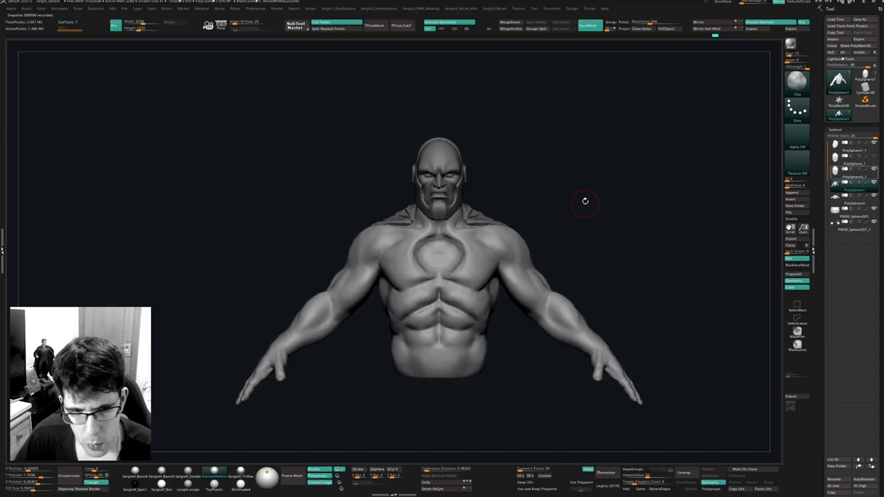
pyautogui.moveTo(500, 218)
pyautogui.mouseDown(button='right')
pyautogui.moveTo(535, 293)
pyautogui.moveTo(525, 253)
pyautogui.mouseUp(button='right')
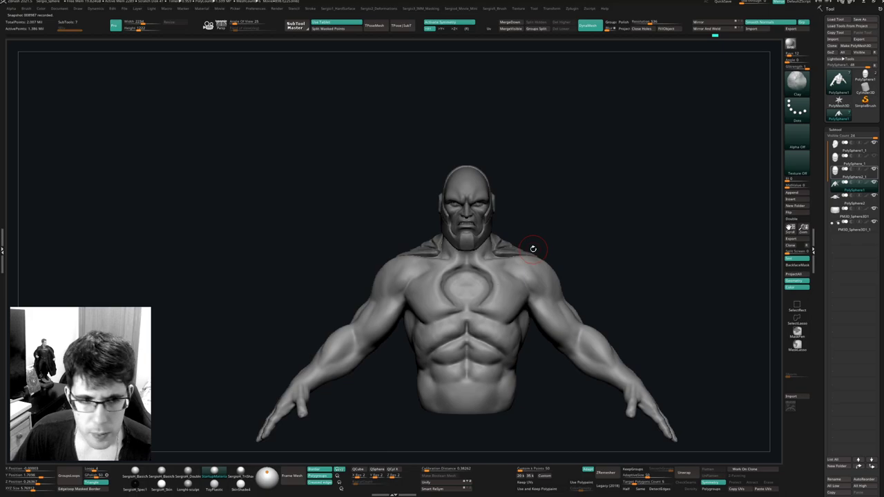
pyautogui.moveTo(613, 259); pyautogui.dragTo(610, 258, button='right')
# Select the face subtool and adjust the area around the corner of the mouth with the Move brush.
pyautogui.moveTo(508, 217)
pyautogui.keyDown('ctrl'); pyautogui.mouseDown(button='right')
pyautogui.moveTo(498, 233)
pyautogui.moveTo(472, 218)
pyautogui.moveTo(473, 237)
pyautogui.mouseUp(button='right'); pyautogui.keyUp('ctrl')
pyautogui.keyDown('alt'); pyautogui.click(473, 237); pyautogui.keyUp('alt')
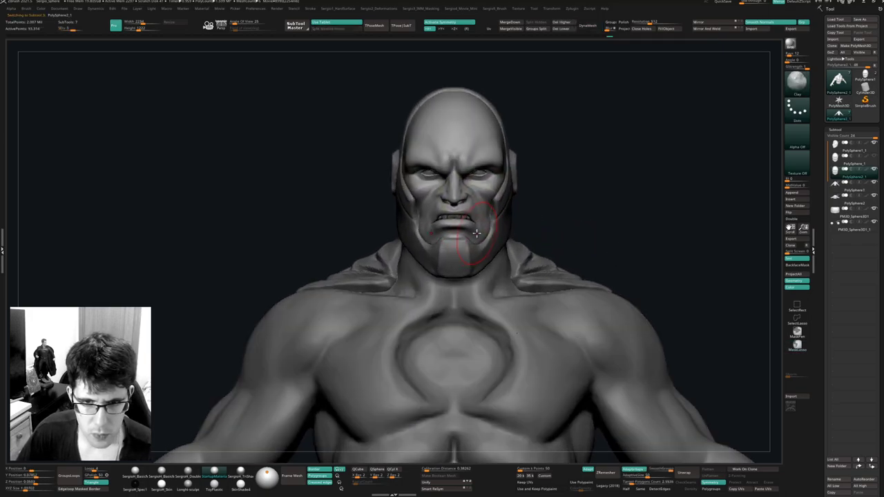
pyautogui.moveTo(478, 227); pyautogui.dragTo(482, 226)
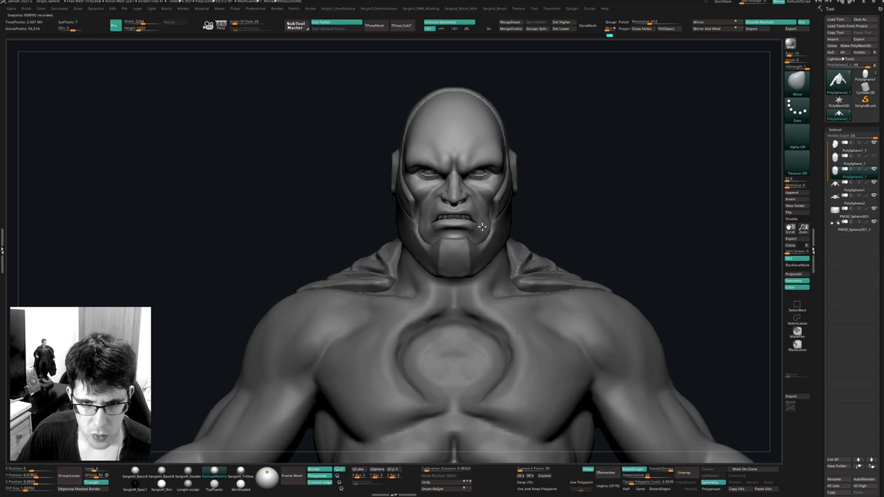
pyautogui.moveTo(482, 229); pyautogui.dragTo(486, 232, button='right')
pyautogui.moveTo(417, 275)
pyautogui.mouseDown(button='right')
pyautogui.moveTo(408, 280)
pyautogui.moveTo(410, 304)
pyautogui.mouseUp(button='right')
pyautogui.moveTo(412, 237); pyautogui.dragTo(422, 242, button='right')
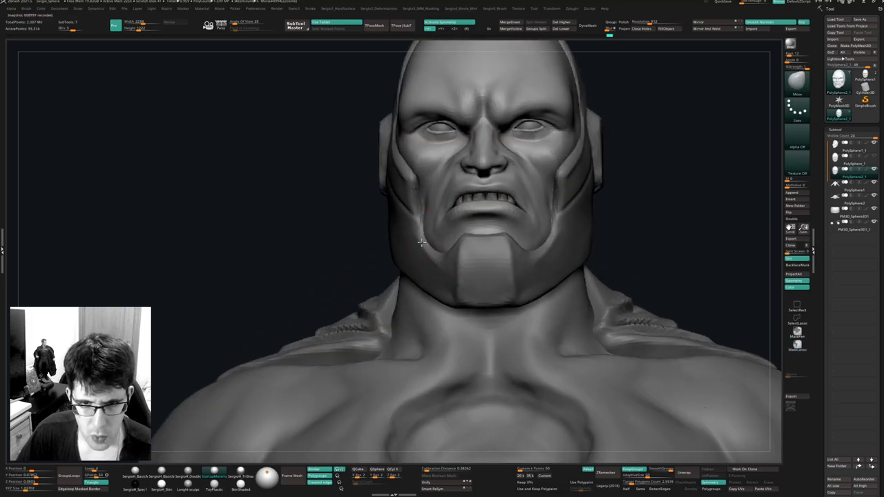
pyautogui.moveTo(450, 271)
pyautogui.keyDown('ctrl'); pyautogui.mouseDown(button='right')
pyautogui.moveTo(459, 252)
pyautogui.moveTo(459, 262)
pyautogui.mouseUp(button='right'); pyautogui.keyUp('ctrl')
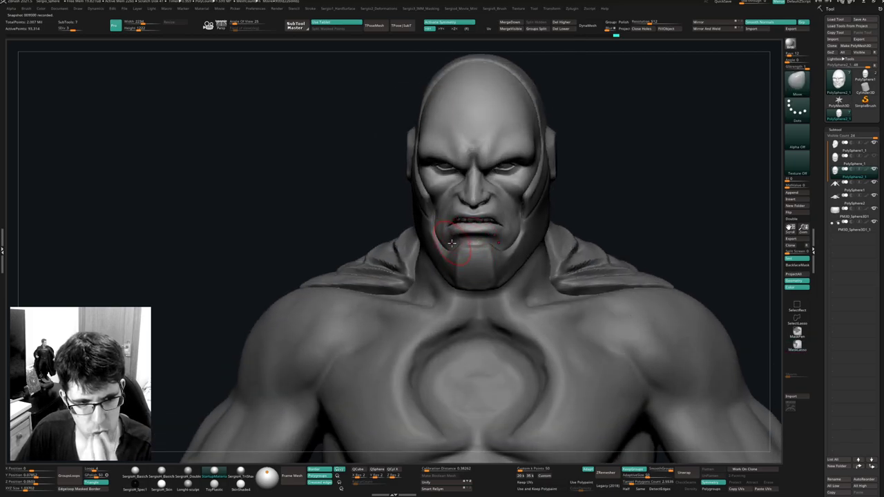
# Smooth the cheek fold beside the nose and check the head from the side and front.
pyautogui.moveTo(472, 243)
pyautogui.mouseDown(button='right')
pyautogui.moveTo(486, 243)
pyautogui.moveTo(472, 270)
pyautogui.moveTo(486, 233)
pyautogui.moveTo(431, 322)
pyautogui.mouseUp(button='right')
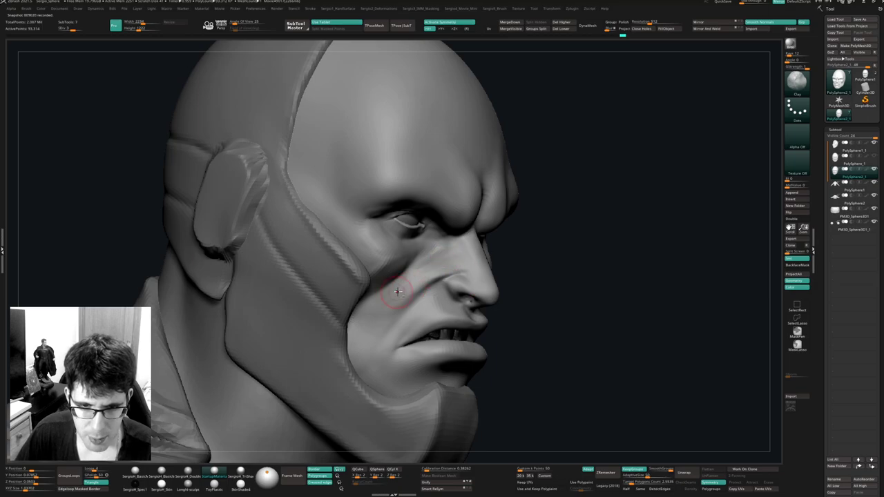
pyautogui.press('shift')
pyautogui.keyDown('shift'); pyautogui.moveTo(403, 284); pyautogui.dragTo(381, 313); pyautogui.keyUp('shift')
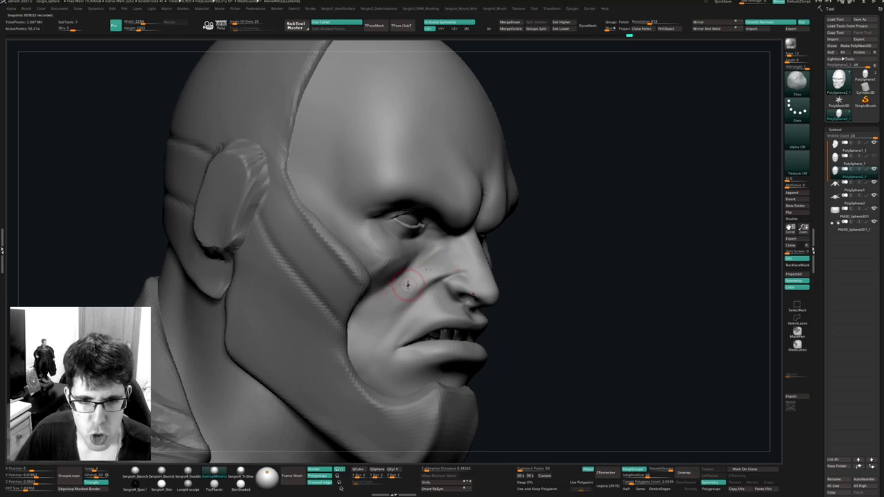
pyautogui.moveTo(407, 285); pyautogui.dragTo(420, 243, button='right')
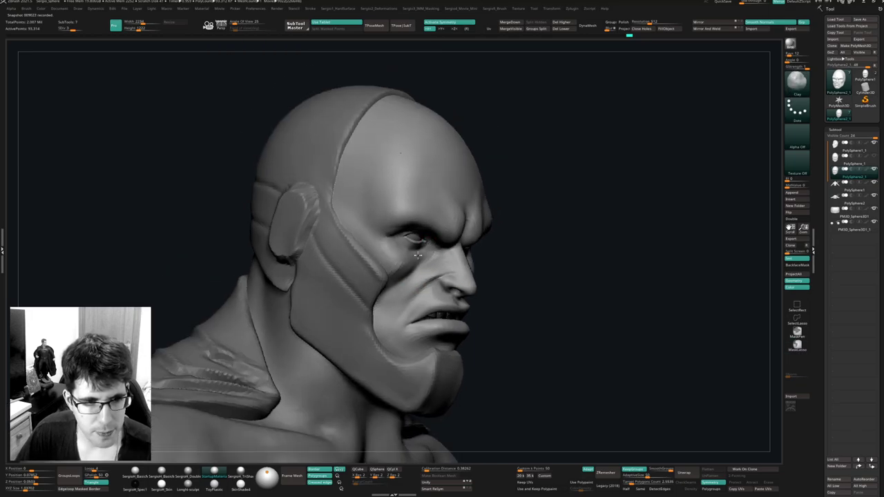
pyautogui.moveTo(477, 250)
pyautogui.keyDown('shift'); pyautogui.mouseDown(button='right')
pyautogui.moveTo(425, 252)
pyautogui.moveTo(426, 229)
pyautogui.moveTo(446, 259)
pyautogui.mouseUp(button='right'); pyautogui.keyUp('shift')
pyautogui.rightClick(463, 270)
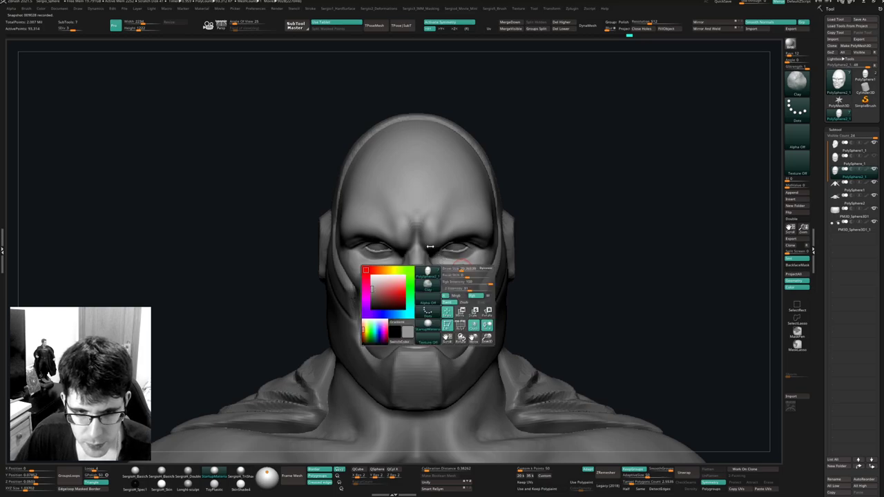
pyautogui.moveTo(639, 244); pyautogui.dragTo(758, 230, button='right')
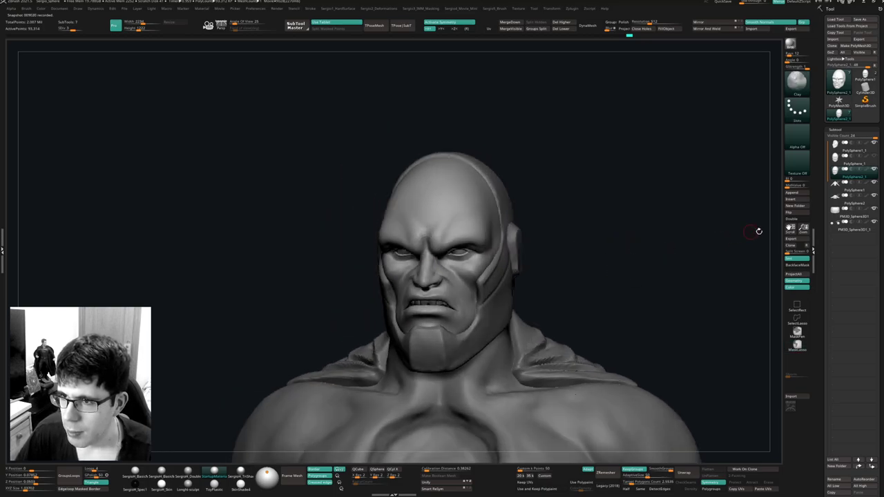
# Select the torso subtool and isolate it in the viewport.
pyautogui.click(854, 187)
pyautogui.keyDown('ctrl'); pyautogui.moveTo(577, 322); pyautogui.dragTo(550, 193, button='right'); pyautogui.keyUp('ctrl')
pyautogui.hotkey('alt', 's')
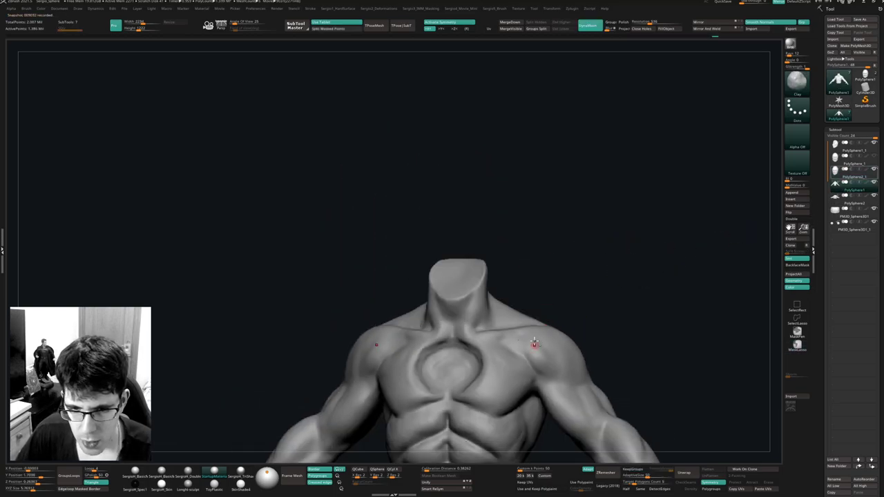
pyautogui.keyDown('alt'); pyautogui.moveTo(535, 345); pyautogui.dragTo(558, 219, button='right'); pyautogui.keyUp('alt')
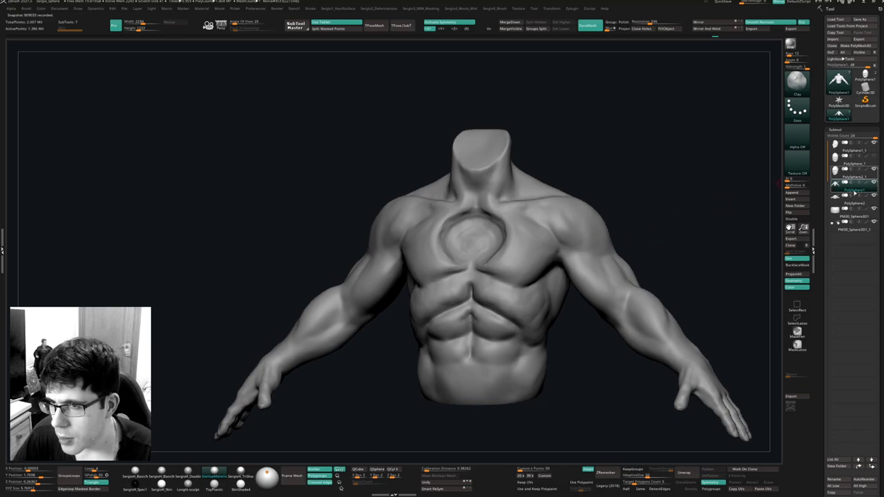
# Move the hidden PolySphere_1 head to the end of the subtool list and put it in a new named folder.
pyautogui.moveTo(843, 193); pyautogui.dragTo(843, 232)
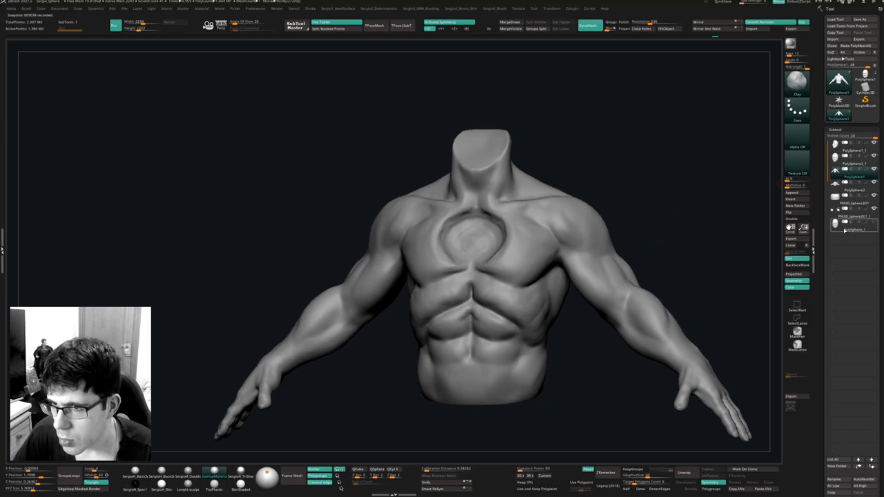
pyautogui.click(843, 229)
pyautogui.hotkey('ctrl', 'f')
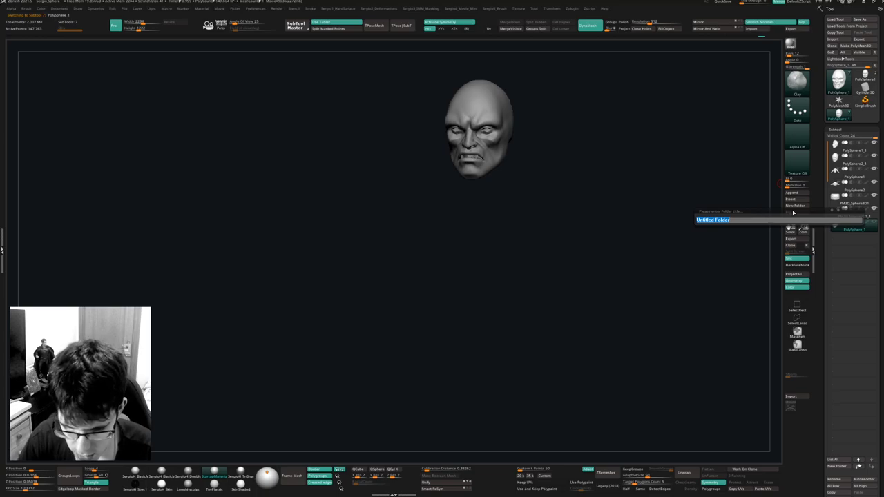
pyautogui.write('ge')
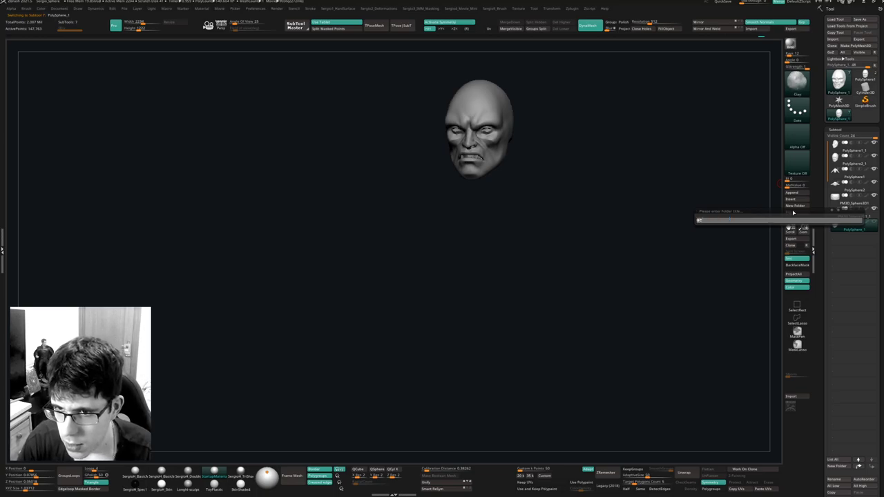
pyautogui.press('BackSpace')
pyautogui.press('BackSpace')
pyautogui.press('BackSpace')
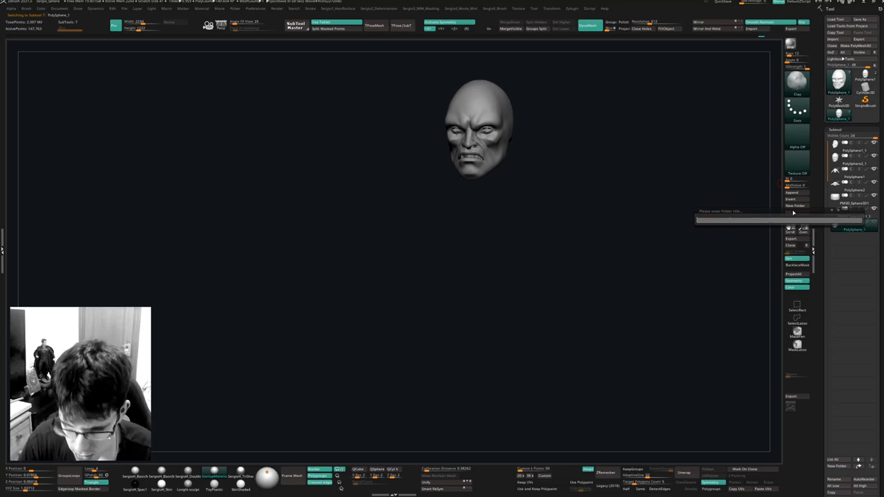
pyautogui.press('Return')
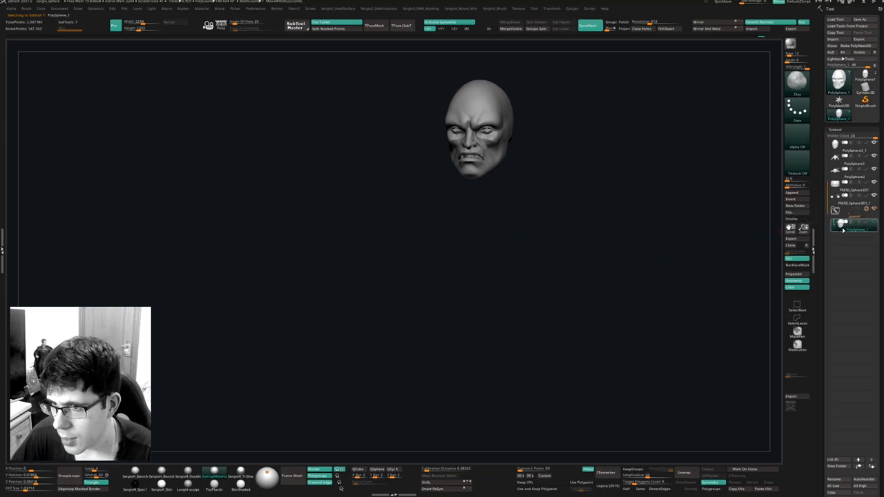
# Create a subtool folder named Cuerpo for the PolySphere2_1 face.
pyautogui.moveTo(844, 164)
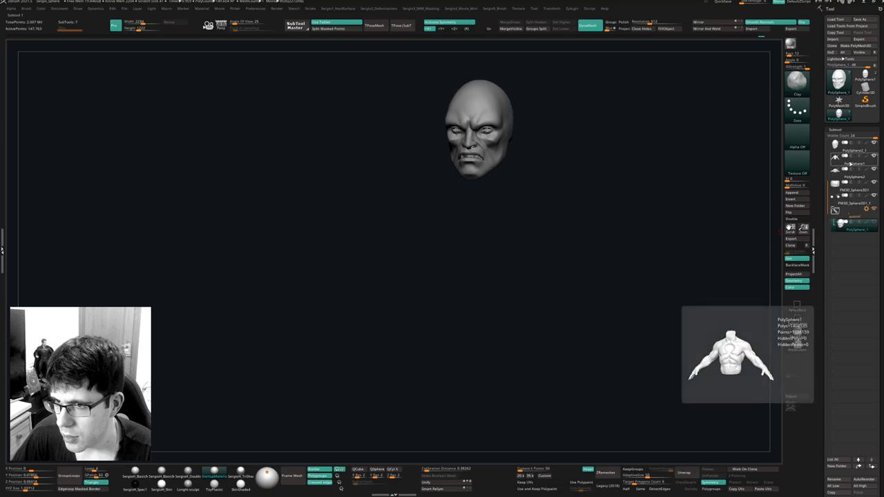
pyautogui.click(852, 147)
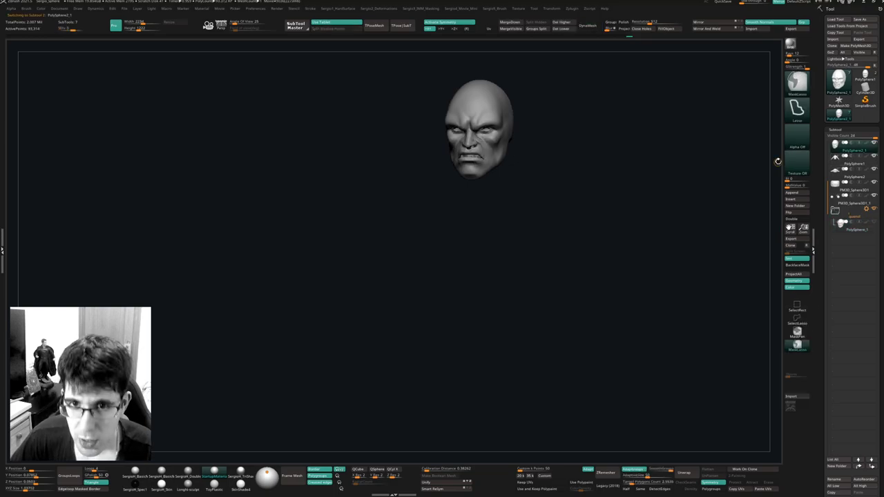
pyautogui.hotkey('ctrl', 'g')
pyautogui.write('Cuerpo')
pyautogui.press('Return')
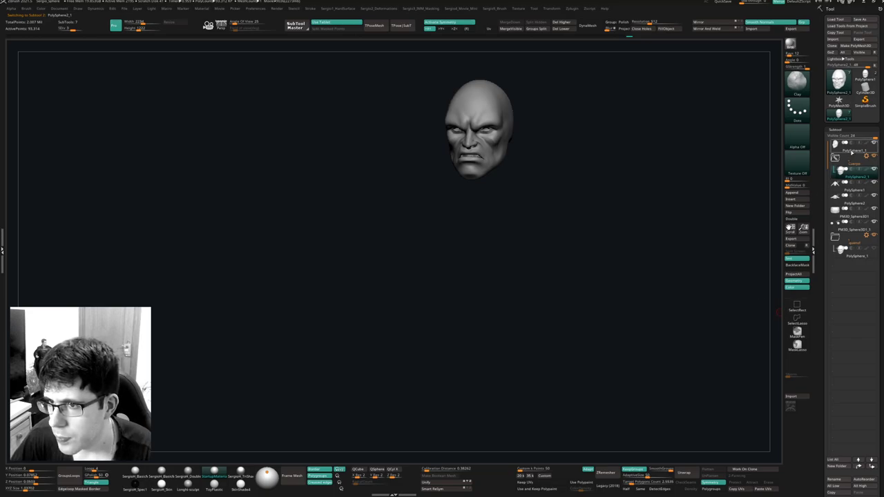
# Move the torso PolySphere1, PM3D_Sphere3D1 and PM3D_Sphere3D1_1 subtools into the Cuerpo folder.
pyautogui.moveTo(850, 151)
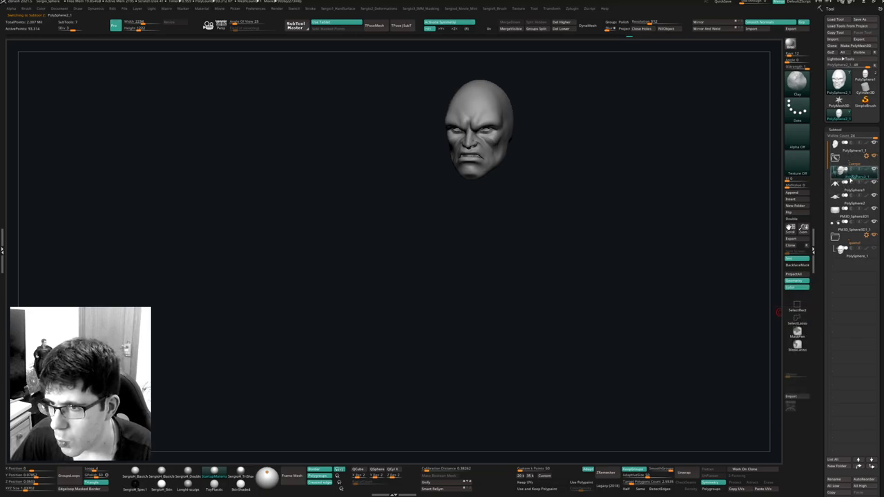
pyautogui.moveTo(846, 190); pyautogui.dragTo(847, 181)
pyautogui.moveTo(843, 200)
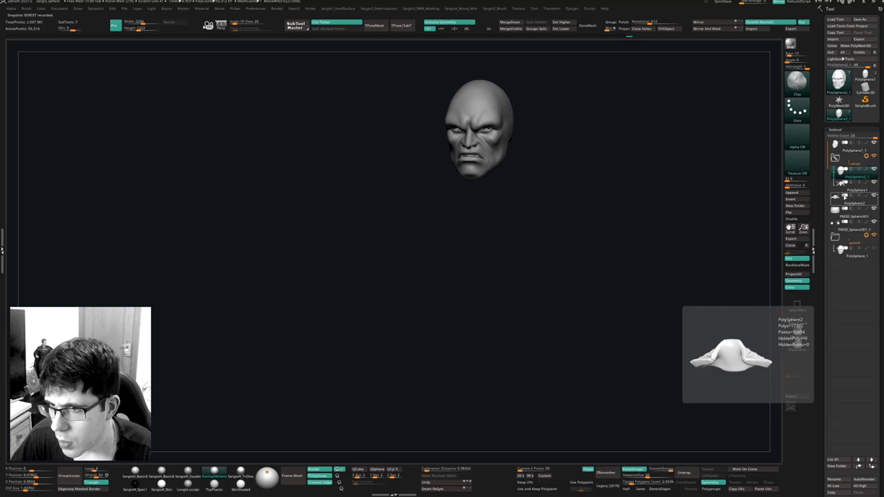
pyautogui.moveTo(844, 149); pyautogui.dragTo(837, 177)
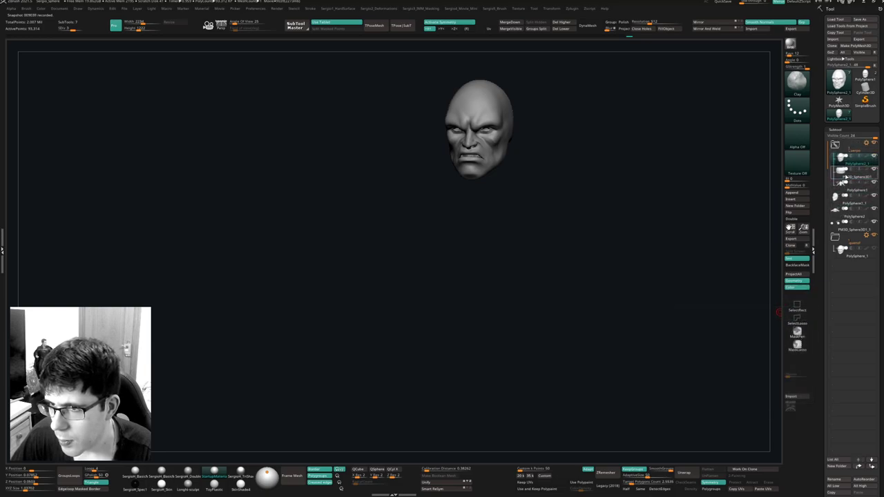
pyautogui.moveTo(843, 231); pyautogui.dragTo(852, 189)
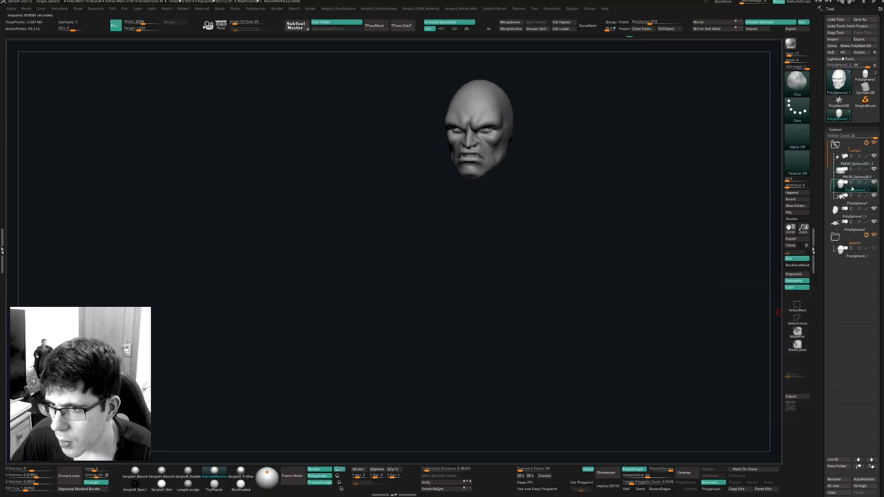
# Create a subtool folder named Armadura for the PolySphere1_1 helmet and move the PolySphere2 collar into it.
pyautogui.click(845, 218)
pyautogui.hotkey('ctrl', 'g')
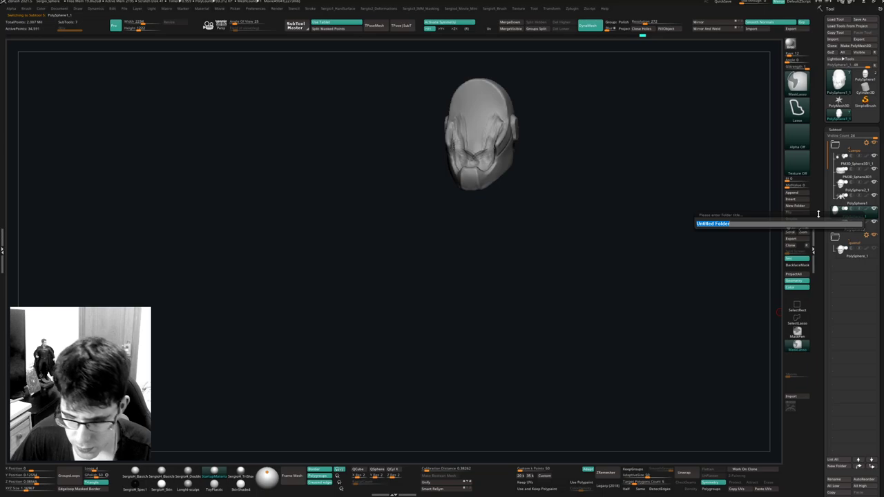
pyautogui.write('Armad')
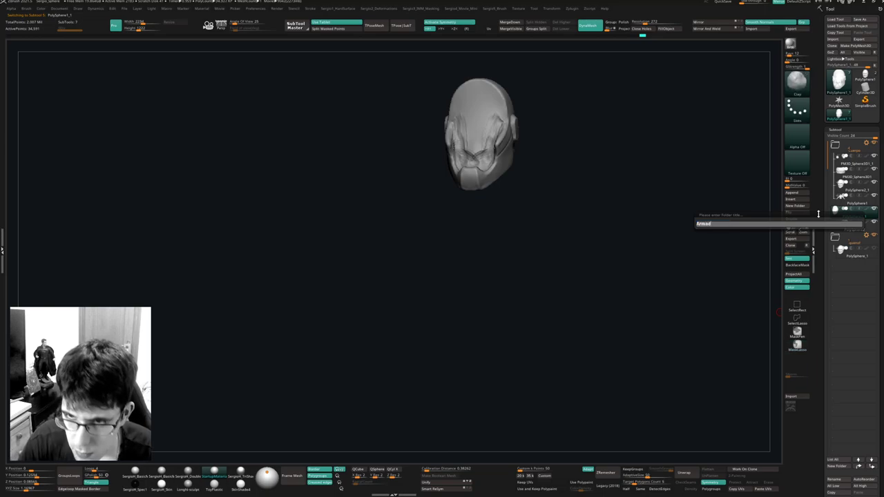
pyautogui.write('ura')
pyautogui.press('Return')
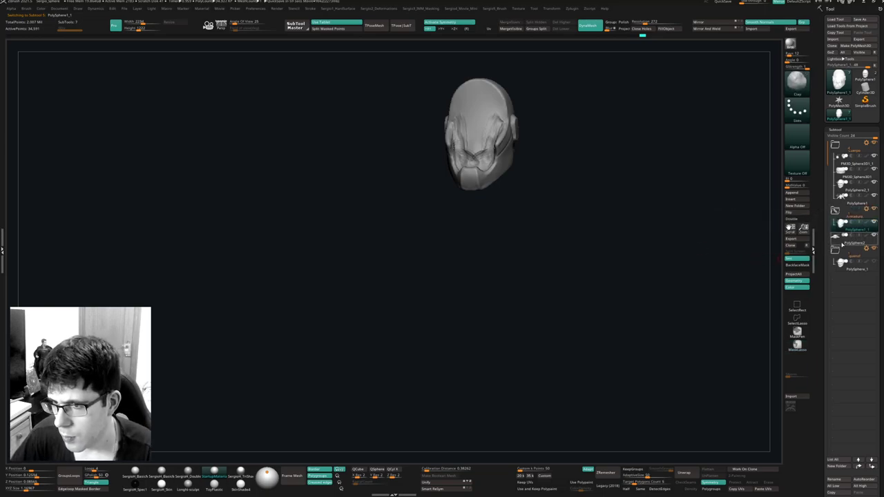
pyautogui.moveTo(854, 240); pyautogui.dragTo(856, 217)
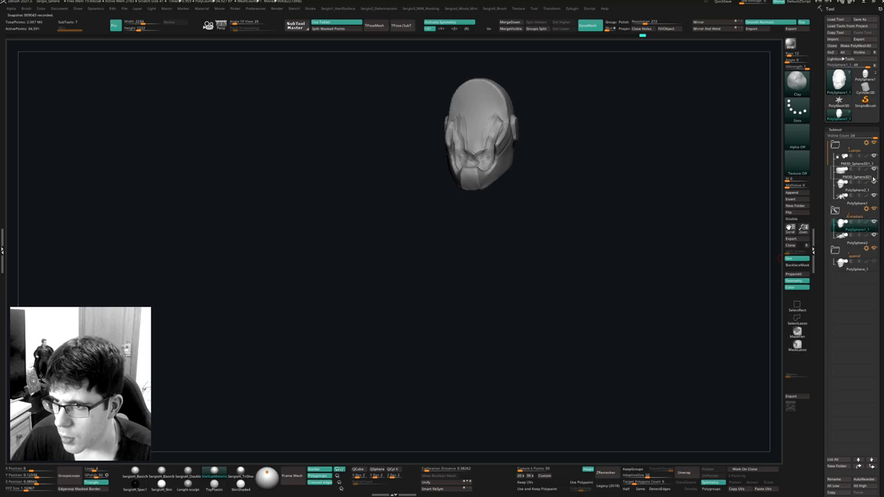
# Hide the Cuerpo folder, show the helmet and collar together and select the PolySphere2 collar.
pyautogui.click(874, 143)
pyautogui.keyDown('alt'); pyautogui.moveTo(562, 221); pyautogui.dragTo(550, 269); pyautogui.keyUp('alt')
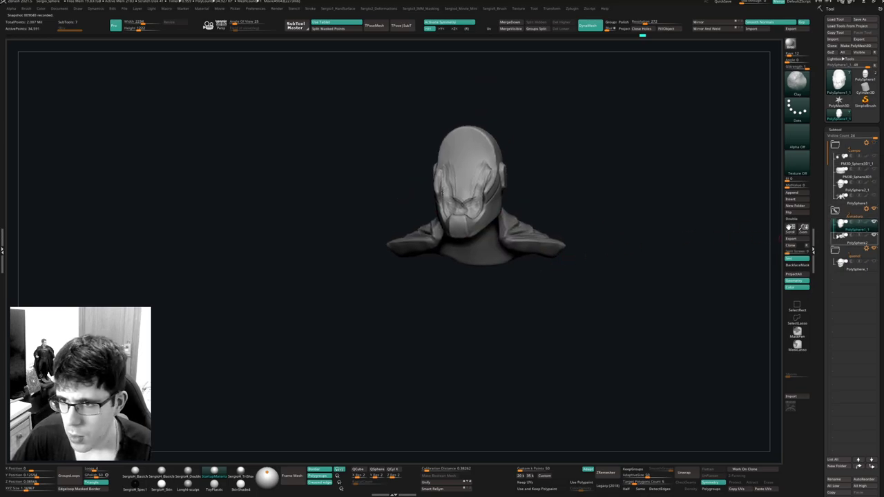
pyautogui.click(847, 245)
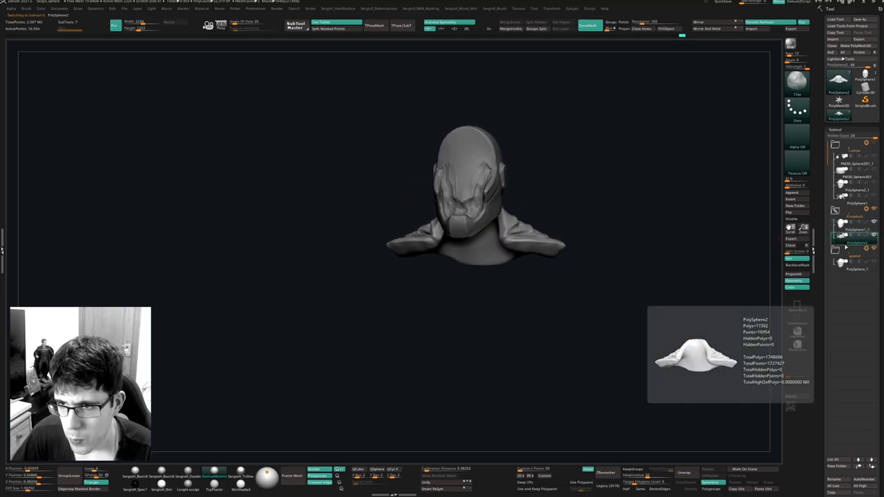
# Hide the Armadura folder, show the Cuerpo folder and isolate the PolySphere1 torso by hiding the face and both sphere subtools.
pyautogui.click(874, 210)
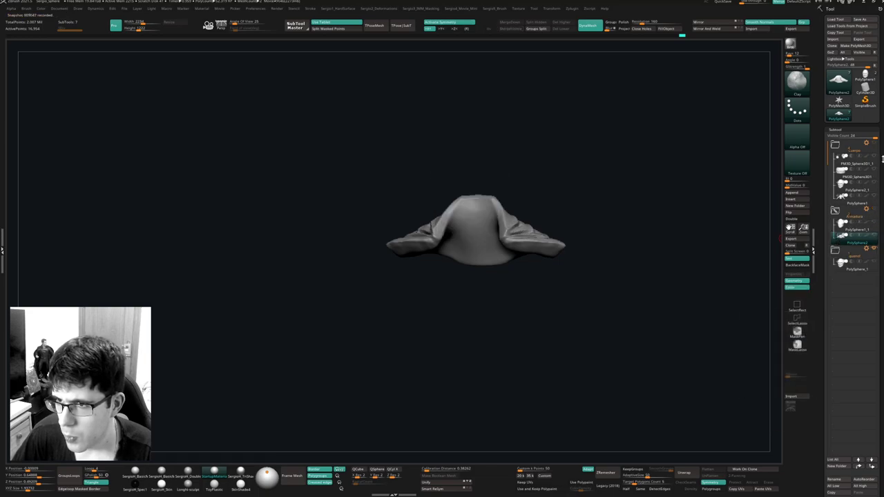
pyautogui.click(873, 143)
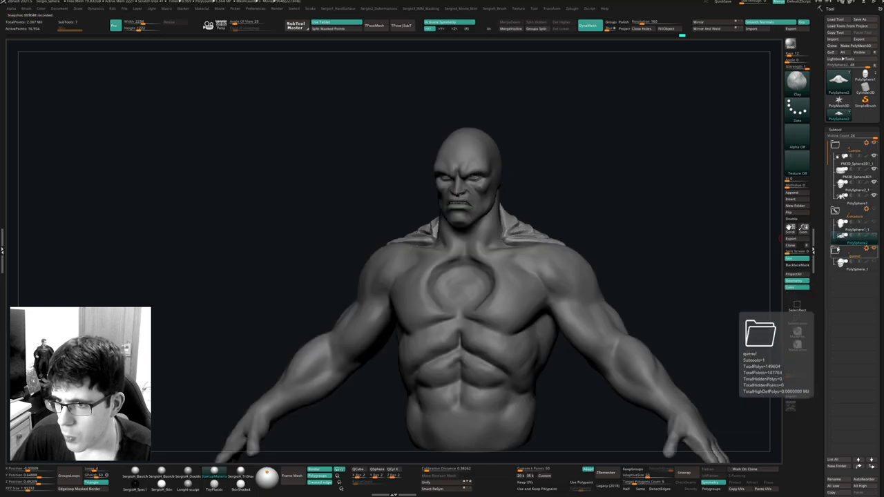
pyautogui.click(836, 251)
pyautogui.click(852, 203)
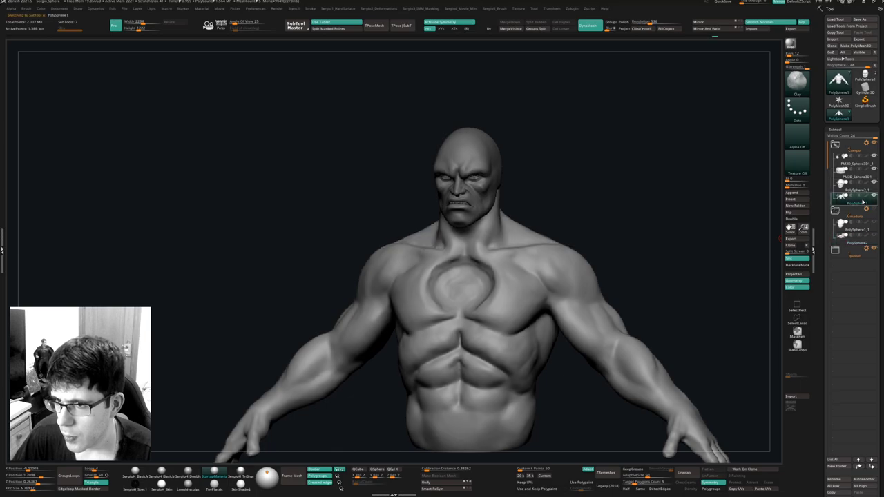
pyautogui.click(873, 183)
pyautogui.click(874, 170)
pyautogui.click(874, 157)
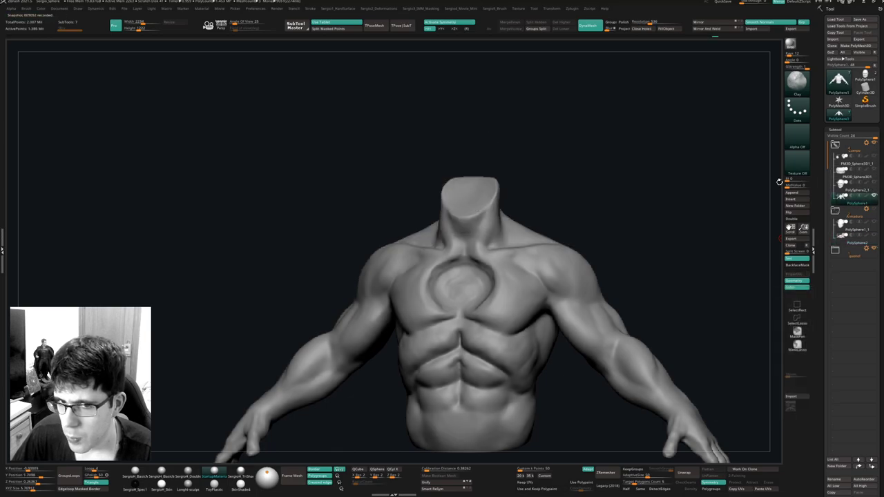
# Duplicate the PolySphere1 torso subtool and retopologise the copy with ZRemesher.
pyautogui.moveTo(607, 209); pyautogui.dragTo(623, 213)
pyautogui.hotkey('ctrl', 'shift', 'd')
pyautogui.moveTo(509, 259); pyautogui.dragTo(536, 261, button='right')
pyautogui.hotkey('shift', 'f')
pyautogui.keyDown('alt'); pyautogui.moveTo(552, 301); pyautogui.dragTo(474, 179, button='right'); pyautogui.keyUp('alt')
pyautogui.hotkey('shift', 'f')
pyautogui.moveTo(593, 262)
pyautogui.mouseDown()
pyautogui.moveTo(577, 299)
pyautogui.moveTo(599, 259)
pyautogui.mouseUp()
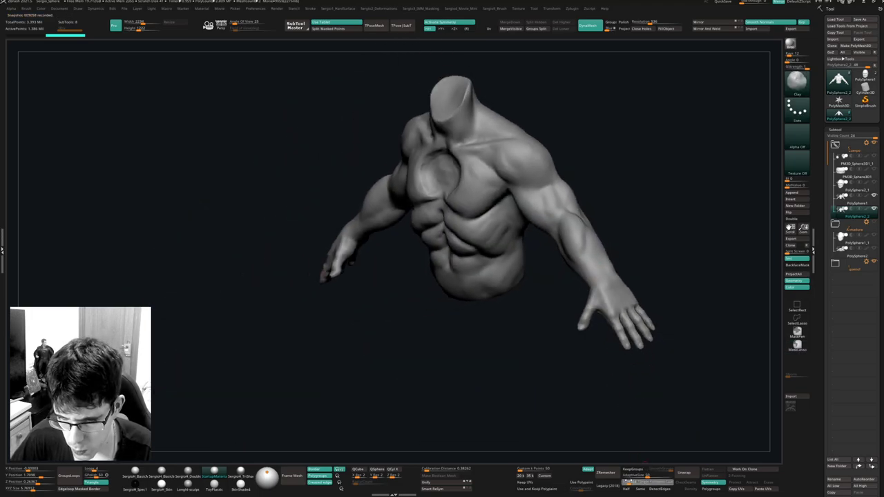
pyautogui.click(605, 472)
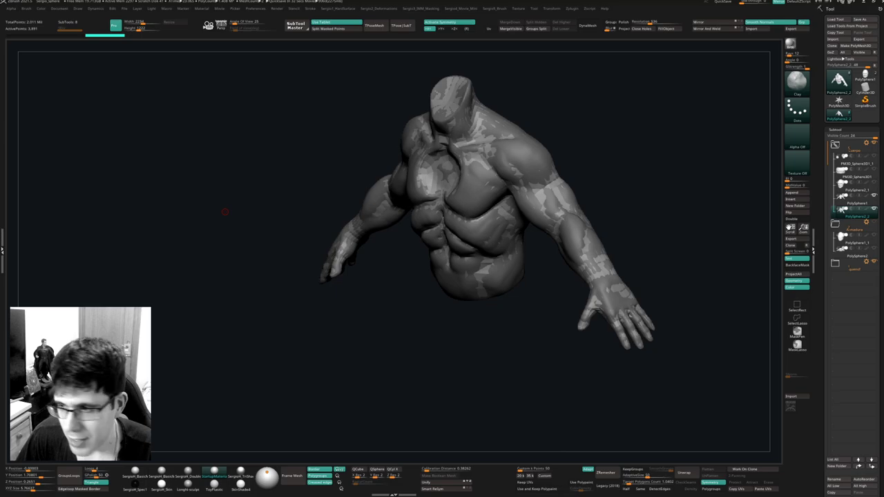
# Show the wireframe and delete the badly flowing polygons at the front base of the neck with ZModeler.
pyautogui.hotkey('shift', 'f')
pyautogui.moveTo(651, 174); pyautogui.dragTo(626, 257)
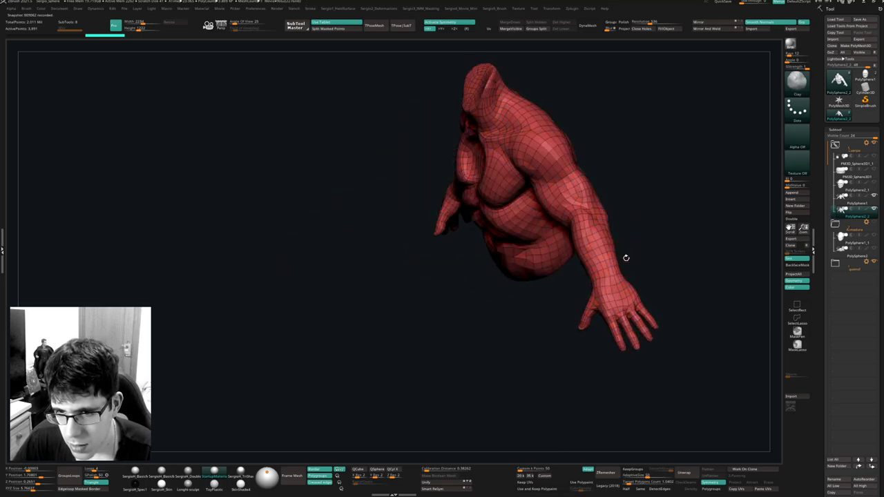
pyautogui.moveTo(626, 289)
pyautogui.keyDown('alt'); pyautogui.mouseDown()
pyautogui.moveTo(642, 270)
pyautogui.moveTo(629, 241)
pyautogui.moveTo(649, 231)
pyautogui.mouseUp(); pyautogui.keyUp('alt')
pyautogui.keyDown('ctrl'); pyautogui.moveTo(453, 276); pyautogui.dragTo(462, 330, button='right'); pyautogui.keyUp('ctrl')
pyautogui.moveTo(416, 255)
pyautogui.keyDown('ctrl'); pyautogui.mouseDown(button='right')
pyautogui.moveTo(420, 280)
pyautogui.moveTo(420, 266)
pyautogui.moveTo(409, 279)
pyautogui.mouseUp(button='right'); pyautogui.keyUp('ctrl')
pyautogui.press('space')
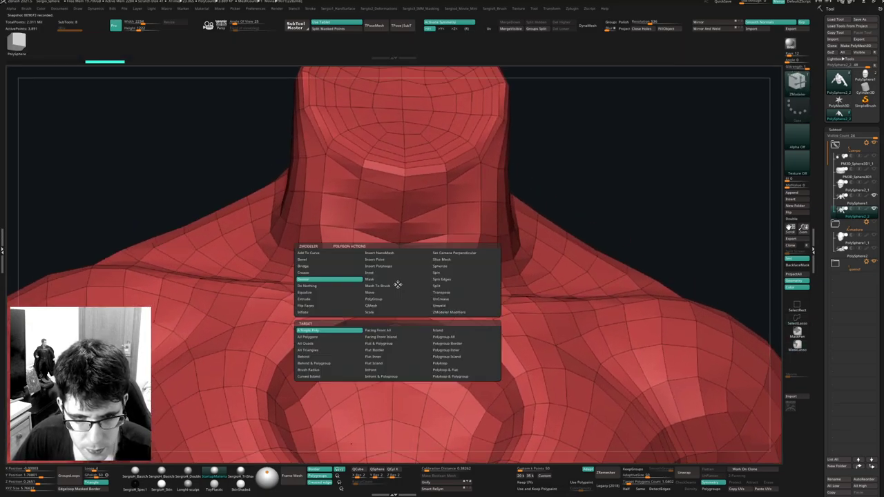
pyautogui.click(409, 280)
pyautogui.click(427, 278)
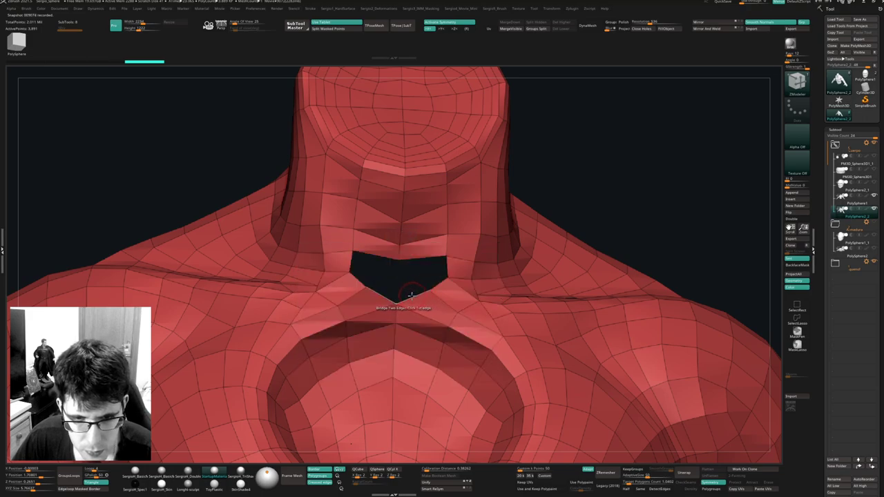
pyautogui.moveTo(408, 296); pyautogui.dragTo(417, 271, button='right')
pyautogui.click(420, 251)
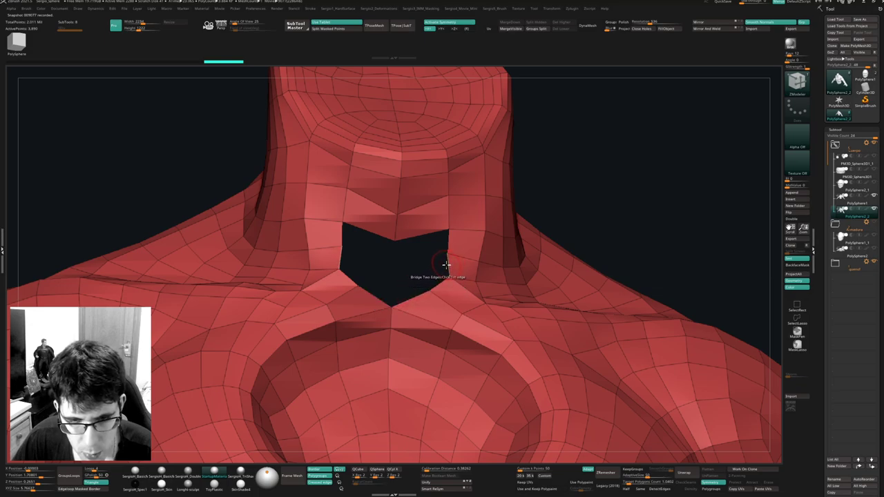
# Try to stitch the side points of the neck hole together symmetrically.
pyautogui.press('space')
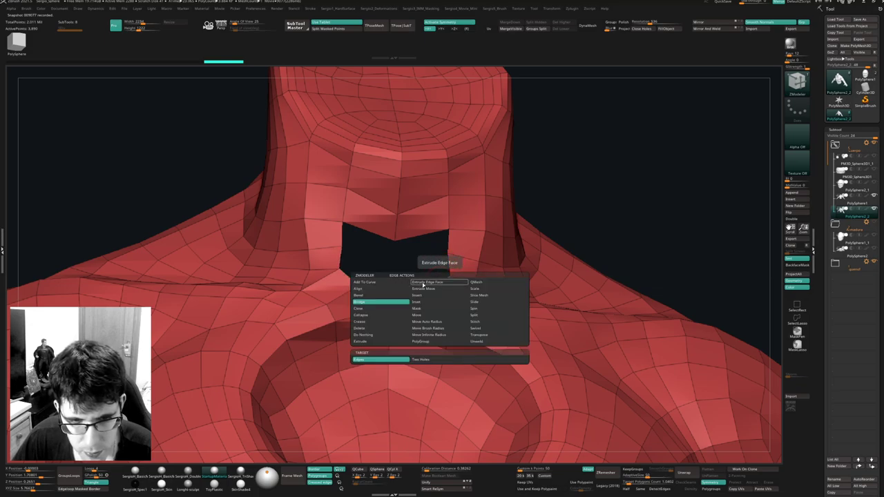
pyautogui.click(475, 322)
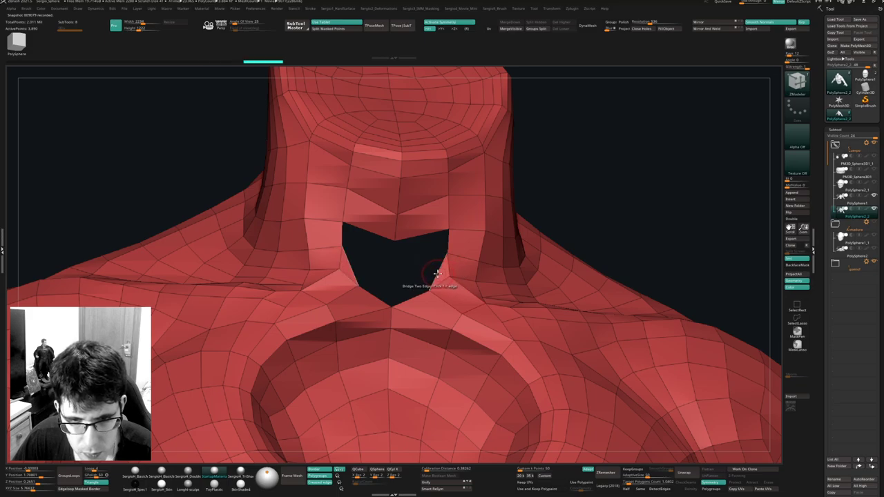
pyautogui.click(417, 294)
pyautogui.click(435, 274)
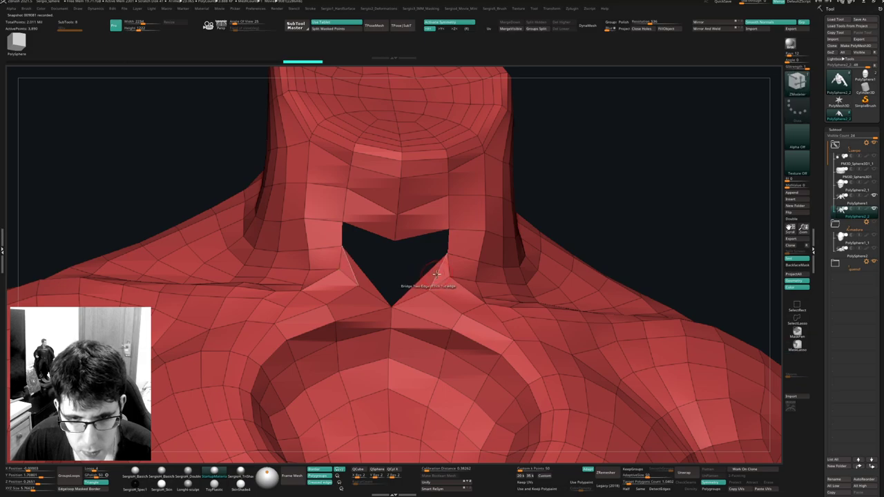
pyautogui.hotkey('ctrl', 'z')
pyautogui.hotkey('ctrl', 'z')
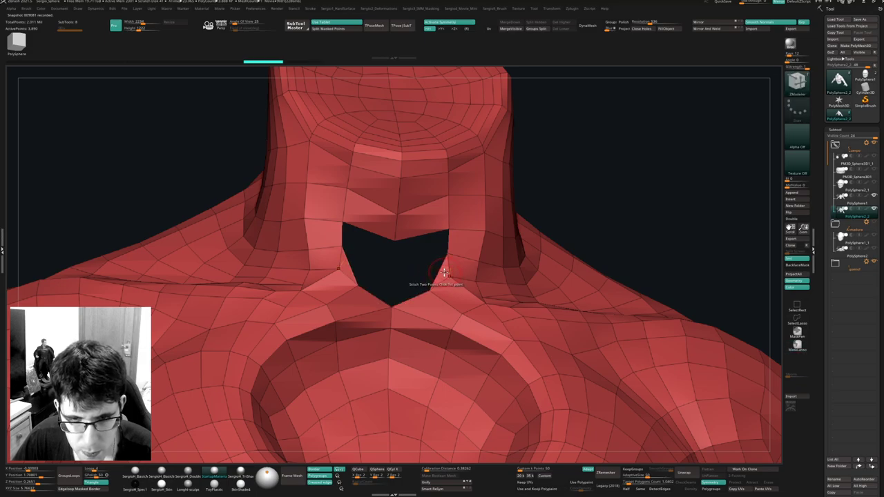
pyautogui.hotkey('ctrl', 'z')
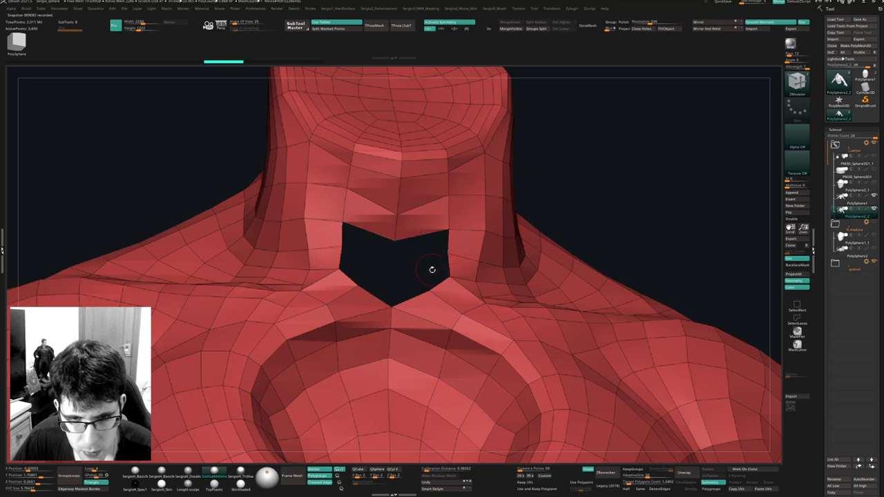
# Bridge the upper and lower side edges of the neck hole and insert a single edge loop across the new polygons.
pyautogui.hotkey('ctrl', 'shift', 'z')
pyautogui.hotkey('ctrl', 'shift', 'z')
pyautogui.press('space')
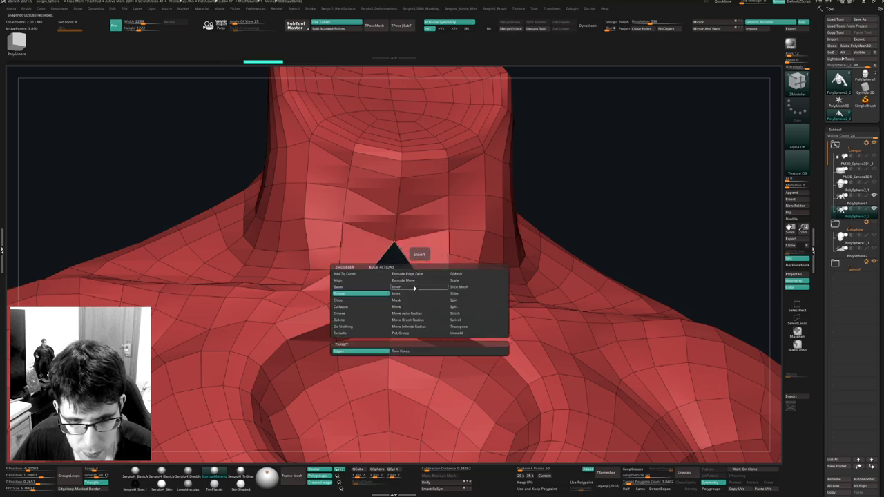
pyautogui.click(415, 288)
pyautogui.click(415, 264)
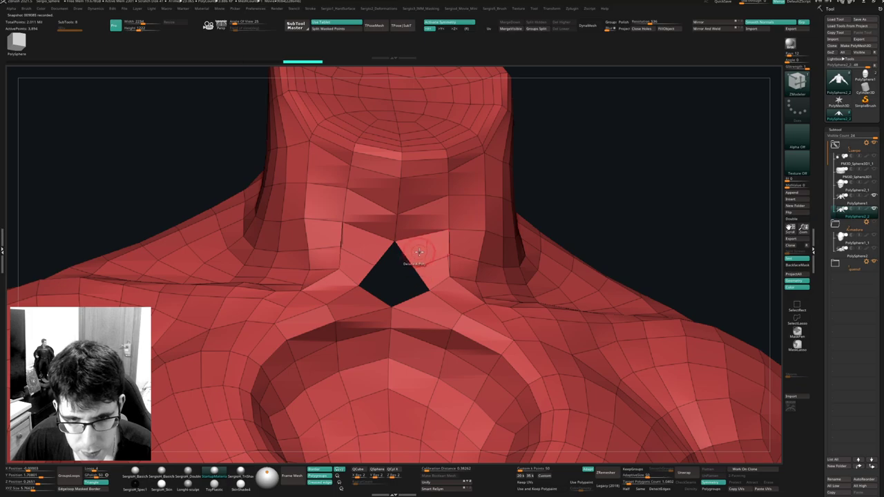
# Close the remaining diamond-shaped neck hole by bridging its upper and lower edges with ZModeler.
pyautogui.keyDown('ctrl'); pyautogui.moveTo(422, 261); pyautogui.dragTo(417, 286, button='right'); pyautogui.keyUp('ctrl')
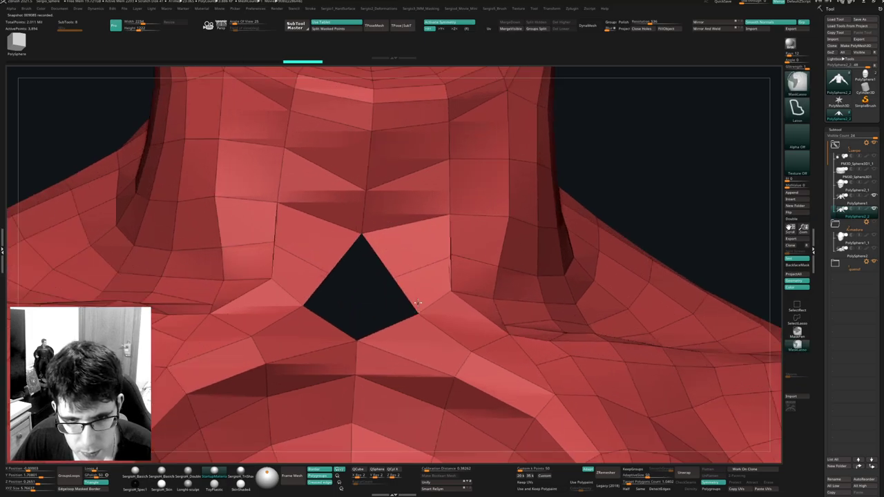
pyautogui.press('space')
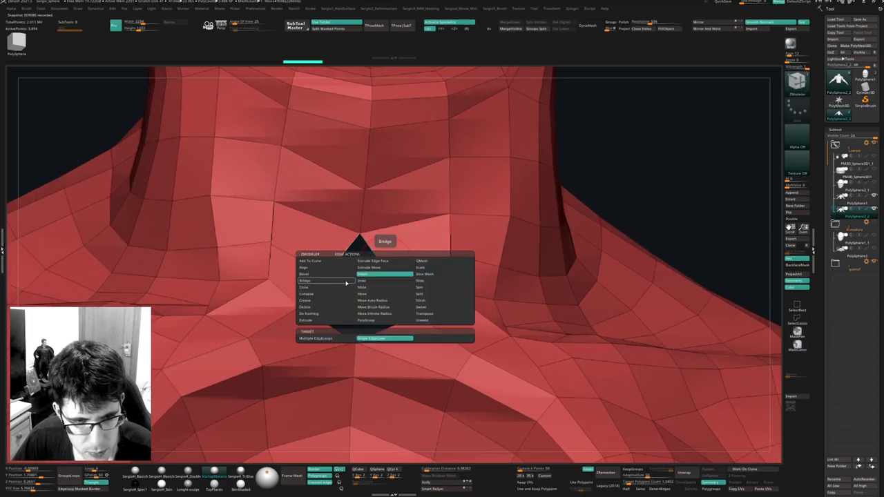
pyautogui.click(347, 281)
pyautogui.click(381, 266)
pyautogui.click(387, 329)
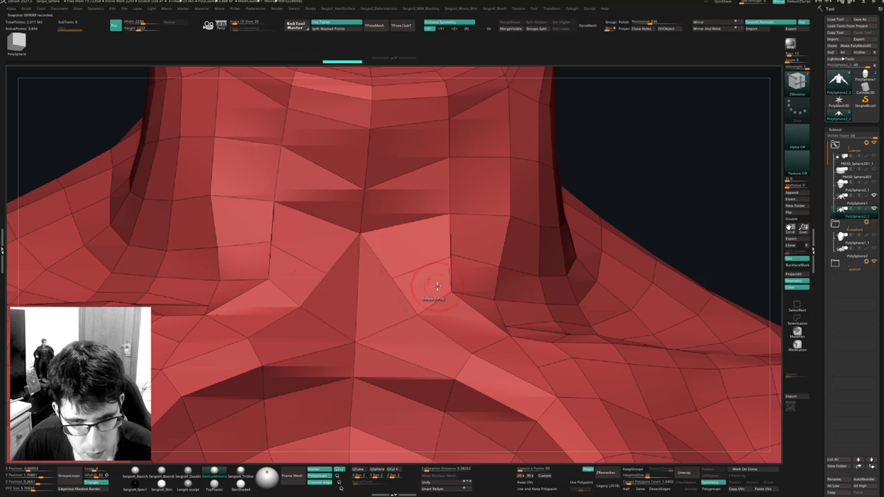
# Pull the points beside the patched throat polygons slightly inward with the Move brush.
pyautogui.moveTo(434, 290); pyautogui.dragTo(451, 263, button='right')
pyautogui.press('b')
pyautogui.press('m')
pyautogui.press('v')
pyautogui.moveTo(454, 249); pyautogui.dragTo(439, 249)
pyautogui.press('b')
pyautogui.press('z')
pyautogui.press('m')
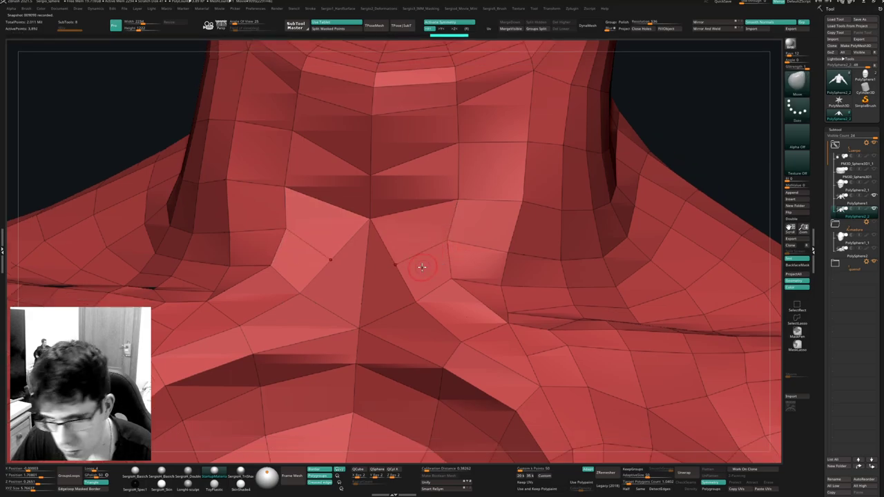
# Spread the points around the centre of the throat patch with the Move brush to even out its polygons.
pyautogui.moveTo(400, 260); pyautogui.dragTo(413, 248)
pyautogui.moveTo(424, 233)
pyautogui.keyDown('ctrl'); pyautogui.mouseDown(button='right')
pyautogui.moveTo(417, 221)
pyautogui.moveTo(408, 268)
pyautogui.mouseUp(button='right'); pyautogui.keyUp('ctrl')
pyautogui.moveTo(377, 234); pyautogui.dragTo(376, 248)
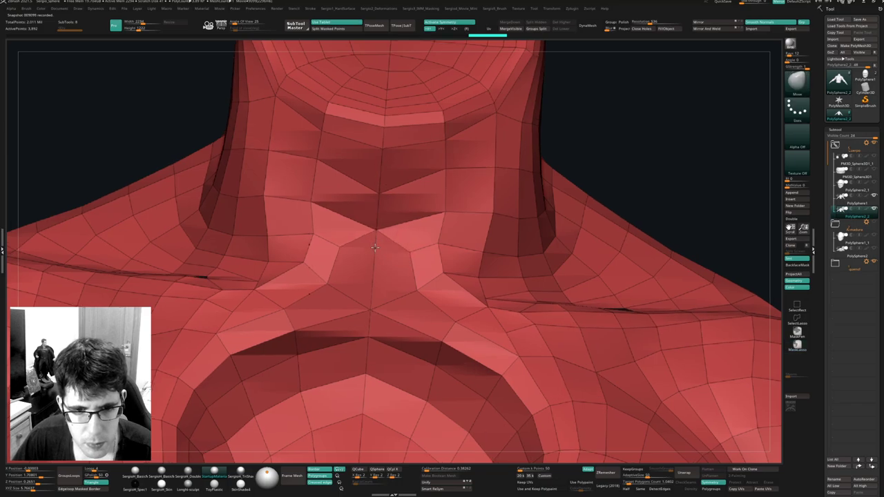
pyautogui.moveTo(388, 263)
pyautogui.keyDown('ctrl'); pyautogui.mouseDown(button='right')
pyautogui.moveTo(392, 249)
pyautogui.moveTo(381, 297)
pyautogui.mouseUp(button='right'); pyautogui.keyUp('ctrl')
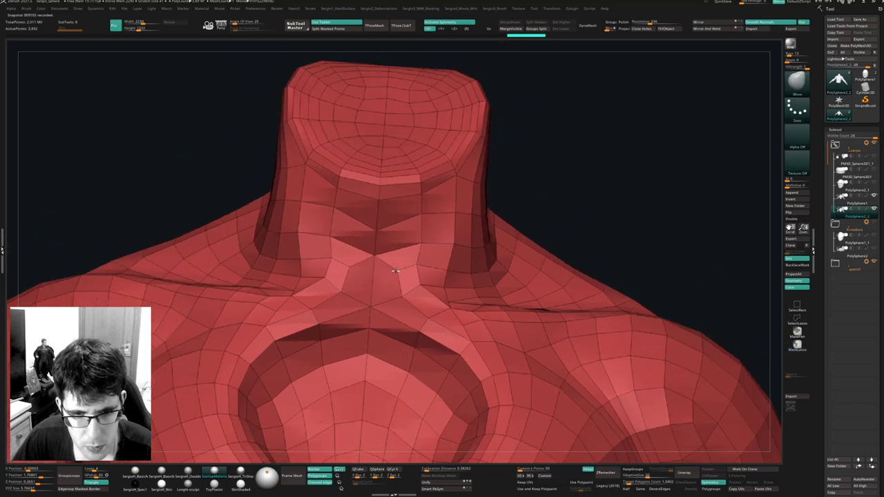
pyautogui.moveTo(399, 271)
pyautogui.mouseDown()
pyautogui.moveTo(389, 272)
pyautogui.moveTo(380, 302)
pyautogui.mouseUp()
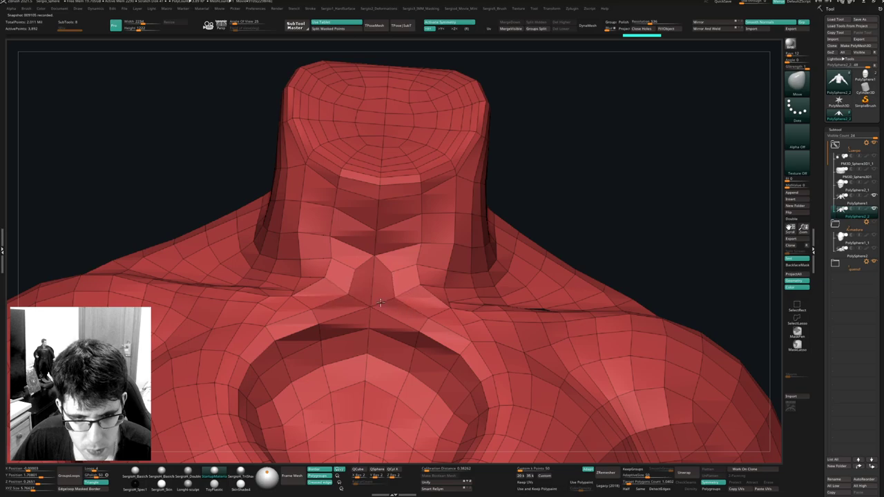
# Delete the two central polygons of the throat patch with ZModeler.
pyautogui.moveTo(381, 302)
pyautogui.mouseDown(button='right')
pyautogui.moveTo(383, 282)
pyautogui.moveTo(364, 293)
pyautogui.mouseUp(button='right')
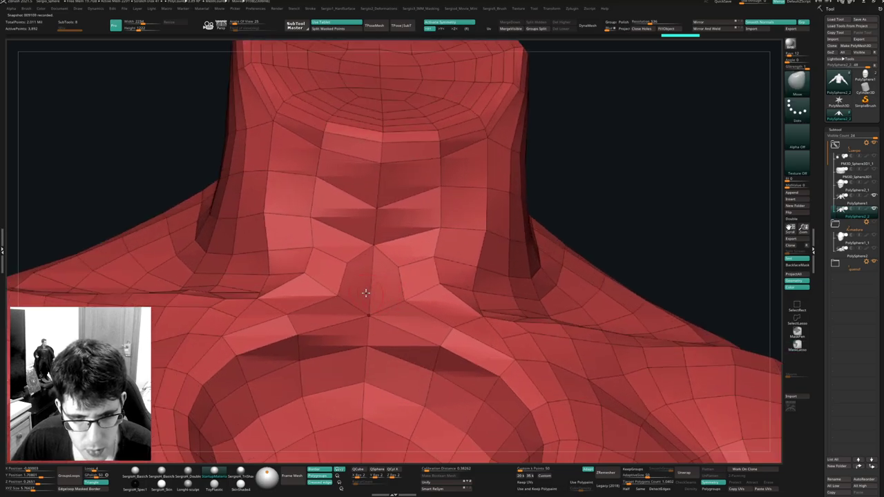
pyautogui.press('b')
pyautogui.press('z')
pyautogui.press('m')
pyautogui.click(383, 297)
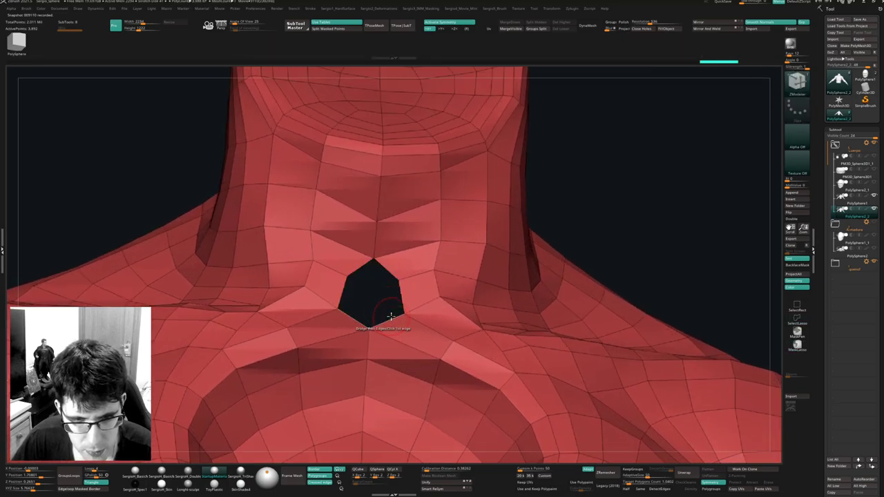
# Try to bridge the throat hole's opposite side edges with symmetry turned off.
pyautogui.press('space')
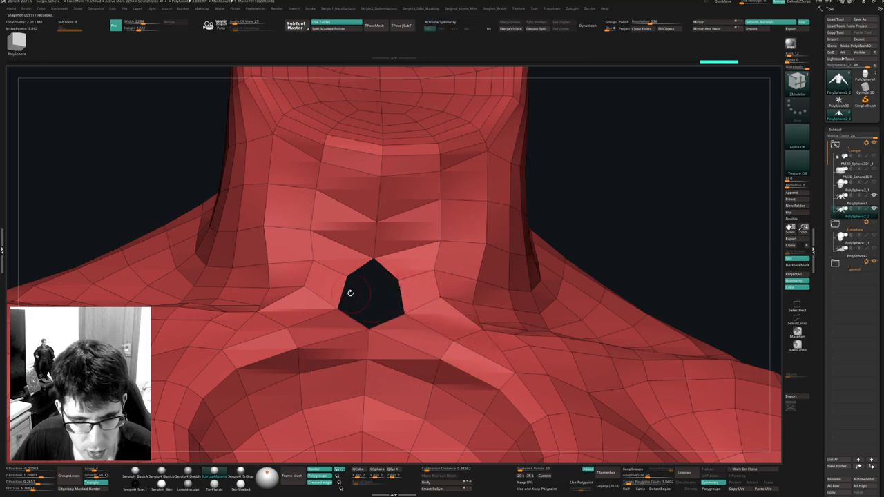
pyautogui.click(350, 293)
pyautogui.click(400, 307)
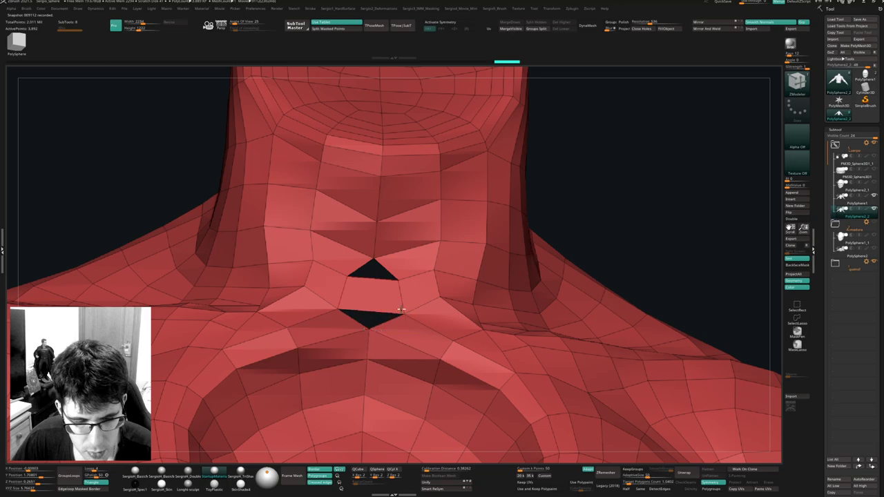
pyautogui.keyDown('alt'); pyautogui.moveTo(401, 309); pyautogui.dragTo(407, 253, button='right'); pyautogui.keyUp('alt')
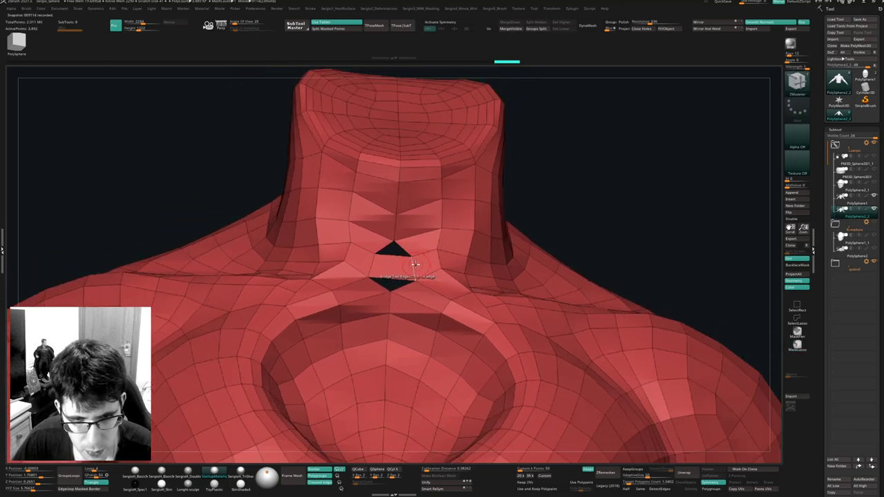
pyautogui.hotkey('ctrl', 'z')
# Try to stitch the throat hole's lower side points to an end point, with and without symmetry.
pyautogui.press('x')
pyautogui.press('space')
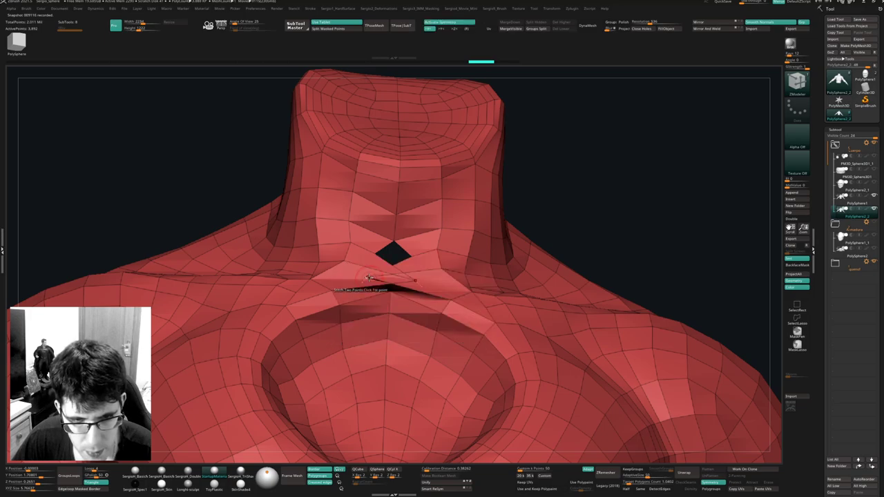
pyautogui.hotkey('ctrl', 'z')
pyautogui.press('x')
pyautogui.click(370, 277)
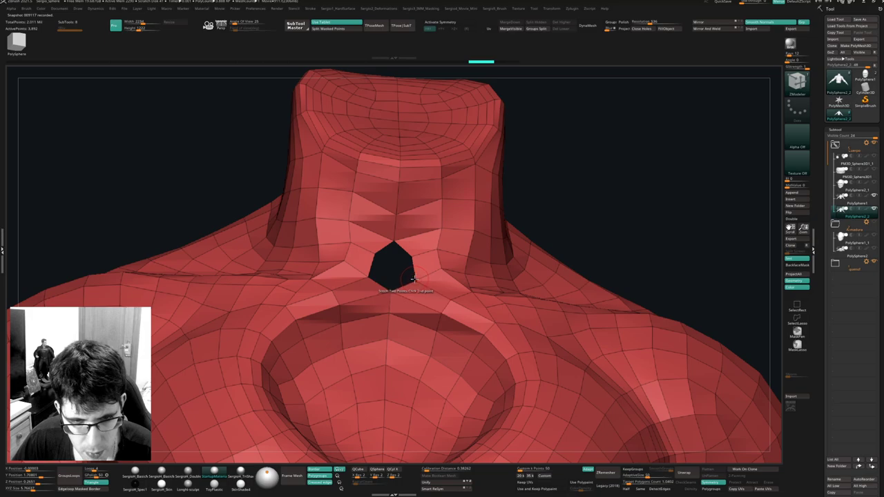
pyautogui.hotkey('ctrl', 'z')
# Set the point stitch to To Mid Point and stitch the throat hole's opposite side points together.
pyautogui.press('space')
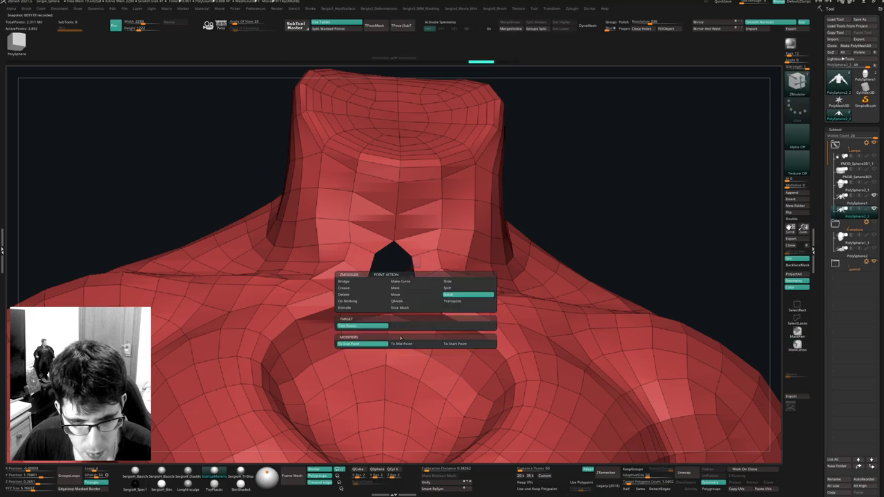
pyautogui.click(414, 342)
pyautogui.click(370, 275)
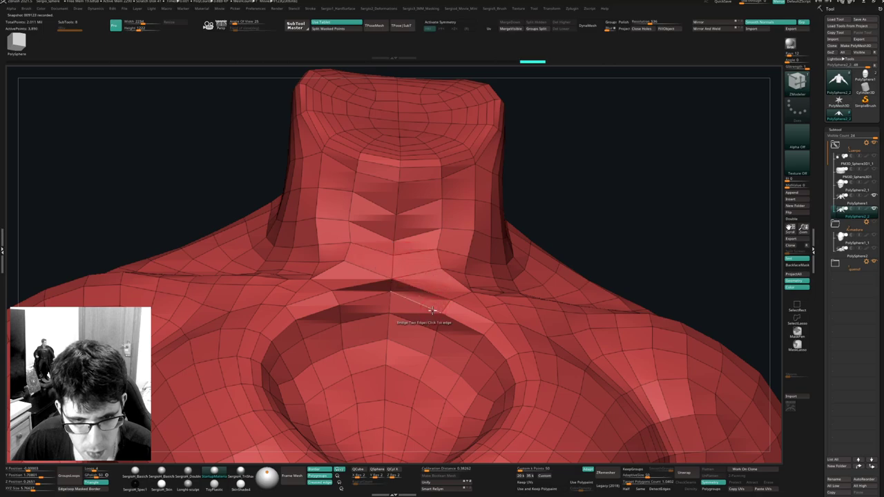
# Undo the throat stitching and turn symmetry back on.
pyautogui.moveTo(435, 310)
pyautogui.keyDown('ctrl'); pyautogui.mouseDown(button='right')
pyautogui.moveTo(415, 279)
pyautogui.moveTo(443, 291)
pyautogui.moveTo(418, 292)
pyautogui.mouseUp(button='right'); pyautogui.keyUp('ctrl')
pyautogui.hotkey('ctrl', 'z')
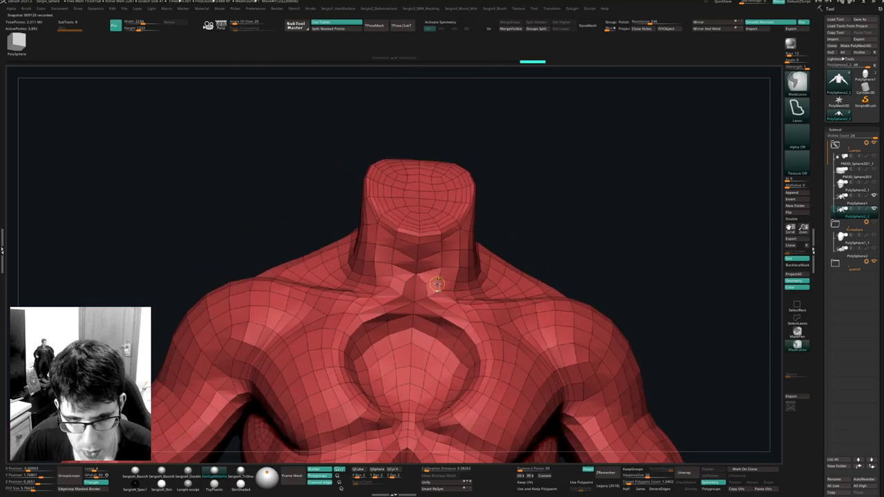
pyautogui.press('x')
pyautogui.keyDown('ctrl'); pyautogui.moveTo(428, 304); pyautogui.dragTo(423, 249, button='right'); pyautogui.keyUp('ctrl')
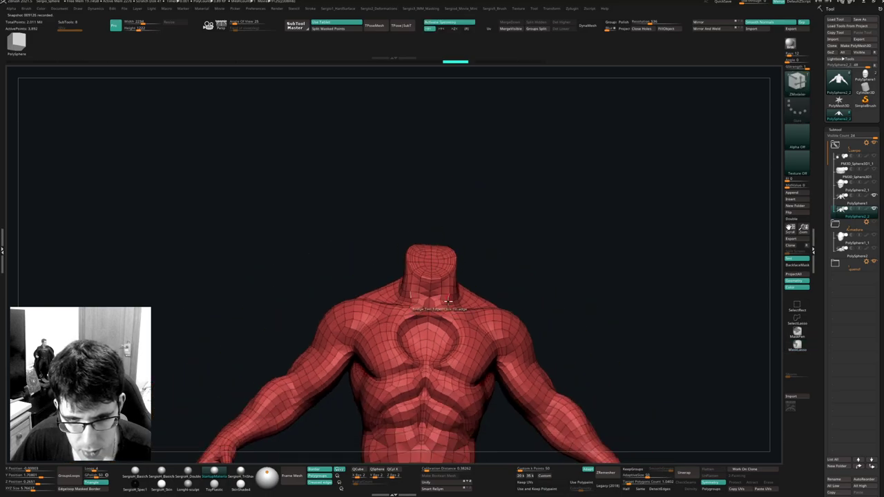
# Hide the wireframe, subdivide the remeshed torso up to level 4, and project the original torso's detail onto it after each subdivision pass.
pyautogui.keyDown('alt'); pyautogui.moveTo(442, 317); pyautogui.dragTo(413, 262, button='right'); pyautogui.keyUp('alt')
pyautogui.moveTo(469, 276)
pyautogui.mouseDown(button='right')
pyautogui.moveTo(389, 281)
pyautogui.moveTo(498, 301)
pyautogui.moveTo(418, 283)
pyautogui.moveTo(422, 301)
pyautogui.moveTo(514, 259)
pyautogui.mouseUp(button='right')
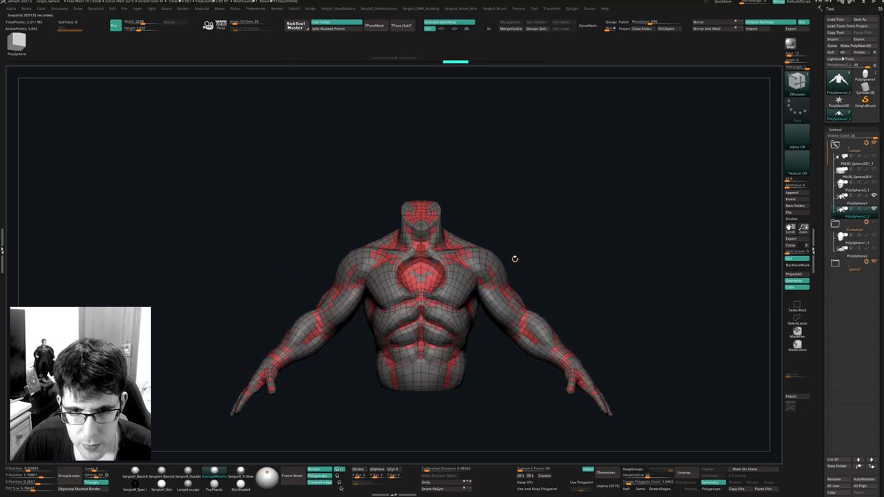
pyautogui.hotkey('shift', 'f')
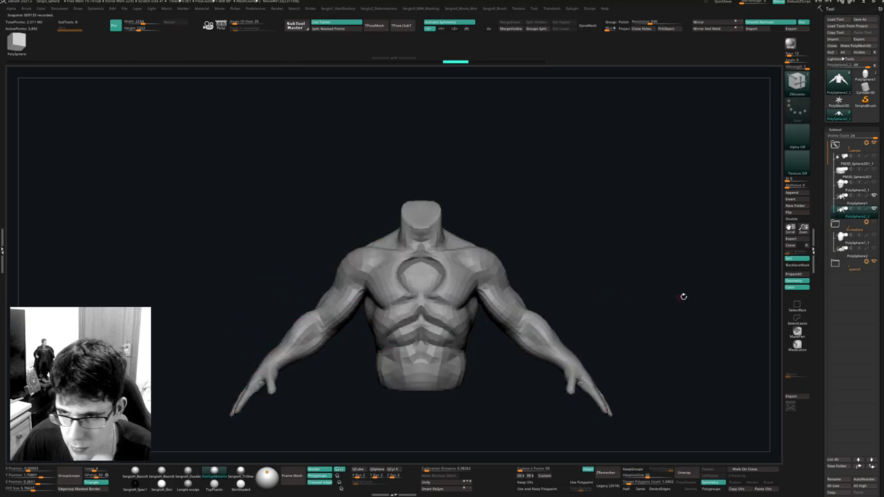
pyautogui.hotkey('ctrl', 'd')
pyautogui.click(799, 274)
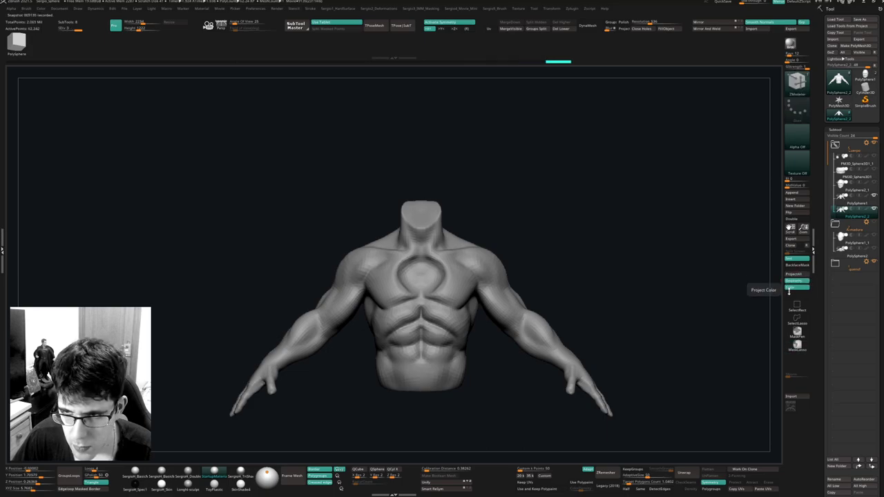
pyautogui.hotkey('ctrl', 'd')
pyautogui.click(798, 275)
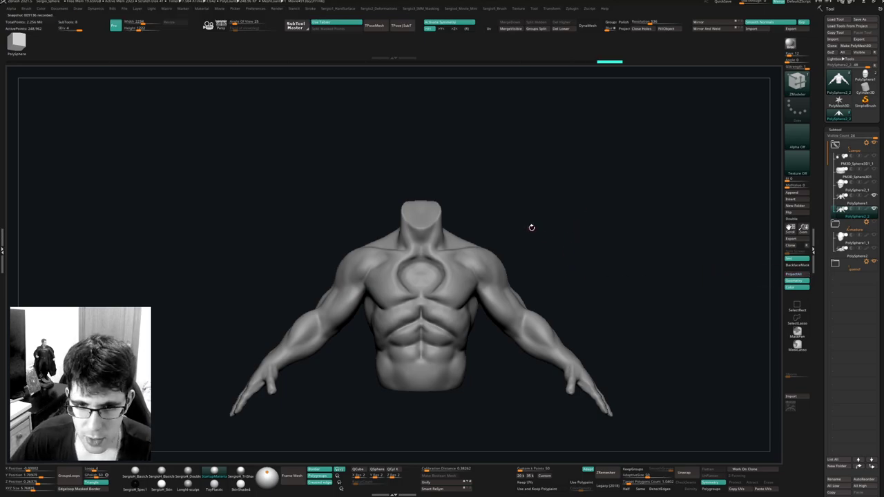
pyautogui.moveTo(550, 256); pyautogui.dragTo(583, 259, button='right')
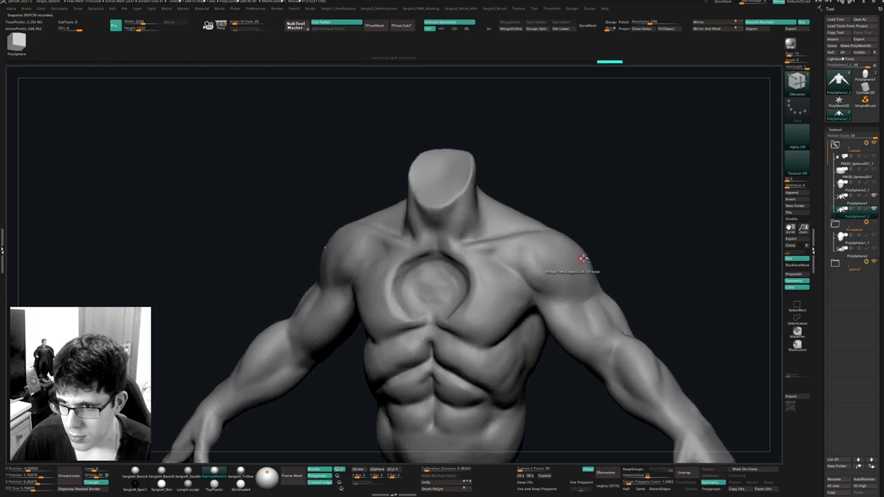
# Move the original torso subtool PolySphere1 into the last subtool folder and hide that folder's contents.
pyautogui.click(849, 265)
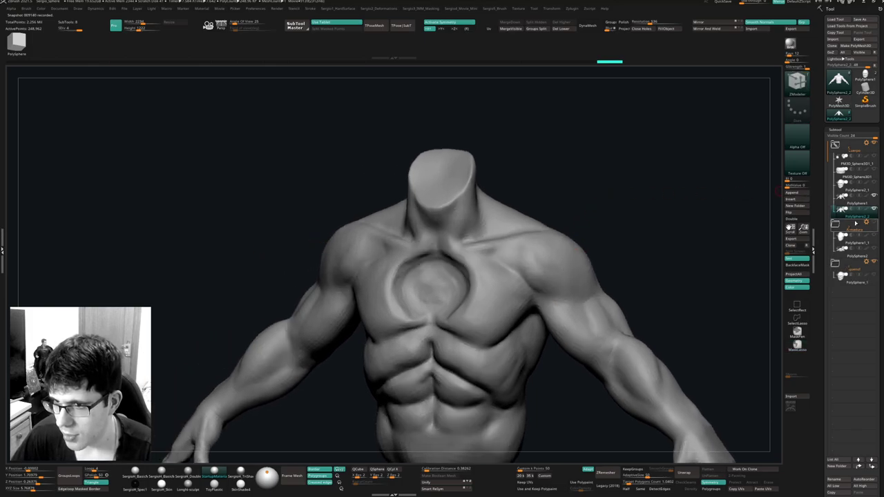
pyautogui.moveTo(854, 200); pyautogui.dragTo(847, 283)
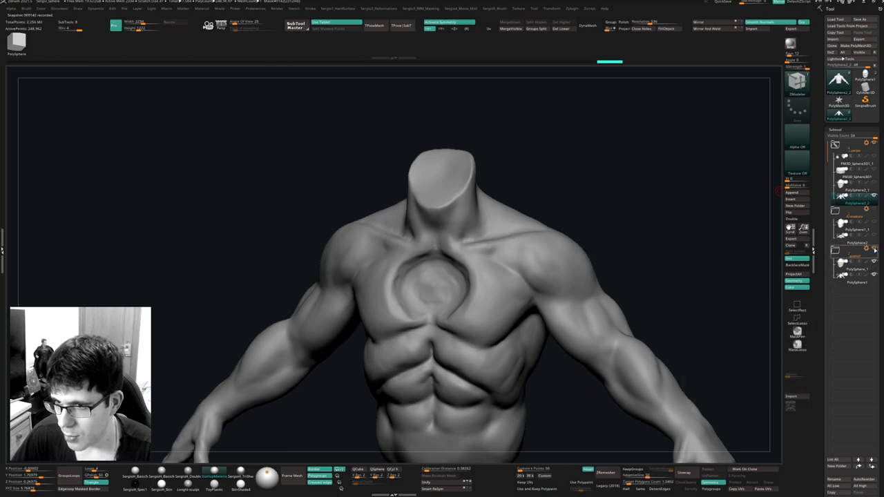
pyautogui.click(874, 249)
pyautogui.click(843, 251)
pyautogui.click(835, 249)
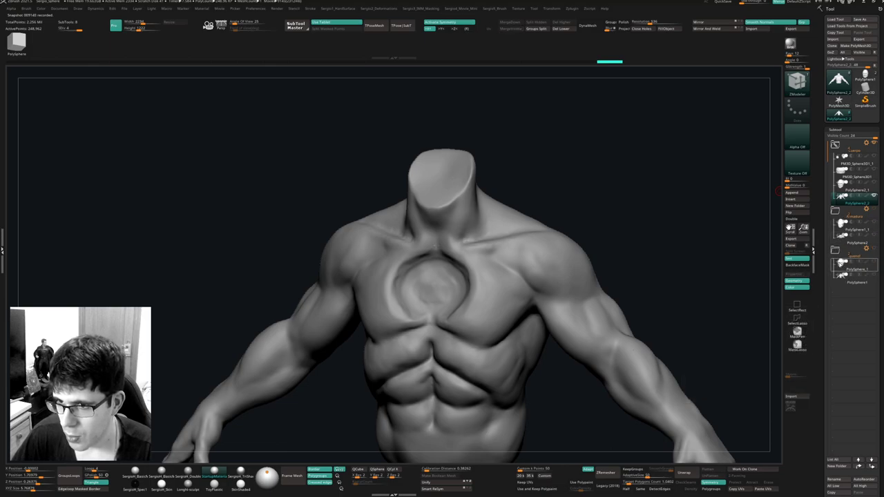
# Review the stored head PolySphere_1 and its earlier history states, and compare it with the current head PolySphere2_1.
pyautogui.click(844, 265)
pyautogui.moveTo(539, 210)
pyautogui.mouseDown()
pyautogui.moveTo(538, 282)
pyautogui.moveTo(503, 283)
pyautogui.moveTo(500, 257)
pyautogui.moveTo(559, 283)
pyautogui.moveTo(545, 292)
pyautogui.moveTo(557, 290)
pyautogui.moveTo(490, 275)
pyautogui.mouseUp()
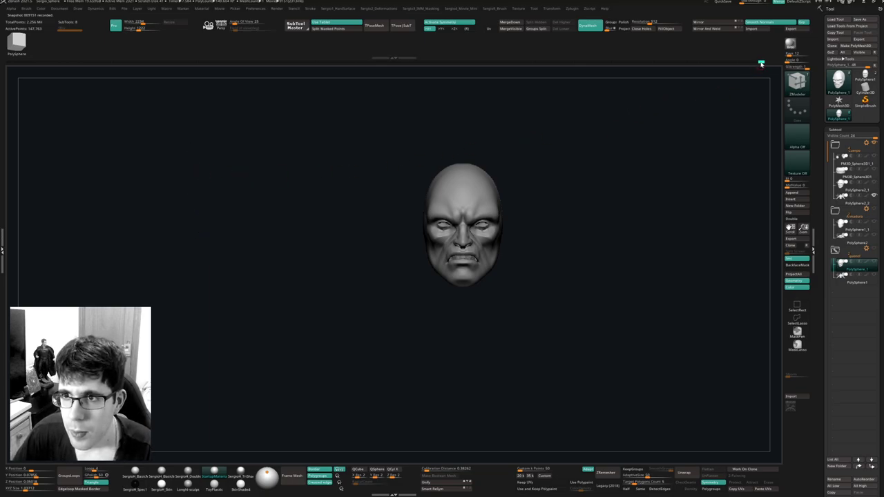
pyautogui.moveTo(761, 64)
pyautogui.mouseDown()
pyautogui.moveTo(245, 97)
pyautogui.moveTo(391, 93)
pyautogui.mouseUp()
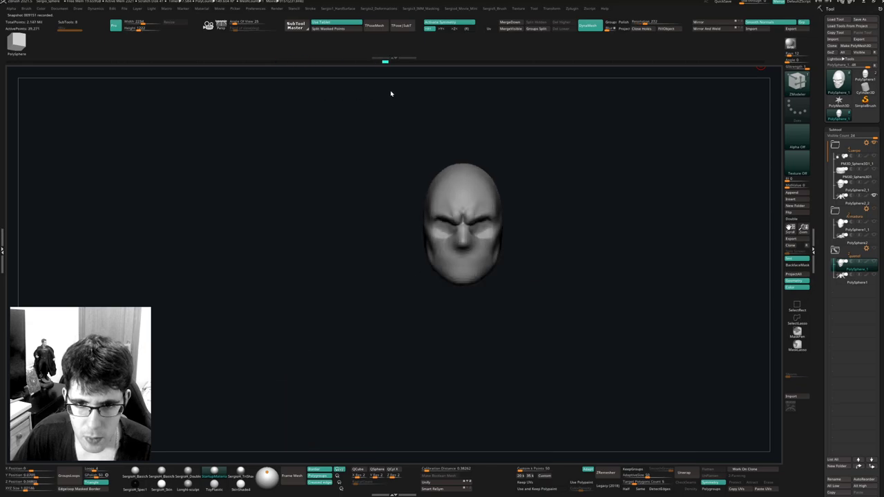
pyautogui.press('d')
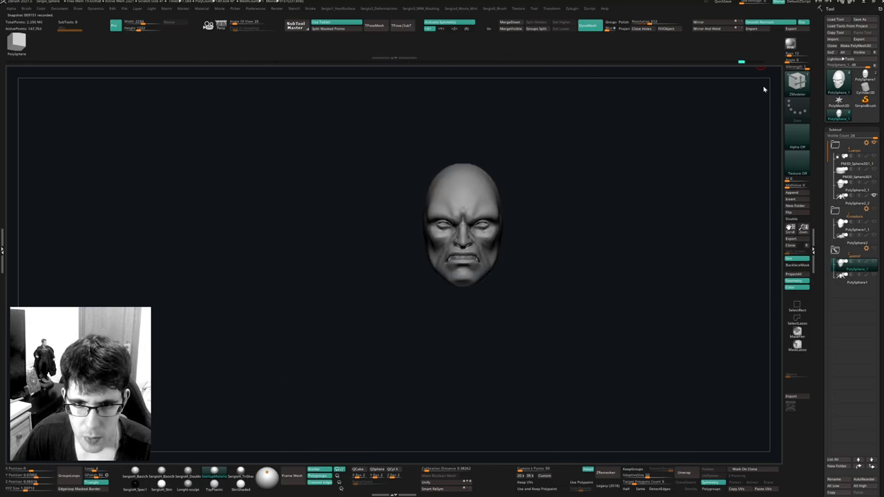
pyautogui.moveTo(667, 172); pyautogui.dragTo(690, 181)
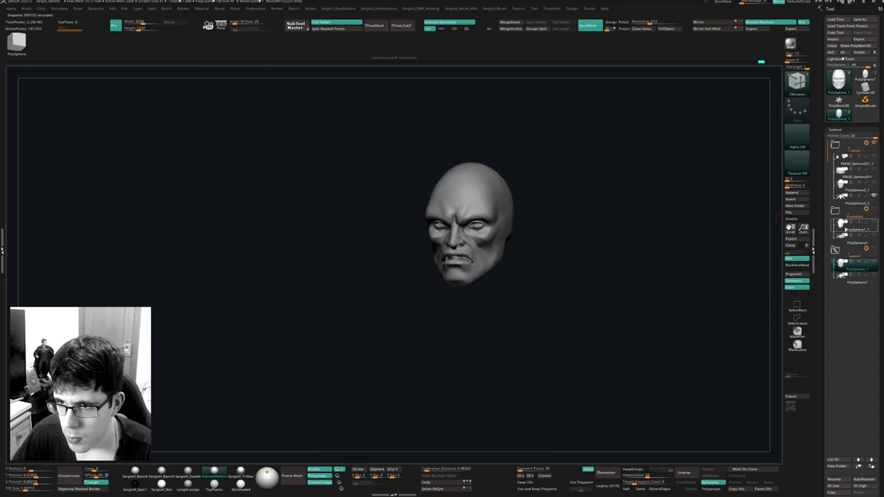
pyautogui.click(848, 190)
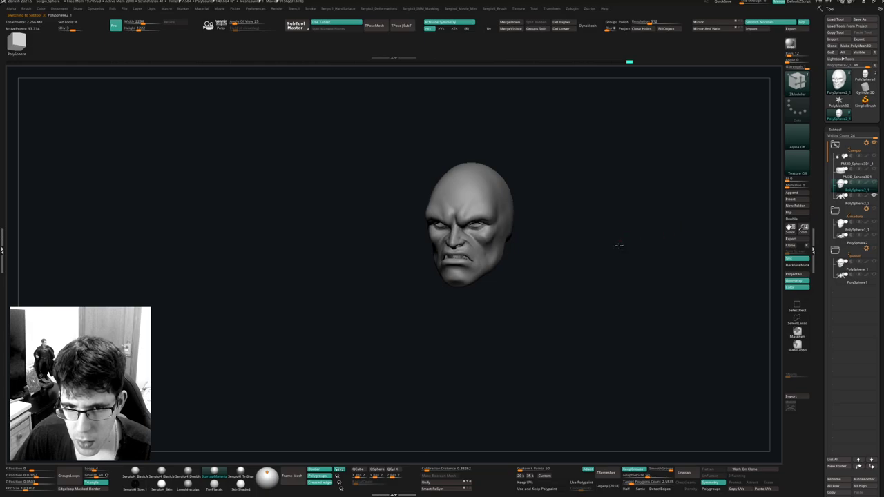
pyautogui.moveTo(618, 246); pyautogui.dragTo(566, 250)
# Make the body subtools and the Armadura folder visible, and view the helmet and collar on the character from the side.
pyautogui.keyDown('shift'); pyautogui.moveTo(511, 259); pyautogui.dragTo(520, 257); pyautogui.keyUp('shift')
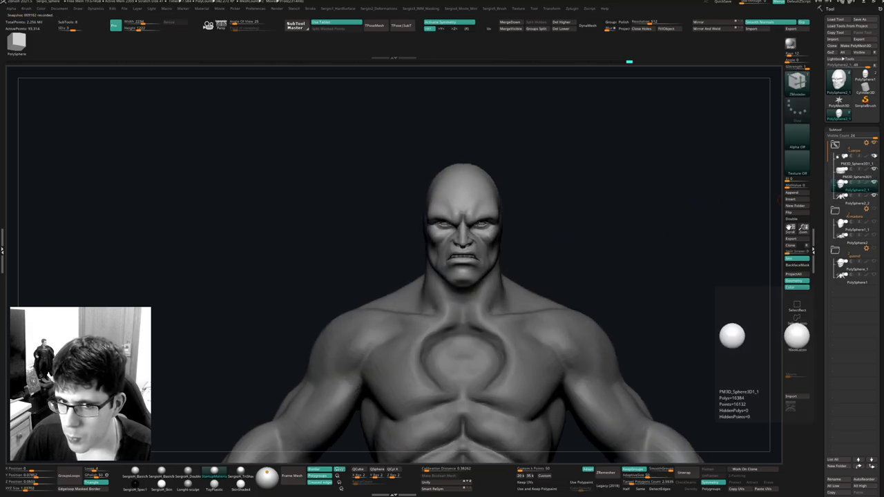
pyautogui.moveTo(696, 206); pyautogui.dragTo(658, 217)
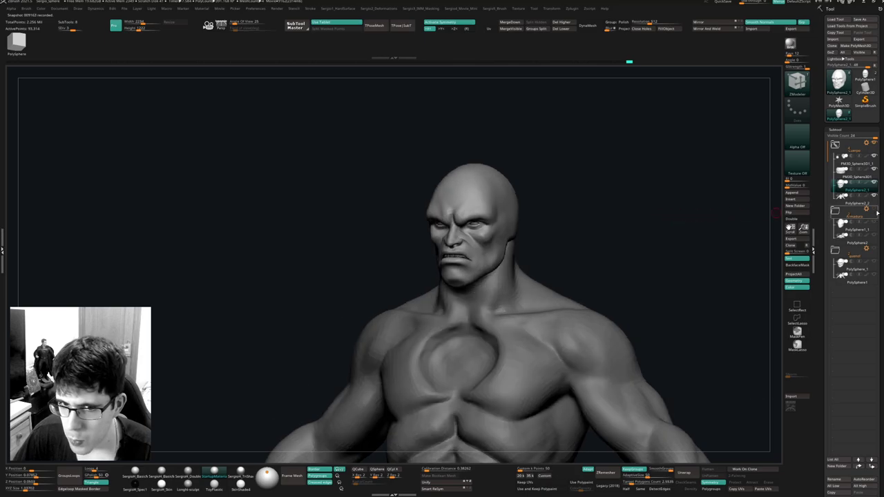
pyautogui.click(873, 209)
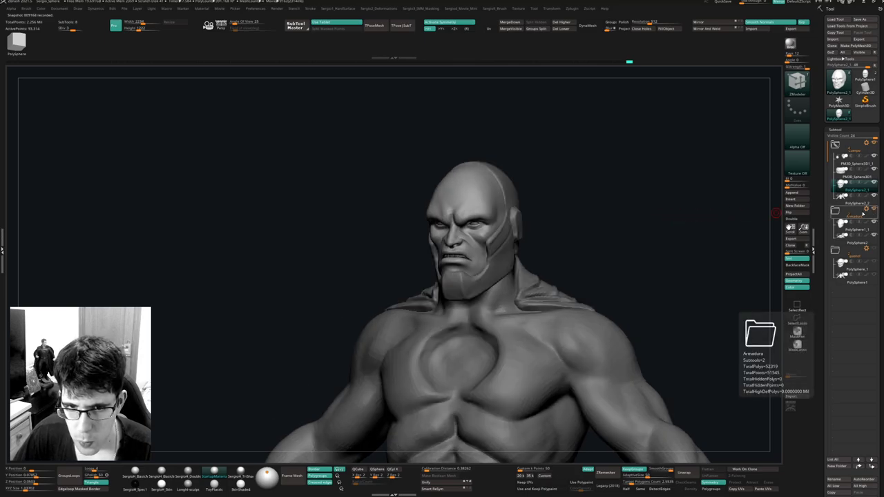
pyautogui.moveTo(605, 233); pyautogui.dragTo(552, 236)
pyautogui.keyDown('ctrl'); pyautogui.moveTo(506, 229); pyautogui.dragTo(518, 248, button='right'); pyautogui.keyUp('ctrl')
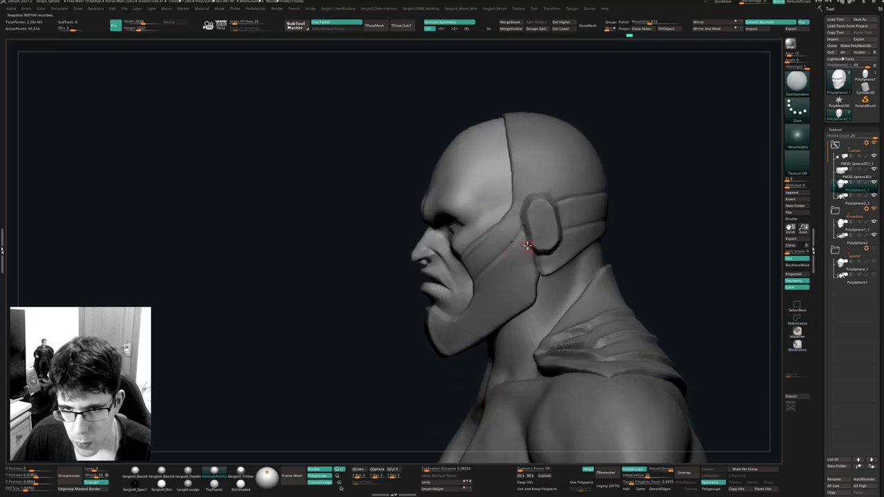
# Select the helmet PolySphere1_1 and refine the edge of its cheek strap beside the ear piece with DamStandard.
pyautogui.hotkey('alt', 's')
pyautogui.hotkey('alt', 's')
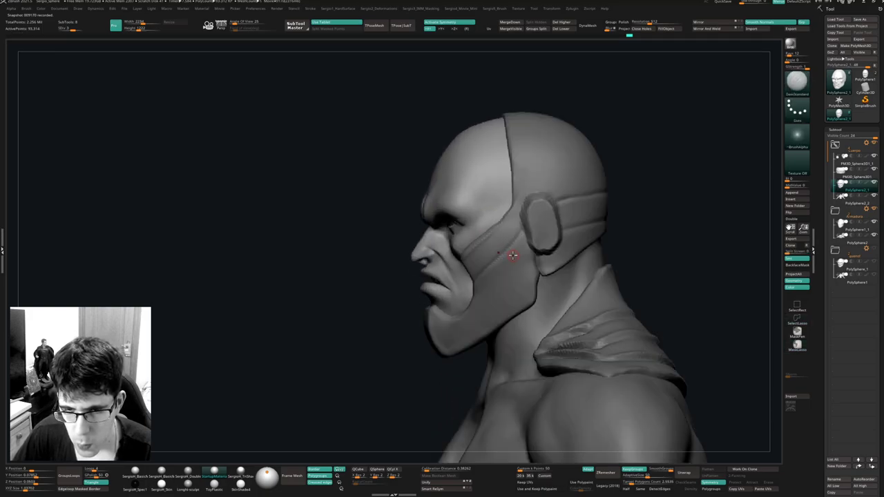
pyautogui.keyDown('alt'); pyautogui.click(523, 243); pyautogui.keyUp('alt')
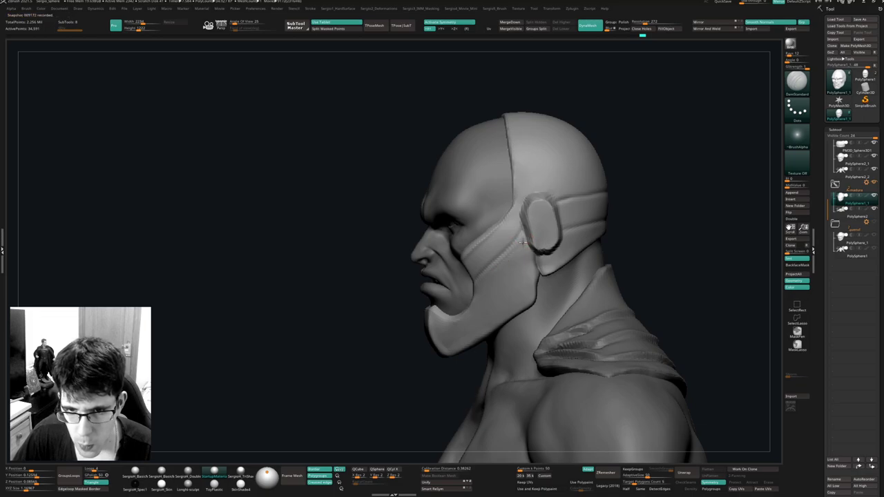
pyautogui.press('shift')
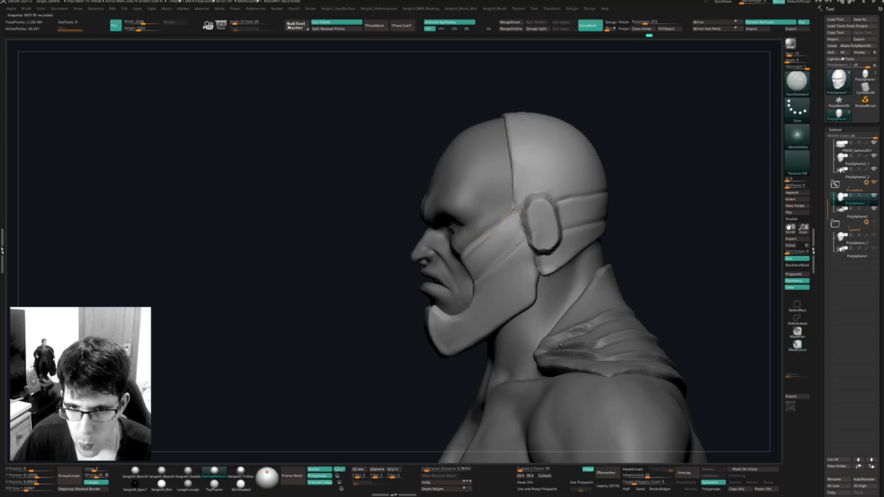
# Reshape the tip of the helmet's chin guard with the Move brush.
pyautogui.moveTo(516, 253)
pyautogui.keyDown('ctrl'); pyautogui.mouseDown(button='right')
pyautogui.moveTo(515, 234)
pyautogui.moveTo(517, 249)
pyautogui.moveTo(504, 242)
pyautogui.moveTo(509, 290)
pyautogui.moveTo(504, 280)
pyautogui.moveTo(489, 297)
pyautogui.moveTo(469, 295)
pyautogui.mouseUp(button='right'); pyautogui.keyUp('ctrl')
pyautogui.press('b')
pyautogui.press('m')
pyautogui.press('v')
pyautogui.press('s')
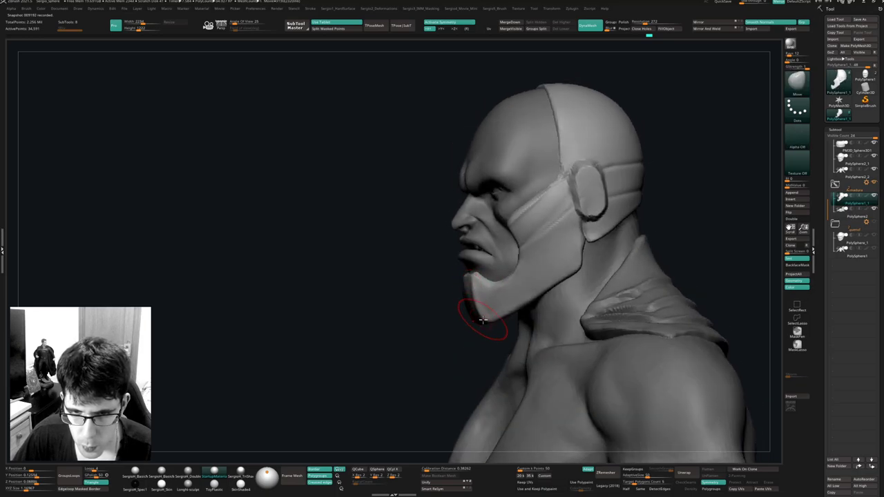
pyautogui.moveTo(487, 323); pyautogui.dragTo(509, 324)
pyautogui.moveTo(509, 324)
pyautogui.keyDown('ctrl'); pyautogui.mouseDown(button='right')
pyautogui.moveTo(479, 293)
pyautogui.moveTo(513, 302)
pyautogui.moveTo(562, 196)
pyautogui.mouseUp(button='right'); pyautogui.keyUp('ctrl')
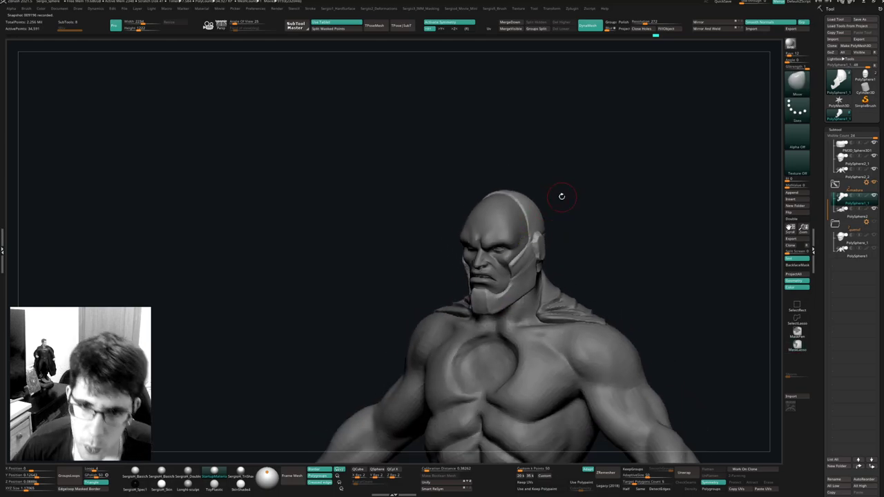
# Select the collar piece PolySphere2 and isolate it for close-up work.
pyautogui.moveTo(561, 228)
pyautogui.mouseDown(button='right')
pyautogui.moveTo(594, 232)
pyautogui.moveTo(543, 239)
pyautogui.moveTo(540, 227)
pyautogui.moveTo(577, 219)
pyautogui.moveTo(537, 282)
pyautogui.moveTo(537, 237)
pyautogui.moveTo(522, 235)
pyautogui.moveTo(551, 238)
pyautogui.moveTo(545, 205)
pyautogui.moveTo(571, 264)
pyautogui.mouseUp(button='right')
pyautogui.keyDown('alt'); pyautogui.click(553, 239); pyautogui.keyUp('alt')
pyautogui.hotkey('alt', 's')
pyautogui.keyDown('alt'); pyautogui.moveTo(571, 264); pyautogui.dragTo(522, 256, button='right'); pyautogui.keyUp('alt')
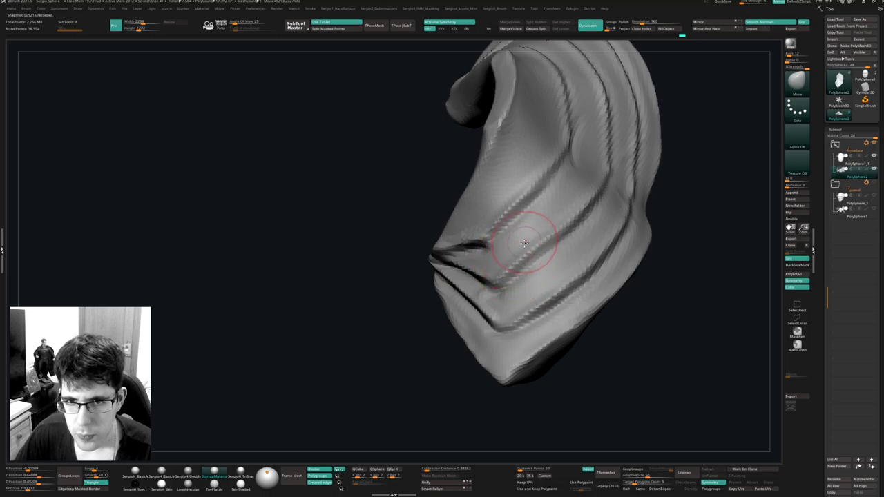
# Restart the TimeLapse movie recording of the sculpting session.
pyautogui.press('space')
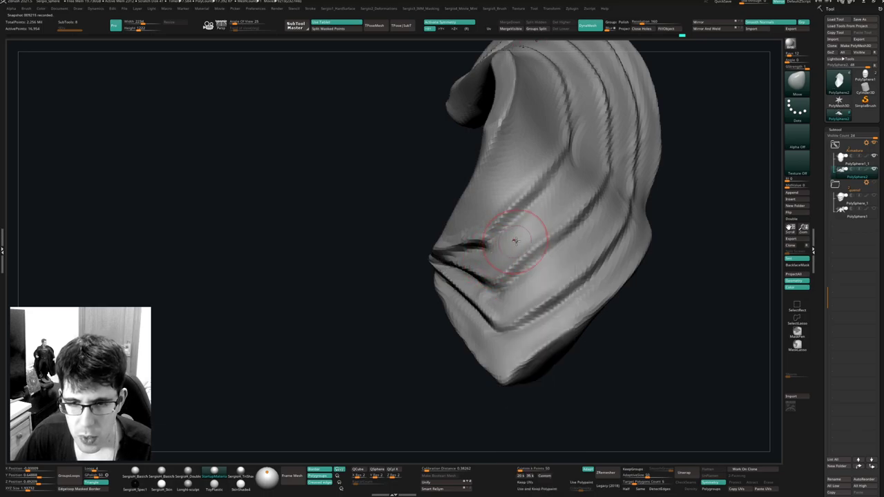
pyautogui.press('space')
pyautogui.click(560, 241)
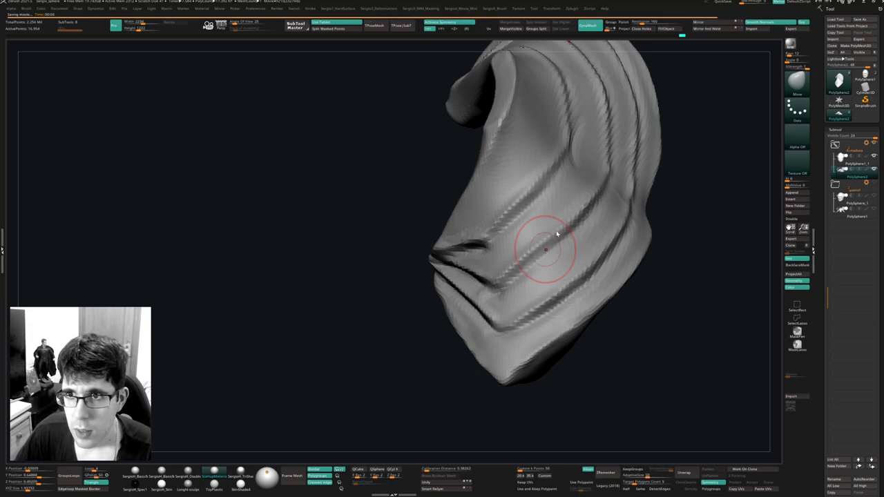
pyautogui.press('4')
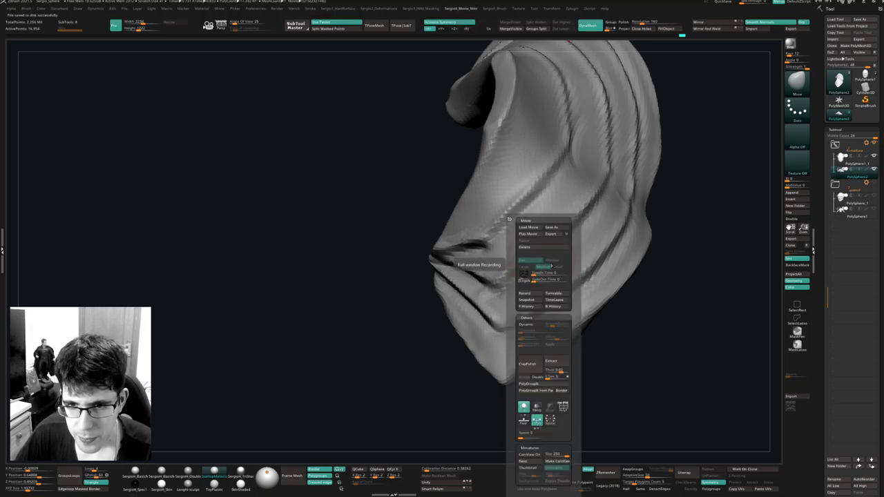
pyautogui.click(551, 300)
# Set the collar's DynaMesh resolution to 376 and remesh it.
pyautogui.moveTo(465, 297)
pyautogui.keyDown('ctrl'); pyautogui.mouseDown(button='right')
pyautogui.moveTo(499, 261)
pyautogui.moveTo(479, 307)
pyautogui.mouseUp(button='right'); pyautogui.keyUp('ctrl')
pyautogui.moveTo(480, 307); pyautogui.dragTo(476, 283)
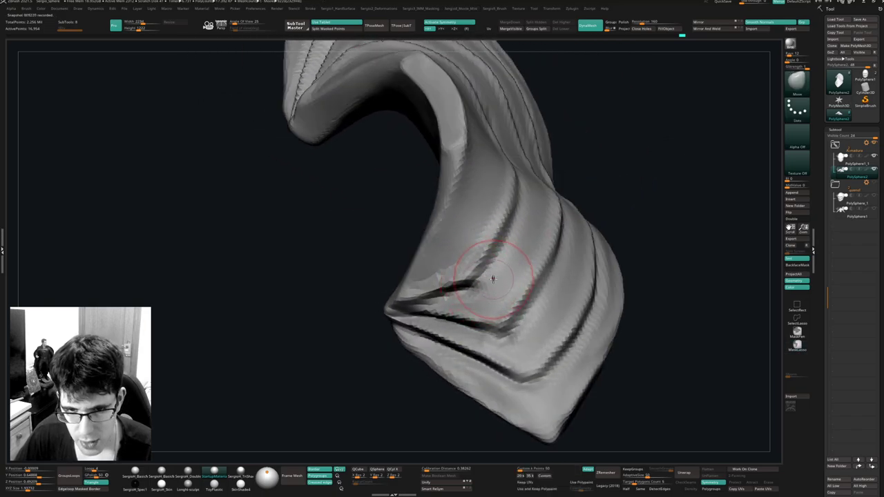
pyautogui.click(647, 23)
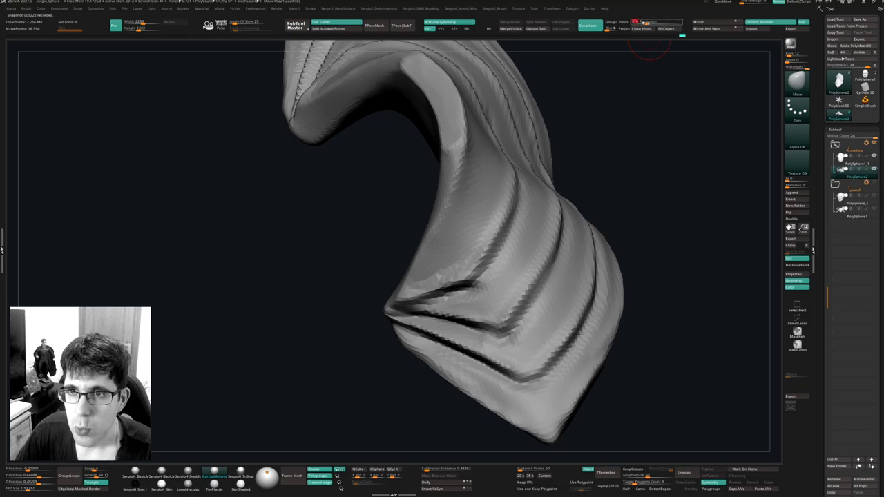
pyautogui.keyDown('ctrl'); pyautogui.moveTo(636, 99); pyautogui.dragTo(642, 106); pyautogui.keyUp('ctrl')
# Carve the collar's innermost fold crease with DamStandard, from the pointed front tip up around the bend.
pyautogui.moveTo(494, 276); pyautogui.dragTo(439, 294, button='right')
pyautogui.press('b')
pyautogui.press('d')
pyautogui.press('s')
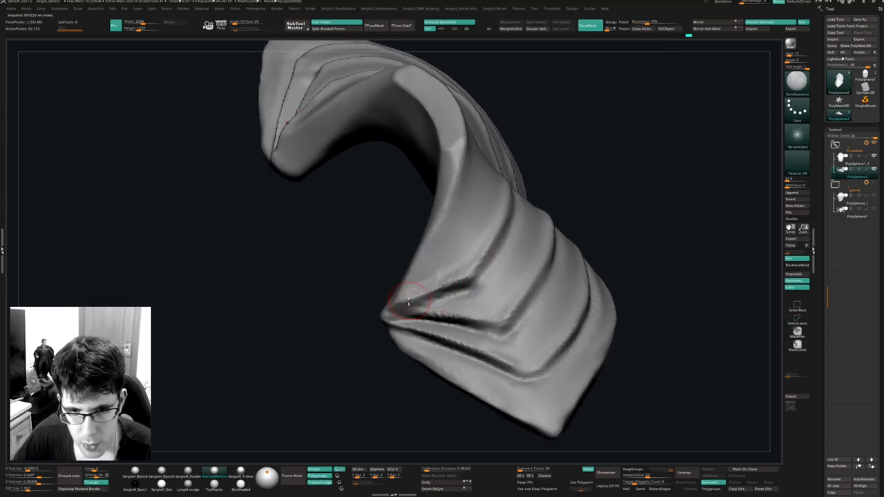
pyautogui.moveTo(401, 304); pyautogui.dragTo(481, 277)
pyautogui.moveTo(483, 277); pyautogui.dragTo(442, 280, button='right')
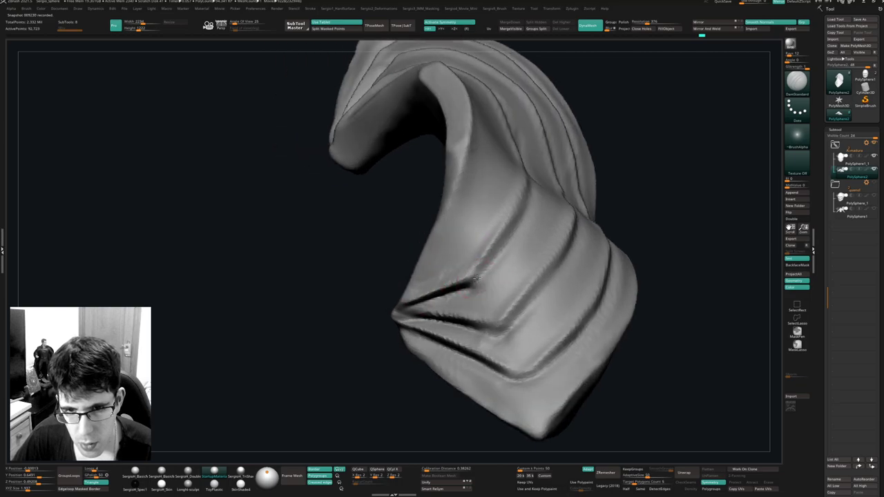
pyautogui.moveTo(476, 279)
pyautogui.mouseDown()
pyautogui.moveTo(510, 227)
pyautogui.moveTo(502, 233)
pyautogui.mouseUp()
pyautogui.moveTo(530, 182); pyautogui.dragTo(515, 219)
pyautogui.moveTo(530, 197)
pyautogui.mouseDown(button='right')
pyautogui.moveTo(497, 217)
pyautogui.moveTo(493, 288)
pyautogui.moveTo(484, 273)
pyautogui.moveTo(500, 268)
pyautogui.mouseUp(button='right')
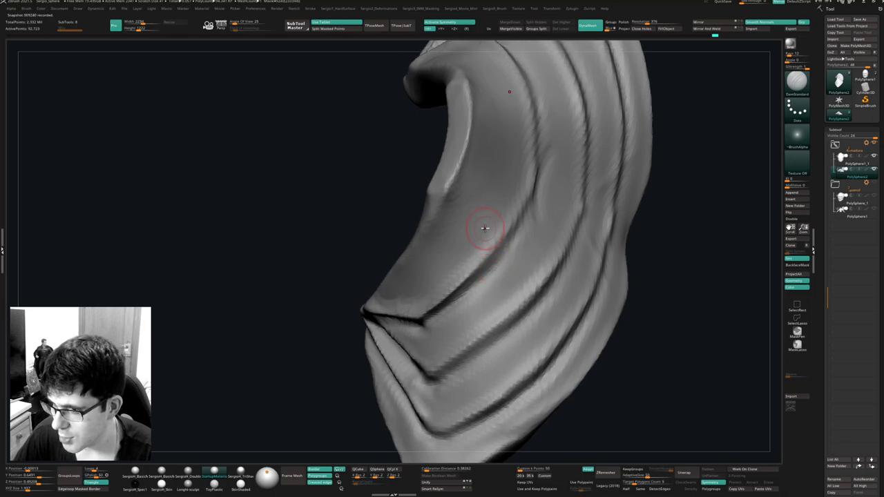
# Deepen the collar's innermost fold crease with DamStandard, sharpening its corner and the run down toward the front tip.
pyautogui.moveTo(506, 242); pyautogui.dragTo(460, 282)
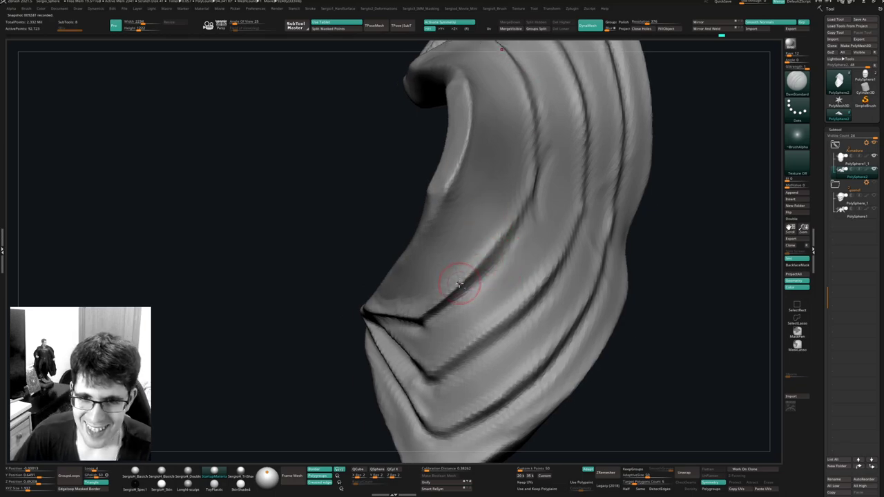
pyautogui.moveTo(460, 283); pyautogui.dragTo(487, 270, button='right')
pyautogui.moveTo(532, 206); pyautogui.dragTo(494, 250)
pyautogui.moveTo(495, 249); pyautogui.dragTo(514, 231, button='right')
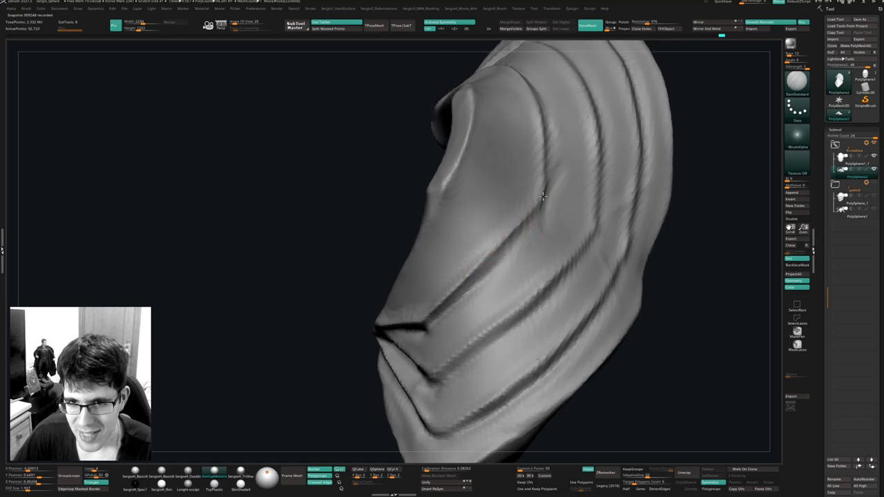
pyautogui.moveTo(483, 280); pyautogui.dragTo(533, 223, button='right')
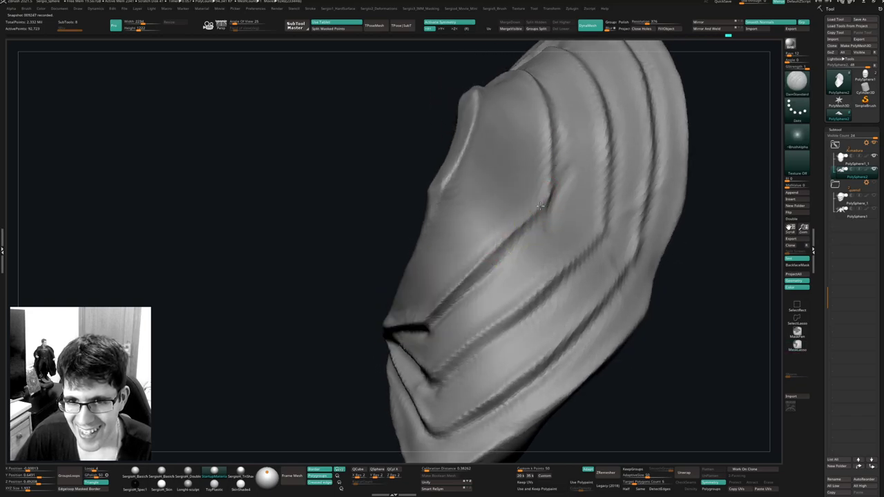
pyautogui.moveTo(548, 193)
pyautogui.mouseDown(button='right')
pyautogui.moveTo(569, 181)
pyautogui.moveTo(550, 200)
pyautogui.mouseUp(button='right')
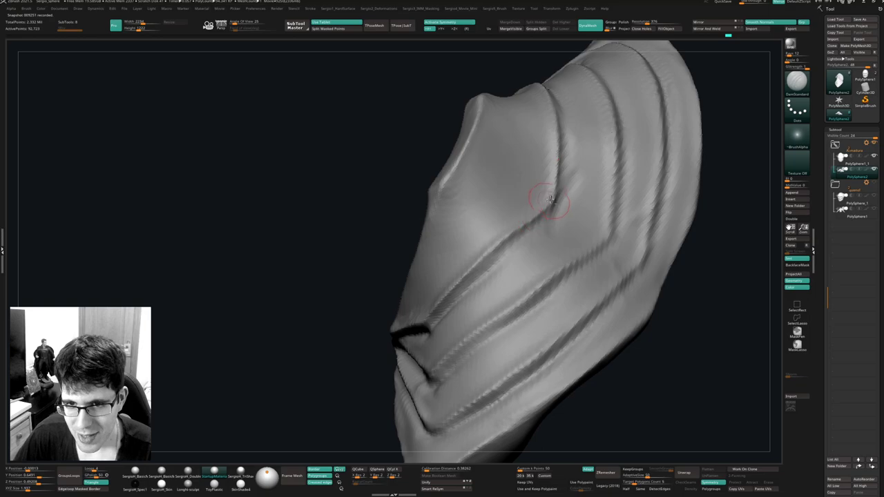
pyautogui.moveTo(536, 241); pyautogui.dragTo(576, 197, button='right')
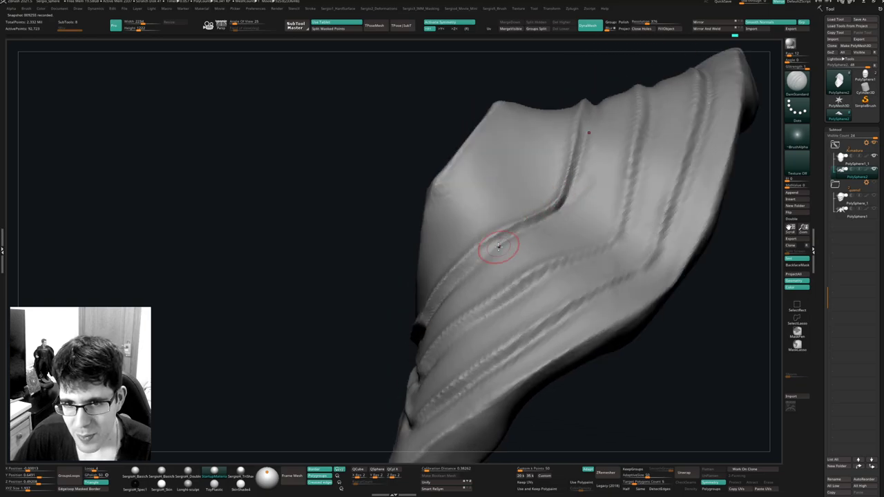
pyautogui.moveTo(458, 257); pyautogui.dragTo(479, 260, button='right')
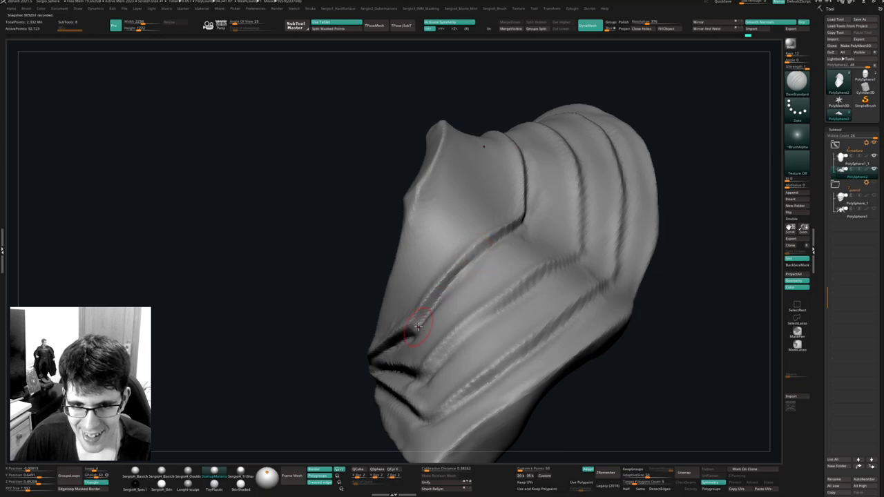
pyautogui.moveTo(426, 253)
pyautogui.mouseDown(button='right')
pyautogui.moveTo(461, 298)
pyautogui.moveTo(440, 290)
pyautogui.mouseUp(button='right')
# Build up the collar's inner panel along the innermost crease with the Clay brush and smooth the surface.
pyautogui.press('b')
pyautogui.press('c')
pyautogui.press('l')
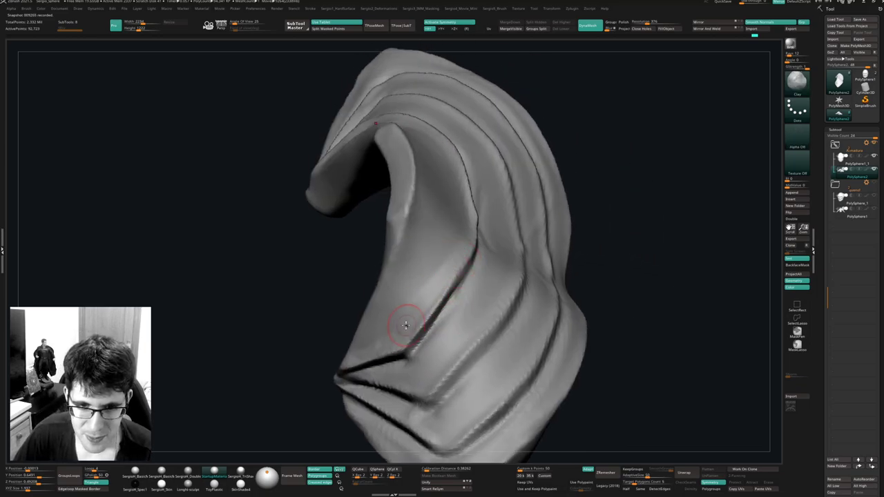
pyautogui.moveTo(406, 326)
pyautogui.mouseDown(button='right')
pyautogui.moveTo(458, 263)
pyautogui.moveTo(447, 277)
pyautogui.mouseUp(button='right')
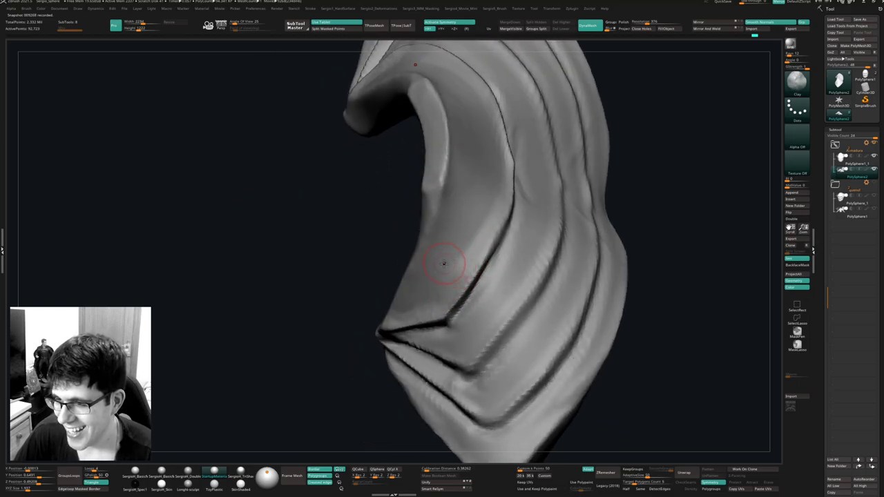
pyautogui.moveTo(444, 263); pyautogui.dragTo(455, 280, button='right')
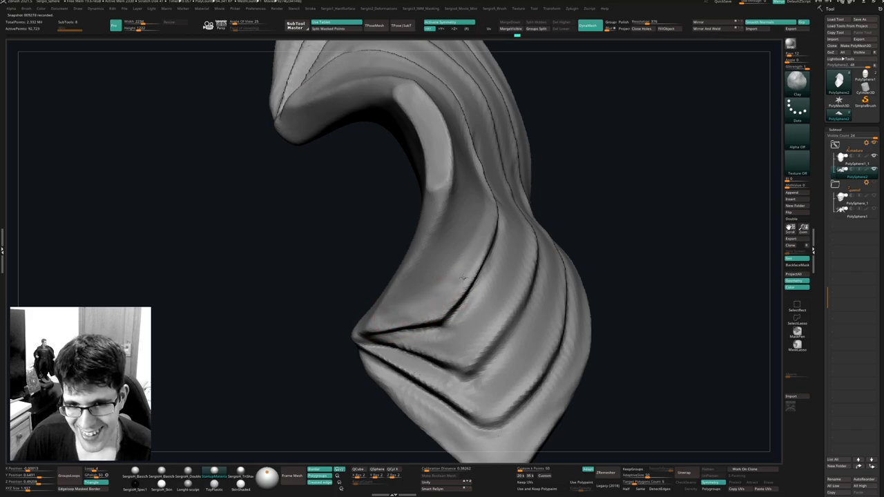
pyautogui.moveTo(398, 316); pyautogui.dragTo(430, 260, button='right')
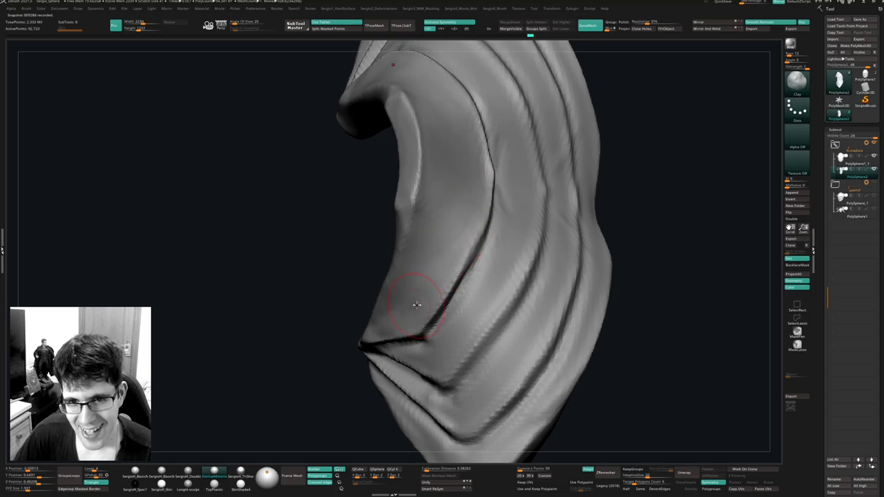
pyautogui.moveTo(416, 304); pyautogui.dragTo(377, 341, button='right')
pyautogui.moveTo(453, 188)
pyautogui.mouseDown(button='right')
pyautogui.moveTo(408, 310)
pyautogui.moveTo(360, 345)
pyautogui.mouseUp(button='right')
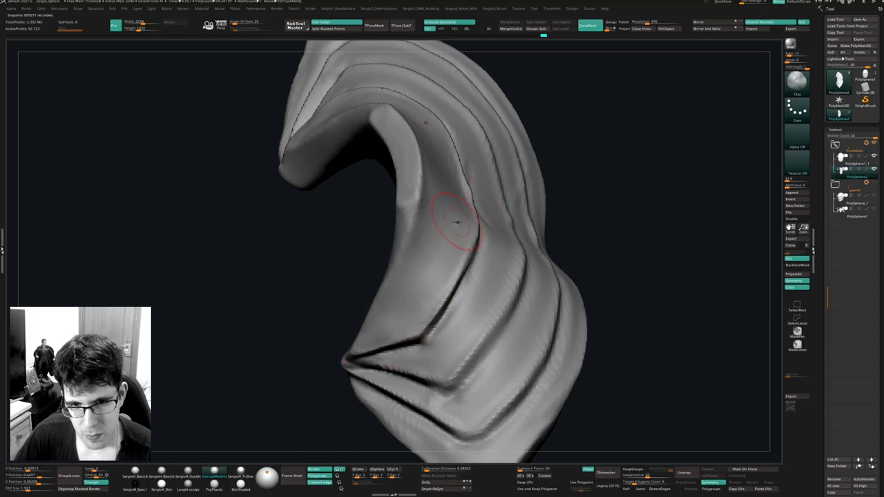
pyautogui.moveTo(406, 301); pyautogui.dragTo(434, 254, button='right')
pyautogui.keyDown('shift'); pyautogui.moveTo(405, 301); pyautogui.dragTo(403, 306); pyautogui.keyUp('shift')
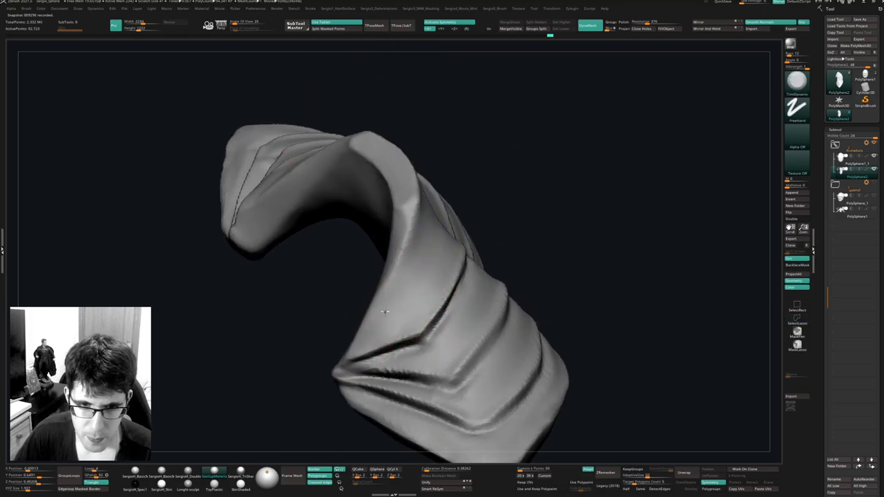
# Flatten the inner panel beside the innermost crease with the TrimDynamic brush.
pyautogui.moveTo(438, 280); pyautogui.dragTo(424, 256, button='right')
pyautogui.moveTo(511, 214)
pyautogui.mouseDown(button='right')
pyautogui.moveTo(384, 339)
pyautogui.moveTo(339, 345)
pyautogui.mouseUp(button='right')
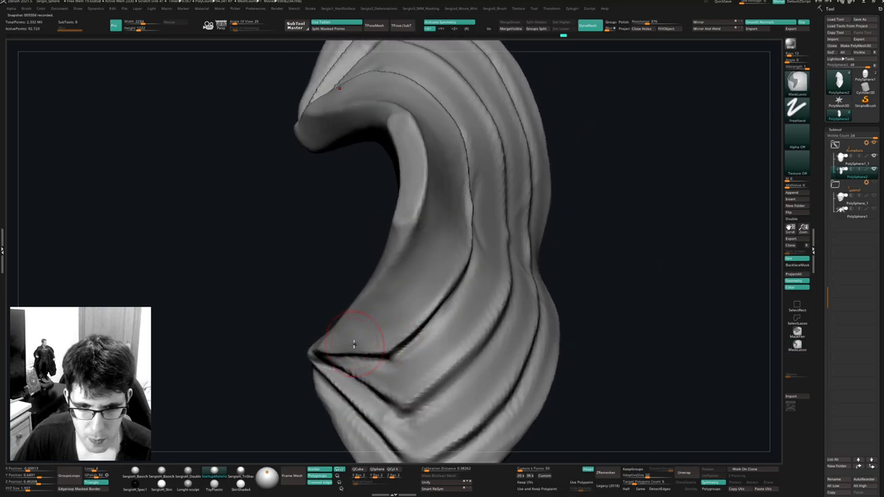
pyautogui.moveTo(469, 257); pyautogui.dragTo(480, 247, button='right')
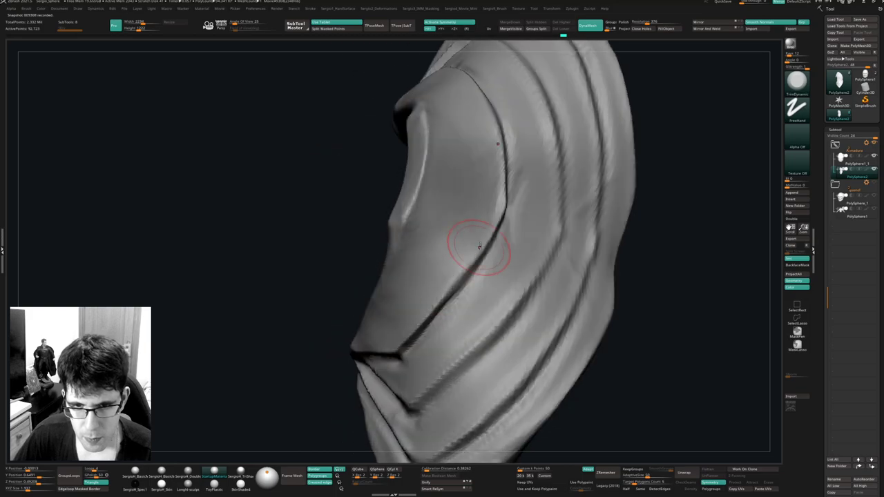
pyautogui.moveTo(485, 237)
pyautogui.mouseDown()
pyautogui.moveTo(501, 220)
pyautogui.moveTo(476, 268)
pyautogui.mouseUp()
pyautogui.moveTo(463, 260); pyautogui.dragTo(493, 225, button='right')
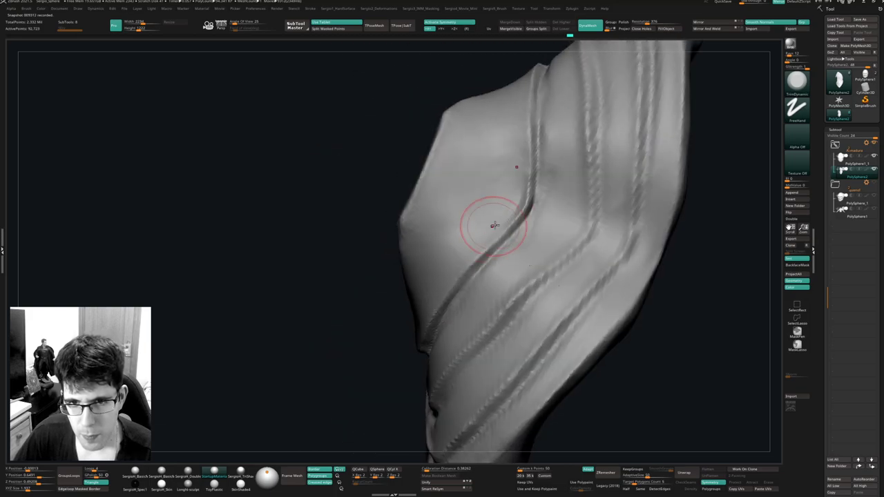
# Fill the inner panel around the crease's corner with Clay, and even it out with TrimDynamic and smoothing.
pyautogui.press('b')
pyautogui.press('c')
pyautogui.press('l')
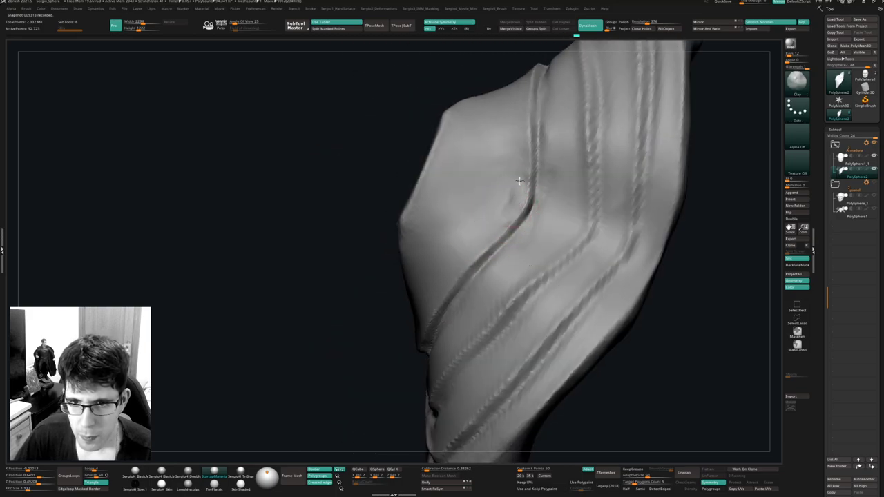
pyautogui.moveTo(441, 275); pyautogui.dragTo(471, 256, button='right')
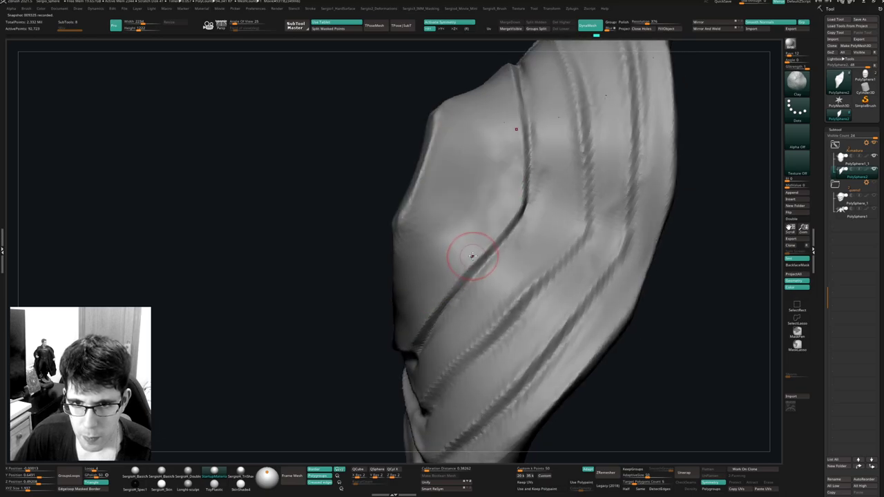
pyautogui.press('s')
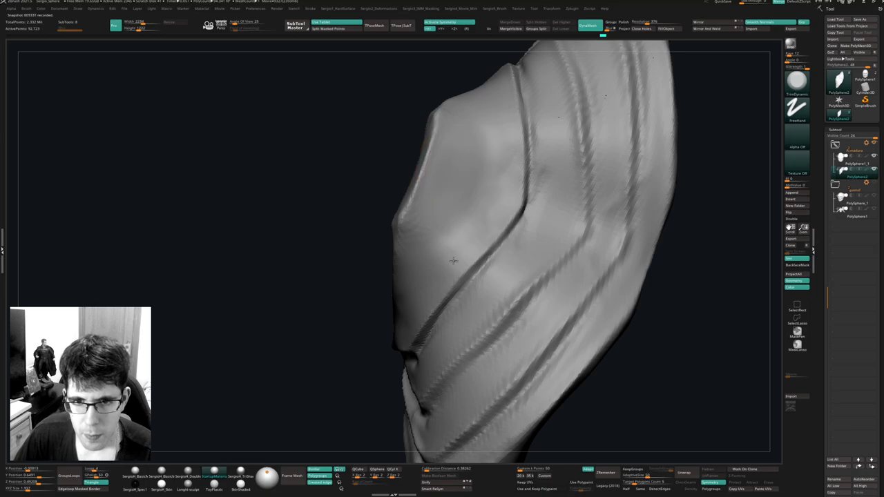
pyautogui.press('shift')
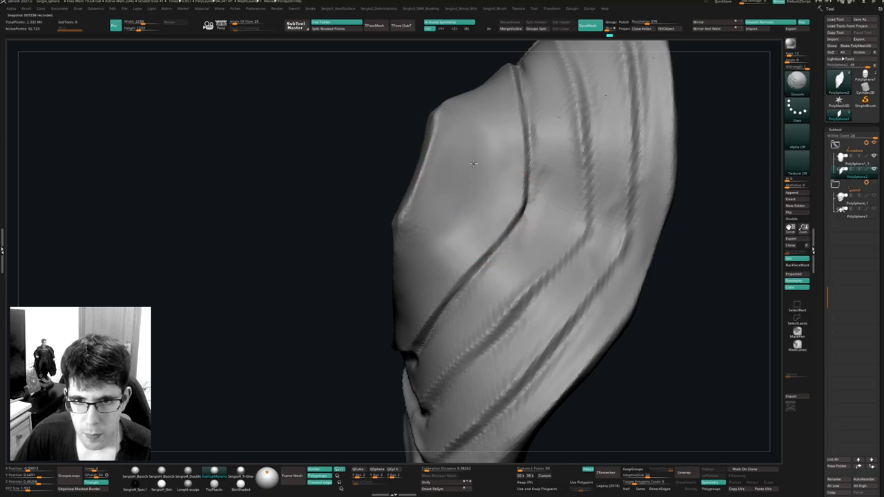
pyautogui.moveTo(473, 163); pyautogui.dragTo(431, 209, button='right')
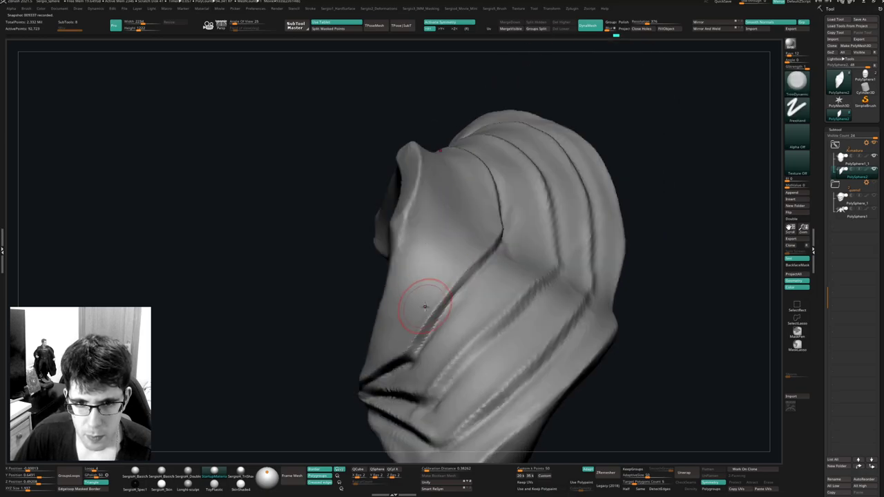
pyautogui.moveTo(424, 306)
pyautogui.mouseDown(button='right')
pyautogui.moveTo(450, 260)
pyautogui.moveTo(437, 296)
pyautogui.moveTo(448, 290)
pyautogui.mouseUp(button='right')
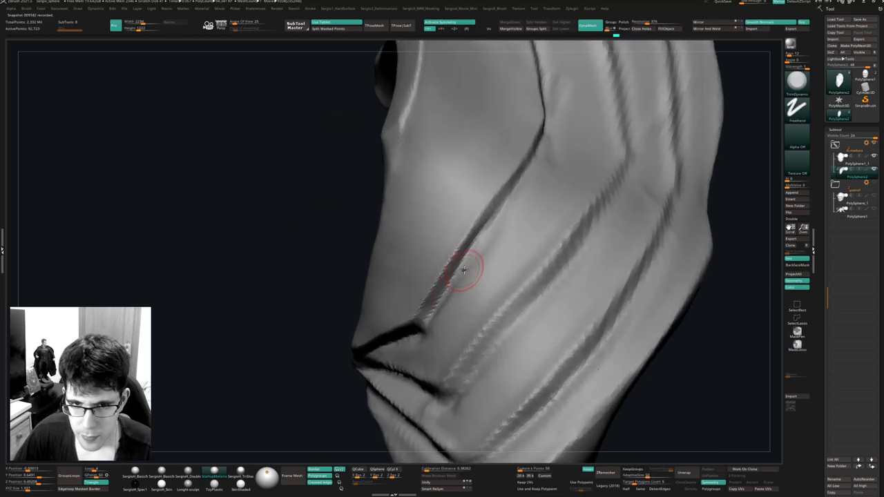
# Recut the lower run of the innermost crease and the second crease below its corner with DamStandard.
pyautogui.press('b')
pyautogui.press('d')
pyautogui.press('s')
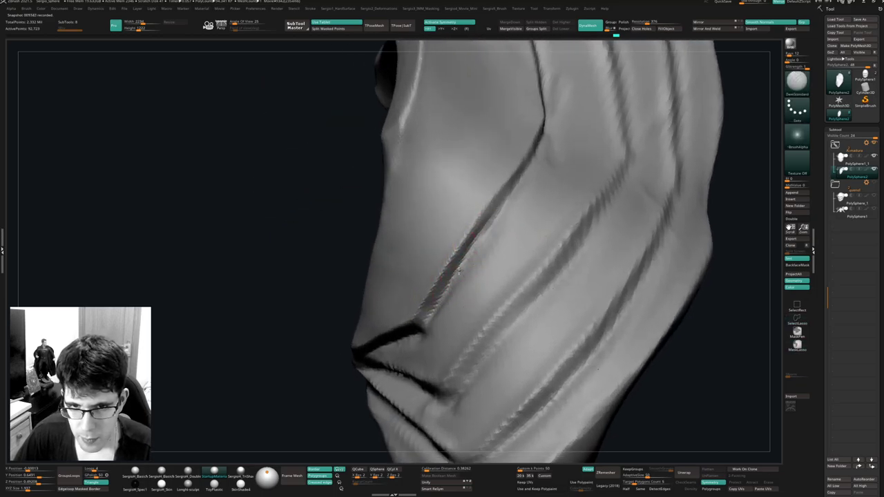
pyautogui.moveTo(478, 247)
pyautogui.keyDown('alt'); pyautogui.mouseDown(button='right')
pyautogui.moveTo(465, 226)
pyautogui.moveTo(452, 256)
pyautogui.moveTo(497, 265)
pyautogui.mouseUp(button='right'); pyautogui.keyUp('alt')
pyautogui.hotkey('ctrl', 'z')
pyautogui.moveTo(516, 247); pyautogui.dragTo(464, 287)
pyautogui.moveTo(508, 266); pyautogui.dragTo(585, 212, button='right')
pyautogui.moveTo(597, 197); pyautogui.dragTo(510, 261)
pyautogui.moveTo(508, 264)
pyautogui.mouseDown(button='right')
pyautogui.moveTo(433, 319)
pyautogui.moveTo(509, 300)
pyautogui.moveTo(444, 262)
pyautogui.moveTo(479, 245)
pyautogui.moveTo(481, 263)
pyautogui.mouseUp(button='right')
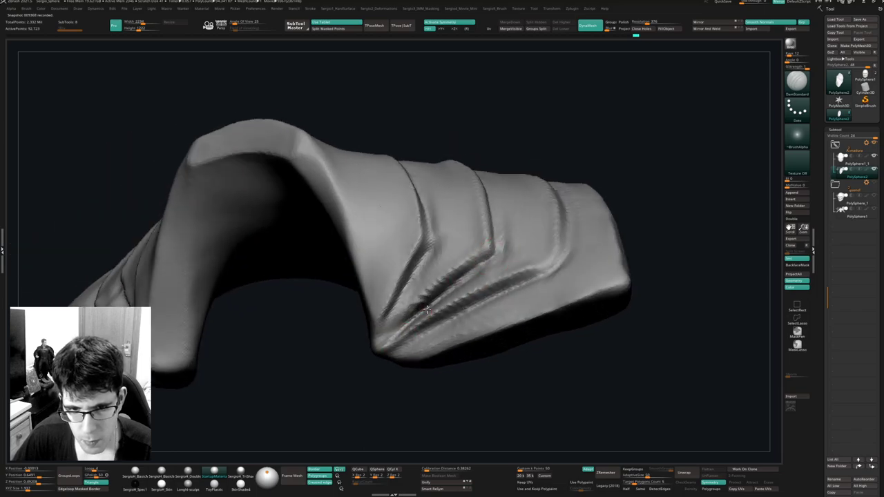
# Extend the innermost and second creases with DamStandard so they converge at the front tip, and smooth the adjoining edge.
pyautogui.moveTo(427, 309); pyautogui.dragTo(417, 298, button='right')
pyautogui.moveTo(417, 311); pyautogui.dragTo(384, 336)
pyautogui.moveTo(442, 287); pyautogui.dragTo(383, 337)
pyautogui.moveTo(427, 287); pyautogui.dragTo(400, 262, button='right')
pyautogui.moveTo(400, 262)
pyautogui.mouseDown()
pyautogui.moveTo(366, 316)
pyautogui.moveTo(366, 340)
pyautogui.mouseUp()
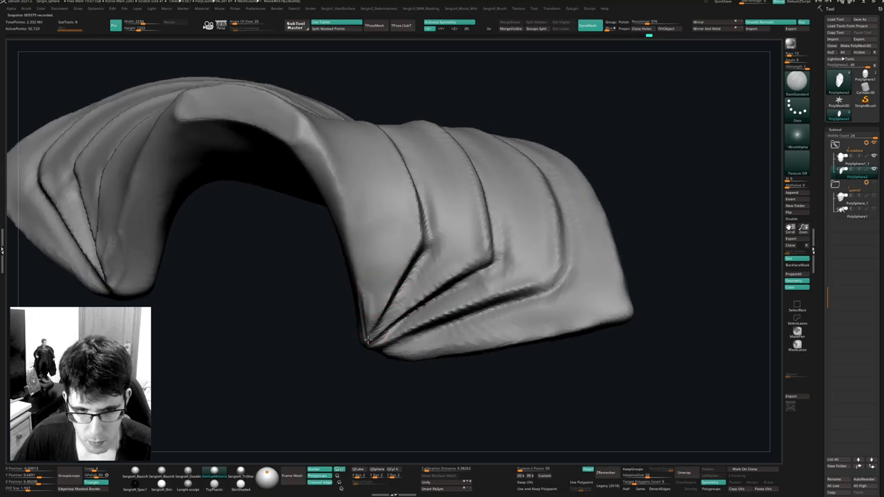
pyautogui.keyDown('shift'); pyautogui.moveTo(361, 295); pyautogui.dragTo(366, 321); pyautogui.keyUp('shift')
pyautogui.moveTo(377, 326)
pyautogui.mouseDown(button='right')
pyautogui.moveTo(370, 293)
pyautogui.moveTo(360, 330)
pyautogui.mouseUp(button='right')
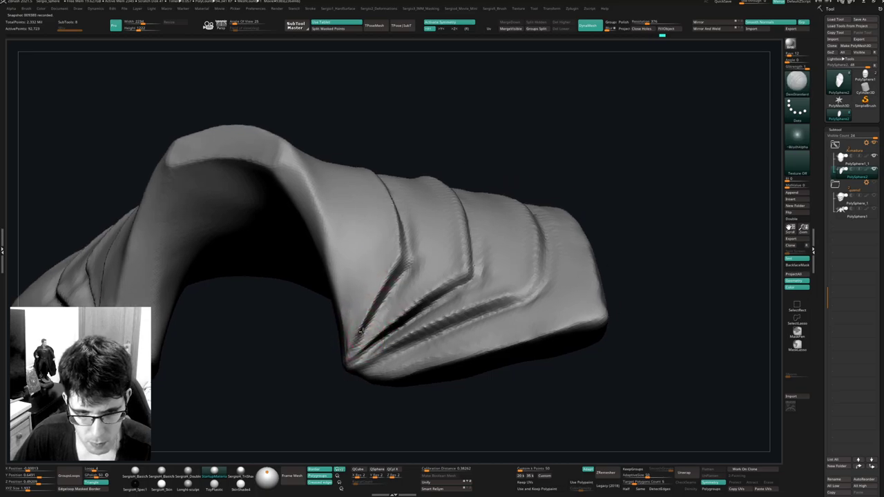
pyautogui.moveTo(344, 362)
pyautogui.keyDown('ctrl'); pyautogui.mouseDown(button='right')
pyautogui.moveTo(353, 345)
pyautogui.moveTo(405, 327)
pyautogui.moveTo(412, 296)
pyautogui.mouseUp(button='right'); pyautogui.keyUp('ctrl')
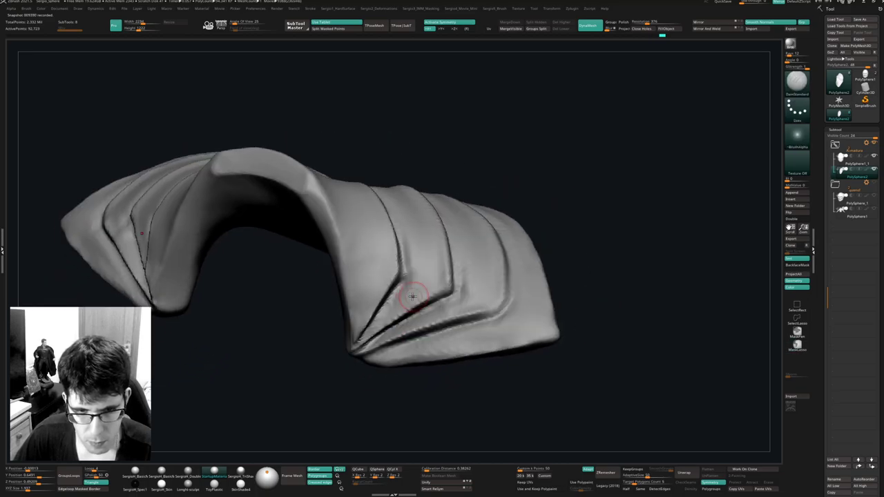
# Add Clay volume to the fold between the innermost and second creases and smooth it down toward the front tip.
pyautogui.press('b')
pyautogui.press('c')
pyautogui.press('l')
pyautogui.moveTo(408, 280); pyautogui.dragTo(389, 308)
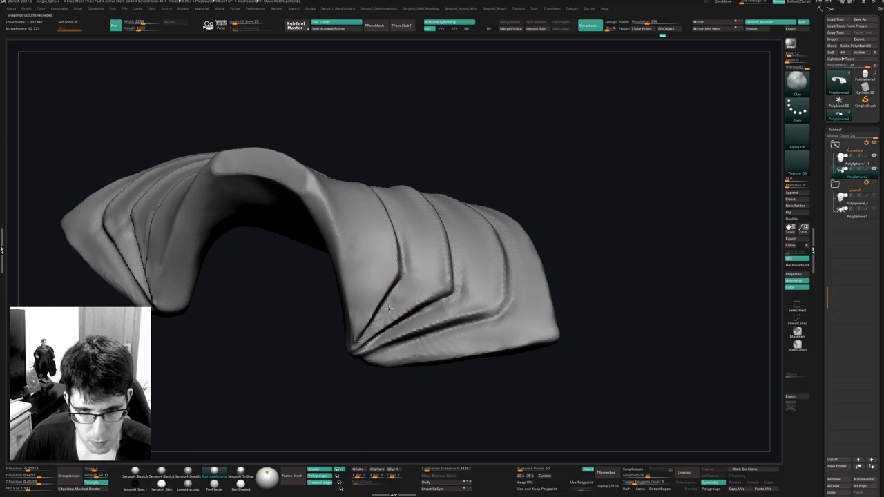
pyautogui.moveTo(422, 274); pyautogui.dragTo(374, 275, button='right')
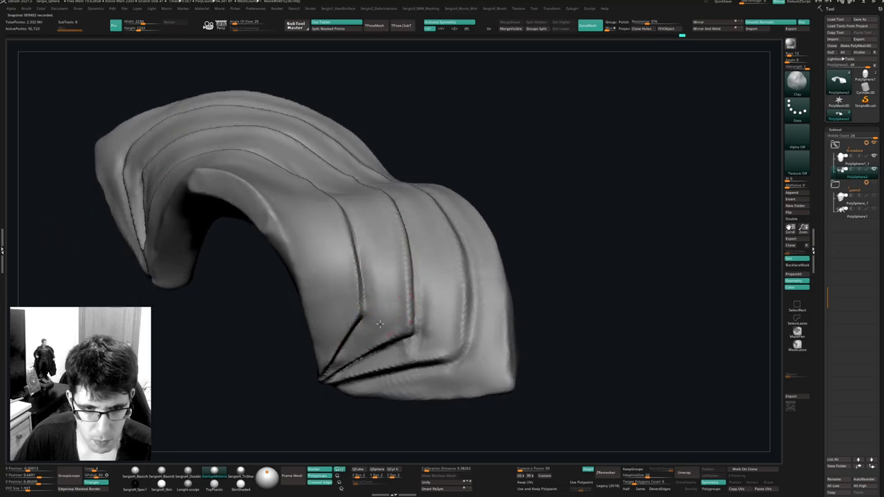
pyautogui.press('shift')
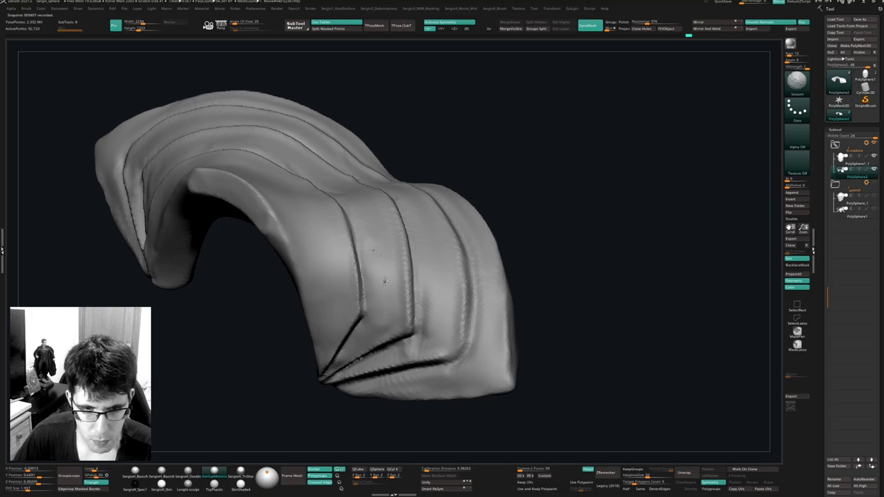
pyautogui.keyDown('shift'); pyautogui.moveTo(377, 330); pyautogui.dragTo(339, 363); pyautogui.keyUp('shift')
pyautogui.moveTo(339, 363)
pyautogui.mouseDown(button='right')
pyautogui.moveTo(422, 316)
pyautogui.moveTo(393, 309)
pyautogui.mouseUp(button='right')
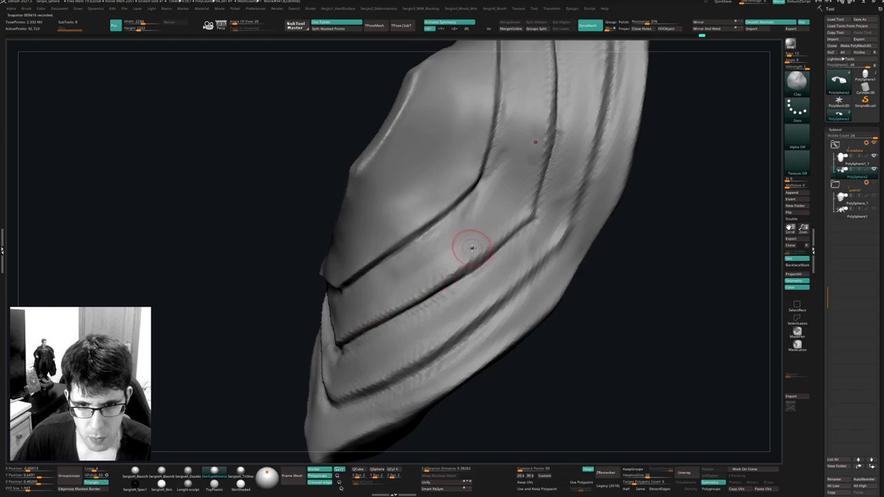
# Fill the low area of the second fold near its bend with Clay strokes and smooth the patch.
pyautogui.moveTo(472, 248)
pyautogui.mouseDown()
pyautogui.moveTo(449, 260)
pyautogui.moveTo(464, 250)
pyautogui.moveTo(451, 235)
pyautogui.mouseUp()
pyautogui.moveTo(486, 202); pyautogui.dragTo(414, 263)
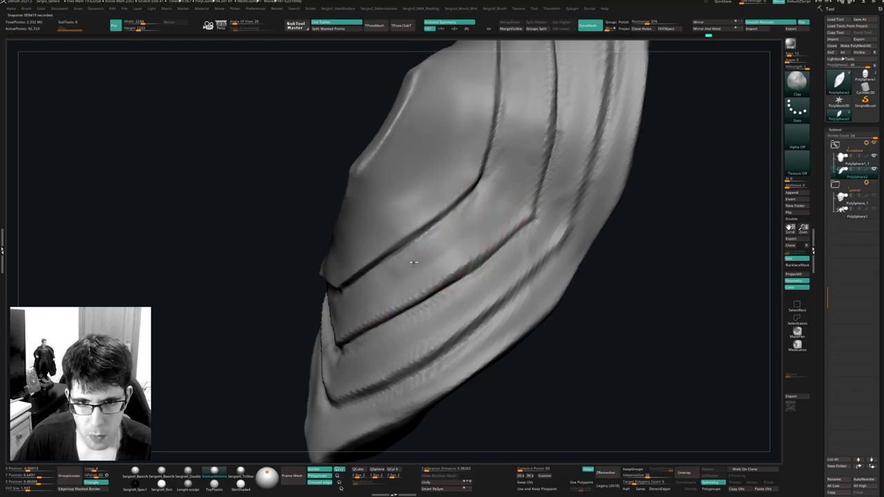
pyautogui.moveTo(461, 217)
pyautogui.mouseDown()
pyautogui.moveTo(444, 235)
pyautogui.moveTo(458, 236)
pyautogui.mouseUp()
pyautogui.press('s')
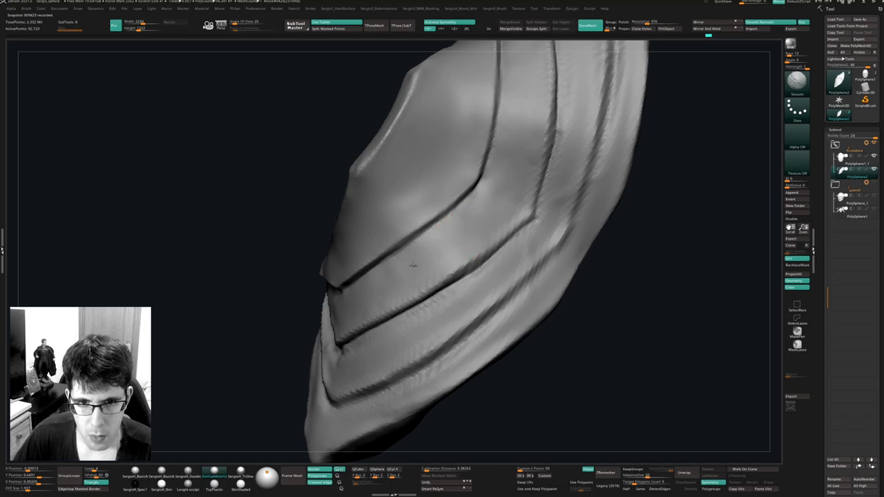
pyautogui.keyDown('shift'); pyautogui.moveTo(459, 247); pyautogui.dragTo(474, 243); pyautogui.keyUp('shift')
pyautogui.moveTo(474, 244)
pyautogui.mouseDown(button='right')
pyautogui.moveTo(446, 265)
pyautogui.moveTo(532, 253)
pyautogui.mouseUp(button='right')
# Recut the second crease through its bend and along its lower run with DamStandard.
pyautogui.press('b')
pyautogui.press('d')
pyautogui.press('s')
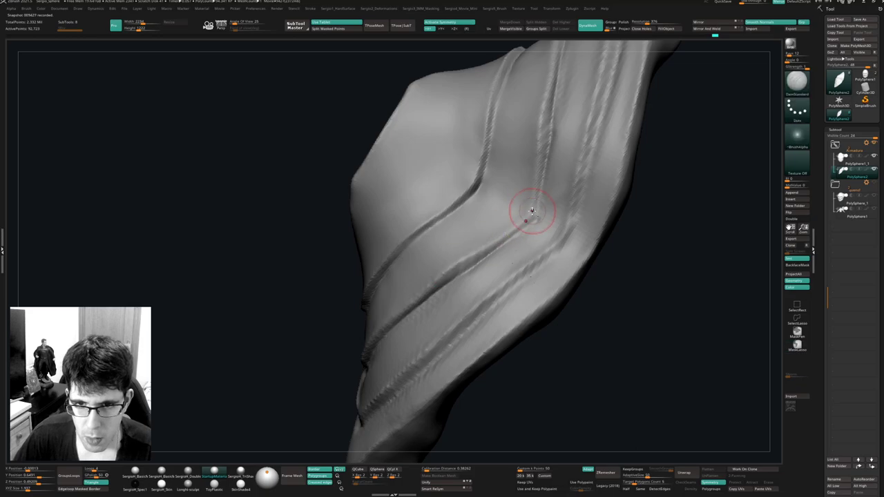
pyautogui.moveTo(513, 232); pyautogui.dragTo(523, 225, button='right')
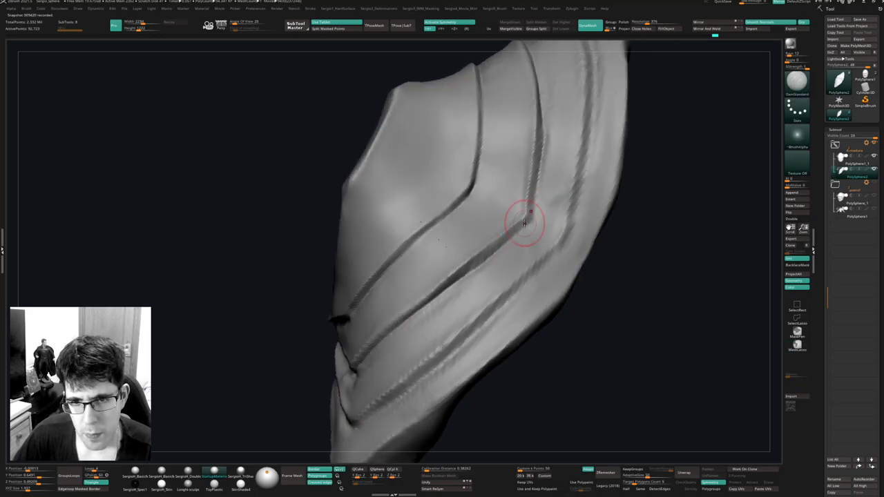
pyautogui.moveTo(523, 225); pyautogui.dragTo(507, 241)
pyautogui.moveTo(420, 229); pyautogui.dragTo(343, 189)
pyautogui.moveTo(422, 310); pyautogui.dragTo(497, 256, button='right')
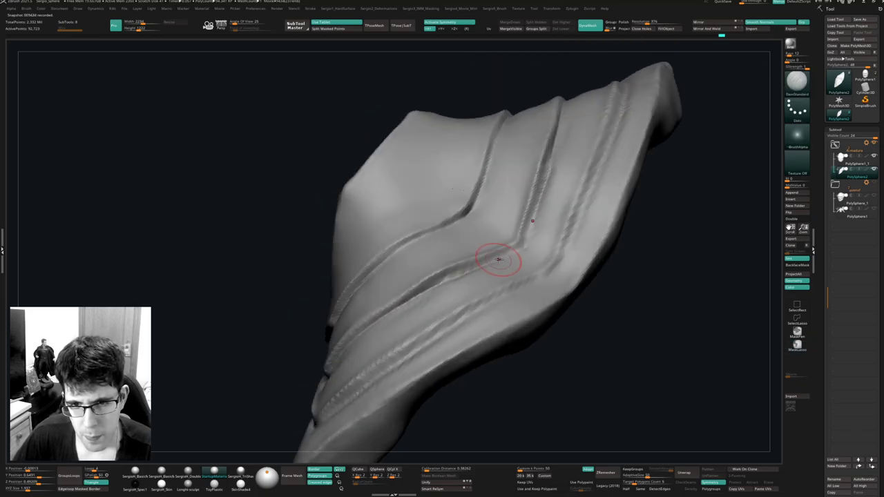
pyautogui.moveTo(401, 302); pyautogui.dragTo(402, 300, button='right')
pyautogui.moveTo(407, 296); pyautogui.dragTo(352, 331)
pyautogui.moveTo(403, 302)
pyautogui.mouseDown(button='right')
pyautogui.moveTo(381, 296)
pyautogui.moveTo(469, 242)
pyautogui.moveTo(480, 252)
pyautogui.mouseUp(button='right')
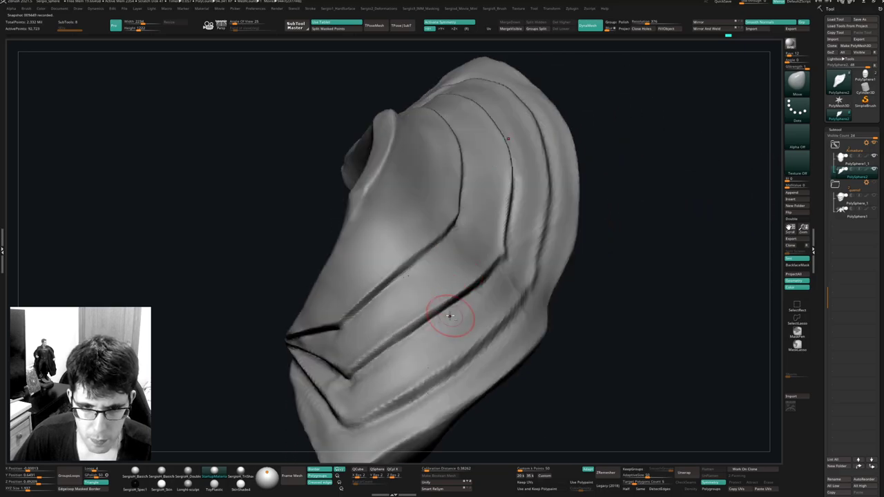
# Flatten the panel between the second and third creases with TrimDynamic, from the bend down toward the front.
pyautogui.moveTo(449, 316); pyautogui.dragTo(545, 207, button='right')
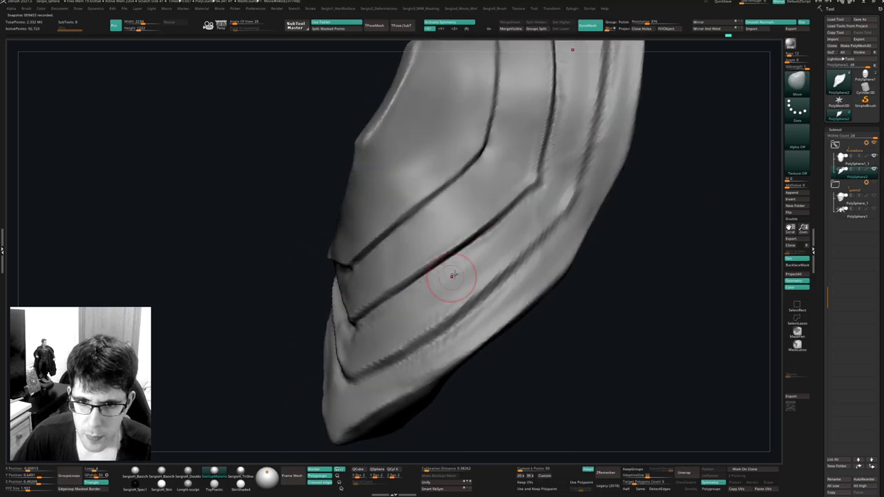
pyautogui.press('b')
pyautogui.press('t')
pyautogui.press('d')
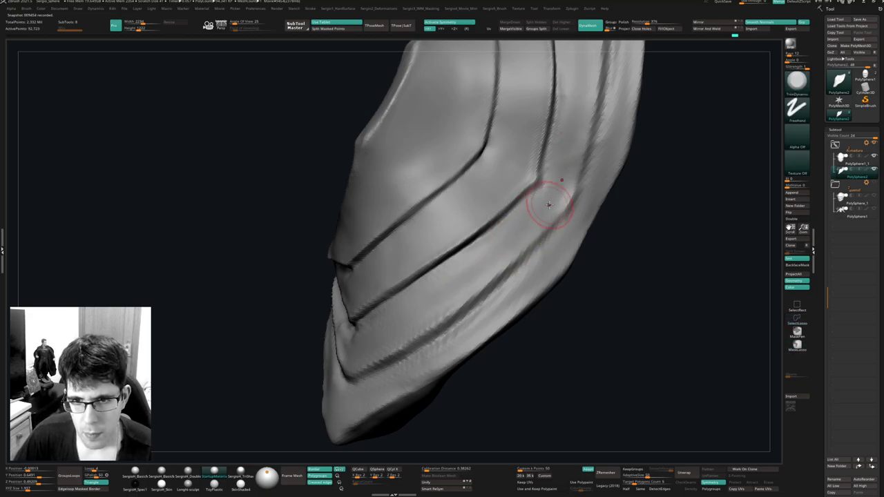
pyautogui.moveTo(450, 279)
pyautogui.mouseDown()
pyautogui.moveTo(518, 239)
pyautogui.moveTo(424, 304)
pyautogui.mouseUp()
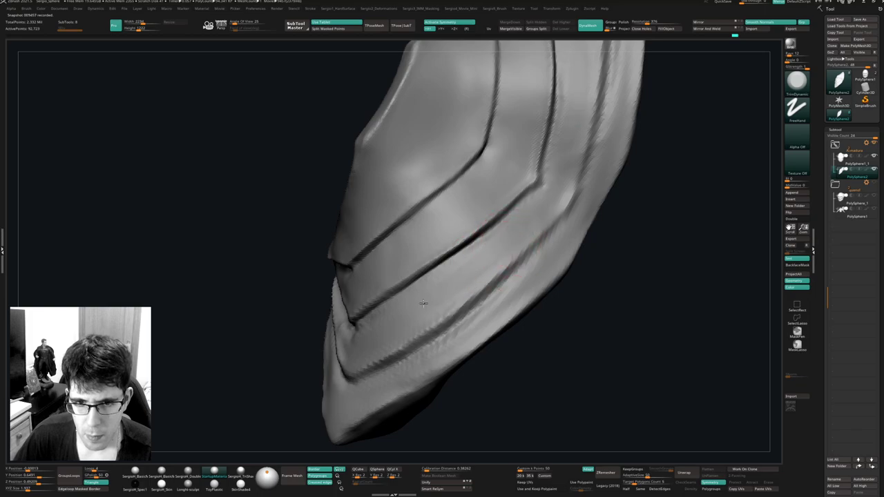
pyautogui.moveTo(415, 301); pyautogui.dragTo(433, 295, button='right')
pyautogui.moveTo(367, 340)
pyautogui.mouseDown(button='right')
pyautogui.moveTo(440, 294)
pyautogui.moveTo(400, 290)
pyautogui.mouseUp(button='right')
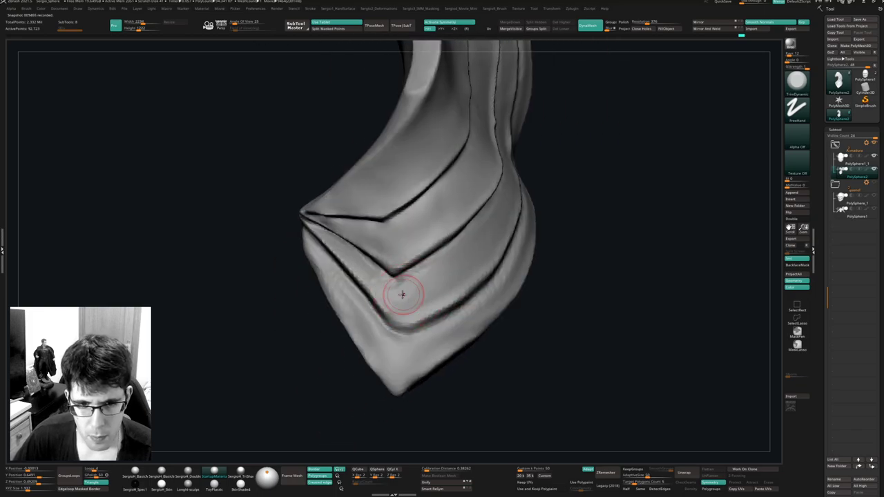
# Cut the third crease from its front corner down to the collar tip with DamStandard, and tune its corner with Move.
pyautogui.moveTo(455, 279)
pyautogui.mouseDown(button='right')
pyautogui.moveTo(505, 214)
pyautogui.moveTo(524, 285)
pyautogui.moveTo(360, 271)
pyautogui.moveTo(470, 315)
pyautogui.moveTo(446, 302)
pyautogui.moveTo(438, 315)
pyautogui.mouseUp(button='right')
pyautogui.press('b')
pyautogui.press('d')
pyautogui.press('s')
pyautogui.moveTo(494, 279); pyautogui.dragTo(493, 284, button='right')
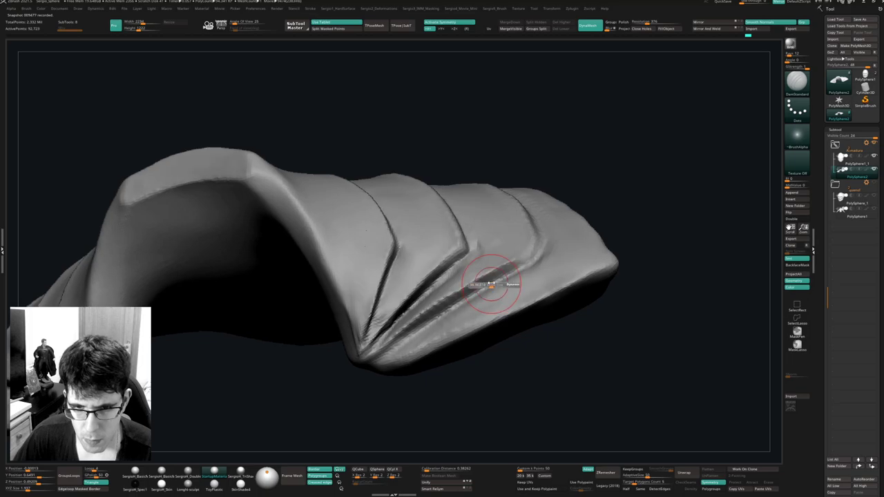
pyautogui.moveTo(500, 275)
pyautogui.mouseDown()
pyautogui.moveTo(528, 250)
pyautogui.moveTo(478, 281)
pyautogui.mouseUp()
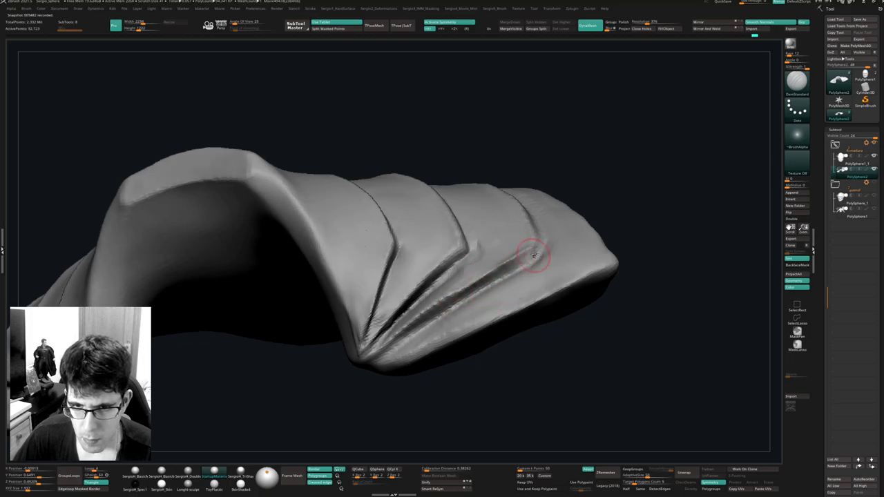
pyautogui.moveTo(534, 254); pyautogui.dragTo(366, 358)
pyautogui.moveTo(438, 314); pyautogui.dragTo(358, 371)
pyautogui.moveTo(358, 372); pyautogui.dragTo(477, 292, button='right')
pyautogui.press('b')
pyautogui.press('m')
pyautogui.press('v')
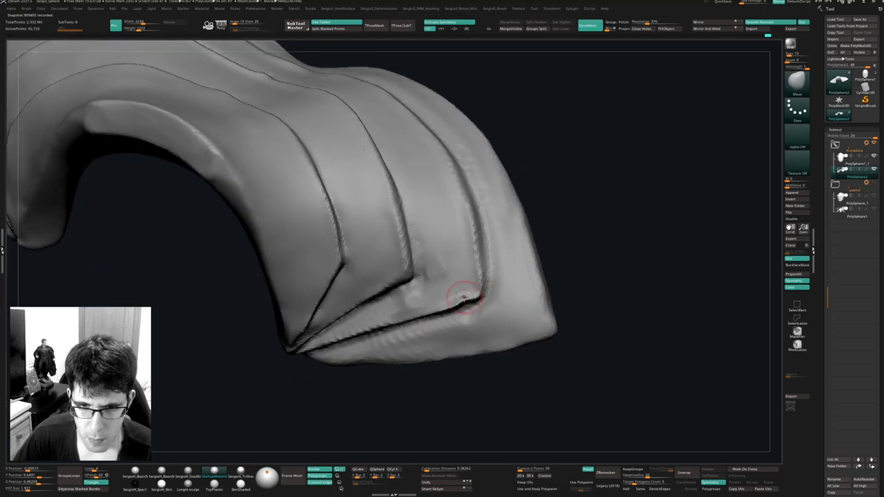
# Fill the front of the panel between the second and third creases with Clay and smooth it toward the tip.
pyautogui.press('b')
pyautogui.press('c')
pyautogui.press('l')
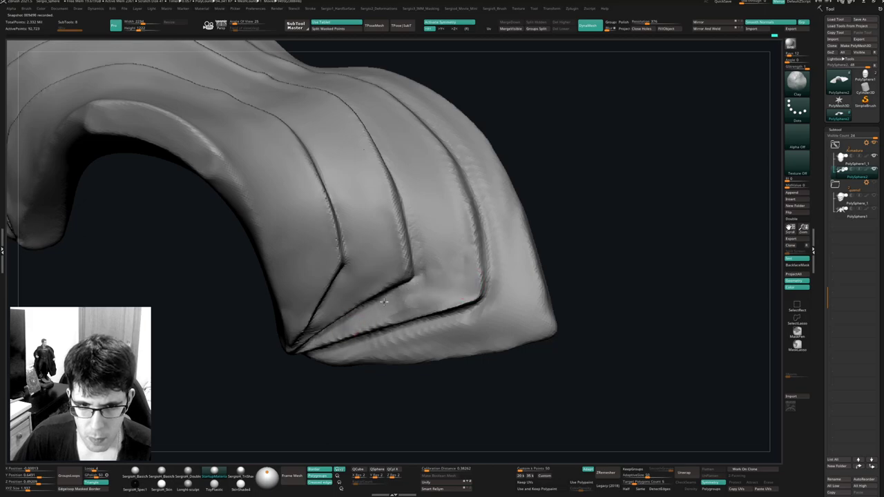
pyautogui.moveTo(429, 292); pyautogui.dragTo(406, 311)
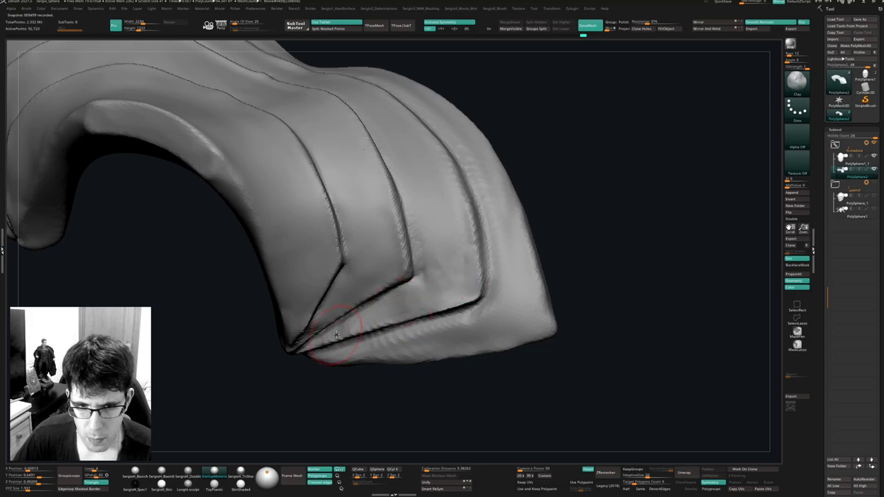
pyautogui.moveTo(336, 335); pyautogui.dragTo(344, 293, button='right')
pyautogui.moveTo(396, 306); pyautogui.dragTo(366, 319)
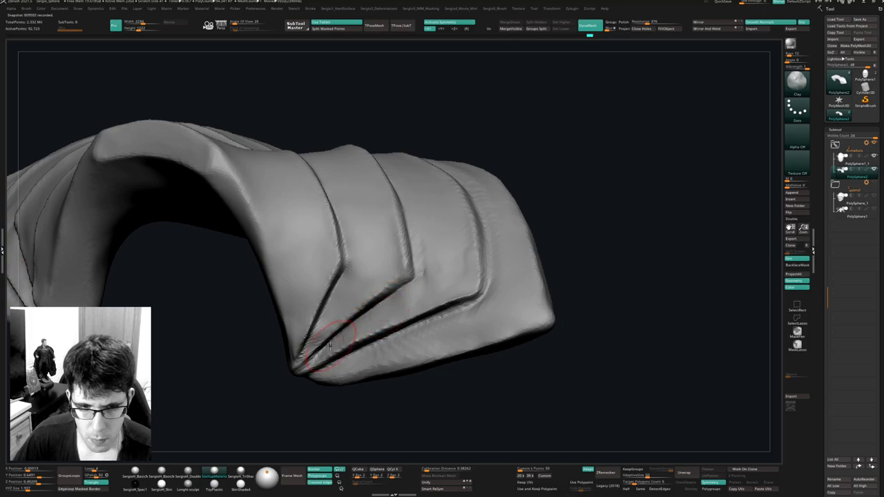
pyautogui.moveTo(330, 345); pyautogui.dragTo(355, 325, button='right')
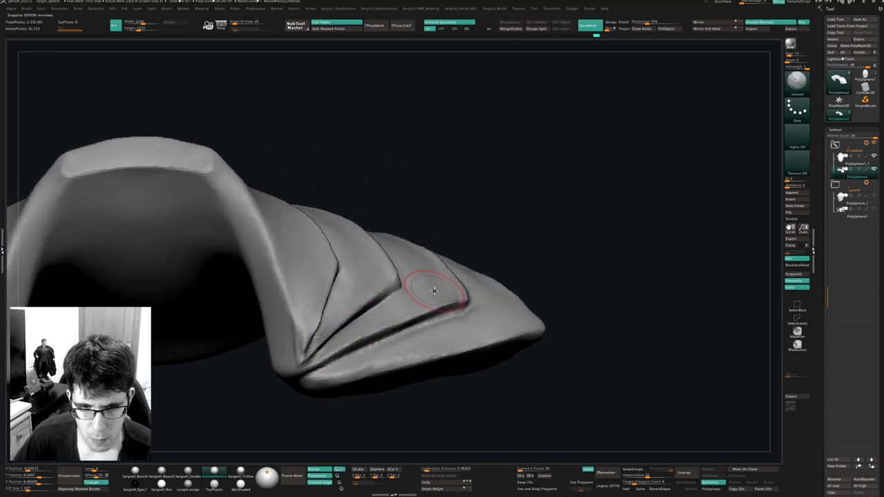
pyautogui.moveTo(434, 290)
pyautogui.mouseDown(button='right')
pyautogui.moveTo(452, 259)
pyautogui.moveTo(420, 293)
pyautogui.moveTo(431, 300)
pyautogui.mouseUp(button='right')
# Deepen the third crease above and below its side bend with DamStandard so it runs as one continuous line.
pyautogui.press('b')
pyautogui.press('d')
pyautogui.press('s')
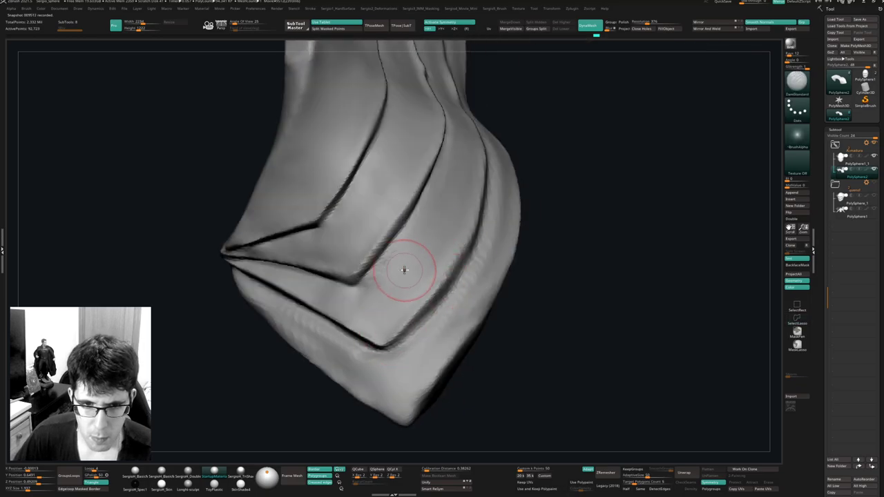
pyautogui.moveTo(404, 270)
pyautogui.mouseDown(button='right')
pyautogui.moveTo(385, 310)
pyautogui.moveTo(359, 298)
pyautogui.moveTo(292, 322)
pyautogui.mouseUp(button='right')
pyautogui.moveTo(378, 253); pyautogui.dragTo(441, 234, button='right')
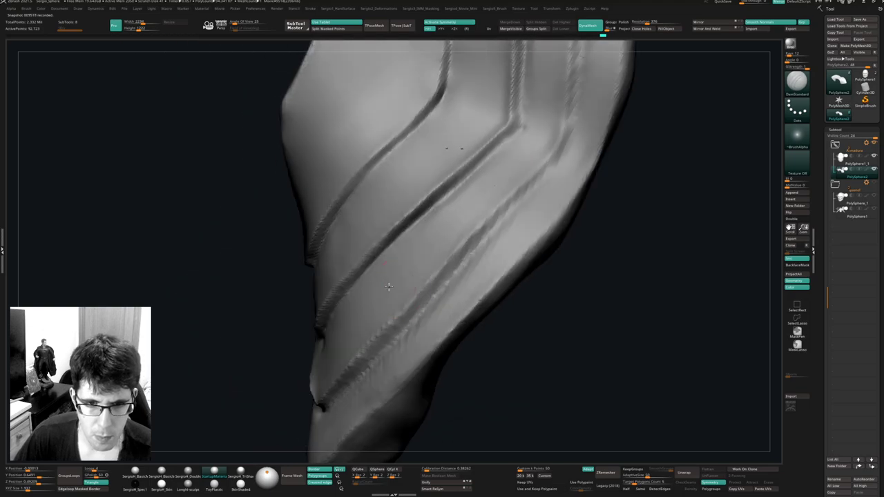
pyautogui.moveTo(513, 196)
pyautogui.mouseDown()
pyautogui.moveTo(567, 117)
pyautogui.moveTo(577, 43)
pyautogui.mouseUp()
pyautogui.moveTo(468, 241); pyautogui.dragTo(391, 325)
pyautogui.moveTo(391, 325); pyautogui.dragTo(442, 304, button='right')
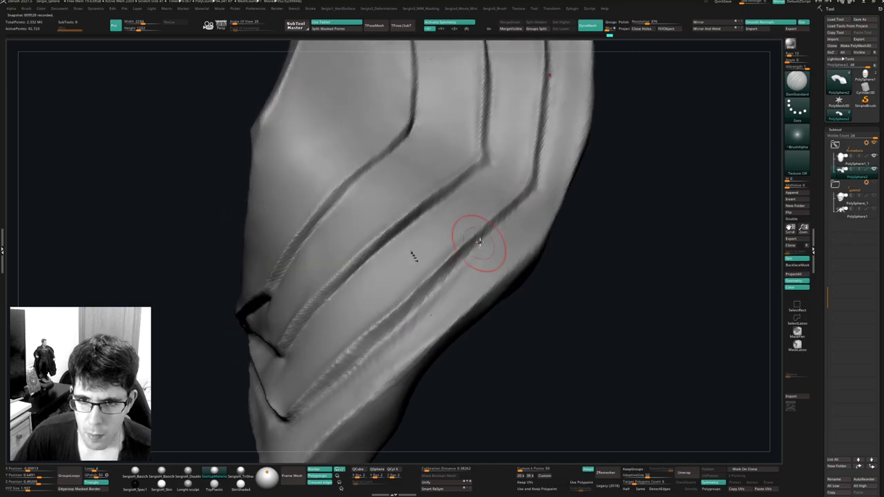
pyautogui.moveTo(479, 245); pyautogui.dragTo(528, 200, button='right')
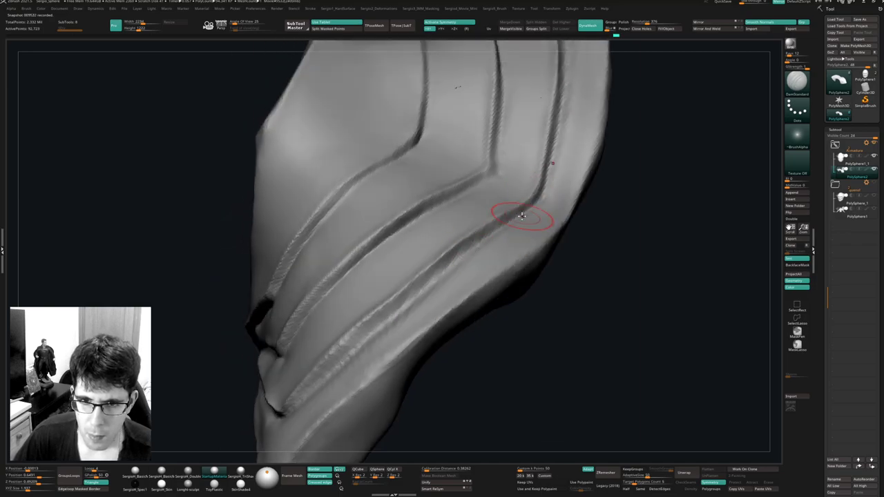
pyautogui.moveTo(415, 296); pyautogui.dragTo(420, 290, button='right')
pyautogui.moveTo(392, 317); pyautogui.dragTo(452, 276, button='right')
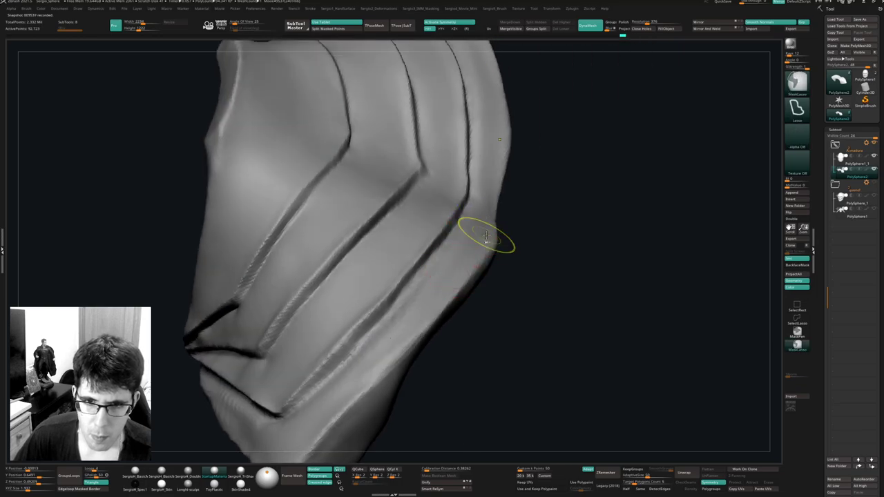
# Build up the outer band beside the third crease with Clay and smooth it down toward the front corner.
pyautogui.moveTo(489, 230); pyautogui.dragTo(493, 225, button='right')
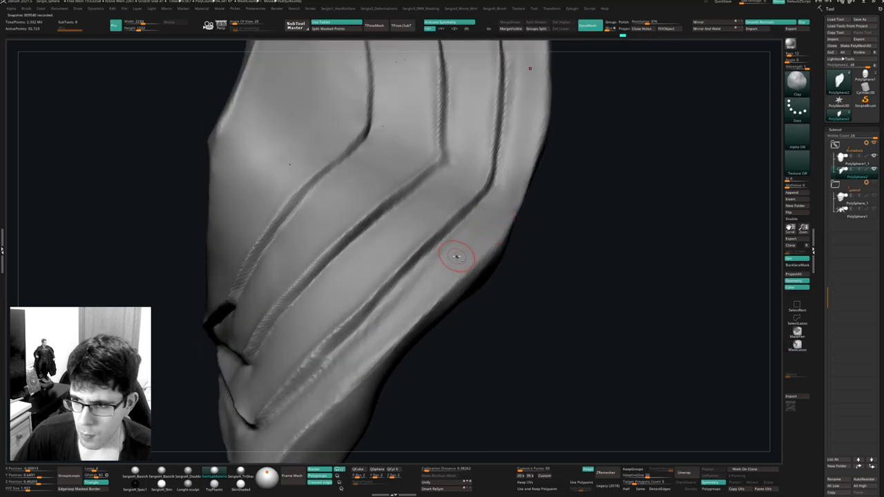
pyautogui.moveTo(454, 253); pyautogui.dragTo(501, 205, button='right')
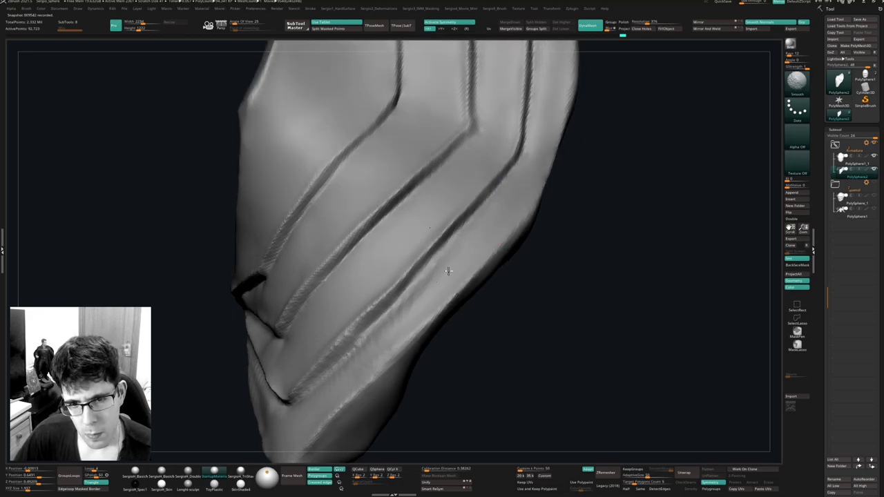
pyautogui.moveTo(356, 363); pyautogui.dragTo(445, 241, button='right')
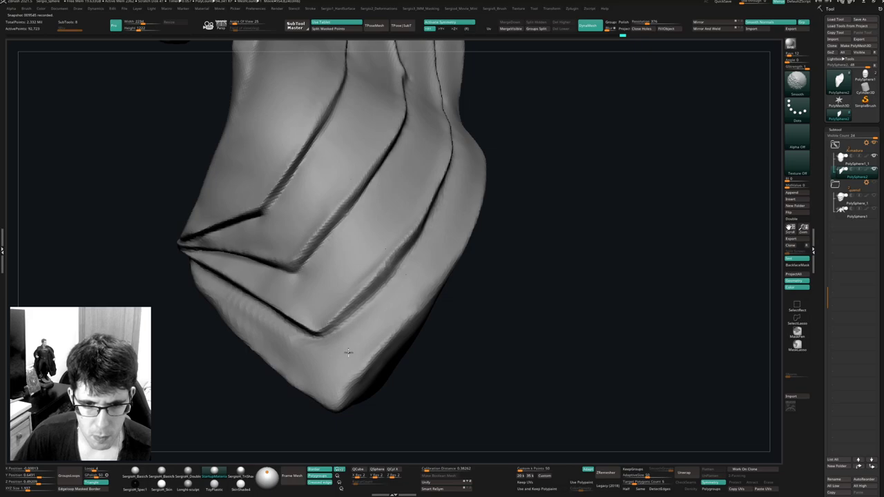
# Flatten the outer band around the front corner with TrimDynamic and smooth the surface beside the third crease.
pyautogui.moveTo(301, 352)
pyautogui.mouseDown(button='right')
pyautogui.moveTo(366, 214)
pyautogui.moveTo(424, 316)
pyautogui.moveTo(438, 305)
pyautogui.mouseUp(button='right')
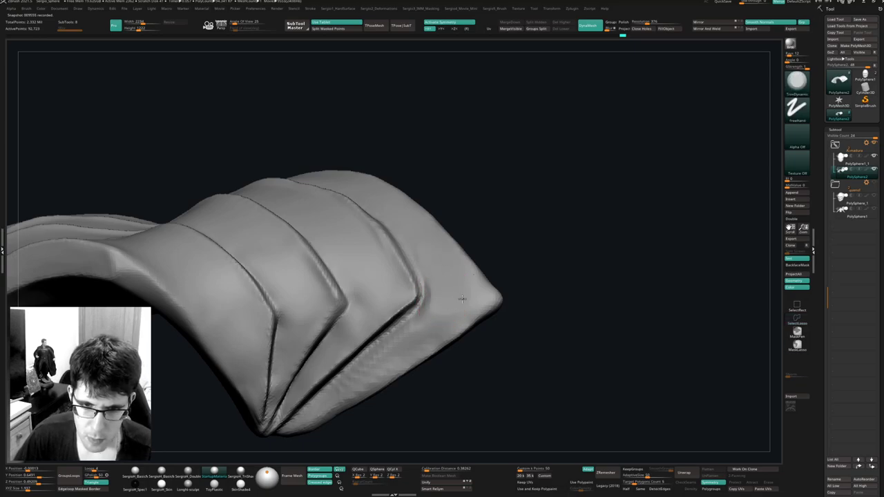
pyautogui.moveTo(394, 355); pyautogui.dragTo(503, 241, button='right')
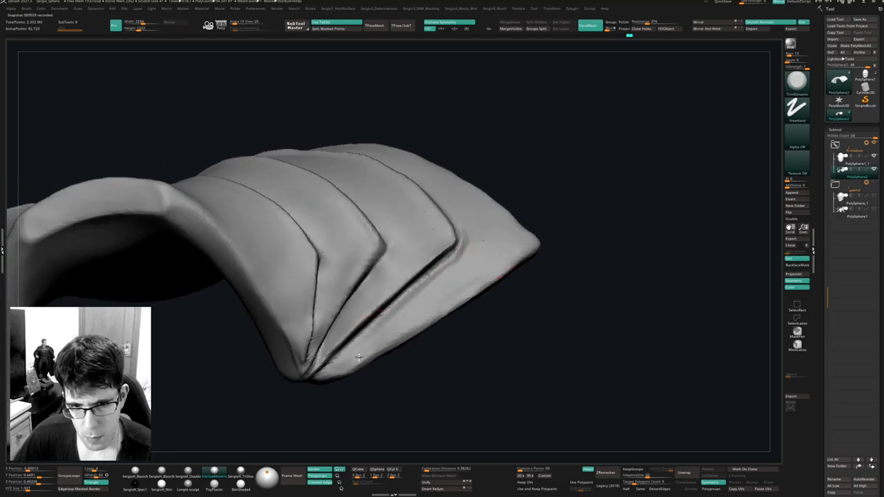
pyautogui.press('shift')
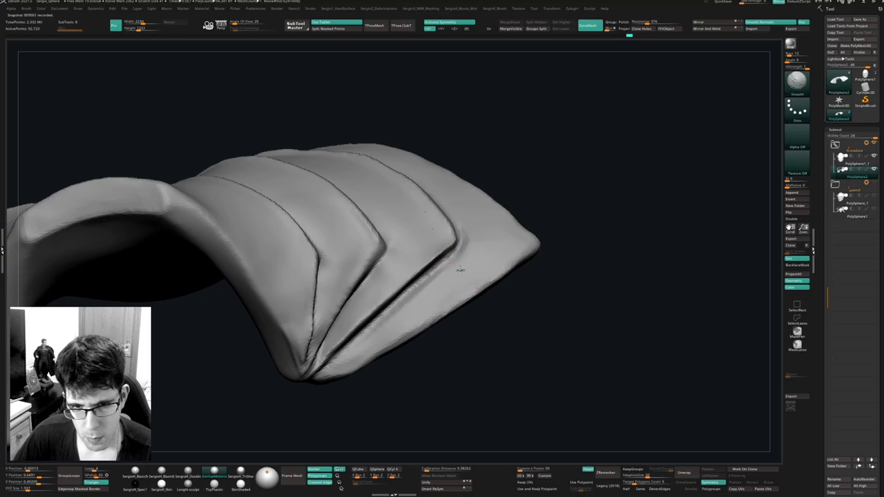
# Sharpen the third crease's lower run toward its front corner with DamStandard.
pyautogui.moveTo(449, 299)
pyautogui.mouseDown(button='right')
pyautogui.moveTo(492, 247)
pyautogui.moveTo(442, 306)
pyautogui.moveTo(423, 371)
pyautogui.moveTo(492, 265)
pyautogui.mouseUp(button='right')
pyautogui.press('b')
pyautogui.press('d')
pyautogui.press('s')
pyautogui.moveTo(569, 168); pyautogui.dragTo(518, 222)
pyautogui.moveTo(517, 221); pyautogui.dragTo(531, 208, button='right')
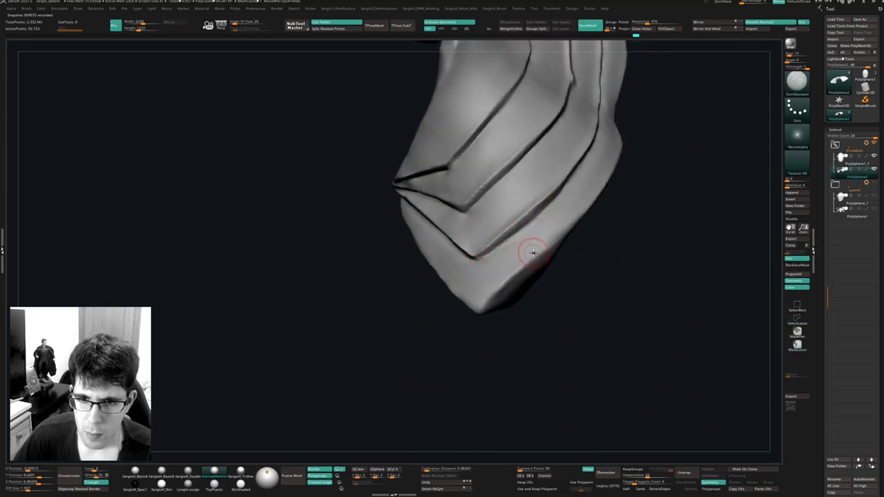
# Define the collar's outer rim from the front corner down to the tip with DamStandard.
pyautogui.moveTo(533, 252); pyautogui.dragTo(506, 278, button='right')
pyautogui.moveTo(558, 237); pyautogui.dragTo(454, 310, button='right')
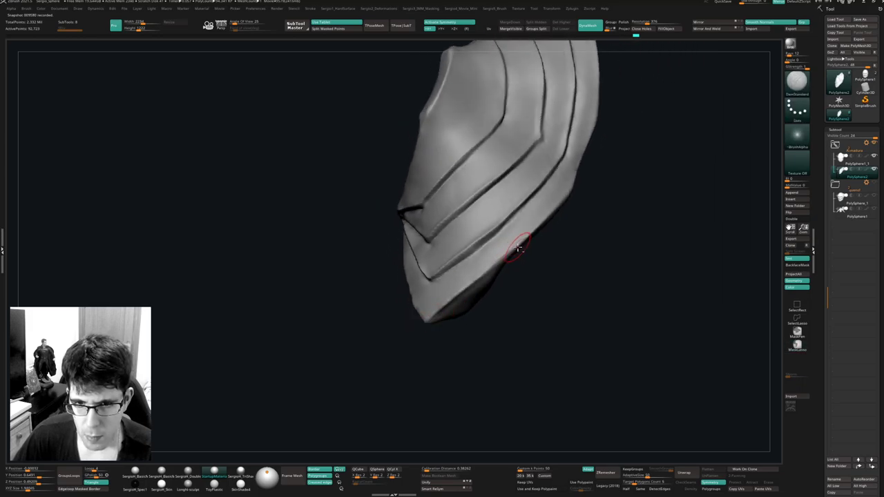
pyautogui.moveTo(517, 247)
pyautogui.mouseDown(button='right')
pyautogui.moveTo(543, 221)
pyautogui.moveTo(616, 191)
pyautogui.moveTo(552, 217)
pyautogui.mouseUp(button='right')
pyautogui.moveTo(458, 301)
pyautogui.mouseDown(button='right')
pyautogui.moveTo(483, 246)
pyautogui.moveTo(527, 277)
pyautogui.moveTo(459, 304)
pyautogui.mouseUp(button='right')
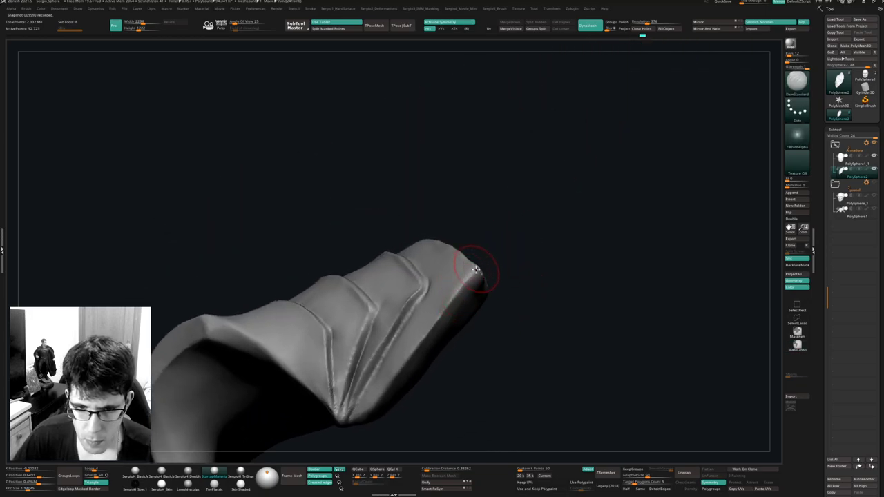
pyautogui.moveTo(400, 383)
pyautogui.mouseDown(button='right')
pyautogui.moveTo(462, 279)
pyautogui.moveTo(442, 293)
pyautogui.mouseUp(button='right')
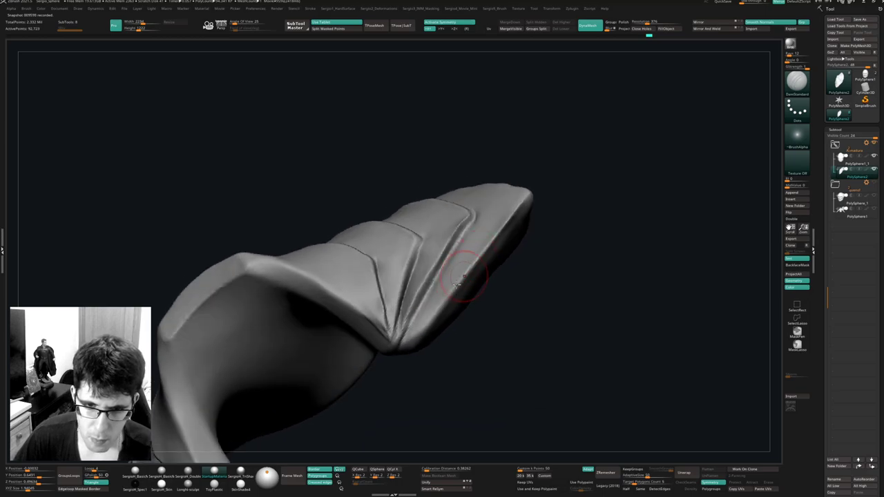
pyautogui.moveTo(394, 366)
pyautogui.mouseDown(button='right')
pyautogui.moveTo(421, 351)
pyautogui.moveTo(432, 327)
pyautogui.moveTo(417, 314)
pyautogui.moveTo(392, 338)
pyautogui.moveTo(401, 375)
pyautogui.moveTo(424, 383)
pyautogui.moveTo(419, 352)
pyautogui.moveTo(401, 351)
pyautogui.moveTo(404, 336)
pyautogui.mouseUp(button='right')
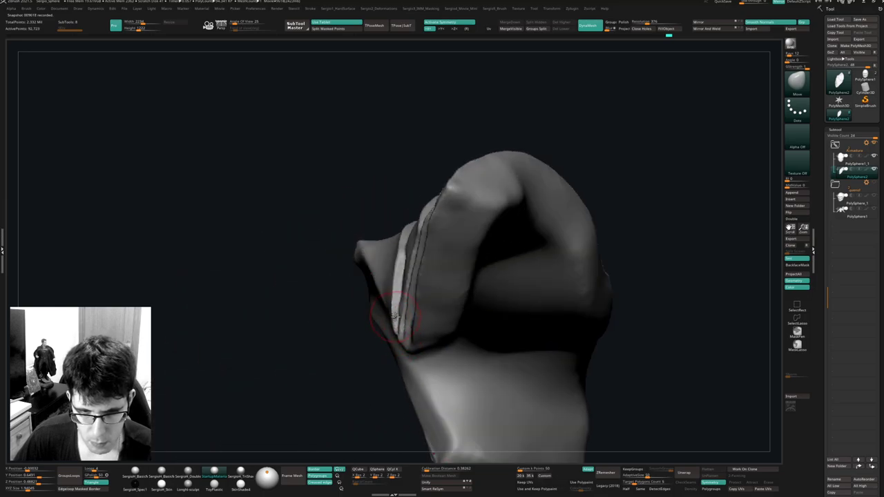
# Reshape the collar's front end around the converging creases with Move.
pyautogui.keyDown('ctrl'); pyautogui.moveTo(400, 304); pyautogui.dragTo(394, 326, button='right'); pyautogui.keyUp('ctrl')
pyautogui.moveTo(393, 326); pyautogui.dragTo(406, 265, button='right')
pyautogui.keyDown('ctrl'); pyautogui.moveTo(405, 266); pyautogui.dragTo(435, 284, button='right'); pyautogui.keyUp('ctrl')
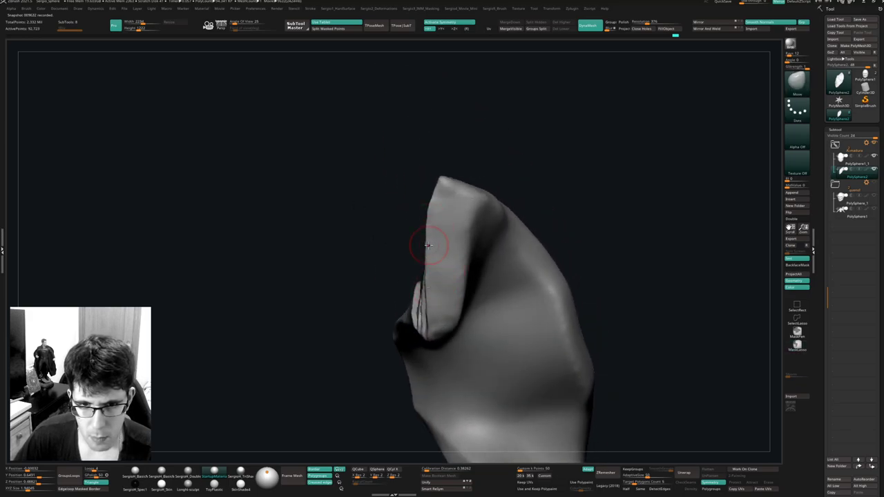
pyautogui.moveTo(428, 245); pyautogui.dragTo(466, 192, button='right')
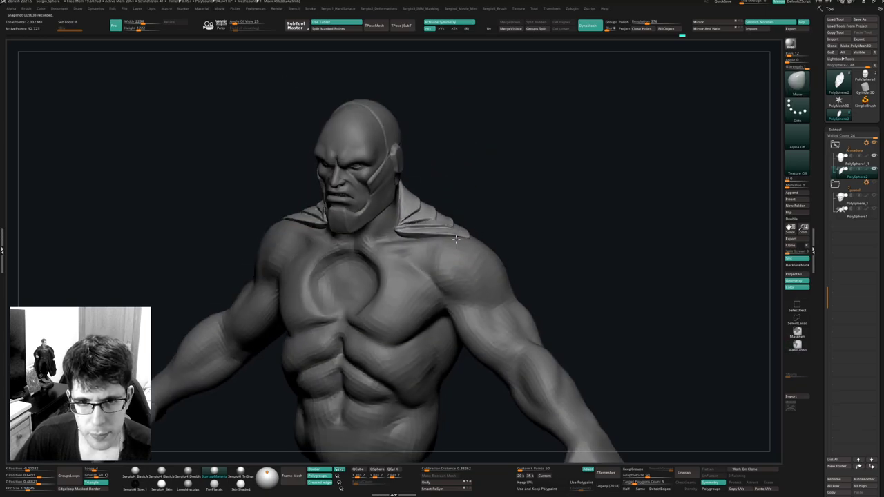
# Adjust the collar's outer edge over the shoulders with Move, checking its fit on the full torso.
pyautogui.moveTo(435, 297)
pyautogui.mouseDown(button='right')
pyautogui.moveTo(462, 287)
pyautogui.moveTo(431, 294)
pyautogui.moveTo(455, 269)
pyautogui.moveTo(465, 293)
pyautogui.moveTo(523, 265)
pyautogui.moveTo(551, 225)
pyautogui.moveTo(515, 301)
pyautogui.mouseUp(button='right')
pyautogui.moveTo(515, 302); pyautogui.dragTo(506, 297)
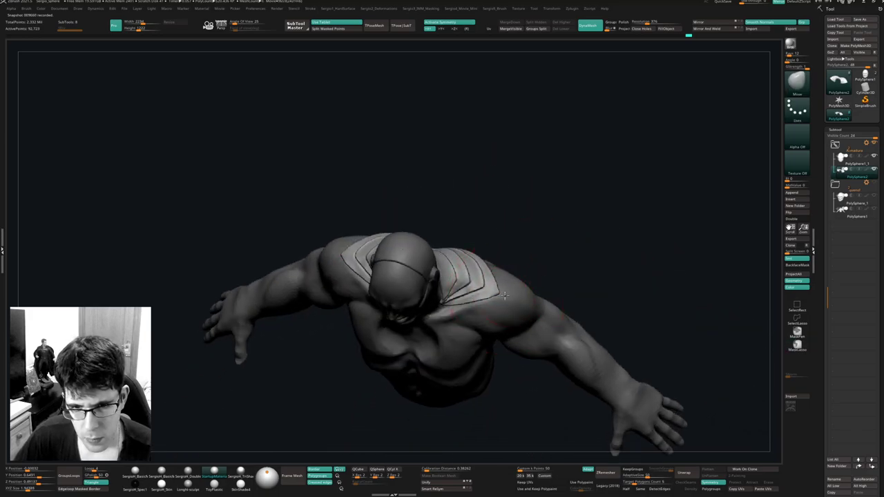
pyautogui.moveTo(494, 283); pyautogui.dragTo(493, 234, button='right')
pyautogui.keyDown('ctrl'); pyautogui.moveTo(492, 234); pyautogui.dragTo(510, 209, button='right'); pyautogui.keyUp('ctrl')
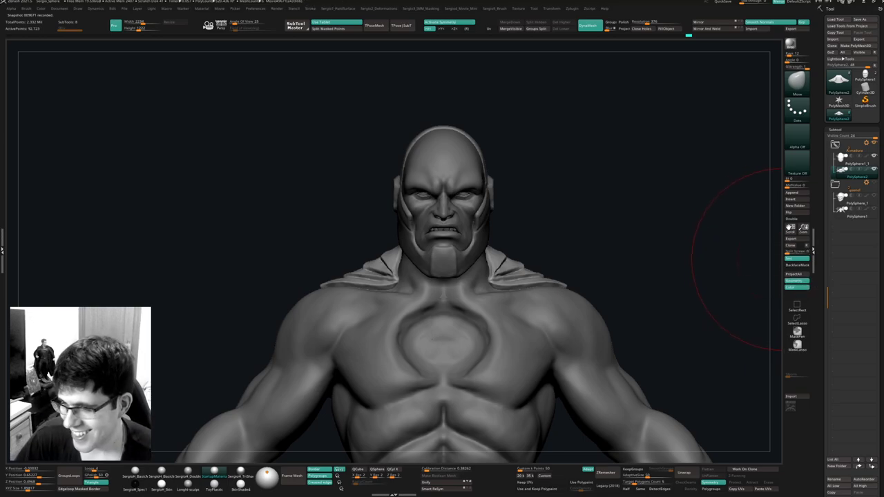
# Adjust the folded cape collar around the neck and shoulders with the Move brush.
pyautogui.moveTo(357, 264); pyautogui.dragTo(210, 286)
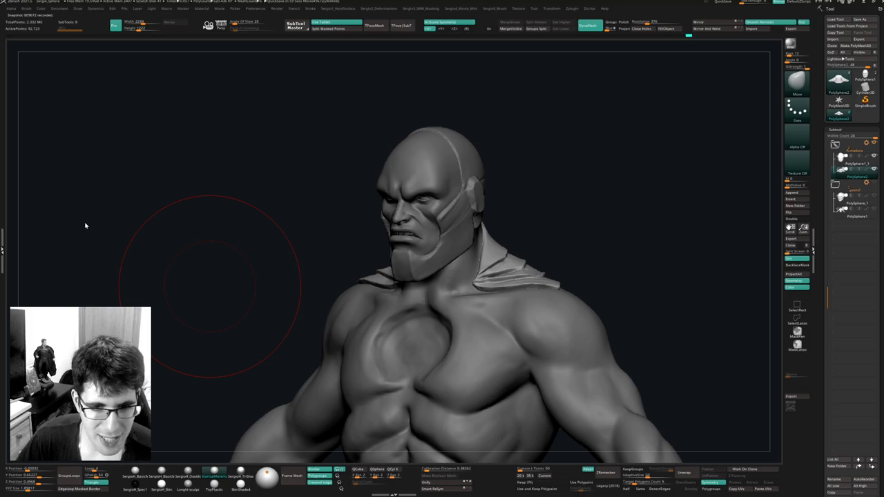
pyautogui.moveTo(352, 255)
pyautogui.mouseDown()
pyautogui.moveTo(481, 260)
pyautogui.moveTo(468, 221)
pyautogui.mouseUp()
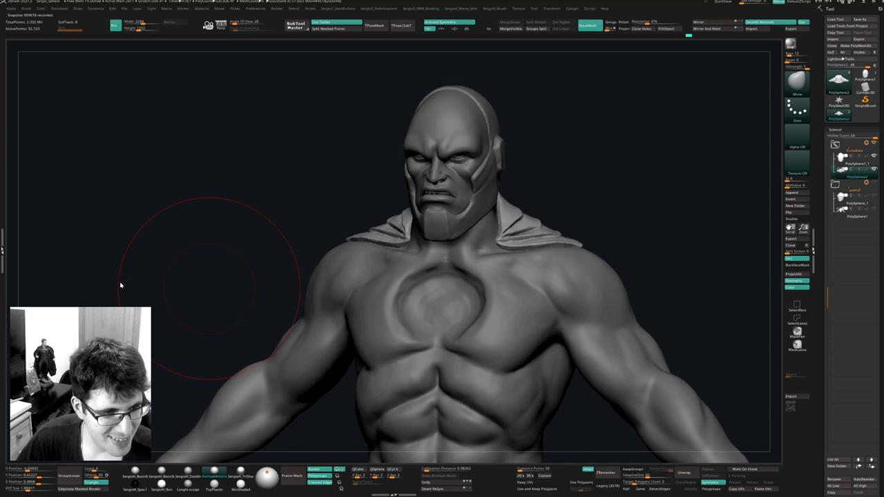
pyautogui.moveTo(515, 164)
pyautogui.mouseDown()
pyautogui.moveTo(586, 150)
pyautogui.moveTo(495, 195)
pyautogui.moveTo(522, 198)
pyautogui.moveTo(481, 207)
pyautogui.moveTo(518, 207)
pyautogui.moveTo(497, 202)
pyautogui.moveTo(525, 192)
pyautogui.moveTo(488, 200)
pyautogui.moveTo(473, 234)
pyautogui.moveTo(453, 229)
pyautogui.moveTo(451, 241)
pyautogui.mouseUp()
pyautogui.press('s')
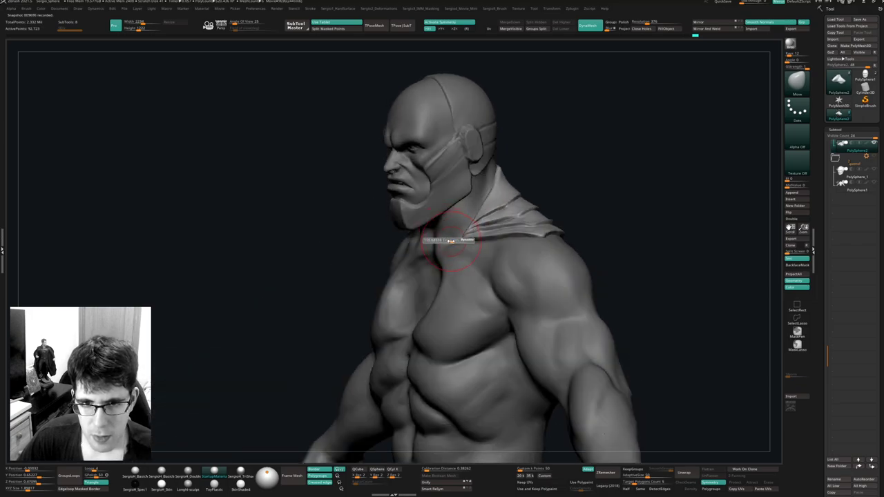
pyautogui.moveTo(439, 250); pyautogui.dragTo(456, 245, button='right')
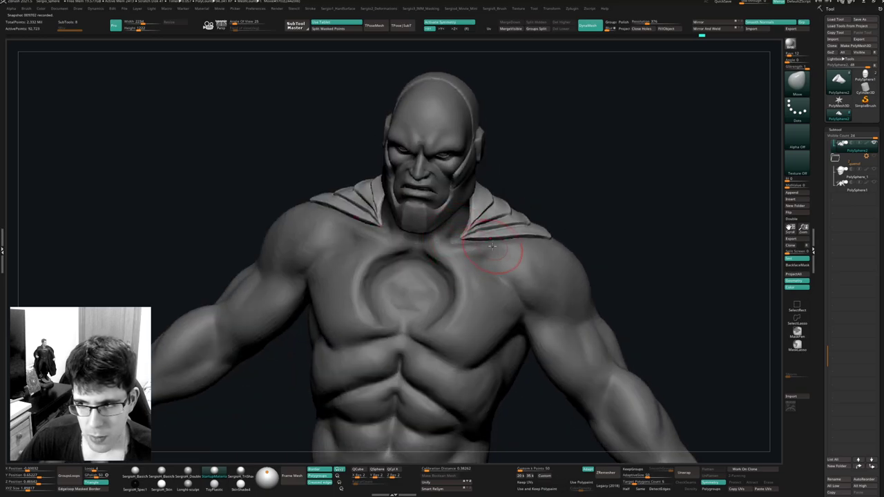
pyautogui.moveTo(492, 245)
pyautogui.mouseDown(button='right')
pyautogui.moveTo(400, 209)
pyautogui.moveTo(452, 203)
pyautogui.mouseUp(button='right')
pyautogui.moveTo(476, 204)
pyautogui.mouseDown(button='right')
pyautogui.moveTo(456, 200)
pyautogui.moveTo(470, 197)
pyautogui.moveTo(504, 240)
pyautogui.moveTo(526, 232)
pyautogui.moveTo(482, 266)
pyautogui.moveTo(464, 242)
pyautogui.moveTo(466, 224)
pyautogui.mouseUp(button='right')
# Select the torso, isolate it and reshape the front and side of the neck with the Move brush.
pyautogui.keyDown('alt'); pyautogui.click(454, 269); pyautogui.keyUp('alt')
pyautogui.moveTo(465, 224)
pyautogui.keyDown('alt'); pyautogui.mouseDown(button='right')
pyautogui.moveTo(467, 171)
pyautogui.moveTo(442, 164)
pyautogui.mouseUp(button='right'); pyautogui.keyUp('alt')
pyautogui.moveTo(442, 164)
pyautogui.keyDown('alt'); pyautogui.mouseDown(button='right')
pyautogui.moveTo(464, 264)
pyautogui.moveTo(467, 212)
pyautogui.moveTo(472, 230)
pyautogui.moveTo(424, 250)
pyautogui.moveTo(445, 245)
pyautogui.mouseUp(button='right'); pyautogui.keyUp('alt')
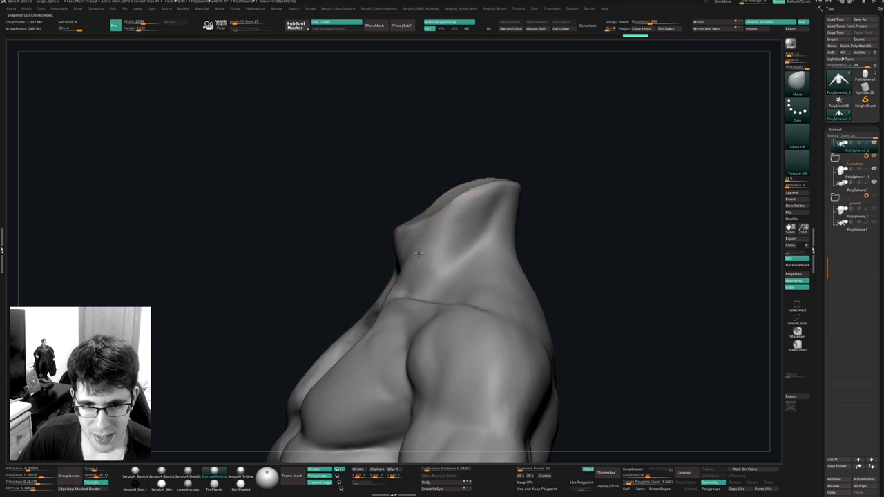
pyautogui.moveTo(408, 267); pyautogui.dragTo(405, 268)
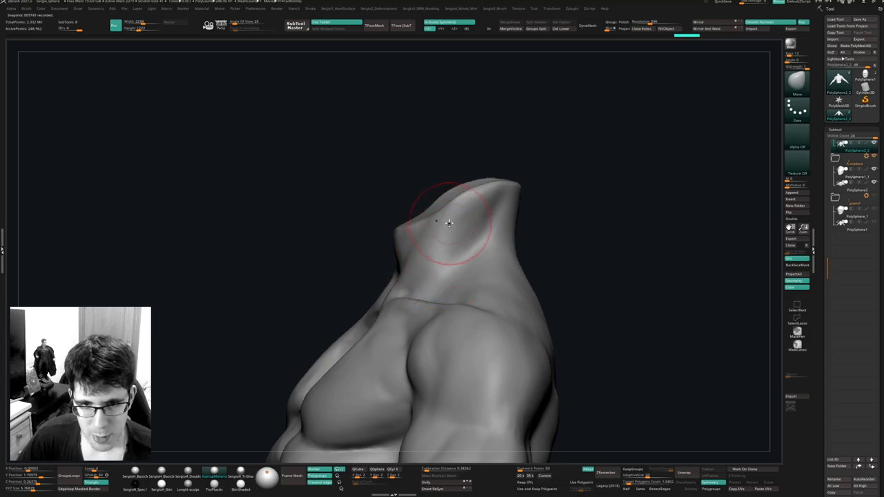
pyautogui.moveTo(447, 212)
pyautogui.mouseDown()
pyautogui.moveTo(468, 216)
pyautogui.moveTo(429, 255)
pyautogui.mouseUp()
pyautogui.moveTo(415, 267)
pyautogui.mouseDown(button='right')
pyautogui.moveTo(422, 256)
pyautogui.moveTo(424, 272)
pyautogui.mouseUp(button='right')
pyautogui.moveTo(423, 272); pyautogui.dragTo(422, 278)
pyautogui.moveTo(422, 277)
pyautogui.mouseDown(button='right')
pyautogui.moveTo(408, 288)
pyautogui.moveTo(430, 276)
pyautogui.moveTo(433, 294)
pyautogui.moveTo(426, 259)
pyautogui.moveTo(423, 290)
pyautogui.mouseUp(button='right')
# Refine the neck muscles and the notch between the collarbones with the DamStandard, Smooth and Clay brushes.
pyautogui.press('b')
pyautogui.press('d')
pyautogui.press('s')
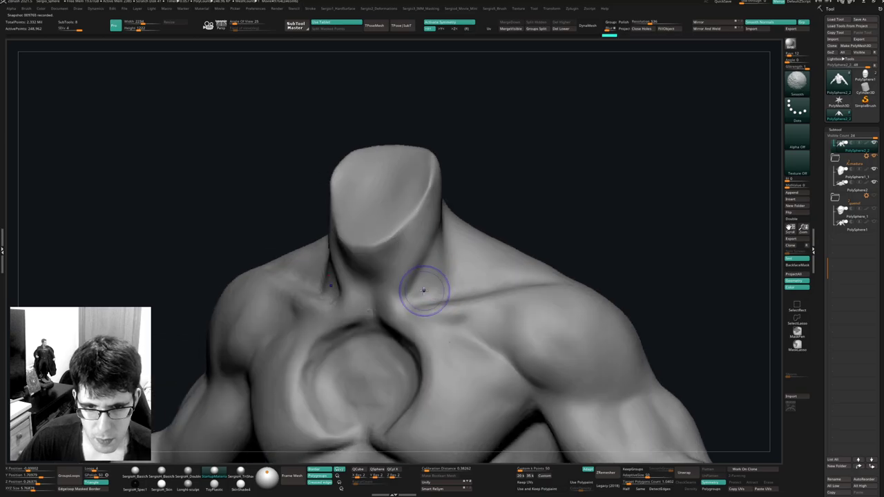
pyautogui.moveTo(419, 230); pyautogui.dragTo(366, 305, button='right')
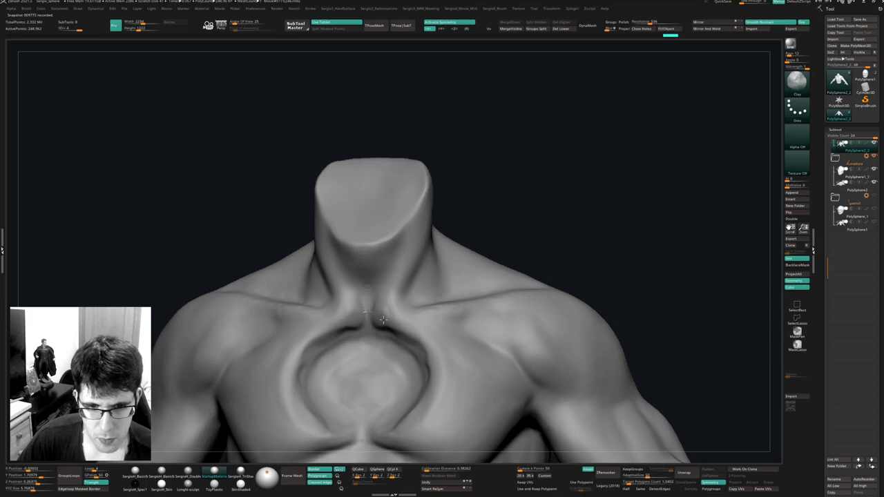
pyautogui.moveTo(371, 261); pyautogui.dragTo(362, 259)
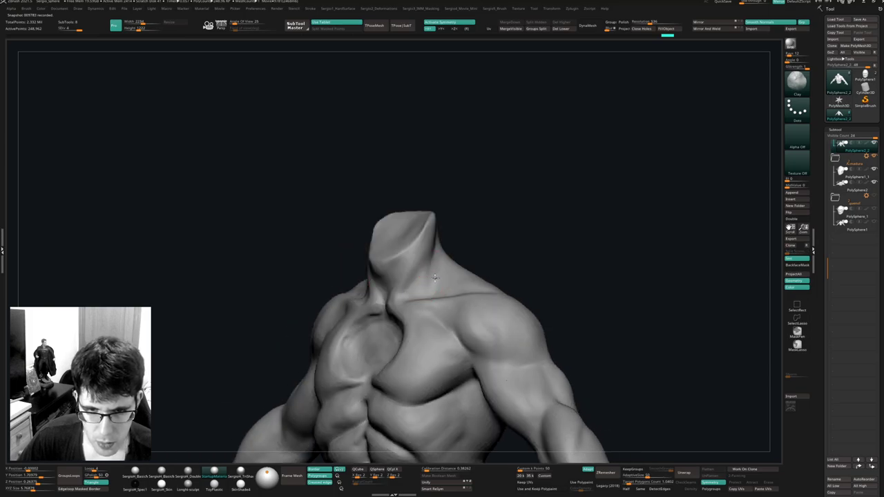
# Adjust the side of the neck above the collarbone in profile with the Move brush.
pyautogui.moveTo(434, 278); pyautogui.dragTo(370, 280, button='right')
pyautogui.press('b')
pyautogui.press('m')
pyautogui.press('v')
pyautogui.press('s')
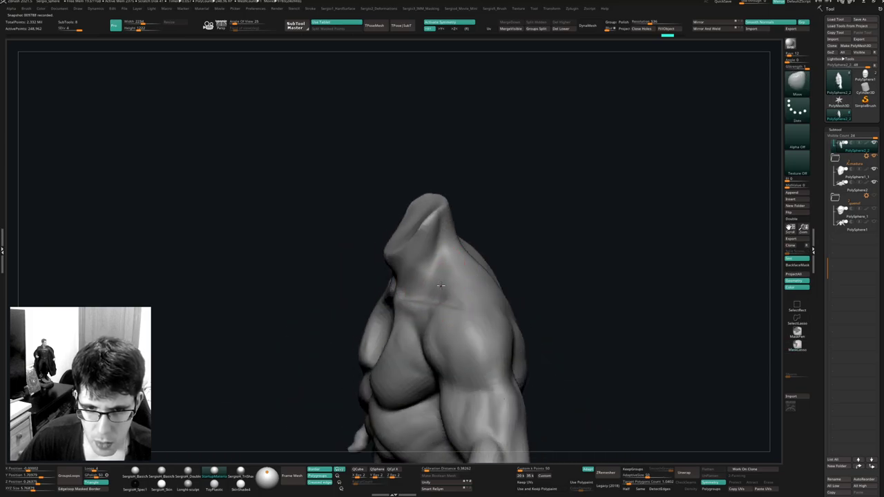
pyautogui.moveTo(435, 276); pyautogui.dragTo(464, 274, button='right')
# Define the muscle running down the side of the neck with the DamStandard and Clay brushes.
pyautogui.press('b')
pyautogui.press('d')
pyautogui.press('s')
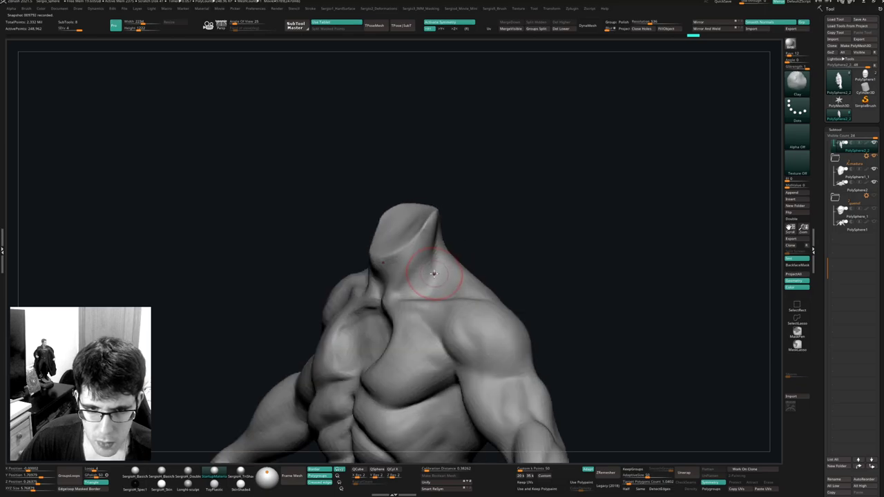
pyautogui.moveTo(436, 262)
pyautogui.mouseDown()
pyautogui.moveTo(437, 290)
pyautogui.moveTo(438, 220)
pyautogui.mouseUp()
pyautogui.press('b')
pyautogui.press('c')
pyautogui.press('l')
pyautogui.moveTo(428, 287); pyautogui.dragTo(423, 295)
# Reshape the hollow between the neck and collarbone with the Move brush.
pyautogui.moveTo(423, 290); pyautogui.dragTo(460, 289, button='right')
pyautogui.press('b')
pyautogui.press('m')
pyautogui.press('v')
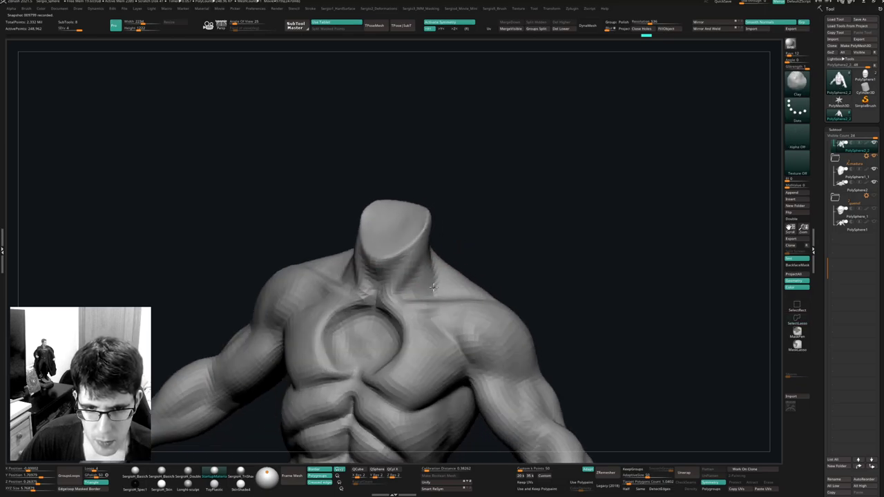
pyautogui.moveTo(421, 292); pyautogui.dragTo(424, 297)
pyautogui.moveTo(424, 297); pyautogui.dragTo(432, 299, button='right')
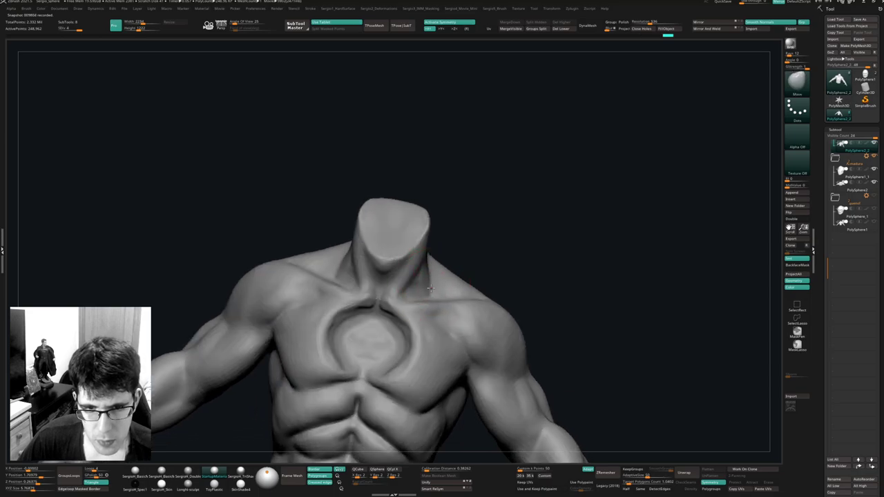
# Smooth the side of the neck and refine its outline down to the trapezius with the Move brush.
pyautogui.moveTo(431, 288); pyautogui.dragTo(427, 292)
pyautogui.moveTo(424, 291)
pyautogui.mouseDown(button='right')
pyautogui.moveTo(408, 282)
pyautogui.moveTo(435, 255)
pyautogui.moveTo(442, 225)
pyautogui.mouseUp(button='right')
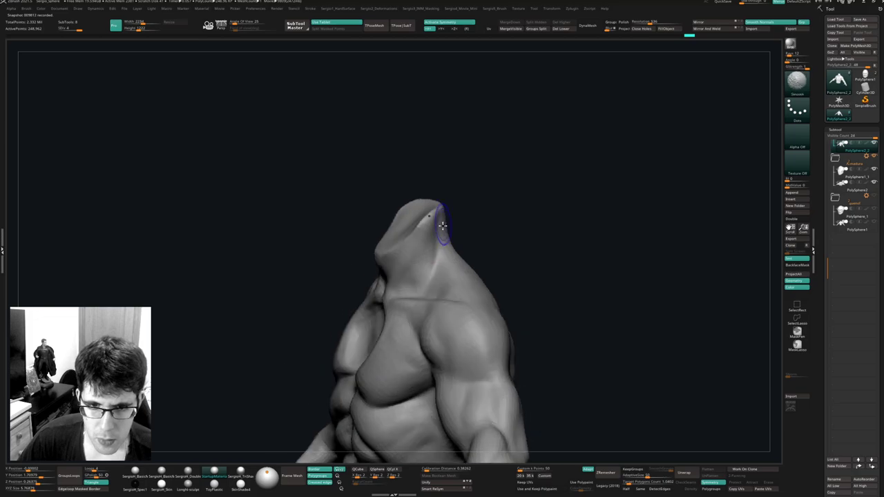
pyautogui.moveTo(426, 257)
pyautogui.mouseDown(button='right')
pyautogui.moveTo(442, 287)
pyautogui.moveTo(422, 253)
pyautogui.mouseUp(button='right')
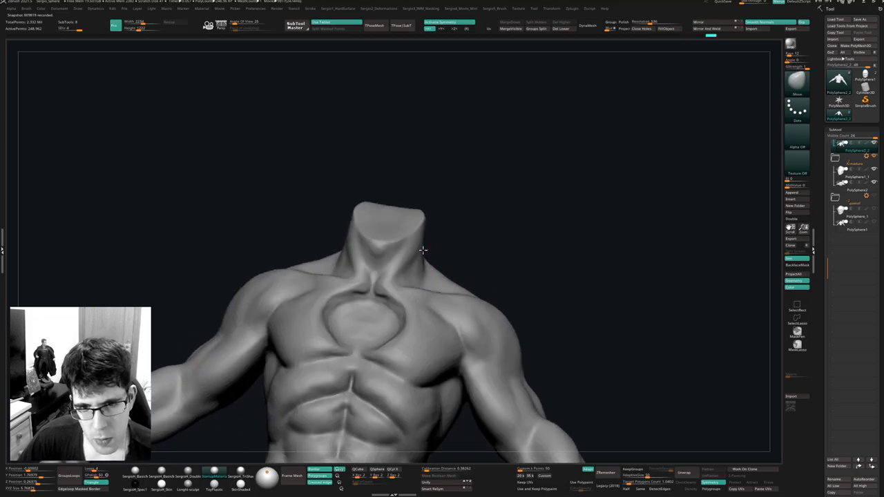
pyautogui.moveTo(423, 250); pyautogui.dragTo(419, 252)
pyautogui.press('s')
pyautogui.moveTo(417, 273)
pyautogui.mouseDown(button='right')
pyautogui.moveTo(430, 276)
pyautogui.moveTo(414, 264)
pyautogui.moveTo(436, 257)
pyautogui.moveTo(405, 274)
pyautogui.mouseUp(button='right')
# Select the head, isolate it and rework the hollows below the cheekbones with the Clay brush.
pyautogui.moveTo(483, 196); pyautogui.dragTo(458, 219, button='right')
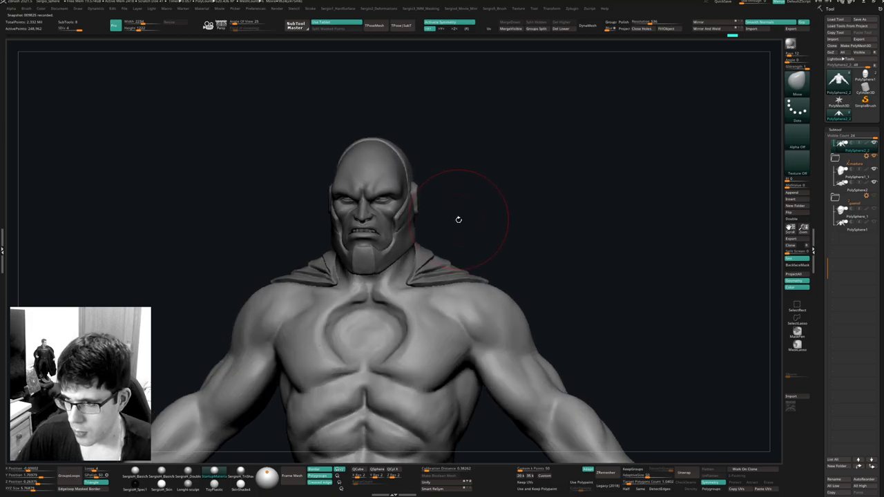
pyautogui.moveTo(452, 276)
pyautogui.keyDown('ctrl'); pyautogui.mouseDown(button='right')
pyautogui.moveTo(395, 286)
pyautogui.moveTo(404, 248)
pyautogui.mouseUp(button='right'); pyautogui.keyUp('ctrl')
pyautogui.keyDown('ctrl'); pyautogui.moveTo(383, 282); pyautogui.dragTo(413, 287, button='right'); pyautogui.keyUp('ctrl')
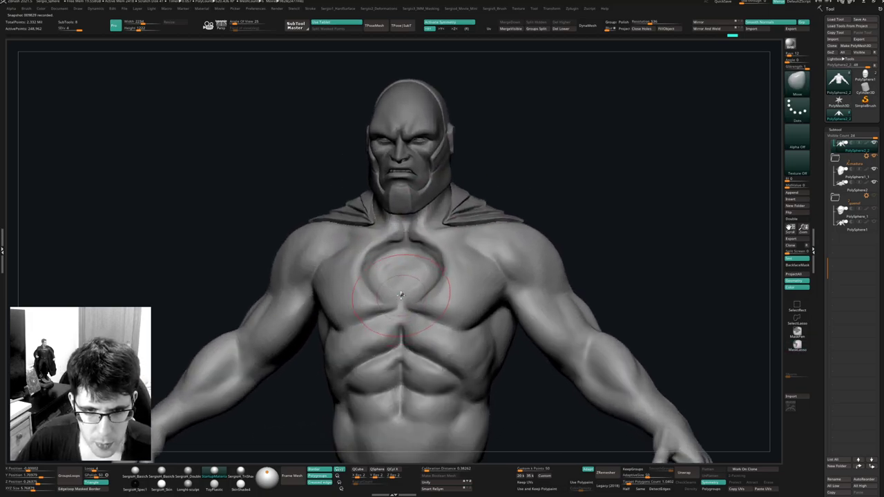
pyautogui.moveTo(386, 256); pyautogui.dragTo(410, 276, button='right')
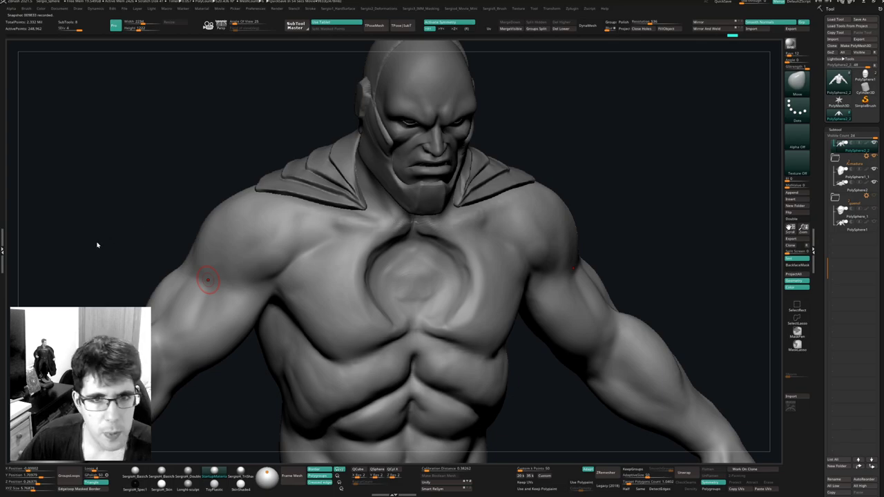
pyautogui.moveTo(540, 134); pyautogui.dragTo(484, 207, button='right')
pyautogui.keyDown('alt'); pyautogui.click(375, 213); pyautogui.keyUp('alt')
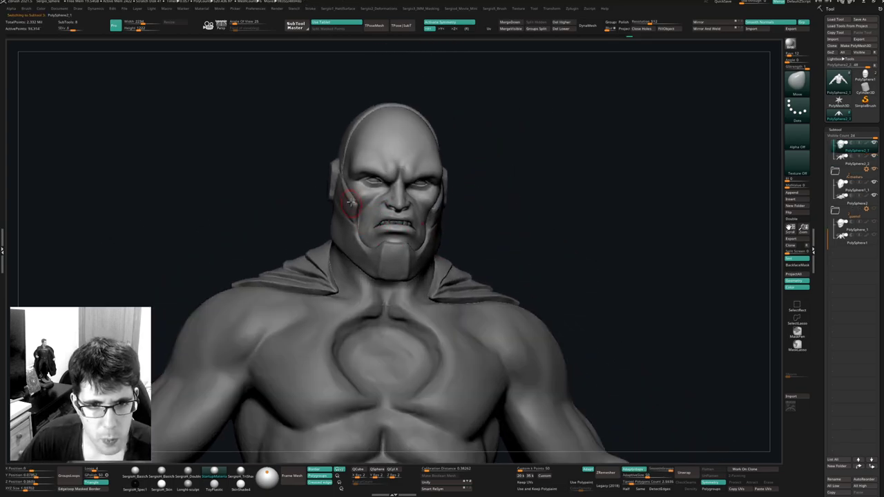
pyautogui.keyDown('ctrl'); pyautogui.moveTo(350, 203); pyautogui.dragTo(354, 238, button='right'); pyautogui.keyUp('ctrl')
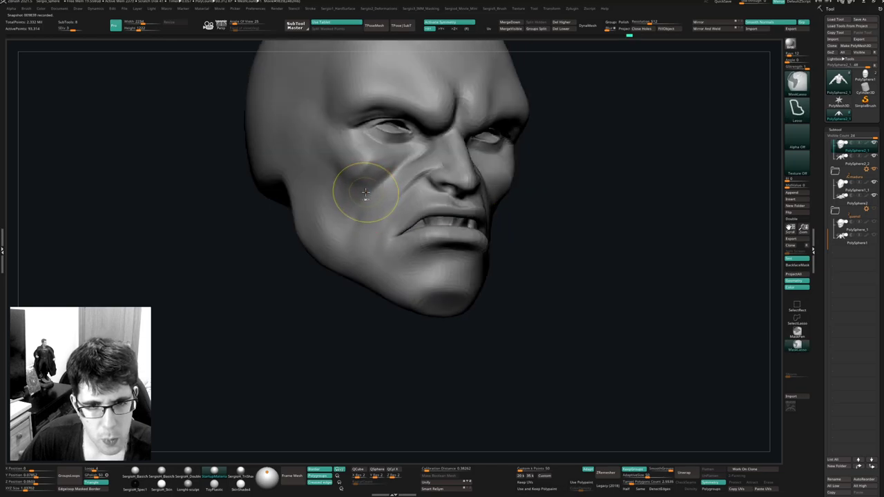
pyautogui.moveTo(364, 195)
pyautogui.mouseDown()
pyautogui.moveTo(339, 176)
pyautogui.moveTo(357, 193)
pyautogui.moveTo(367, 181)
pyautogui.moveTo(349, 166)
pyautogui.moveTo(376, 181)
pyautogui.mouseUp()
pyautogui.moveTo(371, 212)
pyautogui.mouseDown(button='right')
pyautogui.moveTo(363, 207)
pyautogui.moveTo(493, 210)
pyautogui.mouseUp(button='right')
pyautogui.moveTo(543, 183); pyautogui.dragTo(520, 211)
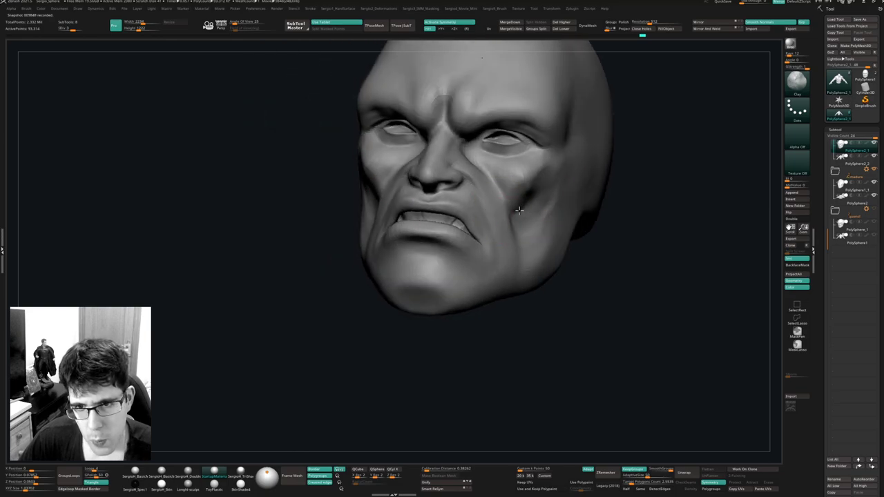
pyautogui.moveTo(563, 181)
pyautogui.mouseDown()
pyautogui.moveTo(525, 191)
pyautogui.moveTo(525, 220)
pyautogui.mouseUp()
# Build up the side of the jaw and the underside of the chin with the Clay brush.
pyautogui.moveTo(525, 220)
pyautogui.keyDown('ctrl'); pyautogui.mouseDown(button='right')
pyautogui.moveTo(520, 240)
pyautogui.moveTo(525, 226)
pyautogui.moveTo(489, 226)
pyautogui.mouseUp(button='right'); pyautogui.keyUp('ctrl')
pyautogui.hotkey('alt', 's')
pyautogui.hotkey('alt', 's')
pyautogui.moveTo(506, 223); pyautogui.dragTo(509, 253)
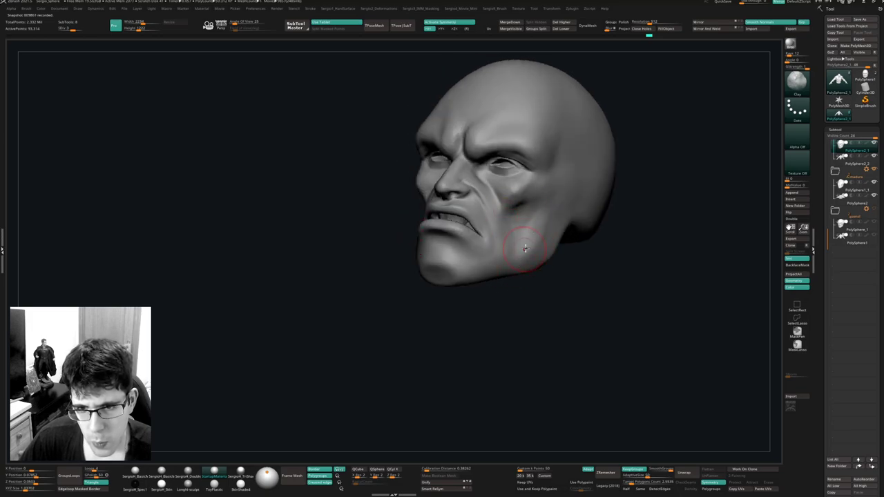
pyautogui.moveTo(530, 249)
pyautogui.mouseDown(button='right')
pyautogui.moveTo(511, 282)
pyautogui.moveTo(455, 272)
pyautogui.moveTo(458, 283)
pyautogui.mouseUp(button='right')
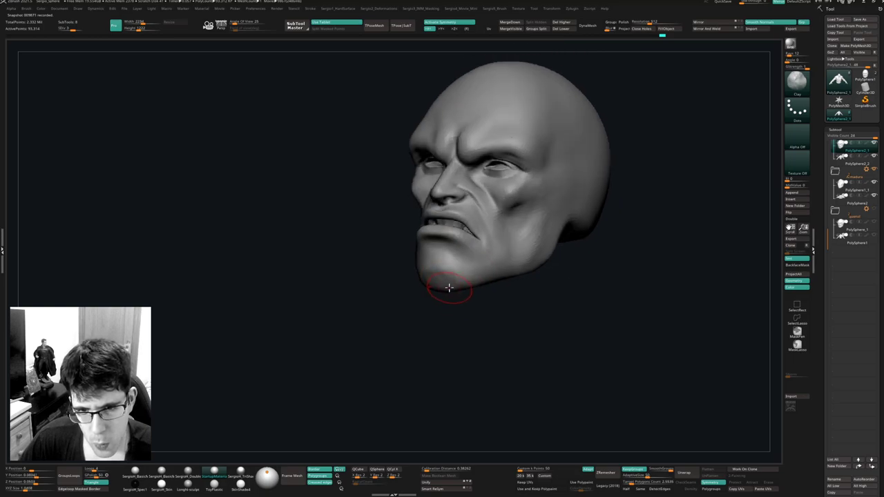
pyautogui.moveTo(450, 288); pyautogui.dragTo(455, 283)
# Reshape the jawline, chin and area below the lower lip with the Move brush.
pyautogui.moveTo(454, 291)
pyautogui.mouseDown(button='right')
pyautogui.moveTo(453, 272)
pyautogui.moveTo(452, 292)
pyautogui.moveTo(473, 274)
pyautogui.moveTo(475, 235)
pyautogui.mouseUp(button='right')
pyautogui.moveTo(474, 281)
pyautogui.mouseDown(button='right')
pyautogui.moveTo(484, 308)
pyautogui.moveTo(504, 277)
pyautogui.mouseUp(button='right')
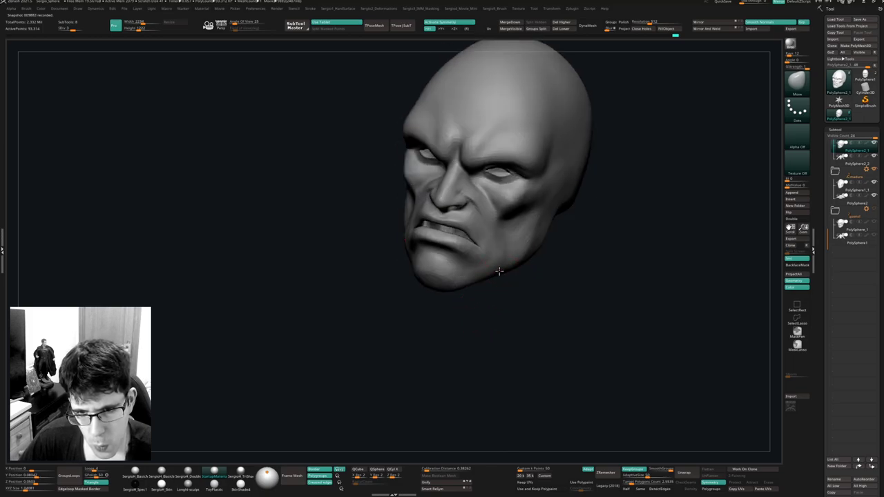
pyautogui.moveTo(479, 282); pyautogui.dragTo(497, 284, button='right')
pyautogui.moveTo(446, 258); pyautogui.dragTo(450, 265)
pyautogui.moveTo(486, 281)
pyautogui.mouseDown(button='right')
pyautogui.moveTo(460, 280)
pyautogui.moveTo(474, 303)
pyautogui.moveTo(463, 290)
pyautogui.mouseUp(button='right')
# Soften and fill the crease between the lower lip and the chin with the Smooth and Clay brushes.
pyautogui.moveTo(521, 316); pyautogui.dragTo(446, 264, button='right')
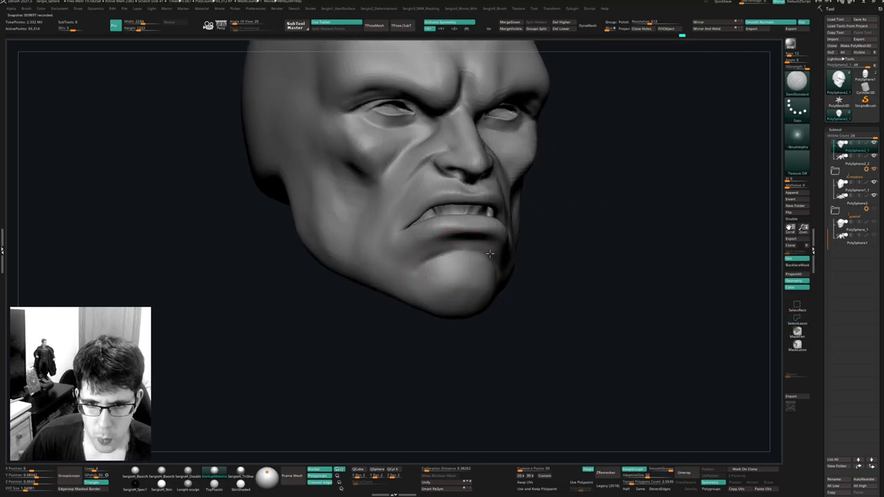
pyautogui.press('shift')
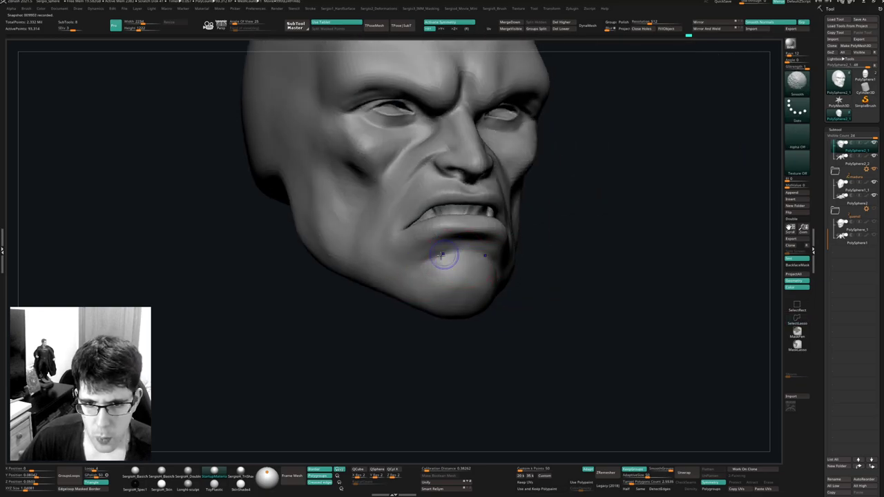
pyautogui.moveTo(485, 257)
pyautogui.mouseDown(button='right')
pyautogui.moveTo(489, 299)
pyautogui.moveTo(458, 273)
pyautogui.mouseUp(button='right')
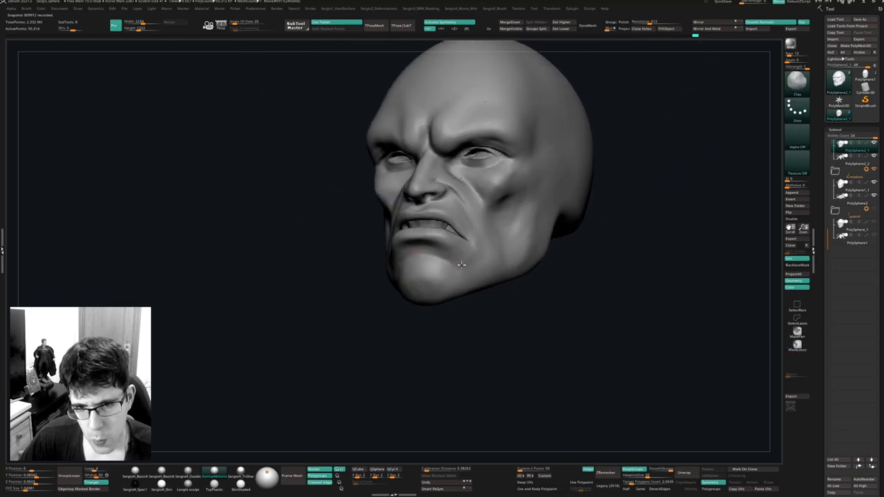
pyautogui.moveTo(456, 263); pyautogui.dragTo(477, 263, button='right')
# Carve the folds around the mouth corners with the DamStandard brush and smooth the surrounding skin.
pyautogui.press('b')
pyautogui.press('d')
pyautogui.press('s')
pyautogui.moveTo(474, 262); pyautogui.dragTo(491, 238)
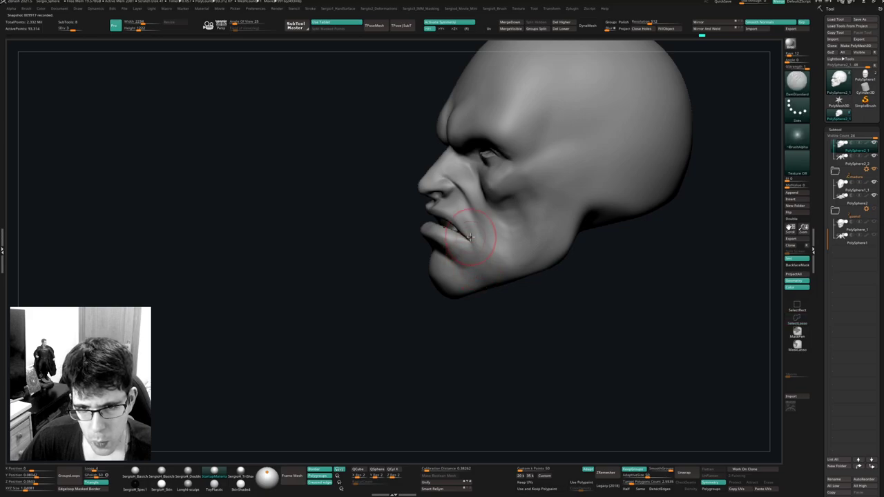
pyautogui.moveTo(491, 238)
pyautogui.mouseDown(button='right')
pyautogui.moveTo(486, 286)
pyautogui.moveTo(479, 269)
pyautogui.moveTo(504, 276)
pyautogui.moveTo(422, 245)
pyautogui.mouseUp(button='right')
pyautogui.moveTo(422, 246)
pyautogui.mouseDown()
pyautogui.moveTo(404, 235)
pyautogui.moveTo(412, 210)
pyautogui.mouseUp()
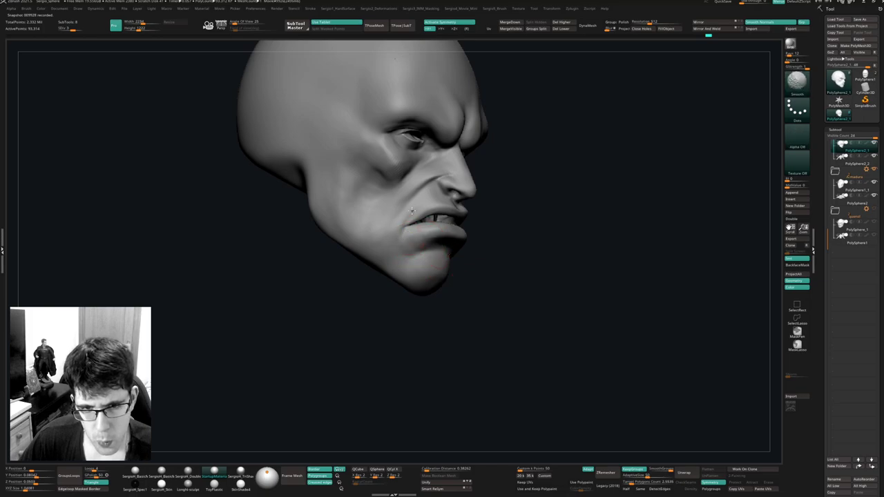
pyautogui.moveTo(397, 261)
pyautogui.keyDown('shift'); pyautogui.mouseDown()
pyautogui.moveTo(422, 251)
pyautogui.moveTo(418, 240)
pyautogui.mouseUp(); pyautogui.keyUp('shift')
pyautogui.moveTo(418, 240)
pyautogui.mouseDown(button='right')
pyautogui.moveTo(434, 269)
pyautogui.moveTo(474, 258)
pyautogui.moveTo(449, 255)
pyautogui.mouseUp(button='right')
pyautogui.moveTo(450, 250)
pyautogui.keyDown('shift'); pyautogui.mouseDown()
pyautogui.moveTo(481, 270)
pyautogui.moveTo(439, 240)
pyautogui.mouseUp(); pyautogui.keyUp('shift')
# Show the whole figure and fit the cheeks and cheekbones to the helmet's edge with the Move brush.
pyautogui.hotkey('alt', 's')
pyautogui.moveTo(463, 275)
pyautogui.mouseDown(button='right')
pyautogui.moveTo(506, 247)
pyautogui.moveTo(489, 246)
pyautogui.moveTo(489, 275)
pyautogui.mouseUp(button='right')
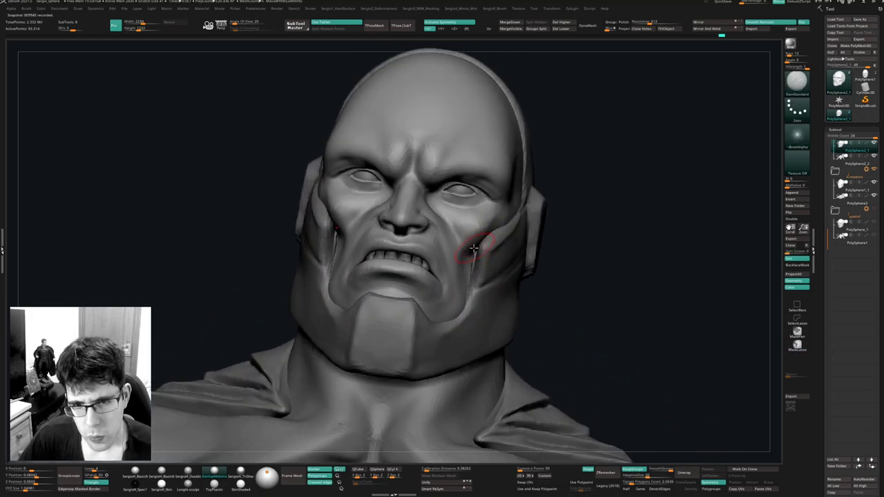
pyautogui.press('b')
pyautogui.press('m')
pyautogui.press('v')
pyautogui.moveTo(469, 256); pyautogui.dragTo(465, 259)
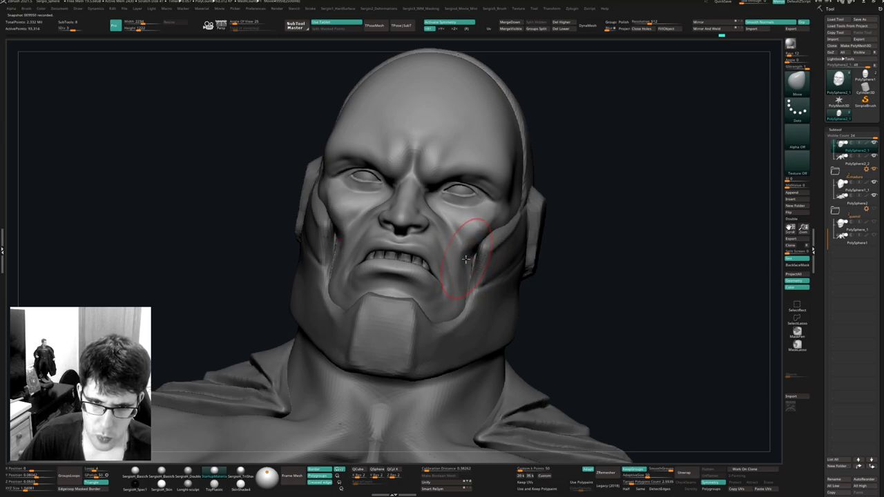
pyautogui.moveTo(465, 258); pyautogui.dragTo(387, 224, button='right')
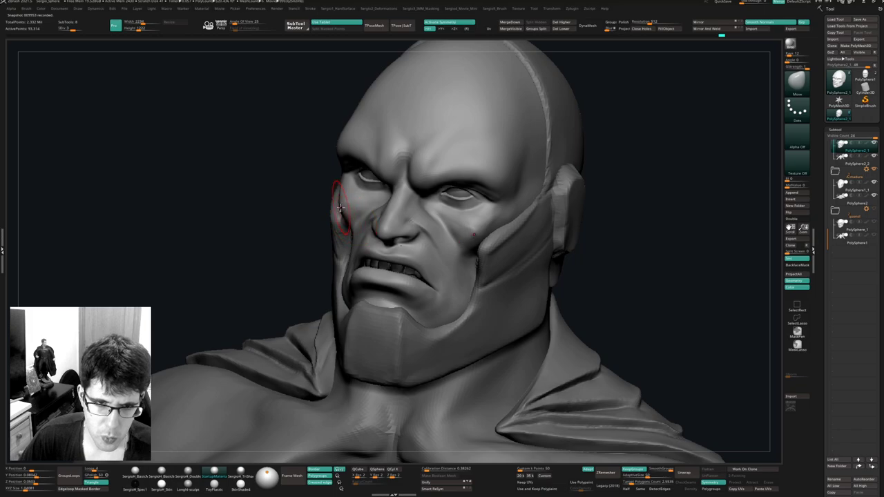
pyautogui.moveTo(341, 192); pyautogui.dragTo(337, 189)
pyautogui.moveTo(337, 189)
pyautogui.mouseDown(button='right')
pyautogui.moveTo(497, 227)
pyautogui.moveTo(518, 246)
pyautogui.mouseUp(button='right')
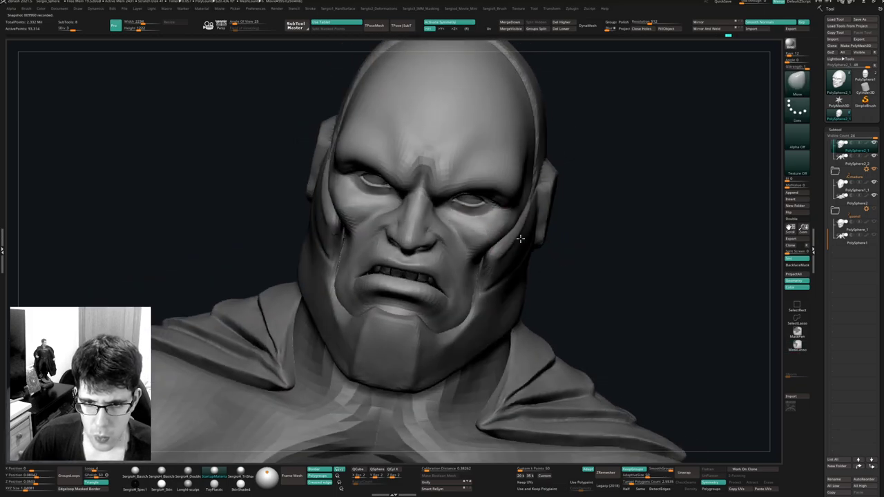
pyautogui.hotkey('alt', 's')
pyautogui.moveTo(509, 234); pyautogui.dragTo(511, 233)
# Isolate the head and sculpt the hollow beneath the cheekbone with the Clay brush, smoothing its transition into the cheek.
pyautogui.moveTo(503, 239); pyautogui.dragTo(457, 108, button='right')
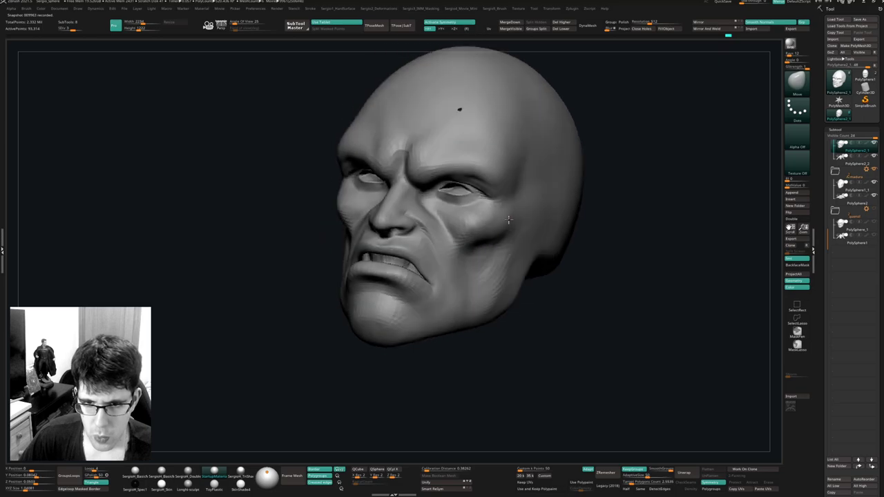
pyautogui.press('b')
pyautogui.press('c')
pyautogui.press('l')
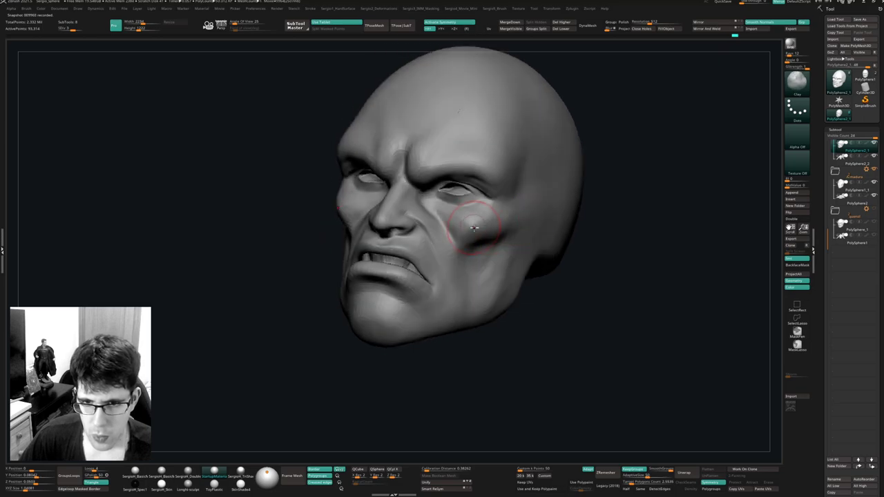
pyautogui.moveTo(517, 224); pyautogui.dragTo(475, 242)
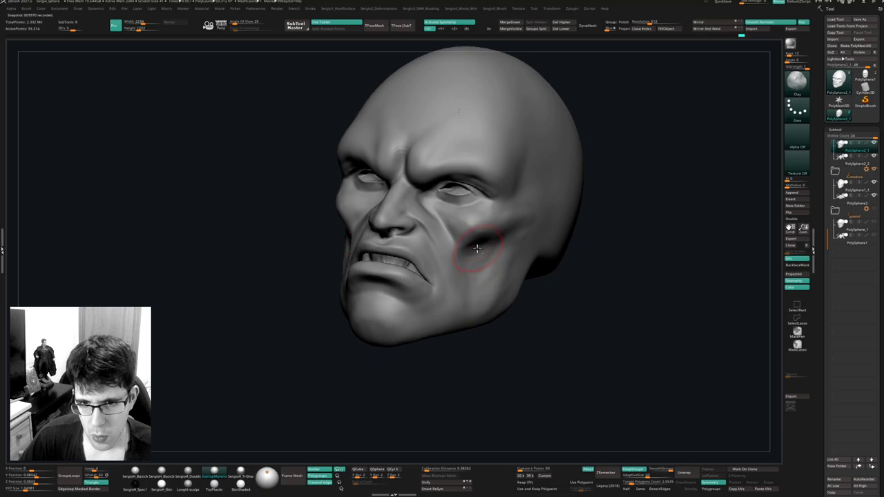
pyautogui.moveTo(502, 275); pyautogui.dragTo(494, 236, button='right')
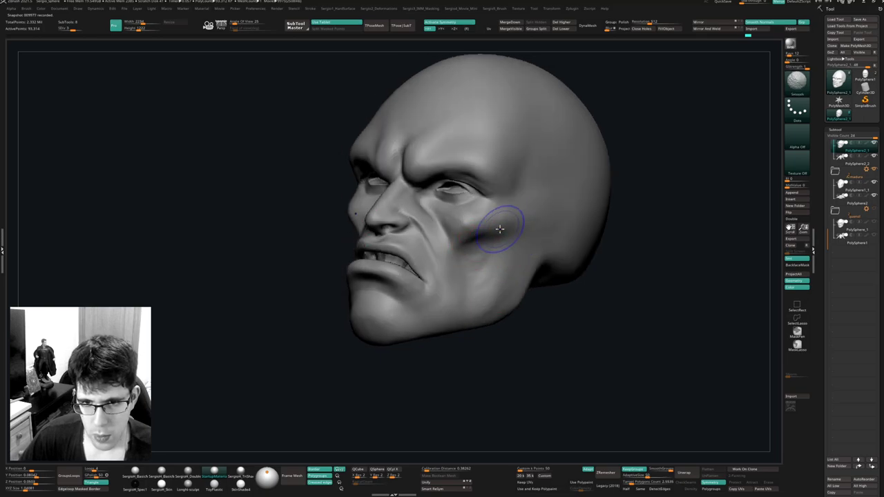
pyautogui.keyDown('shift'); pyautogui.moveTo(502, 231); pyautogui.dragTo(493, 201); pyautogui.keyUp('shift')
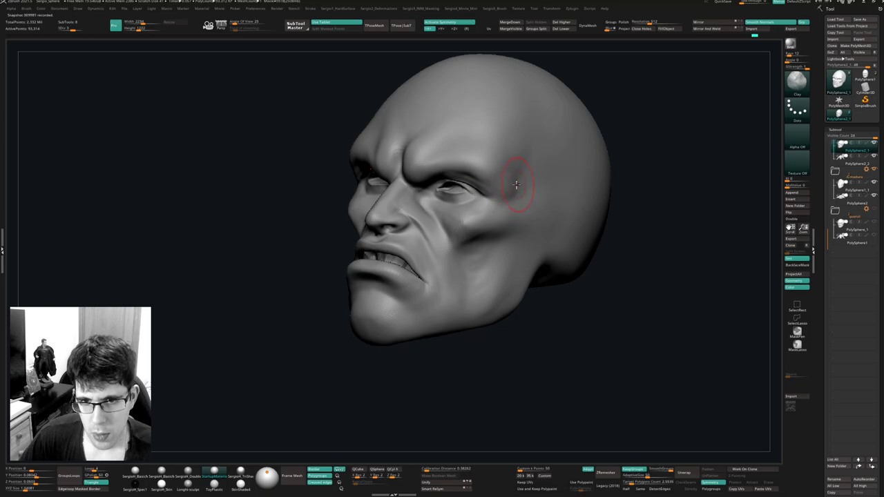
# Define the outer eye corner and the eyelid crease with the Clay and DamStandard brushes, smoothing the skin under the brow.
pyautogui.moveTo(456, 180); pyautogui.dragTo(490, 172, button='right')
pyautogui.moveTo(345, 165)
pyautogui.mouseDown(button='right')
pyautogui.moveTo(421, 158)
pyautogui.moveTo(365, 173)
pyautogui.moveTo(359, 151)
pyautogui.mouseUp(button='right')
pyautogui.press('s')
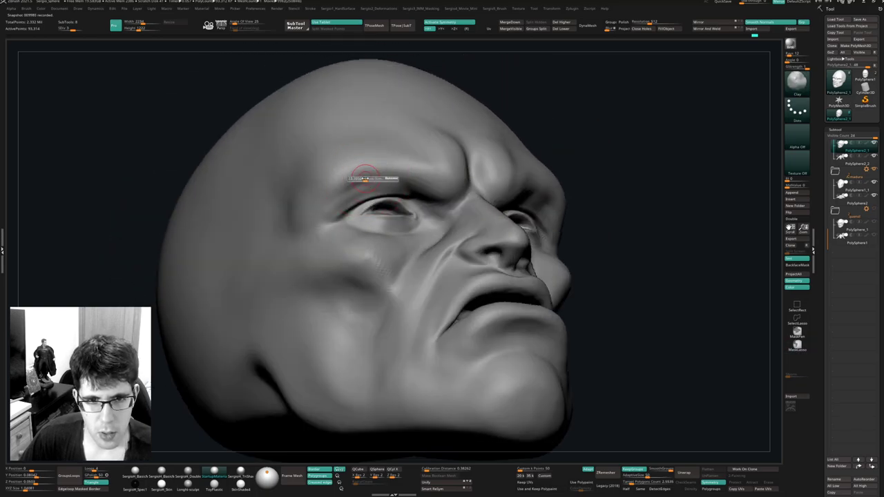
pyautogui.moveTo(365, 178)
pyautogui.mouseDown()
pyautogui.moveTo(403, 187)
pyautogui.moveTo(333, 197)
pyautogui.moveTo(354, 201)
pyautogui.mouseUp()
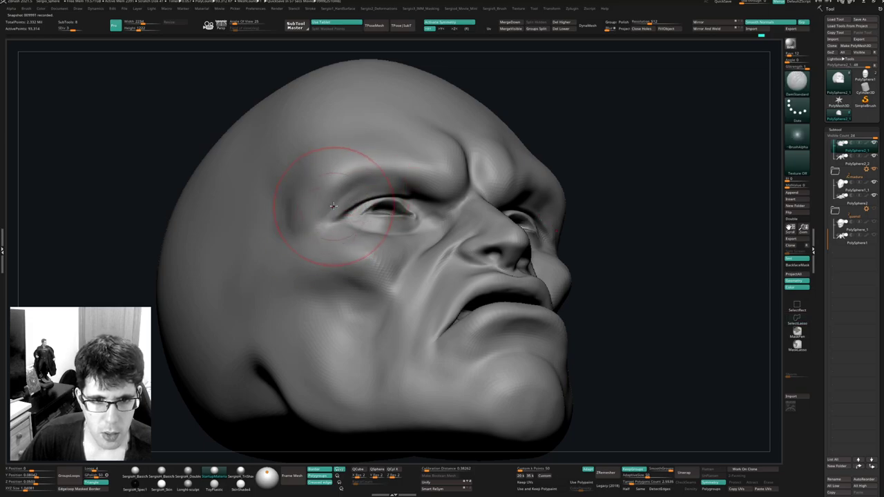
pyautogui.moveTo(355, 206); pyautogui.dragTo(332, 219)
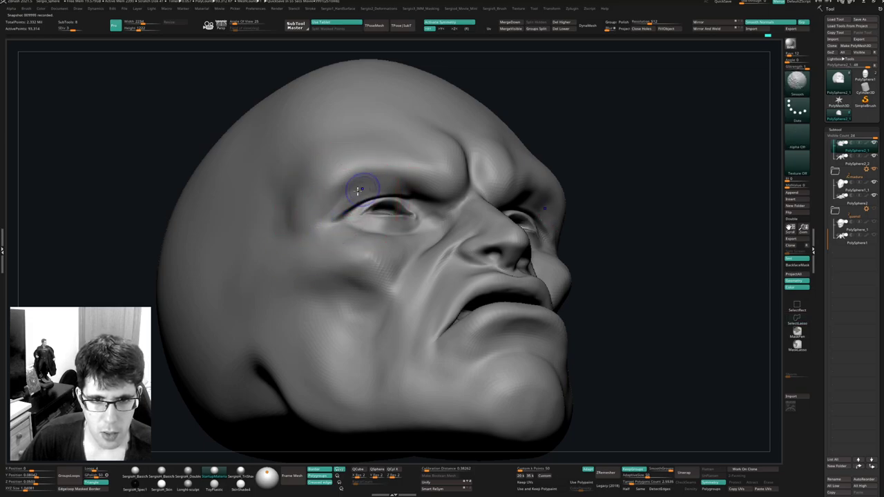
pyautogui.press('2')
pyautogui.moveTo(417, 189)
pyautogui.keyDown('shift'); pyautogui.mouseDown()
pyautogui.moveTo(429, 191)
pyautogui.moveTo(418, 187)
pyautogui.mouseUp(); pyautogui.keyUp('shift')
# Build up the area between the upper eyelid and the brow with the Clay brush and smooth the brow ridge.
pyautogui.moveTo(378, 177); pyautogui.dragTo(290, 180, button='right')
pyautogui.moveTo(466, 181); pyautogui.dragTo(476, 177)
pyautogui.moveTo(477, 177); pyautogui.dragTo(525, 188, button='right')
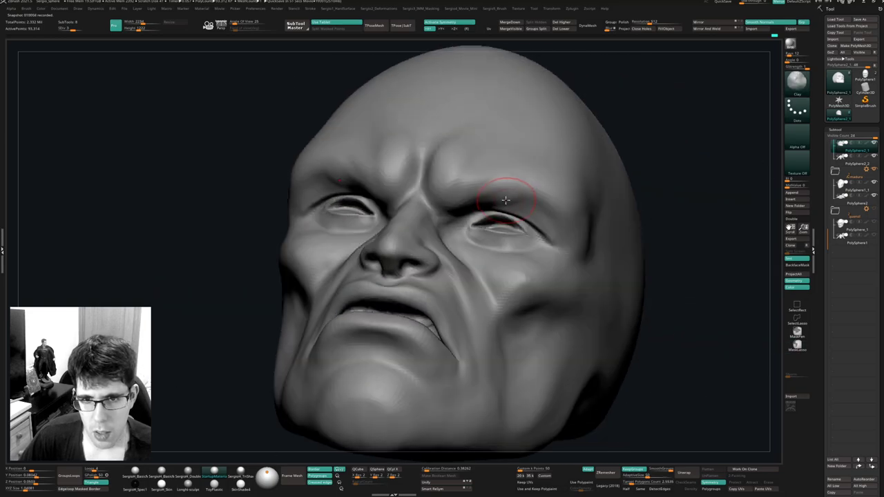
pyautogui.moveTo(507, 194)
pyautogui.keyDown('shift'); pyautogui.mouseDown()
pyautogui.moveTo(470, 190)
pyautogui.moveTo(494, 196)
pyautogui.moveTo(504, 180)
pyautogui.mouseUp(); pyautogui.keyUp('shift')
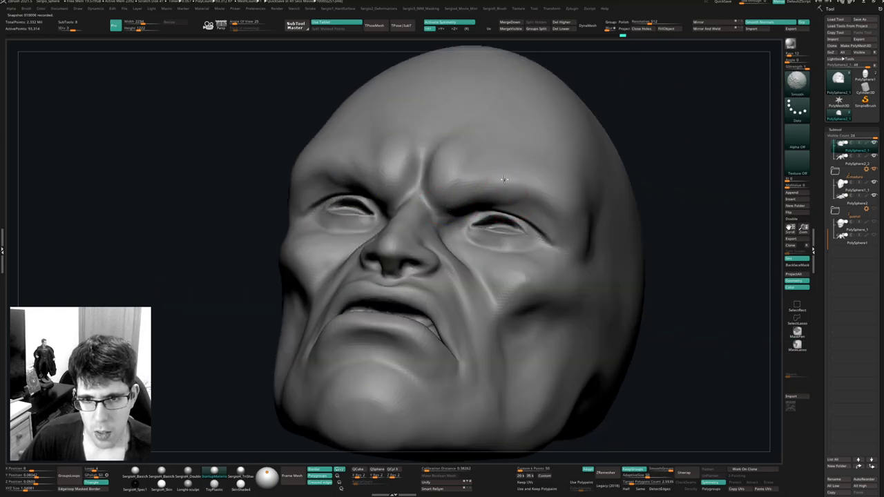
pyautogui.keyDown('ctrl'); pyautogui.moveTo(528, 216); pyautogui.dragTo(512, 184, button='right'); pyautogui.keyUp('ctrl')
pyautogui.moveTo(512, 184)
pyautogui.mouseDown(button='right')
pyautogui.moveTo(558, 235)
pyautogui.moveTo(526, 199)
pyautogui.moveTo(518, 203)
pyautogui.mouseUp(button='right')
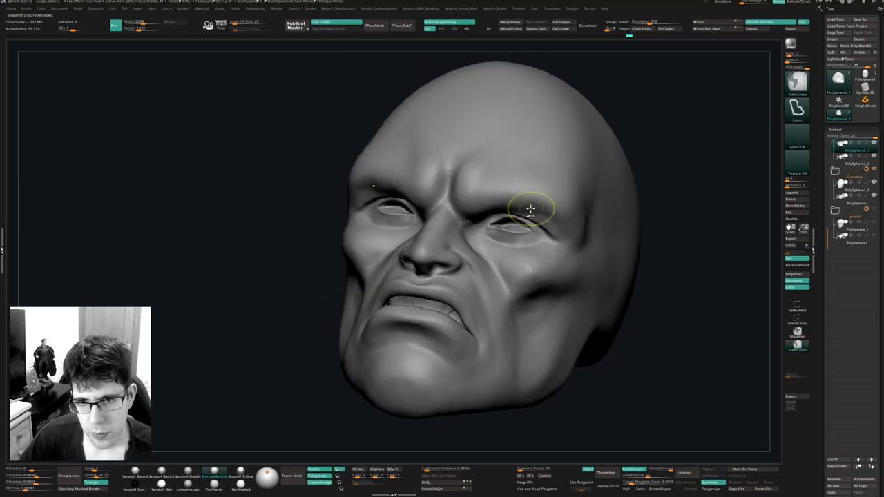
pyautogui.keyDown('shift'); pyautogui.moveTo(531, 208); pyautogui.dragTo(498, 205); pyautogui.keyUp('shift')
# Fill the upper eyelid fold and the outer eye corner with the Clay brush and soften them toward the temple.
pyautogui.moveTo(424, 207)
pyautogui.mouseDown(button='right')
pyautogui.moveTo(404, 177)
pyautogui.moveTo(353, 199)
pyautogui.mouseUp(button='right')
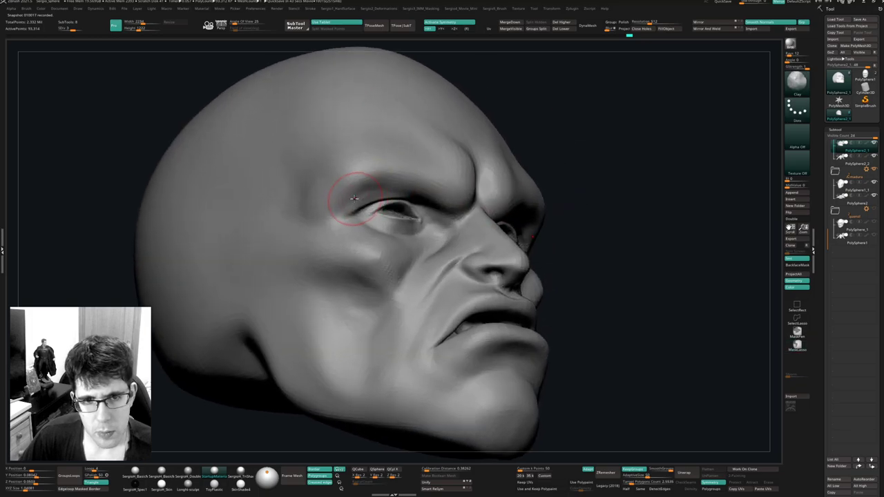
pyautogui.moveTo(384, 194); pyautogui.dragTo(414, 197)
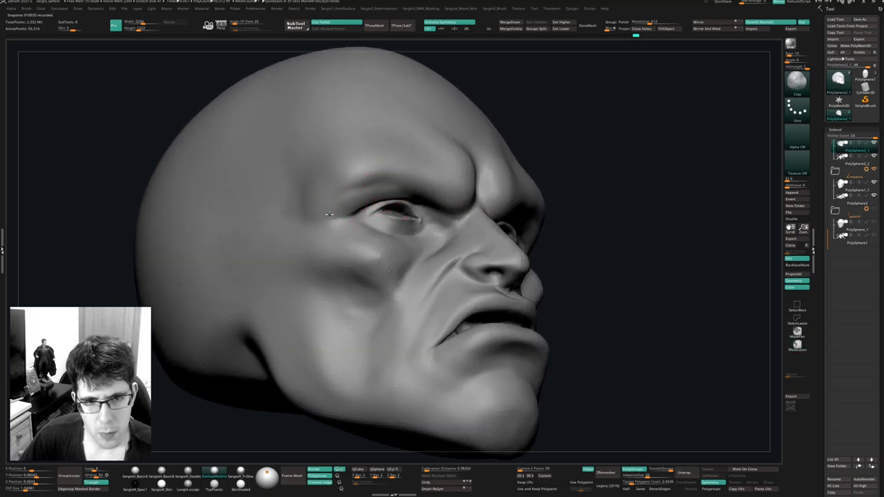
pyautogui.moveTo(325, 220)
pyautogui.mouseDown()
pyautogui.moveTo(395, 198)
pyautogui.moveTo(324, 213)
pyautogui.mouseUp()
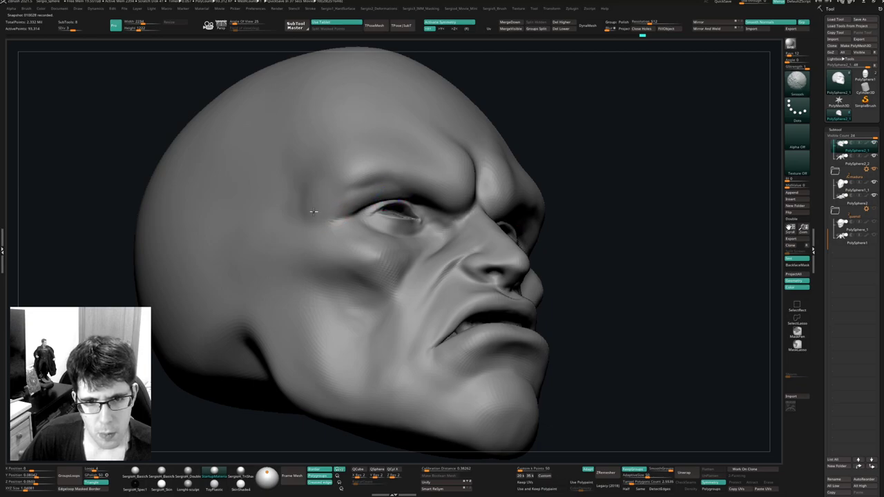
pyautogui.moveTo(342, 201); pyautogui.dragTo(369, 190, button='right')
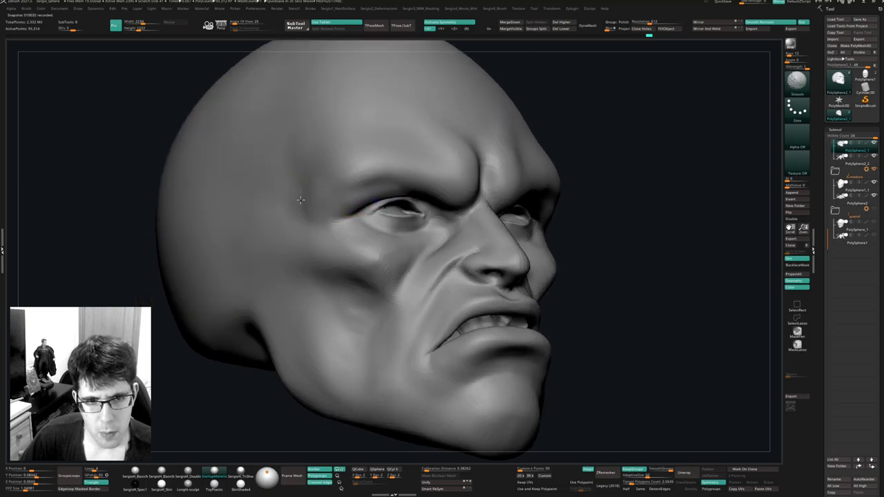
pyautogui.keyDown('shift'); pyautogui.moveTo(301, 200); pyautogui.dragTo(332, 230); pyautogui.keyUp('shift')
# Examine the isolated head from three-quarter, side and front views to check the brow, temple and cheekbone shapes.
pyautogui.press('f')
pyautogui.moveTo(330, 247); pyautogui.dragTo(200, 247, button='right')
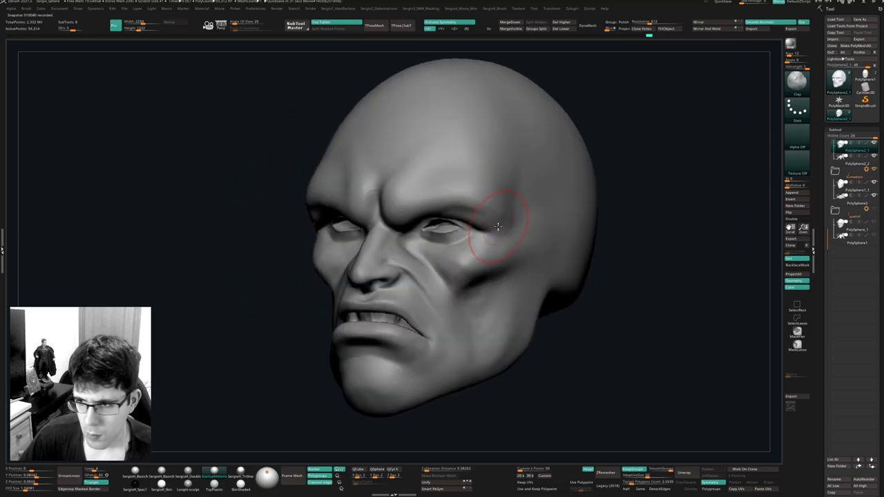
pyautogui.moveTo(495, 229); pyautogui.dragTo(458, 202, button='right')
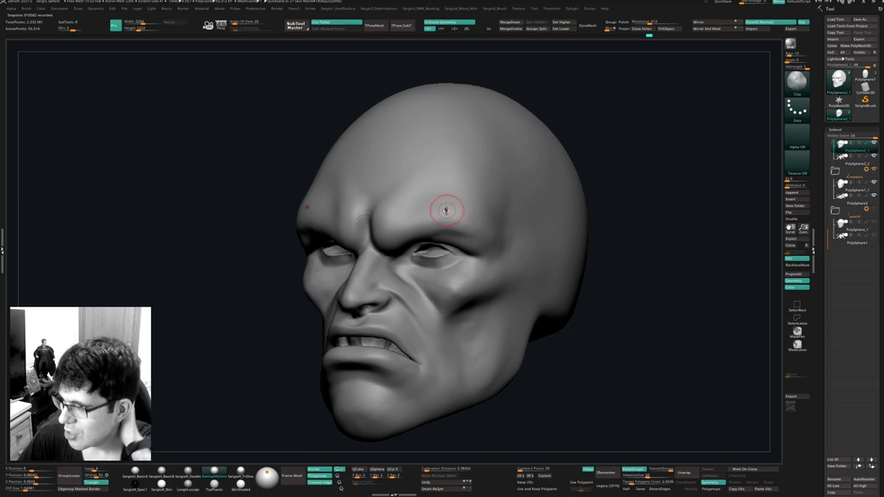
pyautogui.moveTo(474, 213); pyautogui.dragTo(489, 227, button='right')
pyautogui.press('shift')
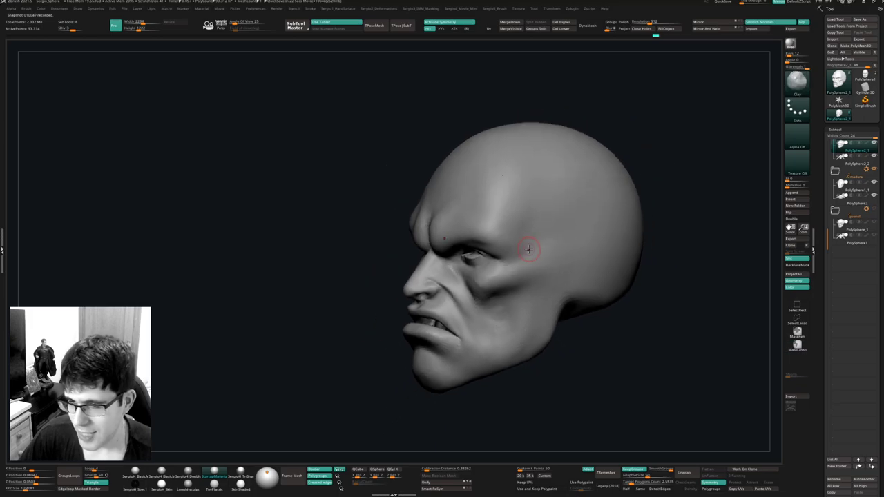
pyautogui.moveTo(522, 208); pyautogui.dragTo(511, 228, button='right')
pyautogui.press('shift')
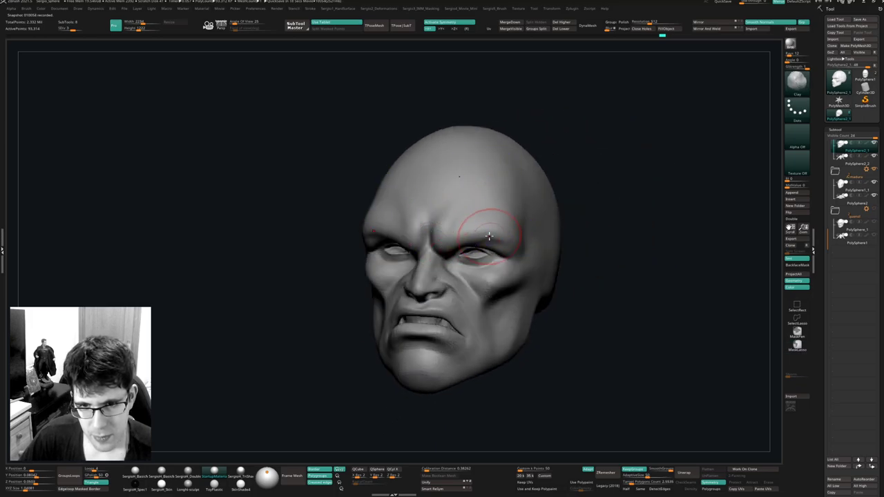
pyautogui.moveTo(518, 246)
pyautogui.mouseDown(button='right')
pyautogui.moveTo(520, 296)
pyautogui.moveTo(479, 306)
pyautogui.mouseUp(button='right')
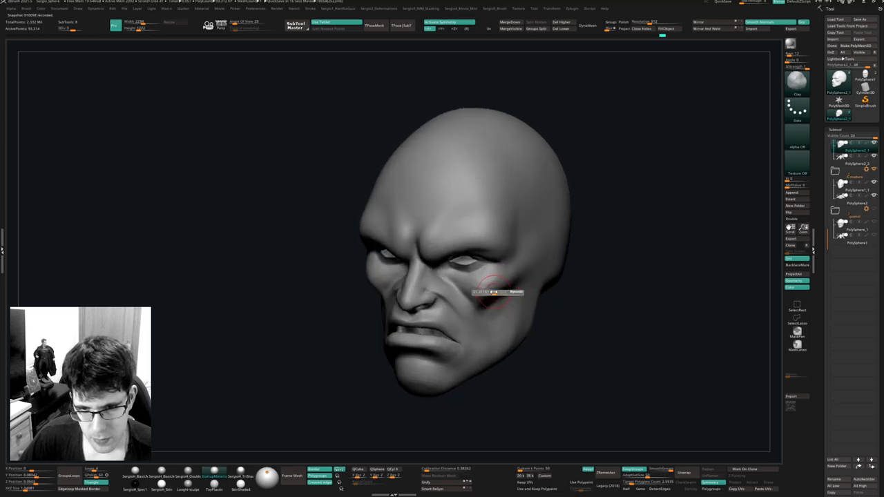
# Smooth the area under the eyes and the hollow below the cheekbones, blending them into the surrounding cheek.
pyautogui.press('shift')
pyautogui.keyDown('shift'); pyautogui.moveTo(474, 285); pyautogui.dragTo(494, 282); pyautogui.keyUp('shift')
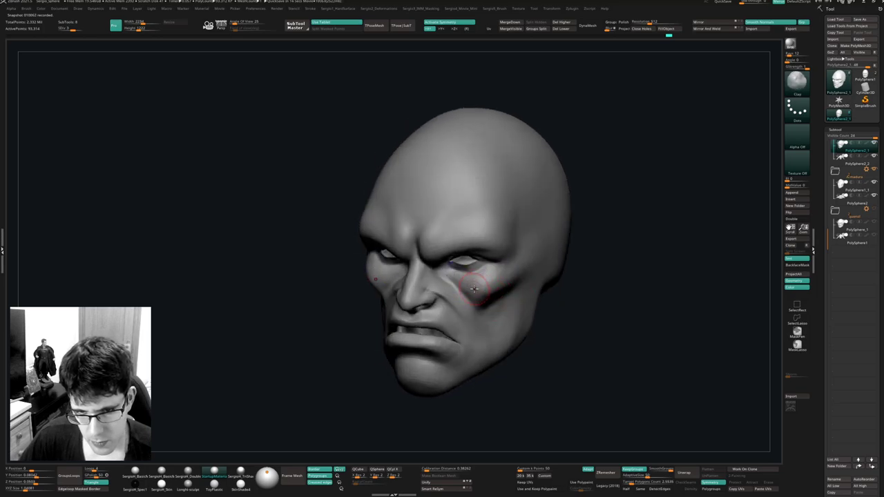
pyautogui.moveTo(478, 280); pyautogui.dragTo(482, 272, button='right')
pyautogui.press('shift')
pyautogui.moveTo(436, 299); pyautogui.dragTo(408, 298, button='right')
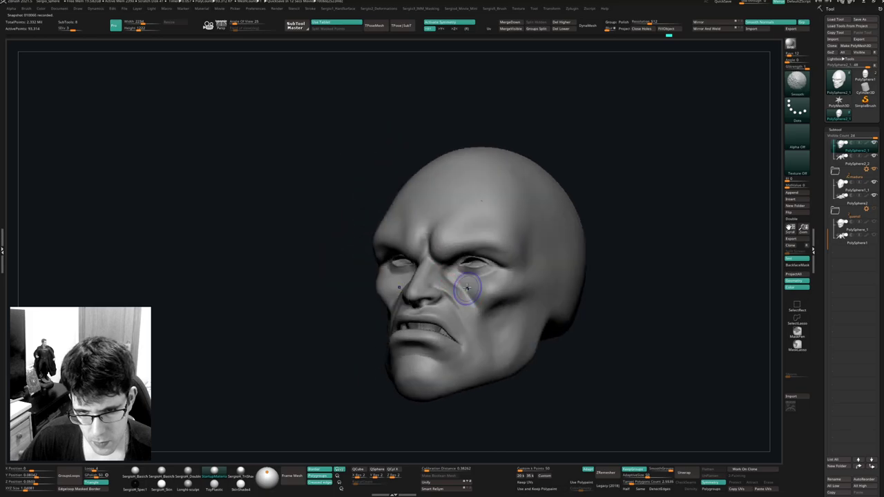
pyautogui.keyDown('shift'); pyautogui.moveTo(468, 287); pyautogui.dragTo(487, 301); pyautogui.keyUp('shift')
pyautogui.moveTo(514, 310); pyautogui.dragTo(493, 293, button='right')
pyautogui.keyDown('shift'); pyautogui.moveTo(510, 301); pyautogui.dragTo(515, 304); pyautogui.keyUp('shift')
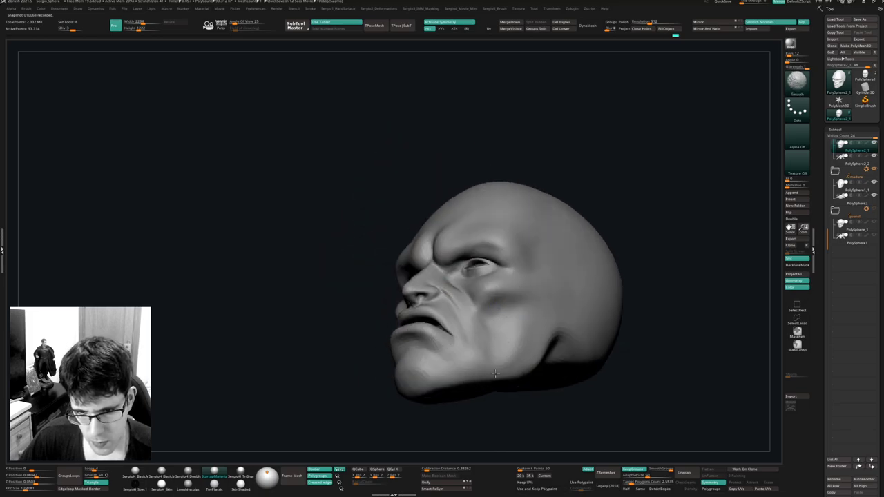
pyautogui.moveTo(495, 374); pyautogui.dragTo(460, 306, button='right')
pyautogui.press('shift')
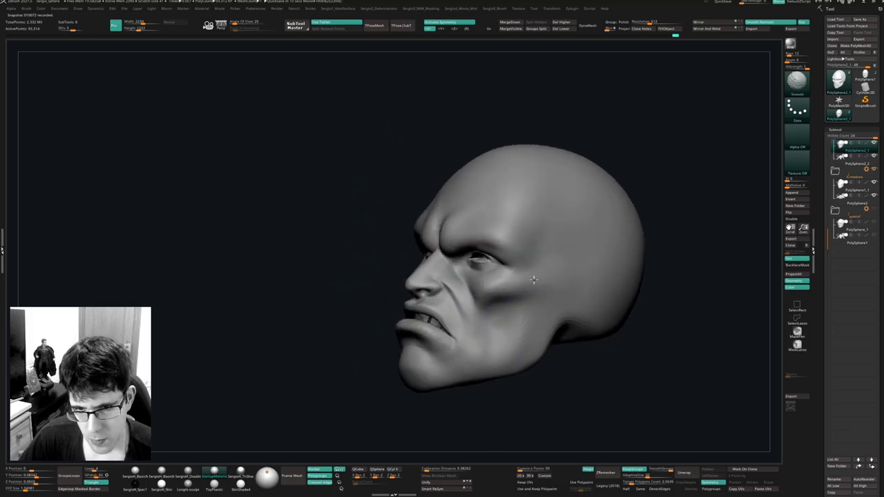
# Show the whole figure again, choose the Move brush and inspect the lips and jaw in profile.
pyautogui.moveTo(503, 290); pyautogui.dragTo(470, 404, button='right')
pyautogui.hotkey('alt', 's')
pyautogui.press('b')
pyautogui.press('m')
pyautogui.press('v')
pyautogui.moveTo(461, 316)
pyautogui.mouseDown(button='right')
pyautogui.moveTo(451, 310)
pyautogui.moveTo(452, 284)
pyautogui.mouseUp(button='right')
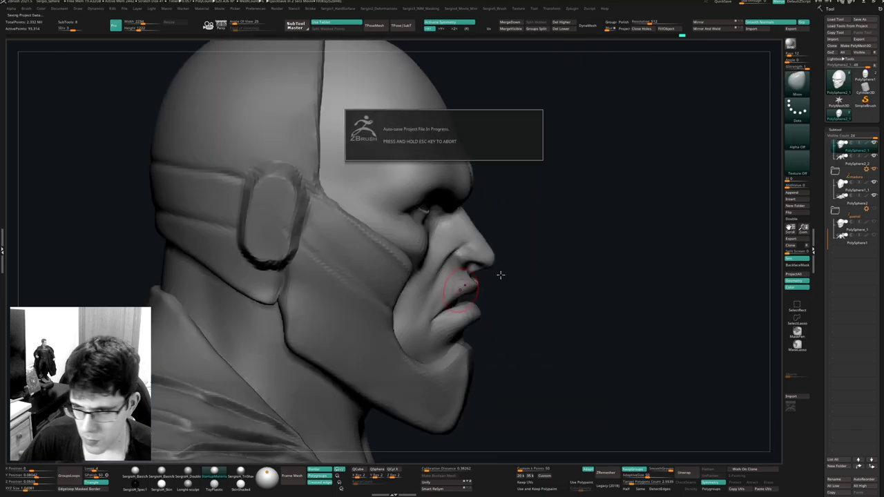
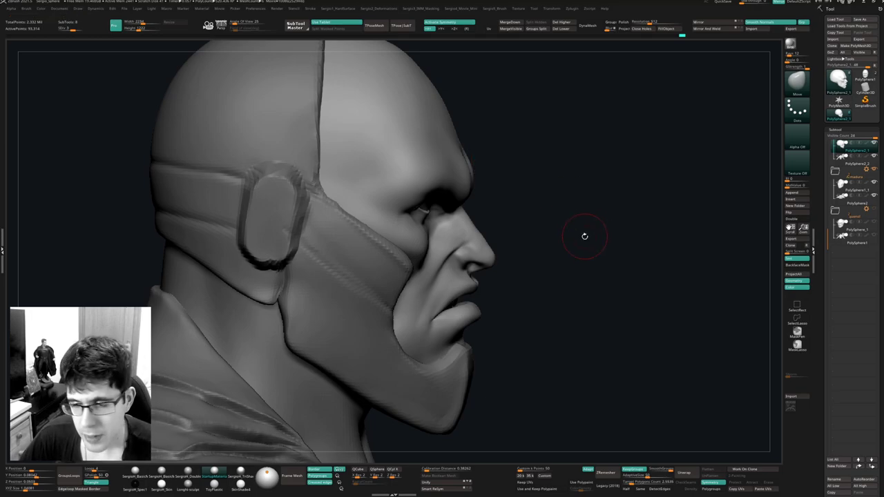
# Select the body and define the base of the neck between the collarbones with the DamStandard brush, smoothing the result.
pyautogui.moveTo(585, 236); pyautogui.dragTo(536, 241, button='right')
pyautogui.keyDown('ctrl'); pyautogui.moveTo(509, 289); pyautogui.dragTo(492, 317, button='right'); pyautogui.keyUp('ctrl')
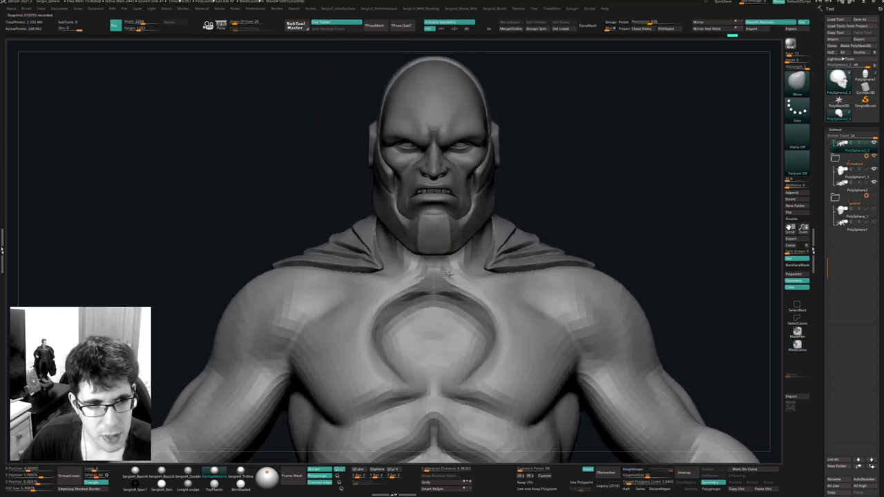
pyautogui.press('b')
pyautogui.press('d')
pyautogui.press('s')
pyautogui.moveTo(451, 279); pyautogui.dragTo(442, 292, button='right')
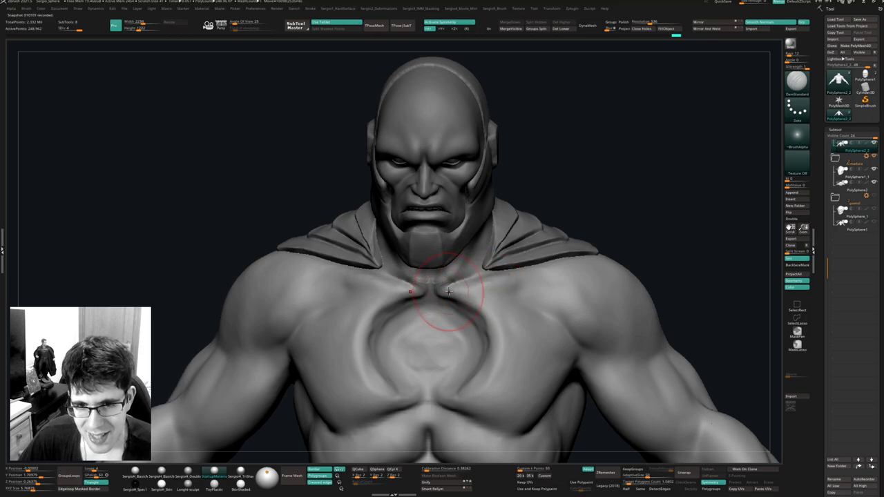
pyautogui.hotkey('shift', 'f')
pyautogui.hotkey('shift', 'f')
pyautogui.moveTo(466, 285); pyautogui.dragTo(439, 285)
pyautogui.keyDown('shift'); pyautogui.moveTo(454, 283); pyautogui.dragTo(442, 284); pyautogui.keyUp('shift')
# Refine the front of the throat below the chin with the Clay brush and smooth it.
pyautogui.moveTo(444, 284); pyautogui.dragTo(451, 272, button='right')
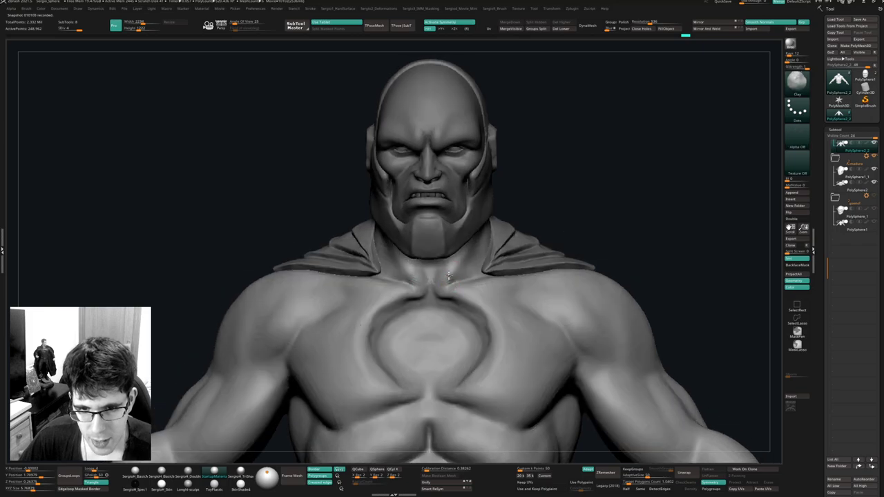
pyautogui.keyDown('shift'); pyautogui.moveTo(451, 277); pyautogui.dragTo(457, 260); pyautogui.keyUp('shift')
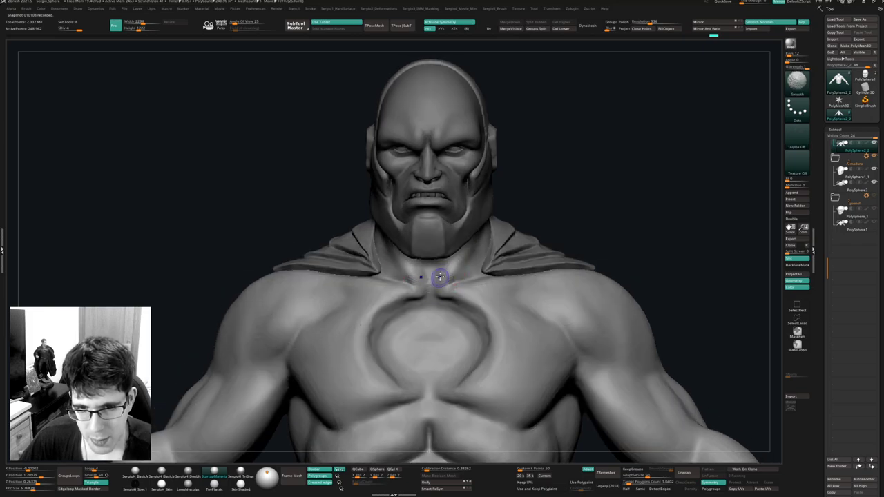
pyautogui.moveTo(434, 303); pyautogui.dragTo(445, 298, button='right')
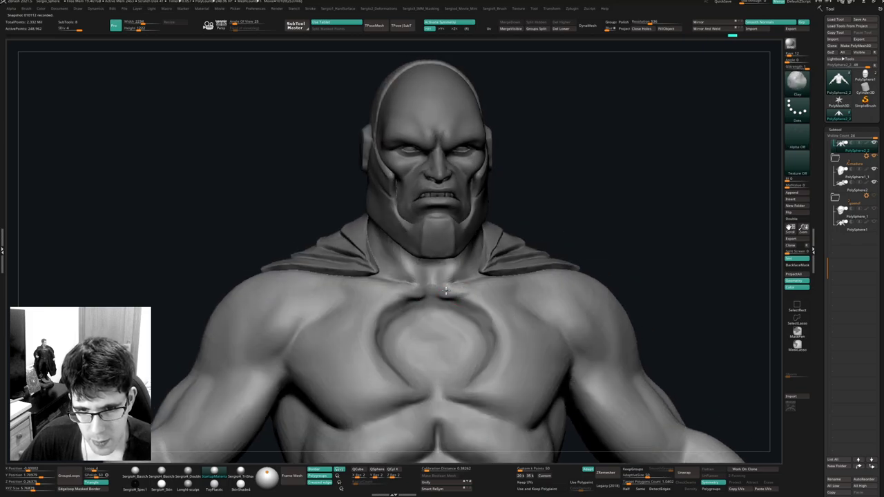
# Isolate the body and build up the collarbones and upper chest muscles with the Clay brush.
pyautogui.moveTo(501, 276); pyautogui.dragTo(481, 282, button='right')
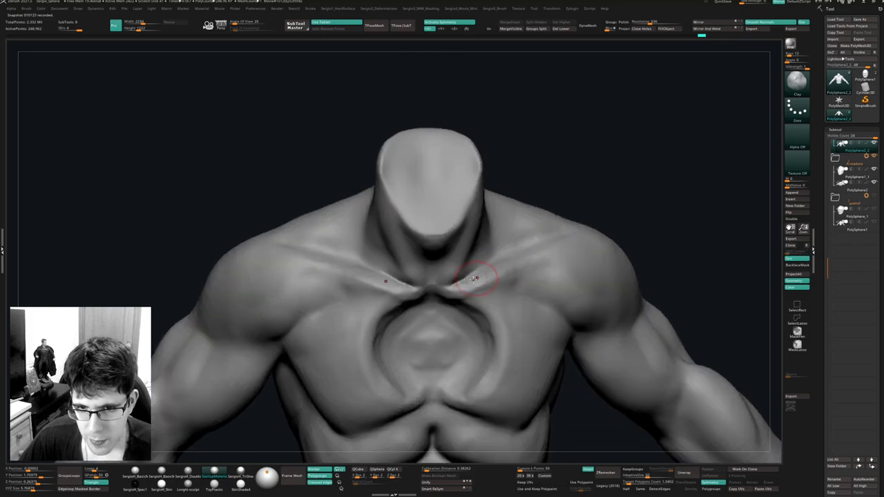
pyautogui.moveTo(470, 290); pyautogui.dragTo(557, 257)
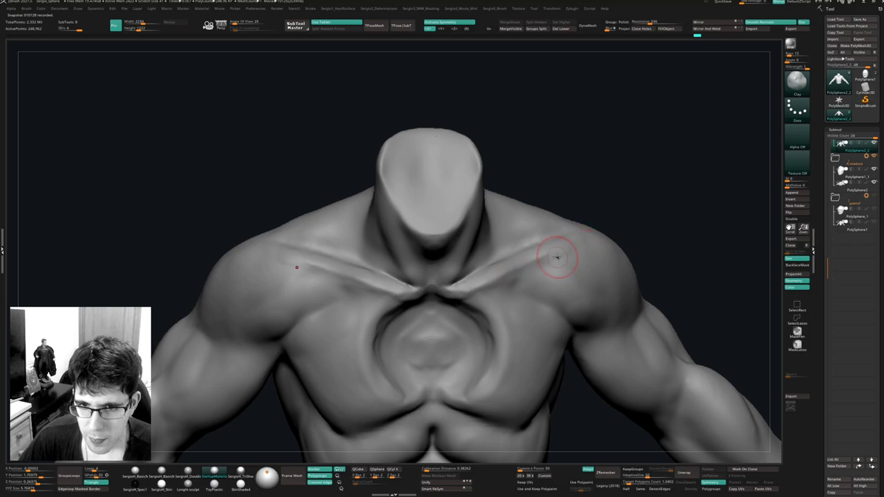
pyautogui.moveTo(489, 290); pyautogui.dragTo(552, 287)
pyautogui.moveTo(487, 294)
pyautogui.mouseDown()
pyautogui.moveTo(553, 303)
pyautogui.moveTo(560, 312)
pyautogui.mouseUp()
pyautogui.moveTo(501, 301)
pyautogui.mouseDown()
pyautogui.moveTo(561, 318)
pyautogui.moveTo(545, 341)
pyautogui.mouseUp()
pyautogui.moveTo(544, 342); pyautogui.dragTo(522, 284, button='right')
pyautogui.moveTo(485, 293); pyautogui.dragTo(524, 266)
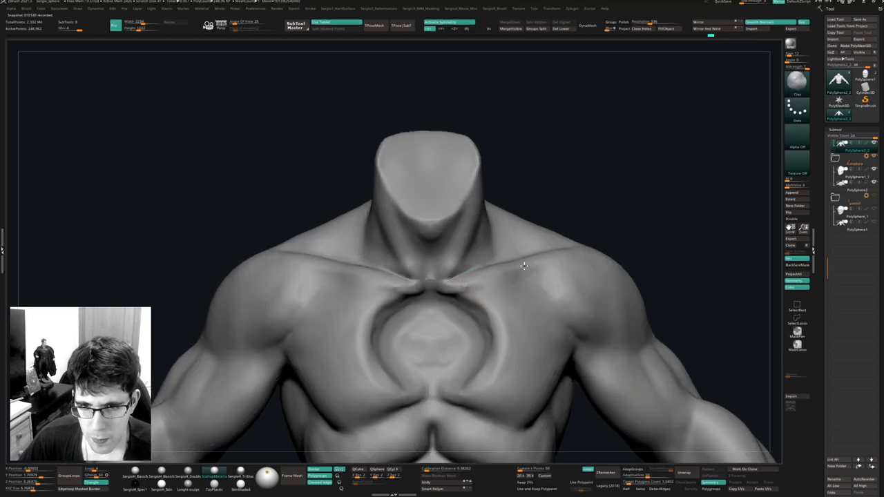
# Shape the inner ends of the collarbones around the throat notch and smooth them into the upper chest.
pyautogui.moveTo(444, 289); pyautogui.dragTo(450, 286)
pyautogui.moveTo(456, 293); pyautogui.dragTo(452, 272, button='right')
pyautogui.moveTo(438, 281)
pyautogui.mouseDown()
pyautogui.moveTo(452, 297)
pyautogui.moveTo(430, 297)
pyautogui.moveTo(460, 288)
pyautogui.mouseUp()
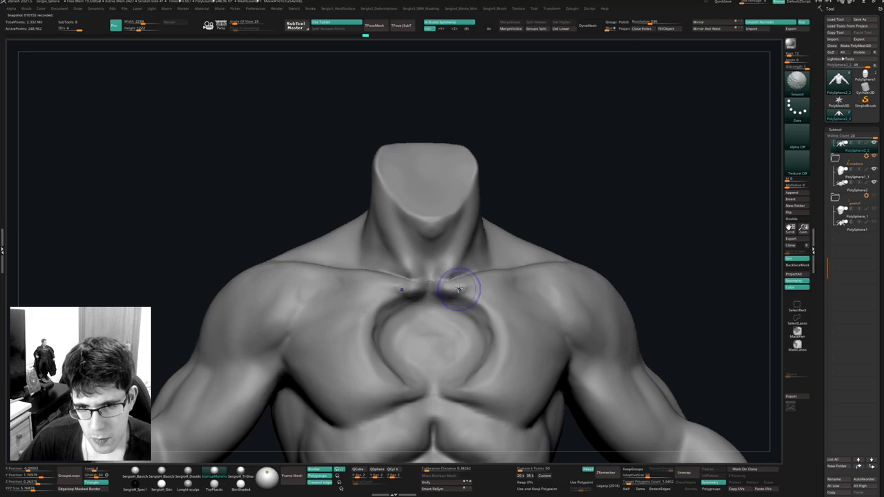
# Soften the upper rim of the circular chest recess and even out its interior with the Clay brush.
pyautogui.moveTo(493, 297); pyautogui.dragTo(453, 305, button='right')
pyautogui.moveTo(428, 302); pyautogui.dragTo(398, 303)
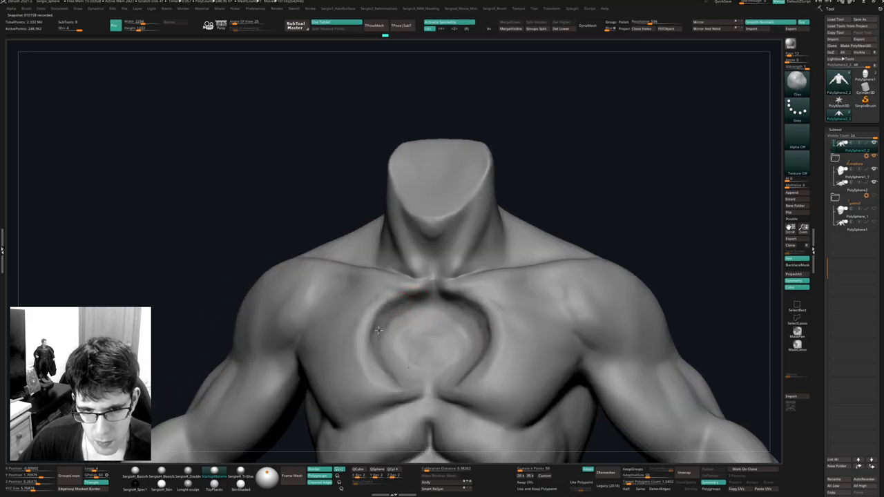
pyautogui.moveTo(396, 337); pyautogui.dragTo(407, 345)
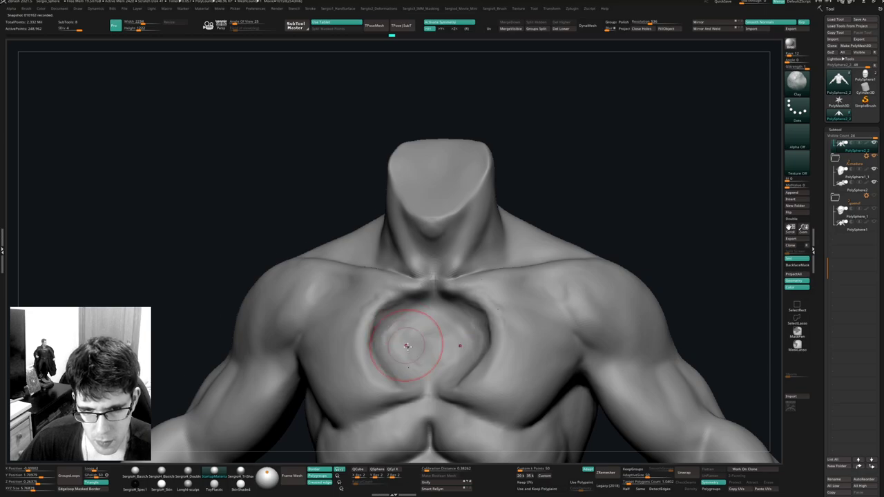
pyautogui.moveTo(409, 345); pyautogui.dragTo(436, 347, button='right')
pyautogui.moveTo(440, 315)
pyautogui.mouseDown()
pyautogui.moveTo(422, 326)
pyautogui.moveTo(451, 330)
pyautogui.moveTo(464, 356)
pyautogui.mouseUp()
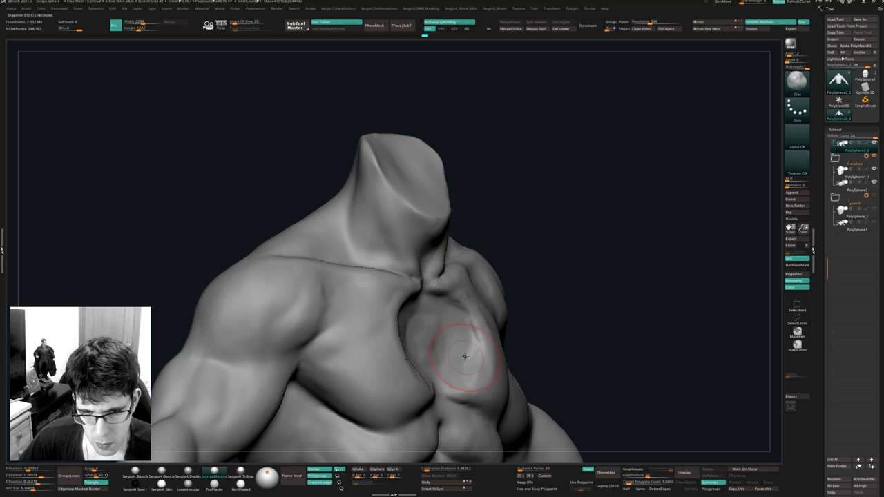
pyautogui.moveTo(418, 312); pyautogui.dragTo(438, 345)
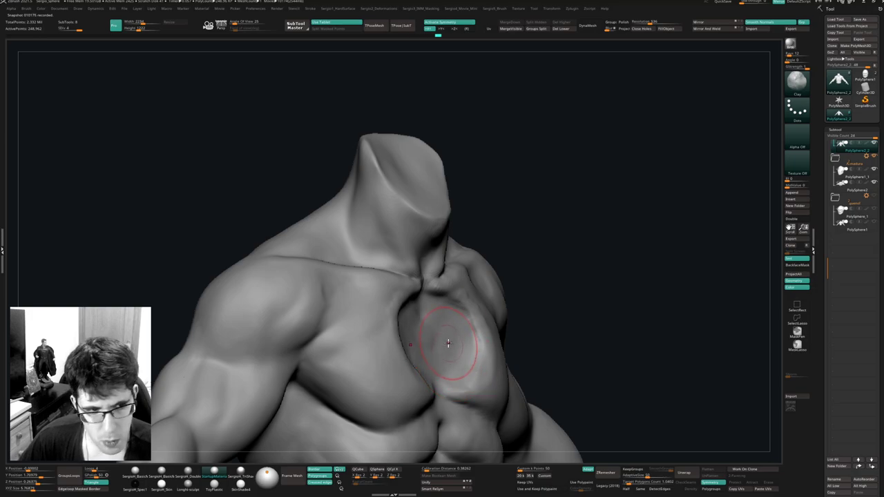
pyautogui.moveTo(448, 343); pyautogui.dragTo(444, 348, button='right')
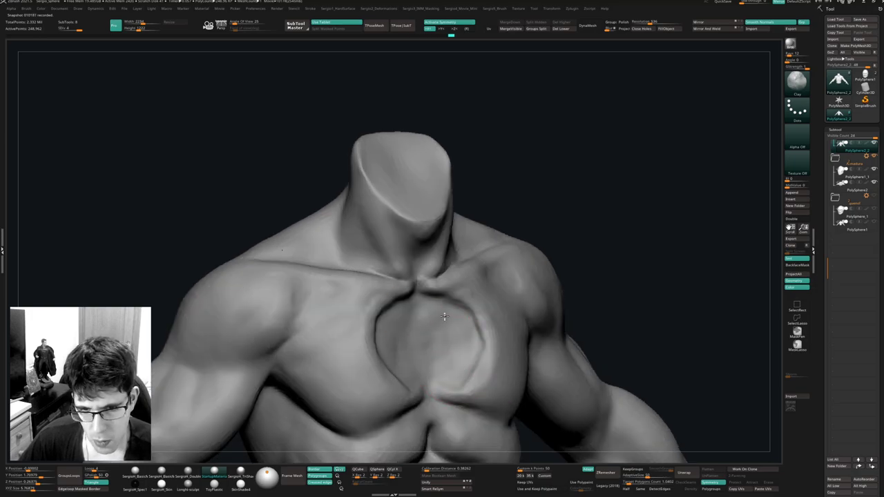
# Build up the centre and sides of the circular chest recess along the breastbone with the Clay brush.
pyautogui.moveTo(438, 378)
pyautogui.mouseDown()
pyautogui.moveTo(467, 352)
pyautogui.moveTo(448, 329)
pyautogui.moveTo(435, 329)
pyautogui.mouseUp()
pyautogui.moveTo(435, 329); pyautogui.dragTo(415, 342, button='right')
pyautogui.moveTo(407, 330); pyautogui.dragTo(376, 361)
pyautogui.moveTo(399, 314); pyautogui.dragTo(380, 339)
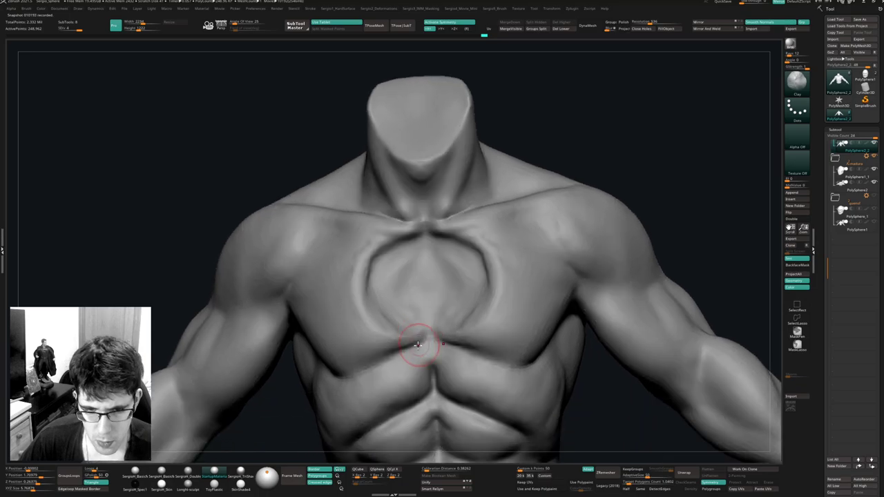
# Define the crease along the lower edge of the pectorals with the DamStandard brush.
pyautogui.press('b')
pyautogui.press('d')
pyautogui.press('s')
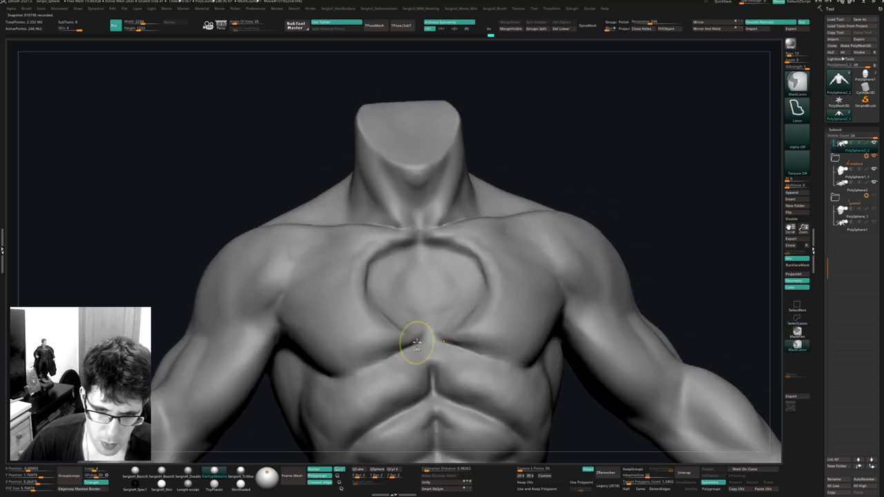
pyautogui.moveTo(421, 340); pyautogui.dragTo(375, 383)
pyautogui.moveTo(375, 383); pyautogui.dragTo(438, 317, button='right')
pyautogui.moveTo(438, 318); pyautogui.dragTo(492, 330)
pyautogui.moveTo(492, 330); pyautogui.dragTo(511, 326, button='right')
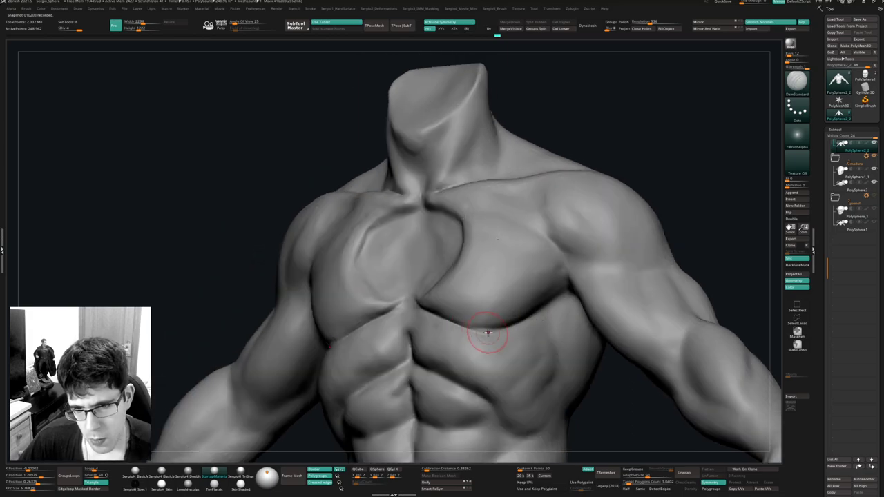
pyautogui.moveTo(492, 332); pyautogui.dragTo(526, 322)
pyautogui.moveTo(526, 322)
pyautogui.mouseDown(button='right')
pyautogui.moveTo(464, 306)
pyautogui.moveTo(504, 331)
pyautogui.mouseUp(button='right')
# Refine the muscles below the chest and along the ribs with the Clay brush and smooth them.
pyautogui.press('b')
pyautogui.press('c')
pyautogui.press('l')
pyautogui.moveTo(504, 331)
pyautogui.mouseDown(button='right')
pyautogui.moveTo(525, 311)
pyautogui.moveTo(520, 301)
pyautogui.moveTo(535, 342)
pyautogui.mouseUp(button='right')
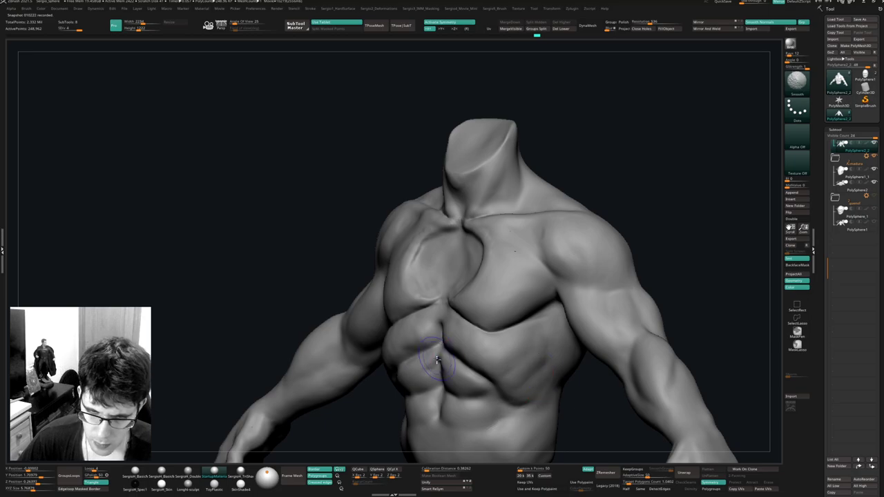
pyautogui.moveTo(437, 360)
pyautogui.mouseDown(button='right')
pyautogui.moveTo(427, 345)
pyautogui.moveTo(399, 349)
pyautogui.moveTo(406, 335)
pyautogui.mouseUp(button='right')
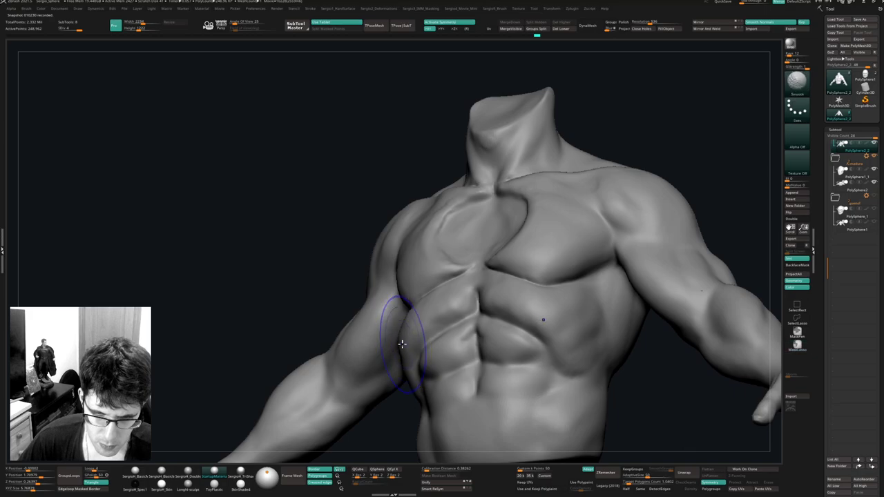
# Lower the body to subdivision level 2 and adjust the sides of the ribcage with the Move brush.
pyautogui.press('space')
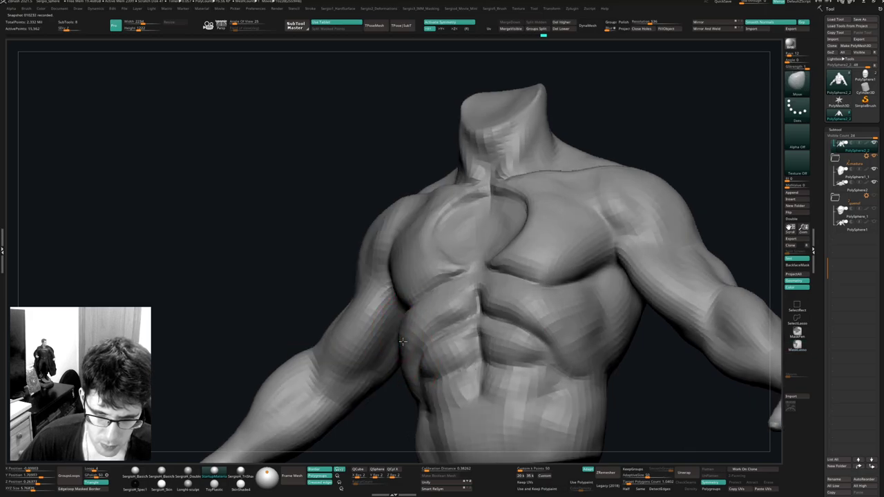
pyautogui.moveTo(404, 337)
pyautogui.mouseDown(button='right')
pyautogui.moveTo(393, 335)
pyautogui.moveTo(383, 349)
pyautogui.moveTo(433, 344)
pyautogui.mouseUp(button='right')
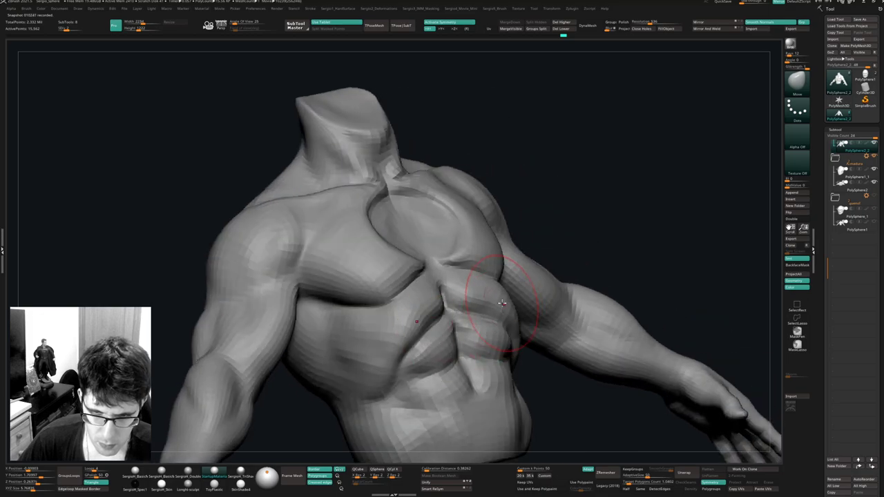
pyautogui.moveTo(506, 299); pyautogui.dragTo(506, 301)
pyautogui.moveTo(502, 302); pyautogui.dragTo(530, 340, button='right')
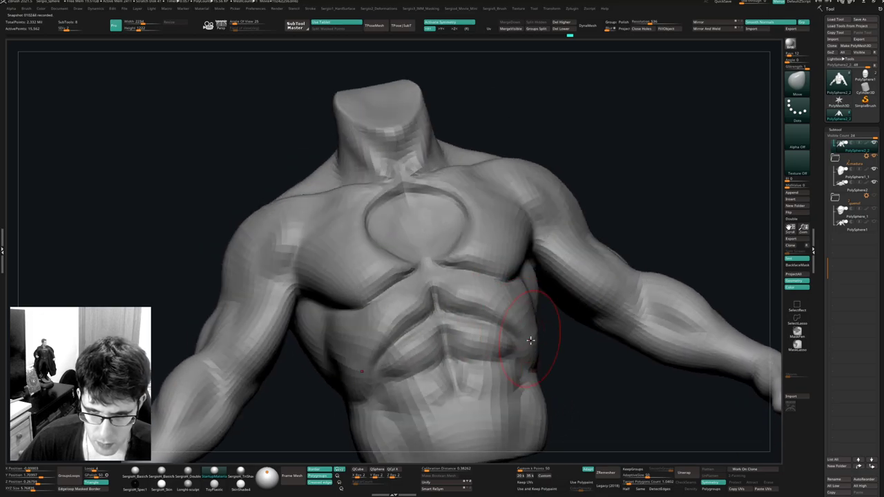
pyautogui.moveTo(534, 349); pyautogui.dragTo(530, 355)
pyautogui.moveTo(528, 359)
pyautogui.keyDown('ctrl'); pyautogui.mouseDown(button='right')
pyautogui.moveTo(508, 337)
pyautogui.moveTo(468, 338)
pyautogui.mouseUp(button='right'); pyautogui.keyUp('ctrl')
pyautogui.moveTo(573, 268); pyautogui.dragTo(548, 278, button='right')
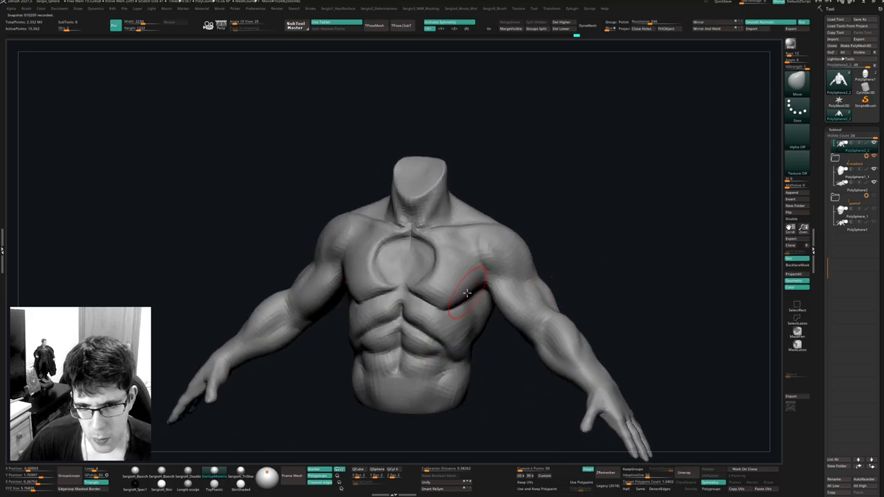
# Display the wireframe at subdivision level 1 and hide a polygon loop around each upper arm below the shoulder.
pyautogui.moveTo(467, 295)
pyautogui.keyDown('ctrl'); pyautogui.mouseDown(button='right')
pyautogui.moveTo(469, 276)
pyautogui.moveTo(513, 300)
pyautogui.moveTo(497, 320)
pyautogui.moveTo(490, 414)
pyautogui.mouseUp(button='right'); pyautogui.keyUp('ctrl')
pyautogui.hotkey('shift', 'f')
pyautogui.hotkey('shift', 'd')
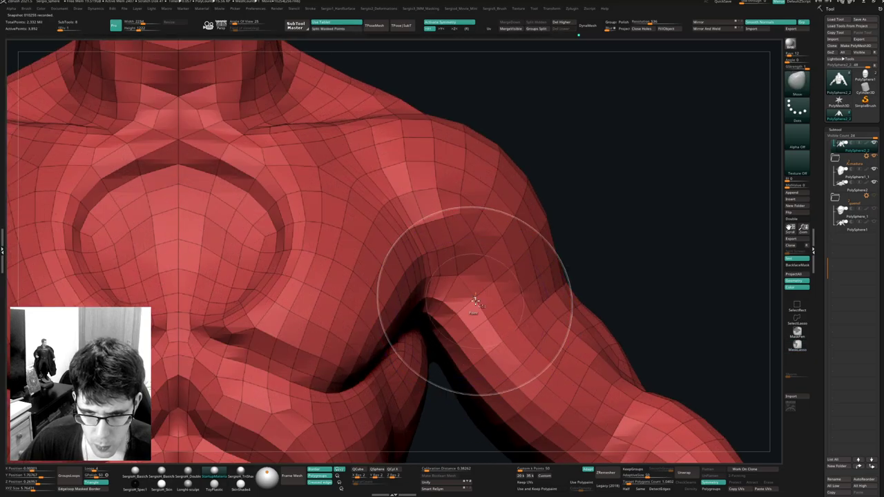
pyautogui.keyDown('ctrl'); pyautogui.keyDown('shift'); pyautogui.click(482, 305); pyautogui.keyUp('shift'); pyautogui.keyUp('ctrl')
pyautogui.keyDown('ctrl'); pyautogui.moveTo(495, 363); pyautogui.dragTo(568, 243, button='right'); pyautogui.keyUp('ctrl')
pyautogui.hotkey('ctrl', 'shift', 's')
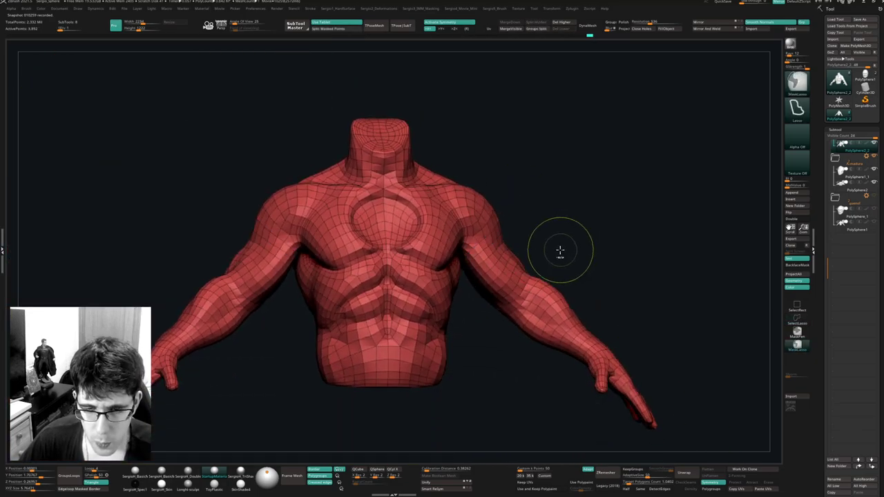
pyautogui.hotkey('ctrl', 'z')
pyautogui.hotkey('ctrl', 'shift', 'x')
pyautogui.keyDown('ctrl'); pyautogui.keyDown('shift'); pyautogui.moveTo(534, 232); pyautogui.dragTo(476, 250); pyautogui.keyUp('shift'); pyautogui.keyUp('ctrl')
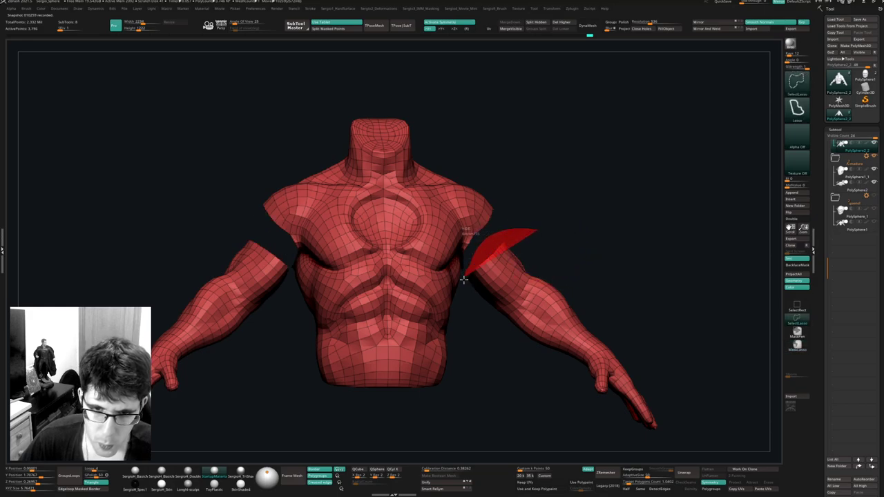
# Isolate the torso from the arms, assign it its own polygroup and show the whole body again.
pyautogui.keyDown('ctrl'); pyautogui.keyDown('shift'); pyautogui.moveTo(463, 278); pyautogui.dragTo(646, 434); pyautogui.keyUp('shift'); pyautogui.keyUp('ctrl')
pyautogui.moveTo(582, 241); pyautogui.dragTo(582, 282, button='right')
pyautogui.moveTo(604, 360)
pyautogui.keyDown('ctrl'); pyautogui.keyDown('shift'); pyautogui.mouseDown()
pyautogui.moveTo(681, 429)
pyautogui.moveTo(676, 407)
pyautogui.mouseUp(); pyautogui.keyUp('shift'); pyautogui.keyUp('ctrl')
pyautogui.moveTo(636, 277)
pyautogui.mouseDown(button='right')
pyautogui.moveTo(608, 296)
pyautogui.moveTo(621, 298)
pyautogui.moveTo(620, 269)
pyautogui.moveTo(569, 285)
pyautogui.moveTo(571, 250)
pyautogui.mouseUp(button='right')
pyautogui.hotkey('ctrl', 'w')
pyautogui.keyDown('ctrl'); pyautogui.keyDown('shift'); pyautogui.click(578, 278); pyautogui.keyUp('shift'); pyautogui.keyUp('ctrl')
# Hide a polygon loop around each wrist to separate the hands from the forearms.
pyautogui.moveTo(552, 301); pyautogui.dragTo(522, 260, button='right')
pyautogui.moveTo(523, 259)
pyautogui.keyDown('ctrl'); pyautogui.mouseDown(button='right')
pyautogui.moveTo(522, 272)
pyautogui.moveTo(528, 236)
pyautogui.moveTo(535, 284)
pyautogui.mouseUp(button='right'); pyautogui.keyUp('ctrl')
pyautogui.keyDown('ctrl'); pyautogui.keyDown('shift'); pyautogui.click(522, 264); pyautogui.keyUp('shift'); pyautogui.keyUp('ctrl')
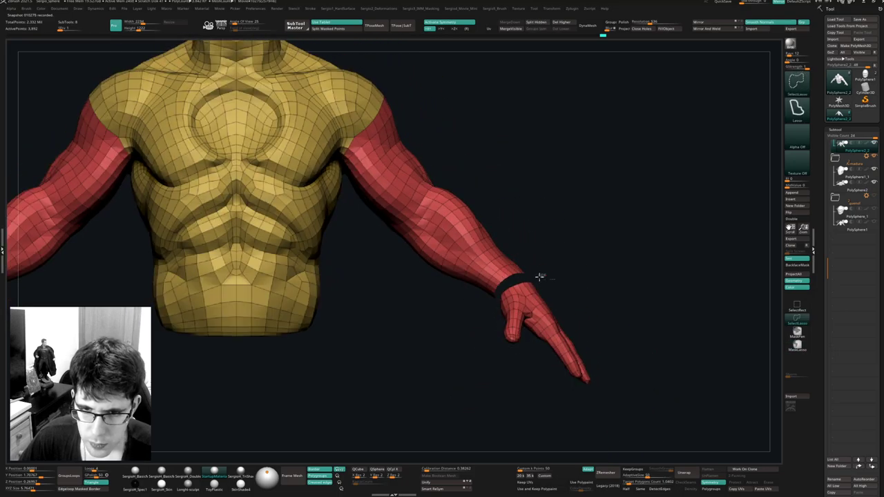
pyautogui.moveTo(540, 277)
pyautogui.keyDown('ctrl'); pyautogui.keyDown('alt'); pyautogui.keyDown('shift'); pyautogui.mouseDown()
pyautogui.moveTo(632, 368)
pyautogui.moveTo(604, 284)
pyautogui.mouseUp(); pyautogui.keyUp('shift'); pyautogui.keyUp('alt'); pyautogui.keyUp('ctrl')
pyautogui.hotkey('ctrl', 'z')
# Isolate the hands, assign them their own polygroup and show the whole body again.
pyautogui.moveTo(590, 313)
pyautogui.mouseDown(button='right')
pyautogui.moveTo(573, 319)
pyautogui.moveTo(560, 273)
pyautogui.mouseUp(button='right')
pyautogui.moveTo(554, 270)
pyautogui.keyDown('ctrl'); pyautogui.keyDown('alt'); pyautogui.keyDown('shift'); pyautogui.mouseDown()
pyautogui.moveTo(498, 390)
pyautogui.moveTo(619, 298)
pyautogui.mouseUp(); pyautogui.keyUp('shift'); pyautogui.keyUp('alt'); pyautogui.keyUp('ctrl')
pyautogui.moveTo(620, 301)
pyautogui.mouseDown(button='right')
pyautogui.moveTo(559, 349)
pyautogui.moveTo(544, 297)
pyautogui.moveTo(536, 314)
pyautogui.mouseUp(button='right')
pyautogui.keyDown('ctrl'); pyautogui.keyDown('alt'); pyautogui.keyDown('shift'); pyautogui.moveTo(535, 314); pyautogui.dragTo(507, 302); pyautogui.keyUp('shift'); pyautogui.keyUp('alt'); pyautogui.keyUp('ctrl')
pyautogui.moveTo(499, 306)
pyautogui.mouseDown(button='right')
pyautogui.moveTo(585, 314)
pyautogui.moveTo(546, 288)
pyautogui.moveTo(565, 290)
pyautogui.mouseUp(button='right')
pyautogui.keyDown('ctrl'); pyautogui.keyDown('shift'); pyautogui.moveTo(565, 290); pyautogui.dragTo(577, 303); pyautogui.keyUp('shift'); pyautogui.keyUp('ctrl')
pyautogui.moveTo(553, 297)
pyautogui.mouseDown(button='right')
pyautogui.moveTo(527, 294)
pyautogui.moveTo(553, 323)
pyautogui.moveTo(535, 304)
pyautogui.mouseUp(button='right')
pyautogui.moveTo(505, 252)
pyautogui.keyDown('ctrl'); pyautogui.keyDown('alt'); pyautogui.keyDown('shift'); pyautogui.mouseDown()
pyautogui.moveTo(489, 283)
pyautogui.moveTo(508, 241)
pyautogui.mouseUp(); pyautogui.keyUp('shift'); pyautogui.keyUp('alt'); pyautogui.keyUp('ctrl')
pyautogui.hotkey('ctrl', 'w')
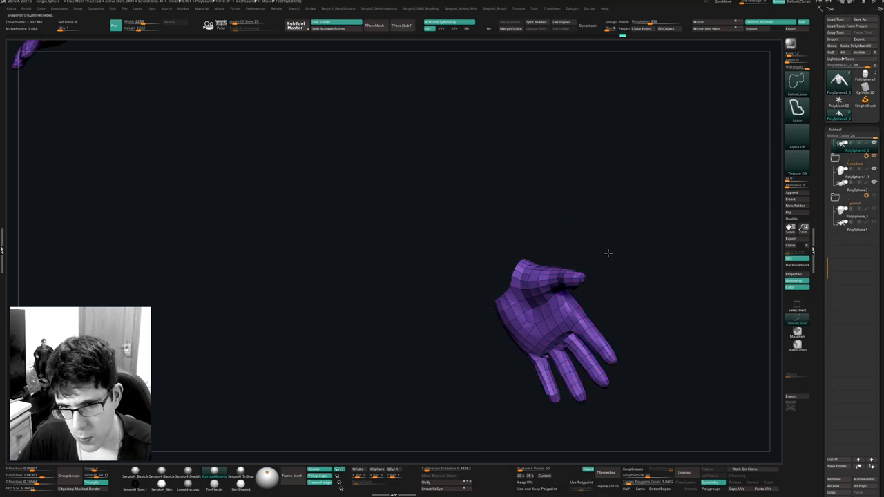
pyautogui.keyDown('ctrl'); pyautogui.keyDown('shift'); pyautogui.click(608, 252); pyautogui.keyUp('shift'); pyautogui.keyUp('ctrl')
# Turn off the wireframe and return the body to subdivision level 4.
pyautogui.keyDown('ctrl'); pyautogui.moveTo(593, 256); pyautogui.dragTo(516, 308, button='right'); pyautogui.keyUp('ctrl')
pyautogui.hotkey('shift', 'f')
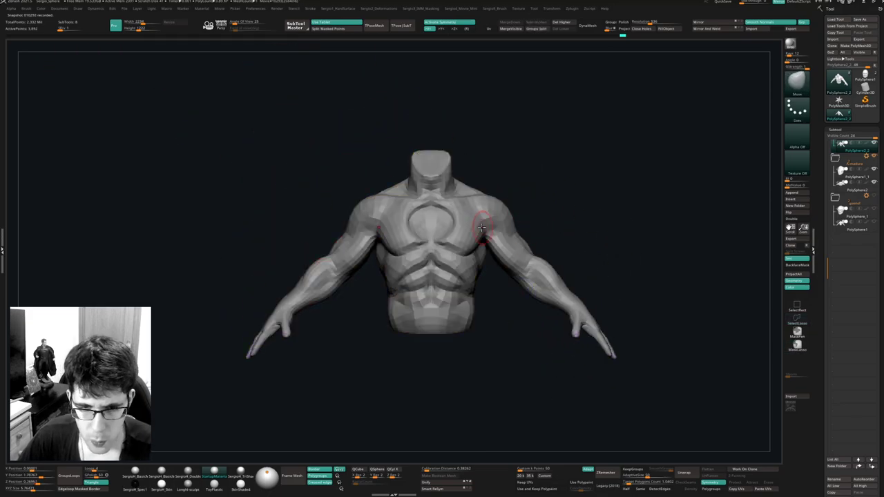
pyautogui.press('d')
pyautogui.moveTo(481, 227)
pyautogui.mouseDown(button='right')
pyautogui.moveTo(539, 243)
pyautogui.moveTo(576, 284)
pyautogui.moveTo(546, 214)
pyautogui.mouseUp(button='right')
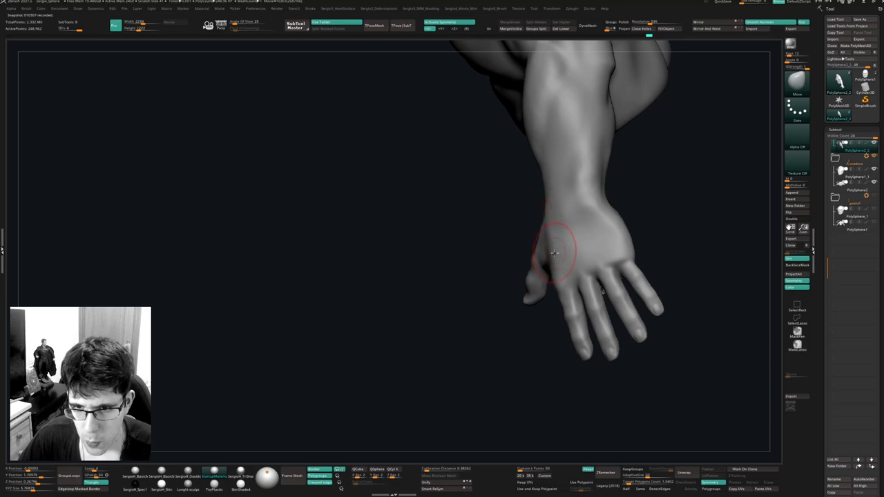
# Reshape the web between the middle and ring fingers with the Move brush.
pyautogui.moveTo(558, 247); pyautogui.dragTo(529, 296, button='right')
pyautogui.keyDown('ctrl'); pyautogui.moveTo(545, 312); pyautogui.dragTo(532, 323, button='right'); pyautogui.keyUp('ctrl')
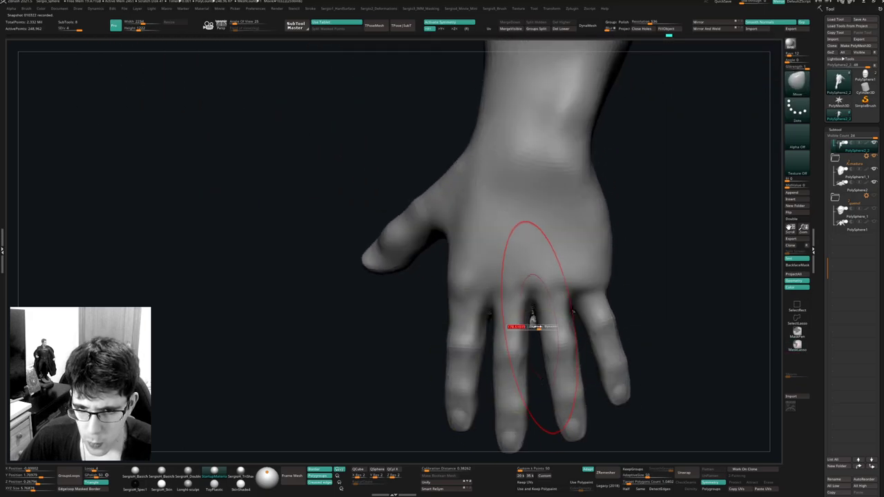
pyautogui.moveTo(532, 323); pyautogui.dragTo(532, 327)
pyautogui.moveTo(532, 325); pyautogui.dragTo(533, 285, button='right')
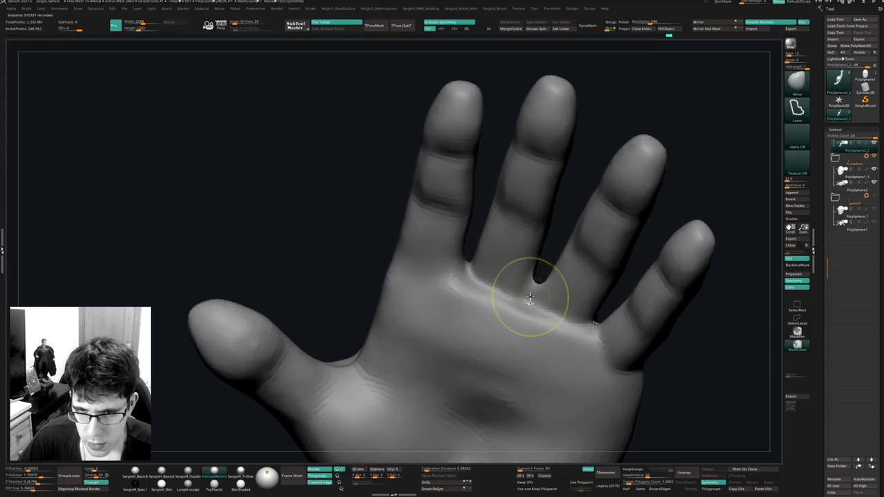
pyautogui.press('s')
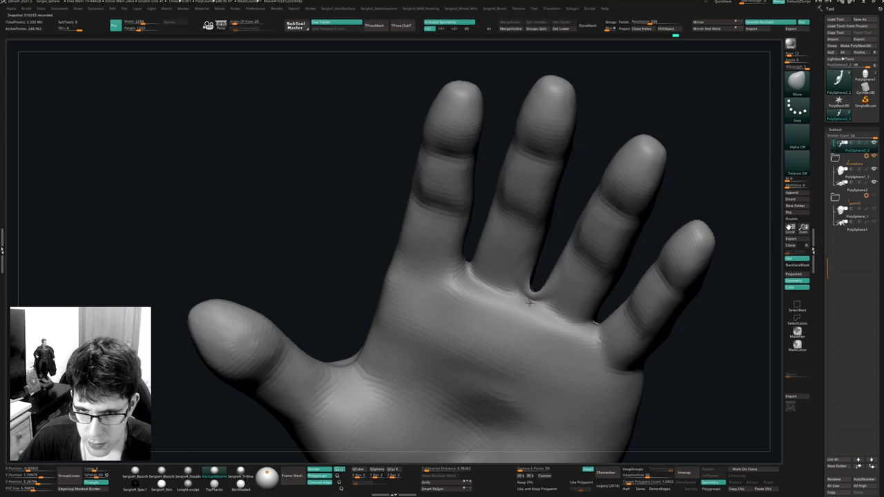
pyautogui.moveTo(531, 295); pyautogui.dragTo(529, 305)
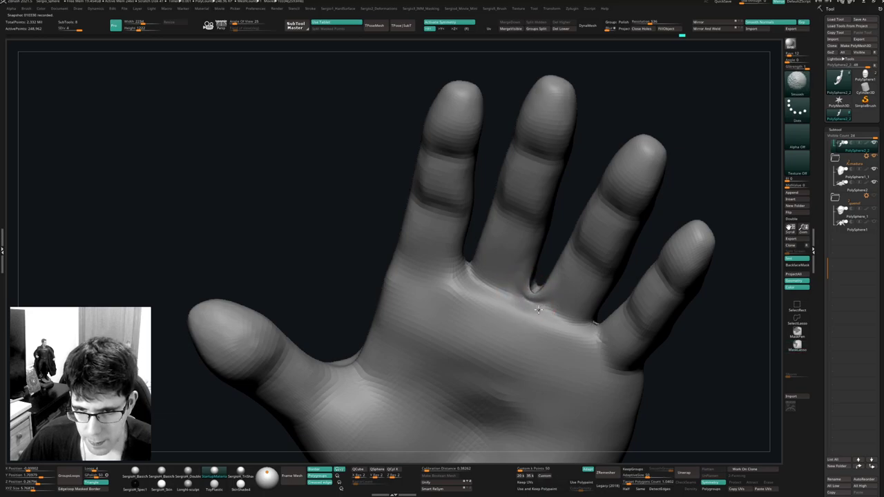
# Smooth and refine the palm side of the finger bases around the web with the Clay brush.
pyautogui.moveTo(521, 302)
pyautogui.mouseDown(button='right')
pyautogui.moveTo(537, 289)
pyautogui.moveTo(528, 294)
pyautogui.moveTo(539, 304)
pyautogui.moveTo(537, 292)
pyautogui.mouseUp(button='right')
pyautogui.hotkey('shift', 'f')
pyautogui.hotkey('shift', 'f')
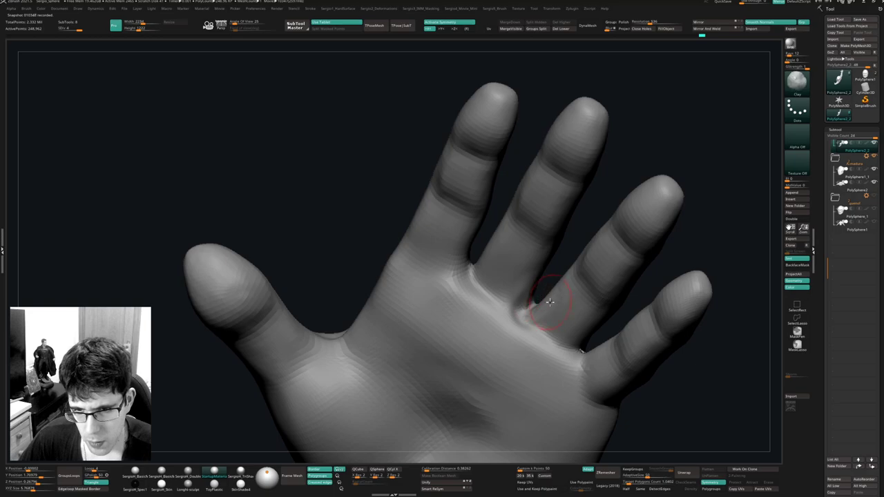
pyautogui.moveTo(570, 357)
pyautogui.mouseDown(button='right')
pyautogui.moveTo(543, 366)
pyautogui.moveTo(576, 357)
pyautogui.moveTo(574, 245)
pyautogui.moveTo(623, 299)
pyautogui.moveTo(566, 389)
pyautogui.moveTo(574, 307)
pyautogui.moveTo(605, 321)
pyautogui.moveTo(623, 292)
pyautogui.moveTo(612, 263)
pyautogui.moveTo(619, 277)
pyautogui.mouseUp(button='right')
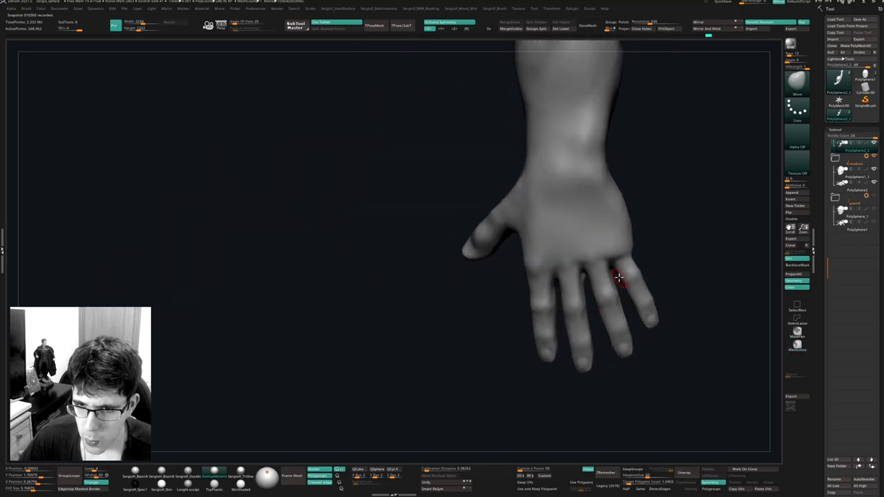
pyautogui.hotkey('shift', 'f')
pyautogui.keyDown('ctrl'); pyautogui.moveTo(641, 203); pyautogui.dragTo(582, 279); pyautogui.keyUp('ctrl')
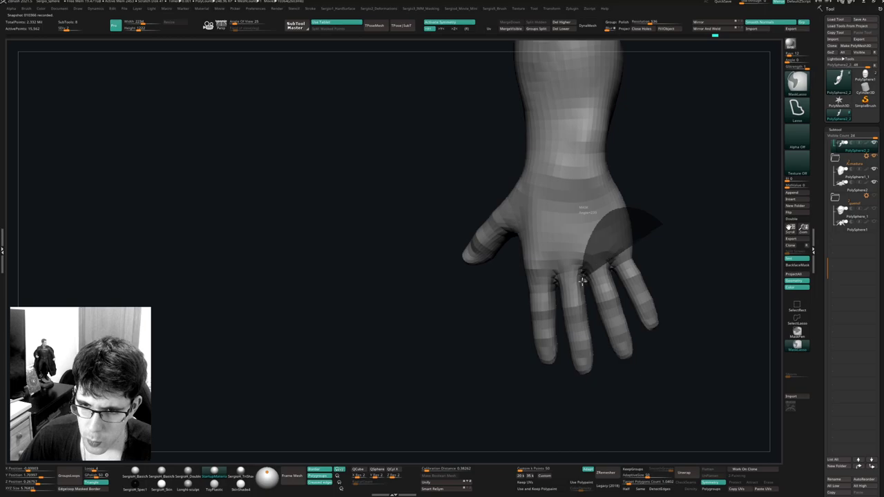
pyautogui.keyDown('ctrl'); pyautogui.moveTo(634, 383); pyautogui.dragTo(648, 359); pyautogui.keyUp('ctrl')
pyautogui.hotkey('ctrl', 'z')
# Display the hand's wireframe at the lowest subdivision level and hide a polygon loop at the index finger's base.
pyautogui.hotkey('shift', 'f')
pyautogui.moveTo(580, 279)
pyautogui.keyDown('ctrl'); pyautogui.mouseDown(button='right')
pyautogui.moveTo(568, 308)
pyautogui.moveTo(559, 304)
pyautogui.moveTo(568, 317)
pyautogui.mouseUp(button='right'); pyautogui.keyUp('ctrl')
pyautogui.moveTo(475, 305); pyautogui.dragTo(521, 314, button='right')
pyautogui.hotkey('shift', 'd')
pyautogui.keyDown('ctrl'); pyautogui.keyDown('shift'); pyautogui.click(495, 309); pyautogui.keyUp('shift'); pyautogui.keyUp('ctrl')
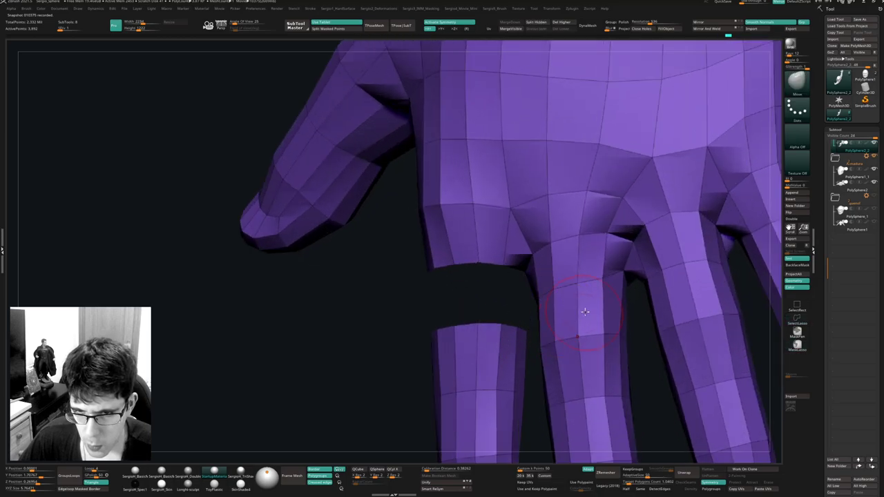
# Hide a polygon loop at the base of the middle, ring and little fingers.
pyautogui.moveTo(624, 322)
pyautogui.mouseDown(button='right')
pyautogui.moveTo(631, 339)
pyautogui.moveTo(681, 320)
pyautogui.moveTo(596, 302)
pyautogui.moveTo(630, 280)
pyautogui.moveTo(631, 290)
pyautogui.moveTo(695, 280)
pyautogui.moveTo(609, 279)
pyautogui.moveTo(588, 296)
pyautogui.moveTo(605, 316)
pyautogui.moveTo(572, 280)
pyautogui.moveTo(539, 286)
pyautogui.mouseUp(button='right')
pyautogui.moveTo(597, 281)
pyautogui.mouseDown(button='right')
pyautogui.moveTo(590, 286)
pyautogui.moveTo(564, 262)
pyautogui.mouseUp(button='right')
pyautogui.moveTo(536, 318)
pyautogui.mouseDown(button='right')
pyautogui.moveTo(611, 290)
pyautogui.moveTo(557, 304)
pyautogui.mouseUp(button='right')
pyautogui.moveTo(553, 297)
pyautogui.keyDown('ctrl'); pyautogui.keyDown('shift'); pyautogui.mouseDown()
pyautogui.moveTo(517, 393)
pyautogui.moveTo(557, 351)
pyautogui.mouseUp(); pyautogui.keyUp('shift'); pyautogui.keyUp('ctrl')
pyautogui.hotkey('ctrl', 'z')
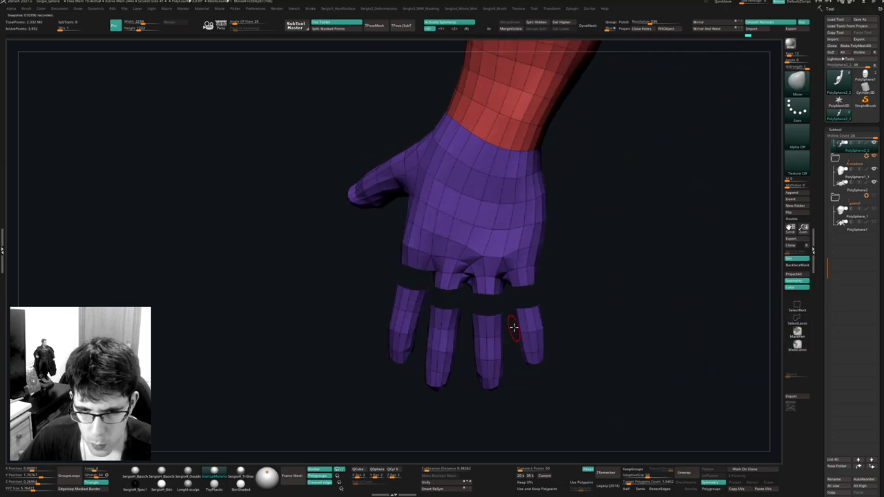
pyautogui.moveTo(562, 292)
pyautogui.mouseDown(button='right')
pyautogui.moveTo(564, 282)
pyautogui.moveTo(527, 291)
pyautogui.mouseUp(button='right')
# Hide the palm side of the hand to isolate the four fingers, and hide the stray polygons between their bases.
pyautogui.hotkey('ctrl', 'shift')
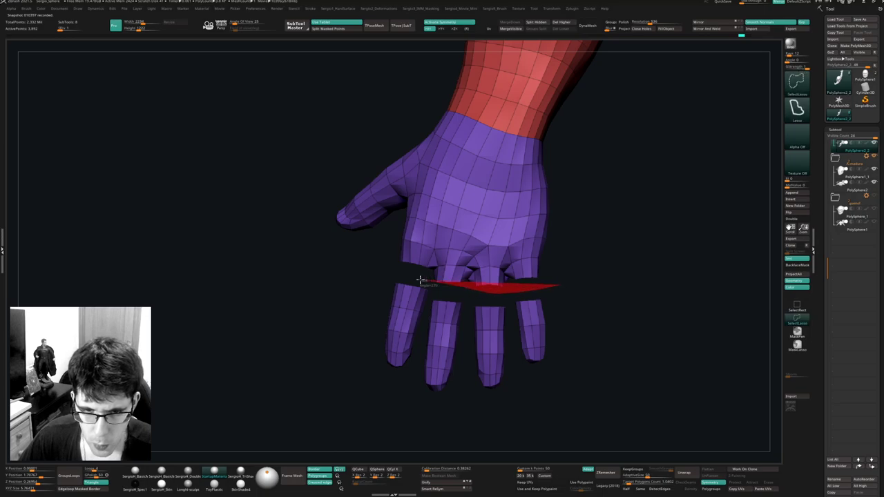
pyautogui.moveTo(420, 280)
pyautogui.keyDown('ctrl'); pyautogui.keyDown('alt'); pyautogui.keyDown('shift'); pyautogui.mouseDown()
pyautogui.moveTo(336, 388)
pyautogui.moveTo(583, 335)
pyautogui.moveTo(580, 325)
pyautogui.mouseUp(); pyautogui.keyUp('shift'); pyautogui.keyUp('alt'); pyautogui.keyUp('ctrl')
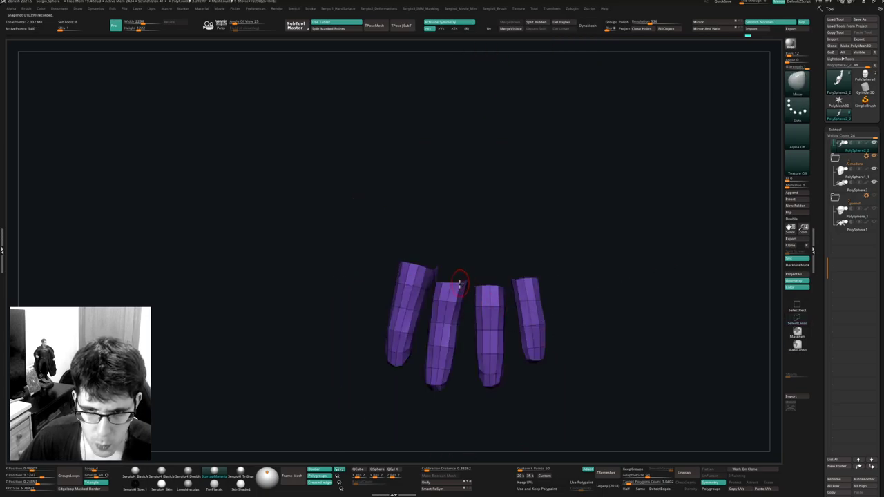
pyautogui.press('f')
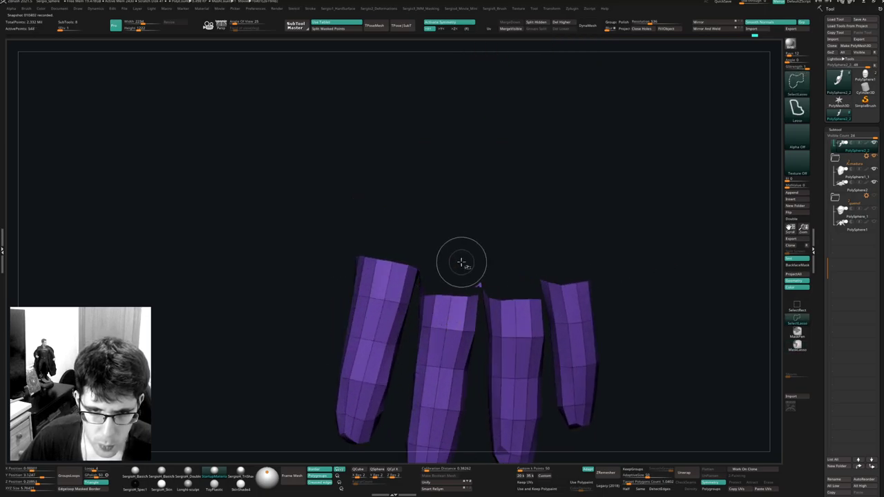
pyautogui.moveTo(451, 269)
pyautogui.mouseDown(button='right')
pyautogui.moveTo(433, 262)
pyautogui.moveTo(449, 297)
pyautogui.mouseUp(button='right')
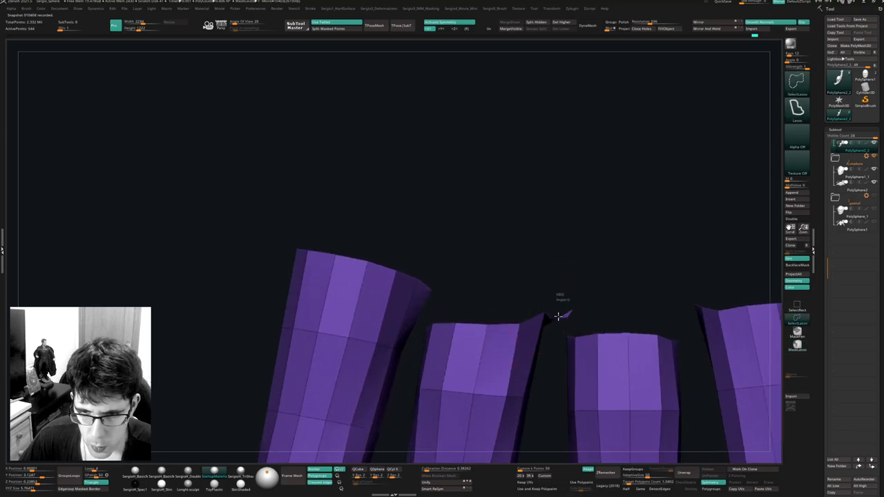
pyautogui.moveTo(558, 316); pyautogui.dragTo(591, 256, button='right')
pyautogui.moveTo(627, 288)
pyautogui.mouseDown(button='right')
pyautogui.moveTo(572, 269)
pyautogui.moveTo(566, 249)
pyautogui.moveTo(582, 282)
pyautogui.moveTo(649, 284)
pyautogui.moveTo(418, 246)
pyautogui.moveTo(405, 295)
pyautogui.moveTo(384, 290)
pyautogui.moveTo(484, 322)
pyautogui.moveTo(478, 269)
pyautogui.moveTo(522, 274)
pyautogui.moveTo(527, 297)
pyautogui.mouseUp(button='right')
pyautogui.hotkey('ctrl', 'shift')
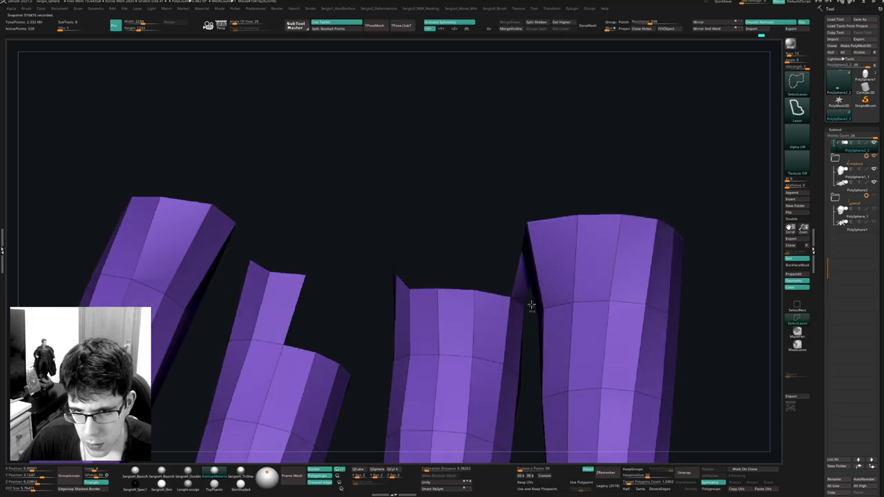
pyautogui.keyDown('ctrl'); pyautogui.keyDown('alt'); pyautogui.keyDown('shift'); pyautogui.moveTo(530, 305); pyautogui.dragTo(527, 324); pyautogui.keyUp('shift'); pyautogui.keyUp('alt'); pyautogui.keyUp('ctrl')
# Invert the visibility to show the palm and hide the two leftover polygon strips extending into the fingers.
pyautogui.keyDown('ctrl'); pyautogui.moveTo(527, 324); pyautogui.dragTo(493, 228, button='right'); pyautogui.keyUp('ctrl')
pyautogui.keyDown('ctrl'); pyautogui.keyDown('shift'); pyautogui.moveTo(493, 228); pyautogui.dragTo(503, 250); pyautogui.keyUp('shift'); pyautogui.keyUp('ctrl')
pyautogui.keyDown('ctrl'); pyautogui.moveTo(467, 283); pyautogui.dragTo(435, 325, button='right'); pyautogui.keyUp('ctrl')
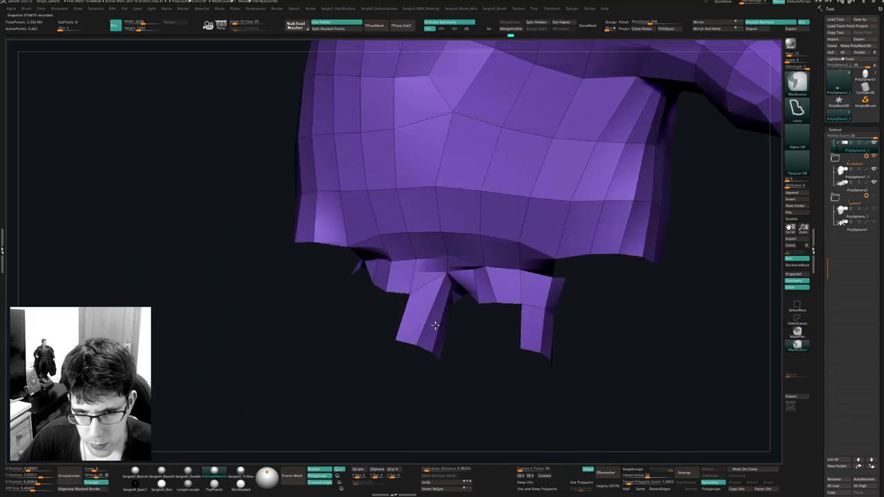
pyautogui.keyDown('ctrl'); pyautogui.keyDown('alt'); pyautogui.keyDown('shift'); pyautogui.click(431, 316); pyautogui.keyUp('shift'); pyautogui.keyUp('alt'); pyautogui.keyUp('ctrl')
pyautogui.keyDown('ctrl'); pyautogui.keyDown('alt'); pyautogui.keyDown('shift'); pyautogui.click(537, 338); pyautogui.keyUp('shift'); pyautogui.keyUp('alt'); pyautogui.keyUp('ctrl')
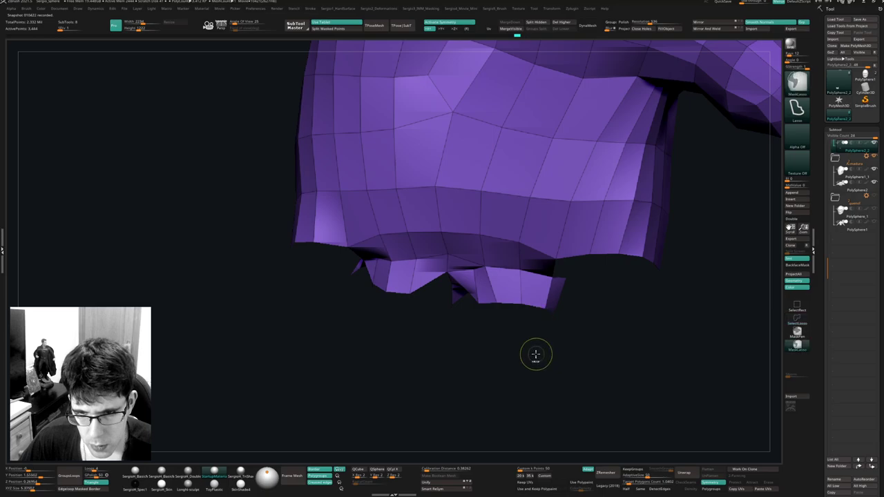
# Invert the visibility back to the four fingers, assign them their own polygroup and show the rest of the mesh.
pyautogui.keyDown('ctrl'); pyautogui.moveTo(535, 348); pyautogui.dragTo(546, 312, button='right'); pyautogui.keyUp('ctrl')
pyautogui.keyDown('ctrl'); pyautogui.keyDown('shift'); pyautogui.moveTo(555, 346); pyautogui.dragTo(558, 354); pyautogui.keyUp('shift'); pyautogui.keyUp('ctrl')
pyautogui.moveTo(557, 350)
pyautogui.mouseDown(button='right')
pyautogui.moveTo(497, 323)
pyautogui.moveTo(540, 332)
pyautogui.moveTo(438, 255)
pyautogui.moveTo(429, 227)
pyautogui.moveTo(483, 234)
pyautogui.moveTo(417, 217)
pyautogui.moveTo(391, 261)
pyautogui.moveTo(421, 224)
pyautogui.moveTo(434, 336)
pyautogui.moveTo(400, 301)
pyautogui.moveTo(422, 292)
pyautogui.mouseUp(button='right')
pyautogui.hotkey('ctrl', 'w')
pyautogui.keyDown('ctrl'); pyautogui.keyDown('shift'); pyautogui.click(587, 272); pyautogui.keyUp('shift'); pyautogui.keyUp('ctrl')
# Isolate the thumb from the palm at its base and assign it a separate polygroup, restoring the full mesh.
pyautogui.keyDown('ctrl'); pyautogui.keyDown('shift'); pyautogui.click(429, 222); pyautogui.keyUp('shift'); pyautogui.keyUp('ctrl')
pyautogui.keyDown('ctrl'); pyautogui.keyDown('shift'); pyautogui.click(394, 261); pyautogui.keyUp('shift'); pyautogui.keyUp('ctrl')
pyautogui.hotkey('ctrl', 'z')
pyautogui.keyDown('ctrl'); pyautogui.keyDown('shift'); pyautogui.click(402, 268); pyautogui.keyUp('shift'); pyautogui.keyUp('ctrl')
pyautogui.keyDown('ctrl'); pyautogui.keyDown('alt'); pyautogui.keyDown('shift'); pyautogui.moveTo(422, 292); pyautogui.dragTo(400, 379); pyautogui.keyUp('shift'); pyautogui.keyUp('alt'); pyautogui.keyUp('ctrl')
pyautogui.keyDown('ctrl'); pyautogui.keyDown('shift'); pyautogui.moveTo(424, 336); pyautogui.dragTo(426, 368); pyautogui.keyUp('shift'); pyautogui.keyUp('ctrl')
pyautogui.hotkey('ctrl', 'w')
pyautogui.keyDown('ctrl'); pyautogui.keyDown('shift'); pyautogui.click(437, 376); pyautogui.keyUp('shift'); pyautogui.keyUp('ctrl')
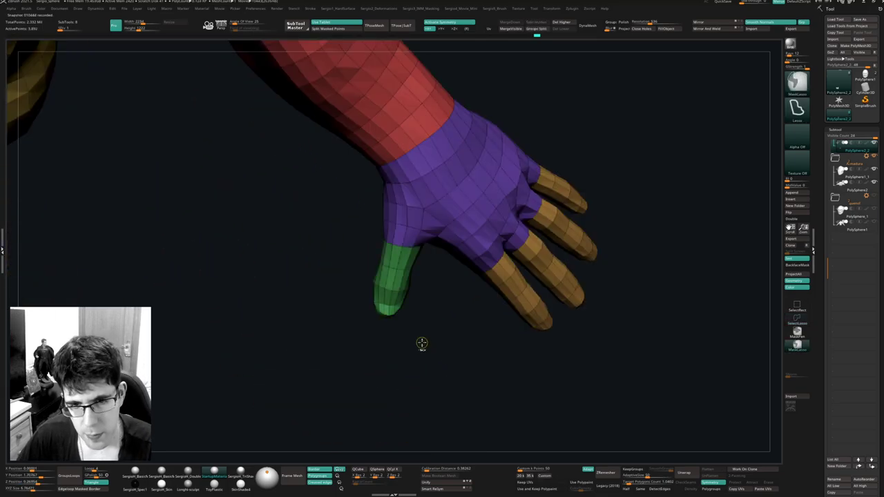
# Turn off the hand's polygroup wireframe and frame the whole torso from the front.
pyautogui.keyDown('ctrl'); pyautogui.moveTo(422, 343); pyautogui.dragTo(422, 260, button='right'); pyautogui.keyUp('ctrl')
pyautogui.keyDown('shift'); pyautogui.moveTo(423, 260); pyautogui.dragTo(434, 273, button='right'); pyautogui.keyUp('shift')
pyautogui.hotkey('shift', 'f')
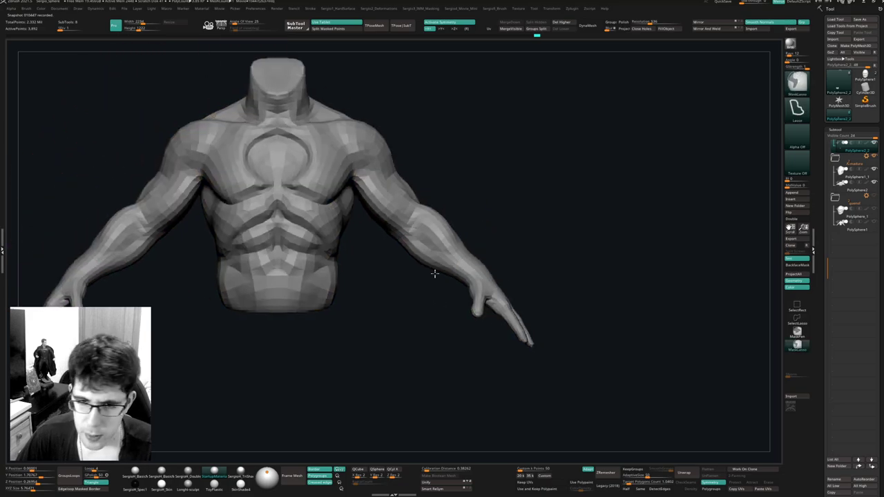
pyautogui.press('f')
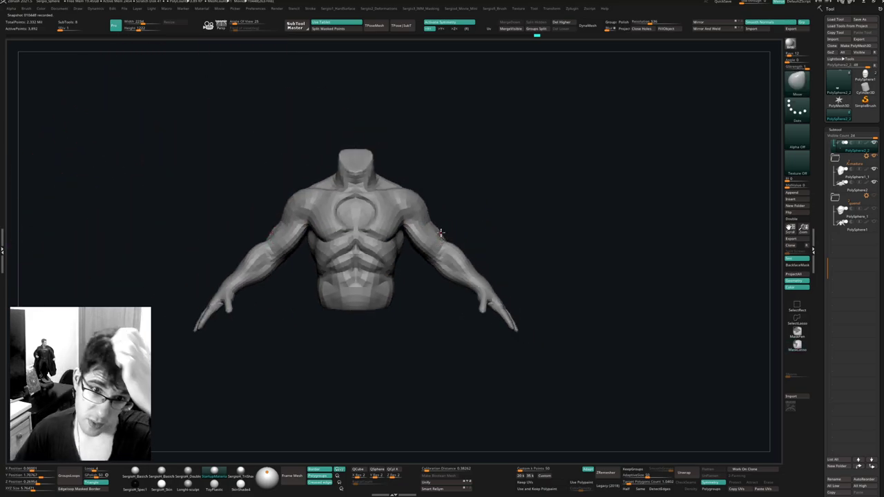
pyautogui.moveTo(430, 212)
pyautogui.keyDown('alt'); pyautogui.mouseDown(button='right')
pyautogui.moveTo(482, 245)
pyautogui.moveTo(443, 247)
pyautogui.moveTo(442, 270)
pyautogui.mouseUp(button='right'); pyautogui.keyUp('alt')
pyautogui.keyDown('ctrl'); pyautogui.moveTo(443, 240); pyautogui.dragTo(442, 256, button='right'); pyautogui.keyUp('ctrl')
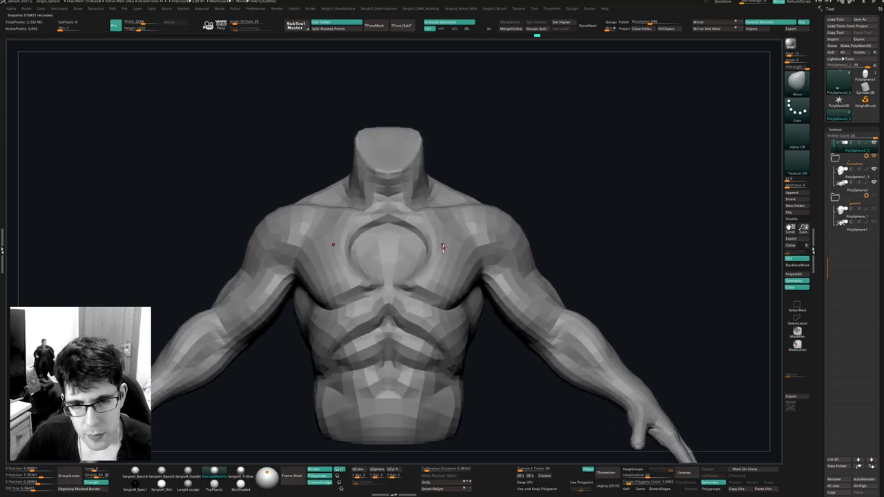
# Raise the torso to subdivision level 4 and display the head and cape together with it.
pyautogui.press('d')
pyautogui.press('d')
pyautogui.press('d')
pyautogui.hotkey('alt', 's')
pyautogui.keyDown('ctrl'); pyautogui.moveTo(448, 304); pyautogui.dragTo(487, 277, button='right'); pyautogui.keyUp('ctrl')
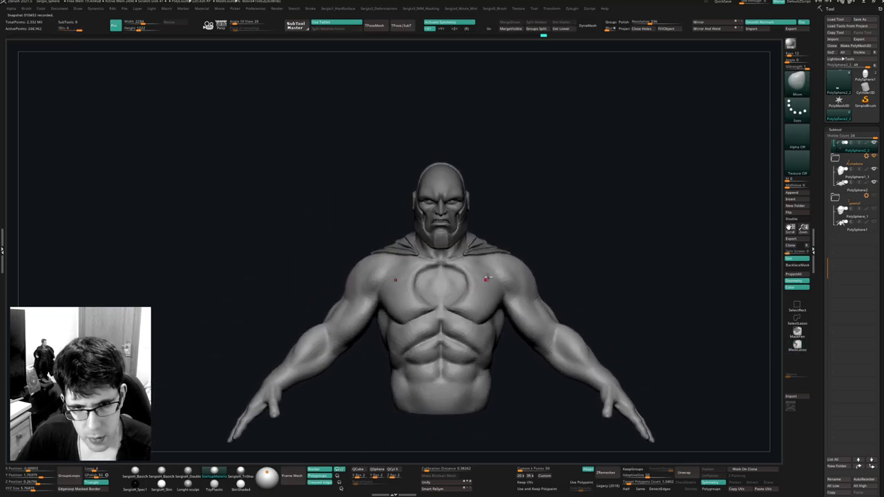
pyautogui.moveTo(562, 253); pyautogui.dragTo(531, 242, button='right')
pyautogui.keyDown('ctrl'); pyautogui.moveTo(458, 295); pyautogui.dragTo(459, 273, button='right'); pyautogui.keyUp('ctrl')
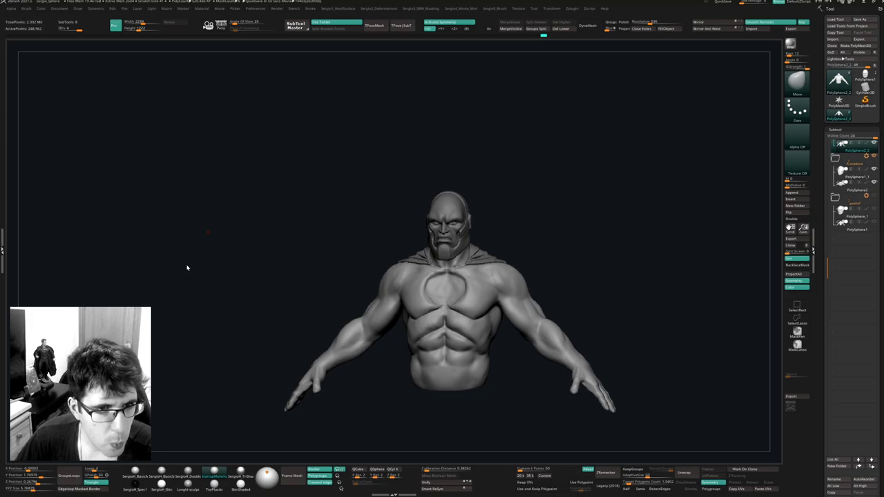
# Lower the torso to subdivision level 2 and adjust the shoulder and upper back with an enlarged Move brush.
pyautogui.keyDown('shift'); pyautogui.moveTo(456, 238); pyautogui.dragTo(536, 239); pyautogui.keyUp('shift')
pyautogui.press('s')
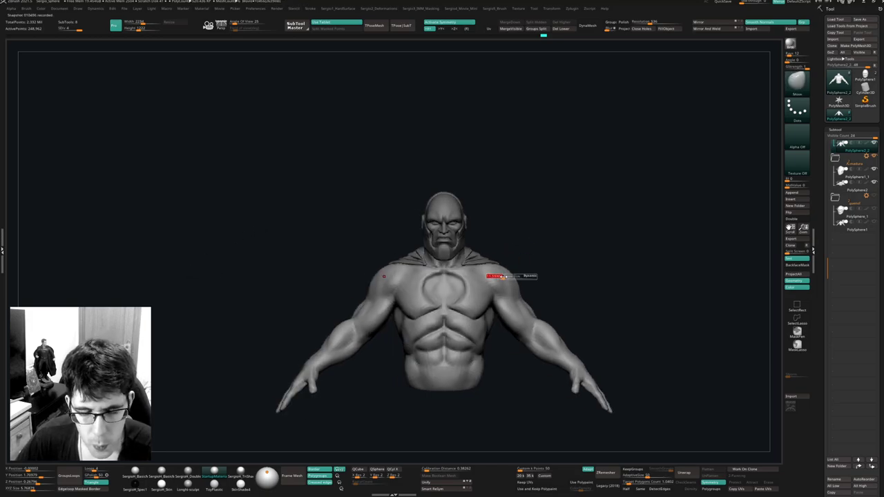
pyautogui.moveTo(507, 277); pyautogui.dragTo(523, 277)
pyautogui.hotkey('shift', 'd')
pyautogui.hotkey('shift', 'd')
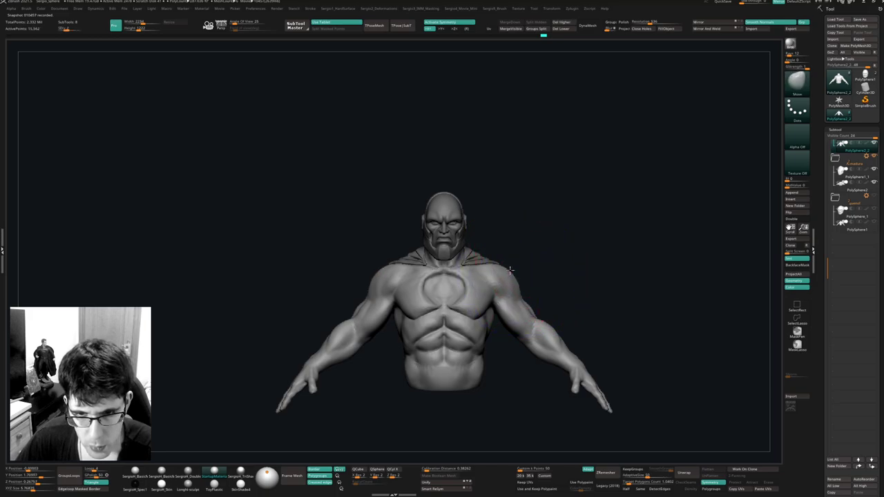
pyautogui.moveTo(512, 271)
pyautogui.mouseDown()
pyautogui.moveTo(519, 287)
pyautogui.moveTo(486, 336)
pyautogui.moveTo(470, 298)
pyautogui.moveTo(473, 310)
pyautogui.mouseUp()
pyautogui.press('s')
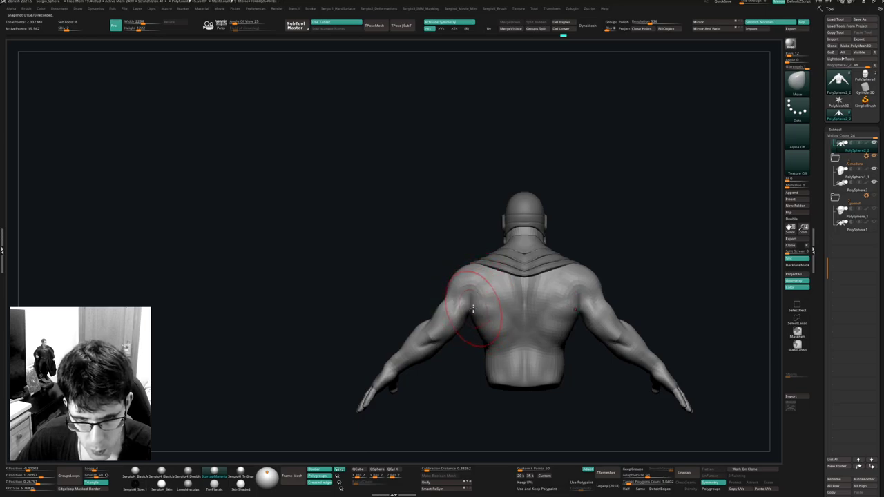
pyautogui.keyDown('ctrl'); pyautogui.moveTo(474, 316); pyautogui.dragTo(466, 390, button='right'); pyautogui.keyUp('ctrl')
pyautogui.moveTo(473, 310); pyautogui.dragTo(475, 301)
pyautogui.keyDown('ctrl'); pyautogui.moveTo(474, 336); pyautogui.dragTo(452, 272, button='right'); pyautogui.keyUp('ctrl')
pyautogui.moveTo(453, 271)
pyautogui.mouseDown(button='right')
pyautogui.moveTo(517, 319)
pyautogui.moveTo(561, 318)
pyautogui.moveTo(531, 310)
pyautogui.moveTo(601, 253)
pyautogui.moveTo(543, 212)
pyautogui.mouseUp(button='right')
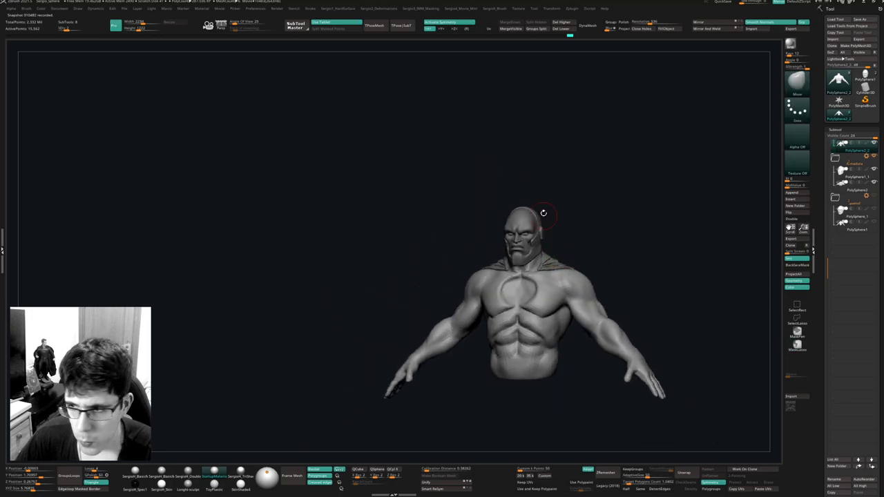
pyautogui.moveTo(528, 245); pyautogui.dragTo(534, 241, button='right')
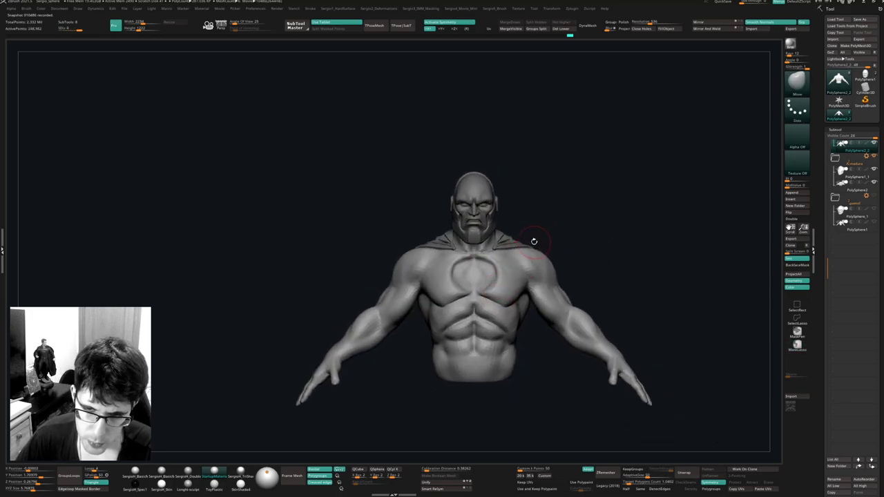
pyautogui.moveTo(583, 265)
pyautogui.mouseDown(button='right')
pyautogui.moveTo(592, 276)
pyautogui.moveTo(555, 294)
pyautogui.moveTo(494, 261)
pyautogui.mouseUp(button='right')
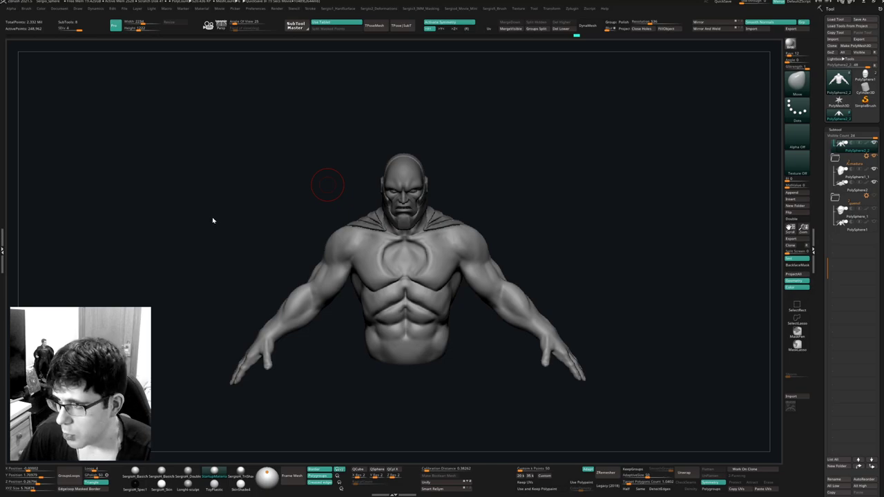
# Mask the body except the forearm and hand with a lasso and adjust the forearm's position with the Transpose gizmo.
pyautogui.moveTo(522, 242)
pyautogui.mouseDown()
pyautogui.moveTo(536, 263)
pyautogui.moveTo(533, 279)
pyautogui.moveTo(553, 346)
pyautogui.moveTo(491, 360)
pyautogui.moveTo(580, 340)
pyautogui.moveTo(613, 349)
pyautogui.mouseUp()
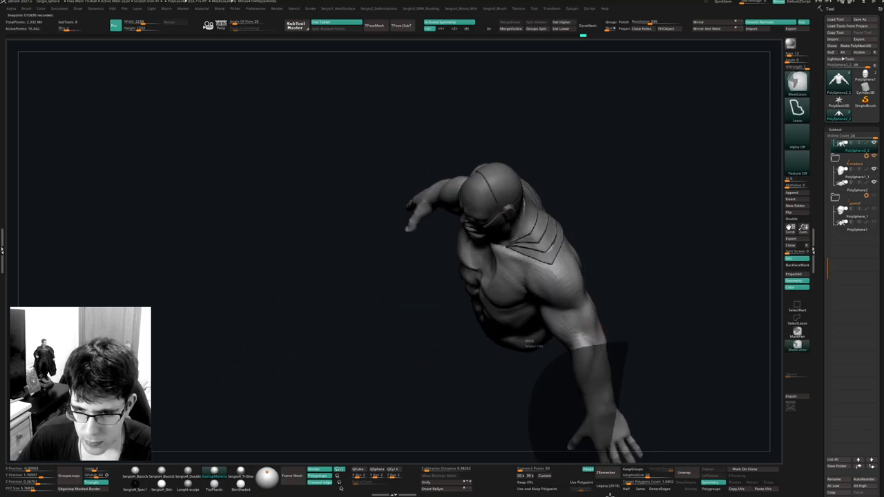
pyautogui.moveTo(651, 375)
pyautogui.mouseDown()
pyautogui.moveTo(653, 337)
pyautogui.moveTo(681, 277)
pyautogui.moveTo(647, 339)
pyautogui.moveTo(604, 333)
pyautogui.moveTo(625, 324)
pyautogui.mouseUp()
pyautogui.press('w')
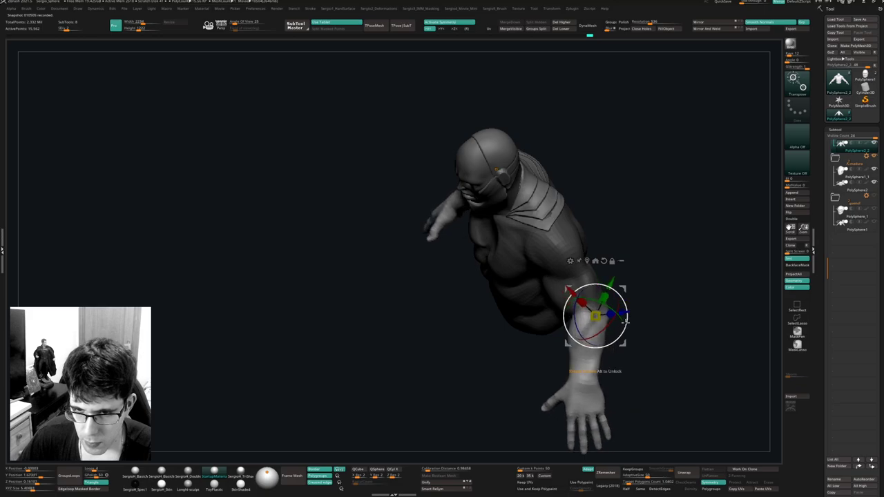
pyautogui.press('q')
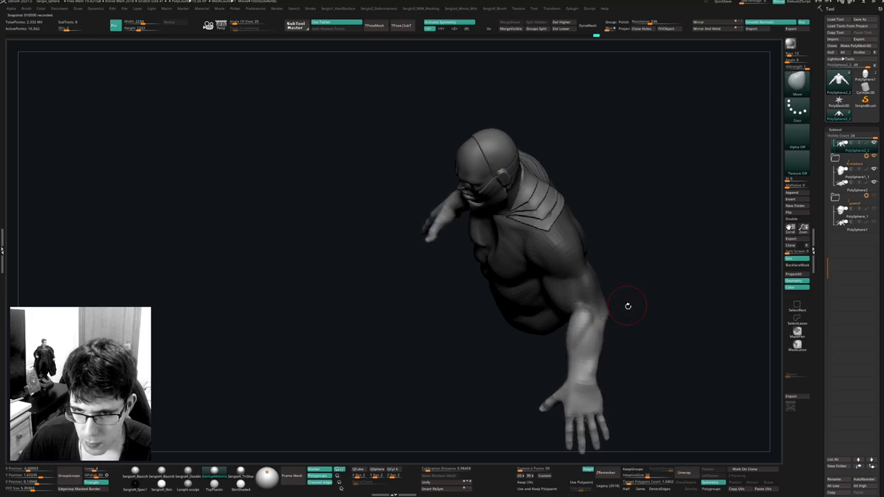
# Refine the angle and outline of the forearm and wrist with the Move brush.
pyautogui.moveTo(641, 336); pyautogui.dragTo(595, 339)
pyautogui.moveTo(595, 340); pyautogui.dragTo(591, 342, button='right')
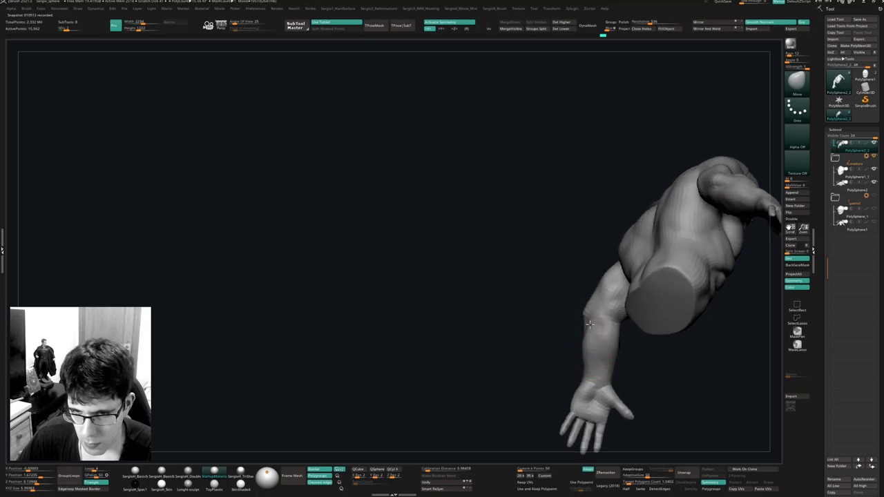
pyautogui.moveTo(585, 343); pyautogui.dragTo(645, 350, button='right')
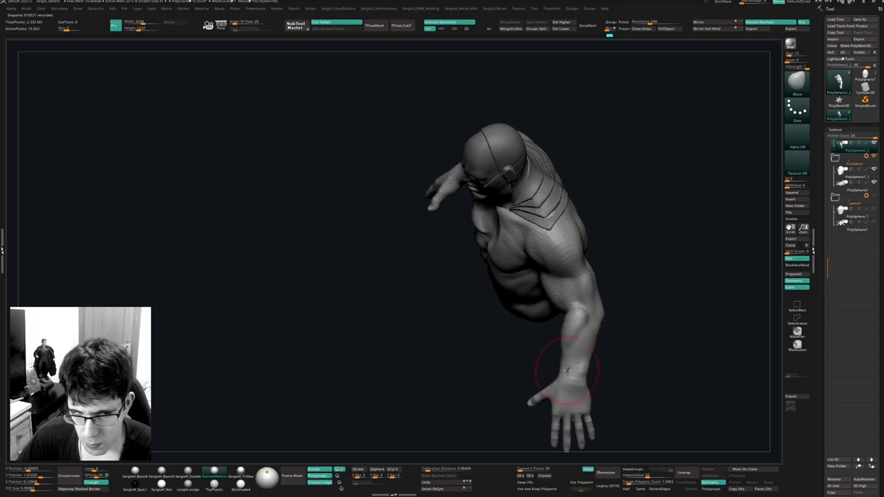
pyautogui.moveTo(566, 371)
pyautogui.mouseDown(button='right')
pyautogui.moveTo(592, 369)
pyautogui.moveTo(576, 366)
pyautogui.moveTo(603, 335)
pyautogui.moveTo(551, 310)
pyautogui.moveTo(562, 357)
pyautogui.moveTo(624, 336)
pyautogui.moveTo(612, 327)
pyautogui.moveTo(628, 311)
pyautogui.moveTo(613, 328)
pyautogui.moveTo(638, 327)
pyautogui.mouseUp(button='right')
pyautogui.keyDown('alt'); pyautogui.moveTo(573, 336); pyautogui.dragTo(583, 294, button='right'); pyautogui.keyUp('alt')
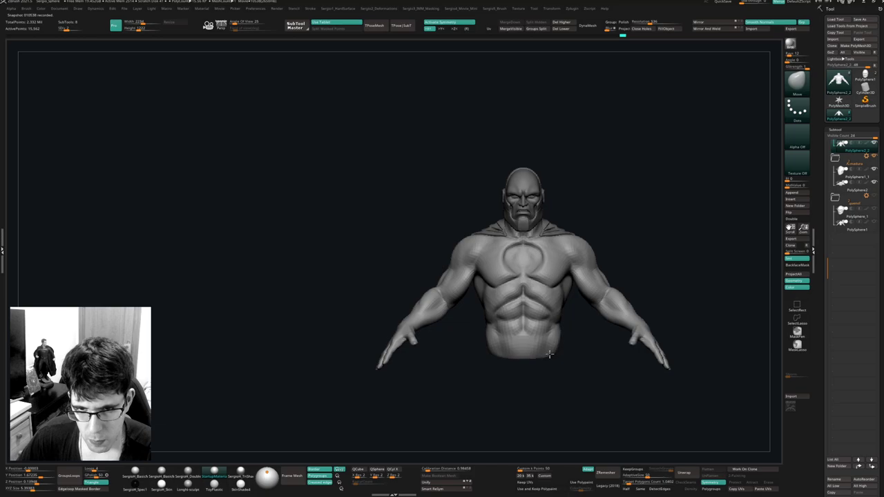
# Adjust the shoulder area with a resized Move brush and select the cape piece lying over it.
pyautogui.keyDown('alt'); pyautogui.moveTo(627, 265); pyautogui.dragTo(551, 305); pyautogui.keyUp('alt')
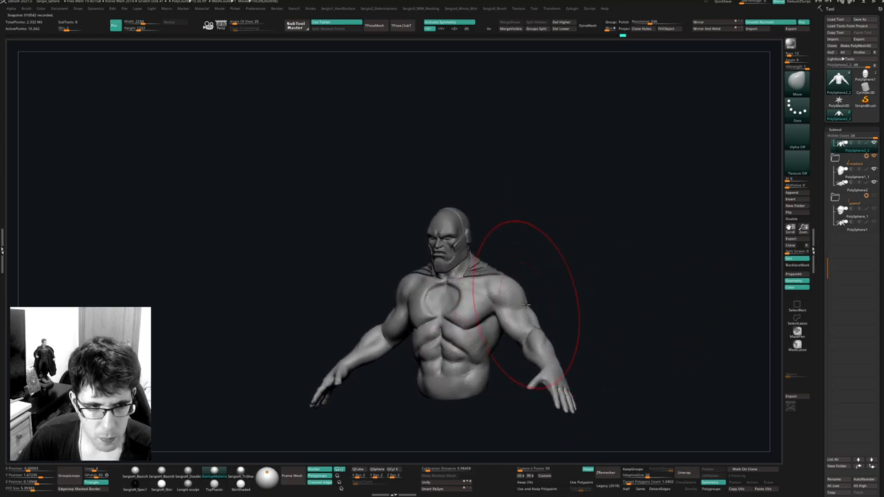
pyautogui.press('s')
pyautogui.moveTo(558, 310); pyautogui.dragTo(523, 385, button='right')
pyautogui.keyDown('alt'); pyautogui.moveTo(522, 337); pyautogui.dragTo(499, 325, button='right'); pyautogui.keyUp('alt')
pyautogui.moveTo(498, 325)
pyautogui.mouseDown()
pyautogui.moveTo(566, 310)
pyautogui.moveTo(532, 337)
pyautogui.moveTo(478, 326)
pyautogui.mouseUp()
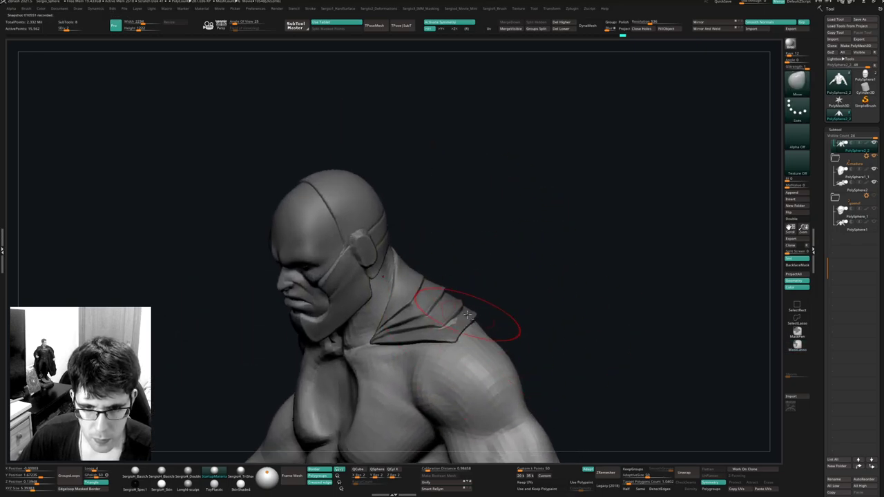
pyautogui.keyDown('alt'); pyautogui.click(462, 318); pyautogui.keyUp('alt')
pyautogui.moveTo(439, 322)
pyautogui.mouseDown(button='right')
pyautogui.moveTo(458, 339)
pyautogui.moveTo(521, 270)
pyautogui.mouseUp(button='right')
pyautogui.moveTo(521, 270); pyautogui.dragTo(539, 271, button='right')
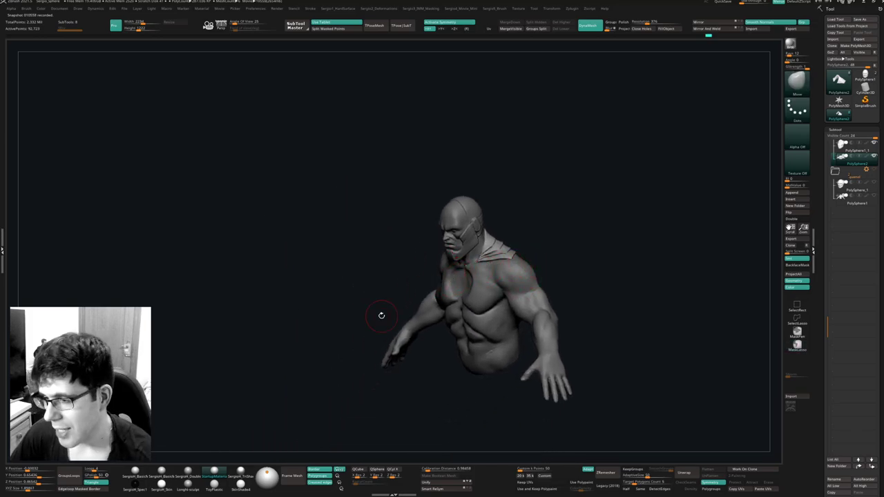
pyautogui.moveTo(599, 249); pyautogui.dragTo(581, 312)
pyautogui.moveTo(581, 312); pyautogui.dragTo(537, 329, button='right')
# Reselect the muscular body and refine the elbow and forearm shape with the Move brush.
pyautogui.keyDown('alt'); pyautogui.click(522, 317); pyautogui.keyUp('alt')
pyautogui.moveTo(512, 301)
pyautogui.mouseDown()
pyautogui.moveTo(512, 318)
pyautogui.moveTo(530, 320)
pyautogui.mouseUp()
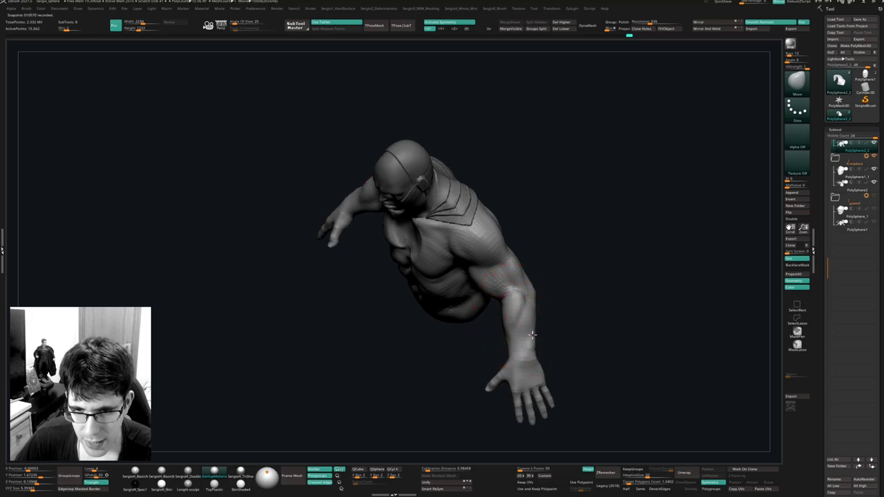
pyautogui.moveTo(531, 327); pyautogui.dragTo(533, 337, button='right')
pyautogui.moveTo(544, 337); pyautogui.dragTo(540, 338)
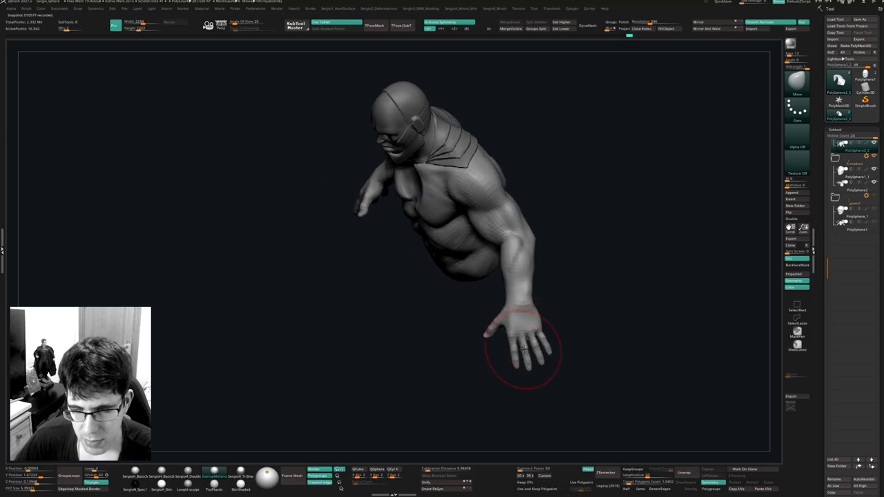
pyautogui.moveTo(523, 350)
pyautogui.mouseDown(button='right')
pyautogui.moveTo(538, 320)
pyautogui.moveTo(678, 268)
pyautogui.mouseUp(button='right')
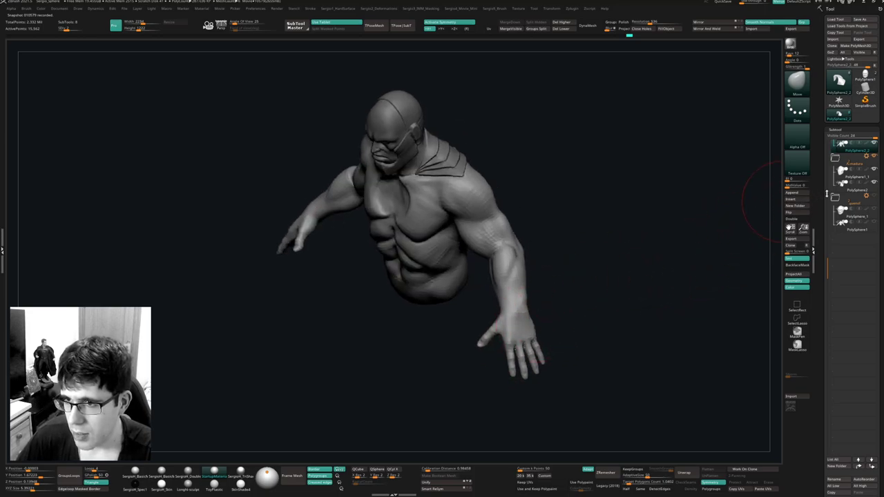
# Append a Sphere3D primitive as a new subtool.
pyautogui.moveTo(827, 195); pyautogui.dragTo(831, 132)
pyautogui.click(794, 193)
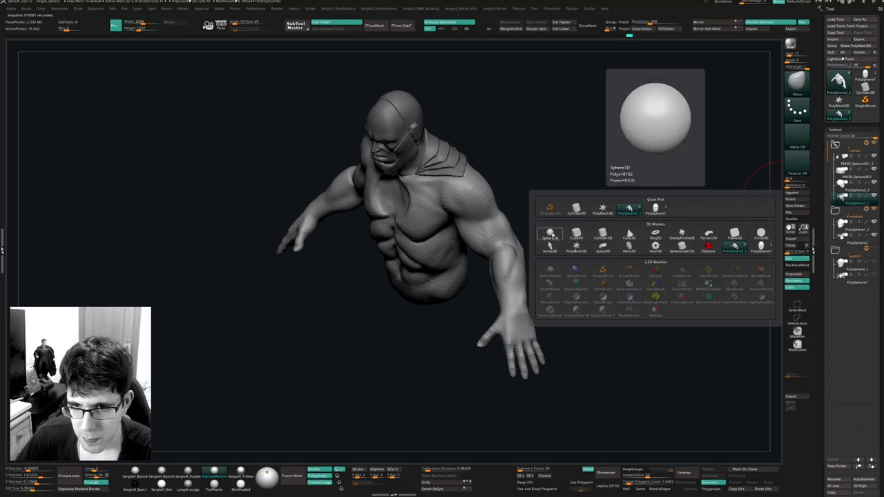
pyautogui.click(549, 236)
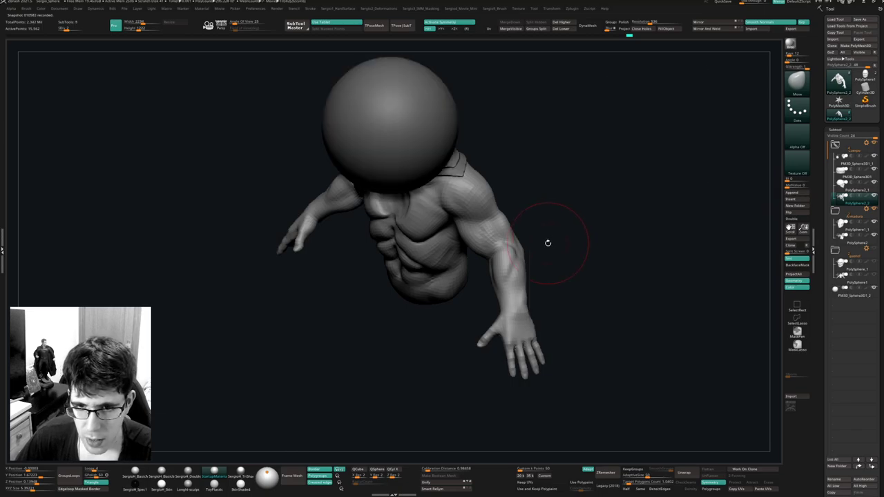
# Select the new sphere, move it over the character's forearm and apply Mirror And Weld with X symmetry.
pyautogui.keyDown('alt'); pyautogui.click(425, 155); pyautogui.keyUp('alt')
pyautogui.keyDown('ctrl'); pyautogui.moveTo(449, 261); pyautogui.dragTo(460, 216, button='right'); pyautogui.keyUp('ctrl')
pyautogui.press('w')
pyautogui.moveTo(428, 166); pyautogui.dragTo(518, 291)
pyautogui.press('x')
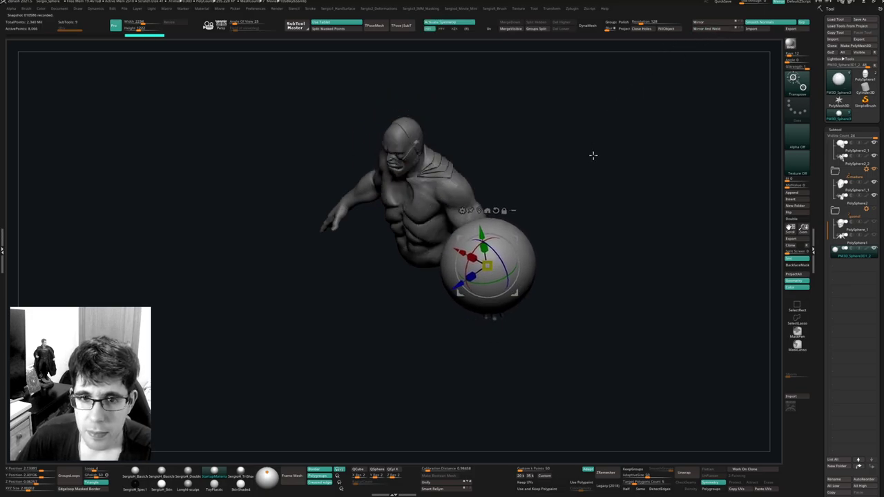
pyautogui.click(711, 29)
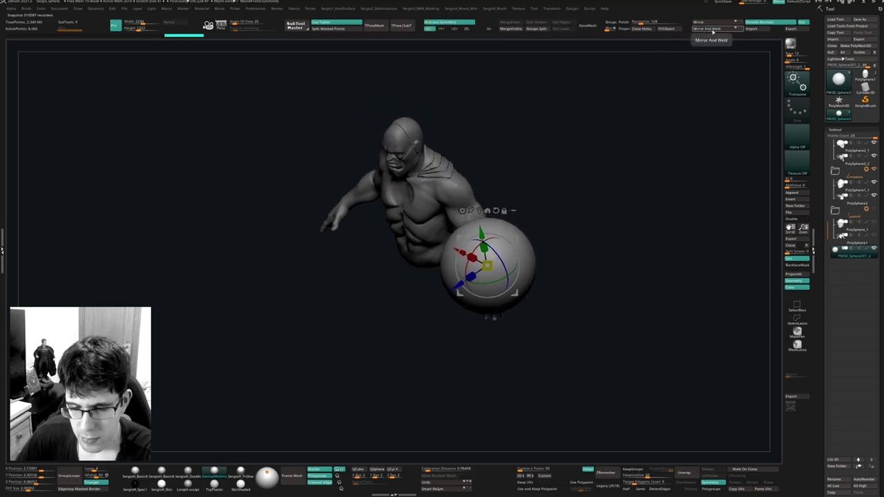
# Mirror and weld the sphere to the other side, then scale both spheres down to forearm size.
pyautogui.click(718, 30)
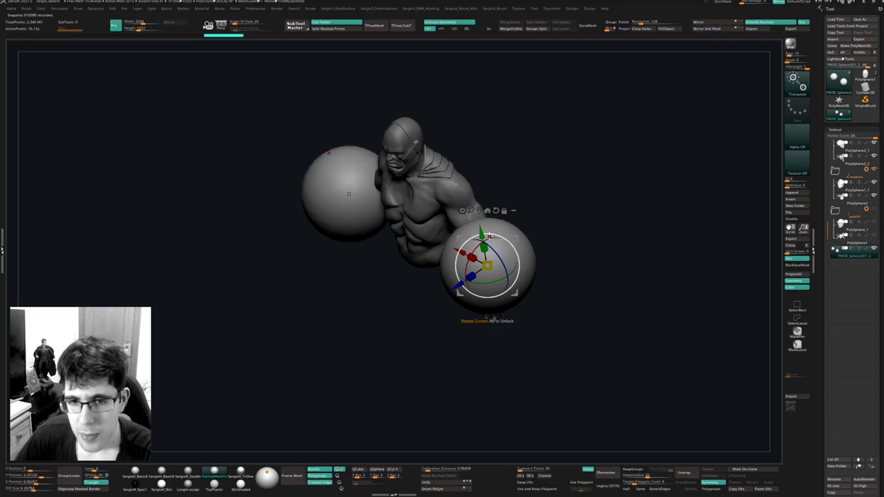
pyautogui.press('f')
pyautogui.moveTo(480, 282); pyautogui.dragTo(502, 247, button='right')
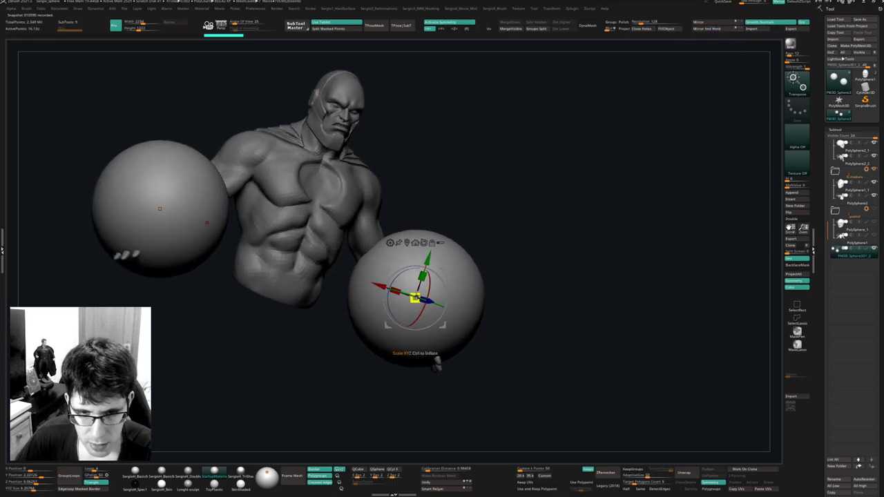
pyautogui.moveTo(415, 298); pyautogui.dragTo(354, 359)
pyautogui.moveTo(446, 269); pyautogui.dragTo(492, 272)
pyautogui.moveTo(549, 274); pyautogui.dragTo(493, 280, button='right')
pyautogui.keyDown('alt'); pyautogui.moveTo(490, 276); pyautogui.dragTo(480, 235); pyautogui.keyUp('alt')
# Reorient the transform gizmo and align and stretch the scaled sphere along the forearm.
pyautogui.click(415, 232)
pyautogui.keyDown('ctrl'); pyautogui.moveTo(476, 269); pyautogui.dragTo(471, 333, button='right'); pyautogui.keyUp('ctrl')
pyautogui.moveTo(472, 273); pyautogui.dragTo(493, 258, button='right')
pyautogui.moveTo(454, 233); pyautogui.dragTo(448, 236)
pyautogui.moveTo(418, 265); pyautogui.dragTo(388, 301)
pyautogui.hotkey('ctrl', 'z')
pyautogui.moveTo(491, 296)
pyautogui.mouseDown(button='right')
pyautogui.moveTo(454, 290)
pyautogui.moveTo(446, 250)
pyautogui.mouseUp(button='right')
# Shape the elongated sphere around the forearm with the Move brush.
pyautogui.press('q')
pyautogui.moveTo(416, 334); pyautogui.dragTo(419, 325, button='right')
pyautogui.moveTo(422, 296); pyautogui.dragTo(423, 346)
pyautogui.moveTo(433, 263); pyautogui.dragTo(460, 295, button='right')
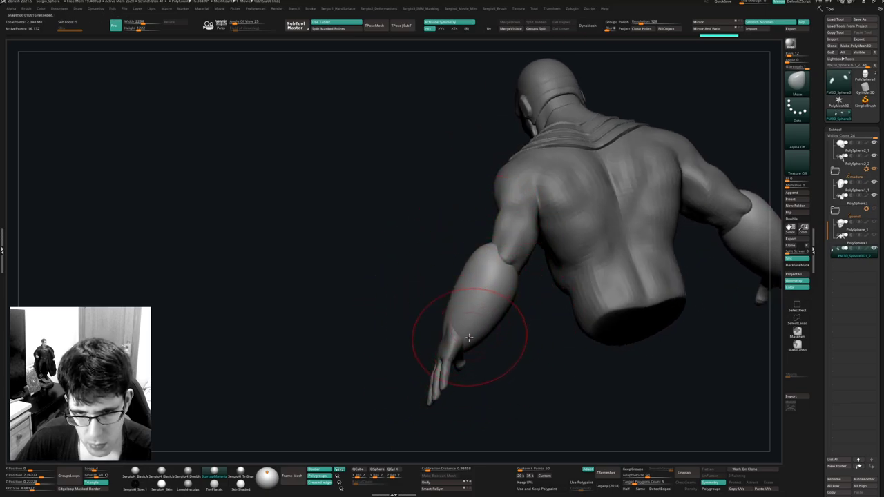
pyautogui.moveTo(469, 339)
pyautogui.mouseDown(button='right')
pyautogui.moveTo(479, 336)
pyautogui.moveTo(475, 343)
pyautogui.mouseUp(button='right')
pyautogui.hotkey('alt', 's')
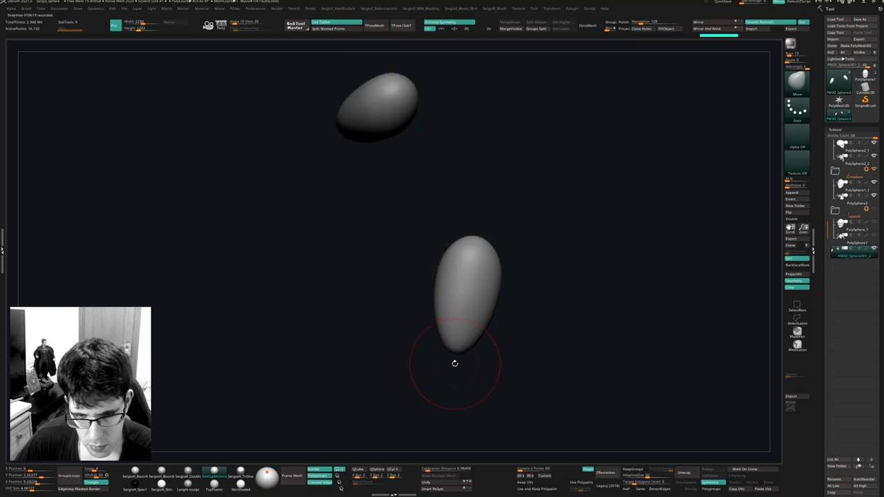
# Flatten the wrist end of the elongated form and fit its outline to the forearm with the Move brush.
pyautogui.moveTo(454, 353); pyautogui.dragTo(458, 332)
pyautogui.press('s')
pyautogui.hotkey('ctrl', 'shift', 'z')
pyautogui.hotkey('ctrl', 'shift', 'z')
pyautogui.hotkey('ctrl', 'shift', 'z')
pyautogui.hotkey('ctrl', 'shift', 'z')
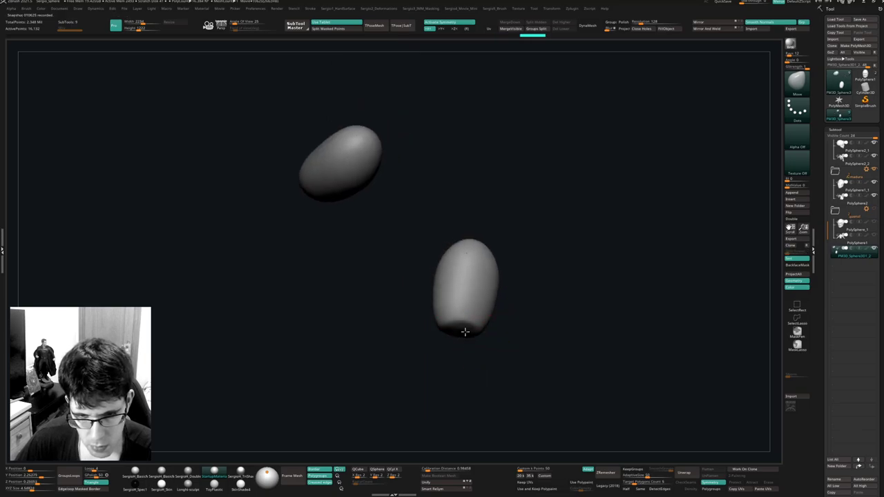
pyautogui.hotkey('ctrl', 'shift', 'z')
pyautogui.hotkey('ctrl', 'shift', 'z')
pyautogui.hotkey('ctrl', 'shift', 'z')
pyautogui.hotkey('ctrl', 'shift', 'z')
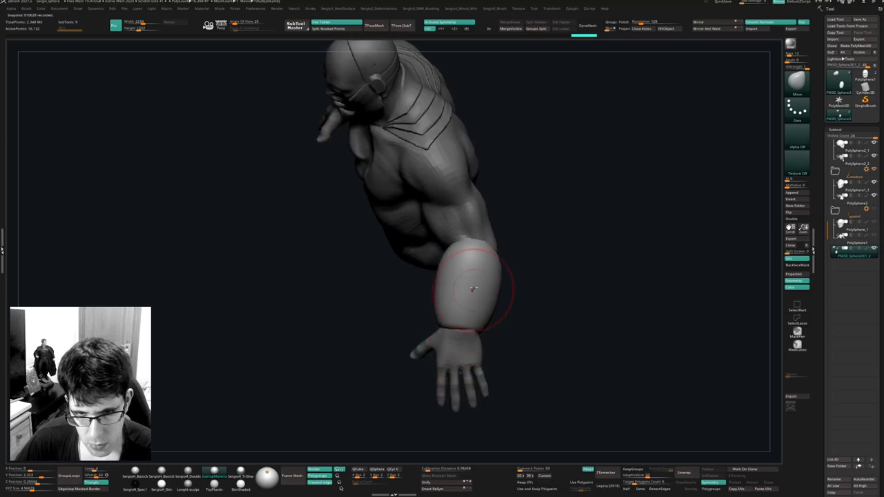
pyautogui.moveTo(480, 270)
pyautogui.mouseDown(button='right')
pyautogui.moveTo(471, 281)
pyautogui.moveTo(421, 286)
pyautogui.moveTo(475, 292)
pyautogui.moveTo(498, 310)
pyautogui.mouseUp(button='right')
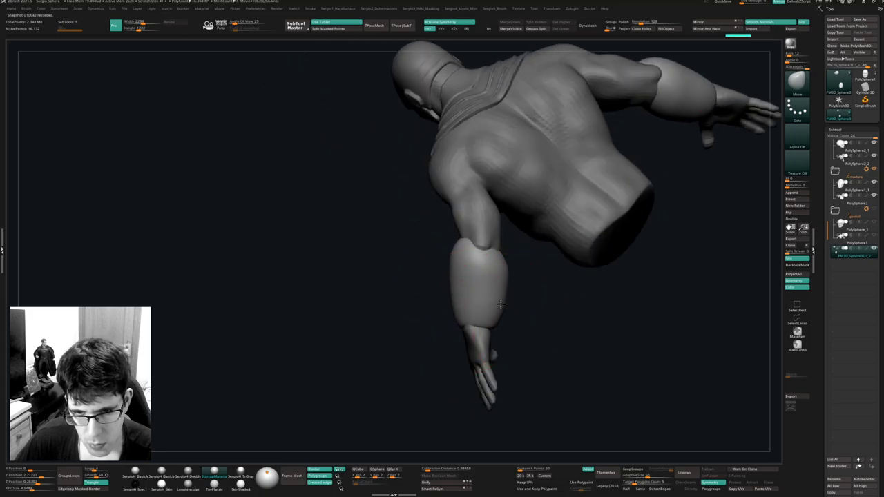
pyautogui.moveTo(503, 272); pyautogui.dragTo(524, 294, button='right')
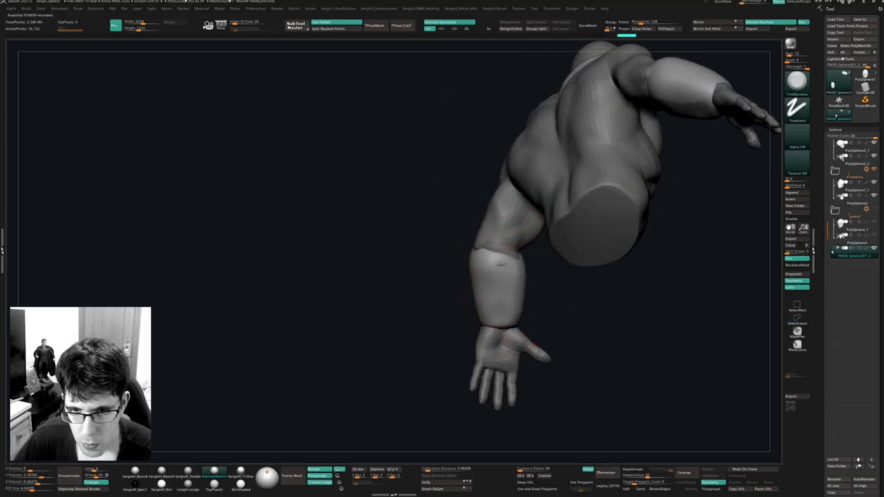
# Isolate the forearm piece and flatten its inner side with the TrimDynamic brush.
pyautogui.keyDown('ctrl'); pyautogui.keyDown('shift'); pyautogui.click(499, 289); pyautogui.keyUp('shift'); pyautogui.keyUp('ctrl')
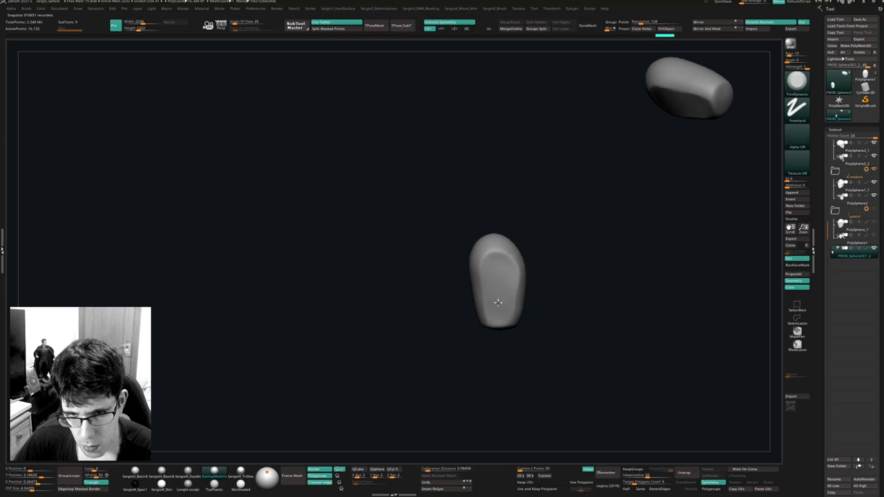
pyautogui.moveTo(501, 258); pyautogui.dragTo(502, 294)
pyautogui.moveTo(497, 302)
pyautogui.mouseDown(button='right')
pyautogui.moveTo(520, 302)
pyautogui.moveTo(511, 279)
pyautogui.moveTo(514, 296)
pyautogui.mouseUp(button='right')
pyautogui.keyDown('ctrl'); pyautogui.keyDown('shift'); pyautogui.click(542, 307); pyautogui.keyUp('shift'); pyautogui.keyUp('ctrl')
# Adjust the forearm piece's elbow and wrist edges with the Move brush so they follow the arm.
pyautogui.press('b')
pyautogui.press('m')
pyautogui.press('v')
pyautogui.moveTo(515, 286); pyautogui.dragTo(523, 272)
pyautogui.moveTo(523, 271); pyautogui.dragTo(507, 272, button='right')
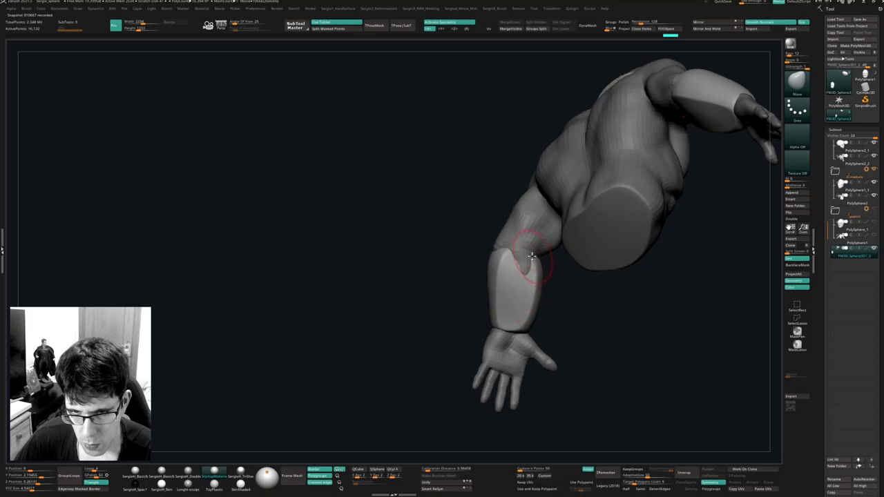
pyautogui.moveTo(521, 278)
pyautogui.mouseDown(button='right')
pyautogui.moveTo(538, 301)
pyautogui.moveTo(534, 293)
pyautogui.mouseUp(button='right')
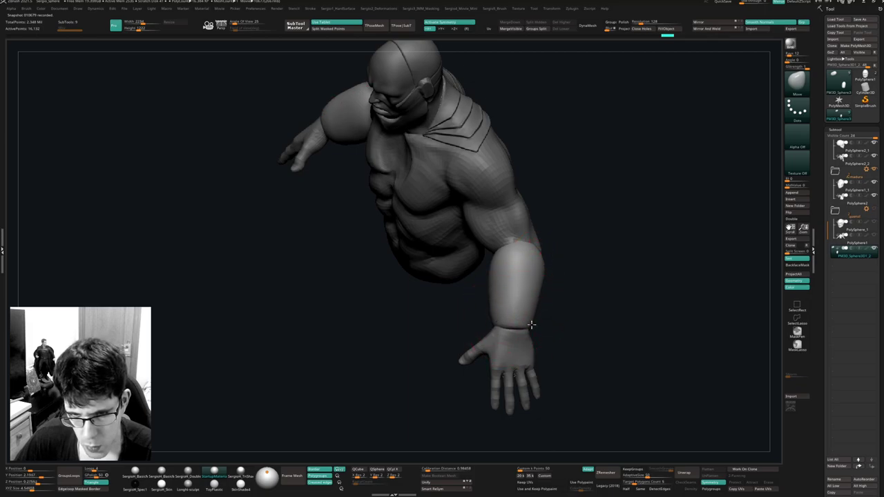
pyautogui.moveTo(494, 320)
pyautogui.mouseDown(button='right')
pyautogui.moveTo(546, 283)
pyautogui.moveTo(507, 323)
pyautogui.mouseUp(button='right')
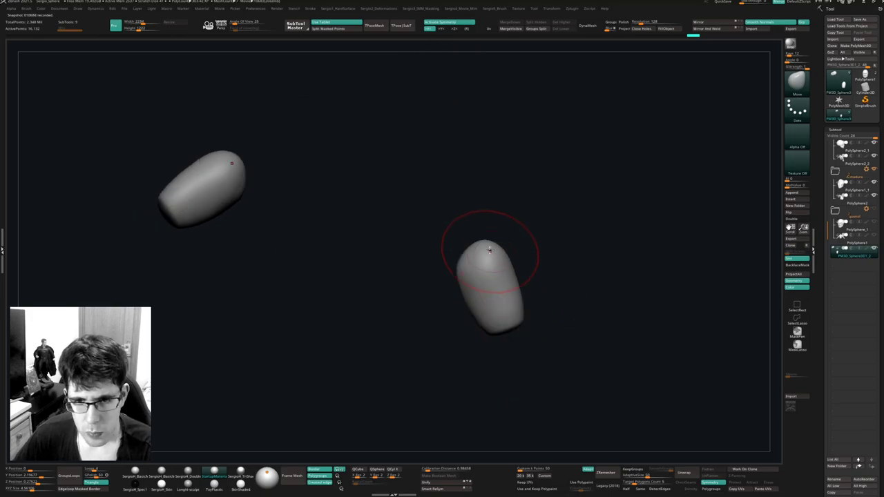
# Carve a guide crease across the forearm piece just below the elbow with the DamStandard brush.
pyautogui.keyDown('alt'); pyautogui.moveTo(473, 252); pyautogui.dragTo(453, 292, button='right'); pyautogui.keyUp('alt')
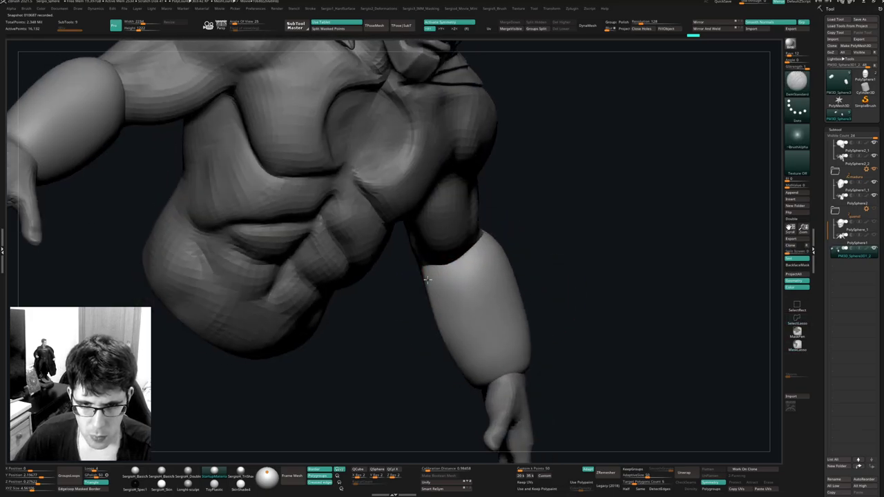
pyautogui.moveTo(496, 270)
pyautogui.mouseDown(button='right')
pyautogui.moveTo(502, 244)
pyautogui.moveTo(490, 238)
pyautogui.moveTo(489, 302)
pyautogui.mouseUp(button='right')
pyautogui.moveTo(565, 209); pyautogui.dragTo(580, 207)
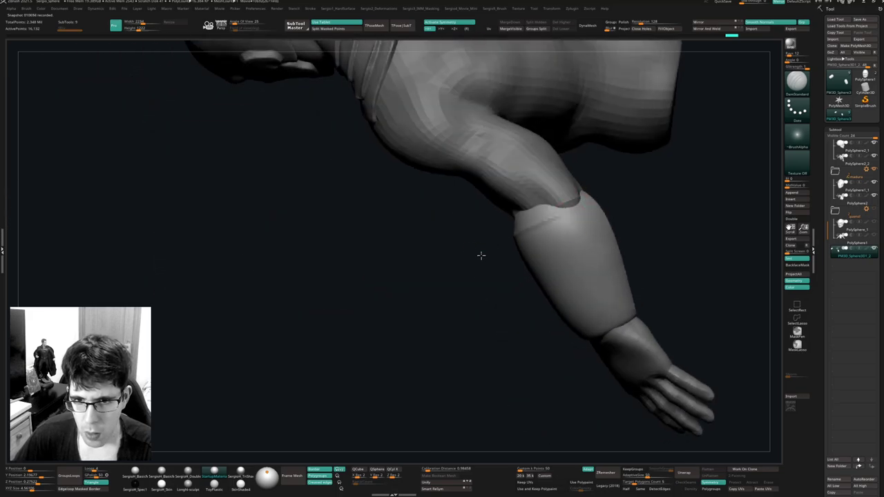
pyautogui.moveTo(481, 256)
pyautogui.mouseDown(button='right')
pyautogui.moveTo(497, 278)
pyautogui.moveTo(595, 197)
pyautogui.mouseUp(button='right')
pyautogui.hotkey('alt', 's')
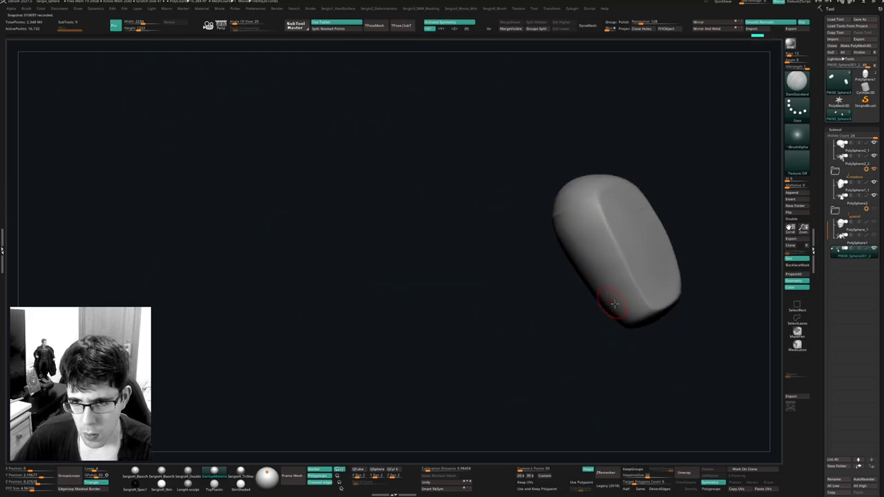
pyautogui.moveTo(609, 306); pyautogui.dragTo(642, 316, button='right')
pyautogui.moveTo(622, 349); pyautogui.dragTo(610, 310, button='right')
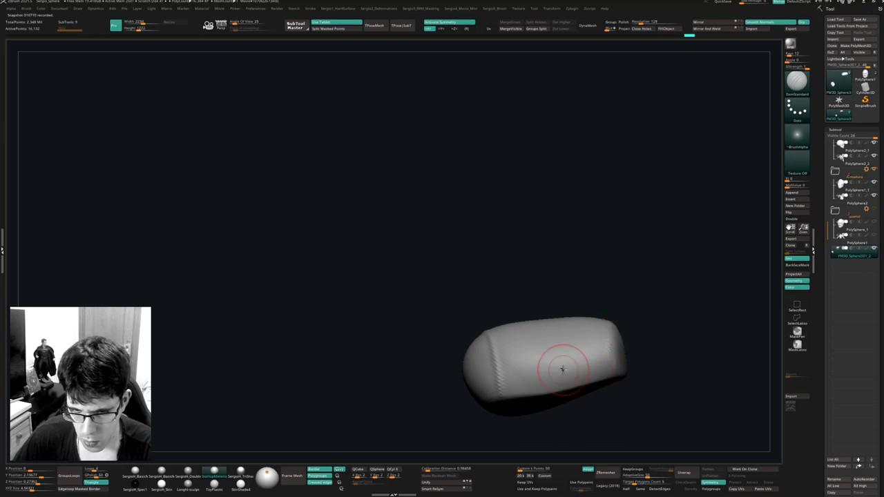
# Paint a MaskPen mask over the outer surface of the forearm piece between the elbow and wrist creases.
pyautogui.moveTo(565, 368)
pyautogui.keyDown('ctrl'); pyautogui.mouseDown()
pyautogui.moveTo(530, 369)
pyautogui.moveTo(539, 368)
pyautogui.mouseUp(); pyautogui.keyUp('ctrl')
pyautogui.keyDown('ctrl'); pyautogui.click(796, 333); pyautogui.keyUp('ctrl')
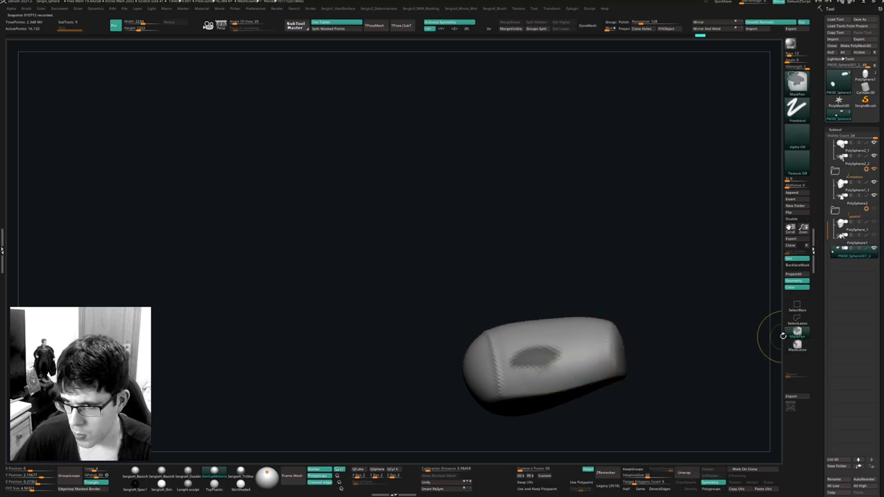
pyautogui.hotkey('ctrl', 'z')
pyautogui.press('s')
pyautogui.moveTo(544, 365)
pyautogui.keyDown('ctrl'); pyautogui.mouseDown()
pyautogui.moveTo(568, 369)
pyautogui.moveTo(565, 353)
pyautogui.mouseUp(); pyautogui.keyUp('ctrl')
pyautogui.moveTo(515, 379)
pyautogui.keyDown('ctrl'); pyautogui.mouseDown()
pyautogui.moveTo(578, 389)
pyautogui.moveTo(562, 379)
pyautogui.moveTo(593, 345)
pyautogui.moveTo(595, 354)
pyautogui.moveTo(553, 342)
pyautogui.moveTo(514, 362)
pyautogui.moveTo(511, 357)
pyautogui.mouseUp(); pyautogui.keyUp('ctrl')
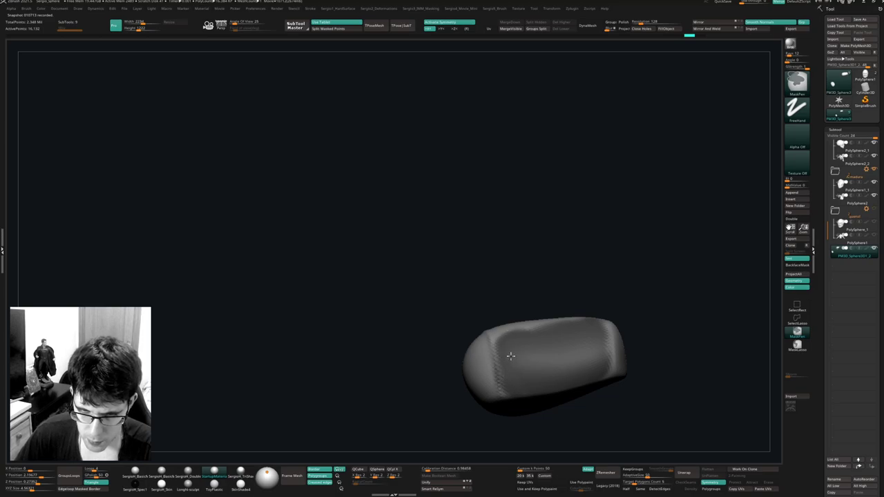
pyautogui.moveTo(520, 377); pyautogui.dragTo(527, 388, button='right')
pyautogui.moveTo(520, 387)
pyautogui.keyDown('ctrl'); pyautogui.mouseDown()
pyautogui.moveTo(533, 383)
pyautogui.moveTo(504, 399)
pyautogui.moveTo(505, 408)
pyautogui.mouseUp(); pyautogui.keyUp('ctrl')
pyautogui.keyDown('ctrl'); pyautogui.moveTo(583, 403); pyautogui.dragTo(599, 403); pyautogui.keyUp('ctrl')
pyautogui.moveTo(596, 361); pyautogui.dragTo(542, 351, button='right')
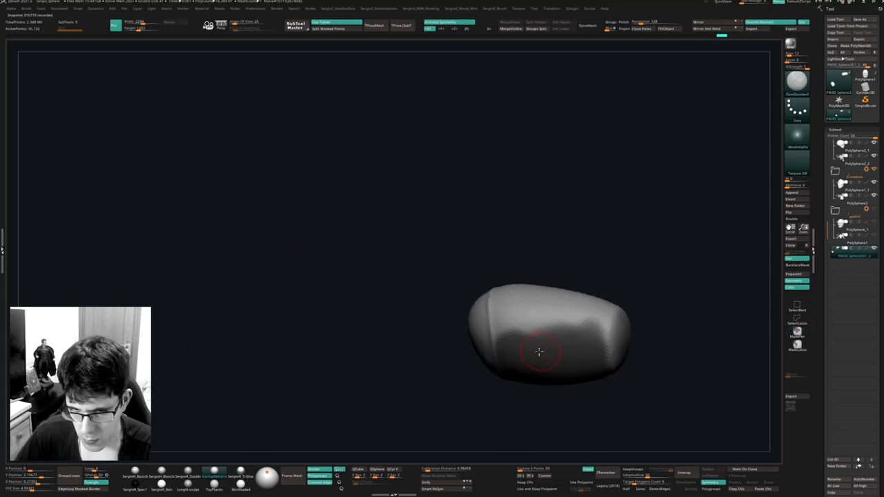
# Extend and clean up the mask along the sides of the forearm piece, correcting stray strokes.
pyautogui.moveTo(529, 347)
pyautogui.keyDown('ctrl'); pyautogui.mouseDown()
pyautogui.moveTo(506, 334)
pyautogui.moveTo(548, 313)
pyautogui.moveTo(601, 322)
pyautogui.moveTo(595, 336)
pyautogui.mouseUp(); pyautogui.keyUp('ctrl')
pyautogui.hotkey('ctrl', 'z')
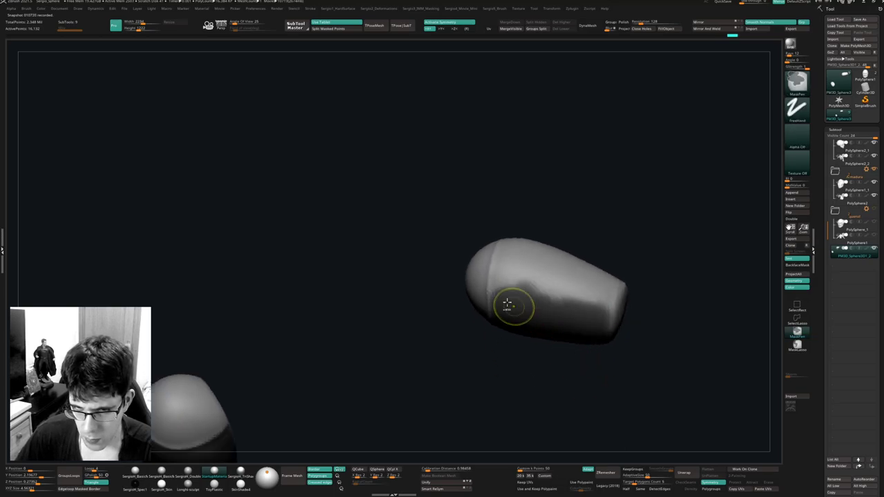
pyautogui.moveTo(509, 306)
pyautogui.keyDown('ctrl'); pyautogui.mouseDown()
pyautogui.moveTo(494, 280)
pyautogui.moveTo(503, 253)
pyautogui.moveTo(601, 306)
pyautogui.mouseUp(); pyautogui.keyUp('ctrl')
pyautogui.hotkey('ctrl', 'z')
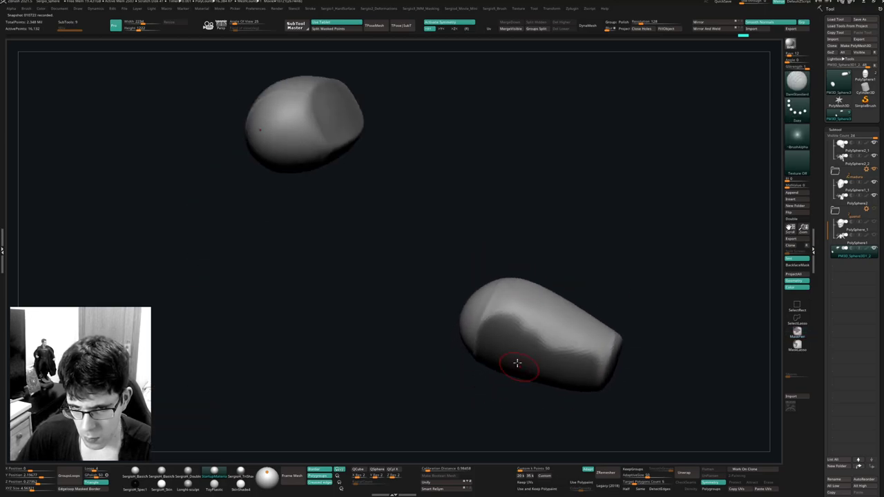
pyautogui.moveTo(507, 342)
pyautogui.keyDown('ctrl'); pyautogui.mouseDown()
pyautogui.moveTo(509, 292)
pyautogui.moveTo(569, 361)
pyautogui.moveTo(590, 362)
pyautogui.mouseUp(); pyautogui.keyUp('ctrl')
pyautogui.hotkey('ctrl', 'z')
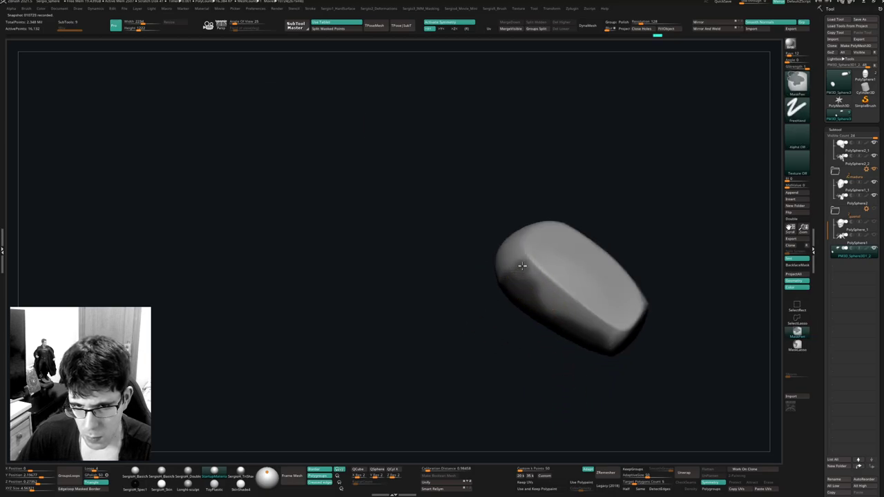
pyautogui.moveTo(522, 265)
pyautogui.keyDown('ctrl'); pyautogui.mouseDown()
pyautogui.moveTo(548, 290)
pyautogui.moveTo(535, 291)
pyautogui.moveTo(592, 325)
pyautogui.moveTo(598, 351)
pyautogui.mouseUp(); pyautogui.keyUp('ctrl')
pyautogui.hotkey('ctrl', 'z')
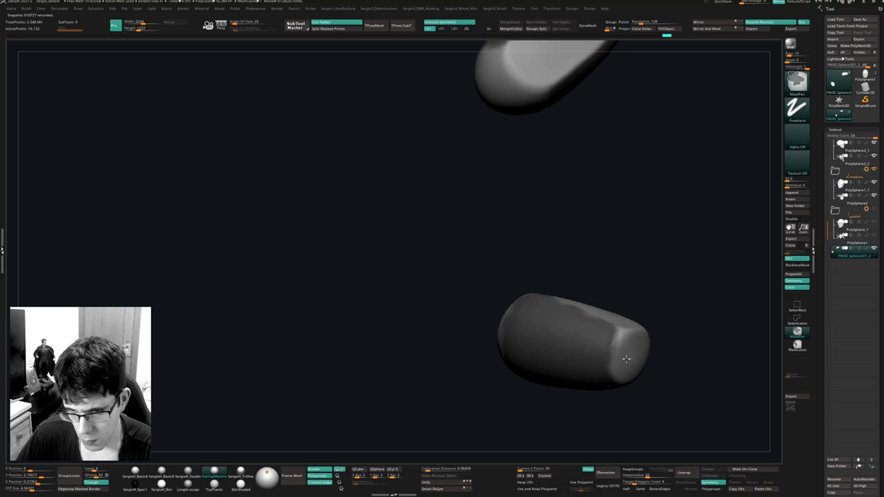
pyautogui.hotkey('ctrl', 'z')
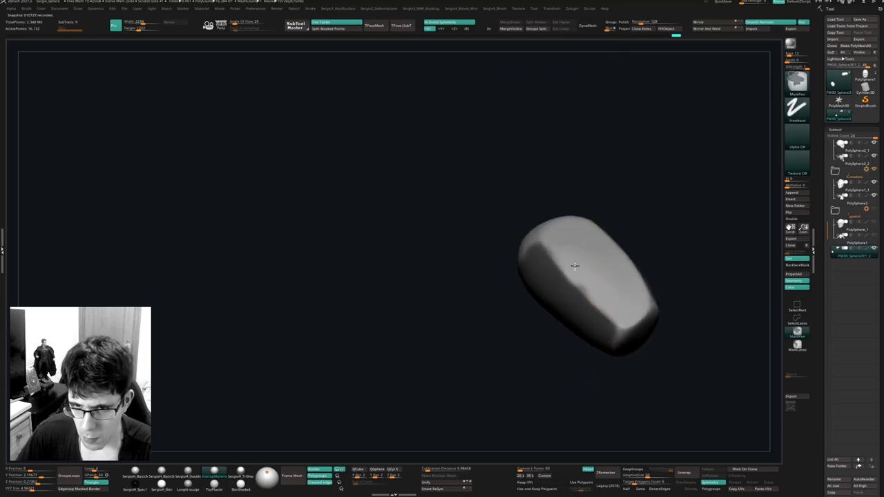
pyautogui.moveTo(566, 384); pyautogui.dragTo(579, 304)
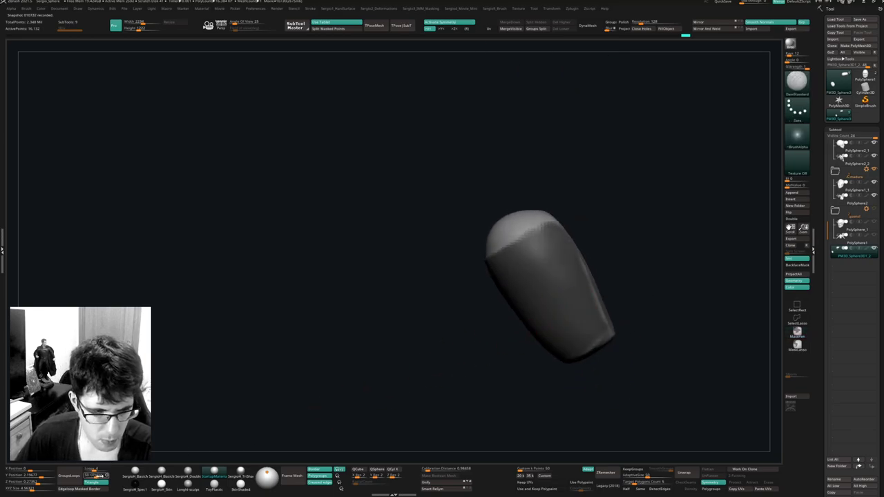
# Isolate the masked area as an open bracer surface, clear the mask and retopologize it with ZRemesher.
pyautogui.keyDown('ctrl'); pyautogui.keyDown('shift'); pyautogui.click(558, 295); pyautogui.keyUp('shift'); pyautogui.keyUp('ctrl')
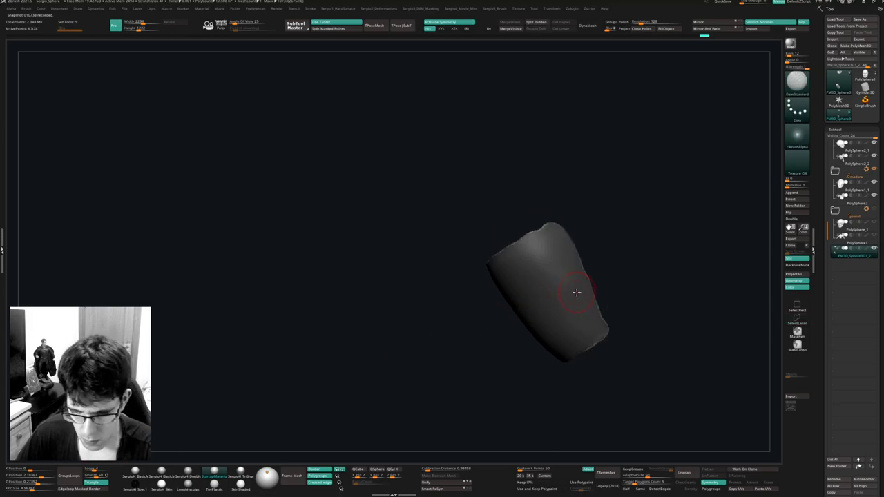
pyautogui.keyDown('ctrl'); pyautogui.moveTo(637, 323); pyautogui.dragTo(656, 432); pyautogui.keyUp('ctrl')
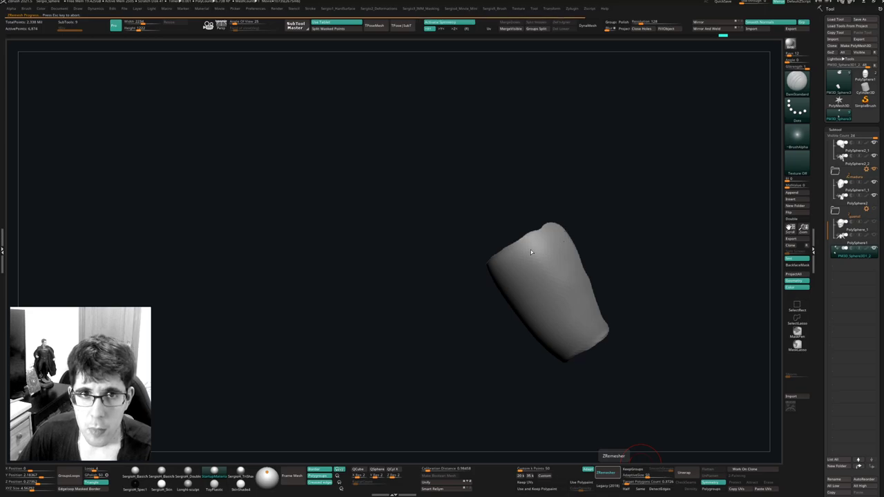
pyautogui.hotkey('shift', 'f')
pyautogui.moveTo(613, 259)
pyautogui.mouseDown()
pyautogui.moveTo(638, 236)
pyautogui.moveTo(670, 246)
pyautogui.mouseUp()
pyautogui.moveTo(618, 283)
pyautogui.mouseDown(button='right')
pyautogui.moveTo(562, 328)
pyautogui.moveTo(603, 361)
pyautogui.moveTo(572, 230)
pyautogui.mouseUp(button='right')
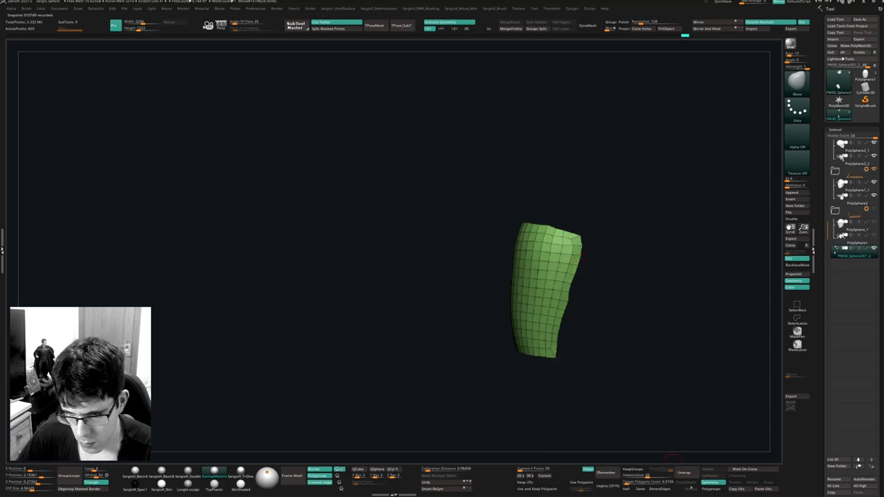
# Remesh the bracer surface again with ZRemesher using the Half option.
pyautogui.click(627, 489)
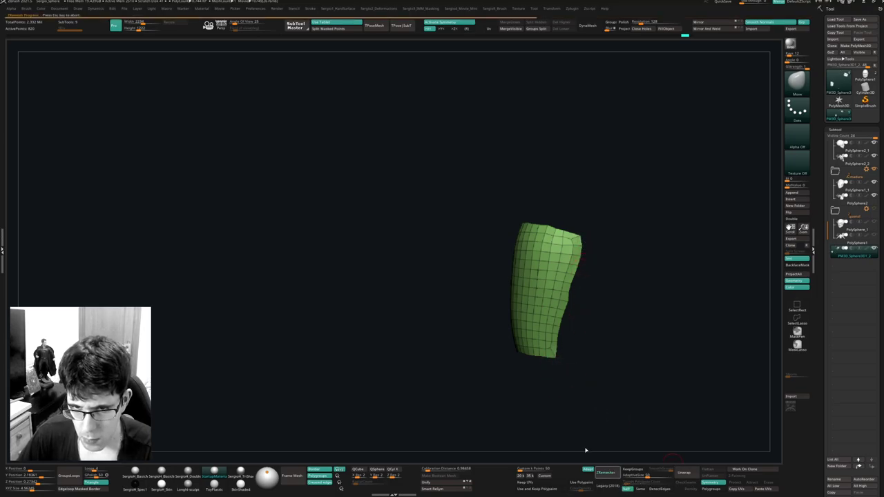
pyautogui.keyDown('alt'); pyautogui.moveTo(639, 298); pyautogui.dragTo(583, 339); pyautogui.keyUp('alt')
pyautogui.moveTo(574, 404); pyautogui.dragTo(600, 385)
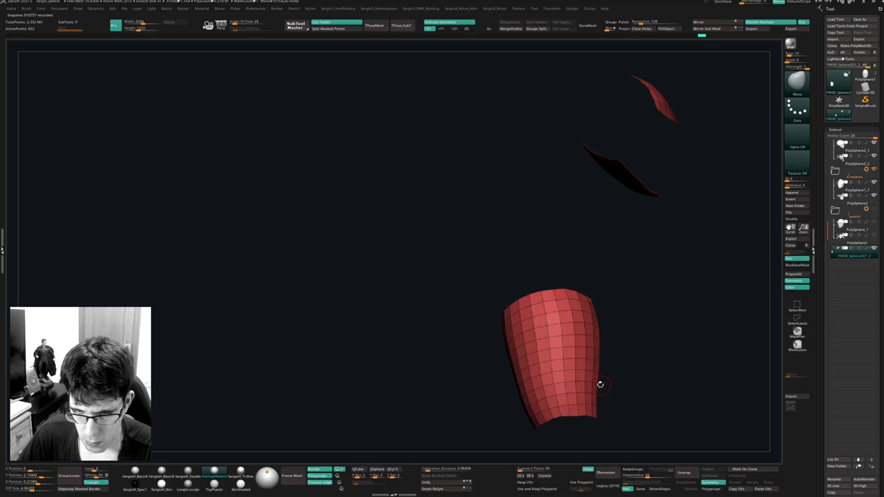
# Turn on Dynamic Subdiv for the bracer and give the shell a dynamic thickness.
pyautogui.click(834, 130)
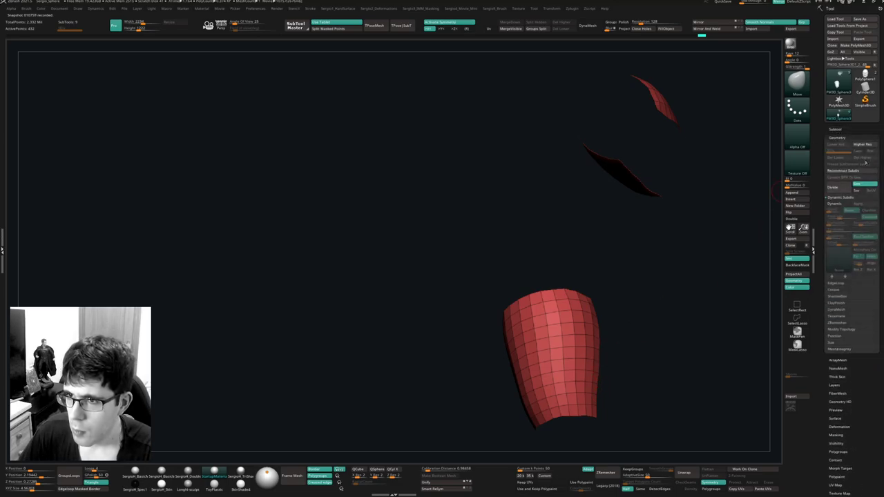
pyautogui.click(838, 204)
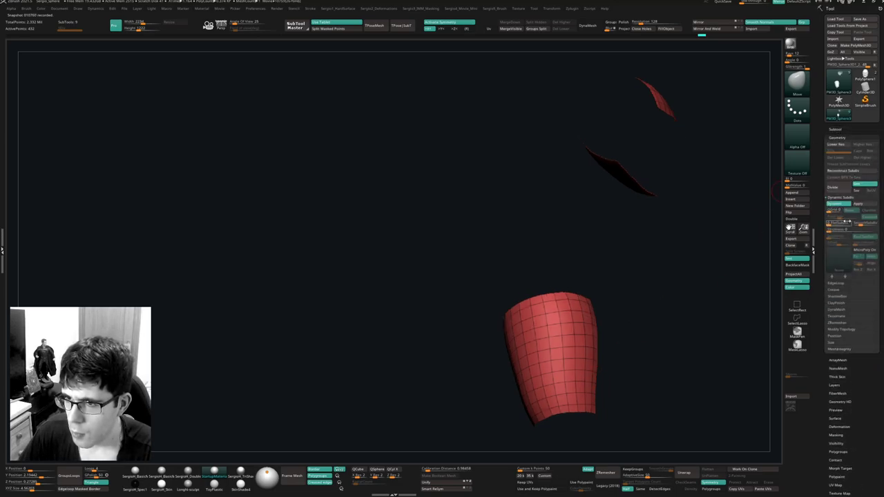
pyautogui.moveTo(847, 222)
pyautogui.mouseDown()
pyautogui.moveTo(858, 225)
pyautogui.moveTo(828, 242)
pyautogui.moveTo(842, 231)
pyautogui.mouseUp()
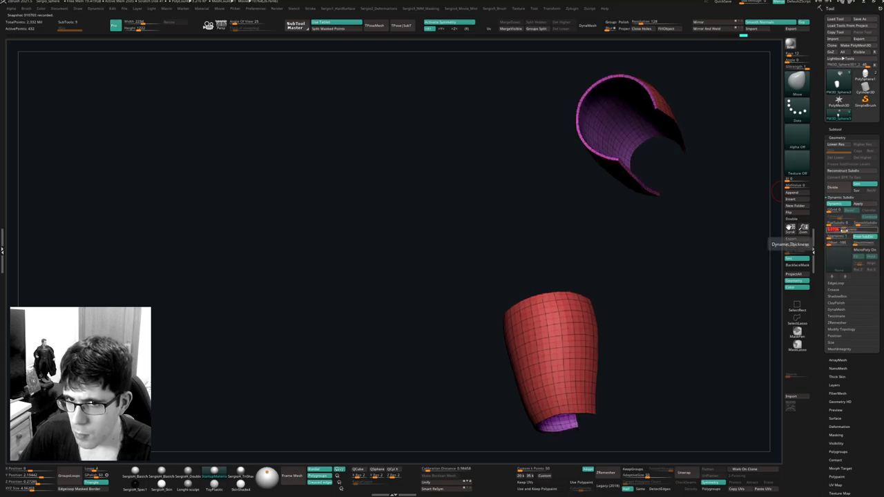
pyautogui.click(836, 130)
pyautogui.moveTo(637, 288); pyautogui.dragTo(657, 304)
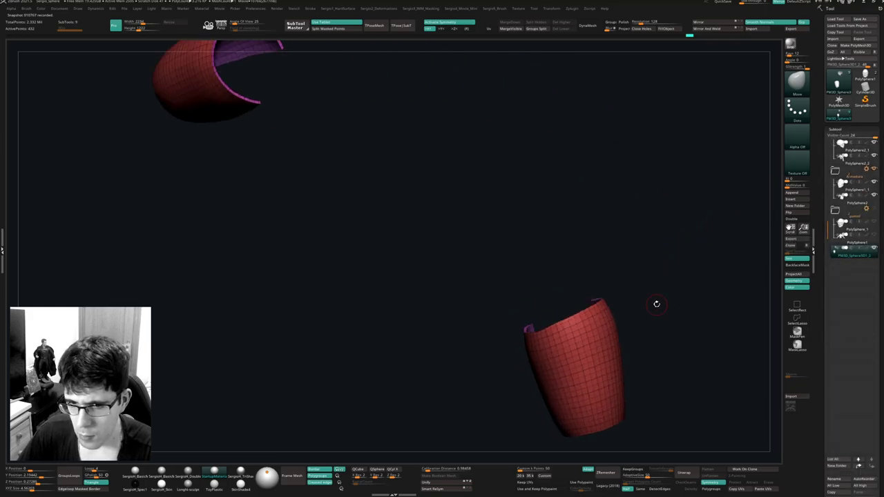
# Hide the polyframe and adjust the bracer's shape around the forearm with a resized Move brush.
pyautogui.moveTo(583, 357); pyautogui.dragTo(580, 340, button='right')
pyautogui.hotkey('shift', 'f')
pyautogui.keyDown('ctrl'); pyautogui.moveTo(580, 339); pyautogui.dragTo(572, 364, button='right'); pyautogui.keyUp('ctrl')
pyautogui.press('s')
pyautogui.moveTo(568, 349); pyautogui.dragTo(579, 349)
pyautogui.moveTo(602, 340); pyautogui.dragTo(602, 362, button='right')
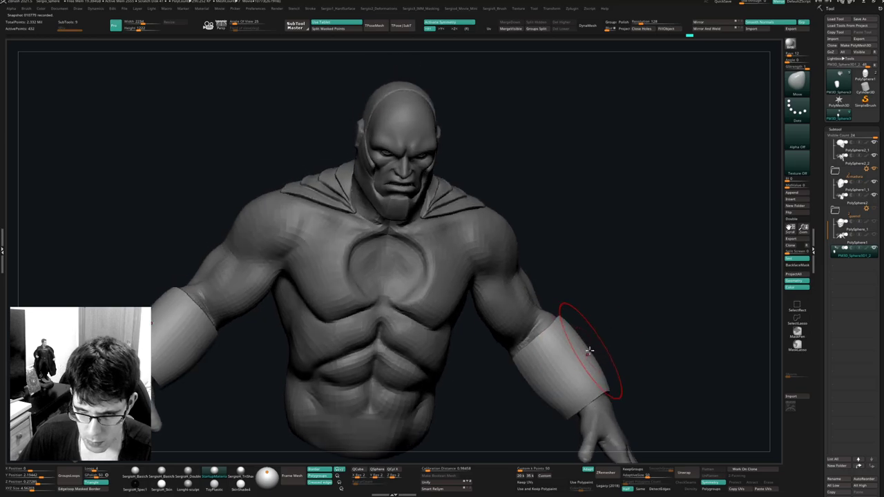
# Adjust the bracer's elbow-side rim with the Move brush, pulling its inner corner down toward the wrist.
pyautogui.moveTo(590, 352); pyautogui.dragTo(587, 360)
pyautogui.moveTo(632, 353)
pyautogui.mouseDown(button='right')
pyautogui.moveTo(579, 346)
pyautogui.moveTo(599, 319)
pyautogui.mouseUp(button='right')
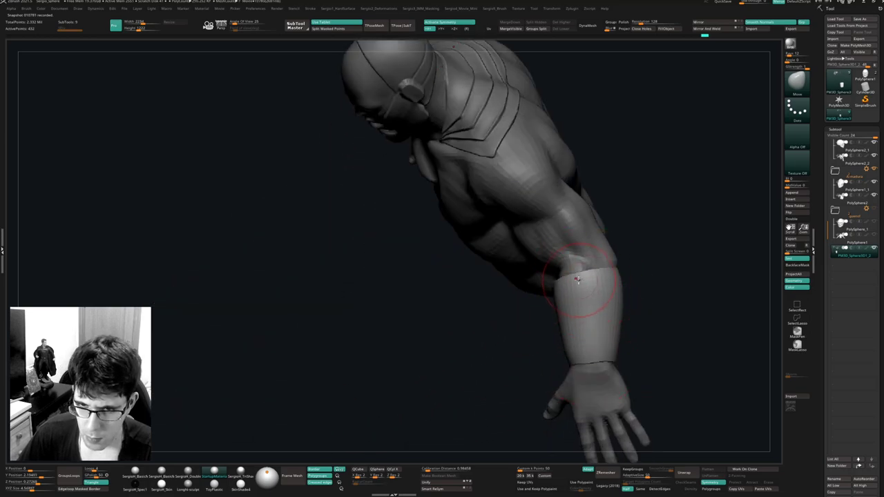
pyautogui.moveTo(578, 279); pyautogui.dragTo(578, 260)
pyautogui.hotkey('ctrl', 'z')
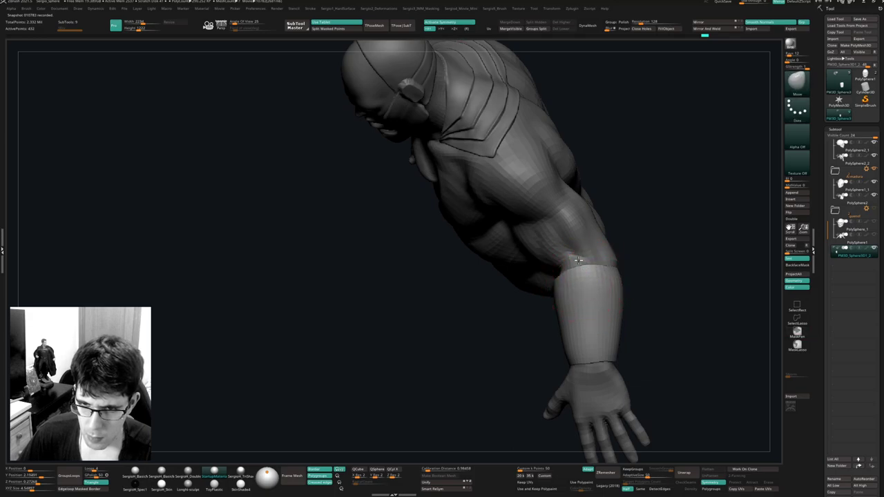
pyautogui.moveTo(592, 254)
pyautogui.mouseDown(button='right')
pyautogui.moveTo(601, 290)
pyautogui.moveTo(645, 284)
pyautogui.mouseUp(button='right')
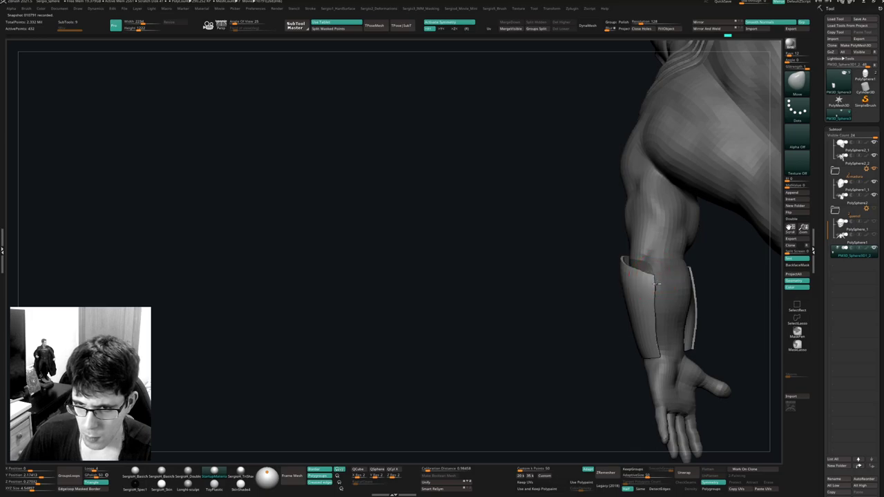
pyautogui.moveTo(667, 292); pyautogui.dragTo(672, 292, button='right')
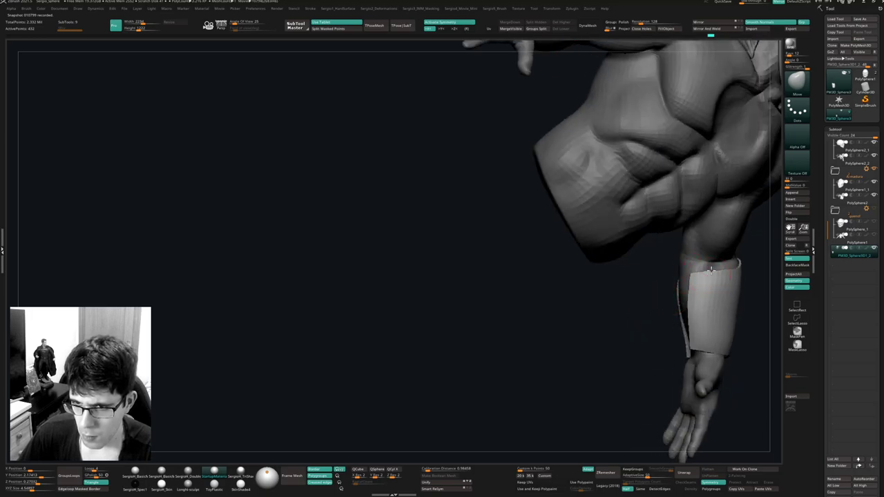
pyautogui.moveTo(712, 270); pyautogui.dragTo(687, 282)
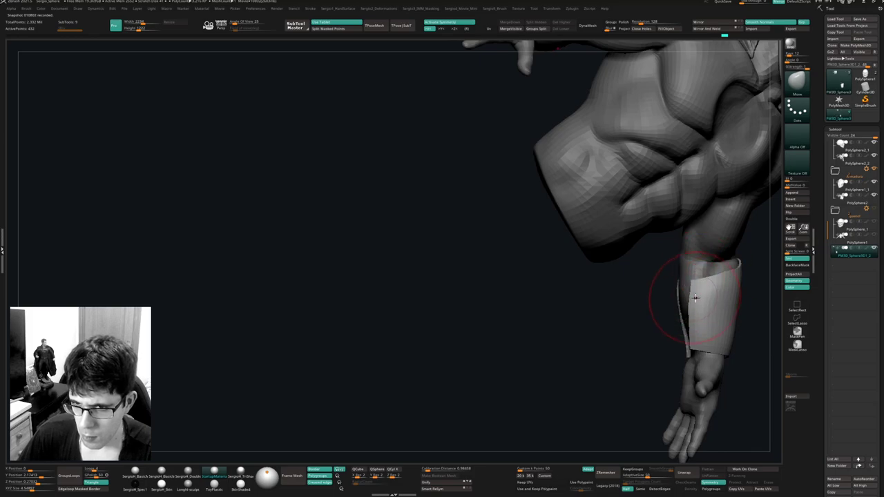
# Refine the bracer's wrist edge and open side around the forearm with a resized Move brush.
pyautogui.moveTo(676, 296)
pyautogui.mouseDown(button='right')
pyautogui.moveTo(690, 296)
pyautogui.moveTo(692, 280)
pyautogui.moveTo(714, 265)
pyautogui.moveTo(697, 277)
pyautogui.moveTo(681, 267)
pyautogui.moveTo(669, 306)
pyautogui.moveTo(653, 298)
pyautogui.moveTo(689, 311)
pyautogui.moveTo(646, 299)
pyautogui.mouseUp(button='right')
pyautogui.press('s')
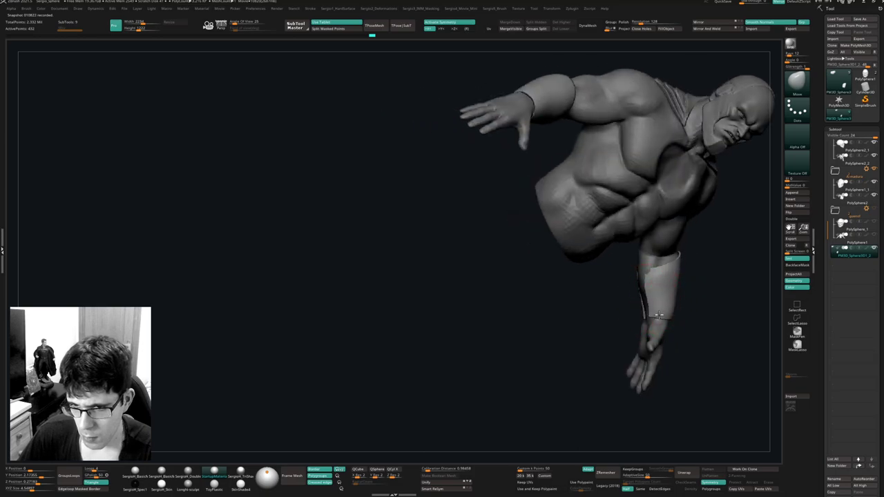
pyautogui.moveTo(658, 314); pyautogui.dragTo(655, 316)
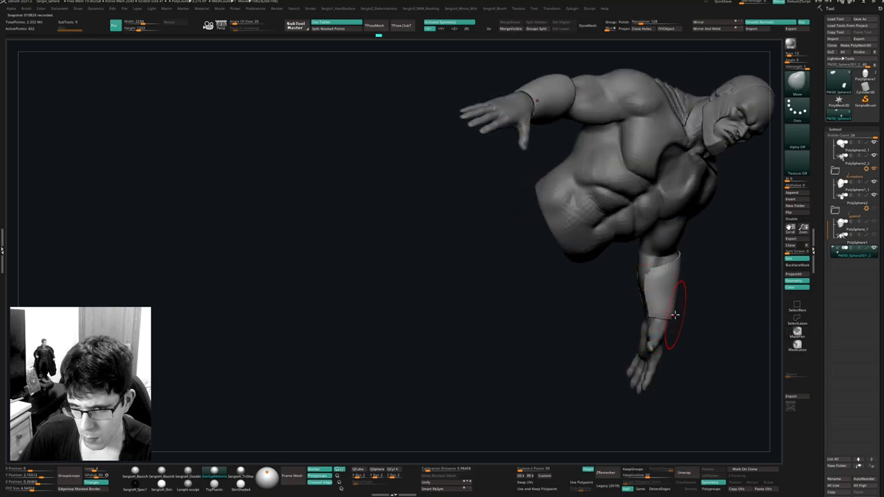
pyautogui.moveTo(676, 308)
pyautogui.mouseDown(button='right')
pyautogui.moveTo(630, 284)
pyautogui.moveTo(635, 305)
pyautogui.moveTo(643, 302)
pyautogui.mouseUp(button='right')
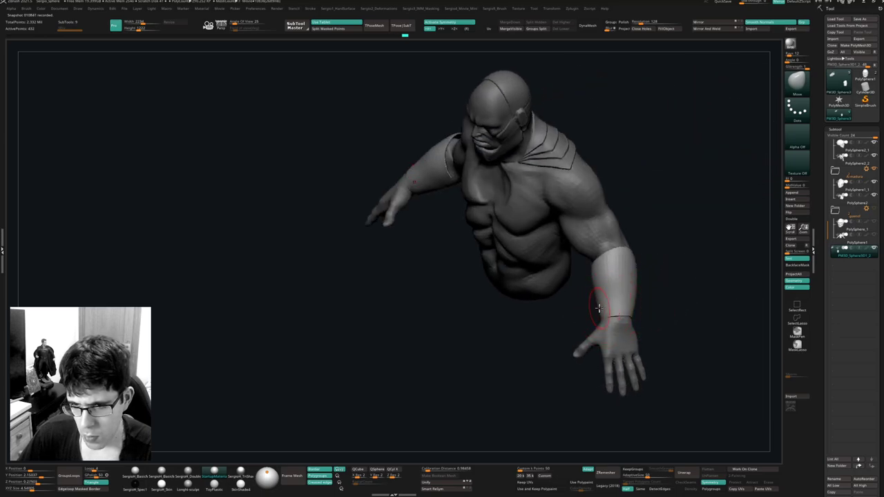
pyautogui.moveTo(597, 309)
pyautogui.mouseDown(button='right')
pyautogui.moveTo(609, 323)
pyautogui.moveTo(645, 294)
pyautogui.moveTo(607, 272)
pyautogui.moveTo(611, 292)
pyautogui.moveTo(641, 223)
pyautogui.moveTo(621, 249)
pyautogui.moveTo(642, 269)
pyautogui.mouseUp(button='right')
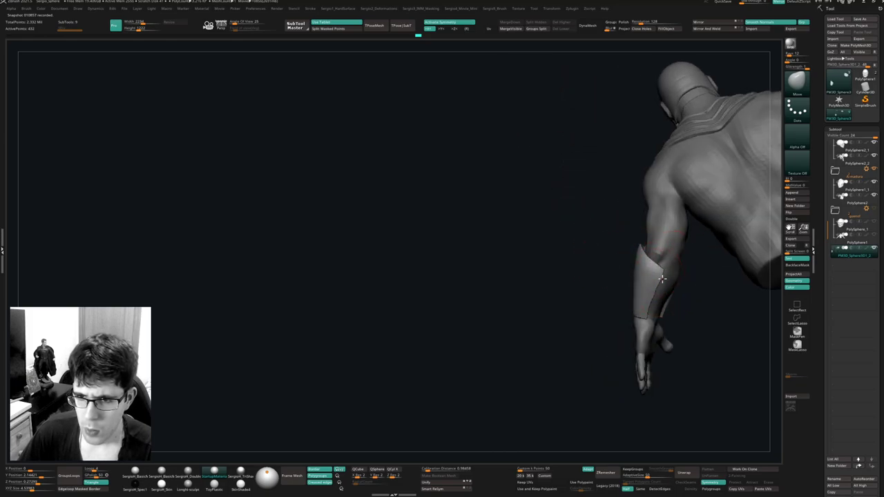
pyautogui.moveTo(660, 281)
pyautogui.mouseDown(button='right')
pyautogui.moveTo(673, 290)
pyautogui.moveTo(603, 263)
pyautogui.moveTo(598, 300)
pyautogui.moveTo(604, 284)
pyautogui.moveTo(576, 285)
pyautogui.moveTo(604, 311)
pyautogui.moveTo(605, 300)
pyautogui.moveTo(546, 304)
pyautogui.moveTo(602, 267)
pyautogui.moveTo(580, 292)
pyautogui.moveTo(587, 304)
pyautogui.moveTo(601, 257)
pyautogui.moveTo(592, 276)
pyautogui.moveTo(628, 301)
pyautogui.moveTo(643, 296)
pyautogui.moveTo(643, 283)
pyautogui.moveTo(620, 315)
pyautogui.moveTo(599, 295)
pyautogui.moveTo(559, 373)
pyautogui.moveTo(585, 299)
pyautogui.moveTo(639, 292)
pyautogui.moveTo(653, 304)
pyautogui.moveTo(602, 293)
pyautogui.moveTo(606, 312)
pyautogui.moveTo(631, 307)
pyautogui.moveTo(667, 329)
pyautogui.moveTo(633, 352)
pyautogui.moveTo(652, 294)
pyautogui.mouseUp(button='right')
pyautogui.press('s')
pyautogui.press('s')
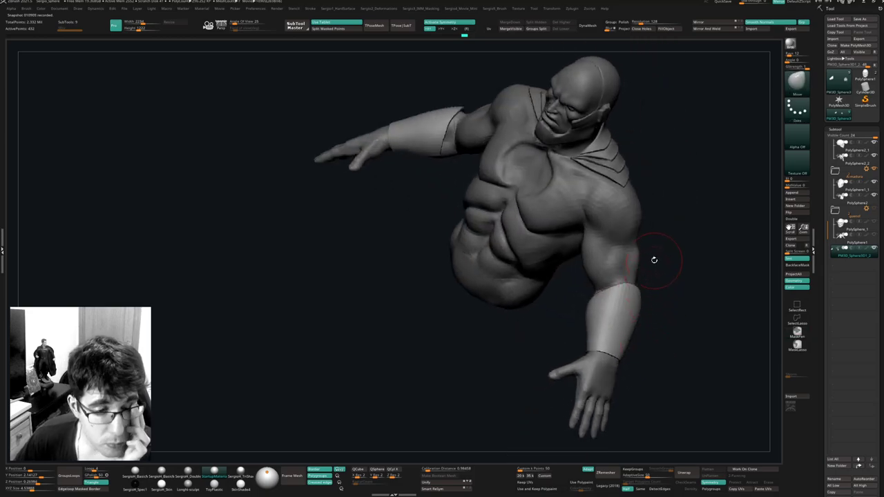
# Solo the bracer with its polyframe visible and delete surplus edge loops using ZModeler's Insert edge action.
pyautogui.moveTo(657, 264)
pyautogui.mouseDown(button='right')
pyautogui.moveTo(700, 311)
pyautogui.moveTo(685, 300)
pyautogui.moveTo(673, 306)
pyautogui.moveTo(691, 293)
pyautogui.moveTo(594, 341)
pyautogui.moveTo(632, 291)
pyautogui.moveTo(620, 268)
pyautogui.mouseUp(button='right')
pyautogui.moveTo(612, 300)
pyautogui.mouseDown(button='right')
pyautogui.moveTo(641, 292)
pyautogui.moveTo(649, 310)
pyautogui.moveTo(573, 290)
pyautogui.moveTo(642, 299)
pyautogui.moveTo(636, 304)
pyautogui.moveTo(693, 436)
pyautogui.mouseUp(button='right')
pyautogui.hotkey('alt', 's')
pyautogui.hotkey('shift', 'f')
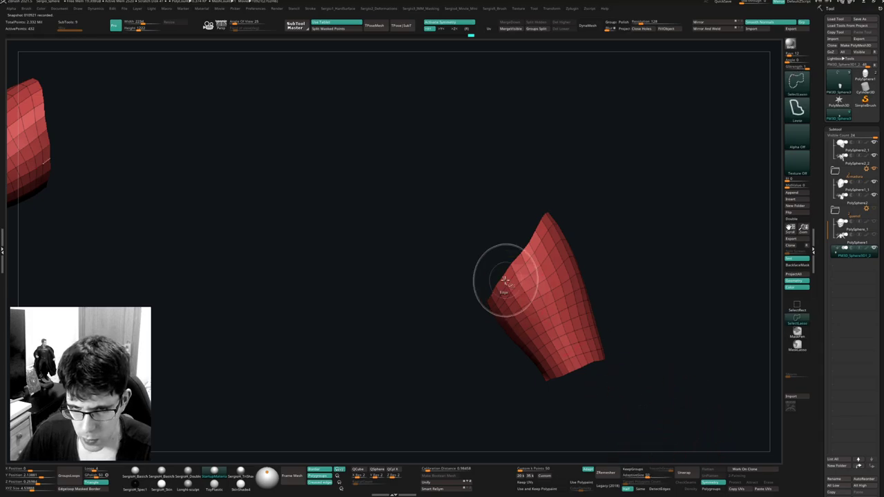
pyautogui.hotkey('ctrl', 'shift', 'z')
pyautogui.keyDown('ctrl'); pyautogui.moveTo(506, 302); pyautogui.dragTo(512, 288, button='right'); pyautogui.keyUp('ctrl')
pyautogui.press('space')
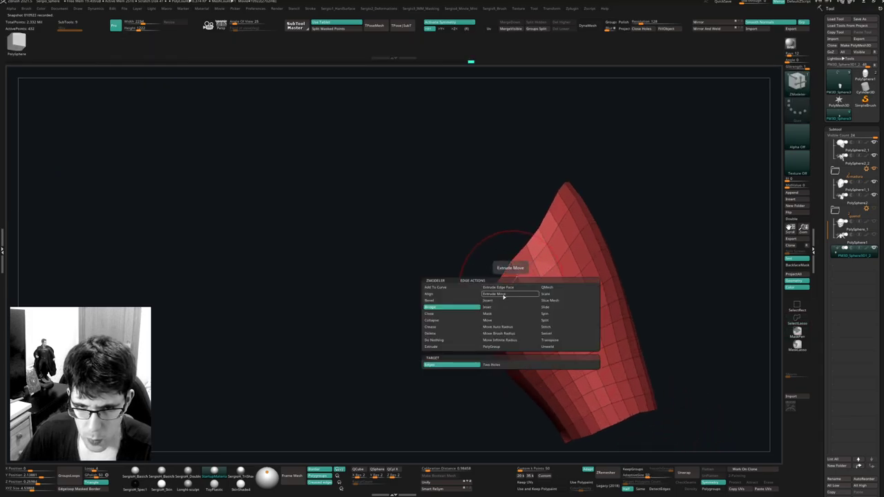
pyautogui.click(511, 300)
pyautogui.keyDown('alt'); pyautogui.click(517, 303); pyautogui.keyUp('alt')
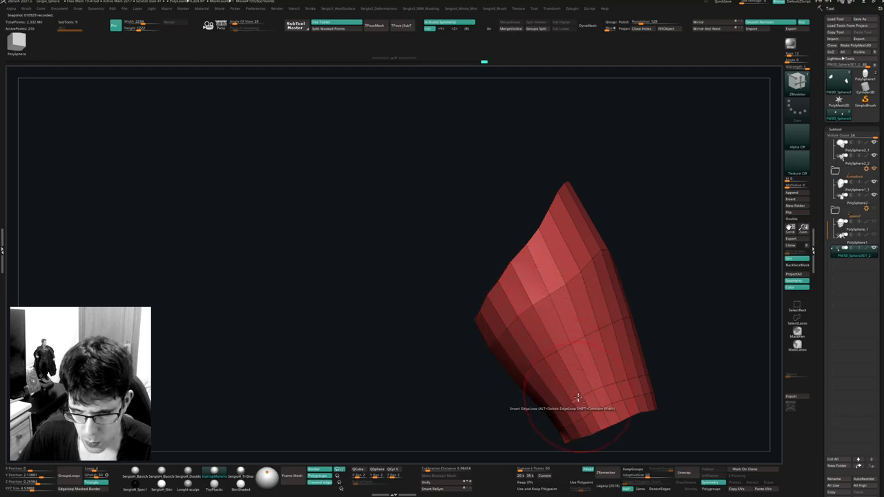
pyautogui.moveTo(572, 375); pyautogui.dragTo(511, 359, button='right')
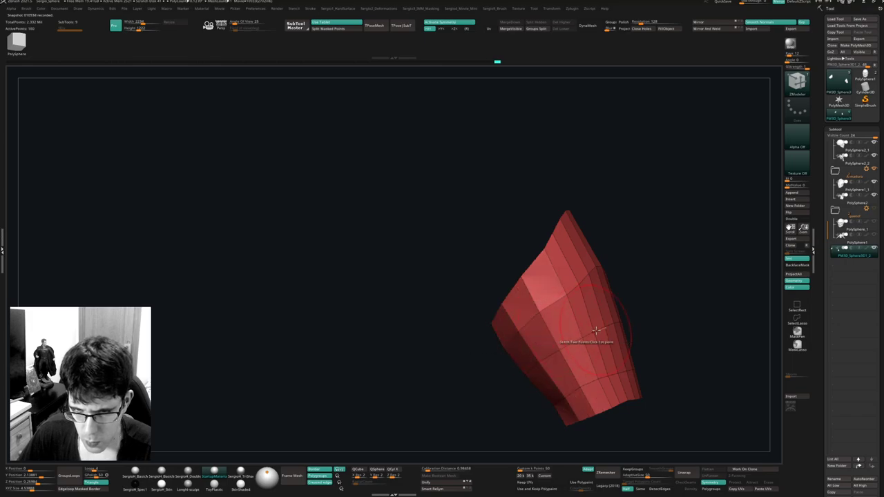
pyautogui.moveTo(576, 327); pyautogui.dragTo(681, 363, button='right')
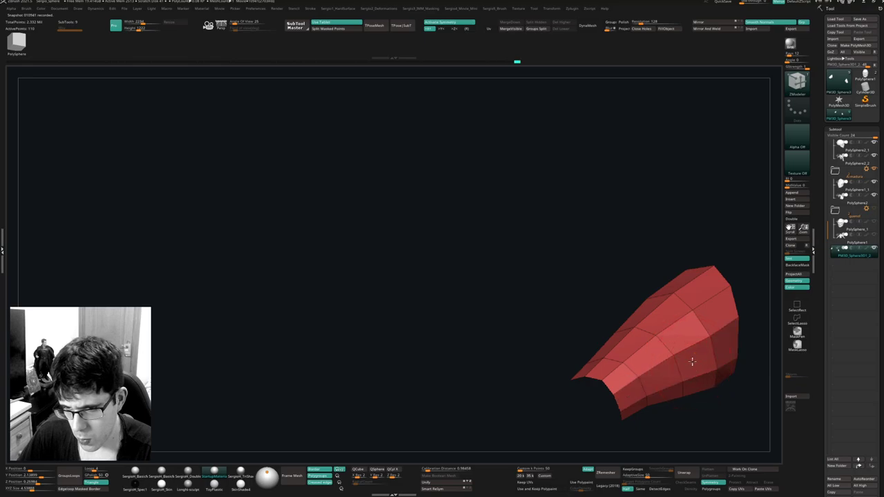
# Enable Dynamic Subdiv on the simplified bracer with the Always YES option and show the full figure again.
pyautogui.press('d')
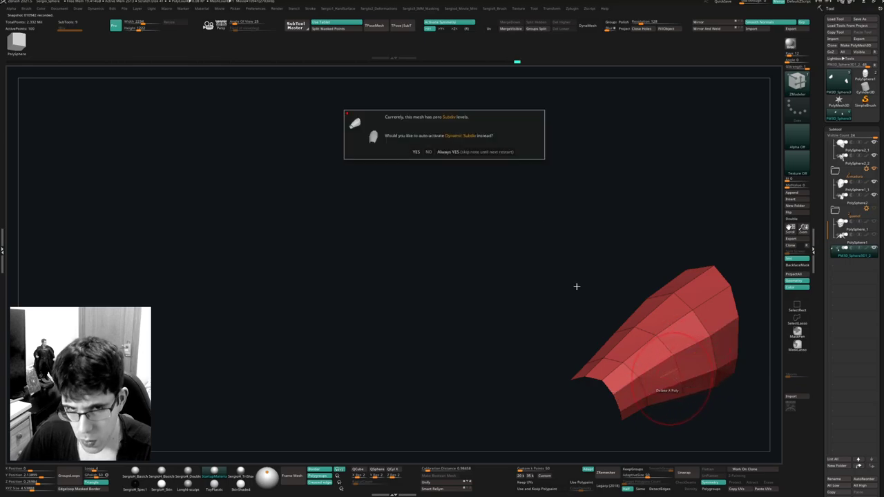
pyautogui.click(506, 151)
pyautogui.keyDown('ctrl'); pyautogui.moveTo(568, 334); pyautogui.dragTo(622, 331, button='right'); pyautogui.keyUp('ctrl')
pyautogui.hotkey('ctrl', 'shift', 's')
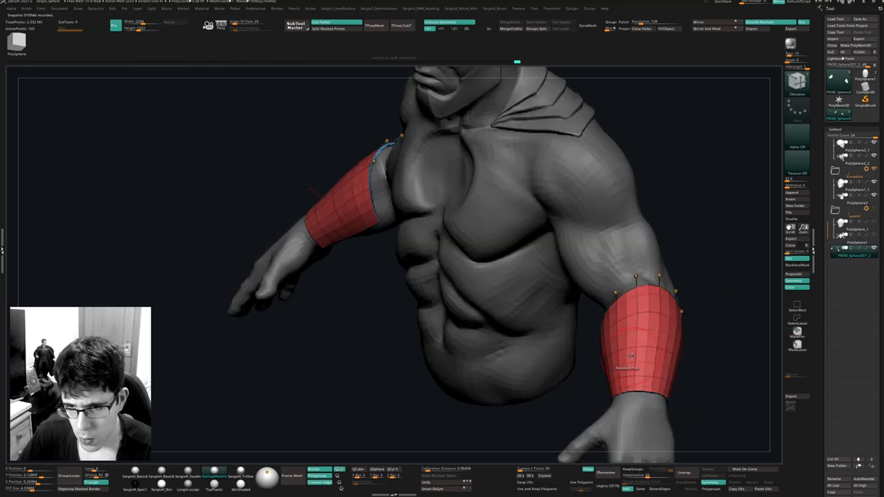
# Hide the polyframe and switch back to the Move brush for shaping the simplified bracer.
pyautogui.moveTo(627, 368)
pyautogui.mouseDown(button='right')
pyautogui.moveTo(649, 365)
pyautogui.moveTo(627, 351)
pyautogui.moveTo(620, 322)
pyautogui.moveTo(597, 312)
pyautogui.moveTo(589, 318)
pyautogui.moveTo(607, 333)
pyautogui.moveTo(612, 326)
pyautogui.moveTo(561, 322)
pyautogui.moveTo(562, 315)
pyautogui.moveTo(598, 336)
pyautogui.moveTo(633, 329)
pyautogui.moveTo(590, 299)
pyautogui.moveTo(595, 338)
pyautogui.moveTo(605, 273)
pyautogui.mouseUp(button='right')
pyautogui.hotkey('shift', 'f')
pyautogui.press('b')
pyautogui.press('m')
pyautogui.press('v')
pyautogui.rightClick(562, 316)
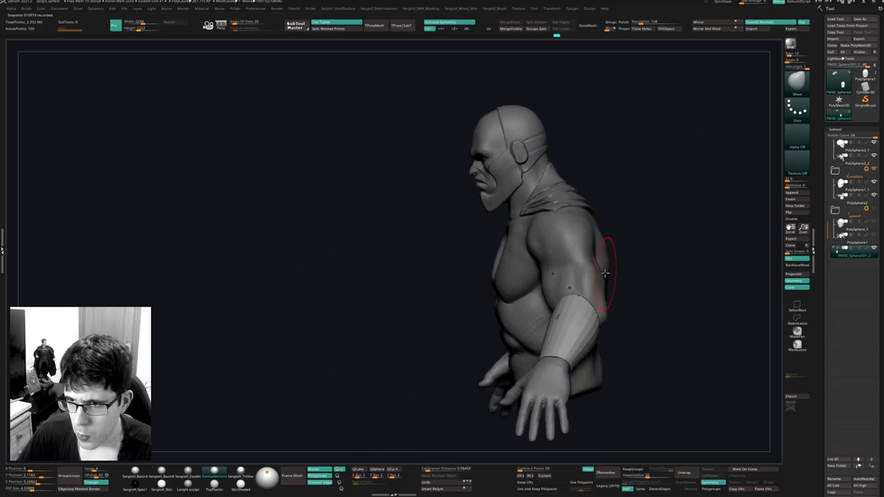
# Duplicate the bracer subtool to serve as a second armor layer on the forearm.
pyautogui.moveTo(663, 299); pyautogui.dragTo(678, 315, button='right')
pyautogui.hotkey('ctrl', 'shift', 'd')
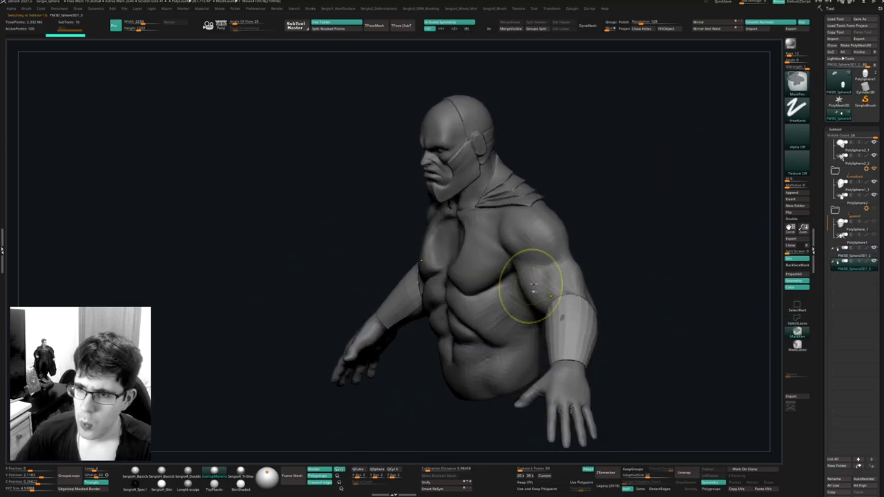
pyautogui.keyDown('ctrl'); pyautogui.moveTo(532, 287); pyautogui.dragTo(552, 325, button='right'); pyautogui.keyUp('ctrl')
pyautogui.moveTo(552, 324)
pyautogui.mouseDown(button='right')
pyautogui.moveTo(597, 328)
pyautogui.moveTo(563, 339)
pyautogui.moveTo(624, 337)
pyautogui.moveTo(584, 329)
pyautogui.mouseUp(button='right')
# Solo the duplicate, show its polyframe without smoothing and trim its sides into a narrower outer plate.
pyautogui.hotkey('alt', 's')
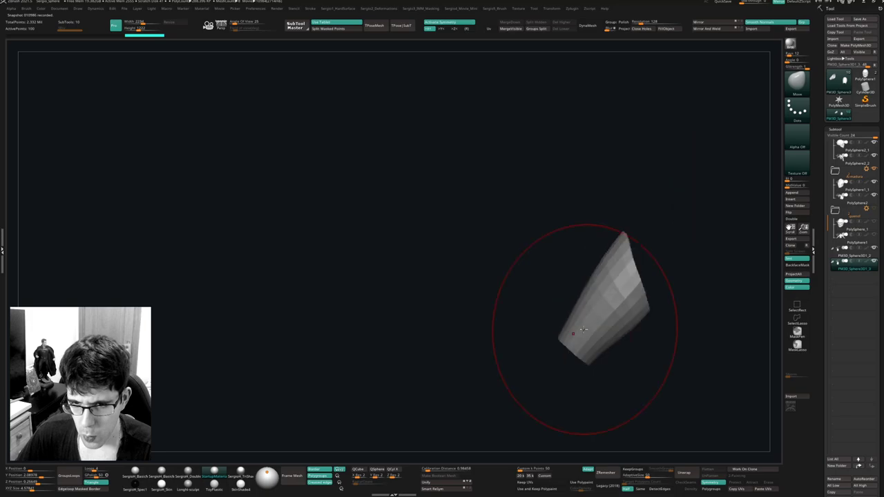
pyautogui.hotkey('shift', 'f')
pyautogui.hotkey('shift', 'd')
pyautogui.moveTo(637, 305); pyautogui.dragTo(667, 298, button='right')
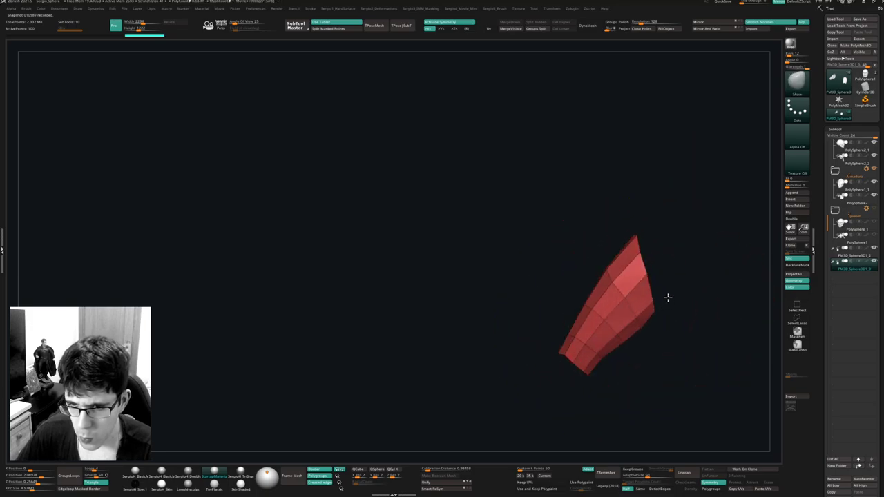
pyautogui.moveTo(586, 405); pyautogui.dragTo(653, 376, button='right')
pyautogui.hotkey('alt', 's')
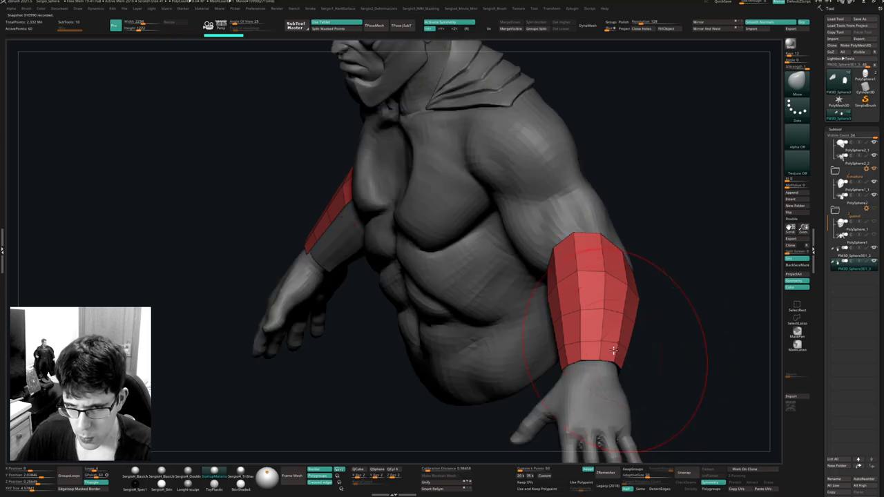
# Restore the plate's dynamic smoothing and shape it over the outer forearm with the Move brush.
pyautogui.moveTo(611, 350)
pyautogui.keyDown('ctrl'); pyautogui.mouseDown(button='right')
pyautogui.moveTo(607, 325)
pyautogui.moveTo(618, 326)
pyautogui.moveTo(566, 336)
pyautogui.moveTo(615, 345)
pyautogui.moveTo(632, 326)
pyautogui.moveTo(595, 343)
pyautogui.moveTo(607, 359)
pyautogui.moveTo(617, 355)
pyautogui.moveTo(592, 301)
pyautogui.moveTo(572, 338)
pyautogui.moveTo(611, 341)
pyautogui.moveTo(614, 322)
pyautogui.moveTo(647, 286)
pyautogui.moveTo(619, 326)
pyautogui.moveTo(608, 315)
pyautogui.mouseUp(button='right'); pyautogui.keyUp('ctrl')
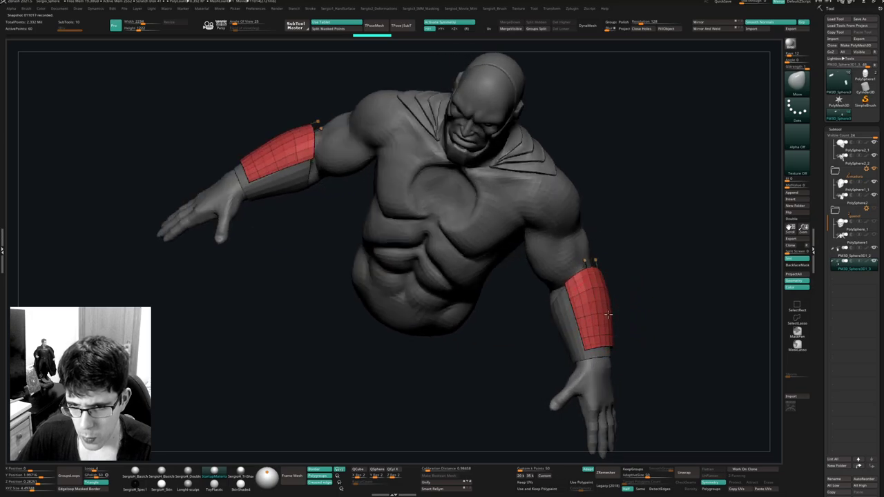
pyautogui.moveTo(608, 314); pyautogui.dragTo(601, 318)
pyautogui.moveTo(600, 318); pyautogui.dragTo(614, 293, button='right')
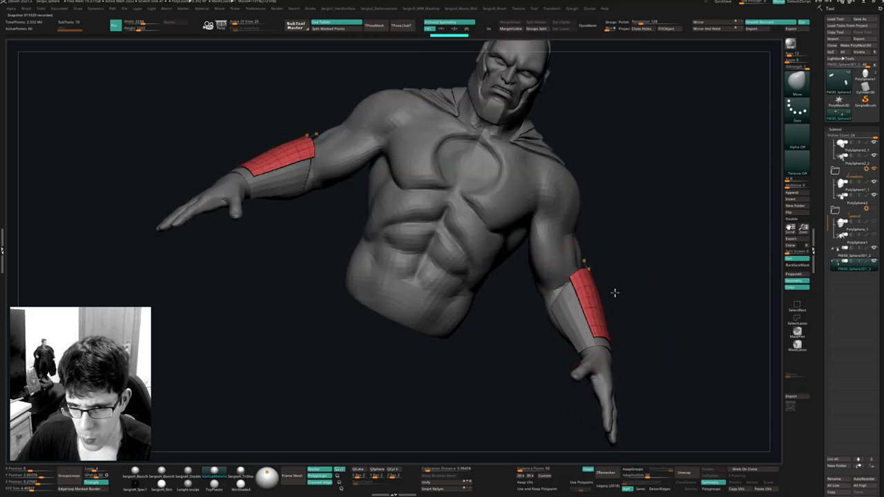
pyautogui.moveTo(609, 337)
pyautogui.mouseDown(button='right')
pyautogui.moveTo(586, 310)
pyautogui.moveTo(651, 322)
pyautogui.moveTo(621, 343)
pyautogui.moveTo(615, 332)
pyautogui.moveTo(634, 341)
pyautogui.moveTo(634, 316)
pyautogui.moveTo(625, 330)
pyautogui.moveTo(631, 336)
pyautogui.moveTo(615, 345)
pyautogui.mouseUp(button='right')
# Switch between the bracer and its outer plate, hide the polyframe and check how the layers fit the forearm.
pyautogui.keyDown('alt'); pyautogui.click(634, 340); pyautogui.keyUp('alt')
pyautogui.keyDown('alt'); pyautogui.click(625, 297); pyautogui.keyUp('alt')
pyautogui.moveTo(627, 301)
pyautogui.mouseDown(button='right')
pyautogui.moveTo(642, 308)
pyautogui.moveTo(631, 280)
pyautogui.moveTo(665, 305)
pyautogui.moveTo(621, 300)
pyautogui.moveTo(596, 311)
pyautogui.moveTo(570, 273)
pyautogui.moveTo(551, 318)
pyautogui.mouseUp(button='right')
pyautogui.hotkey('shift', 'f')
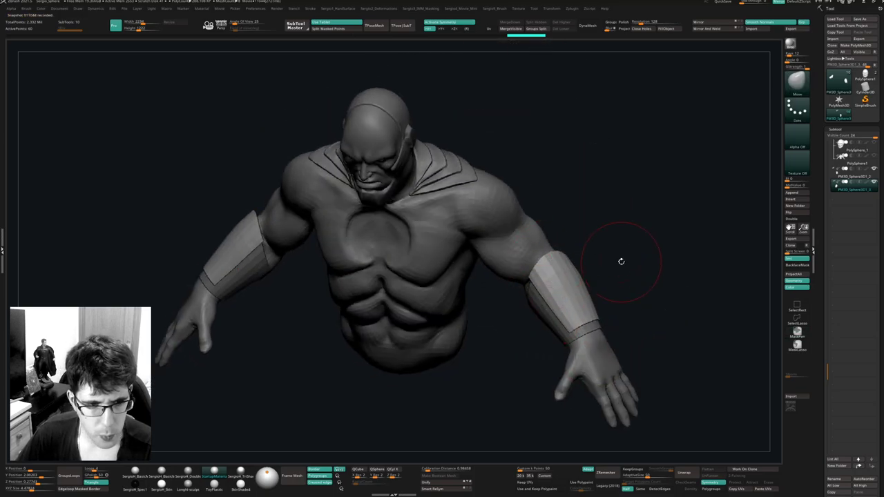
pyautogui.moveTo(621, 261); pyautogui.dragTo(539, 334, button='right')
pyautogui.moveTo(543, 320)
pyautogui.keyDown('ctrl'); pyautogui.mouseDown(button='right')
pyautogui.moveTo(542, 312)
pyautogui.moveTo(524, 318)
pyautogui.mouseUp(button='right'); pyautogui.keyUp('ctrl')
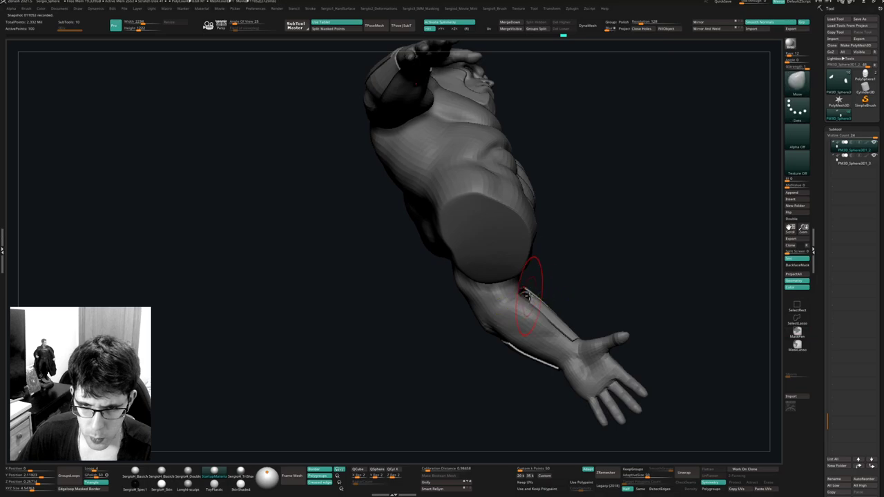
# Select the outer plate and nudge its elbow-side edge with the Move brush from below.
pyautogui.keyDown('alt'); pyautogui.click(530, 295); pyautogui.keyUp('alt')
pyautogui.moveTo(529, 295); pyautogui.dragTo(528, 293)
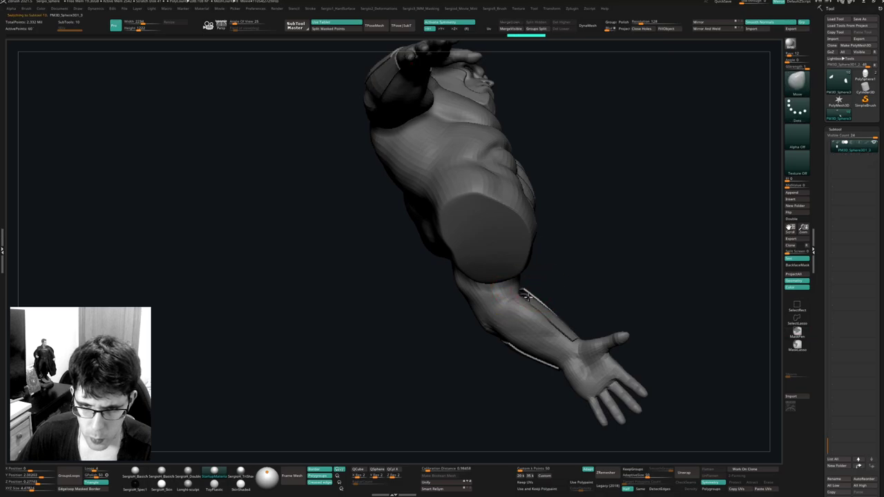
pyautogui.moveTo(527, 296)
pyautogui.mouseDown(button='right')
pyautogui.moveTo(505, 362)
pyautogui.moveTo(531, 351)
pyautogui.moveTo(556, 312)
pyautogui.moveTo(552, 302)
pyautogui.moveTo(503, 308)
pyautogui.moveTo(624, 323)
pyautogui.moveTo(601, 290)
pyautogui.moveTo(609, 255)
pyautogui.moveTo(606, 283)
pyautogui.moveTo(636, 282)
pyautogui.moveTo(532, 311)
pyautogui.moveTo(573, 279)
pyautogui.moveTo(586, 245)
pyautogui.moveTo(561, 265)
pyautogui.mouseUp(button='right')
pyautogui.hotkey('shift', 'f')
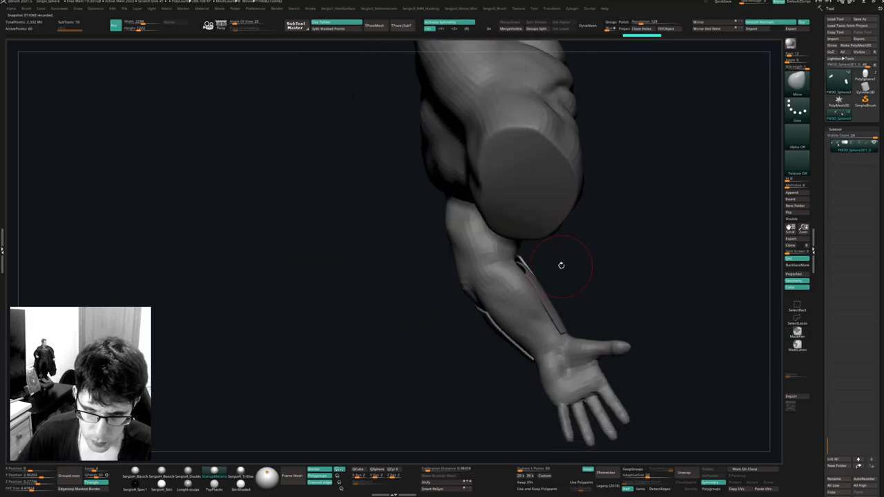
pyautogui.moveTo(642, 270)
pyautogui.mouseDown(button='right')
pyautogui.moveTo(605, 258)
pyautogui.moveTo(577, 264)
pyautogui.moveTo(779, 252)
pyautogui.mouseUp(button='right')
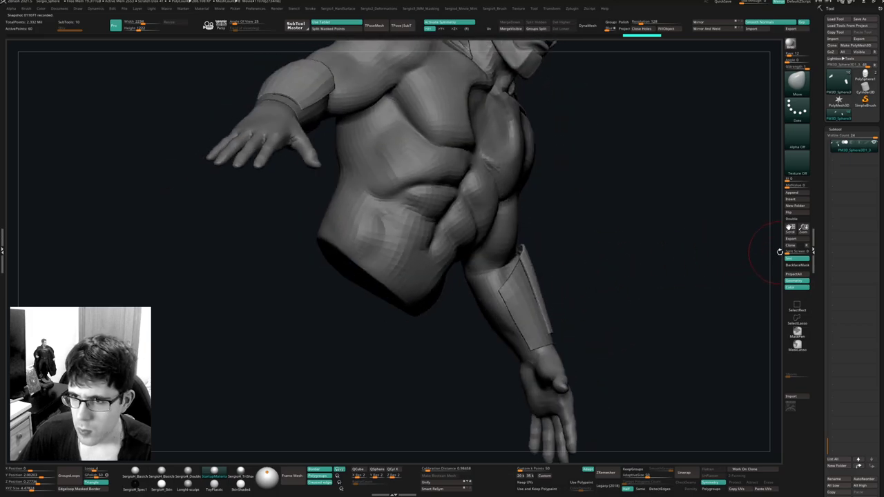
# Append a Cylinder3D, select it, move it down to the waist and show its polyframe.
pyautogui.click(791, 192)
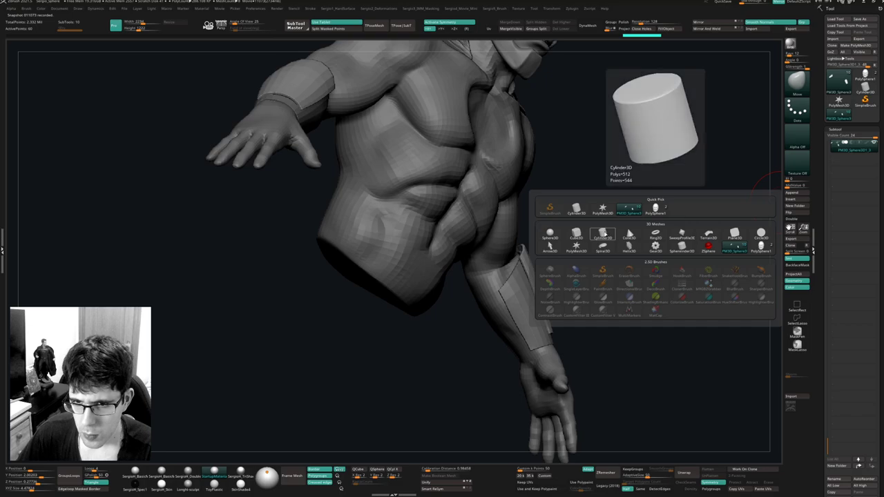
pyautogui.click(601, 233)
pyautogui.moveTo(582, 249)
pyautogui.keyDown('ctrl'); pyautogui.mouseDown(button='right')
pyautogui.moveTo(569, 183)
pyautogui.moveTo(564, 255)
pyautogui.moveTo(590, 264)
pyautogui.moveTo(567, 240)
pyautogui.mouseUp(button='right'); pyautogui.keyUp('ctrl')
pyautogui.keyDown('alt'); pyautogui.click(551, 236); pyautogui.keyUp('alt')
pyautogui.press('w')
pyautogui.moveTo(518, 113); pyautogui.dragTo(518, 305)
pyautogui.keyDown('ctrl'); pyautogui.moveTo(532, 321); pyautogui.dragTo(538, 359, button='right'); pyautogui.keyUp('ctrl')
pyautogui.hotkey('shift', 'f')
pyautogui.press('q')
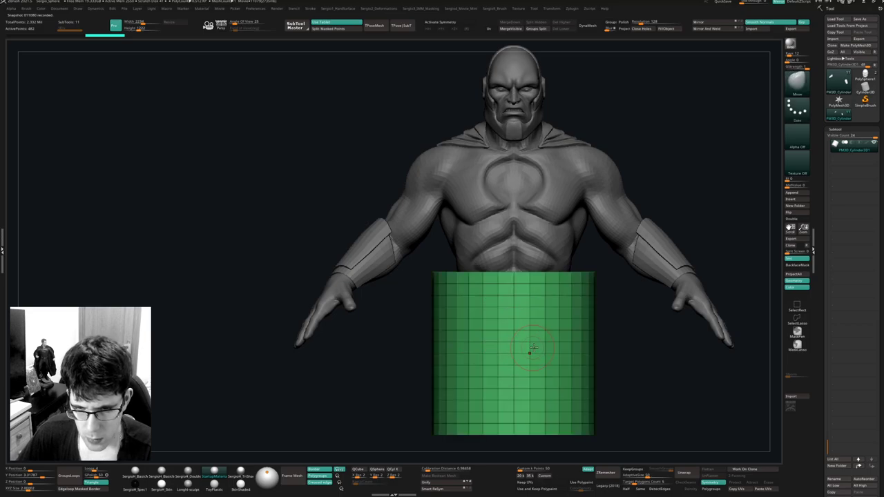
# Isolate one thin horizontal band of the cylinder just below the torso and turn on the perspective view.
pyautogui.moveTo(606, 337)
pyautogui.keyDown('ctrl'); pyautogui.keyDown('shift'); pyautogui.mouseDown()
pyautogui.moveTo(422, 339)
pyautogui.moveTo(576, 353)
pyautogui.mouseUp(); pyautogui.keyUp('shift'); pyautogui.keyUp('ctrl')
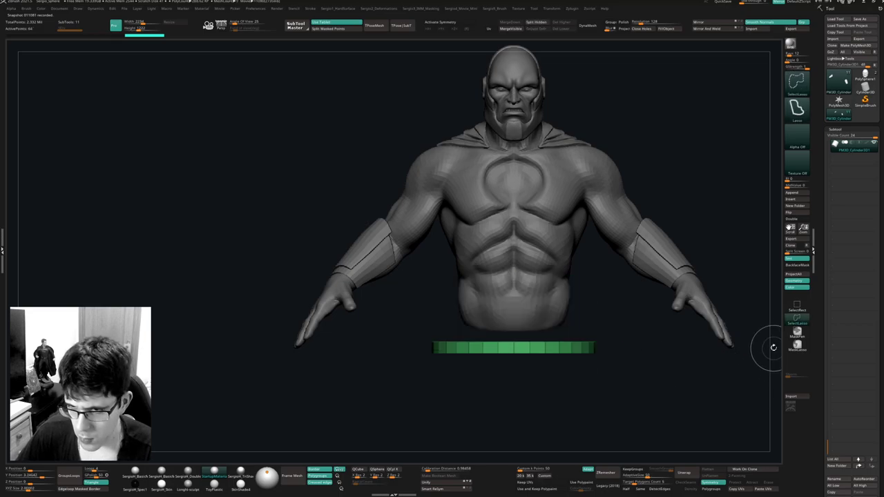
pyautogui.keyDown('ctrl'); pyautogui.keyDown('shift'); pyautogui.click(601, 343); pyautogui.keyUp('shift'); pyautogui.keyUp('ctrl')
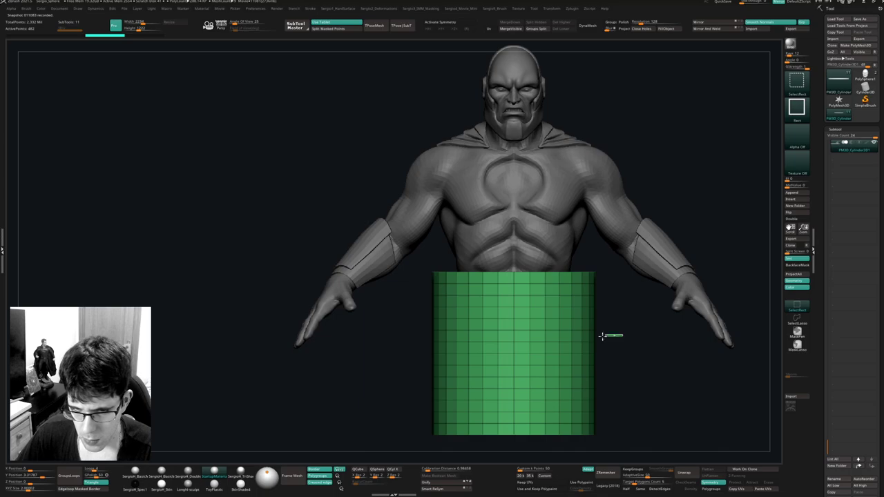
pyautogui.keyDown('ctrl'); pyautogui.keyDown('shift'); pyautogui.moveTo(623, 336); pyautogui.dragTo(406, 361); pyautogui.keyUp('shift'); pyautogui.keyUp('ctrl')
pyautogui.keyDown('alt'); pyautogui.moveTo(484, 344); pyautogui.dragTo(482, 330); pyautogui.keyUp('alt')
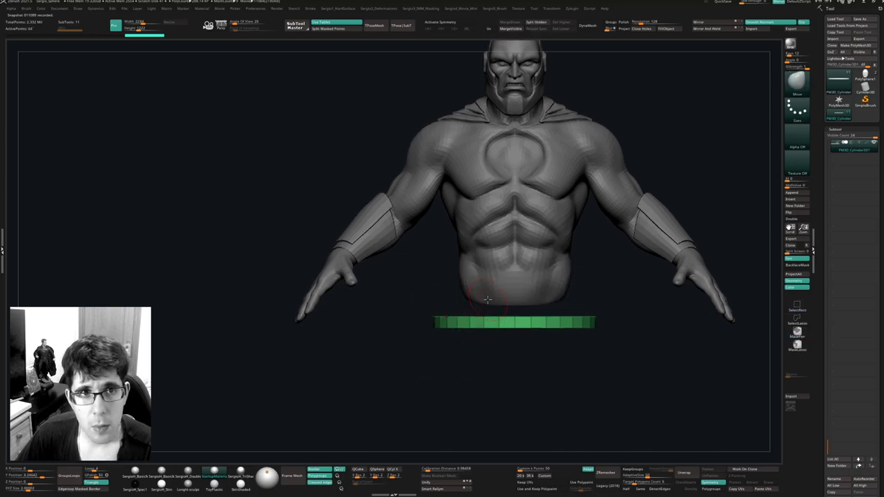
pyautogui.press('p')
pyautogui.moveTo(573, 287); pyautogui.dragTo(572, 297)
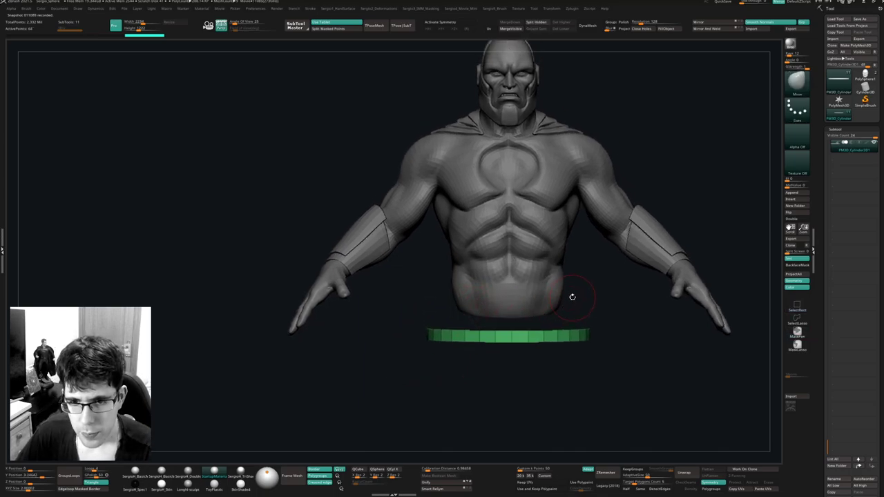
# Move, shrink and rotate the cylinder band so it sits across the bracer on the character's left forearm.
pyautogui.click(648, 31)
pyautogui.press('w')
pyautogui.moveTo(485, 318); pyautogui.dragTo(533, 353)
pyautogui.moveTo(536, 313); pyautogui.dragTo(676, 210)
pyautogui.keyDown('ctrl'); pyautogui.moveTo(669, 217); pyautogui.dragTo(667, 253, button='right'); pyautogui.keyUp('ctrl')
pyautogui.moveTo(640, 241); pyautogui.dragTo(583, 185)
pyautogui.moveTo(640, 241); pyautogui.dragTo(653, 214)
pyautogui.moveTo(644, 251); pyautogui.dragTo(654, 260)
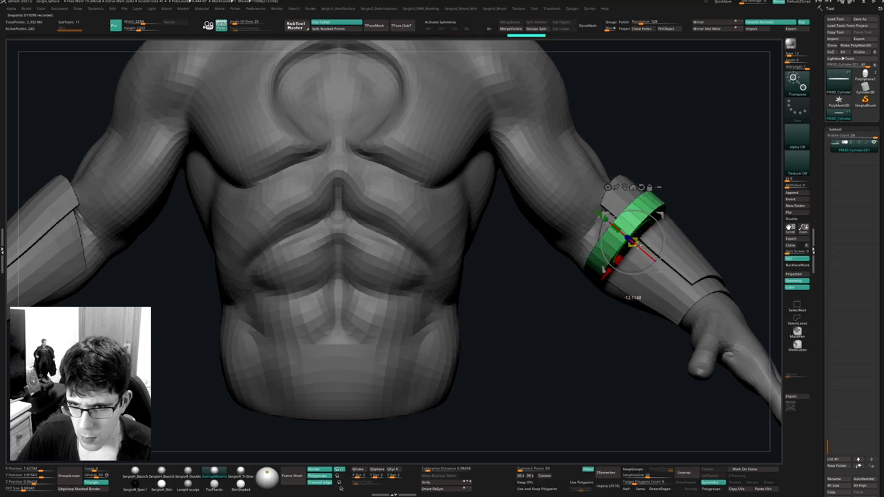
# Deepen the band from the side until it wraps around the bracer, and shift it slightly toward the forearm's underside.
pyautogui.moveTo(615, 266); pyautogui.dragTo(520, 261, button='right')
pyautogui.moveTo(498, 263); pyautogui.dragTo(542, 259)
pyautogui.moveTo(604, 266); pyautogui.dragTo(600, 272)
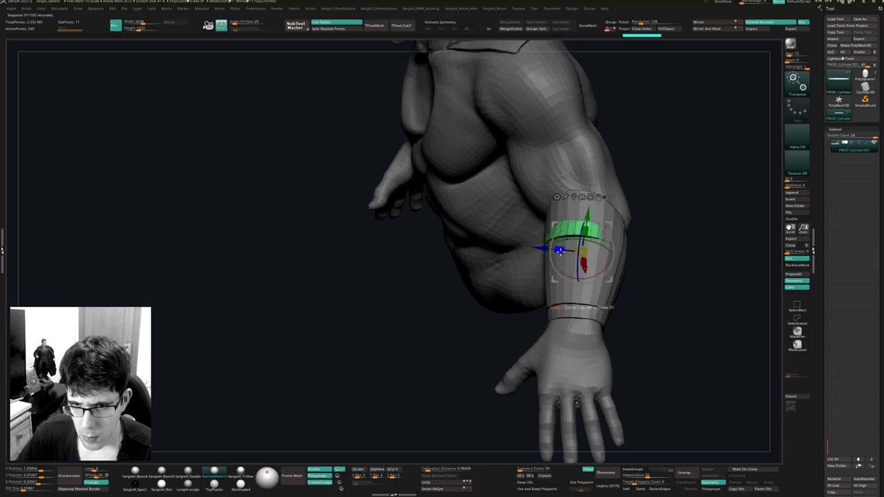
pyautogui.moveTo(559, 250)
pyautogui.mouseDown()
pyautogui.moveTo(544, 251)
pyautogui.moveTo(554, 252)
pyautogui.mouseUp()
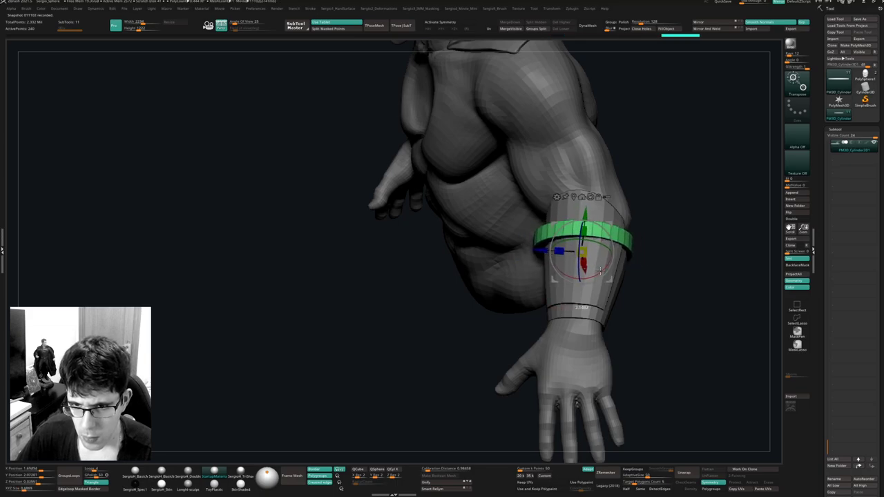
pyautogui.moveTo(598, 270)
pyautogui.mouseDown(button='right')
pyautogui.moveTo(635, 237)
pyautogui.moveTo(600, 256)
pyautogui.mouseUp(button='right')
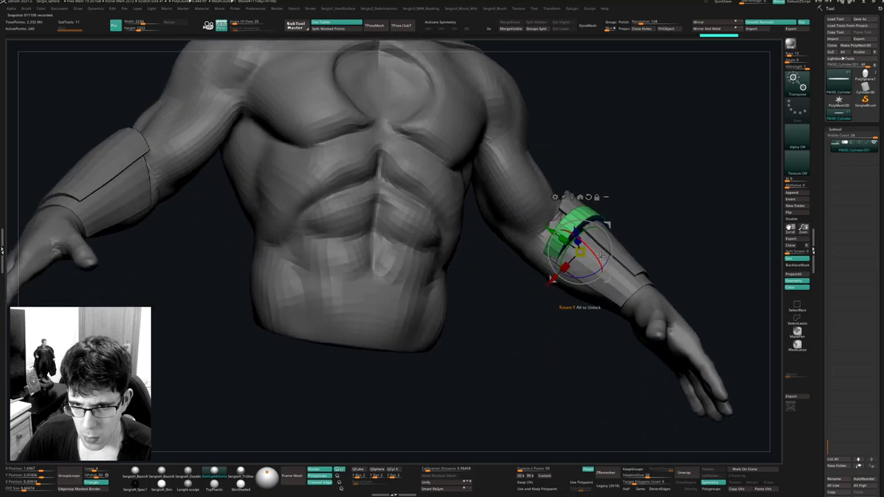
pyautogui.moveTo(553, 279); pyautogui.dragTo(548, 284)
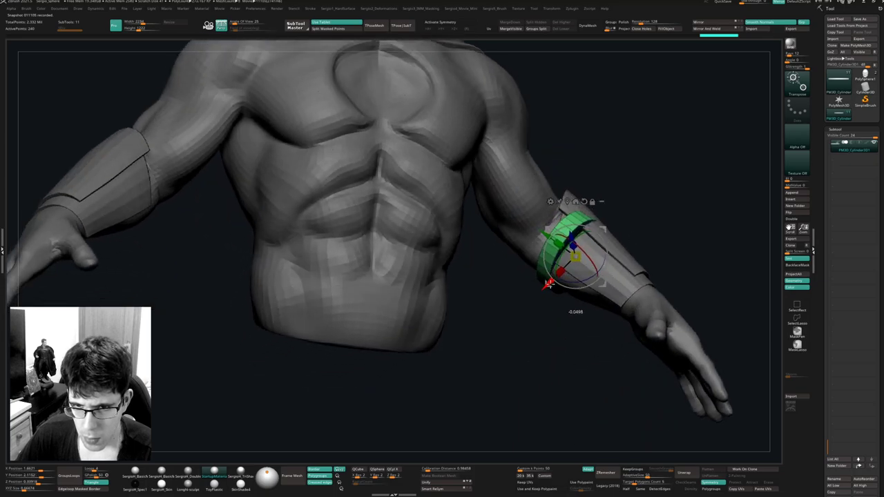
# Shape the band with the Move brush so it hugs the inner and underside contours of the forearm.
pyautogui.moveTo(577, 270); pyautogui.dragTo(586, 229, button='right')
pyautogui.press('q')
pyautogui.moveTo(570, 240)
pyautogui.mouseDown()
pyautogui.moveTo(578, 269)
pyautogui.moveTo(589, 251)
pyautogui.mouseUp()
pyautogui.moveTo(588, 251); pyautogui.dragTo(545, 276, button='right')
pyautogui.moveTo(543, 281); pyautogui.dragTo(551, 262)
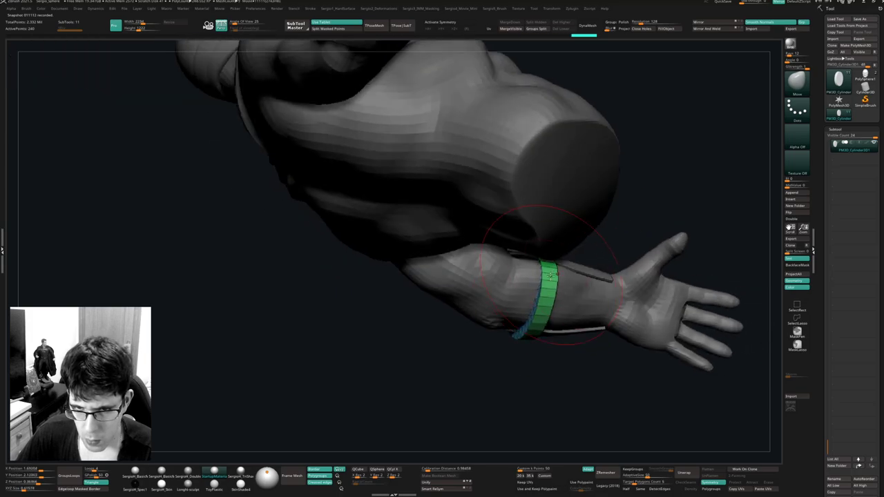
pyautogui.moveTo(553, 276); pyautogui.dragTo(524, 316, button='right')
pyautogui.moveTo(512, 335); pyautogui.dragTo(518, 340)
pyautogui.moveTo(519, 338); pyautogui.dragTo(544, 331, button='right')
pyautogui.moveTo(517, 335); pyautogui.dragTo(527, 338)
pyautogui.moveTo(528, 337); pyautogui.dragTo(501, 300, button='right')
pyautogui.moveTo(524, 336); pyautogui.dragTo(527, 326, button='right')
pyautogui.moveTo(553, 291); pyautogui.dragTo(555, 290)
pyautogui.moveTo(555, 289); pyautogui.dragTo(518, 338, button='right')
pyautogui.moveTo(512, 341); pyautogui.dragTo(515, 346)
pyautogui.moveTo(515, 345)
pyautogui.mouseDown(button='right')
pyautogui.moveTo(532, 336)
pyautogui.moveTo(544, 299)
pyautogui.moveTo(551, 314)
pyautogui.moveTo(560, 293)
pyautogui.moveTo(577, 291)
pyautogui.moveTo(504, 356)
pyautogui.moveTo(542, 261)
pyautogui.moveTo(573, 286)
pyautogui.moveTo(561, 304)
pyautogui.moveTo(573, 287)
pyautogui.mouseUp(button='right')
# Duplicate the band closer to the wrist and fit the copy to the narrower forearm with the Move brush.
pyautogui.press('w')
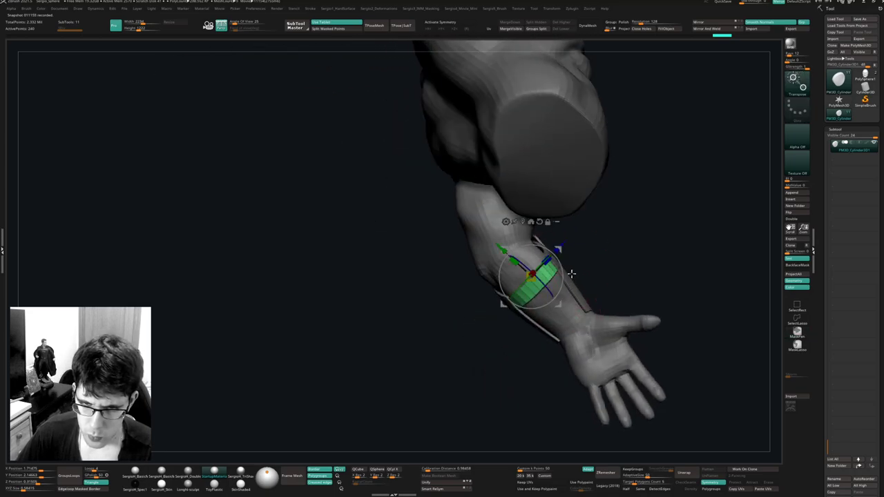
pyautogui.moveTo(559, 306); pyautogui.dragTo(576, 327)
pyautogui.moveTo(580, 327)
pyautogui.mouseDown(button='right')
pyautogui.moveTo(613, 300)
pyautogui.moveTo(573, 307)
pyautogui.moveTo(572, 321)
pyautogui.moveTo(591, 306)
pyautogui.moveTo(621, 334)
pyautogui.moveTo(618, 290)
pyautogui.moveTo(615, 298)
pyautogui.mouseUp(button='right')
pyautogui.press('q')
pyautogui.moveTo(614, 298); pyautogui.dragTo(613, 305)
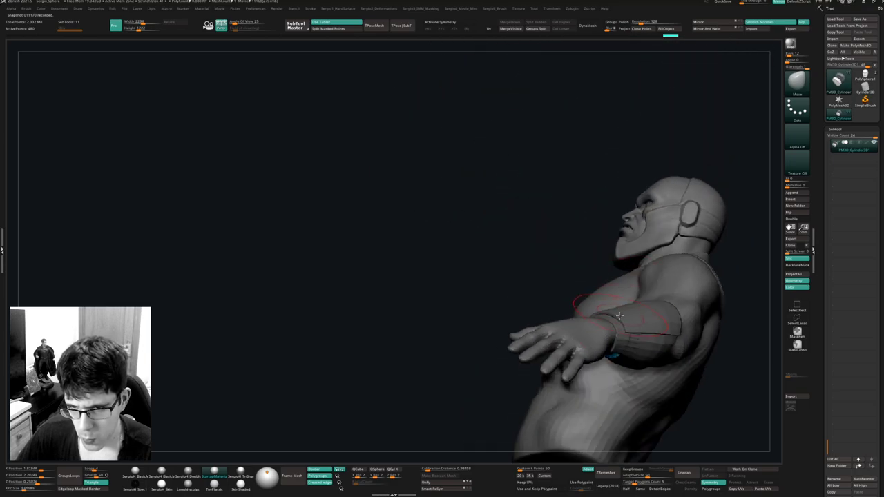
pyautogui.moveTo(612, 305); pyautogui.dragTo(625, 320, button='right')
pyautogui.moveTo(625, 319); pyautogui.dragTo(623, 337)
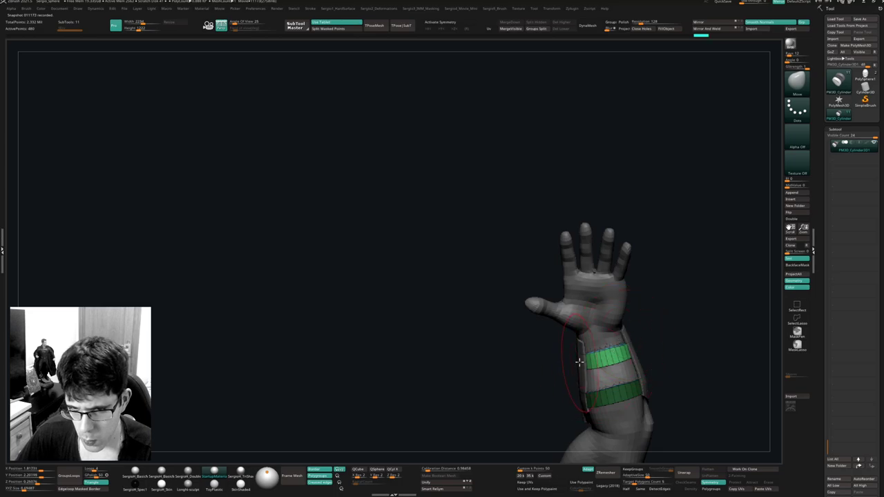
pyautogui.moveTo(628, 341); pyautogui.dragTo(610, 353, button='right')
pyautogui.moveTo(610, 353); pyautogui.dragTo(607, 356)
pyautogui.moveTo(608, 357); pyautogui.dragTo(612, 370, button='right')
pyautogui.moveTo(611, 370); pyautogui.dragTo(614, 365)
pyautogui.moveTo(614, 365)
pyautogui.mouseDown(button='right')
pyautogui.moveTo(619, 357)
pyautogui.moveTo(612, 375)
pyautogui.mouseUp(button='right')
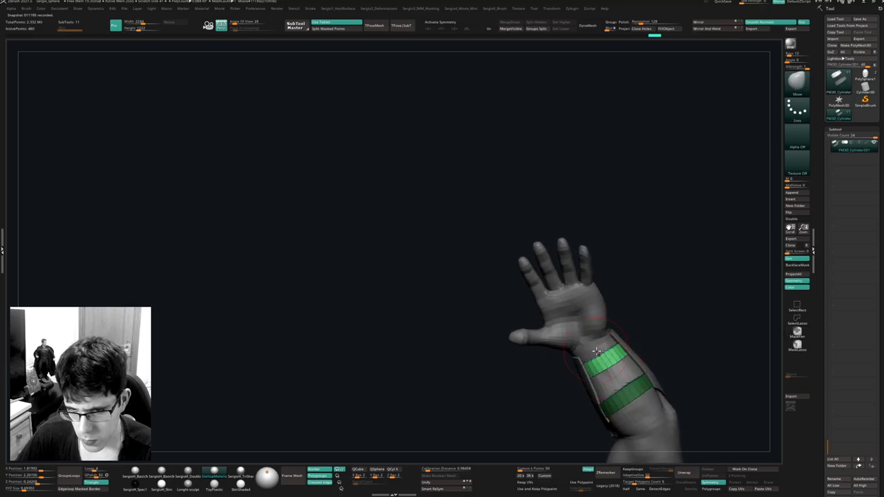
# Create a third, larger copy of the band around the outside of the left bracer.
pyautogui.moveTo(596, 352)
pyautogui.mouseDown(button='right')
pyautogui.moveTo(587, 393)
pyautogui.moveTo(580, 338)
pyautogui.moveTo(685, 315)
pyautogui.moveTo(593, 326)
pyautogui.moveTo(608, 341)
pyautogui.moveTo(618, 321)
pyautogui.mouseUp(button='right')
pyautogui.press('ctrl')
pyautogui.press('w')
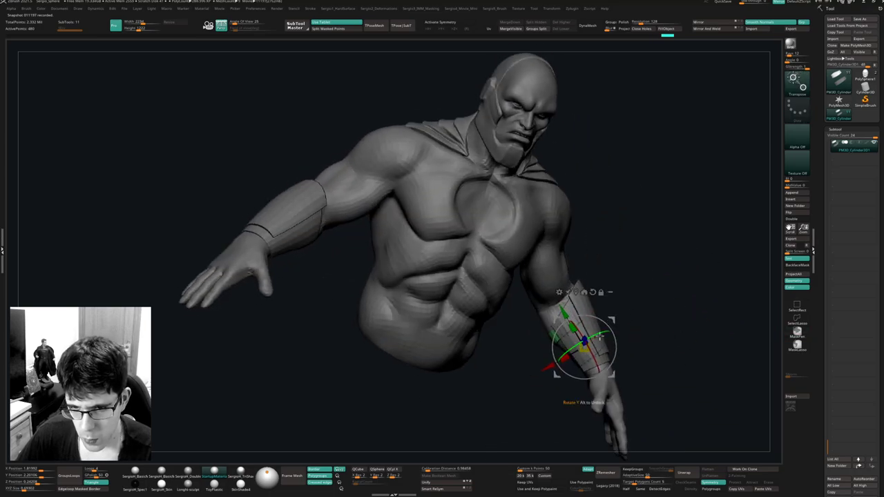
pyautogui.press('ctrl')
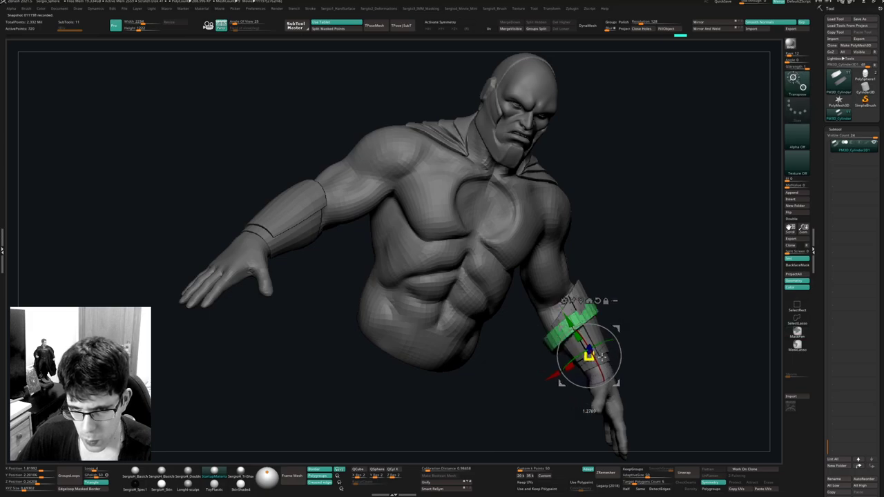
pyautogui.moveTo(636, 339)
pyautogui.mouseDown(button='right')
pyautogui.moveTo(587, 333)
pyautogui.moveTo(608, 324)
pyautogui.mouseUp(button='right')
pyautogui.press('q')
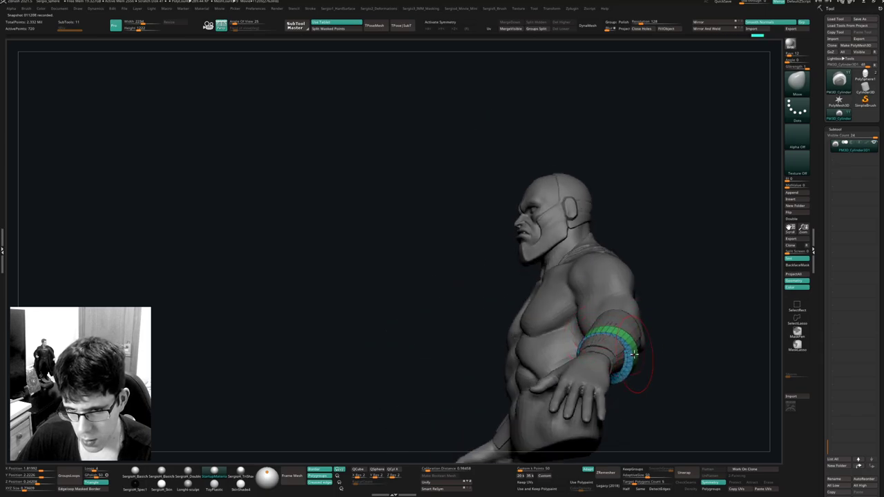
# Fit the larger band closely around the bracer's underside with the Move brush.
pyautogui.moveTo(634, 353)
pyautogui.mouseDown(button='right')
pyautogui.moveTo(610, 320)
pyautogui.moveTo(625, 316)
pyautogui.moveTo(547, 349)
pyautogui.moveTo(580, 337)
pyautogui.moveTo(633, 292)
pyautogui.moveTo(590, 331)
pyautogui.moveTo(613, 312)
pyautogui.moveTo(636, 310)
pyautogui.moveTo(602, 323)
pyautogui.moveTo(605, 304)
pyautogui.moveTo(661, 290)
pyautogui.moveTo(671, 344)
pyautogui.moveTo(669, 303)
pyautogui.moveTo(649, 292)
pyautogui.mouseUp(button='right')
pyautogui.moveTo(663, 263)
pyautogui.mouseDown(button='right')
pyautogui.moveTo(625, 262)
pyautogui.moveTo(576, 335)
pyautogui.moveTo(571, 316)
pyautogui.moveTo(584, 339)
pyautogui.moveTo(577, 317)
pyautogui.moveTo(604, 282)
pyautogui.moveTo(562, 349)
pyautogui.mouseUp(button='right')
pyautogui.press('s')
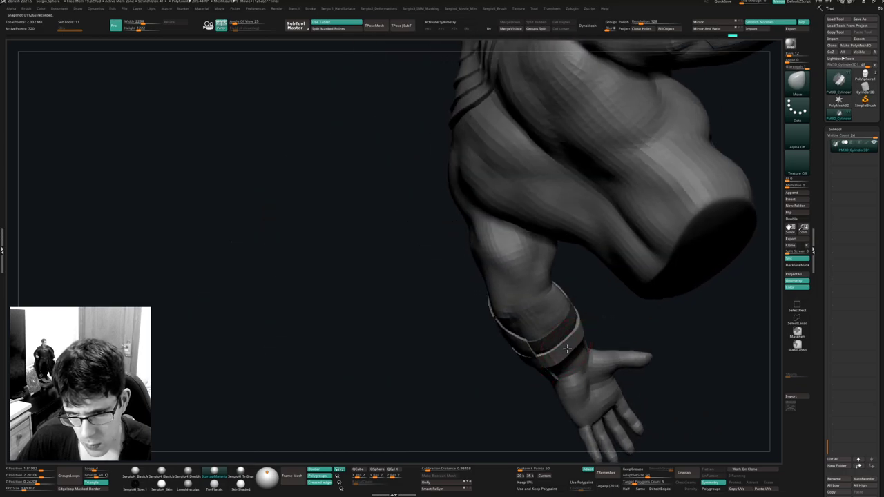
pyautogui.moveTo(566, 348); pyautogui.dragTo(560, 356)
pyautogui.moveTo(541, 362); pyautogui.dragTo(521, 352, button='right')
pyautogui.moveTo(521, 352); pyautogui.dragTo(525, 349)
pyautogui.moveTo(552, 332)
pyautogui.mouseDown(button='right')
pyautogui.moveTo(582, 316)
pyautogui.moveTo(579, 332)
pyautogui.mouseUp(button='right')
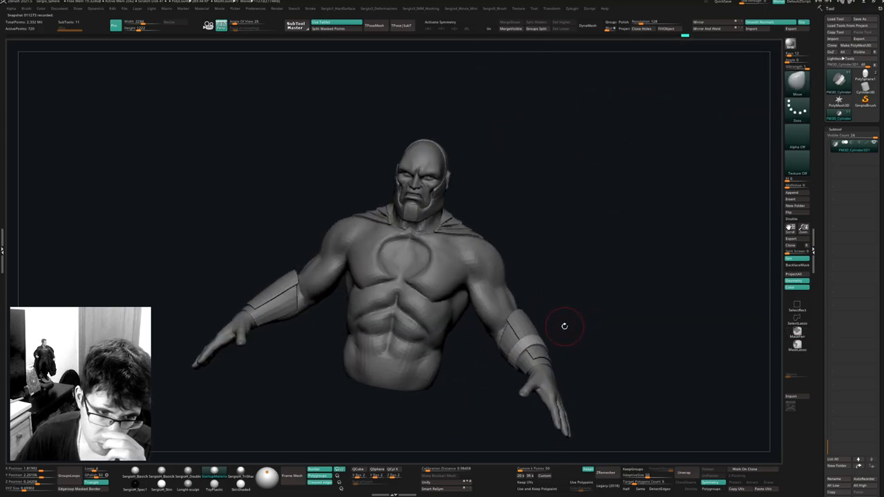
# Select the bracer plate, duplicate it, solo the copy and show its polyframe with dynamic subdivision off.
pyautogui.moveTo(565, 325); pyautogui.dragTo(511, 341, button='right')
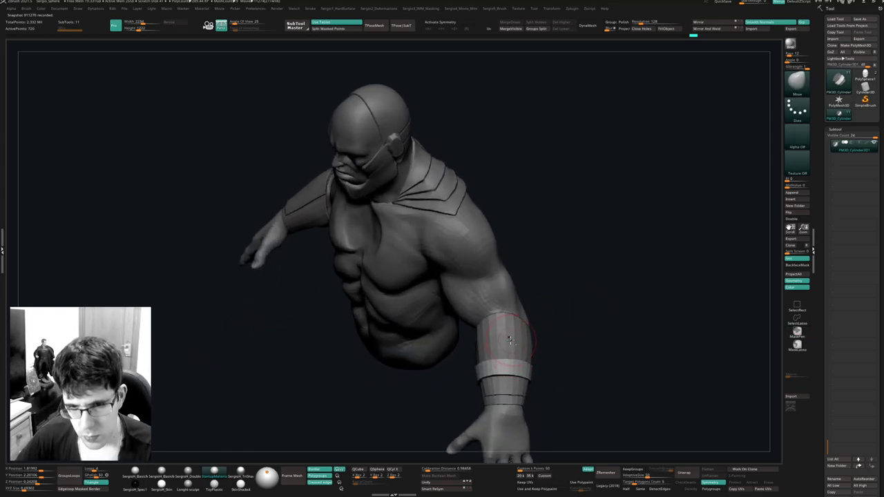
pyautogui.keyDown('alt'); pyautogui.click(511, 339); pyautogui.keyUp('alt')
pyautogui.hotkey('ctrl', 'shift', 'd')
pyautogui.hotkey('alt', 's')
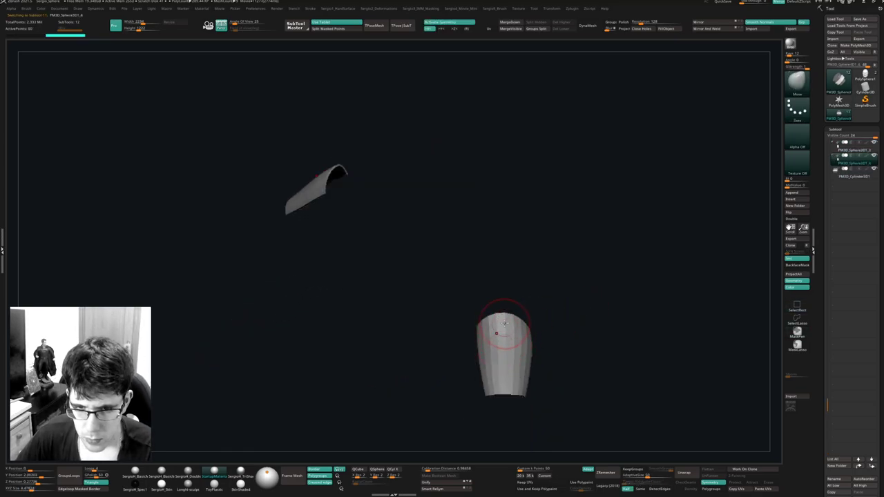
pyautogui.hotkey('shift', 'f')
pyautogui.keyDown('ctrl'); pyautogui.moveTo(509, 306); pyautogui.dragTo(510, 340, button='right'); pyautogui.keyUp('ctrl')
pyautogui.hotkey('shift', 'd')
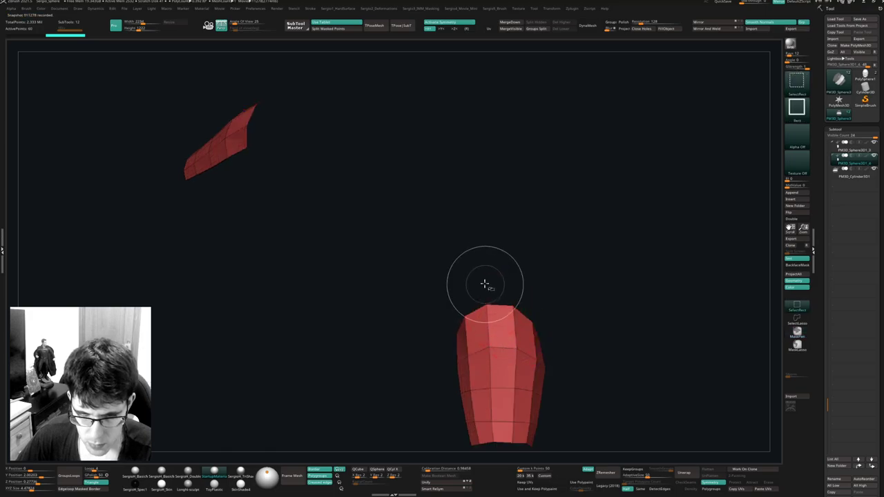
# Reduce the duplicated plate to its single central lengthwise column of polygons and show the full figure.
pyautogui.keyDown('ctrl'); pyautogui.keyDown('shift'); pyautogui.moveTo(484, 283); pyautogui.dragTo(521, 388); pyautogui.keyUp('shift'); pyautogui.keyUp('ctrl')
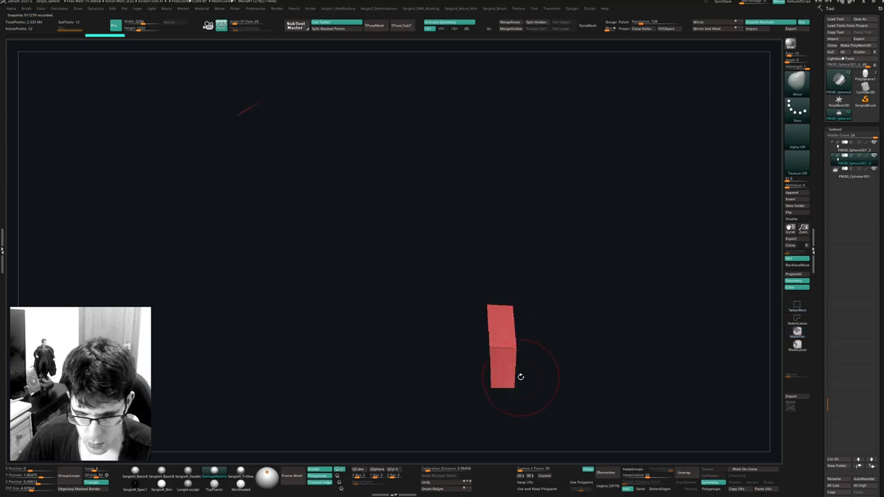
pyautogui.keyDown('ctrl'); pyautogui.keyDown('shift'); pyautogui.click(520, 376); pyautogui.keyUp('shift'); pyautogui.keyUp('ctrl')
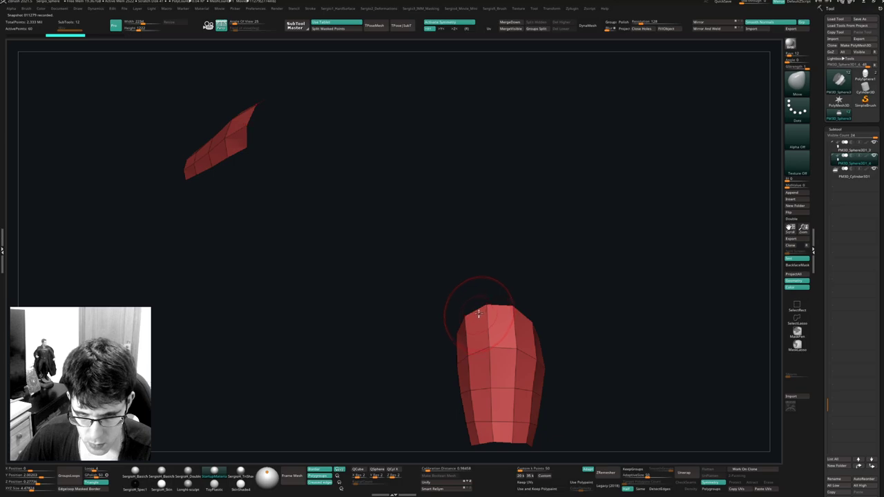
pyautogui.keyDown('ctrl'); pyautogui.keyDown('shift'); pyautogui.moveTo(483, 292); pyautogui.dragTo(522, 430); pyautogui.keyUp('shift'); pyautogui.keyUp('ctrl')
pyautogui.moveTo(535, 373)
pyautogui.mouseDown()
pyautogui.moveTo(566, 357)
pyautogui.moveTo(545, 360)
pyautogui.mouseUp()
pyautogui.keyDown('ctrl'); pyautogui.keyDown('shift'); pyautogui.click(545, 360); pyautogui.keyUp('shift'); pyautogui.keyUp('ctrl')
# Widen the central strip across the forearm and adjust its edges over the bracer with the Move brush.
pyautogui.press('w')
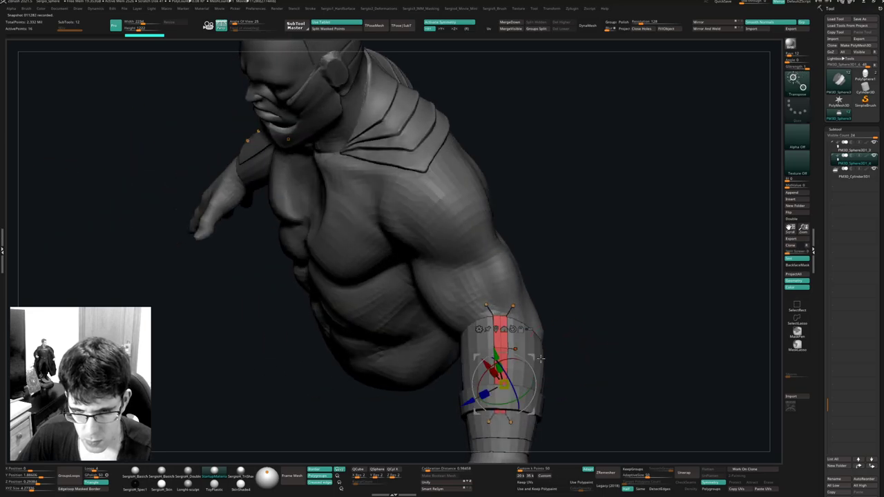
pyautogui.keyDown('alt'); pyautogui.click(502, 343); pyautogui.keyUp('alt')
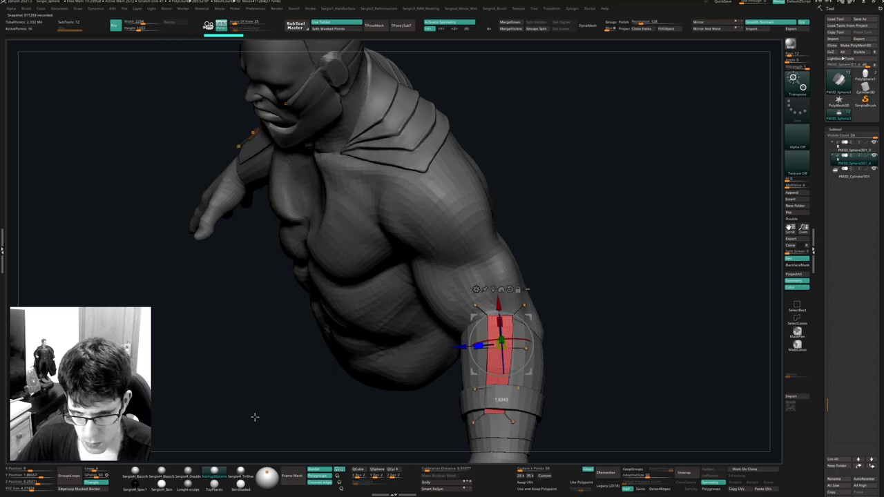
pyautogui.press('q')
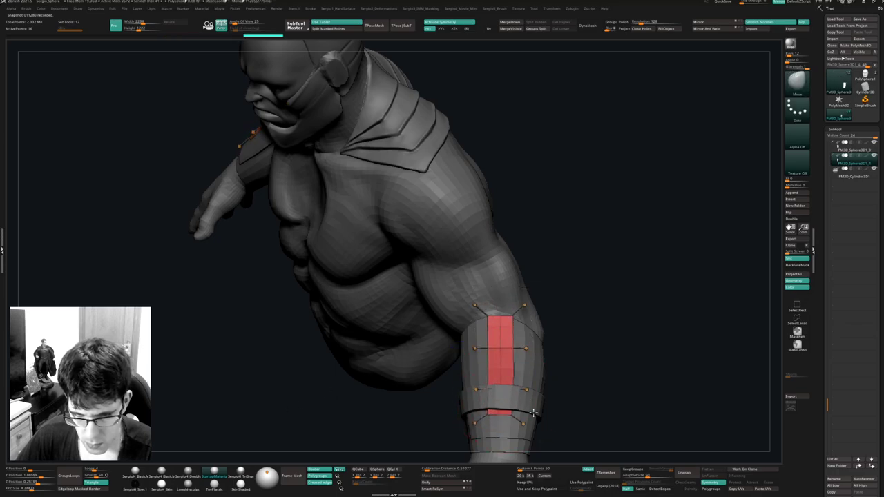
pyautogui.moveTo(533, 412); pyautogui.dragTo(531, 408)
pyautogui.moveTo(510, 363); pyautogui.dragTo(513, 363, button='right')
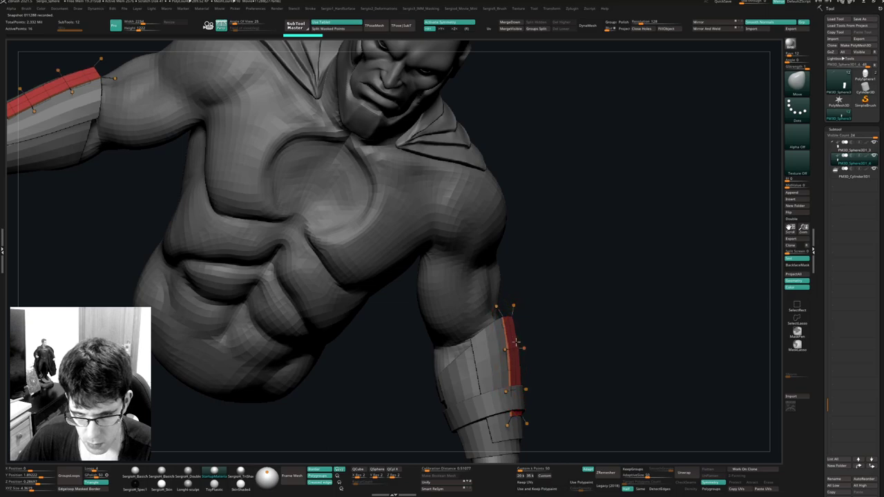
pyautogui.moveTo(516, 342); pyautogui.dragTo(510, 343)
# Solo the strip and insert a lengthwise edge loop along its middle with ZModeler.
pyautogui.moveTo(521, 388)
pyautogui.mouseDown(button='right')
pyautogui.moveTo(506, 355)
pyautogui.moveTo(495, 359)
pyautogui.mouseUp(button='right')
pyautogui.hotkey('alt', 's')
pyautogui.hotkey('shift', 'f')
pyautogui.hotkey('shift', 'd')
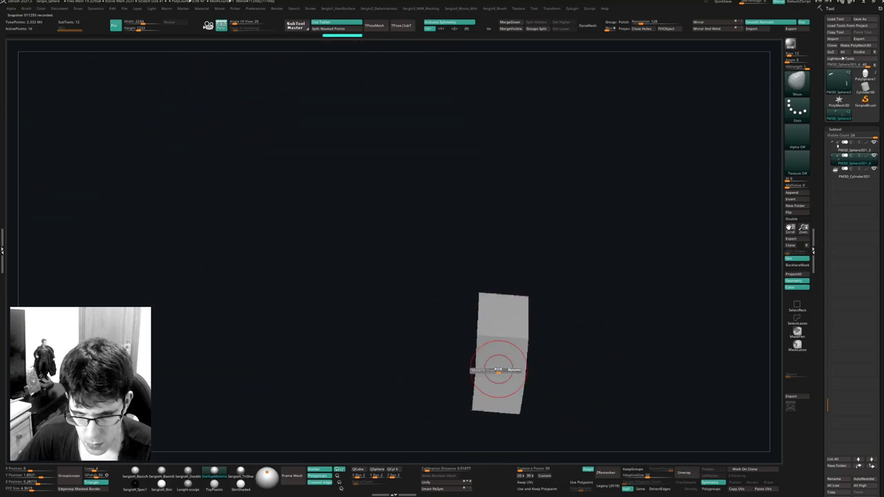
pyautogui.press('b')
pyautogui.press('z')
pyautogui.press('m')
pyautogui.press('space')
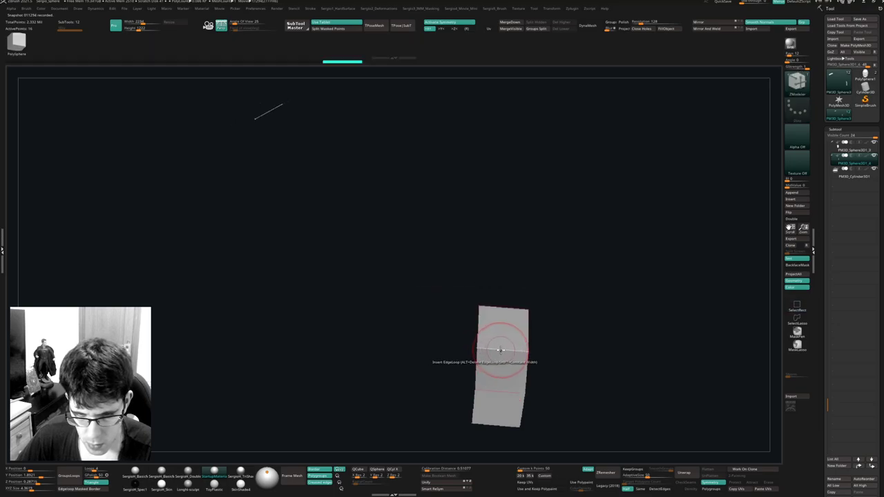
pyautogui.hotkey('shift', 'f')
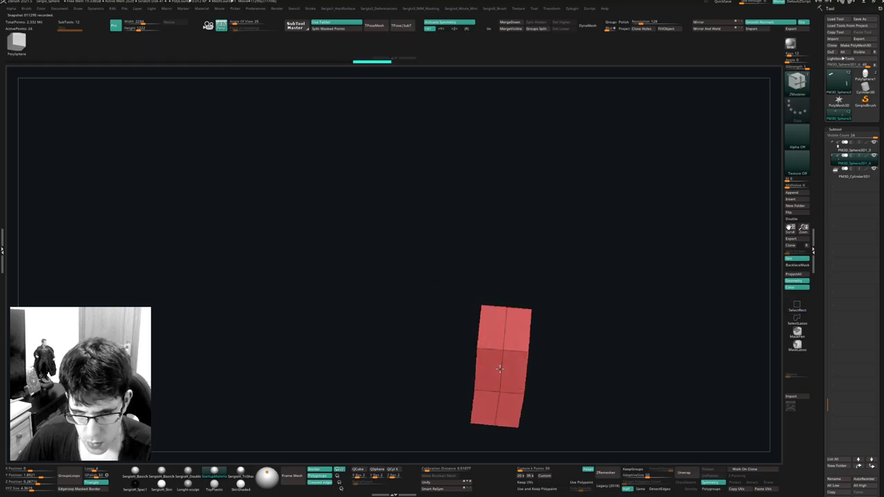
# Mask part of the strip and bring the rest of the figure back into view.
pyautogui.press('ctrl')
pyautogui.keyDown('ctrl'); pyautogui.moveTo(488, 432); pyautogui.dragTo(487, 435); pyautogui.keyUp('ctrl')
pyautogui.moveTo(510, 436)
pyautogui.mouseDown()
pyautogui.moveTo(527, 398)
pyautogui.moveTo(550, 384)
pyautogui.mouseUp()
pyautogui.press('ctrl')
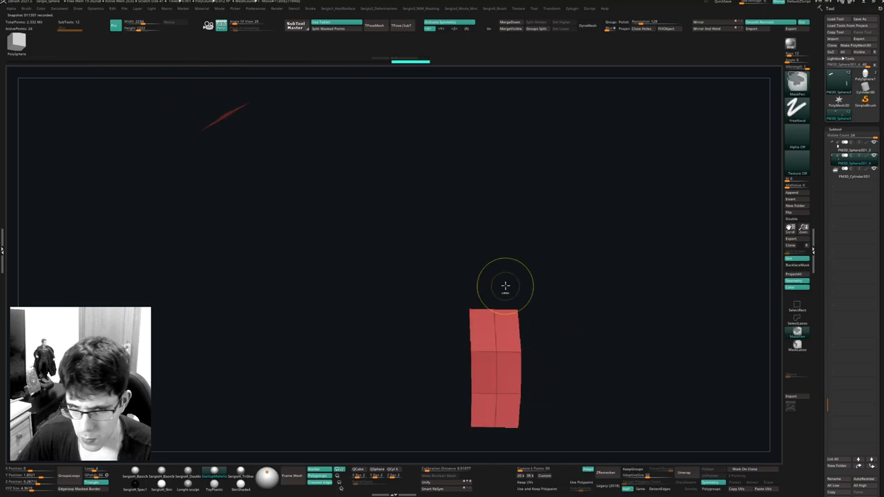
pyautogui.keyDown('ctrl'); pyautogui.click(504, 432); pyautogui.keyUp('ctrl')
pyautogui.keyDown('ctrl'); pyautogui.moveTo(489, 428); pyautogui.dragTo(526, 386); pyautogui.keyUp('ctrl')
pyautogui.hotkey('alt', 's')
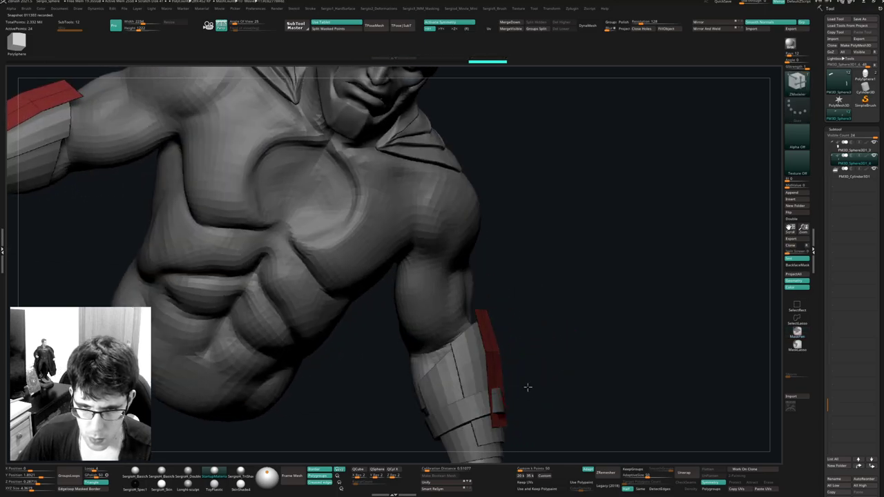
# Turn on dynamic subdivision and offset the strip outward from the bracer's top surface.
pyautogui.press('w')
pyautogui.press('d')
pyautogui.moveTo(529, 335)
pyautogui.mouseDown()
pyautogui.moveTo(550, 345)
pyautogui.moveTo(530, 314)
pyautogui.moveTo(497, 288)
pyautogui.moveTo(488, 293)
pyautogui.moveTo(550, 305)
pyautogui.mouseUp()
pyautogui.press('q')
pyautogui.press('w')
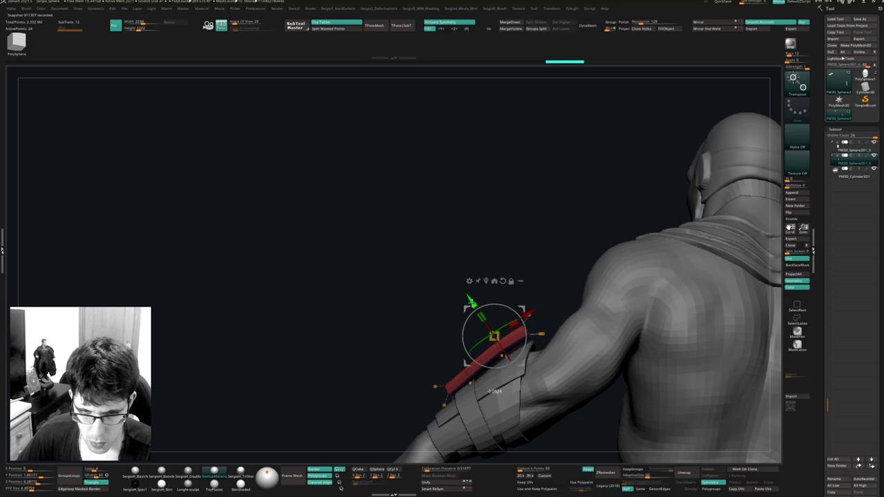
pyautogui.press('q')
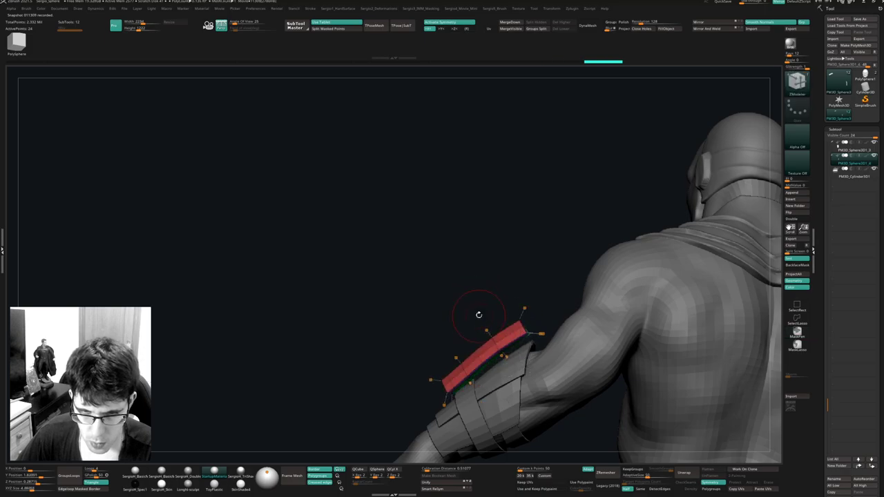
pyautogui.press('w')
pyautogui.press('q')
# Reposition the strip from behind so it follows the slope of the bracer.
pyautogui.moveTo(474, 305)
pyautogui.mouseDown()
pyautogui.moveTo(529, 372)
pyautogui.moveTo(523, 382)
pyautogui.moveTo(499, 374)
pyautogui.moveTo(513, 349)
pyautogui.mouseUp()
pyautogui.press('w')
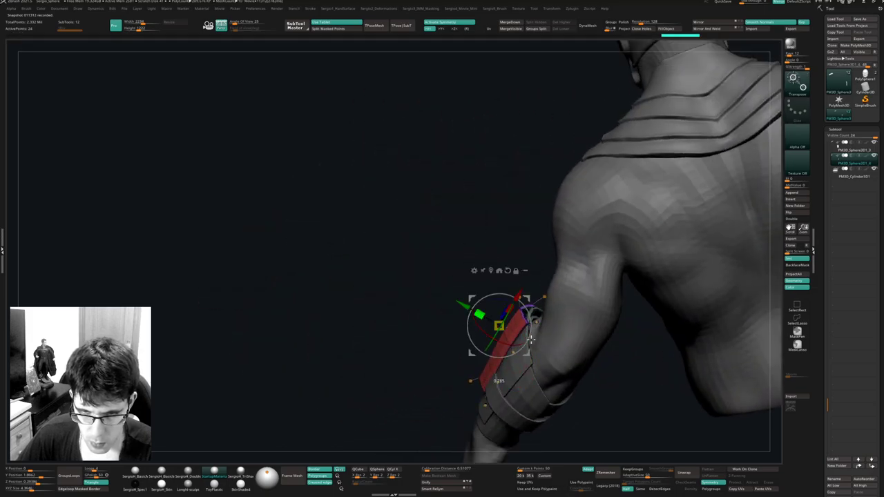
pyautogui.moveTo(531, 339); pyautogui.dragTo(528, 331)
pyautogui.moveTo(523, 304); pyautogui.dragTo(504, 324, button='right')
# Shape the strip's sides and wrist end with the Move brush so it fits over the bracer and under the strap.
pyautogui.press('q')
pyautogui.moveTo(502, 366)
pyautogui.mouseDown(button='right')
pyautogui.moveTo(490, 348)
pyautogui.moveTo(515, 346)
pyautogui.mouseUp(button='right')
pyautogui.moveTo(494, 308); pyautogui.dragTo(506, 315)
pyautogui.moveTo(478, 341)
pyautogui.mouseDown(button='right')
pyautogui.moveTo(526, 354)
pyautogui.moveTo(488, 354)
pyautogui.mouseUp(button='right')
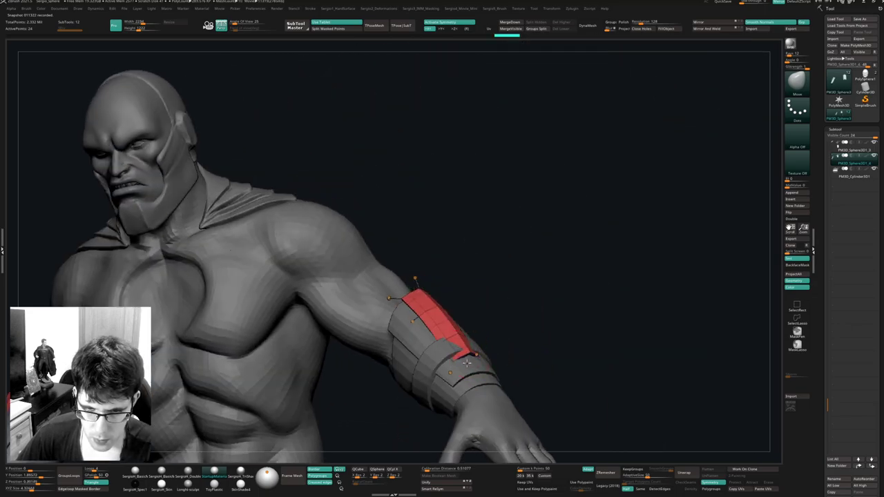
pyautogui.moveTo(463, 384); pyautogui.dragTo(488, 369)
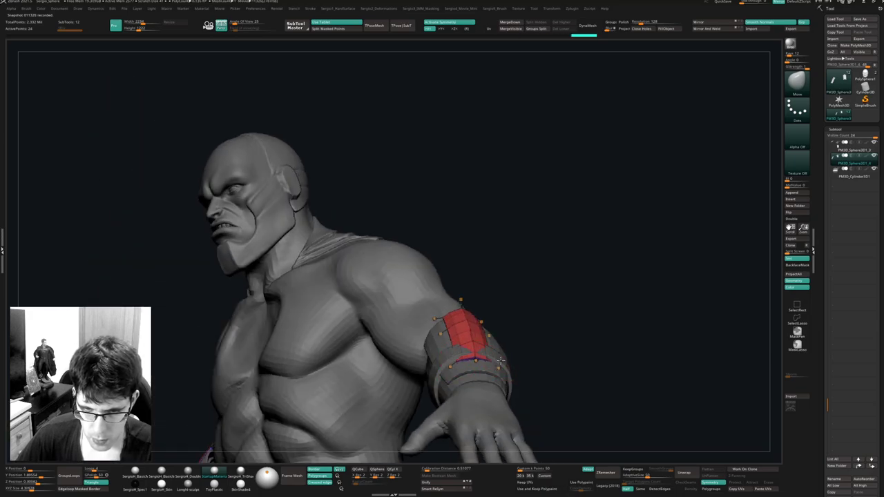
pyautogui.moveTo(503, 357); pyautogui.dragTo(490, 363, button='right')
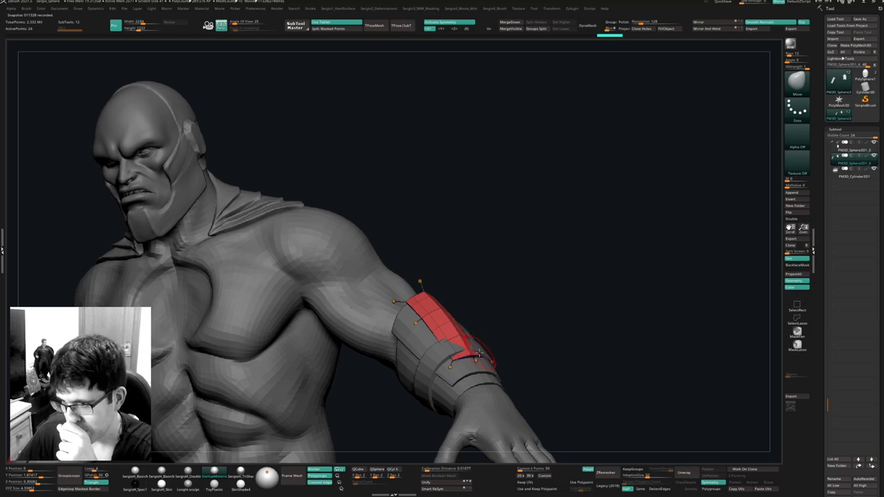
# Shape the elbow end of the raised bracer plate into a centred point with the Move brush.
pyautogui.moveTo(489, 266); pyautogui.dragTo(454, 288)
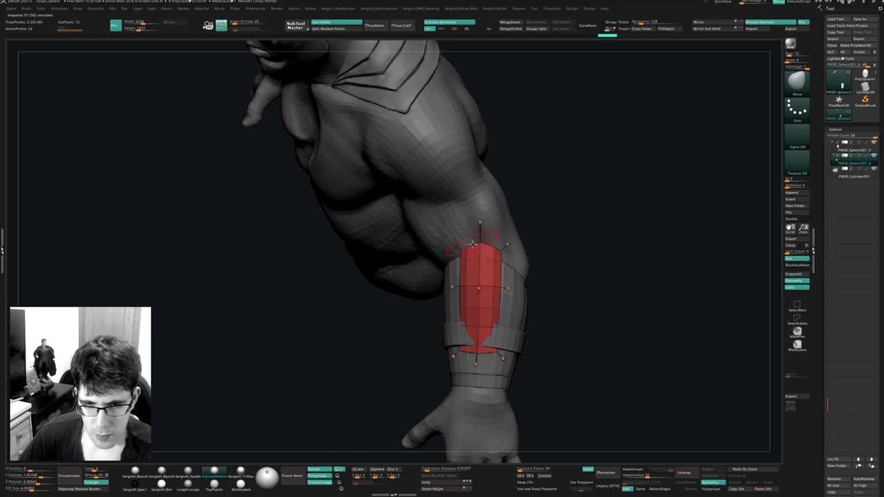
pyautogui.moveTo(409, 294); pyautogui.dragTo(433, 281, button='right')
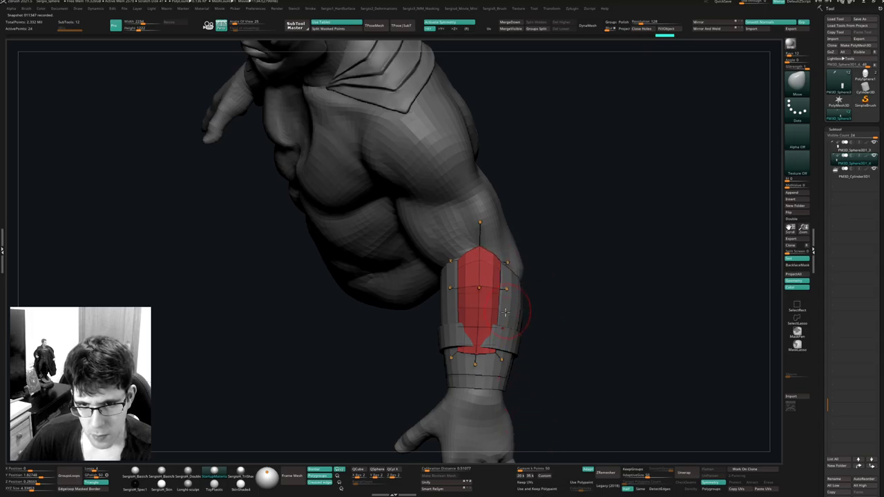
pyautogui.moveTo(506, 313); pyautogui.dragTo(514, 297, button='right')
pyautogui.moveTo(515, 295)
pyautogui.mouseDown()
pyautogui.moveTo(545, 283)
pyautogui.moveTo(544, 310)
pyautogui.moveTo(527, 280)
pyautogui.moveTo(499, 339)
pyautogui.moveTo(530, 329)
pyautogui.moveTo(517, 299)
pyautogui.moveTo(550, 280)
pyautogui.mouseUp()
pyautogui.click(517, 296)
pyautogui.press('f')
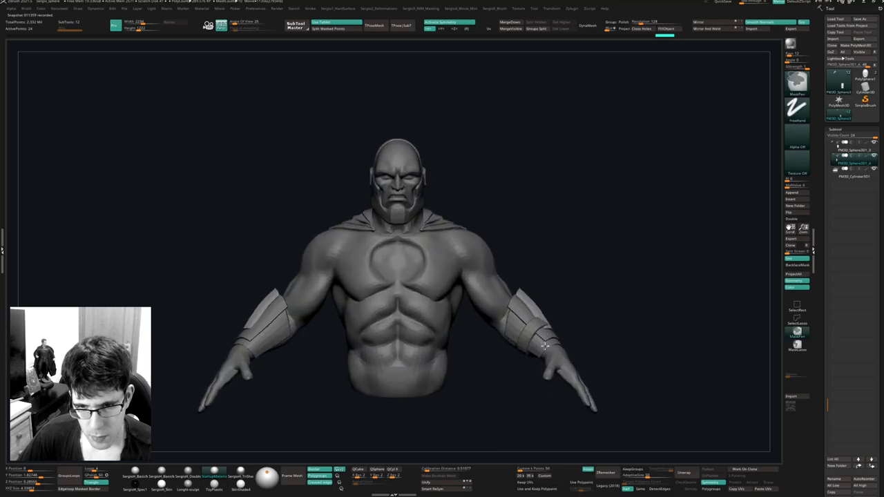
# Examine the whole figure's silhouette and proportions from the front and at an angle.
pyautogui.moveTo(545, 346); pyautogui.dragTo(551, 247)
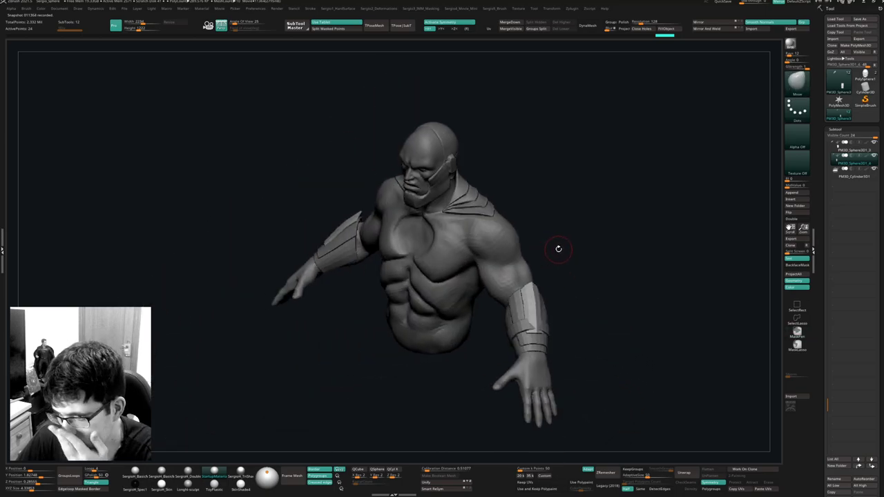
pyautogui.moveTo(645, 184); pyautogui.dragTo(505, 254)
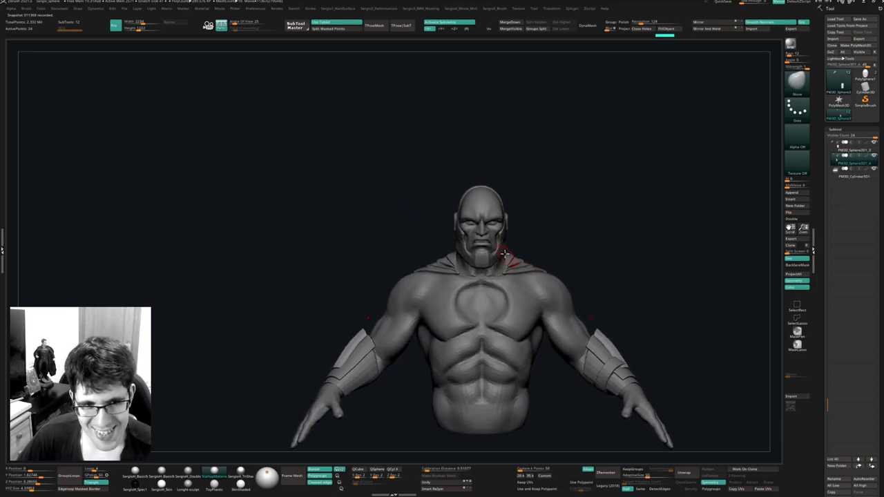
pyautogui.keyDown('alt'); pyautogui.click(534, 277); pyautogui.keyUp('alt')
pyautogui.keyDown('alt'); pyautogui.moveTo(518, 332); pyautogui.dragTo(515, 274, button='right'); pyautogui.keyUp('alt')
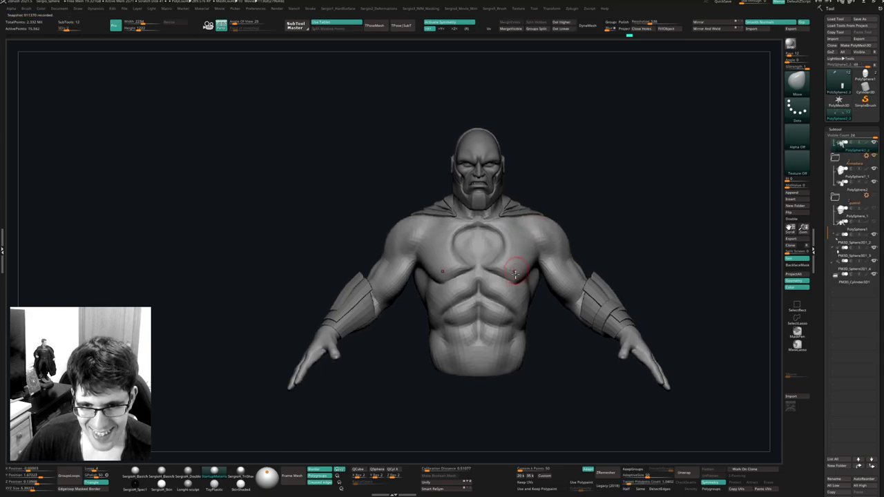
pyautogui.moveTo(523, 301); pyautogui.dragTo(526, 301)
pyautogui.moveTo(528, 371)
pyautogui.keyDown('ctrl'); pyautogui.mouseDown(button='right')
pyautogui.moveTo(517, 291)
pyautogui.moveTo(513, 303)
pyautogui.mouseUp(button='right'); pyautogui.keyUp('ctrl')
pyautogui.keyDown('ctrl'); pyautogui.moveTo(534, 243); pyautogui.dragTo(540, 314, button='right'); pyautogui.keyUp('ctrl')
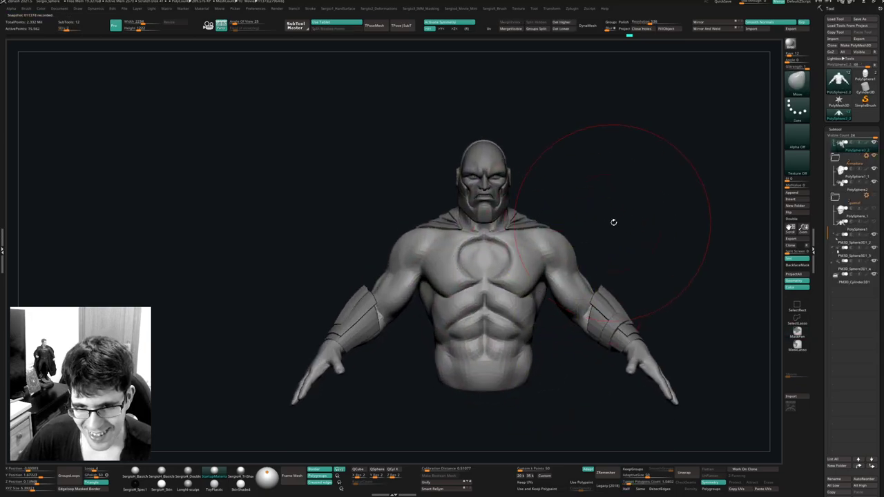
pyautogui.moveTo(613, 221); pyautogui.dragTo(599, 222)
pyautogui.keyDown('alt'); pyautogui.moveTo(523, 264); pyautogui.dragTo(525, 303, button='right'); pyautogui.keyUp('alt')
pyautogui.press('s')
pyautogui.moveTo(525, 302); pyautogui.dragTo(512, 303)
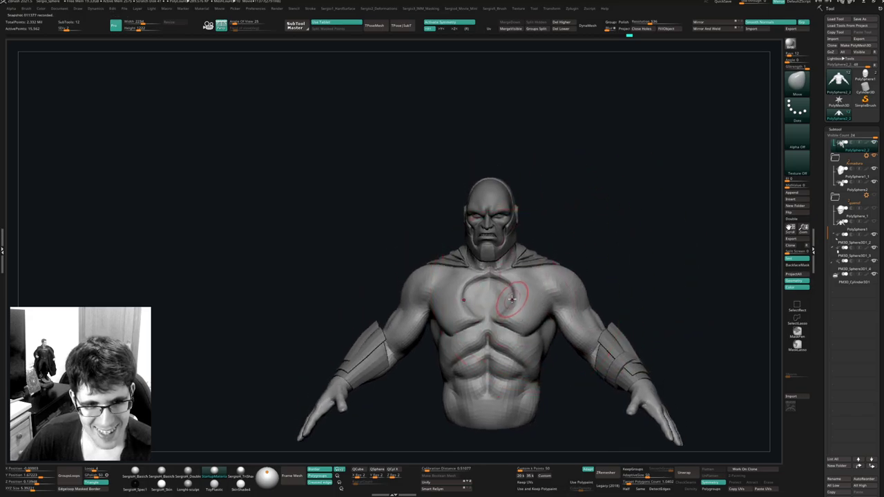
# Build a combined TPose mesh of the visible parts, mask only the head and centre the gizmo on it.
pyautogui.keyDown('alt'); pyautogui.click(537, 285); pyautogui.keyUp('alt')
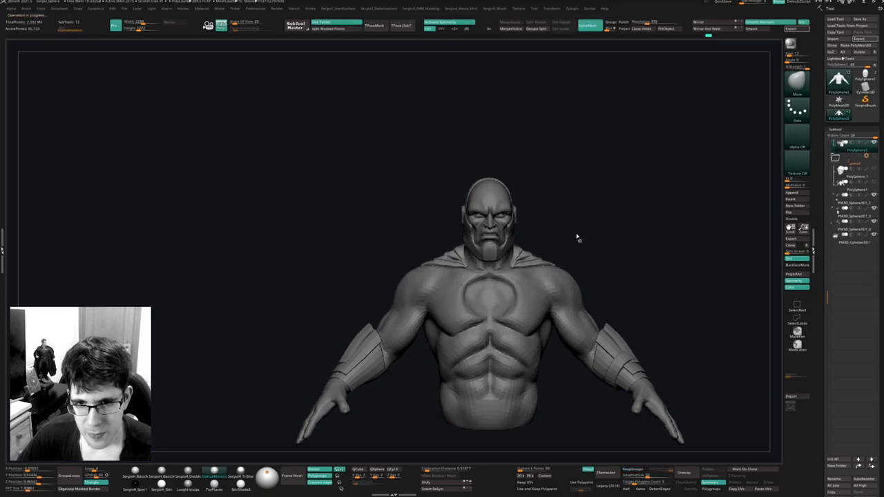
pyautogui.keyDown('ctrl'); pyautogui.keyDown('shift'); pyautogui.click(513, 243); pyautogui.keyUp('shift'); pyautogui.keyUp('ctrl')
pyautogui.keyDown('ctrl'); pyautogui.keyDown('shift'); pyautogui.click(513, 243); pyautogui.keyUp('shift'); pyautogui.keyUp('ctrl')
pyautogui.press('x')
pyautogui.keyDown('ctrl'); pyautogui.keyDown('shift'); pyautogui.click(548, 275); pyautogui.keyUp('shift'); pyautogui.keyUp('ctrl')
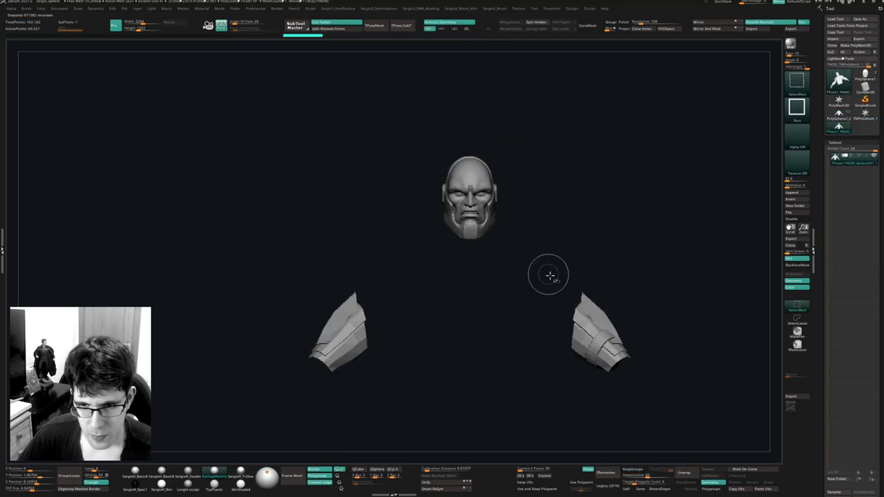
pyautogui.keyDown('ctrl'); pyautogui.keyDown('alt'); pyautogui.keyDown('shift'); pyautogui.click(600, 324); pyautogui.keyUp('shift'); pyautogui.keyUp('alt'); pyautogui.keyUp('ctrl')
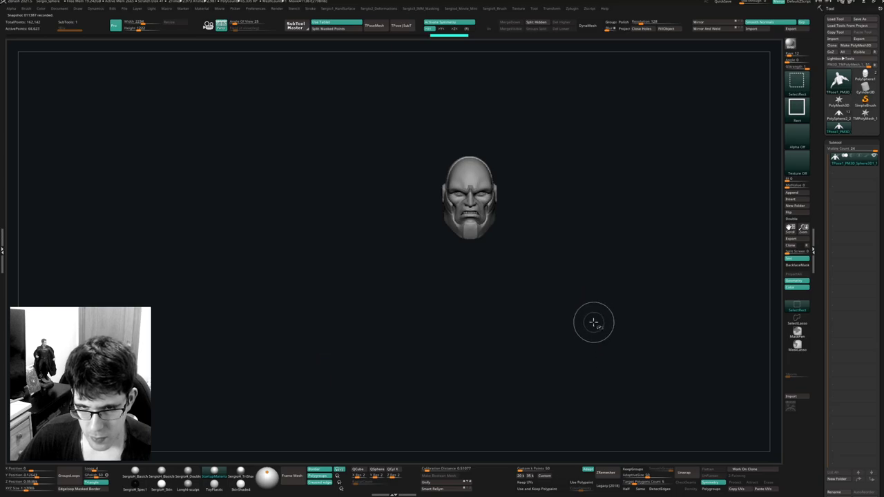
pyautogui.keyDown('ctrl'); pyautogui.keyDown('shift'); pyautogui.click(597, 275); pyautogui.keyUp('shift'); pyautogui.keyUp('ctrl')
pyautogui.press('w')
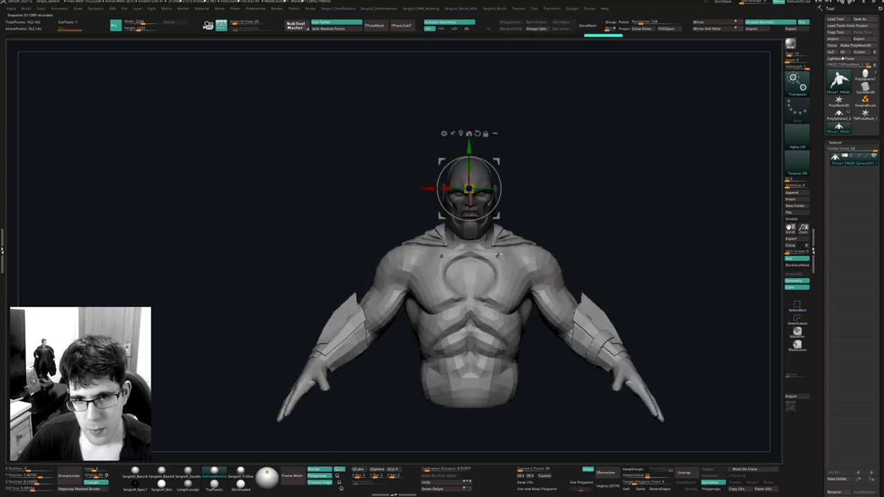
# Rescale the unmasked body slightly around the masked head with the gizmo and check it with subdivision smoothing.
pyautogui.moveTo(476, 183); pyautogui.dragTo(481, 182)
pyautogui.keyDown('ctrl'); pyautogui.moveTo(503, 238); pyautogui.dragTo(536, 197, button='right'); pyautogui.keyUp('ctrl')
pyautogui.hotkey('ctrl', 'z')
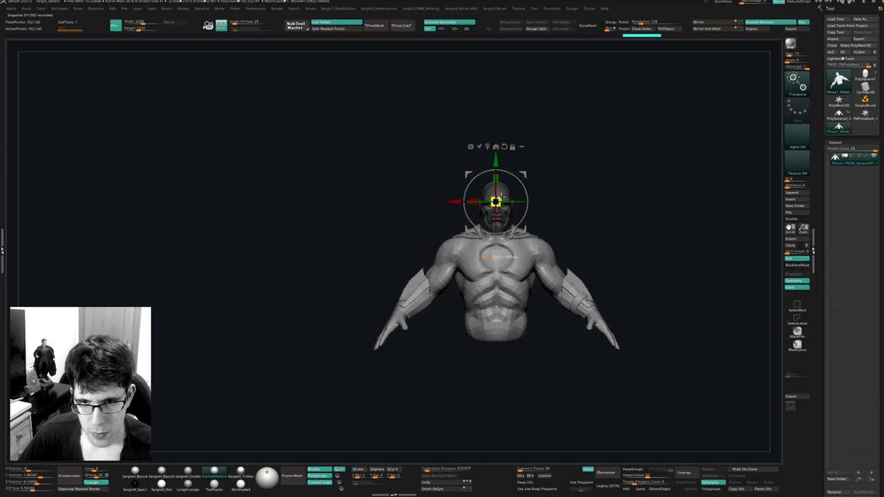
pyautogui.moveTo(495, 202); pyautogui.dragTo(503, 198)
pyautogui.press('d')
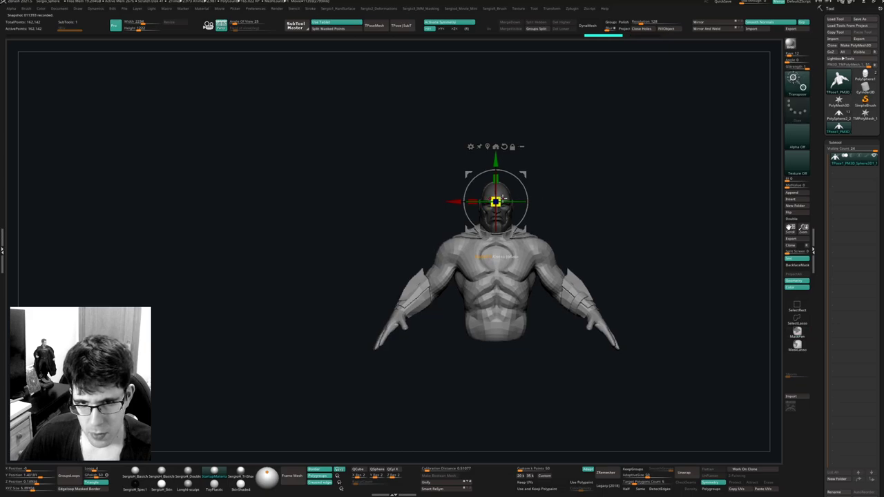
pyautogui.hotkey('shift', 'd')
pyautogui.press('d')
# Clear the head mask and transfer the TPose changes back to the separate subtools.
pyautogui.press('q')
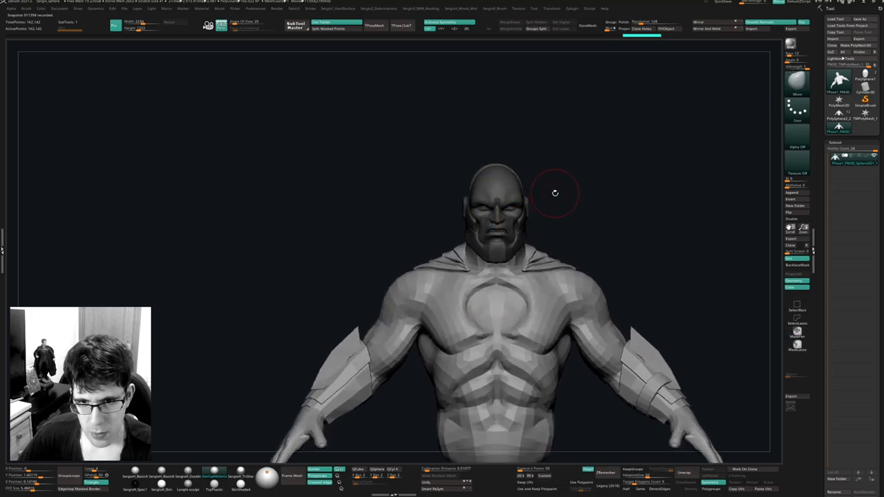
pyautogui.hotkey('shift', 'd')
pyautogui.press('b')
pyautogui.press('m')
pyautogui.press('v')
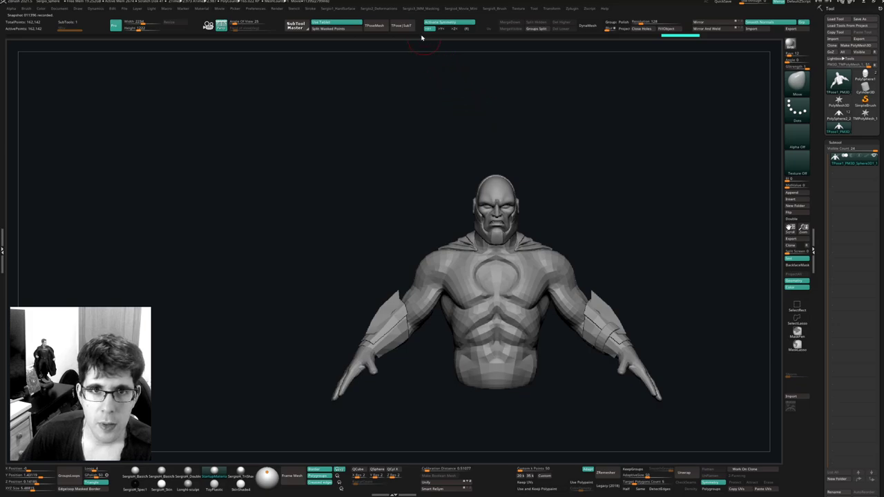
pyautogui.click(401, 26)
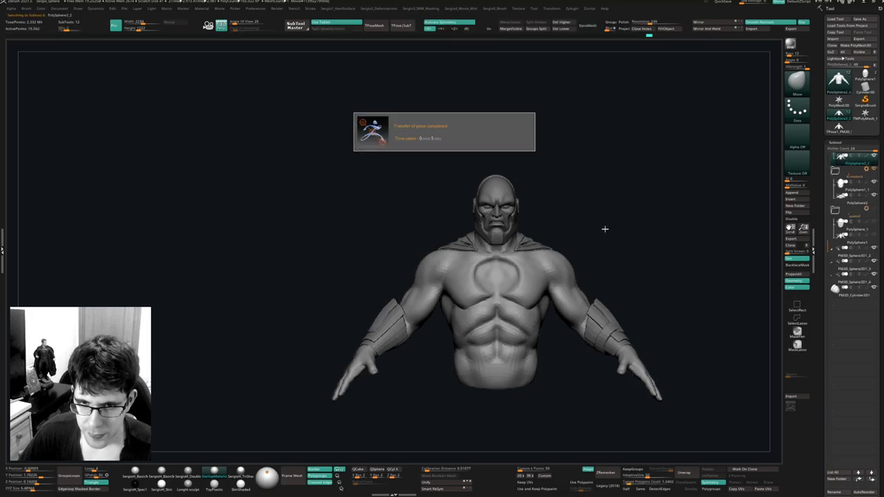
# Append a Cylinder3D primitive to the character as a new subtool.
pyautogui.moveTo(621, 242); pyautogui.dragTo(552, 297)
pyautogui.press('space')
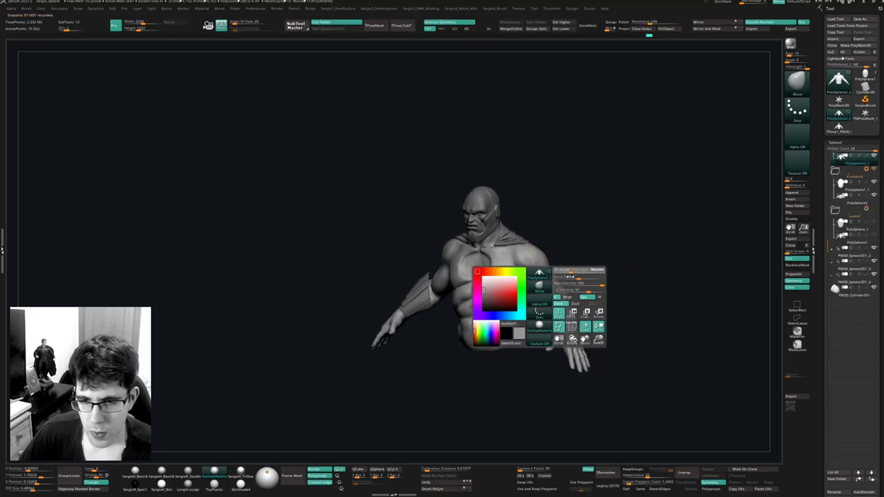
pyautogui.moveTo(623, 244)
pyautogui.mouseDown()
pyautogui.moveTo(559, 326)
pyautogui.moveTo(586, 296)
pyautogui.moveTo(562, 276)
pyautogui.moveTo(606, 247)
pyautogui.moveTo(606, 234)
pyautogui.moveTo(629, 230)
pyautogui.mouseUp()
pyautogui.click(794, 192)
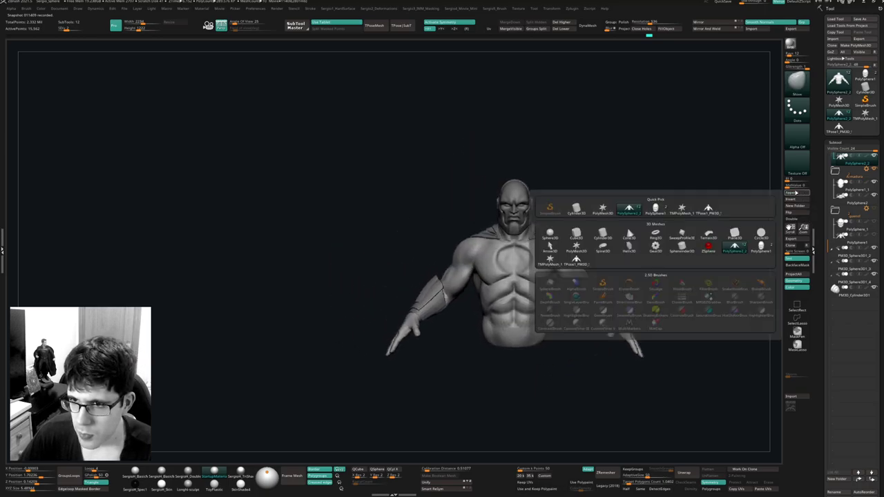
pyautogui.click(794, 193)
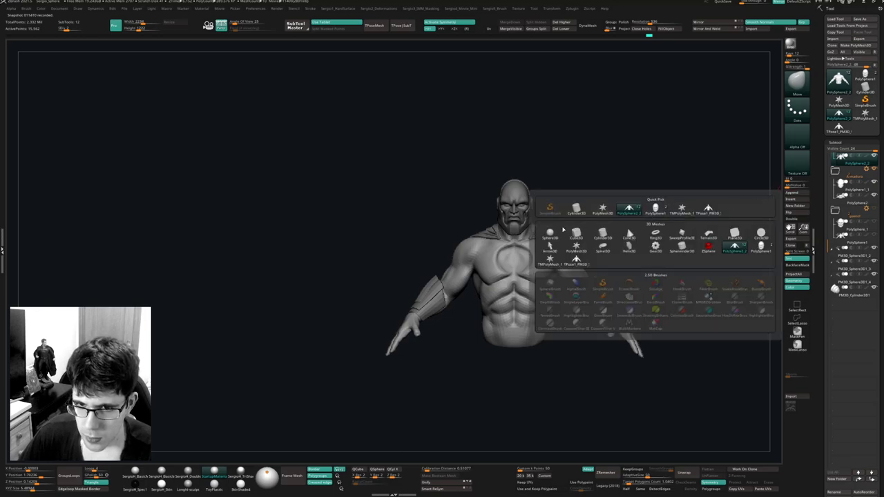
pyautogui.click(606, 234)
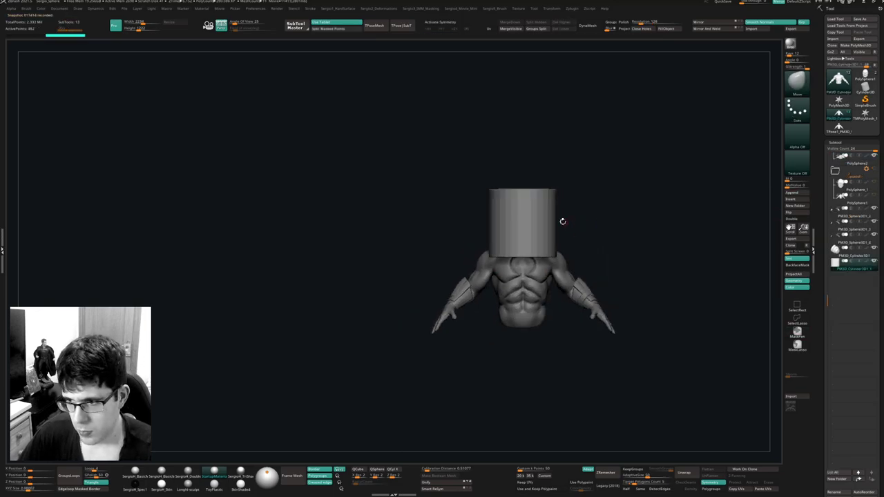
# Shrink the cylinder and stretch it along its axis into a long thin rod.
pyautogui.press('w')
pyautogui.moveTo(523, 219); pyautogui.dragTo(523, 247)
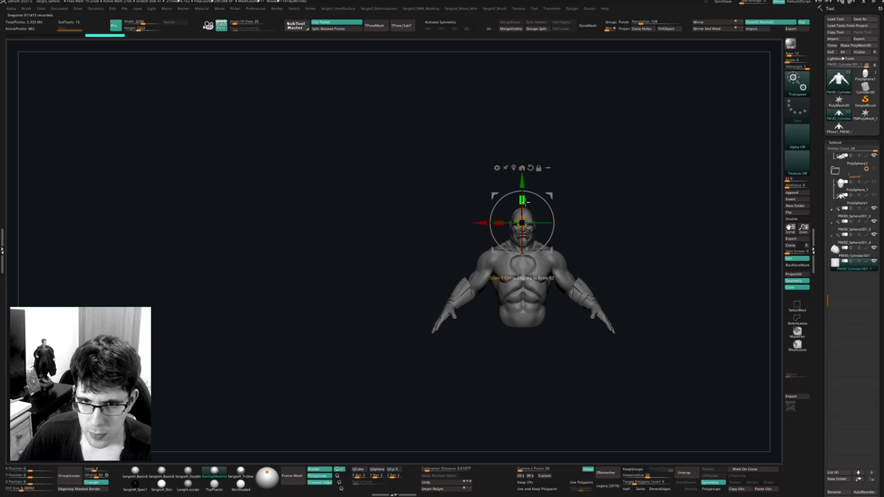
pyautogui.moveTo(522, 200); pyautogui.dragTo(517, 85)
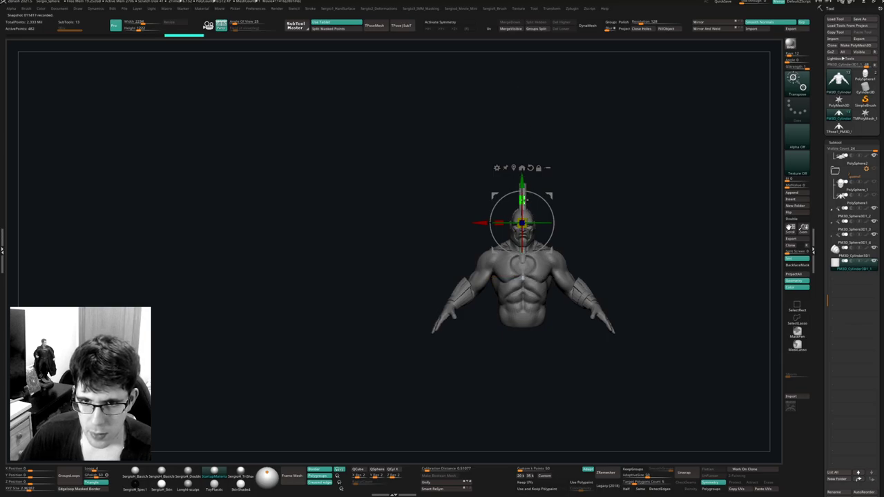
pyautogui.moveTo(522, 182); pyautogui.dragTo(525, 150)
pyautogui.moveTo(521, 222)
pyautogui.mouseDown()
pyautogui.moveTo(505, 239)
pyautogui.moveTo(515, 232)
pyautogui.mouseUp()
pyautogui.moveTo(523, 201); pyautogui.dragTo(525, 212)
# Rotate and move the rod so it lies across the front of the torso at bracer height, slightly tilted.
pyautogui.moveTo(582, 213); pyautogui.dragTo(523, 256)
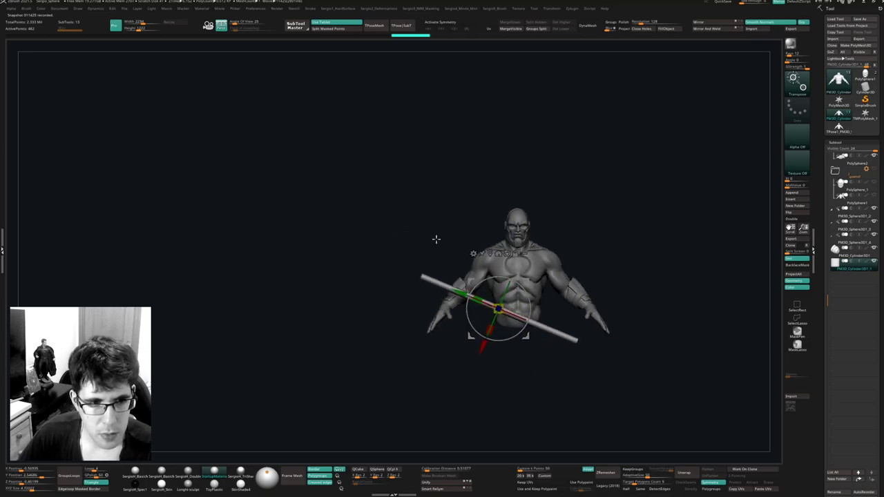
pyautogui.moveTo(518, 292); pyautogui.dragTo(542, 310)
pyautogui.moveTo(527, 279); pyautogui.dragTo(526, 279)
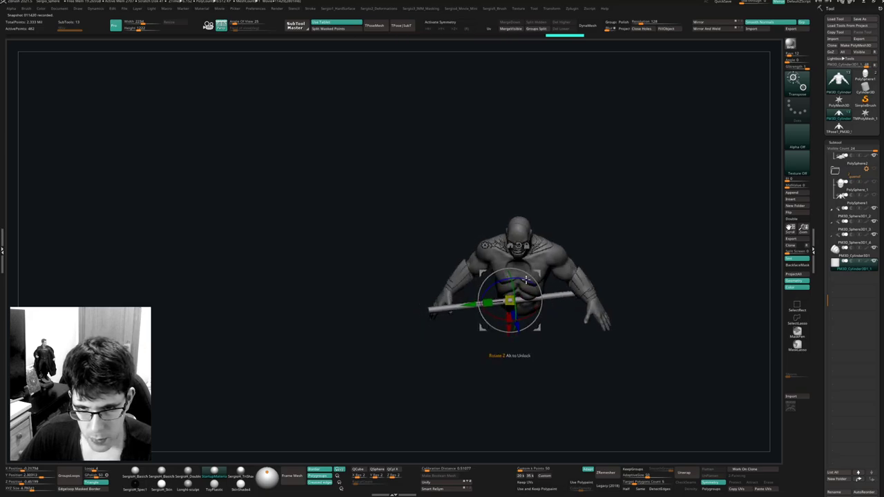
pyautogui.moveTo(544, 291); pyautogui.dragTo(543, 265, button='right')
pyautogui.moveTo(541, 267); pyautogui.dragTo(536, 267)
pyautogui.moveTo(537, 283); pyautogui.dragTo(573, 292, button='right')
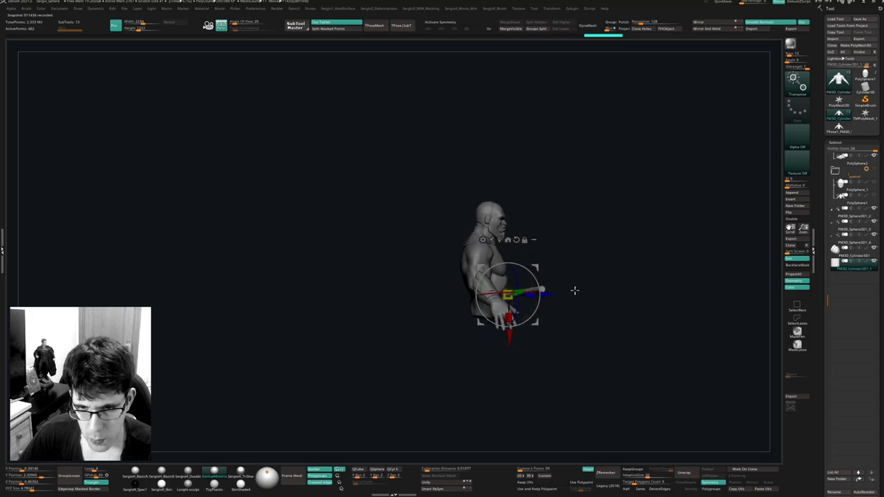
pyautogui.moveTo(538, 266); pyautogui.dragTo(534, 293)
pyautogui.moveTo(535, 293); pyautogui.dragTo(547, 280, button='right')
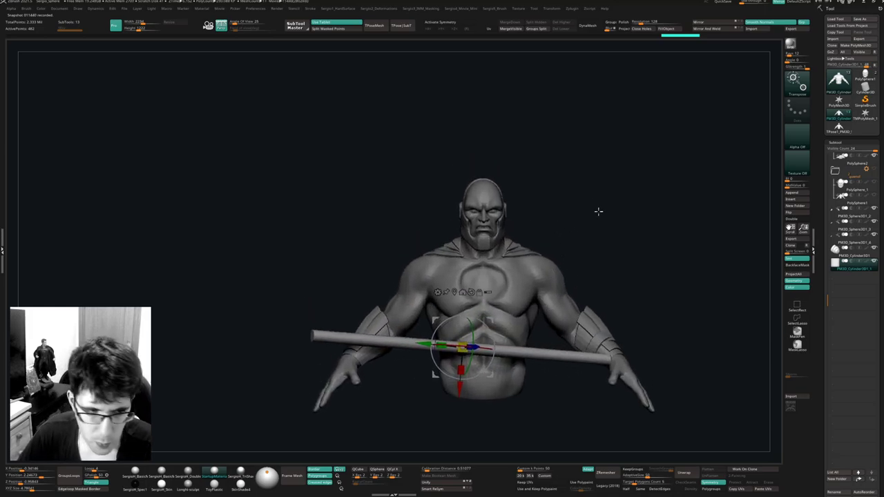
pyautogui.moveTo(610, 217); pyautogui.dragTo(594, 283)
pyautogui.moveTo(626, 244)
pyautogui.mouseDown()
pyautogui.moveTo(637, 232)
pyautogui.moveTo(595, 216)
pyautogui.mouseUp()
# Select the body subtool and raise its subdivision level by two.
pyautogui.press('q')
pyautogui.keyDown('alt'); pyautogui.moveTo(520, 296); pyautogui.dragTo(534, 287, button='right'); pyautogui.keyUp('alt')
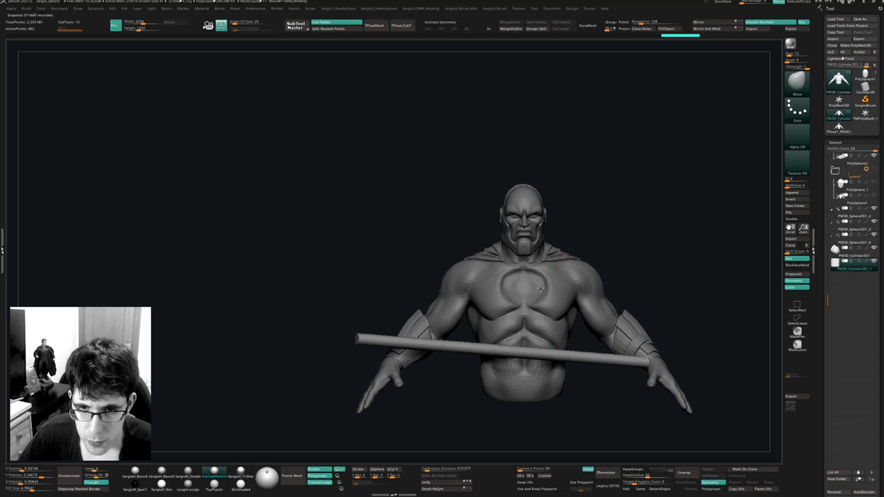
pyautogui.keyDown('alt'); pyautogui.click(528, 287); pyautogui.keyUp('alt')
pyautogui.moveTo(618, 235); pyautogui.dragTo(600, 245)
pyautogui.press('d')
pyautogui.press('d')
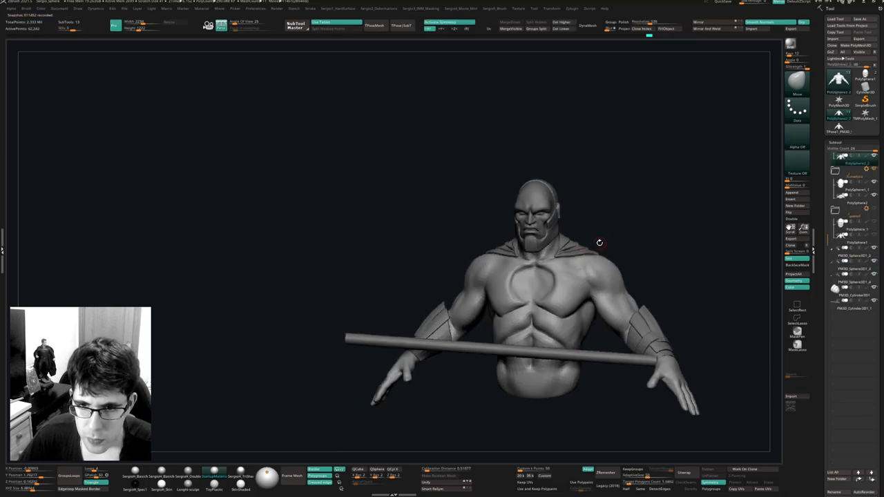
# Save the project and review the figure with the rod from the front and at an angle.
pyautogui.moveTo(573, 266)
pyautogui.mouseDown(button='right')
pyautogui.moveTo(596, 278)
pyautogui.moveTo(564, 276)
pyautogui.mouseUp(button='right')
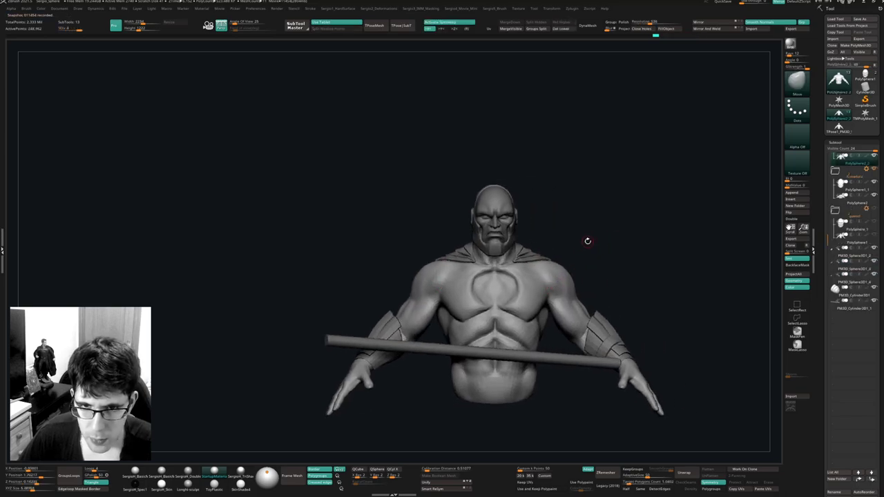
pyautogui.keyDown('alt'); pyautogui.moveTo(587, 241); pyautogui.dragTo(597, 240, button='right'); pyautogui.keyUp('alt')
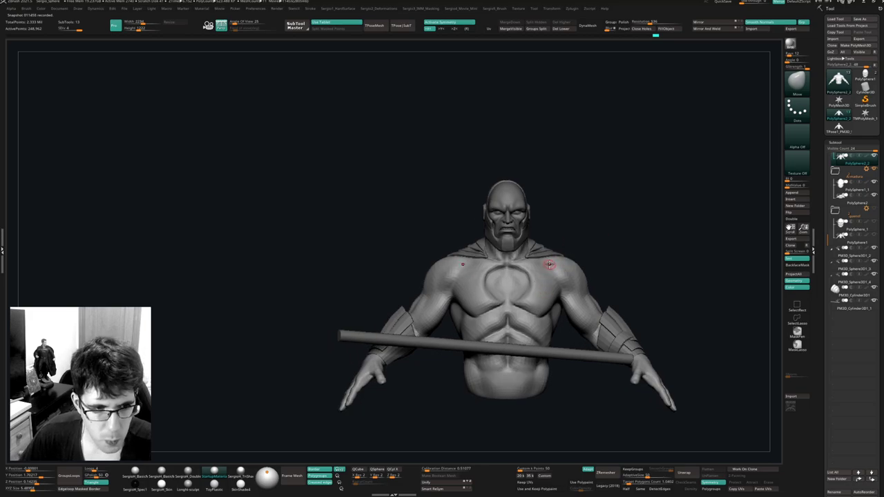
pyautogui.moveTo(655, 266); pyautogui.dragTo(626, 278, button='right')
pyautogui.press('ctrl')
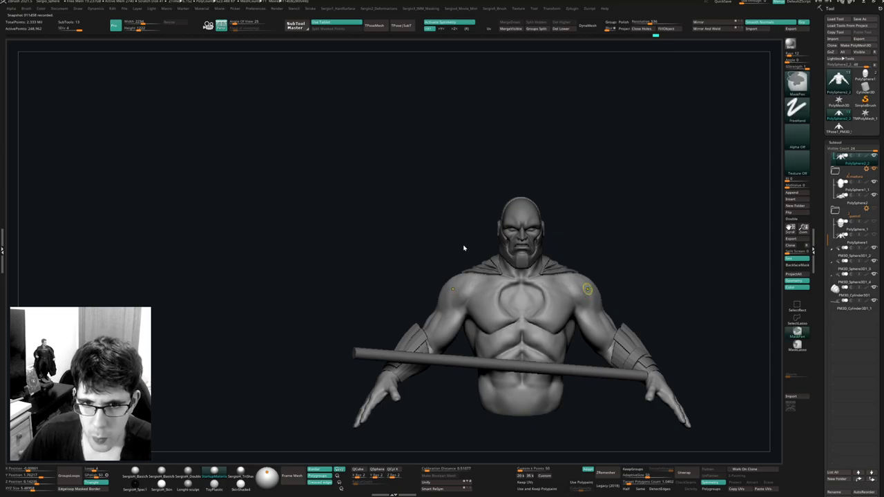
pyautogui.hotkey('ctrl', 's')
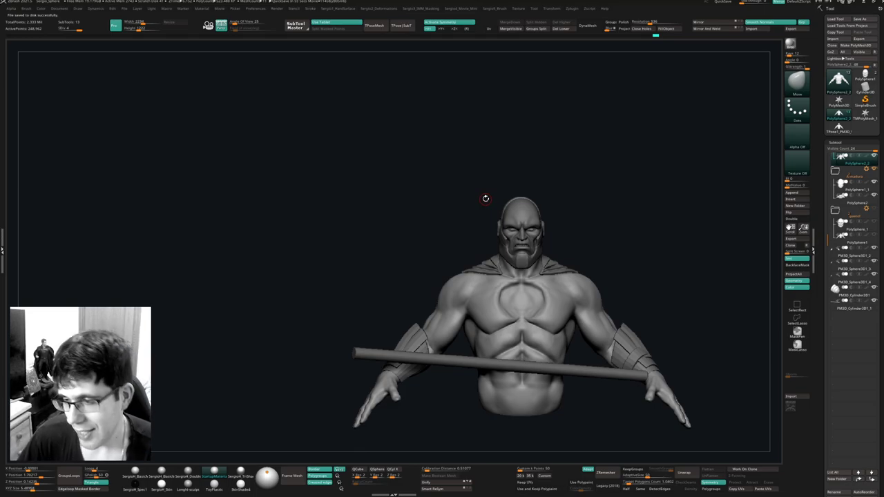
pyautogui.moveTo(607, 223); pyautogui.dragTo(538, 231)
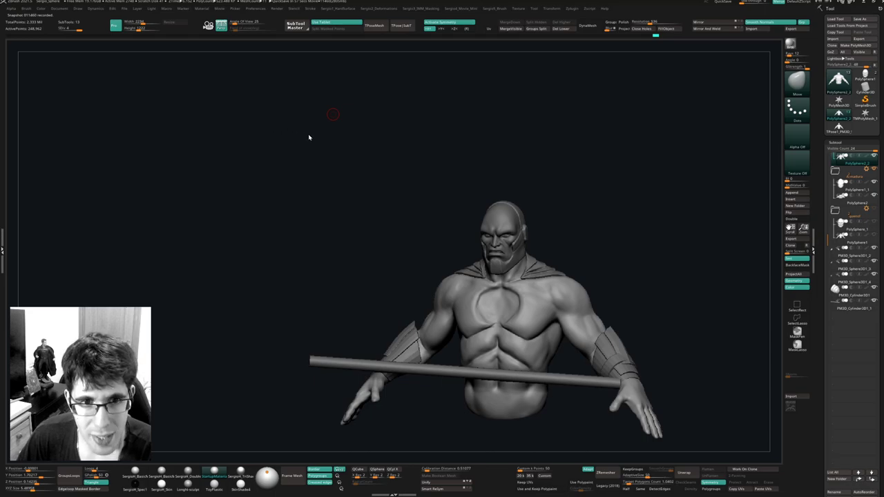
pyautogui.moveTo(328, 152); pyautogui.dragTo(325, 148)
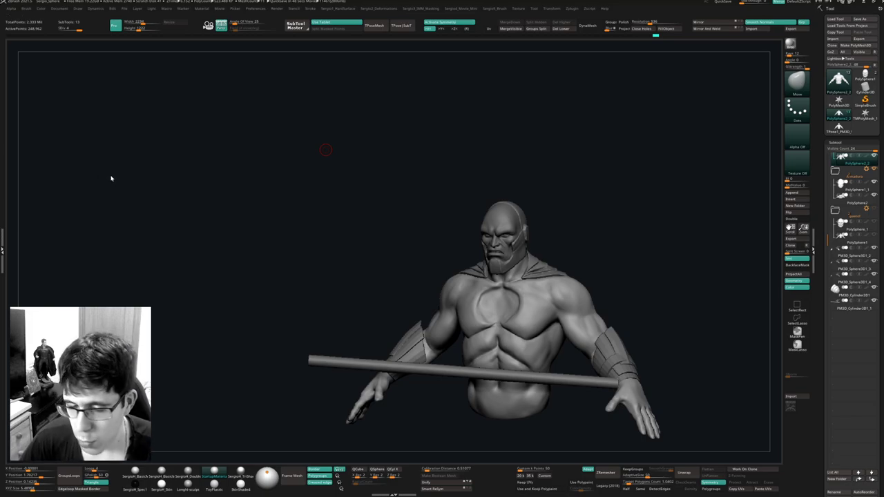
# Select the head subtool and lower it to its first subdivision level for facial adjustments.
pyautogui.keyDown('shift'); pyautogui.moveTo(626, 239); pyautogui.dragTo(537, 249); pyautogui.keyUp('shift')
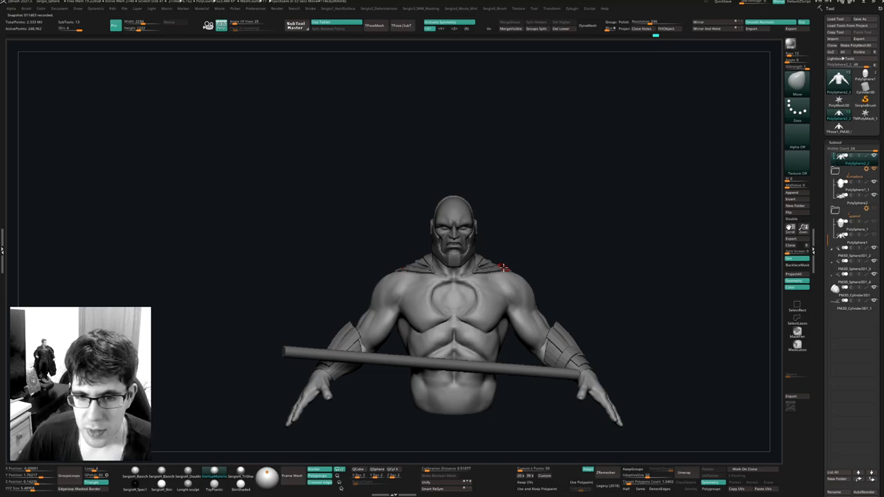
pyautogui.moveTo(566, 239); pyautogui.dragTo(545, 244, button='right')
pyautogui.keyDown('alt'); pyautogui.moveTo(472, 260); pyautogui.dragTo(492, 288, button='right'); pyautogui.keyUp('alt')
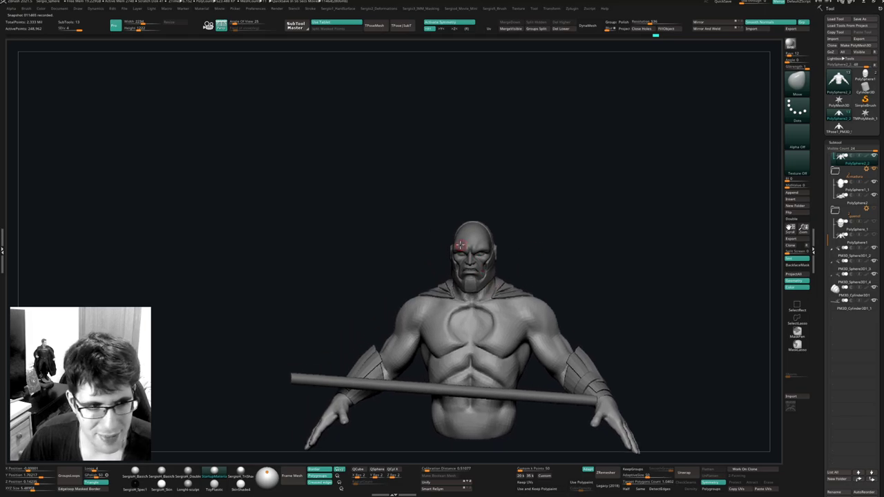
pyautogui.keyDown('ctrl'); pyautogui.moveTo(459, 245); pyautogui.dragTo(478, 296, button='right'); pyautogui.keyUp('ctrl')
pyautogui.moveTo(483, 264)
pyautogui.keyDown('ctrl'); pyautogui.mouseDown(button='right')
pyautogui.moveTo(483, 303)
pyautogui.moveTo(485, 257)
pyautogui.mouseUp(button='right'); pyautogui.keyUp('ctrl')
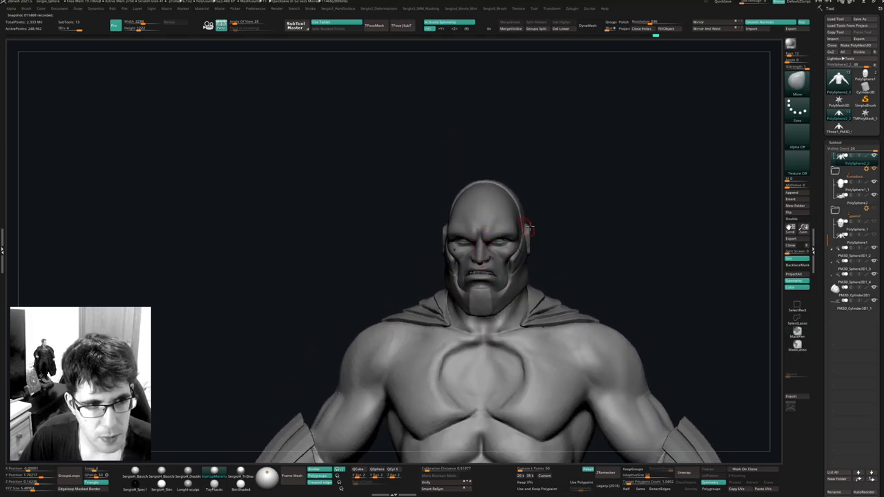
pyautogui.keyDown('alt'); pyautogui.moveTo(584, 250); pyautogui.dragTo(582, 228, button='right'); pyautogui.keyUp('alt')
pyautogui.moveTo(535, 246); pyautogui.dragTo(515, 243, button='right')
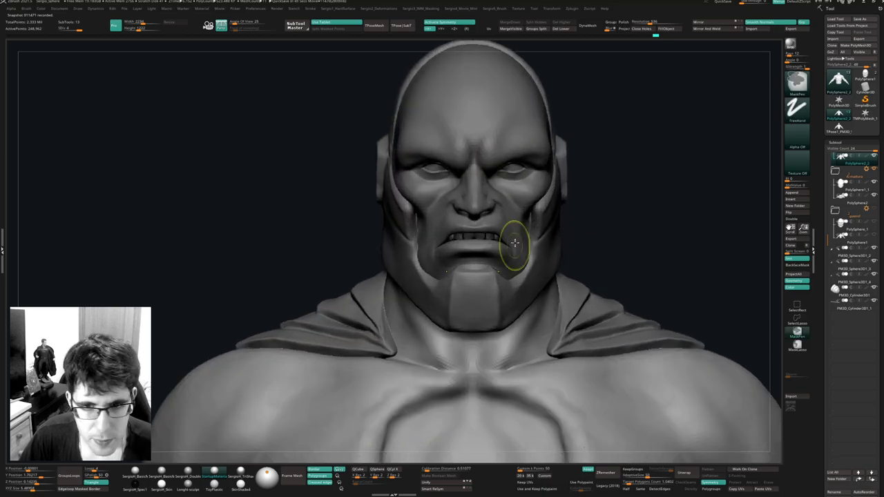
pyautogui.keyDown('alt'); pyautogui.click(513, 202); pyautogui.keyUp('alt')
pyautogui.keyDown('ctrl'); pyautogui.moveTo(513, 199); pyautogui.dragTo(503, 171, button='right'); pyautogui.keyUp('ctrl')
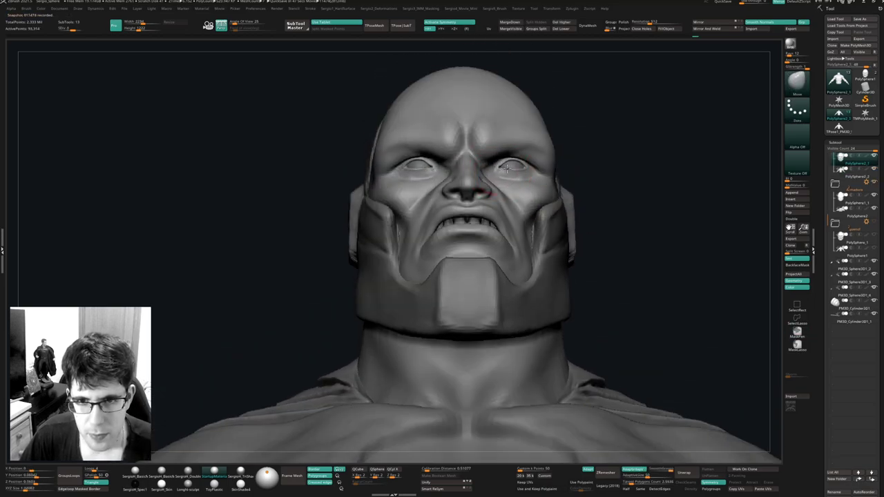
pyautogui.hotkey('shift', 'd')
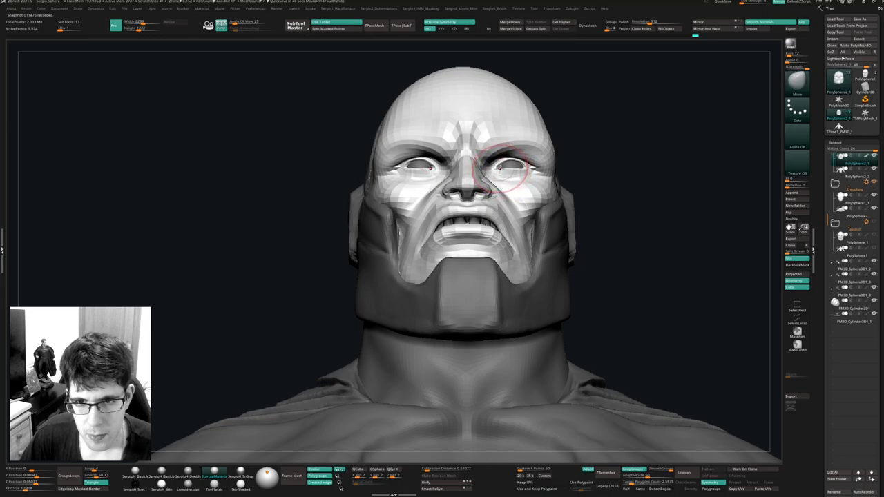
# Nudge the eyelids symmetrically with the Move brush and raise the head's subdivision by two levels.
pyautogui.moveTo(500, 167); pyautogui.dragTo(509, 168)
pyautogui.moveTo(502, 170)
pyautogui.mouseDown(button='right')
pyautogui.moveTo(486, 200)
pyautogui.moveTo(517, 173)
pyautogui.mouseUp(button='right')
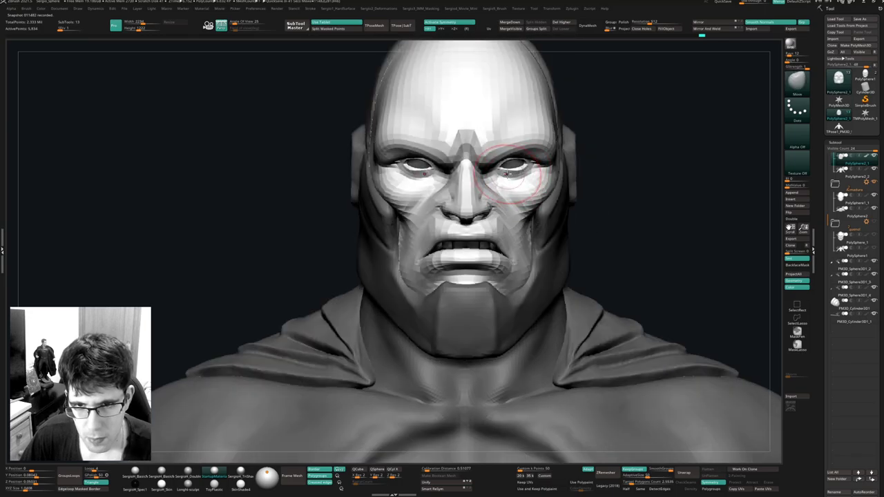
pyautogui.press('d')
pyautogui.press('d')
# Select the eyeball subtool and shift the eyes slightly outward within their sockets.
pyautogui.keyDown('alt'); pyautogui.click(515, 165); pyautogui.keyUp('alt')
pyautogui.press('w')
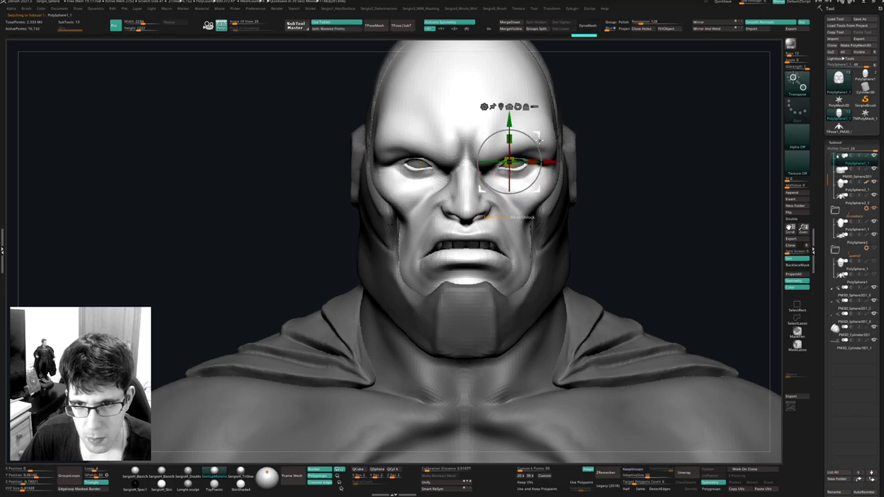
pyautogui.moveTo(538, 134); pyautogui.dragTo(540, 134)
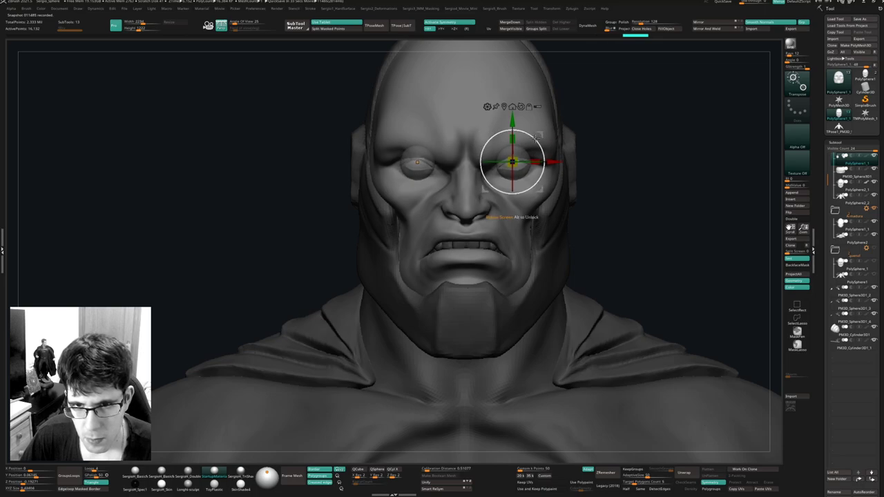
pyautogui.keyDown('alt'); pyautogui.click(539, 142); pyautogui.keyUp('alt')
pyautogui.press('q')
# Reselect the head and adjust the inner cheeks beside the nose with the Move brush.
pyautogui.moveTo(526, 154)
pyautogui.keyDown('ctrl'); pyautogui.mouseDown(button='right')
pyautogui.moveTo(525, 191)
pyautogui.moveTo(542, 177)
pyautogui.moveTo(500, 161)
pyautogui.mouseUp(button='right'); pyautogui.keyUp('ctrl')
pyautogui.keyDown('alt'); pyautogui.click(525, 191); pyautogui.keyUp('alt')
pyautogui.moveTo(500, 162); pyautogui.dragTo(525, 172, button='right')
pyautogui.moveTo(486, 184); pyautogui.dragTo(493, 181)
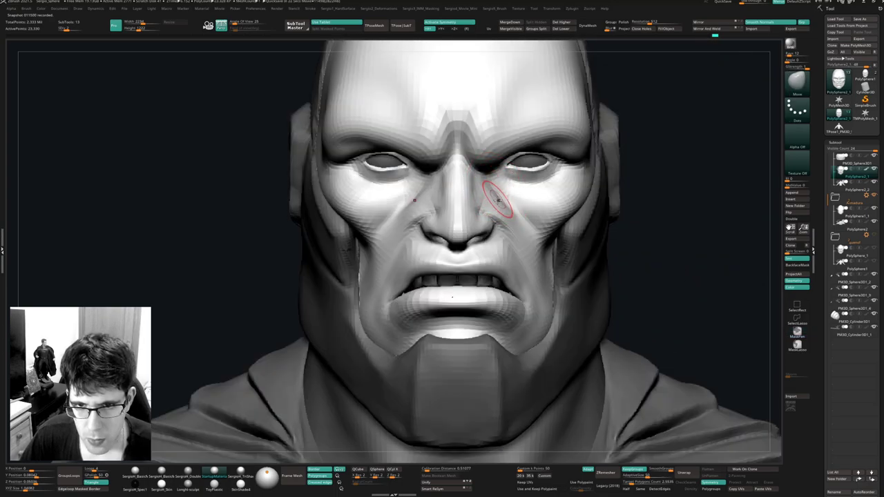
# Change the Move brush size and refine the cheeks and the folds around the mouth from several angles.
pyautogui.moveTo(505, 199); pyautogui.dragTo(569, 206, button='right')
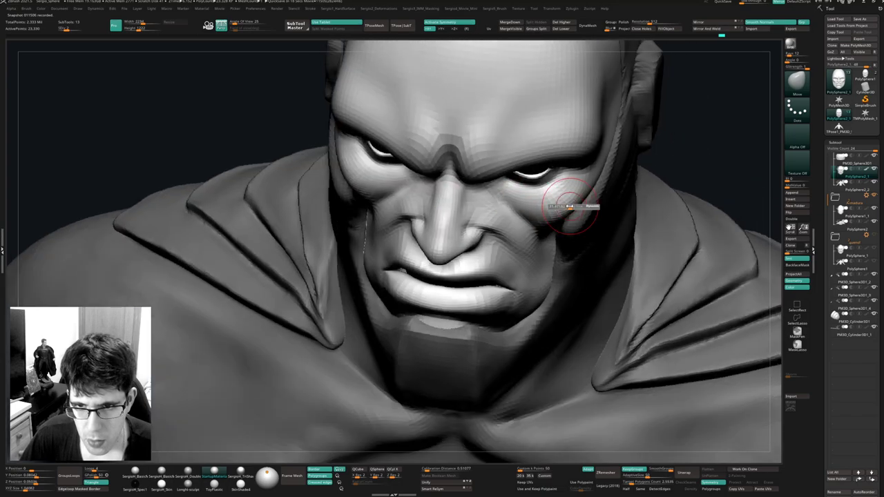
pyautogui.moveTo(569, 206)
pyautogui.mouseDown()
pyautogui.moveTo(576, 200)
pyautogui.moveTo(560, 208)
pyautogui.mouseUp()
pyautogui.press('s')
pyautogui.moveTo(560, 219)
pyautogui.mouseDown(button='right')
pyautogui.moveTo(556, 209)
pyautogui.moveTo(537, 217)
pyautogui.moveTo(540, 205)
pyautogui.moveTo(528, 217)
pyautogui.moveTo(543, 226)
pyautogui.moveTo(529, 207)
pyautogui.moveTo(530, 225)
pyautogui.moveTo(517, 196)
pyautogui.moveTo(544, 218)
pyautogui.moveTo(523, 254)
pyautogui.moveTo(532, 241)
pyautogui.mouseUp(button='right')
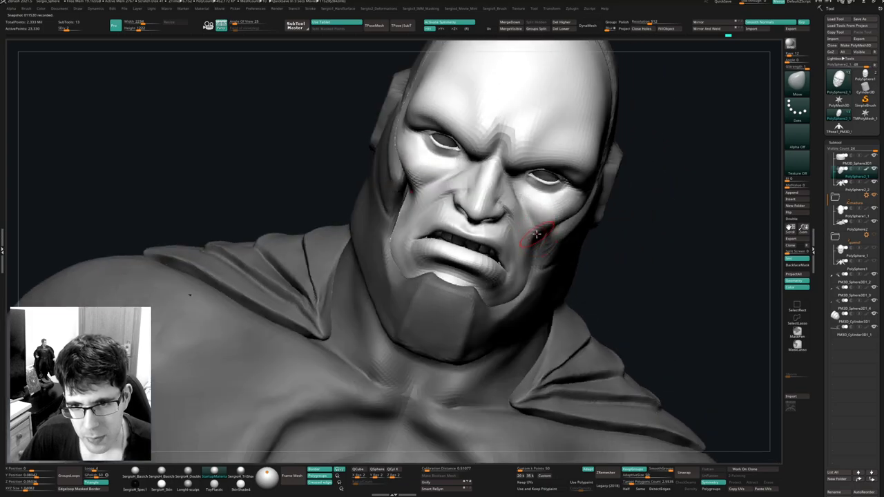
pyautogui.moveTo(441, 198)
pyautogui.keyDown('ctrl'); pyautogui.mouseDown(button='right')
pyautogui.moveTo(438, 256)
pyautogui.moveTo(420, 224)
pyautogui.mouseUp(button='right'); pyautogui.keyUp('ctrl')
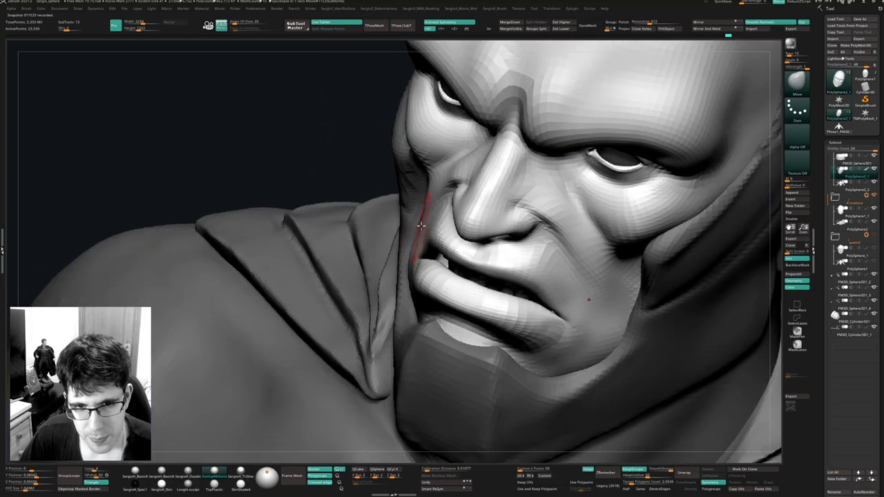
# Frame the upper body and choose a dark, desaturated blue-grey as the paint colour.
pyautogui.moveTo(448, 192)
pyautogui.mouseDown(button='right')
pyautogui.moveTo(454, 215)
pyautogui.moveTo(454, 162)
pyautogui.moveTo(474, 230)
pyautogui.moveTo(426, 222)
pyautogui.moveTo(422, 207)
pyautogui.moveTo(493, 275)
pyautogui.moveTo(492, 224)
pyautogui.moveTo(573, 219)
pyautogui.moveTo(531, 217)
pyautogui.mouseUp(button='right')
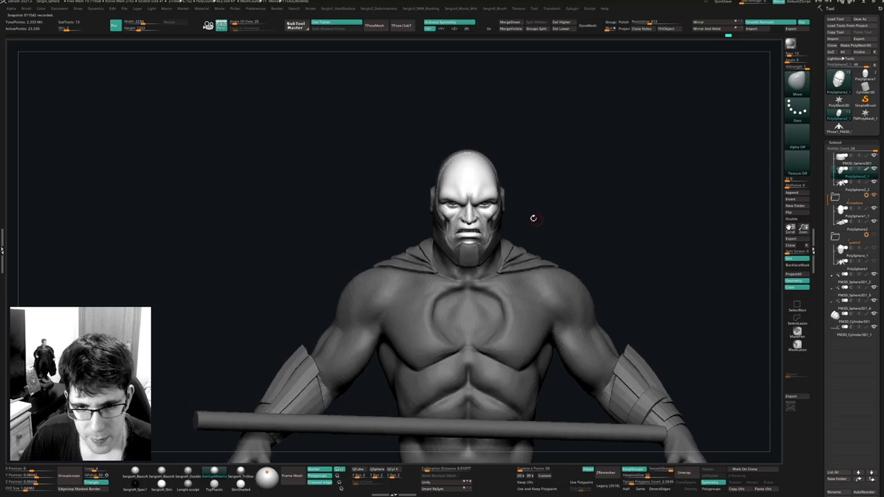
pyautogui.press('space')
pyautogui.keyDown('ctrl'); pyautogui.moveTo(472, 173); pyautogui.dragTo(465, 261, button='right'); pyautogui.keyUp('ctrl')
pyautogui.press('space')
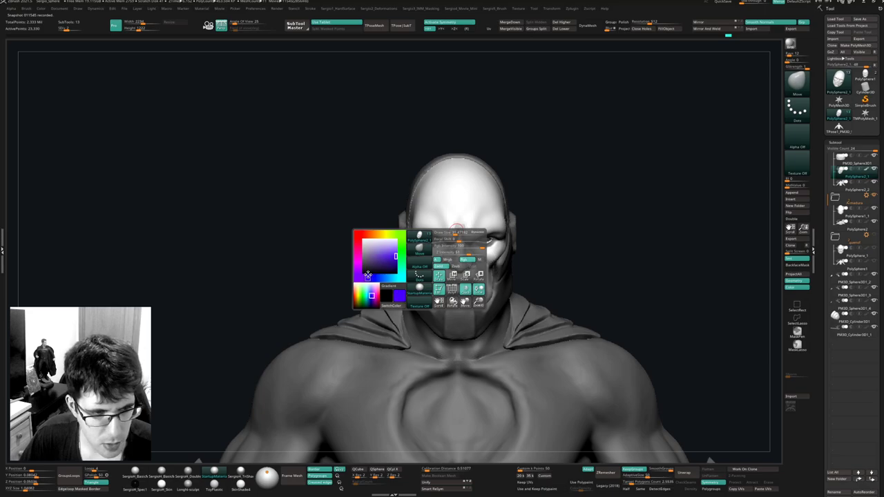
pyautogui.moveTo(367, 274); pyautogui.dragTo(373, 275)
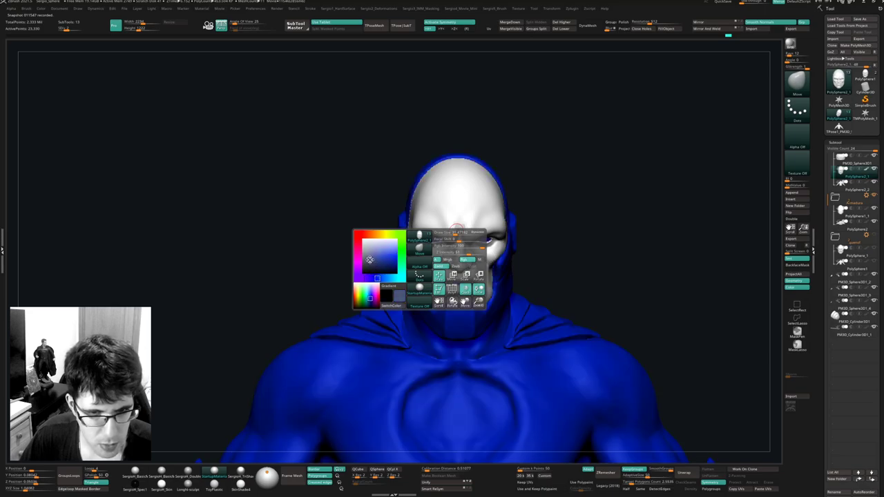
pyautogui.click(371, 261)
pyautogui.click(369, 260)
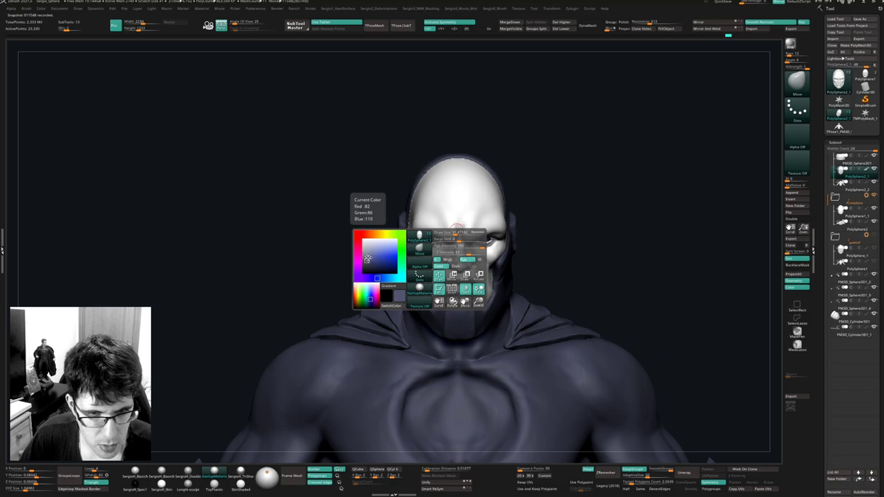
pyautogui.click(366, 254)
pyautogui.click(366, 260)
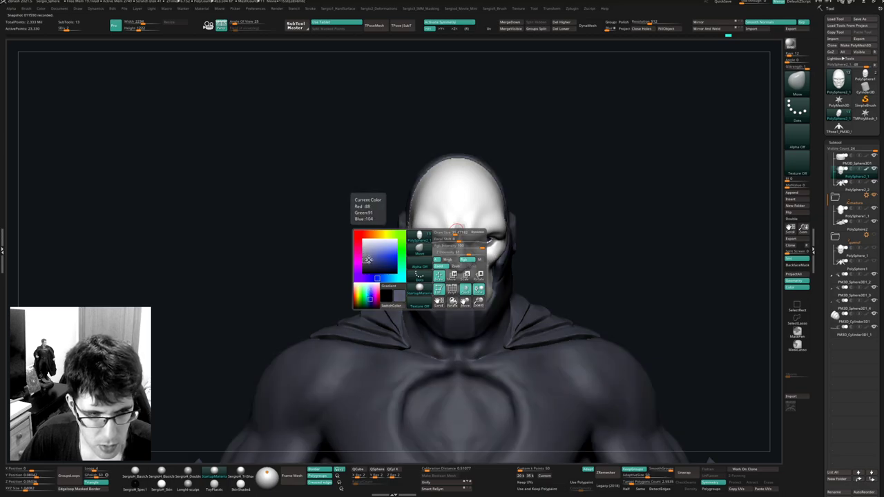
# Fill the head and body subtools with the dark blue-grey colour.
pyautogui.click(671, 29)
pyautogui.click(699, 38)
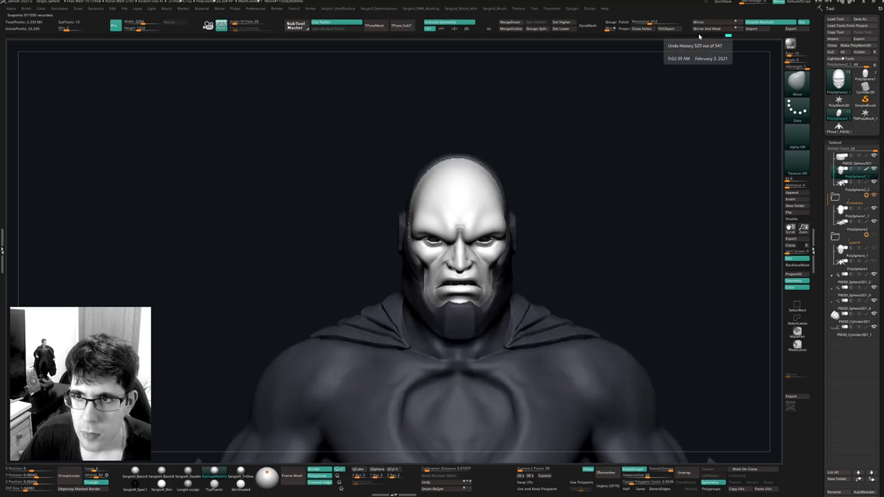
pyautogui.click(675, 30)
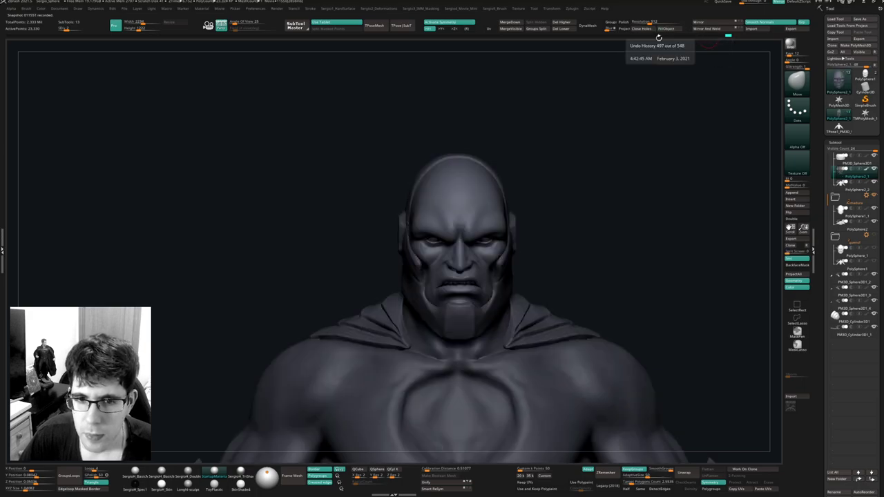
pyautogui.keyDown('alt'); pyautogui.click(514, 365); pyautogui.keyUp('alt')
pyautogui.click(678, 31)
# Choose a more neutral dark grey and fill the body and head subtools with it.
pyautogui.keyDown('alt'); pyautogui.moveTo(578, 132); pyautogui.dragTo(525, 199); pyautogui.keyUp('alt')
pyautogui.press('space')
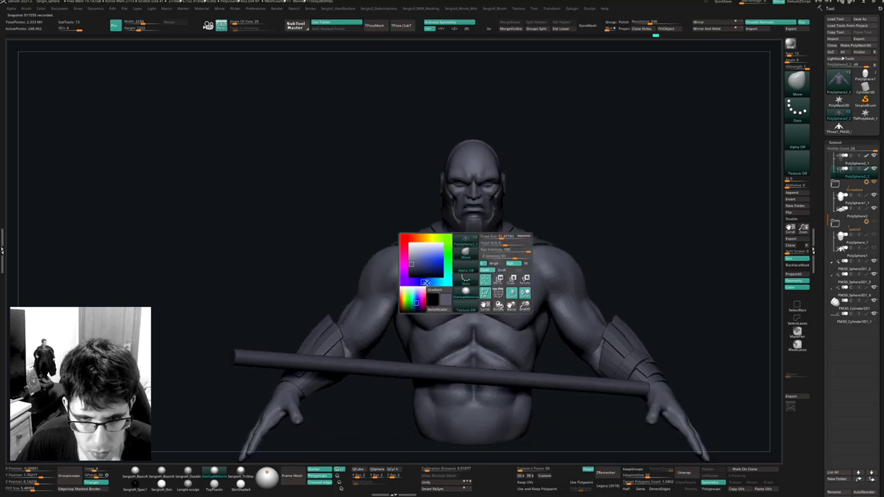
pyautogui.moveTo(426, 282)
pyautogui.mouseDown()
pyautogui.moveTo(415, 282)
pyautogui.moveTo(425, 282)
pyautogui.mouseUp()
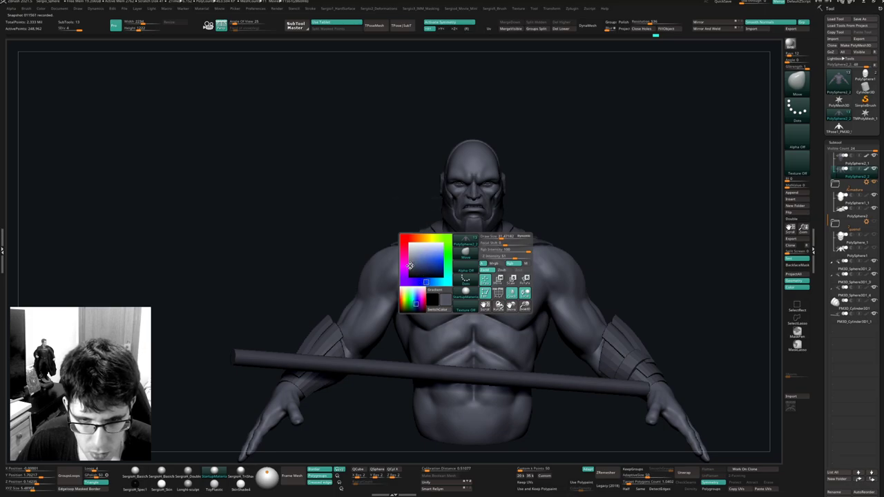
pyautogui.moveTo(410, 267); pyautogui.dragTo(413, 266)
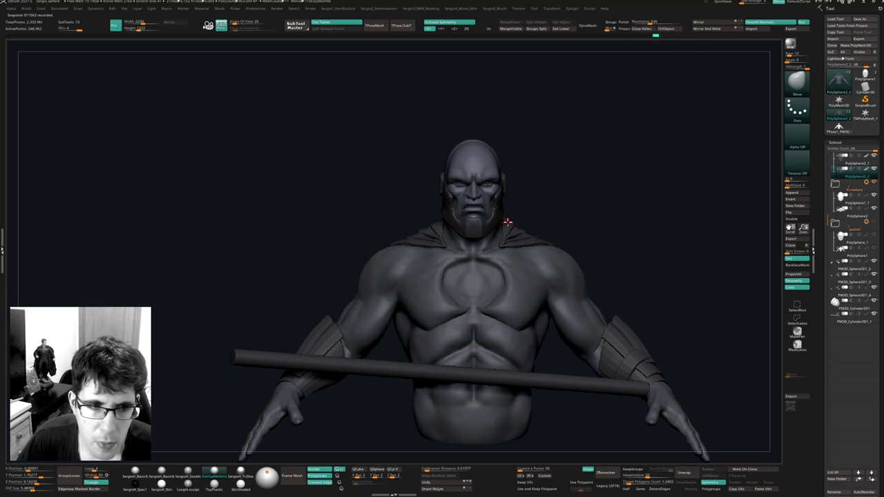
pyautogui.press('space')
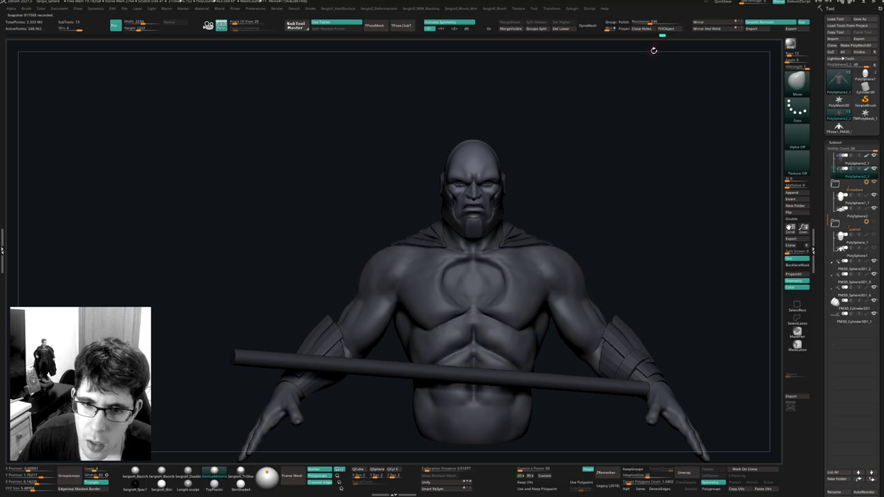
pyautogui.press('space')
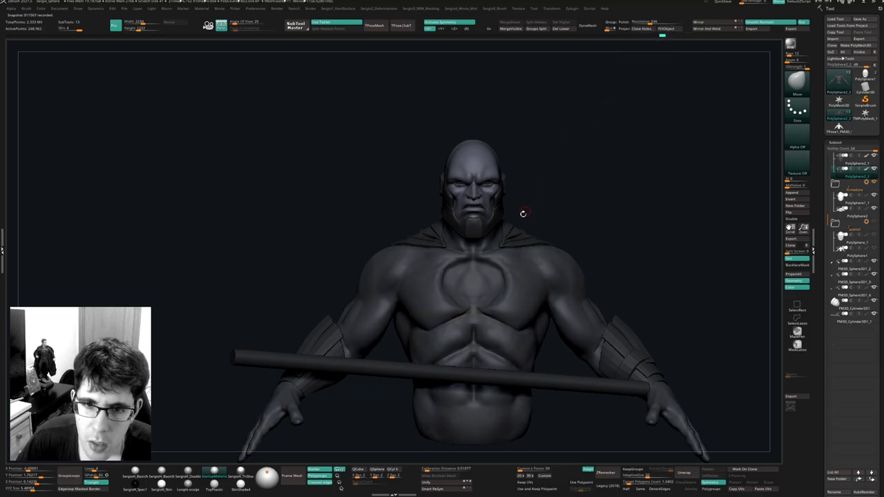
pyautogui.press('space')
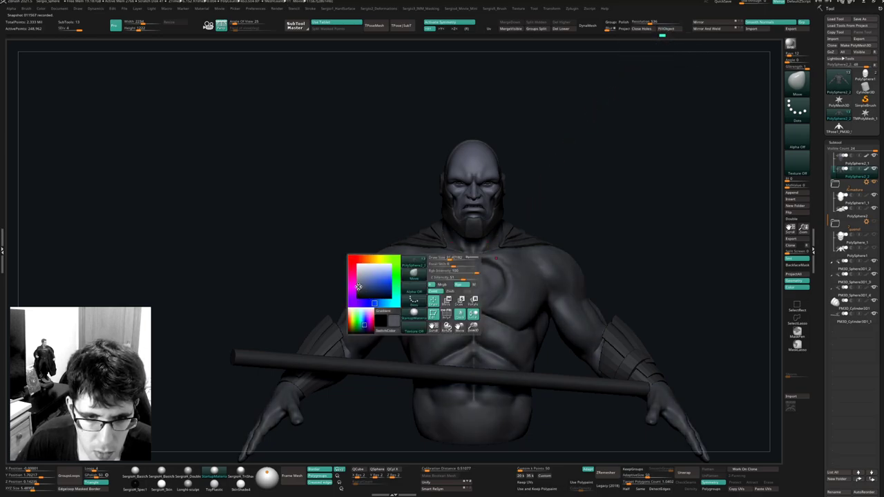
pyautogui.click(673, 29)
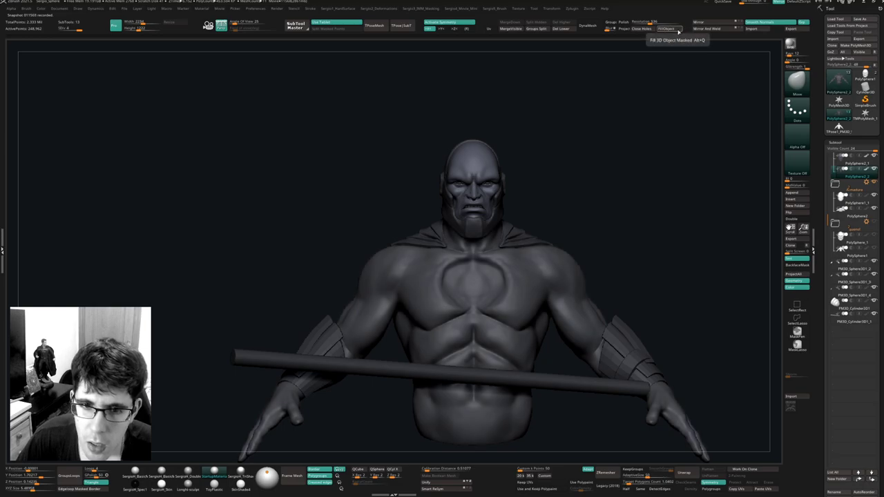
pyautogui.keyDown('alt'); pyautogui.click(490, 175); pyautogui.keyUp('alt')
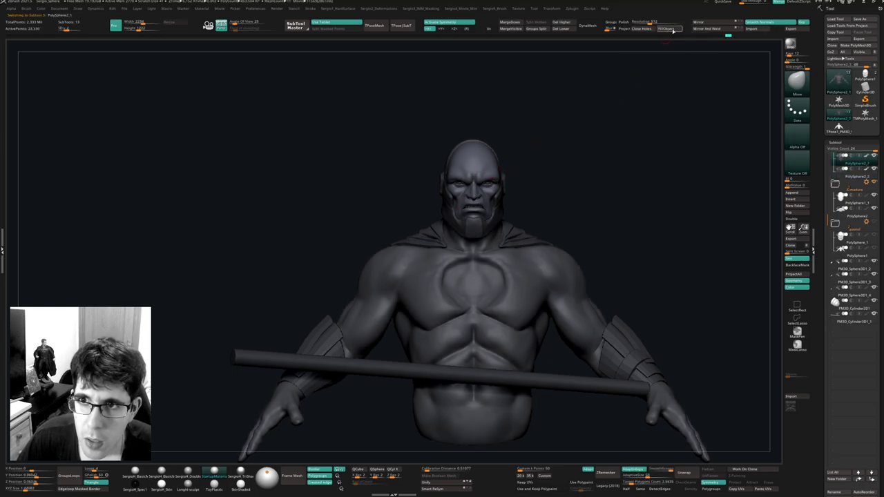
# Select the cape subtool and fill it with a dark navy blue.
pyautogui.moveTo(532, 199); pyautogui.dragTo(513, 218)
pyautogui.keyDown('alt'); pyautogui.click(514, 218); pyautogui.keyUp('alt')
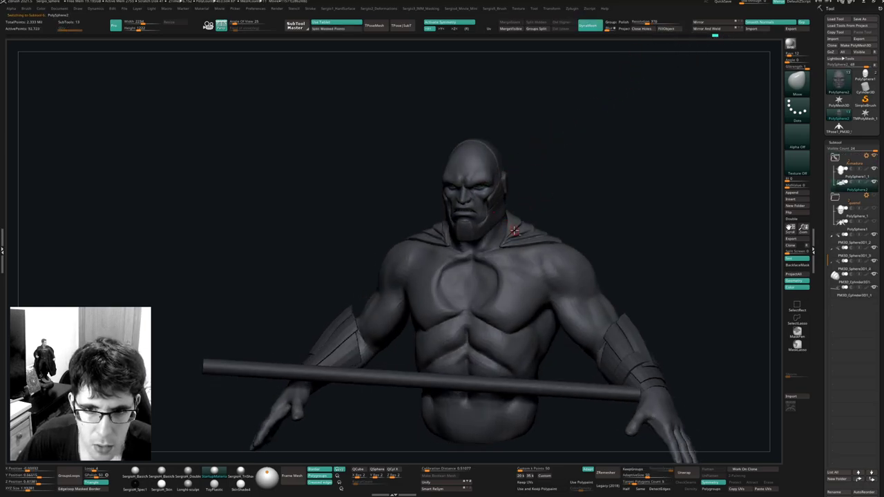
pyautogui.press('space')
pyautogui.moveTo(411, 274); pyautogui.dragTo(418, 274)
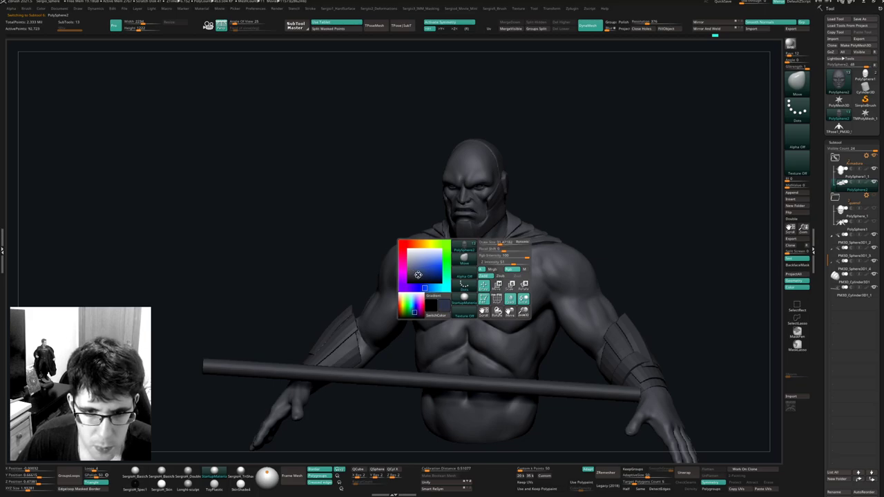
pyautogui.click(673, 29)
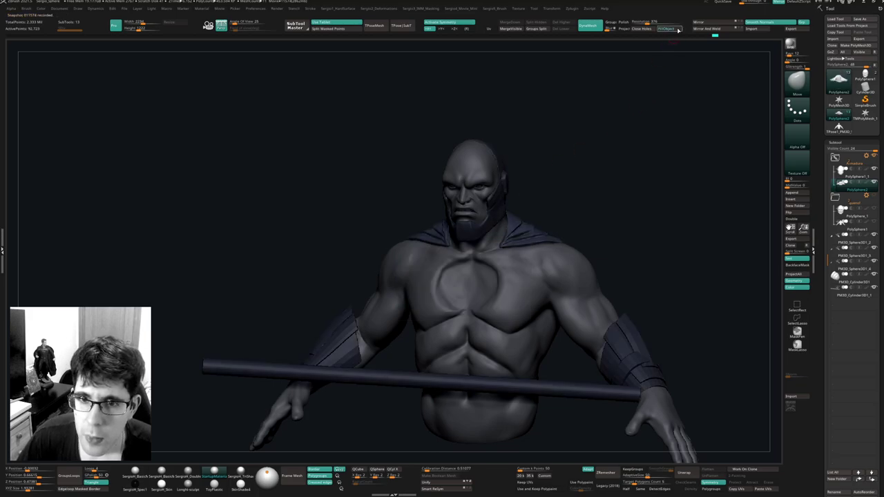
# Shift the paint colour to a dark, desaturated purple and refill the cape subtool with it.
pyautogui.moveTo(590, 146); pyautogui.dragTo(513, 225, button='right')
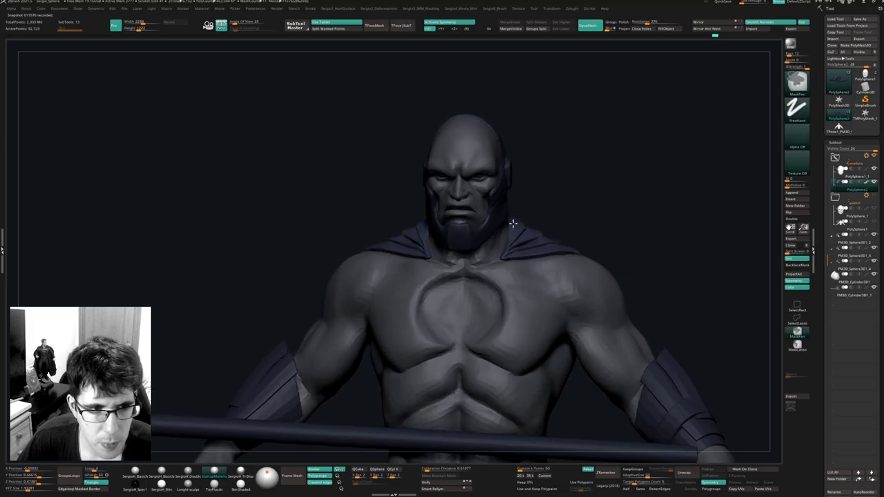
pyautogui.press('space')
pyautogui.click(398, 281)
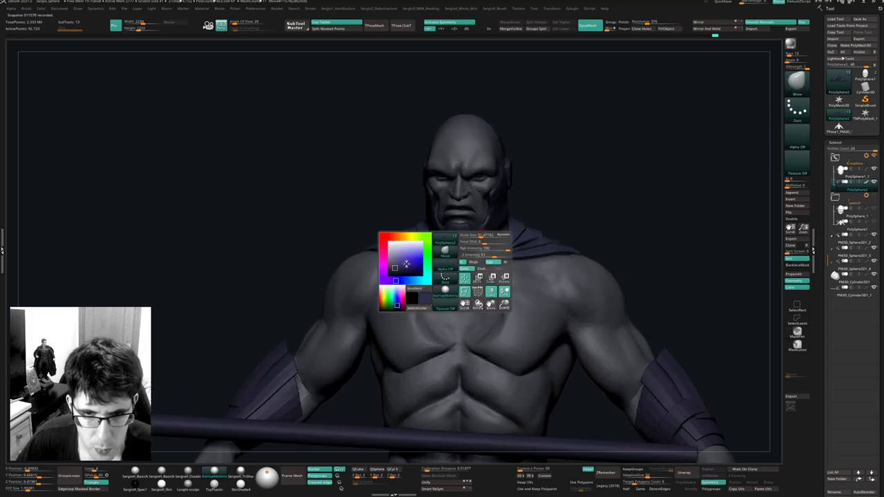
pyautogui.click(674, 30)
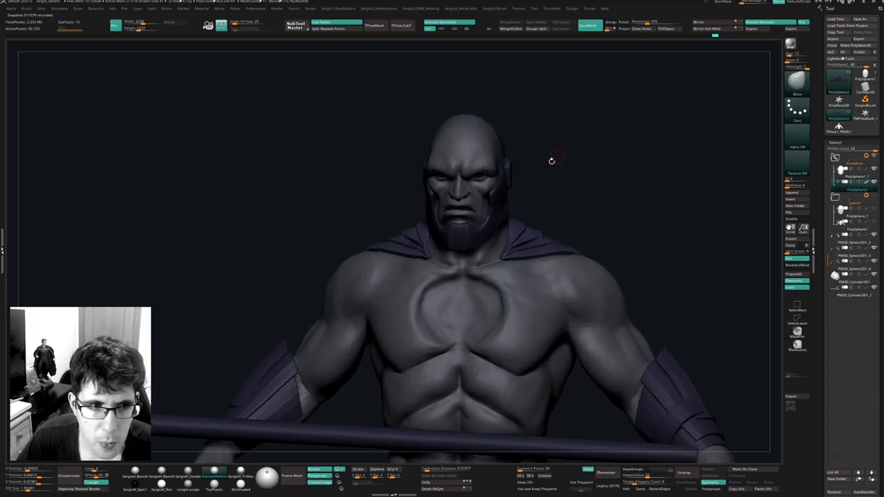
pyautogui.press('space')
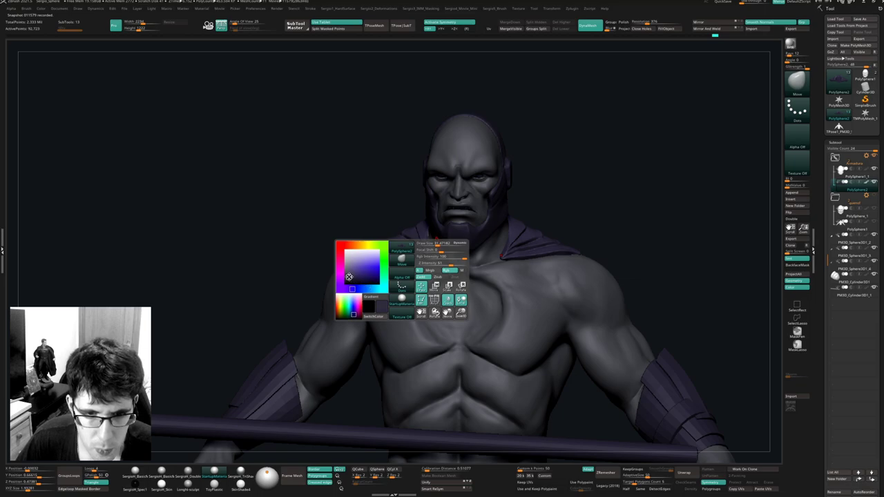
pyautogui.click(348, 276)
pyautogui.click(667, 30)
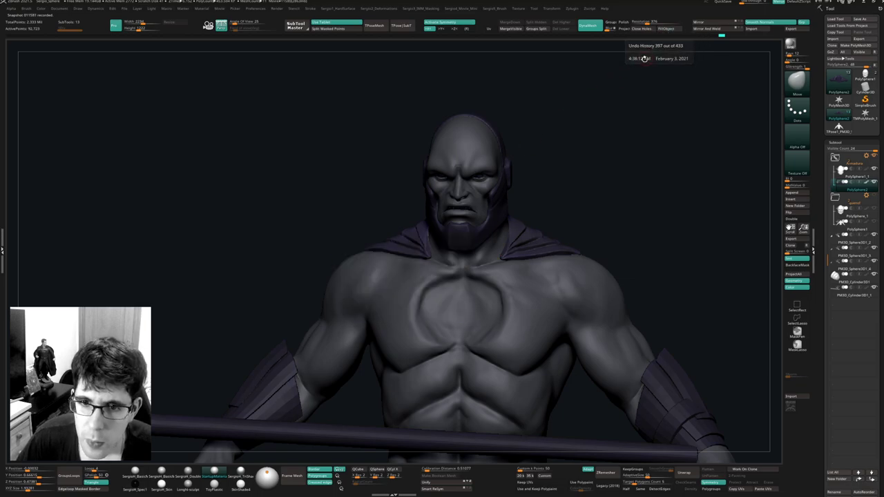
# Fill the helmet, forearm guard pieces and staff subtools with the same dark purple.
pyautogui.keyDown('alt'); pyautogui.moveTo(627, 142); pyautogui.dragTo(512, 188); pyautogui.keyUp('alt')
pyautogui.keyDown('alt'); pyautogui.click(500, 204); pyautogui.keyUp('alt')
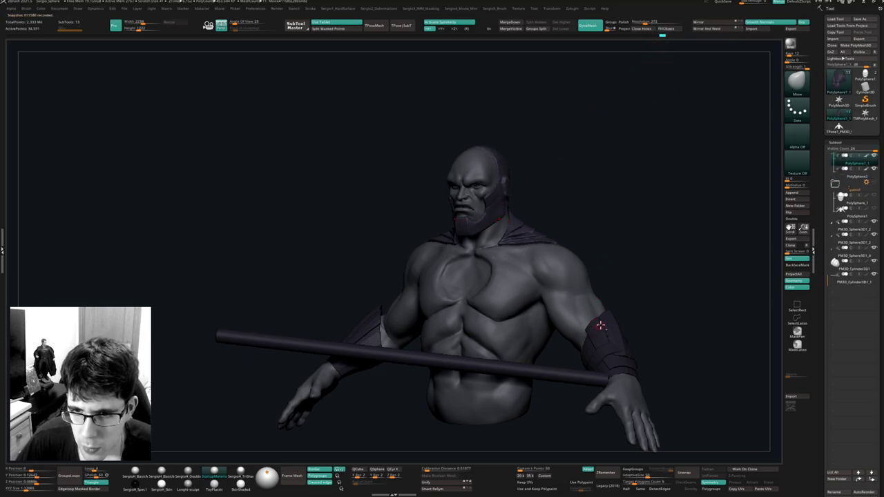
pyautogui.click(819, 223)
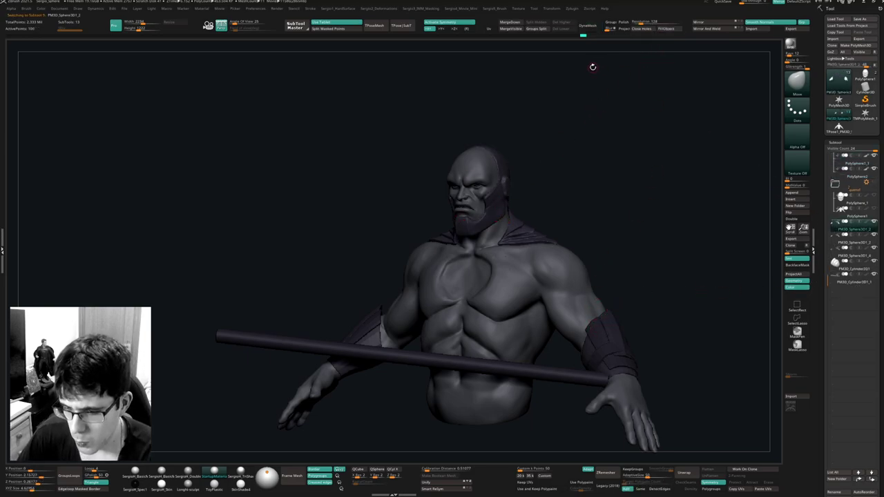
pyautogui.press('Down')
pyautogui.press('Down')
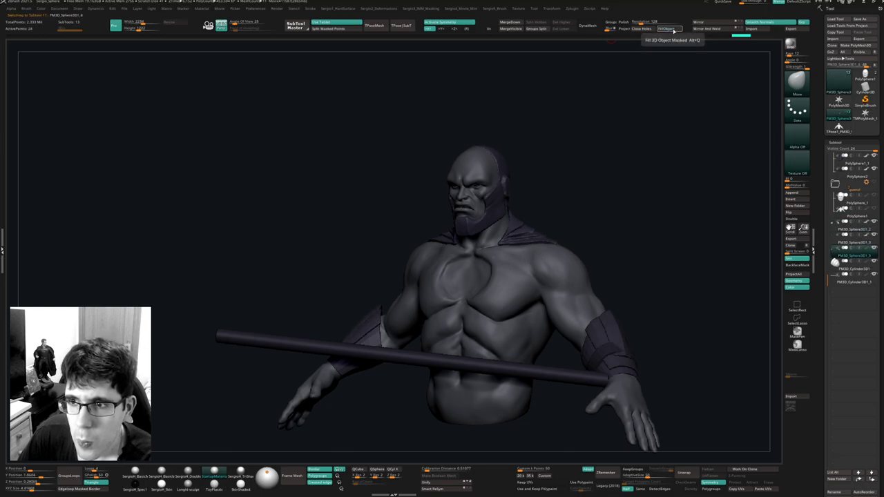
pyautogui.press('Down')
pyautogui.press('Down')
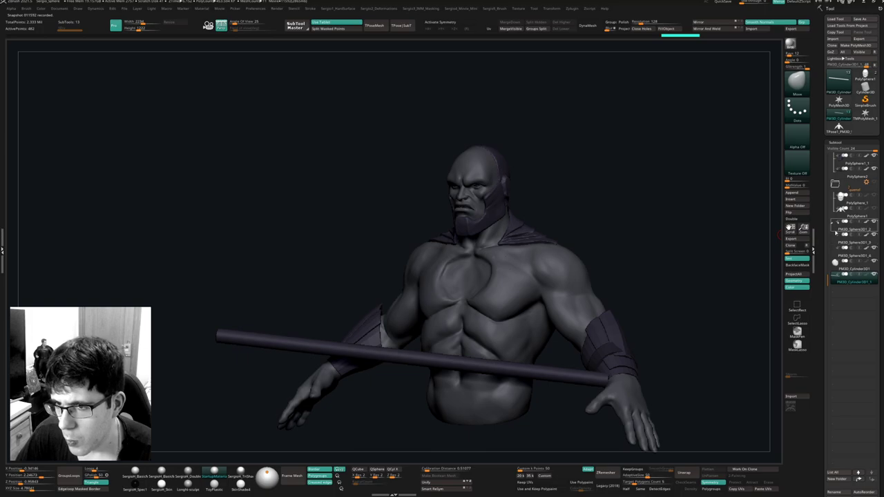
# Move the three forearm guard subtools into the armour folder of the subtool list.
pyautogui.moveTo(834, 231)
pyautogui.moveTo(829, 280); pyautogui.dragTo(829, 159)
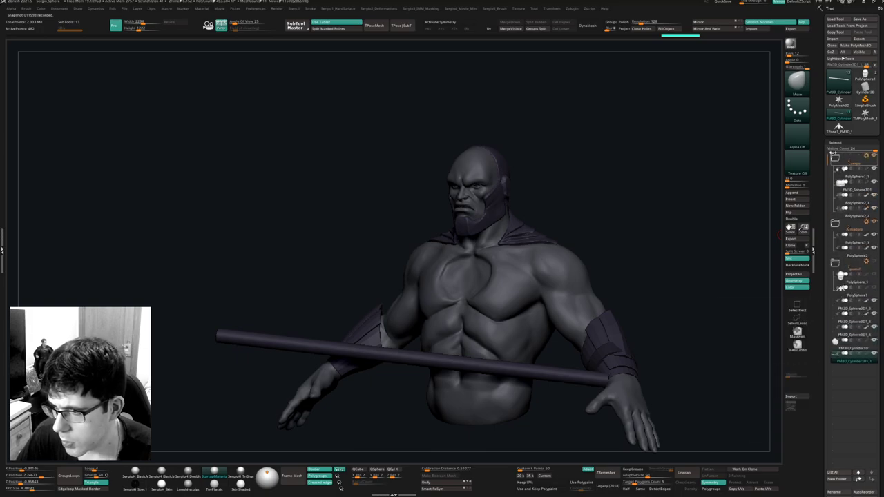
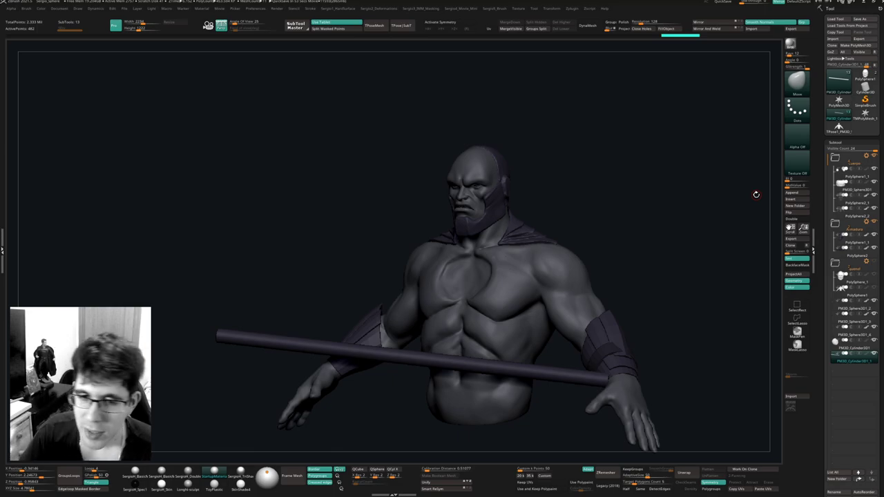
pyautogui.moveTo(676, 229); pyautogui.dragTo(656, 243)
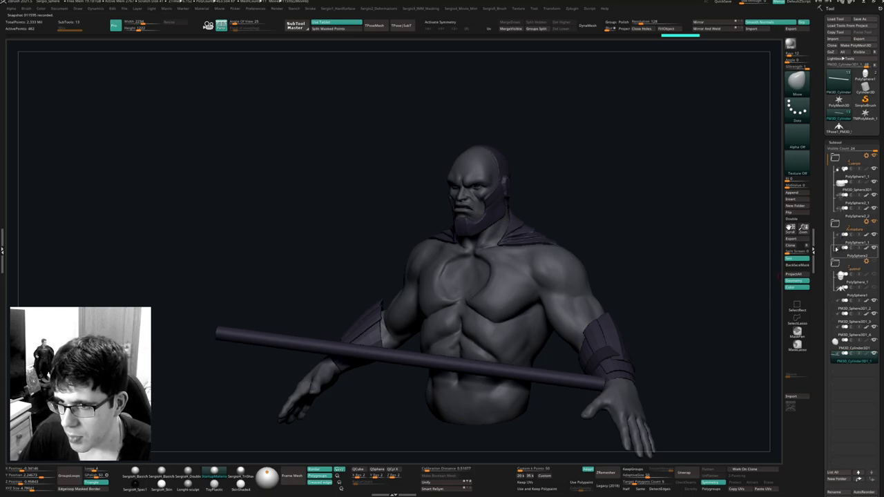
pyautogui.moveTo(843, 301); pyautogui.dragTo(846, 266)
pyautogui.moveTo(850, 319); pyautogui.dragTo(847, 278)
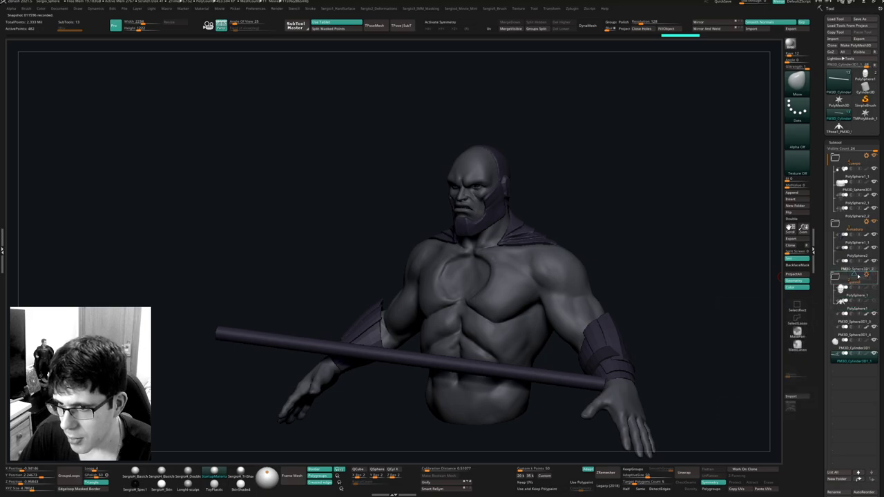
pyautogui.moveTo(855, 341); pyautogui.dragTo(853, 296)
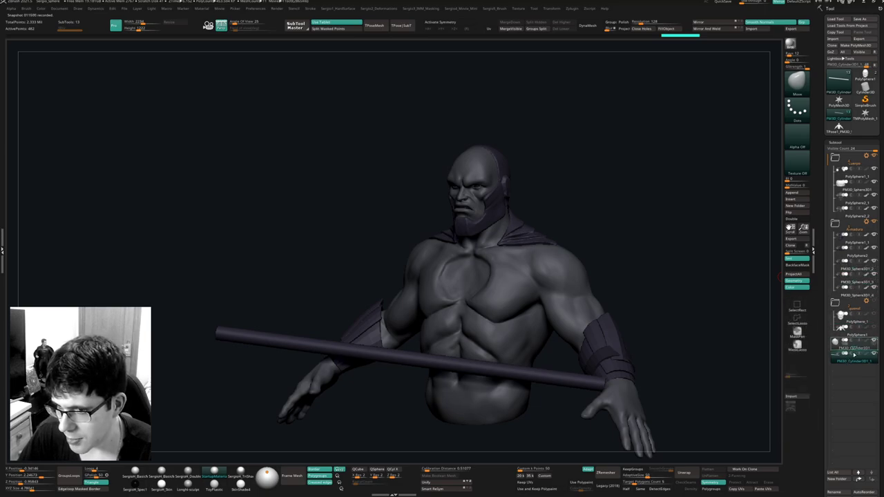
# Put the staff subtool in a new folder named "Arma" and place that folder directly below the armour folder.
pyautogui.hotkey('alt', 's')
pyautogui.hotkey('alt', 's')
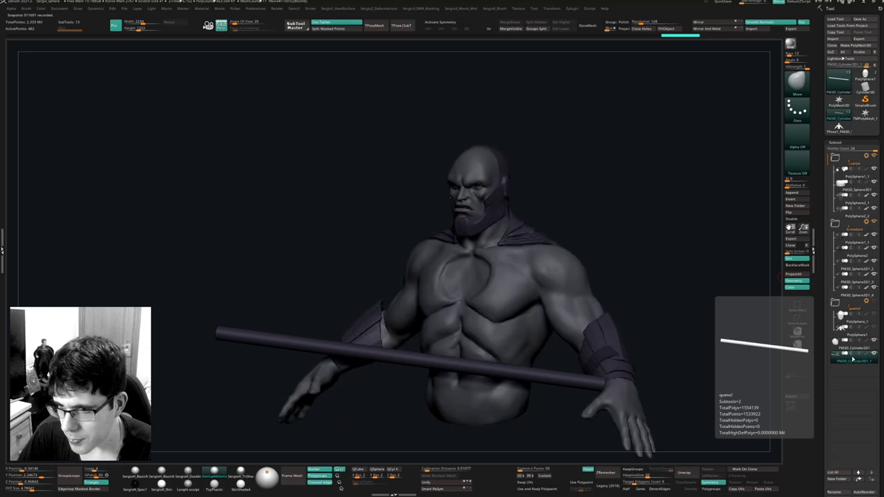
pyautogui.press('ctrl')
pyautogui.hotkey('ctrl', 'g')
pyautogui.write('Ar')
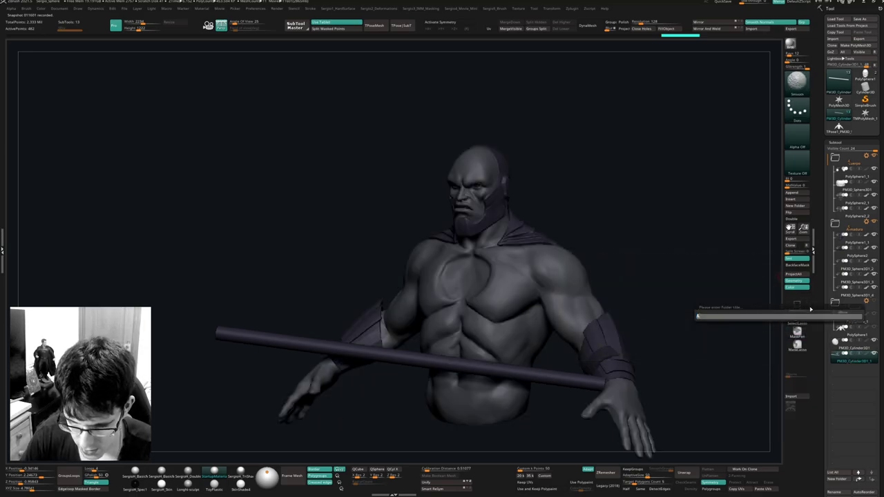
pyautogui.write('ma')
pyautogui.press('Return')
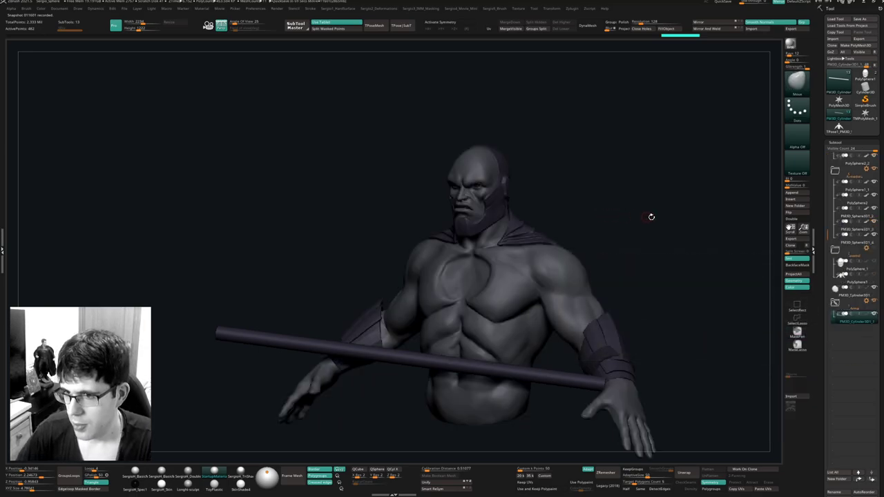
pyautogui.moveTo(836, 304); pyautogui.dragTo(838, 251)
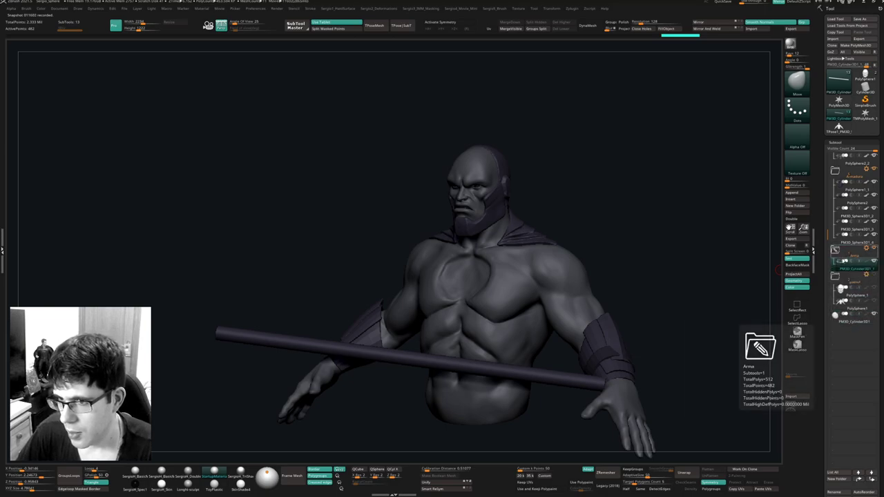
# Collapse the last subtool folder and move the PM3D_Cylinder3D1 subtool into the armour folder.
pyautogui.click(835, 279)
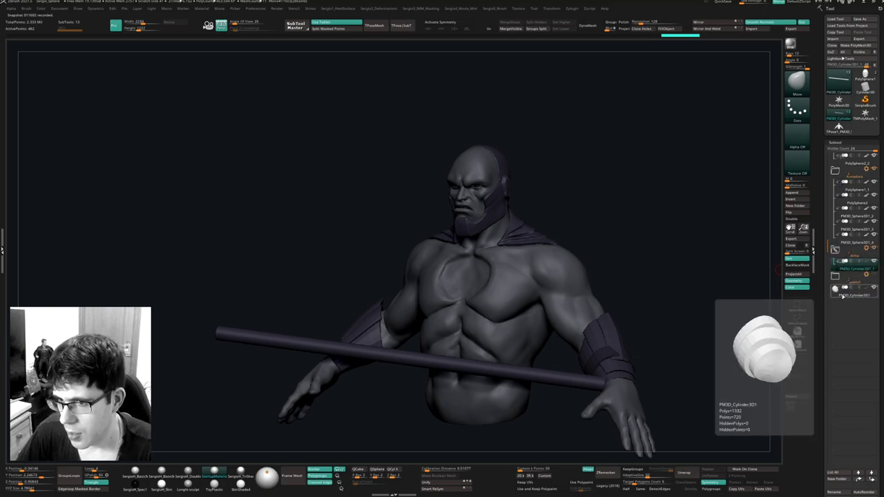
pyautogui.click(839, 295)
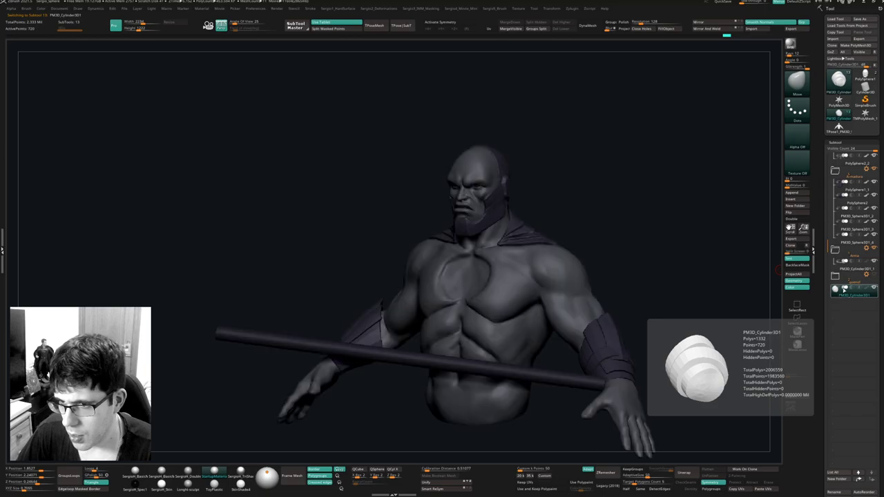
pyautogui.moveTo(843, 296); pyautogui.dragTo(845, 247)
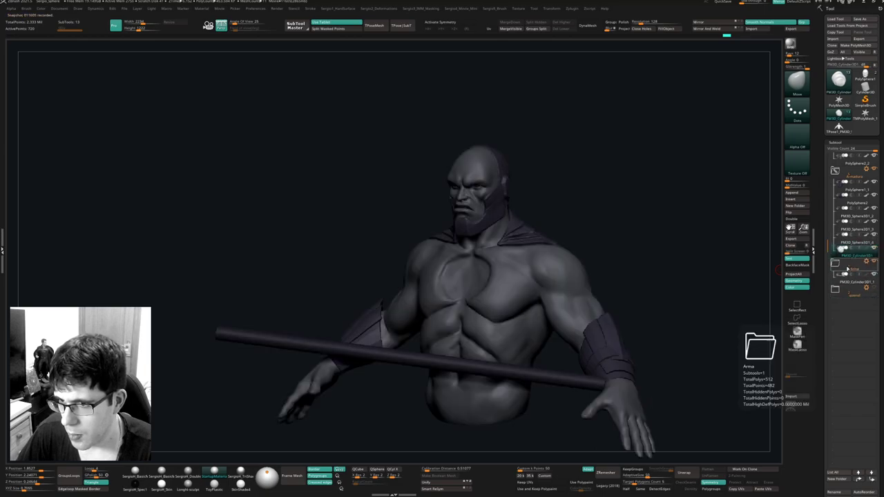
pyautogui.moveTo(827, 210); pyautogui.dragTo(827, 159)
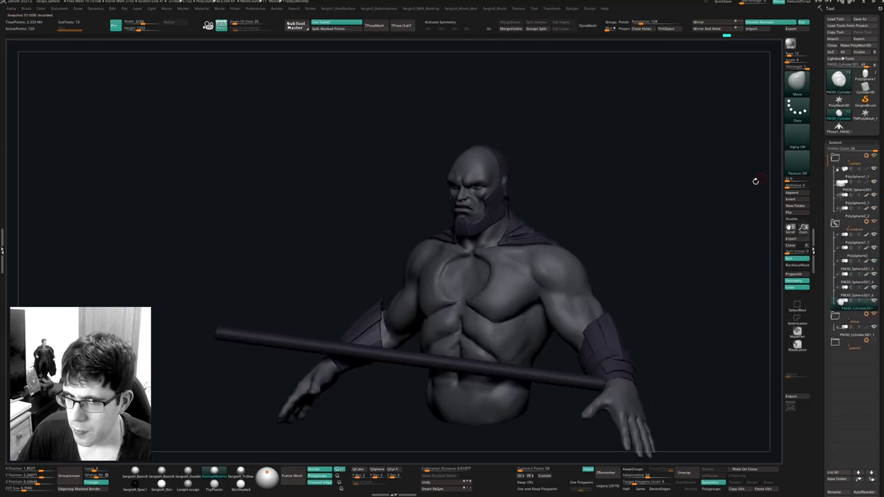
# Hide the Arma folder with the staff and face the character from the front.
pyautogui.keyDown('ctrl'); pyautogui.moveTo(639, 235); pyautogui.dragTo(609, 218, button='right'); pyautogui.keyUp('ctrl')
pyautogui.moveTo(609, 218); pyautogui.dragTo(508, 259)
pyautogui.scroll(2, 624, 255)
pyautogui.moveTo(479, 269); pyautogui.dragTo(463, 301, button='right')
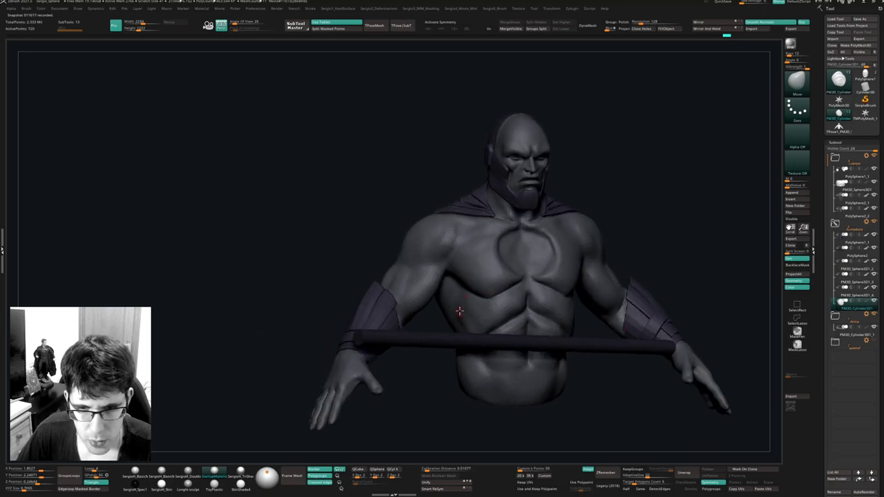
pyautogui.click(874, 314)
pyautogui.keyDown('shift'); pyautogui.moveTo(630, 302); pyautogui.dragTo(586, 292, button='right'); pyautogui.keyUp('shift')
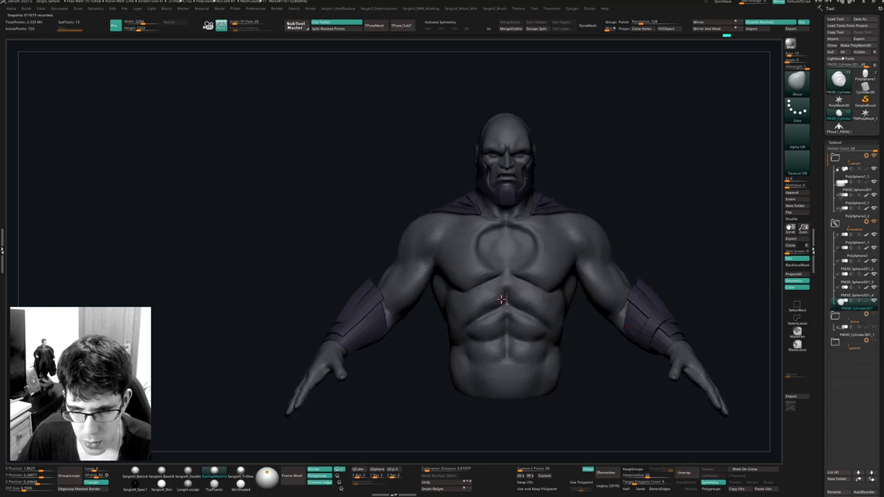
# Isolate the main forearm guard, raise its dynamic smooth subdivision levels and show the full character again.
pyautogui.moveTo(502, 299); pyautogui.dragTo(563, 319, button='right')
pyautogui.keyDown('alt'); pyautogui.click(605, 308); pyautogui.keyUp('alt')
pyautogui.hotkey('ctrl', 'shift', 's')
pyautogui.hotkey('shift', '2')
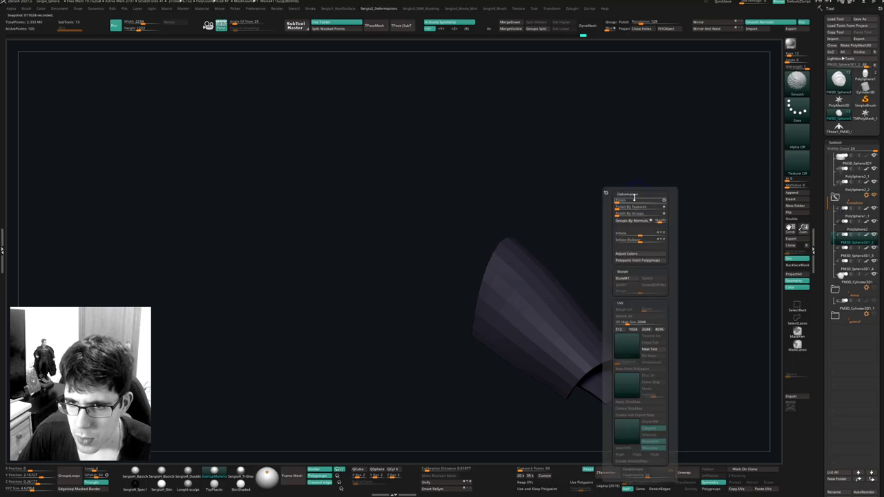
pyautogui.hotkey('shift', '4')
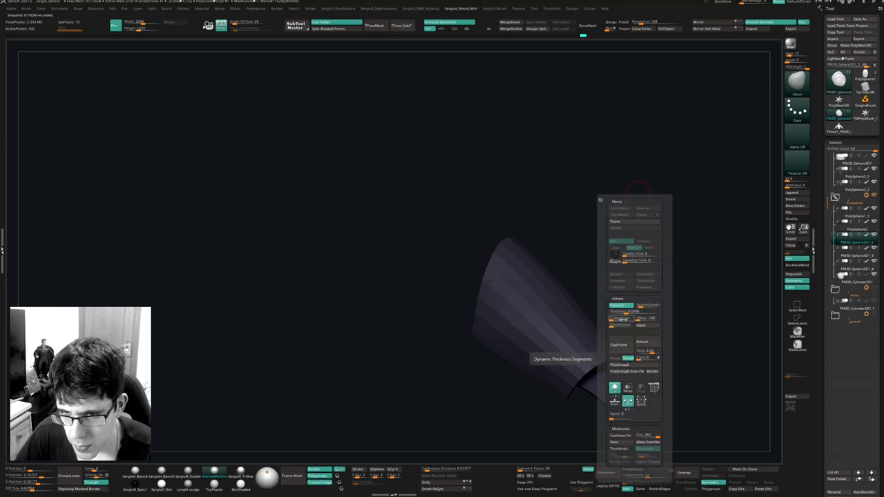
pyautogui.moveTo(641, 306); pyautogui.dragTo(644, 305)
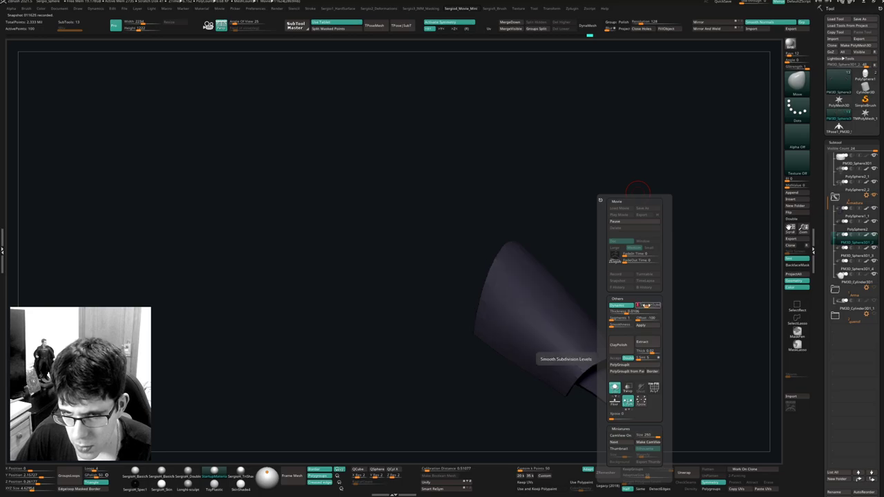
pyautogui.moveTo(582, 311); pyautogui.dragTo(614, 300, button='right')
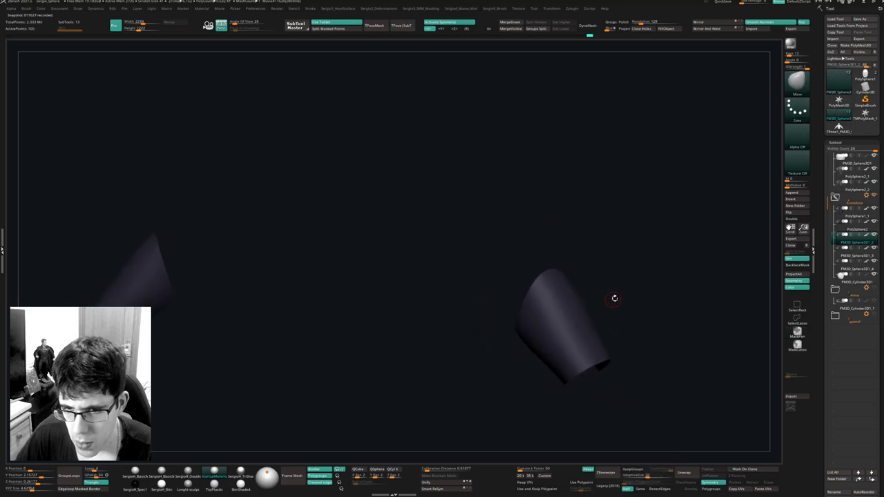
pyautogui.hotkey('alt', 's')
pyautogui.moveTo(620, 303); pyautogui.dragTo(611, 288)
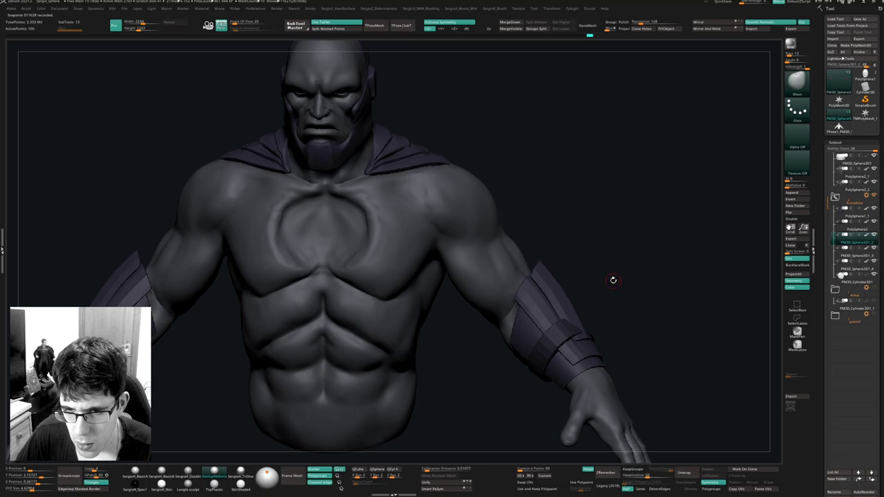
# Try to apply the forearm guard's dynamic subdivision to its mesh and check the isolated wireframe.
pyautogui.press('space')
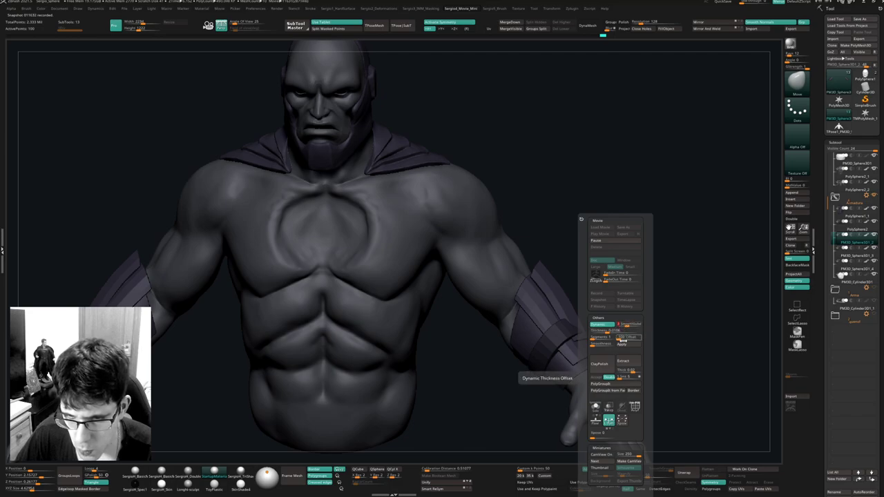
pyautogui.click(625, 346)
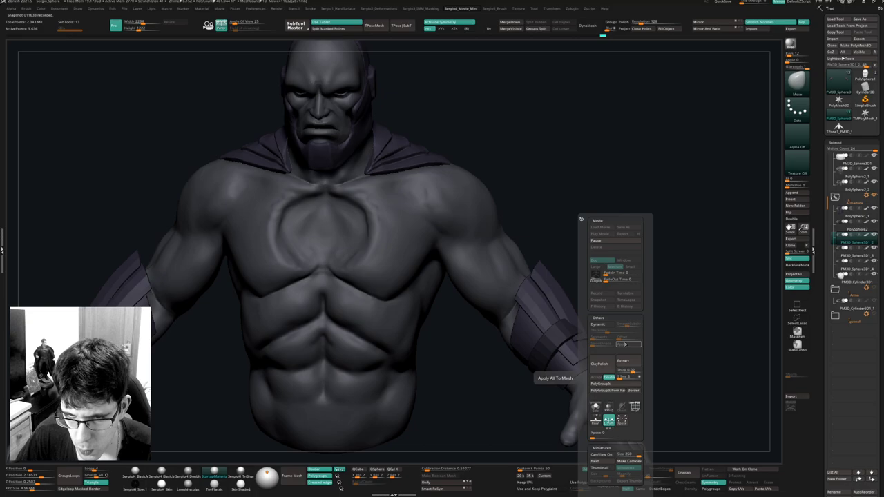
pyautogui.press('shift')
pyautogui.hotkey('shift', 's')
pyautogui.keyDown('ctrl'); pyautogui.moveTo(615, 319); pyautogui.dragTo(578, 361, button='right'); pyautogui.keyUp('ctrl')
pyautogui.hotkey('shift', 'f')
pyautogui.moveTo(528, 329)
pyautogui.mouseDown(button='right')
pyautogui.moveTo(515, 349)
pyautogui.moveTo(527, 357)
pyautogui.moveTo(535, 313)
pyautogui.mouseUp(button='right')
pyautogui.hotkey('ctrl', 'z')
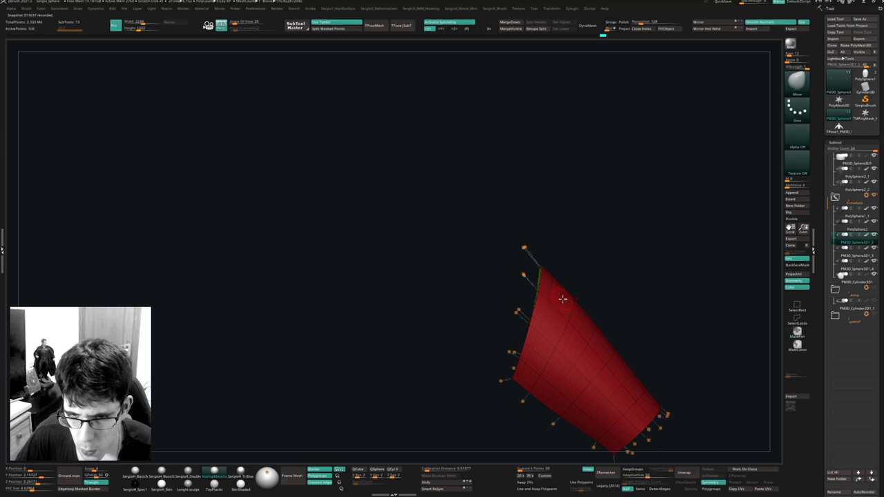
# Adjust the forearm guard's dynamic thickness segments and apply the dynamic subdivision to the mesh.
pyautogui.hotkey('shift', 'd')
pyautogui.press('d')
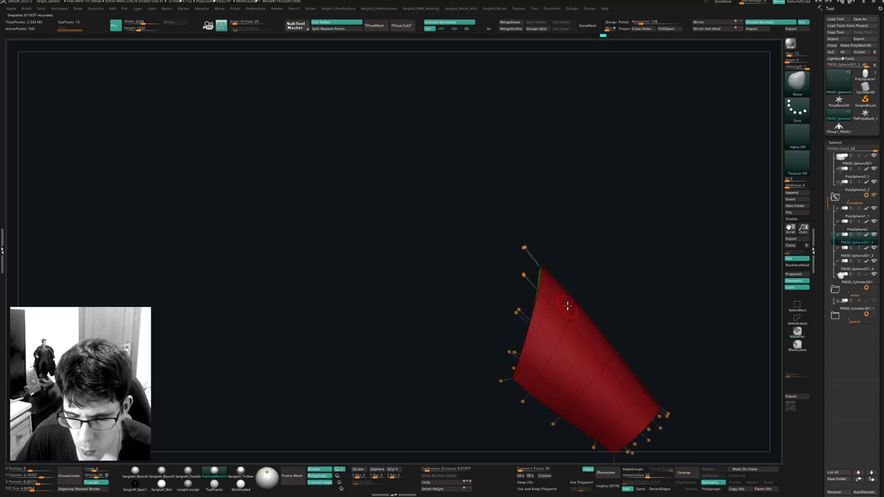
pyautogui.moveTo(616, 279); pyautogui.dragTo(629, 290, button='right')
pyautogui.press('4')
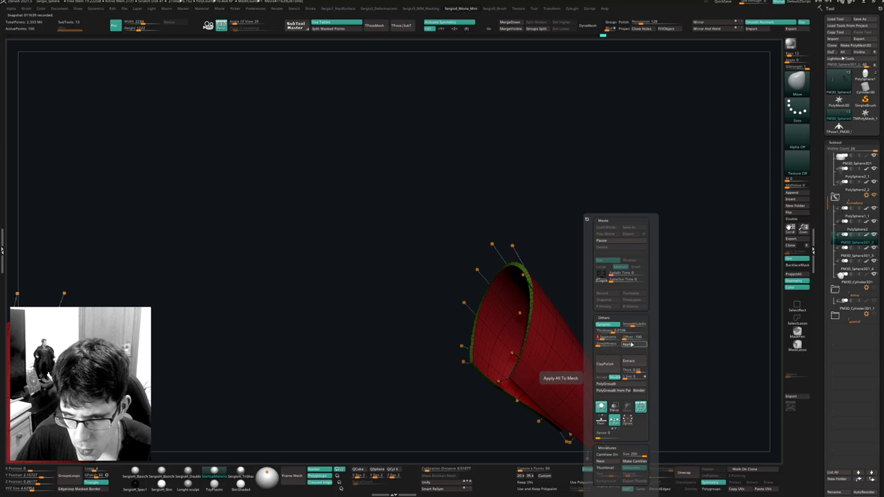
pyautogui.click(630, 345)
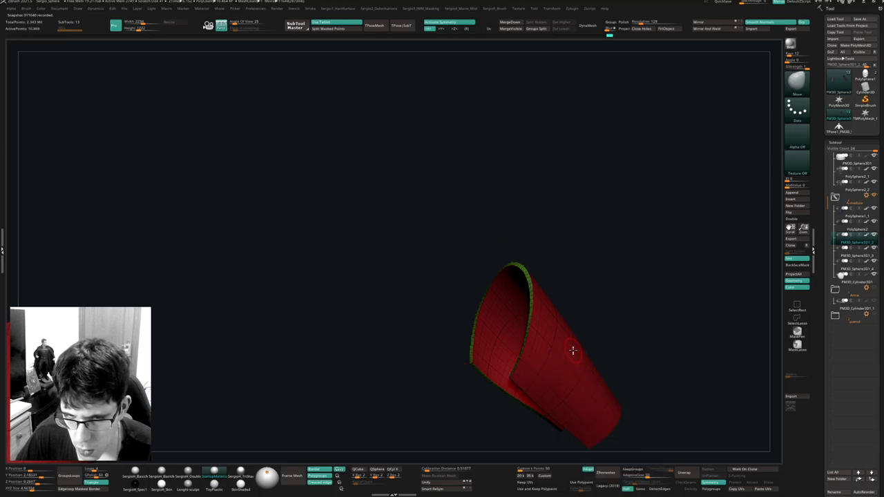
# Try to reconstruct the main forearm guard's lower subdivision levels and check its shape with and without the wireframe.
pyautogui.hotkey('ctrl', 'g')
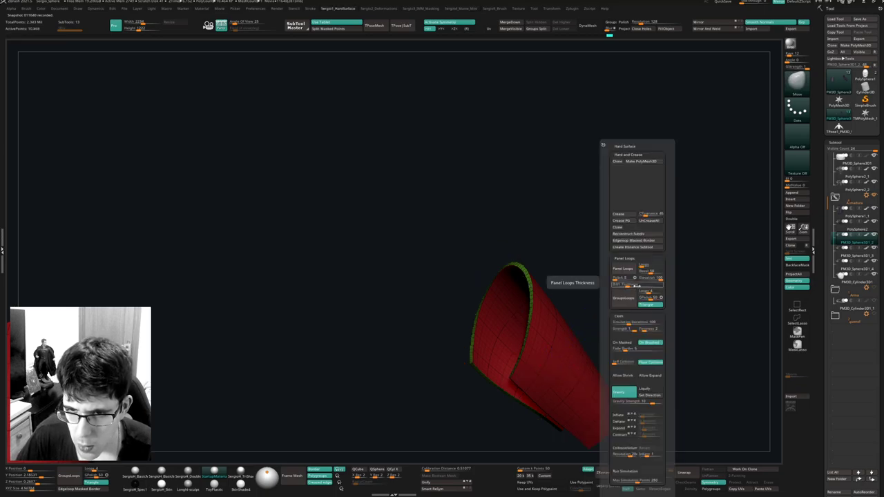
pyautogui.click(642, 235)
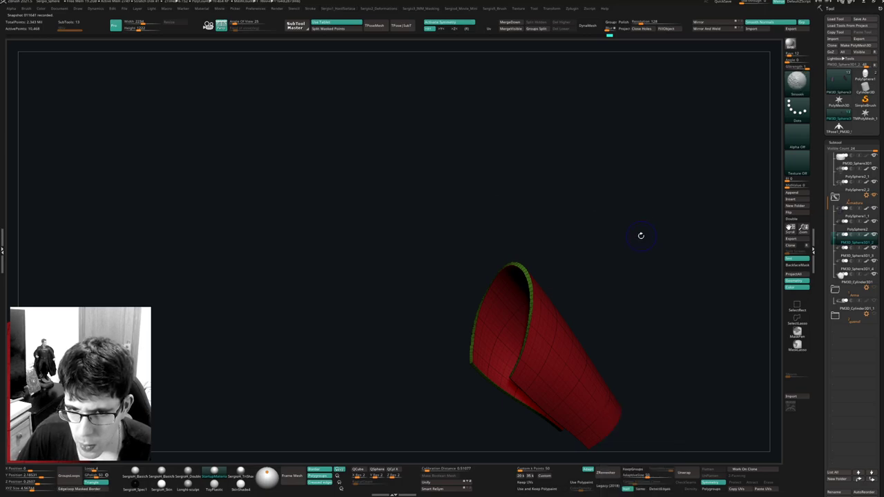
pyautogui.hotkey('shift', '1')
pyautogui.click(641, 234)
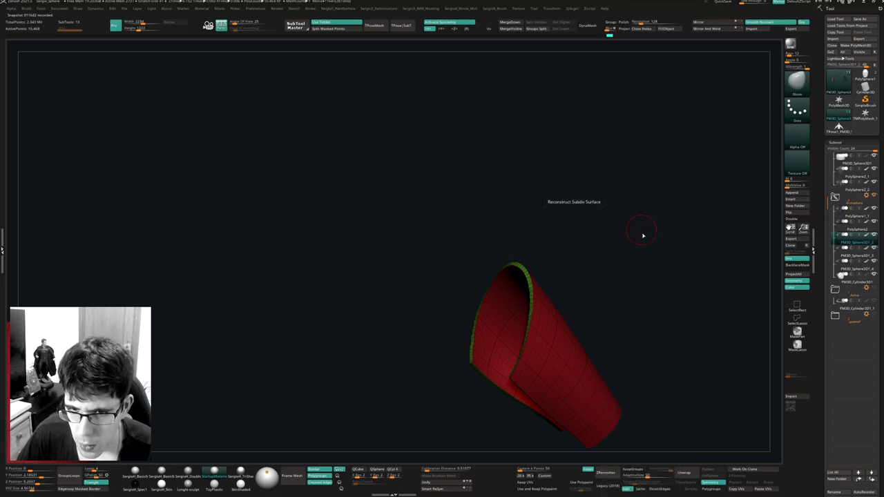
pyautogui.moveTo(614, 250); pyautogui.dragTo(573, 255)
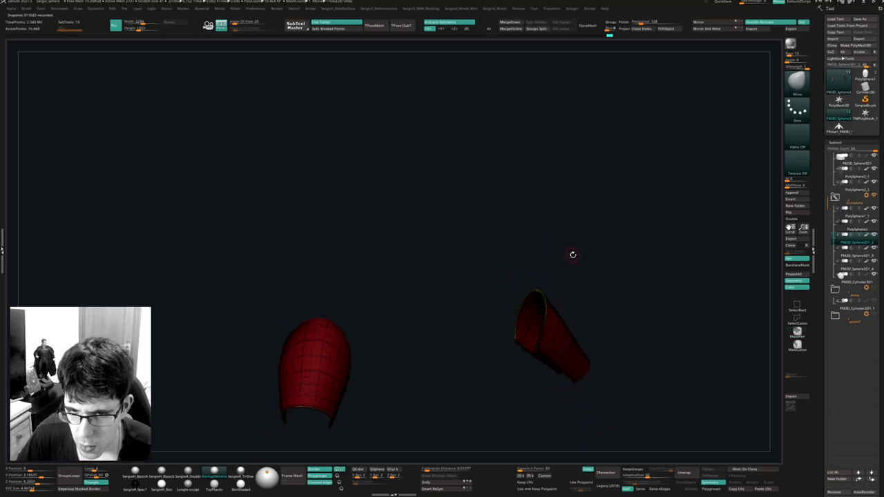
pyautogui.hotkey('shift', 'f')
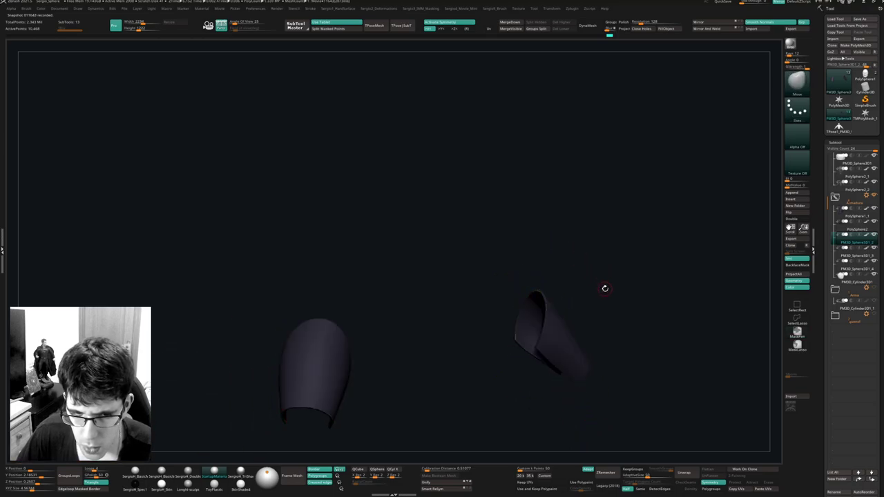
pyautogui.moveTo(605, 288); pyautogui.dragTo(591, 290)
pyautogui.hotkey('shift', 'f')
# Undo the main forearm guard's reconstruction and applied dynamic subdivision, and inspect its base mesh and open end up close.
pyautogui.hotkey('ctrl', 'z')
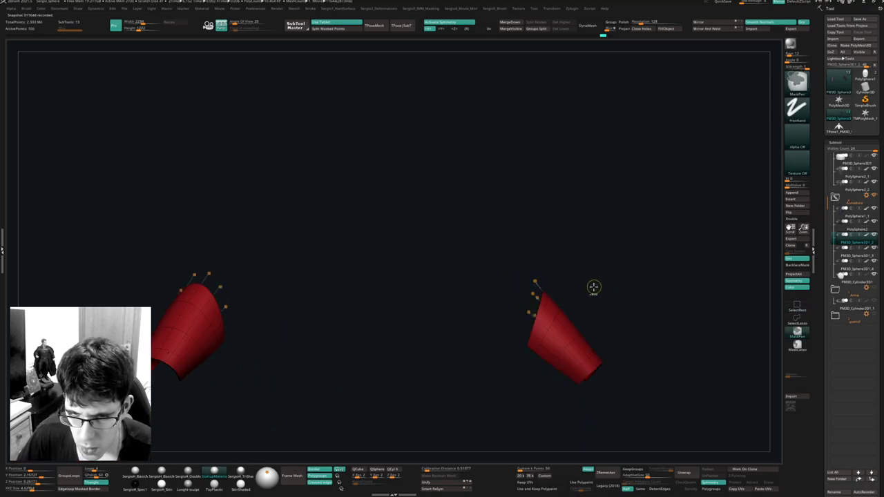
pyautogui.hotkey('shift', 'd')
pyautogui.press('d')
pyautogui.keyDown('ctrl'); pyautogui.moveTo(578, 308); pyautogui.dragTo(566, 334, button='right'); pyautogui.keyUp('ctrl')
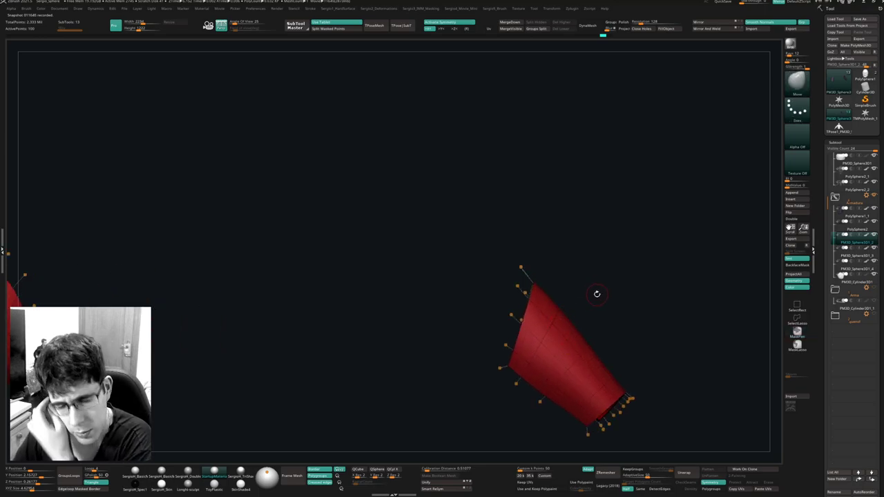
pyautogui.moveTo(597, 294); pyautogui.dragTo(609, 302)
pyautogui.hotkey('shift', 'f')
pyautogui.moveTo(589, 340)
pyautogui.keyDown('ctrl'); pyautogui.mouseDown(button='right')
pyautogui.moveTo(574, 308)
pyautogui.moveTo(588, 350)
pyautogui.mouseUp(button='right'); pyautogui.keyUp('ctrl')
pyautogui.keyDown('alt'); pyautogui.moveTo(588, 350); pyautogui.dragTo(587, 330, button='right'); pyautogui.keyUp('alt')
pyautogui.moveTo(646, 279)
pyautogui.mouseDown(button='right')
pyautogui.moveTo(592, 330)
pyautogui.moveTo(638, 311)
pyautogui.moveTo(629, 437)
pyautogui.moveTo(608, 313)
pyautogui.mouseUp(button='right')
# Set the main forearm guard's dynamic smooth subdivision to 0 and apply its thickness to the mesh.
pyautogui.hotkey('shift', '2')
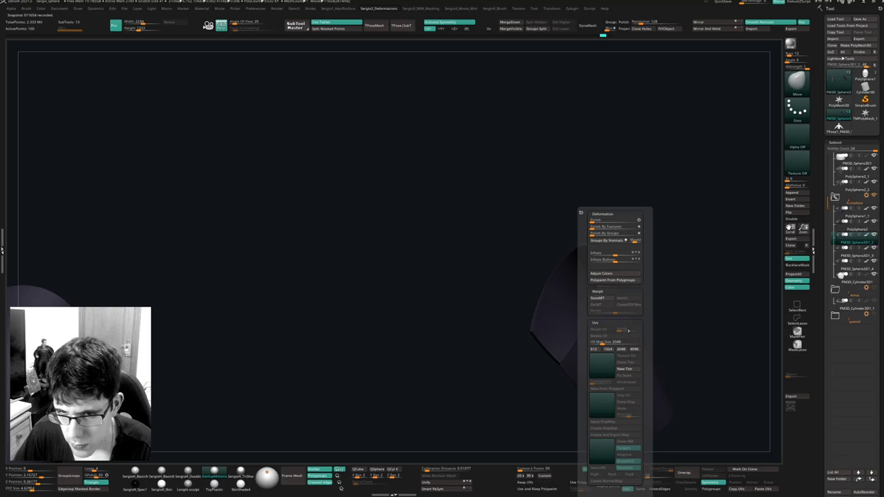
pyautogui.hotkey('shift', '3')
pyautogui.hotkey('shift', '4')
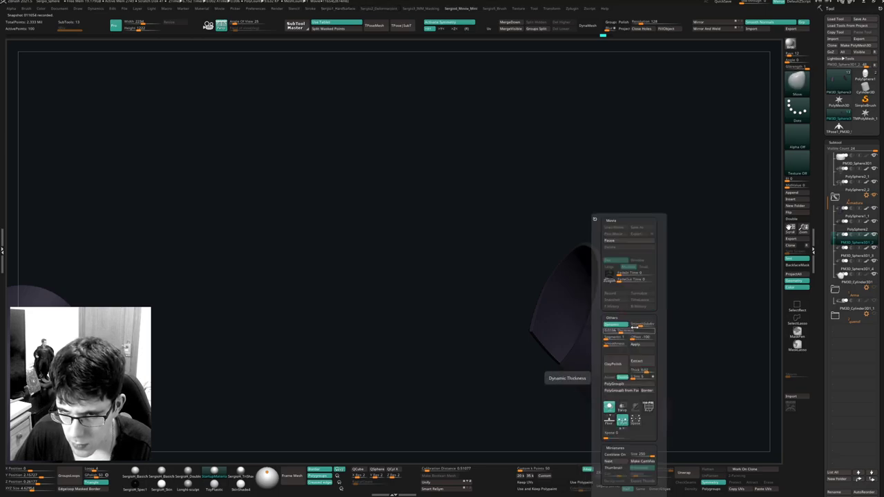
pyautogui.moveTo(634, 324); pyautogui.dragTo(628, 325)
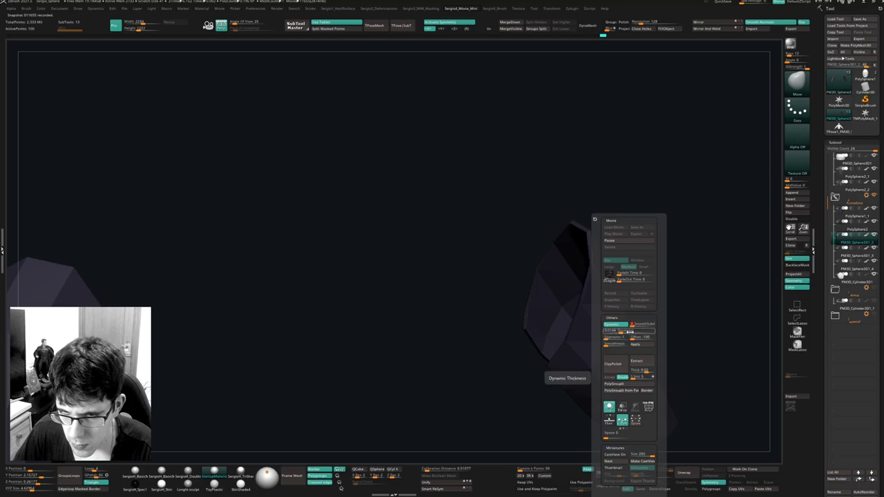
pyautogui.hotkey('shift', '1')
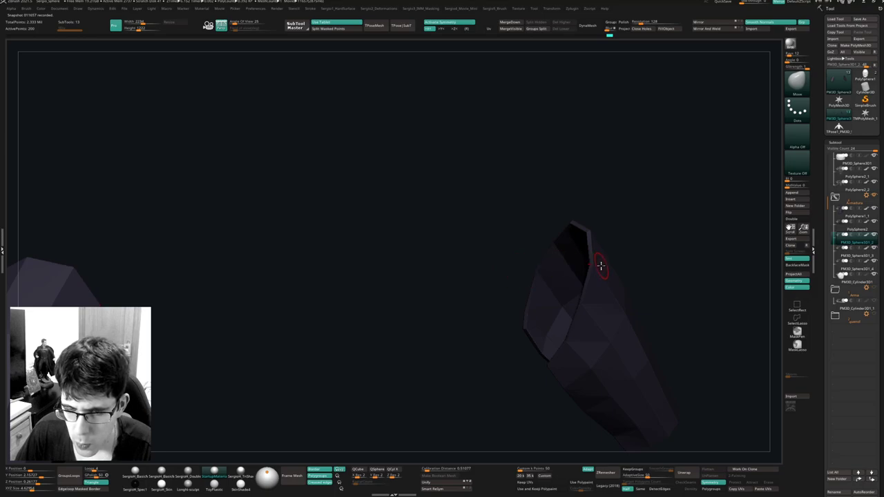
# Try dividing the thickened forearm guard mesh, check its polygroups in the wireframe and undo the divisions.
pyautogui.hotkey('ctrl', 'd')
pyautogui.moveTo(587, 299); pyautogui.dragTo(623, 318, button='right')
pyautogui.hotkey('ctrl', 'd')
pyautogui.hotkey('ctrl', 'd')
pyautogui.moveTo(613, 240)
pyautogui.keyDown('ctrl'); pyautogui.mouseDown(button='right')
pyautogui.moveTo(605, 284)
pyautogui.moveTo(619, 253)
pyautogui.mouseUp(button='right'); pyautogui.keyUp('ctrl')
pyautogui.hotkey('shift', 'f')
pyautogui.hotkey('shift', 'd')
pyautogui.hotkey('shift', 'd')
pyautogui.hotkey('ctrl', 'z')
pyautogui.hotkey('ctrl', 'z')
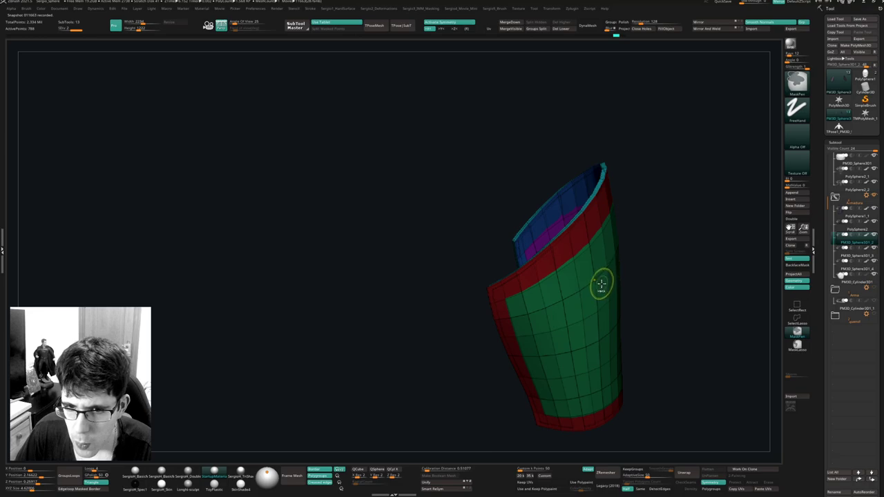
pyautogui.hotkey('shift', 'd')
pyautogui.hotkey('shift', 'f')
pyautogui.moveTo(600, 284)
pyautogui.mouseDown(button='right')
pyautogui.moveTo(598, 260)
pyautogui.moveTo(591, 269)
pyautogui.mouseUp(button='right')
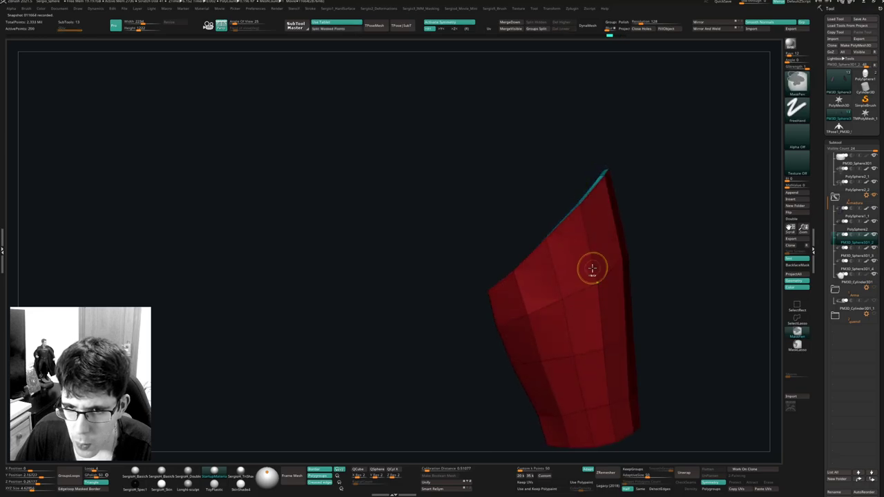
# Divide the main forearm guard mesh by two levels and inspect its smoothed rim and sides.
pyautogui.hotkey('ctrl', 'd')
pyautogui.hotkey('ctrl', 'd')
pyautogui.hotkey('shift', 'f')
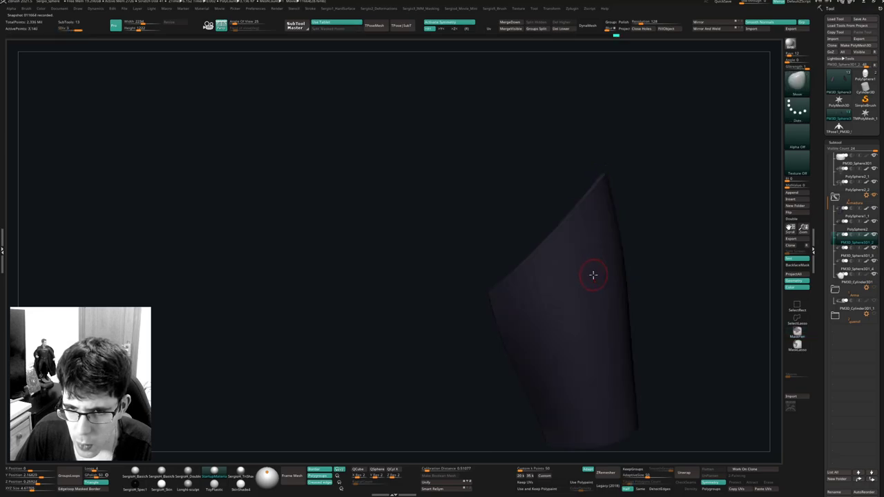
pyautogui.moveTo(594, 277); pyautogui.dragTo(598, 302, button='right')
pyautogui.keyDown('ctrl'); pyautogui.moveTo(598, 303); pyautogui.dragTo(601, 247, button='right'); pyautogui.keyUp('ctrl')
pyautogui.hotkey('ctrl', 'shift', 's')
# Select and isolate the next forearm guard piece, set its dynamic smooth subdivision to 0 and apply its thickness.
pyautogui.moveTo(612, 310); pyautogui.dragTo(597, 289, button='right')
pyautogui.keyDown('ctrl'); pyautogui.moveTo(597, 289); pyautogui.dragTo(645, 327, button='right'); pyautogui.keyUp('ctrl')
pyautogui.keyDown('alt'); pyautogui.click(592, 321); pyautogui.keyUp('alt')
pyautogui.keyDown('ctrl'); pyautogui.keyDown('shift'); pyautogui.click(615, 318); pyautogui.keyUp('shift'); pyautogui.keyUp('ctrl')
pyautogui.hotkey('alt', '1')
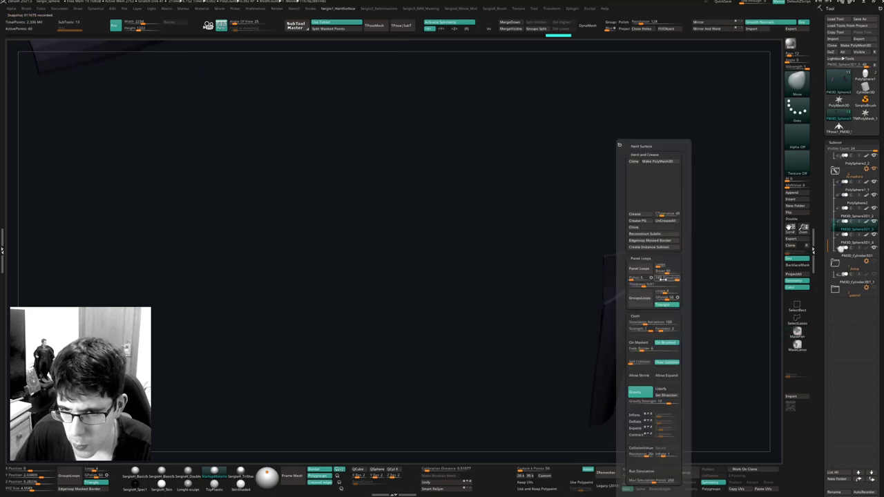
pyautogui.hotkey('alt', '4')
pyautogui.click(654, 324)
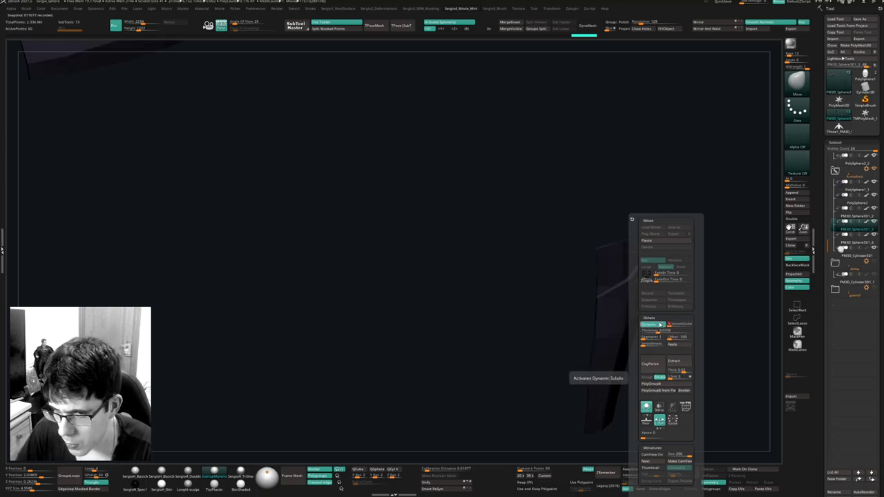
pyautogui.click(660, 325)
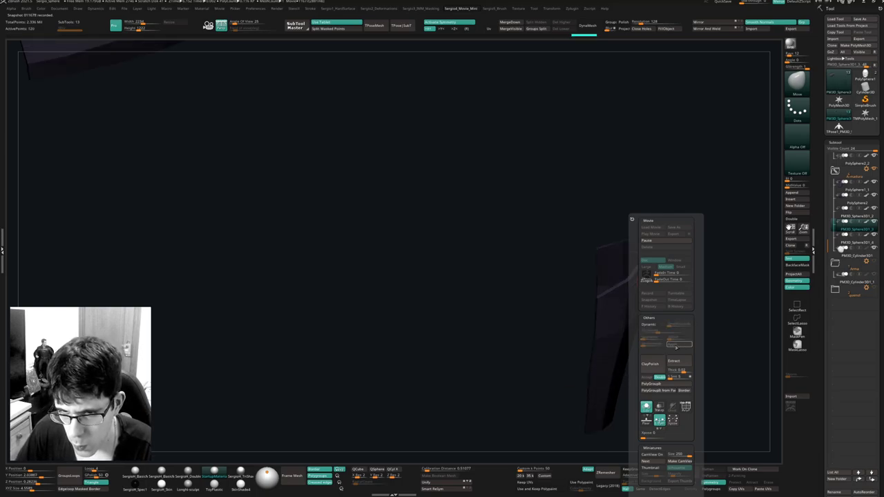
# Crease the isolated forearm piece, divide it by two levels and show the full character again.
pyautogui.hotkey('alt', '1')
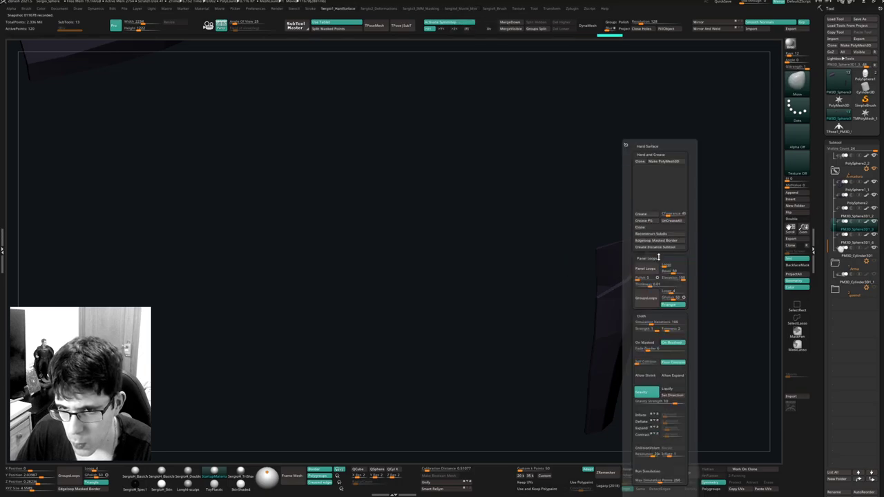
pyautogui.click(648, 215)
pyautogui.hotkey('ctrl', 'd')
pyautogui.hotkey('ctrl', 'd')
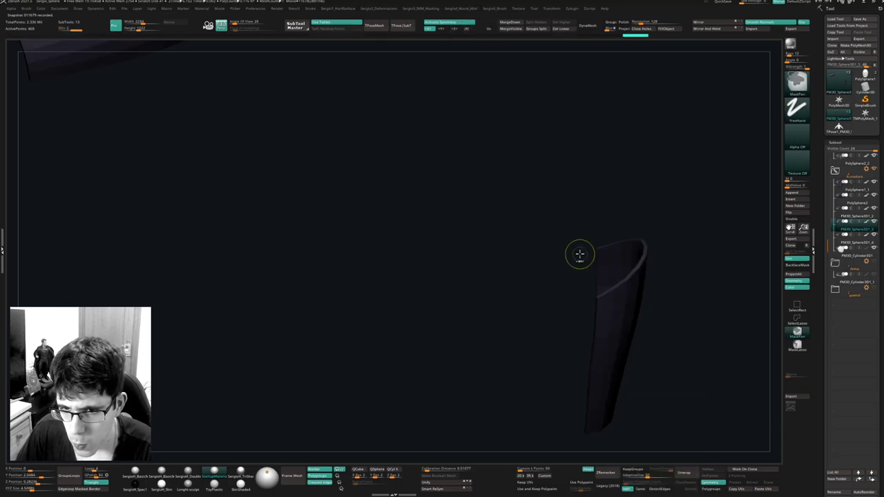
pyautogui.keyDown('ctrl'); pyautogui.moveTo(591, 279); pyautogui.dragTo(588, 303, button='right'); pyautogui.keyUp('ctrl')
pyautogui.hotkey('alt', 's')
# Select the pointed plate on top of the forearm guard and apply its dynamic thickness to the mesh.
pyautogui.keyDown('alt'); pyautogui.click(598, 282); pyautogui.keyUp('alt')
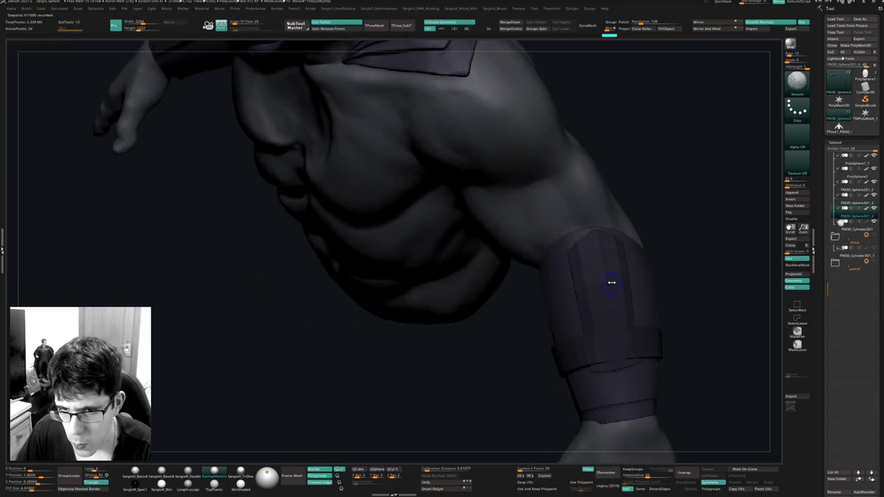
pyautogui.hotkey('alt', '1')
pyautogui.hotkey('alt', '1')
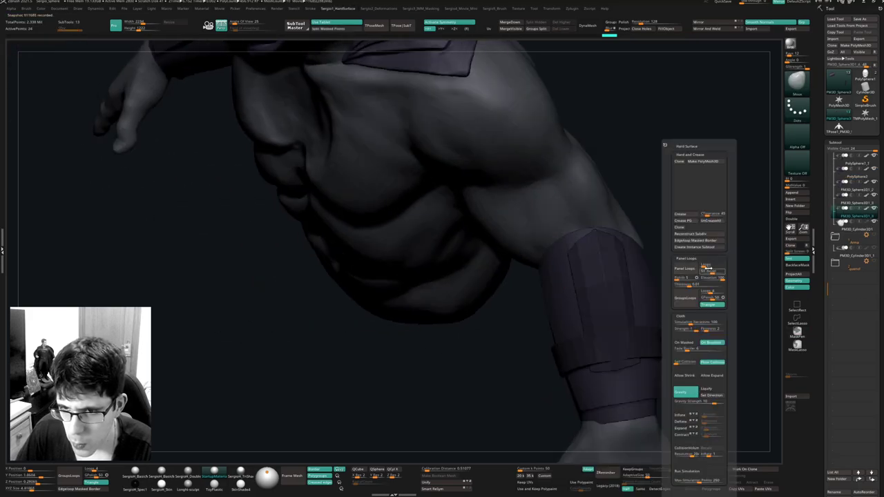
pyautogui.hotkey('alt', '2')
pyautogui.hotkey('alt', '3')
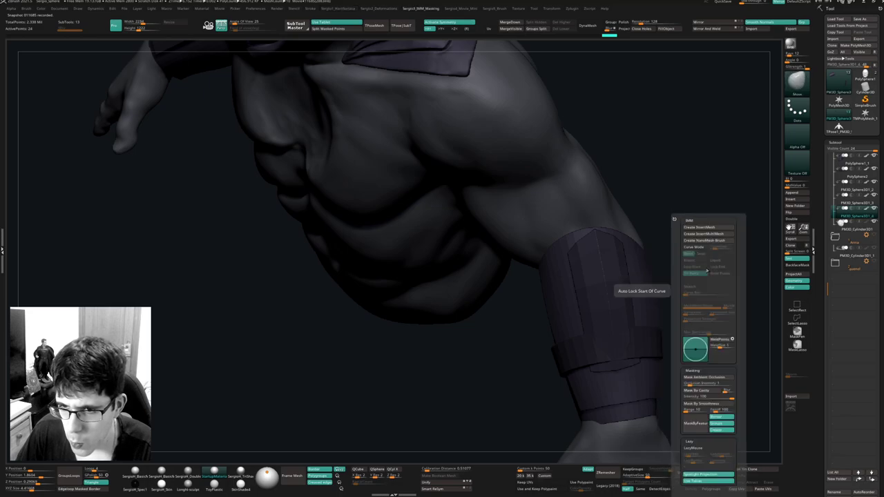
pyautogui.hotkey('alt', '4')
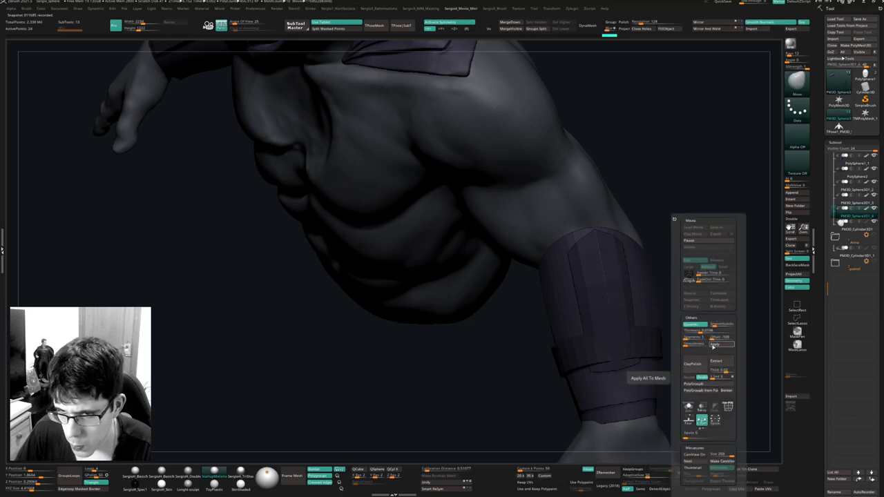
pyautogui.click(715, 346)
# Crease the pointed forearm plate, test dividing it by two levels and return to its undivided mesh.
pyautogui.moveTo(611, 295); pyautogui.dragTo(576, 293, button='right')
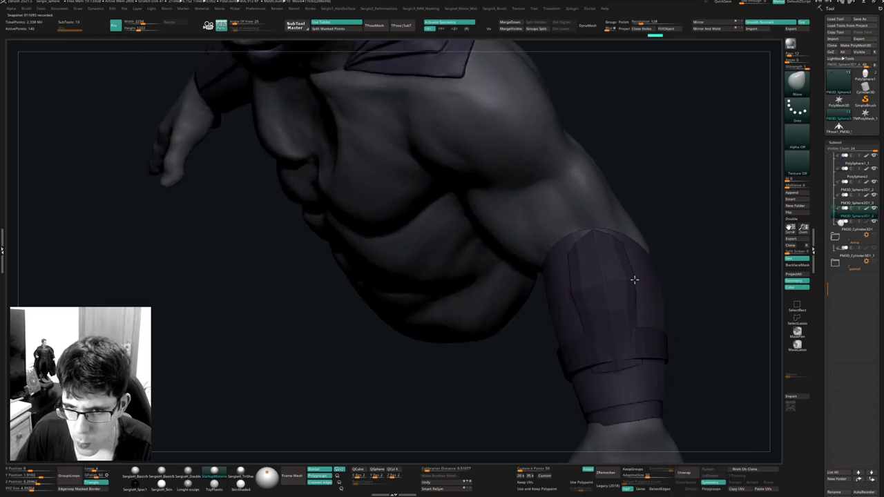
pyautogui.moveTo(635, 279); pyautogui.dragTo(632, 278, button='right')
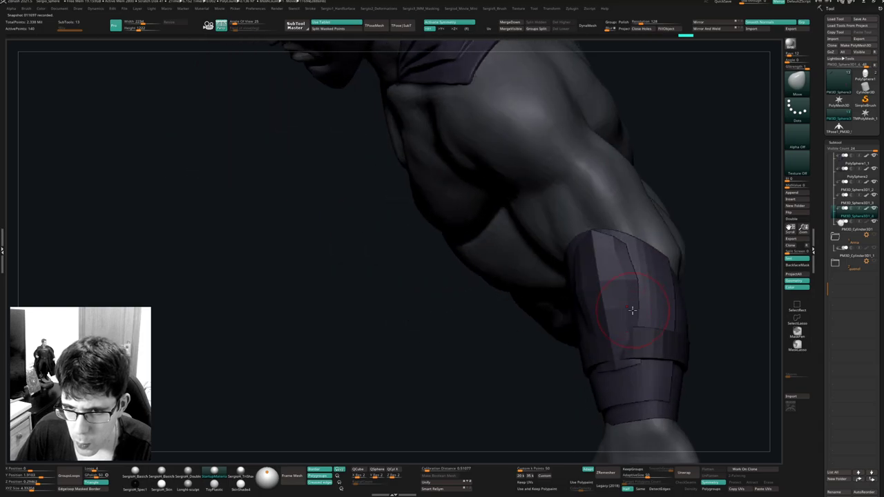
pyautogui.moveTo(632, 311); pyautogui.dragTo(594, 323, button='right')
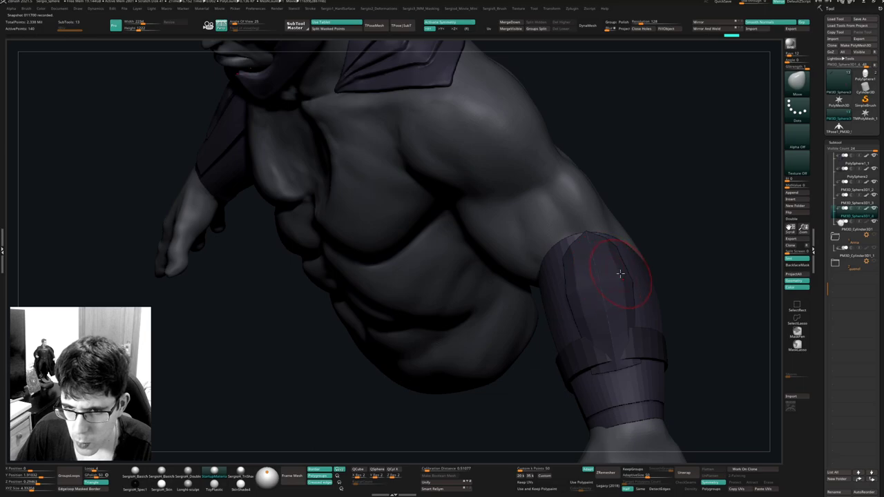
pyautogui.moveTo(620, 273); pyautogui.dragTo(599, 334, button='right')
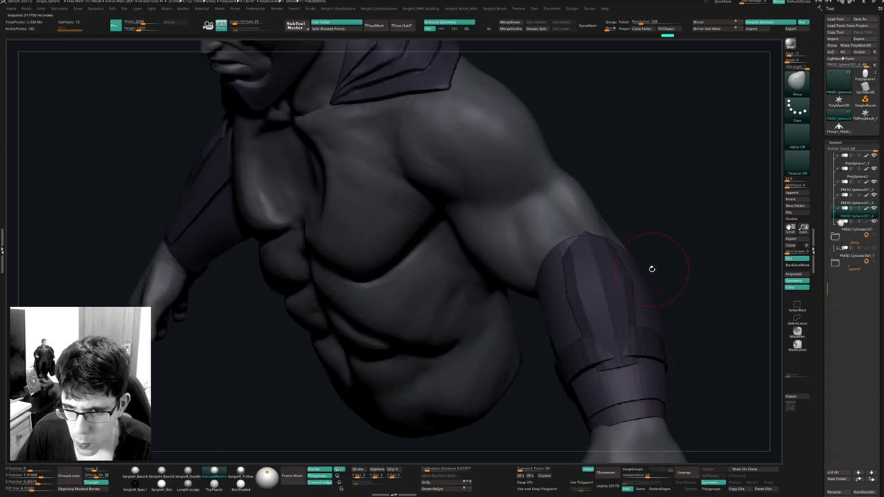
pyautogui.press('space')
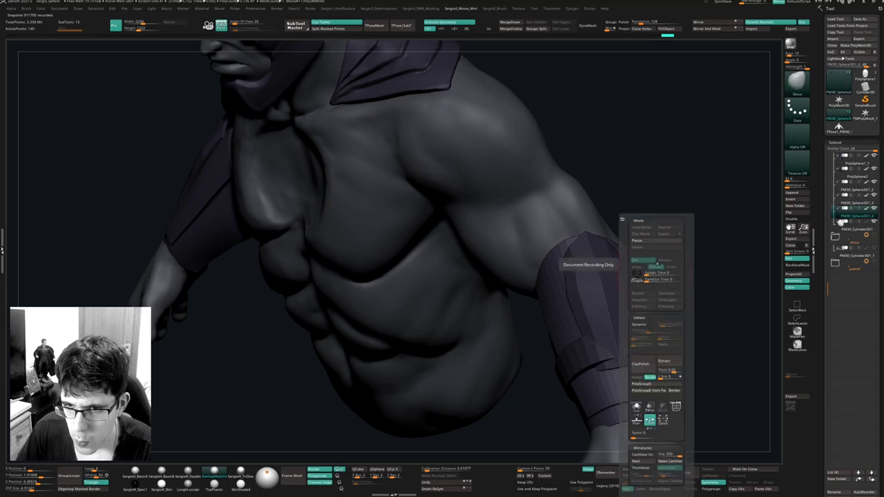
pyautogui.press('1')
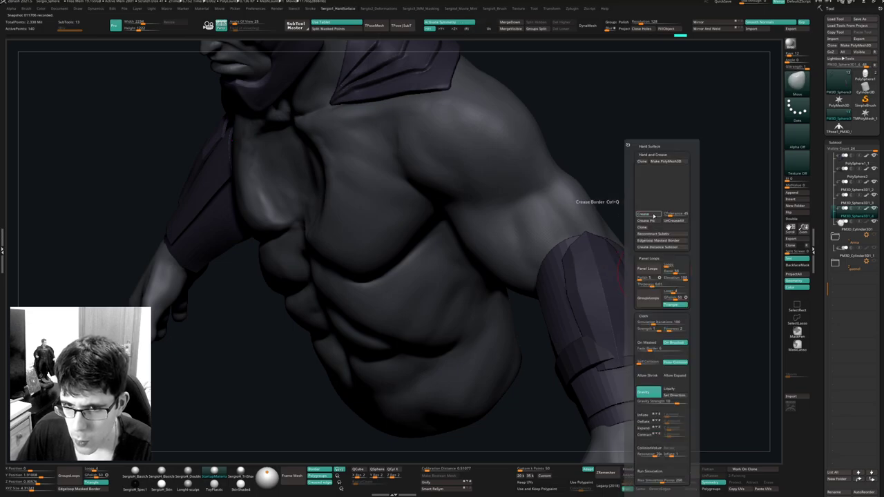
pyautogui.hotkey('ctrl', 'd')
pyautogui.hotkey('ctrl', 'd')
pyautogui.moveTo(595, 294); pyautogui.dragTo(622, 299, button='right')
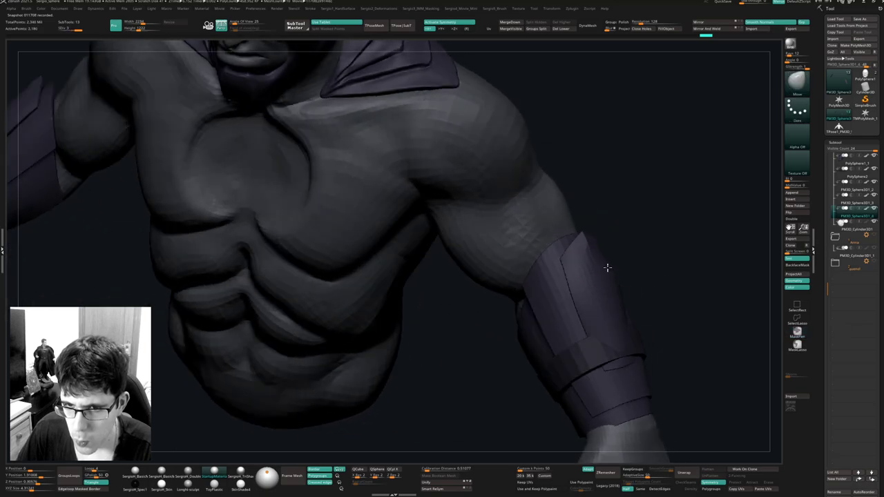
pyautogui.keyDown('ctrl'); pyautogui.click(600, 258); pyautogui.keyUp('ctrl')
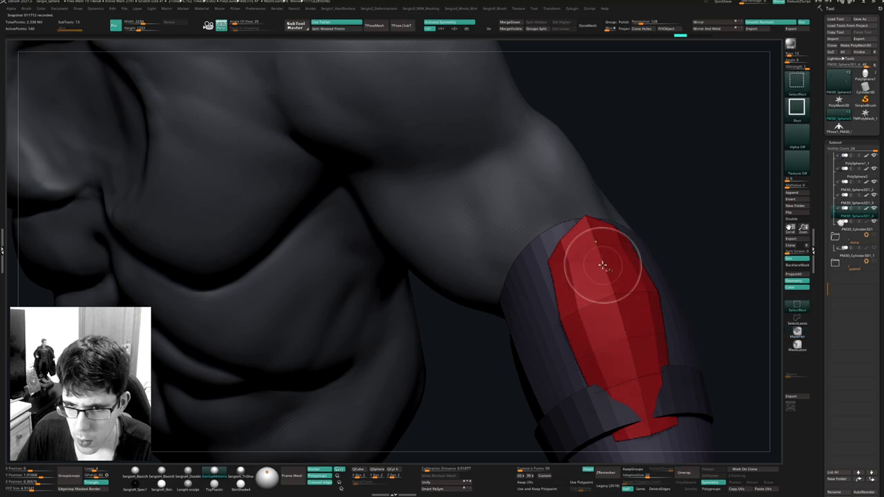
# Switch to the ZModeler brush, set its edge action to Crease and crease edges on the pointed forearm plate.
pyautogui.press('b')
pyautogui.press('z')
pyautogui.press('m')
pyautogui.press('space')
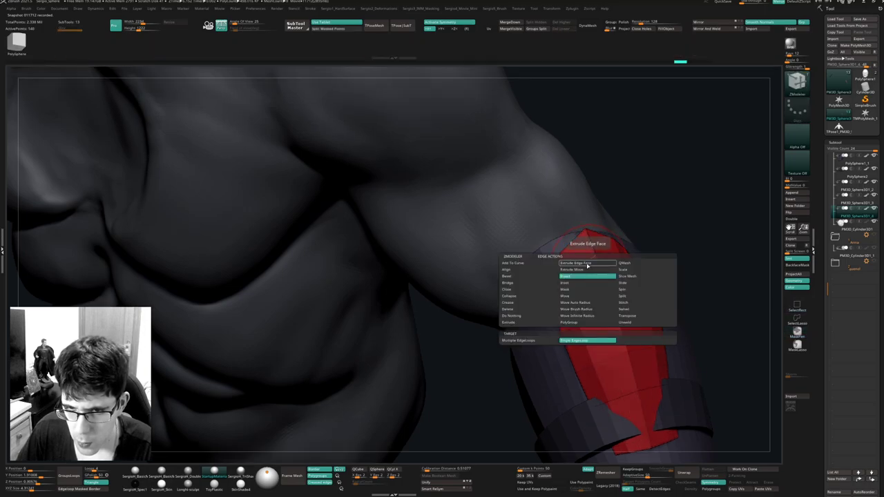
pyautogui.click(541, 307)
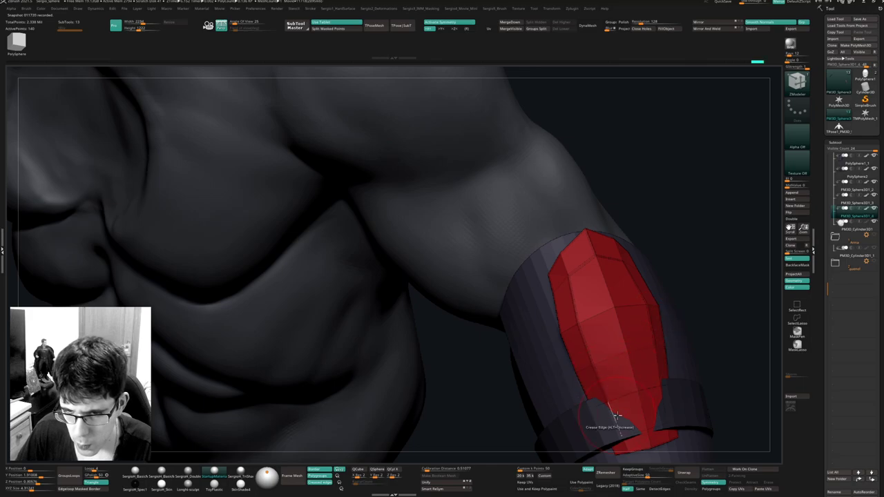
pyautogui.hotkey('alt', 's')
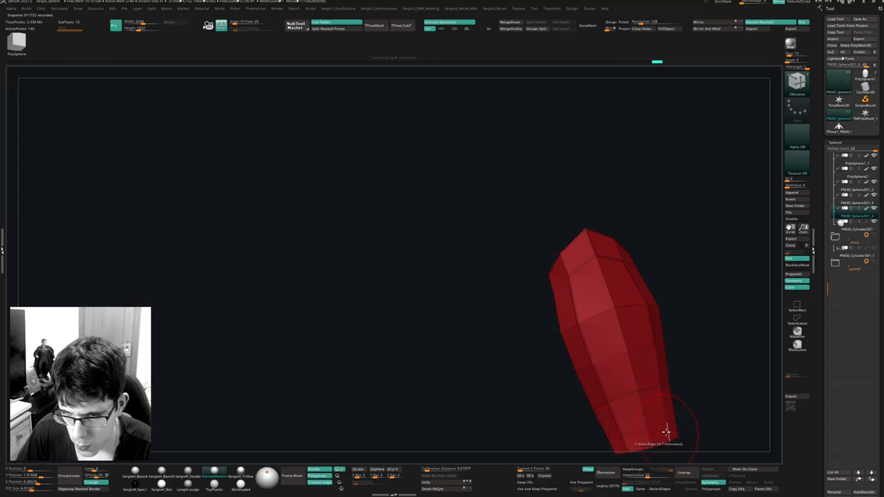
pyautogui.hotkey('alt', 's')
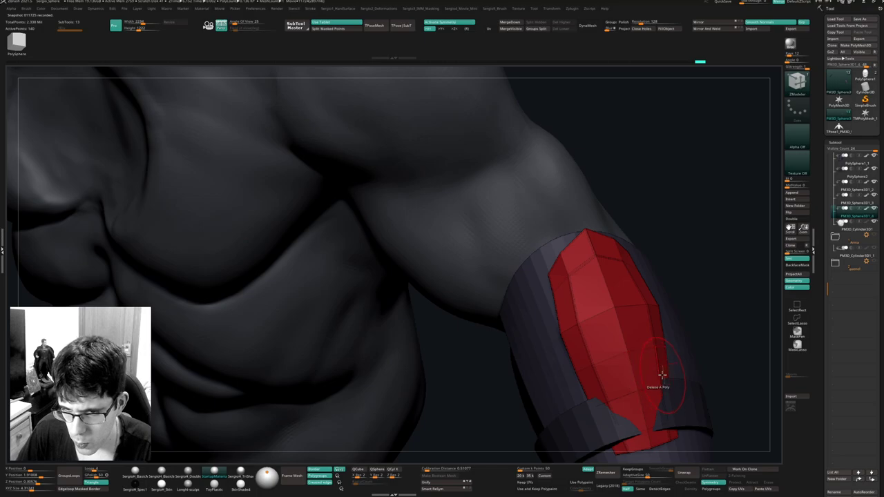
# Divide the creased pointed plate by two levels and view the character without the wireframe.
pyautogui.hotkey('ctrl', 'd')
pyautogui.hotkey('shift', 'f')
pyautogui.hotkey('ctrl', 'd')
pyautogui.press('f')
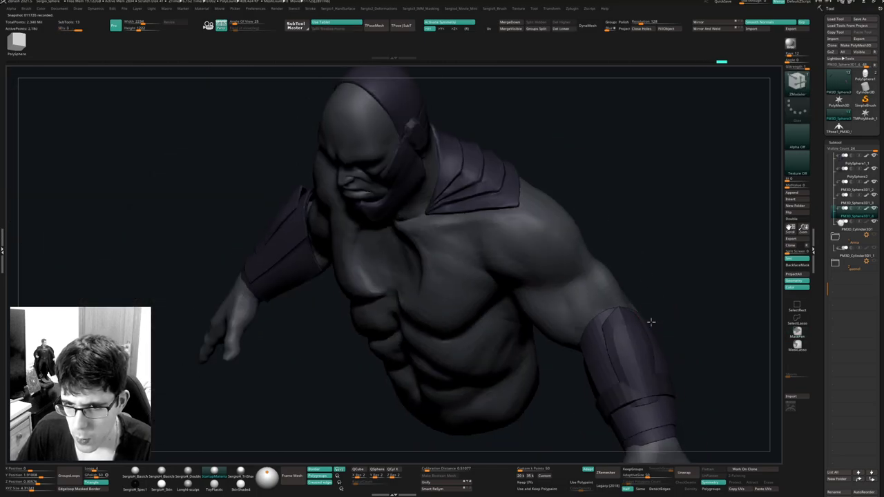
# Check the forearm armour from several angles and select the cylindrical band wrapped around it.
pyautogui.moveTo(651, 322); pyautogui.dragTo(665, 300, button='right')
pyautogui.moveTo(665, 299)
pyautogui.mouseDown()
pyautogui.moveTo(620, 312)
pyautogui.moveTo(565, 306)
pyautogui.mouseUp()
pyautogui.moveTo(565, 307)
pyautogui.mouseDown(button='right')
pyautogui.moveTo(603, 352)
pyautogui.moveTo(651, 352)
pyautogui.moveTo(660, 324)
pyautogui.mouseUp(button='right')
pyautogui.keyDown('alt'); pyautogui.click(658, 345); pyautogui.keyUp('alt')
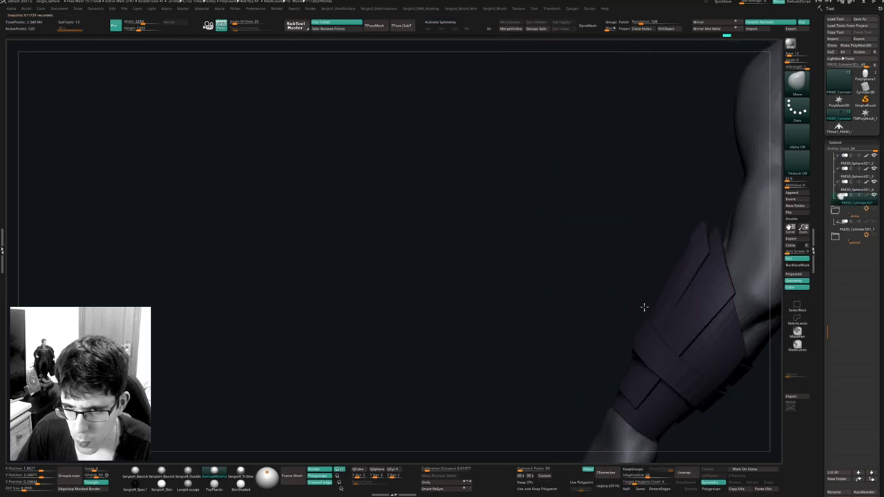
pyautogui.moveTo(643, 307); pyautogui.dragTo(603, 357)
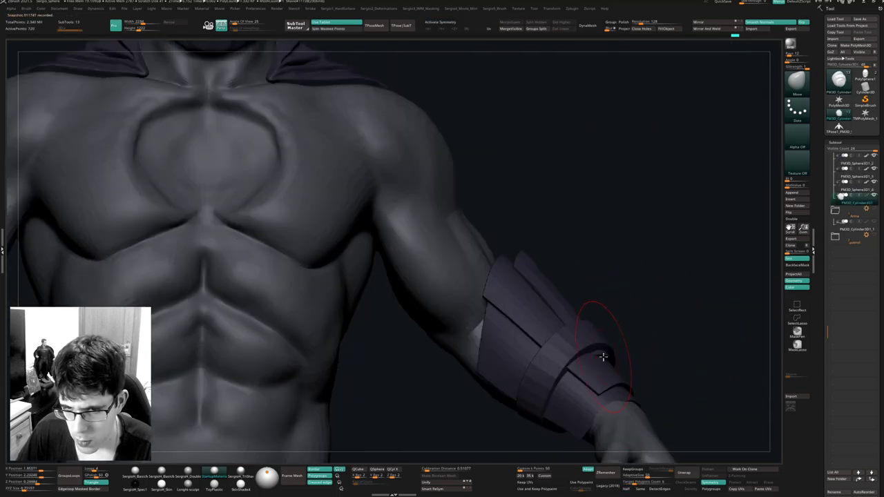
# Reshape the strap bands around the inner forearm with the Move Topological brush so they follow the arm.
pyautogui.moveTo(621, 362)
pyautogui.mouseDown(button='right')
pyautogui.moveTo(628, 363)
pyautogui.moveTo(614, 338)
pyautogui.moveTo(582, 332)
pyautogui.moveTo(566, 294)
pyautogui.moveTo(582, 253)
pyautogui.mouseUp(button='right')
pyautogui.hotkey('shift', 's')
pyautogui.press('b')
pyautogui.press('m')
pyautogui.press('t')
pyautogui.hotkey('shift', 's')
pyautogui.keyDown('alt'); pyautogui.moveTo(532, 367); pyautogui.dragTo(543, 332, button='right'); pyautogui.keyUp('alt')
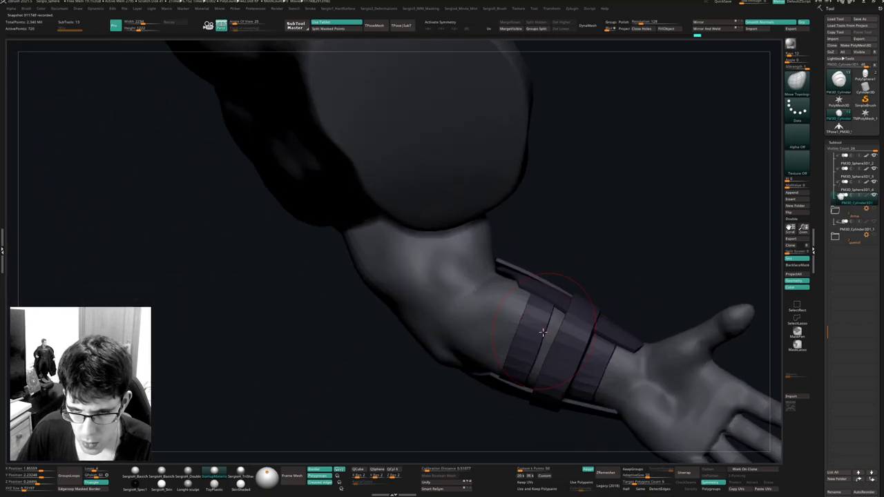
pyautogui.moveTo(540, 351)
pyautogui.mouseDown()
pyautogui.moveTo(543, 335)
pyautogui.moveTo(516, 401)
pyautogui.moveTo(530, 389)
pyautogui.mouseUp()
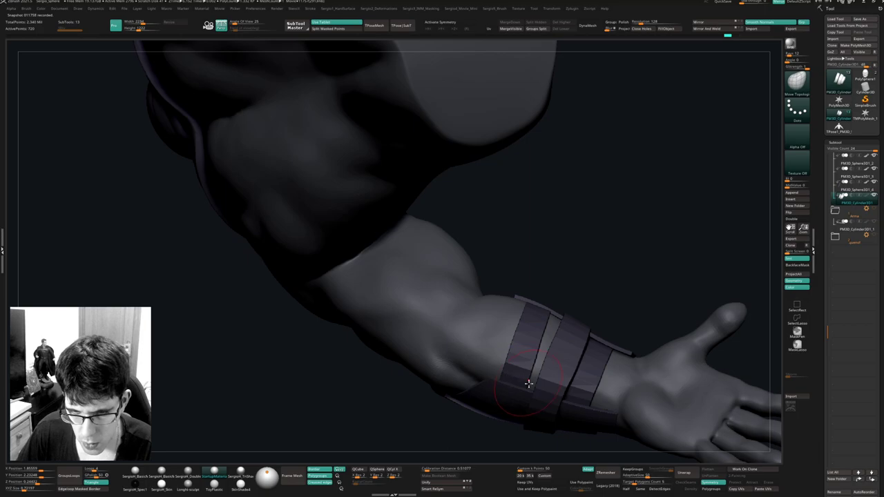
pyautogui.keyDown('alt'); pyautogui.moveTo(529, 383); pyautogui.dragTo(515, 414, button='right'); pyautogui.keyUp('alt')
pyautogui.moveTo(503, 351); pyautogui.dragTo(508, 315, button='right')
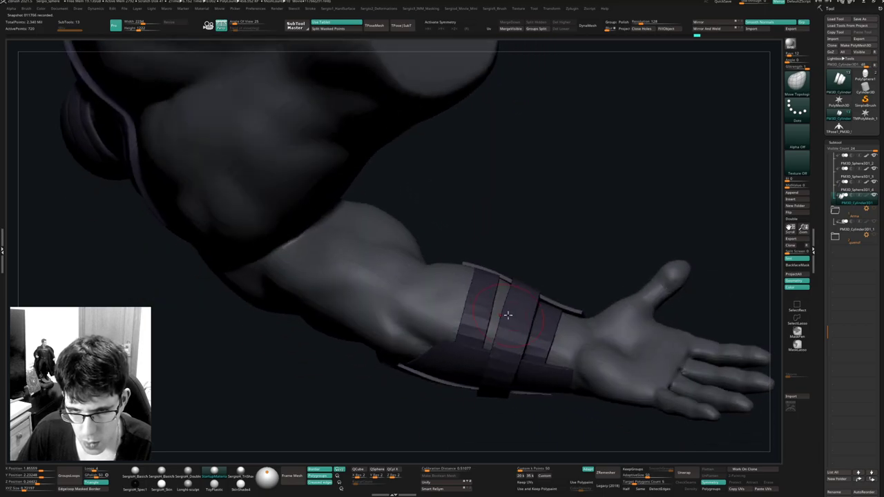
pyautogui.moveTo(524, 320); pyautogui.dragTo(558, 361)
# Show polygroup colours and isolate the outer faces of the three forearm strap bands, hiding their inner sides and rims.
pyautogui.hotkey('shift', 'f')
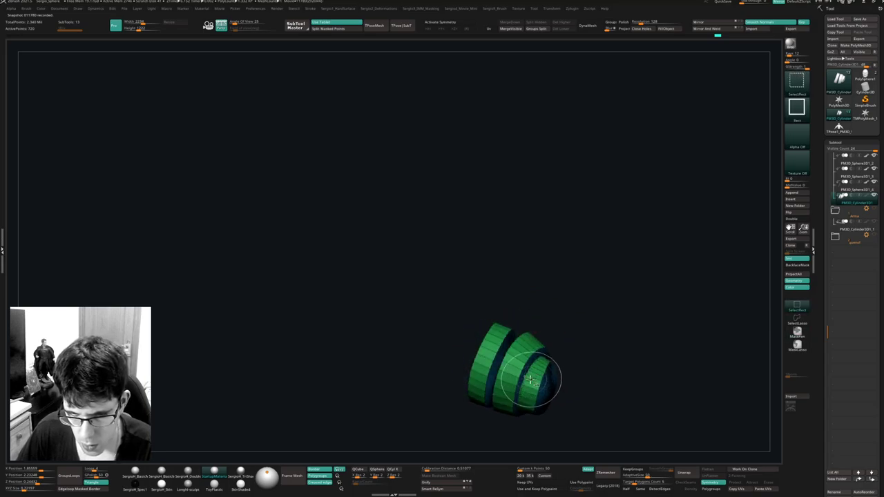
pyautogui.keyDown('ctrl'); pyautogui.keyDown('shift'); pyautogui.click(493, 375); pyautogui.keyUp('shift'); pyautogui.keyUp('ctrl')
pyautogui.keyDown('ctrl'); pyautogui.keyDown('shift'); pyautogui.click(500, 359); pyautogui.keyUp('shift'); pyautogui.keyUp('ctrl')
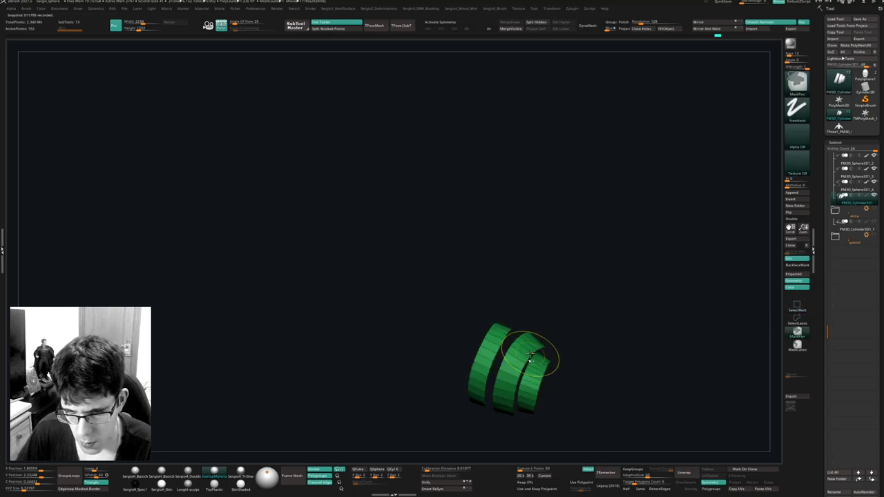
pyautogui.moveTo(572, 349); pyautogui.dragTo(563, 295)
pyautogui.hotkey('shift', 'g')
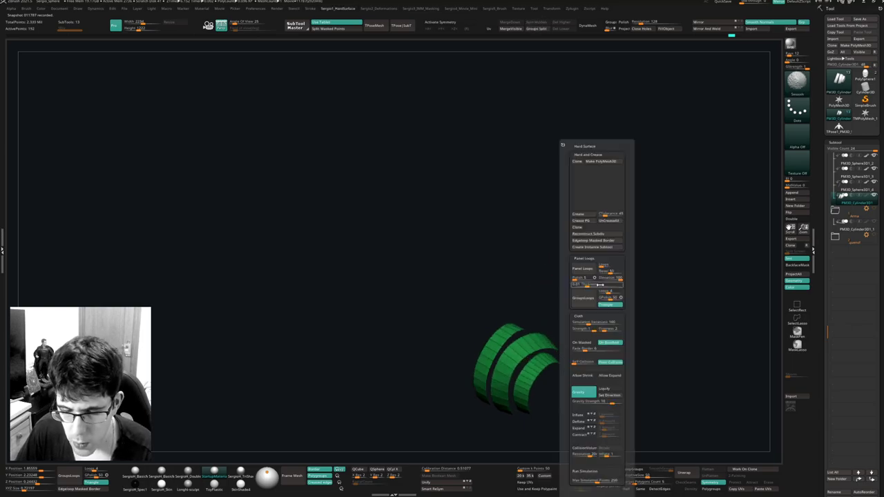
# Set the ZModeler brush's edge action to Delete with the EdgeLoop Complete target.
pyautogui.click(598, 286)
pyautogui.keyDown('ctrl'); pyautogui.moveTo(533, 297); pyautogui.dragTo(523, 324, button='right'); pyautogui.keyUp('ctrl')
pyautogui.moveTo(523, 325)
pyautogui.keyDown('alt'); pyautogui.mouseDown(button='right')
pyautogui.moveTo(538, 277)
pyautogui.moveTo(548, 337)
pyautogui.mouseUp(button='right'); pyautogui.keyUp('alt')
pyautogui.press('b')
pyautogui.press('z')
pyautogui.press('m')
pyautogui.press('space')
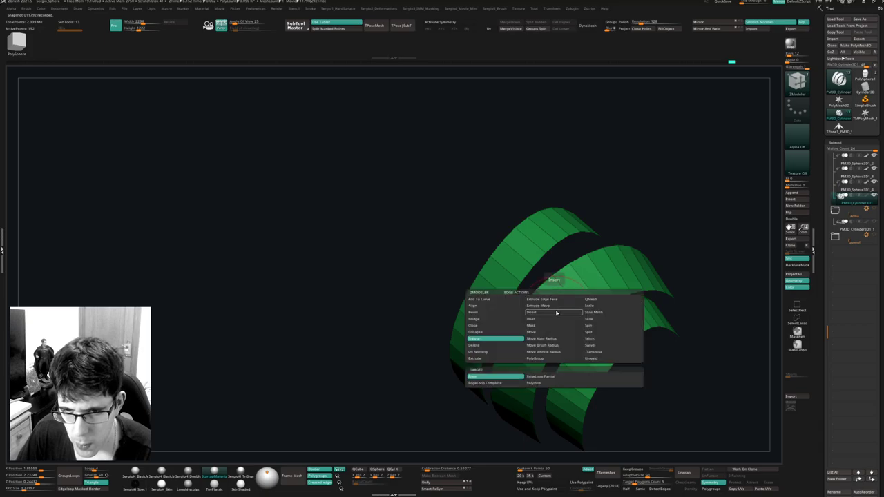
pyautogui.click(502, 347)
pyautogui.click(538, 377)
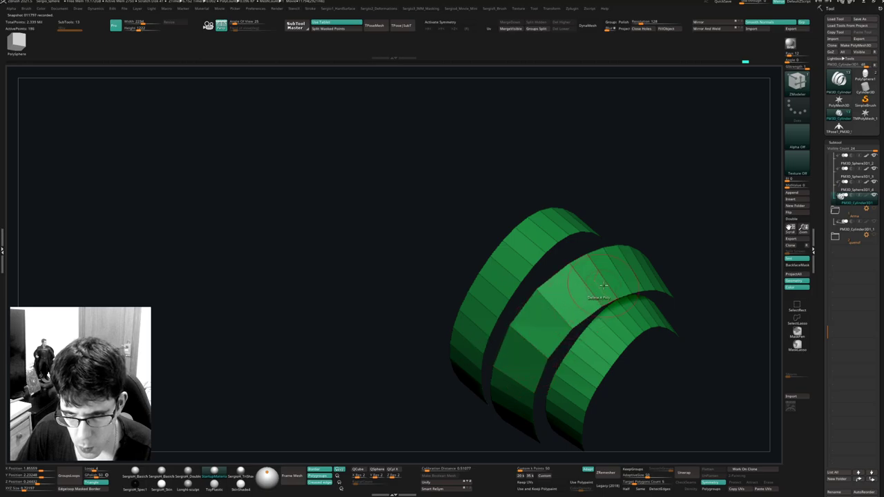
# Delete alternate edge loops along the outer-side stretch of the three strap bands to lower their density.
pyautogui.click(582, 376)
pyautogui.keyDown('alt'); pyautogui.moveTo(583, 376); pyautogui.dragTo(580, 338, button='right'); pyautogui.keyUp('alt')
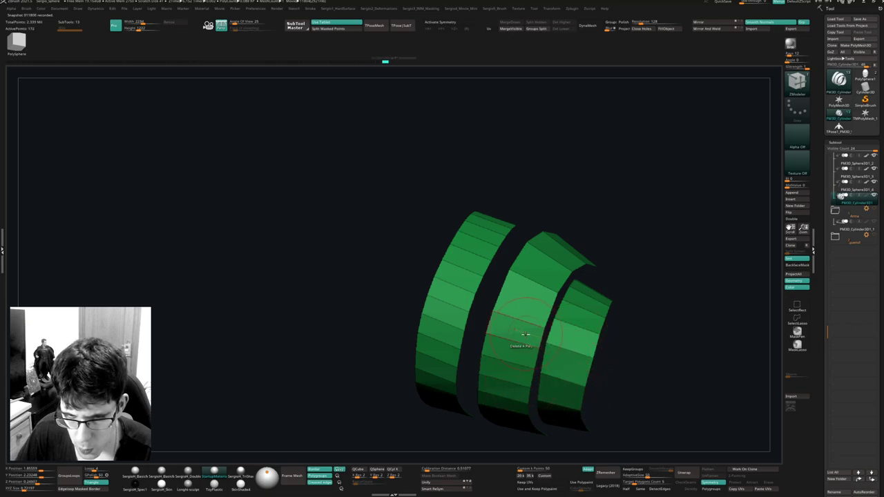
pyautogui.moveTo(517, 384); pyautogui.dragTo(468, 288, button='right')
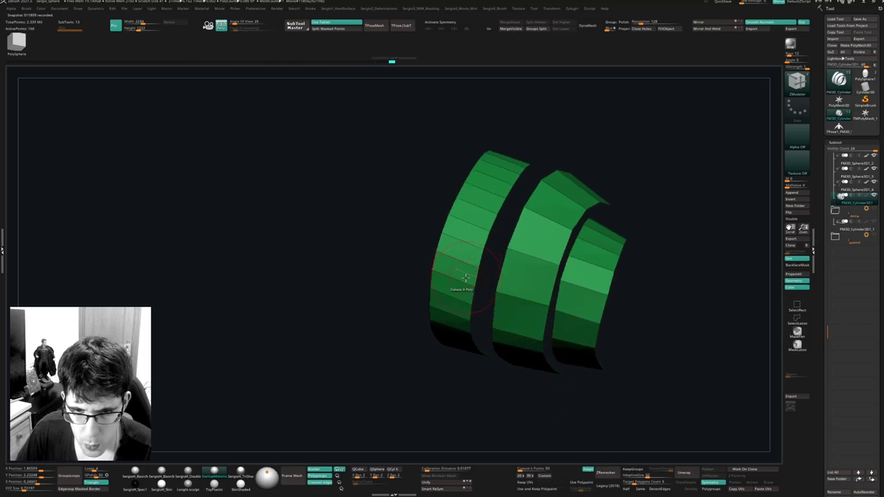
pyautogui.click(458, 294)
pyautogui.click(463, 261)
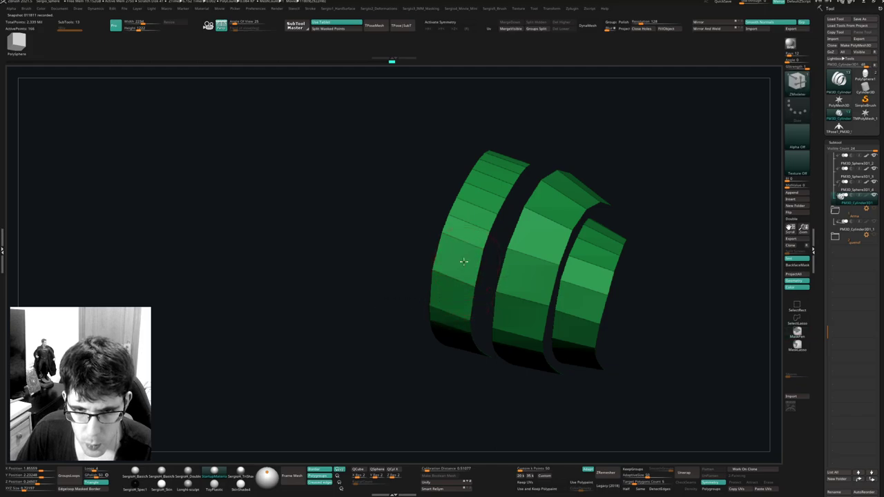
pyautogui.click(491, 193)
pyautogui.click(506, 171)
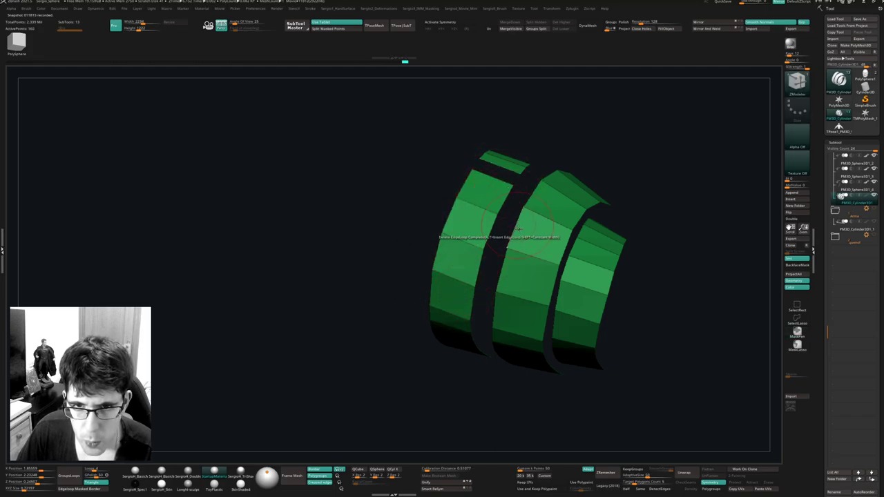
pyautogui.hotkey('ctrl', 'z')
pyautogui.click(508, 168)
pyautogui.hotkey('ctrl', 'z')
pyautogui.hotkey('ctrl', 'z')
pyautogui.hotkey('ctrl', 'z')
pyautogui.hotkey('ctrl', 'z')
pyautogui.hotkey('ctrl', 'z')
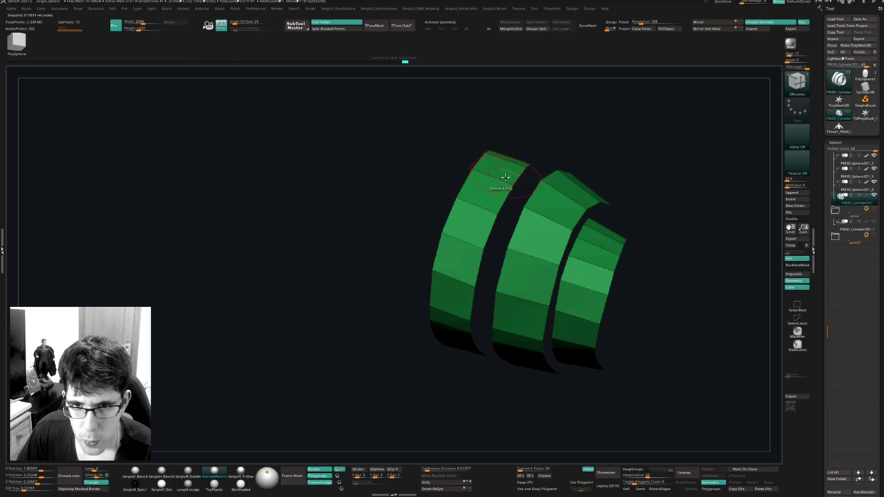
# Remove every other edge loop on the next dense stretch of all three strap bands.
pyautogui.moveTo(530, 286); pyautogui.dragTo(548, 294, button='right')
pyautogui.click(561, 280)
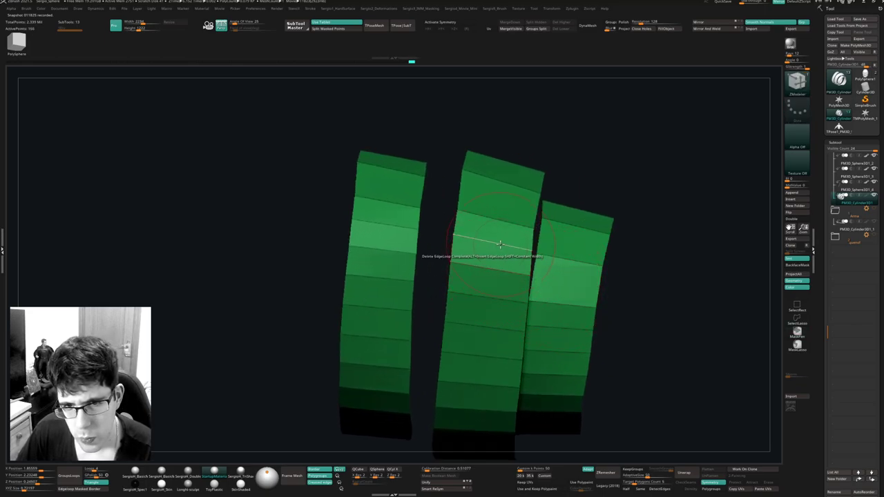
pyautogui.click(498, 243)
pyautogui.click(405, 223)
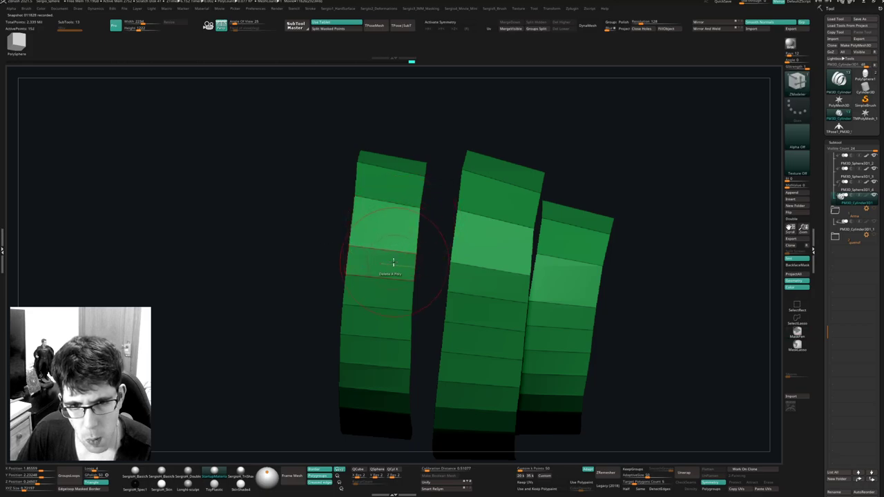
pyautogui.click(365, 386)
pyautogui.click(483, 355)
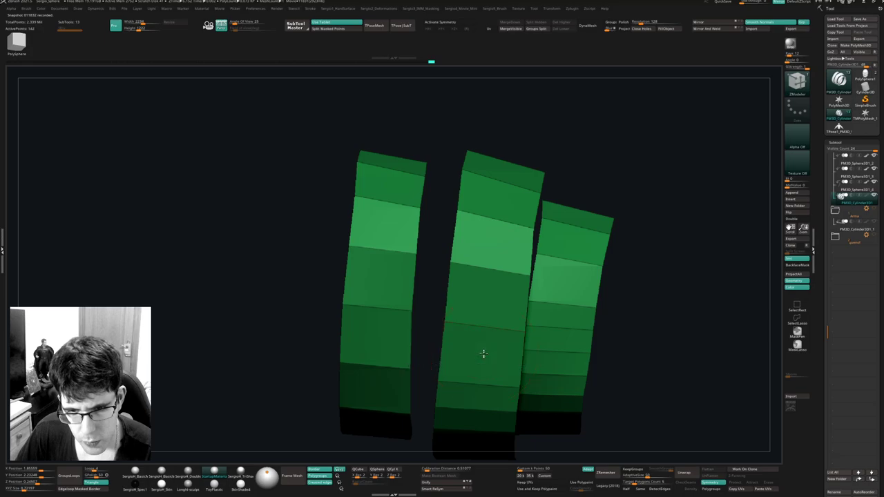
# Thin out the still dense edge loops farther around the middle band and the narrow wrist-side band.
pyautogui.keyDown('alt'); pyautogui.moveTo(490, 381); pyautogui.dragTo(482, 295, button='right'); pyautogui.keyUp('alt')
pyautogui.moveTo(559, 281); pyautogui.dragTo(591, 276, button='right')
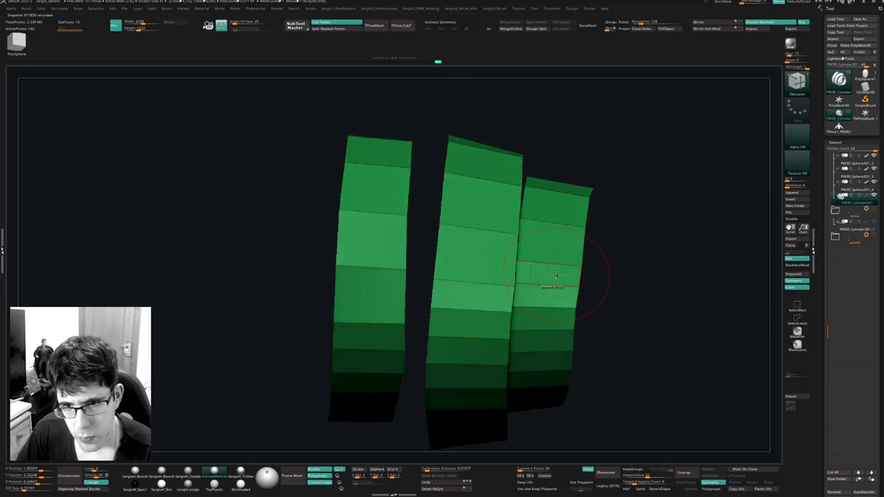
pyautogui.click(491, 310)
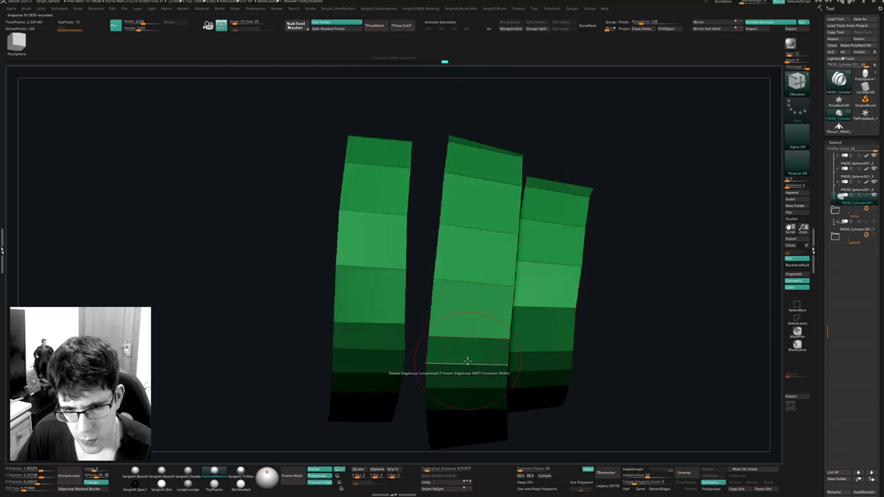
pyautogui.click(469, 361)
pyautogui.moveTo(504, 365); pyautogui.dragTo(525, 315, button='right')
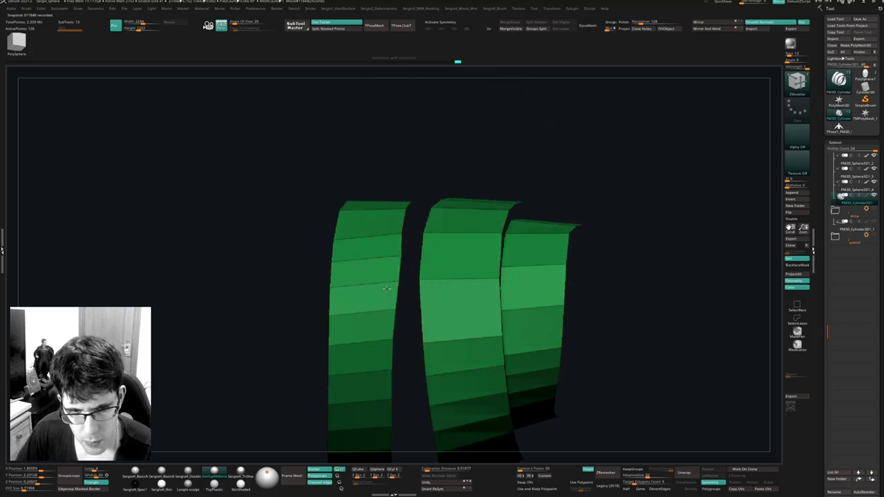
# Delete the remaining surplus edge loops toward the far ends of the three bands, leaving evenly sized faces.
pyautogui.moveTo(386, 289); pyautogui.dragTo(381, 260, button='right')
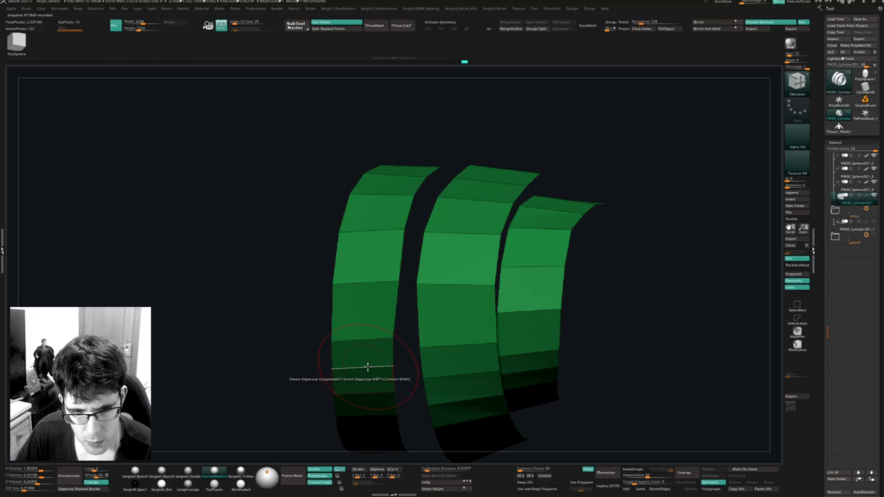
pyautogui.moveTo(459, 371); pyautogui.dragTo(467, 295, button='right')
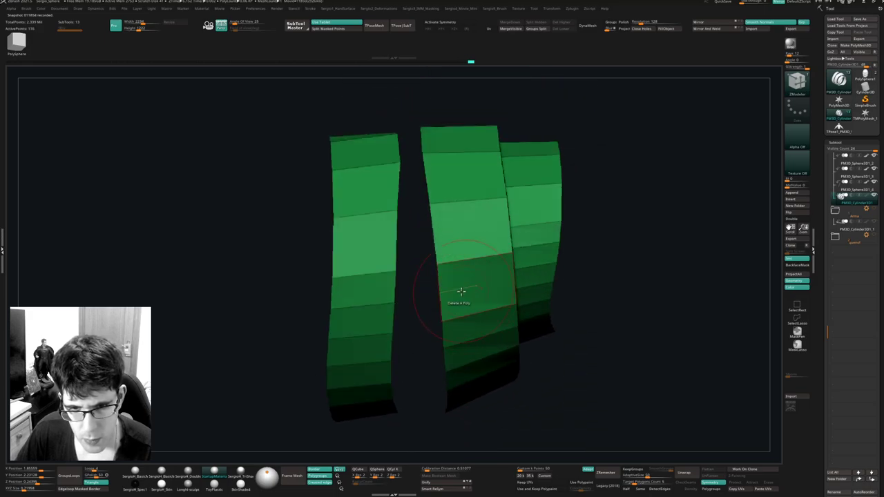
pyautogui.moveTo(522, 265); pyautogui.dragTo(531, 247, button='right')
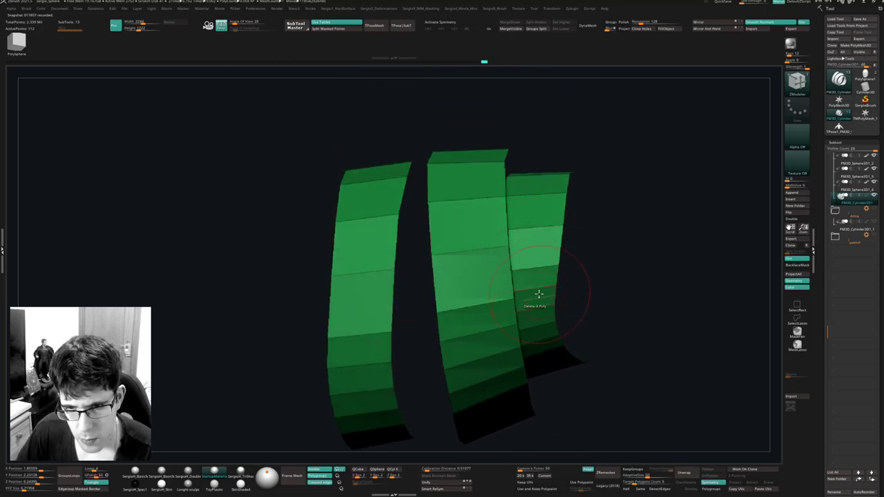
pyautogui.moveTo(367, 361); pyautogui.dragTo(385, 316, button='right')
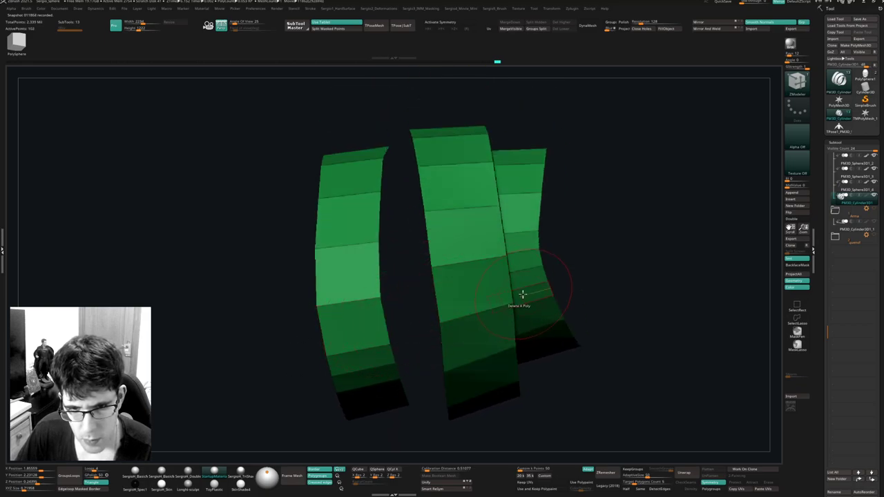
pyautogui.moveTo(521, 296); pyautogui.dragTo(518, 389, button='right')
pyautogui.click(379, 357)
pyautogui.click(526, 310)
# Configure Panel Loops with Bevel 0, Polish 0 and Elevation -100, and test its thickness on the strap bands.
pyautogui.keyDown('ctrl'); pyautogui.moveTo(524, 329); pyautogui.dragTo(525, 240, button='right'); pyautogui.keyUp('ctrl')
pyautogui.press('1')
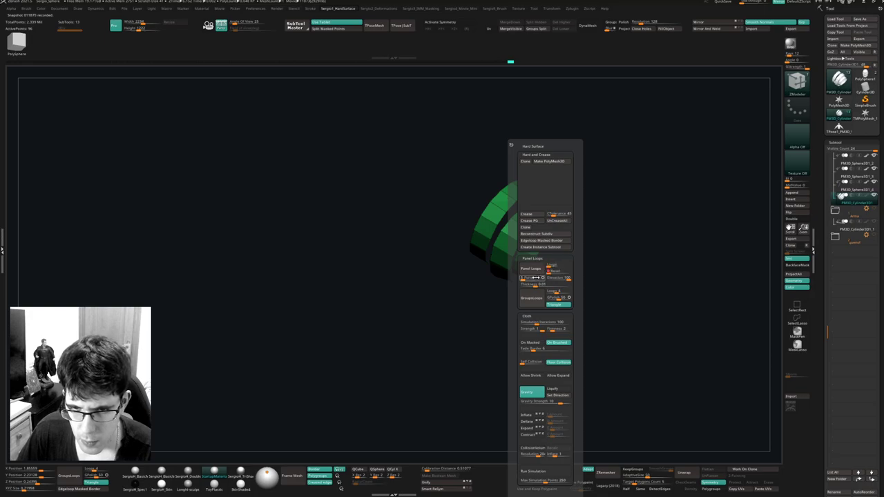
pyautogui.click(535, 268)
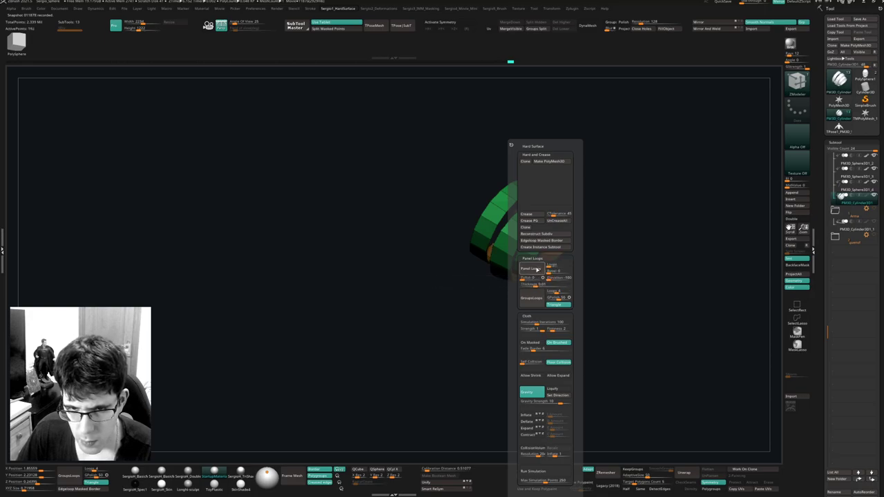
pyautogui.hotkey('ctrl', 'z')
pyautogui.moveTo(535, 285); pyautogui.dragTo(536, 285)
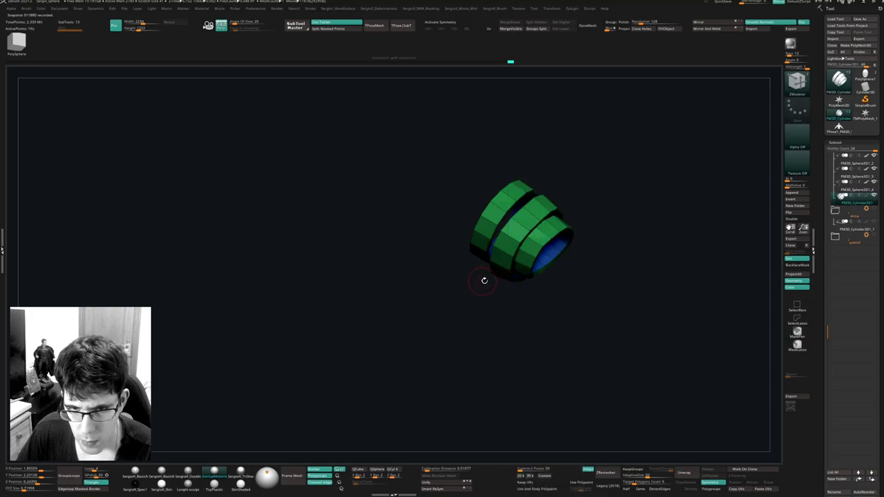
pyautogui.moveTo(484, 281); pyautogui.dragTo(516, 305, button='right')
pyautogui.hotkey('shift', 's')
pyautogui.hotkey('ctrl', 'z')
# Try to thicken the bands with Panel Loops and crease them by polygroup before subdividing.
pyautogui.press('1')
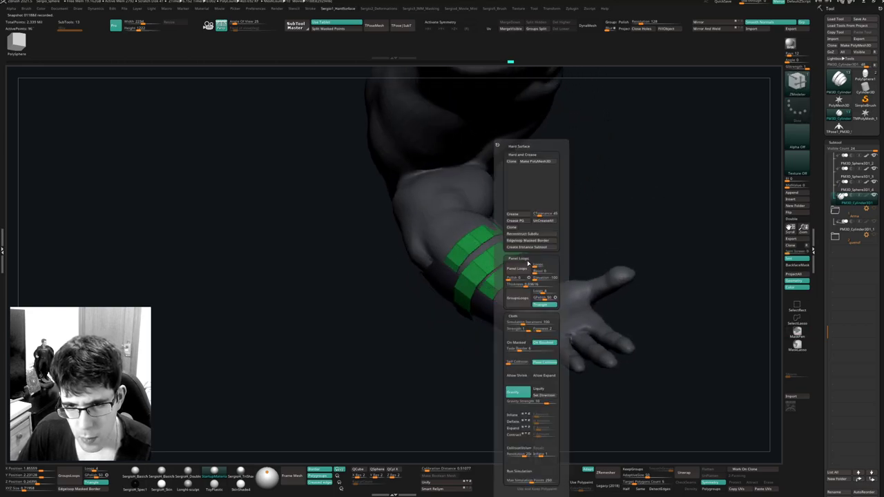
pyautogui.click(525, 223)
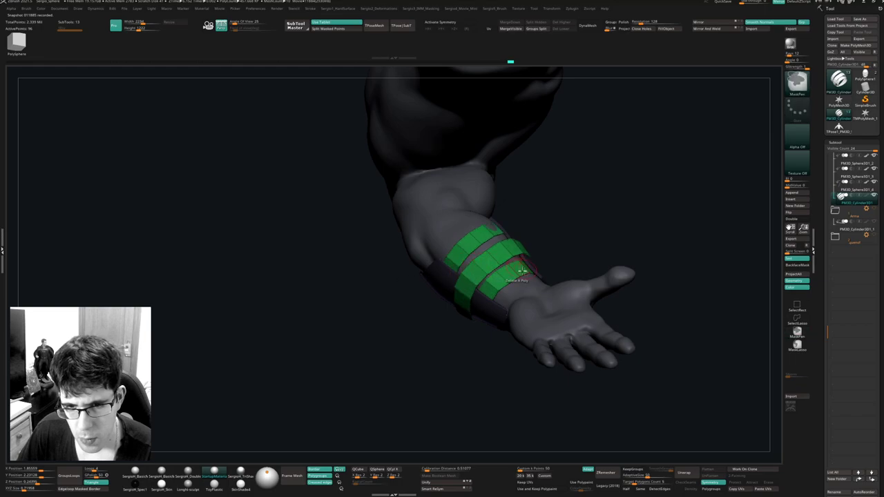
pyautogui.moveTo(520, 273); pyautogui.dragTo(504, 244, button='right')
pyautogui.press('h')
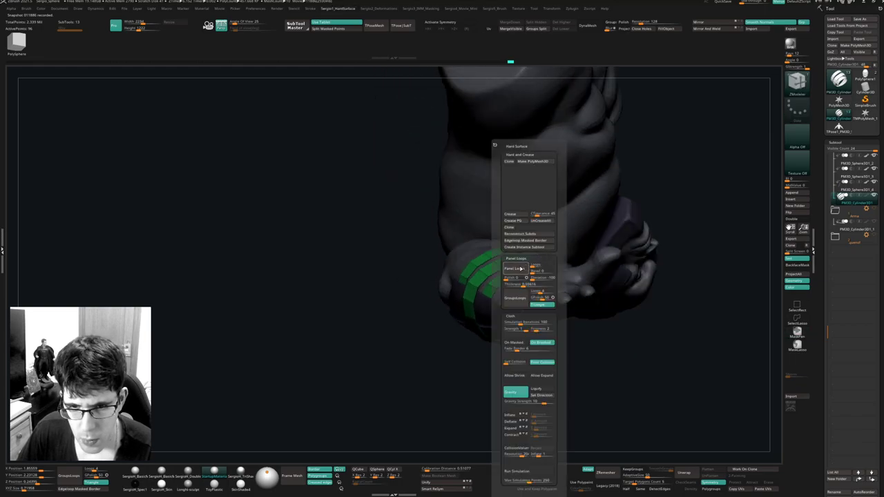
pyautogui.click(521, 269)
pyautogui.press('h')
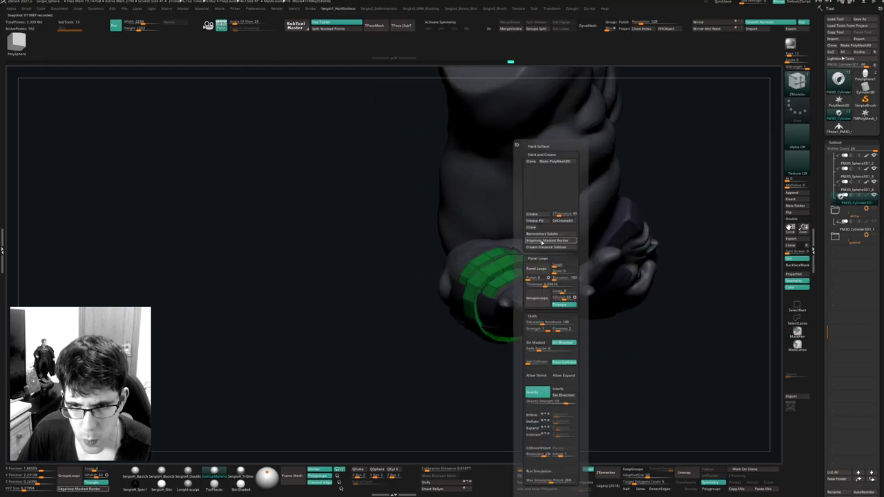
pyautogui.click(544, 221)
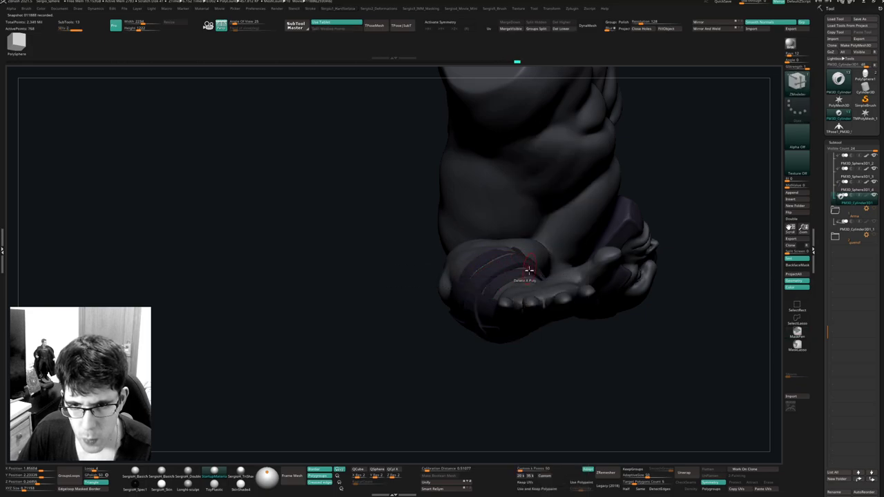
pyautogui.moveTo(527, 269)
pyautogui.mouseDown(button='right')
pyautogui.moveTo(517, 292)
pyautogui.moveTo(570, 283)
pyautogui.moveTo(580, 297)
pyautogui.moveTo(543, 282)
pyautogui.moveTo(528, 258)
pyautogui.moveTo(534, 277)
pyautogui.moveTo(546, 278)
pyautogui.moveTo(542, 290)
pyautogui.moveTo(518, 217)
pyautogui.moveTo(536, 270)
pyautogui.mouseUp(button='right')
pyautogui.hotkey('ctrl', 'z')
pyautogui.hotkey('ctrl', 'z')
pyautogui.hotkey('ctrl', 'z')
# Thicken the strap bands with Panel Loops at a thickness of about 0.02, then crease their polygroups and subdivide them.
pyautogui.press('1')
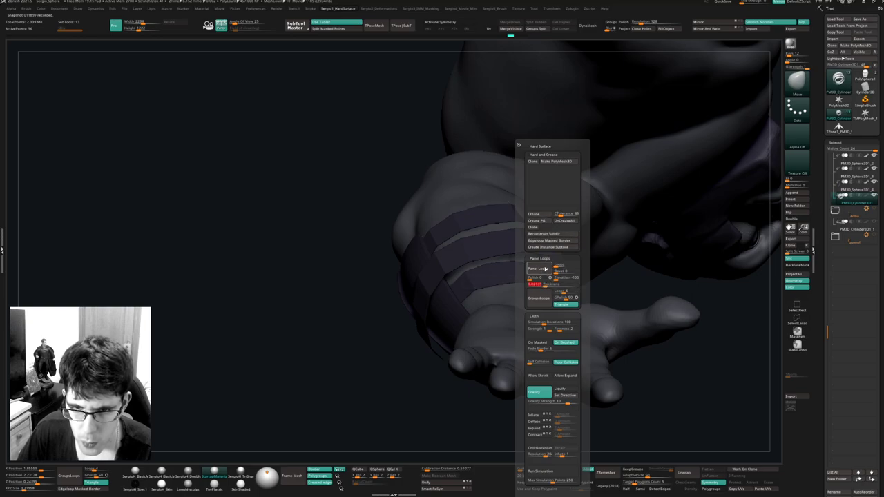
pyautogui.click(544, 222)
pyautogui.hotkey('ctrl', 'd')
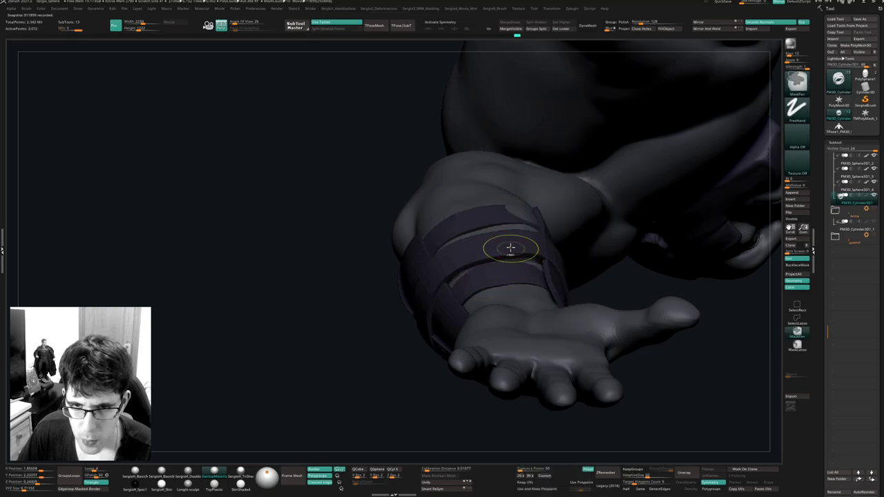
pyautogui.hotkey('ctrl', 'd')
# Adjust the brush size and fit the thickened straps around the forearm with the Move Topological brush.
pyautogui.moveTo(509, 249); pyautogui.dragTo(518, 252, button='right')
pyautogui.moveTo(490, 181)
pyautogui.keyDown('ctrl'); pyautogui.mouseDown(button='right')
pyautogui.moveTo(481, 190)
pyautogui.moveTo(495, 203)
pyautogui.moveTo(451, 243)
pyautogui.moveTo(513, 217)
pyautogui.moveTo(526, 223)
pyautogui.moveTo(517, 230)
pyautogui.moveTo(530, 238)
pyautogui.moveTo(527, 263)
pyautogui.mouseUp(button='right'); pyautogui.keyUp('ctrl')
pyautogui.press('s')
pyautogui.press('s')
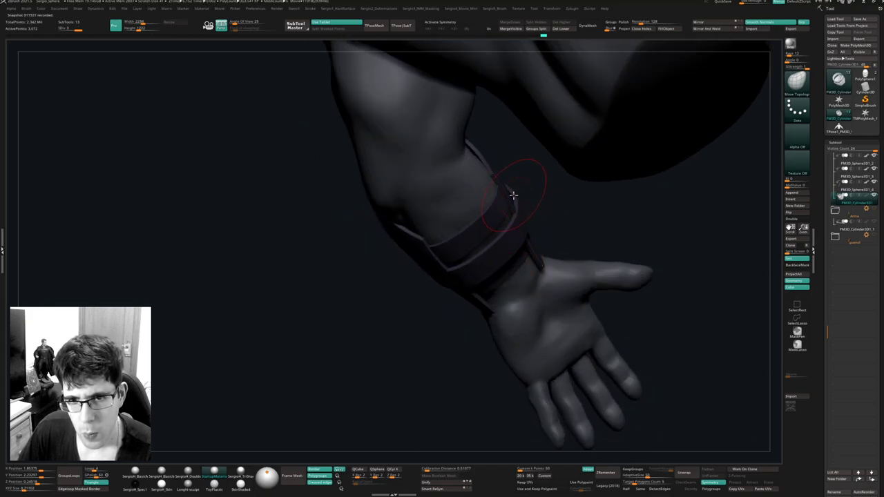
pyautogui.moveTo(509, 197)
pyautogui.mouseDown(button='right')
pyautogui.moveTo(552, 228)
pyautogui.moveTo(581, 231)
pyautogui.moveTo(566, 226)
pyautogui.moveTo(616, 306)
pyautogui.moveTo(575, 251)
pyautogui.moveTo(536, 253)
pyautogui.moveTo(545, 241)
pyautogui.moveTo(562, 292)
pyautogui.moveTo(581, 275)
pyautogui.moveTo(553, 352)
pyautogui.moveTo(538, 296)
pyautogui.moveTo(505, 315)
pyautogui.moveTo(539, 424)
pyautogui.moveTo(540, 376)
pyautogui.mouseUp(button='right')
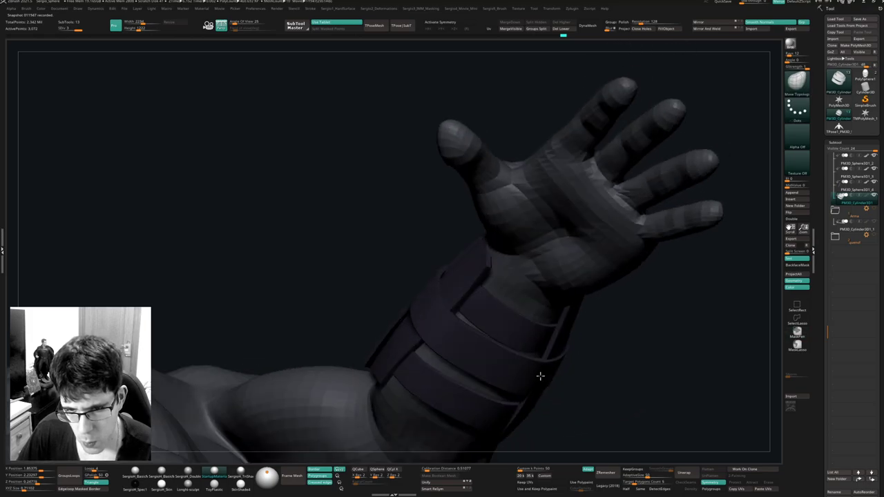
# Select the layered shoulder collar subtool and isolate it from the rest of the figure.
pyautogui.keyDown('ctrl'); pyautogui.moveTo(525, 340); pyautogui.dragTo(577, 293, button='right'); pyautogui.keyUp('ctrl')
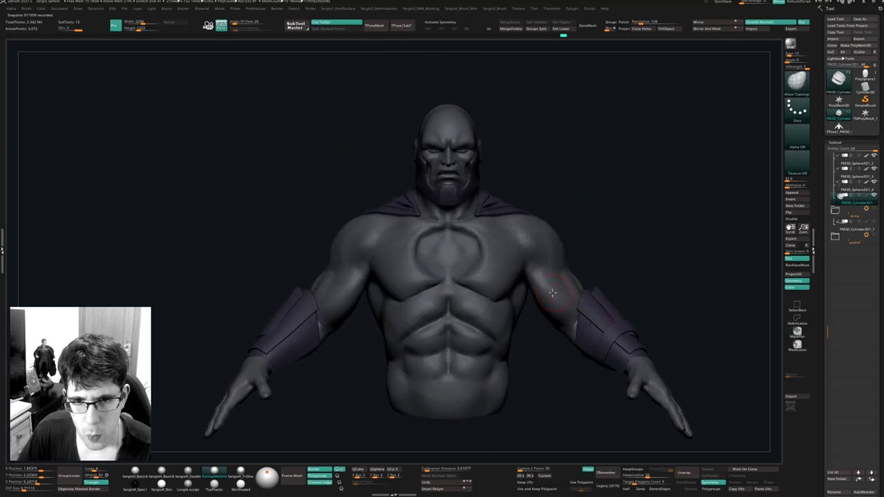
pyautogui.moveTo(507, 259)
pyautogui.keyDown('alt'); pyautogui.mouseDown(button='right')
pyautogui.moveTo(497, 330)
pyautogui.moveTo(474, 270)
pyautogui.moveTo(497, 300)
pyautogui.moveTo(486, 277)
pyautogui.moveTo(543, 306)
pyautogui.mouseUp(button='right'); pyautogui.keyUp('alt')
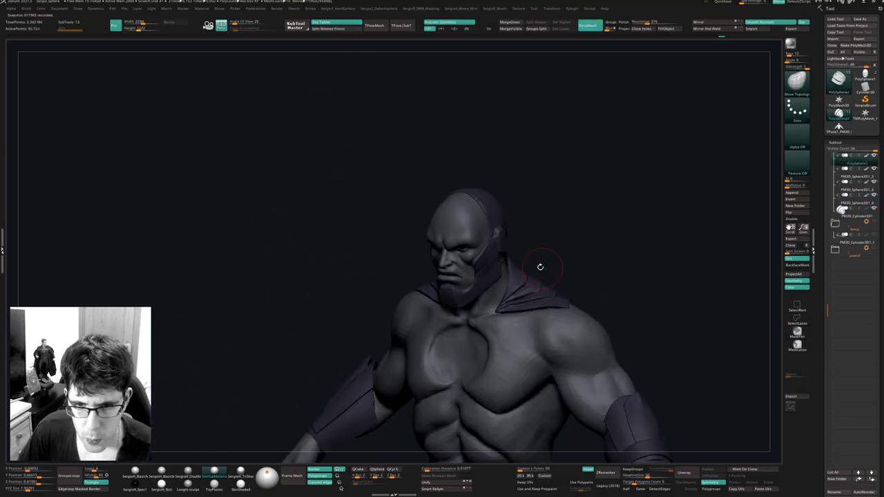
pyautogui.hotkey('alt', 's')
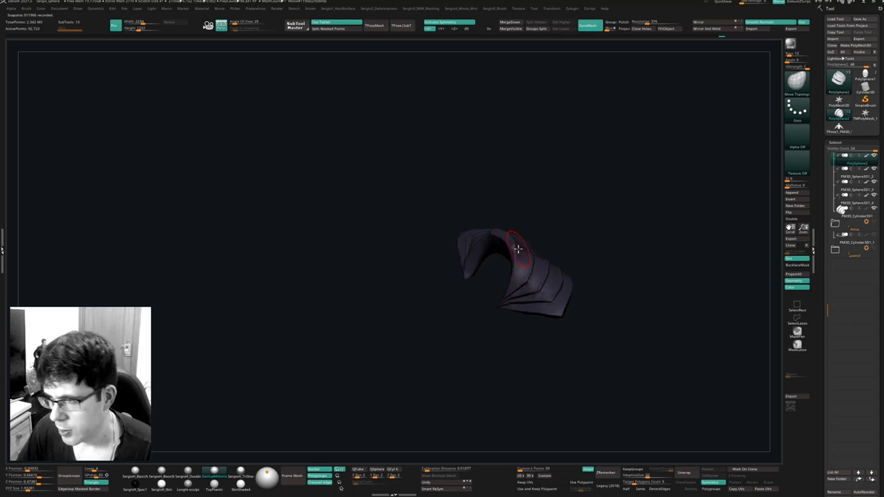
pyautogui.keyDown('ctrl'); pyautogui.moveTo(517, 248); pyautogui.dragTo(511, 288, button='right'); pyautogui.keyUp('ctrl')
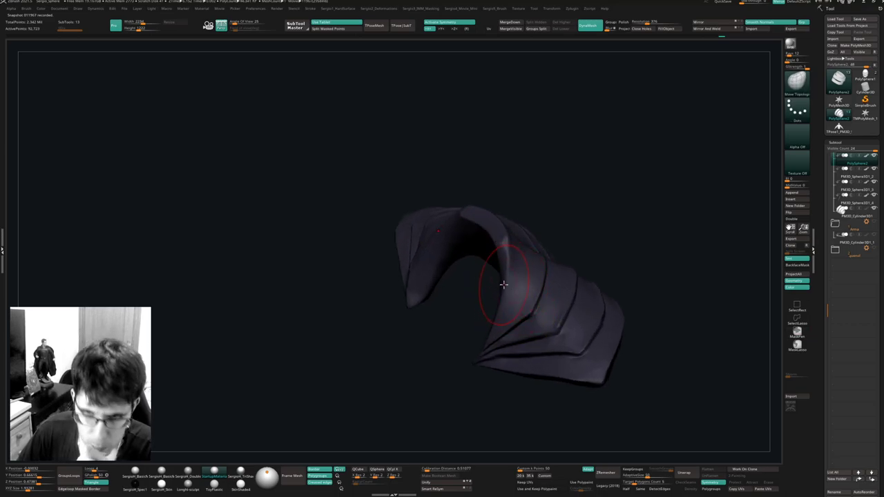
# Sharpen the creases between the collar's overlapping layers with the DamStandard brush, working out from its pointed front tip.
pyautogui.keyDown('ctrl'); pyautogui.moveTo(480, 296); pyautogui.dragTo(482, 370, button='right'); pyautogui.keyUp('ctrl')
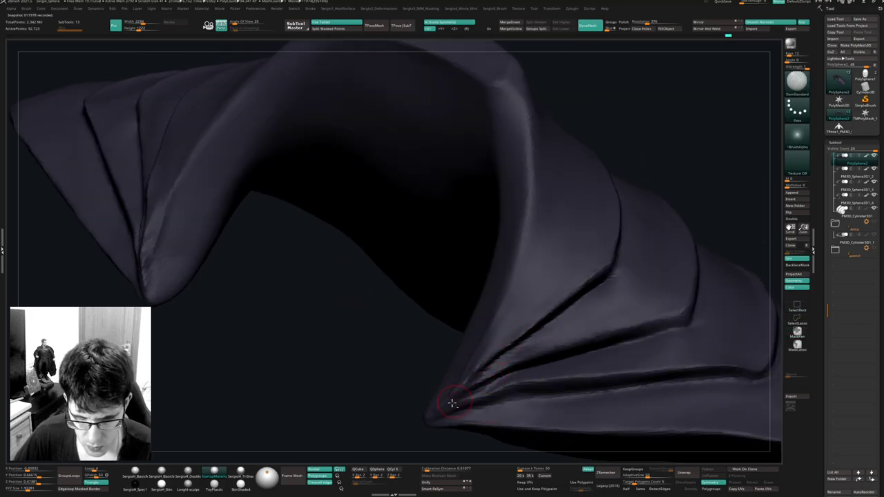
pyautogui.moveTo(516, 352)
pyautogui.mouseDown(button='right')
pyautogui.moveTo(489, 359)
pyautogui.moveTo(470, 347)
pyautogui.mouseUp(button='right')
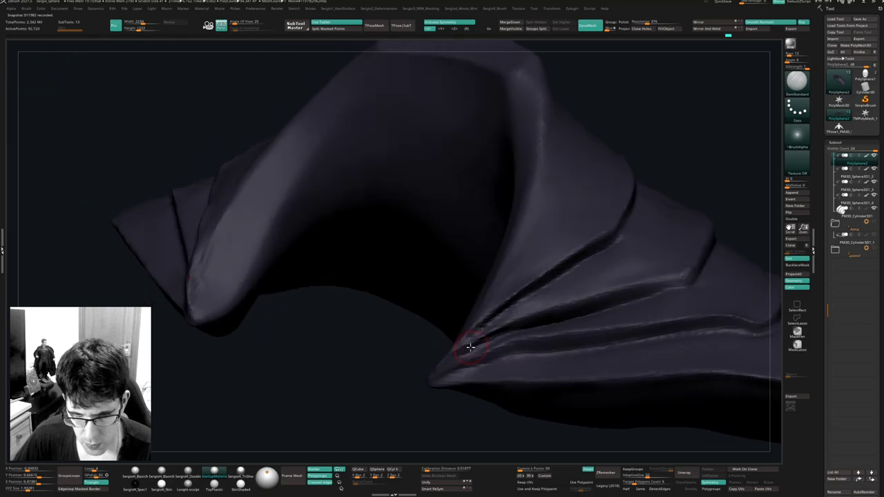
pyautogui.moveTo(551, 320); pyautogui.dragTo(591, 300, button='right')
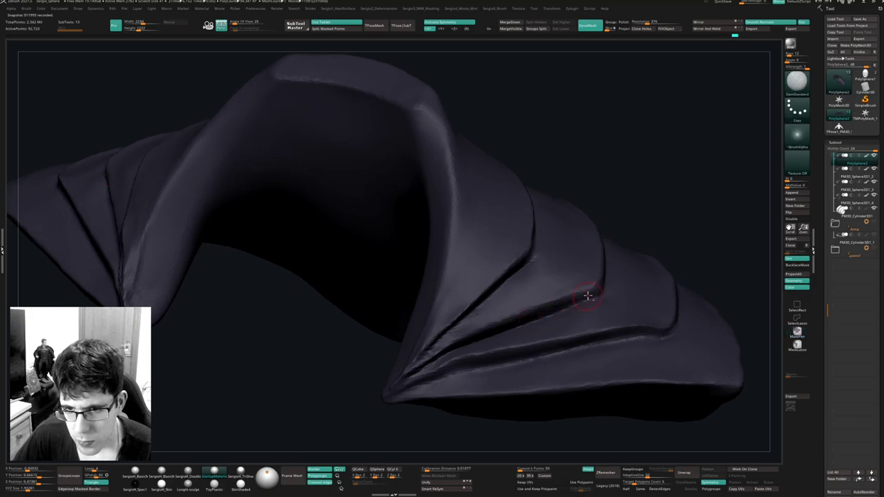
pyautogui.moveTo(494, 322); pyautogui.dragTo(624, 236, button='right')
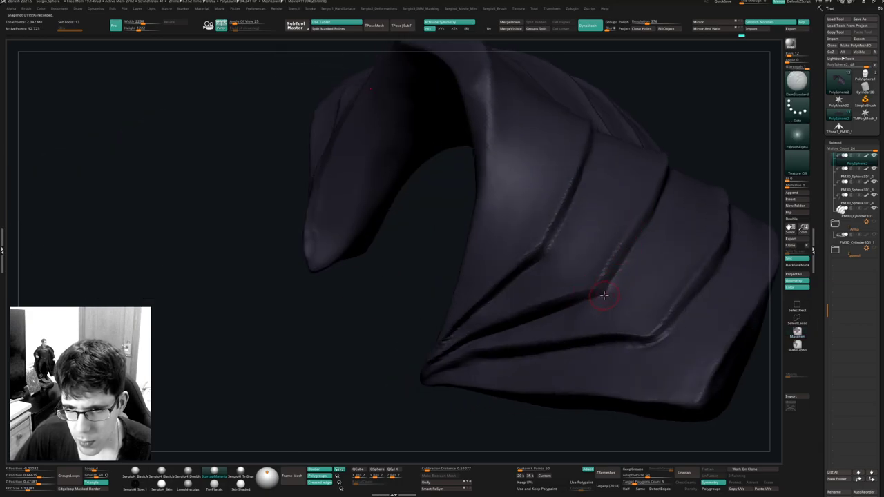
pyautogui.moveTo(599, 306); pyautogui.dragTo(489, 352, button='right')
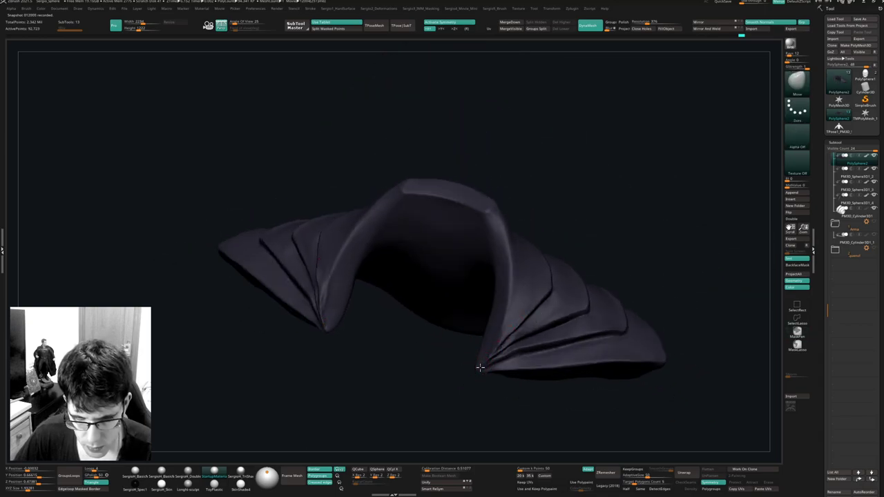
# Adjust the isolated collar's shape with the Move brush and show the full figure again.
pyautogui.moveTo(491, 355); pyautogui.dragTo(444, 286, button='right')
pyautogui.hotkey('alt', 's')
pyautogui.keyDown('ctrl'); pyautogui.keyDown('shift'); pyautogui.click(449, 327); pyautogui.keyUp('shift'); pyautogui.keyUp('ctrl')
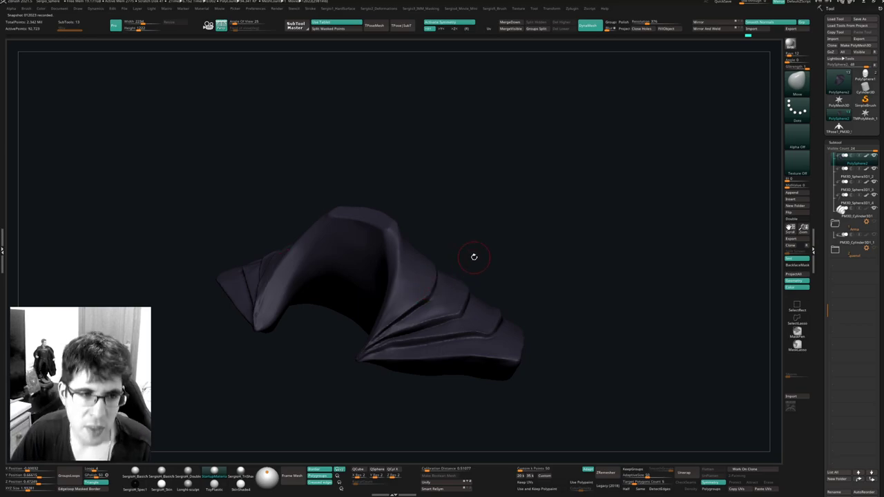
pyautogui.moveTo(531, 271); pyautogui.dragTo(494, 266, button='right')
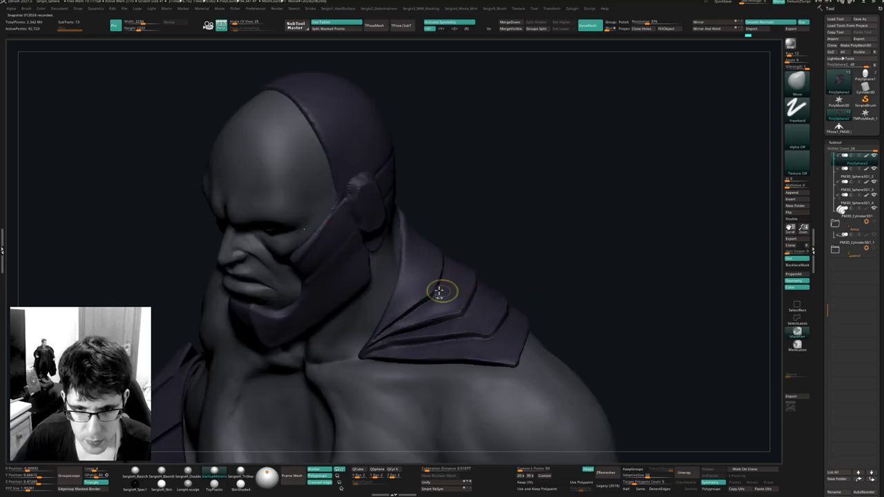
# Mask the collar's uppermost layer with a lasso mask.
pyautogui.moveTo(442, 292)
pyautogui.keyDown('ctrl'); pyautogui.mouseDown(button='right')
pyautogui.moveTo(431, 313)
pyautogui.moveTo(447, 285)
pyautogui.mouseUp(button='right'); pyautogui.keyUp('ctrl')
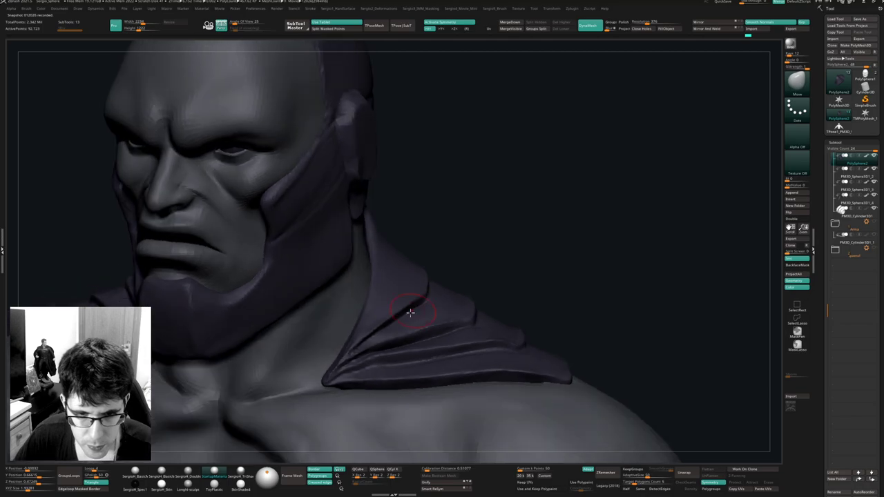
pyautogui.keyDown('ctrl'); pyautogui.moveTo(506, 296); pyautogui.dragTo(418, 334); pyautogui.keyUp('ctrl')
pyautogui.keyDown('ctrl'); pyautogui.click(796, 346); pyautogui.keyUp('ctrl')
pyautogui.hotkey('ctrl', 'z')
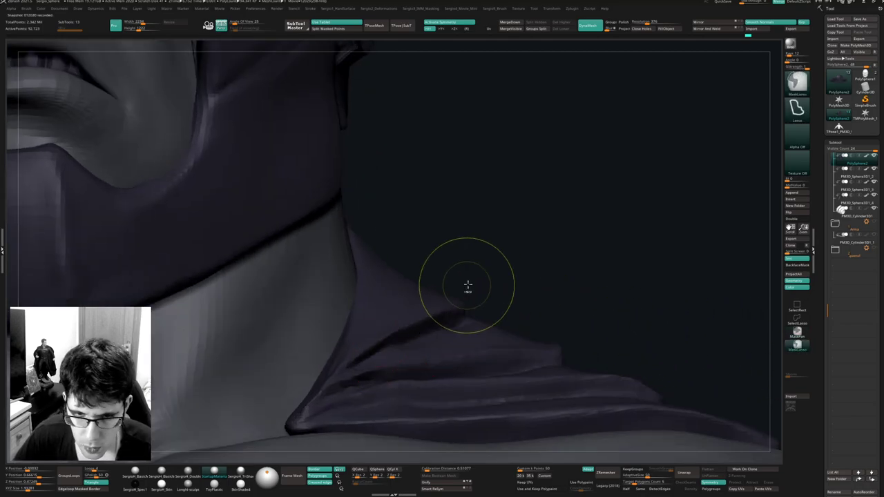
pyautogui.moveTo(477, 284)
pyautogui.keyDown('ctrl'); pyautogui.mouseDown()
pyautogui.moveTo(460, 316)
pyautogui.moveTo(320, 387)
pyautogui.moveTo(428, 257)
pyautogui.mouseUp(); pyautogui.keyUp('ctrl')
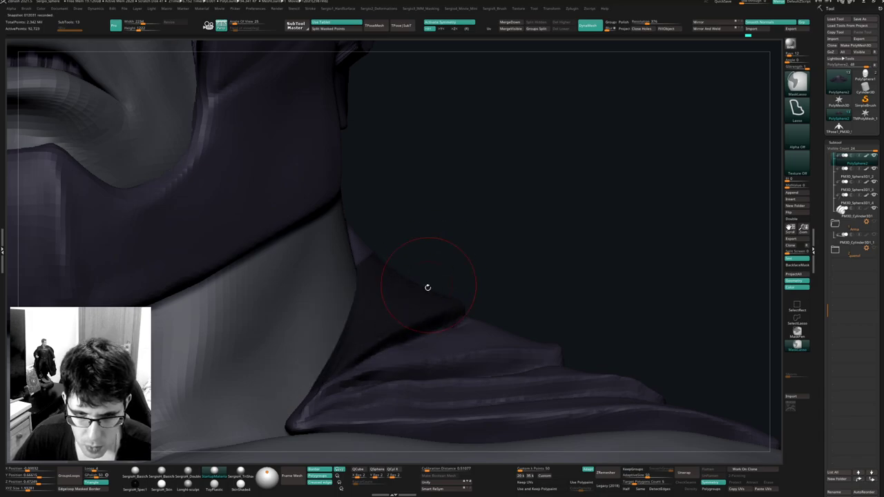
# Reshape the collar layer just below the masked one with the Move brush.
pyautogui.keyDown('alt'); pyautogui.moveTo(401, 341); pyautogui.dragTo(429, 308, button='right'); pyautogui.keyUp('alt')
pyautogui.moveTo(390, 325); pyautogui.dragTo(371, 338)
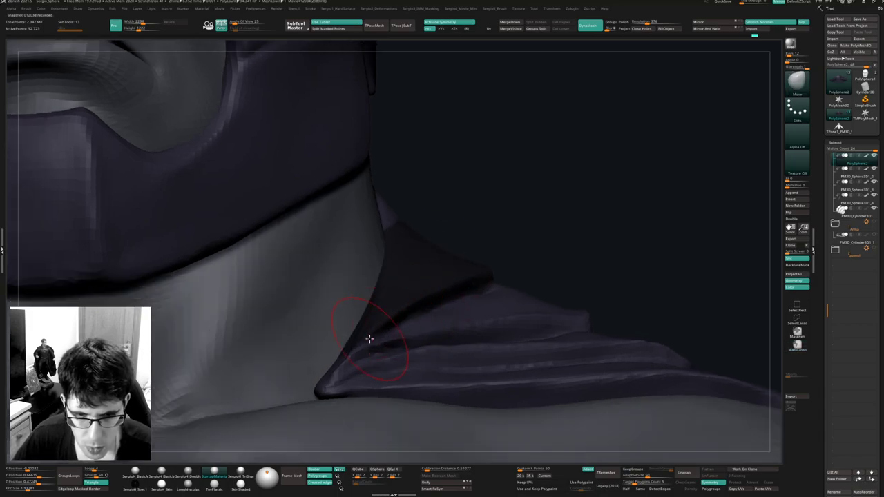
pyautogui.moveTo(471, 291); pyautogui.dragTo(483, 286, button='right')
pyautogui.moveTo(484, 282); pyautogui.dragTo(483, 284)
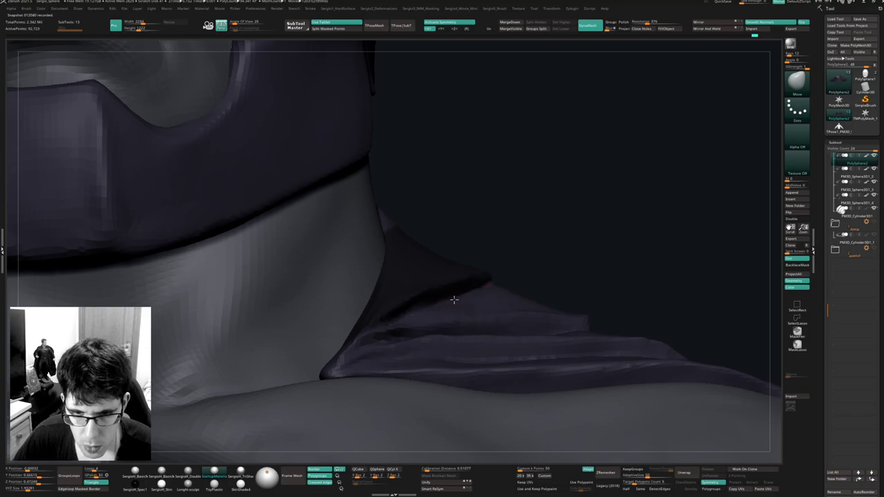
pyautogui.moveTo(454, 299); pyautogui.dragTo(460, 309, button='right')
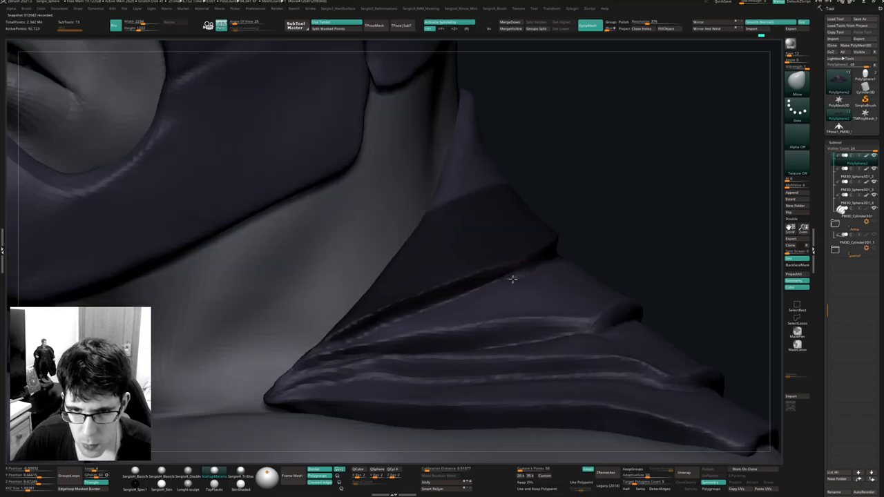
pyautogui.moveTo(523, 276)
pyautogui.mouseDown(button='right')
pyautogui.moveTo(566, 272)
pyautogui.moveTo(547, 279)
pyautogui.mouseUp(button='right')
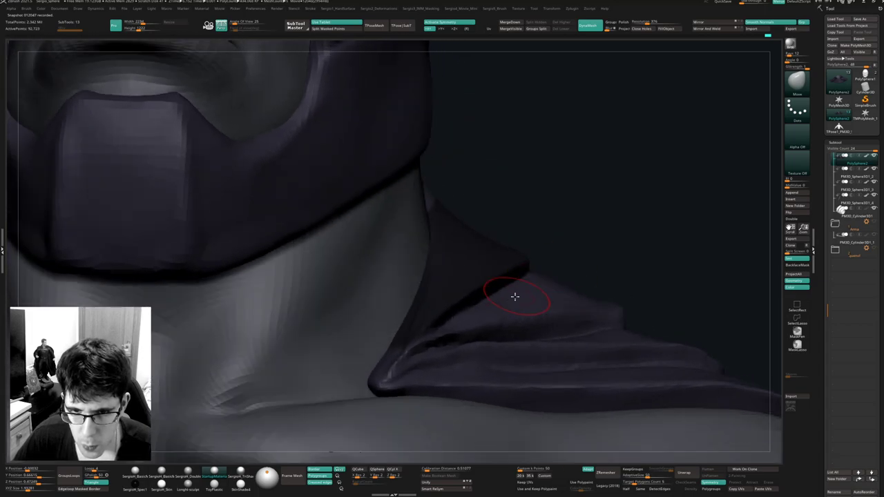
pyautogui.moveTo(480, 317); pyautogui.dragTo(570, 336, button='right')
# Replace the mask with a lasso mask over the collar's second layer and reshape the layer beneath with the Move brush.
pyautogui.keyDown('ctrl'); pyautogui.moveTo(624, 269); pyautogui.dragTo(601, 293); pyautogui.keyUp('ctrl')
pyautogui.keyDown('ctrl'); pyautogui.moveTo(486, 304); pyautogui.dragTo(524, 276, button='right'); pyautogui.keyUp('ctrl')
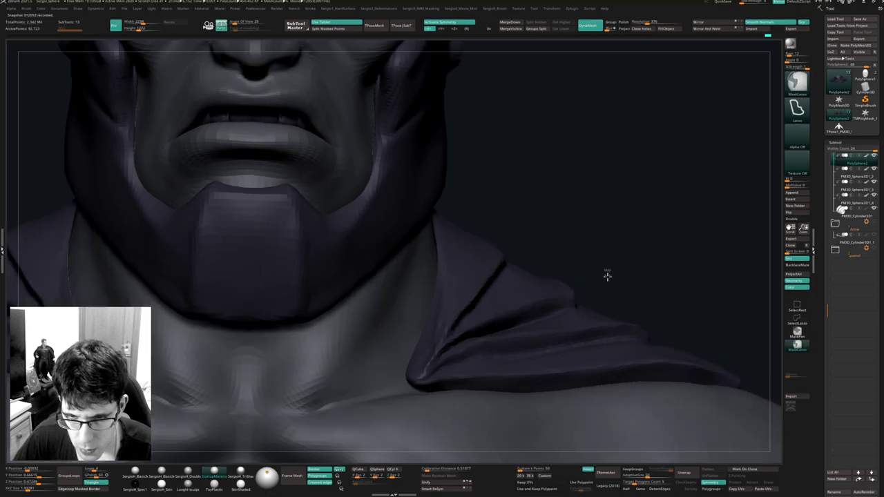
pyautogui.moveTo(606, 275)
pyautogui.keyDown('ctrl'); pyautogui.mouseDown()
pyautogui.moveTo(430, 368)
pyautogui.moveTo(463, 241)
pyautogui.moveTo(613, 239)
pyautogui.mouseUp(); pyautogui.keyUp('ctrl')
pyautogui.moveTo(558, 291)
pyautogui.mouseDown(button='right')
pyautogui.moveTo(508, 316)
pyautogui.moveTo(545, 312)
pyautogui.moveTo(529, 299)
pyautogui.moveTo(523, 321)
pyautogui.moveTo(518, 312)
pyautogui.moveTo(481, 325)
pyautogui.moveTo(512, 316)
pyautogui.mouseUp(button='right')
pyautogui.moveTo(512, 316); pyautogui.dragTo(509, 310)
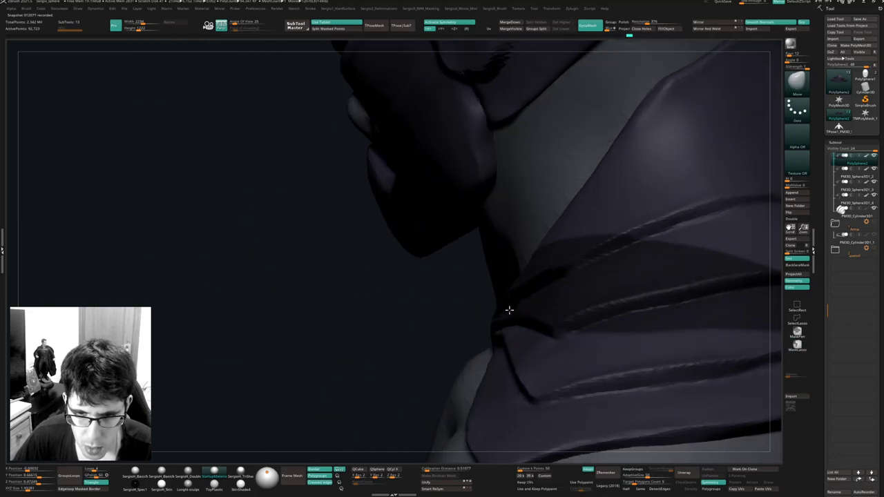
pyautogui.moveTo(509, 313)
pyautogui.mouseDown(button='right')
pyautogui.moveTo(544, 309)
pyautogui.moveTo(504, 314)
pyautogui.moveTo(531, 329)
pyautogui.mouseUp(button='right')
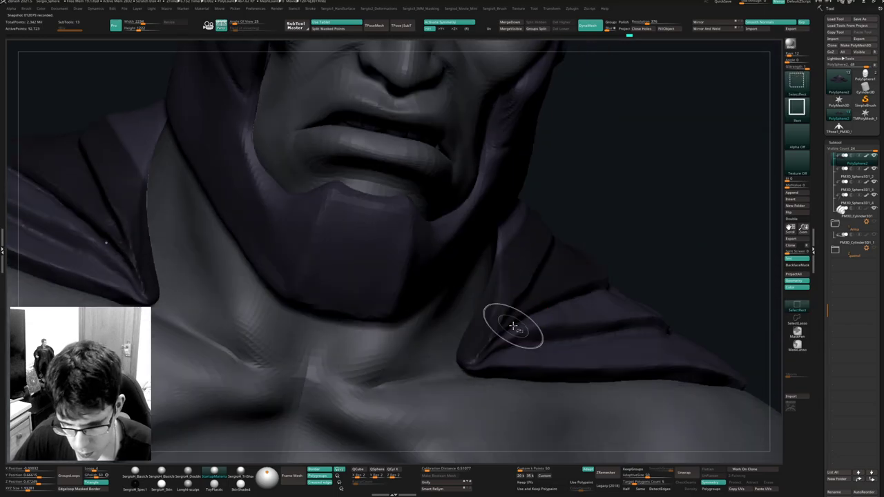
# Flatten the surface of the collar's third layer with the TrimDynamic brush.
pyautogui.hotkey('ctrl', 'shift', 't')
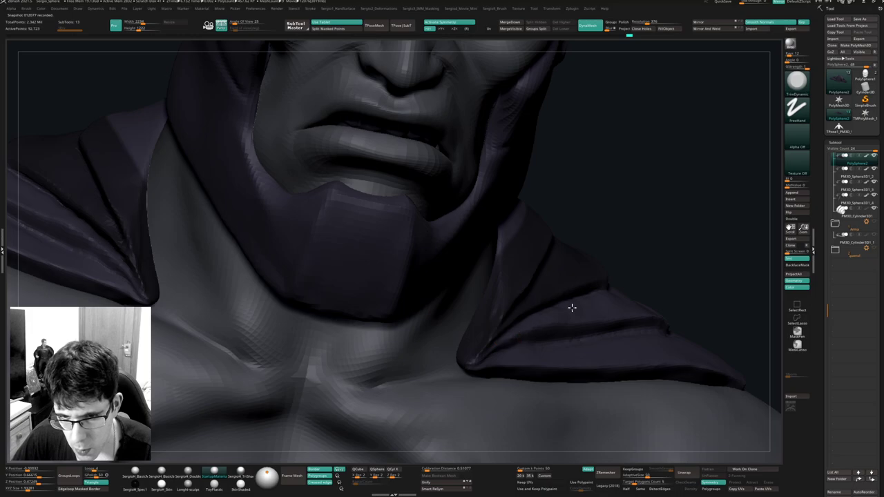
pyautogui.moveTo(562, 311)
pyautogui.mouseDown(button='right')
pyautogui.moveTo(527, 322)
pyautogui.moveTo(532, 310)
pyautogui.moveTo(507, 328)
pyautogui.mouseUp(button='right')
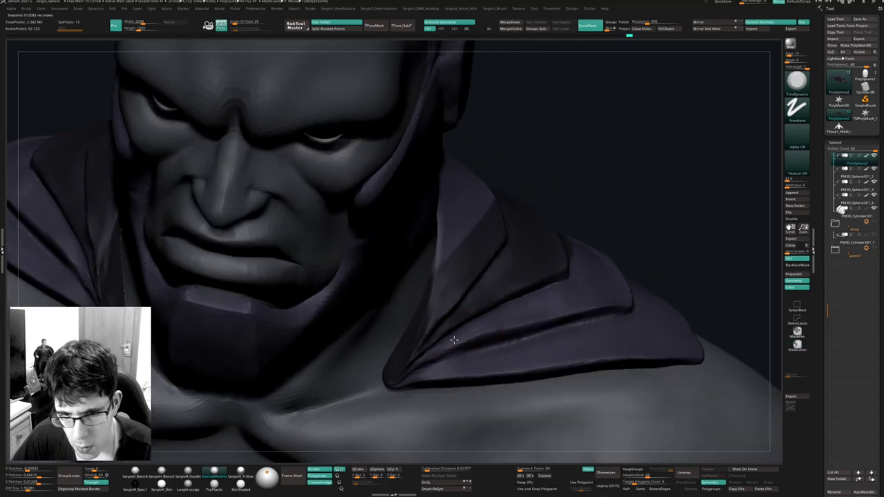
pyautogui.moveTo(453, 339); pyautogui.dragTo(541, 308)
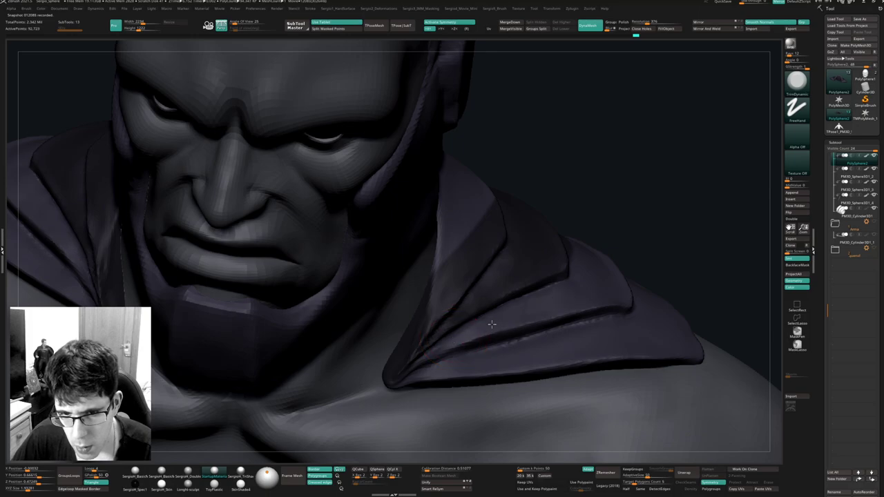
pyautogui.moveTo(491, 323); pyautogui.dragTo(514, 318, button='right')
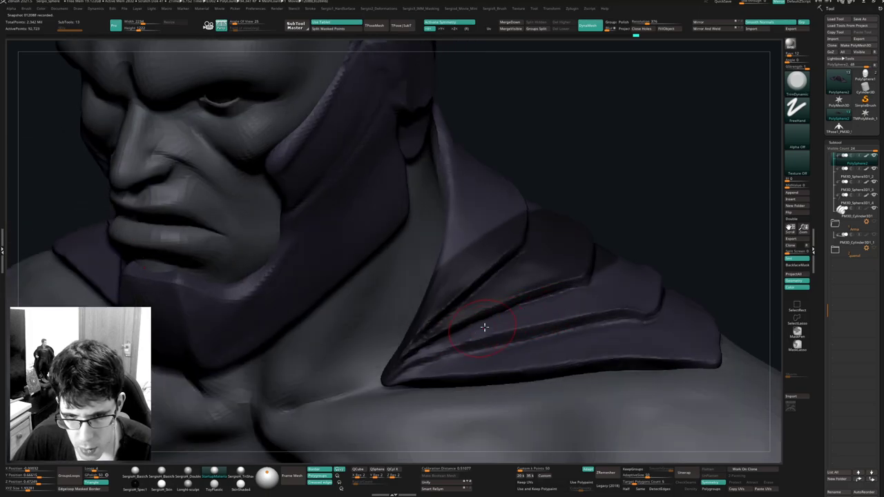
# Adjust the outer corner and edge of the collar's third layer with the Move brush.
pyautogui.moveTo(464, 342)
pyautogui.mouseDown(button='right')
pyautogui.moveTo(509, 329)
pyautogui.moveTo(497, 336)
pyautogui.moveTo(556, 339)
pyautogui.moveTo(579, 377)
pyautogui.moveTo(564, 347)
pyautogui.mouseUp(button='right')
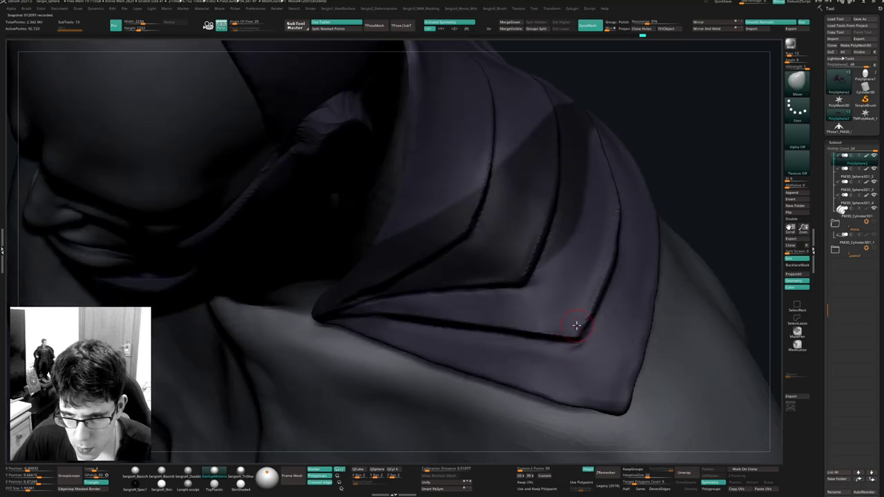
pyautogui.moveTo(584, 327)
pyautogui.mouseDown(button='right')
pyautogui.moveTo(572, 292)
pyautogui.moveTo(584, 320)
pyautogui.mouseUp(button='right')
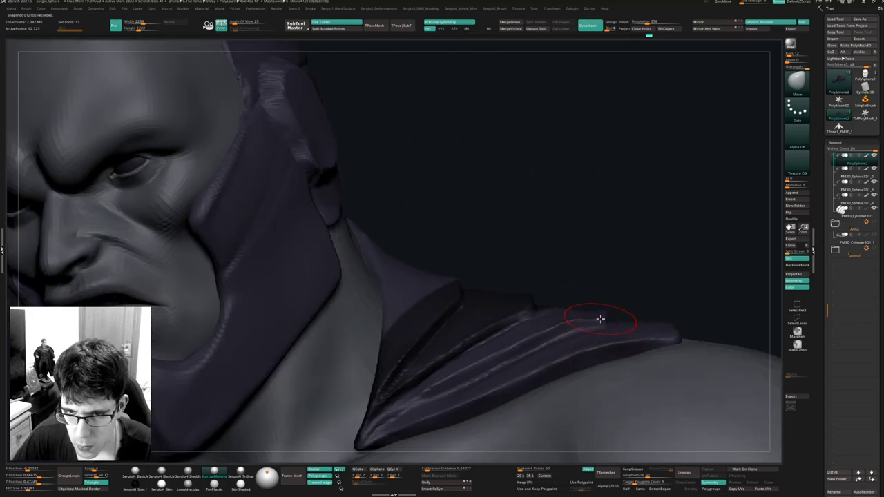
pyautogui.moveTo(600, 318); pyautogui.dragTo(595, 311)
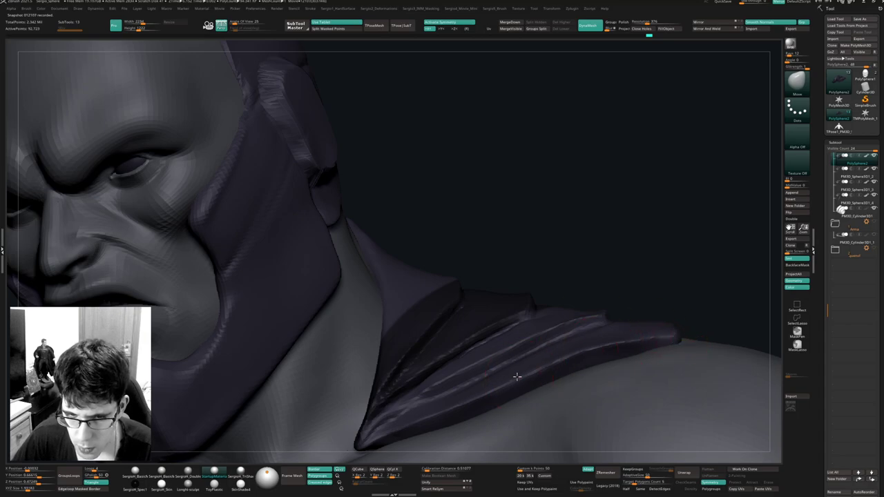
# Refine the outer corner of the collar's third layer with the Clay brush and smooth its surface.
pyautogui.moveTo(472, 398)
pyautogui.mouseDown(button='right')
pyautogui.moveTo(476, 346)
pyautogui.moveTo(542, 347)
pyautogui.moveTo(529, 367)
pyautogui.moveTo(582, 339)
pyautogui.moveTo(587, 368)
pyautogui.moveTo(593, 324)
pyautogui.mouseUp(button='right')
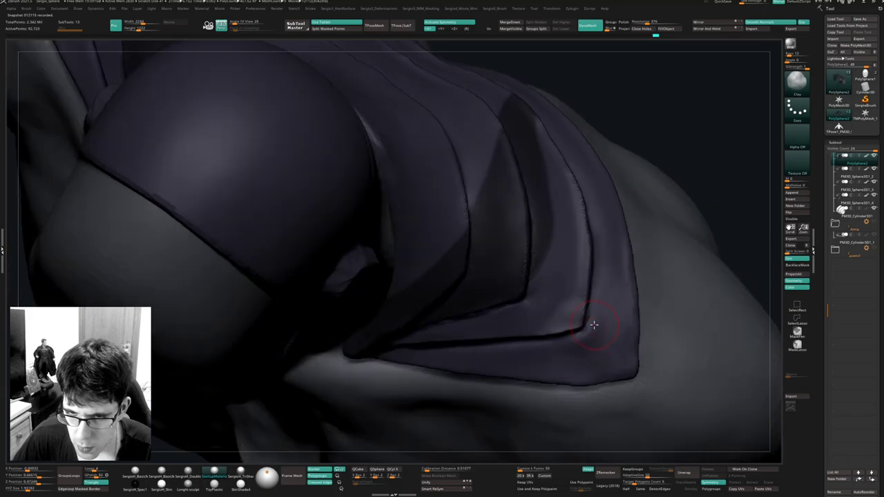
pyautogui.hotkey('ctrl', 'z')
pyautogui.moveTo(591, 334)
pyautogui.keyDown('alt'); pyautogui.mouseDown()
pyautogui.moveTo(594, 326)
pyautogui.moveTo(600, 340)
pyautogui.moveTo(545, 349)
pyautogui.moveTo(577, 345)
pyautogui.mouseUp(); pyautogui.keyUp('alt')
pyautogui.press('space')
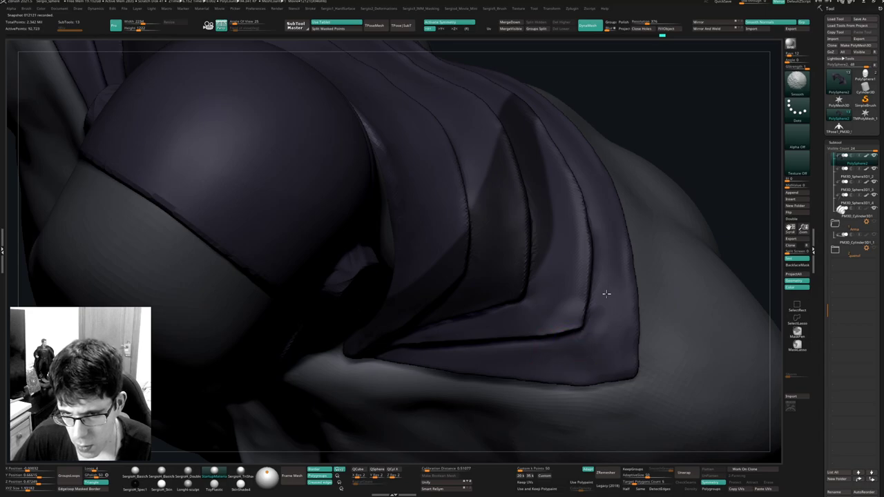
pyautogui.moveTo(616, 332)
pyautogui.mouseDown(button='right')
pyautogui.moveTo(614, 306)
pyautogui.moveTo(598, 310)
pyautogui.moveTo(556, 286)
pyautogui.moveTo(552, 312)
pyautogui.moveTo(546, 308)
pyautogui.mouseUp(button='right')
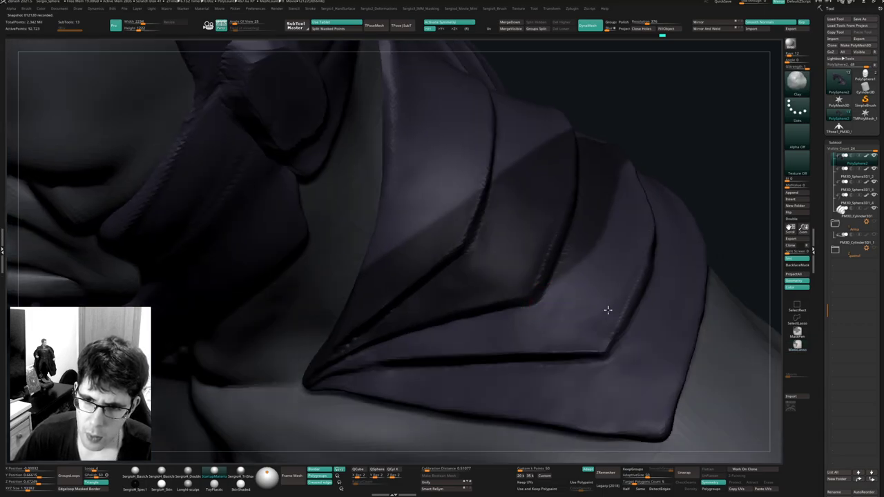
pyautogui.press('shift')
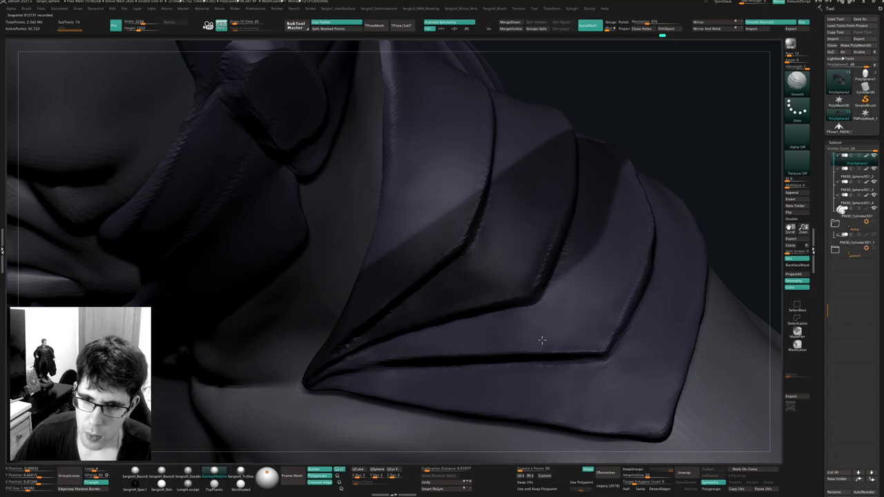
pyautogui.keyDown('shift'); pyautogui.moveTo(566, 338); pyautogui.dragTo(554, 352); pyautogui.keyUp('shift')
# Clear the mask and deepen the creases converging at the collar's front tip with the DamStandard brush.
pyautogui.moveTo(568, 333); pyautogui.dragTo(574, 294, button='right')
pyautogui.keyDown('ctrl'); pyautogui.moveTo(574, 294); pyautogui.dragTo(574, 231, button='right'); pyautogui.keyUp('ctrl')
pyautogui.moveTo(558, 310)
pyautogui.keyDown('ctrl'); pyautogui.mouseDown(button='right')
pyautogui.moveTo(546, 301)
pyautogui.moveTo(530, 377)
pyautogui.mouseUp(button='right'); pyautogui.keyUp('ctrl')
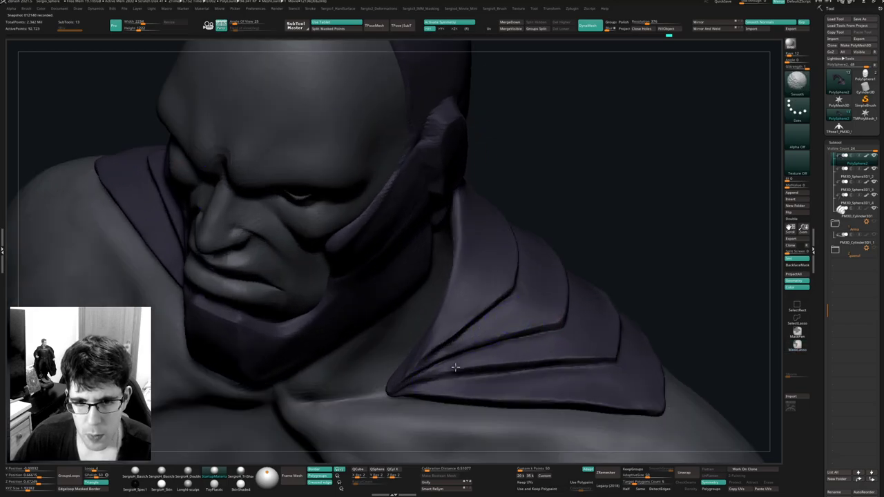
pyautogui.moveTo(529, 363)
pyautogui.mouseDown(button='right')
pyautogui.moveTo(602, 299)
pyautogui.moveTo(616, 324)
pyautogui.moveTo(571, 296)
pyautogui.moveTo(511, 353)
pyautogui.moveTo(502, 387)
pyautogui.mouseUp(button='right')
pyautogui.moveTo(471, 336)
pyautogui.keyDown('ctrl'); pyautogui.mouseDown(button='right')
pyautogui.moveTo(454, 381)
pyautogui.moveTo(428, 353)
pyautogui.mouseUp(button='right'); pyautogui.keyUp('ctrl')
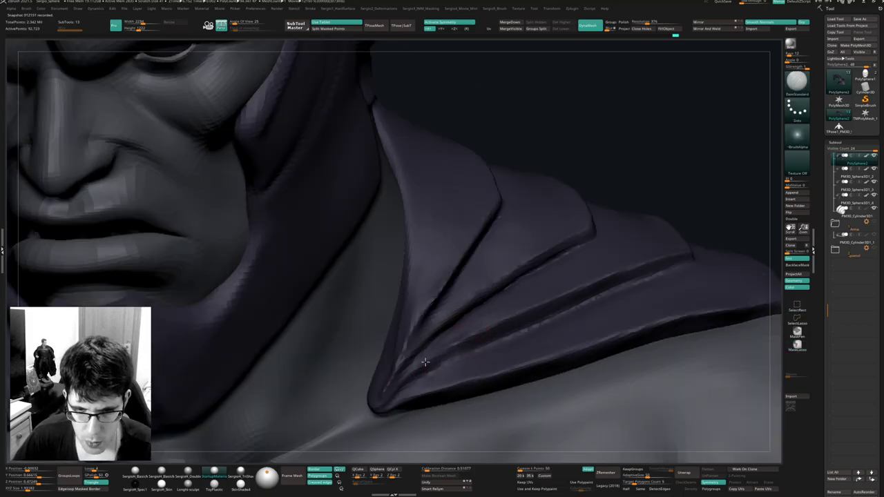
pyautogui.moveTo(487, 366)
pyautogui.keyDown('ctrl'); pyautogui.mouseDown(button='right')
pyautogui.moveTo(469, 323)
pyautogui.moveTo(522, 310)
pyautogui.moveTo(528, 279)
pyautogui.moveTo(517, 291)
pyautogui.mouseUp(button='right'); pyautogui.keyUp('ctrl')
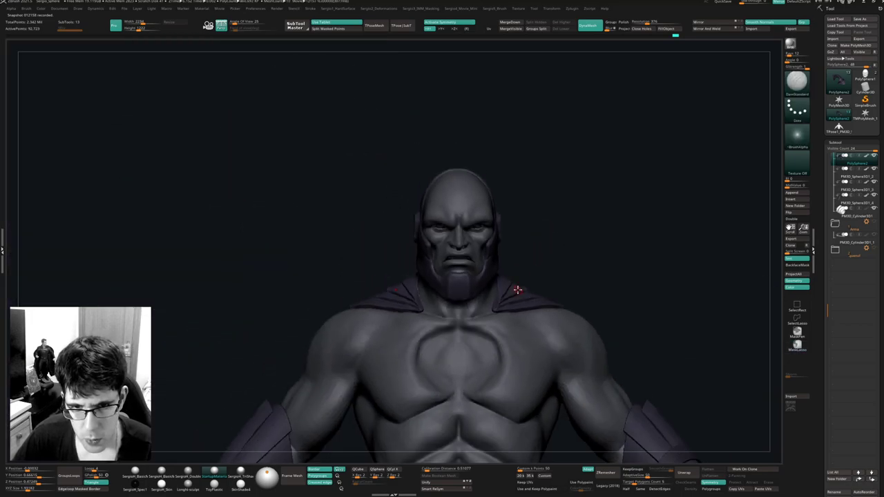
# Adjust the front edge of the collar over the shoulder with the Move brush.
pyautogui.press('b')
pyautogui.press('m')
pyautogui.press('v')
pyautogui.press('s')
pyautogui.moveTo(519, 301); pyautogui.dragTo(529, 300)
pyautogui.moveTo(514, 305); pyautogui.dragTo(513, 299, button='right')
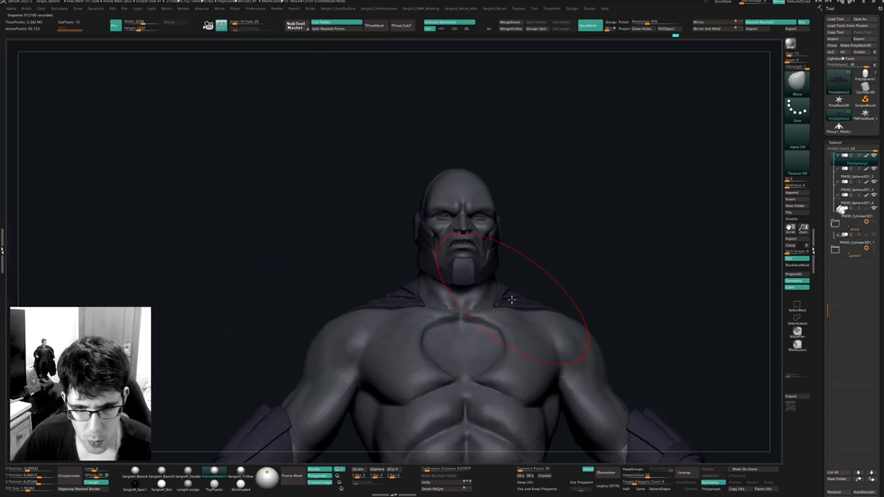
pyautogui.moveTo(513, 300); pyautogui.dragTo(511, 297)
# Pull the collar's lower back edge and layered folds into a downward point along the spine with the Move brush.
pyautogui.moveTo(511, 298)
pyautogui.mouseDown(button='right')
pyautogui.moveTo(491, 306)
pyautogui.moveTo(509, 316)
pyautogui.mouseUp(button='right')
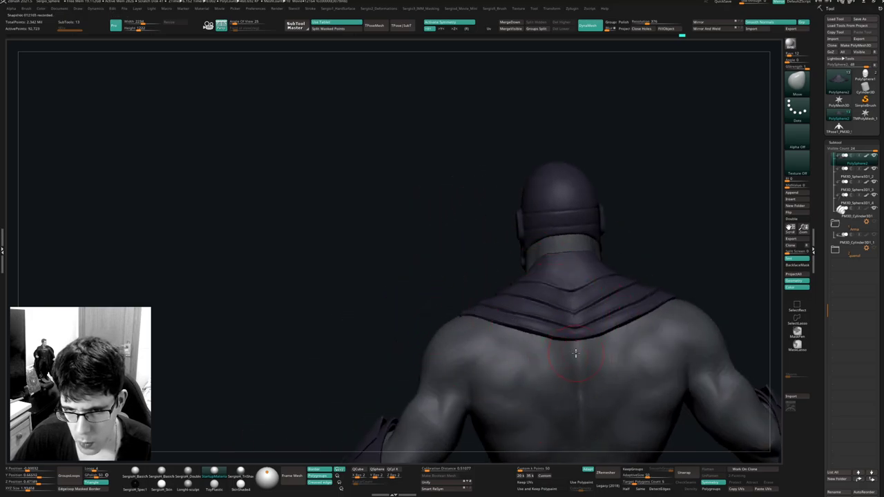
pyautogui.moveTo(577, 354); pyautogui.dragTo(622, 337)
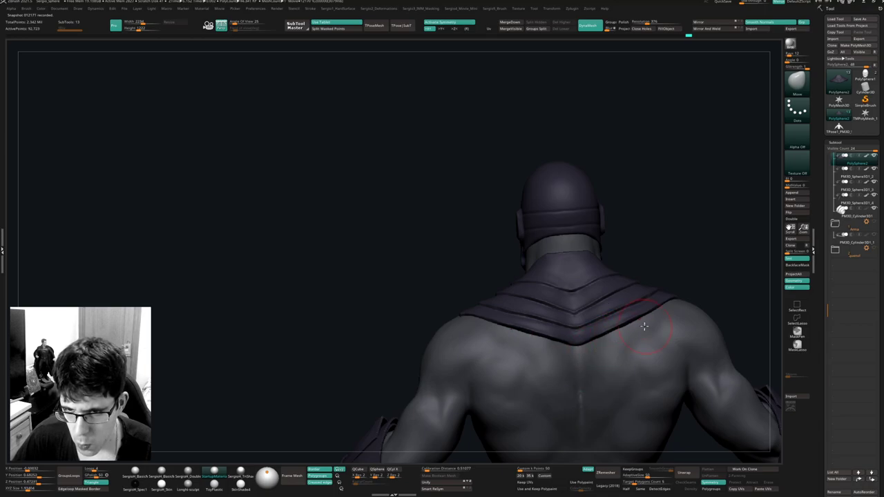
pyautogui.moveTo(644, 326); pyautogui.dragTo(578, 317, button='right')
pyautogui.moveTo(578, 318); pyautogui.dragTo(625, 297)
pyautogui.moveTo(647, 281)
pyautogui.mouseDown(button='right')
pyautogui.moveTo(588, 361)
pyautogui.moveTo(584, 332)
pyautogui.mouseUp(button='right')
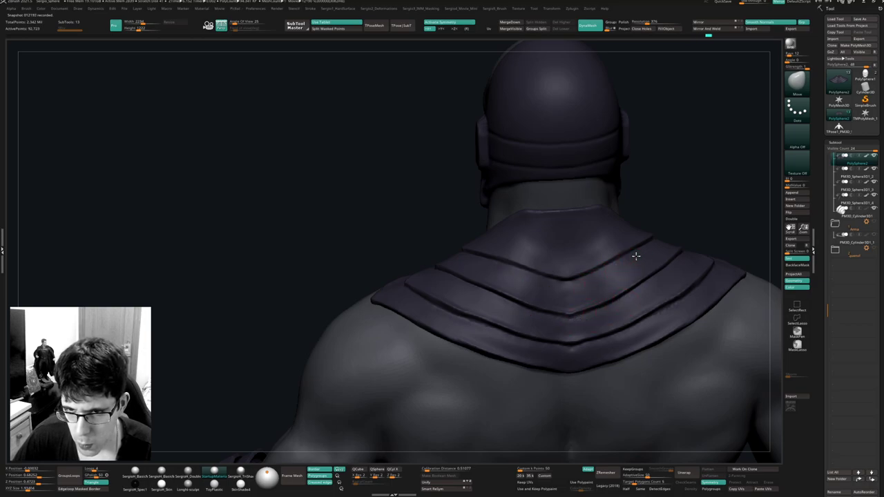
pyautogui.keyDown('ctrl'); pyautogui.moveTo(638, 276); pyautogui.dragTo(587, 276, button='right'); pyautogui.keyUp('ctrl')
pyautogui.keyDown('ctrl'); pyautogui.moveTo(566, 242); pyautogui.dragTo(534, 311, button='right'); pyautogui.keyUp('ctrl')
pyautogui.moveTo(652, 254); pyautogui.dragTo(598, 251, button='right')
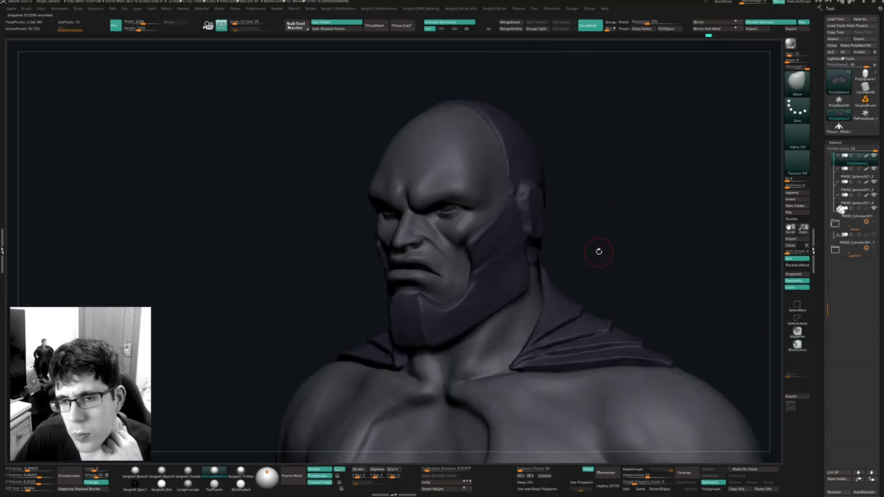
# Select the body and refine its chest surface with the Clay brush and smoothing.
pyautogui.moveTo(596, 211); pyautogui.dragTo(521, 294, button='right')
pyautogui.keyDown('alt'); pyautogui.moveTo(522, 294); pyautogui.dragTo(509, 355, button='right'); pyautogui.keyUp('alt')
pyautogui.keyDown('alt'); pyautogui.click(506, 296); pyautogui.keyUp('alt')
pyautogui.keyDown('alt'); pyautogui.moveTo(522, 314); pyautogui.dragTo(580, 372, button='right'); pyautogui.keyUp('alt')
pyautogui.press('b')
pyautogui.press('c')
pyautogui.press('l')
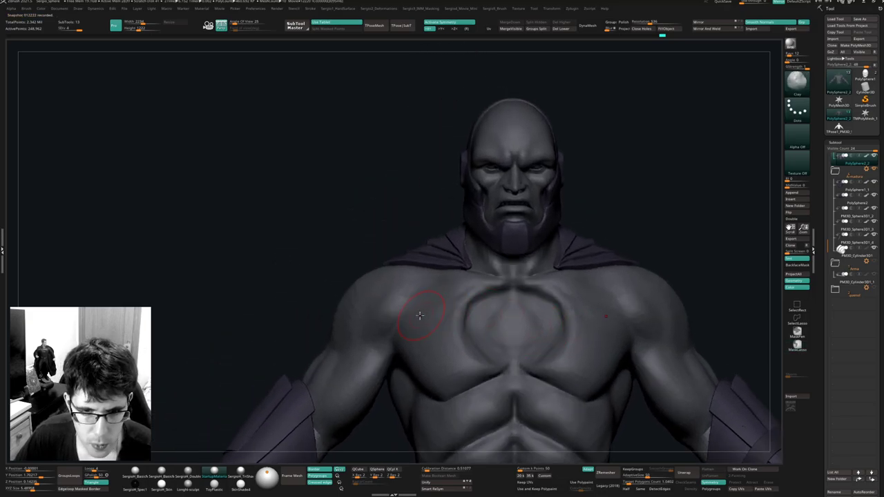
pyautogui.moveTo(410, 361); pyautogui.dragTo(391, 321, button='right')
pyautogui.press('shift')
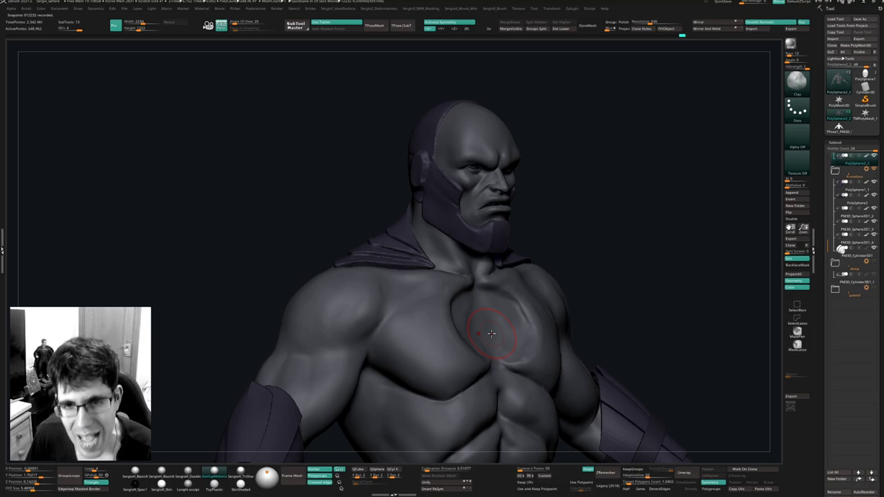
# Build up the neck muscles around the pit of the throat with the Clay brush and smooth the neck and collarbones.
pyautogui.moveTo(600, 250); pyautogui.dragTo(545, 310, button='right')
pyautogui.keyDown('shift'); pyautogui.moveTo(554, 302); pyautogui.dragTo(484, 305); pyautogui.keyUp('shift')
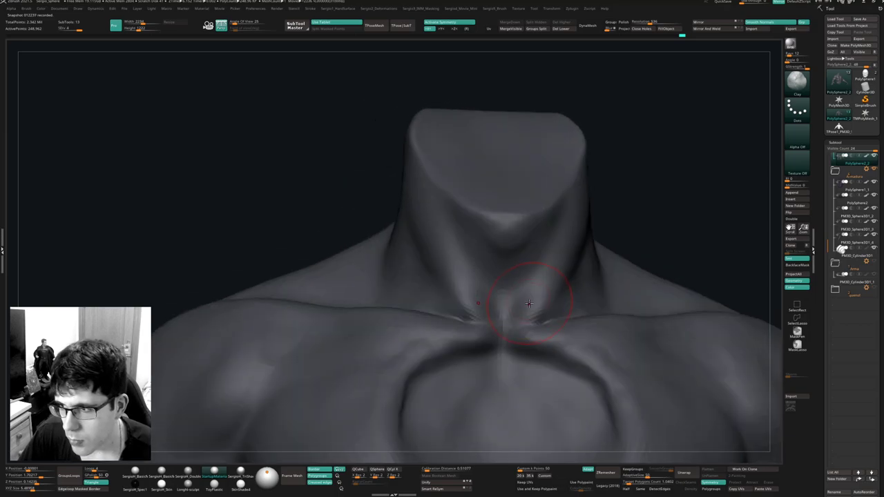
pyautogui.moveTo(544, 306)
pyautogui.mouseDown()
pyautogui.moveTo(552, 290)
pyautogui.moveTo(545, 316)
pyautogui.mouseUp()
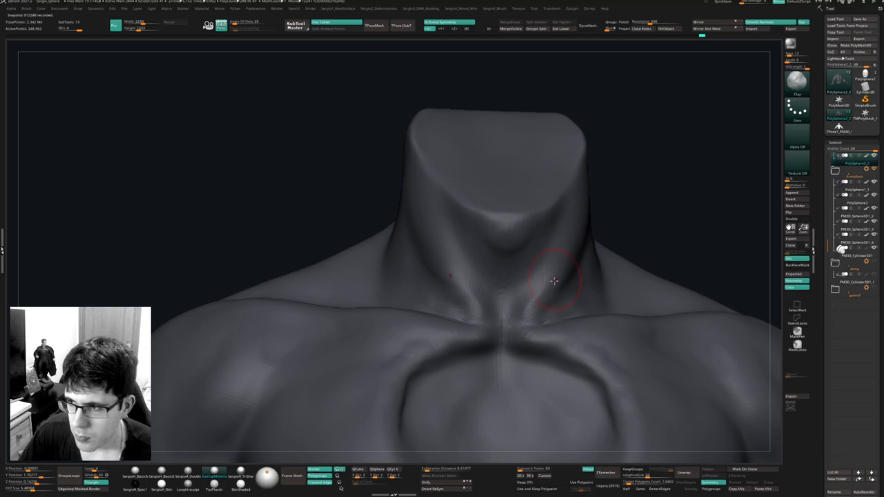
pyautogui.press('shift')
pyautogui.moveTo(556, 273); pyautogui.dragTo(504, 277, button='right')
pyautogui.keyDown('shift'); pyautogui.moveTo(564, 297); pyautogui.dragTo(566, 303); pyautogui.keyUp('shift')
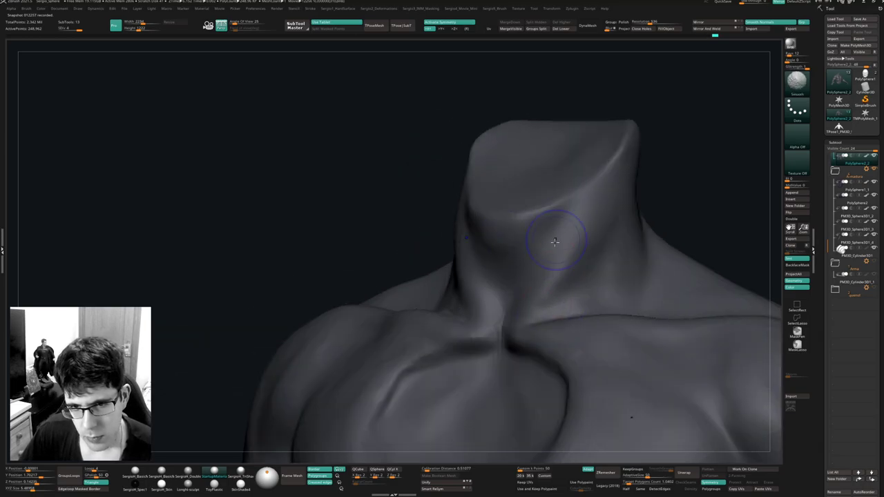
pyautogui.keyDown('ctrl'); pyautogui.moveTo(555, 242); pyautogui.dragTo(558, 250, button='right'); pyautogui.keyUp('ctrl')
pyautogui.keyDown('shift'); pyautogui.moveTo(566, 327); pyautogui.dragTo(572, 336); pyautogui.keyUp('shift')
pyautogui.moveTo(571, 336)
pyautogui.keyDown('ctrl'); pyautogui.mouseDown(button='right')
pyautogui.moveTo(557, 270)
pyautogui.moveTo(544, 327)
pyautogui.moveTo(561, 345)
pyautogui.moveTo(529, 300)
pyautogui.moveTo(494, 304)
pyautogui.mouseUp(button='right'); pyautogui.keyUp('ctrl')
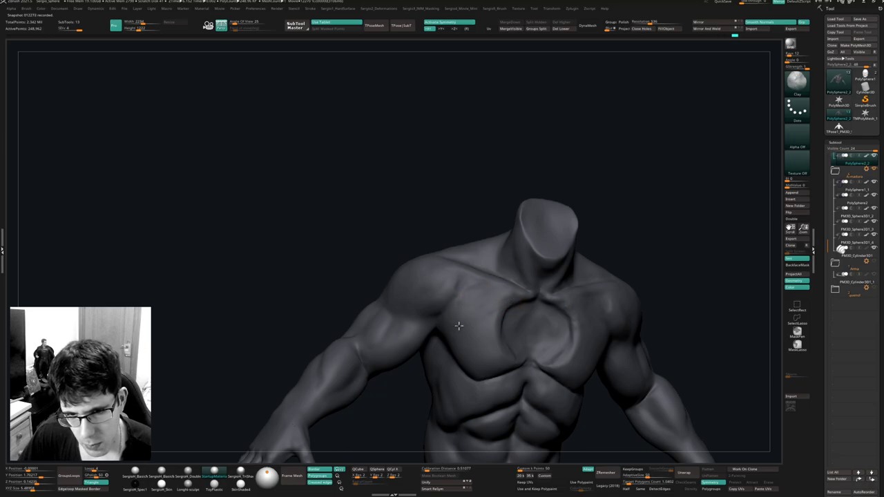
# Refine the chest and shoulder muscles with the Clay brush and smooth their transitions.
pyautogui.press('shift')
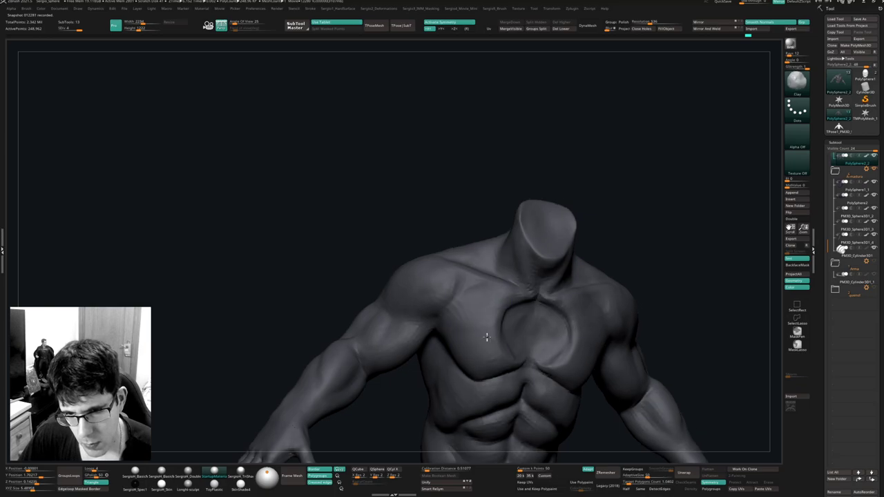
pyautogui.moveTo(587, 340); pyautogui.dragTo(550, 340, button='right')
pyautogui.moveTo(638, 345)
pyautogui.mouseDown(button='right')
pyautogui.moveTo(604, 297)
pyautogui.moveTo(627, 335)
pyautogui.moveTo(495, 290)
pyautogui.moveTo(467, 306)
pyautogui.mouseUp(button='right')
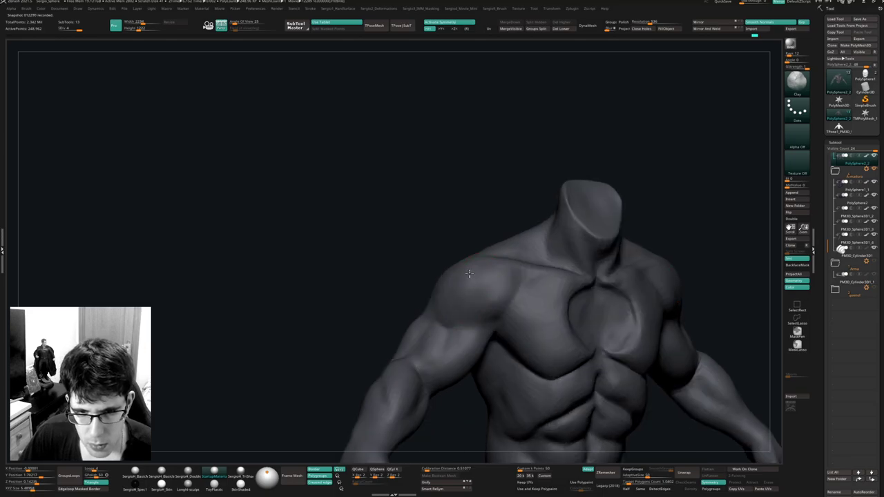
pyautogui.moveTo(498, 263)
pyautogui.mouseDown(button='right')
pyautogui.moveTo(479, 292)
pyautogui.moveTo(508, 268)
pyautogui.mouseUp(button='right')
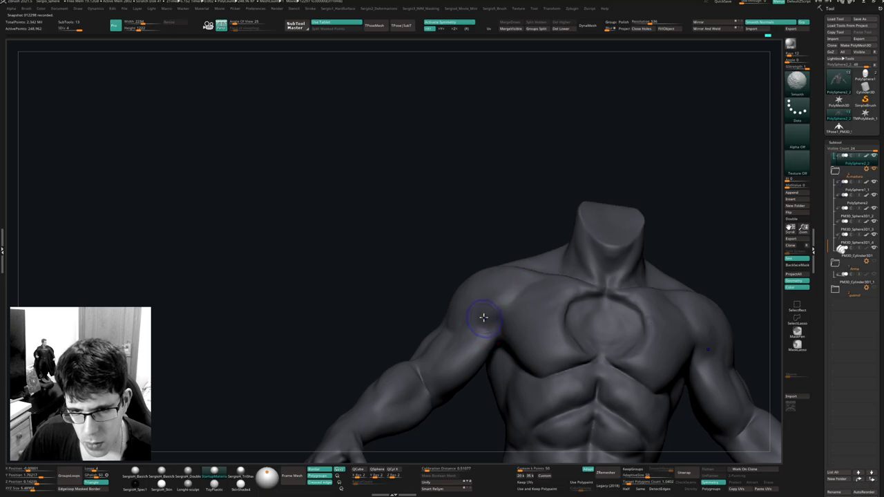
pyautogui.moveTo(480, 353)
pyautogui.mouseDown(button='right')
pyautogui.moveTo(442, 368)
pyautogui.moveTo(460, 307)
pyautogui.moveTo(460, 365)
pyautogui.mouseUp(button='right')
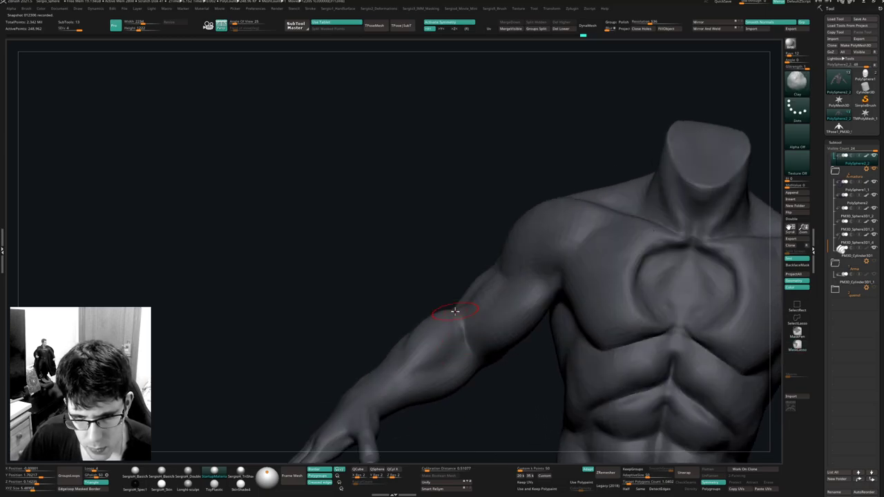
# Refine the upper arm and elbow muscles with the Clay brush.
pyautogui.moveTo(456, 312)
pyautogui.mouseDown(button='right')
pyautogui.moveTo(464, 332)
pyautogui.moveTo(455, 324)
pyautogui.moveTo(472, 310)
pyautogui.mouseUp(button='right')
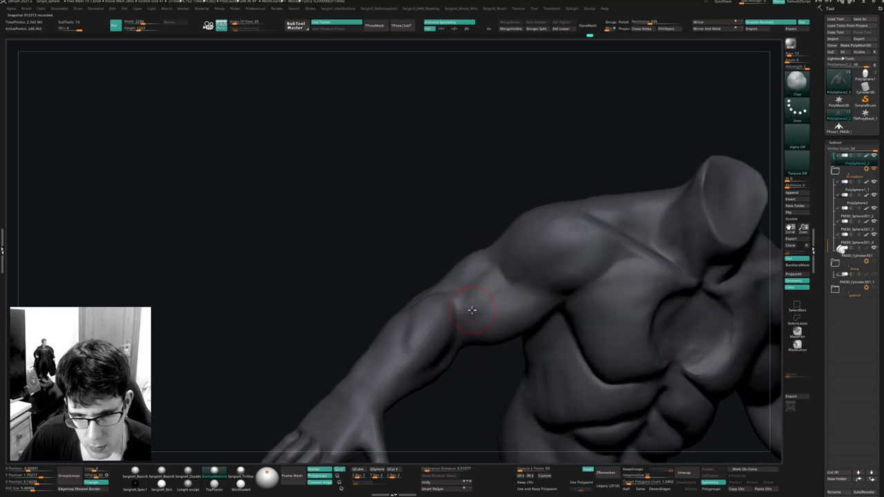
pyautogui.moveTo(493, 312)
pyautogui.mouseDown(button='right')
pyautogui.moveTo(471, 341)
pyautogui.moveTo(481, 283)
pyautogui.mouseUp(button='right')
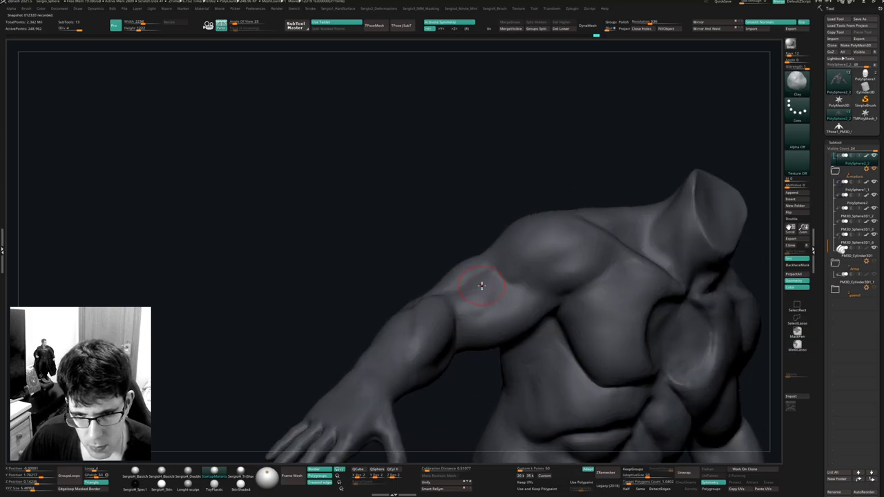
pyautogui.moveTo(513, 317); pyautogui.dragTo(518, 306, button='right')
pyautogui.moveTo(525, 346)
pyautogui.mouseDown(button='right')
pyautogui.moveTo(507, 310)
pyautogui.moveTo(476, 322)
pyautogui.mouseUp(button='right')
pyautogui.moveTo(444, 357)
pyautogui.mouseDown(button='right')
pyautogui.moveTo(432, 367)
pyautogui.moveTo(452, 352)
pyautogui.moveTo(503, 352)
pyautogui.moveTo(477, 302)
pyautogui.moveTo(517, 282)
pyautogui.moveTo(527, 302)
pyautogui.mouseUp(button='right')
# Select the helmet subtool and save the project.
pyautogui.keyDown('alt'); pyautogui.moveTo(542, 216); pyautogui.dragTo(540, 247, button='right'); pyautogui.keyUp('alt')
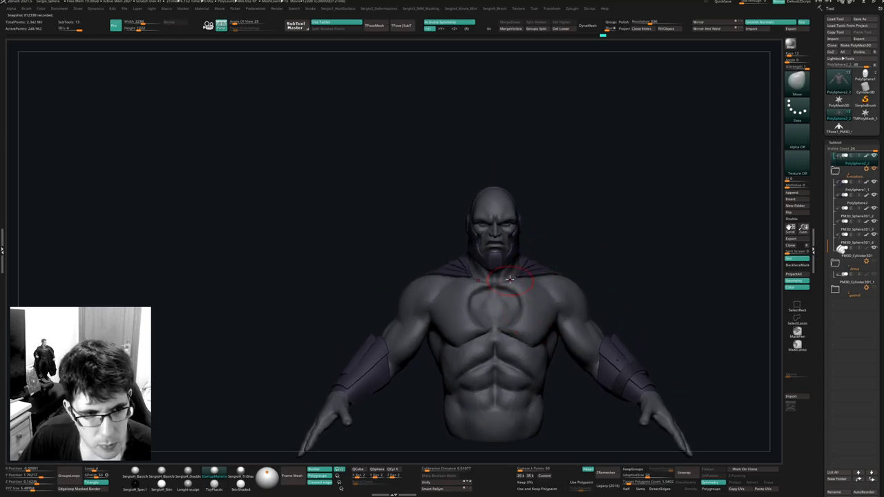
pyautogui.moveTo(509, 279)
pyautogui.keyDown('alt'); pyautogui.mouseDown(button='right')
pyautogui.moveTo(477, 248)
pyautogui.moveTo(489, 275)
pyautogui.mouseUp(button='right'); pyautogui.keyUp('alt')
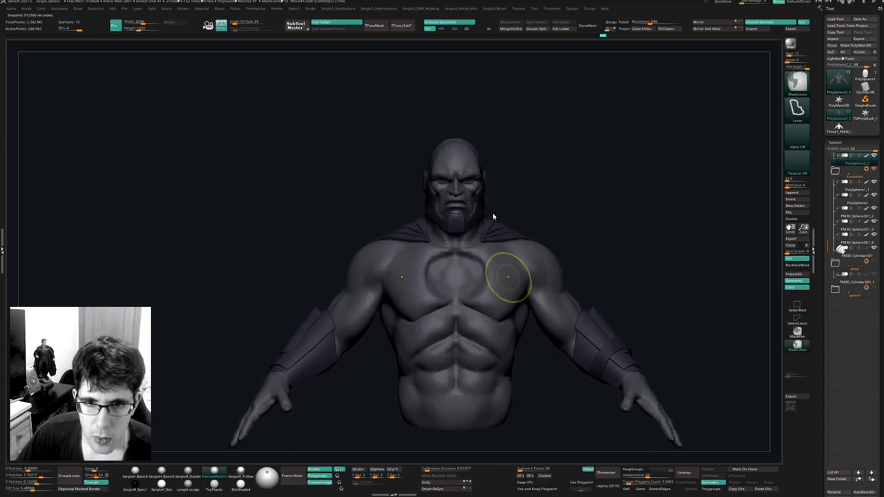
pyautogui.moveTo(661, 252)
pyautogui.mouseDown(button='right')
pyautogui.moveTo(491, 205)
pyautogui.moveTo(465, 270)
pyautogui.moveTo(499, 265)
pyautogui.mouseUp(button='right')
pyautogui.hotkey('shift', 's')
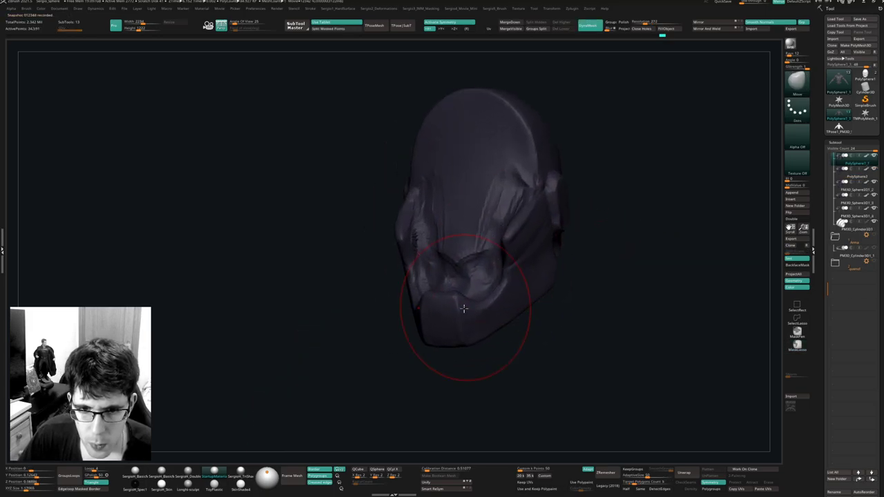
pyautogui.press('[')
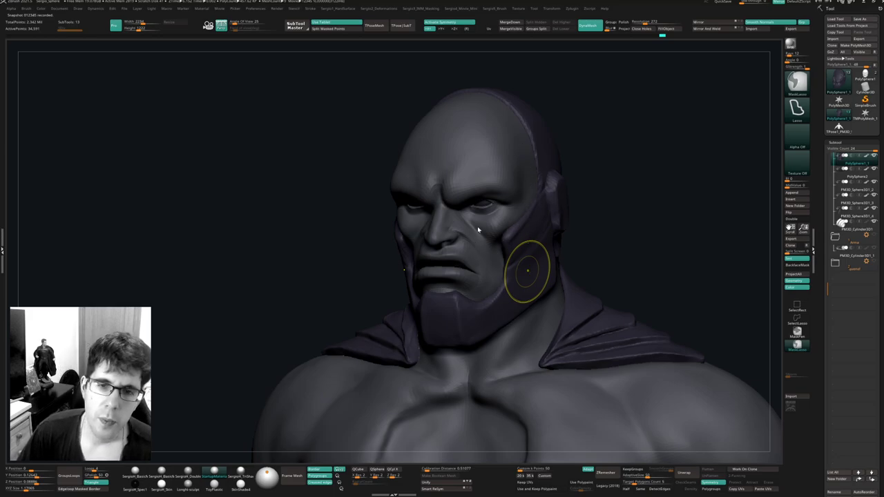
pyautogui.hotkey('ctrl', 's')
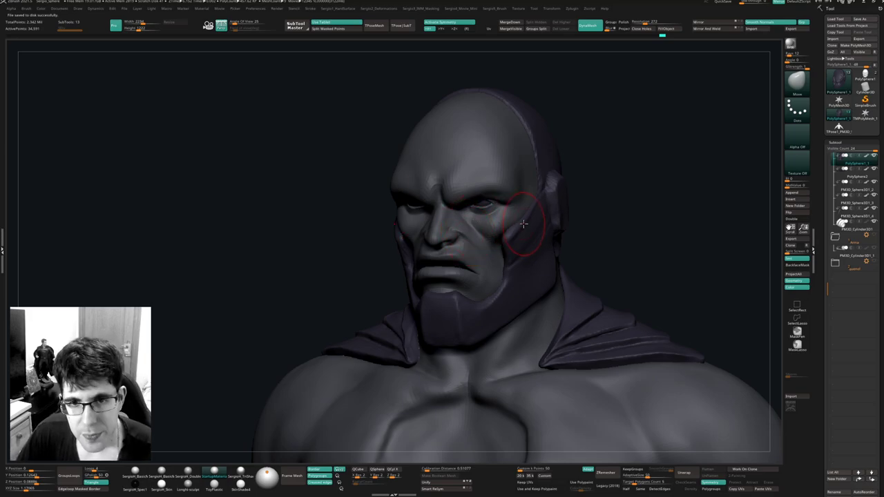
pyautogui.press('4')
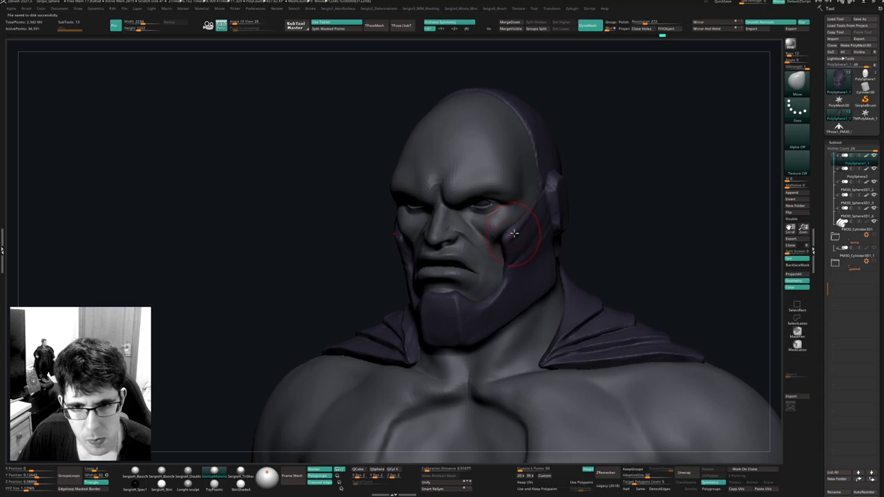
pyautogui.press('4')
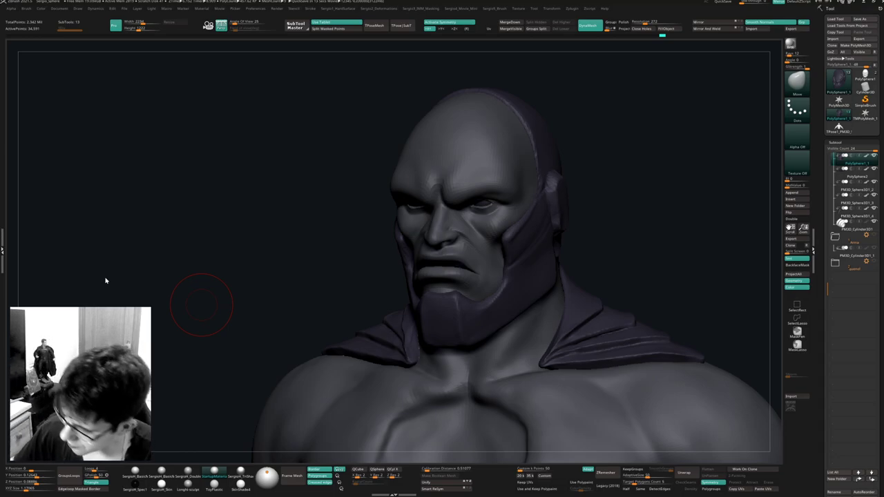
pyautogui.moveTo(645, 227); pyautogui.dragTo(521, 271)
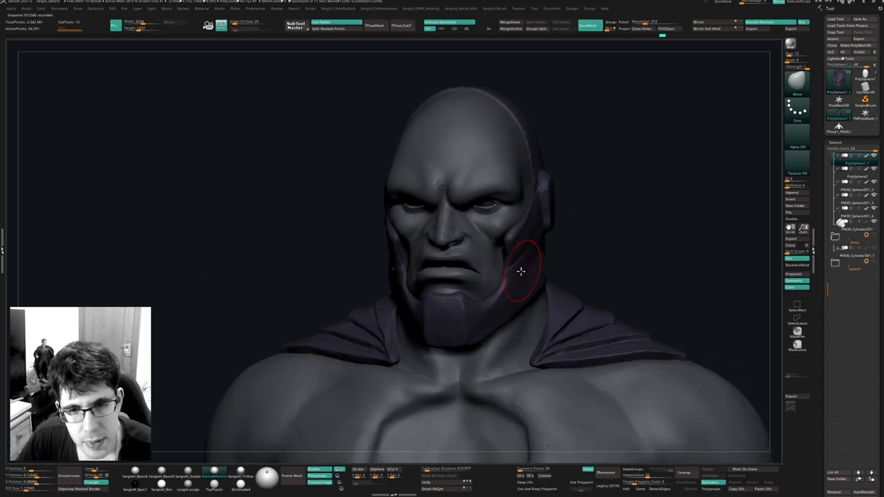
pyautogui.moveTo(621, 276); pyautogui.dragTo(528, 274)
pyautogui.hotkey('alt', 's')
pyautogui.moveTo(598, 274); pyautogui.dragTo(536, 271)
pyautogui.press('s')
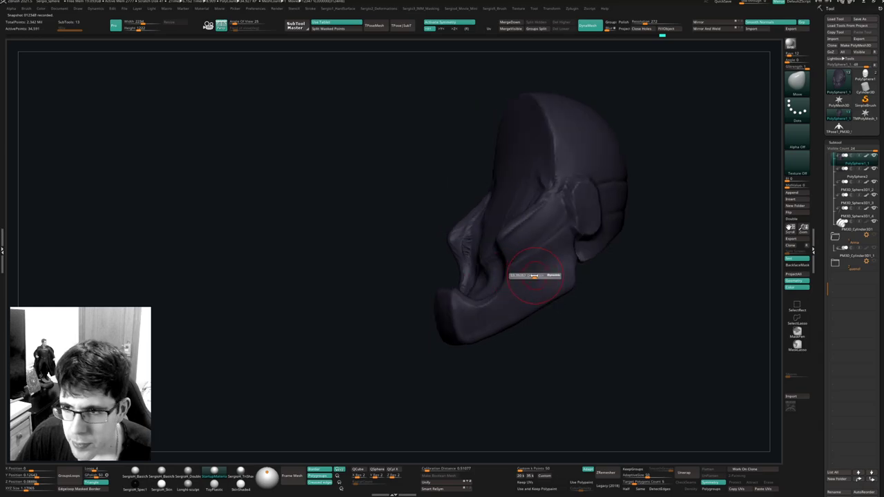
# Duplicate the helmet subtool and select the copy.
pyautogui.click(874, 66)
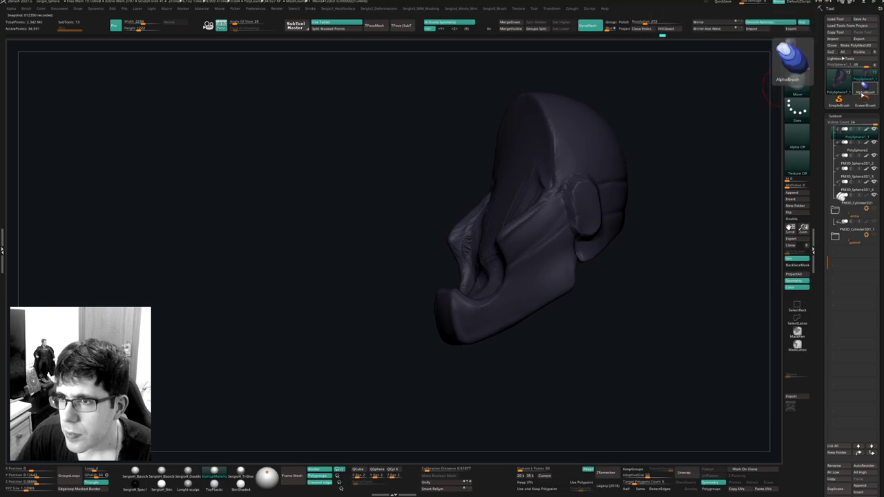
pyautogui.click(838, 78)
pyautogui.moveTo(782, 125)
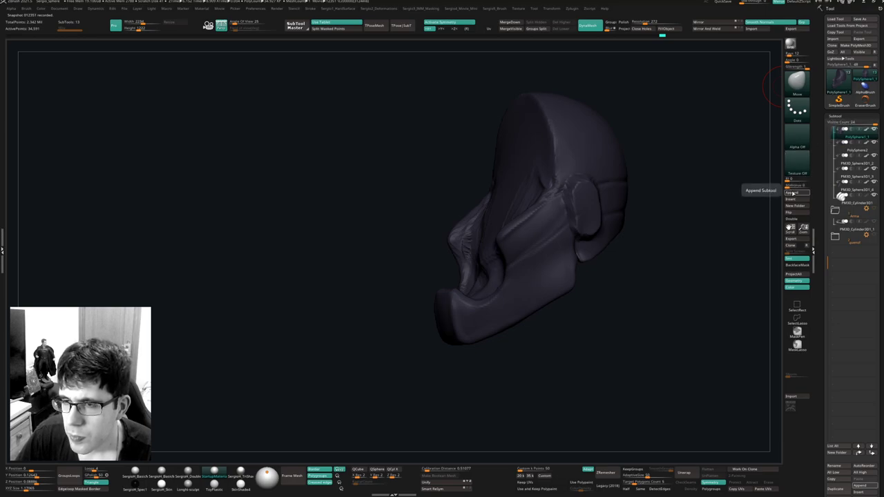
pyautogui.hotkey('ctrl', 'shift', 'd')
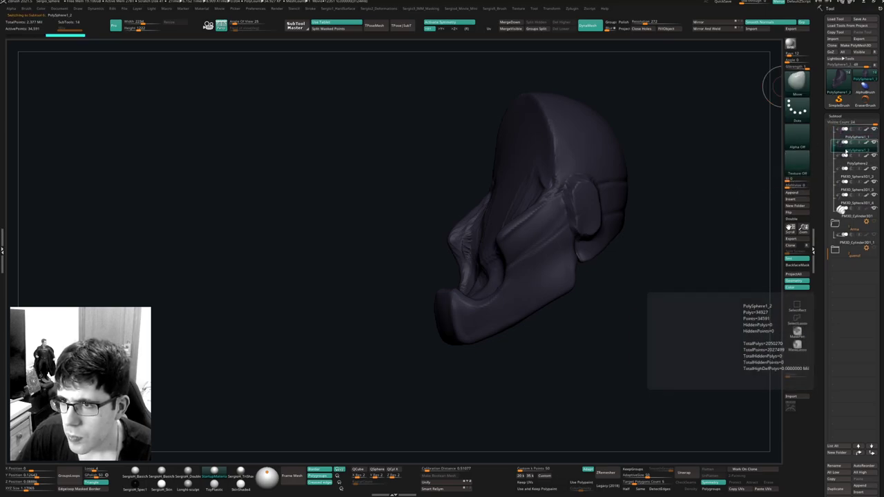
pyautogui.moveTo(849, 150)
pyautogui.mouseDown()
pyautogui.moveTo(835, 266)
pyautogui.moveTo(848, 153)
pyautogui.mouseUp()
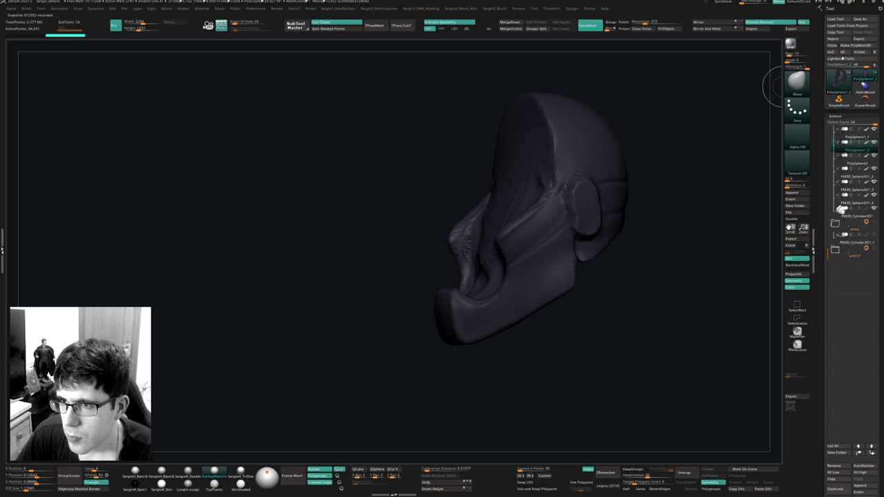
# Mask a small spot on the copied helmet's cheek plate, isolate it as its own polygroup and activate the transform gizmo.
pyautogui.moveTo(739, 174); pyautogui.dragTo(539, 300, button='right')
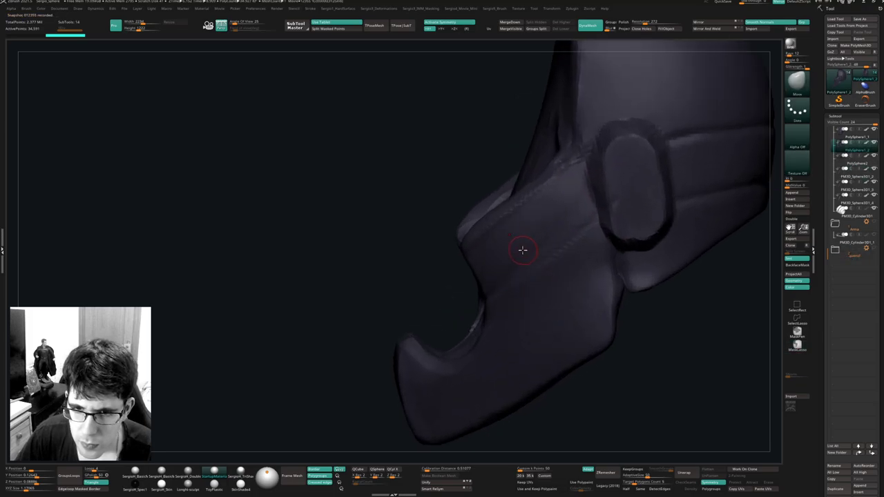
pyautogui.moveTo(476, 252); pyautogui.dragTo(522, 250, button='right')
pyautogui.press('ctrl')
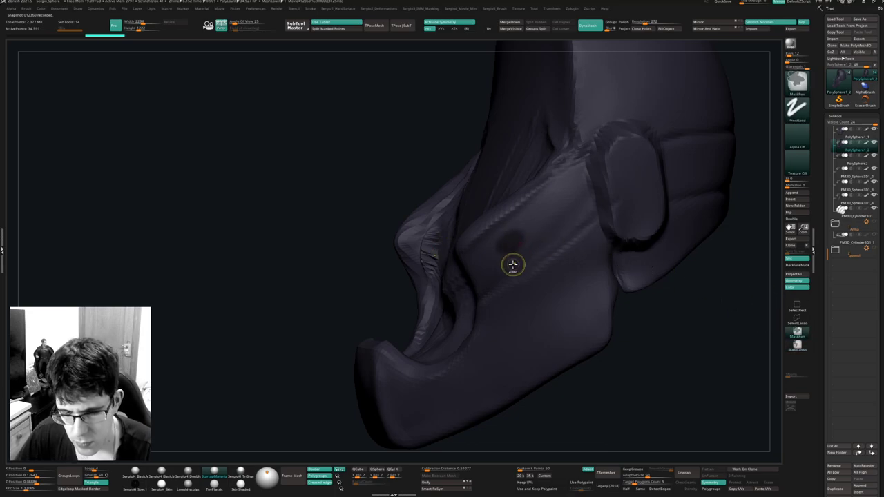
pyautogui.hotkey('ctrl', 'i')
pyautogui.keyDown('ctrl'); pyautogui.keyDown('shift'); pyautogui.click(513, 249); pyautogui.keyUp('shift'); pyautogui.keyUp('ctrl')
pyautogui.hotkey('shift', 'f')
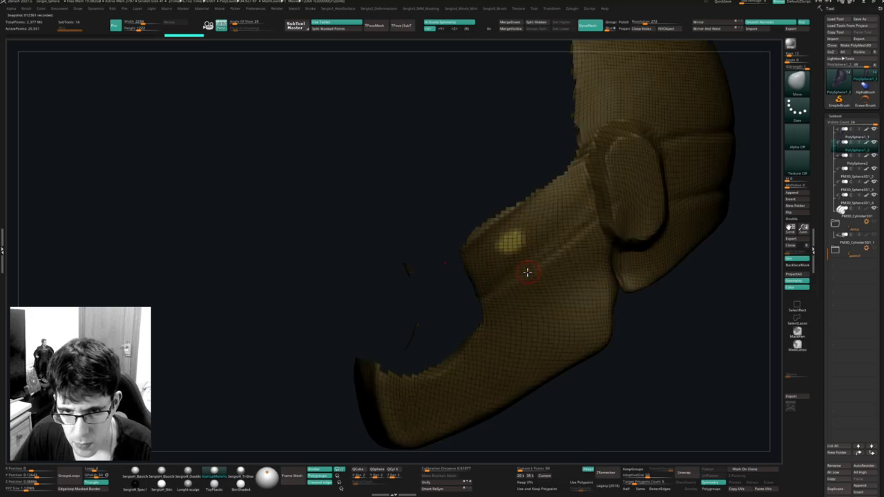
pyautogui.hotkey('ctrl', 'w')
pyautogui.keyDown('ctrl'); pyautogui.keyDown('shift'); pyautogui.click(511, 243); pyautogui.keyUp('shift'); pyautogui.keyUp('ctrl')
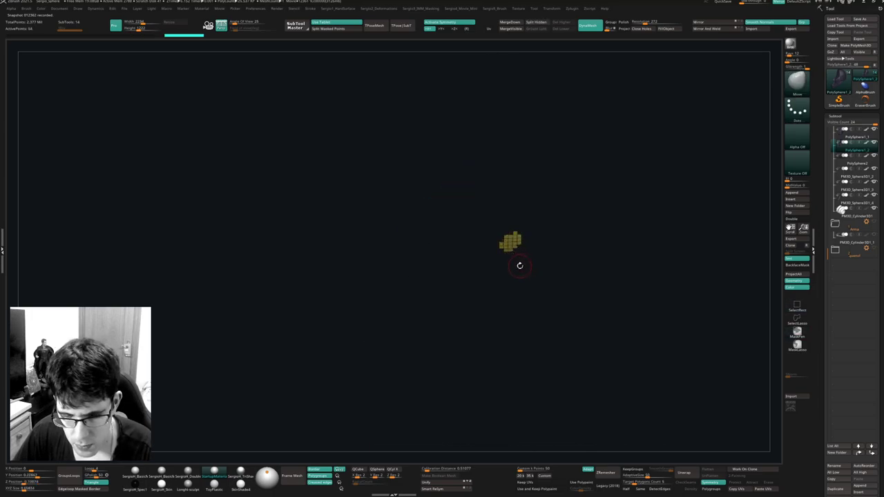
pyautogui.press('w')
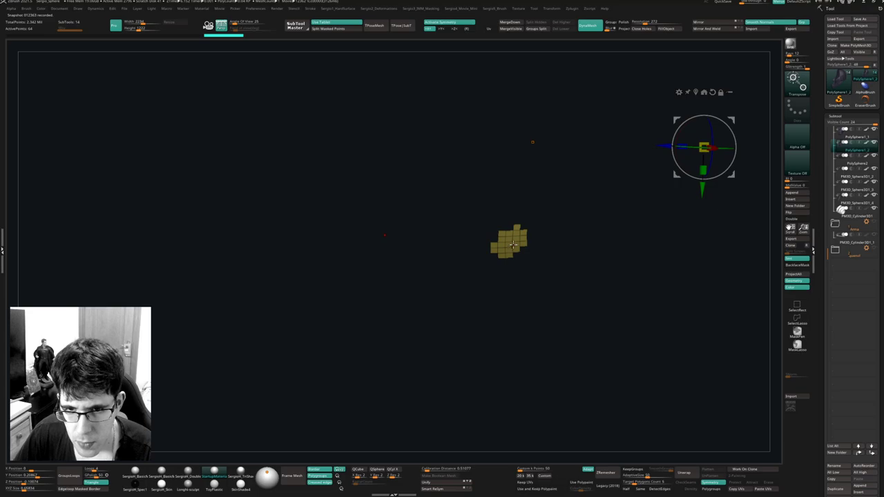
# Centre the transform gizmo on the isolated cheek patch and turn on double-sided display for the mesh.
pyautogui.keyDown('alt'); pyautogui.click(512, 242); pyautogui.keyUp('alt')
pyautogui.moveTo(512, 243); pyautogui.dragTo(761, 136)
pyautogui.hotkey('ctrl', 'z')
pyautogui.hotkey('ctrl', 'z')
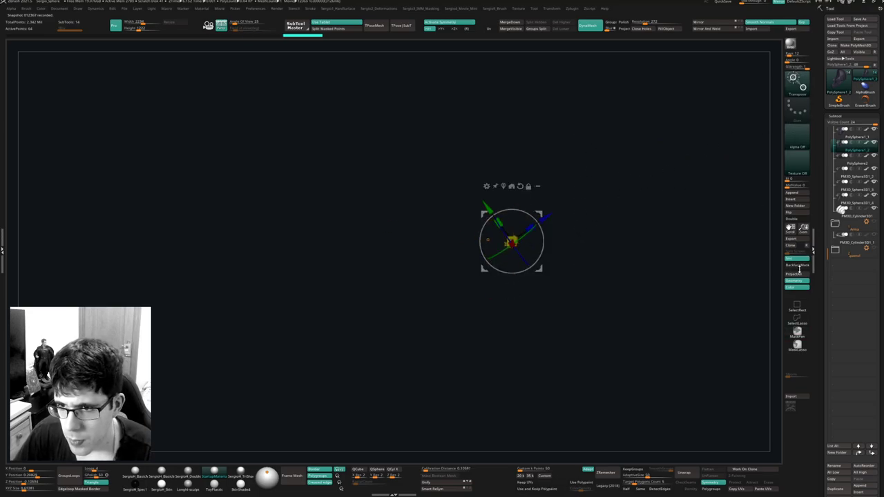
pyautogui.click(799, 221)
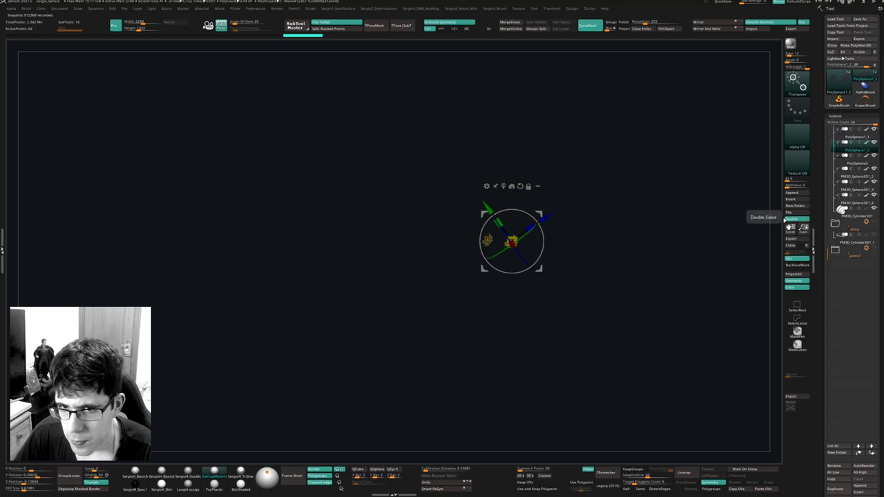
pyautogui.hotkey('ctrl', 'z')
# Show the other subtools around the cheek patch again and reduce the patch to a single visible polygon.
pyautogui.moveTo(513, 241); pyautogui.dragTo(545, 214)
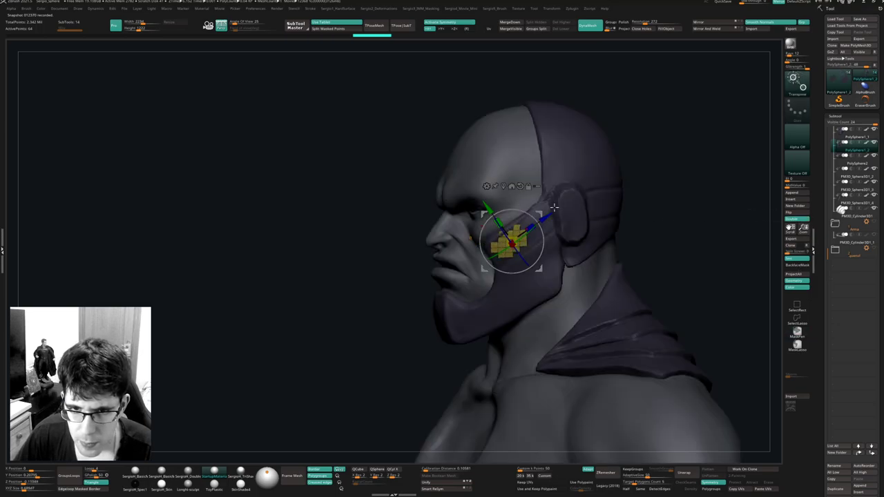
pyautogui.keyDown('ctrl'); pyautogui.moveTo(524, 235); pyautogui.dragTo(526, 249, button='right'); pyautogui.keyUp('ctrl')
pyautogui.press('q')
pyautogui.moveTo(533, 235)
pyautogui.keyDown('ctrl'); pyautogui.keyDown('shift'); pyautogui.mouseDown()
pyautogui.moveTo(502, 241)
pyautogui.moveTo(500, 267)
pyautogui.mouseUp(); pyautogui.keyUp('shift'); pyautogui.keyUp('ctrl')
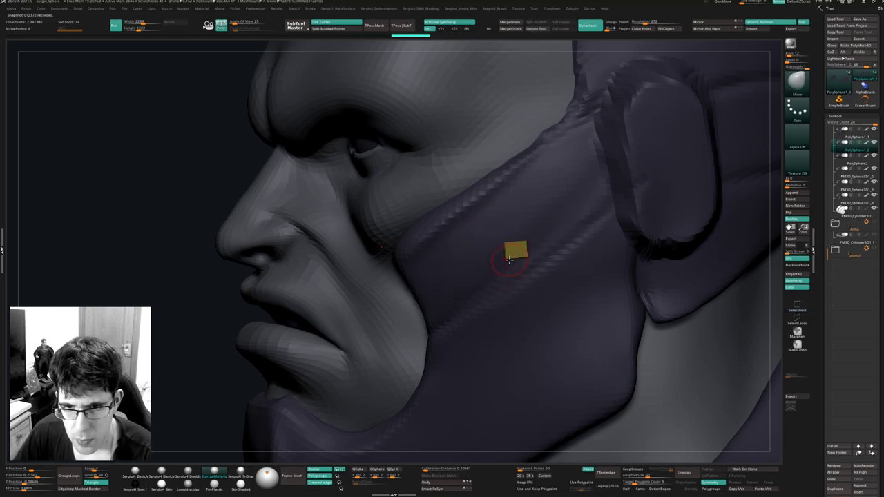
# Set up ZModeler with the edge action Extrude using Snap To Surface and the point action Move.
pyautogui.press('b')
pyautogui.press('z')
pyautogui.press('m')
pyautogui.press('space')
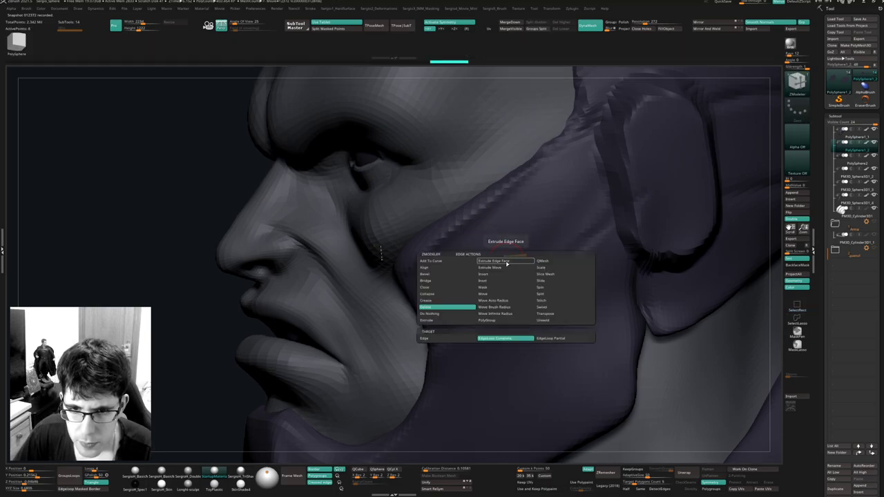
pyautogui.click(456, 321)
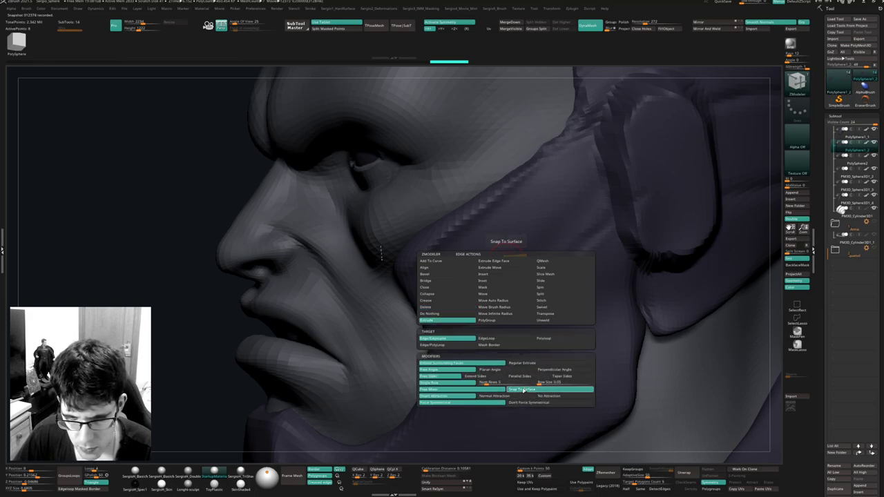
pyautogui.press('space')
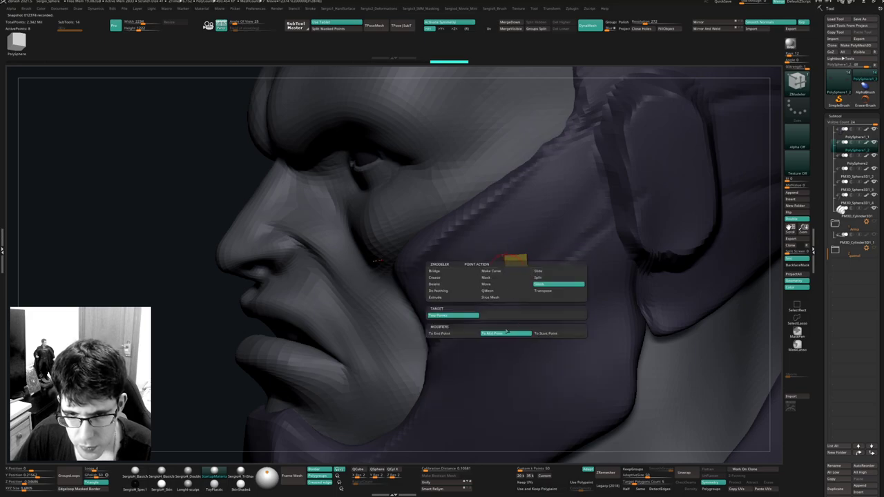
pyautogui.click(511, 284)
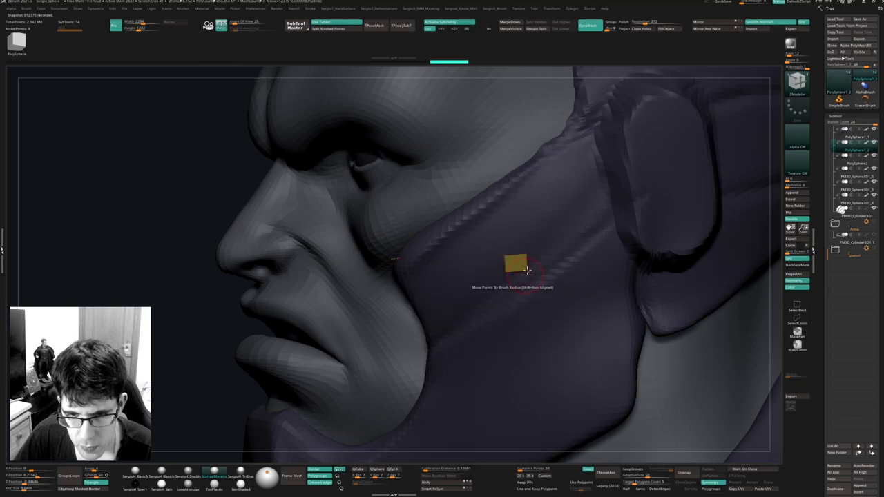
# Ghost the other subtools and move the single polygon's corners out into a larger quad on the helmet's cheek plate.
pyautogui.hotkey('shift', 't')
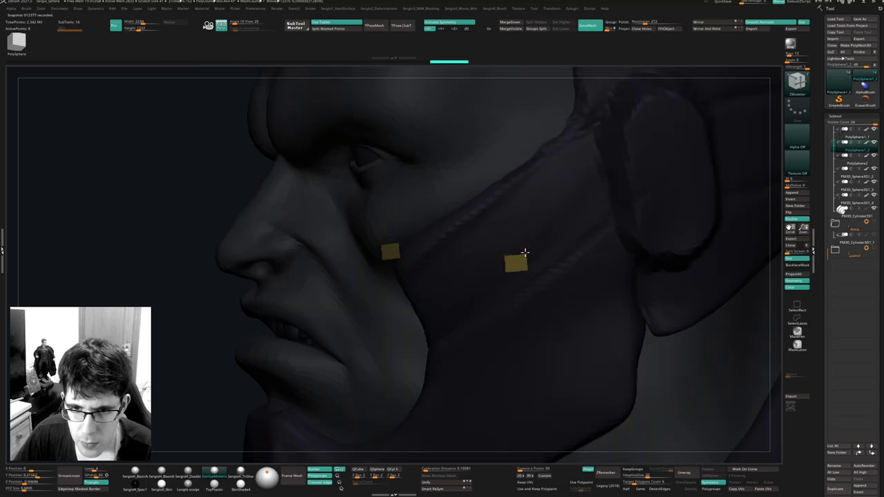
pyautogui.moveTo(525, 253)
pyautogui.mouseDown()
pyautogui.moveTo(539, 221)
pyautogui.moveTo(509, 253)
pyautogui.moveTo(462, 219)
pyautogui.moveTo(525, 242)
pyautogui.moveTo(509, 196)
pyautogui.mouseUp()
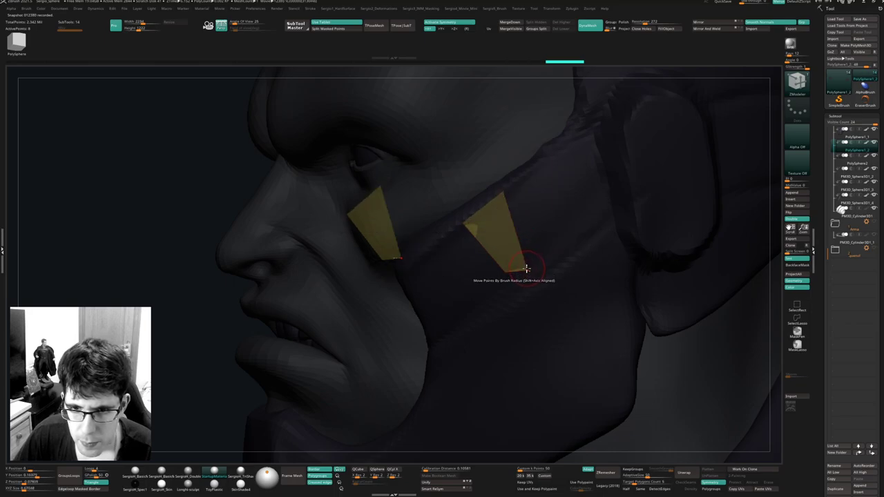
pyautogui.moveTo(526, 268); pyautogui.dragTo(565, 252)
pyautogui.moveTo(505, 270); pyautogui.dragTo(507, 297)
pyautogui.keyDown('alt'); pyautogui.moveTo(515, 235); pyautogui.dragTo(498, 283, button='right'); pyautogui.keyUp('alt')
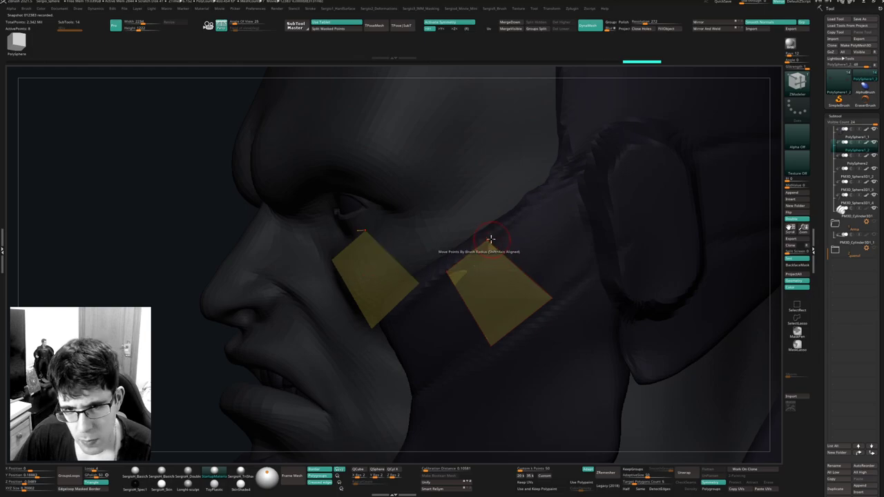
# Extrude the cheek quad's rear edge toward the ear piece to form a strip of faces along the cheek plate.
pyautogui.moveTo(490, 238); pyautogui.dragTo(571, 224)
pyautogui.moveTo(555, 192); pyautogui.dragTo(582, 174)
pyautogui.keyDown('alt'); pyautogui.moveTo(483, 294); pyautogui.dragTo(562, 196, button='right'); pyautogui.keyUp('alt')
pyautogui.moveTo(546, 211); pyautogui.dragTo(496, 252)
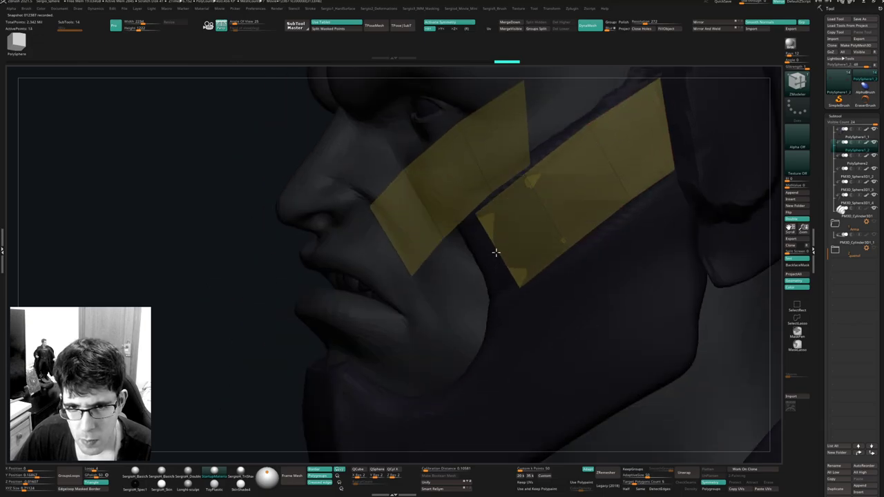
# Adjust the front and lower points of the cheek strip to follow the helmet's edge beside the mouth.
pyautogui.moveTo(483, 252)
pyautogui.mouseDown(button='right')
pyautogui.moveTo(509, 231)
pyautogui.moveTo(479, 229)
pyautogui.mouseUp(button='right')
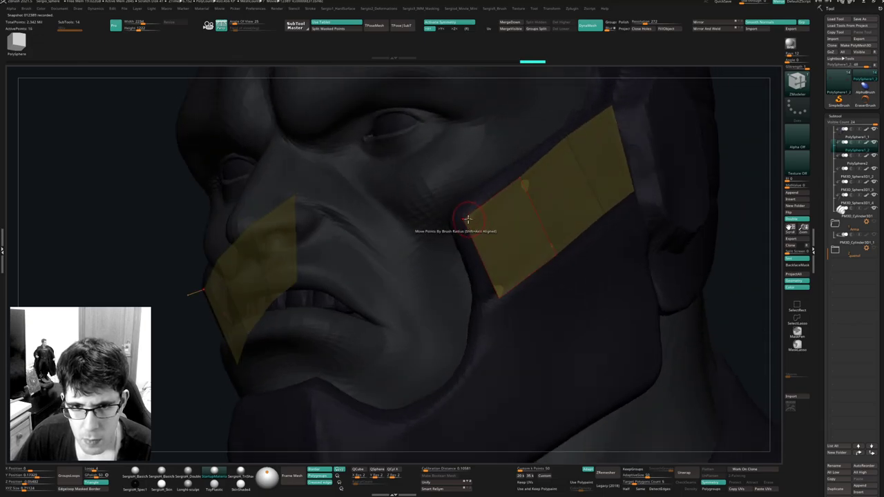
pyautogui.moveTo(468, 219); pyautogui.dragTo(459, 214)
pyautogui.moveTo(520, 179); pyautogui.dragTo(515, 175)
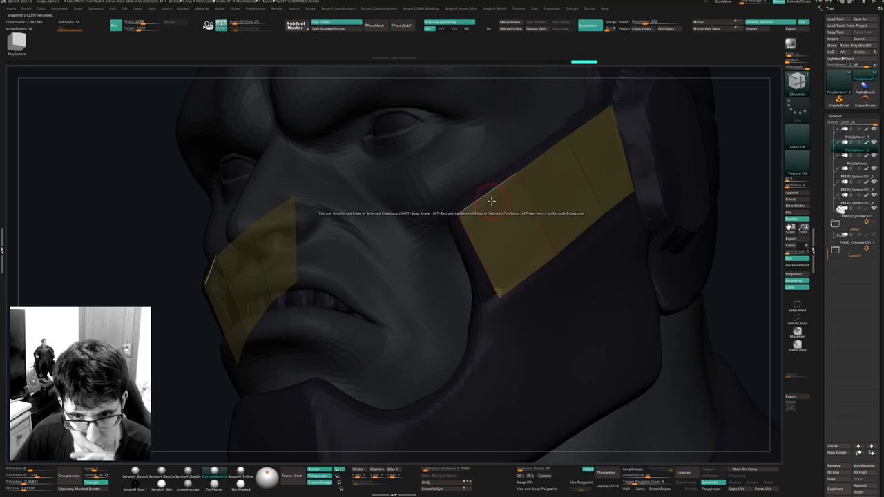
pyautogui.moveTo(505, 291); pyautogui.dragTo(496, 290, button='right')
pyautogui.moveTo(498, 297); pyautogui.dragTo(487, 299)
pyautogui.moveTo(559, 255); pyautogui.dragTo(556, 252)
pyautogui.moveTo(556, 253)
pyautogui.mouseDown(button='right')
pyautogui.moveTo(552, 235)
pyautogui.moveTo(538, 241)
pyautogui.moveTo(608, 248)
pyautogui.moveTo(490, 223)
pyautogui.mouseUp(button='right')
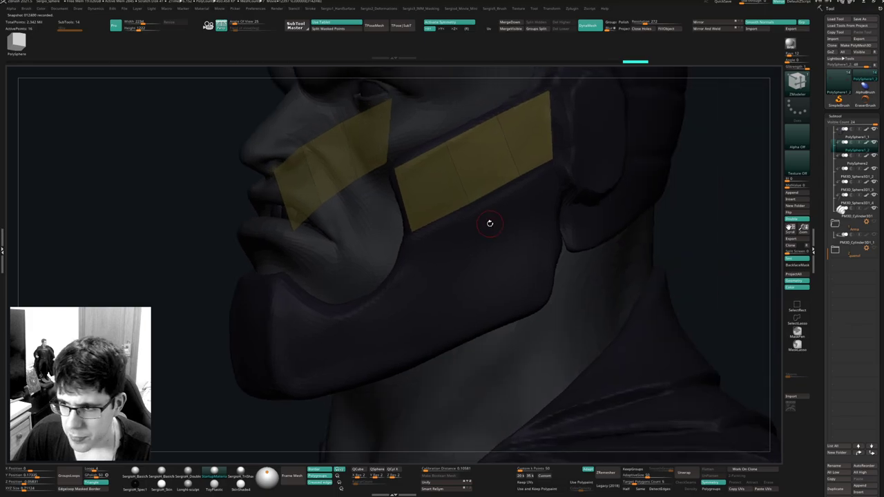
# Extrude the cheek strip's lower front edge down around the mouth opening to the front of the chin.
pyautogui.moveTo(448, 231); pyautogui.dragTo(392, 327)
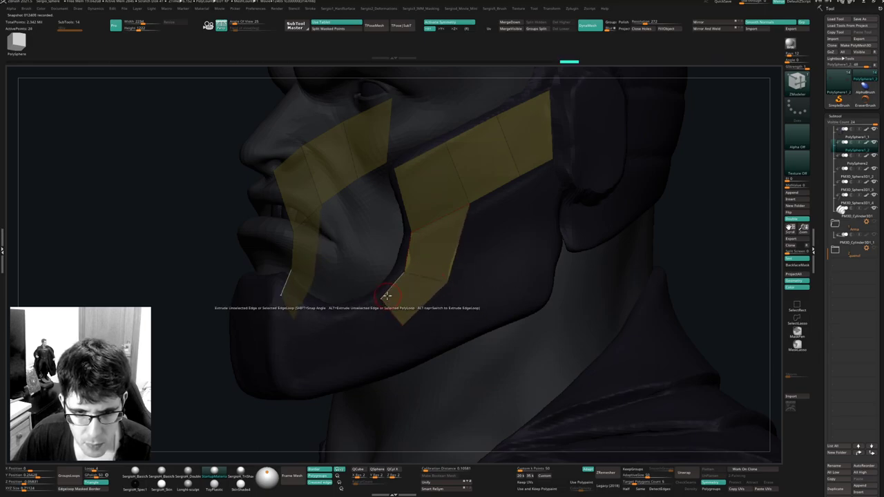
pyautogui.moveTo(384, 296); pyautogui.dragTo(341, 349)
pyautogui.keyDown('alt'); pyautogui.moveTo(349, 344); pyautogui.dragTo(480, 307, button='right'); pyautogui.keyUp('alt')
pyautogui.moveTo(433, 306)
pyautogui.mouseDown()
pyautogui.moveTo(395, 297)
pyautogui.moveTo(365, 252)
pyautogui.moveTo(366, 314)
pyautogui.mouseUp()
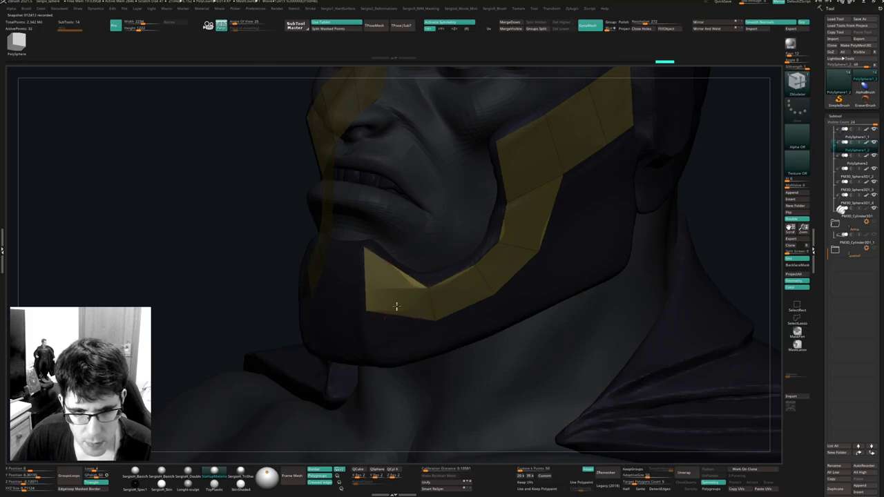
# Extrude the chin face's lower edge down in rows to the underside of the chin and adjust its corner points.
pyautogui.moveTo(396, 306); pyautogui.dragTo(363, 253)
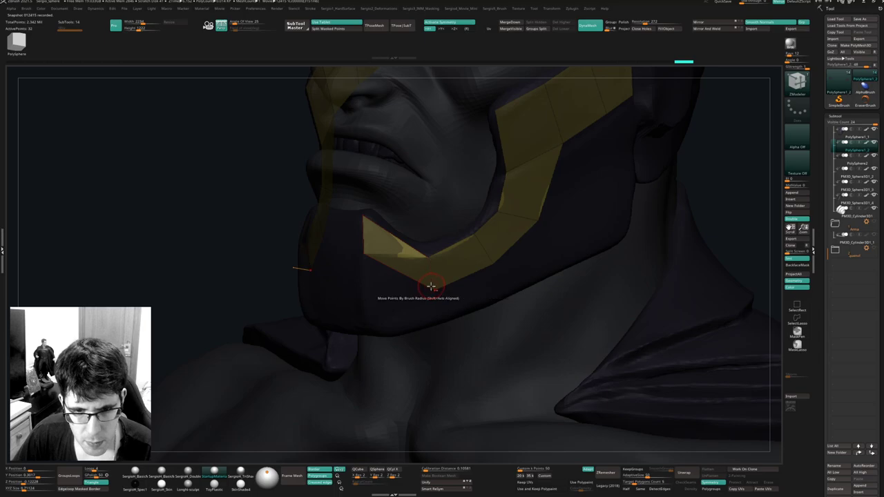
pyautogui.moveTo(431, 287); pyautogui.dragTo(407, 264)
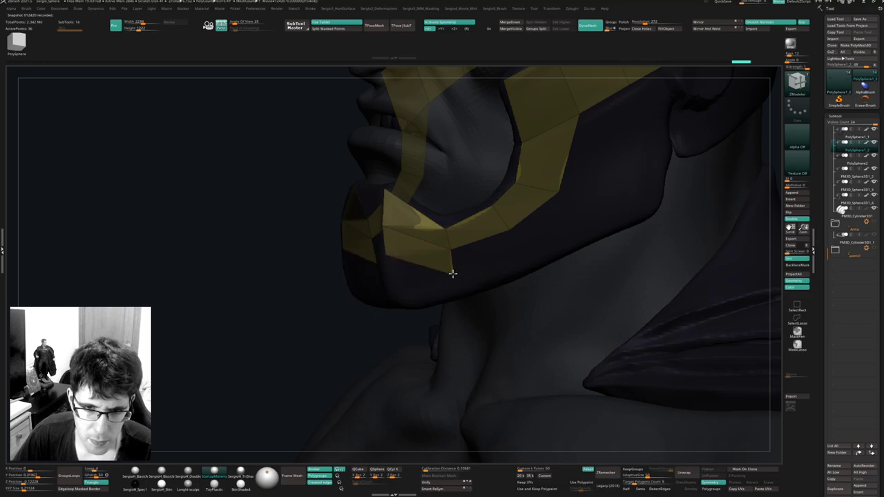
pyautogui.hotkey('ctrl', 'z')
pyautogui.hotkey('ctrl', 'z')
pyautogui.hotkey('ctrl', 'z')
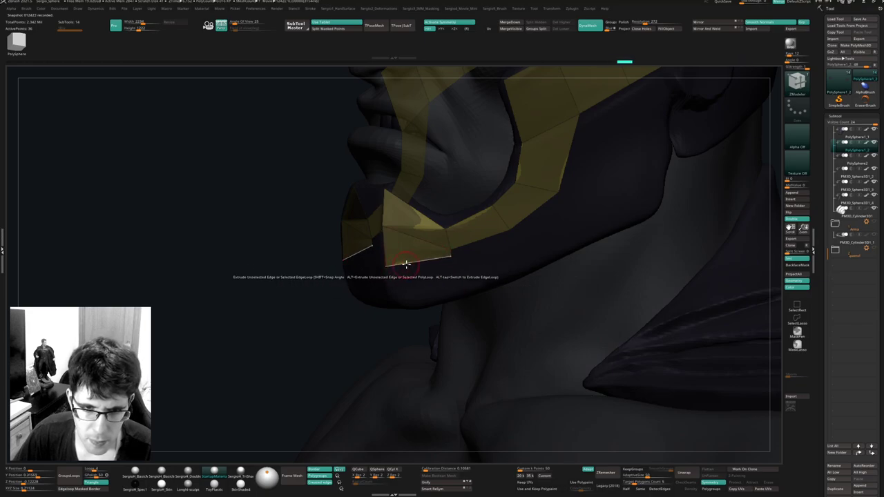
pyautogui.moveTo(406, 265)
pyautogui.mouseDown()
pyautogui.moveTo(420, 296)
pyautogui.moveTo(457, 280)
pyautogui.moveTo(455, 272)
pyautogui.mouseUp()
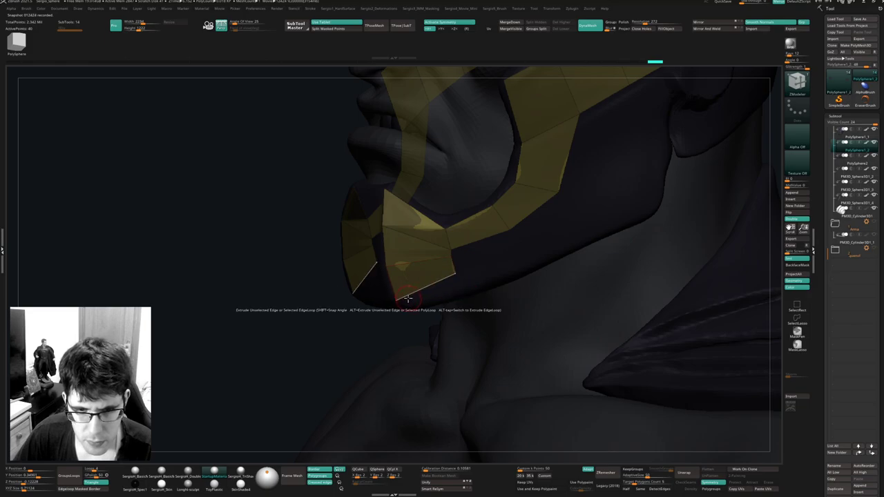
pyautogui.moveTo(396, 301); pyautogui.dragTo(397, 299)
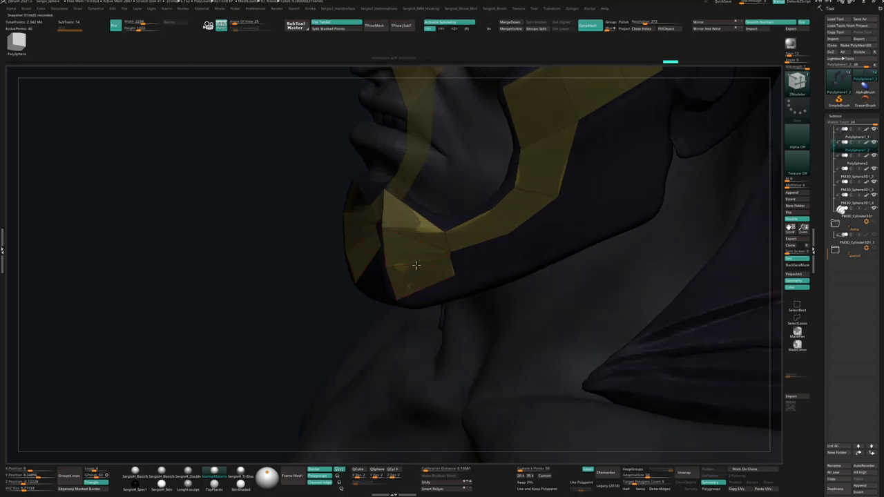
# Extrude the chin rows back along the lower jaw, joining them to the strip above and aligning the bottom points with the helmet's edge.
pyautogui.moveTo(415, 264)
pyautogui.mouseDown(button='right')
pyautogui.moveTo(406, 282)
pyautogui.moveTo(408, 274)
pyautogui.mouseUp(button='right')
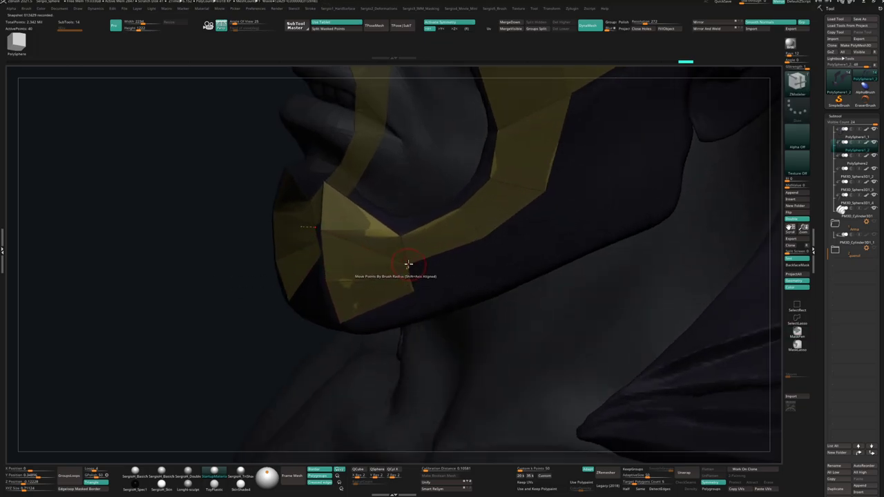
pyautogui.moveTo(416, 280); pyautogui.dragTo(487, 246)
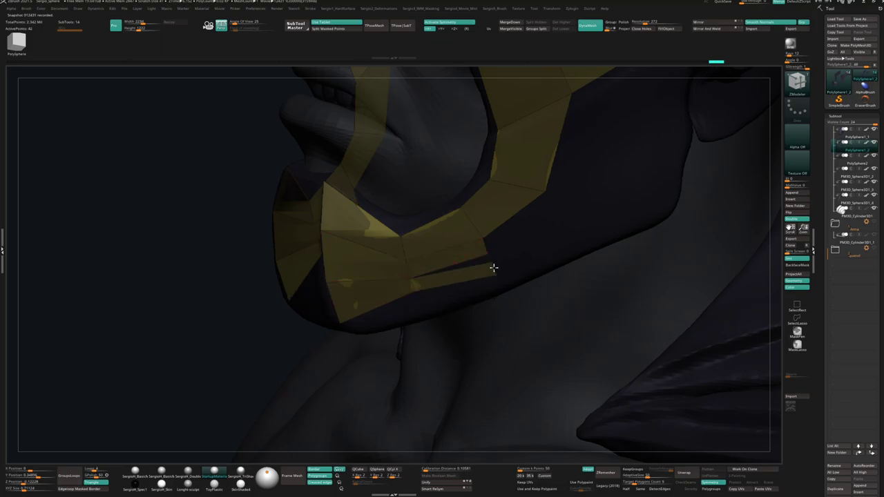
pyautogui.moveTo(475, 271); pyautogui.dragTo(431, 276, button='right')
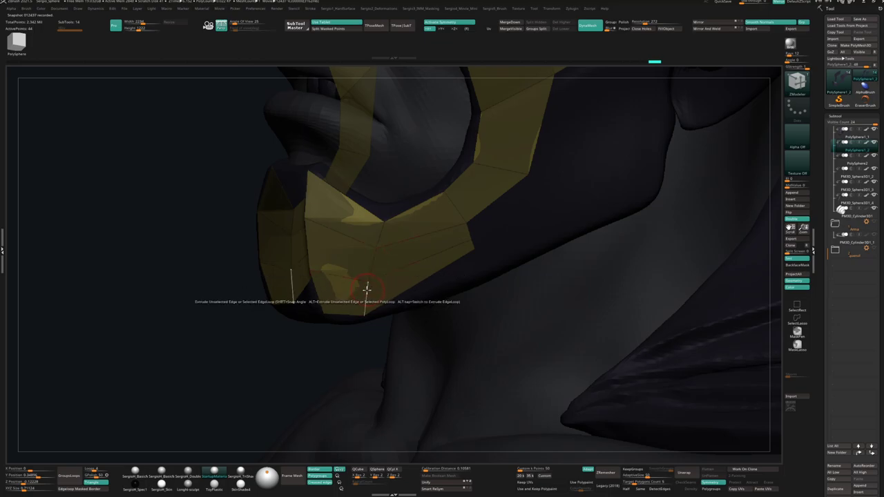
pyautogui.moveTo(323, 310); pyautogui.dragTo(343, 321)
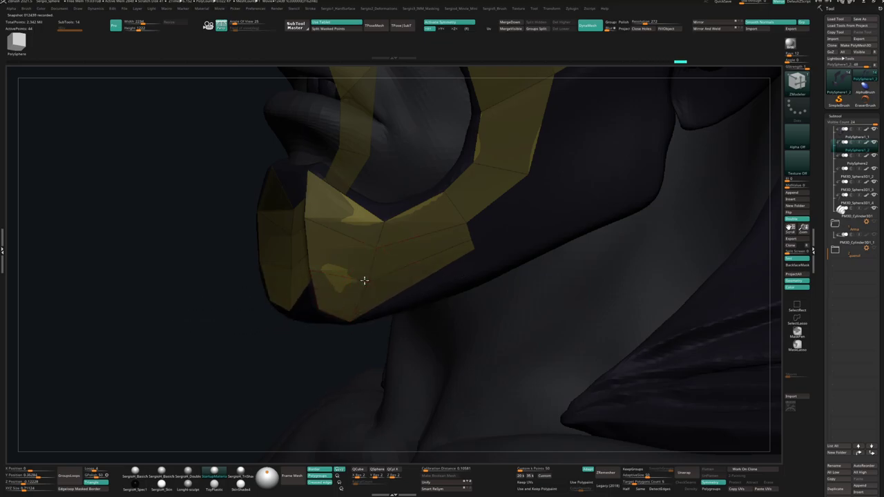
pyautogui.click(443, 261)
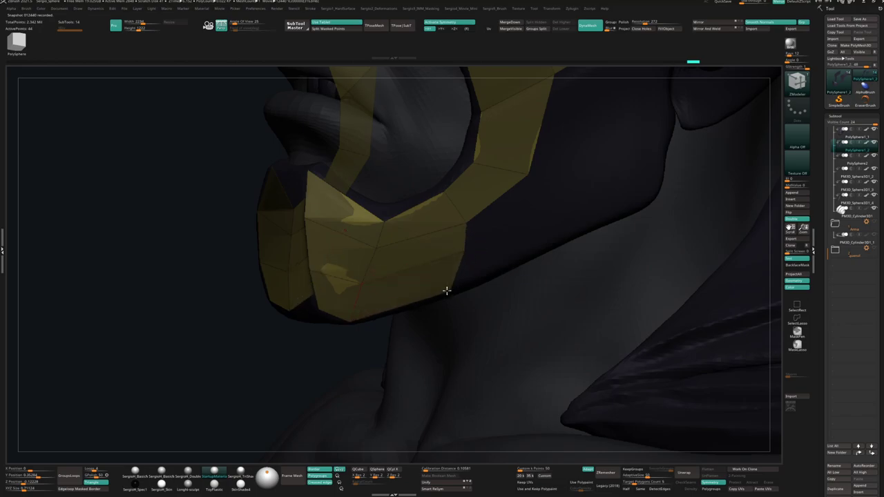
# Extend both lower jaw rows one more face back along the helmet's bottom edge.
pyautogui.moveTo(463, 274); pyautogui.dragTo(369, 307, button='right')
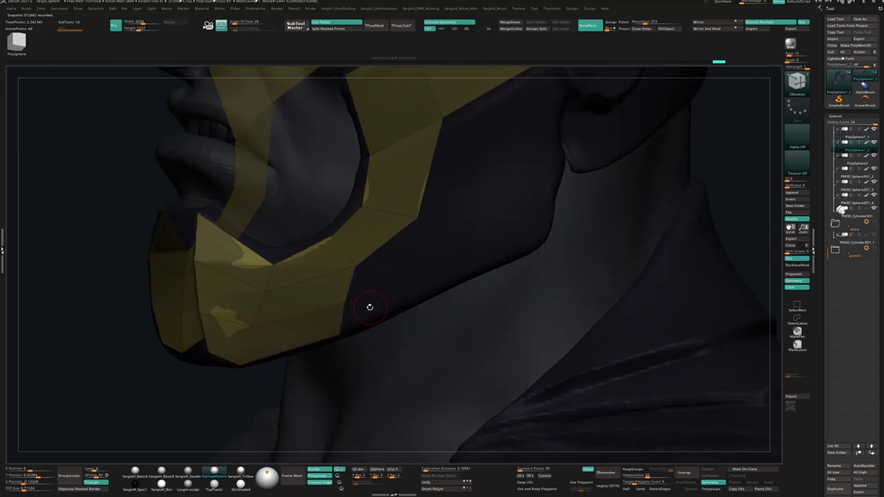
pyautogui.moveTo(350, 290); pyautogui.dragTo(426, 266)
pyautogui.moveTo(359, 311)
pyautogui.mouseDown()
pyautogui.moveTo(400, 292)
pyautogui.moveTo(430, 292)
pyautogui.mouseUp()
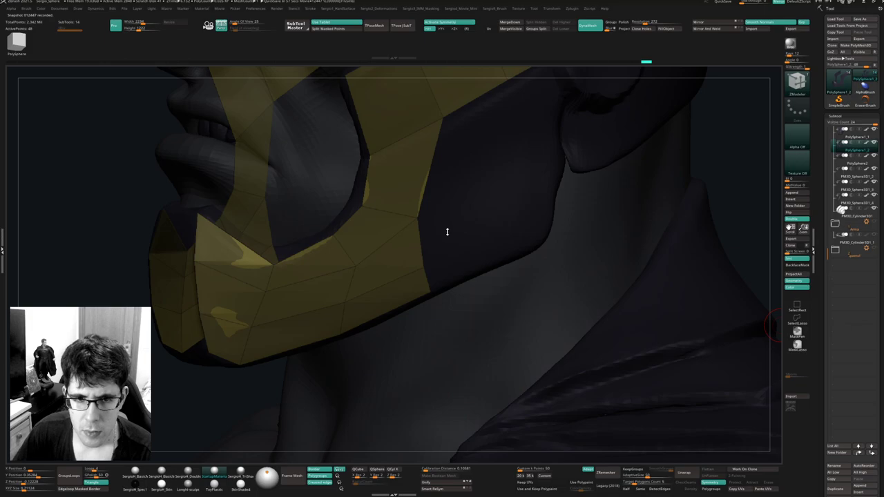
# Fill the gap below the cheek strip by extruding faces back across the side of the jaw.
pyautogui.moveTo(447, 232)
pyautogui.mouseDown(button='right')
pyautogui.moveTo(433, 256)
pyautogui.moveTo(431, 231)
pyautogui.mouseUp(button='right')
pyautogui.moveTo(425, 206); pyautogui.dragTo(490, 176)
pyautogui.moveTo(478, 224); pyautogui.dragTo(505, 212)
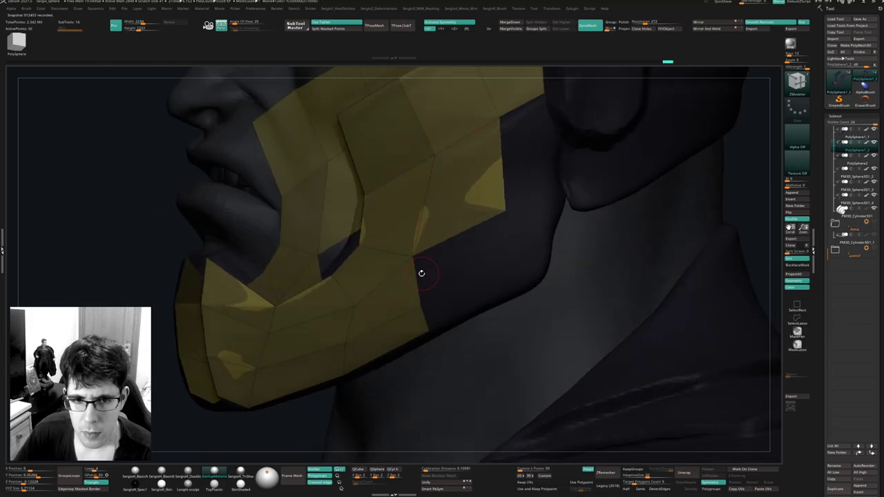
pyautogui.moveTo(421, 273); pyautogui.dragTo(509, 232)
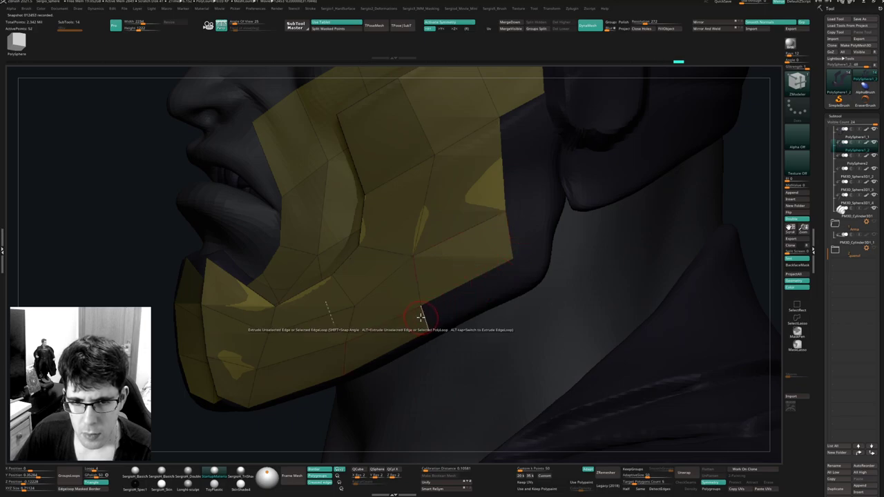
pyautogui.moveTo(417, 314); pyautogui.dragTo(473, 306)
# Extrude the last faces to the helmet's rear jaw edge and adjust their points to fill the jaw corner evenly.
pyautogui.moveTo(446, 224); pyautogui.dragTo(487, 234)
pyautogui.moveTo(452, 274)
pyautogui.mouseDown()
pyautogui.moveTo(488, 258)
pyautogui.moveTo(489, 280)
pyautogui.mouseUp()
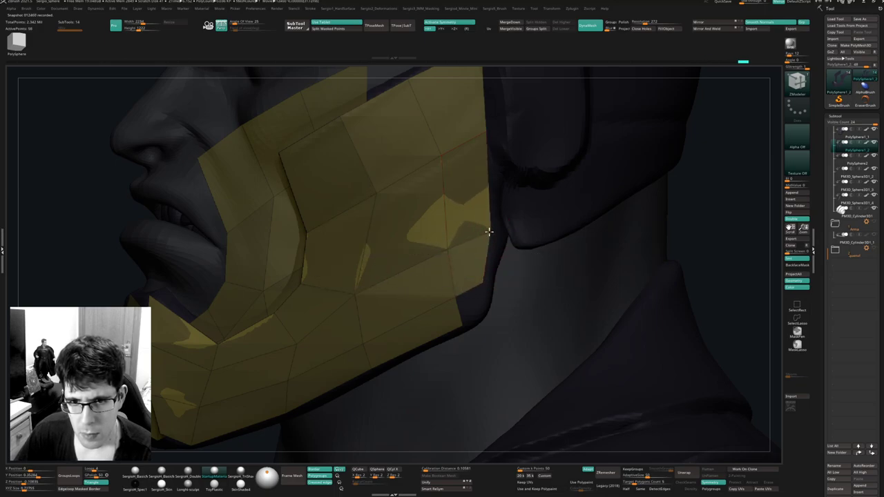
pyautogui.moveTo(489, 232); pyautogui.dragTo(490, 231)
pyautogui.moveTo(485, 133); pyautogui.dragTo(485, 135)
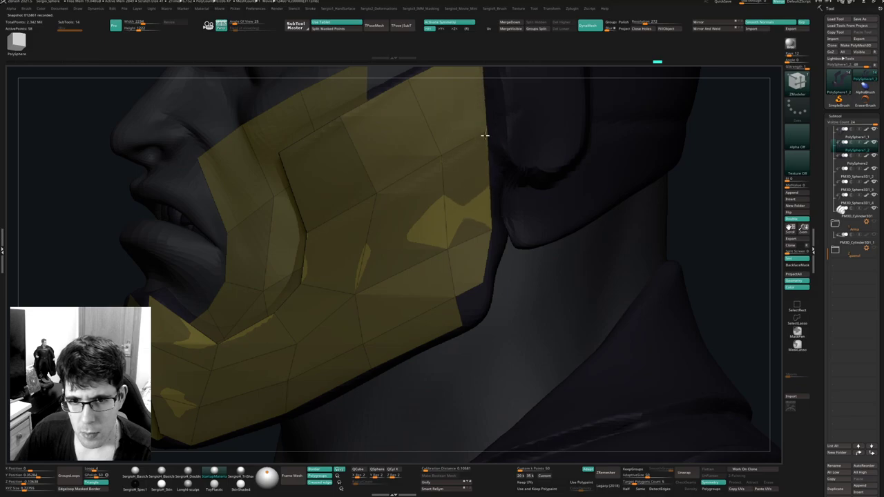
pyautogui.moveTo(460, 308); pyautogui.dragTo(477, 315)
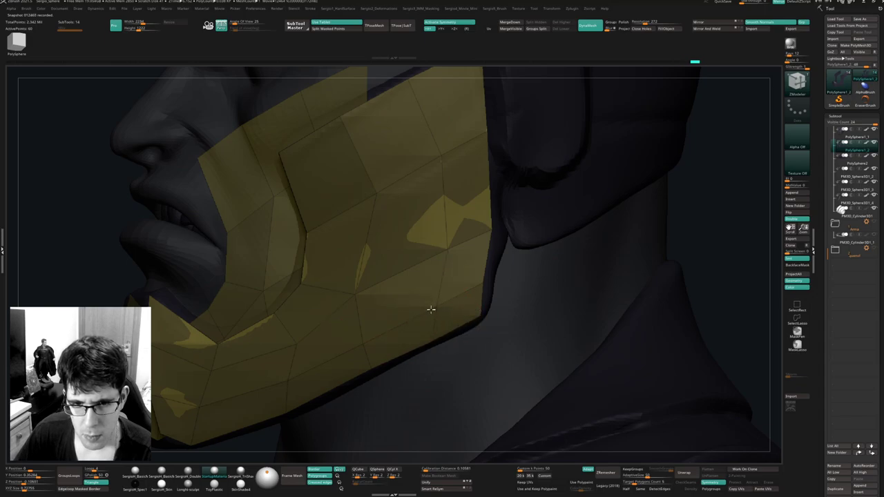
pyautogui.moveTo(449, 248); pyautogui.dragTo(438, 252)
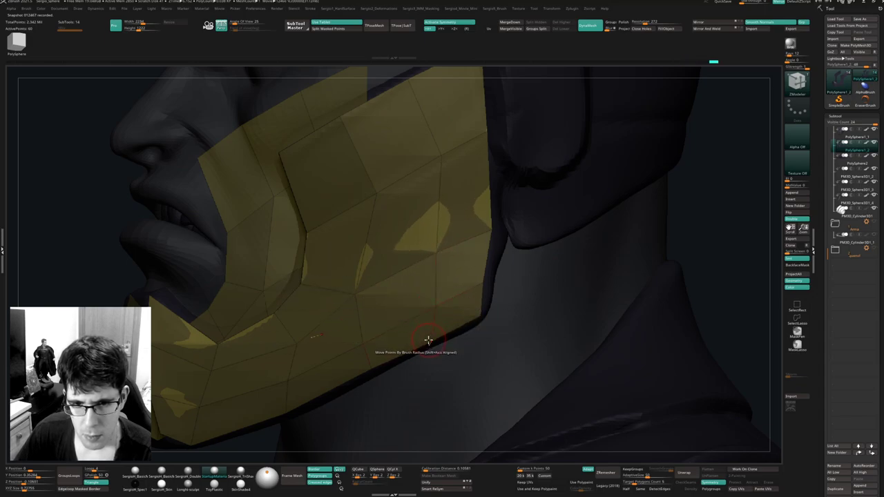
# Complete the bottom row of faces across the front of the chin and align its points with the helmet's lower edge.
pyautogui.click(378, 361)
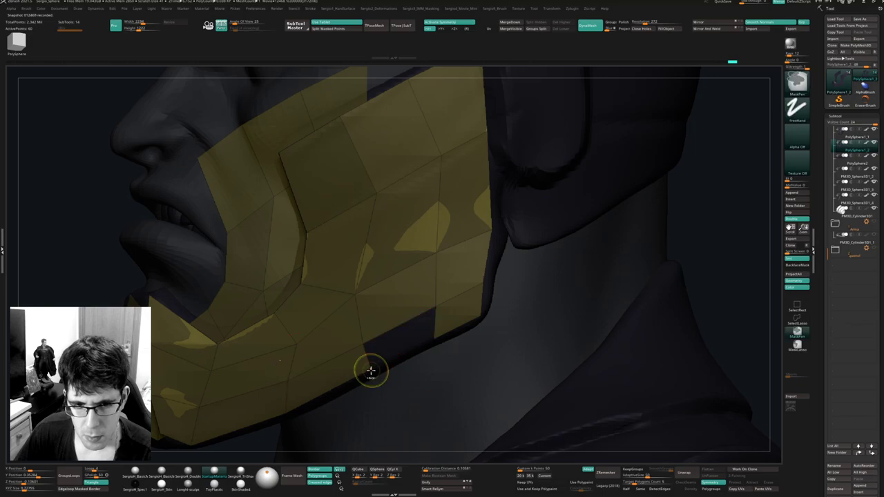
pyautogui.hotkey('ctrl', 'z')
pyautogui.click(368, 371)
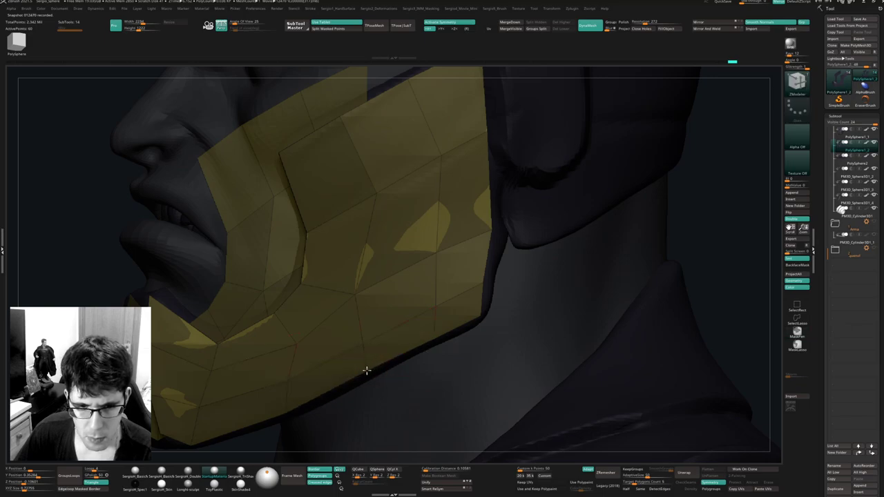
pyautogui.keyDown('ctrl'); pyautogui.moveTo(382, 359); pyautogui.dragTo(461, 307, button='right'); pyautogui.keyUp('ctrl')
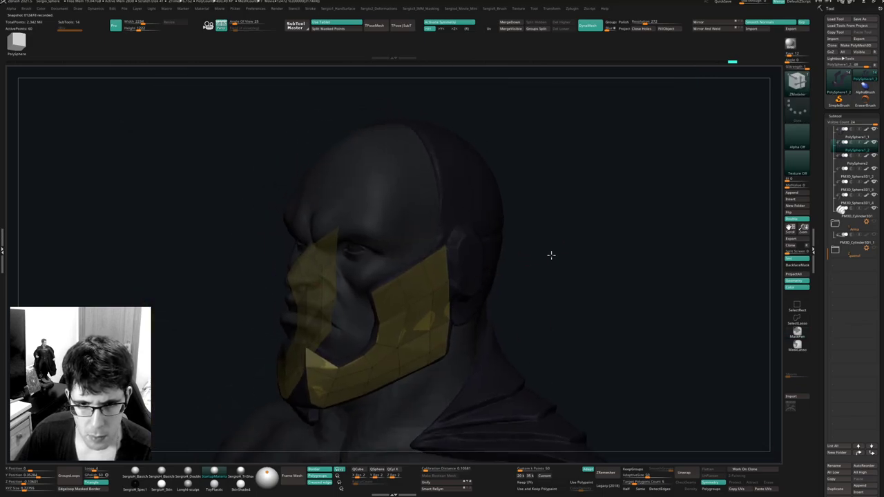
pyautogui.moveTo(551, 256)
pyautogui.mouseDown()
pyautogui.moveTo(477, 223)
pyautogui.moveTo(462, 322)
pyautogui.moveTo(486, 282)
pyautogui.moveTo(546, 262)
pyautogui.moveTo(535, 274)
pyautogui.moveTo(484, 266)
pyautogui.moveTo(468, 310)
pyautogui.moveTo(396, 335)
pyautogui.moveTo(389, 366)
pyautogui.moveTo(408, 293)
pyautogui.moveTo(367, 287)
pyautogui.moveTo(355, 304)
pyautogui.moveTo(386, 336)
pyautogui.moveTo(381, 391)
pyautogui.mouseUp()
pyautogui.moveTo(380, 378); pyautogui.dragTo(400, 329, button='right')
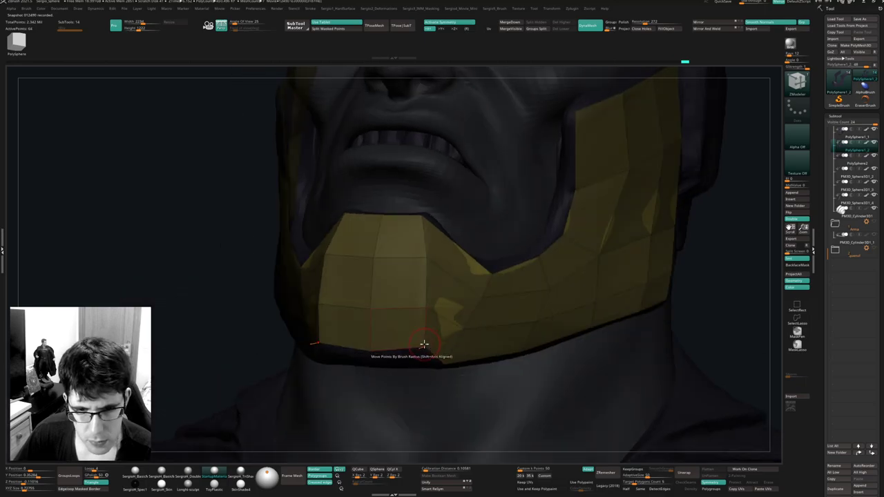
pyautogui.moveTo(424, 344); pyautogui.dragTo(421, 352)
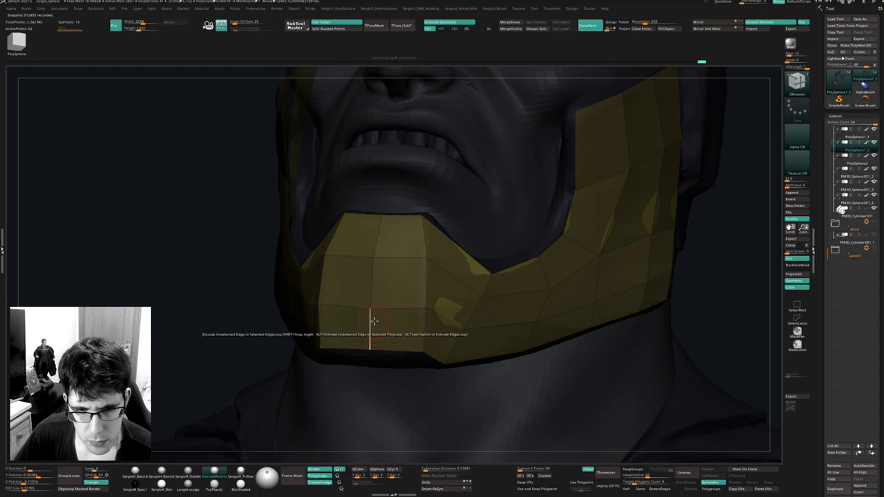
# Extrude the chin's bottom edge back under the chin and extend the new strip sideways beneath the jaw.
pyautogui.moveTo(377, 254); pyautogui.dragTo(346, 299, button='right')
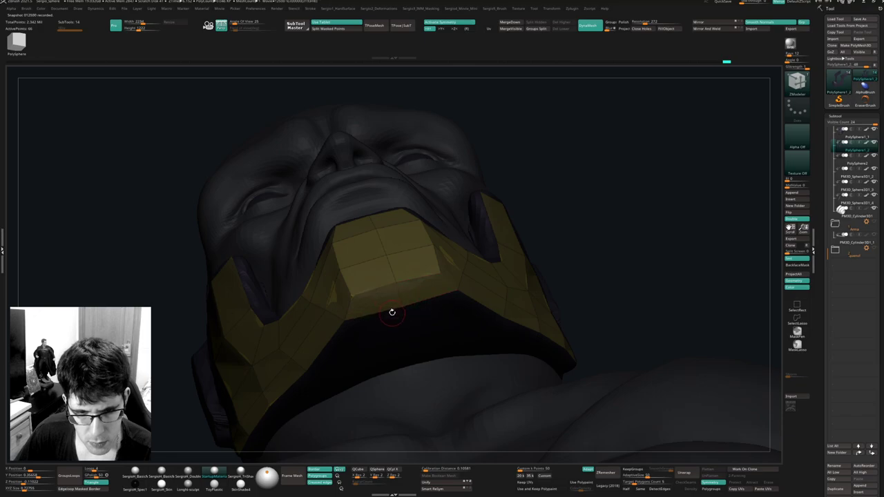
pyautogui.moveTo(391, 310); pyautogui.dragTo(405, 288, button='right')
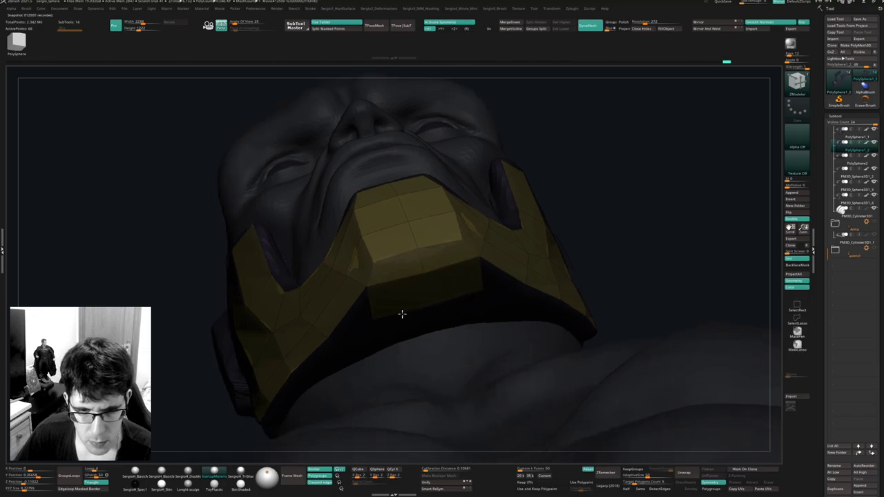
pyautogui.keyDown('alt'); pyautogui.moveTo(416, 316); pyautogui.dragTo(418, 288, button='right'); pyautogui.keyUp('alt')
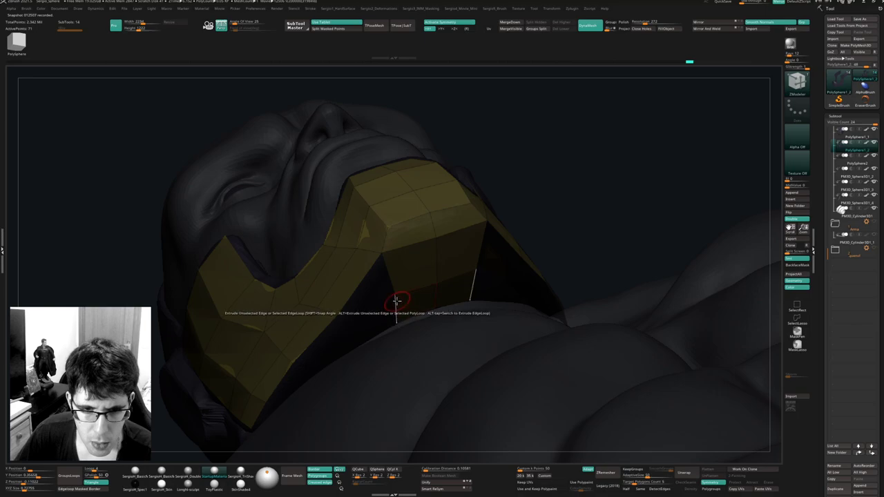
pyautogui.click(393, 297)
pyautogui.moveTo(386, 279); pyautogui.dragTo(350, 325)
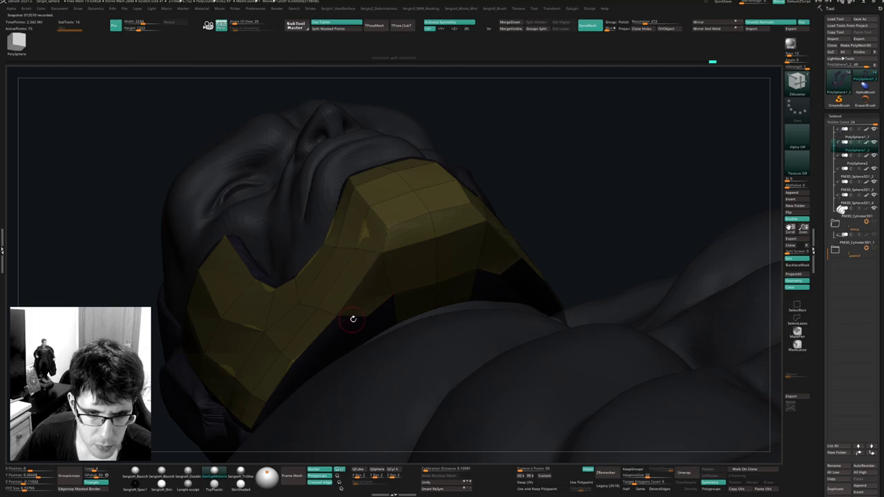
# Continue the underside strip back along the lower jaw to the helmet's rear jaw corner and fit its points to the edge.
pyautogui.moveTo(361, 320); pyautogui.dragTo(412, 283, button='right')
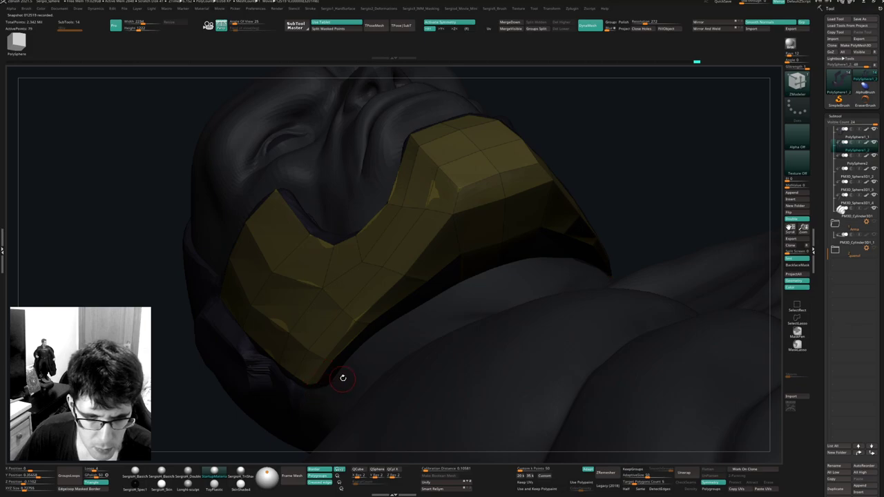
pyautogui.moveTo(343, 378); pyautogui.dragTo(456, 262, button='right')
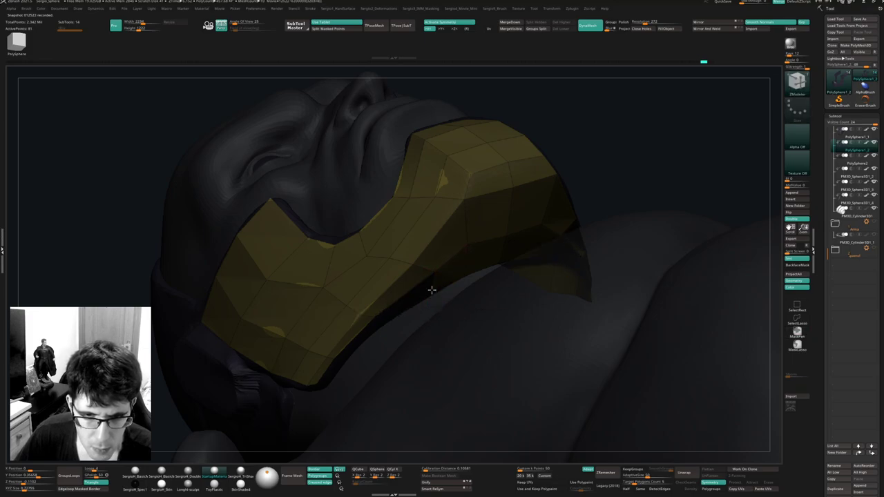
pyautogui.moveTo(435, 289); pyautogui.dragTo(381, 322)
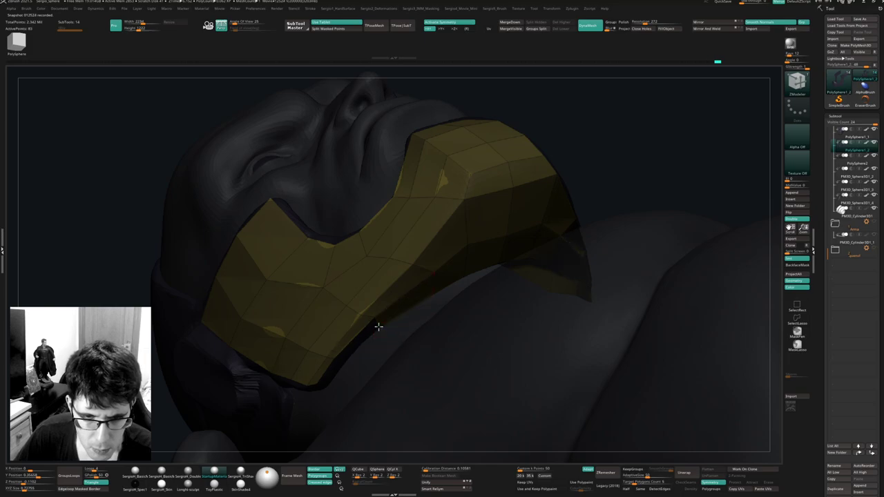
pyautogui.keyDown('ctrl'); pyautogui.moveTo(377, 325); pyautogui.dragTo(466, 237, button='right'); pyautogui.keyUp('ctrl')
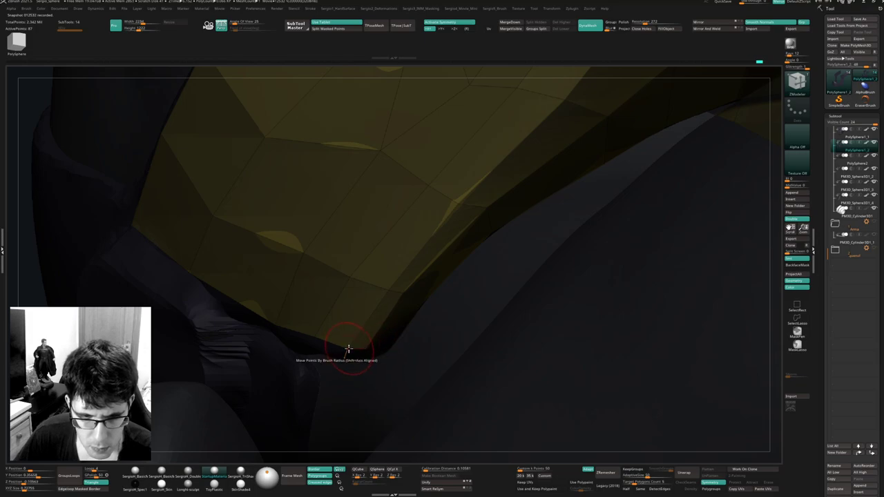
pyautogui.keyDown('ctrl'); pyautogui.moveTo(363, 353); pyautogui.dragTo(485, 185, button='right'); pyautogui.keyUp('ctrl')
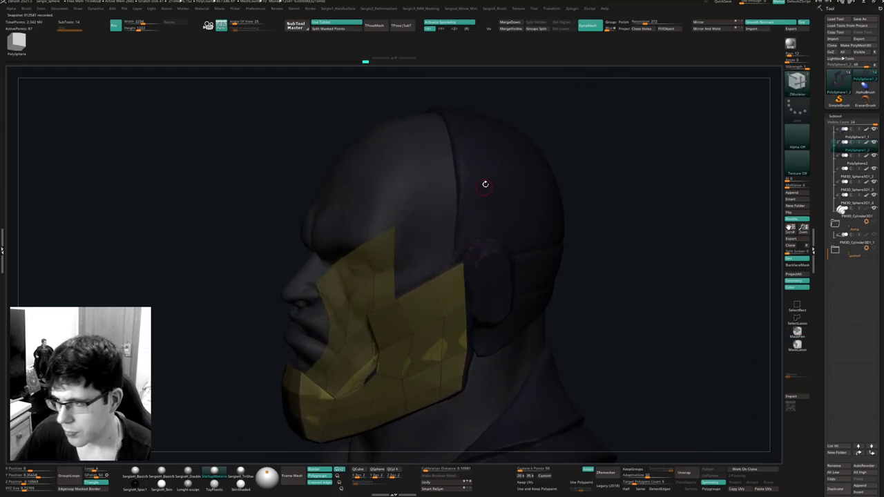
# Delete the face linking the cheek plate to the ear extrusion and shape the detached face into a small quad at the ear's upper part.
pyautogui.moveTo(446, 248); pyautogui.dragTo(420, 315, button='right')
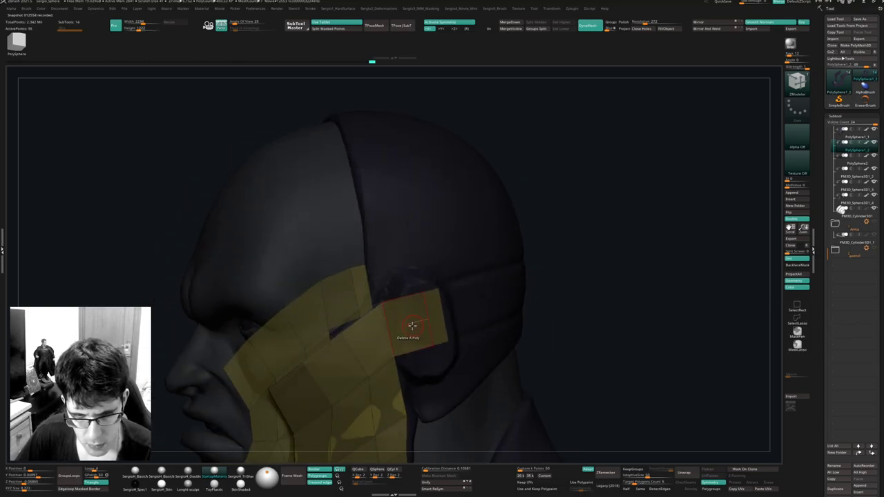
pyautogui.press('space')
pyautogui.click(411, 328)
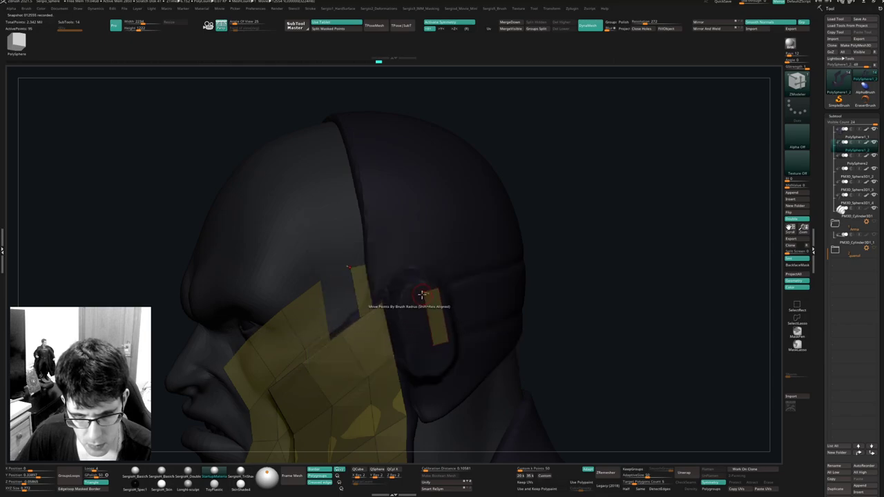
pyautogui.moveTo(420, 306); pyautogui.dragTo(396, 302)
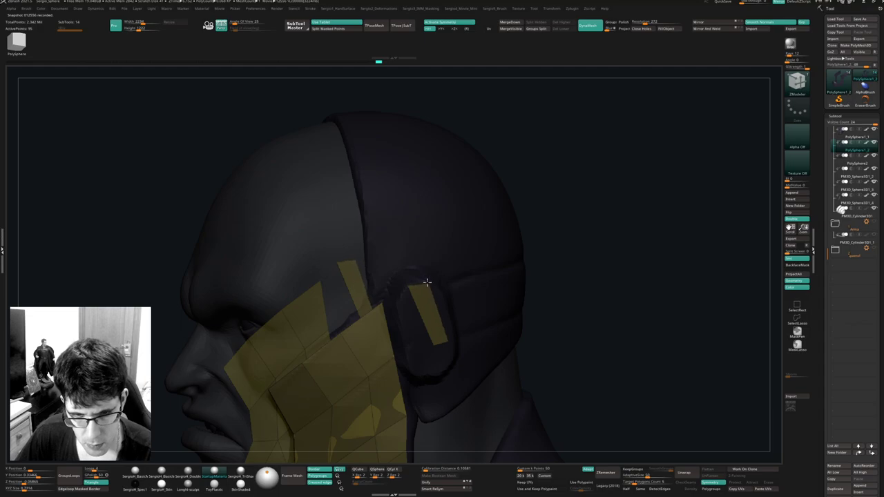
pyautogui.moveTo(430, 304); pyautogui.dragTo(440, 311, button='right')
pyautogui.moveTo(439, 345); pyautogui.dragTo(440, 344)
pyautogui.moveTo(440, 344); pyautogui.dragTo(435, 345, button='right')
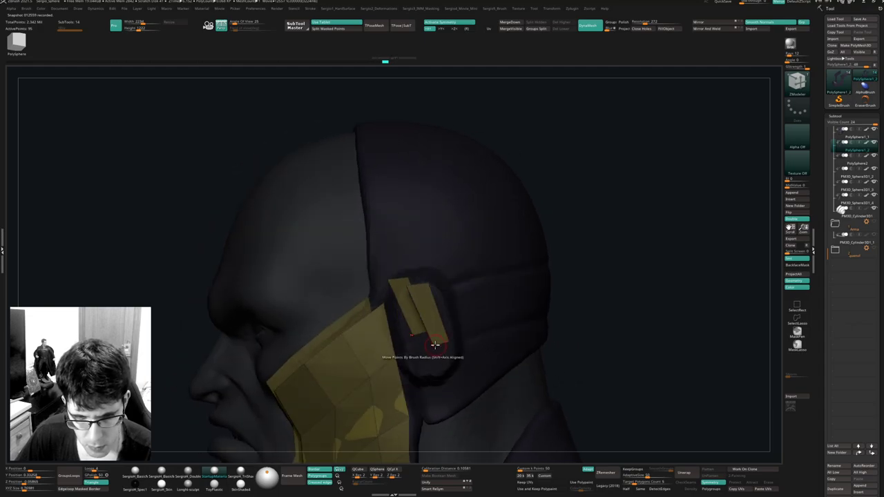
pyautogui.moveTo(417, 315); pyautogui.dragTo(435, 314)
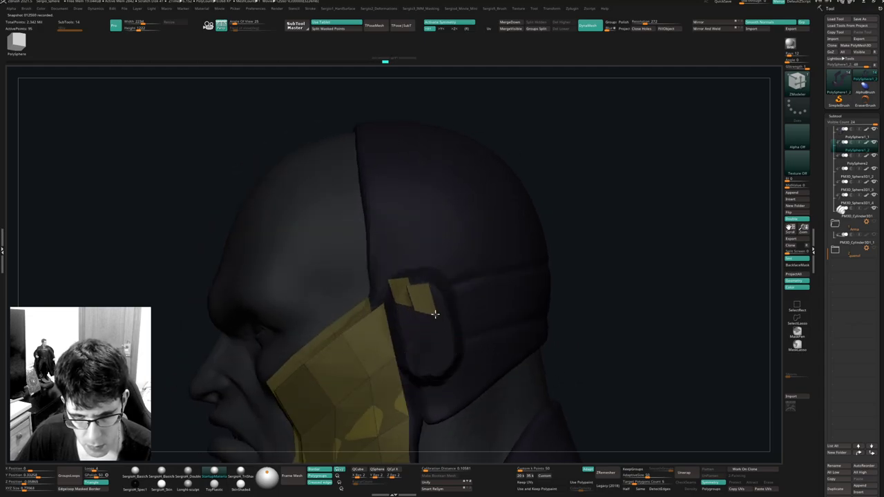
# Extrude the ear quad's edges around the ear cover to form an elongated octagonal ring of faces.
pyautogui.keyDown('ctrl'); pyautogui.moveTo(428, 306); pyautogui.dragTo(432, 312, button='right'); pyautogui.keyUp('ctrl')
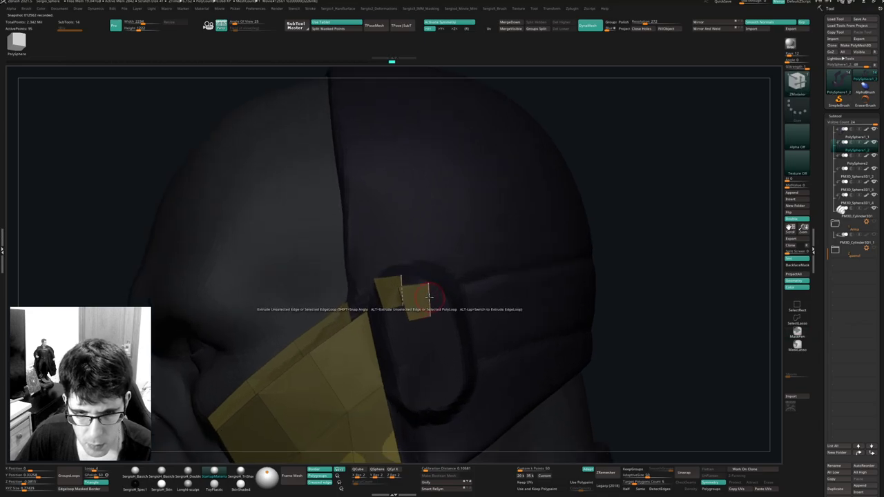
pyautogui.moveTo(431, 302); pyautogui.dragTo(395, 330)
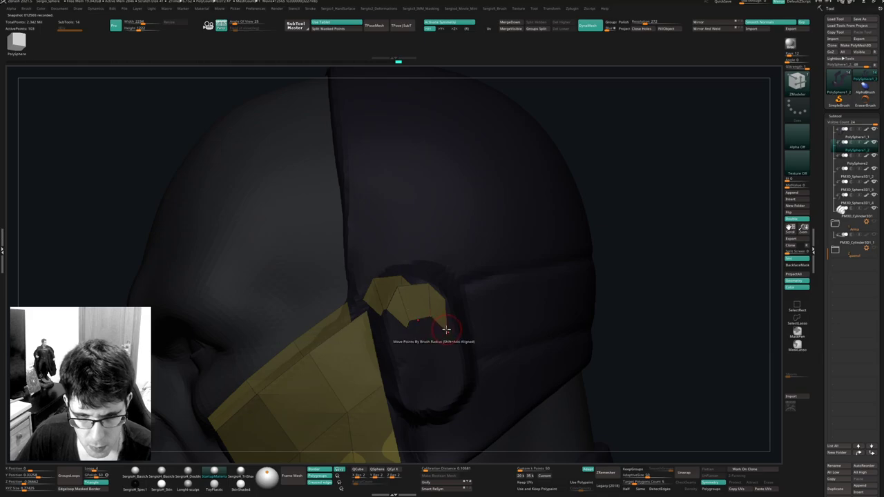
pyautogui.keyDown('alt'); pyautogui.moveTo(437, 320); pyautogui.dragTo(445, 288, button='right'); pyautogui.keyUp('alt')
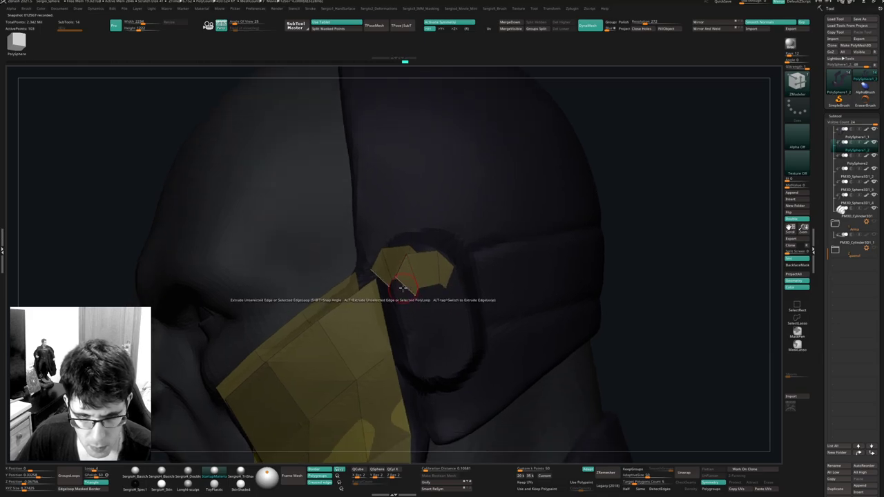
pyautogui.moveTo(407, 290); pyautogui.dragTo(417, 366)
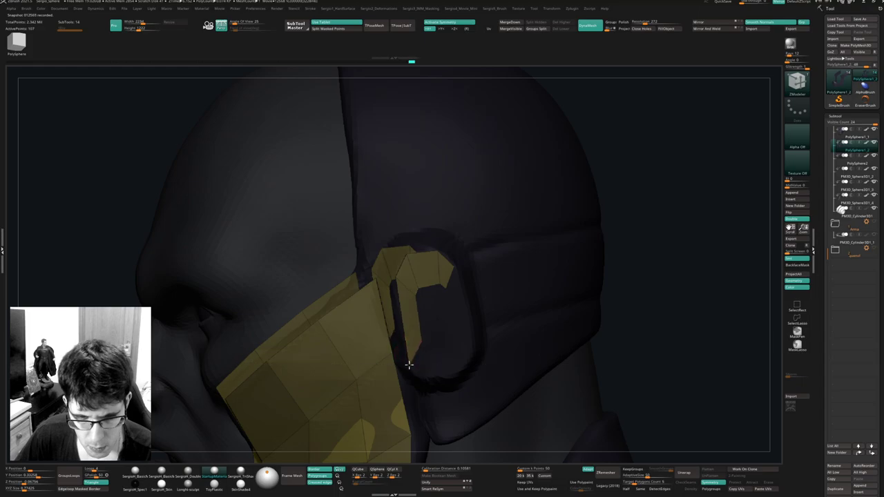
pyautogui.moveTo(415, 352)
pyautogui.mouseDown()
pyautogui.moveTo(429, 360)
pyautogui.moveTo(426, 378)
pyautogui.moveTo(446, 361)
pyautogui.moveTo(464, 325)
pyautogui.moveTo(453, 296)
pyautogui.mouseUp()
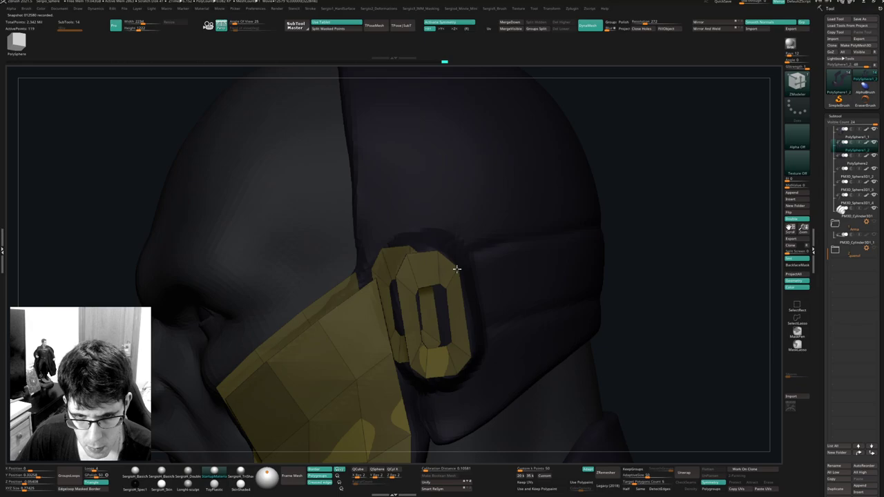
# Close the hole inside the ear ring with faces and adjust its points to follow the ear cover's outline.
pyautogui.keyDown('ctrl'); pyautogui.moveTo(444, 339); pyautogui.dragTo(442, 314, button='right'); pyautogui.keyUp('ctrl')
pyautogui.moveTo(442, 315)
pyautogui.mouseDown(button='right')
pyautogui.moveTo(458, 347)
pyautogui.moveTo(396, 266)
pyautogui.moveTo(420, 292)
pyautogui.moveTo(418, 260)
pyautogui.moveTo(433, 274)
pyautogui.moveTo(422, 259)
pyautogui.mouseUp(button='right')
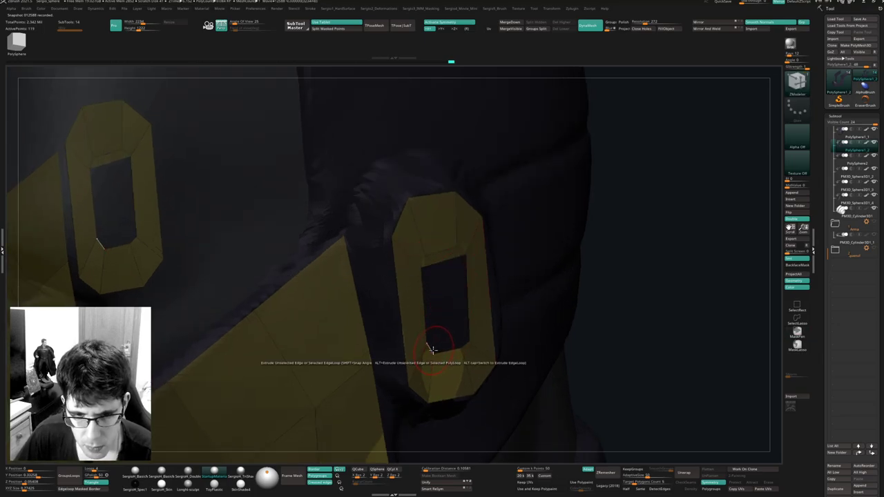
pyautogui.moveTo(430, 350)
pyautogui.mouseDown()
pyautogui.moveTo(449, 347)
pyautogui.moveTo(458, 305)
pyautogui.moveTo(421, 312)
pyautogui.moveTo(465, 302)
pyautogui.moveTo(471, 336)
pyautogui.mouseUp()
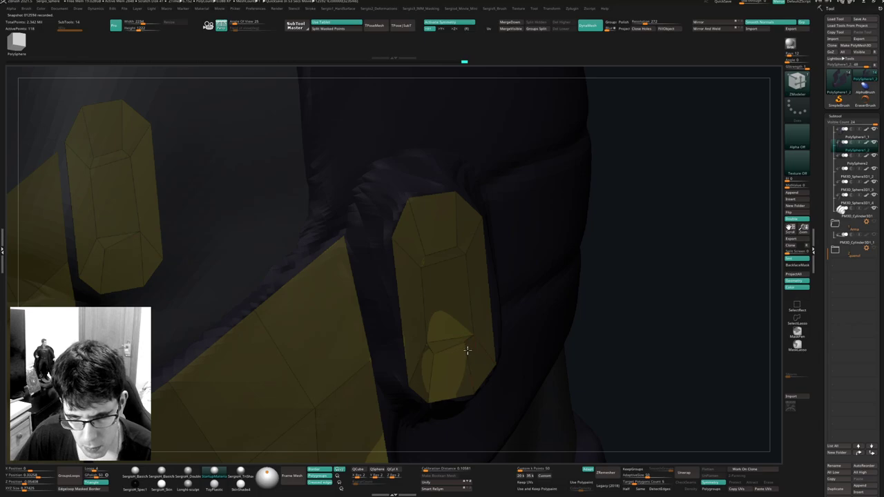
pyautogui.moveTo(467, 351); pyautogui.dragTo(496, 293, button='right')
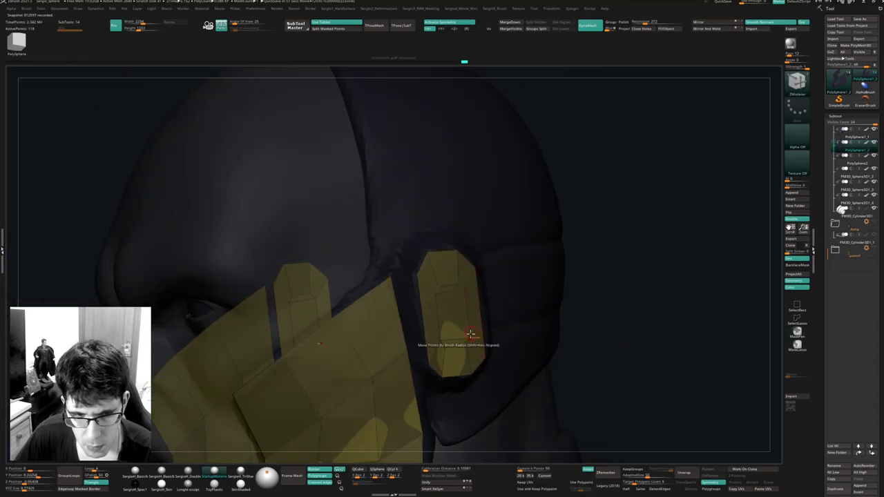
pyautogui.moveTo(470, 334); pyautogui.dragTo(471, 343, button='right')
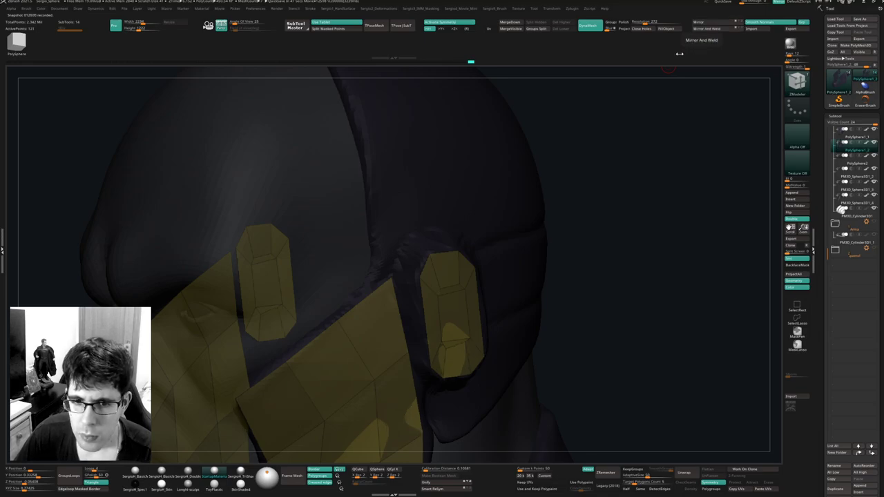
pyautogui.keyDown('ctrl'); pyautogui.moveTo(460, 319); pyautogui.dragTo(464, 347, button='right'); pyautogui.keyUp('ctrl')
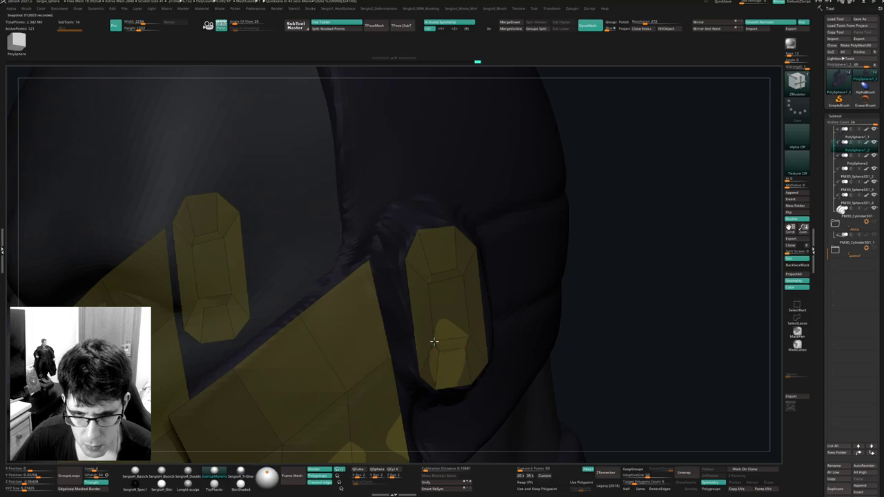
pyautogui.moveTo(432, 296)
pyautogui.mouseDown(button='right')
pyautogui.moveTo(444, 270)
pyautogui.moveTo(458, 308)
pyautogui.moveTo(459, 268)
pyautogui.moveTo(439, 240)
pyautogui.mouseUp(button='right')
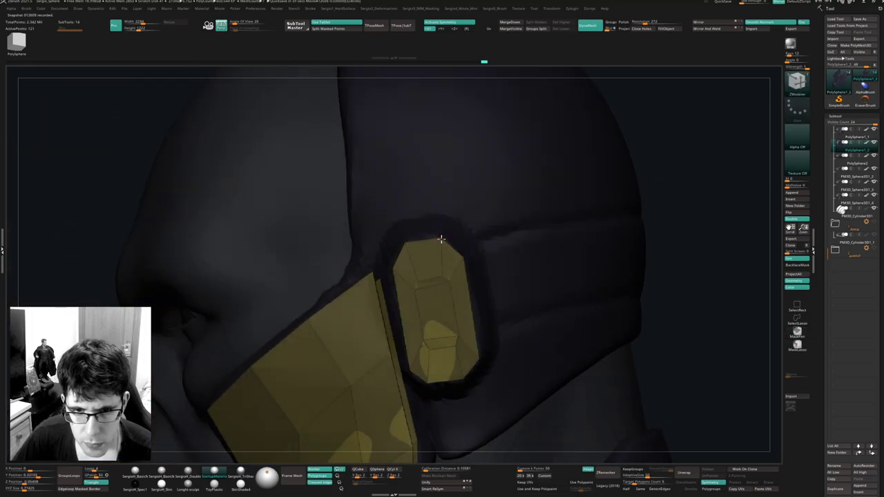
pyautogui.moveTo(430, 292); pyautogui.dragTo(452, 253, button='right')
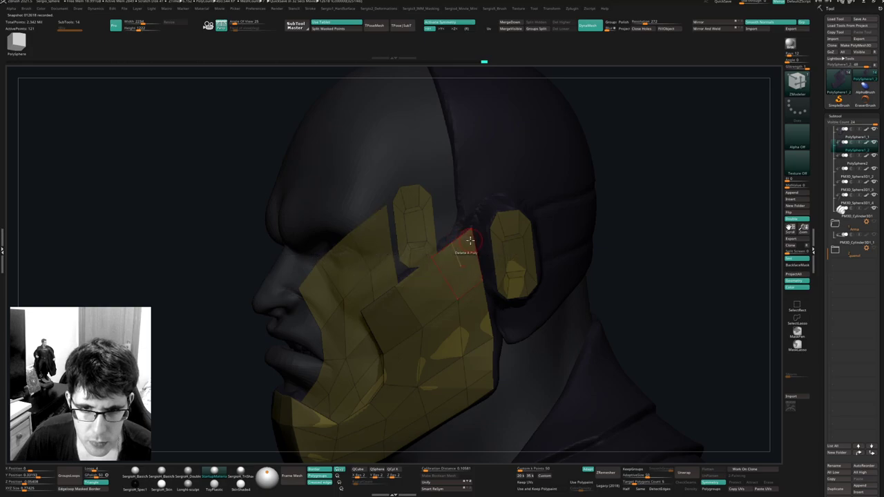
pyautogui.moveTo(478, 249); pyautogui.dragTo(499, 243)
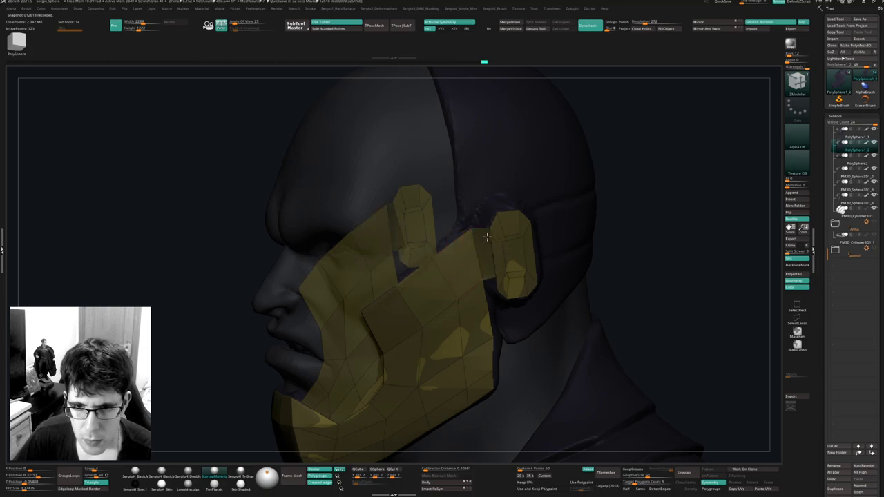
pyautogui.moveTo(476, 205); pyautogui.dragTo(411, 259, button='right')
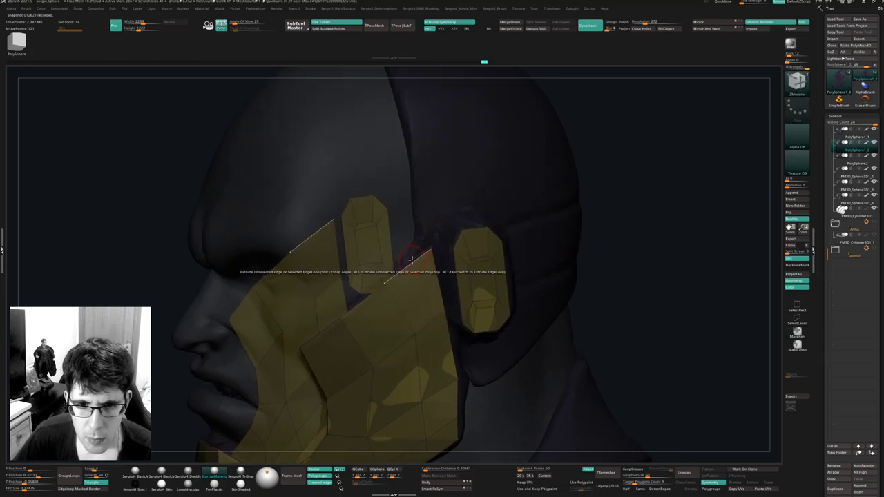
# Extrude the cheek plate's upper edge over the helmet, delete the connecting face and stretch the detached face down to just above the ear.
pyautogui.moveTo(411, 259); pyautogui.dragTo(438, 122)
pyautogui.click(442, 170)
pyautogui.keyDown('alt'); pyautogui.moveTo(453, 154); pyautogui.dragTo(434, 229, button='right'); pyautogui.keyUp('alt')
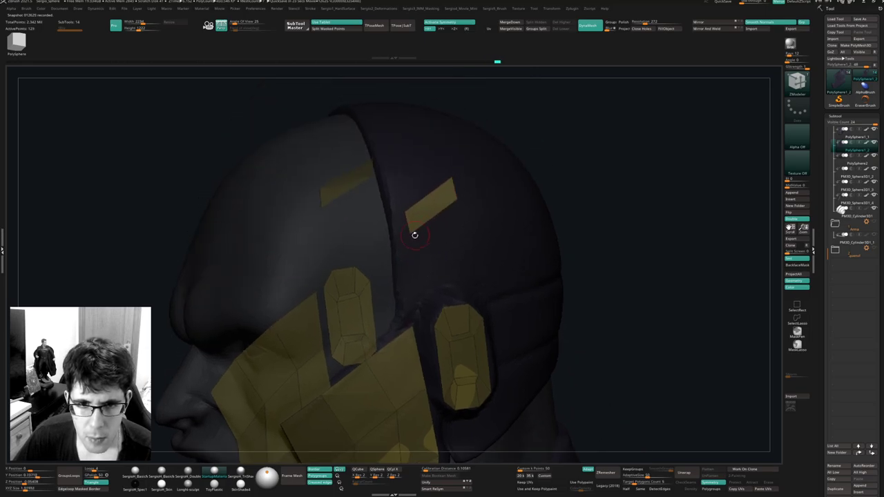
pyautogui.moveTo(410, 231); pyautogui.dragTo(403, 305)
pyautogui.moveTo(442, 238); pyautogui.dragTo(409, 306)
pyautogui.moveTo(444, 270); pyautogui.dragTo(457, 195, button='right')
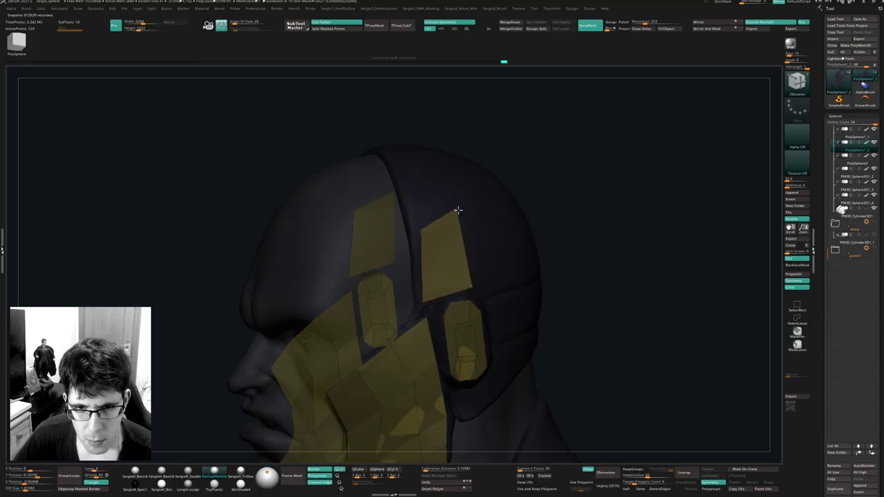
# Shorten the detached face above the ear and extrude its upper edge over the crown into a continuous band following the helmet's front edge.
pyautogui.moveTo(457, 209); pyautogui.dragTo(463, 253)
pyautogui.moveTo(423, 232); pyautogui.dragTo(418, 257)
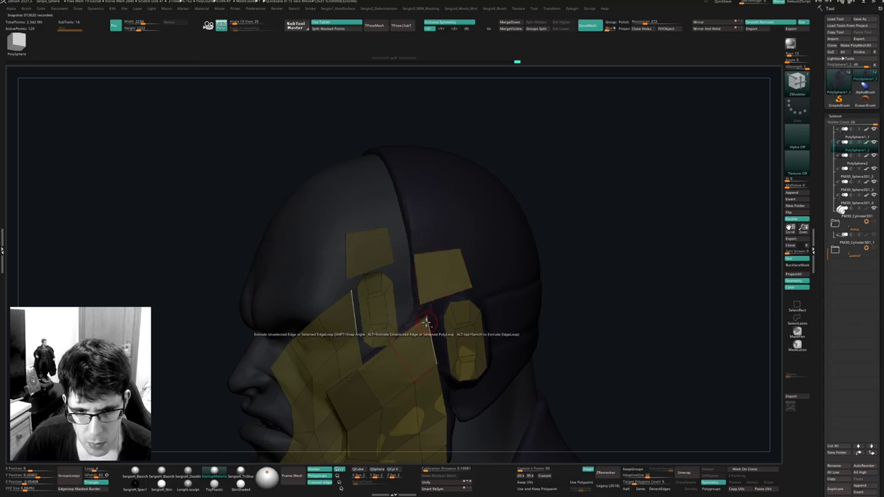
pyautogui.moveTo(429, 318)
pyautogui.mouseDown(button='right')
pyautogui.moveTo(420, 250)
pyautogui.moveTo(422, 305)
pyautogui.mouseUp(button='right')
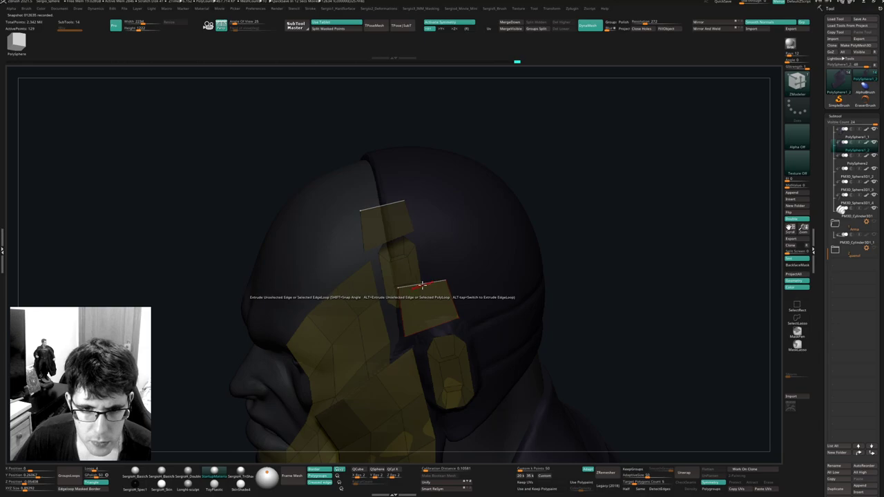
pyautogui.moveTo(417, 286); pyautogui.dragTo(412, 224)
pyautogui.moveTo(412, 224)
pyautogui.mouseDown(button='right')
pyautogui.moveTo(406, 250)
pyautogui.moveTo(415, 257)
pyautogui.moveTo(415, 234)
pyautogui.mouseUp(button='right')
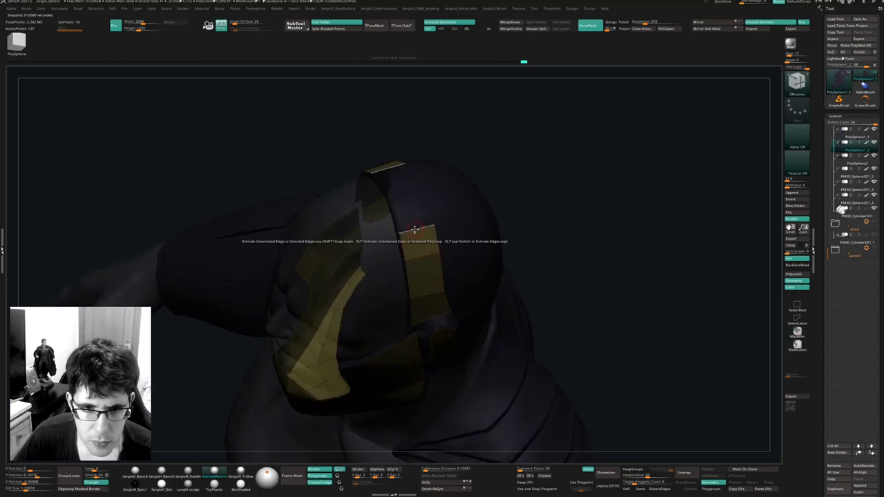
pyautogui.moveTo(416, 231); pyautogui.dragTo(403, 192)
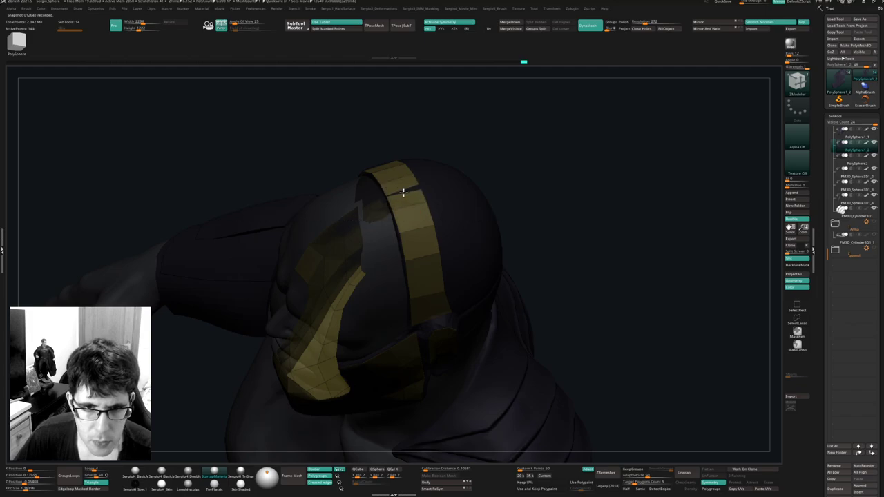
pyautogui.moveTo(415, 203); pyautogui.dragTo(423, 335, button='right')
pyautogui.moveTo(422, 321); pyautogui.dragTo(417, 322)
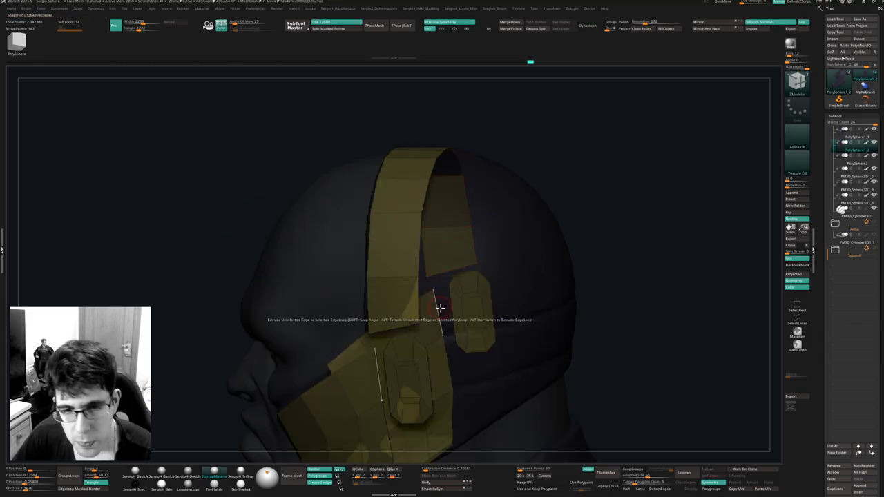
# Extrude the band's rear edge backward above the ear and continue this second column of faces up over the crown.
pyautogui.moveTo(440, 308); pyautogui.dragTo(422, 303, button='right')
pyautogui.moveTo(407, 297); pyautogui.dragTo(459, 289)
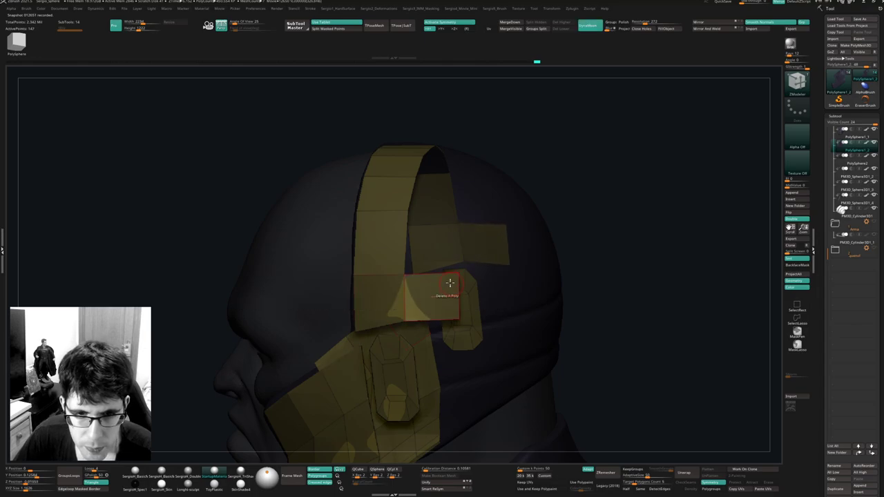
pyautogui.moveTo(449, 282); pyautogui.dragTo(447, 310, button='right')
pyautogui.moveTo(443, 274); pyautogui.dragTo(444, 214)
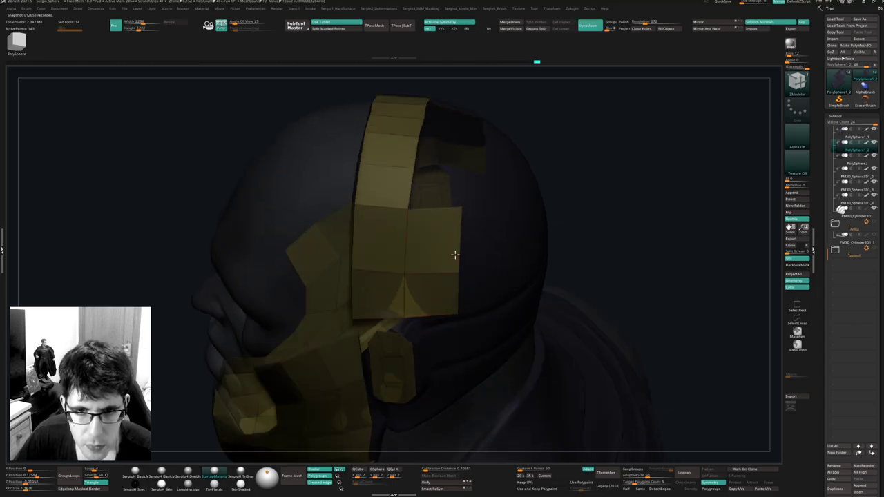
pyautogui.moveTo(454, 254); pyautogui.dragTo(452, 290, button='right')
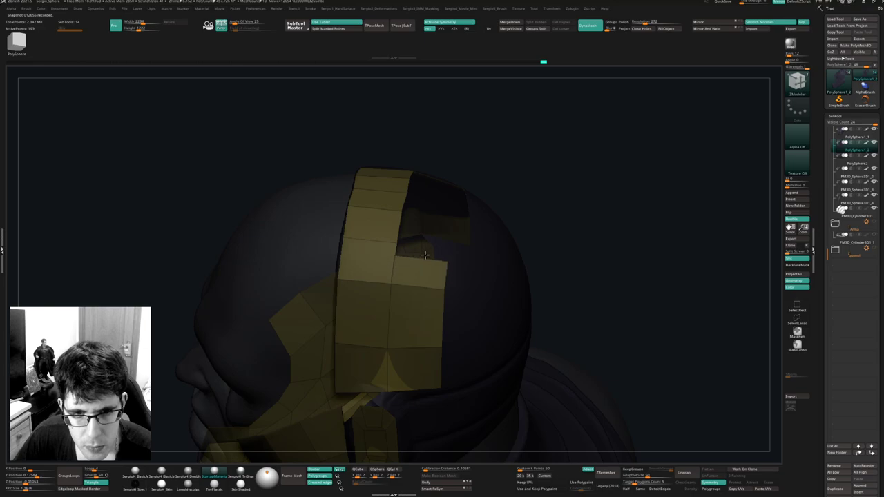
pyautogui.moveTo(426, 239)
pyautogui.mouseDown(button='right')
pyautogui.moveTo(441, 276)
pyautogui.moveTo(426, 251)
pyautogui.mouseUp(button='right')
pyautogui.moveTo(426, 250); pyautogui.dragTo(435, 198)
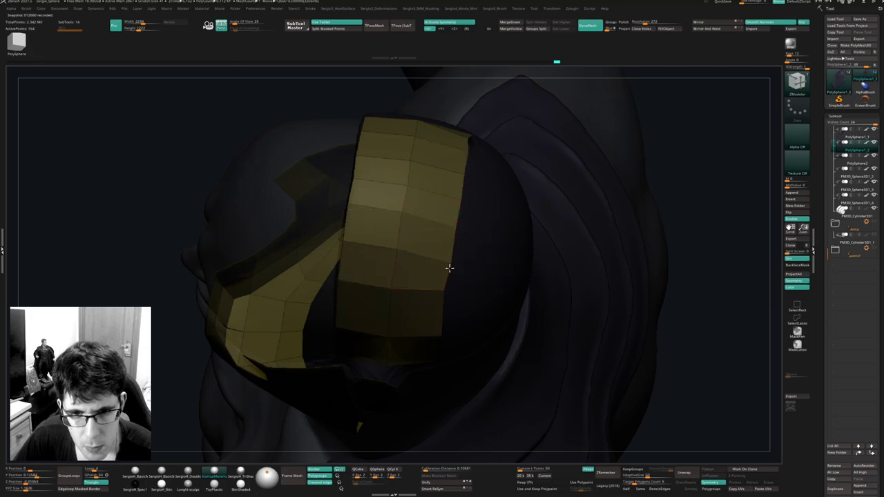
pyautogui.moveTo(444, 310); pyautogui.dragTo(424, 270, button='right')
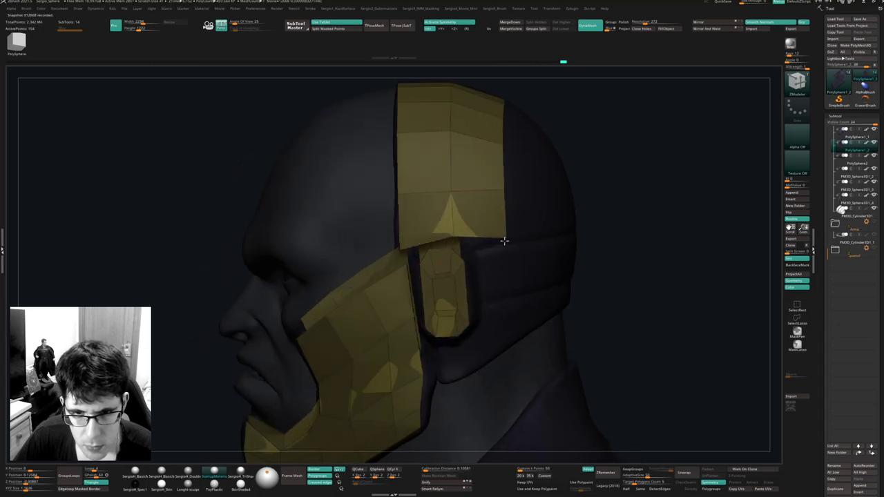
# Extrude the rear edge of the lowest face above the ear around the back of the head to join both sides.
pyautogui.moveTo(466, 239)
pyautogui.mouseDown(button='right')
pyautogui.moveTo(483, 244)
pyautogui.moveTo(446, 288)
pyautogui.moveTo(462, 244)
pyautogui.mouseUp(button='right')
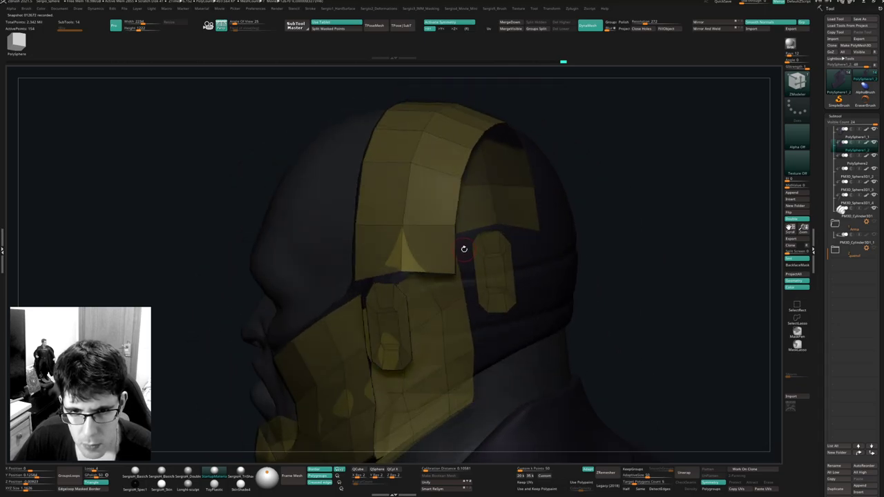
pyautogui.moveTo(483, 244); pyautogui.dragTo(504, 268)
pyautogui.moveTo(528, 252); pyautogui.dragTo(463, 258, button='right')
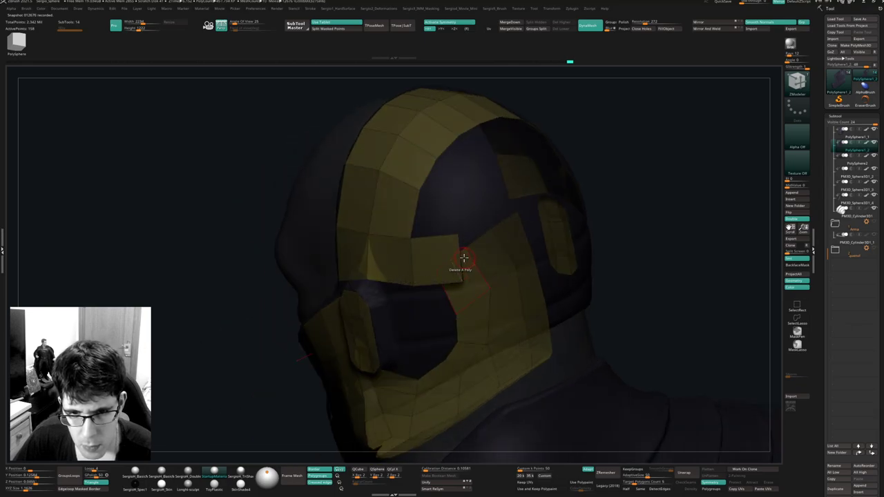
pyautogui.moveTo(471, 256); pyautogui.dragTo(503, 251)
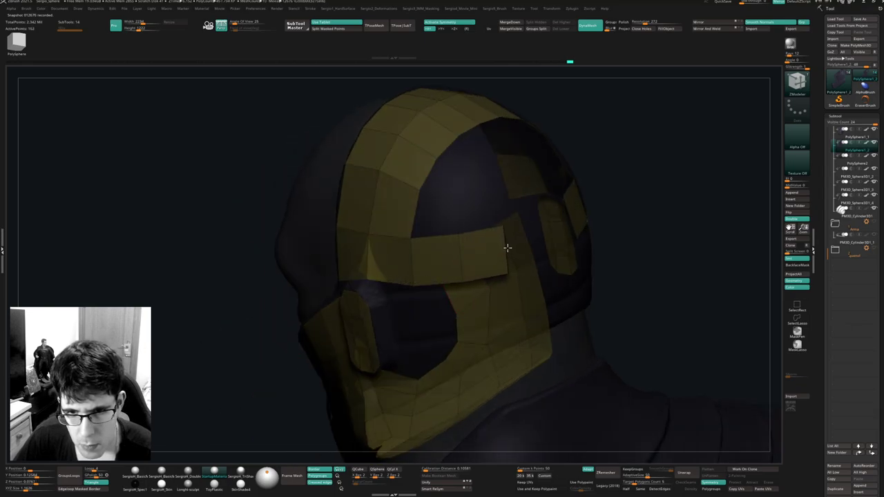
pyautogui.moveTo(507, 247); pyautogui.dragTo(501, 238, button='right')
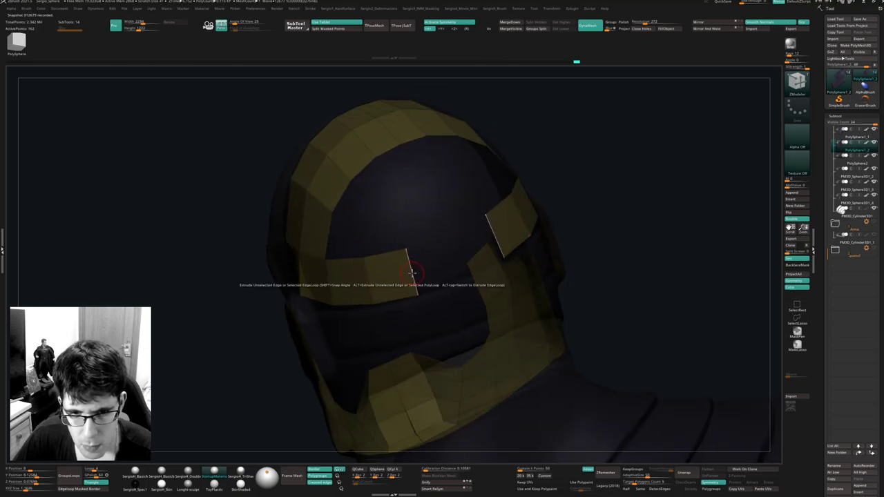
pyautogui.moveTo(414, 264); pyautogui.dragTo(457, 257)
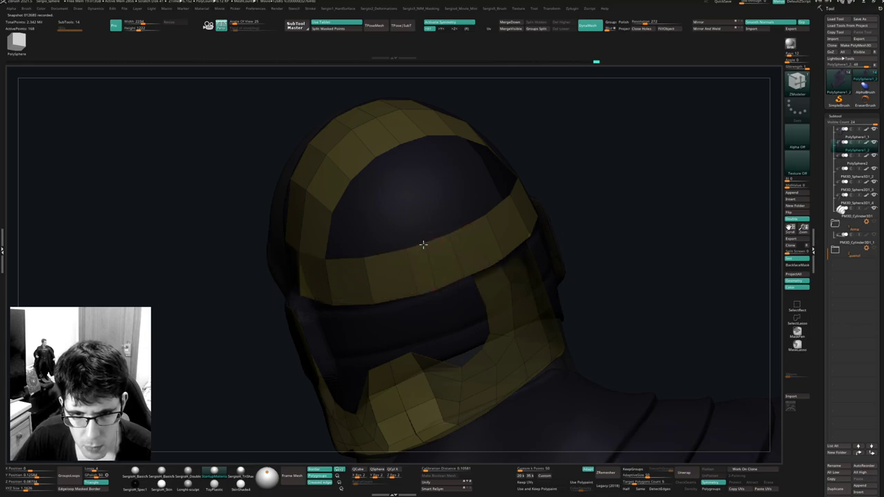
pyautogui.moveTo(416, 267); pyautogui.dragTo(411, 250, button='right')
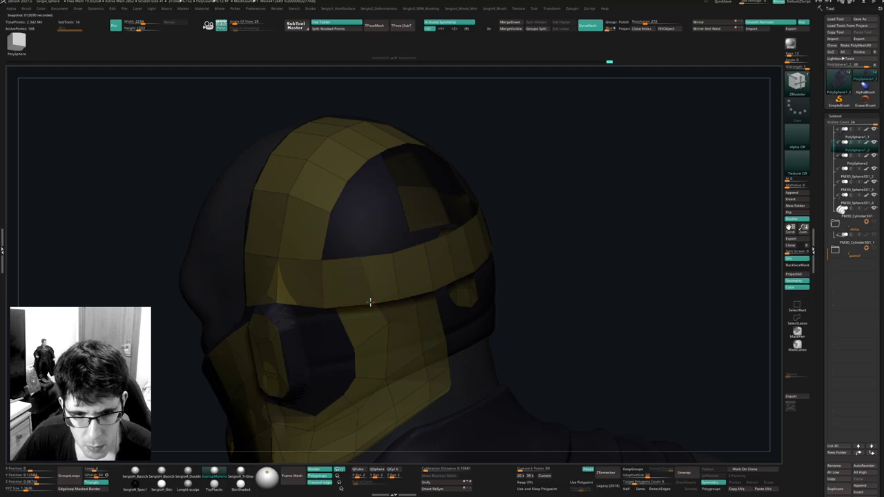
# Fill the opening at the back of the crown with rows of faces, close the last hole and adjust the surrounding points.
pyautogui.moveTo(357, 304); pyautogui.dragTo(363, 275, button='right')
pyautogui.moveTo(335, 290); pyautogui.dragTo(396, 193)
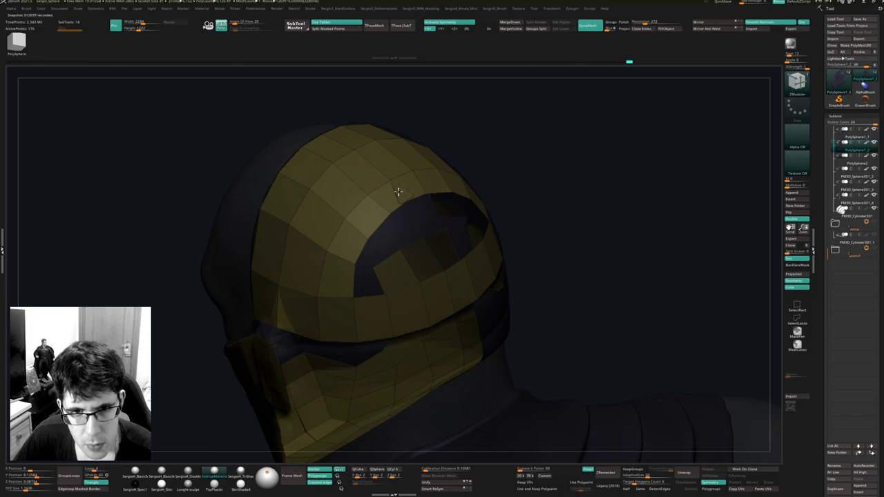
pyautogui.moveTo(407, 236); pyautogui.dragTo(302, 296, button='right')
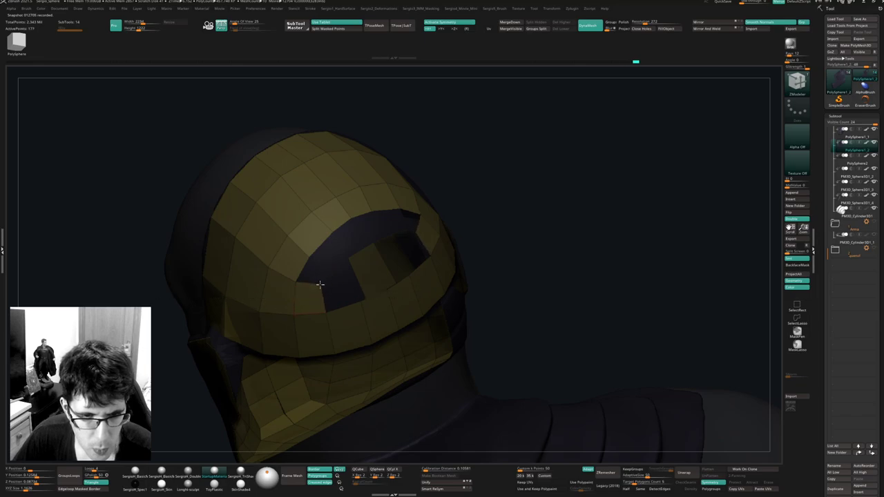
pyautogui.moveTo(320, 284); pyautogui.dragTo(373, 279)
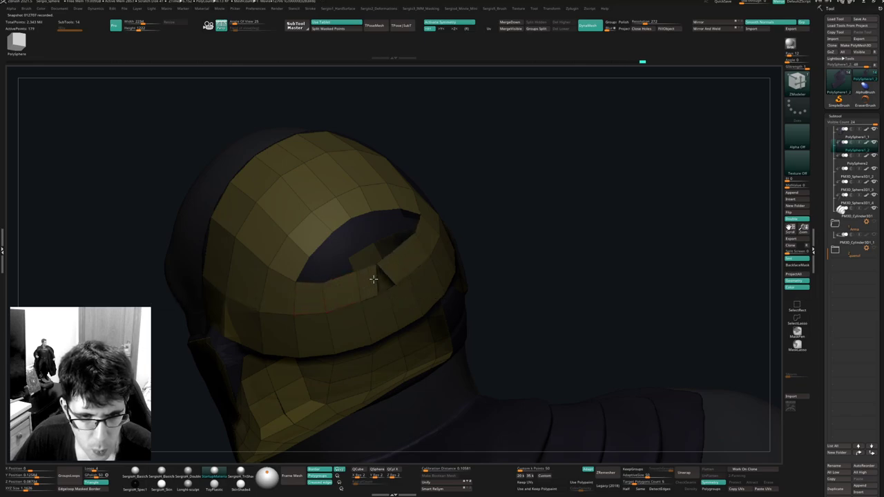
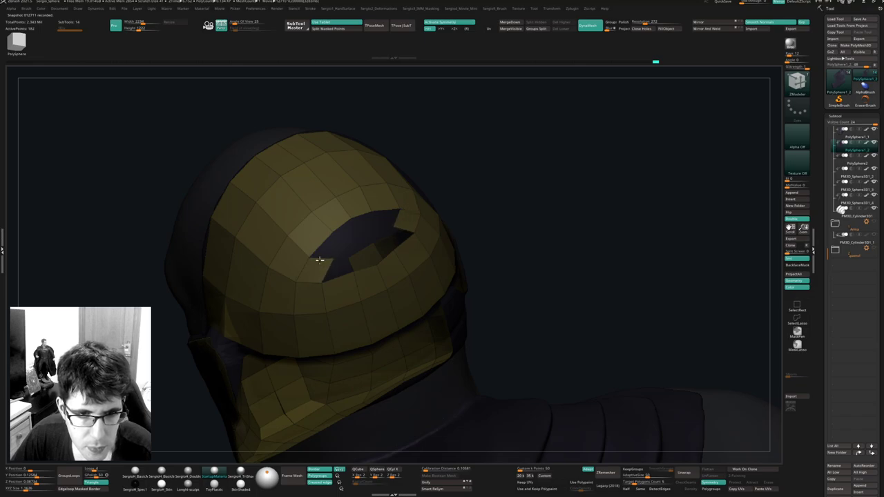
pyautogui.moveTo(319, 260); pyautogui.dragTo(354, 234)
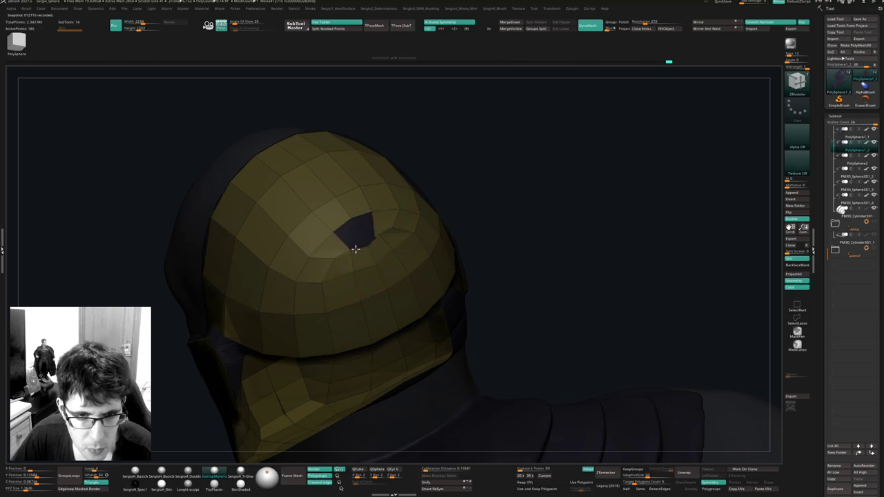
pyautogui.moveTo(342, 237); pyautogui.dragTo(369, 276, button='right')
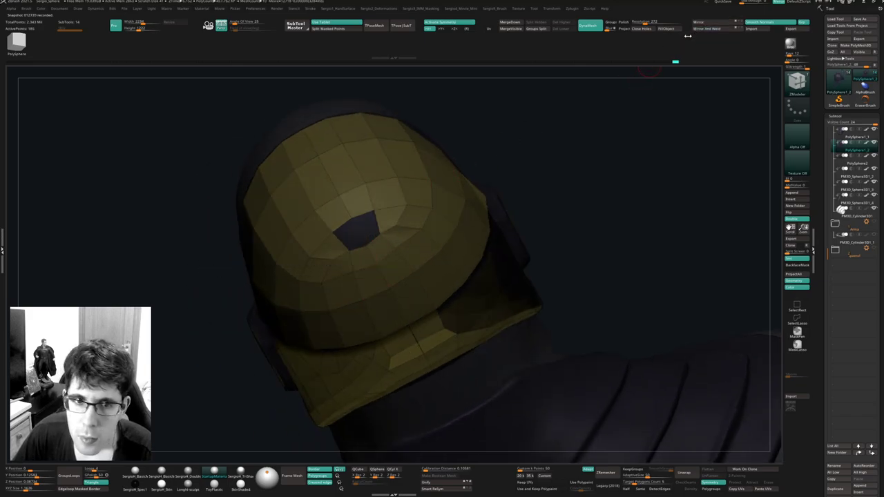
pyautogui.moveTo(345, 224); pyautogui.dragTo(350, 238)
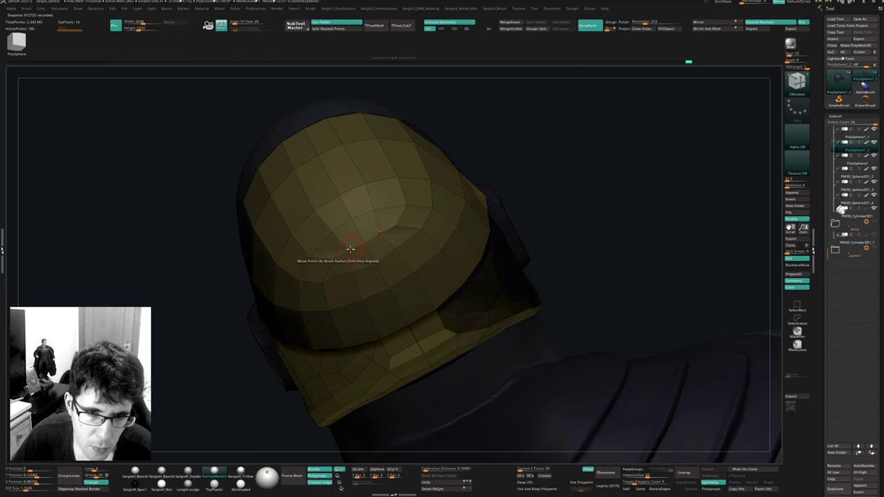
pyautogui.moveTo(351, 248); pyautogui.dragTo(348, 259, button='right')
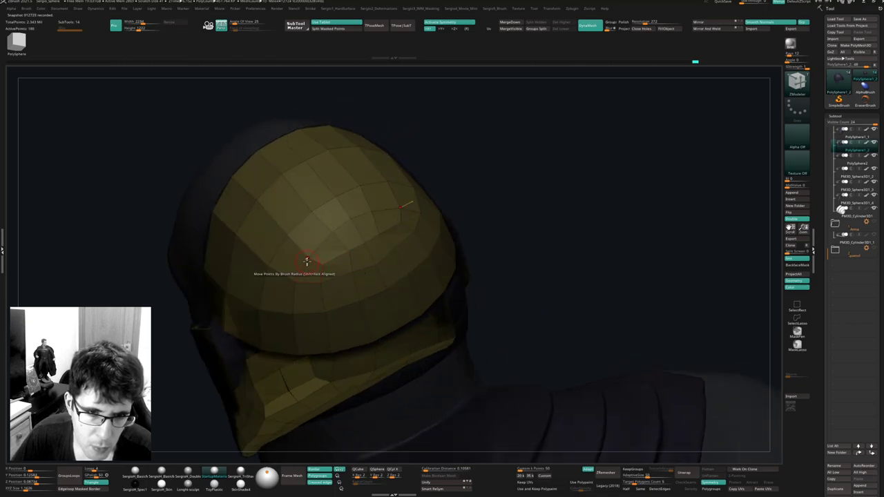
# Extrude the cap's lower edge downward behind the ear and continue the new row of faces toward the back of the head.
pyautogui.moveTo(316, 262); pyautogui.dragTo(398, 272, button='right')
pyautogui.moveTo(400, 250); pyautogui.dragTo(409, 292)
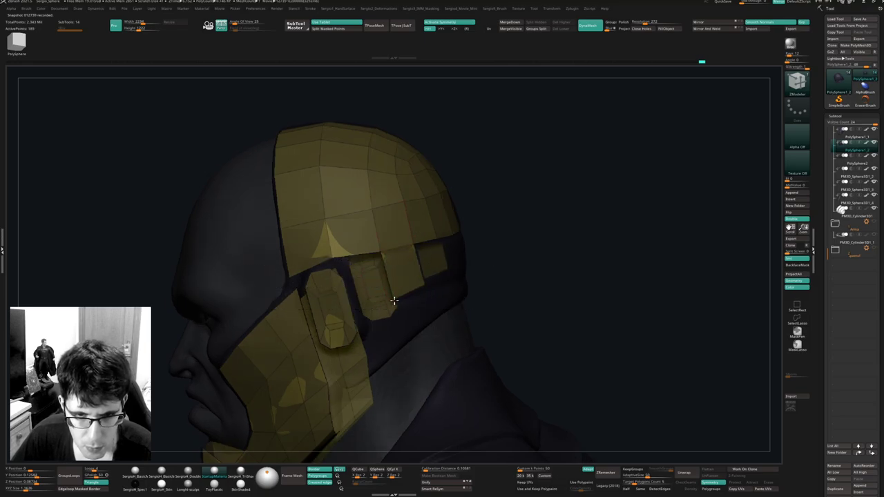
pyautogui.moveTo(423, 291); pyautogui.dragTo(412, 292, button='right')
pyautogui.moveTo(335, 286); pyautogui.dragTo(395, 286, button='right')
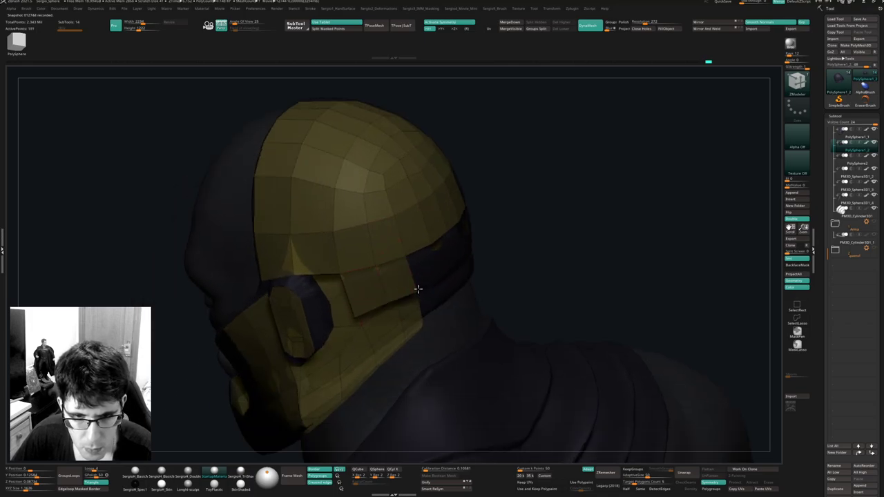
pyautogui.moveTo(412, 281); pyautogui.dragTo(552, 266)
# Turn off double-sided display, complete the row across the back of the head and align its front edge behind the ear.
pyautogui.click(797, 219)
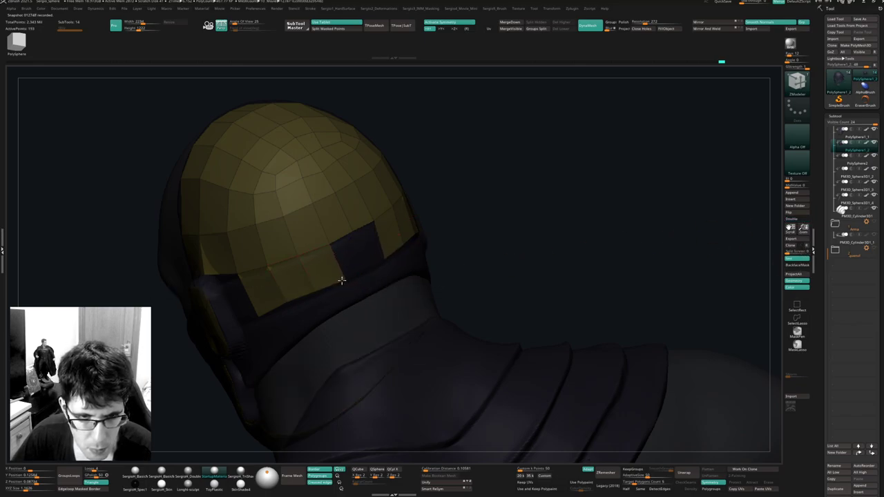
pyautogui.moveTo(337, 264); pyautogui.dragTo(357, 256)
pyautogui.keyDown('alt'); pyautogui.moveTo(349, 277); pyautogui.dragTo(347, 253, button='right'); pyautogui.keyUp('alt')
pyautogui.moveTo(347, 253); pyautogui.dragTo(304, 257)
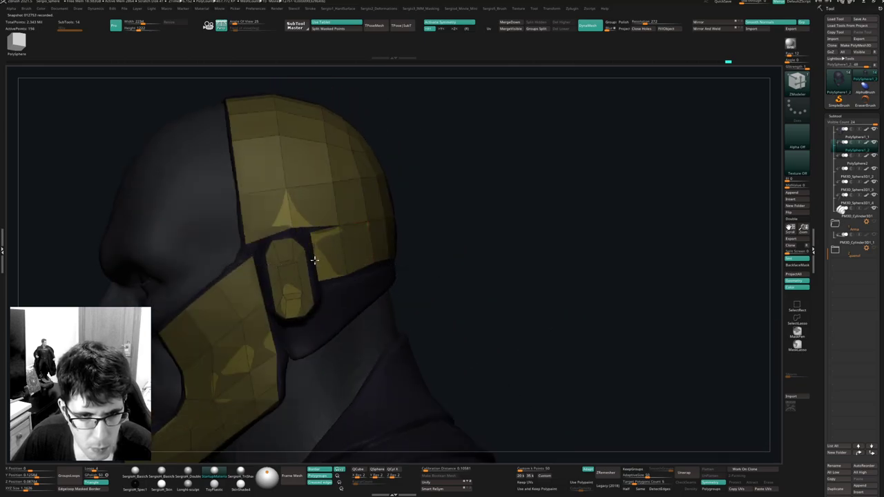
# Extrude another row down from behind the ear around the back of the head and fit its points to the helmet's neckline.
pyautogui.moveTo(316, 260); pyautogui.dragTo(339, 258, button='right')
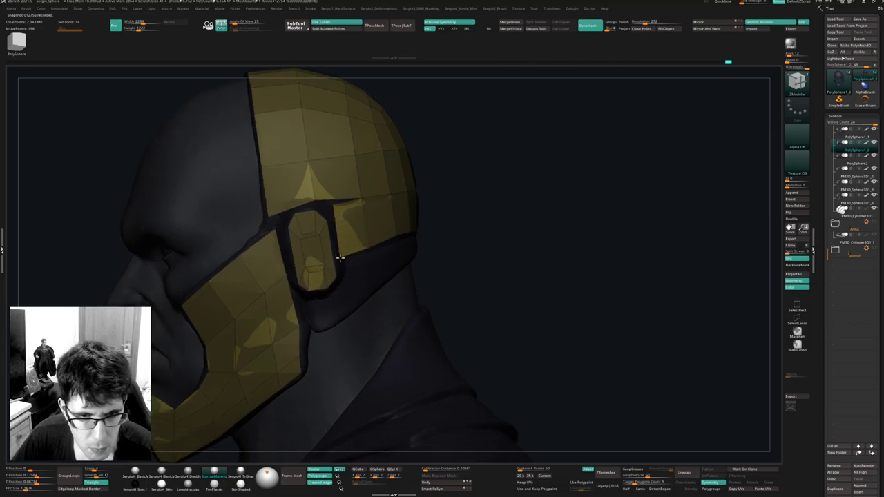
pyautogui.moveTo(367, 262); pyautogui.dragTo(367, 230, button='right')
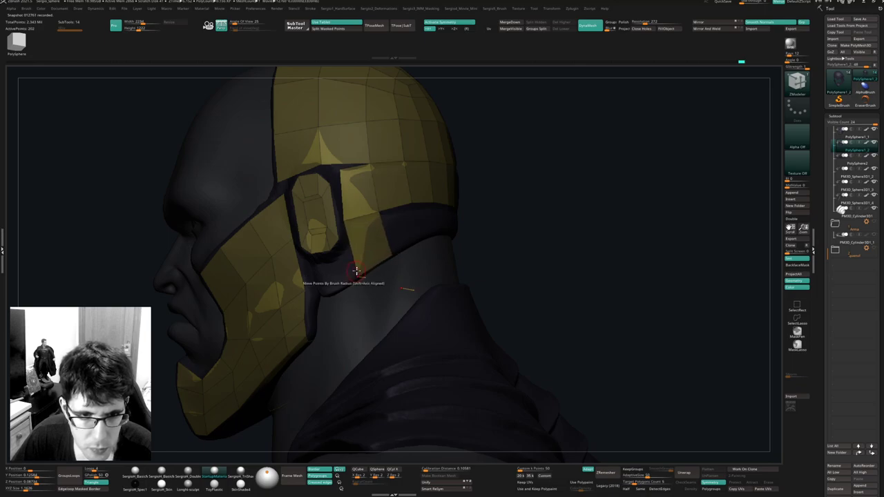
pyautogui.moveTo(355, 270); pyautogui.dragTo(374, 272, button='right')
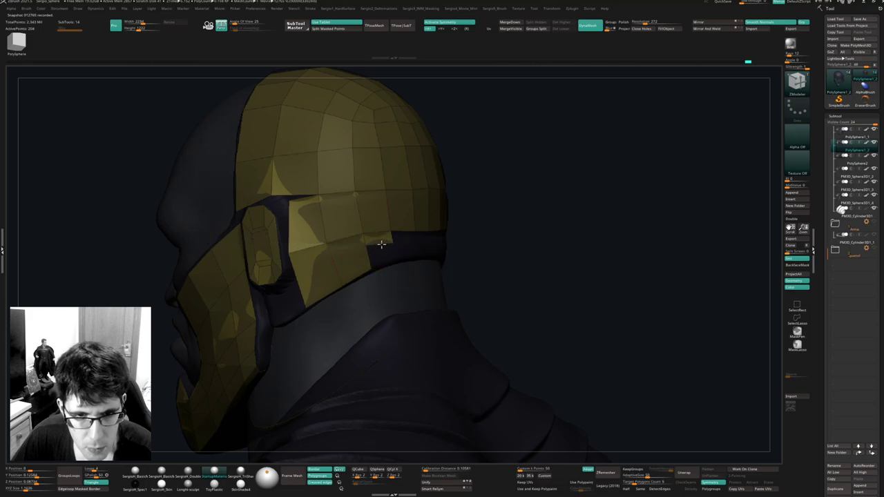
pyautogui.moveTo(371, 268); pyautogui.dragTo(397, 257, button='right')
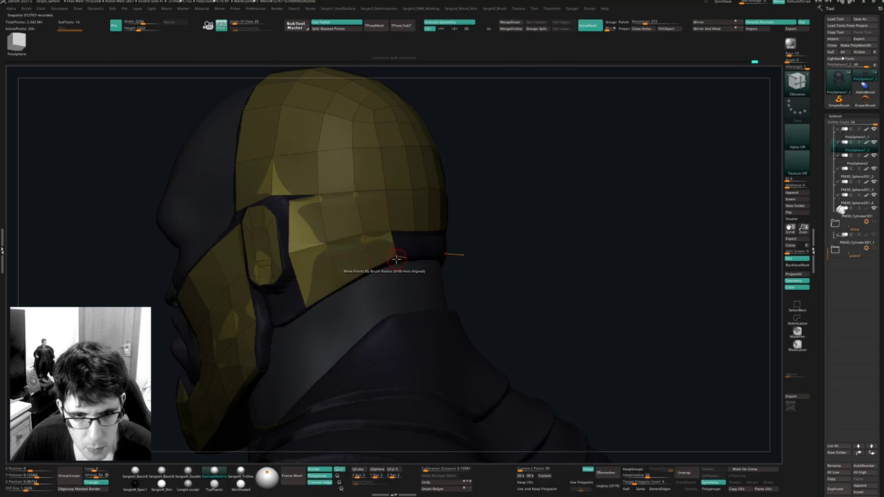
pyautogui.moveTo(397, 251); pyautogui.dragTo(427, 248)
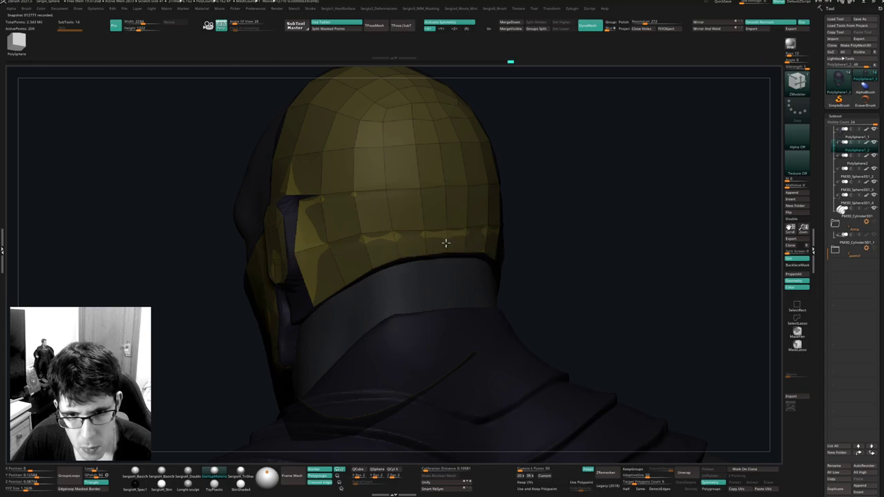
pyautogui.moveTo(381, 265)
pyautogui.mouseDown(button='right')
pyautogui.moveTo(366, 229)
pyautogui.moveTo(389, 230)
pyautogui.moveTo(350, 260)
pyautogui.moveTo(345, 295)
pyautogui.mouseUp(button='right')
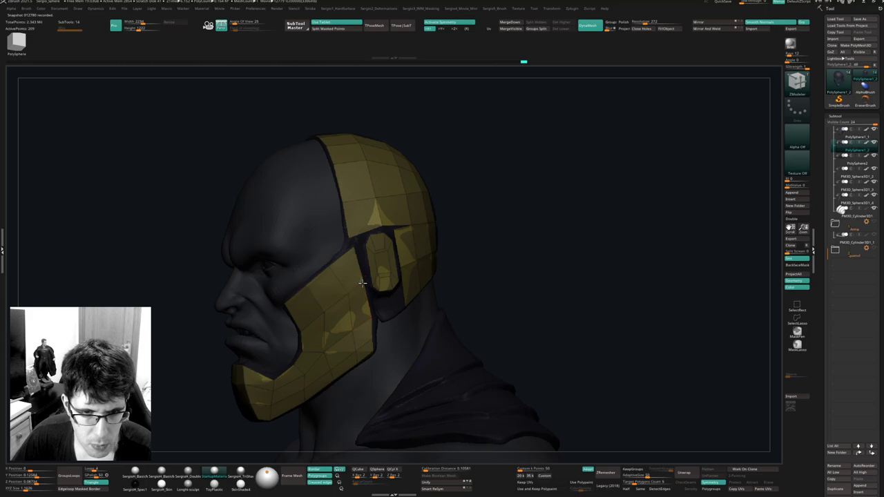
pyautogui.moveTo(371, 274)
pyautogui.mouseDown(button='right')
pyautogui.moveTo(394, 247)
pyautogui.moveTo(381, 256)
pyautogui.moveTo(487, 231)
pyautogui.moveTo(463, 241)
pyautogui.mouseUp(button='right')
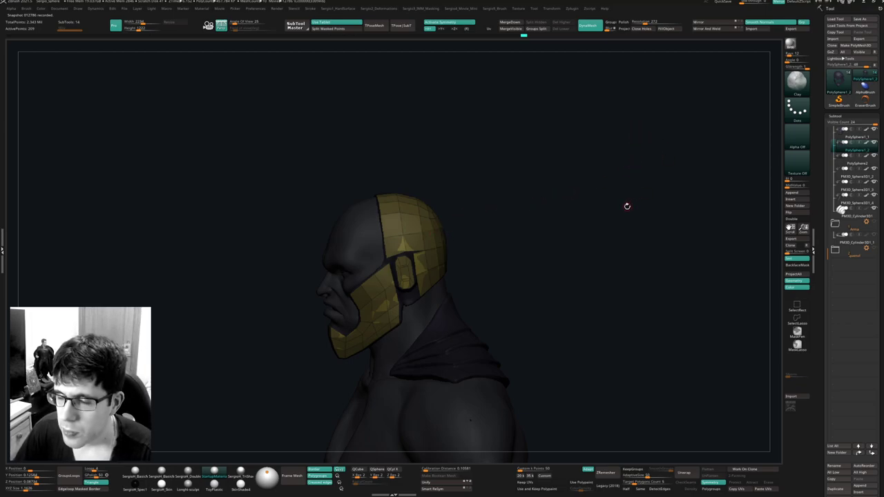
# Show the plates with double-sided and polygroup display, and split the ear plate off into its own subtool.
pyautogui.hotkey('alt', 's')
pyautogui.keyDown('ctrl'); pyautogui.moveTo(377, 243); pyautogui.dragTo(440, 303, button='right'); pyautogui.keyUp('ctrl')
pyautogui.click(791, 220)
pyautogui.hotkey('shift', 'f')
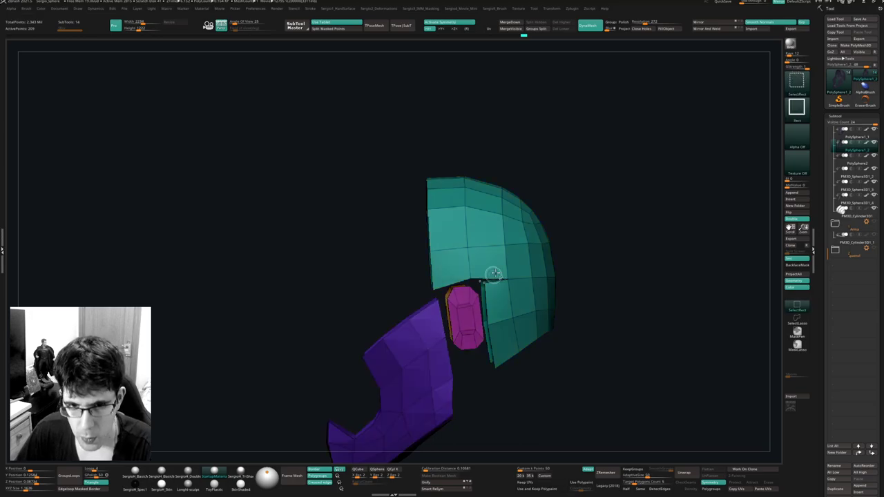
pyautogui.click(700, 33)
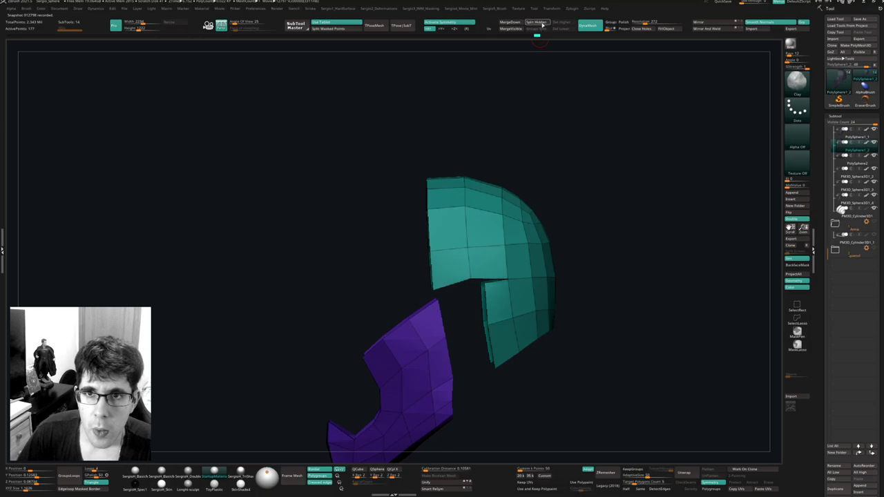
pyautogui.click(542, 25)
# Stitch the loose front point of the rows behind the ear to the cap's corner above the ear using ZModeler.
pyautogui.moveTo(499, 283)
pyautogui.keyDown('alt'); pyautogui.mouseDown(button='right')
pyautogui.moveTo(503, 233)
pyautogui.moveTo(493, 290)
pyautogui.mouseUp(button='right'); pyautogui.keyUp('alt')
pyautogui.press('b')
pyautogui.press('z')
pyautogui.press('m')
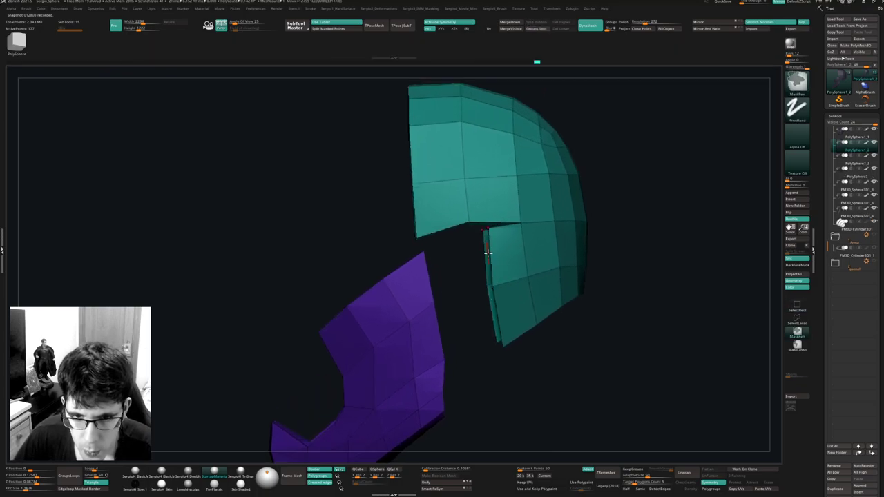
pyautogui.press('b')
pyautogui.press('z')
pyautogui.press('m')
pyautogui.press('space')
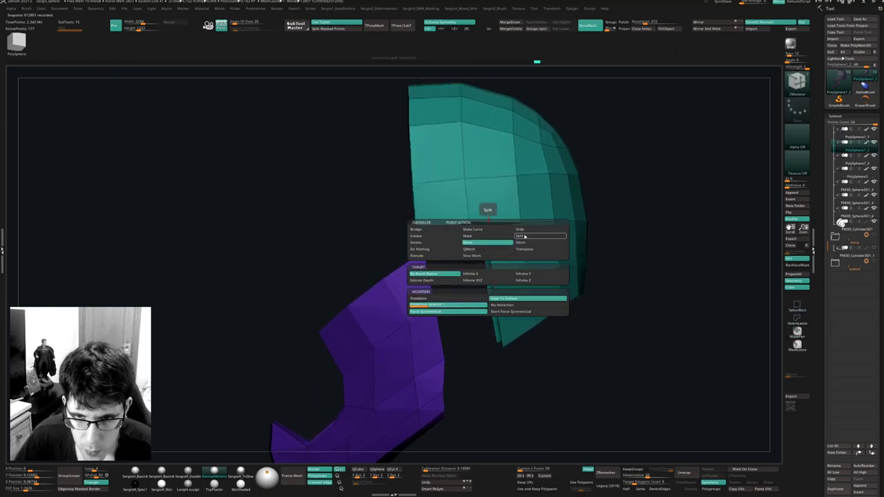
pyautogui.click(520, 243)
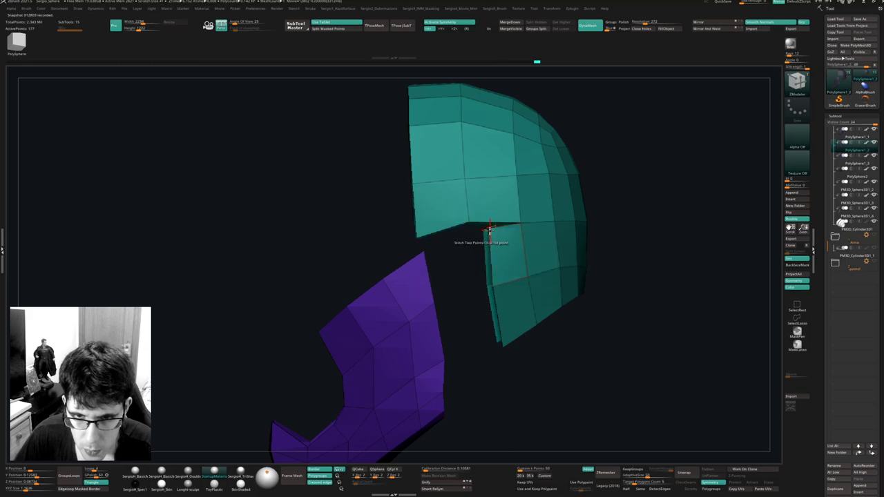
pyautogui.press('space')
pyautogui.click(484, 228)
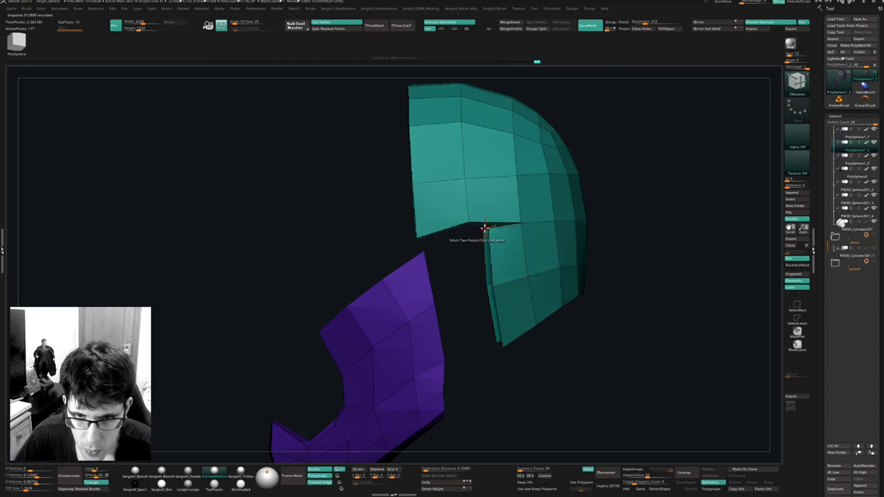
pyautogui.click(470, 223)
# Pull the cap's front edge and lower corner behind the ear forward over the helmet with the Move brush.
pyautogui.moveTo(497, 302); pyautogui.dragTo(503, 299, button='right')
pyautogui.press('b')
pyautogui.press('m')
pyautogui.press('v')
pyautogui.press('s')
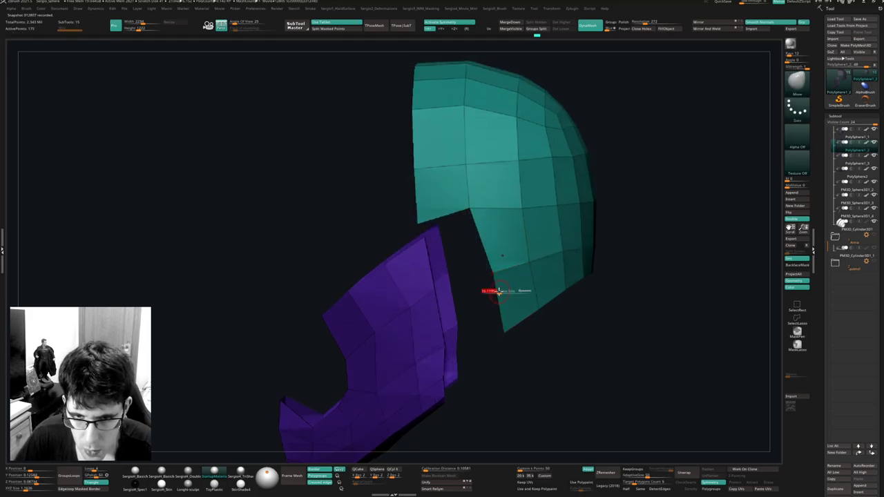
pyautogui.moveTo(499, 291); pyautogui.dragTo(481, 282)
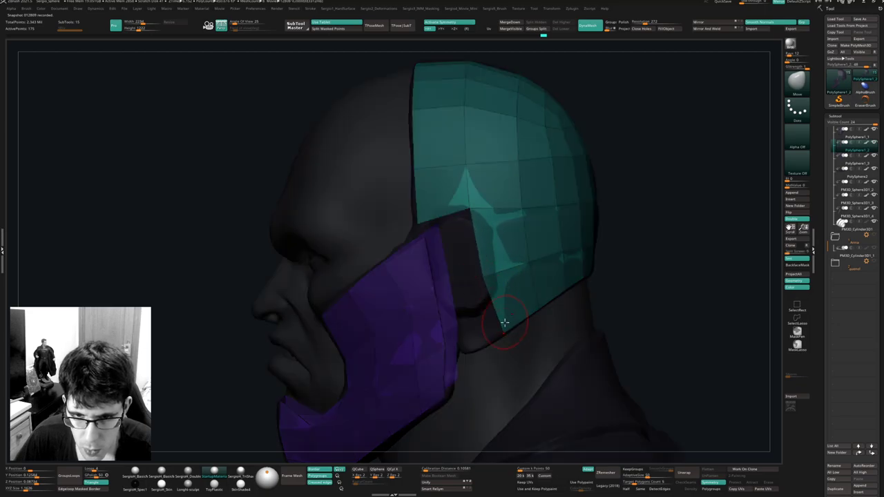
pyautogui.moveTo(504, 322); pyautogui.dragTo(484, 336)
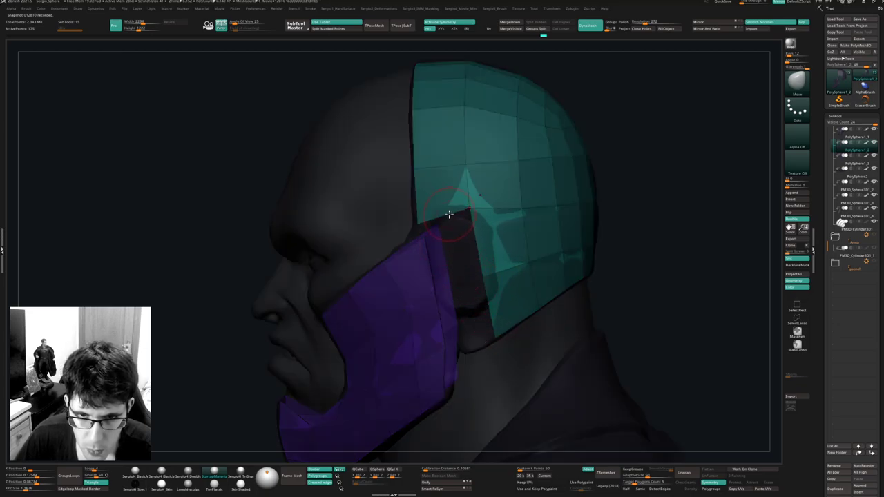
# Extrude the cap's edge above the ear downward and stitch its rear corner to the rows behind the ear.
pyautogui.press('b')
pyautogui.press('z')
pyautogui.press('m')
pyautogui.moveTo(447, 226); pyautogui.dragTo(464, 291)
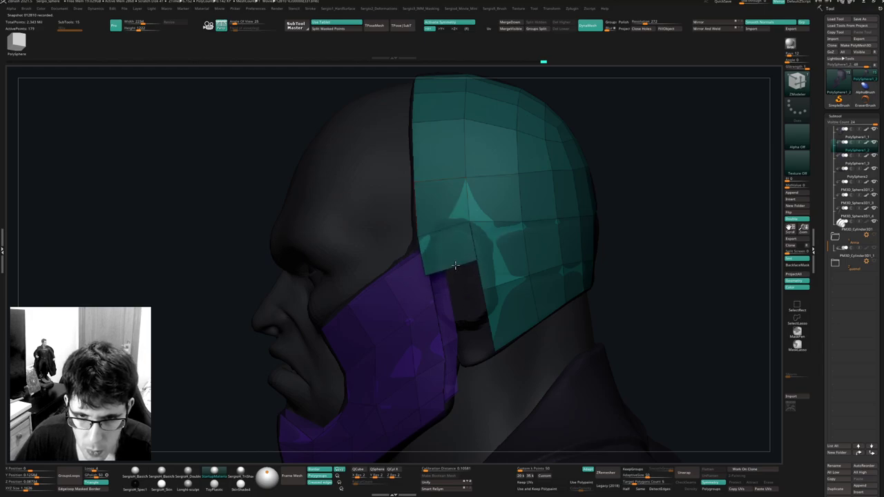
pyautogui.click(484, 290)
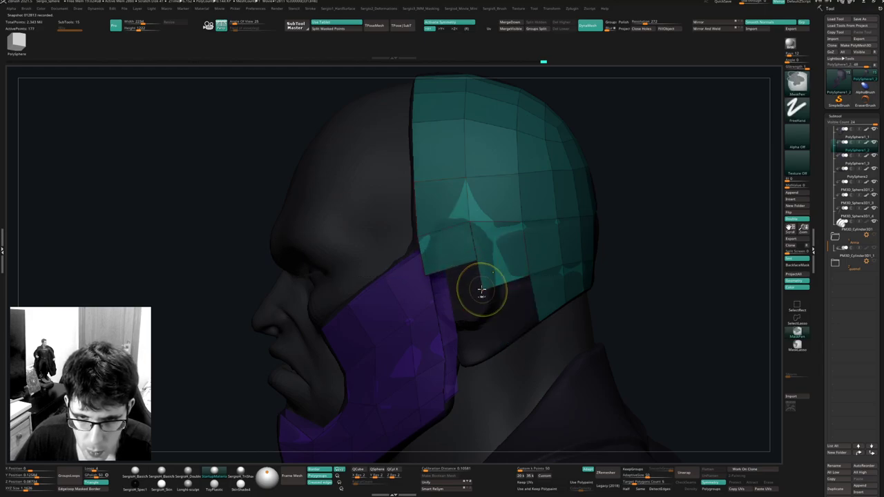
pyautogui.hotkey('ctrl', 'z')
pyautogui.click(484, 292)
pyautogui.hotkey('ctrl', 'z')
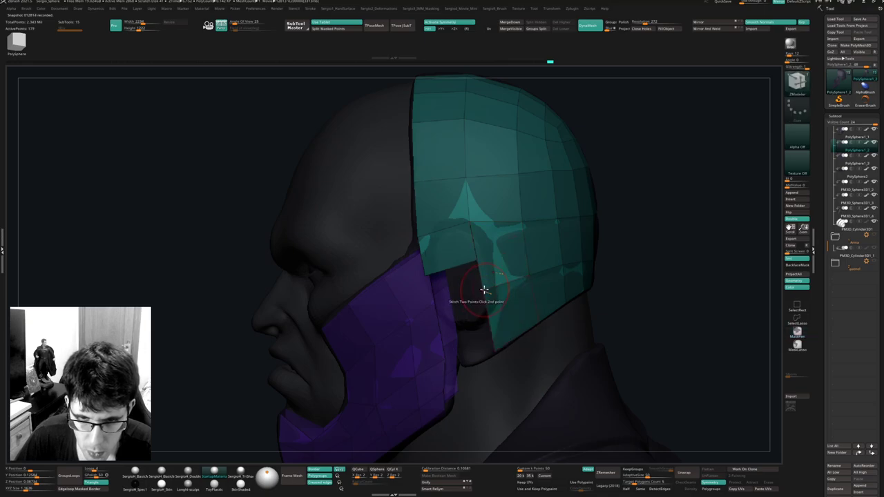
pyautogui.click(483, 291)
pyautogui.hotkey('alt', 's')
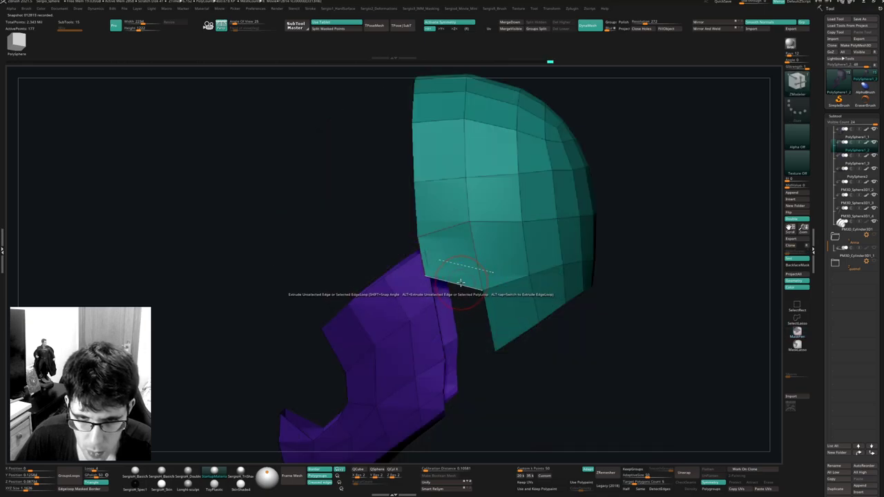
# Hide the jaw plate, extrude the cap's edge over the ear again and stitch its rear corner to the cap's lowest point.
pyautogui.moveTo(464, 287); pyautogui.dragTo(469, 338)
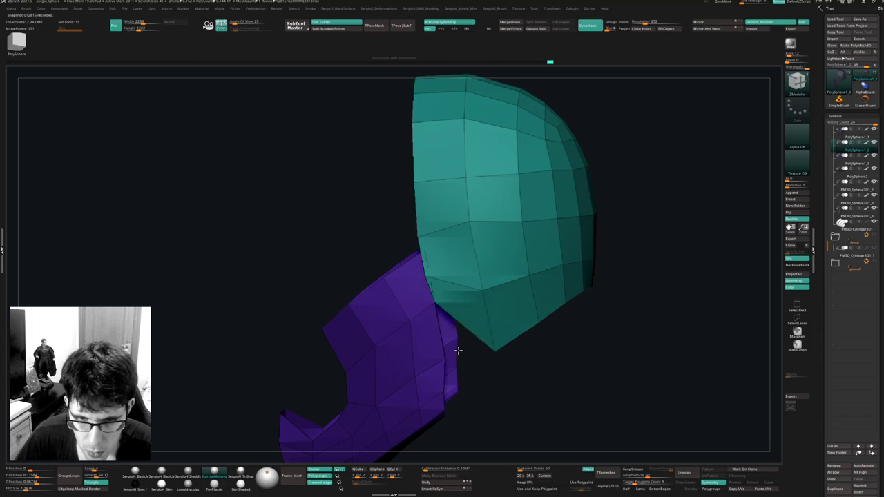
pyautogui.keyDown('ctrl'); pyautogui.keyDown('shift'); pyautogui.click(488, 307); pyautogui.keyUp('shift'); pyautogui.keyUp('ctrl')
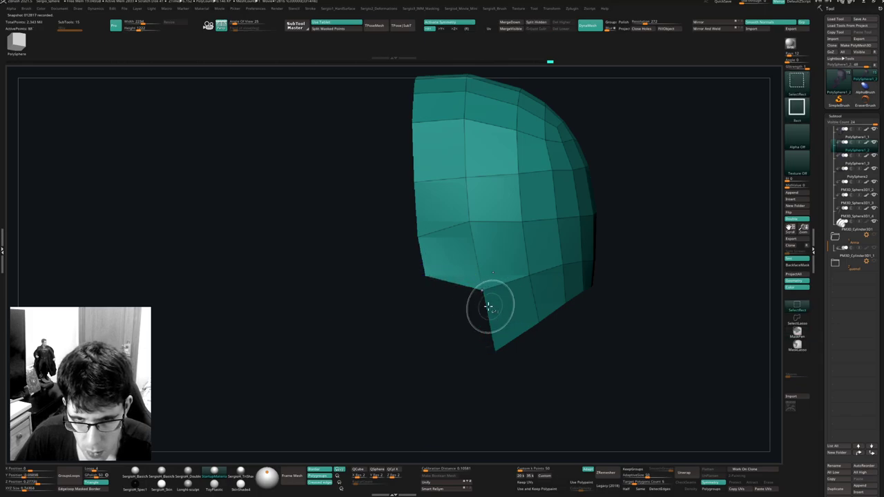
pyautogui.moveTo(459, 289); pyautogui.dragTo(472, 344)
pyautogui.hotkey('ctrl', 'z')
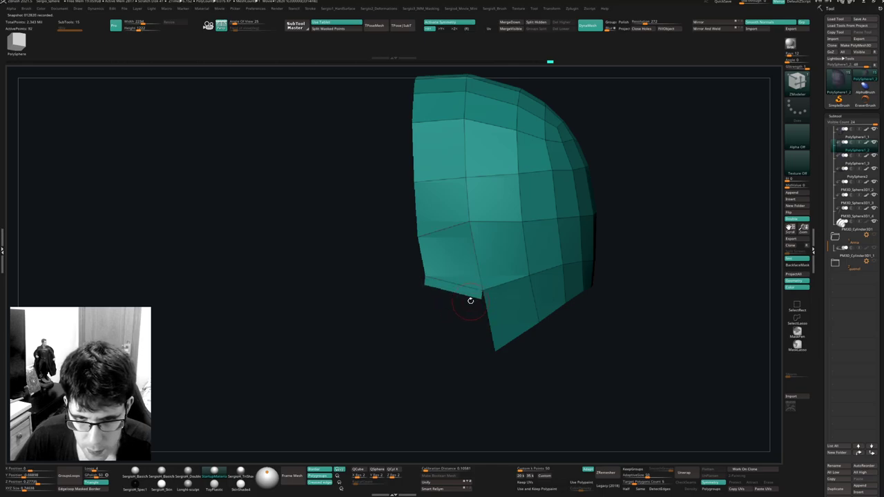
pyautogui.click(495, 352)
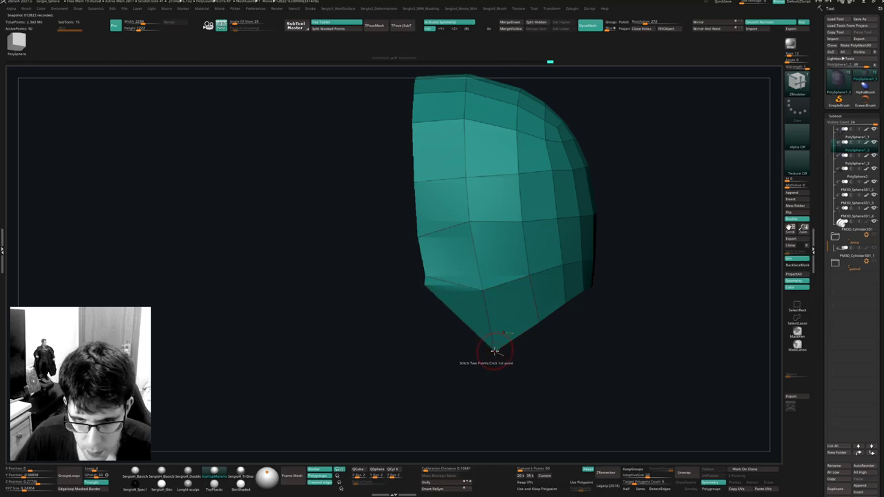
# Try to move the new face's front points down along the jaw plate's edge with the Move point action.
pyautogui.press('space')
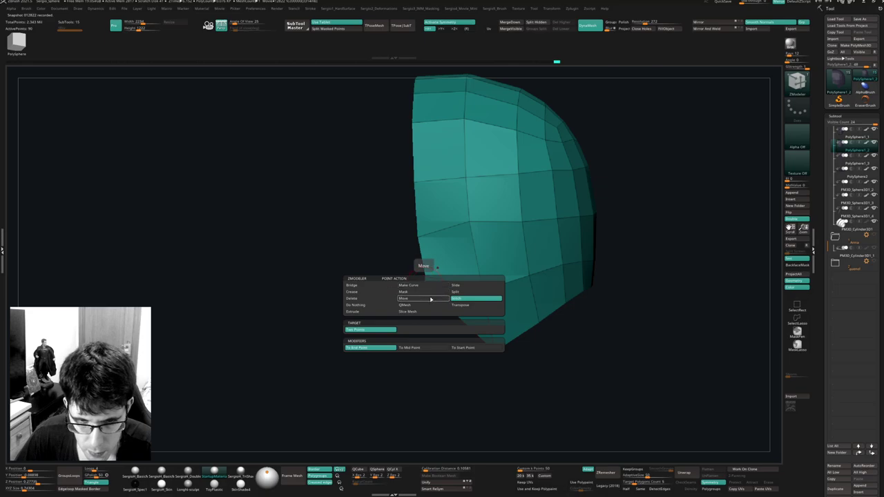
pyautogui.click(430, 299)
pyautogui.hotkey('shift', 's')
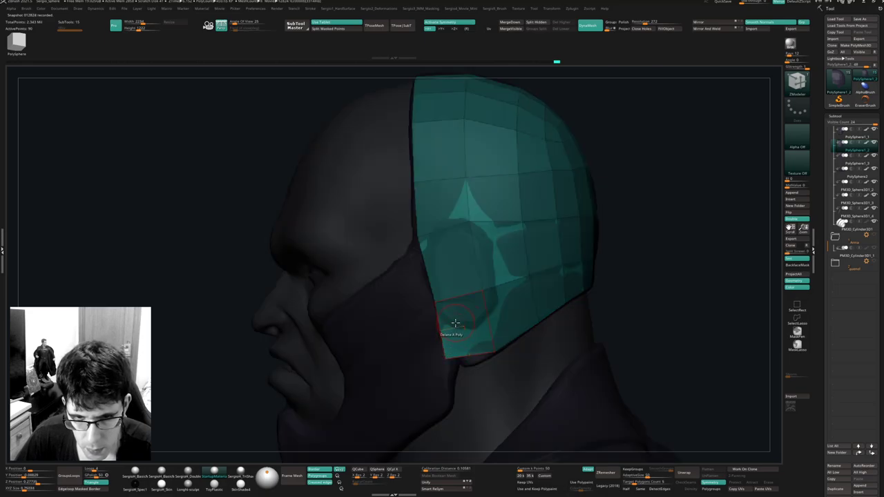
pyautogui.moveTo(451, 330)
pyautogui.mouseDown(button='right')
pyautogui.moveTo(468, 318)
pyautogui.moveTo(461, 330)
pyautogui.mouseUp(button='right')
pyautogui.moveTo(461, 332); pyautogui.dragTo(446, 270)
# Split the hidden jaw plate off into its own subtool and bring the head back into view.
pyautogui.keyDown('ctrl'); pyautogui.keyDown('shift'); pyautogui.click(575, 249); pyautogui.keyUp('shift'); pyautogui.keyUp('ctrl')
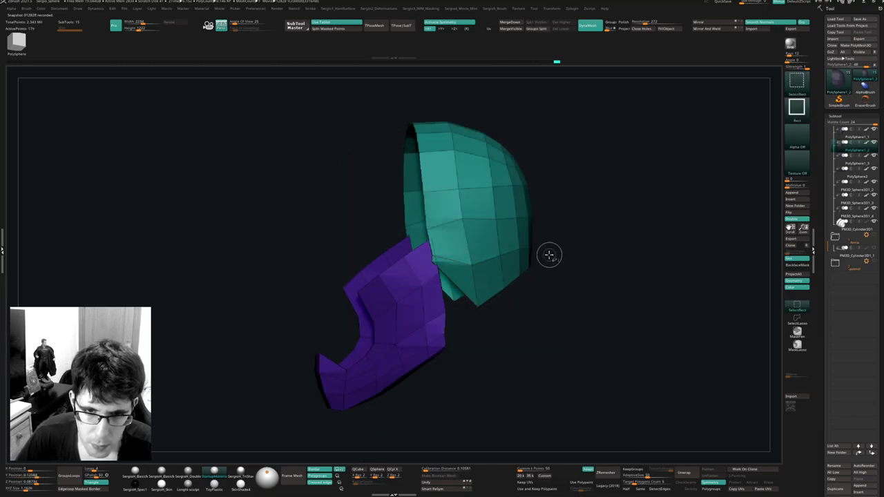
pyautogui.hotkey('ctrl', 'z')
pyautogui.click(536, 23)
pyautogui.hotkey('shift', 's')
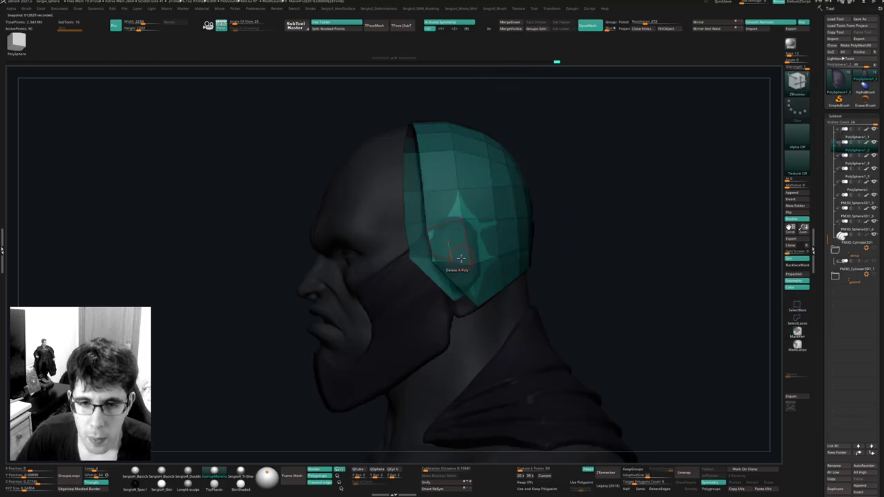
# Fit the cap's lower front corner and edges to the helmet behind the jaw and around the neckline with the Move brush.
pyautogui.moveTo(459, 264); pyautogui.dragTo(434, 270, button='right')
pyautogui.keyDown('ctrl'); pyautogui.moveTo(407, 243); pyautogui.dragTo(397, 266, button='right'); pyautogui.keyUp('ctrl')
pyautogui.moveTo(386, 254); pyautogui.dragTo(400, 276)
pyautogui.moveTo(462, 326); pyautogui.dragTo(427, 346)
pyautogui.moveTo(442, 310)
pyautogui.mouseDown(button='right')
pyautogui.moveTo(424, 297)
pyautogui.moveTo(441, 286)
pyautogui.moveTo(414, 292)
pyautogui.moveTo(416, 277)
pyautogui.mouseUp(button='right')
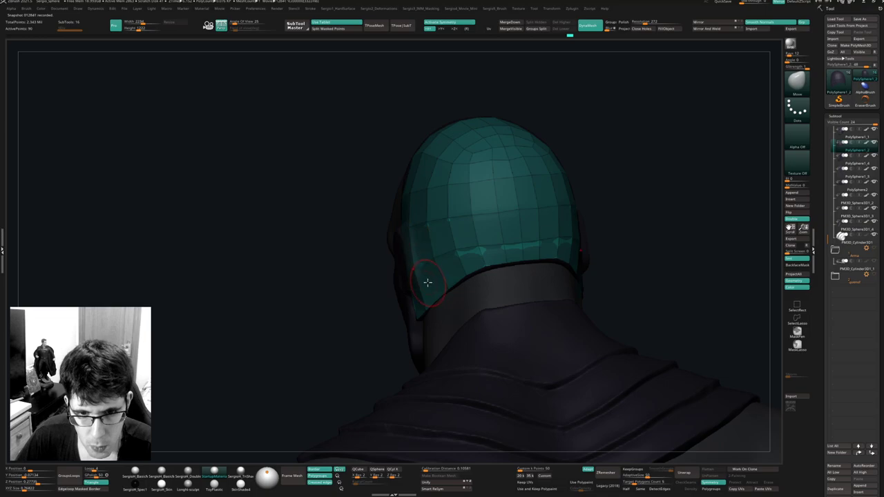
pyautogui.moveTo(427, 283); pyautogui.dragTo(398, 313, button='right')
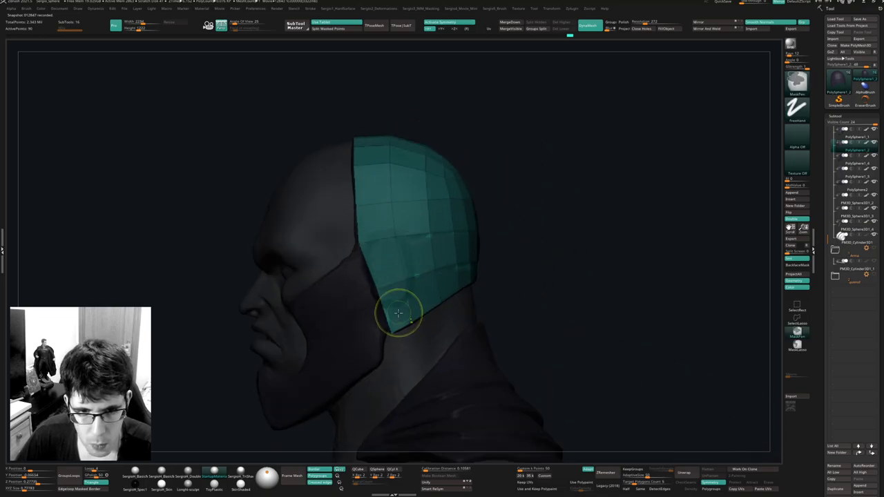
pyautogui.moveTo(392, 308); pyautogui.dragTo(387, 306)
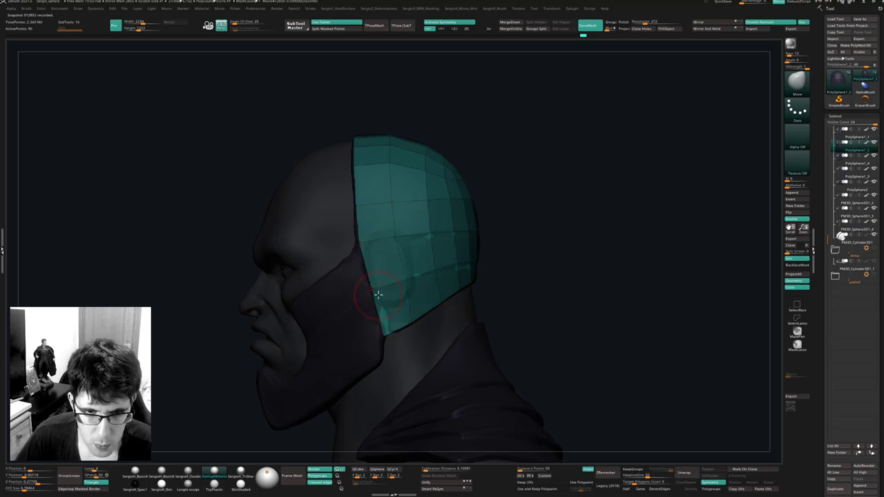
pyautogui.moveTo(387, 280)
pyautogui.keyDown('ctrl'); pyautogui.mouseDown(button='right')
pyautogui.moveTo(384, 249)
pyautogui.moveTo(432, 256)
pyautogui.moveTo(366, 254)
pyautogui.mouseUp(button='right'); pyautogui.keyUp('ctrl')
pyautogui.keyDown('ctrl'); pyautogui.moveTo(414, 292); pyautogui.dragTo(417, 323, button='right'); pyautogui.keyUp('ctrl')
pyautogui.moveTo(482, 283); pyautogui.dragTo(364, 286, button='right')
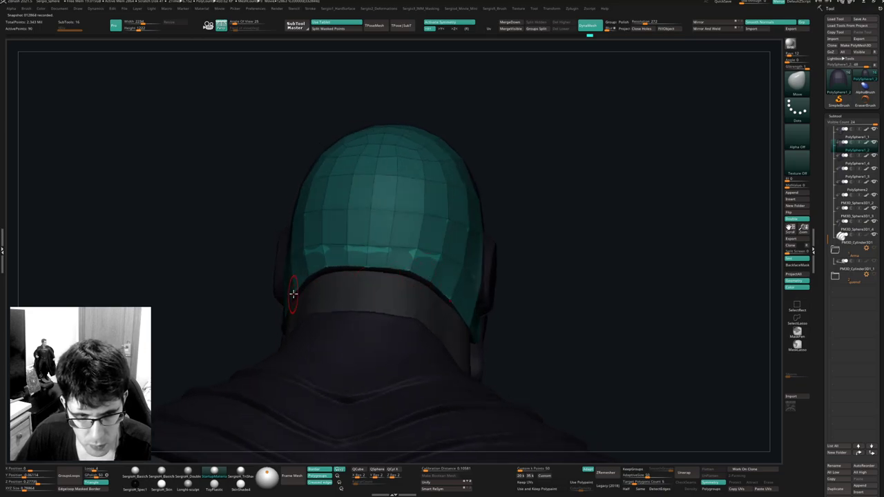
pyautogui.moveTo(307, 293); pyautogui.dragTo(448, 275, button='right')
# Isolate the cap, try thickening it with Panel Loops and compare it against the helmet.
pyautogui.hotkey('alt', 's')
pyautogui.hotkey('alt', 's')
pyautogui.hotkey('alt', 's')
pyautogui.press('1')
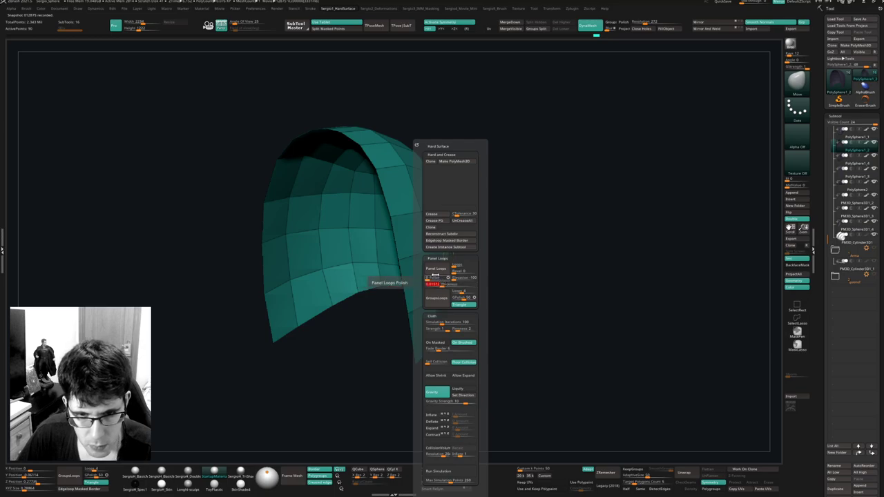
pyautogui.click(437, 270)
pyautogui.hotkey('alt', 's')
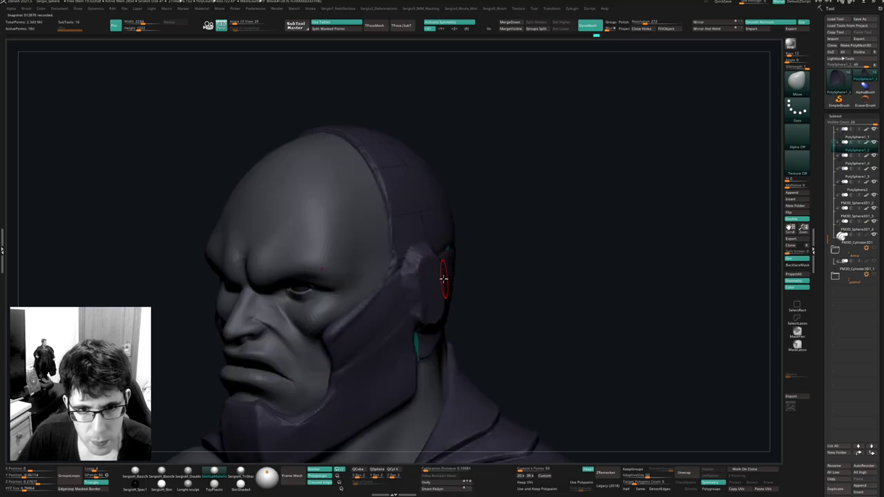
pyautogui.moveTo(443, 278)
pyautogui.mouseDown(button='right')
pyautogui.moveTo(424, 270)
pyautogui.moveTo(451, 280)
pyautogui.moveTo(474, 272)
pyautogui.moveTo(434, 286)
pyautogui.moveTo(454, 280)
pyautogui.moveTo(444, 278)
pyautogui.mouseUp(button='right')
pyautogui.hotkey('alt', 's')
pyautogui.hotkey('ctrl', 'shift', 's')
pyautogui.hotkey('ctrl', 'shift', 's')
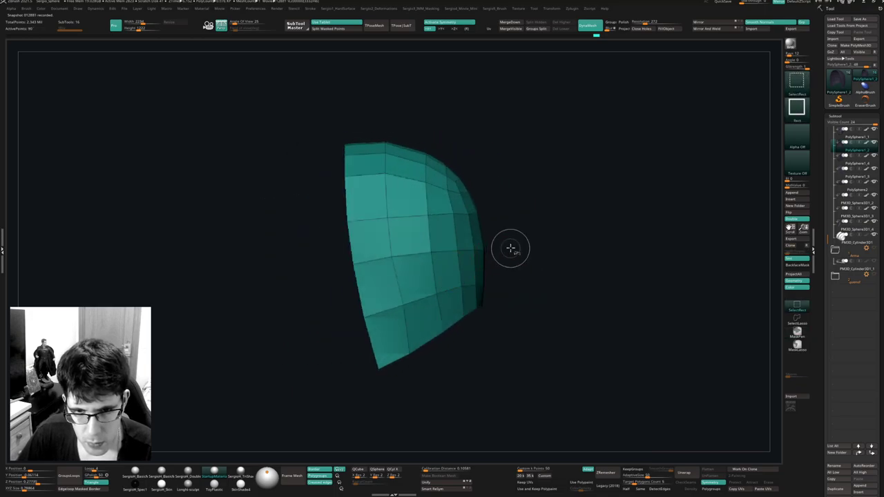
# Isolate the row of faces just above the cap's lowest row with the lasso selection and give it its own polygroup.
pyautogui.moveTo(495, 241)
pyautogui.keyDown('ctrl'); pyautogui.keyDown('shift'); pyautogui.mouseDown()
pyautogui.moveTo(343, 270)
pyautogui.moveTo(343, 297)
pyautogui.mouseUp(); pyautogui.keyUp('shift'); pyautogui.keyUp('ctrl')
pyautogui.keyDown('ctrl'); pyautogui.keyDown('shift'); pyautogui.click(381, 299); pyautogui.keyUp('shift'); pyautogui.keyUp('ctrl')
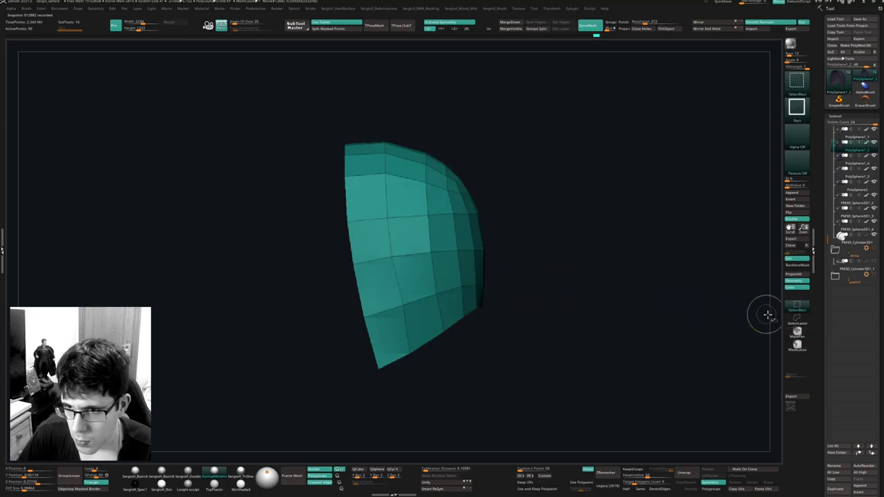
pyautogui.click(796, 323)
pyautogui.moveTo(546, 238)
pyautogui.keyDown('ctrl'); pyautogui.keyDown('shift'); pyautogui.mouseDown()
pyautogui.moveTo(405, 237)
pyautogui.moveTo(355, 340)
pyautogui.moveTo(545, 288)
pyautogui.mouseUp(); pyautogui.keyUp('shift'); pyautogui.keyUp('ctrl')
pyautogui.hotkey('ctrl', 'w')
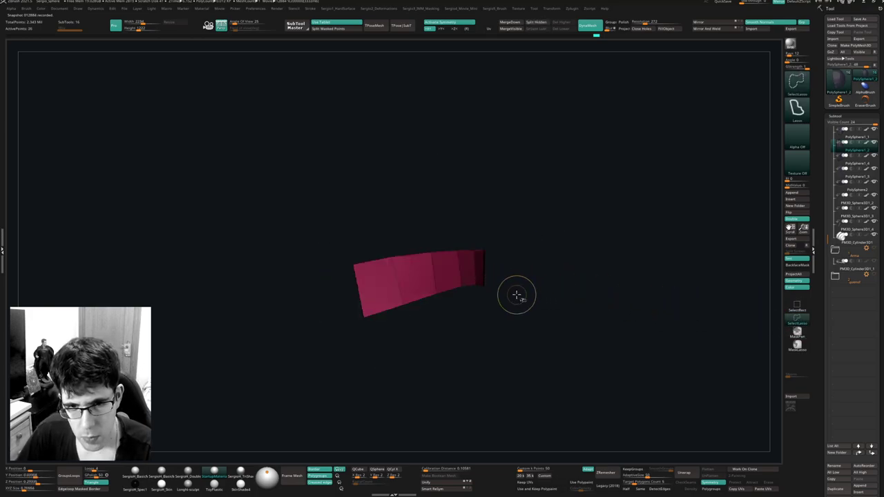
pyautogui.keyDown('ctrl'); pyautogui.keyDown('shift'); pyautogui.click(517, 295); pyautogui.keyUp('shift'); pyautogui.keyUp('ctrl')
# Try Panel Loops on the cap with its separate polygroup band, and undo the panels.
pyautogui.press('1')
pyautogui.click(516, 268)
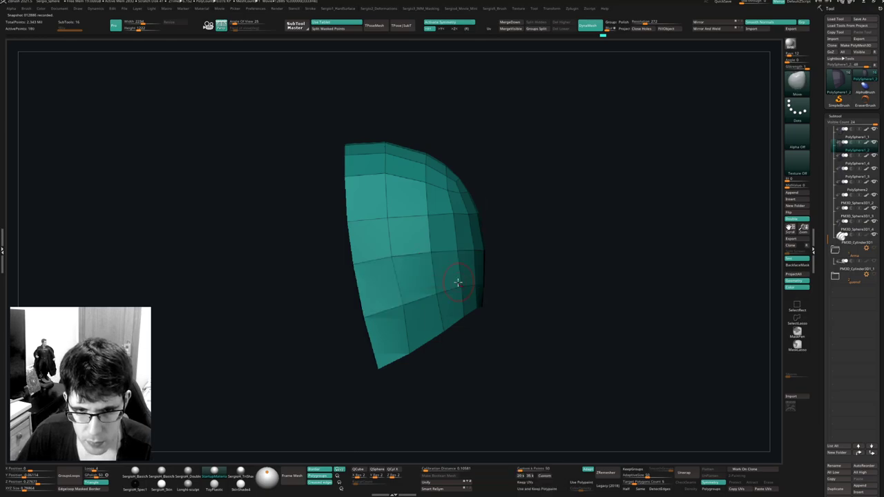
pyautogui.moveTo(467, 286); pyautogui.dragTo(499, 276)
pyautogui.hotkey('ctrl', 'z')
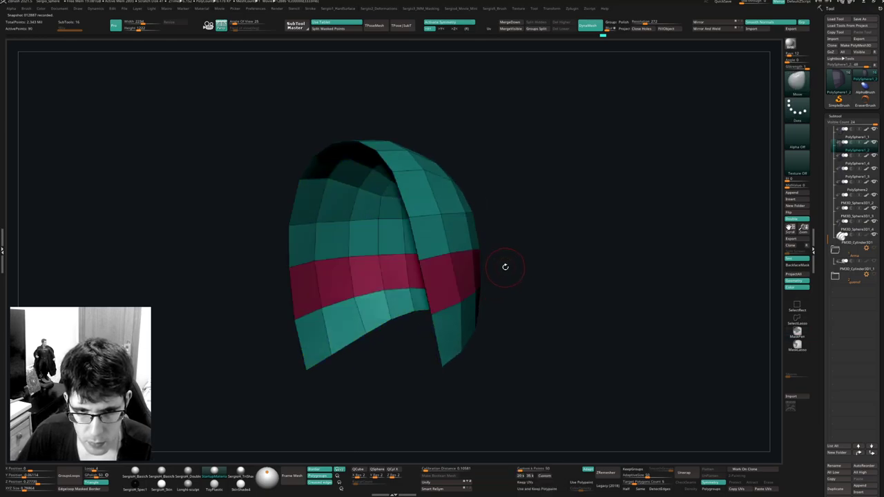
pyautogui.press('1')
pyautogui.click(500, 269)
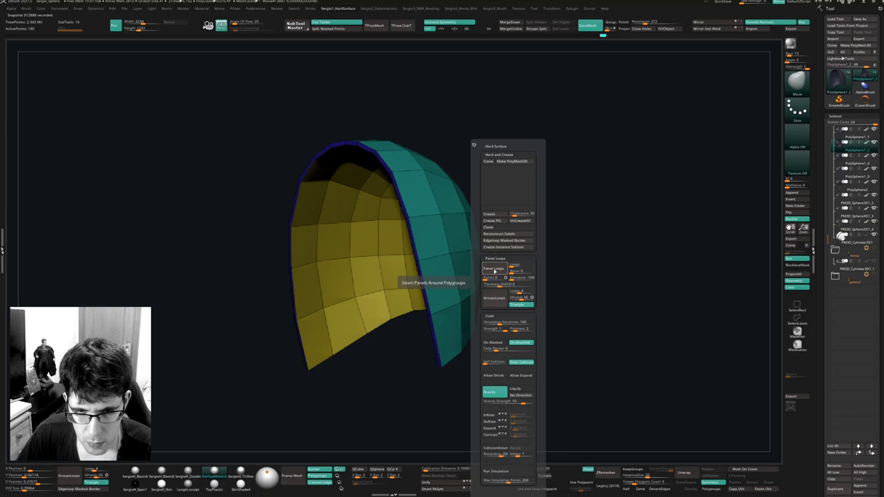
pyautogui.hotkey('ctrl', 'z')
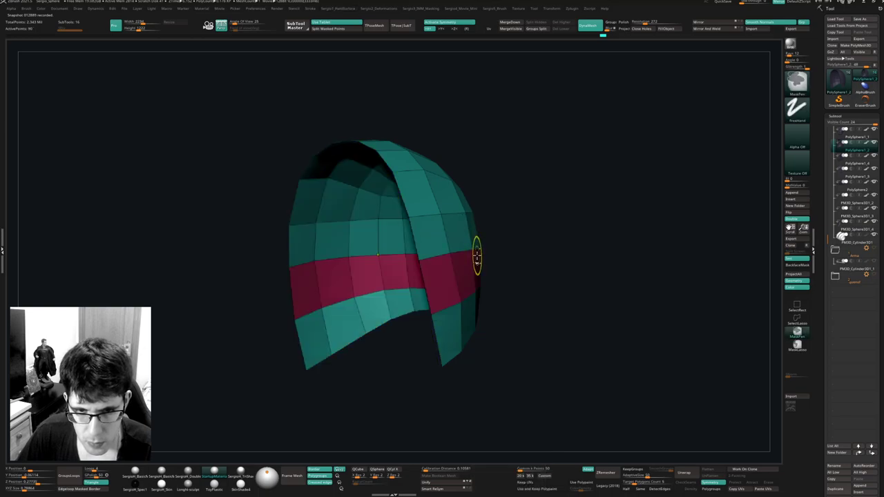
pyautogui.moveTo(487, 256)
pyautogui.mouseDown()
pyautogui.moveTo(507, 274)
pyautogui.moveTo(457, 282)
pyautogui.moveTo(534, 263)
pyautogui.mouseUp()
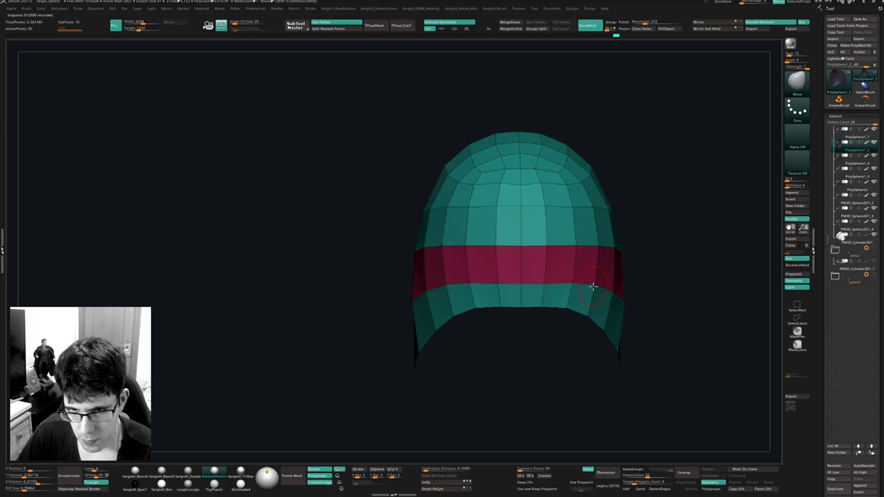
# Try Panel Loops again on the isolated cap after checking it from the side, and undo the result.
pyautogui.moveTo(594, 289); pyautogui.dragTo(610, 294)
pyautogui.moveTo(553, 289)
pyautogui.keyDown('ctrl'); pyautogui.mouseDown(button='right')
pyautogui.moveTo(533, 263)
pyautogui.moveTo(555, 283)
pyautogui.mouseUp(button='right'); pyautogui.keyUp('ctrl')
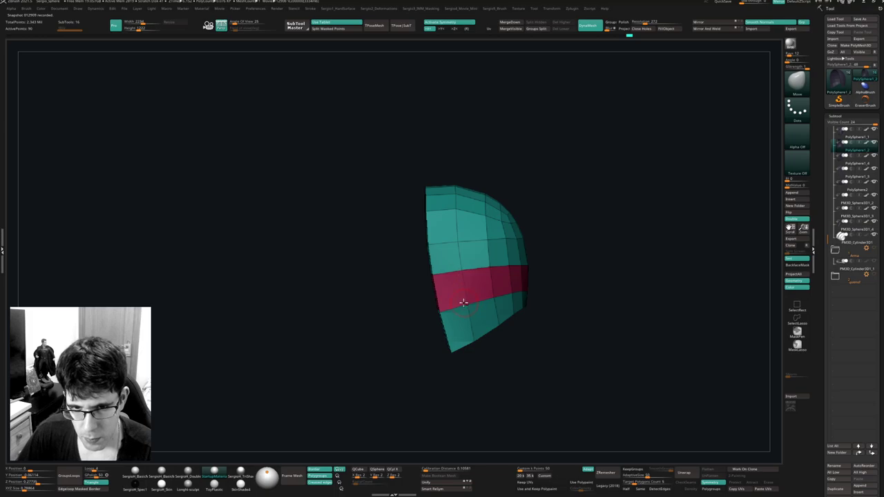
pyautogui.keyDown('ctrl'); pyautogui.moveTo(463, 302); pyautogui.dragTo(452, 317, button='right'); pyautogui.keyUp('ctrl')
pyautogui.hotkey('alt', 's')
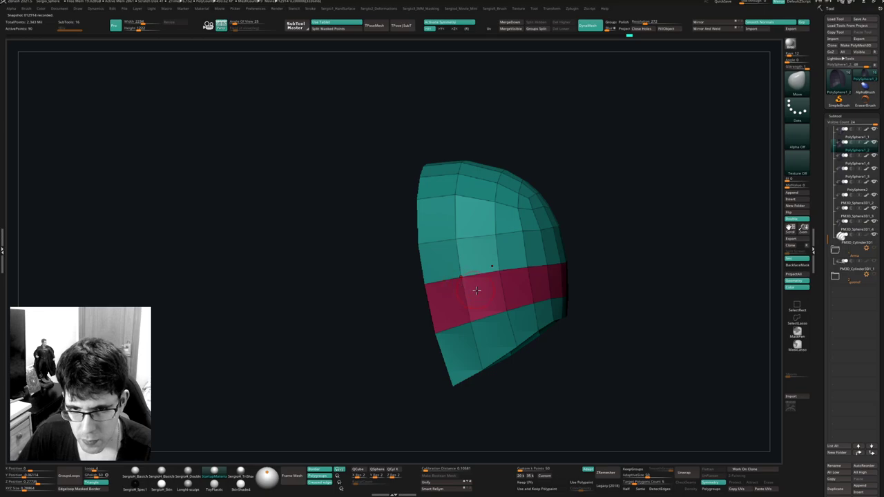
pyautogui.moveTo(477, 291); pyautogui.dragTo(495, 268, button='right')
pyautogui.hotkey('shift', '1')
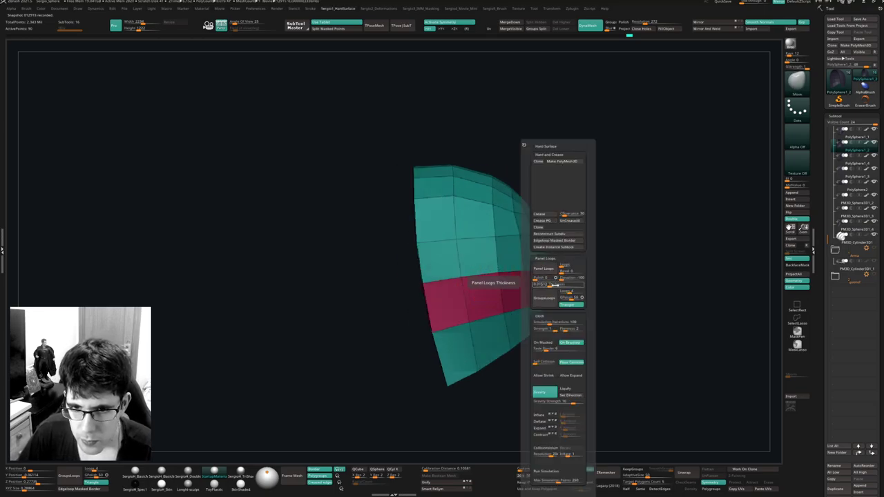
pyautogui.click(546, 271)
pyautogui.hotkey('ctrl', 'z')
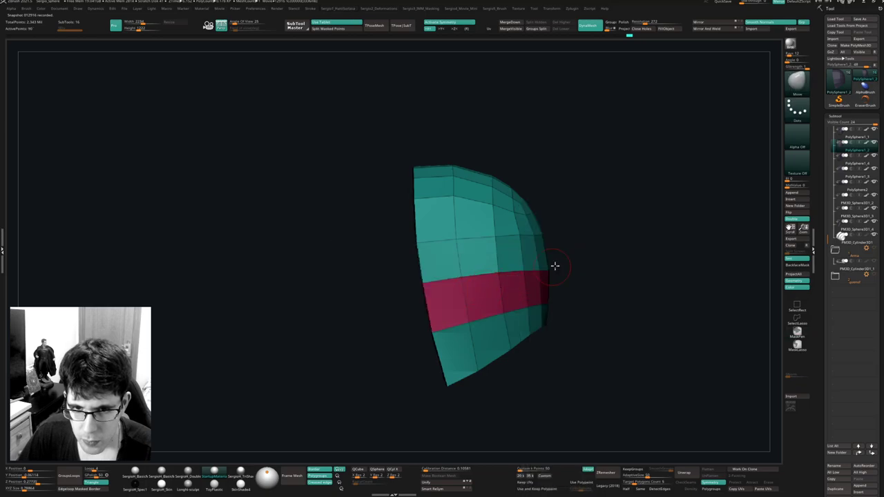
# Isolate the cap's separate polygroup band and split the hidden faces off into their own subtool.
pyautogui.moveTo(555, 265)
pyautogui.keyDown('ctrl'); pyautogui.keyDown('shift'); pyautogui.mouseDown()
pyautogui.moveTo(409, 288)
pyautogui.moveTo(407, 333)
pyautogui.moveTo(476, 345)
pyautogui.moveTo(591, 304)
pyautogui.moveTo(562, 285)
pyautogui.moveTo(566, 299)
pyautogui.moveTo(540, 291)
pyautogui.mouseUp(); pyautogui.keyUp('shift'); pyautogui.keyUp('ctrl')
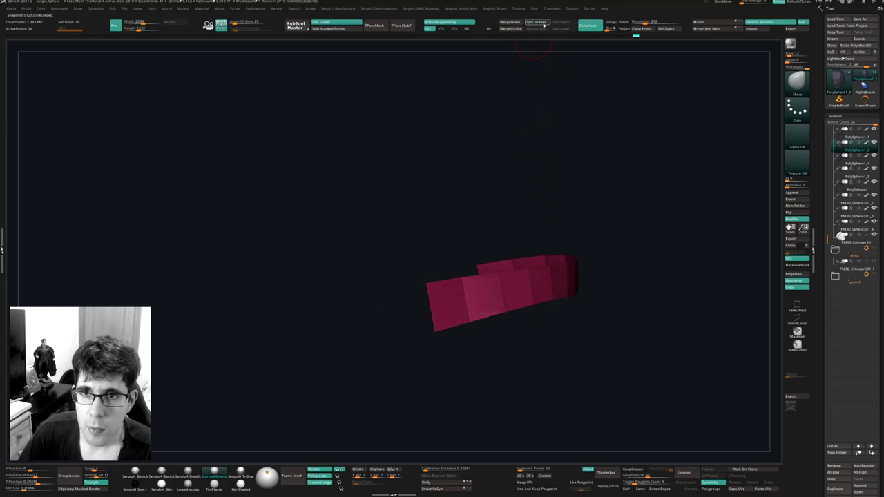
pyautogui.keyDown('ctrl'); pyautogui.keyDown('shift'); pyautogui.click(527, 158); pyautogui.keyUp('shift'); pyautogui.keyUp('ctrl')
pyautogui.hotkey('alt', 's')
pyautogui.hotkey('shift', 'f')
pyautogui.hotkey('shift', 'd')
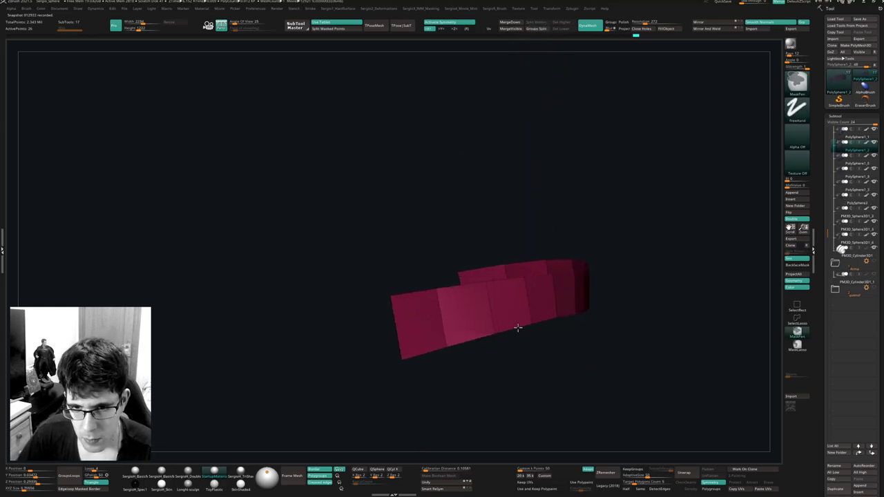
# Thicken the isolated band with Panel Loops, undoing the first try and reapplying it.
pyautogui.press('1')
pyautogui.click(504, 269)
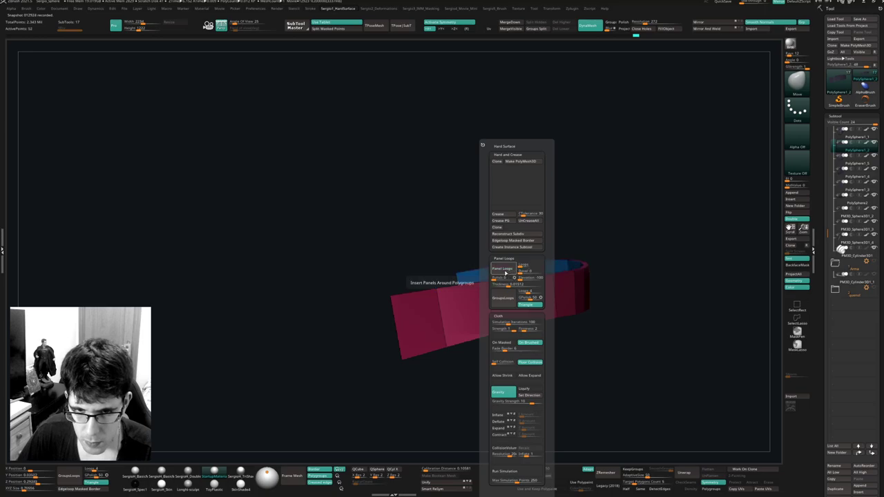
pyautogui.moveTo(440, 310); pyautogui.dragTo(489, 282, button='right')
pyautogui.hotkey('ctrl', 'z')
pyautogui.press('1')
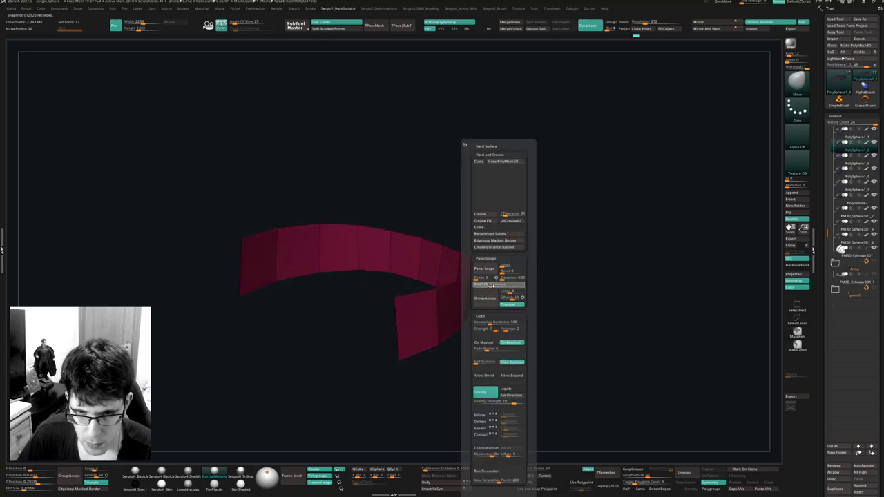
pyautogui.click(484, 268)
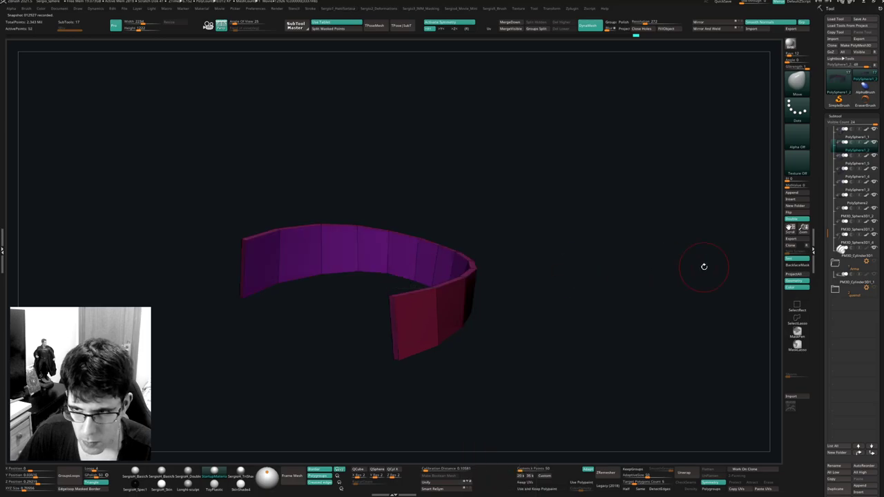
# Select the remaining cap piece, thicken it with Panel Loops and bring the rest of the head back into view.
pyautogui.click(848, 164)
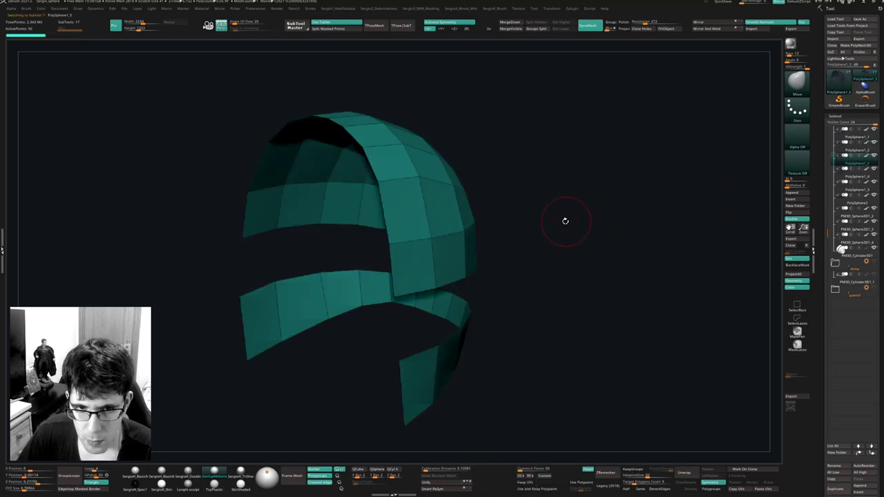
pyautogui.moveTo(564, 221); pyautogui.dragTo(552, 247)
pyautogui.press('1')
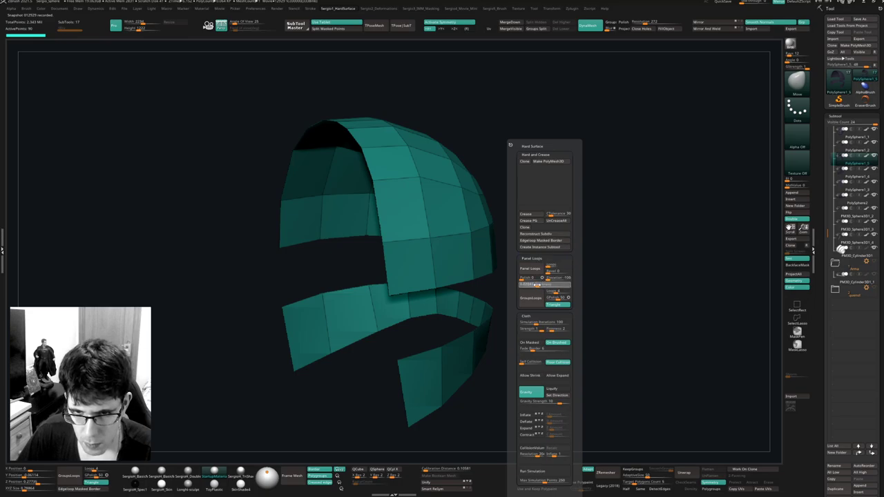
pyautogui.click(530, 269)
pyautogui.keyDown('ctrl'); pyautogui.moveTo(457, 293); pyautogui.dragTo(448, 254, button='right'); pyautogui.keyUp('ctrl')
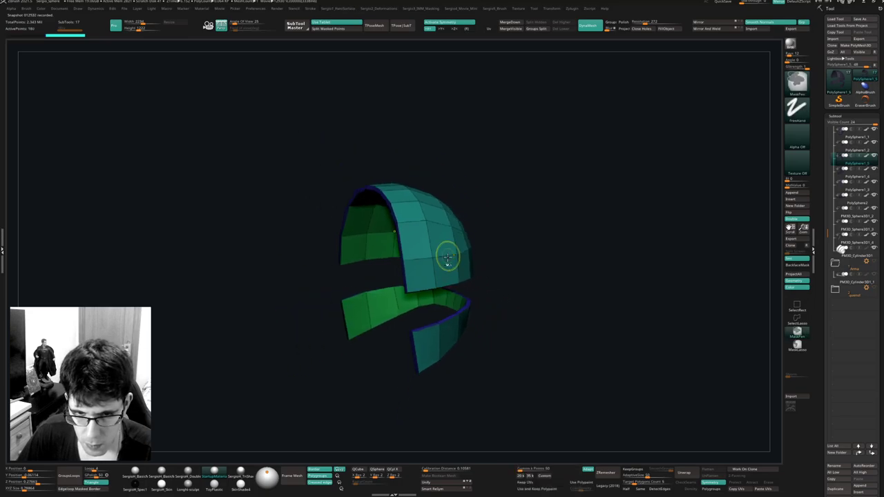
pyautogui.hotkey('alt', 's')
pyautogui.moveTo(526, 286); pyautogui.dragTo(691, 222)
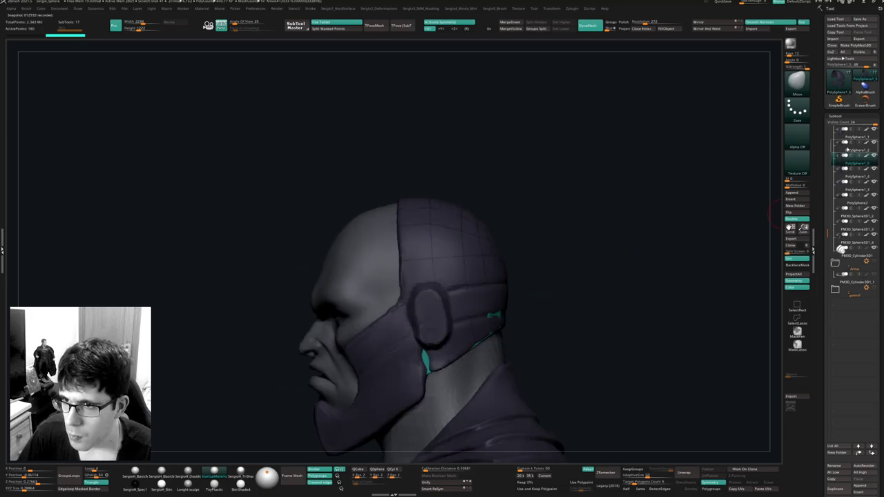
# Hide the skull portion of the original helmet mesh, leaving only its jaw mask visible.
pyautogui.click(848, 146)
pyautogui.click(848, 134)
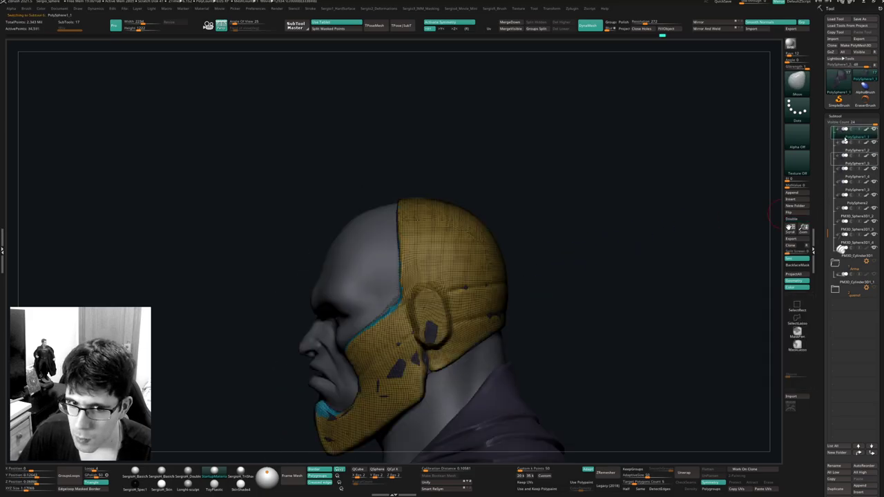
pyautogui.hotkey('alt', 's')
pyautogui.keyDown('ctrl'); pyautogui.keyDown('shift'); pyautogui.moveTo(489, 163); pyautogui.dragTo(587, 258); pyautogui.keyUp('shift'); pyautogui.keyUp('ctrl')
pyautogui.hotkey('ctrl', 'shift', 'alt', 's')
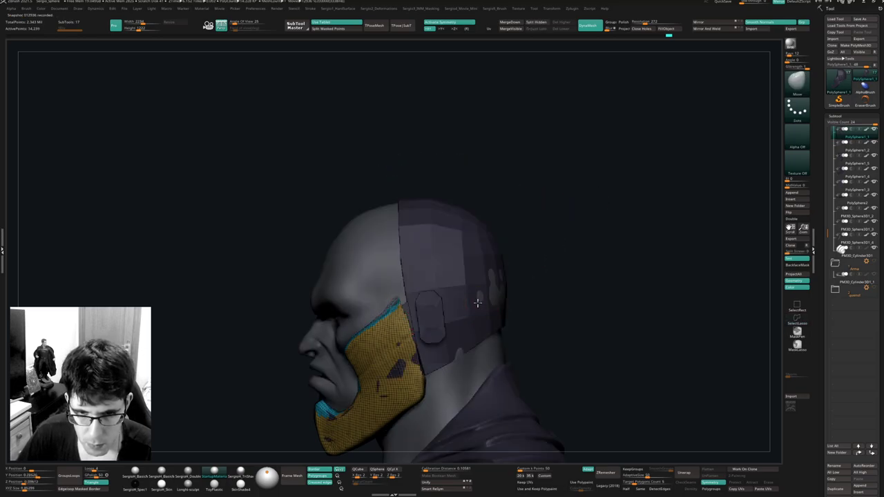
# Isolate the thickened headband, crease its edges by polygroup and preview it with Dynamic Subdivision.
pyautogui.keyDown('alt'); pyautogui.click(471, 307); pyautogui.keyUp('alt')
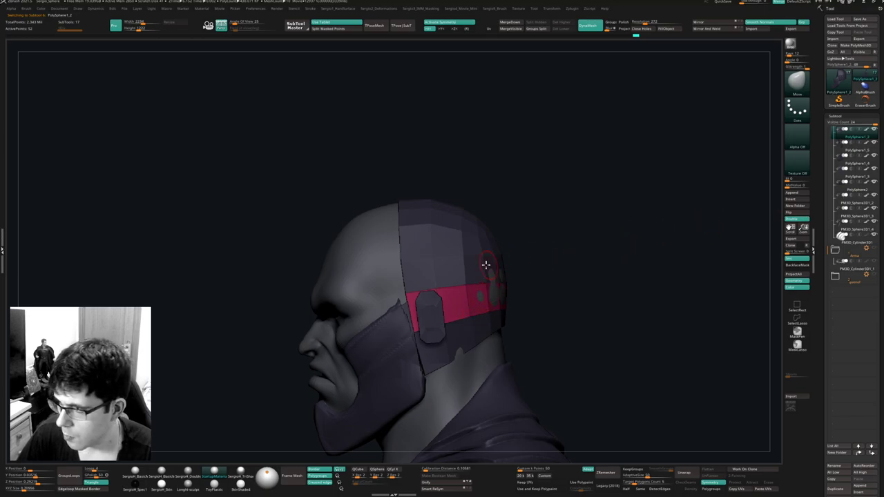
pyautogui.keyDown('alt'); pyautogui.moveTo(451, 253); pyautogui.dragTo(490, 274, button='right'); pyautogui.keyUp('alt')
pyautogui.hotkey('ctrl', 'shift', 'alt', 's')
pyautogui.hotkey('shift', '1')
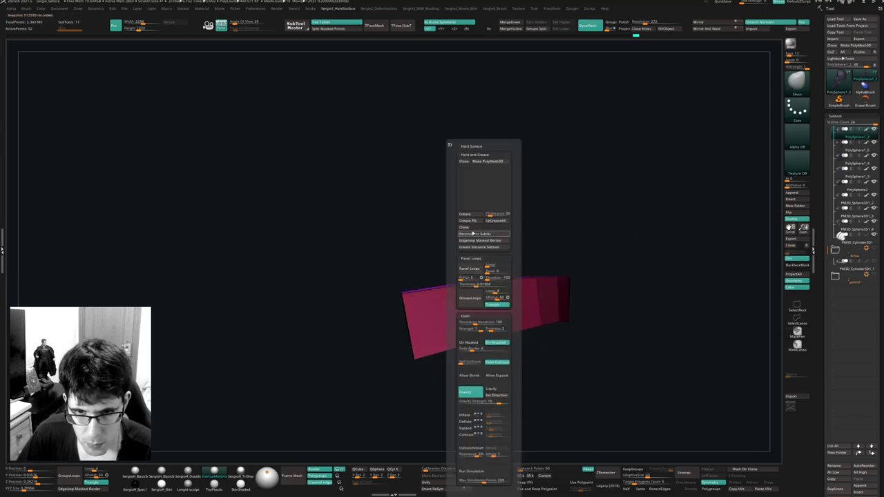
pyautogui.click(475, 221)
pyautogui.press('d')
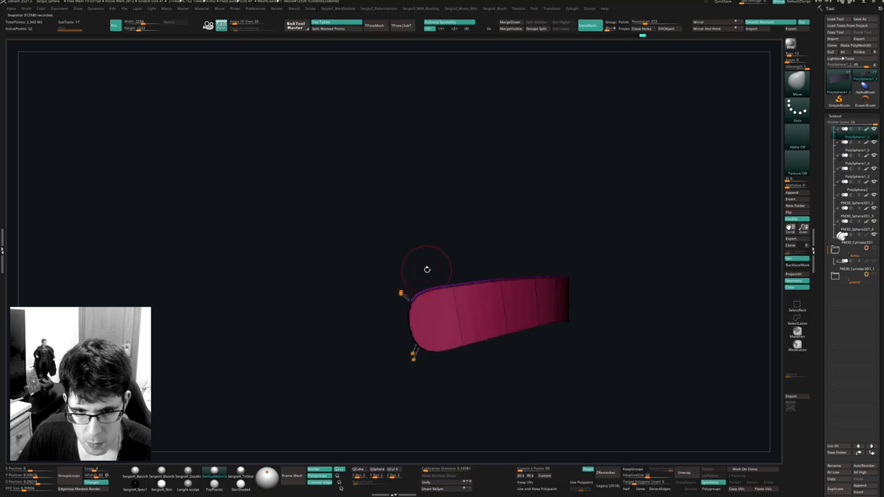
pyautogui.hotkey('shift', 'd')
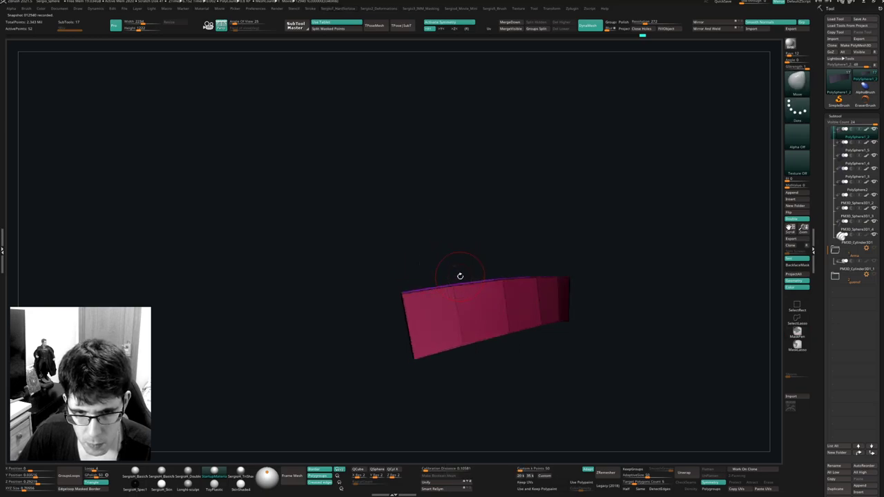
# Crease the headband's hard edges with a crease tolerance of 47 and preview the smoothing.
pyautogui.moveTo(459, 276); pyautogui.dragTo(462, 325, button='right')
pyautogui.hotkey('shift', '1')
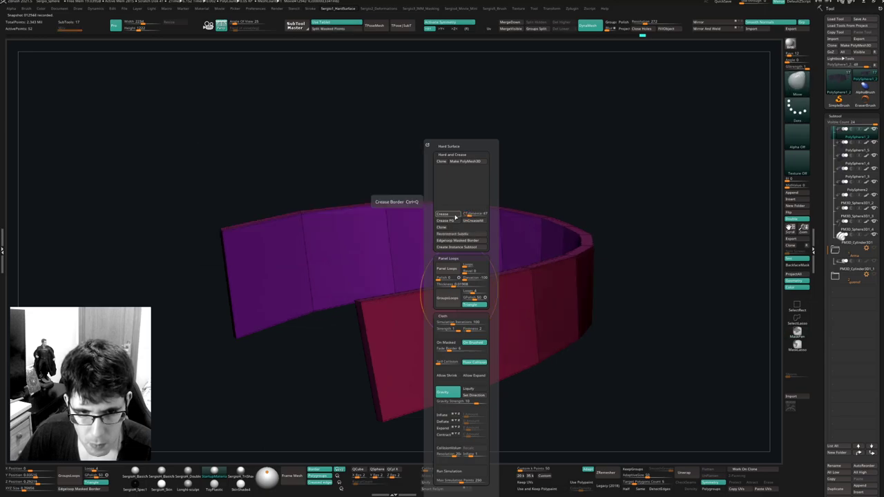
pyautogui.click(455, 217)
pyautogui.press('d')
pyautogui.keyDown('ctrl'); pyautogui.moveTo(415, 271); pyautogui.dragTo(408, 230, button='right'); pyautogui.keyUp('ctrl')
pyautogui.hotkey('alt', 's')
pyautogui.hotkey('shift', 'd')
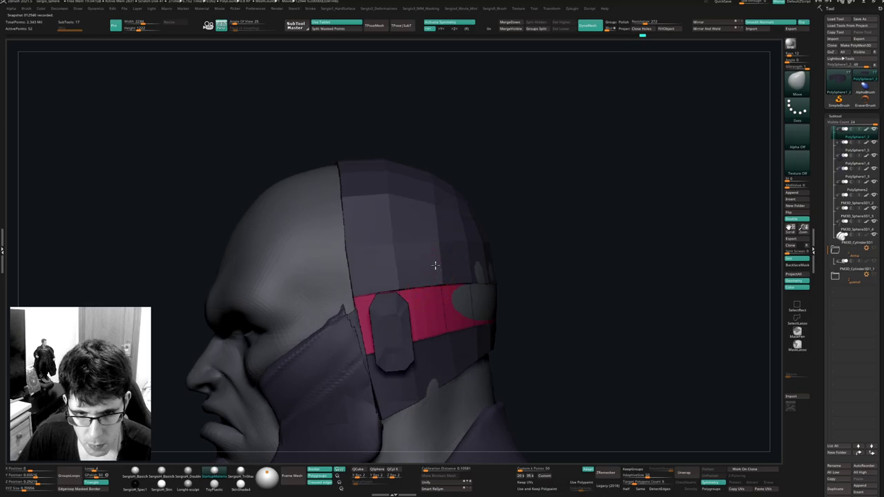
# Examine the creased headband's shape and thickness on its own and against the cap and head.
pyautogui.keyDown('alt'); pyautogui.click(436, 265); pyautogui.keyUp('alt')
pyautogui.moveTo(447, 263); pyautogui.dragTo(455, 261, button='right')
pyautogui.press('h')
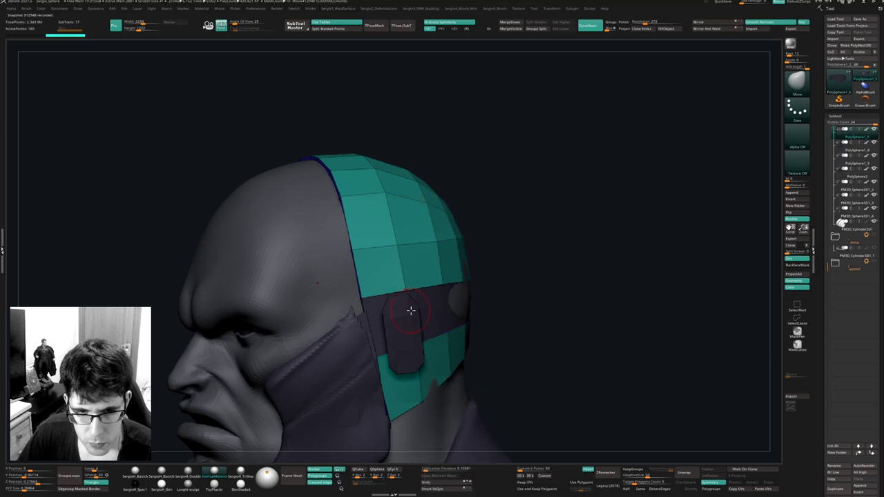
pyautogui.keyDown('alt'); pyautogui.click(436, 299); pyautogui.keyUp('alt')
pyautogui.hotkey('alt', 's')
pyautogui.moveTo(434, 283); pyautogui.dragTo(438, 348, button='right')
pyautogui.hotkey('shift', 'f')
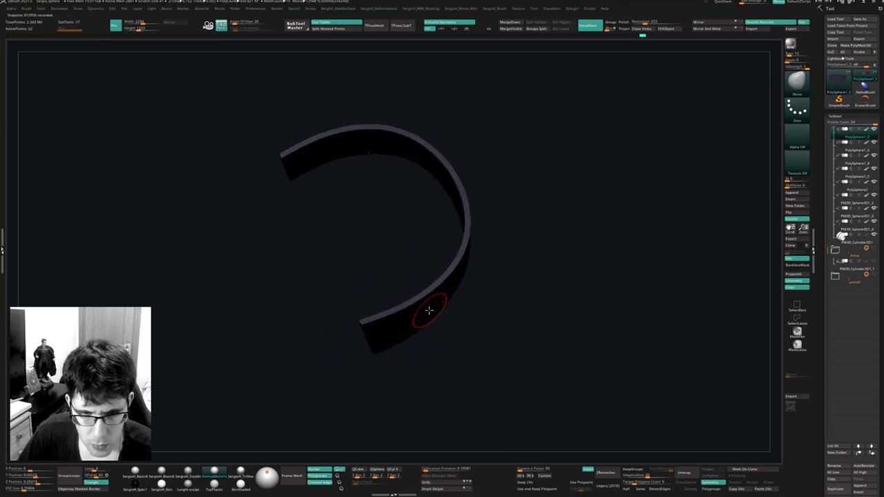
pyautogui.moveTo(429, 310); pyautogui.dragTo(477, 272, button='right')
pyautogui.hotkey('shift', 'f')
pyautogui.moveTo(477, 273)
pyautogui.mouseDown()
pyautogui.moveTo(453, 310)
pyautogui.moveTo(470, 292)
pyautogui.moveTo(477, 296)
pyautogui.mouseUp()
pyautogui.hotkey('alt', 's')
pyautogui.moveTo(477, 297); pyautogui.dragTo(475, 253, button='right')
# Crease the cap's edges, smooth it with Dynamic Subdivision and view it without the polyframe.
pyautogui.keyDown('alt'); pyautogui.click(471, 272); pyautogui.keyUp('alt')
pyautogui.press('1')
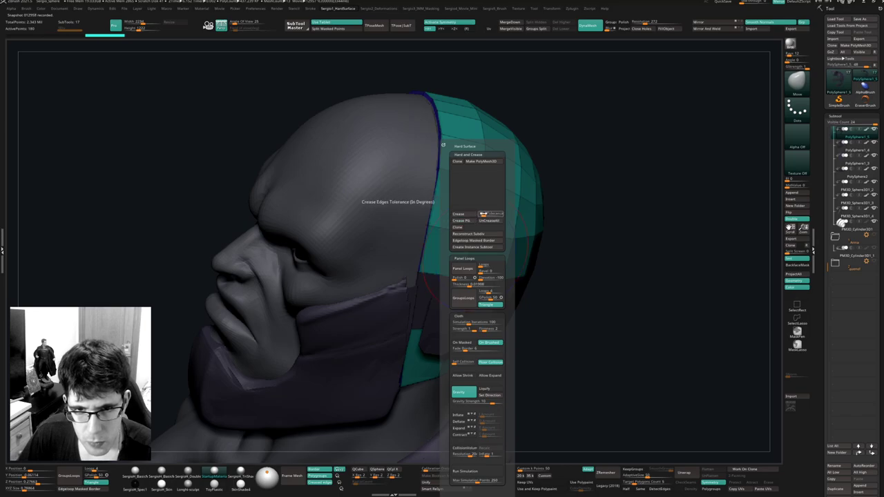
pyautogui.press('d')
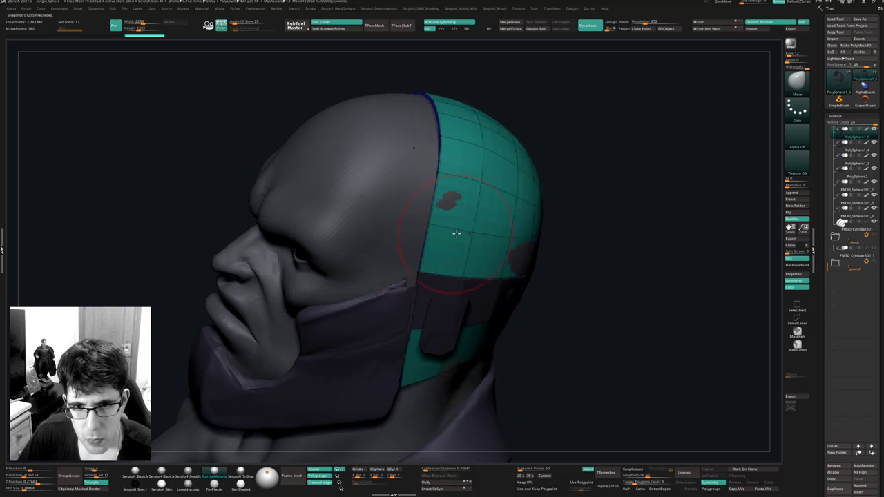
pyautogui.moveTo(478, 236); pyautogui.dragTo(425, 239, button='right')
pyautogui.moveTo(522, 261); pyautogui.dragTo(530, 244, button='right')
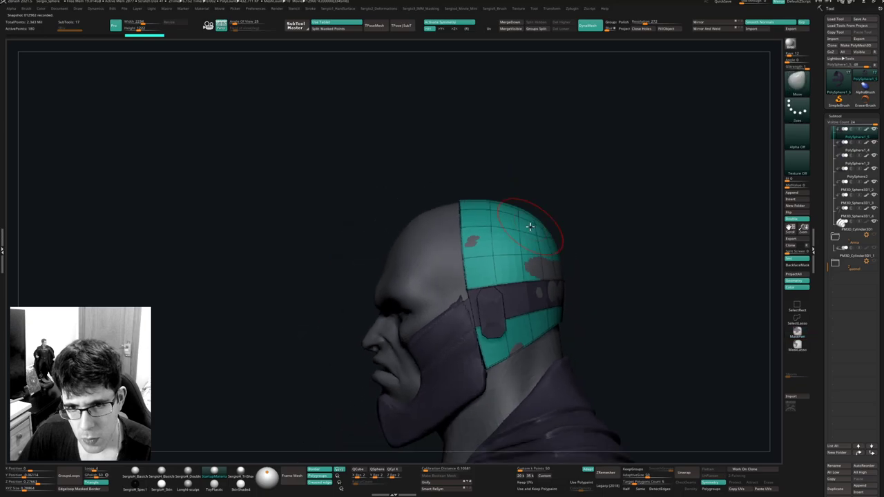
pyautogui.hotkey('shift', 'f')
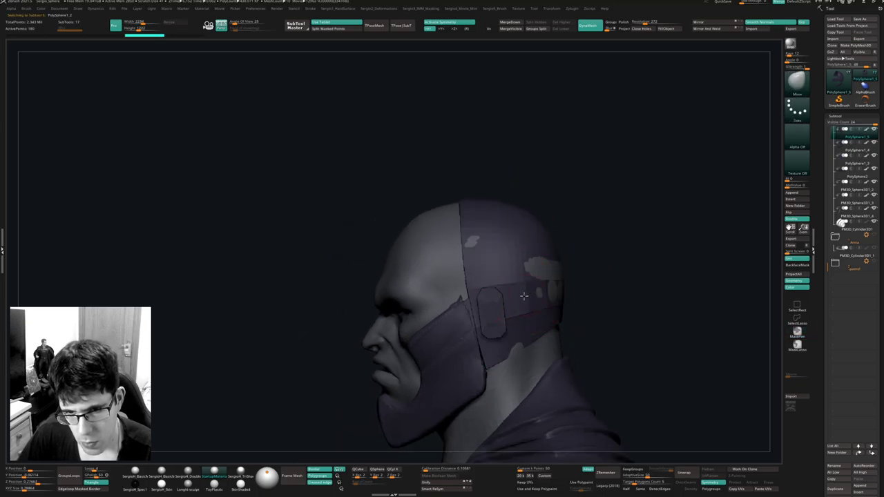
# Adjust the cap's side surface over the helmet near the ear piece with the Move Topological brush.
pyautogui.moveTo(526, 291)
pyautogui.mouseDown(button='right')
pyautogui.moveTo(546, 297)
pyautogui.moveTo(527, 286)
pyautogui.mouseUp(button='right')
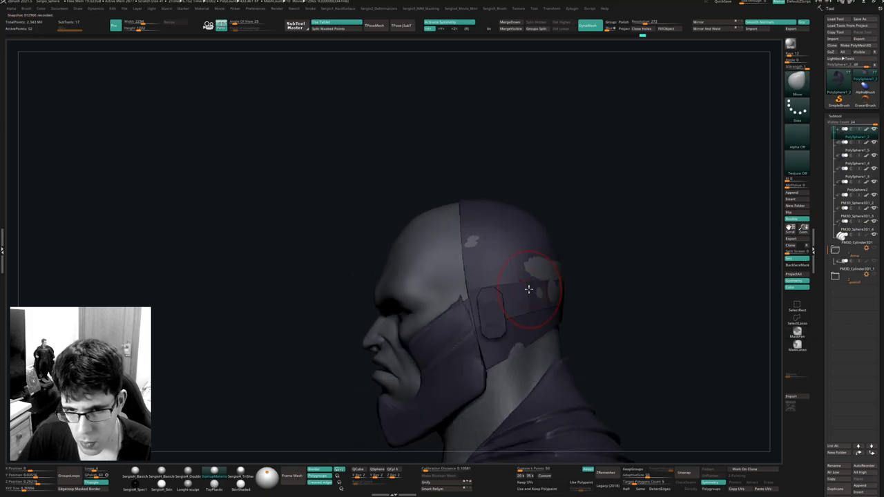
pyautogui.keyDown('alt'); pyautogui.click(519, 274); pyautogui.keyUp('alt')
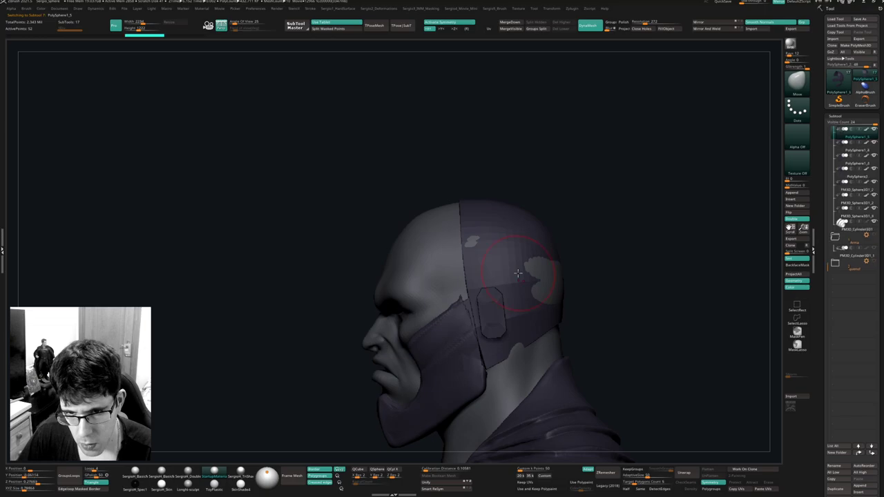
pyautogui.press('b')
pyautogui.press('m')
pyautogui.press('t')
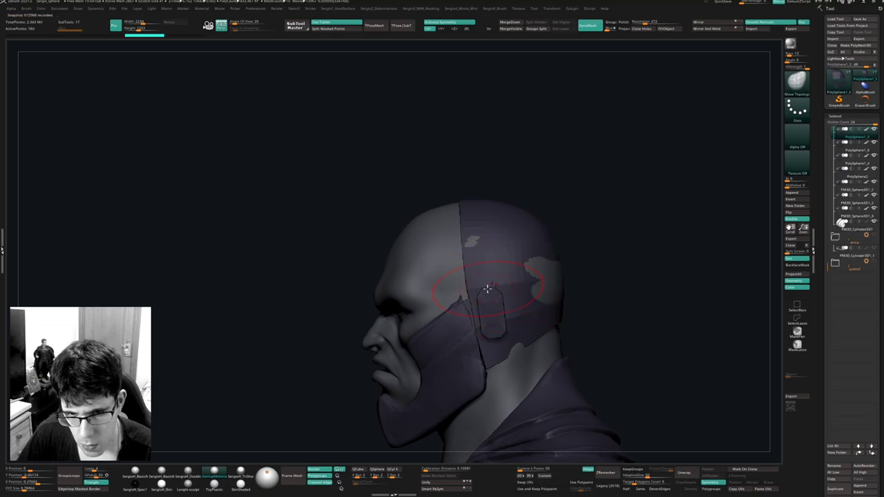
pyautogui.moveTo(486, 282); pyautogui.dragTo(499, 281)
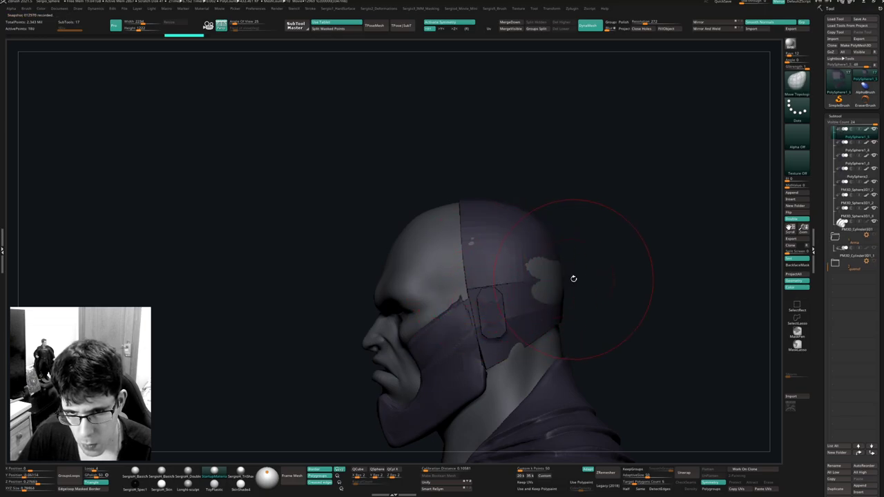
pyautogui.moveTo(574, 278); pyautogui.dragTo(560, 278)
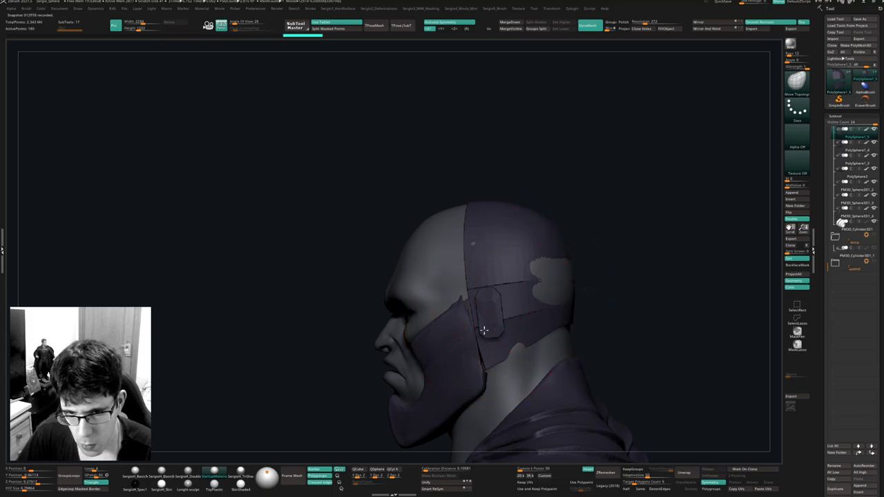
pyautogui.moveTo(564, 316); pyautogui.dragTo(568, 316)
# Isolate the cap, step its history back to before the thickening and redo the edits.
pyautogui.hotkey('ctrl', 'z')
pyautogui.moveTo(567, 315)
pyautogui.keyDown('ctrl'); pyautogui.mouseDown(button='right')
pyautogui.moveTo(552, 339)
pyautogui.moveTo(550, 373)
pyautogui.moveTo(501, 302)
pyautogui.moveTo(466, 302)
pyautogui.mouseUp(button='right'); pyautogui.keyUp('ctrl')
pyautogui.hotkey('alt', 's')
pyautogui.keyDown('ctrl'); pyautogui.moveTo(521, 303); pyautogui.dragTo(535, 266, button='right'); pyautogui.keyUp('ctrl')
pyautogui.moveTo(535, 267)
pyautogui.mouseDown()
pyautogui.moveTo(536, 283)
pyautogui.moveTo(534, 269)
pyautogui.moveTo(544, 267)
pyautogui.mouseUp()
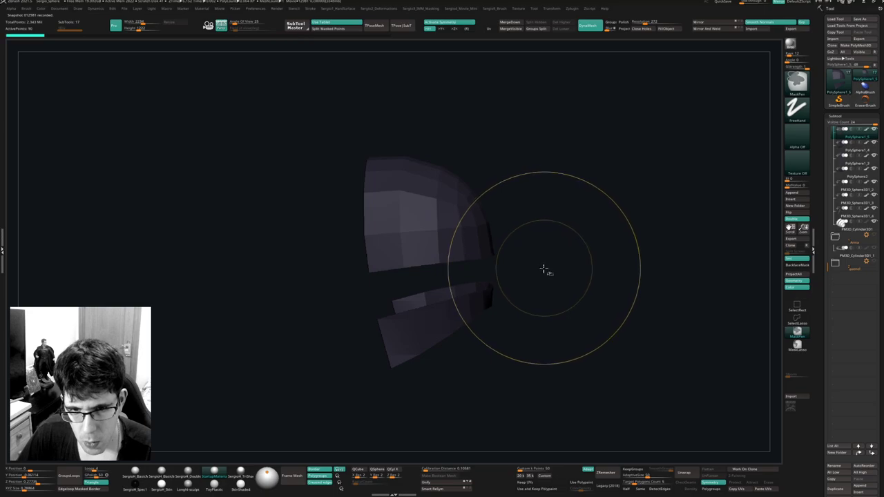
pyautogui.hotkey('ctrl', 'shift', 'z')
pyautogui.hotkey('ctrl', 'shift', 'z')
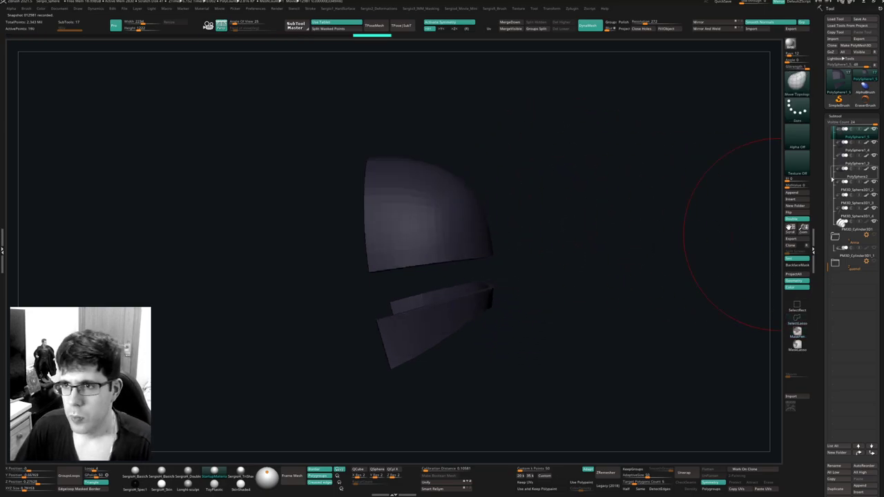
pyautogui.moveTo(827, 254); pyautogui.dragTo(842, 127)
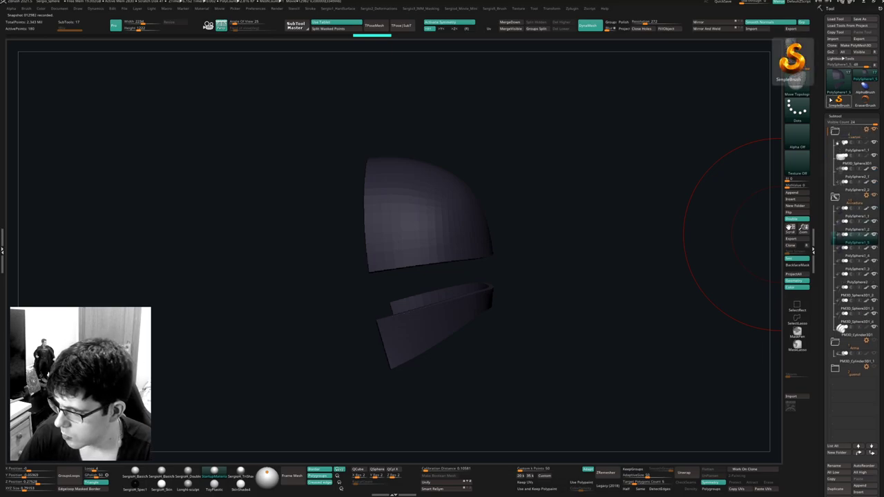
# Return to the unthickened low-poly cap, check its polygroups and merge them into a single group.
pyautogui.press('Up')
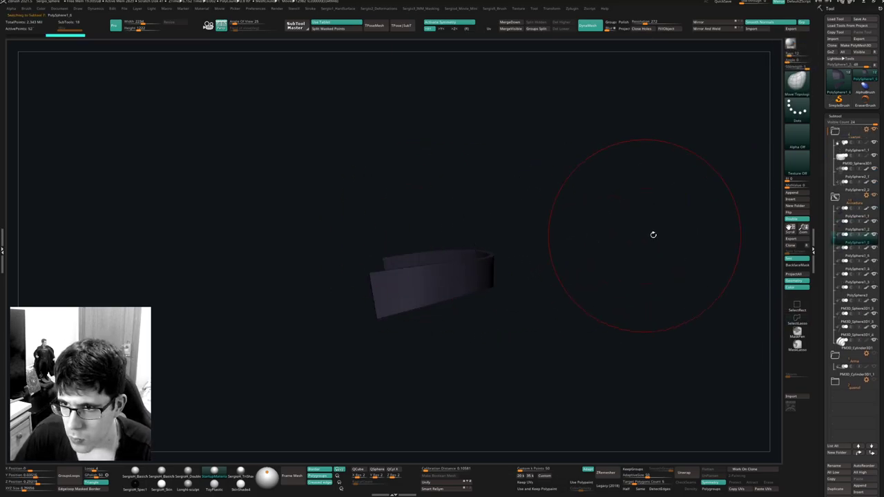
pyautogui.click(803, 229)
pyautogui.hotkey('ctrl', 'z')
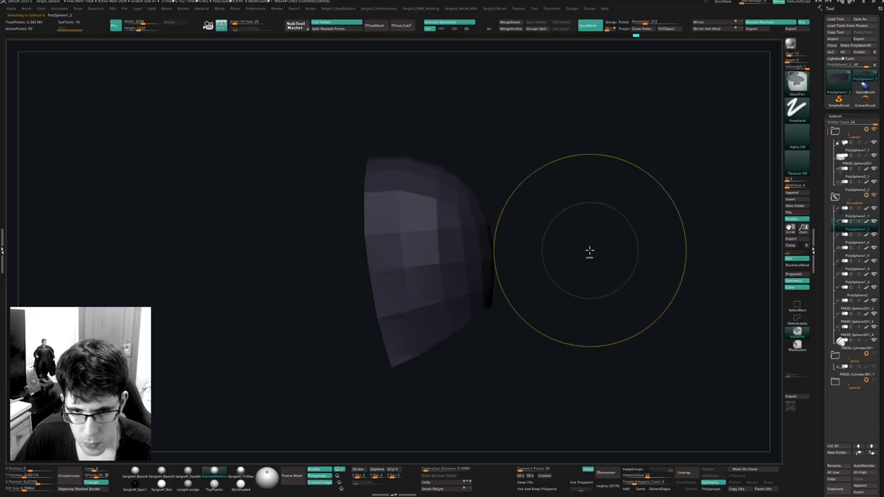
pyautogui.hotkey('ctrl', 'shift', 'z')
pyautogui.hotkey('ctrl', 'z')
pyautogui.hotkey('shift', 'f')
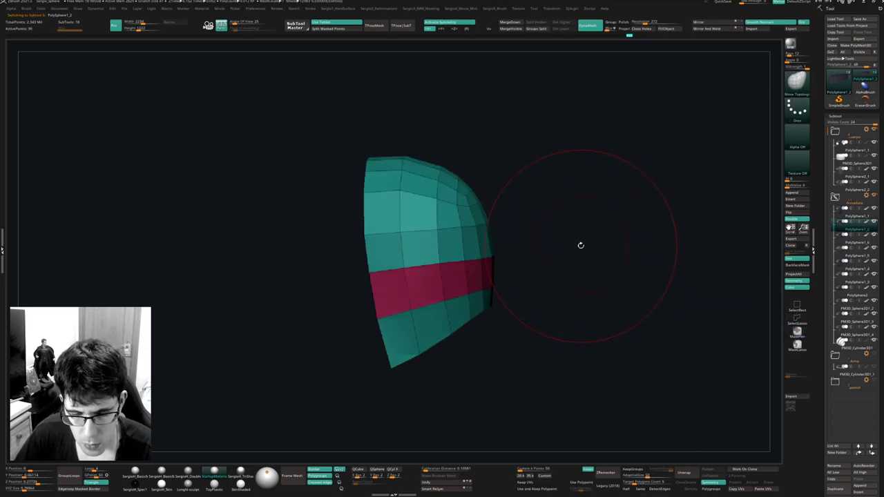
pyautogui.hotkey('shift', 'f')
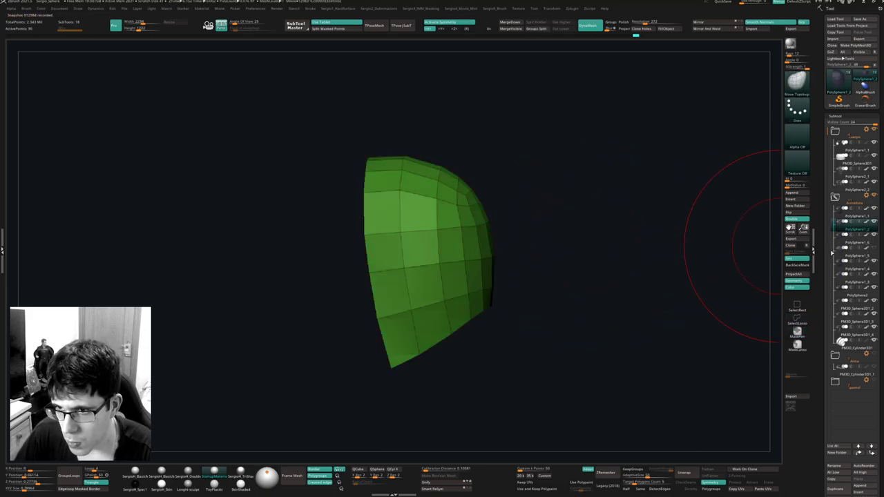
# Thicken the cap with Panel Loops, crease its edges and smooth it with Dynamic Subdivision, viewed without the polyframe.
pyautogui.moveTo(567, 256); pyautogui.dragTo(545, 255)
pyautogui.hotkey('shift', '1')
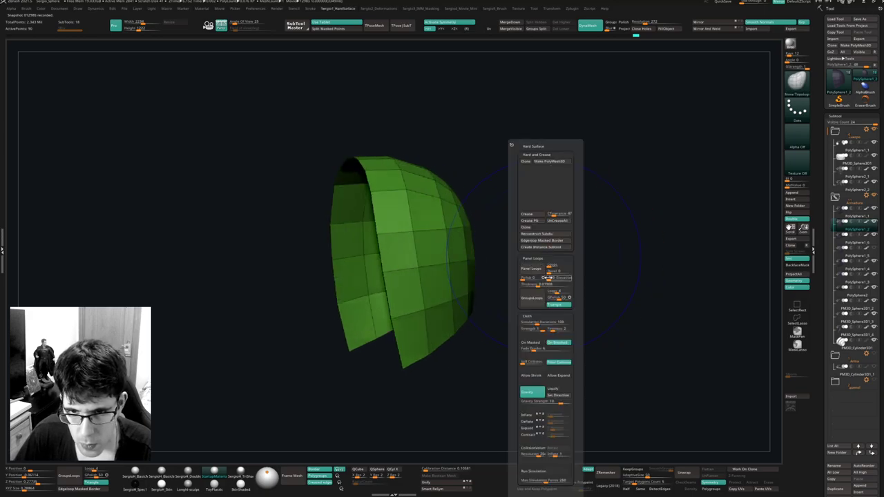
pyautogui.click(538, 268)
pyautogui.click(536, 221)
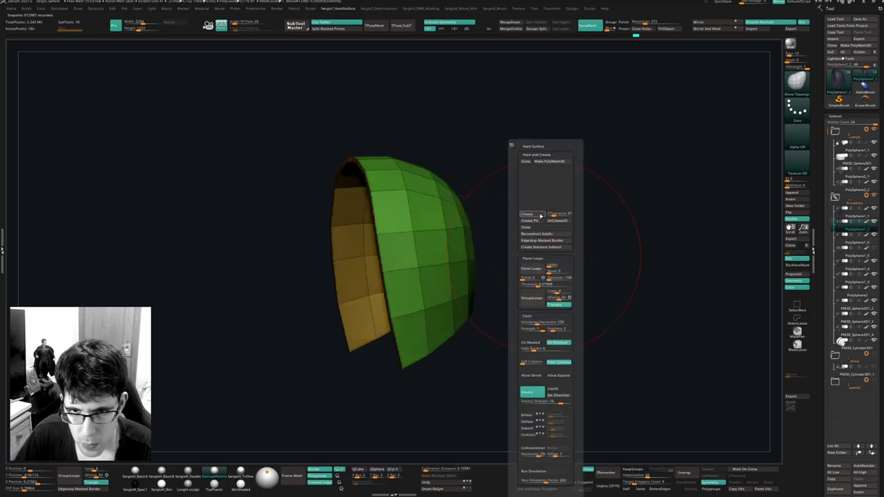
pyautogui.click(541, 216)
pyautogui.hotkey('ctrl', 'd')
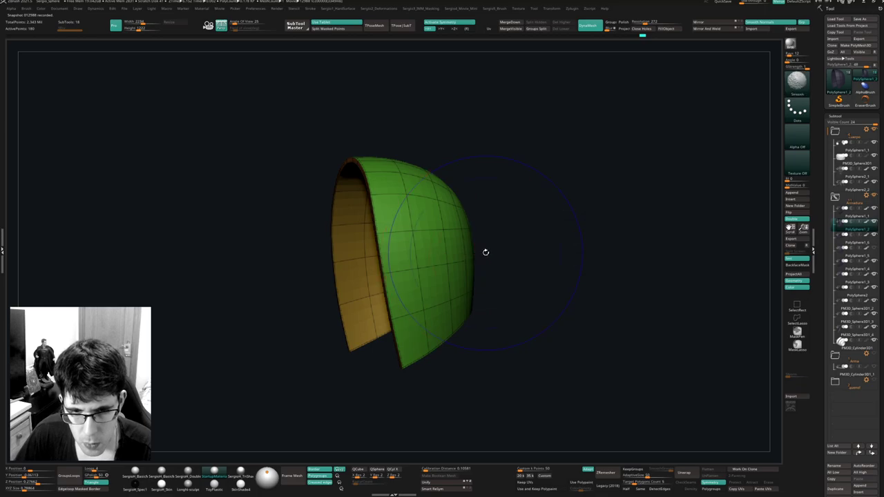
pyautogui.hotkey('shift', 'f')
# Show all parts, select the headband and adjust its fit around the side of the head with the Move brush.
pyautogui.hotkey('alt', 's')
pyautogui.moveTo(513, 260)
pyautogui.keyDown('shift'); pyautogui.mouseDown()
pyautogui.moveTo(477, 271)
pyautogui.moveTo(486, 274)
pyautogui.moveTo(494, 275)
pyautogui.moveTo(355, 231)
pyautogui.moveTo(417, 306)
pyautogui.moveTo(418, 278)
pyautogui.moveTo(460, 292)
pyautogui.moveTo(493, 281)
pyautogui.moveTo(493, 297)
pyautogui.mouseUp(); pyautogui.keyUp('shift')
pyautogui.keyDown('alt'); pyautogui.click(443, 278); pyautogui.keyUp('alt')
pyautogui.press('b')
pyautogui.press('m')
pyautogui.press('v')
pyautogui.press('s')
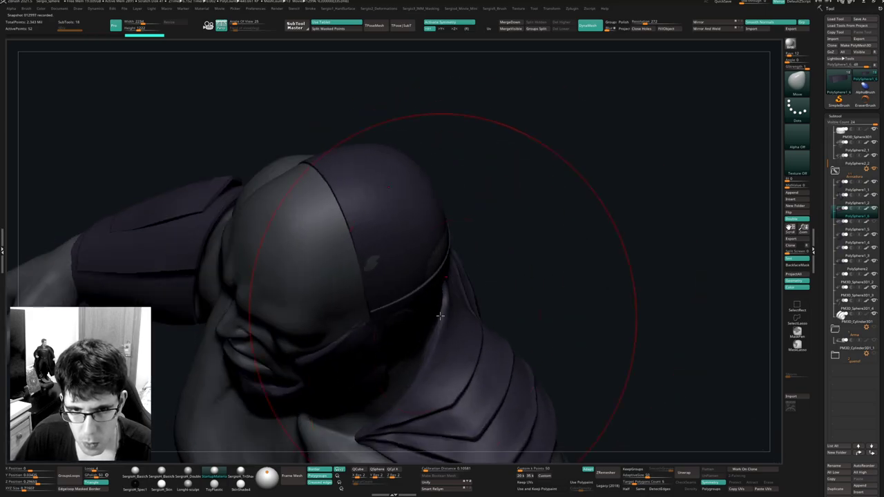
pyautogui.moveTo(396, 310); pyautogui.dragTo(392, 315, button='right')
pyautogui.press('s')
pyautogui.moveTo(386, 319)
pyautogui.mouseDown()
pyautogui.moveTo(399, 321)
pyautogui.moveTo(418, 253)
pyautogui.moveTo(454, 276)
pyautogui.mouseUp()
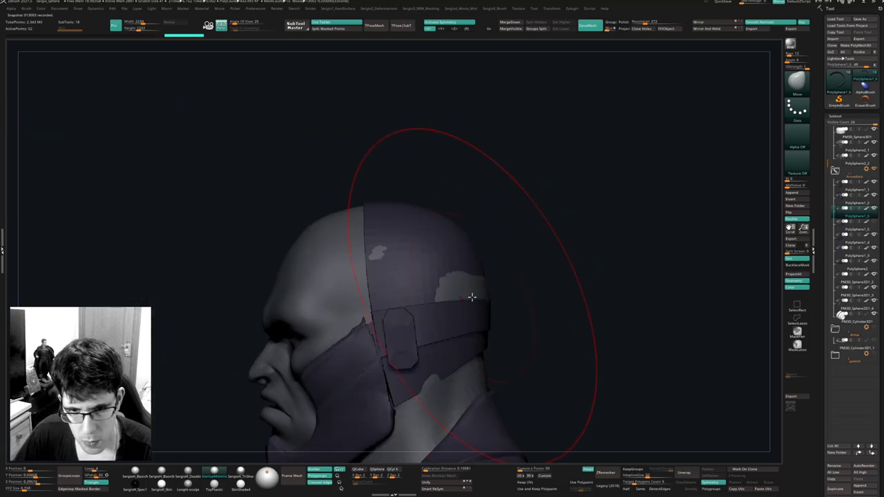
# Isolate the octagonal ear piece and nudge its outer edge points with a smaller Move brush.
pyautogui.keyDown('alt'); pyautogui.click(406, 329); pyautogui.keyUp('alt')
pyautogui.keyDown('ctrl'); pyautogui.moveTo(402, 348); pyautogui.dragTo(384, 293, button='right'); pyautogui.keyUp('ctrl')
pyautogui.keyDown('alt'); pyautogui.click(396, 283); pyautogui.keyUp('alt')
pyautogui.moveTo(402, 299); pyautogui.dragTo(437, 244)
pyautogui.keyDown('alt'); pyautogui.click(432, 268); pyautogui.keyUp('alt')
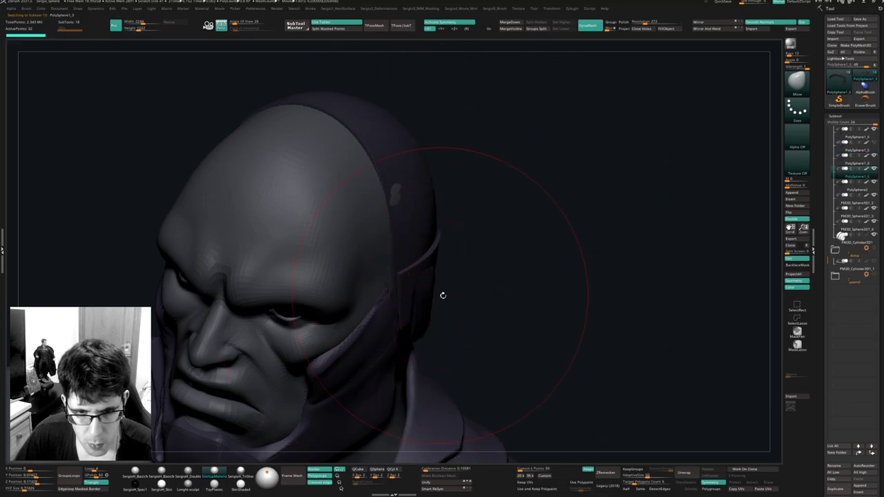
pyautogui.moveTo(444, 296)
pyautogui.mouseDown(button='right')
pyautogui.moveTo(447, 278)
pyautogui.moveTo(422, 282)
pyautogui.mouseUp(button='right')
pyautogui.hotkey('alt', 's')
pyautogui.keyDown('ctrl'); pyautogui.keyDown('shift'); pyautogui.click(421, 283); pyautogui.keyUp('shift'); pyautogui.keyUp('ctrl')
pyautogui.press('[')
pyautogui.press('[')
pyautogui.press('[')
pyautogui.moveTo(379, 276); pyautogui.dragTo(371, 283)
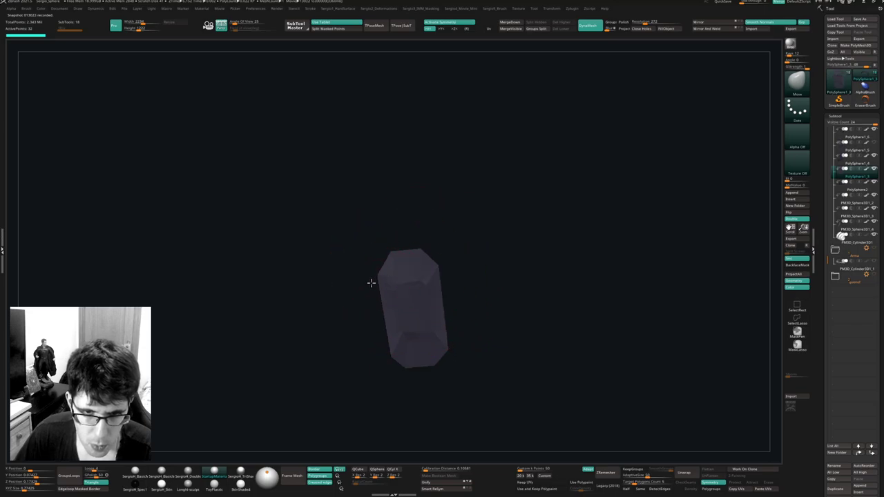
pyautogui.moveTo(383, 341); pyautogui.dragTo(384, 341)
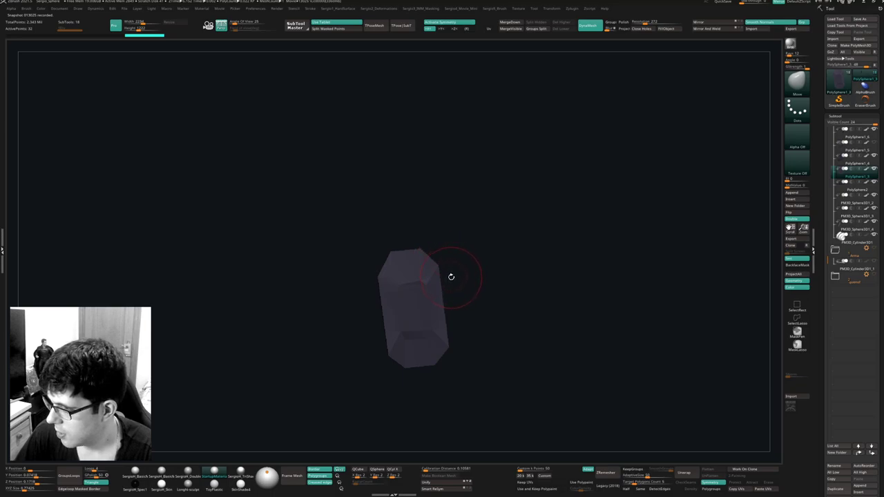
# Refine the ear piece's faceted surface and top corner with the Move brush from several angles.
pyautogui.moveTo(426, 289)
pyautogui.mouseDown(button='right')
pyautogui.moveTo(430, 322)
pyautogui.moveTo(418, 323)
pyautogui.moveTo(420, 336)
pyautogui.moveTo(418, 302)
pyautogui.mouseUp(button='right')
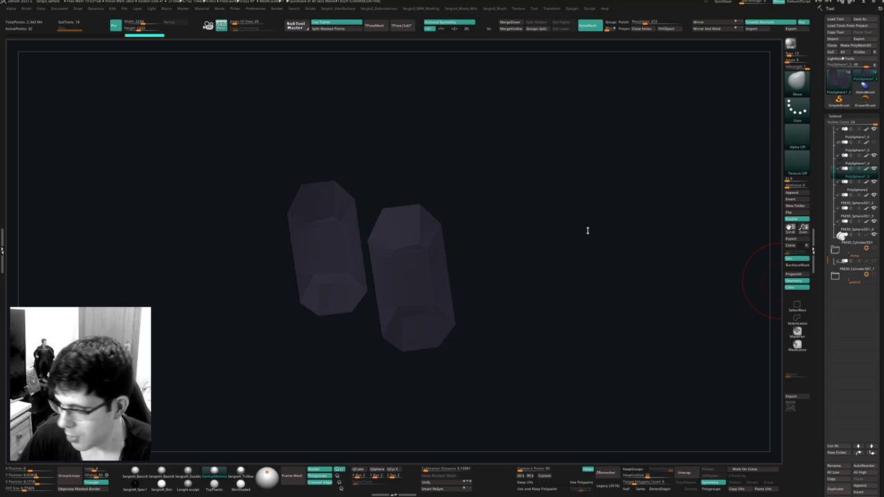
pyautogui.moveTo(563, 244); pyautogui.dragTo(425, 254)
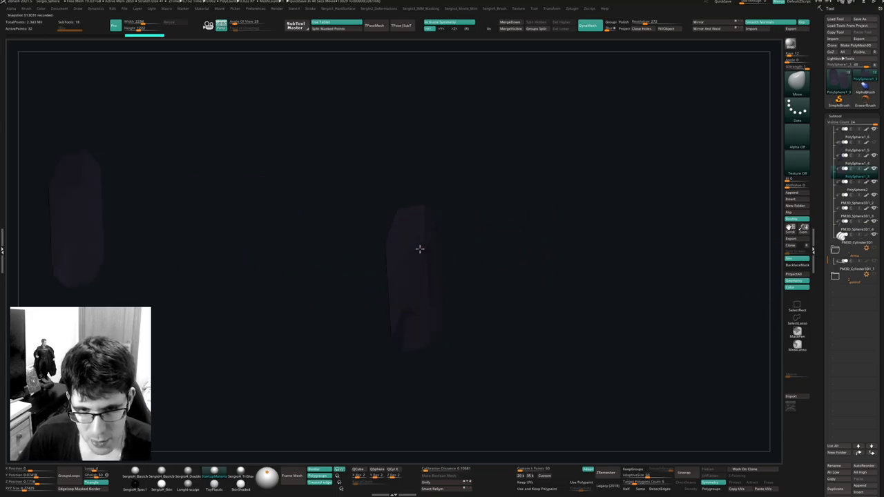
pyautogui.moveTo(420, 249); pyautogui.dragTo(402, 270, button='right')
pyautogui.moveTo(411, 331); pyautogui.dragTo(433, 320, button='right')
pyautogui.rightClick(433, 320)
pyautogui.moveTo(430, 321); pyautogui.dragTo(417, 333)
pyautogui.moveTo(417, 333); pyautogui.dragTo(433, 330, button='right')
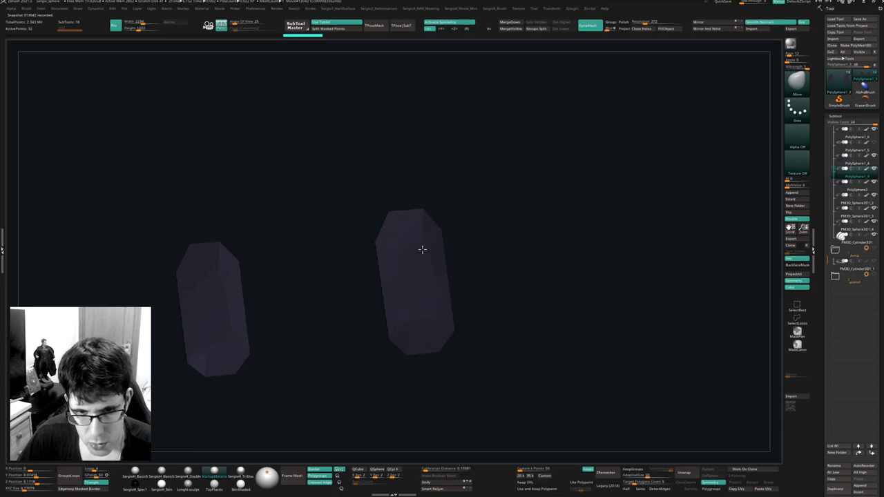
pyautogui.moveTo(428, 276)
pyautogui.keyDown('alt'); pyautogui.mouseDown(button='right')
pyautogui.moveTo(434, 299)
pyautogui.moveTo(421, 302)
pyautogui.moveTo(428, 320)
pyautogui.moveTo(438, 292)
pyautogui.mouseUp(button='right'); pyautogui.keyUp('alt')
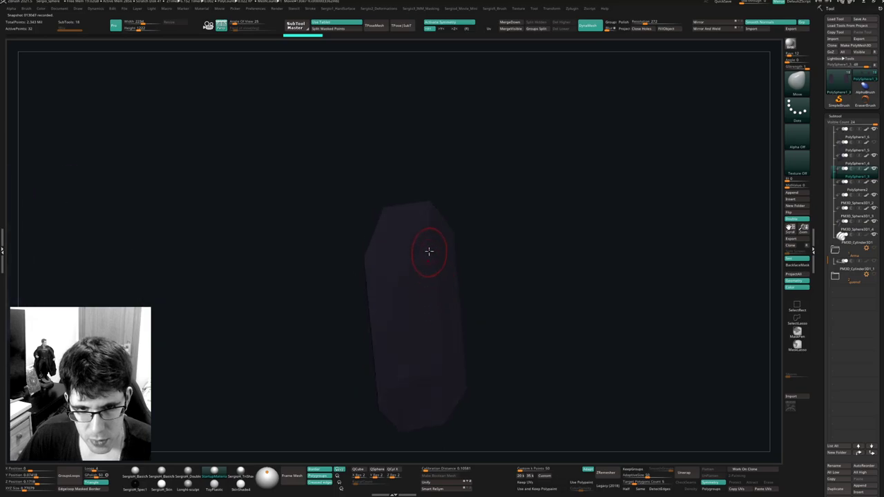
pyautogui.moveTo(423, 208); pyautogui.dragTo(423, 210)
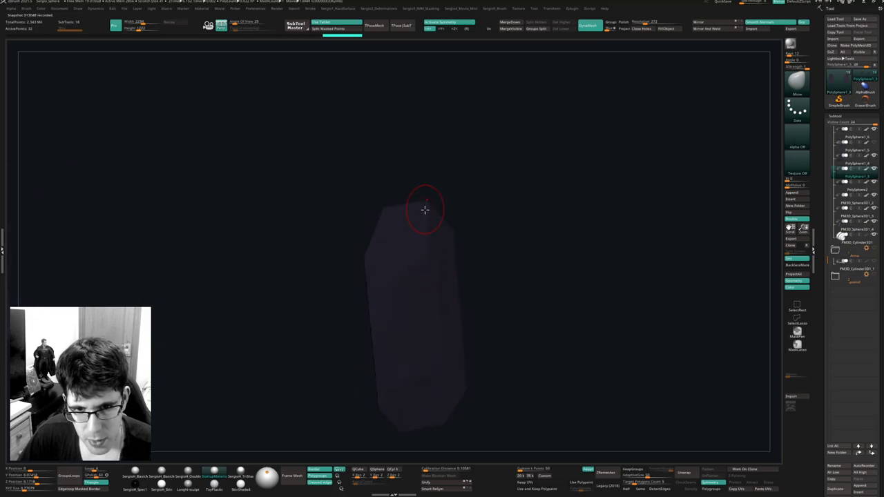
pyautogui.moveTo(433, 297)
pyautogui.keyDown('ctrl'); pyautogui.mouseDown(button='right')
pyautogui.moveTo(435, 276)
pyautogui.moveTo(410, 268)
pyautogui.mouseUp(button='right'); pyautogui.keyUp('ctrl')
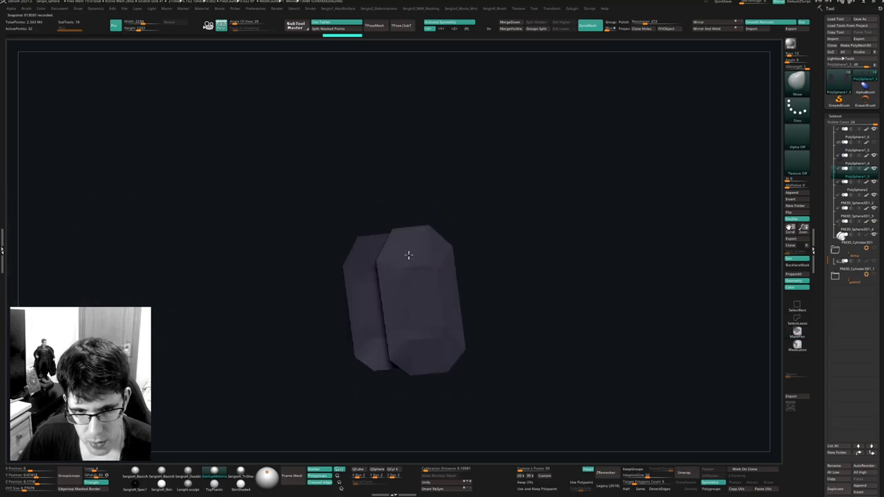
# Even out the ear piece's lower end and adjust its edge-on profile with the transform gizmo.
pyautogui.hotkey('ctrl', 'shift', 'z')
pyautogui.hotkey('ctrl', 'shift', 'z')
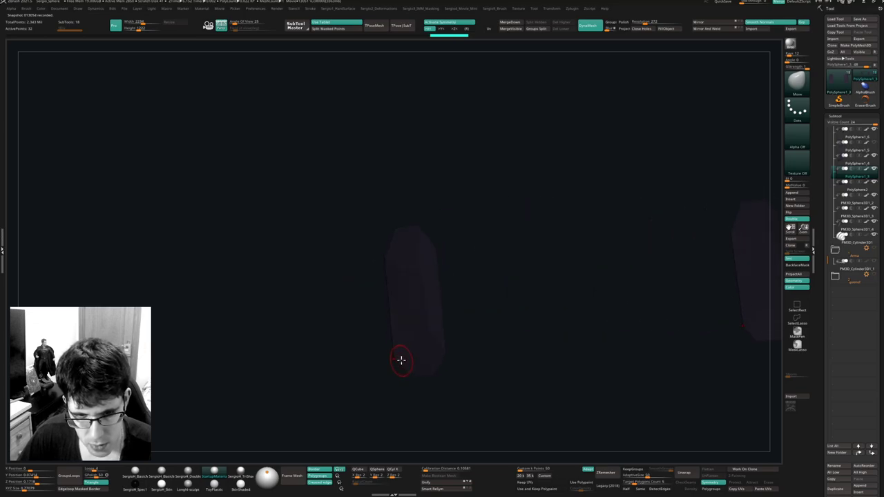
pyautogui.hotkey('ctrl', 'shift', 'z')
pyautogui.hotkey('ctrl', 'shift', 'z')
pyautogui.hotkey('ctrl', 'shift', 'z')
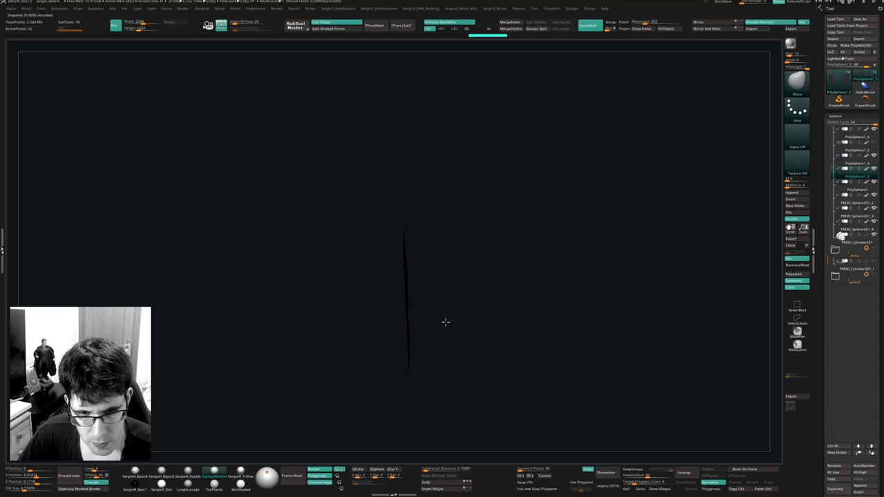
pyautogui.click(408, 299)
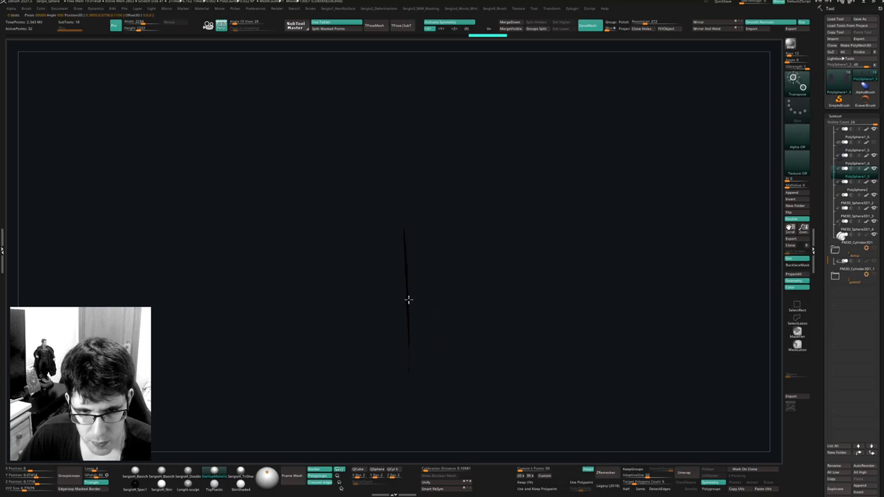
pyautogui.moveTo(394, 296); pyautogui.dragTo(397, 294)
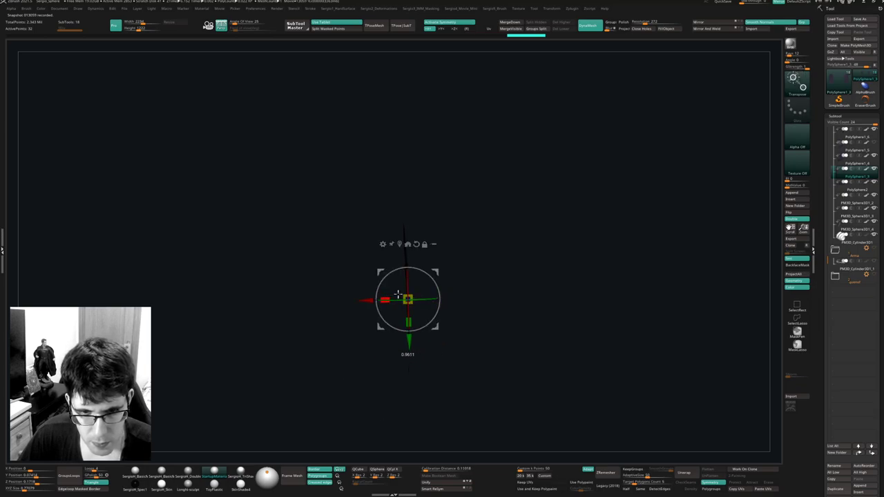
pyautogui.press('q')
# Thicken the ear piece with Panel Loops, undoing the first result and reapplying it with an adjusted thickness.
pyautogui.moveTo(538, 315); pyautogui.dragTo(482, 313, button='right')
pyautogui.keyDown('ctrl'); pyautogui.moveTo(481, 313); pyautogui.dragTo(473, 294, button='right'); pyautogui.keyUp('ctrl')
pyautogui.press('1')
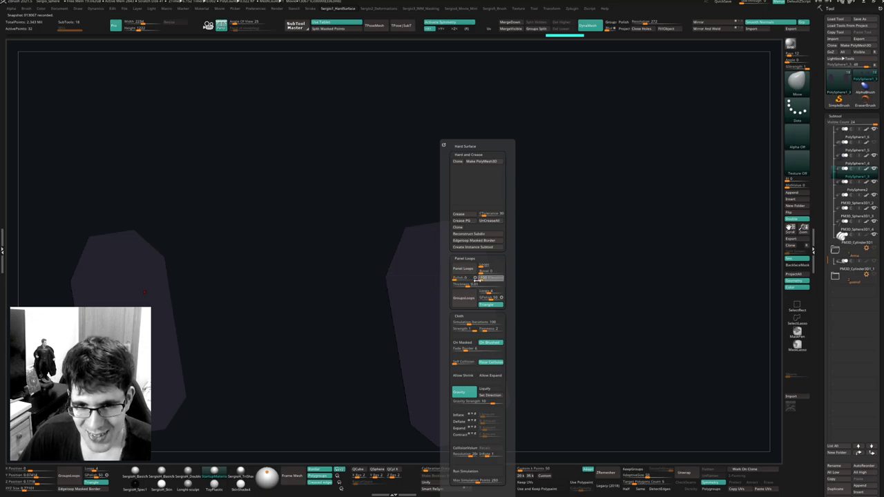
pyautogui.click(468, 269)
pyautogui.hotkey('ctrl', 'z')
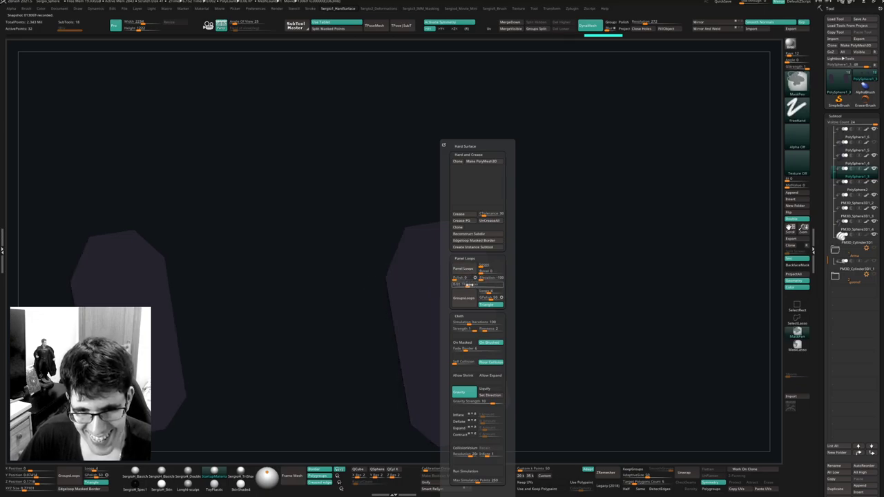
pyautogui.click(471, 271)
pyautogui.keyDown('ctrl'); pyautogui.moveTo(422, 304); pyautogui.dragTo(437, 316, button='right'); pyautogui.keyUp('ctrl')
pyautogui.hotkey('alt', 'shift', 's')
pyautogui.moveTo(486, 302)
pyautogui.mouseDown()
pyautogui.moveTo(458, 299)
pyautogui.moveTo(509, 306)
pyautogui.moveTo(484, 292)
pyautogui.mouseUp()
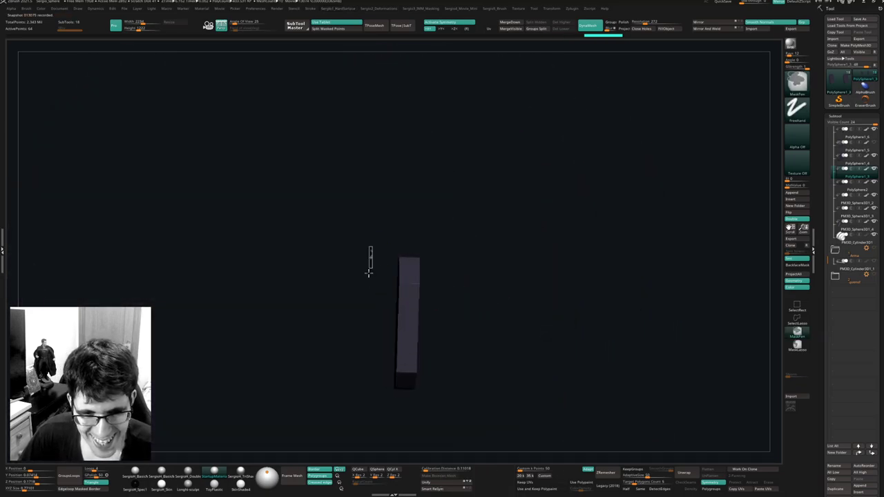
# Mask one side of the thickened ear piece and scale its outer face inward to form a beveled rim.
pyautogui.moveTo(372, 247)
pyautogui.keyDown('ctrl'); pyautogui.mouseDown()
pyautogui.moveTo(393, 405)
pyautogui.moveTo(405, 410)
pyautogui.mouseUp(); pyautogui.keyUp('ctrl')
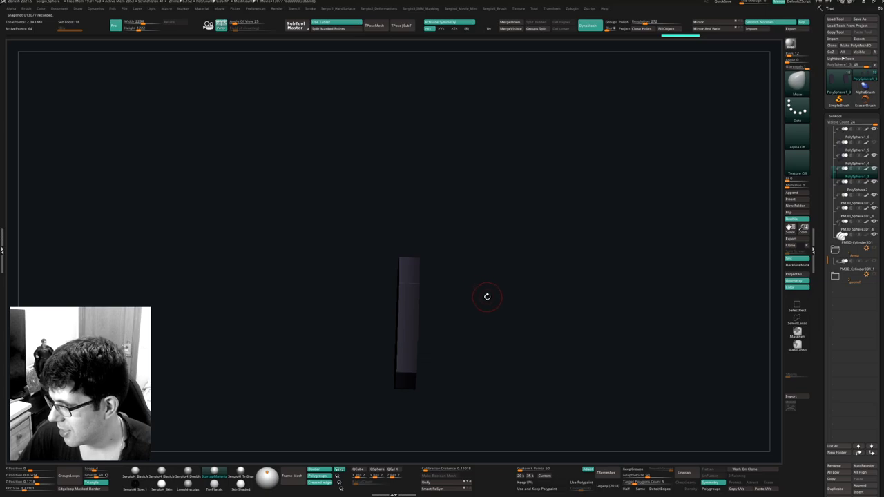
pyautogui.moveTo(487, 296); pyautogui.dragTo(474, 311)
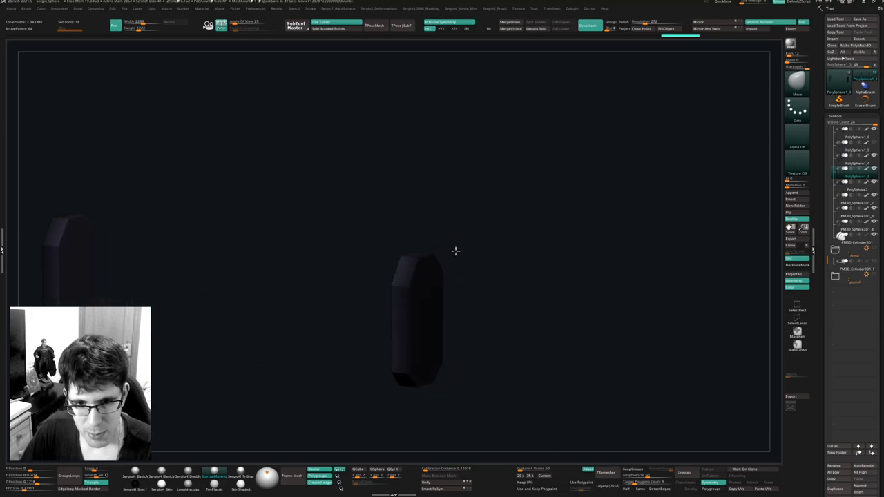
pyautogui.press('w')
pyautogui.moveTo(486, 275)
pyautogui.mouseDown()
pyautogui.moveTo(504, 304)
pyautogui.moveTo(505, 284)
pyautogui.moveTo(489, 287)
pyautogui.moveTo(483, 304)
pyautogui.mouseUp()
pyautogui.hotkey('shift', 'f')
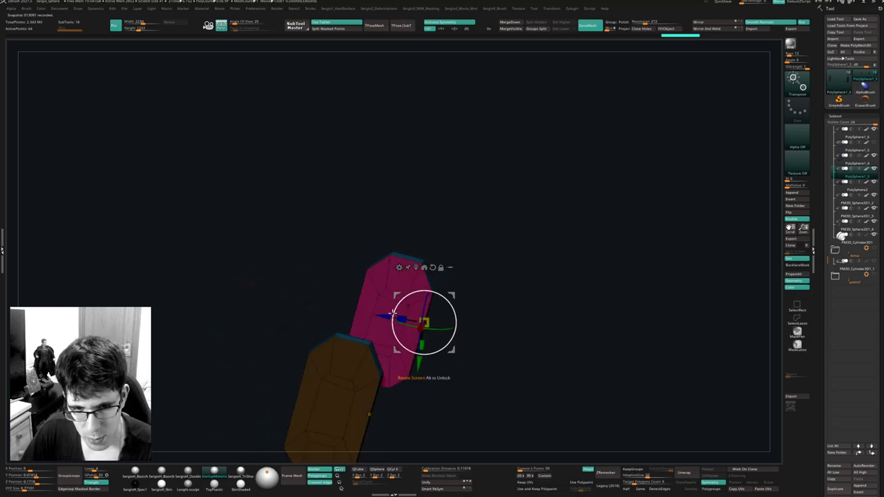
pyautogui.keyDown('alt'); pyautogui.click(378, 295); pyautogui.keyUp('alt')
pyautogui.keyDown('alt'); pyautogui.moveTo(407, 268); pyautogui.dragTo(439, 295); pyautogui.keyUp('alt')
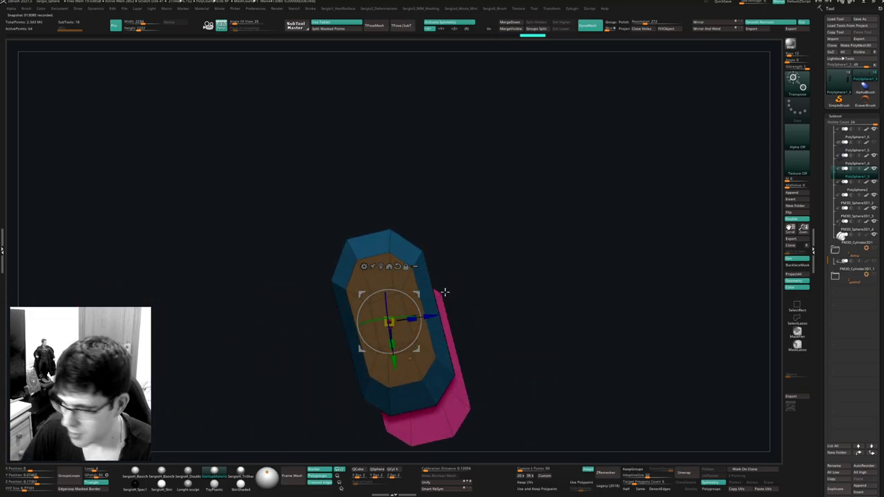
pyautogui.keyDown('alt'); pyautogui.click(393, 317); pyautogui.keyUp('alt')
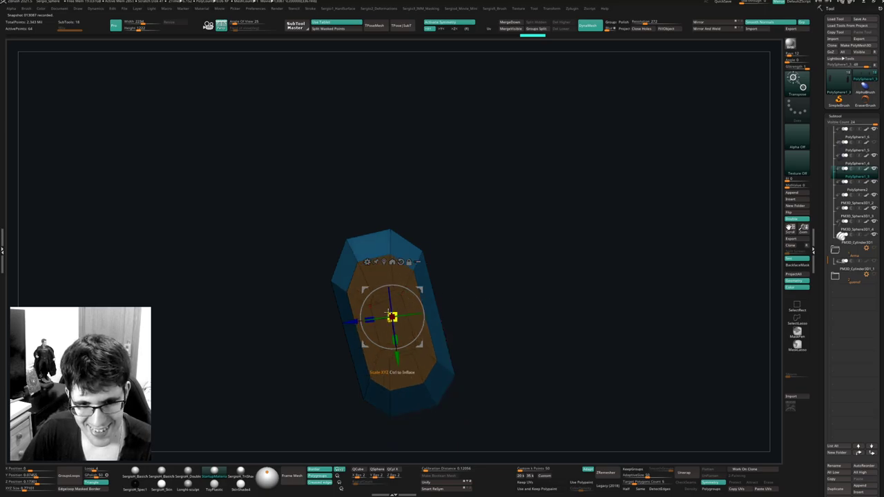
pyautogui.moveTo(391, 315); pyautogui.dragTo(502, 267)
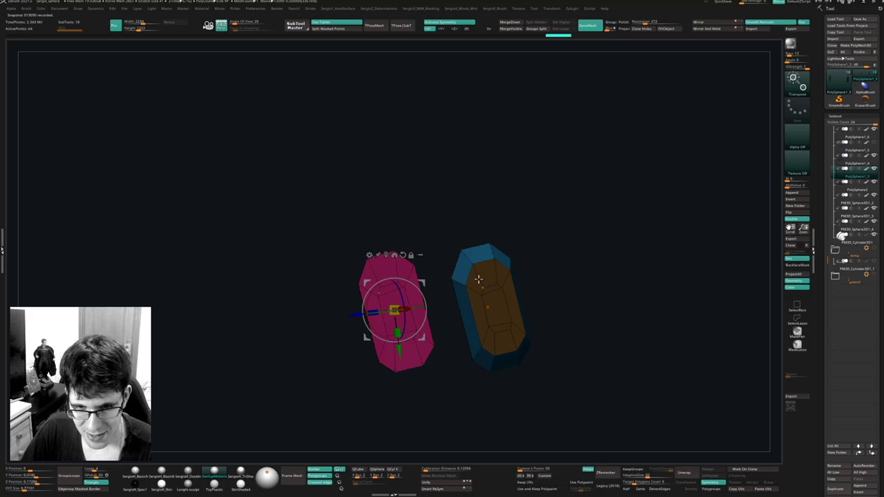
# Fine-tune the size and offset of the ear piece's outer face against the head, then isolate the piece.
pyautogui.keyDown('ctrl'); pyautogui.moveTo(480, 282); pyautogui.dragTo(493, 301, button='right'); pyautogui.keyUp('ctrl')
pyautogui.hotkey('alt', 's')
pyautogui.hotkey('shift', 'f')
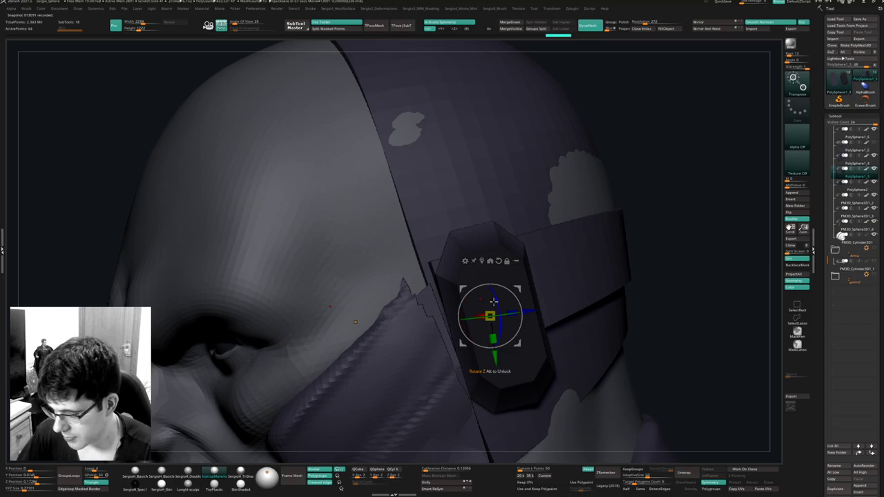
pyautogui.moveTo(491, 317); pyautogui.dragTo(489, 315)
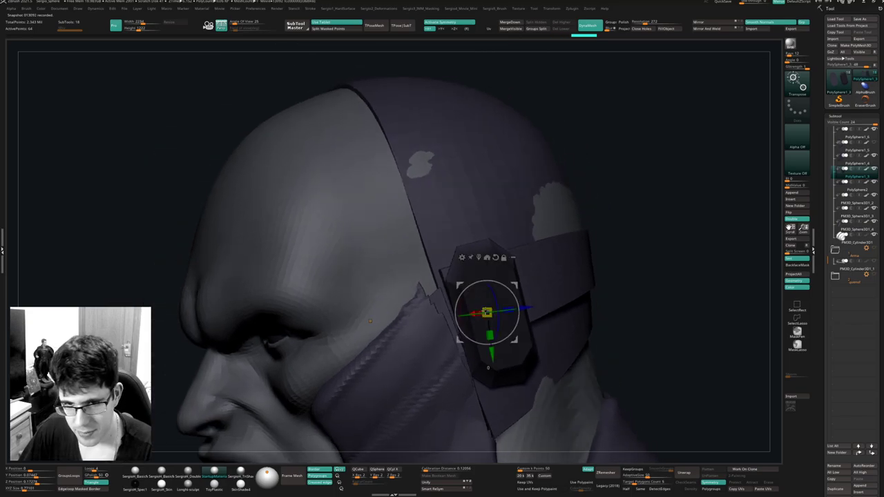
pyautogui.keyDown('shift'); pyautogui.moveTo(370, 321); pyautogui.dragTo(495, 307, button='right'); pyautogui.keyUp('shift')
pyautogui.moveTo(487, 286); pyautogui.dragTo(473, 294)
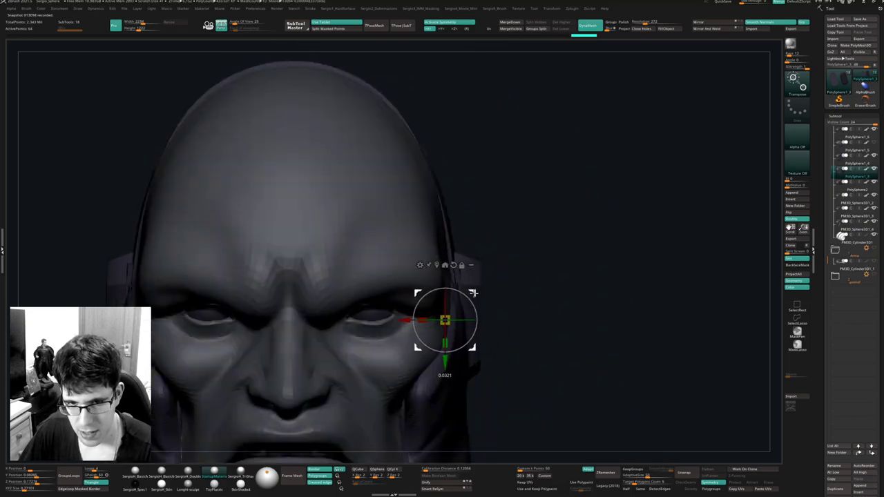
pyautogui.moveTo(541, 299); pyautogui.dragTo(476, 292)
pyautogui.keyDown('ctrl'); pyautogui.click(511, 296); pyautogui.keyUp('ctrl')
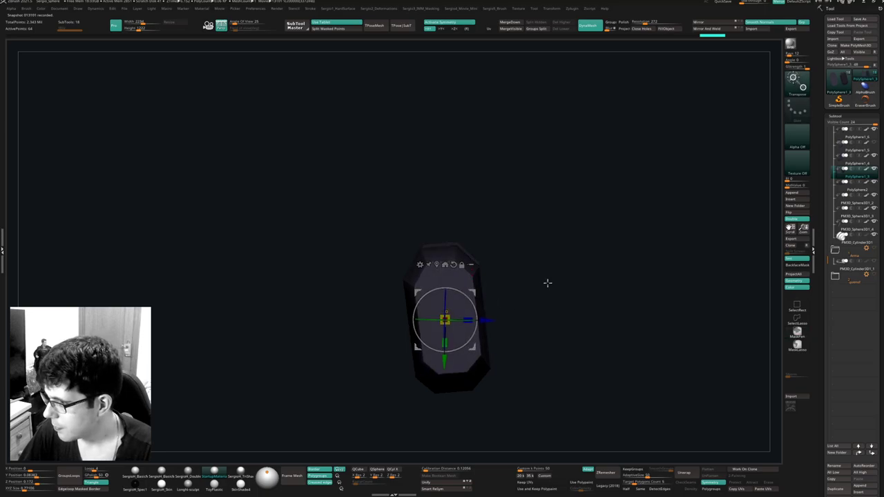
# Clear the ear piece's mask, recenter the gizmo on it and adjust its size and placement against the head.
pyautogui.keyDown('ctrl'); pyautogui.moveTo(547, 270); pyautogui.dragTo(547, 284); pyautogui.keyUp('ctrl')
pyautogui.click(437, 265)
pyautogui.hotkey('alt', 's')
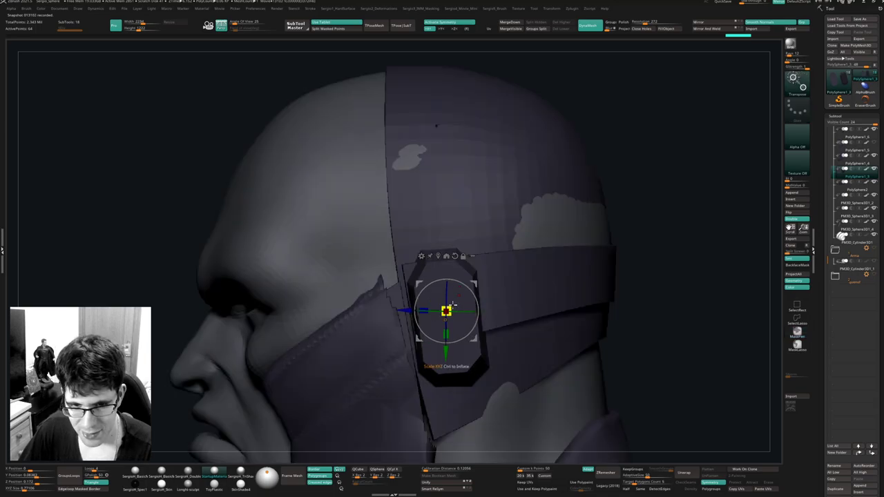
pyautogui.moveTo(451, 305); pyautogui.dragTo(423, 312)
pyautogui.keyDown('alt'); pyautogui.moveTo(469, 290); pyautogui.dragTo(466, 288); pyautogui.keyUp('alt')
pyautogui.moveTo(422, 312); pyautogui.dragTo(419, 312)
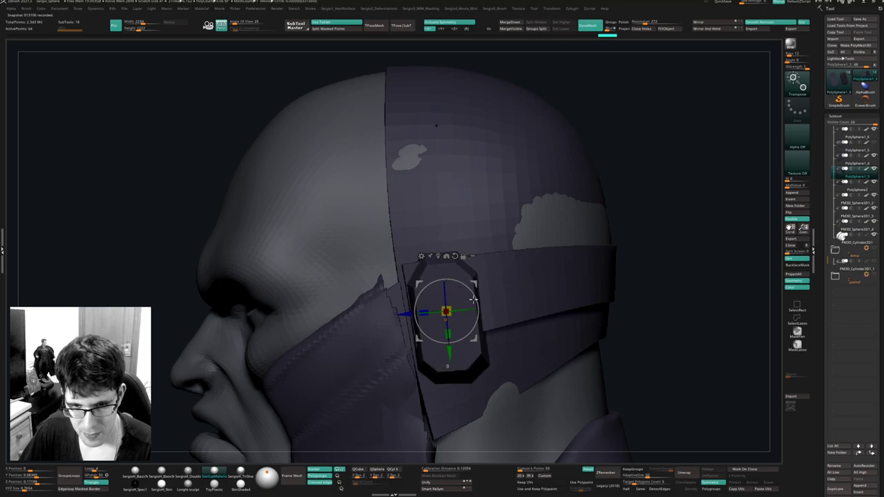
pyautogui.moveTo(484, 304); pyautogui.dragTo(468, 314)
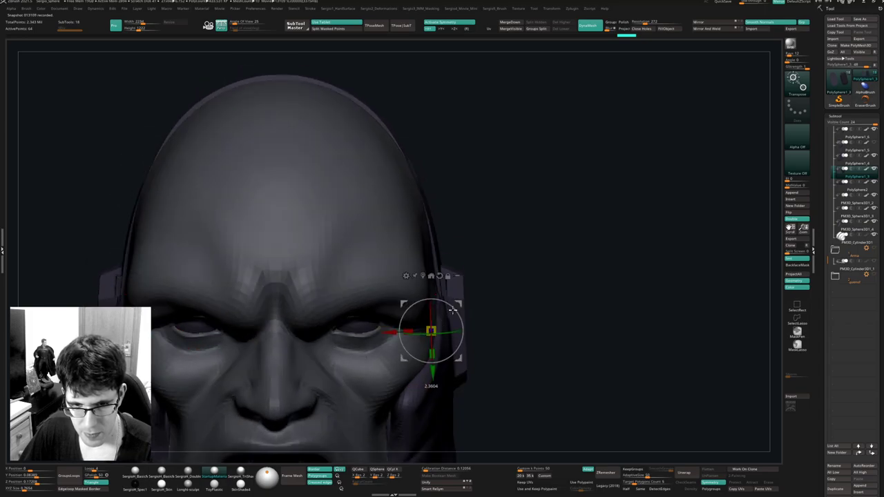
# Pull the ear piece closer to the shape of the head with the Move brush, working from the front.
pyautogui.press('q')
pyautogui.moveTo(480, 339)
pyautogui.mouseDown()
pyautogui.moveTo(509, 316)
pyautogui.moveTo(472, 326)
pyautogui.moveTo(453, 313)
pyautogui.moveTo(455, 335)
pyautogui.moveTo(441, 308)
pyautogui.moveTo(448, 357)
pyautogui.mouseUp()
pyautogui.press('s')
pyautogui.moveTo(453, 357)
pyautogui.mouseDown(button='right')
pyautogui.moveTo(459, 347)
pyautogui.moveTo(475, 353)
pyautogui.moveTo(416, 357)
pyautogui.moveTo(455, 353)
pyautogui.moveTo(446, 304)
pyautogui.moveTo(495, 318)
pyautogui.moveTo(462, 322)
pyautogui.mouseUp(button='right')
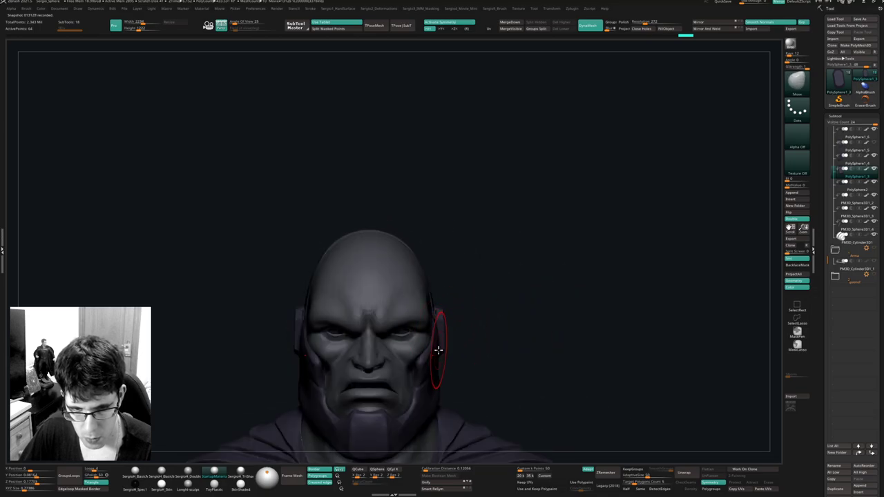
pyautogui.moveTo(433, 352)
pyautogui.mouseDown(button='right')
pyautogui.moveTo(419, 350)
pyautogui.moveTo(479, 345)
pyautogui.mouseUp(button='right')
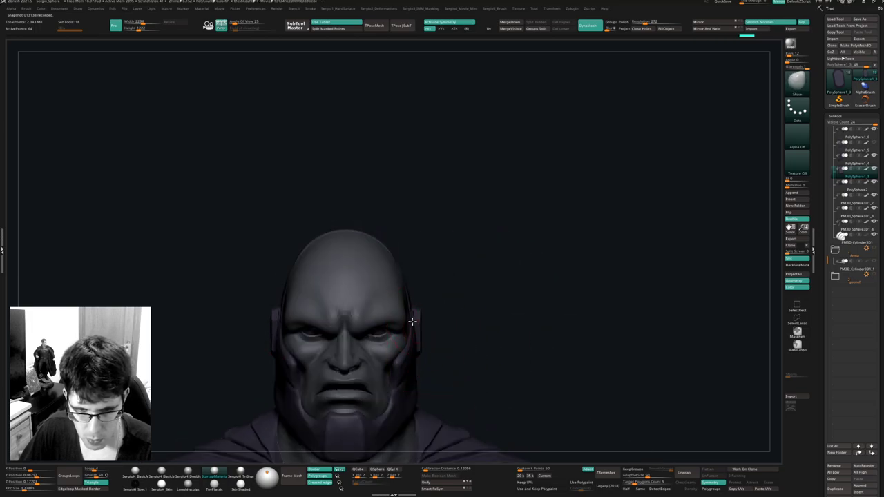
pyautogui.moveTo(413, 320); pyautogui.dragTo(412, 321)
pyautogui.moveTo(412, 321)
pyautogui.mouseDown(button='right')
pyautogui.moveTo(388, 326)
pyautogui.moveTo(446, 383)
pyautogui.mouseUp(button='right')
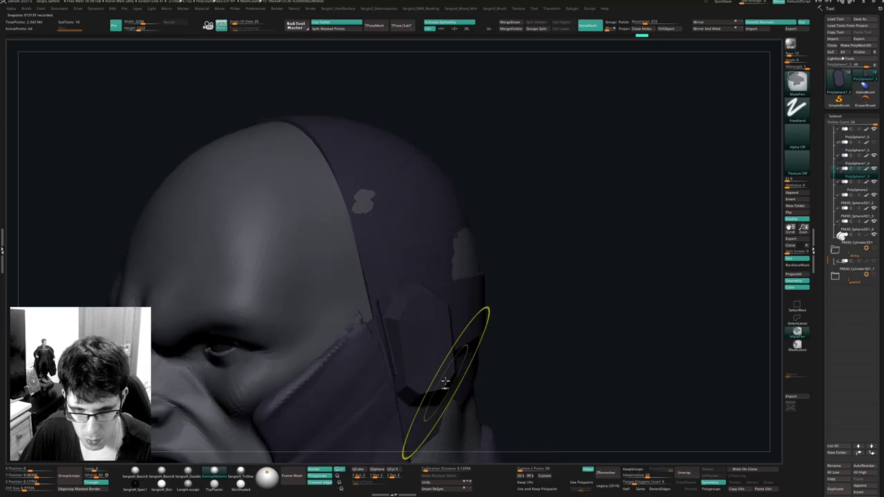
pyautogui.moveTo(425, 343)
pyautogui.mouseDown(button='right')
pyautogui.moveTo(437, 340)
pyautogui.moveTo(424, 322)
pyautogui.moveTo(434, 325)
pyautogui.moveTo(440, 291)
pyautogui.moveTo(434, 314)
pyautogui.moveTo(428, 310)
pyautogui.moveTo(442, 322)
pyautogui.moveTo(448, 294)
pyautogui.moveTo(425, 302)
pyautogui.moveTo(416, 318)
pyautogui.mouseUp(button='right')
# Select the headband and shift its front end to tuck under the ear piece with the Move brush.
pyautogui.keyDown('alt'); pyautogui.click(454, 317); pyautogui.keyUp('alt')
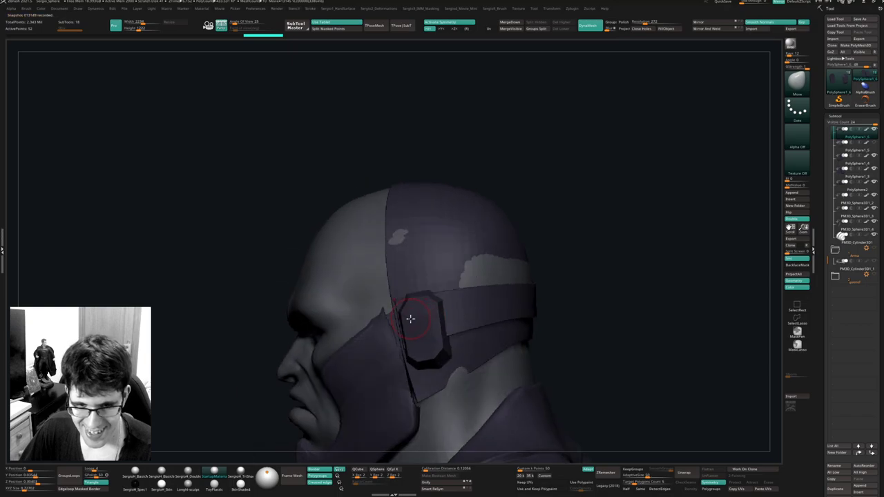
pyautogui.press('s')
pyautogui.moveTo(412, 319); pyautogui.dragTo(420, 318)
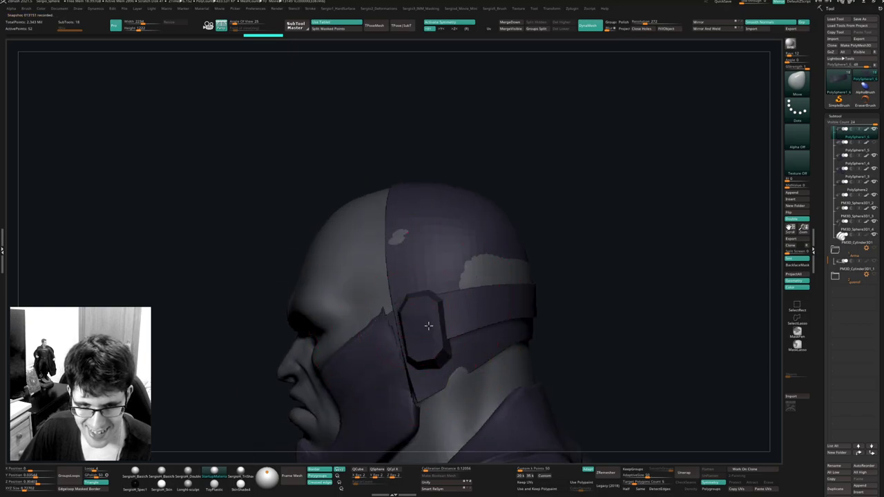
pyautogui.moveTo(435, 320); pyautogui.dragTo(418, 331, button='right')
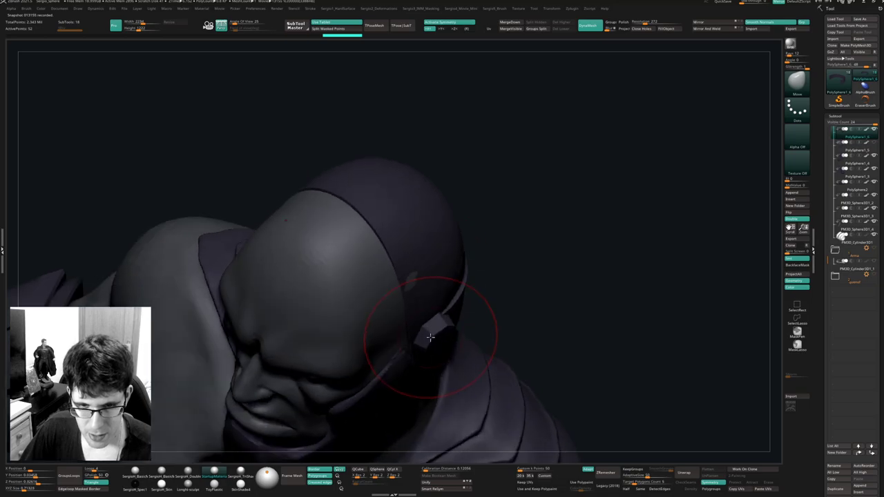
pyautogui.moveTo(435, 344); pyautogui.dragTo(428, 337)
pyautogui.hotkey('alt', 's')
pyautogui.hotkey('alt', 's')
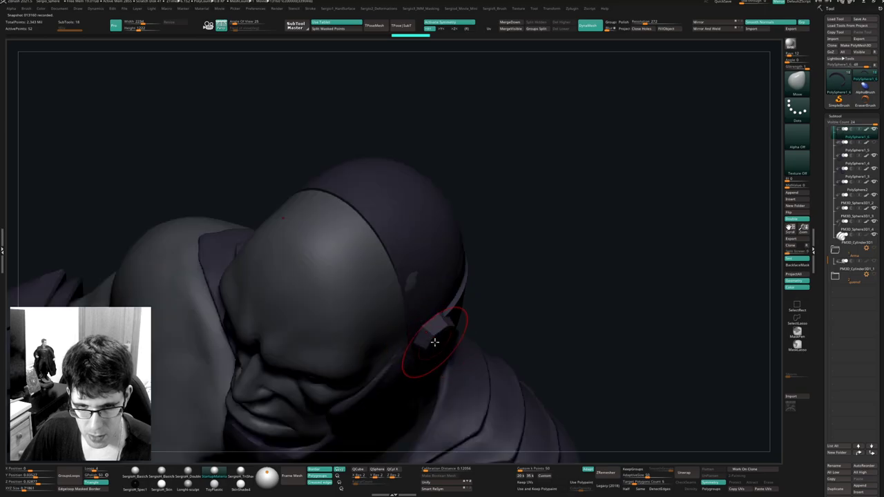
# Refine the headband's back and its junction with the ear piece using a resized Move brush.
pyautogui.moveTo(434, 341); pyautogui.dragTo(453, 314, button='right')
pyautogui.moveTo(453, 314); pyautogui.dragTo(440, 307, button='right')
pyautogui.press('s')
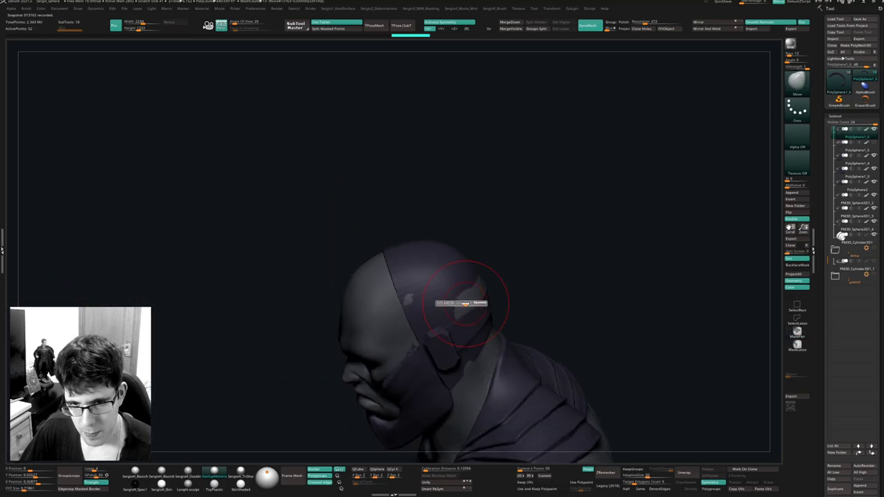
pyautogui.moveTo(483, 293); pyautogui.dragTo(478, 301)
pyautogui.moveTo(478, 300)
pyautogui.mouseDown(button='right')
pyautogui.moveTo(478, 320)
pyautogui.moveTo(465, 292)
pyautogui.mouseUp(button='right')
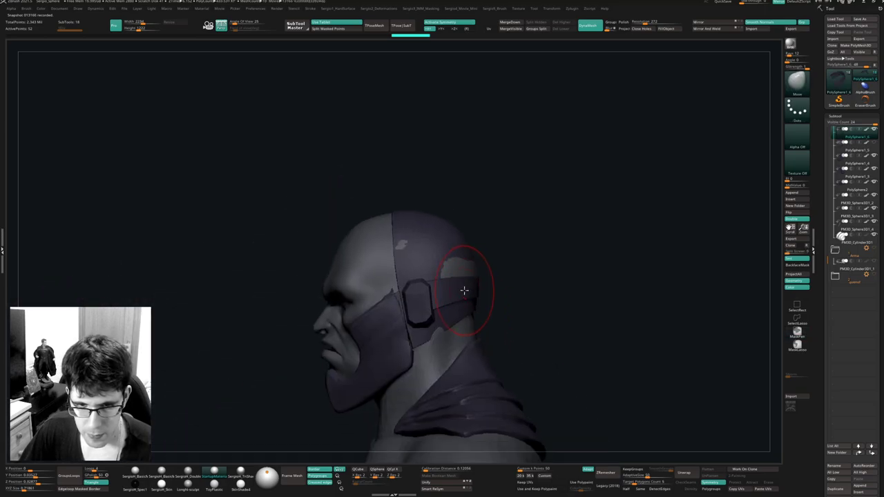
pyautogui.press('s')
pyautogui.moveTo(425, 294); pyautogui.dragTo(429, 294)
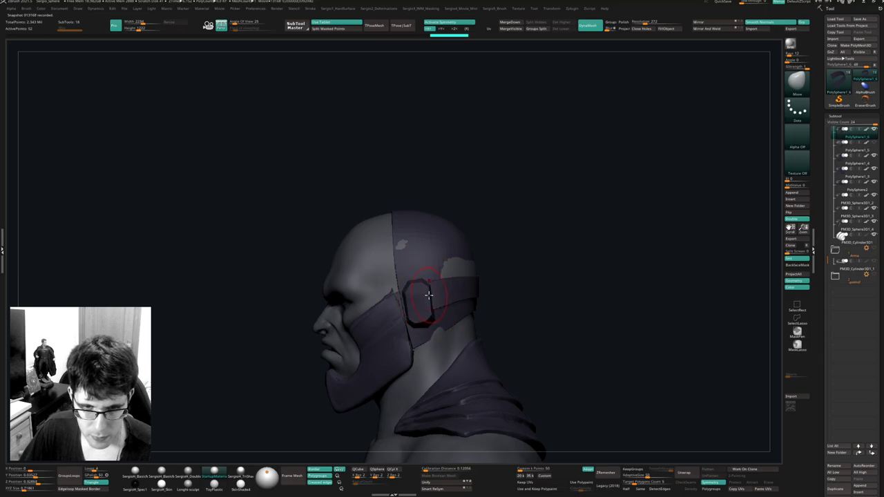
# Reshape the ear piece's upper end and outline with the Move brush and check the piece in isolation.
pyautogui.keyDown('alt'); pyautogui.click(426, 295); pyautogui.keyUp('alt')
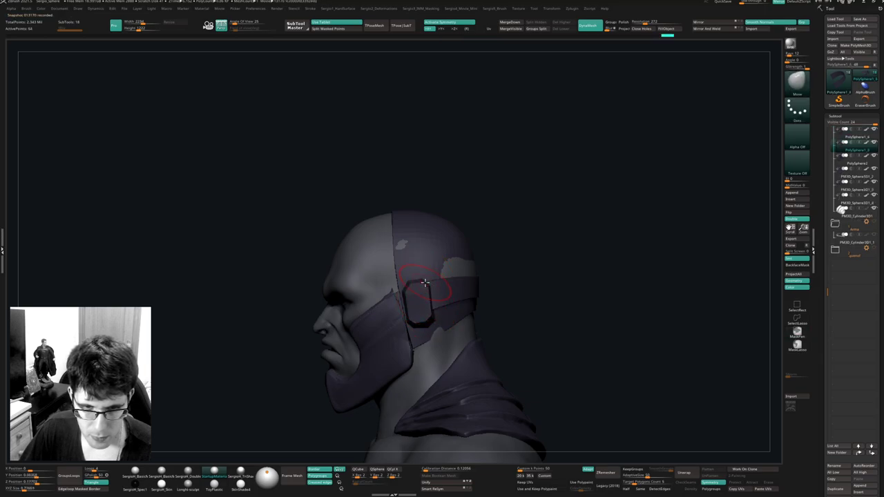
pyautogui.moveTo(426, 279); pyautogui.dragTo(426, 276)
pyautogui.keyDown('ctrl'); pyautogui.moveTo(429, 283); pyautogui.dragTo(429, 298, button='right'); pyautogui.keyUp('ctrl')
pyautogui.press('s')
pyautogui.moveTo(428, 299)
pyautogui.mouseDown()
pyautogui.moveTo(436, 300)
pyautogui.moveTo(419, 304)
pyautogui.moveTo(414, 319)
pyautogui.mouseUp()
pyautogui.press('s')
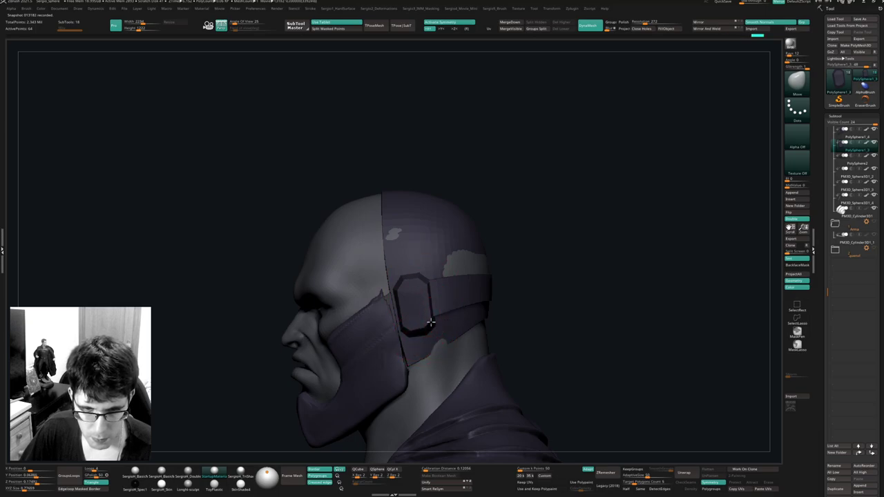
pyautogui.keyDown('ctrl'); pyautogui.keyDown('shift'); pyautogui.click(429, 322); pyautogui.keyUp('shift'); pyautogui.keyUp('ctrl')
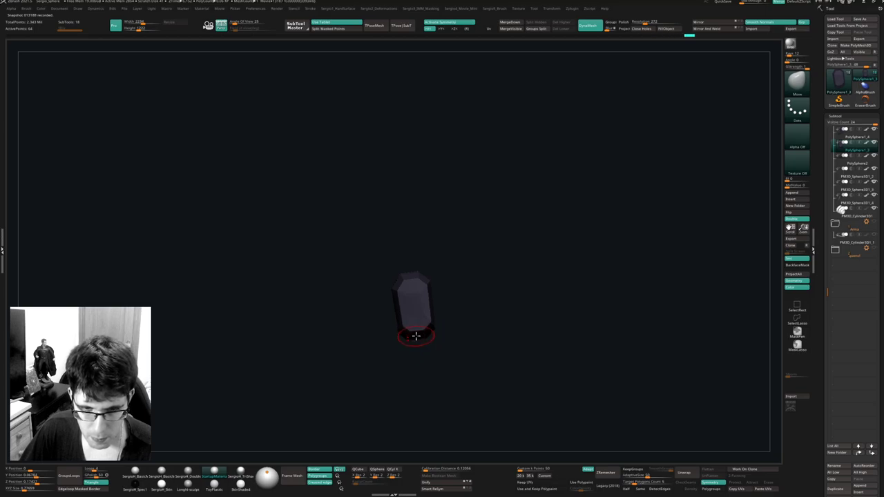
pyautogui.hotkey('alt', 's')
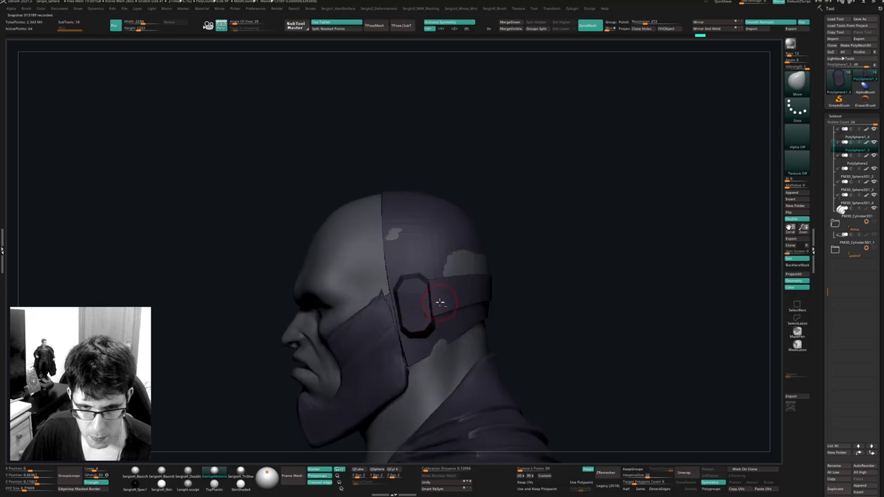
# Examine how the headband and ear pieces fit together from behind and from the side.
pyautogui.keyDown('alt'); pyautogui.click(424, 305); pyautogui.keyUp('alt')
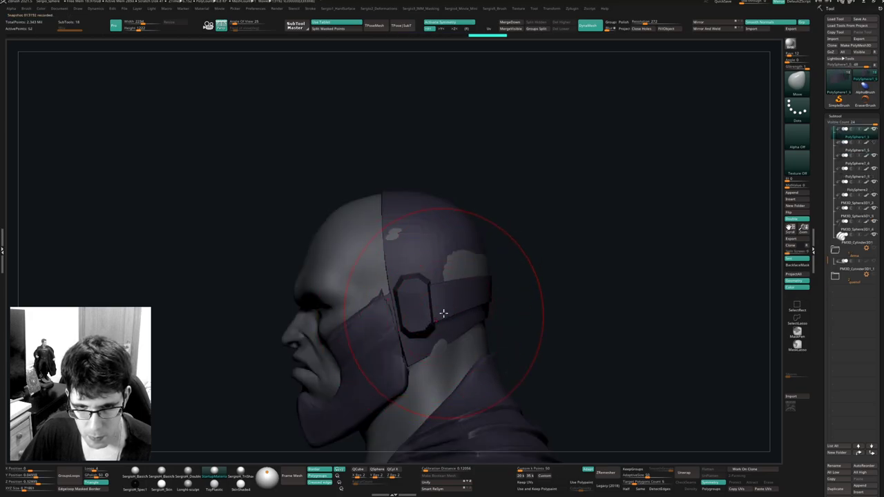
pyautogui.moveTo(444, 313); pyautogui.dragTo(412, 288, button='right')
pyautogui.press('s')
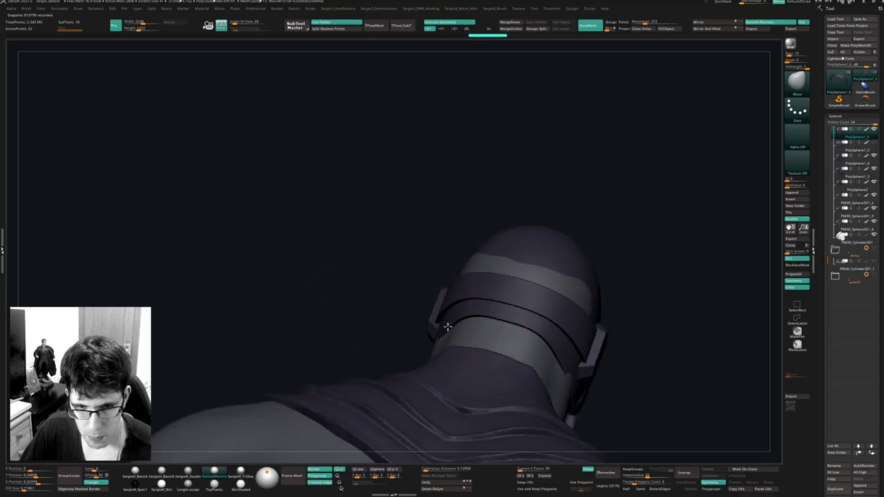
pyautogui.moveTo(449, 326)
pyautogui.mouseDown(button='right')
pyautogui.moveTo(442, 280)
pyautogui.moveTo(463, 300)
pyautogui.moveTo(507, 302)
pyautogui.moveTo(453, 290)
pyautogui.moveTo(477, 277)
pyautogui.moveTo(457, 282)
pyautogui.mouseUp(button='right')
pyautogui.keyDown('alt'); pyautogui.click(466, 278); pyautogui.keyUp('alt')
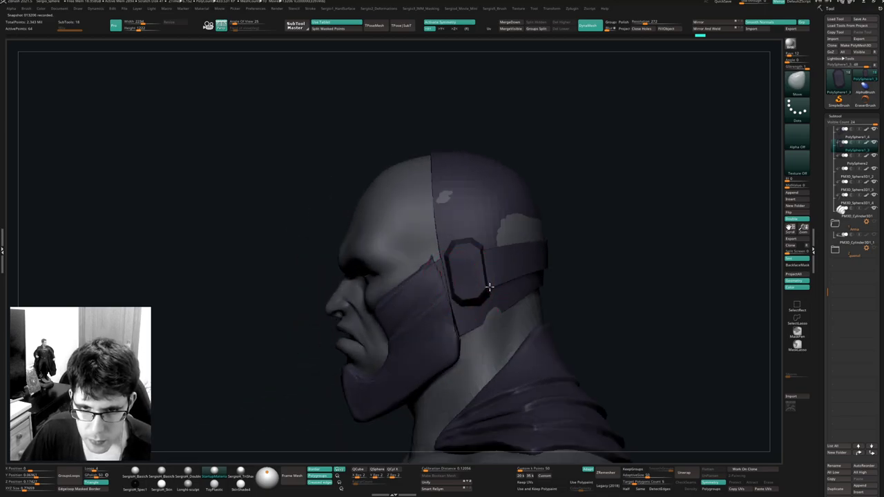
pyautogui.moveTo(476, 295)
pyautogui.mouseDown(button='right')
pyautogui.moveTo(497, 282)
pyautogui.moveTo(469, 285)
pyautogui.moveTo(446, 314)
pyautogui.moveTo(428, 317)
pyautogui.mouseUp(button='right')
# Isolate the original helmet sculpt, reveal its hidden parts and move its subtool below the folders at the end of the list.
pyautogui.keyDown('alt'); pyautogui.click(446, 307); pyautogui.keyUp('alt')
pyautogui.hotkey('alt', 's')
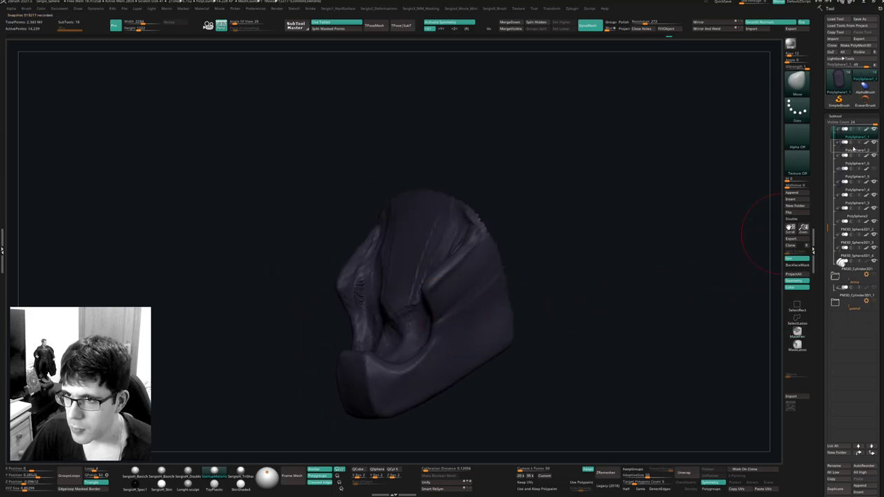
pyautogui.keyDown('ctrl'); pyautogui.keyDown('shift'); pyautogui.click(672, 230); pyautogui.keyUp('shift'); pyautogui.keyUp('ctrl')
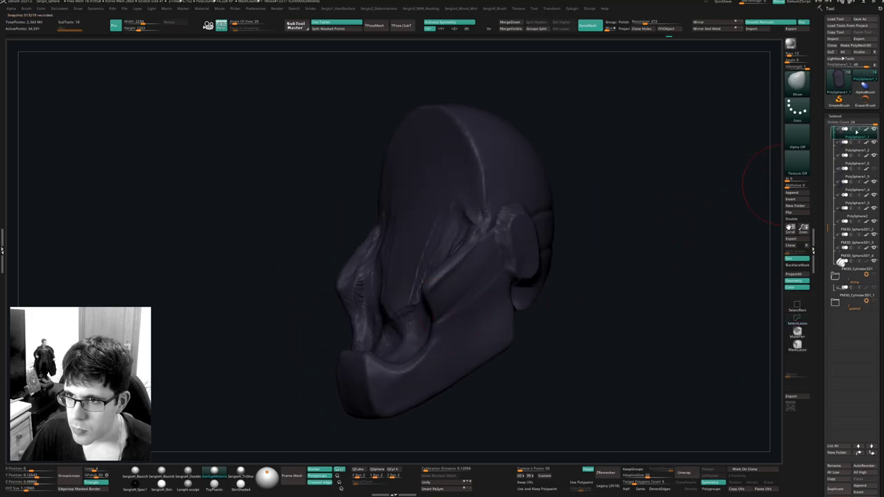
pyautogui.moveTo(854, 135); pyautogui.dragTo(860, 317)
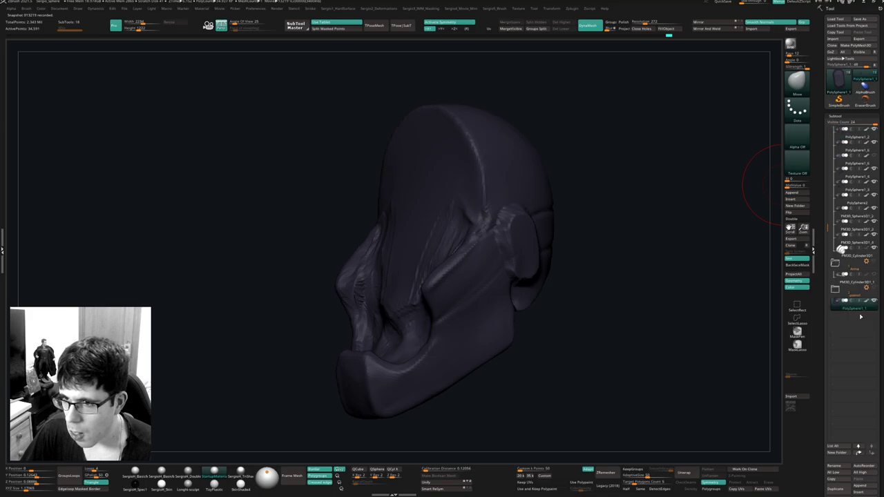
# Delete the PolySphere1_5 subtool that holds the spare cap and headband.
pyautogui.moveTo(827, 232); pyautogui.dragTo(827, 131)
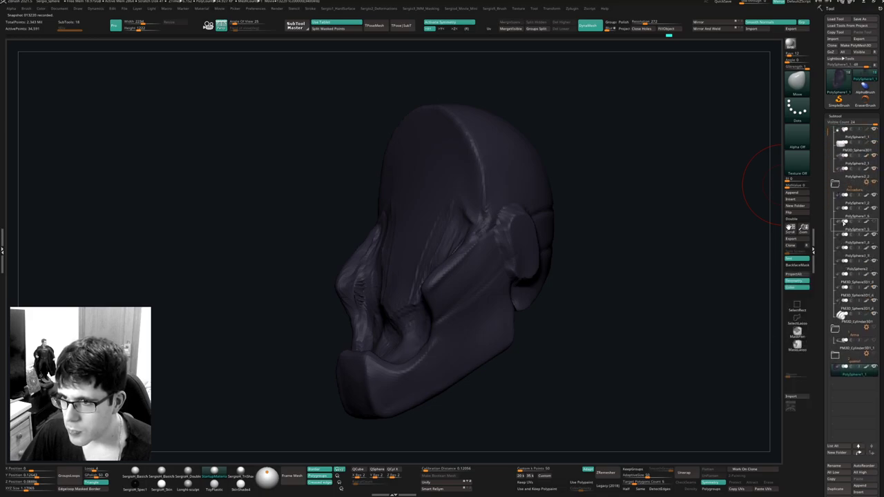
pyautogui.click(850, 228)
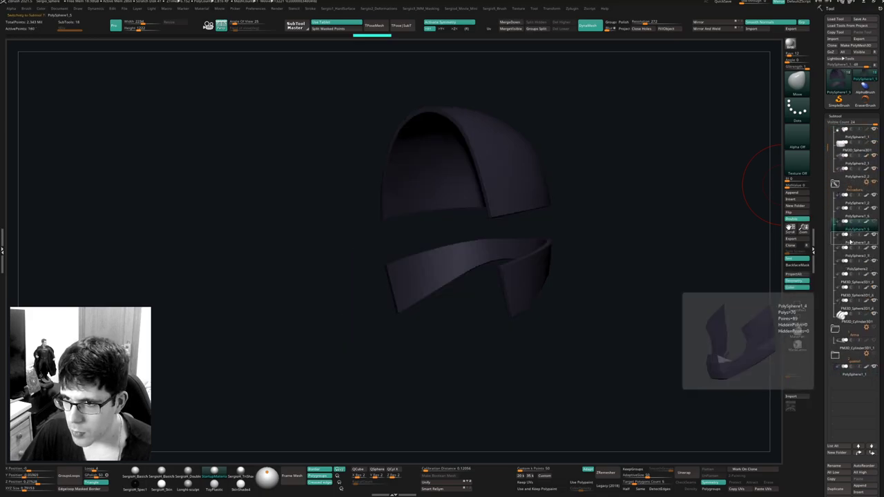
pyautogui.press('Delete')
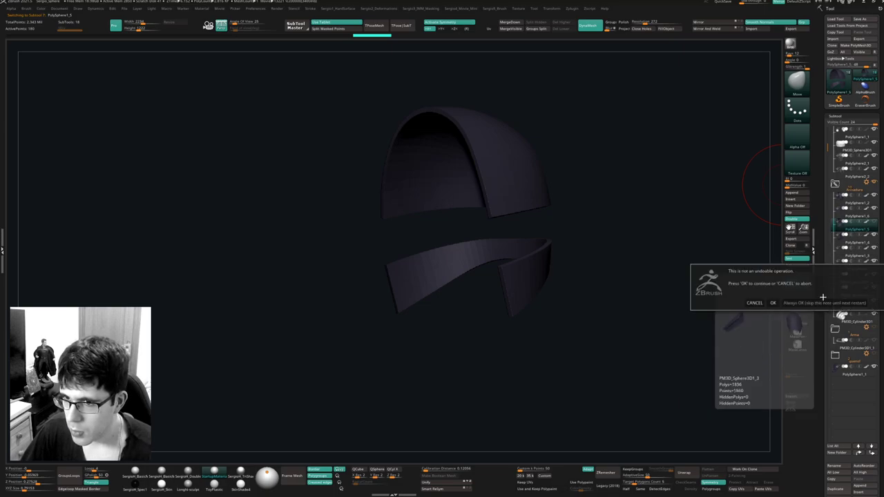
pyautogui.click(798, 303)
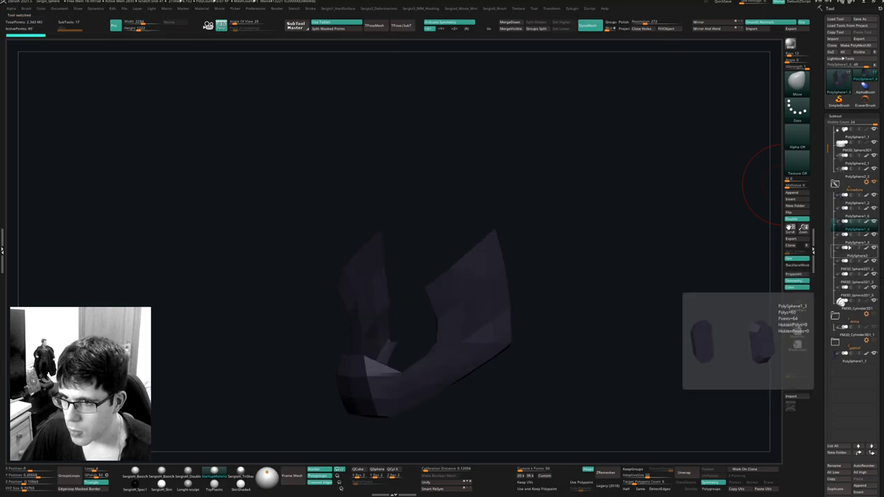
# Select the low-poly jaw guard PolySphere1_4 and inspect its shape and polygon layout up close.
pyautogui.click(849, 250)
pyautogui.click(847, 243)
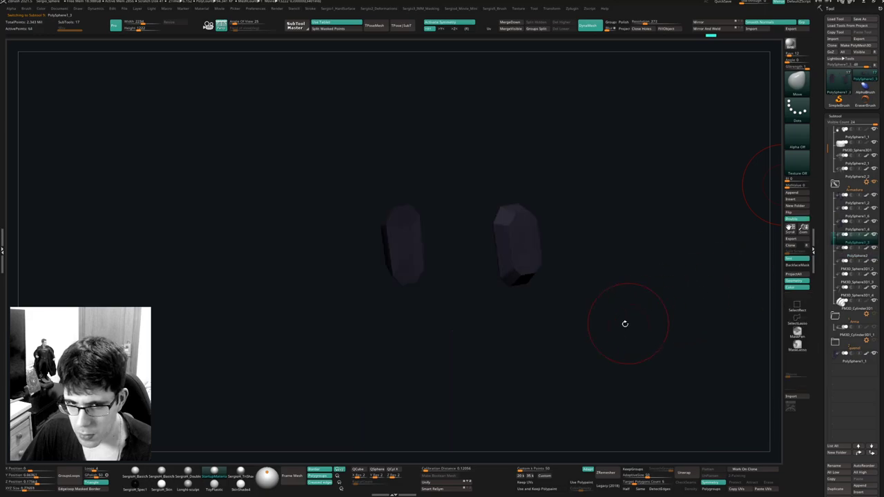
pyautogui.click(855, 230)
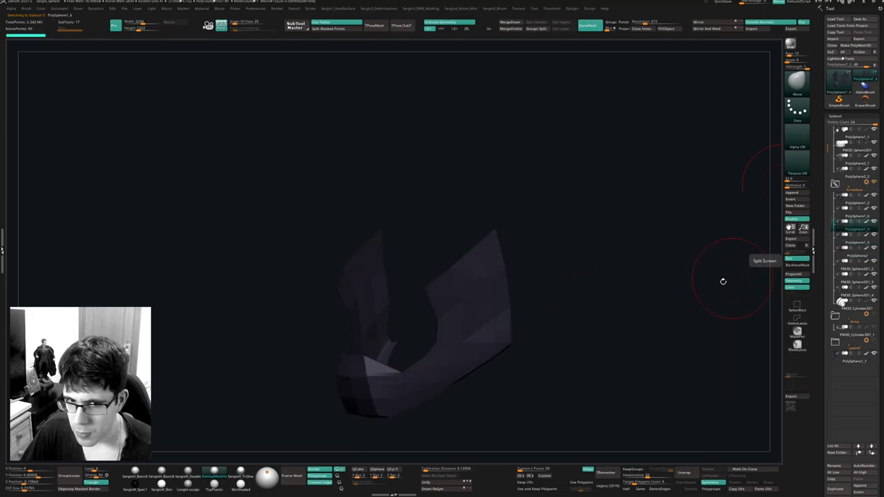
pyautogui.hotkey('alt', 's')
pyautogui.hotkey('alt', 's')
pyautogui.moveTo(496, 331)
pyautogui.mouseDown(button='right')
pyautogui.moveTo(484, 330)
pyautogui.moveTo(500, 294)
pyautogui.moveTo(529, 290)
pyautogui.moveTo(509, 282)
pyautogui.moveTo(516, 251)
pyautogui.moveTo(475, 288)
pyautogui.mouseUp(button='right')
pyautogui.keyDown('ctrl'); pyautogui.moveTo(462, 251); pyautogui.dragTo(468, 286, button='right'); pyautogui.keyUp('ctrl')
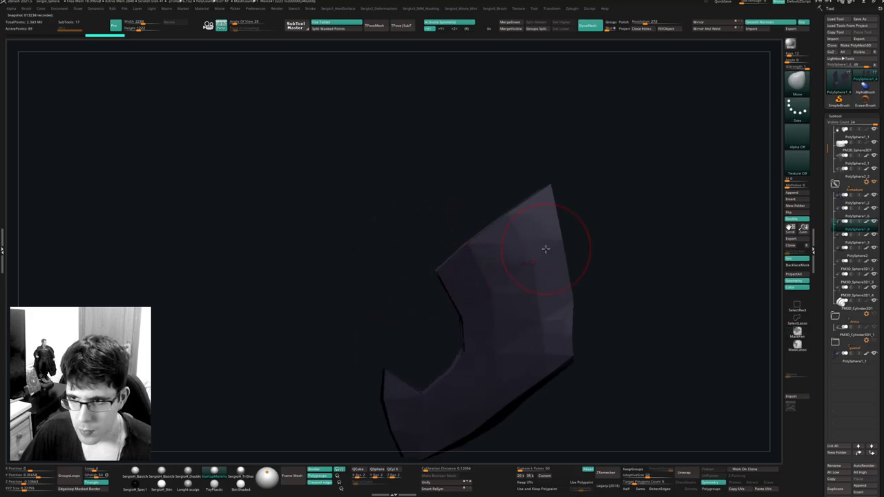
pyautogui.moveTo(560, 248); pyautogui.dragTo(578, 247, button='right')
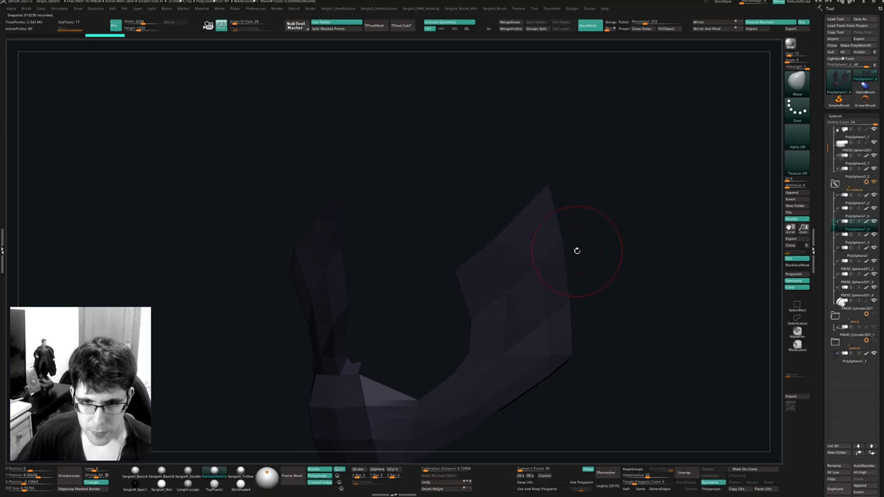
pyautogui.keyDown('ctrl'); pyautogui.moveTo(507, 263); pyautogui.dragTo(523, 295, button='right'); pyautogui.keyUp('ctrl')
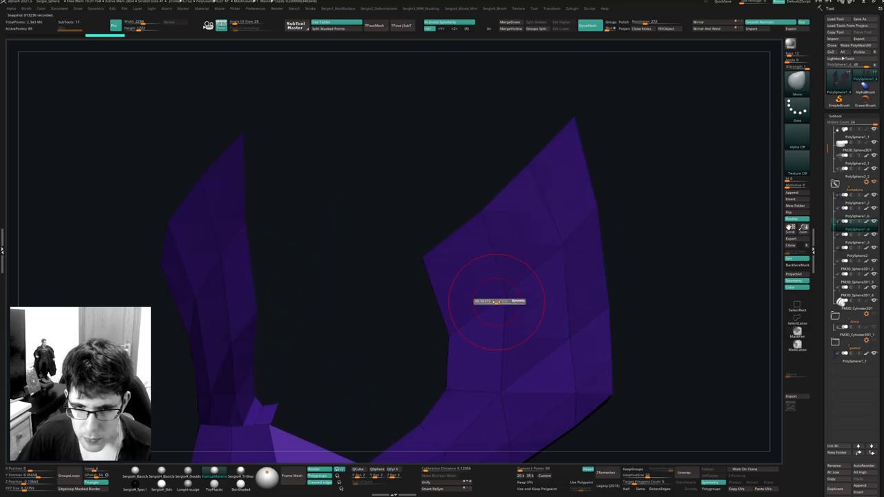
# Insert an edge loop across the side of the jaw guard near its inner corner with ZModeler's Insert edge action.
pyautogui.press('b')
pyautogui.press('z')
pyautogui.press('m')
pyautogui.press('space')
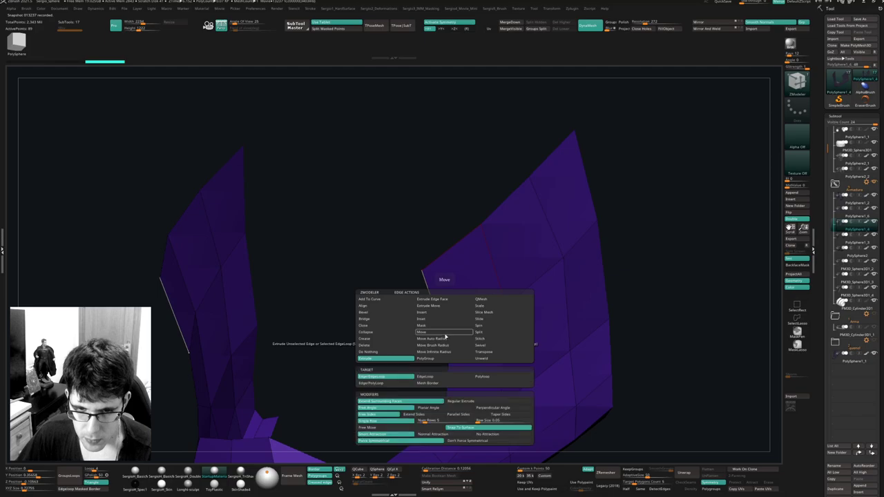
pyautogui.click(439, 314)
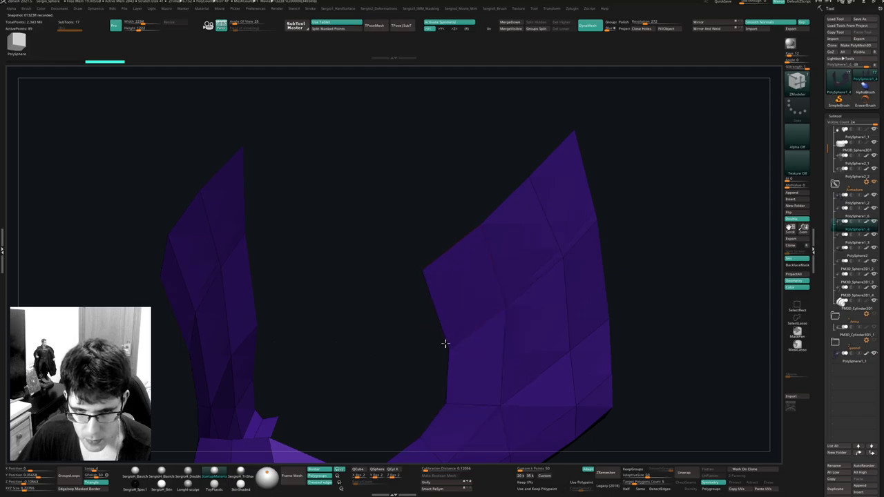
pyautogui.click(446, 344)
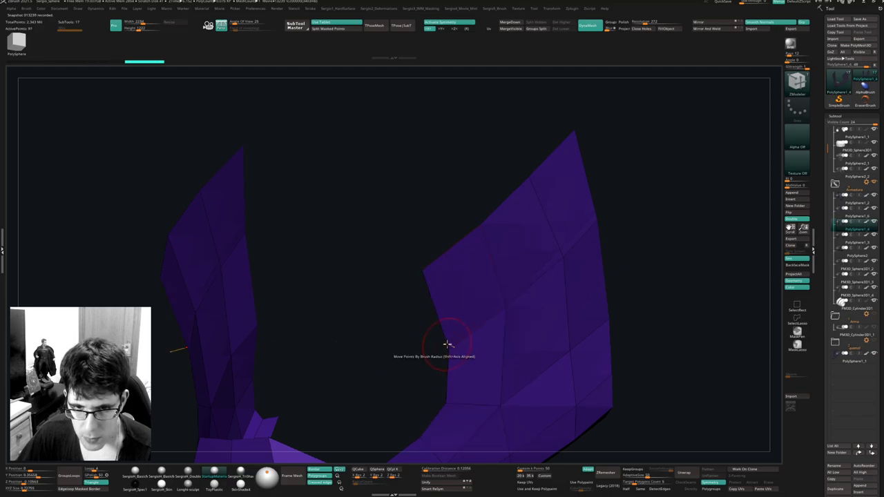
# Try giving the jaw guard a slight thickness with Panel Loops and check the fit with the whole head visible.
pyautogui.keyDown('ctrl'); pyautogui.moveTo(476, 335); pyautogui.dragTo(504, 290, button='right'); pyautogui.keyUp('ctrl')
pyautogui.hotkey('shift', '1')
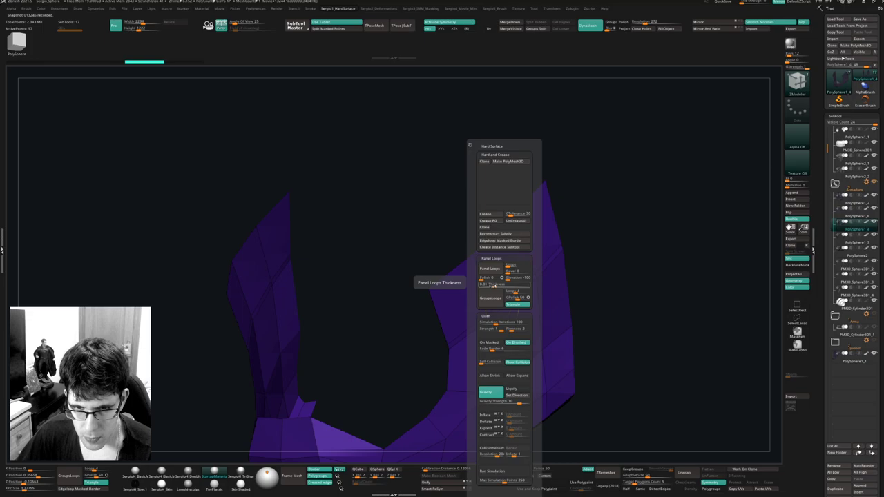
pyautogui.moveTo(492, 285); pyautogui.dragTo(495, 285)
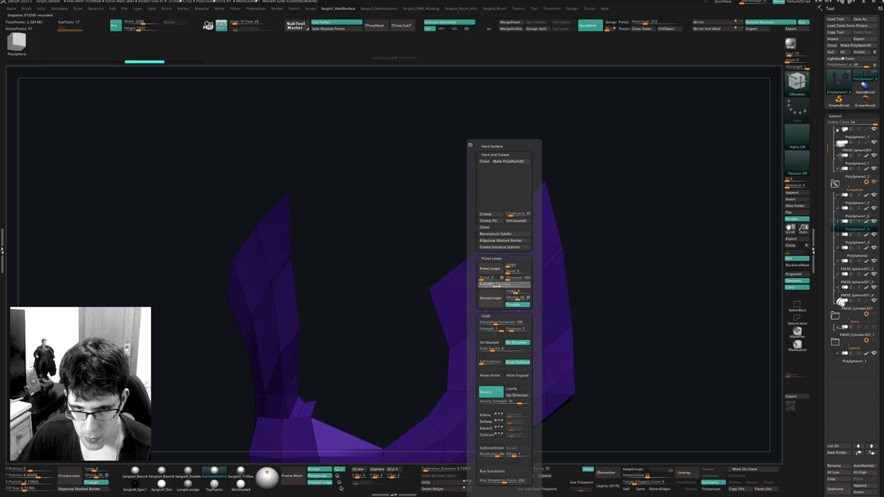
pyautogui.click(491, 269)
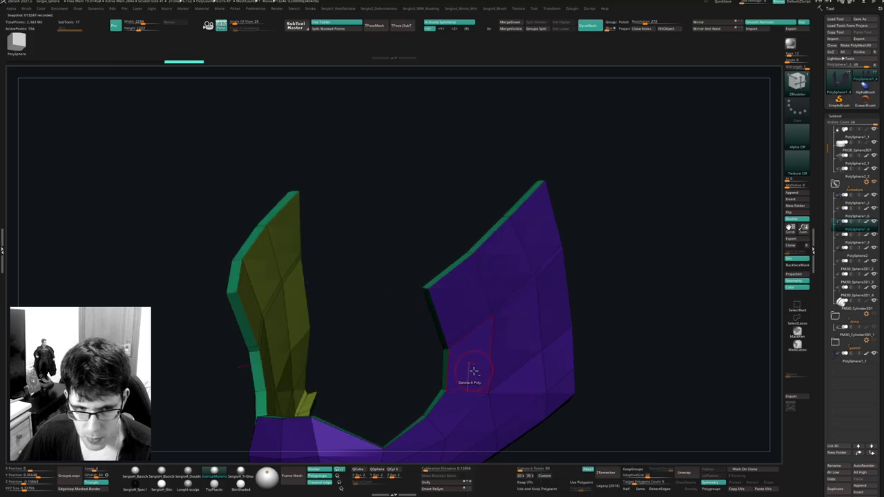
pyautogui.keyDown('alt'); pyautogui.moveTo(473, 370); pyautogui.dragTo(465, 312, button='right'); pyautogui.keyUp('alt')
pyautogui.hotkey('alt', 's')
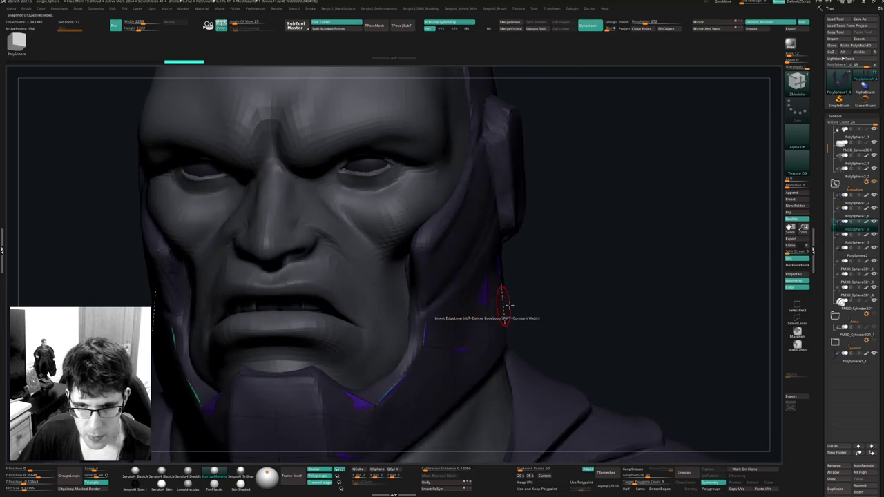
# Hide the original helmet sculpt PolySphere1_1, expand the last folder and move the sculpt inside it above PolySphere1.
pyautogui.click(873, 355)
pyautogui.click(834, 343)
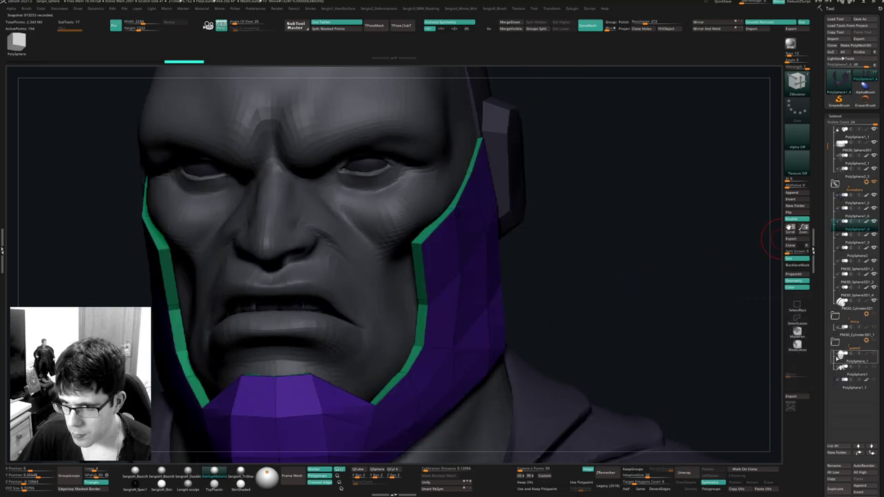
pyautogui.moveTo(839, 385); pyautogui.dragTo(841, 366)
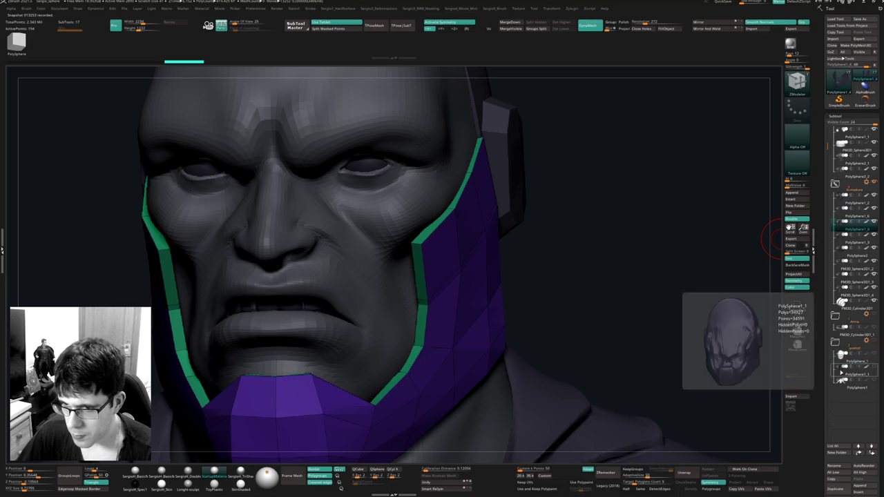
# Undo the jaw guard's panel loops, reapply them with an adjusted thickness and check the fit against the head.
pyautogui.keyDown('ctrl'); pyautogui.moveTo(560, 326); pyautogui.dragTo(493, 304, button='right'); pyautogui.keyUp('ctrl')
pyautogui.hotkey('alt', 's')
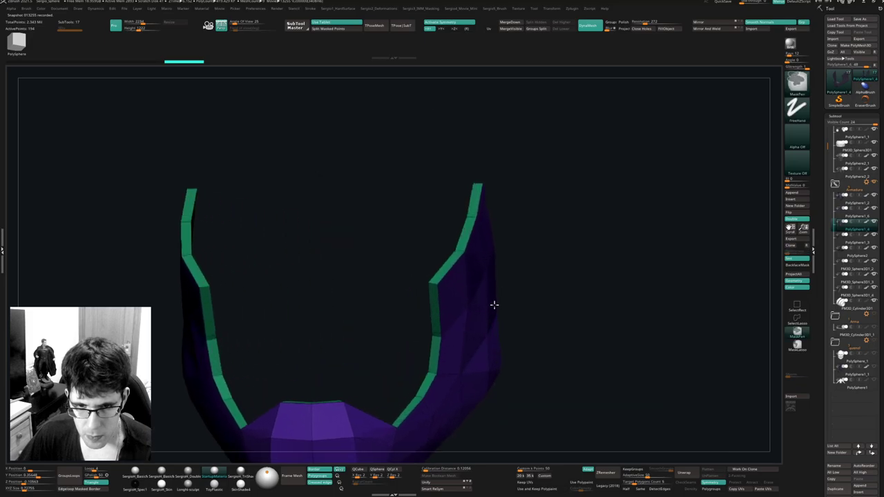
pyautogui.hotkey('ctrl', 'z')
pyautogui.press('1')
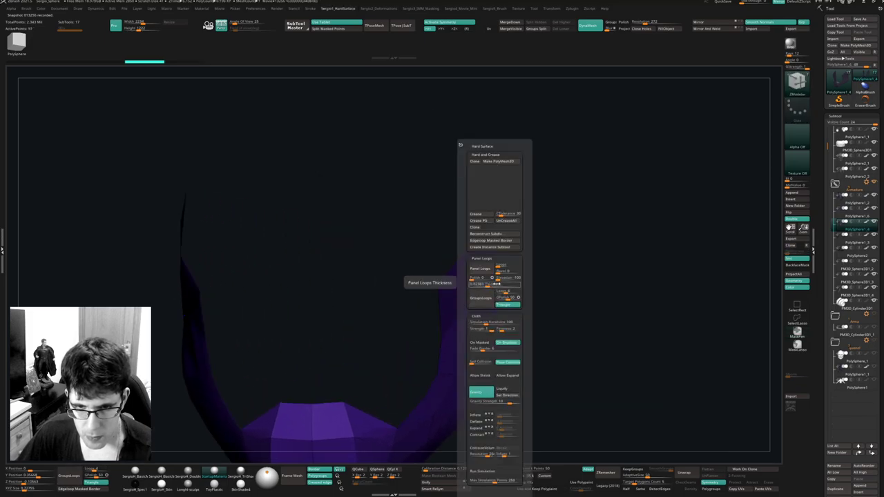
pyautogui.moveTo(488, 285); pyautogui.dragTo(489, 286)
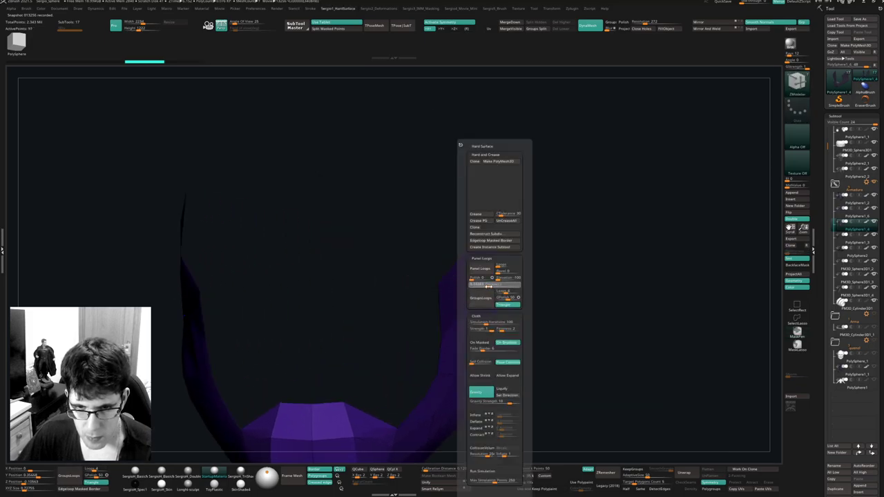
pyautogui.click(484, 270)
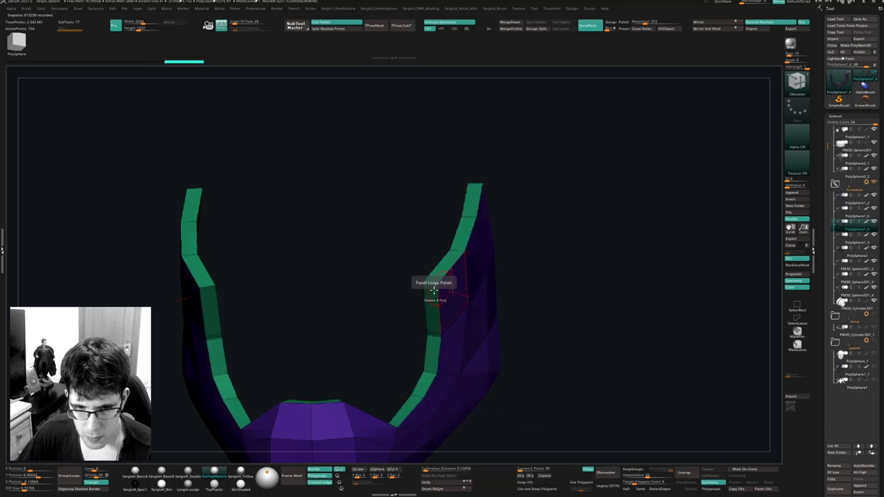
pyautogui.hotkey('alt', 's')
pyautogui.hotkey('alt', 's')
# Insert a single edge loop along the middle of the jaw guard's green rim with ZModeler.
pyautogui.moveTo(467, 329); pyautogui.dragTo(491, 294, button='right')
pyautogui.press('space')
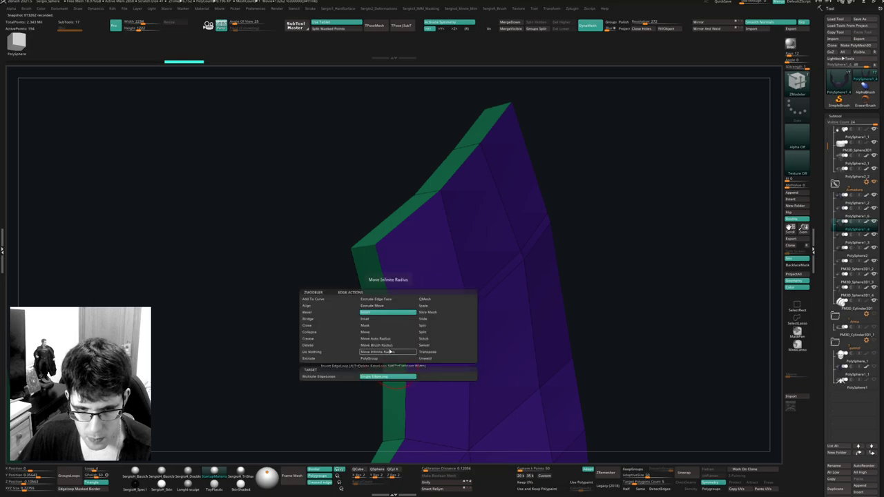
pyautogui.click(391, 347)
pyautogui.keyDown('alt'); pyautogui.moveTo(415, 327); pyautogui.dragTo(457, 298, button='right'); pyautogui.keyUp('alt')
# Set ZModeler's polygon action to QMesh with the Polyloop target, try it on the narrow side strip and undo the attempt.
pyautogui.press('space')
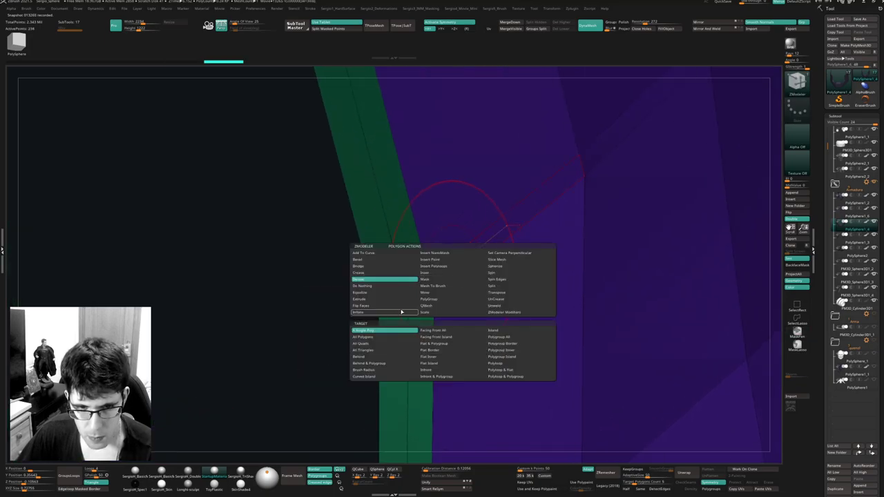
pyautogui.click(445, 309)
pyautogui.click(510, 366)
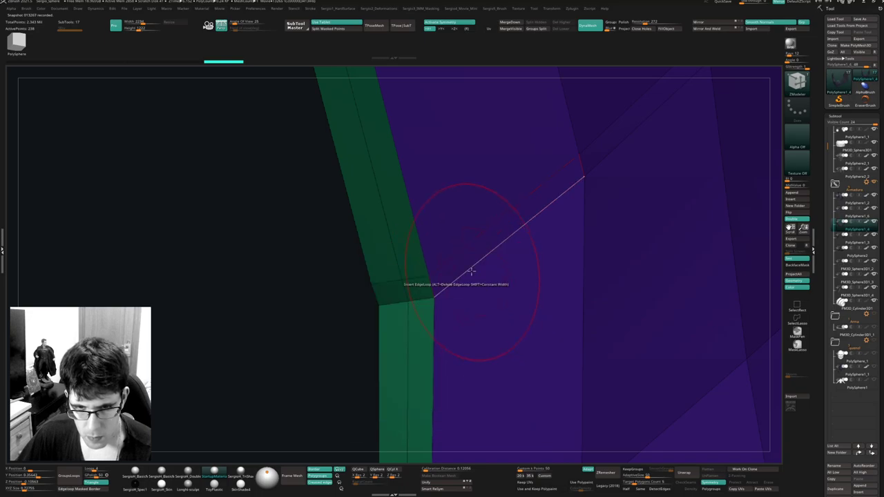
pyautogui.moveTo(464, 262); pyautogui.dragTo(446, 268)
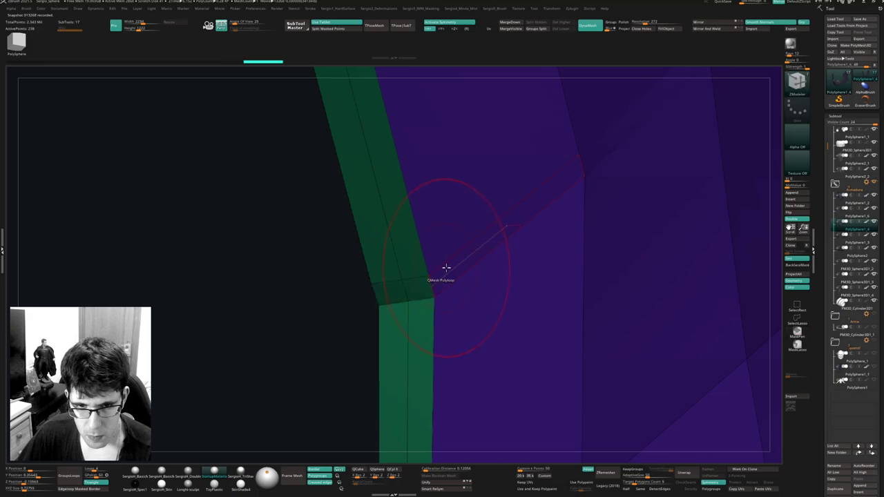
pyautogui.hotkey('ctrl', 'z')
# Mark the narrow diagonal strip of polygons across the side of the jaw guard as the temporary ZModeler polygroup.
pyautogui.keyDown('ctrl'); pyautogui.moveTo(469, 214); pyautogui.dragTo(481, 158, button='right'); pyautogui.keyUp('ctrl')
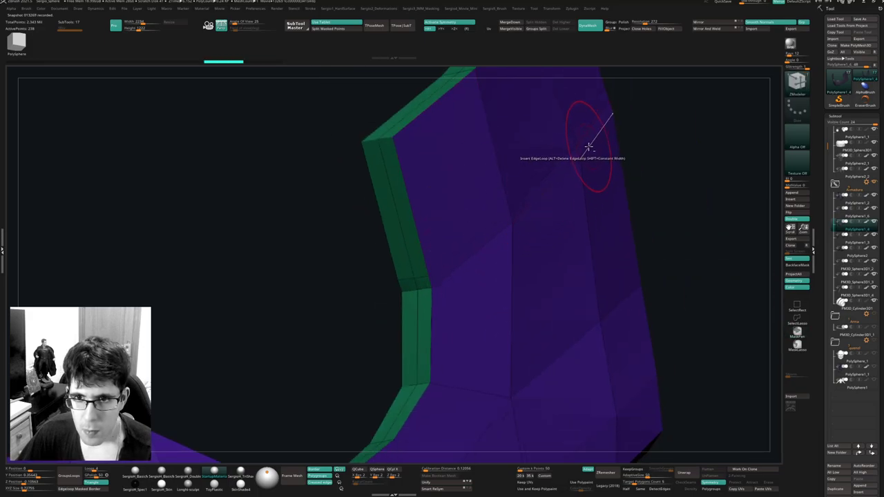
pyautogui.keyDown('alt'); pyautogui.click(583, 151); pyautogui.keyUp('alt')
pyautogui.keyDown('alt'); pyautogui.moveTo(583, 151); pyautogui.dragTo(519, 206); pyautogui.keyUp('alt')
pyautogui.keyDown('alt'); pyautogui.click(476, 241); pyautogui.keyUp('alt')
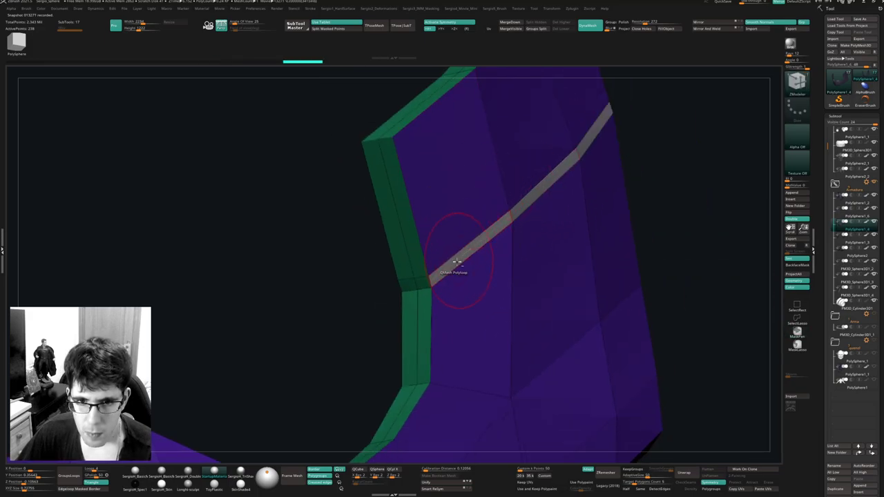
# Try sinking the marked diagonal strip into the jaw guard with QMesh, inspect the groove without polyframe and undo it.
pyautogui.keyDown('ctrl'); pyautogui.moveTo(455, 262); pyautogui.dragTo(451, 279, button='right'); pyautogui.keyUp('ctrl')
pyautogui.press('space')
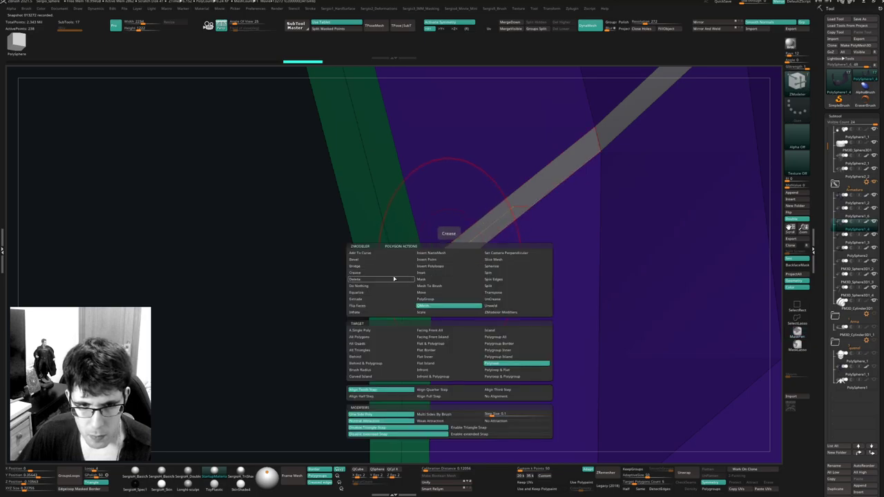
pyautogui.click(394, 278)
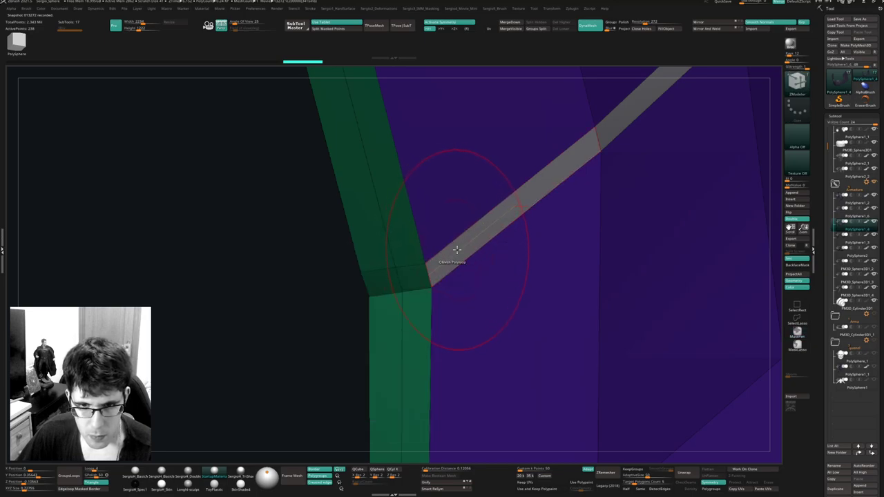
pyautogui.click(437, 256)
pyautogui.keyDown('ctrl'); pyautogui.moveTo(437, 256); pyautogui.dragTo(416, 138, button='right'); pyautogui.keyUp('ctrl')
pyautogui.hotkey('shift', 'f')
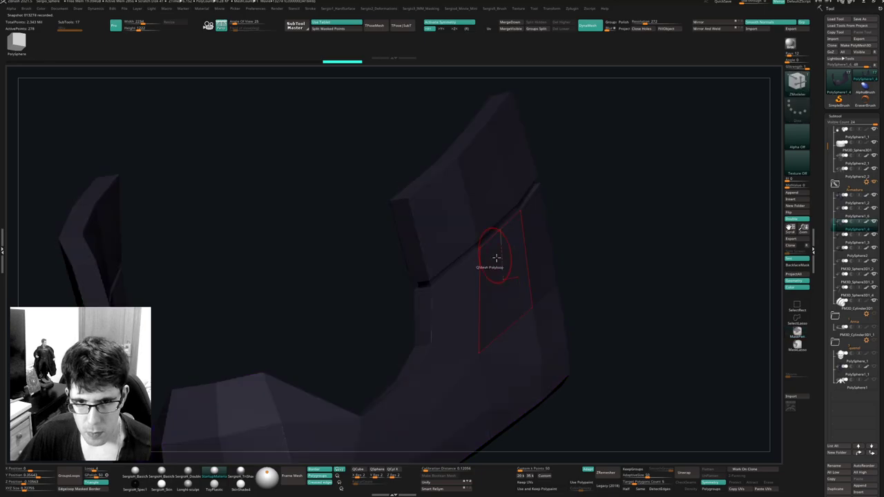
pyautogui.keyDown('ctrl'); pyautogui.moveTo(495, 258); pyautogui.dragTo(479, 222, button='right'); pyautogui.keyUp('ctrl')
pyautogui.hotkey('ctrl', 'z')
# Push the marked strip inward with QMesh to cut a diagonal groove across the side and rim of the jaw guard.
pyautogui.hotkey('shift', 'f')
pyautogui.moveTo(391, 211); pyautogui.dragTo(367, 203, button='right')
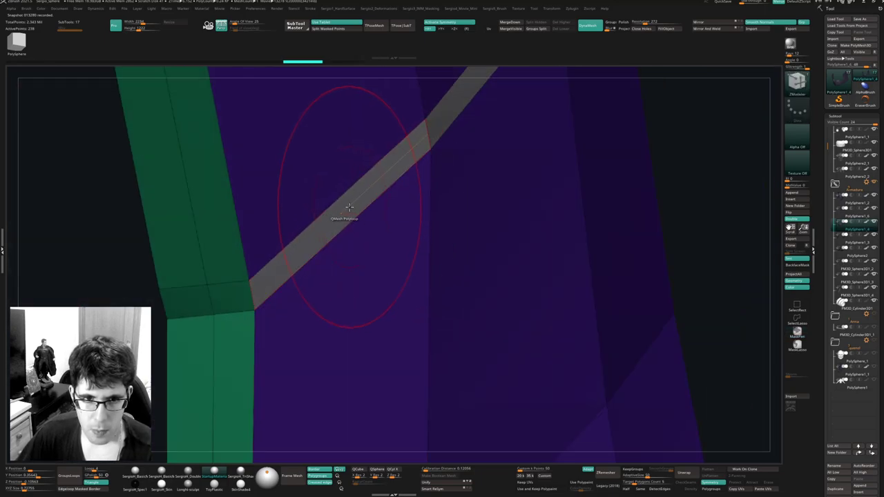
pyautogui.moveTo(320, 230); pyautogui.dragTo(286, 239)
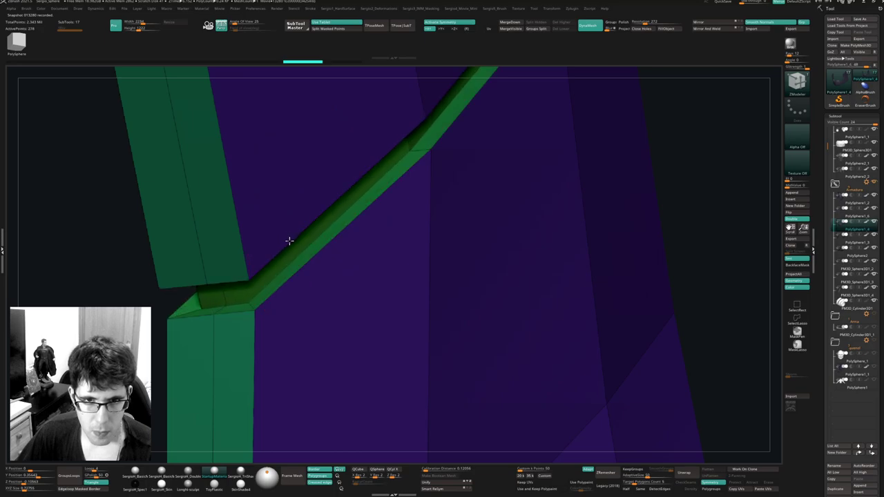
pyautogui.keyDown('ctrl'); pyautogui.moveTo(290, 241); pyautogui.dragTo(326, 62, button='right'); pyautogui.keyUp('ctrl')
pyautogui.keyDown('ctrl'); pyautogui.moveTo(359, 269); pyautogui.dragTo(525, 221, button='right'); pyautogui.keyUp('ctrl')
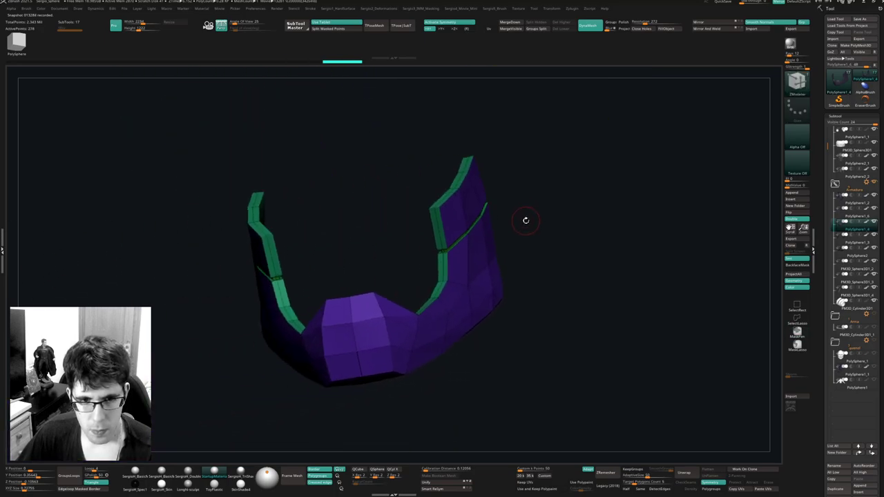
# Switch to the Move brush and nudge the jaw guard's shape slightly with polyframe display off.
pyautogui.hotkey('shift', 'f')
pyautogui.hotkey('shift', 's')
pyautogui.moveTo(491, 246)
pyautogui.mouseDown(button='right')
pyautogui.moveTo(482, 272)
pyautogui.moveTo(458, 271)
pyautogui.moveTo(451, 239)
pyautogui.moveTo(435, 321)
pyautogui.mouseUp(button='right')
pyautogui.press('b')
pyautogui.press('m')
pyautogui.press('v')
pyautogui.press('s')
pyautogui.moveTo(424, 327)
pyautogui.mouseDown()
pyautogui.moveTo(432, 327)
pyautogui.moveTo(422, 325)
pyautogui.mouseUp()
pyautogui.moveTo(400, 296); pyautogui.dragTo(396, 295)
pyautogui.moveTo(437, 268); pyautogui.dragTo(505, 241, button='right')
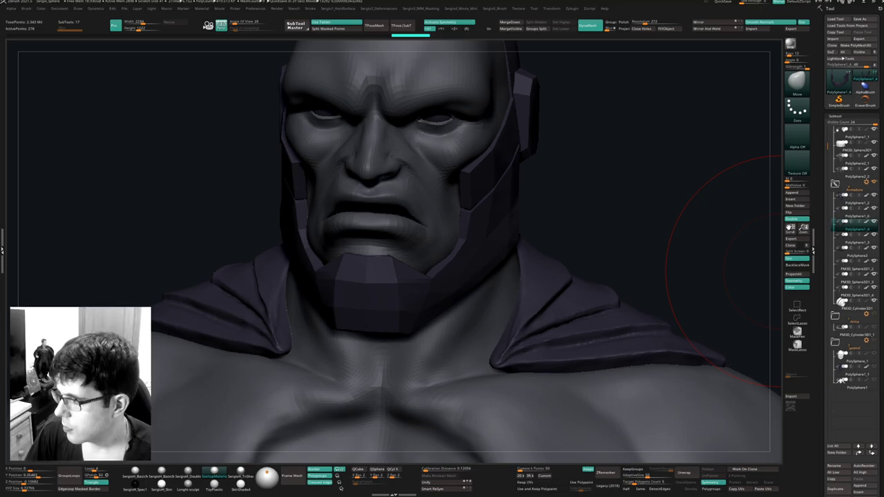
# Inspect the jaw guard on the head, then isolate it with polyframe on and examine its grooved sides and rim.
pyautogui.moveTo(761, 196); pyautogui.dragTo(682, 195)
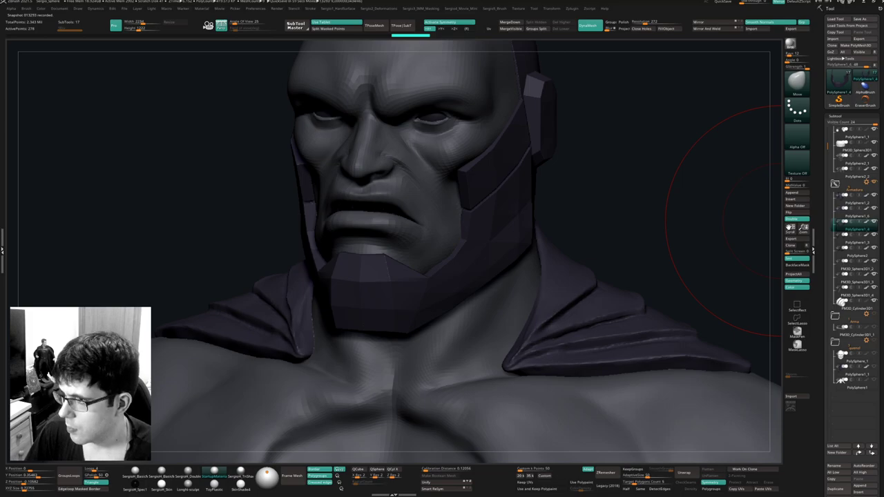
pyautogui.moveTo(586, 202); pyautogui.dragTo(586, 203)
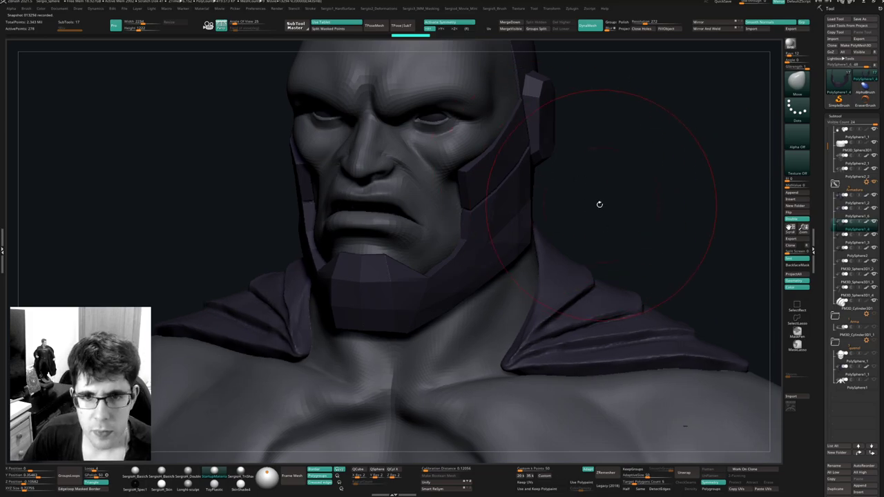
pyautogui.keyDown('ctrl'); pyautogui.moveTo(599, 204); pyautogui.dragTo(477, 336, button='right'); pyautogui.keyUp('ctrl')
pyautogui.hotkey('shift', 's')
pyautogui.hotkey('shift', 'f')
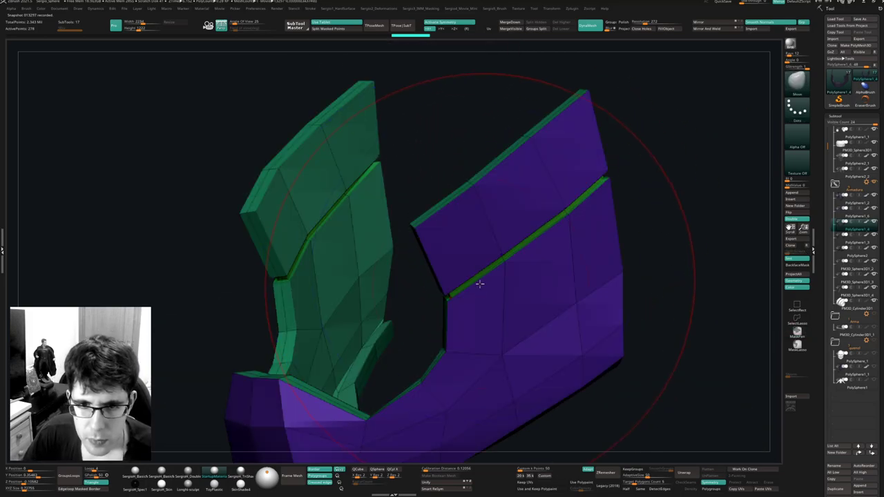
pyautogui.moveTo(463, 292); pyautogui.dragTo(493, 234)
pyautogui.moveTo(483, 226); pyautogui.dragTo(497, 223, button='right')
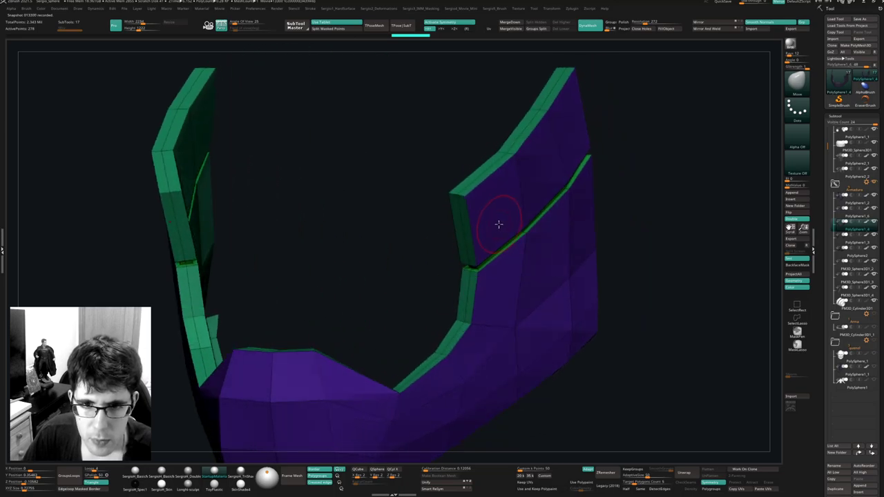
# Crease the jaw guard's borders from the hard-surface tools.
pyautogui.press('1')
pyautogui.click(494, 225)
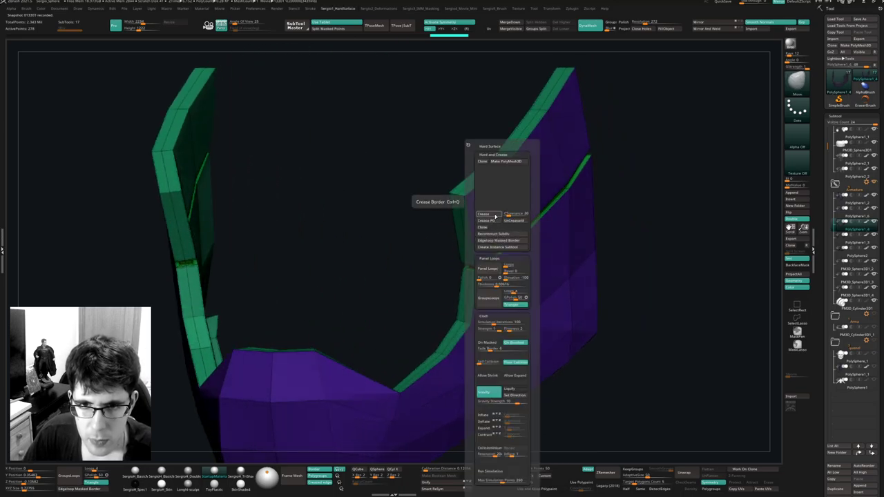
pyautogui.hotkey('shift', 'f')
pyautogui.keyDown('ctrl'); pyautogui.moveTo(462, 320); pyautogui.dragTo(472, 278, button='right'); pyautogui.keyUp('ctrl')
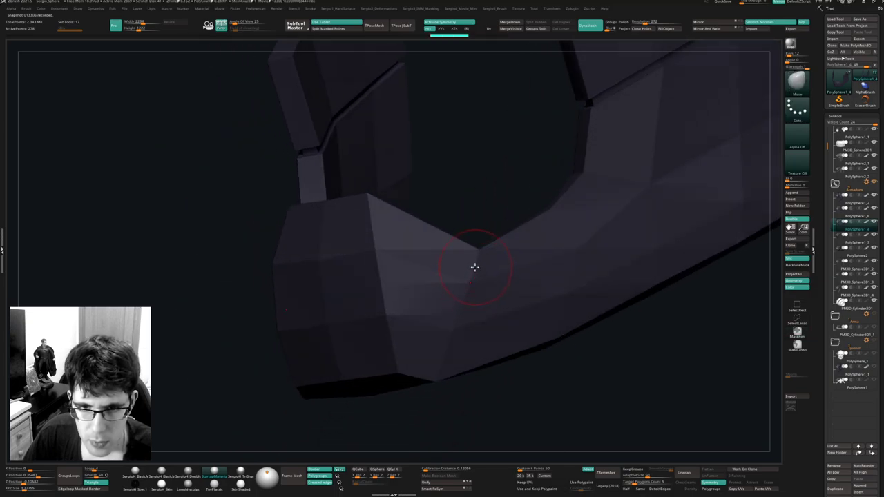
# Set the ZModeler edge action to Crease with EdgeLoop Complete and crease the edge loop beside the chin plate.
pyautogui.moveTo(474, 264); pyautogui.dragTo(480, 270)
pyautogui.press('b')
pyautogui.press('z')
pyautogui.press('m')
pyautogui.press('space')
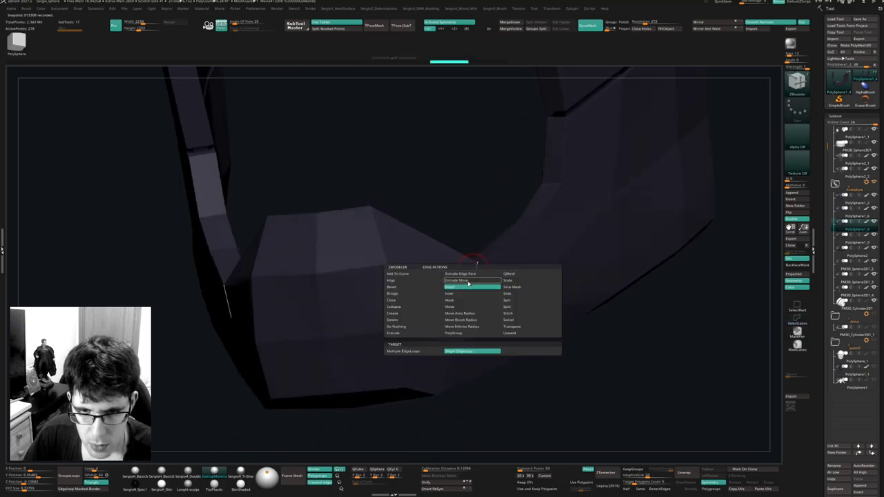
pyautogui.click(423, 314)
pyautogui.click(418, 356)
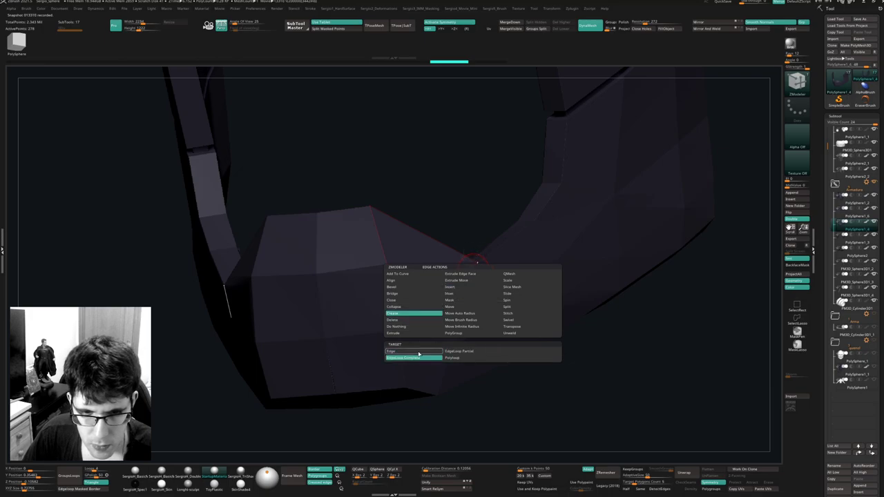
pyautogui.click(462, 309)
pyautogui.moveTo(389, 368); pyautogui.dragTo(484, 246, button='right')
pyautogui.hotkey('shift', 'f')
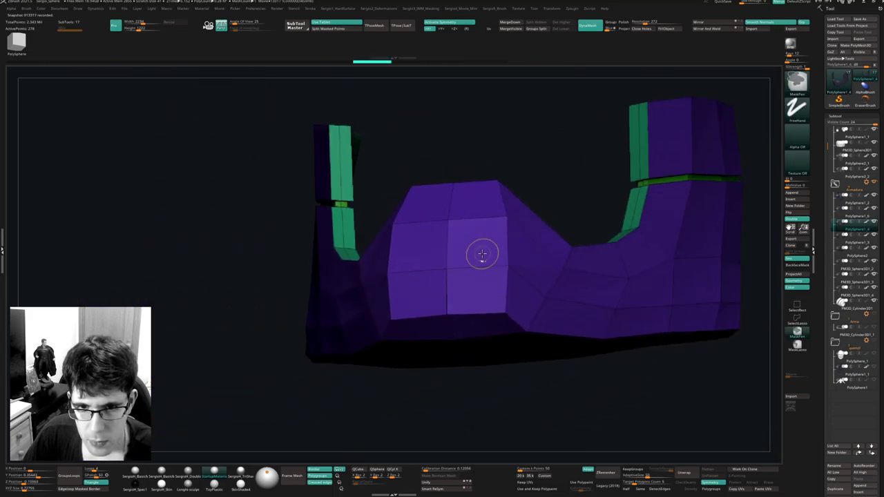
# Undo the jaw guard's edits back to the single-sided shell without thickness or groove.
pyautogui.hotkey('ctrl', 'z')
pyautogui.hotkey('ctrl', 'shift', 'z')
pyautogui.moveTo(479, 256); pyautogui.dragTo(456, 332, button='right')
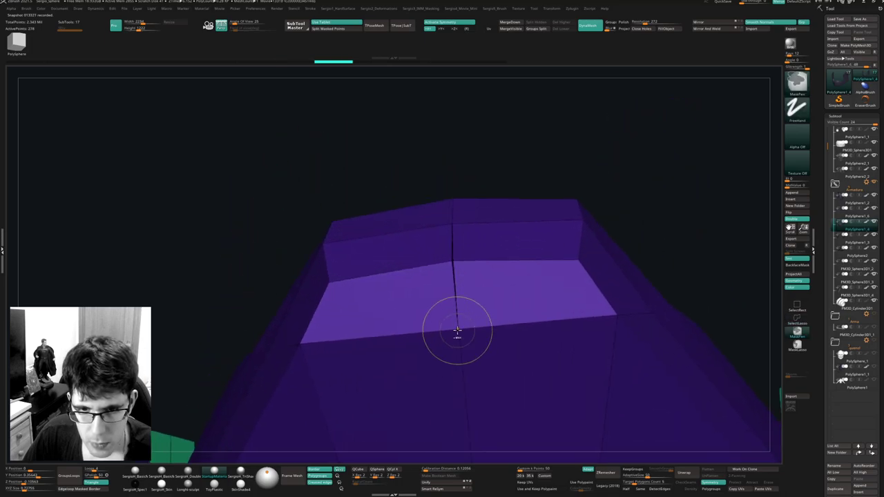
pyautogui.keyDown('ctrl'); pyautogui.moveTo(472, 277); pyautogui.dragTo(474, 221, button='right'); pyautogui.keyUp('ctrl')
pyautogui.moveTo(474, 221); pyautogui.dragTo(474, 319, button='right')
pyautogui.hotkey('ctrl', 'z')
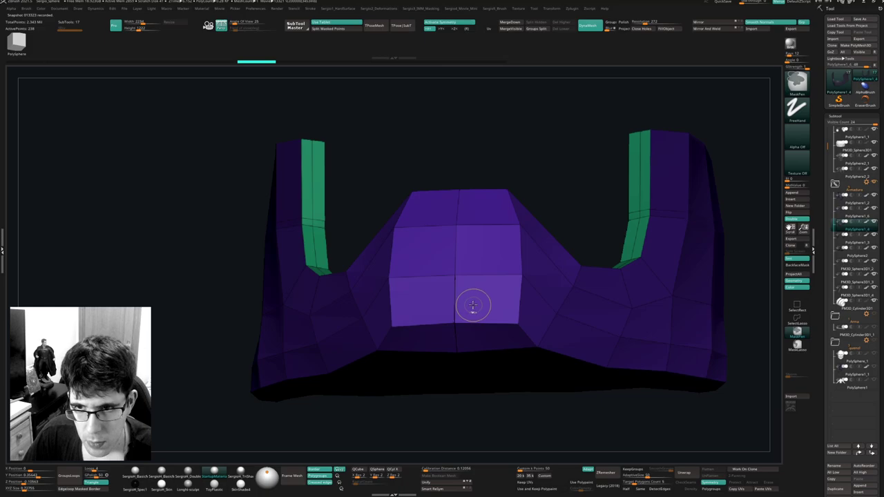
pyautogui.hotkey('ctrl', 'z')
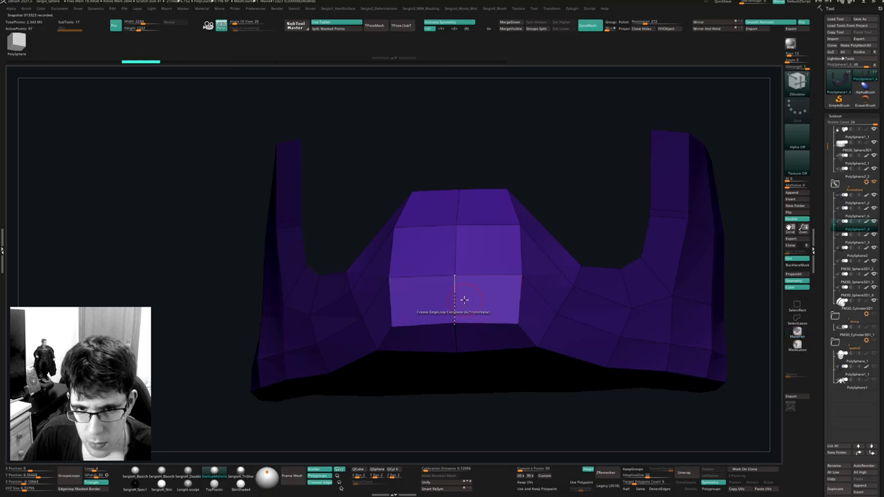
# Use the Move brush to adjust the points at the lower end of the chin plate's centre seam.
pyautogui.keyDown('ctrl'); pyautogui.moveTo(462, 299); pyautogui.dragTo(457, 327, button='right'); pyautogui.keyUp('ctrl')
pyautogui.press('b')
pyautogui.press('m')
pyautogui.press('v')
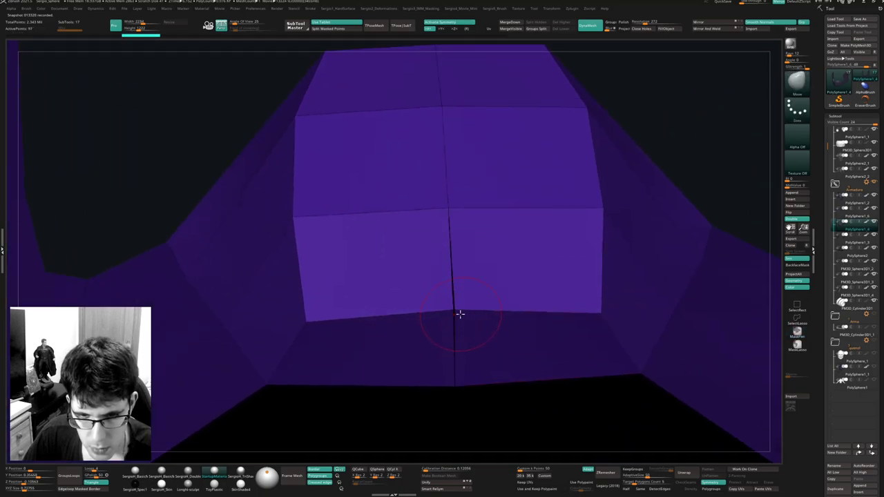
pyautogui.moveTo(480, 310)
pyautogui.keyDown('shift'); pyautogui.mouseDown()
pyautogui.moveTo(462, 310)
pyautogui.moveTo(603, 312)
pyautogui.mouseUp(); pyautogui.keyUp('shift')
pyautogui.keyDown('ctrl'); pyautogui.moveTo(472, 320); pyautogui.dragTo(468, 422, button='right'); pyautogui.keyUp('ctrl')
# Set the ZModeler polygon action to Delete A Single Poly and delete the sliver polygons in the chin plate's centre seam.
pyautogui.press('b')
pyautogui.press('z')
pyautogui.press('m')
pyautogui.press('space')
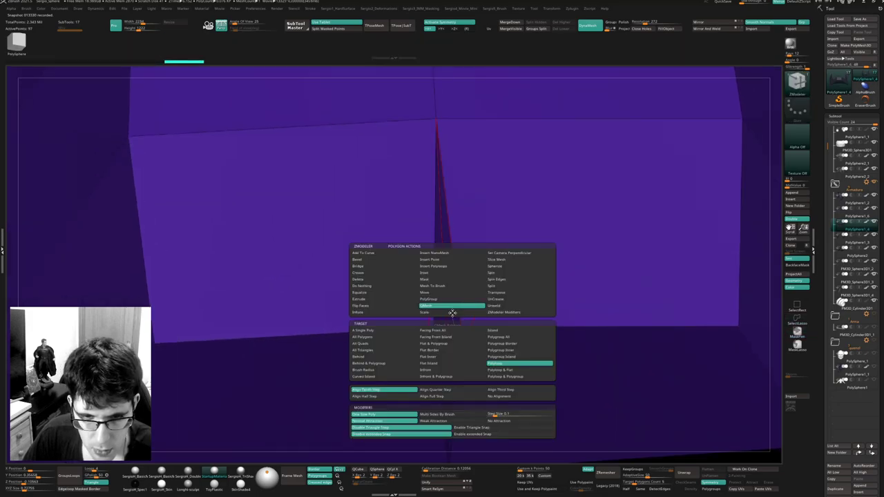
pyautogui.click(401, 279)
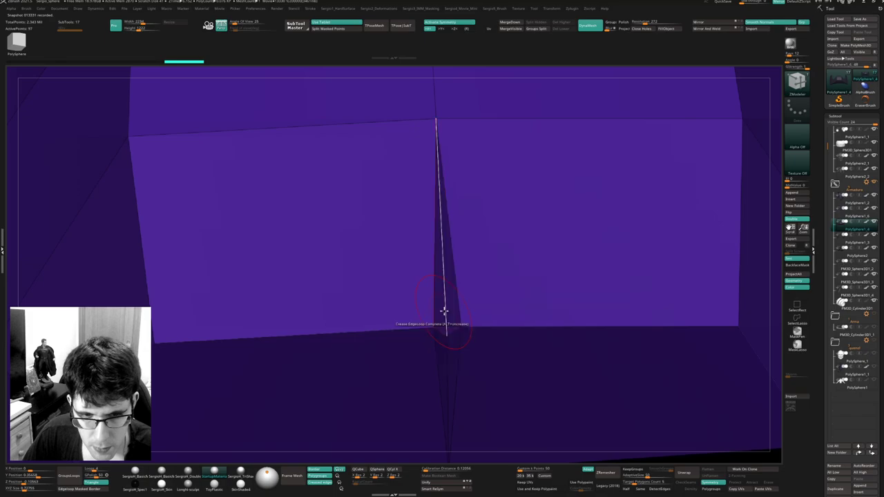
pyautogui.click(448, 316)
pyautogui.click(455, 344)
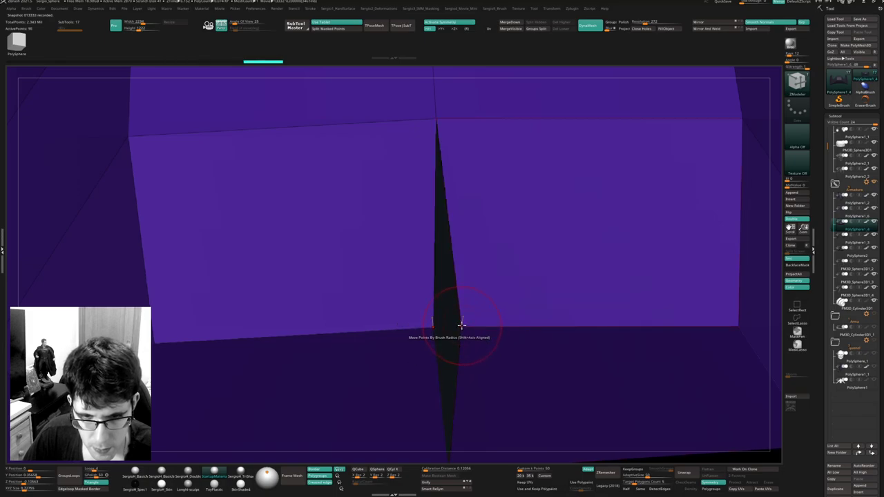
# Stitch the two open points at the chin plate's lower centre together with the To Mid Point option.
pyautogui.press('space')
pyautogui.click(493, 339)
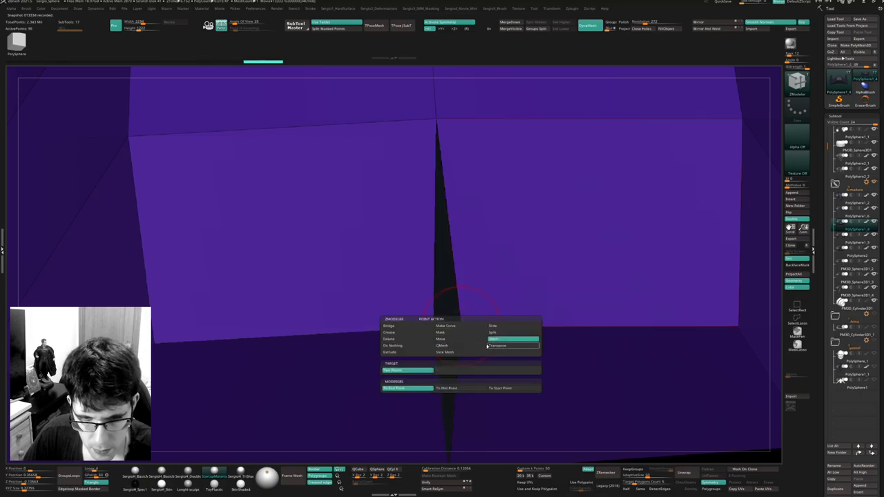
pyautogui.click(447, 388)
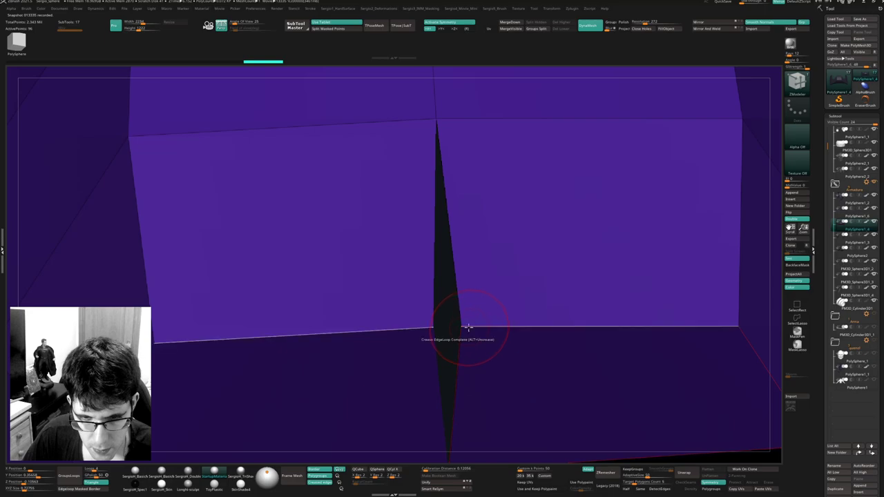
pyautogui.click(431, 329)
# Add thickness to the single-sided jaw guard shell.
pyautogui.keyDown('ctrl'); pyautogui.moveTo(449, 357); pyautogui.dragTo(476, 273, button='right'); pyautogui.keyUp('ctrl')
pyautogui.moveTo(477, 273); pyautogui.dragTo(373, 381, button='right')
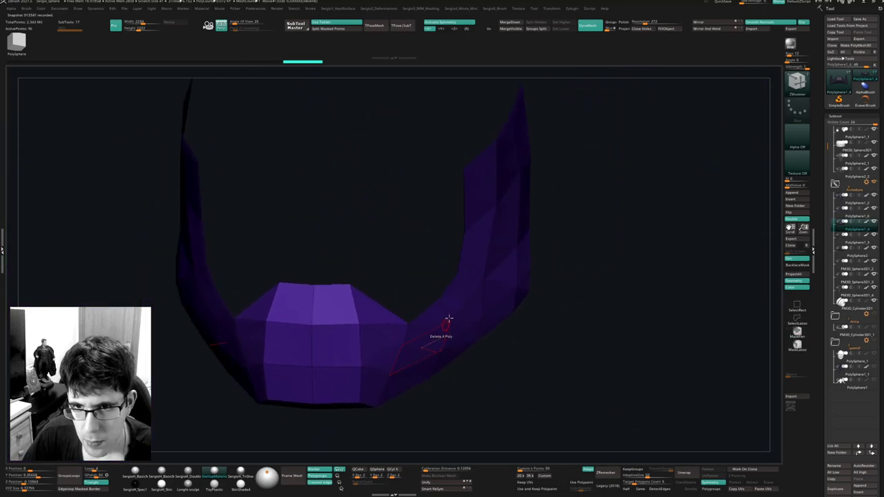
pyautogui.moveTo(449, 319); pyautogui.dragTo(761, 204, button='right')
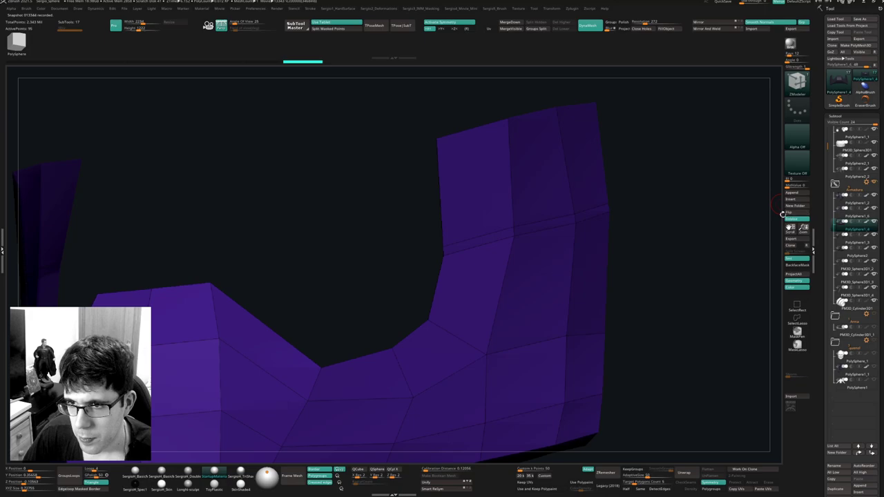
pyautogui.press('1')
pyautogui.moveTo(524, 235); pyautogui.dragTo(456, 245, button='right')
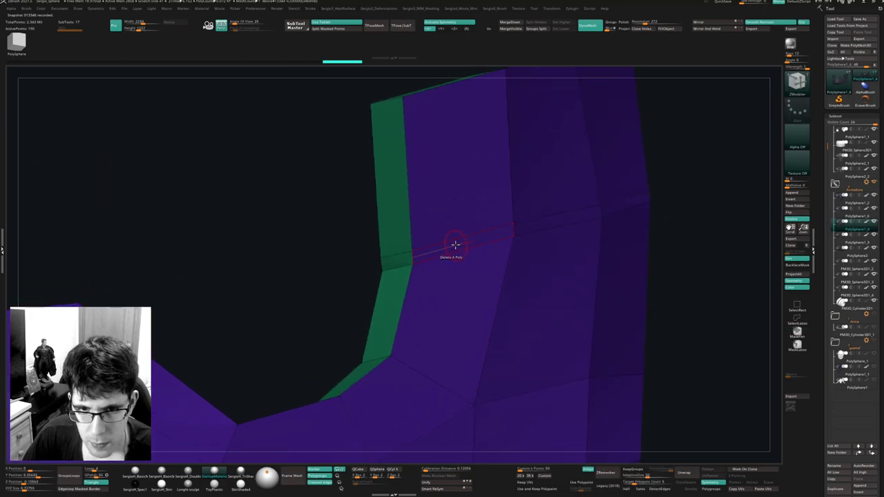
# Push the narrow polyloop across the guard's side arm inward with QMesh to cut a groove.
pyautogui.press('space')
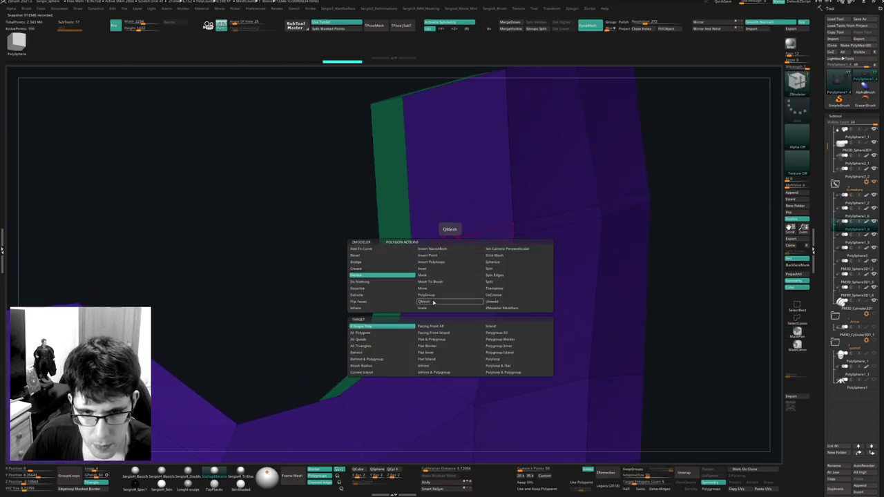
pyautogui.click(433, 301)
pyautogui.moveTo(433, 247)
pyautogui.mouseDown()
pyautogui.moveTo(421, 254)
pyautogui.moveTo(431, 253)
pyautogui.mouseUp()
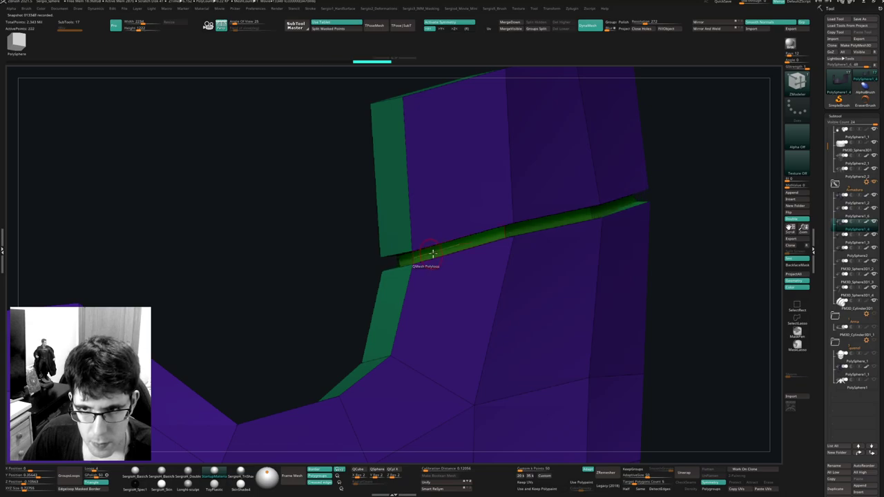
# Crease the borders of the thickened jaw guard and its new groove.
pyautogui.hotkey('ctrl', '1')
pyautogui.click(494, 222)
pyautogui.click(495, 215)
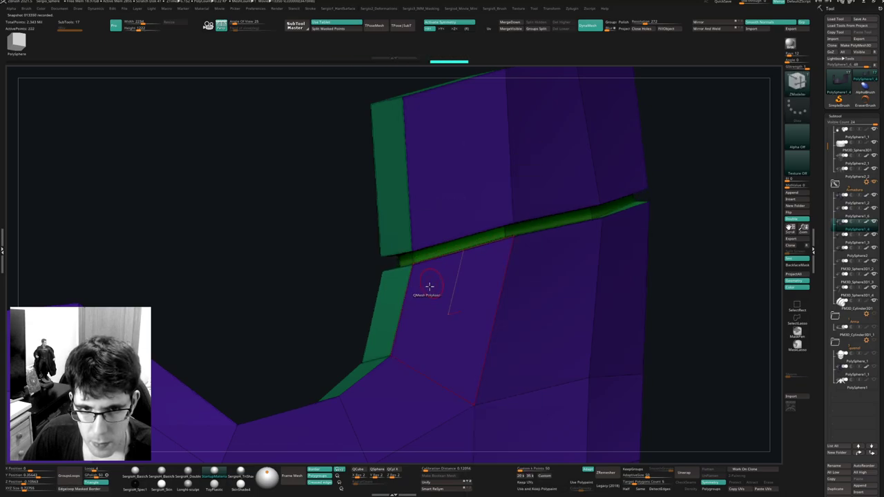
# Set the ZModeler Crease action to target Edge and crease individual edges beside the chin plate, outside and inside.
pyautogui.keyDown('ctrl'); pyautogui.moveTo(449, 324); pyautogui.dragTo(436, 237, button='right'); pyautogui.keyUp('ctrl')
pyautogui.keyDown('alt'); pyautogui.moveTo(428, 369); pyautogui.dragTo(521, 266, button='right'); pyautogui.keyUp('alt')
pyautogui.keyDown('ctrl'); pyautogui.moveTo(511, 234); pyautogui.dragTo(511, 285, button='right'); pyautogui.keyUp('ctrl')
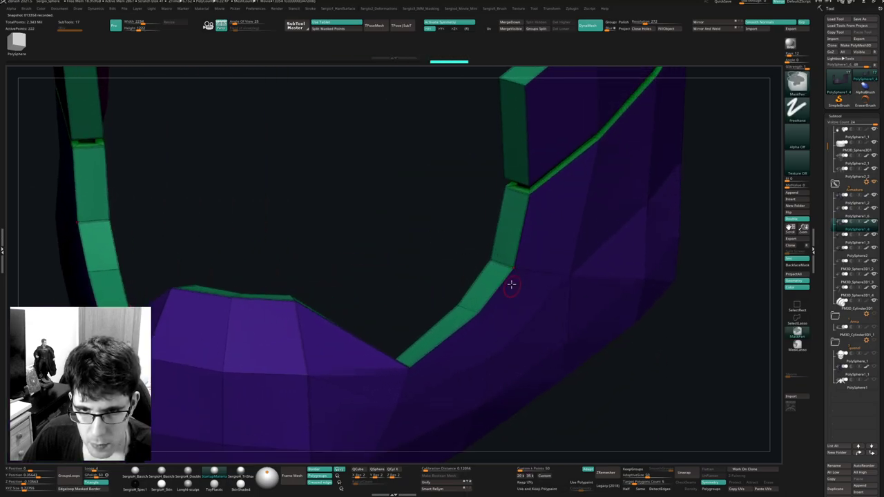
pyautogui.press('space')
pyautogui.click(442, 339)
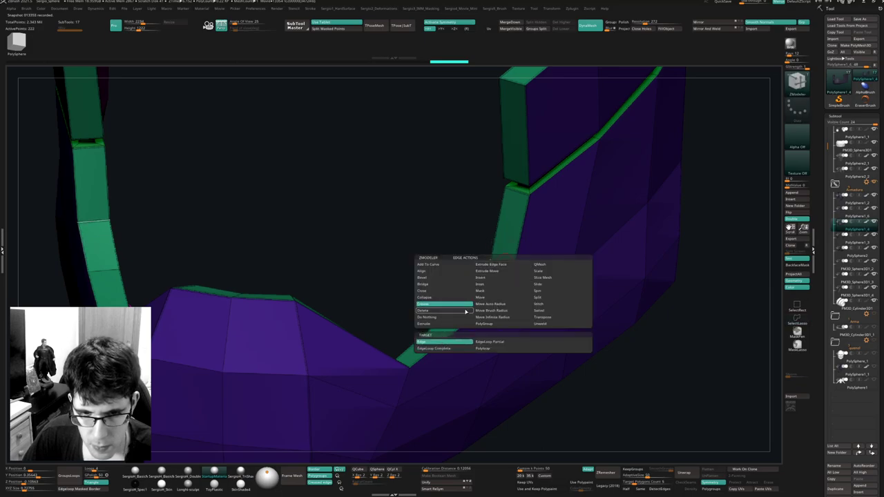
pyautogui.moveTo(499, 306); pyautogui.dragTo(474, 322, button='right')
pyautogui.moveTo(458, 355)
pyautogui.mouseDown(button='right')
pyautogui.moveTo(460, 332)
pyautogui.moveTo(451, 357)
pyautogui.mouseUp(button='right')
pyautogui.moveTo(475, 322); pyautogui.dragTo(467, 324, button='right')
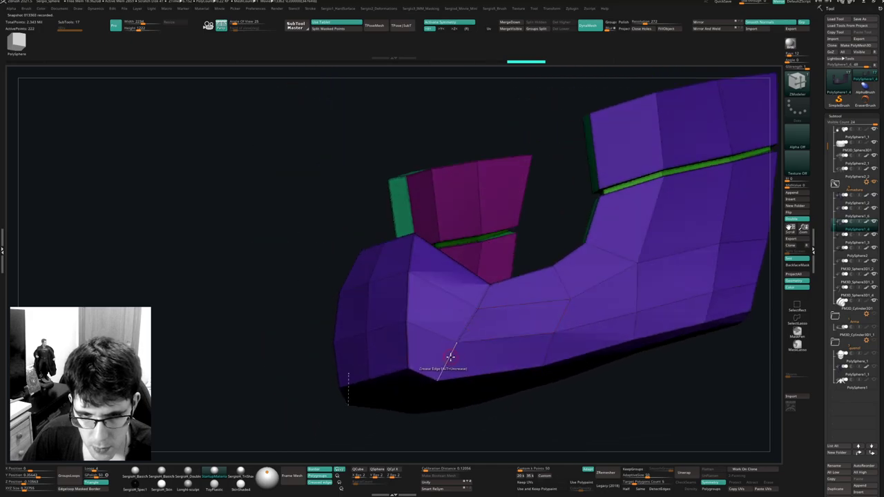
pyautogui.moveTo(449, 356); pyautogui.dragTo(453, 332, button='right')
pyautogui.moveTo(420, 393); pyautogui.dragTo(461, 362, button='right')
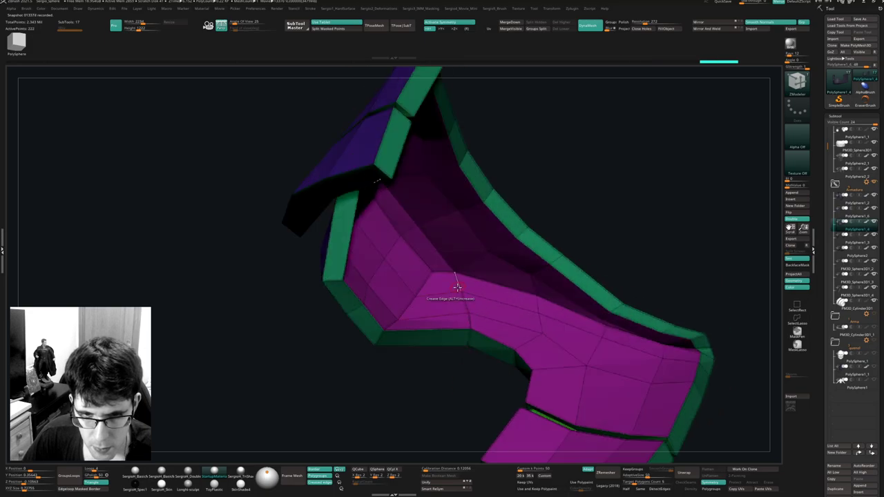
pyautogui.moveTo(454, 286); pyautogui.dragTo(476, 246, button='right')
# Hide the polyframe, turn off the dynamic subdivision preview and undo the last edits on the jaw guard.
pyautogui.hotkey('shift', 'f')
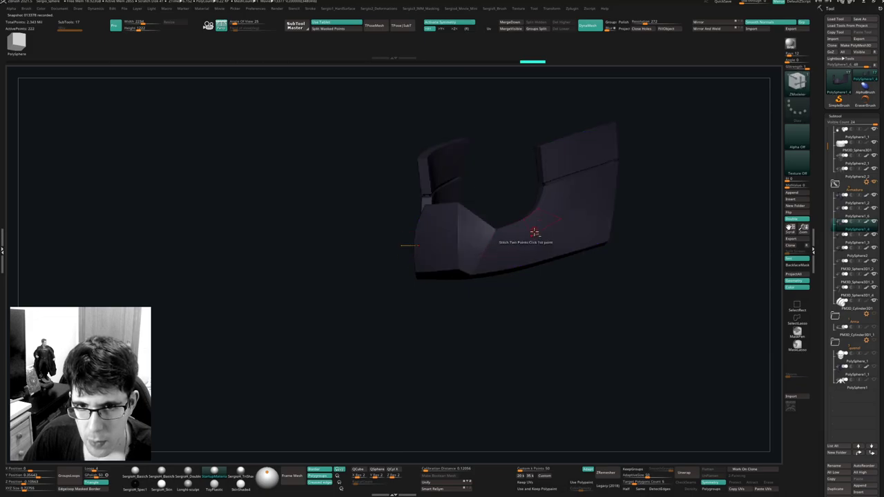
pyautogui.moveTo(532, 232)
pyautogui.mouseDown(button='right')
pyautogui.moveTo(503, 302)
pyautogui.moveTo(558, 287)
pyautogui.moveTo(584, 356)
pyautogui.moveTo(594, 294)
pyautogui.moveTo(606, 292)
pyautogui.moveTo(594, 258)
pyautogui.moveTo(614, 292)
pyautogui.moveTo(609, 304)
pyautogui.moveTo(584, 310)
pyautogui.moveTo(603, 276)
pyautogui.mouseUp(button='right')
pyautogui.moveTo(591, 334)
pyautogui.mouseDown(button='right')
pyautogui.moveTo(576, 347)
pyautogui.moveTo(539, 290)
pyautogui.moveTo(526, 289)
pyautogui.moveTo(503, 299)
pyautogui.moveTo(534, 333)
pyautogui.moveTo(501, 336)
pyautogui.moveTo(499, 253)
pyautogui.moveTo(521, 344)
pyautogui.moveTo(532, 267)
pyautogui.moveTo(558, 276)
pyautogui.moveTo(568, 296)
pyautogui.moveTo(543, 368)
pyautogui.moveTo(522, 305)
pyautogui.moveTo(533, 313)
pyautogui.moveTo(509, 310)
pyautogui.moveTo(529, 295)
pyautogui.moveTo(513, 309)
pyautogui.moveTo(508, 302)
pyautogui.moveTo(523, 339)
pyautogui.moveTo(509, 310)
pyautogui.moveTo(531, 308)
pyautogui.mouseUp(button='right')
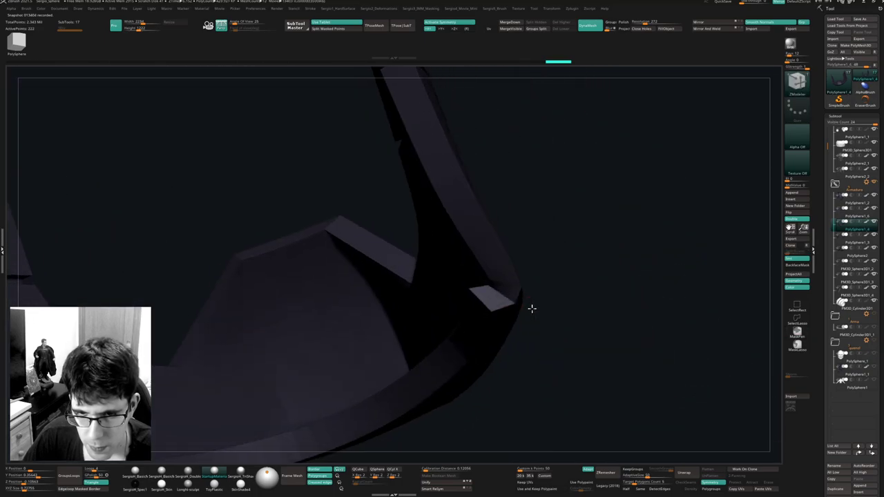
pyautogui.hotkey('shift', 'd')
pyautogui.hotkey('ctrl', 'z')
pyautogui.hotkey('ctrl', 'z')
pyautogui.hotkey('ctrl', 'z')
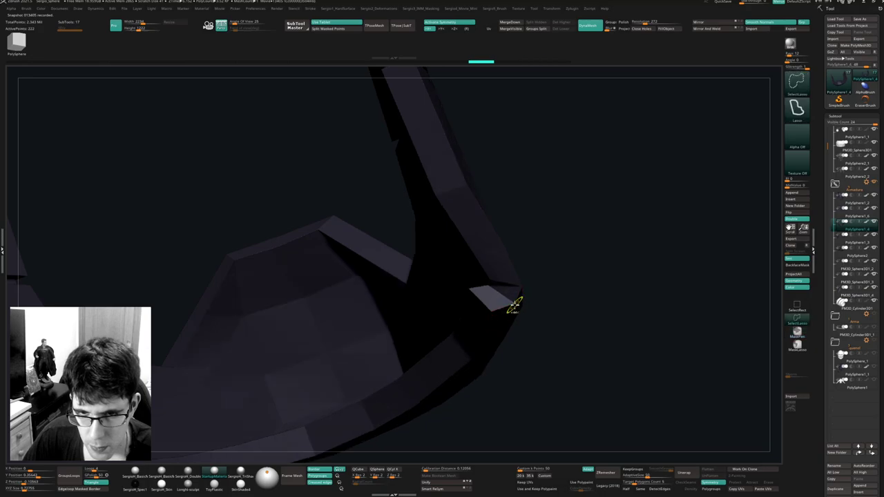
# Show the polyframe and stitch the overlapping points at the corner of the jaw guard's rim.
pyautogui.hotkey('shift', 'f')
pyautogui.moveTo(490, 290); pyautogui.dragTo(491, 286, button='right')
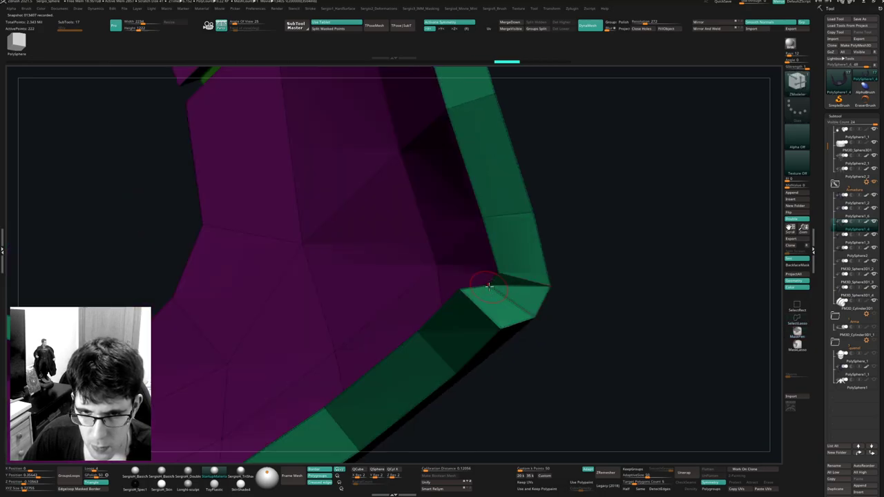
pyautogui.press('space')
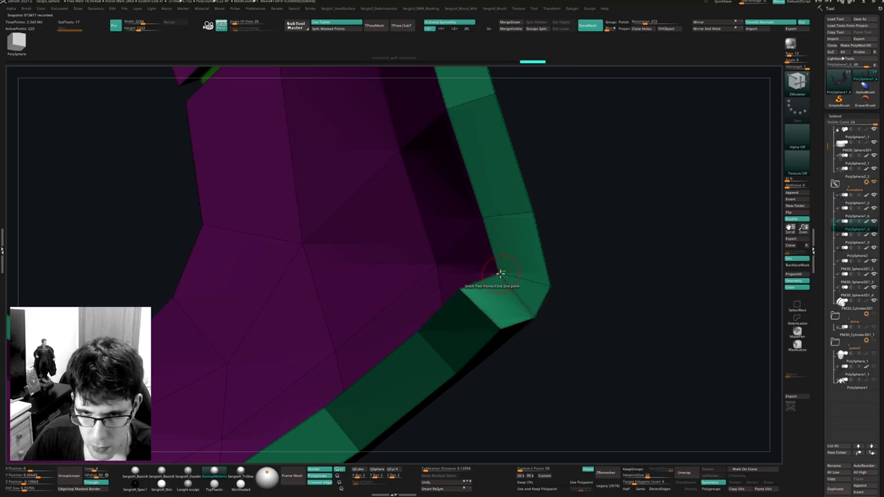
pyautogui.moveTo(508, 298); pyautogui.dragTo(472, 317, button='right')
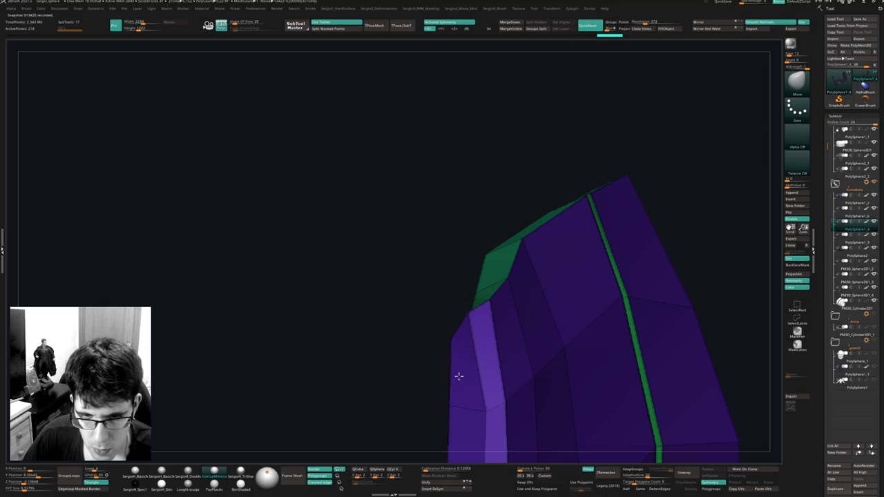
# Choose the ZModeler Crease action for single edges and crease the edge at the rim's corner.
pyautogui.moveTo(459, 375); pyautogui.dragTo(466, 310, button='right')
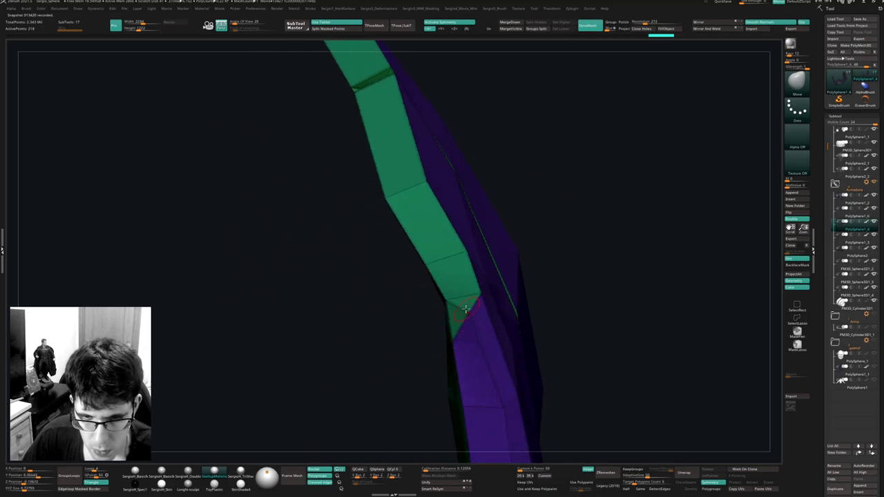
pyautogui.hotkey('ctrl', '1')
pyautogui.press('space')
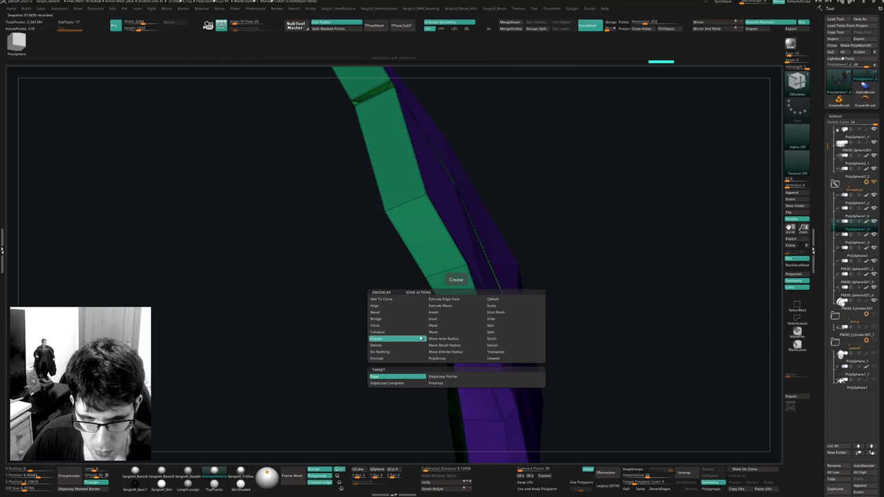
pyautogui.click(421, 339)
pyautogui.moveTo(473, 353)
pyautogui.mouseDown(button='right')
pyautogui.moveTo(475, 311)
pyautogui.moveTo(464, 329)
pyautogui.moveTo(476, 293)
pyautogui.moveTo(499, 343)
pyautogui.moveTo(495, 322)
pyautogui.moveTo(521, 341)
pyautogui.moveTo(495, 339)
pyautogui.moveTo(507, 311)
pyautogui.moveTo(552, 339)
pyautogui.moveTo(519, 350)
pyautogui.mouseUp(button='right')
# Preview the guard with dynamic subdivision on the full figure and reshape its side along the jaw with the Move brush.
pyautogui.press('d')
pyautogui.hotkey('shift', 'f')
pyautogui.hotkey('alt', 's')
pyautogui.moveTo(526, 346); pyautogui.dragTo(533, 347)
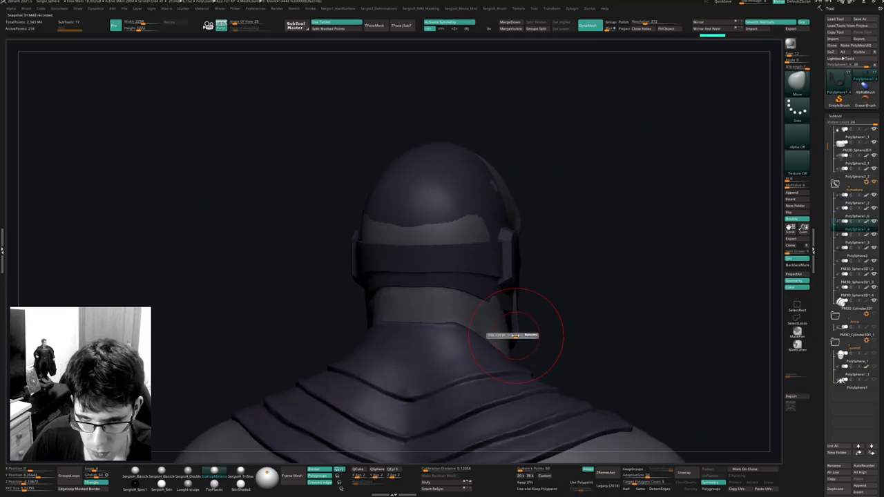
pyautogui.moveTo(546, 339); pyautogui.dragTo(504, 323, button='right')
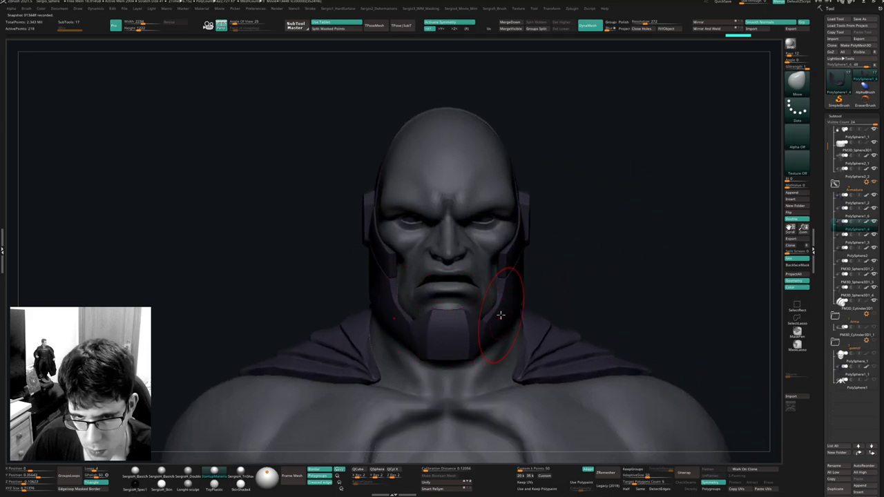
pyautogui.moveTo(500, 313); pyautogui.dragTo(504, 310)
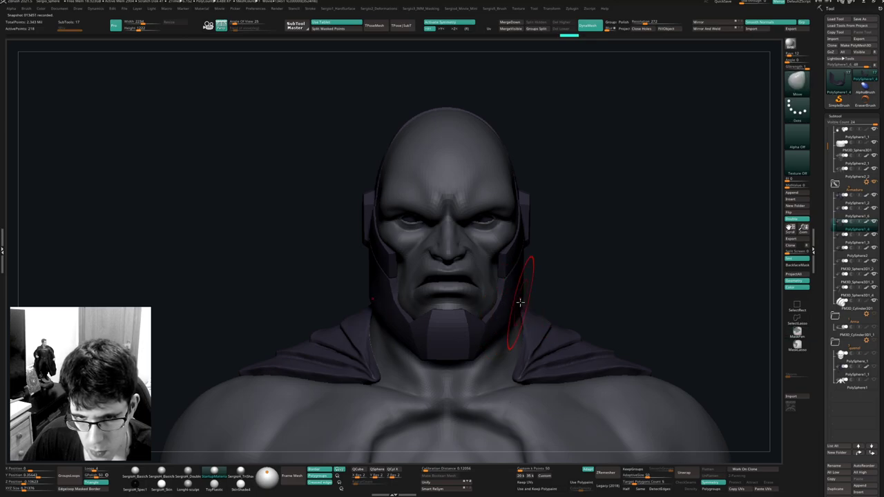
# Refine the rear edge of the jaw guard's side with the Move brush, working from the front, back and side of the head.
pyautogui.moveTo(520, 301); pyautogui.dragTo(522, 302)
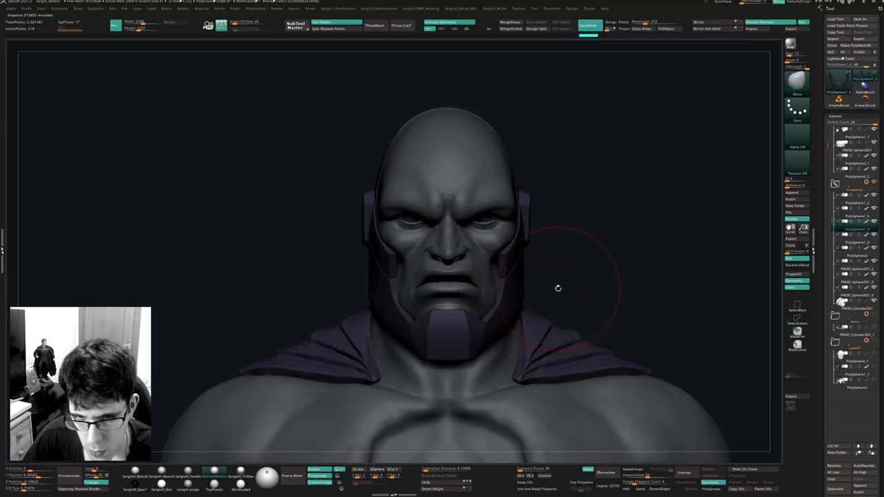
pyautogui.moveTo(558, 287); pyautogui.dragTo(531, 297, button='right')
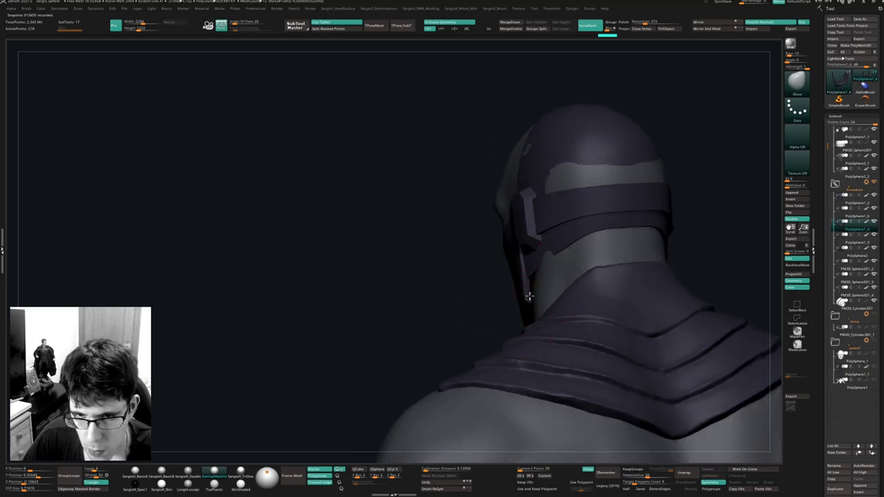
pyautogui.keyDown('alt'); pyautogui.click(536, 291); pyautogui.keyUp('alt')
pyautogui.moveTo(535, 291); pyautogui.dragTo(543, 301, button='right')
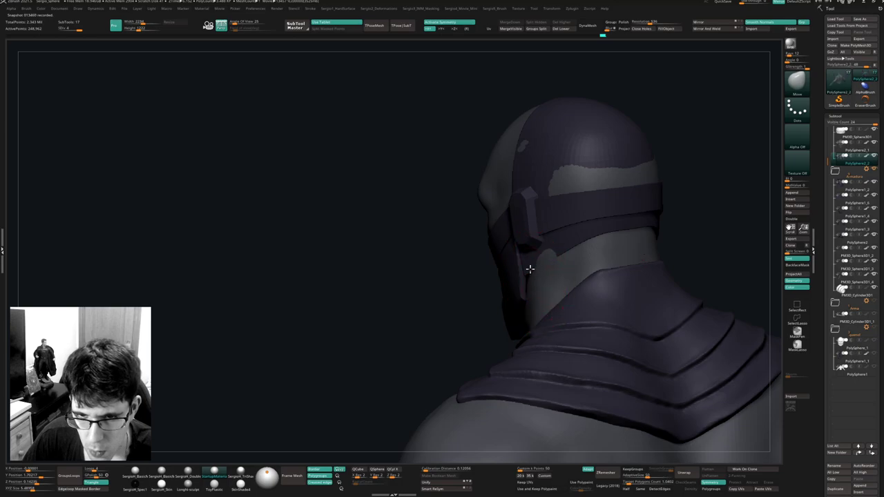
pyautogui.press('s')
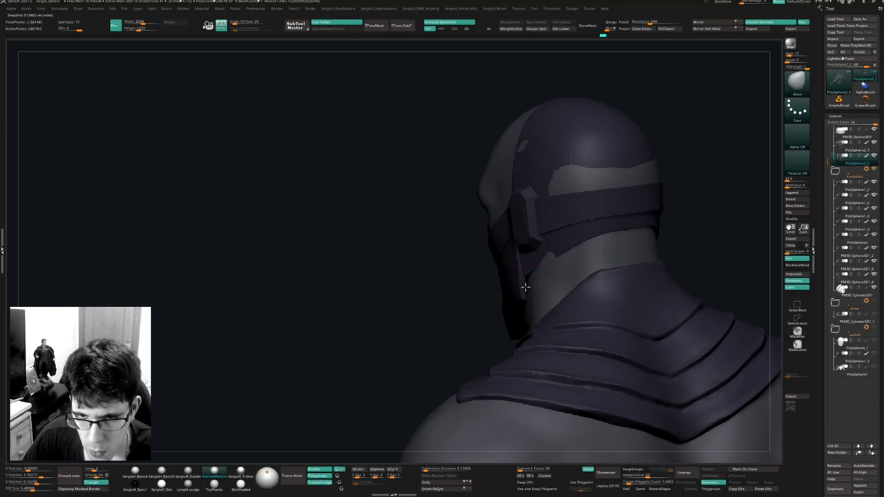
pyautogui.moveTo(530, 310); pyautogui.dragTo(499, 318, button='right')
pyautogui.keyDown('alt'); pyautogui.click(511, 295); pyautogui.keyUp('alt')
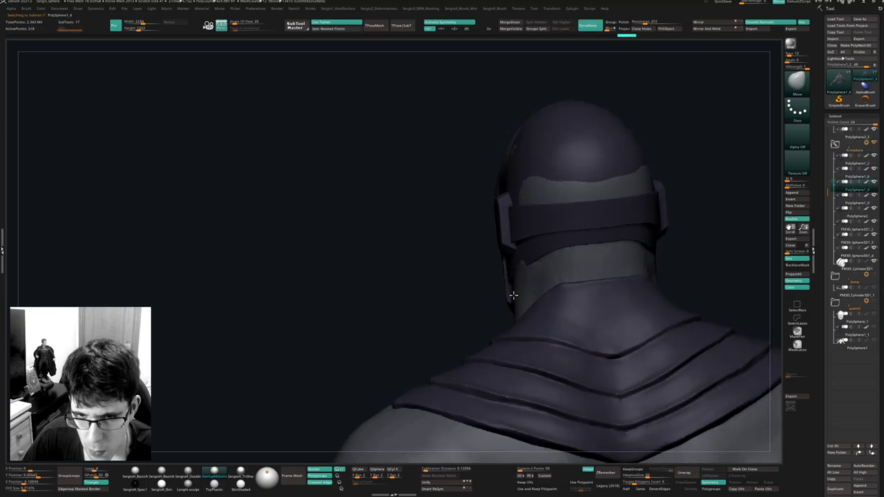
pyautogui.moveTo(511, 305)
pyautogui.mouseDown(button='right')
pyautogui.moveTo(533, 319)
pyautogui.moveTo(527, 237)
pyautogui.moveTo(540, 279)
pyautogui.moveTo(590, 244)
pyautogui.moveTo(488, 290)
pyautogui.moveTo(518, 309)
pyautogui.moveTo(519, 292)
pyautogui.moveTo(524, 306)
pyautogui.moveTo(539, 293)
pyautogui.mouseUp(button='right')
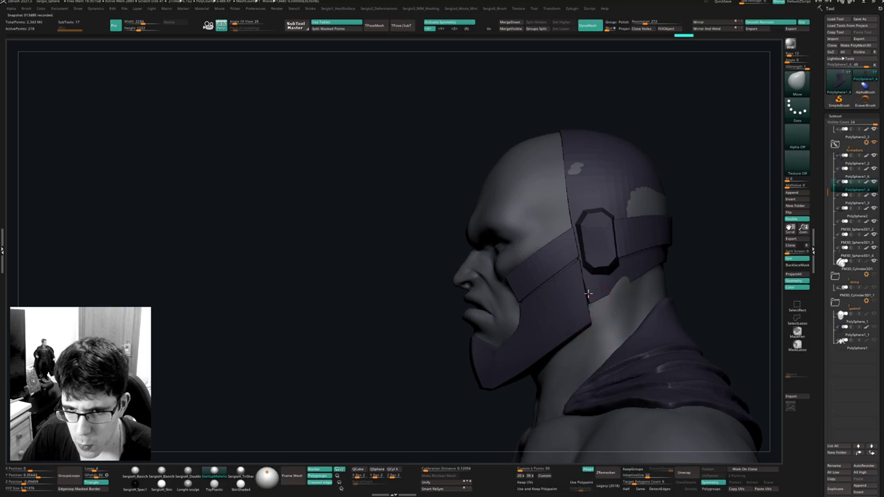
pyautogui.moveTo(583, 266); pyautogui.dragTo(581, 267)
pyautogui.press('s')
pyautogui.moveTo(558, 290)
pyautogui.keyDown('alt'); pyautogui.mouseDown(button='right')
pyautogui.moveTo(538, 289)
pyautogui.moveTo(554, 279)
pyautogui.moveTo(555, 298)
pyautogui.moveTo(532, 290)
pyautogui.moveTo(540, 266)
pyautogui.mouseUp(button='right'); pyautogui.keyUp('alt')
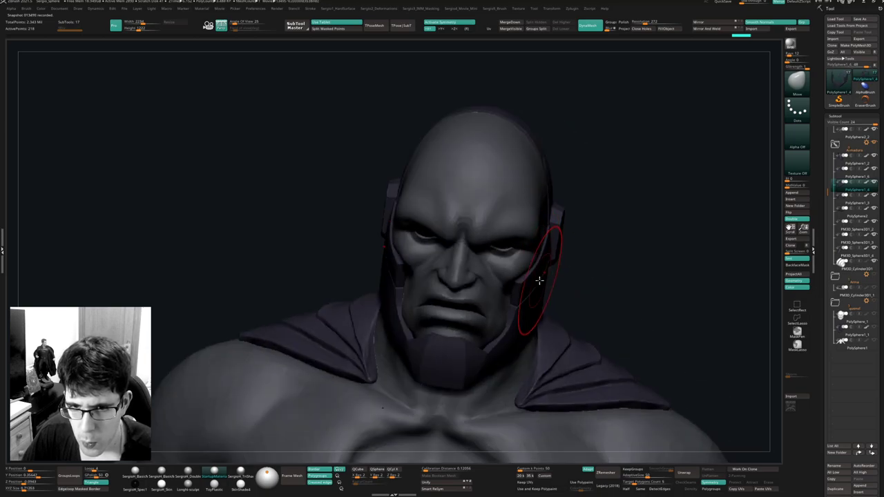
# Select the head mesh and adjust the lower face beside the jaw guard with the Move brush.
pyautogui.moveTo(515, 296); pyautogui.dragTo(503, 387, button='right')
pyautogui.keyDown('alt'); pyautogui.click(502, 323); pyautogui.keyUp('alt')
pyautogui.moveTo(504, 347); pyautogui.dragTo(500, 340)
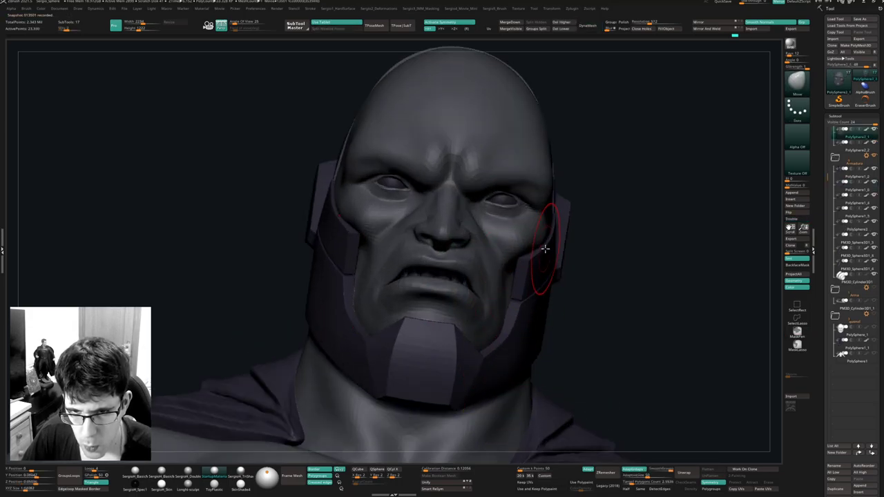
pyautogui.moveTo(545, 245)
pyautogui.mouseDown(button='right')
pyautogui.moveTo(546, 255)
pyautogui.moveTo(541, 244)
pyautogui.mouseUp(button='right')
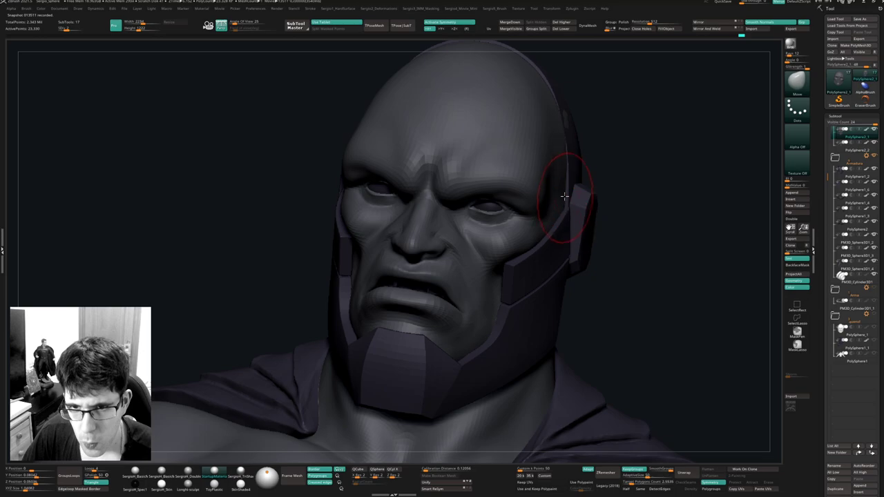
pyautogui.moveTo(564, 195)
pyautogui.mouseDown(button='right')
pyautogui.moveTo(546, 243)
pyautogui.moveTo(555, 221)
pyautogui.moveTo(566, 248)
pyautogui.mouseUp(button='right')
# Build a combined TPoseMesh from all the subtools and isolate the head's polygroup for masking.
pyautogui.keyDown('alt'); pyautogui.click(570, 253); pyautogui.keyUp('alt')
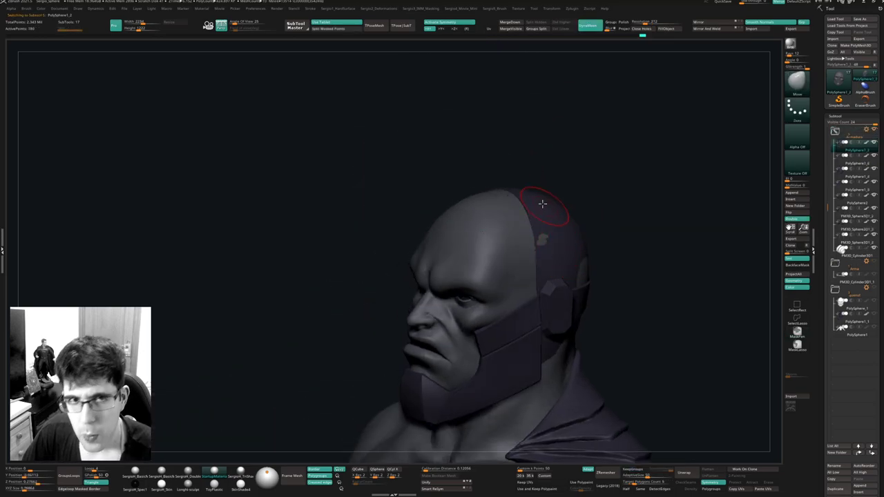
pyautogui.click(383, 31)
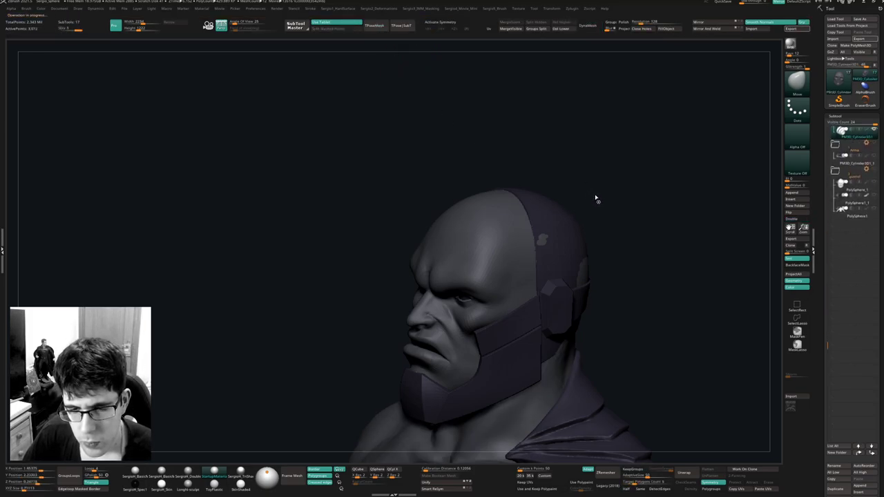
pyautogui.keyDown('ctrl'); pyautogui.keyDown('shift'); pyautogui.click(580, 250); pyautogui.keyUp('shift'); pyautogui.keyUp('ctrl')
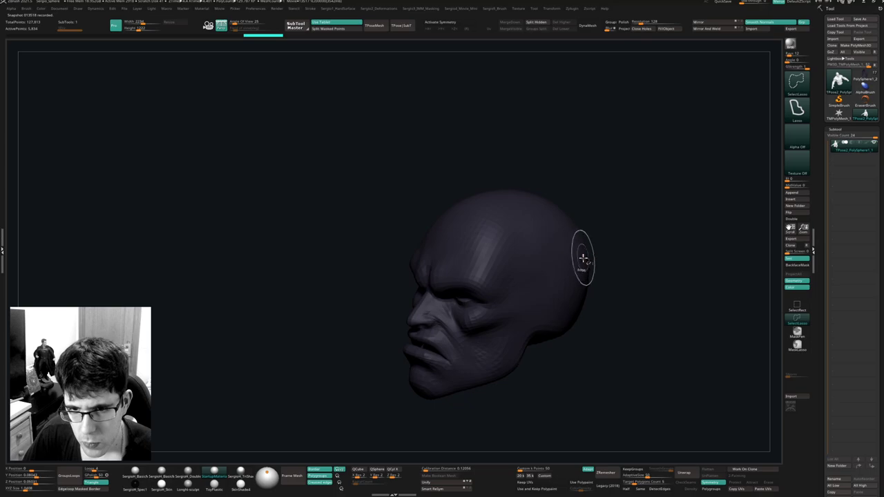
pyautogui.keyDown('ctrl'); pyautogui.keyDown('shift'); pyautogui.click(602, 261); pyautogui.keyUp('shift'); pyautogui.keyUp('ctrl')
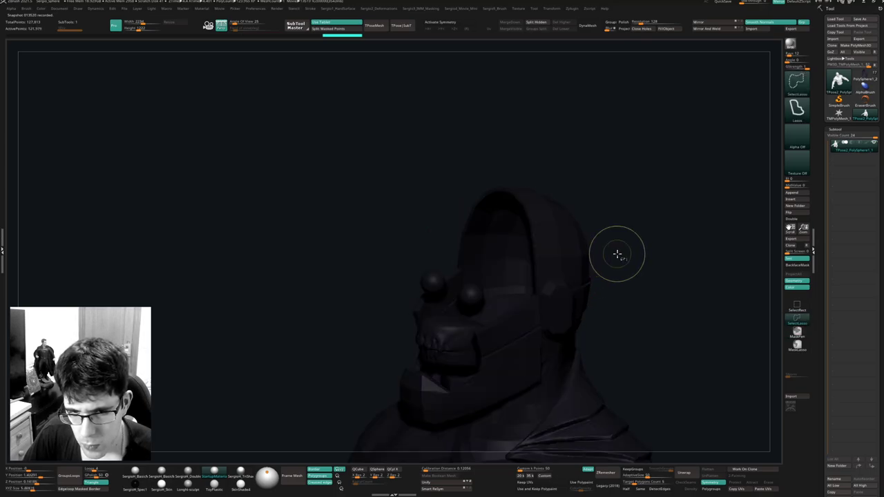
pyautogui.keyDown('ctrl'); pyautogui.click(620, 246); pyautogui.keyUp('ctrl')
# Isolate the head and face parts by polygroup, mask them and show the whole figure with the helmet left unmasked.
pyautogui.moveTo(539, 247); pyautogui.dragTo(547, 253, button='right')
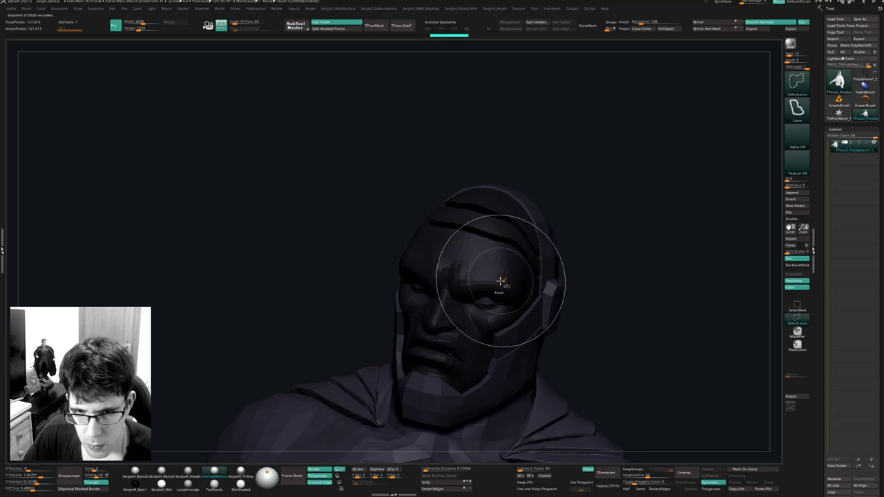
pyautogui.keyDown('ctrl'); pyautogui.click(545, 262); pyautogui.keyUp('ctrl')
pyautogui.keyDown('ctrl'); pyautogui.keyDown('shift'); pyautogui.click(485, 297); pyautogui.keyUp('shift'); pyautogui.keyUp('ctrl')
pyautogui.keyDown('ctrl'); pyautogui.keyDown('shift'); pyautogui.click(482, 317); pyautogui.keyUp('shift'); pyautogui.keyUp('ctrl')
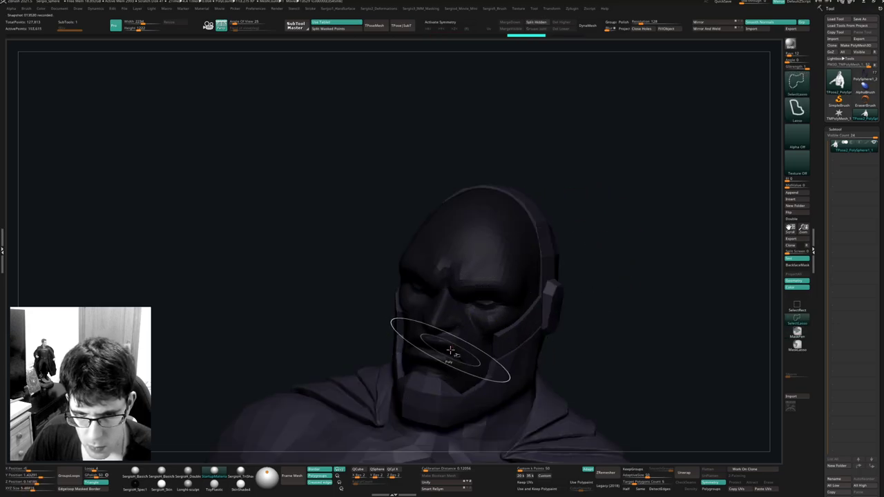
pyautogui.keyDown('ctrl'); pyautogui.keyDown('alt'); pyautogui.keyDown('shift'); pyautogui.click(549, 302); pyautogui.keyUp('shift'); pyautogui.keyUp('alt'); pyautogui.keyUp('ctrl')
pyautogui.keyDown('ctrl'); pyautogui.moveTo(550, 258); pyautogui.dragTo(343, 428); pyautogui.keyUp('ctrl')
pyautogui.keyDown('ctrl'); pyautogui.keyDown('shift'); pyautogui.click(535, 345); pyautogui.keyUp('shift'); pyautogui.keyUp('ctrl')
pyautogui.moveTo(555, 296); pyautogui.dragTo(537, 238, button='right')
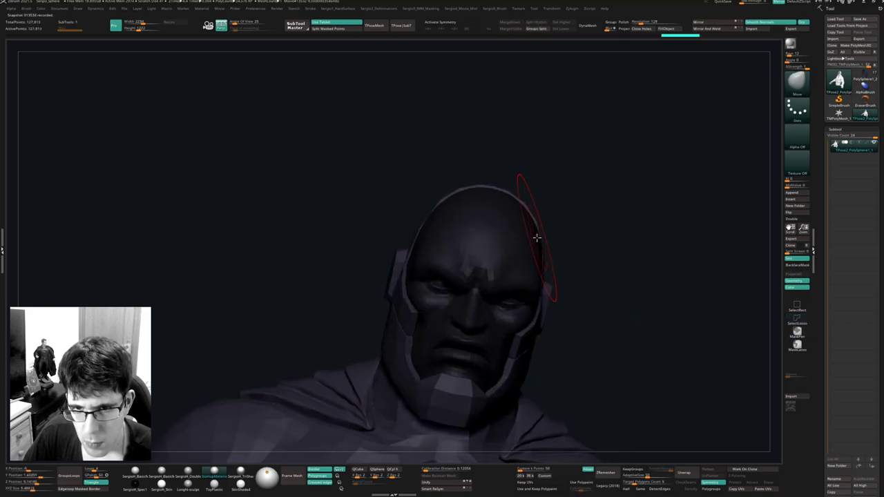
# Turn on X symmetry and reshape the sides of the unmasked helmet around the head with the Move brush.
pyautogui.press('x')
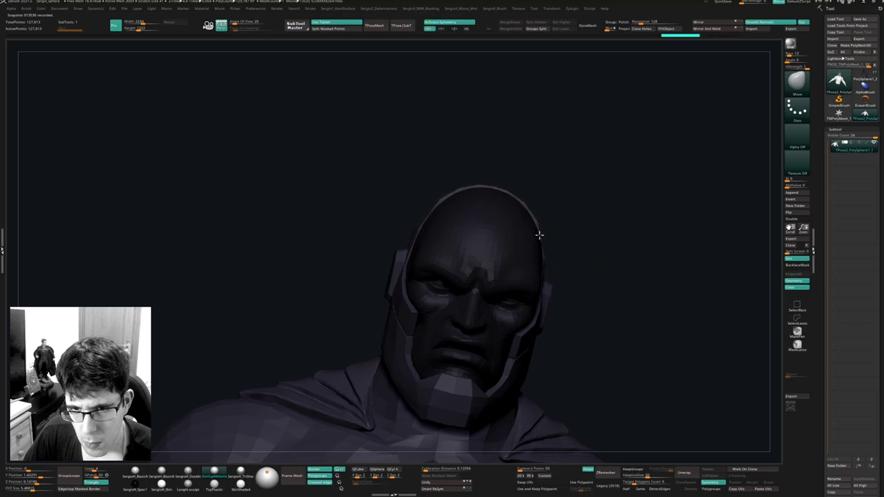
pyautogui.moveTo(541, 234); pyautogui.dragTo(612, 258, button='right')
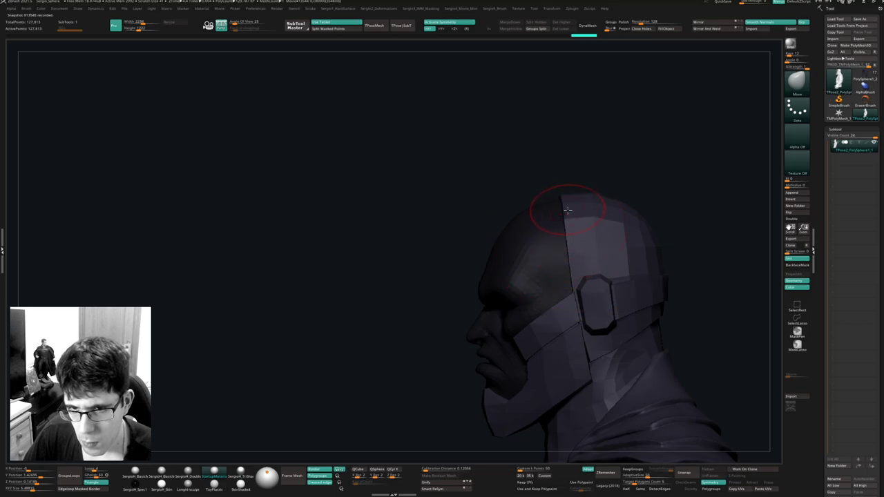
pyautogui.moveTo(567, 210)
pyautogui.mouseDown(button='right')
pyautogui.moveTo(570, 187)
pyautogui.moveTo(582, 187)
pyautogui.moveTo(612, 255)
pyautogui.moveTo(582, 258)
pyautogui.mouseUp(button='right')
pyautogui.press('s')
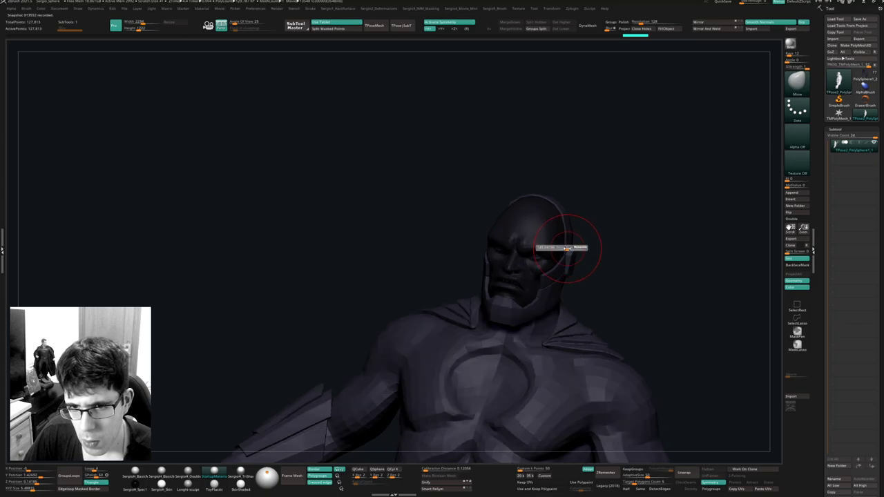
pyautogui.moveTo(562, 250)
pyautogui.mouseDown()
pyautogui.moveTo(582, 207)
pyautogui.moveTo(574, 276)
pyautogui.mouseUp()
pyautogui.moveTo(588, 284); pyautogui.dragTo(533, 282)
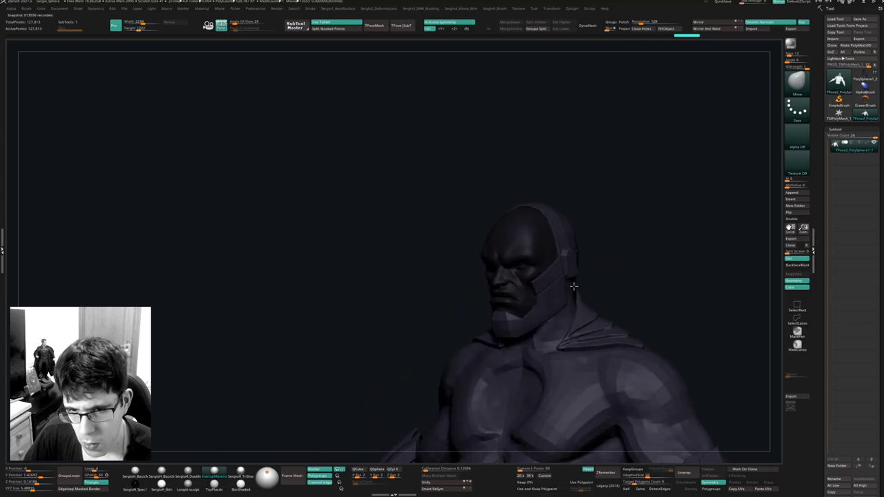
# Clear the mask and transfer the combined mesh's changes back to the separate subtools.
pyautogui.keyDown('ctrl'); pyautogui.moveTo(600, 256); pyautogui.dragTo(608, 272); pyautogui.keyUp('ctrl')
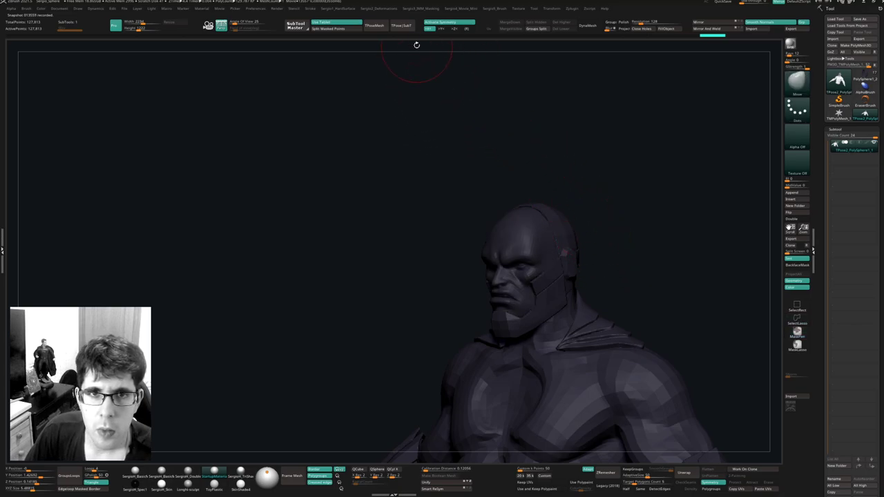
pyautogui.click(406, 26)
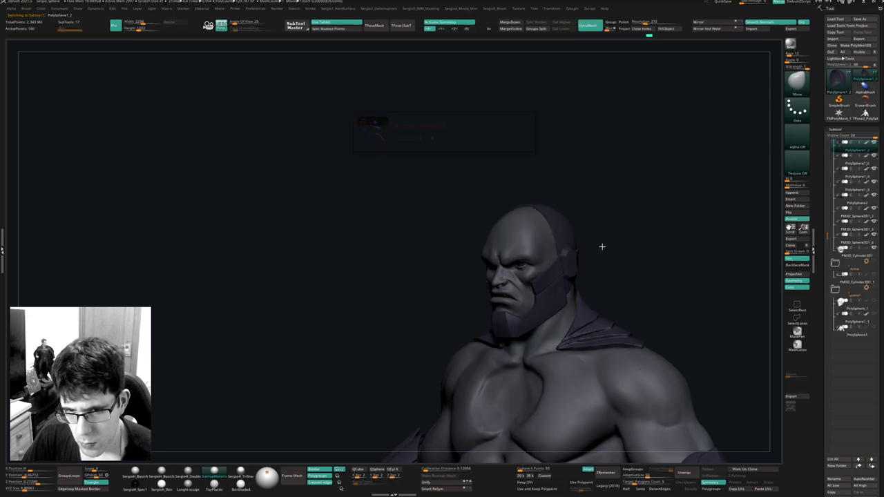
pyautogui.keyDown('shift'); pyautogui.moveTo(602, 248); pyautogui.dragTo(578, 281, button='right'); pyautogui.keyUp('shift')
pyautogui.moveTo(555, 325)
pyautogui.keyDown('alt'); pyautogui.mouseDown(button='right')
pyautogui.moveTo(544, 252)
pyautogui.moveTo(556, 286)
pyautogui.moveTo(544, 278)
pyautogui.moveTo(535, 297)
pyautogui.moveTo(540, 229)
pyautogui.mouseUp(button='right'); pyautogui.keyUp('alt')
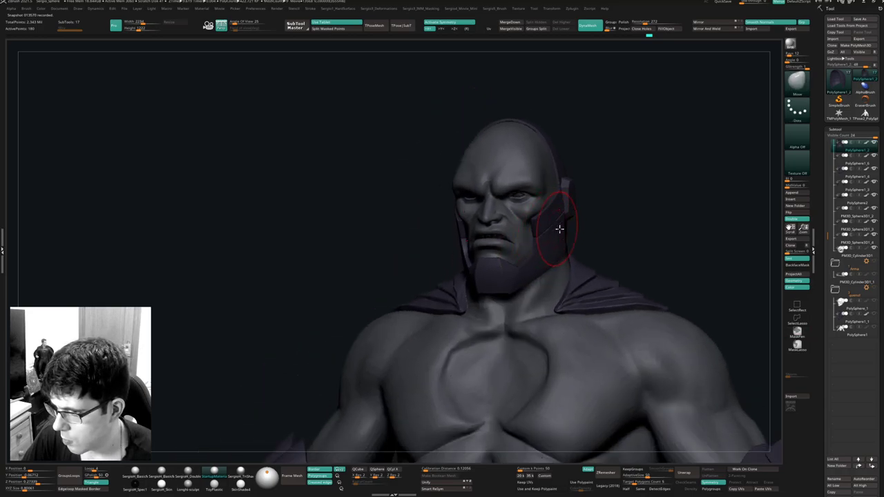
# Examine the updated helmet, jaw guard and face from the front and in three-quarter view.
pyautogui.moveTo(599, 232); pyautogui.dragTo(587, 235, button='right')
pyautogui.keyDown('ctrl'); pyautogui.moveTo(566, 272); pyautogui.dragTo(553, 223, button='right'); pyautogui.keyUp('ctrl')
pyautogui.keyDown('alt'); pyautogui.moveTo(554, 294); pyautogui.dragTo(545, 257, button='right'); pyautogui.keyUp('alt')
pyautogui.moveTo(545, 257); pyautogui.dragTo(542, 260, button='right')
pyautogui.moveTo(542, 260); pyautogui.dragTo(493, 254)
pyautogui.keyDown('alt'); pyautogui.click(483, 241); pyautogui.keyUp('alt')
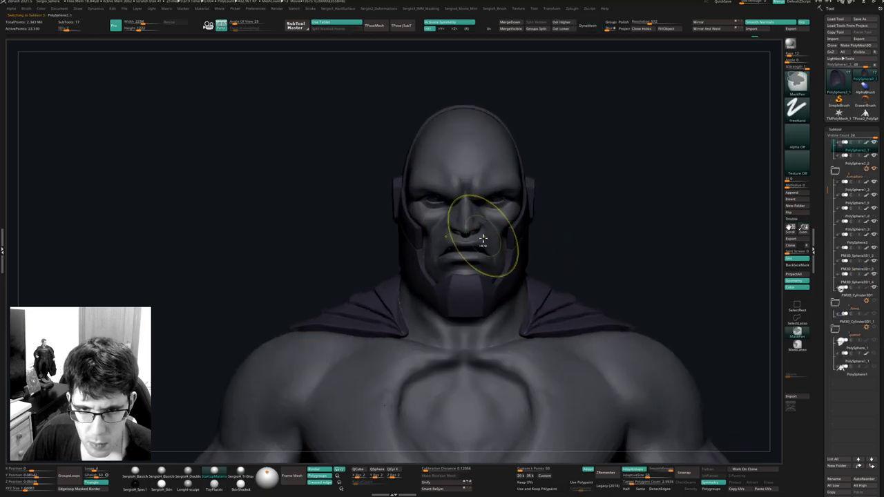
pyautogui.moveTo(482, 241)
pyautogui.keyDown('ctrl'); pyautogui.mouseDown(button='right')
pyautogui.moveTo(507, 232)
pyautogui.moveTo(492, 249)
pyautogui.mouseUp(button='right'); pyautogui.keyUp('ctrl')
pyautogui.moveTo(491, 249); pyautogui.dragTo(494, 214)
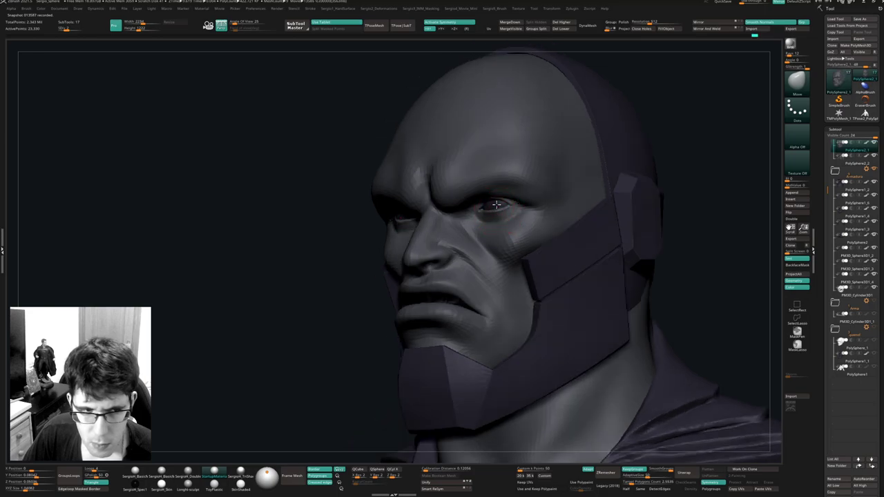
# Select the eyeballs and fill them with black.
pyautogui.keyDown('alt'); pyautogui.click(490, 209); pyautogui.keyUp('alt')
pyautogui.keyDown('shift'); pyautogui.moveTo(494, 206); pyautogui.dragTo(502, 204, button='right'); pyautogui.keyUp('shift')
pyautogui.press('space')
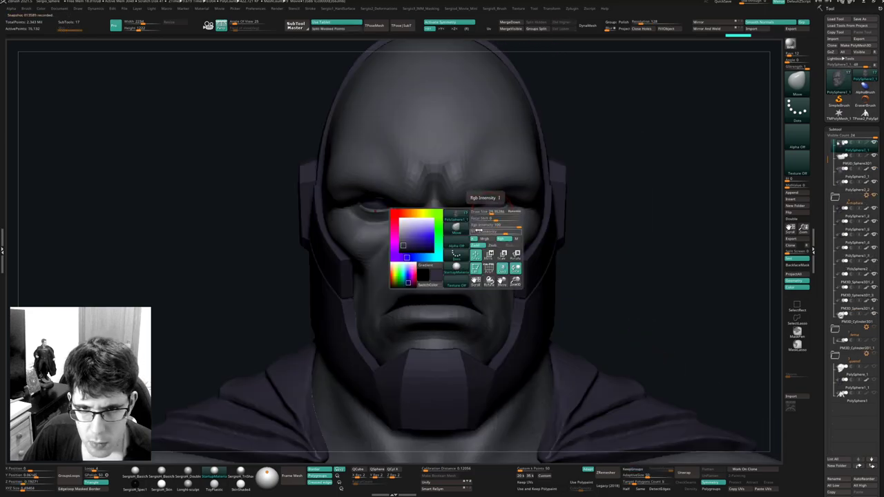
pyautogui.click(402, 250)
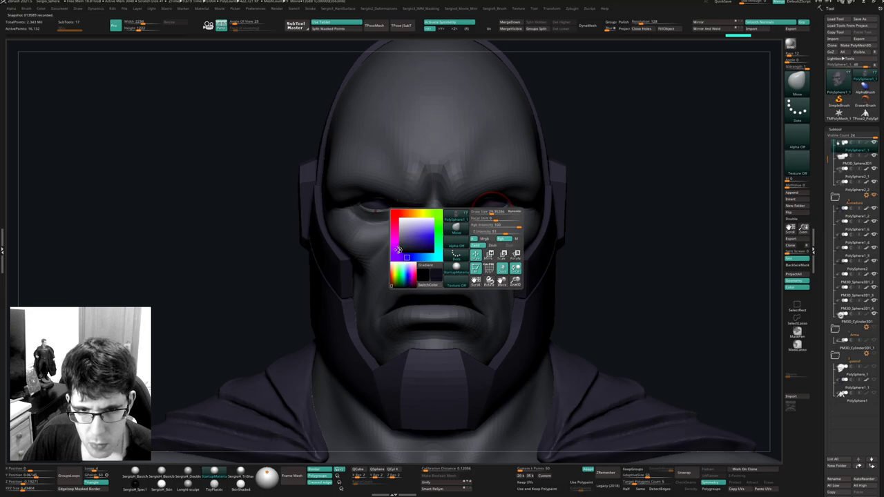
pyautogui.click(667, 29)
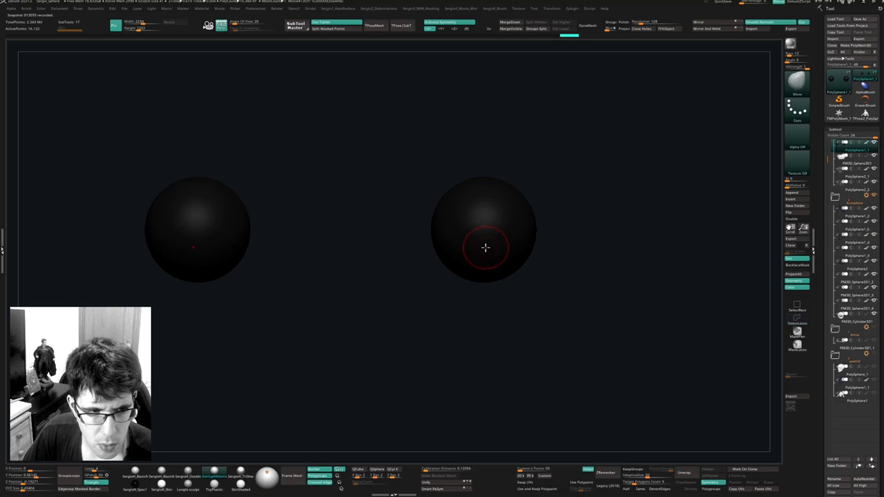
# Choose the Paint brush with an orange colour and paint symmetrical irises on the isolated black eyeballs.
pyautogui.hotkey('shift', '5')
pyautogui.click(503, 288)
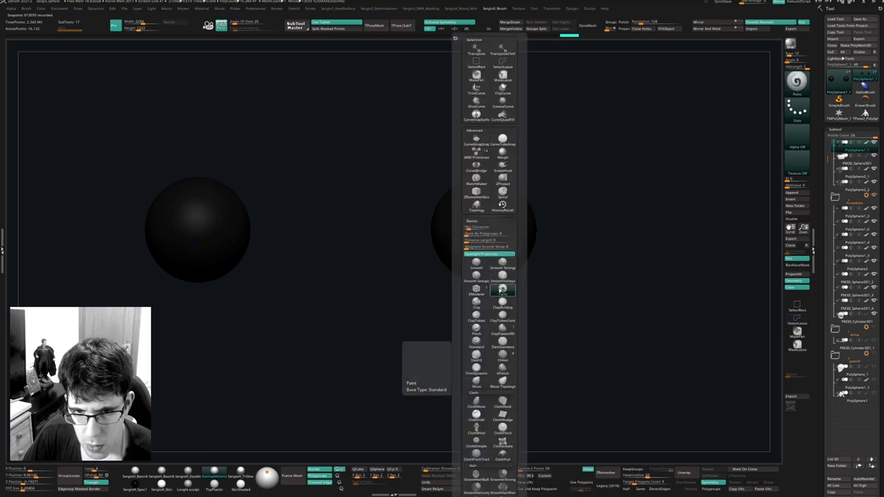
pyautogui.press('space')
pyautogui.click(411, 240)
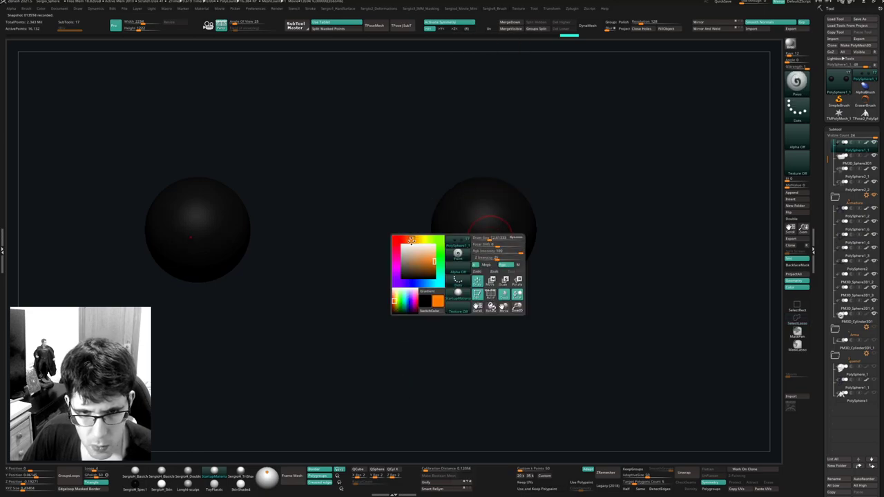
pyautogui.moveTo(422, 263); pyautogui.dragTo(426, 261)
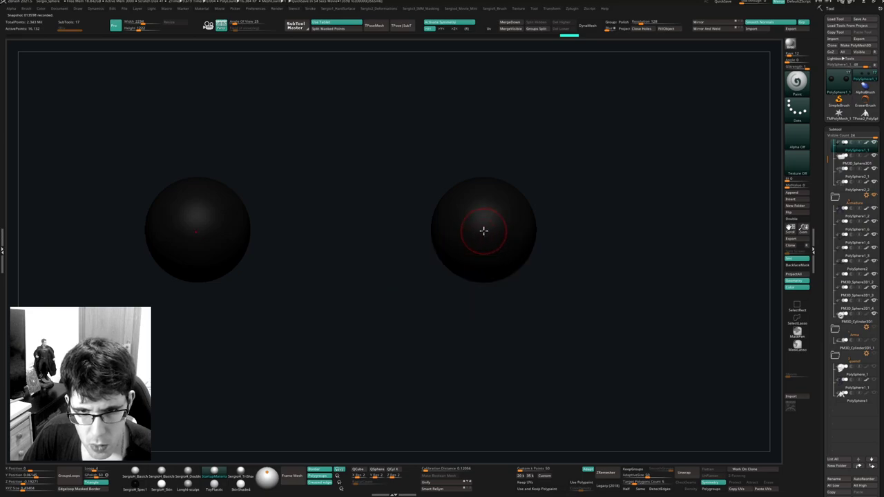
pyautogui.hotkey('shift', 'alt', 's')
pyautogui.moveTo(490, 223)
pyautogui.mouseDown()
pyautogui.moveTo(483, 230)
pyautogui.moveTo(493, 227)
pyautogui.moveTo(485, 220)
pyautogui.mouseUp()
pyautogui.hotkey('ctrl', 'z')
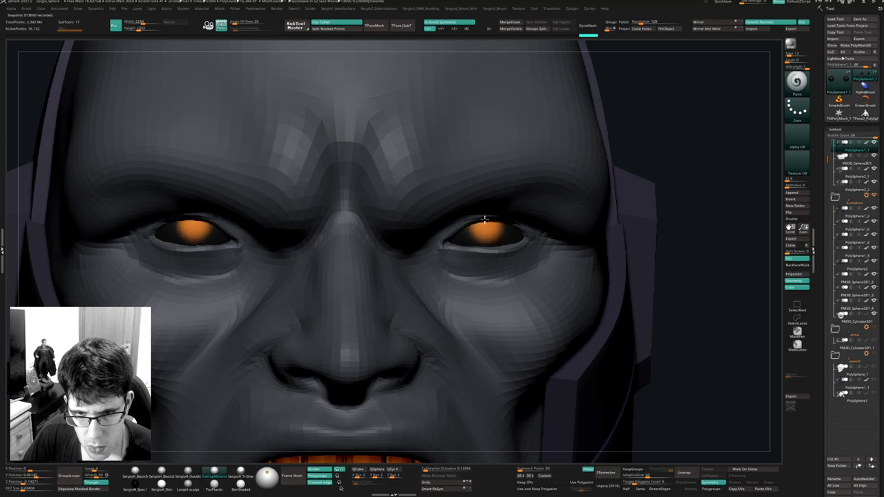
# Isolate the eyeballs again, strengthen the round orange irises with the Paint brush and bring back the full figure.
pyautogui.press('ctrl')
pyautogui.press('f')
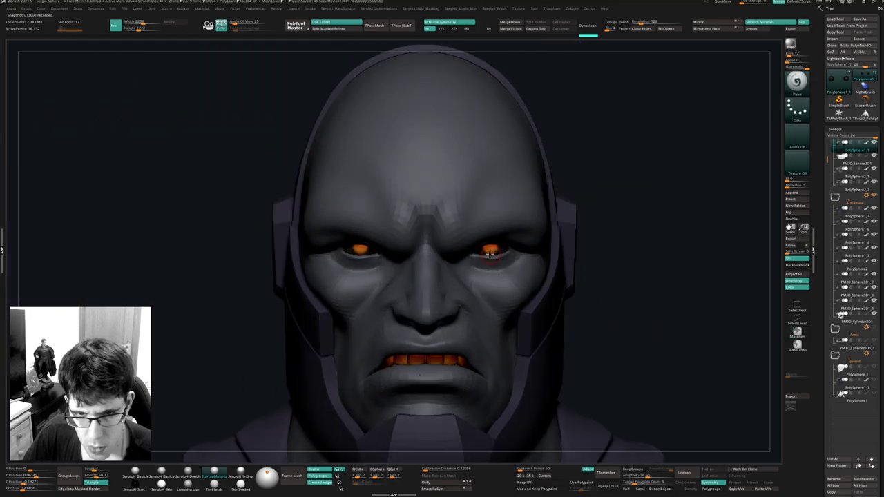
pyautogui.keyDown('ctrl'); pyautogui.moveTo(487, 245); pyautogui.dragTo(488, 253, button='right'); pyautogui.keyUp('ctrl')
pyautogui.hotkey('shift', 'alt', 's')
pyautogui.moveTo(482, 251)
pyautogui.mouseDown()
pyautogui.moveTo(487, 241)
pyautogui.moveTo(482, 250)
pyautogui.mouseUp()
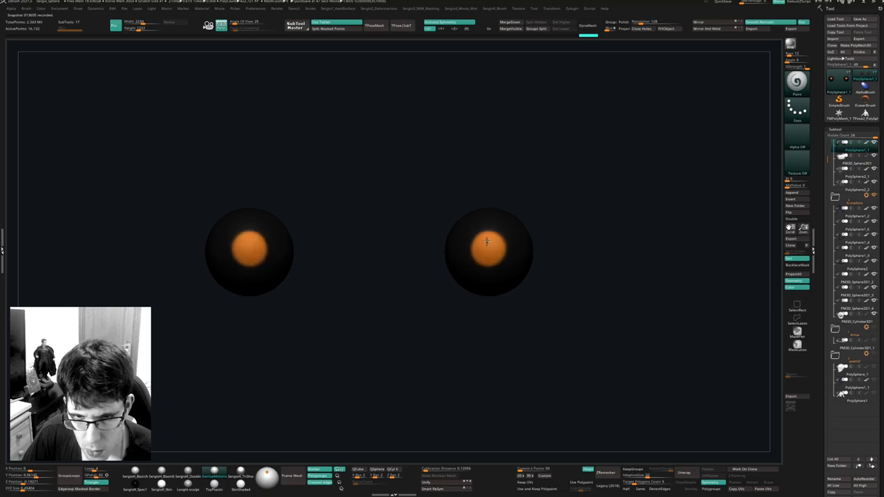
pyautogui.hotkey('shift', 'alt', 's')
pyautogui.keyDown('ctrl'); pyautogui.moveTo(502, 283); pyautogui.dragTo(492, 221, button='right'); pyautogui.keyUp('ctrl')
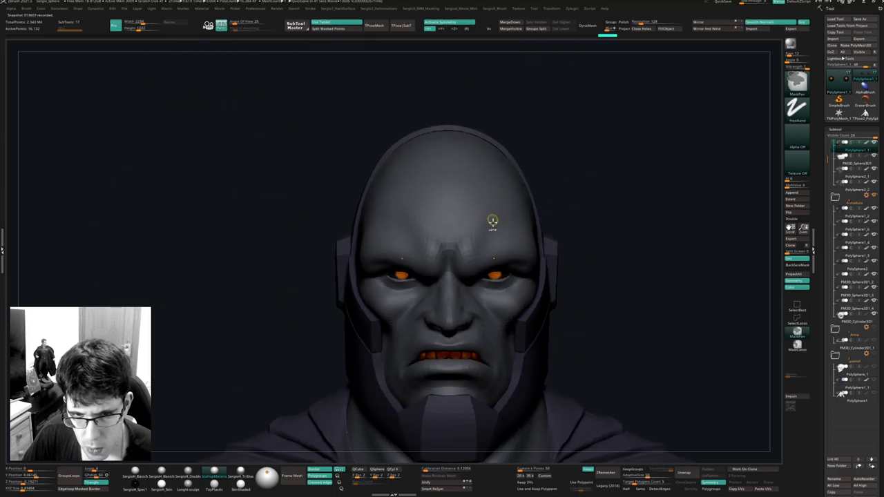
# Isolate the eyeballs, undo the earlier iris strokes and repaint symmetrical round orange irises with the Paint brush.
pyautogui.keyDown('ctrl'); pyautogui.moveTo(495, 274); pyautogui.dragTo(498, 362, button='right'); pyautogui.keyUp('ctrl')
pyautogui.hotkey('shift', 'alt', 's')
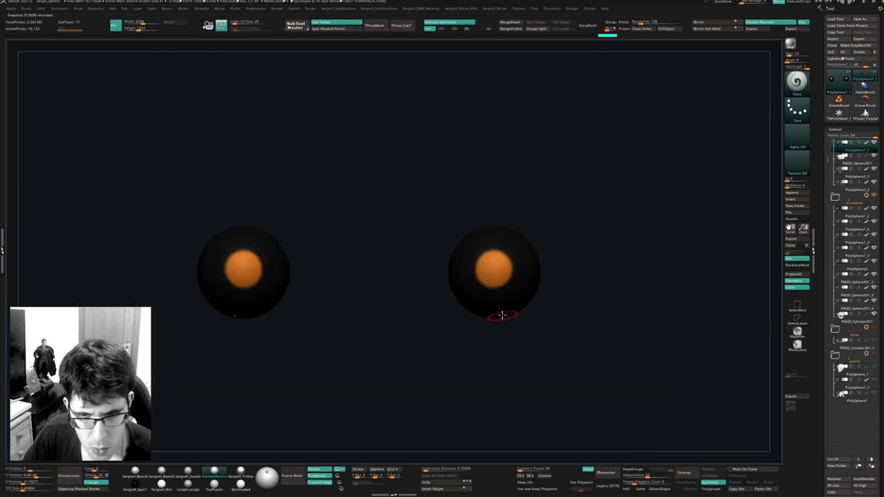
pyautogui.moveTo(500, 299); pyautogui.dragTo(499, 277, button='right')
pyautogui.hotkey('ctrl', 'z')
pyautogui.hotkey('ctrl', 'z')
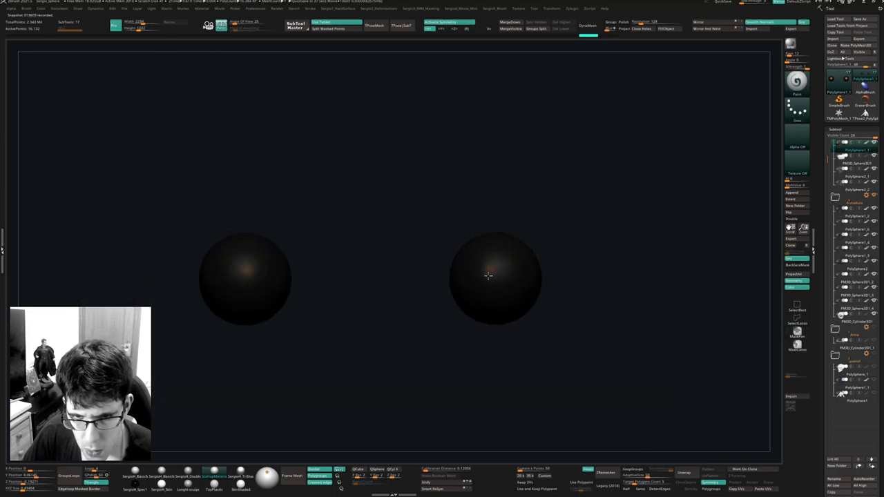
pyautogui.moveTo(491, 275)
pyautogui.mouseDown()
pyautogui.moveTo(503, 272)
pyautogui.moveTo(494, 280)
pyautogui.mouseUp()
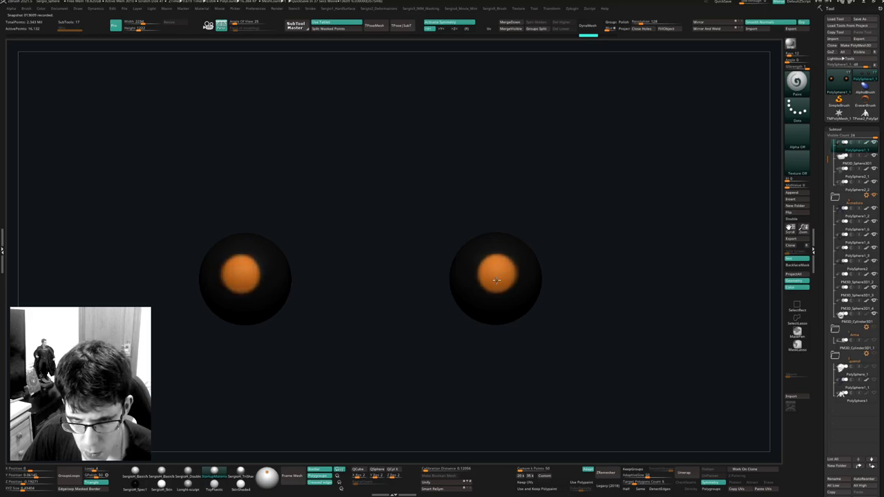
# Try large black pupils in the centre of the orange irises and bring back the full figure to judge them.
pyautogui.press('space')
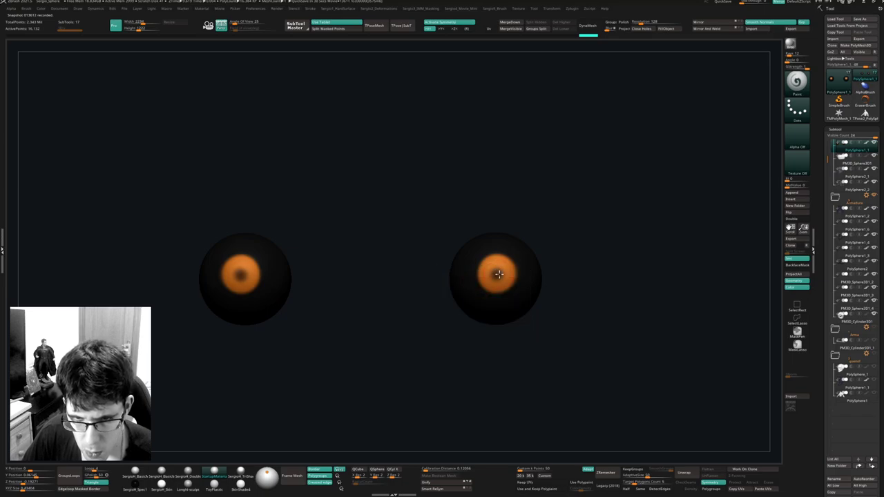
pyautogui.moveTo(499, 274); pyautogui.dragTo(497, 272)
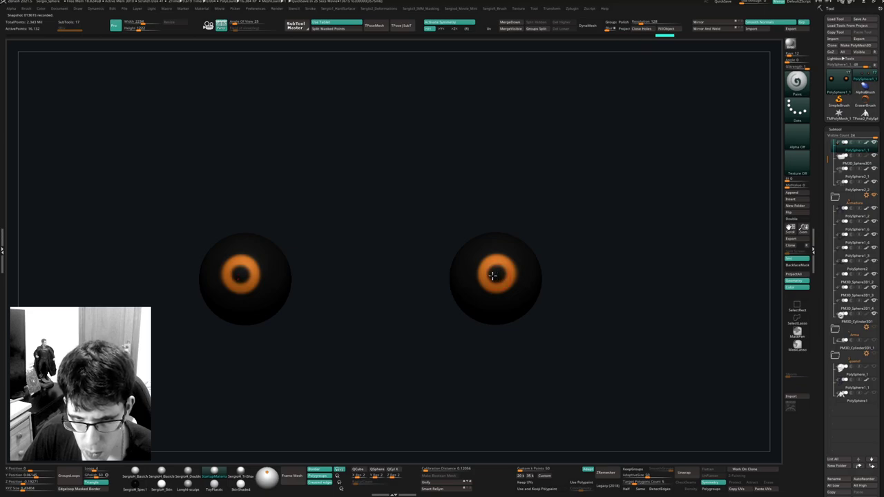
pyautogui.moveTo(496, 296)
pyautogui.keyDown('ctrl'); pyautogui.mouseDown(button='right')
pyautogui.moveTo(483, 266)
pyautogui.moveTo(507, 304)
pyautogui.moveTo(493, 282)
pyautogui.moveTo(495, 160)
pyautogui.mouseUp(button='right'); pyautogui.keyUp('ctrl')
pyautogui.hotkey('alt', 's')
pyautogui.moveTo(539, 228); pyautogui.dragTo(514, 236, button='right')
pyautogui.keyDown('ctrl'); pyautogui.moveTo(514, 236); pyautogui.dragTo(479, 350, button='right'); pyautogui.keyUp('ctrl')
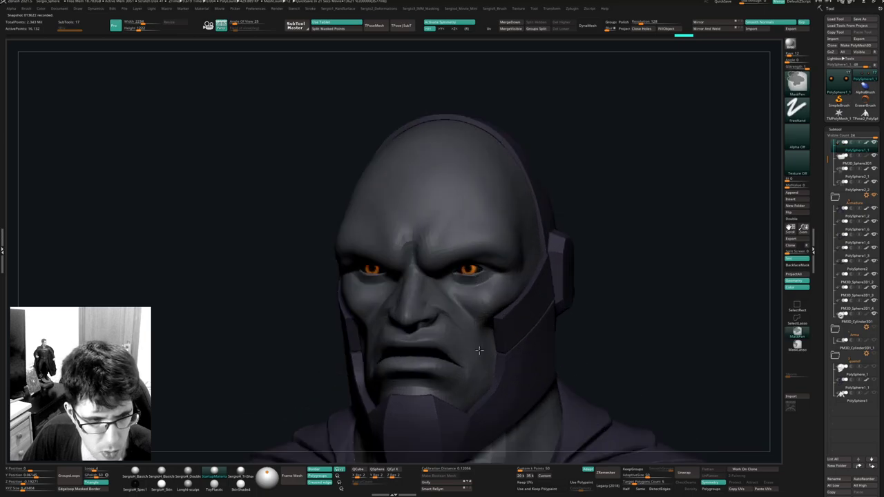
# Isolate the eyeballs again, undo the large pupils and paint smaller black pupils in the irises.
pyautogui.hotkey('shift', 's')
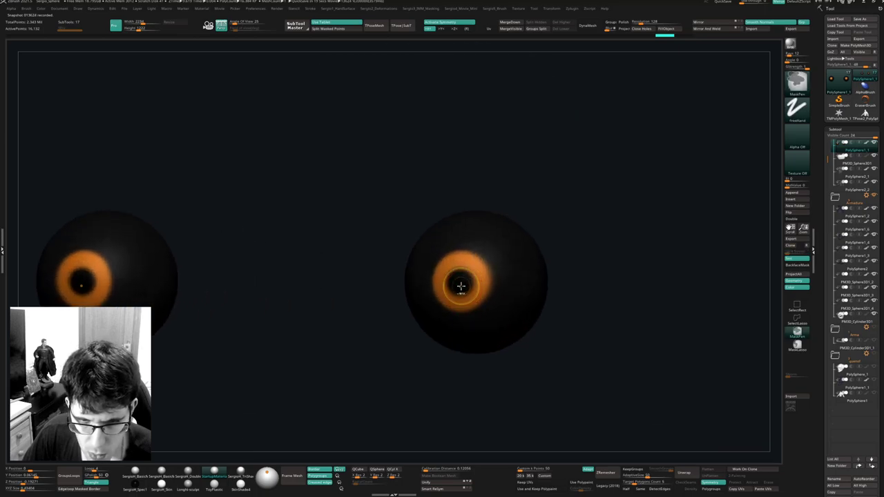
pyautogui.hotkey('ctrl', 'z')
pyautogui.moveTo(465, 285); pyautogui.dragTo(474, 285, button='right')
pyautogui.press('s')
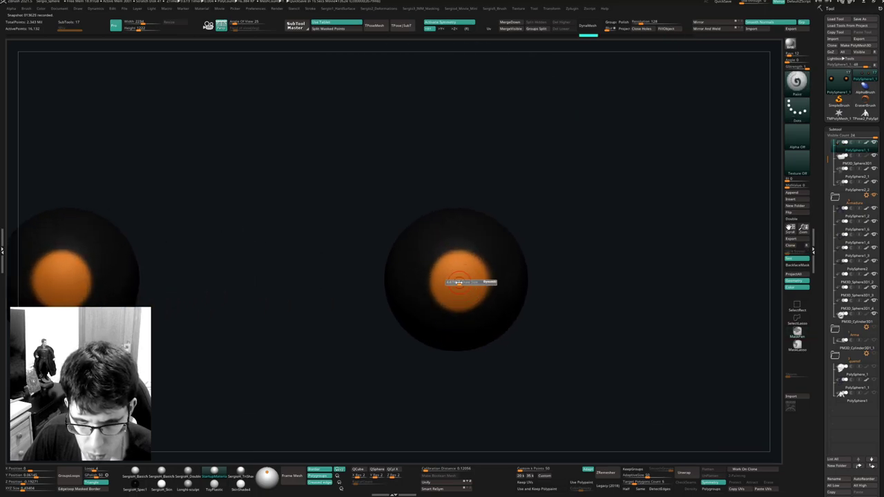
pyautogui.click(461, 279)
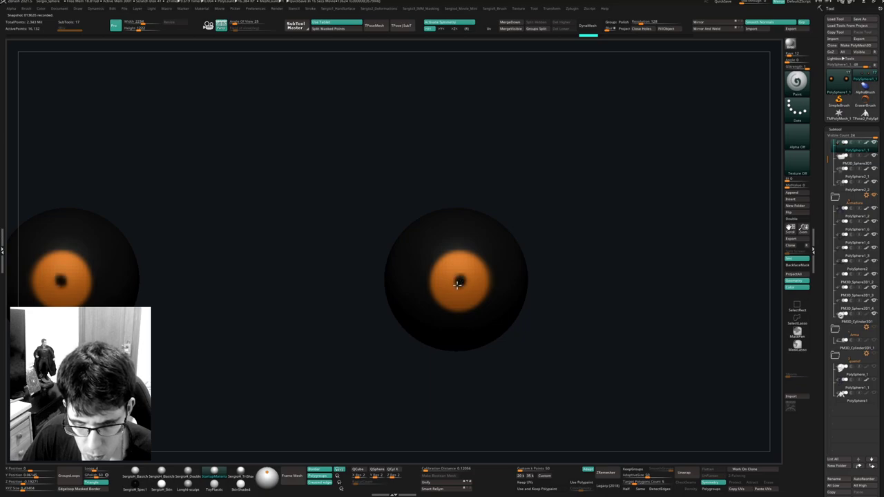
pyautogui.moveTo(456, 284); pyautogui.dragTo(461, 280)
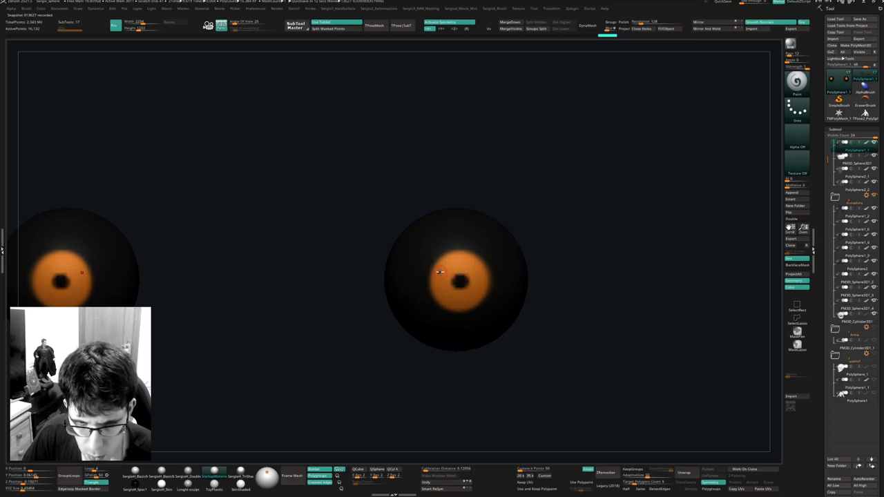
# Choose a brighter orange, paint it over the irises around the pupils and bring back the full figure.
pyautogui.press('space')
pyautogui.press('space')
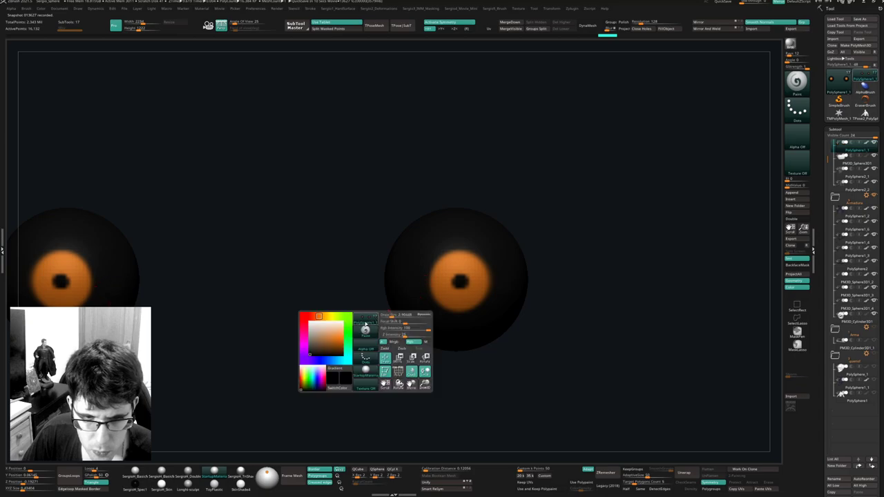
pyautogui.press('space')
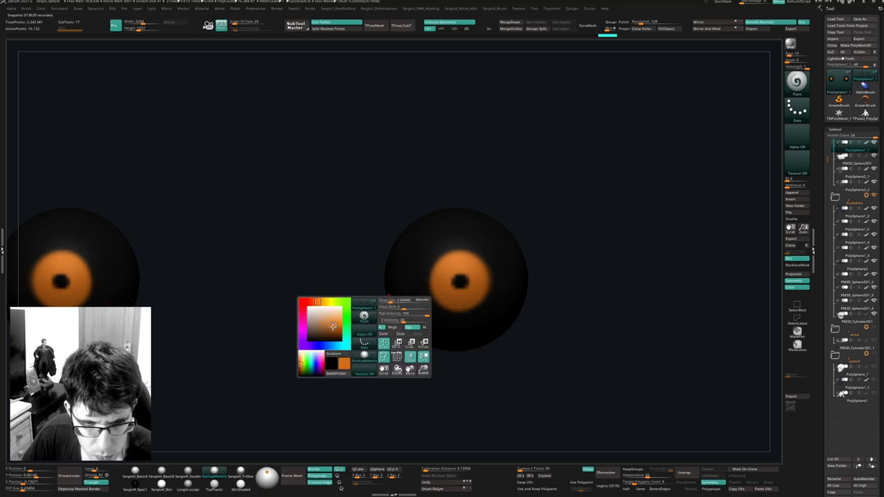
pyautogui.click(331, 318)
pyautogui.moveTo(334, 326); pyautogui.dragTo(341, 320)
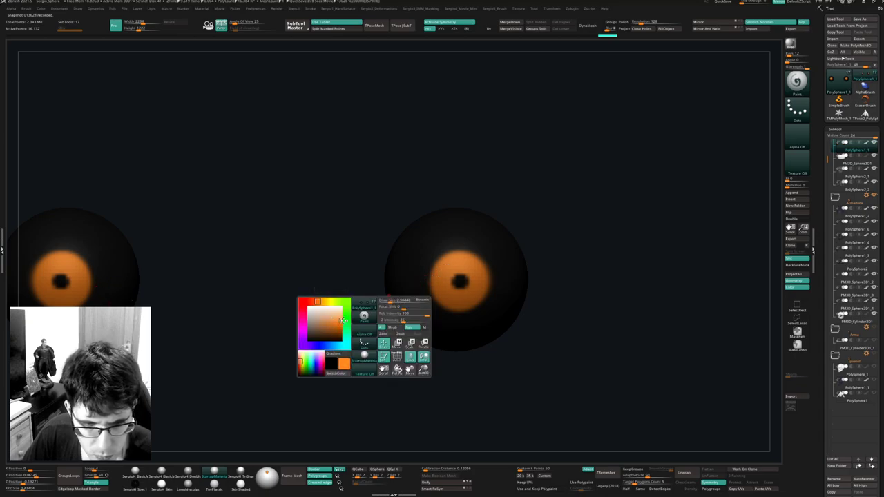
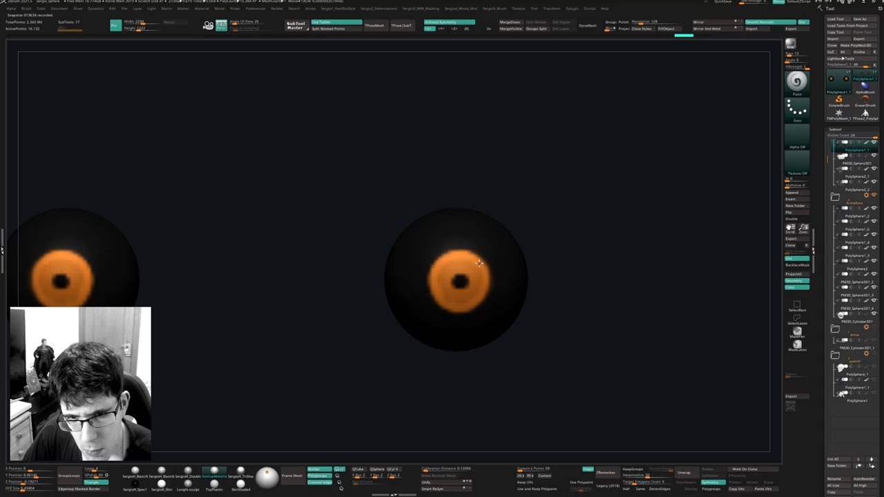
pyautogui.keyDown('ctrl'); pyautogui.moveTo(462, 315); pyautogui.dragTo(465, 229, button='right'); pyautogui.keyUp('ctrl')
pyautogui.hotkey('alt', 's')
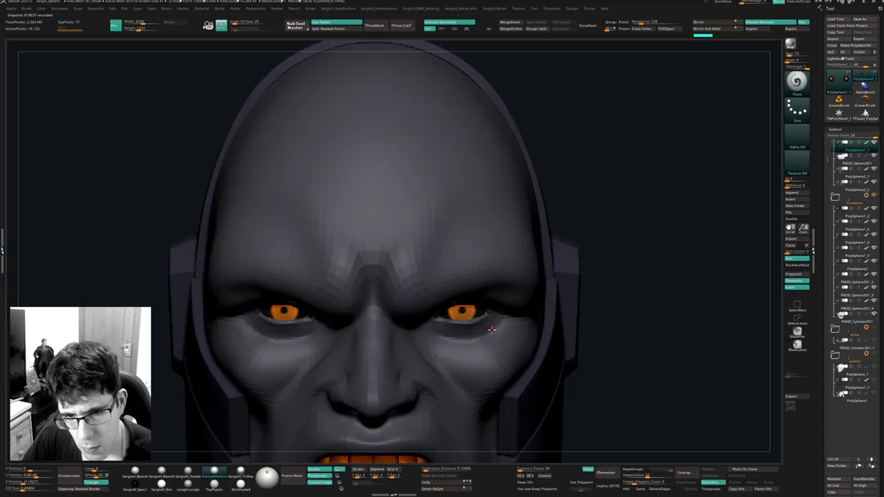
# Nudge the eyeballs slightly upward and sideways in their sockets, then return to painting mode.
pyautogui.keyDown('ctrl'); pyautogui.moveTo(491, 330); pyautogui.dragTo(446, 267, button='right'); pyautogui.keyUp('ctrl')
pyautogui.press('w')
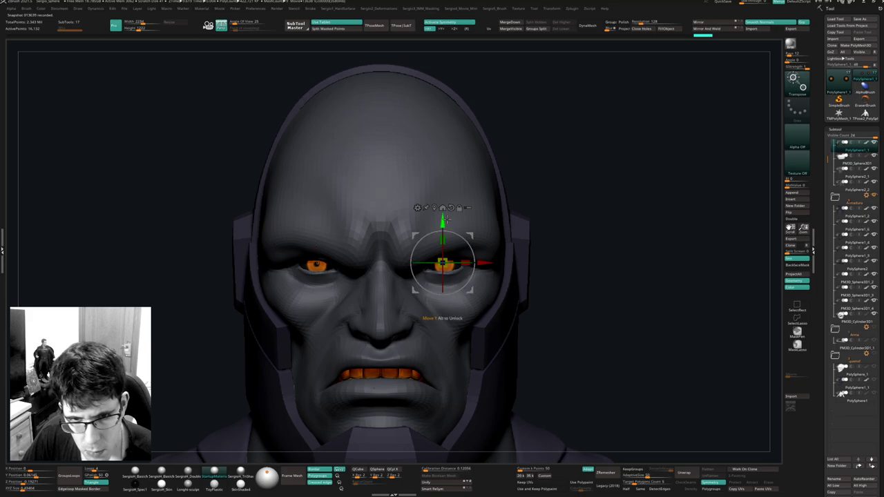
pyautogui.moveTo(443, 222); pyautogui.dragTo(443, 220)
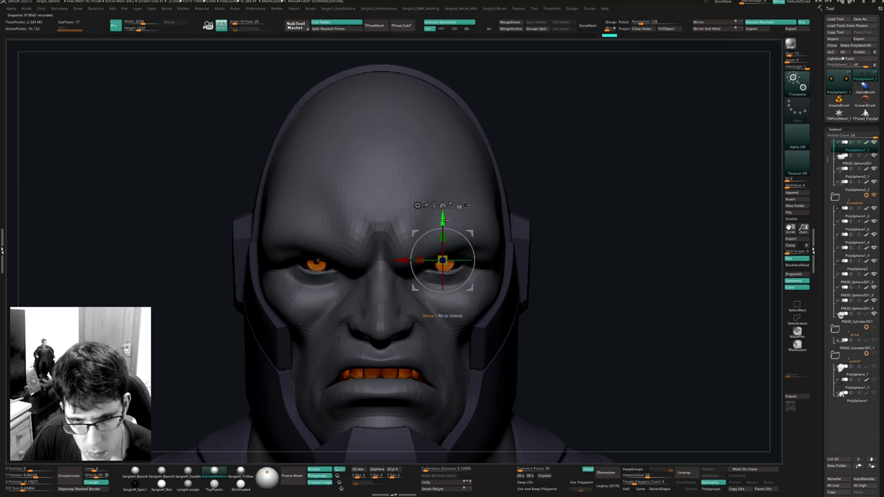
pyautogui.moveTo(403, 260); pyautogui.dragTo(404, 259)
pyautogui.keyDown('ctrl'); pyautogui.moveTo(417, 341); pyautogui.dragTo(445, 296, button='right'); pyautogui.keyUp('ctrl')
pyautogui.press('q')
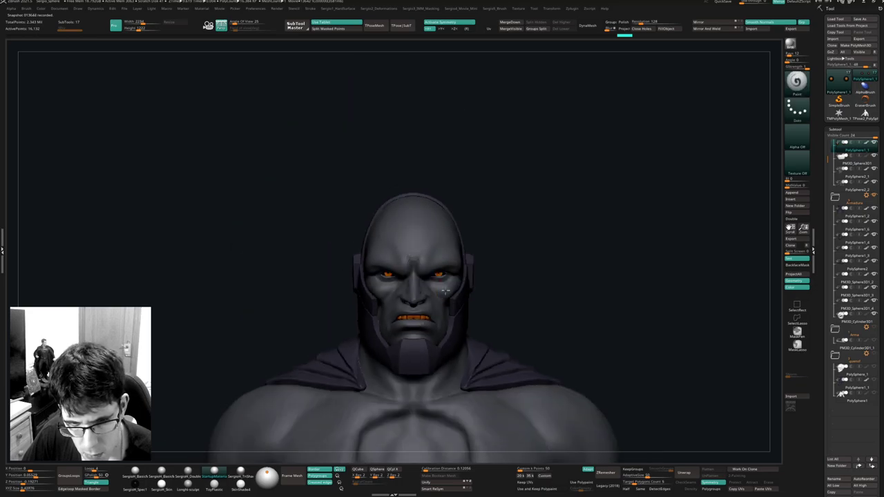
# Set the paint colour to a neutral grey and view the face in three-quarter view.
pyautogui.press('space')
pyautogui.click(364, 315)
pyautogui.moveTo(363, 316); pyautogui.dragTo(355, 339)
pyautogui.moveTo(519, 262)
pyautogui.mouseDown(button='right')
pyautogui.moveTo(449, 271)
pyautogui.moveTo(446, 240)
pyautogui.moveTo(444, 288)
pyautogui.mouseUp(button='right')
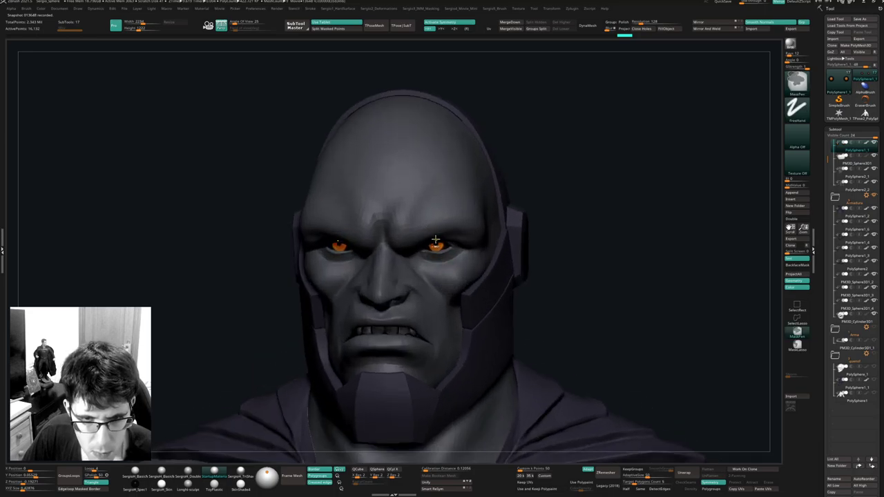
# Isolate the eyeballs and paint black around the outer edges of the orange irises to make them smaller.
pyautogui.keyDown('ctrl'); pyautogui.moveTo(437, 242); pyautogui.dragTo(435, 264, button='right'); pyautogui.keyUp('ctrl')
pyautogui.hotkey('alt', 's')
pyautogui.press('space')
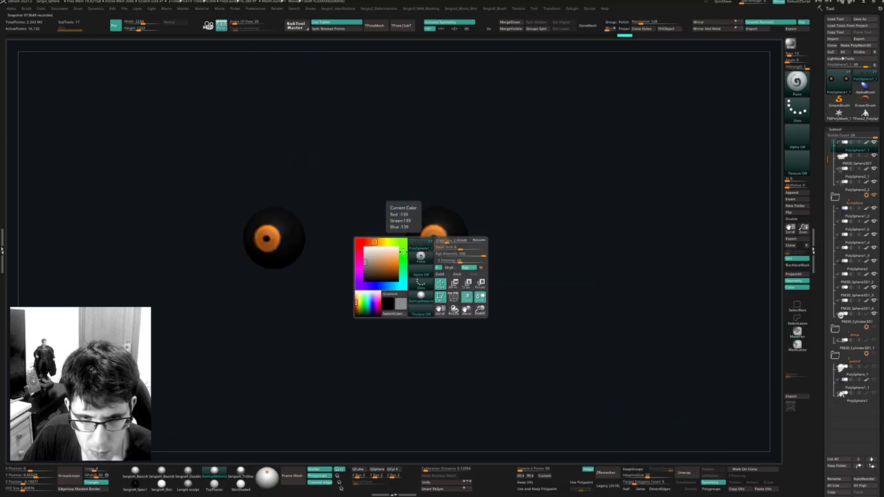
pyautogui.moveTo(435, 238)
pyautogui.keyDown('ctrl'); pyautogui.mouseDown(button='right')
pyautogui.moveTo(442, 252)
pyautogui.moveTo(451, 240)
pyautogui.mouseUp(button='right'); pyautogui.keyUp('ctrl')
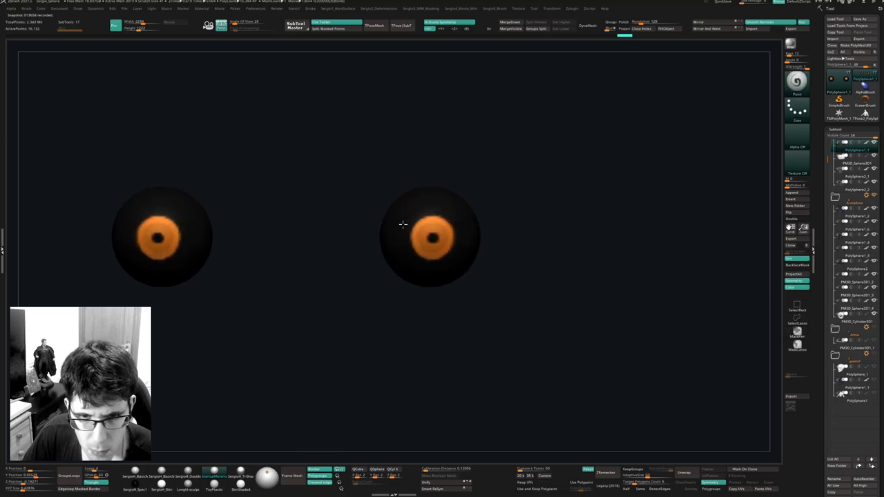
pyautogui.press('s')
pyautogui.moveTo(437, 213)
pyautogui.mouseDown()
pyautogui.moveTo(408, 245)
pyautogui.moveTo(415, 255)
pyautogui.mouseUp()
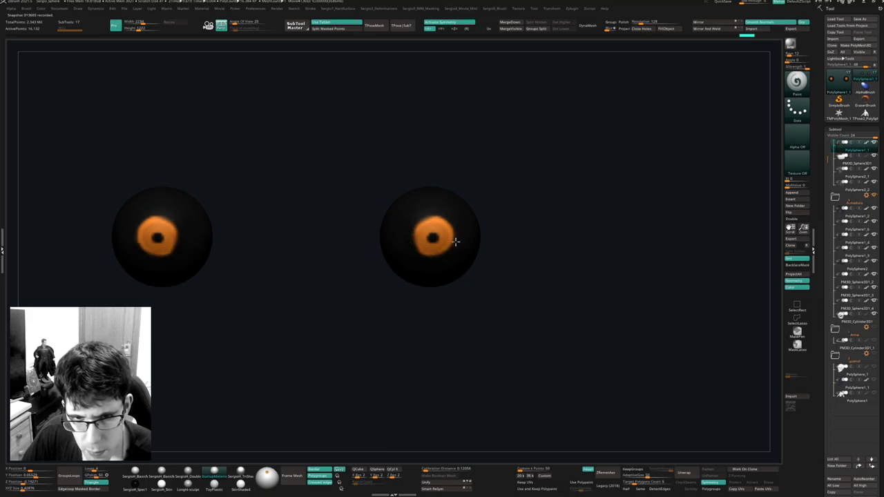
pyautogui.moveTo(444, 216); pyautogui.dragTo(447, 221)
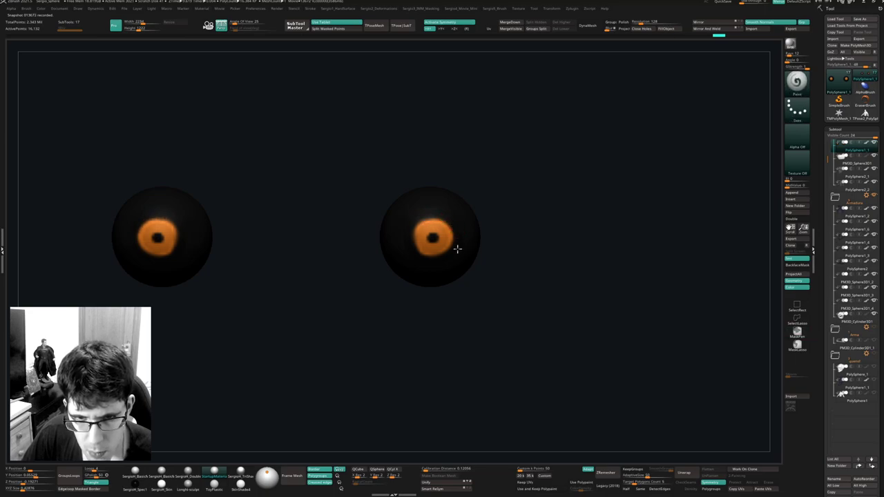
pyautogui.moveTo(416, 247)
pyautogui.mouseDown()
pyautogui.moveTo(433, 259)
pyautogui.moveTo(423, 262)
pyautogui.mouseUp()
pyautogui.keyDown('ctrl'); pyautogui.moveTo(424, 256); pyautogui.dragTo(430, 263, button='right'); pyautogui.keyUp('ctrl')
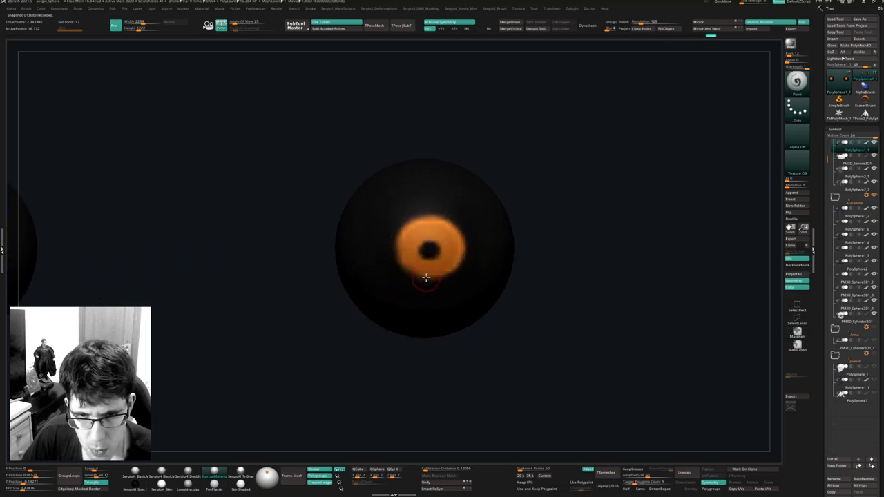
# Paint a small light grey highlight at the upper edge of each pupil and bring back the full figure.
pyautogui.press('space')
pyautogui.moveTo(351, 256); pyautogui.dragTo(351, 262)
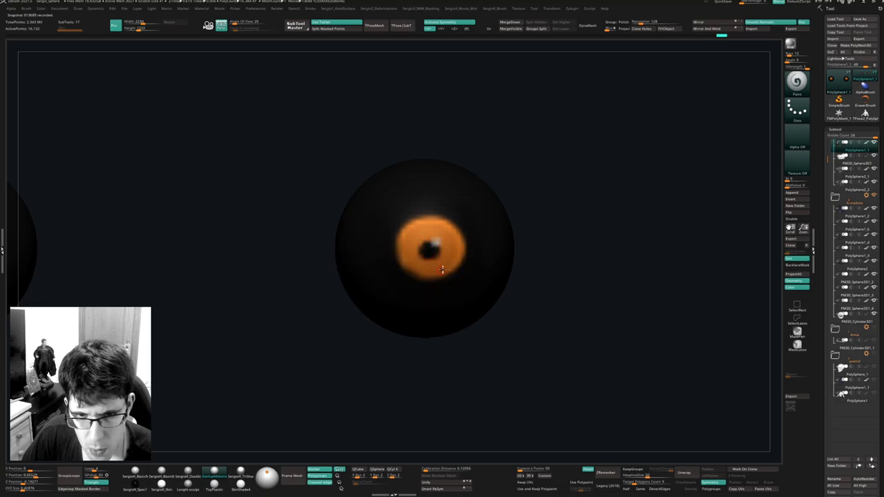
pyautogui.keyDown('ctrl'); pyautogui.moveTo(428, 301); pyautogui.dragTo(450, 201, button='right'); pyautogui.keyUp('ctrl')
pyautogui.hotkey('alt', 's')
pyautogui.moveTo(505, 231); pyautogui.dragTo(480, 238, button='right')
# Select and isolate the teeth, choose a light grey and fill them with it.
pyautogui.press('space')
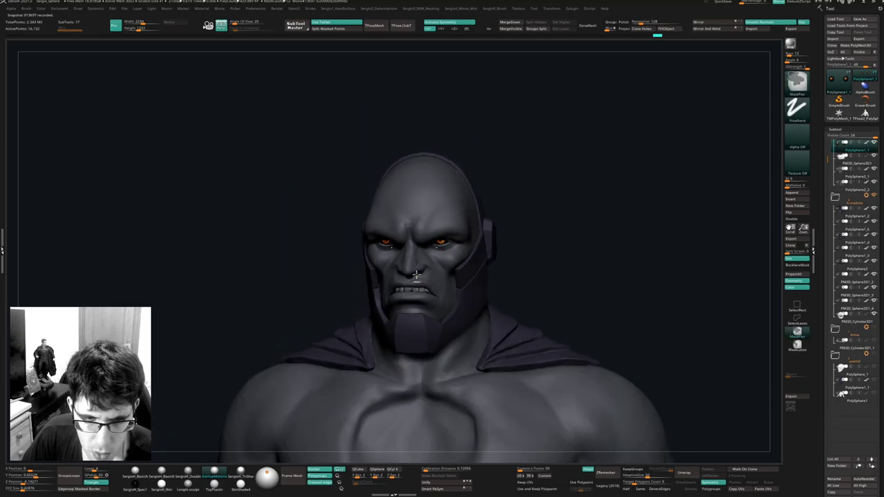
pyautogui.press('s')
pyautogui.moveTo(428, 283)
pyautogui.keyDown('ctrl'); pyautogui.mouseDown(button='right')
pyautogui.moveTo(420, 306)
pyautogui.moveTo(427, 272)
pyautogui.mouseUp(button='right'); pyautogui.keyUp('ctrl')
pyautogui.keyDown('alt'); pyautogui.click(405, 317); pyautogui.keyUp('alt')
pyautogui.hotkey('alt', 's')
pyautogui.keyDown('ctrl'); pyautogui.moveTo(426, 272); pyautogui.dragTo(424, 312, button='right'); pyautogui.keyUp('ctrl')
pyautogui.press('space')
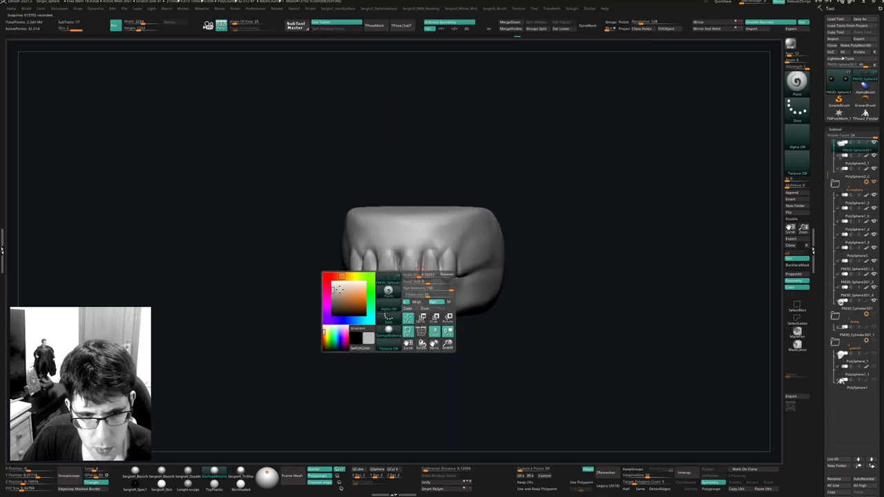
pyautogui.click(332, 286)
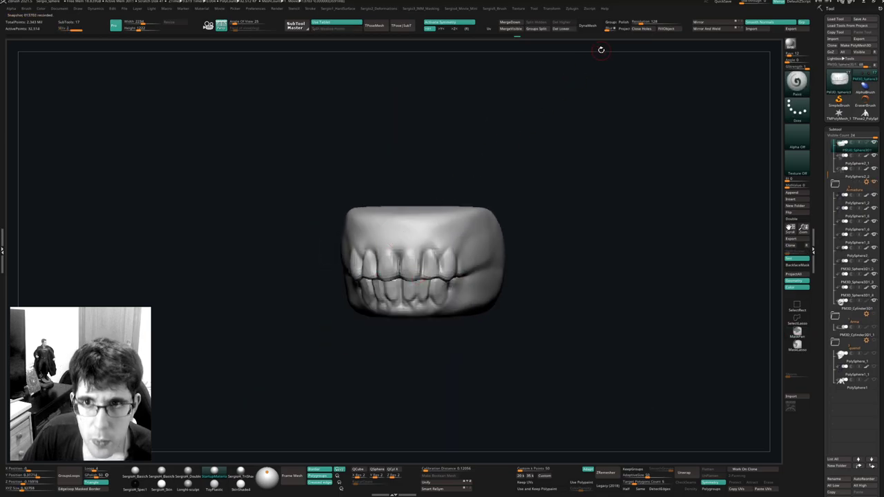
# Choose red and paint the gums above the upper teeth and below the lower teeth.
pyautogui.press('space')
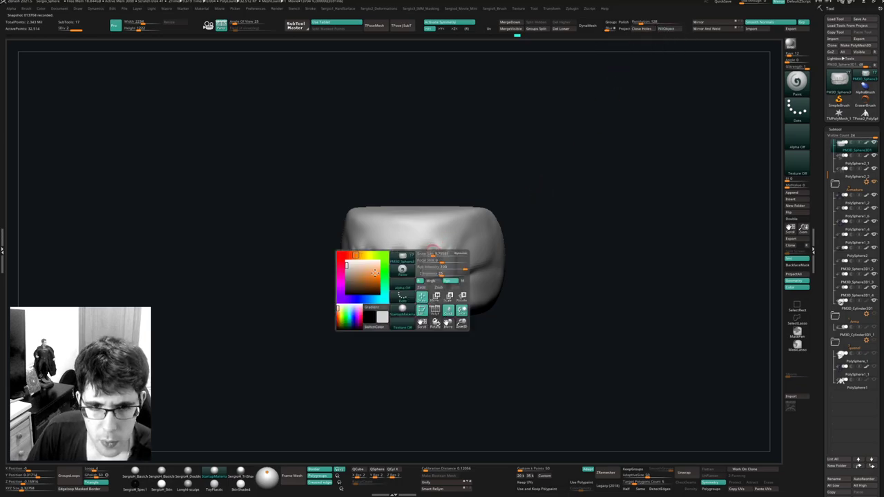
pyautogui.click(345, 256)
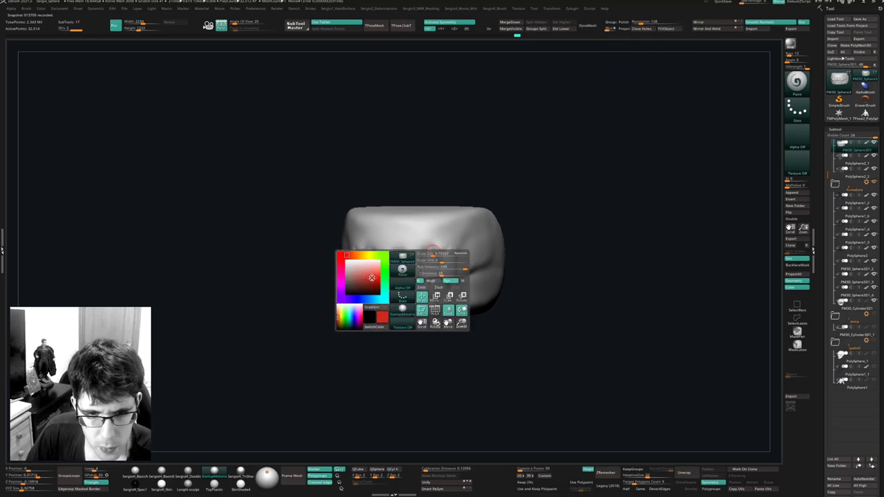
pyautogui.moveTo(395, 248)
pyautogui.mouseDown()
pyautogui.moveTo(455, 228)
pyautogui.moveTo(439, 245)
pyautogui.moveTo(418, 242)
pyautogui.moveTo(462, 244)
pyautogui.moveTo(467, 221)
pyautogui.moveTo(483, 244)
pyautogui.mouseUp()
pyautogui.moveTo(484, 245)
pyautogui.mouseDown(button='right')
pyautogui.moveTo(469, 279)
pyautogui.moveTo(387, 235)
pyautogui.mouseUp(button='right')
pyautogui.press('space')
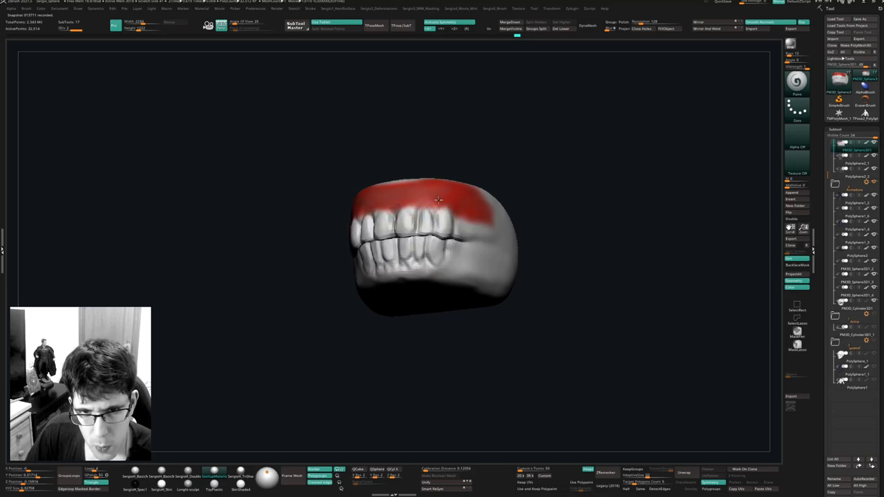
pyautogui.moveTo(477, 199); pyautogui.dragTo(475, 211)
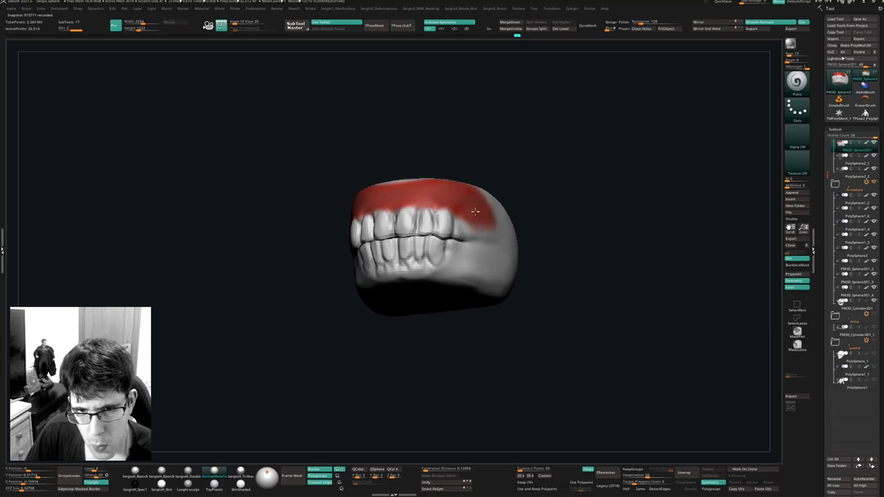
pyautogui.moveTo(407, 266)
pyautogui.mouseDown()
pyautogui.moveTo(377, 276)
pyautogui.moveTo(445, 272)
pyautogui.moveTo(506, 281)
pyautogui.mouseUp()
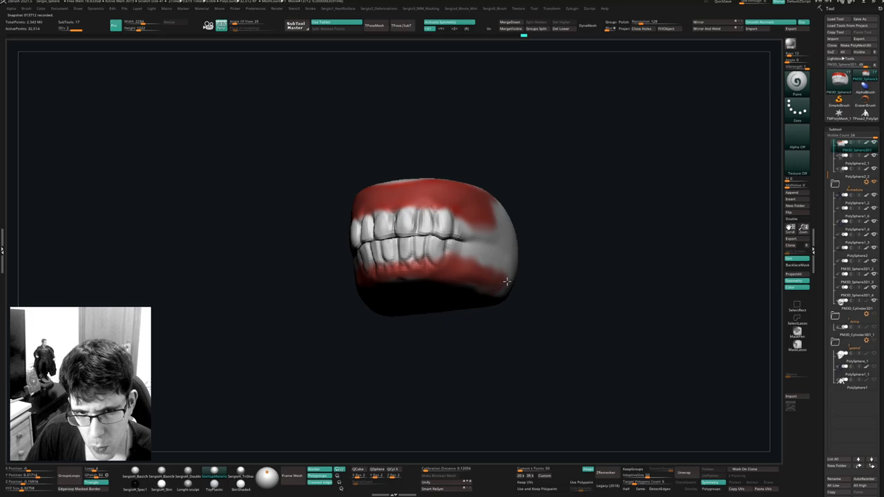
# Nudge the teeth vertically inside the mouth with the Move gizmo so they sit better behind the lips.
pyautogui.moveTo(372, 294)
pyautogui.keyDown('ctrl'); pyautogui.mouseDown(button='right')
pyautogui.moveTo(421, 290)
pyautogui.moveTo(431, 328)
pyautogui.mouseUp(button='right'); pyautogui.keyUp('ctrl')
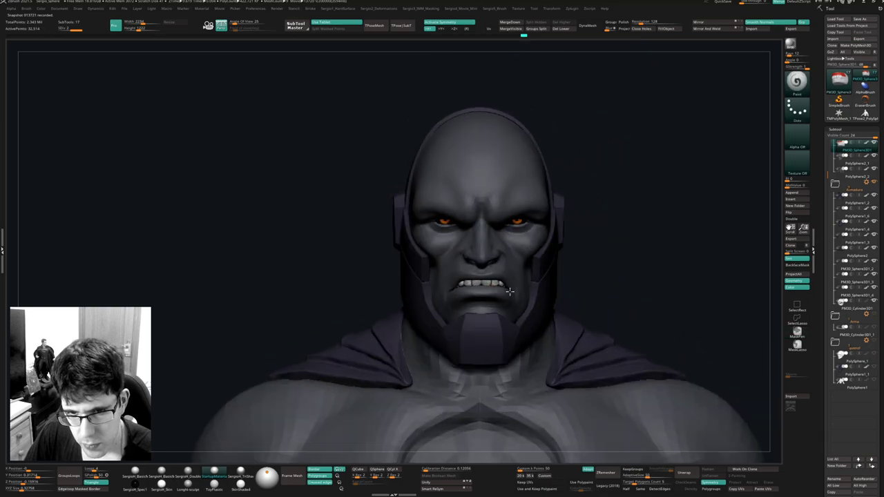
pyautogui.keyDown('ctrl'); pyautogui.moveTo(509, 291); pyautogui.dragTo(495, 300, button='right'); pyautogui.keyUp('ctrl')
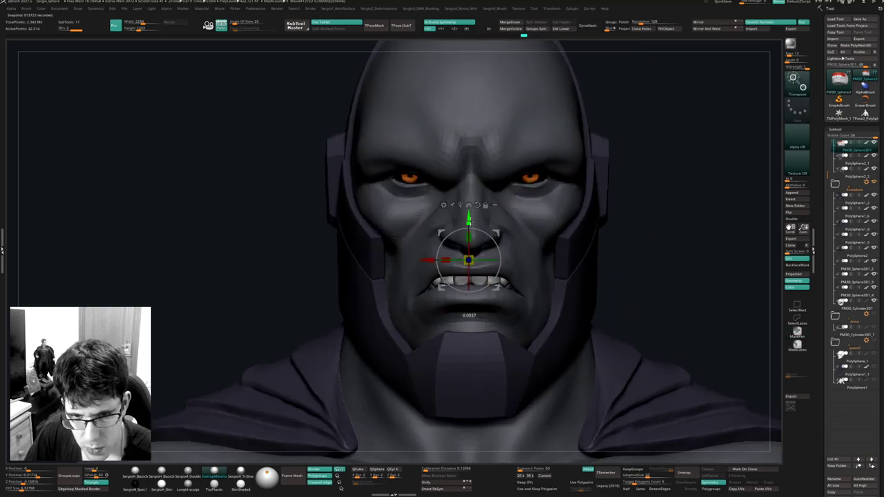
pyautogui.moveTo(469, 222); pyautogui.dragTo(469, 219)
pyautogui.press('q')
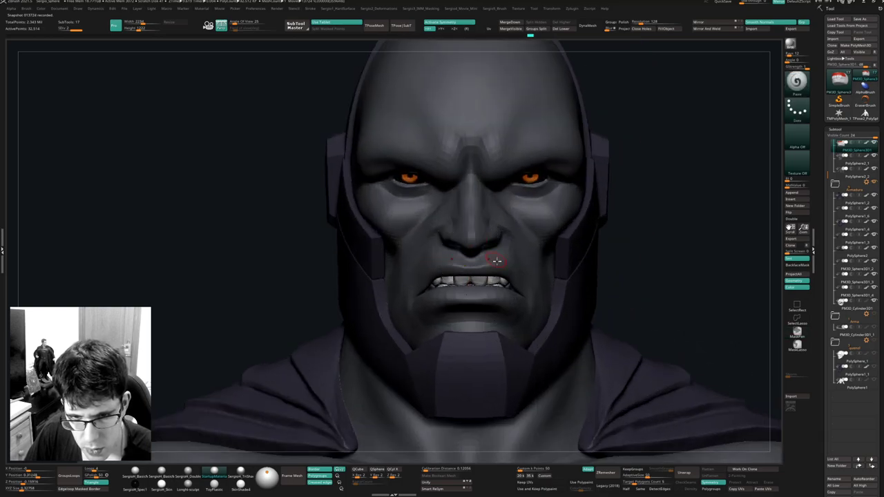
pyautogui.moveTo(493, 259)
pyautogui.keyDown('ctrl'); pyautogui.mouseDown(button='right')
pyautogui.moveTo(507, 276)
pyautogui.moveTo(495, 304)
pyautogui.moveTo(491, 248)
pyautogui.mouseUp(button='right'); pyautogui.keyUp('ctrl')
pyautogui.moveTo(491, 248)
pyautogui.keyDown('ctrl'); pyautogui.mouseDown(button='right')
pyautogui.moveTo(484, 291)
pyautogui.moveTo(467, 316)
pyautogui.mouseUp(button='right'); pyautogui.keyUp('ctrl')
# Select the face, show its polygroups and mask everything except the lower lip.
pyautogui.keyDown('alt'); pyautogui.click(489, 294); pyautogui.keyUp('alt')
pyautogui.press('w')
pyautogui.press('q')
pyautogui.hotkey('shift', 'f')
pyautogui.keyDown('ctrl'); pyautogui.moveTo(394, 307); pyautogui.dragTo(406, 316); pyautogui.keyUp('ctrl')
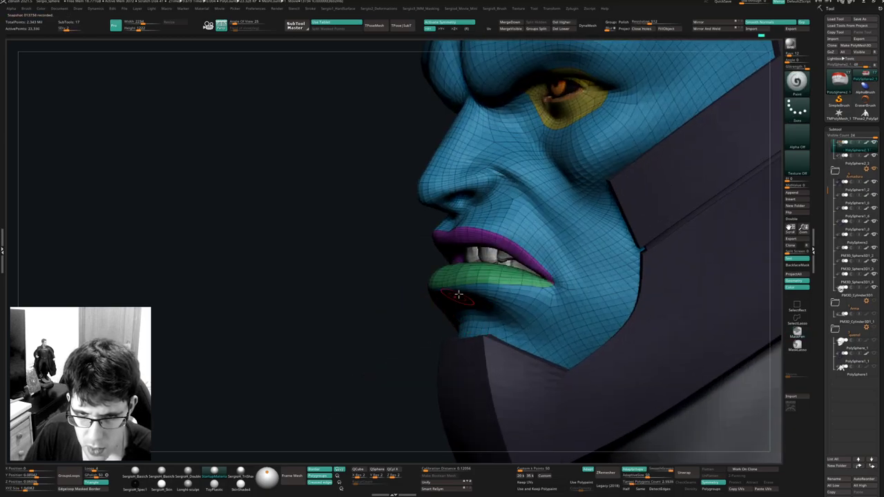
pyautogui.press('w')
pyautogui.keyDown('ctrl'); pyautogui.click(489, 277); pyautogui.keyUp('ctrl')
pyautogui.press('q')
pyautogui.keyDown('ctrl'); pyautogui.moveTo(497, 327); pyautogui.dragTo(492, 304, button='right'); pyautogui.keyUp('ctrl')
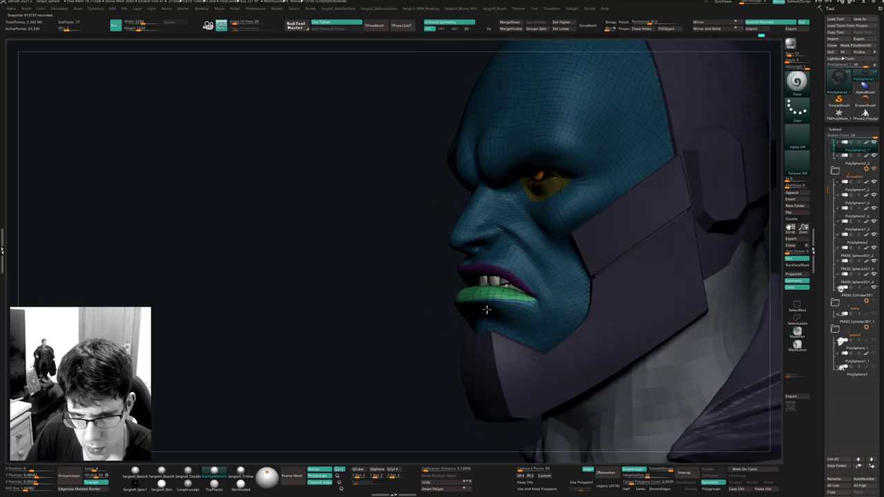
# Unmask and soften the area just below the lower lip, reshape the lip with the Move brush, and clear the mask.
pyautogui.moveTo(536, 442); pyautogui.dragTo(471, 301, button='right')
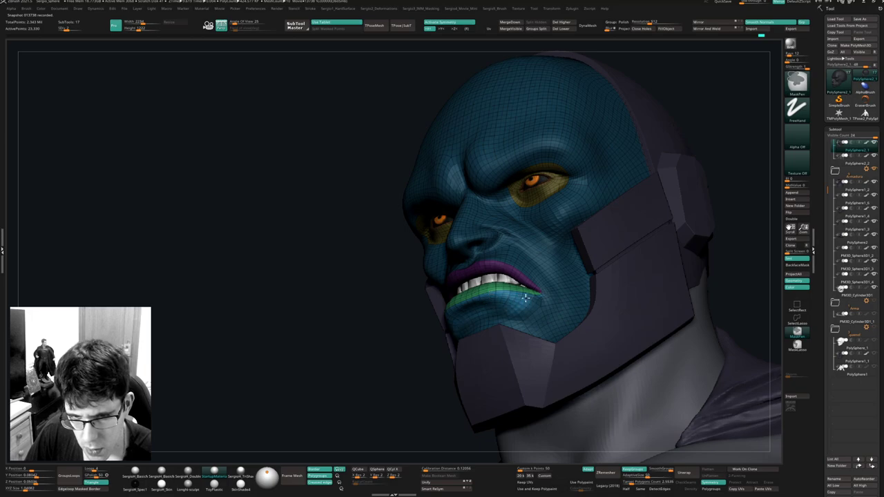
pyautogui.moveTo(500, 327); pyautogui.dragTo(466, 318, button='right')
pyautogui.keyDown('ctrl'); pyautogui.click(472, 316); pyautogui.keyUp('ctrl')
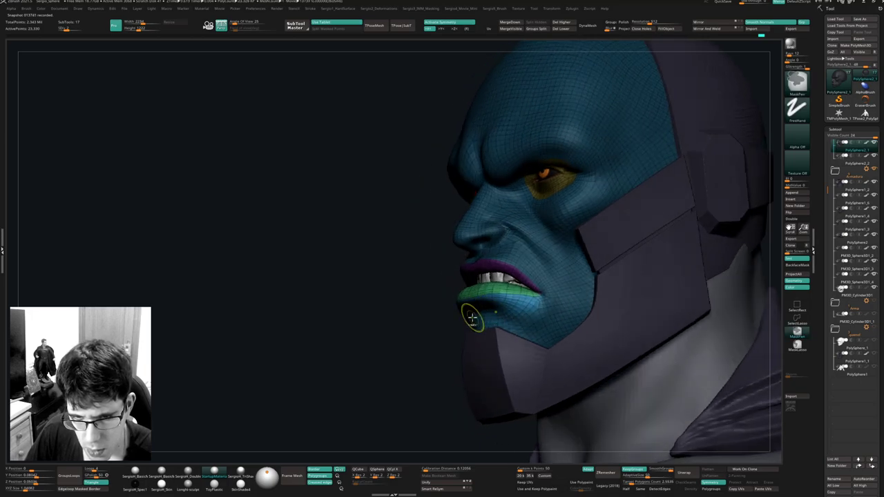
pyautogui.press('b')
pyautogui.press('m')
pyautogui.press('v')
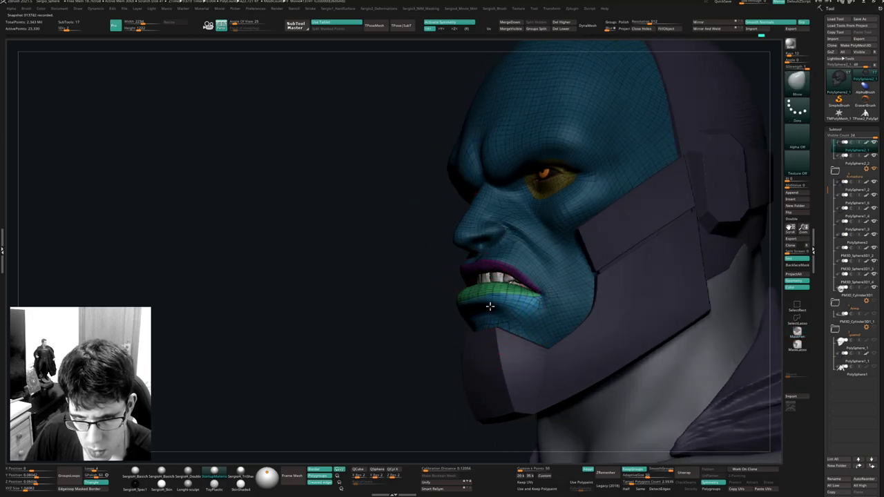
pyautogui.moveTo(489, 305)
pyautogui.mouseDown(button='right')
pyautogui.moveTo(493, 322)
pyautogui.moveTo(523, 306)
pyautogui.moveTo(501, 306)
pyautogui.moveTo(493, 290)
pyautogui.moveTo(521, 313)
pyautogui.mouseUp(button='right')
pyautogui.hotkey('shift', 'f')
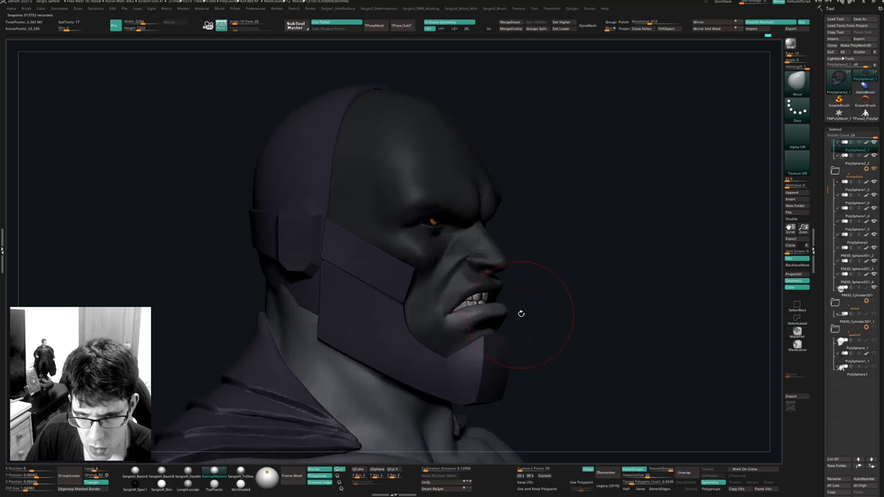
pyautogui.keyDown('ctrl'); pyautogui.moveTo(521, 314); pyautogui.dragTo(512, 319); pyautogui.keyUp('ctrl')
# Examine the mouth and face from the front, the side and at upper-body distance.
pyautogui.moveTo(512, 319)
pyautogui.keyDown('ctrl'); pyautogui.mouseDown(button='right')
pyautogui.moveTo(504, 262)
pyautogui.moveTo(482, 264)
pyautogui.mouseUp(button='right'); pyautogui.keyUp('ctrl')
pyautogui.moveTo(492, 308)
pyautogui.keyDown('alt'); pyautogui.mouseDown(button='right')
pyautogui.moveTo(464, 296)
pyautogui.moveTo(457, 326)
pyautogui.moveTo(431, 303)
pyautogui.moveTo(438, 328)
pyautogui.moveTo(446, 256)
pyautogui.mouseUp(button='right'); pyautogui.keyUp('alt')
pyautogui.hotkey('alt', 's')
pyautogui.hotkey('alt', 's')
pyautogui.moveTo(464, 299)
pyautogui.mouseDown(button='right')
pyautogui.moveTo(477, 303)
pyautogui.moveTo(479, 338)
pyautogui.moveTo(456, 242)
pyautogui.mouseUp(button='right')
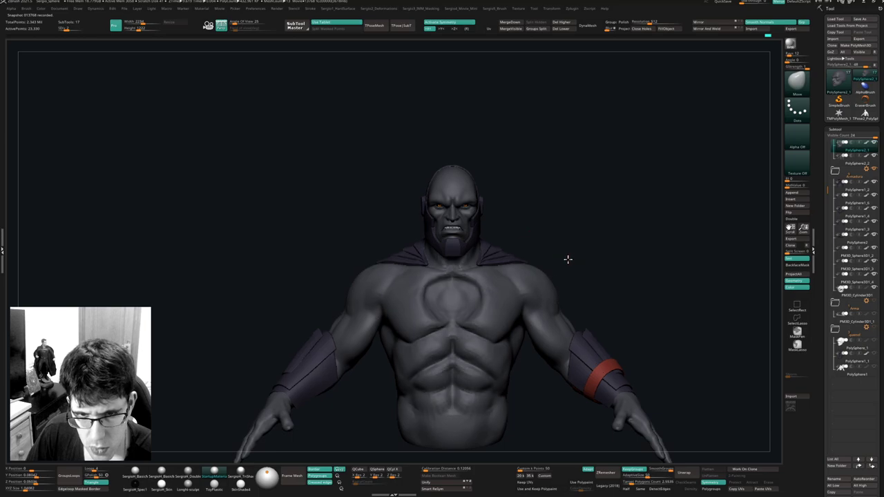
pyautogui.moveTo(568, 258); pyautogui.dragTo(443, 248, button='right')
pyautogui.moveTo(475, 219)
pyautogui.keyDown('ctrl'); pyautogui.mouseDown(button='right')
pyautogui.moveTo(473, 273)
pyautogui.moveTo(460, 290)
pyautogui.mouseUp(button='right'); pyautogui.keyUp('ctrl')
pyautogui.moveTo(461, 273); pyautogui.dragTo(453, 231, button='right')
pyautogui.moveTo(492, 254); pyautogui.dragTo(441, 260, button='right')
# Mask the face except the lower lip and pull the lip down with the Move brush to expose the lower teeth.
pyautogui.press('w')
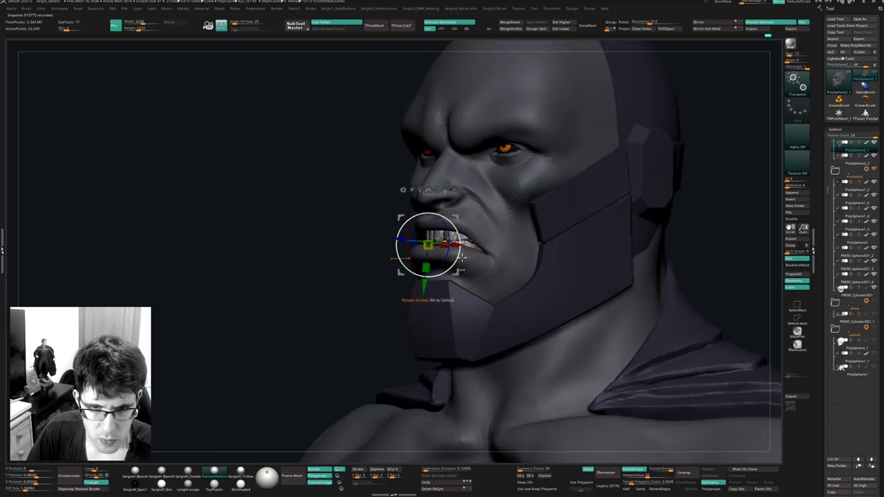
pyautogui.press('q')
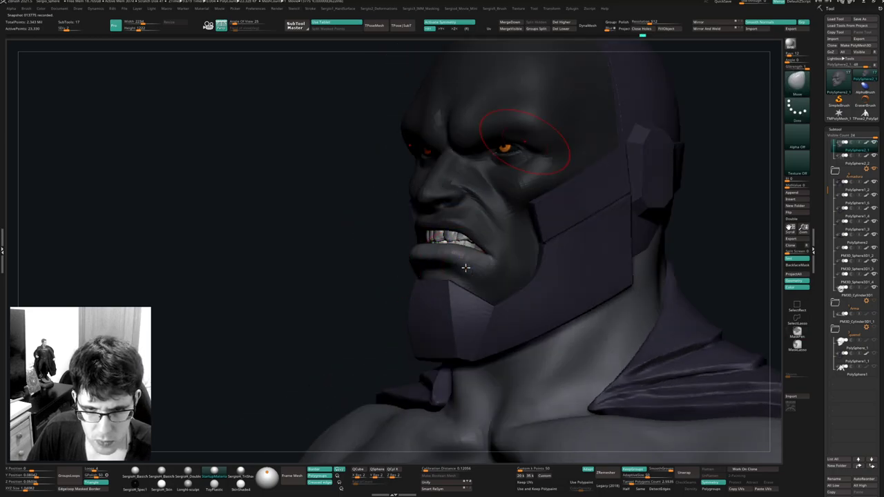
pyautogui.moveTo(445, 268); pyautogui.dragTo(449, 265)
pyautogui.moveTo(451, 274)
pyautogui.mouseDown(button='right')
pyautogui.moveTo(464, 267)
pyautogui.moveTo(437, 280)
pyautogui.moveTo(500, 268)
pyautogui.mouseUp(button='right')
pyautogui.moveTo(614, 237); pyautogui.dragTo(458, 236, button='right')
# Pull the outer part of the upper lip upward with the Move brush while the lower lip stays masked.
pyautogui.press('s')
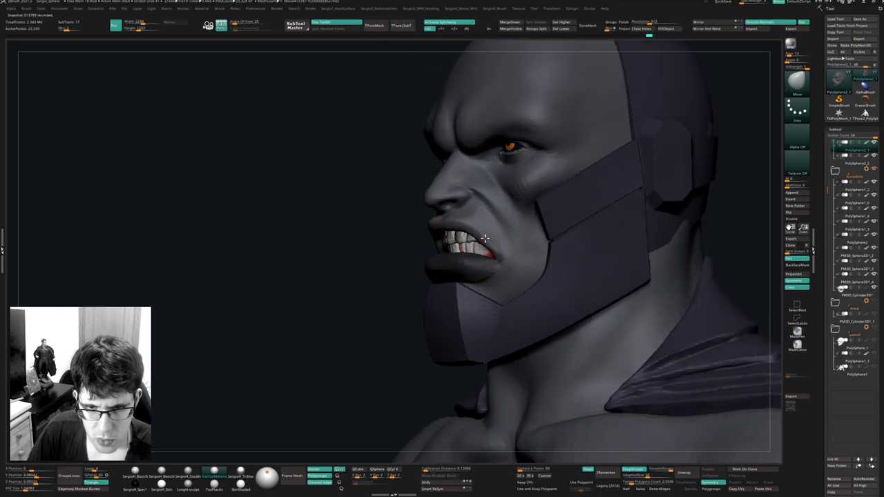
pyautogui.moveTo(482, 240); pyautogui.dragTo(482, 232)
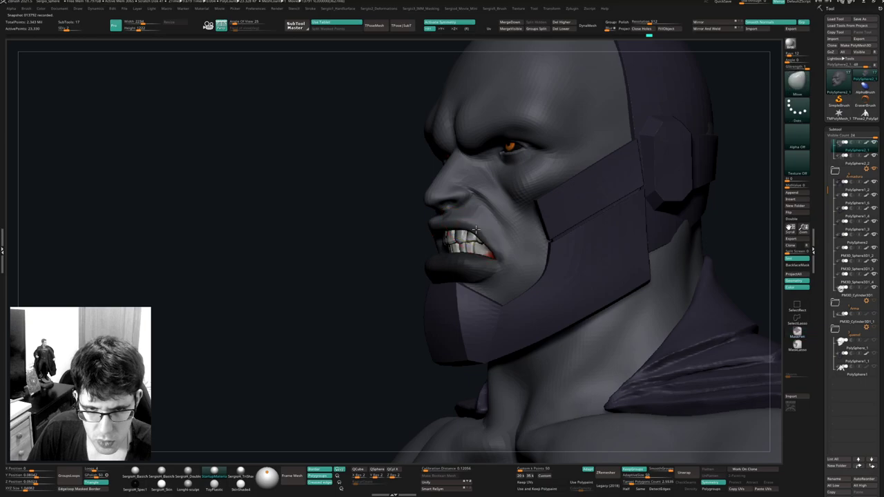
pyautogui.moveTo(483, 235)
pyautogui.mouseDown(button='right')
pyautogui.moveTo(438, 231)
pyautogui.moveTo(514, 241)
pyautogui.moveTo(446, 265)
pyautogui.moveTo(415, 243)
pyautogui.mouseUp(button='right')
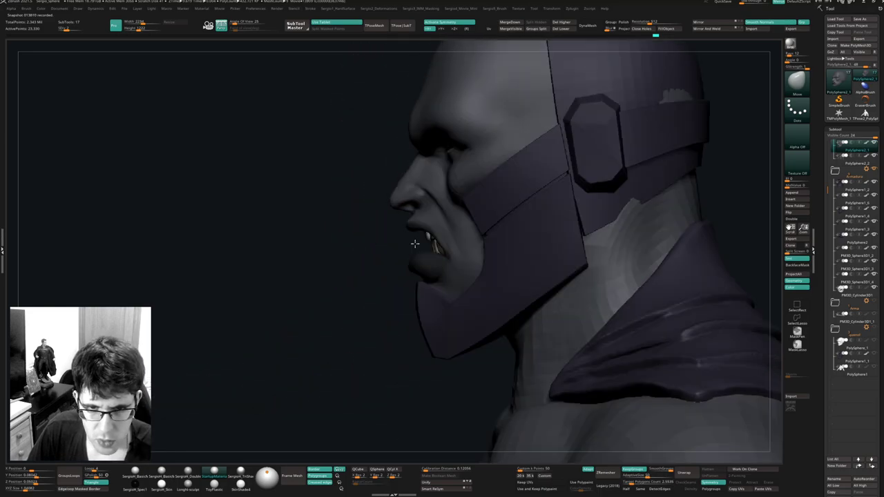
# Select the teeth and reposition them in side view so they fit closely behind the opened lips.
pyautogui.keyDown('alt'); pyautogui.click(433, 243); pyautogui.keyUp('alt')
pyautogui.press('w')
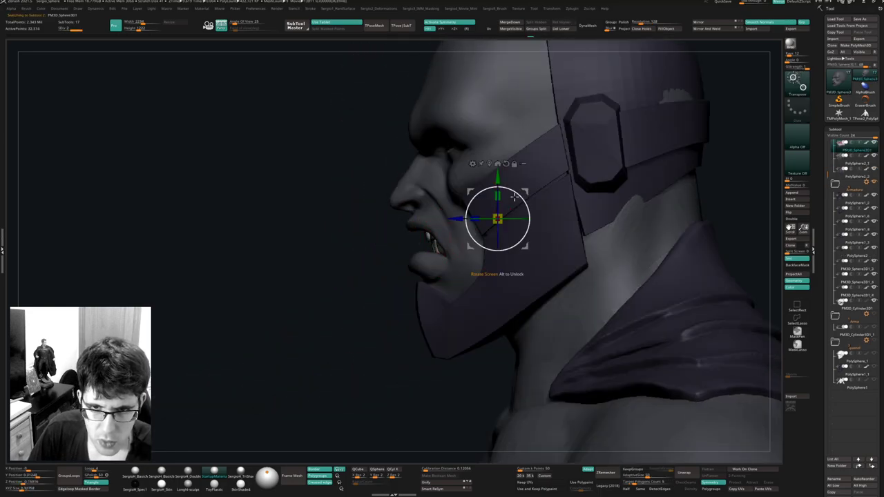
pyautogui.press('q')
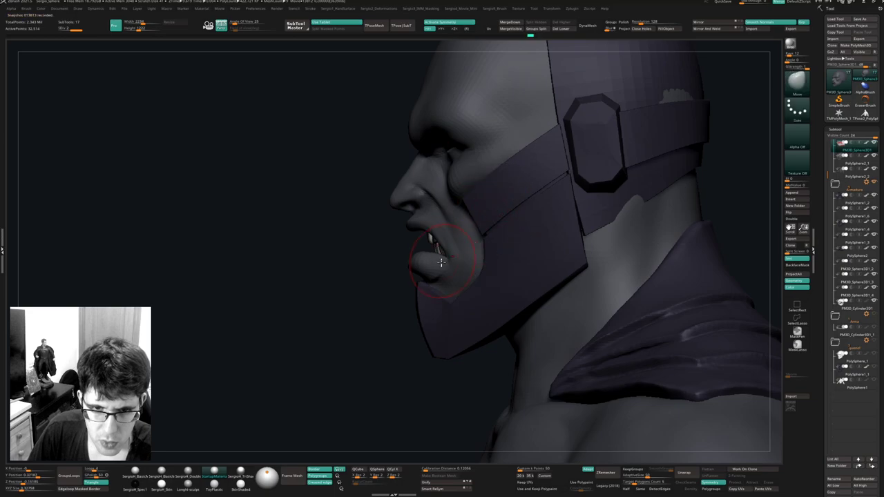
pyautogui.moveTo(440, 263); pyautogui.dragTo(481, 262, button='right')
pyautogui.press('w')
pyautogui.moveTo(453, 213); pyautogui.dragTo(492, 210, button='right')
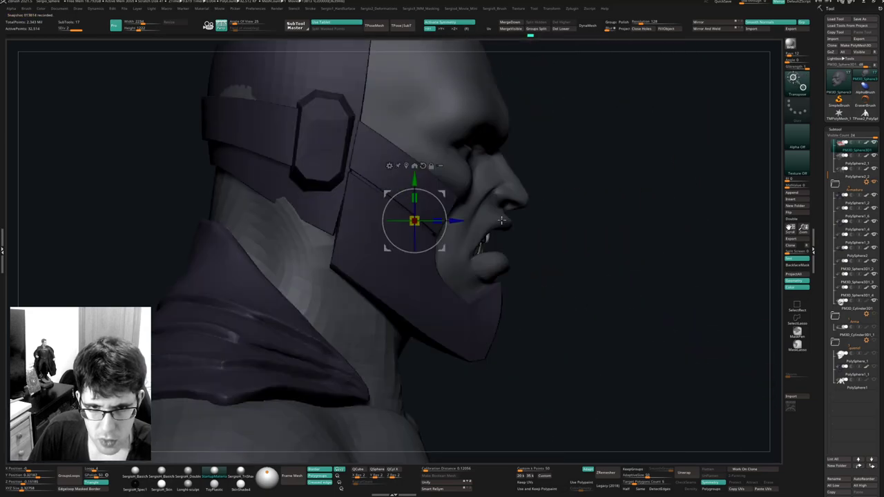
pyautogui.press('q')
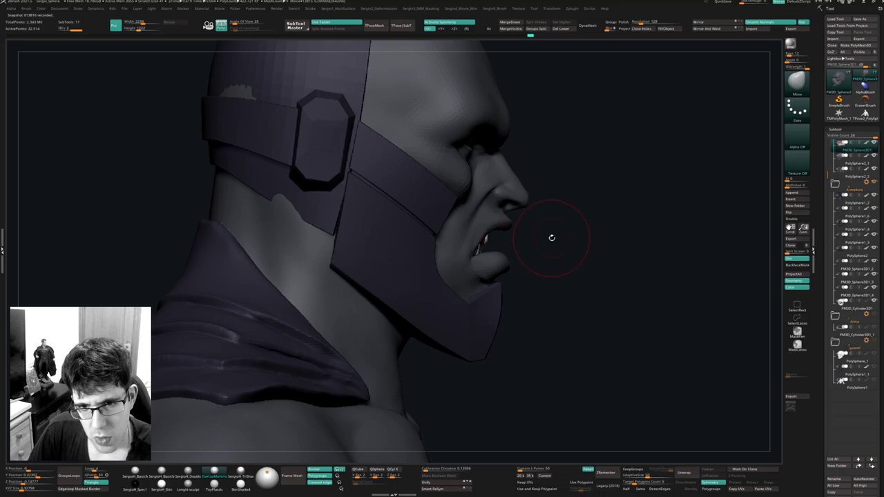
pyautogui.moveTo(553, 239)
pyautogui.mouseDown(button='right')
pyautogui.moveTo(438, 252)
pyautogui.moveTo(440, 276)
pyautogui.mouseUp(button='right')
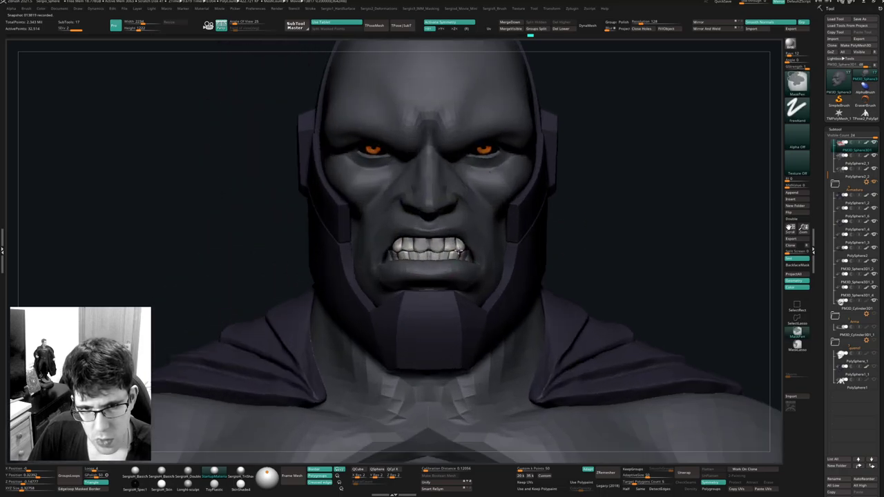
# Select the face and push the area between the inner eye corner and brow upward with the Move brush.
pyautogui.keyDown('alt'); pyautogui.click(483, 228); pyautogui.keyUp('alt')
pyautogui.moveTo(496, 225); pyautogui.dragTo(458, 221, button='right')
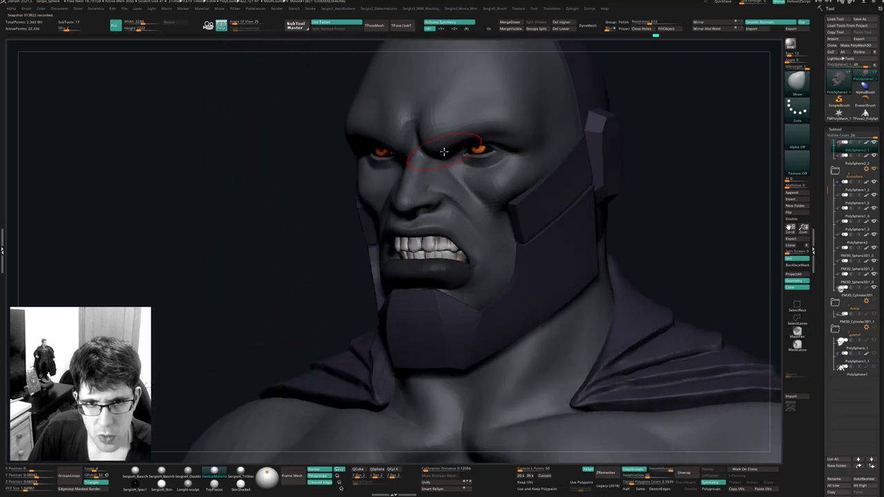
pyautogui.moveTo(444, 163); pyautogui.dragTo(440, 146)
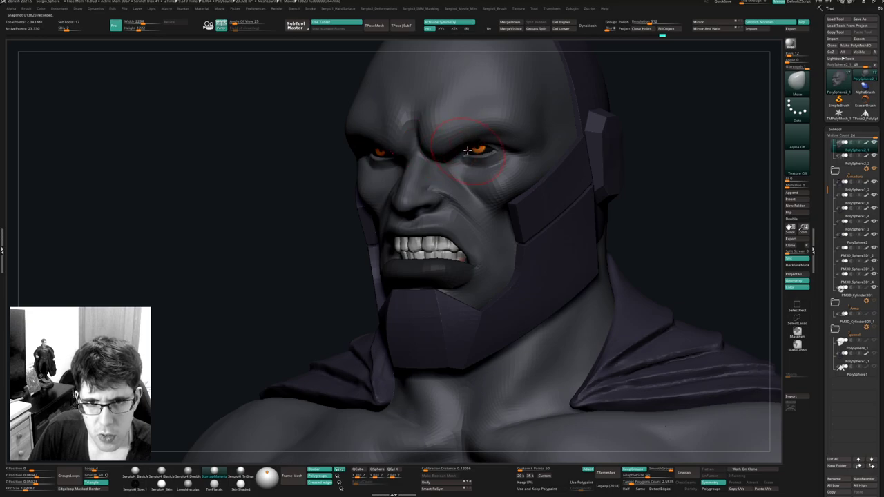
pyautogui.moveTo(467, 150); pyautogui.dragTo(480, 132, button='right')
# Lasso-mask the lower eyelids and the areas under the eyes, and soften the mask edge.
pyautogui.moveTo(480, 131)
pyautogui.keyDown('ctrl'); pyautogui.mouseDown(button='right')
pyautogui.moveTo(485, 170)
pyautogui.moveTo(541, 157)
pyautogui.moveTo(523, 154)
pyautogui.mouseUp(button='right'); pyautogui.keyUp('ctrl')
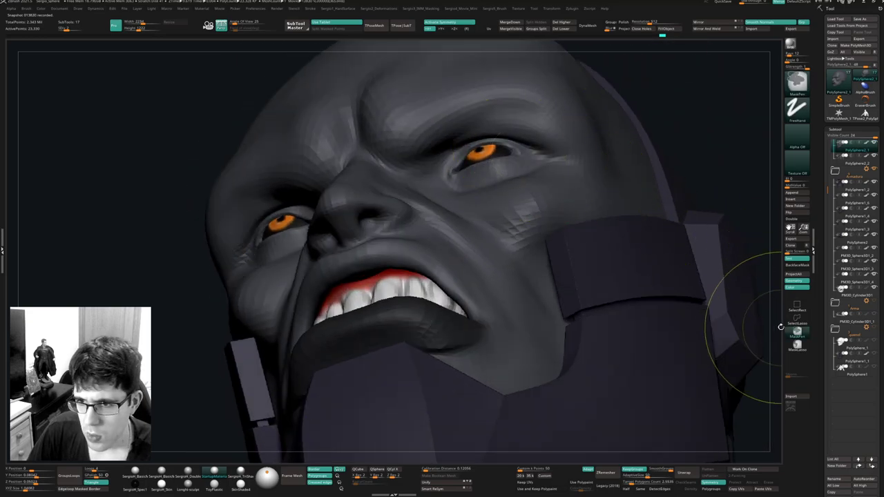
pyautogui.keyDown('ctrl'); pyautogui.click(797, 344); pyautogui.keyUp('ctrl')
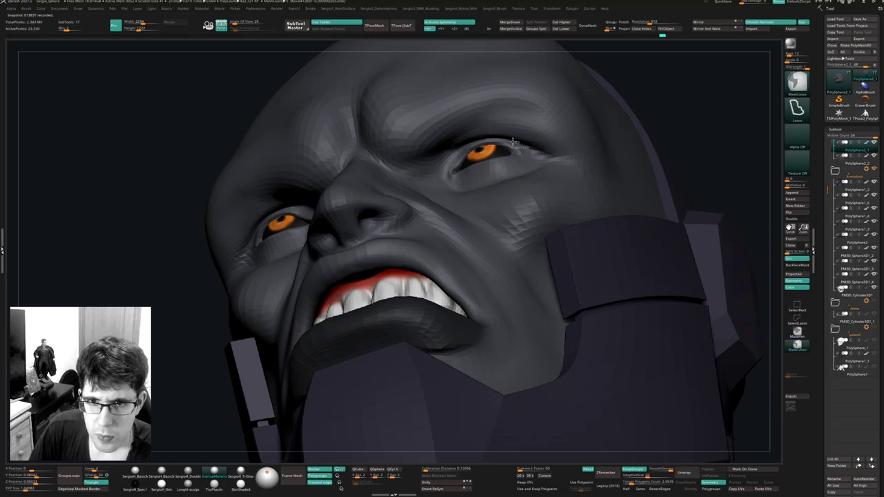
pyautogui.moveTo(456, 163)
pyautogui.keyDown('ctrl'); pyautogui.mouseDown()
pyautogui.moveTo(479, 237)
pyautogui.moveTo(456, 185)
pyautogui.mouseUp(); pyautogui.keyUp('ctrl')
pyautogui.keyDown('ctrl'); pyautogui.click(507, 178); pyautogui.keyUp('ctrl')
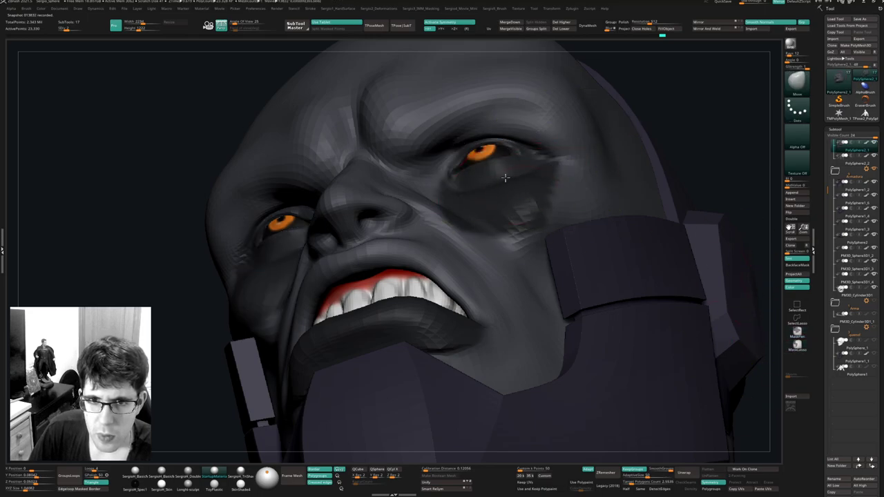
pyautogui.moveTo(507, 178)
pyautogui.mouseDown(button='right')
pyautogui.moveTo(489, 163)
pyautogui.moveTo(498, 145)
pyautogui.moveTo(477, 136)
pyautogui.mouseUp(button='right')
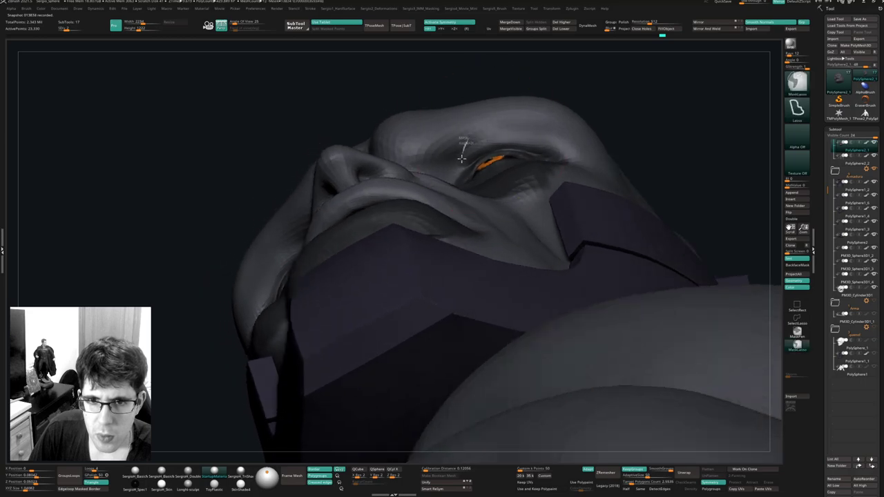
pyautogui.moveTo(463, 156)
pyautogui.keyDown('ctrl'); pyautogui.mouseDown()
pyautogui.moveTo(552, 130)
pyautogui.moveTo(538, 146)
pyautogui.mouseUp(); pyautogui.keyUp('ctrl')
pyautogui.moveTo(534, 150)
pyautogui.mouseDown(button='right')
pyautogui.moveTo(543, 179)
pyautogui.moveTo(523, 177)
pyautogui.moveTo(515, 196)
pyautogui.moveTo(487, 170)
pyautogui.mouseUp(button='right')
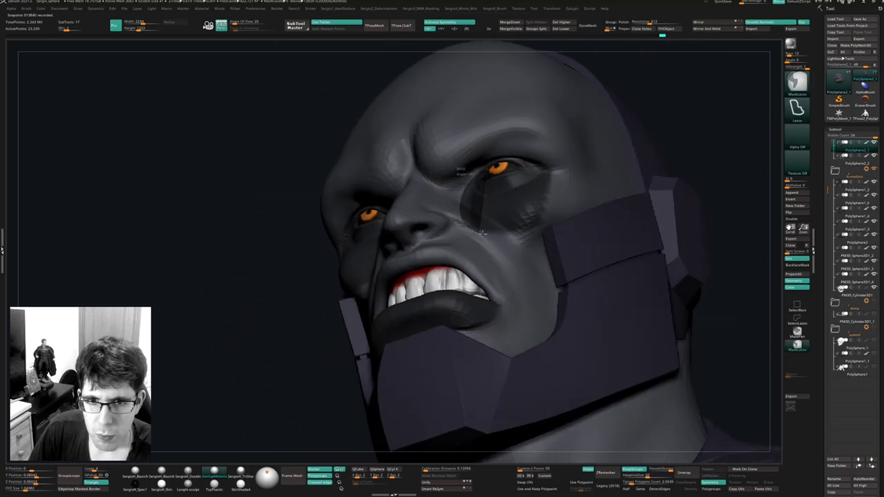
pyautogui.moveTo(483, 227)
pyautogui.mouseDown(button='right')
pyautogui.moveTo(458, 227)
pyautogui.moveTo(461, 197)
pyautogui.mouseUp(button='right')
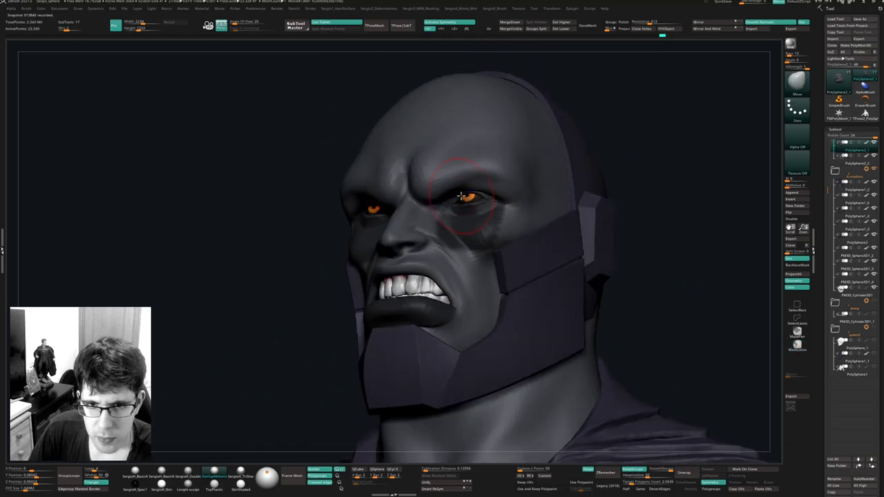
# Refine the under-eye mask, adjust the inner upper eyelids with the Move brush, and clear the mask.
pyautogui.keyDown('ctrl'); pyautogui.click(631, 172); pyautogui.keyUp('ctrl')
pyautogui.keyDown('ctrl'); pyautogui.click(533, 198); pyautogui.keyUp('ctrl')
pyautogui.keyDown('ctrl'); pyautogui.click(655, 167); pyautogui.keyUp('ctrl')
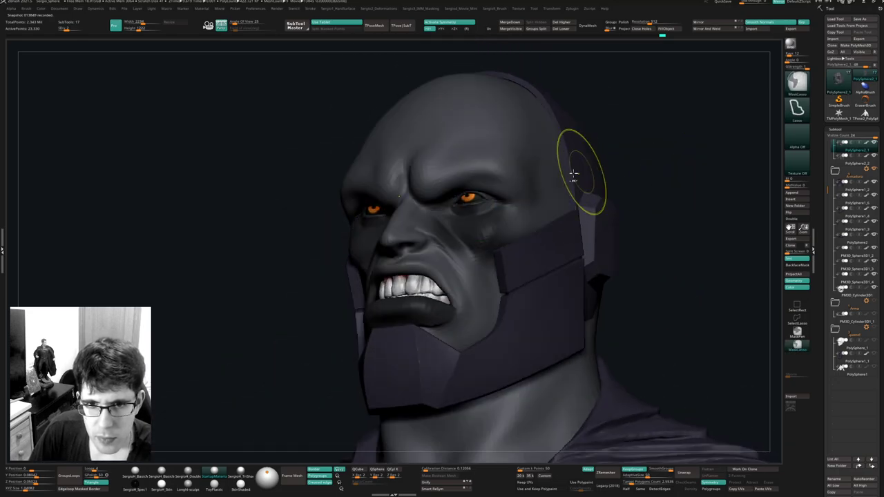
pyautogui.moveTo(451, 199); pyautogui.dragTo(446, 209, button='right')
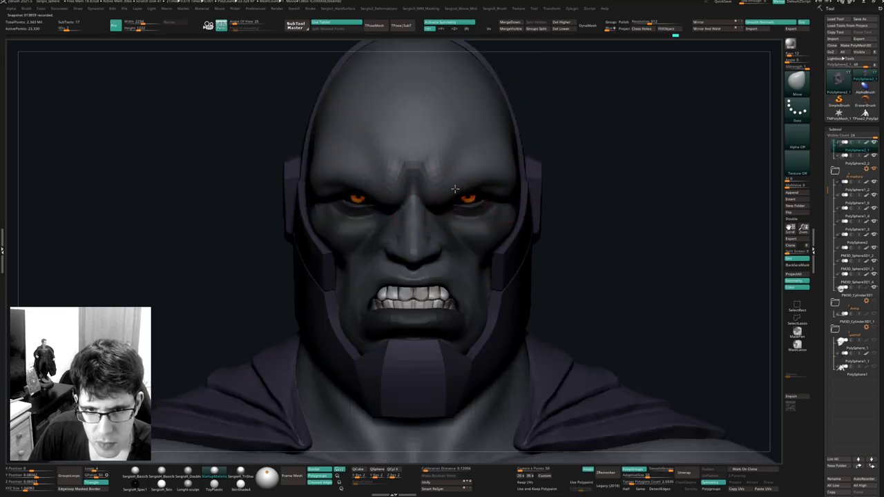
pyautogui.keyDown('ctrl'); pyautogui.moveTo(566, 182); pyautogui.dragTo(574, 193); pyautogui.keyUp('ctrl')
pyautogui.keyDown('ctrl'); pyautogui.moveTo(574, 194); pyautogui.dragTo(563, 228, button='right'); pyautogui.keyUp('ctrl')
pyautogui.moveTo(562, 227)
pyautogui.mouseDown(button='right')
pyautogui.moveTo(483, 219)
pyautogui.moveTo(466, 200)
pyautogui.moveTo(477, 198)
pyautogui.mouseUp(button='right')
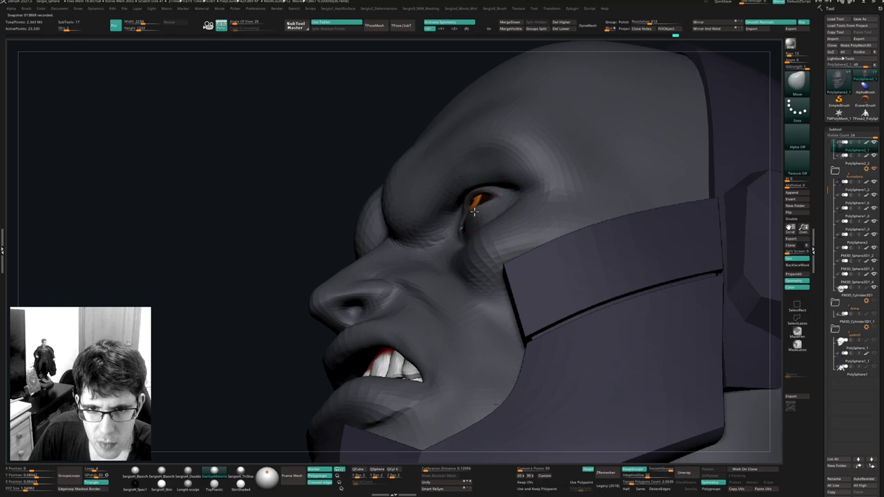
# Mask the face except the lower lip, isolate the head to refine the mask below the lip with MaskPen, and restore all parts.
pyautogui.moveTo(472, 237); pyautogui.dragTo(452, 170, button='right')
pyautogui.keyDown('ctrl'); pyautogui.moveTo(444, 260); pyautogui.dragTo(444, 230, button='right'); pyautogui.keyUp('ctrl')
pyautogui.moveTo(444, 276)
pyautogui.keyDown('alt'); pyautogui.mouseDown(button='right')
pyautogui.moveTo(445, 250)
pyautogui.moveTo(433, 325)
pyautogui.moveTo(433, 294)
pyautogui.moveTo(470, 276)
pyautogui.moveTo(467, 292)
pyautogui.mouseUp(button='right'); pyautogui.keyUp('alt')
pyautogui.press('w')
pyautogui.keyDown('ctrl'); pyautogui.click(407, 327); pyautogui.keyUp('ctrl')
pyautogui.press('q')
pyautogui.hotkey('alt', 's')
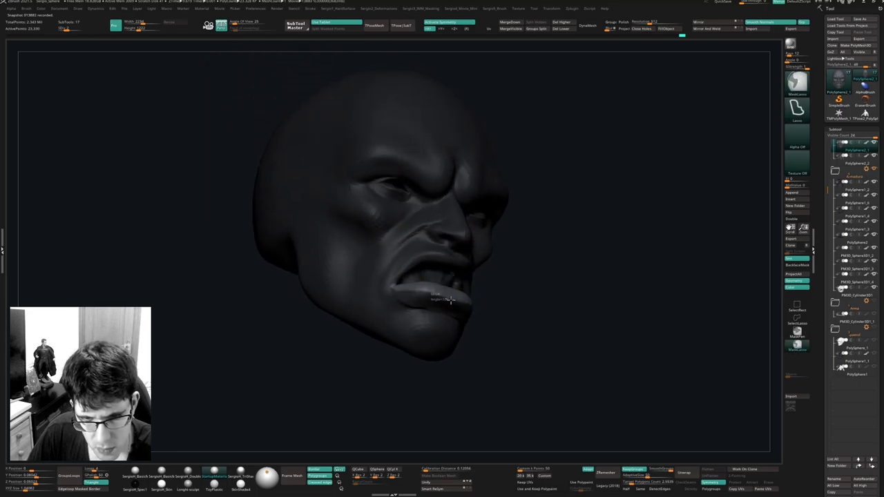
pyautogui.click(796, 332)
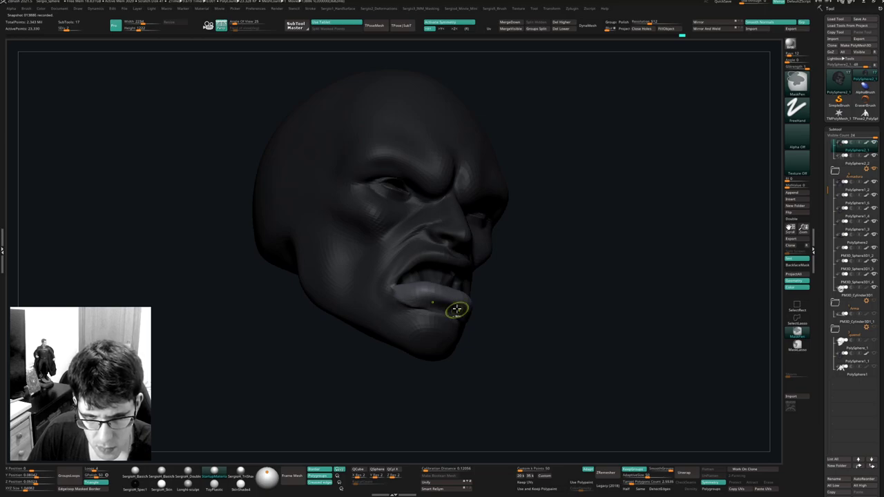
pyautogui.moveTo(457, 309)
pyautogui.mouseDown(button='right')
pyautogui.moveTo(483, 323)
pyautogui.moveTo(462, 292)
pyautogui.moveTo(430, 306)
pyautogui.moveTo(436, 292)
pyautogui.moveTo(462, 322)
pyautogui.moveTo(449, 296)
pyautogui.mouseUp(button='right')
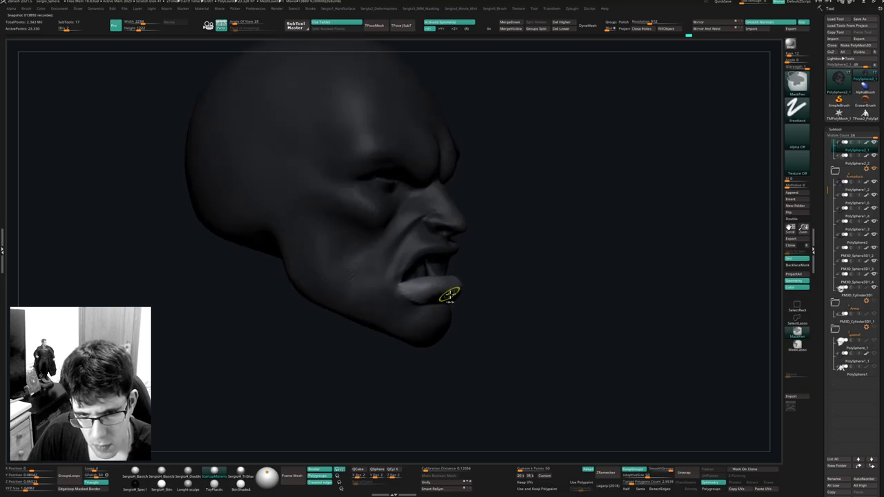
pyautogui.hotkey('alt', 's')
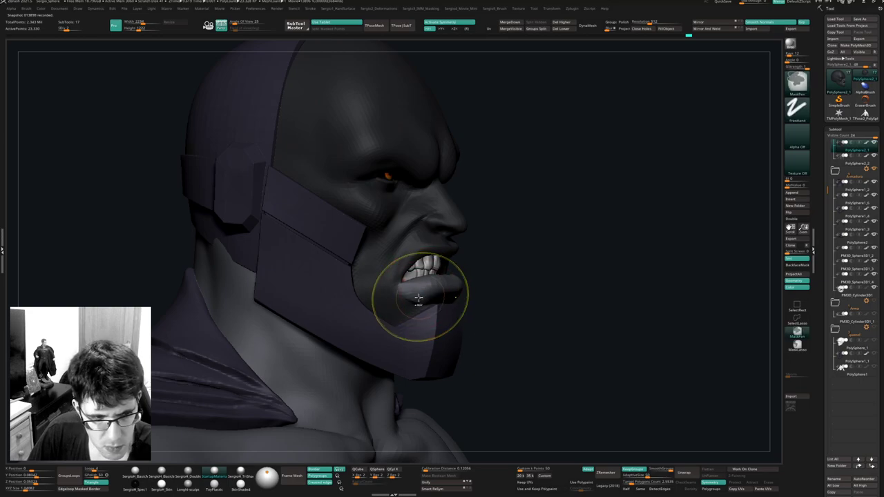
# Soften the mask around the lower lip, adjust the lip's profile, and clear the mask.
pyautogui.keyDown('ctrl'); pyautogui.click(420, 298); pyautogui.keyUp('ctrl')
pyautogui.moveTo(417, 297); pyautogui.dragTo(410, 292)
pyautogui.keyDown('shift'); pyautogui.moveTo(446, 293); pyautogui.dragTo(453, 310, button='right'); pyautogui.keyUp('shift')
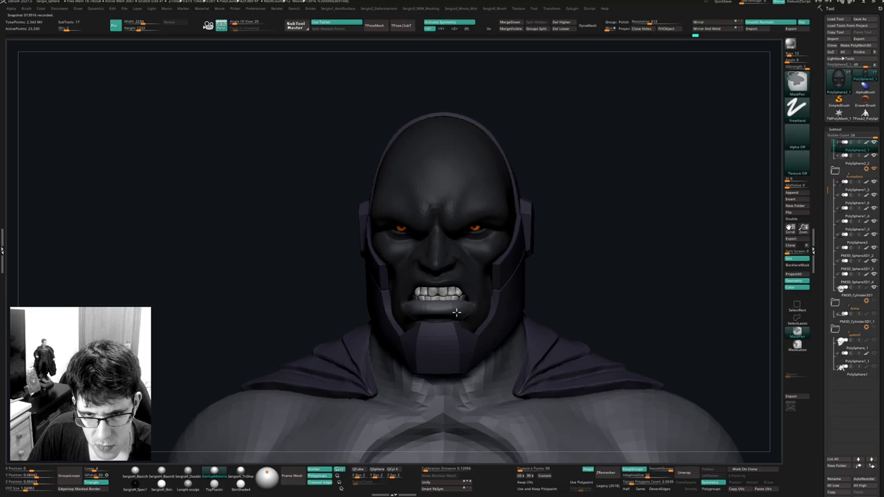
pyautogui.keyDown('ctrl'); pyautogui.moveTo(568, 246); pyautogui.dragTo(574, 253); pyautogui.keyUp('ctrl')
# Select the teeth and gums, isolate them, and adjust their fit inside the mouth with the Move brush.
pyautogui.keyDown('alt'); pyautogui.click(458, 295); pyautogui.keyUp('alt')
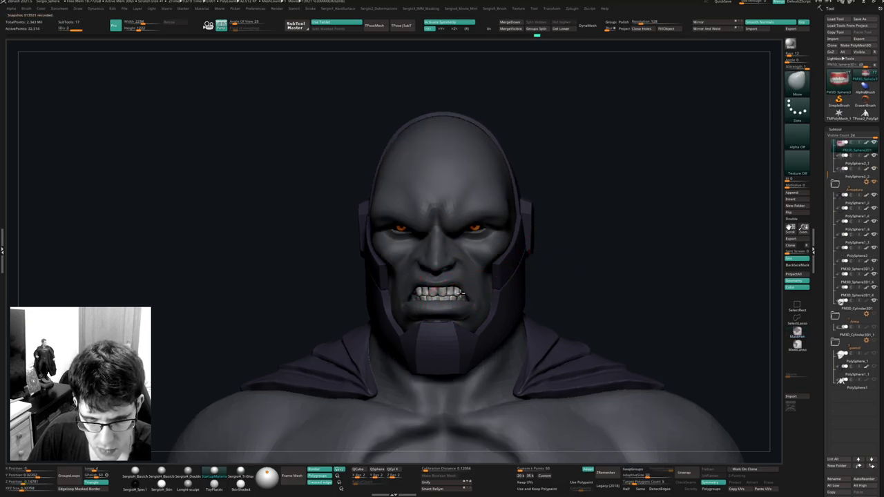
pyautogui.moveTo(460, 292)
pyautogui.mouseDown(button='right')
pyautogui.moveTo(469, 291)
pyautogui.moveTo(438, 292)
pyautogui.mouseUp(button='right')
pyautogui.press('s')
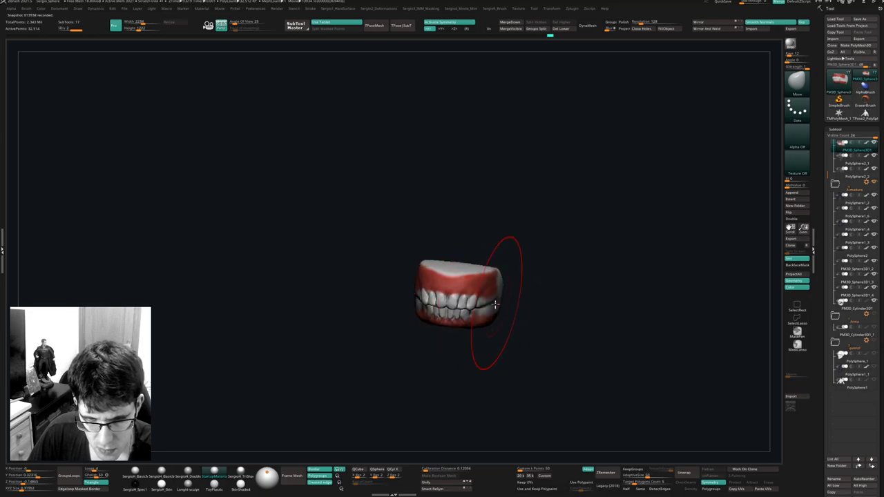
pyautogui.hotkey('alt', 'shift', 's')
pyautogui.moveTo(487, 309)
pyautogui.keyDown('shift'); pyautogui.mouseDown(button='right')
pyautogui.moveTo(496, 308)
pyautogui.moveTo(435, 308)
pyautogui.mouseUp(button='right'); pyautogui.keyUp('shift')
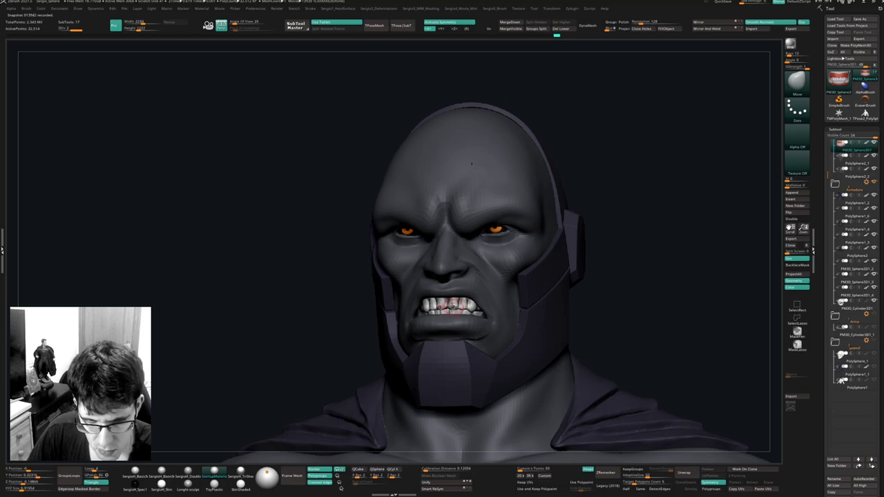
pyautogui.keyDown('shift'); pyautogui.moveTo(453, 306); pyautogui.dragTo(452, 304, button='right'); pyautogui.keyUp('shift')
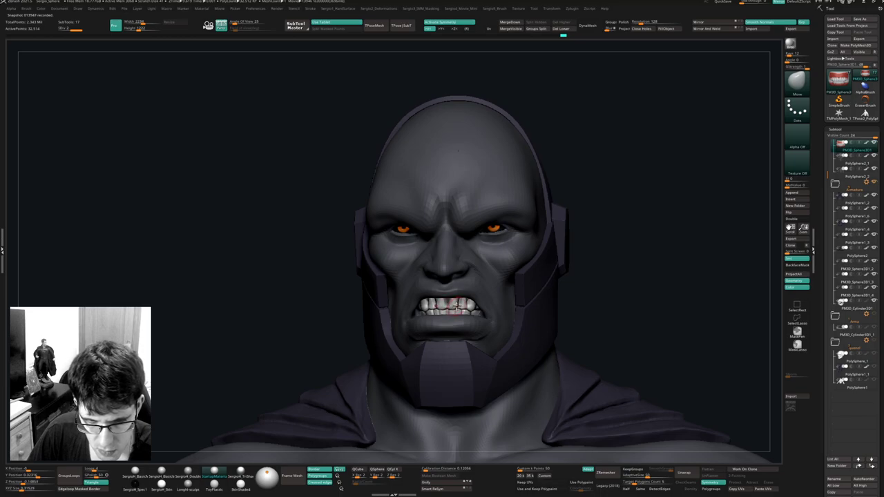
# Select and isolate the head, and refine the area below the lower lip with the DamStandard and Smooth brushes.
pyautogui.keyDown('ctrl'); pyautogui.moveTo(456, 316); pyautogui.dragTo(441, 441, button='right'); pyautogui.keyUp('ctrl')
pyautogui.keyDown('alt'); pyautogui.click(448, 330); pyautogui.keyUp('alt')
pyautogui.hotkey('alt', 's')
pyautogui.moveTo(440, 440); pyautogui.dragTo(450, 359, button='right')
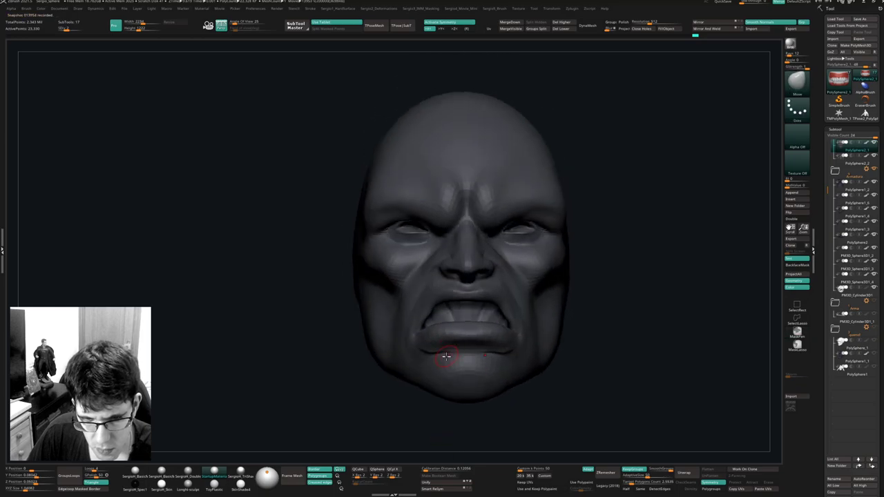
pyautogui.press('b')
pyautogui.press('d')
pyautogui.press('s')
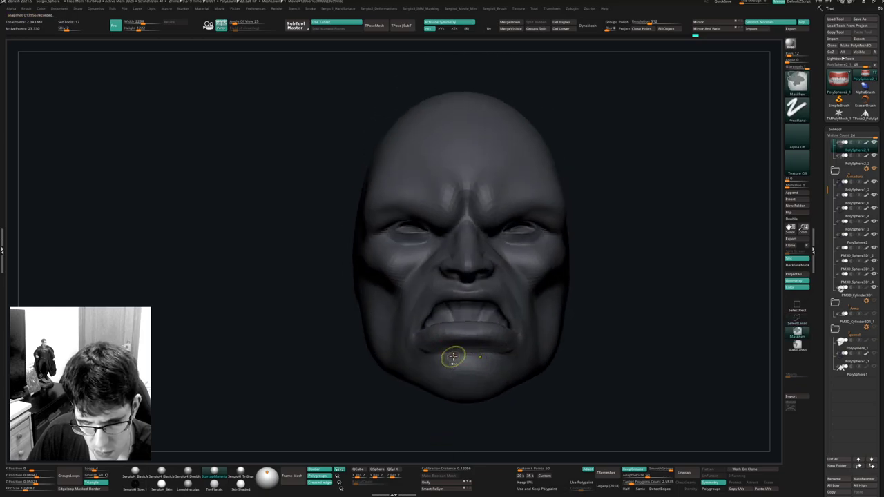
pyautogui.moveTo(452, 362)
pyautogui.mouseDown(button='right')
pyautogui.moveTo(479, 365)
pyautogui.moveTo(464, 364)
pyautogui.mouseUp(button='right')
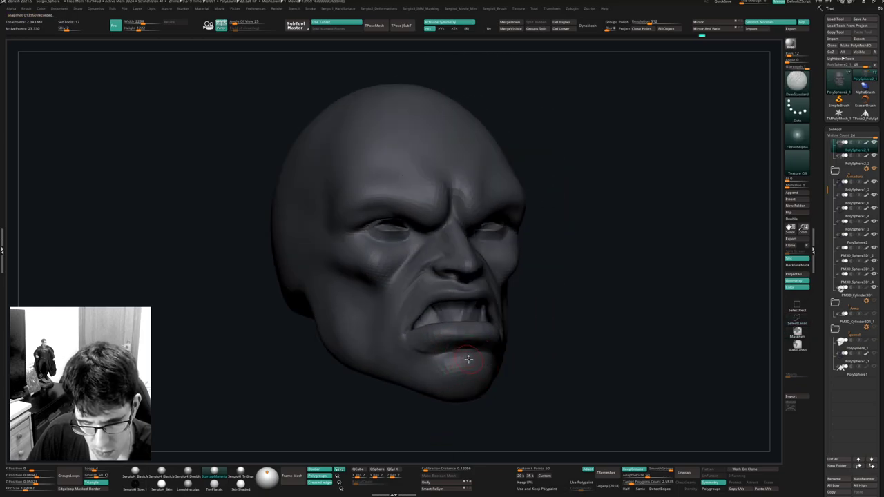
pyautogui.press('shift')
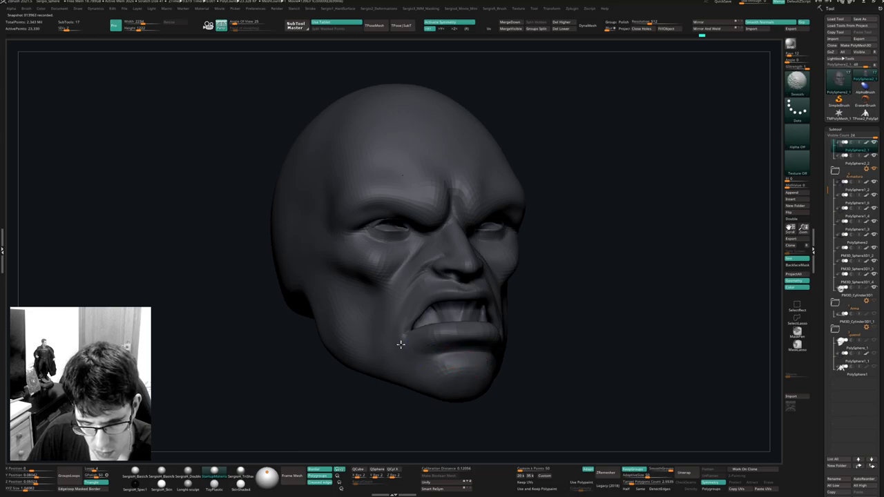
# Show the head's polygroup wireframe, isolate the head, and build up the cheek beside the nasolabial fold with the Clay brush.
pyautogui.moveTo(447, 364)
pyautogui.keyDown('ctrl'); pyautogui.mouseDown(button='right')
pyautogui.moveTo(450, 351)
pyautogui.moveTo(450, 375)
pyautogui.moveTo(468, 349)
pyautogui.moveTo(493, 366)
pyautogui.moveTo(465, 223)
pyautogui.moveTo(477, 253)
pyautogui.moveTo(423, 282)
pyautogui.moveTo(419, 265)
pyautogui.moveTo(542, 283)
pyautogui.mouseUp(button='right'); pyautogui.keyUp('ctrl')
pyautogui.hotkey('shift', 's')
pyautogui.hotkey('shift', 'f')
pyautogui.hotkey('shift', 'f')
pyautogui.moveTo(386, 259); pyautogui.dragTo(363, 441, button='right')
pyautogui.hotkey('shift', 'f')
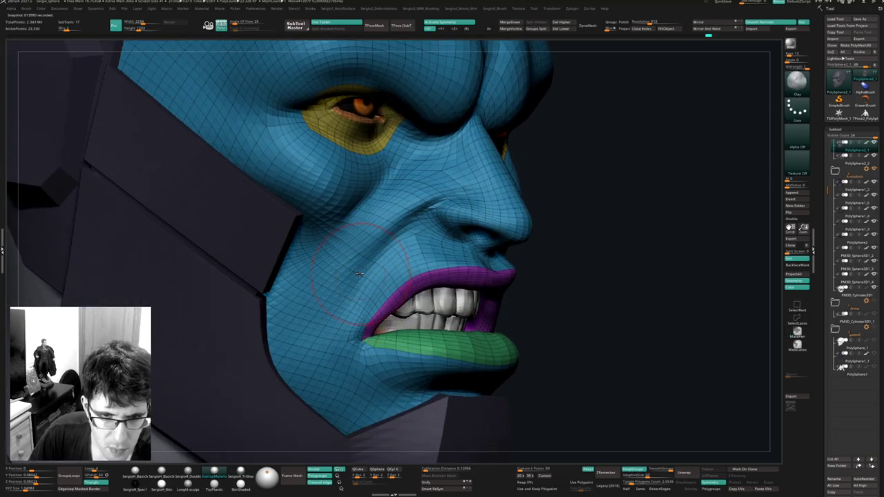
pyautogui.hotkey('alt', 's')
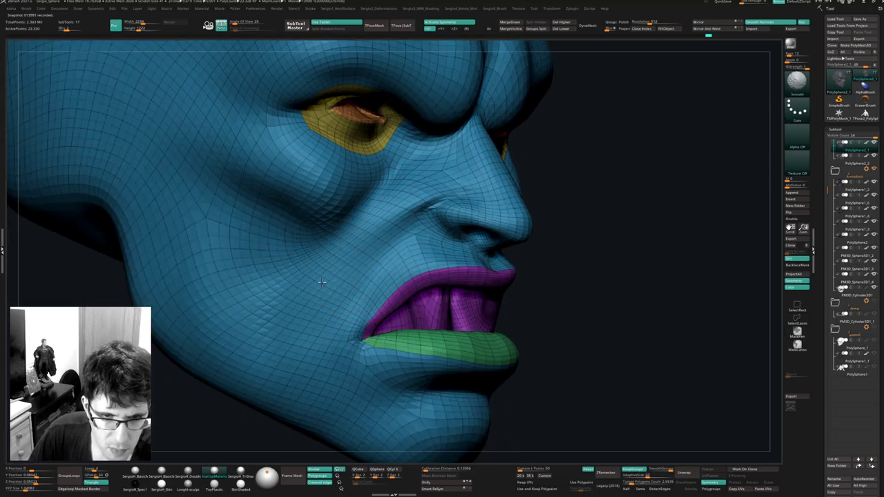
pyautogui.moveTo(321, 281); pyautogui.dragTo(354, 256, button='right')
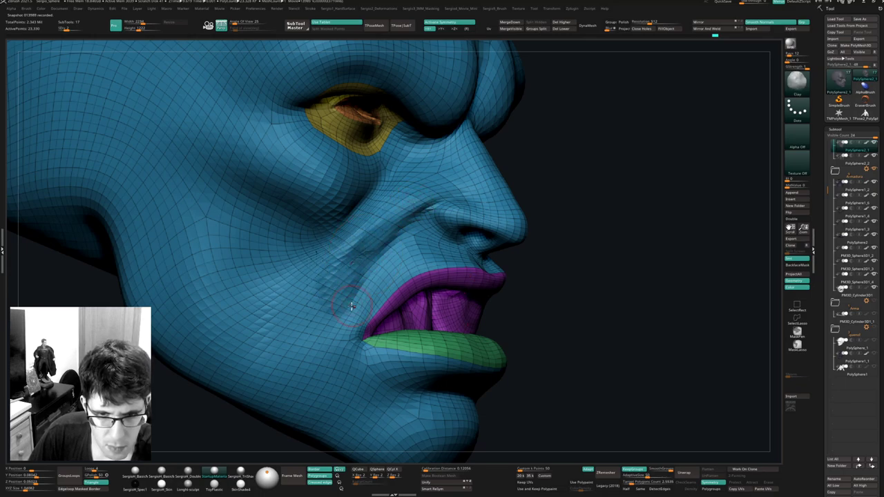
pyautogui.moveTo(351, 306); pyautogui.dragTo(290, 304, button='right')
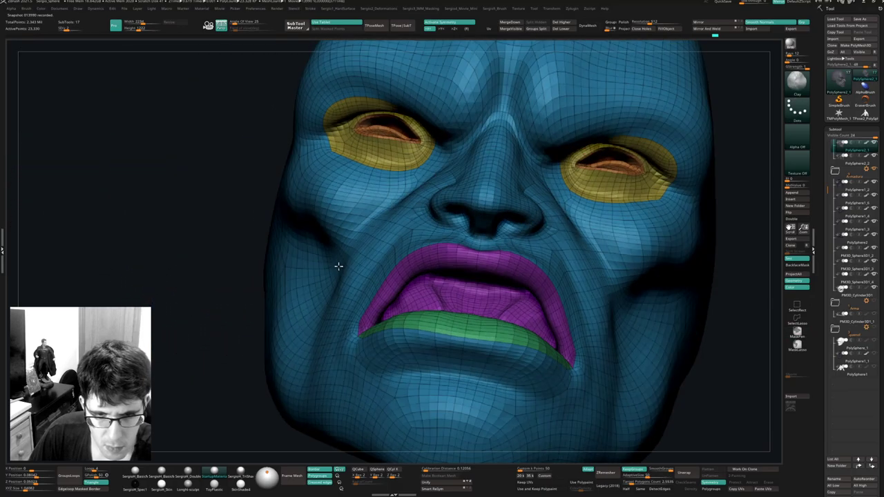
# Mask the whole head except the polygroup of the upper lip and inner mouth.
pyautogui.moveTo(338, 266); pyautogui.dragTo(357, 278, button='right')
pyautogui.press('w')
pyautogui.keyDown('ctrl'); pyautogui.click(452, 296); pyautogui.keyUp('ctrl')
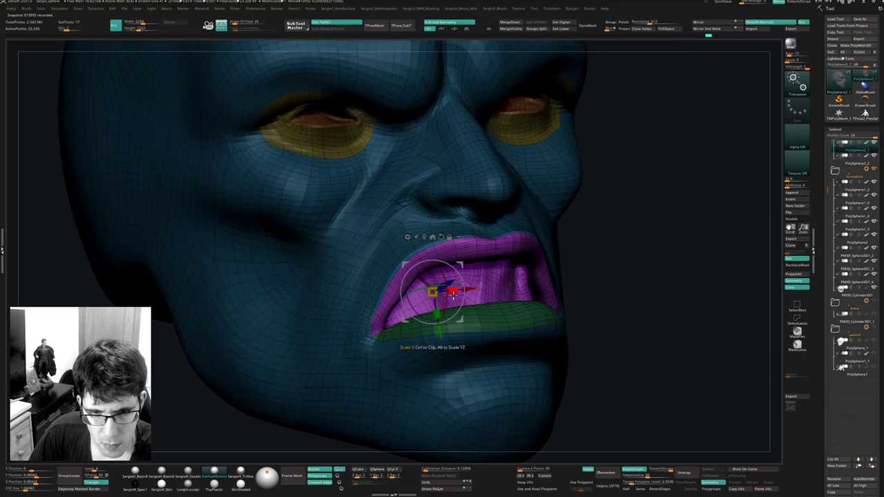
pyautogui.press('q')
# Smooth out the folds inside the mouth with the Smooth and Clay brushes, and clear the mask.
pyautogui.moveTo(453, 294); pyautogui.dragTo(406, 287, button='right')
pyautogui.moveTo(387, 284); pyautogui.dragTo(436, 285)
pyautogui.moveTo(437, 281); pyautogui.dragTo(377, 275, button='right')
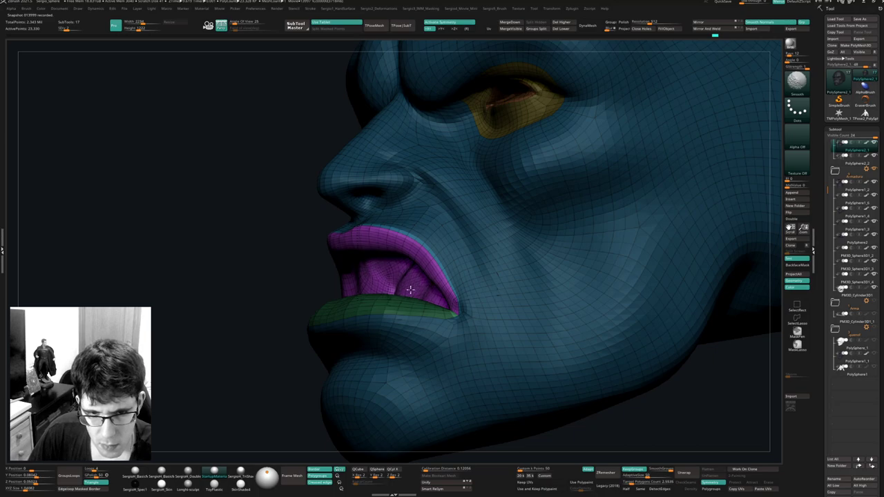
pyautogui.moveTo(416, 280); pyautogui.dragTo(418, 293, button='right')
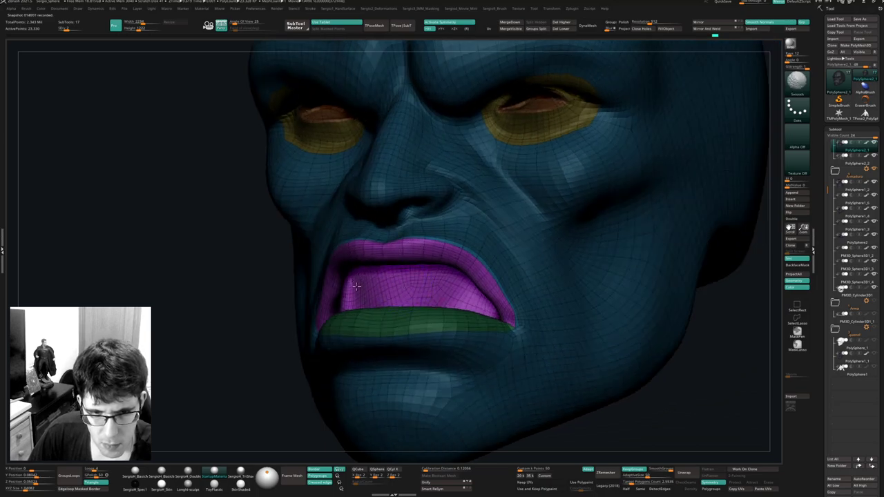
pyautogui.moveTo(356, 286); pyautogui.dragTo(418, 317, button='right')
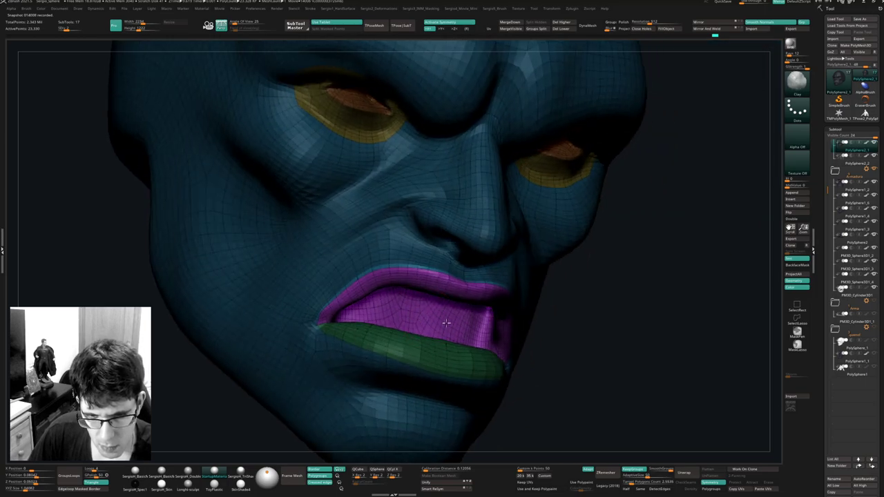
pyautogui.moveTo(447, 312); pyautogui.dragTo(550, 331, button='right')
pyautogui.moveTo(290, 303); pyautogui.dragTo(401, 301, button='right')
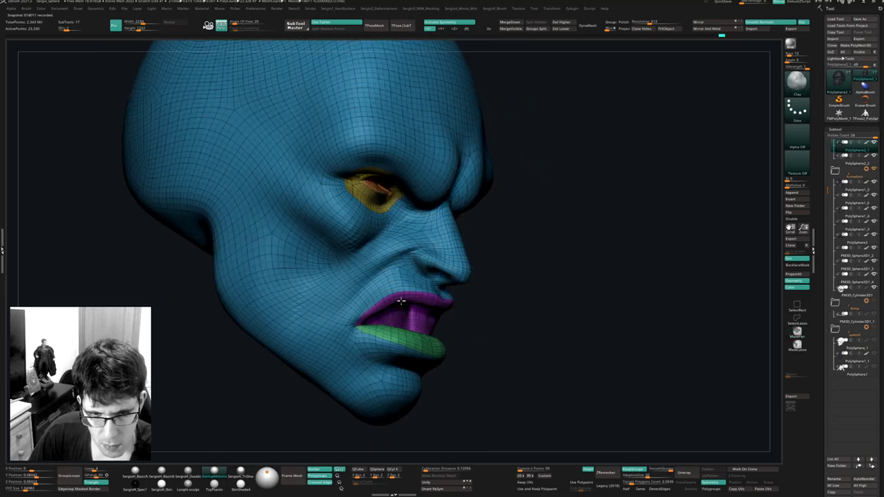
# Hide the wireframe and smooth the cheeks beside the nasolabial folds.
pyautogui.hotkey('shift', 'f')
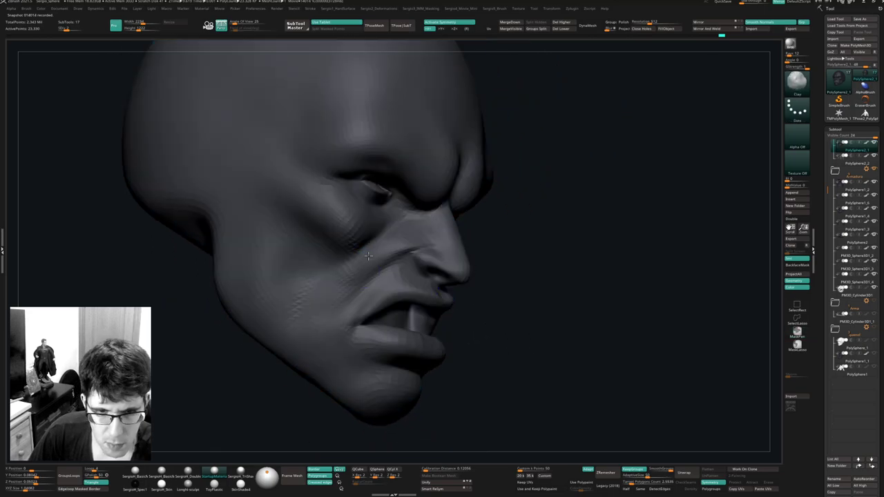
pyautogui.keyDown('shift'); pyautogui.moveTo(351, 276); pyautogui.dragTo(324, 311); pyautogui.keyUp('shift')
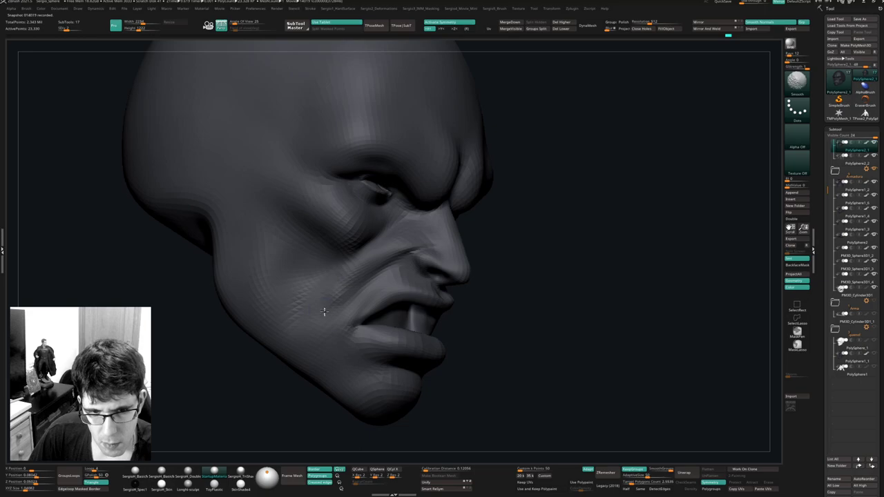
pyautogui.moveTo(314, 328); pyautogui.dragTo(339, 306, button='right')
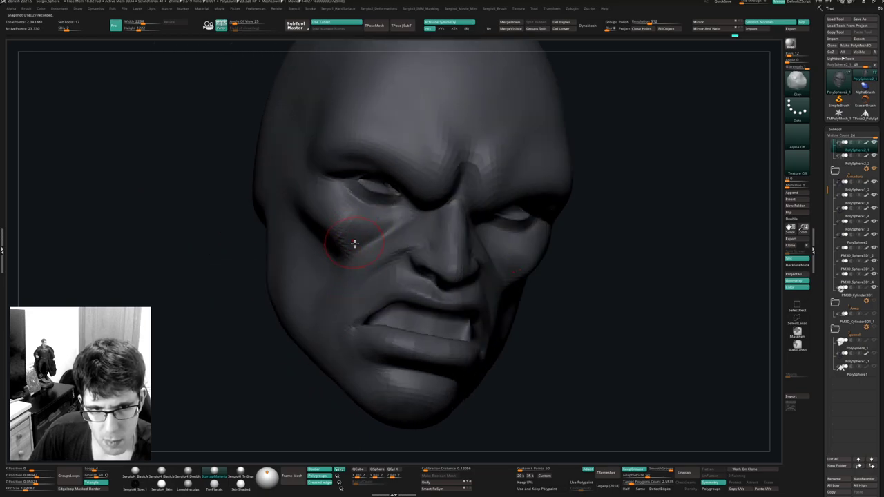
pyautogui.moveTo(352, 241); pyautogui.dragTo(462, 269, button='right')
pyautogui.keyDown('shift'); pyautogui.moveTo(542, 267); pyautogui.dragTo(501, 320); pyautogui.keyUp('shift')
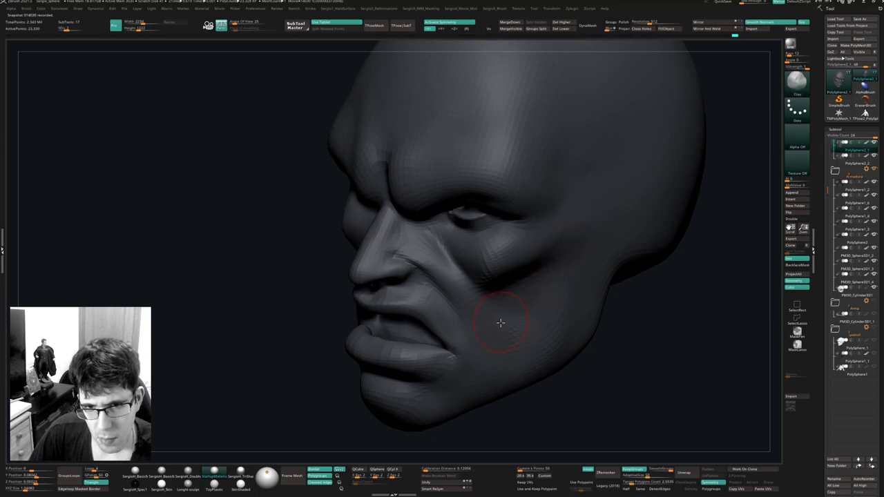
# Restore all parts and adjust the area beside the mouth corner with the Move brush.
pyautogui.keyDown('ctrl'); pyautogui.moveTo(502, 320); pyautogui.dragTo(483, 290, button='right'); pyautogui.keyUp('ctrl')
pyautogui.moveTo(483, 290); pyautogui.dragTo(517, 292, button='right')
pyautogui.press('s')
pyautogui.moveTo(492, 324)
pyautogui.mouseDown(button='right')
pyautogui.moveTo(431, 321)
pyautogui.moveTo(457, 322)
pyautogui.mouseUp(button='right')
pyautogui.moveTo(395, 314); pyautogui.dragTo(398, 316)
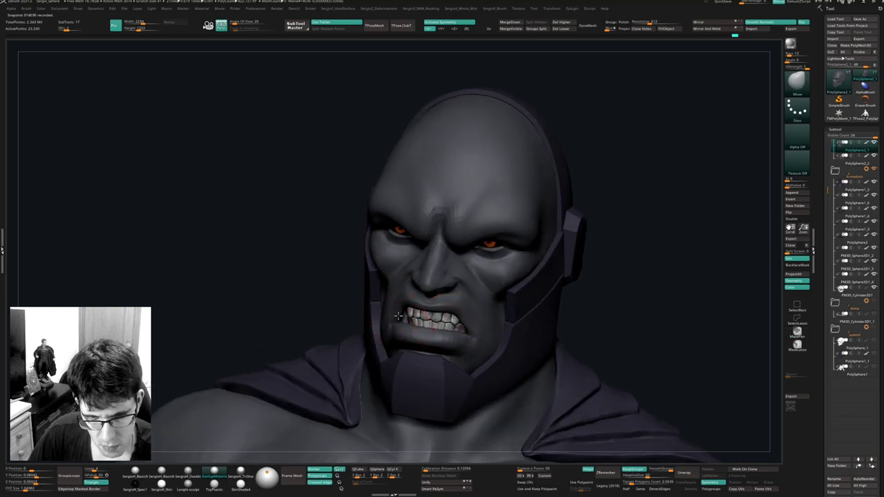
# Adjust the area around the eyes with the Move brush, undoing the unwanted strokes.
pyautogui.moveTo(401, 305)
pyautogui.mouseDown(button='right')
pyautogui.moveTo(442, 334)
pyautogui.moveTo(419, 322)
pyautogui.moveTo(442, 325)
pyautogui.moveTo(428, 311)
pyautogui.moveTo(476, 330)
pyautogui.moveTo(470, 314)
pyautogui.moveTo(489, 238)
pyautogui.moveTo(476, 227)
pyautogui.moveTo(448, 341)
pyautogui.moveTo(462, 331)
pyautogui.mouseUp(button='right')
pyautogui.press('s')
pyautogui.moveTo(473, 372)
pyautogui.mouseDown()
pyautogui.moveTo(471, 361)
pyautogui.moveTo(460, 388)
pyautogui.moveTo(466, 403)
pyautogui.mouseUp()
pyautogui.hotkey('ctrl', 'z')
pyautogui.press('s')
pyautogui.hotkey('ctrl', 'z')
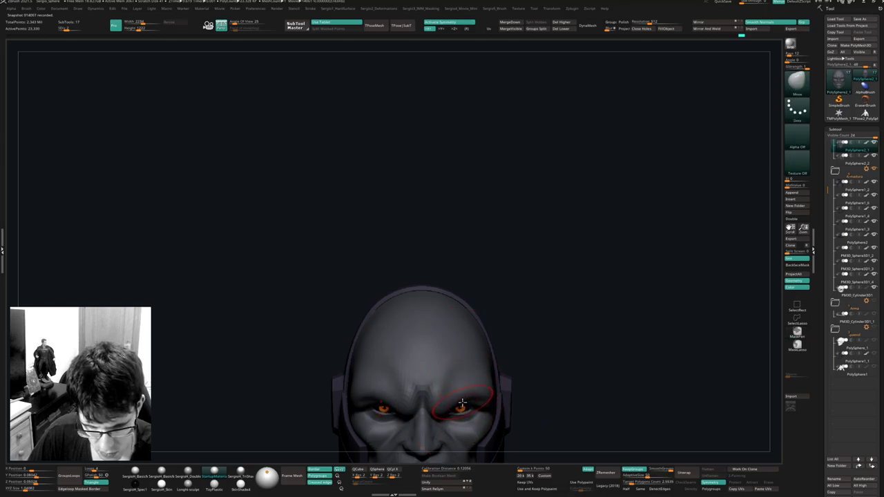
pyautogui.moveTo(463, 398)
pyautogui.mouseDown(button='right')
pyautogui.moveTo(458, 406)
pyautogui.moveTo(494, 436)
pyautogui.moveTo(518, 310)
pyautogui.mouseUp(button='right')
pyautogui.moveTo(564, 253); pyautogui.dragTo(489, 292, button='right')
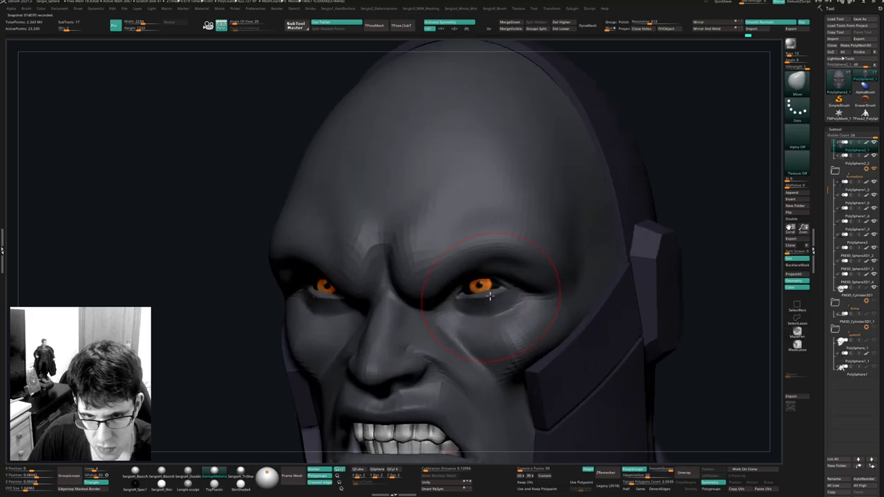
pyautogui.moveTo(490, 295); pyautogui.dragTo(488, 289)
# Undo the MaskPen stroke above the eye, lasso-mask the brow area, and invert the mask.
pyautogui.moveTo(472, 290)
pyautogui.mouseDown(button='right')
pyautogui.moveTo(462, 272)
pyautogui.moveTo(491, 246)
pyautogui.moveTo(568, 278)
pyautogui.mouseUp(button='right')
pyautogui.moveTo(602, 283)
pyautogui.keyDown('ctrl'); pyautogui.mouseDown()
pyautogui.moveTo(603, 319)
pyautogui.moveTo(502, 326)
pyautogui.mouseUp(); pyautogui.keyUp('ctrl')
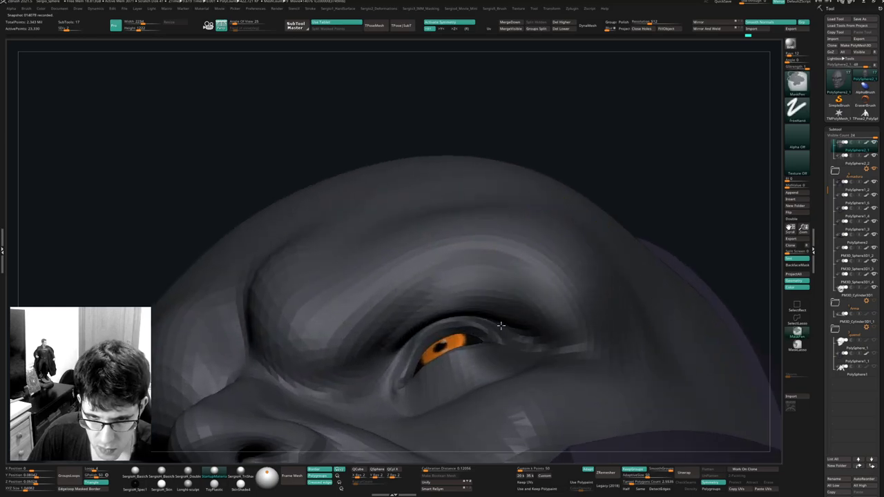
pyautogui.hotkey('ctrl', 'z')
pyautogui.keyDown('ctrl'); pyautogui.click(798, 350); pyautogui.keyUp('ctrl')
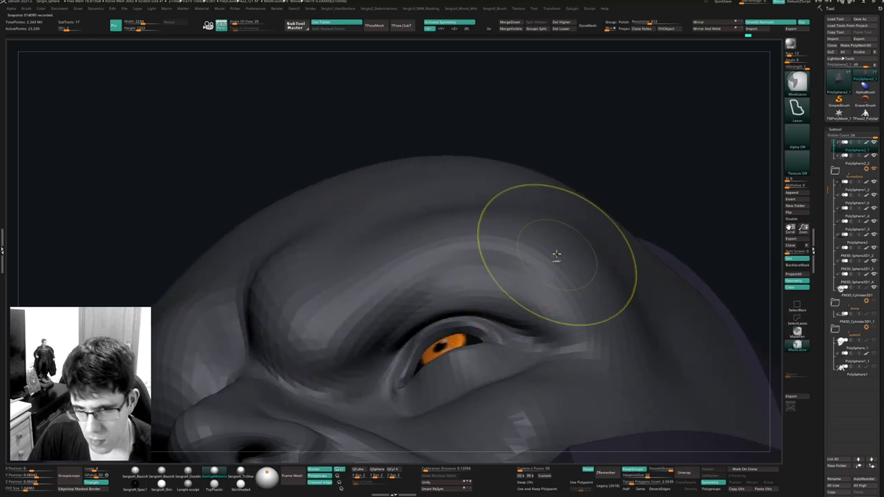
pyautogui.moveTo(563, 262)
pyautogui.keyDown('ctrl'); pyautogui.mouseDown()
pyautogui.moveTo(568, 351)
pyautogui.moveTo(506, 325)
pyautogui.moveTo(422, 321)
pyautogui.moveTo(351, 411)
pyautogui.moveTo(336, 209)
pyautogui.mouseUp(); pyautogui.keyUp('ctrl')
pyautogui.keyDown('ctrl'); pyautogui.moveTo(336, 211); pyautogui.dragTo(456, 220, button='right'); pyautogui.keyUp('ctrl')
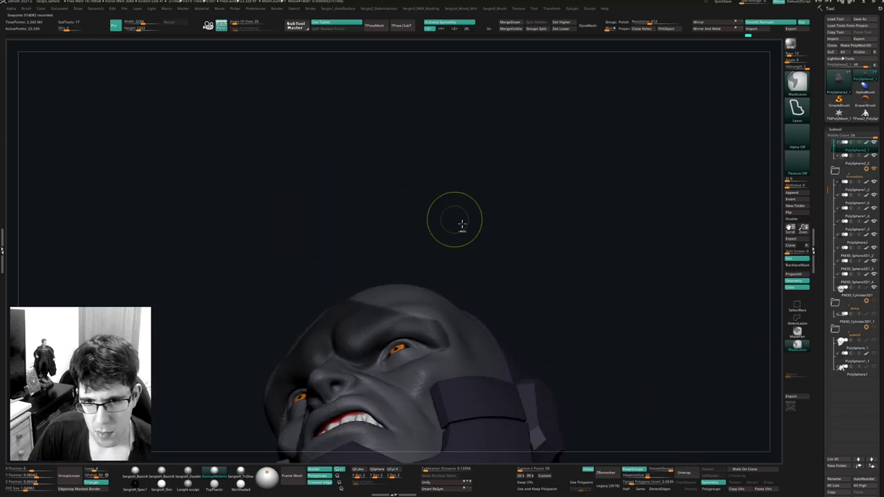
pyautogui.keyDown('ctrl'); pyautogui.click(457, 221); pyautogui.keyUp('ctrl')
# Reshape the unmasked brow area with the Move brush and clear the mask.
pyautogui.moveTo(514, 276); pyautogui.dragTo(351, 366, button='right')
pyautogui.moveTo(351, 366); pyautogui.dragTo(401, 341)
pyautogui.keyDown('ctrl'); pyautogui.moveTo(399, 377); pyautogui.dragTo(439, 290, button='right'); pyautogui.keyUp('ctrl')
pyautogui.keyDown('ctrl'); pyautogui.moveTo(513, 270); pyautogui.dragTo(481, 339); pyautogui.keyUp('ctrl')
pyautogui.keyDown('alt'); pyautogui.moveTo(409, 373); pyautogui.dragTo(424, 309, button='right'); pyautogui.keyUp('alt')
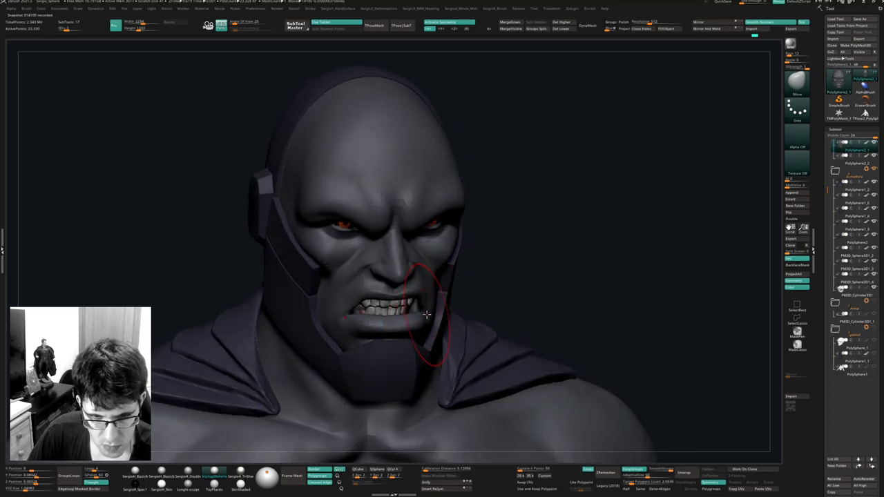
# Adjust the upper lip and mouth corners around the teeth with the Move brush.
pyautogui.moveTo(427, 315)
pyautogui.mouseDown()
pyautogui.moveTo(420, 352)
pyautogui.moveTo(404, 296)
pyautogui.mouseUp()
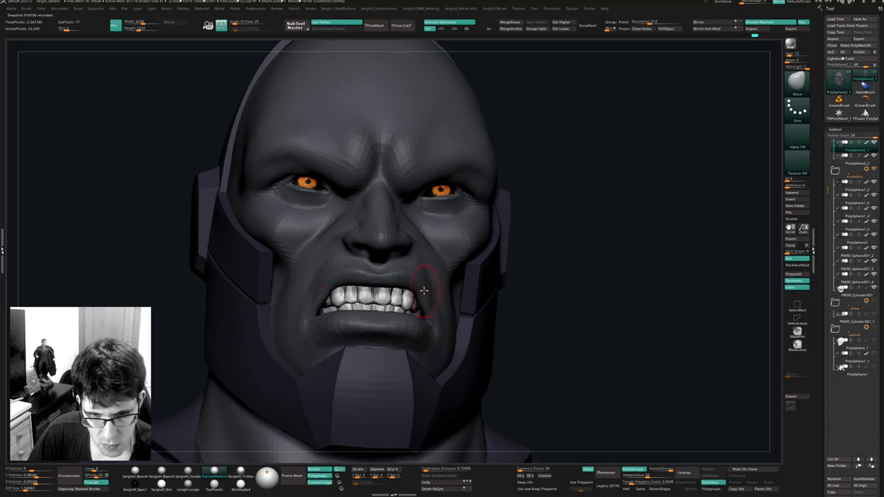
pyautogui.moveTo(419, 293)
pyautogui.mouseDown(button='right')
pyautogui.moveTo(374, 296)
pyautogui.moveTo(400, 295)
pyautogui.mouseUp(button='right')
pyautogui.moveTo(408, 295); pyautogui.dragTo(393, 296, button='right')
pyautogui.moveTo(393, 296)
pyautogui.mouseDown()
pyautogui.moveTo(399, 225)
pyautogui.moveTo(384, 286)
pyautogui.mouseUp()
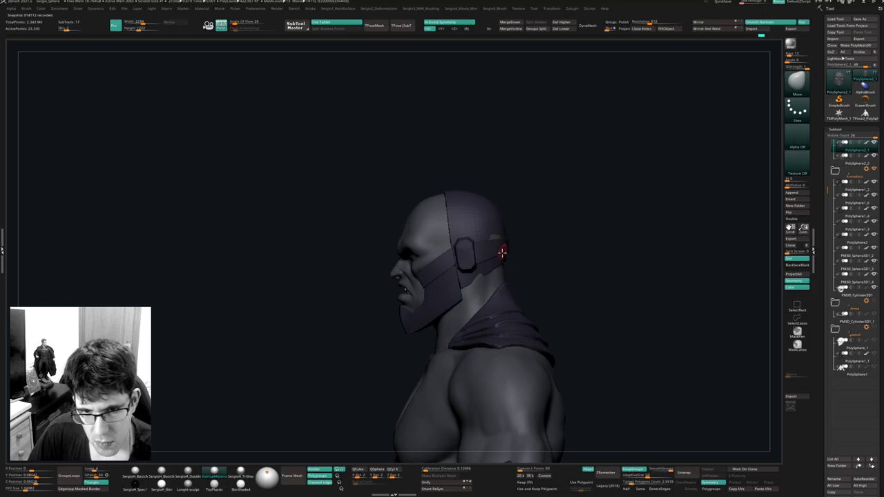
# Examine the rear of the helmet, the neck and the whole upper body, and select the body.
pyautogui.moveTo(478, 283); pyautogui.dragTo(454, 299)
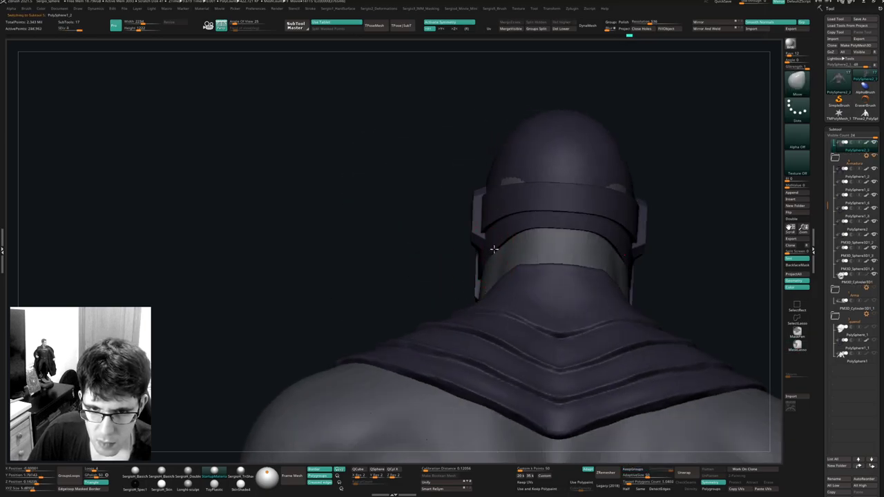
pyautogui.keyDown('alt'); pyautogui.click(494, 249); pyautogui.keyUp('alt')
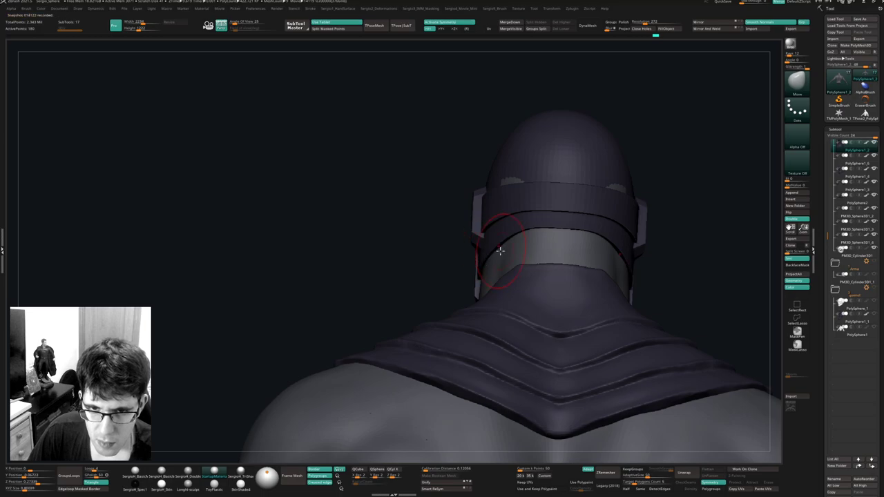
pyautogui.moveTo(500, 250); pyautogui.dragTo(520, 272, button='right')
pyautogui.keyDown('alt'); pyautogui.moveTo(500, 221); pyautogui.dragTo(493, 239, button='right'); pyautogui.keyUp('alt')
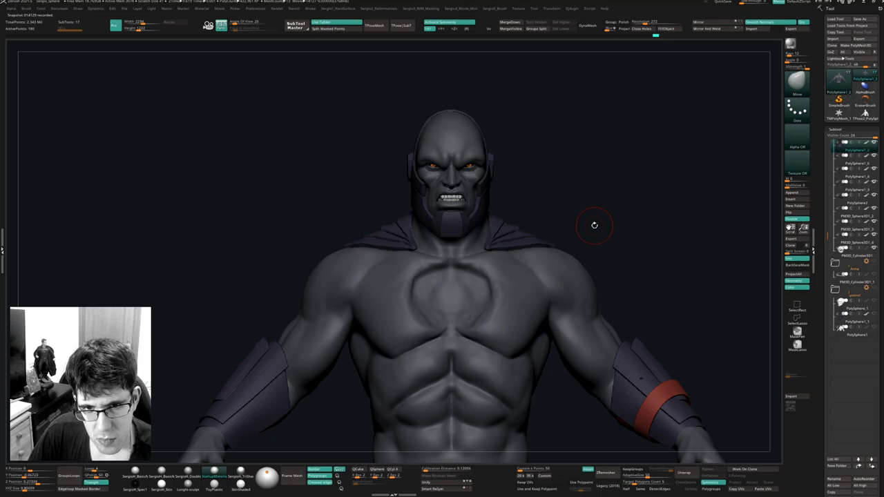
pyautogui.moveTo(594, 225); pyautogui.dragTo(579, 229, button='right')
pyautogui.keyDown('alt'); pyautogui.click(489, 287); pyautogui.keyUp('alt')
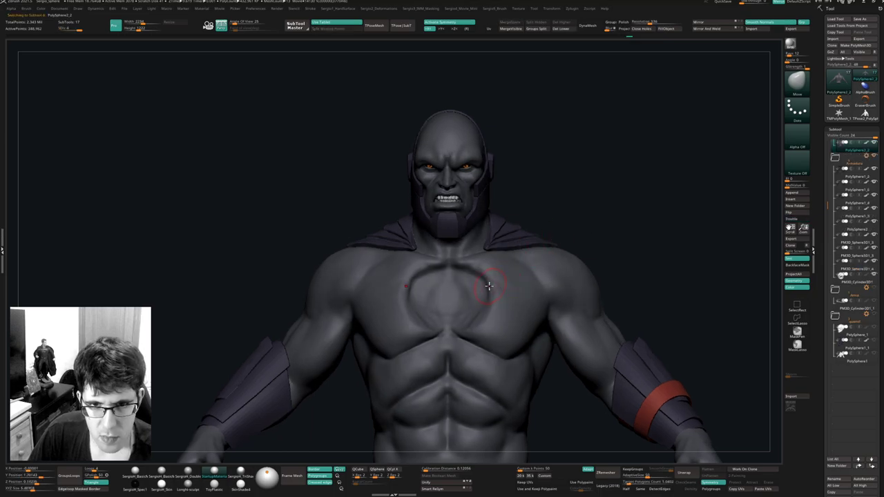
# Select the head and refine the outline of the upper skull with small Move brush adjustments.
pyautogui.moveTo(495, 293)
pyautogui.mouseDown(button='right')
pyautogui.moveTo(502, 295)
pyautogui.moveTo(487, 278)
pyautogui.mouseUp(button='right')
pyautogui.keyDown('alt'); pyautogui.moveTo(457, 250); pyautogui.dragTo(473, 199, button='right'); pyautogui.keyUp('alt')
pyautogui.moveTo(570, 270); pyautogui.dragTo(522, 367, button='right')
pyautogui.keyDown('alt'); pyautogui.click(419, 270); pyautogui.keyUp('alt')
pyautogui.moveTo(373, 211)
pyautogui.keyDown('ctrl'); pyautogui.mouseDown(button='right')
pyautogui.moveTo(377, 258)
pyautogui.moveTo(377, 239)
pyautogui.mouseUp(button='right'); pyautogui.keyUp('ctrl')
pyautogui.moveTo(377, 239); pyautogui.dragTo(380, 238)
pyautogui.moveTo(402, 195); pyautogui.dragTo(403, 193)
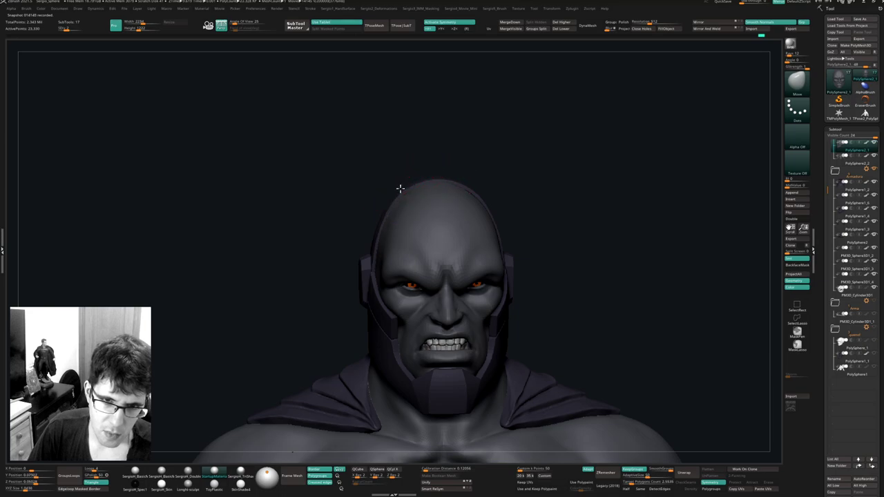
pyautogui.moveTo(377, 232)
pyautogui.mouseDown(button='right')
pyautogui.moveTo(394, 267)
pyautogui.moveTo(427, 265)
pyautogui.mouseUp(button='right')
pyautogui.moveTo(362, 262); pyautogui.dragTo(299, 259, button='right')
pyautogui.hotkey('shift', 't')
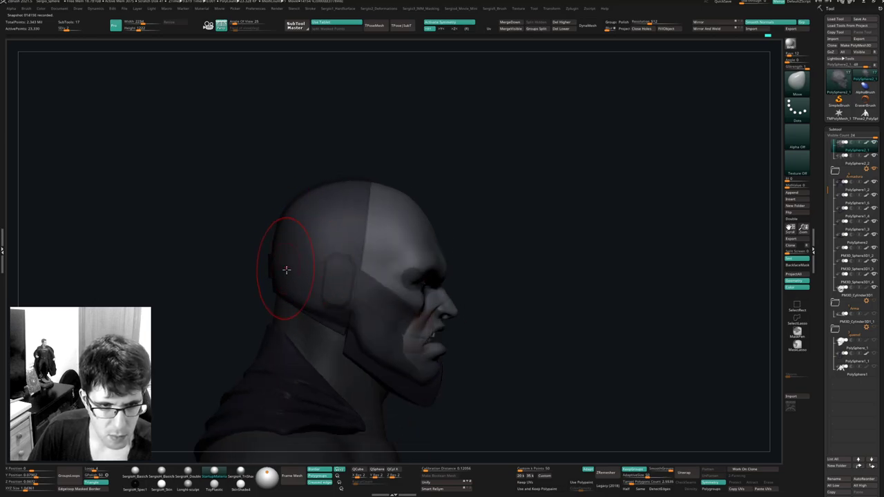
# Select the body and smooth the sculpted ring area in the centre of the chest.
pyautogui.moveTo(286, 269); pyautogui.dragTo(238, 300, button='right')
pyautogui.moveTo(317, 301)
pyautogui.keyDown('ctrl'); pyautogui.mouseDown(button='right')
pyautogui.moveTo(345, 296)
pyautogui.moveTo(326, 293)
pyautogui.mouseUp(button='right'); pyautogui.keyUp('ctrl')
pyautogui.moveTo(341, 284)
pyautogui.keyDown('alt'); pyautogui.mouseDown(button='right')
pyautogui.moveTo(343, 168)
pyautogui.moveTo(403, 266)
pyautogui.moveTo(394, 292)
pyautogui.mouseUp(button='right'); pyautogui.keyUp('alt')
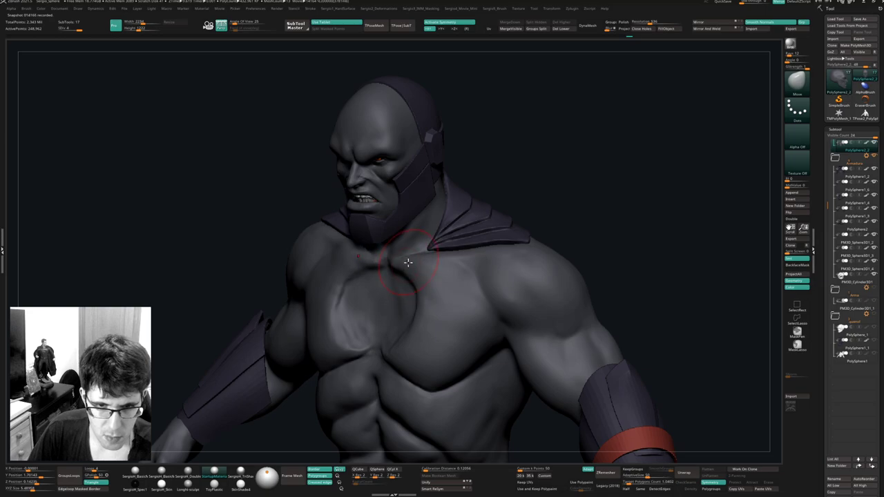
pyautogui.press('s')
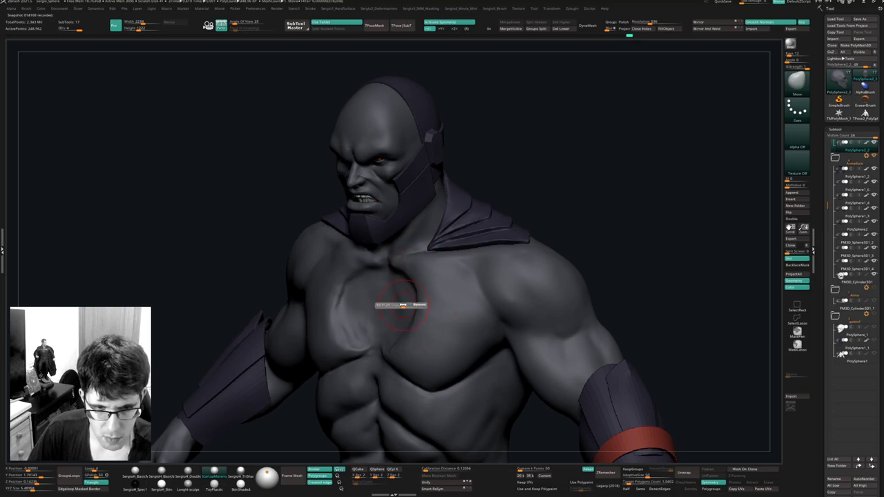
pyautogui.moveTo(387, 306)
pyautogui.mouseDown(button='right')
pyautogui.moveTo(369, 304)
pyautogui.moveTo(359, 256)
pyautogui.mouseUp(button='right')
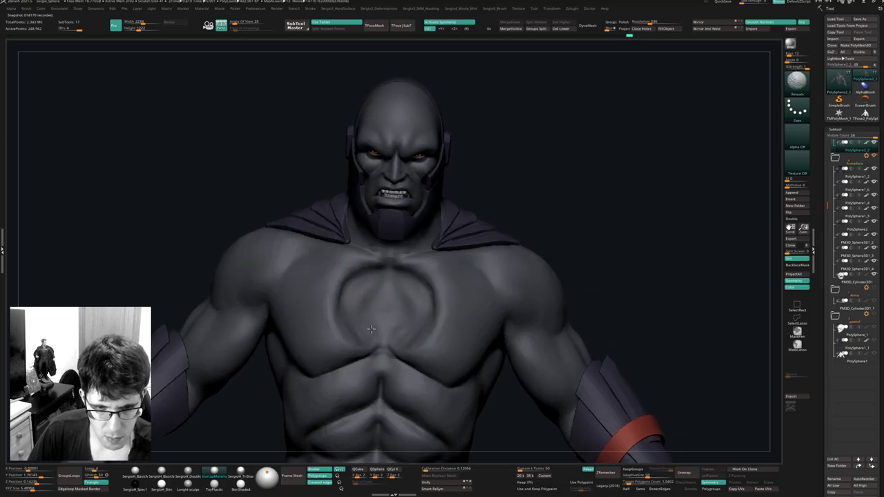
pyautogui.keyDown('shift'); pyautogui.moveTo(371, 329); pyautogui.dragTo(380, 276); pyautogui.keyUp('shift')
pyautogui.moveTo(380, 276)
pyautogui.keyDown('ctrl'); pyautogui.mouseDown(button='right')
pyautogui.moveTo(375, 292)
pyautogui.moveTo(380, 262)
pyautogui.mouseUp(button='right'); pyautogui.keyUp('ctrl')
pyautogui.moveTo(380, 263)
pyautogui.mouseDown(button='right')
pyautogui.moveTo(384, 290)
pyautogui.moveTo(394, 283)
pyautogui.mouseUp(button='right')
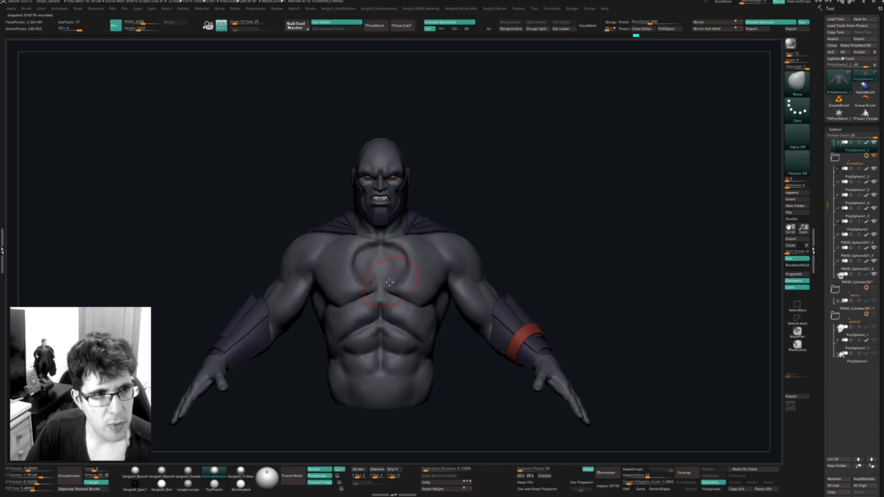
# Select the head and adjust the eyelid shapes with a small Move brush.
pyautogui.moveTo(396, 285)
pyautogui.keyDown('alt'); pyautogui.mouseDown(button='right')
pyautogui.moveTo(427, 358)
pyautogui.moveTo(410, 276)
pyautogui.moveTo(429, 256)
pyautogui.moveTo(431, 323)
pyautogui.moveTo(444, 257)
pyautogui.mouseUp(button='right'); pyautogui.keyUp('alt')
pyautogui.press('s')
pyautogui.click(410, 269)
pyautogui.press('s')
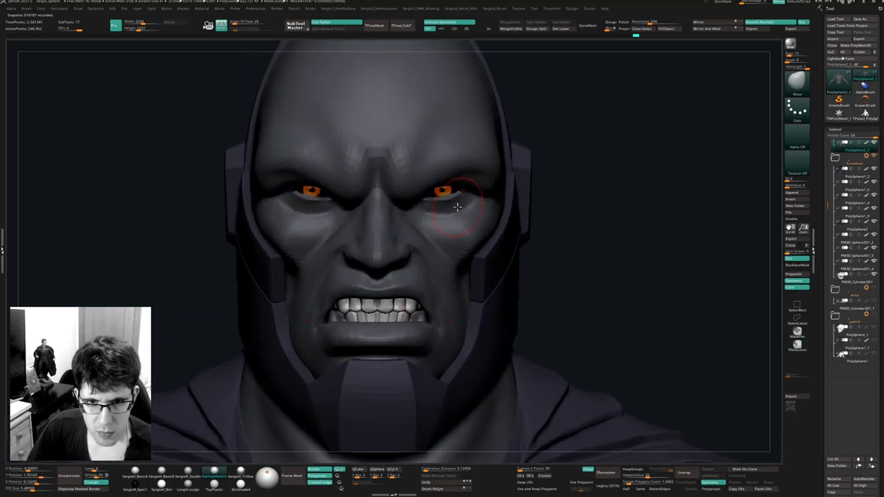
pyautogui.keyDown('alt'); pyautogui.click(462, 201); pyautogui.keyUp('alt')
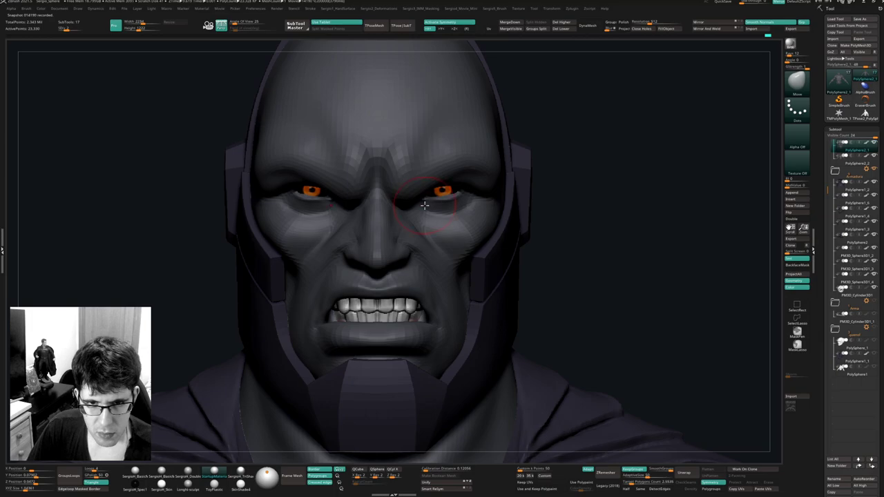
pyautogui.moveTo(444, 215); pyautogui.dragTo(457, 217, button='right')
pyautogui.press('s')
pyautogui.hotkey('shift', 's')
pyautogui.moveTo(452, 186)
pyautogui.keyDown('ctrl'); pyautogui.mouseDown(button='right')
pyautogui.moveTo(438, 221)
pyautogui.moveTo(445, 212)
pyautogui.mouseUp(button='right'); pyautogui.keyUp('ctrl')
pyautogui.press('s')
pyautogui.moveTo(445, 213); pyautogui.dragTo(441, 202)
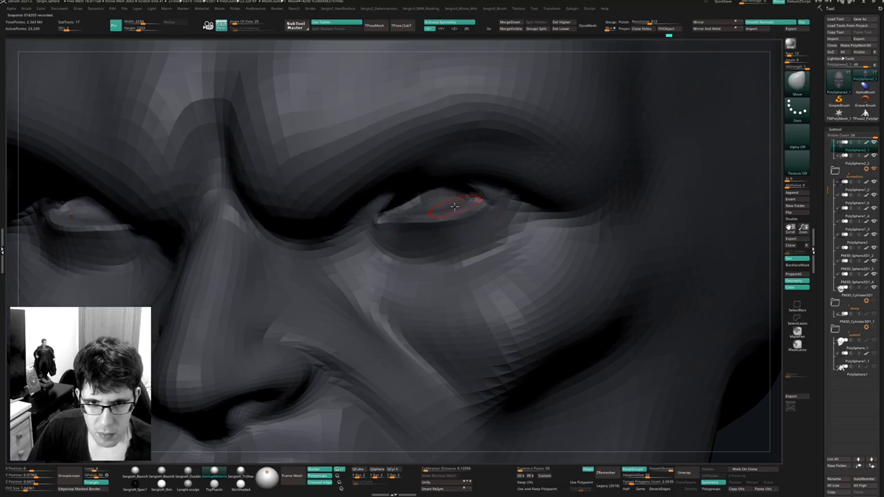
pyautogui.moveTo(454, 206); pyautogui.dragTo(455, 193, button='right')
pyautogui.moveTo(455, 194); pyautogui.dragTo(453, 186)
pyautogui.moveTo(453, 186)
pyautogui.mouseDown(button='right')
pyautogui.moveTo(437, 202)
pyautogui.moveTo(455, 202)
pyautogui.moveTo(435, 203)
pyautogui.mouseUp(button='right')
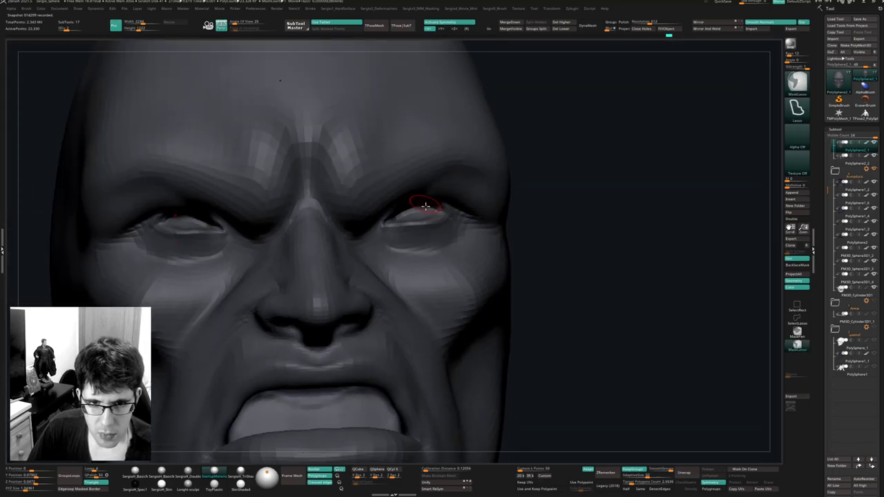
# Select the red forearm band and fill it with a dark brown colour.
pyautogui.moveTo(419, 203); pyautogui.dragTo(520, 294, button='right')
pyautogui.keyDown('alt'); pyautogui.click(533, 245); pyautogui.keyUp('alt')
pyautogui.press('space')
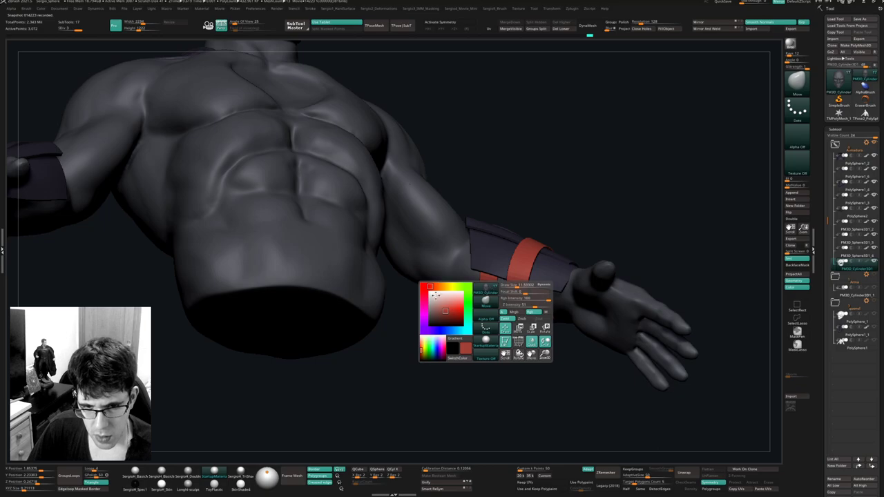
pyautogui.click(434, 287)
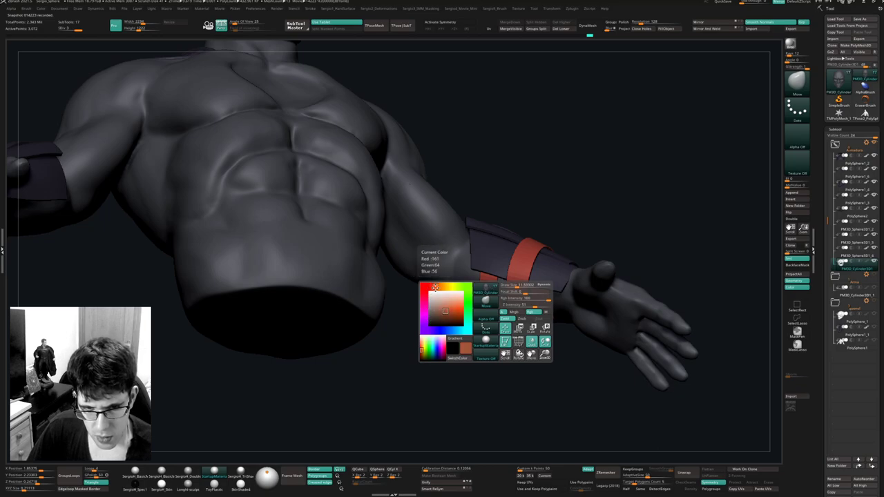
pyautogui.moveTo(438, 286)
pyautogui.mouseDown()
pyautogui.moveTo(446, 314)
pyautogui.moveTo(430, 315)
pyautogui.moveTo(434, 321)
pyautogui.mouseUp()
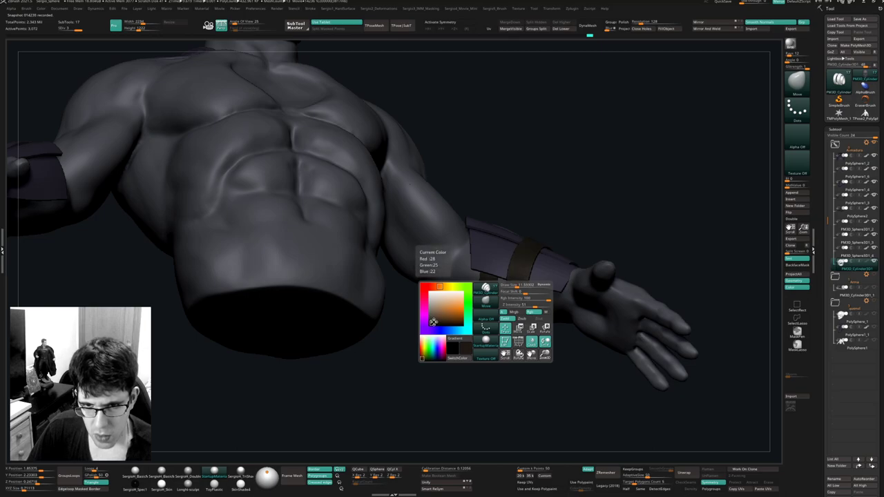
pyautogui.click(432, 319)
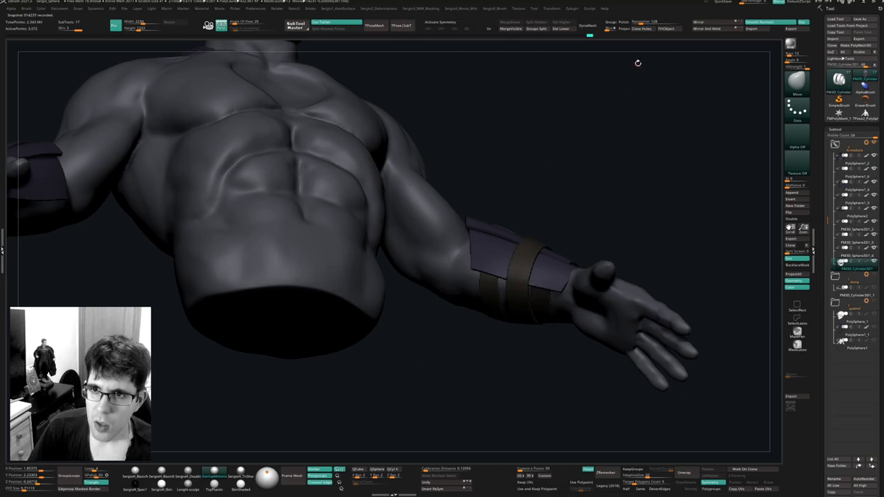
pyautogui.click(670, 30)
pyautogui.moveTo(610, 109); pyautogui.dragTo(528, 239)
pyautogui.keyDown('ctrl'); pyautogui.moveTo(528, 238); pyautogui.dragTo(531, 289, button='right'); pyautogui.keyUp('ctrl')
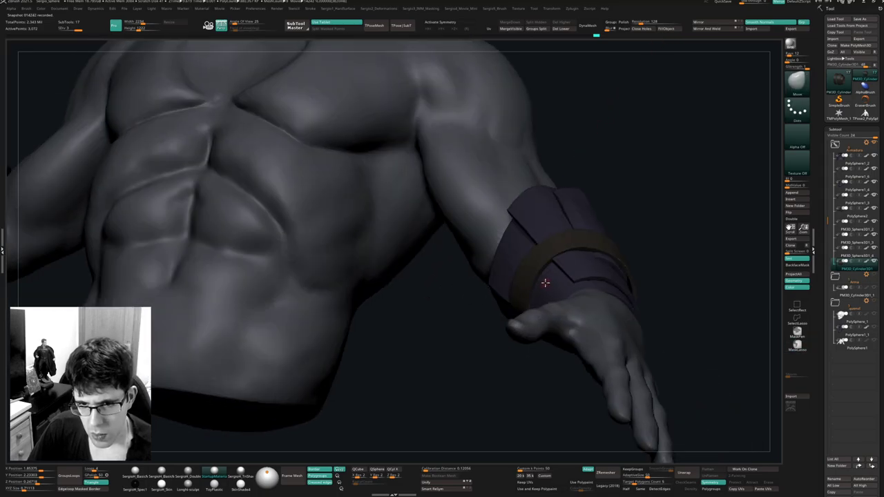
pyautogui.moveTo(544, 283); pyautogui.dragTo(547, 293)
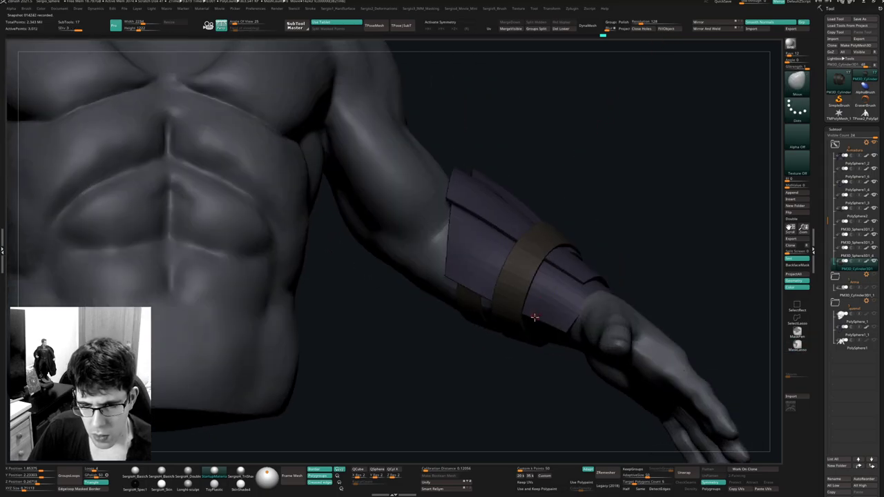
# Select the body and adjust the chest and torso profile with a larger Move brush.
pyautogui.keyDown('ctrl'); pyautogui.moveTo(534, 317); pyautogui.dragTo(516, 279, button='right'); pyautogui.keyUp('ctrl')
pyautogui.keyDown('ctrl'); pyautogui.moveTo(516, 280); pyautogui.dragTo(502, 304, button='right'); pyautogui.keyUp('ctrl')
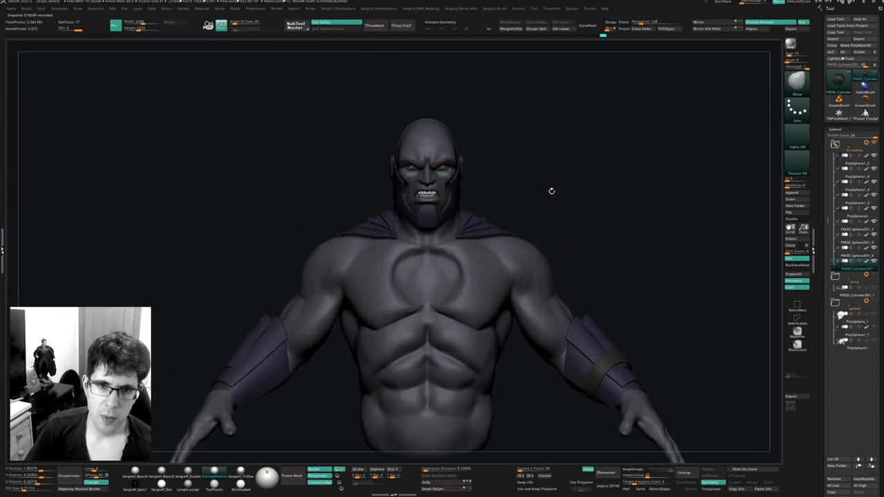
pyautogui.moveTo(551, 191); pyautogui.dragTo(515, 246)
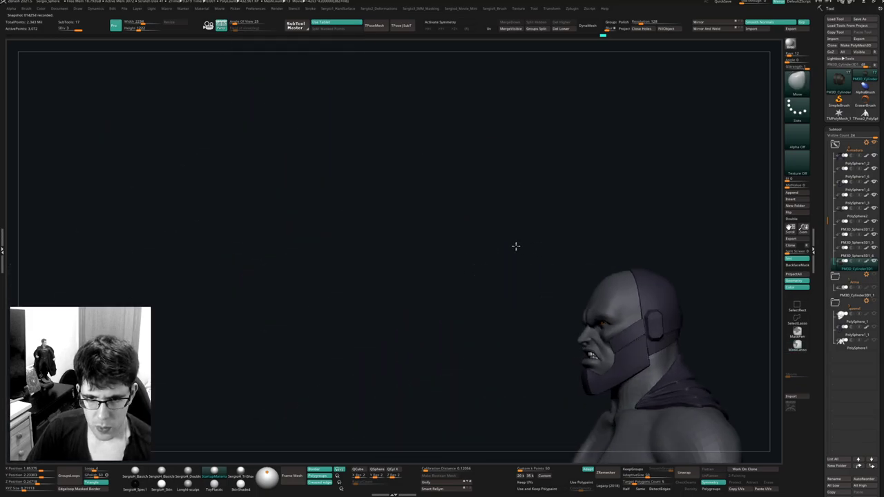
pyautogui.keyDown('alt'); pyautogui.moveTo(516, 245); pyautogui.dragTo(366, 229, button='right'); pyautogui.keyUp('alt')
pyautogui.keyDown('alt'); pyautogui.moveTo(401, 272); pyautogui.dragTo(449, 166, button='right'); pyautogui.keyUp('alt')
pyautogui.keyDown('ctrl'); pyautogui.moveTo(449, 166); pyautogui.dragTo(452, 138, button='right'); pyautogui.keyUp('ctrl')
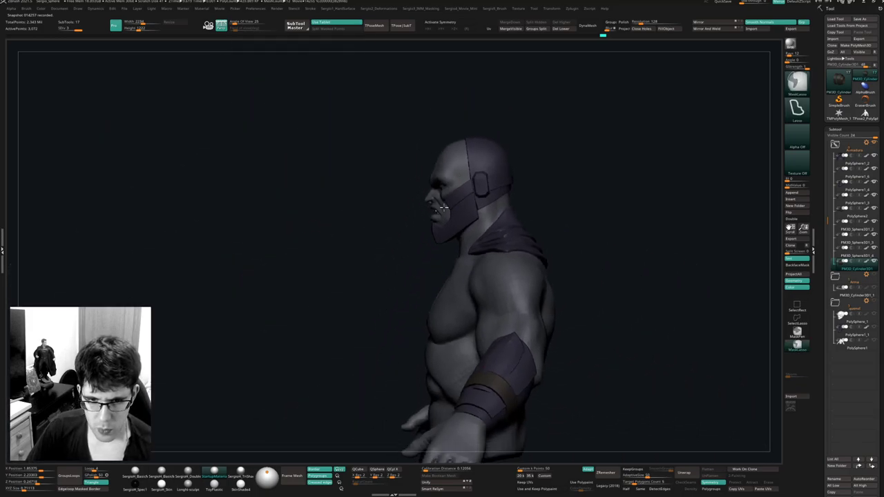
pyautogui.keyDown('alt'); pyautogui.click(457, 292); pyautogui.keyUp('alt')
pyautogui.moveTo(426, 308); pyautogui.dragTo(442, 313, button='right')
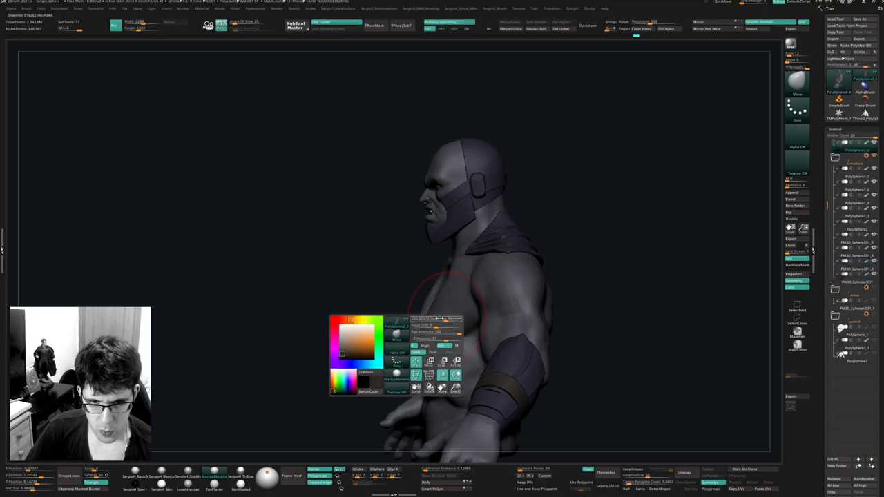
pyautogui.moveTo(436, 310); pyautogui.dragTo(452, 318)
pyautogui.moveTo(452, 317)
pyautogui.mouseDown(button='right')
pyautogui.moveTo(462, 320)
pyautogui.moveTo(290, 270)
pyautogui.moveTo(354, 264)
pyautogui.moveTo(329, 258)
pyautogui.moveTo(339, 241)
pyautogui.moveTo(374, 250)
pyautogui.mouseUp(button='right')
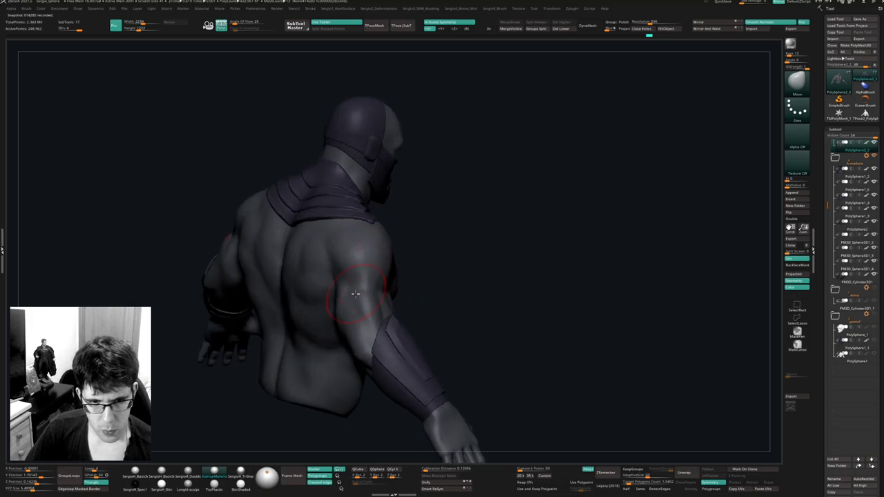
# Raise the head's subdivision level, then carve the fold from the nostril into the cheek with DamStandard and soften it.
pyautogui.moveTo(361, 293)
pyautogui.mouseDown(button='right')
pyautogui.moveTo(343, 304)
pyautogui.moveTo(385, 319)
pyautogui.moveTo(345, 339)
pyautogui.moveTo(314, 315)
pyautogui.moveTo(322, 328)
pyautogui.moveTo(424, 258)
pyautogui.moveTo(393, 369)
pyautogui.mouseUp(button='right')
pyautogui.moveTo(414, 214)
pyautogui.keyDown('ctrl'); pyautogui.mouseDown(button='right')
pyautogui.moveTo(420, 241)
pyautogui.moveTo(409, 233)
pyautogui.moveTo(454, 230)
pyautogui.moveTo(439, 239)
pyautogui.moveTo(420, 229)
pyautogui.moveTo(422, 200)
pyautogui.moveTo(425, 249)
pyautogui.moveTo(441, 238)
pyautogui.moveTo(432, 234)
pyautogui.mouseUp(button='right'); pyautogui.keyUp('ctrl')
pyautogui.keyDown('alt'); pyautogui.click(420, 228); pyautogui.keyUp('alt')
pyautogui.press('d')
pyautogui.press('b')
pyautogui.press('d')
pyautogui.press('s')
pyautogui.press('s')
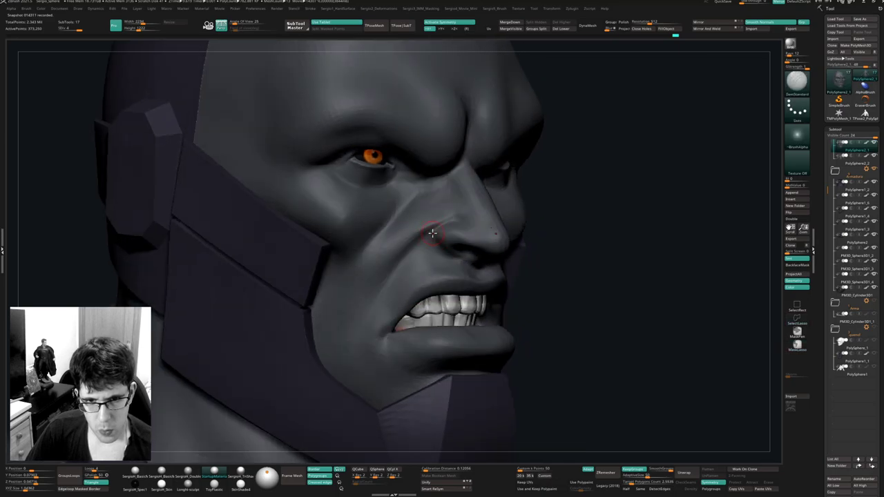
pyautogui.hotkey('ctrl', 'z')
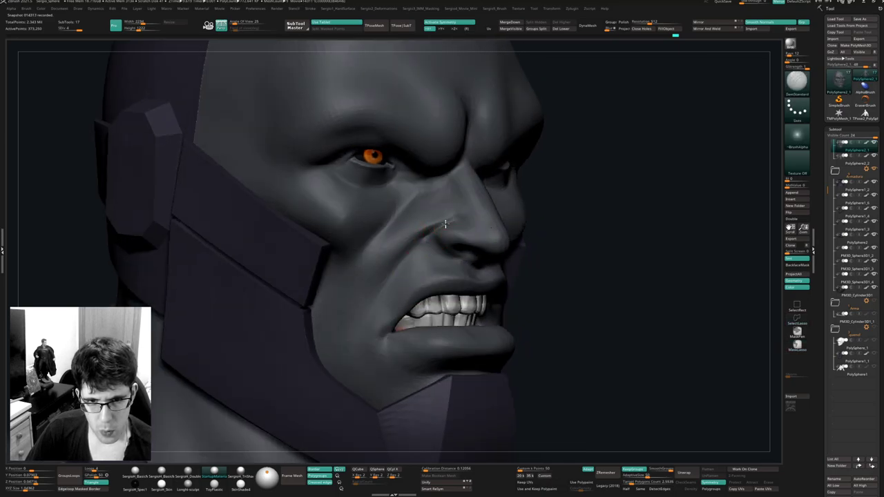
pyautogui.moveTo(448, 223); pyautogui.dragTo(398, 268)
pyautogui.press('shift')
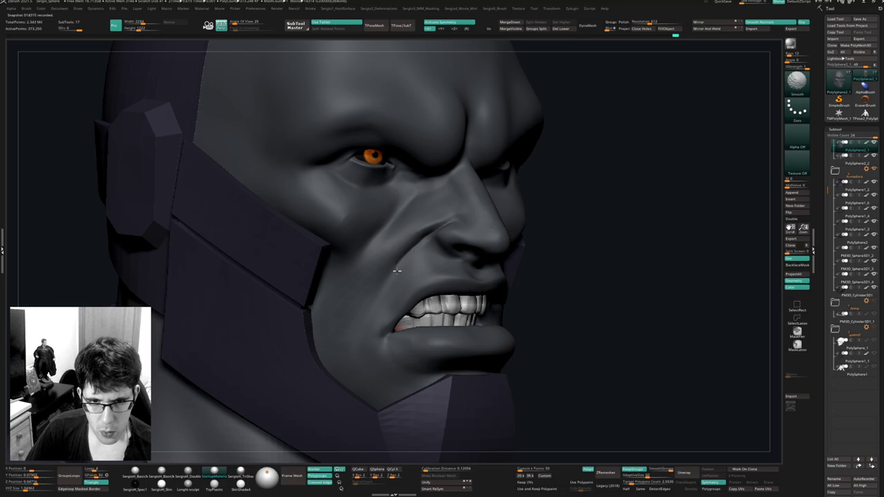
pyautogui.moveTo(420, 231)
pyautogui.mouseDown(button='right')
pyautogui.moveTo(442, 211)
pyautogui.moveTo(499, 213)
pyautogui.moveTo(449, 283)
pyautogui.moveTo(424, 274)
pyautogui.mouseUp(button='right')
# Build up the tip and underside of the nose with the Clay brush and smooth the forms.
pyautogui.press('b')
pyautogui.press('c')
pyautogui.press('l')
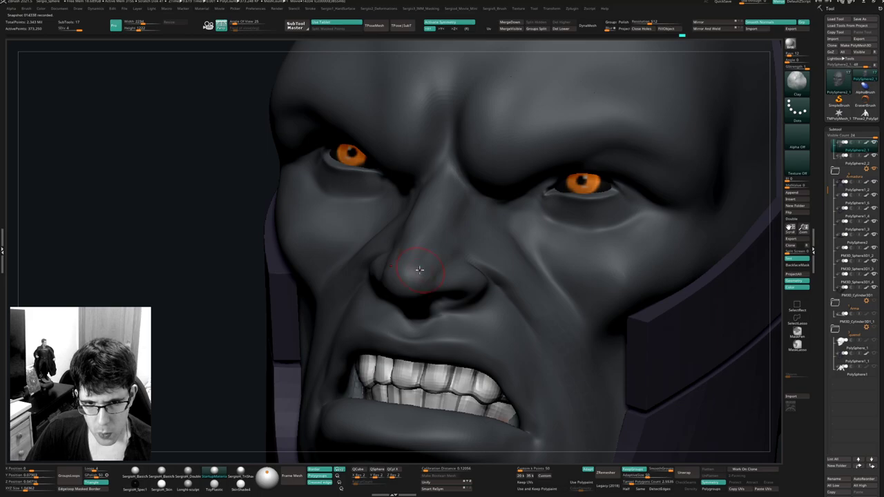
pyautogui.moveTo(434, 270); pyautogui.dragTo(414, 305, button='right')
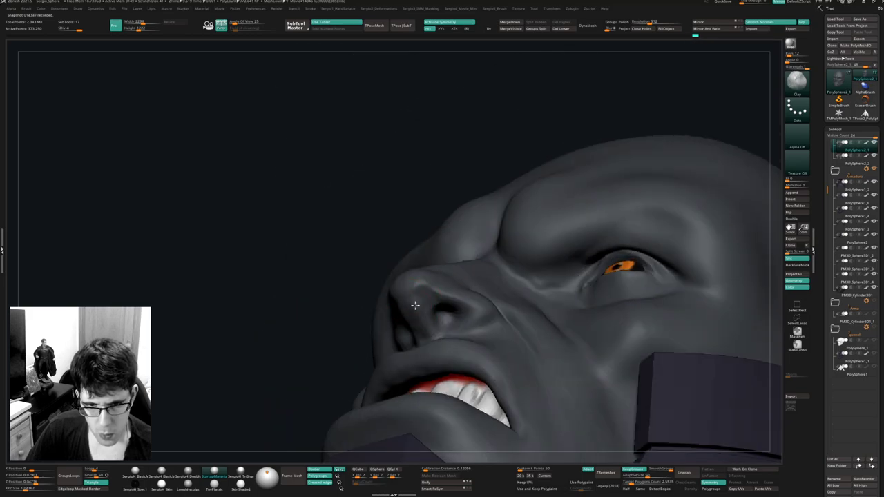
pyautogui.press('shift')
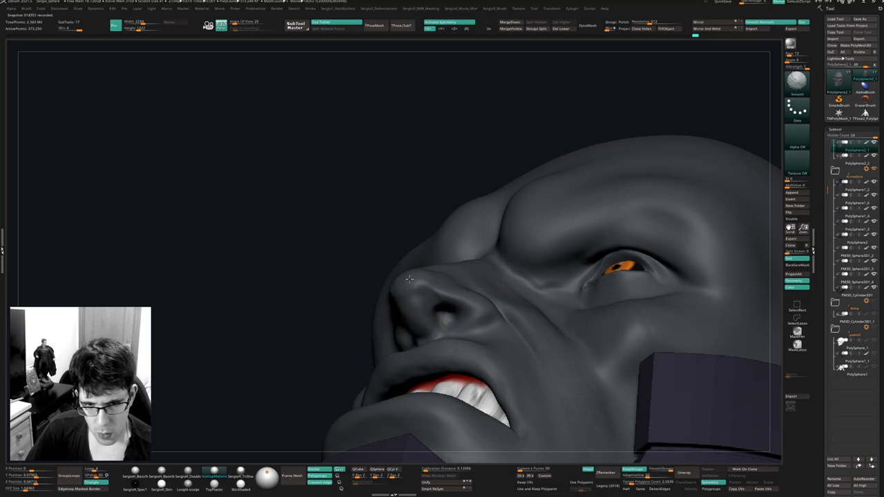
pyautogui.moveTo(409, 279)
pyautogui.mouseDown(button='right')
pyautogui.moveTo(464, 290)
pyautogui.moveTo(469, 259)
pyautogui.moveTo(446, 262)
pyautogui.moveTo(455, 238)
pyautogui.moveTo(467, 255)
pyautogui.moveTo(459, 264)
pyautogui.moveTo(480, 270)
pyautogui.mouseUp(button='right')
pyautogui.press('shift')
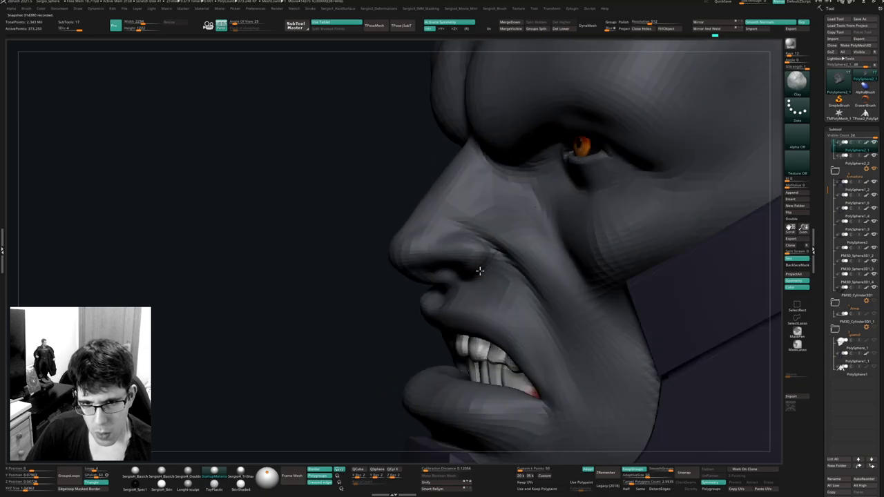
# Define the crease around the nostril wing with DamStandard and smooth its edges.
pyautogui.hotkey('ctrl', 'shift', 'd')
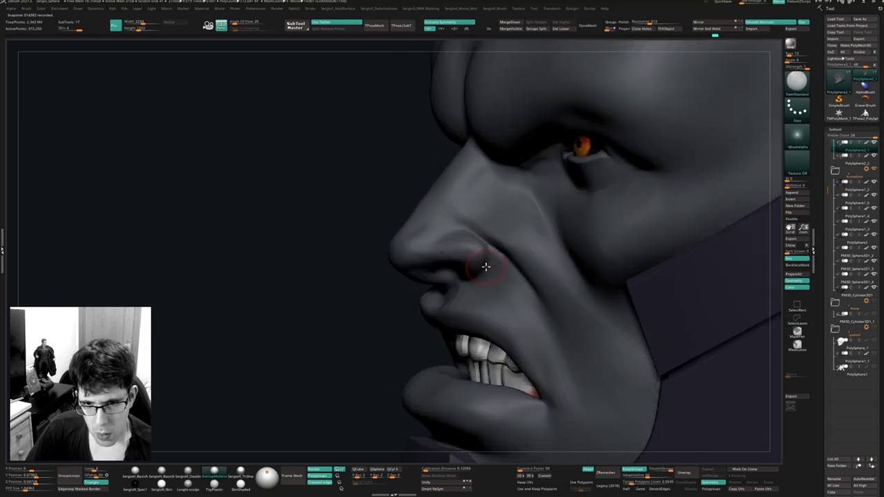
pyautogui.press('shift')
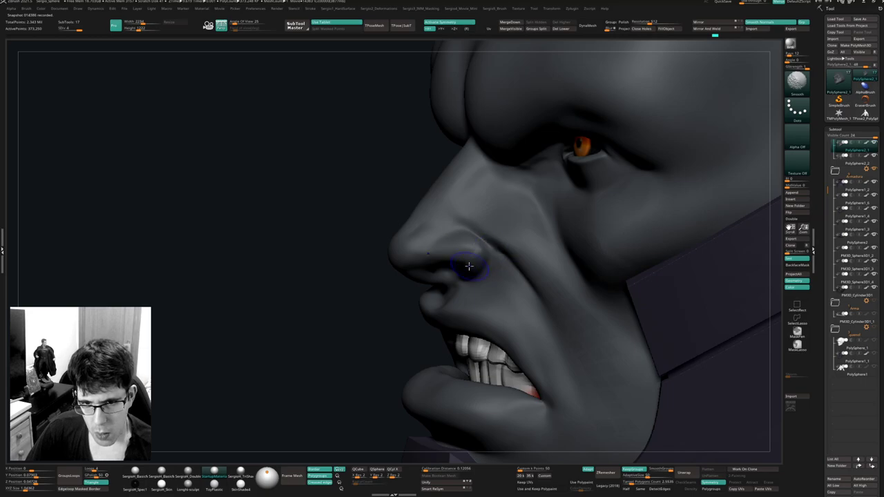
pyautogui.moveTo(469, 265)
pyautogui.mouseDown(button='right')
pyautogui.moveTo(389, 223)
pyautogui.moveTo(389, 236)
pyautogui.moveTo(434, 235)
pyautogui.moveTo(432, 248)
pyautogui.moveTo(427, 234)
pyautogui.moveTo(391, 256)
pyautogui.moveTo(417, 259)
pyautogui.moveTo(402, 272)
pyautogui.moveTo(411, 302)
pyautogui.moveTo(414, 269)
pyautogui.mouseUp(button='right')
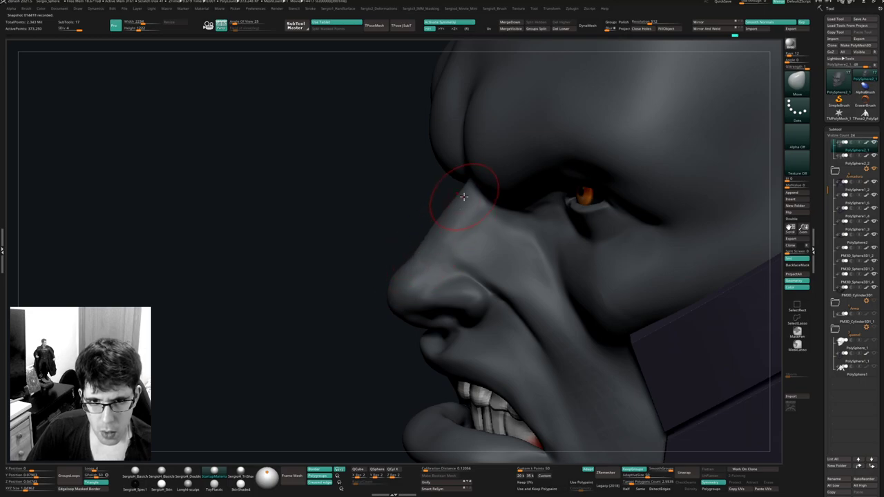
# Flatten the planes of the nose bridge with TrimDynamic and smooth the transitions.
pyautogui.press('s')
pyautogui.moveTo(451, 222)
pyautogui.mouseDown(button='right')
pyautogui.moveTo(463, 252)
pyautogui.moveTo(444, 256)
pyautogui.moveTo(435, 239)
pyautogui.mouseUp(button='right')
pyautogui.press('s')
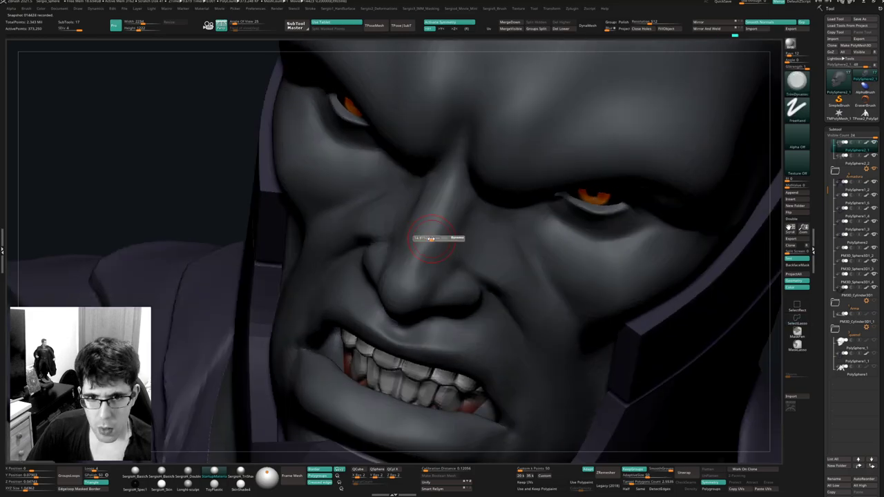
pyautogui.press('s')
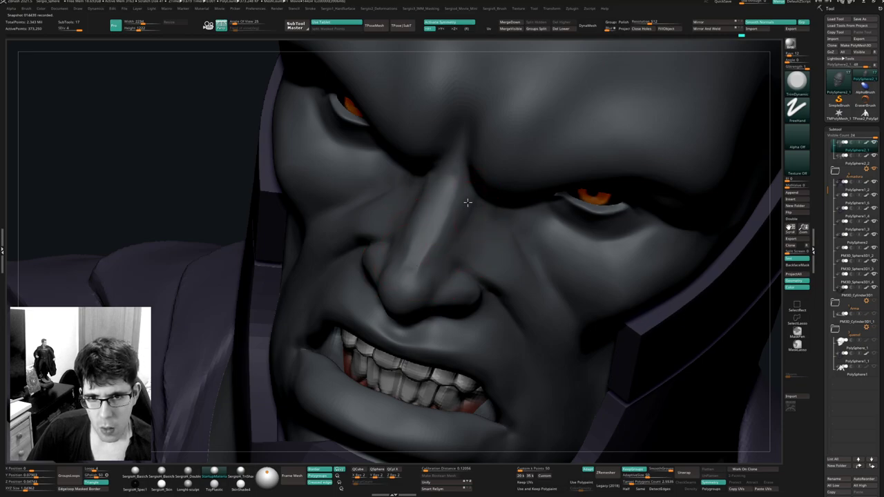
pyautogui.press('shift')
pyautogui.moveTo(452, 237); pyautogui.dragTo(449, 200, button='right')
# Adjust the nose bridge and nostril area with the Move brush, refining their shape in front and profile views.
pyautogui.press('b')
pyautogui.press('m')
pyautogui.press('v')
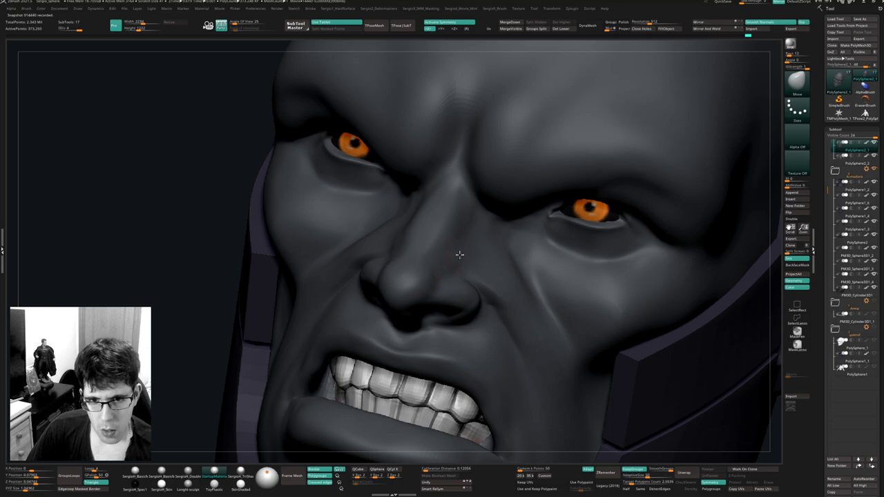
pyautogui.moveTo(465, 230)
pyautogui.keyDown('ctrl'); pyautogui.mouseDown(button='right')
pyautogui.moveTo(456, 290)
pyautogui.moveTo(446, 292)
pyautogui.moveTo(428, 342)
pyautogui.moveTo(437, 277)
pyautogui.mouseUp(button='right'); pyautogui.keyUp('ctrl')
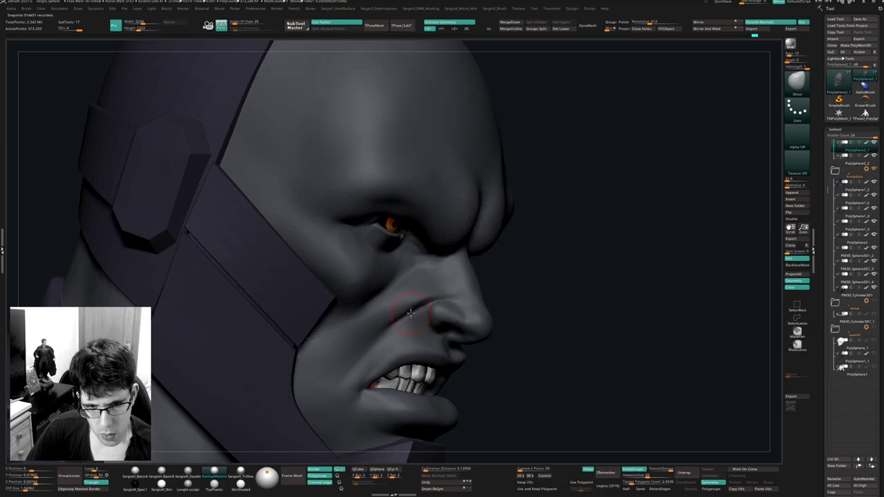
pyautogui.moveTo(410, 313); pyautogui.dragTo(442, 277, button='right')
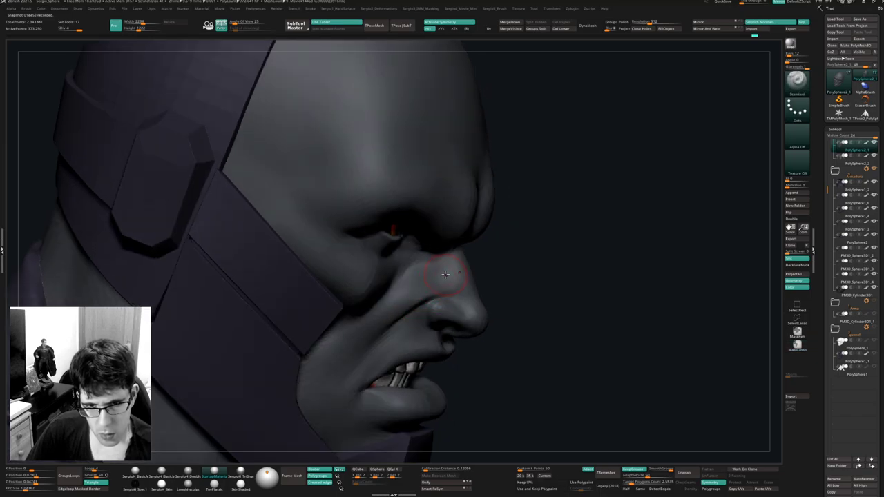
# Sculpt wrinkles on the side of the nose bridge towards the inner eye with DamStandard and Standard, and soften them.
pyautogui.press('space')
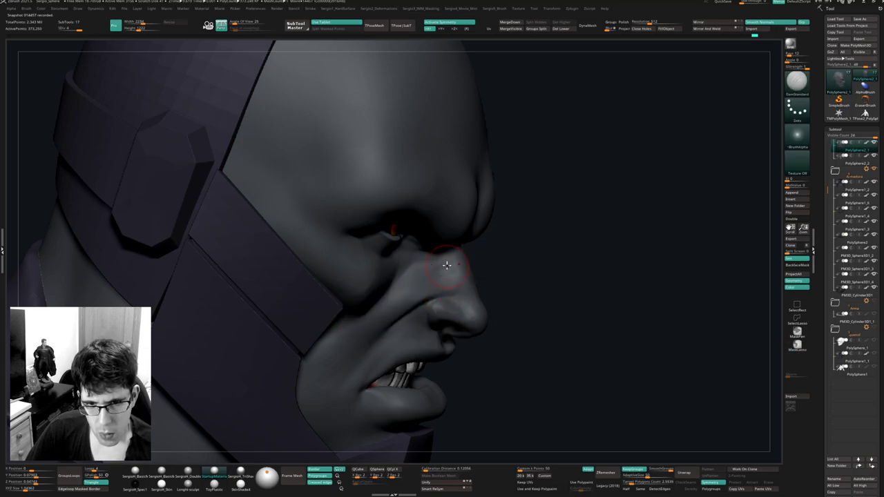
pyautogui.moveTo(422, 254); pyautogui.dragTo(438, 272, button='right')
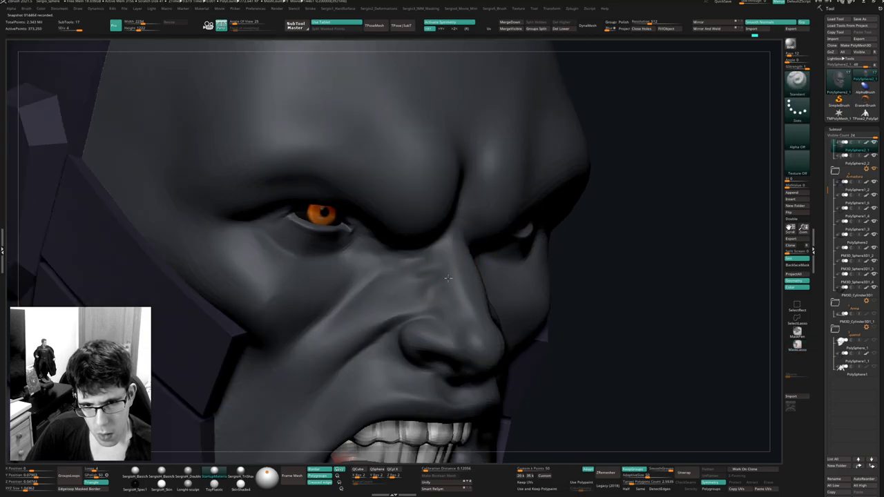
pyautogui.press('shift')
pyautogui.moveTo(423, 283)
pyautogui.mouseDown(button='right')
pyautogui.moveTo(414, 286)
pyautogui.moveTo(483, 286)
pyautogui.moveTo(503, 259)
pyautogui.mouseUp(button='right')
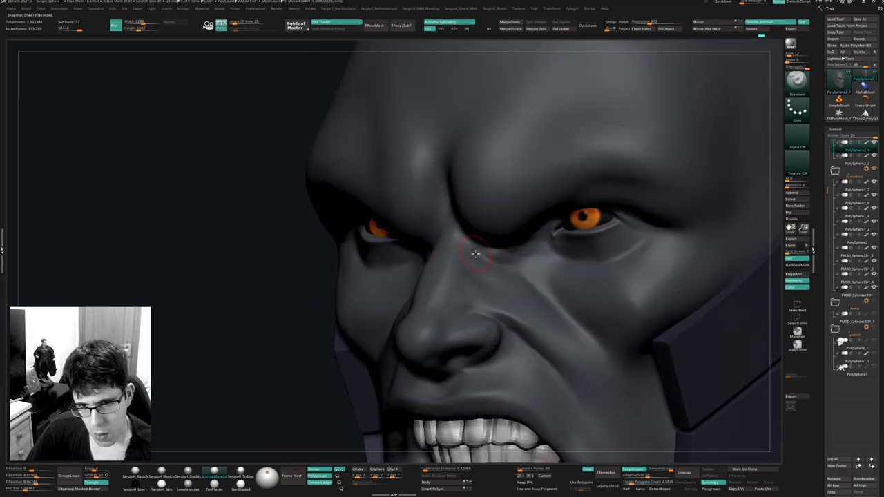
pyautogui.moveTo(481, 246)
pyautogui.keyDown('shift'); pyautogui.mouseDown(button='right')
pyautogui.moveTo(497, 272)
pyautogui.moveTo(476, 247)
pyautogui.moveTo(537, 253)
pyautogui.mouseUp(button='right'); pyautogui.keyUp('shift')
# Reshape the lower eyelids and the area beneath the eyes with the Move brush.
pyautogui.press('b')
pyautogui.press('m')
pyautogui.press('v')
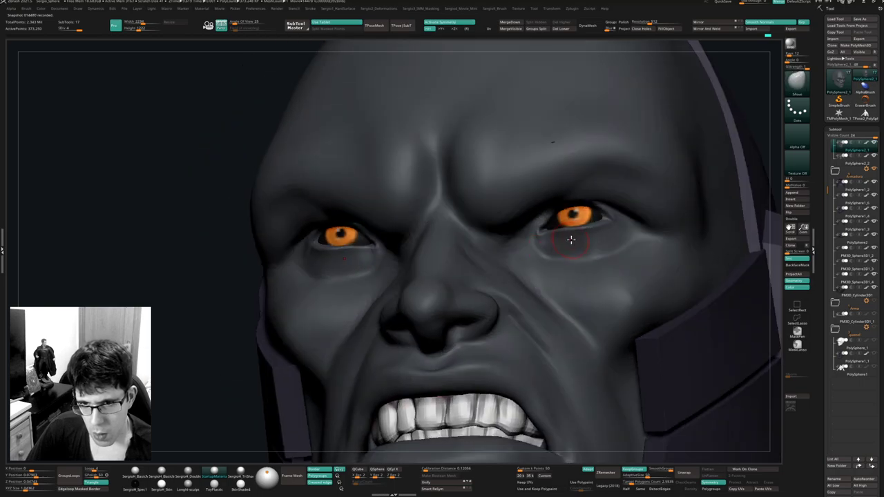
pyautogui.moveTo(582, 235); pyautogui.dragTo(554, 253, button='right')
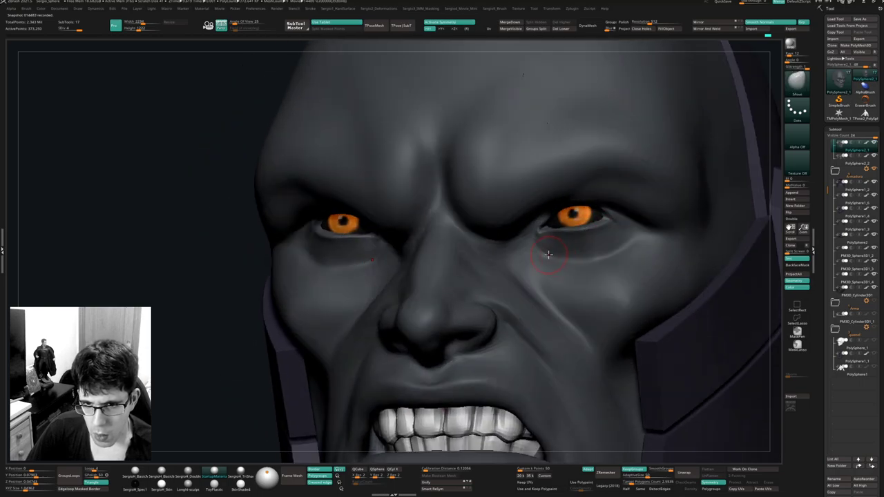
# Build up the folds under the eyes with the Standard and Clay brushes and smooth them into the cheeks.
pyautogui.press('b')
pyautogui.press('s')
pyautogui.press('t')
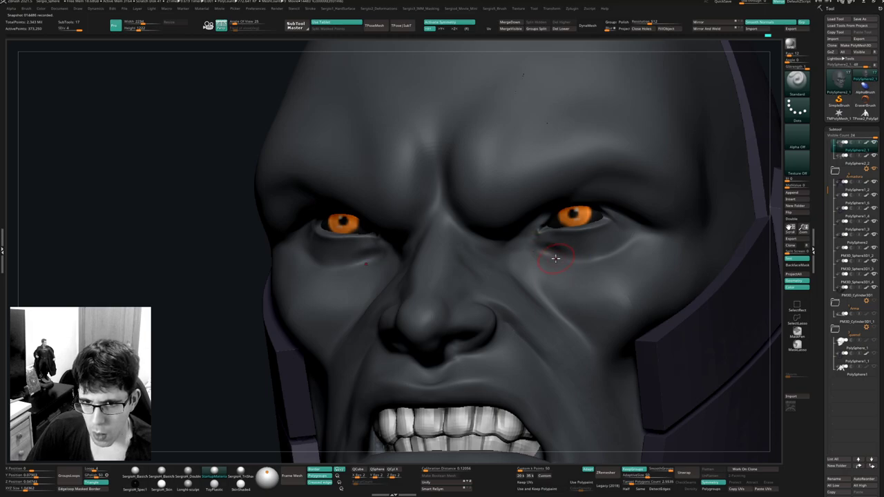
pyautogui.press('b')
pyautogui.press('c')
pyautogui.press('l')
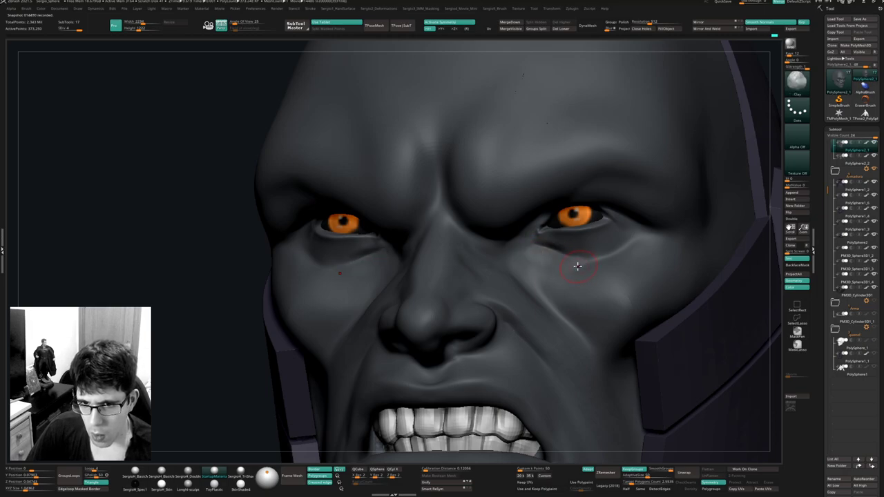
pyautogui.press('shift')
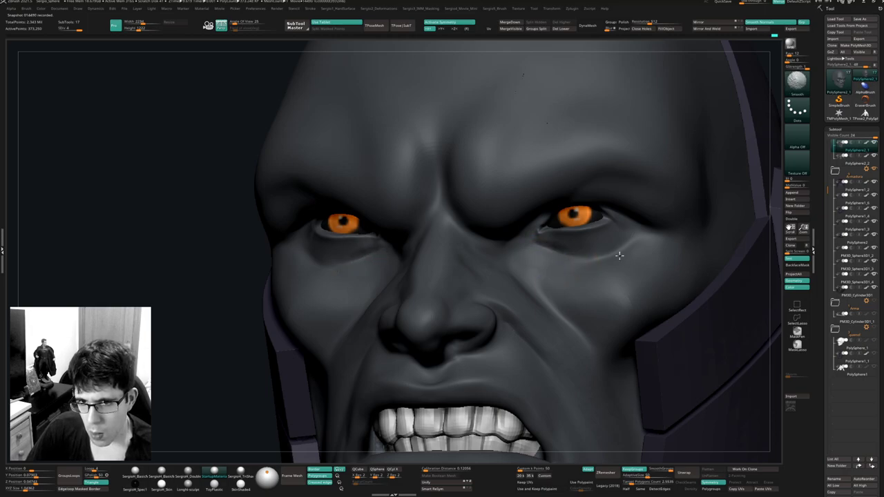
# Carve the crease running back from the outer eye corner with DamStandard and soften it.
pyautogui.keyDown('alt'); pyautogui.moveTo(583, 252); pyautogui.dragTo(474, 250, button='right'); pyautogui.keyUp('alt')
pyautogui.press('b')
pyautogui.press('d')
pyautogui.press('s')
pyautogui.moveTo(642, 239)
pyautogui.mouseDown(button='right')
pyautogui.moveTo(561, 242)
pyautogui.moveTo(584, 229)
pyautogui.moveTo(549, 237)
pyautogui.mouseUp(button='right')
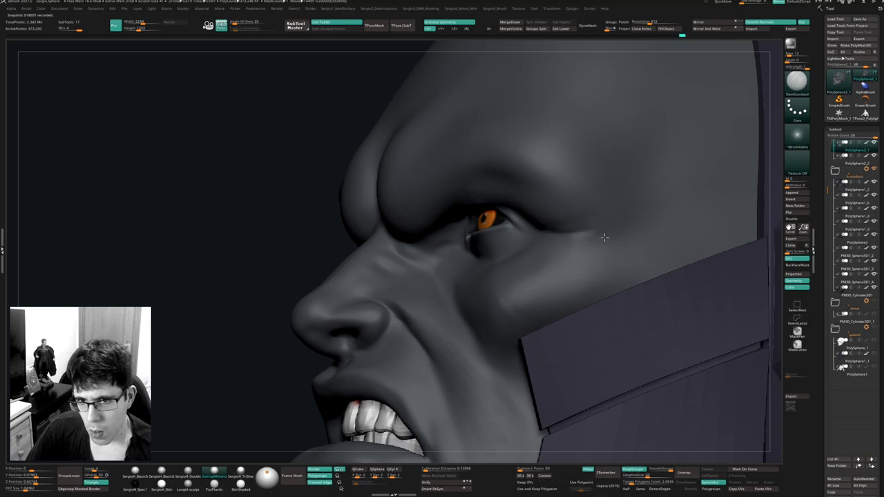
pyautogui.moveTo(596, 237); pyautogui.dragTo(545, 228)
pyautogui.hotkey('ctrl', 'z')
pyautogui.moveTo(597, 238)
pyautogui.mouseDown()
pyautogui.moveTo(548, 234)
pyautogui.moveTo(601, 247)
pyautogui.mouseUp()
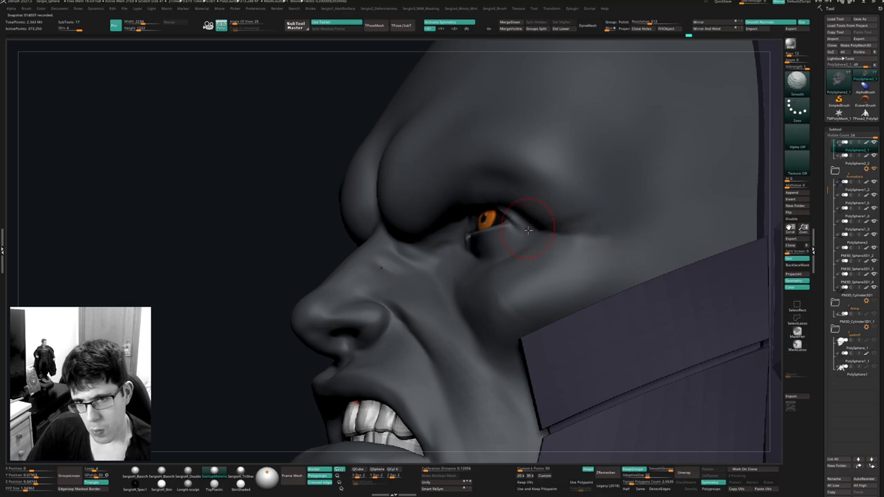
pyautogui.moveTo(527, 230); pyautogui.dragTo(585, 232, button='right')
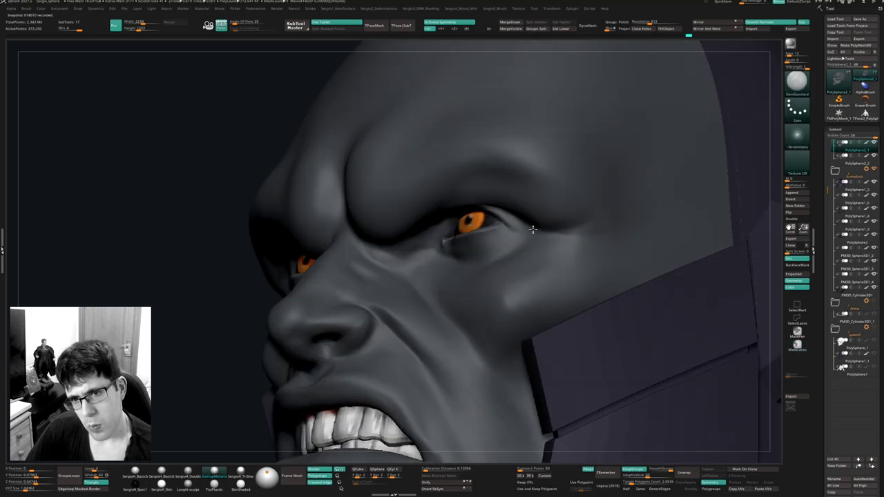
pyautogui.keyDown('ctrl'); pyautogui.moveTo(529, 236); pyautogui.dragTo(601, 234, button='right'); pyautogui.keyUp('ctrl')
# Select the teeth and adjust their fit inside the mouth with the Move brush, isolating them to check the shape.
pyautogui.keyDown('ctrl'); pyautogui.moveTo(449, 225); pyautogui.dragTo(565, 153, button='right'); pyautogui.keyUp('ctrl')
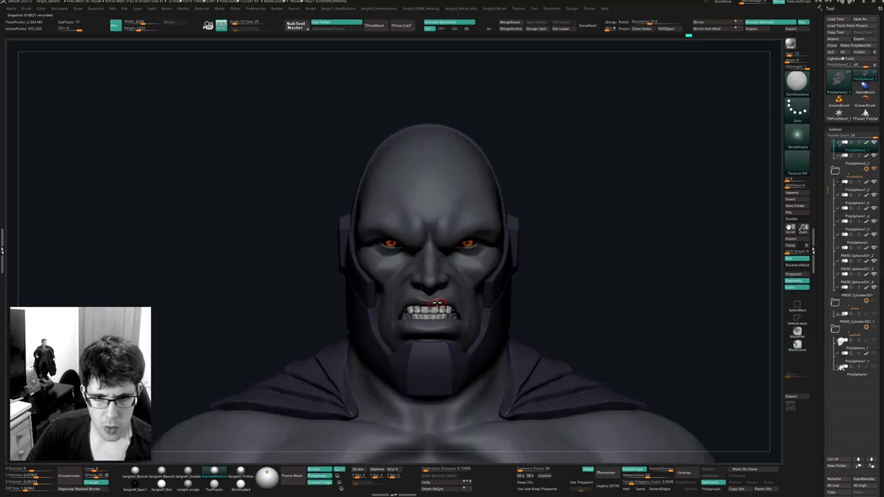
pyautogui.keyDown('alt'); pyautogui.click(444, 316); pyautogui.keyUp('alt')
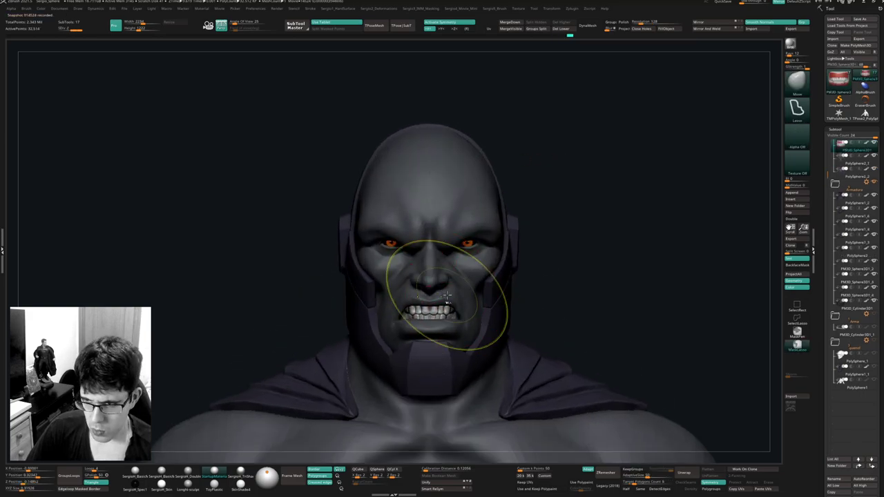
pyautogui.moveTo(451, 315); pyautogui.dragTo(455, 308)
pyautogui.moveTo(463, 305); pyautogui.dragTo(453, 287, button='right')
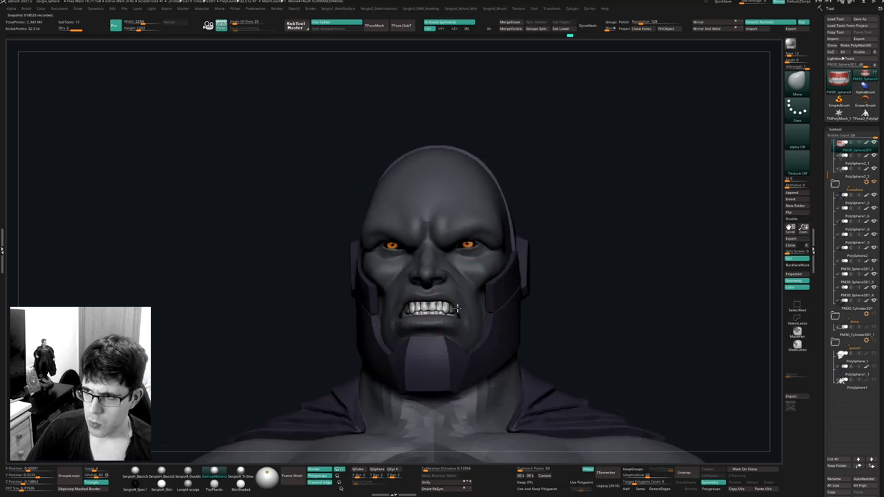
pyautogui.hotkey('alt', 's')
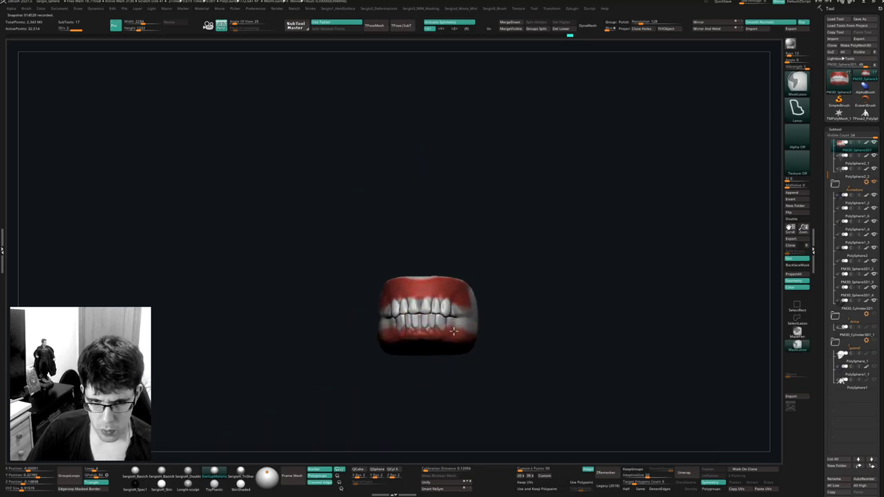
pyautogui.hotkey('shift', 'alt', 's')
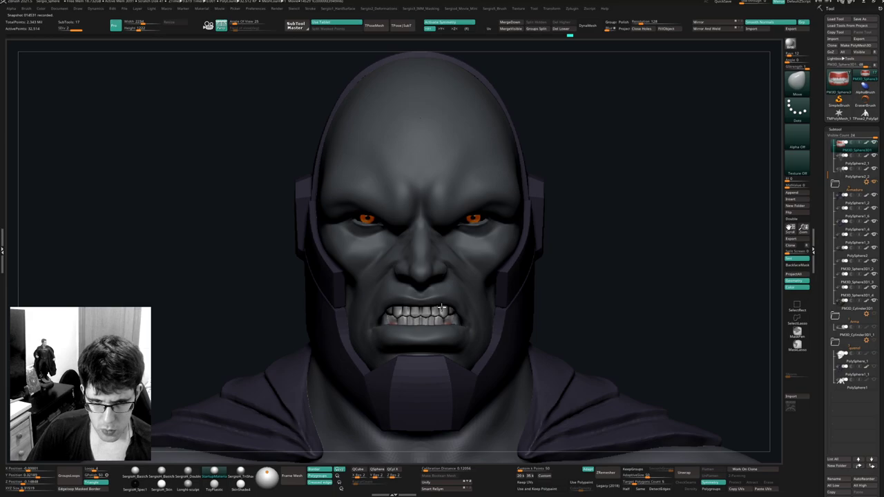
# Reshape the upper and lower tooth rows with the Move brush to follow the mouth from front and side.
pyautogui.hotkey('alt', 's')
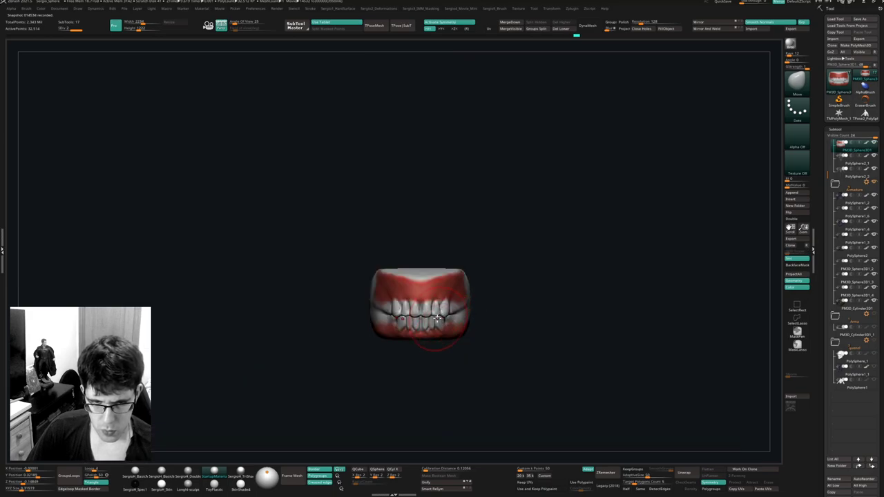
pyautogui.moveTo(442, 318)
pyautogui.mouseDown(button='right')
pyautogui.moveTo(401, 315)
pyautogui.moveTo(424, 295)
pyautogui.moveTo(446, 320)
pyautogui.mouseUp(button='right')
pyautogui.hotkey('shift', 'alt', 's')
pyautogui.moveTo(444, 312); pyautogui.dragTo(446, 319)
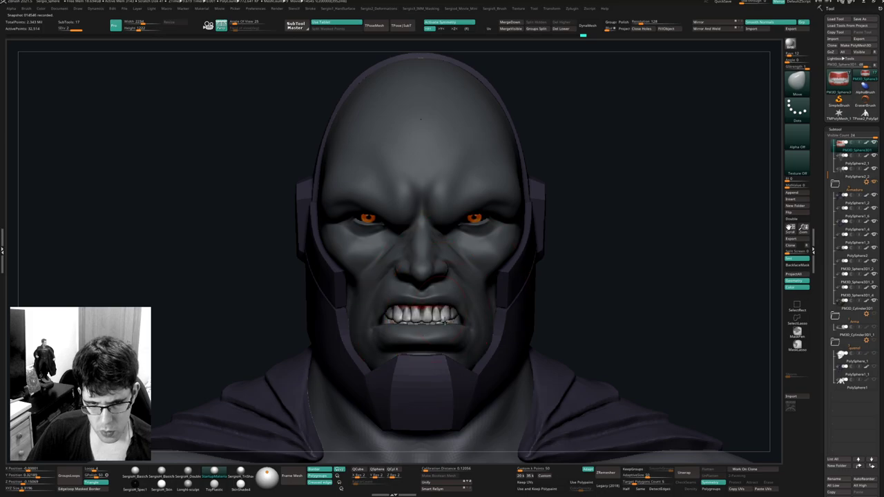
pyautogui.hotkey('ctrl', 'z')
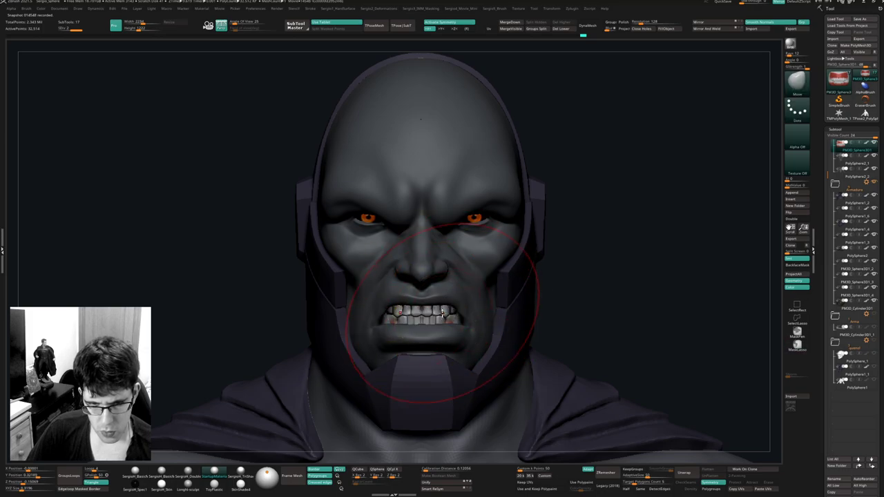
pyautogui.moveTo(464, 414)
pyautogui.mouseDown(button='right')
pyautogui.moveTo(444, 314)
pyautogui.moveTo(425, 318)
pyautogui.mouseUp(button='right')
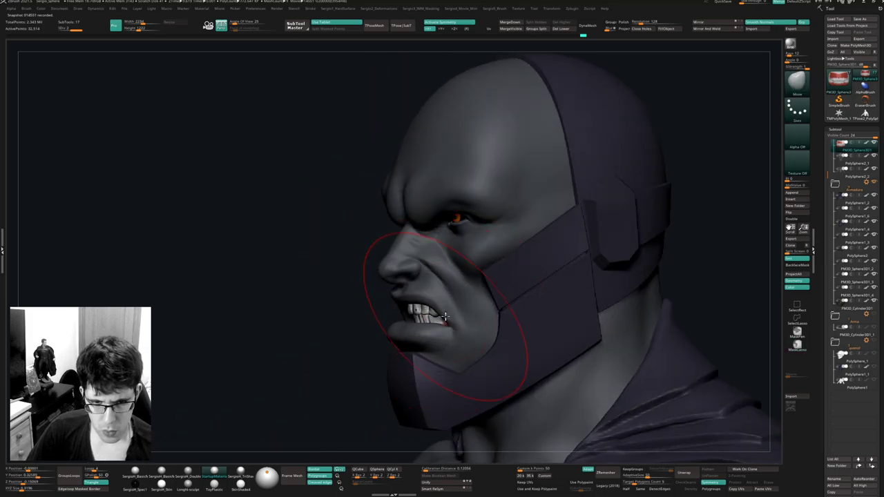
pyautogui.moveTo(447, 319); pyautogui.dragTo(438, 321)
pyautogui.moveTo(439, 322)
pyautogui.mouseDown(button='right')
pyautogui.moveTo(519, 340)
pyautogui.moveTo(440, 310)
pyautogui.moveTo(423, 328)
pyautogui.moveTo(413, 304)
pyautogui.mouseUp(button='right')
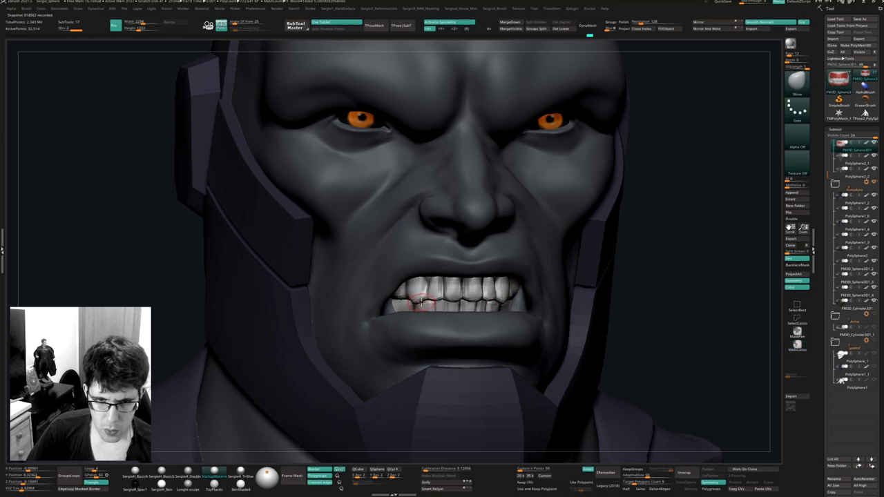
pyautogui.moveTo(419, 302); pyautogui.dragTo(442, 296, button='right')
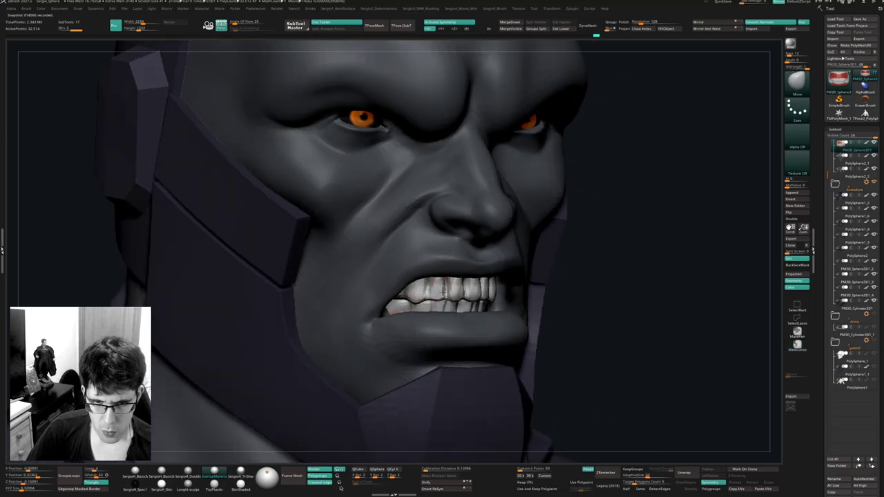
# Build up the surfaces of the teeth with the Clay brush.
pyautogui.press('b')
pyautogui.press('c')
pyautogui.press('l')
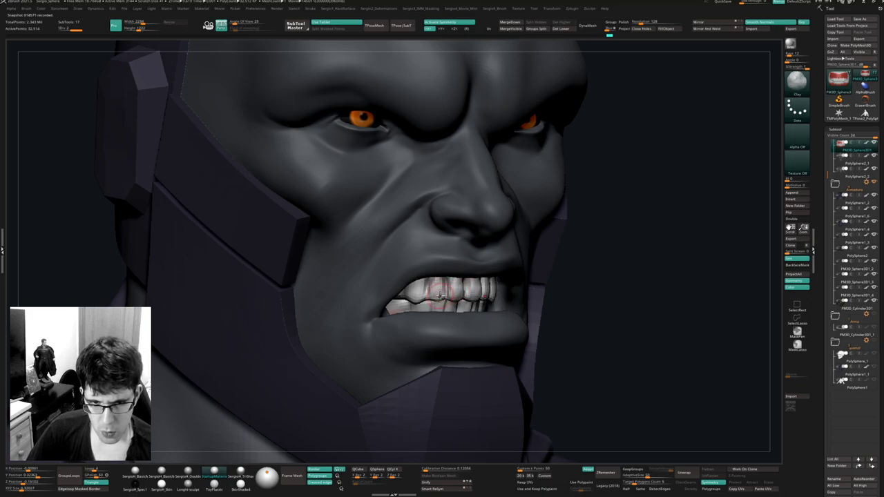
pyautogui.moveTo(439, 304); pyautogui.dragTo(453, 207, button='right')
pyautogui.moveTo(475, 306); pyautogui.dragTo(478, 319, button='right')
# Select the head and reshape the lips and mouth corners around the teeth with the Move brush.
pyautogui.keyDown('alt'); pyautogui.click(500, 275); pyautogui.keyUp('alt')
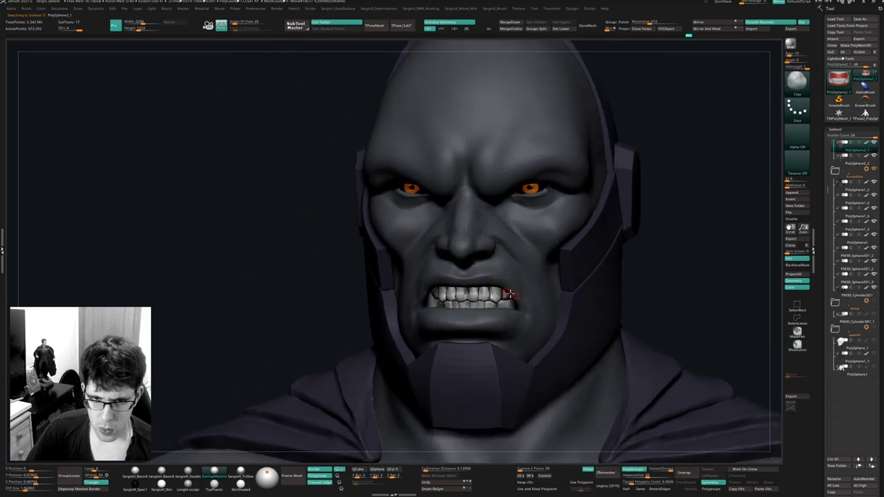
pyautogui.press('b')
pyautogui.press('m')
pyautogui.press('v')
pyautogui.moveTo(508, 256); pyautogui.dragTo(425, 259, button='right')
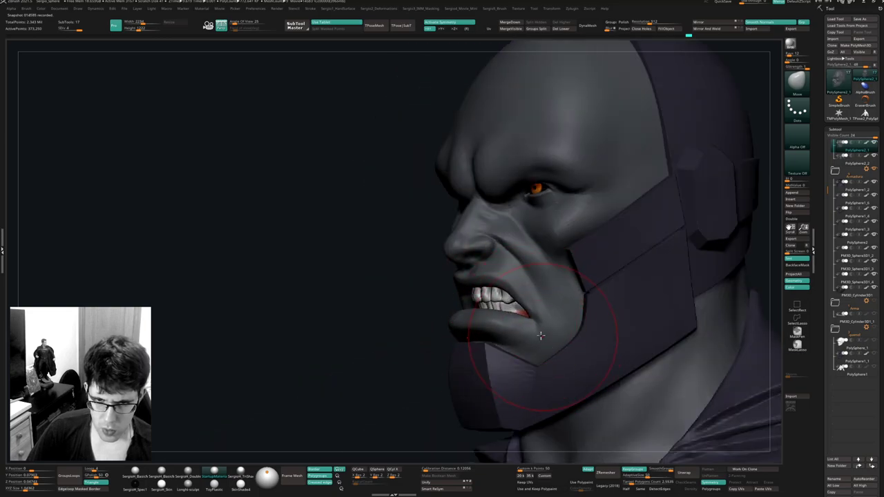
pyautogui.moveTo(539, 327)
pyautogui.mouseDown(button='right')
pyautogui.moveTo(504, 296)
pyautogui.moveTo(511, 293)
pyautogui.moveTo(498, 268)
pyautogui.moveTo(460, 264)
pyautogui.moveTo(491, 263)
pyautogui.moveTo(485, 265)
pyautogui.moveTo(473, 221)
pyautogui.moveTo(467, 246)
pyautogui.moveTo(461, 242)
pyautogui.moveTo(479, 253)
pyautogui.moveTo(470, 258)
pyautogui.mouseUp(button='right')
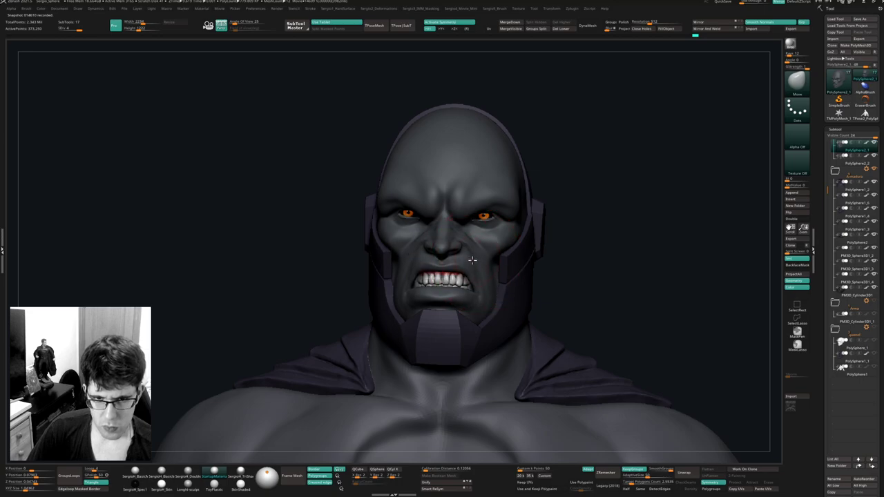
# Undo the last two changes around the mouth and lower the head's subdivision by two levels.
pyautogui.moveTo(473, 261); pyautogui.dragTo(473, 264)
pyautogui.hotkey('ctrl', 'z')
pyautogui.hotkey('ctrl', 'z')
pyautogui.hotkey('shift', 'd')
pyautogui.hotkey('shift', 'd')
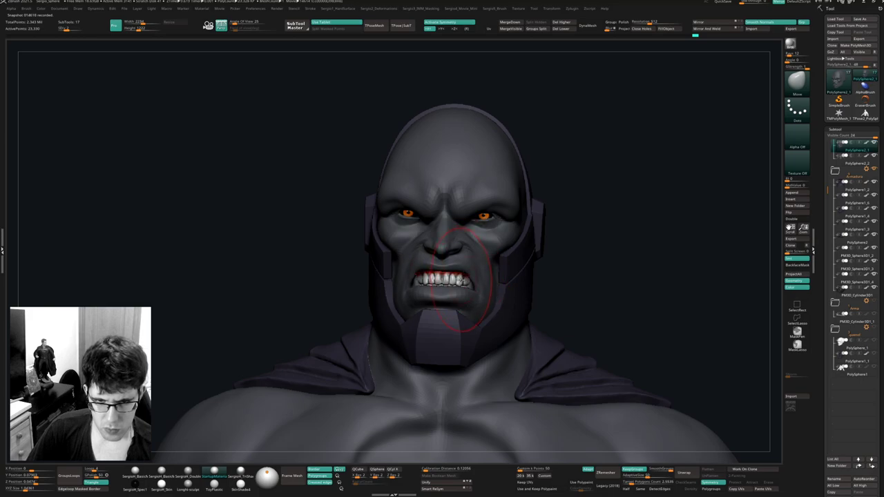
# Select the teeth and move them slightly upward with the transform gizmo.
pyautogui.keyDown('shift'); pyautogui.moveTo(462, 280); pyautogui.dragTo(475, 280, button='right'); pyautogui.keyUp('shift')
pyautogui.keyDown('alt'); pyautogui.click(456, 279); pyautogui.keyUp('alt')
pyautogui.press('w')
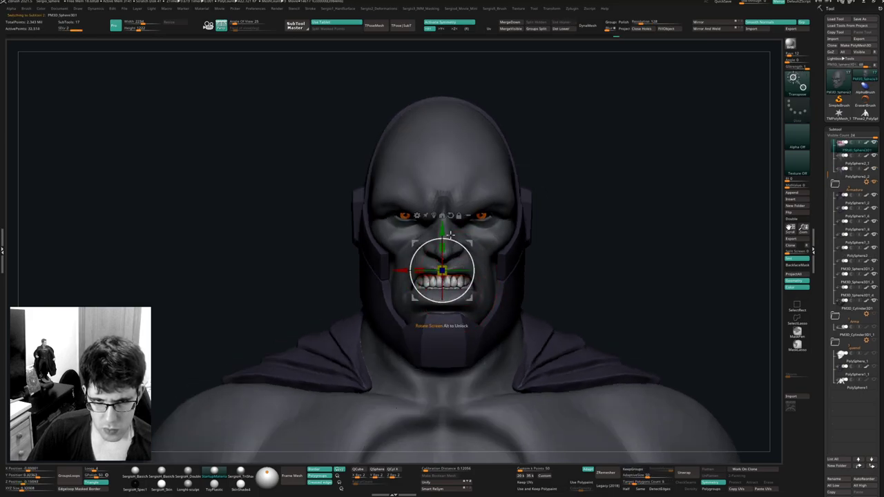
pyautogui.moveTo(442, 229); pyautogui.dragTo(443, 224)
pyautogui.press('q')
# Select the head and adjust the cheek and mouth corner with the Move brush.
pyautogui.moveTo(396, 276); pyautogui.dragTo(445, 281, button='right')
pyautogui.keyDown('alt'); pyautogui.click(438, 266); pyautogui.keyUp('alt')
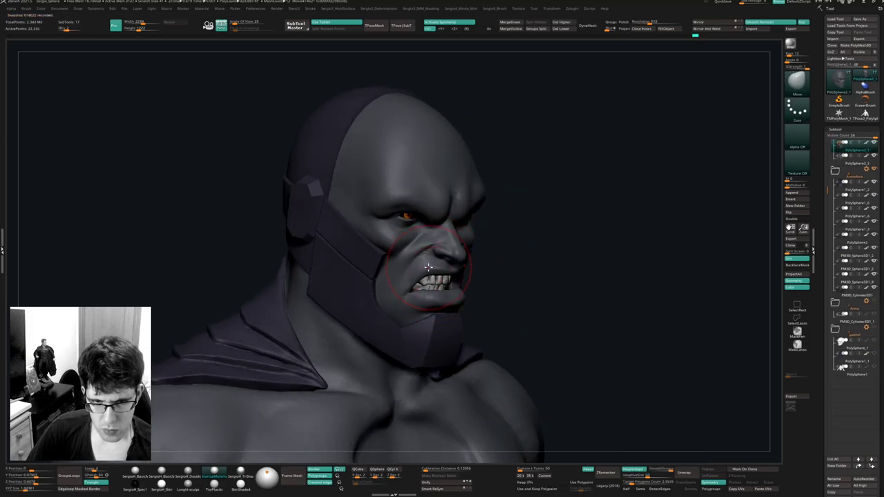
pyautogui.moveTo(446, 269); pyautogui.dragTo(378, 282, button='right')
pyautogui.hotkey('ctrl', 'z')
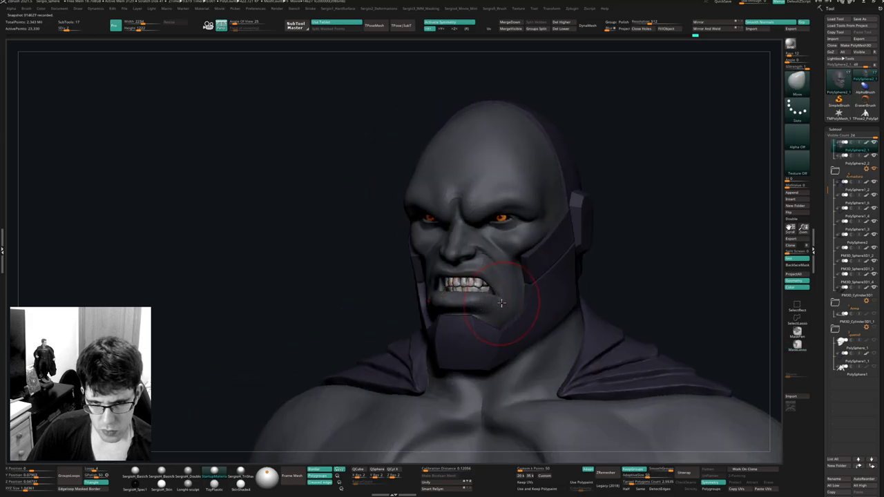
pyautogui.moveTo(502, 304); pyautogui.dragTo(501, 302)
pyautogui.moveTo(502, 305)
pyautogui.mouseDown(button='right')
pyautogui.moveTo(514, 300)
pyautogui.moveTo(448, 288)
pyautogui.mouseUp(button='right')
# Select the teeth, enlarge them slightly with the transform gizmo and check their fit in isolation and inside the mouth.
pyautogui.keyDown('alt'); pyautogui.click(481, 285); pyautogui.keyUp('alt')
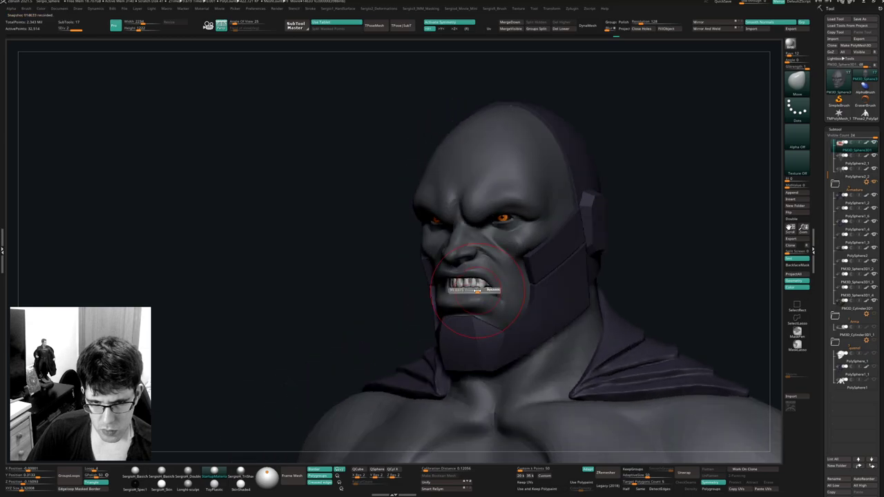
pyautogui.press('w')
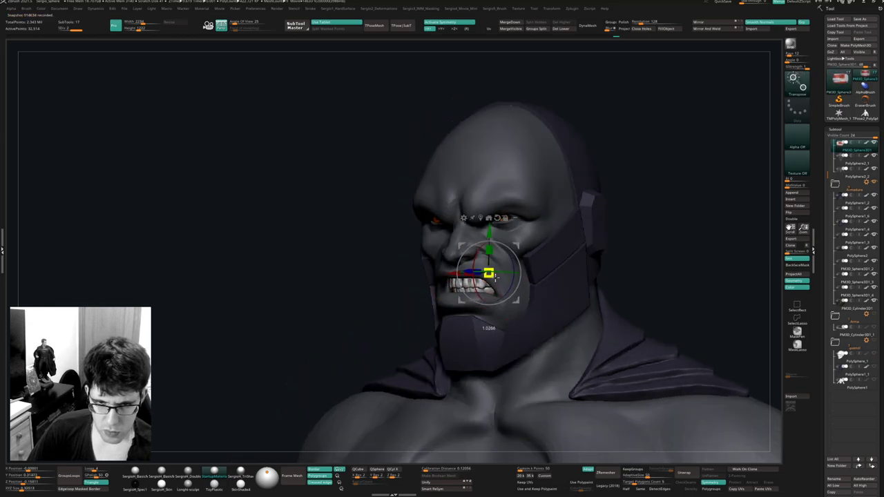
pyautogui.moveTo(495, 278); pyautogui.dragTo(496, 278)
pyautogui.press('q')
pyautogui.keyDown('shift'); pyautogui.moveTo(481, 297); pyautogui.dragTo(508, 298, button='right'); pyautogui.keyUp('shift')
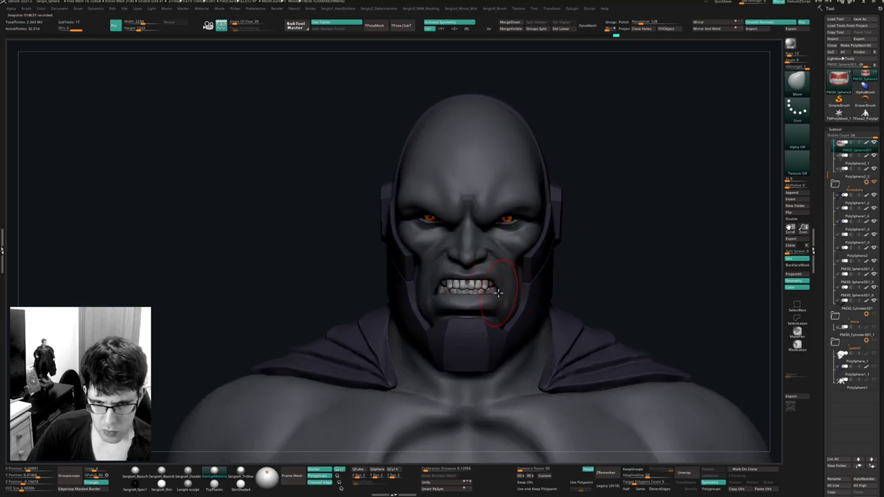
pyautogui.hotkey('alt', 's')
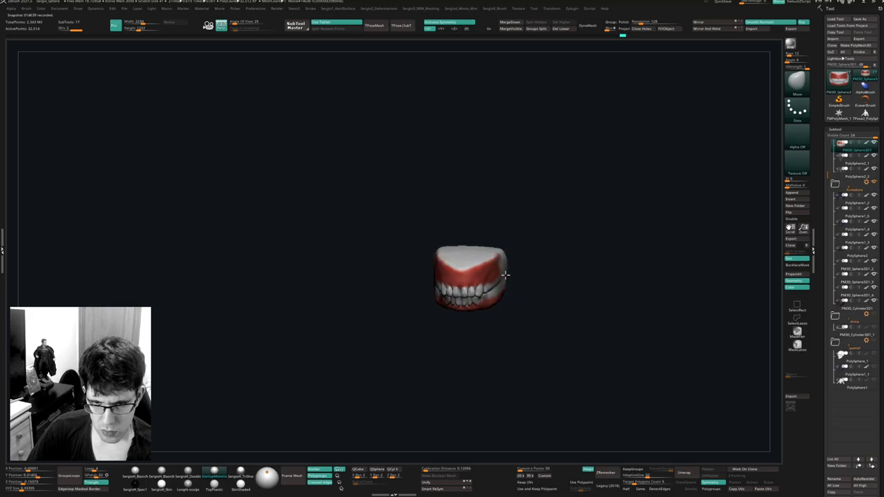
pyautogui.hotkey('alt', 's')
pyautogui.moveTo(494, 293); pyautogui.dragTo(499, 309, button='right')
pyautogui.hotkey('alt', 's')
pyautogui.hotkey('ctrl', 'shift', 's')
pyautogui.keyDown('ctrl'); pyautogui.moveTo(490, 311); pyautogui.dragTo(460, 249, button='right'); pyautogui.keyUp('ctrl')
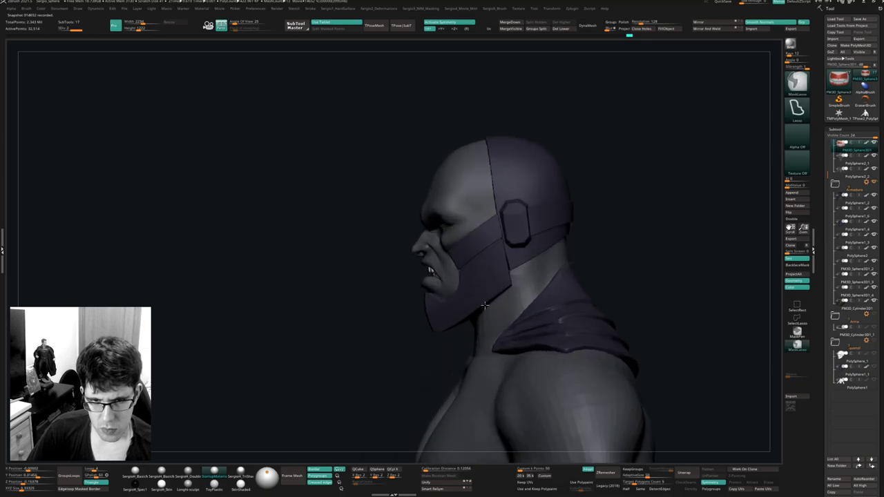
# Select the head, adjust the cheek beside the helmet strap with the Move brush and check the mouth in isolation.
pyautogui.keyDown('alt'); pyautogui.click(449, 242); pyautogui.keyUp('alt')
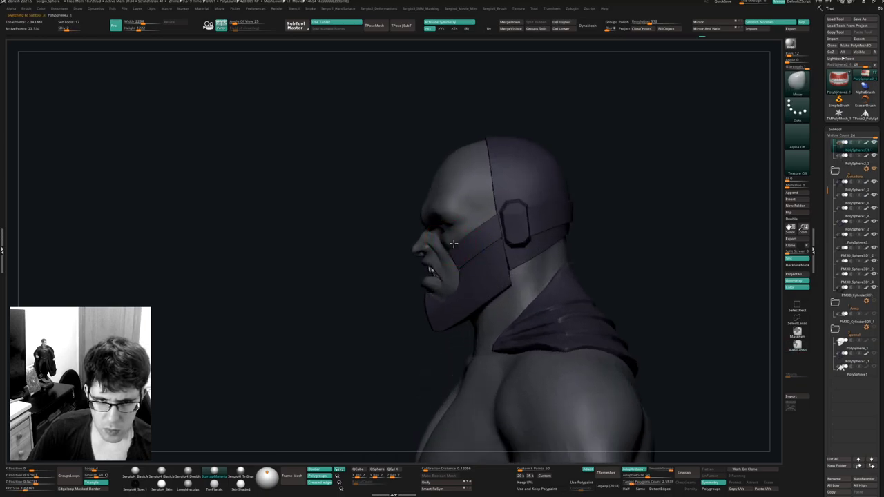
pyautogui.moveTo(444, 241); pyautogui.dragTo(448, 247, button='right')
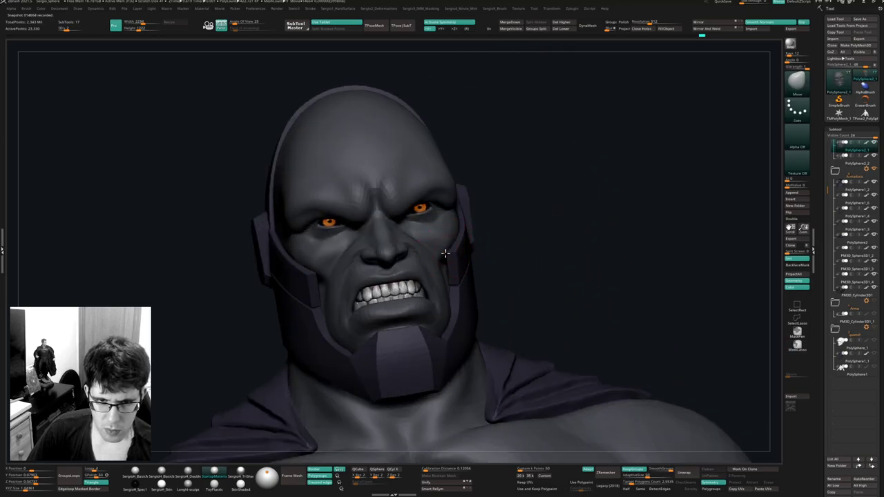
pyautogui.moveTo(451, 262); pyautogui.dragTo(445, 252, button='right')
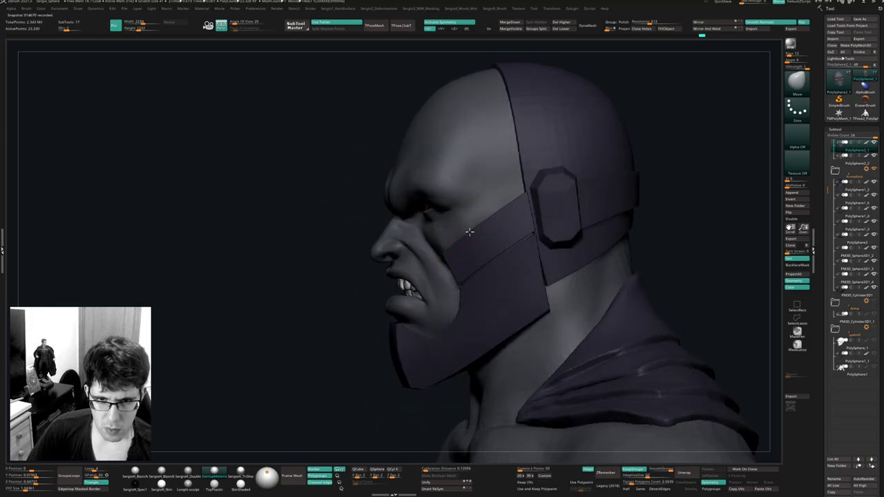
pyautogui.moveTo(469, 232); pyautogui.dragTo(456, 236)
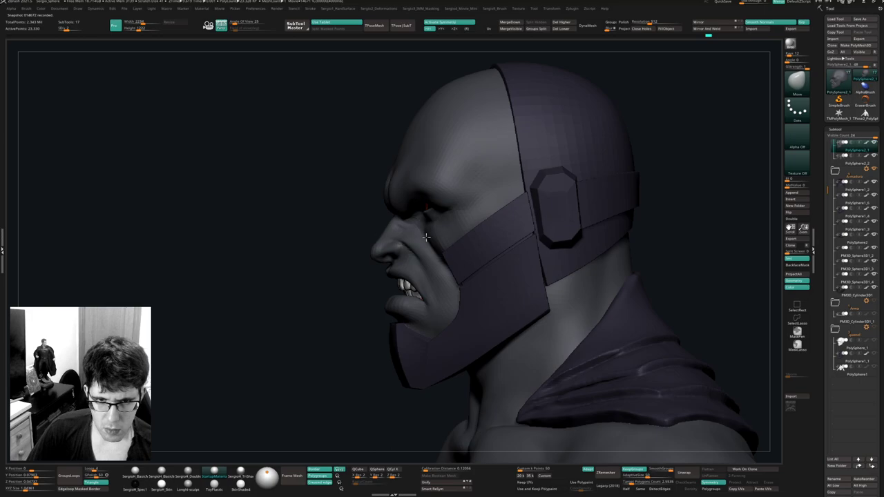
pyautogui.moveTo(426, 236); pyautogui.dragTo(444, 264, button='right')
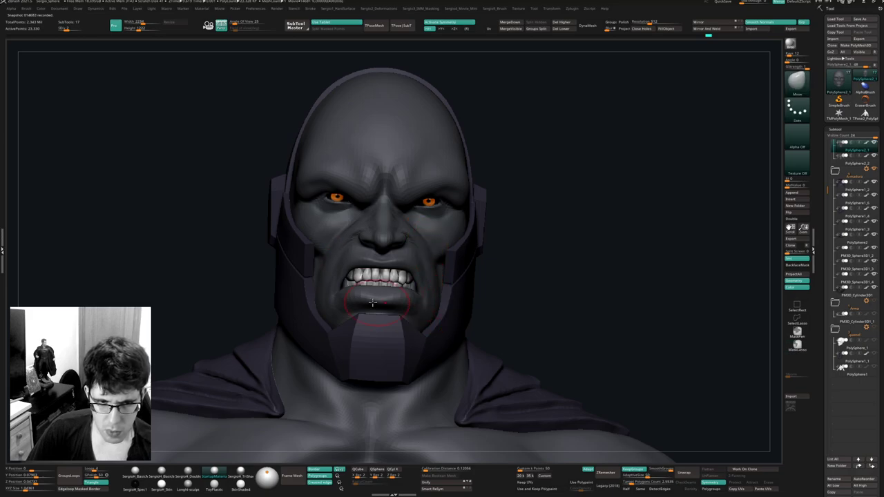
pyautogui.moveTo(315, 325)
pyautogui.mouseDown(button='right')
pyautogui.moveTo(446, 342)
pyautogui.moveTo(434, 320)
pyautogui.moveTo(379, 336)
pyautogui.moveTo(367, 292)
pyautogui.mouseUp(button='right')
pyautogui.hotkey('alt', 's')
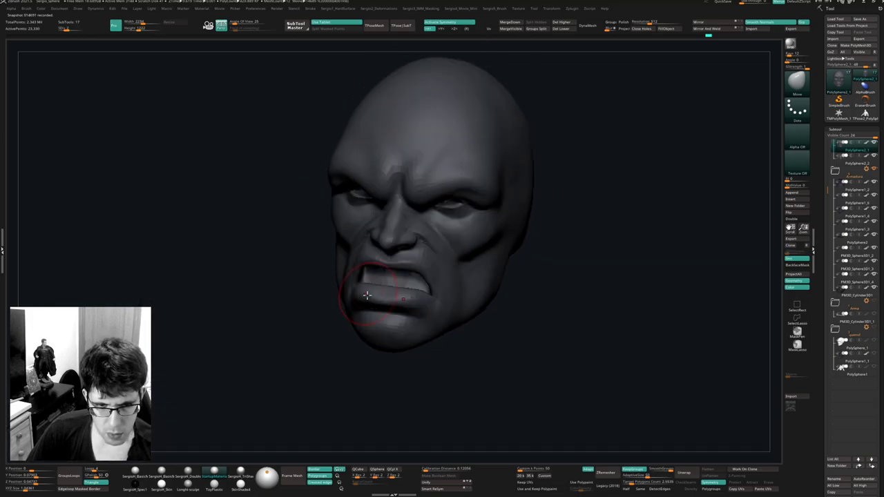
pyautogui.hotkey('alt', 's')
pyautogui.moveTo(350, 322); pyautogui.dragTo(407, 304, button='right')
pyautogui.keyDown('ctrl'); pyautogui.moveTo(402, 178); pyautogui.dragTo(412, 278, button='right'); pyautogui.keyUp('ctrl')
# Select the helmet's cheek guard and pull its front edge inward over the cheek with the Move brush.
pyautogui.keyDown('alt'); pyautogui.click(429, 293); pyautogui.keyUp('alt')
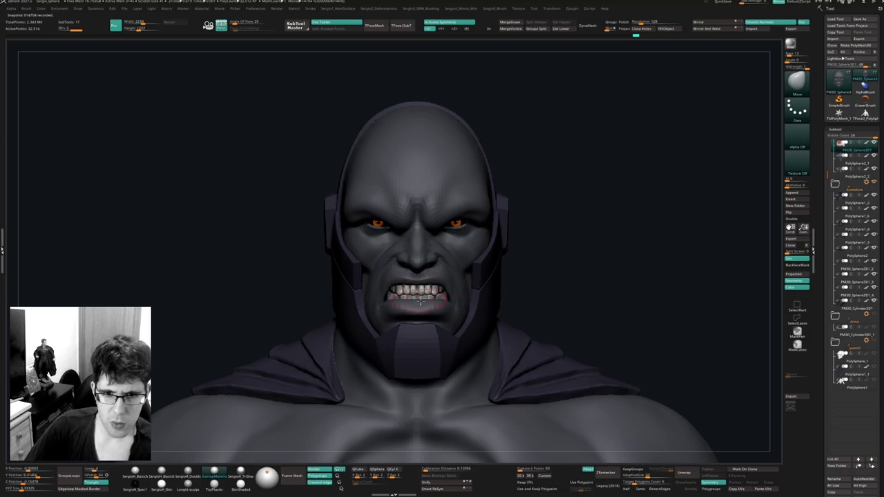
pyautogui.moveTo(419, 283); pyautogui.dragTo(511, 290, button='right')
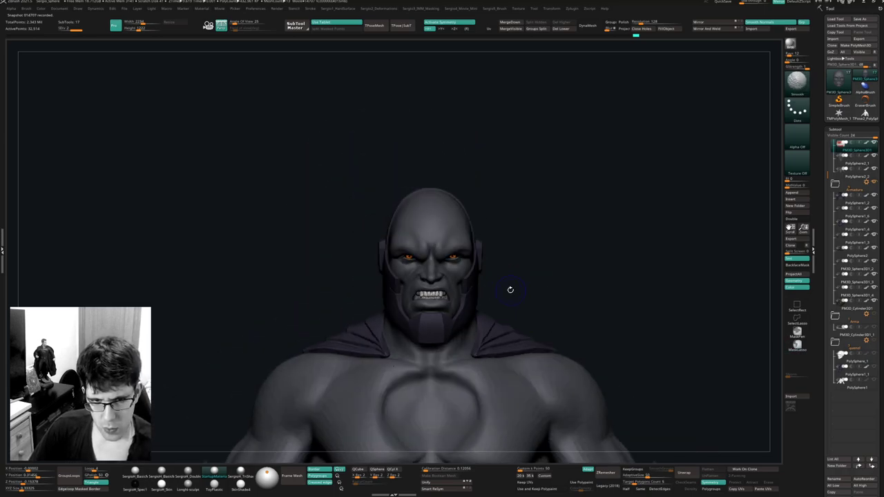
pyautogui.keyDown('alt'); pyautogui.click(470, 308); pyautogui.keyUp('alt')
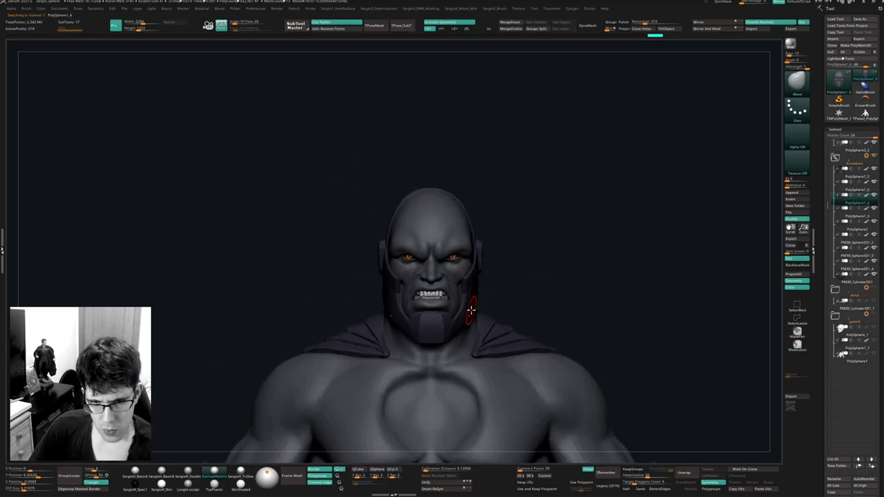
pyautogui.moveTo(486, 317); pyautogui.dragTo(475, 306, button='right')
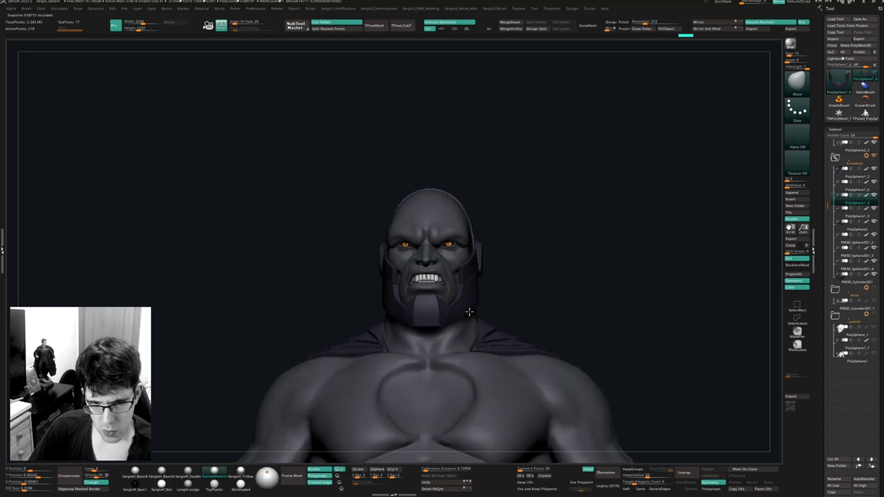
pyautogui.moveTo(509, 297)
pyautogui.mouseDown(button='right')
pyautogui.moveTo(447, 303)
pyautogui.moveTo(486, 305)
pyautogui.mouseUp(button='right')
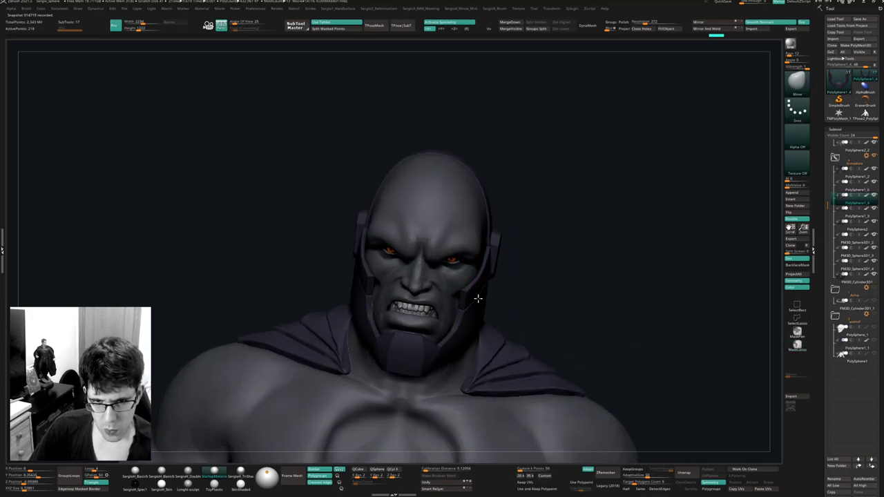
pyautogui.moveTo(477, 298); pyautogui.dragTo(458, 296)
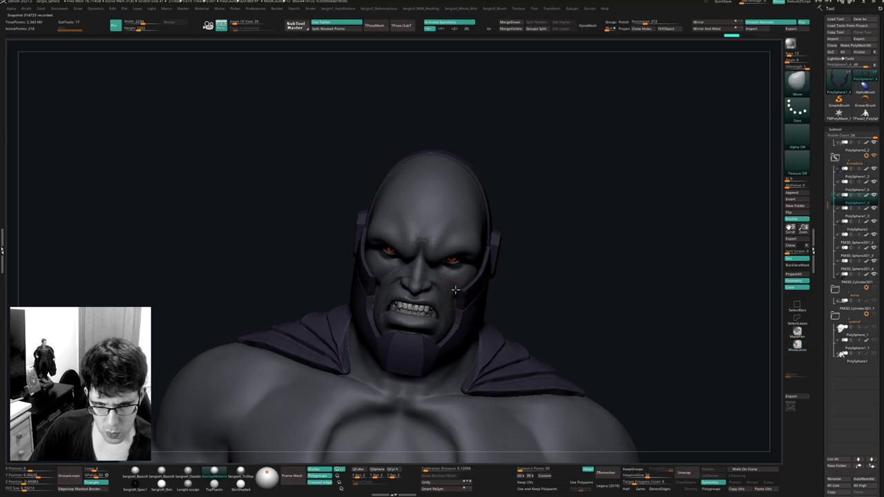
pyautogui.moveTo(455, 290)
pyautogui.mouseDown(button='right')
pyautogui.moveTo(448, 279)
pyautogui.moveTo(465, 304)
pyautogui.mouseUp(button='right')
# Isolate the head and fill the cheek hollow beside the mouth with the Clay brush, smoothing the surface.
pyautogui.keyDown('alt'); pyautogui.click(467, 293); pyautogui.keyUp('alt')
pyautogui.hotkey('alt', 's')
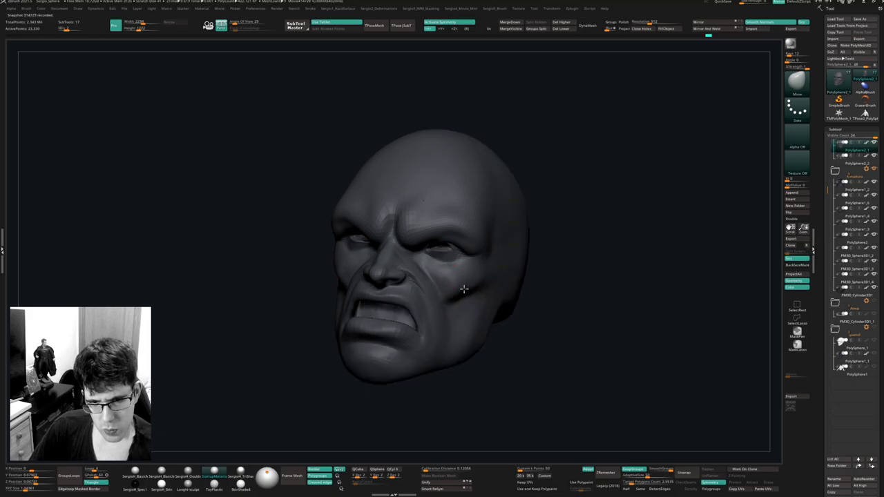
pyautogui.hotkey('alt', 's')
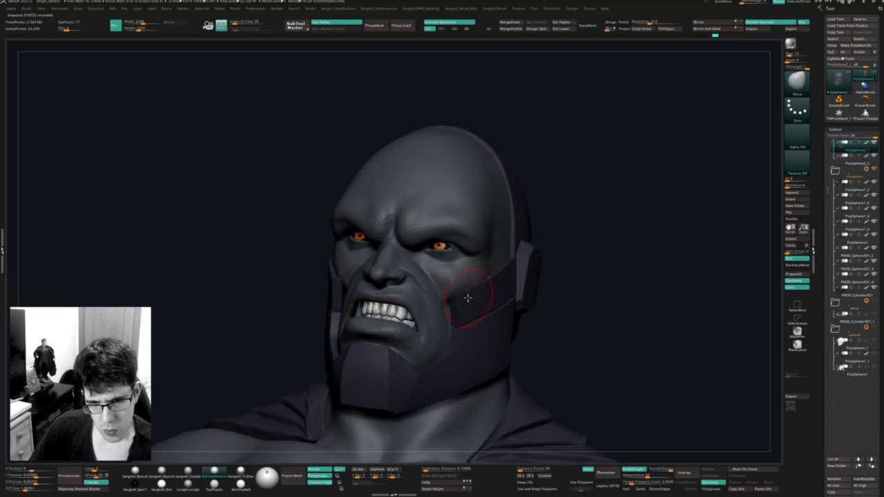
pyautogui.moveTo(467, 297); pyautogui.dragTo(502, 246, button='right')
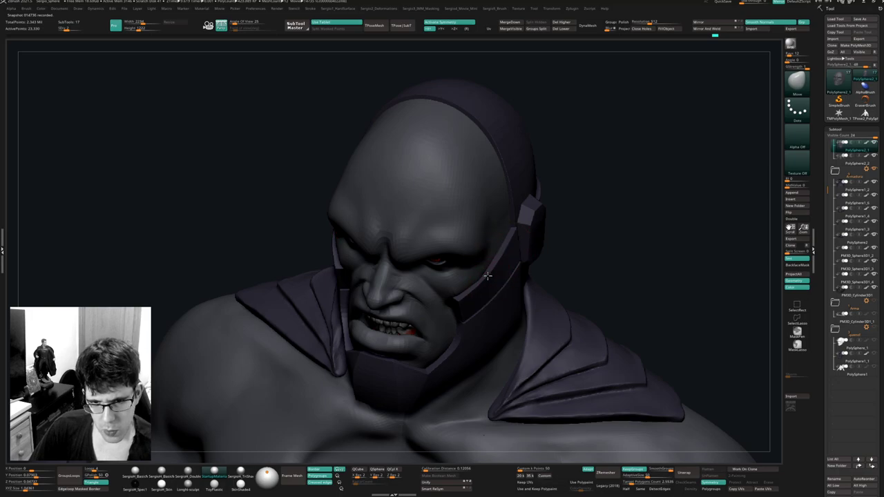
pyautogui.moveTo(488, 275)
pyautogui.keyDown('shift'); pyautogui.mouseDown(button='right')
pyautogui.moveTo(453, 295)
pyautogui.moveTo(453, 309)
pyautogui.mouseUp(button='right'); pyautogui.keyUp('shift')
pyautogui.press('b')
pyautogui.press('c')
pyautogui.press('l')
pyautogui.hotkey('alt', 's')
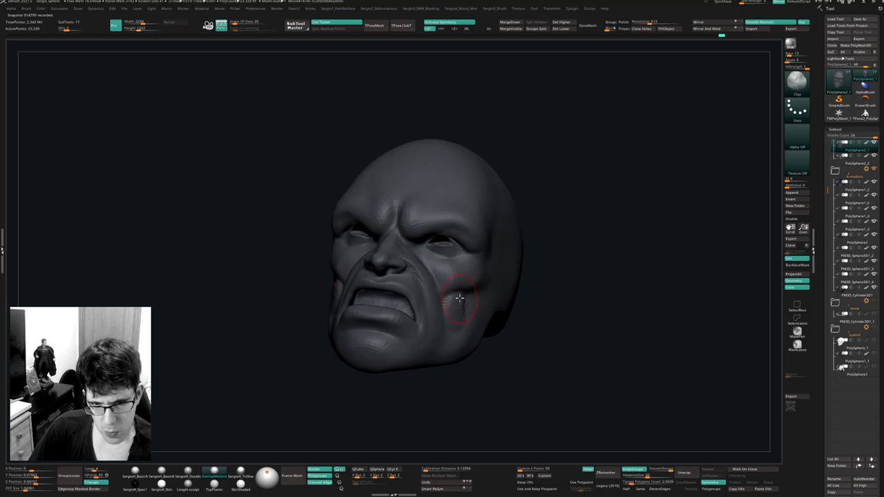
pyautogui.moveTo(458, 298); pyautogui.dragTo(460, 324)
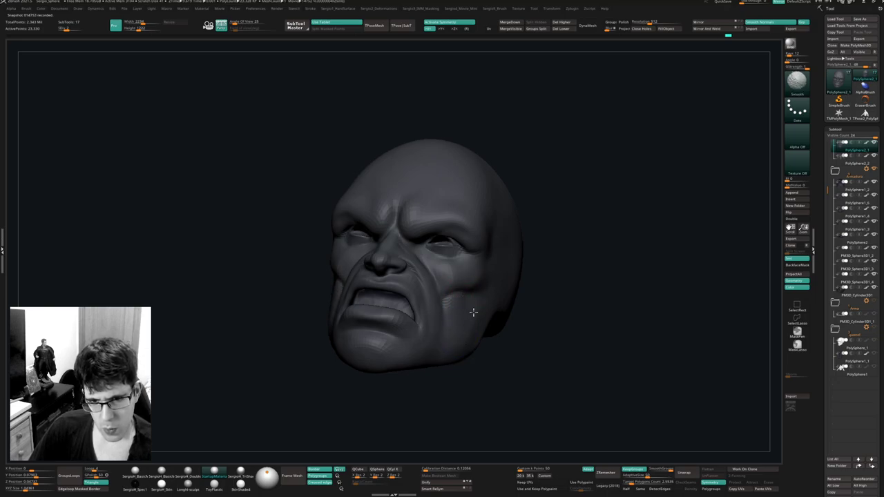
pyautogui.moveTo(483, 322); pyautogui.dragTo(483, 249, button='right')
pyautogui.hotkey('alt', 's')
# Select the body, isolate it and refine the neck muscles above the collarbones with the Clay and Smooth brushes.
pyautogui.keyDown('alt'); pyautogui.click(466, 334); pyautogui.keyUp('alt')
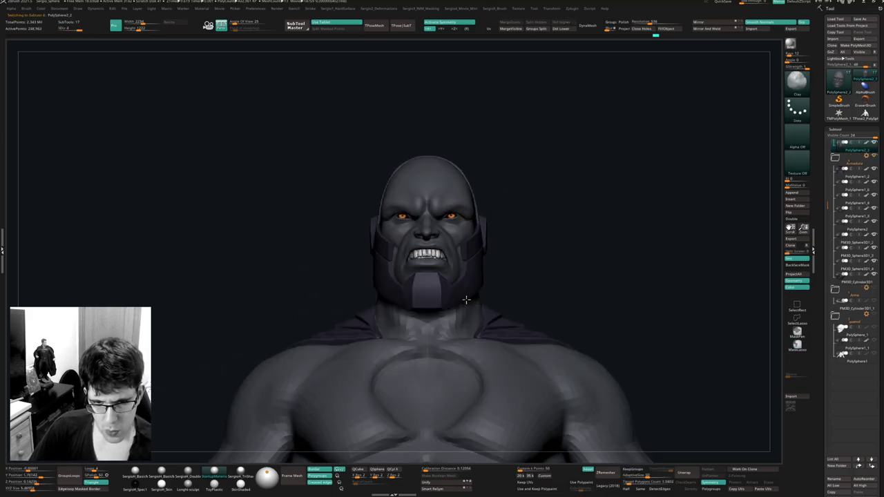
pyautogui.hotkey('alt', 's')
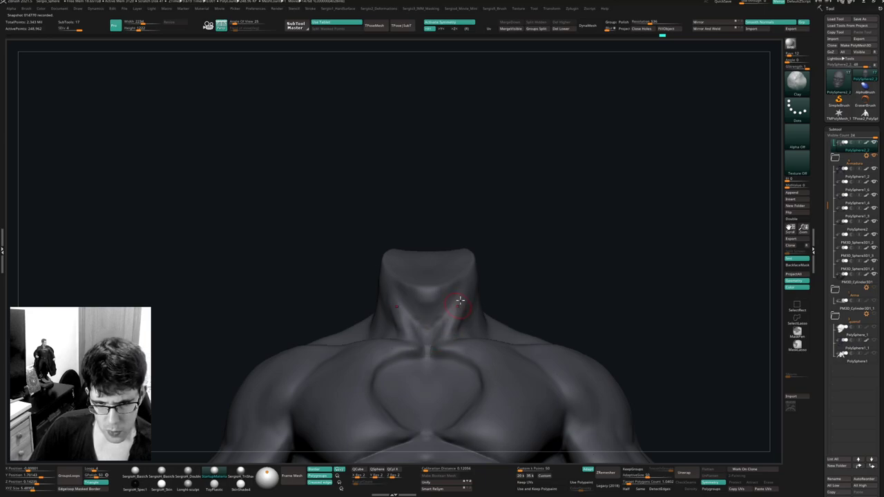
pyautogui.moveTo(458, 355); pyautogui.dragTo(471, 333, button='right')
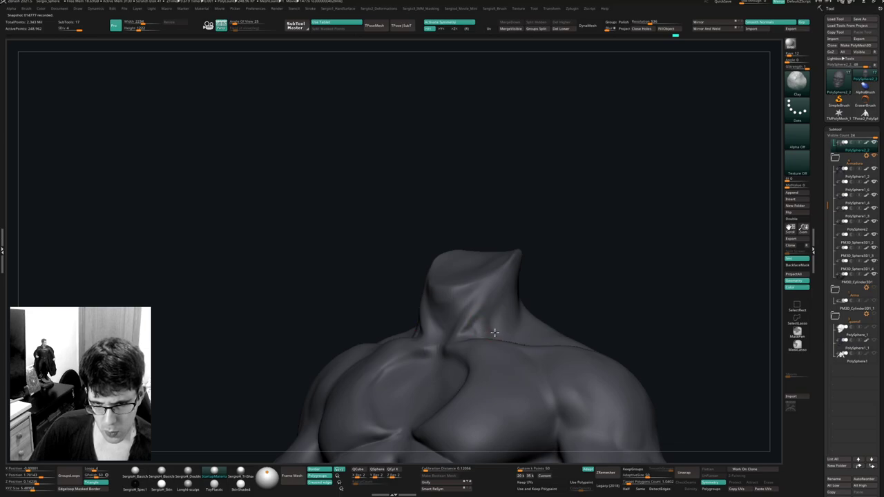
pyautogui.keyDown('shift'); pyautogui.moveTo(459, 339); pyautogui.dragTo(476, 347, button='right'); pyautogui.keyUp('shift')
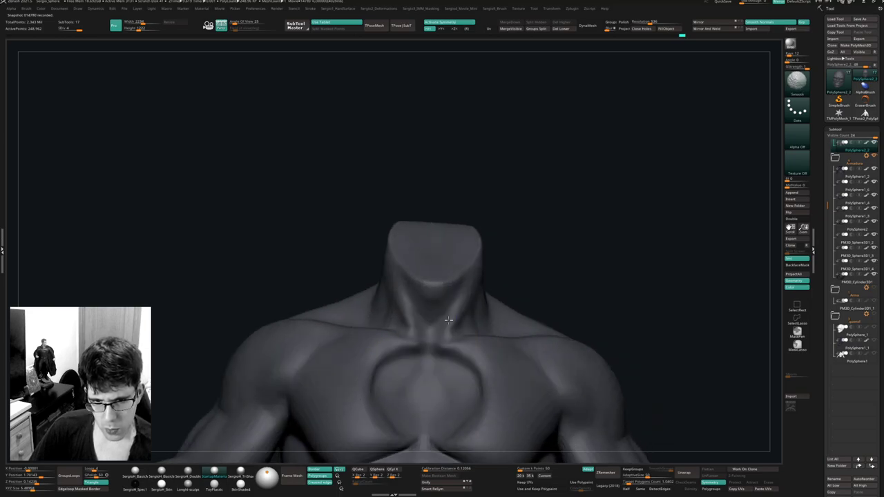
pyautogui.press('s')
pyautogui.moveTo(442, 372)
pyautogui.keyDown('ctrl'); pyautogui.mouseDown(button='right')
pyautogui.moveTo(457, 345)
pyautogui.moveTo(465, 355)
pyautogui.moveTo(489, 329)
pyautogui.moveTo(439, 352)
pyautogui.mouseUp(button='right'); pyautogui.keyUp('ctrl')
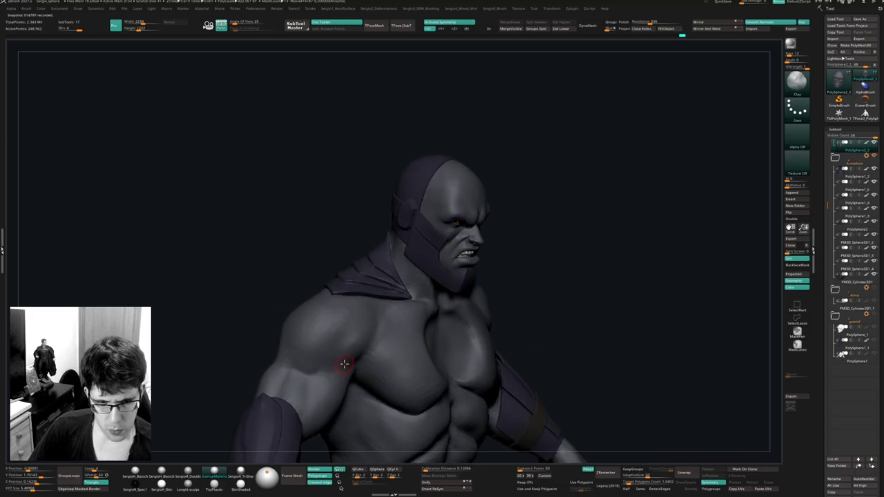
pyautogui.moveTo(347, 363); pyautogui.dragTo(367, 359, button='right')
pyautogui.keyDown('ctrl'); pyautogui.moveTo(349, 408); pyautogui.dragTo(357, 323, button='right'); pyautogui.keyUp('ctrl')
pyautogui.moveTo(525, 316)
pyautogui.mouseDown(button='right')
pyautogui.moveTo(540, 311)
pyautogui.moveTo(466, 314)
pyautogui.moveTo(435, 389)
pyautogui.moveTo(458, 381)
pyautogui.moveTo(503, 340)
pyautogui.moveTo(442, 332)
pyautogui.mouseUp(button='right')
pyautogui.press('s')
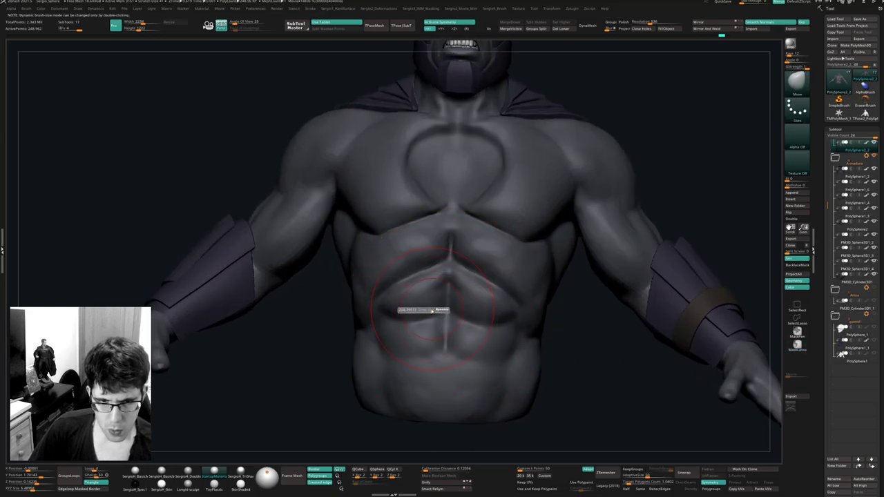
pyautogui.moveTo(433, 311); pyautogui.dragTo(419, 310)
pyautogui.hotkey('ctrl', 'z')
# Build up and smooth the upper abdominal muscles with the Clay brush.
pyautogui.press('b')
pyautogui.press('c')
pyautogui.press('l')
pyautogui.moveTo(445, 272)
pyautogui.mouseDown()
pyautogui.moveTo(397, 302)
pyautogui.moveTo(436, 284)
pyautogui.moveTo(402, 295)
pyautogui.mouseUp()
pyautogui.moveTo(402, 295)
pyautogui.mouseDown(button='right')
pyautogui.moveTo(419, 306)
pyautogui.moveTo(417, 298)
pyautogui.mouseUp(button='right')
pyautogui.moveTo(410, 332); pyautogui.dragTo(502, 340, button='right')
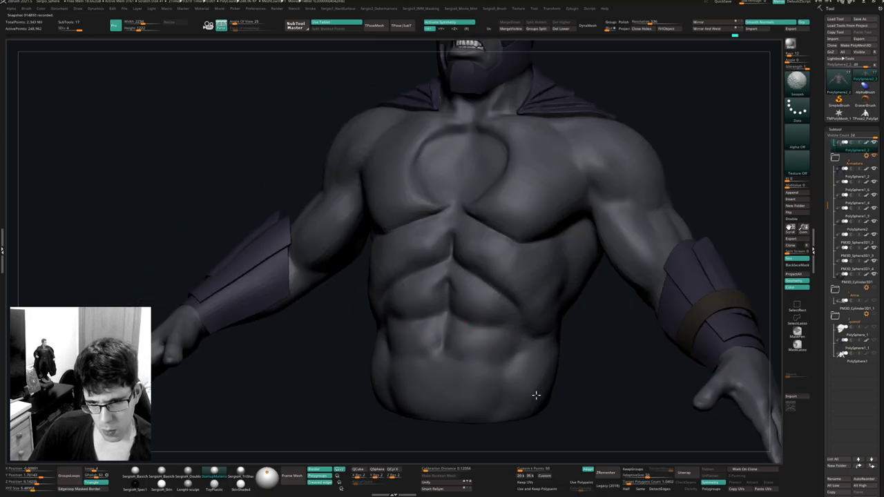
pyautogui.moveTo(536, 395); pyautogui.dragTo(508, 252, button='right')
# Sculpt the rib muscles below the chest and armpit with the Clay brush, smoothing the strokes.
pyautogui.moveTo(558, 301); pyautogui.dragTo(580, 257, button='right')
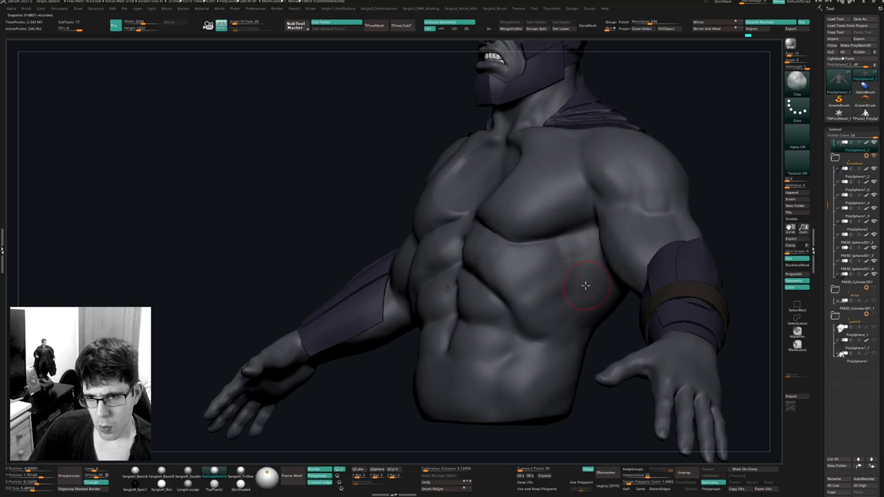
pyautogui.moveTo(586, 285)
pyautogui.keyDown('shift'); pyautogui.mouseDown()
pyautogui.moveTo(587, 274)
pyautogui.moveTo(579, 303)
pyautogui.mouseUp(); pyautogui.keyUp('shift')
pyautogui.moveTo(572, 322)
pyautogui.keyDown('ctrl'); pyautogui.mouseDown(button='right')
pyautogui.moveTo(534, 270)
pyautogui.moveTo(567, 301)
pyautogui.moveTo(562, 332)
pyautogui.moveTo(551, 288)
pyautogui.mouseUp(button='right'); pyautogui.keyUp('ctrl')
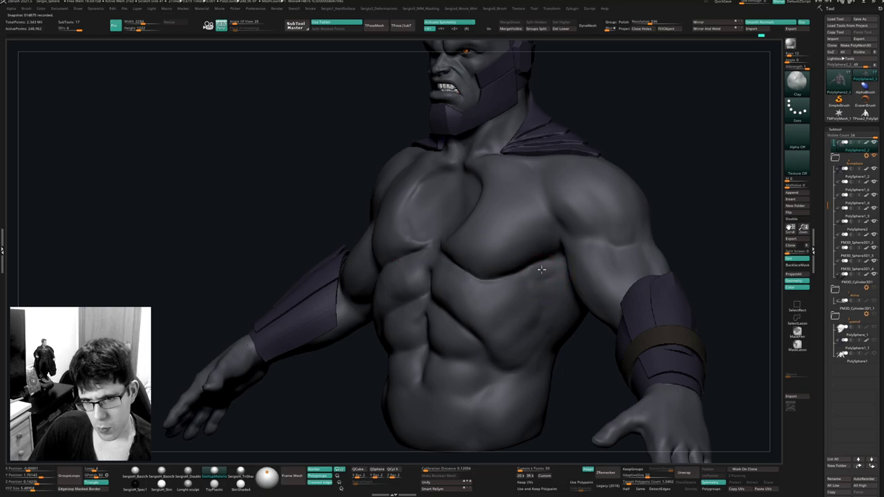
pyautogui.moveTo(554, 284); pyautogui.dragTo(545, 304)
pyautogui.press('shift')
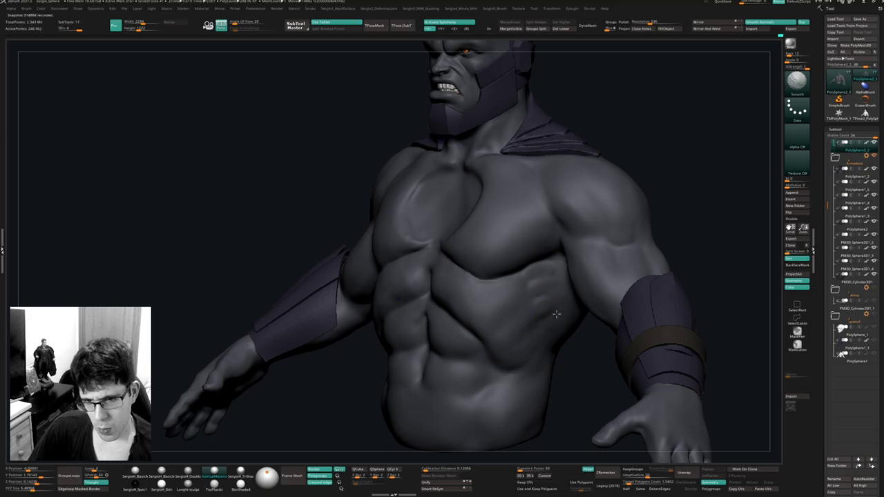
# Push the side contour of the waist outward with the Move brush.
pyautogui.moveTo(560, 311)
pyautogui.mouseDown(button='right')
pyautogui.moveTo(544, 316)
pyautogui.moveTo(548, 330)
pyautogui.moveTo(495, 337)
pyautogui.moveTo(524, 354)
pyautogui.mouseUp(button='right')
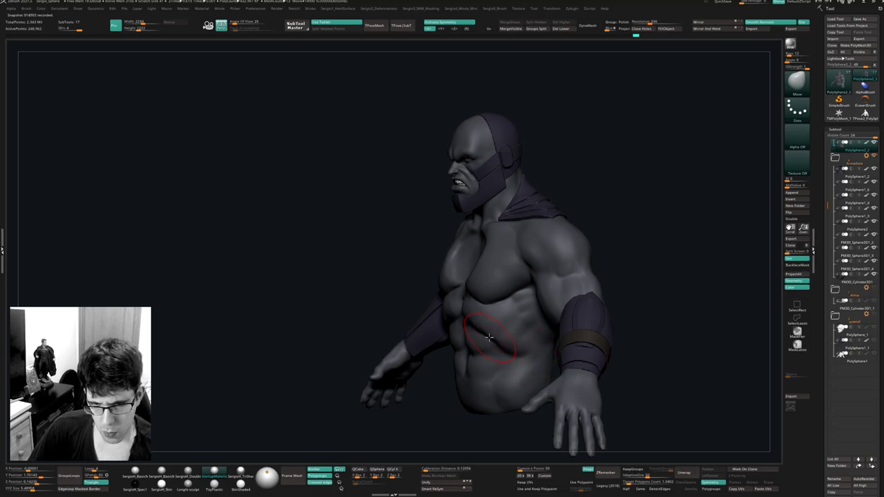
pyautogui.moveTo(473, 323); pyautogui.dragTo(506, 346, button='right')
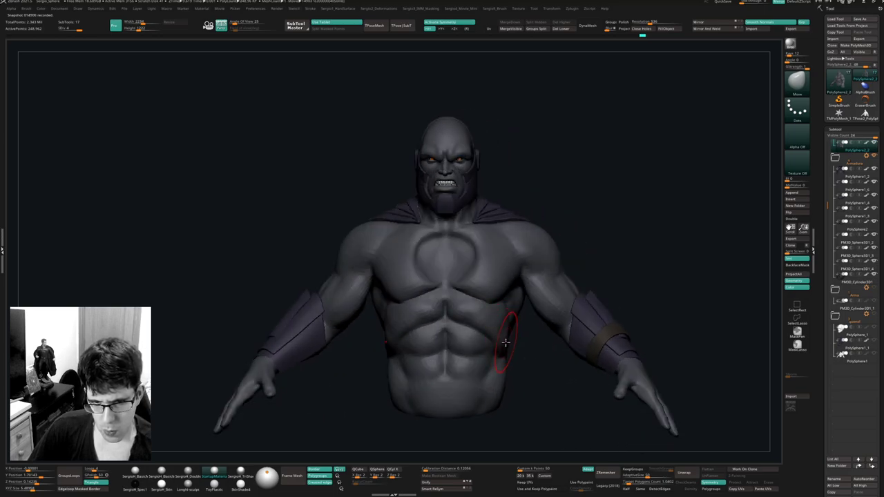
pyautogui.moveTo(506, 345); pyautogui.dragTo(519, 351)
pyautogui.moveTo(519, 352)
pyautogui.keyDown('ctrl'); pyautogui.mouseDown(button='right')
pyautogui.moveTo(459, 336)
pyautogui.moveTo(477, 341)
pyautogui.moveTo(458, 347)
pyautogui.mouseUp(button='right'); pyautogui.keyUp('ctrl')
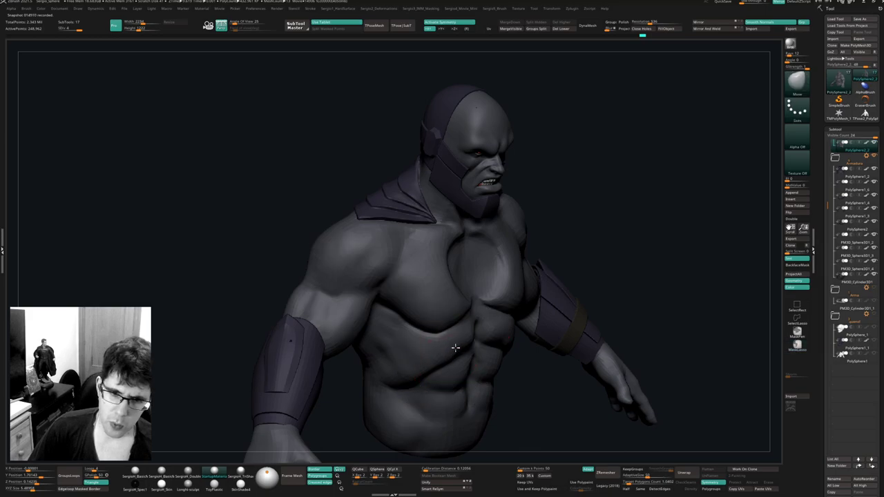
# Examine the whole figure and the helmeted head from the front, three-quarter and low angles.
pyautogui.press('s')
pyautogui.moveTo(409, 408)
pyautogui.keyDown('ctrl'); pyautogui.mouseDown(button='right')
pyautogui.moveTo(412, 334)
pyautogui.moveTo(418, 366)
pyautogui.moveTo(420, 342)
pyautogui.mouseUp(button='right'); pyautogui.keyUp('ctrl')
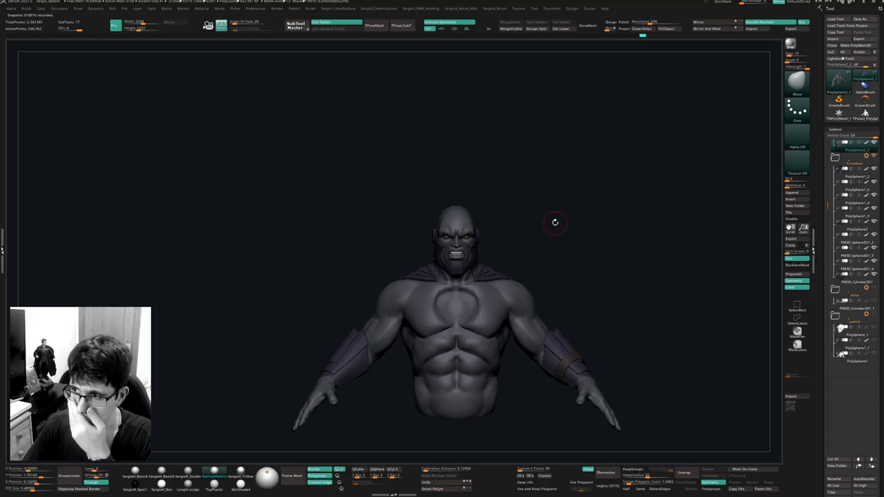
pyautogui.moveTo(584, 227); pyautogui.dragTo(540, 241, button='right')
pyautogui.moveTo(438, 226)
pyautogui.keyDown('ctrl'); pyautogui.mouseDown(button='right')
pyautogui.moveTo(465, 295)
pyautogui.moveTo(495, 292)
pyautogui.mouseUp(button='right'); pyautogui.keyUp('ctrl')
pyautogui.moveTo(495, 292)
pyautogui.keyDown('ctrl'); pyautogui.mouseDown(button='right')
pyautogui.moveTo(497, 317)
pyautogui.moveTo(488, 290)
pyautogui.moveTo(507, 257)
pyautogui.moveTo(513, 301)
pyautogui.moveTo(613, 223)
pyautogui.moveTo(592, 256)
pyautogui.moveTo(579, 234)
pyautogui.mouseUp(button='right'); pyautogui.keyUp('ctrl')
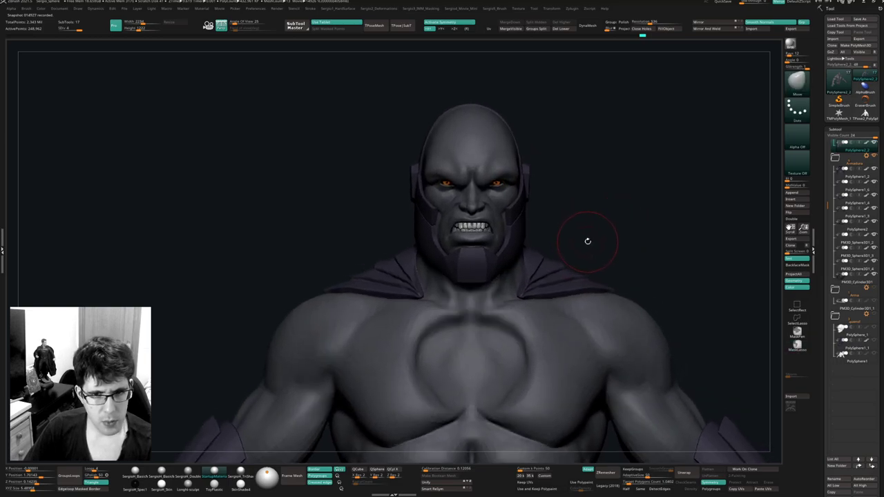
pyautogui.moveTo(517, 228)
pyautogui.mouseDown(button='right')
pyautogui.moveTo(503, 253)
pyautogui.moveTo(480, 235)
pyautogui.moveTo(523, 217)
pyautogui.moveTo(506, 238)
pyautogui.mouseUp(button='right')
pyautogui.keyDown('alt'); pyautogui.click(504, 230); pyautogui.keyUp('alt')
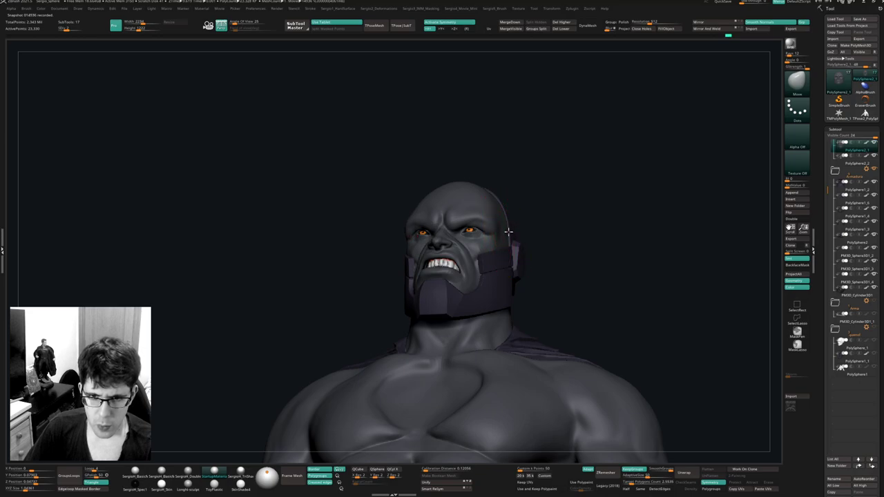
pyautogui.moveTo(508, 232); pyautogui.dragTo(503, 211, button='right')
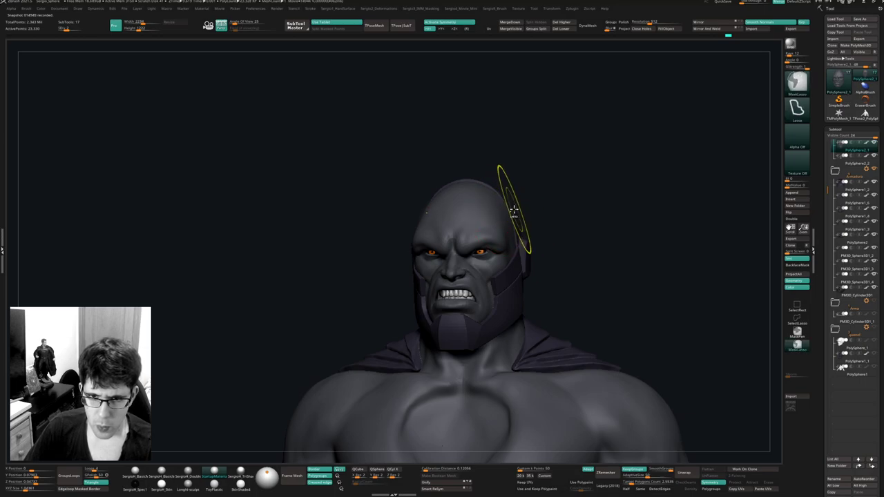
pyautogui.moveTo(515, 209)
pyautogui.mouseDown(button='right')
pyautogui.moveTo(540, 214)
pyautogui.moveTo(519, 207)
pyautogui.moveTo(527, 201)
pyautogui.moveTo(509, 230)
pyautogui.moveTo(525, 185)
pyautogui.moveTo(568, 219)
pyautogui.mouseUp(button='right')
pyautogui.keyDown('alt'); pyautogui.click(533, 209); pyautogui.keyUp('alt')
# Select the head and adjust the nose profile and nostril wing with the Move brush.
pyautogui.keyDown('alt'); pyautogui.click(502, 237); pyautogui.keyUp('alt')
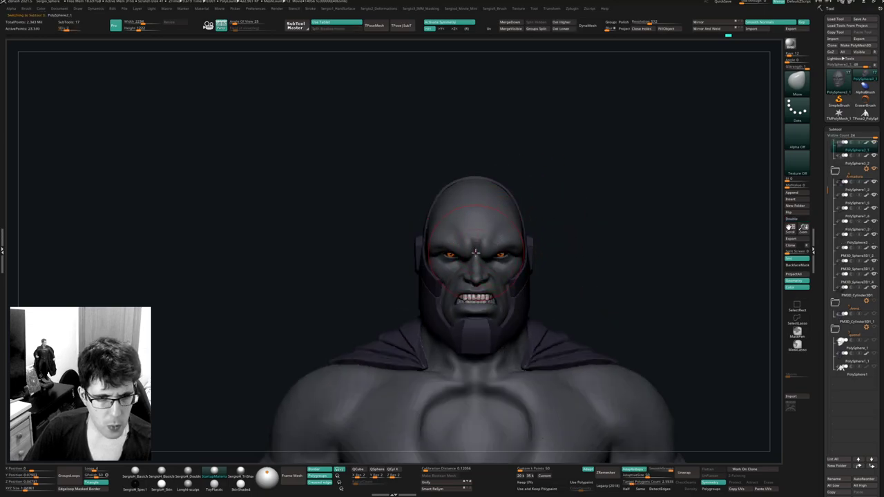
pyautogui.moveTo(475, 253)
pyautogui.keyDown('ctrl'); pyautogui.mouseDown(button='right')
pyautogui.moveTo(465, 315)
pyautogui.moveTo(514, 263)
pyautogui.mouseUp(button='right'); pyautogui.keyUp('ctrl')
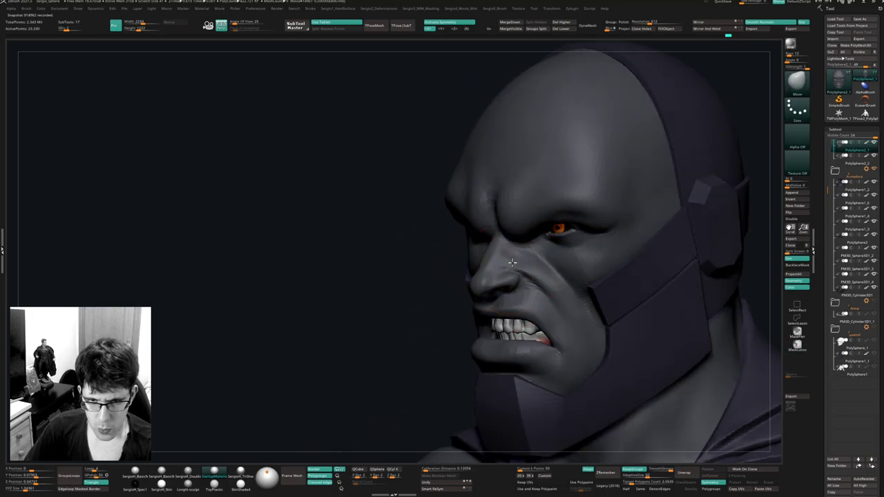
pyautogui.moveTo(506, 225)
pyautogui.mouseDown(button='right')
pyautogui.moveTo(529, 259)
pyautogui.moveTo(505, 293)
pyautogui.mouseUp(button='right')
pyautogui.press('s')
pyautogui.moveTo(505, 294); pyautogui.dragTo(500, 295)
pyautogui.press('s')
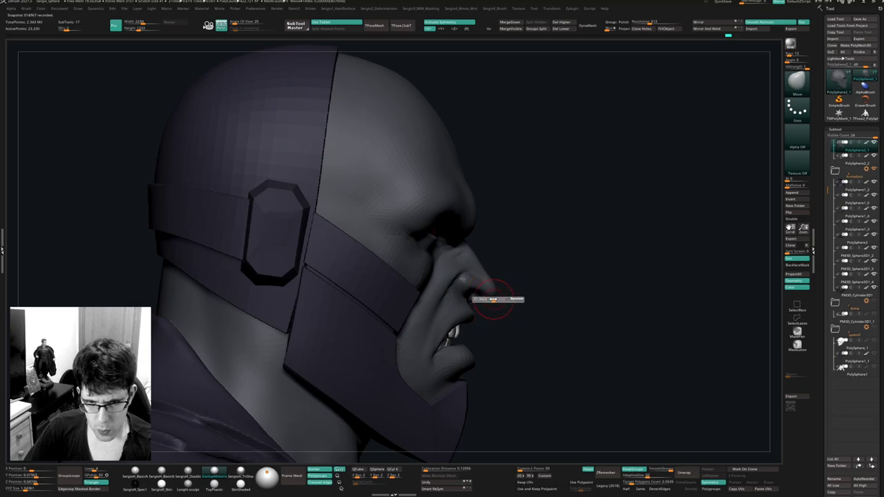
pyautogui.keyDown('ctrl'); pyautogui.moveTo(496, 301); pyautogui.dragTo(493, 315, button='right'); pyautogui.keyUp('ctrl')
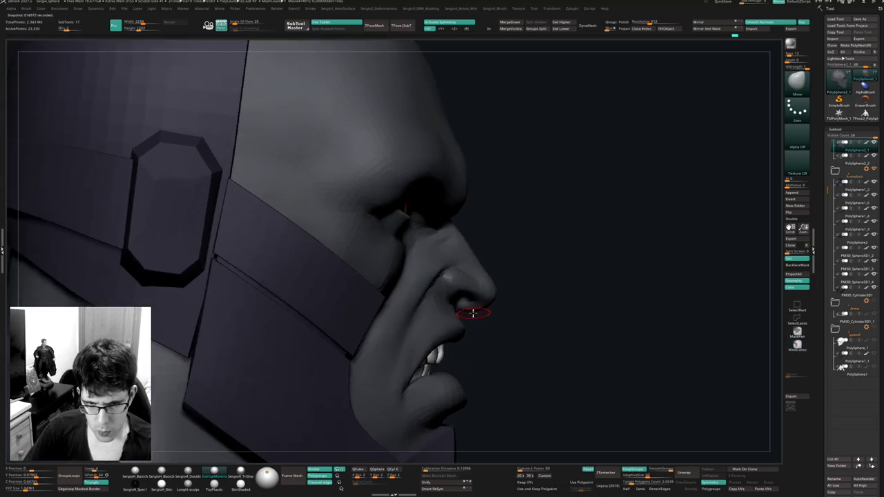
pyautogui.keyDown('ctrl'); pyautogui.moveTo(470, 311); pyautogui.dragTo(473, 271, button='right'); pyautogui.keyUp('ctrl')
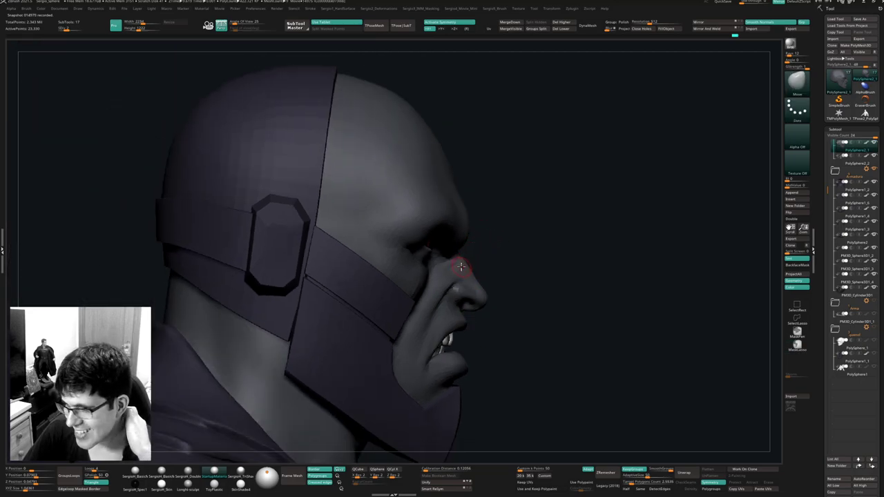
pyautogui.moveTo(549, 273)
pyautogui.mouseDown(button='right')
pyautogui.moveTo(502, 264)
pyautogui.moveTo(504, 281)
pyautogui.moveTo(483, 290)
pyautogui.moveTo(506, 314)
pyautogui.mouseUp(button='right')
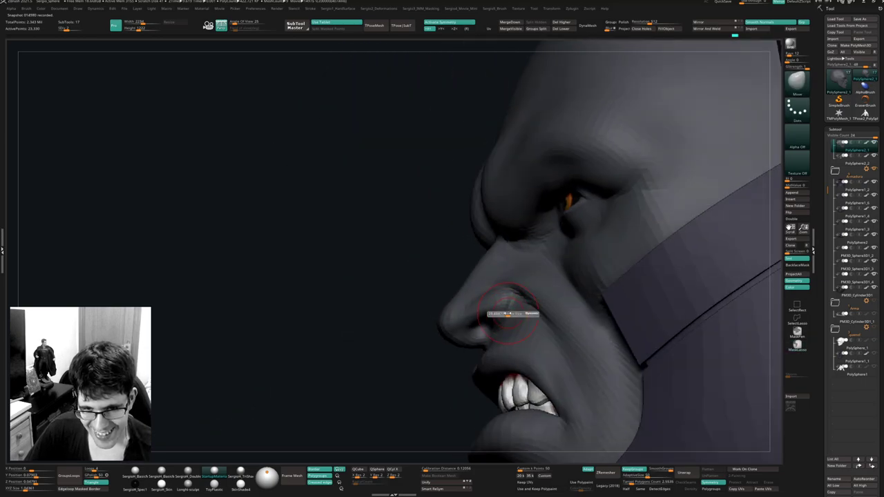
pyautogui.moveTo(508, 314); pyautogui.dragTo(512, 314)
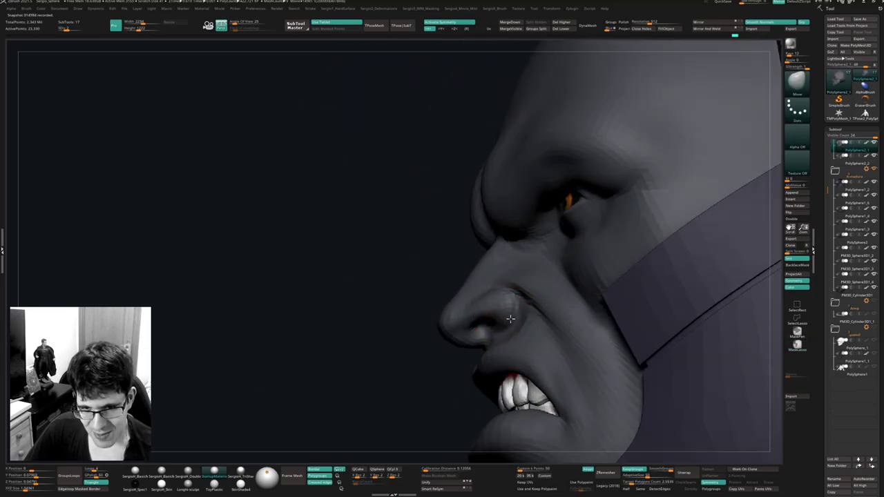
# Refine the nostril wing with the Clay brush and smooth the cheek fold above the upper lip.
pyautogui.moveTo(510, 318)
pyautogui.mouseDown(button='right')
pyautogui.moveTo(505, 309)
pyautogui.moveTo(527, 319)
pyautogui.mouseUp(button='right')
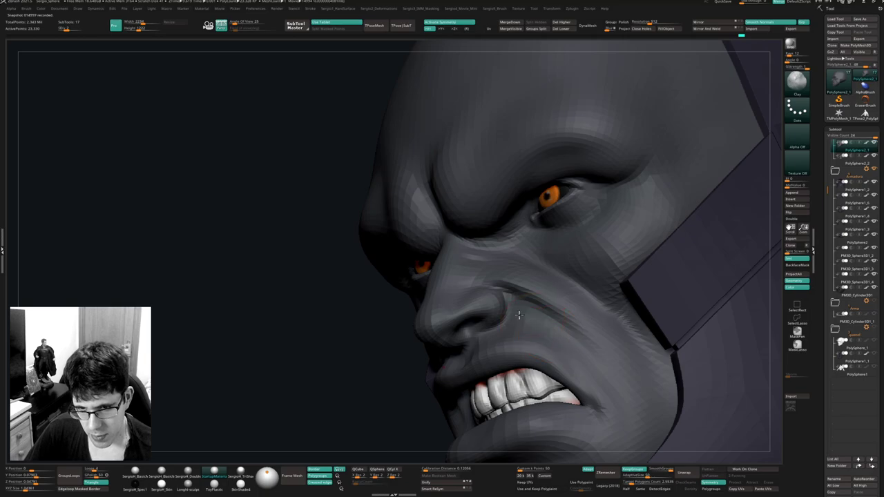
pyautogui.moveTo(556, 349)
pyautogui.keyDown('shift'); pyautogui.mouseDown()
pyautogui.moveTo(522, 320)
pyautogui.moveTo(553, 346)
pyautogui.mouseUp(); pyautogui.keyUp('shift')
pyautogui.moveTo(578, 366)
pyautogui.keyDown('ctrl'); pyautogui.mouseDown(button='right')
pyautogui.moveTo(556, 339)
pyautogui.moveTo(535, 377)
pyautogui.mouseUp(button='right'); pyautogui.keyUp('ctrl')
pyautogui.moveTo(535, 376)
pyautogui.keyDown('ctrl'); pyautogui.mouseDown(button='right')
pyautogui.moveTo(492, 303)
pyautogui.moveTo(514, 284)
pyautogui.moveTo(519, 244)
pyautogui.moveTo(562, 246)
pyautogui.moveTo(510, 266)
pyautogui.moveTo(519, 297)
pyautogui.mouseUp(button='right'); pyautogui.keyUp('ctrl')
pyautogui.moveTo(592, 228); pyautogui.dragTo(621, 234, button='right')
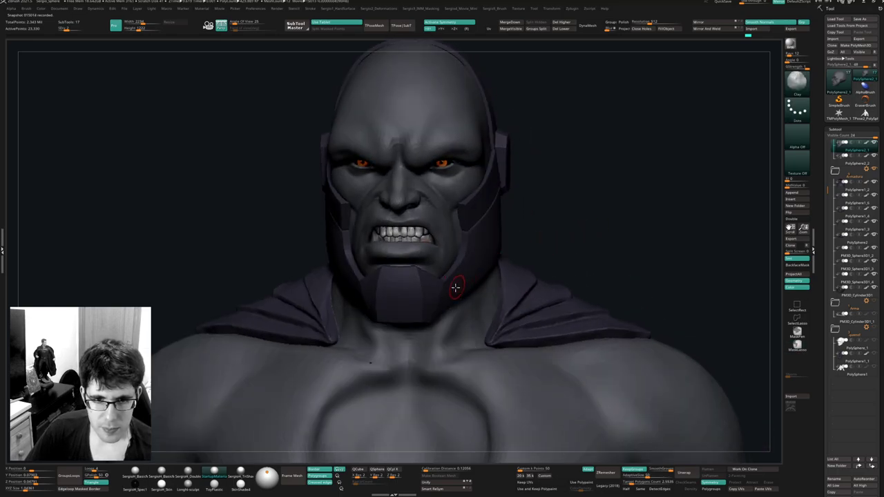
# Select the helmet's jaw guard, isolate the armour and reshape the chin plate's upper corner with the Move brush.
pyautogui.keyDown('alt'); pyautogui.click(446, 288); pyautogui.keyUp('alt')
pyautogui.moveTo(446, 288)
pyautogui.mouseDown(button='right')
pyautogui.moveTo(447, 278)
pyautogui.moveTo(420, 296)
pyautogui.mouseUp(button='right')
pyautogui.press('s')
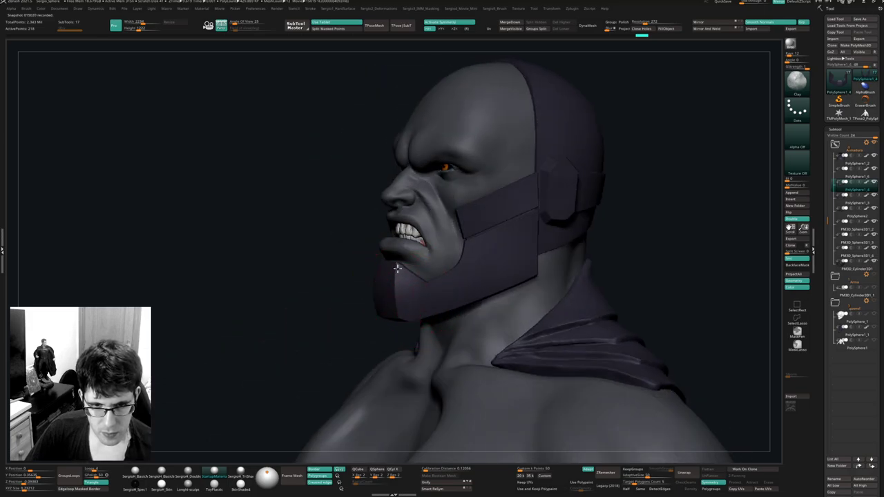
pyautogui.press('b')
pyautogui.press('m')
pyautogui.press('v')
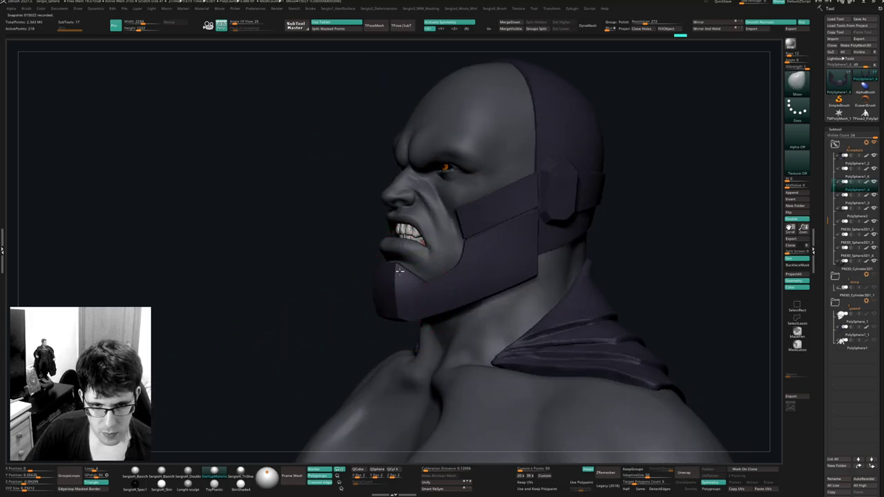
pyautogui.moveTo(399, 271)
pyautogui.mouseDown(button='right')
pyautogui.moveTo(407, 259)
pyautogui.moveTo(405, 272)
pyautogui.mouseUp(button='right')
pyautogui.hotkey('alt', 's')
pyautogui.press('s')
pyautogui.moveTo(404, 269); pyautogui.dragTo(393, 267)
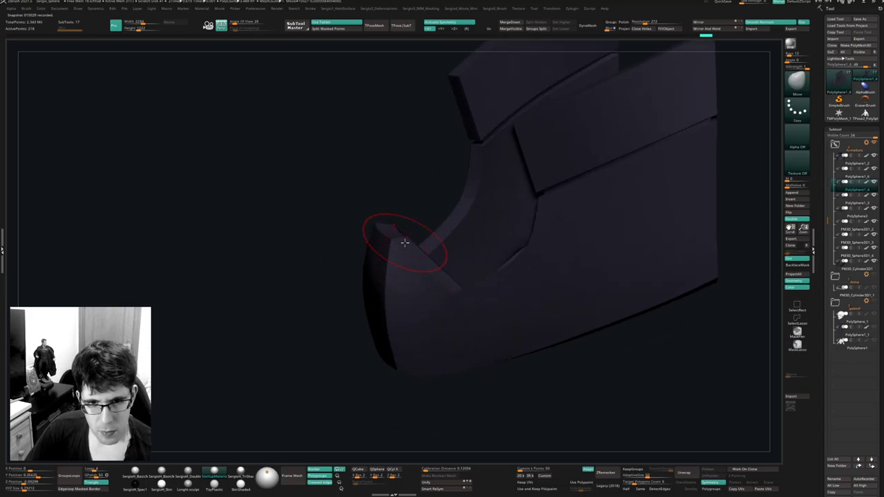
# Adjust the sloping upper side edge of the chin plate with the Move brush.
pyautogui.moveTo(404, 241); pyautogui.dragTo(406, 255, button='right')
pyautogui.moveTo(406, 259)
pyautogui.mouseDown(button='right')
pyautogui.moveTo(424, 281)
pyautogui.moveTo(385, 318)
pyautogui.moveTo(389, 338)
pyautogui.moveTo(387, 287)
pyautogui.mouseUp(button='right')
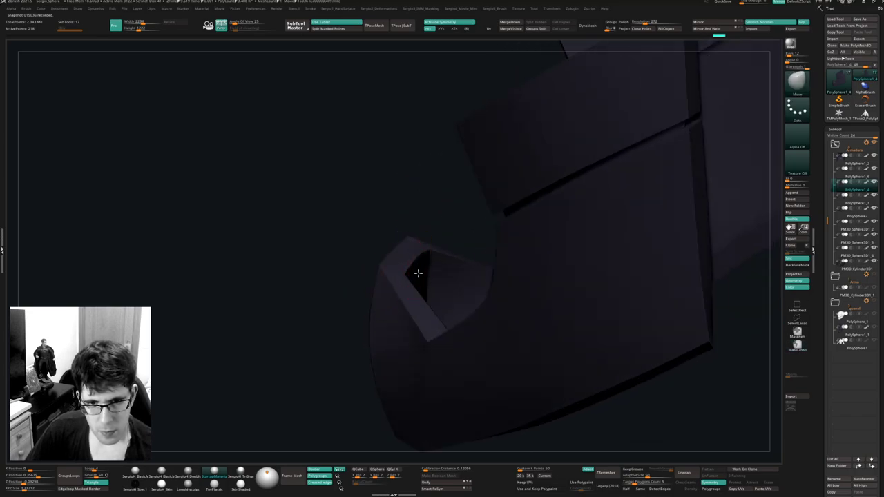
pyautogui.moveTo(411, 298); pyautogui.dragTo(406, 306)
pyautogui.moveTo(406, 305)
pyautogui.keyDown('ctrl'); pyautogui.mouseDown(button='right')
pyautogui.moveTo(399, 263)
pyautogui.moveTo(426, 311)
pyautogui.moveTo(476, 315)
pyautogui.moveTo(520, 298)
pyautogui.moveTo(511, 322)
pyautogui.moveTo(449, 298)
pyautogui.moveTo(405, 325)
pyautogui.moveTo(375, 281)
pyautogui.moveTo(445, 254)
pyautogui.mouseUp(button='right'); pyautogui.keyUp('ctrl')
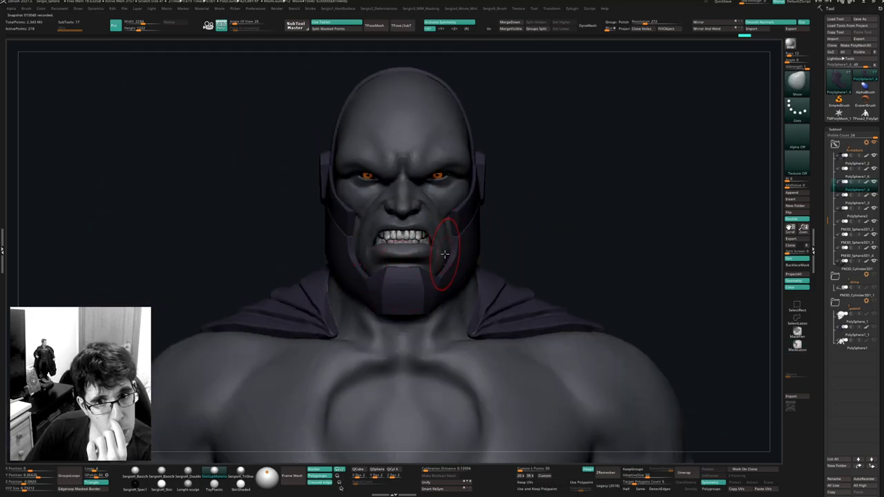
# Isolate the eyeballs and fill them with near-black colour and the ToyPlastic material using the Mrgb channel.
pyautogui.moveTo(544, 226)
pyautogui.mouseDown(button='right')
pyautogui.moveTo(537, 238)
pyautogui.moveTo(457, 239)
pyautogui.moveTo(394, 138)
pyautogui.moveTo(438, 246)
pyautogui.moveTo(424, 266)
pyautogui.mouseUp(button='right')
pyautogui.hotkey('alt', 's')
pyautogui.hotkey('alt', 's')
pyautogui.keyDown('alt'); pyautogui.click(418, 239); pyautogui.keyUp('alt')
pyautogui.hotkey('alt', 's')
pyautogui.press('space')
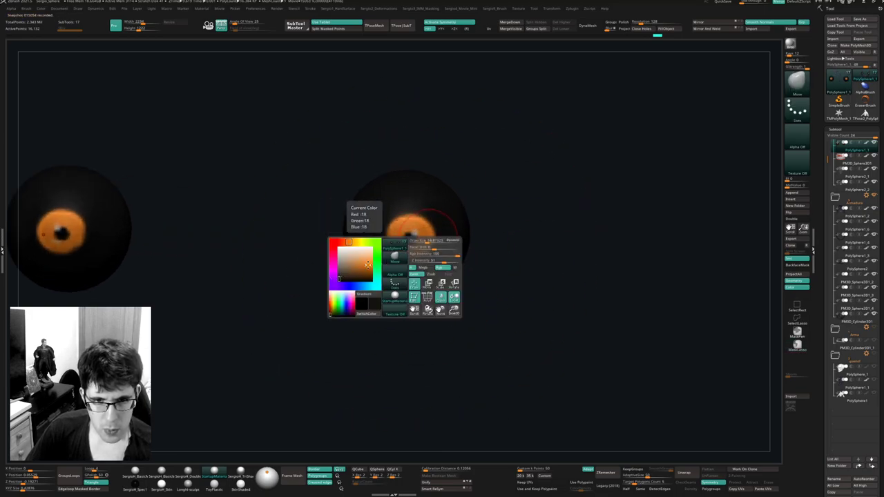
pyautogui.click(424, 267)
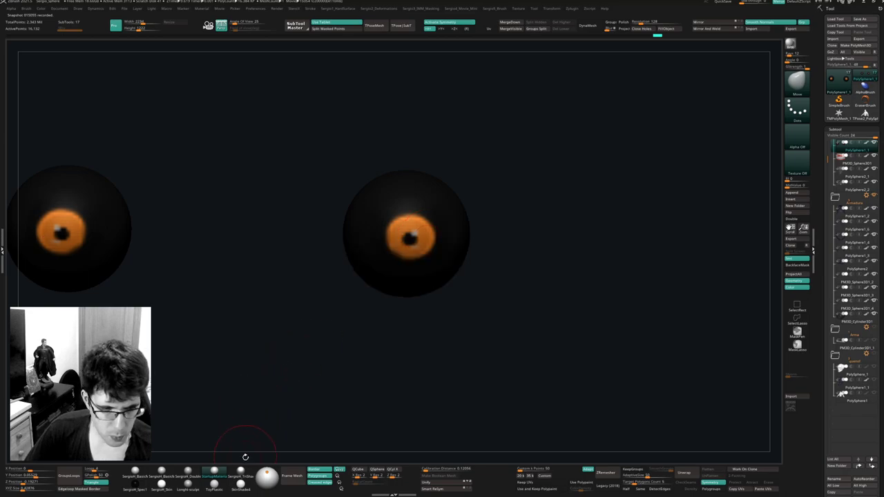
pyautogui.click(214, 486)
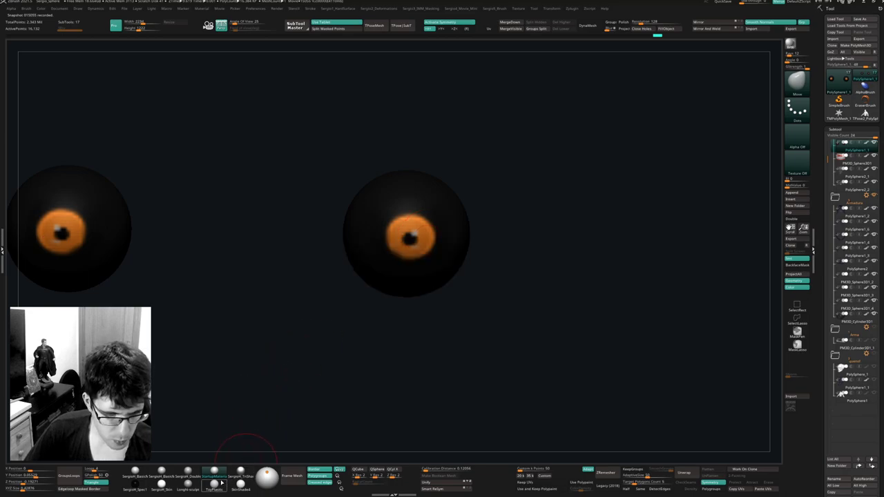
pyautogui.click(664, 29)
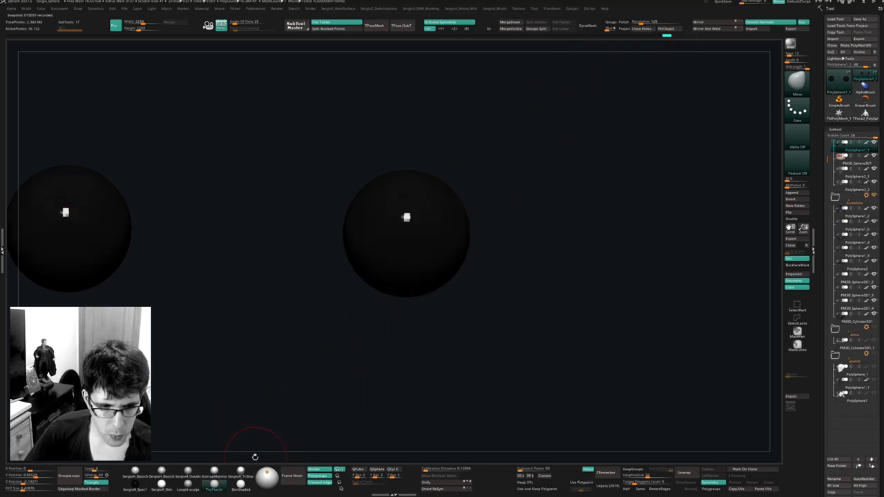
# Set painting to Rgb only and paint orange irises on both eyes with the Paint brush.
pyautogui.press('space')
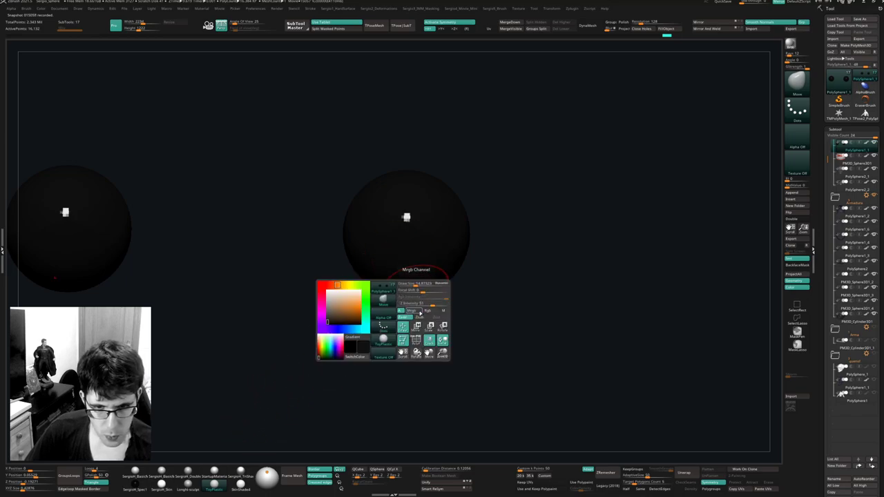
pyautogui.click(427, 311)
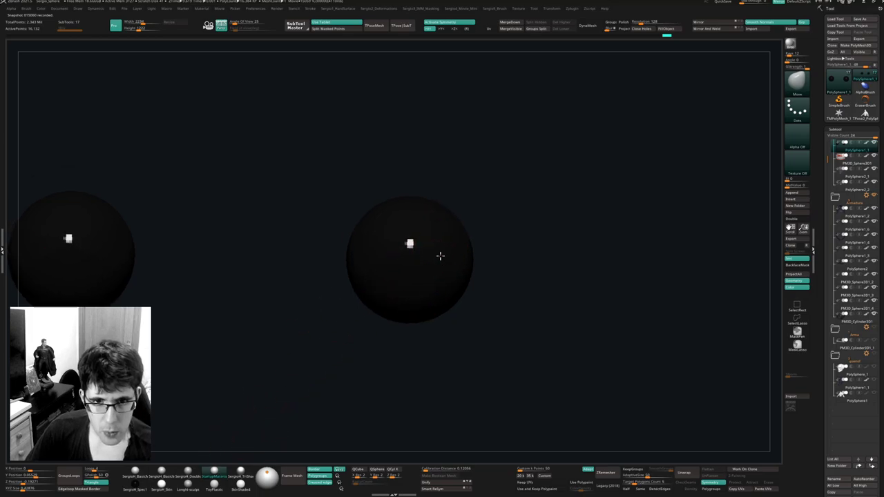
pyautogui.press('space')
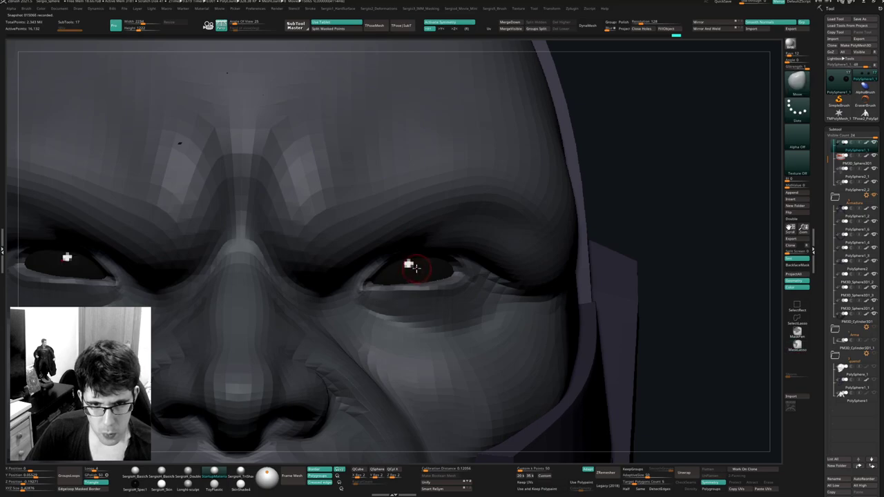
pyautogui.press('b')
pyautogui.click(411, 277)
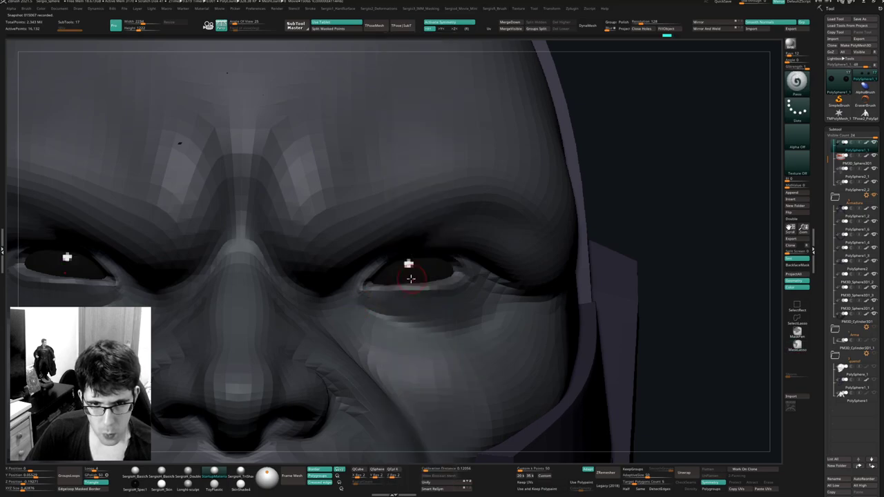
pyautogui.moveTo(413, 260); pyautogui.dragTo(412, 260)
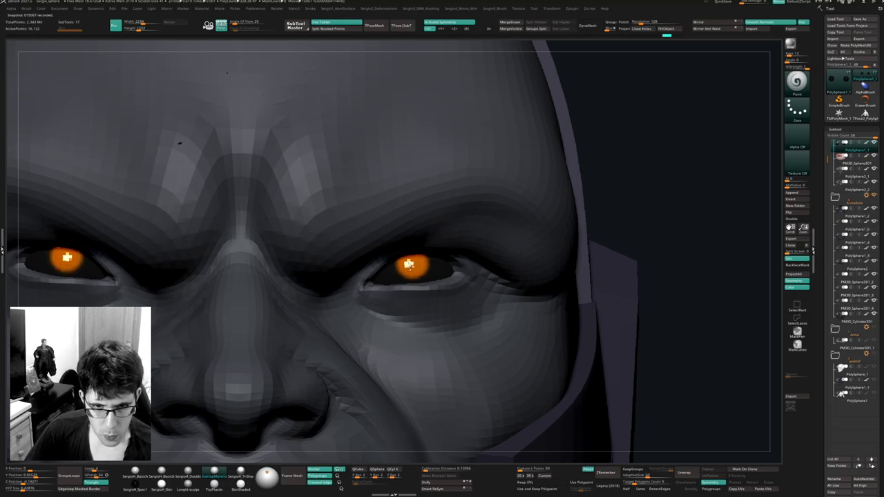
# Isolate the eyeballs again and paint a small black pupil in the centre of each orange iris.
pyautogui.press('f')
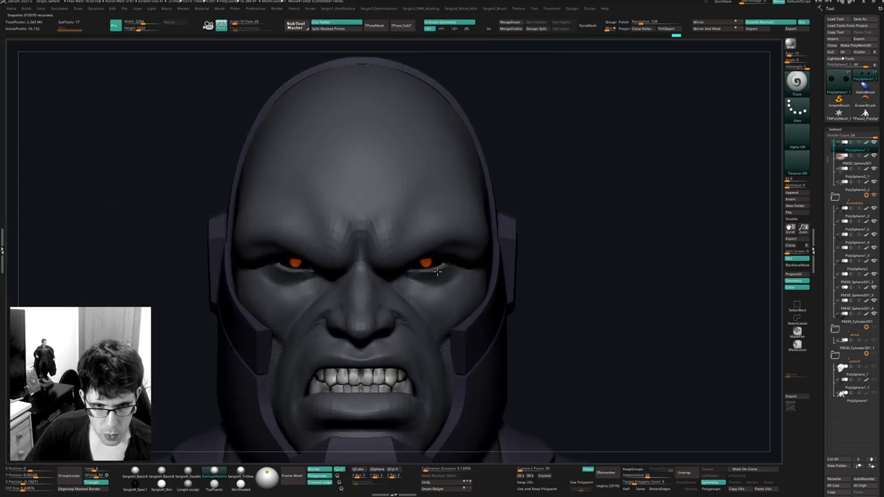
pyautogui.keyDown('alt'); pyautogui.moveTo(437, 272); pyautogui.dragTo(443, 259, button='right'); pyautogui.keyUp('alt')
pyautogui.keyDown('ctrl'); pyautogui.moveTo(418, 227); pyautogui.dragTo(423, 276, button='right'); pyautogui.keyUp('ctrl')
pyautogui.hotkey('alt', 's')
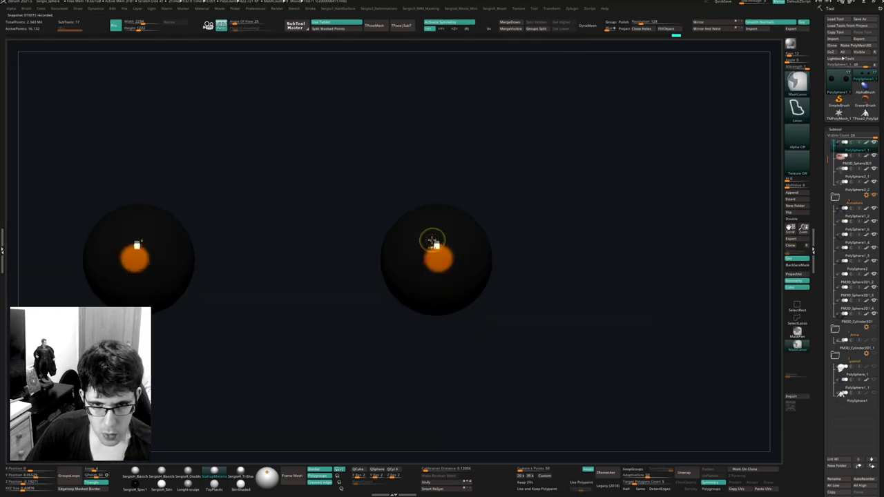
pyautogui.keyDown('ctrl'); pyautogui.moveTo(431, 240); pyautogui.dragTo(438, 282, button='right'); pyautogui.keyUp('ctrl')
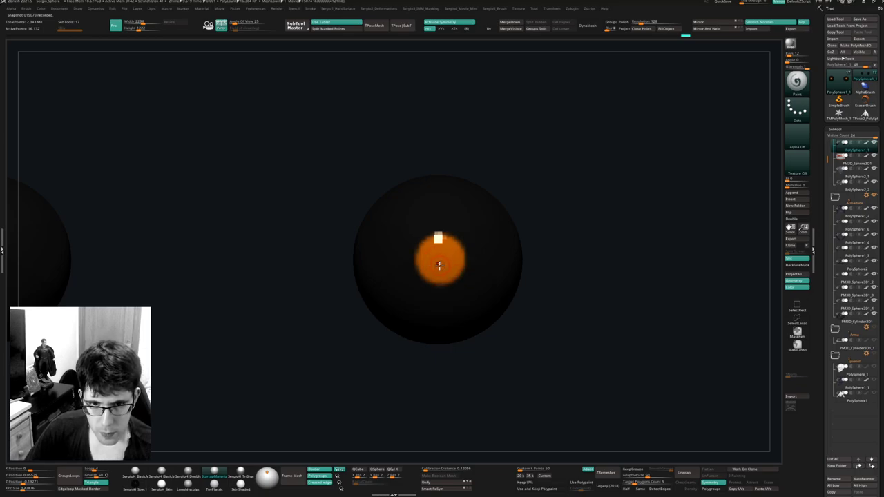
pyautogui.press('space')
pyautogui.moveTo(367, 298); pyautogui.dragTo(347, 309)
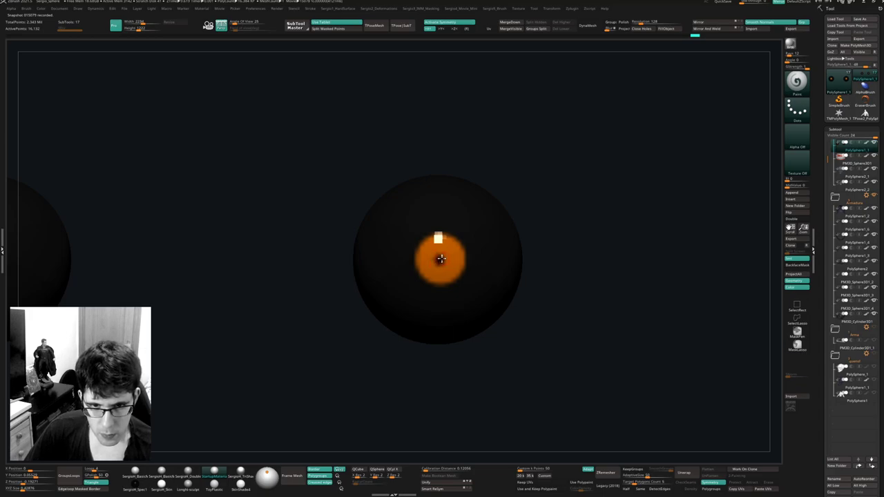
pyautogui.click(441, 259)
pyautogui.keyDown('ctrl'); pyautogui.moveTo(441, 259); pyautogui.dragTo(428, 213, button='right'); pyautogui.keyUp('ctrl')
pyautogui.hotkey('alt', 's')
pyautogui.keyDown('ctrl'); pyautogui.moveTo(450, 296); pyautogui.dragTo(440, 240, button='right'); pyautogui.keyUp('ctrl')
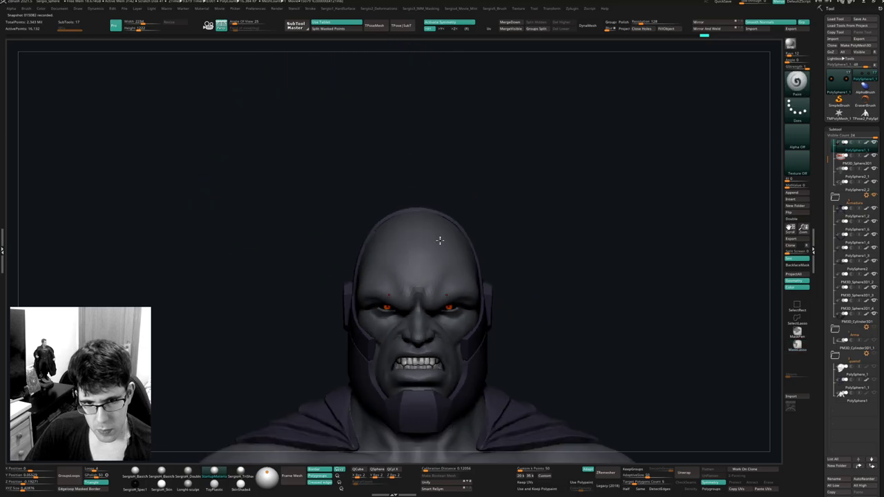
pyautogui.moveTo(442, 279)
pyautogui.keyDown('alt'); pyautogui.mouseDown(button='right')
pyautogui.moveTo(434, 207)
pyautogui.moveTo(443, 310)
pyautogui.moveTo(427, 259)
pyautogui.mouseUp(button='right'); pyautogui.keyUp('alt')
pyautogui.moveTo(427, 259)
pyautogui.mouseDown(button='right')
pyautogui.moveTo(442, 311)
pyautogui.moveTo(431, 317)
pyautogui.mouseUp(button='right')
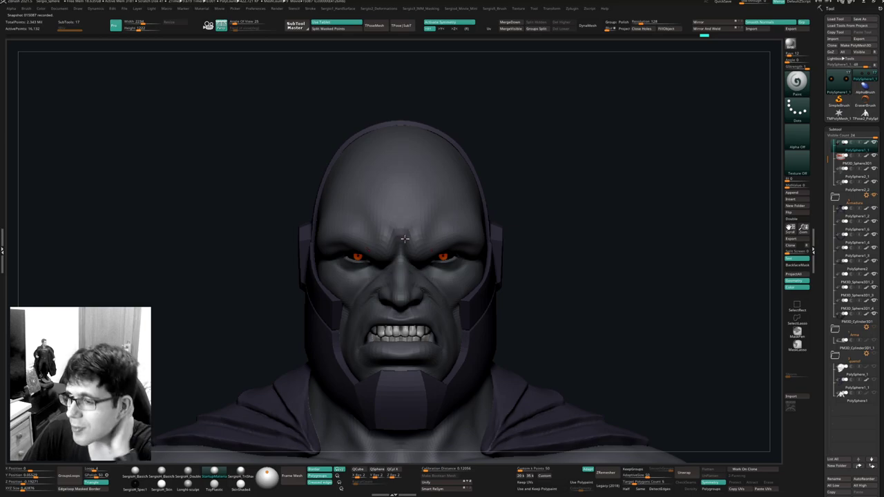
# Select the head and activate the Move brush for work around the mouth.
pyautogui.moveTo(556, 239); pyautogui.dragTo(498, 297, button='right')
pyautogui.keyDown('alt'); pyautogui.click(415, 371); pyautogui.keyUp('alt')
pyautogui.press('b')
pyautogui.press('m')
pyautogui.press('v')
pyautogui.moveTo(415, 372); pyautogui.dragTo(407, 335, button='right')
# Try to reshape the lip edge around the front teeth with the Move brush, and undo both strokes.
pyautogui.moveTo(417, 330); pyautogui.dragTo(417, 337)
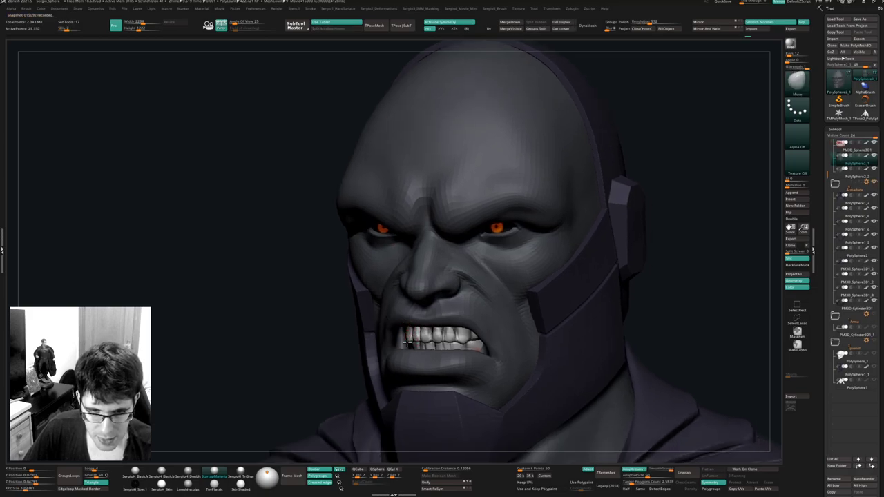
pyautogui.moveTo(417, 336)
pyautogui.mouseDown(button='right')
pyautogui.moveTo(387, 336)
pyautogui.moveTo(415, 324)
pyautogui.mouseUp(button='right')
pyautogui.moveTo(415, 324); pyautogui.dragTo(404, 336)
pyautogui.hotkey('ctrl', 'z')
pyautogui.hotkey('ctrl', 'z')
# Isolate the polygroup of the inner mouth and lips on the head.
pyautogui.moveTo(404, 336); pyautogui.dragTo(411, 324, button='right')
pyautogui.keyDown('ctrl'); pyautogui.keyDown('shift'); pyautogui.click(409, 335); pyautogui.keyUp('shift'); pyautogui.keyUp('ctrl')
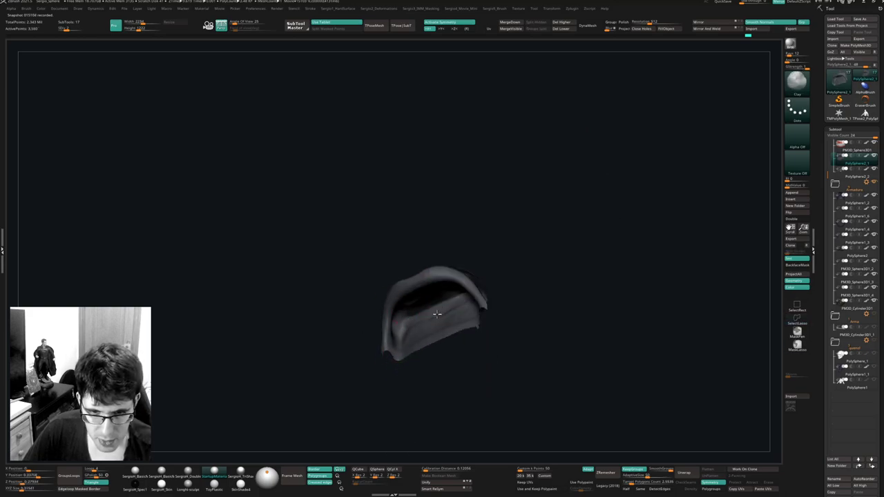
# Sculpt the inner surface of the isolated mouth and lip polygroup with the Clay brush.
pyautogui.moveTo(420, 312); pyautogui.dragTo(408, 275)
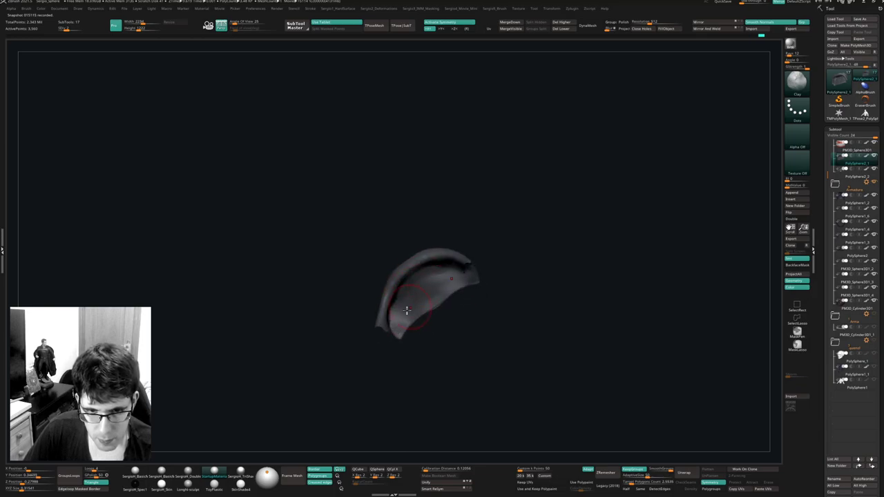
pyautogui.moveTo(407, 310)
pyautogui.mouseDown()
pyautogui.moveTo(430, 326)
pyautogui.moveTo(444, 300)
pyautogui.moveTo(404, 333)
pyautogui.mouseUp()
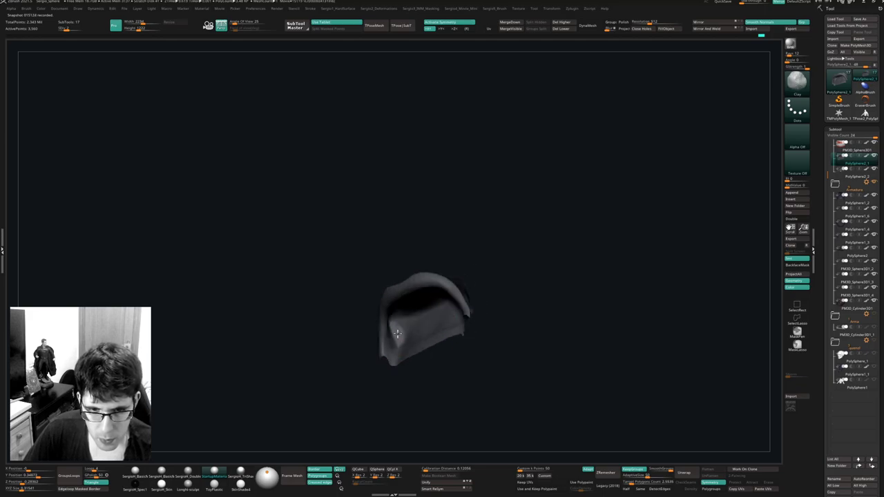
pyautogui.moveTo(397, 334); pyautogui.dragTo(395, 332, button='right')
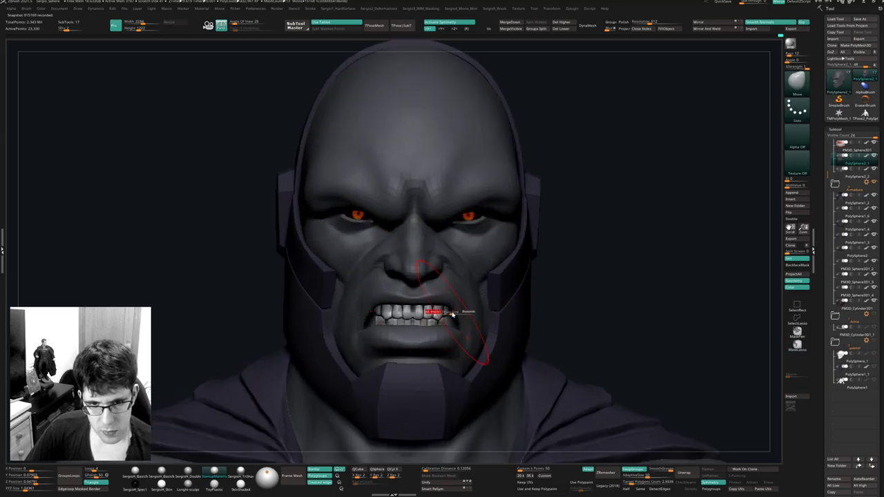
# Lasso-mask the area around the eye opening on the head, then soften and invert the mask.
pyautogui.moveTo(441, 320)
pyautogui.keyDown('ctrl'); pyautogui.mouseDown(button='right')
pyautogui.moveTo(444, 249)
pyautogui.moveTo(471, 236)
pyautogui.moveTo(461, 258)
pyautogui.mouseUp(button='right'); pyautogui.keyUp('ctrl')
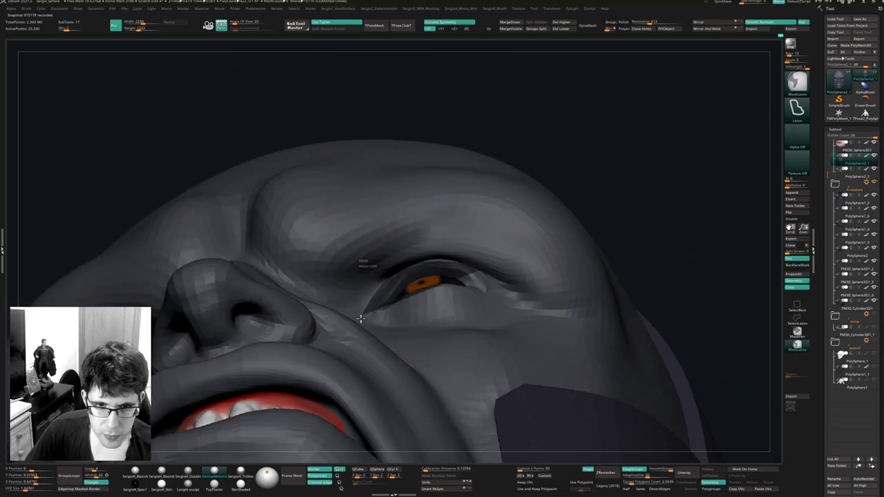
pyautogui.moveTo(360, 319)
pyautogui.keyDown('ctrl'); pyautogui.mouseDown()
pyautogui.moveTo(513, 281)
pyautogui.moveTo(463, 276)
pyautogui.mouseUp(); pyautogui.keyUp('ctrl')
pyautogui.moveTo(461, 281)
pyautogui.mouseDown(button='right')
pyautogui.moveTo(461, 264)
pyautogui.moveTo(414, 339)
pyautogui.moveTo(456, 325)
pyautogui.moveTo(488, 231)
pyautogui.moveTo(465, 278)
pyautogui.moveTo(473, 270)
pyautogui.moveTo(480, 276)
pyautogui.moveTo(458, 265)
pyautogui.moveTo(483, 291)
pyautogui.moveTo(460, 302)
pyautogui.moveTo(446, 279)
pyautogui.moveTo(452, 318)
pyautogui.moveTo(489, 276)
pyautogui.moveTo(476, 258)
pyautogui.moveTo(425, 298)
pyautogui.mouseUp(button='right')
pyautogui.keyDown('ctrl'); pyautogui.click(642, 184); pyautogui.keyUp('ctrl')
pyautogui.keyDown('ctrl'); pyautogui.click(529, 250); pyautogui.keyUp('ctrl')
pyautogui.keyDown('ctrl'); pyautogui.click(651, 193); pyautogui.keyUp('ctrl')
# Refine the eyelids and outer eye corners with the Move brush, and clear the mask.
pyautogui.press('s')
pyautogui.moveTo(425, 299); pyautogui.dragTo(419, 298)
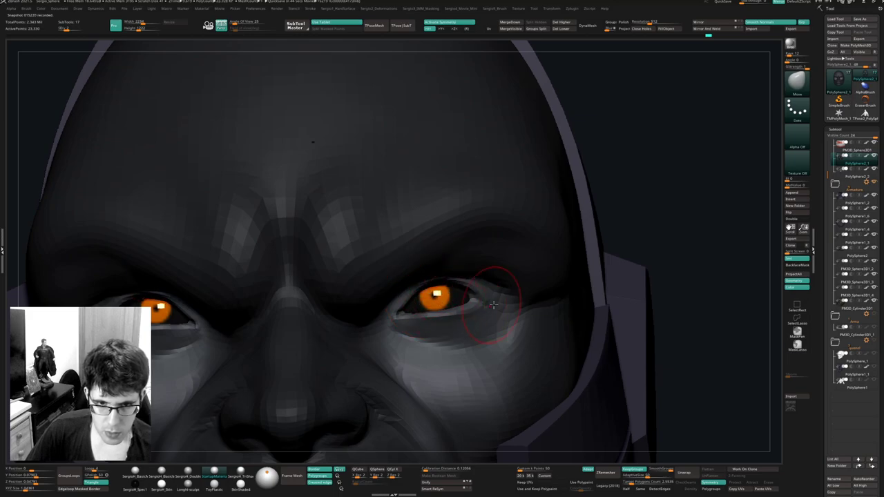
pyautogui.moveTo(508, 304)
pyautogui.keyDown('ctrl'); pyautogui.mouseDown()
pyautogui.moveTo(461, 300)
pyautogui.moveTo(426, 387)
pyautogui.moveTo(521, 328)
pyautogui.mouseUp(); pyautogui.keyUp('ctrl')
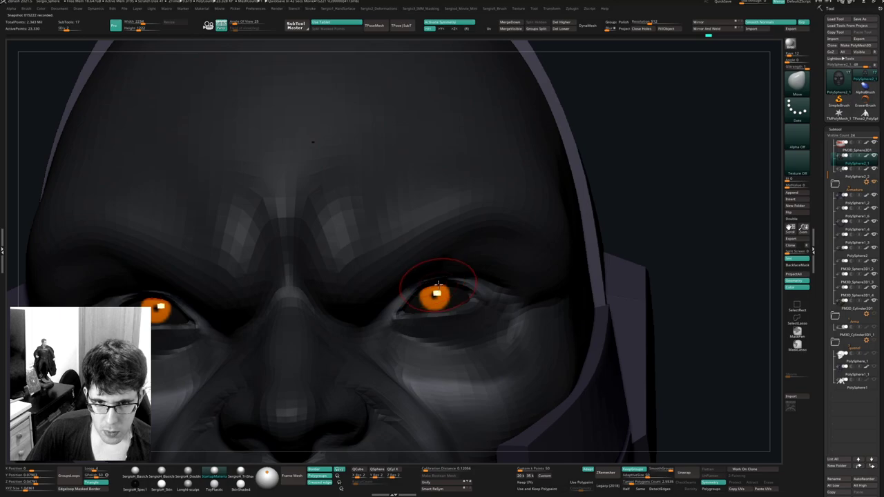
pyautogui.keyDown('ctrl'); pyautogui.moveTo(457, 291); pyautogui.dragTo(455, 254, button='right'); pyautogui.keyUp('ctrl')
pyautogui.moveTo(545, 243); pyautogui.dragTo(514, 245, button='right')
pyautogui.keyDown('ctrl'); pyautogui.moveTo(594, 223); pyautogui.dragTo(594, 244); pyautogui.keyUp('ctrl')
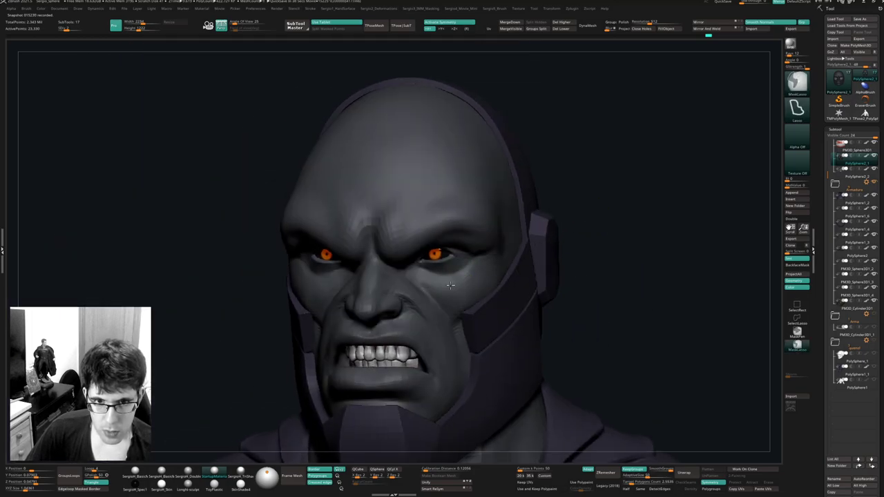
# Try to reshape the mouth corners with the Move brush behind a lasso mask over the upper face, and undo it.
pyautogui.moveTo(476, 303)
pyautogui.keyDown('ctrl'); pyautogui.mouseDown(button='right')
pyautogui.moveTo(474, 276)
pyautogui.moveTo(454, 272)
pyautogui.moveTo(460, 301)
pyautogui.moveTo(483, 300)
pyautogui.moveTo(449, 286)
pyautogui.moveTo(513, 275)
pyautogui.moveTo(473, 254)
pyautogui.mouseUp(button='right'); pyautogui.keyUp('ctrl')
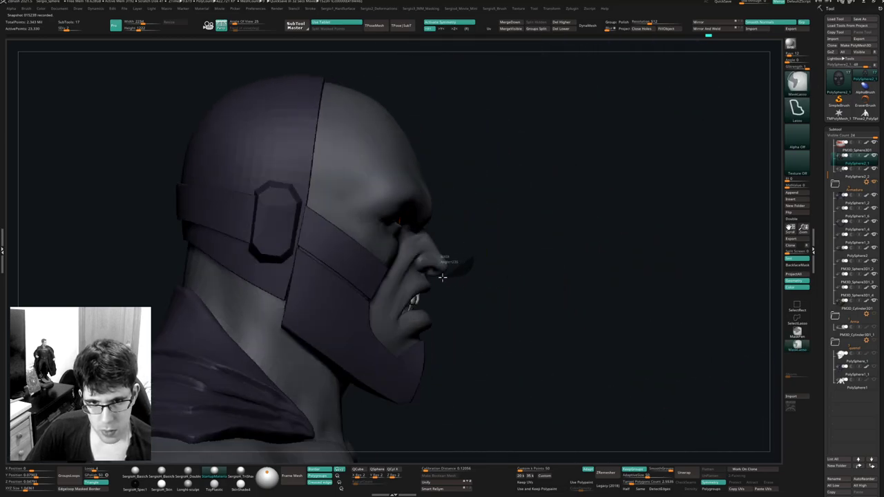
pyautogui.moveTo(407, 264)
pyautogui.keyDown('ctrl'); pyautogui.mouseDown()
pyautogui.moveTo(556, 136)
pyautogui.moveTo(555, 145)
pyautogui.mouseUp(); pyautogui.keyUp('ctrl')
pyautogui.moveTo(546, 225)
pyautogui.mouseDown(button='right')
pyautogui.moveTo(478, 244)
pyautogui.moveTo(474, 259)
pyautogui.mouseUp(button='right')
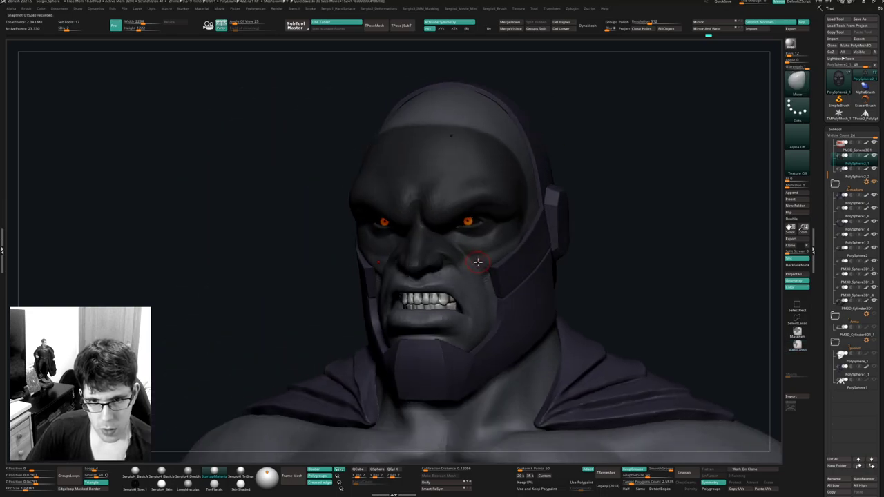
pyautogui.moveTo(580, 145); pyautogui.dragTo(537, 251, button='right')
pyautogui.keyDown('ctrl'); pyautogui.click(663, 218); pyautogui.keyUp('ctrl')
pyautogui.moveTo(444, 298); pyautogui.dragTo(462, 293)
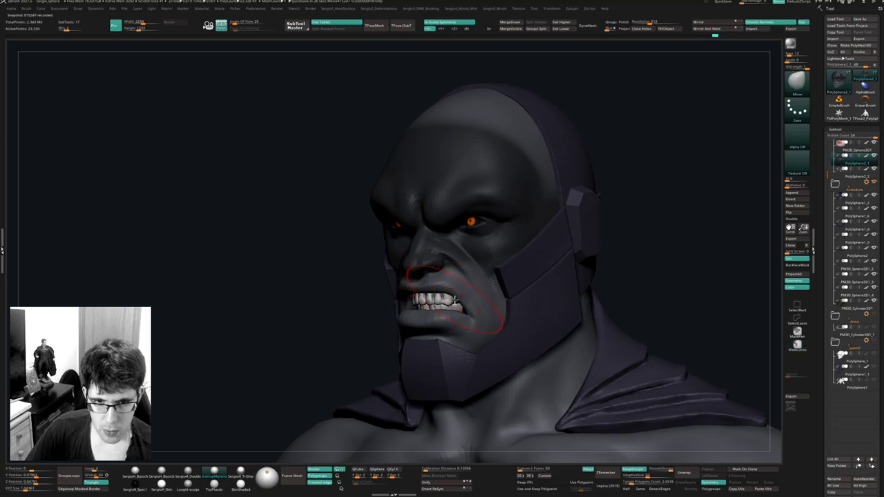
pyautogui.moveTo(442, 295)
pyautogui.mouseDown(button='right')
pyautogui.moveTo(456, 284)
pyautogui.moveTo(433, 296)
pyautogui.moveTo(483, 297)
pyautogui.moveTo(454, 323)
pyautogui.moveTo(457, 304)
pyautogui.moveTo(439, 280)
pyautogui.moveTo(462, 311)
pyautogui.moveTo(448, 317)
pyautogui.moveTo(411, 295)
pyautogui.moveTo(423, 274)
pyautogui.mouseUp(button='right')
pyautogui.hotkey('ctrl', 'z')
pyautogui.hotkey('ctrl', 'z')
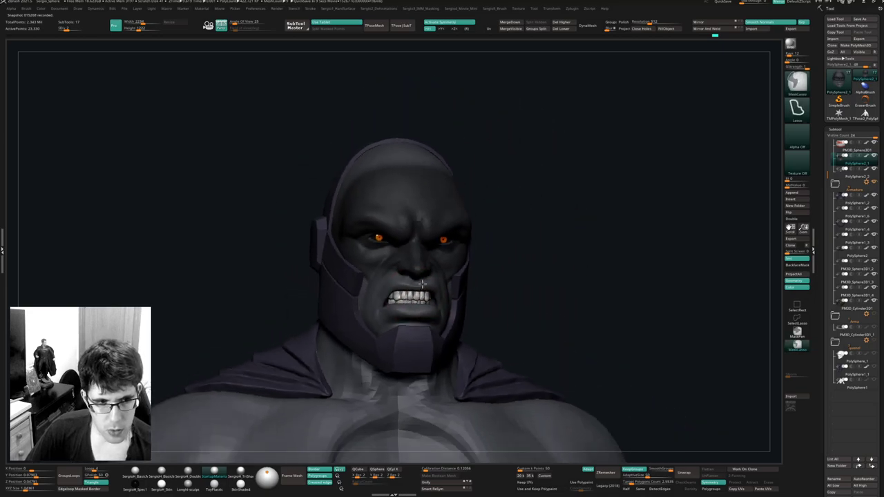
pyautogui.moveTo(509, 267); pyautogui.dragTo(489, 274, button='right')
pyautogui.keyDown('ctrl'); pyautogui.moveTo(512, 257); pyautogui.dragTo(519, 263); pyautogui.keyUp('ctrl')
# Select the helmet's jaw guard and adjust its outer silhouette beside the mouth with the Move brush.
pyautogui.moveTo(482, 320)
pyautogui.keyDown('ctrl'); pyautogui.mouseDown(button='right')
pyautogui.moveTo(483, 275)
pyautogui.moveTo(483, 290)
pyautogui.mouseUp(button='right'); pyautogui.keyUp('ctrl')
pyautogui.keyDown('alt'); pyautogui.click(493, 280); pyautogui.keyUp('alt')
pyautogui.press('b')
pyautogui.press('m')
pyautogui.press('v')
pyautogui.press('s')
pyautogui.moveTo(494, 274)
pyautogui.mouseDown()
pyautogui.moveTo(501, 269)
pyautogui.moveTo(501, 277)
pyautogui.mouseUp()
pyautogui.press('s')
pyautogui.press('s')
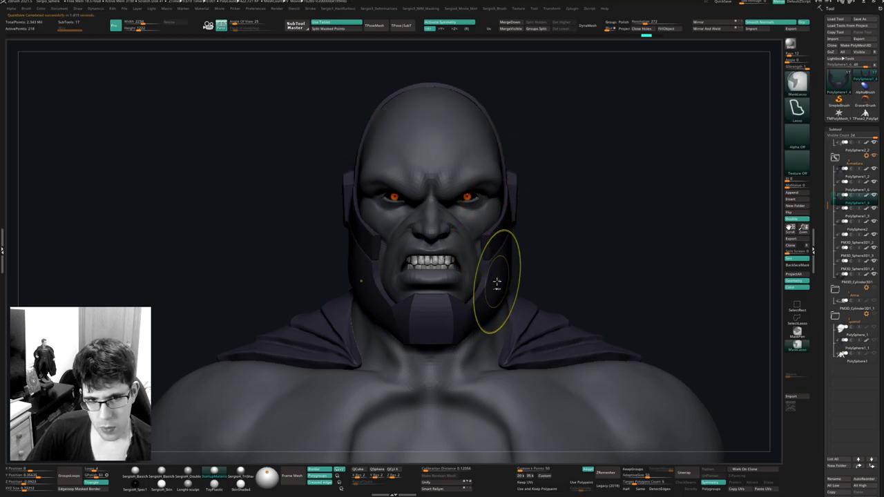
pyautogui.hotkey('ctrl', 'z')
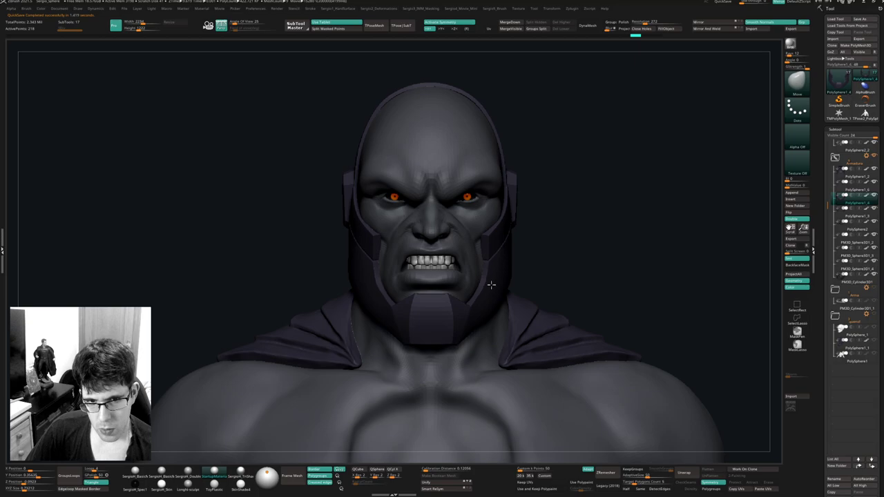
pyautogui.moveTo(491, 285); pyautogui.dragTo(492, 283)
pyautogui.moveTo(555, 260); pyautogui.dragTo(504, 263)
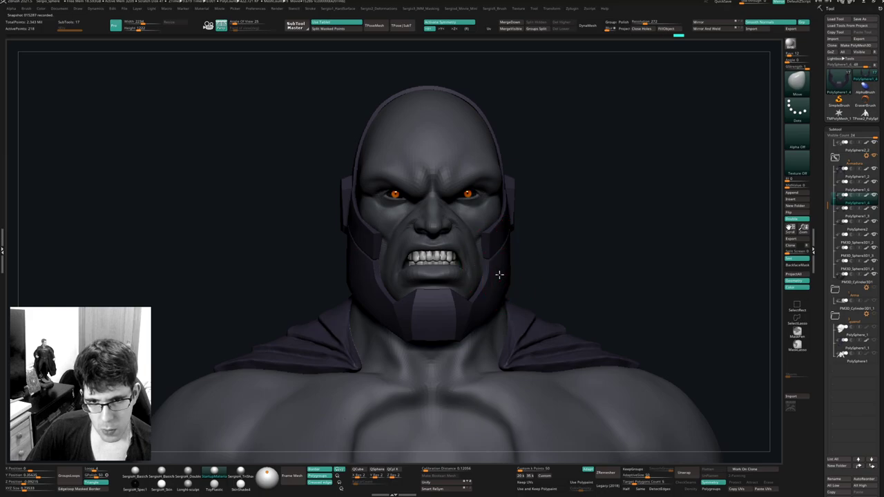
# Select the helmet's skull cap and adjust its upper front edge in side view with the Move brush.
pyautogui.moveTo(499, 285)
pyautogui.mouseDown(button='right')
pyautogui.moveTo(473, 292)
pyautogui.moveTo(494, 252)
pyautogui.moveTo(496, 290)
pyautogui.mouseUp(button='right')
pyautogui.moveTo(495, 290); pyautogui.dragTo(504, 256, button='right')
pyautogui.keyDown('ctrl'); pyautogui.moveTo(489, 259); pyautogui.dragTo(485, 288, button='right'); pyautogui.keyUp('ctrl')
pyautogui.keyDown('alt'); pyautogui.click(487, 215); pyautogui.keyUp('alt')
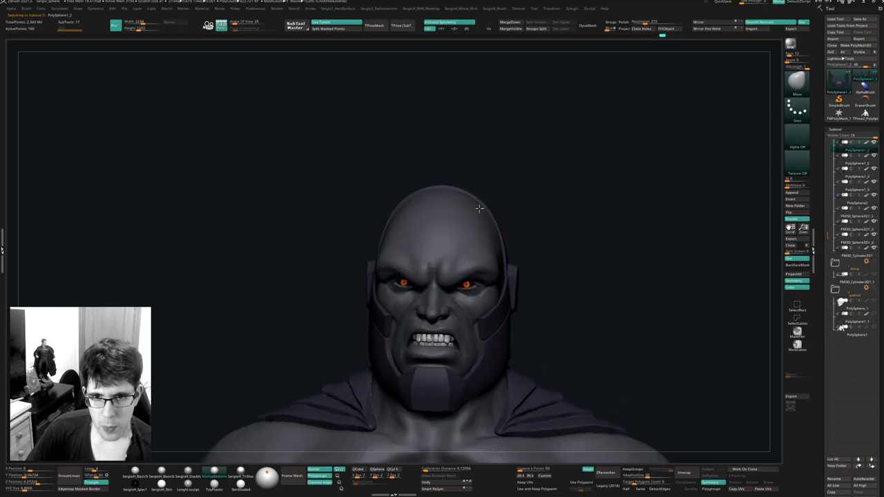
pyautogui.moveTo(514, 227)
pyautogui.mouseDown()
pyautogui.moveTo(493, 231)
pyautogui.moveTo(502, 253)
pyautogui.moveTo(509, 243)
pyautogui.moveTo(466, 237)
pyautogui.mouseUp()
pyautogui.moveTo(462, 205); pyautogui.dragTo(456, 202)
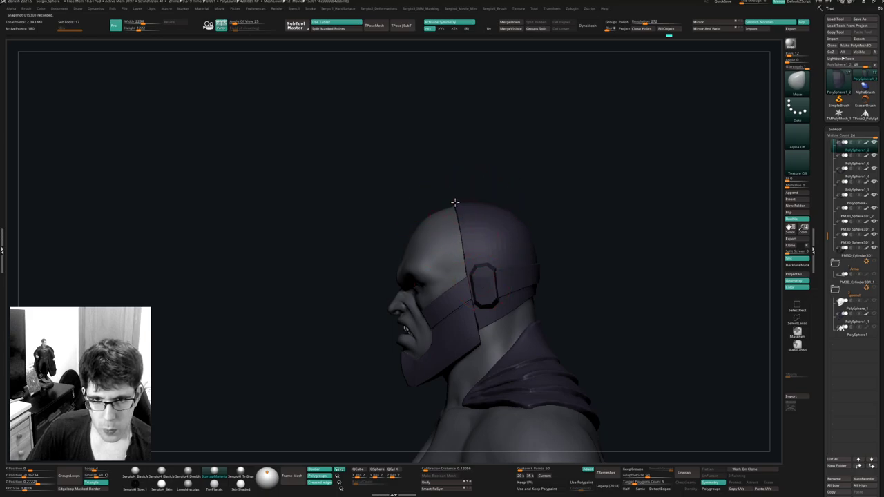
pyautogui.moveTo(437, 247); pyautogui.dragTo(540, 204)
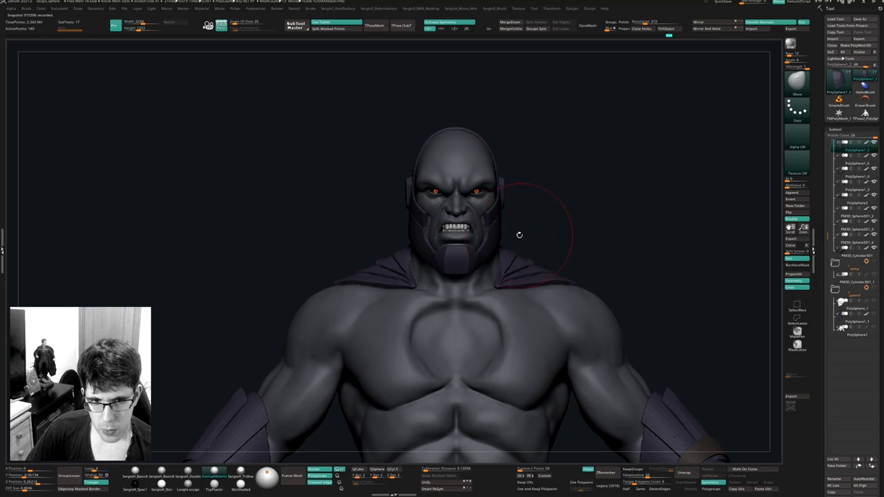
# Select the torso, reshape its flanks with the Move brush at subdivision level 1, and return it to level 4.
pyautogui.keyDown('alt'); pyautogui.click(551, 315); pyautogui.keyUp('alt')
pyautogui.moveTo(552, 316)
pyautogui.keyDown('alt'); pyautogui.mouseDown()
pyautogui.moveTo(537, 358)
pyautogui.moveTo(523, 265)
pyautogui.mouseUp(); pyautogui.keyUp('alt')
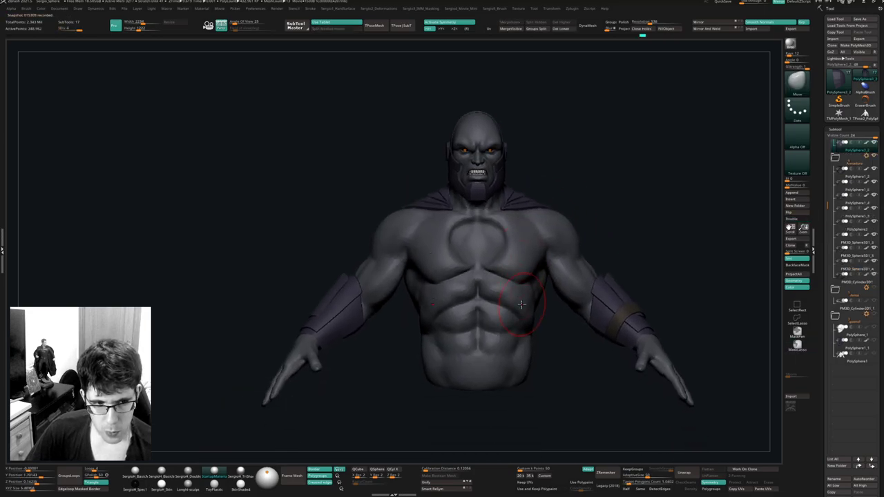
pyautogui.press('s')
pyautogui.moveTo(530, 304); pyautogui.dragTo(541, 289)
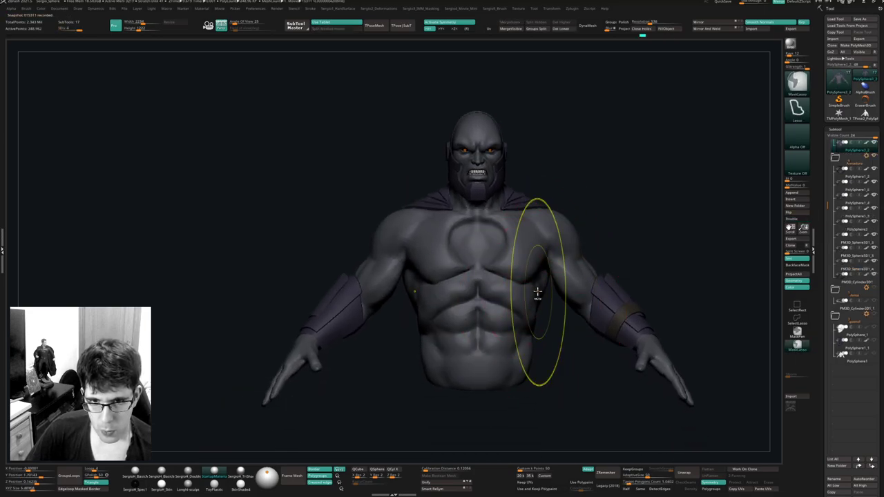
pyautogui.hotkey('ctrl', 'z')
pyautogui.hotkey('shift', 'd')
pyautogui.hotkey('shift', 'd')
pyautogui.hotkey('shift', 'd')
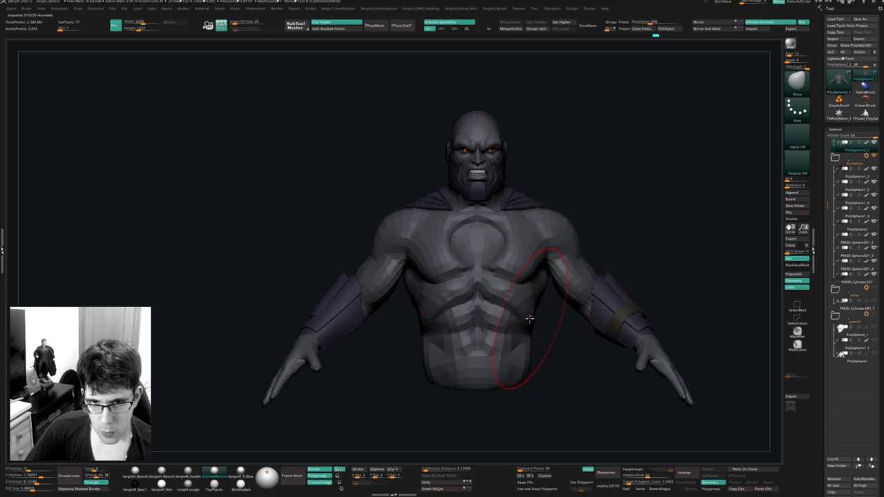
pyautogui.press('d')
pyautogui.press('d')
pyautogui.press('d')
# Examine the proportions of the head, neck and shoulders from the front and side.
pyautogui.keyDown('alt'); pyautogui.moveTo(526, 290); pyautogui.dragTo(521, 344, button='right'); pyautogui.keyUp('alt')
pyautogui.keyDown('ctrl'); pyautogui.moveTo(521, 344); pyautogui.dragTo(515, 318, button='right'); pyautogui.keyUp('ctrl')
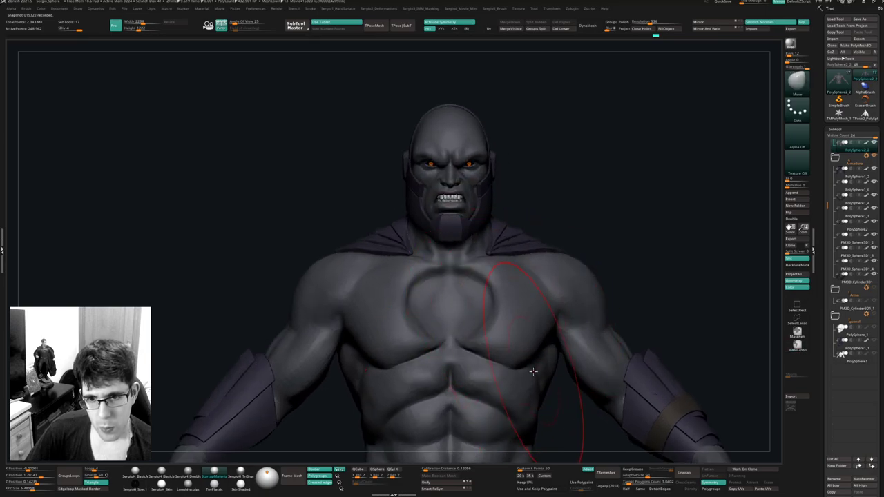
pyautogui.moveTo(531, 391)
pyautogui.keyDown('ctrl'); pyautogui.mouseDown(button='right')
pyautogui.moveTo(493, 327)
pyautogui.moveTo(543, 354)
pyautogui.mouseUp(button='right'); pyautogui.keyUp('ctrl')
pyautogui.moveTo(543, 354)
pyautogui.mouseDown(button='right')
pyautogui.moveTo(499, 342)
pyautogui.moveTo(511, 306)
pyautogui.moveTo(571, 297)
pyautogui.mouseUp(button='right')
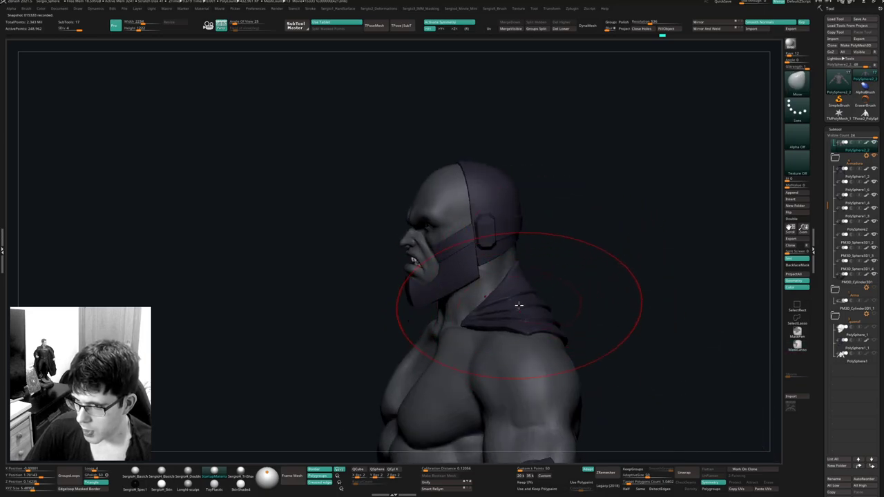
pyautogui.moveTo(517, 294)
pyautogui.mouseDown(button='right')
pyautogui.moveTo(529, 305)
pyautogui.moveTo(508, 304)
pyautogui.moveTo(539, 281)
pyautogui.mouseUp(button='right')
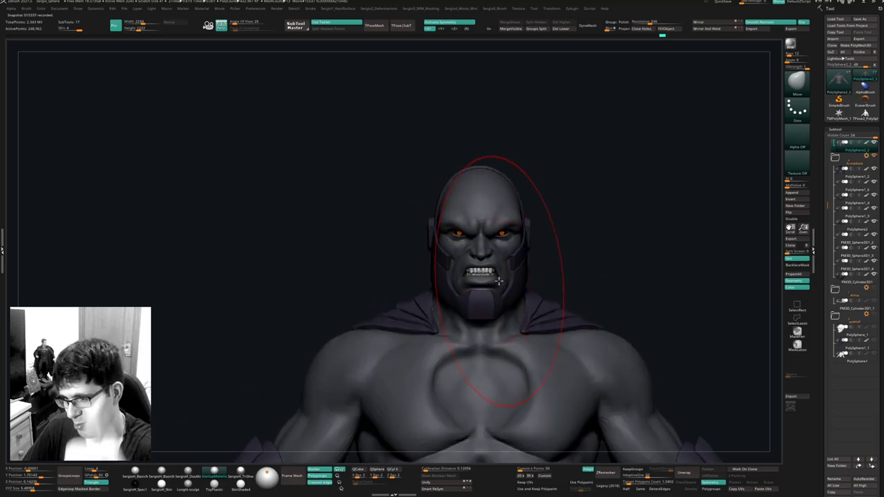
pyautogui.moveTo(495, 331)
pyautogui.keyDown('ctrl'); pyautogui.mouseDown(button='right')
pyautogui.moveTo(498, 319)
pyautogui.moveTo(501, 352)
pyautogui.mouseUp(button='right'); pyautogui.keyUp('ctrl')
pyautogui.press('s')
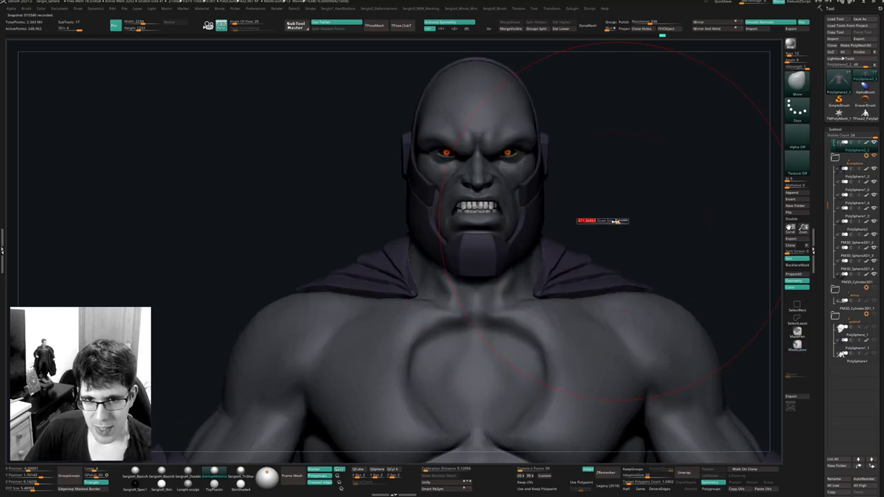
pyautogui.moveTo(615, 222); pyautogui.dragTo(587, 223)
pyautogui.keyDown('ctrl'); pyautogui.moveTo(588, 225); pyautogui.dragTo(591, 216, button='right'); pyautogui.keyUp('ctrl')
# Select the head and carve diagonal frown furrows up the forehead from between the brows with the DamStandard brush.
pyautogui.moveTo(591, 216)
pyautogui.mouseDown(button='right')
pyautogui.moveTo(525, 245)
pyautogui.moveTo(509, 231)
pyautogui.moveTo(505, 249)
pyautogui.mouseUp(button='right')
pyautogui.moveTo(481, 219); pyautogui.dragTo(449, 283, button='right')
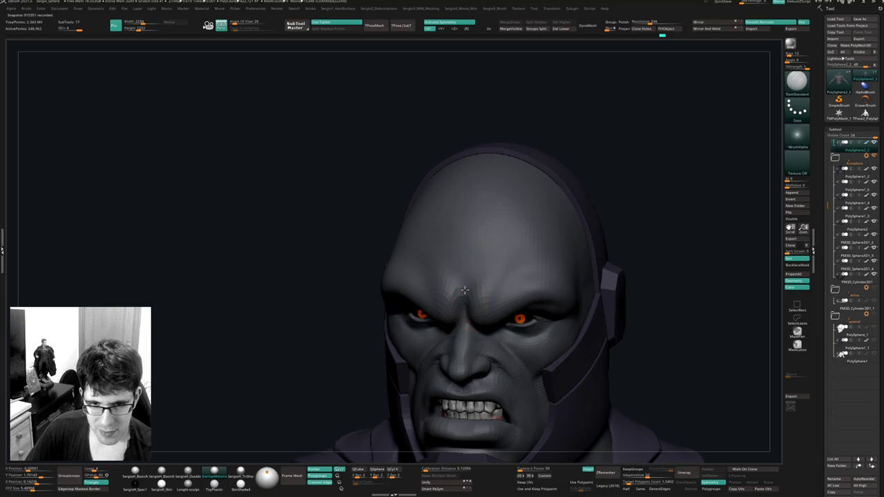
pyautogui.keyDown('alt'); pyautogui.click(470, 297); pyautogui.keyUp('alt')
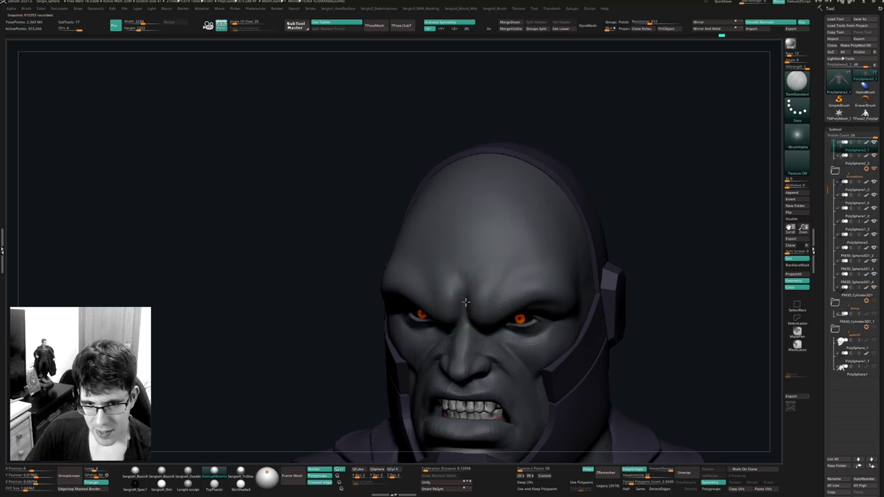
pyautogui.moveTo(509, 263); pyautogui.dragTo(485, 306, button='right')
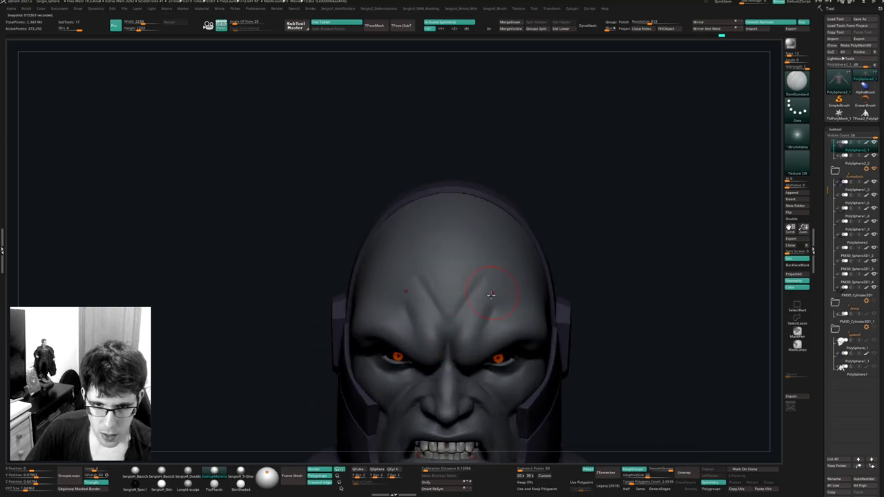
# Build up the folds between the forehead furrows with the Clay brush and smooth them into the brow.
pyautogui.press('b')
pyautogui.press('c')
pyautogui.press('l')
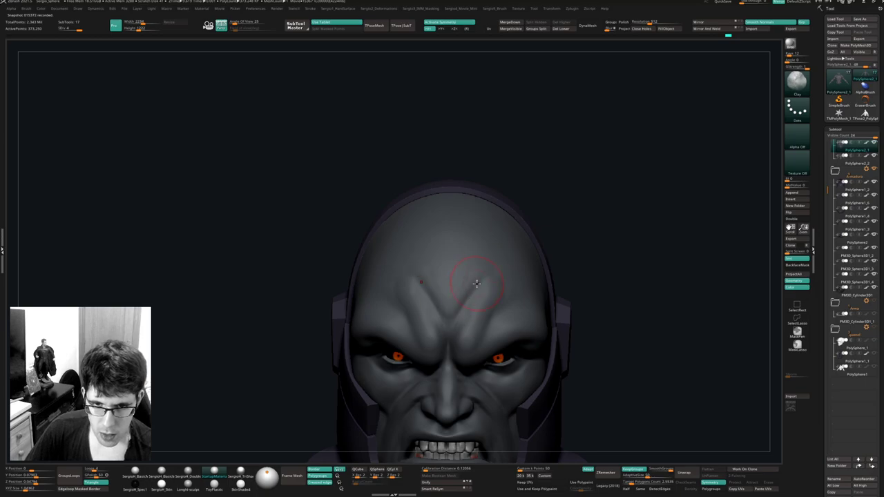
pyautogui.keyDown('shift'); pyautogui.moveTo(450, 303); pyautogui.dragTo(448, 315); pyautogui.keyUp('shift')
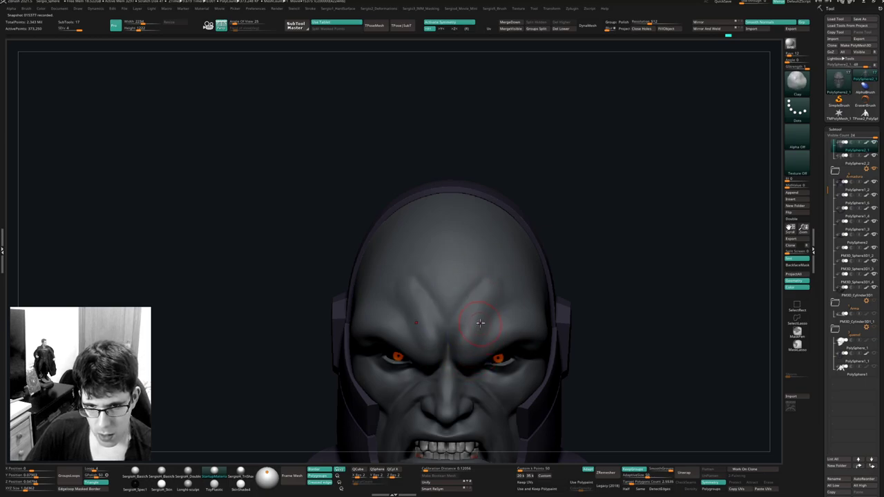
pyautogui.moveTo(502, 322); pyautogui.dragTo(486, 308, button='right')
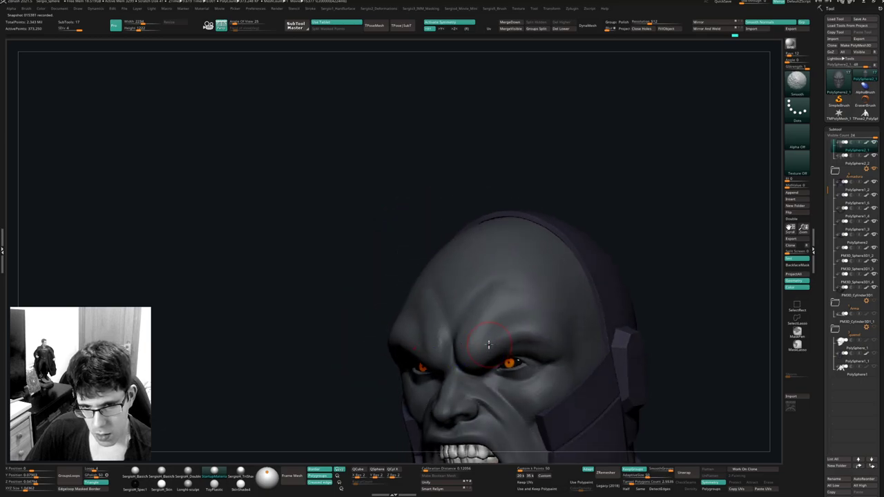
pyautogui.moveTo(488, 344); pyautogui.dragTo(493, 337, button='right')
pyautogui.moveTo(569, 352); pyautogui.dragTo(481, 242, button='right')
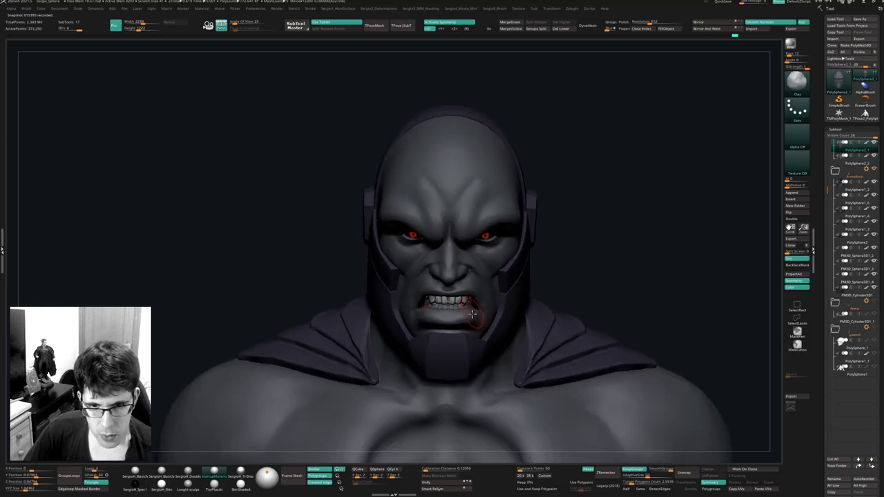
# Select the torso, raise it to subdivision level 5, and carve a ragged outline around the circular chest recess with the DamStandard brush.
pyautogui.moveTo(475, 314); pyautogui.dragTo(422, 350, button='right')
pyautogui.keyDown('alt'); pyautogui.click(419, 317); pyautogui.keyUp('alt')
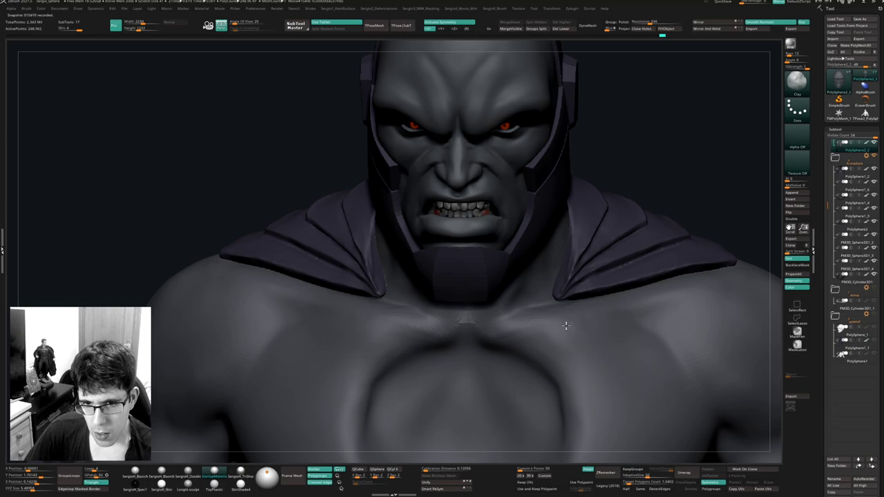
pyautogui.moveTo(512, 341); pyautogui.dragTo(501, 347, button='right')
pyautogui.press('b')
pyautogui.press('d')
pyautogui.press('s')
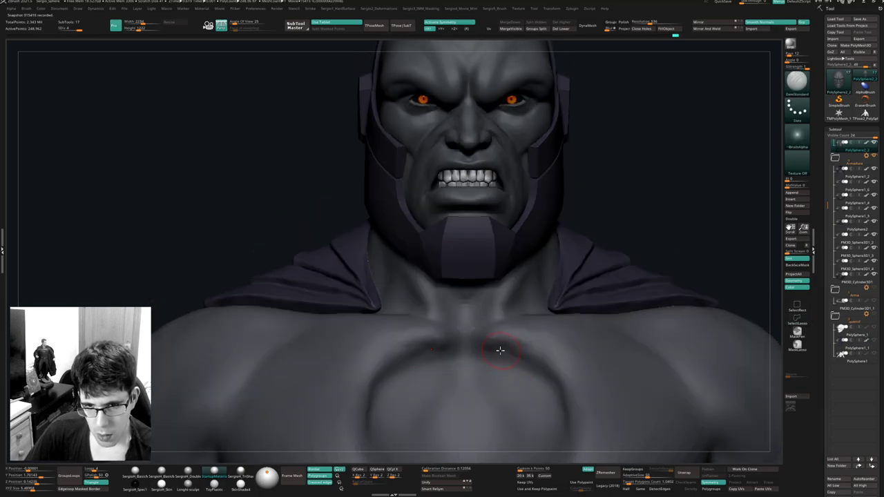
pyautogui.press('d')
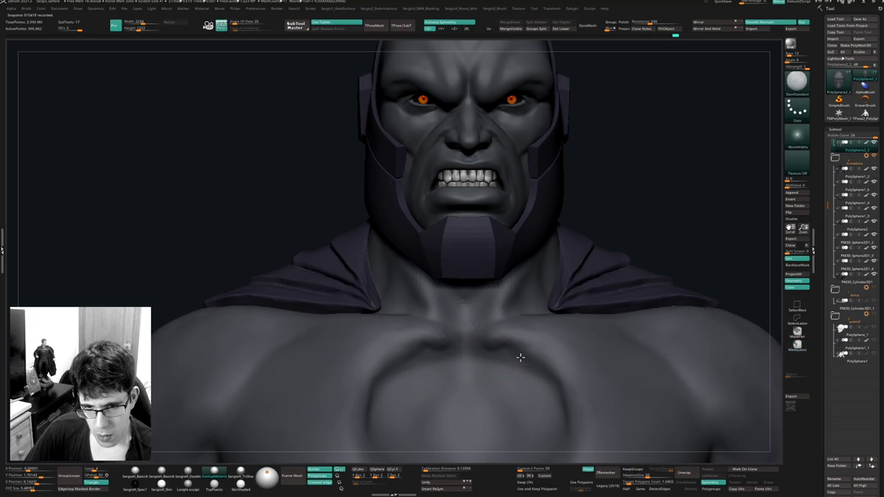
pyautogui.moveTo(552, 378); pyautogui.dragTo(544, 379)
pyautogui.moveTo(501, 368)
pyautogui.keyDown('alt'); pyautogui.mouseDown(button='right')
pyautogui.moveTo(521, 319)
pyautogui.moveTo(455, 313)
pyautogui.mouseUp(button='right'); pyautogui.keyUp('alt')
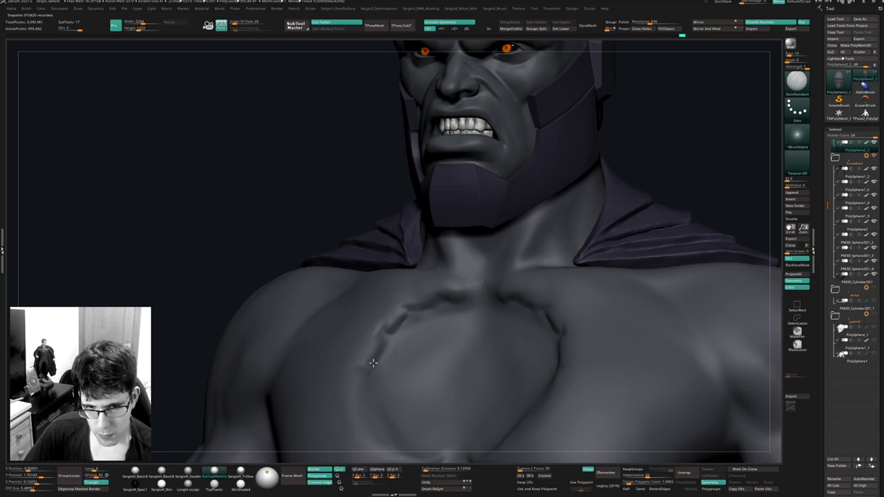
pyautogui.moveTo(383, 395); pyautogui.dragTo(431, 261, button='right')
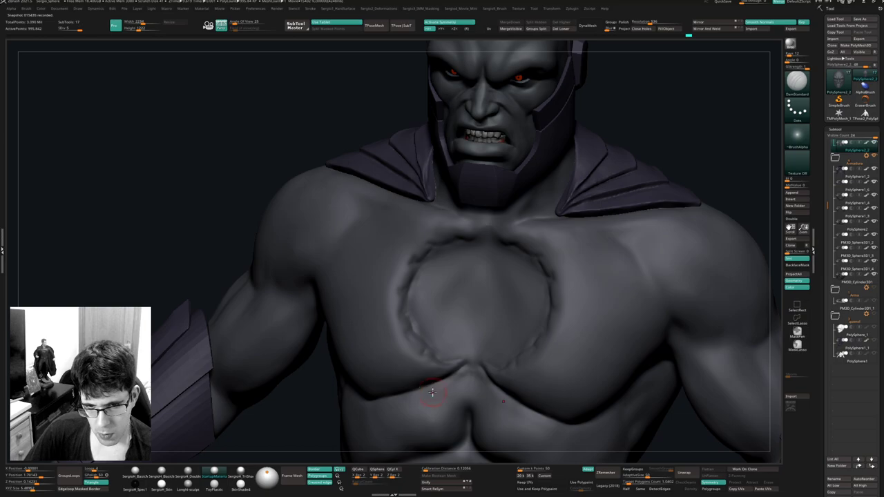
# Refine the inner lower creases of the pectorals beneath the chest circle with the Clay, Move and Standard brushes and smoothing.
pyautogui.moveTo(432, 393); pyautogui.dragTo(458, 370, button='right')
pyautogui.moveTo(414, 391); pyautogui.dragTo(428, 385, button='right')
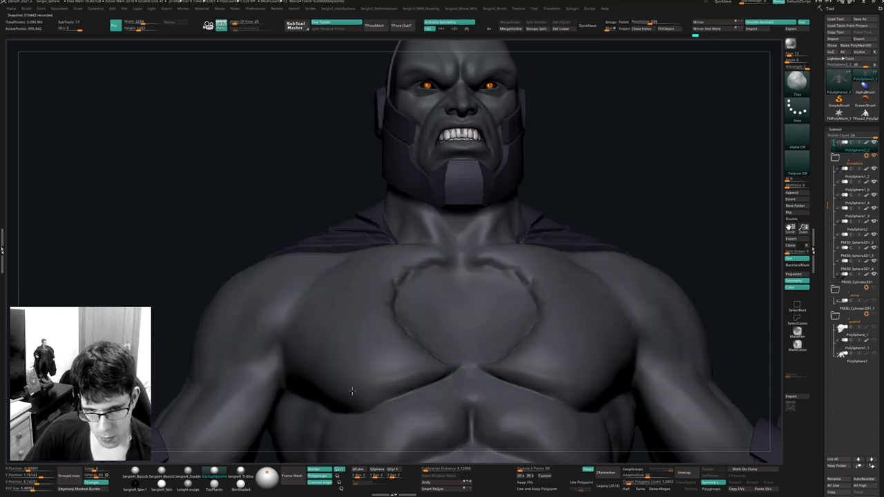
pyautogui.moveTo(384, 410)
pyautogui.mouseDown(button='right')
pyautogui.moveTo(414, 360)
pyautogui.moveTo(405, 365)
pyautogui.mouseUp(button='right')
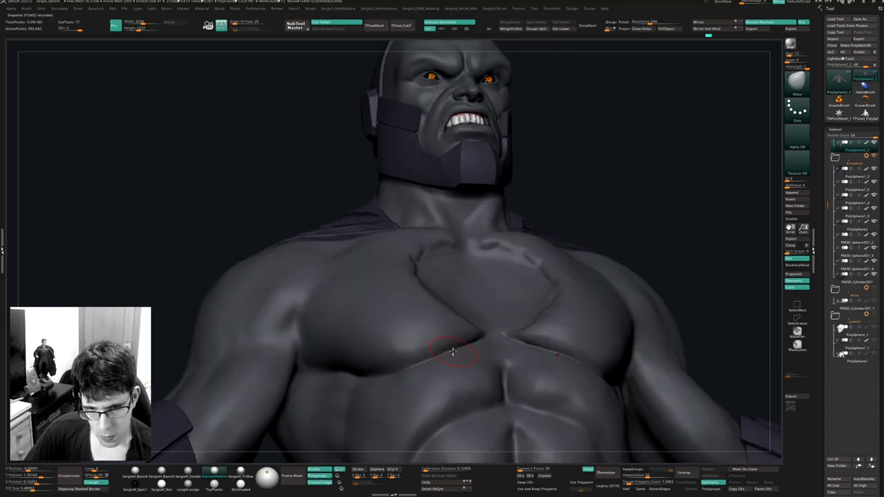
pyautogui.moveTo(447, 356); pyautogui.dragTo(394, 351, button='right')
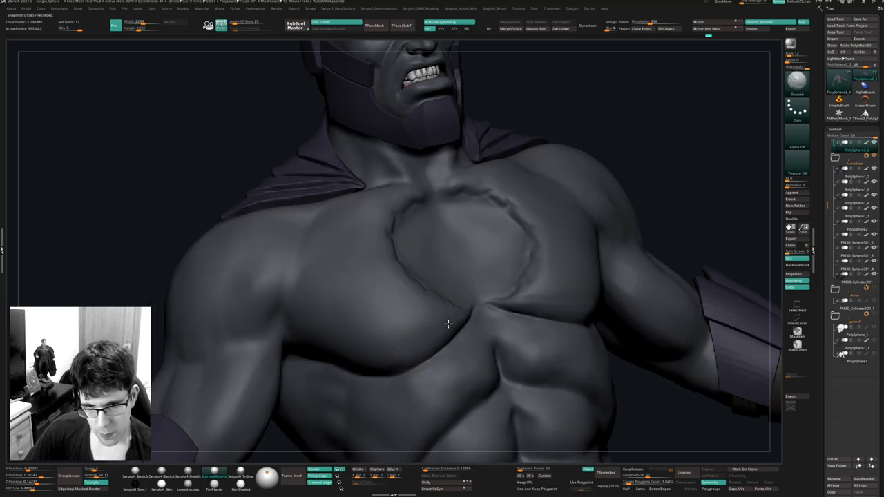
pyautogui.moveTo(448, 323)
pyautogui.mouseDown(button='right')
pyautogui.moveTo(434, 339)
pyautogui.moveTo(457, 320)
pyautogui.moveTo(480, 320)
pyautogui.moveTo(493, 331)
pyautogui.moveTo(480, 305)
pyautogui.mouseUp(button='right')
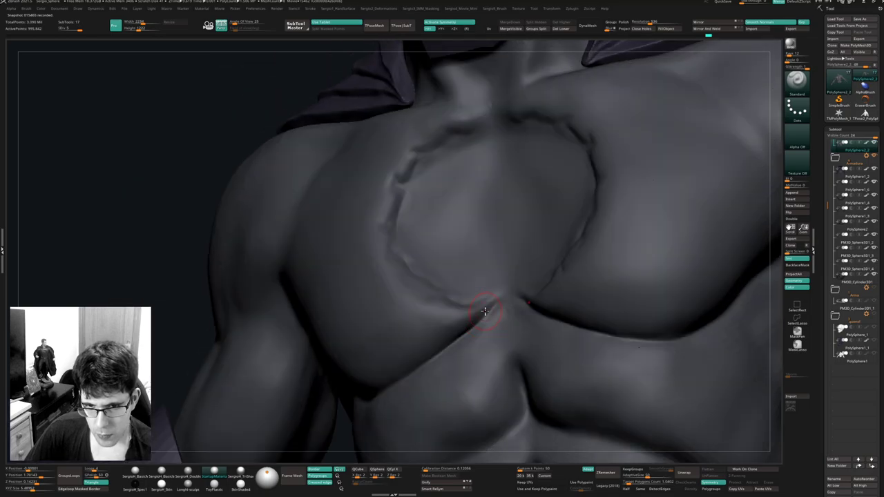
pyautogui.moveTo(452, 334); pyautogui.dragTo(450, 324, button='right')
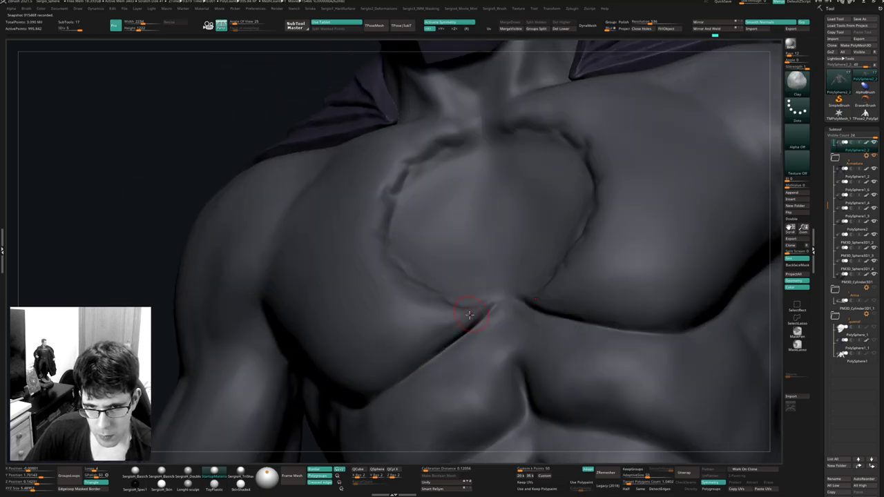
pyautogui.moveTo(423, 327); pyautogui.dragTo(451, 325)
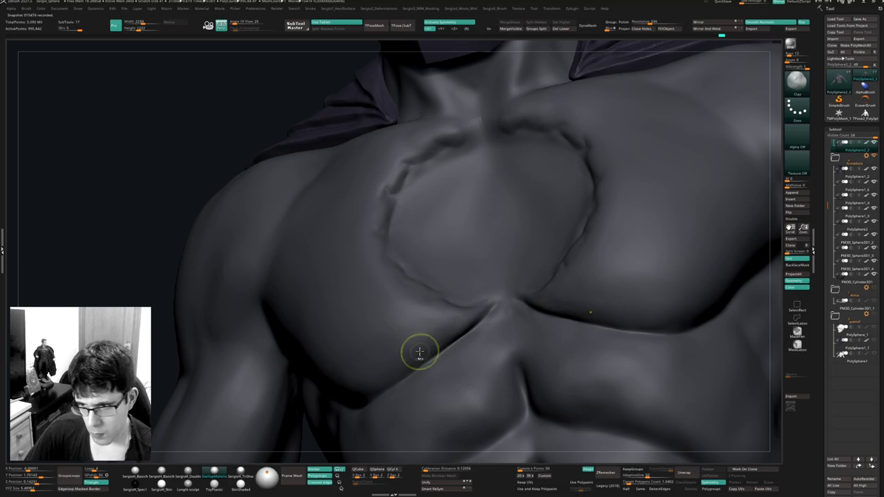
pyautogui.moveTo(419, 352)
pyautogui.keyDown('ctrl'); pyautogui.mouseDown(button='right')
pyautogui.moveTo(459, 384)
pyautogui.moveTo(411, 311)
pyautogui.mouseUp(button='right'); pyautogui.keyUp('ctrl')
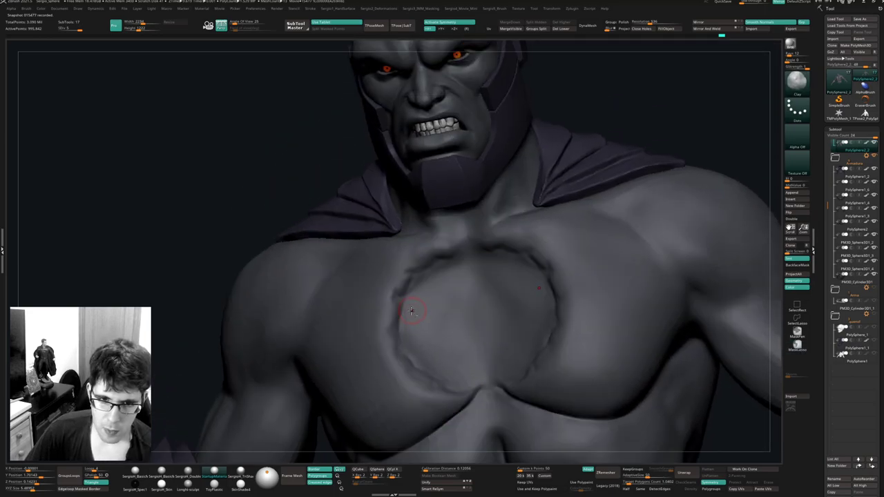
# Build up rugged folds around the outer rim of the chest circle with a resized Clay brush.
pyautogui.moveTo(429, 340); pyautogui.dragTo(415, 285, button='right')
pyautogui.press('space')
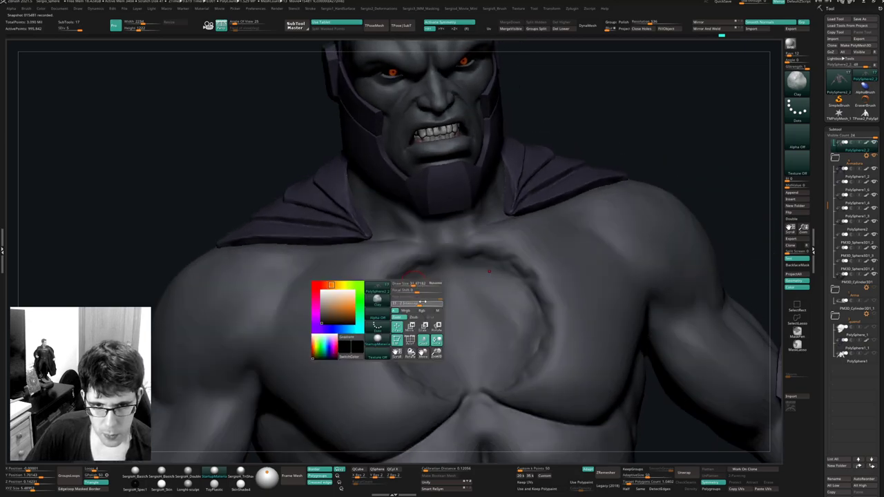
pyautogui.press('s')
pyautogui.moveTo(427, 259); pyautogui.dragTo(430, 259)
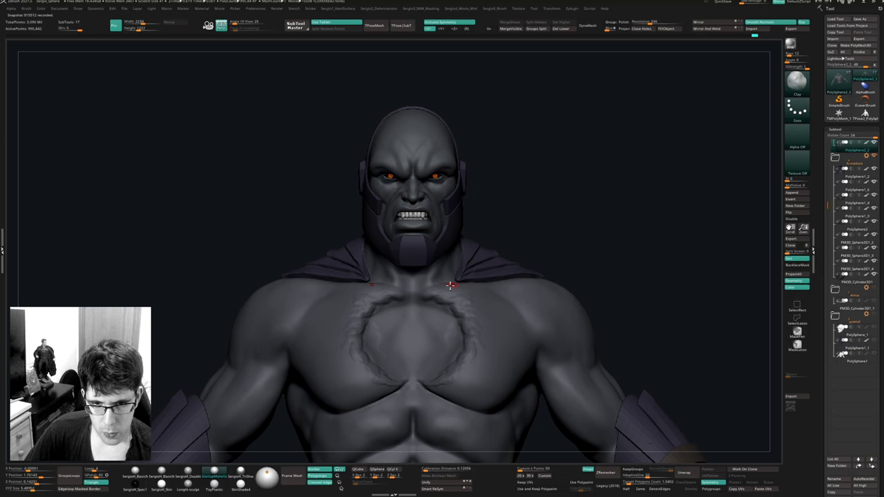
# Add lumpy, scar-like relief across the inside of the chest circle with the Clay brush.
pyautogui.press('s')
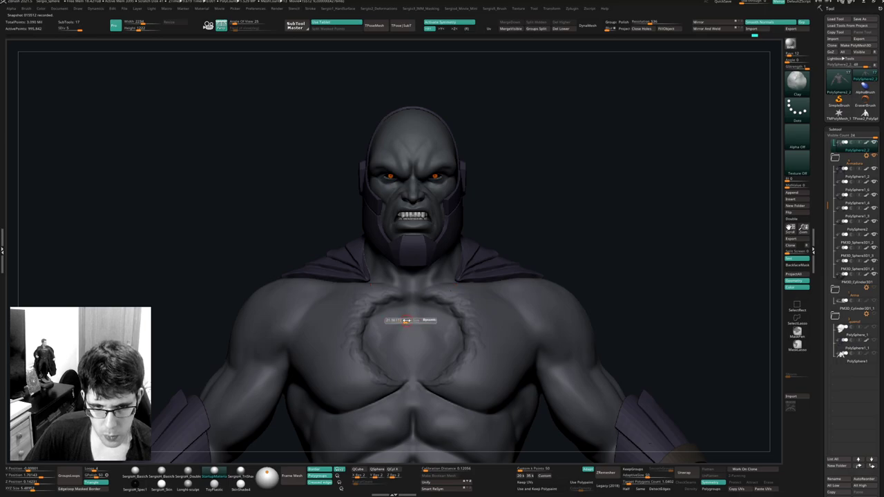
pyautogui.moveTo(403, 330)
pyautogui.mouseDown(button='right')
pyautogui.moveTo(387, 334)
pyautogui.moveTo(391, 322)
pyautogui.mouseUp(button='right')
pyautogui.moveTo(376, 354); pyautogui.dragTo(400, 320)
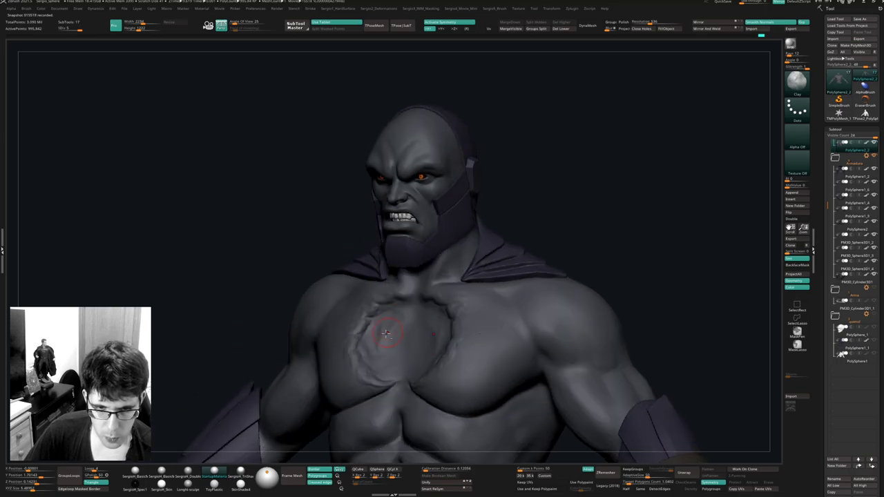
pyautogui.keyDown('shift'); pyautogui.moveTo(390, 334); pyautogui.dragTo(402, 316, button='right'); pyautogui.keyUp('shift')
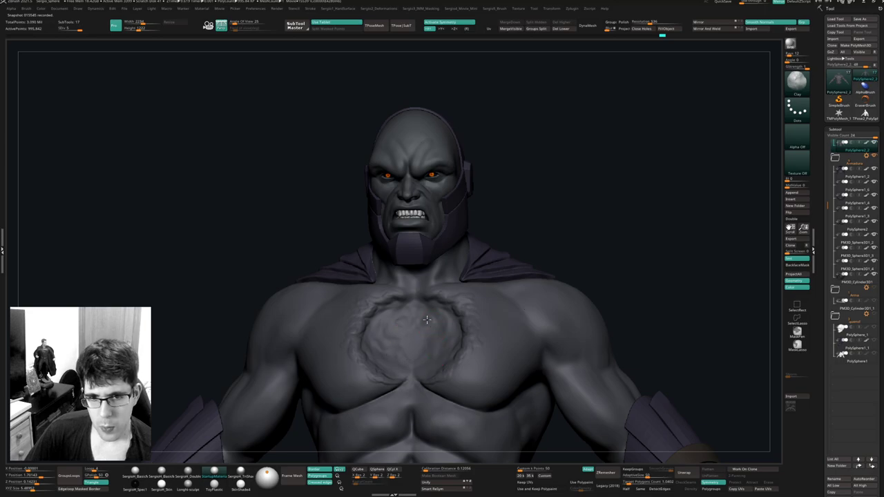
# Define the front of the deltoids where they meet the pectorals with the Clay brush.
pyautogui.moveTo(423, 334)
pyautogui.mouseDown(button='right')
pyautogui.moveTo(432, 334)
pyautogui.moveTo(445, 355)
pyautogui.mouseUp(button='right')
pyautogui.moveTo(318, 327)
pyautogui.mouseDown(button='right')
pyautogui.moveTo(339, 321)
pyautogui.moveTo(299, 253)
pyautogui.mouseUp(button='right')
pyautogui.press('s')
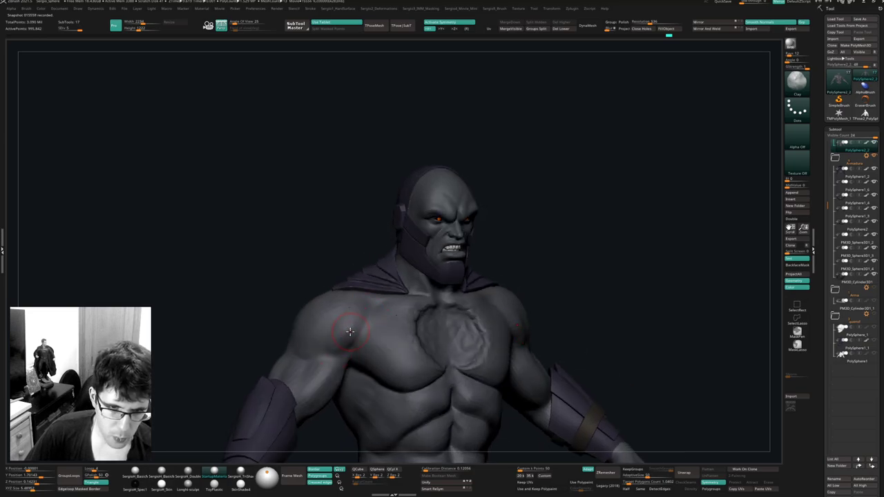
pyautogui.moveTo(337, 359)
pyautogui.mouseDown(button='right')
pyautogui.moveTo(331, 342)
pyautogui.moveTo(317, 338)
pyautogui.moveTo(356, 323)
pyautogui.mouseUp(button='right')
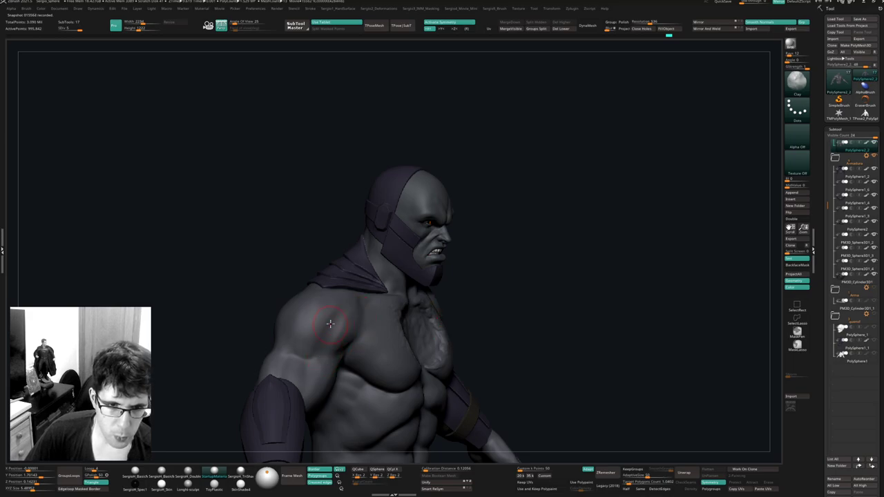
pyautogui.moveTo(329, 324)
pyautogui.mouseDown(button='right')
pyautogui.moveTo(357, 315)
pyautogui.moveTo(323, 347)
pyautogui.mouseUp(button='right')
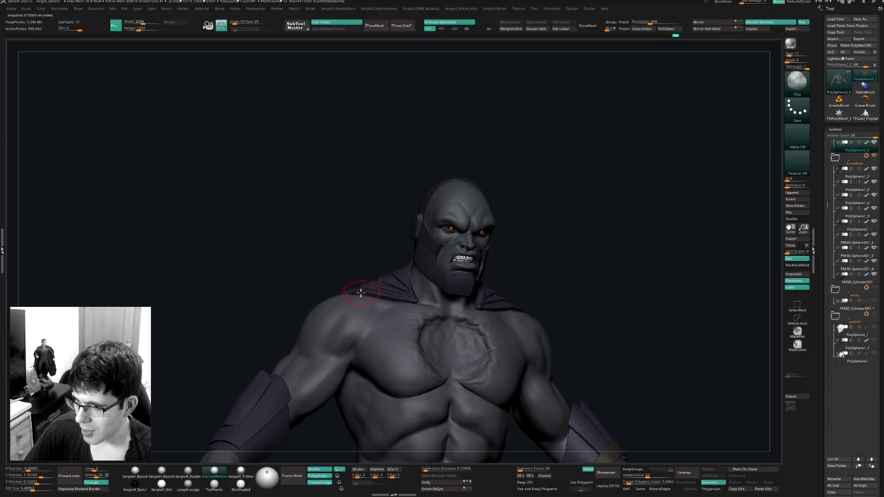
pyautogui.moveTo(359, 297)
pyautogui.keyDown('ctrl'); pyautogui.mouseDown(button='right')
pyautogui.moveTo(372, 339)
pyautogui.moveTo(360, 337)
pyautogui.moveTo(382, 341)
pyautogui.moveTo(367, 362)
pyautogui.moveTo(370, 356)
pyautogui.mouseUp(button='right'); pyautogui.keyUp('ctrl')
pyautogui.press('s')
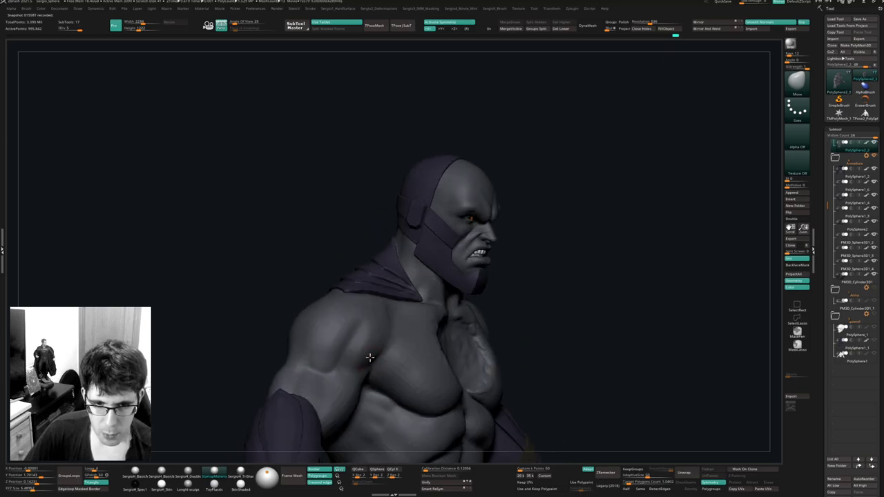
# Mask the torso so the upper arms stay free, lower it to subdivision level 2, and soften the mask edge.
pyautogui.moveTo(384, 324)
pyautogui.mouseDown(button='right')
pyautogui.moveTo(351, 332)
pyautogui.moveTo(355, 323)
pyautogui.moveTo(332, 355)
pyautogui.moveTo(360, 350)
pyautogui.moveTo(461, 374)
pyautogui.mouseUp(button='right')
pyautogui.hotkey('shift', 'f')
pyautogui.hotkey('shift', 'f')
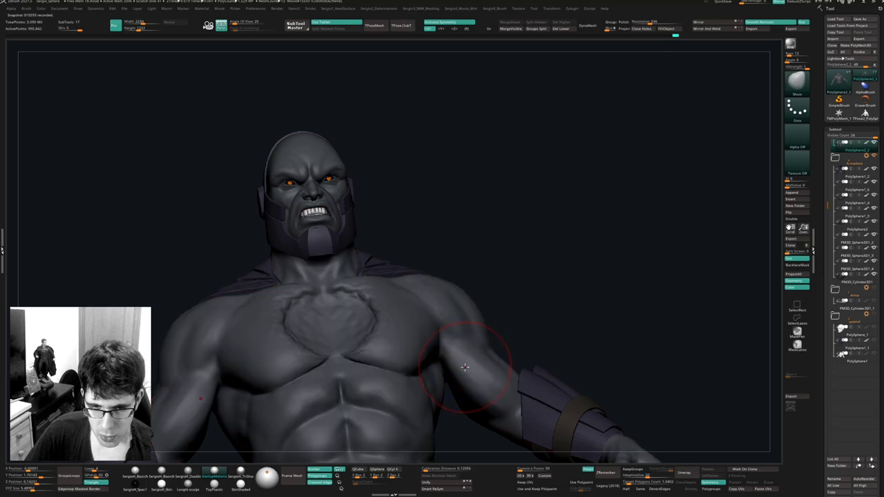
pyautogui.press('w')
pyautogui.keyDown('ctrl'); pyautogui.moveTo(470, 372); pyautogui.dragTo(466, 319); pyautogui.keyUp('ctrl')
pyautogui.moveTo(466, 304); pyautogui.dragTo(470, 342, button='right')
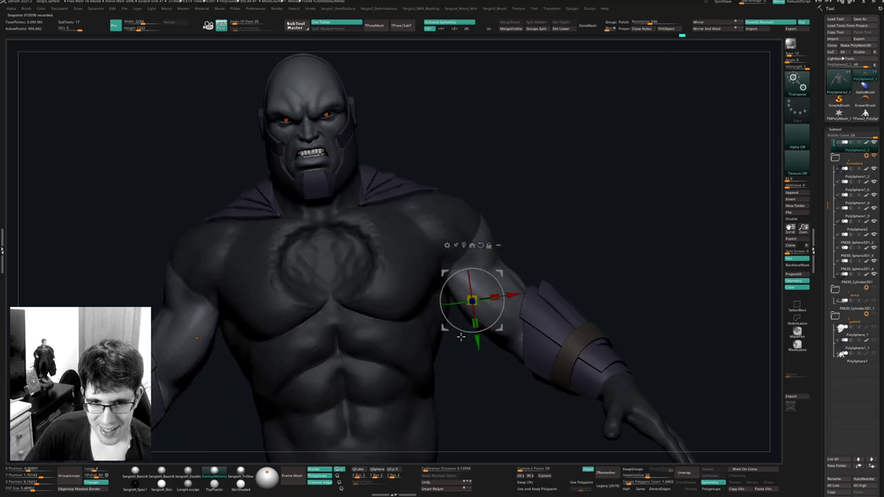
pyautogui.hotkey('shift', 'd')
pyautogui.hotkey('shift', 'd')
pyautogui.hotkey('shift', 'd')
pyautogui.press('q')
pyautogui.moveTo(486, 312)
pyautogui.mouseDown(button='right')
pyautogui.moveTo(481, 290)
pyautogui.moveTo(471, 306)
pyautogui.mouseUp(button='right')
pyautogui.keyDown('ctrl'); pyautogui.click(479, 307); pyautogui.keyUp('ctrl')
pyautogui.keyDown('ctrl'); pyautogui.click(478, 308); pyautogui.keyUp('ctrl')
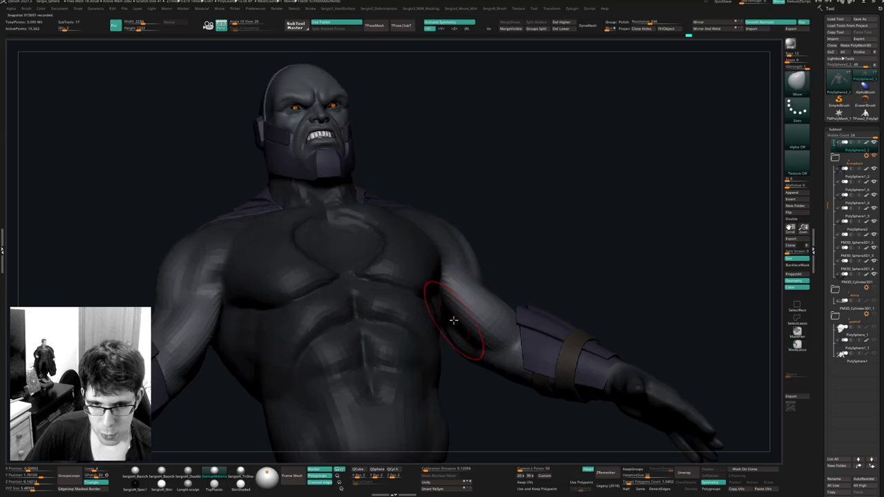
# Reshape the inner side of the upper arms with the Move brush, clear the mask, and return to subdivision level 5.
pyautogui.moveTo(454, 319); pyautogui.dragTo(451, 322)
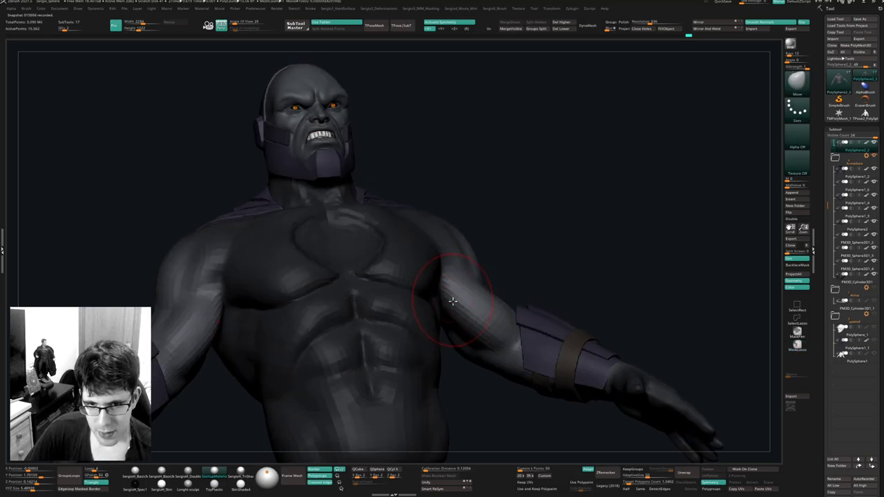
pyautogui.moveTo(453, 301); pyautogui.dragTo(459, 318, button='right')
pyautogui.press('d')
pyautogui.press('d')
pyautogui.keyDown('ctrl'); pyautogui.moveTo(517, 241); pyautogui.dragTo(525, 248); pyautogui.keyUp('ctrl')
pyautogui.keyDown('shift'); pyautogui.moveTo(483, 297); pyautogui.dragTo(492, 349, button='right'); pyautogui.keyUp('shift')
pyautogui.press('d')
# Select and isolate the head, and smooth the cheek beside the nasolabial fold.
pyautogui.keyDown('ctrl'); pyautogui.moveTo(492, 349); pyautogui.dragTo(485, 311, button='right'); pyautogui.keyUp('ctrl')
pyautogui.keyDown('ctrl'); pyautogui.moveTo(476, 276); pyautogui.dragTo(423, 303, button='right'); pyautogui.keyUp('ctrl')
pyautogui.keyDown('ctrl'); pyautogui.moveTo(442, 290); pyautogui.dragTo(467, 338, button='right'); pyautogui.keyUp('ctrl')
pyautogui.keyDown('alt'); pyautogui.click(455, 280); pyautogui.keyUp('alt')
pyautogui.moveTo(456, 281)
pyautogui.mouseDown(button='right')
pyautogui.moveTo(462, 274)
pyautogui.moveTo(454, 292)
pyautogui.mouseUp(button='right')
pyautogui.hotkey('alt', 's')
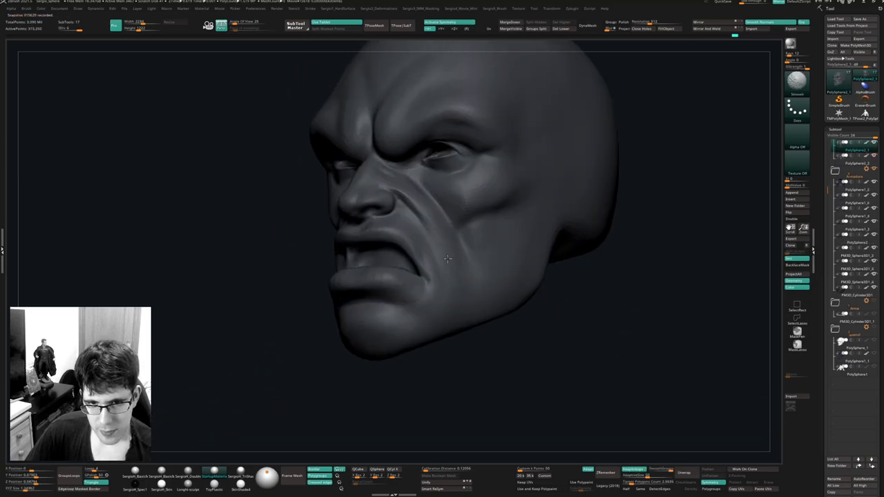
pyautogui.moveTo(517, 199)
pyautogui.mouseDown()
pyautogui.moveTo(504, 206)
pyautogui.moveTo(517, 188)
pyautogui.mouseUp()
pyautogui.hotkey('ctrl', 'z')
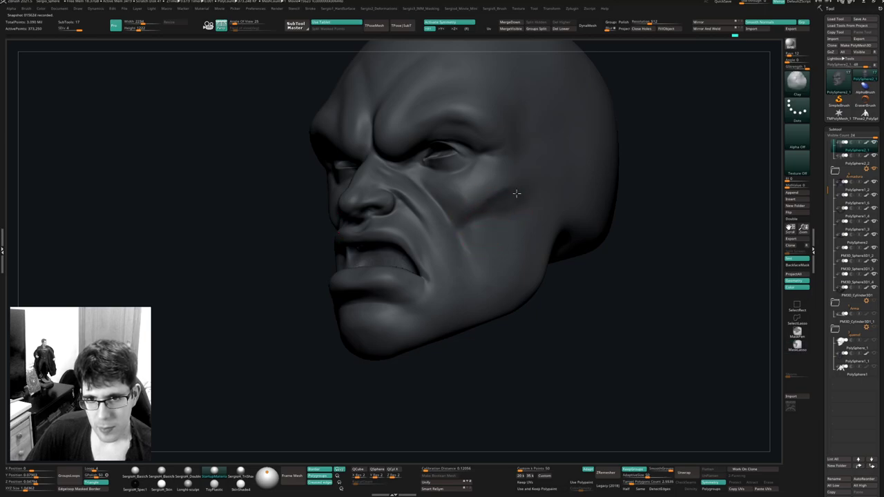
pyautogui.press('shift')
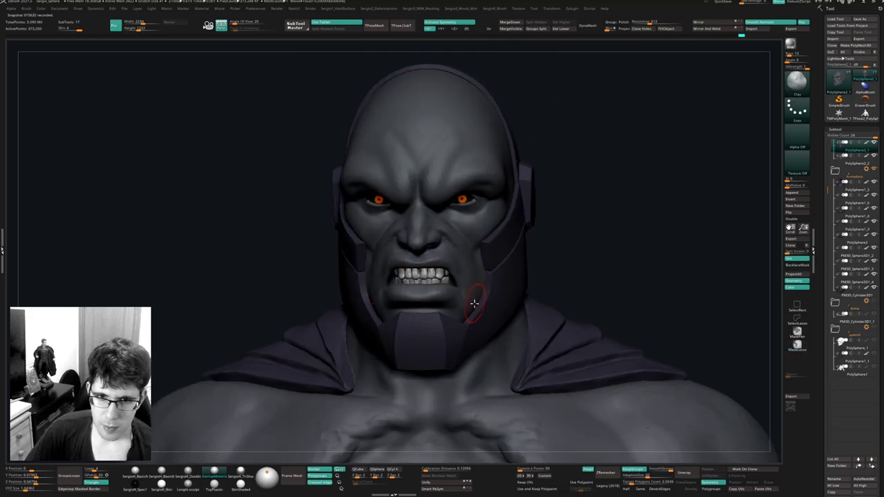
# Select the torso and build up the oblique muscles at the side of the waist with the Clay brush, smoothing the strokes.
pyautogui.moveTo(474, 304)
pyautogui.keyDown('ctrl'); pyautogui.mouseDown(button='right')
pyautogui.moveTo(488, 260)
pyautogui.moveTo(476, 286)
pyautogui.moveTo(458, 267)
pyautogui.moveTo(484, 268)
pyautogui.moveTo(491, 252)
pyautogui.moveTo(466, 301)
pyautogui.moveTo(489, 219)
pyautogui.mouseUp(button='right'); pyautogui.keyUp('ctrl')
pyautogui.keyDown('ctrl'); pyautogui.moveTo(568, 233); pyautogui.dragTo(492, 197, button='right'); pyautogui.keyUp('ctrl')
pyautogui.moveTo(466, 295)
pyautogui.mouseDown(button='right')
pyautogui.moveTo(445, 336)
pyautogui.moveTo(479, 361)
pyautogui.moveTo(438, 324)
pyautogui.mouseUp(button='right')
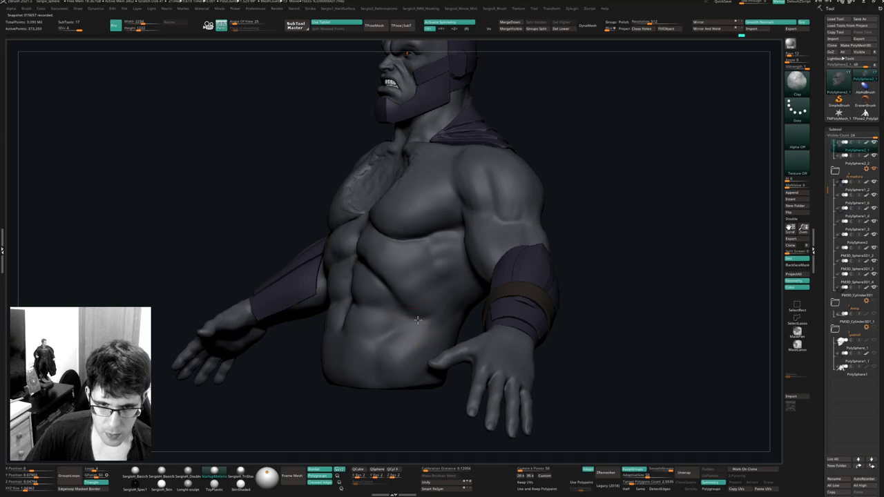
pyautogui.keyDown('alt'); pyautogui.click(415, 330); pyautogui.keyUp('alt')
pyautogui.moveTo(416, 336); pyautogui.dragTo(449, 304)
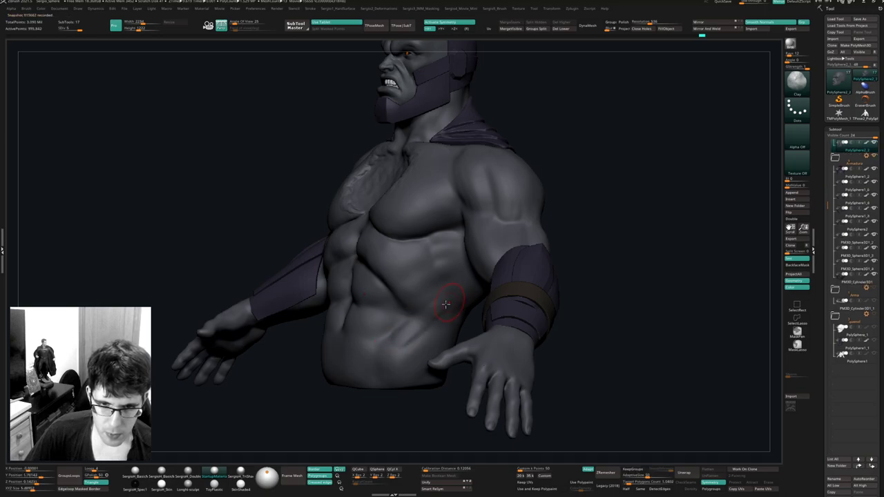
pyautogui.moveTo(392, 353); pyautogui.dragTo(437, 321)
pyautogui.press('shift')
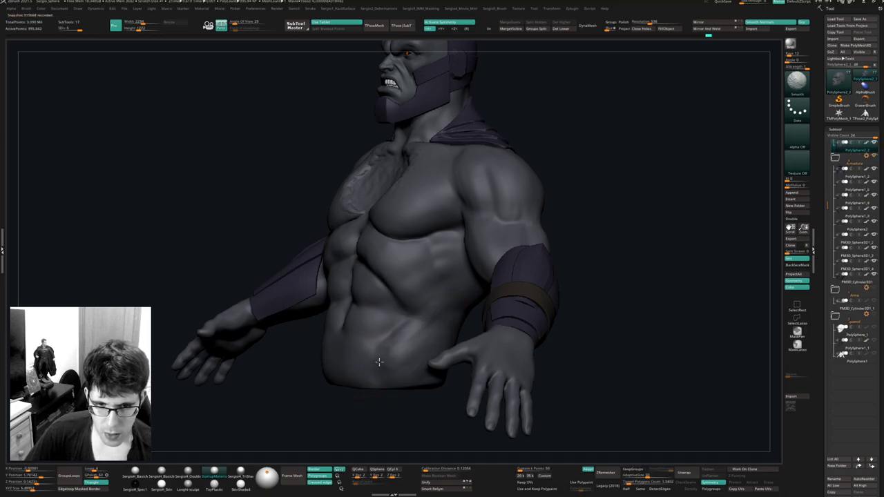
# Add volume along the lower edge of the ribcage with the Clay brush and smooth it into the flanks.
pyautogui.moveTo(414, 329)
pyautogui.mouseDown(button='right')
pyautogui.moveTo(438, 338)
pyautogui.moveTo(430, 299)
pyautogui.mouseUp(button='right')
pyautogui.press('shift')
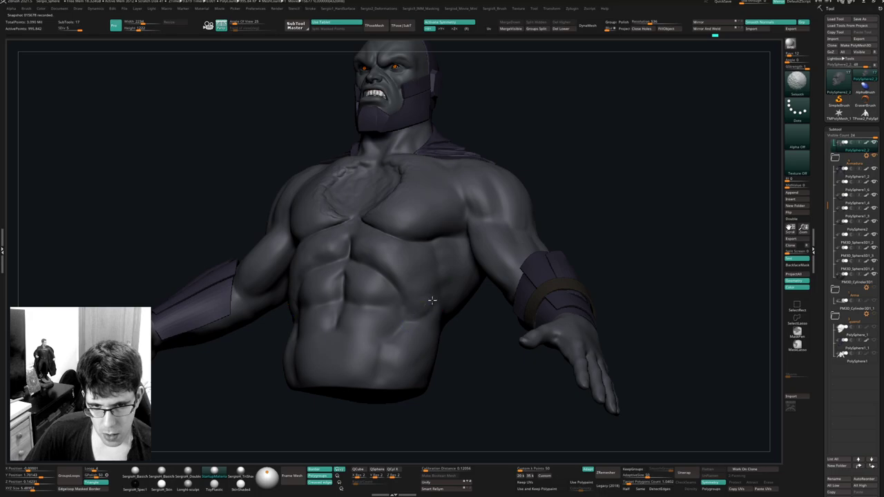
pyautogui.moveTo(422, 346); pyautogui.dragTo(447, 357, button='right')
pyautogui.moveTo(414, 305); pyautogui.dragTo(443, 293)
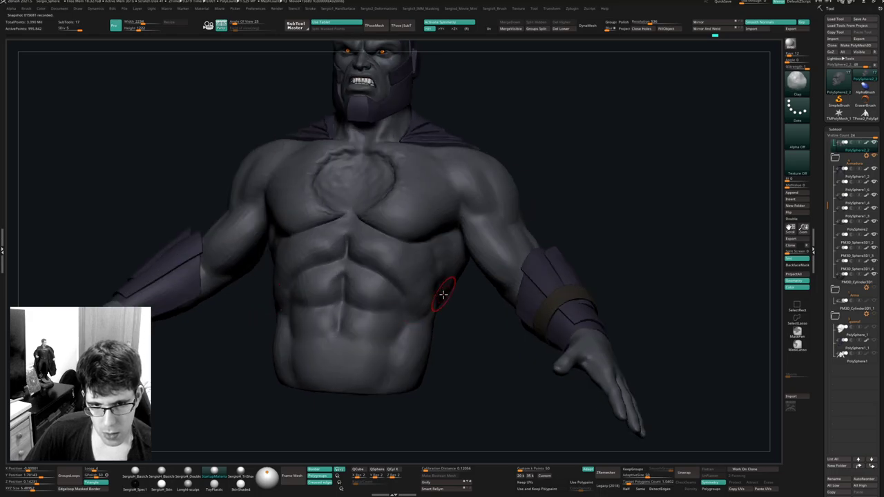
pyautogui.press('shift')
pyautogui.moveTo(430, 322)
pyautogui.mouseDown(button='right')
pyautogui.moveTo(399, 307)
pyautogui.moveTo(403, 319)
pyautogui.moveTo(428, 329)
pyautogui.moveTo(283, 333)
pyautogui.mouseUp(button='right')
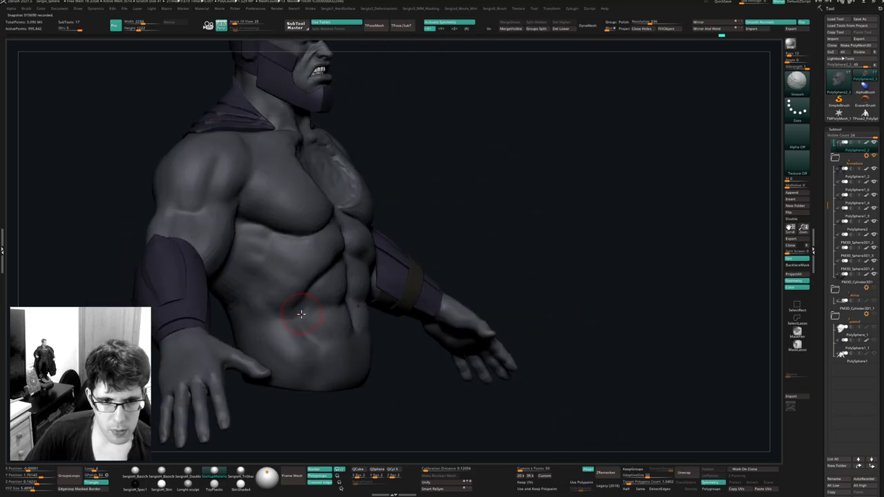
pyautogui.press('shift')
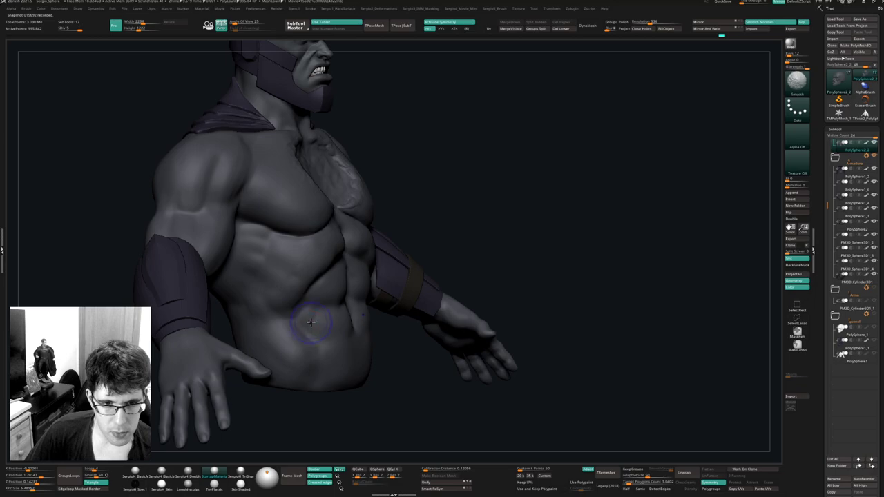
# Examine the overall shape of the upper body and chest from the front.
pyautogui.moveTo(344, 326)
pyautogui.mouseDown(button='right')
pyautogui.moveTo(336, 339)
pyautogui.moveTo(405, 317)
pyautogui.moveTo(436, 400)
pyautogui.mouseUp(button='right')
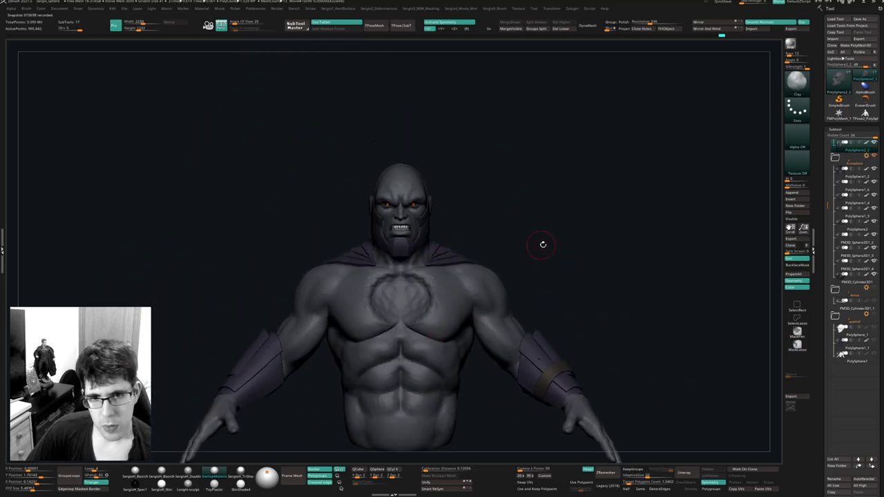
pyautogui.moveTo(543, 245)
pyautogui.mouseDown(button='right')
pyautogui.moveTo(499, 250)
pyautogui.moveTo(457, 299)
pyautogui.moveTo(528, 329)
pyautogui.mouseUp(button='right')
pyautogui.moveTo(527, 329)
pyautogui.keyDown('ctrl'); pyautogui.mouseDown(button='right')
pyautogui.moveTo(485, 291)
pyautogui.moveTo(464, 239)
pyautogui.moveTo(467, 330)
pyautogui.moveTo(483, 257)
pyautogui.mouseUp(button='right'); pyautogui.keyUp('ctrl')
pyautogui.moveTo(598, 261)
pyautogui.keyDown('alt'); pyautogui.mouseDown(button='right')
pyautogui.moveTo(601, 207)
pyautogui.moveTo(590, 207)
pyautogui.mouseUp(button='right'); pyautogui.keyUp('alt')
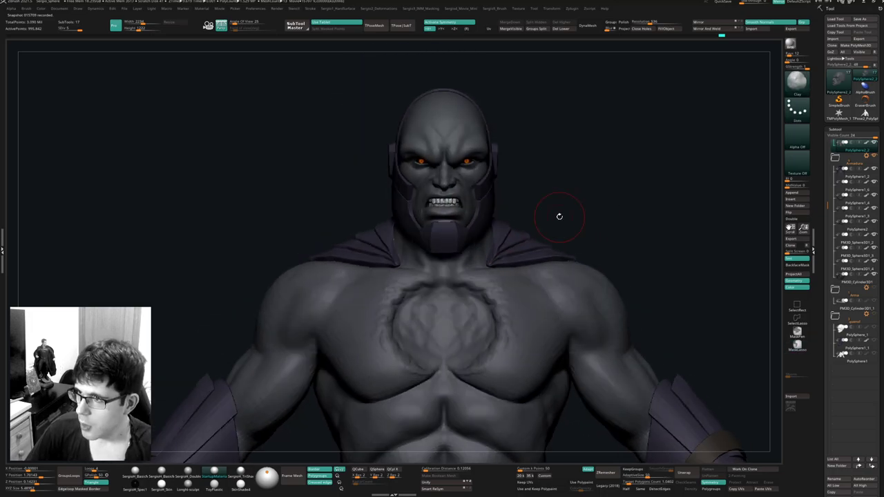